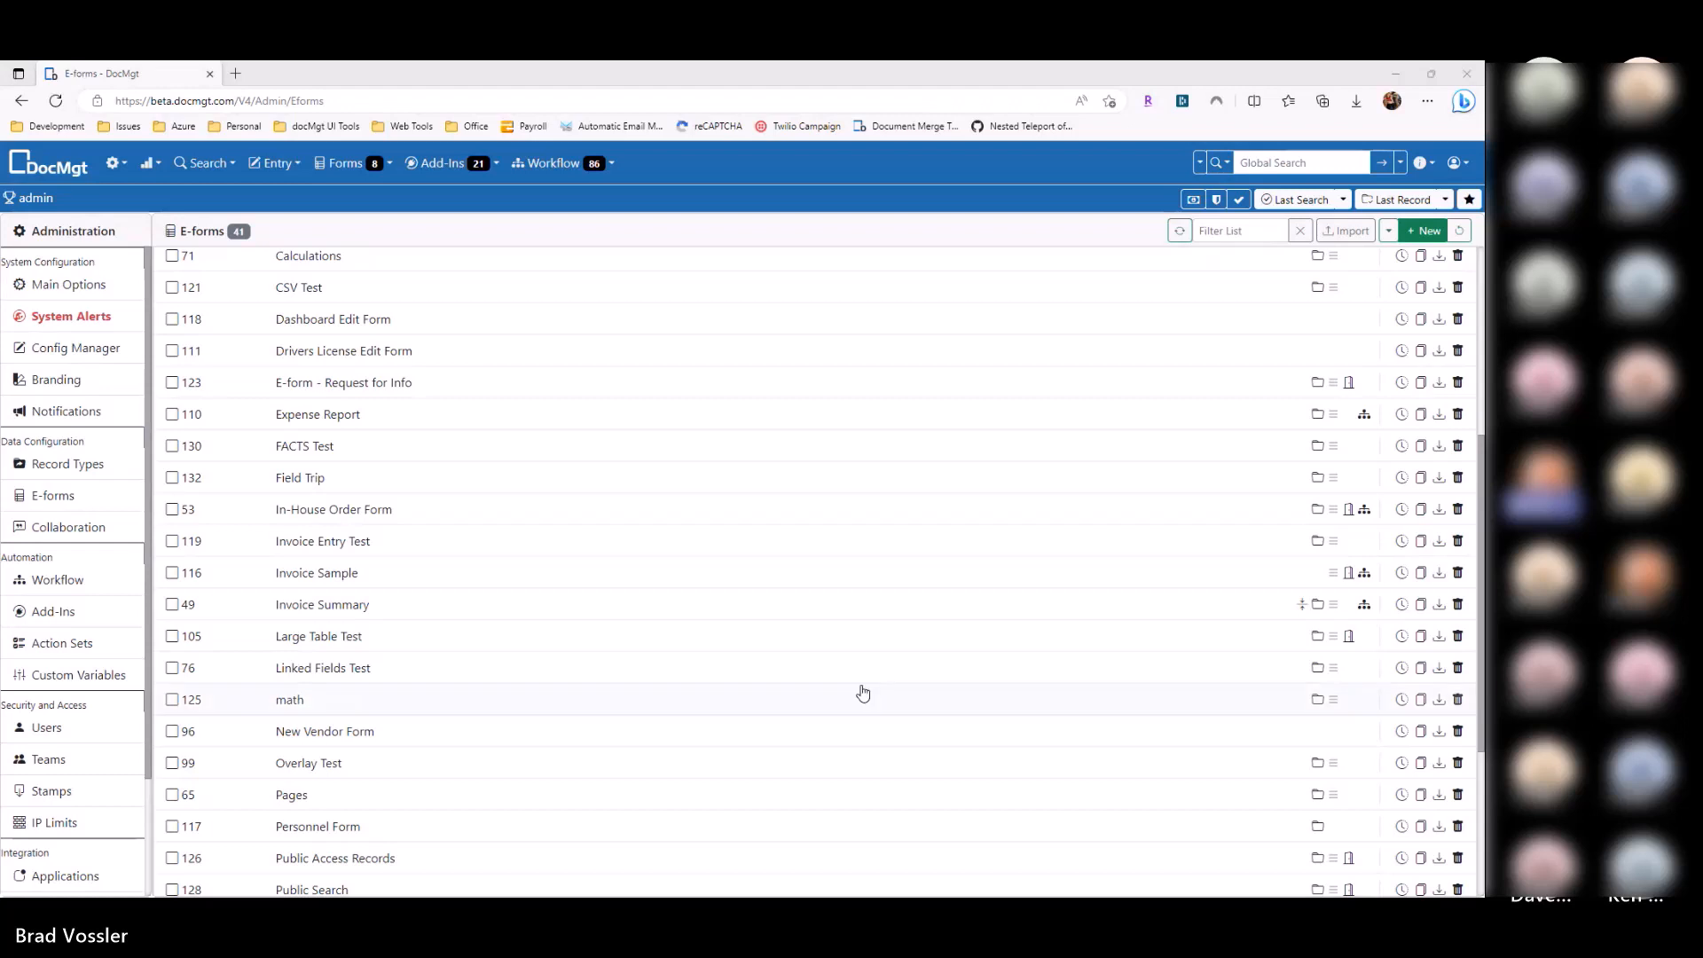
Step: Start a new e-form for the PO record type from the New dropdown
{"action": "scroll", "coordinate": [868, 692], "scroll_direction": "up", "scroll_amount": 5}
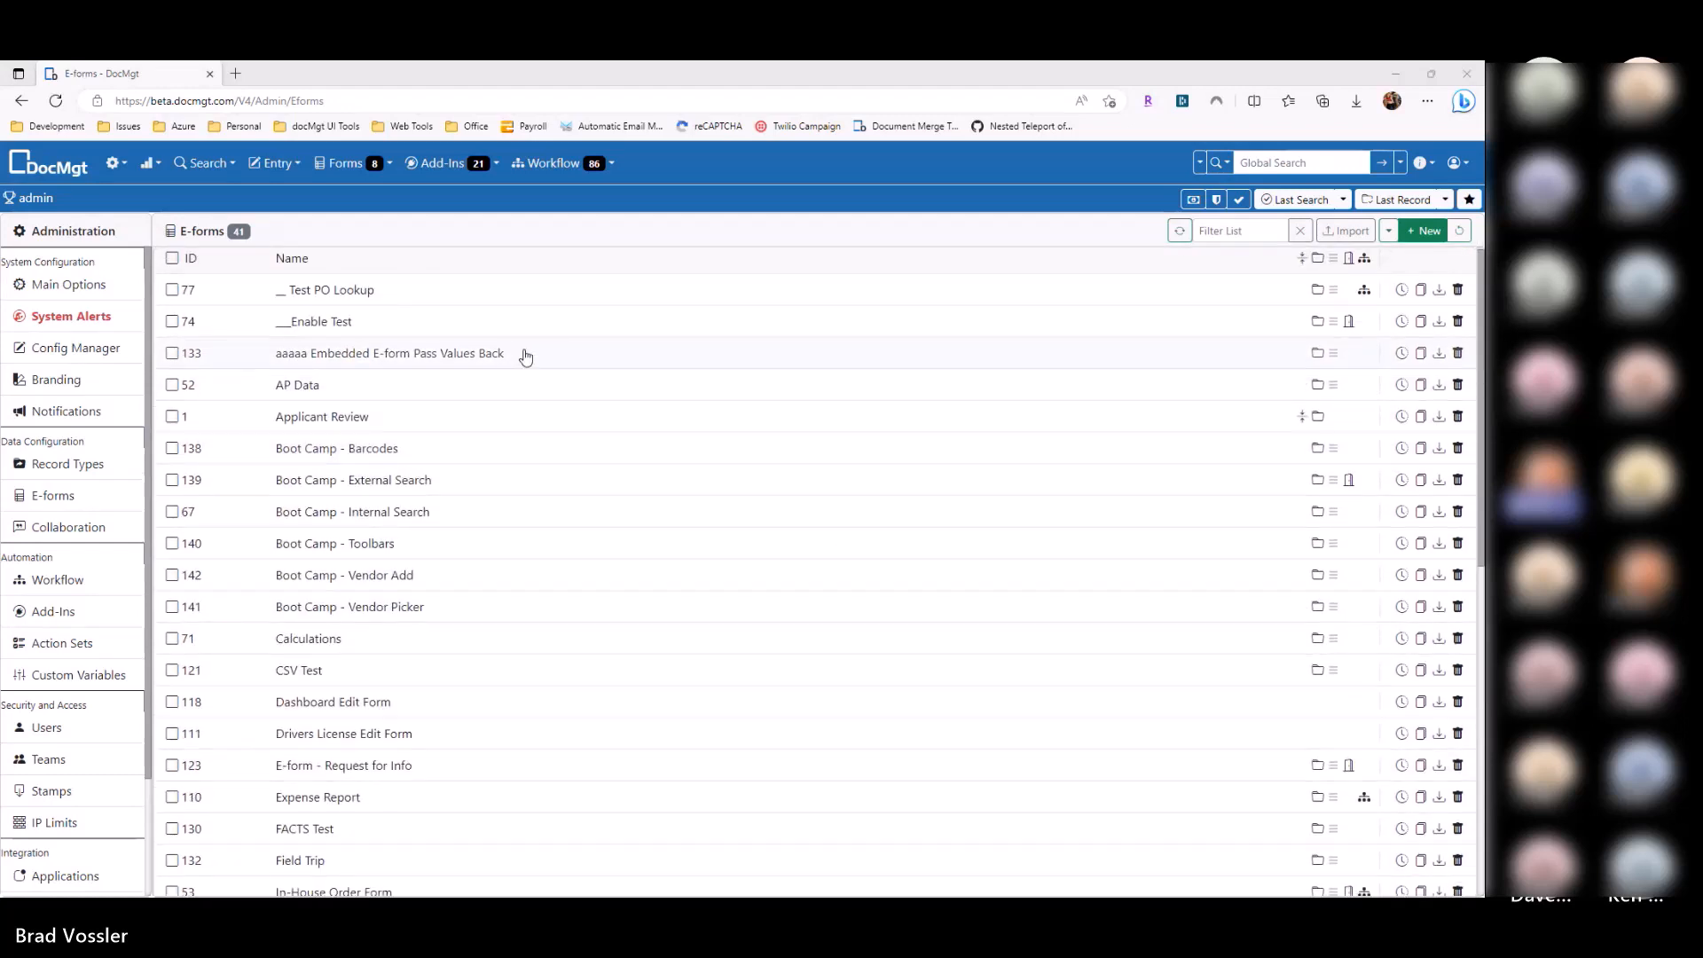
{"action": "scroll", "coordinate": [519, 358], "scroll_direction": "down", "scroll_amount": 1}
{"action": "scroll", "coordinate": [524, 358], "scroll_direction": "down", "scroll_amount": 1}
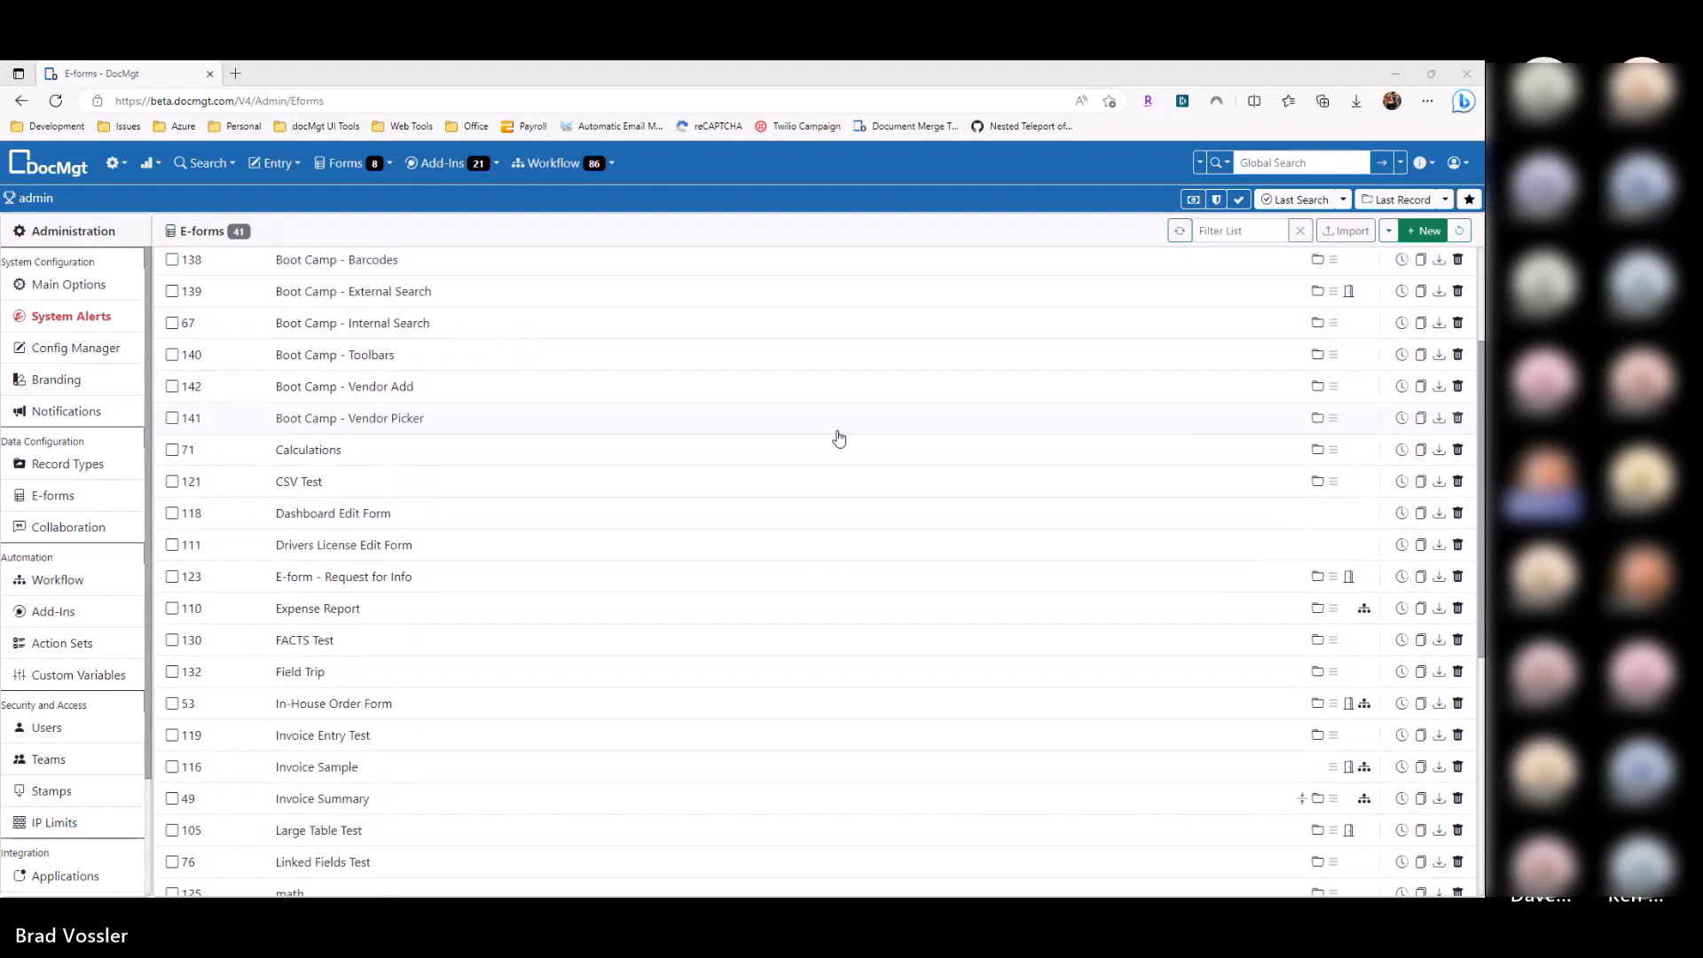
{"action": "left_click", "coordinate": [1390, 232]}
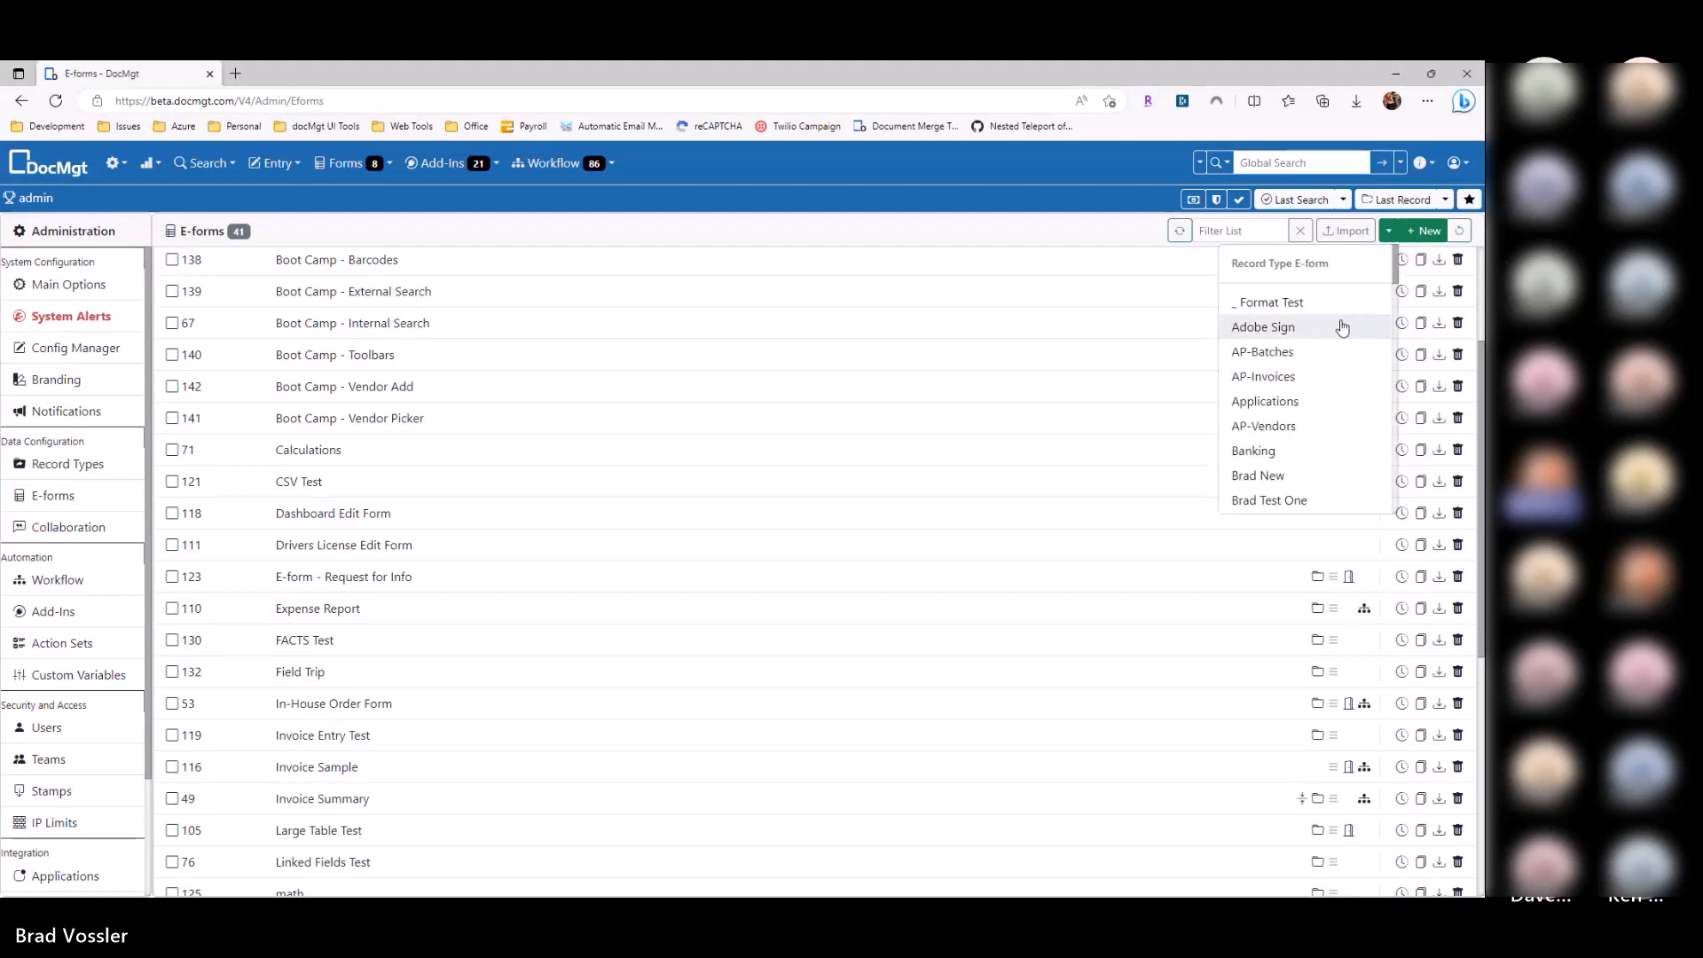
{"action": "left_click_drag", "start_coordinate": [1399, 273], "coordinate": [1393, 394]}
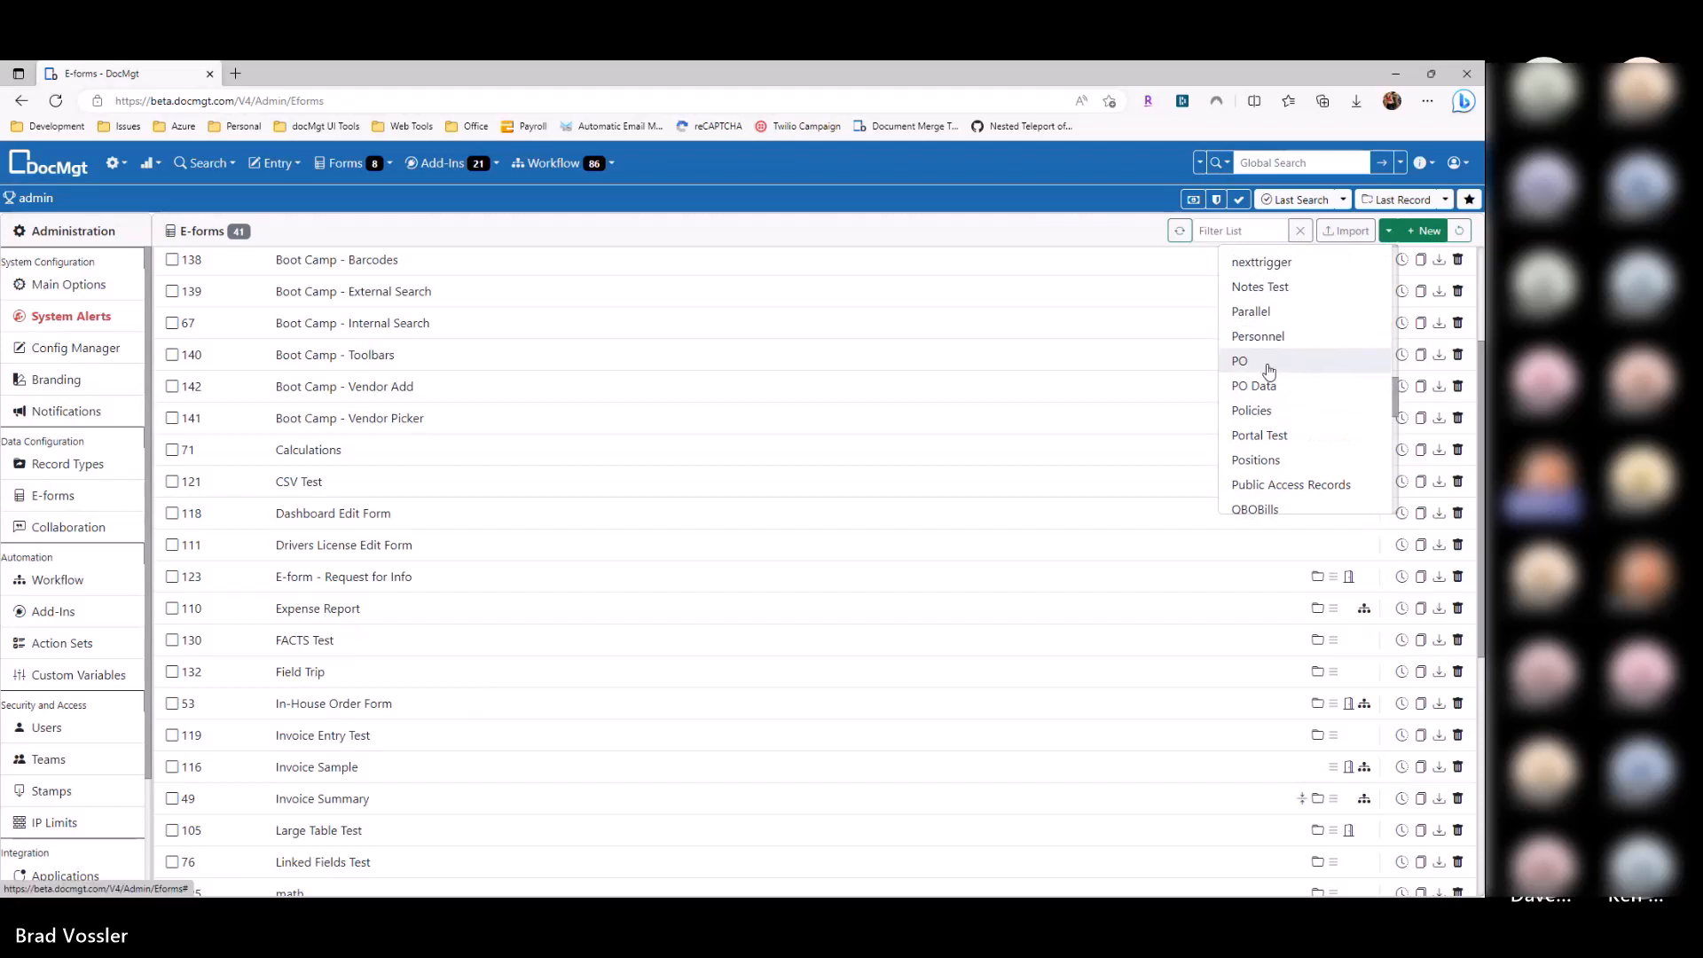
{"action": "left_click", "coordinate": [1268, 364]}
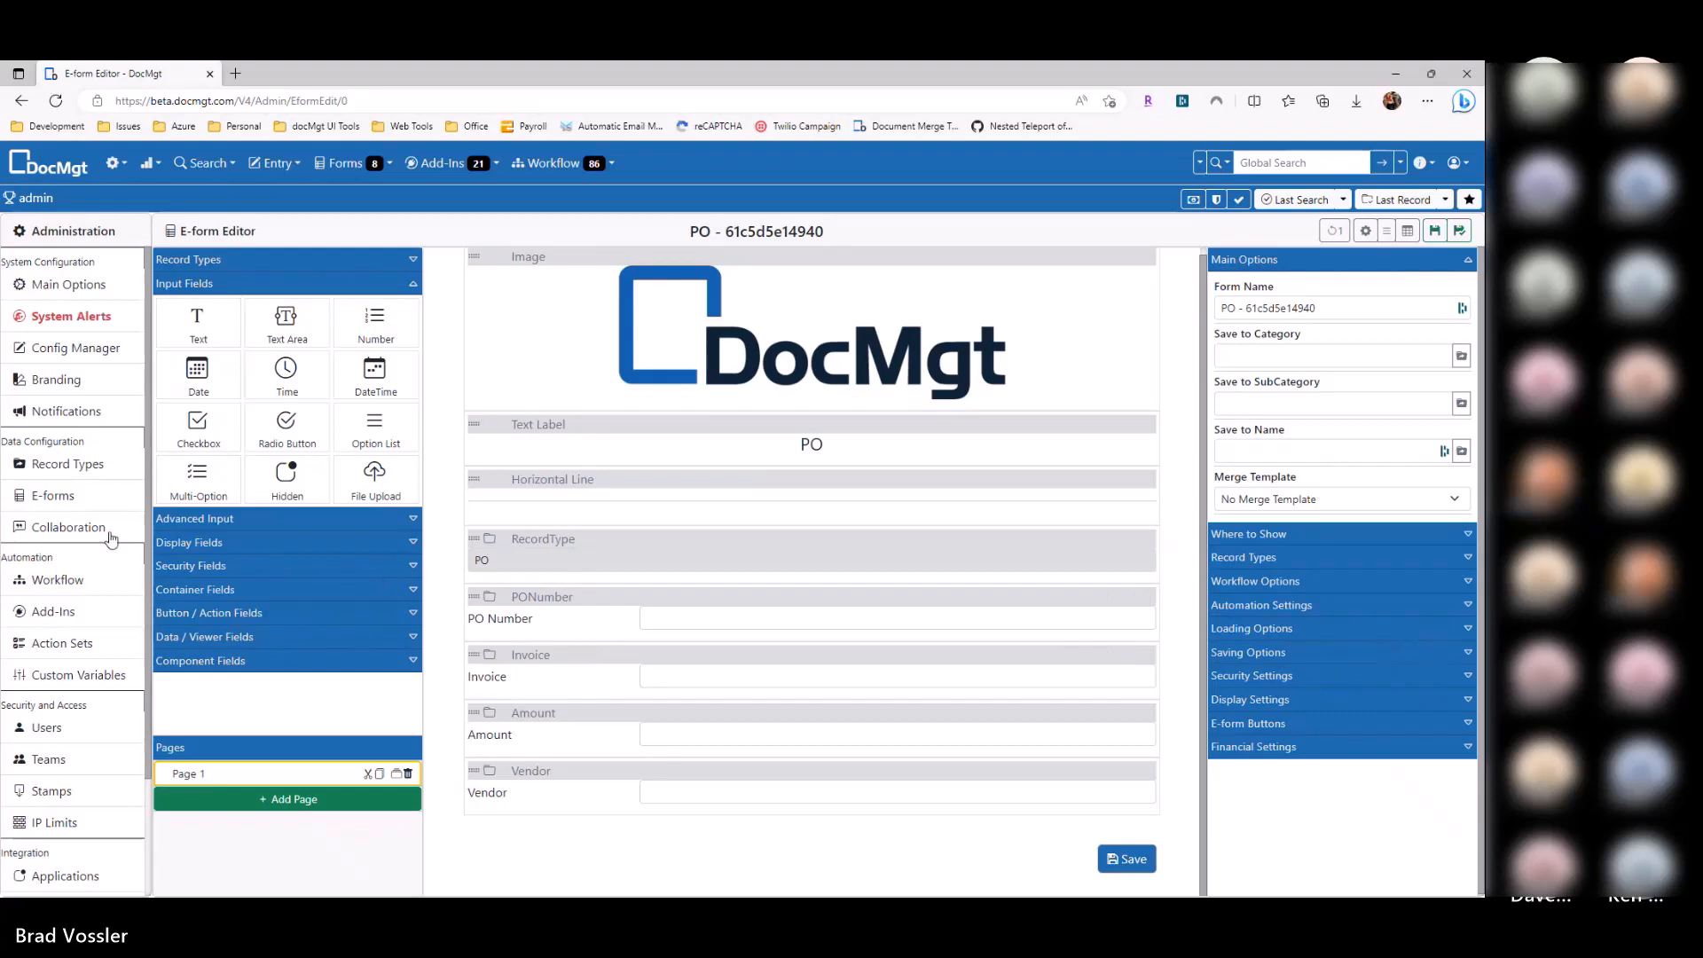
Step: Go back to the e-forms list and start a new blank e-form
{"action": "left_click", "coordinate": [96, 494]}
{"action": "scroll", "coordinate": [1046, 438], "scroll_direction": "down", "scroll_amount": 1}
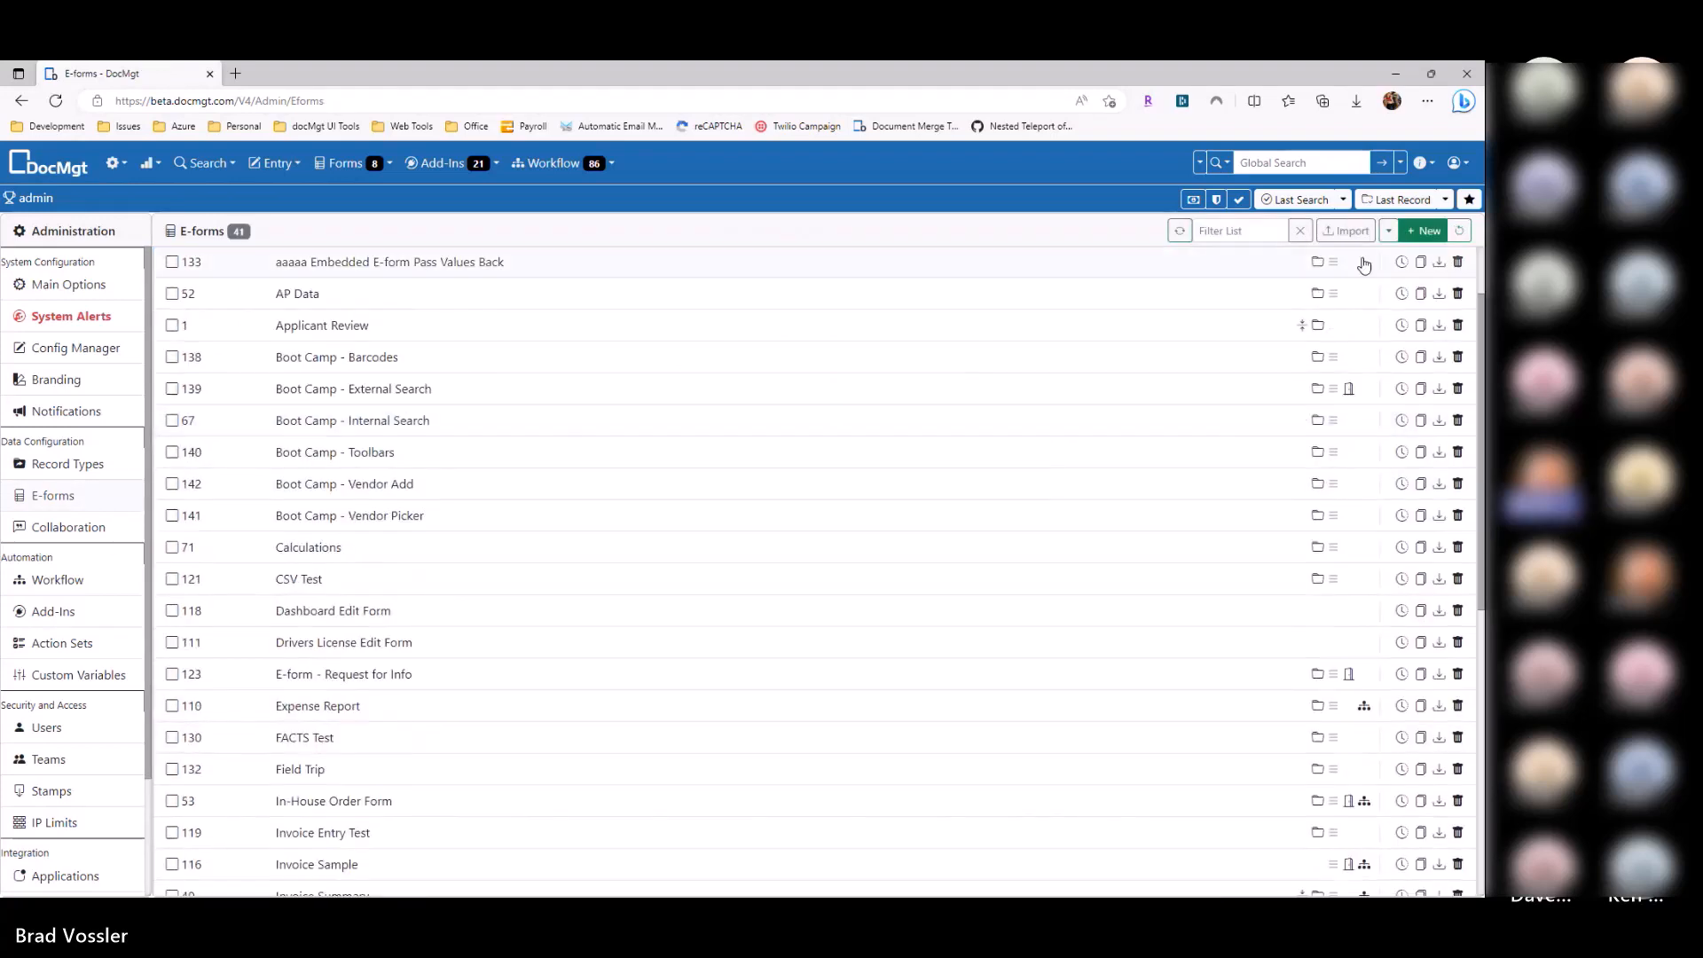
{"action": "left_click", "coordinate": [1426, 231]}
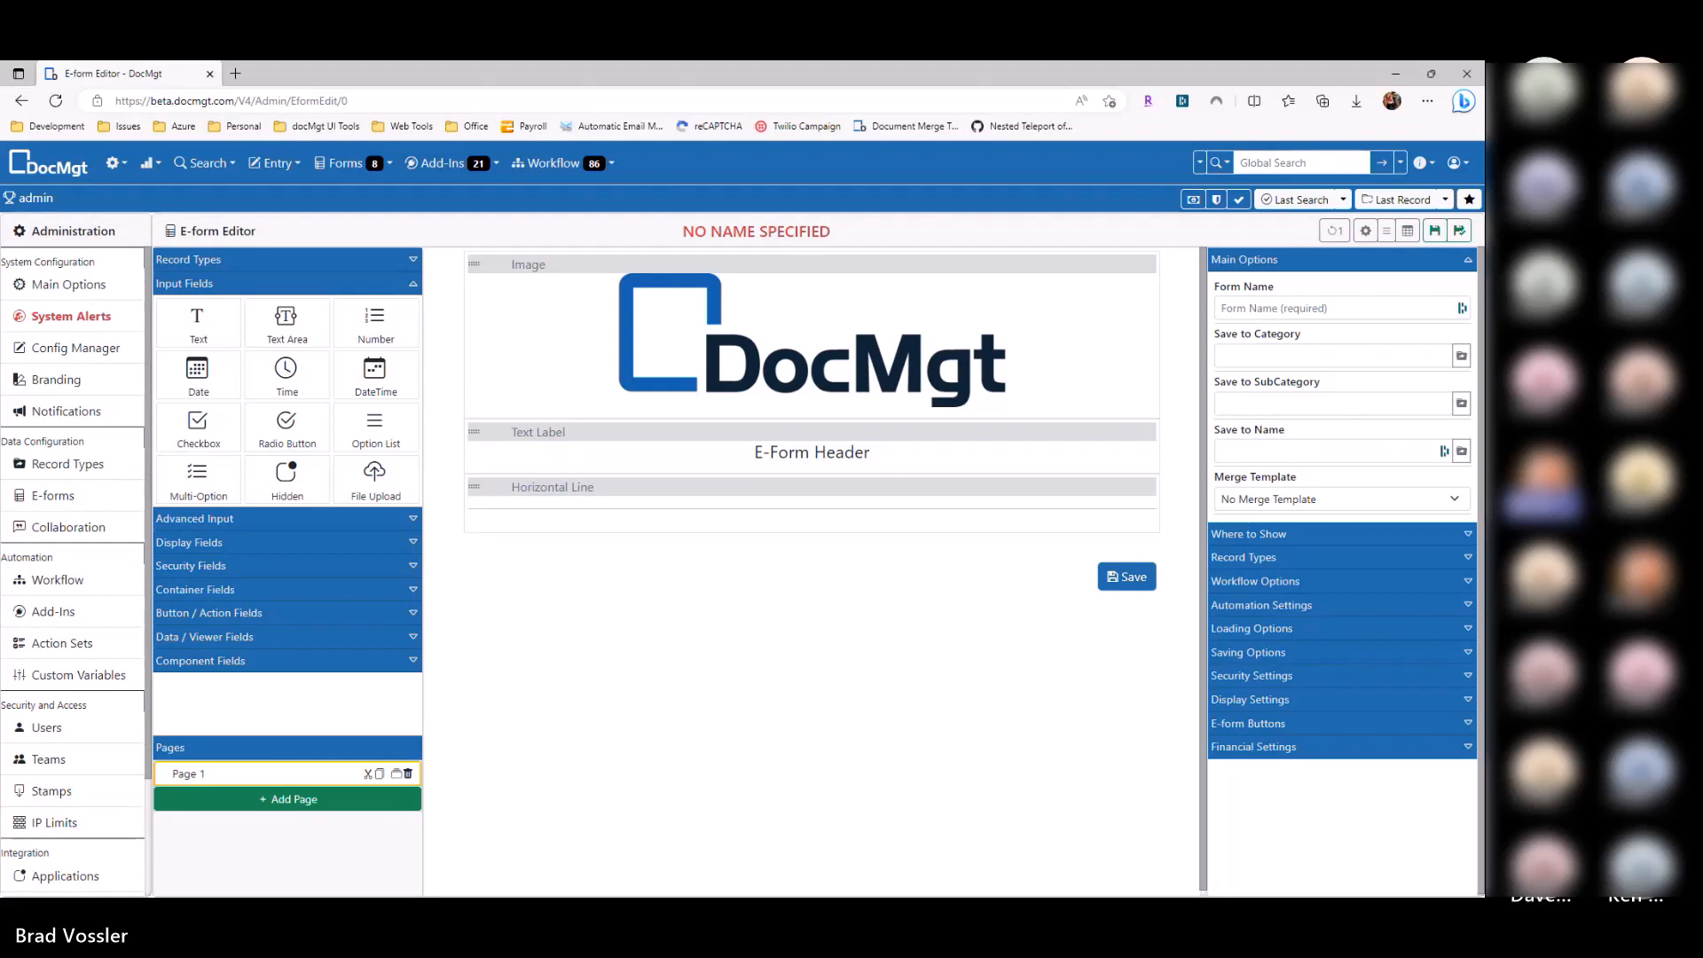
{"action": "left_click", "coordinate": [269, 590]}
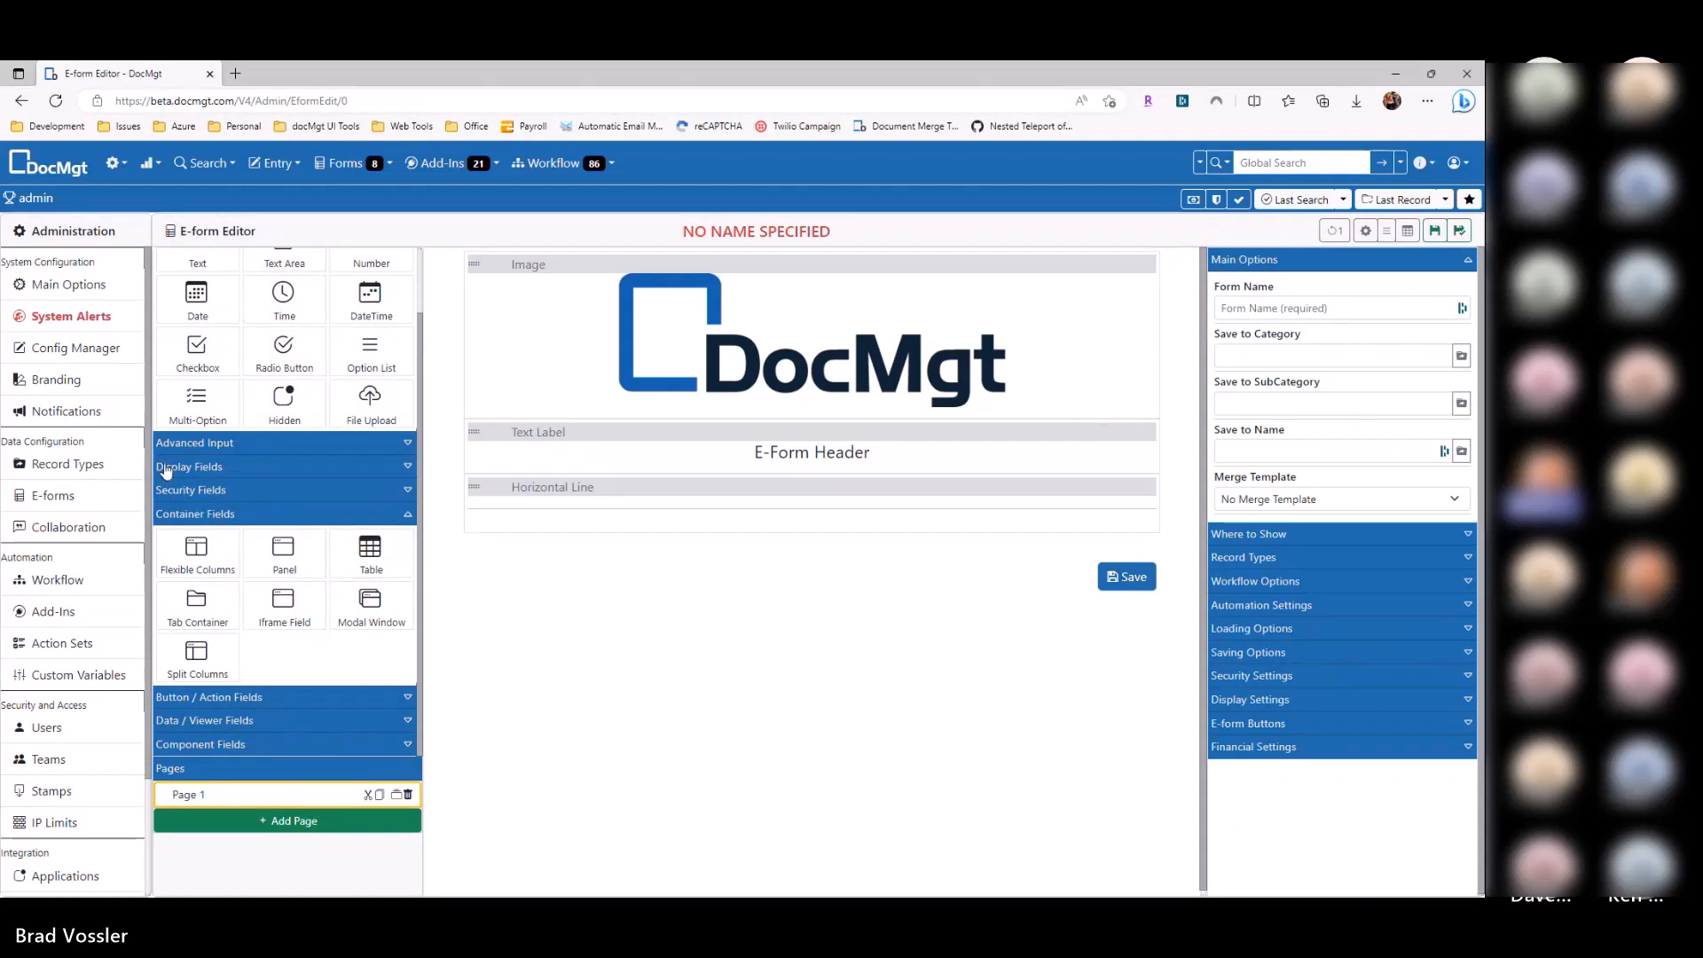
{"action": "left_click_drag", "start_coordinate": [197, 557], "coordinate": [624, 546]}
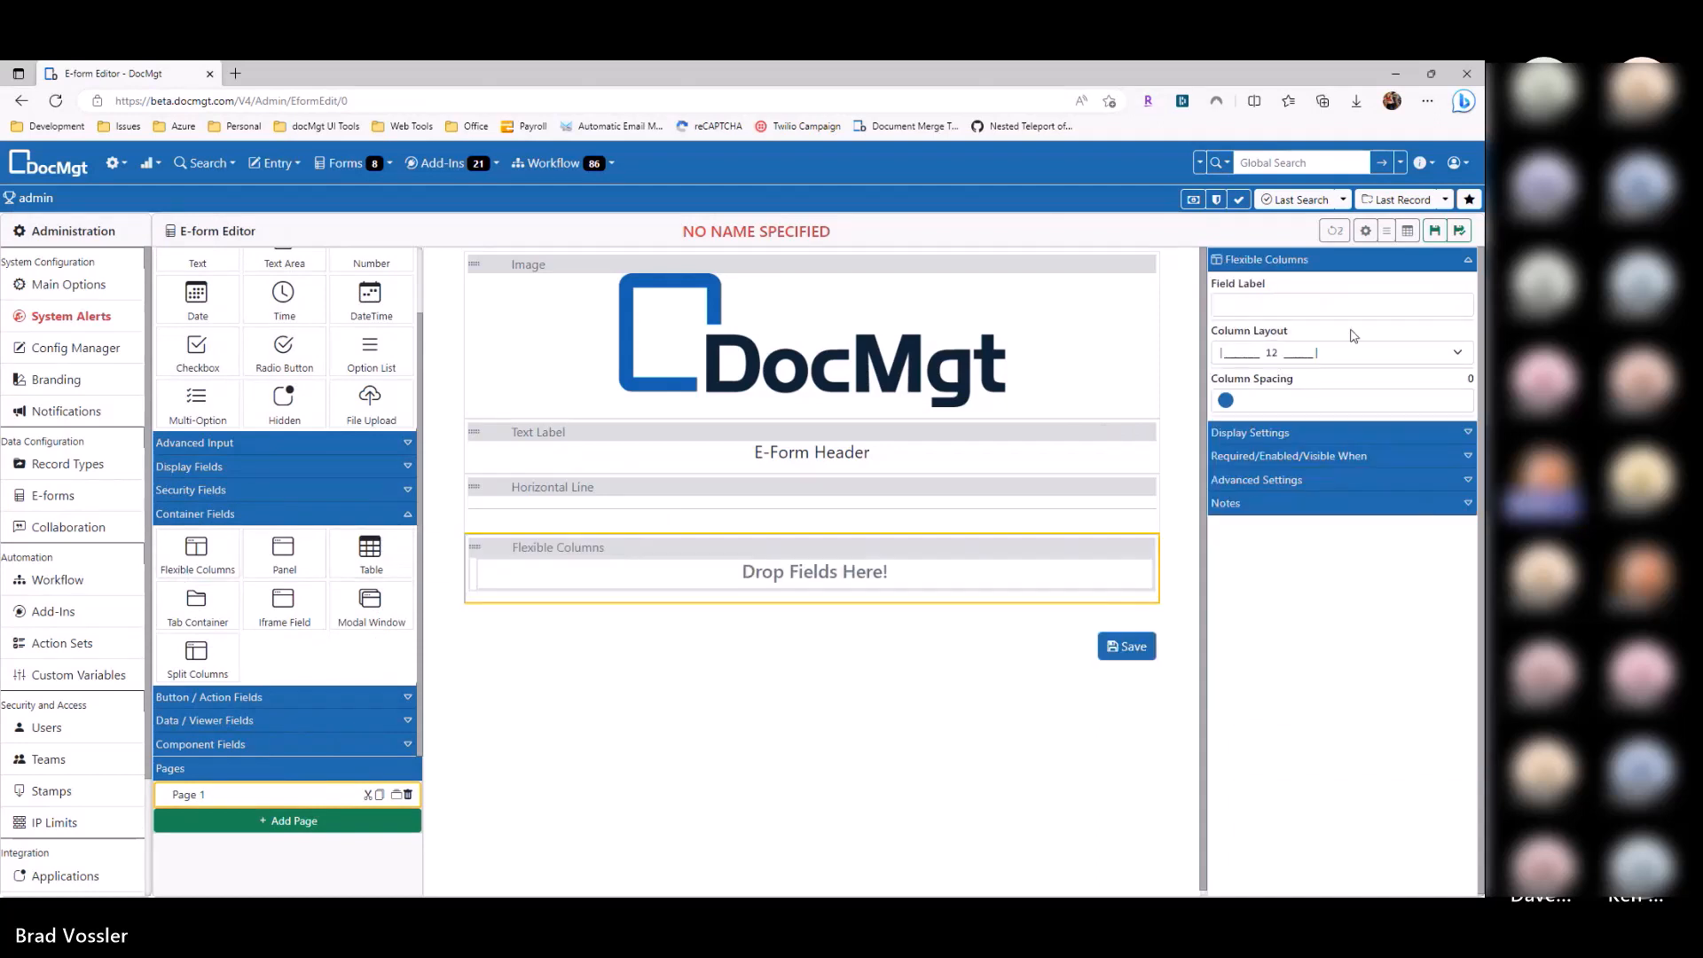
{"action": "left_click", "coordinate": [1309, 355]}
{"action": "left_click", "coordinate": [1309, 404]}
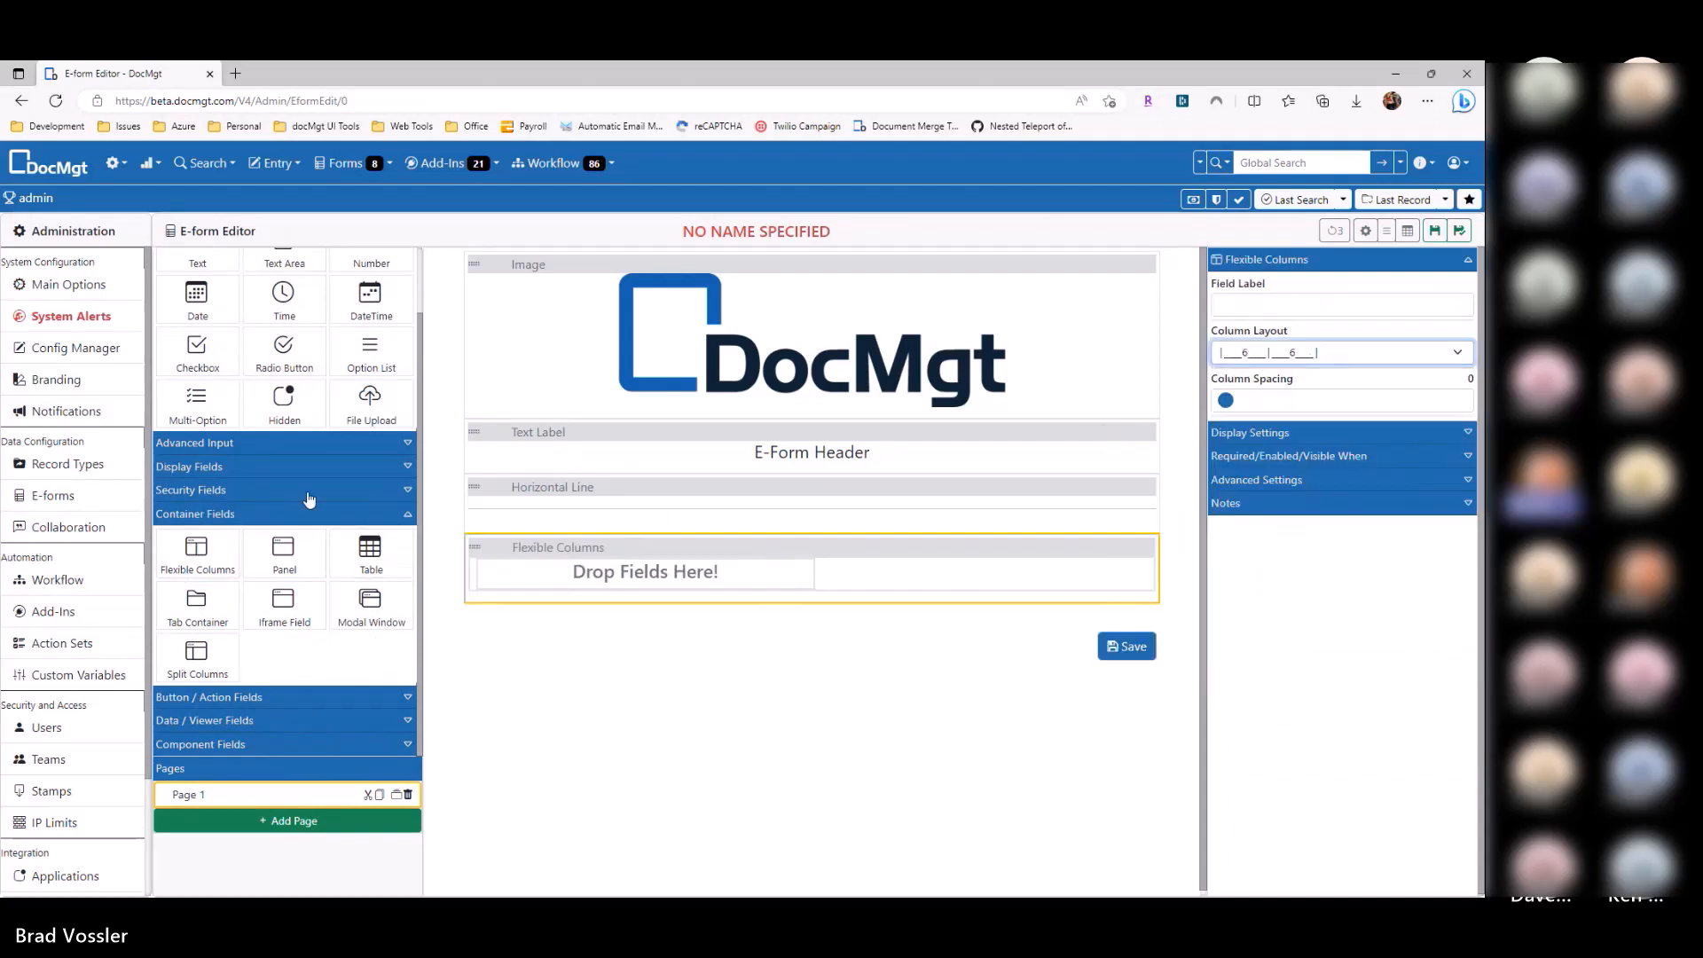
{"action": "left_click_drag", "start_coordinate": [284, 398], "coordinate": [541, 572]}
{"action": "left_click_drag", "start_coordinate": [285, 350], "coordinate": [958, 596]}
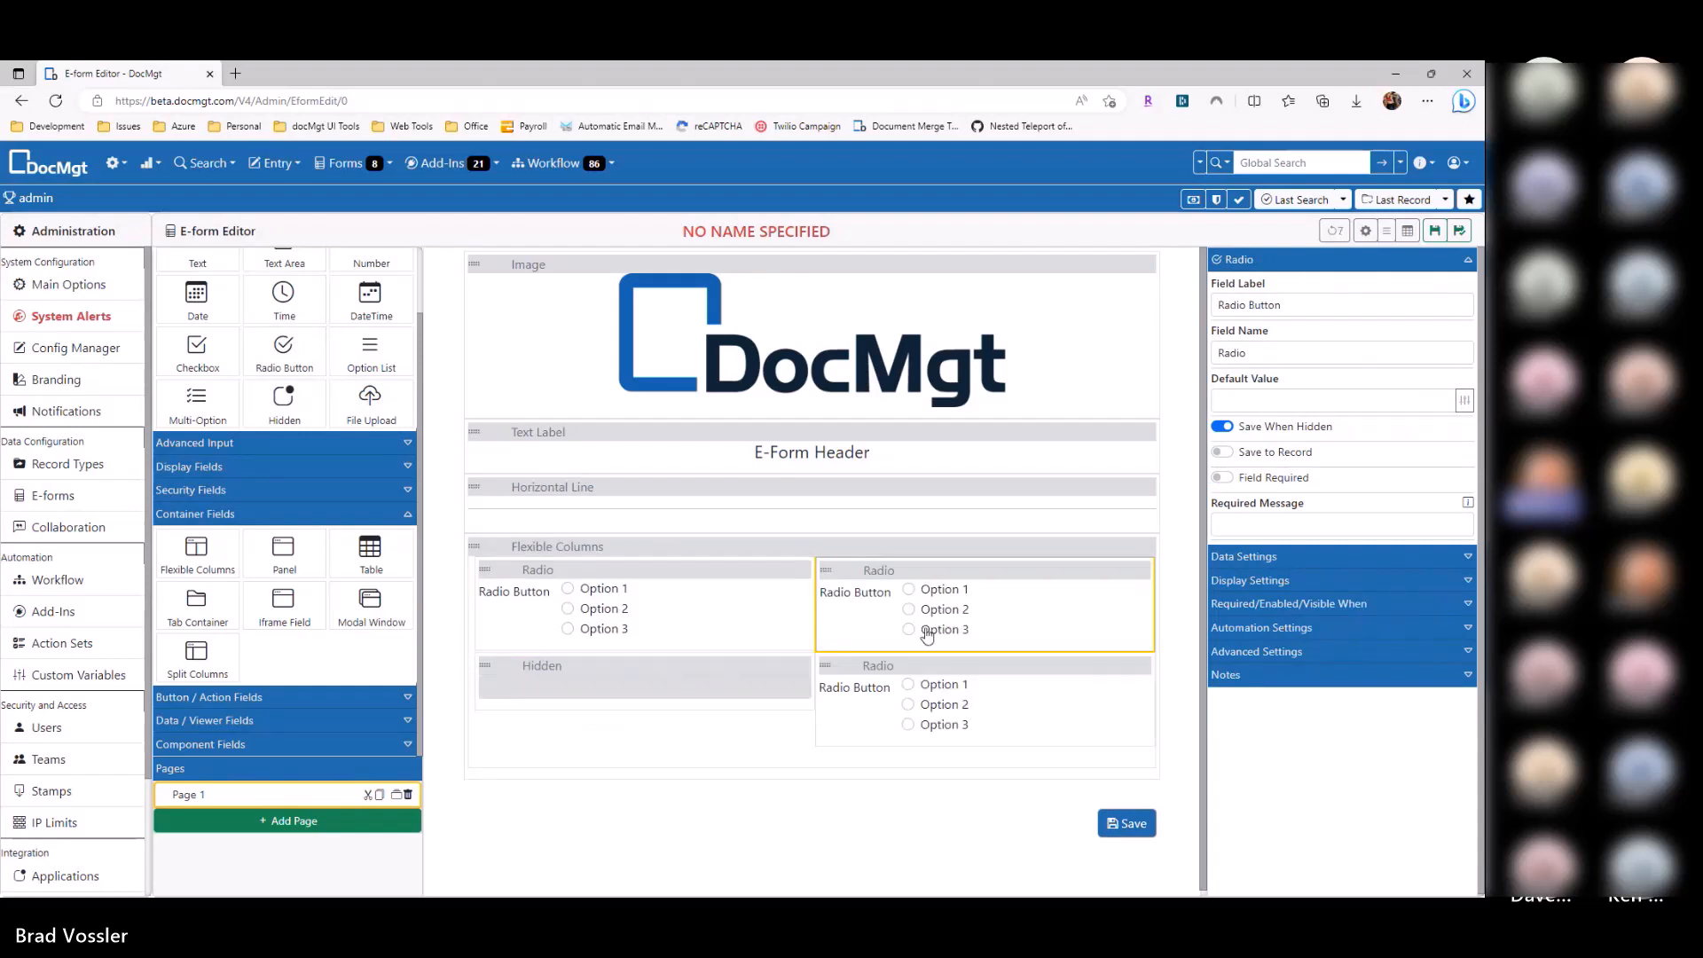
{"action": "left_click", "coordinate": [781, 547]}
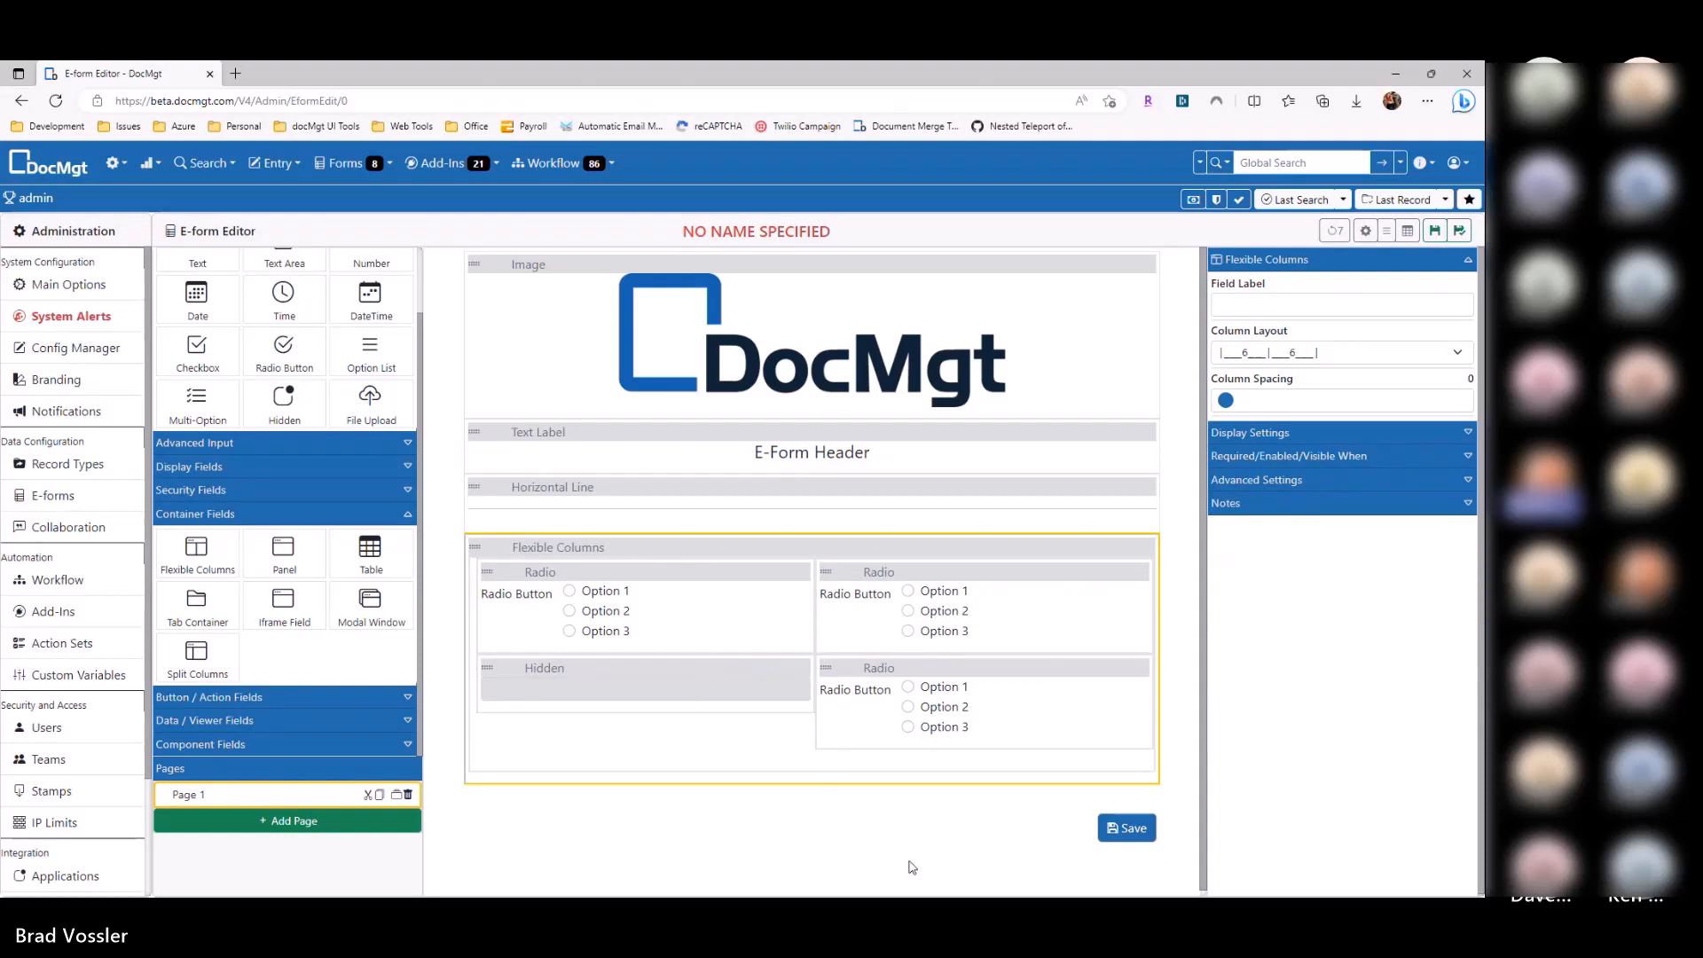
{"action": "left_click", "coordinate": [1281, 355]}
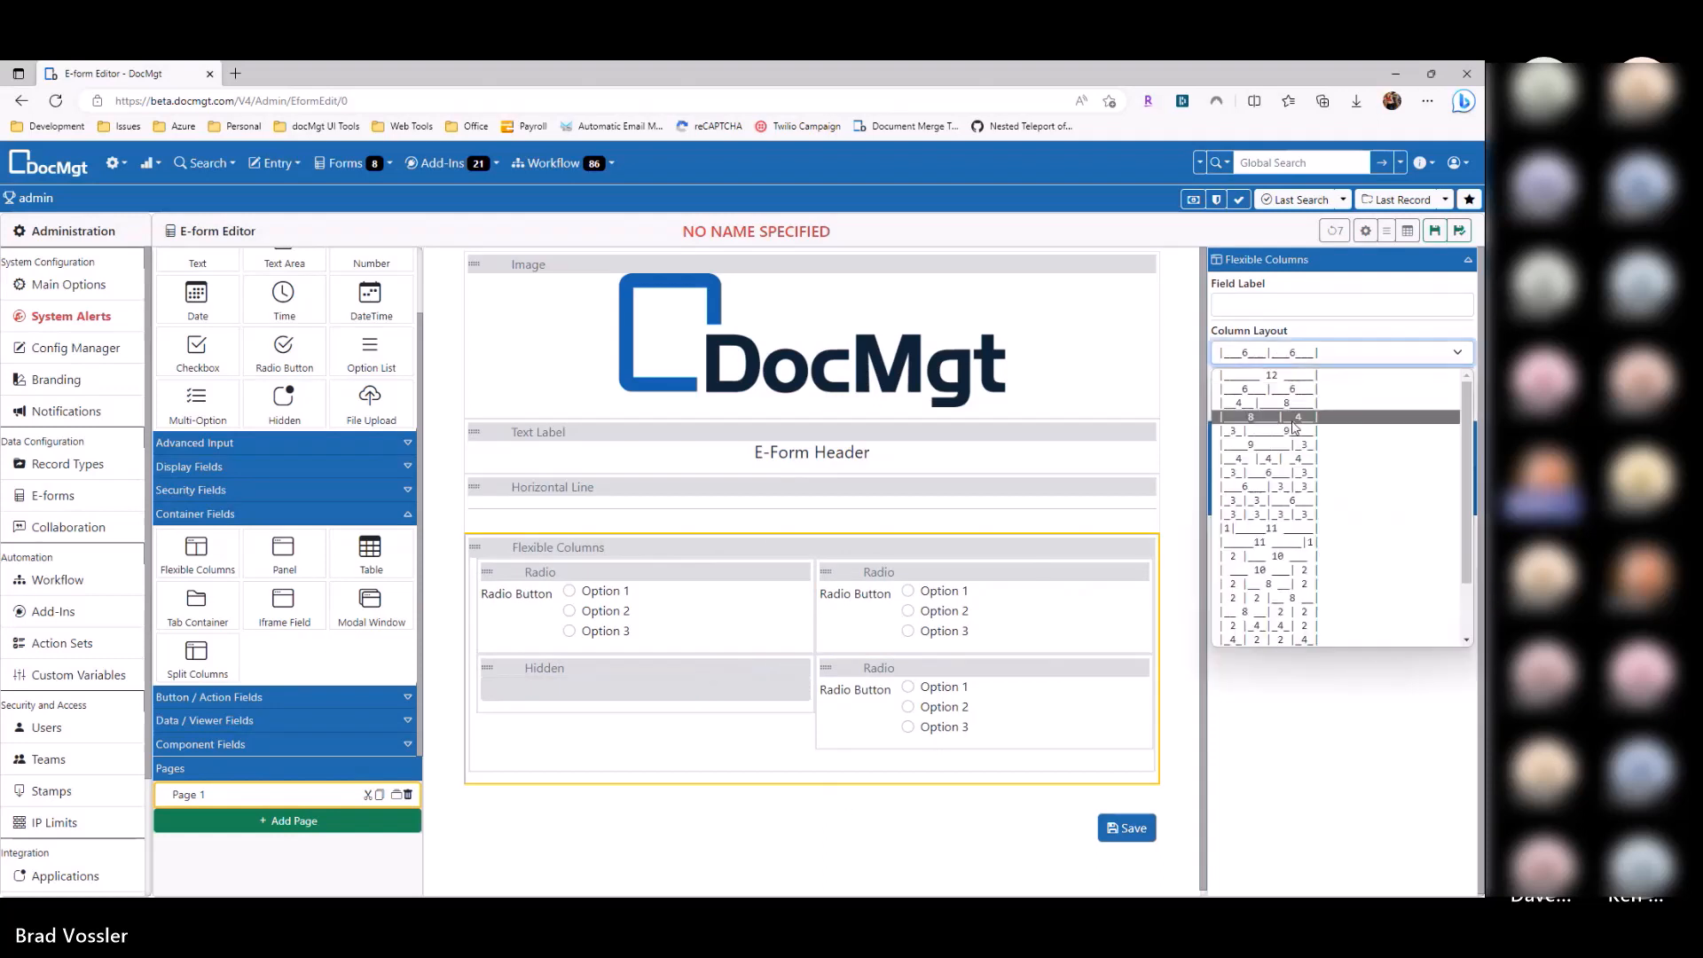
{"action": "left_click", "coordinate": [1281, 460]}
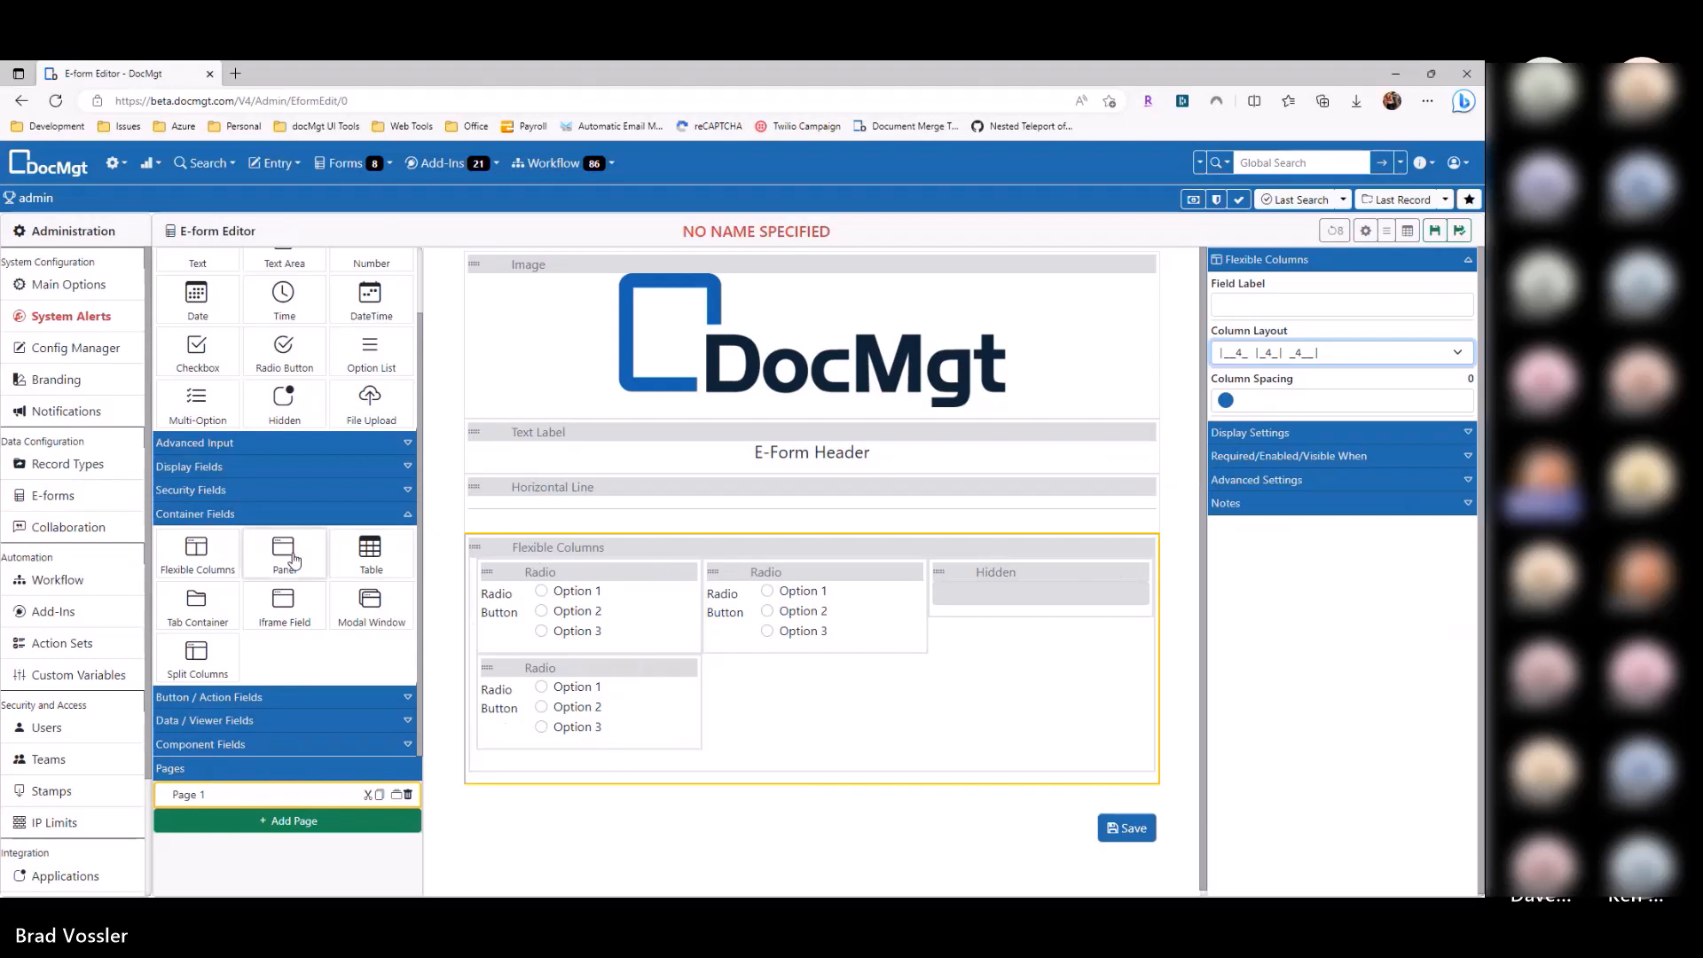
{"action": "left_click_drag", "start_coordinate": [294, 559], "coordinate": [604, 545]}
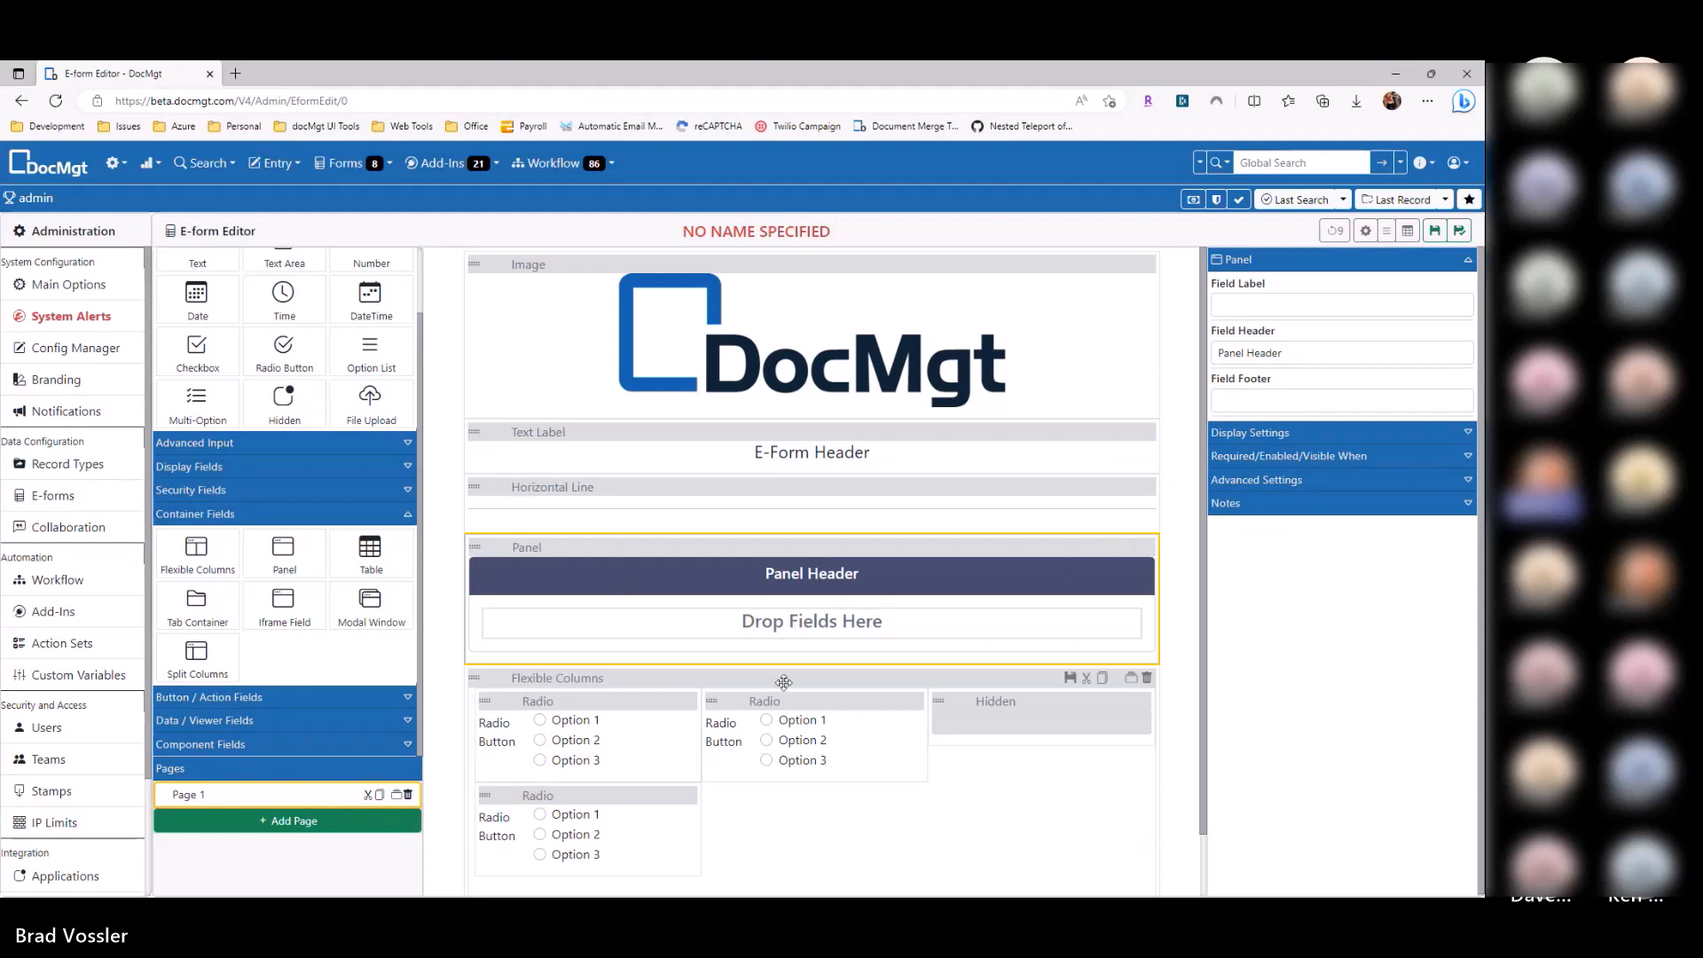
{"action": "left_click_drag", "start_coordinate": [784, 682], "coordinate": [811, 623]}
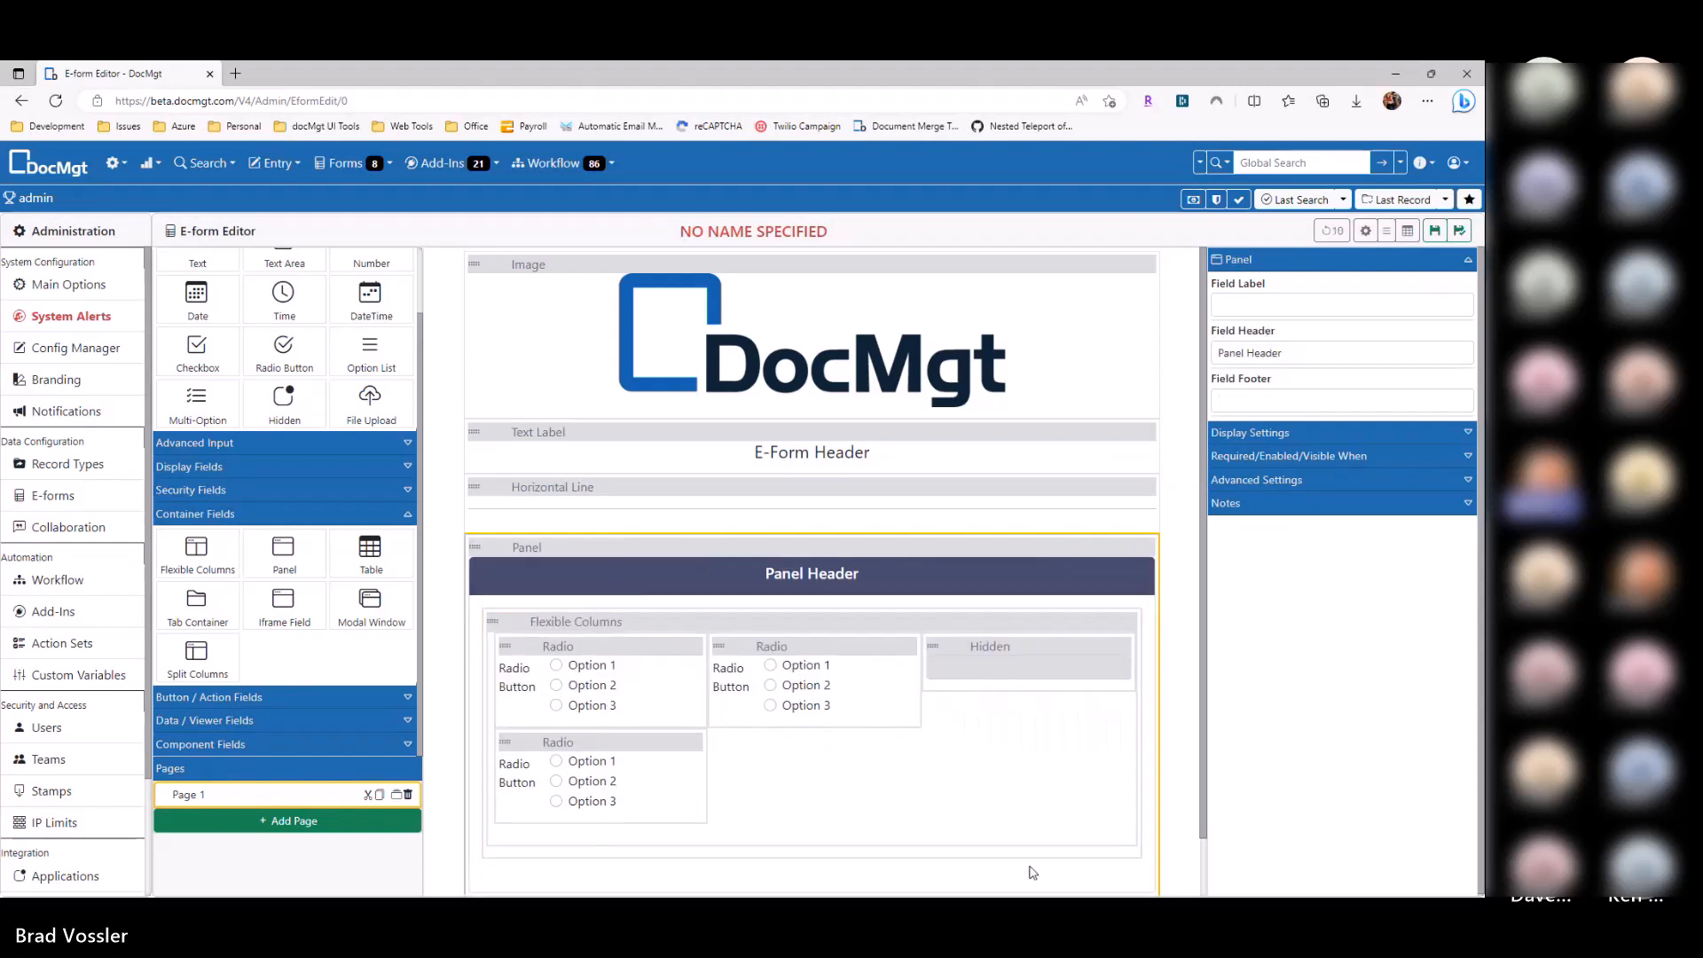
{"action": "scroll", "coordinate": [761, 502], "scroll_direction": "down", "scroll_amount": 1}
{"action": "left_click", "coordinate": [1251, 431]}
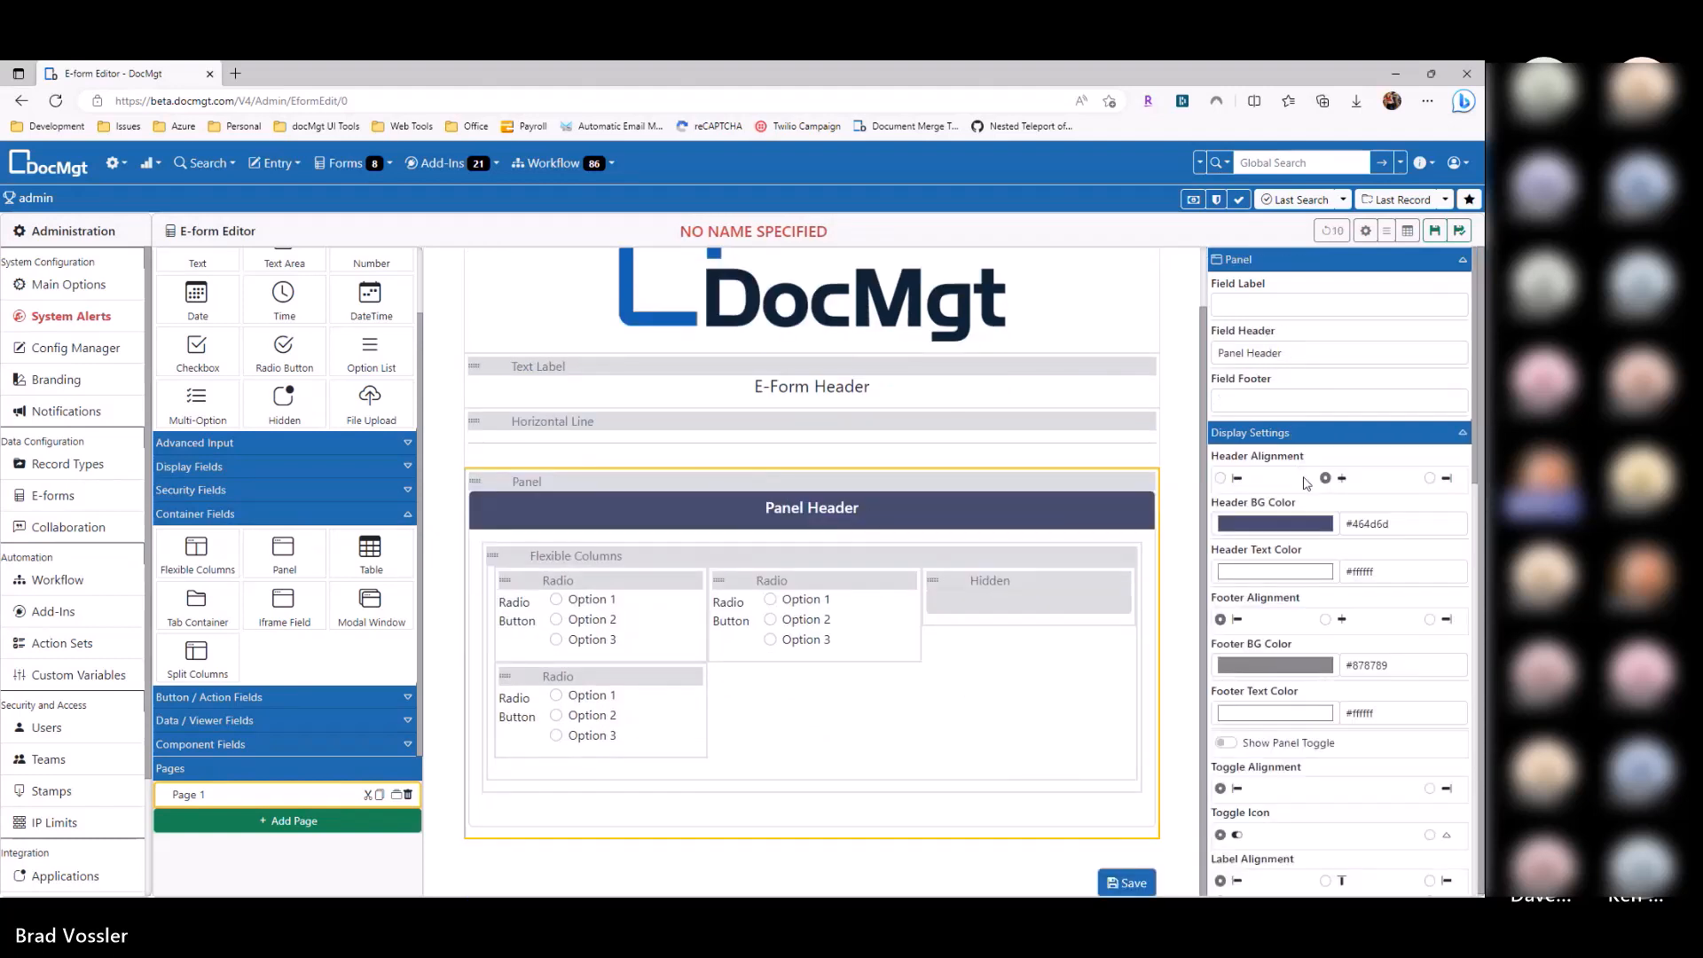
{"action": "triple_click", "coordinate": [1259, 353]}
{"action": "type", "text": "asdfasdfsadf"}
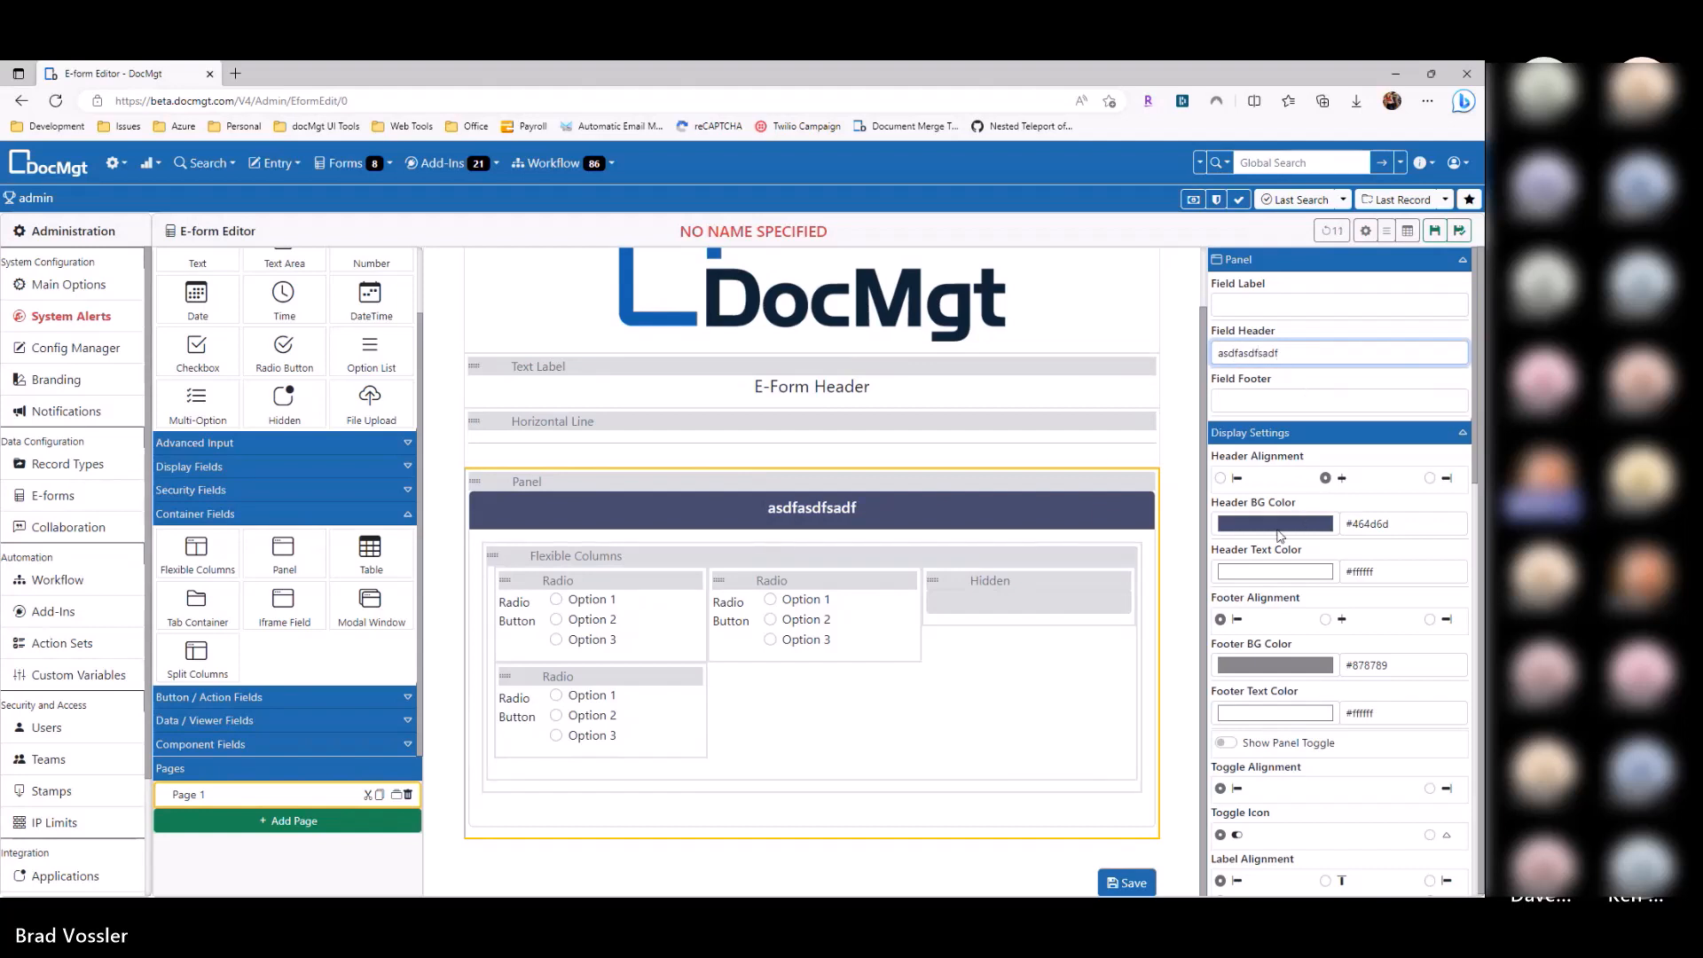
{"action": "left_click", "coordinate": [1281, 535]}
{"action": "left_click", "coordinate": [1389, 587]}
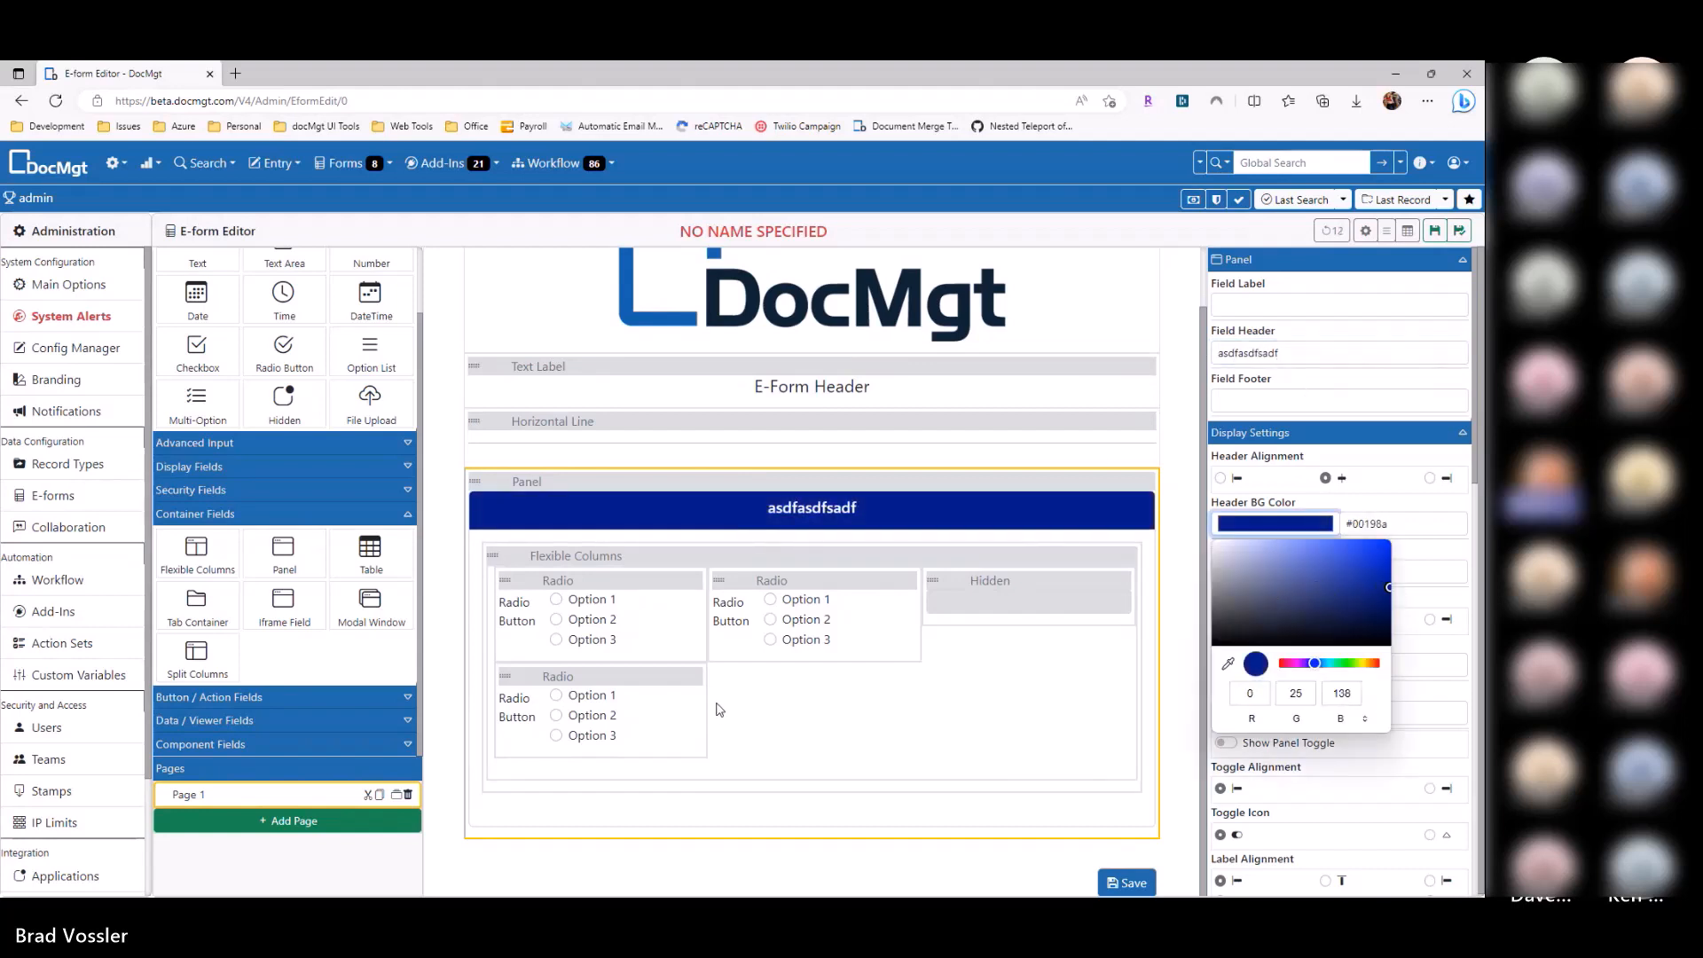
{"action": "left_click", "coordinate": [1149, 483]}
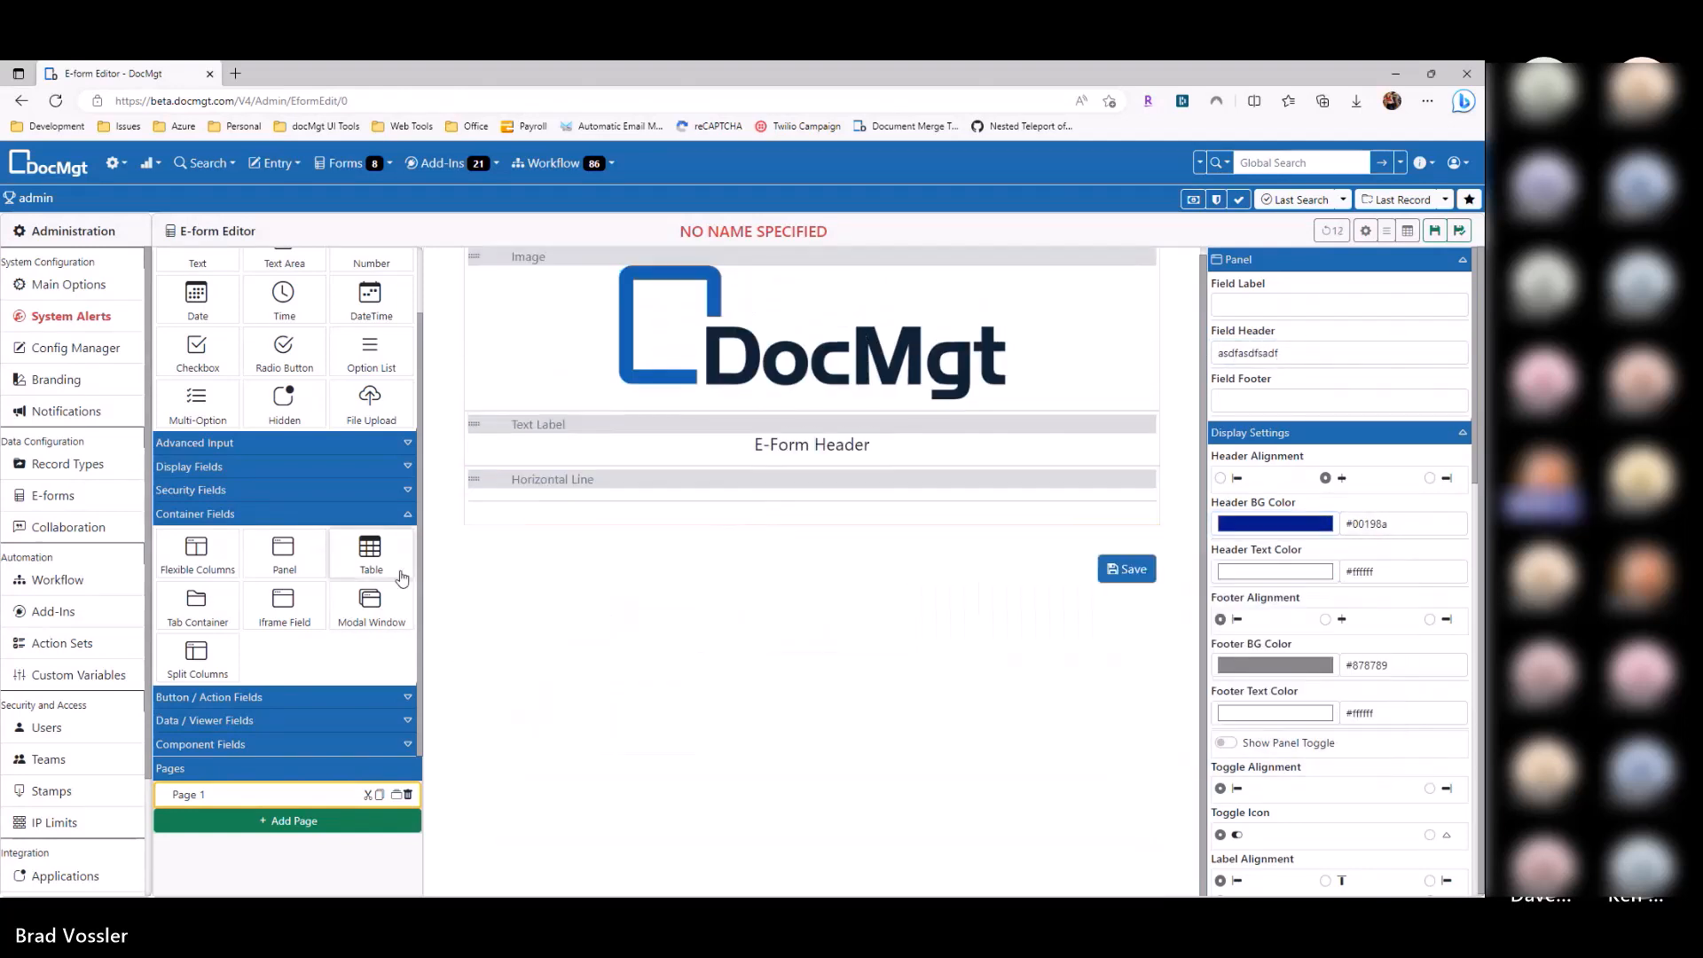
Step: Add a tab container with Date and Time fields in its first tab
{"action": "left_click_drag", "start_coordinate": [197, 610], "coordinate": [588, 536]}
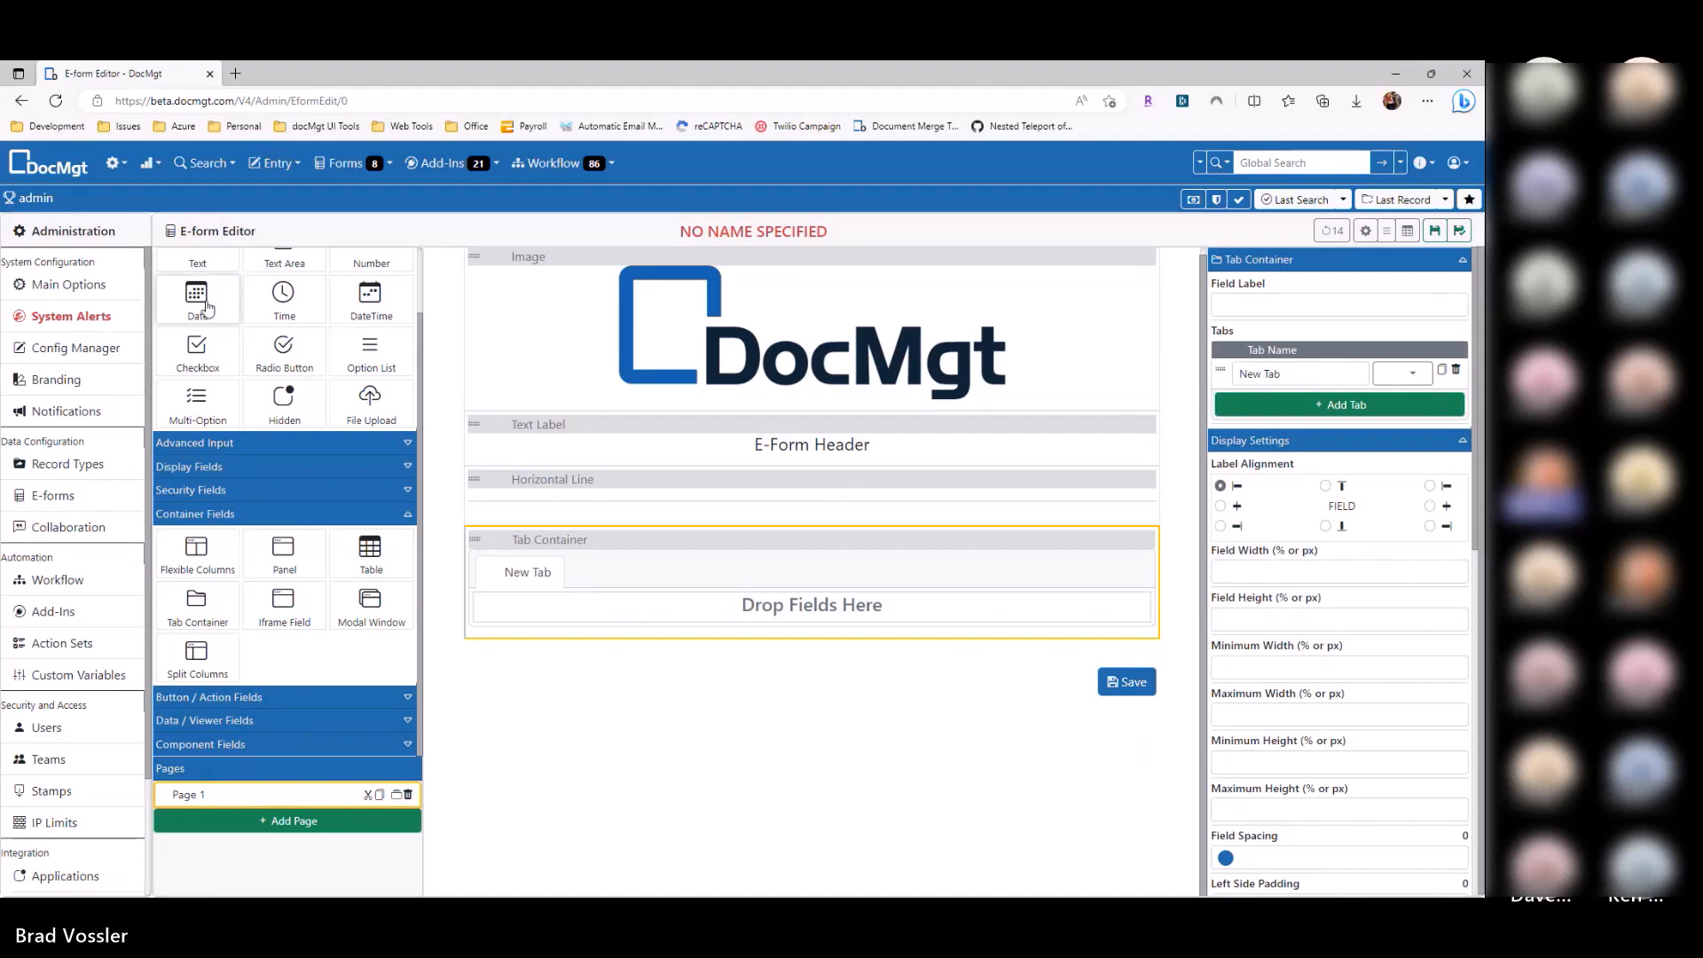
{"action": "left_click_drag", "start_coordinate": [196, 297], "coordinate": [527, 603]}
{"action": "left_click_drag", "start_coordinate": [284, 297], "coordinate": [548, 653]}
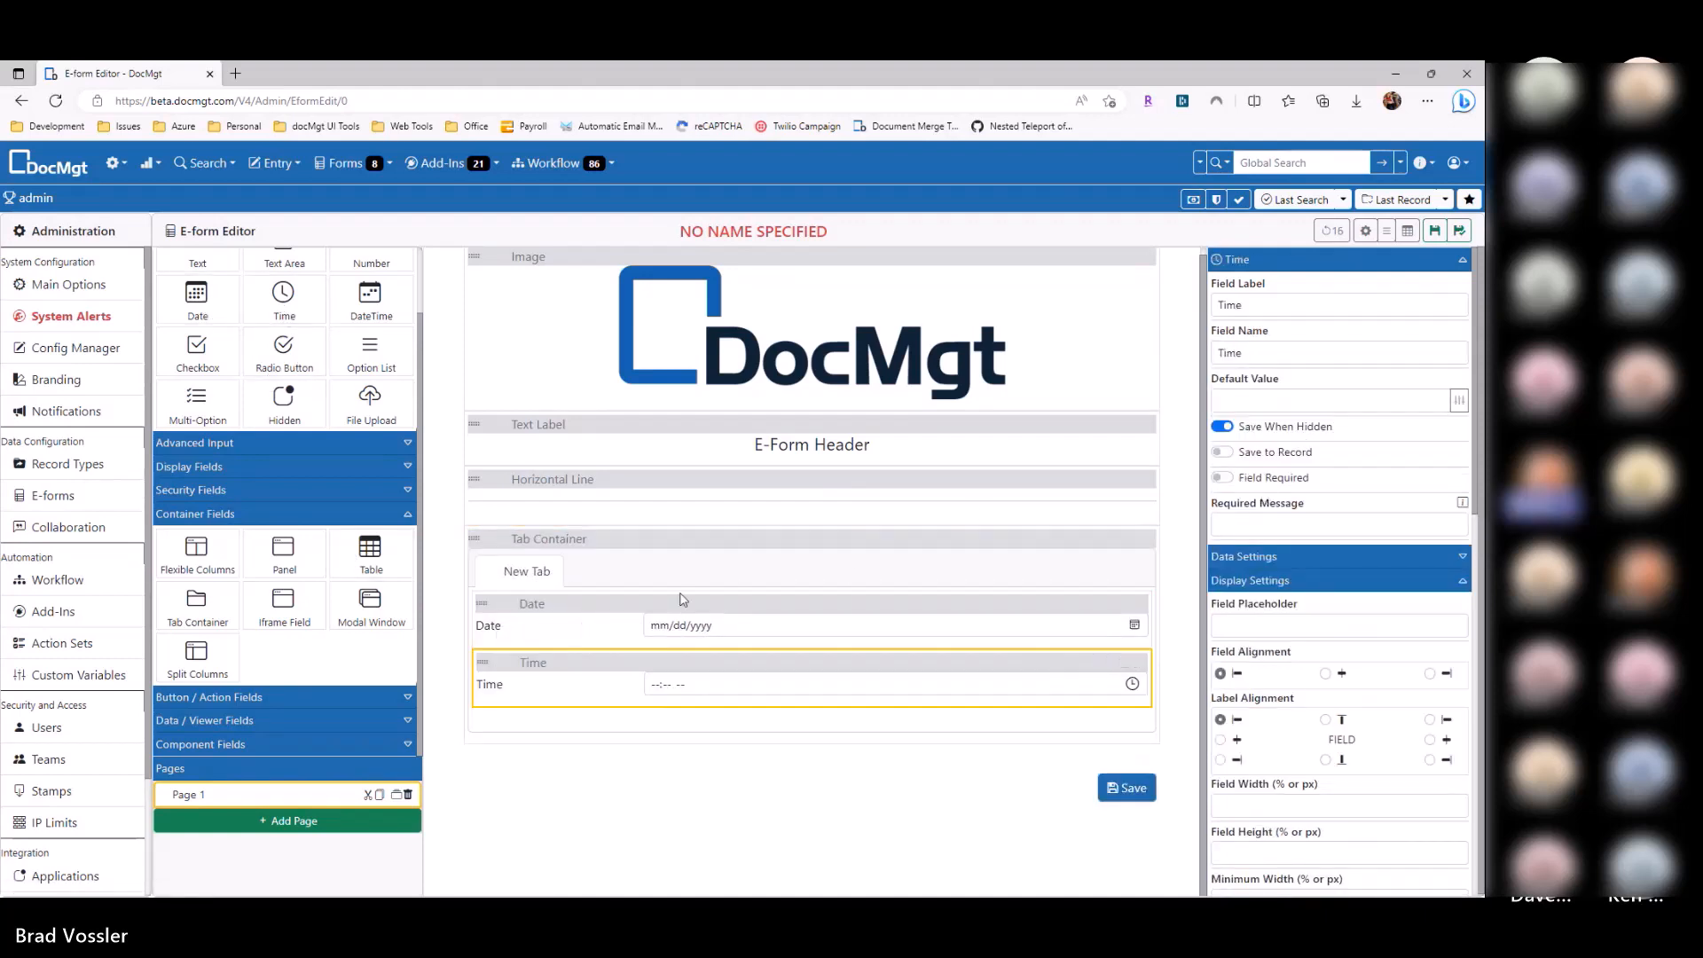
Step: Add a second tab and name the tabs 'Date Time' and 'Name Info'
{"action": "left_click", "coordinate": [621, 576]}
{"action": "left_click", "coordinate": [1339, 408]}
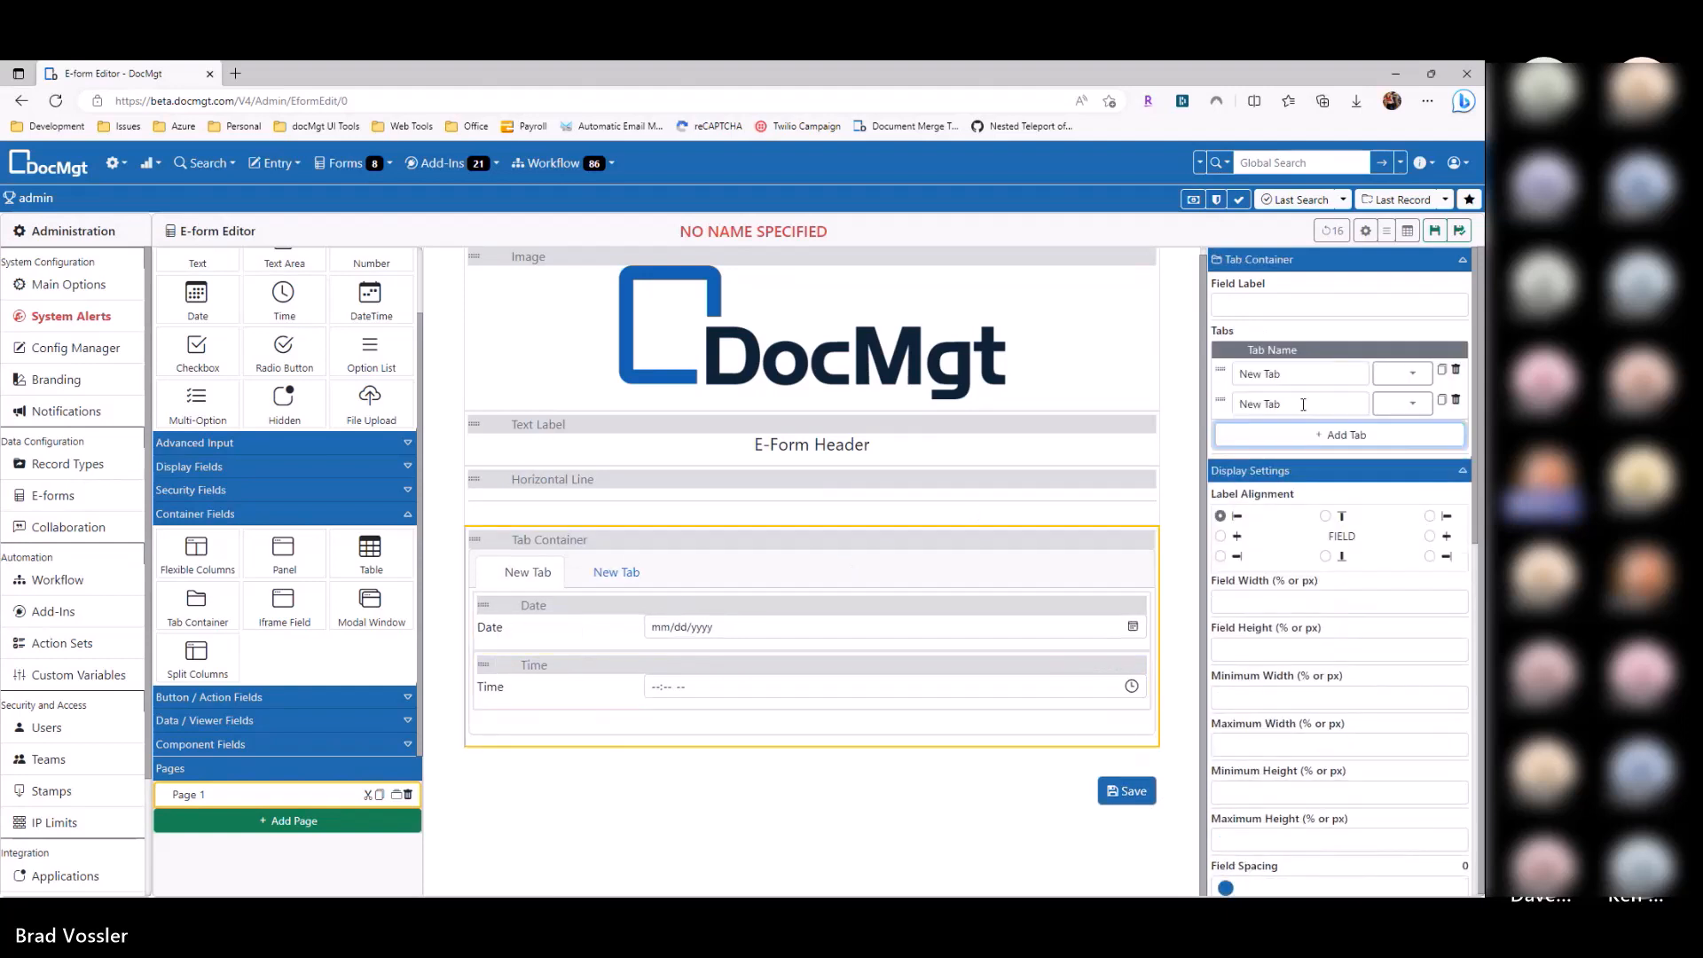
{"action": "left_click_drag", "start_coordinate": [1286, 373], "coordinate": [1167, 387]}
{"action": "type", "text": "Date Time"}
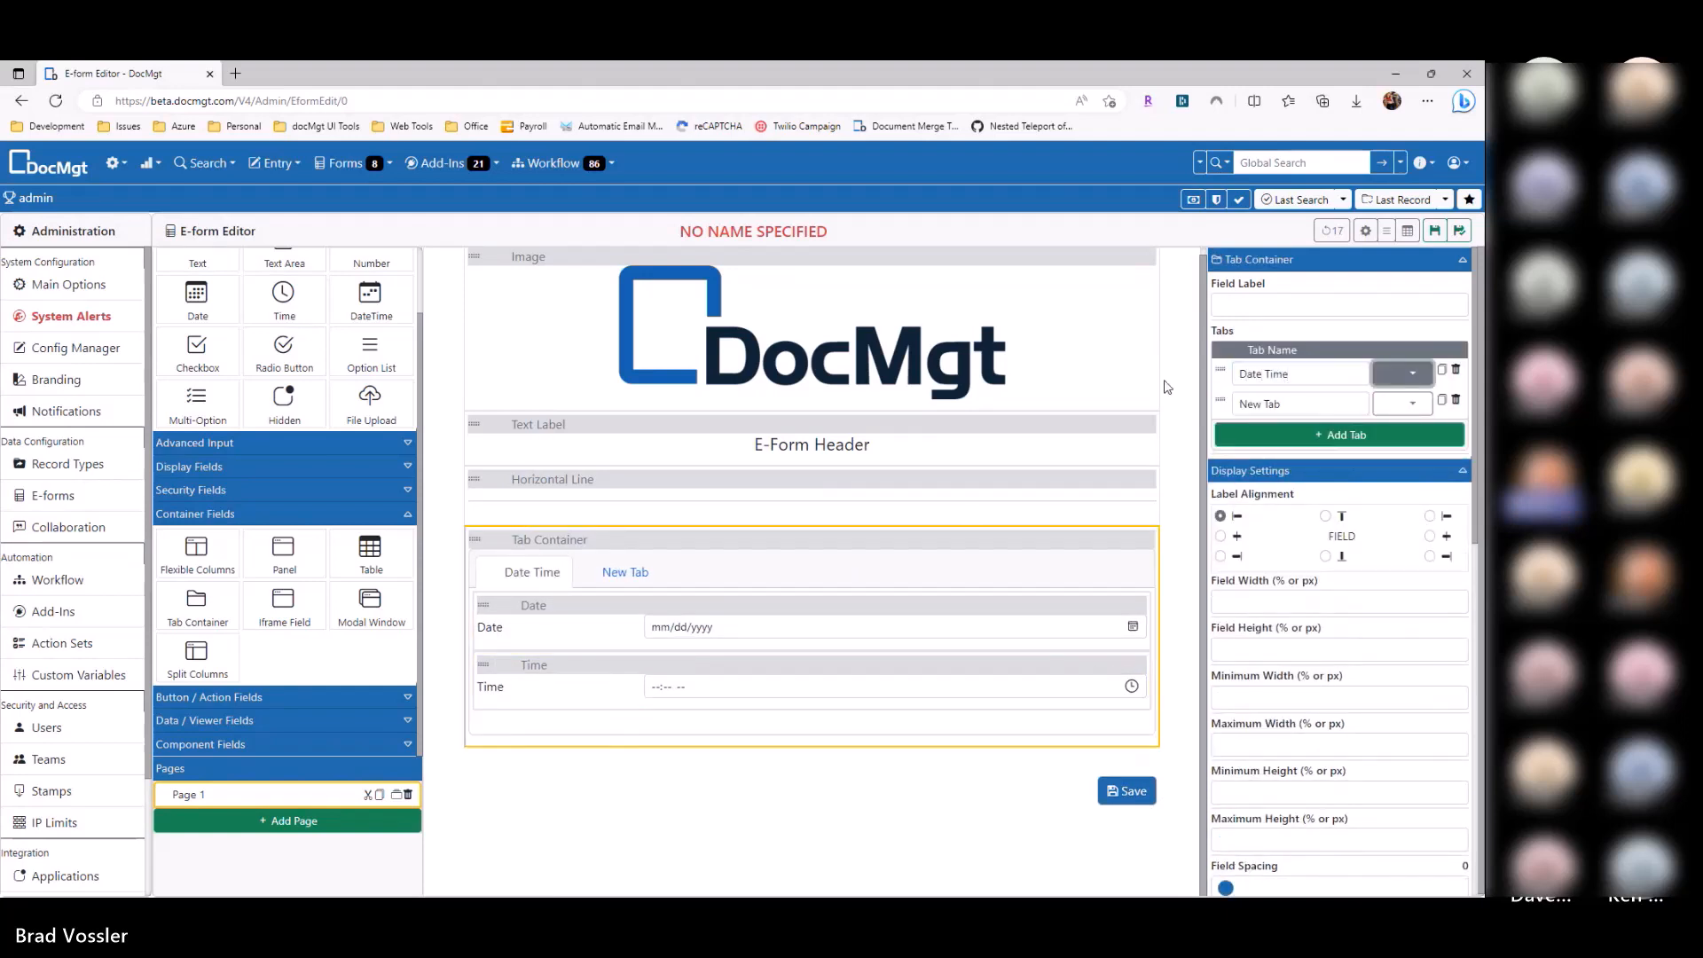
{"action": "key", "text": "Tab"}
{"action": "type", "text": "Name Info"}
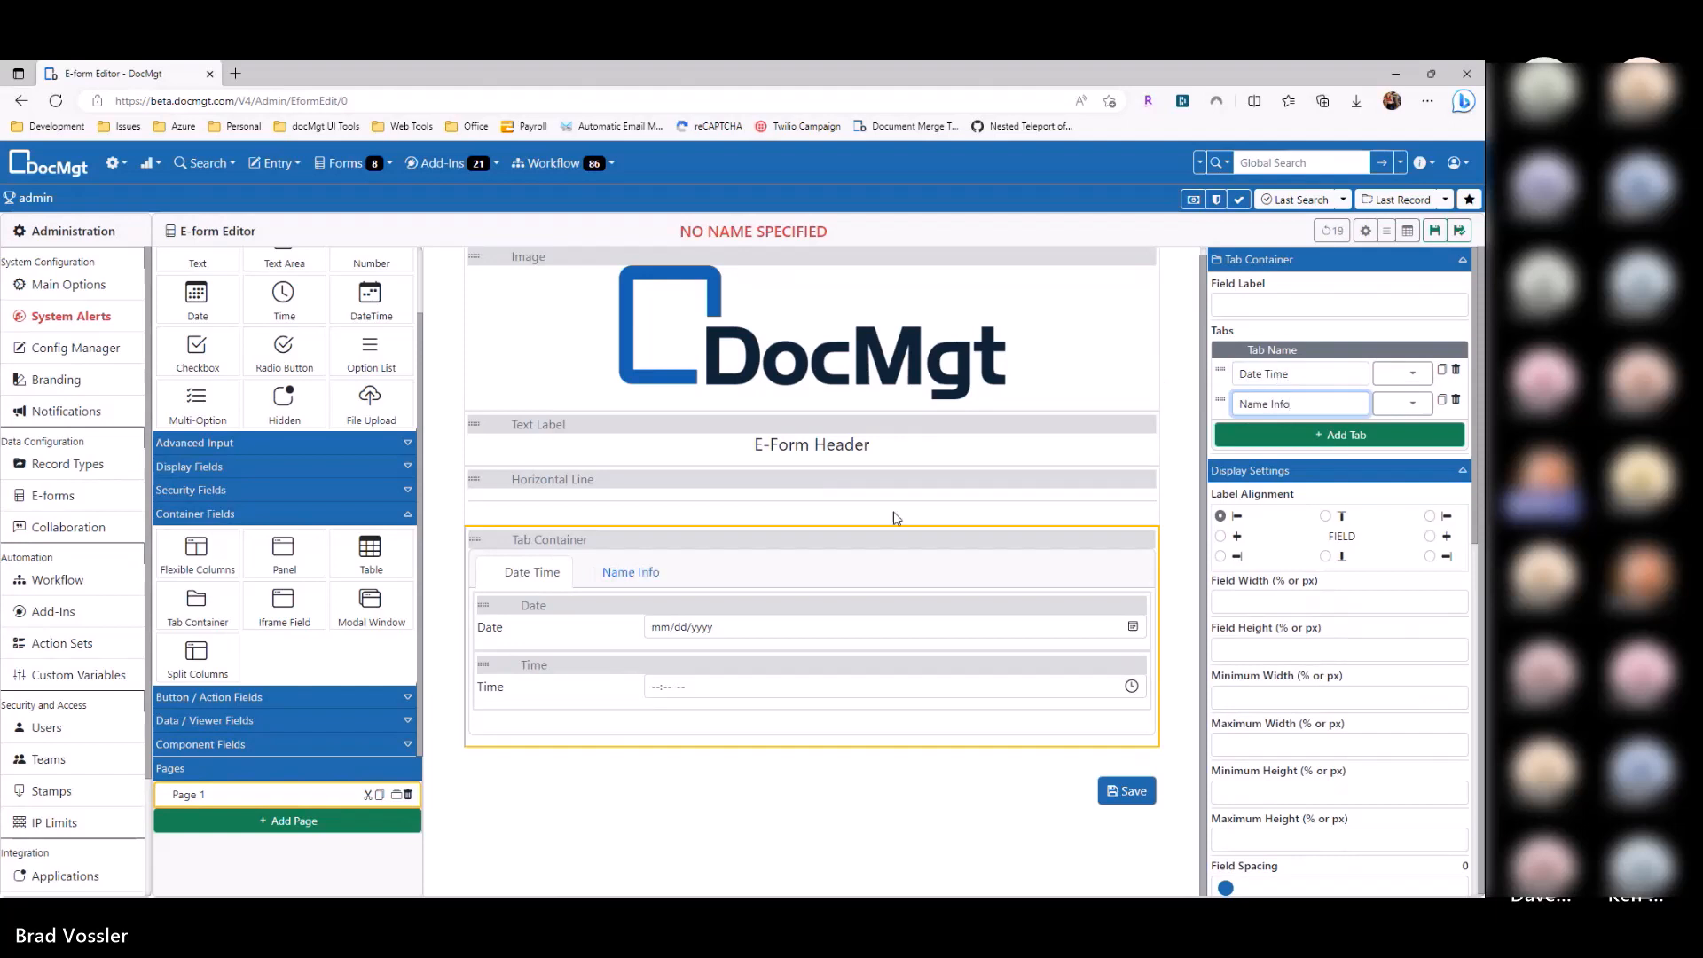
Step: Add text boxes to the Name Info tab
{"action": "left_click", "coordinate": [632, 575]}
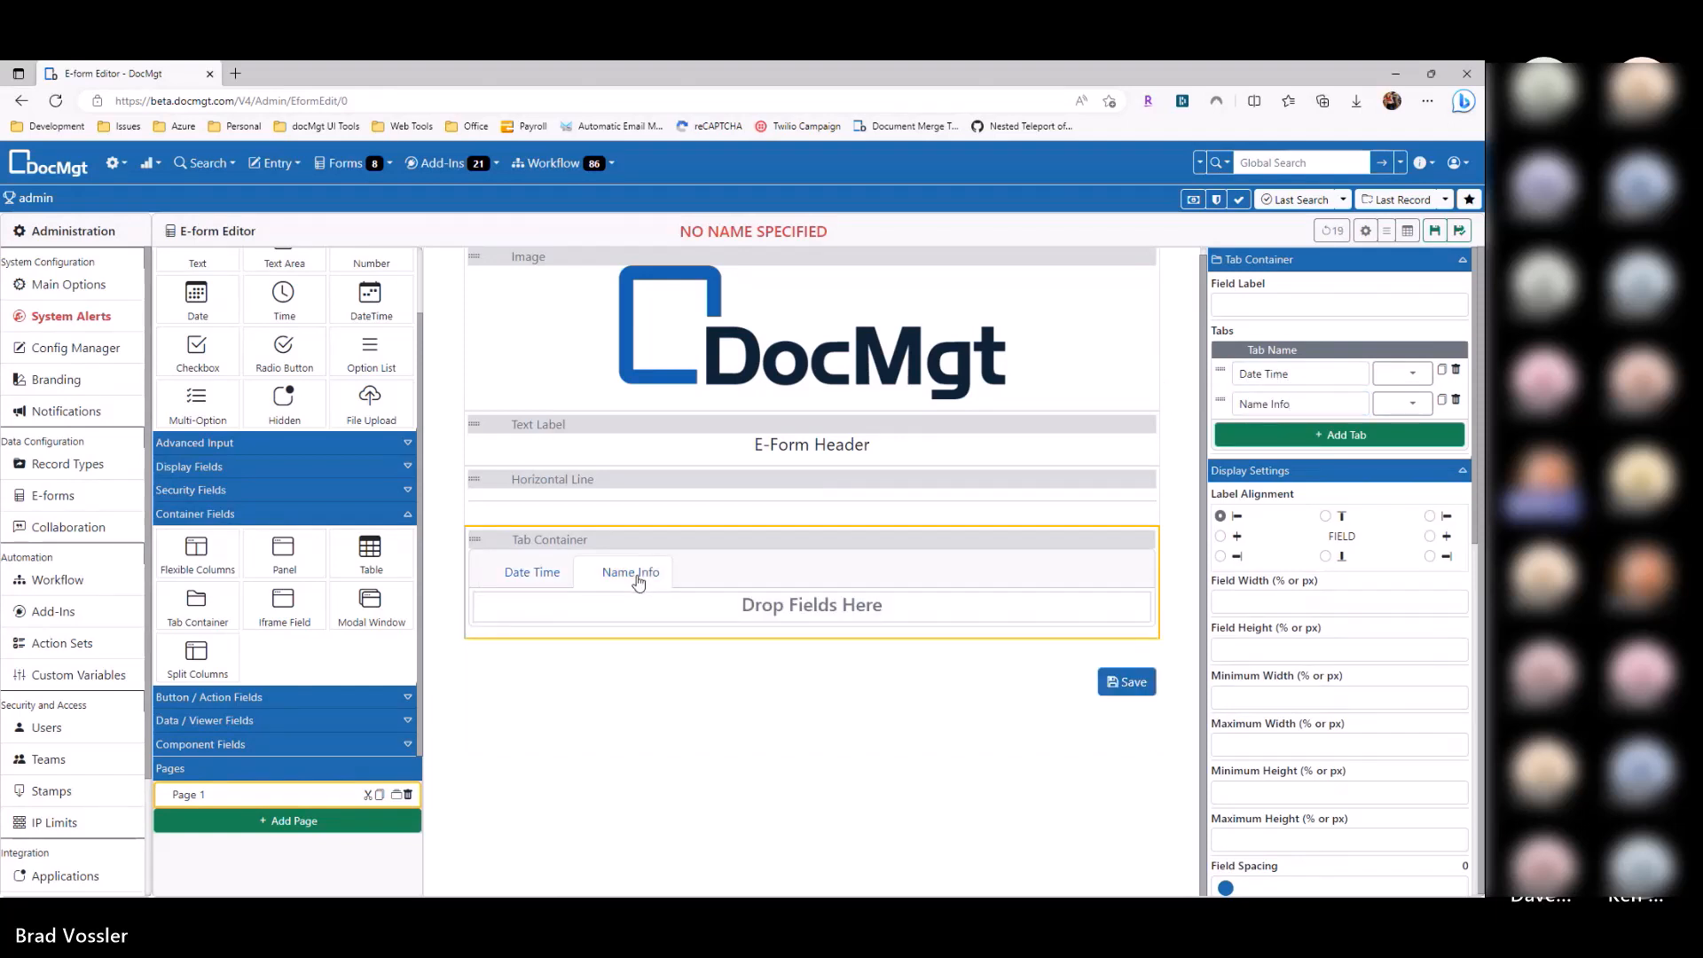
{"action": "scroll", "coordinate": [211, 344], "scroll_direction": "up", "scroll_amount": 1}
{"action": "left_click_drag", "start_coordinate": [211, 344], "coordinate": [585, 645]}
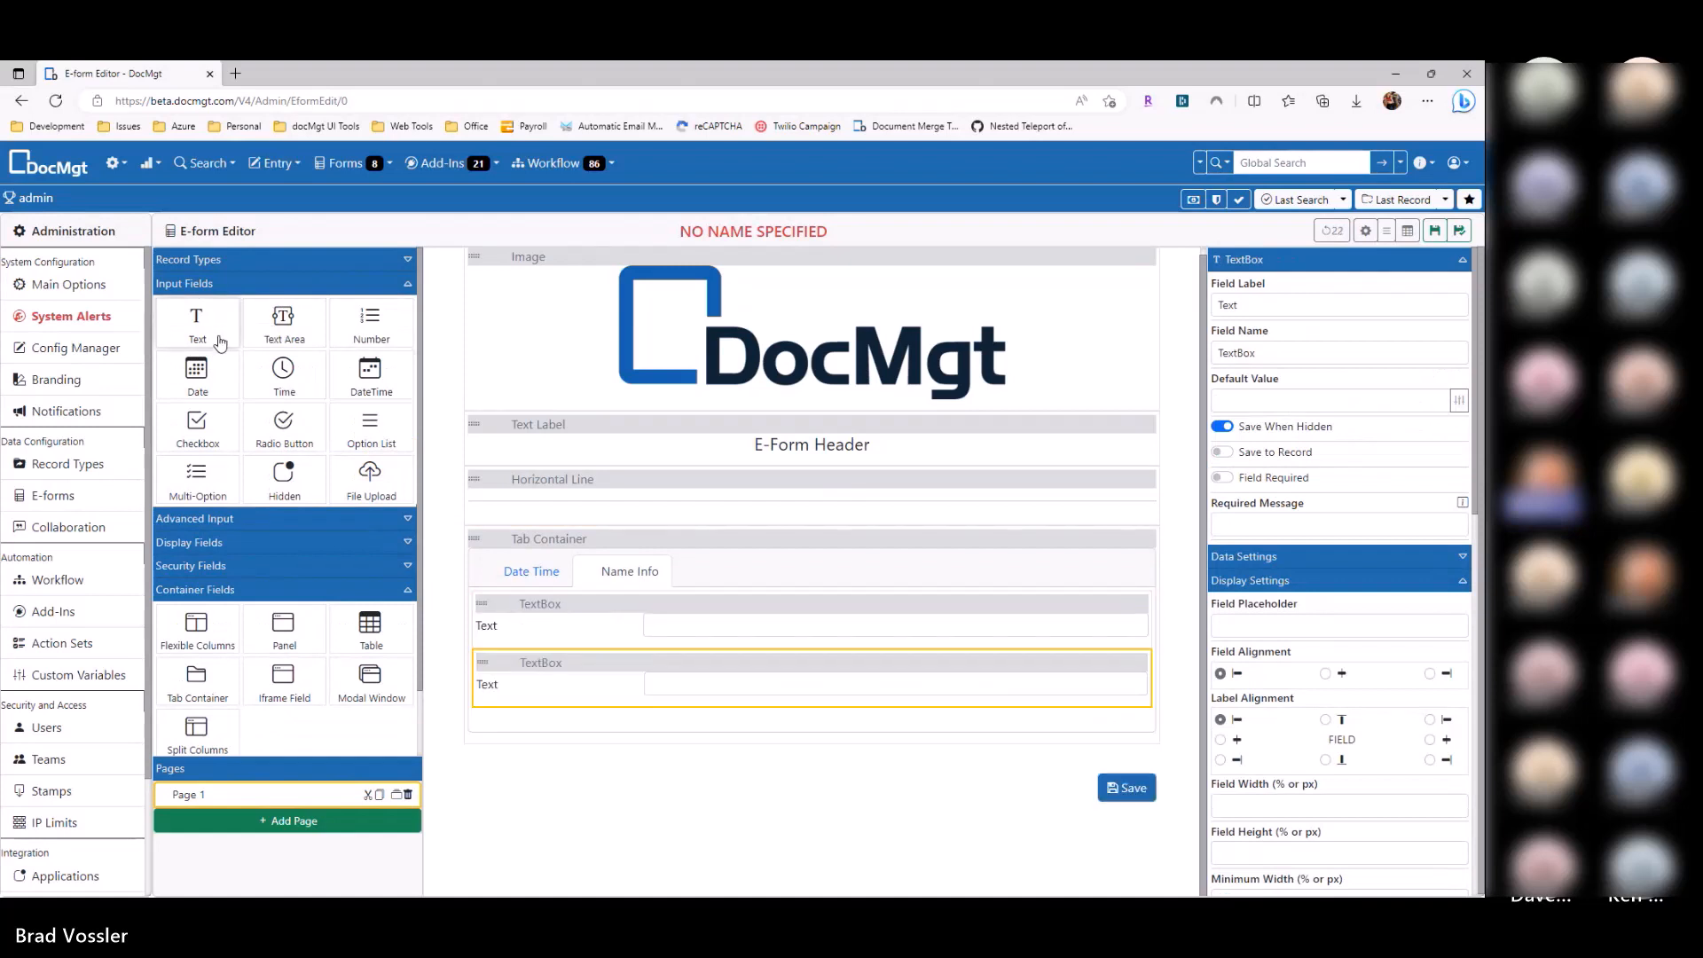
{"action": "left_click_drag", "start_coordinate": [197, 322], "coordinate": [591, 729]}
Step: Compare the Date Time and Name Info tabs, then delete the whole tab container
{"action": "left_click", "coordinate": [544, 575]}
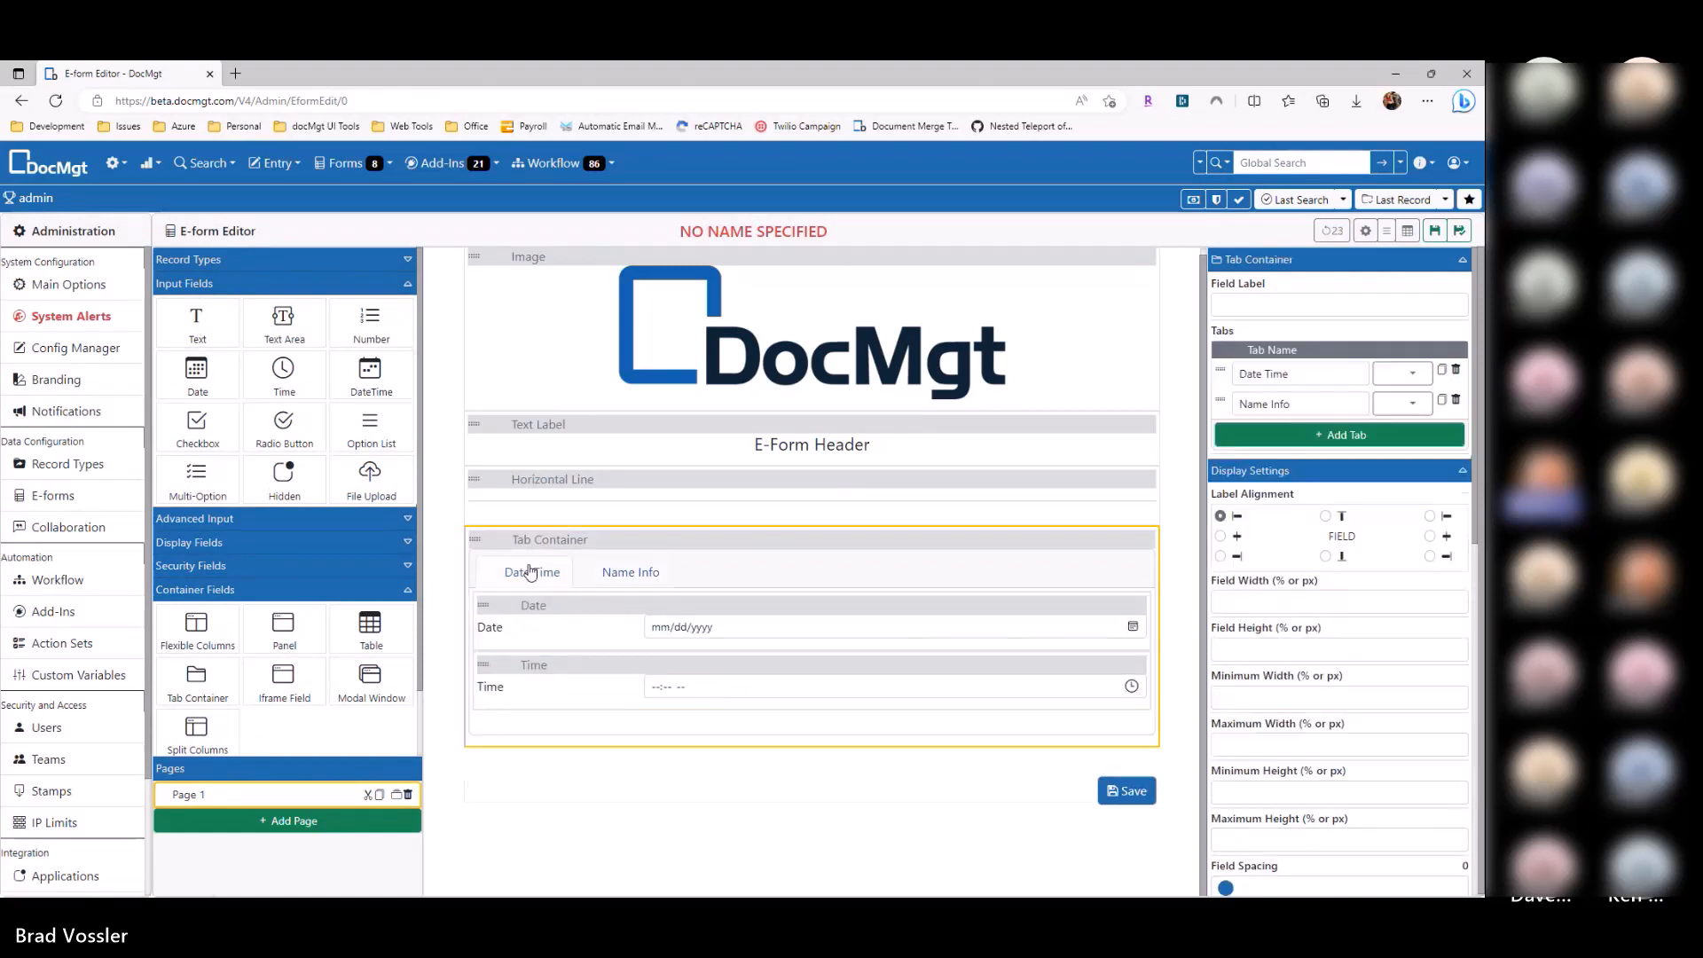
{"action": "left_click", "coordinate": [618, 574]}
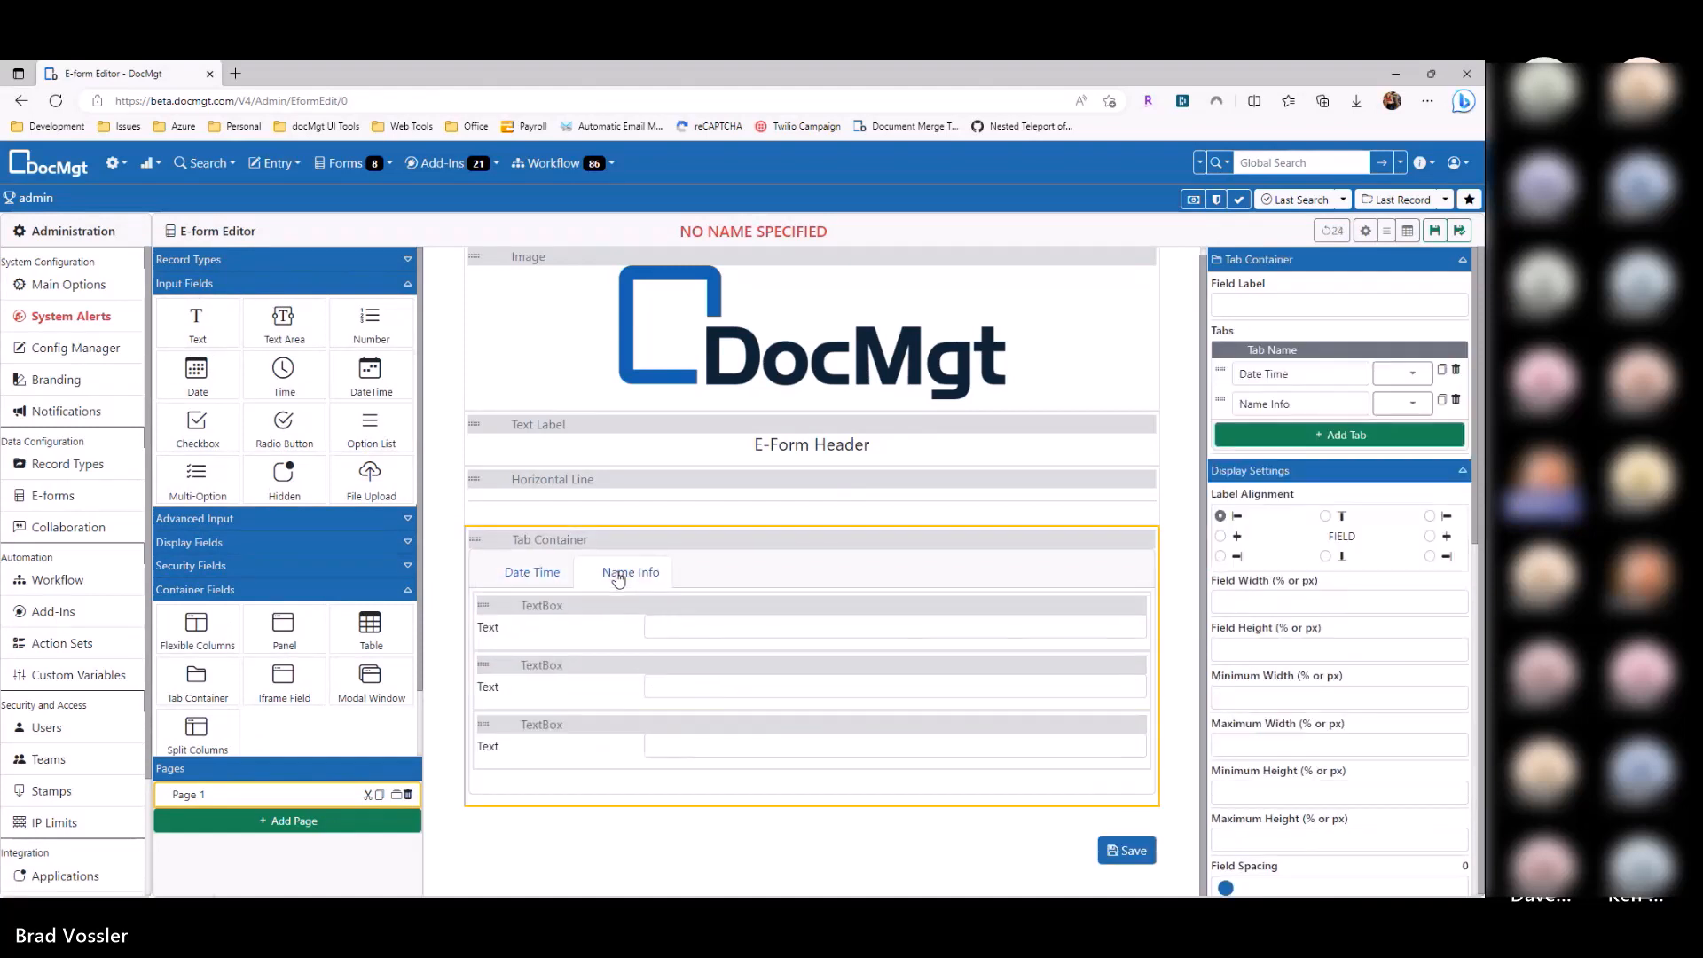
{"action": "left_click", "coordinate": [536, 572]}
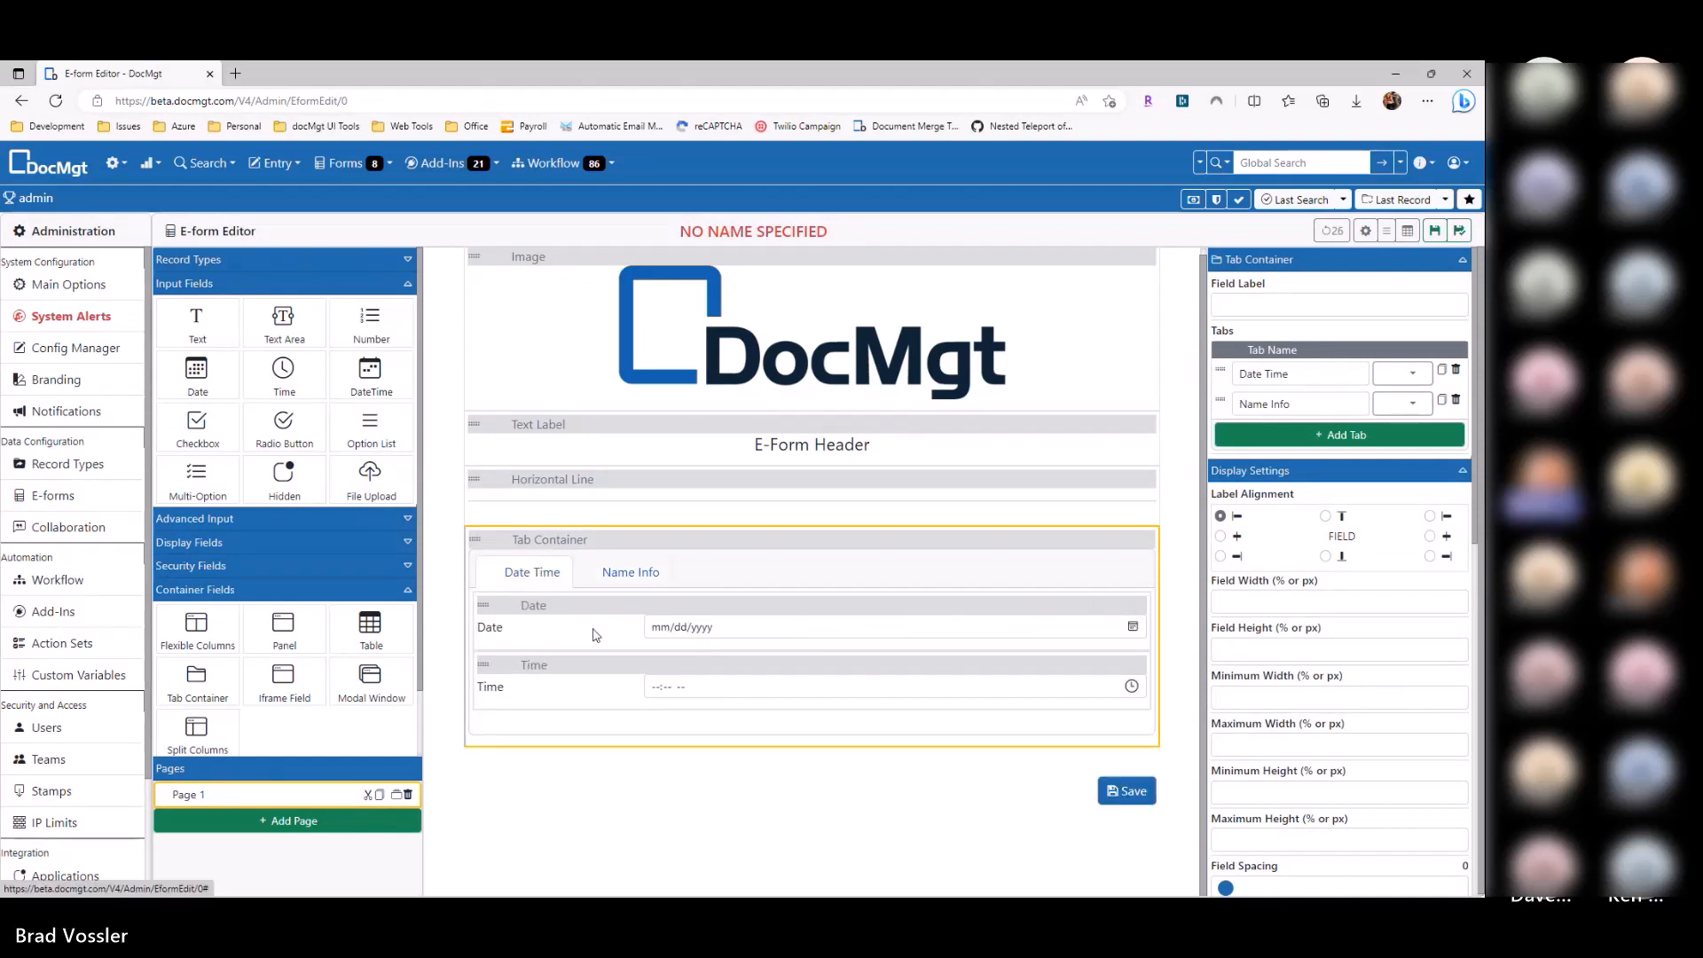
{"action": "left_click", "coordinate": [631, 575]}
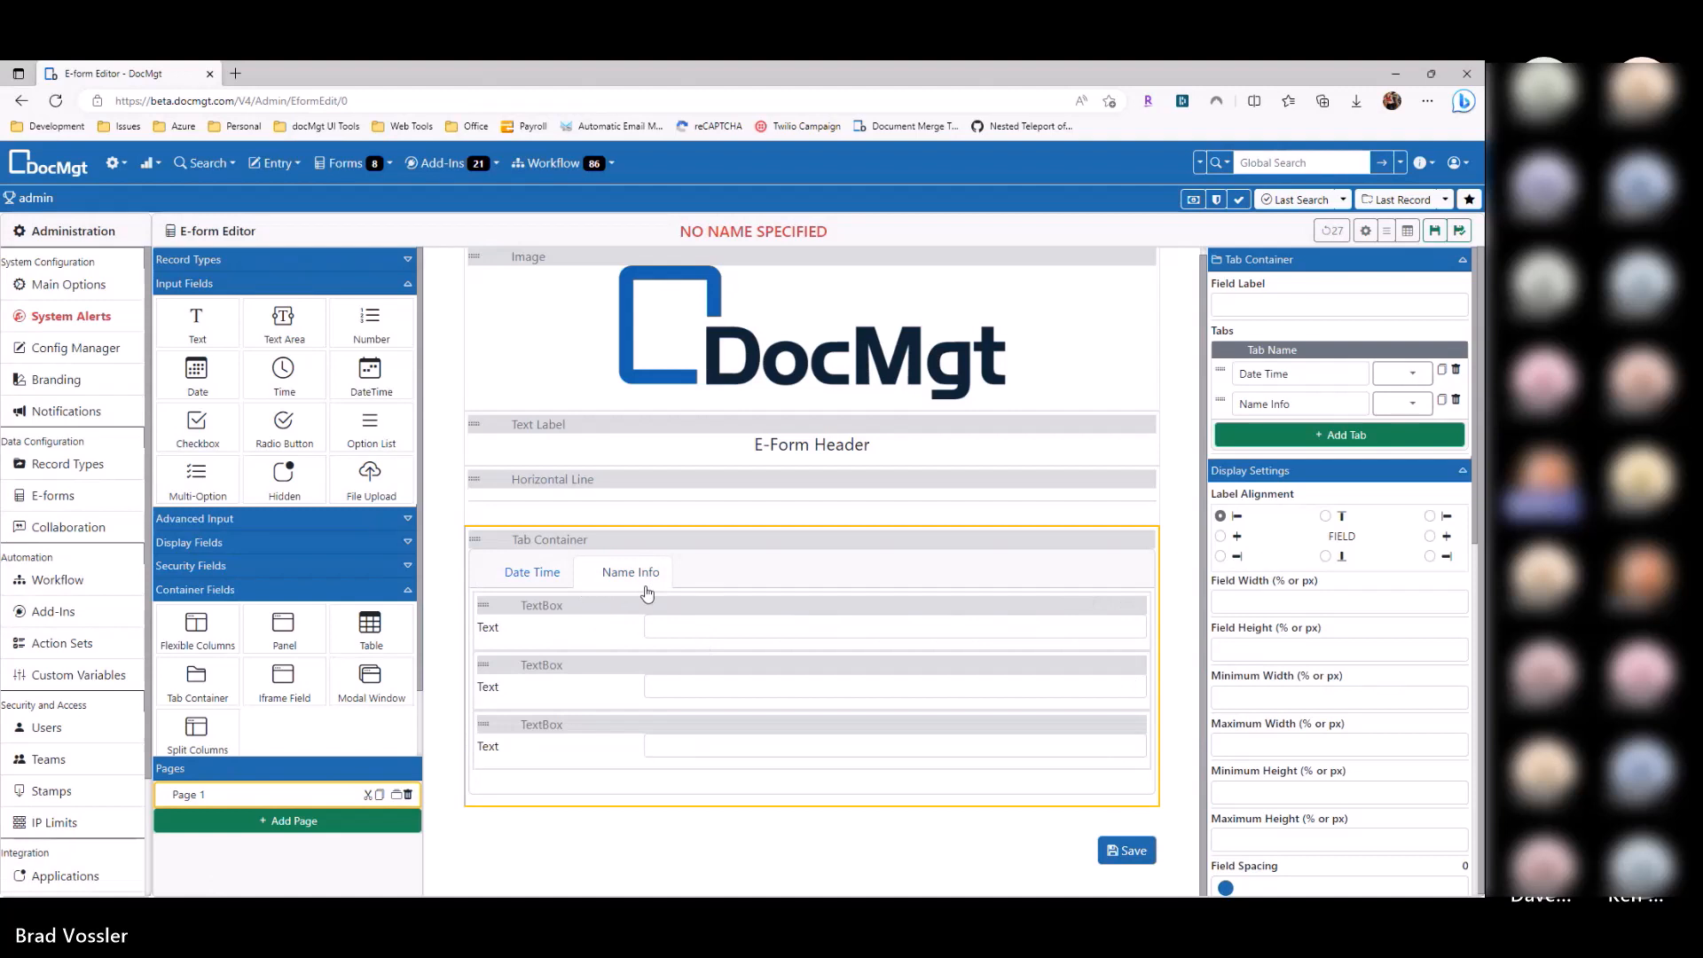
{"action": "left_click", "coordinate": [536, 574]}
{"action": "left_click", "coordinate": [1146, 539]}
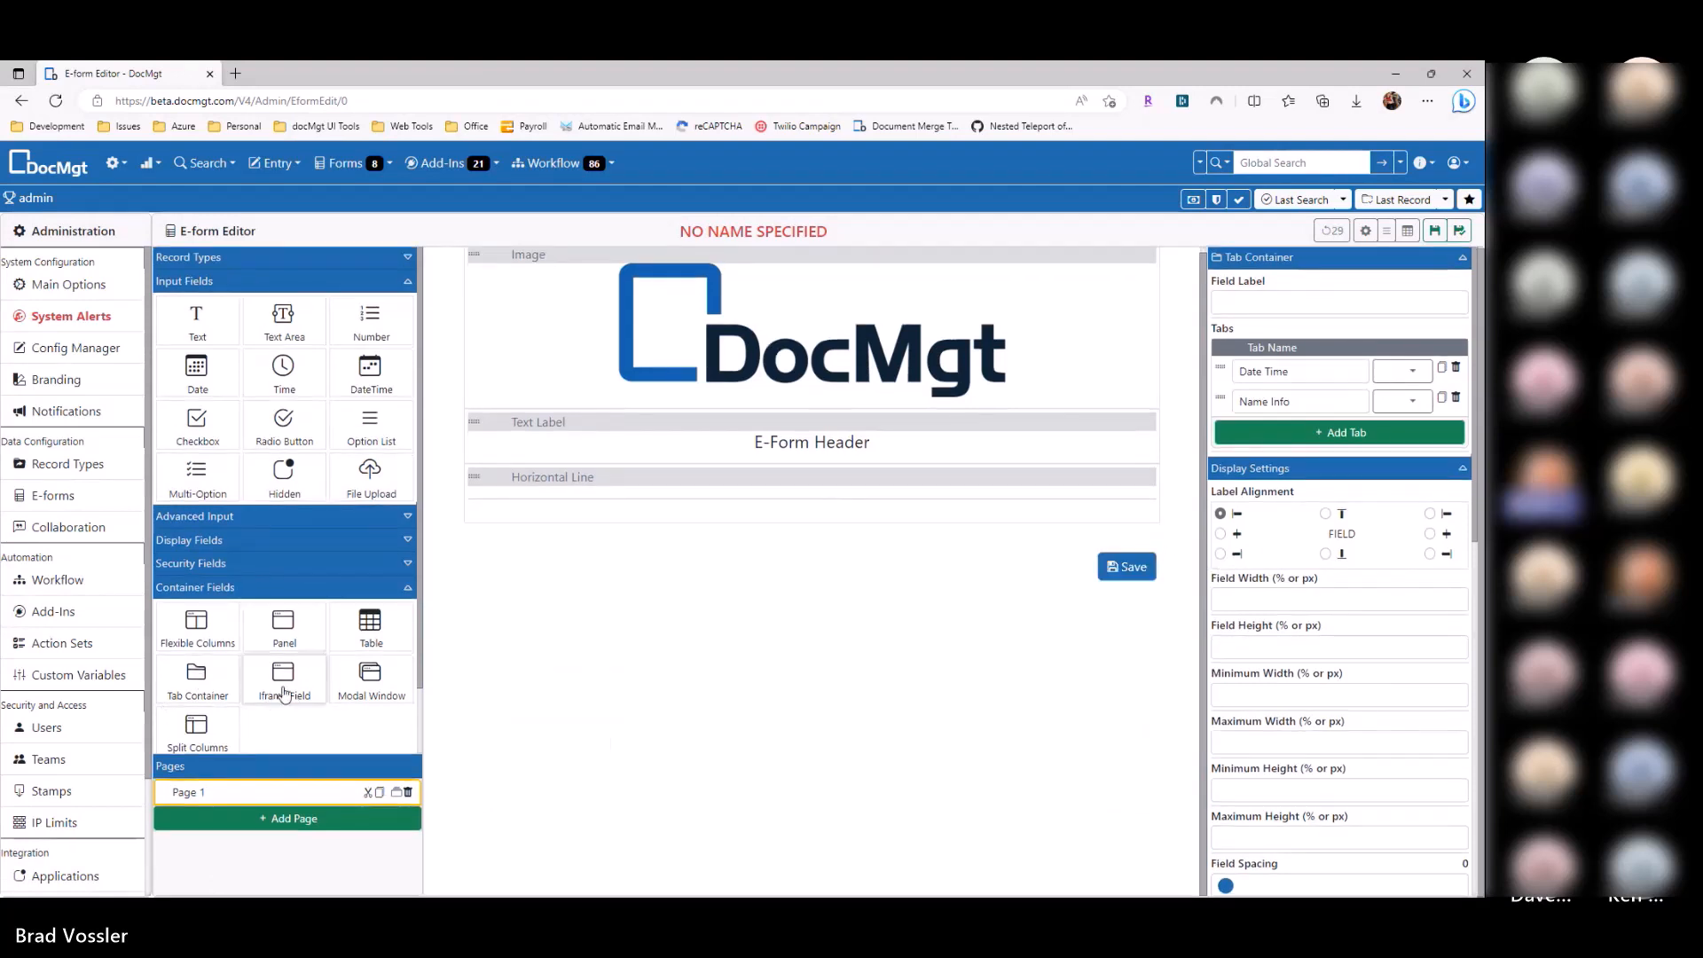
{"action": "left_click_drag", "start_coordinate": [284, 692], "coordinate": [684, 543]}
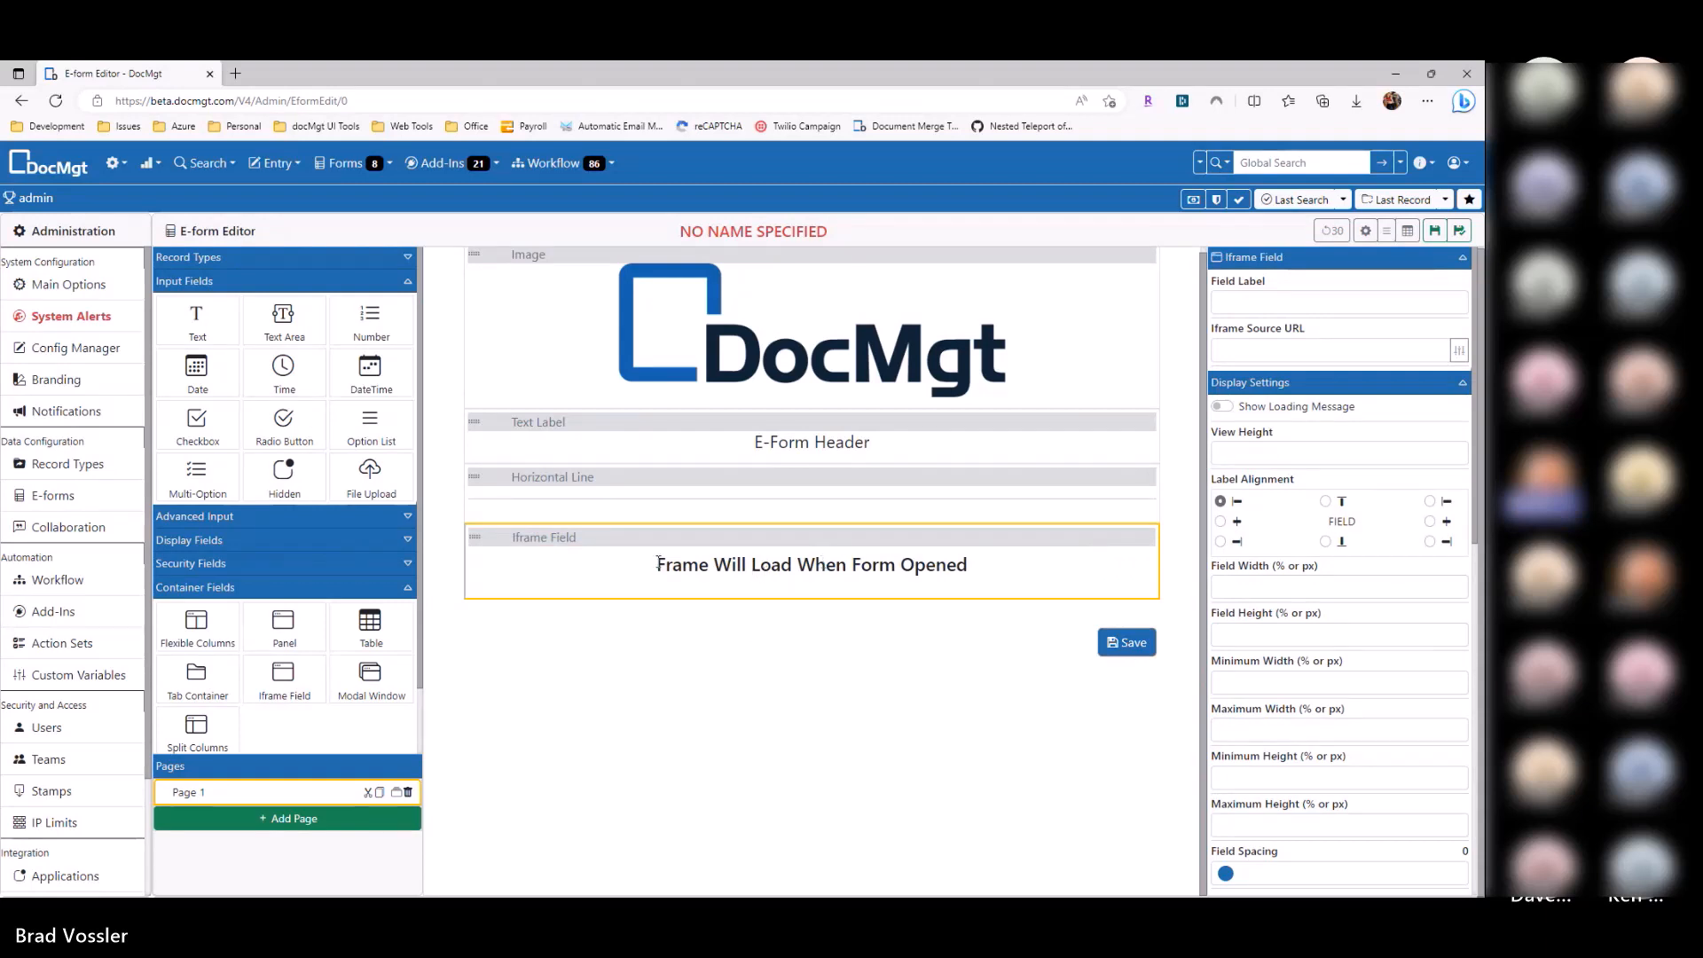
{"action": "left_click", "coordinate": [1276, 353]}
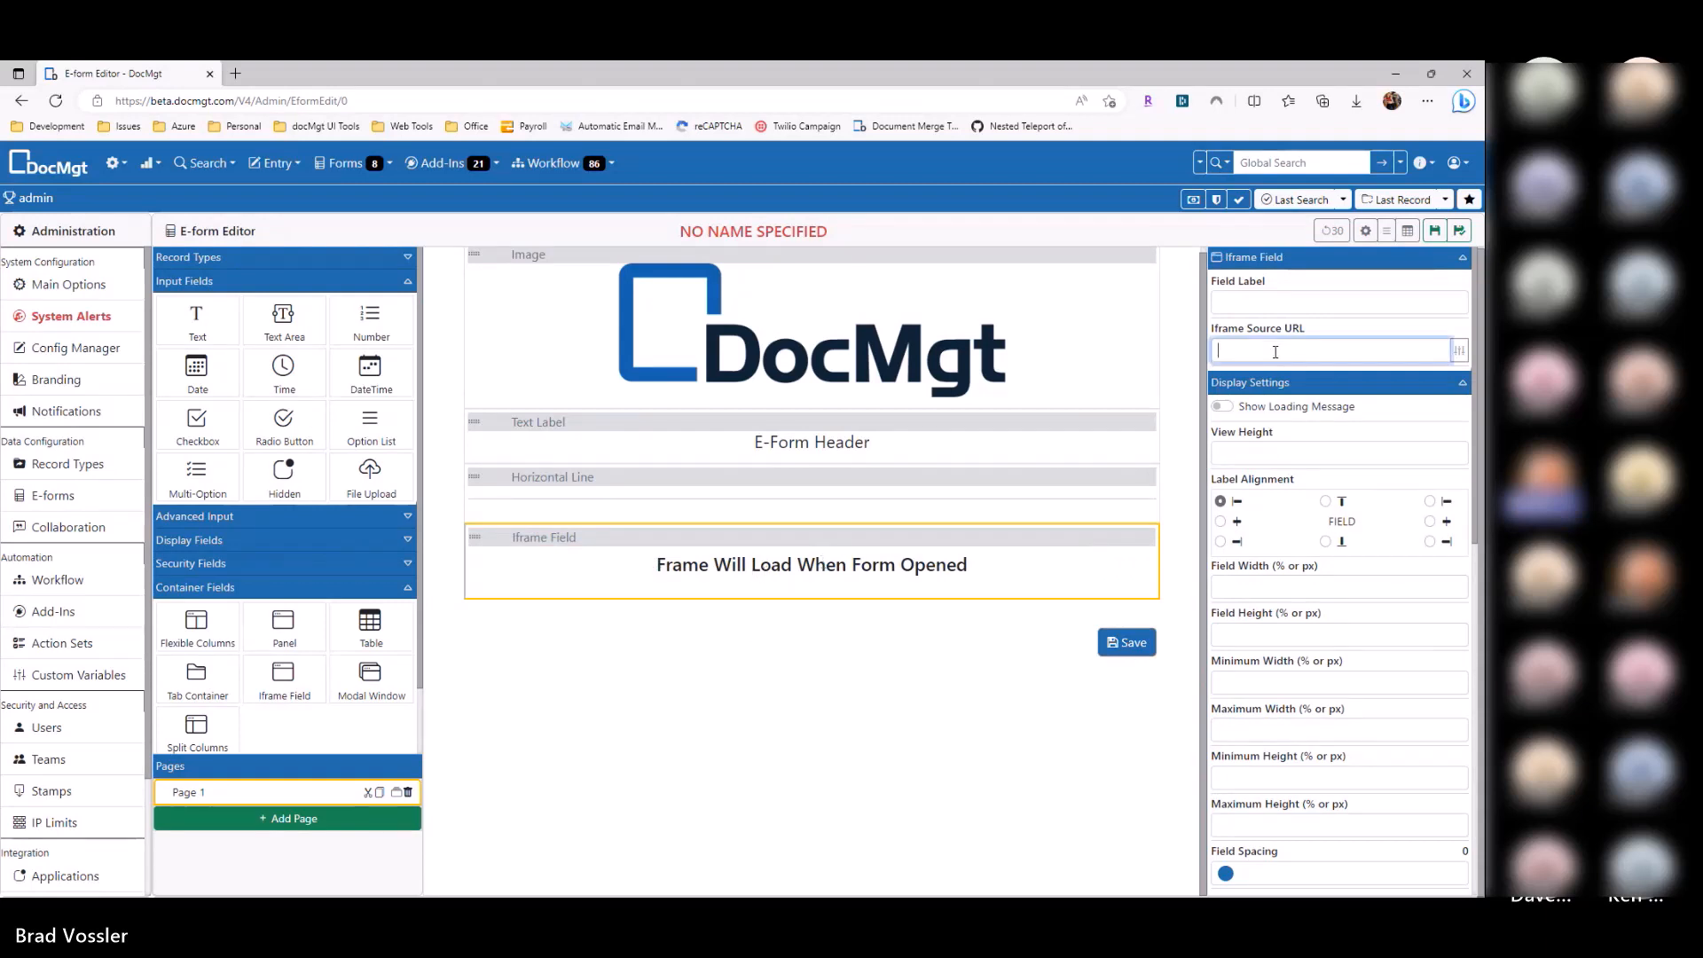
{"action": "type", "text": "https://docmgt.com"}
Step: Name the form 'test' after the missing-name warning and save it
{"action": "left_click", "coordinate": [1434, 231]}
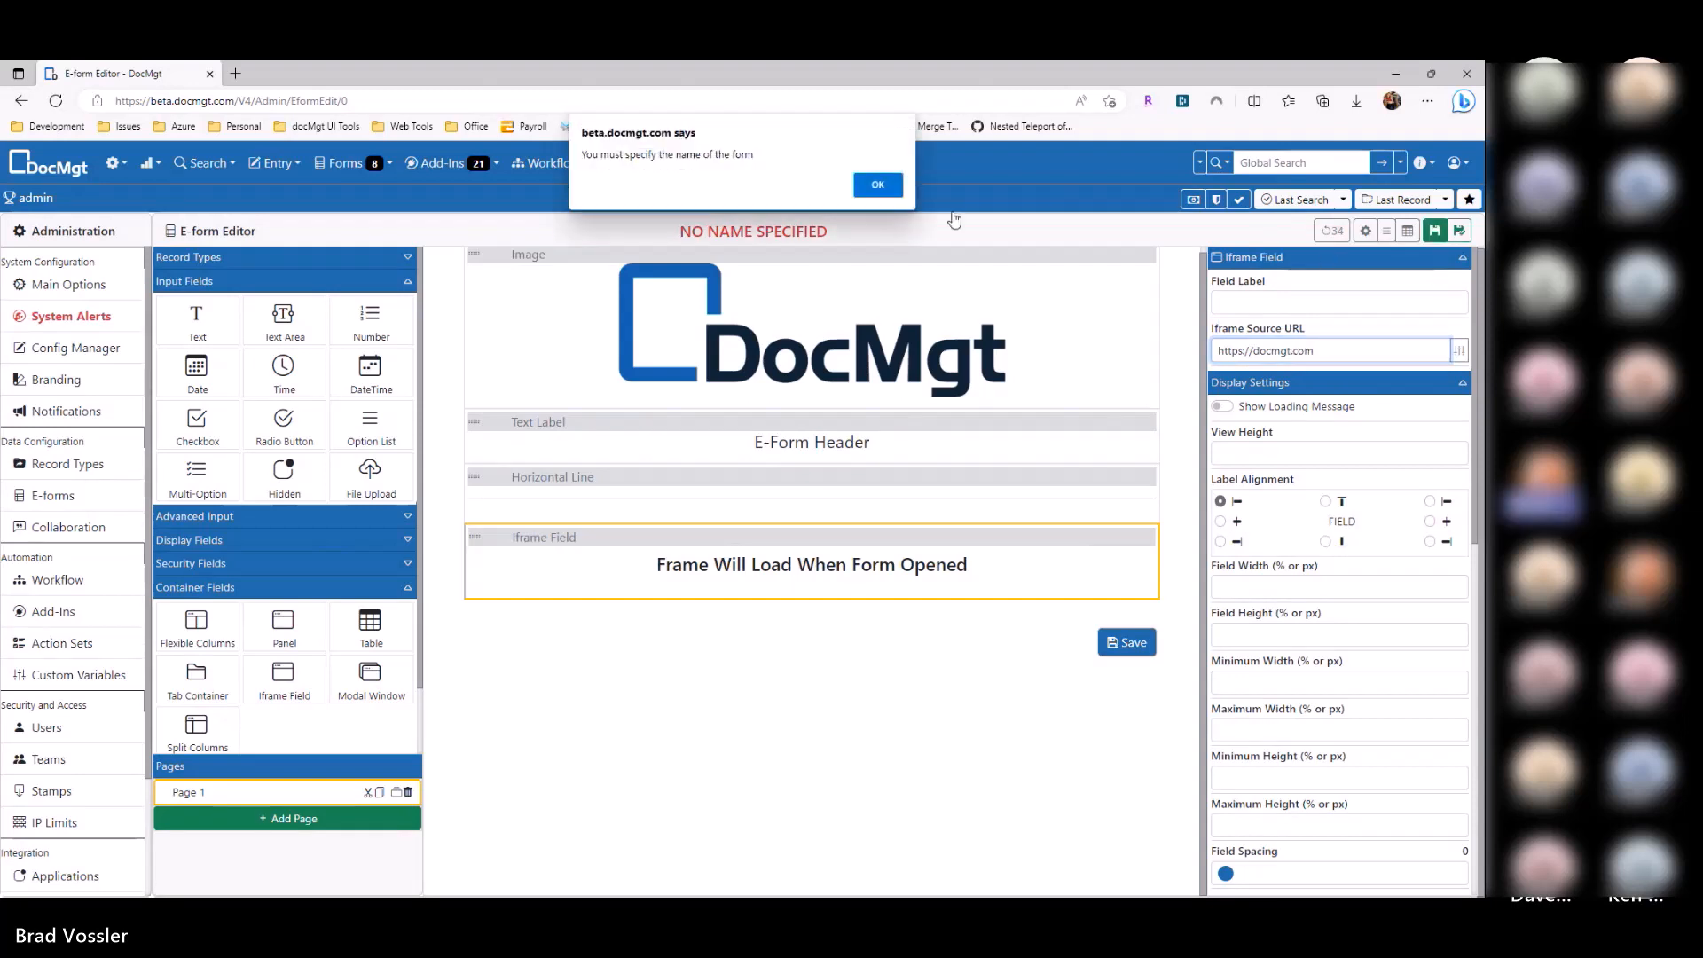
{"action": "left_click", "coordinate": [878, 184]}
{"action": "type", "text": "test"}
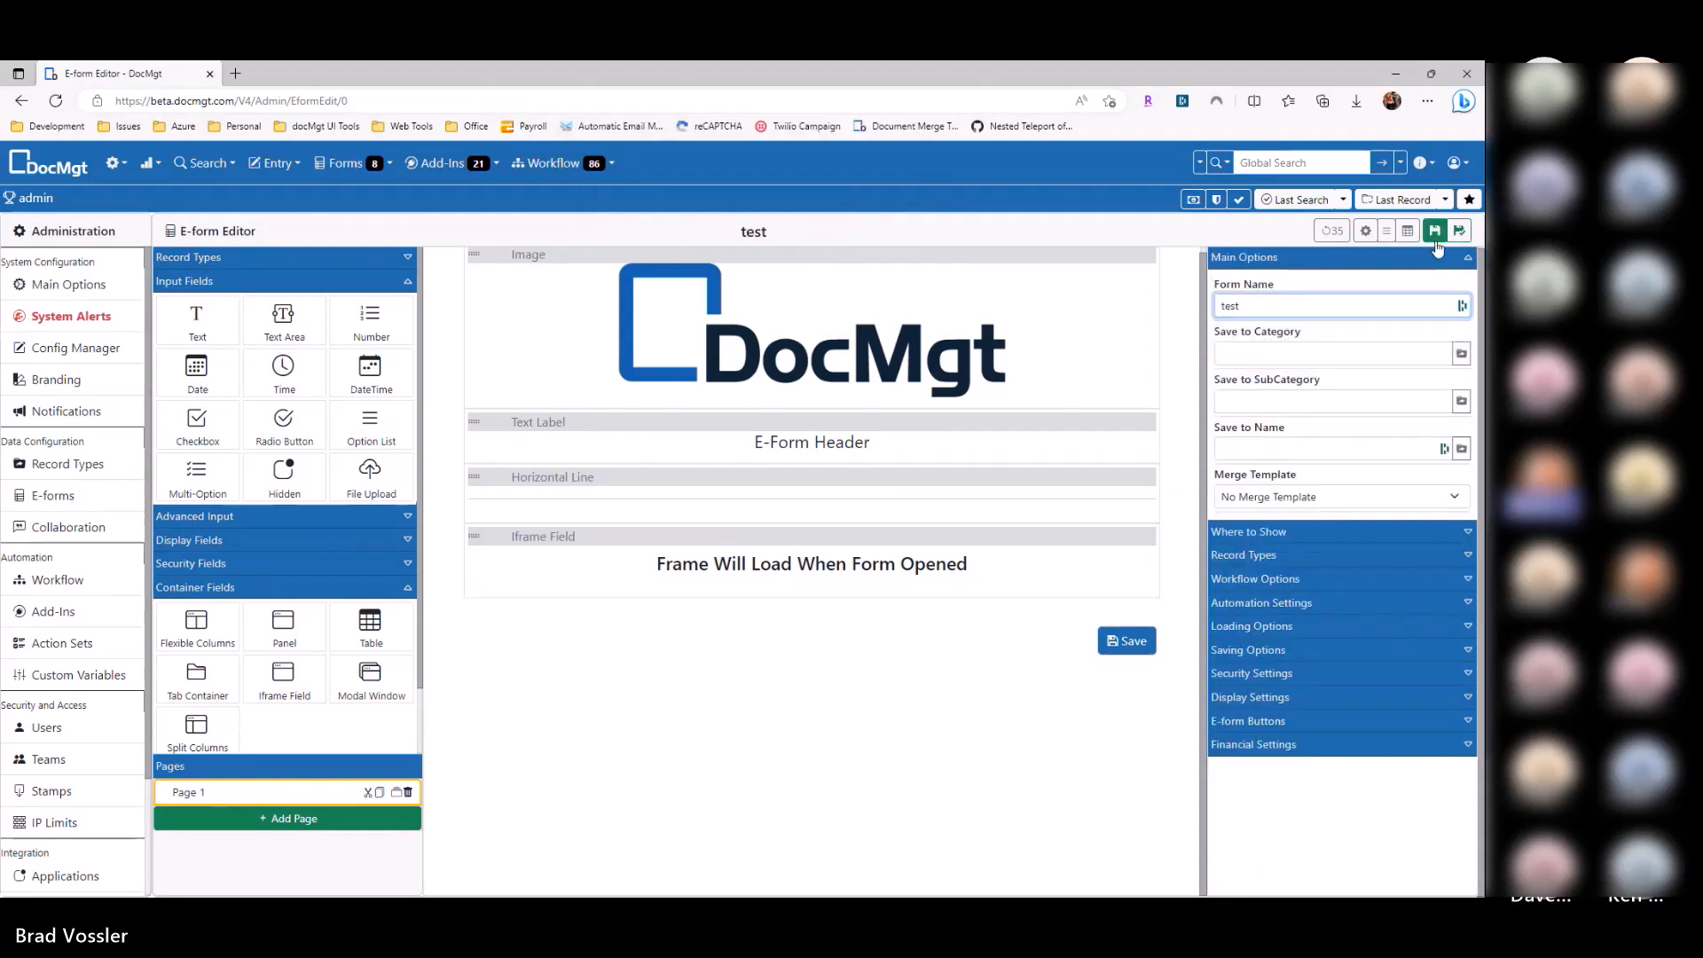
{"action": "left_click", "coordinate": [1436, 236]}
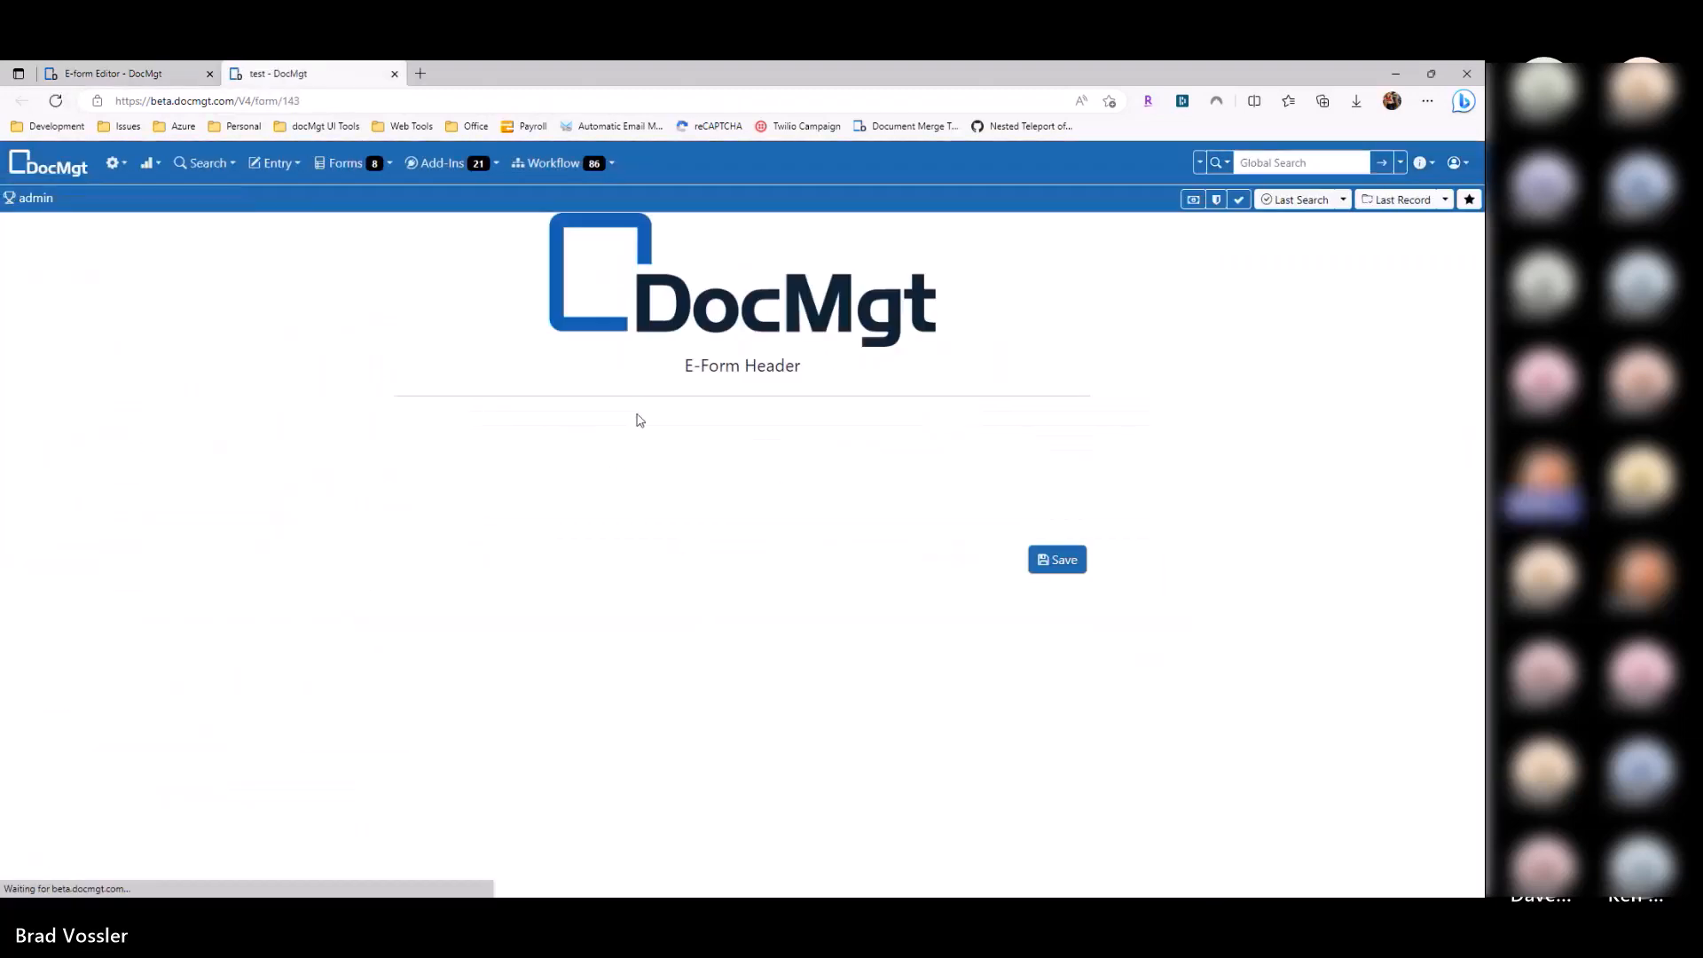
Step: Note the iframe's refused-to-connect message and check the current site address in the editor
{"action": "left_click_drag", "start_coordinate": [657, 510], "coordinate": [829, 509]}
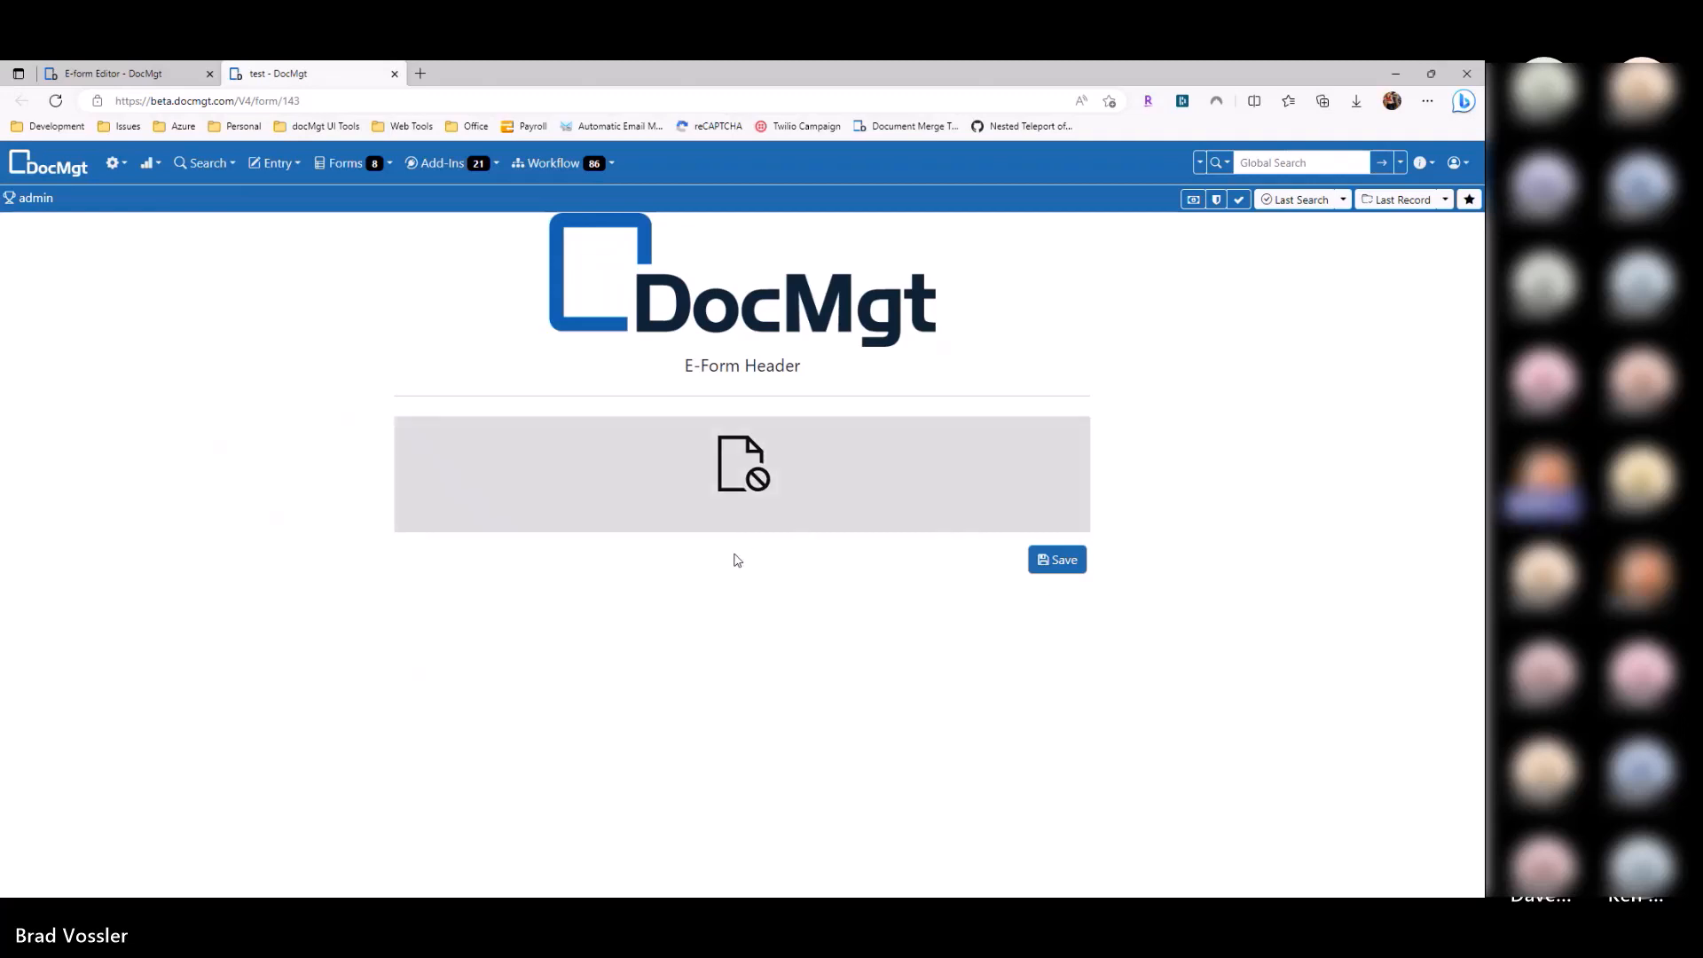
{"action": "key", "text": "ctrl+shift+Tab"}
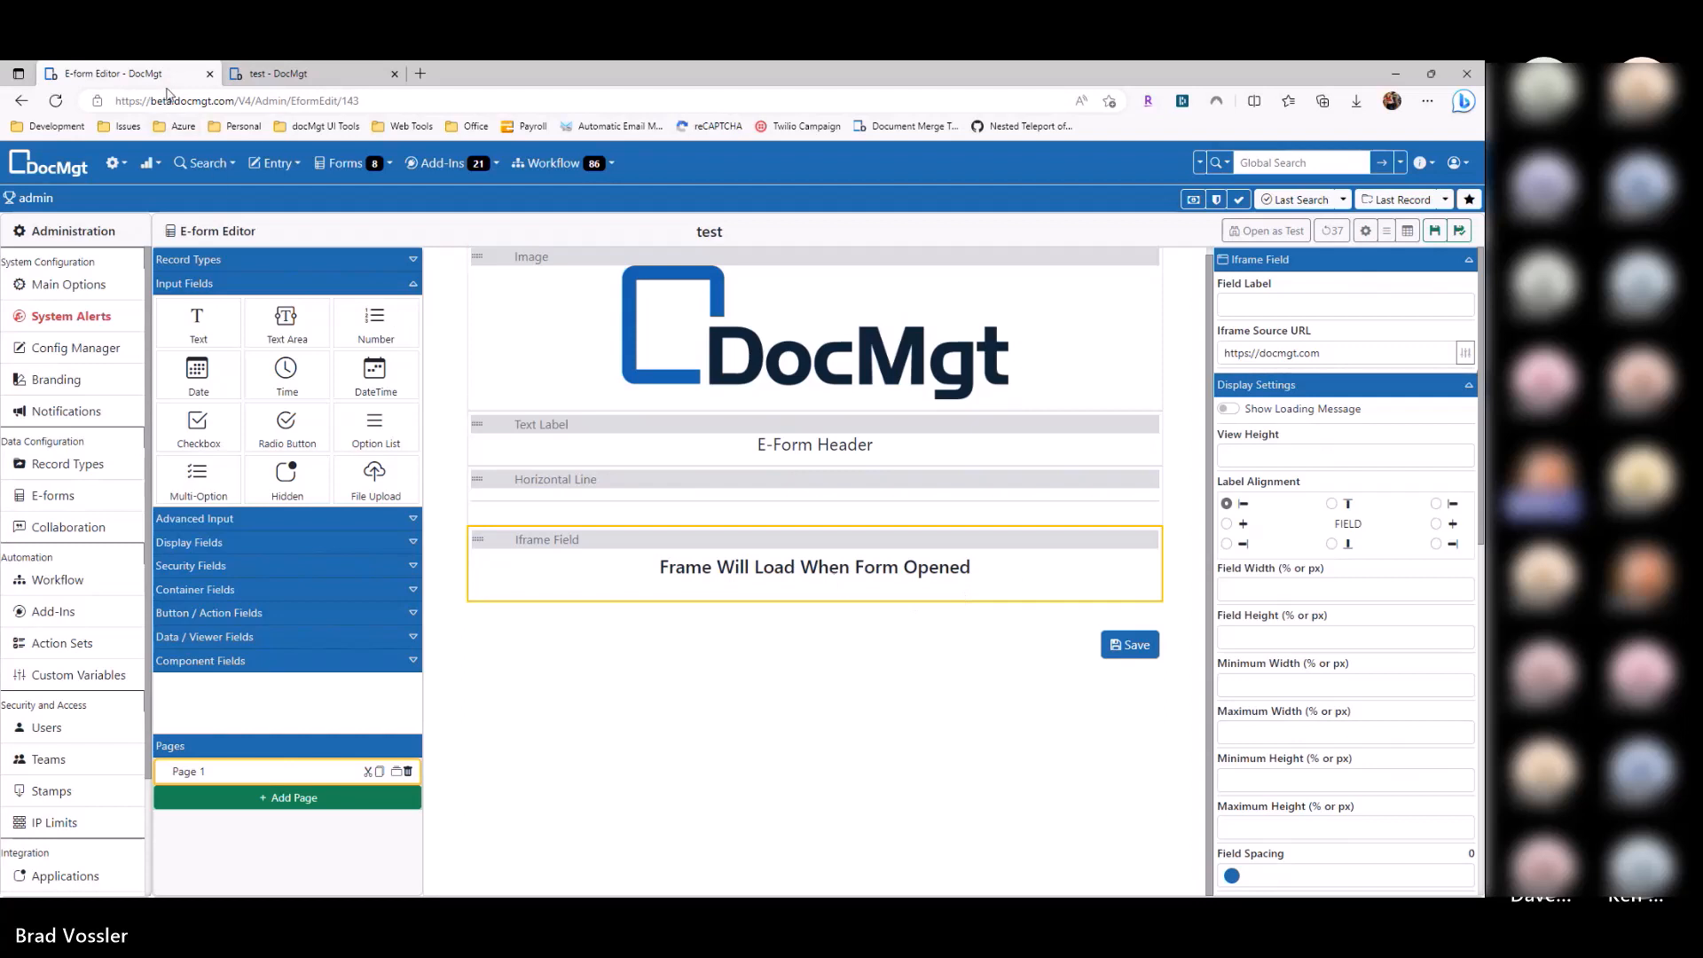
{"action": "left_click", "coordinate": [168, 97]}
{"action": "left_click", "coordinate": [668, 656]}
{"action": "left_click", "coordinate": [1377, 352]}
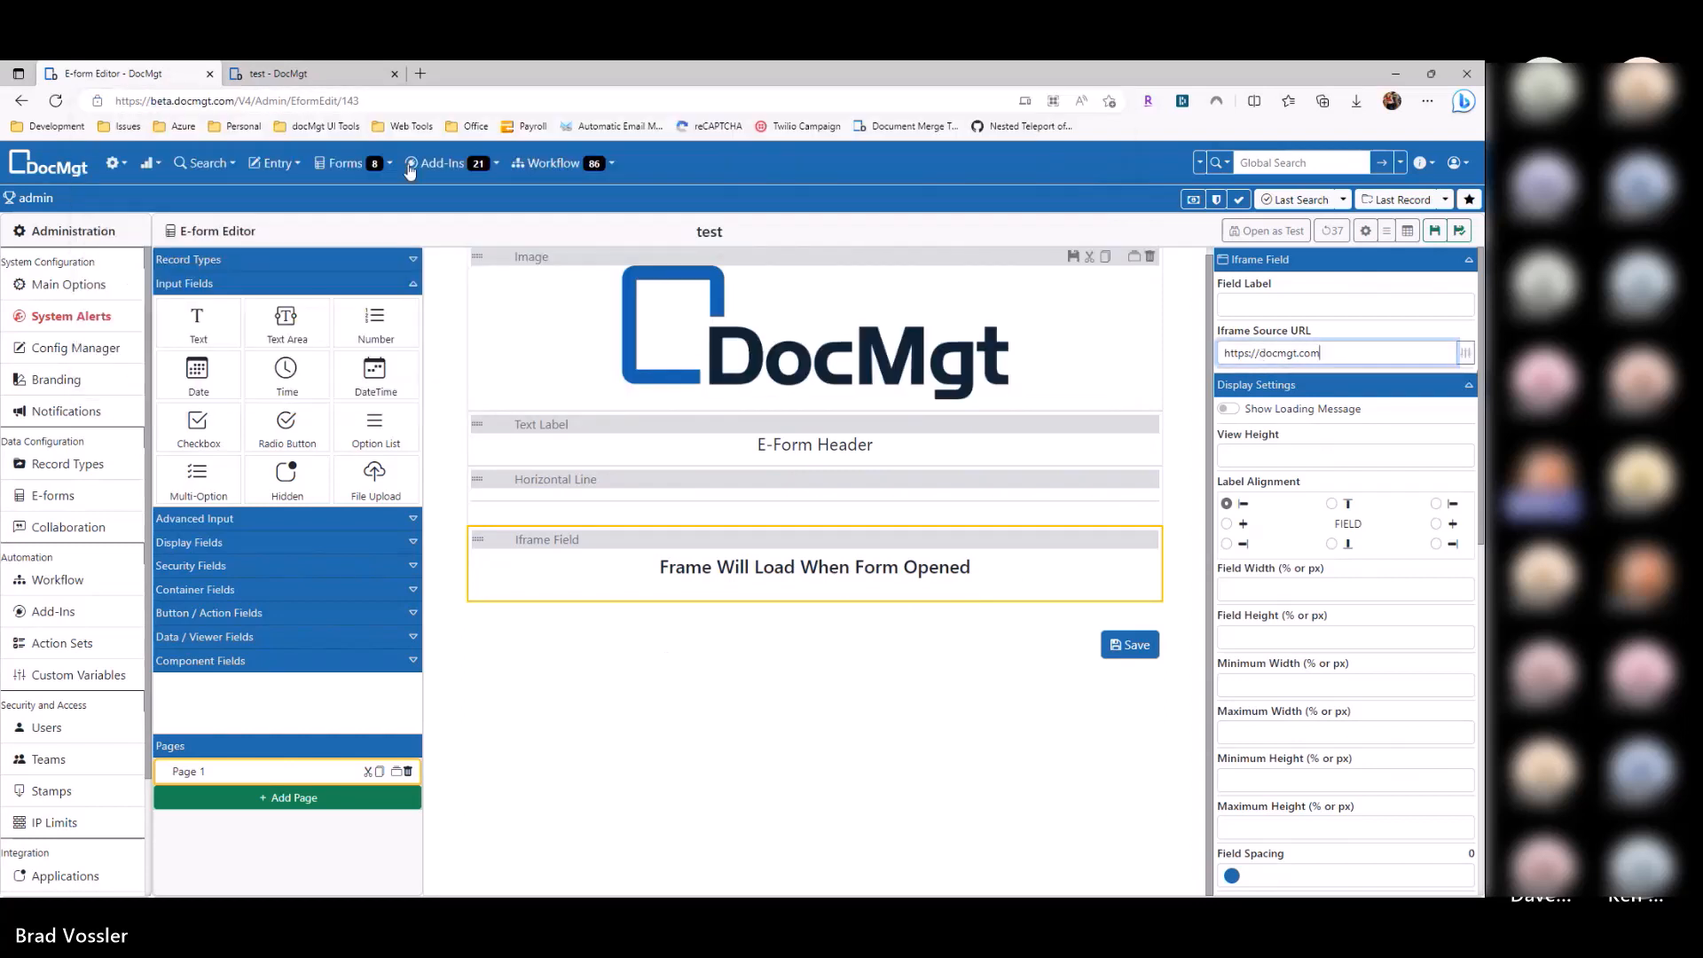
{"action": "left_click", "coordinate": [235, 103]}
{"action": "left_click_drag", "start_coordinate": [235, 104], "coordinate": [61, 96]}
{"action": "key", "text": "ctrl+c"}
{"action": "left_click_drag", "start_coordinate": [1321, 351], "coordinate": [1187, 379]}
{"action": "key", "text": "ctrl+v"}
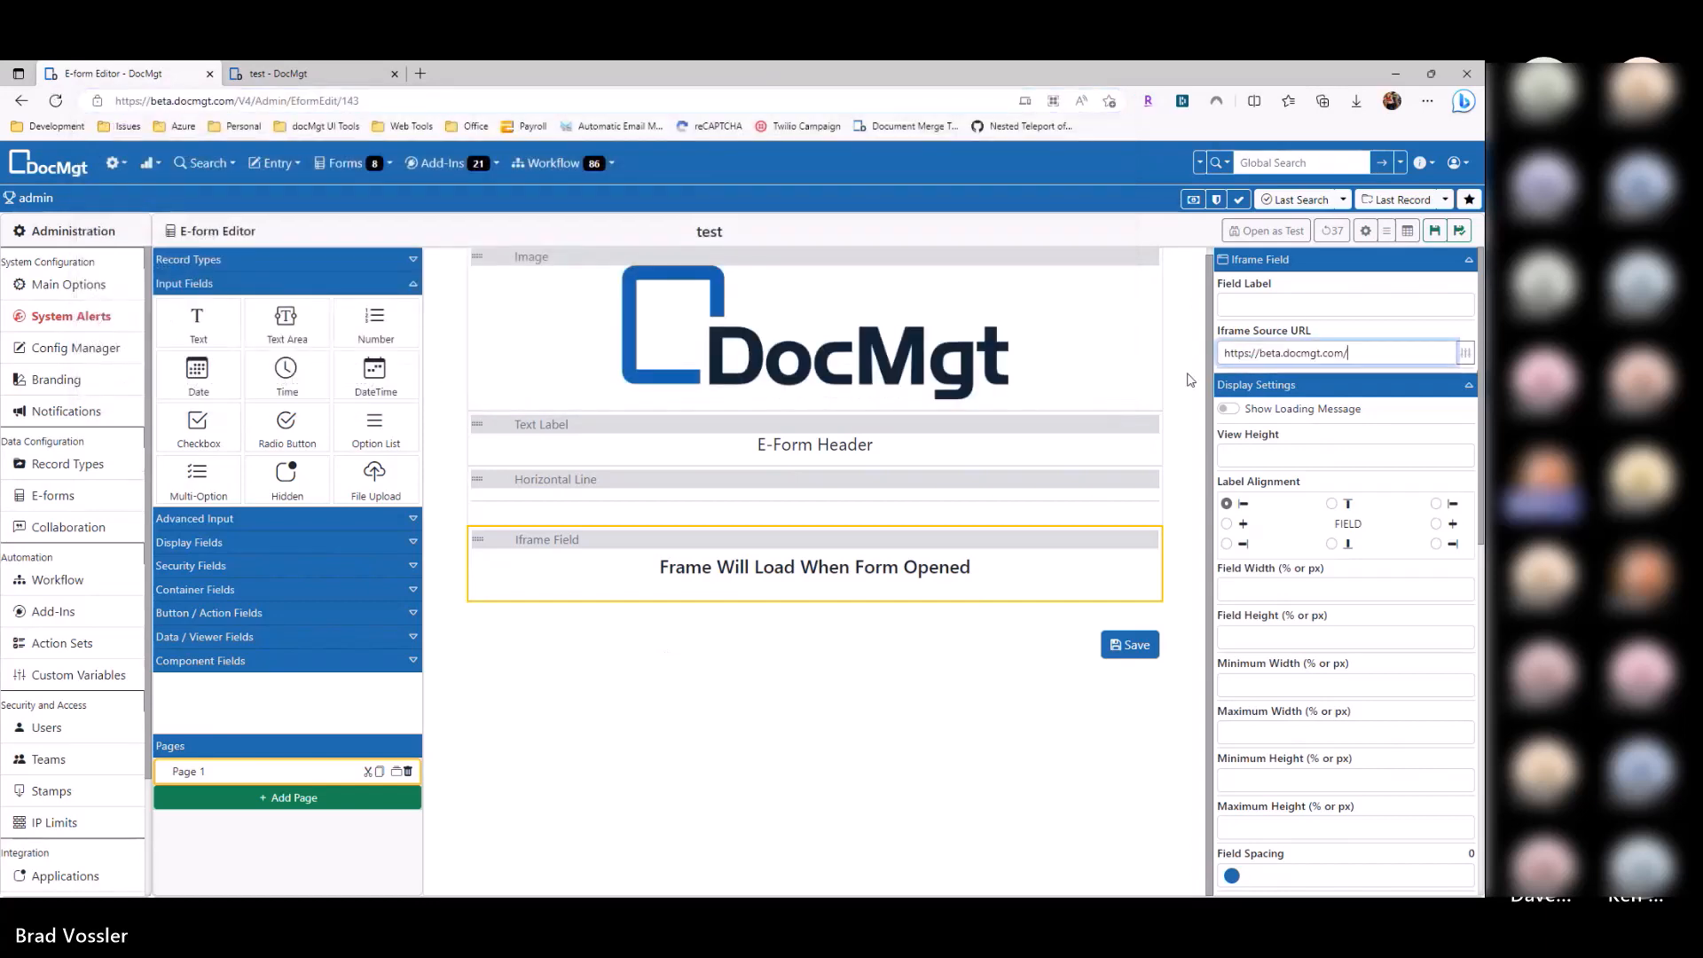
{"action": "left_click", "coordinate": [1435, 235]}
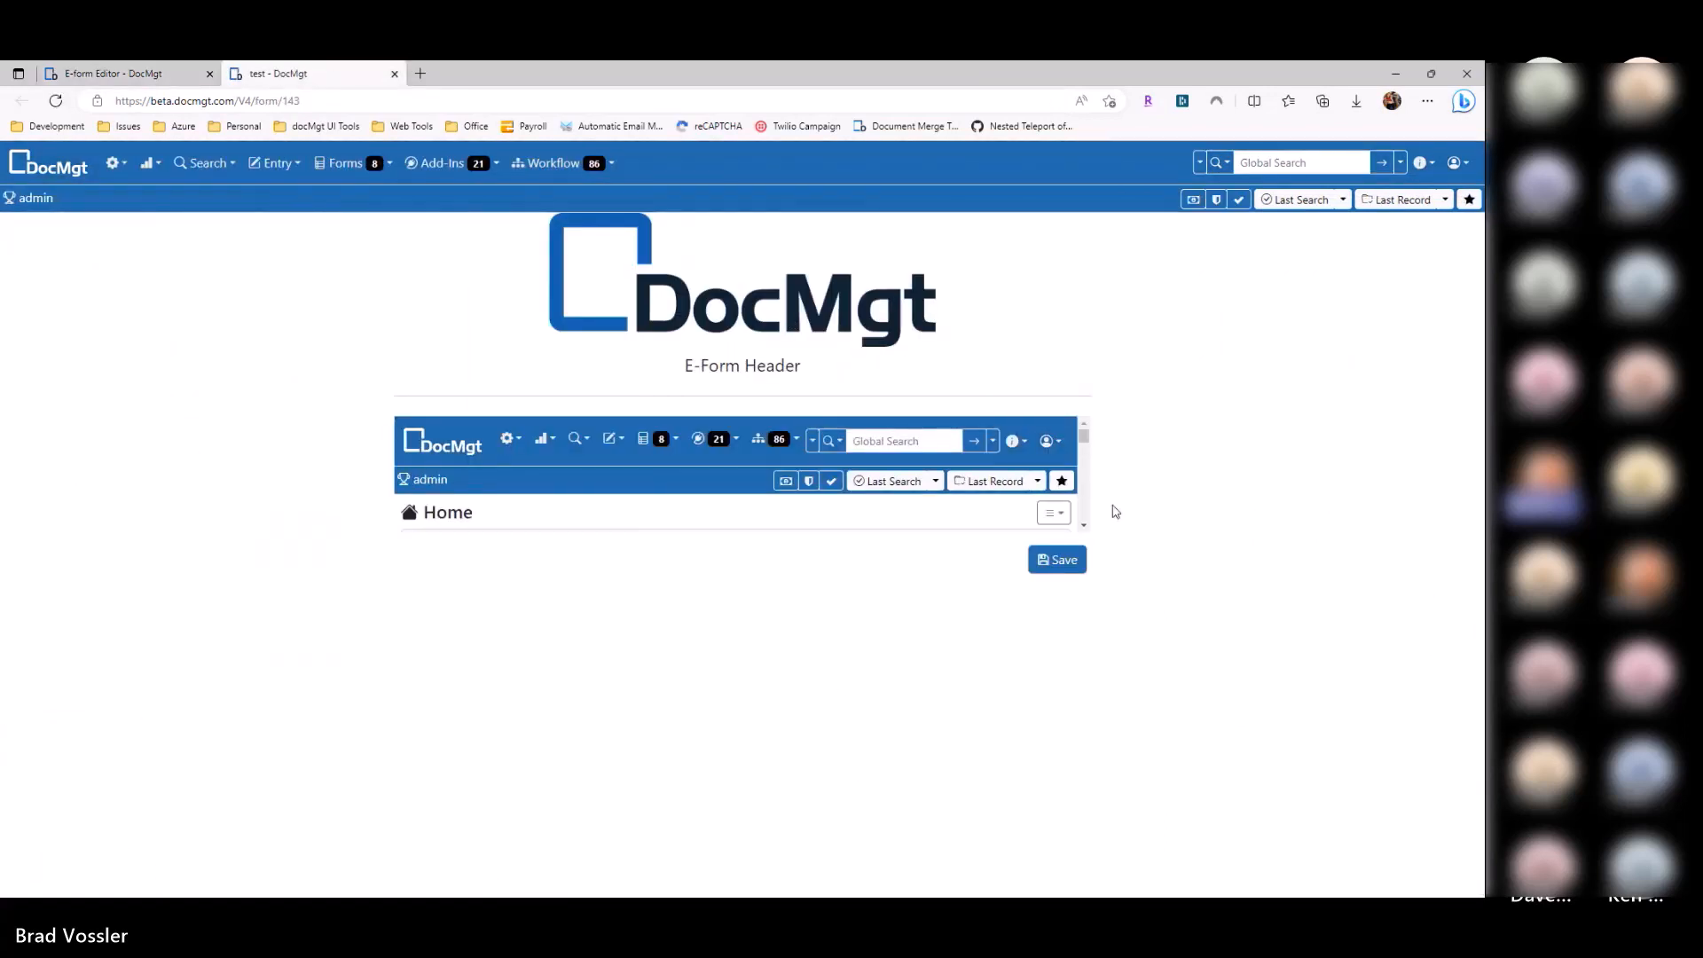
Step: View the live test form with the embedded DocMgt Home page in its iframe
{"action": "mouse_move", "coordinate": [1083, 440]}
{"action": "left_mouse_down"}
{"action": "mouse_move", "coordinate": [1081, 523]}
{"action": "mouse_move", "coordinate": [1080, 439]}
{"action": "left_mouse_up"}
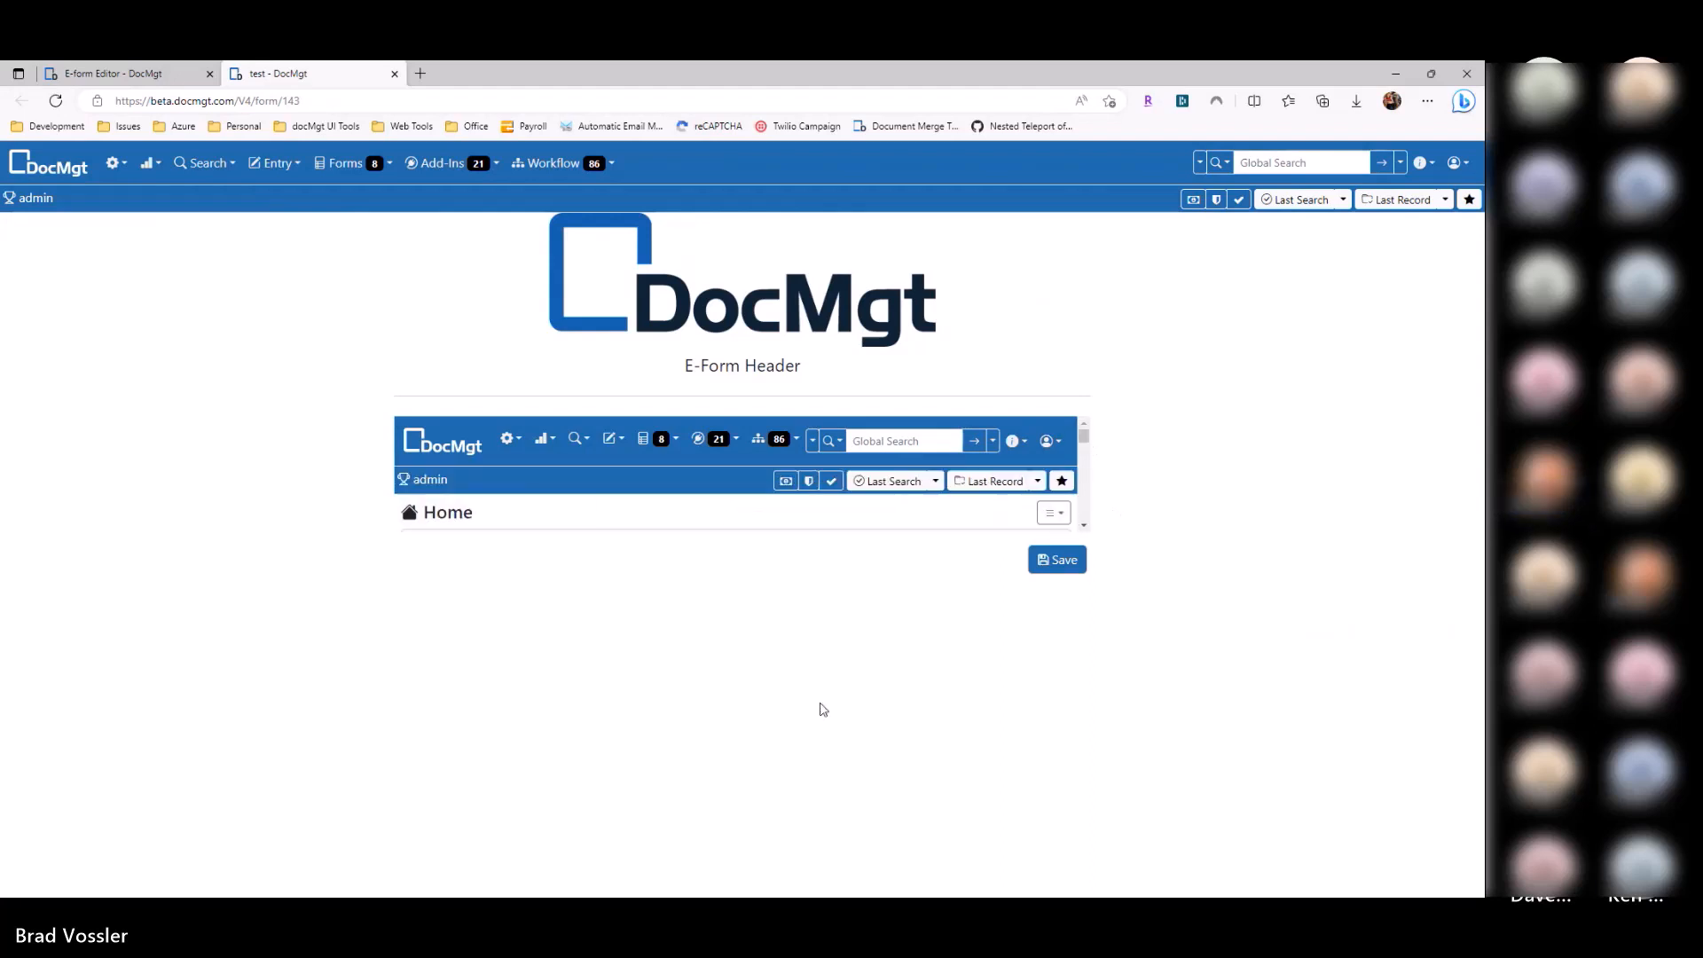
{"action": "scroll", "coordinate": [906, 477], "scroll_direction": "down", "scroll_amount": 2}
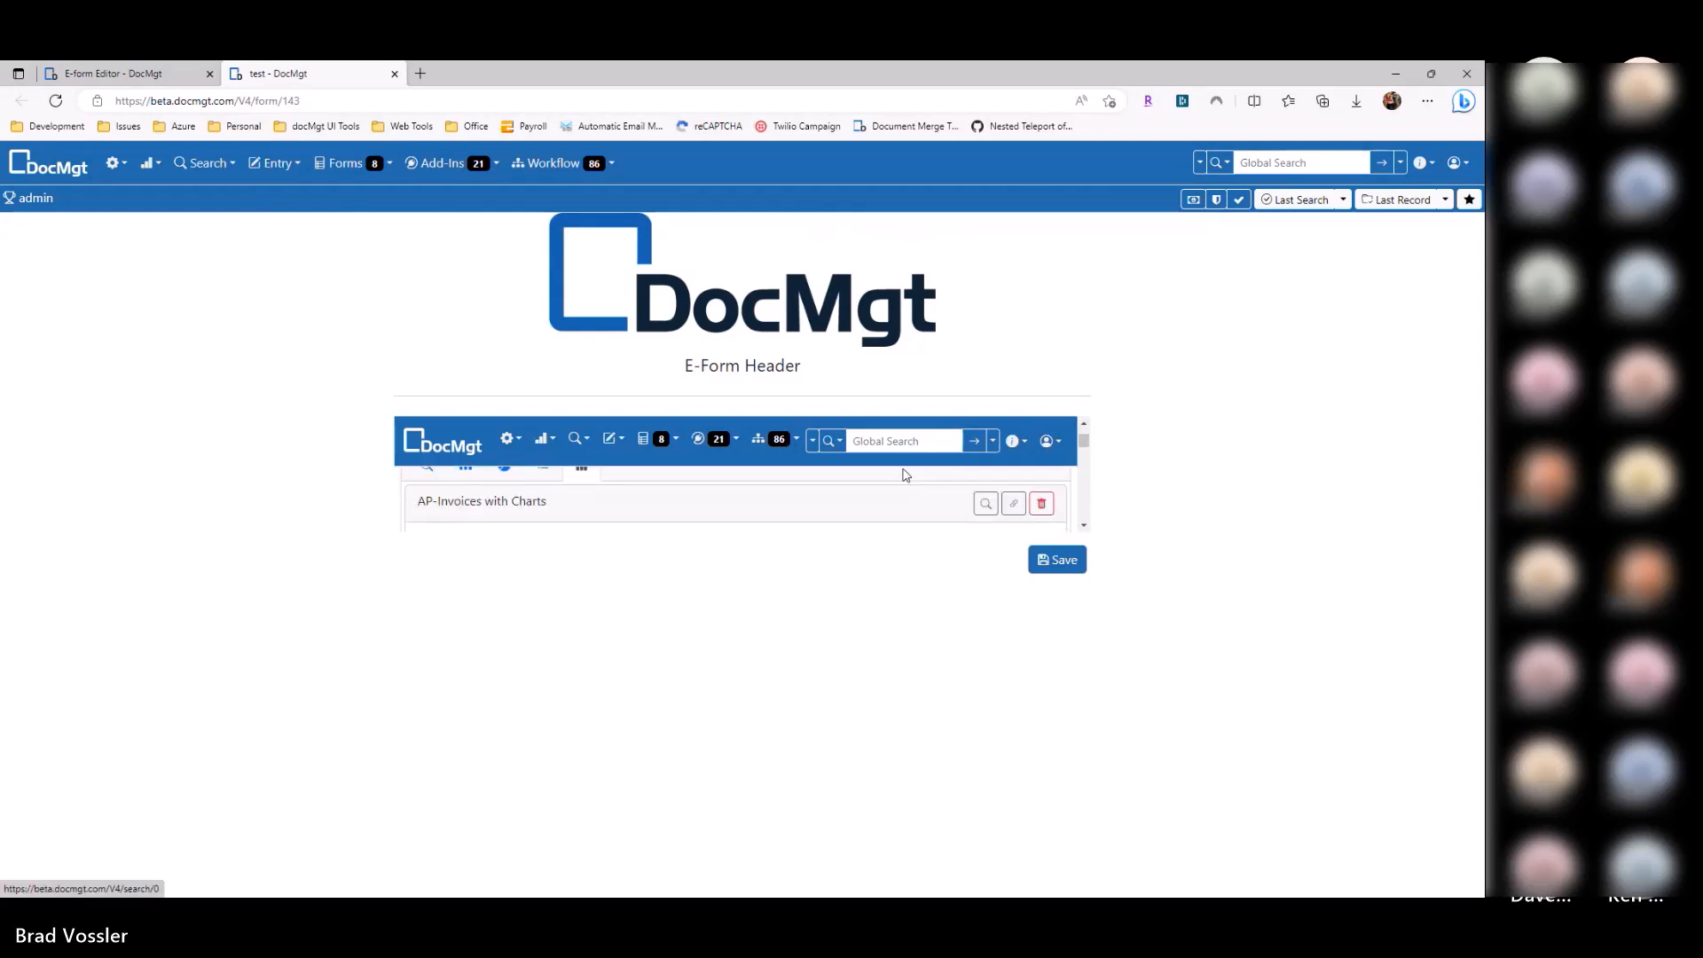
{"action": "scroll", "coordinate": [906, 477], "scroll_direction": "up", "scroll_amount": 2}
{"action": "left_click", "coordinate": [145, 76]}
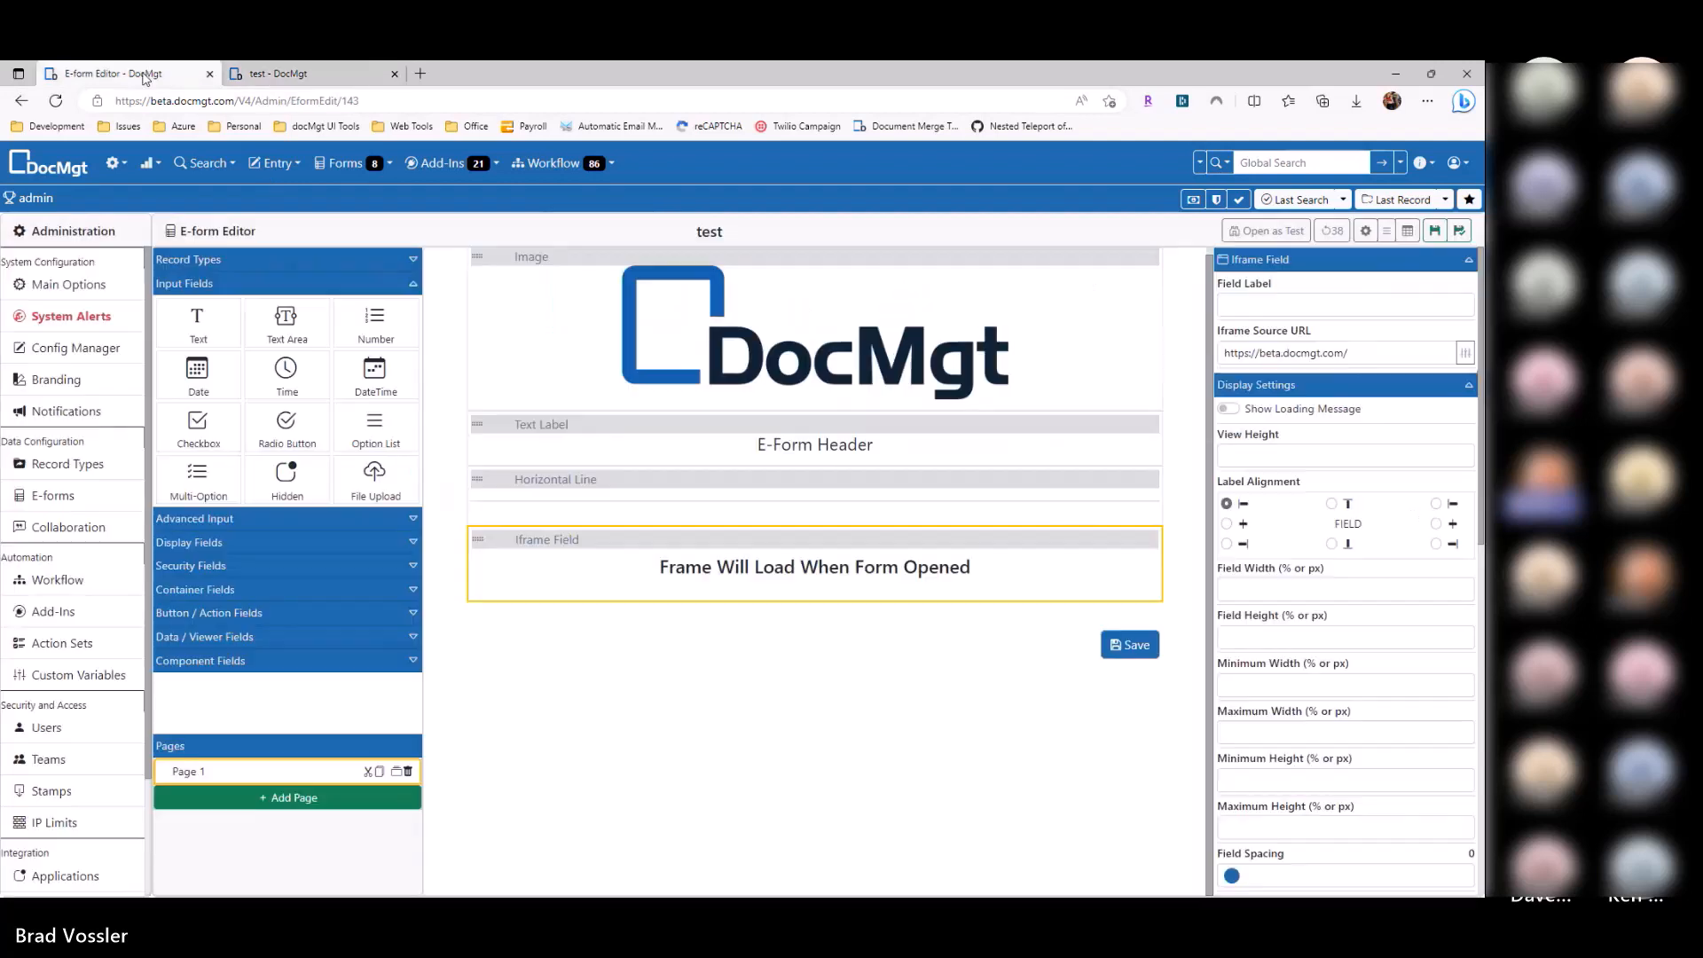
{"action": "left_click", "coordinate": [313, 77]}
{"action": "scroll", "coordinate": [841, 503], "scroll_direction": "down", "scroll_amount": 4}
{"action": "scroll", "coordinate": [838, 524], "scroll_direction": "down", "scroll_amount": 2}
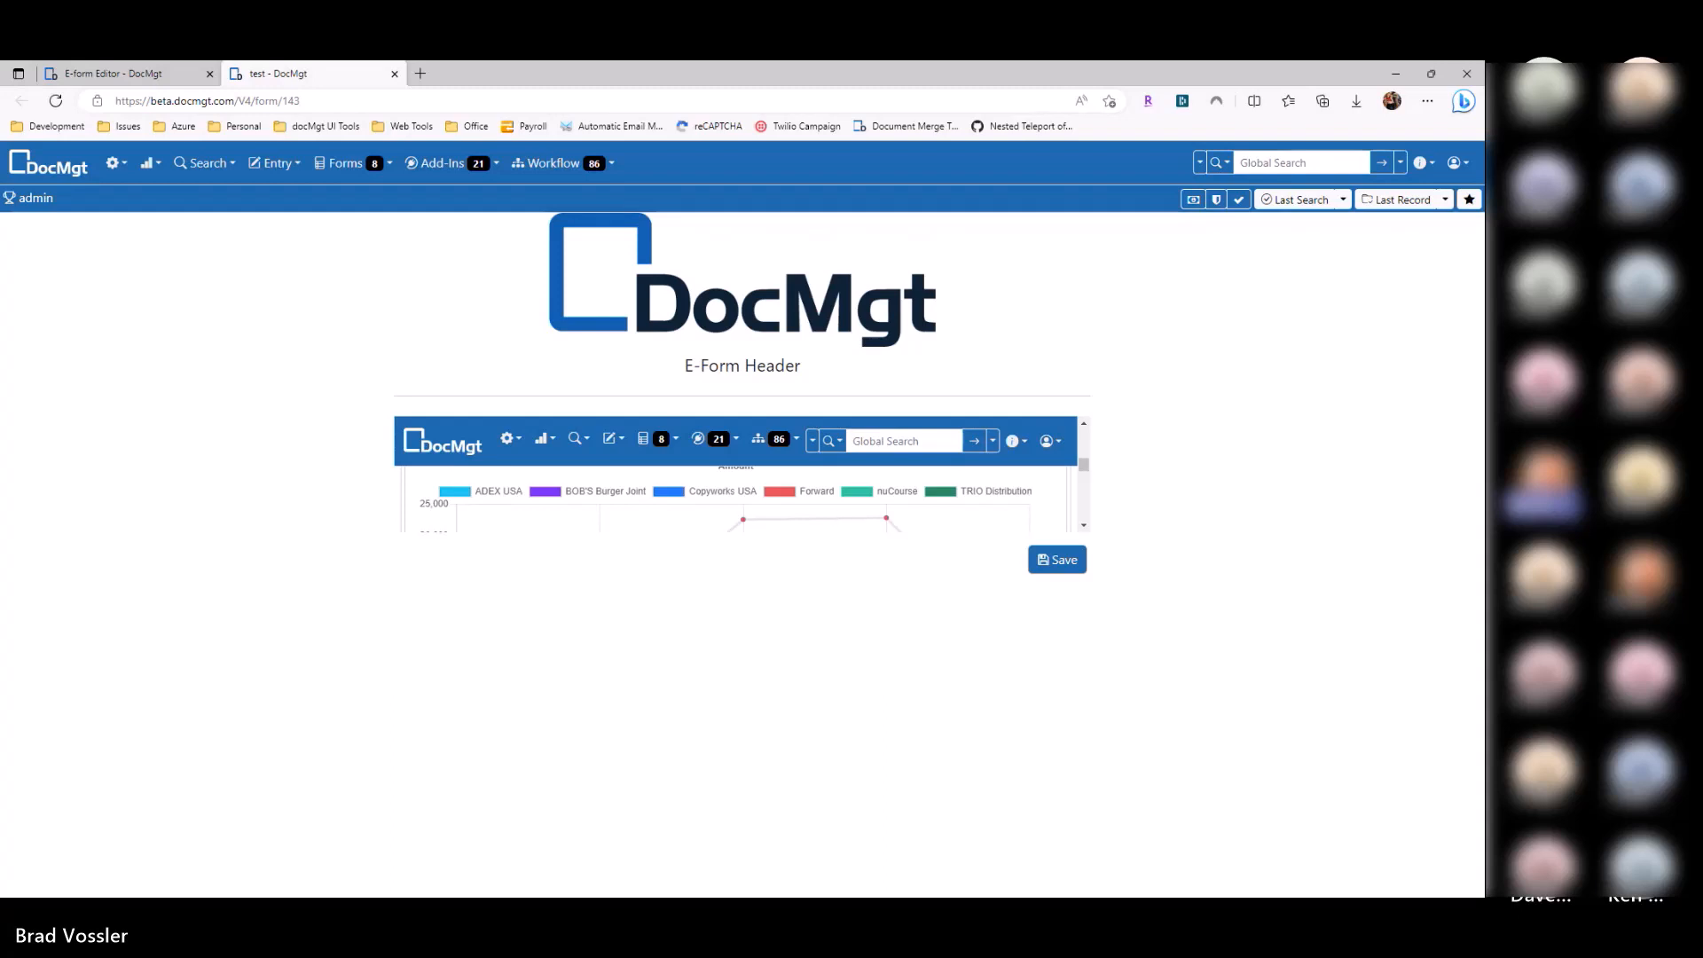
{"action": "left_click_drag", "start_coordinate": [1081, 466], "coordinate": [1084, 436]}
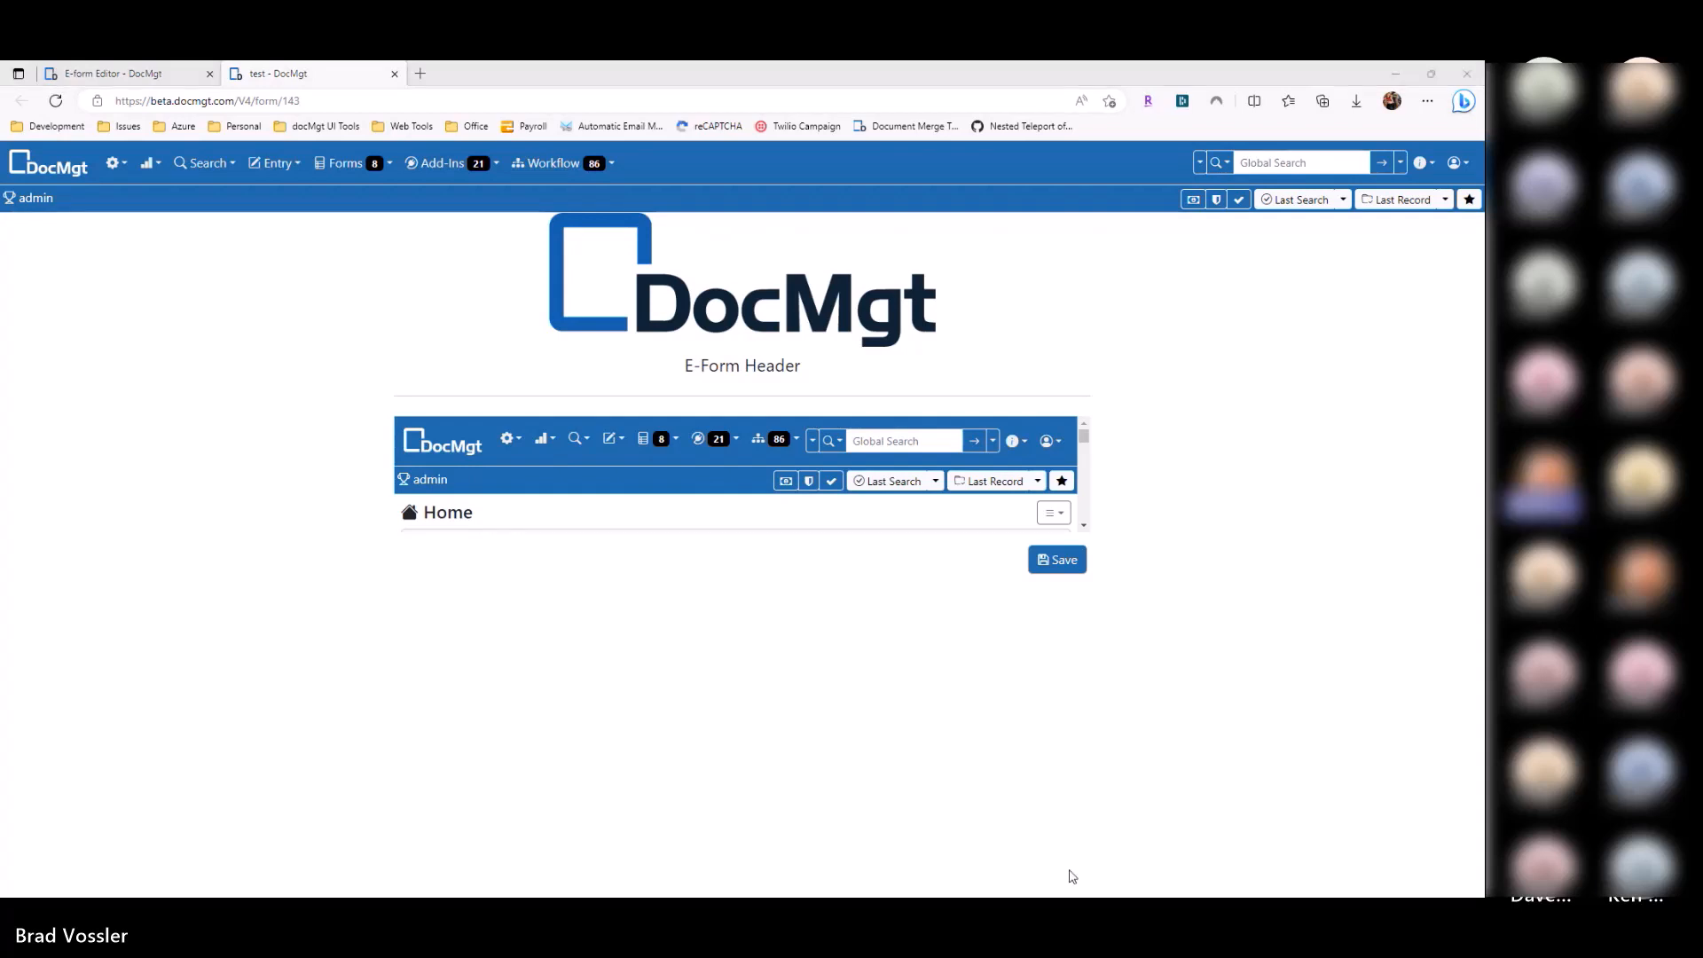
Step: Close the test form, delete the iframe field, and drop a Modal Window below the horizontal line
{"action": "left_click", "coordinate": [395, 74]}
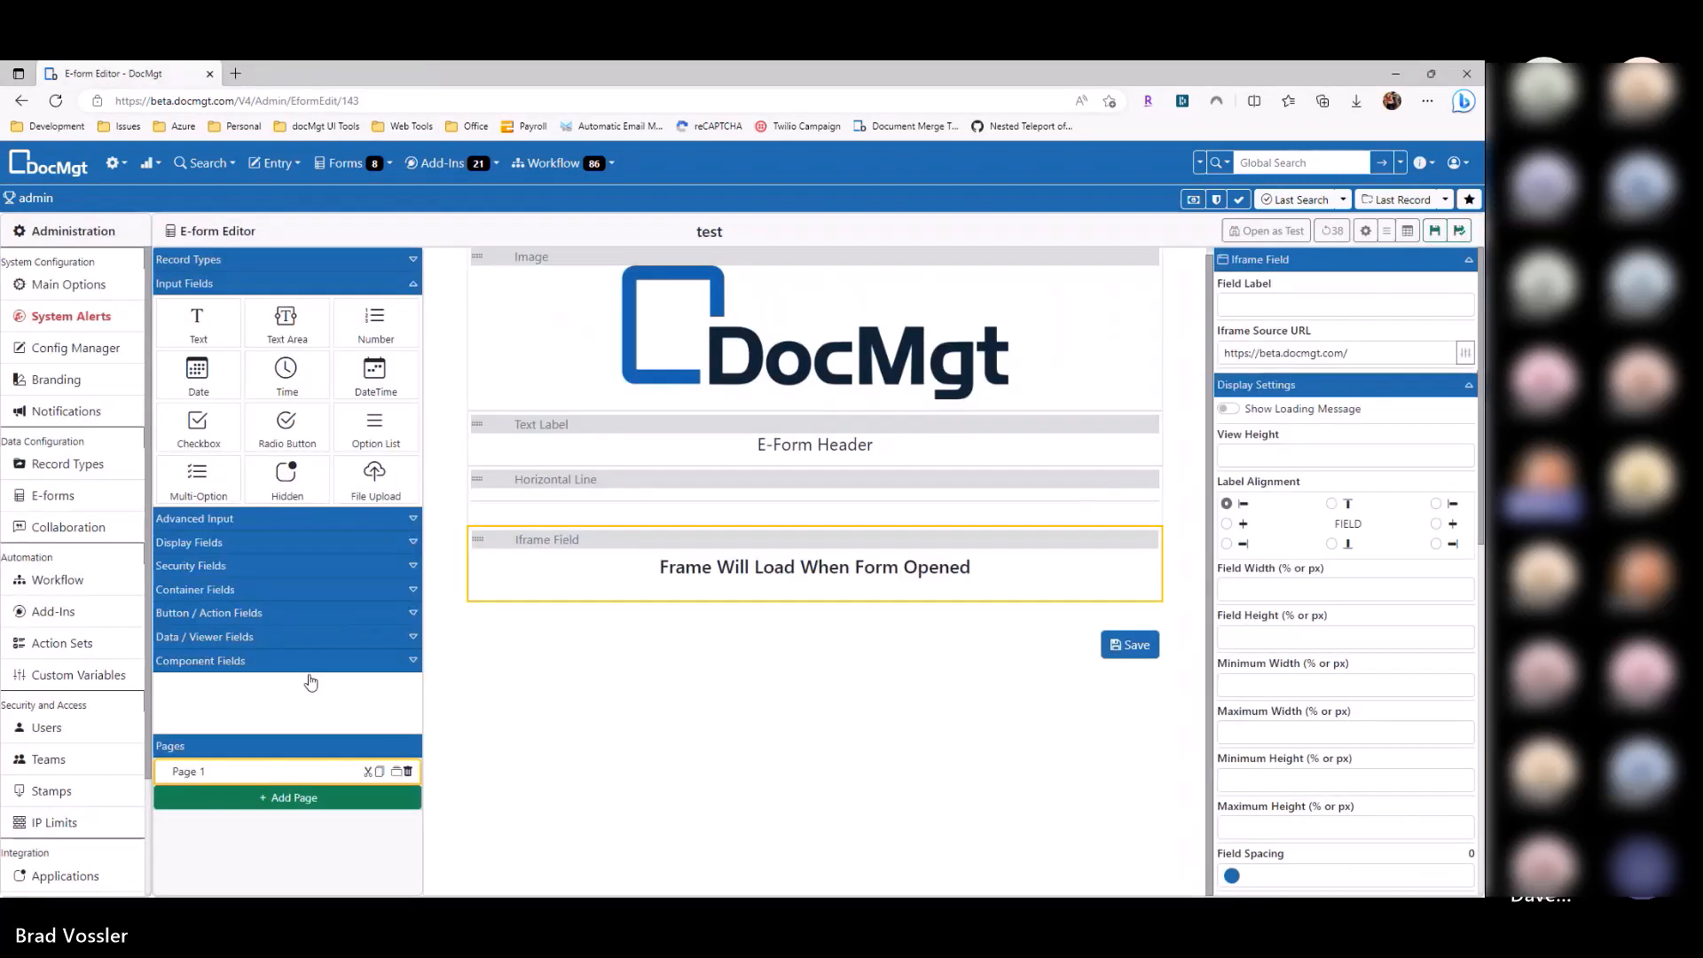
{"action": "left_click", "coordinate": [239, 588]}
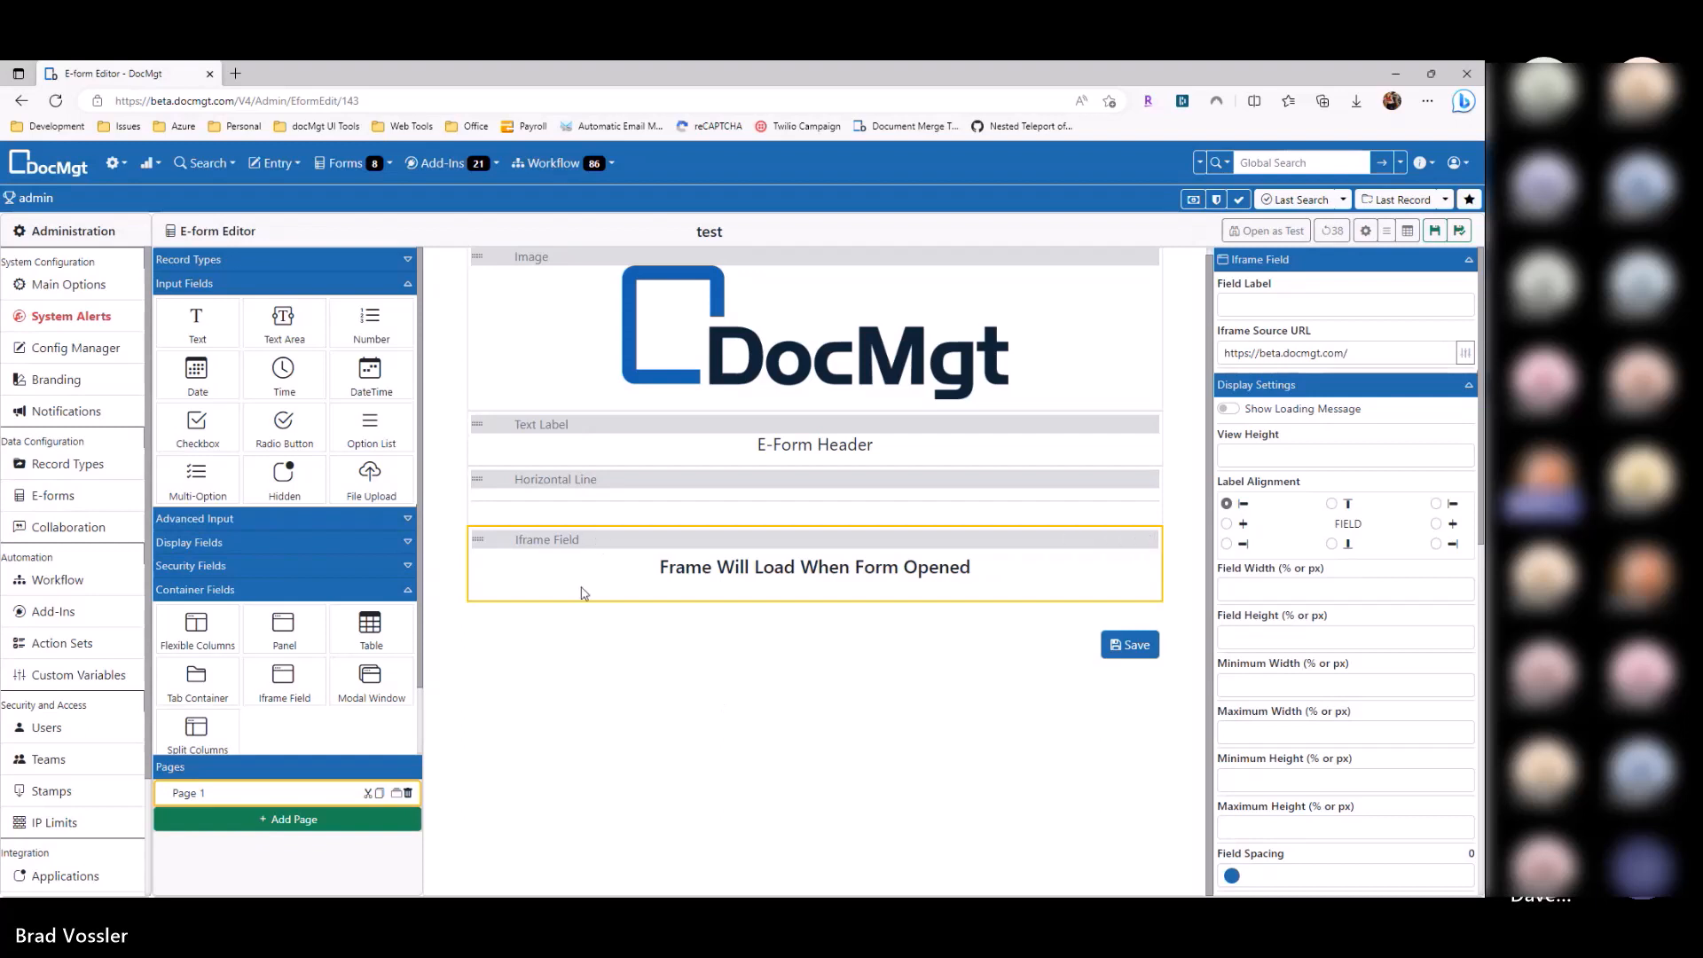
{"action": "left_click_drag", "start_coordinate": [284, 632], "coordinate": [555, 629]}
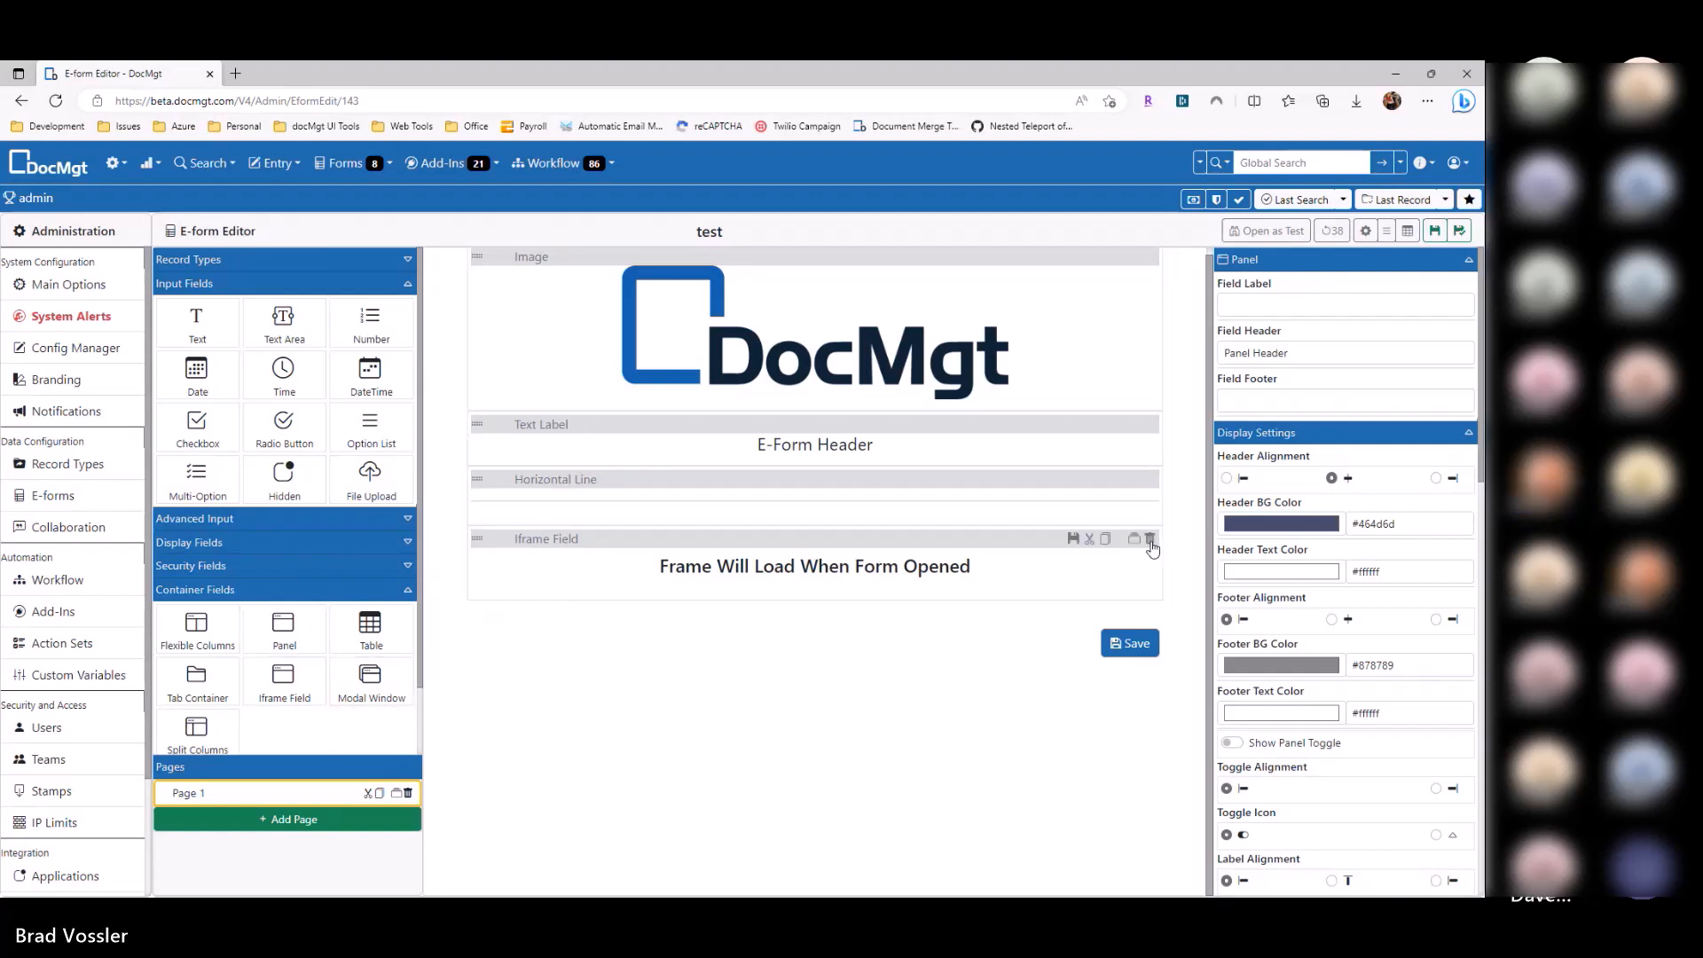
{"action": "left_click", "coordinate": [1151, 539]}
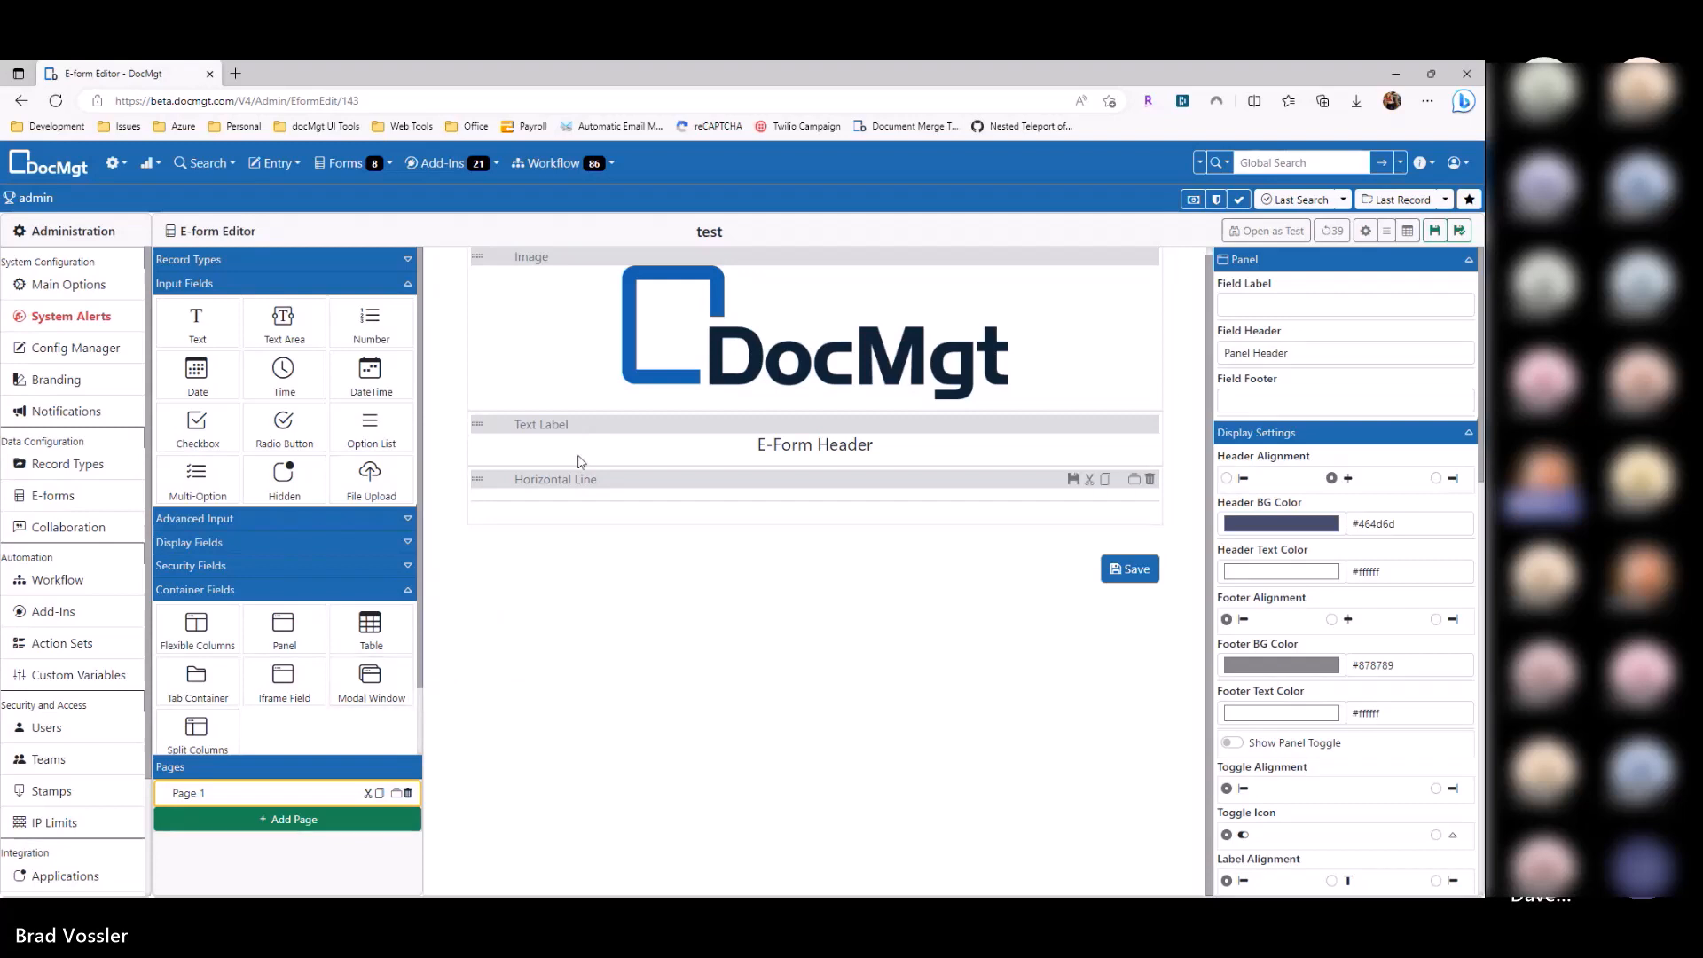
{"action": "left_click_drag", "start_coordinate": [381, 678], "coordinate": [529, 546]}
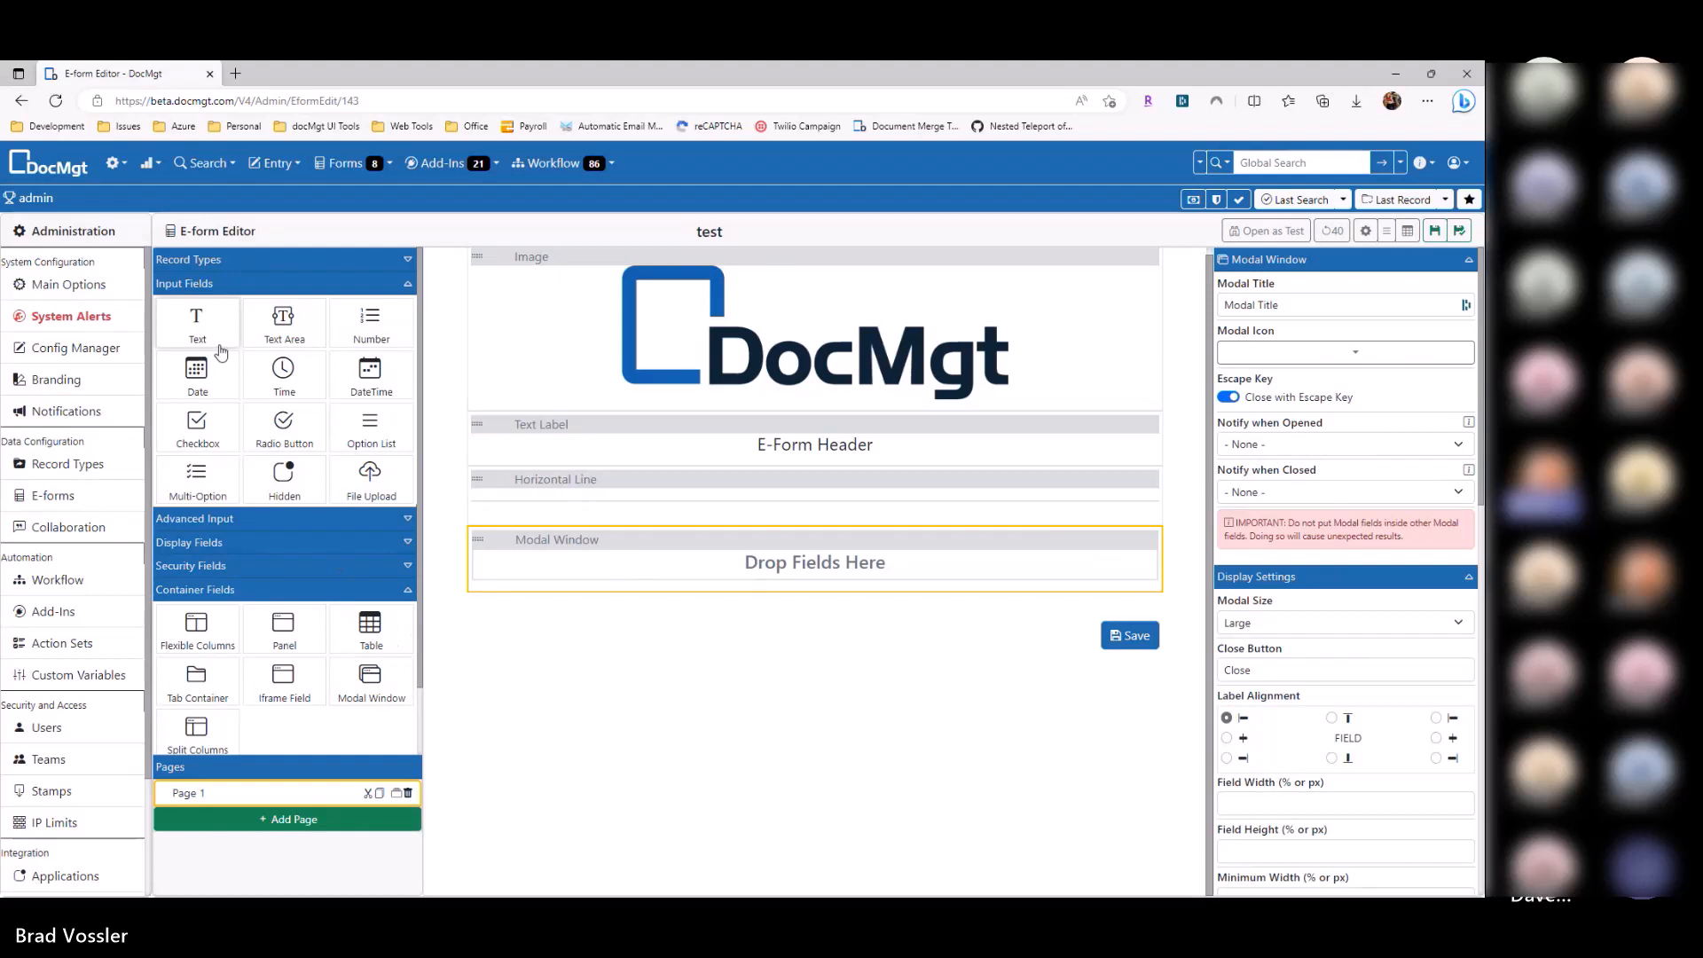
Step: Add text boxes inside the modal window and a button labelled 'Open'
{"action": "left_click_drag", "start_coordinate": [206, 331], "coordinate": [621, 576]}
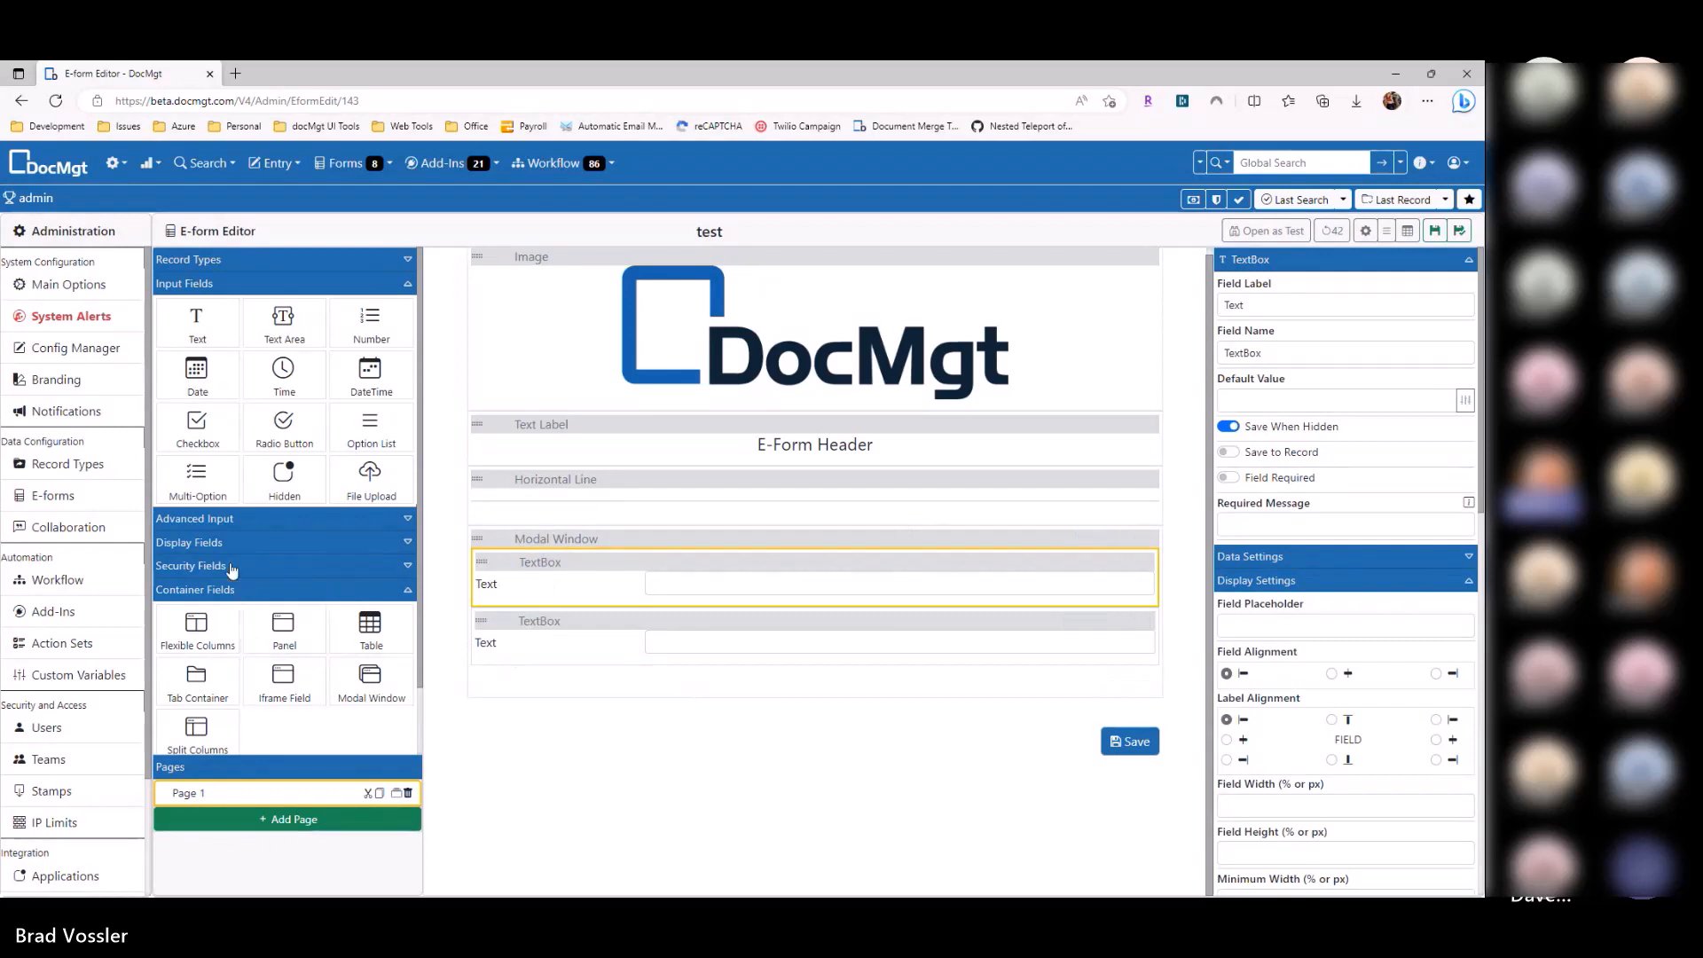
{"action": "scroll", "coordinate": [224, 538], "scroll_direction": "down", "scroll_amount": 1}
{"action": "left_click", "coordinate": [237, 695]}
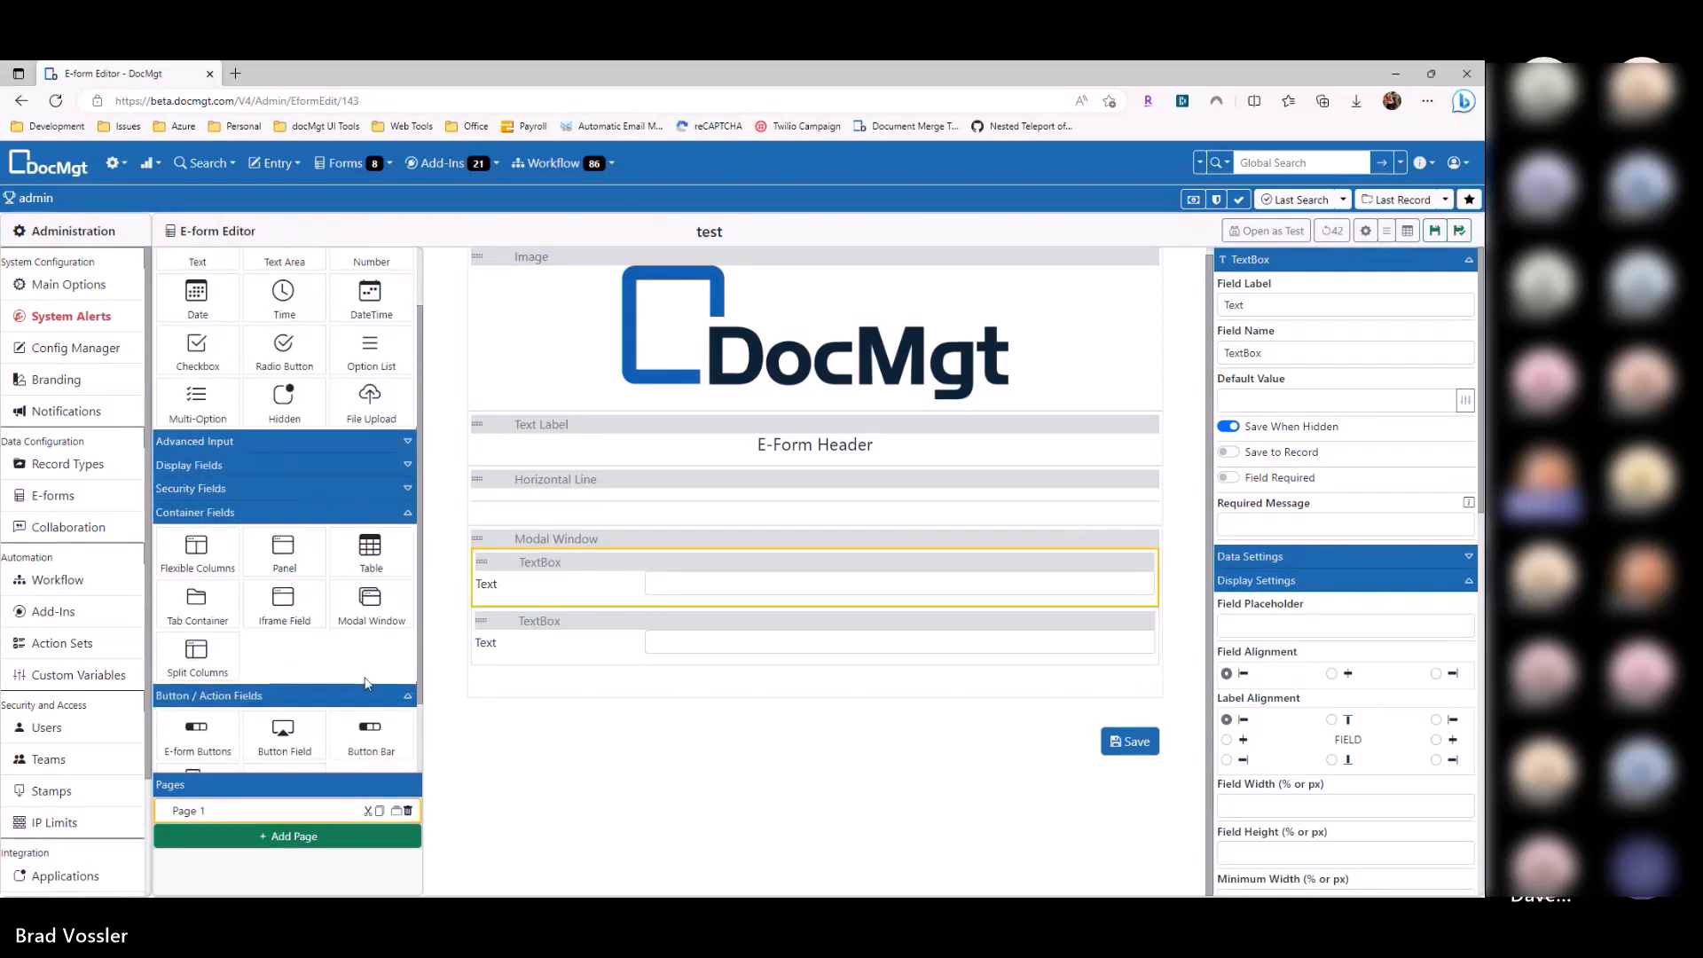
{"action": "scroll", "coordinate": [248, 674], "scroll_direction": "down", "scroll_amount": 1}
{"action": "left_click_drag", "start_coordinate": [275, 652], "coordinate": [730, 683]}
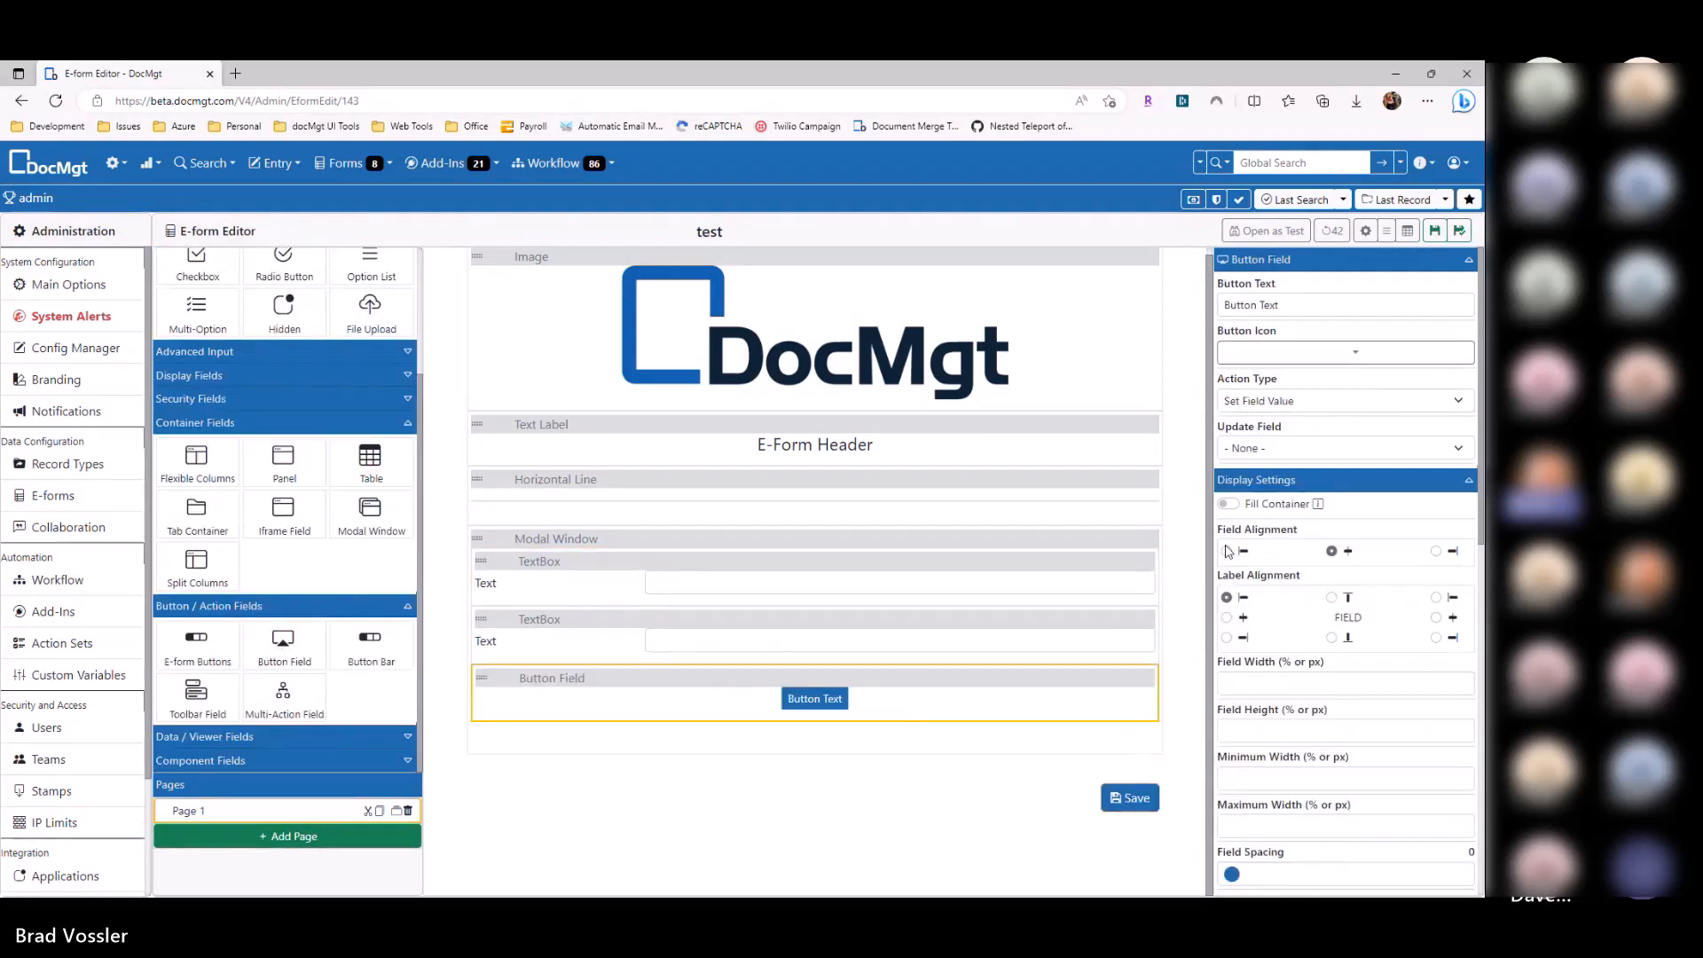
{"action": "triple_click", "coordinate": [1313, 305]}
{"action": "type", "text": "Open"}
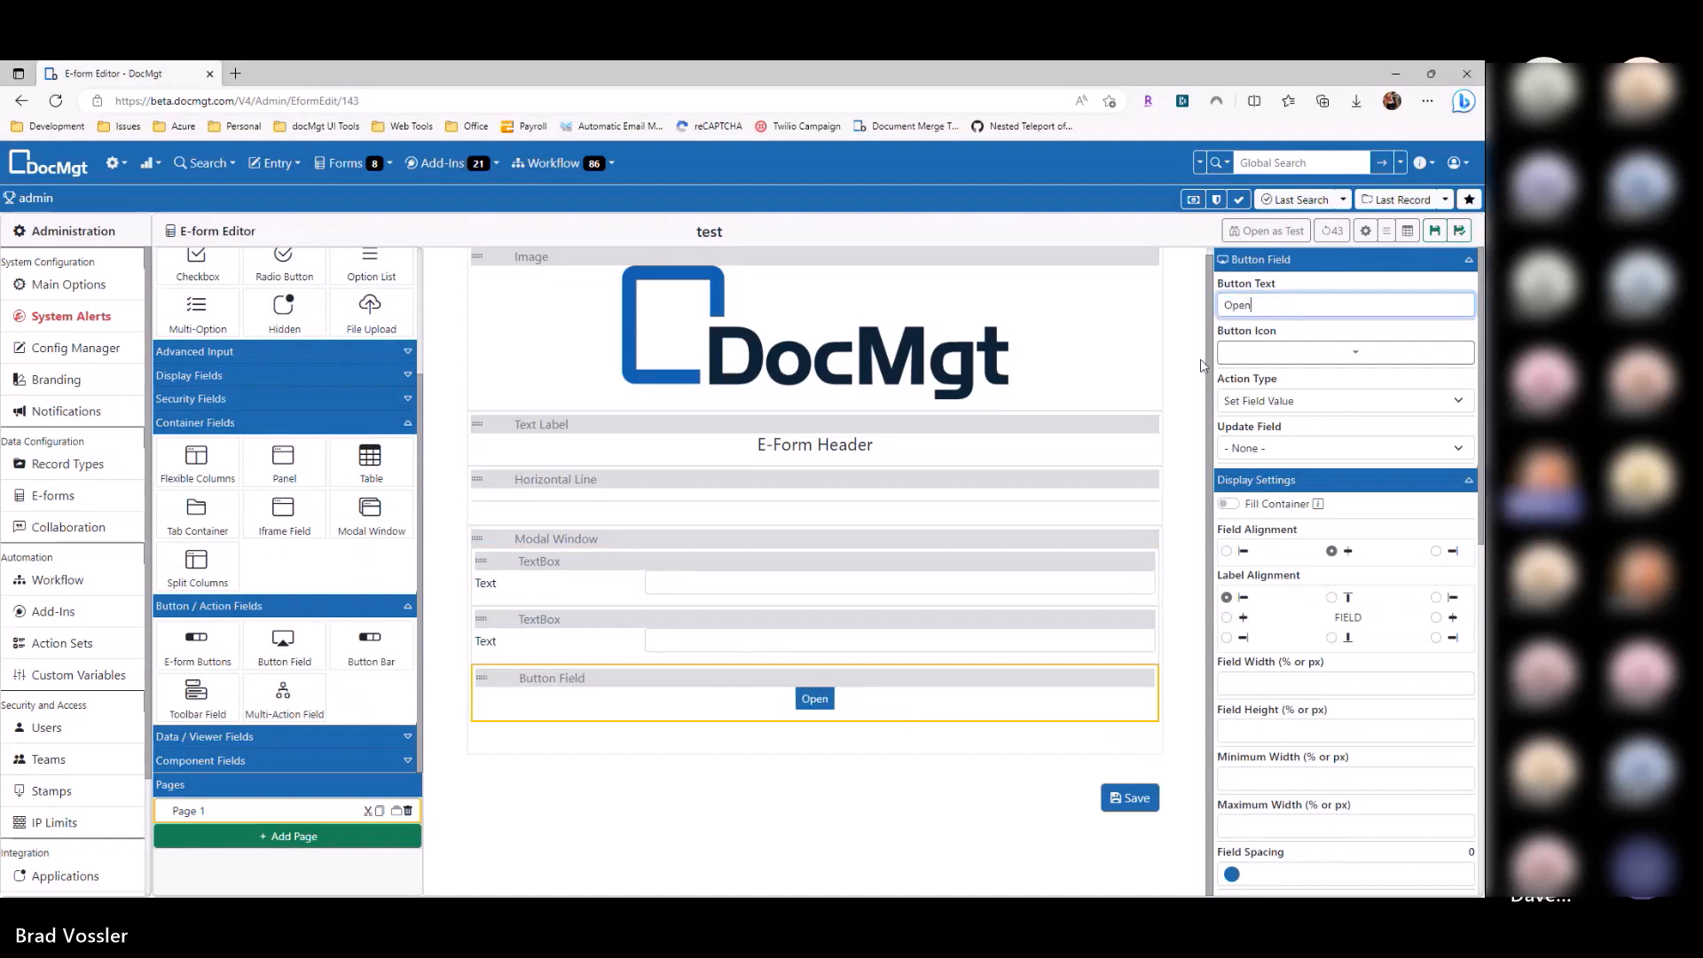
Step: Give the button a Set Field Value action updating Modal Window, then open the form as a test
{"action": "left_click", "coordinate": [1255, 401]}
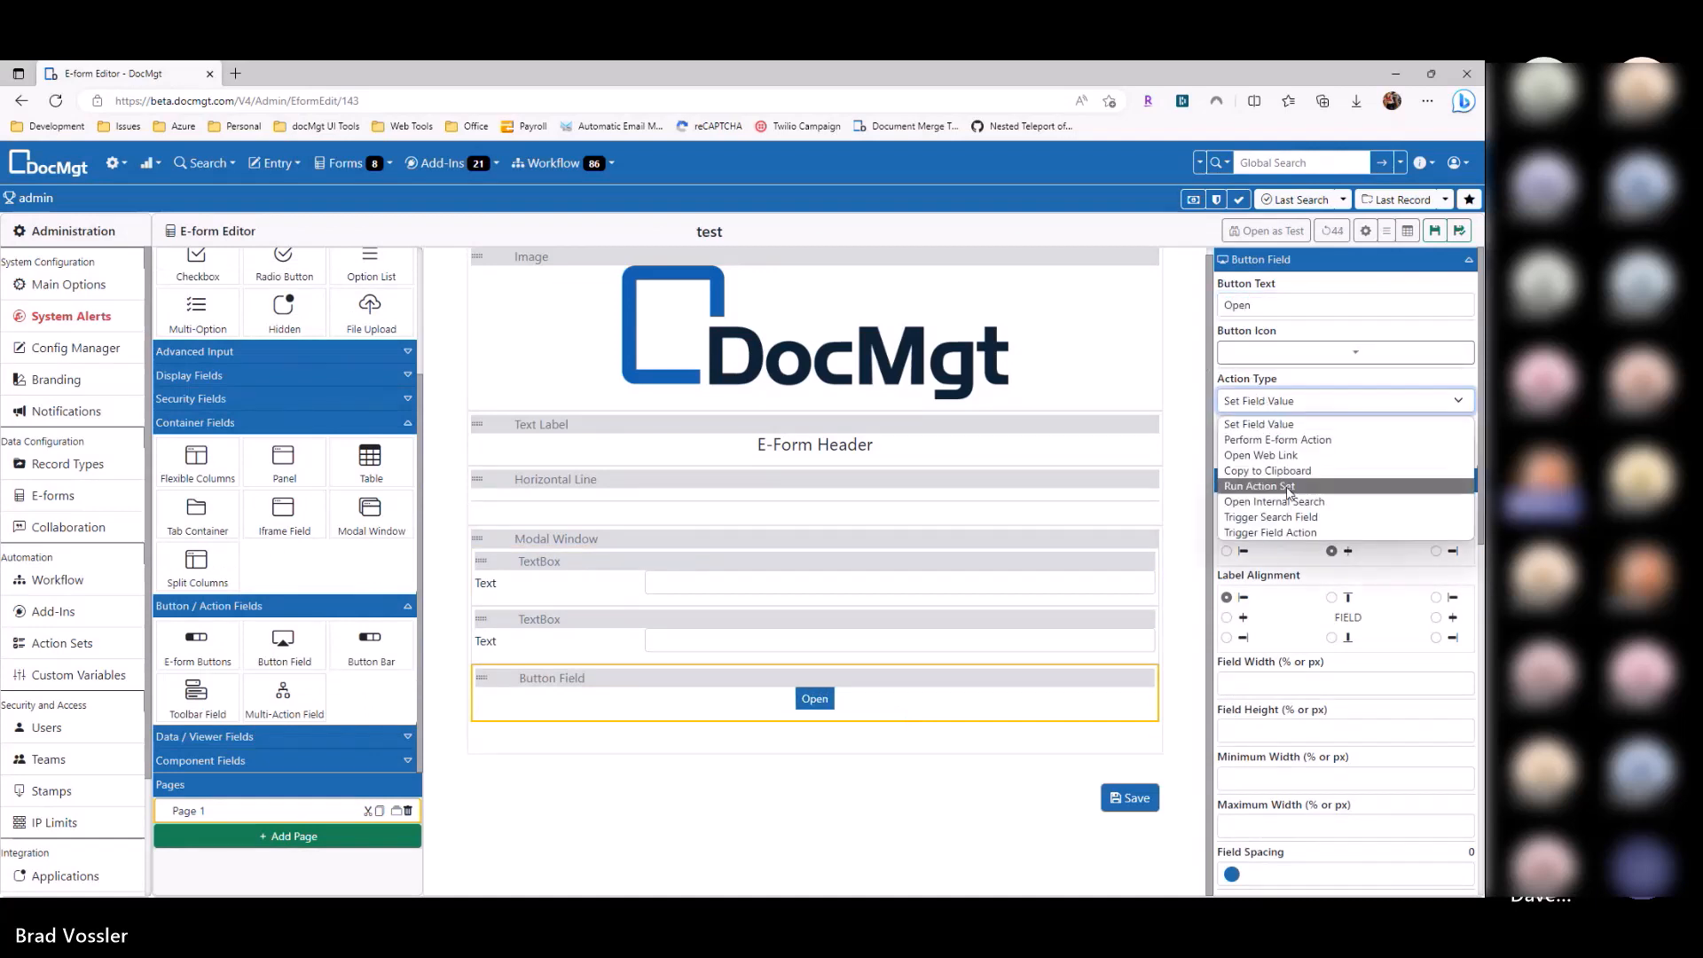
{"action": "left_click", "coordinate": [1259, 424]}
{"action": "left_click", "coordinate": [1278, 448]}
{"action": "left_click", "coordinate": [1280, 533]}
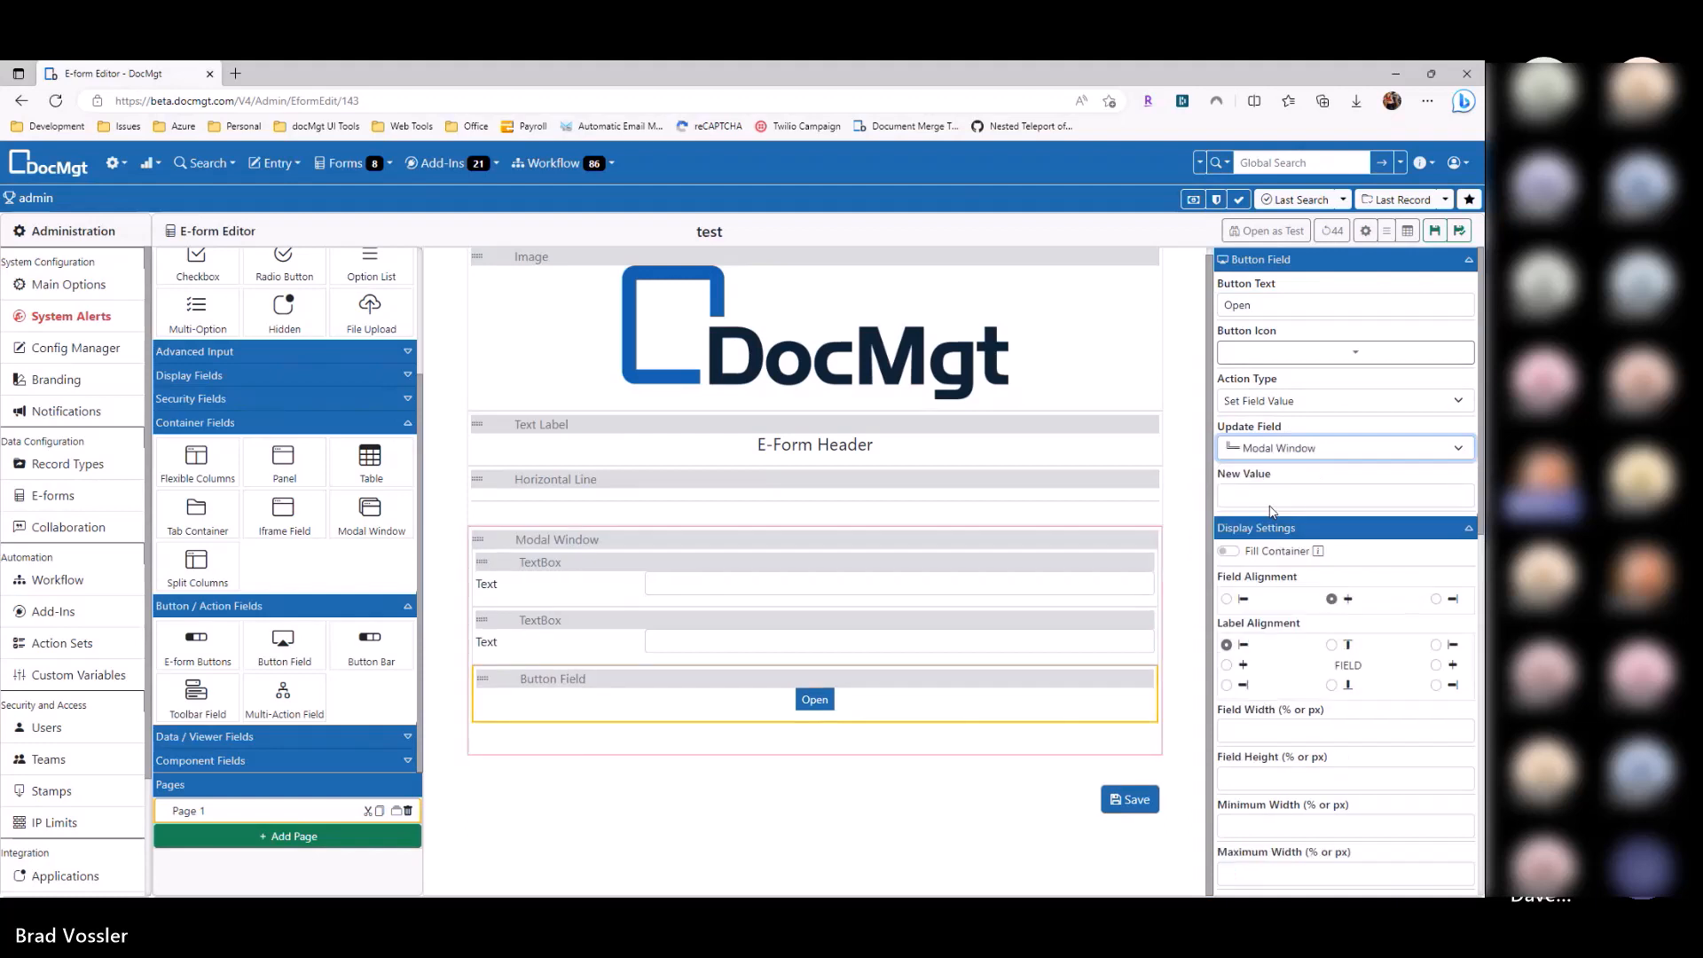
{"action": "left_click", "coordinate": [1278, 495]}
{"action": "left_click", "coordinate": [1265, 230]}
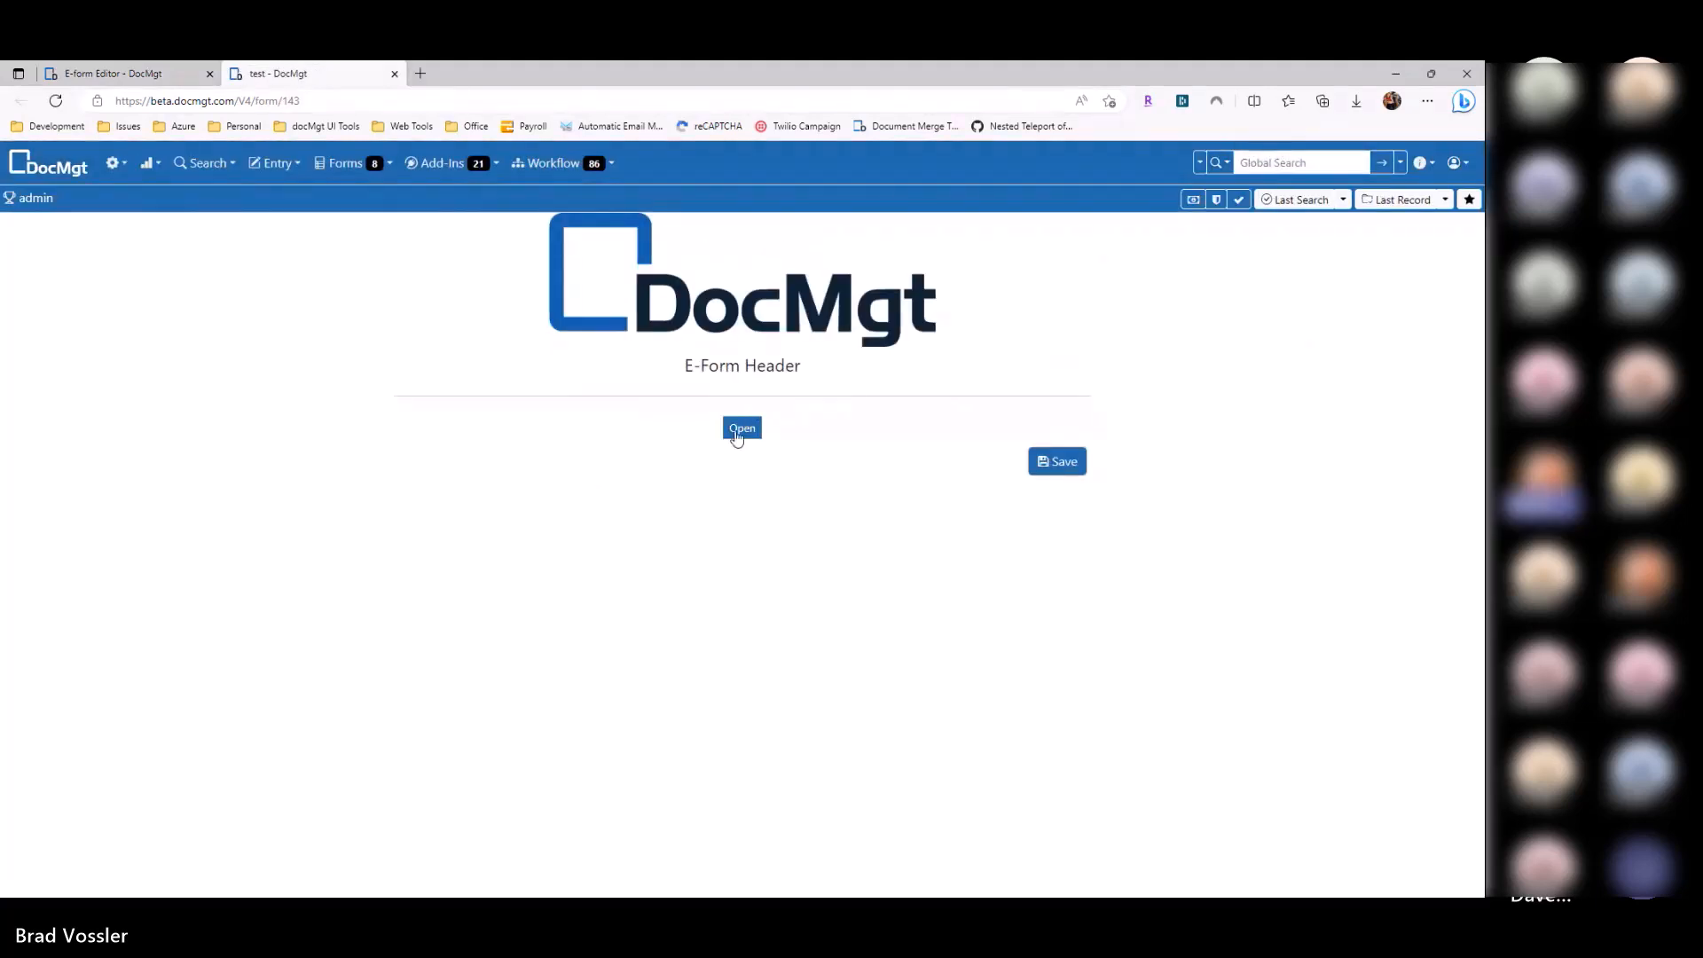
Step: Open the modal on the test form, type sample text in both fields, close it, and return to the editor
{"action": "left_click", "coordinate": [742, 428]}
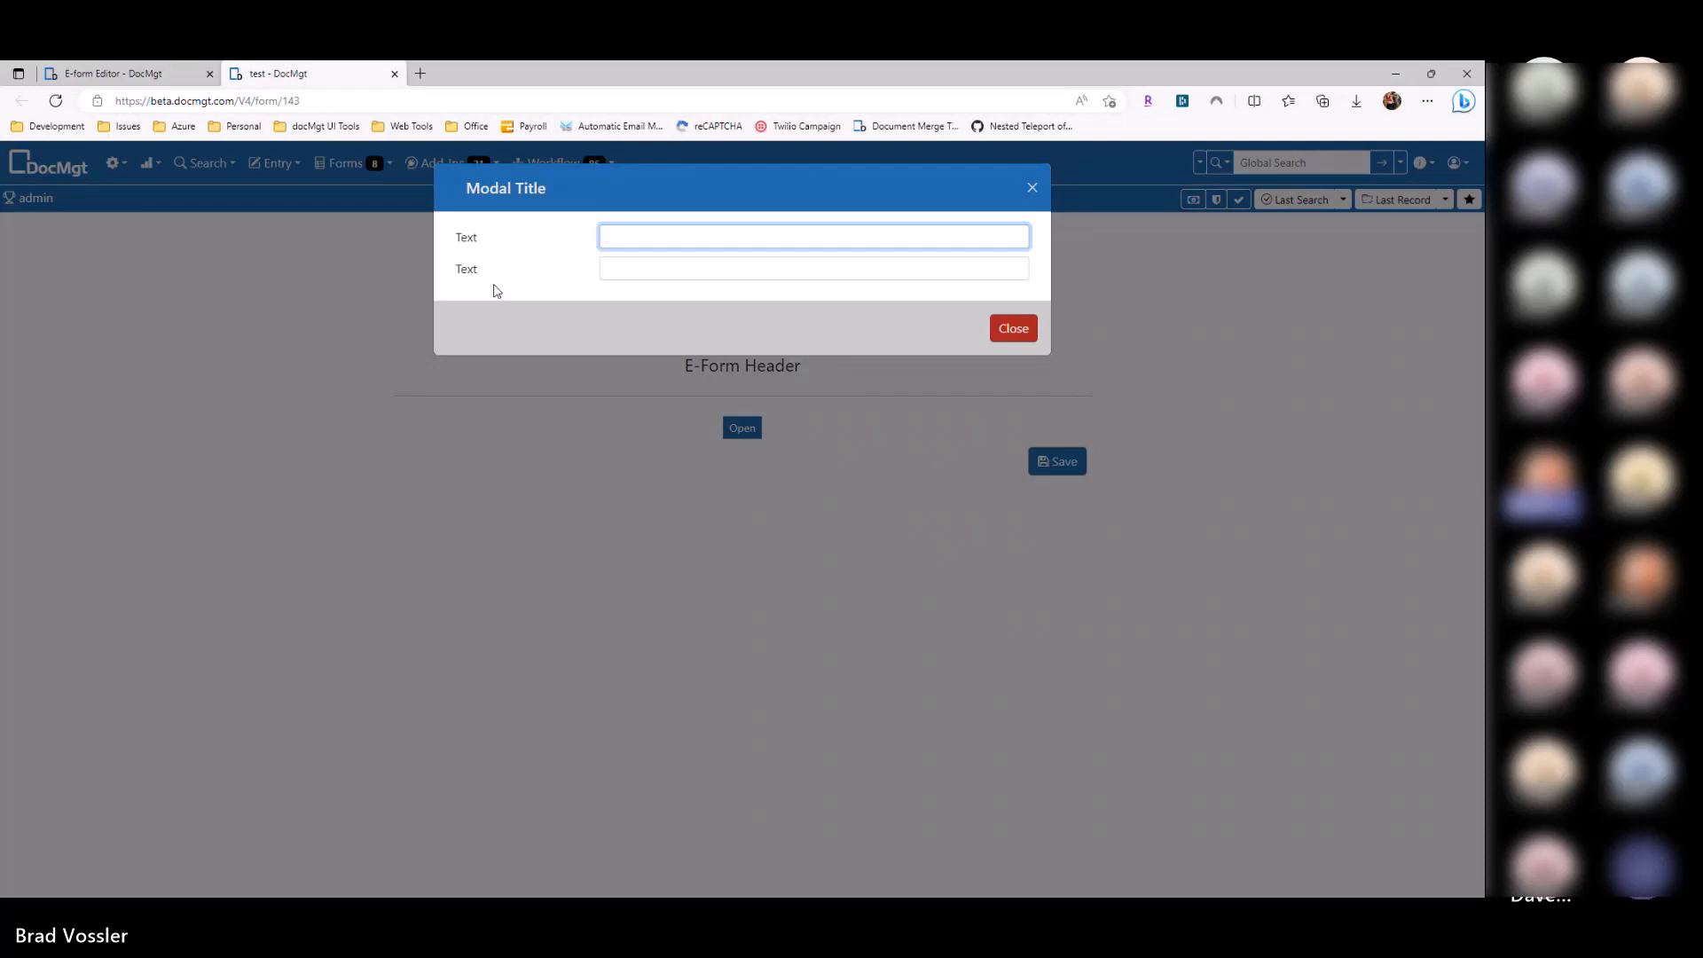
{"action": "key", "text": "Escape"}
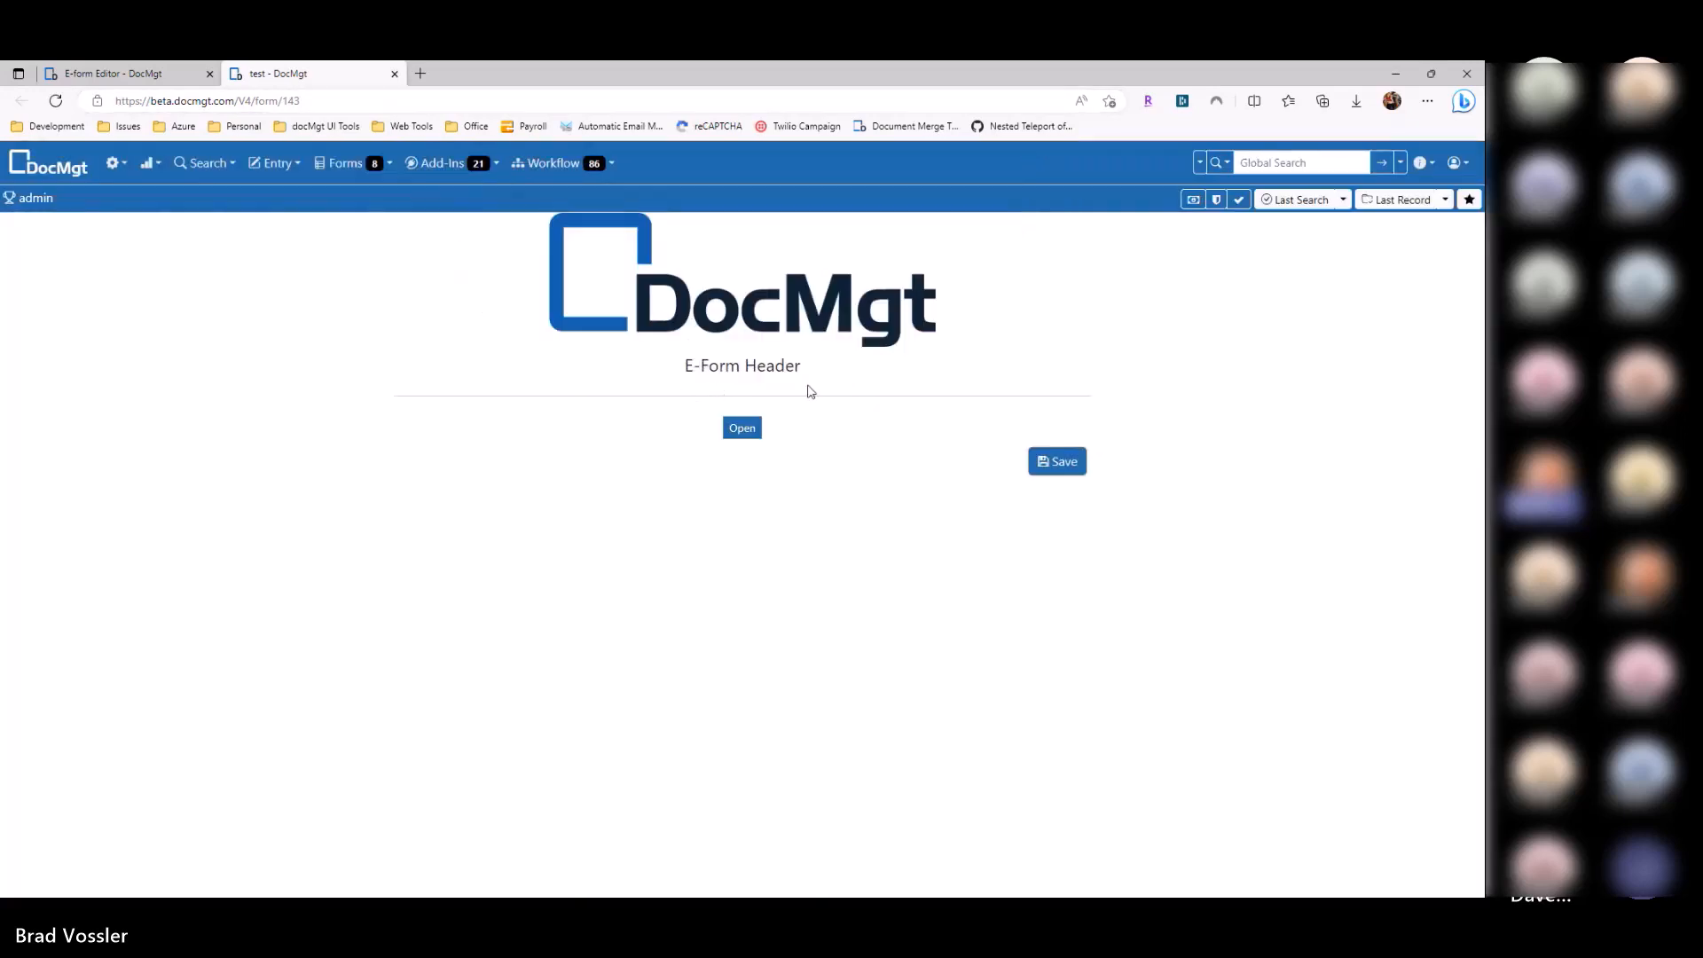
{"action": "left_click", "coordinate": [741, 430]}
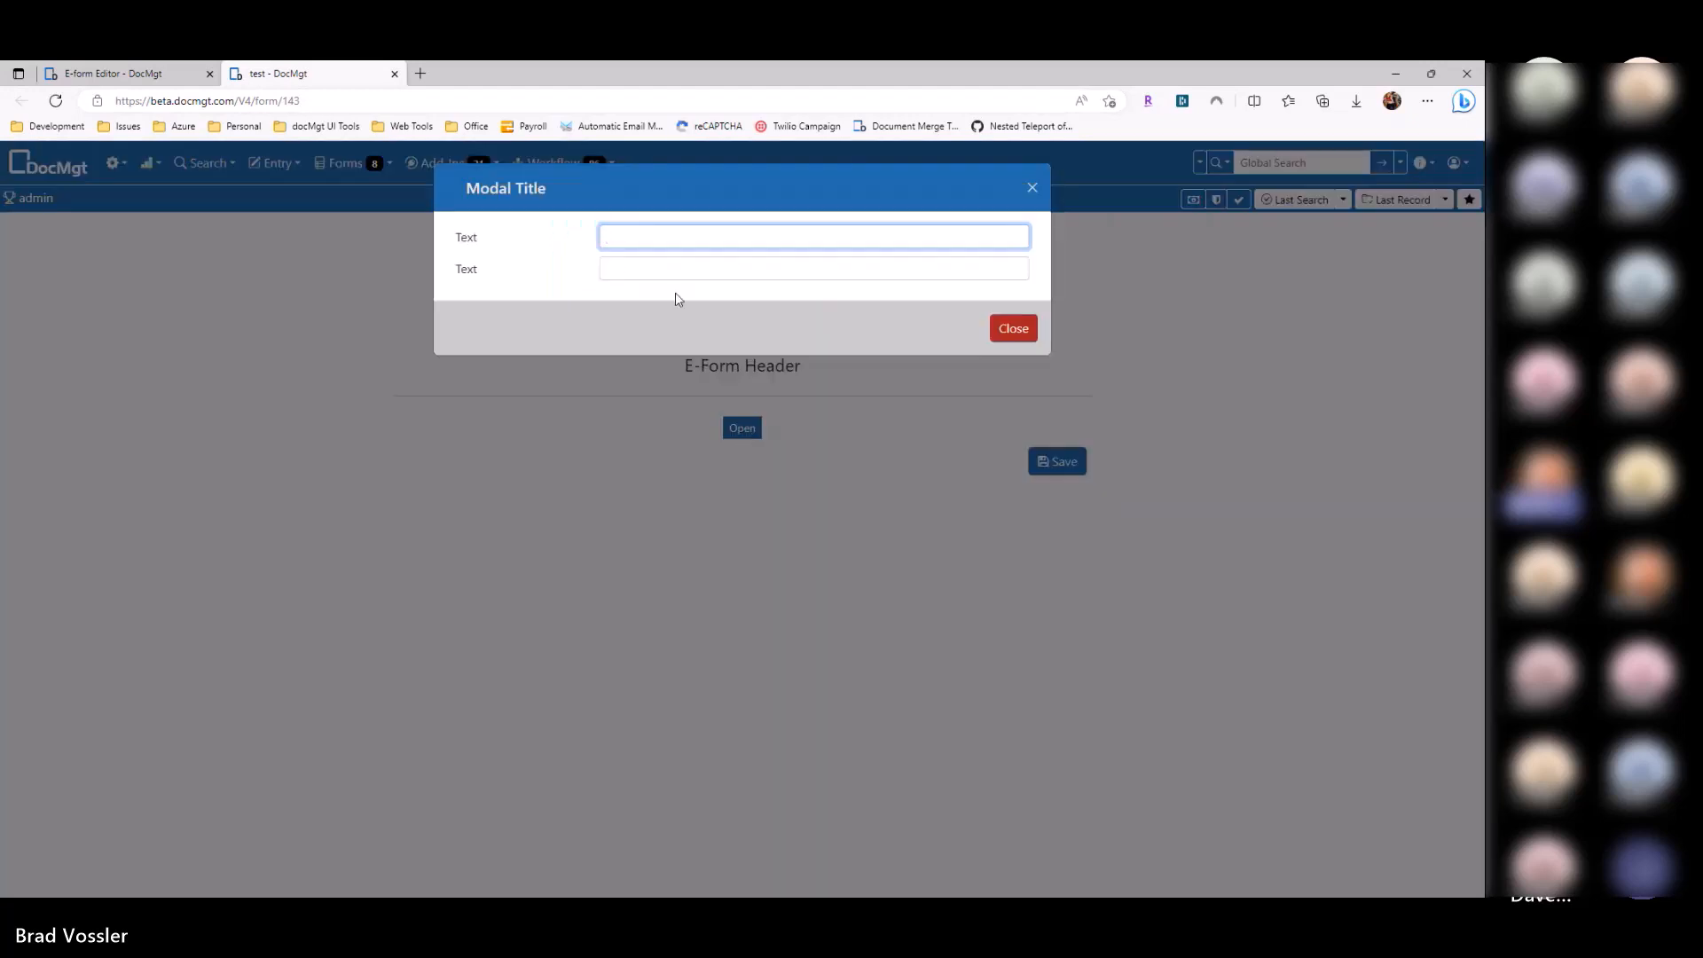
{"action": "type", "text": "ldjflkj"}
{"action": "key", "text": "Tab"}
{"action": "type", "text": "js;dlkfj"}
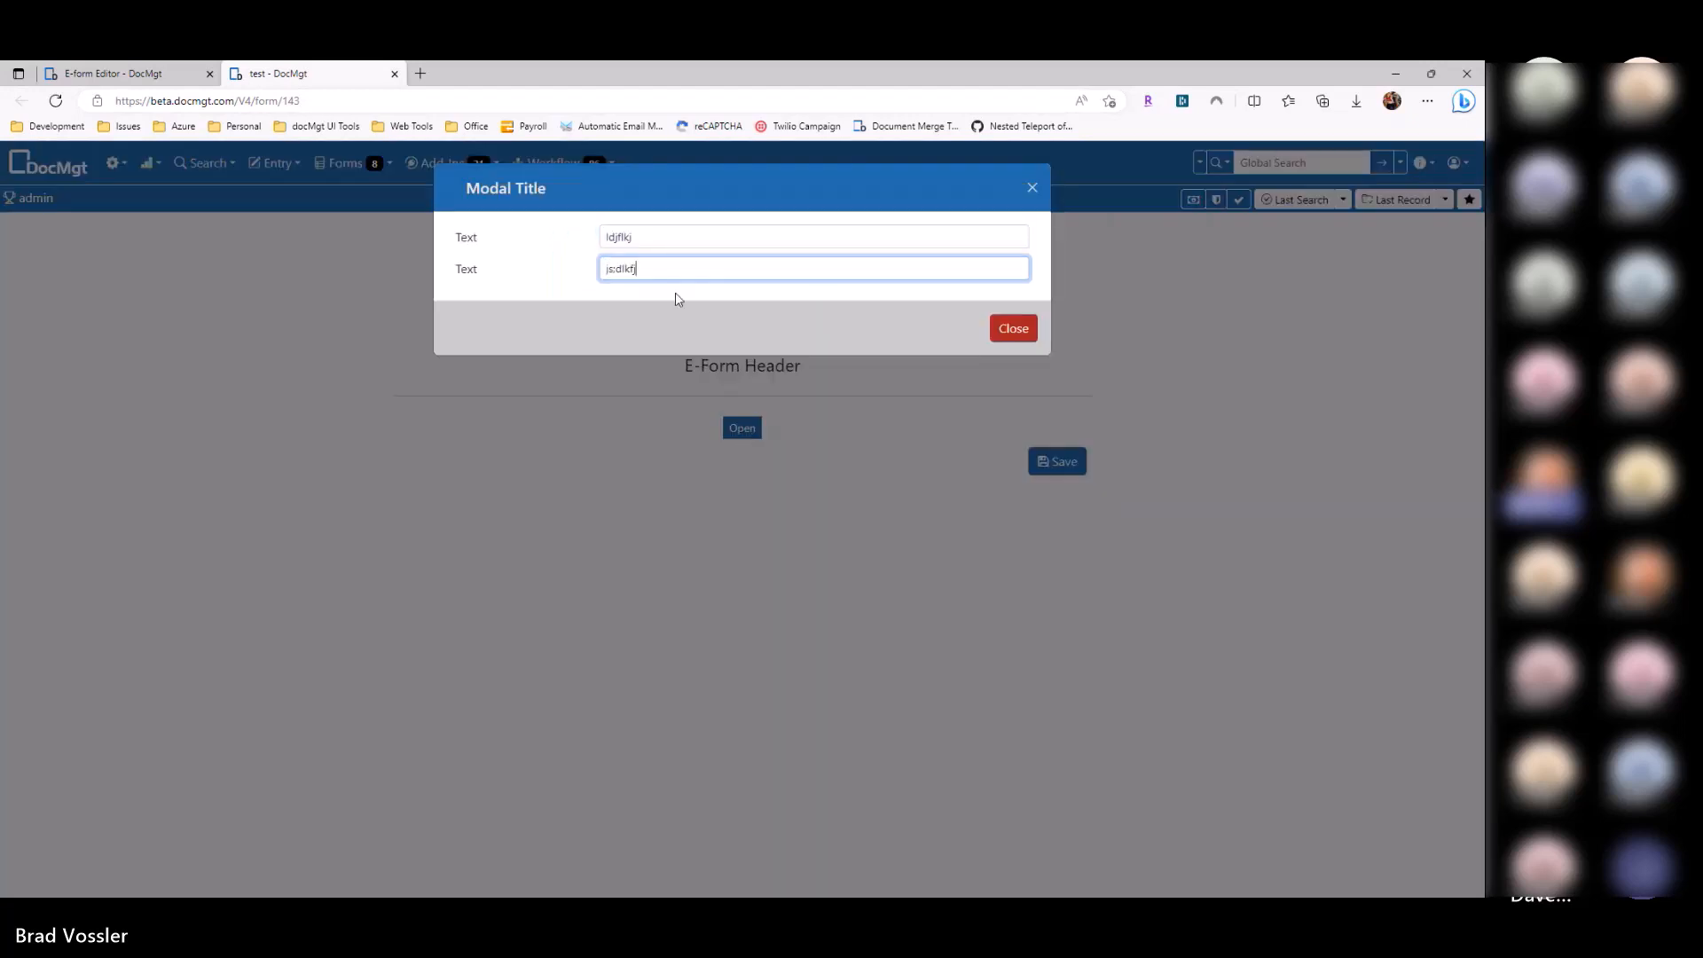
{"action": "key", "text": "Escape"}
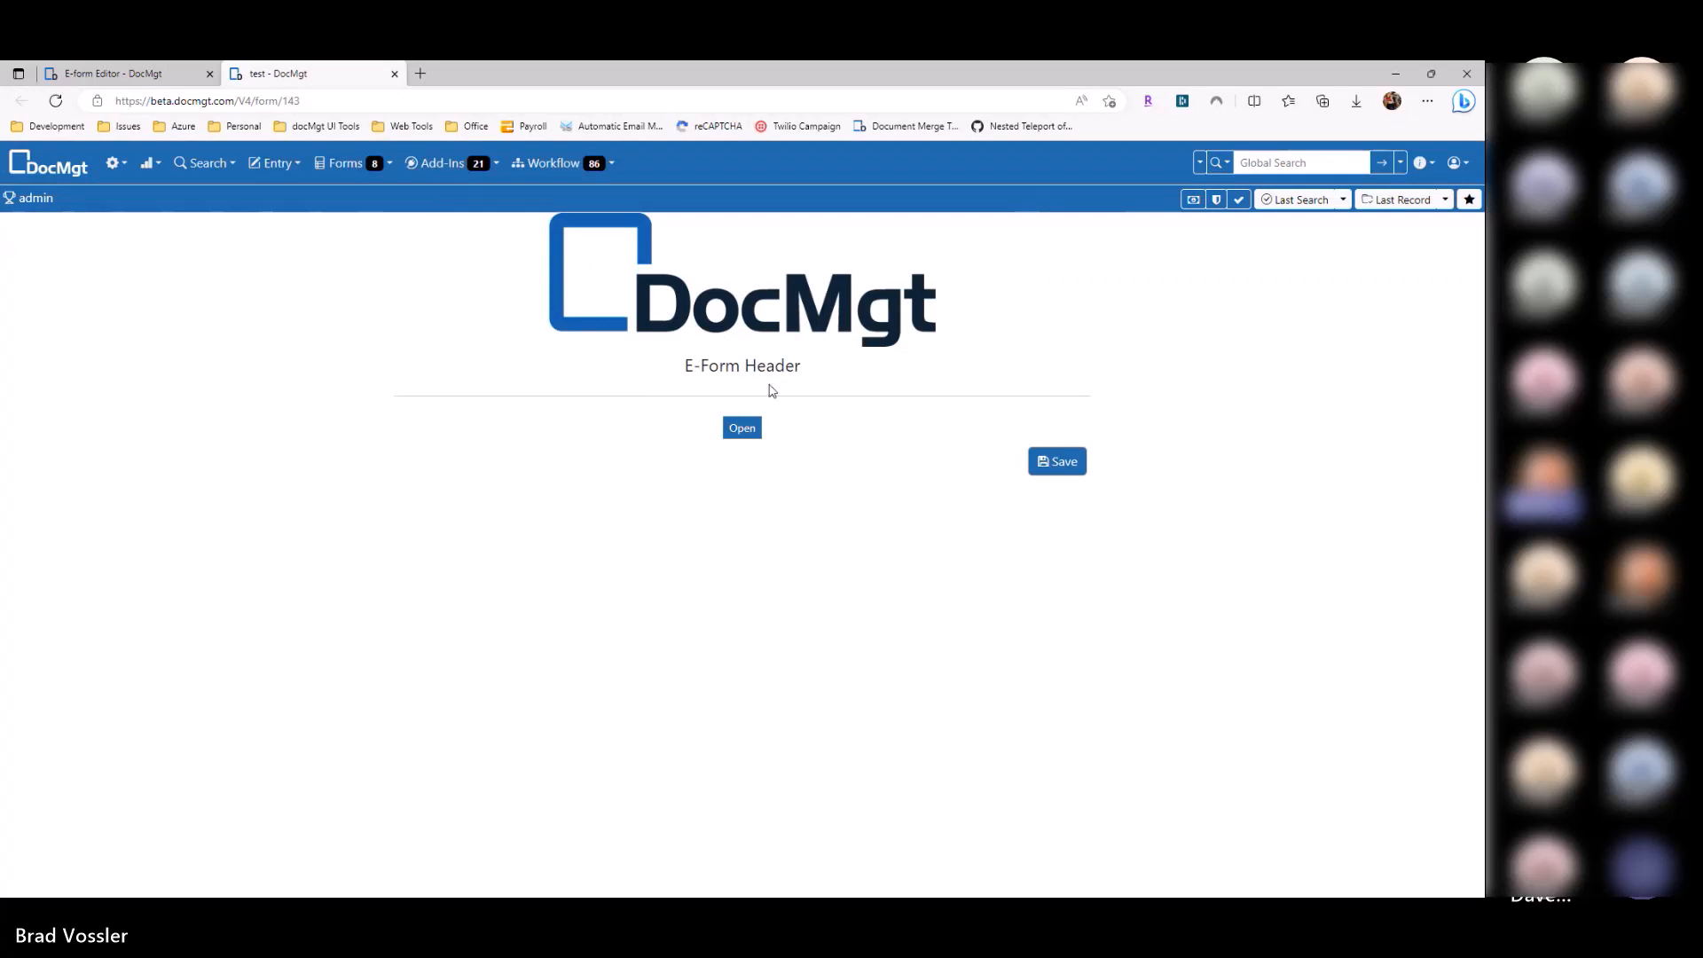
{"action": "key", "text": "ctrl+Tab"}
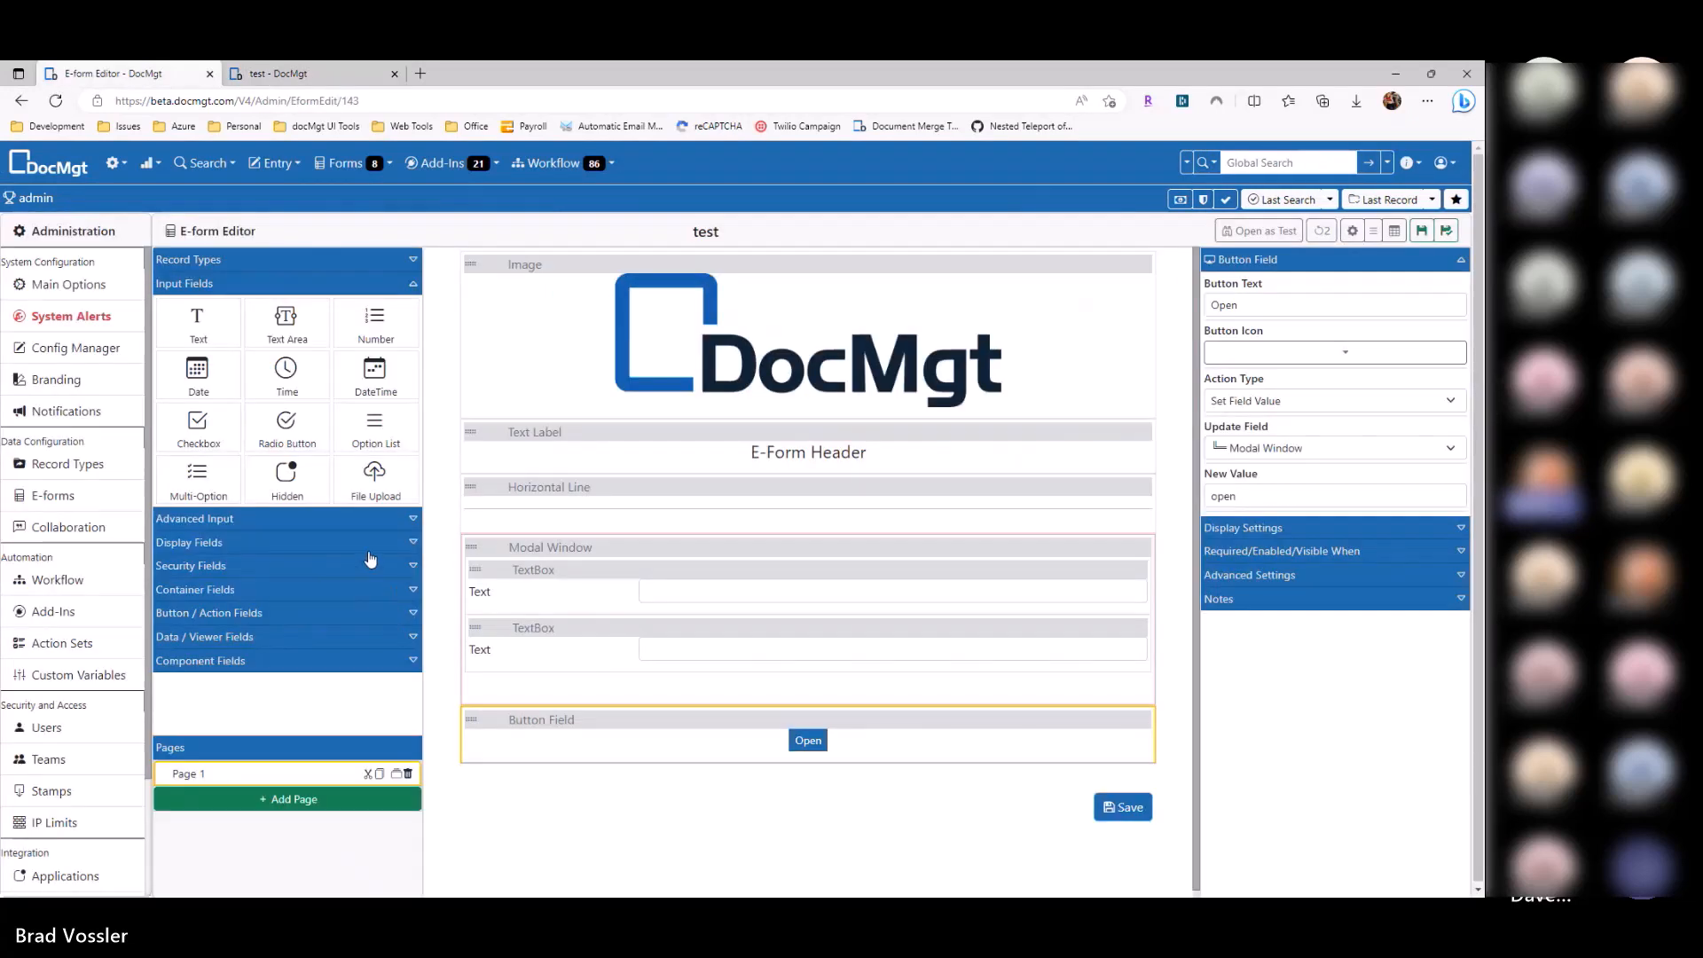
Step: Delete the Modal Window and Button Field, then add and resize a Split Columns container
{"action": "left_click", "coordinate": [266, 590]}
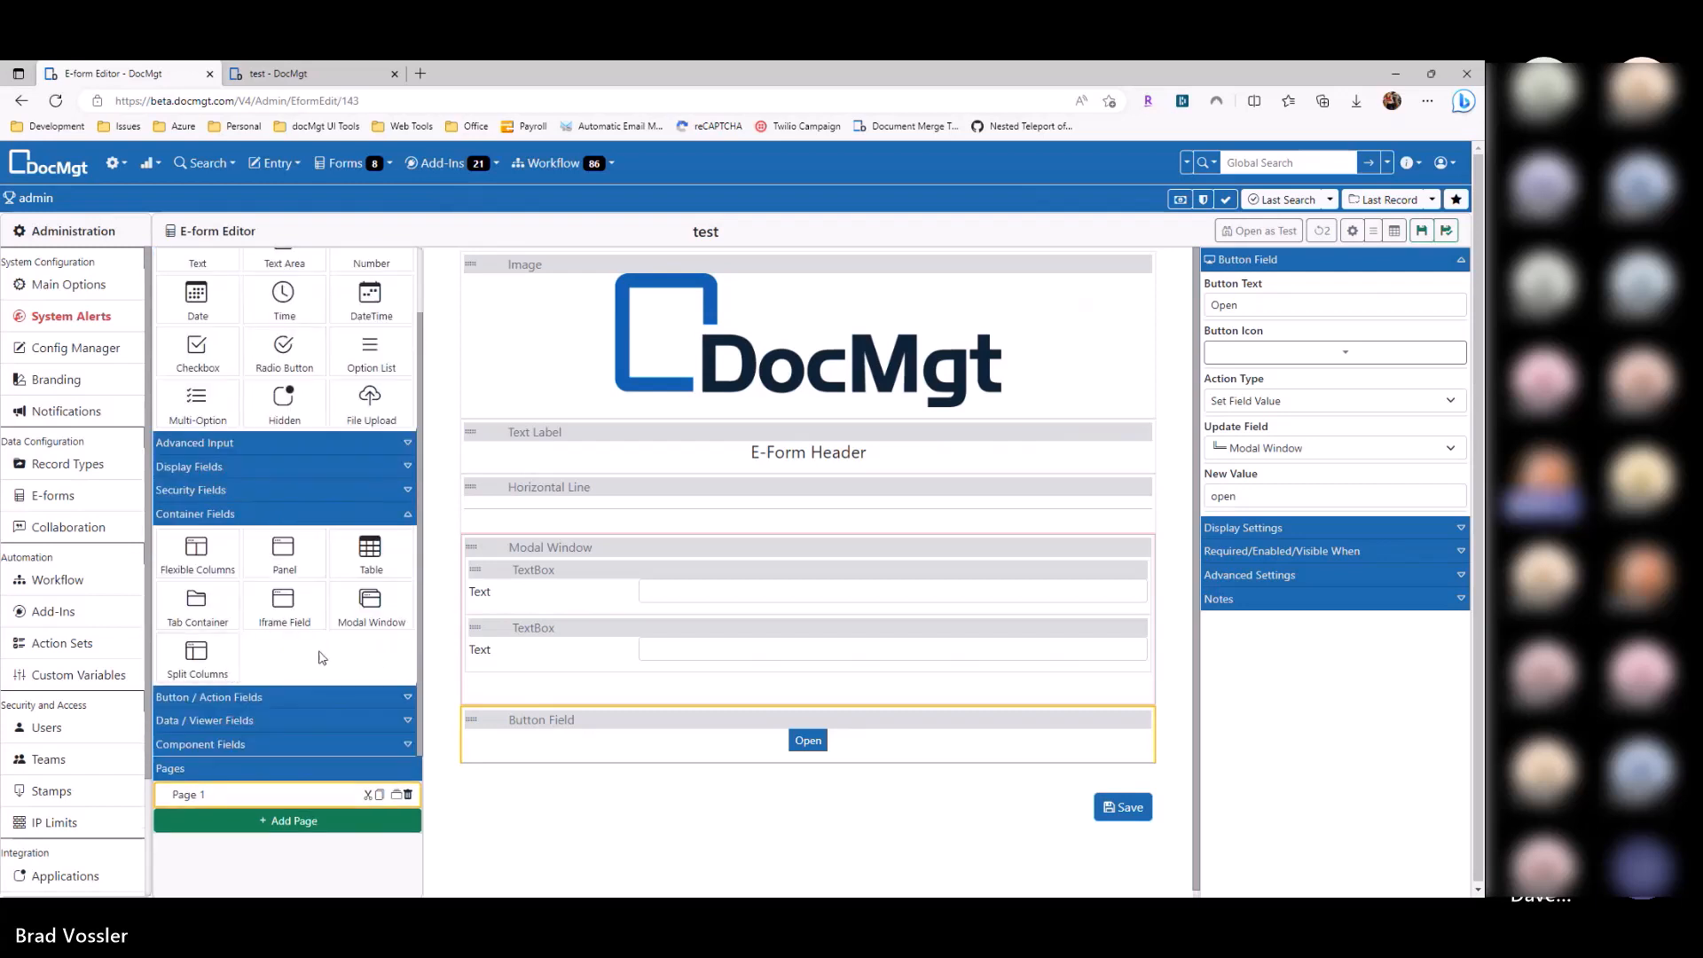
{"action": "left_click", "coordinate": [1142, 549]}
{"action": "left_click", "coordinate": [1143, 549]}
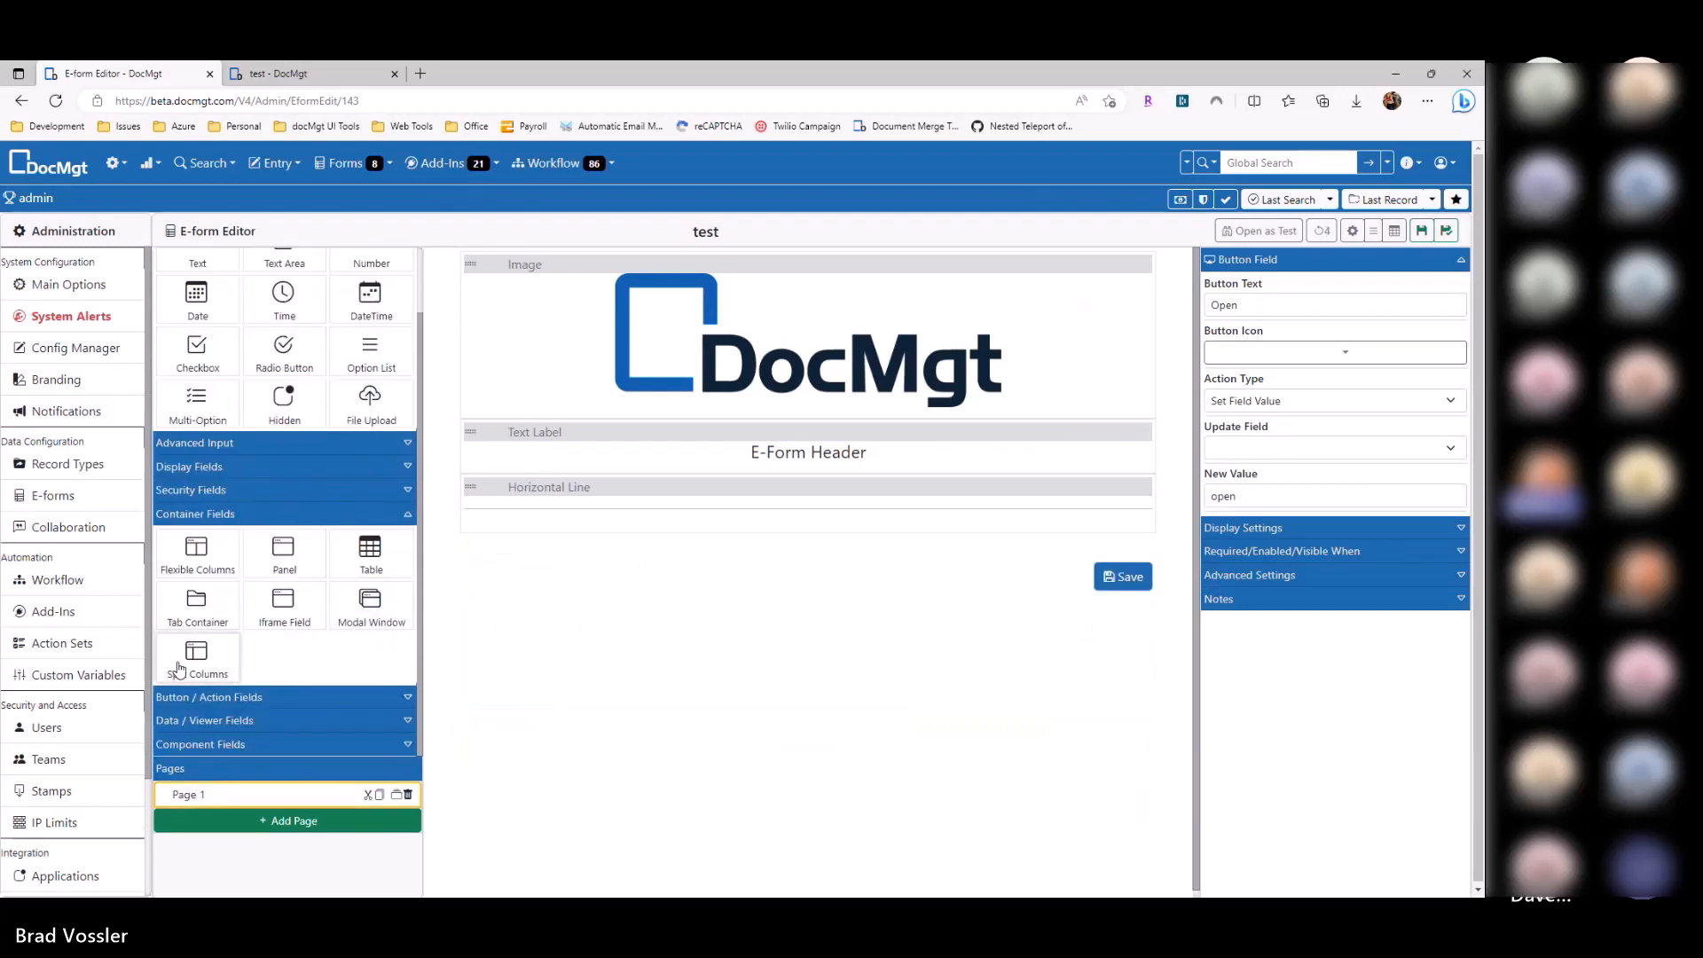
{"action": "left_click_drag", "start_coordinate": [206, 670], "coordinate": [721, 550]}
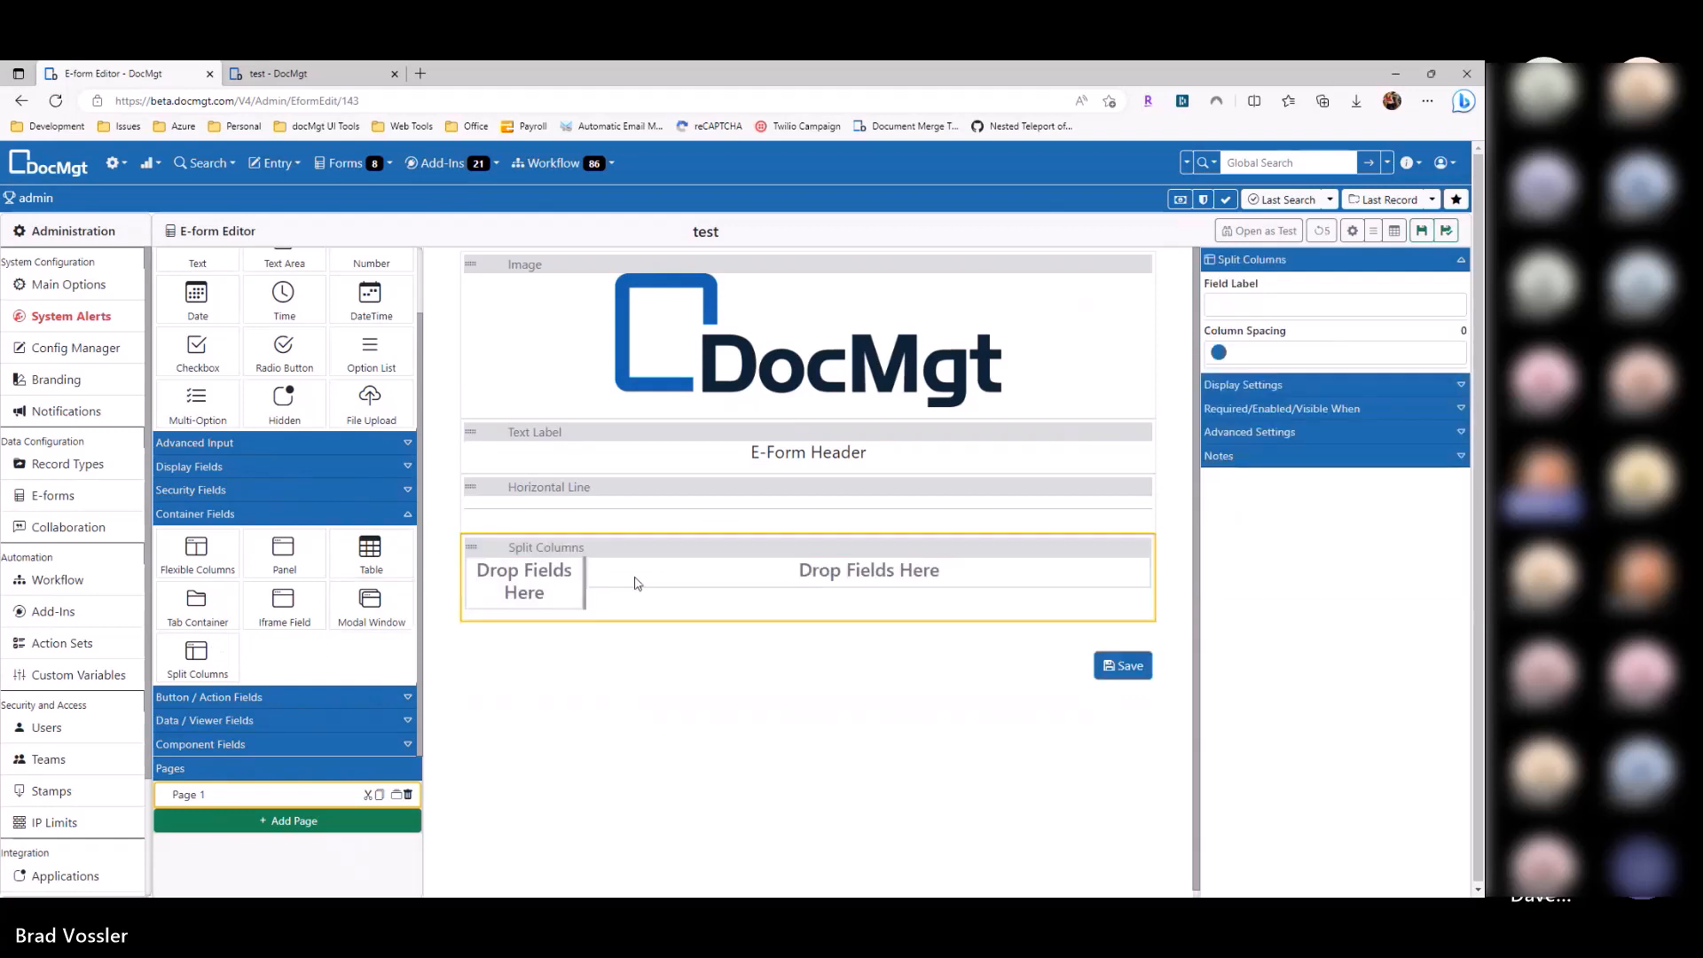
{"action": "left_click_drag", "start_coordinate": [587, 583], "coordinate": [696, 571]}
{"action": "left_click_drag", "start_coordinate": [302, 367], "coordinate": [515, 674]}
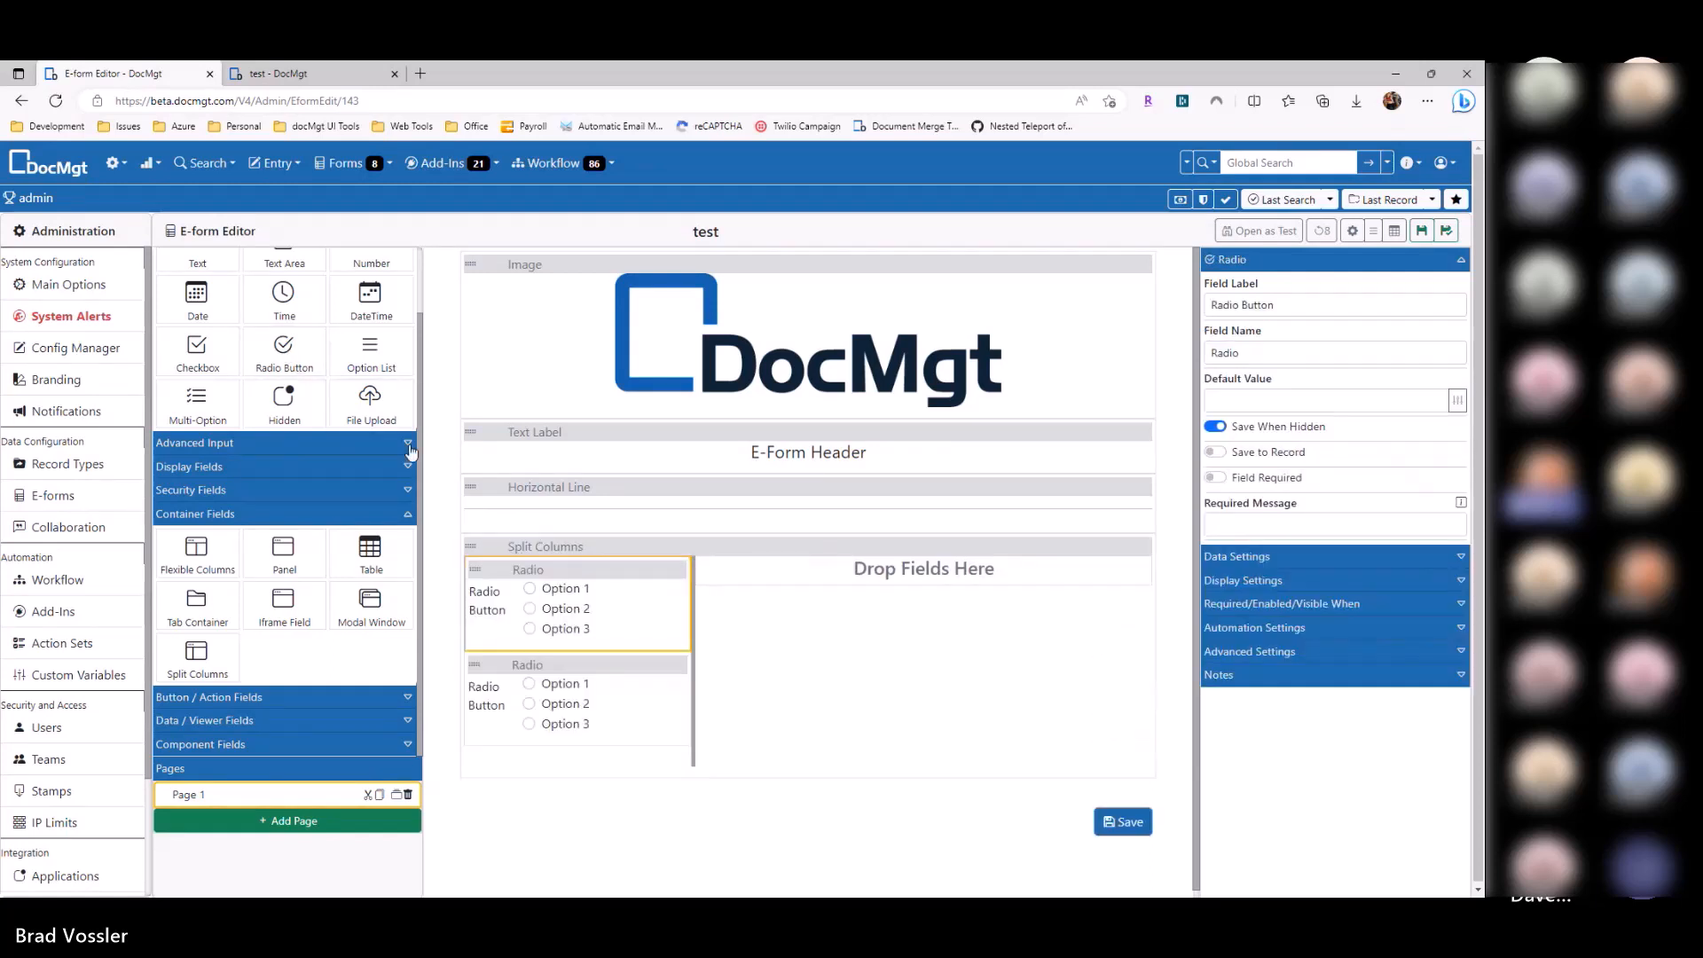
Step: Add a Time field on the left and Checkbox, Time and Date fields on the right, widen the left column, and save
{"action": "left_click_drag", "start_coordinate": [283, 297], "coordinate": [532, 577]}
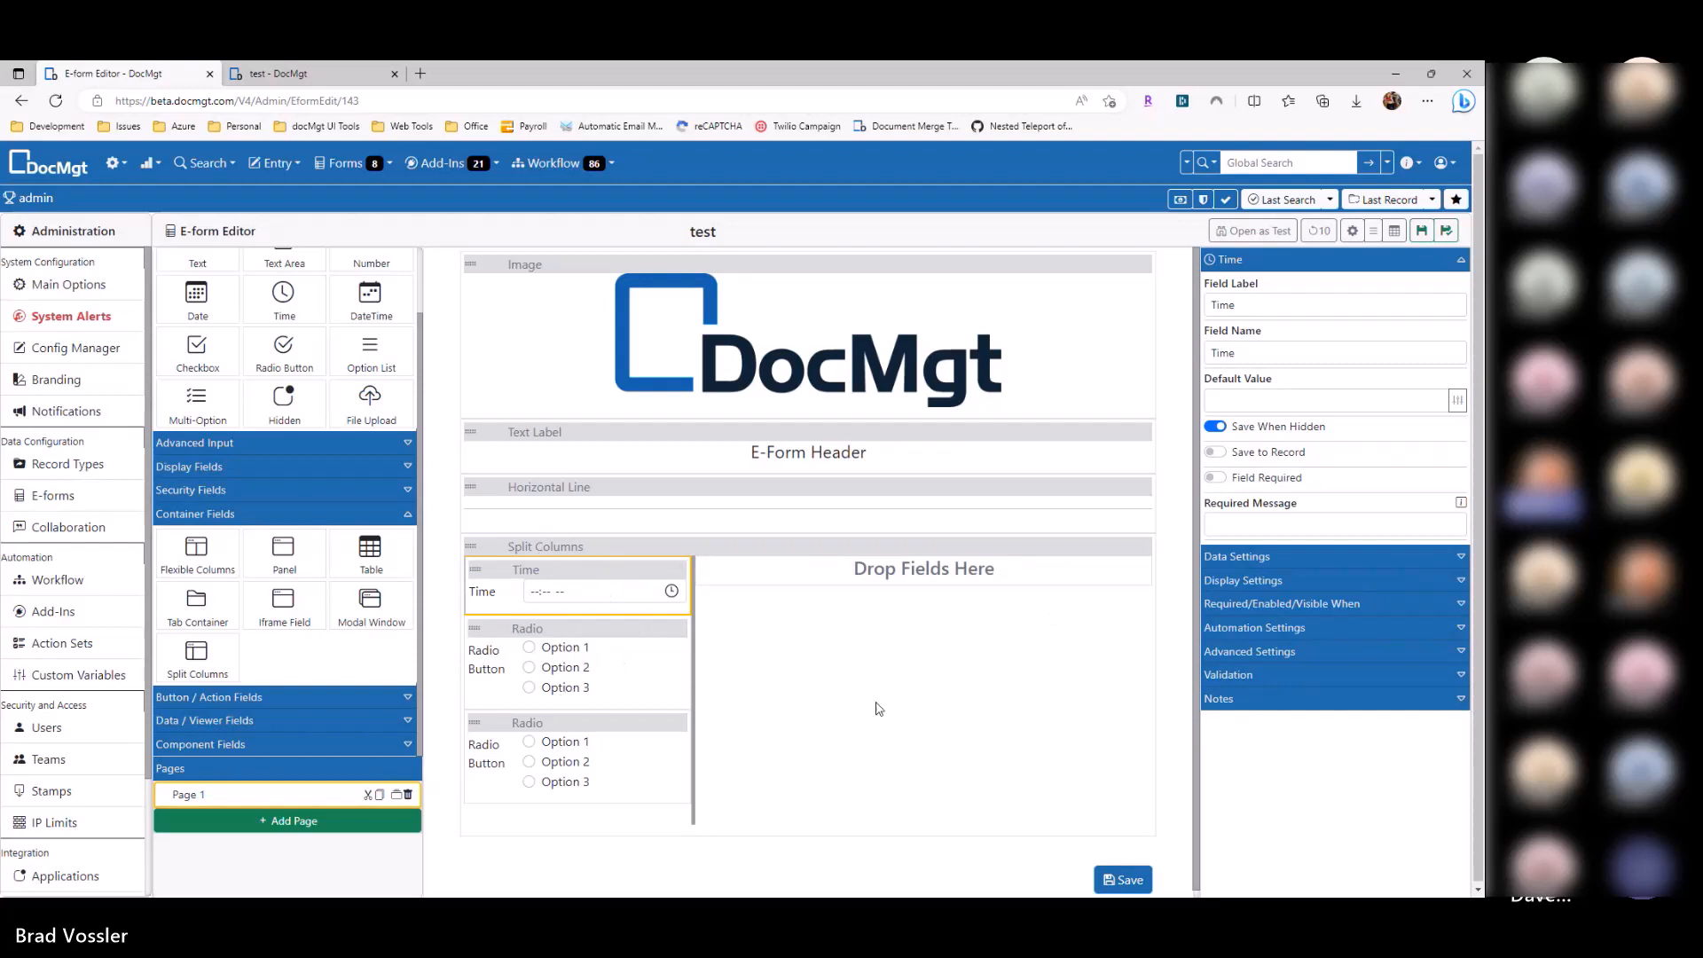
{"action": "left_click_drag", "start_coordinate": [197, 355], "coordinate": [817, 572]}
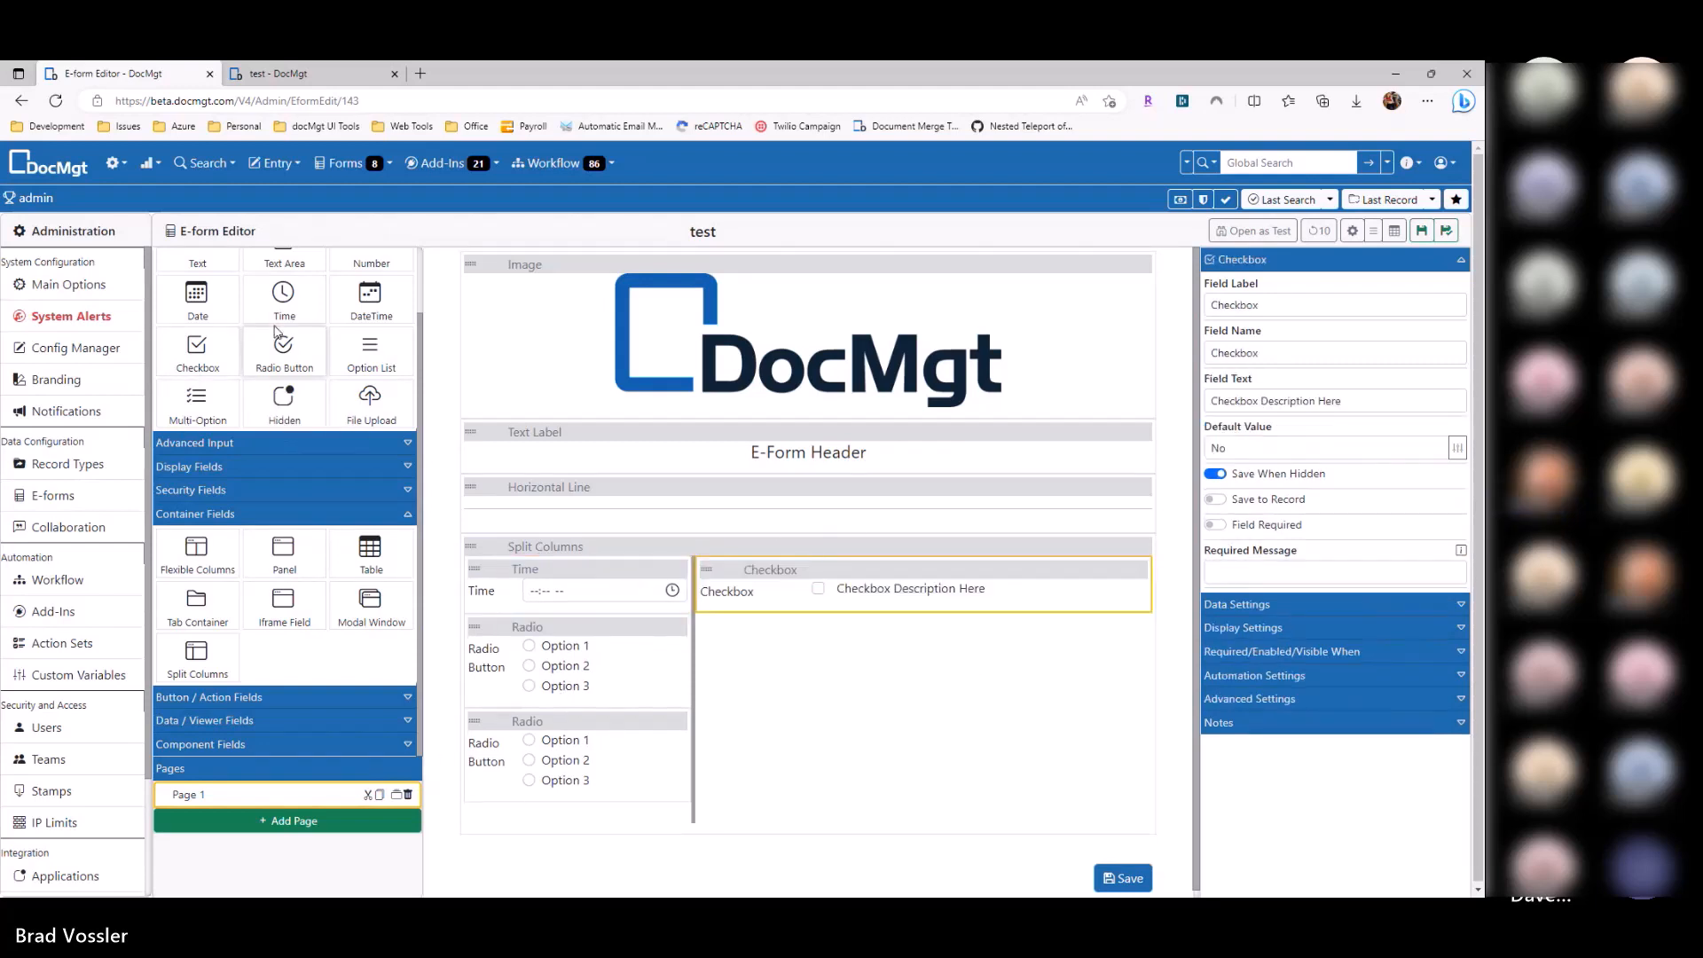
{"action": "left_click_drag", "start_coordinate": [284, 297], "coordinate": [781, 625]}
{"action": "left_click_drag", "start_coordinate": [197, 297], "coordinate": [835, 688]}
{"action": "left_click_drag", "start_coordinate": [693, 728], "coordinate": [755, 734]}
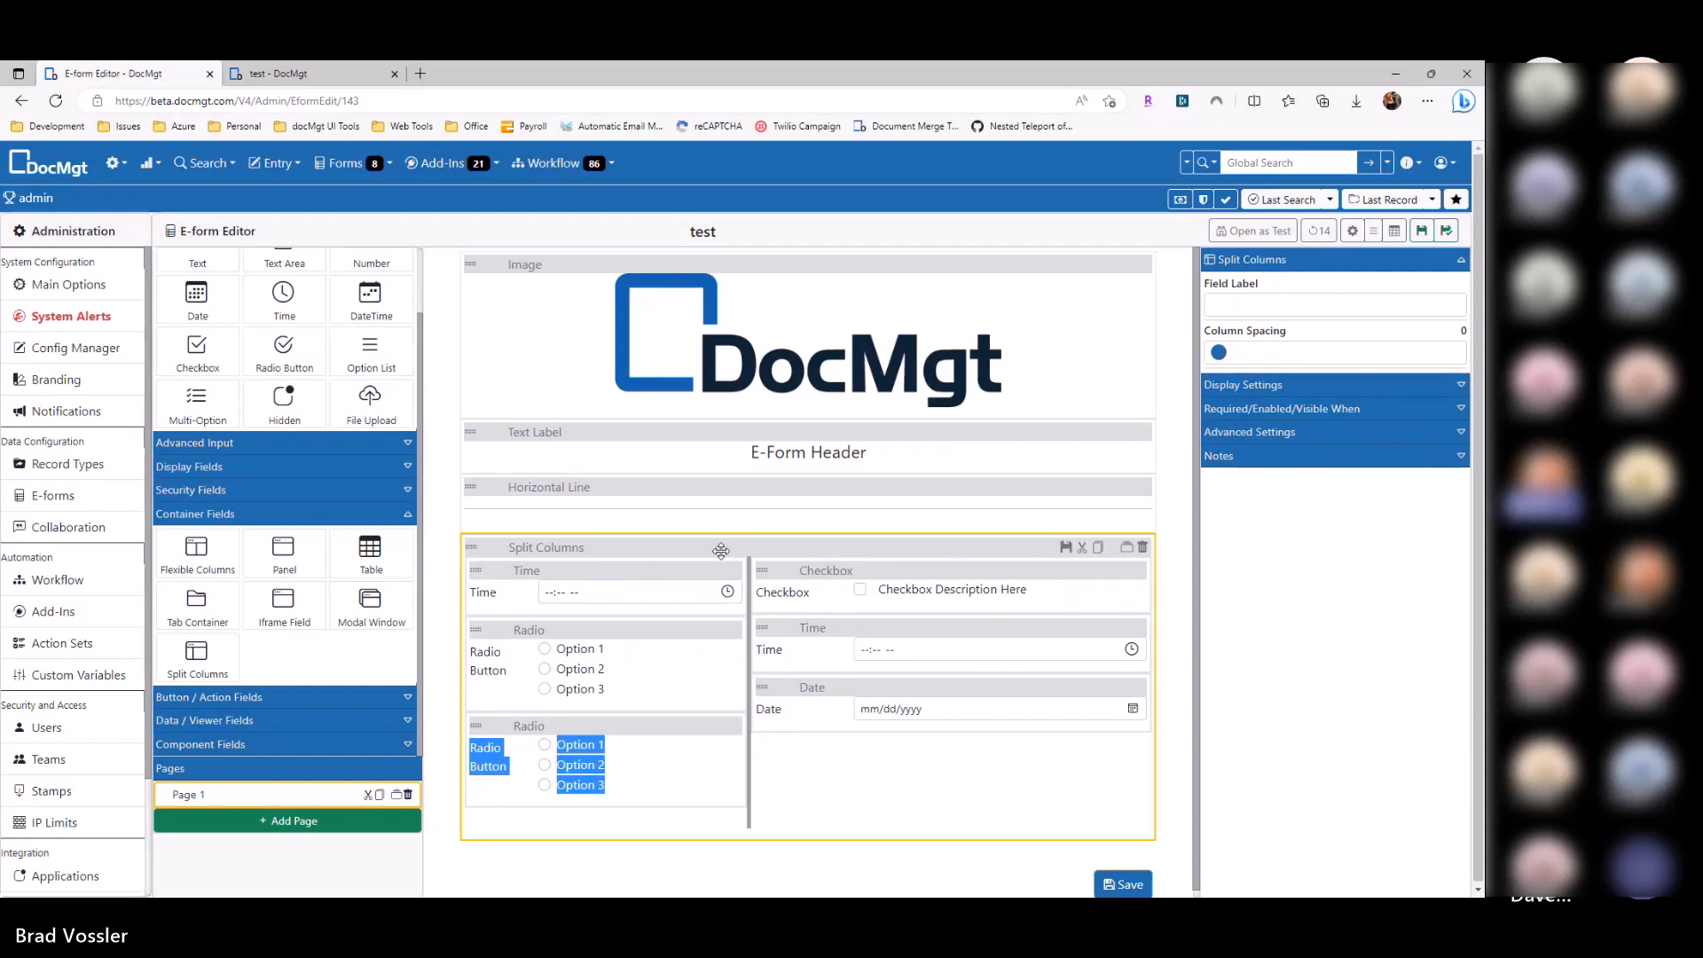
{"action": "left_click", "coordinate": [752, 788]}
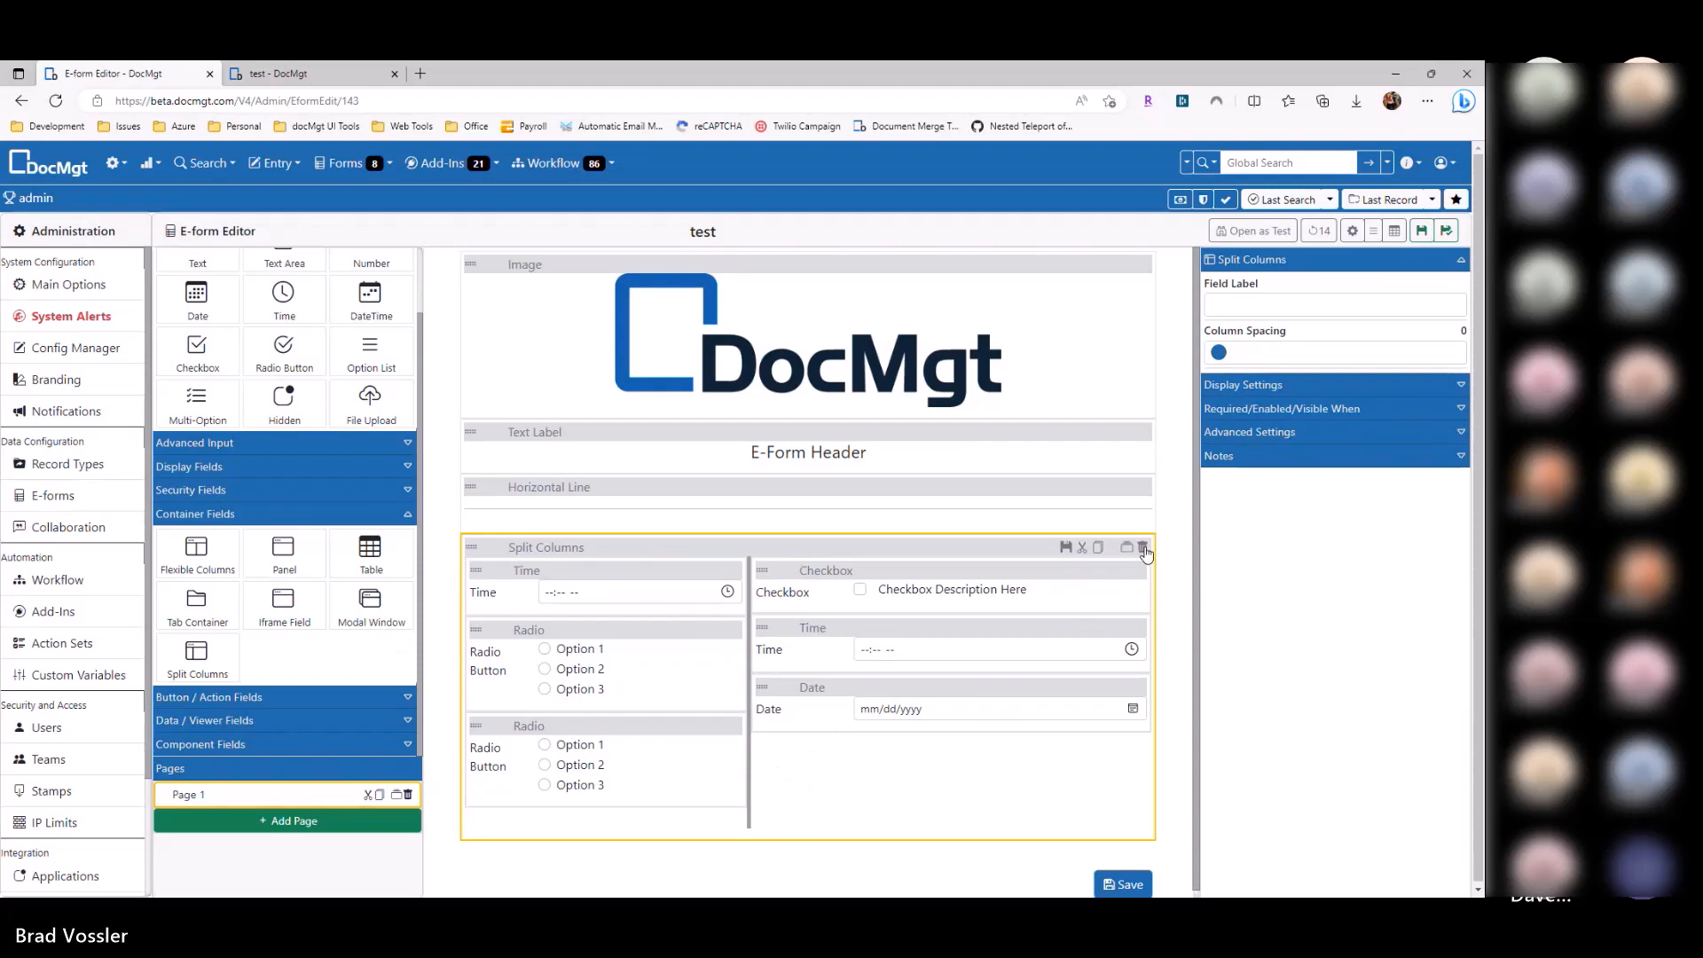
{"action": "left_click", "coordinate": [1422, 232]}
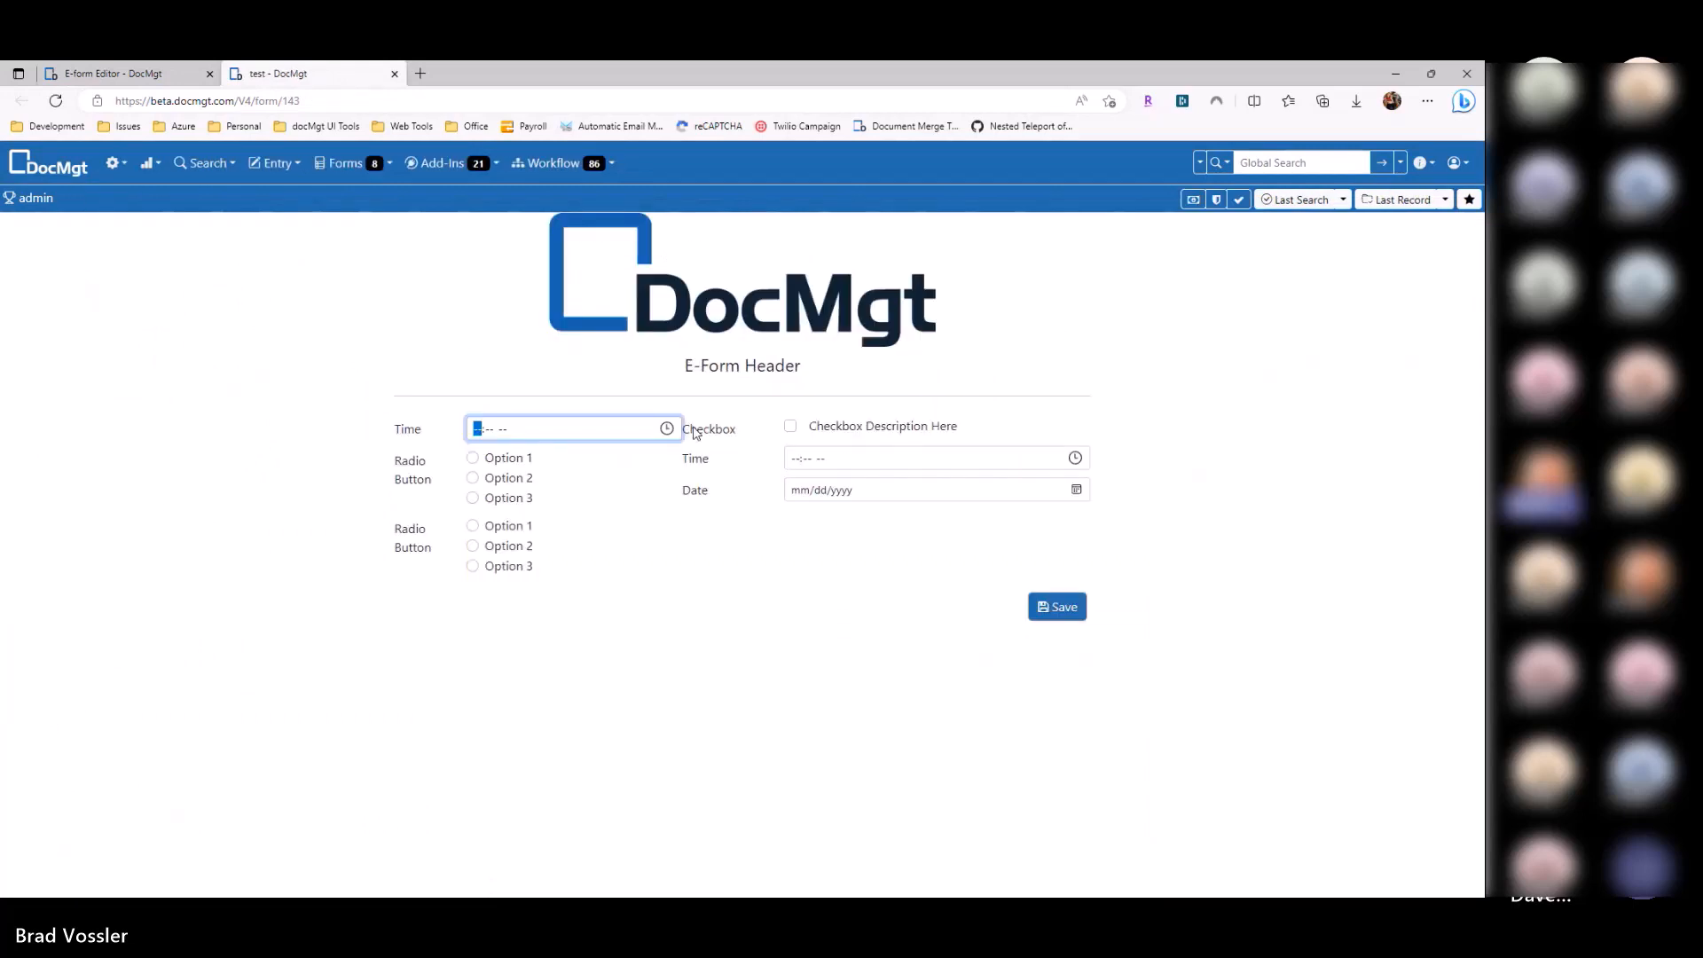
Step: Compare the rendered test form with the split-column layout in the editor
{"action": "left_click", "coordinate": [695, 432]}
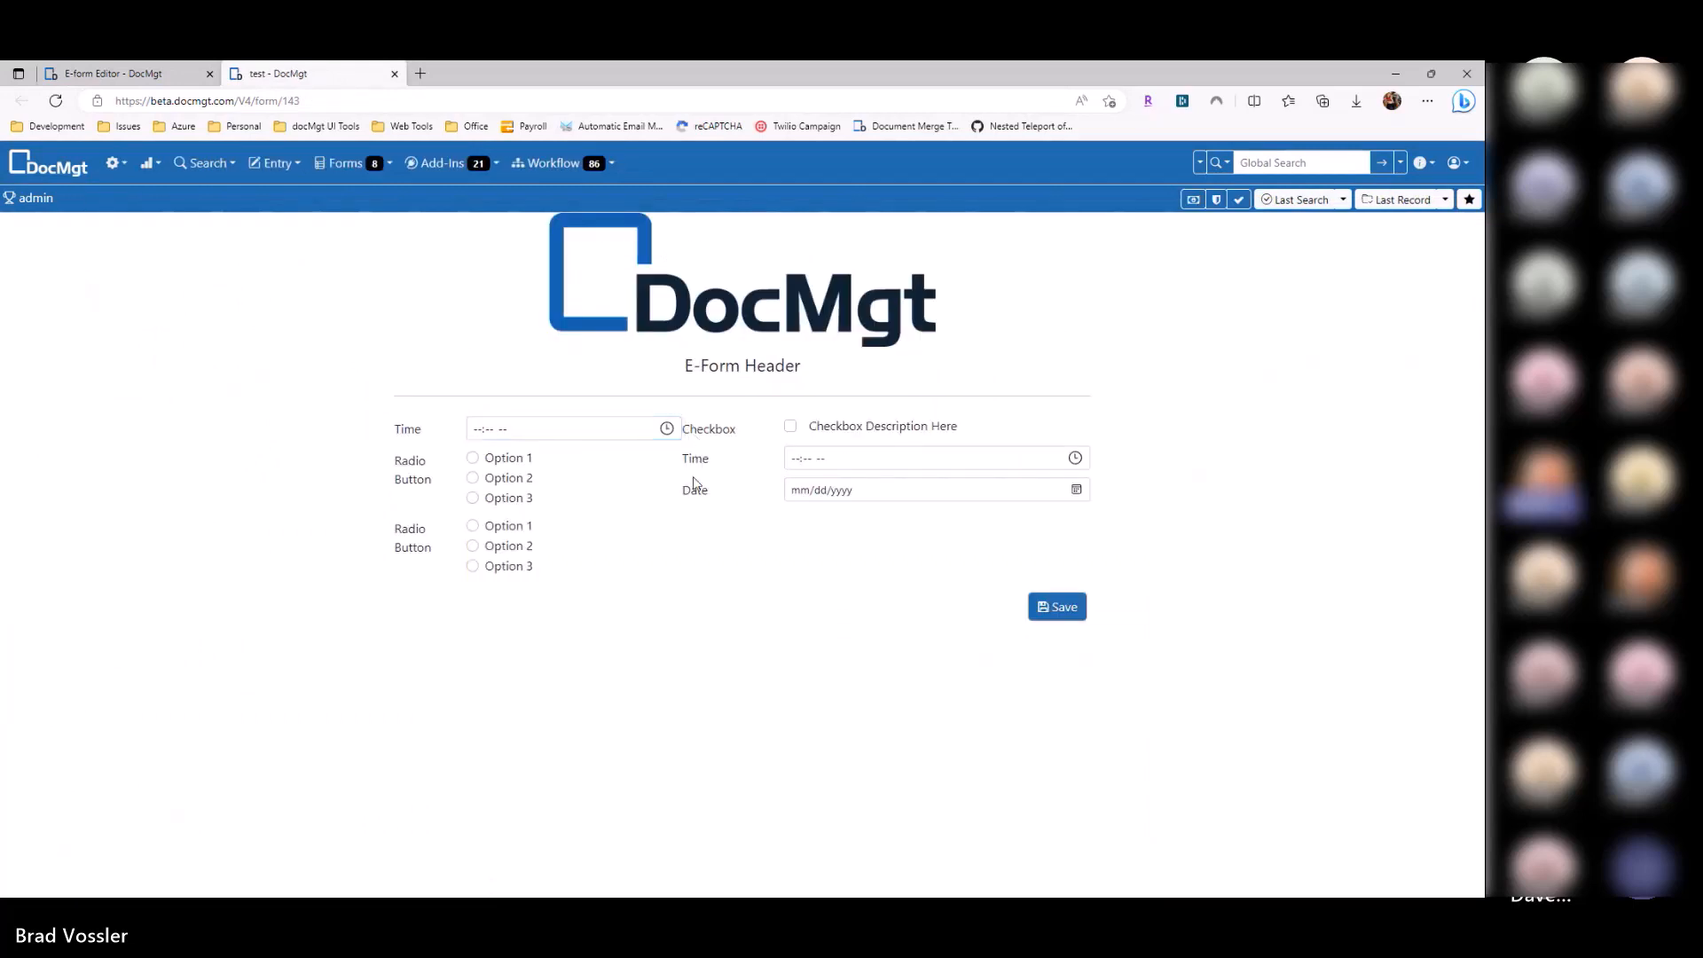
{"action": "key", "text": "ctrl+Tab"}
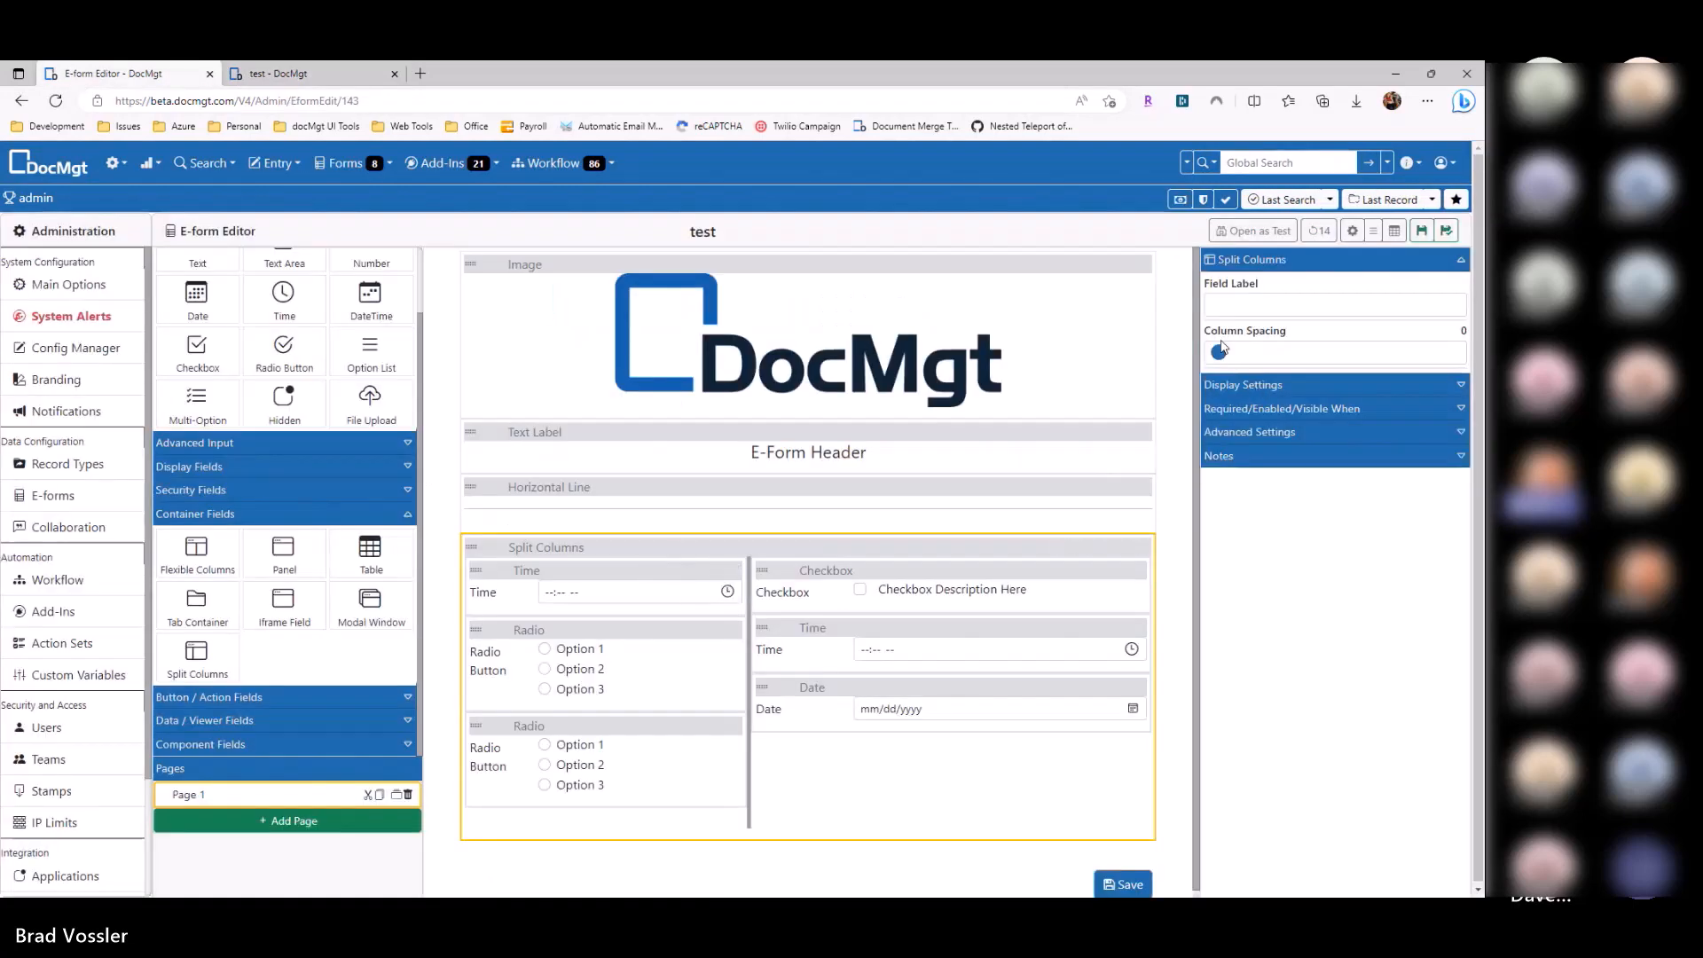
{"action": "key", "text": "ctrl+Tab"}
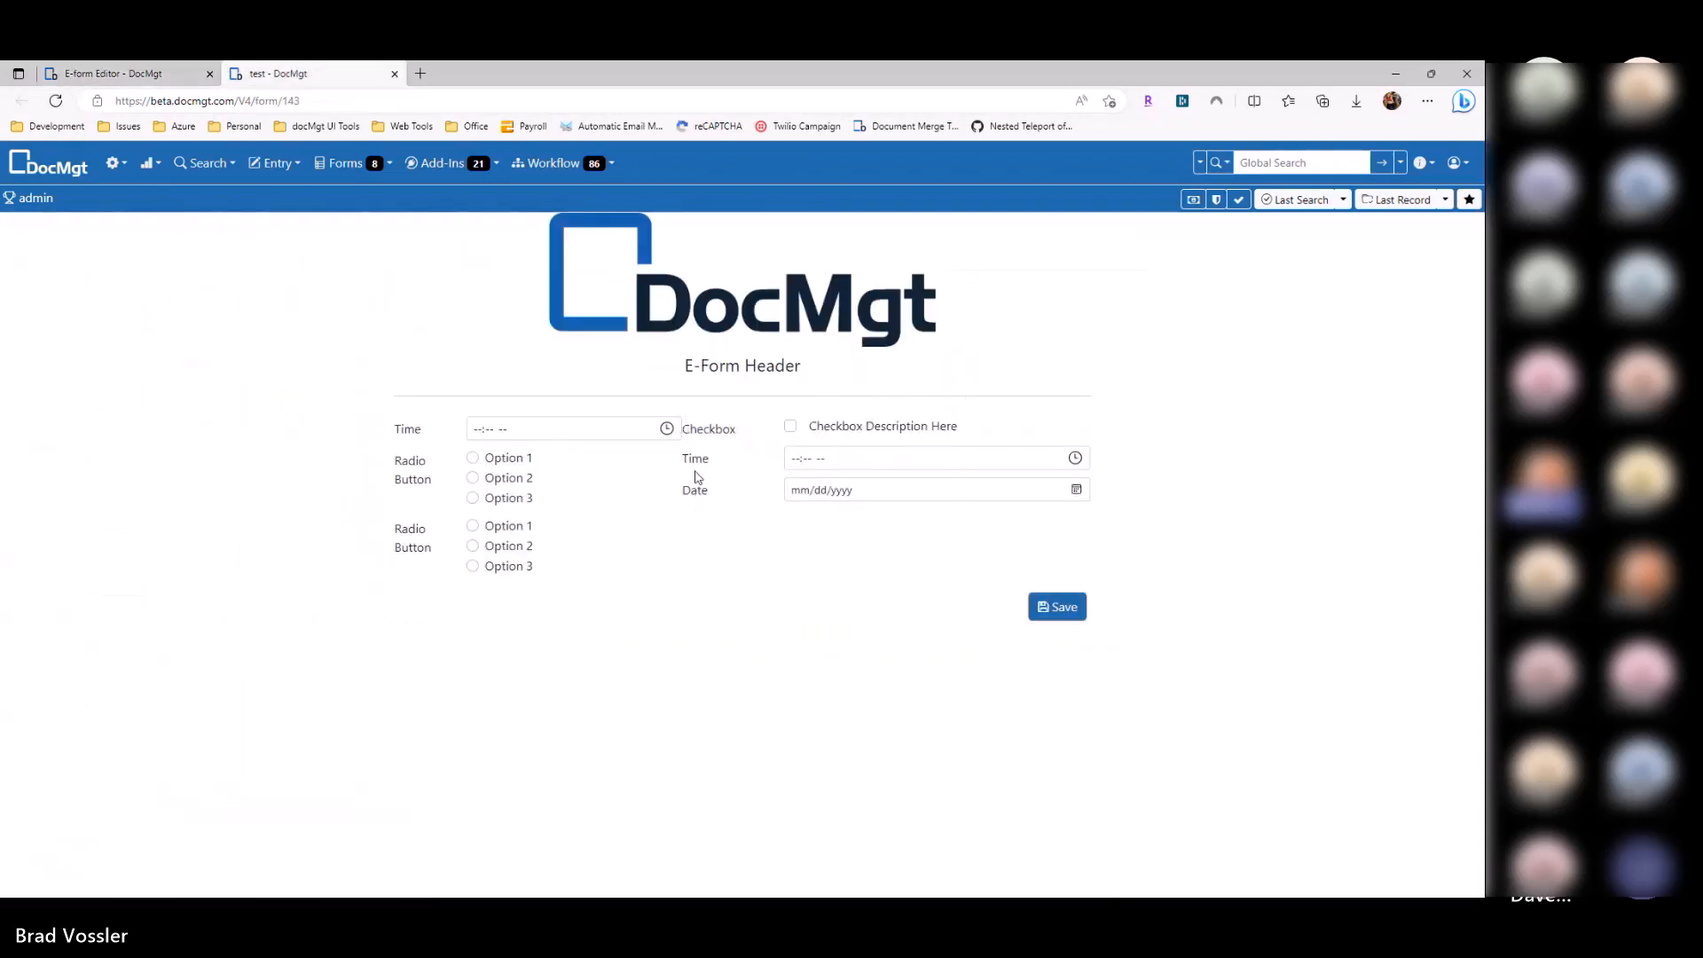
{"action": "key", "text": "ctrl+Tab"}
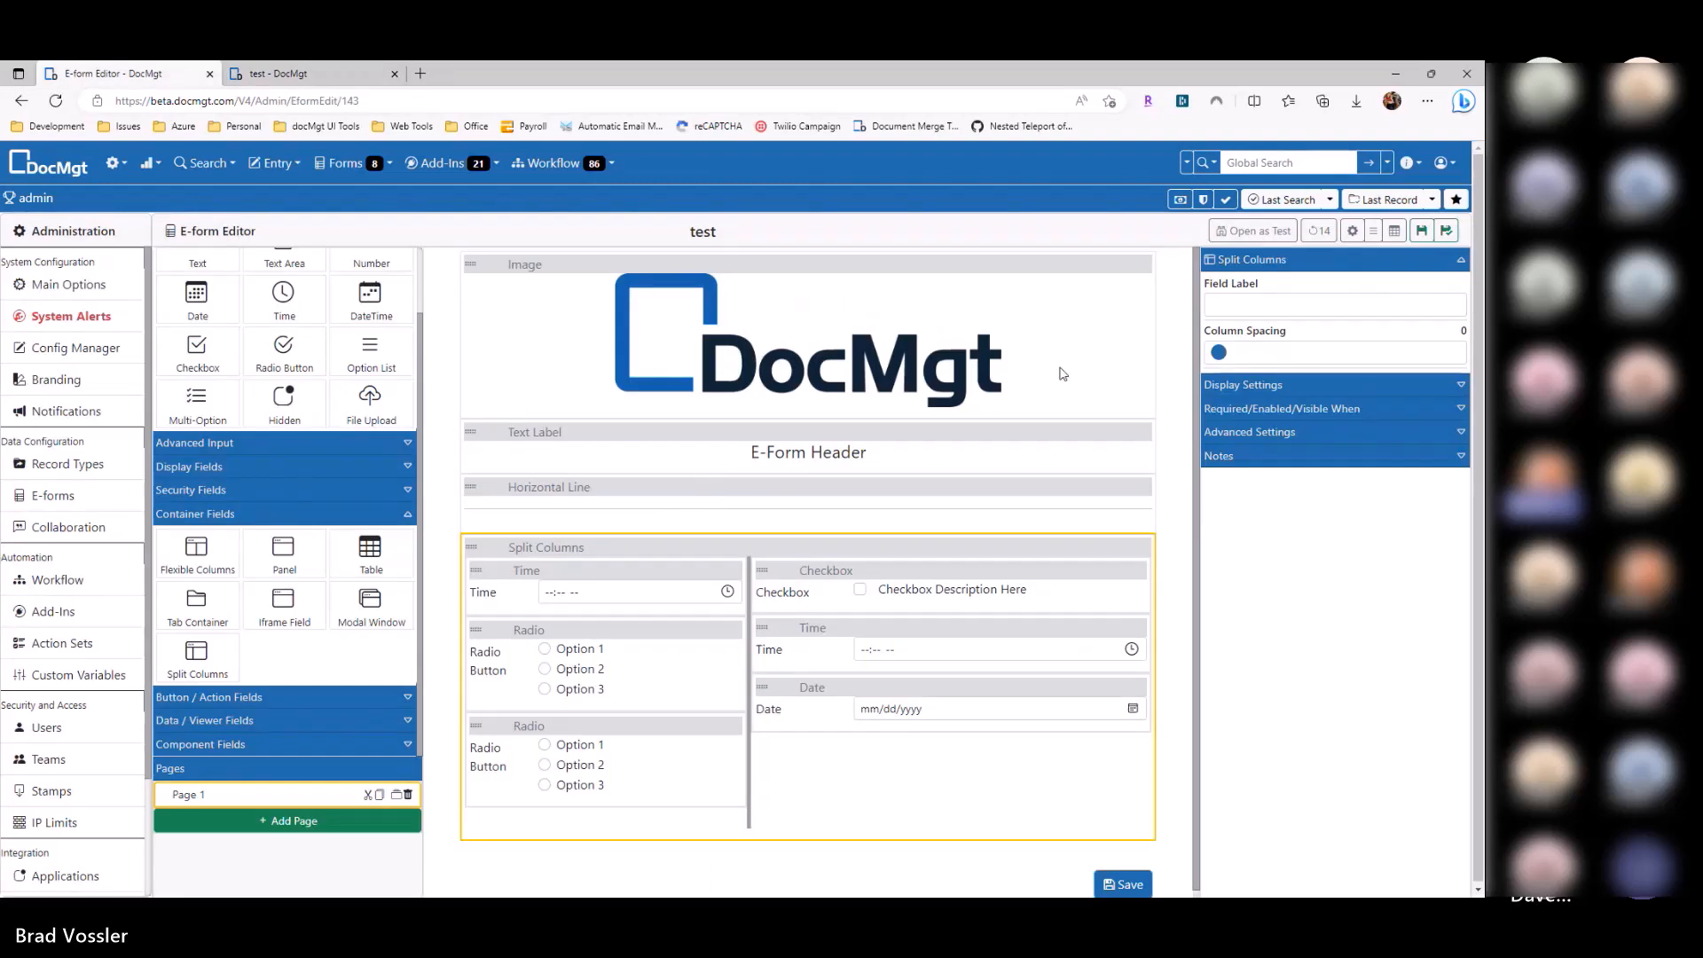
Step: Set column spacing to 3, save, reload the test form to confirm, and close it
{"action": "left_click_drag", "start_coordinate": [1239, 361], "coordinate": [1358, 355]}
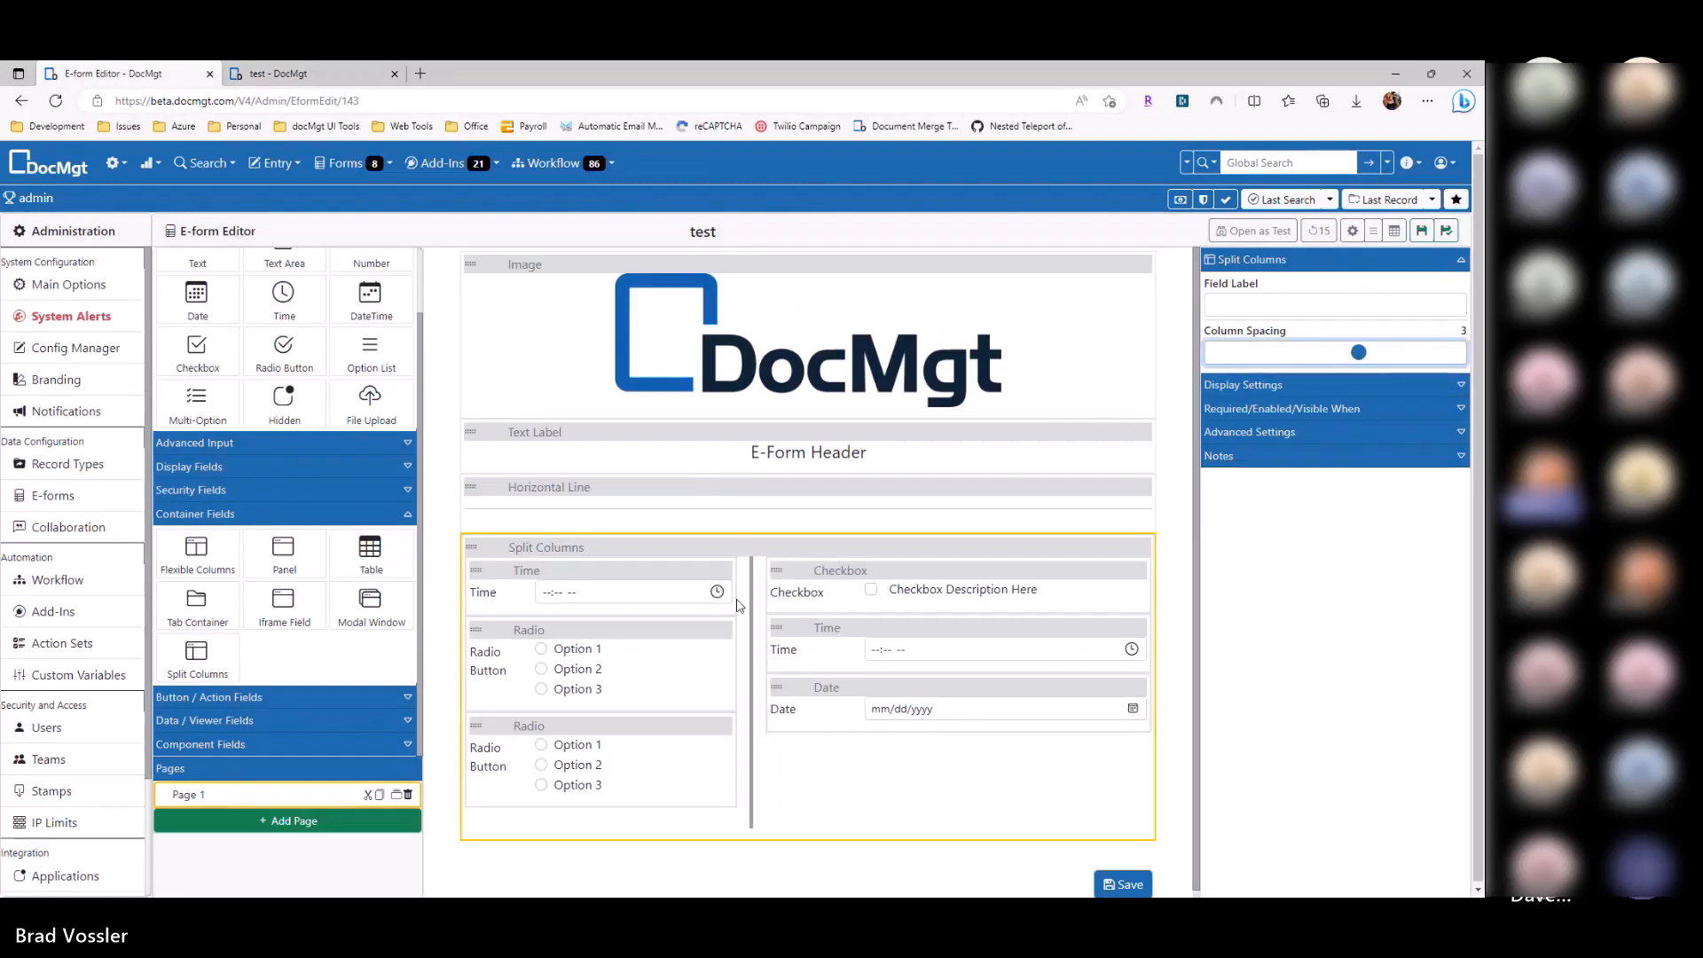
{"action": "left_click", "coordinate": [1421, 235]}
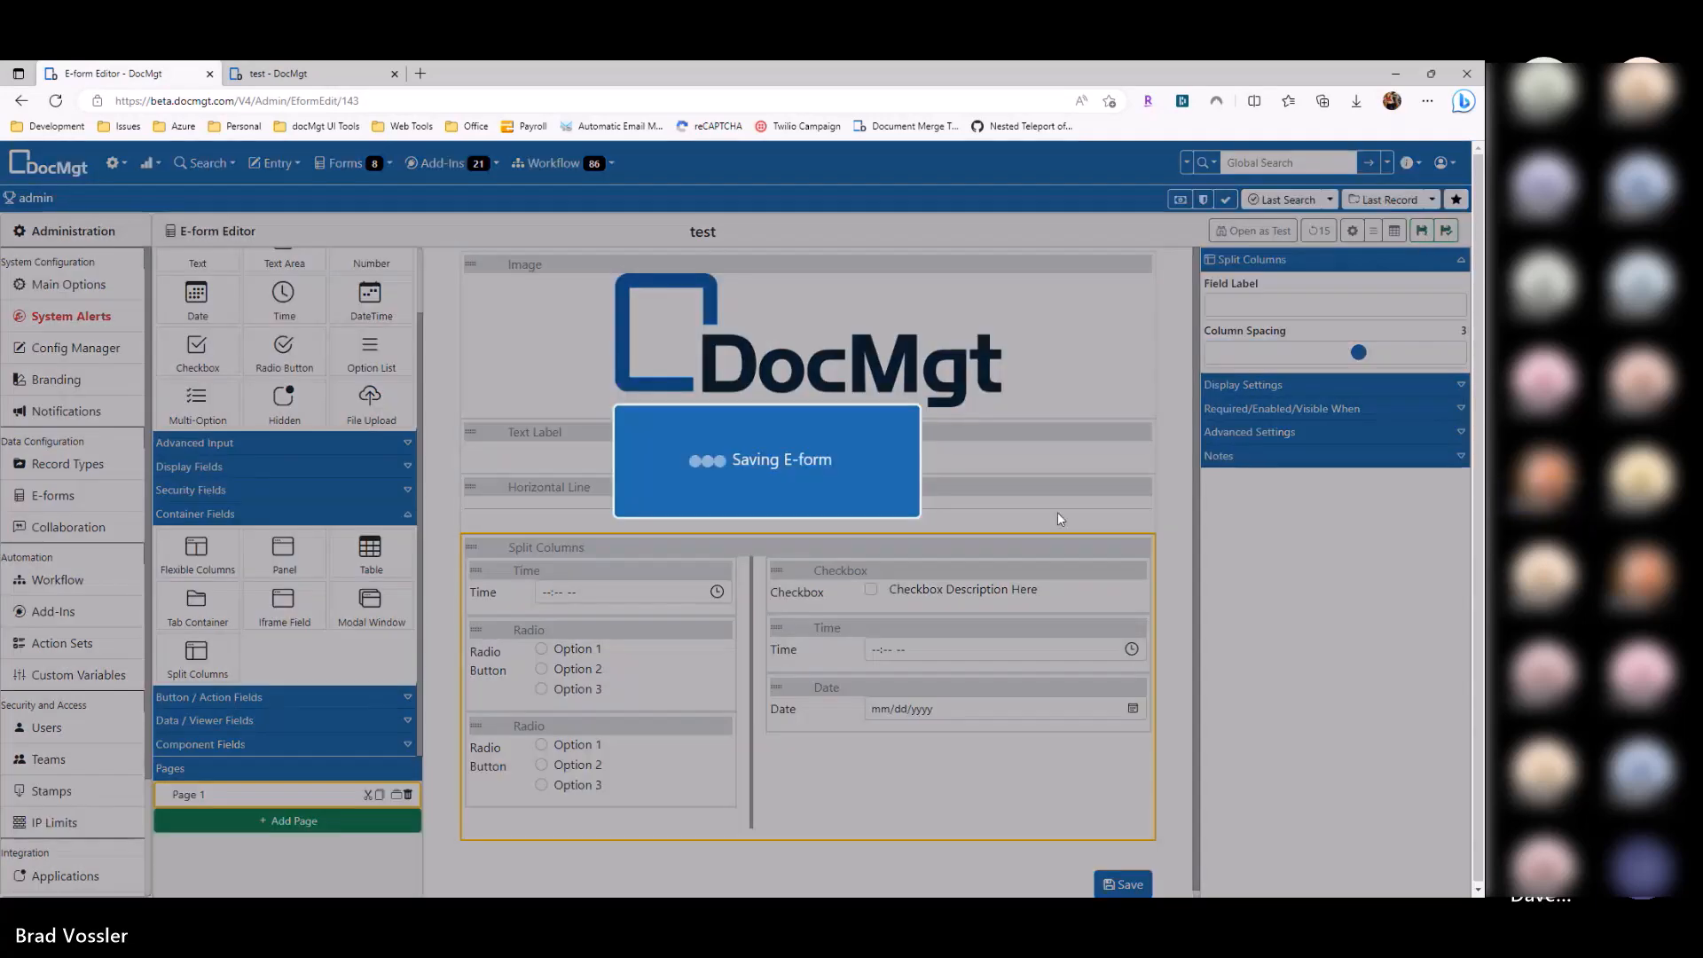
{"action": "key", "text": "ctrl+Tab"}
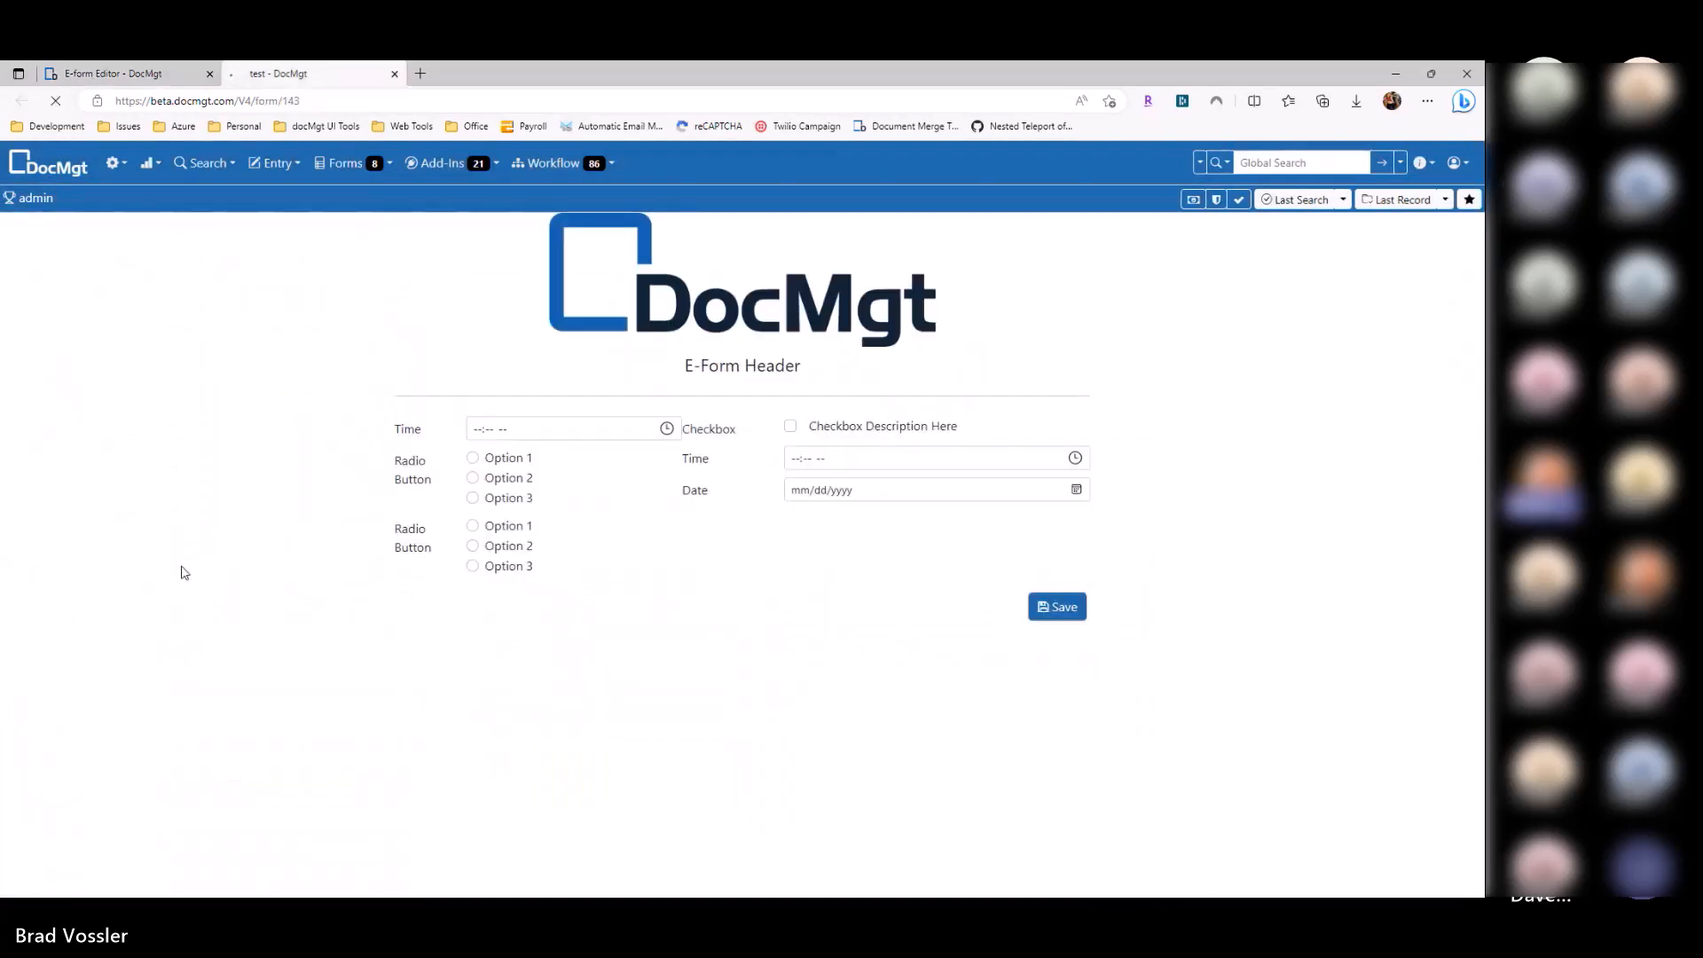
{"action": "key", "text": "F5"}
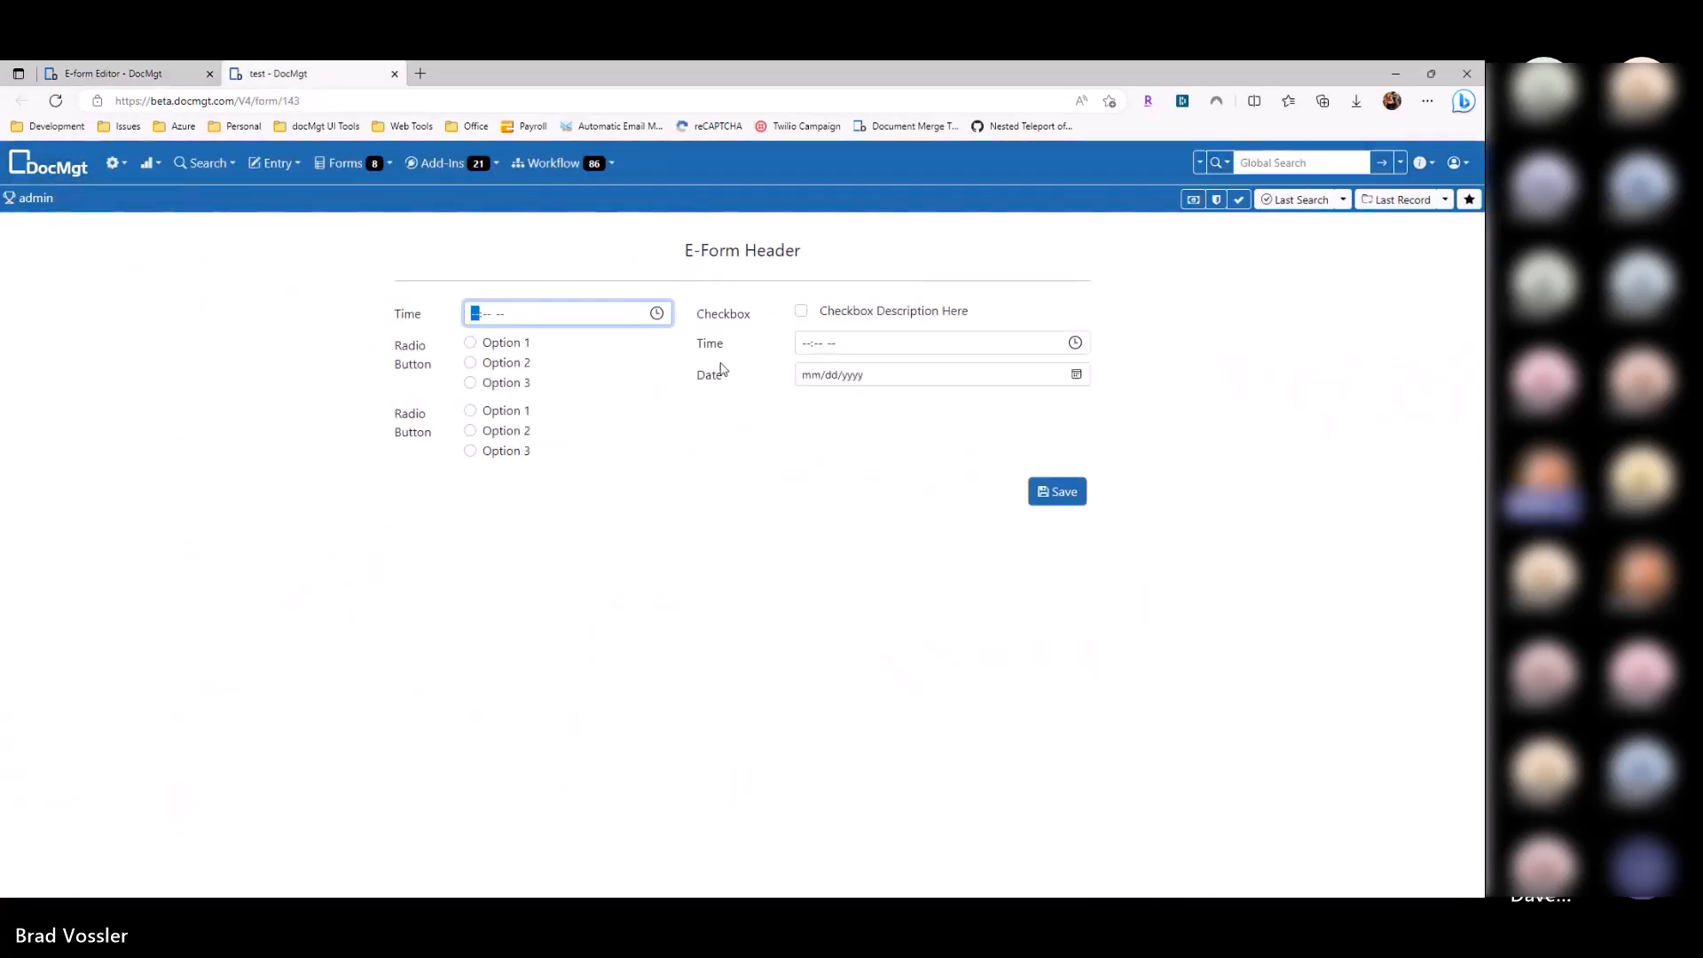
{"action": "left_click", "coordinate": [395, 73]}
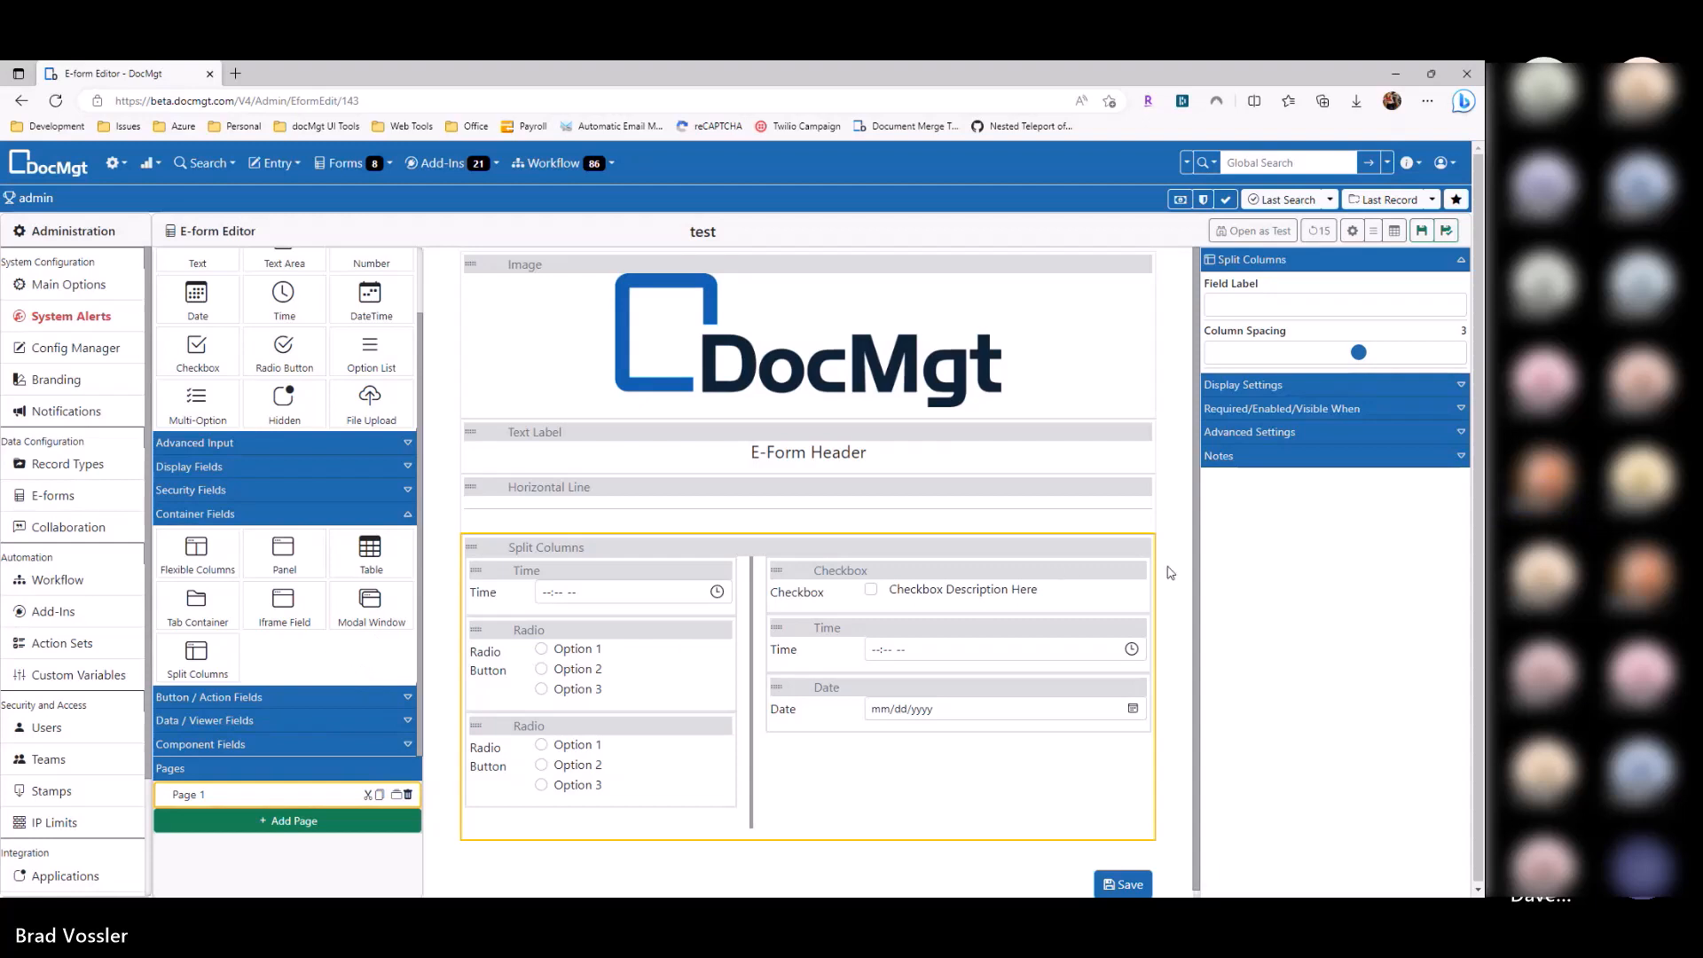
Step: Delete the Split Columns container and add an E-form Buttons block below the horizontal line
{"action": "left_click", "coordinate": [1143, 547]}
{"action": "left_click", "coordinate": [286, 517]}
{"action": "left_click", "coordinate": [260, 593]}
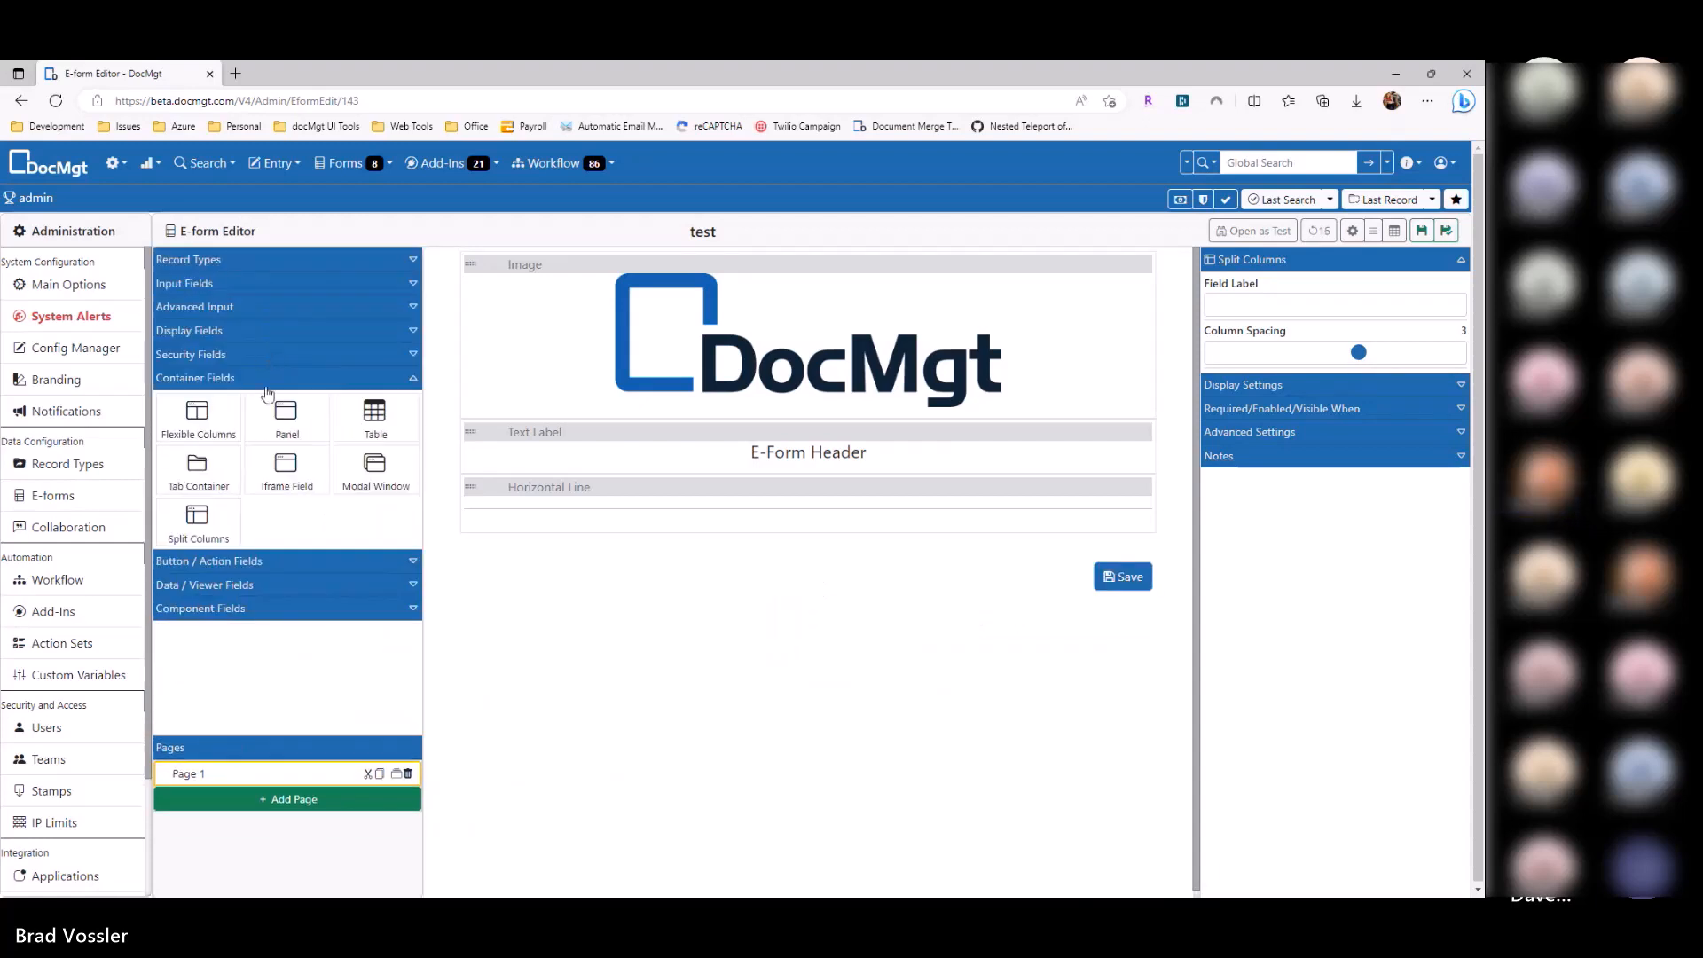
{"action": "left_click", "coordinate": [266, 381]}
{"action": "left_click", "coordinate": [264, 404]}
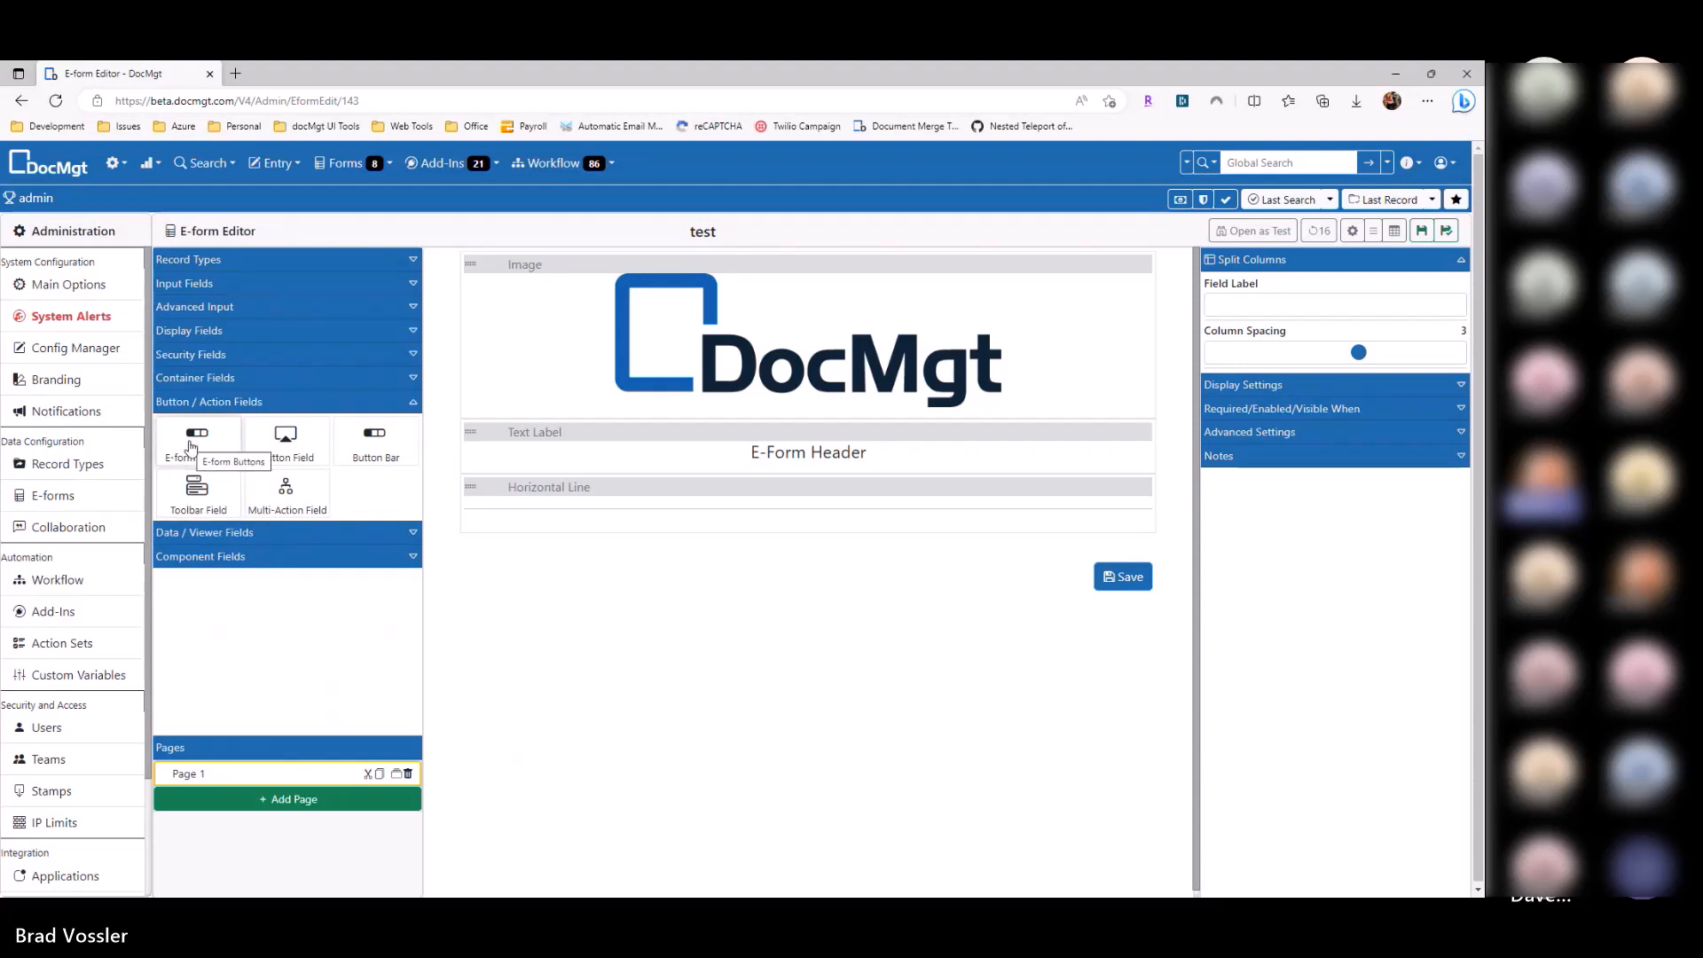
{"action": "left_click_drag", "start_coordinate": [192, 447], "coordinate": [1144, 568]}
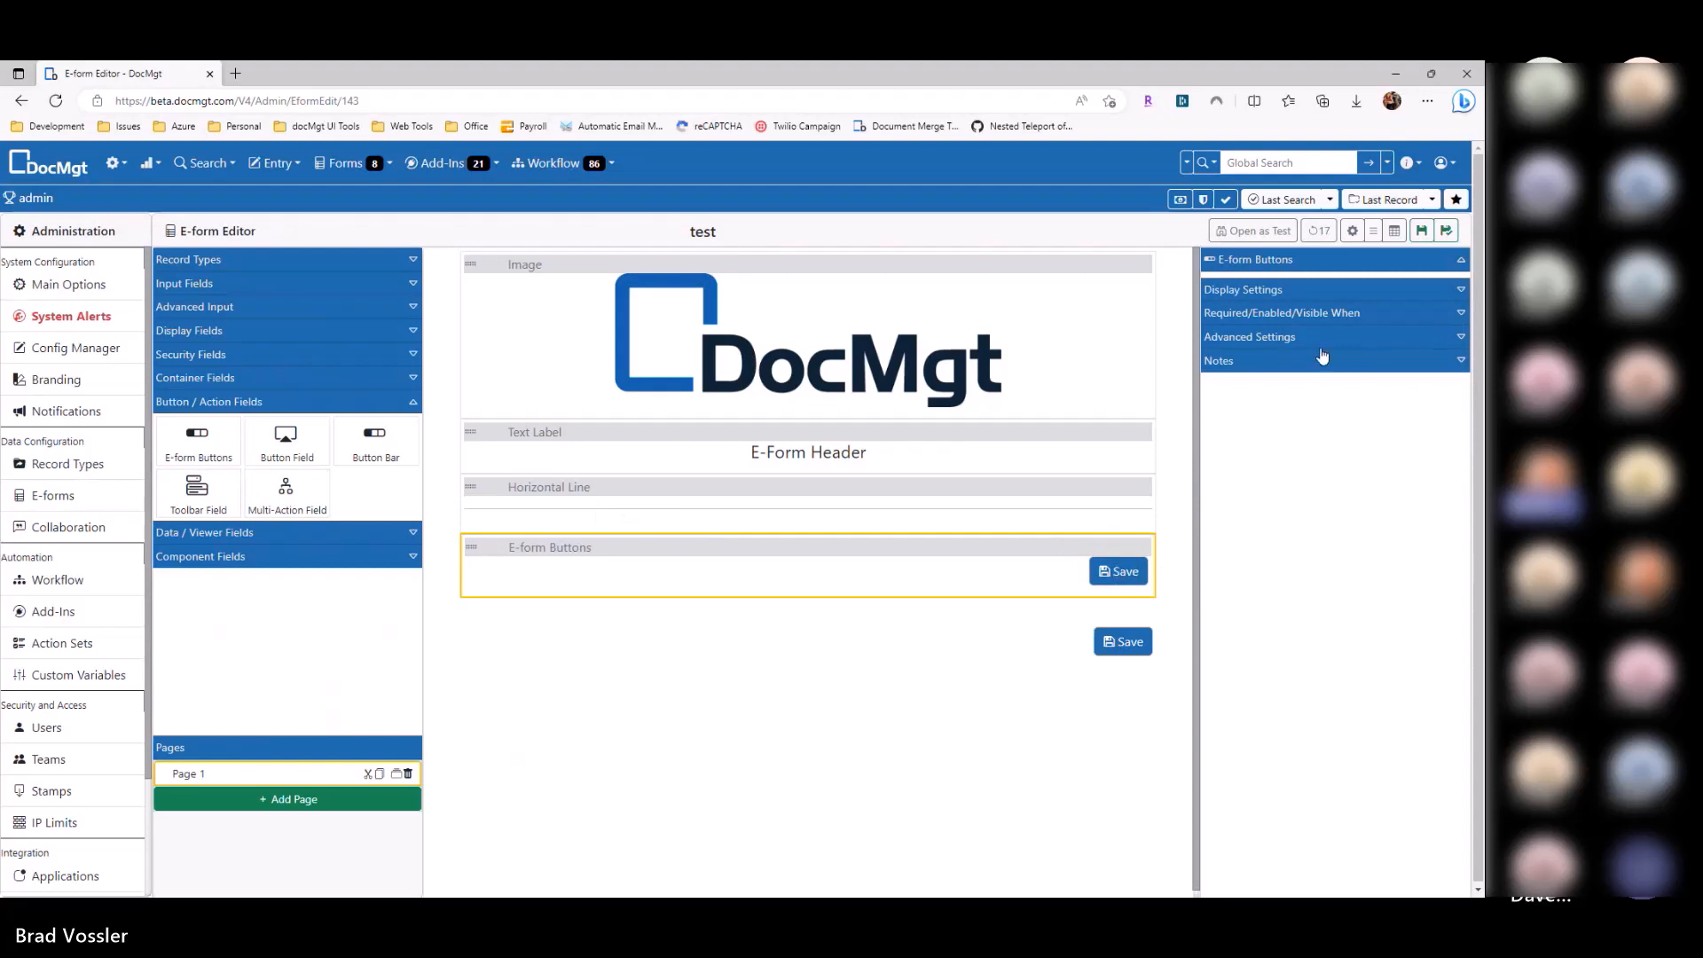
Step: In the form's button settings, label the Cancel button 'Cancel' and the Print button 'Print'
{"action": "left_click", "coordinate": [1351, 231]}
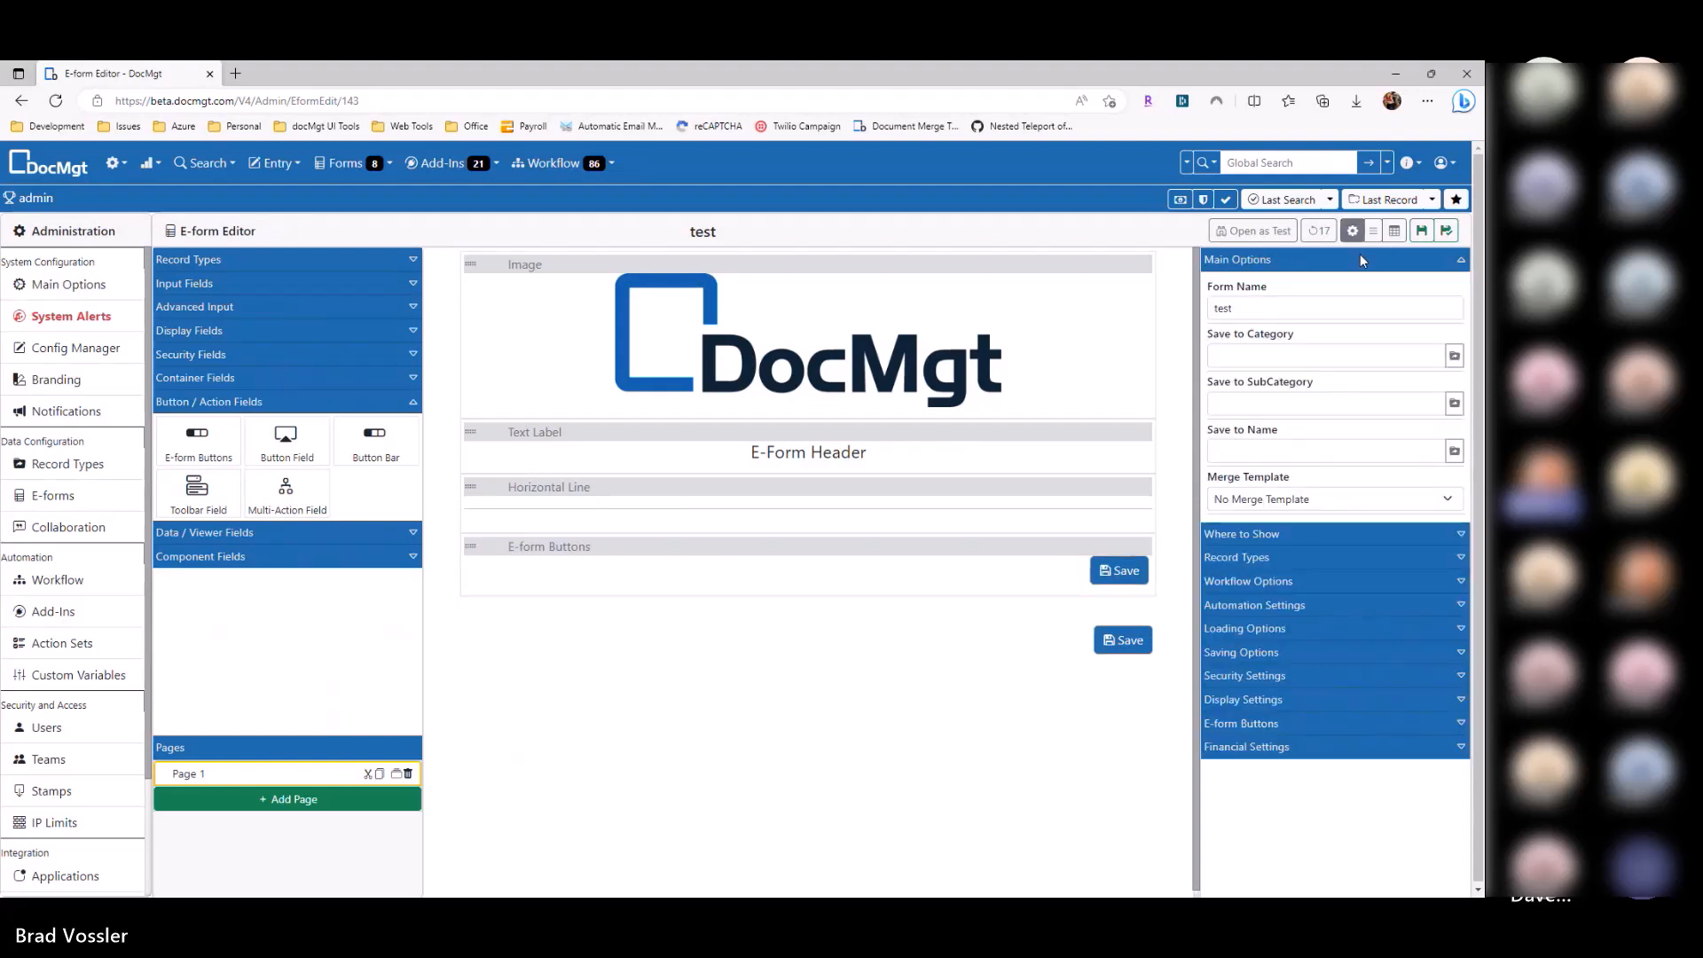
{"action": "left_click", "coordinate": [1293, 723]}
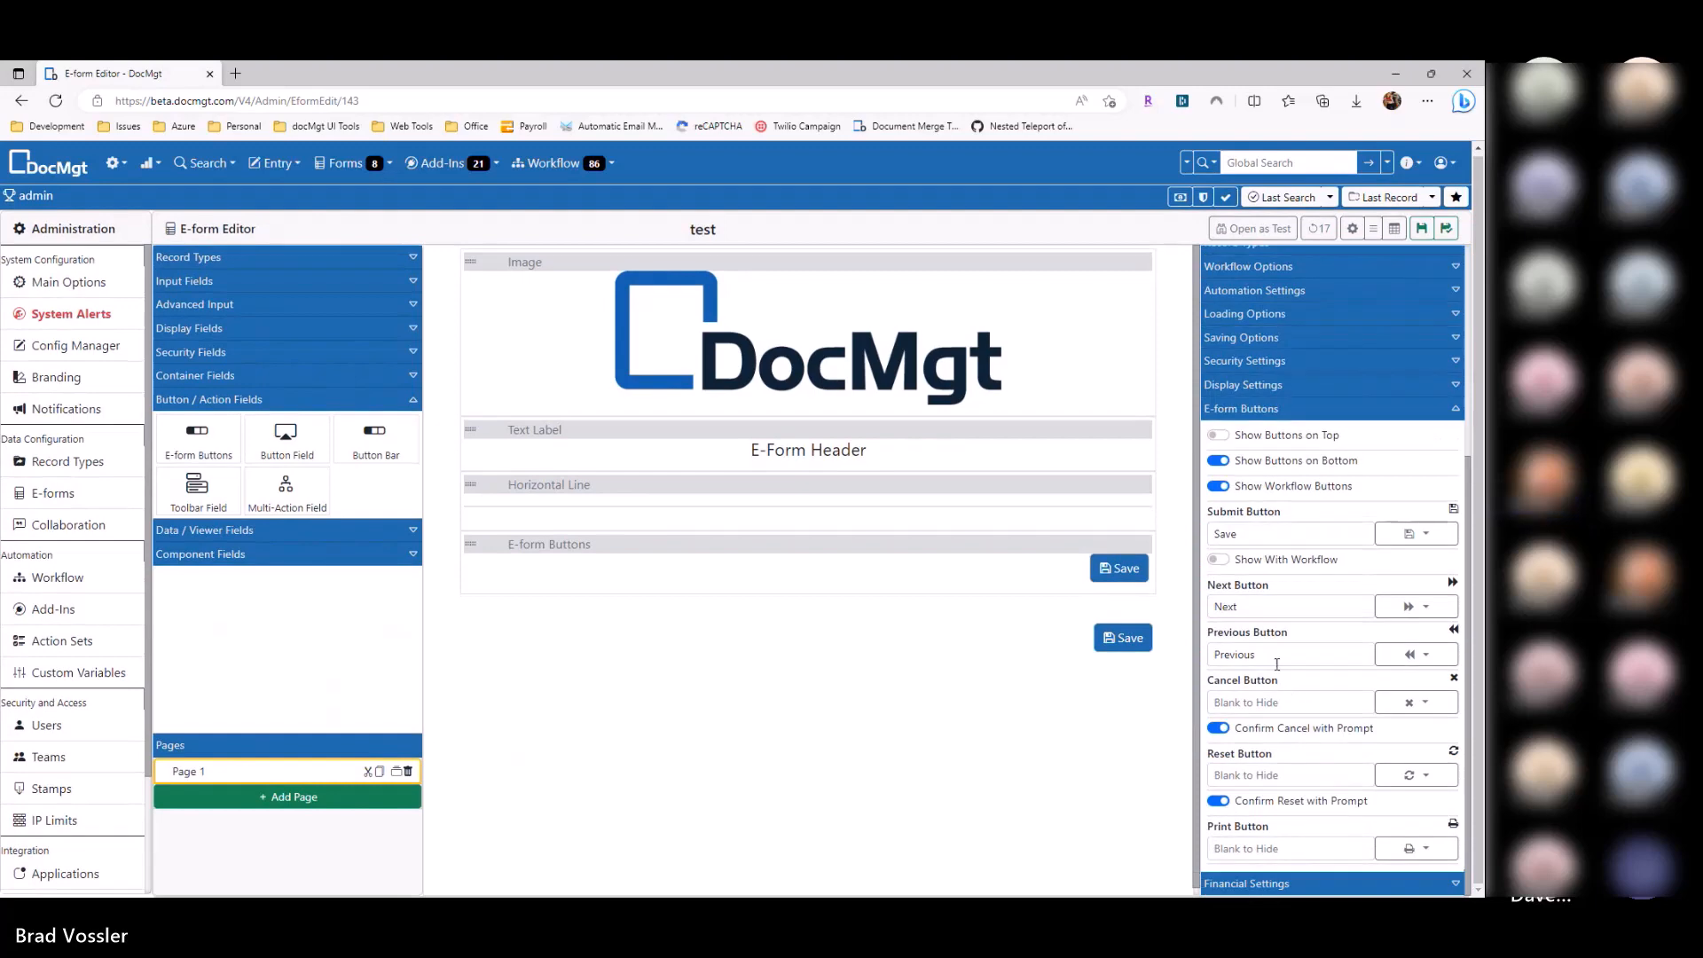
{"action": "left_click", "coordinate": [1275, 701]}
{"action": "type", "text": "Cancel"}
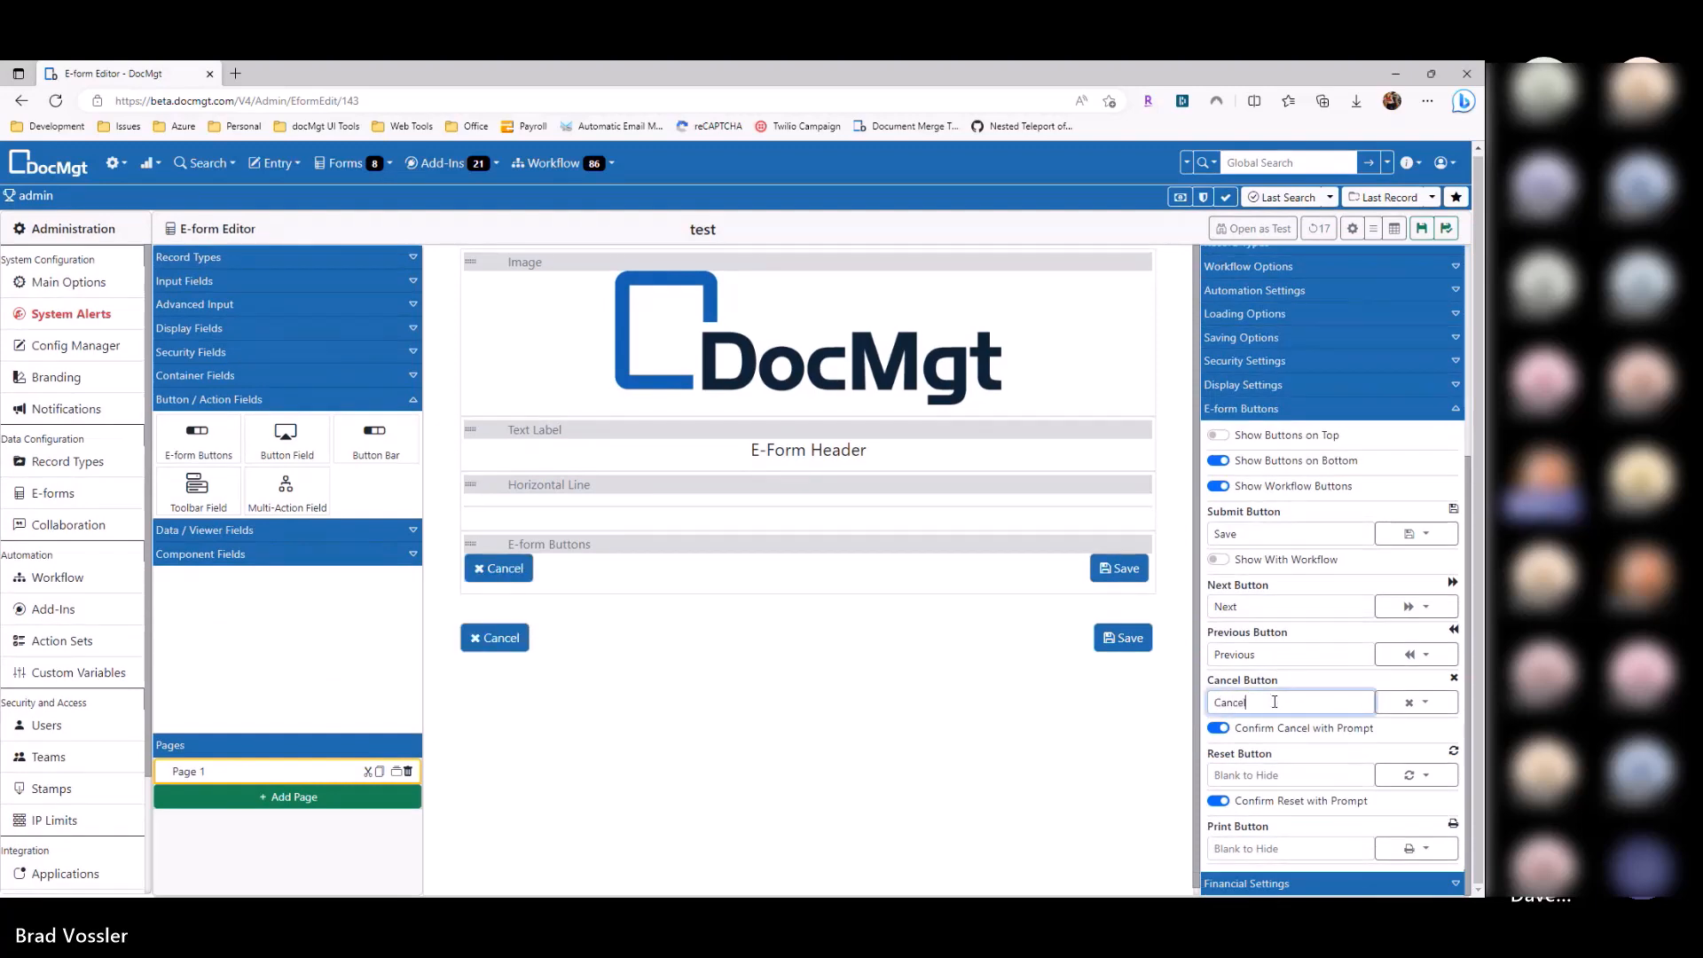
{"action": "left_click", "coordinate": [1262, 773]}
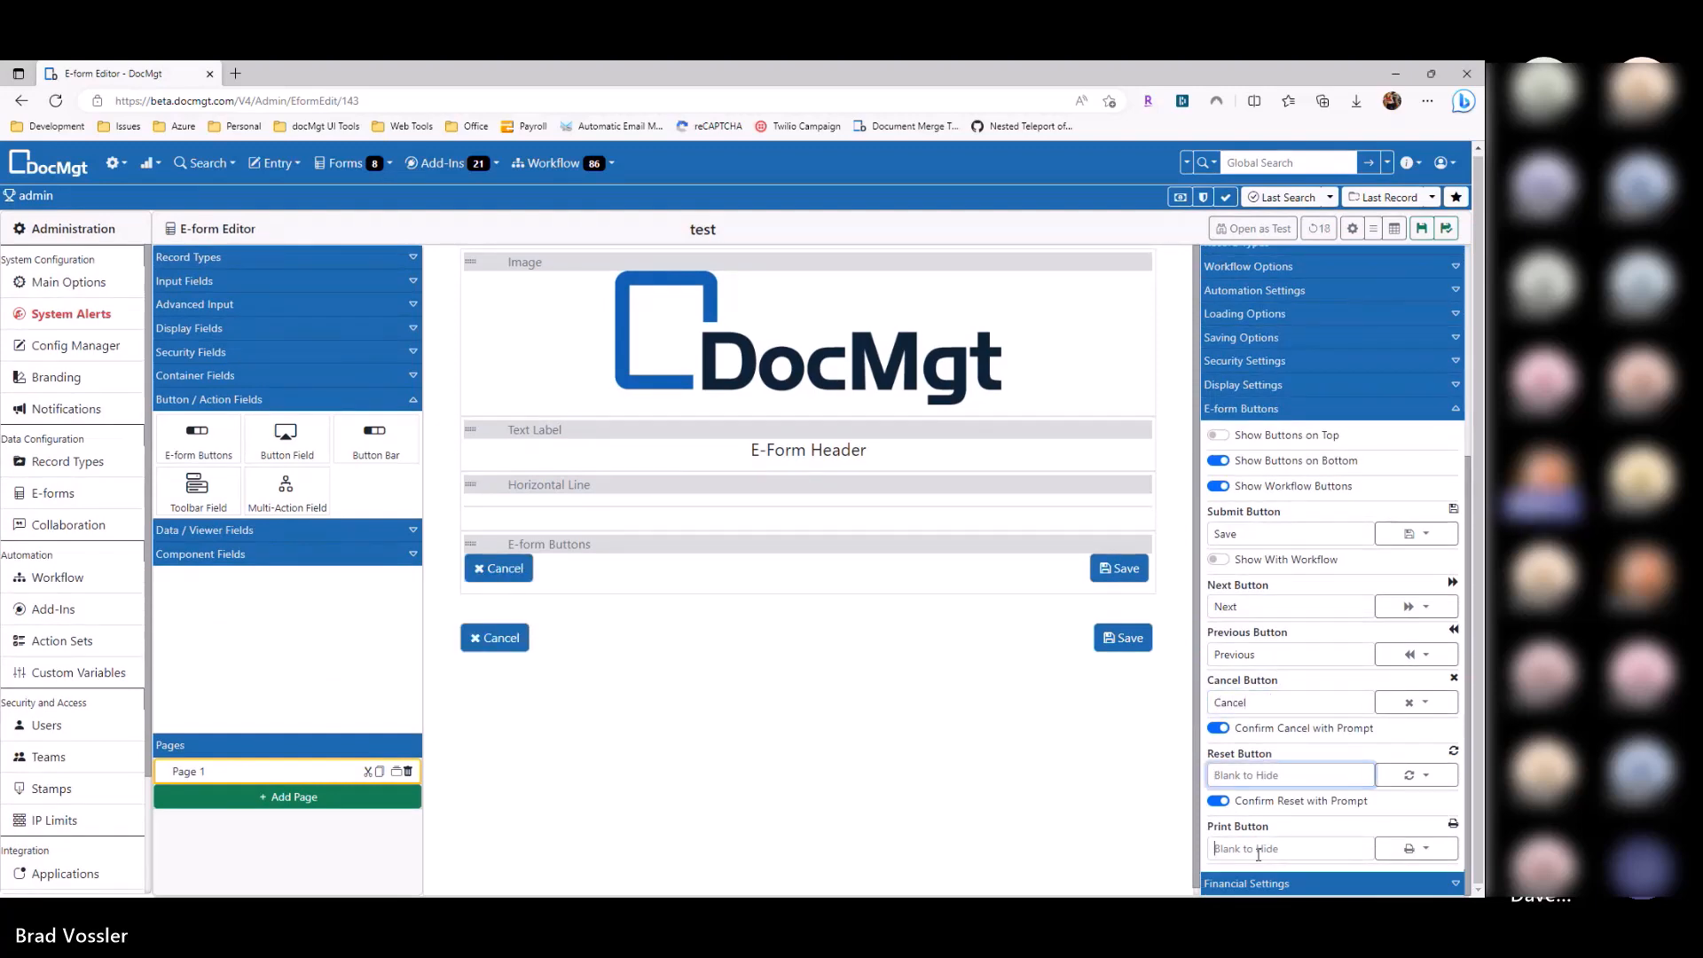
{"action": "left_click", "coordinate": [1258, 850]}
{"action": "type", "text": "Print"}
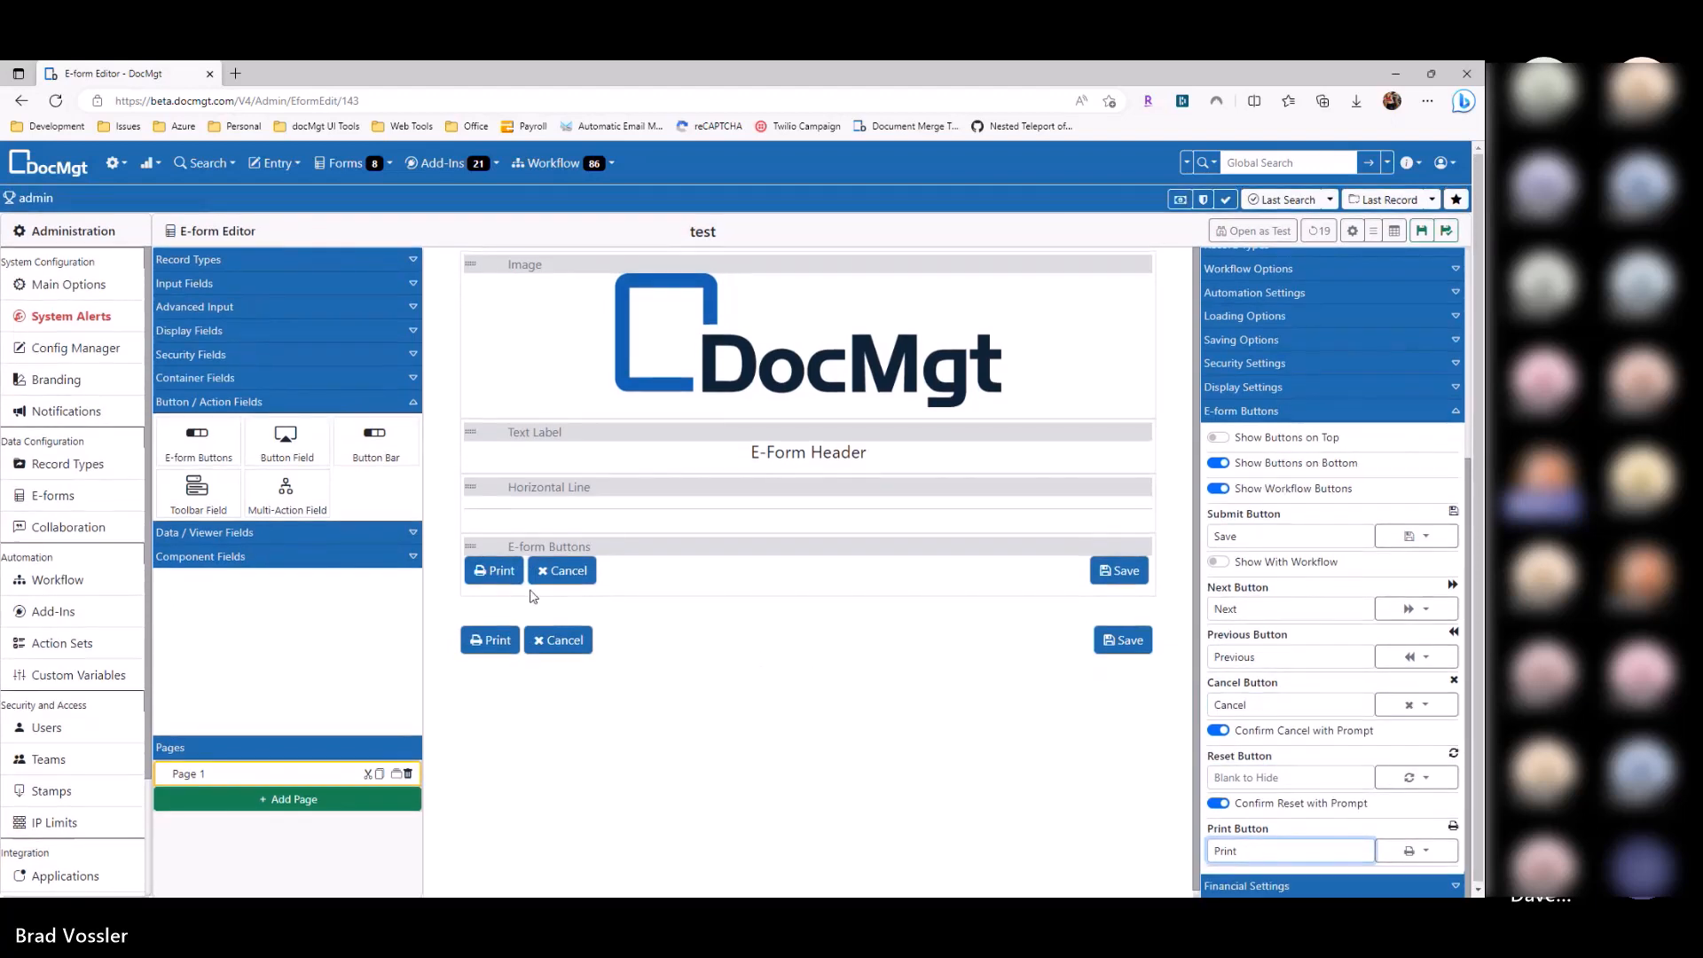
Step: Turn on Show Buttons on Top and move the E-form Buttons block above the header
{"action": "left_click", "coordinate": [520, 545]}
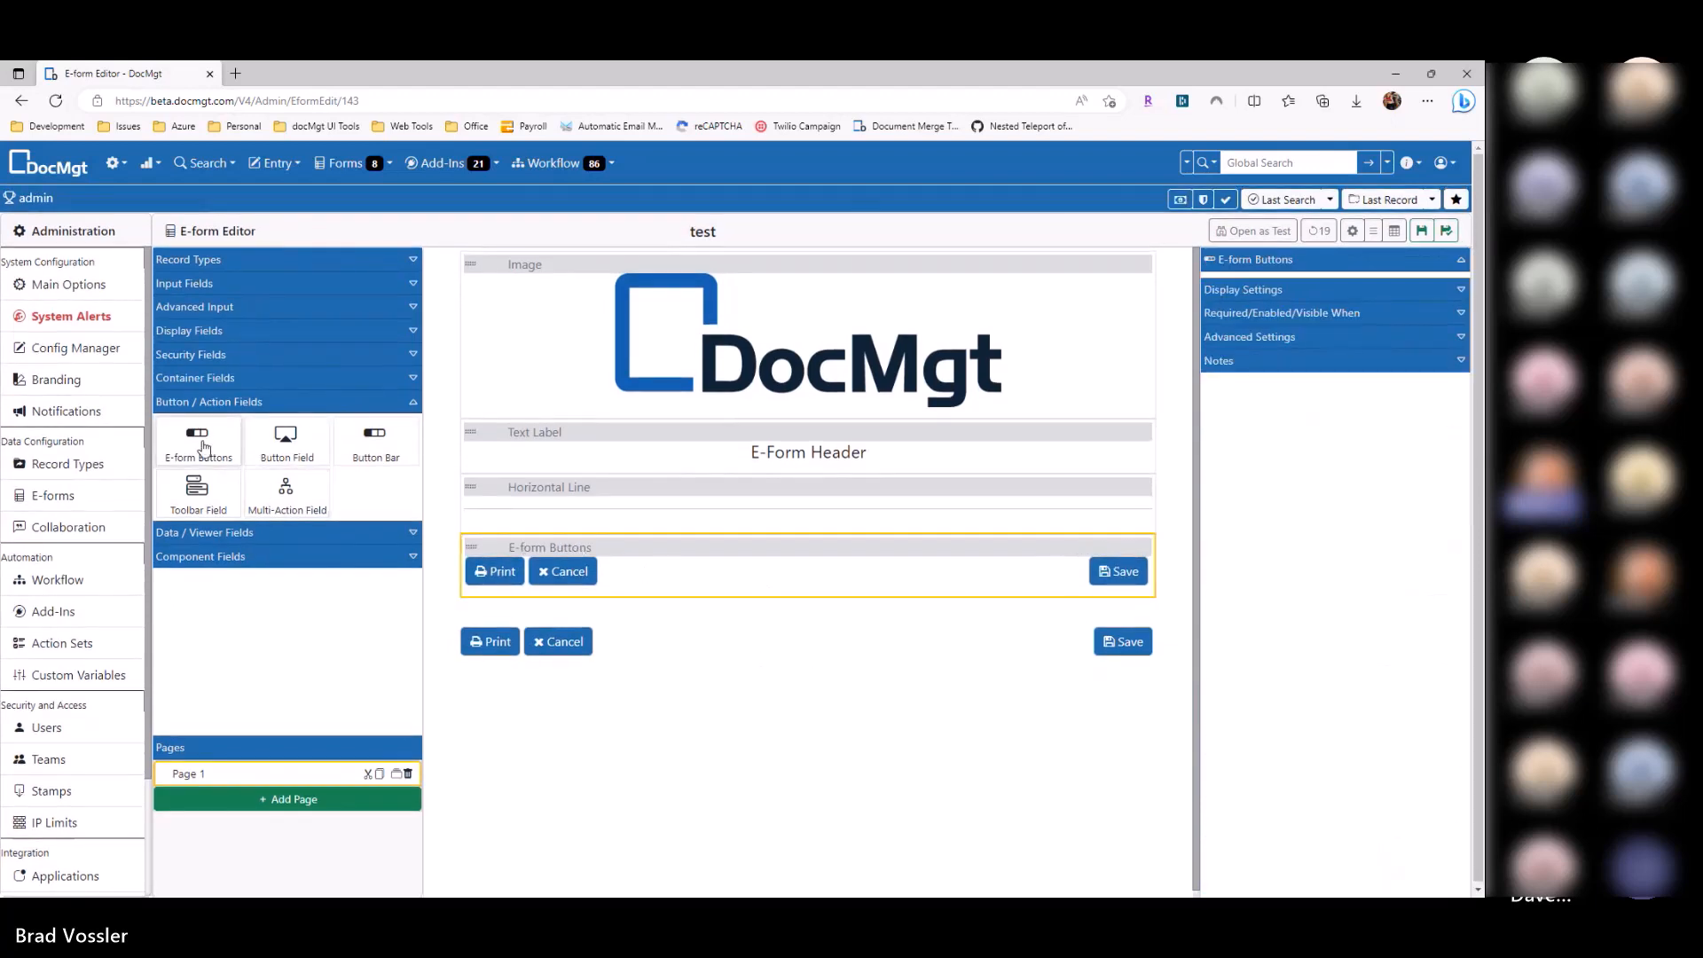
{"action": "left_click_drag", "start_coordinate": [204, 446], "coordinate": [697, 512]}
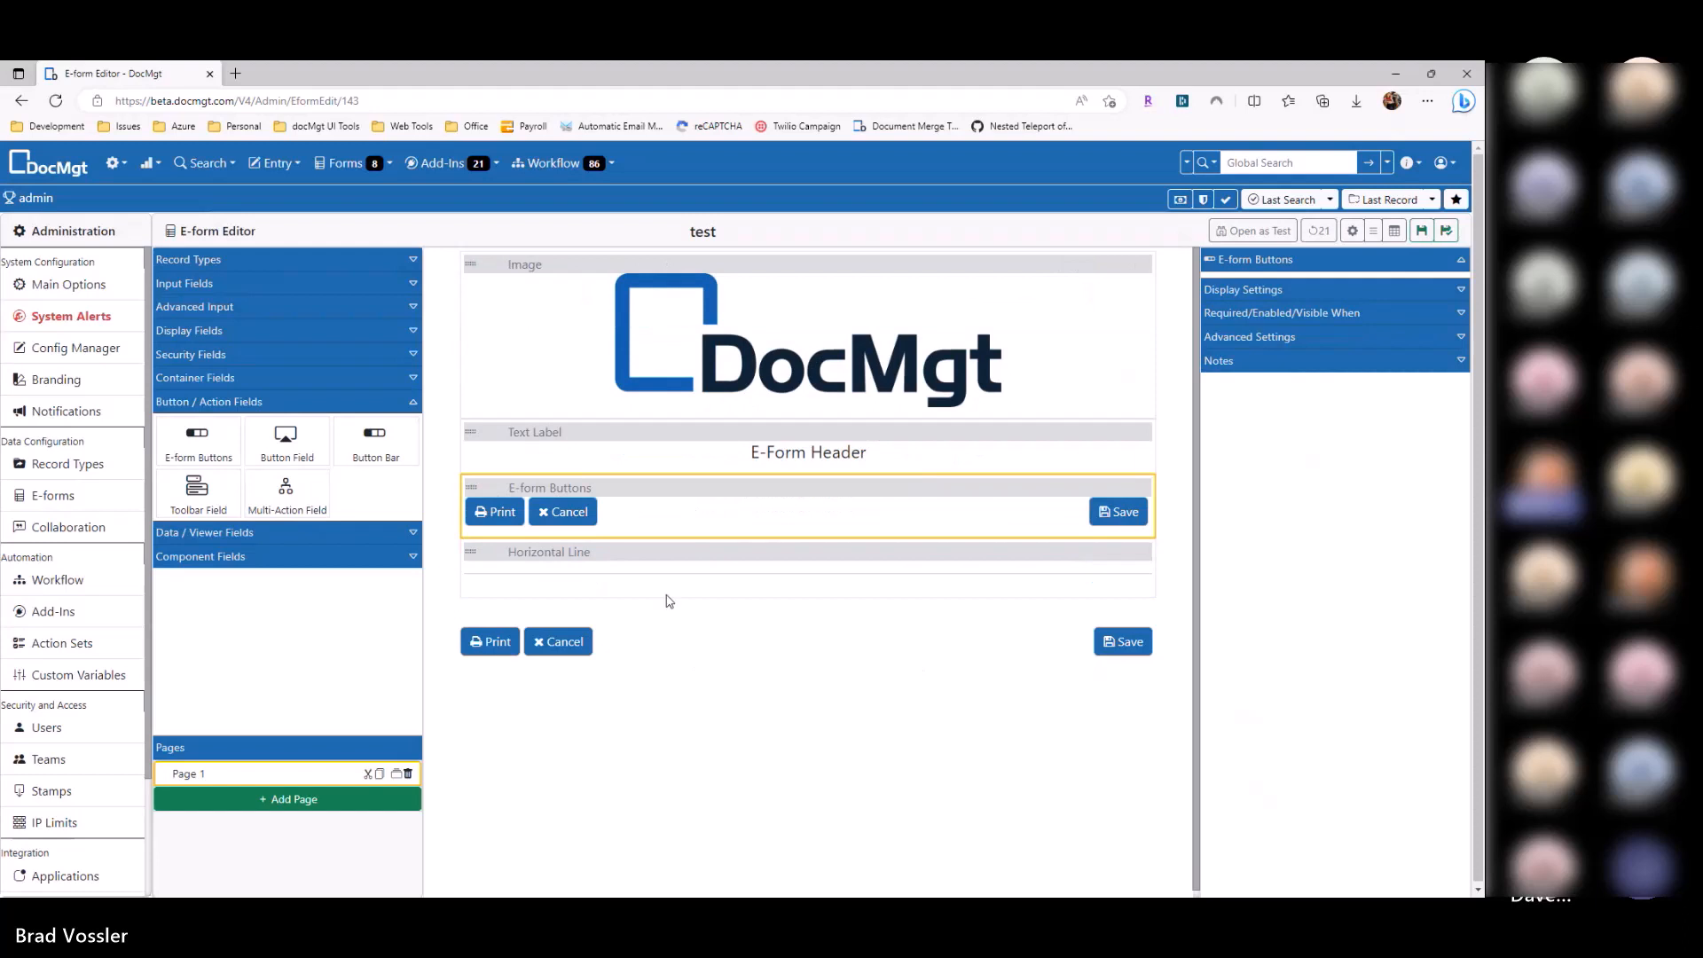
{"action": "left_click", "coordinate": [1358, 238]}
{"action": "scroll", "coordinate": [1342, 688], "scroll_direction": "down", "scroll_amount": 1}
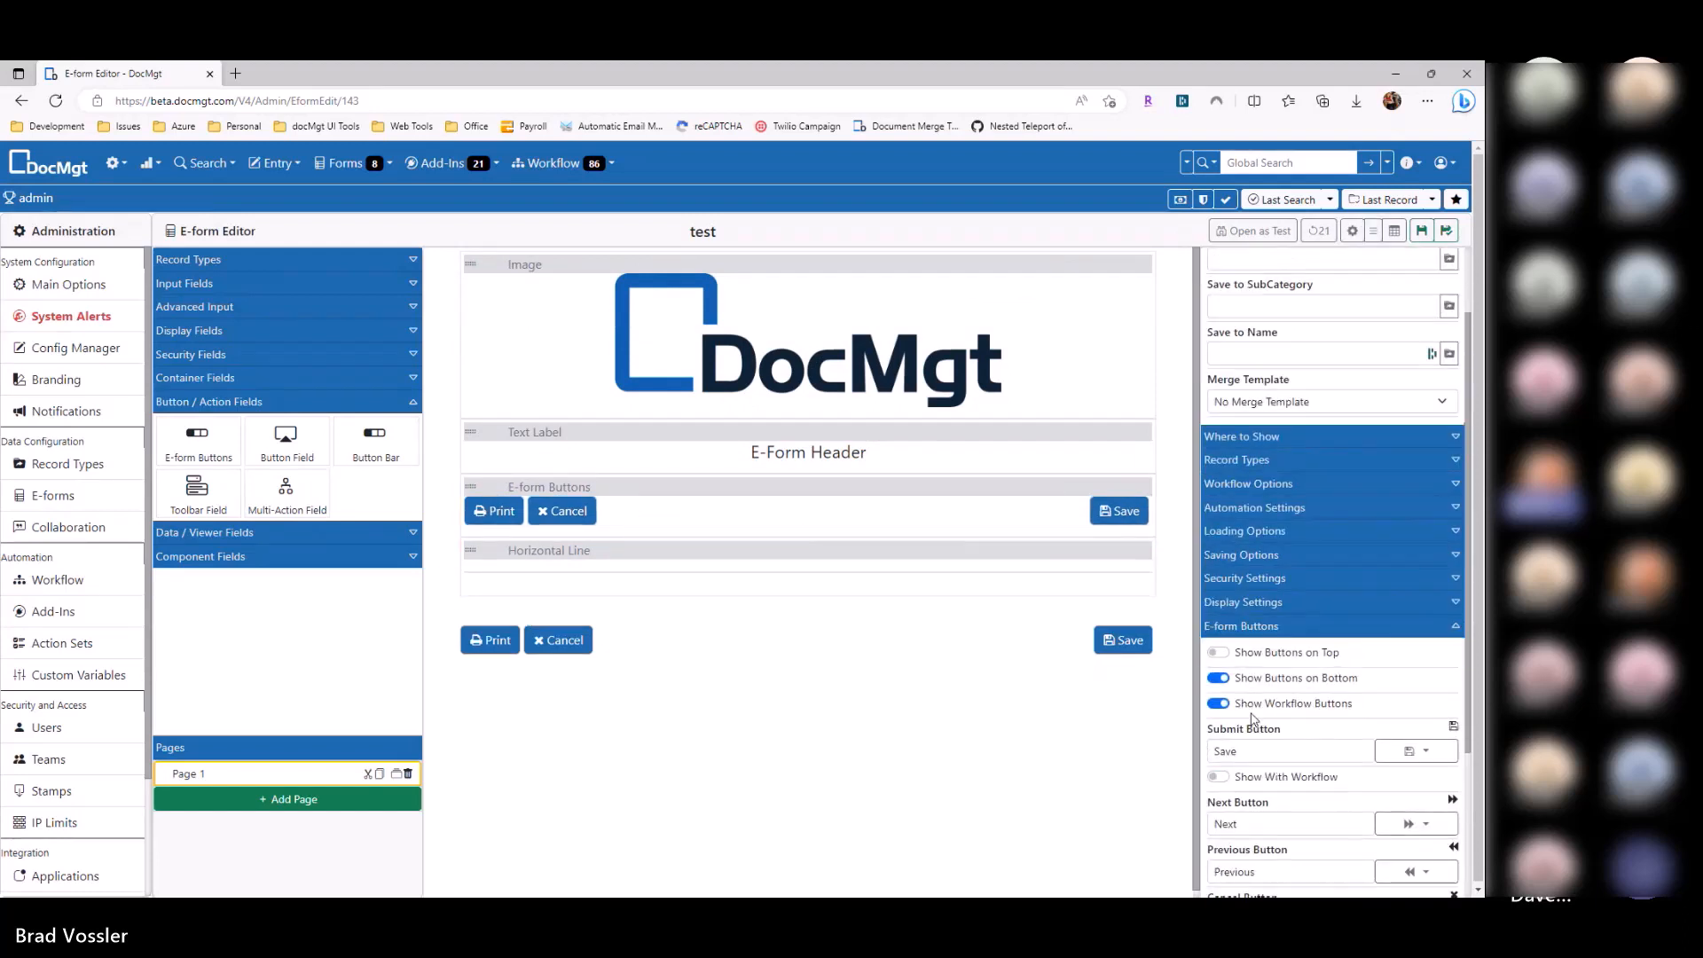
{"action": "left_click", "coordinate": [1218, 652]}
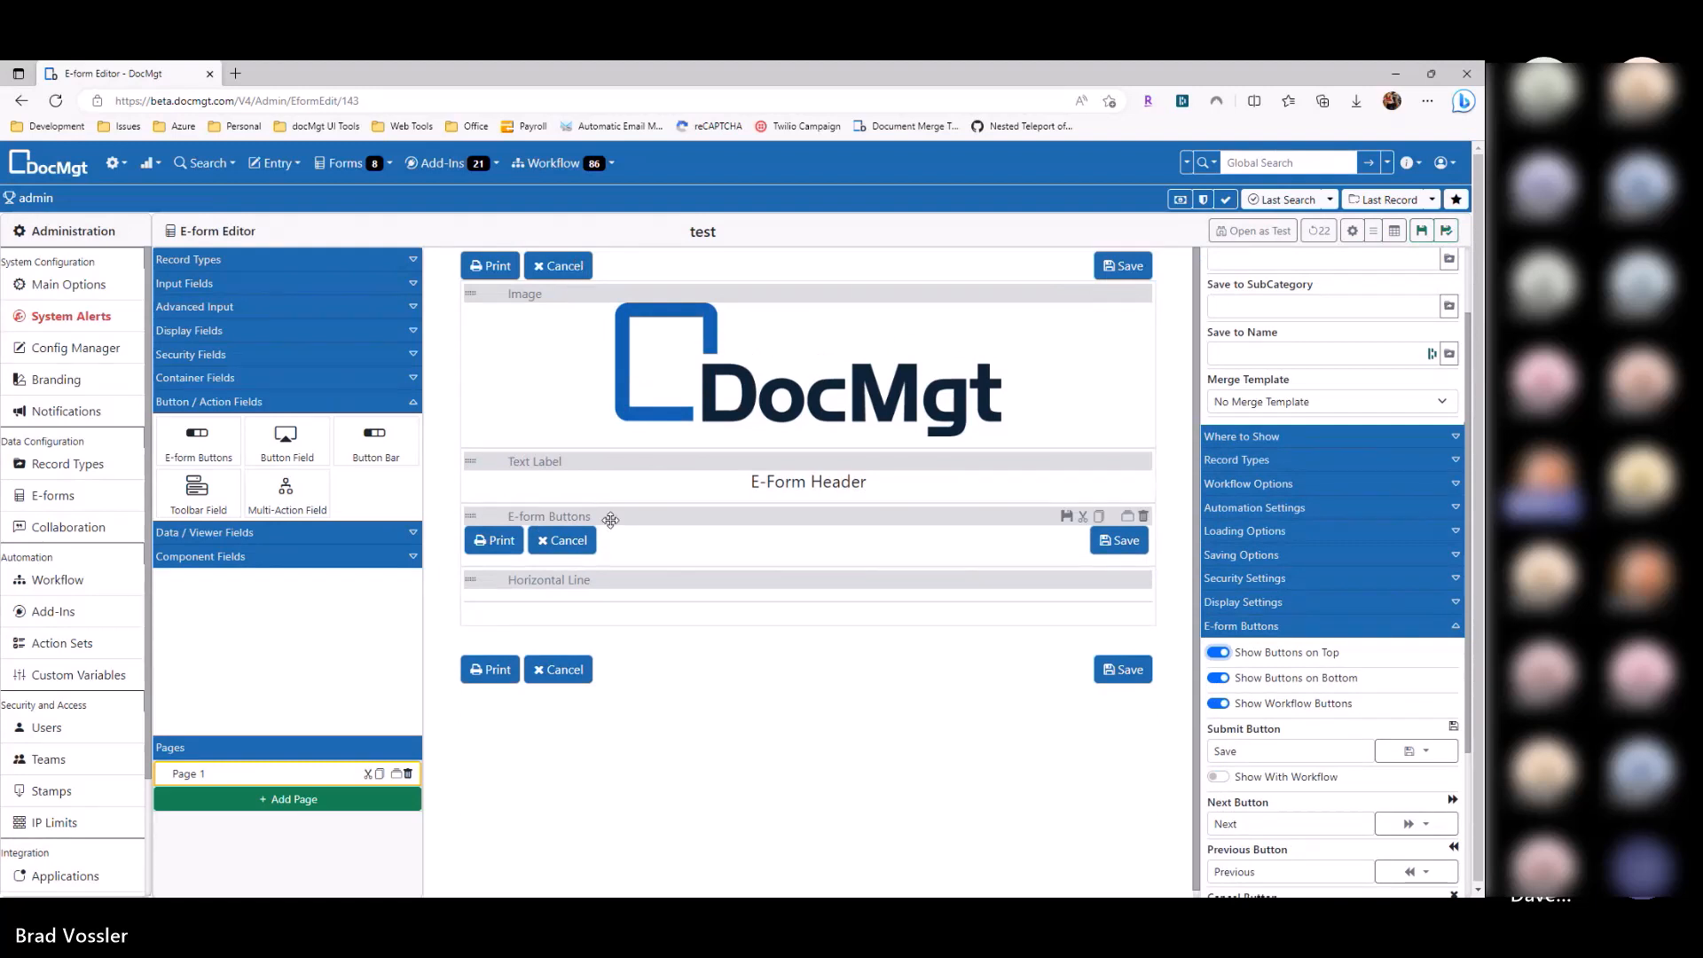
{"action": "left_click_drag", "start_coordinate": [612, 516], "coordinate": [614, 459]}
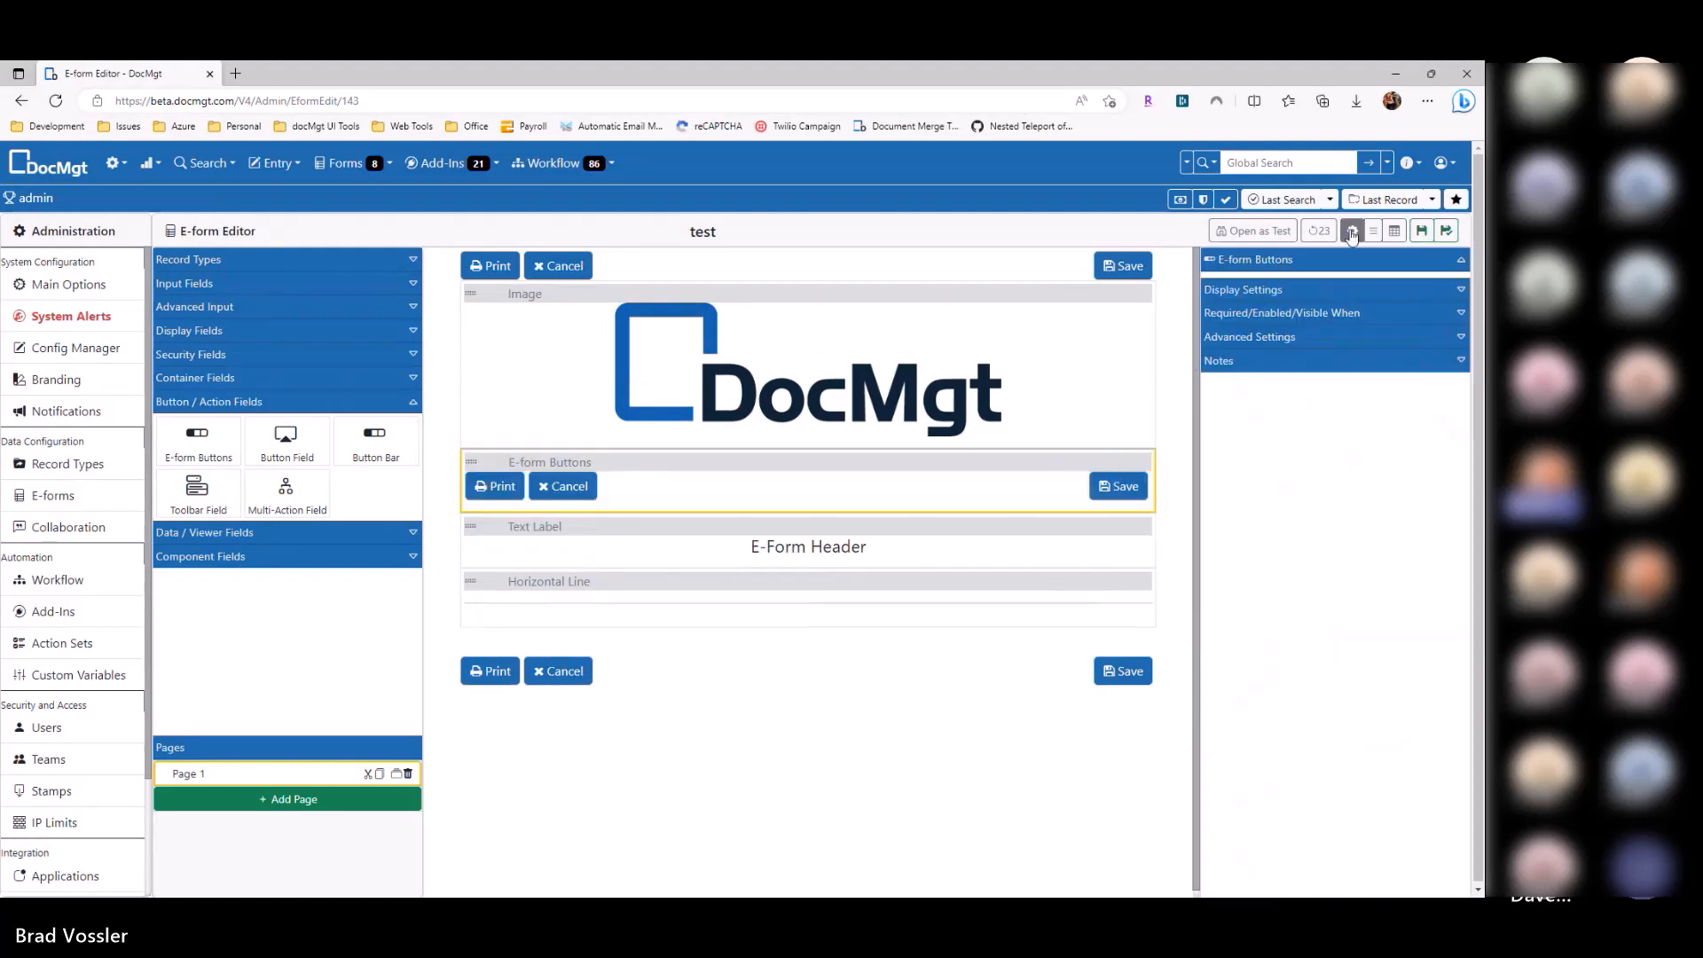
Step: Turn off Show Buttons on Top, clear the Cancel and Print labels, and delete the E-form Buttons block
{"action": "left_click", "coordinate": [1353, 237]}
{"action": "left_click", "coordinate": [1277, 752]}
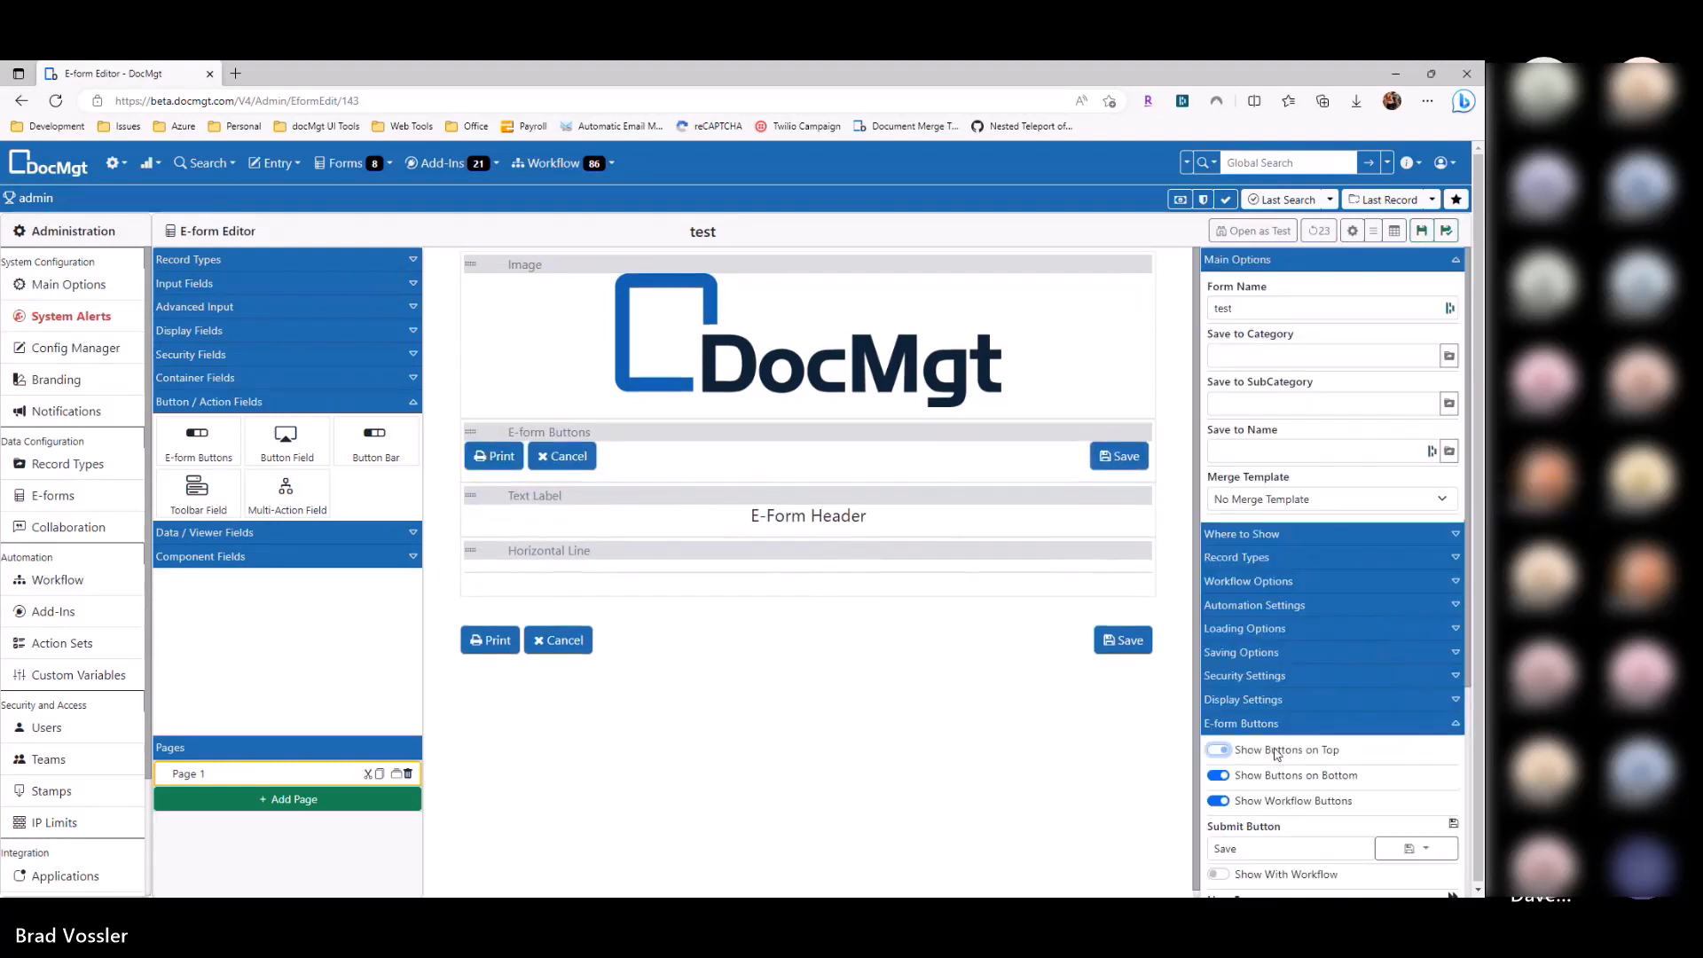
{"action": "scroll", "coordinate": [1281, 750], "scroll_direction": "down", "scroll_amount": 3}
{"action": "left_click_drag", "start_coordinate": [1249, 705], "coordinate": [1153, 716]}
{"action": "key", "text": "BackSpace"}
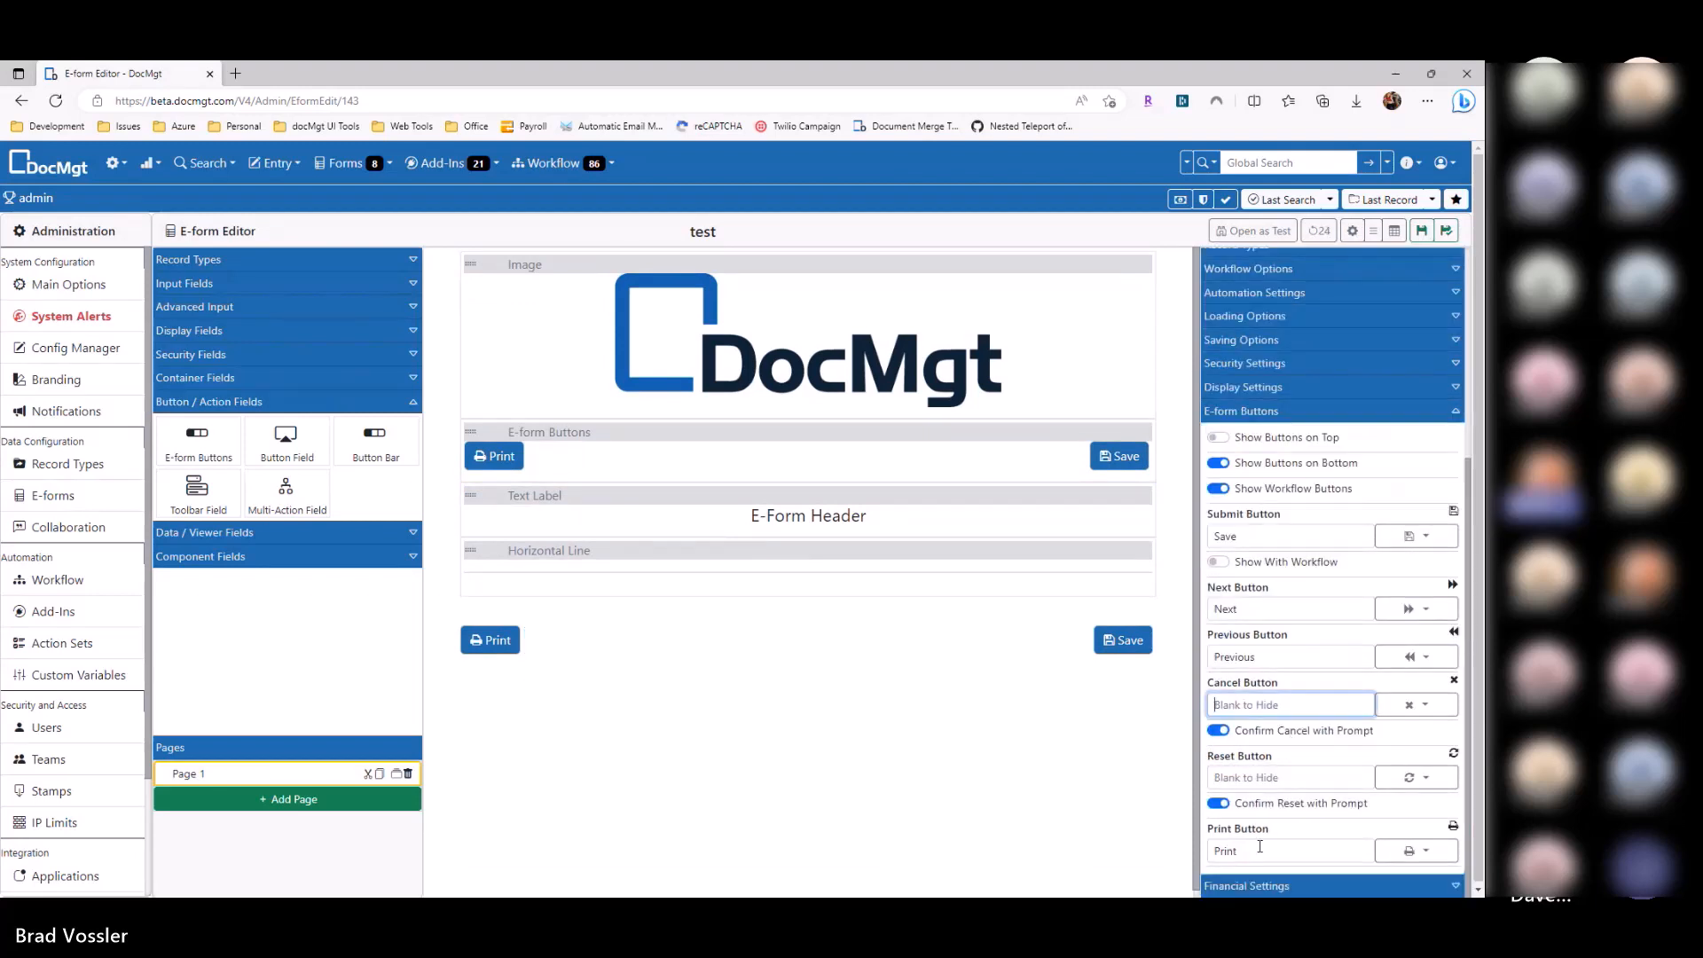
{"action": "left_click_drag", "start_coordinate": [1261, 848], "coordinate": [1167, 857]}
{"action": "key", "text": "BackSpace"}
{"action": "left_click", "coordinate": [1145, 433]}
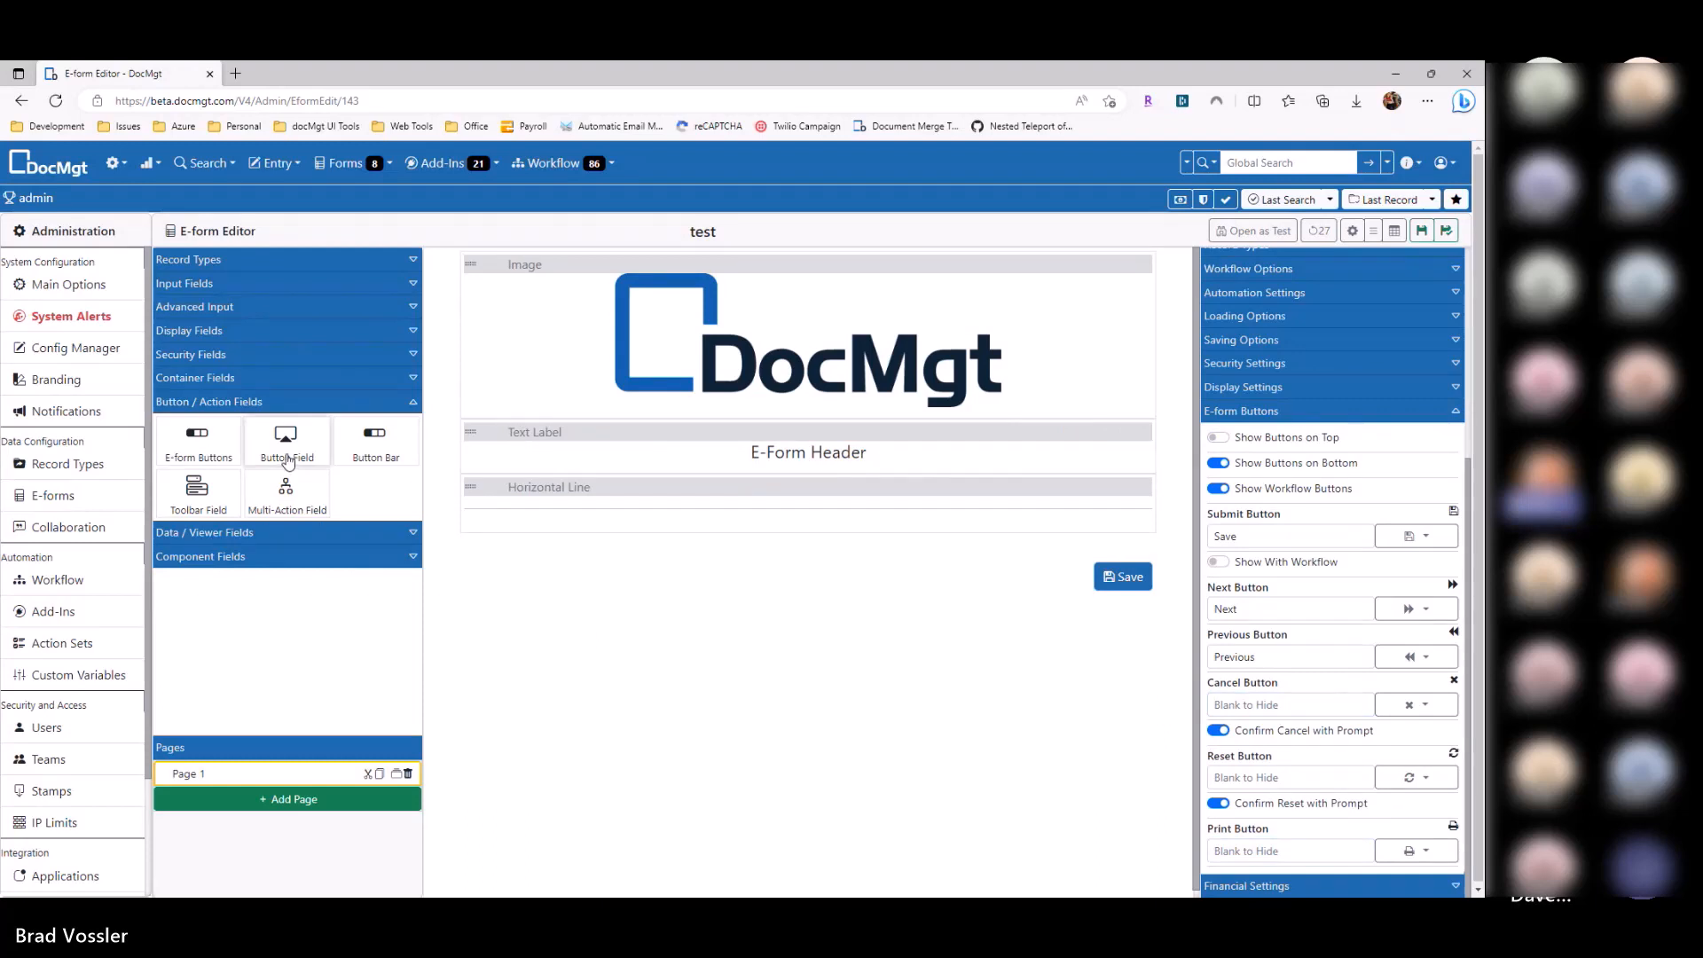
Step: Drop a Button Field under the horizontal line, set its Action Type to Set Field Value, and expand basic input fields
{"action": "left_click_drag", "start_coordinate": [286, 442], "coordinate": [596, 568]}
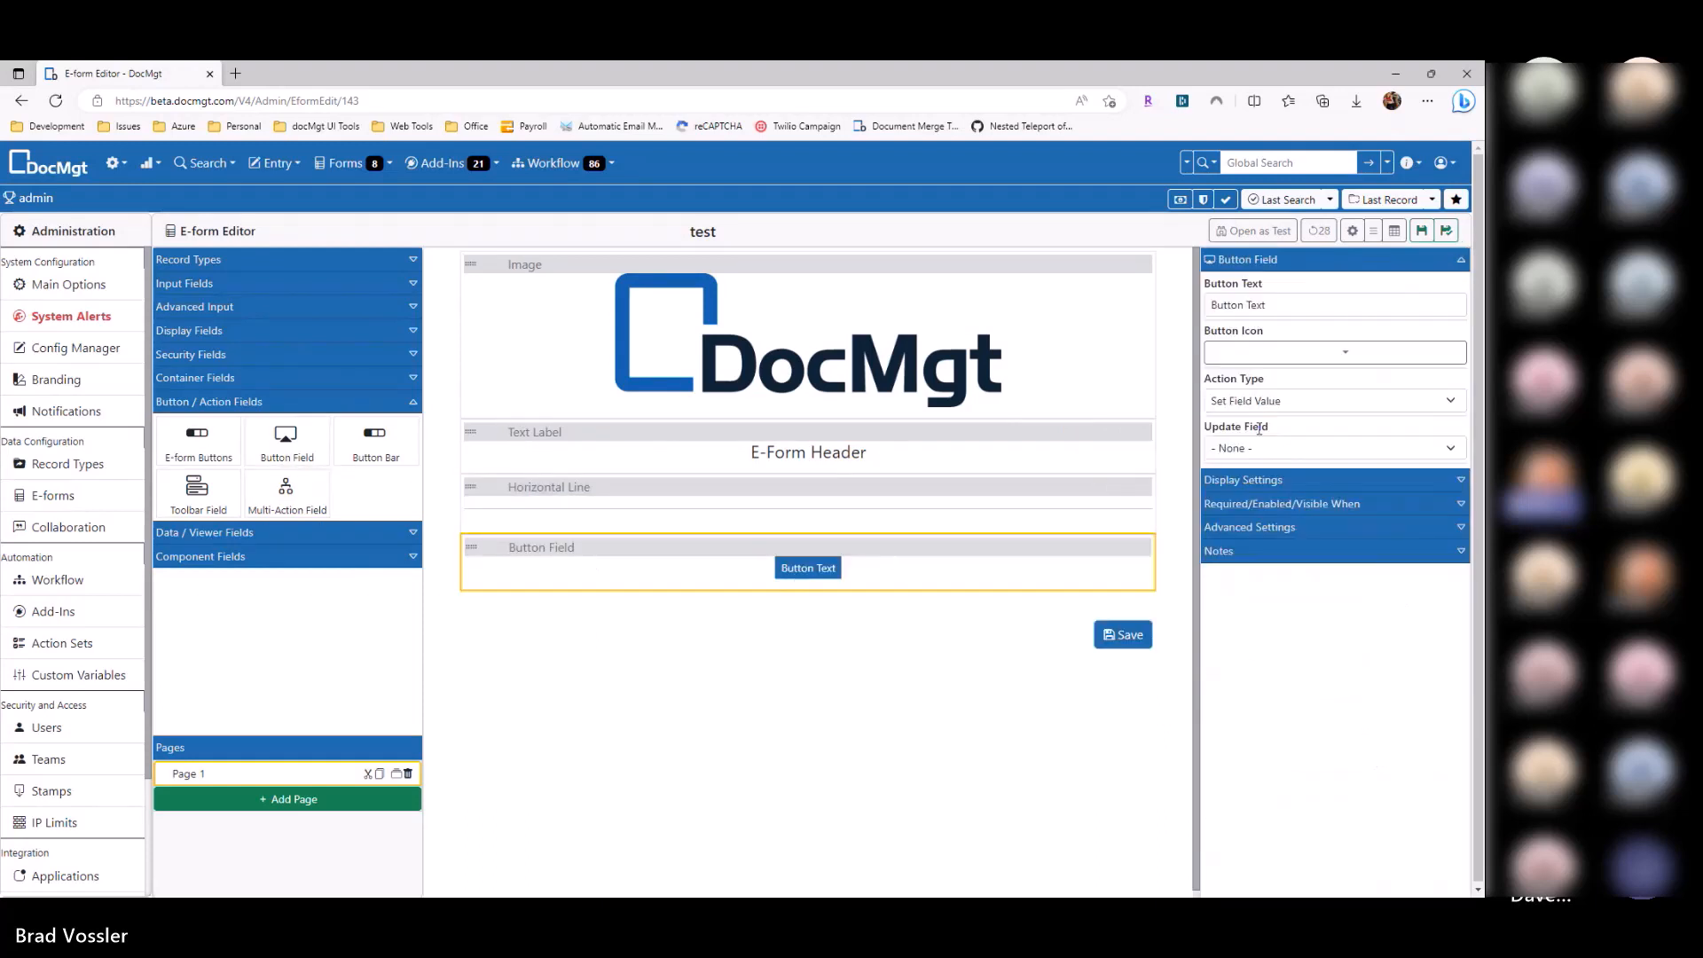
{"action": "left_click", "coordinate": [1268, 401]}
{"action": "left_click", "coordinate": [1260, 440]}
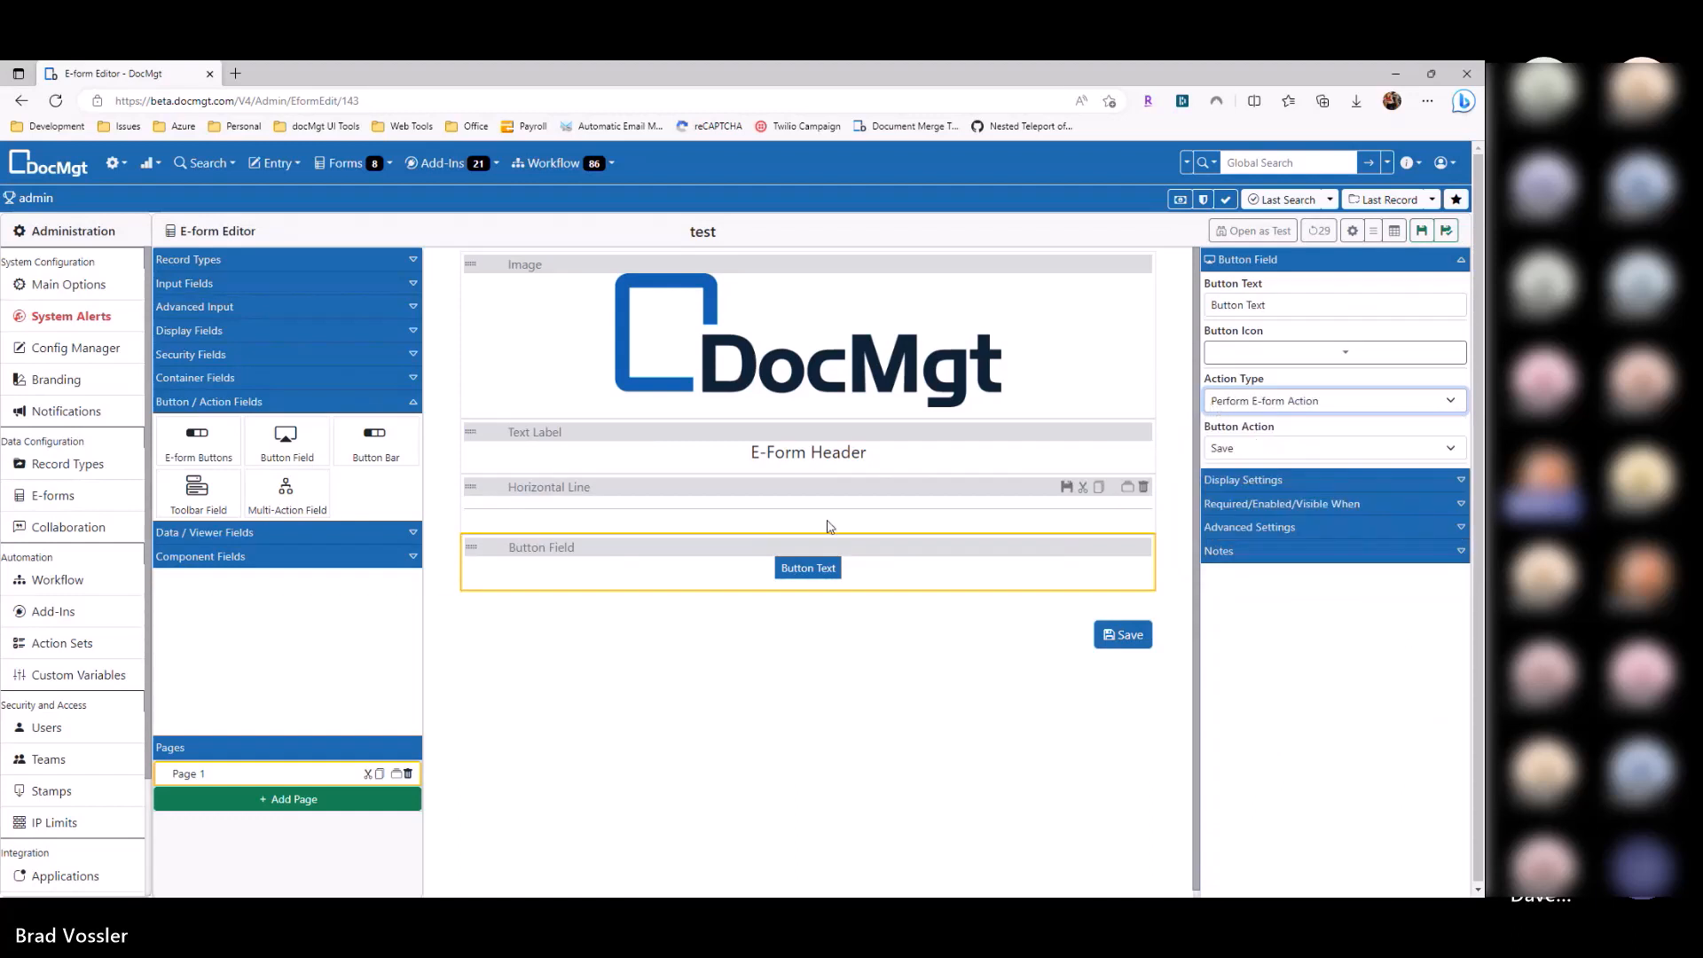
{"action": "left_click", "coordinate": [1277, 448]}
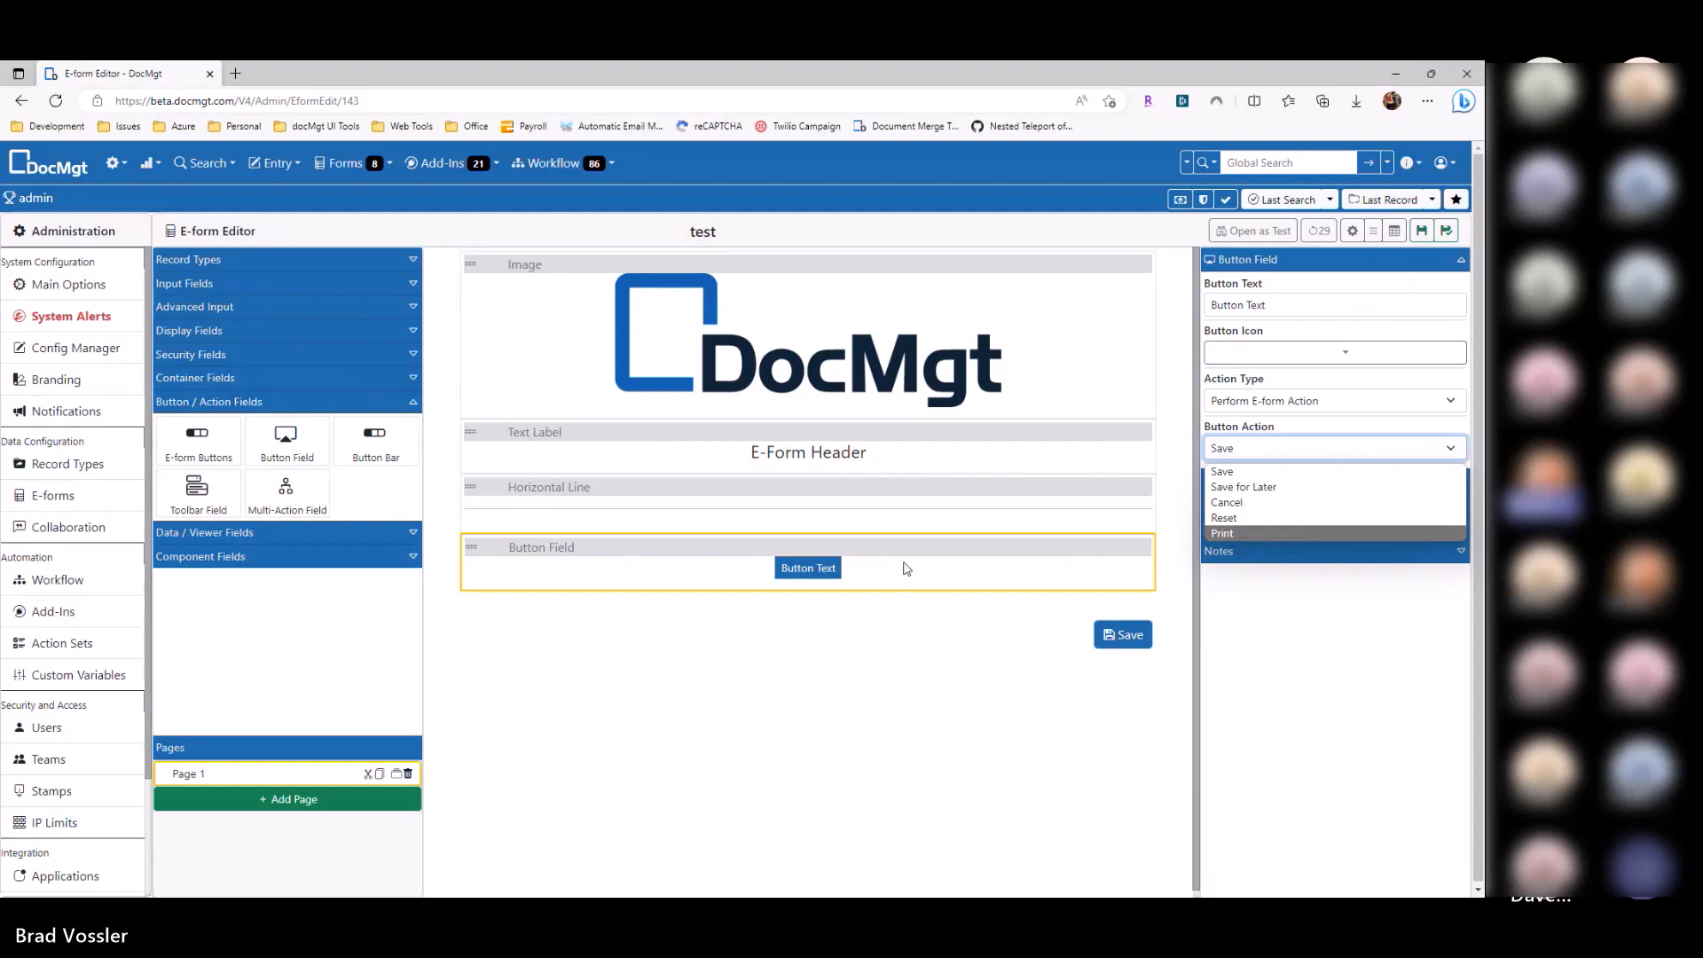
{"action": "left_click", "coordinate": [1256, 407]}
{"action": "left_click", "coordinate": [1259, 406]}
{"action": "left_click", "coordinate": [1269, 406]}
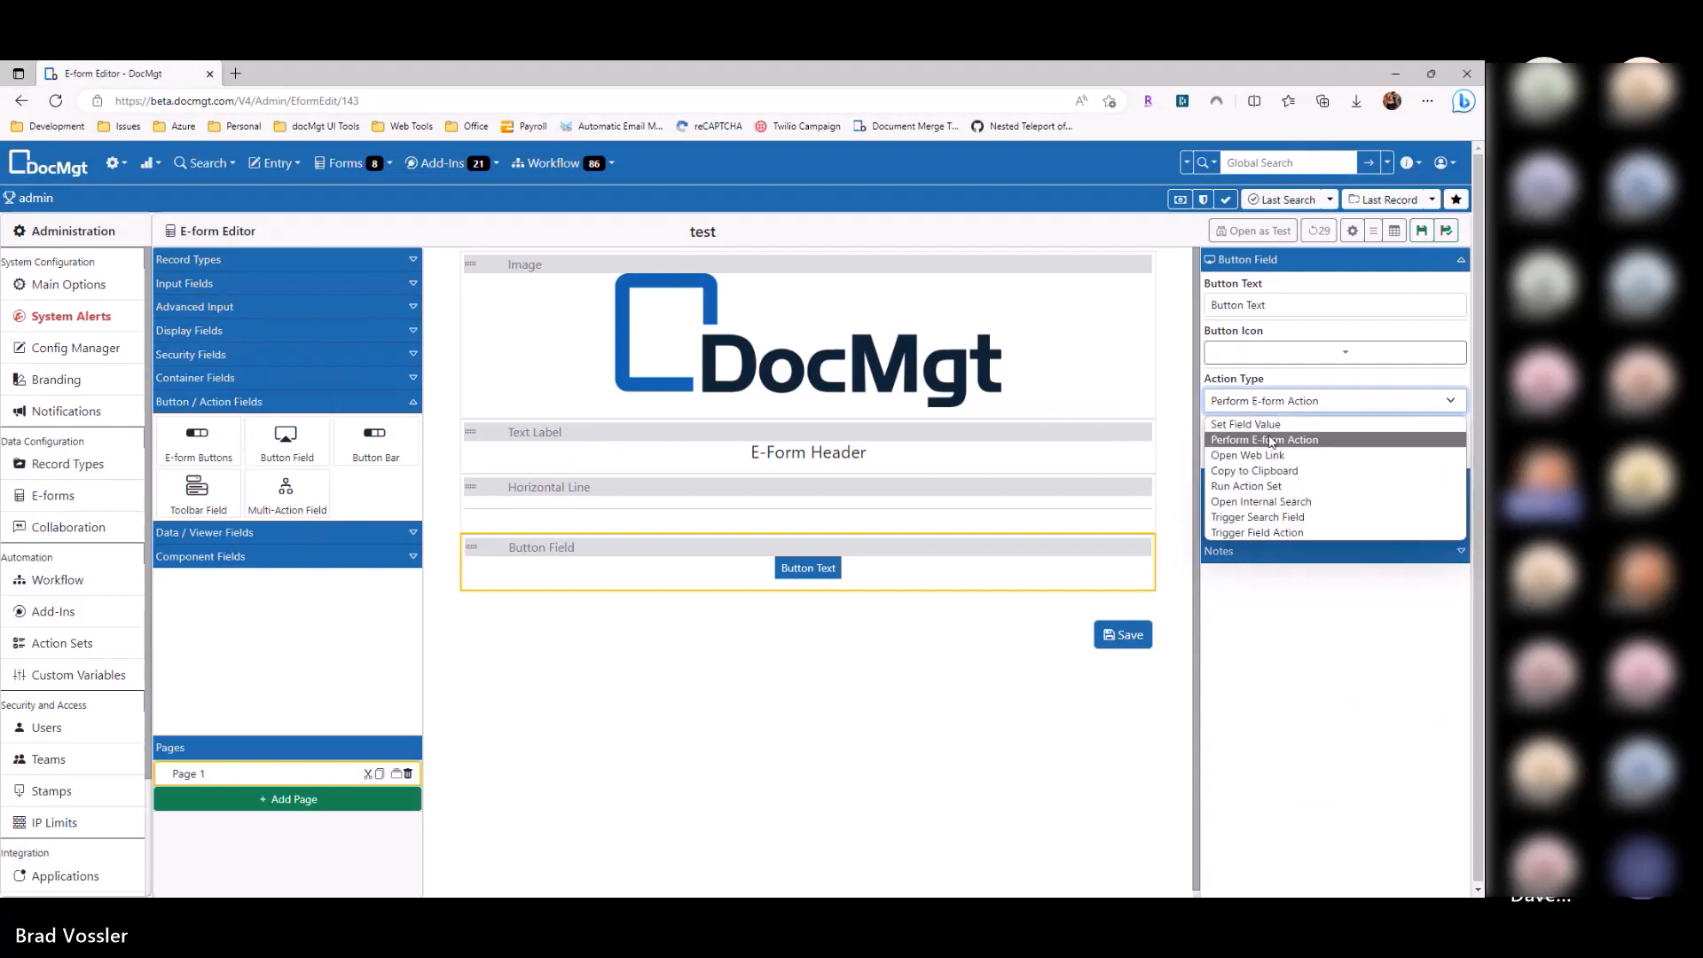
{"action": "left_click", "coordinate": [1271, 442]}
{"action": "left_click", "coordinate": [1262, 403]}
{"action": "left_click", "coordinate": [1261, 424]}
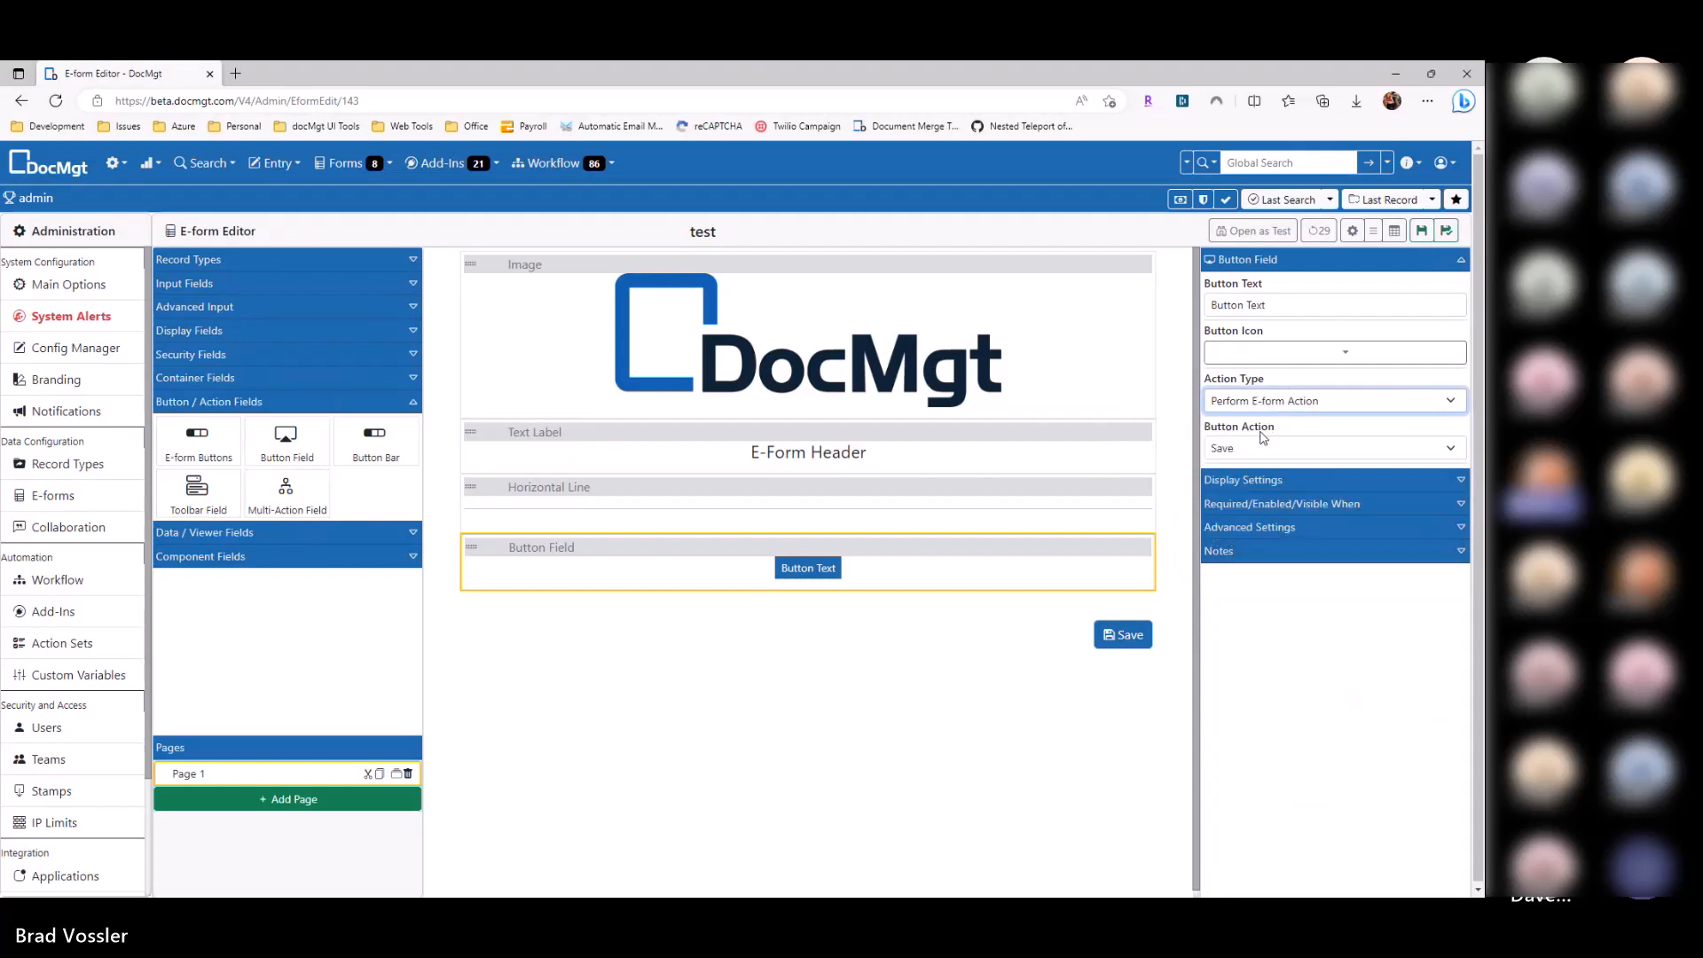
{"action": "left_click", "coordinate": [182, 259]}
{"action": "left_click", "coordinate": [199, 260]}
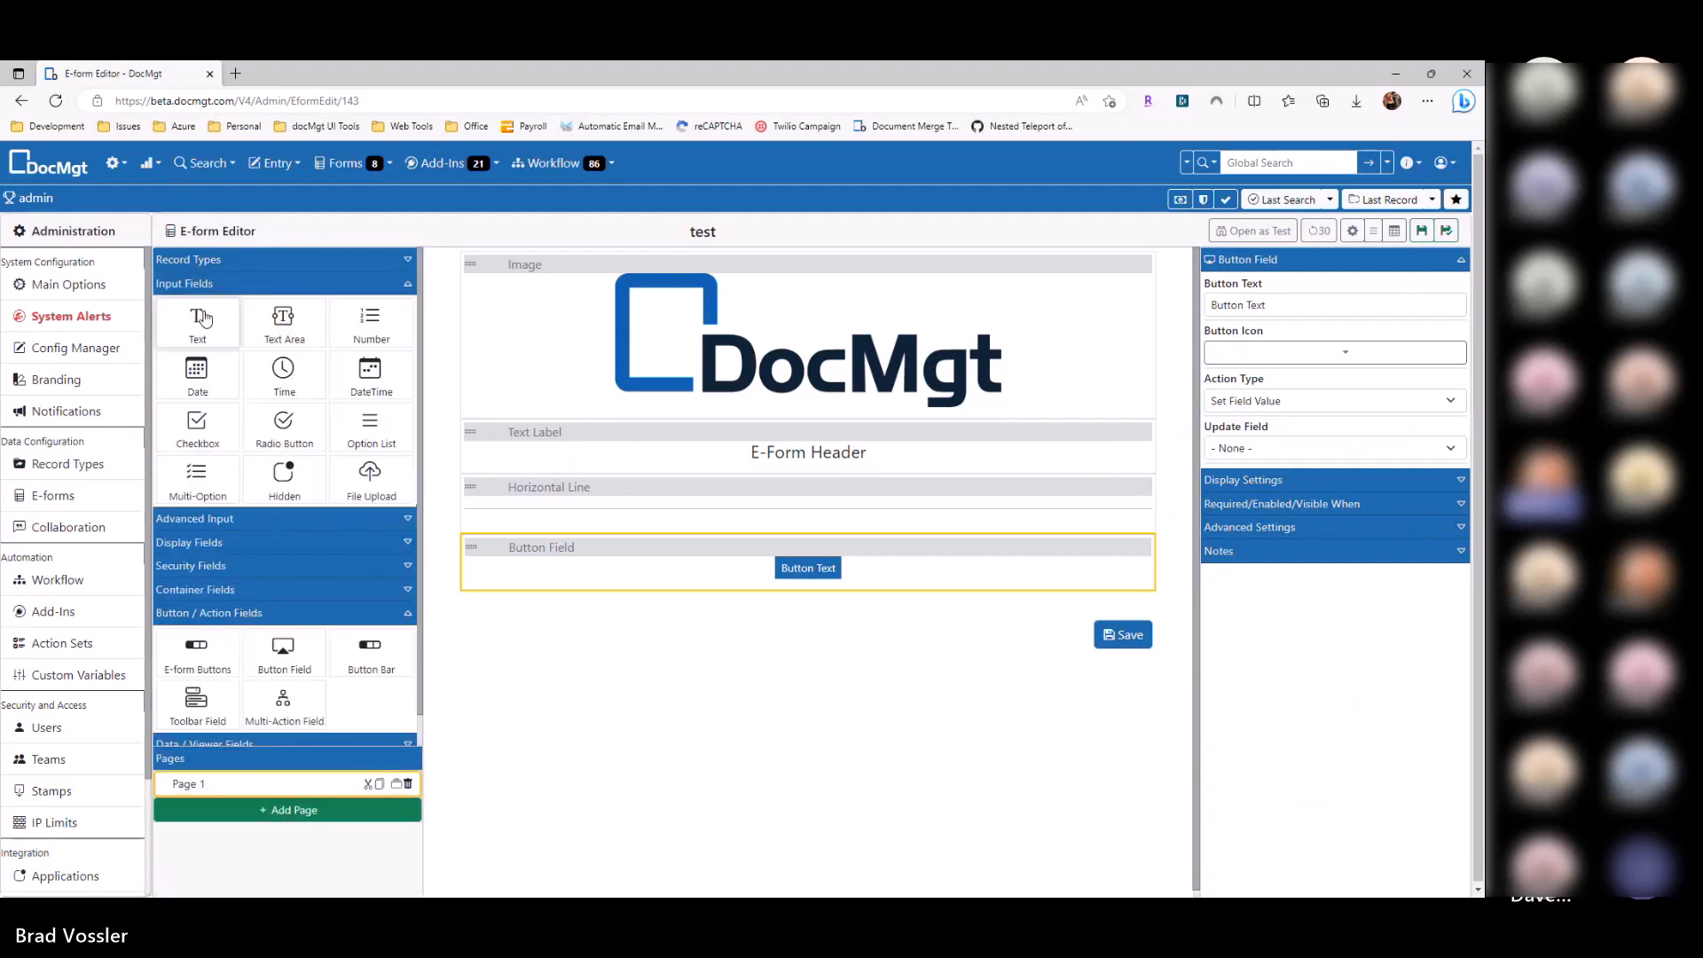
Step: Add a text input below the button and name it TextBox1
{"action": "left_click_drag", "start_coordinate": [197, 323], "coordinate": [570, 618]}
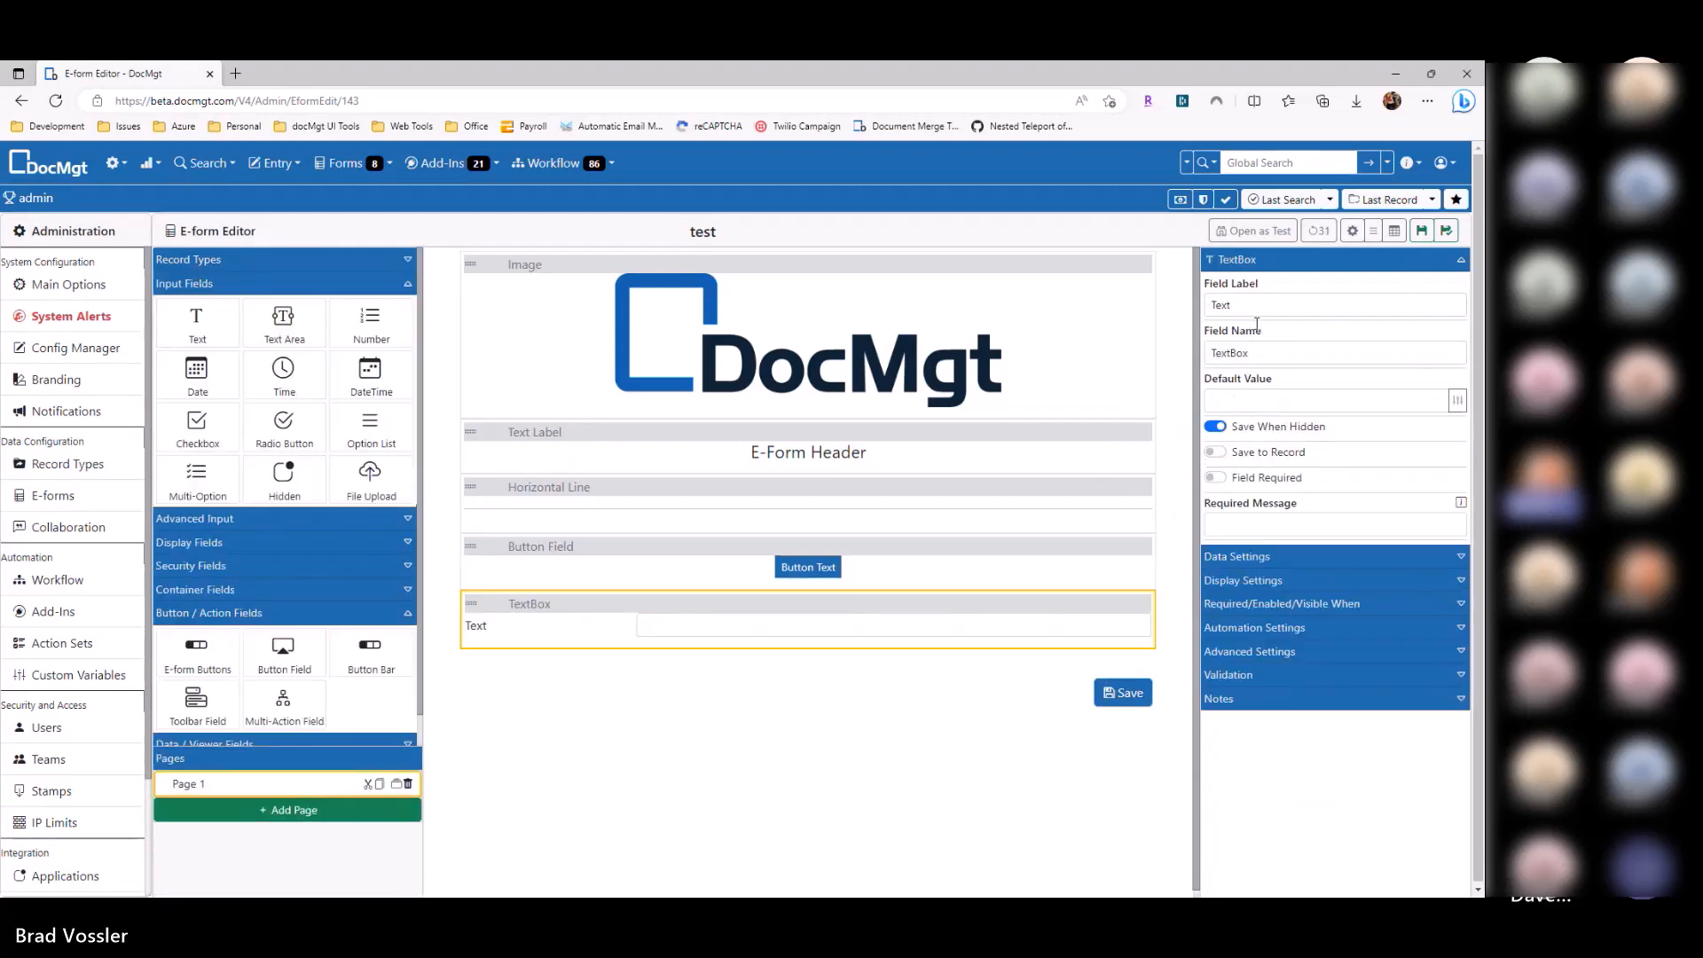
{"action": "left_click", "coordinate": [1265, 355]}
{"action": "type", "text": "1"}
{"action": "key", "text": "ctrl+a"}
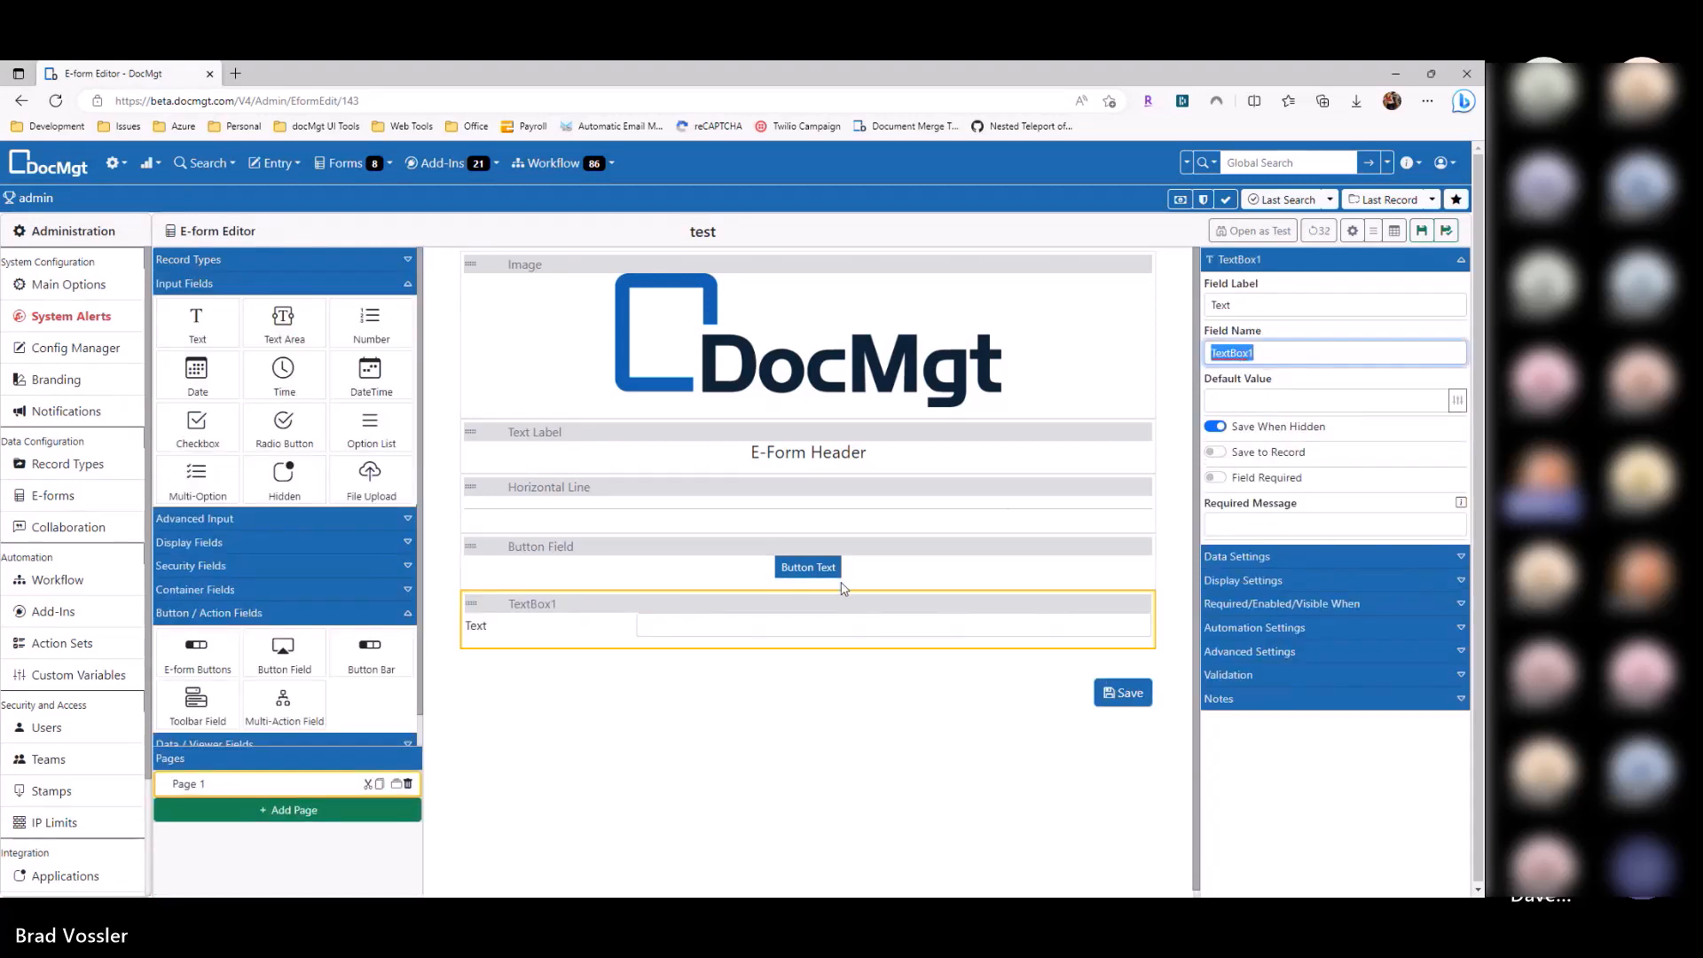
Step: Set the button's Update Field to TextBox1 with a sample New Value, and save the form
{"action": "left_click", "coordinate": [811, 568]}
{"action": "left_click", "coordinate": [1264, 450]}
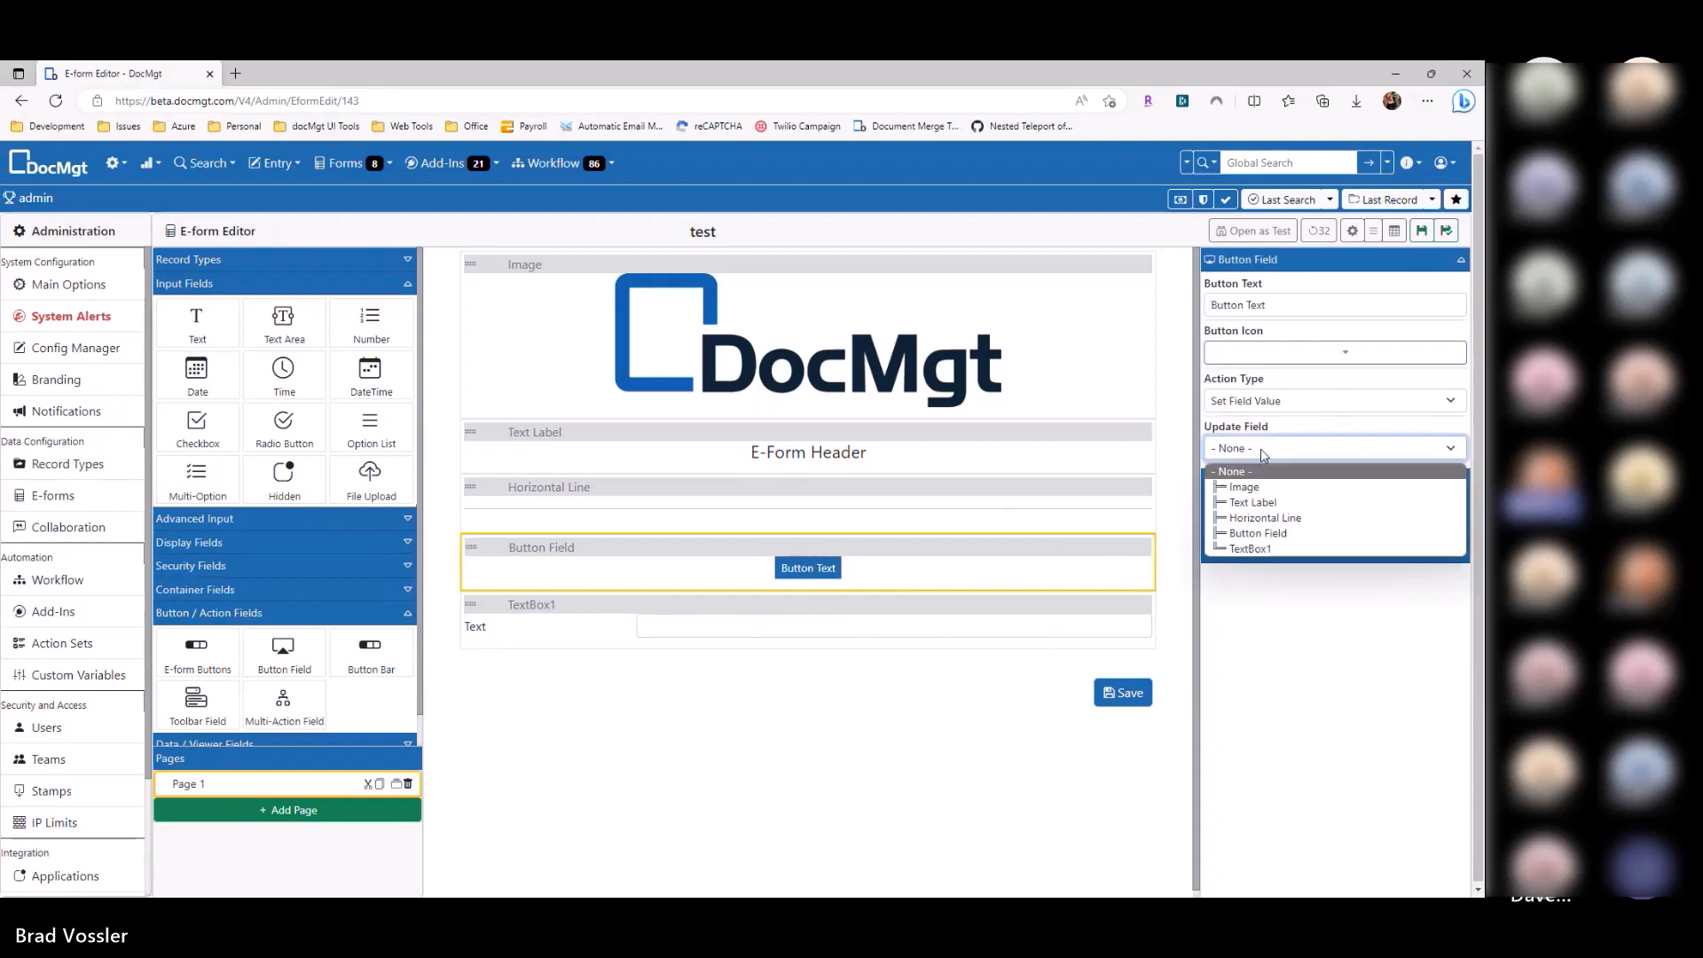
{"action": "left_click", "coordinate": [1251, 548]}
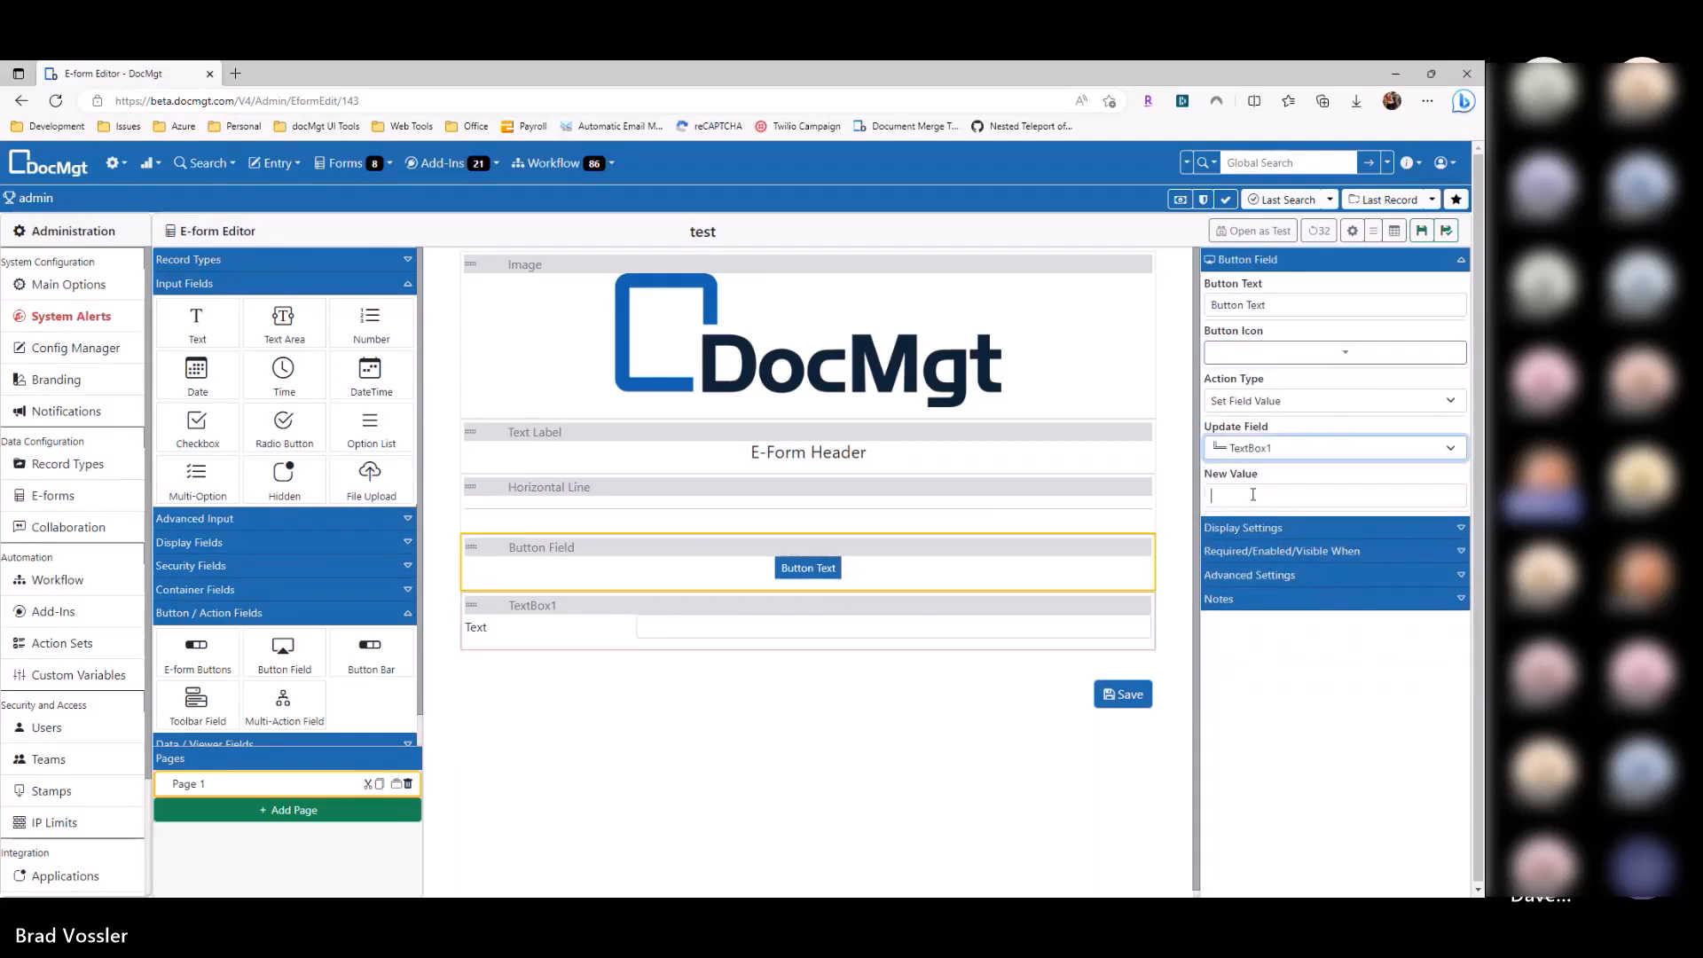
{"action": "left_click", "coordinate": [1254, 494]}
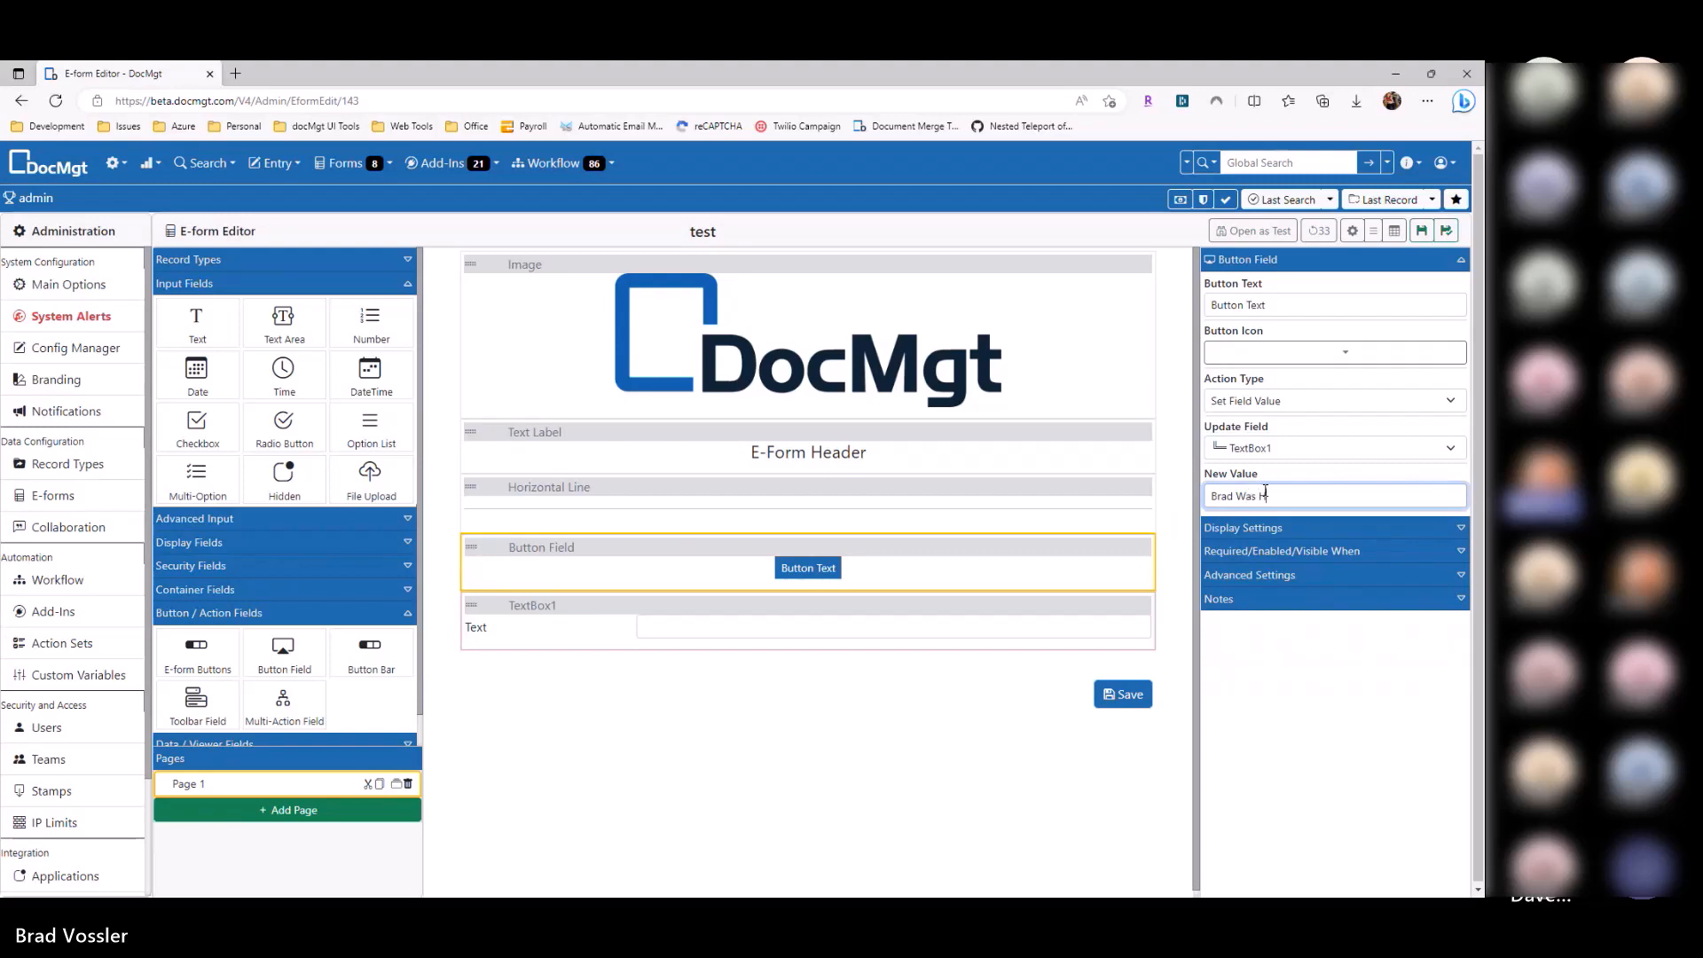
{"action": "left_click", "coordinate": [1421, 231]}
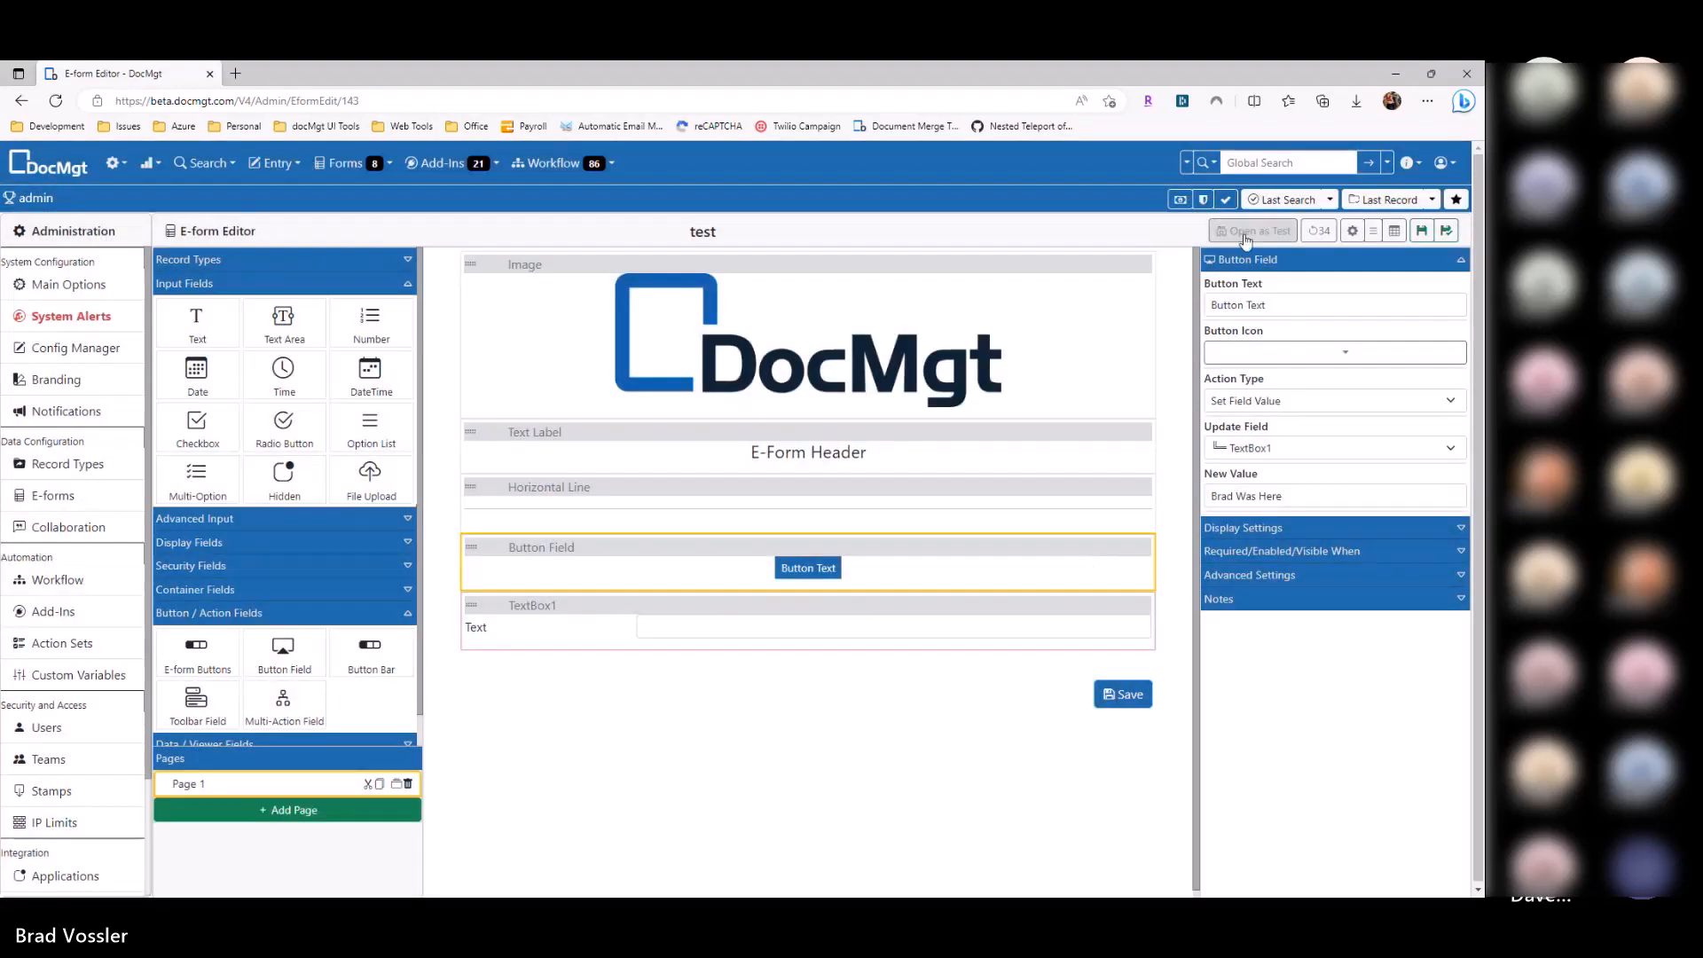
Step: Test the form in a new tab, confirm the button fills the Text field, then return to the editor
{"action": "left_click", "coordinate": [1251, 231]}
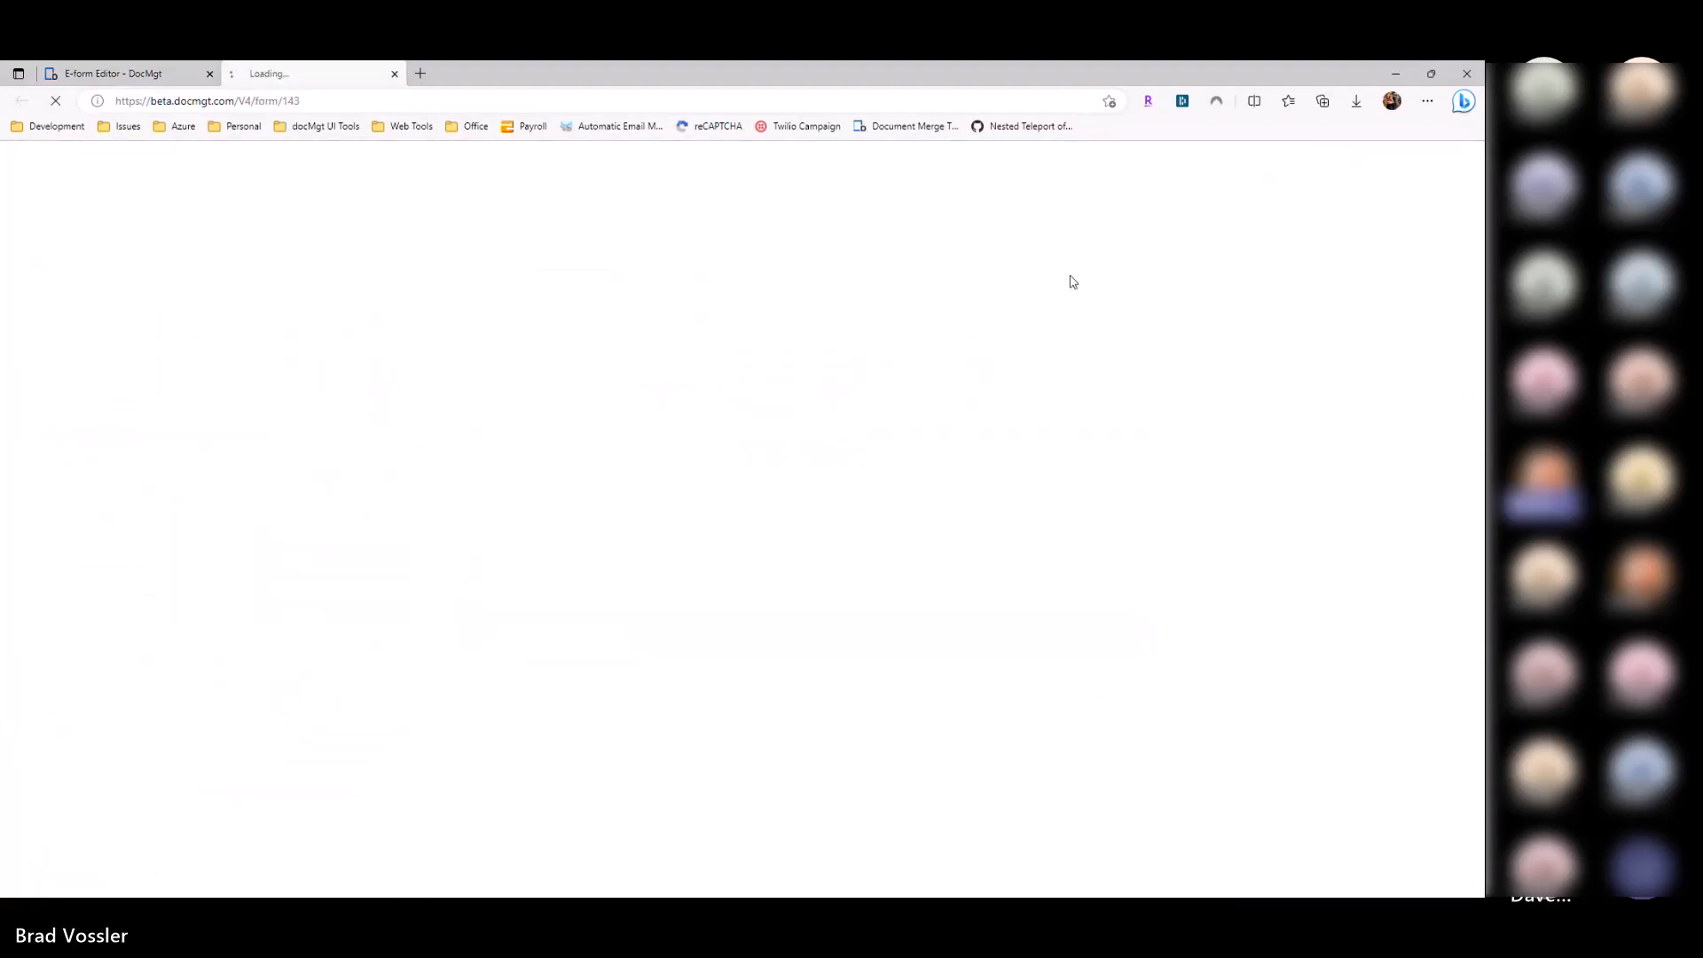
{"action": "left_click", "coordinate": [757, 427]}
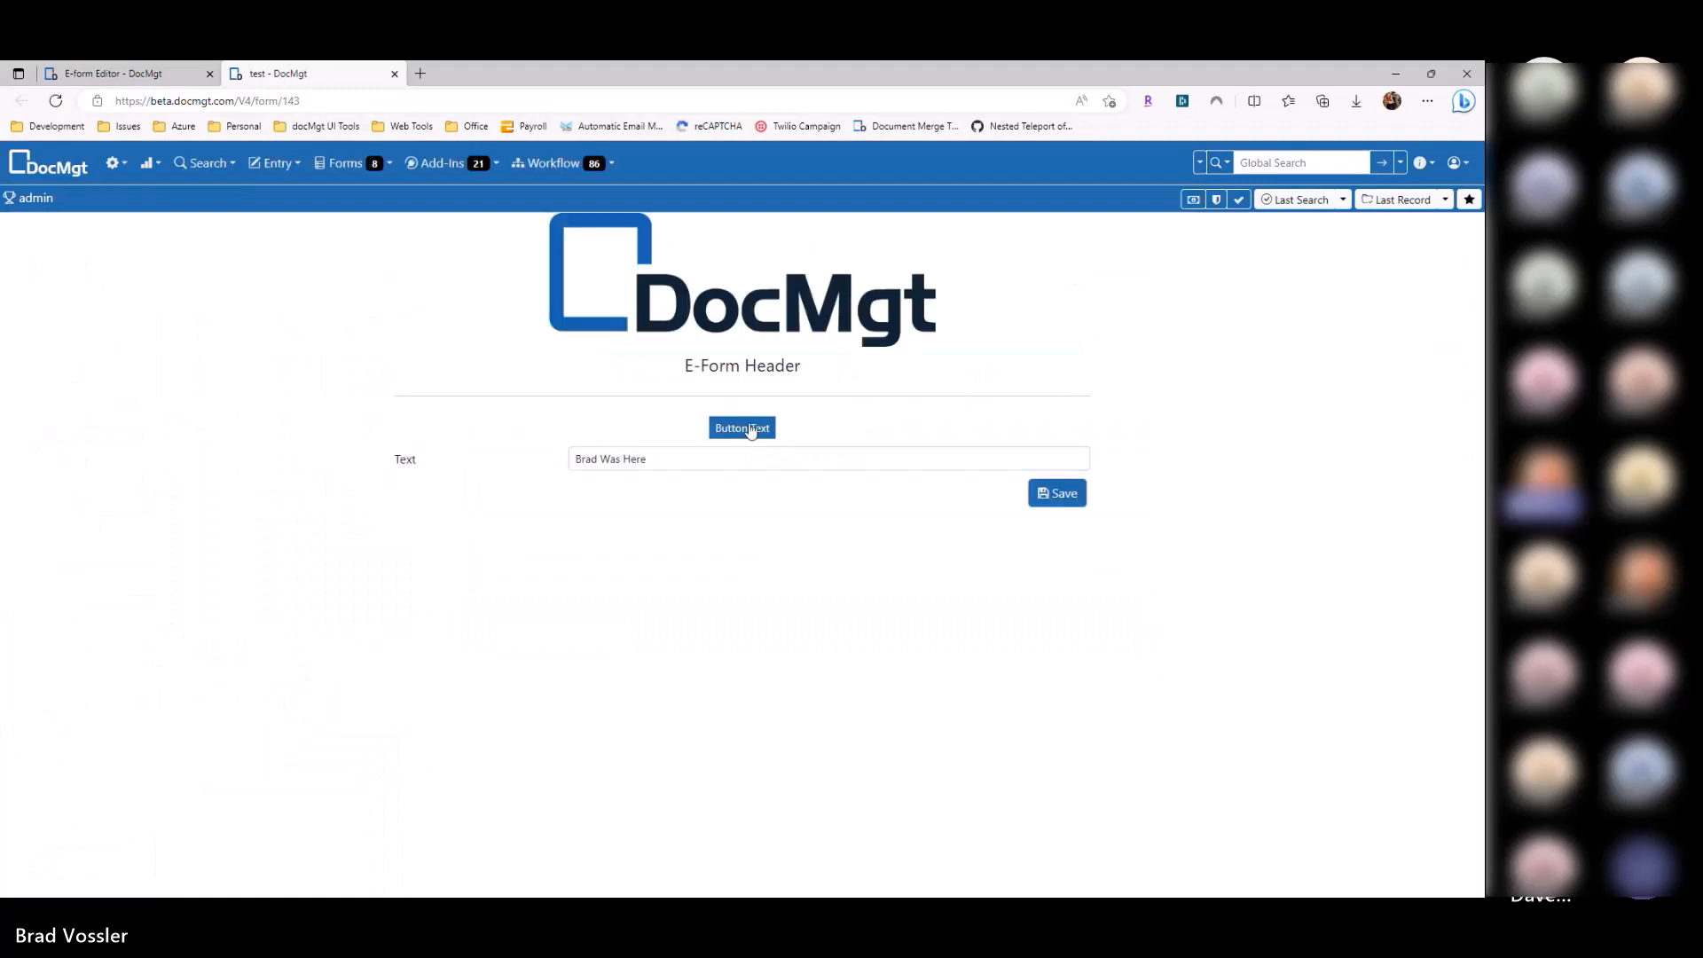
{"action": "left_click_drag", "start_coordinate": [692, 465], "coordinate": [530, 580]}
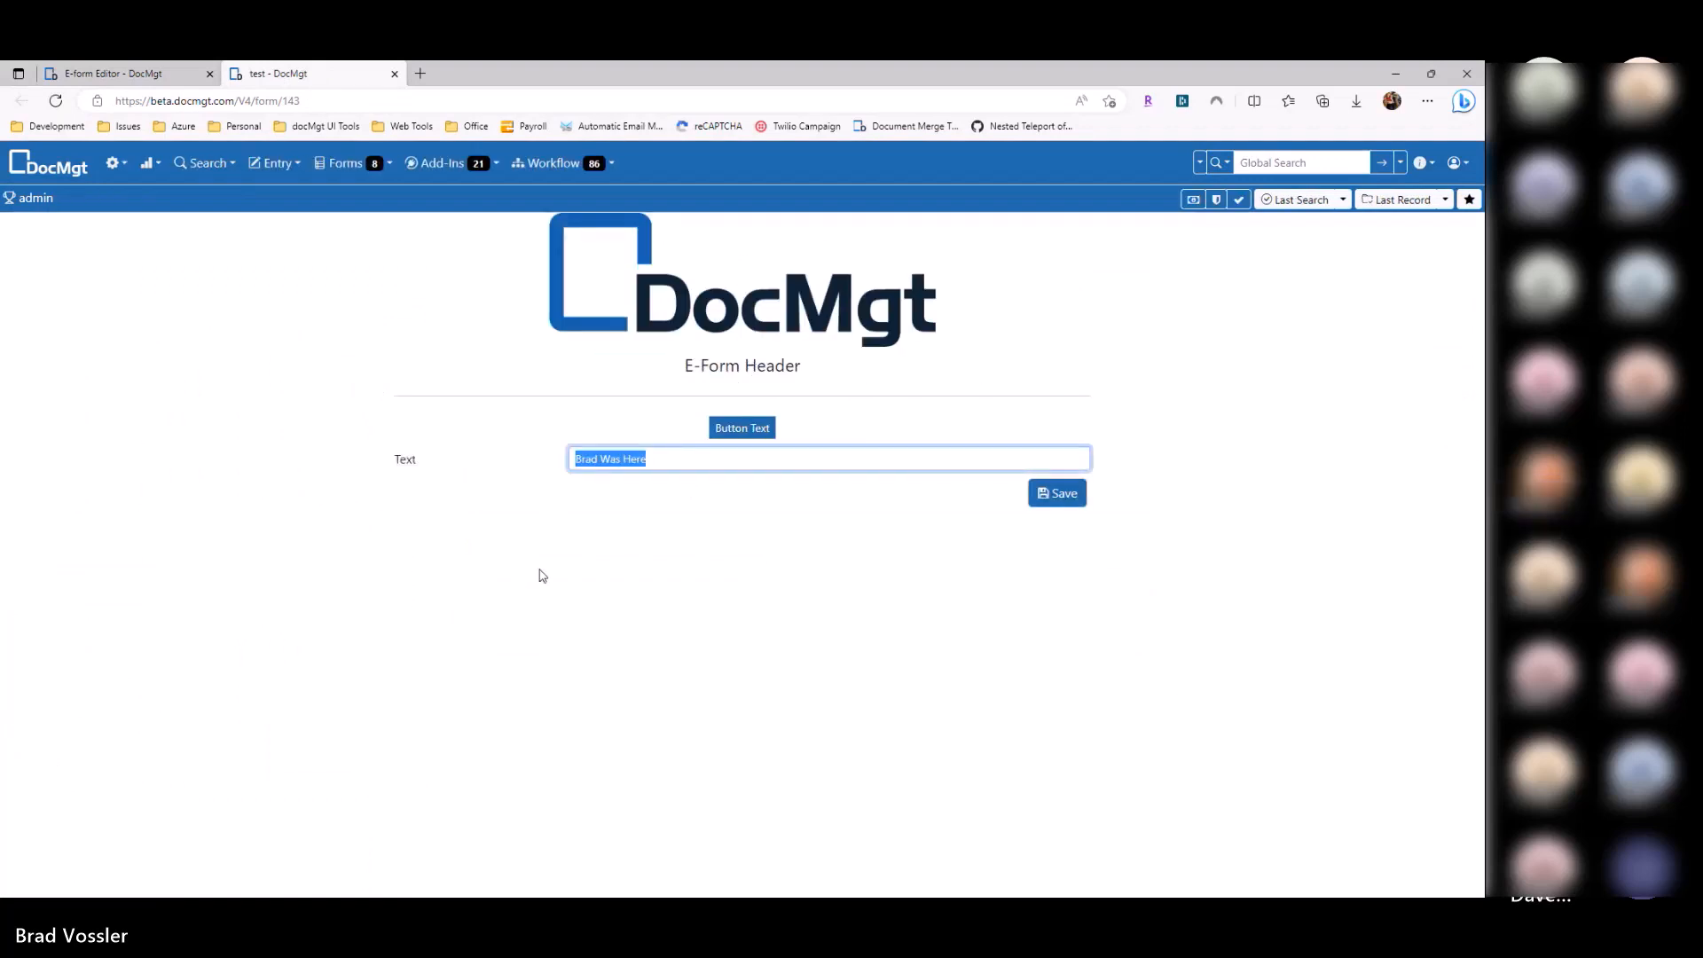
{"action": "left_click", "coordinate": [826, 427]}
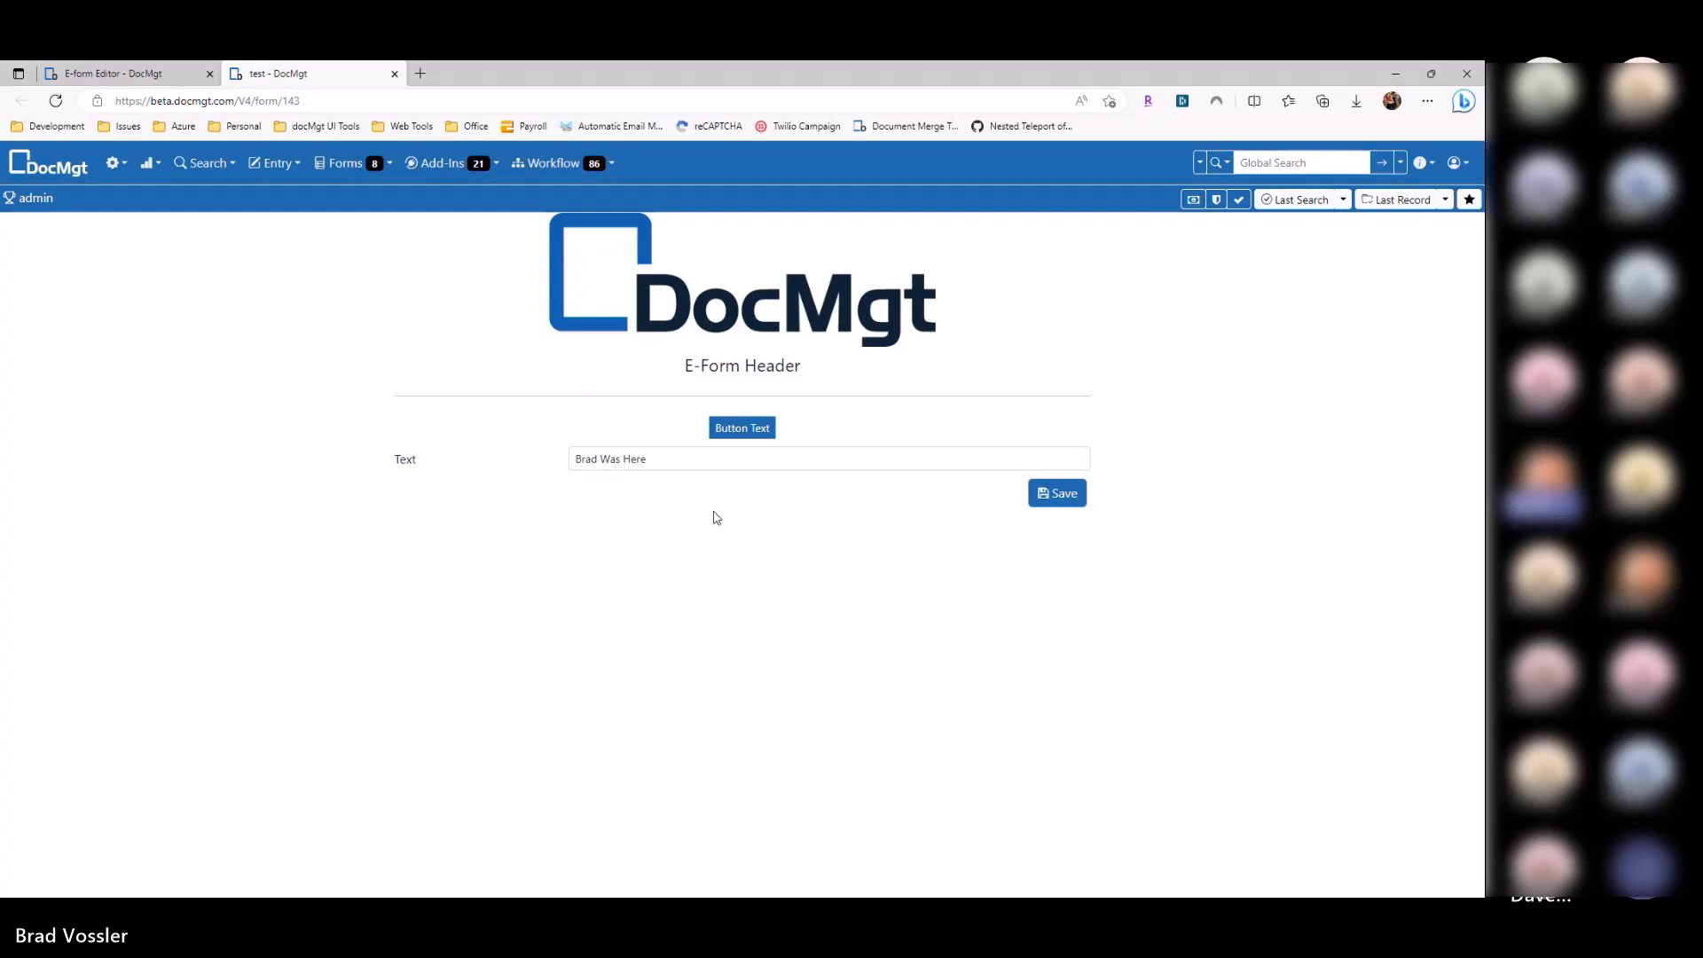
{"action": "left_click", "coordinate": [99, 74]}
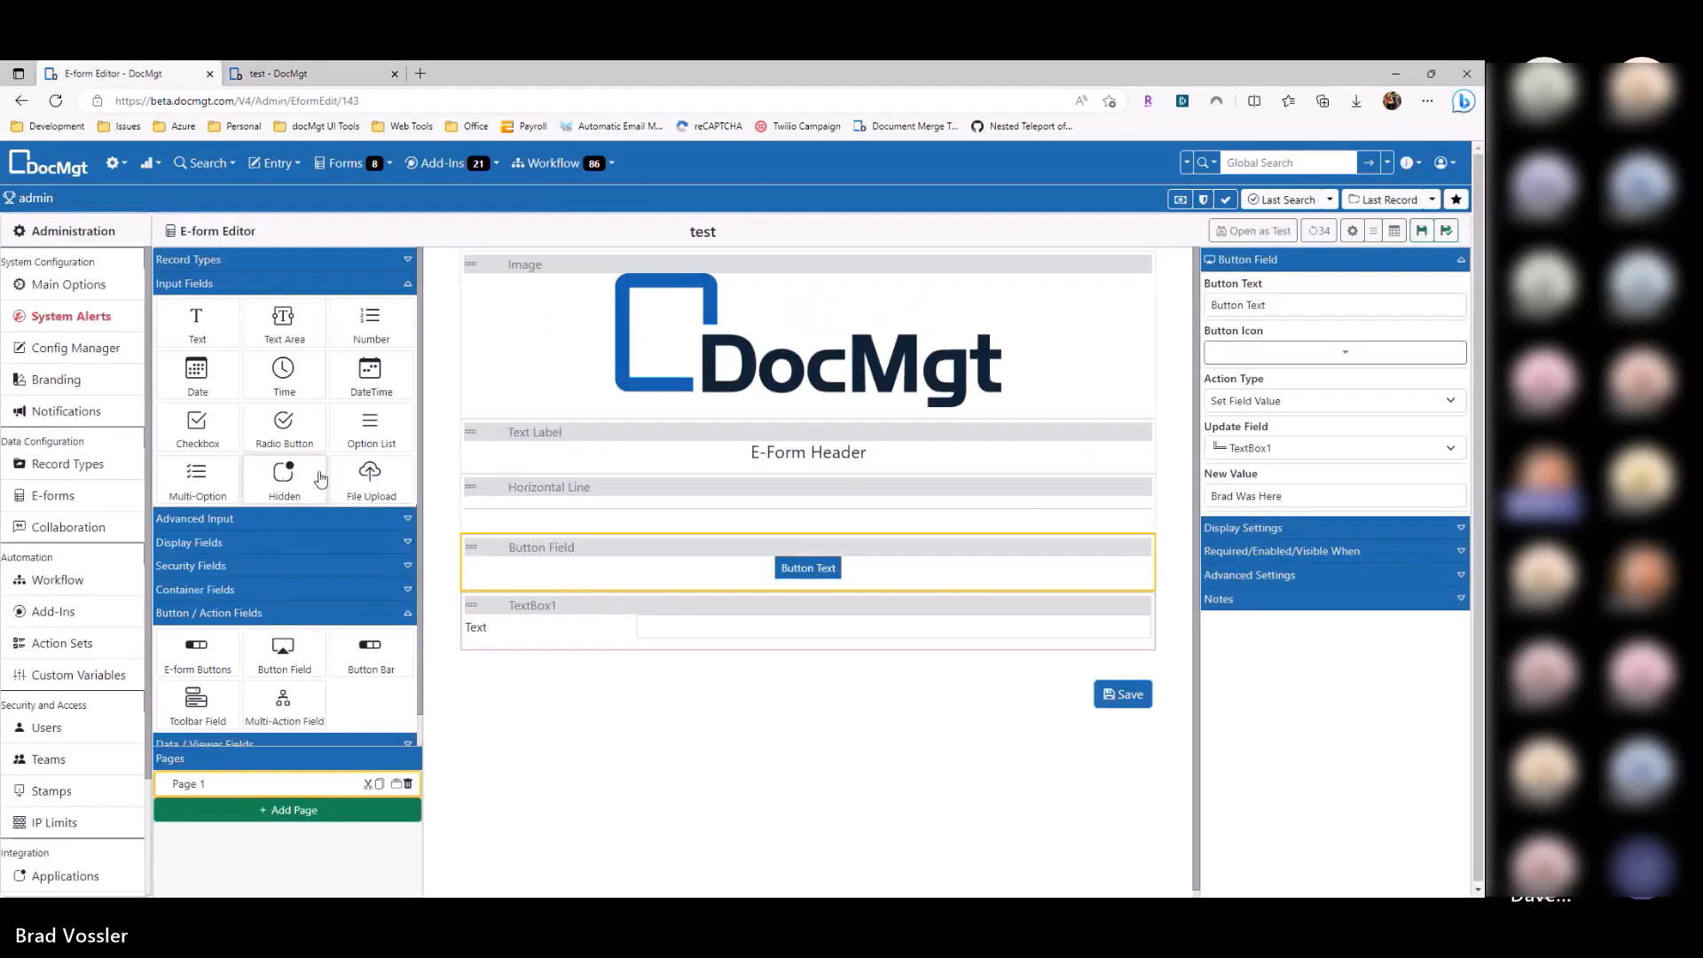
{"action": "left_click", "coordinate": [221, 525]}
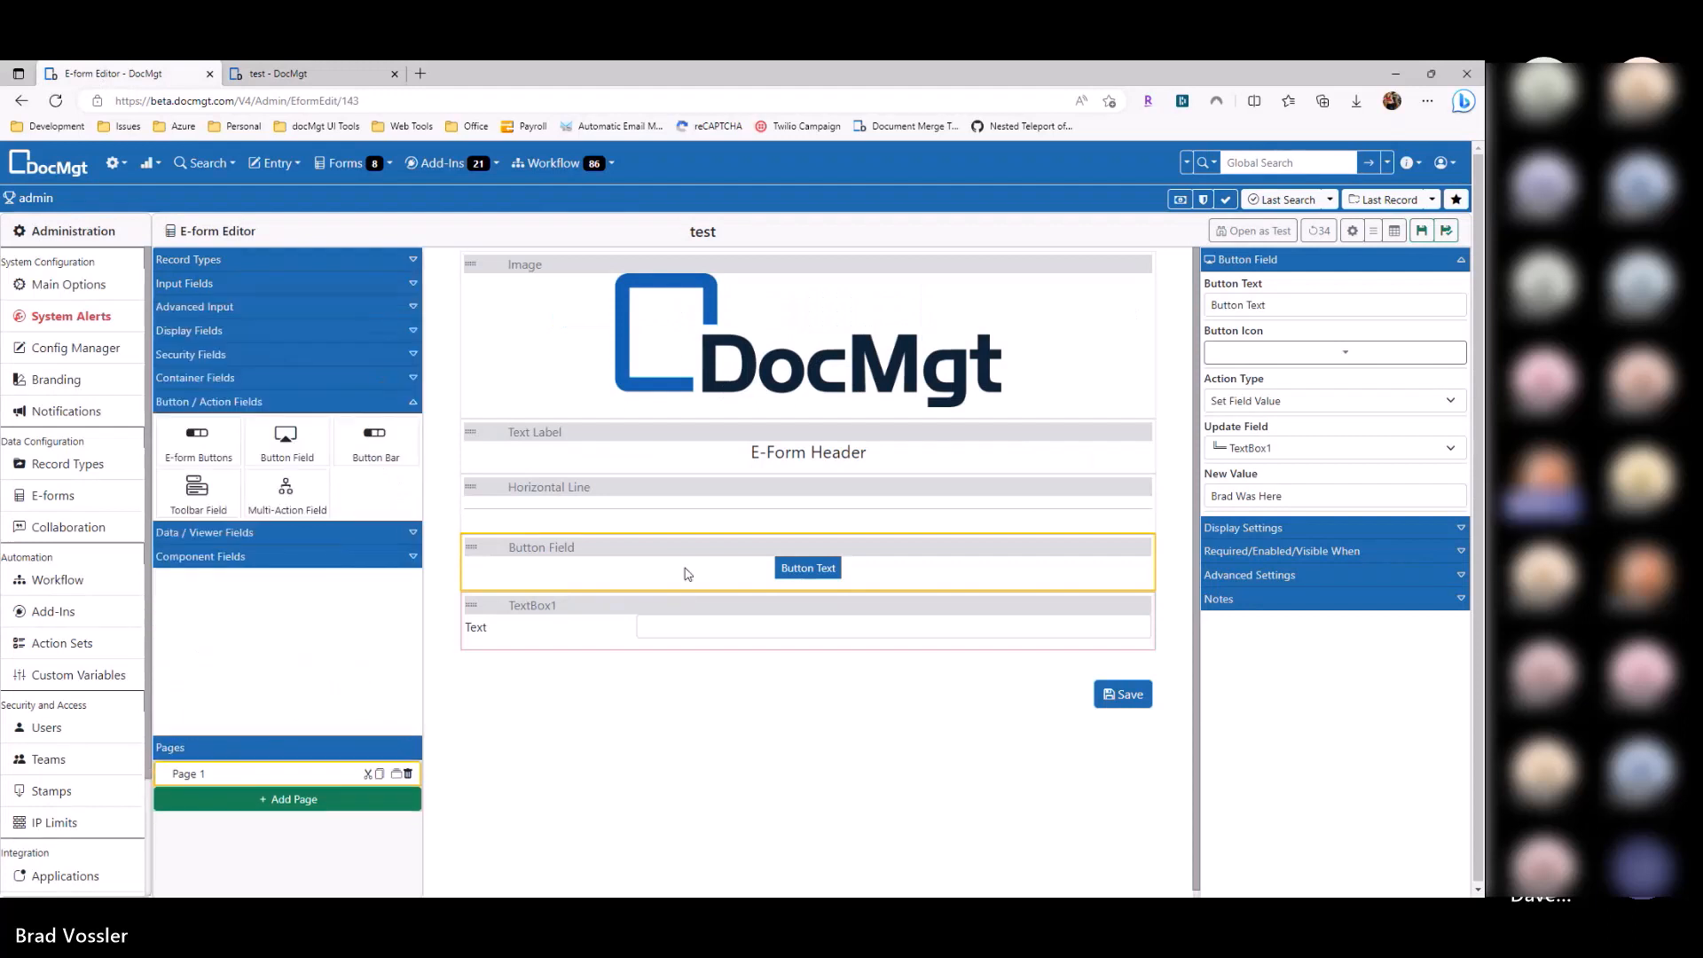
{"action": "left_click", "coordinate": [1305, 406]}
{"action": "left_click", "coordinate": [1299, 457]}
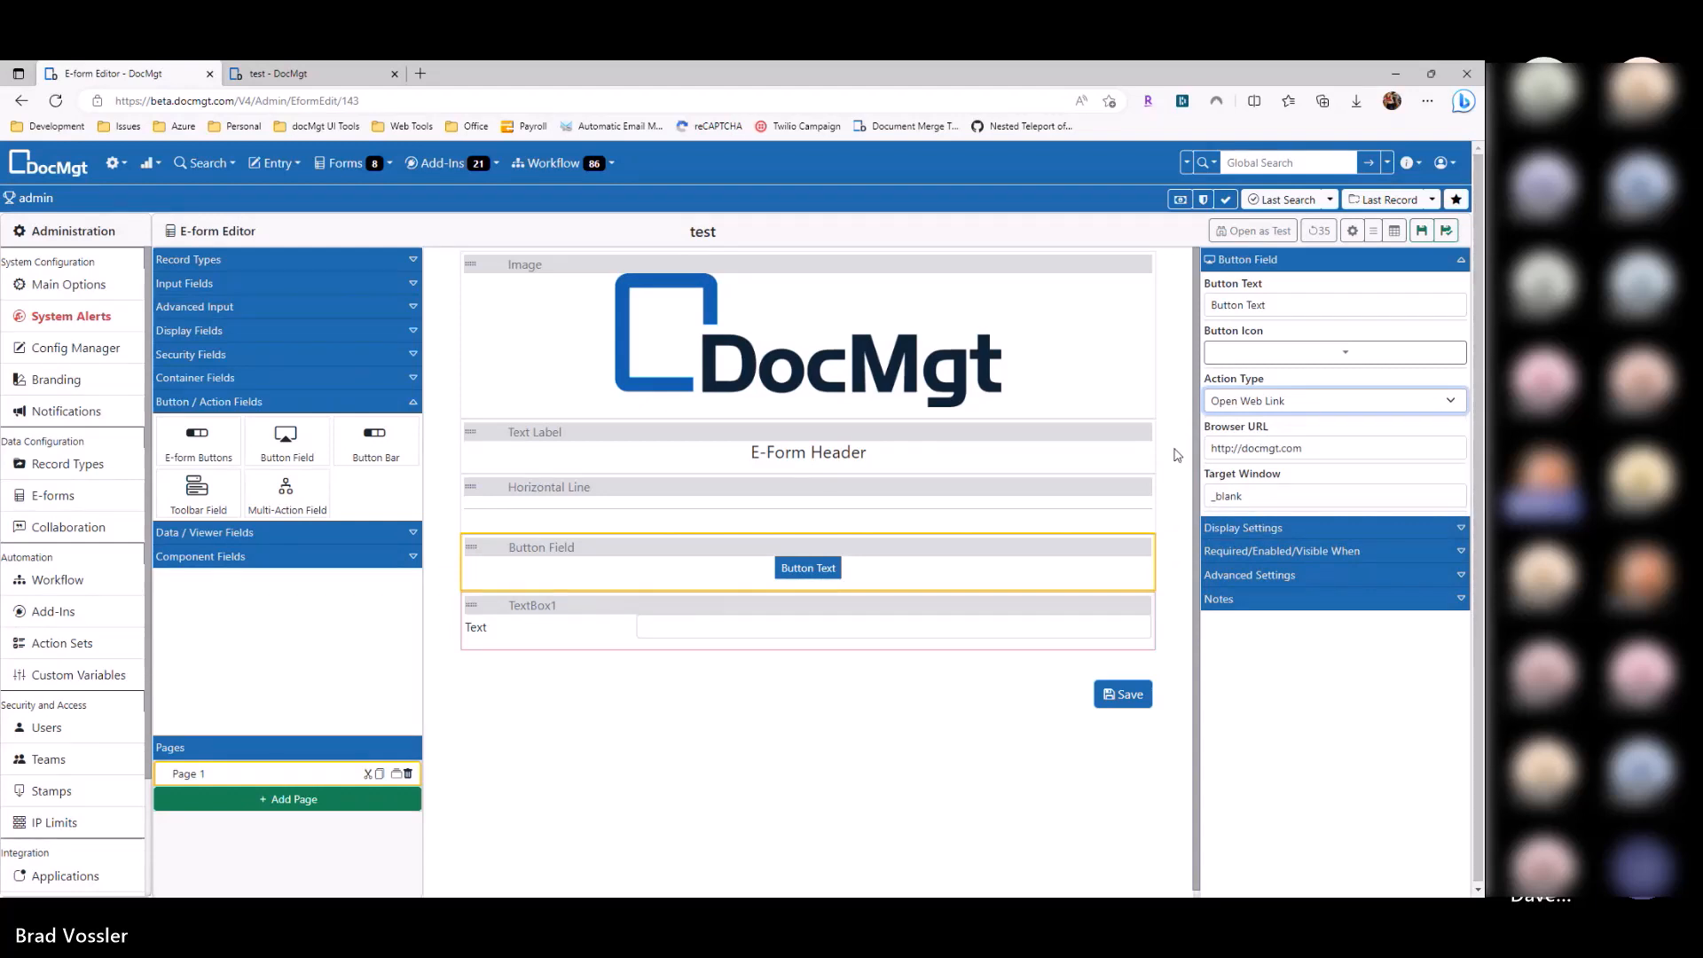
{"action": "left_click", "coordinate": [1422, 230]}
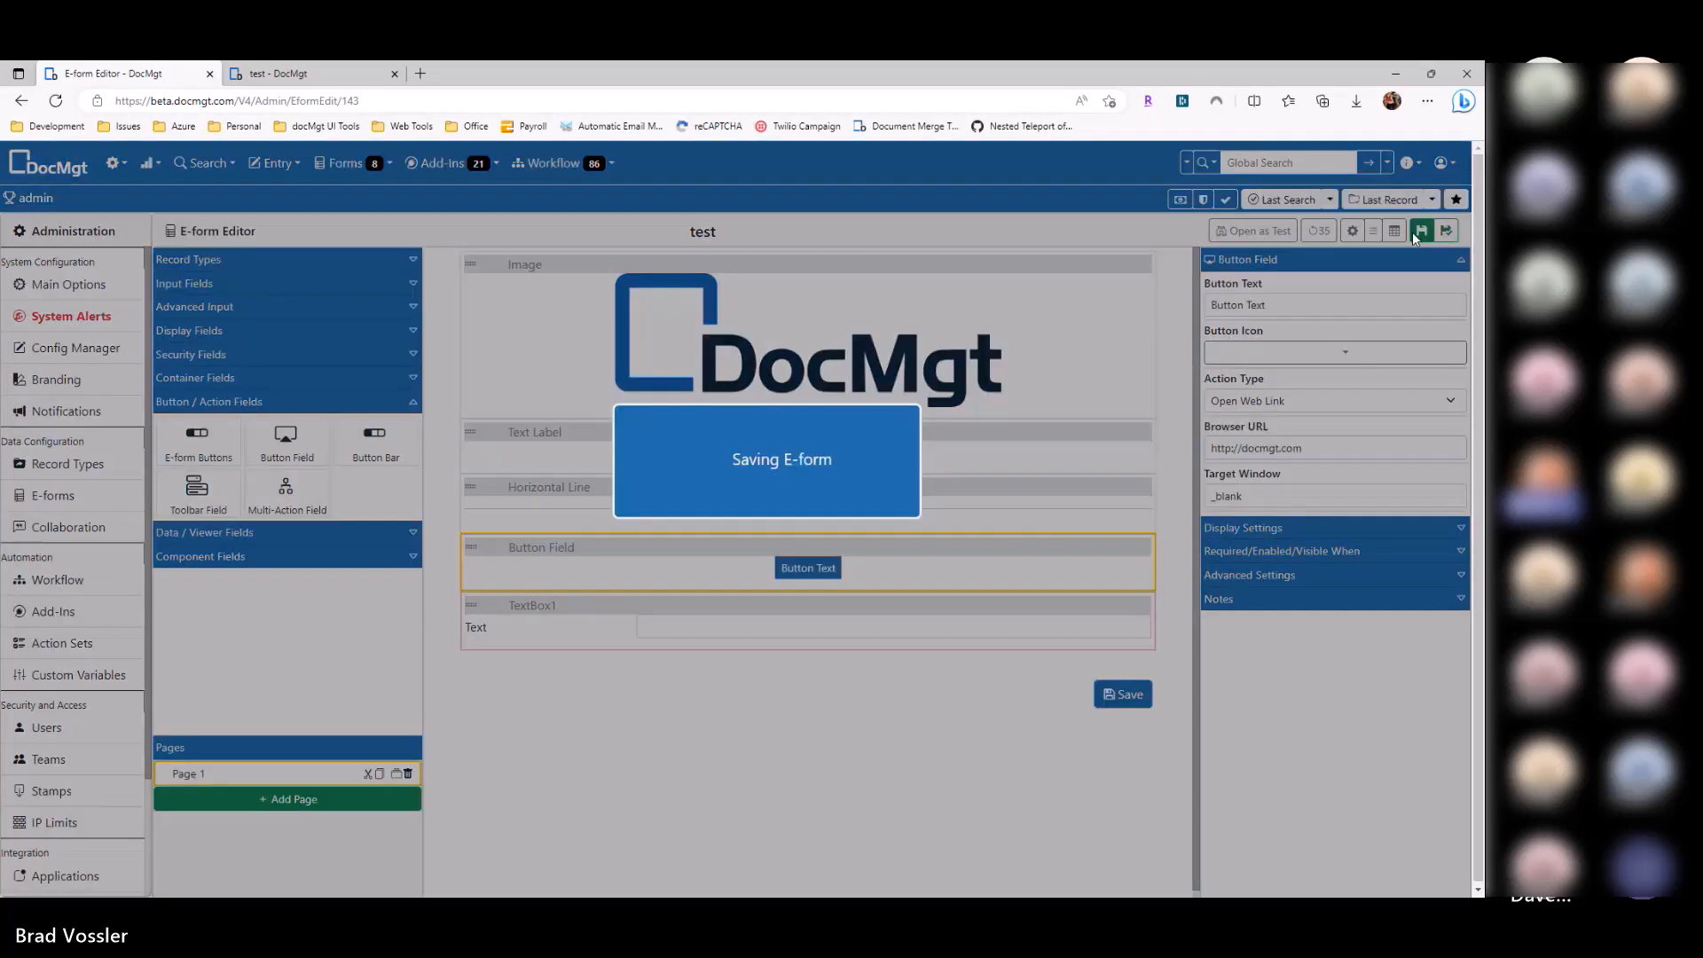
Step: Reload the test form, confirm the button opens docmgt.com, close that tab, and return to the editor
{"action": "key", "text": "F5"}
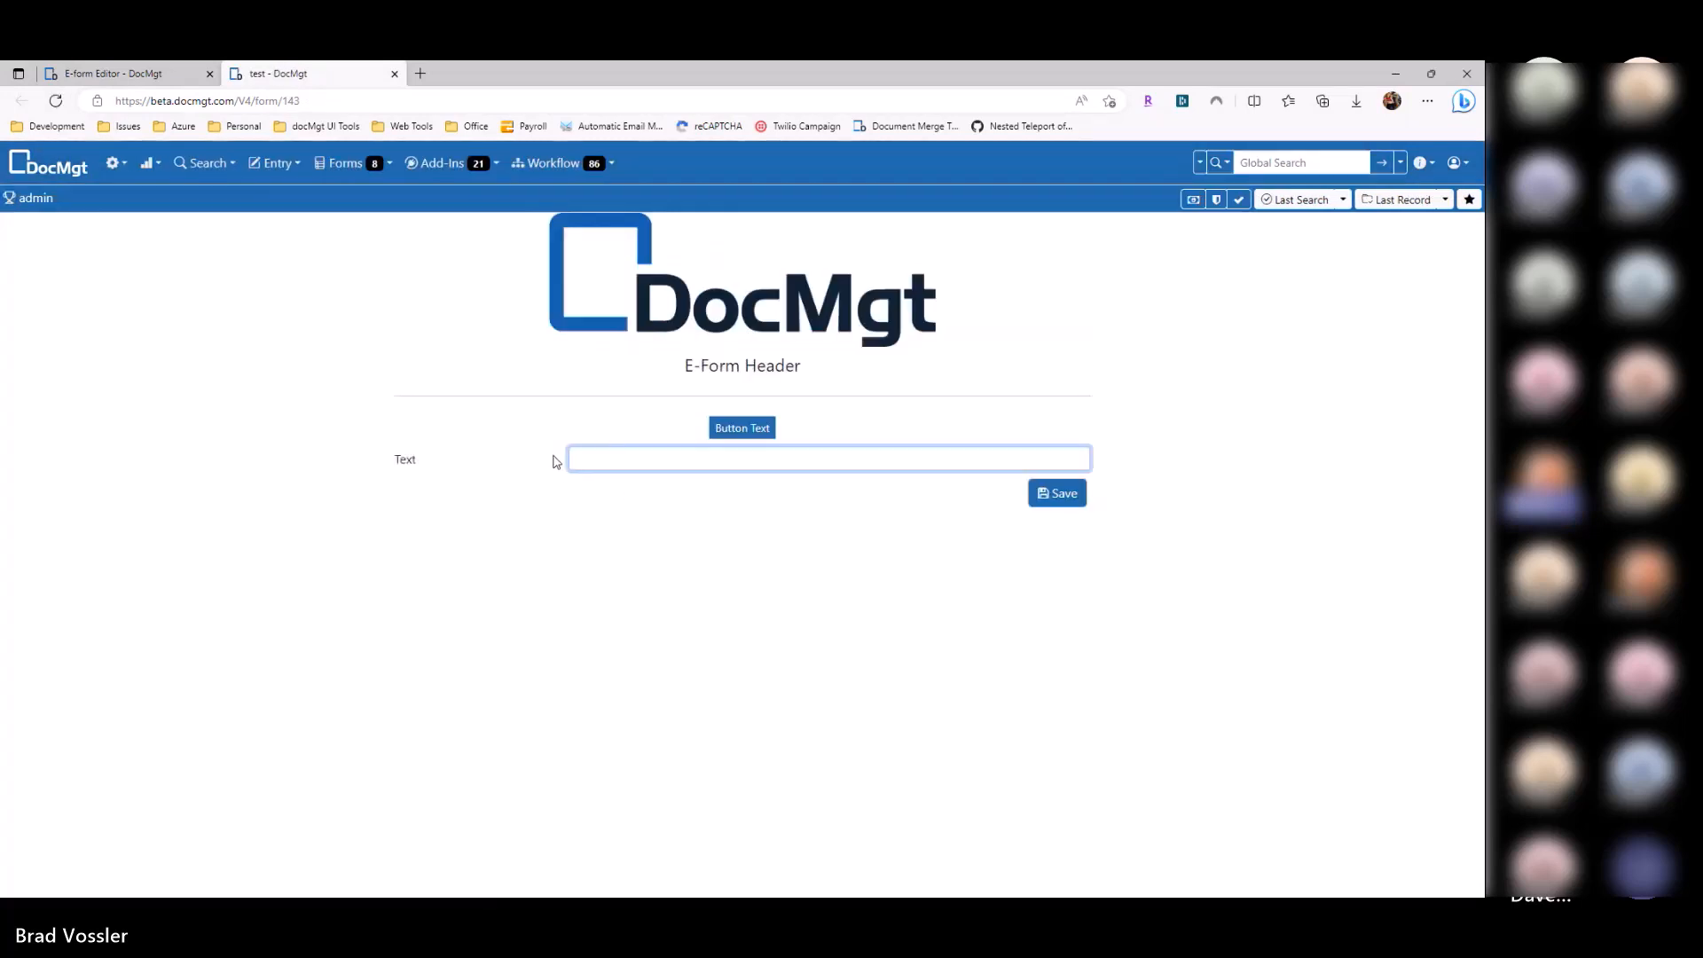
{"action": "left_click", "coordinate": [742, 429]}
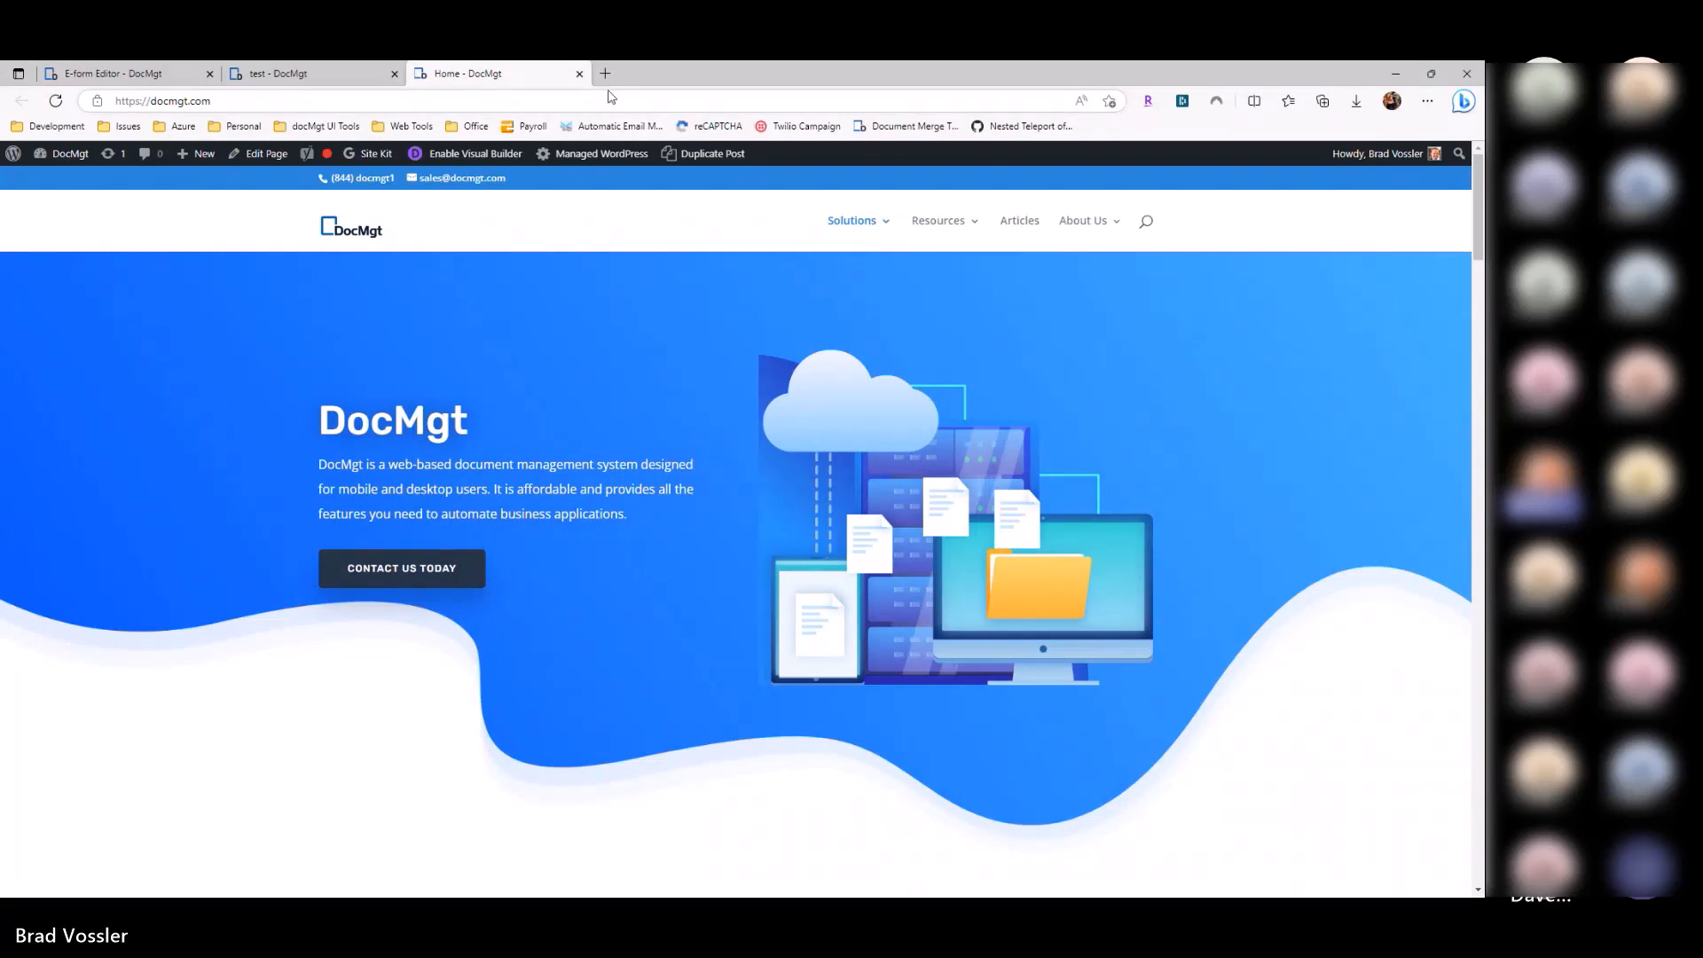
{"action": "left_click", "coordinate": [579, 73]}
{"action": "left_click", "coordinate": [125, 74]}
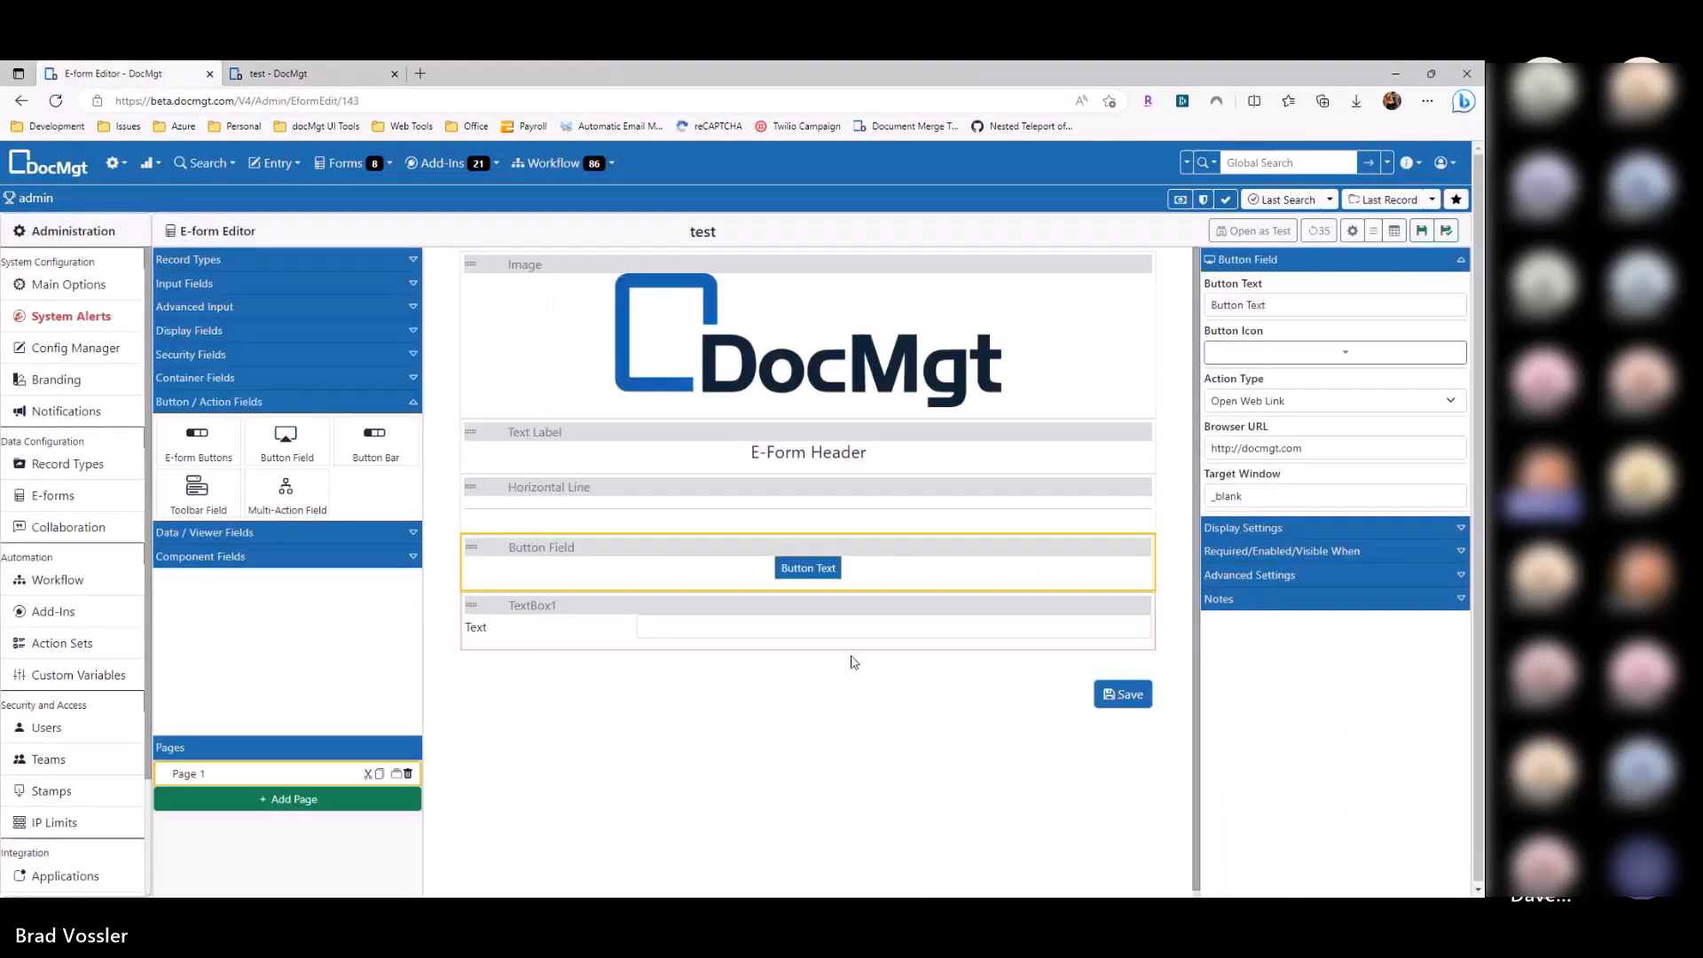
Step: Switch the button's Action Type to Copy to Clipboard and enter a sample phrase as the value to copy
{"action": "left_click", "coordinate": [1334, 401]}
{"action": "left_click", "coordinate": [1283, 476]}
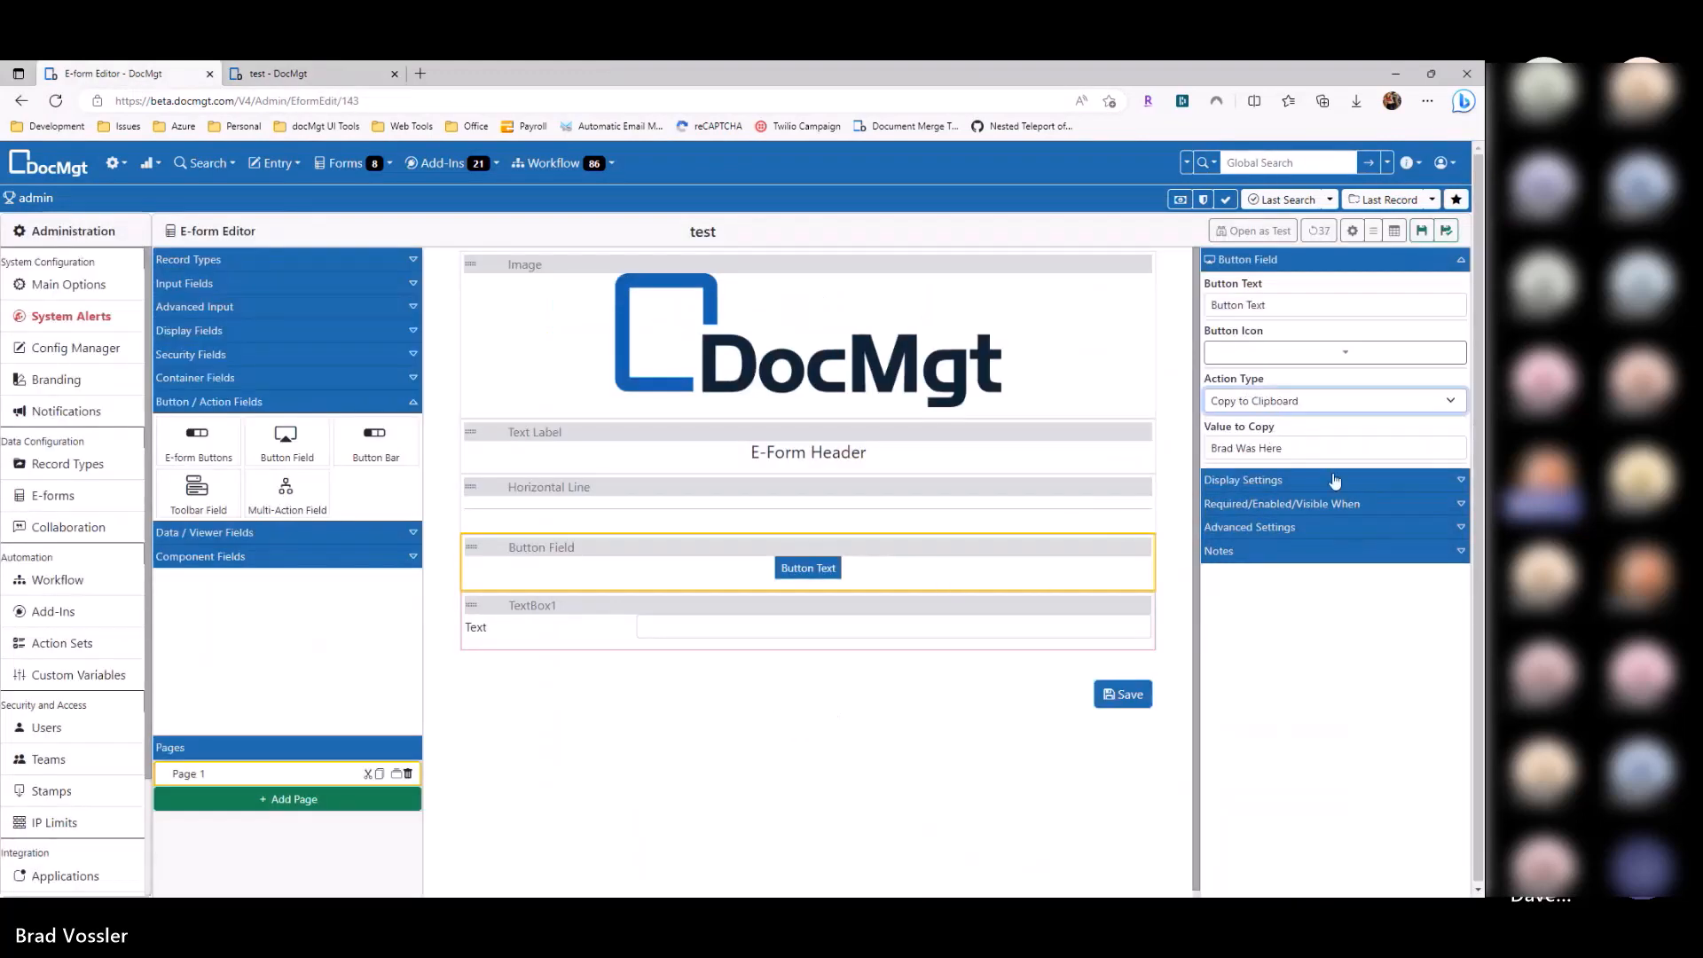
{"action": "left_click_drag", "start_coordinate": [1333, 447], "coordinate": [1233, 448]}
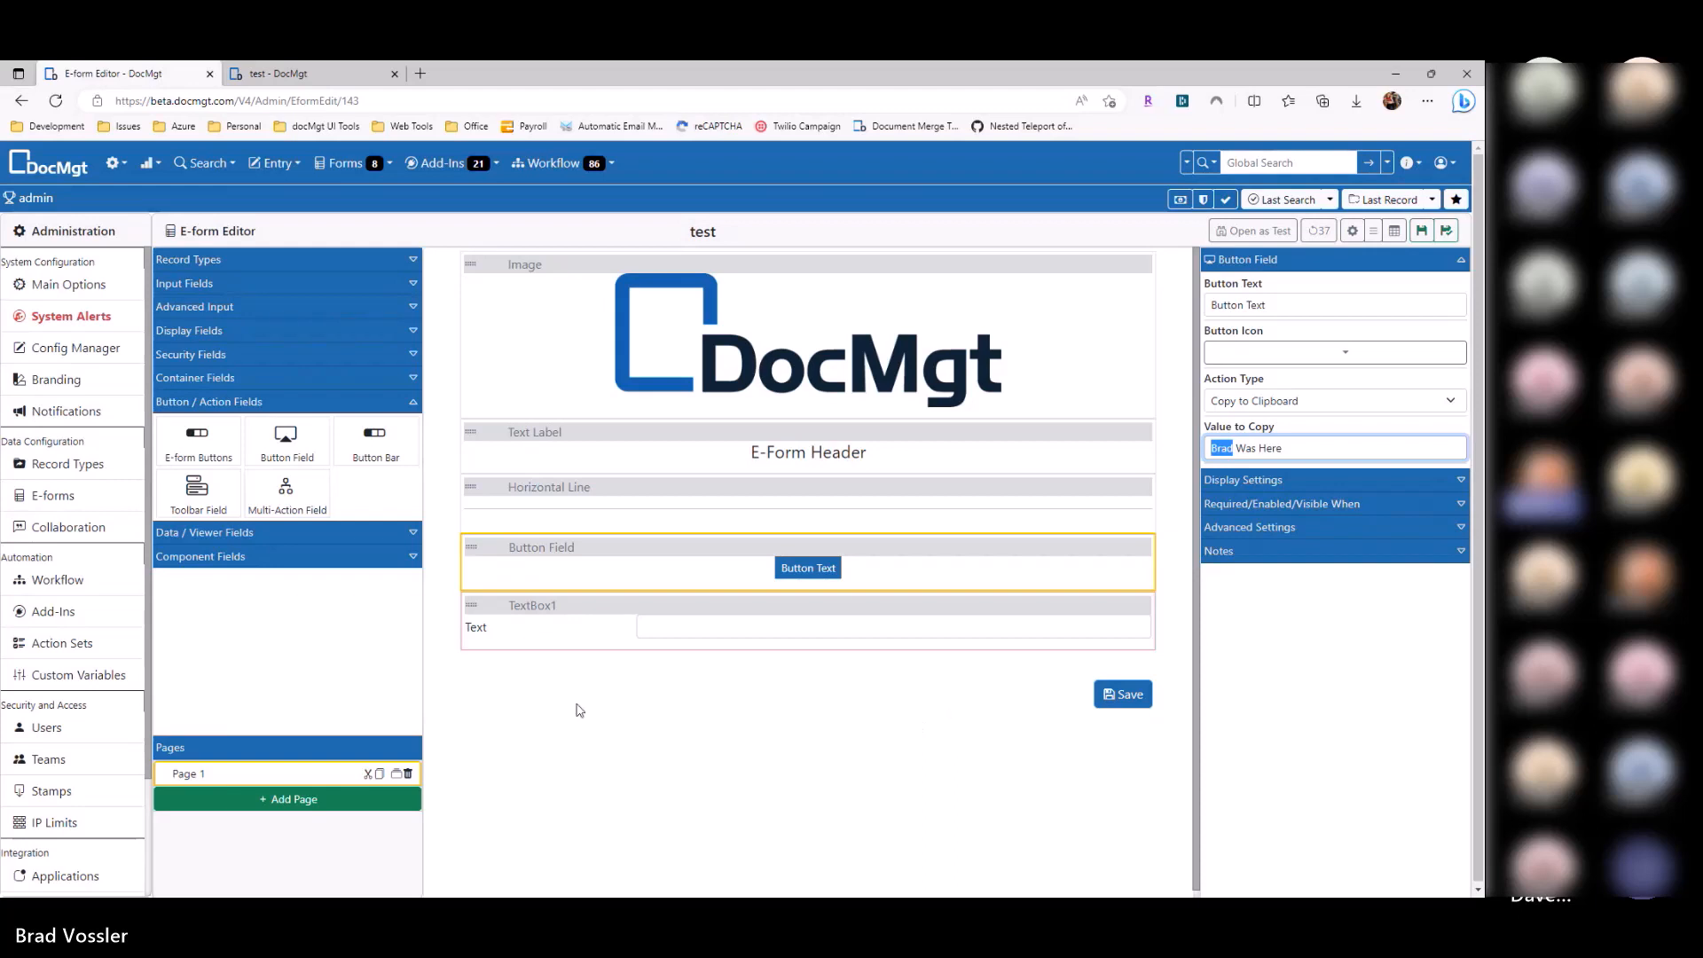
{"action": "left_click", "coordinate": [1050, 699]}
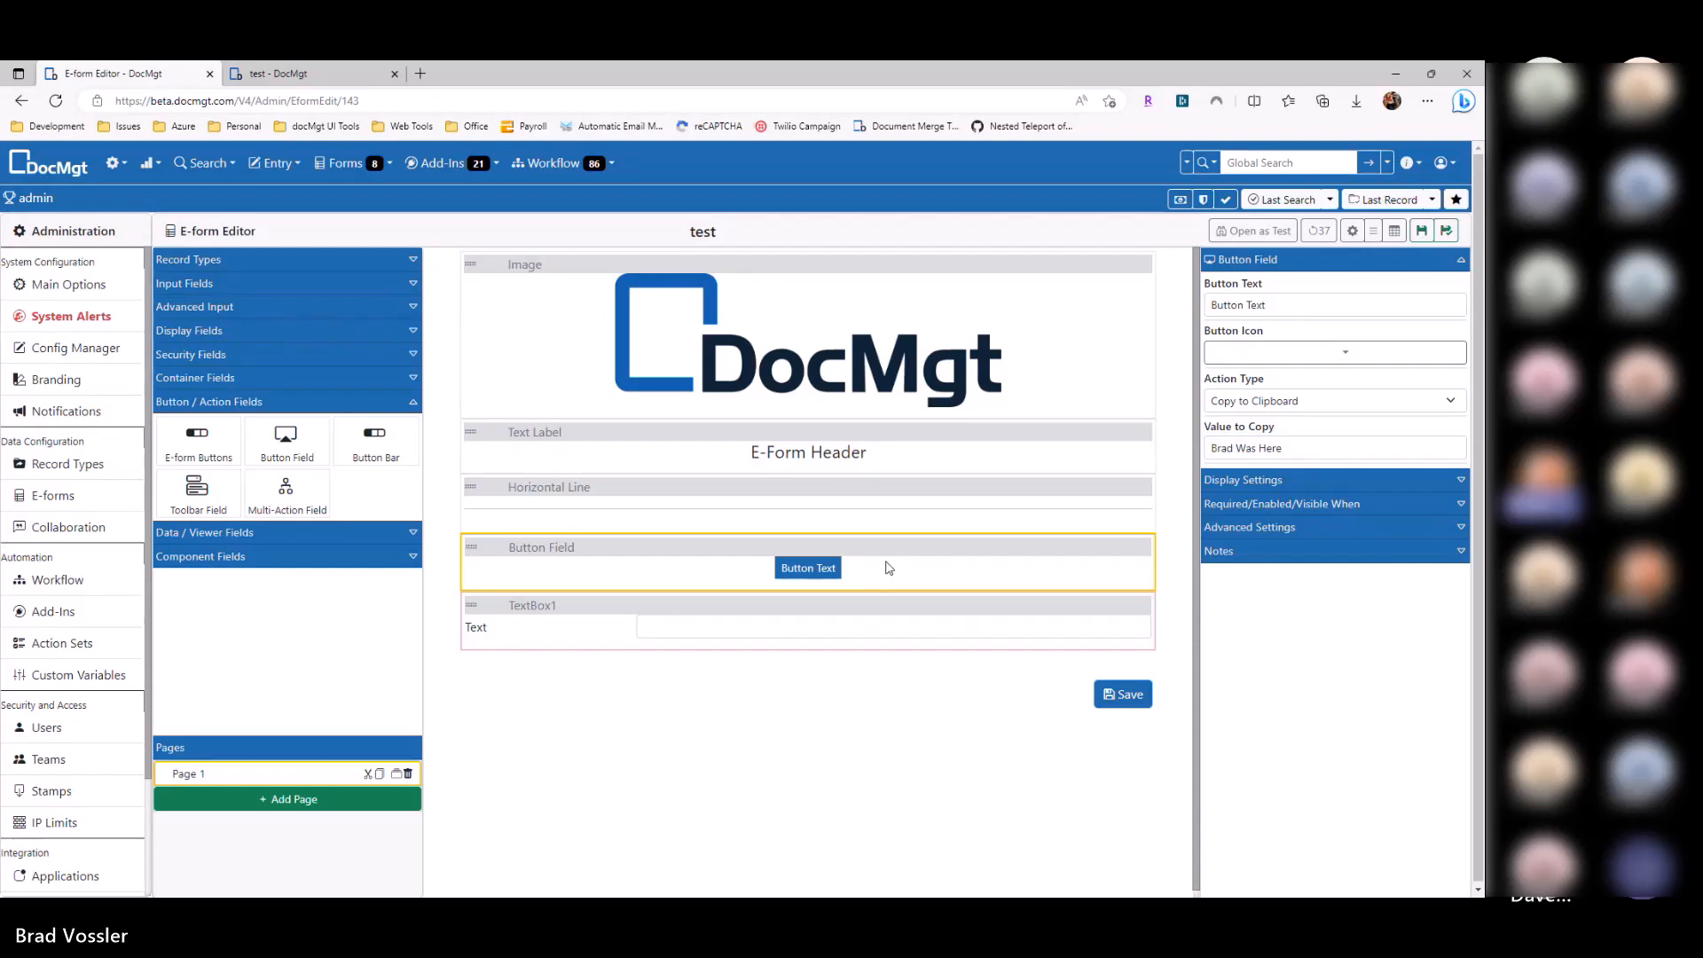
{"action": "left_click", "coordinate": [1254, 406]}
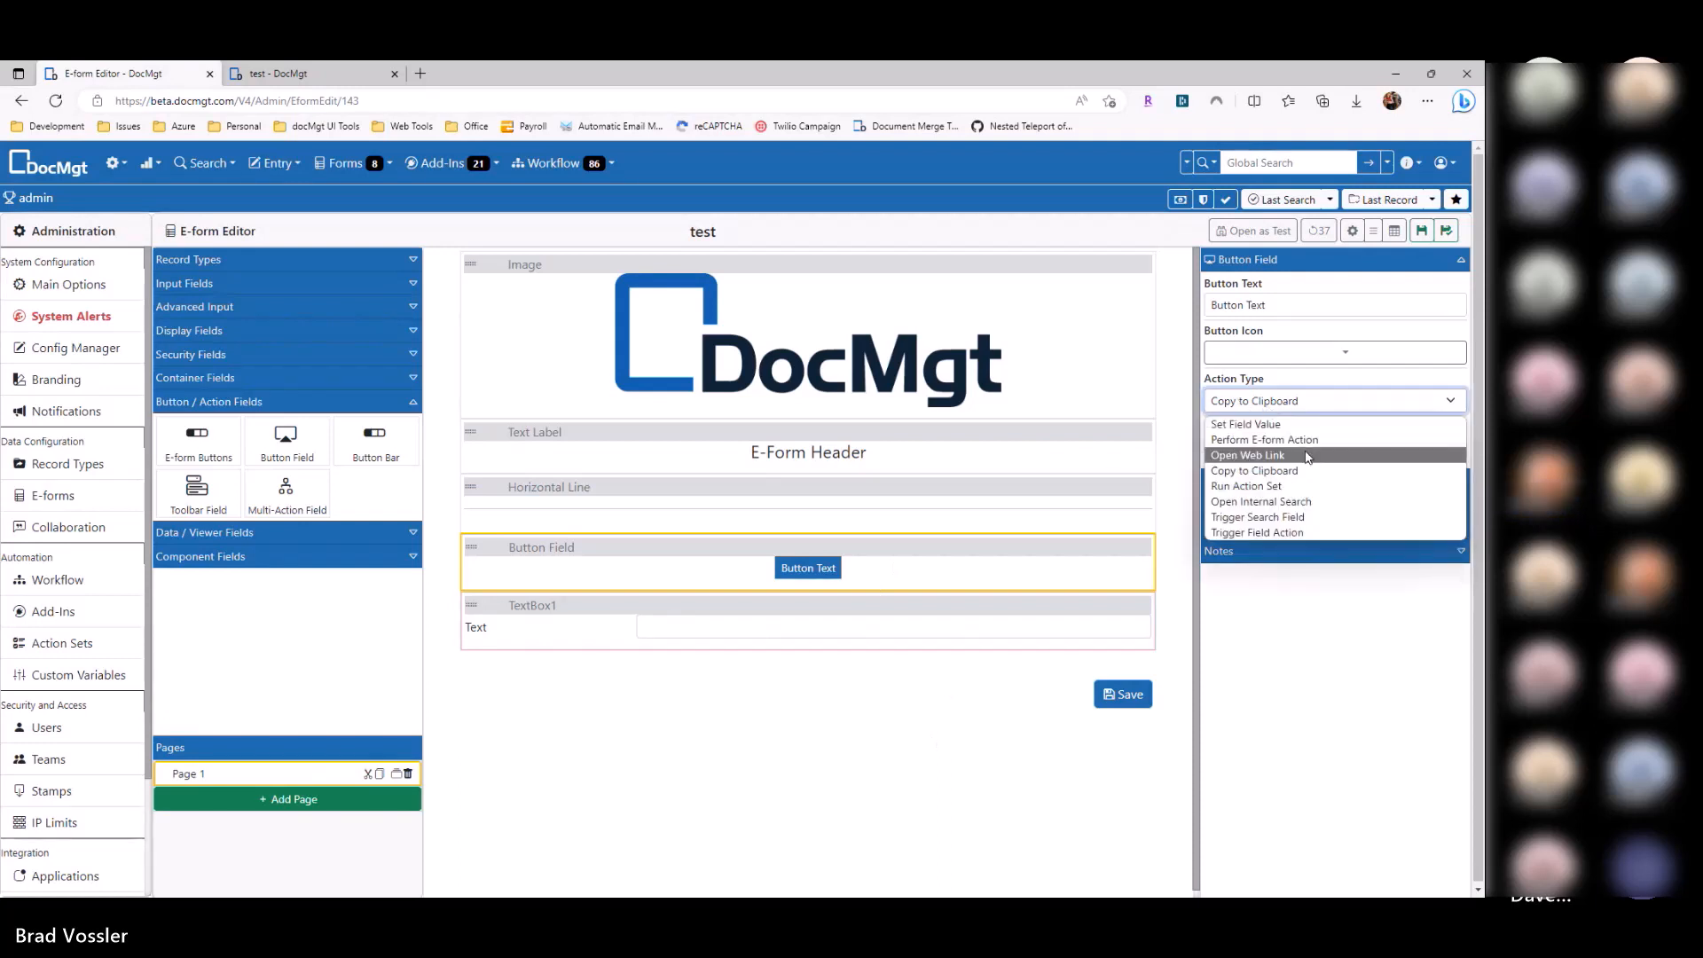
Step: Set the button to Run Action Set with Barcode Test as the action set
{"action": "left_click", "coordinate": [1254, 487]}
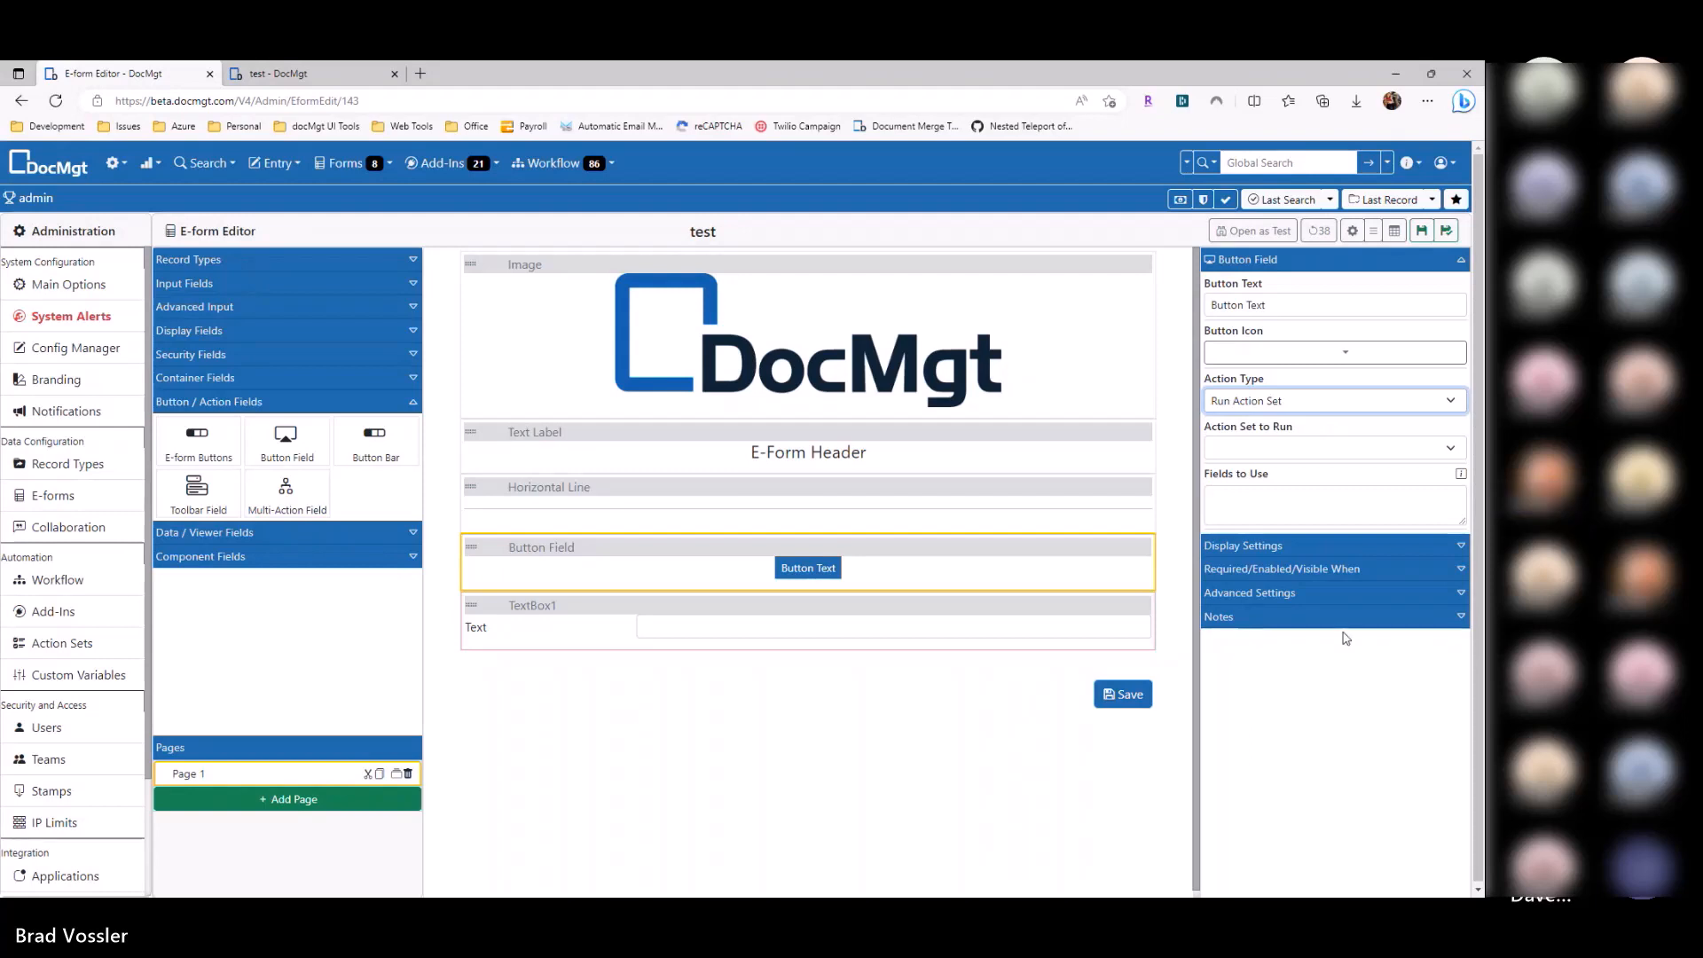
{"action": "left_click", "coordinate": [1313, 448]}
{"action": "left_click", "coordinate": [1255, 626]}
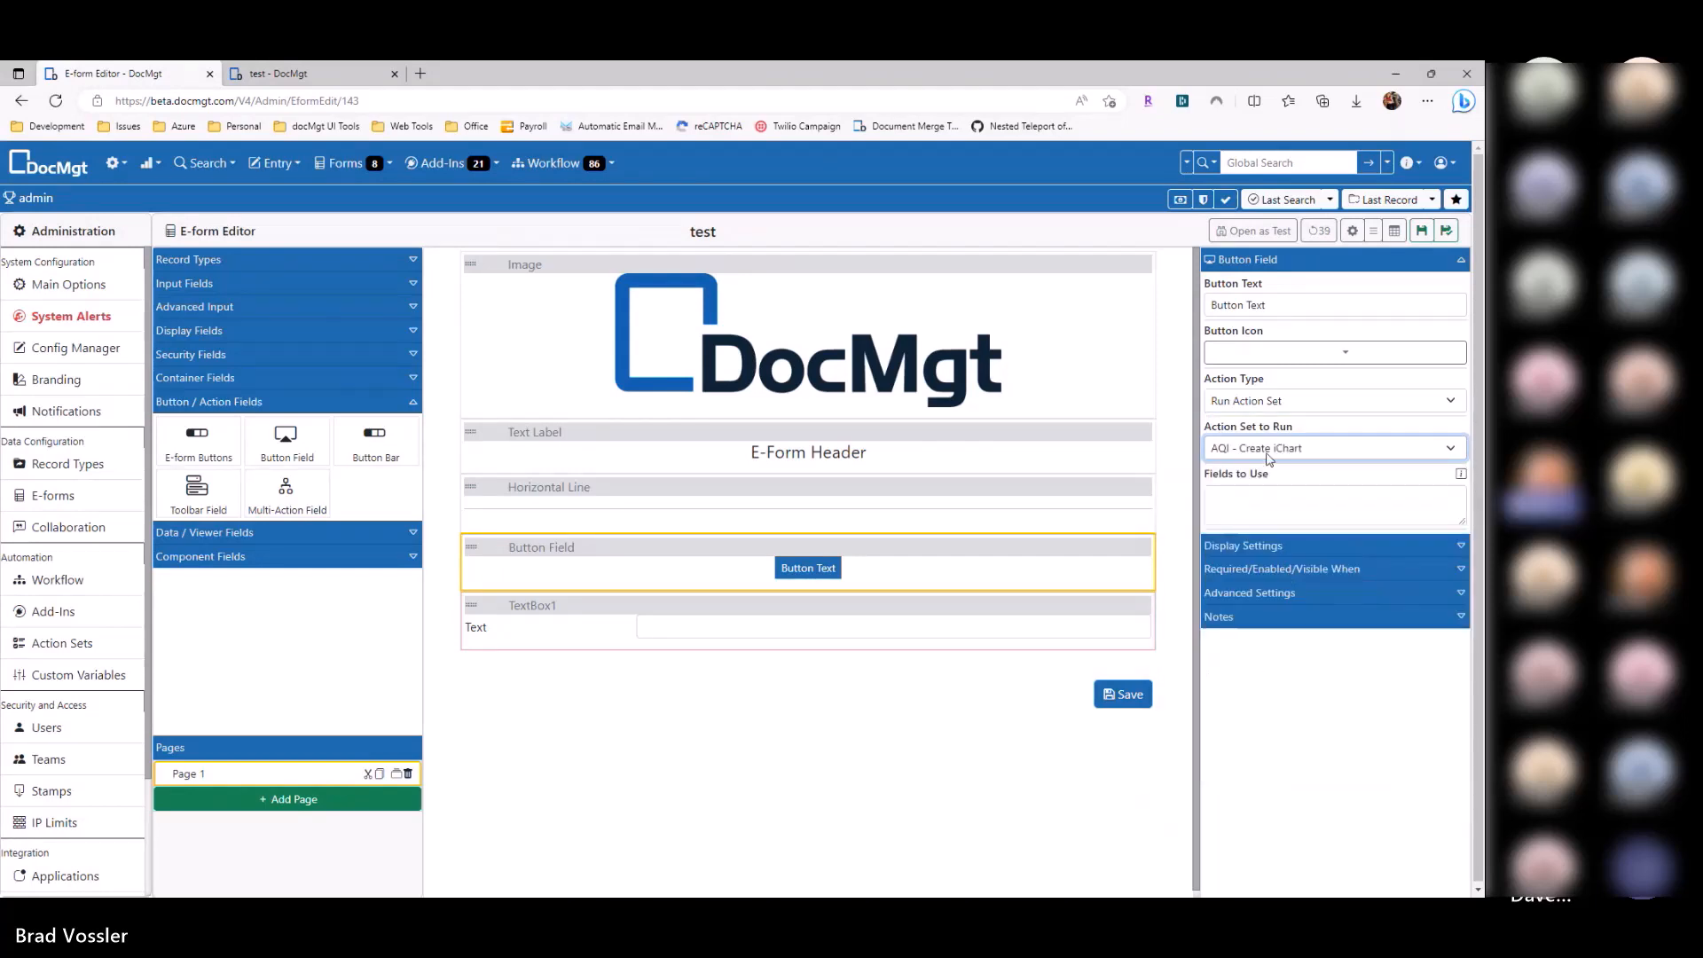
{"action": "left_click", "coordinate": [1268, 454]}
{"action": "left_click", "coordinate": [1253, 673]}
Step: Enter TextBox1 as the field the Barcode Test action set uses
{"action": "left_click", "coordinate": [1279, 512]}
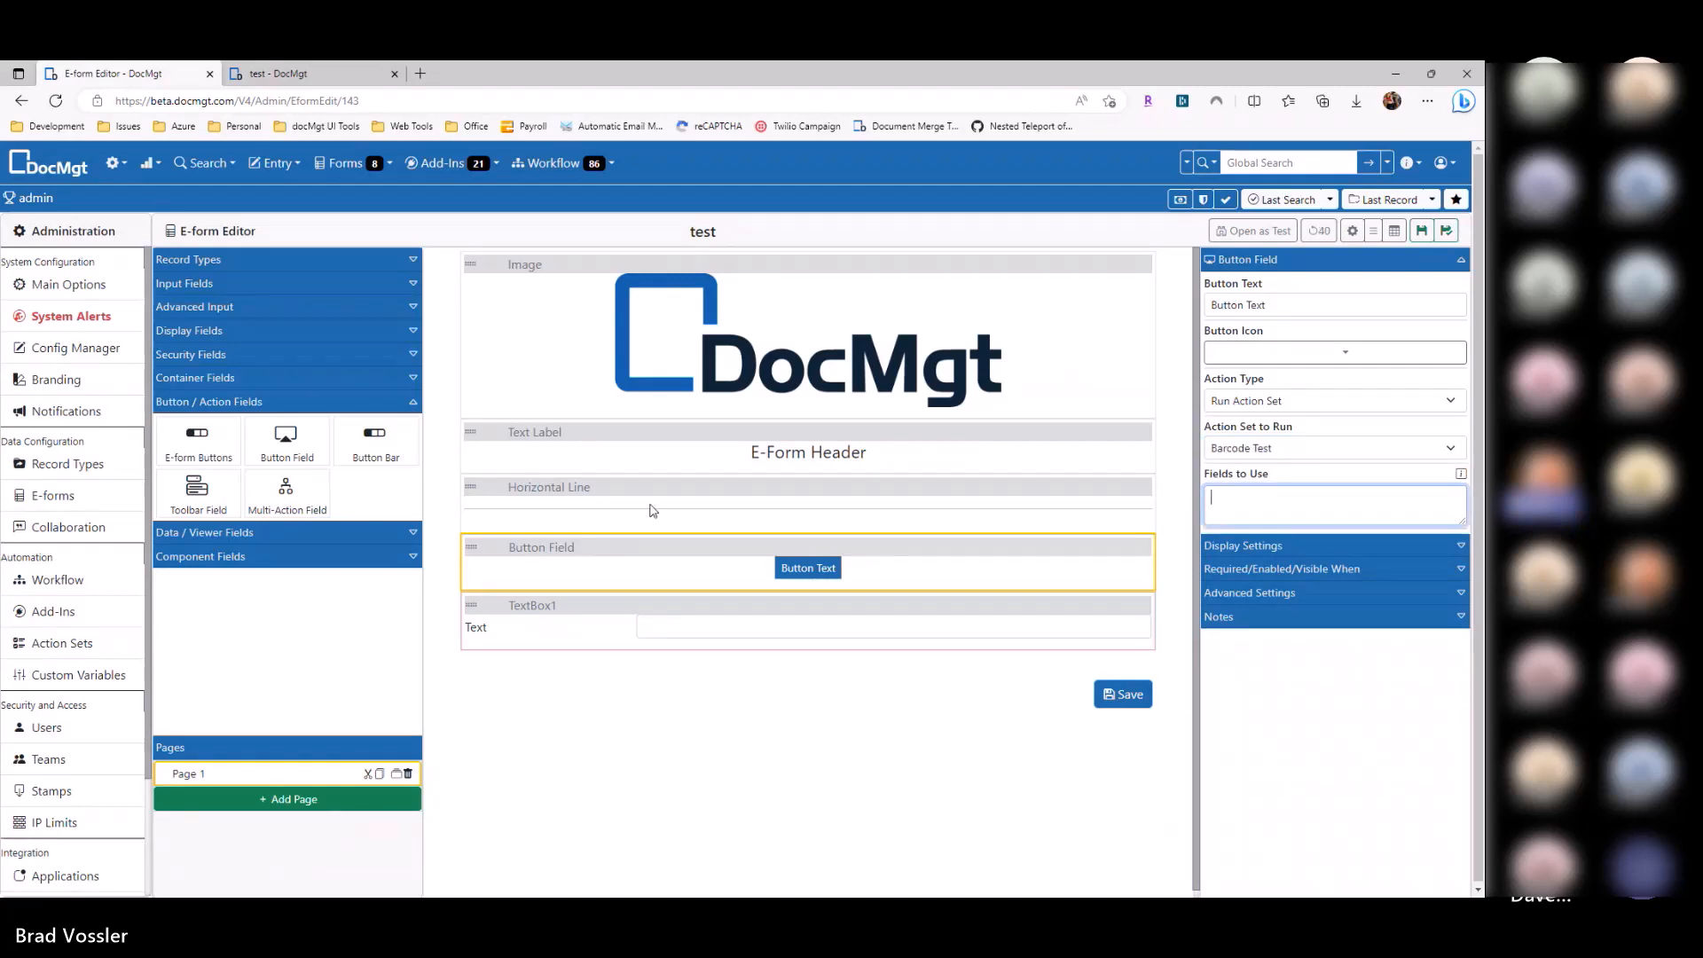
{"action": "left_click", "coordinate": [701, 621]}
{"action": "key", "text": "ctrl+c"}
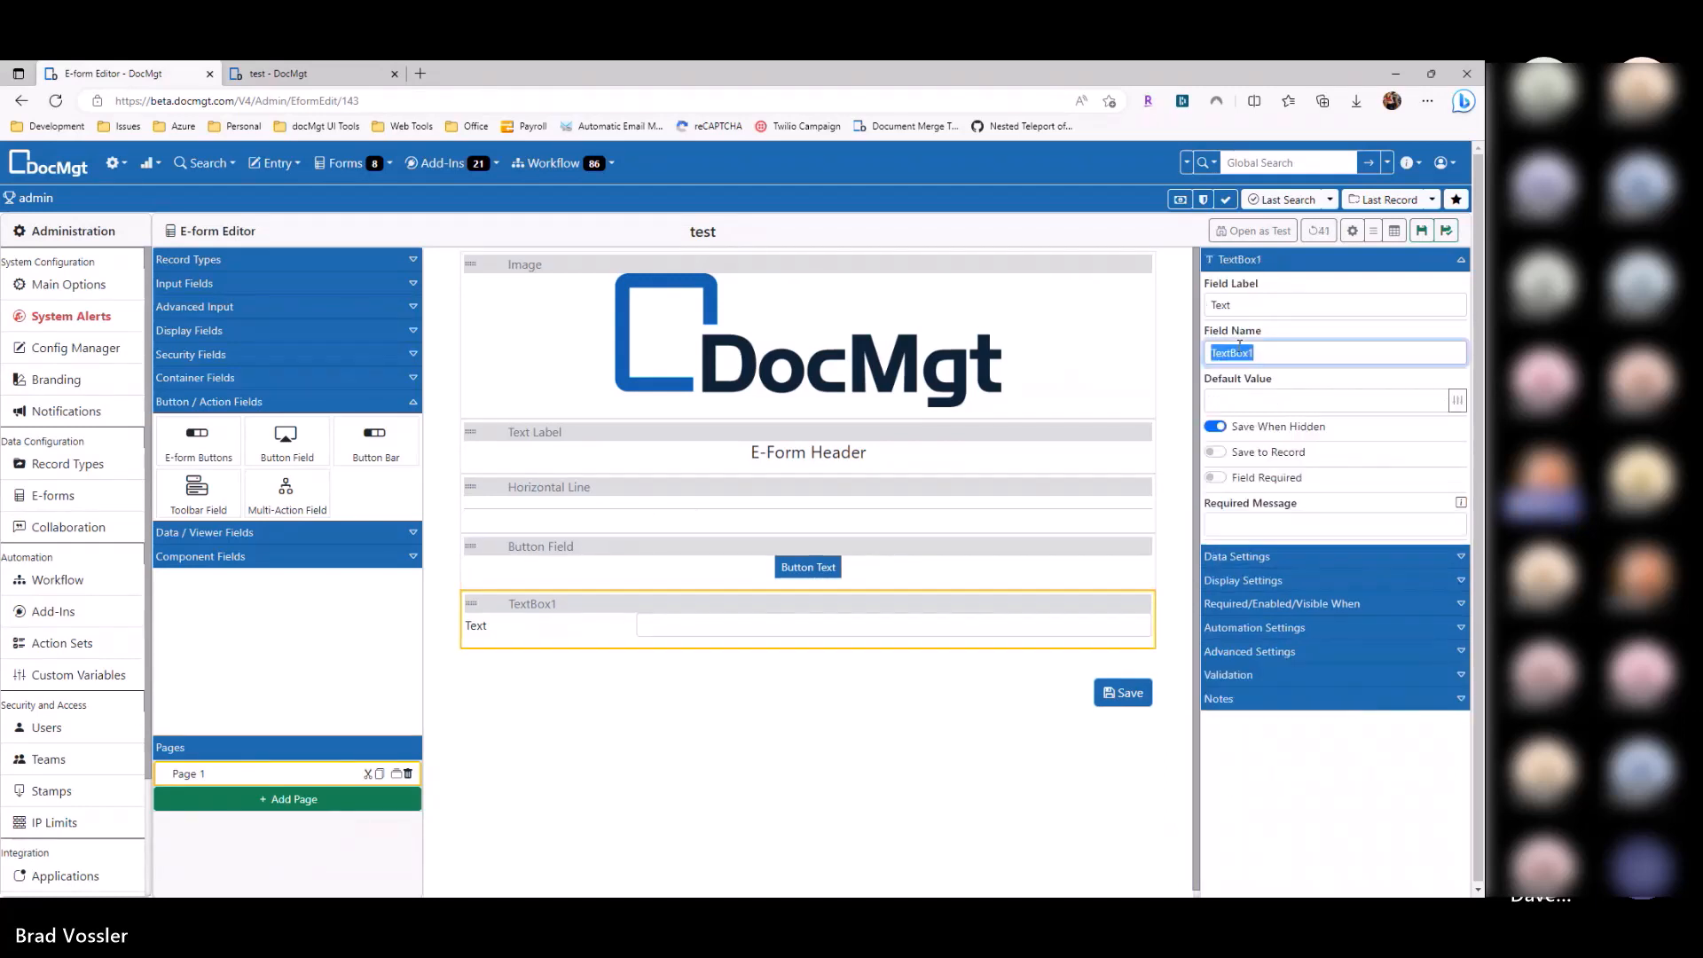
{"action": "left_click", "coordinate": [994, 548]}
{"action": "left_click", "coordinate": [1293, 500]}
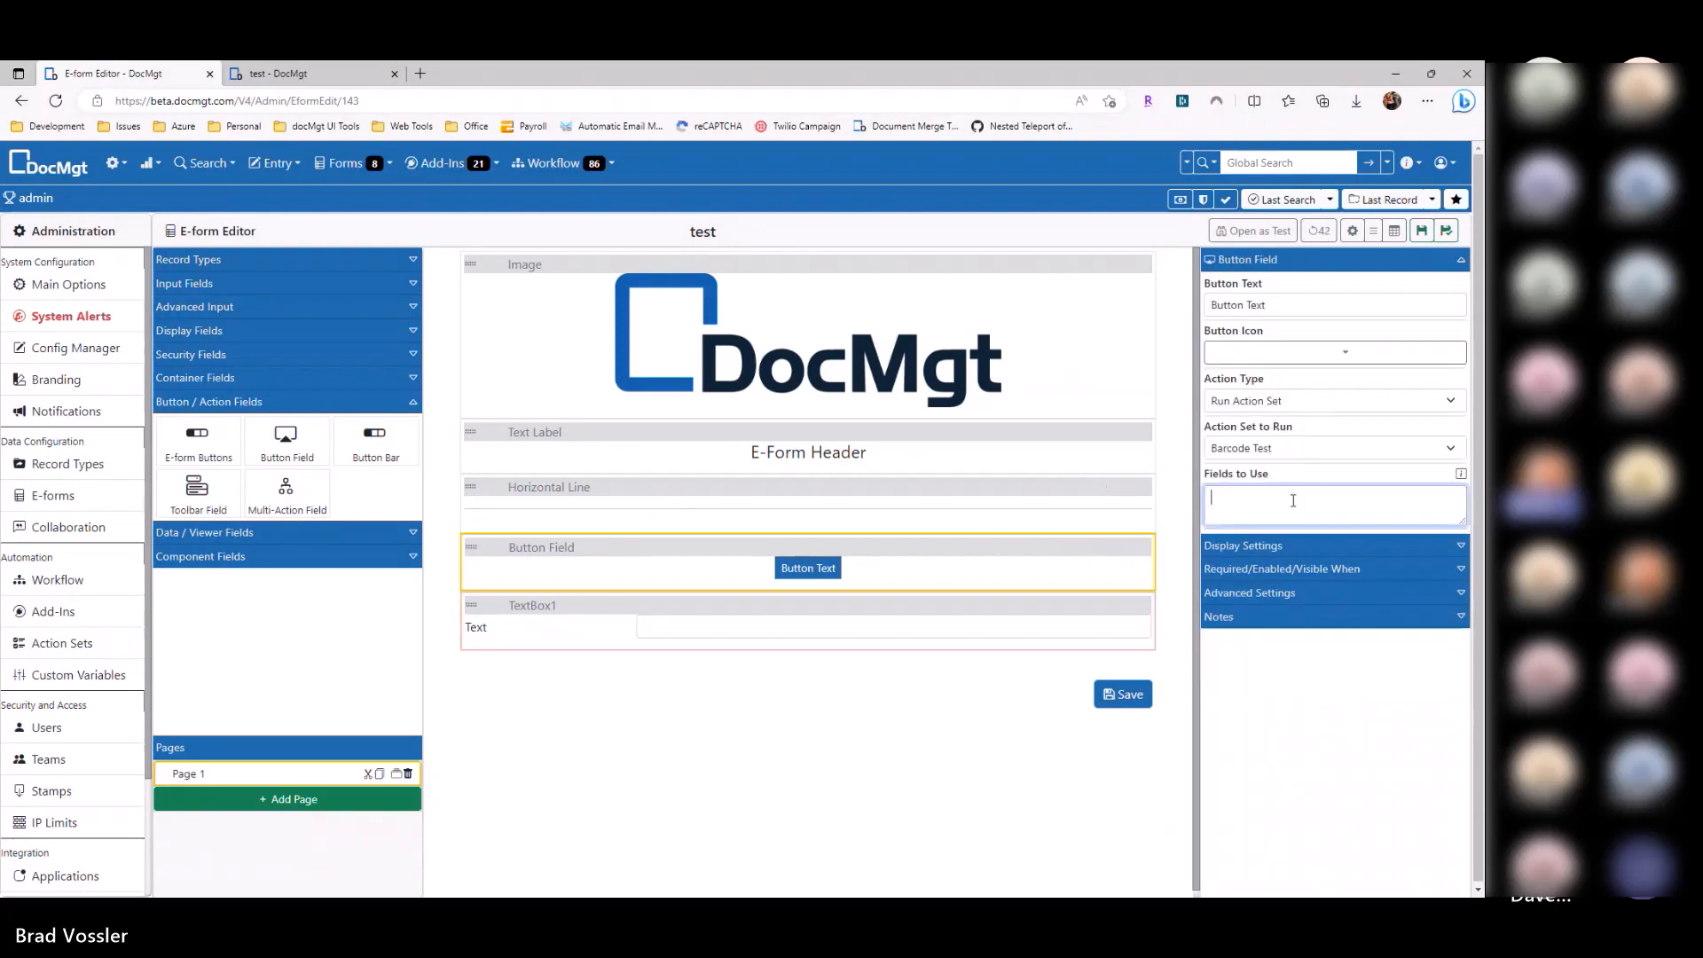
{"action": "key", "text": "ctrl+v"}
{"action": "left_click", "coordinate": [853, 615]}
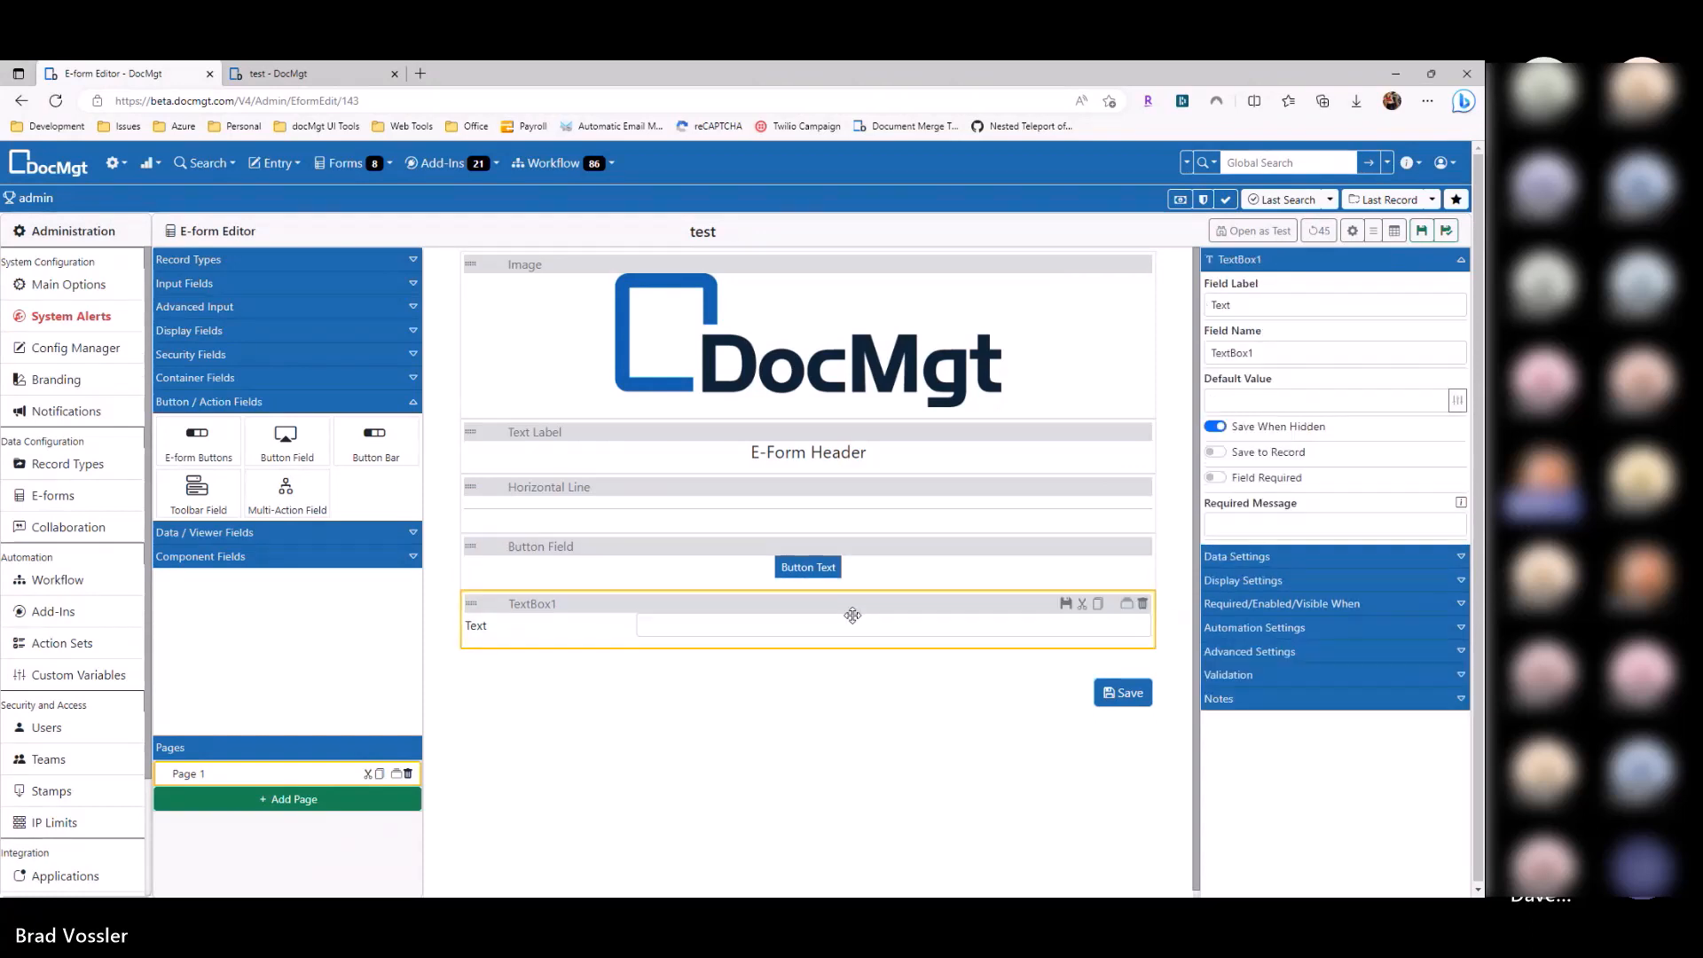
{"action": "left_click", "coordinate": [847, 576]}
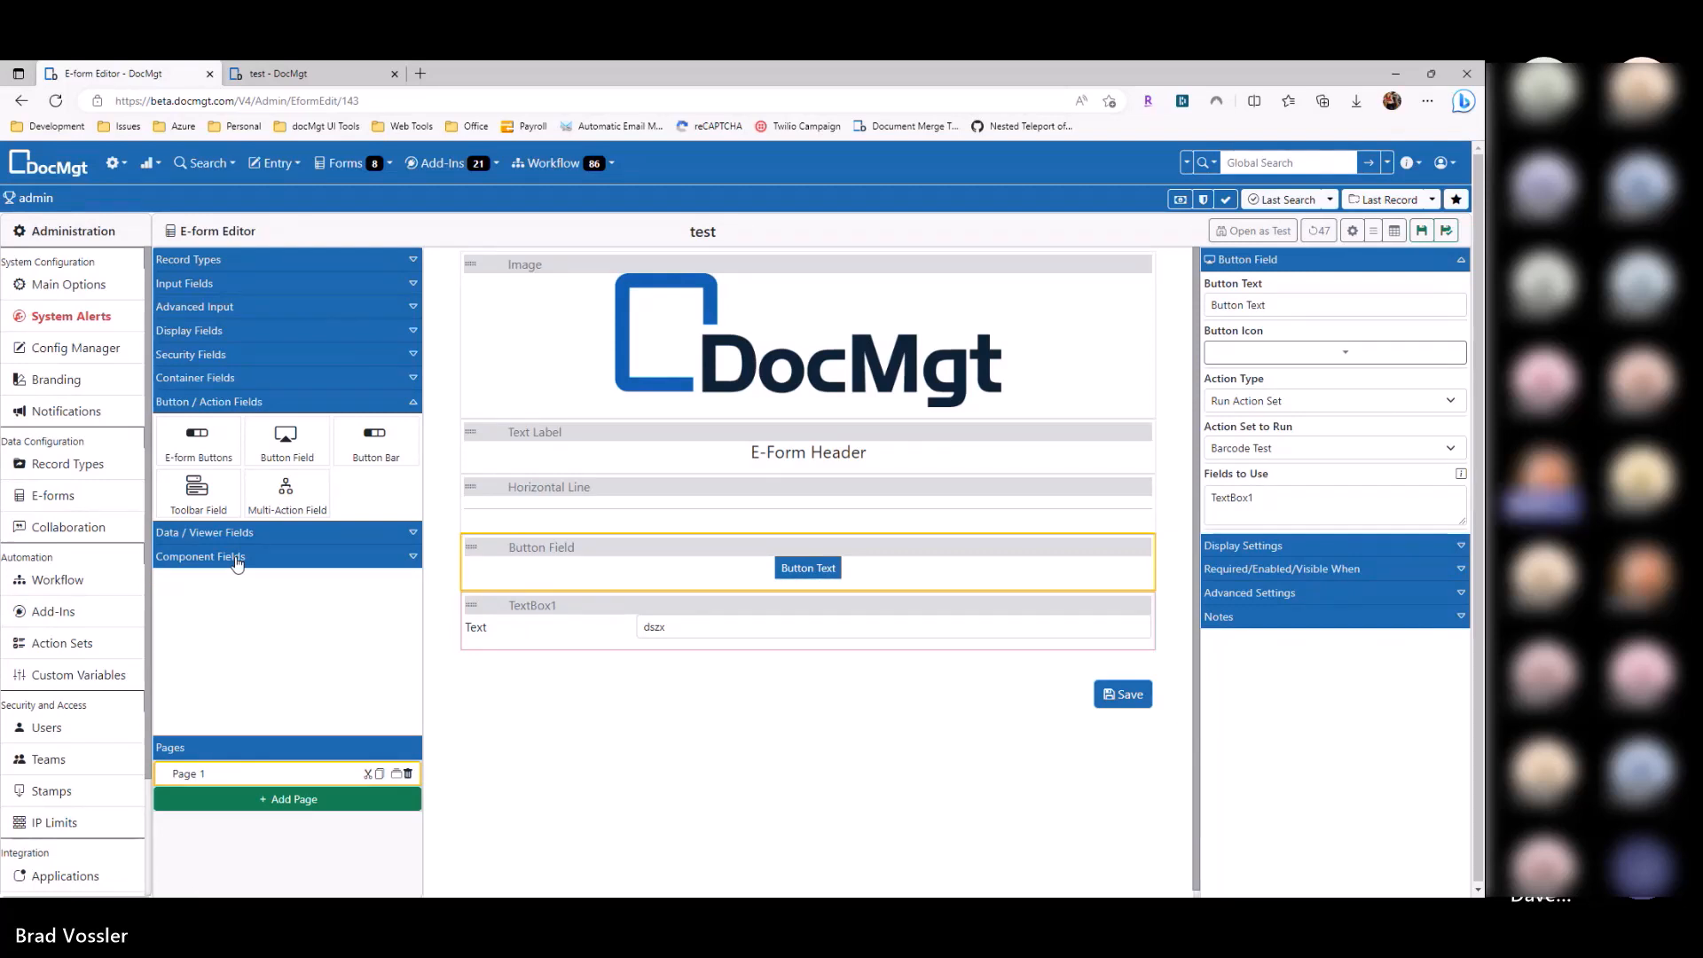
Step: Expand the PO record type and place PONumber above and Amount below the button
{"action": "left_click", "coordinate": [793, 522]}
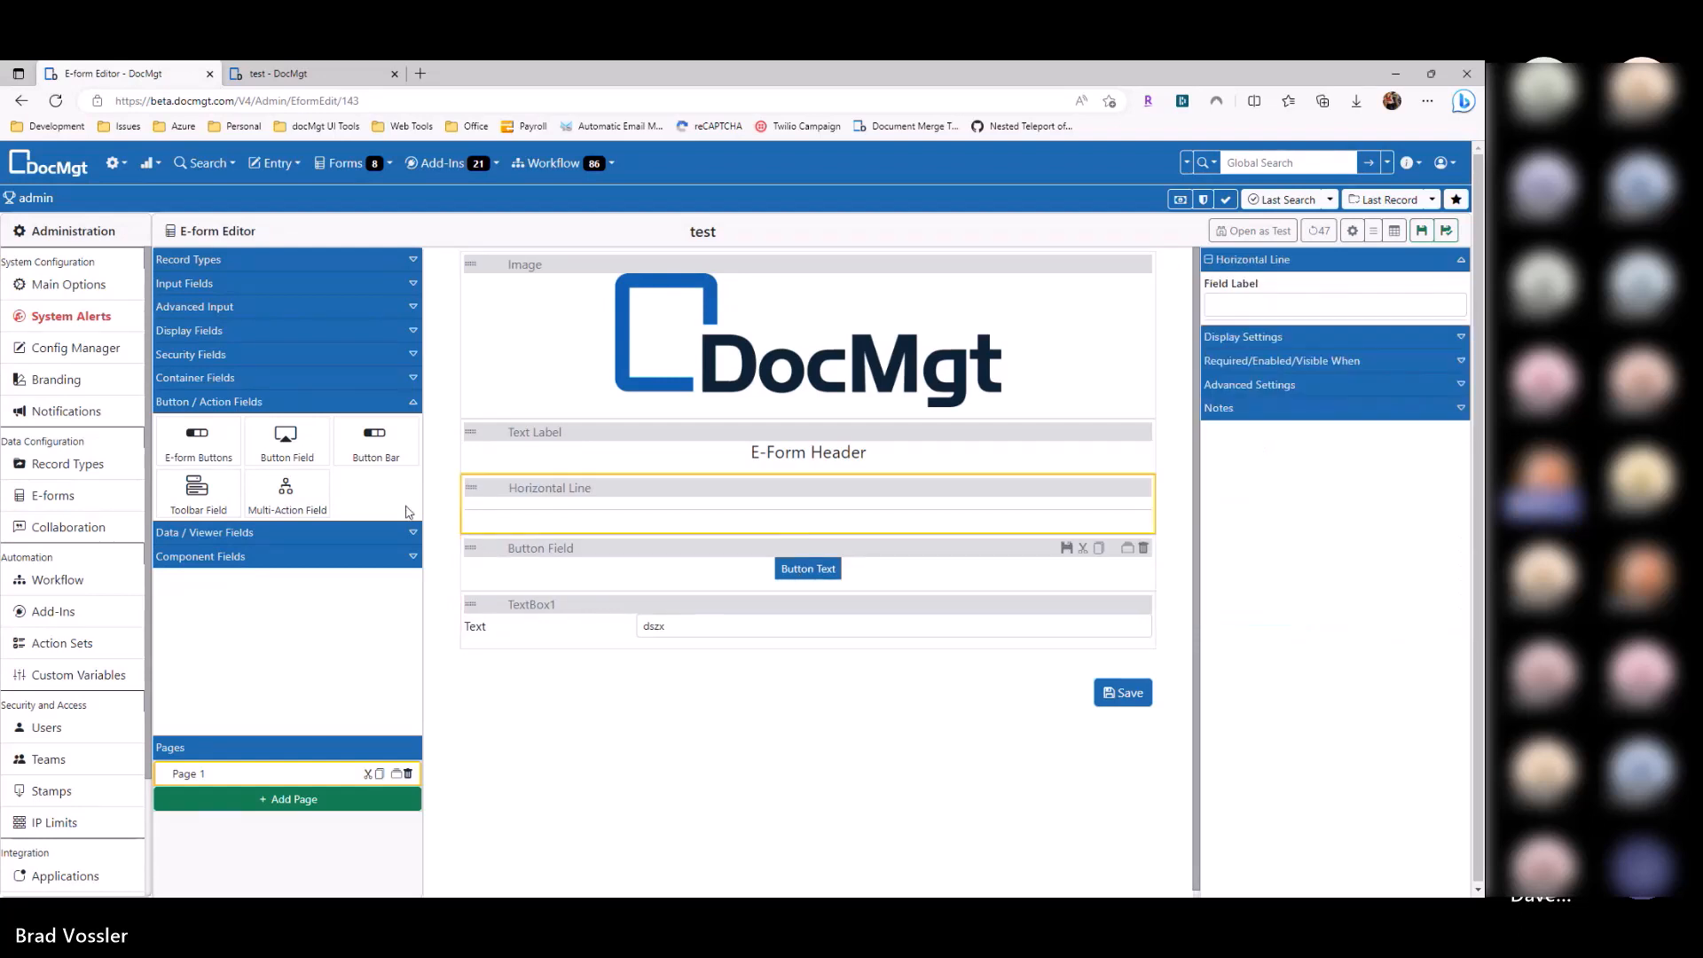
{"action": "left_click", "coordinate": [222, 260]}
{"action": "scroll", "coordinate": [230, 603], "scroll_direction": "down", "scroll_amount": 10}
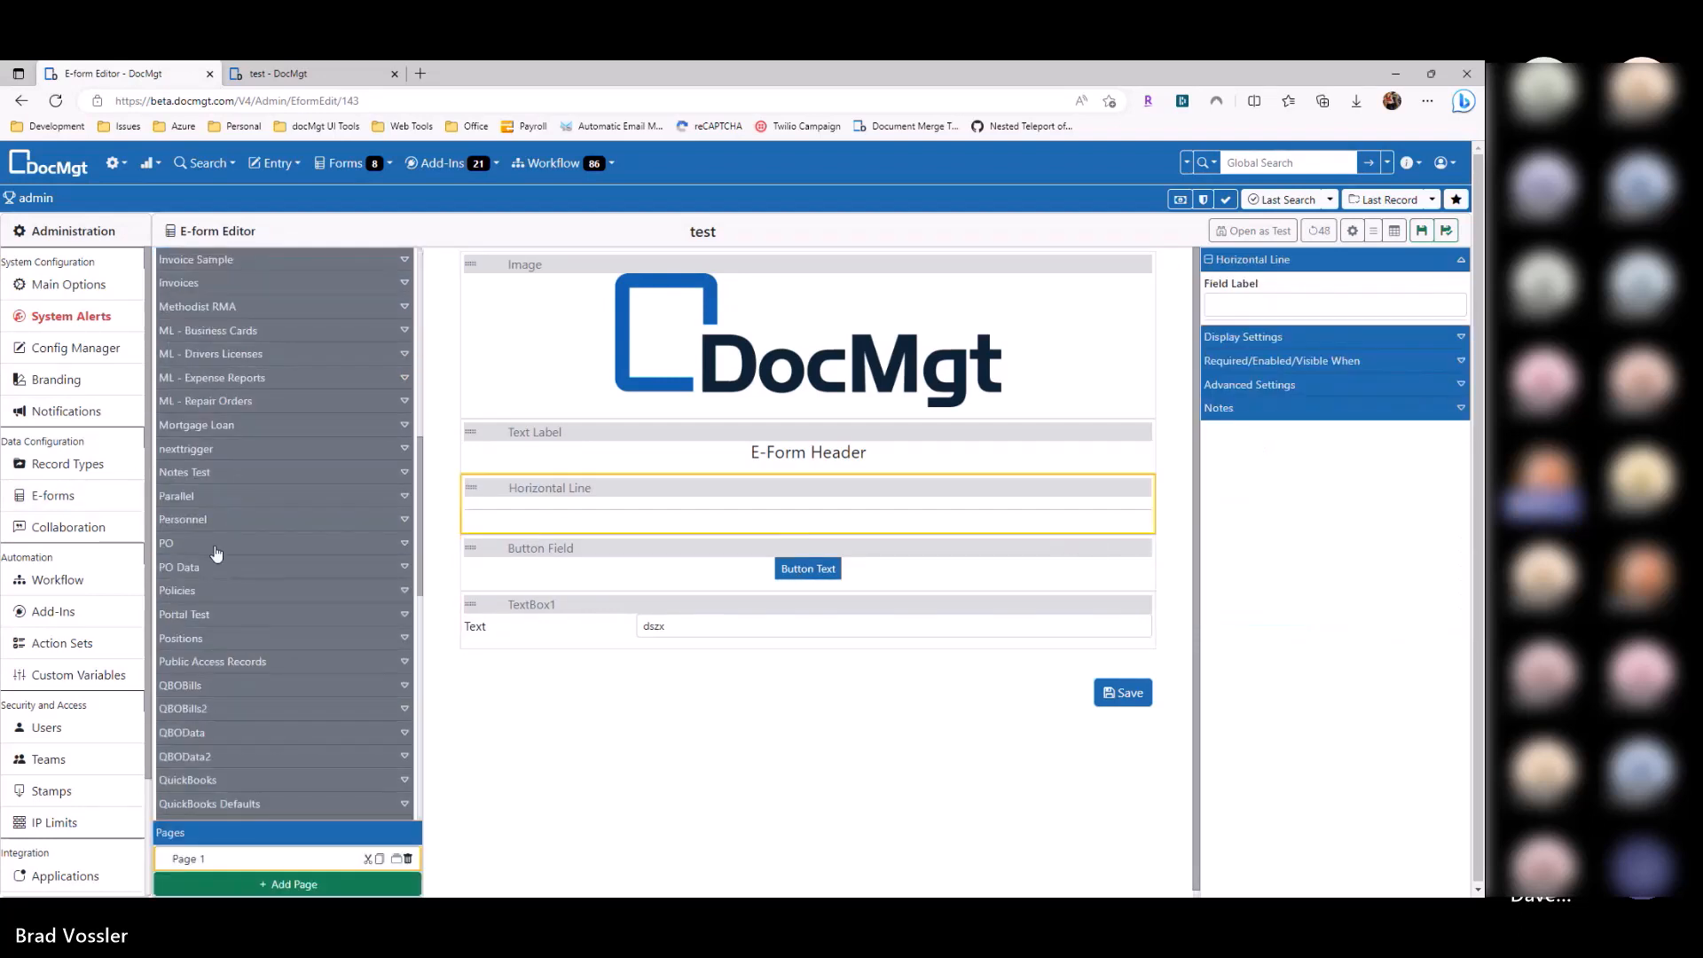
{"action": "left_click", "coordinate": [215, 552]}
{"action": "left_click_drag", "start_coordinate": [228, 589], "coordinate": [676, 557]}
{"action": "left_click_drag", "start_coordinate": [255, 644], "coordinate": [635, 695]}
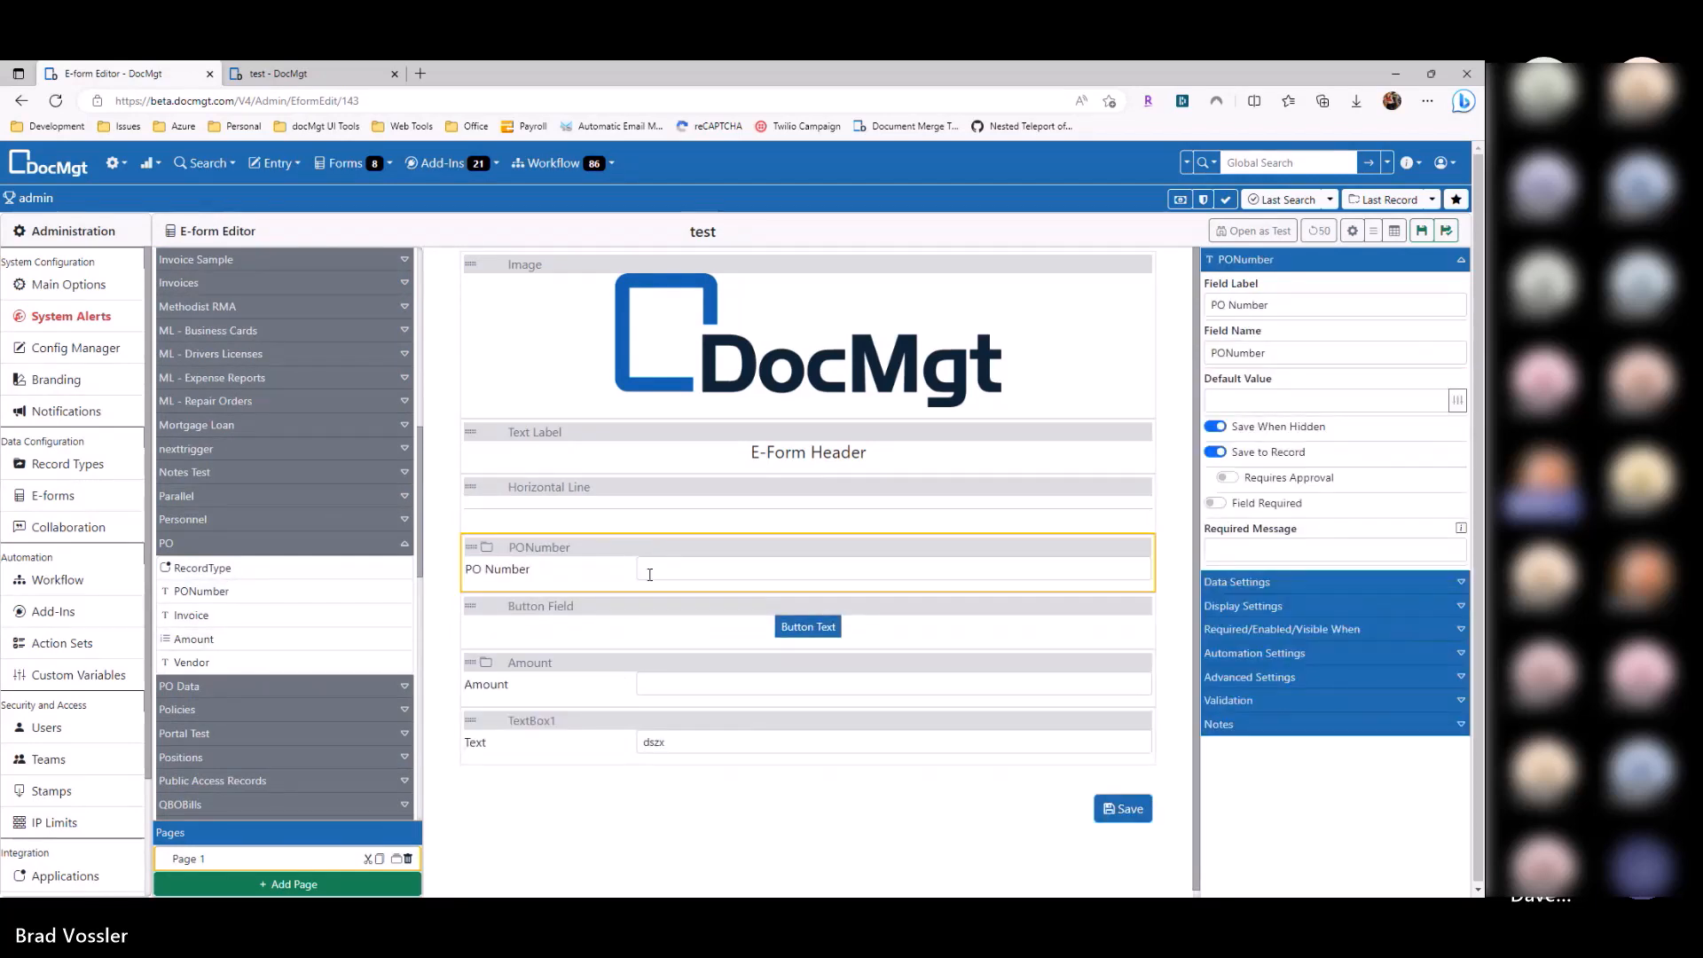
Step: Try test values 1234 in PO Number and 23423 in Amount, then clear the amount
{"action": "left_click", "coordinate": [651, 571]}
{"action": "type", "text": "1234"}
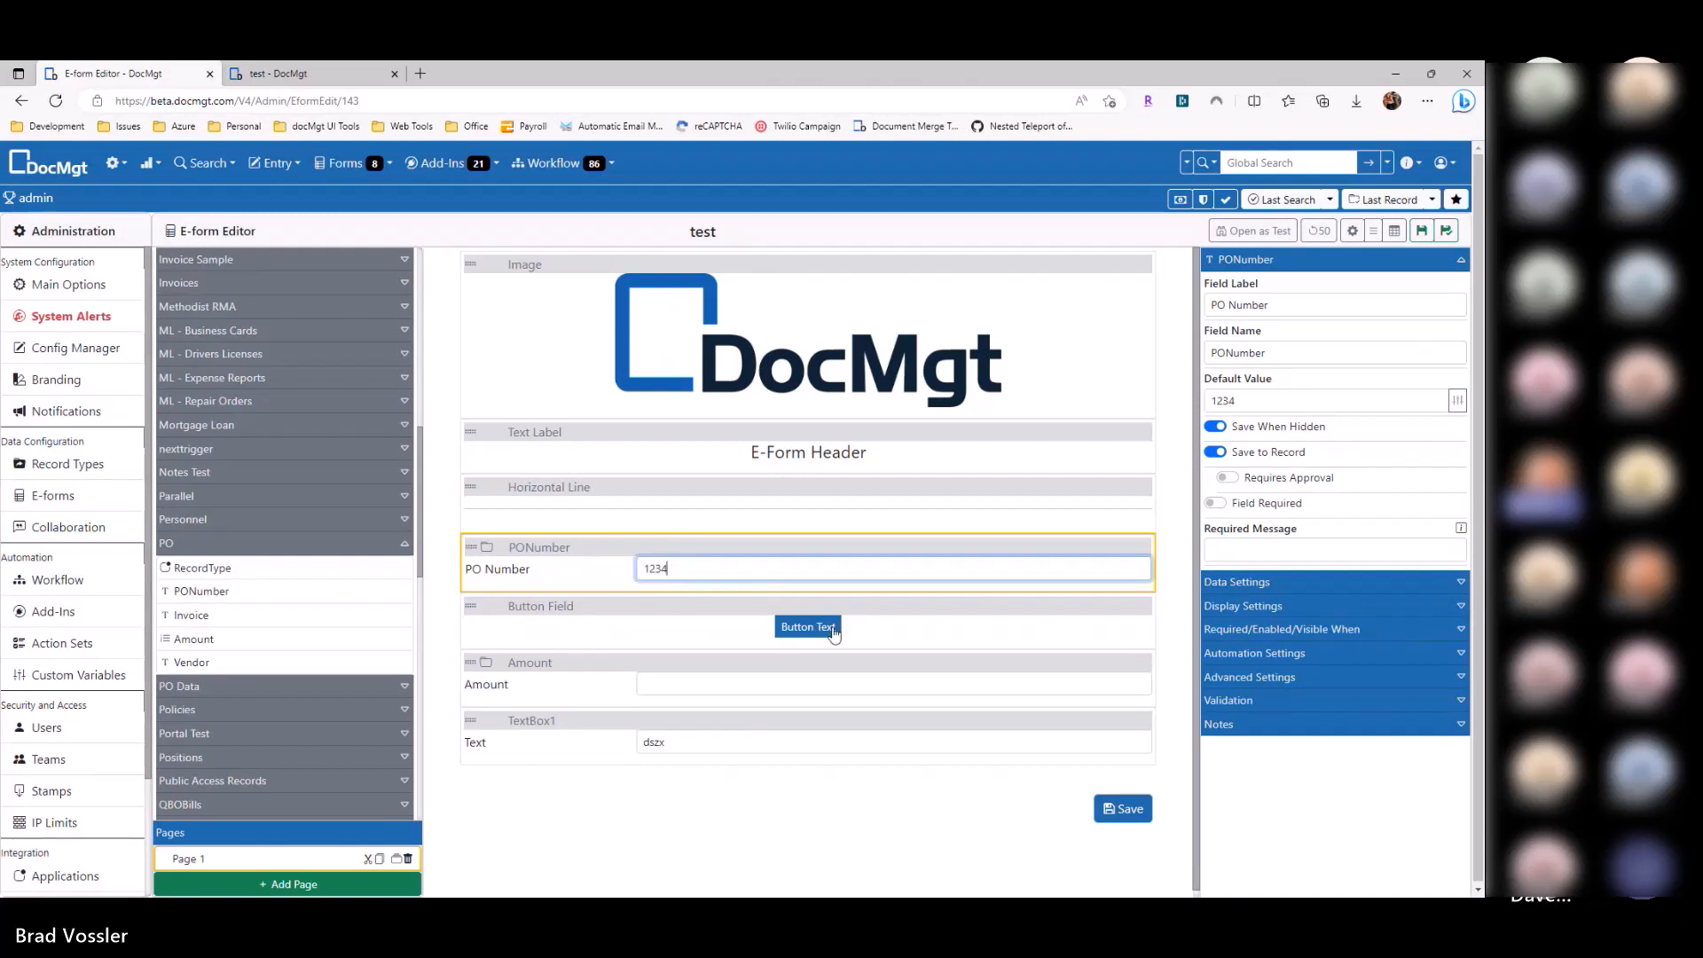
{"action": "left_click", "coordinate": [834, 631]}
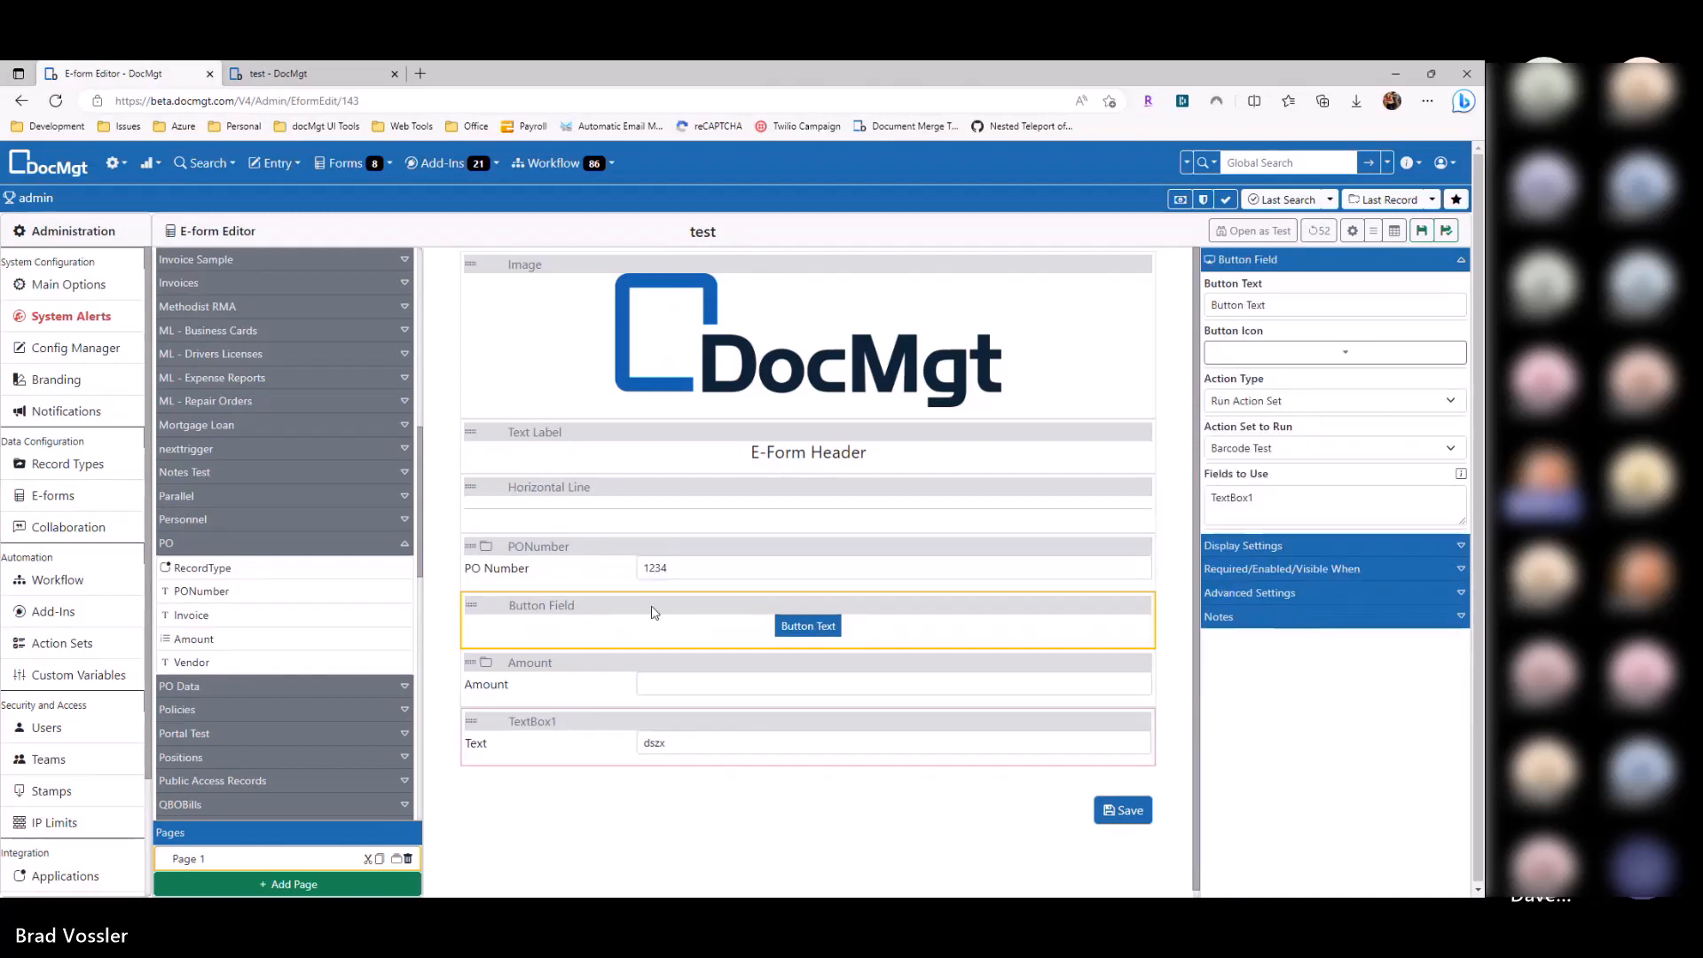
{"action": "left_click", "coordinate": [654, 569]}
{"action": "double_click", "coordinate": [654, 568]}
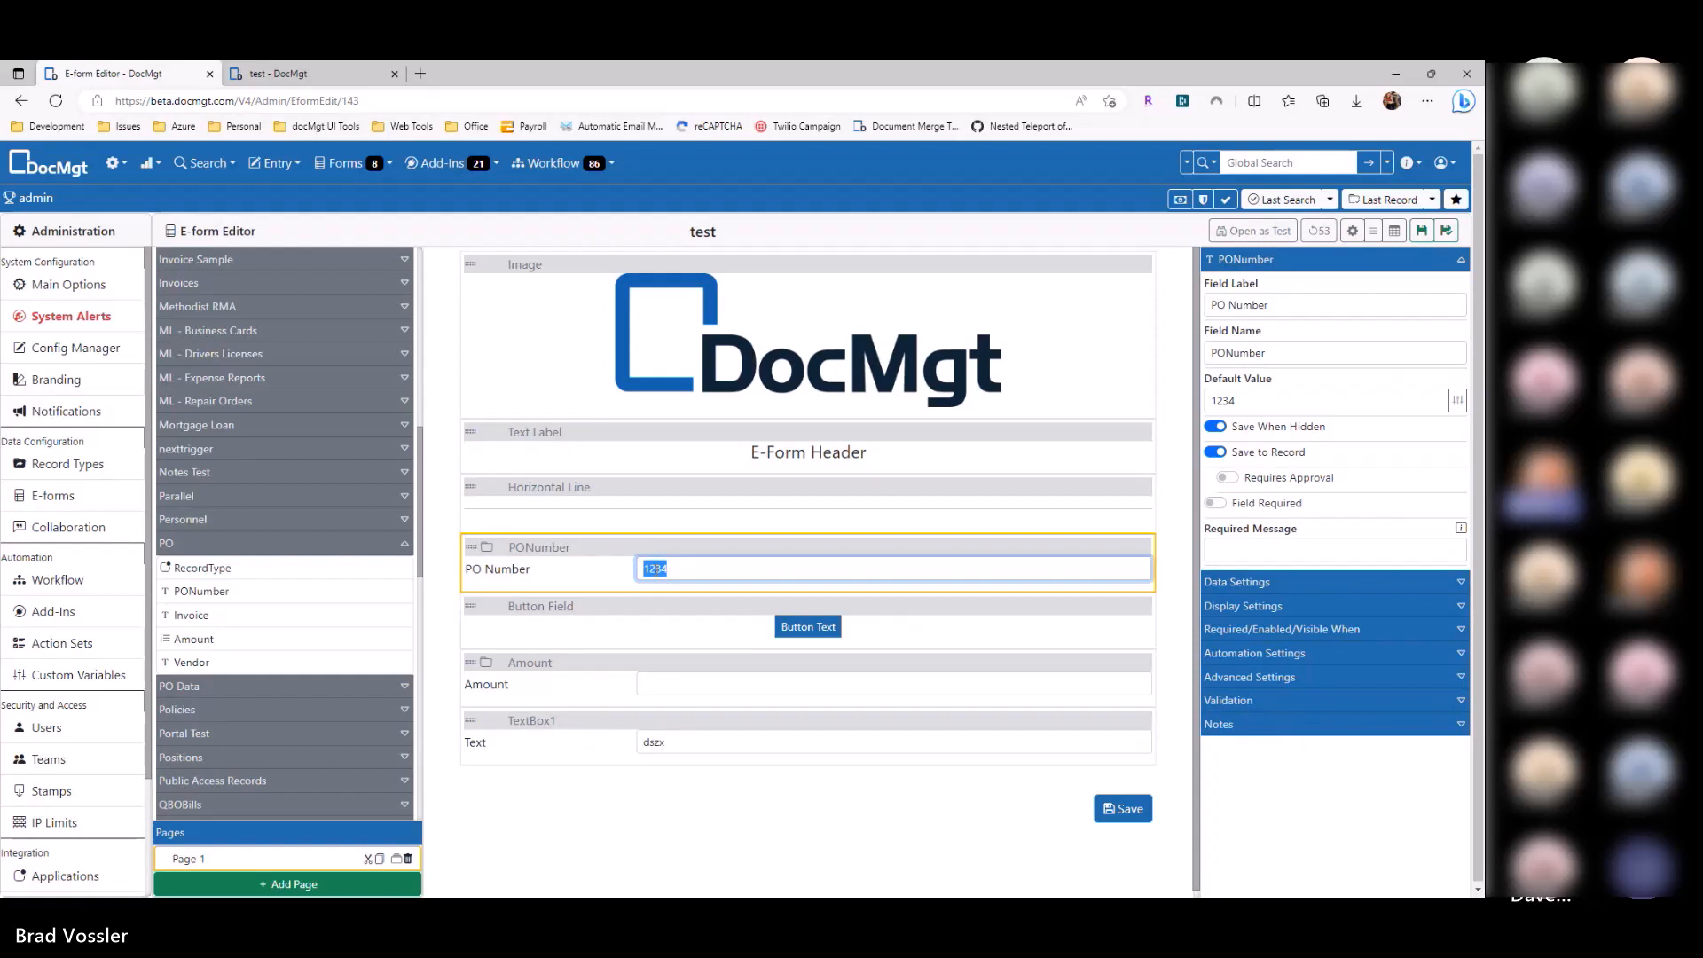
{"action": "left_click", "coordinate": [593, 695]}
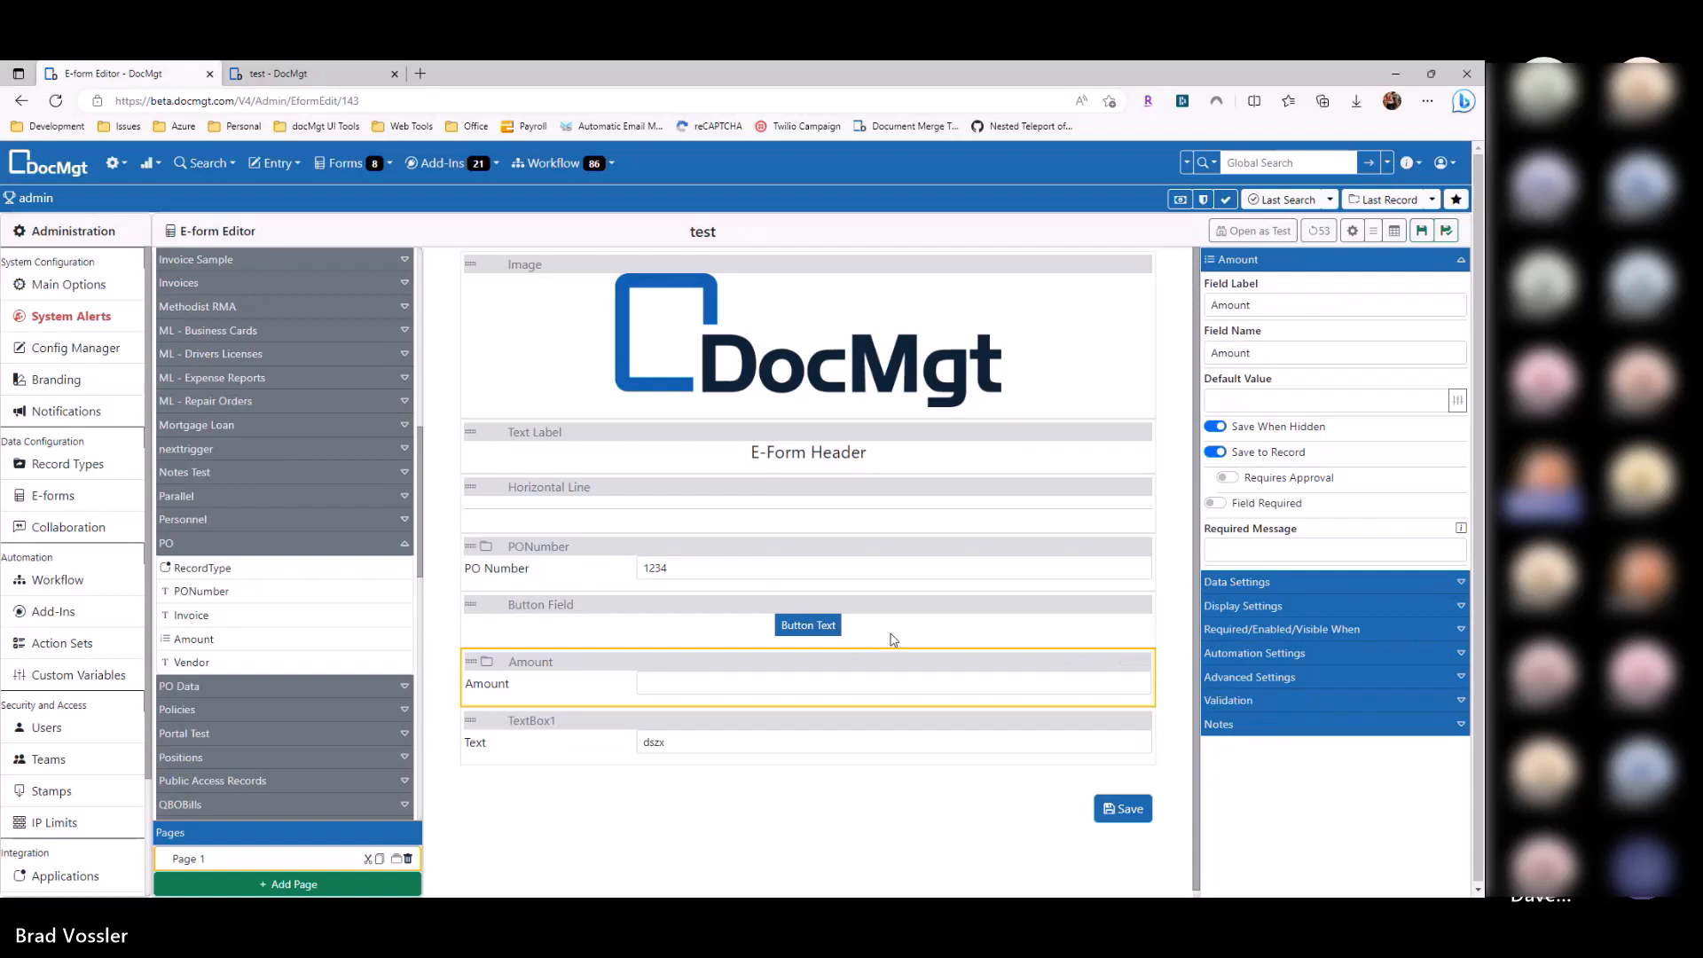
{"action": "left_click", "coordinate": [940, 637]}
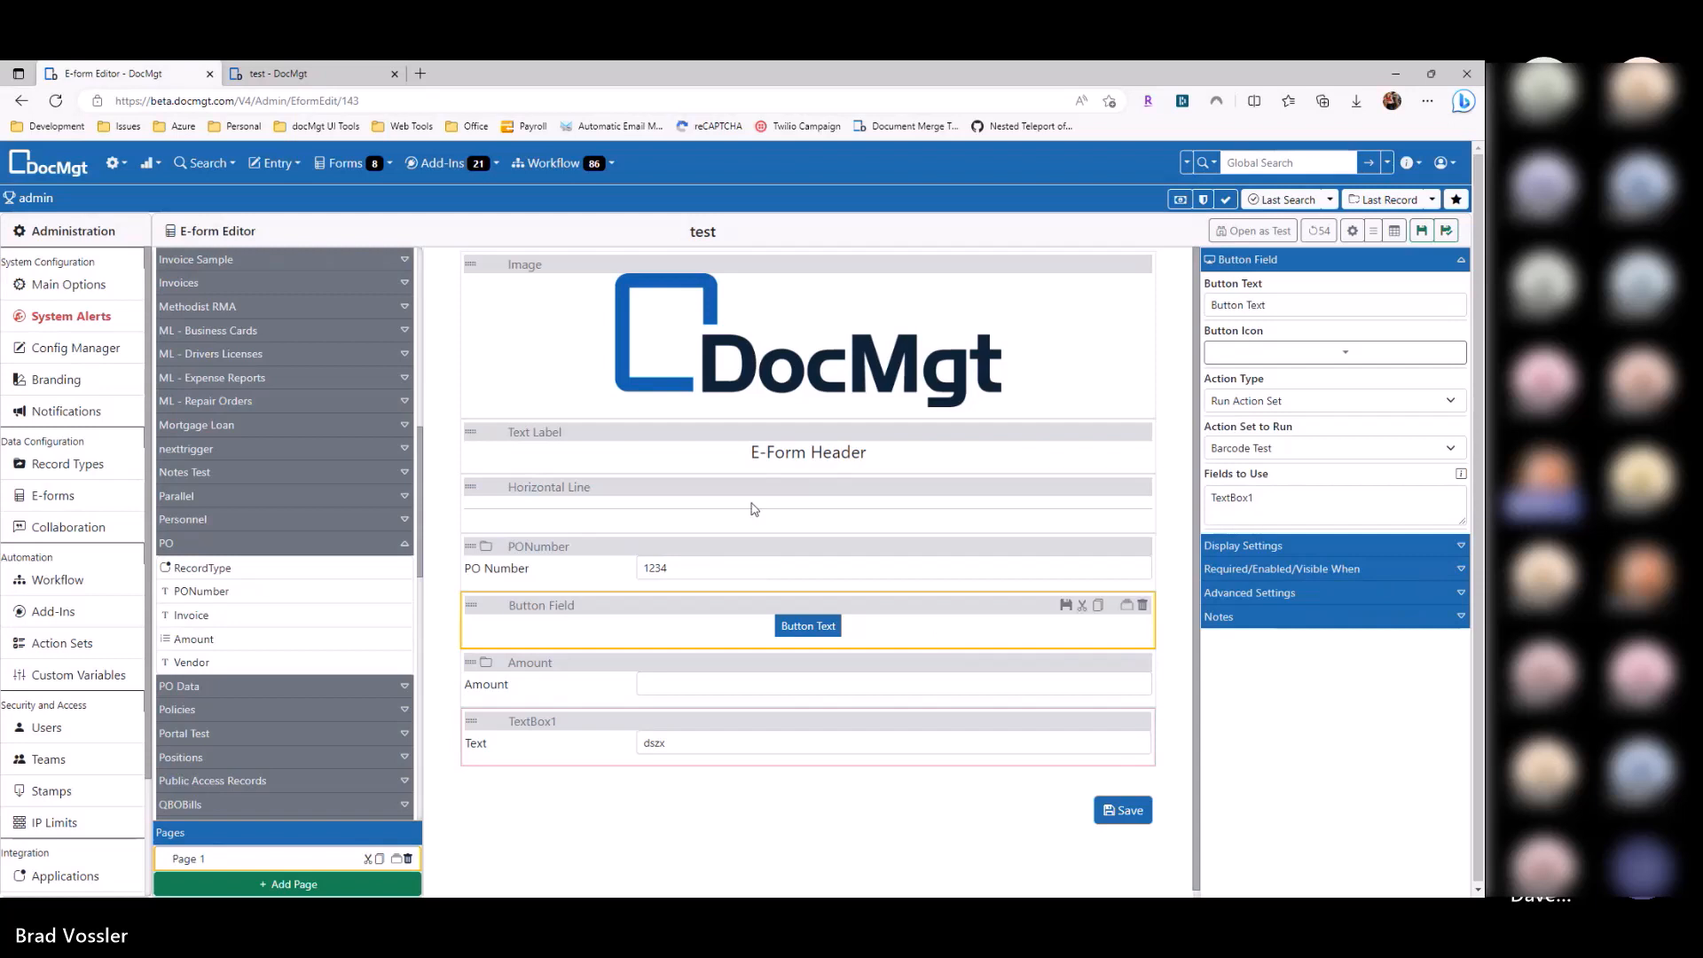
{"action": "left_click", "coordinate": [628, 698]}
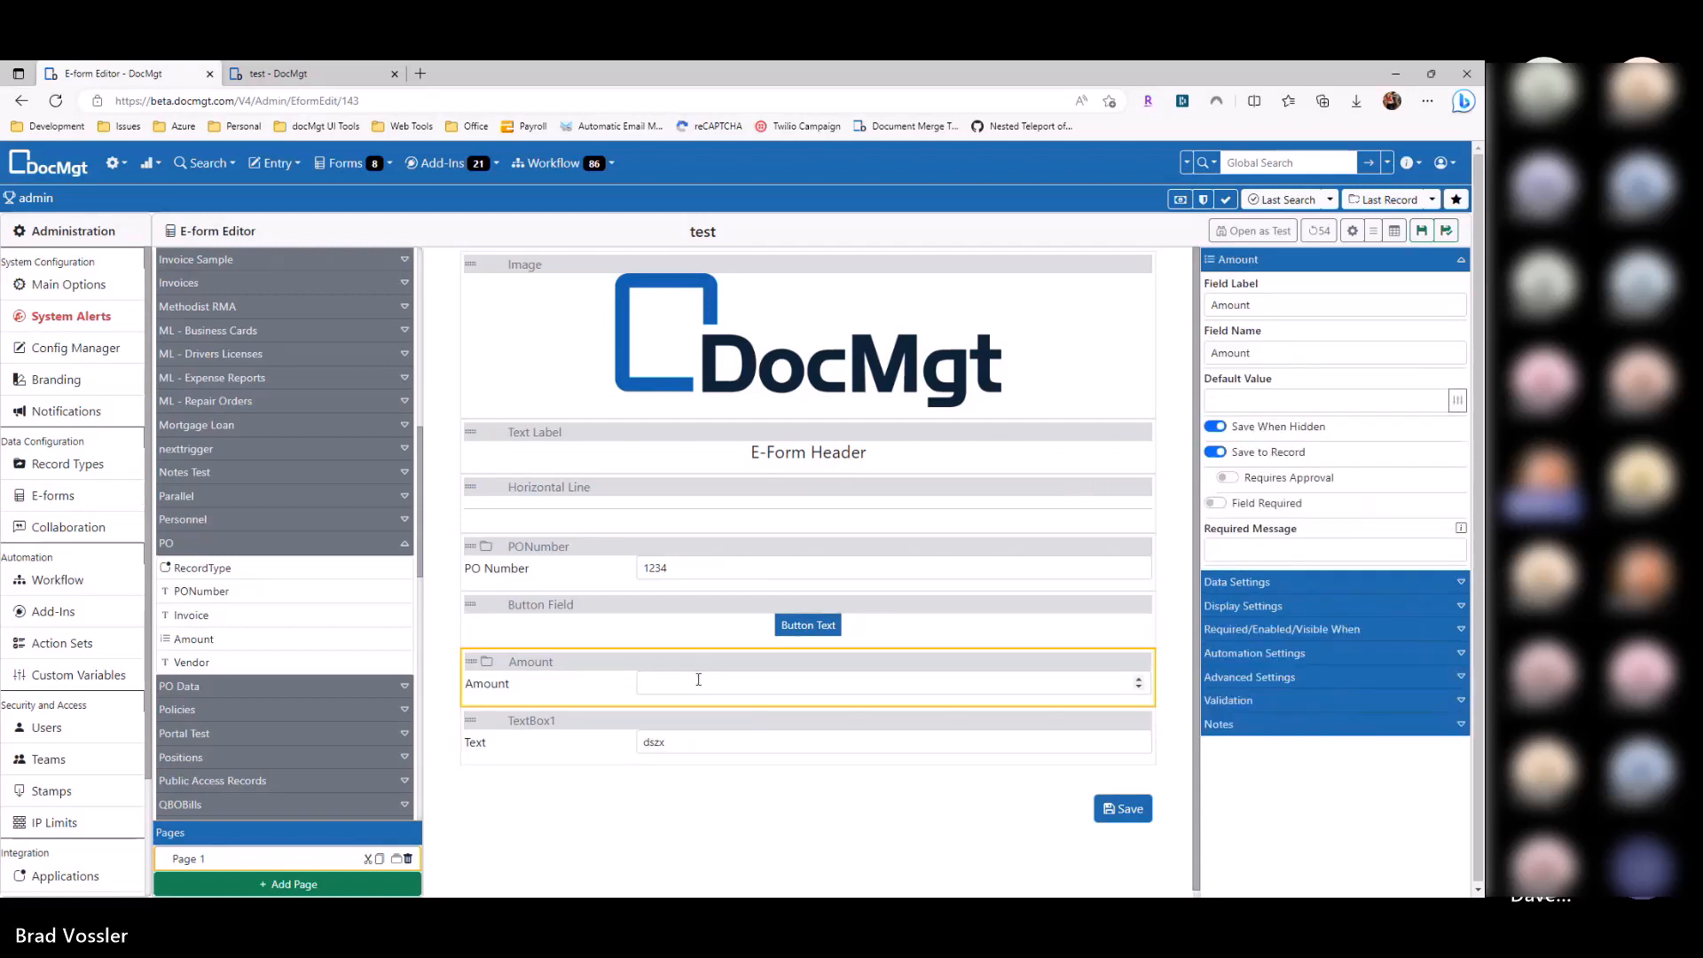
{"action": "left_click", "coordinate": [701, 683]}
{"action": "type", "text": "23423"}
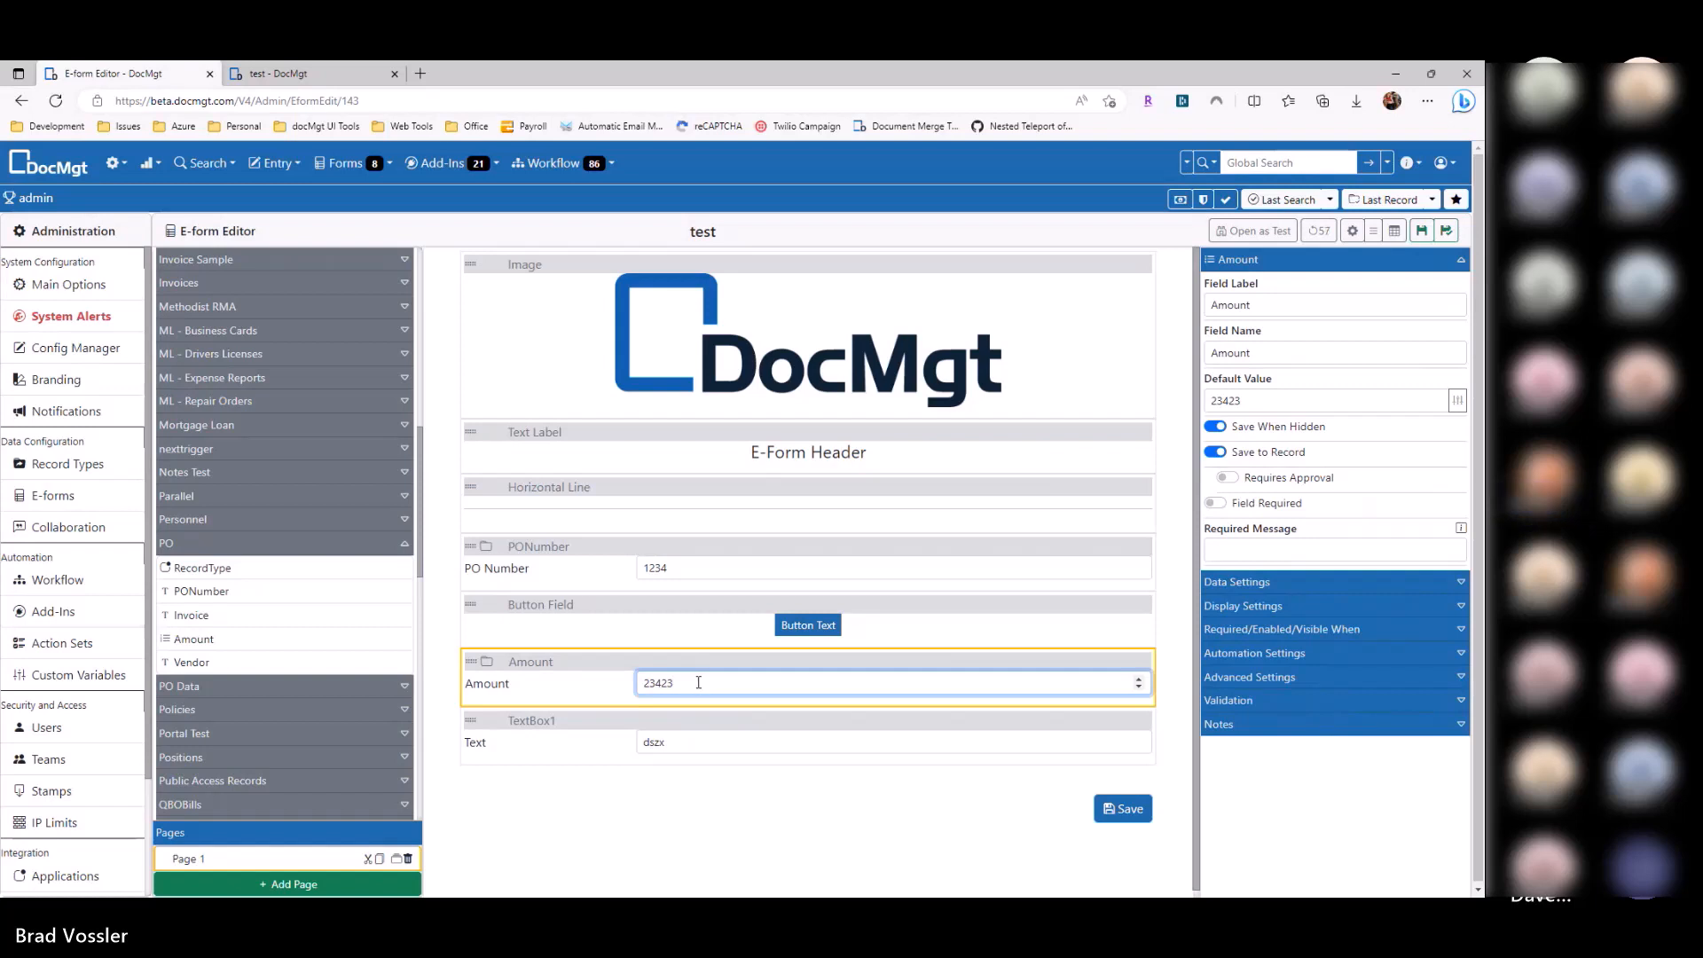
{"action": "left_click_drag", "start_coordinate": [698, 683], "coordinate": [639, 685]}
{"action": "key", "text": "BackSpace"}
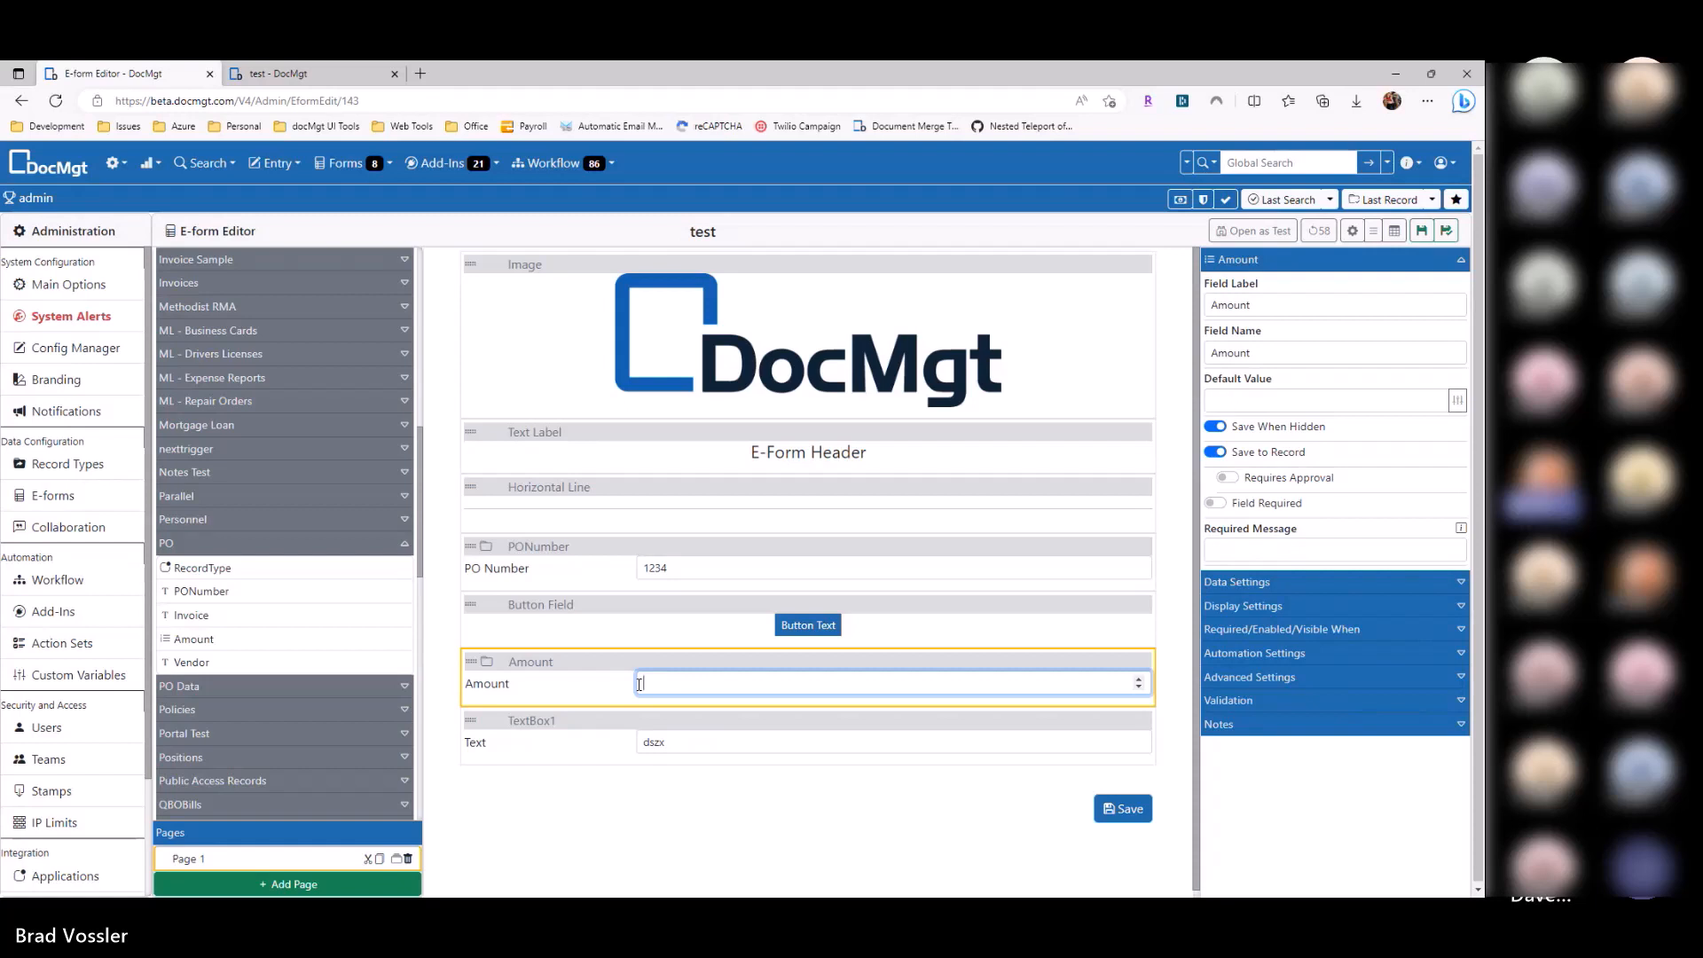
{"action": "left_click", "coordinate": [583, 695]}
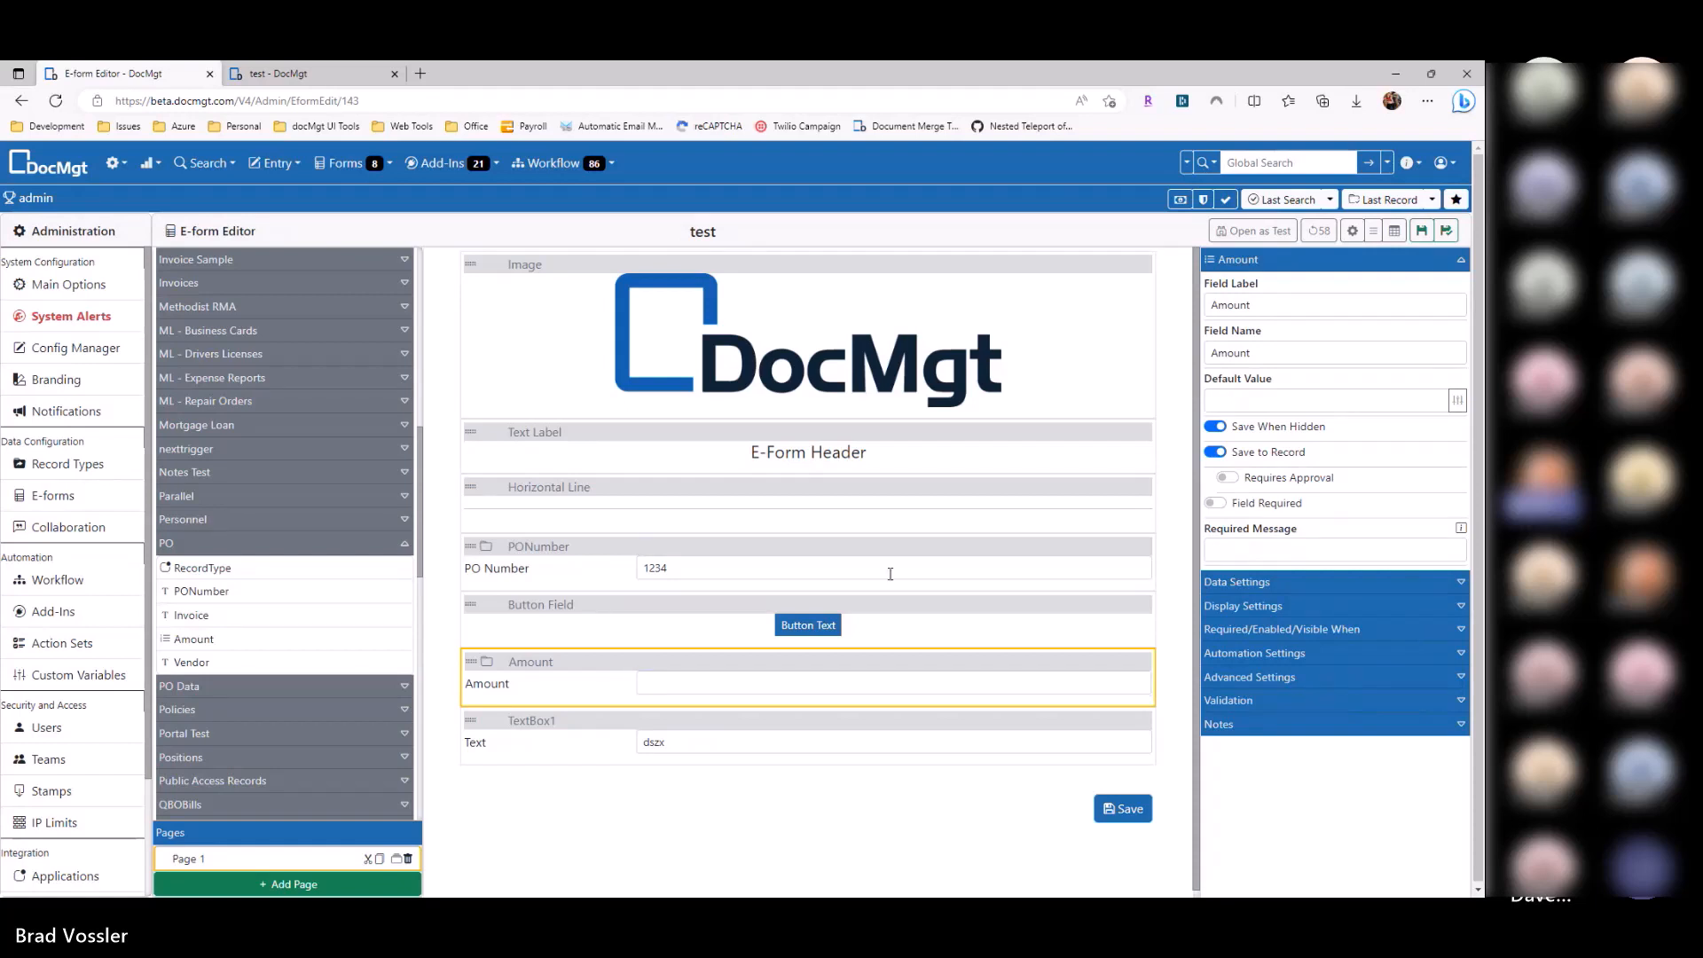
Step: Delete the PONumber and Amount fields from the form
{"action": "left_click", "coordinate": [1150, 547]}
{"action": "left_click", "coordinate": [1143, 603]}
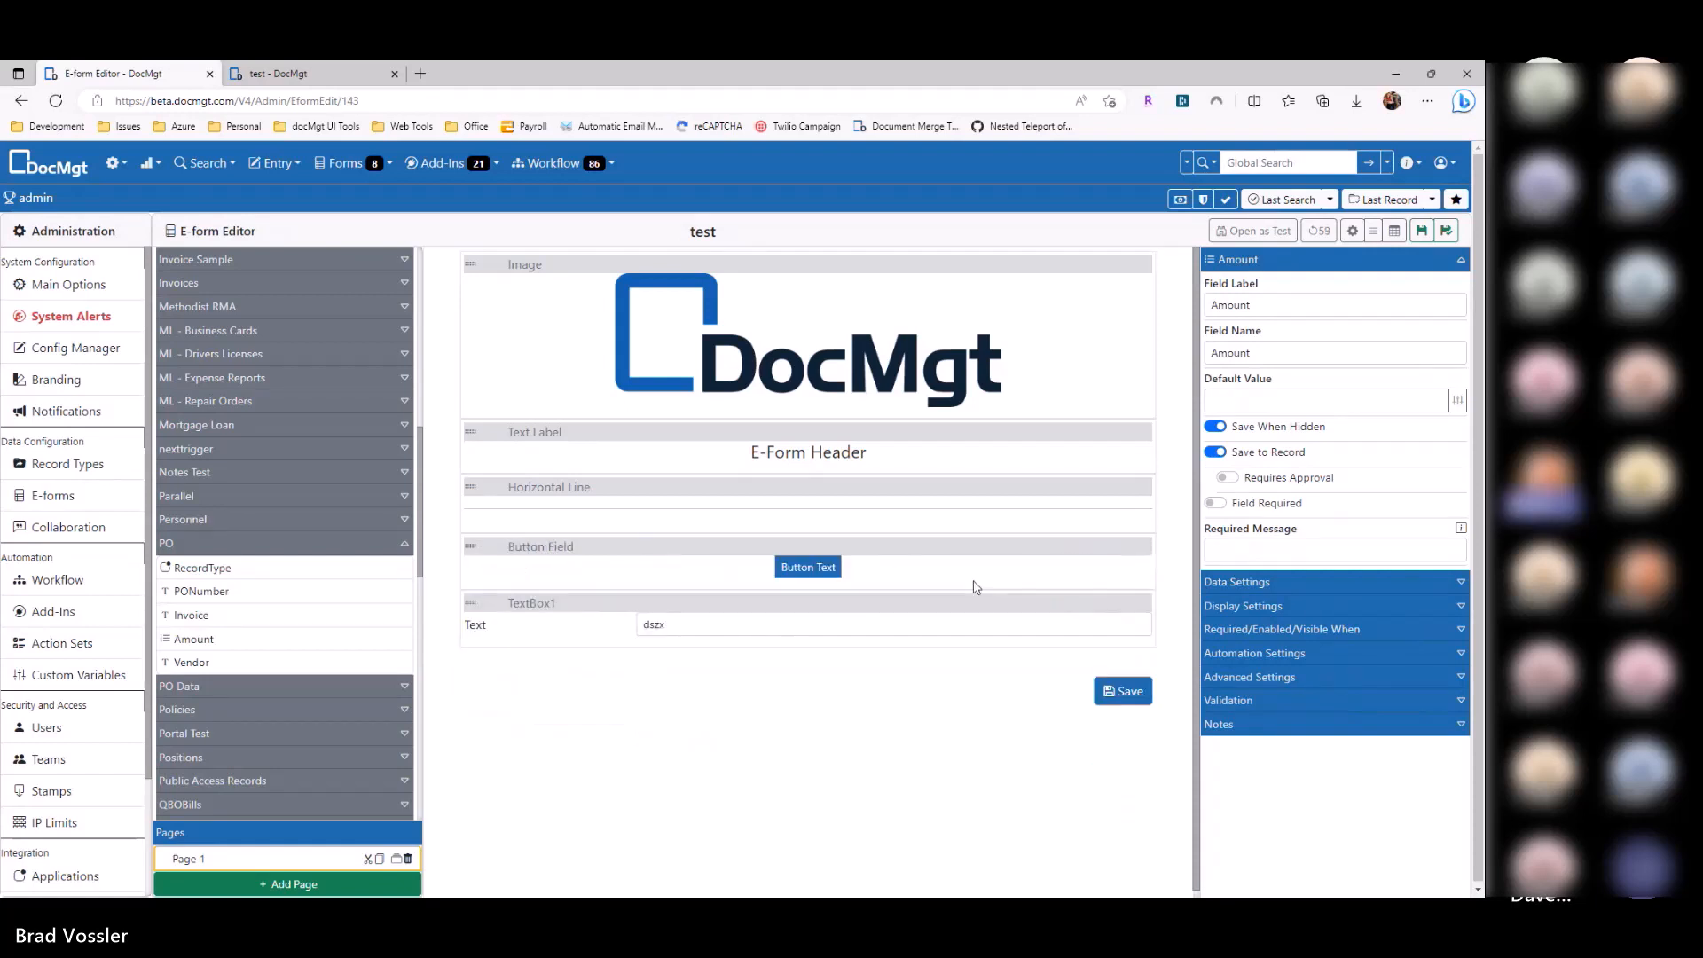
{"action": "left_click", "coordinate": [716, 566]}
Step: Switch the button to Open Internal Search with Search ID 123, then show the saved searches list
{"action": "left_click", "coordinate": [1289, 445]}
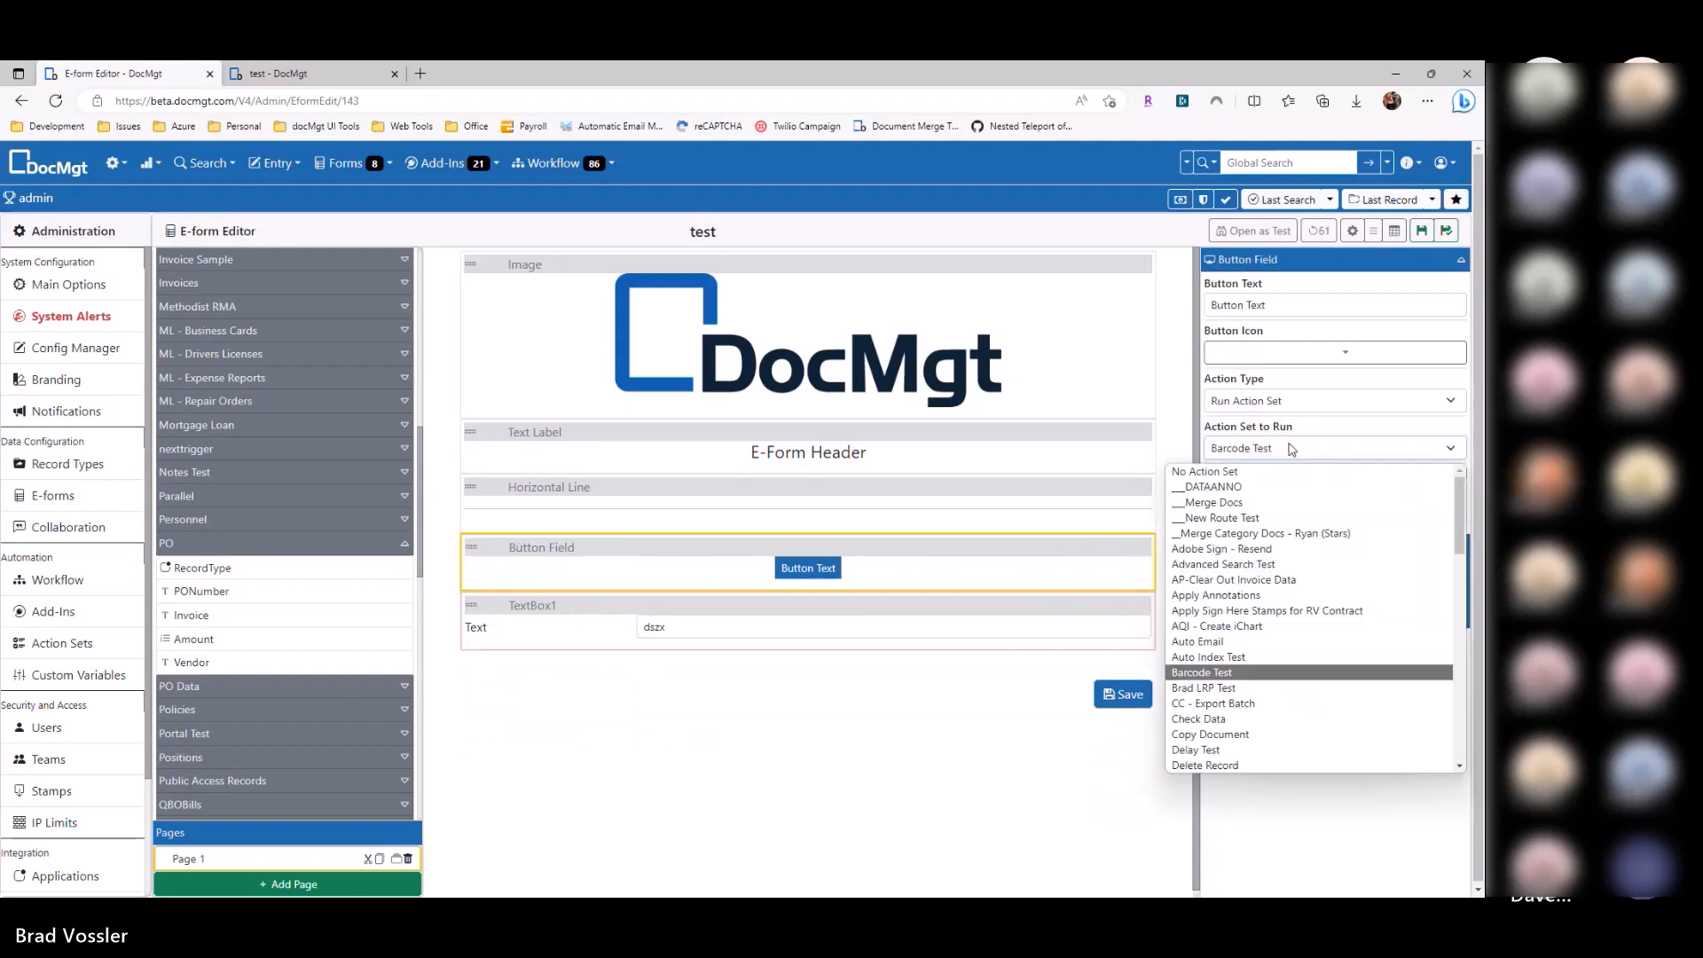
{"action": "left_click", "coordinate": [1266, 404]}
{"action": "left_click", "coordinate": [1267, 404]}
{"action": "left_click", "coordinate": [1263, 406]}
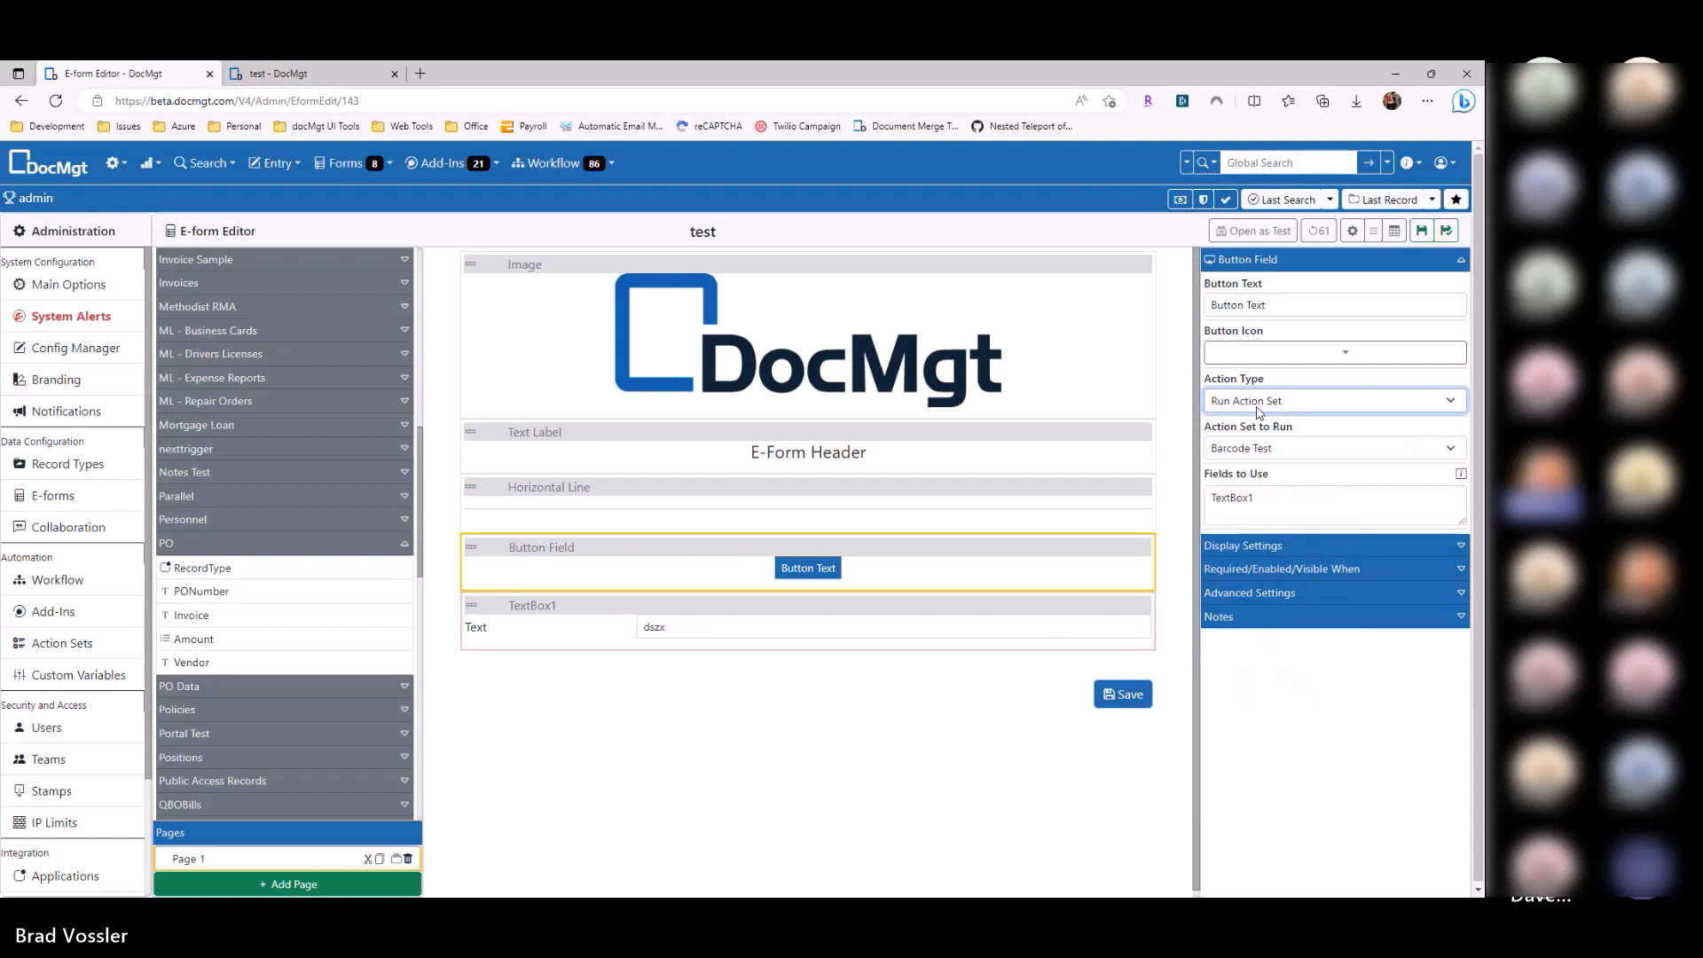
{"action": "left_click", "coordinate": [1260, 408]}
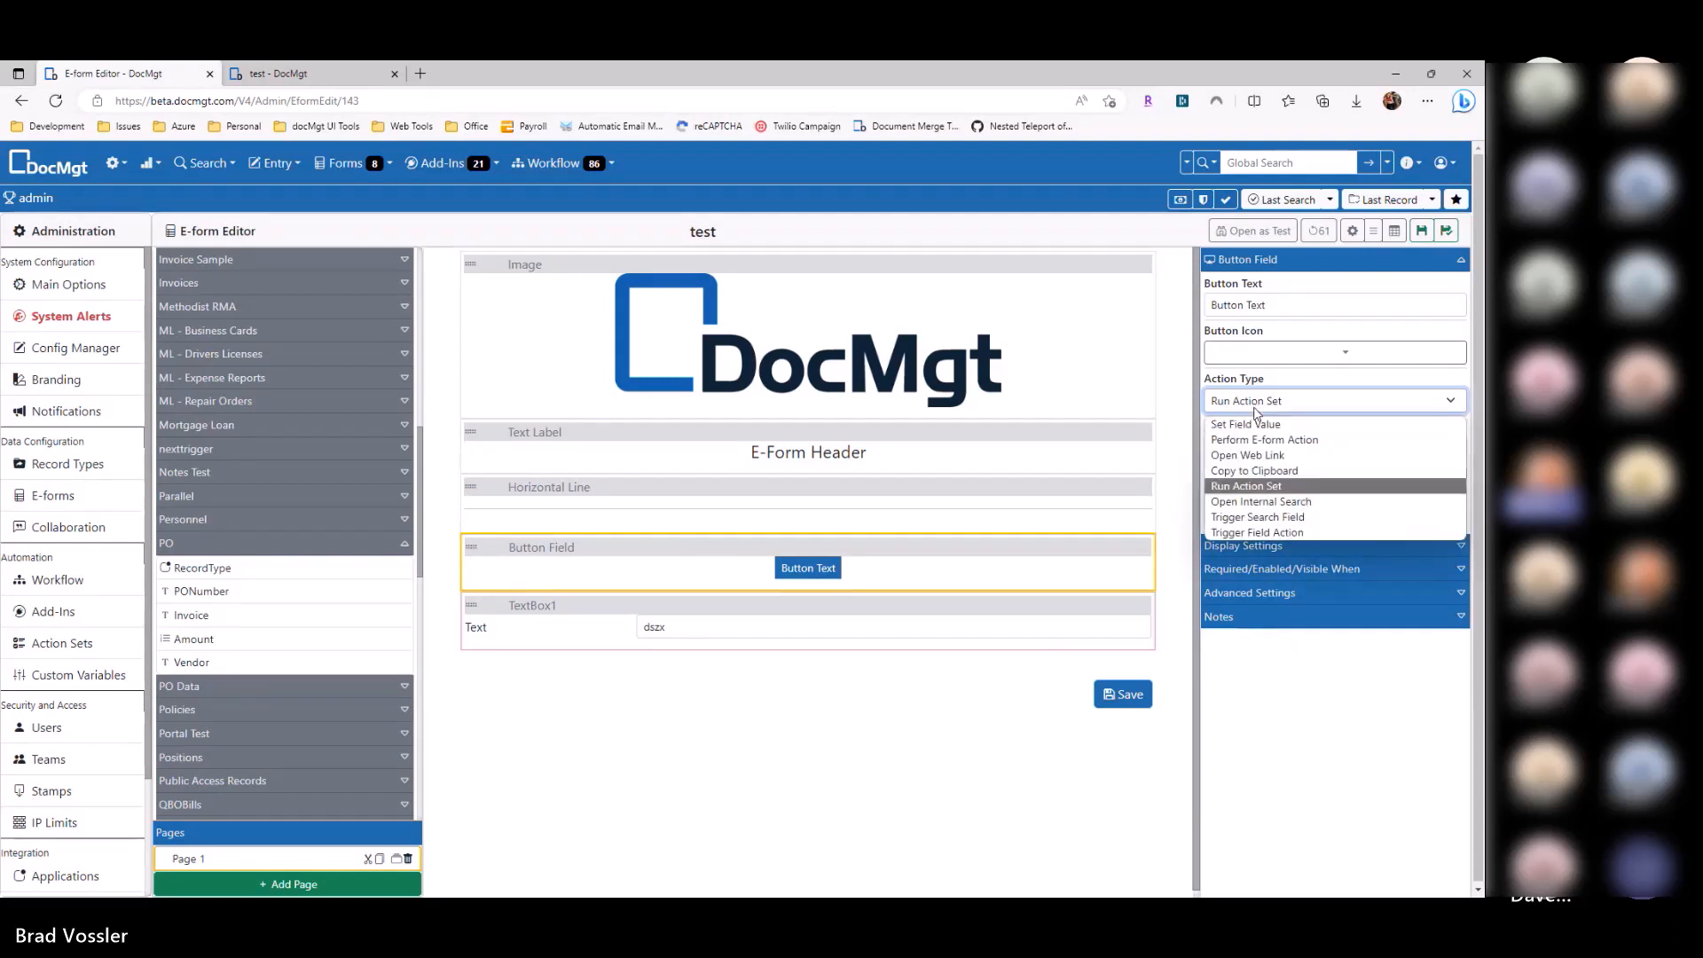
{"action": "left_click", "coordinate": [1277, 502]}
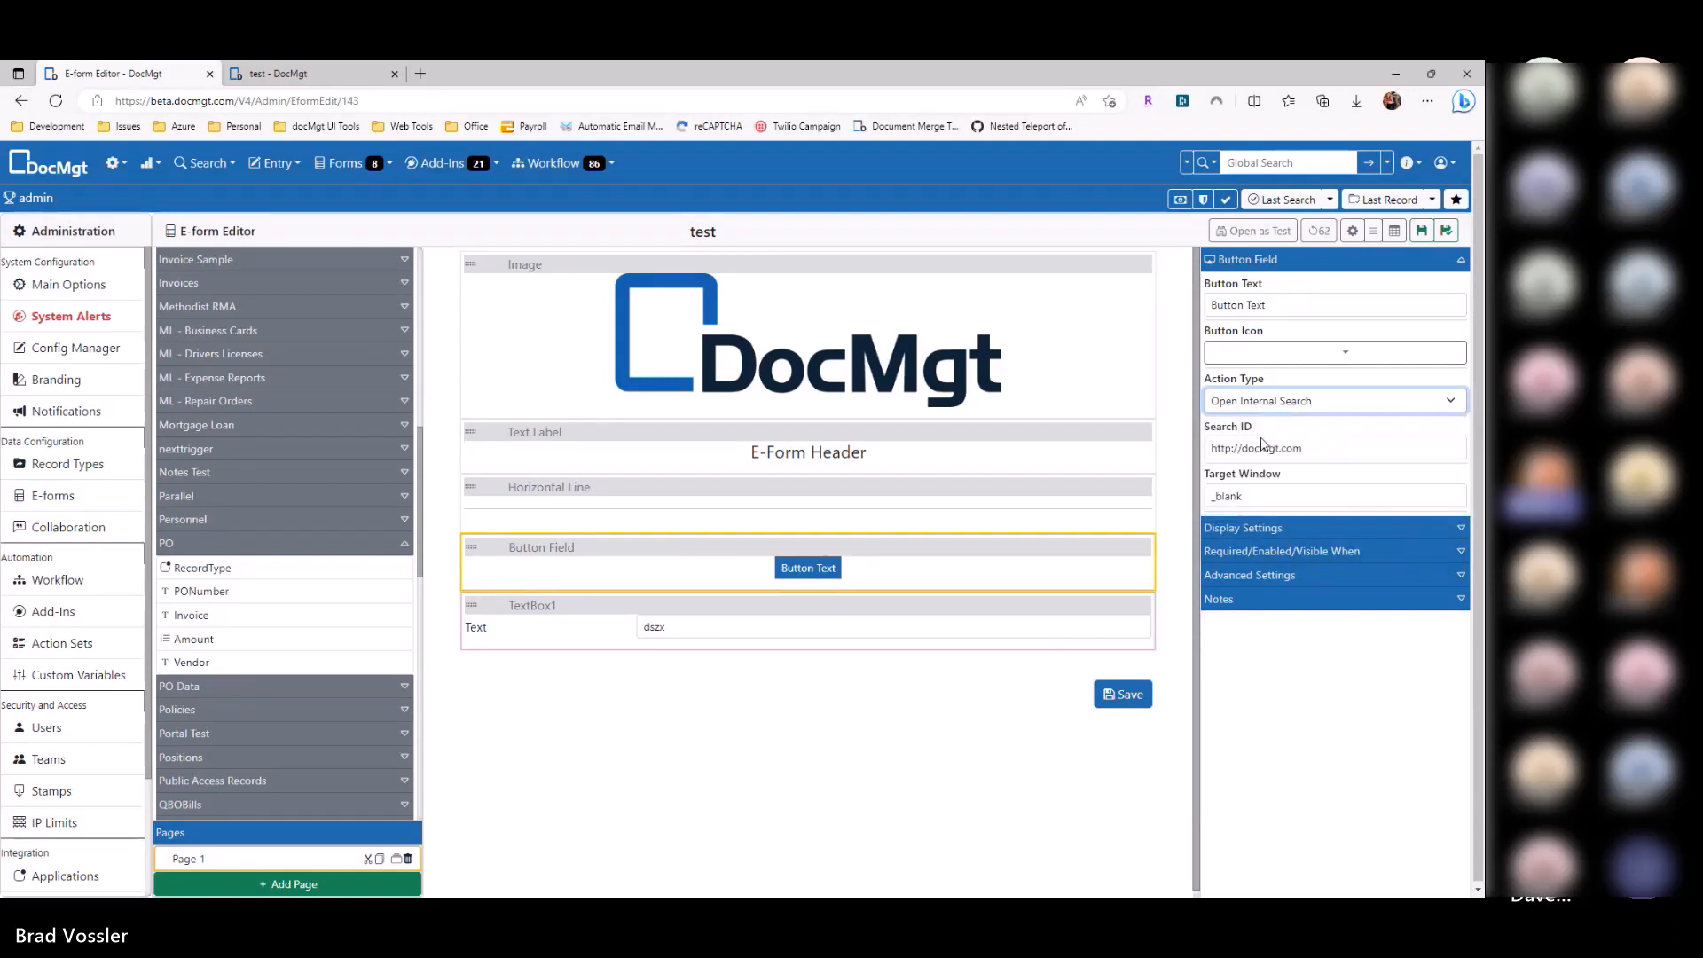
{"action": "key", "text": "Tab"}
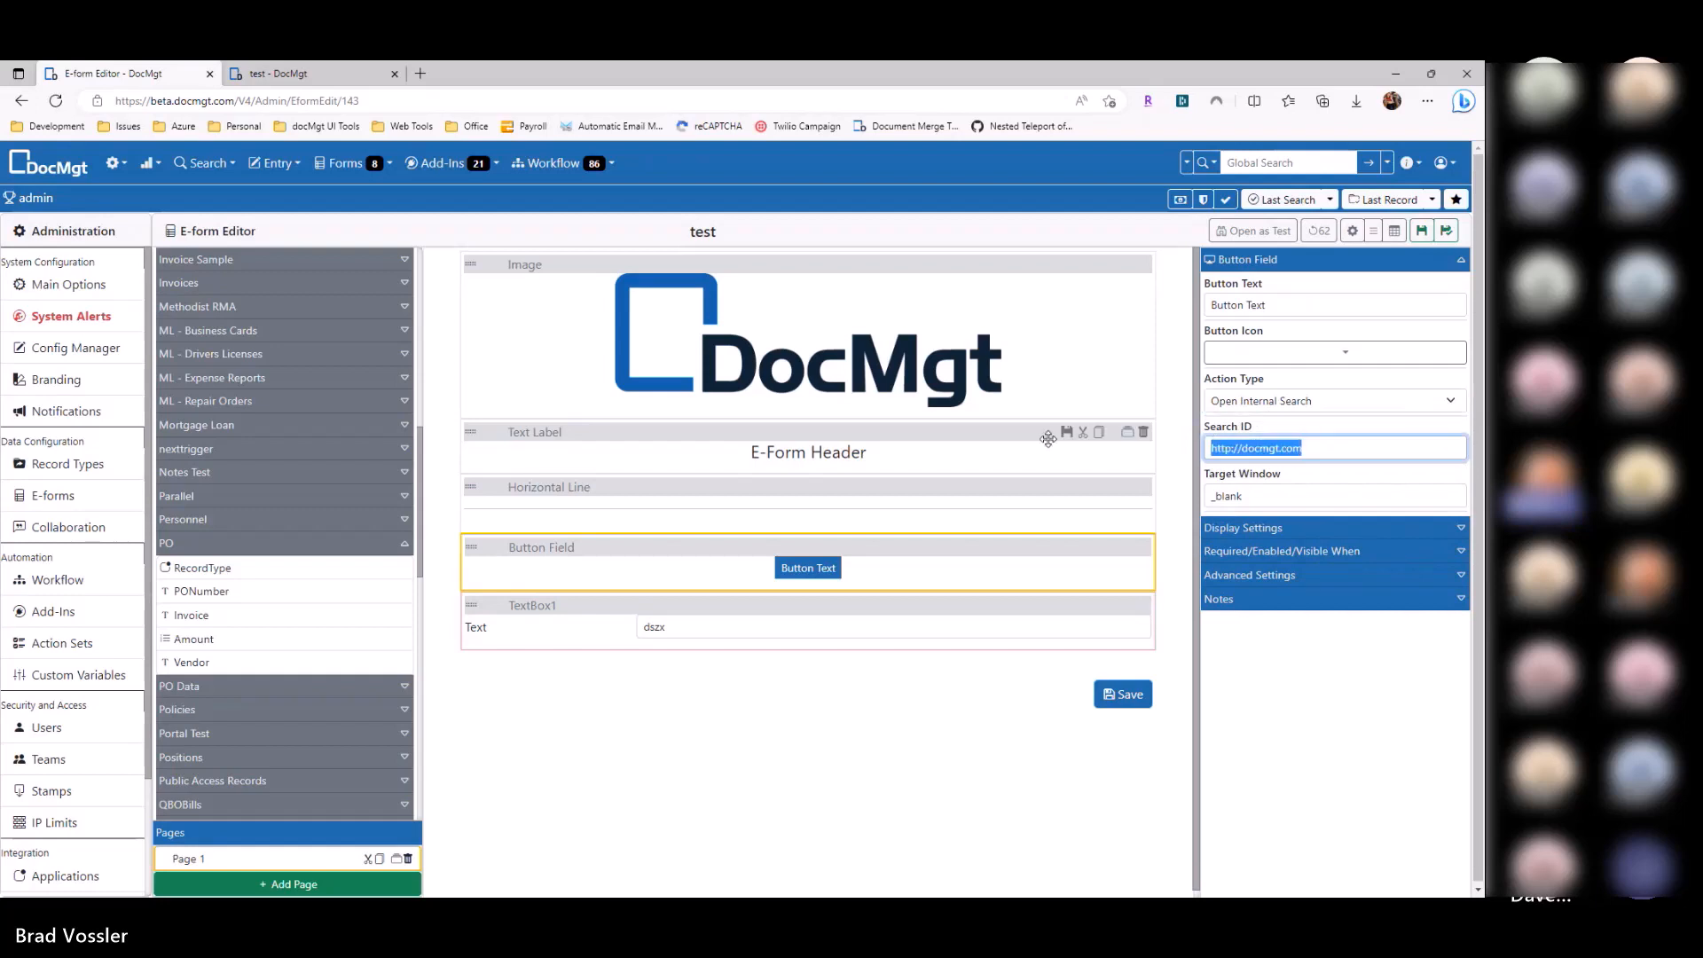
{"action": "type", "text": "123"}
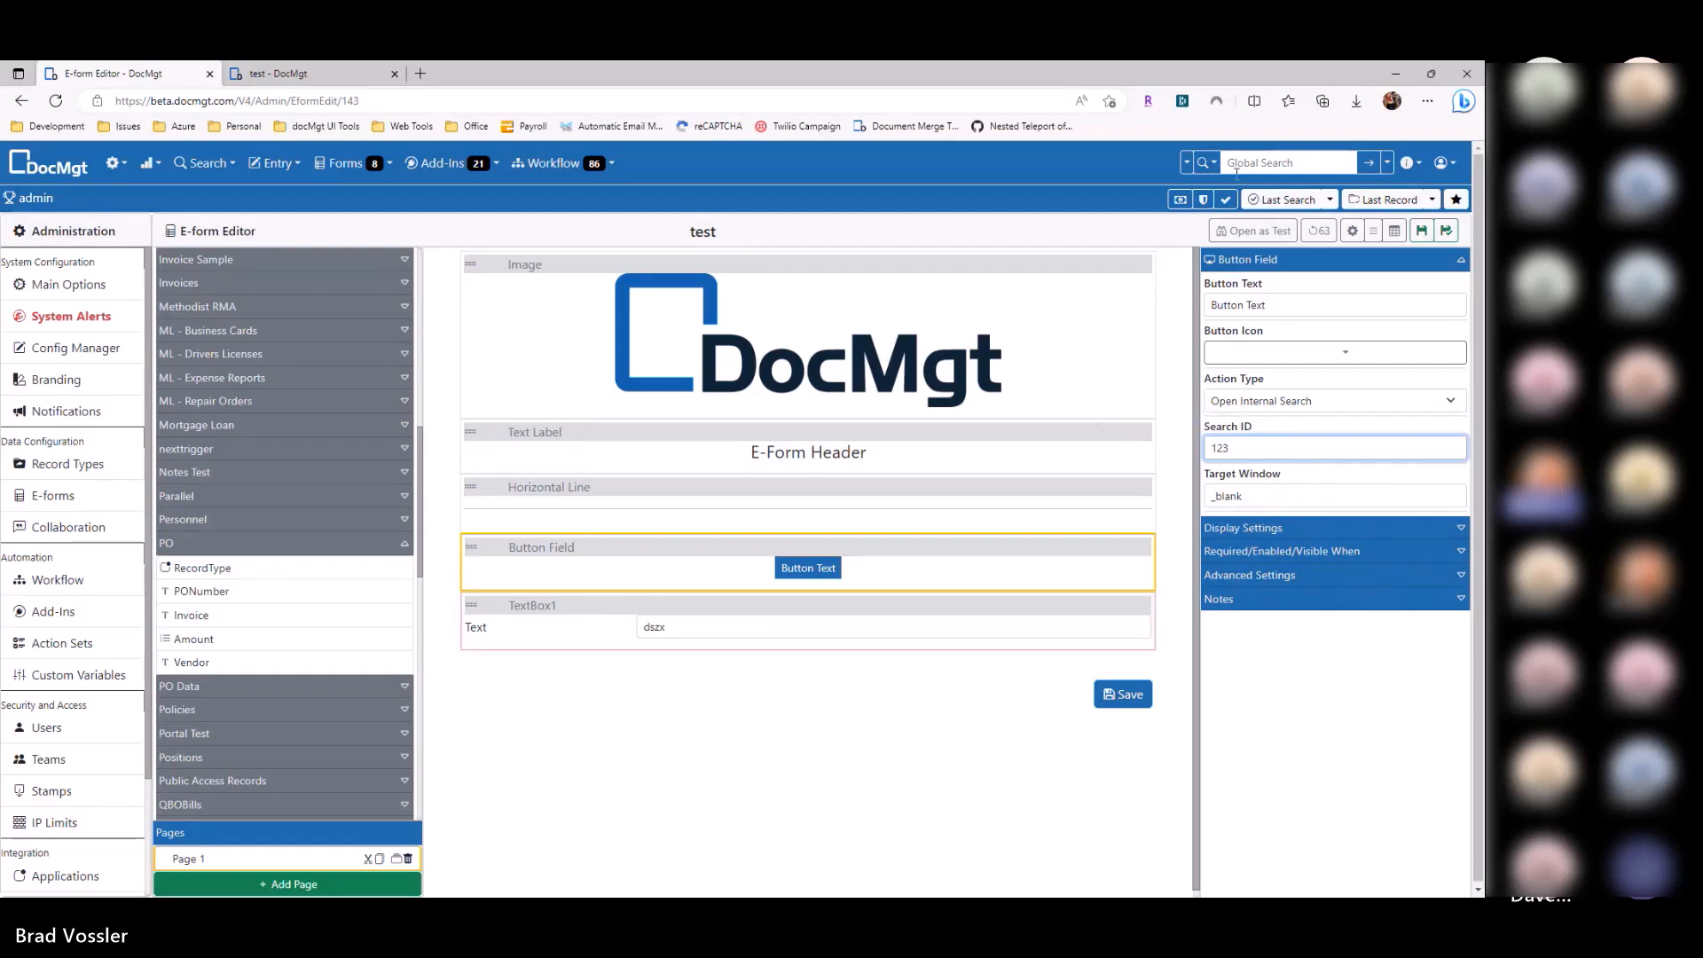
{"action": "left_click", "coordinate": [1386, 163]}
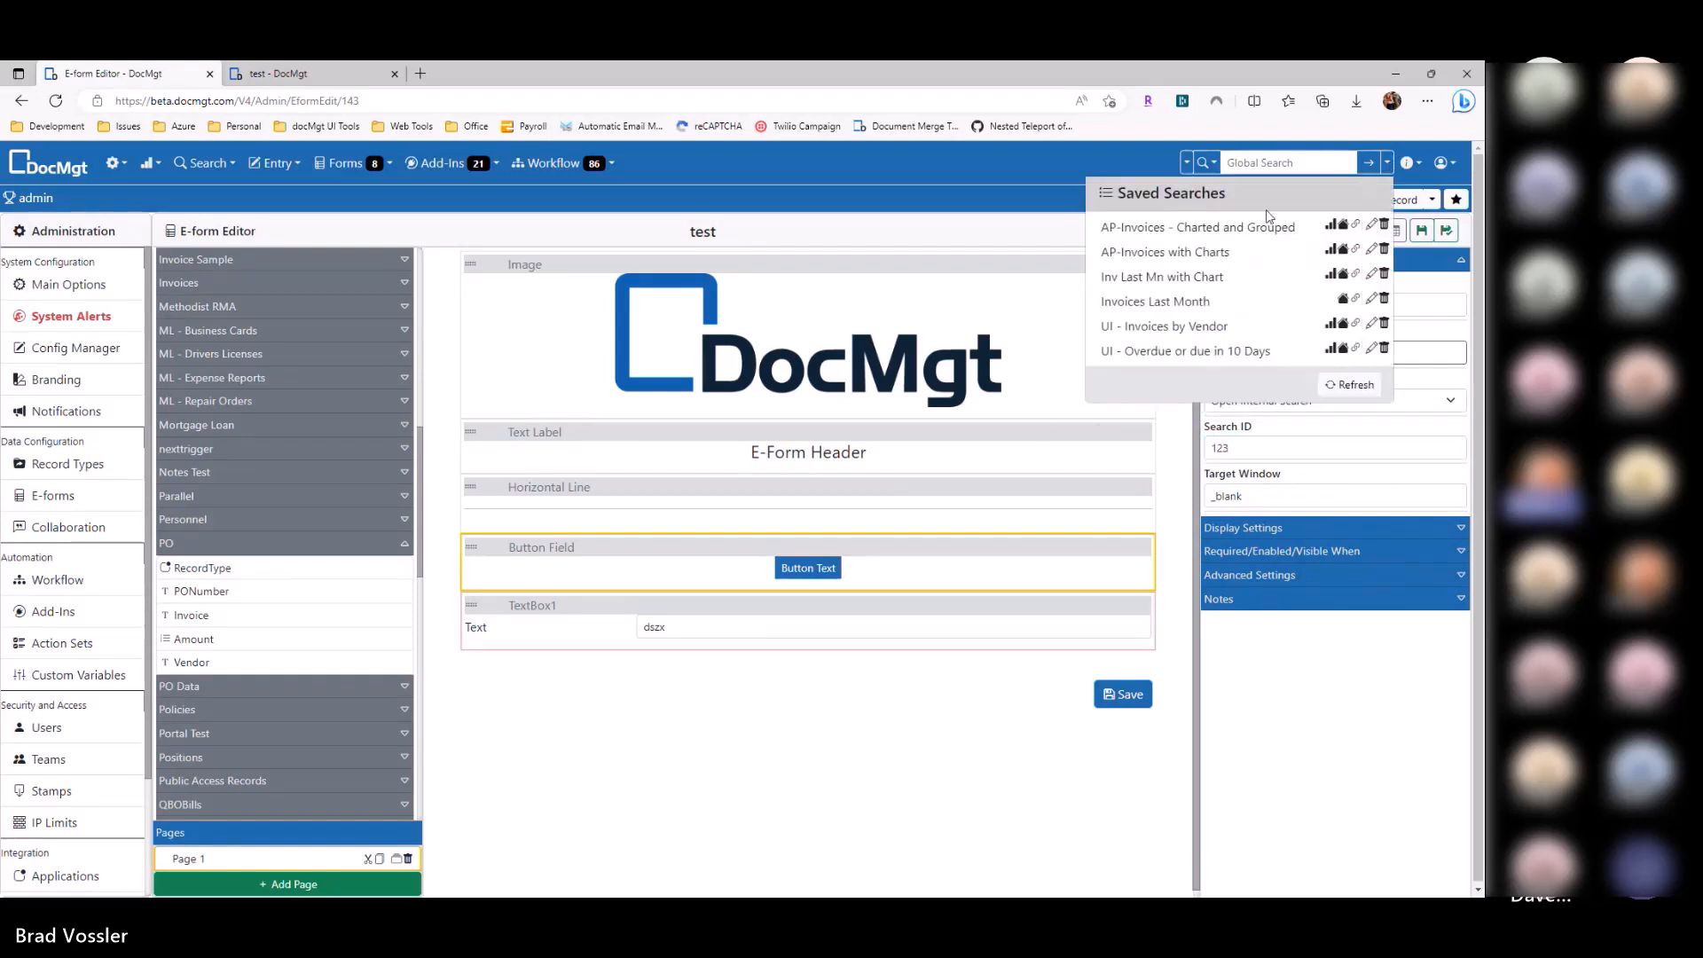
Step: Read the AP-Invoices - Charted and Grouped search's ID 77 and enter it as the Search ID
{"action": "left_click", "coordinate": [1370, 225]}
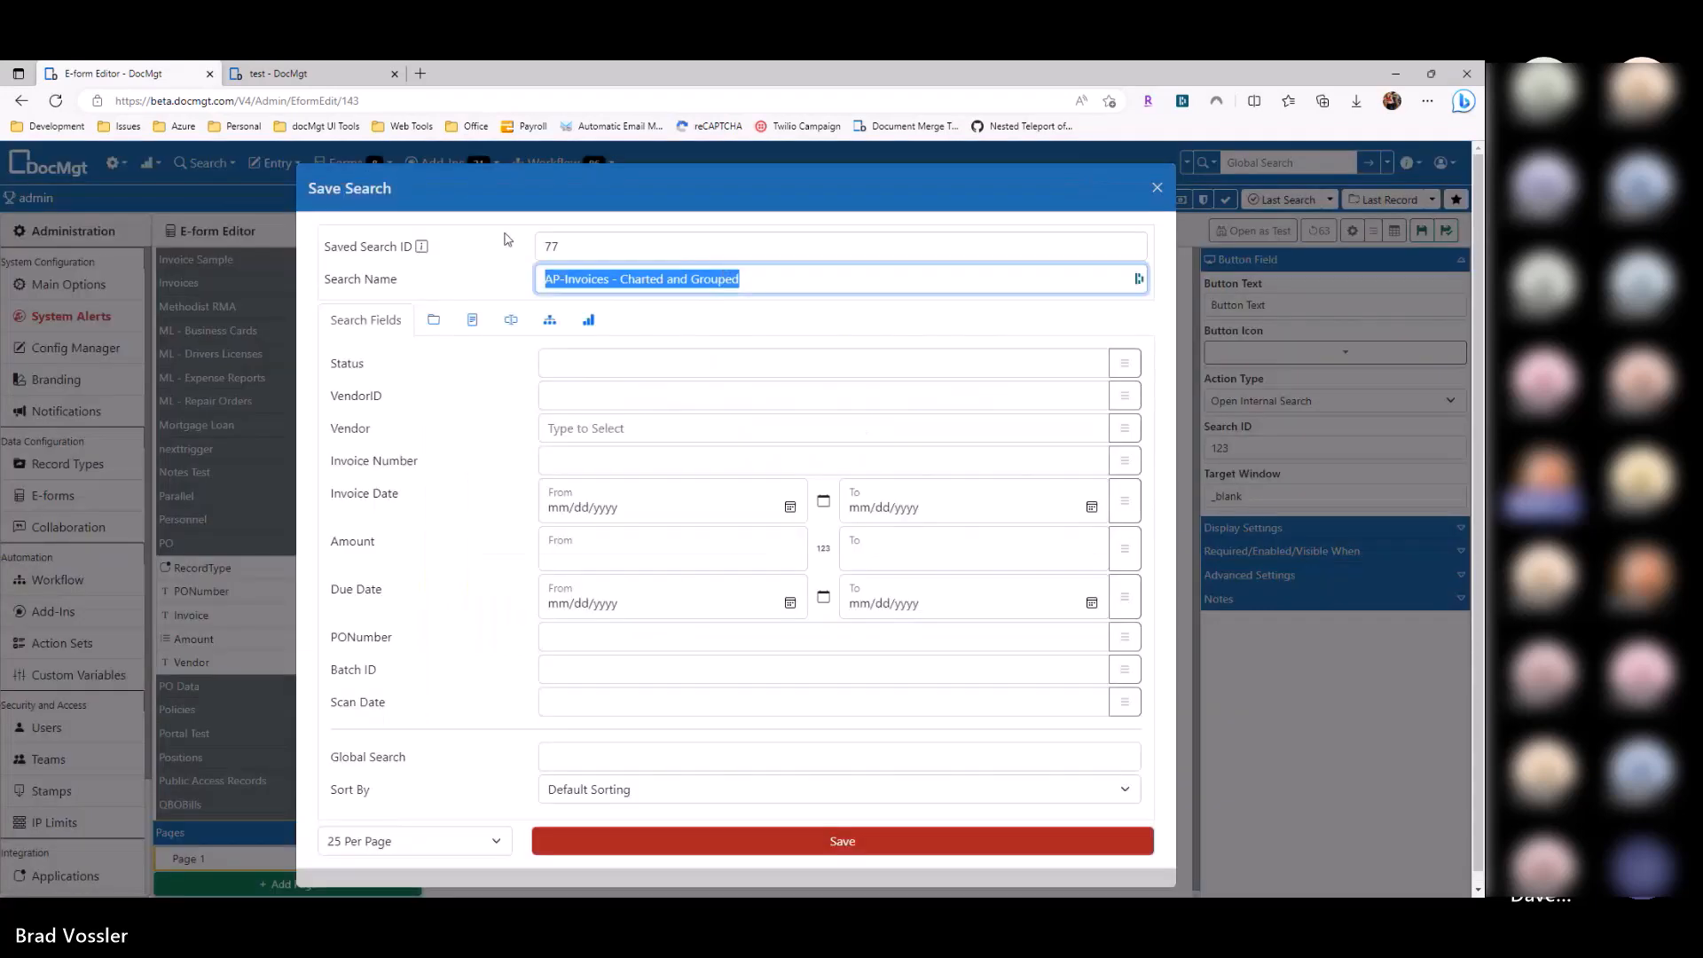
{"action": "left_click", "coordinate": [1157, 187]}
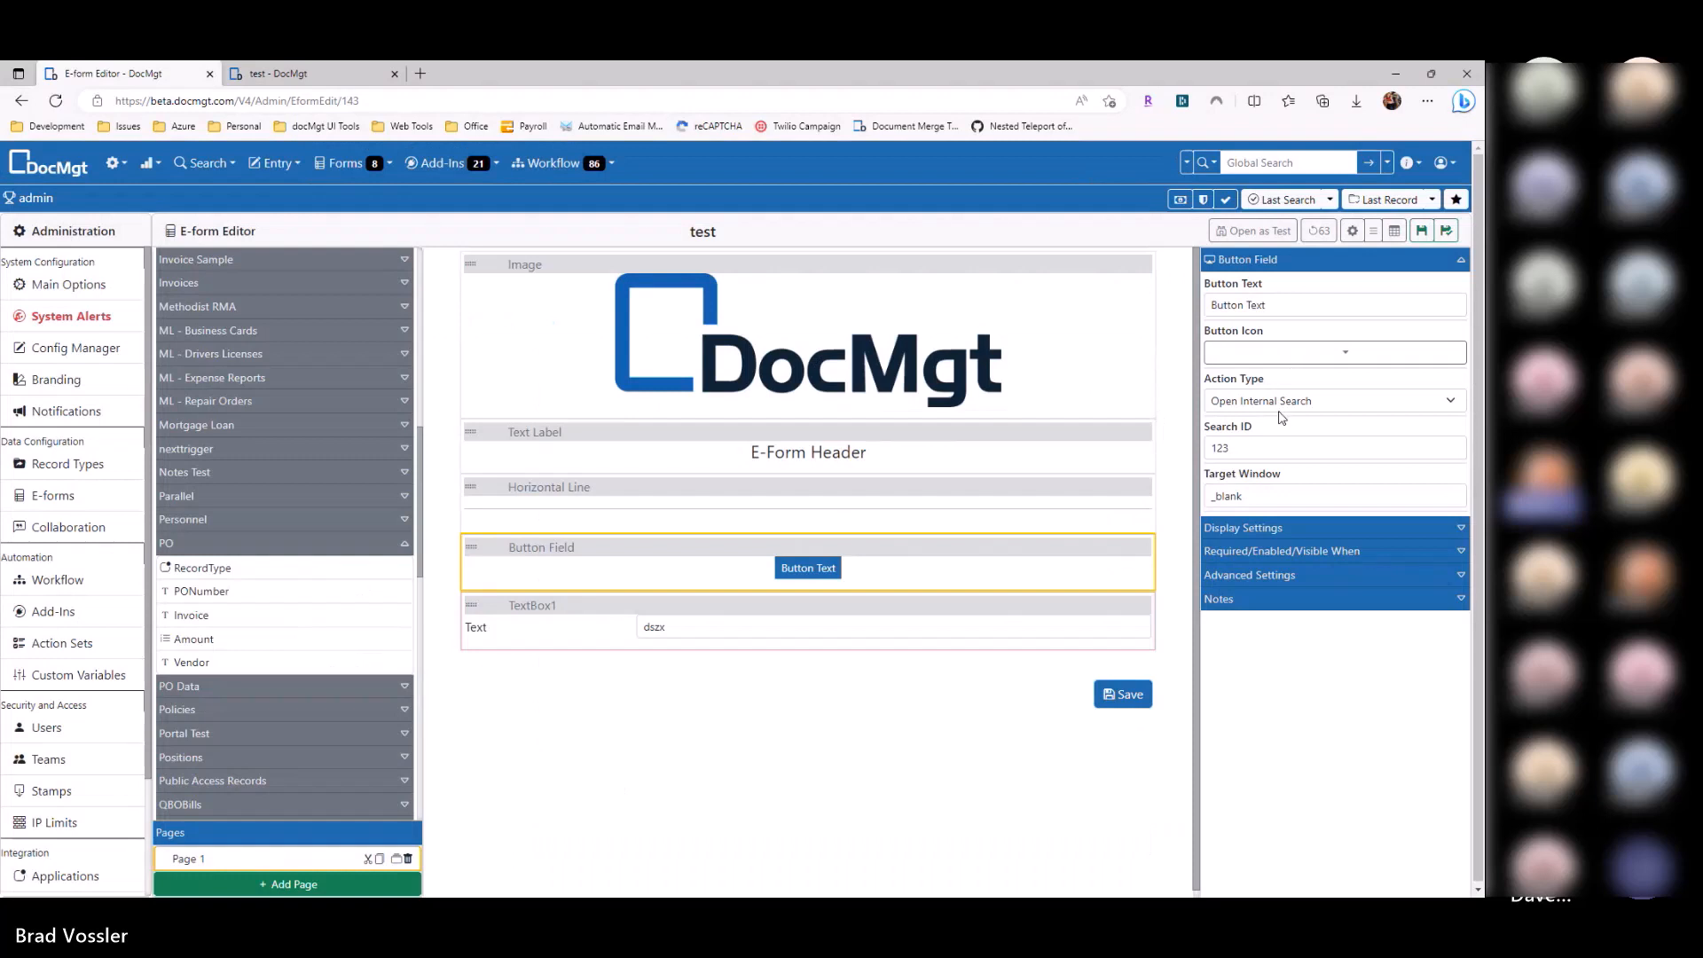
{"action": "left_click_drag", "start_coordinate": [1265, 450], "coordinate": [1169, 457]}
{"action": "type", "text": "7"}
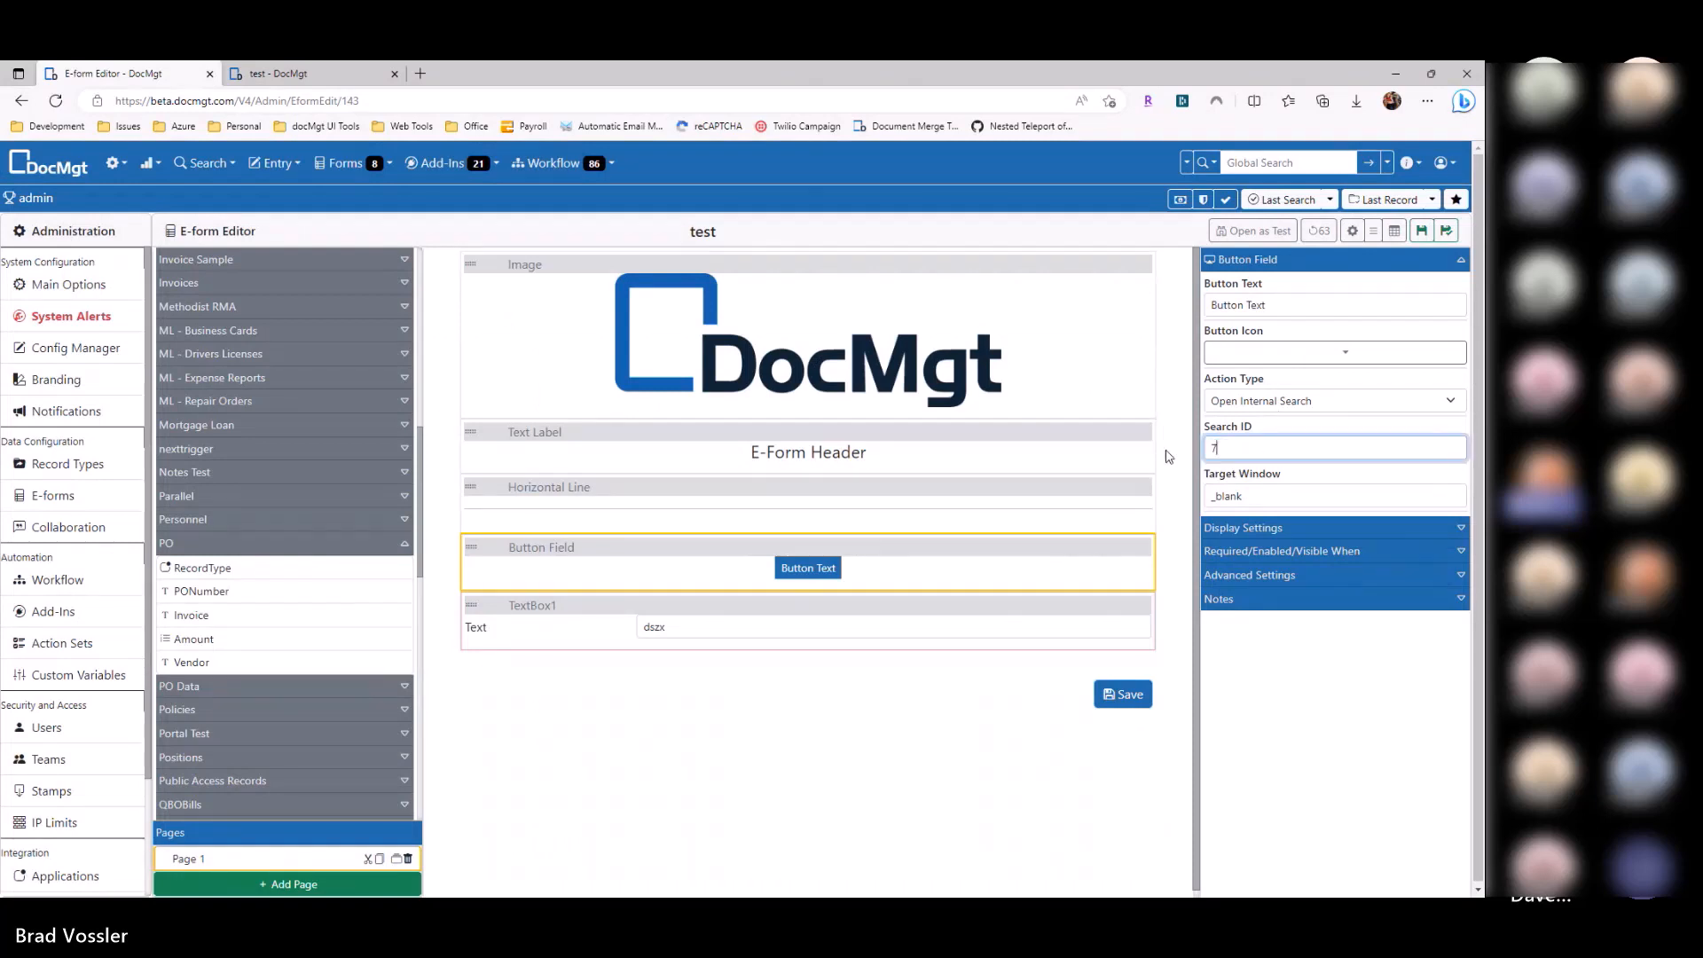
{"action": "type", "text": "7"}
Step: Change the Action Type to Trigger Search Field, collapse Record Types and expand Data / Viewer Fields
{"action": "left_click", "coordinate": [1275, 401]}
{"action": "left_click", "coordinate": [1285, 517]}
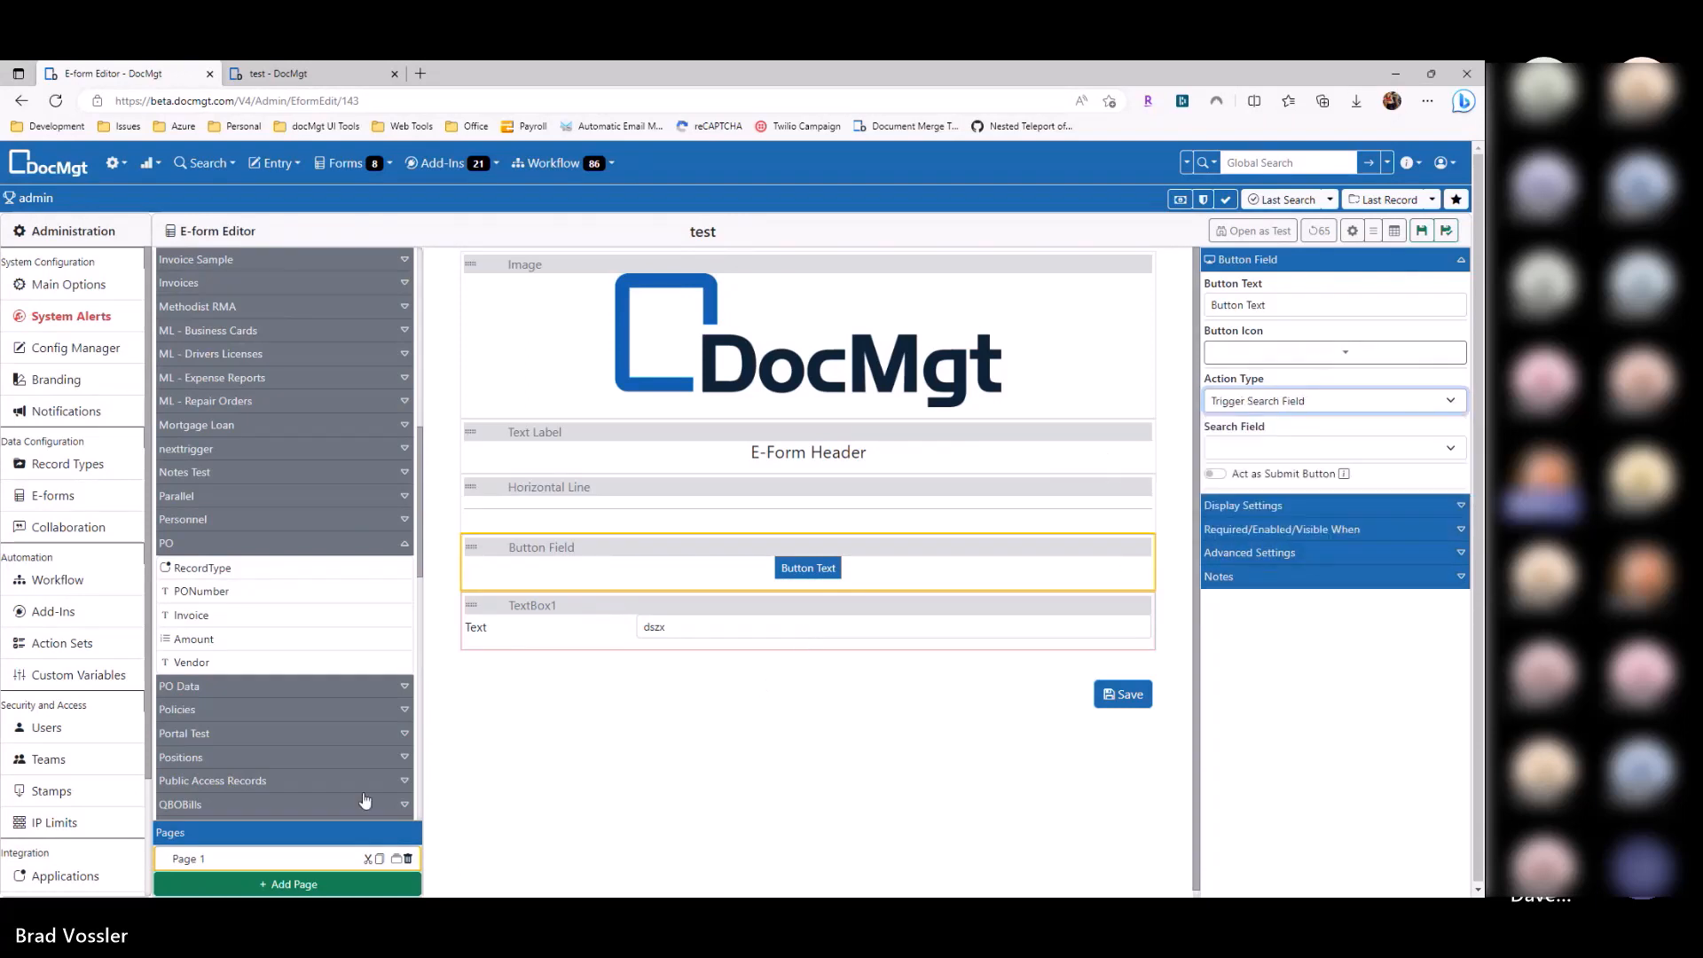
{"action": "scroll", "coordinate": [306, 319], "scroll_direction": "up", "scroll_amount": 10}
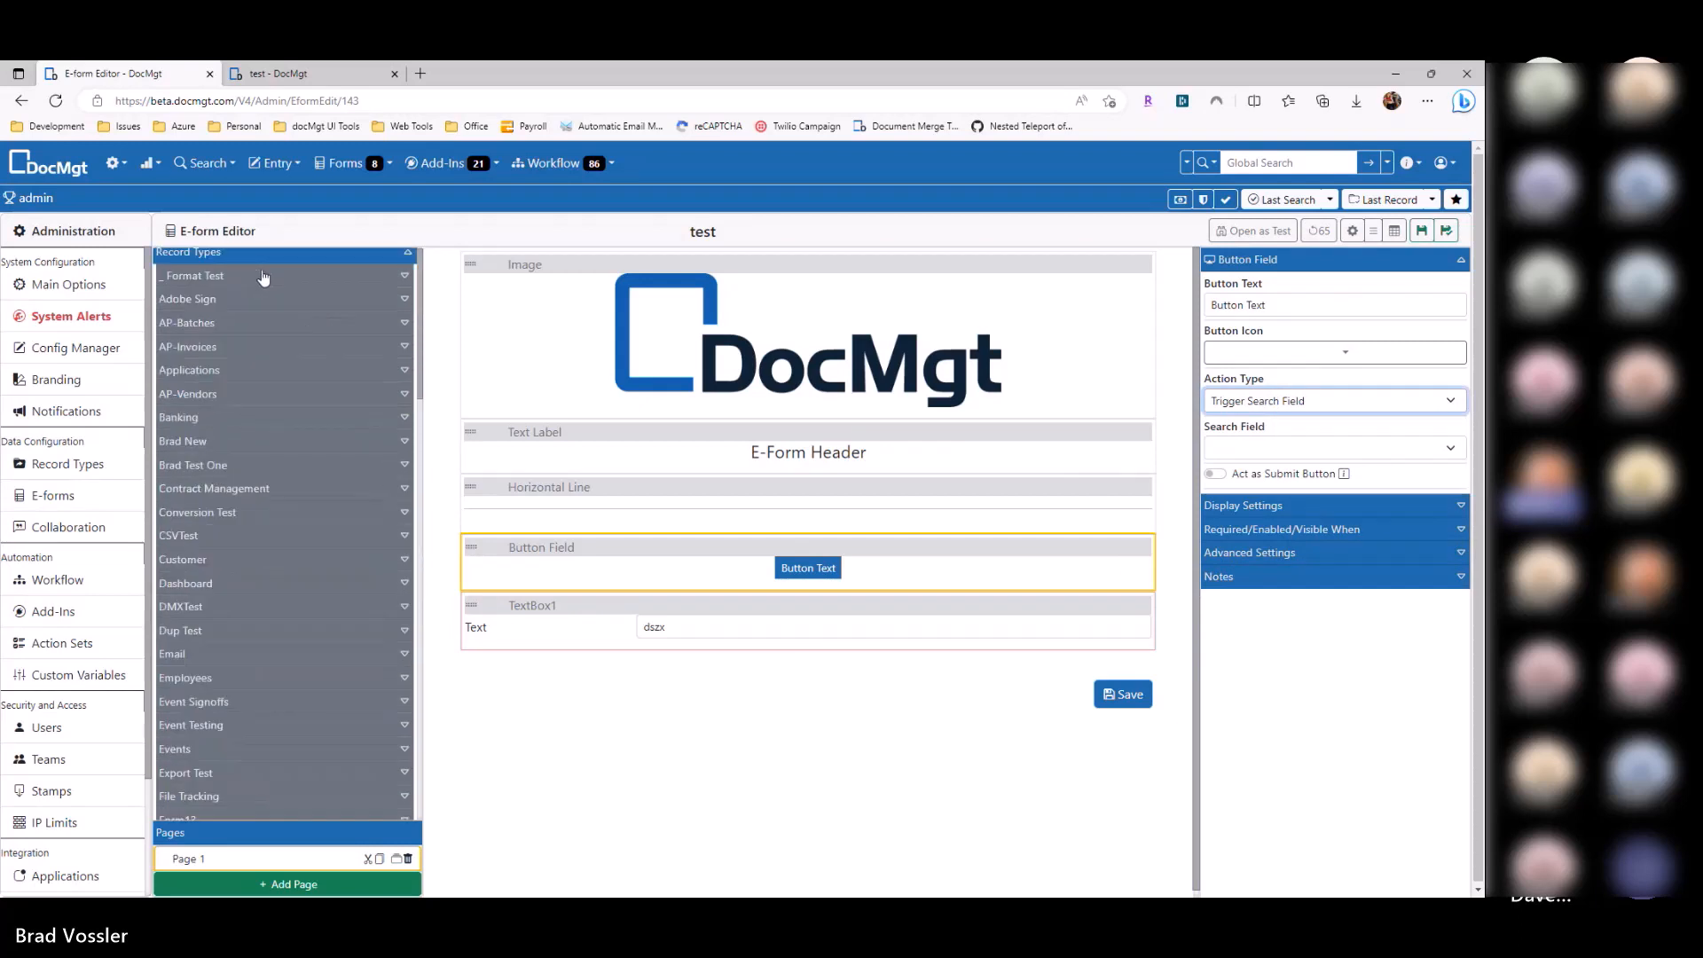
{"action": "left_click", "coordinate": [260, 263]}
{"action": "left_click", "coordinate": [217, 417]}
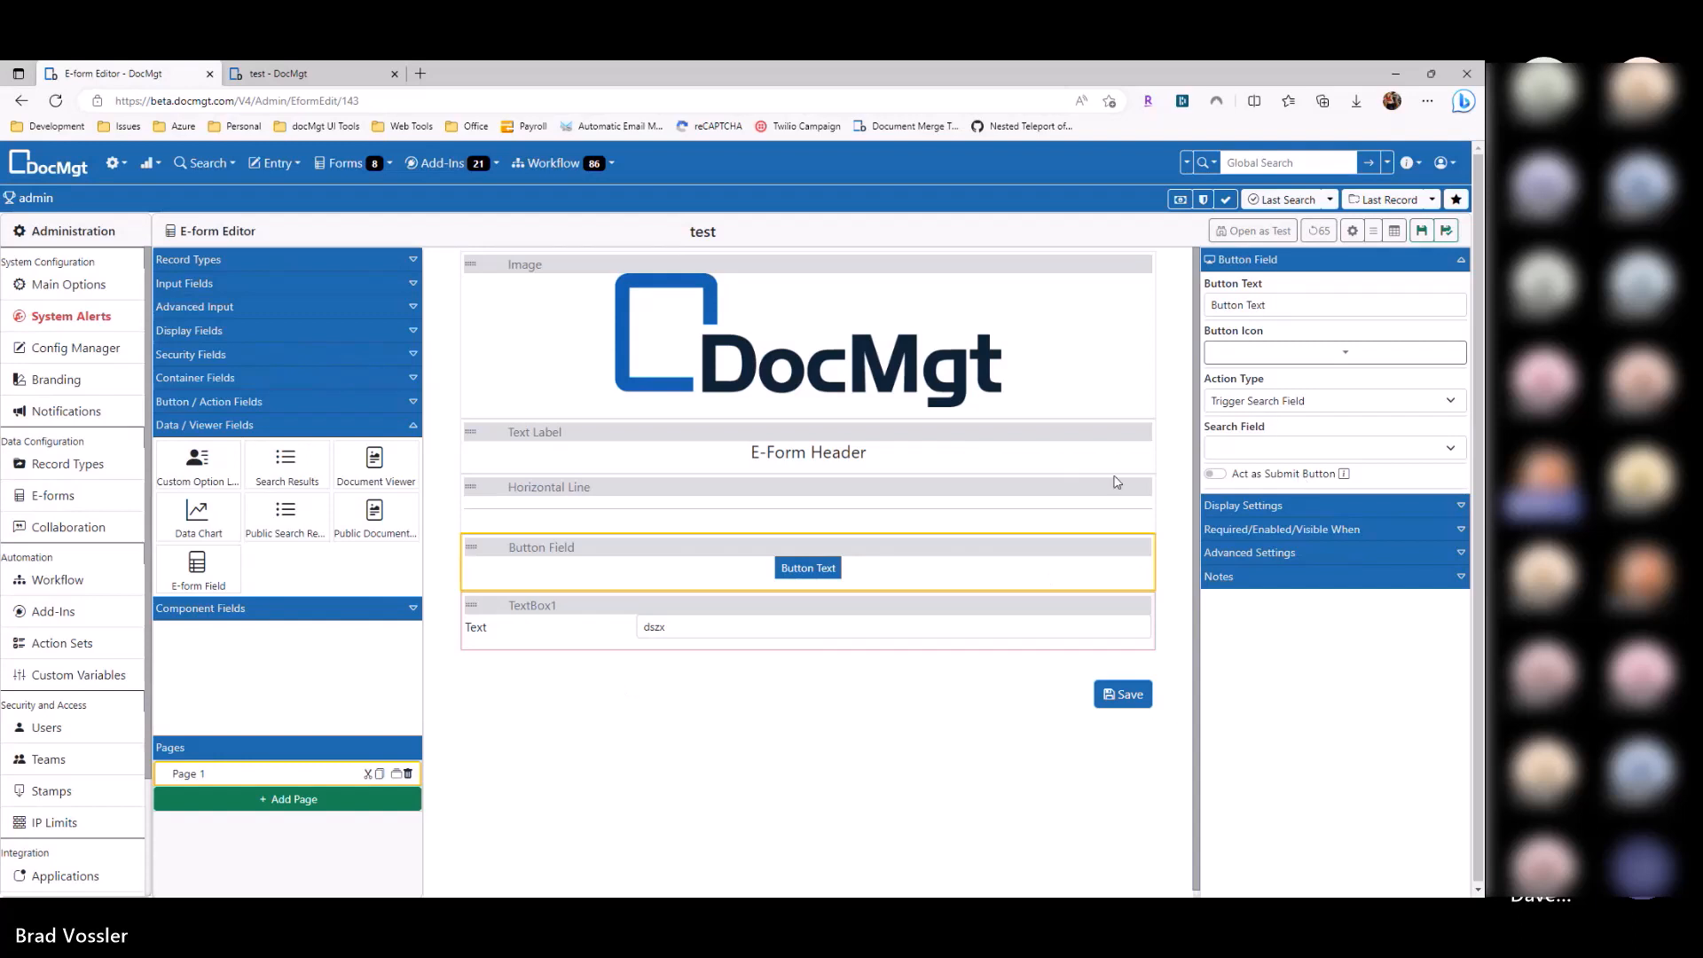
{"action": "left_click", "coordinate": [1299, 408]}
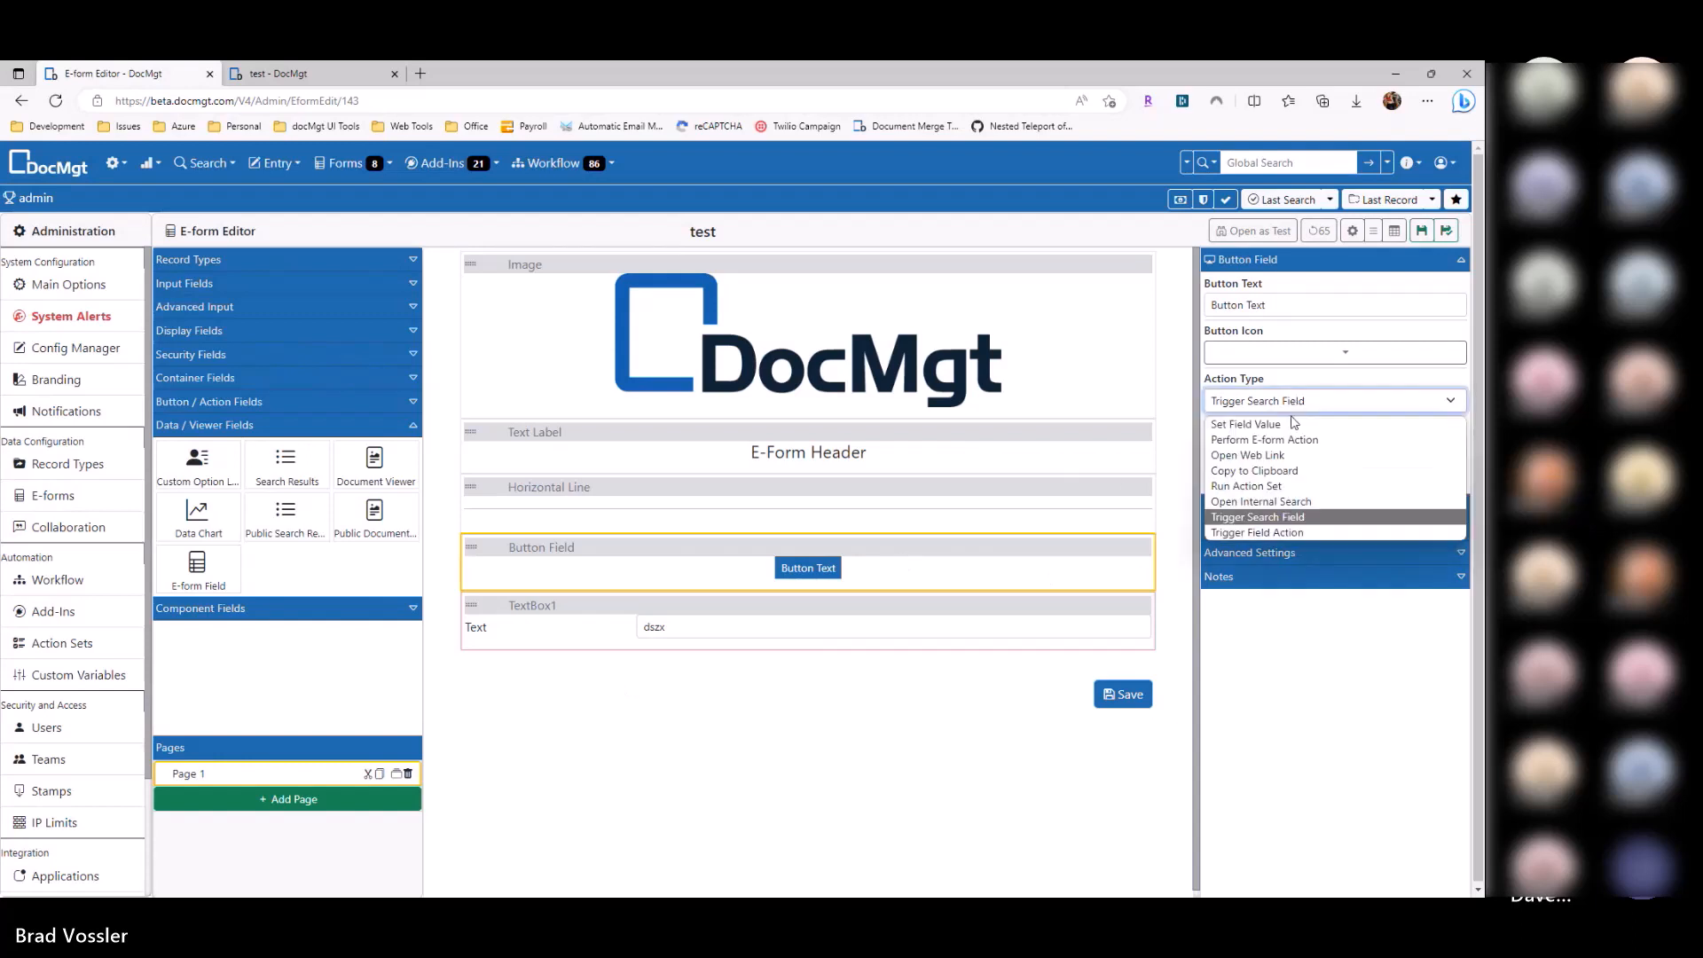
Step: Set the button's Action Type to Trigger Field Action and review the fields it can trigger
{"action": "left_click", "coordinate": [1270, 532]}
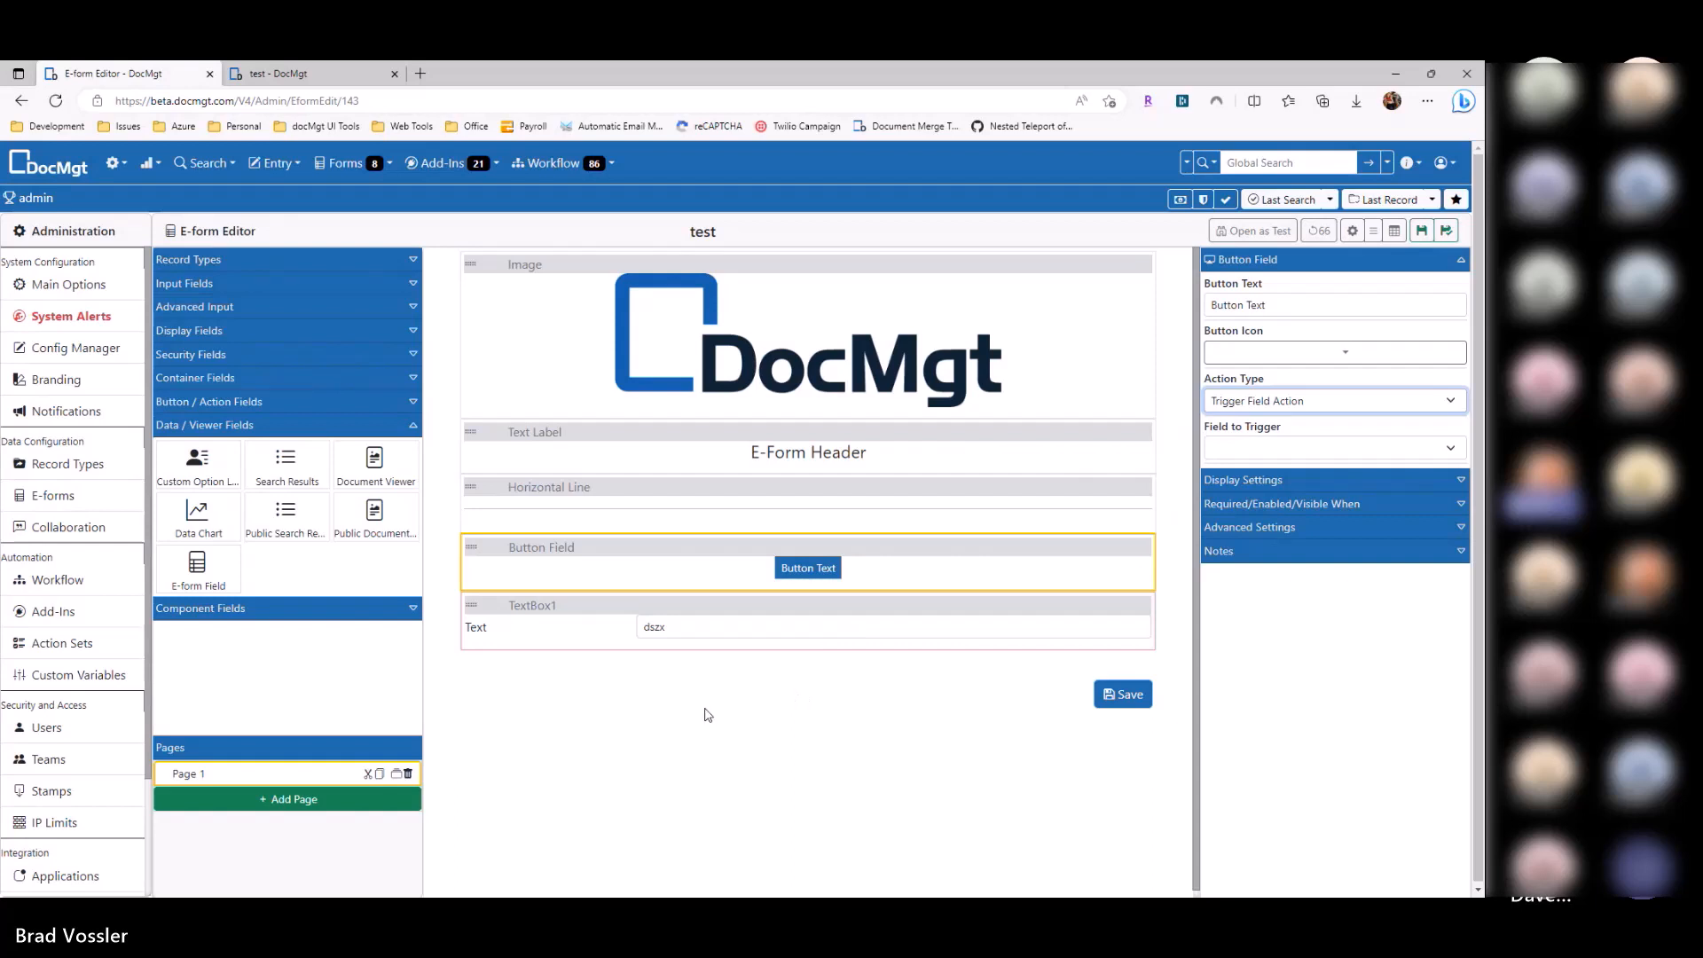
{"action": "left_click", "coordinate": [1245, 448]}
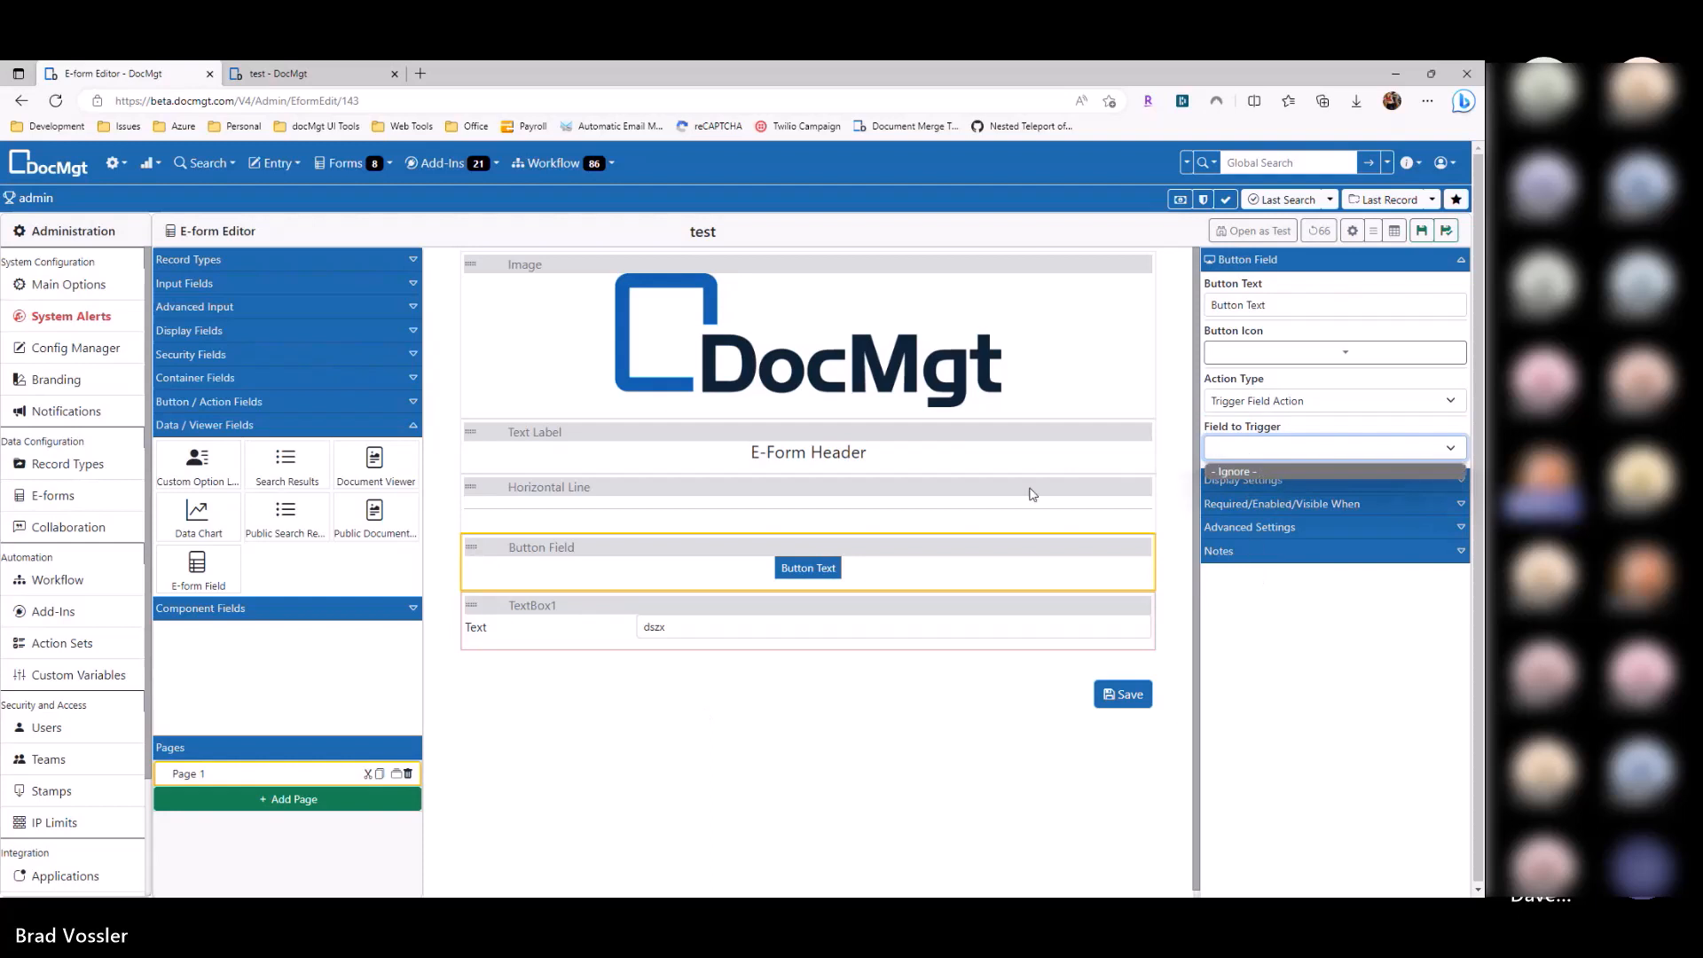
{"action": "left_click", "coordinate": [1127, 550]}
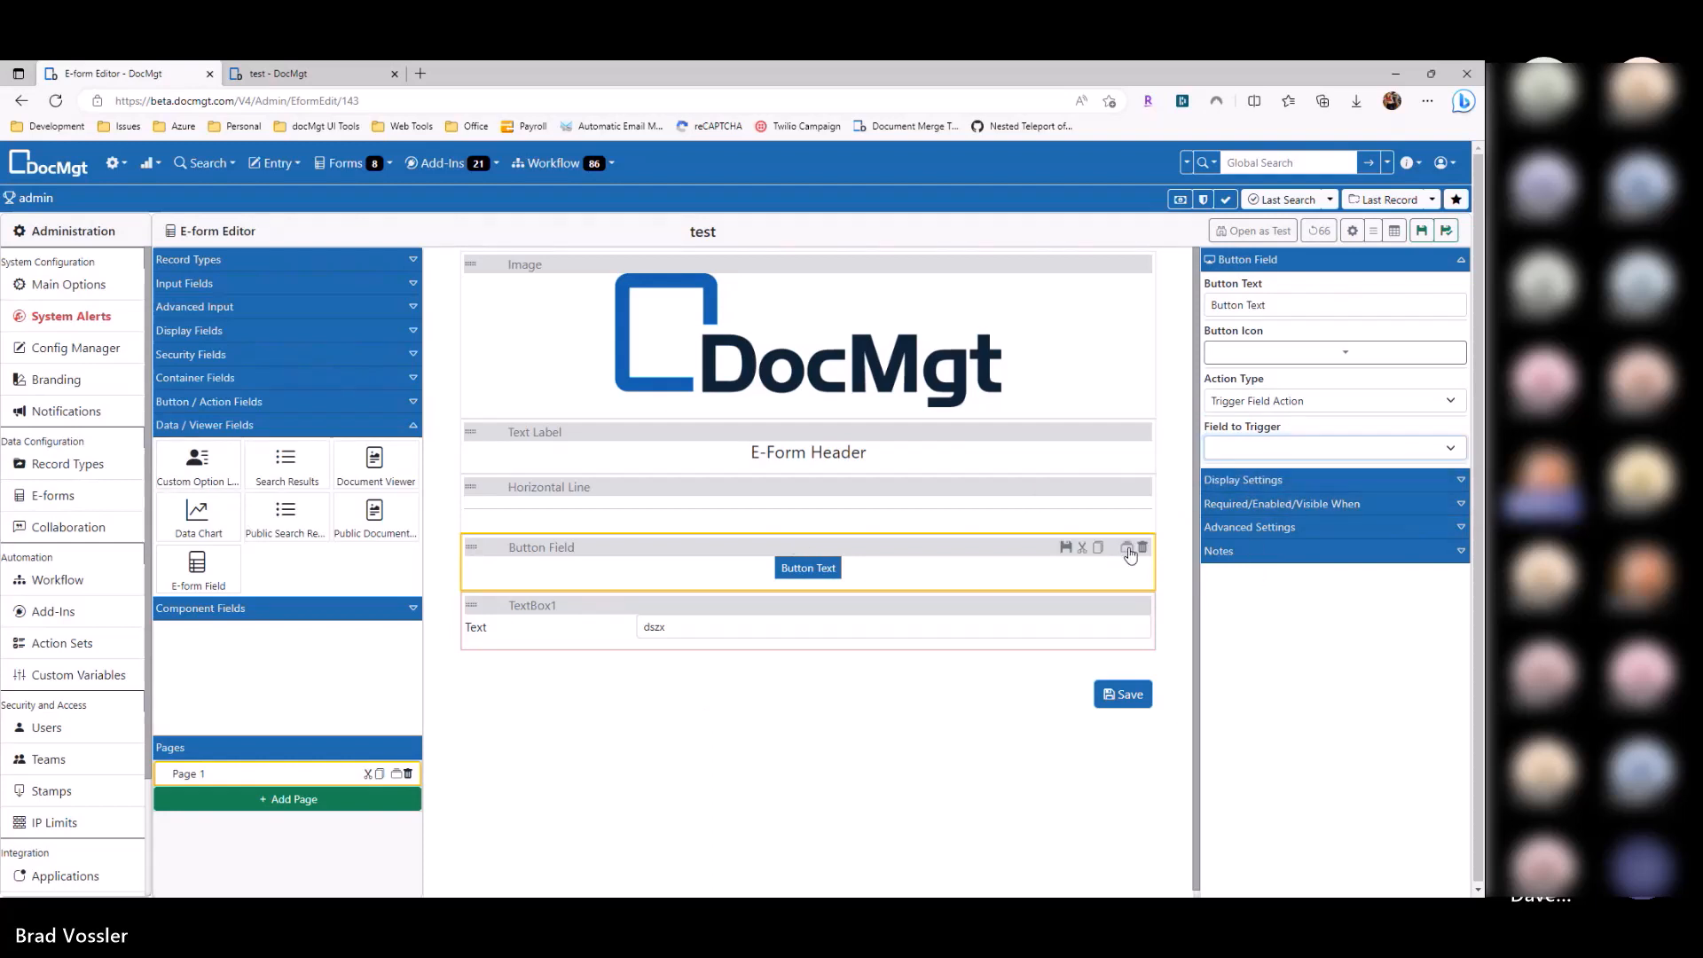
Step: Duplicate the Button Field and choose a field to trigger for the original and the copy
{"action": "left_click", "coordinate": [851, 569]}
{"action": "left_click", "coordinate": [1306, 449]}
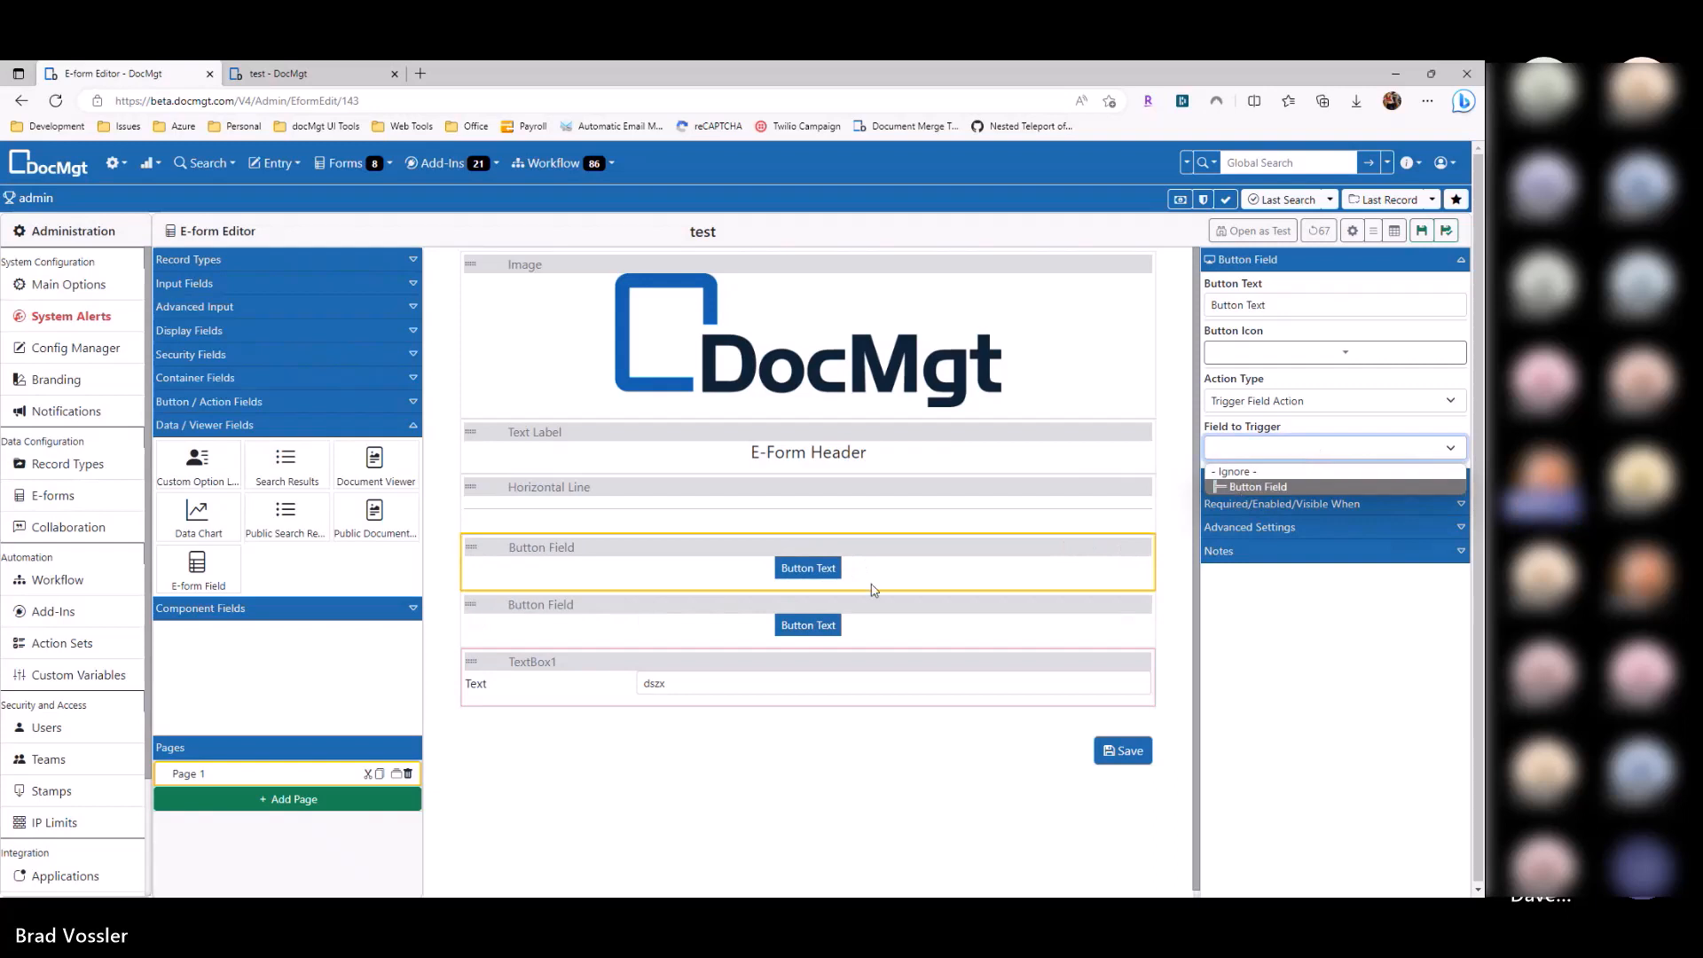
{"action": "left_click", "coordinate": [1306, 487]}
{"action": "left_click", "coordinate": [858, 624]}
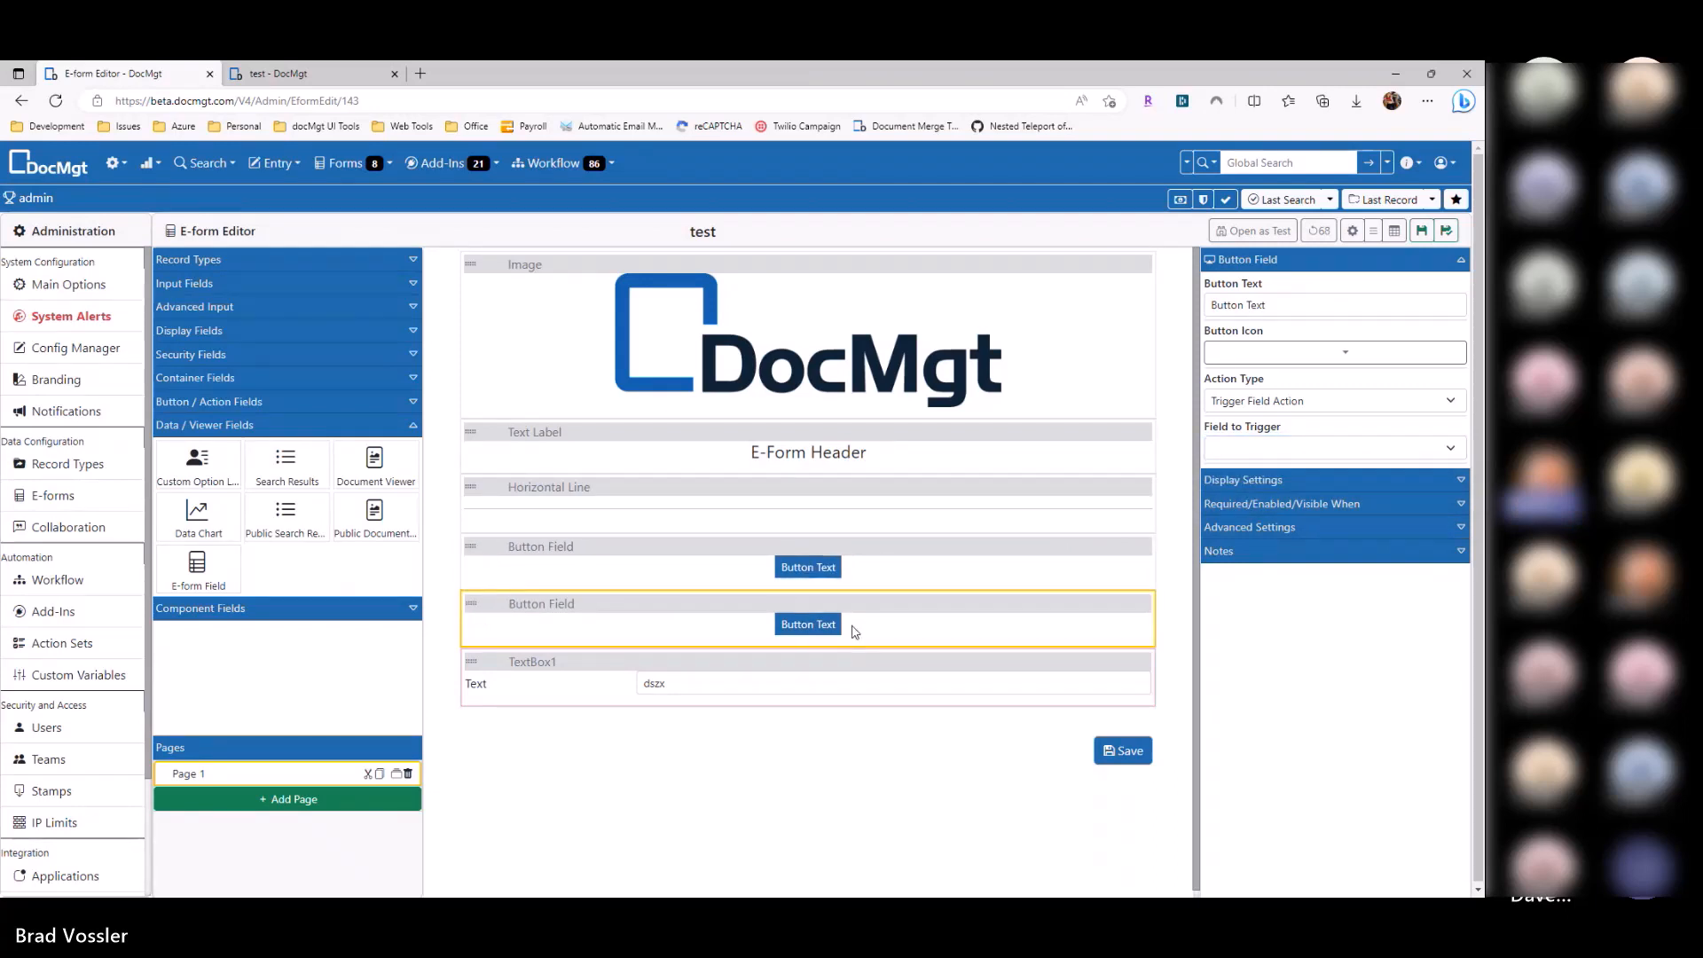
{"action": "left_click", "coordinate": [1306, 448]}
{"action": "left_click", "coordinate": [1264, 486]}
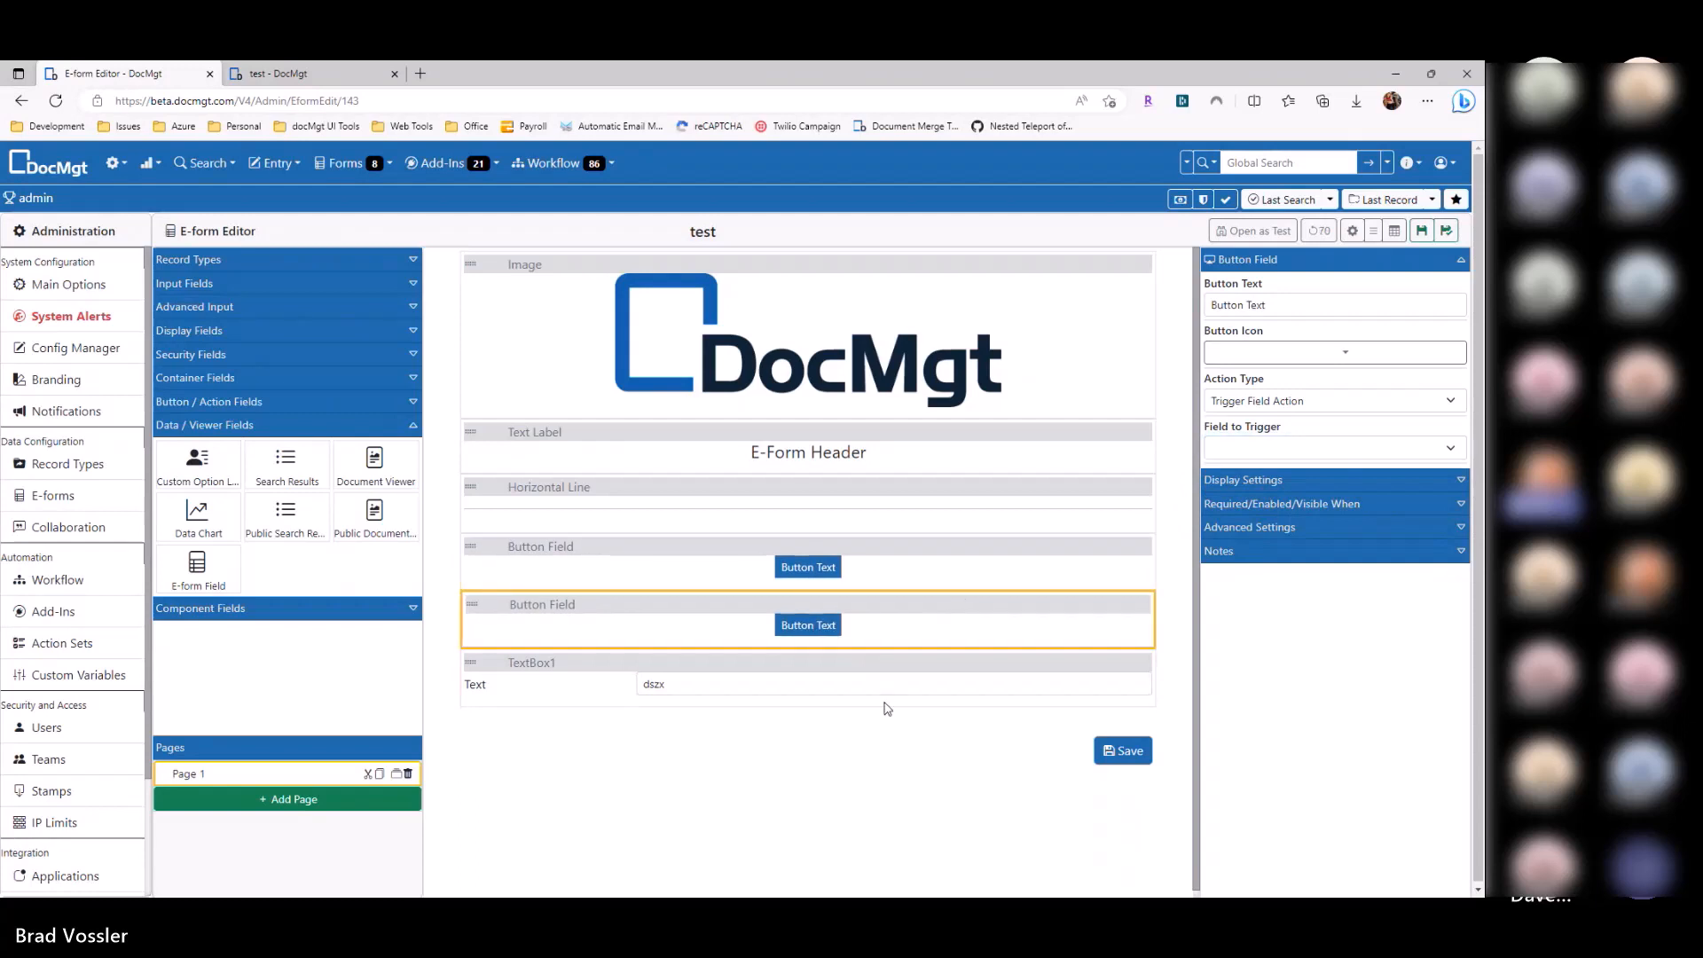
Step: Keep Trigger Field Action on the copy and select the first button field for removal
{"action": "left_click", "coordinate": [1270, 401]}
{"action": "left_click", "coordinate": [1264, 460]}
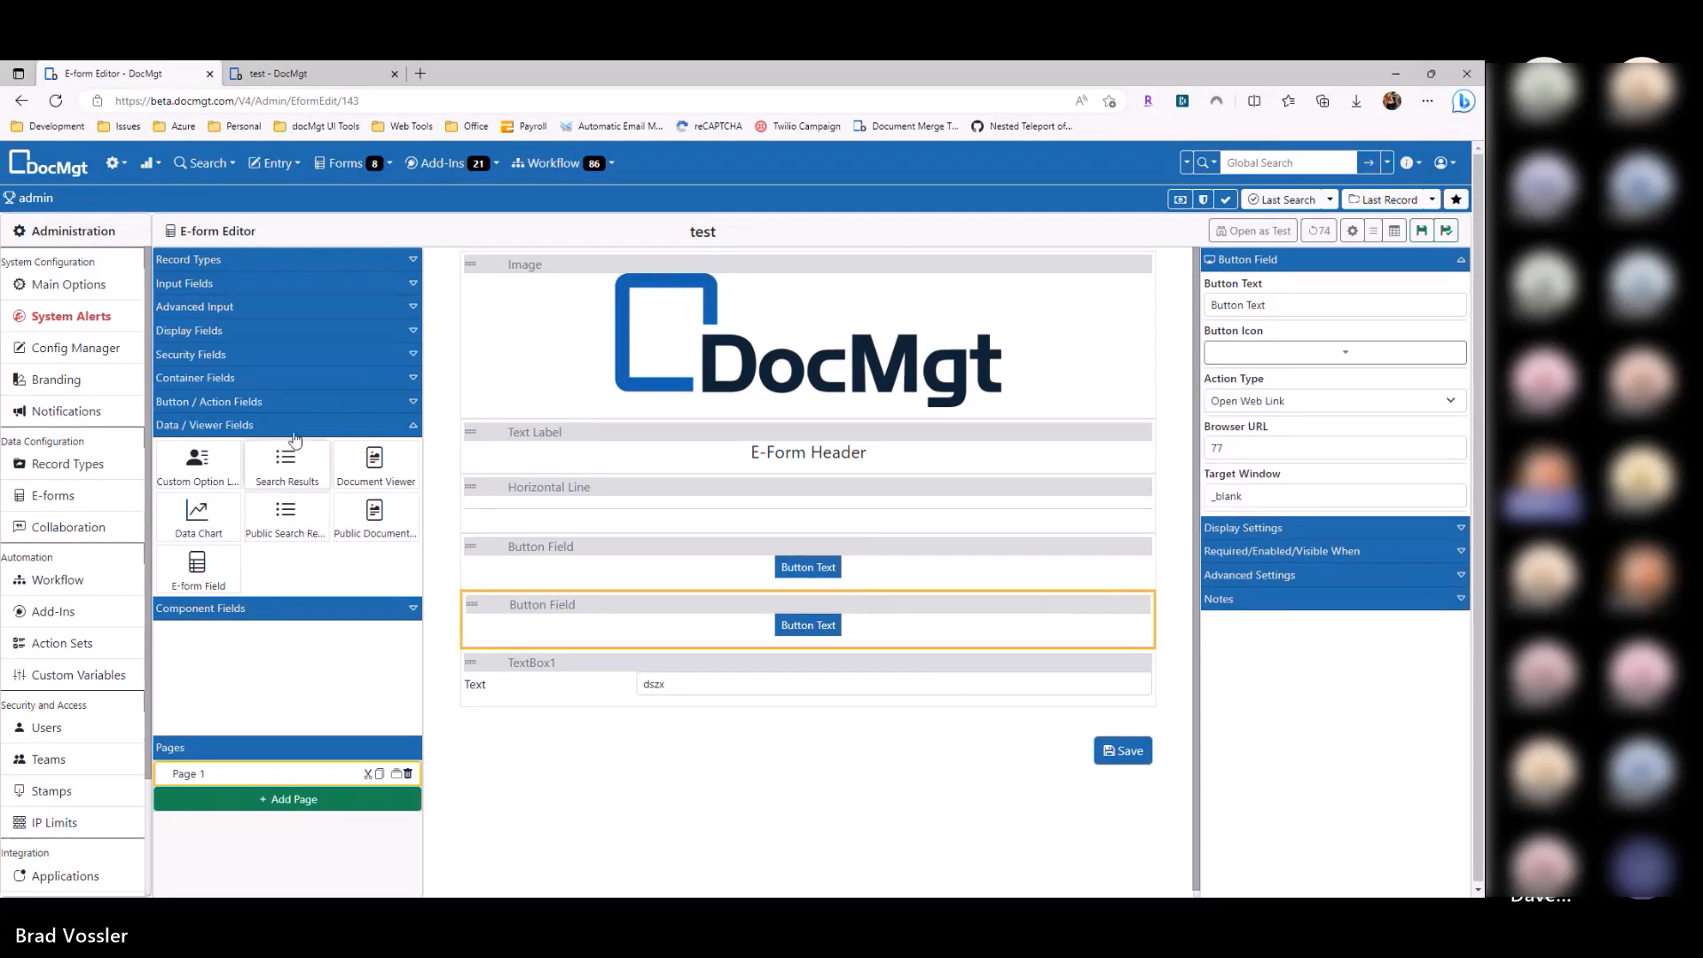
{"action": "left_click", "coordinate": [228, 402]}
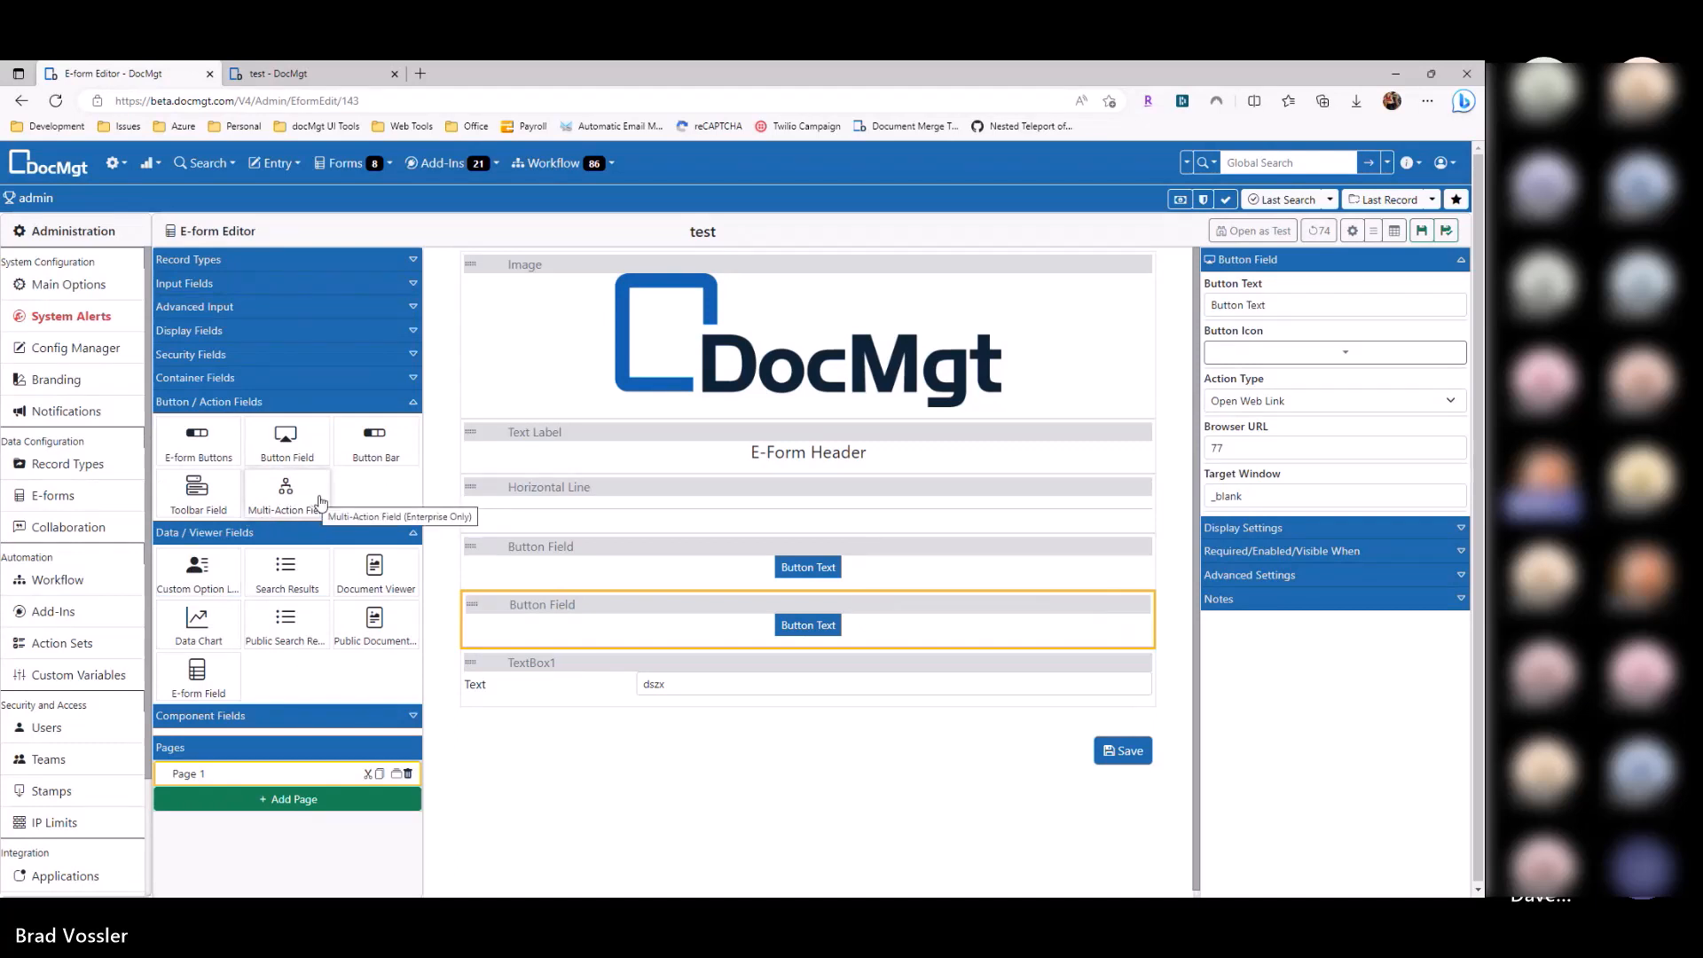
{"action": "left_click", "coordinate": [790, 575]}
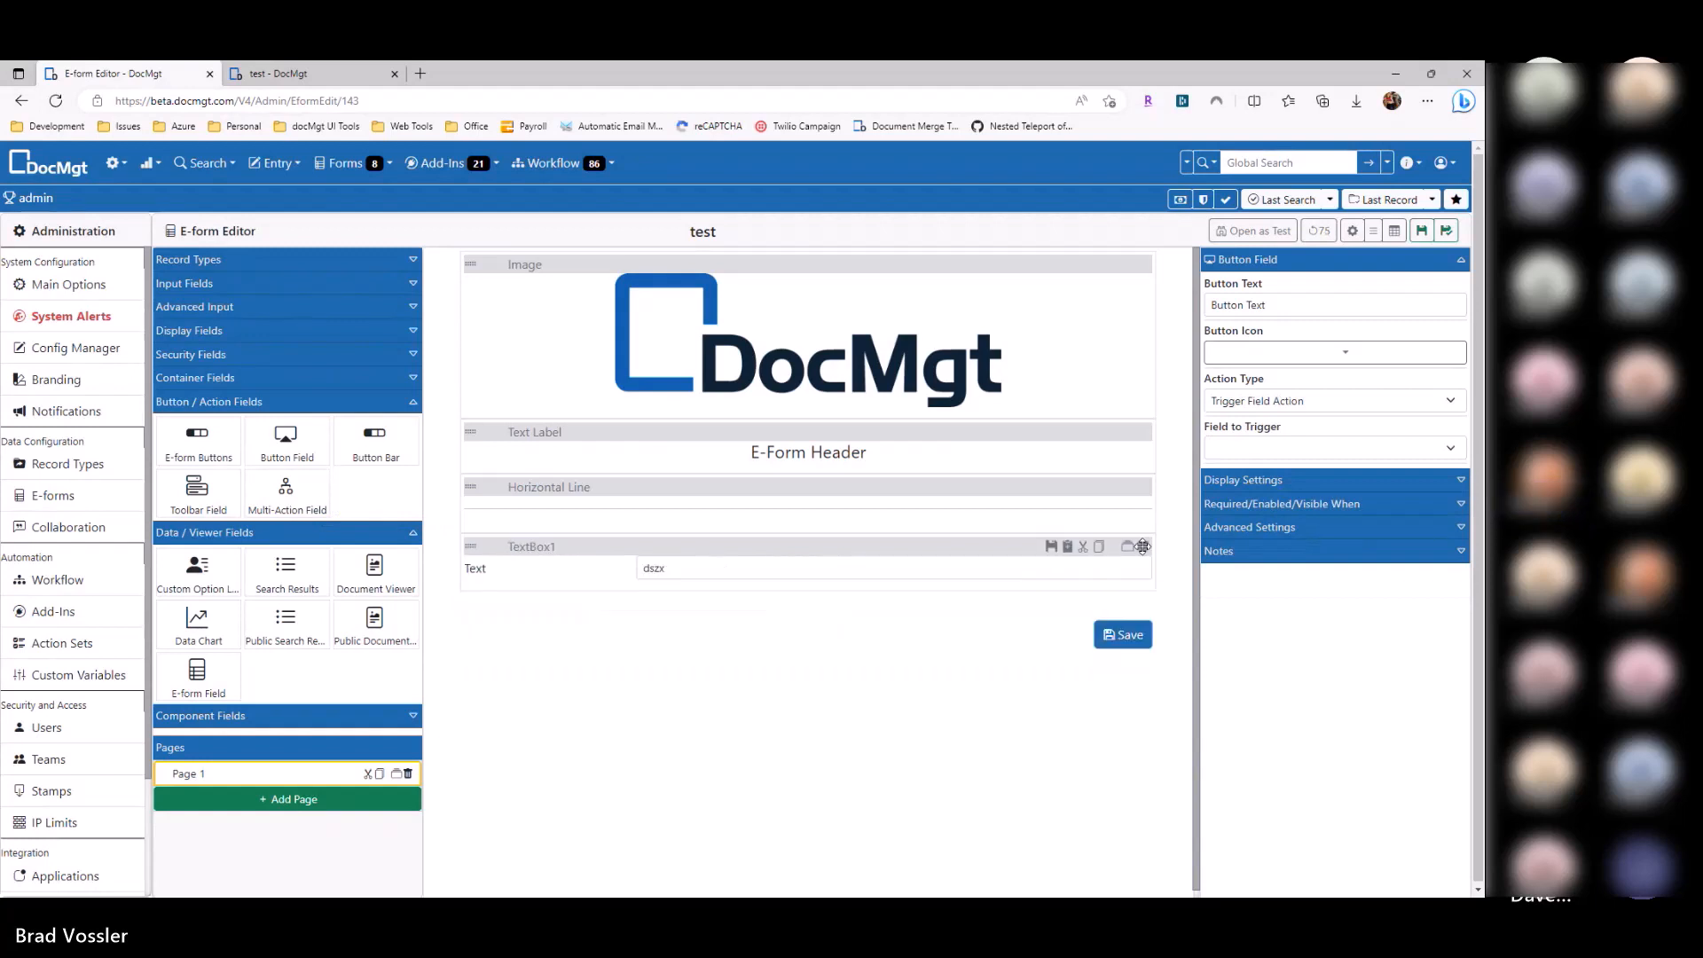
Step: Delete the leftover fields and TextBox1, and add a new Button Field below the horizontal line
{"action": "left_click", "coordinate": [1143, 547]}
{"action": "left_click", "coordinate": [1143, 548]}
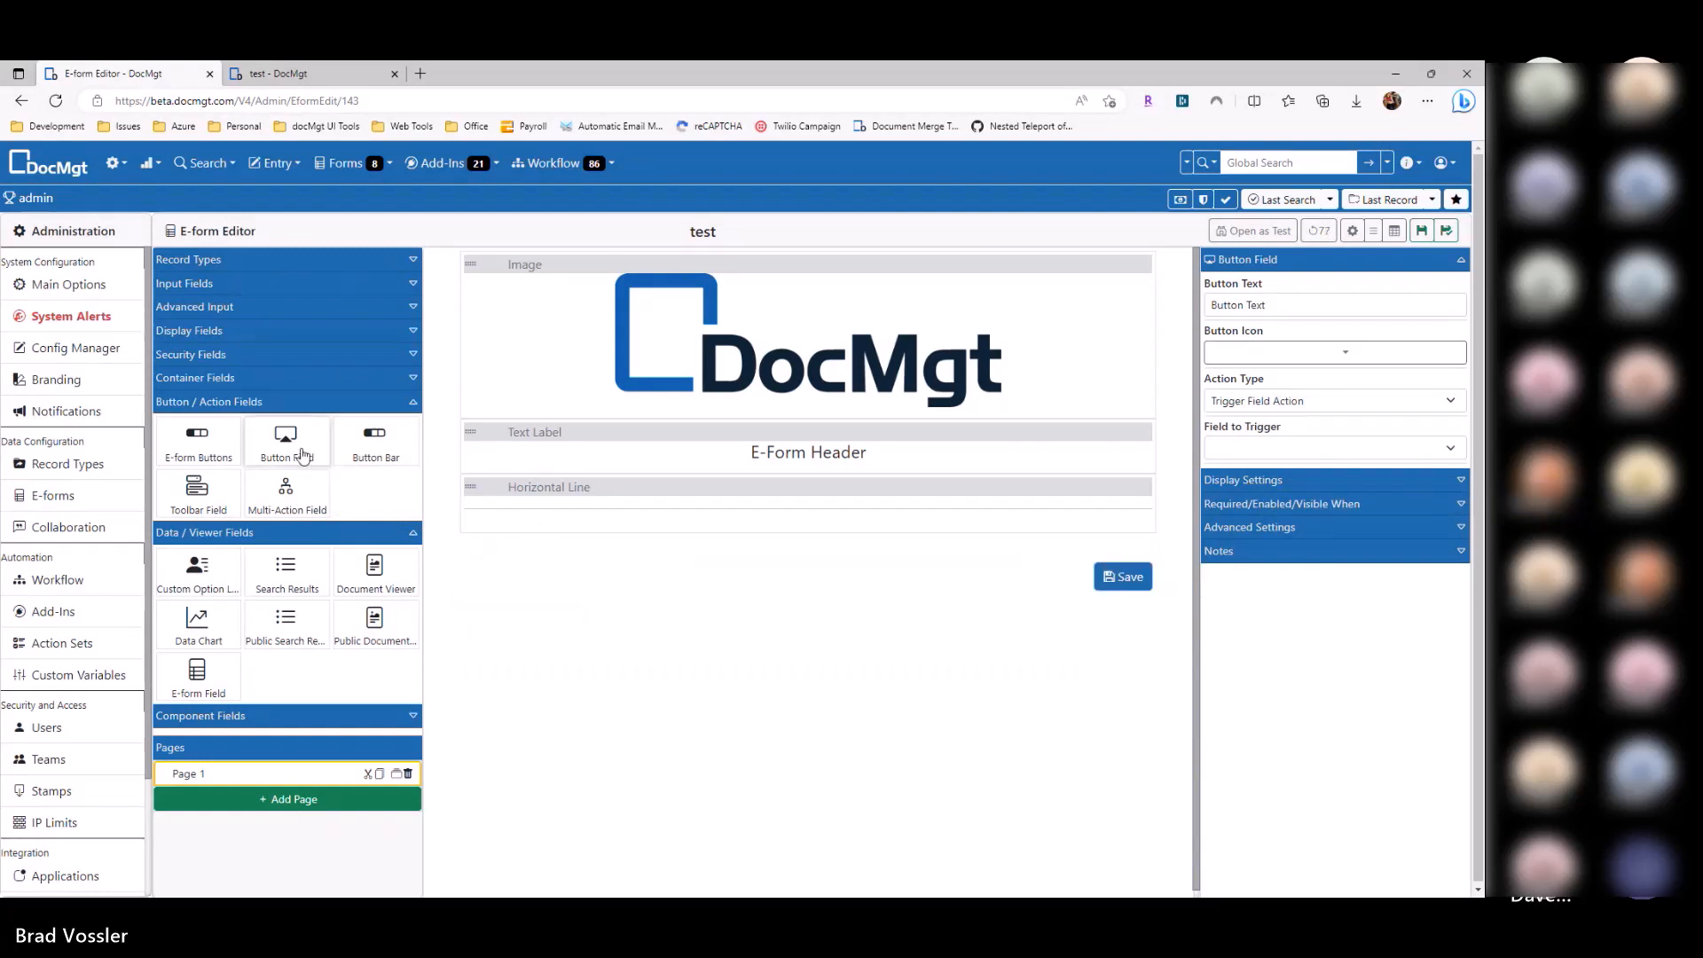
{"action": "left_click_drag", "start_coordinate": [285, 444], "coordinate": [1192, 490]}
Step: Keep Set Field Value as the button's action and place a Button Bar beneath it
{"action": "left_click", "coordinate": [1279, 407]}
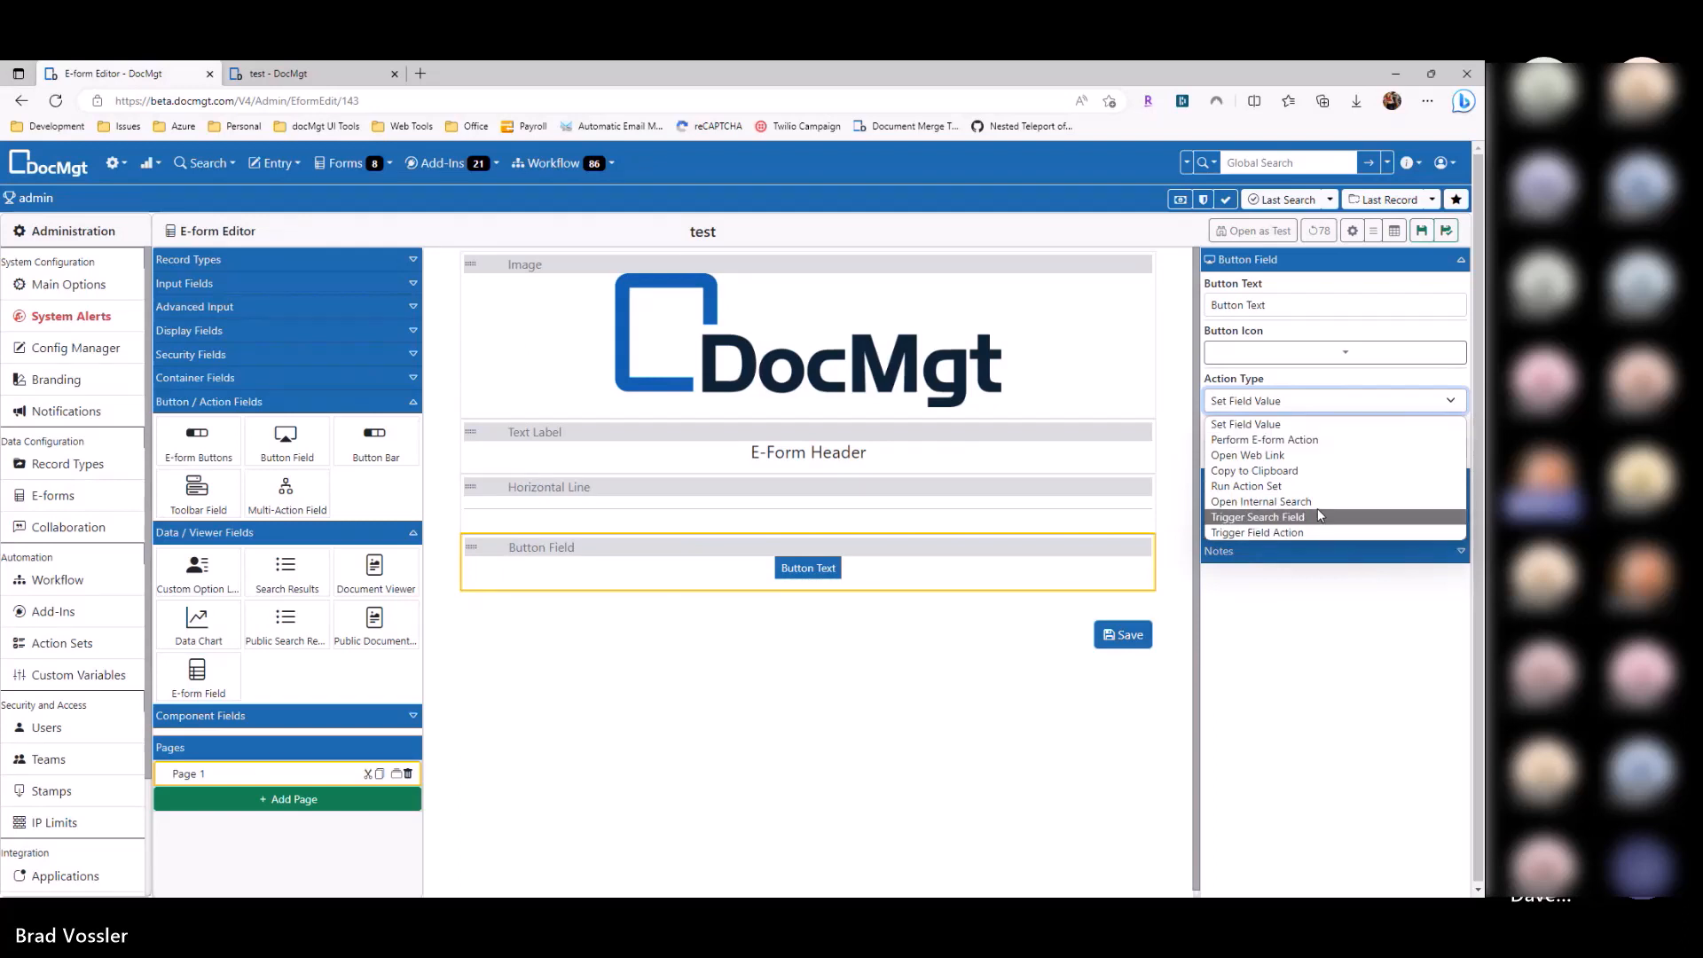
{"action": "left_click", "coordinate": [828, 631]}
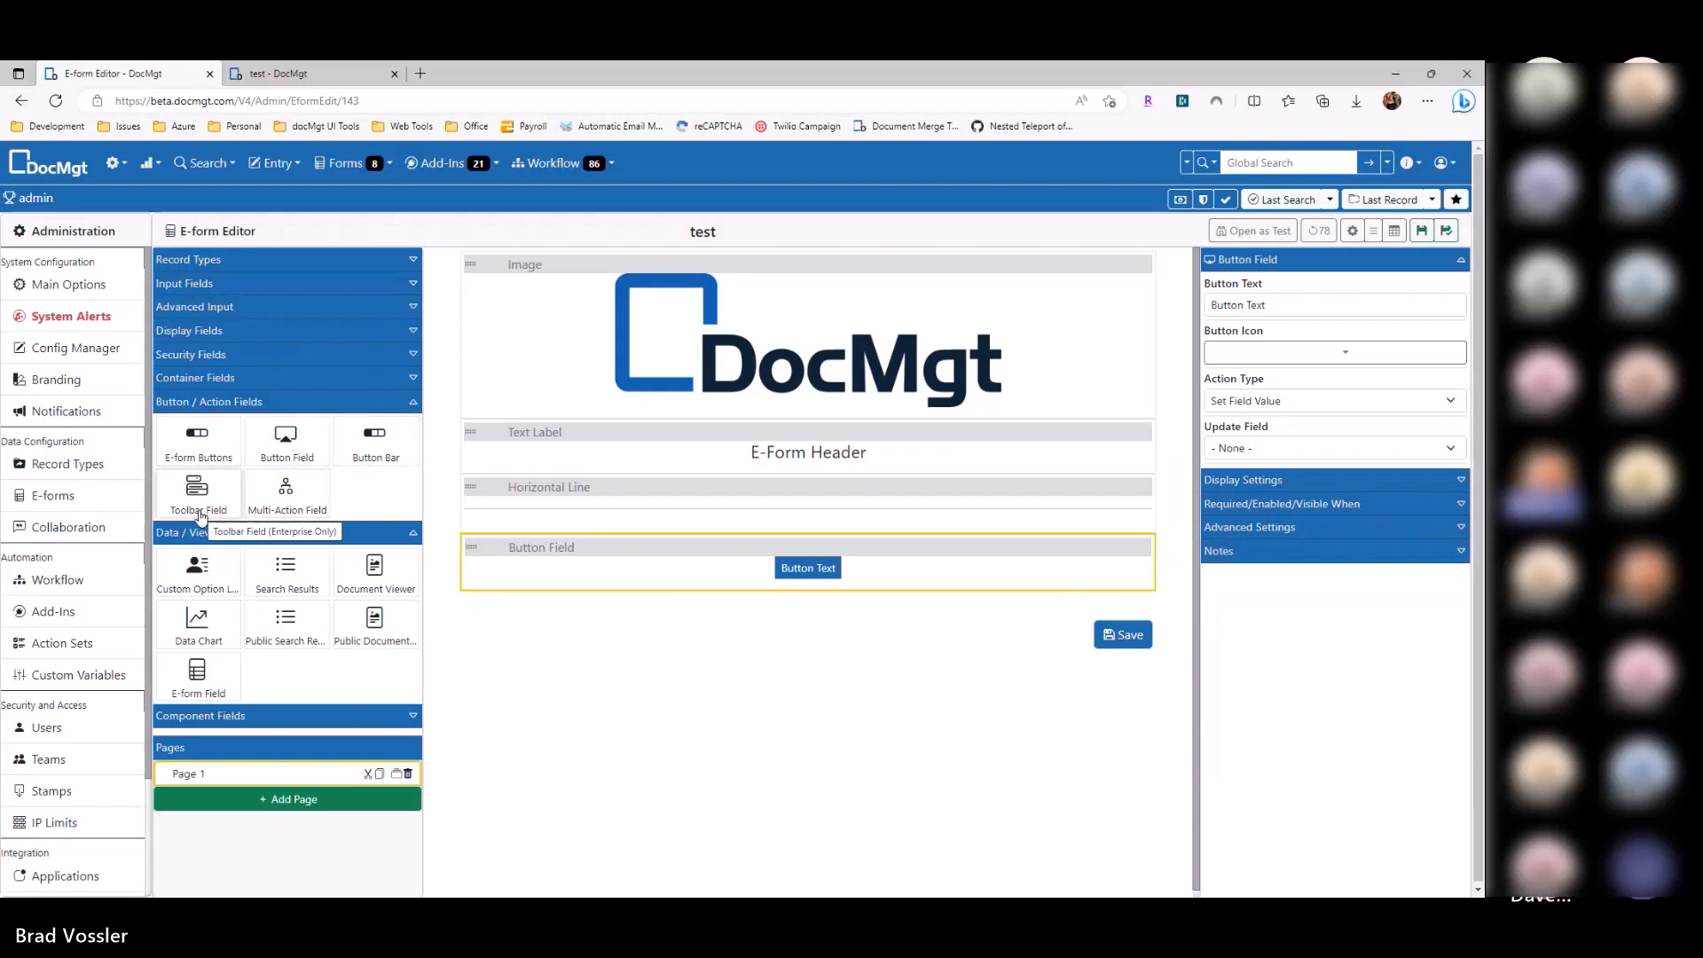
{"action": "left_click_drag", "start_coordinate": [372, 444], "coordinate": [742, 626]}
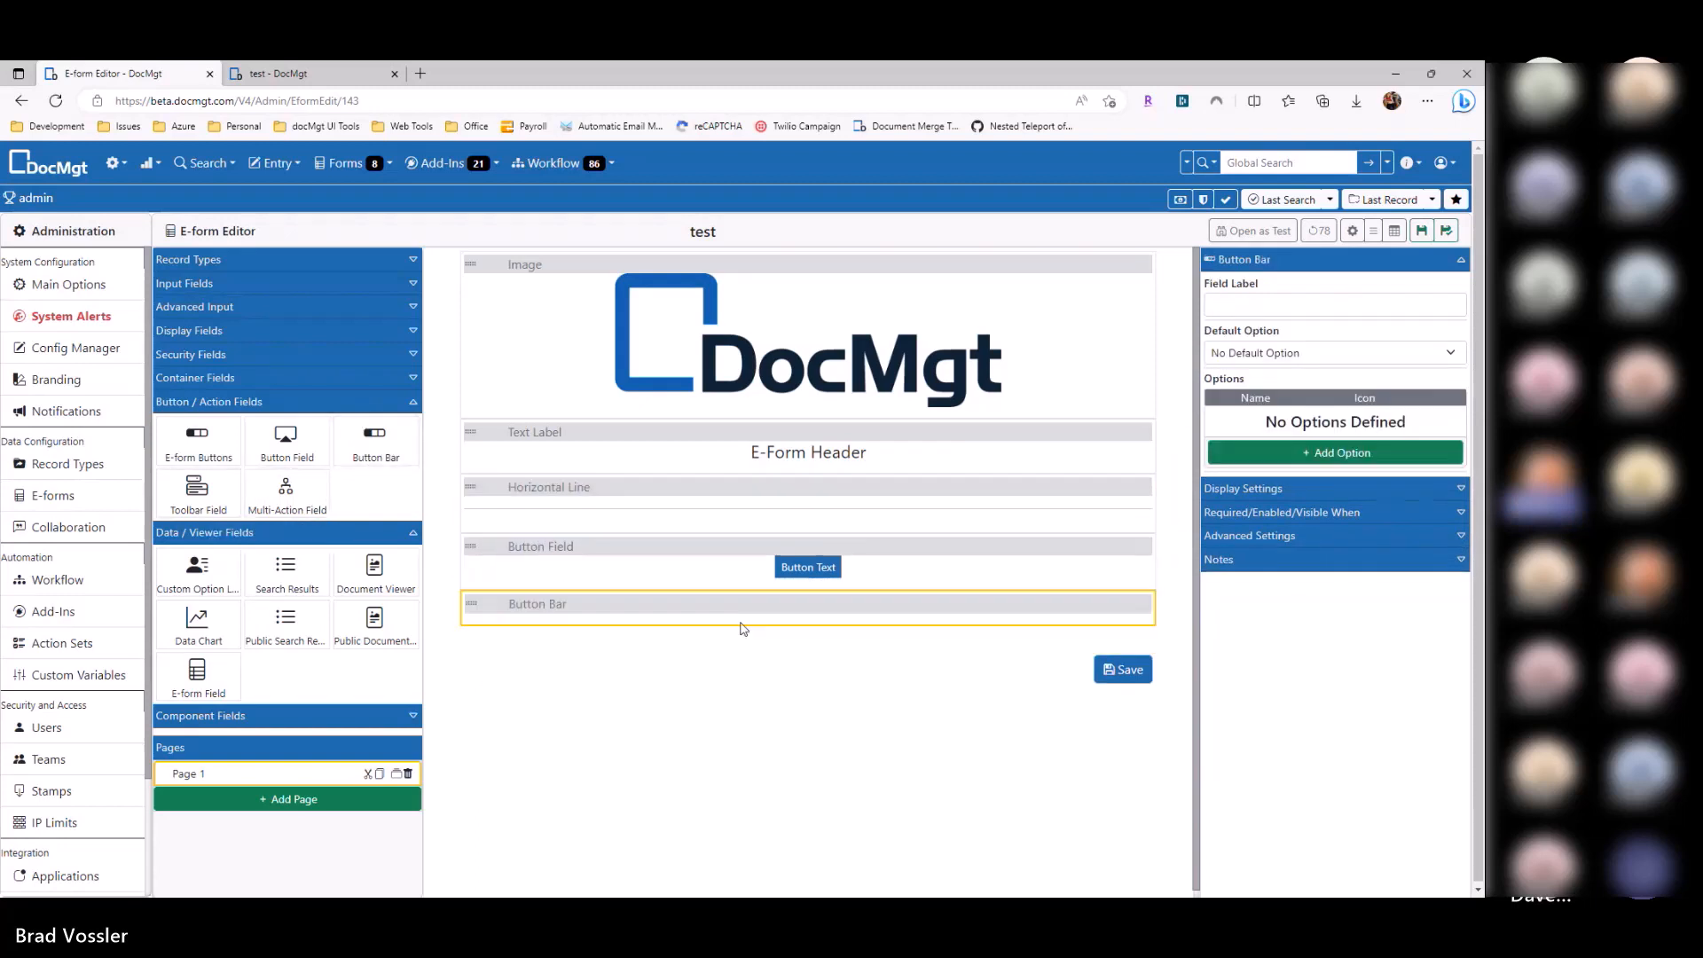
Step: Add four options to the Button Bar and display them as buttons instead of tabs
{"action": "left_click", "coordinate": [1328, 454]}
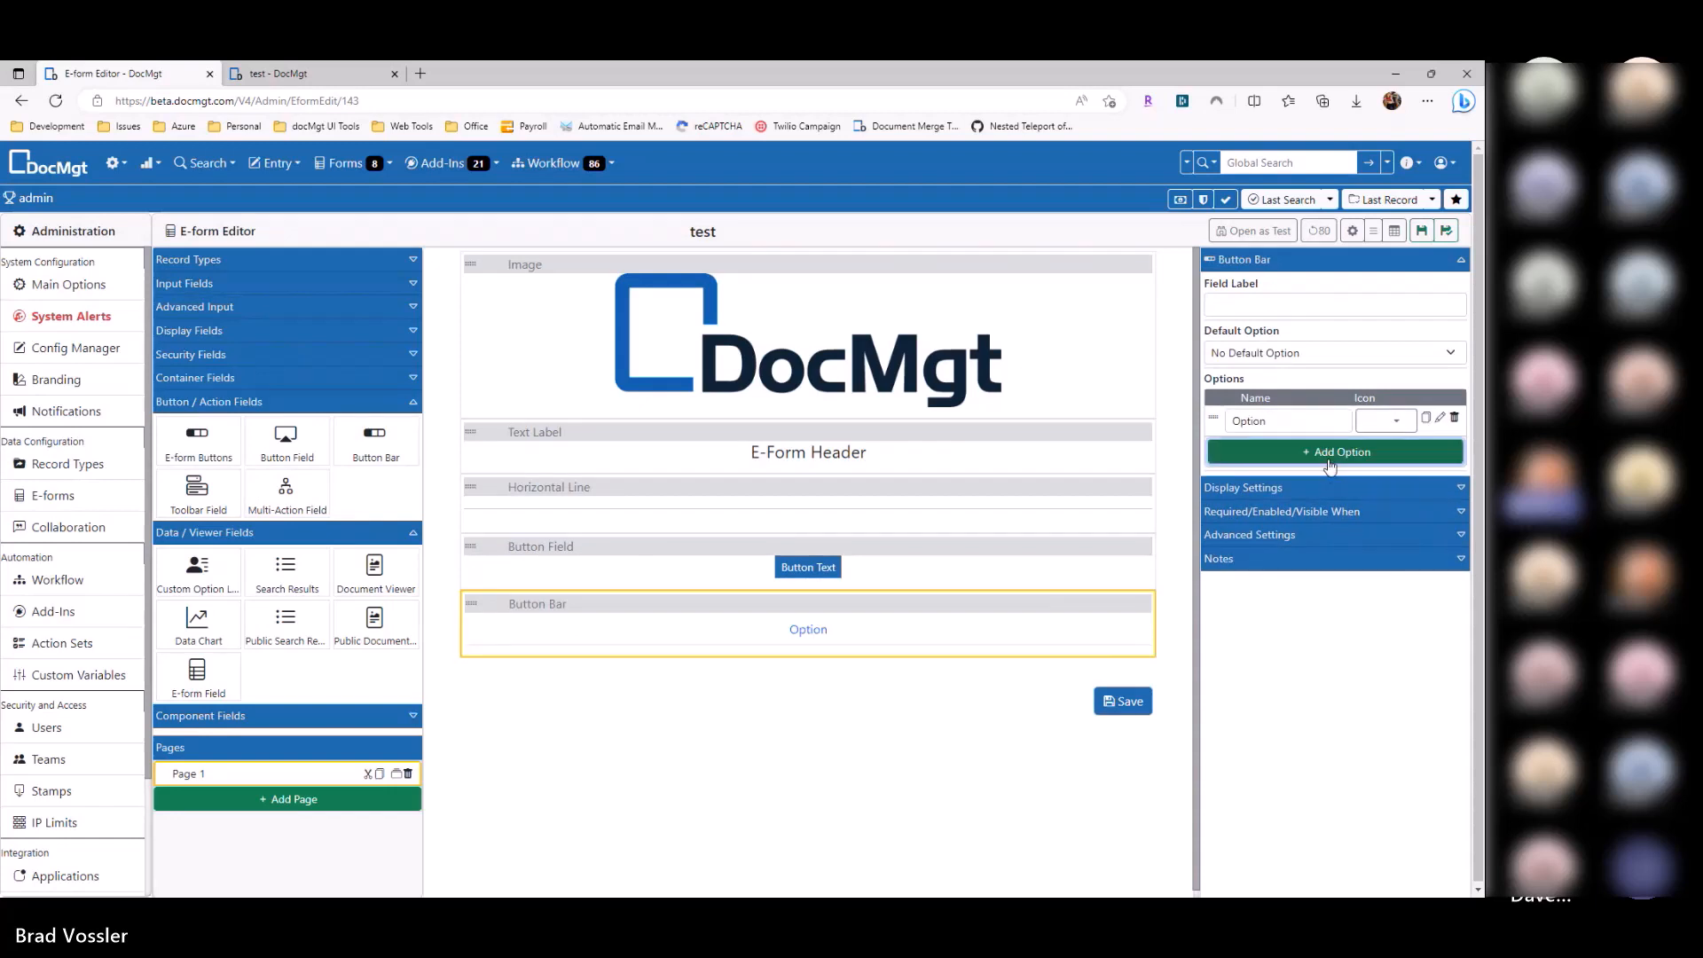
{"action": "left_click", "coordinate": [1329, 456]}
{"action": "left_click", "coordinate": [1329, 484]}
{"action": "left_click", "coordinate": [1328, 515]}
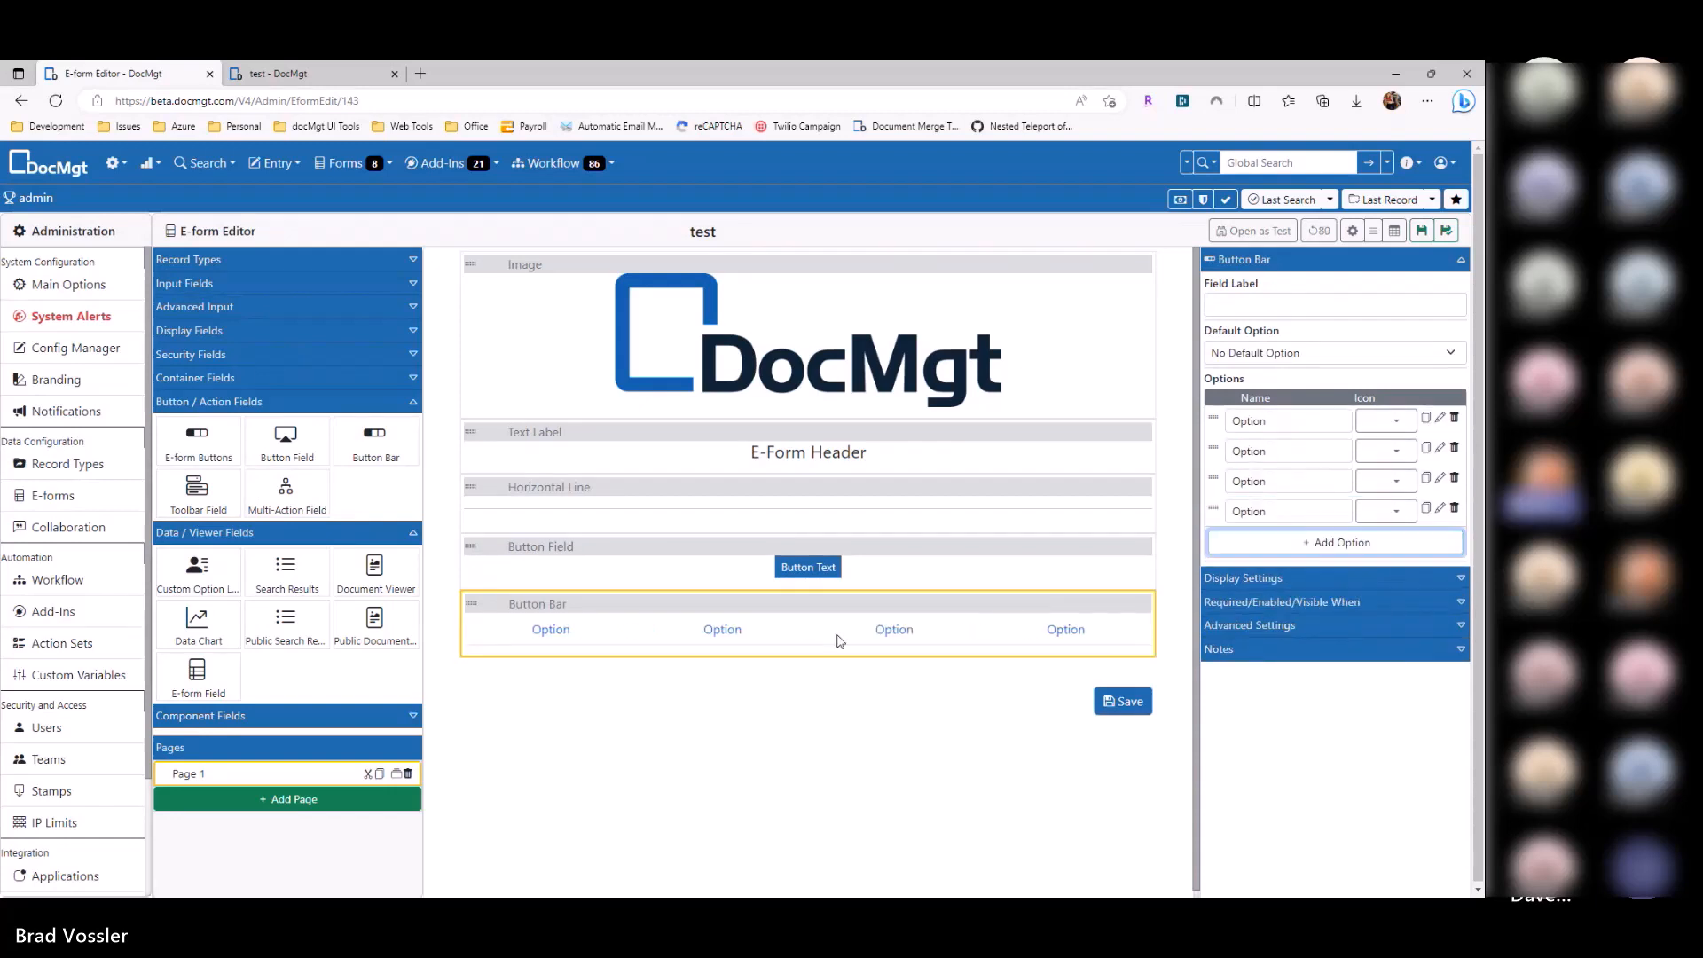
{"action": "left_click", "coordinate": [1323, 584]}
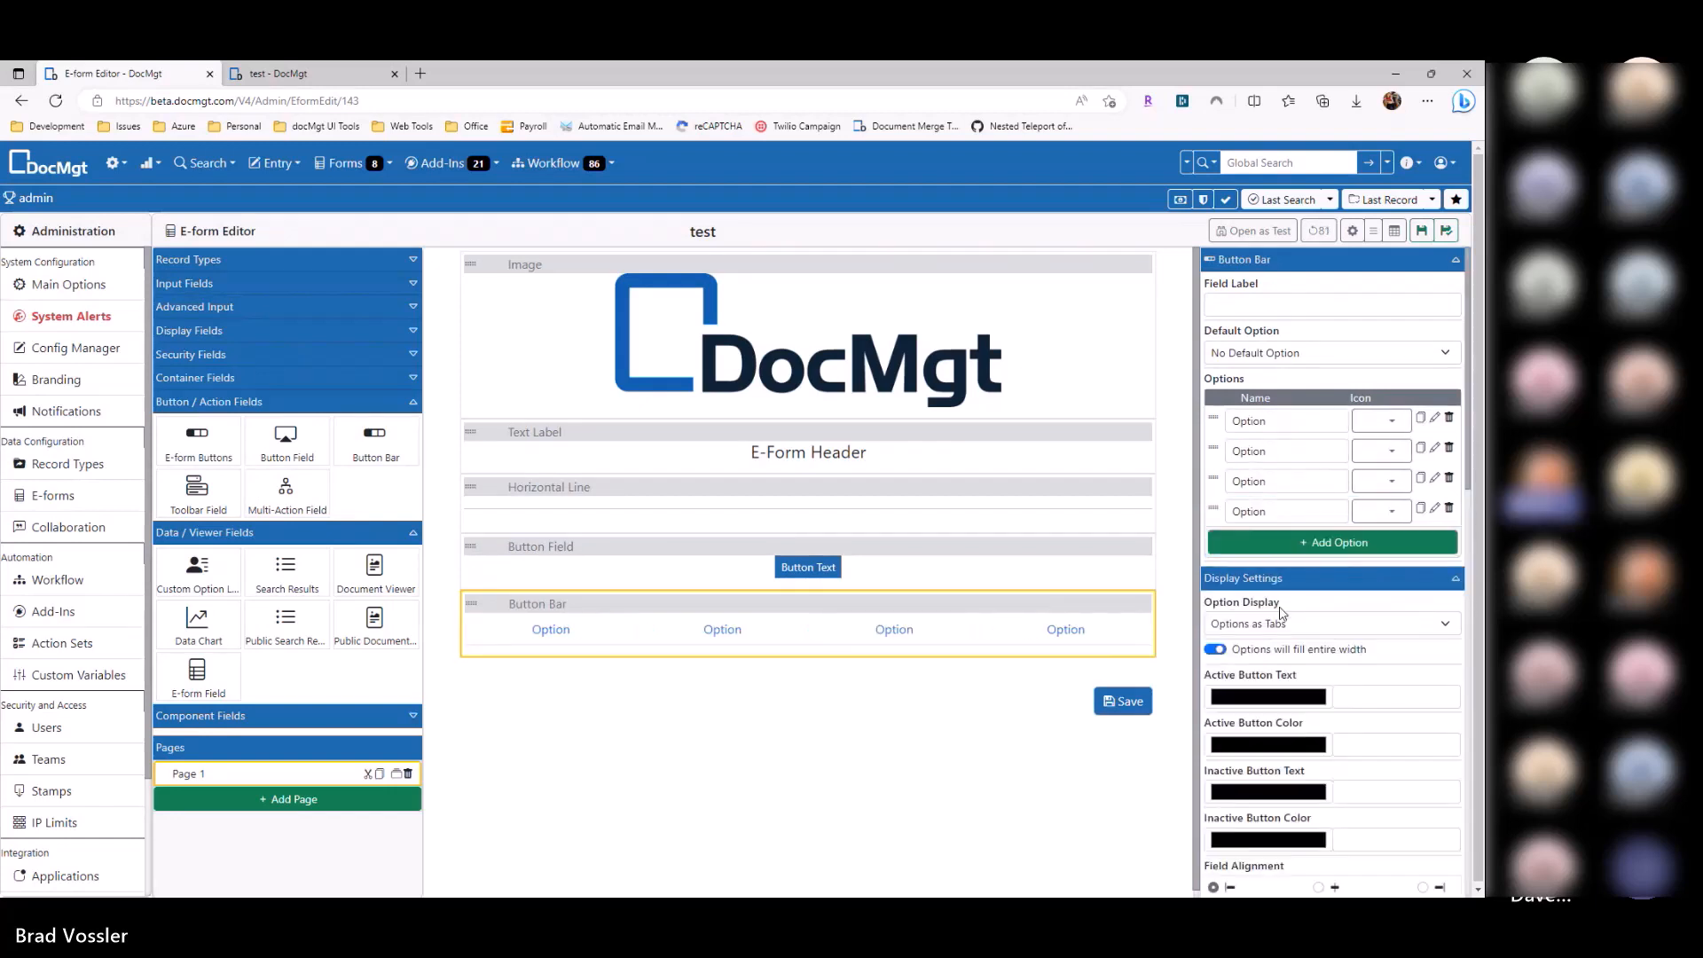
{"action": "left_click", "coordinate": [1246, 624]}
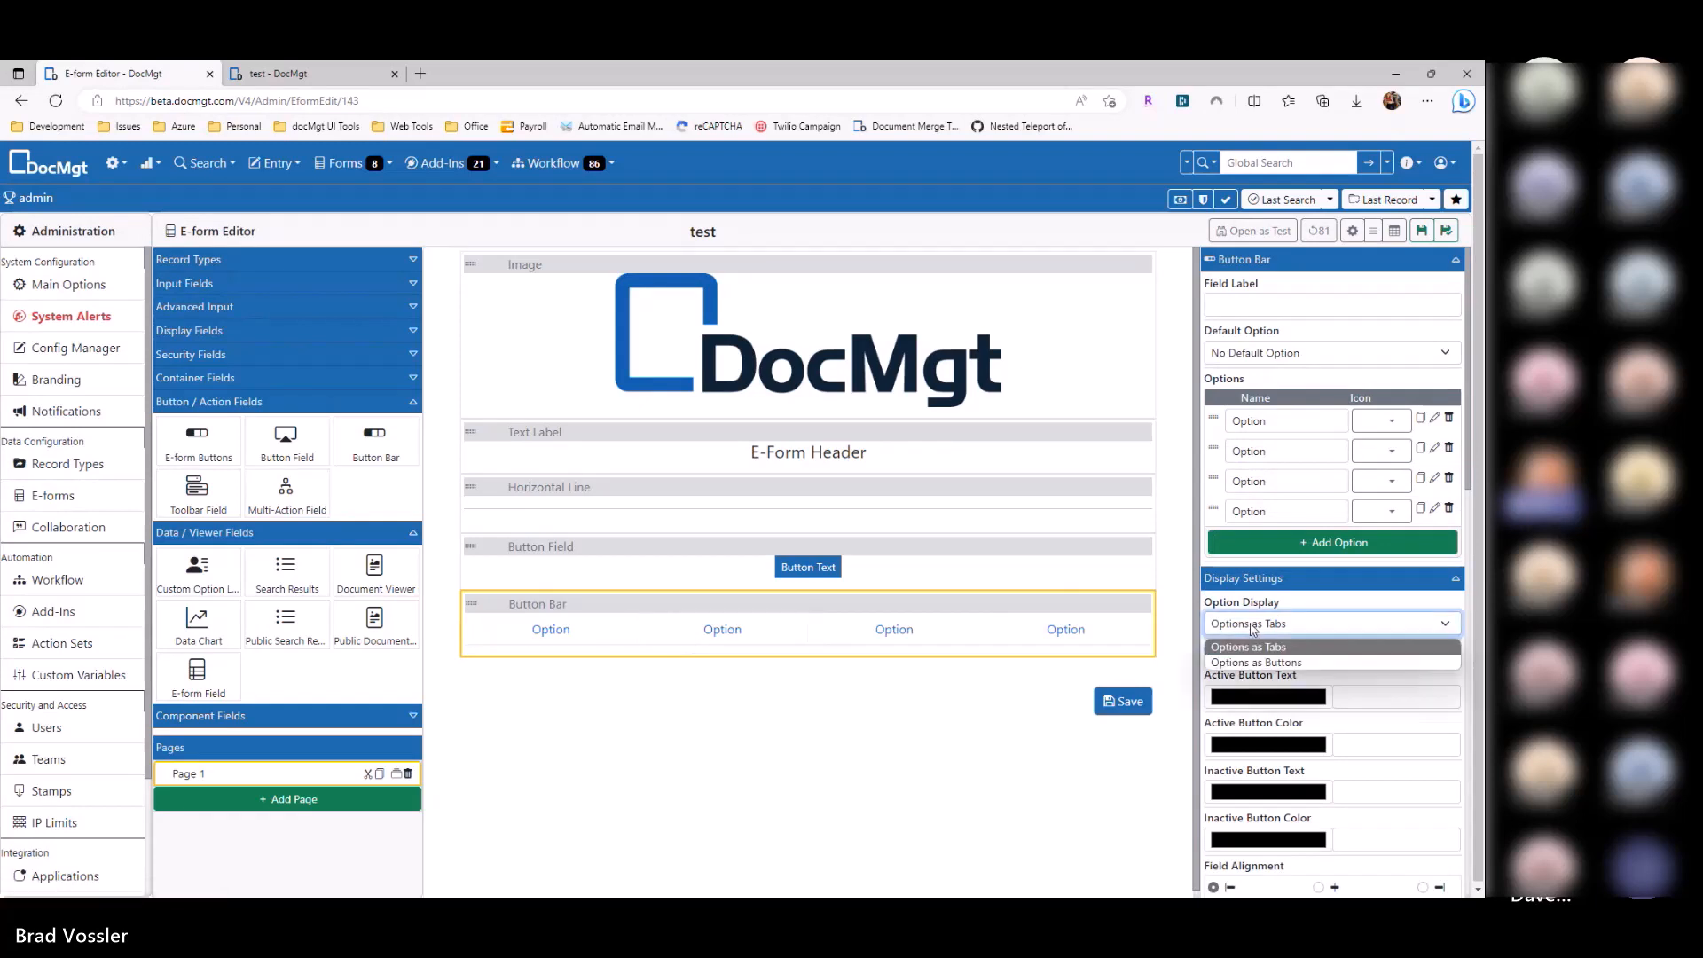
{"action": "left_click", "coordinate": [1259, 656]}
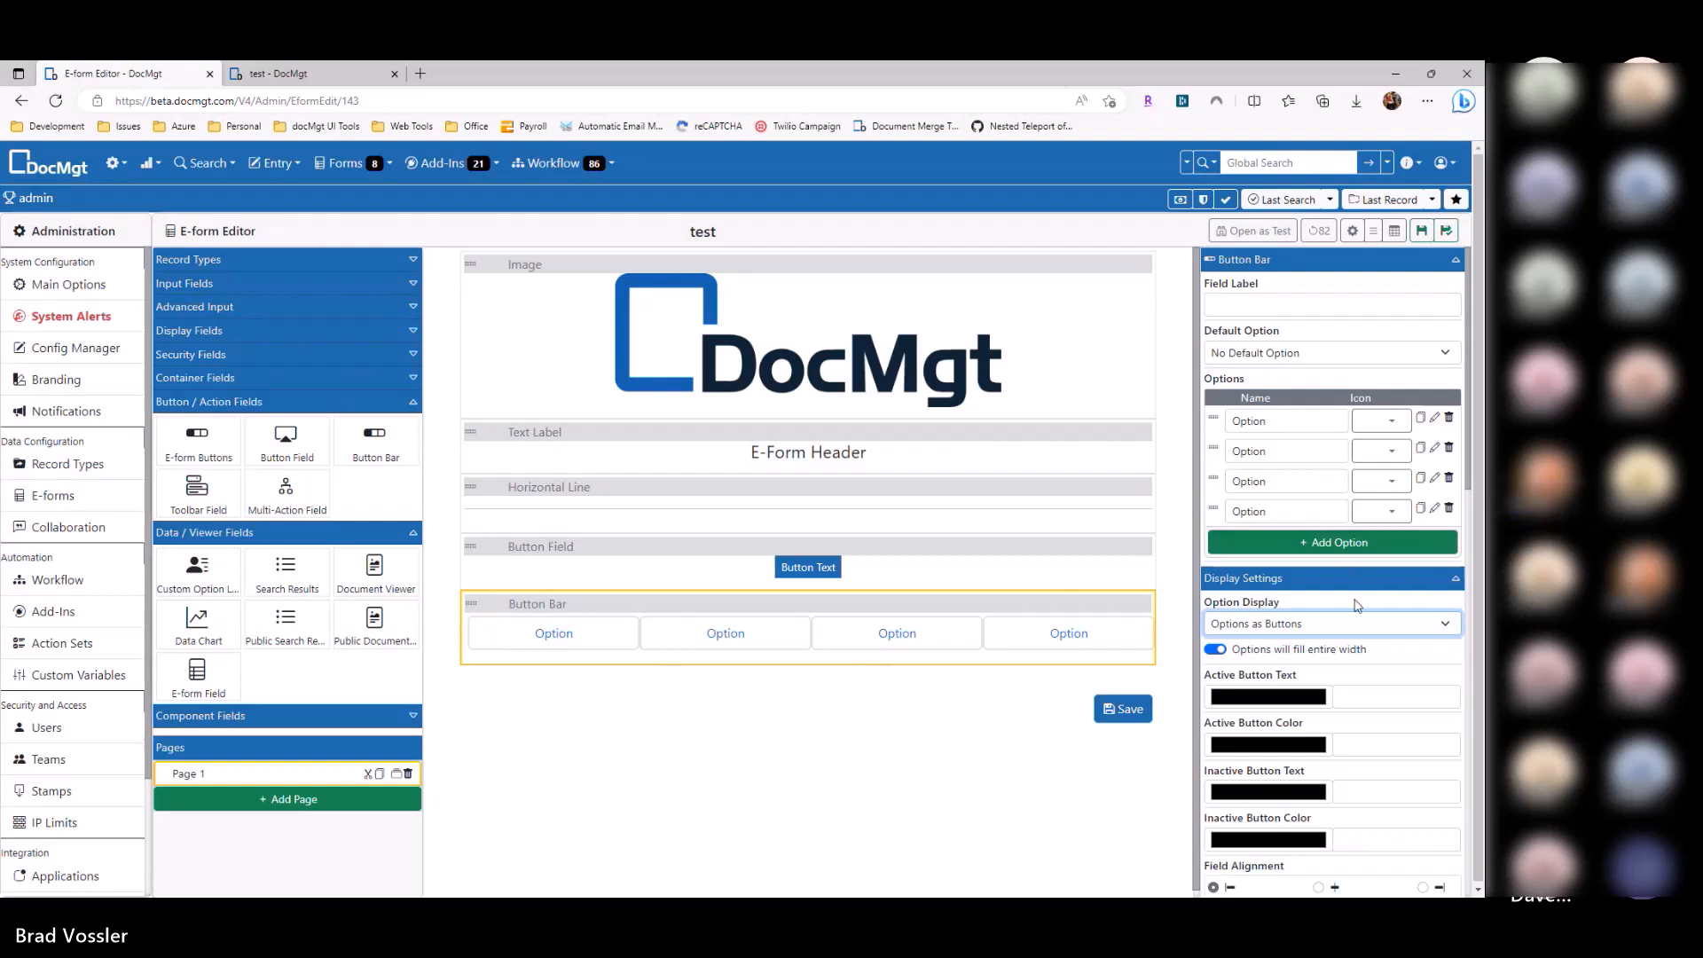
Step: Add nine more options to the Button Bar
{"action": "left_click", "coordinate": [1301, 543]}
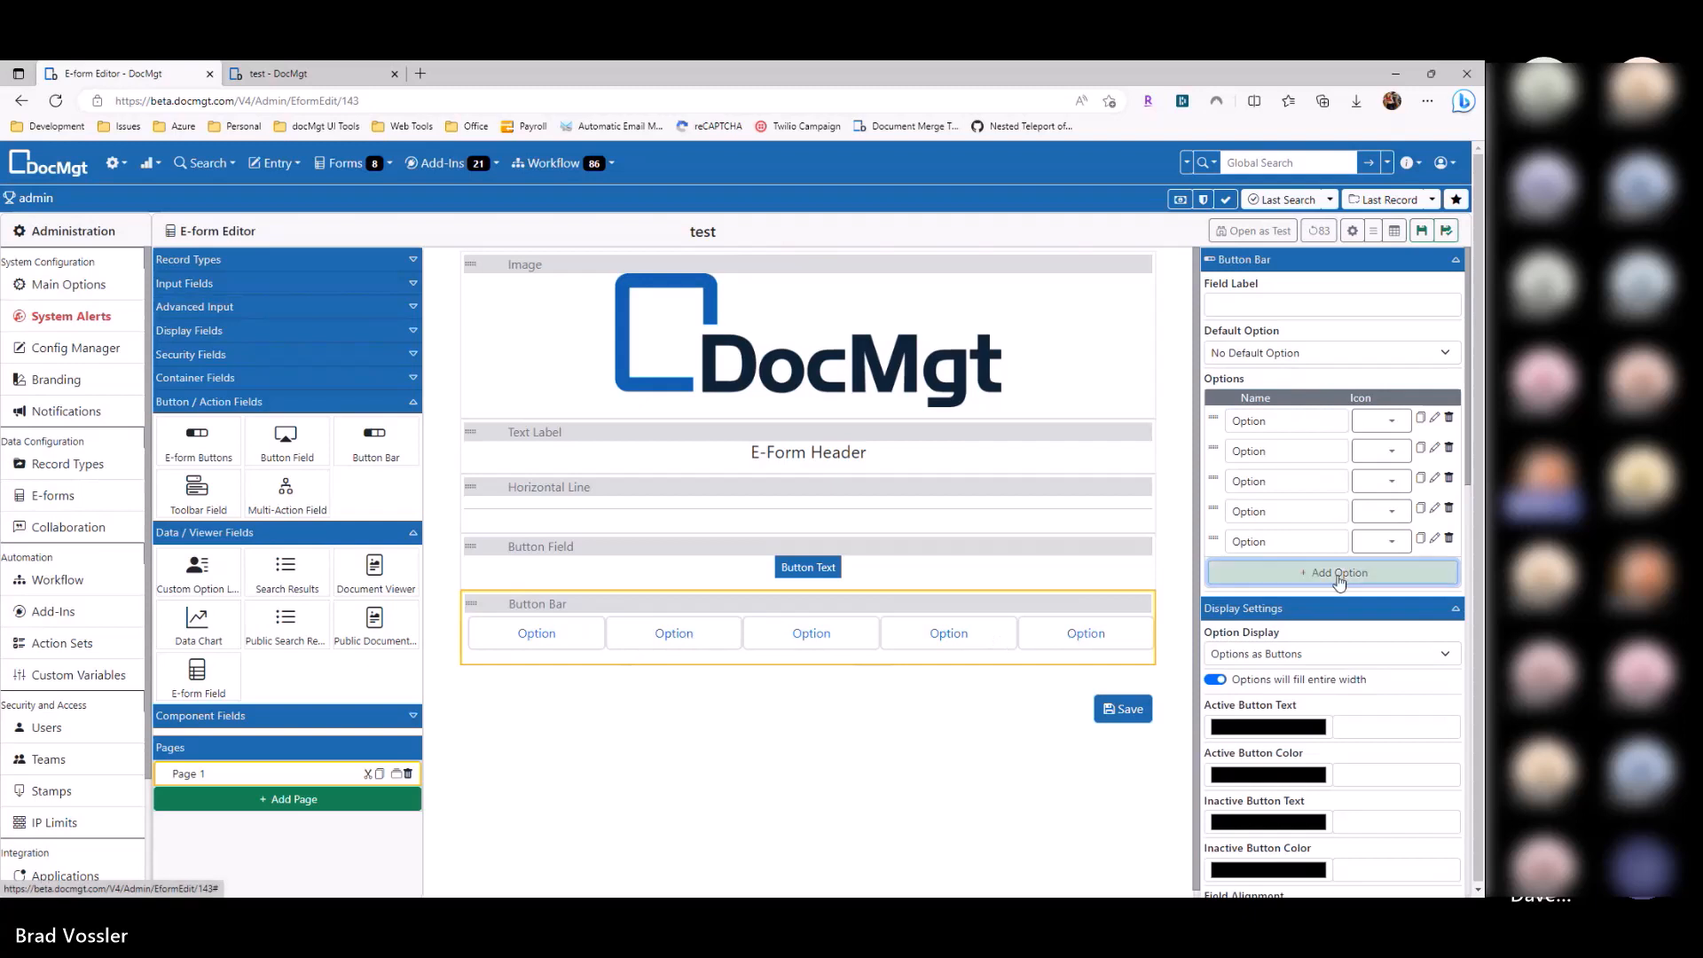
{"action": "left_click", "coordinate": [1337, 574]}
{"action": "left_click", "coordinate": [1326, 604]}
{"action": "left_click", "coordinate": [1312, 634]}
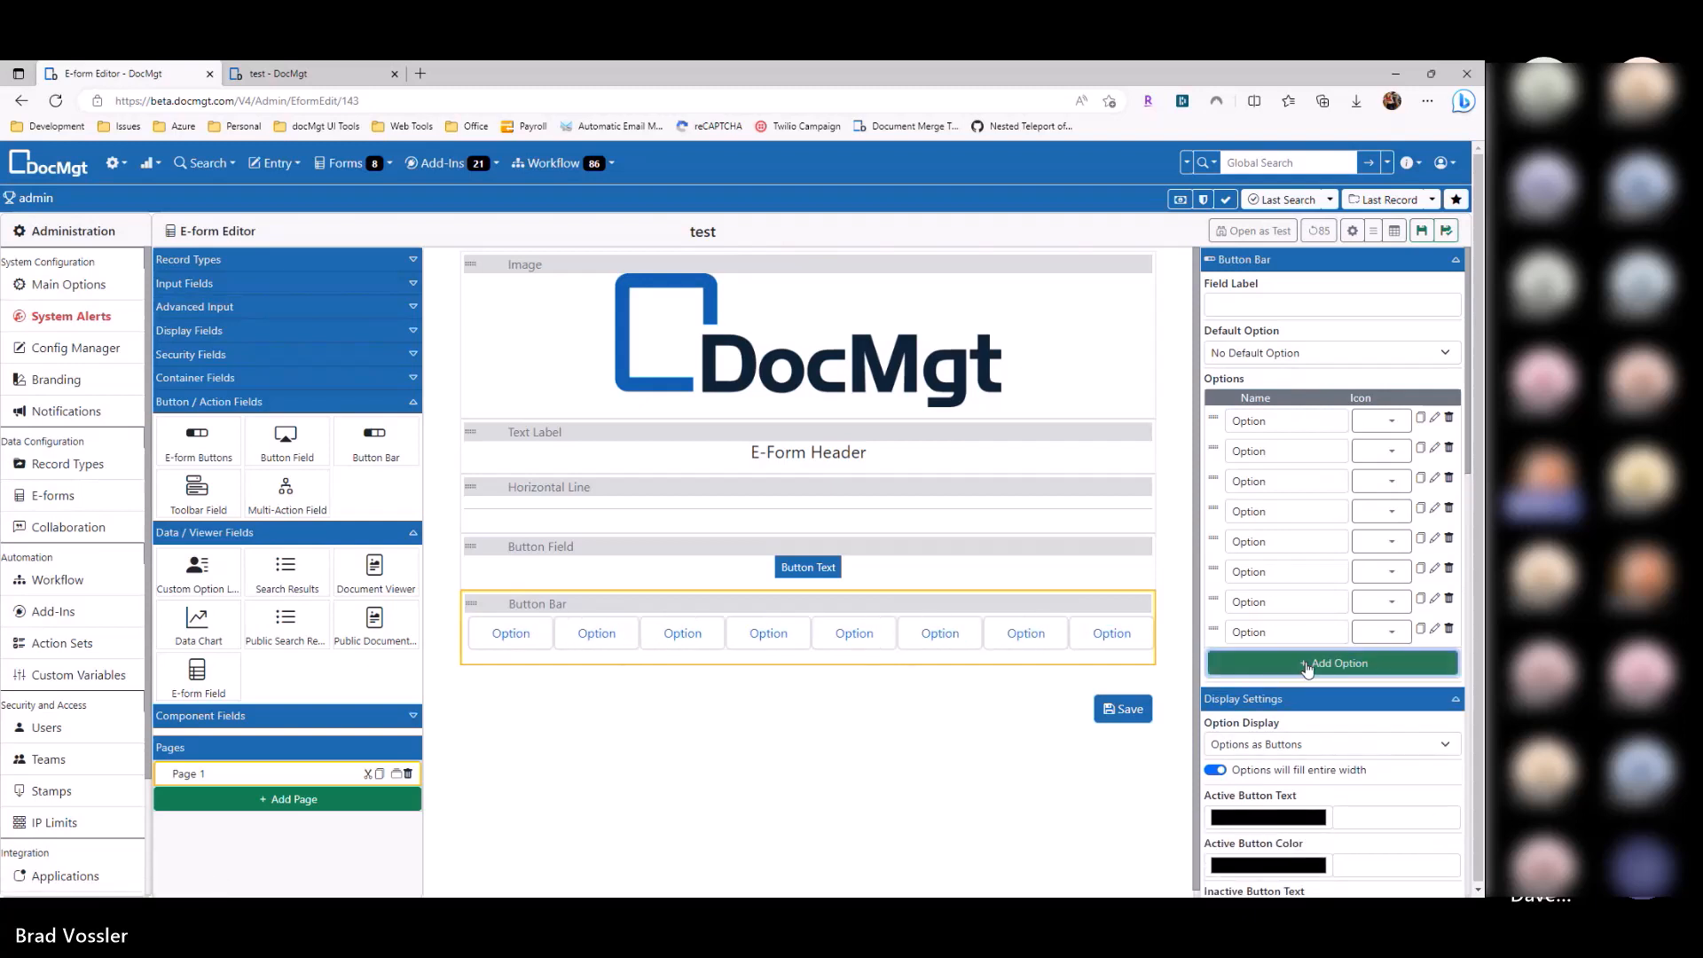
{"action": "left_click", "coordinate": [1299, 664]}
{"action": "left_click", "coordinate": [1292, 697]}
{"action": "left_click", "coordinate": [1287, 725]}
{"action": "left_click", "coordinate": [1285, 755]}
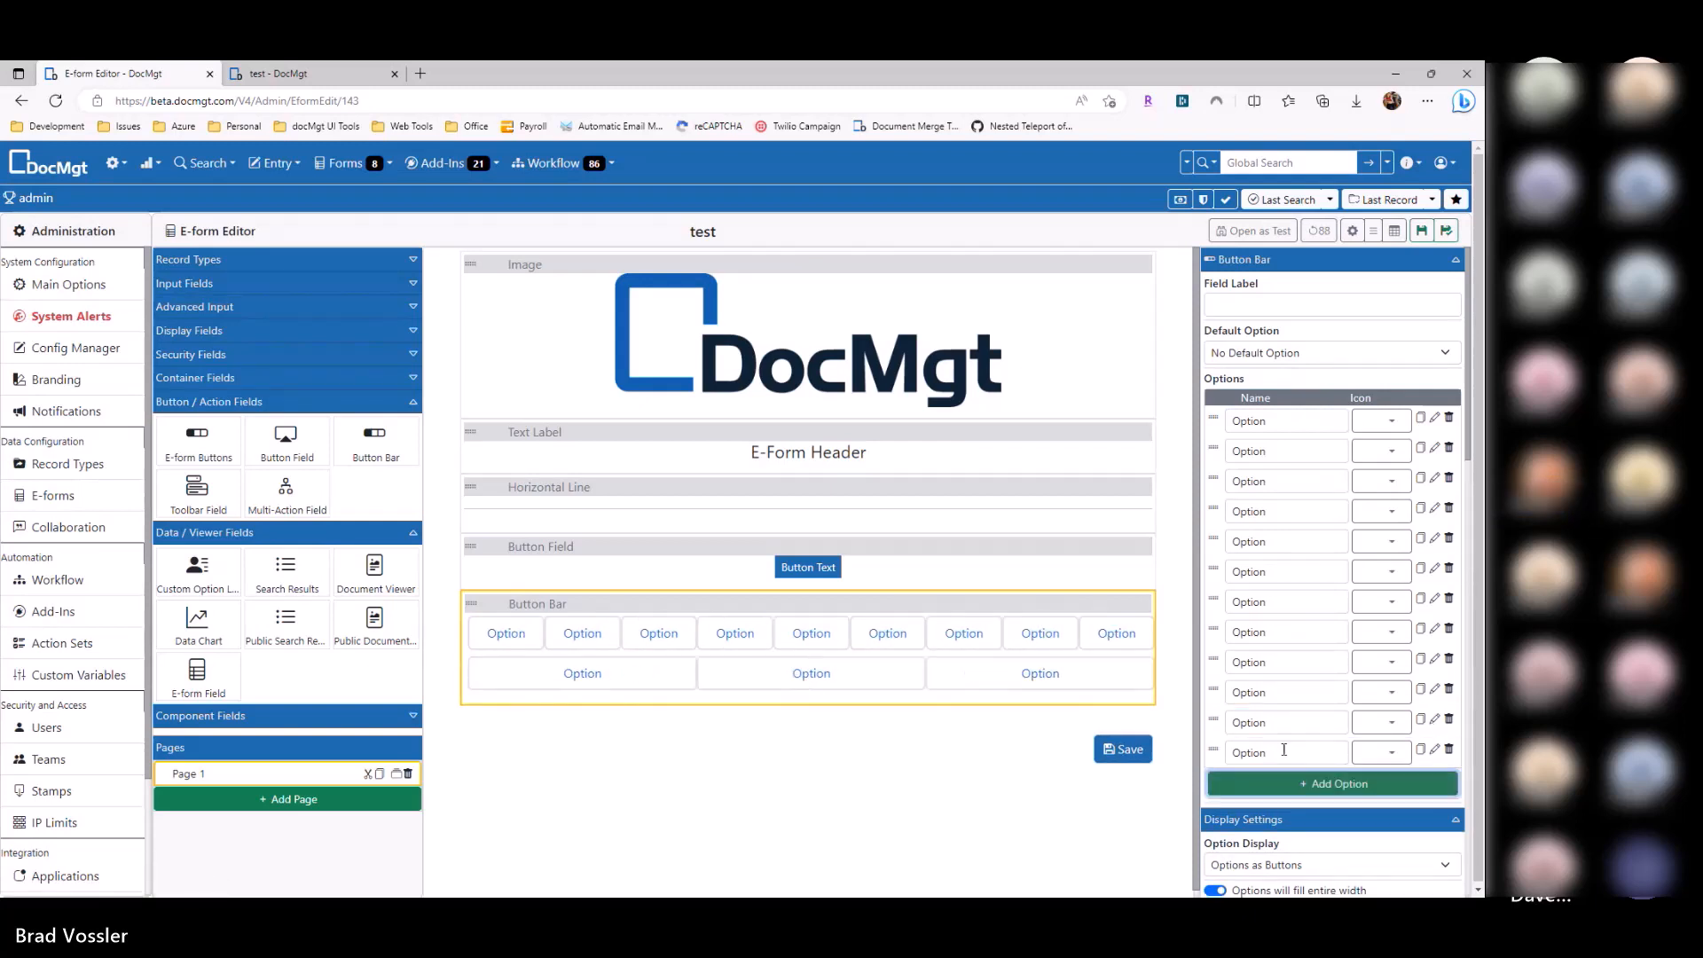
{"action": "left_click", "coordinate": [1282, 780]}
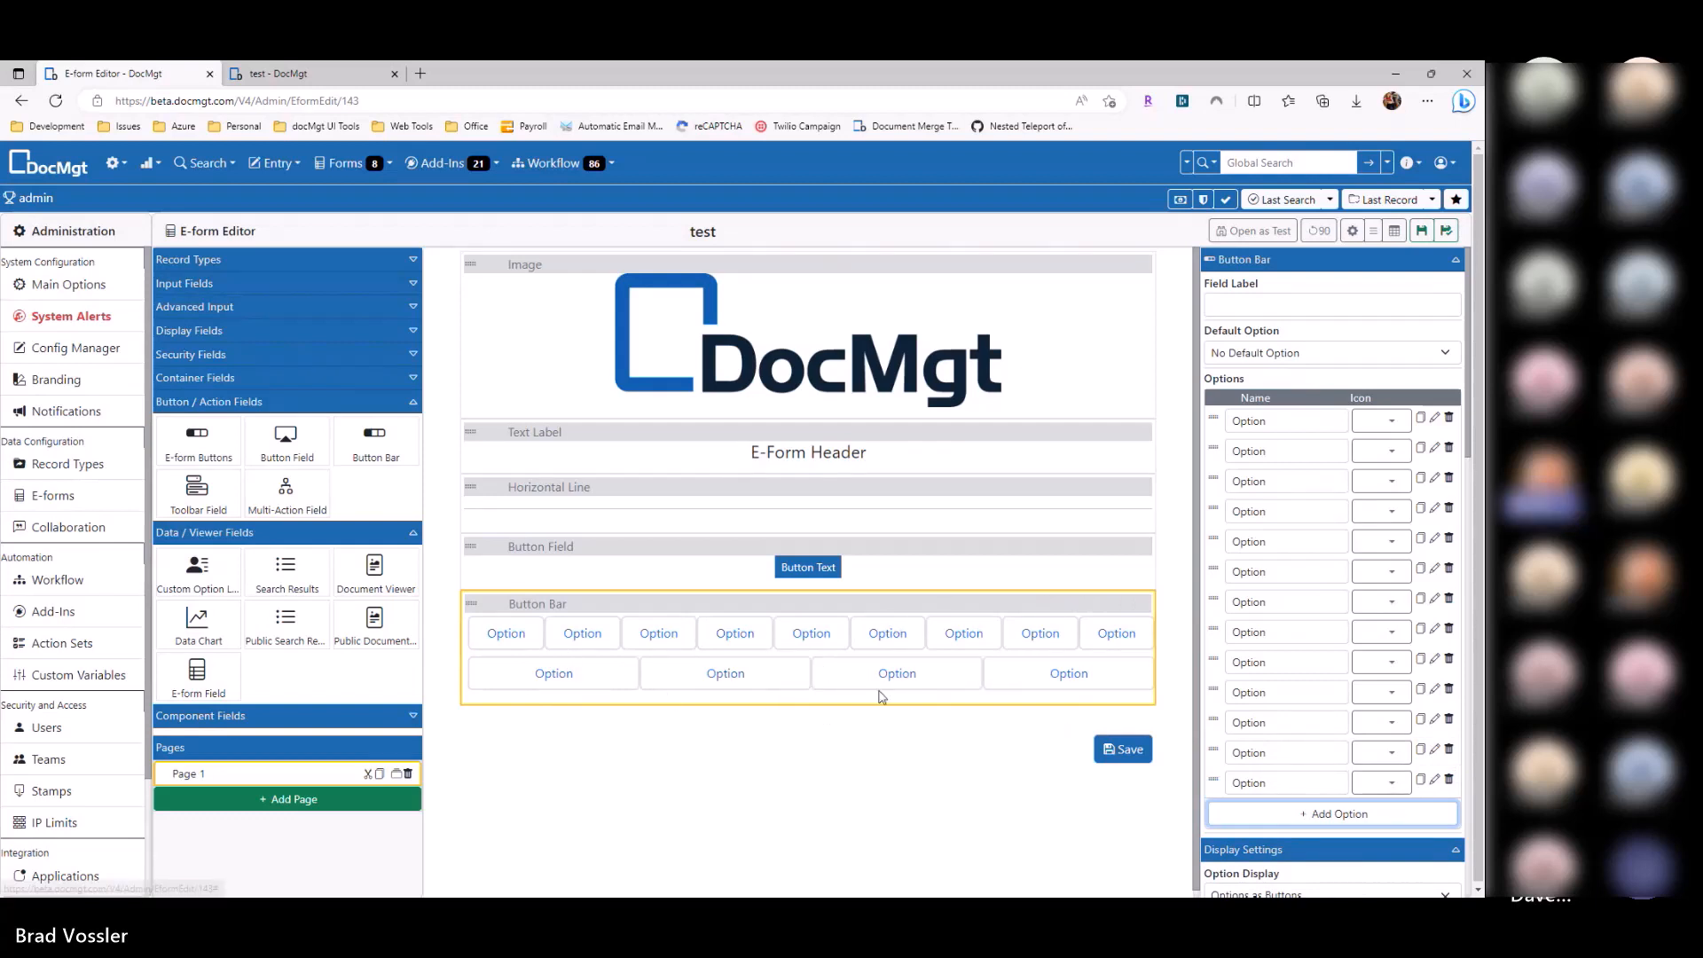
Step: Delete extra options down to two, then add two back for four options total
{"action": "left_click", "coordinate": [1450, 603]}
{"action": "left_click", "coordinate": [1450, 603]}
{"action": "left_click", "coordinate": [1450, 603]}
{"action": "left_click", "coordinate": [1450, 603]}
{"action": "left_click", "coordinate": [1450, 603]}
{"action": "left_click", "coordinate": [1450, 603]}
{"action": "left_click", "coordinate": [1450, 511]}
{"action": "left_click", "coordinate": [1450, 511]}
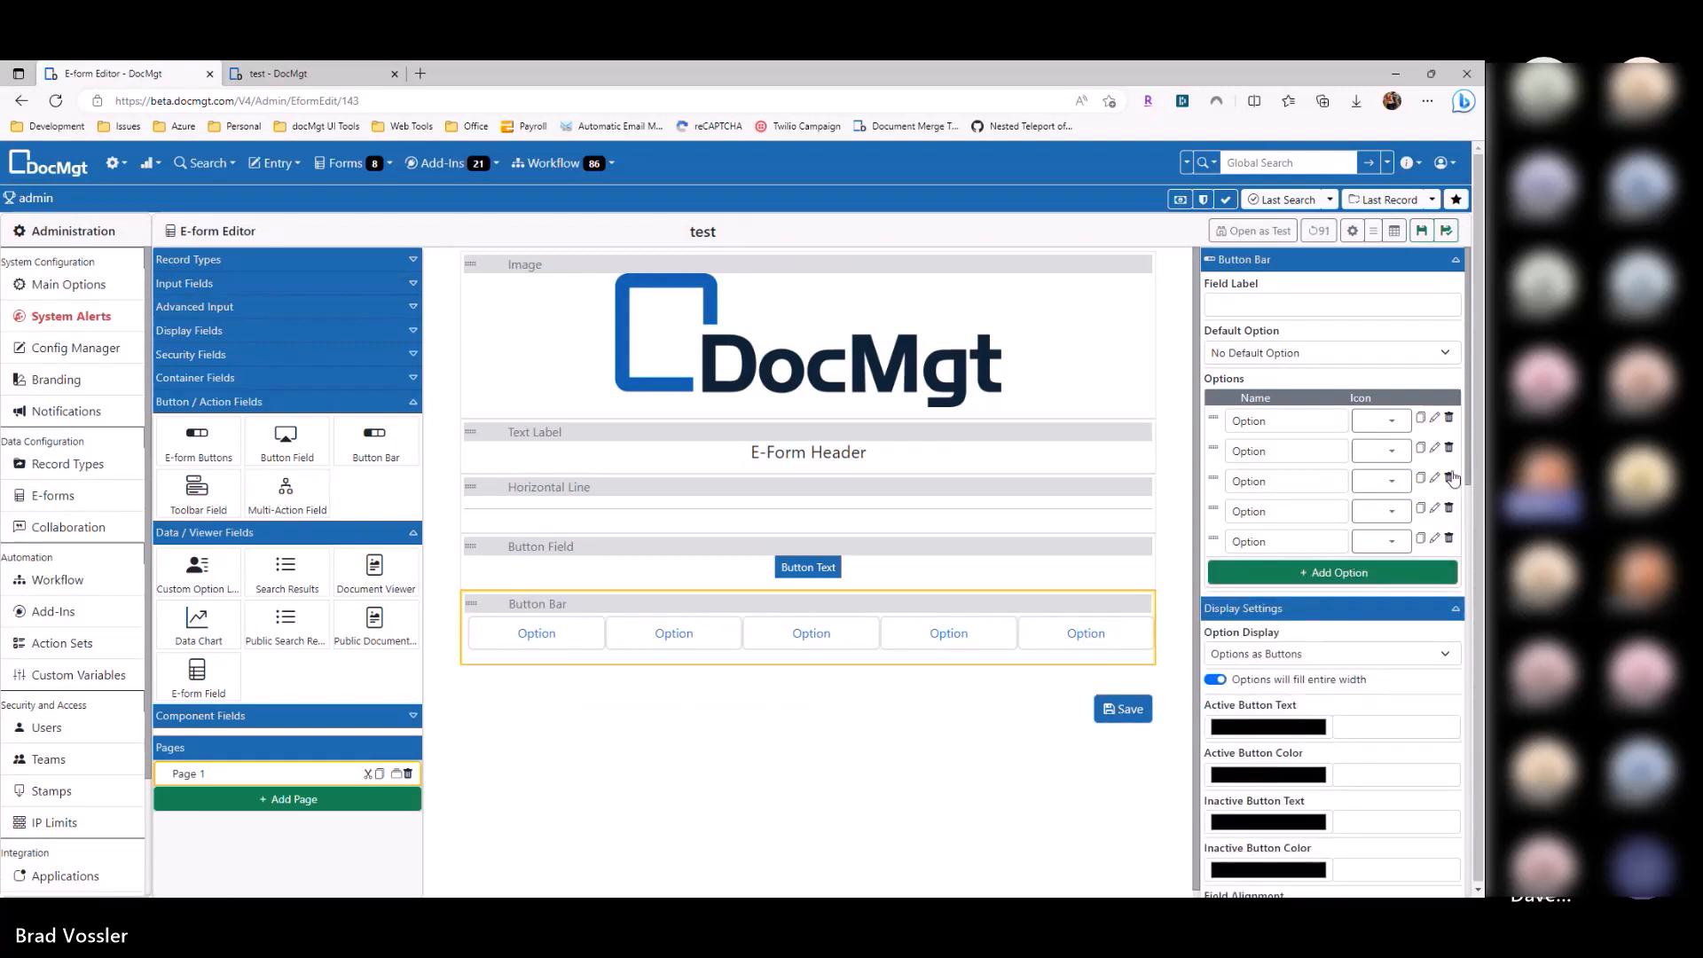
{"action": "left_click", "coordinate": [1450, 511]}
{"action": "left_click", "coordinate": [1450, 511]}
{"action": "left_click", "coordinate": [1450, 481]}
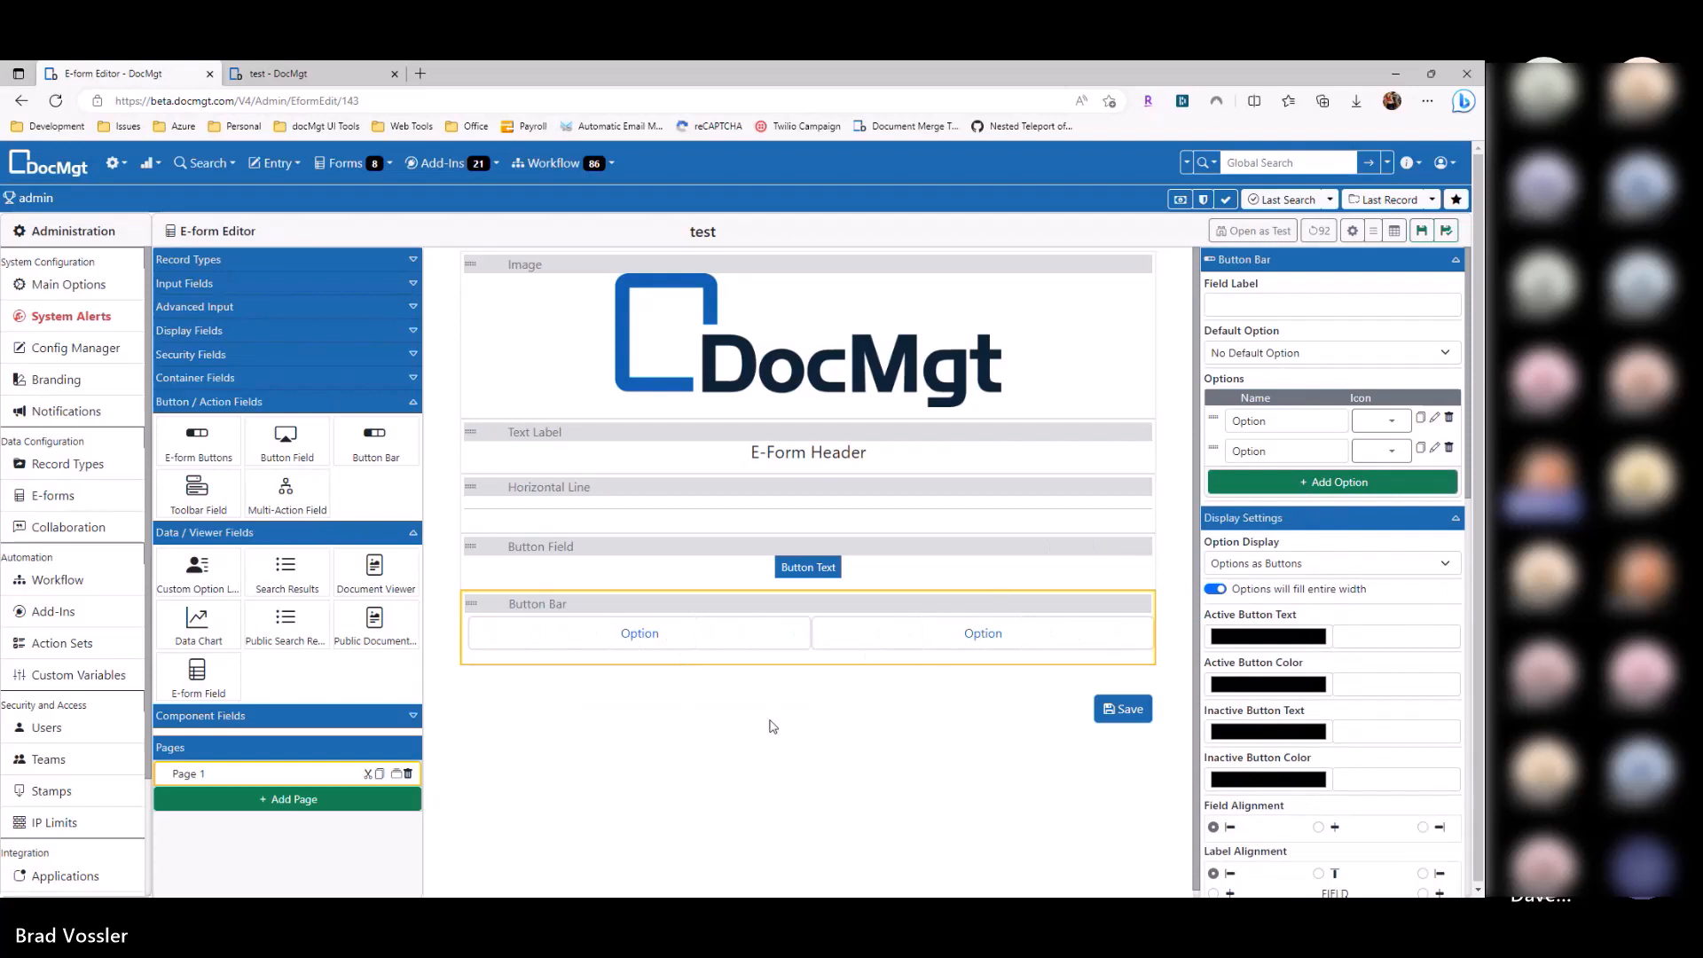
{"action": "left_click", "coordinate": [1359, 484]}
{"action": "left_click", "coordinate": [1359, 512]}
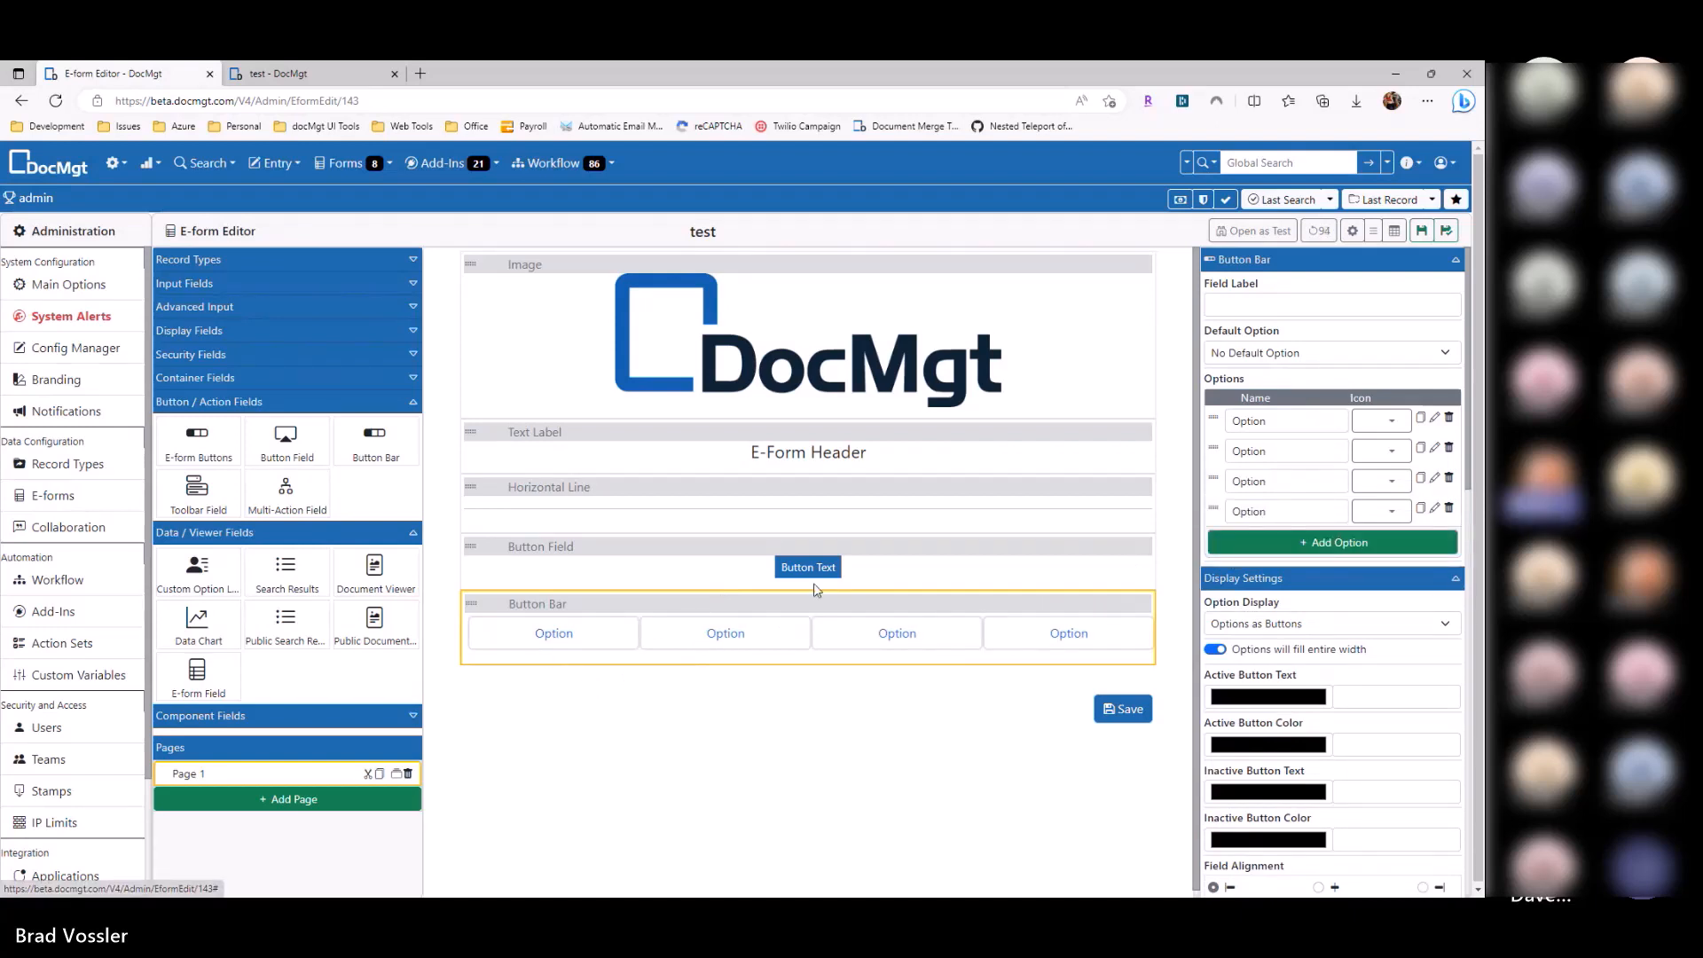
Step: Reselect the Button Bar and begin editing its option names
{"action": "left_click", "coordinate": [837, 578]}
{"action": "left_click", "coordinate": [572, 626]}
{"action": "left_click", "coordinate": [1272, 453]}
{"action": "left_click", "coordinate": [1271, 486]}
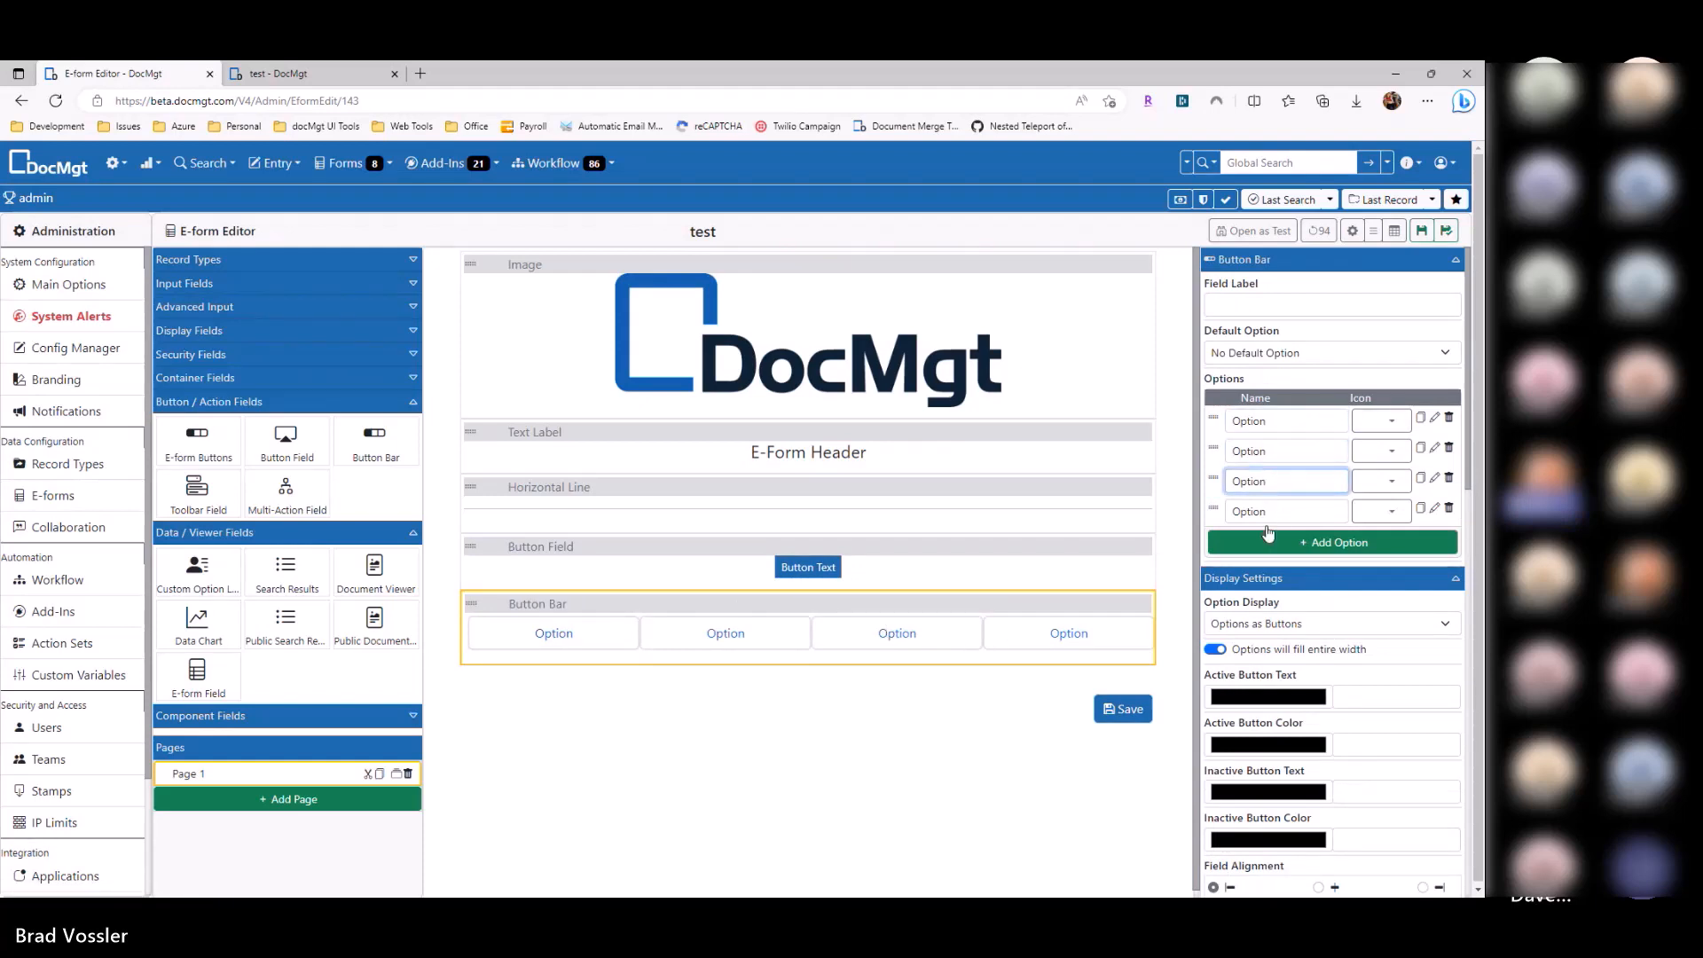
{"action": "left_click", "coordinate": [1269, 529]}
{"action": "left_click", "coordinate": [1435, 421]}
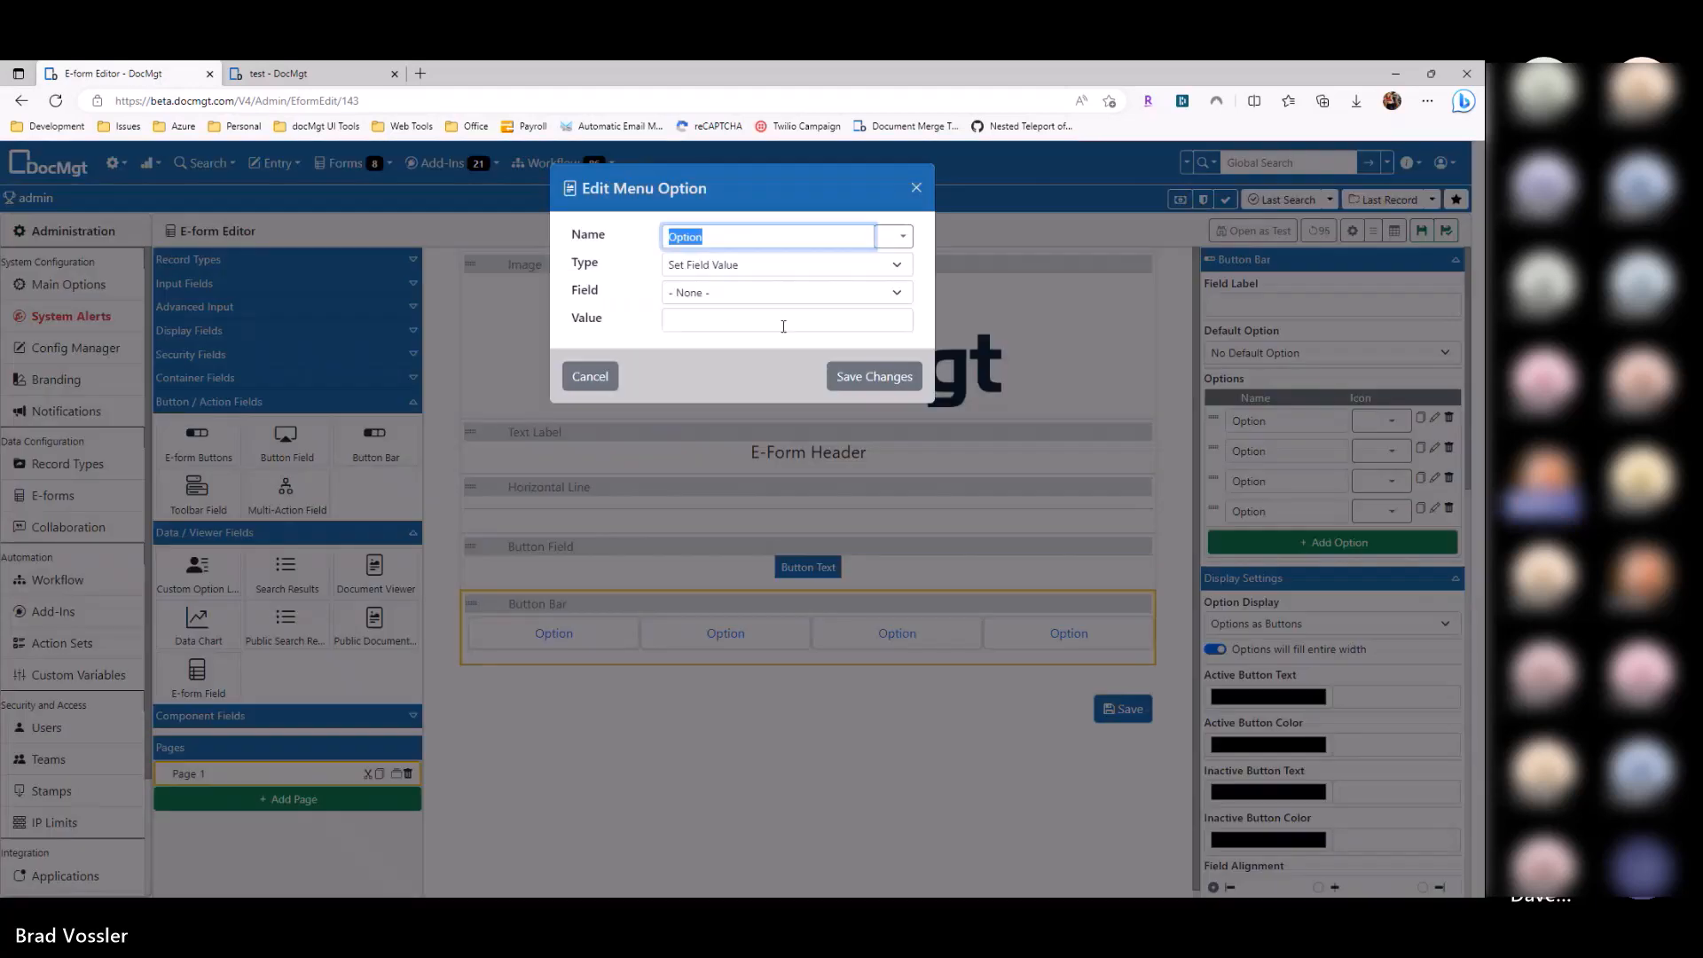
{"action": "left_click", "coordinate": [728, 266]}
{"action": "left_click", "coordinate": [729, 268]}
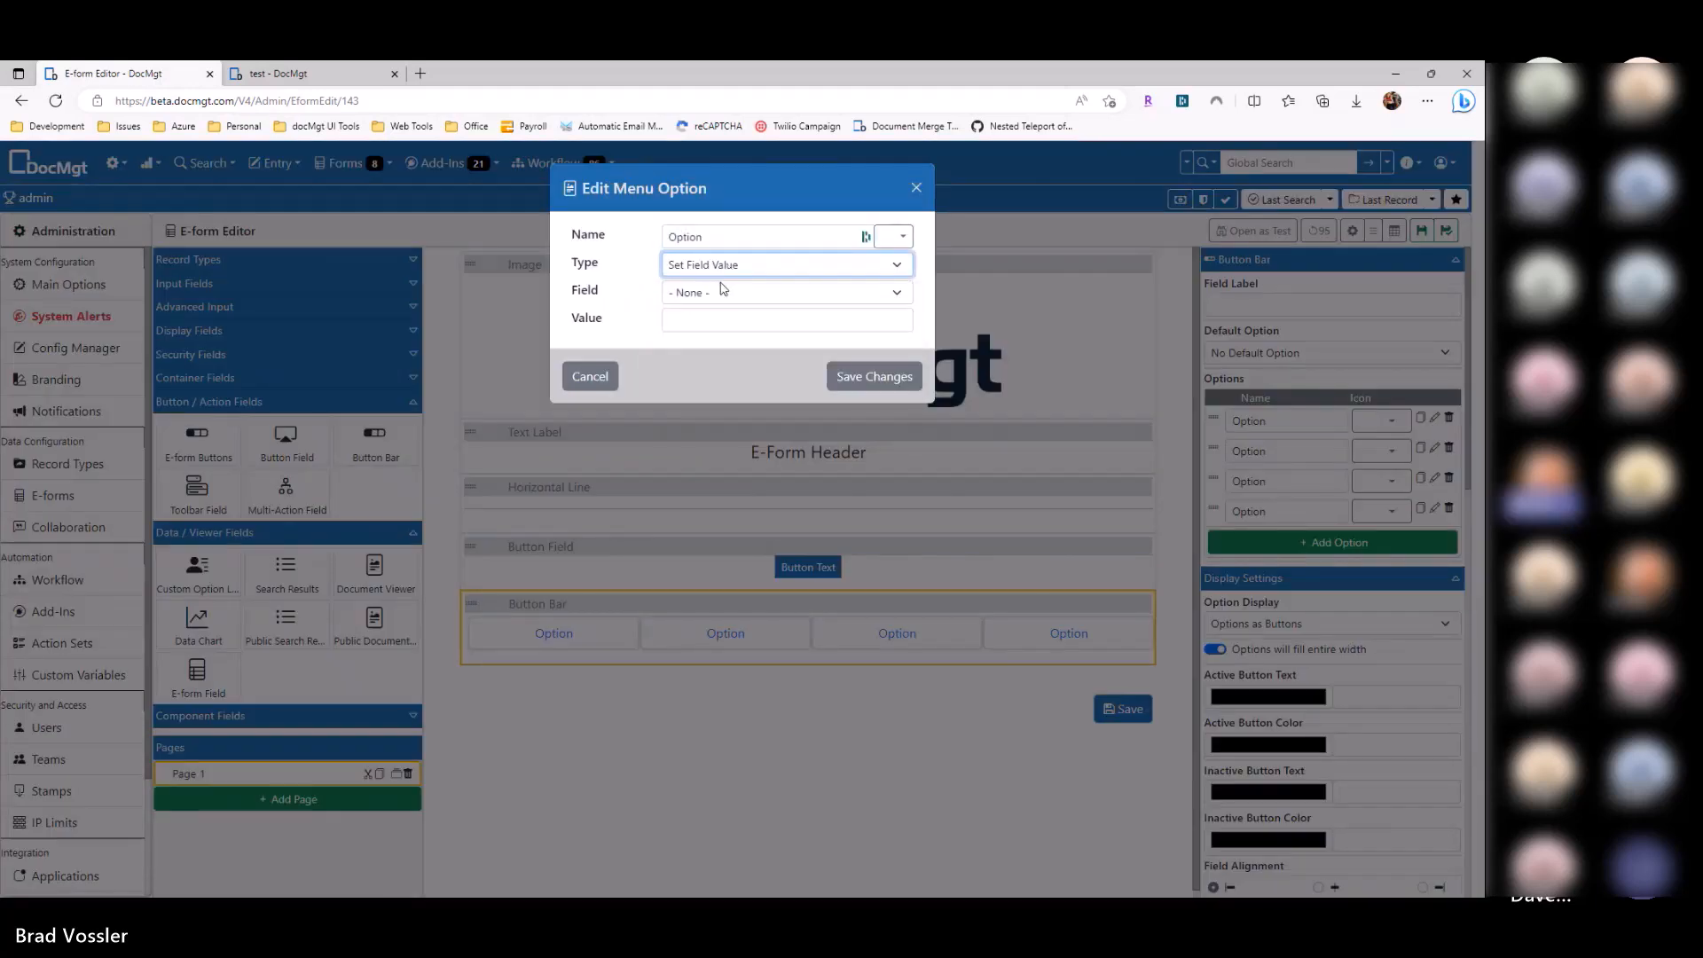
{"action": "left_click", "coordinate": [724, 289]}
{"action": "left_click", "coordinate": [734, 293]}
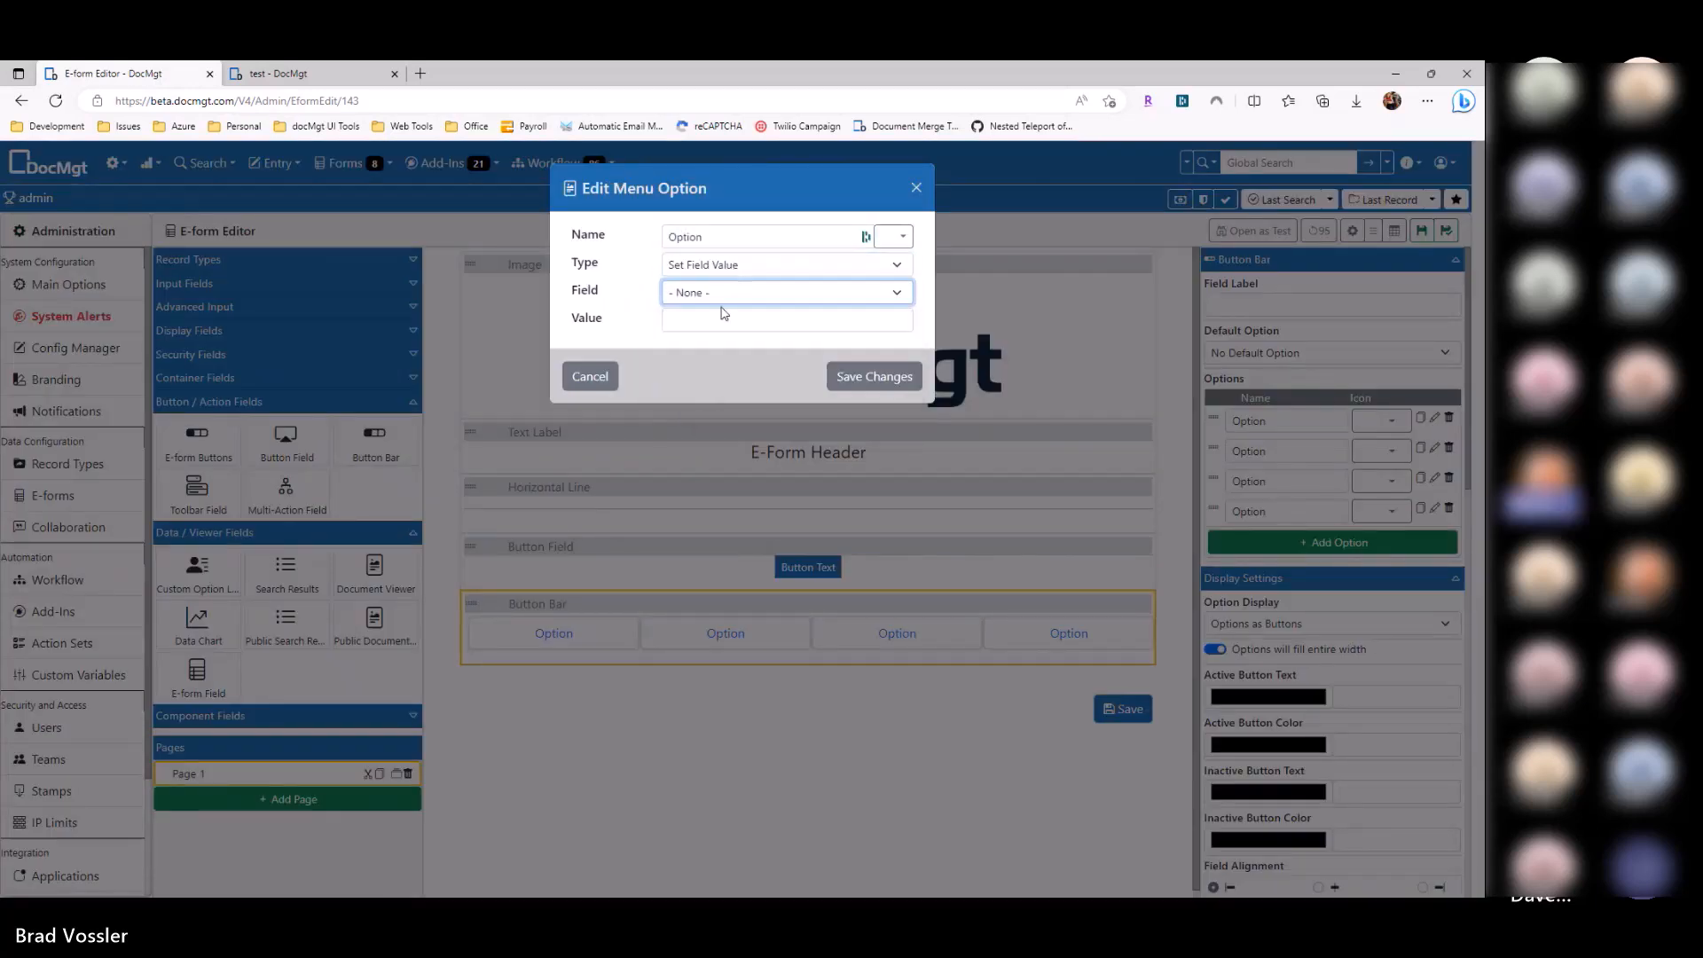
{"action": "left_click", "coordinate": [720, 266]}
{"action": "left_click", "coordinate": [642, 328]}
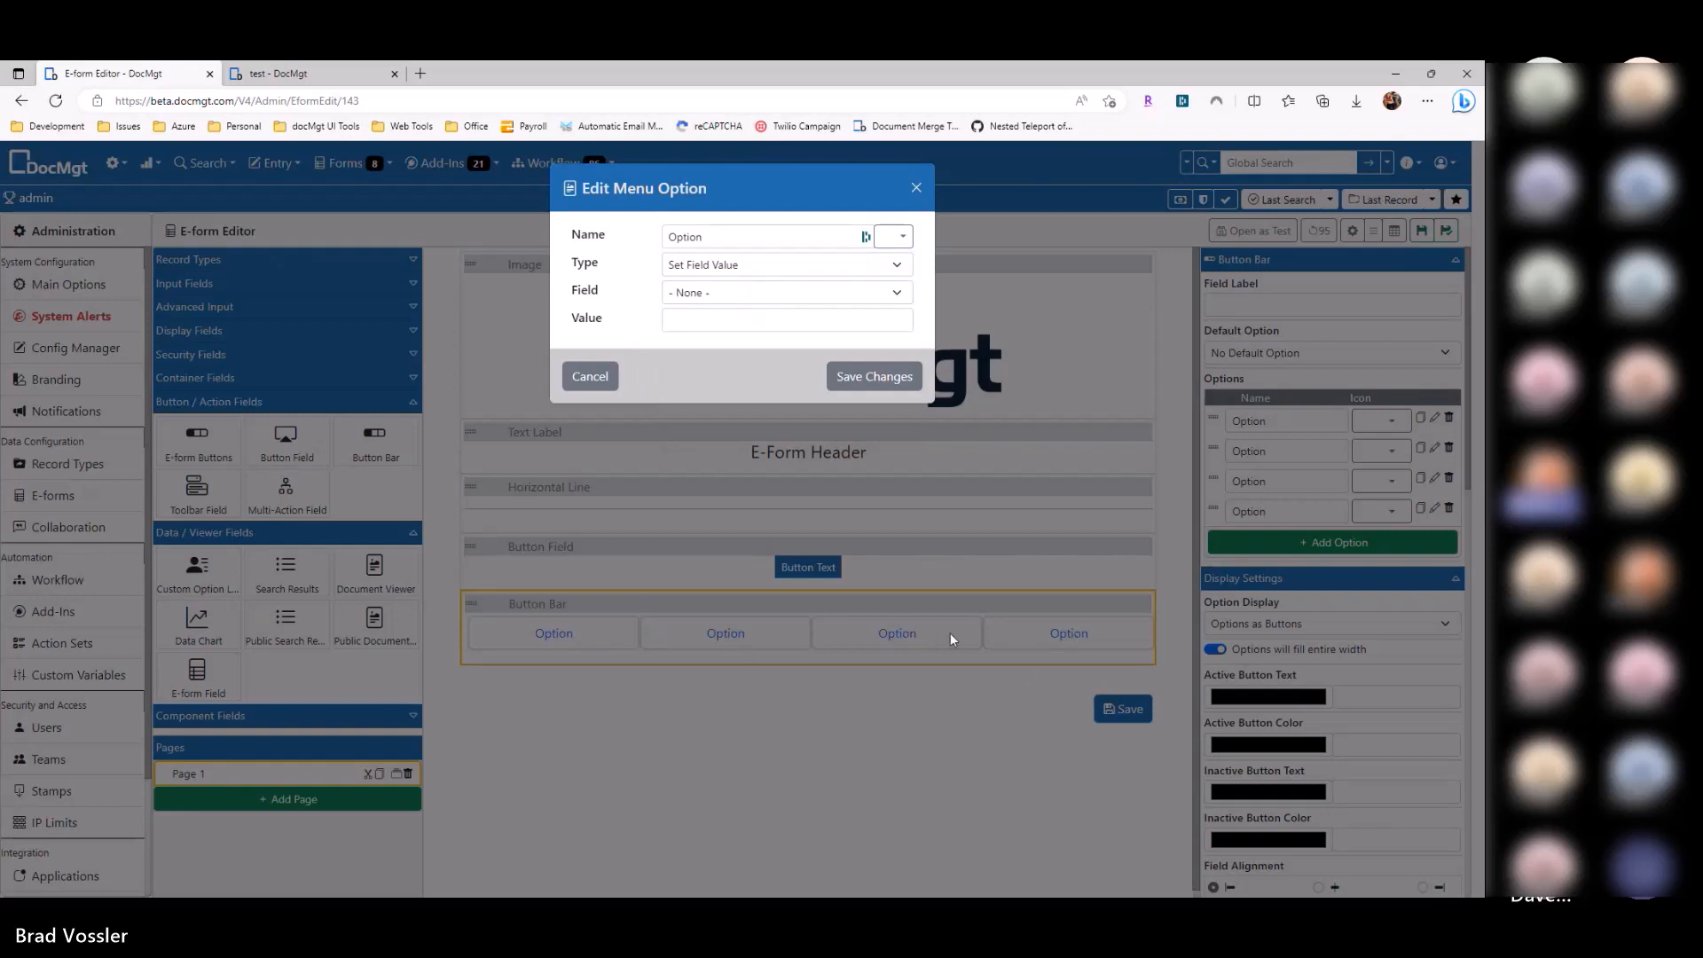
{"action": "left_click", "coordinate": [590, 376]}
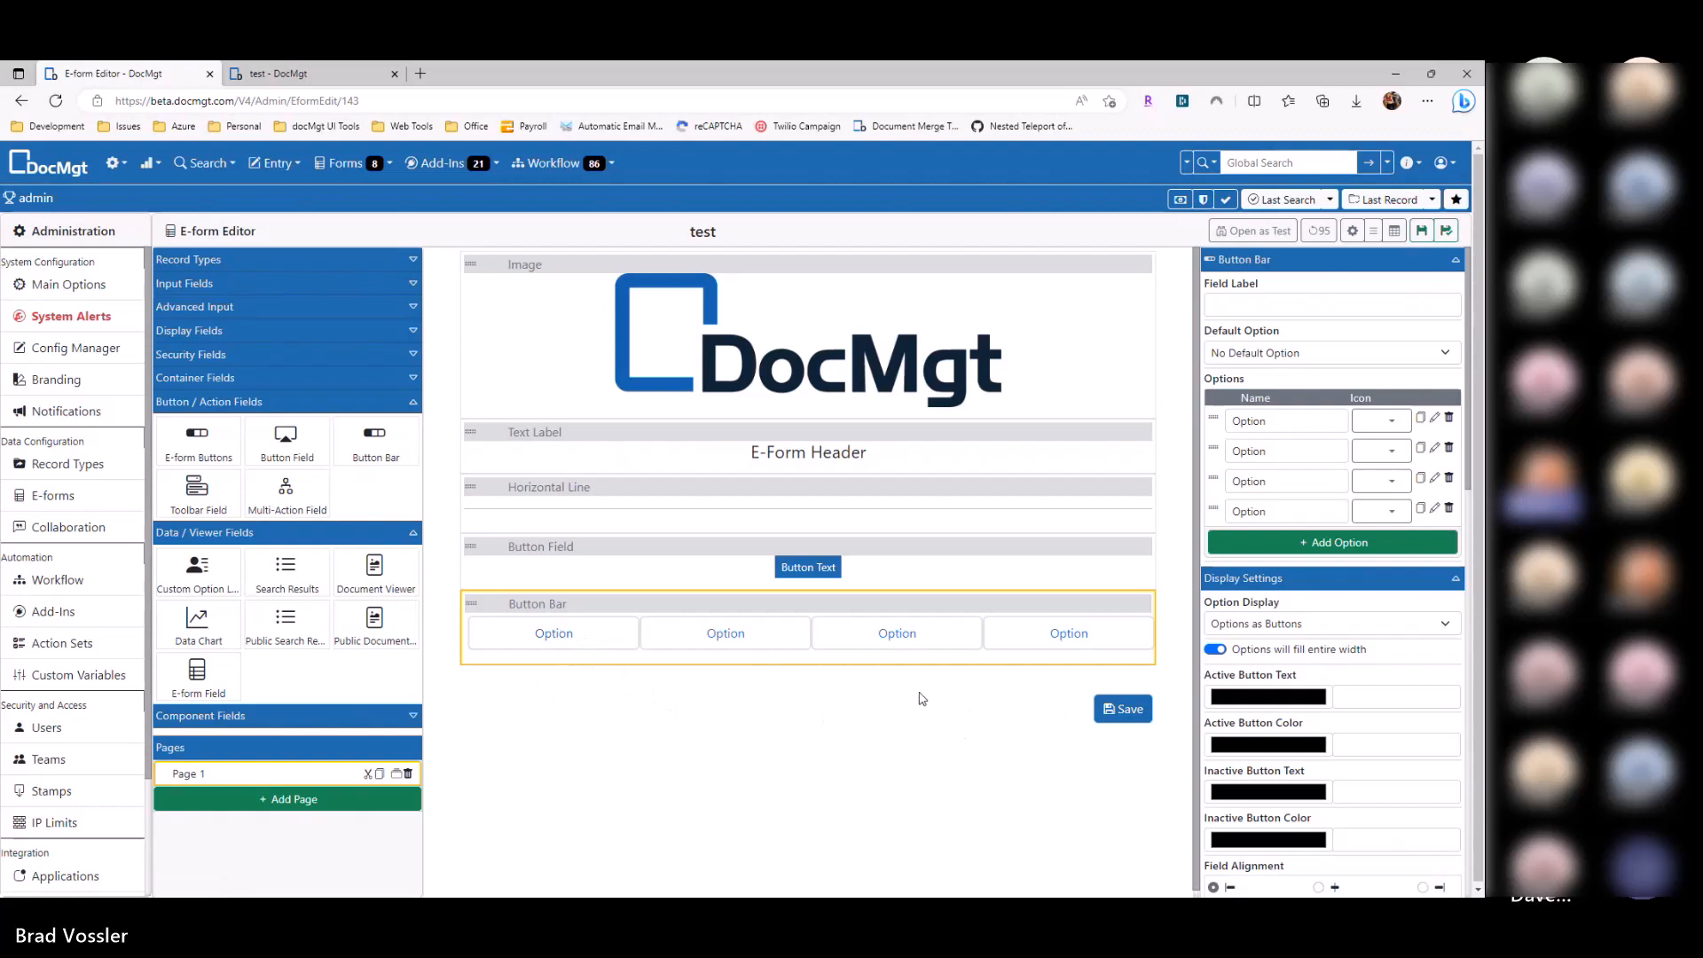
Step: Delete the Button Field and add a Flexible Columns section below the Button Bar
{"action": "left_click", "coordinate": [1153, 549]}
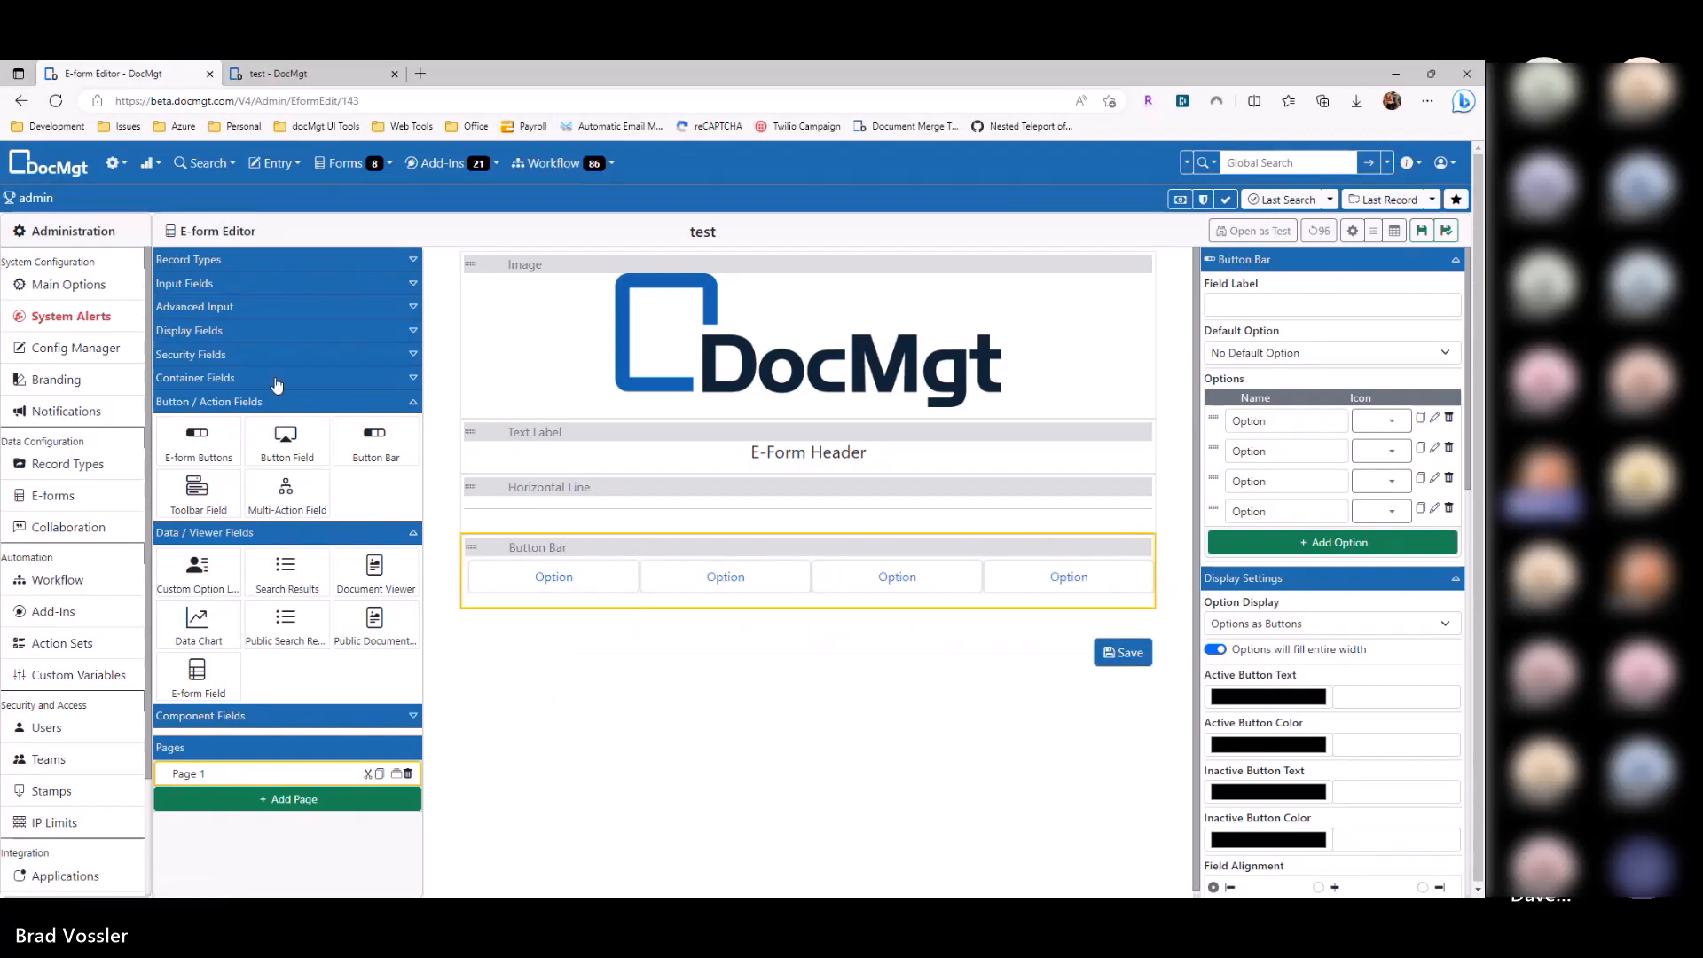
{"action": "left_click", "coordinate": [252, 404]}
{"action": "left_click", "coordinate": [233, 378]}
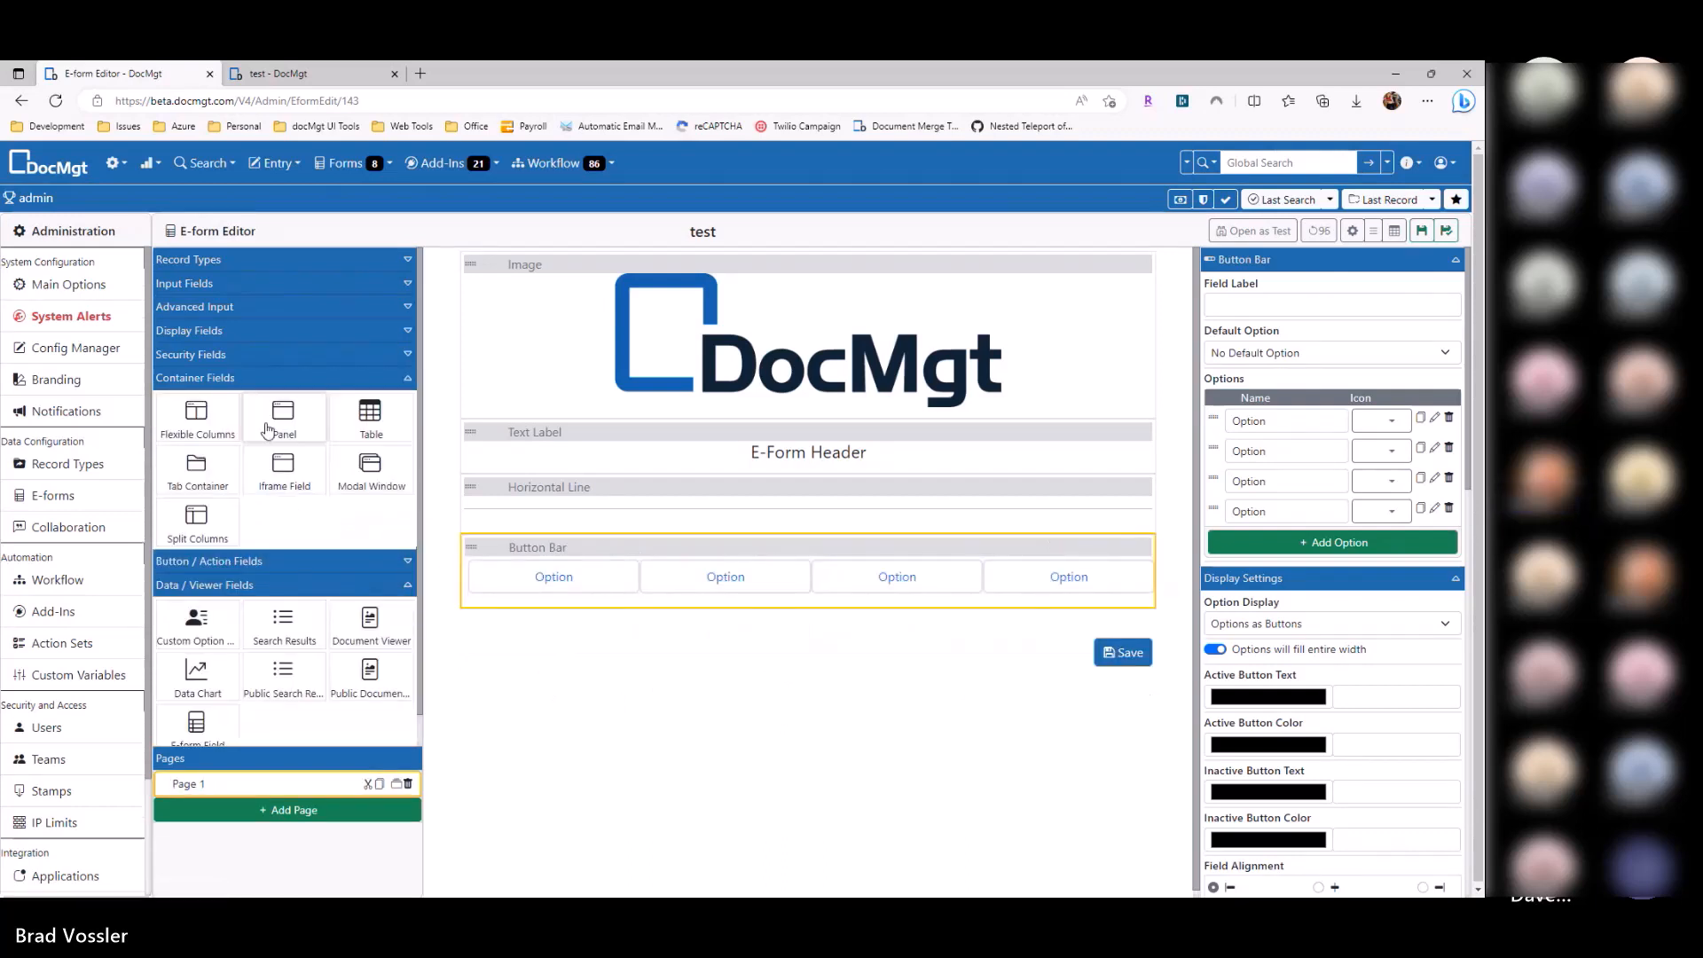
{"action": "left_click_drag", "start_coordinate": [197, 417], "coordinate": [790, 681]}
Step: Select the upper Flexible Columns section, leaving its label blank
{"action": "left_click", "coordinate": [784, 644]}
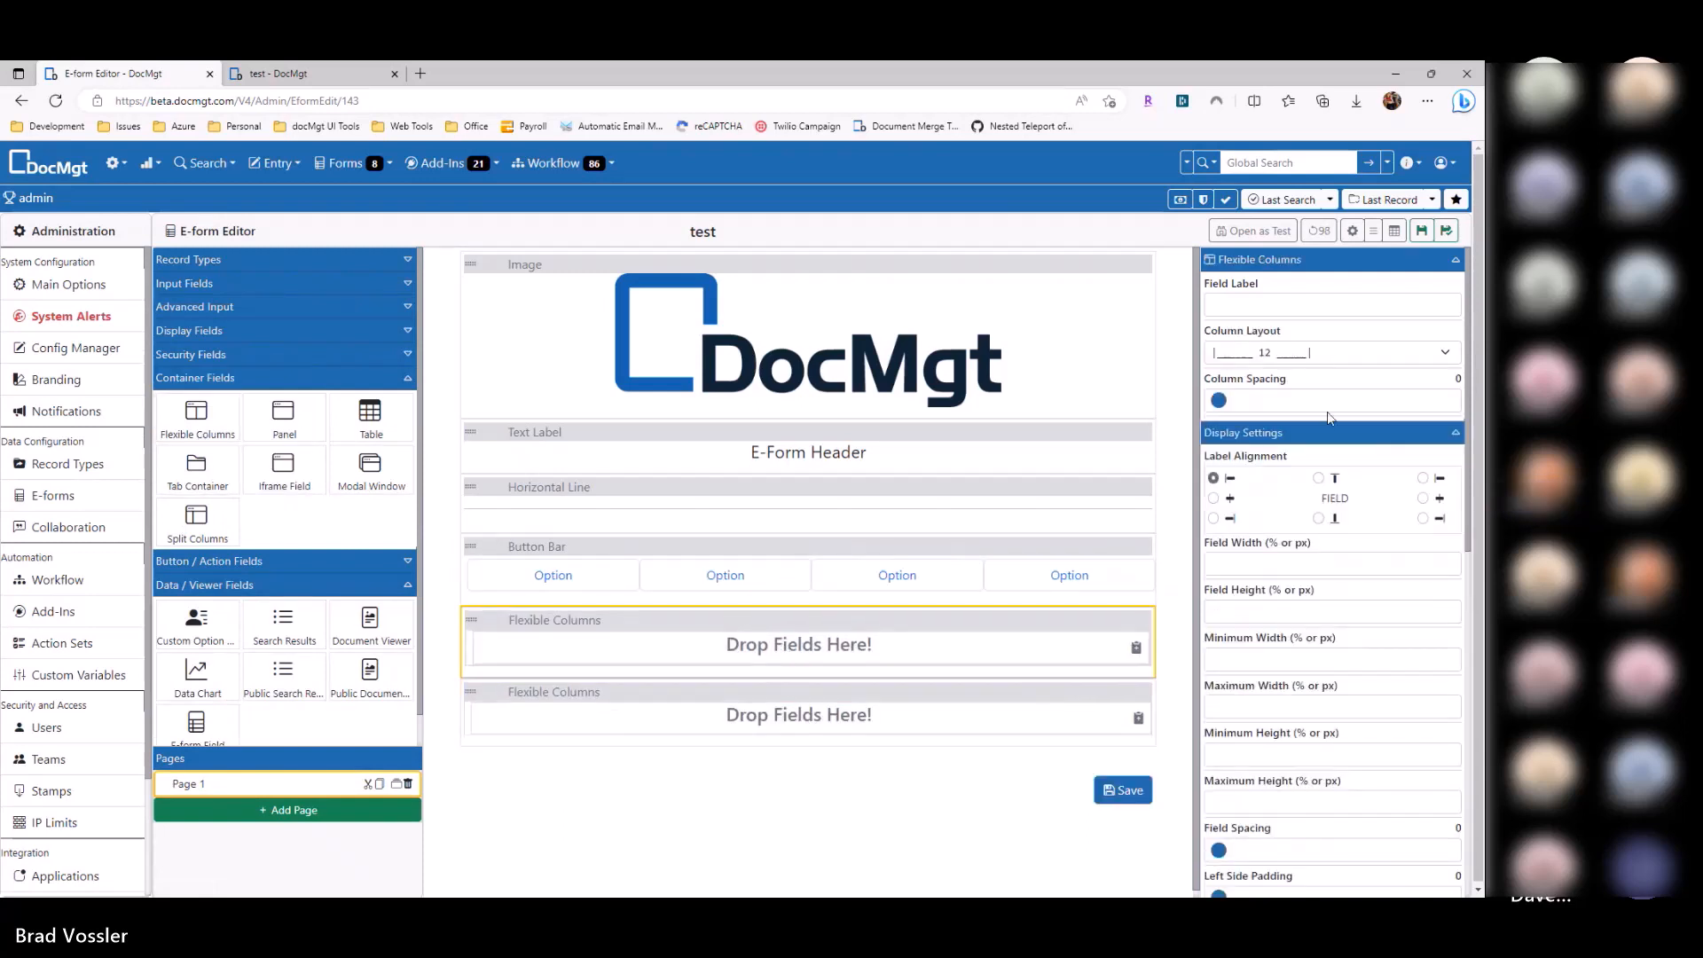
{"action": "left_click", "coordinate": [1327, 310]}
{"action": "type", "text": "Optio"}
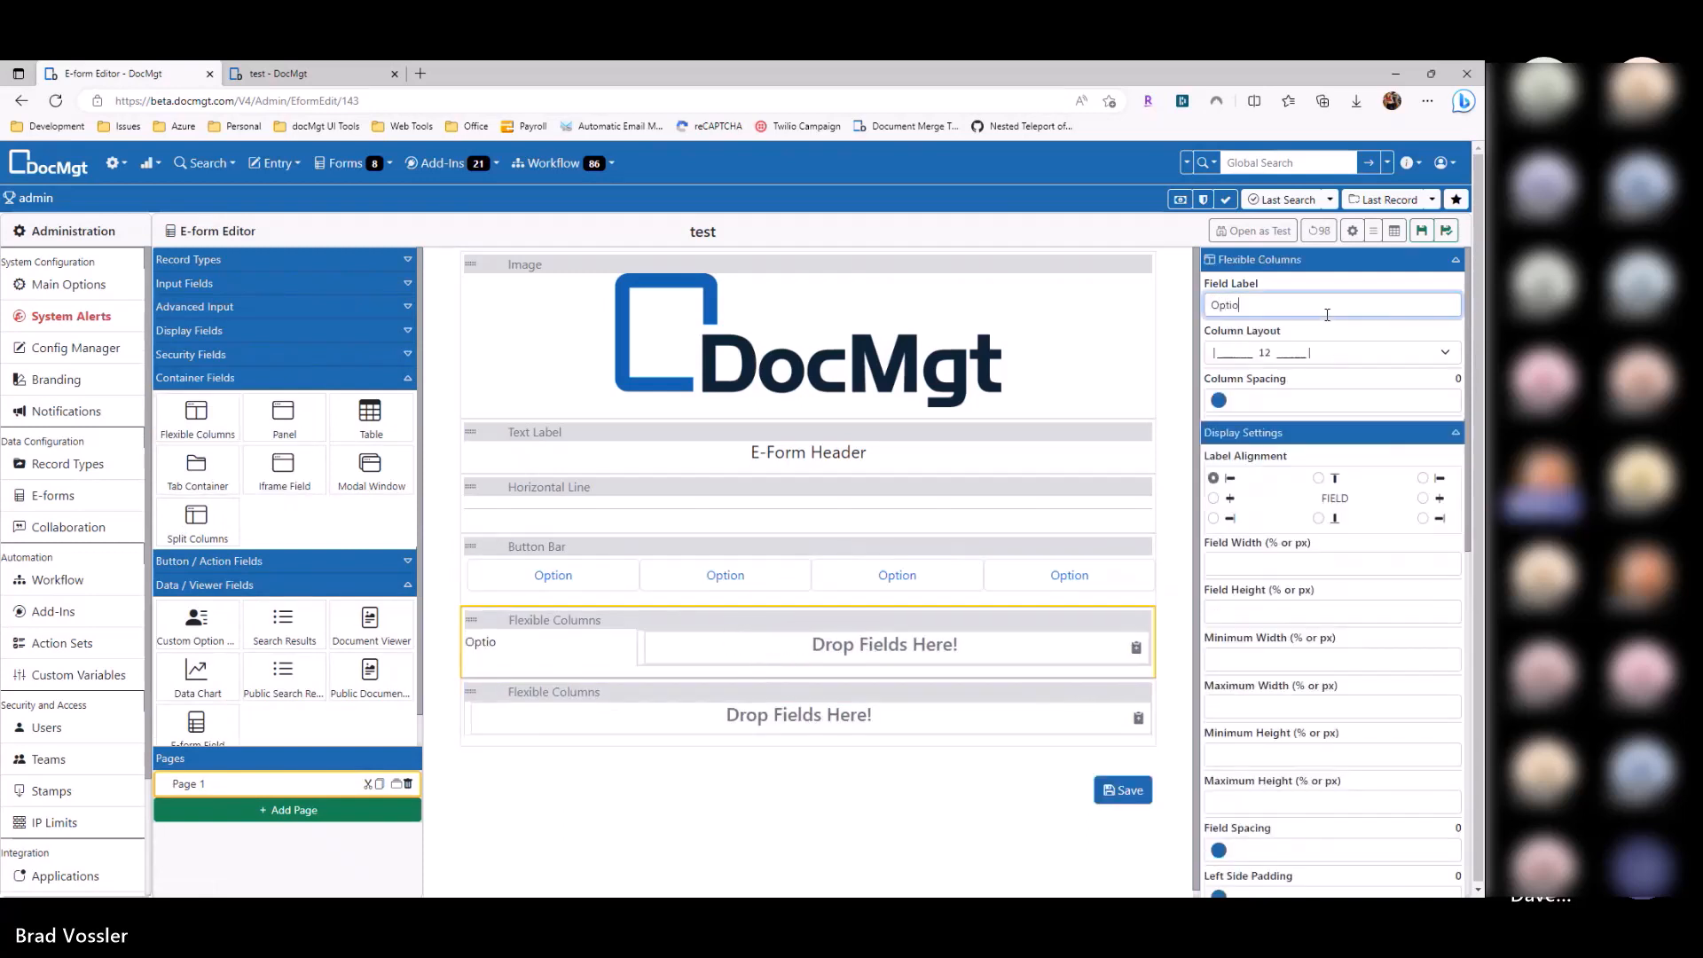
{"action": "key", "text": "BackSpace"}
{"action": "key", "text": "BackSpace"}
{"action": "key", "text": "BackSpace"}
{"action": "key", "text": "BackSpace"}
{"action": "key", "text": "BackSpace"}
{"action": "key", "text": "BackSpace"}
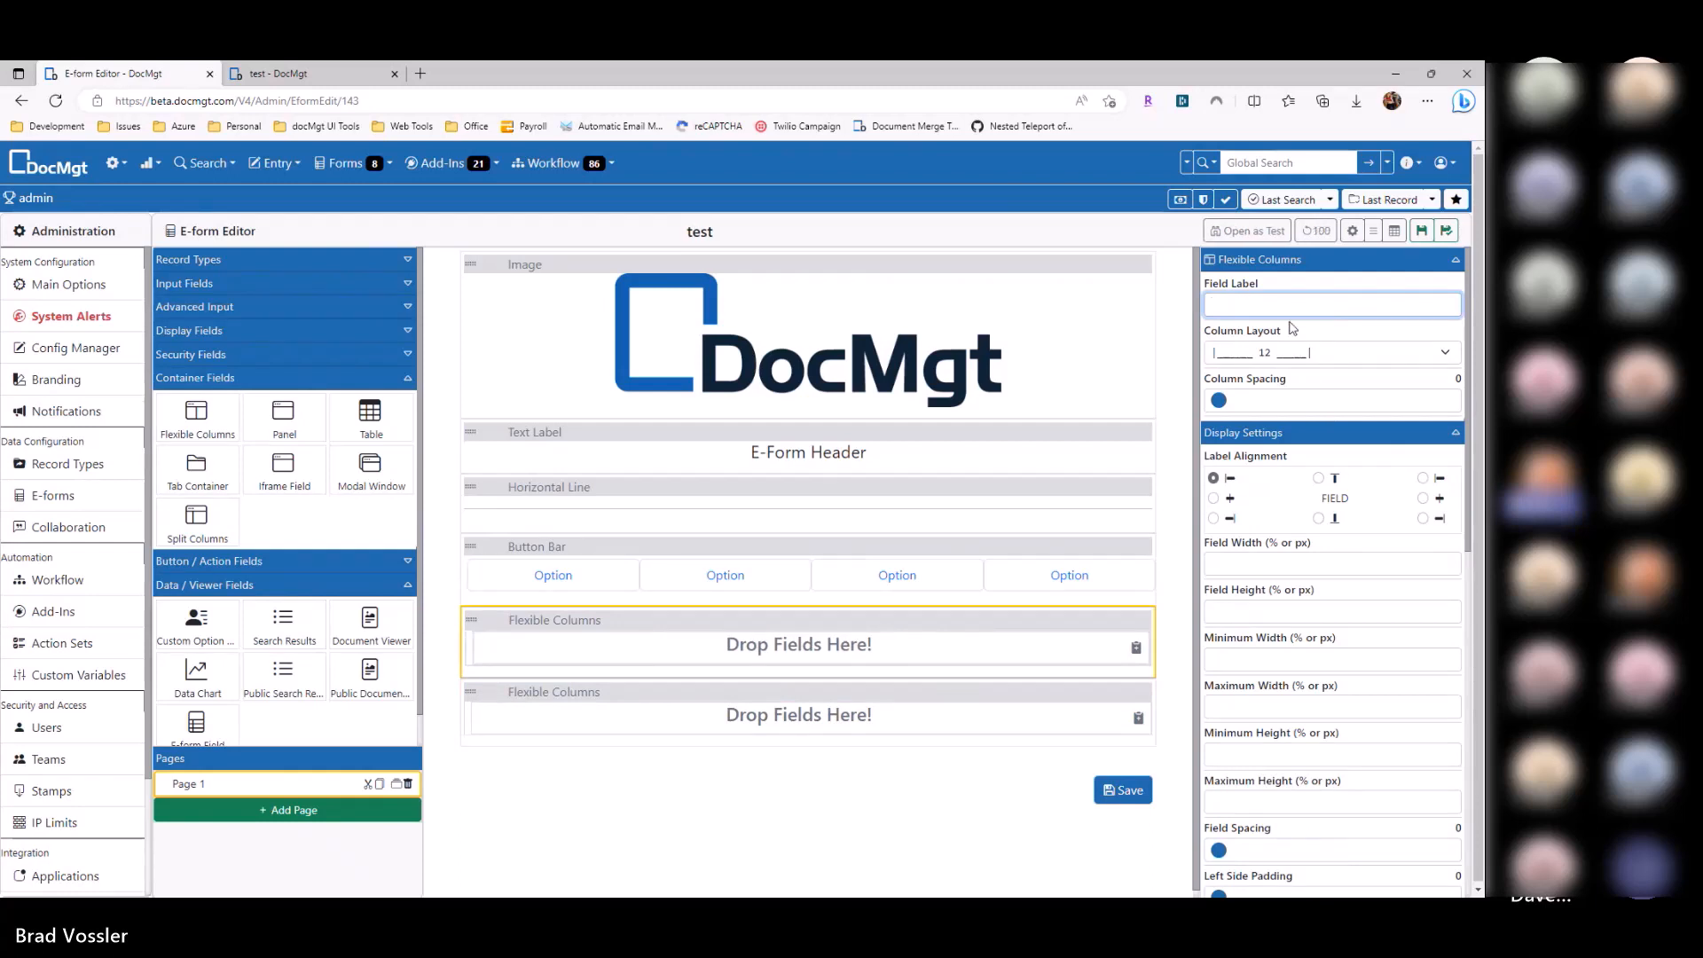
Step: Add text labels with default values 'Option A' and 'Option B' below the Button Bar
{"action": "left_click", "coordinate": [212, 260]}
{"action": "left_click", "coordinate": [214, 262]}
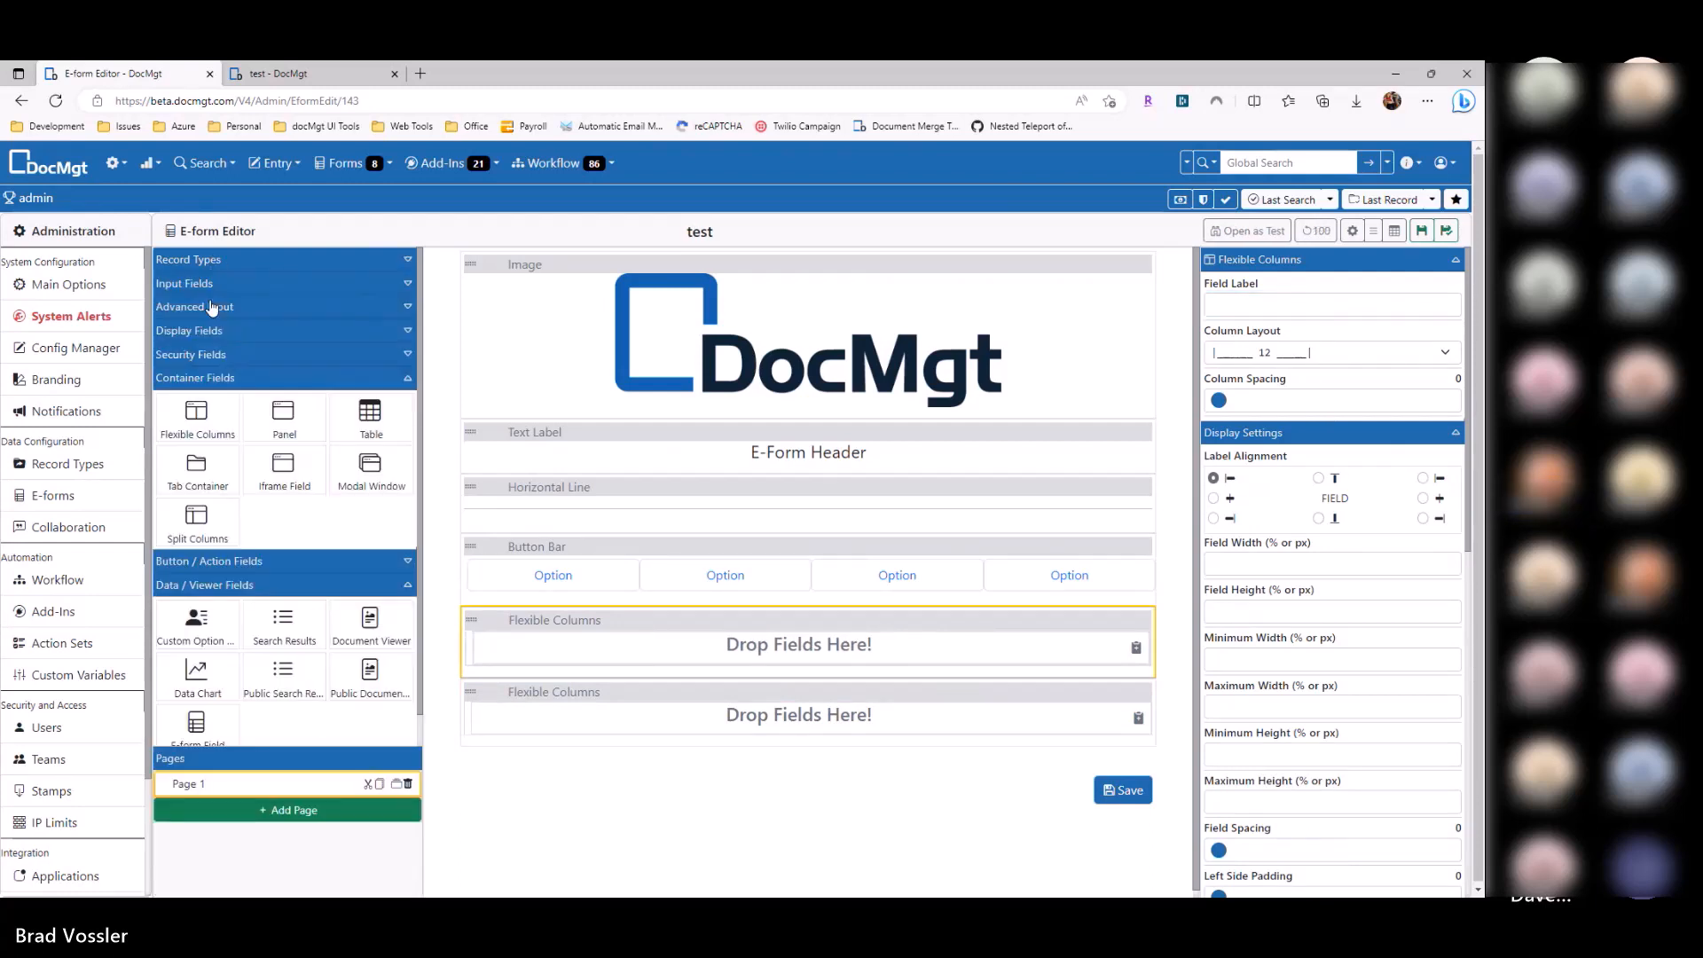
{"action": "left_click", "coordinate": [206, 330]}
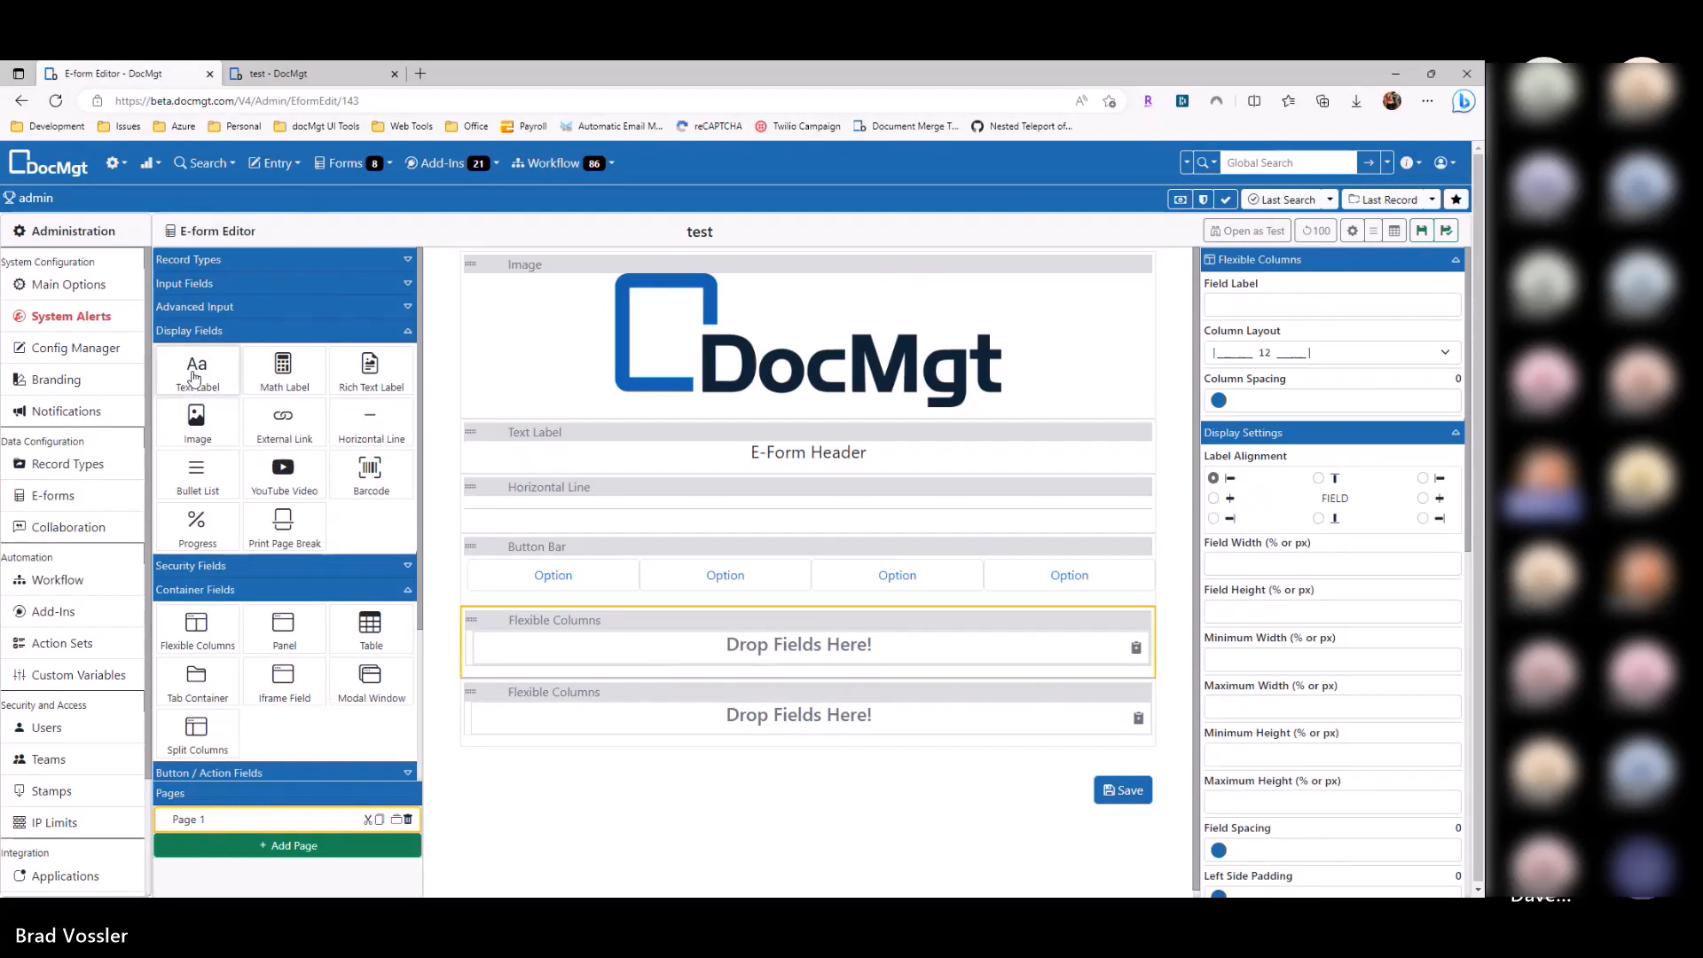
{"action": "left_click_drag", "start_coordinate": [195, 379], "coordinate": [621, 640]}
{"action": "left_click", "coordinate": [1260, 372]}
{"action": "type", "text": "O"}
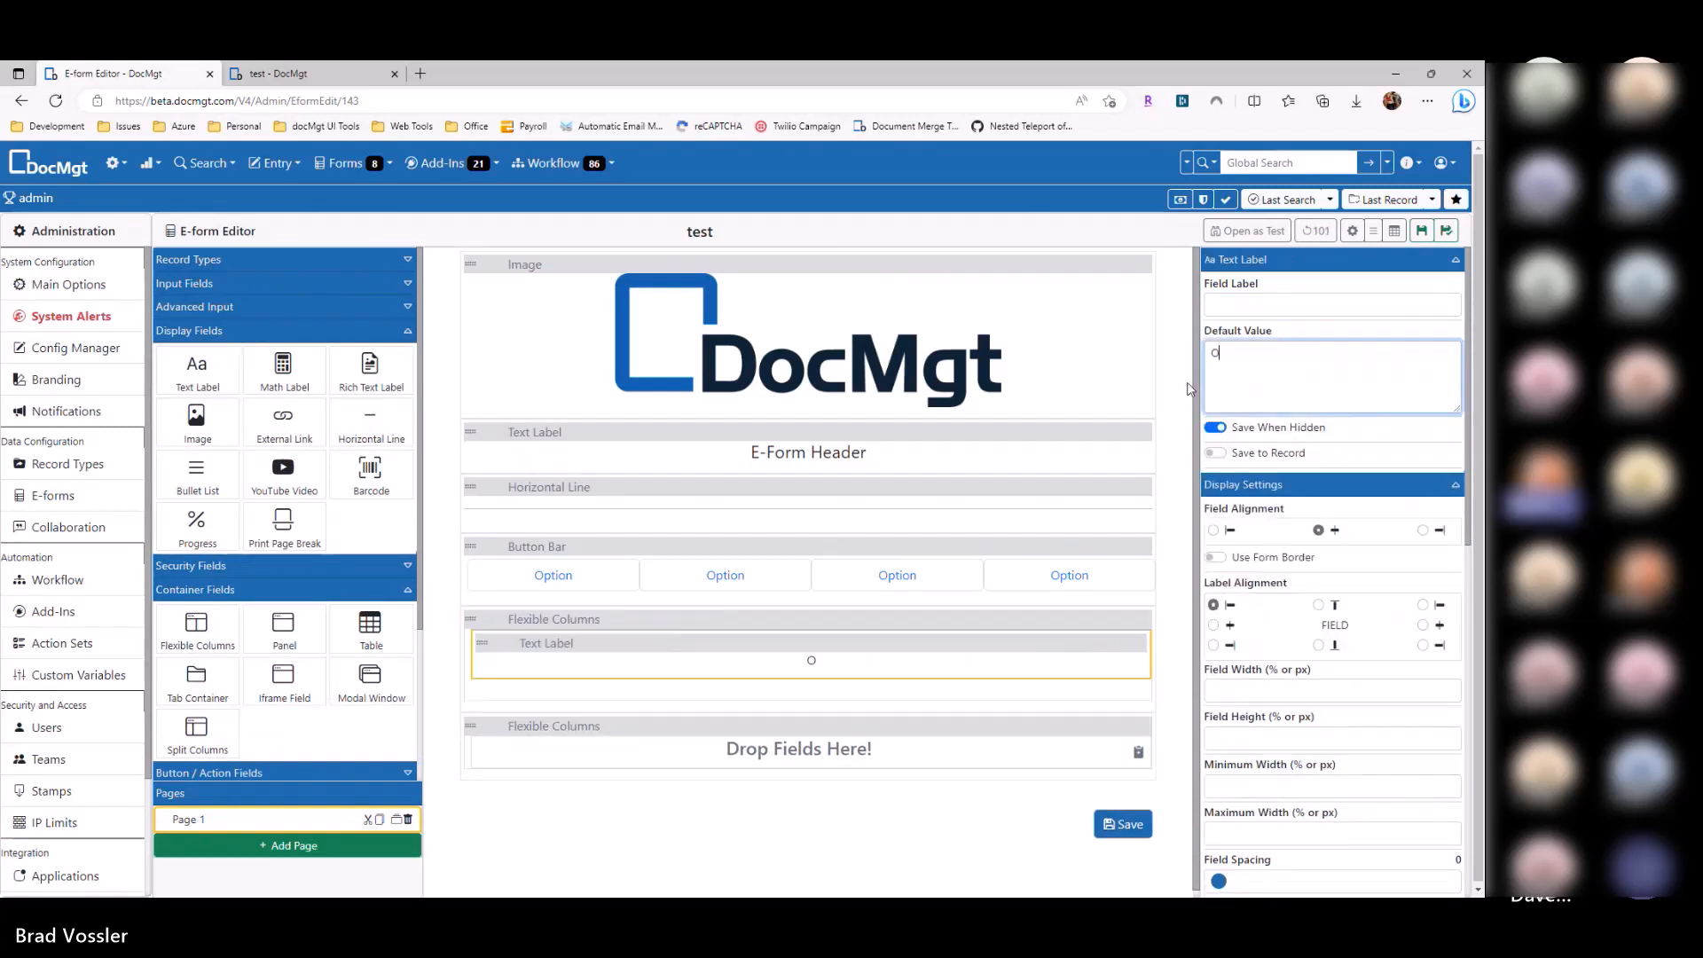
{"action": "type", "text": "ption A"}
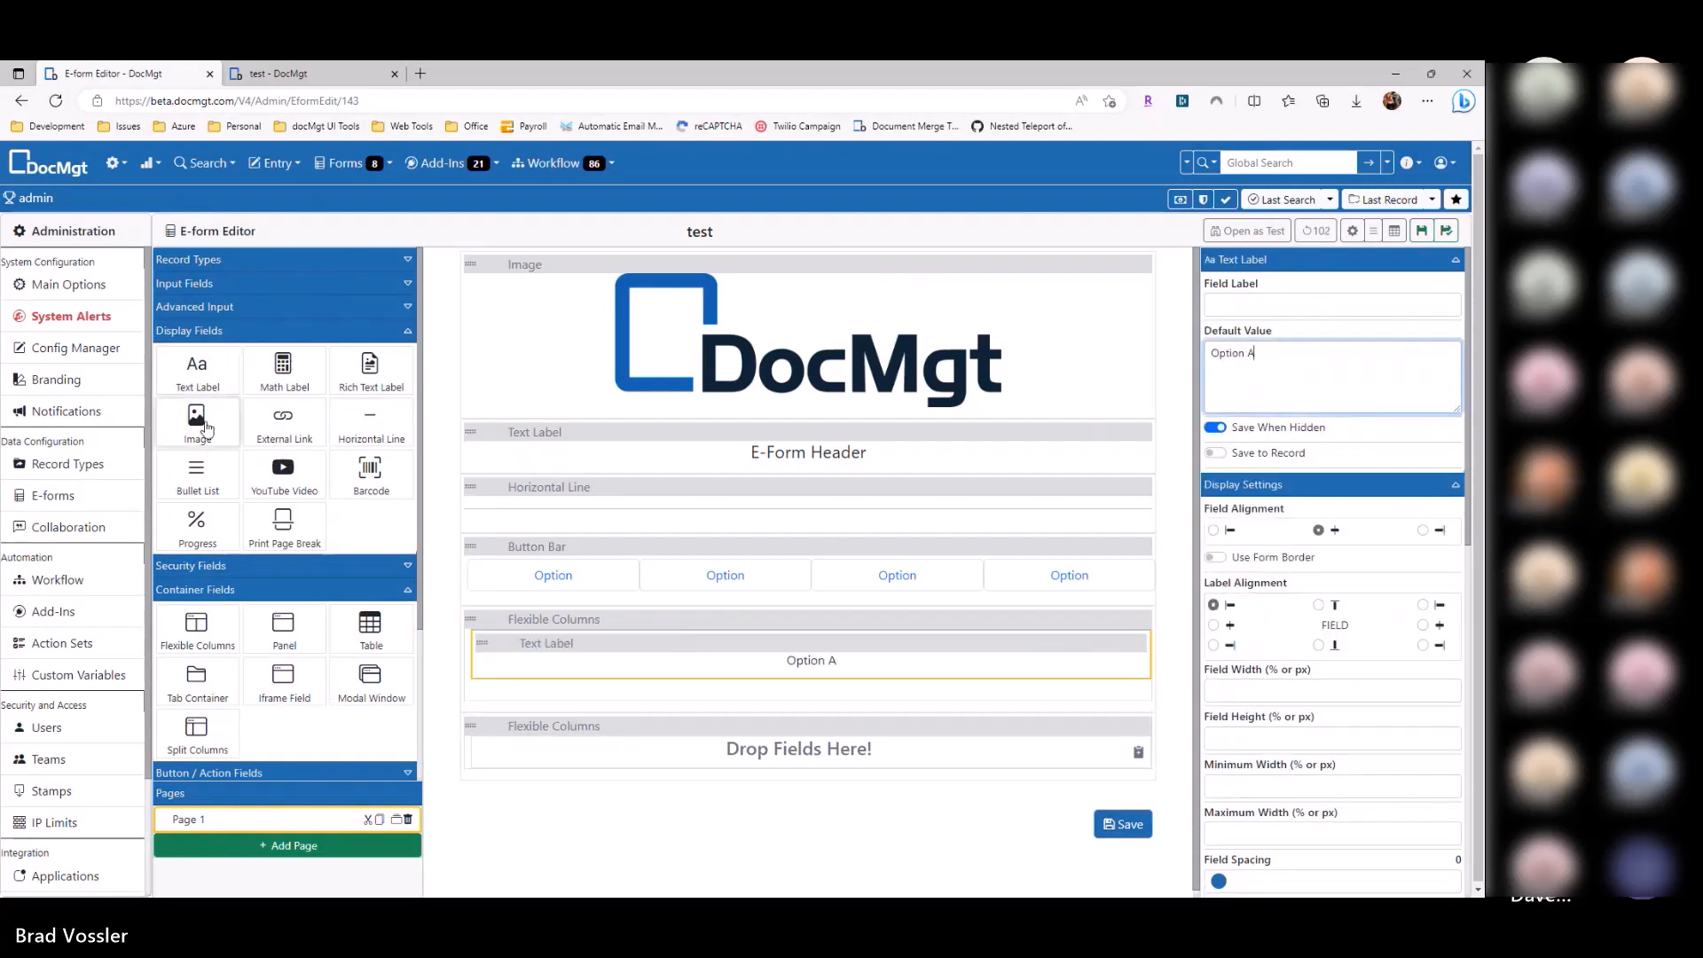
{"action": "left_click_drag", "start_coordinate": [196, 373], "coordinate": [714, 738]}
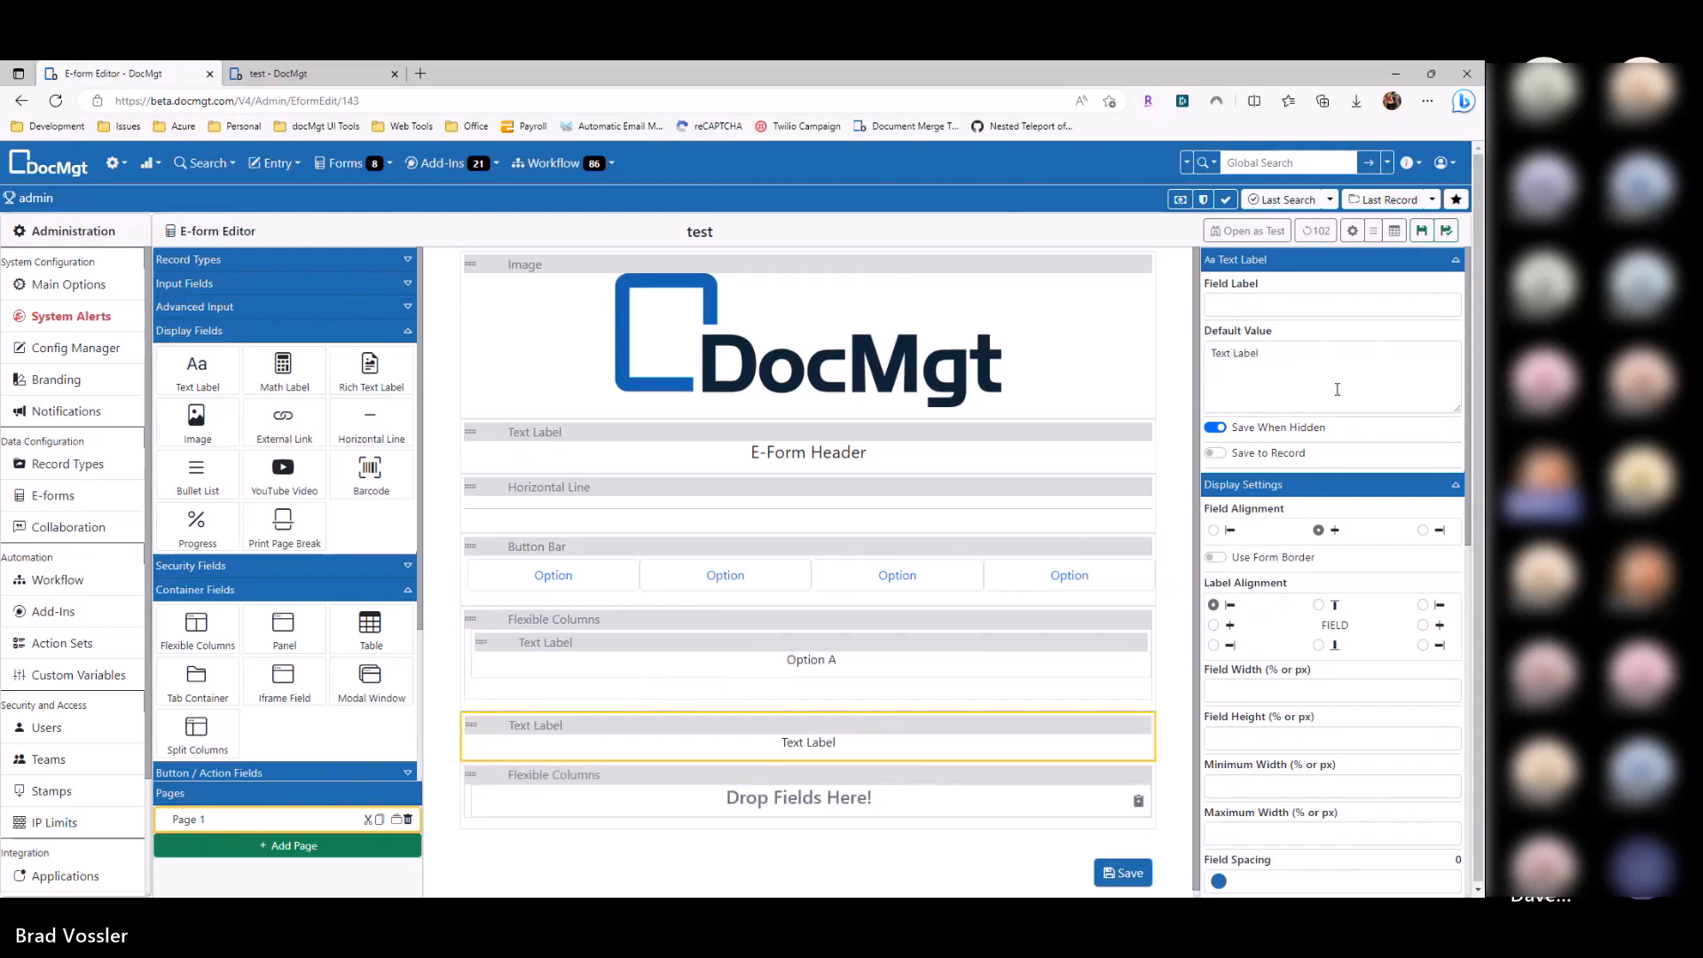
{"action": "type", "text": "Option B"}
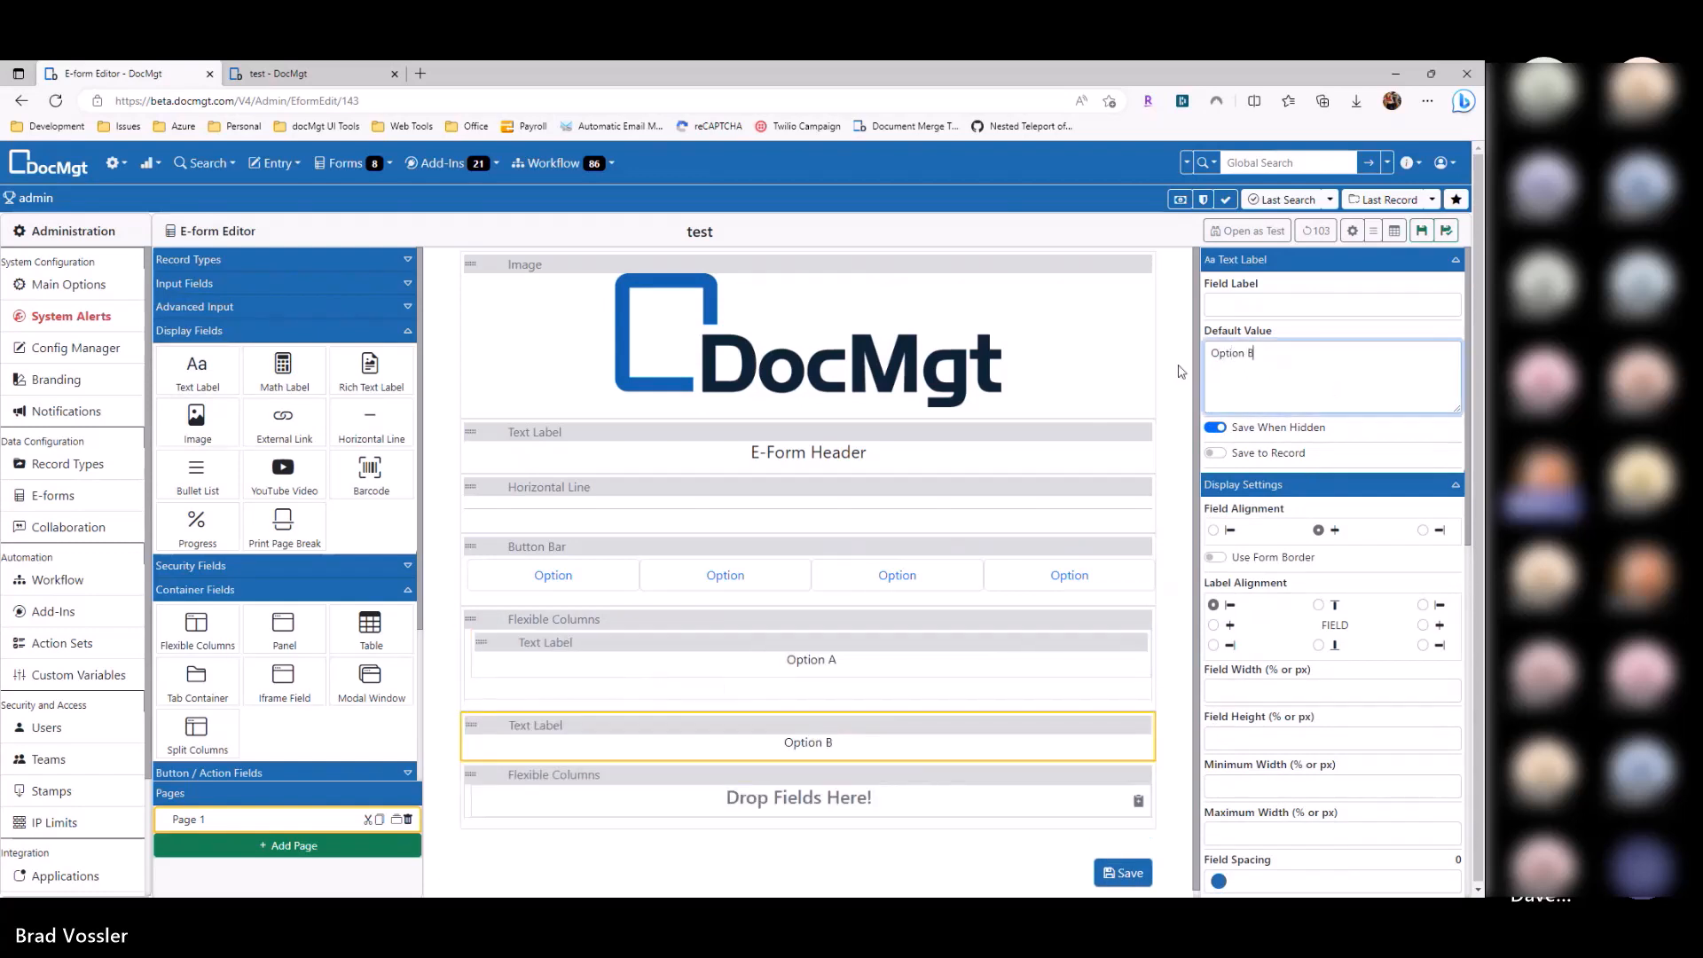
Step: Trim the Button Bar to two options named Option A and Option B
{"action": "left_click", "coordinate": [998, 578]}
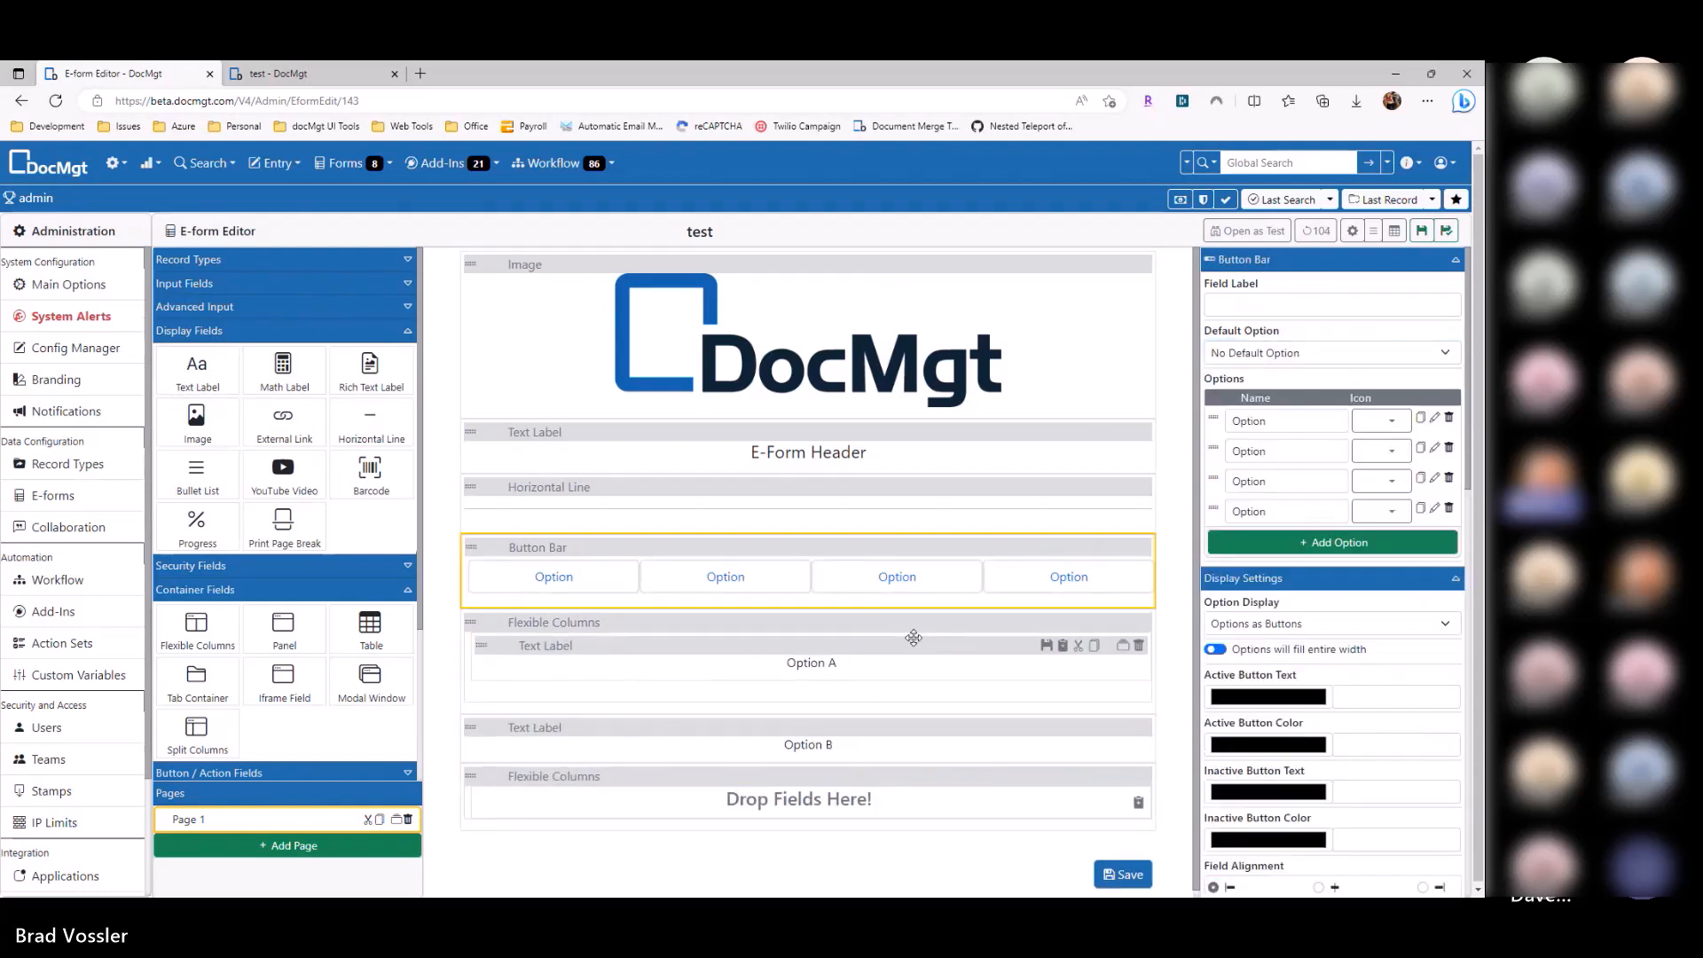
{"action": "left_click", "coordinate": [1447, 478]}
{"action": "left_click", "coordinate": [1447, 478]}
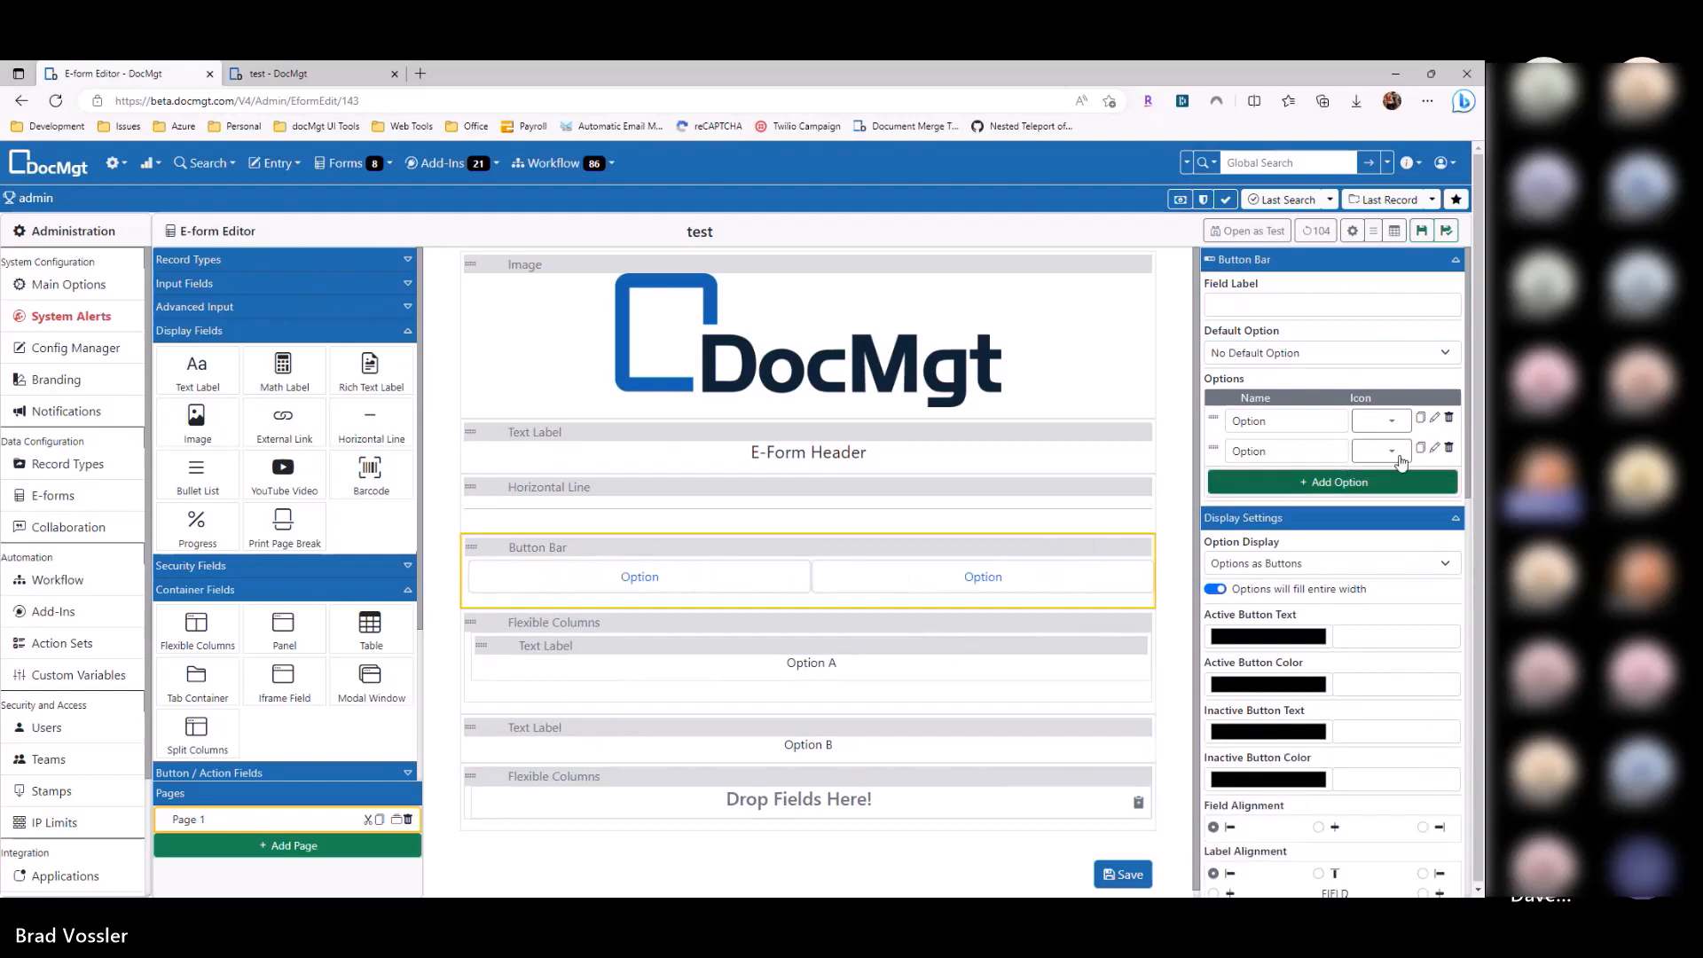
{"action": "left_click", "coordinate": [1280, 422]}
{"action": "type", "text": "A"}
{"action": "left_click", "coordinate": [1281, 452]}
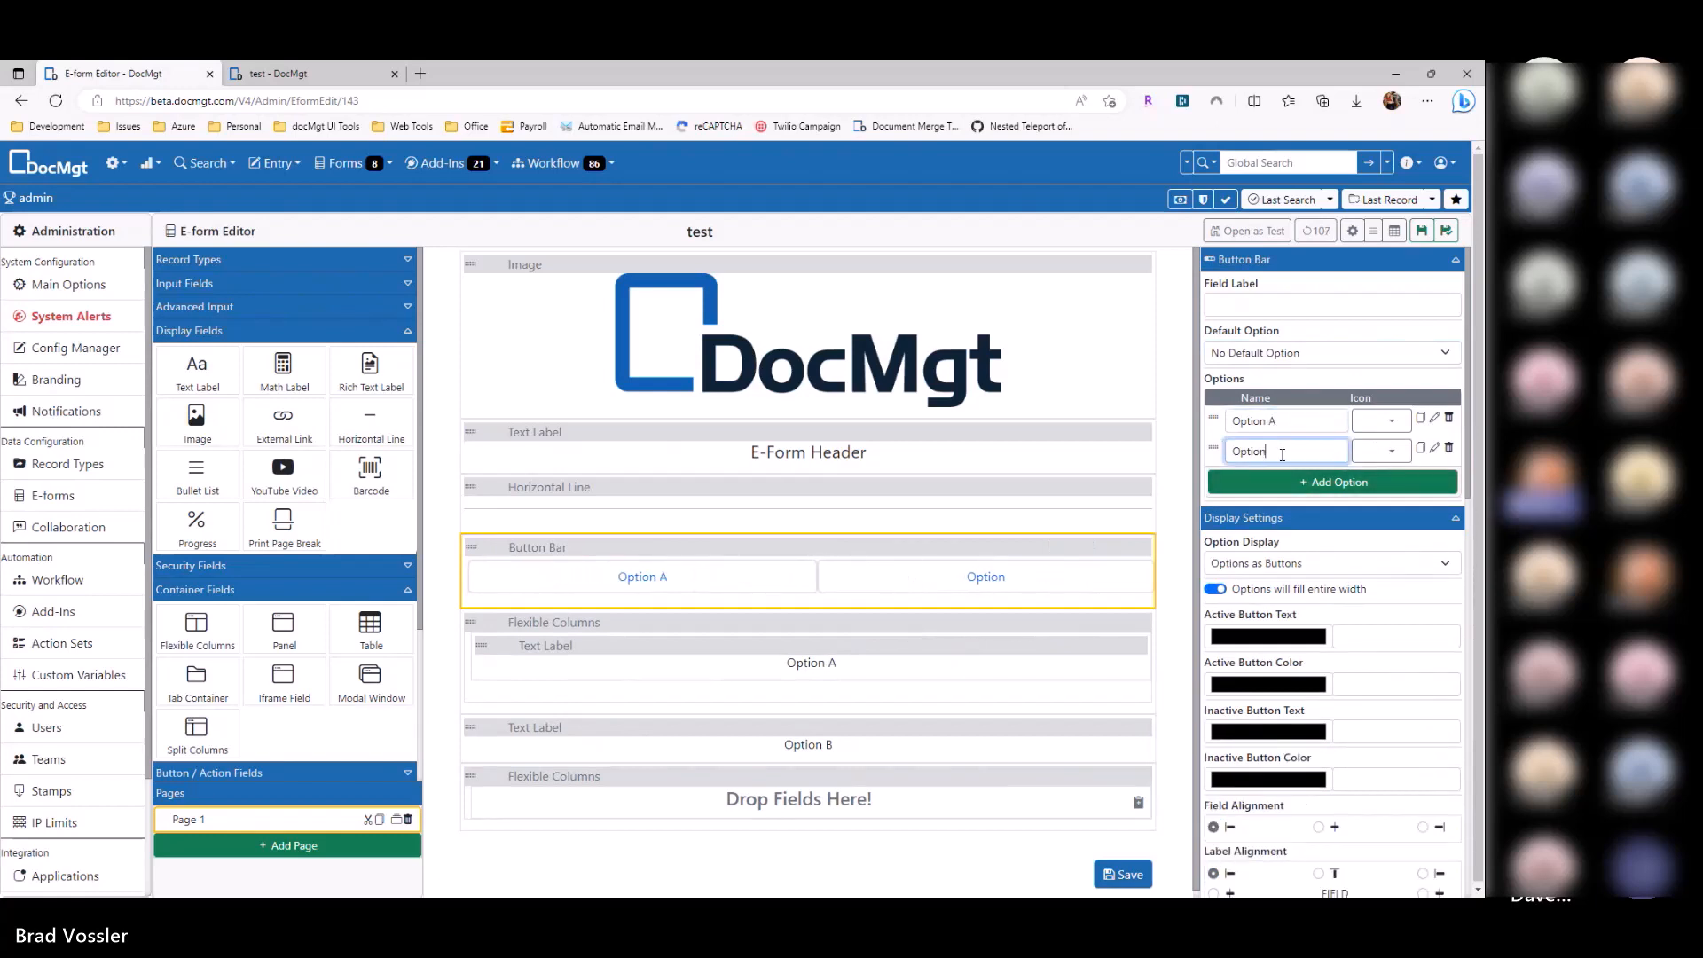
{"action": "type", "text": "B"}
{"action": "left_click", "coordinate": [1434, 417]}
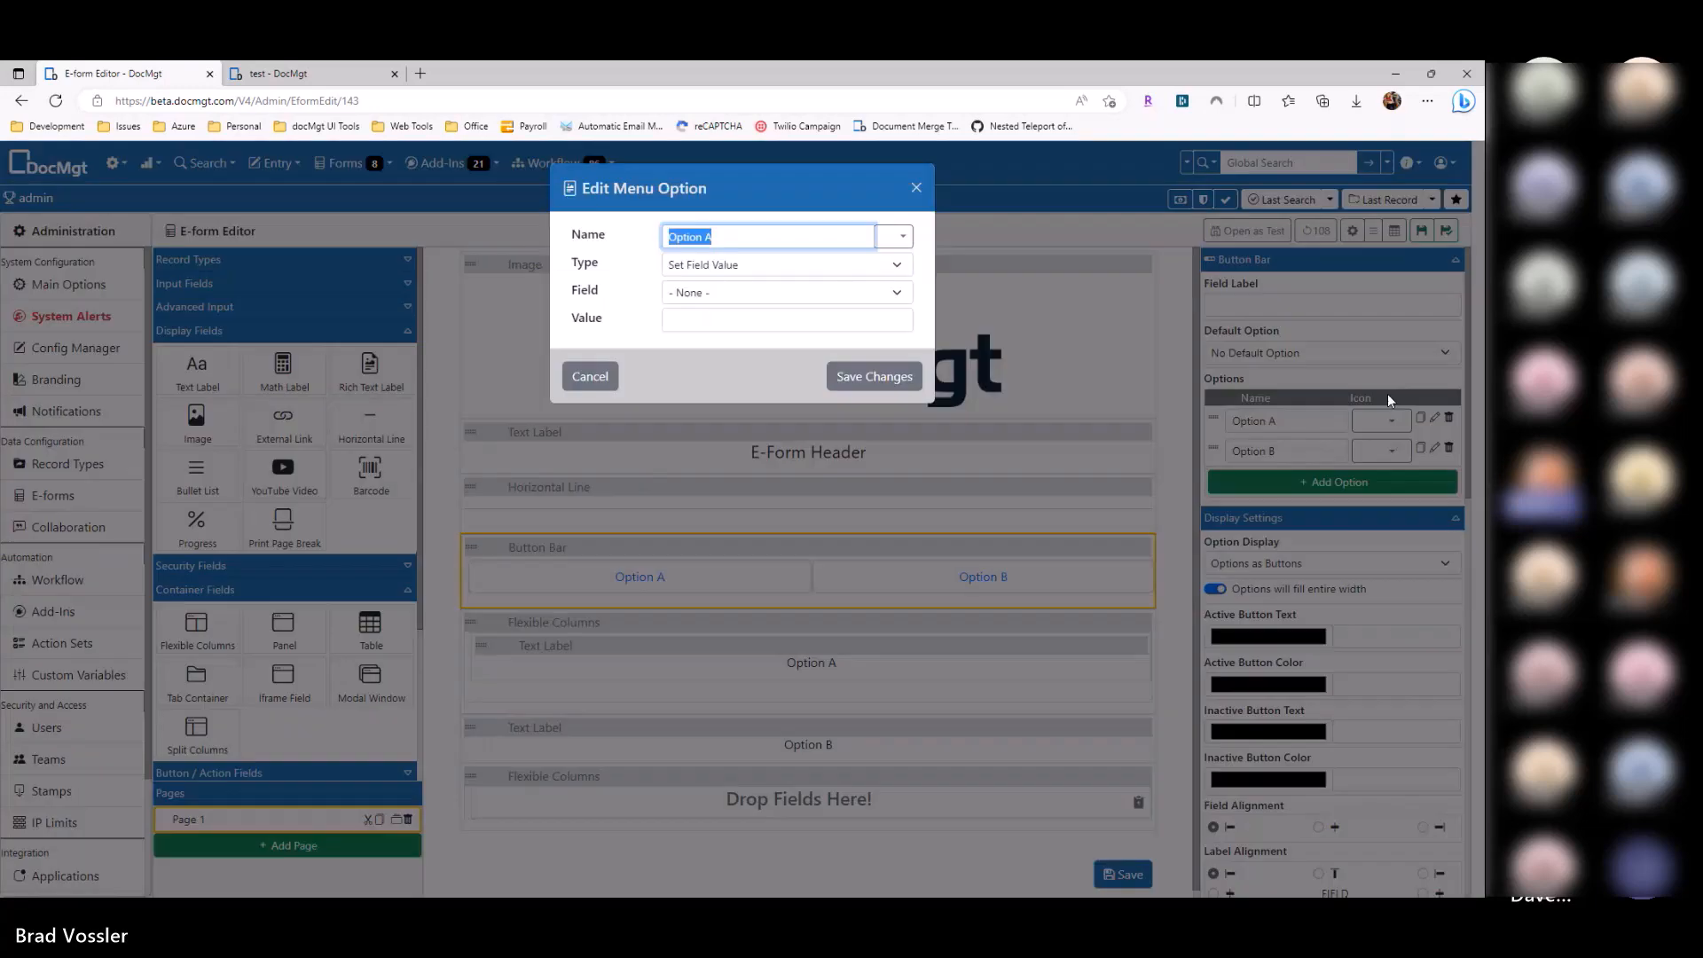
{"action": "left_click", "coordinate": [758, 454]}
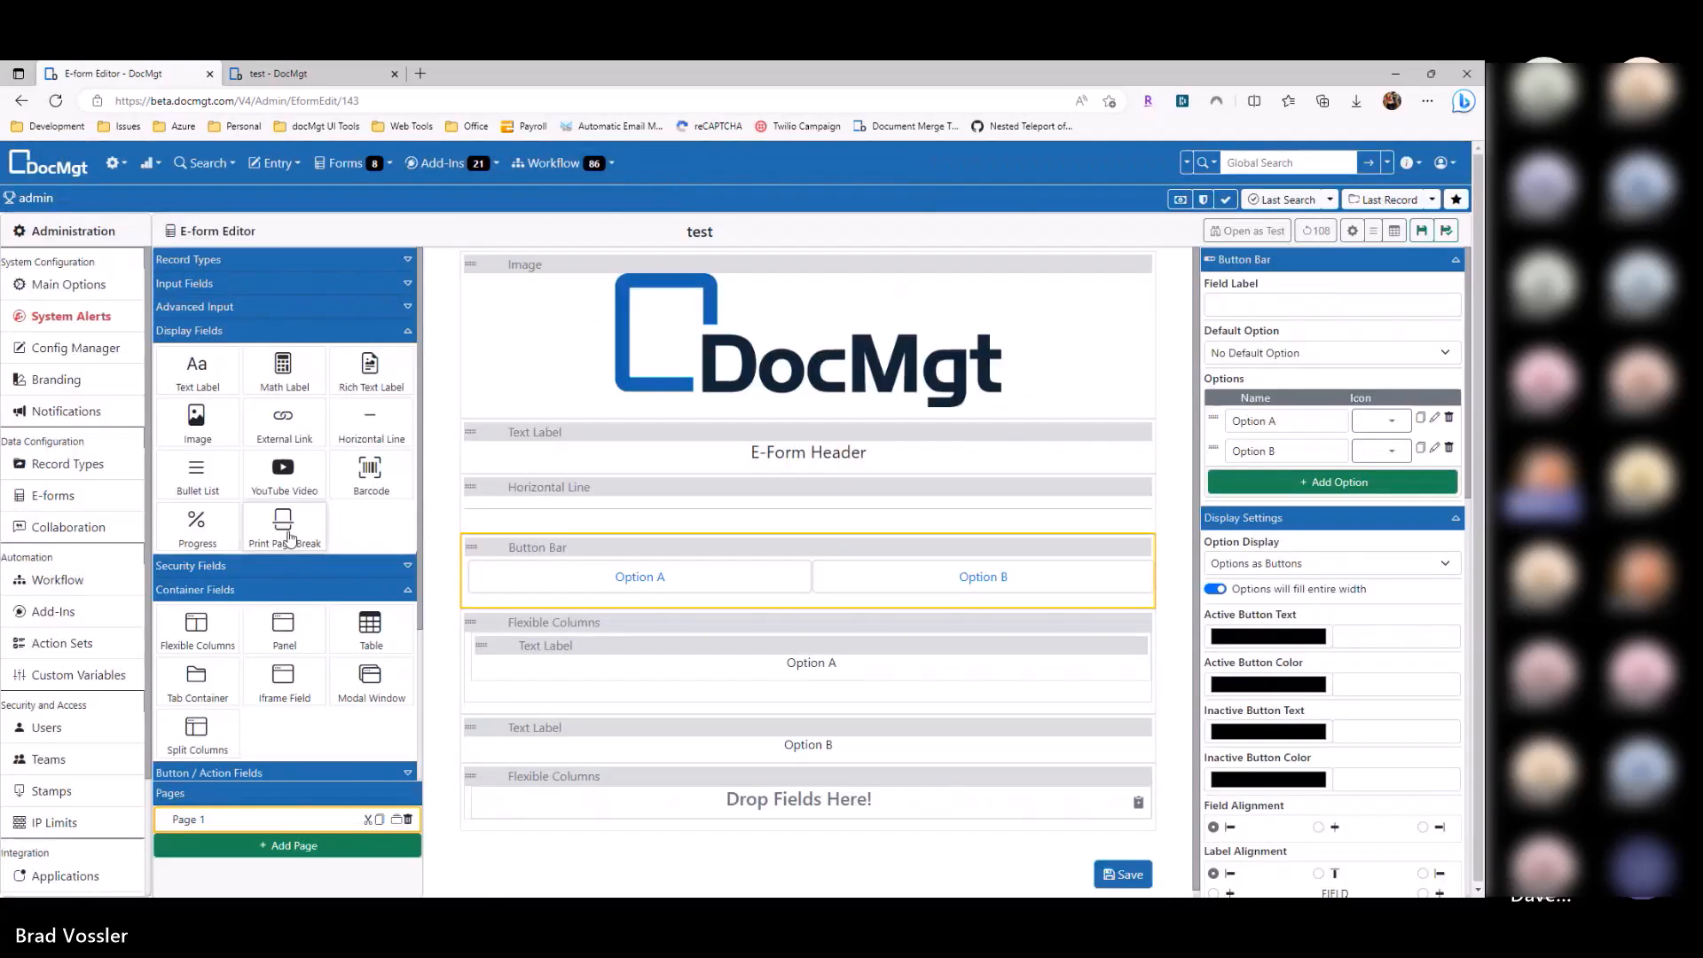
Step: Add a hidden field and move the Option B label into the empty bottom columns
{"action": "left_click", "coordinate": [222, 285]}
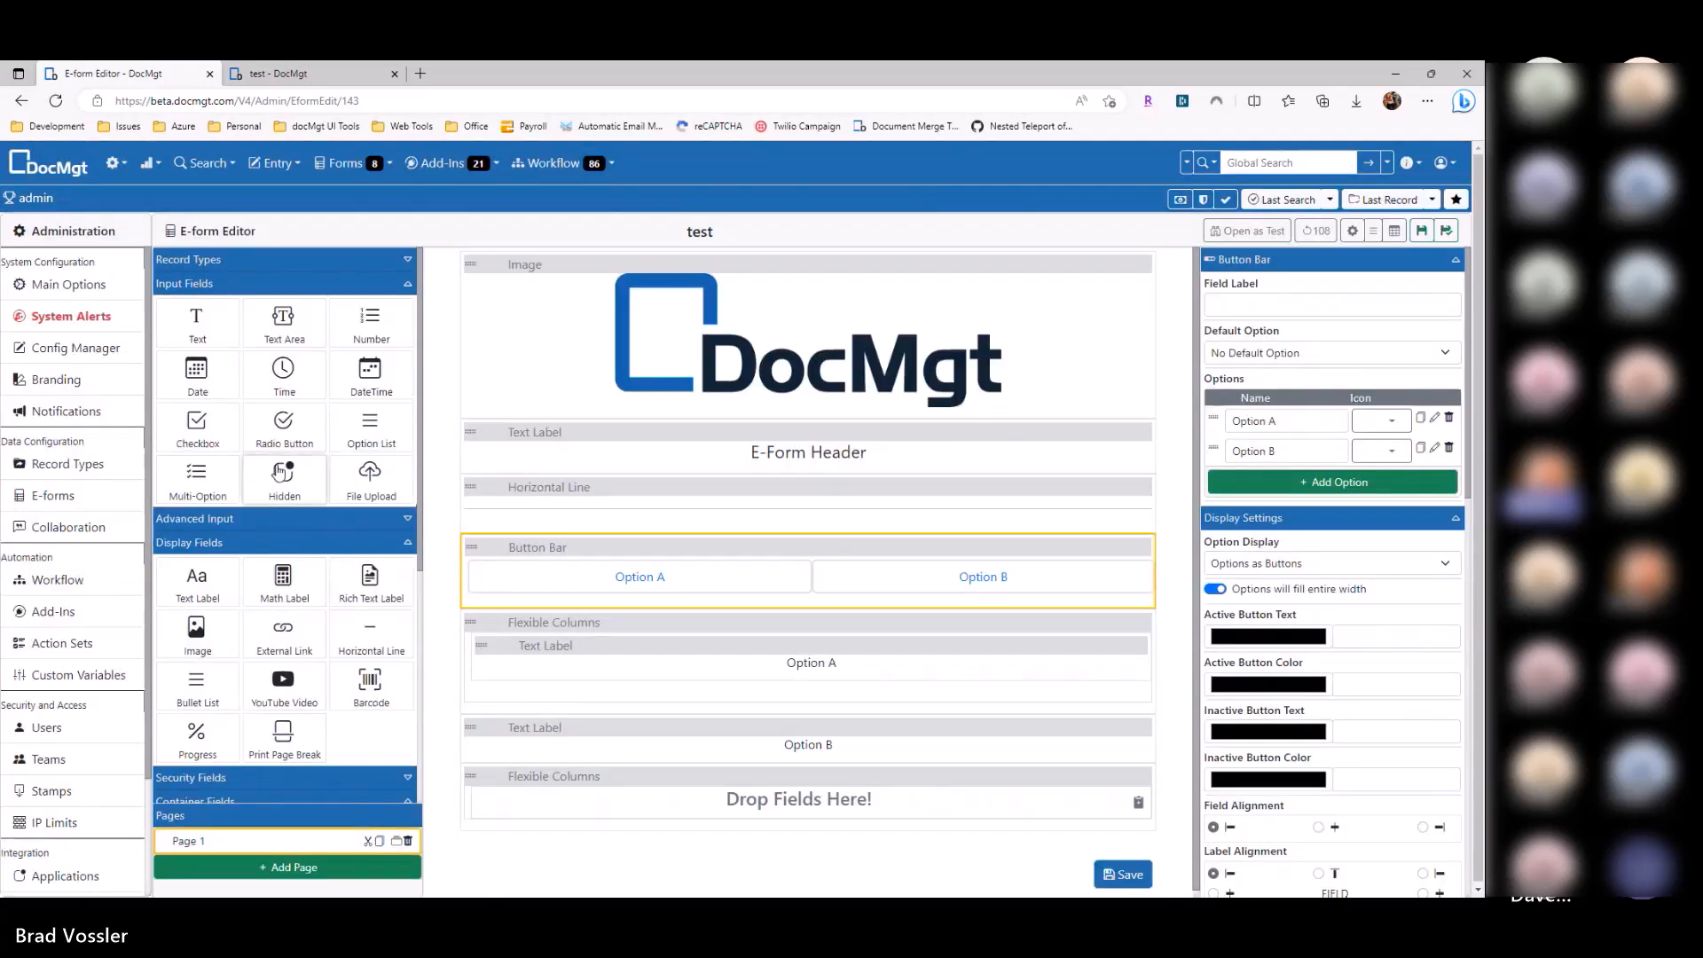
{"action": "left_click_drag", "start_coordinate": [284, 486], "coordinate": [614, 631]}
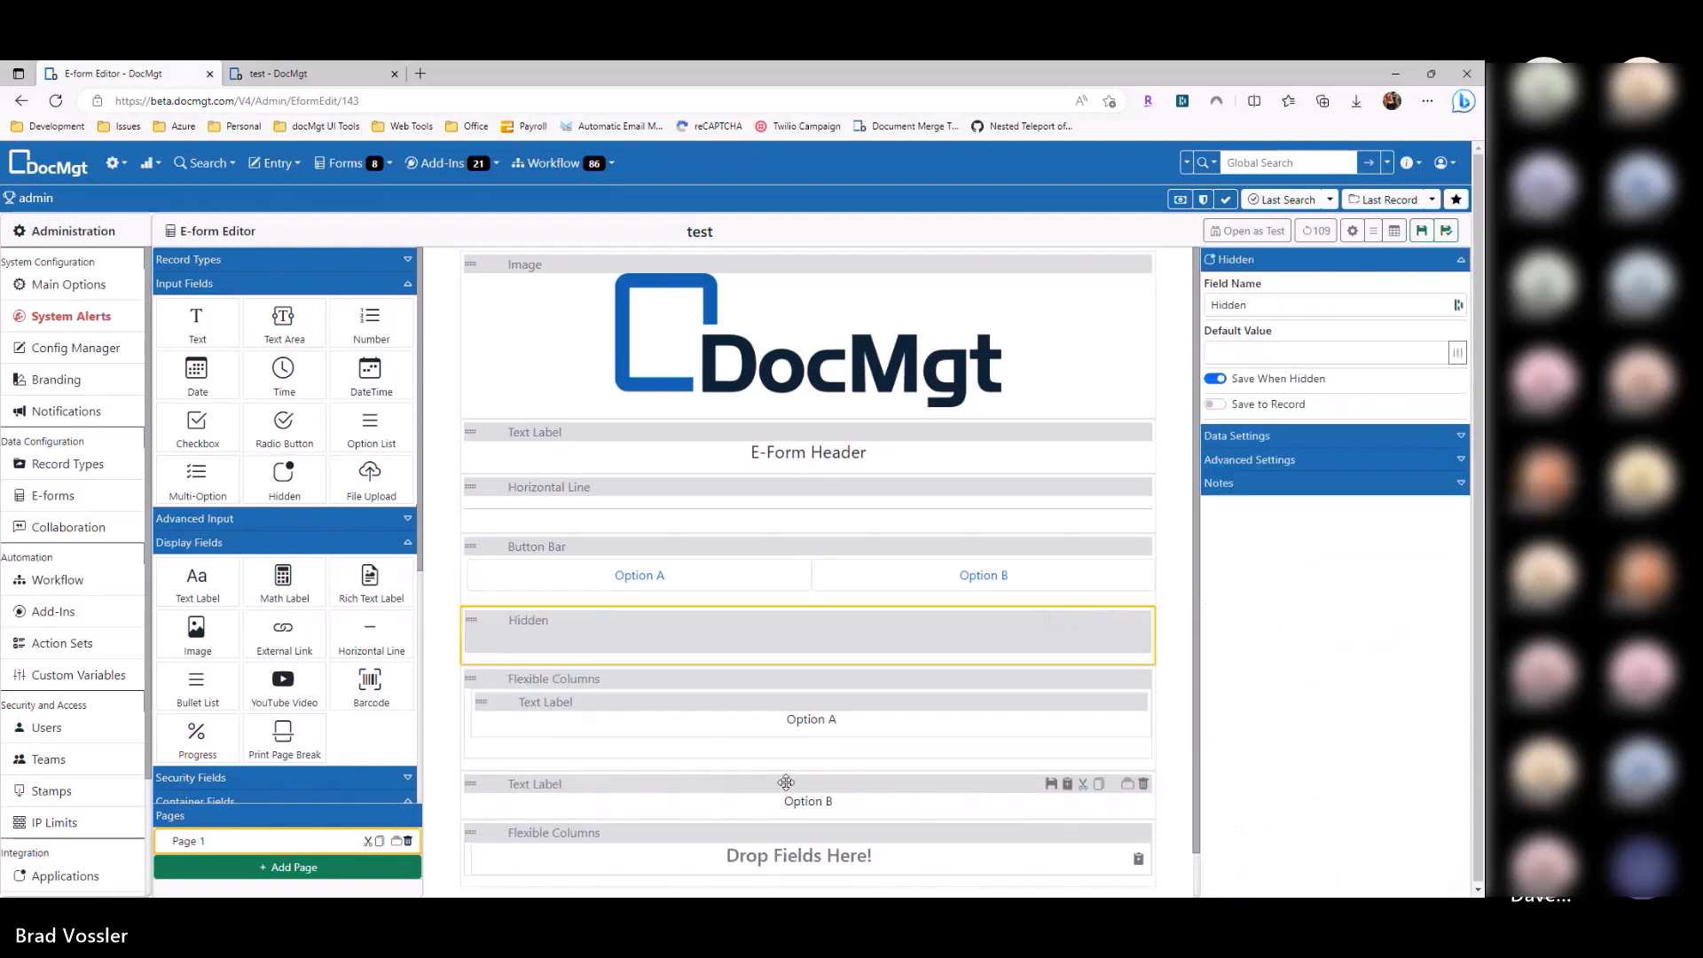
{"action": "left_click_drag", "start_coordinate": [786, 781], "coordinate": [800, 864]}
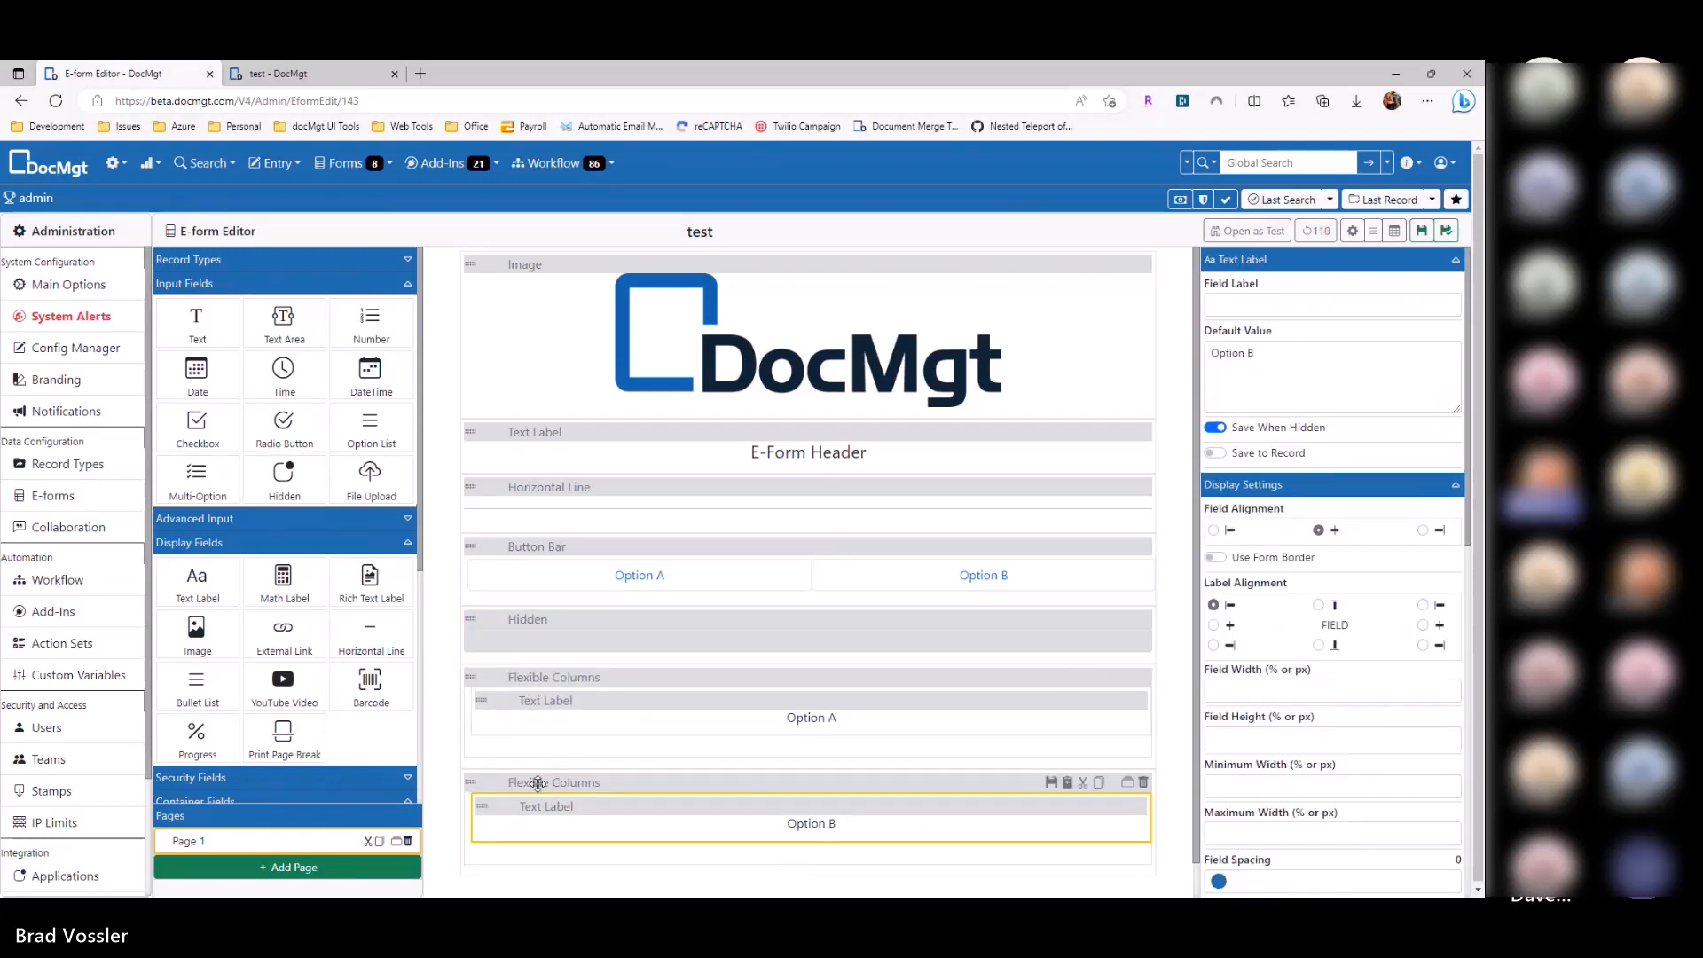
Step: Rename the hidden field to SelectedOption
{"action": "left_click", "coordinate": [553, 637]}
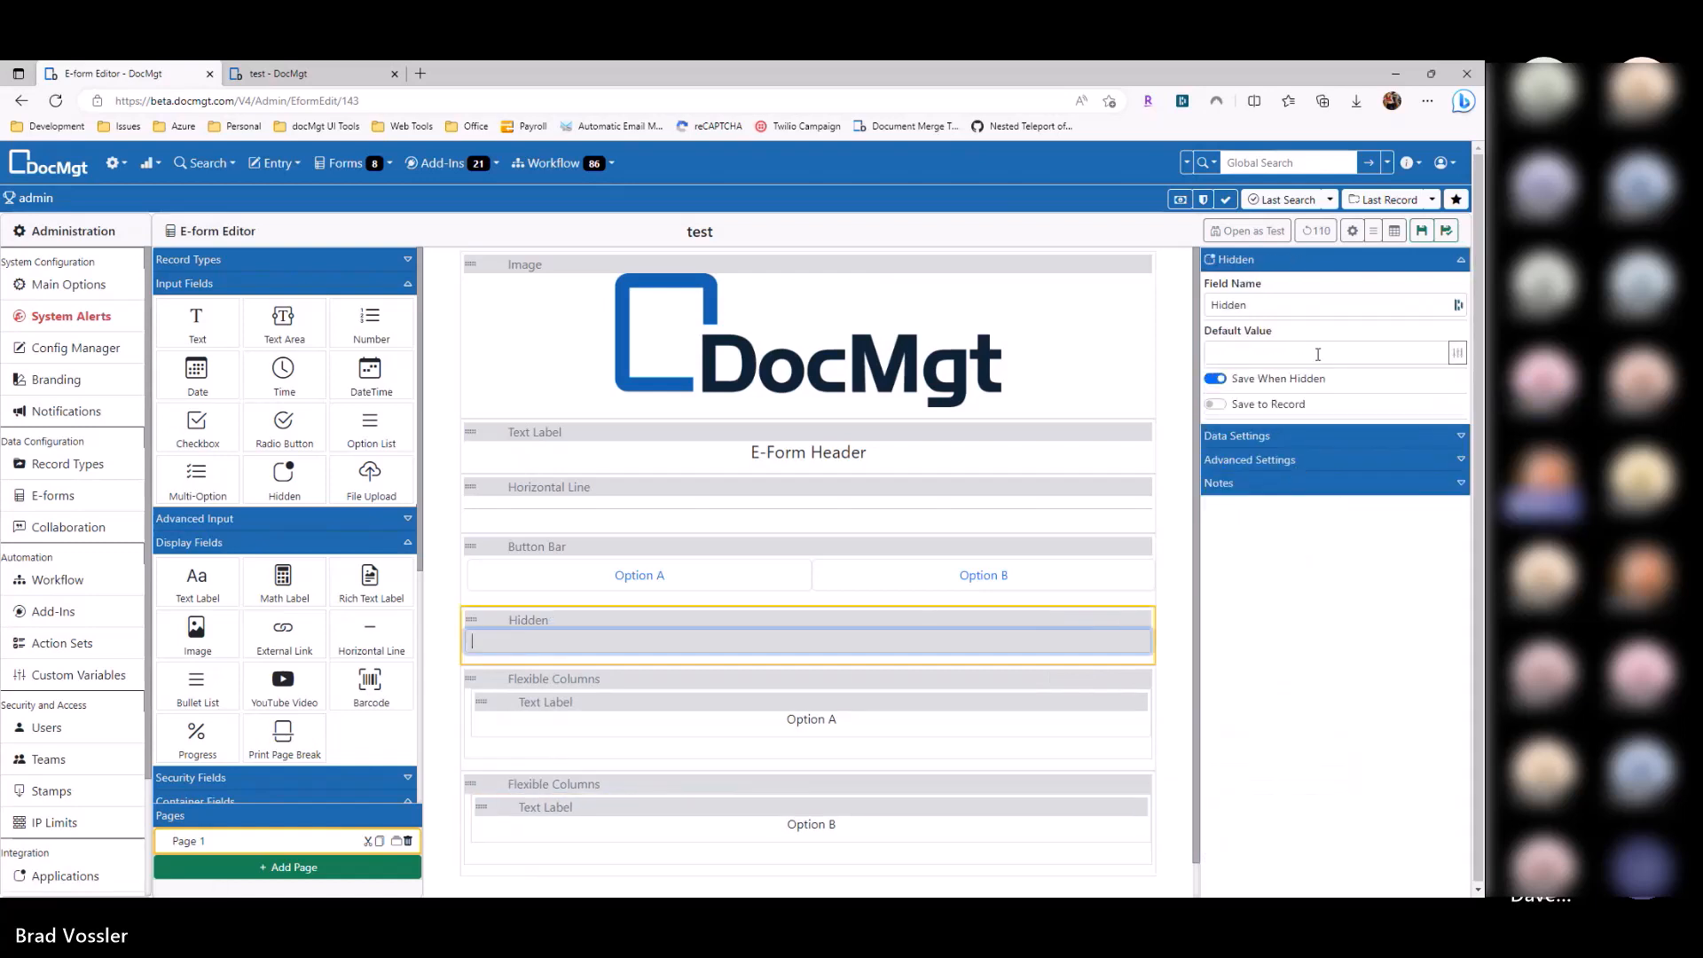
{"action": "double_click", "coordinate": [1276, 305]}
{"action": "type", "text": "Opt"}
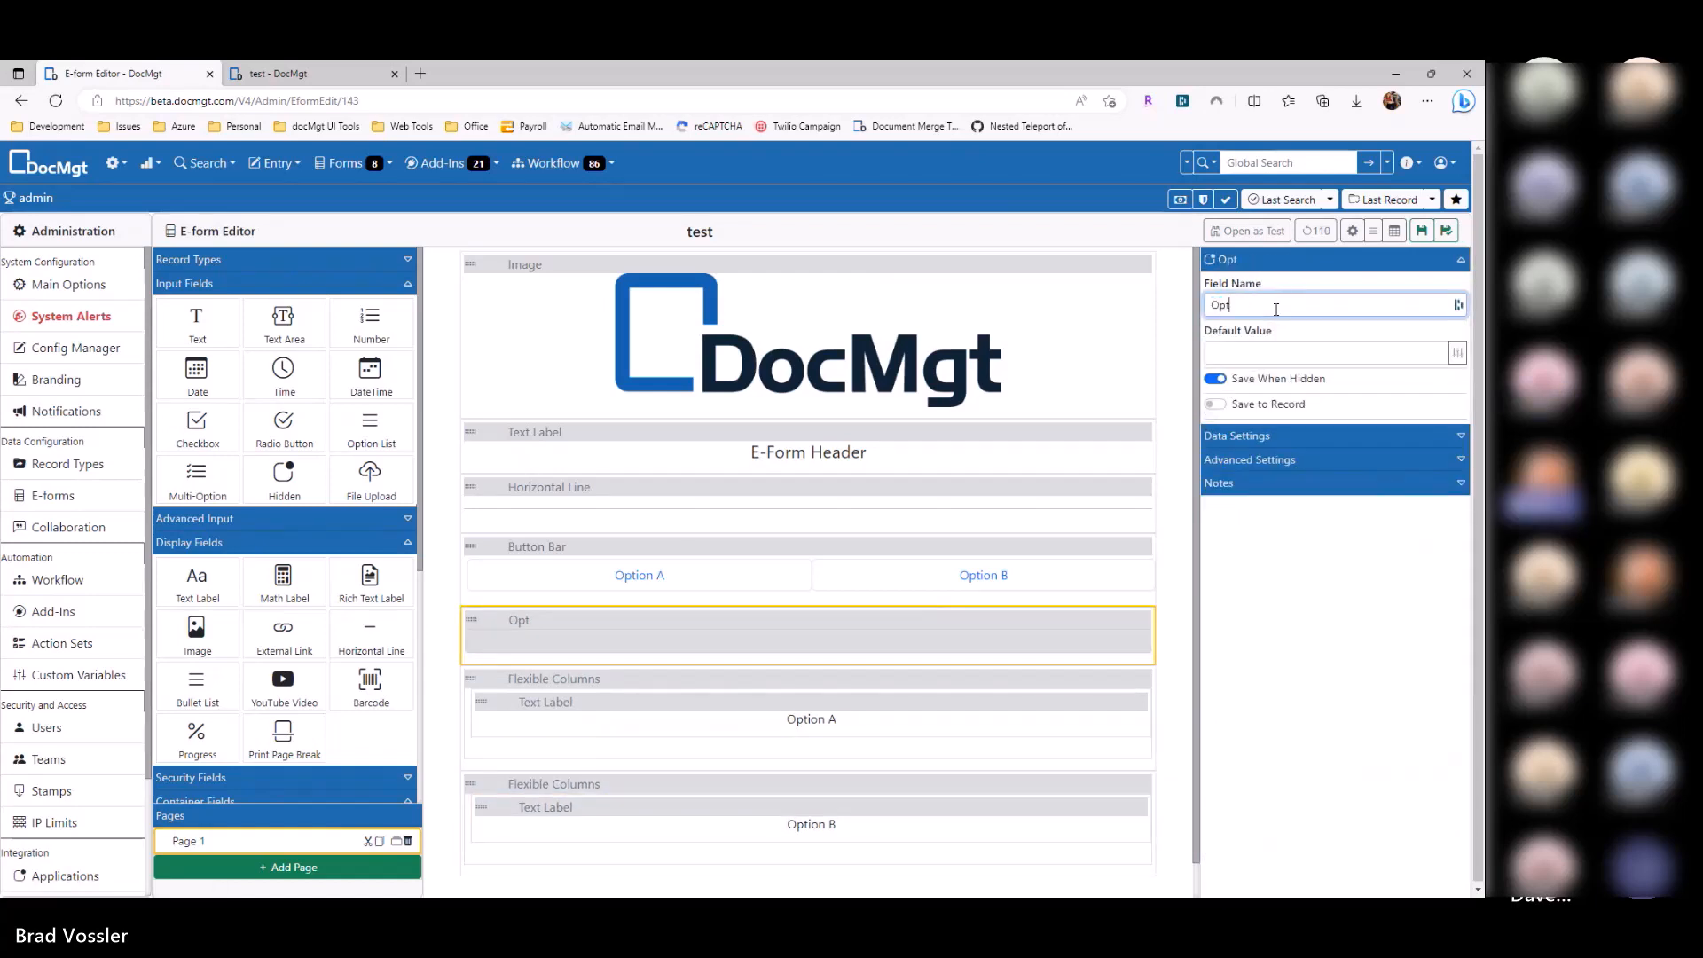
{"action": "type", "text": "ion"}
{"action": "key", "text": "Home"}
{"action": "type", "text": "Selected"}
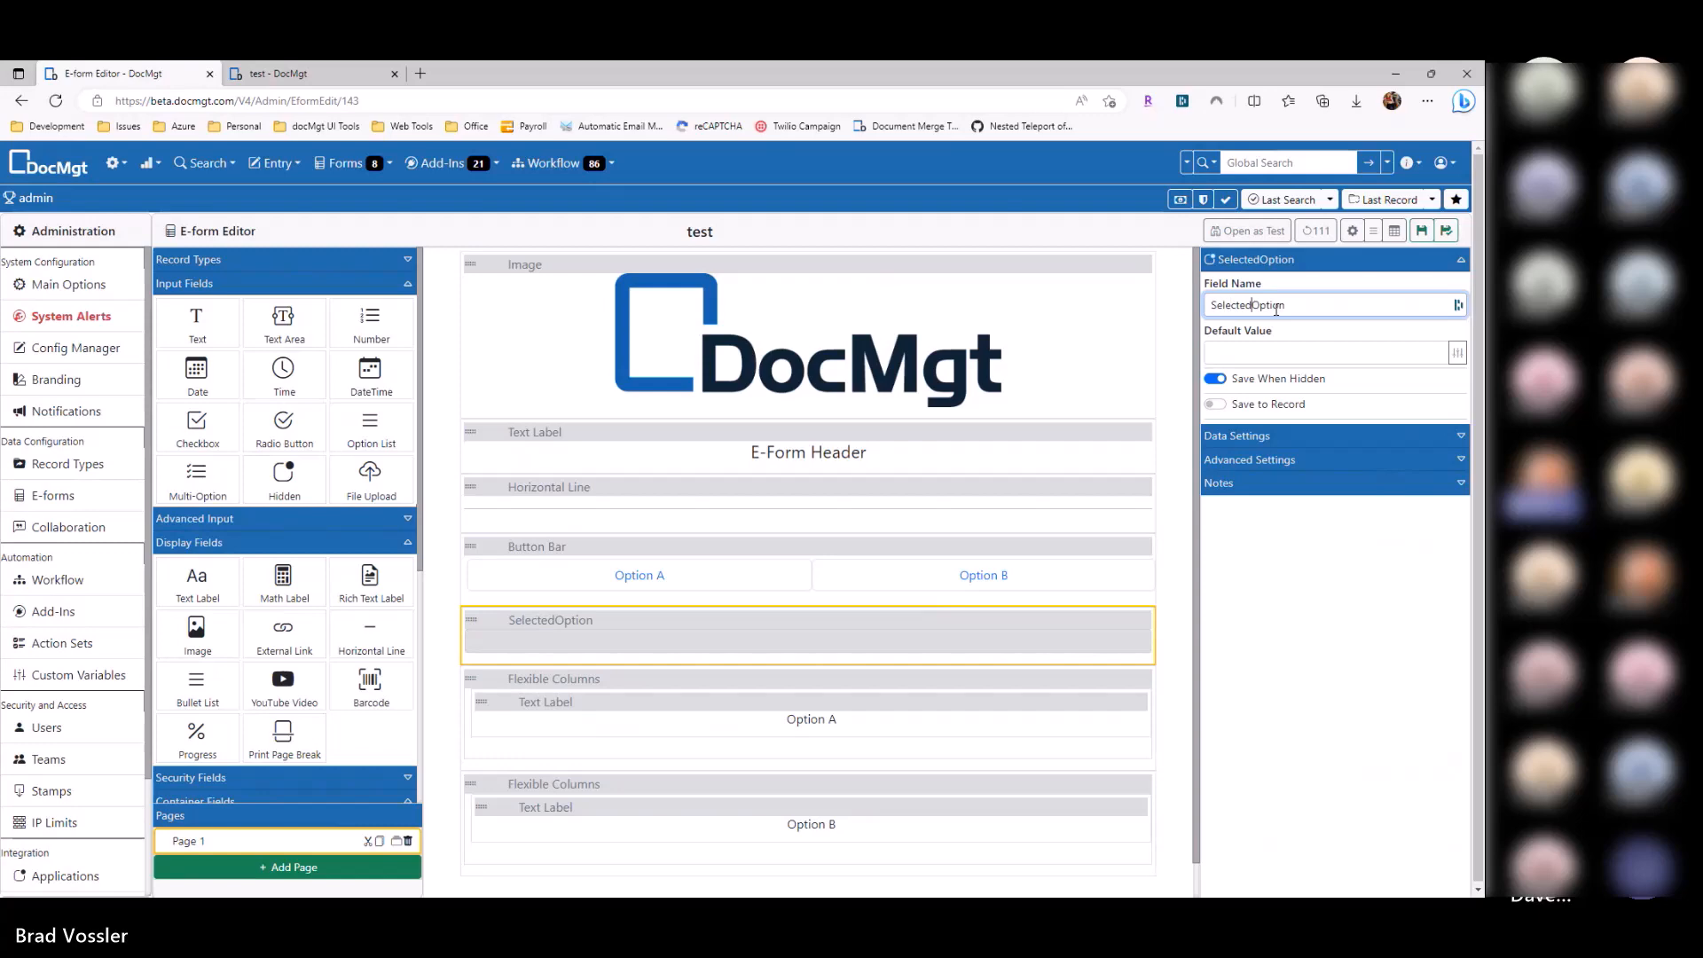
Step: Make the Option A button set SelectedOption to A
{"action": "left_click", "coordinate": [671, 578]}
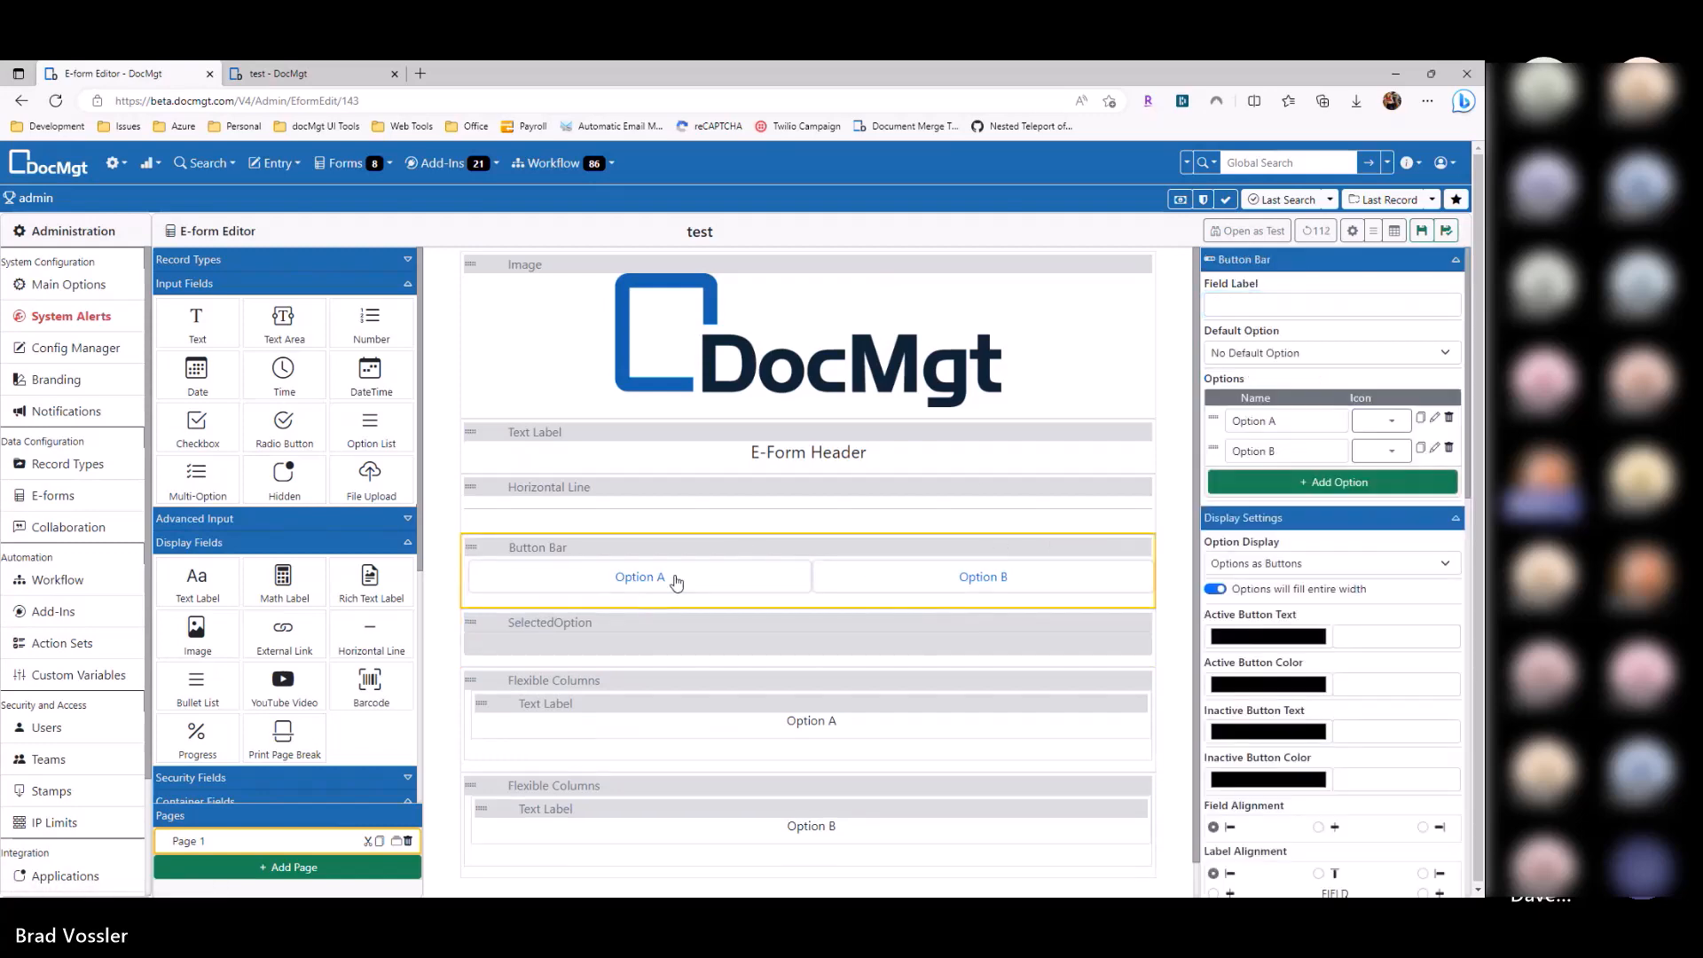
{"action": "left_click", "coordinate": [1434, 420]}
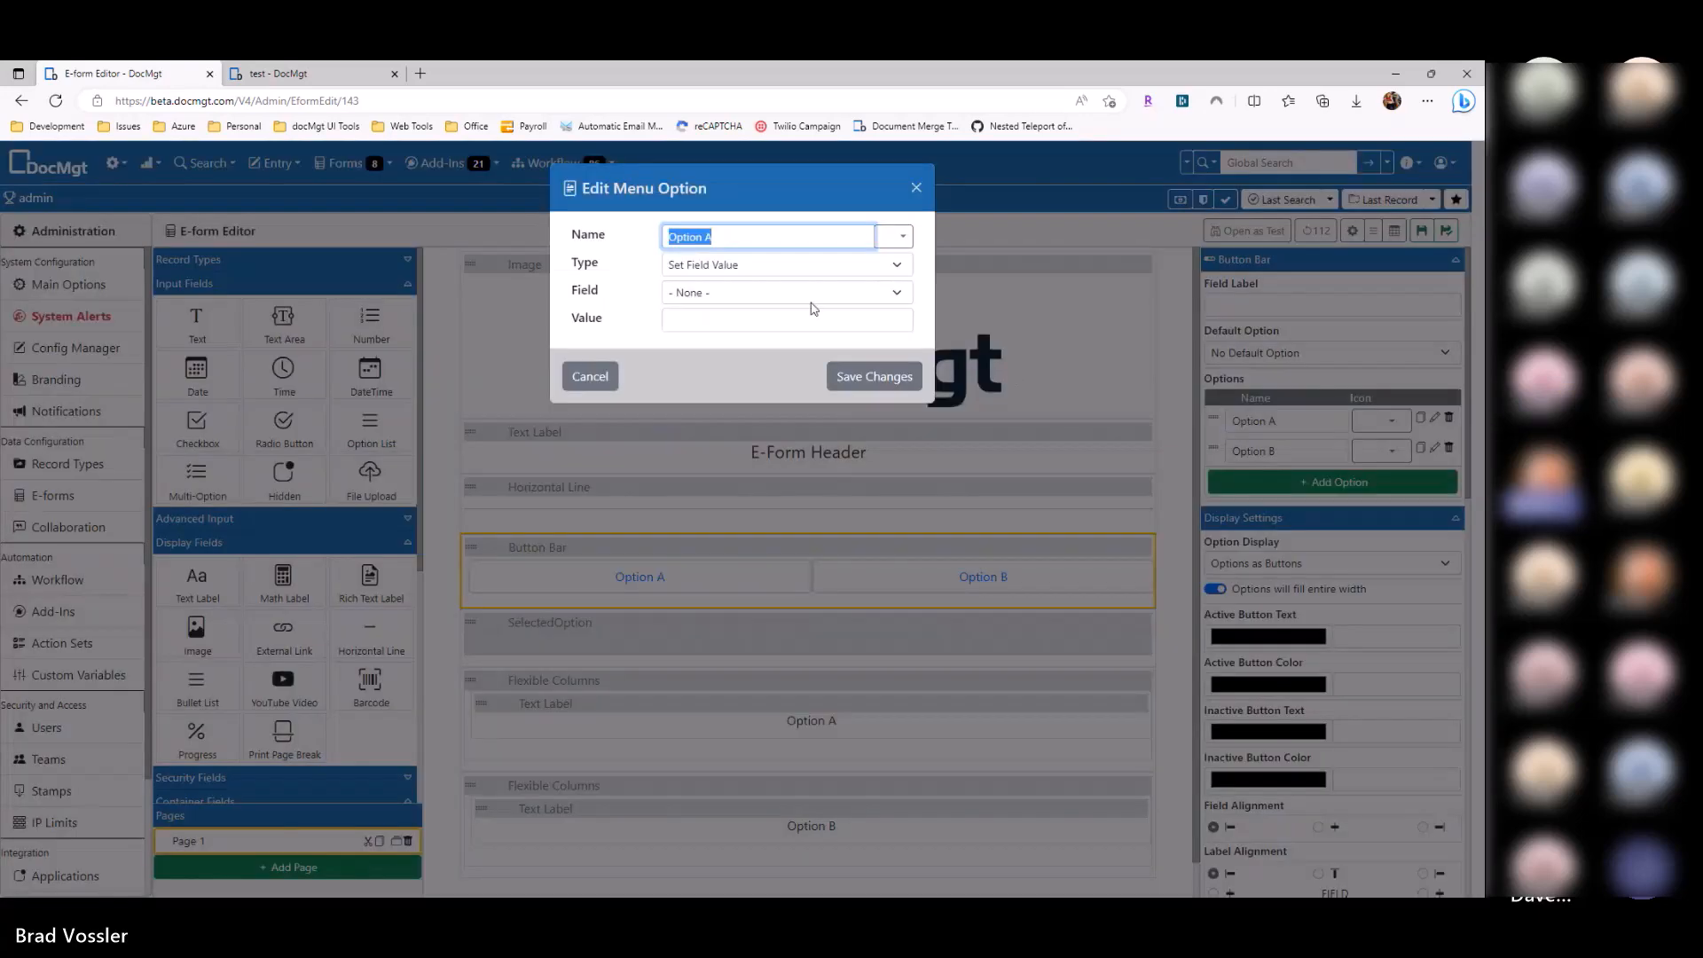
{"action": "left_click", "coordinate": [780, 292]}
{"action": "left_click", "coordinate": [734, 384]}
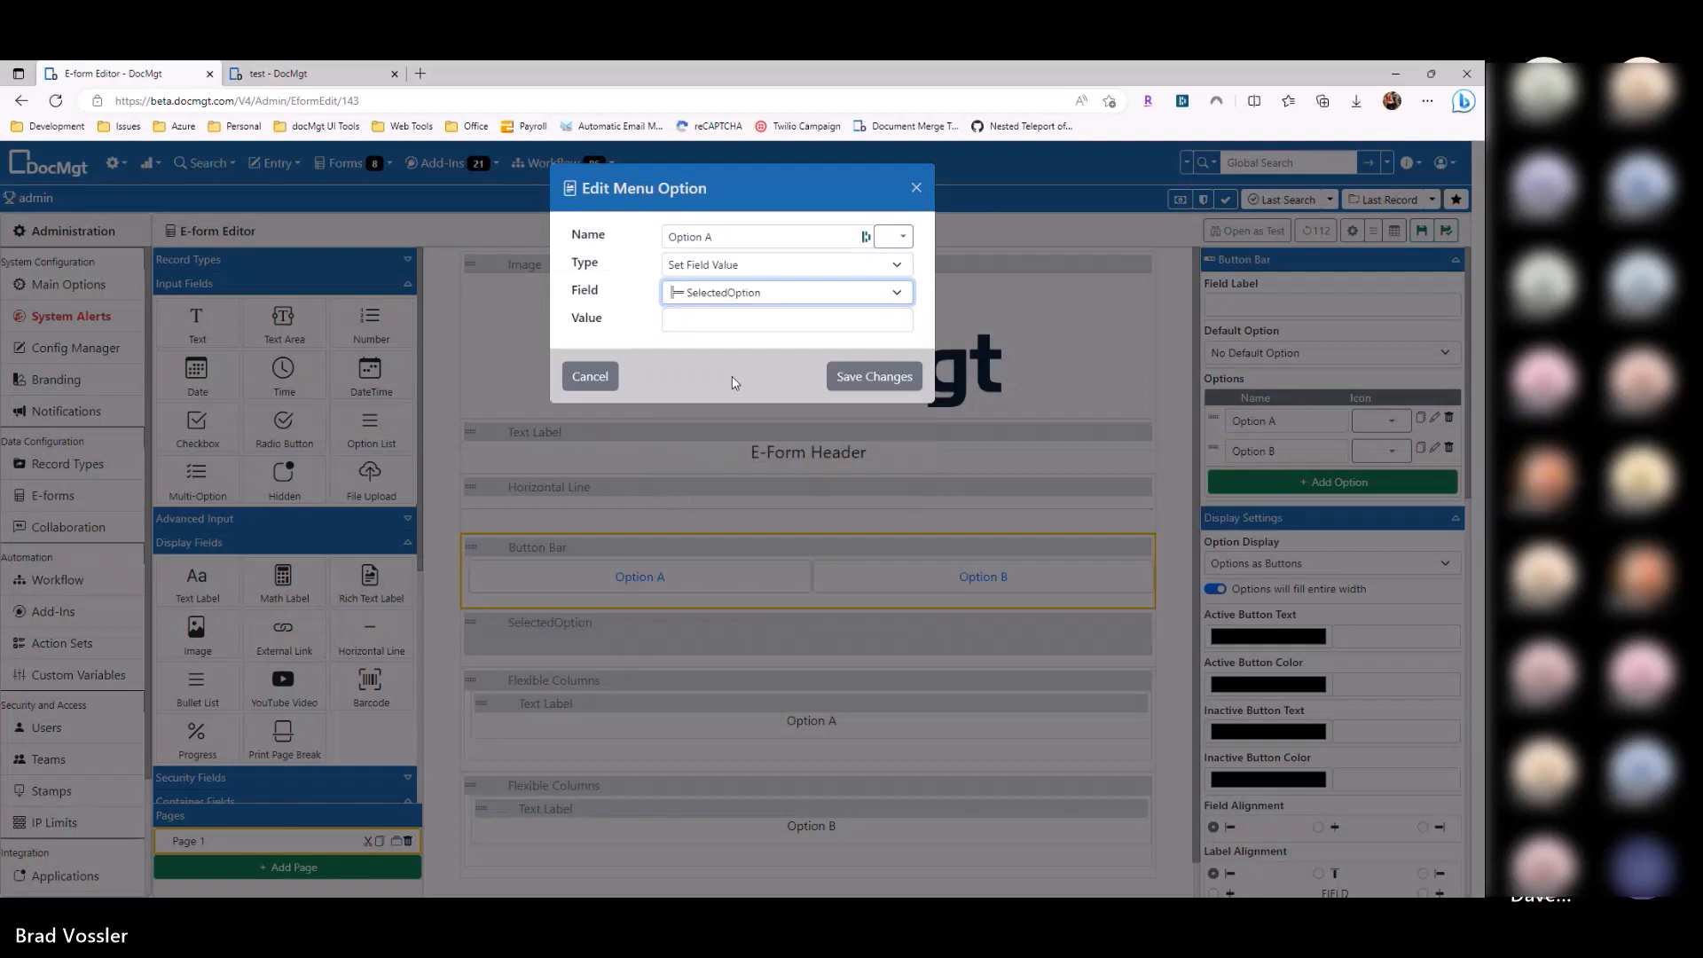
{"action": "left_click", "coordinate": [735, 321]}
{"action": "type", "text": "A"}
{"action": "left_click", "coordinate": [865, 378]}
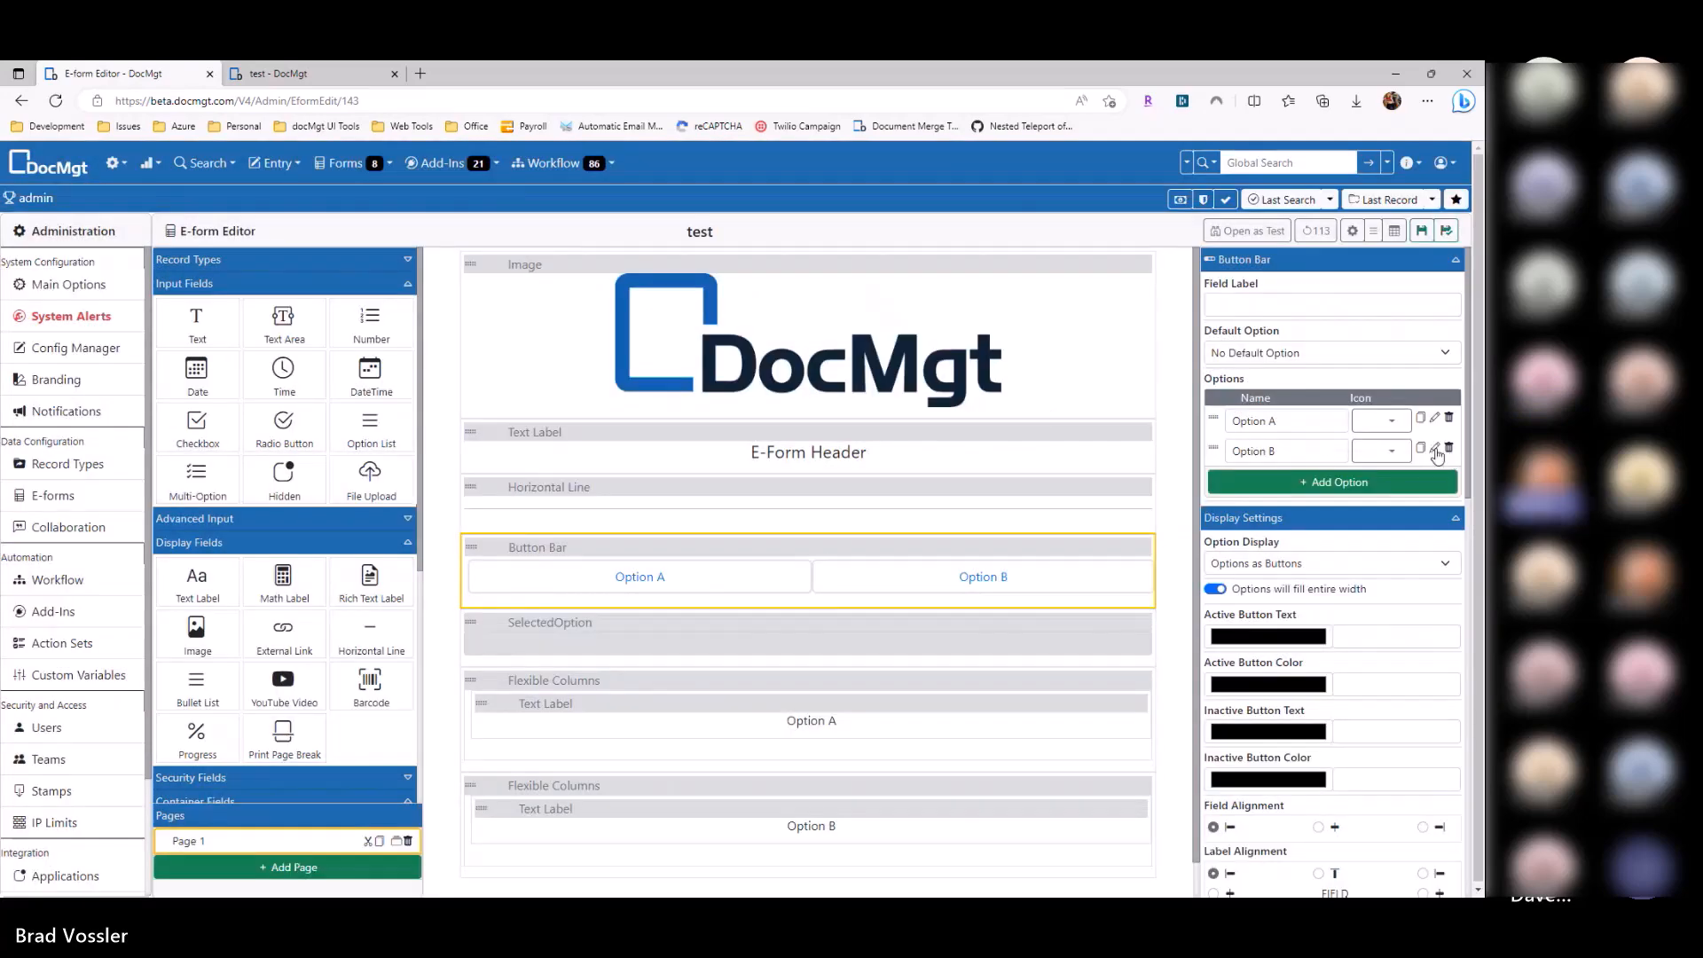
Step: Make the Option B button set SelectedOption to B and review the field
{"action": "left_click", "coordinate": [1434, 448]}
{"action": "left_click", "coordinate": [781, 292]}
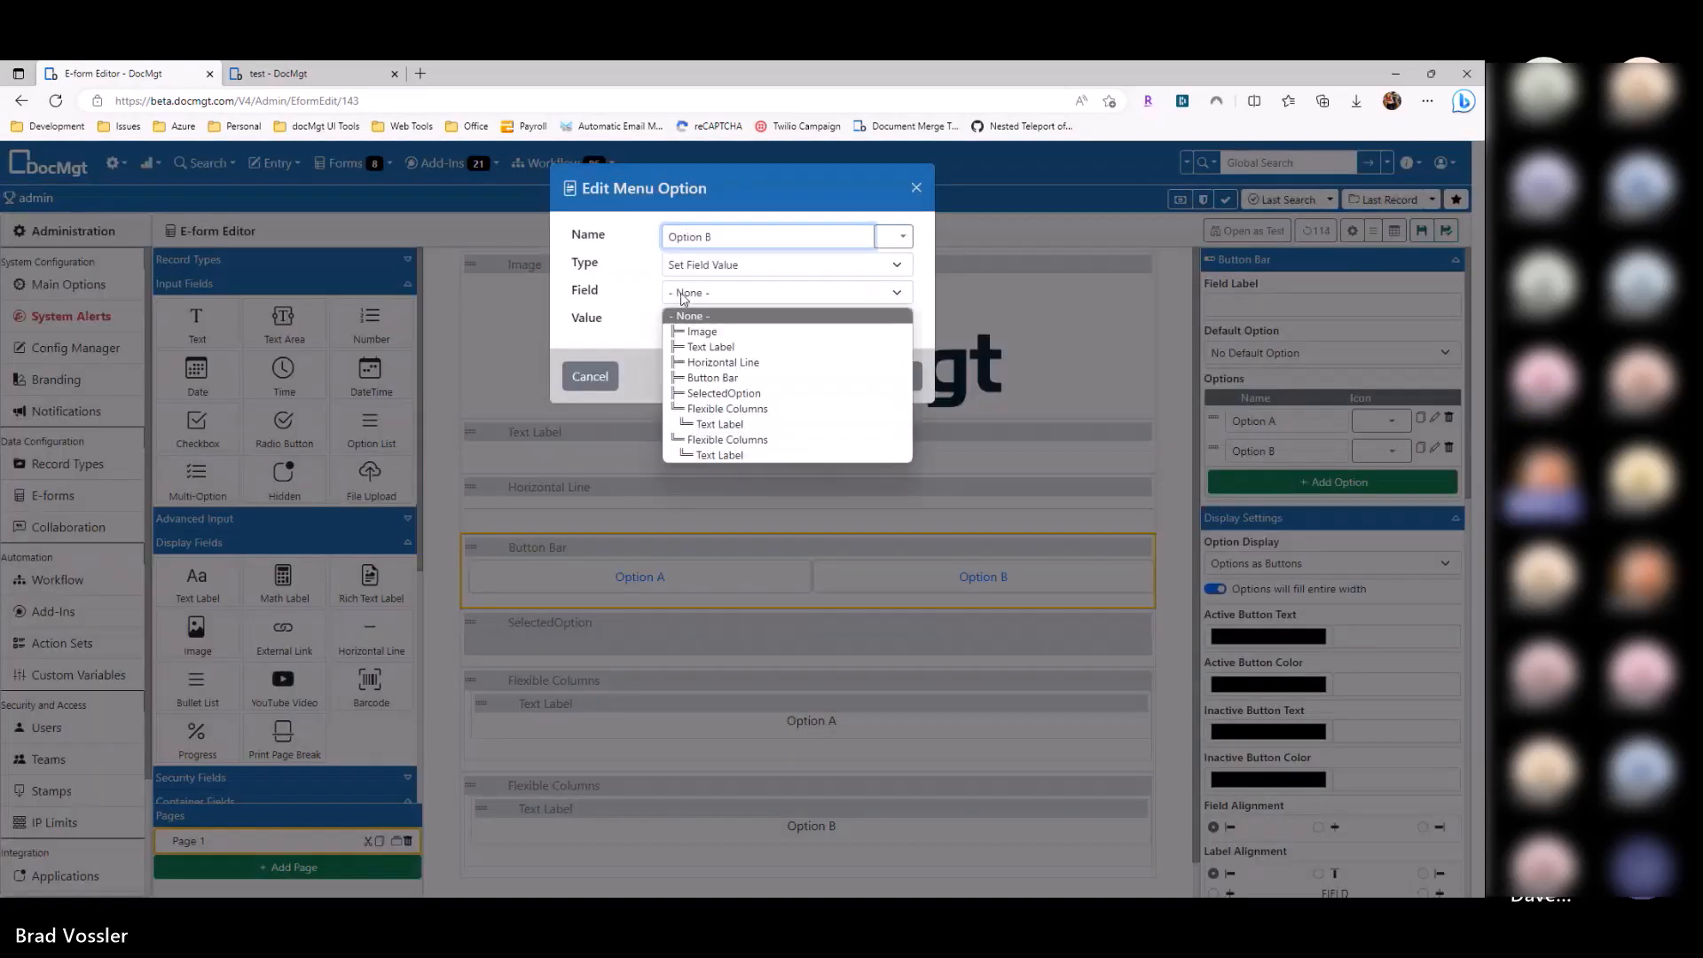
{"action": "left_click", "coordinate": [723, 393]}
{"action": "left_click", "coordinate": [725, 321]}
{"action": "type", "text": "B"}
{"action": "left_click", "coordinate": [869, 377]}
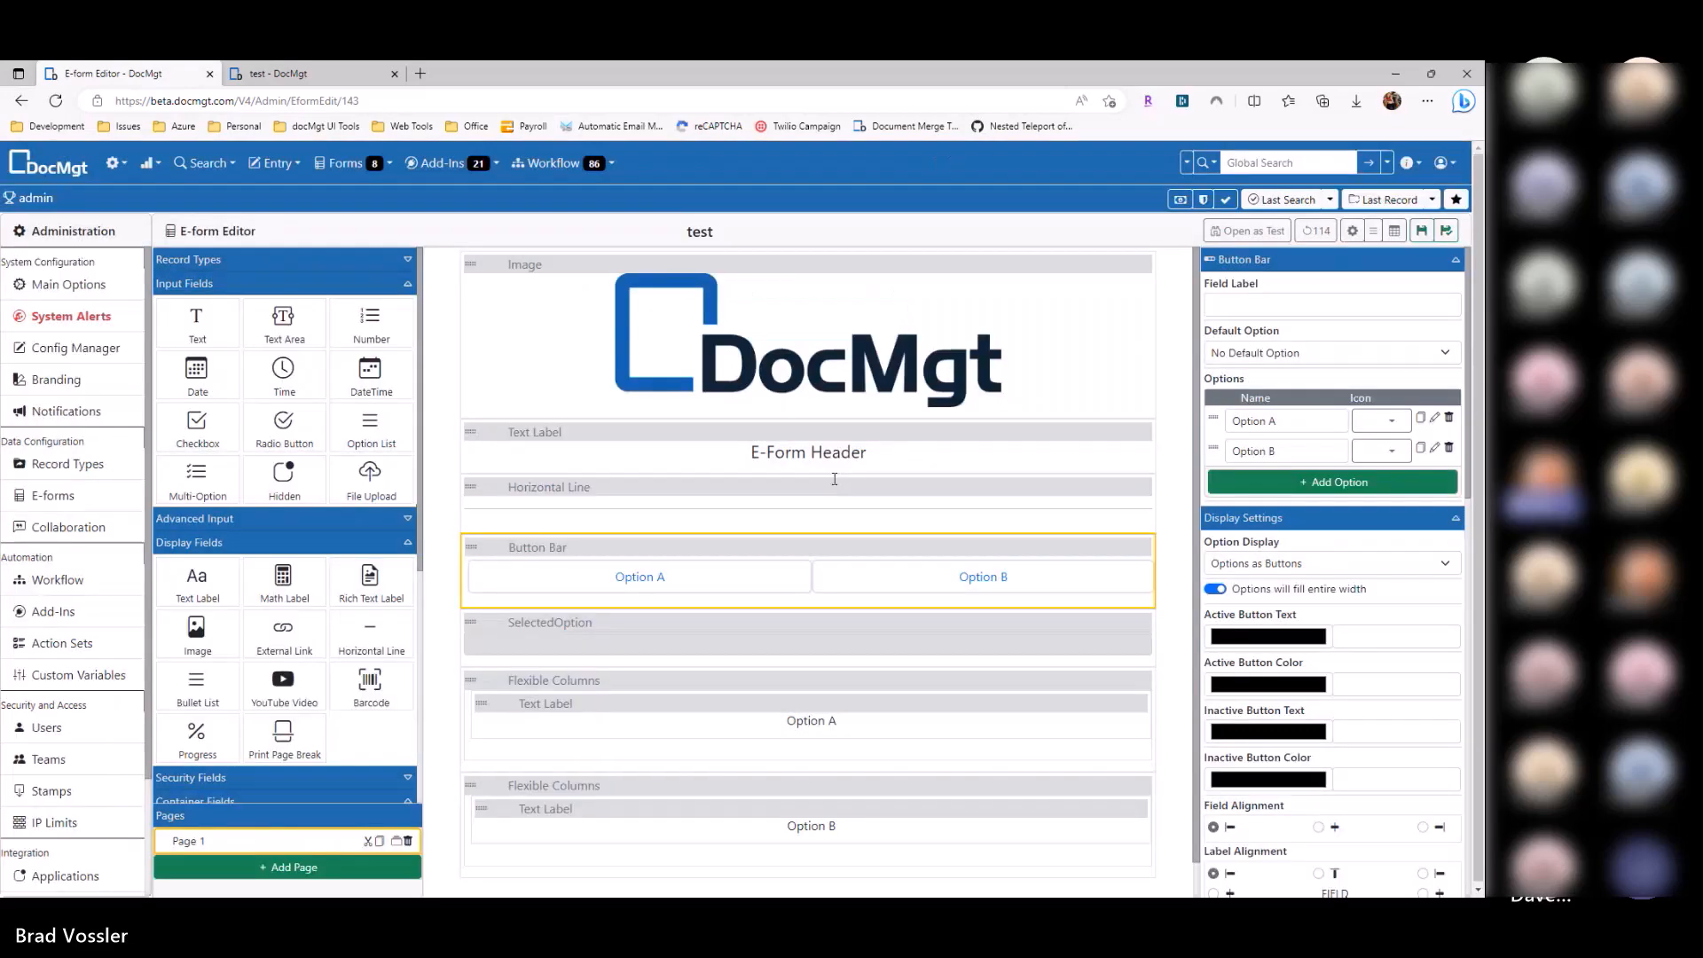
{"action": "left_click", "coordinate": [694, 629]}
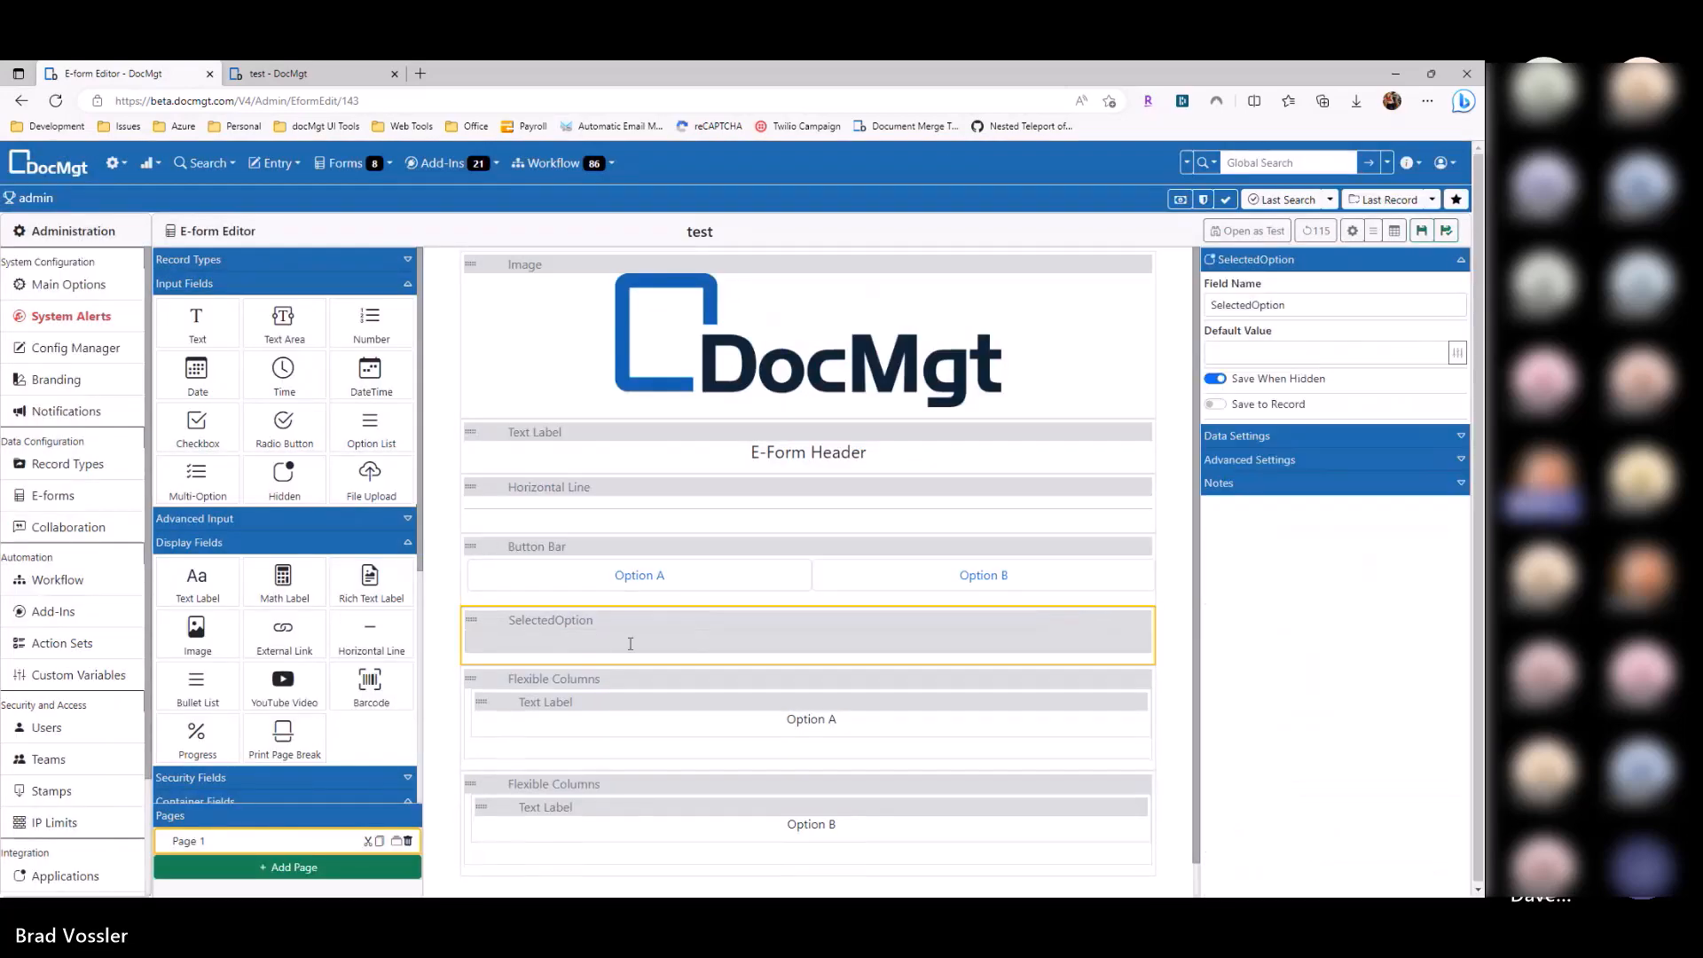
Step: Make the Option A columns section visible only when SelectedOption equals A
{"action": "left_click", "coordinate": [629, 683]}
{"action": "scroll", "coordinate": [626, 683], "scroll_direction": "down", "scroll_amount": 1}
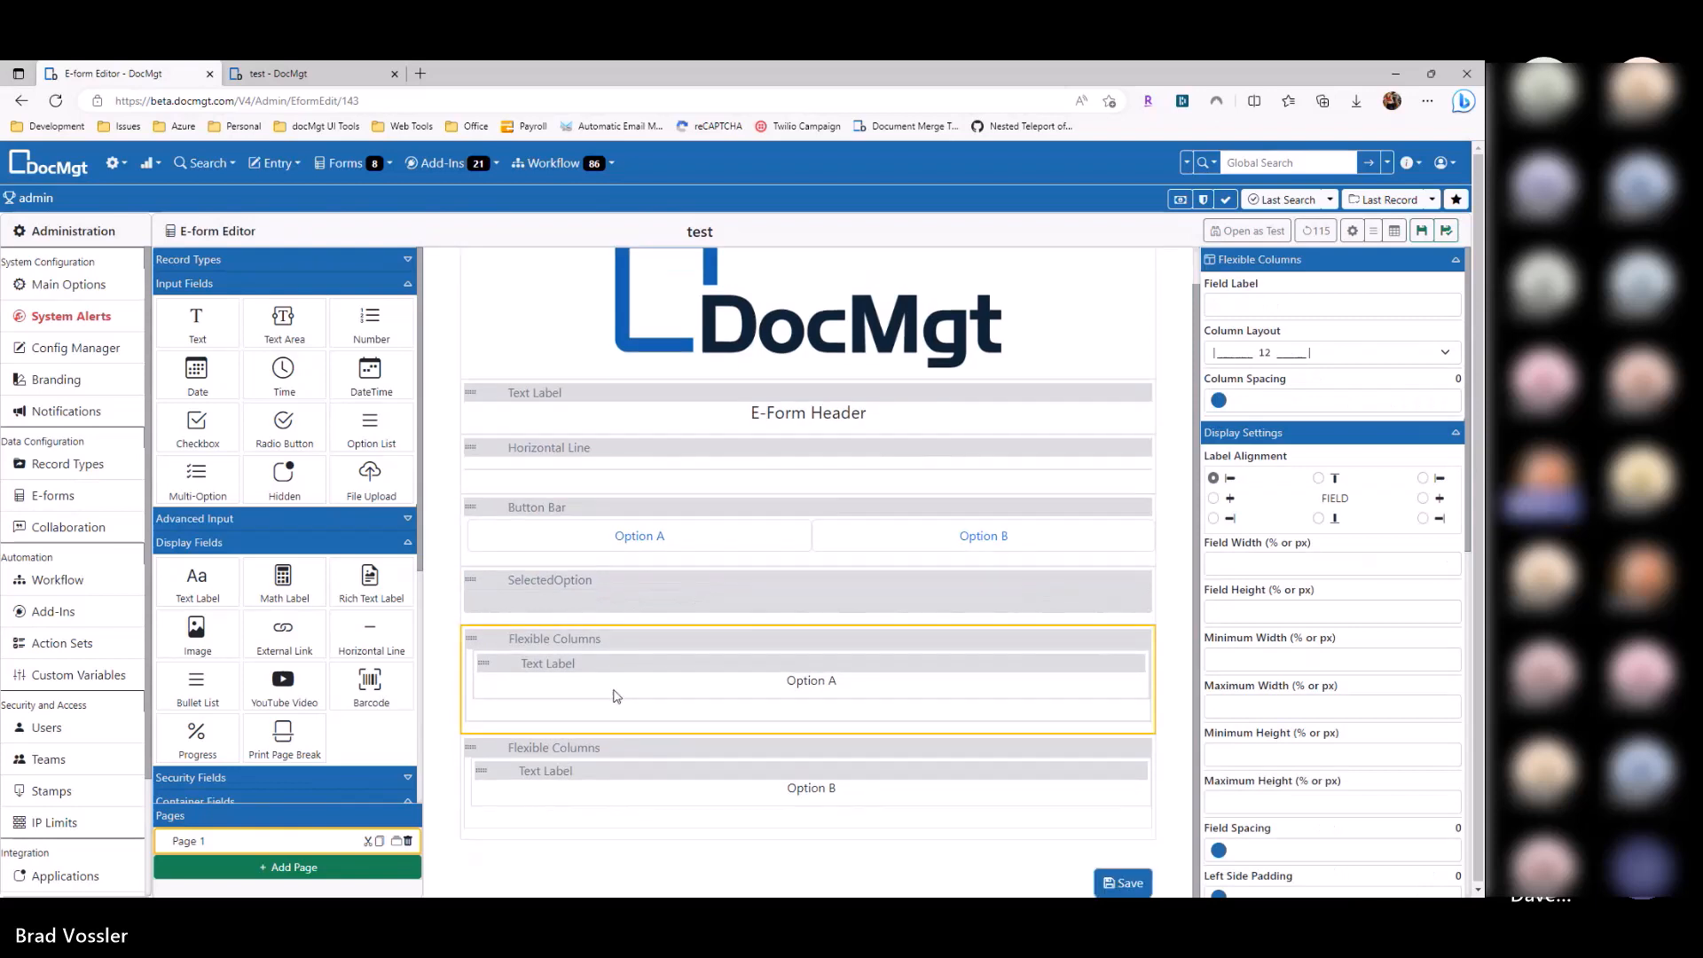
{"action": "left_click", "coordinate": [1258, 435]}
{"action": "left_click", "coordinate": [1264, 456]}
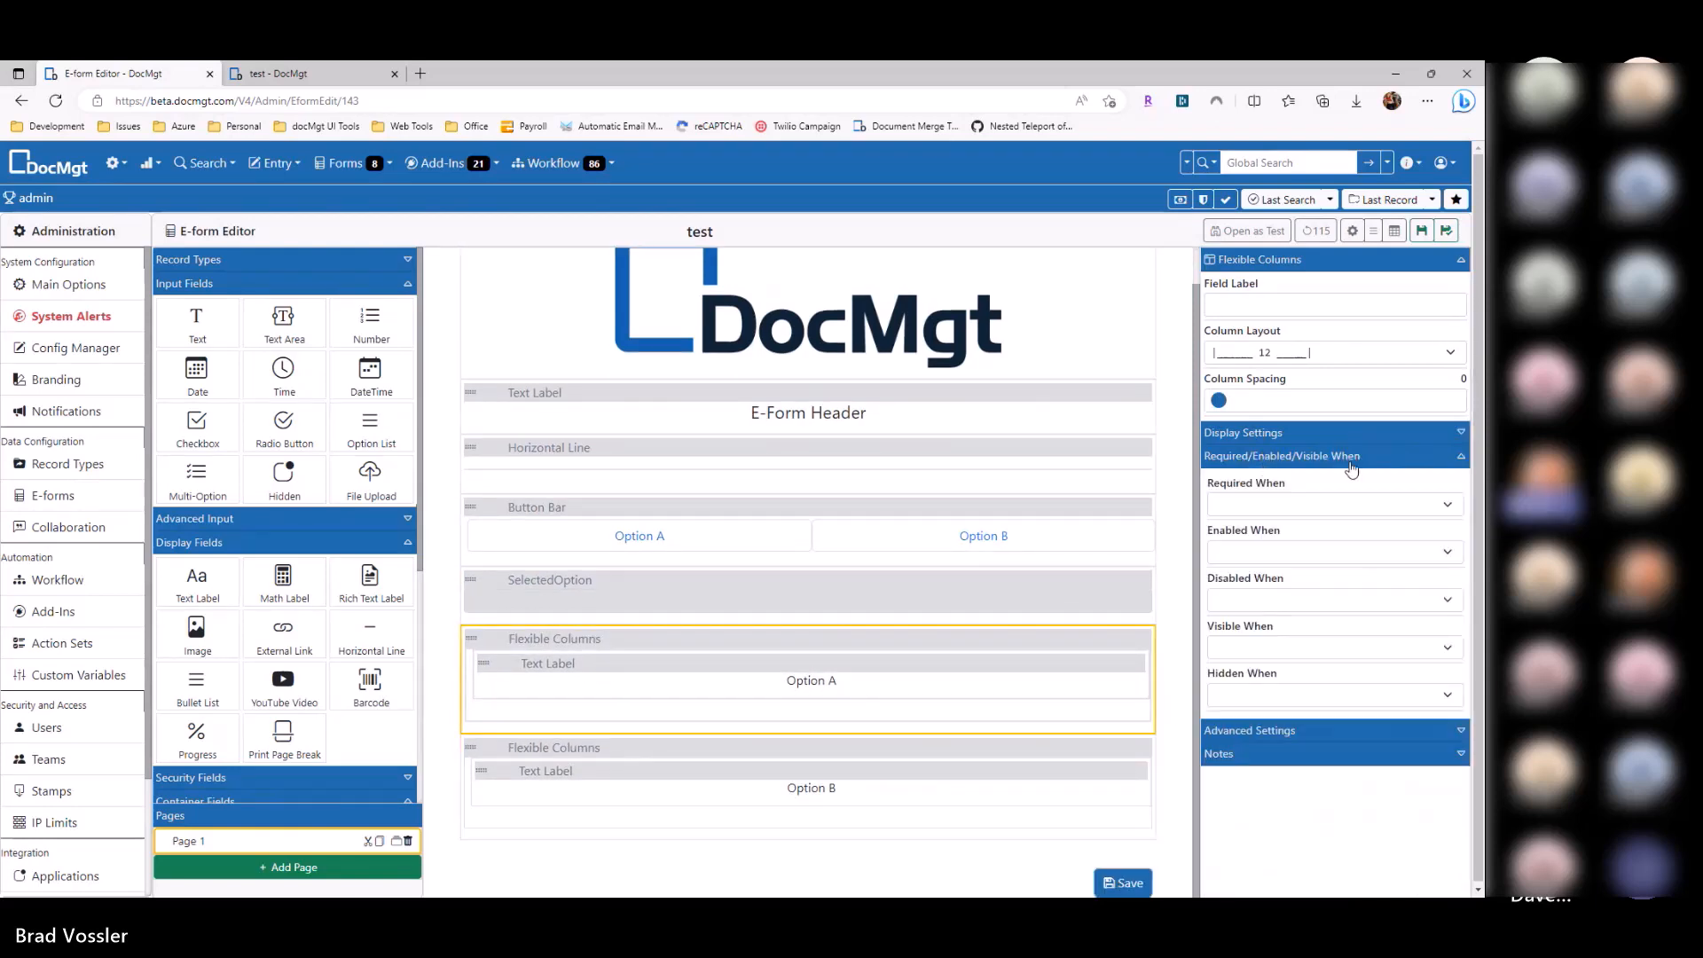
{"action": "left_click", "coordinate": [1266, 650]}
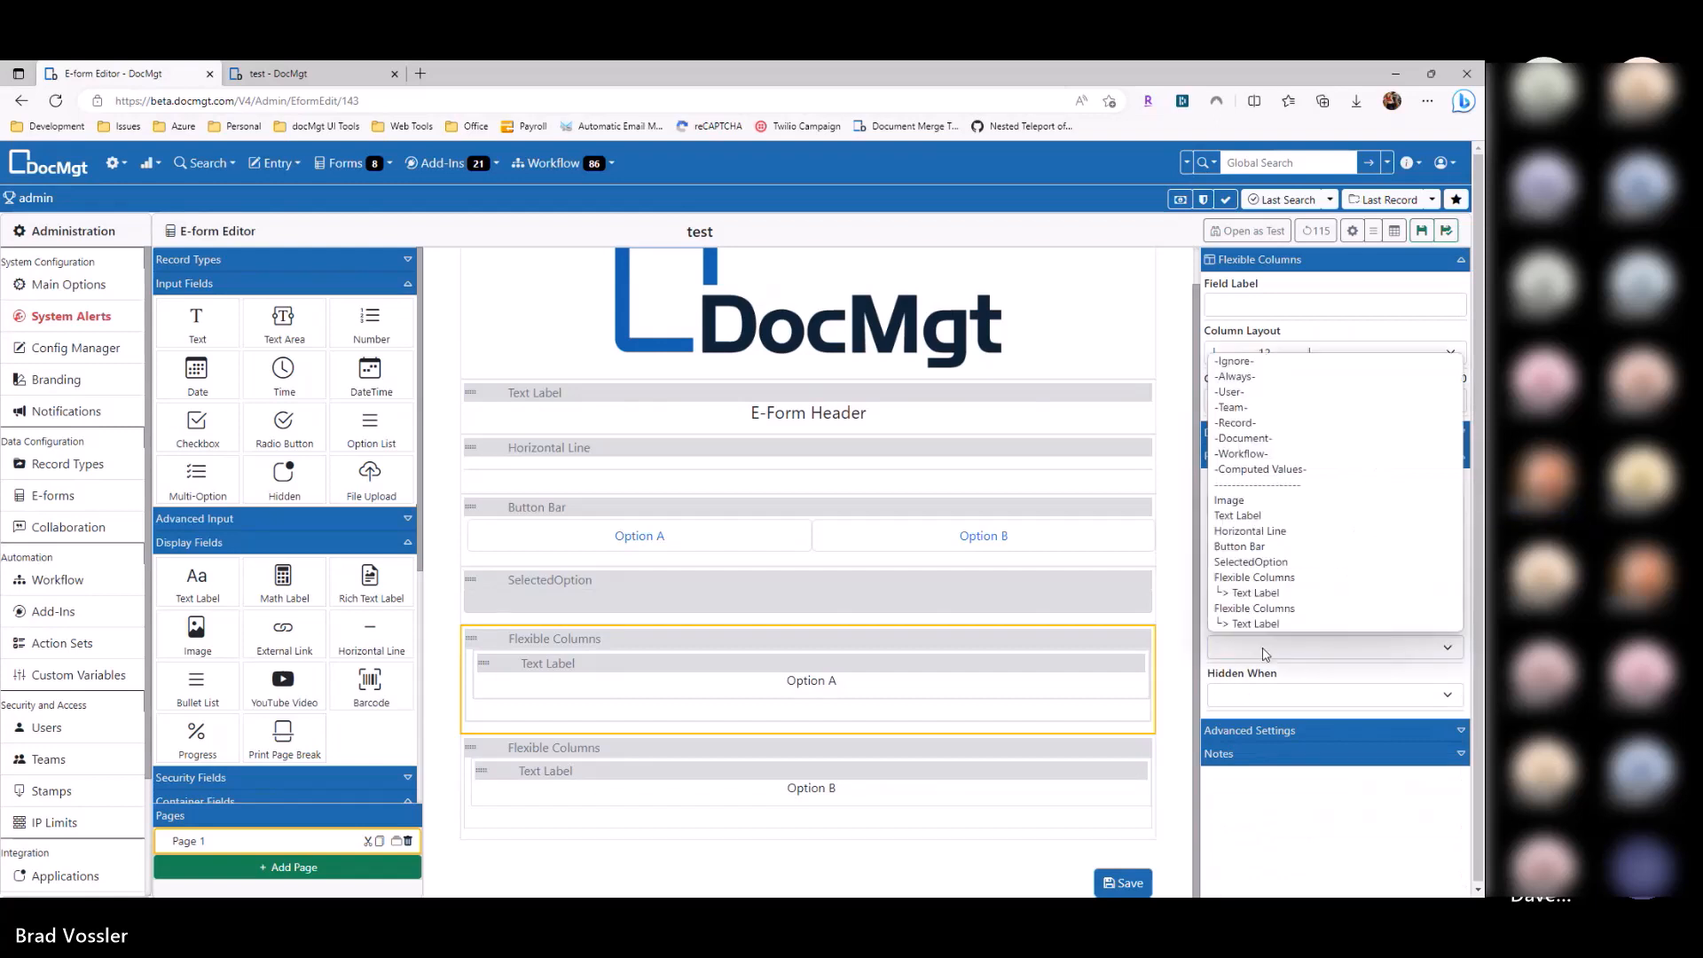
{"action": "left_click", "coordinate": [1256, 564]}
{"action": "key", "text": "Tab"}
{"action": "key", "text": "e"}
{"action": "key", "text": "Tab"}
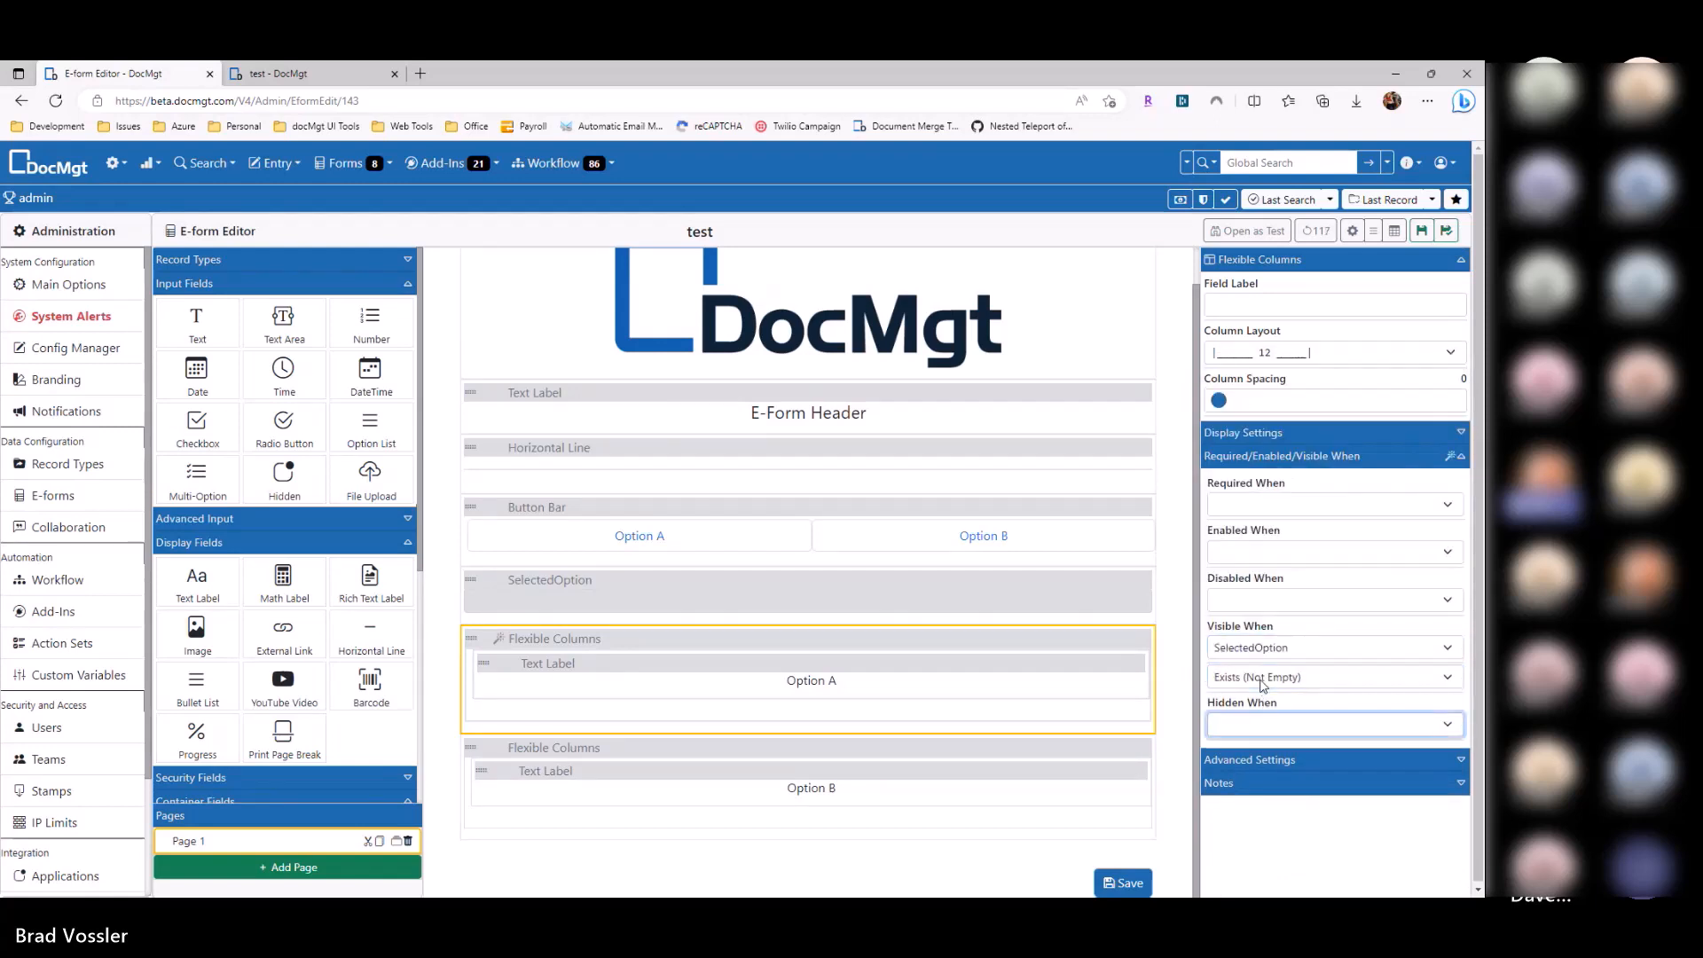
{"action": "left_click", "coordinate": [1263, 683]}
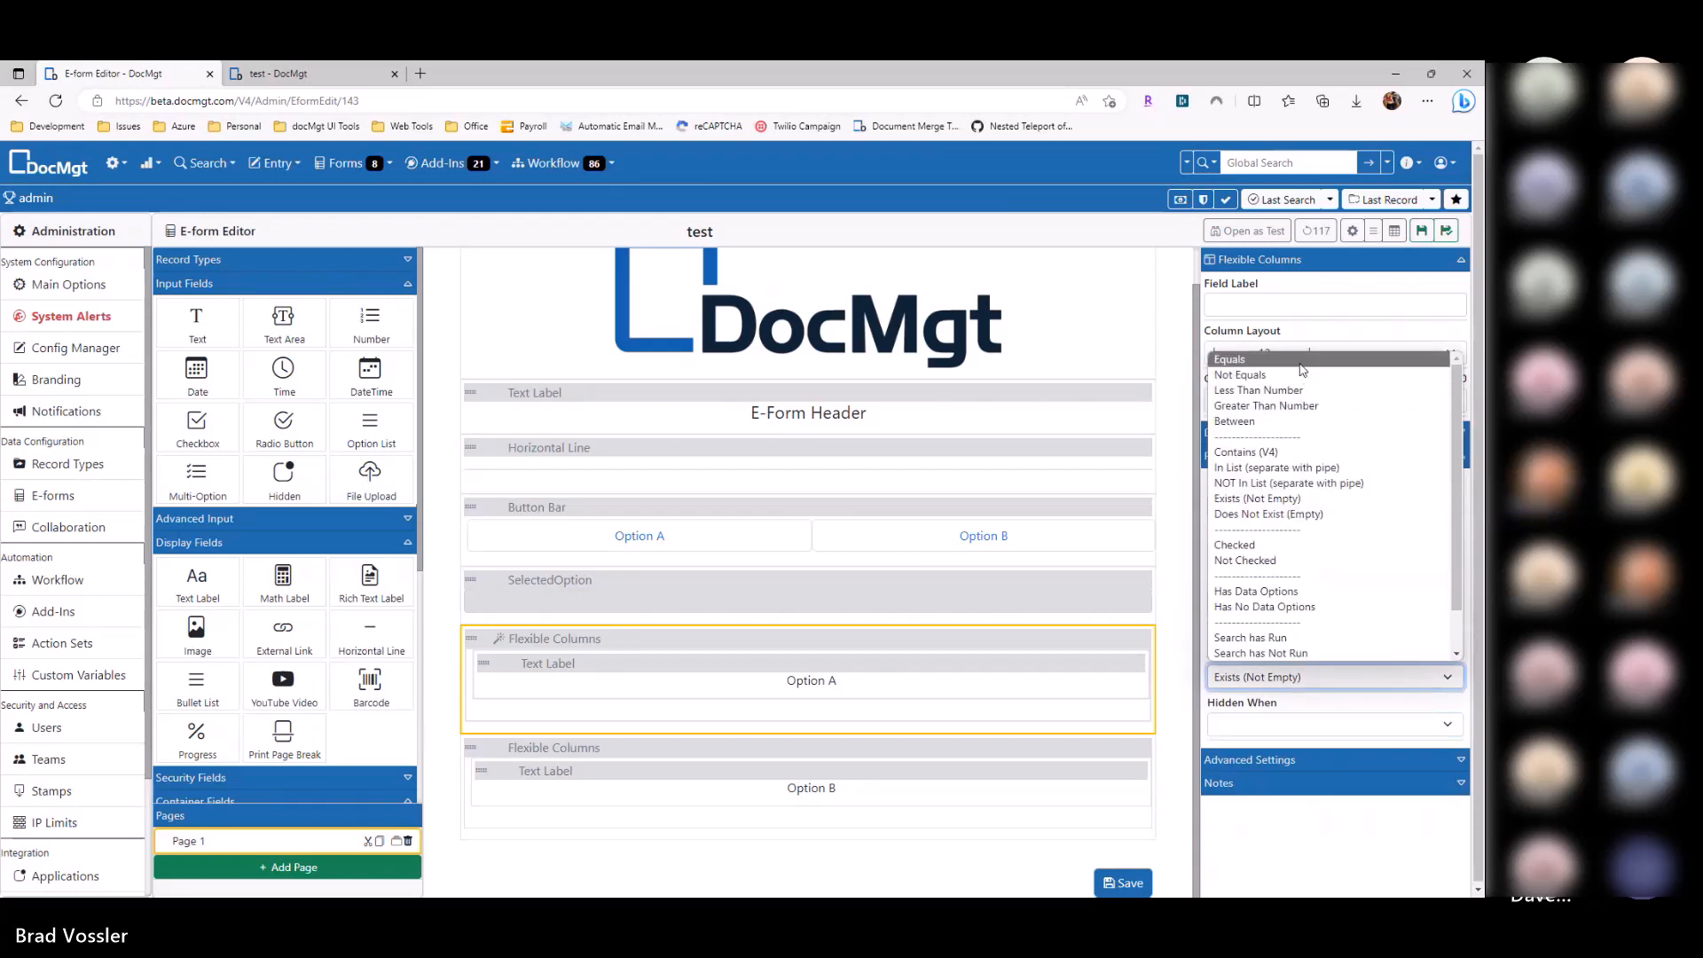
{"action": "left_click", "coordinate": [1281, 667]}
{"action": "key", "text": "e"}
{"action": "left_click", "coordinate": [1260, 704]}
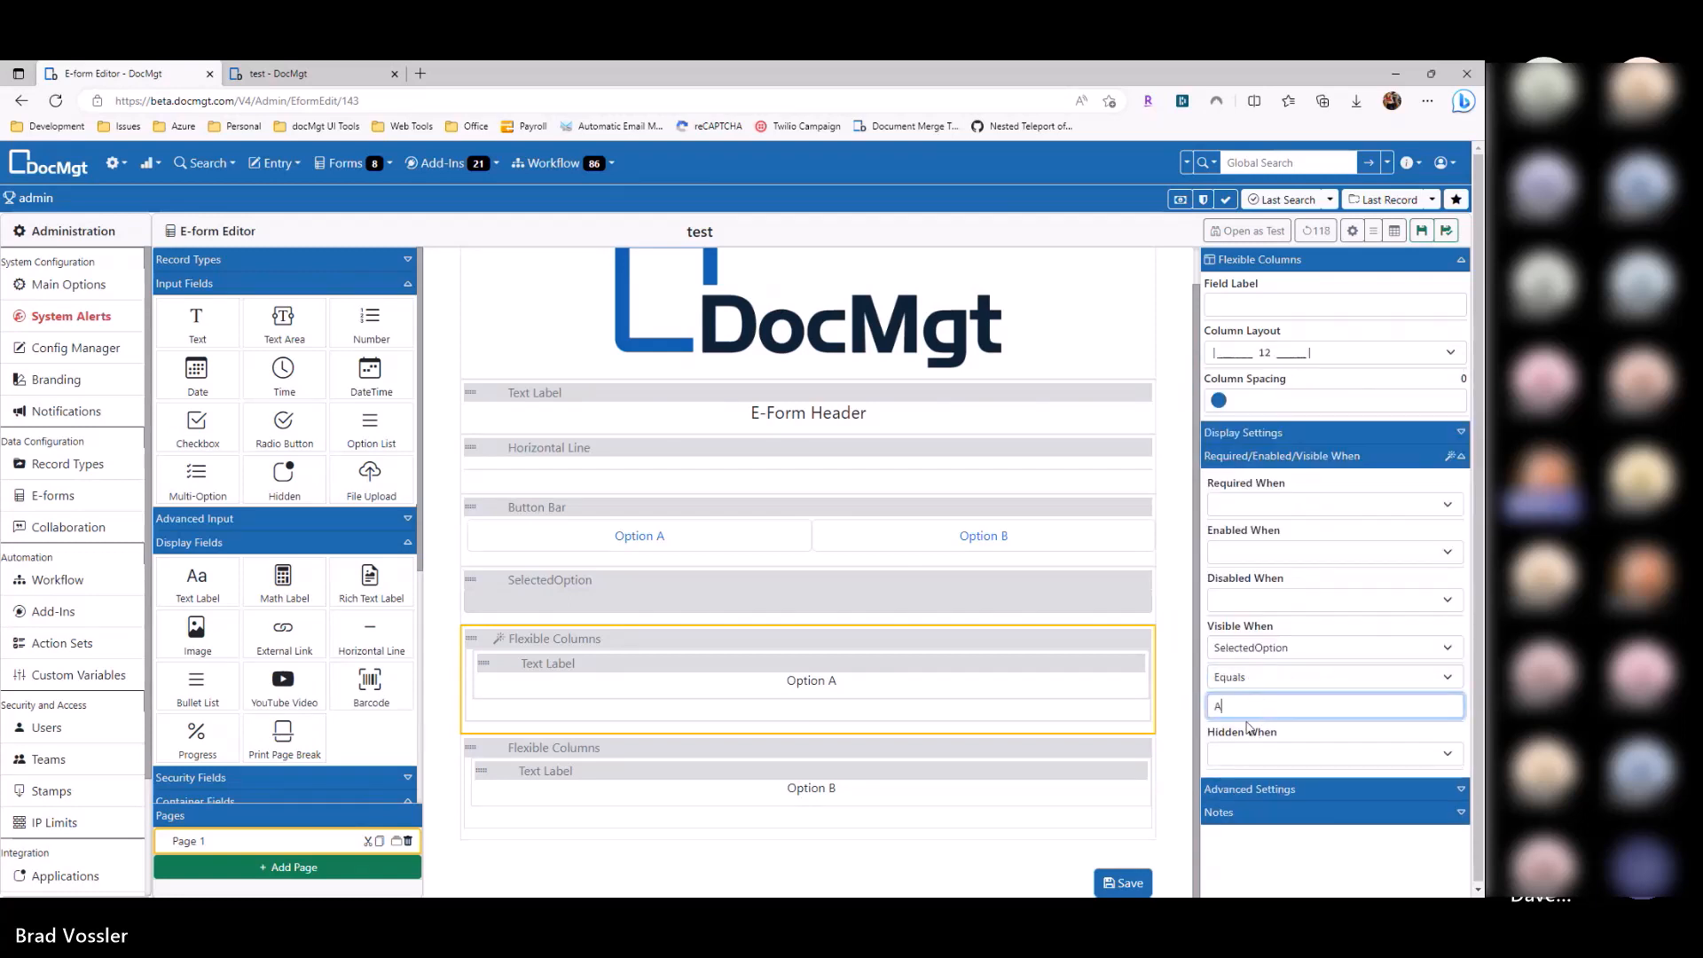
Step: Make the Option B section visible only when SelectedOption equals B, and save the e-form
{"action": "left_click", "coordinate": [839, 755]}
{"action": "left_click", "coordinate": [1311, 648]}
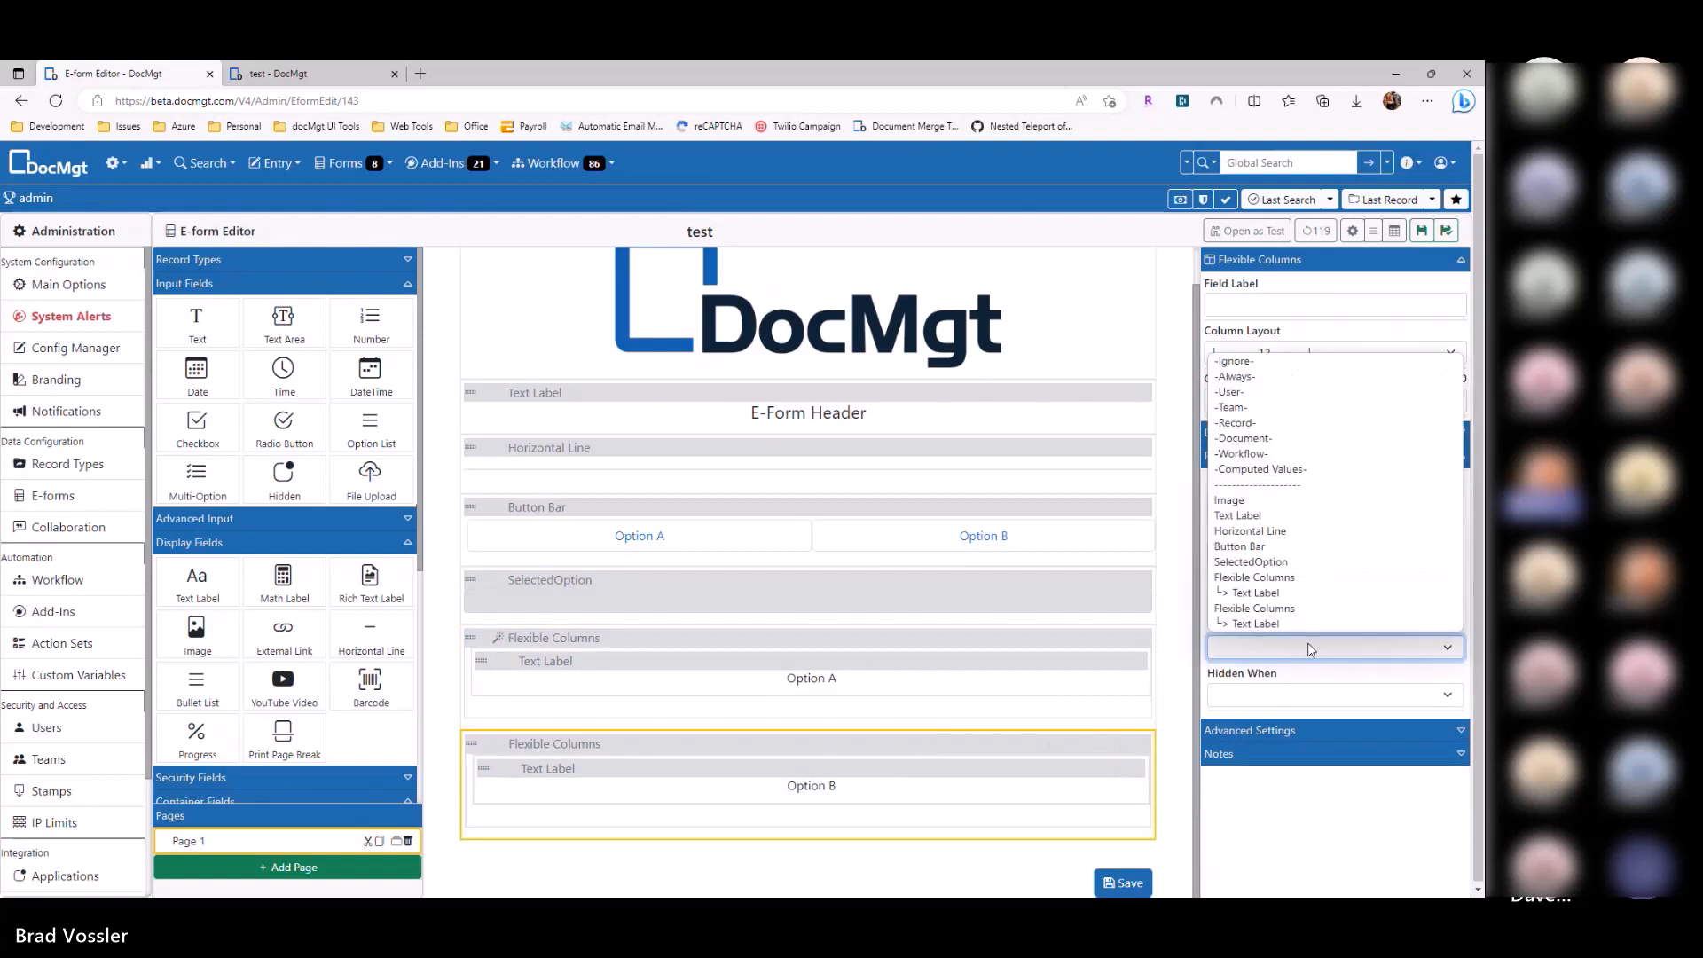
{"action": "left_click", "coordinate": [1277, 561]}
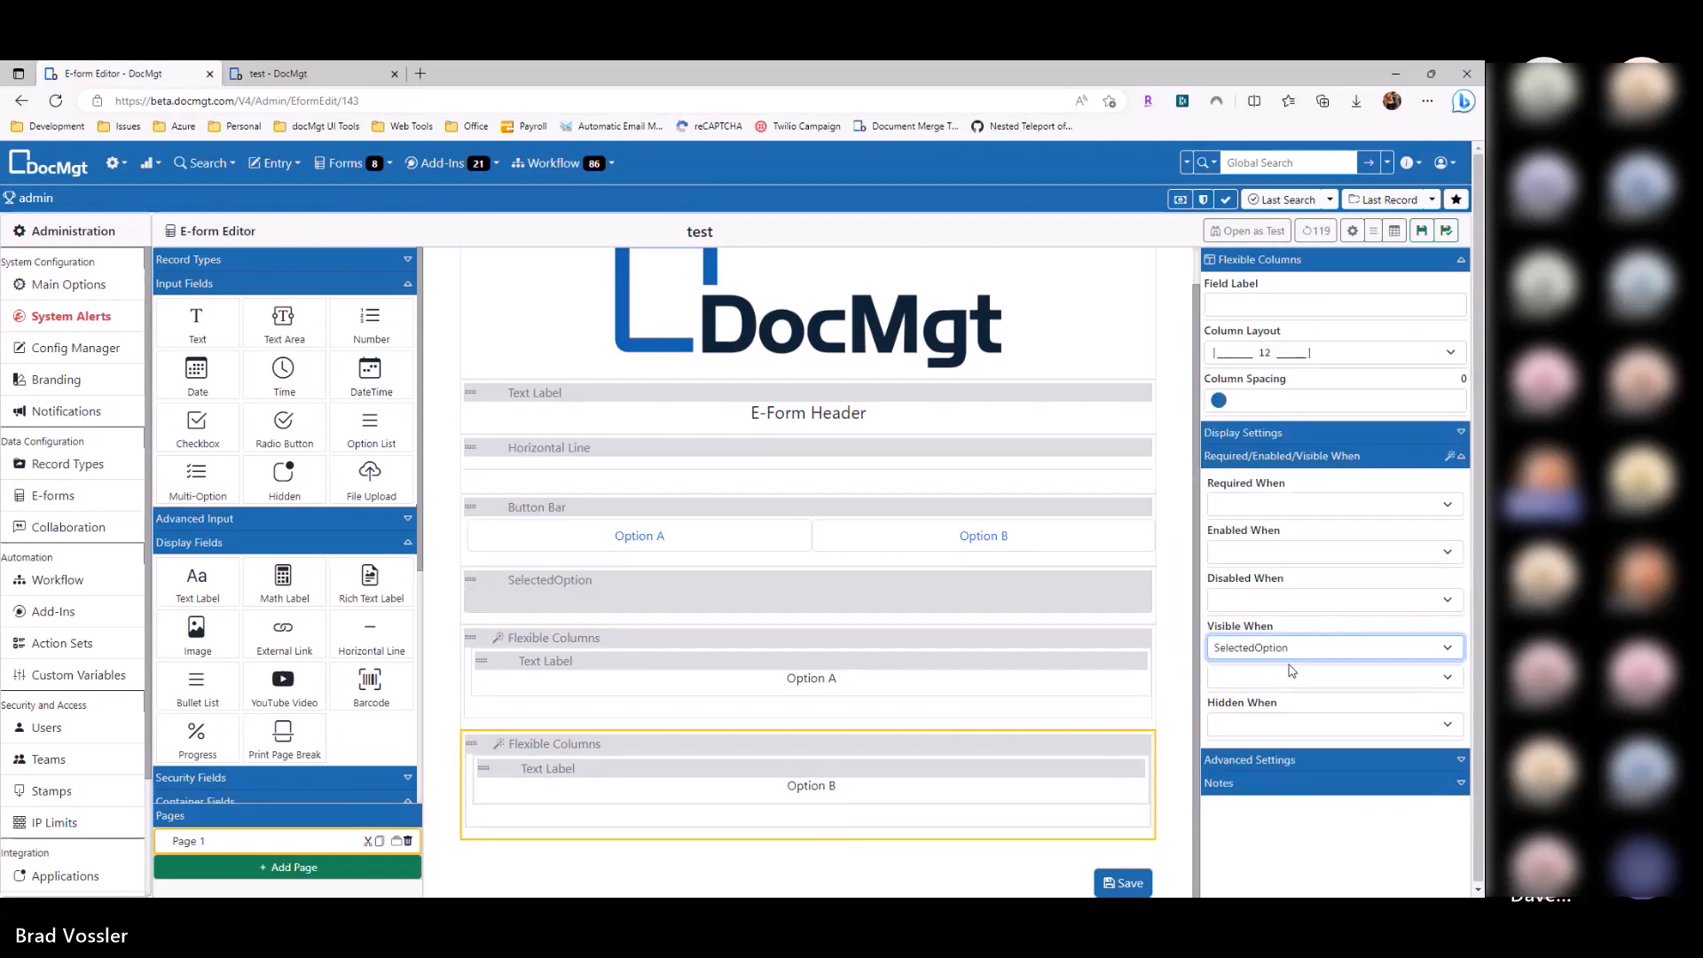
{"action": "key", "text": "Tab"}
{"action": "key", "text": "e"}
{"action": "key", "text": "Tab"}
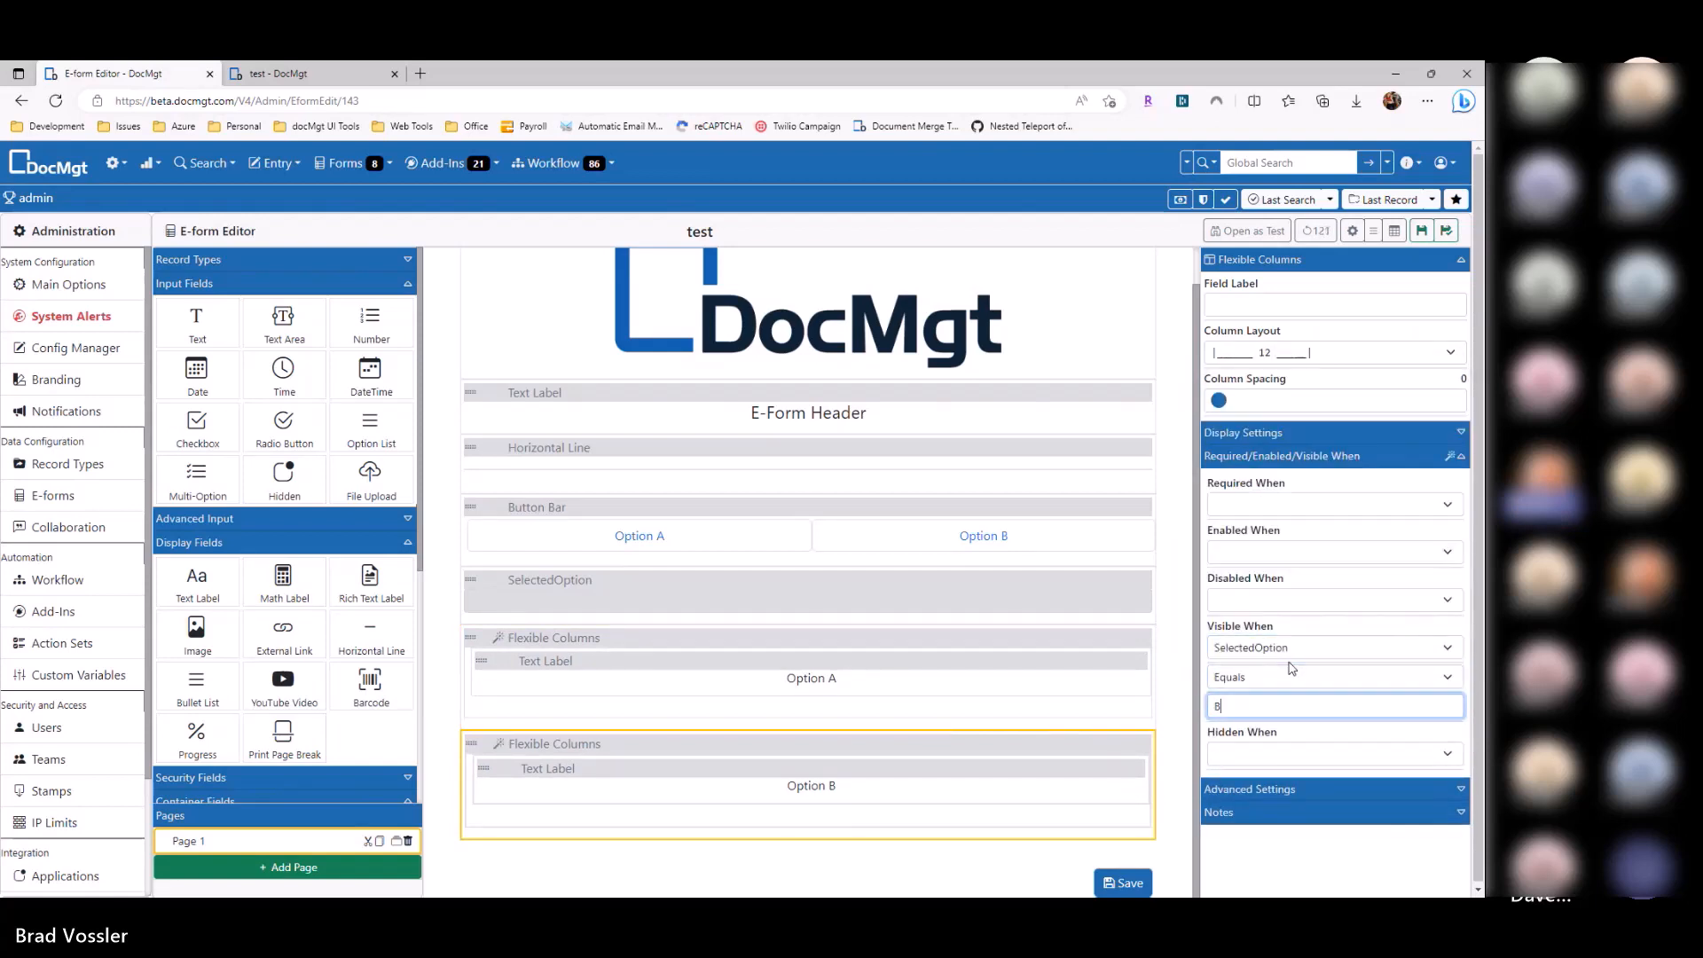
{"action": "key", "text": "ctrl+s"}
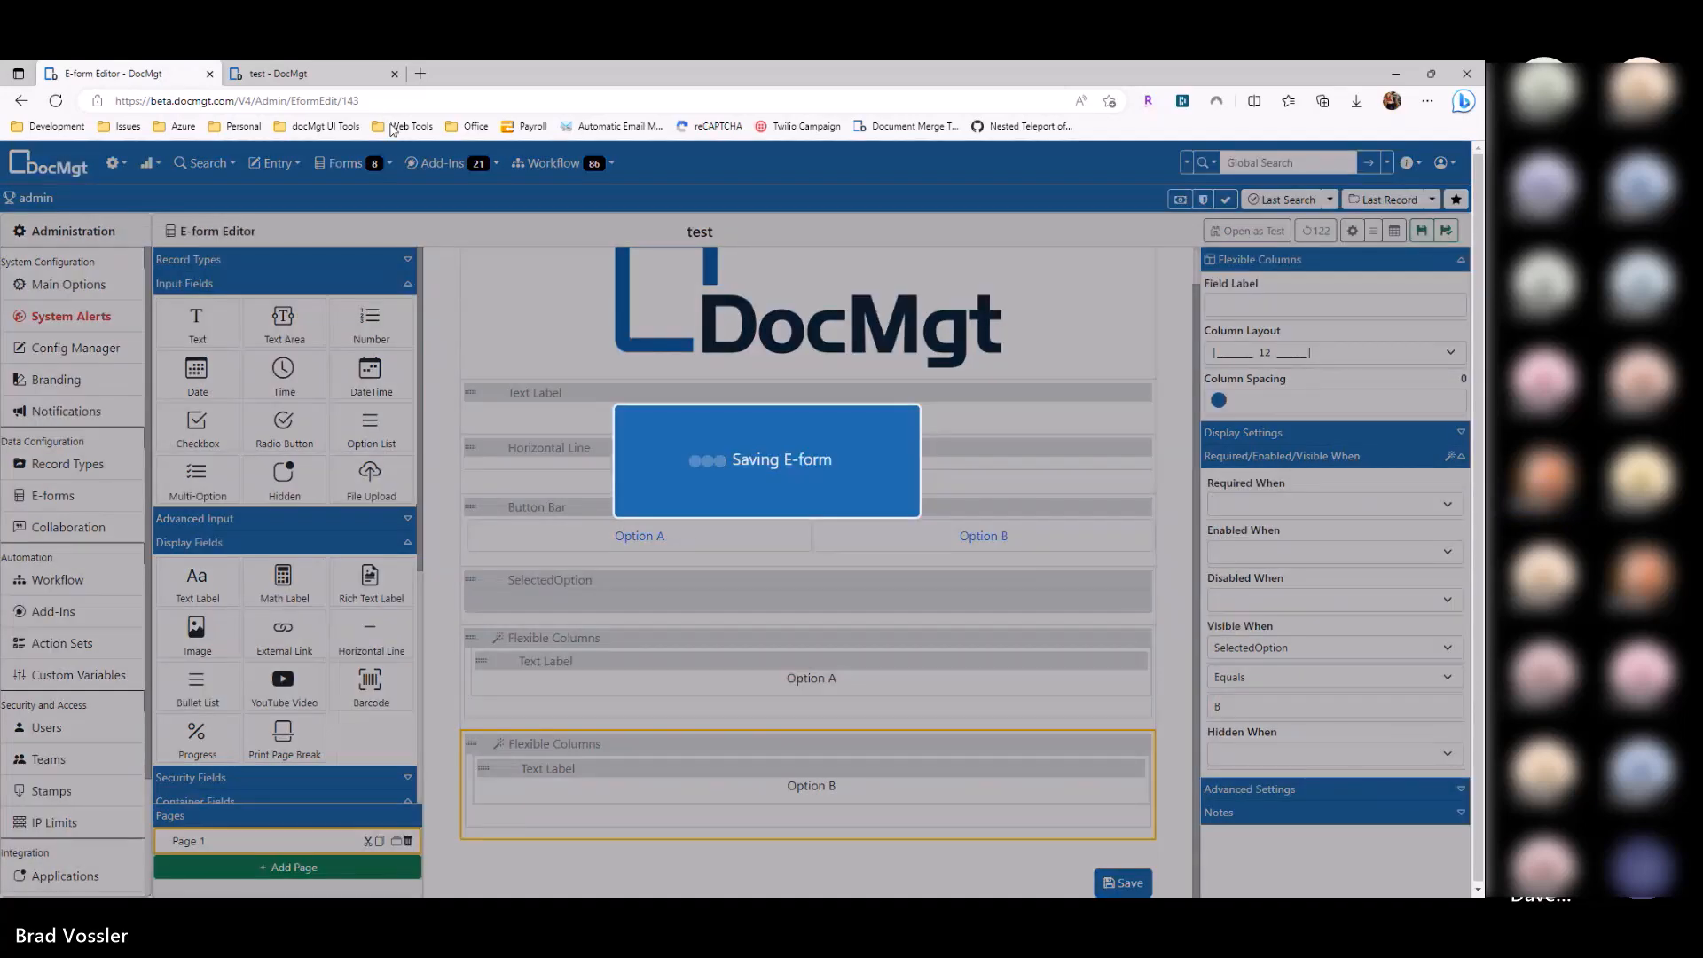
{"action": "left_click", "coordinate": [293, 74]}
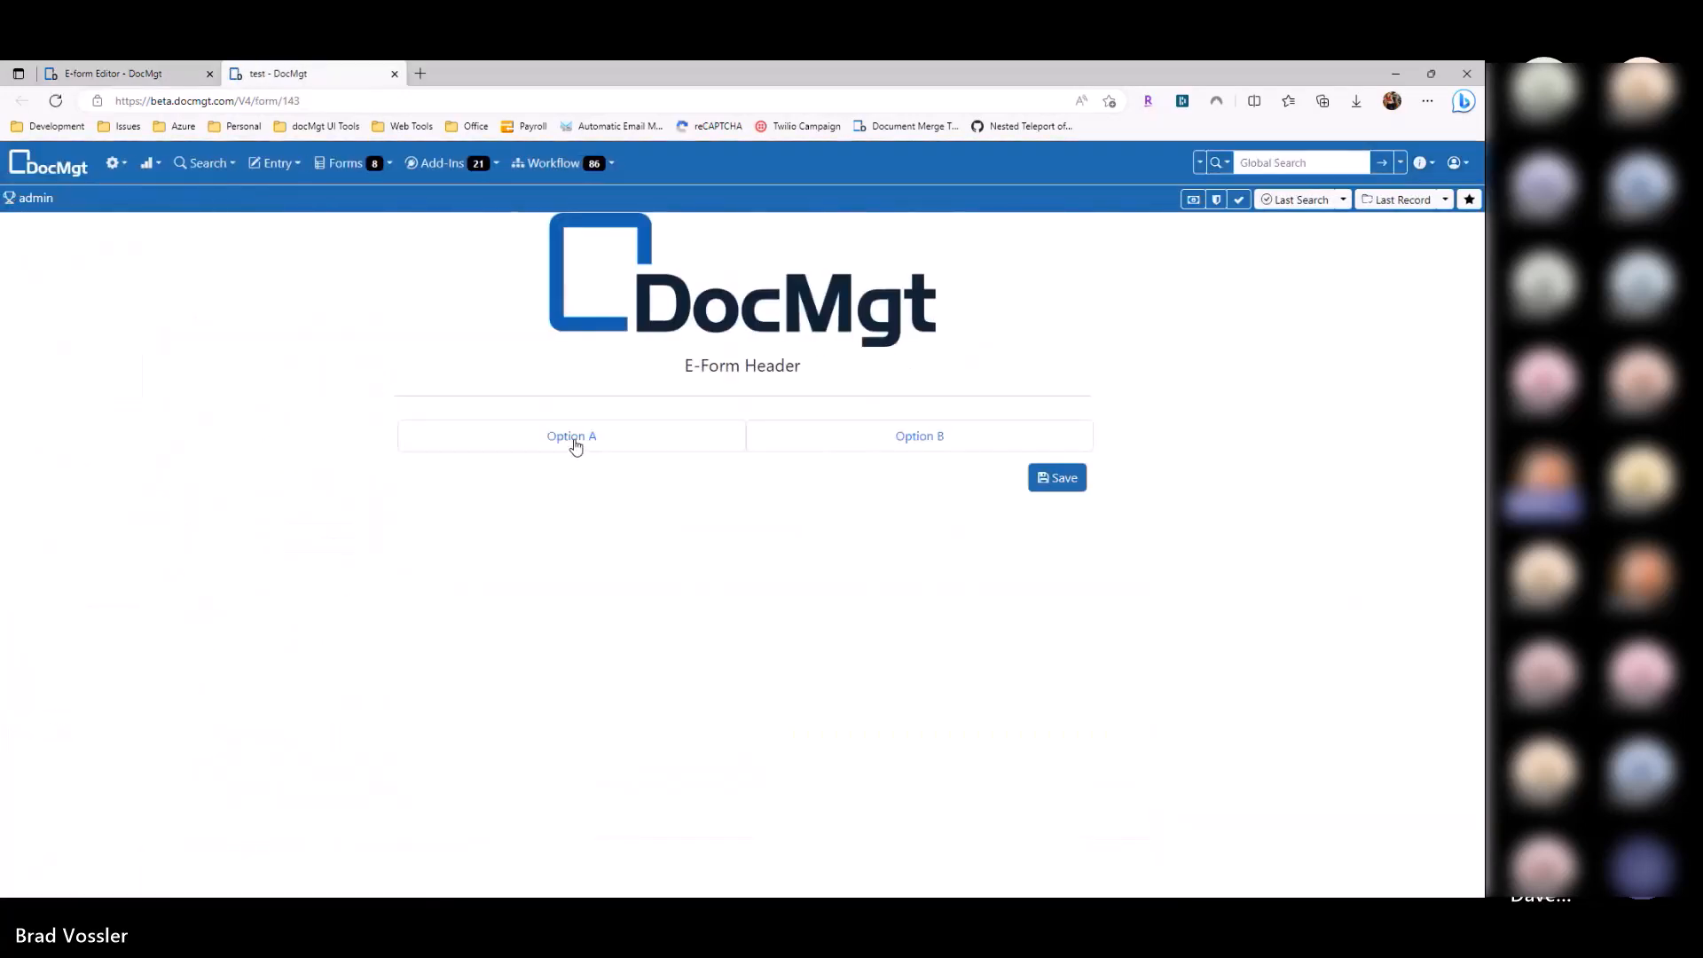
{"action": "left_click", "coordinate": [576, 446]}
{"action": "left_click", "coordinate": [841, 446]}
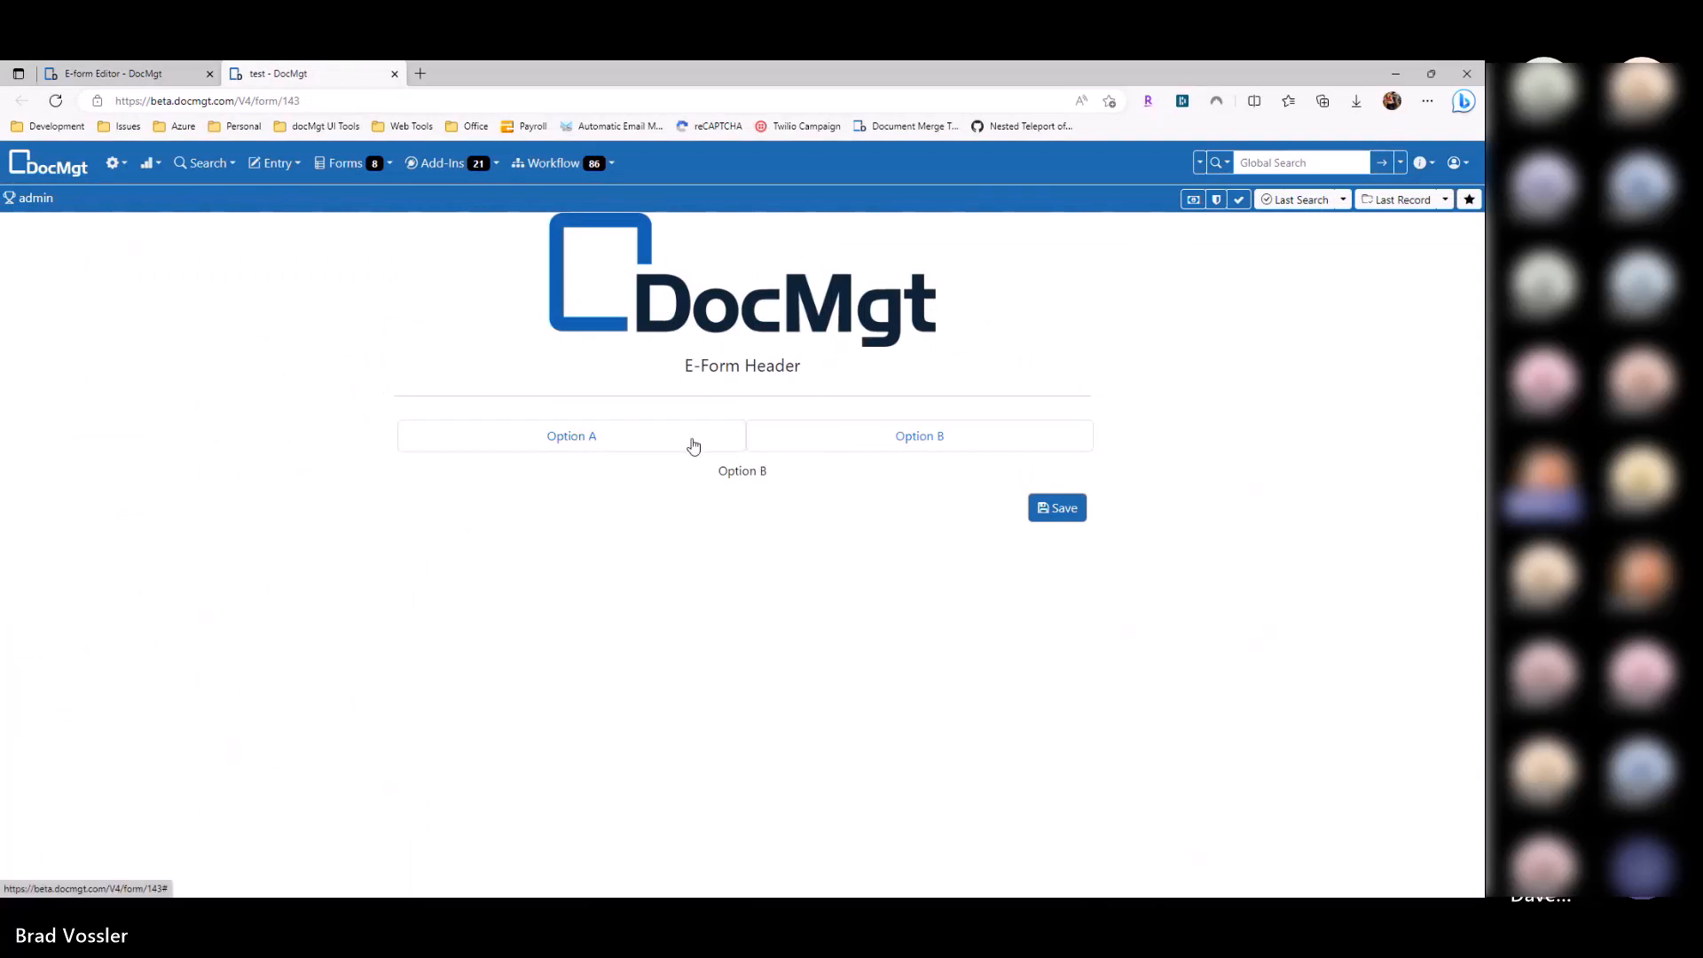
{"action": "left_click", "coordinate": [621, 444]}
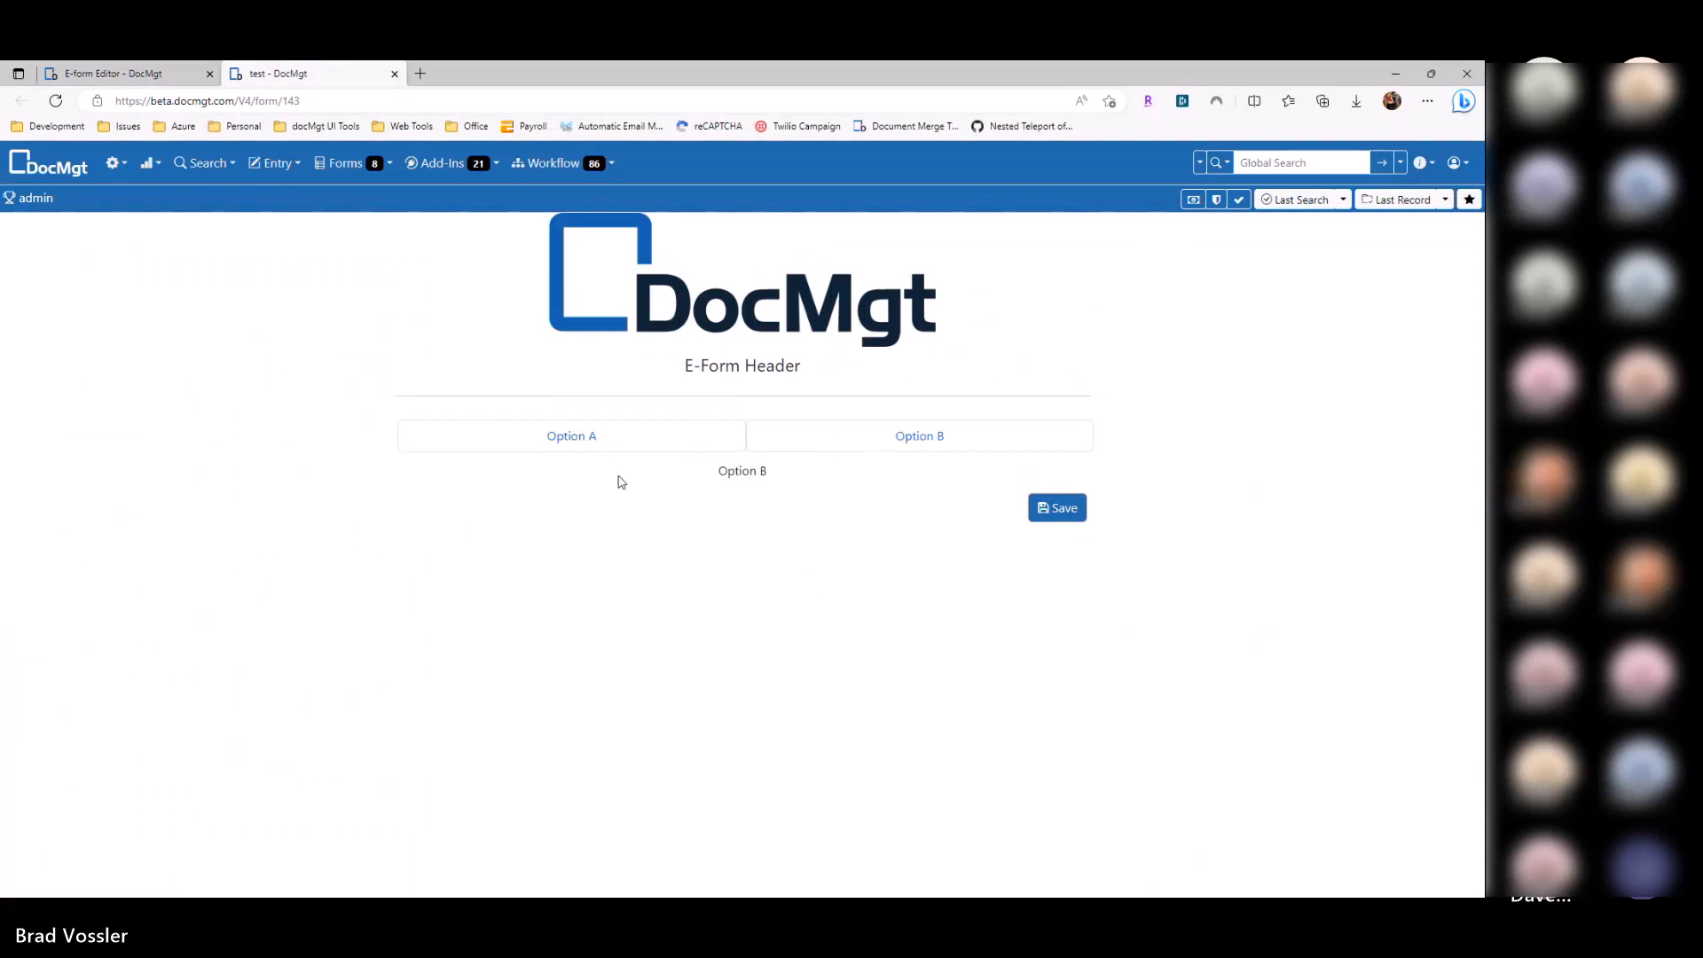
{"action": "left_click", "coordinate": [562, 440]}
{"action": "left_click", "coordinate": [916, 440]}
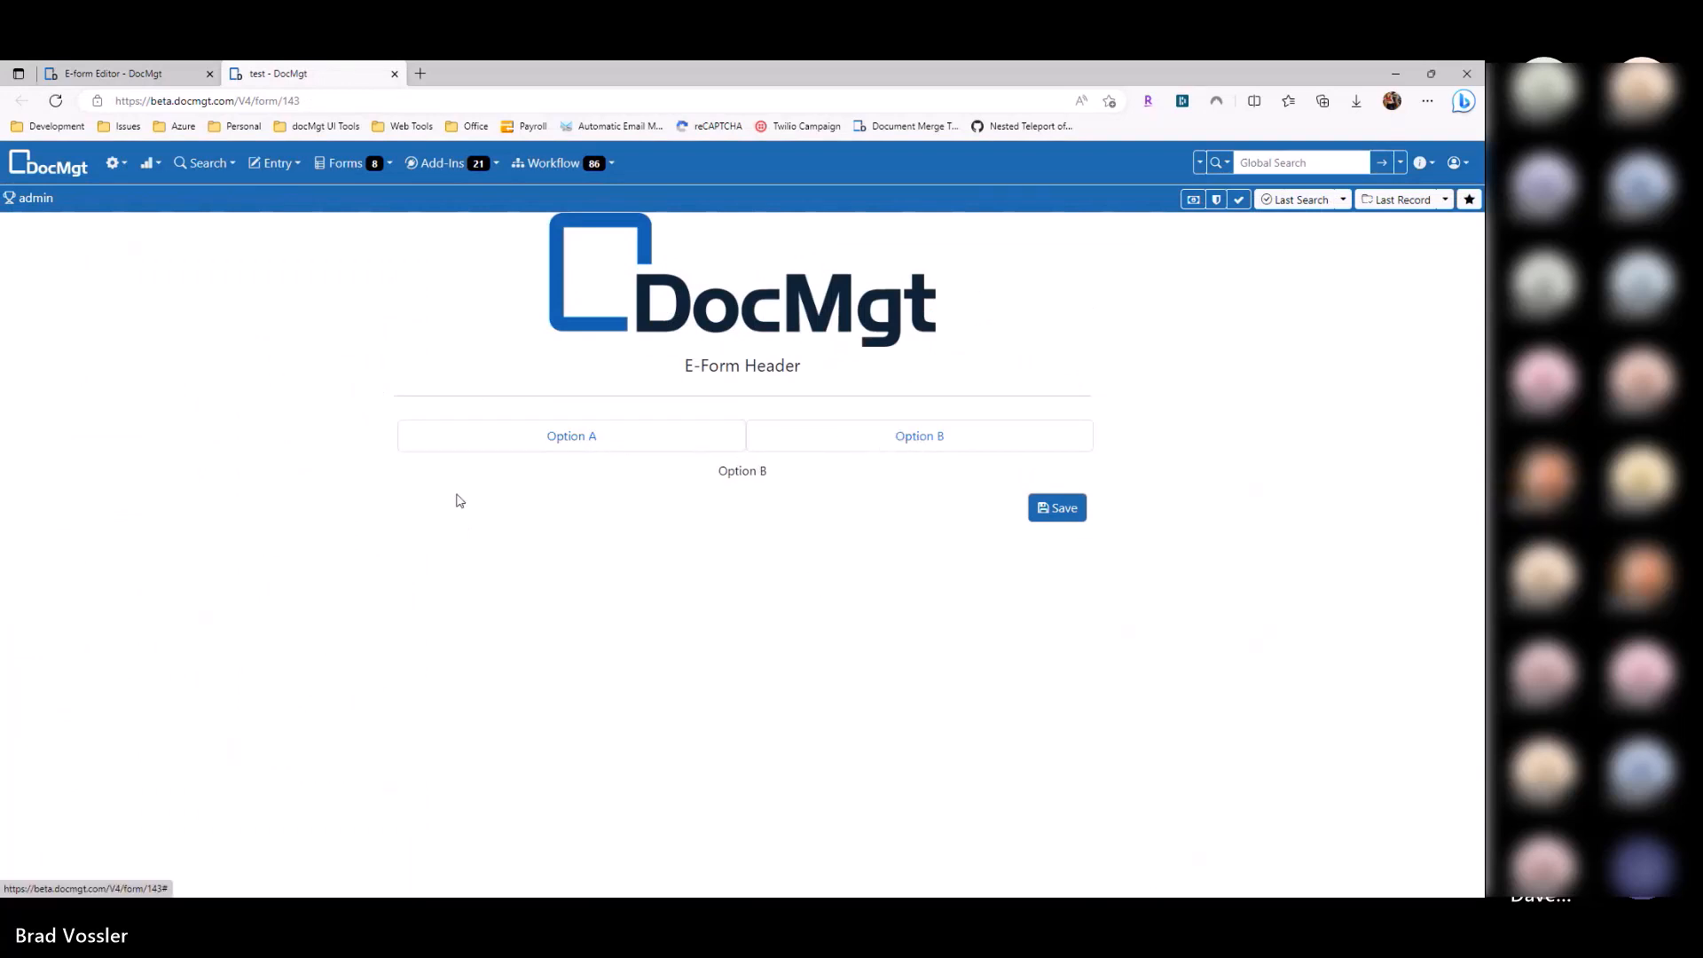
{"action": "left_click", "coordinate": [131, 78]}
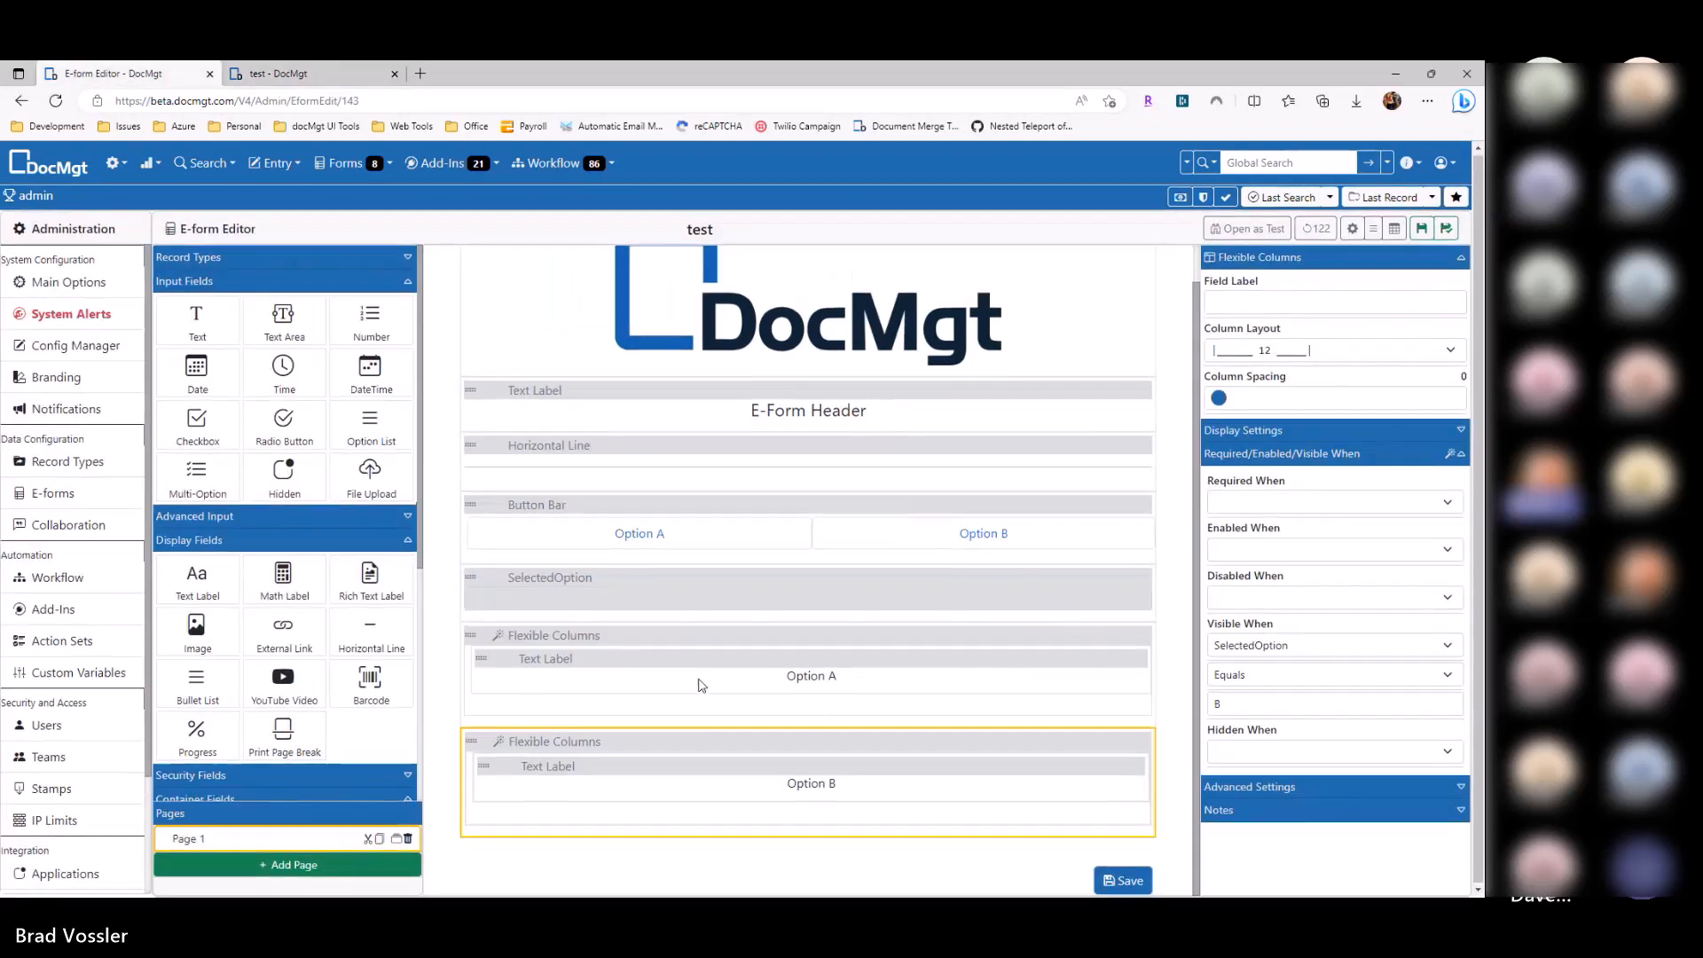
{"action": "left_click", "coordinate": [647, 635]}
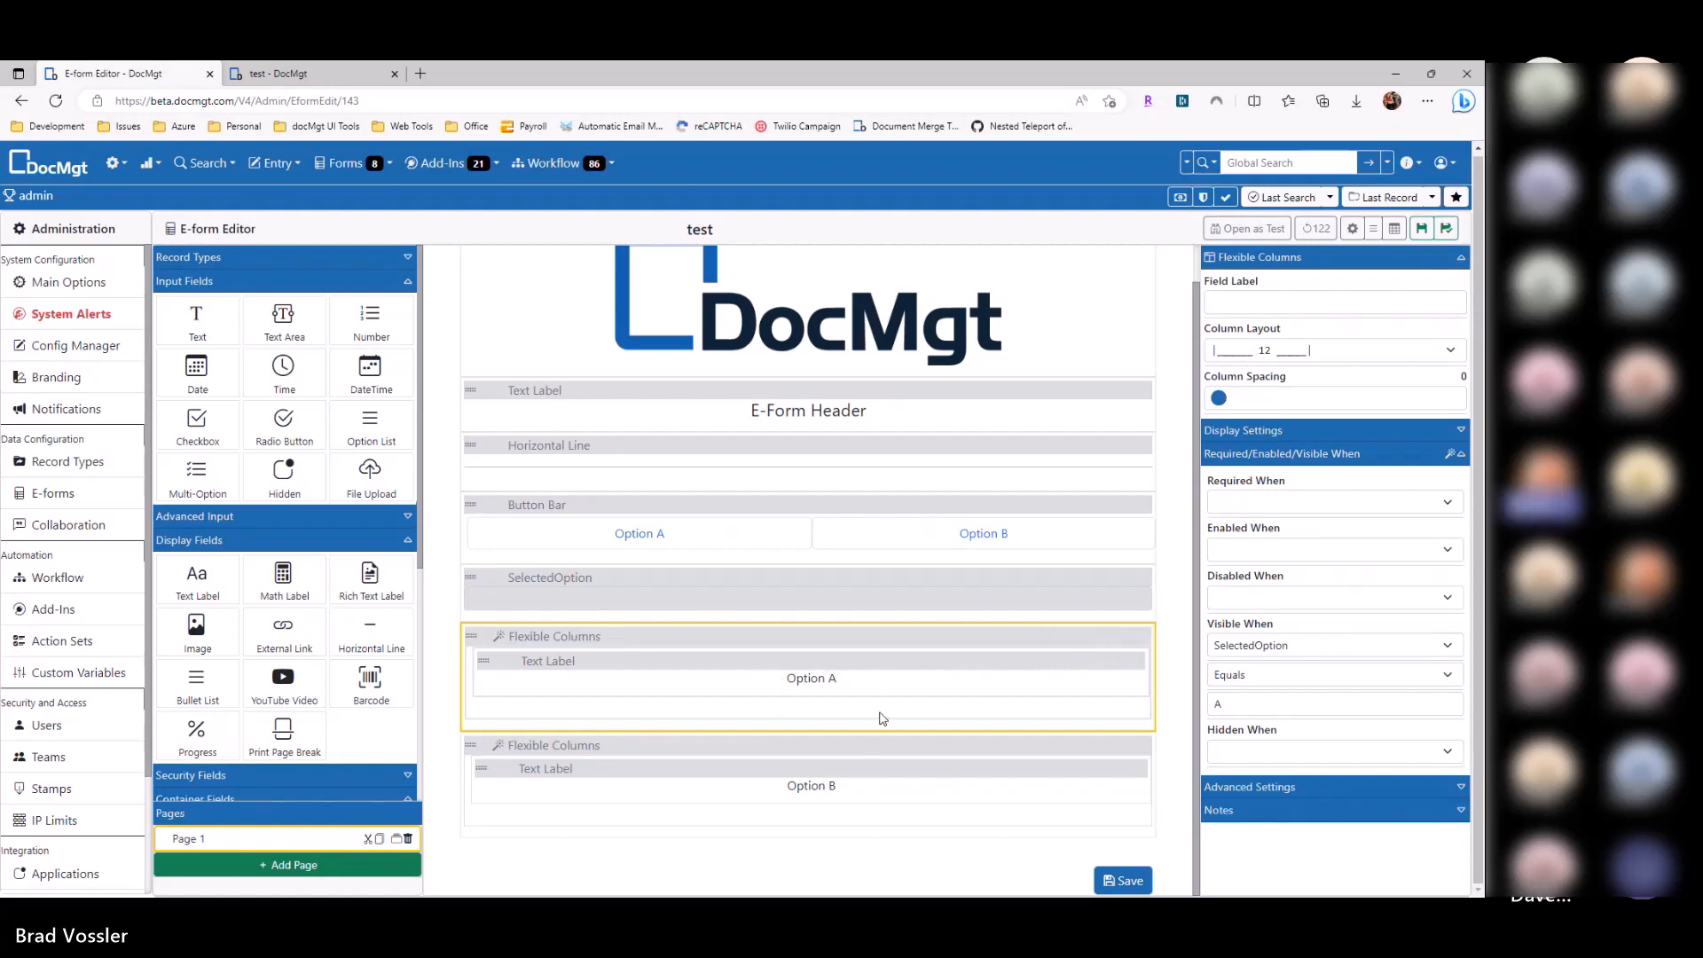
Step: Set the Button Bar's Default Option to Option A
{"action": "left_click", "coordinate": [893, 535]}
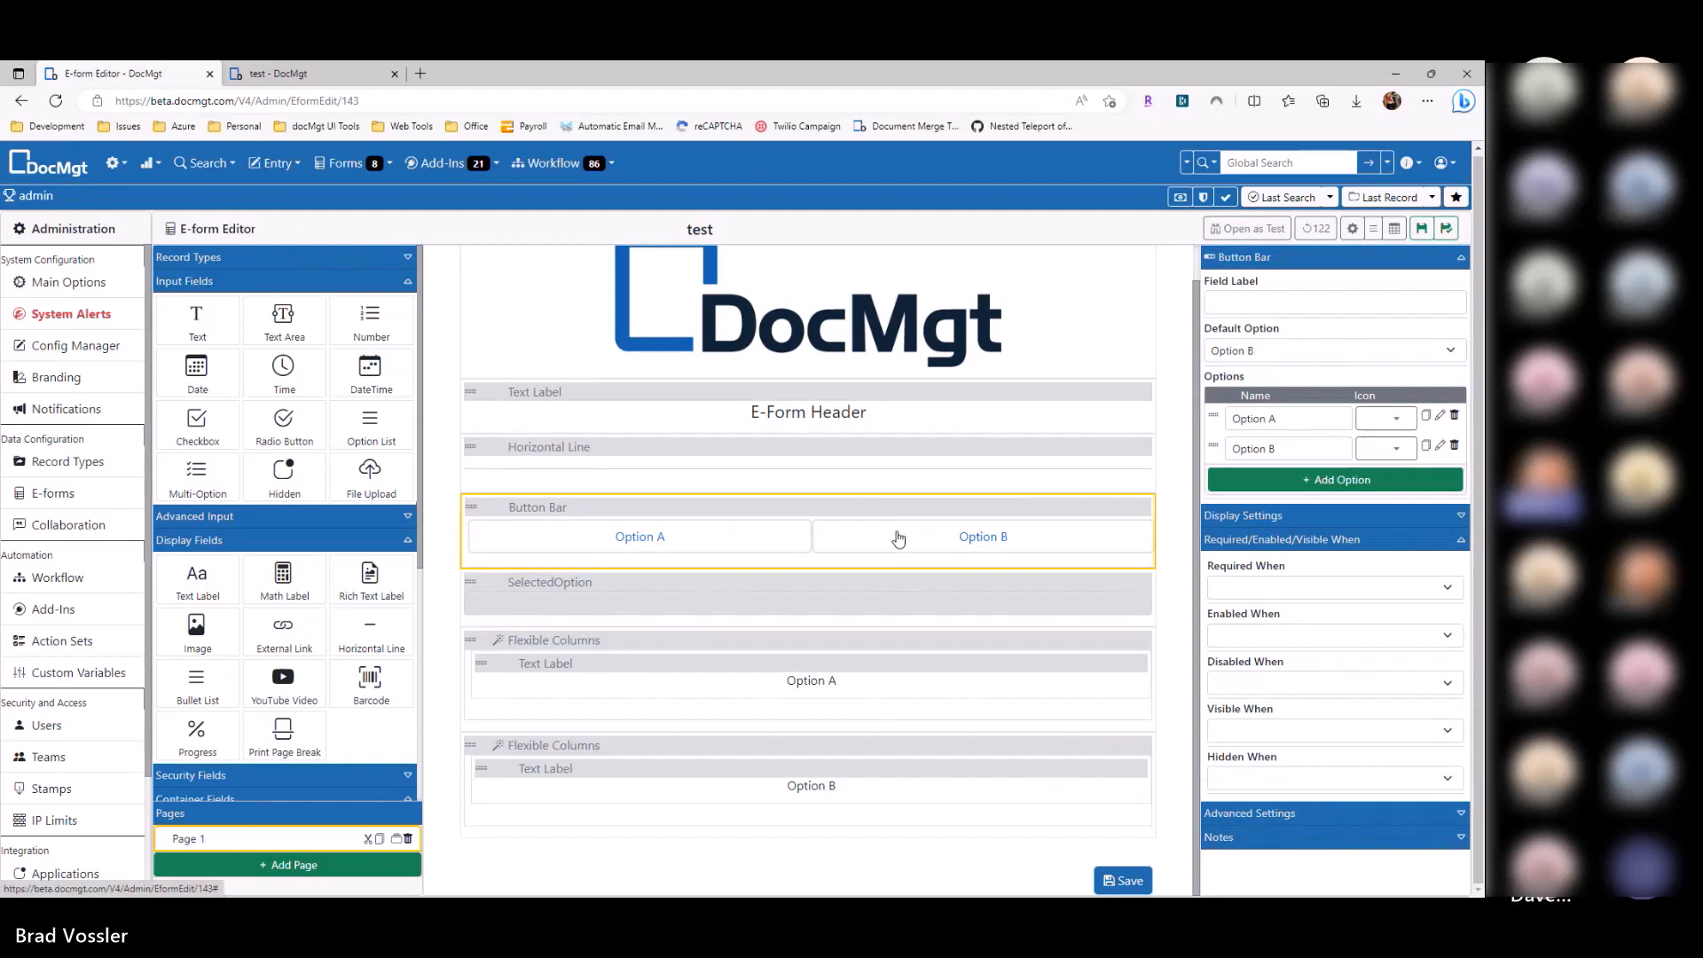
{"action": "left_click", "coordinate": [792, 768]}
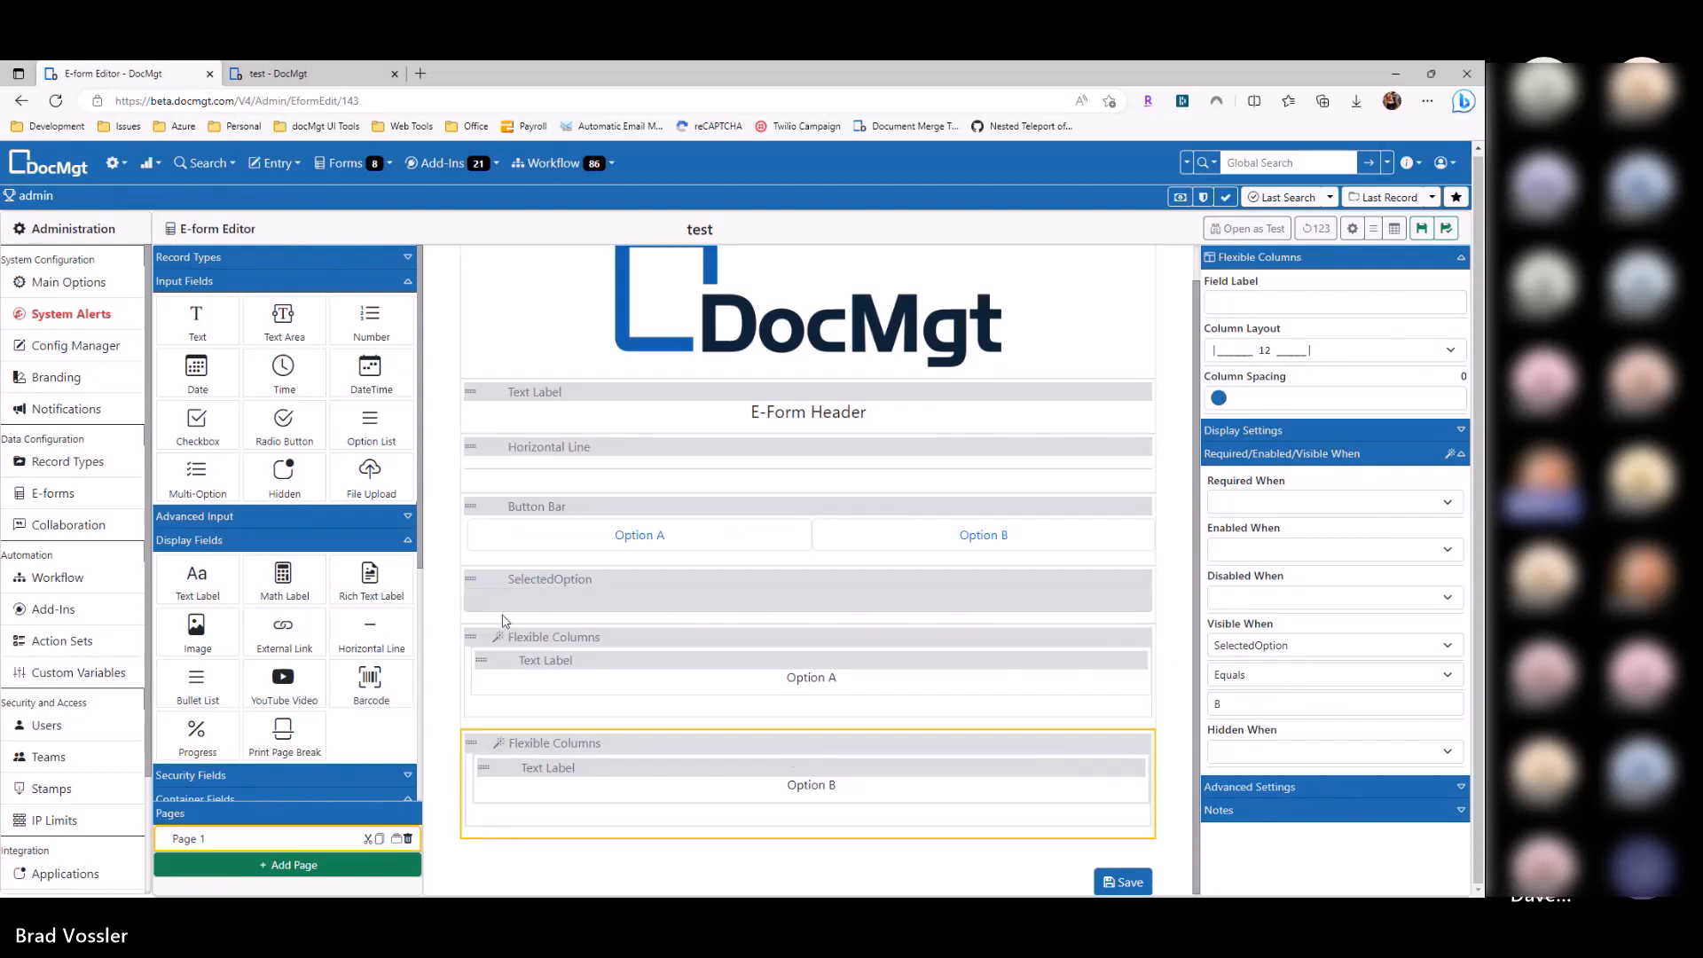
{"action": "left_click", "coordinate": [342, 281]}
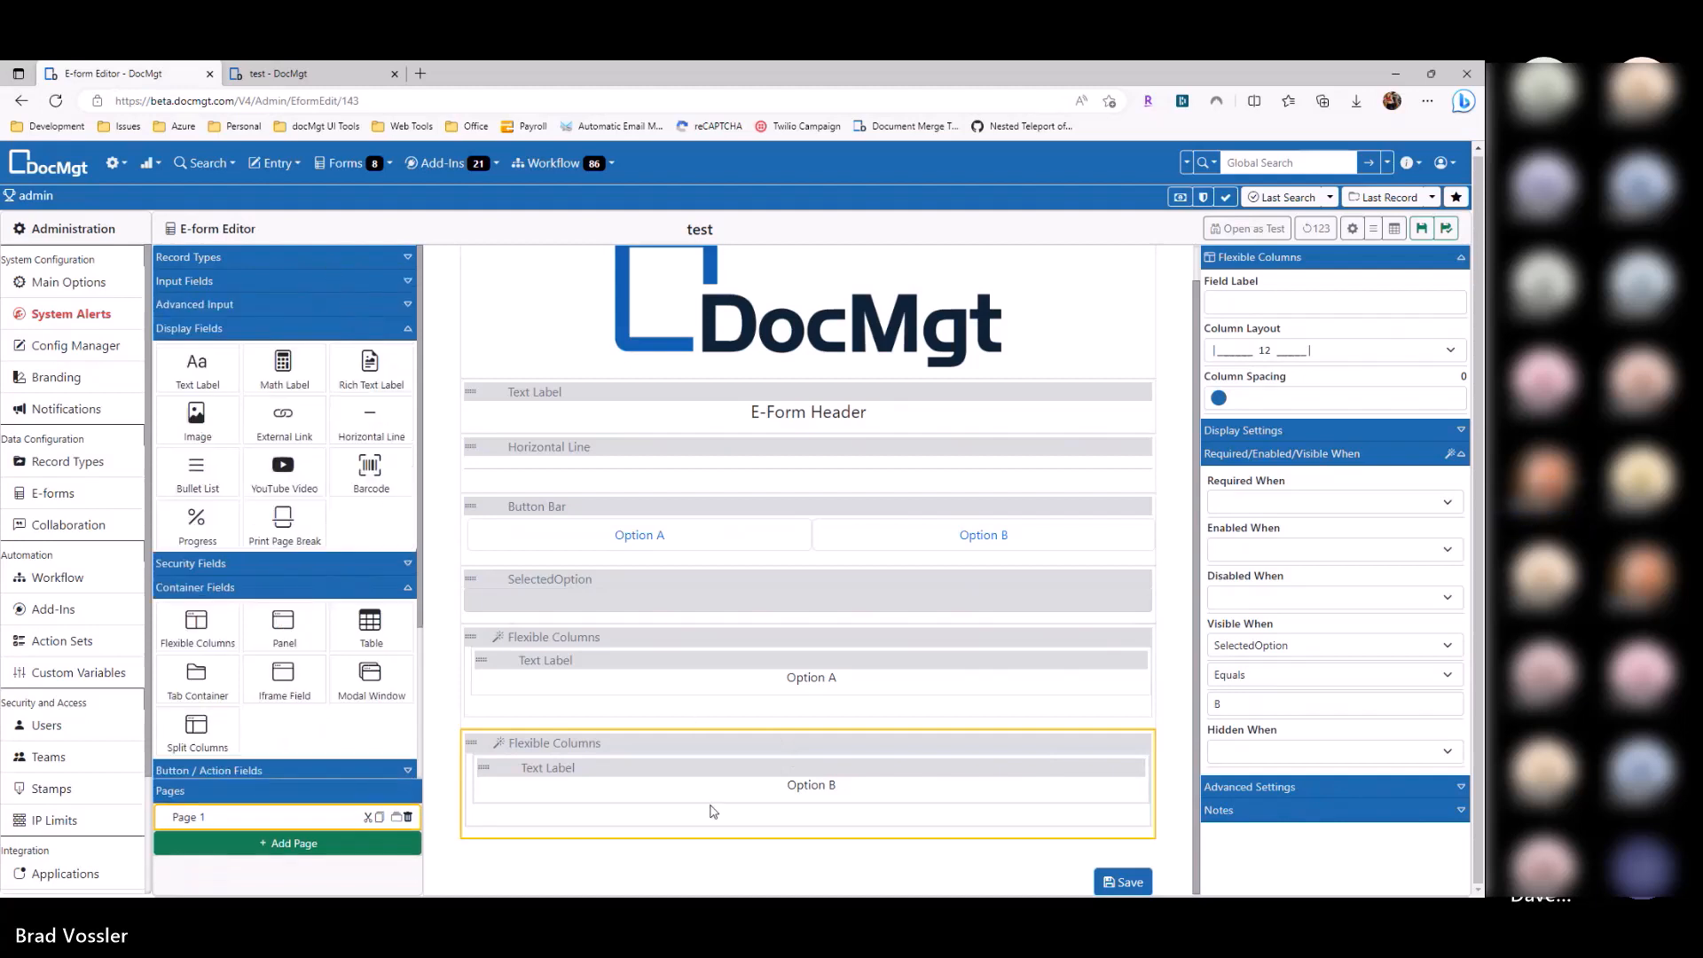
{"action": "left_click", "coordinate": [678, 534]}
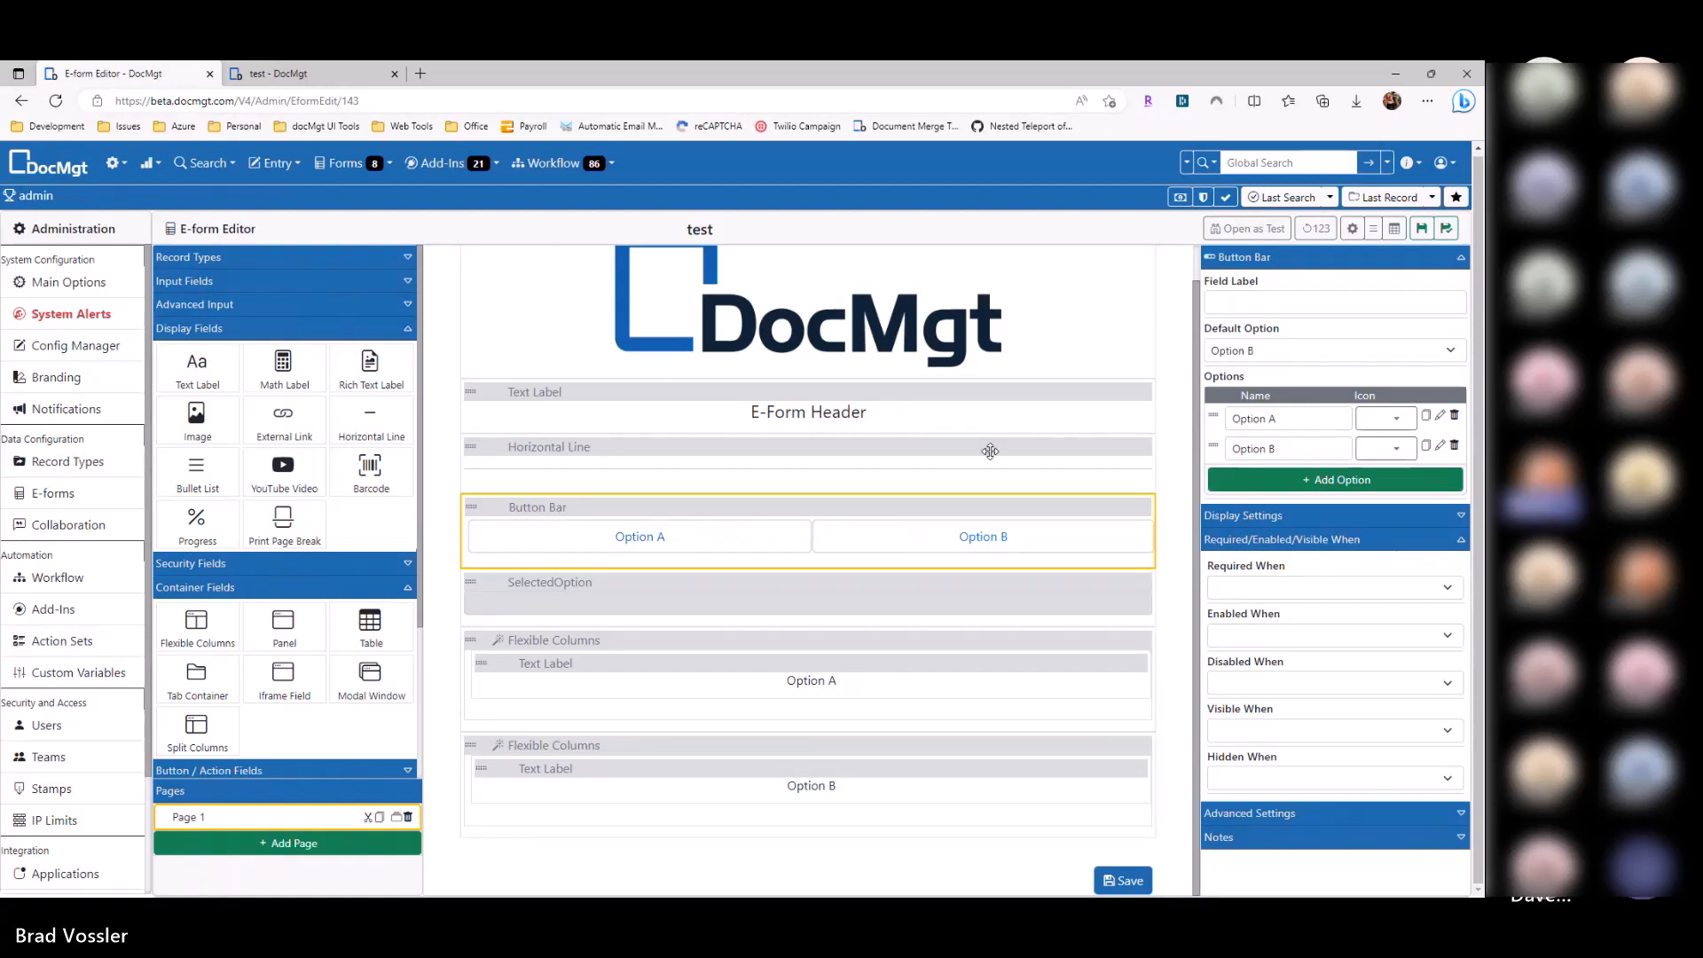
{"action": "left_click", "coordinate": [625, 541]}
Step: Review the Option A and Option B columns' Visible When rules on SelectedOption
{"action": "left_click", "coordinate": [573, 602]}
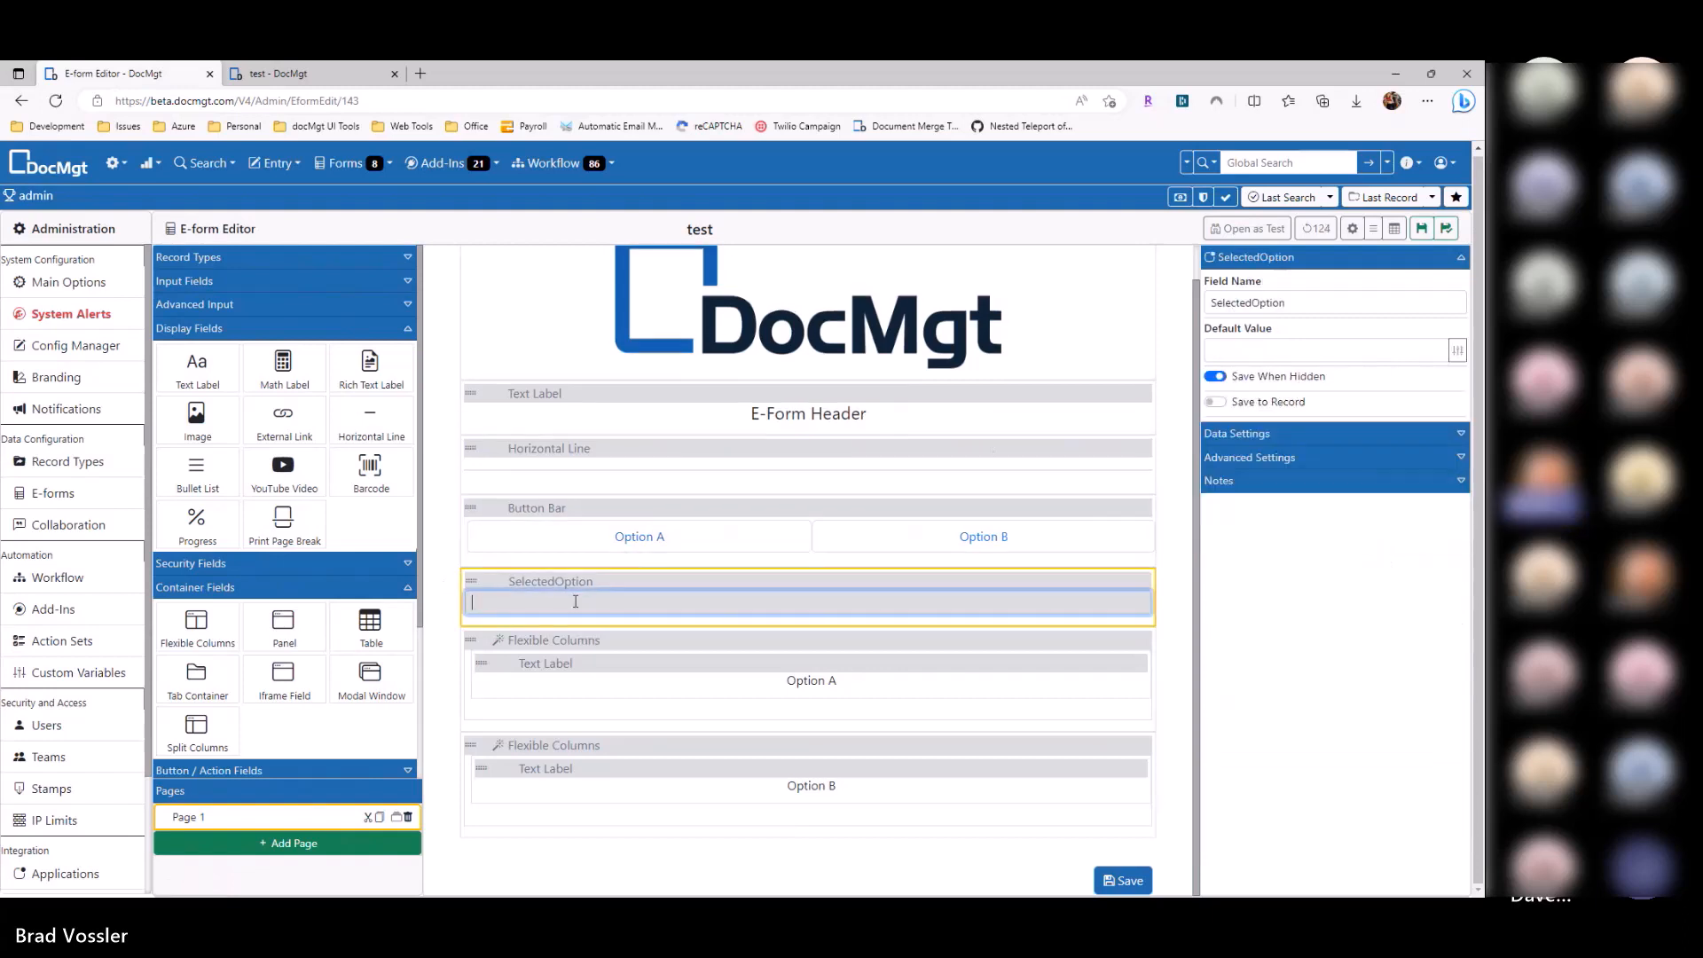
{"action": "left_click", "coordinate": [592, 639]}
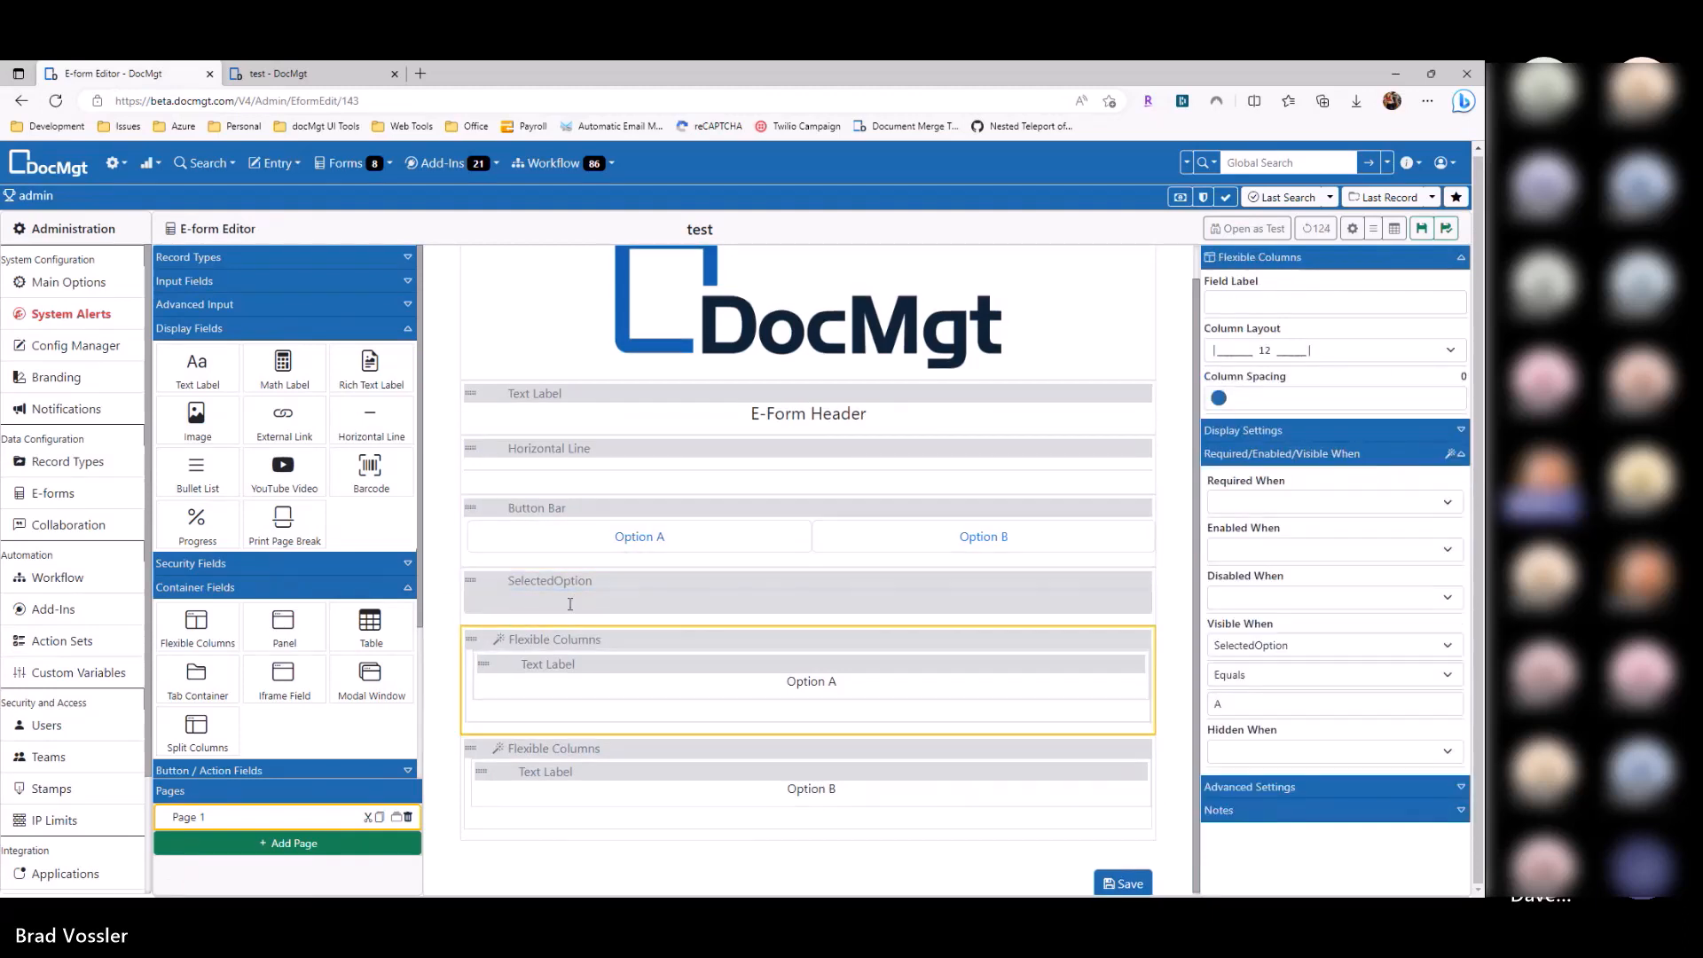
{"action": "left_click", "coordinate": [572, 639]}
{"action": "left_click", "coordinate": [570, 638]}
{"action": "left_click", "coordinate": [596, 748]}
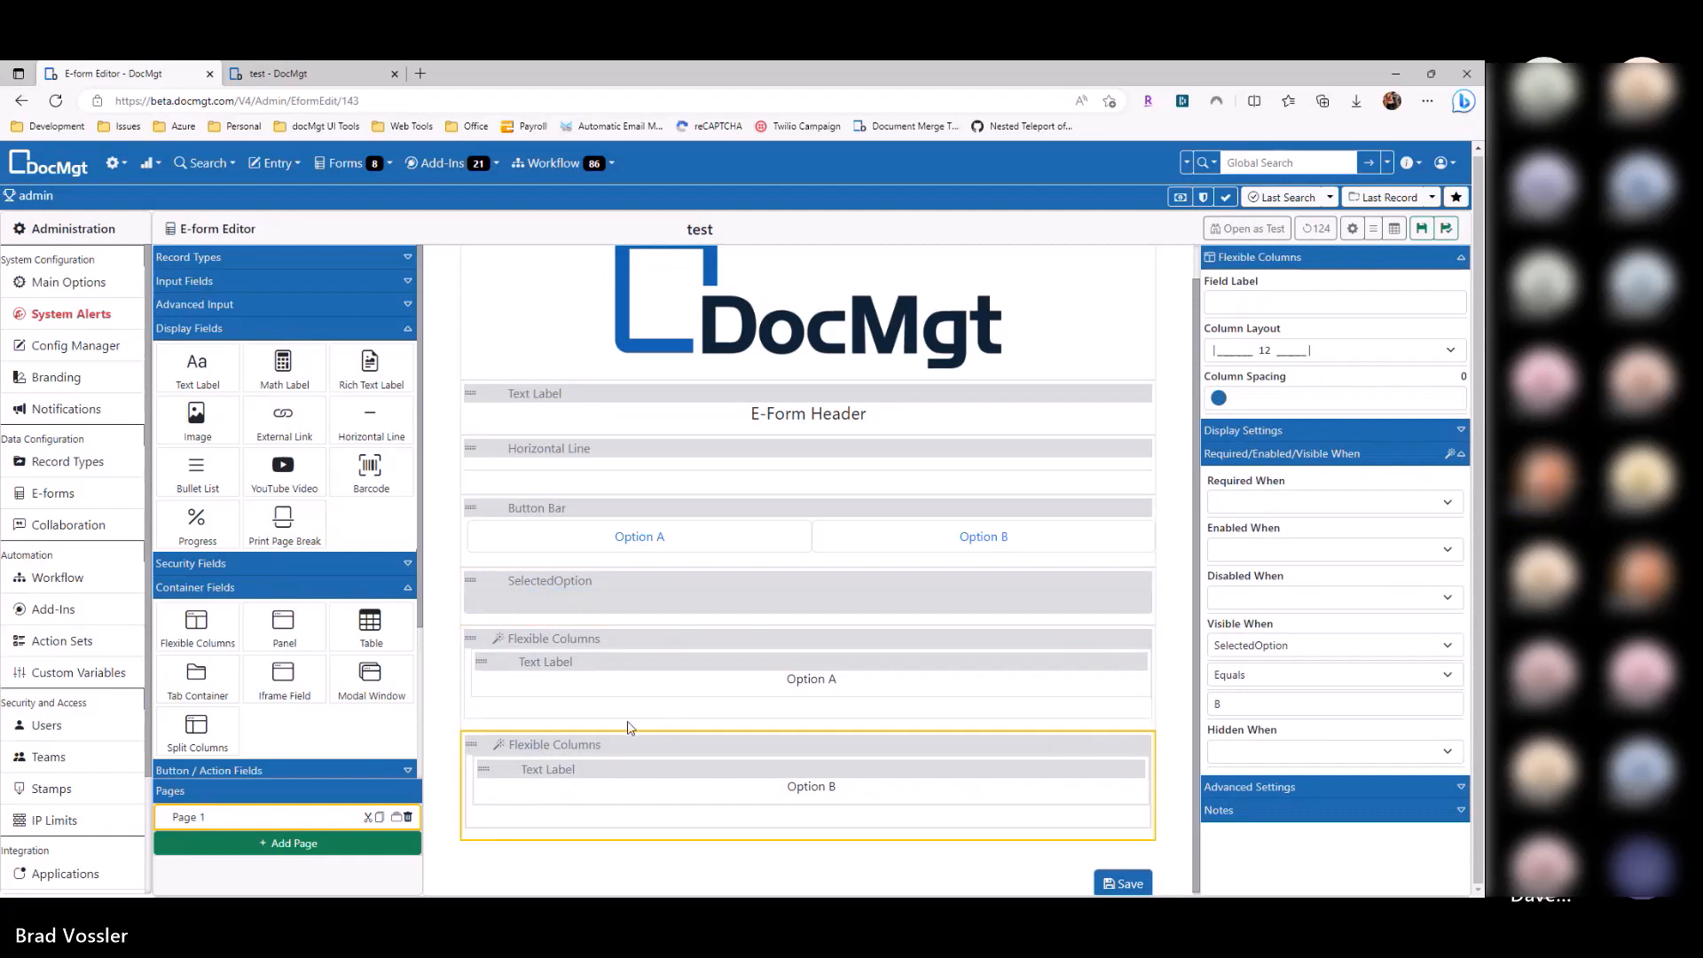
{"action": "left_click", "coordinate": [283, 328]}
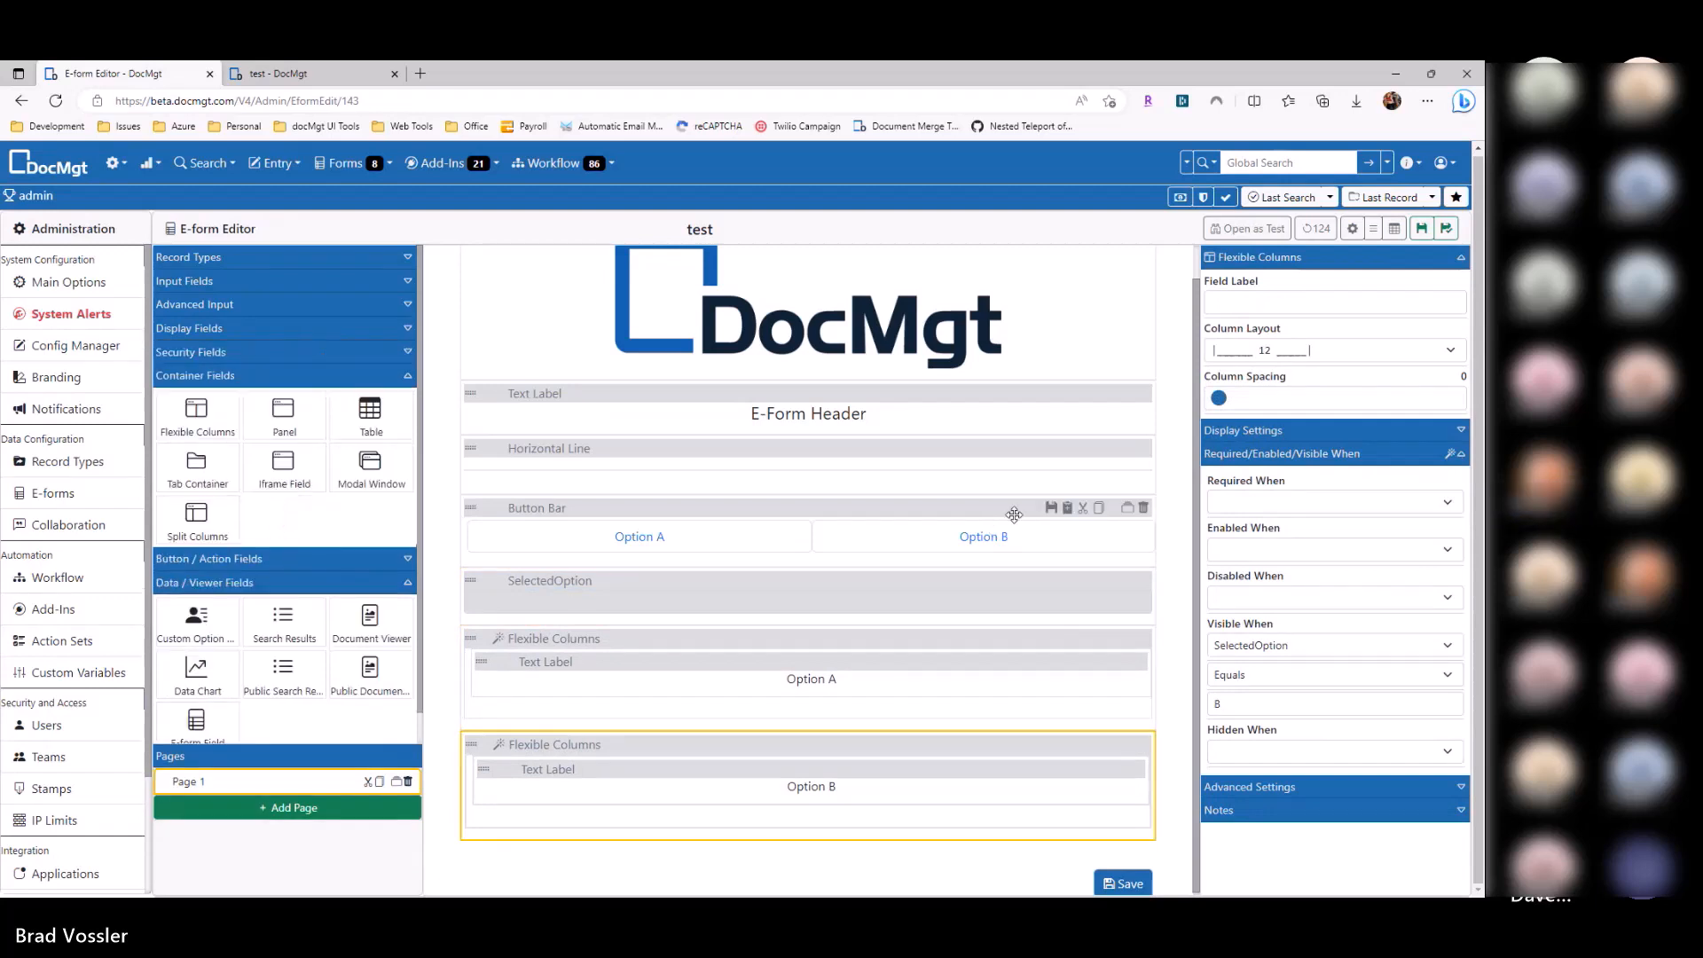
{"action": "left_click", "coordinate": [1377, 463]}
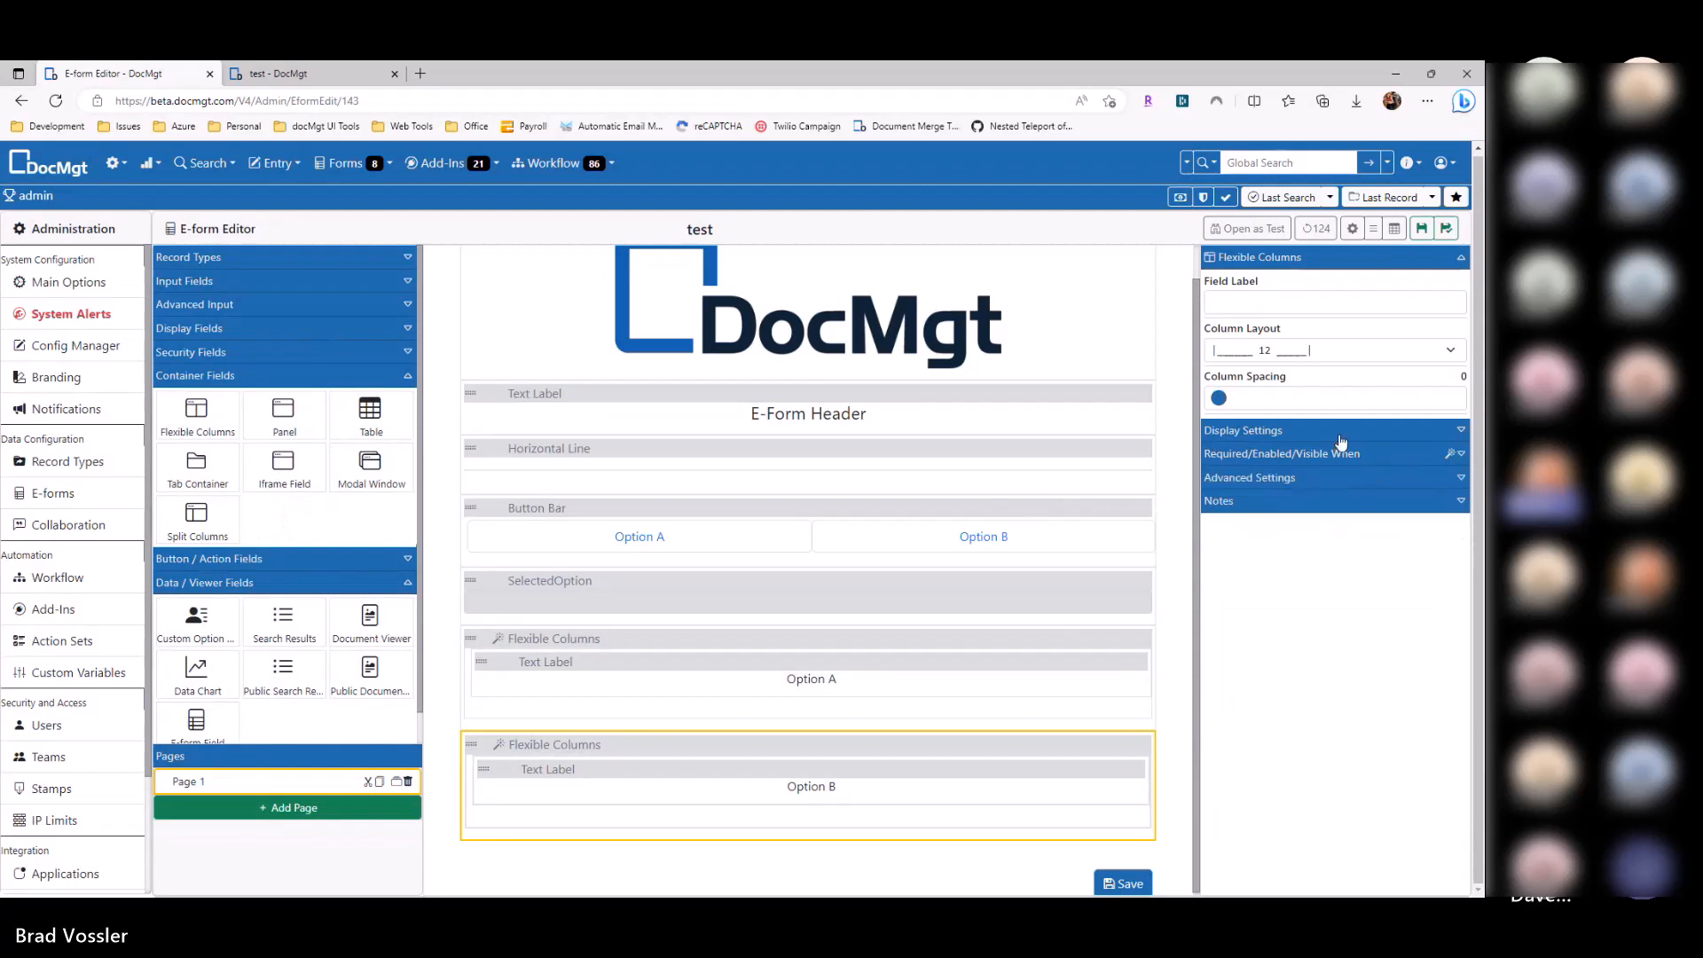
Step: Bring up the Button Bar's Option A action settings and its action types
{"action": "left_click", "coordinate": [849, 508]}
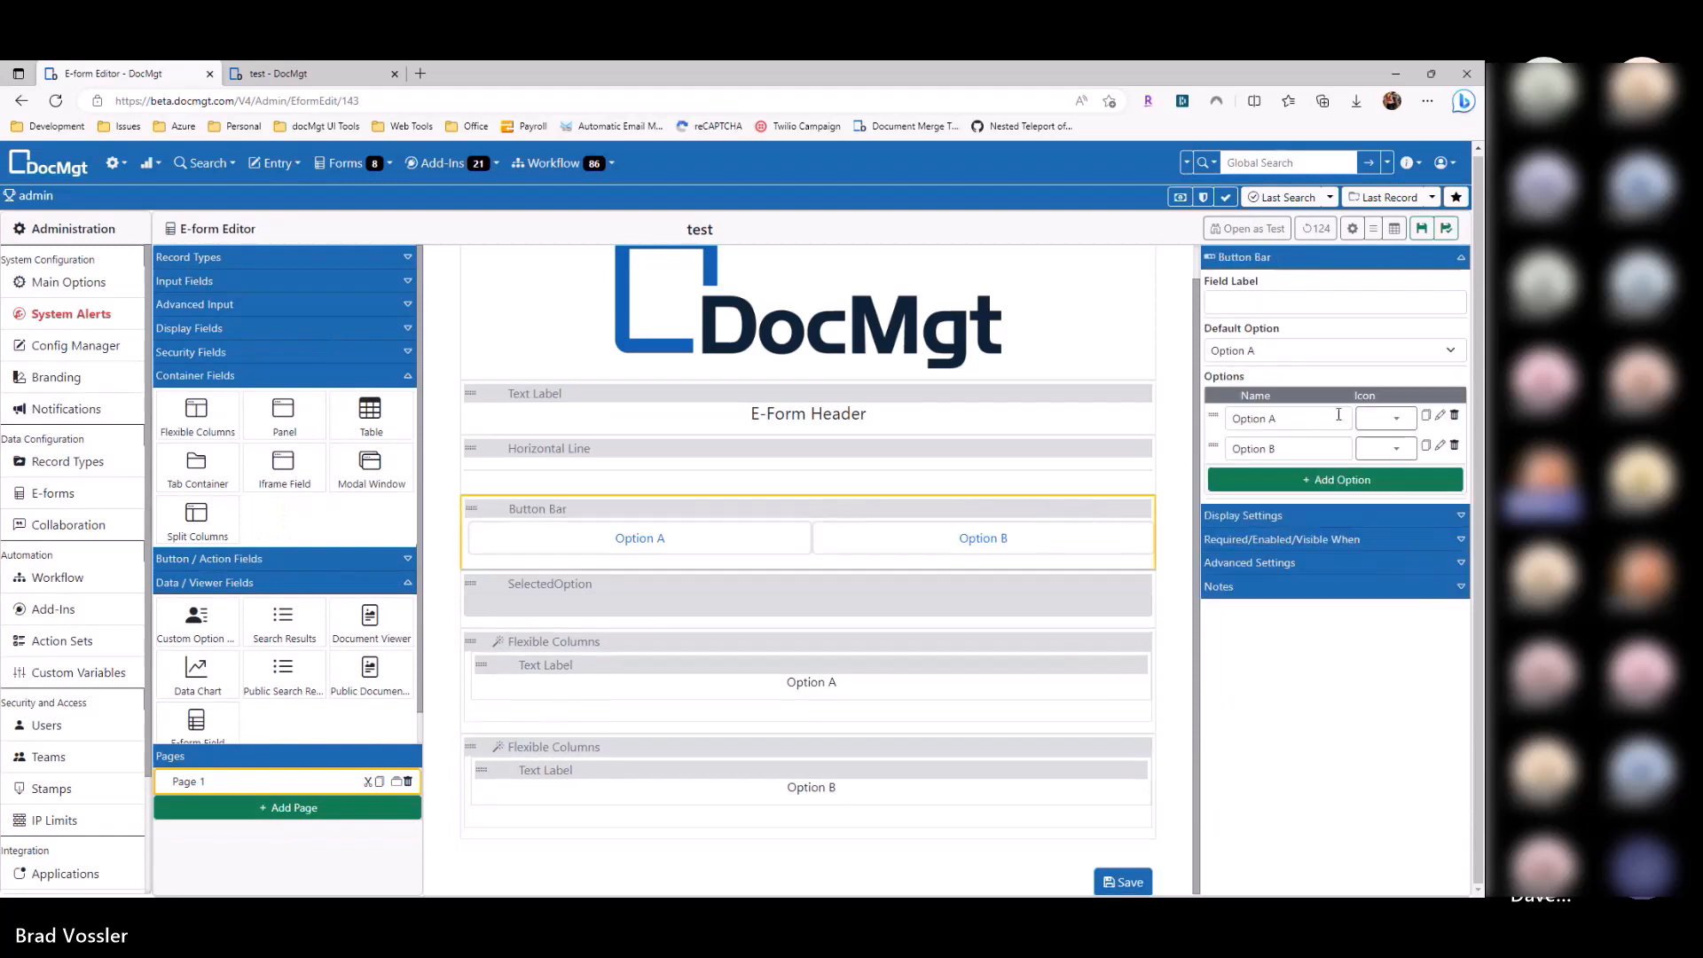
{"action": "left_click", "coordinate": [1441, 417]}
{"action": "left_click", "coordinate": [730, 265]}
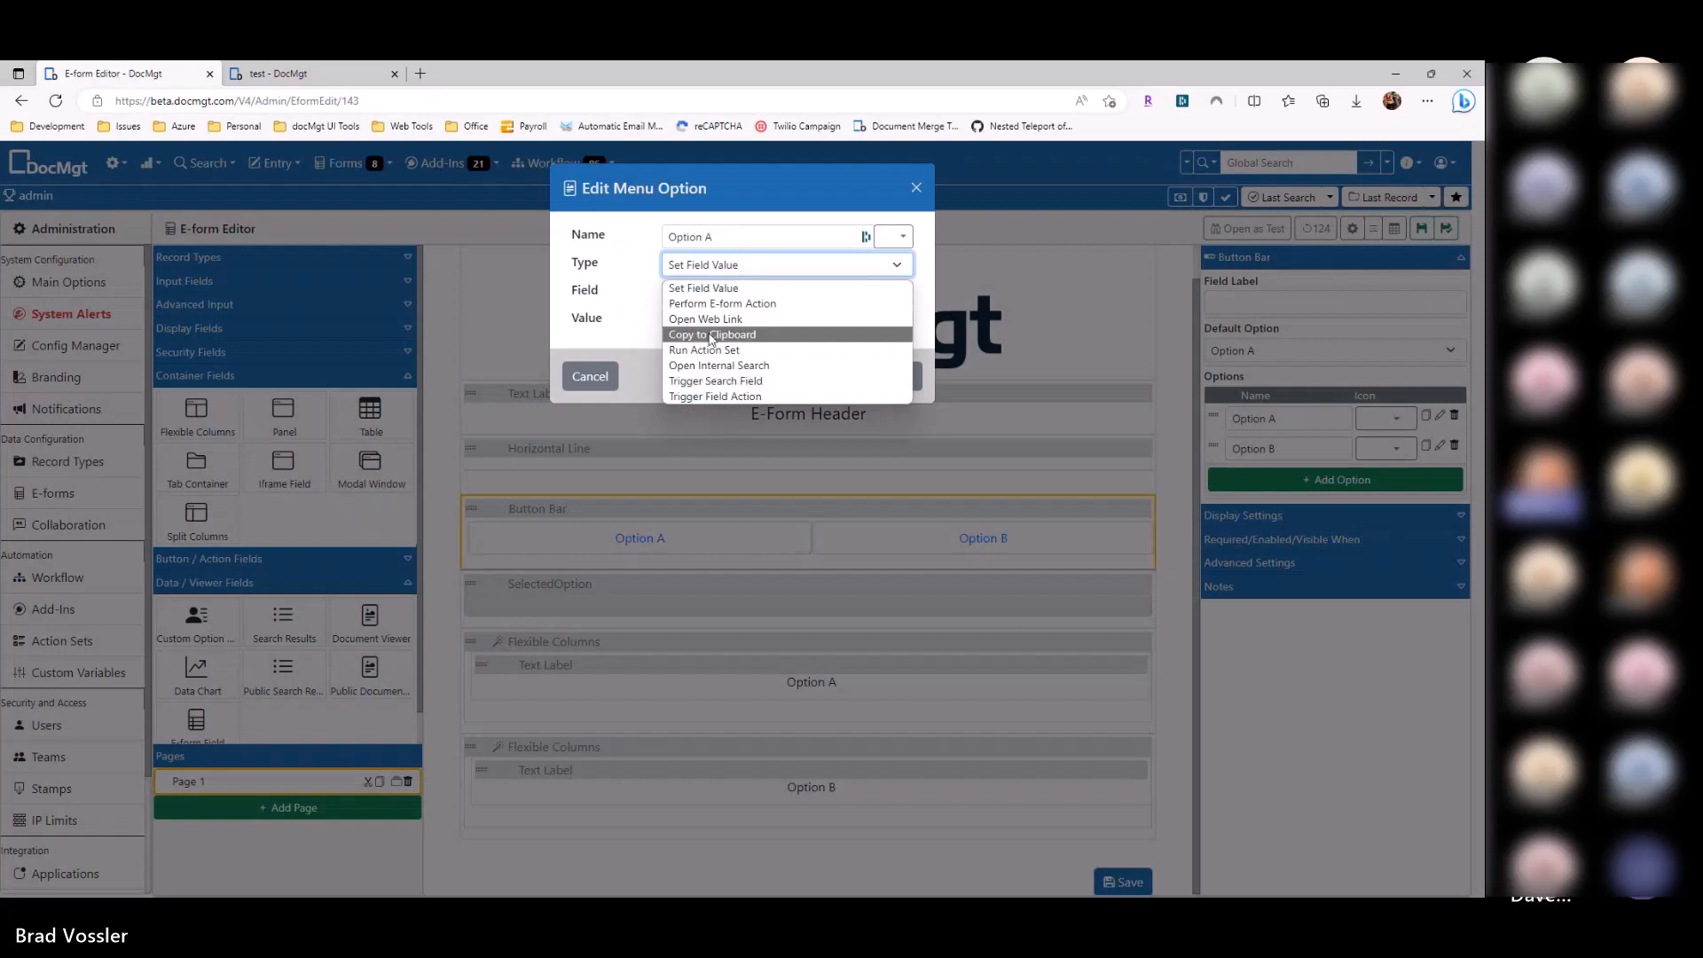
Step: Try an Open Web Link action for Option A using the copied form preview address
{"action": "left_click", "coordinate": [642, 325]}
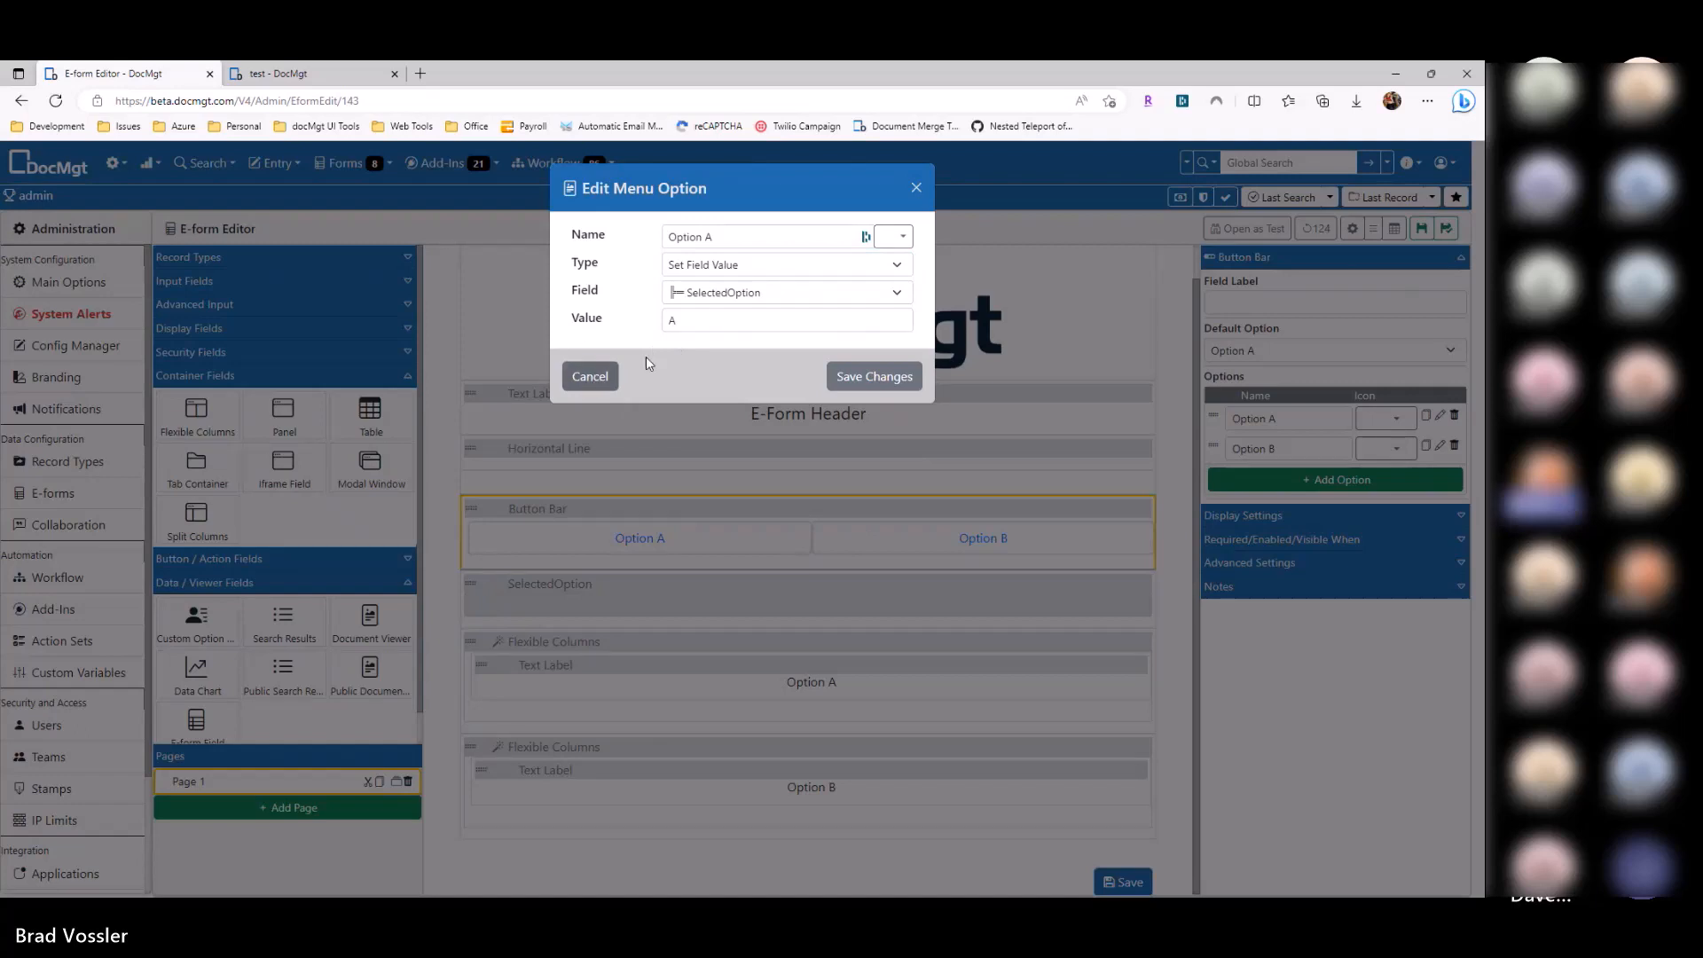
{"action": "left_click", "coordinate": [722, 265]}
{"action": "key", "text": "Escape"}
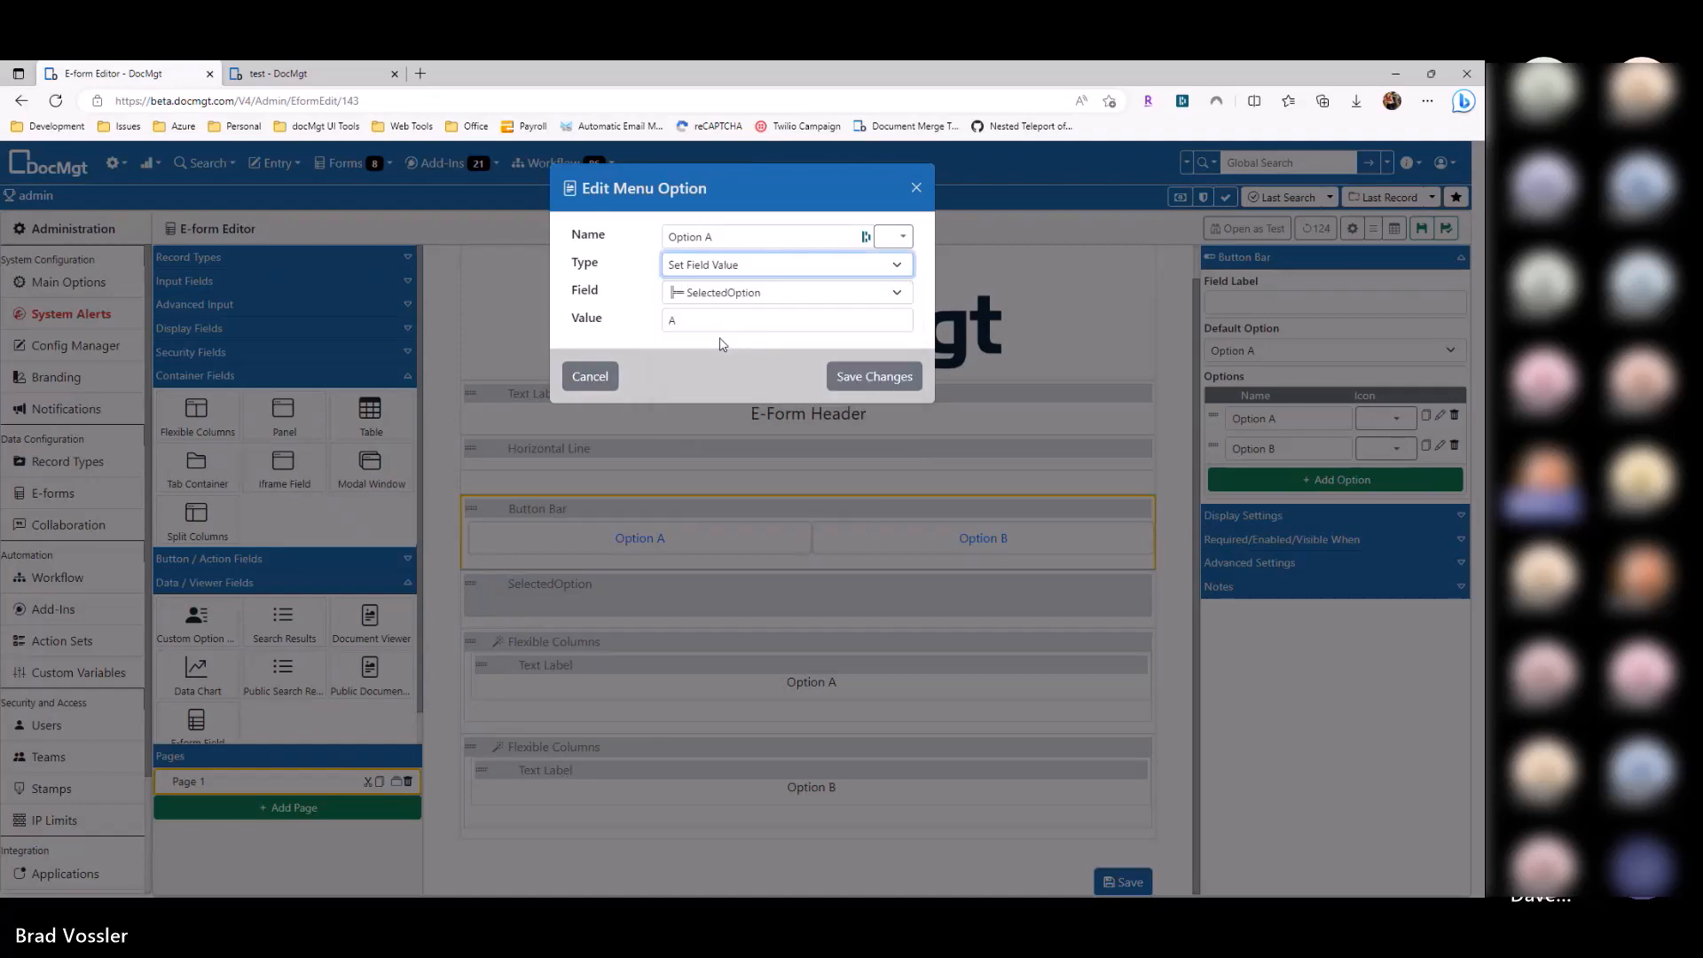
{"action": "left_click_drag", "start_coordinate": [701, 295], "coordinate": [616, 294]}
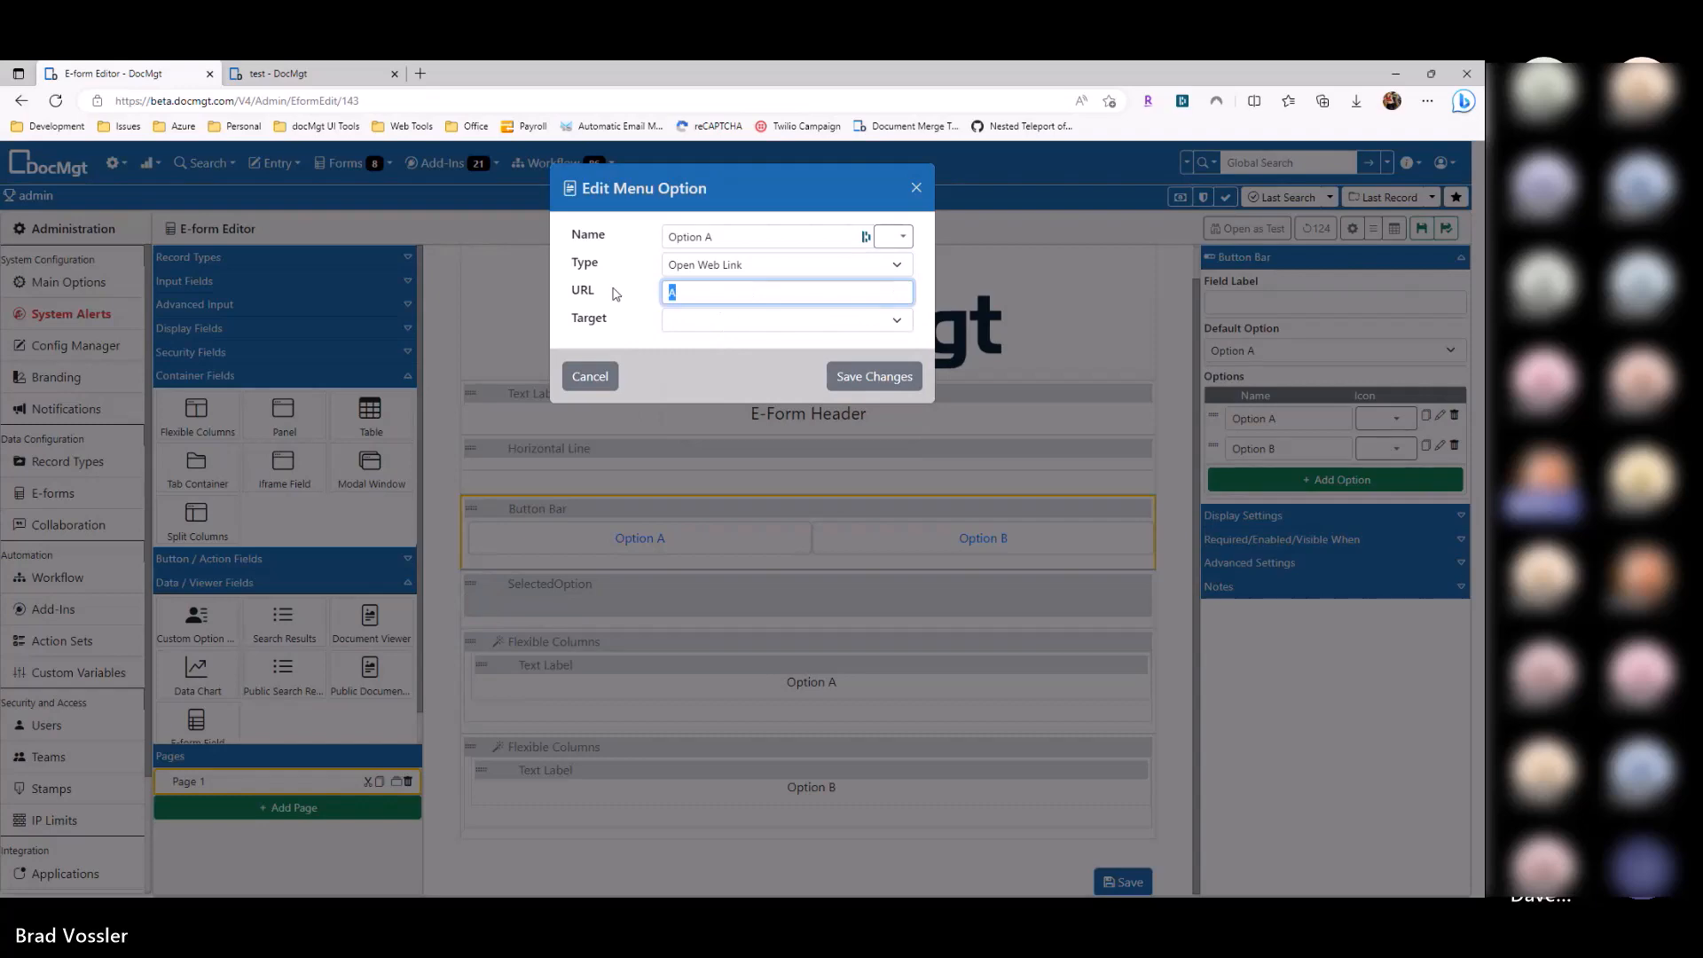
{"action": "left_click", "coordinate": [338, 76]}
{"action": "left_click", "coordinate": [328, 99]}
{"action": "left_click", "coordinate": [165, 76]}
{"action": "type", "text": "https://beta.docmgt.com/V4/form/143"}
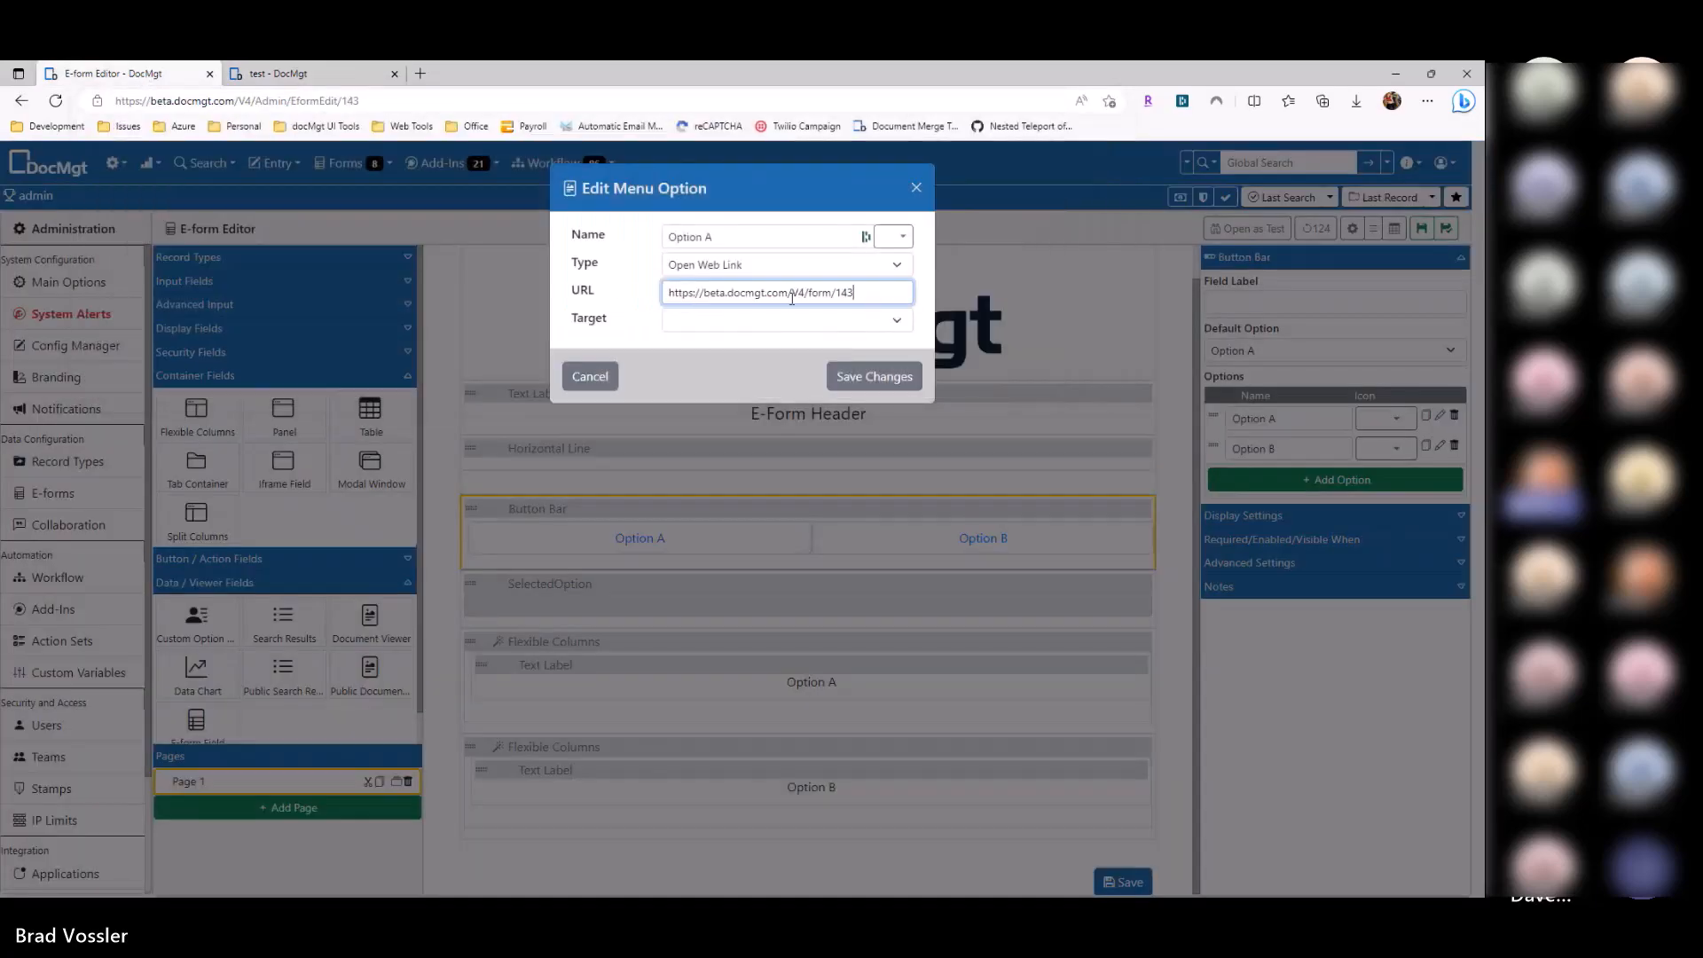
Step: Set the link target to New Window, then discard Option A's action changes
{"action": "left_click", "coordinate": [690, 324]}
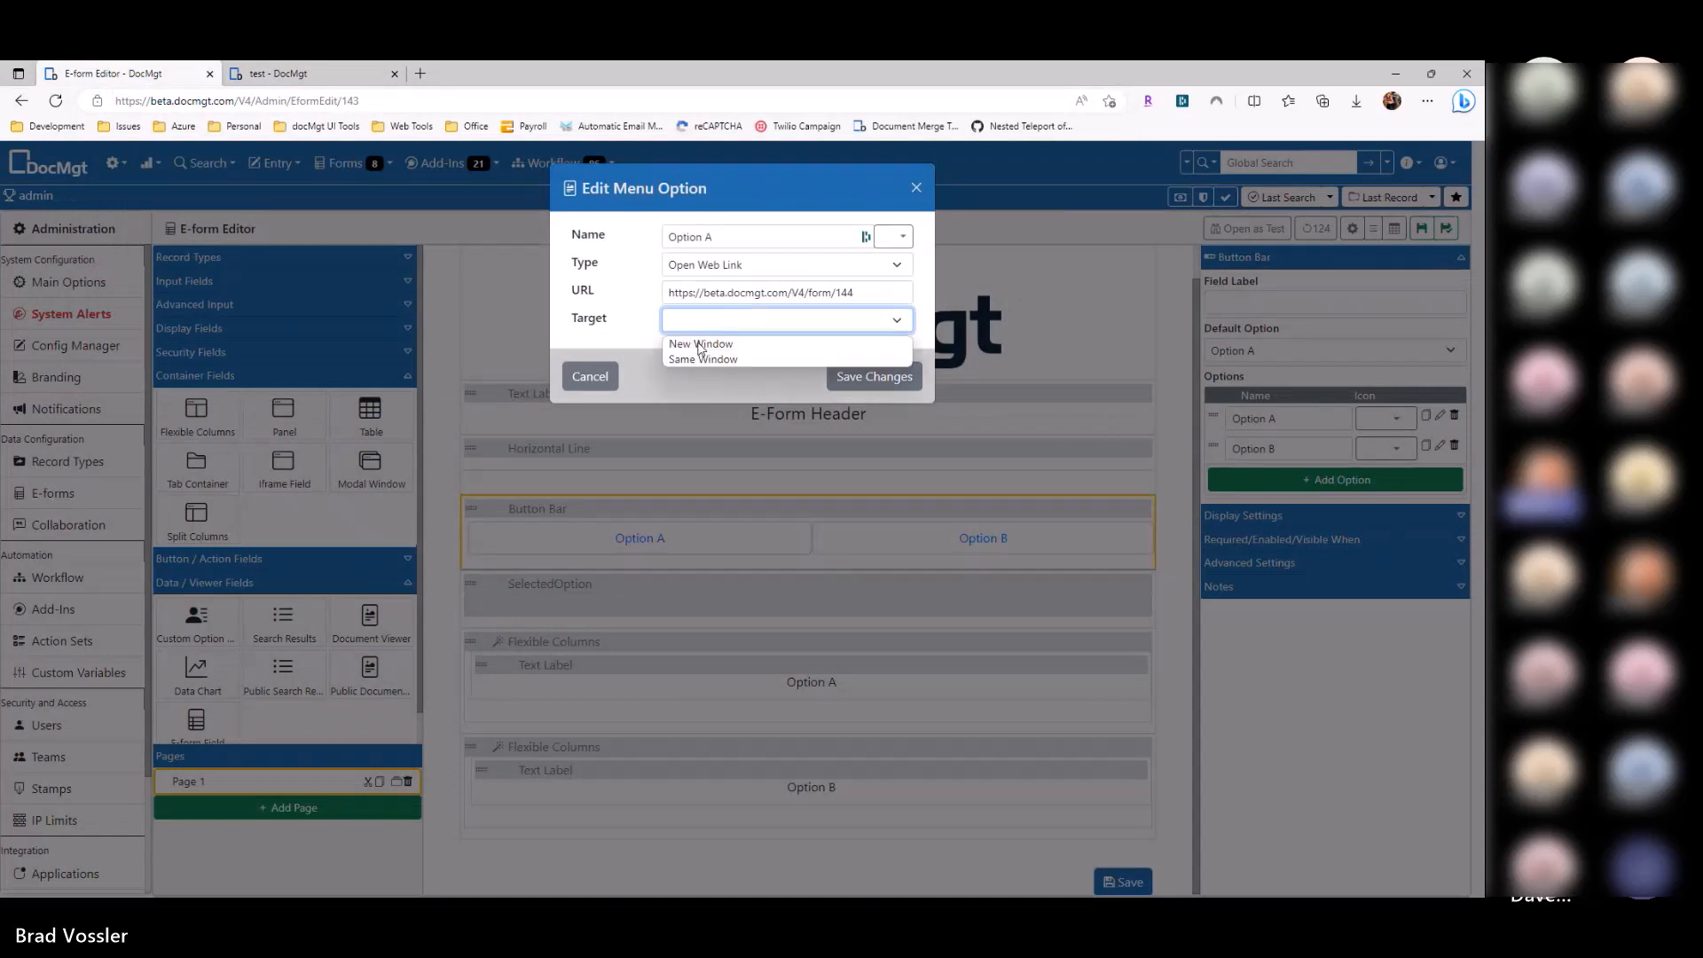
{"action": "left_click", "coordinate": [697, 339]}
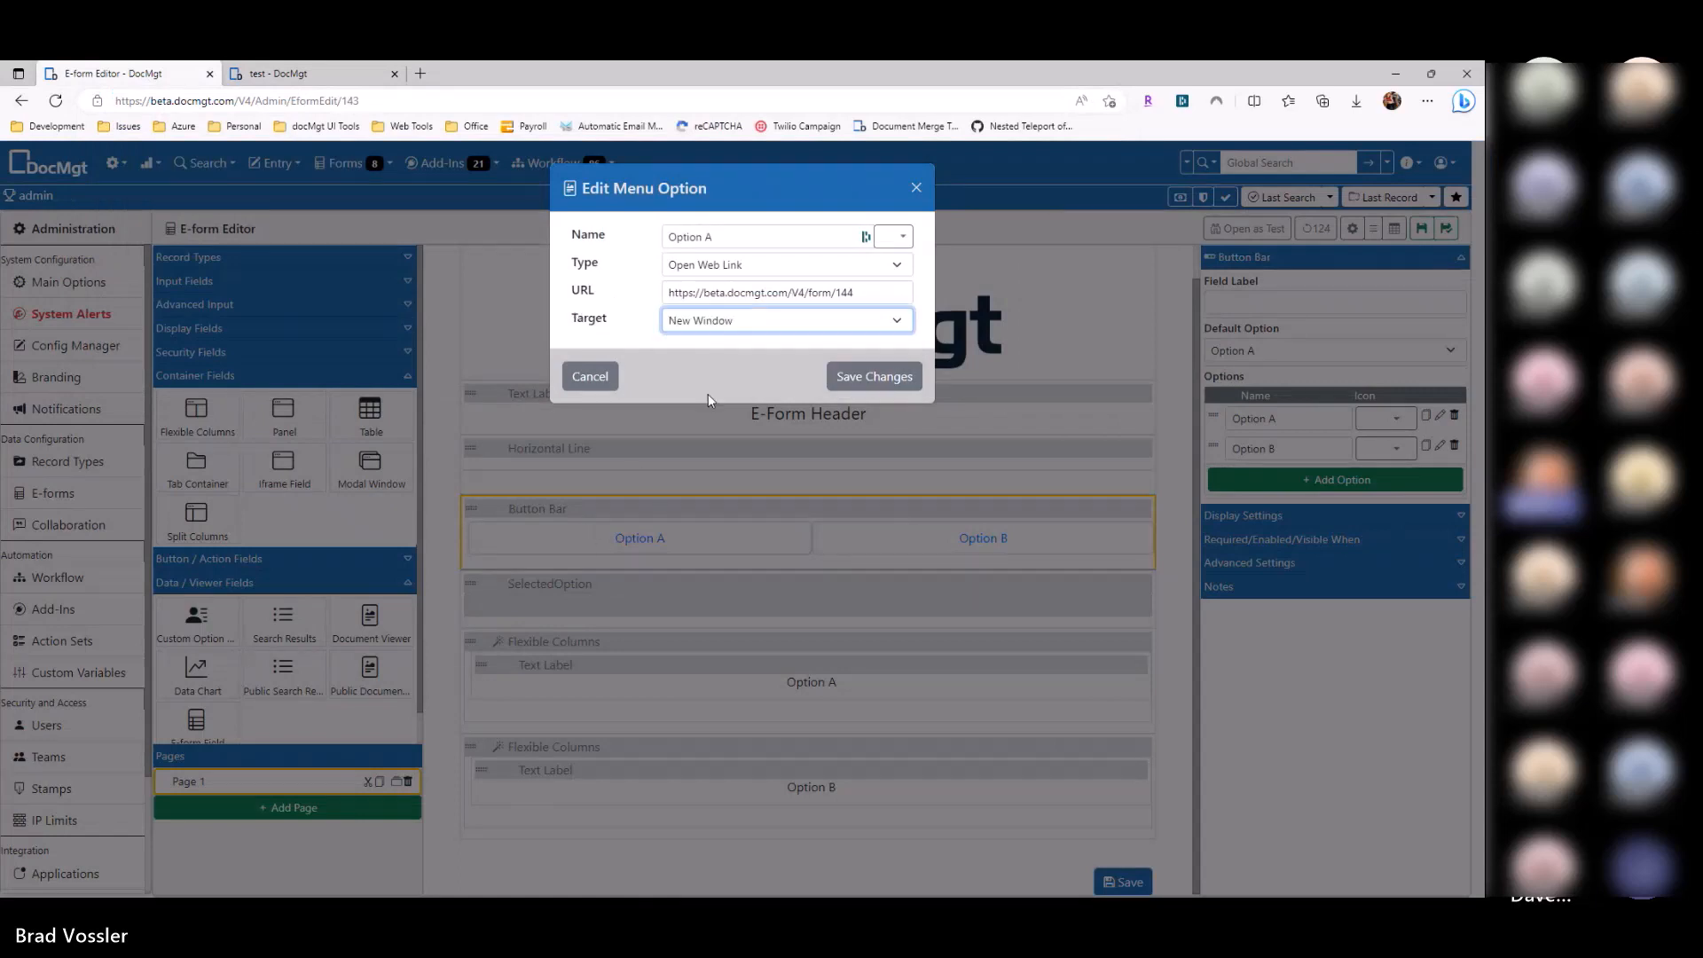
{"action": "left_click", "coordinate": [610, 378]}
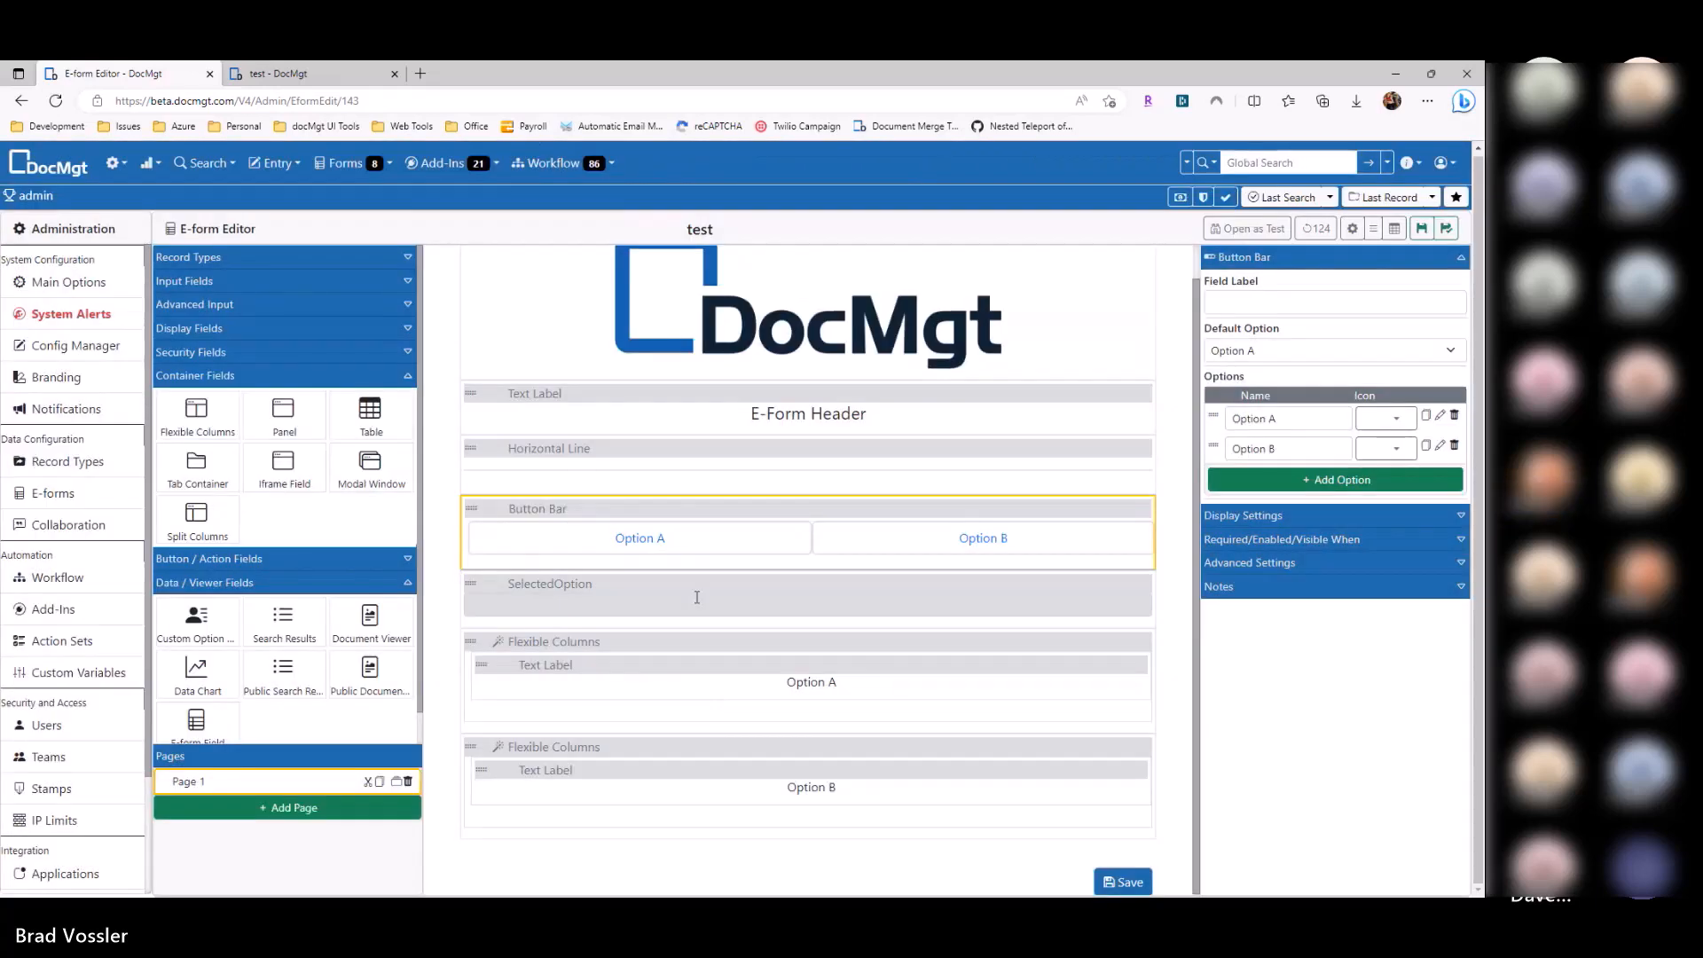
{"action": "left_click", "coordinate": [209, 558]}
Step: Add a Toolbar Field above the Button Bar with left options Option A and Option B
{"action": "left_click_drag", "start_coordinate": [196, 497], "coordinate": [551, 533]}
{"action": "left_click", "coordinate": [555, 537]}
{"action": "left_click", "coordinate": [572, 510]}
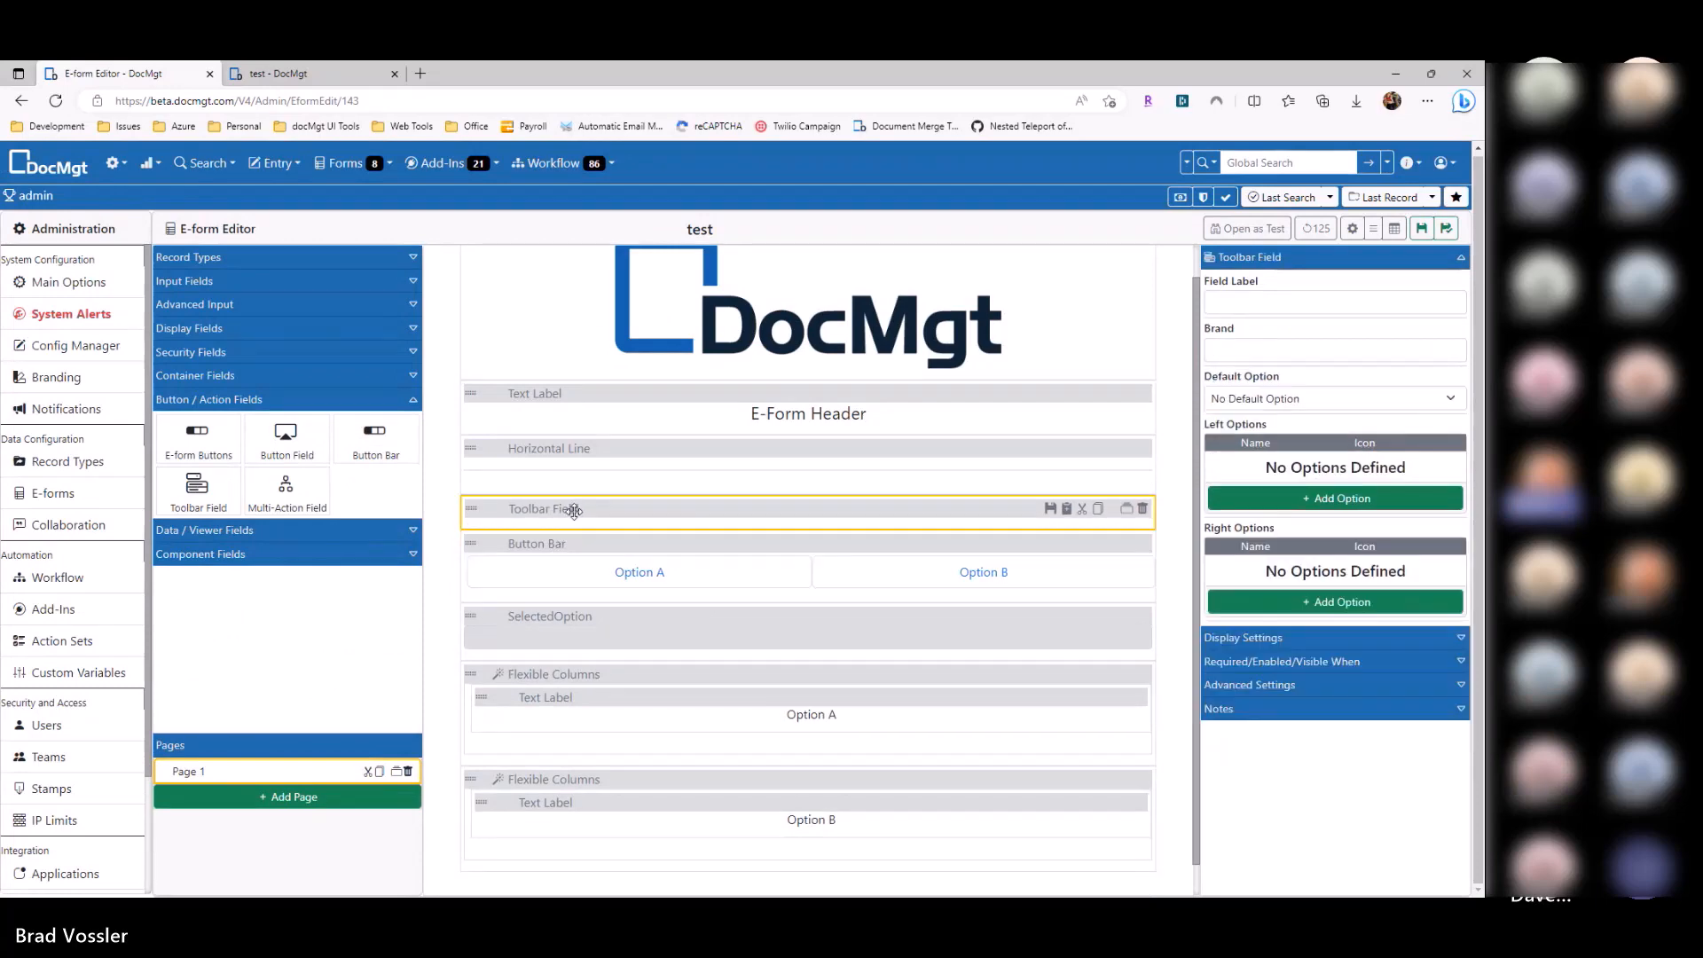
{"action": "scroll", "coordinate": [731, 419], "scroll_direction": "up", "scroll_amount": 1}
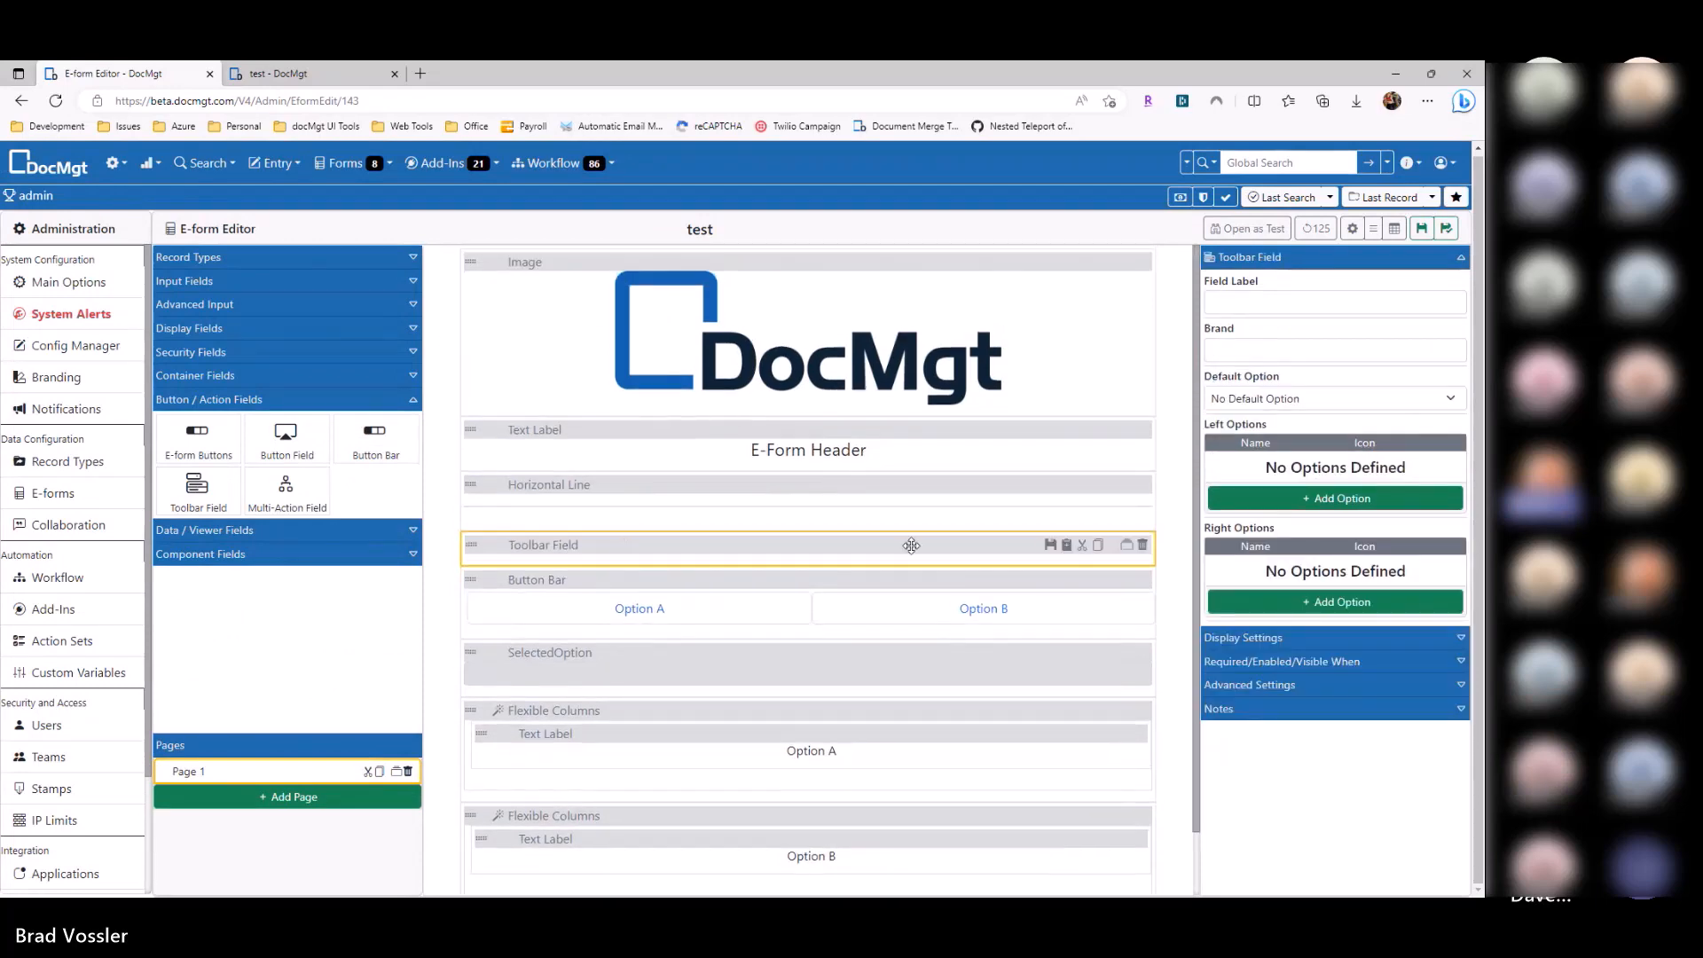
{"action": "left_click", "coordinate": [1342, 497]}
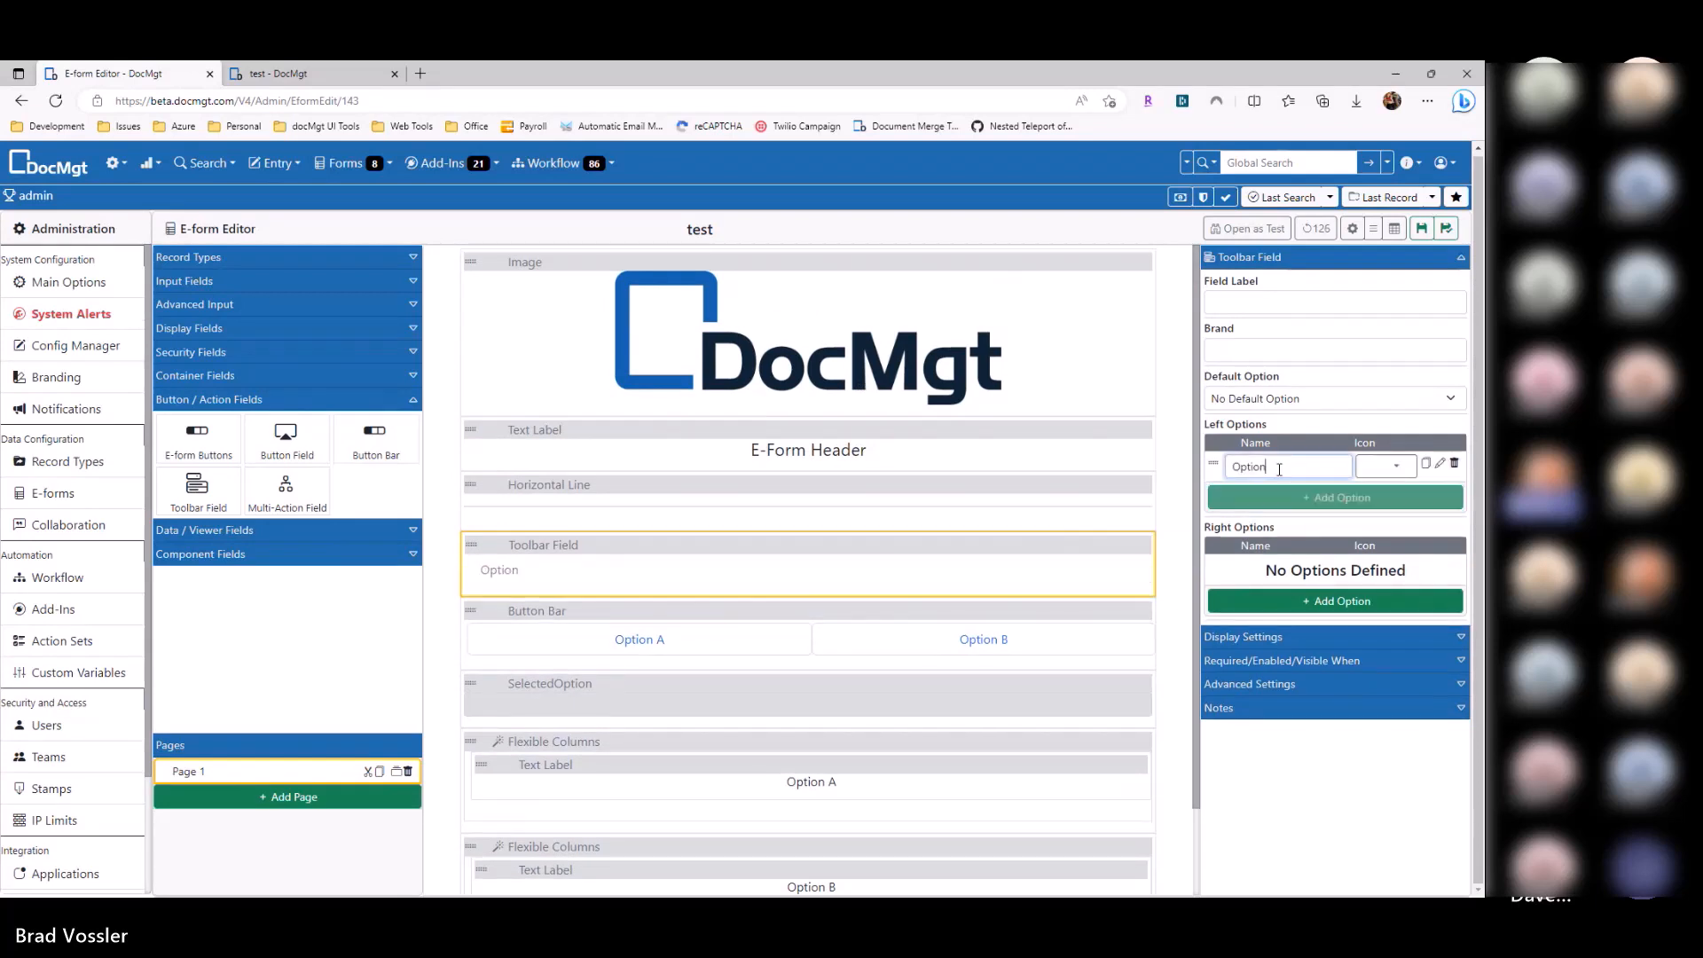
{"action": "type", "text": "A"}
{"action": "left_click", "coordinate": [1278, 497]}
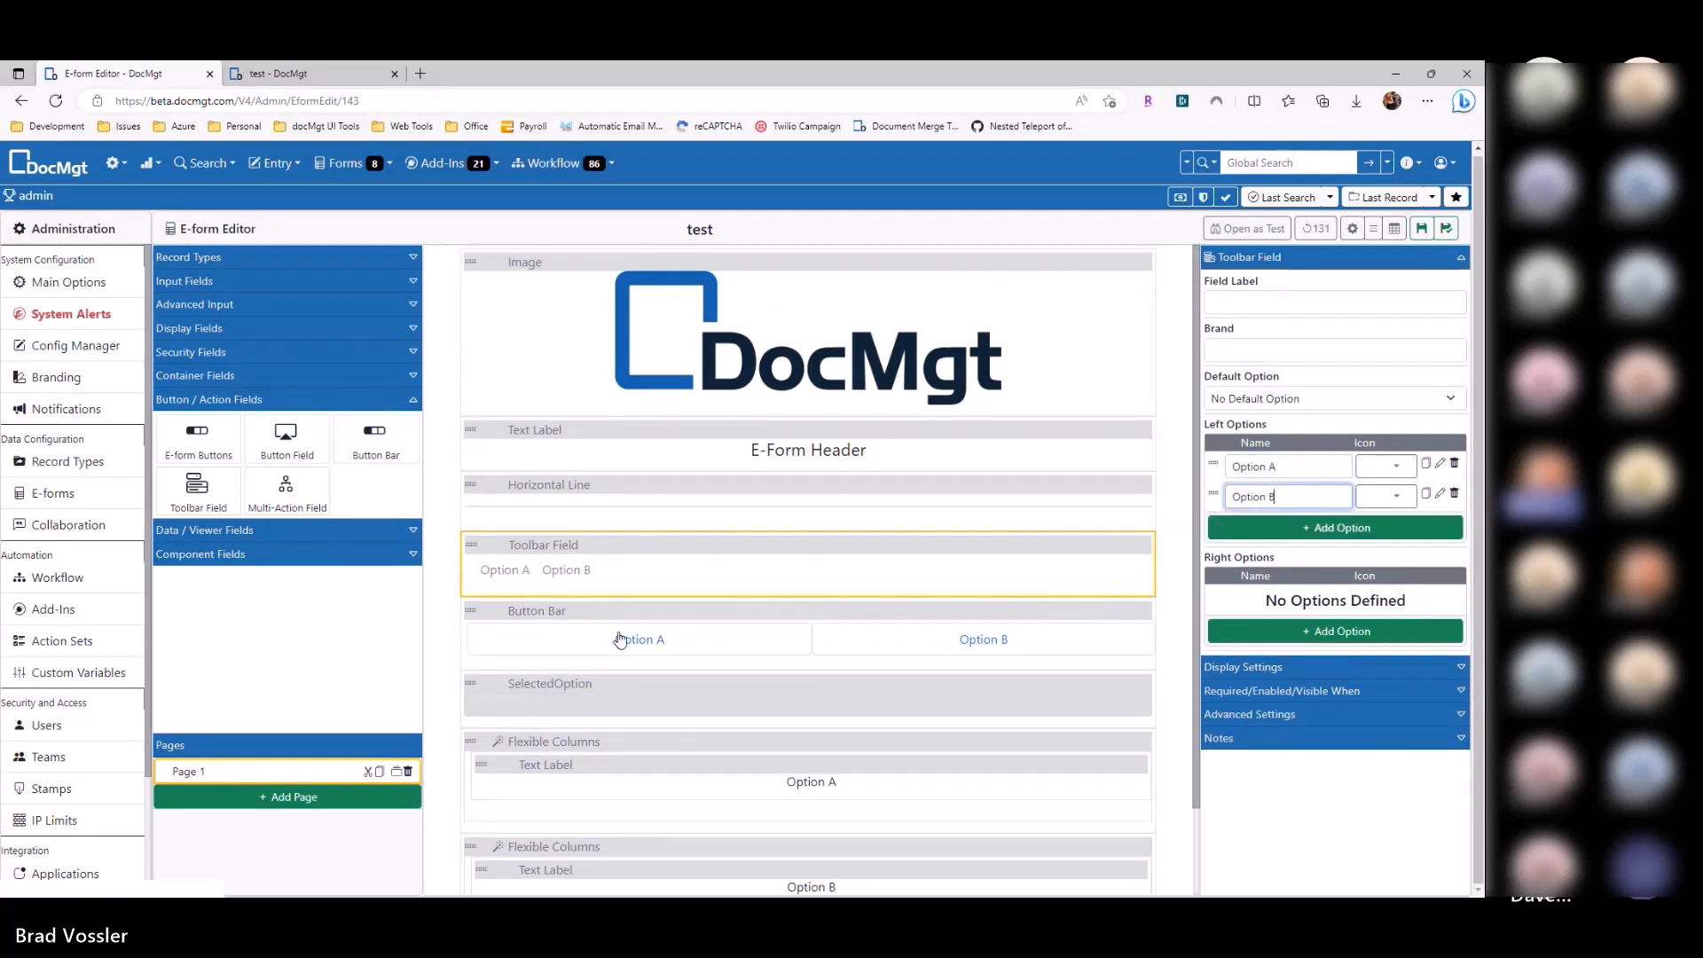
Step: Make the toolbar's Option A set SelectedOption to A
{"action": "left_click", "coordinate": [1439, 463]}
{"action": "left_click", "coordinate": [732, 291]}
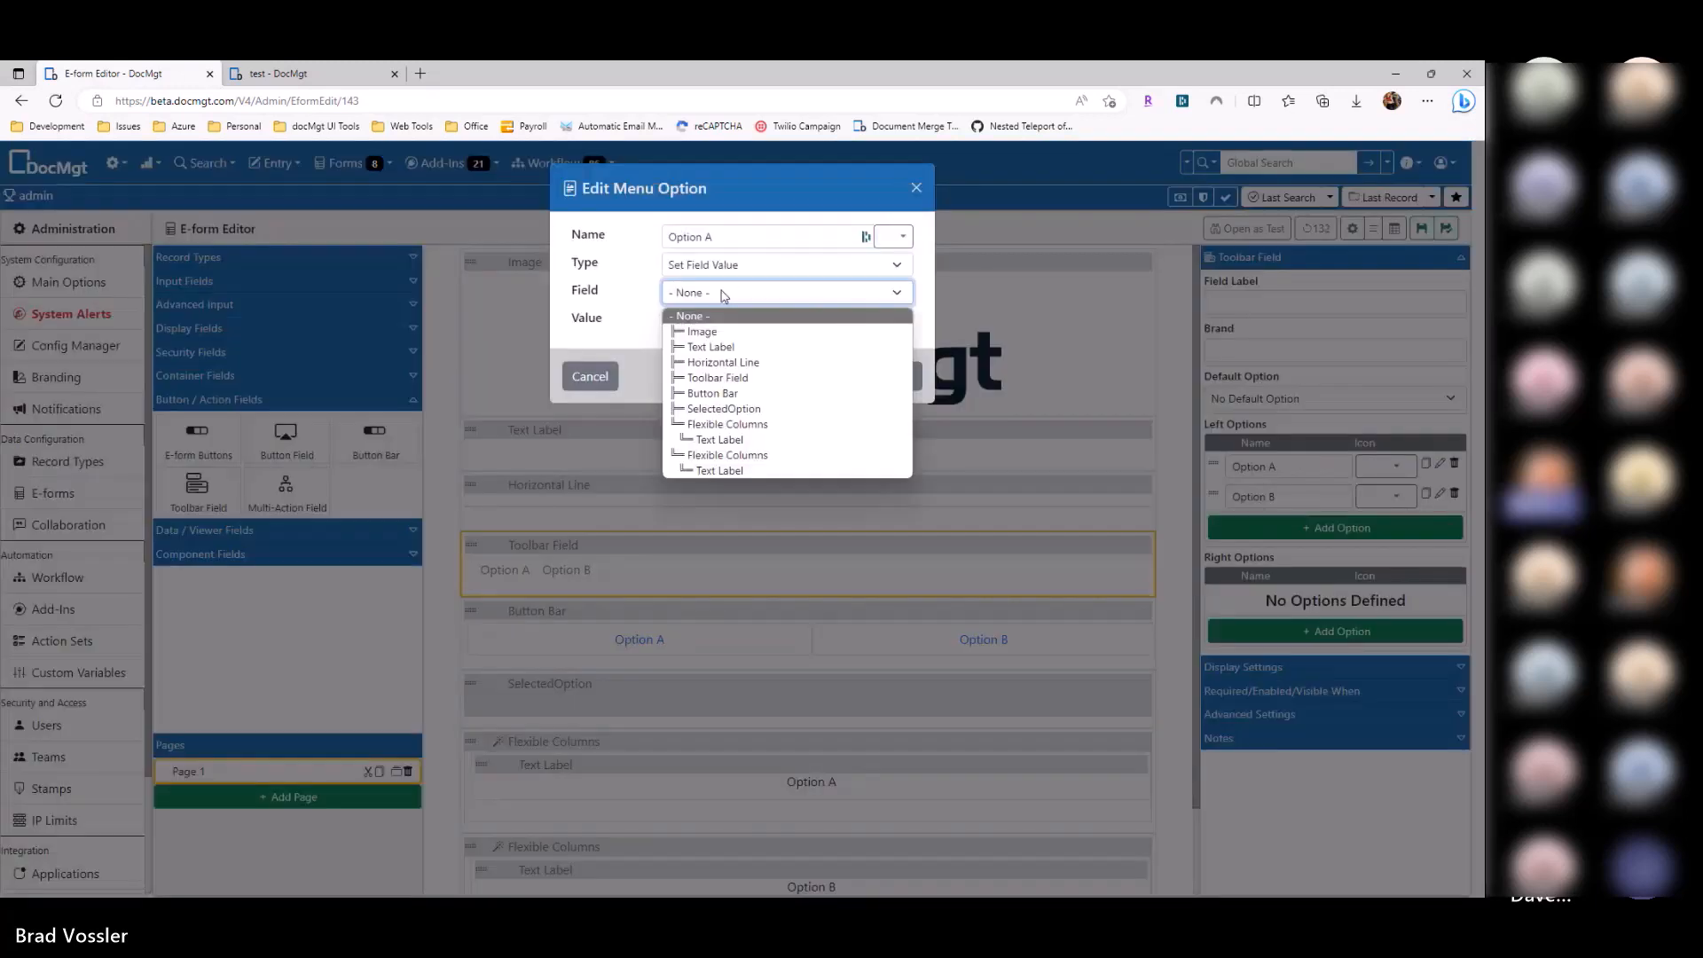
{"action": "left_click", "coordinate": [729, 413]}
{"action": "left_click", "coordinate": [714, 317]}
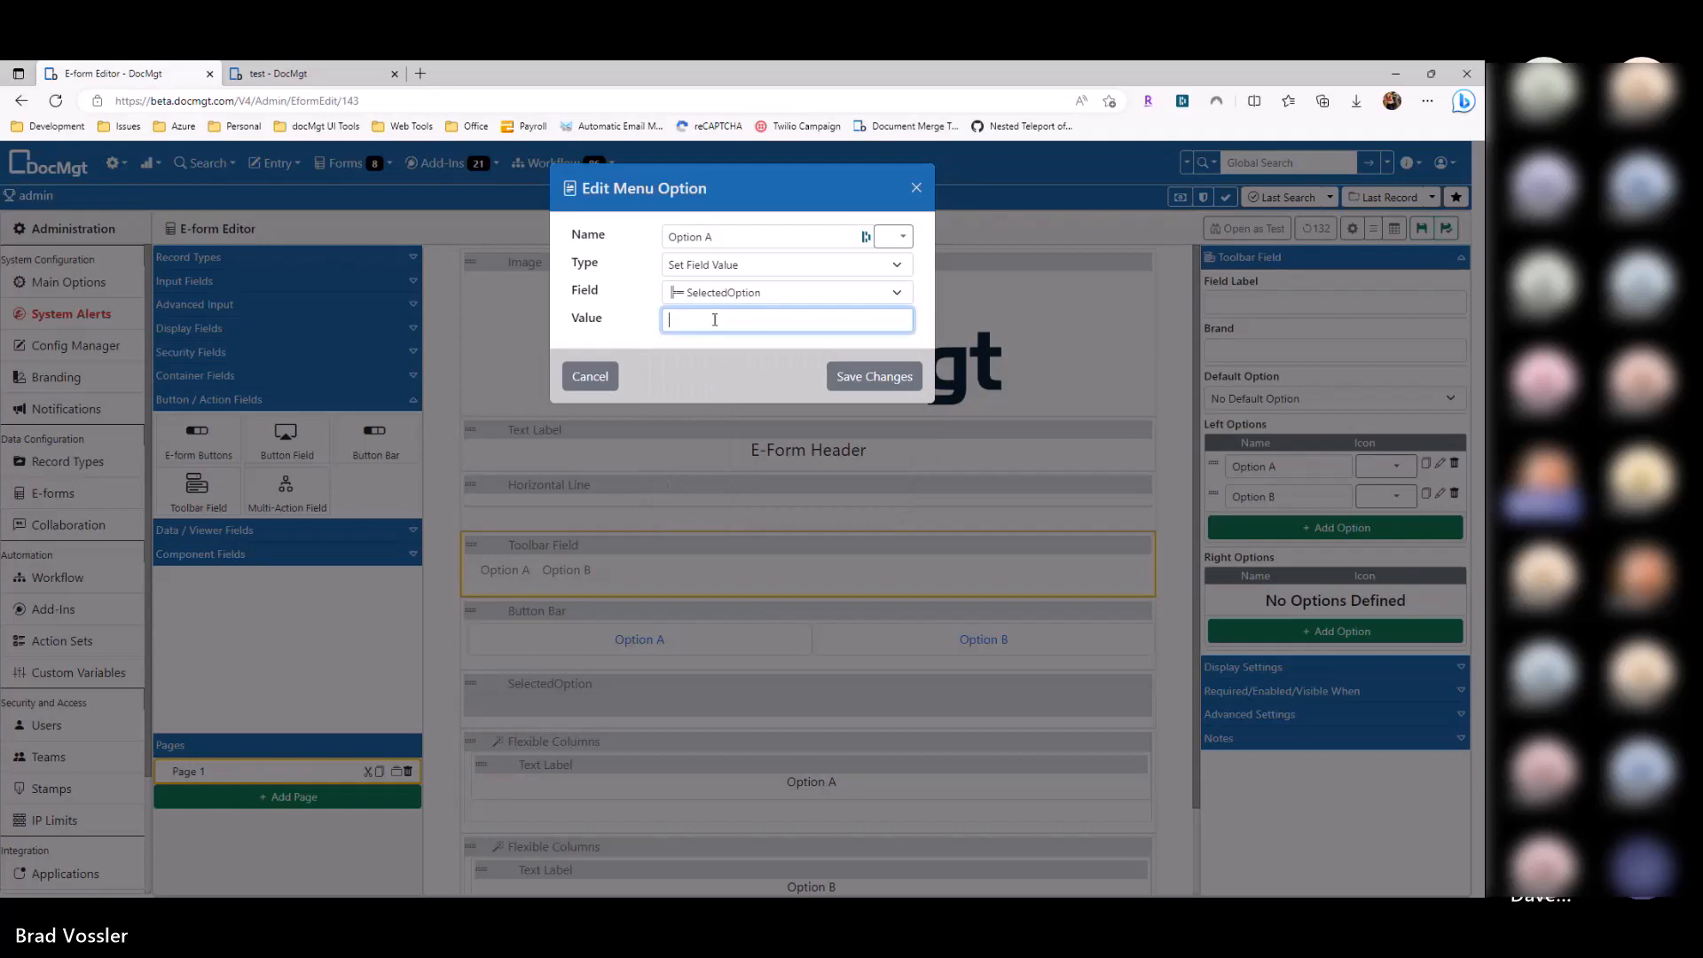
{"action": "type", "text": "A"}
{"action": "left_click", "coordinate": [873, 377]}
Step: Make the toolbar's Option B set SelectedOption to B
{"action": "left_click", "coordinate": [1439, 493]}
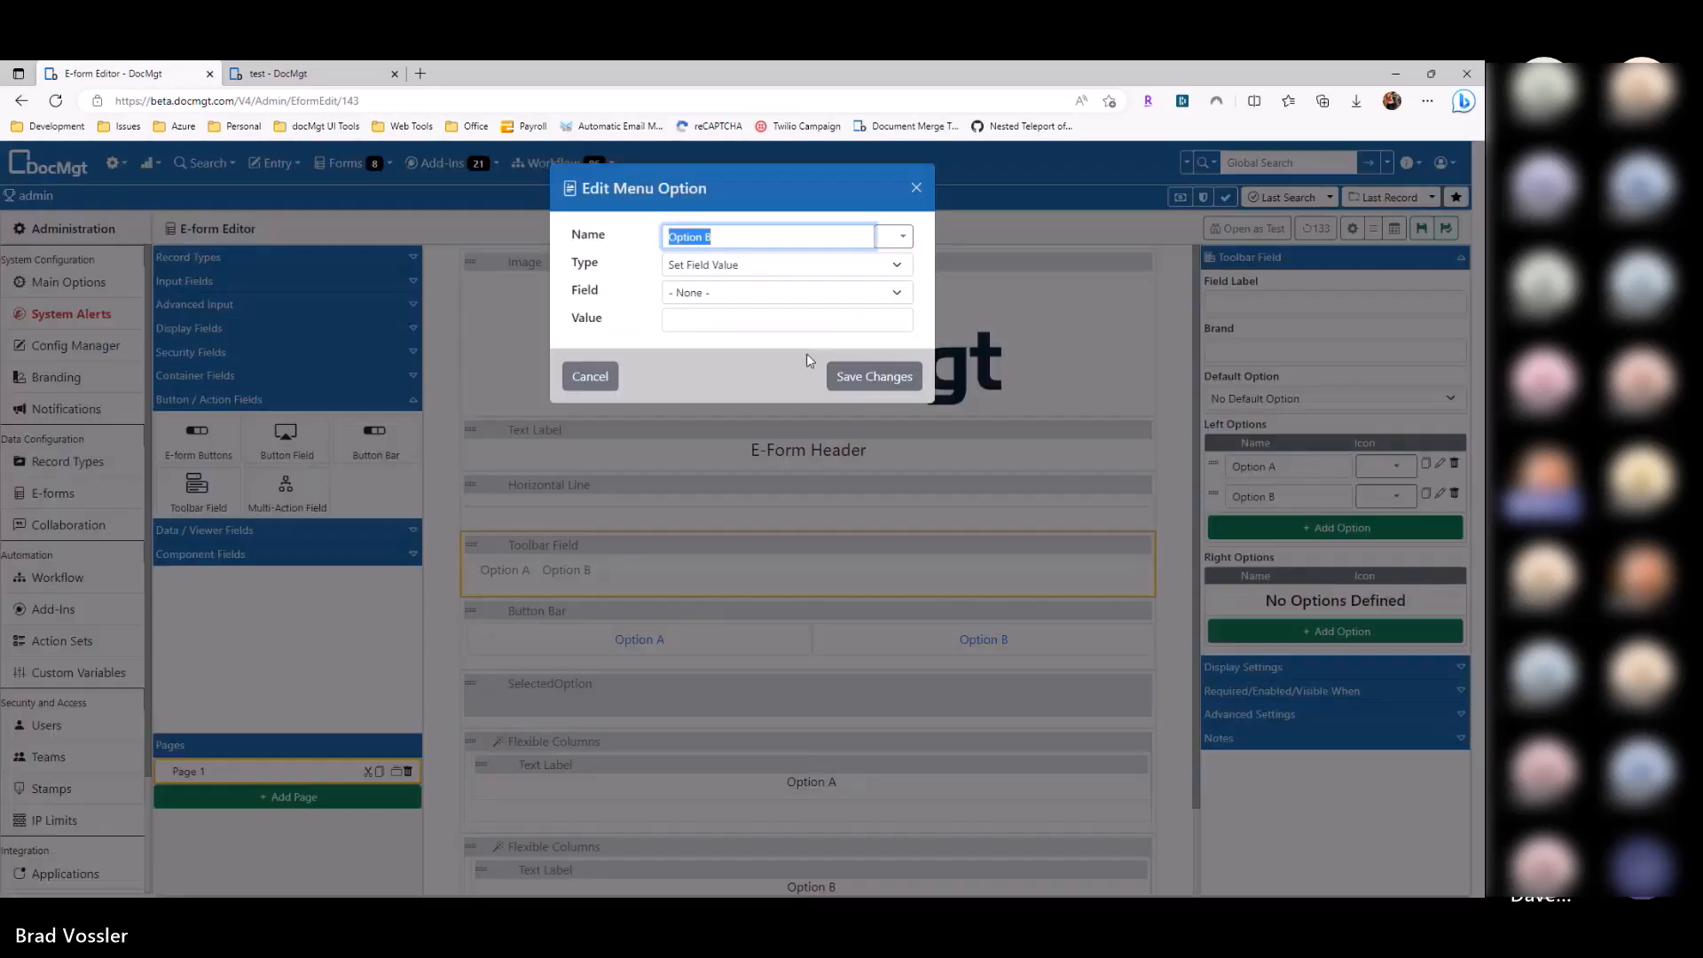
{"action": "left_click", "coordinate": [748, 292]}
{"action": "left_click", "coordinate": [735, 413]}
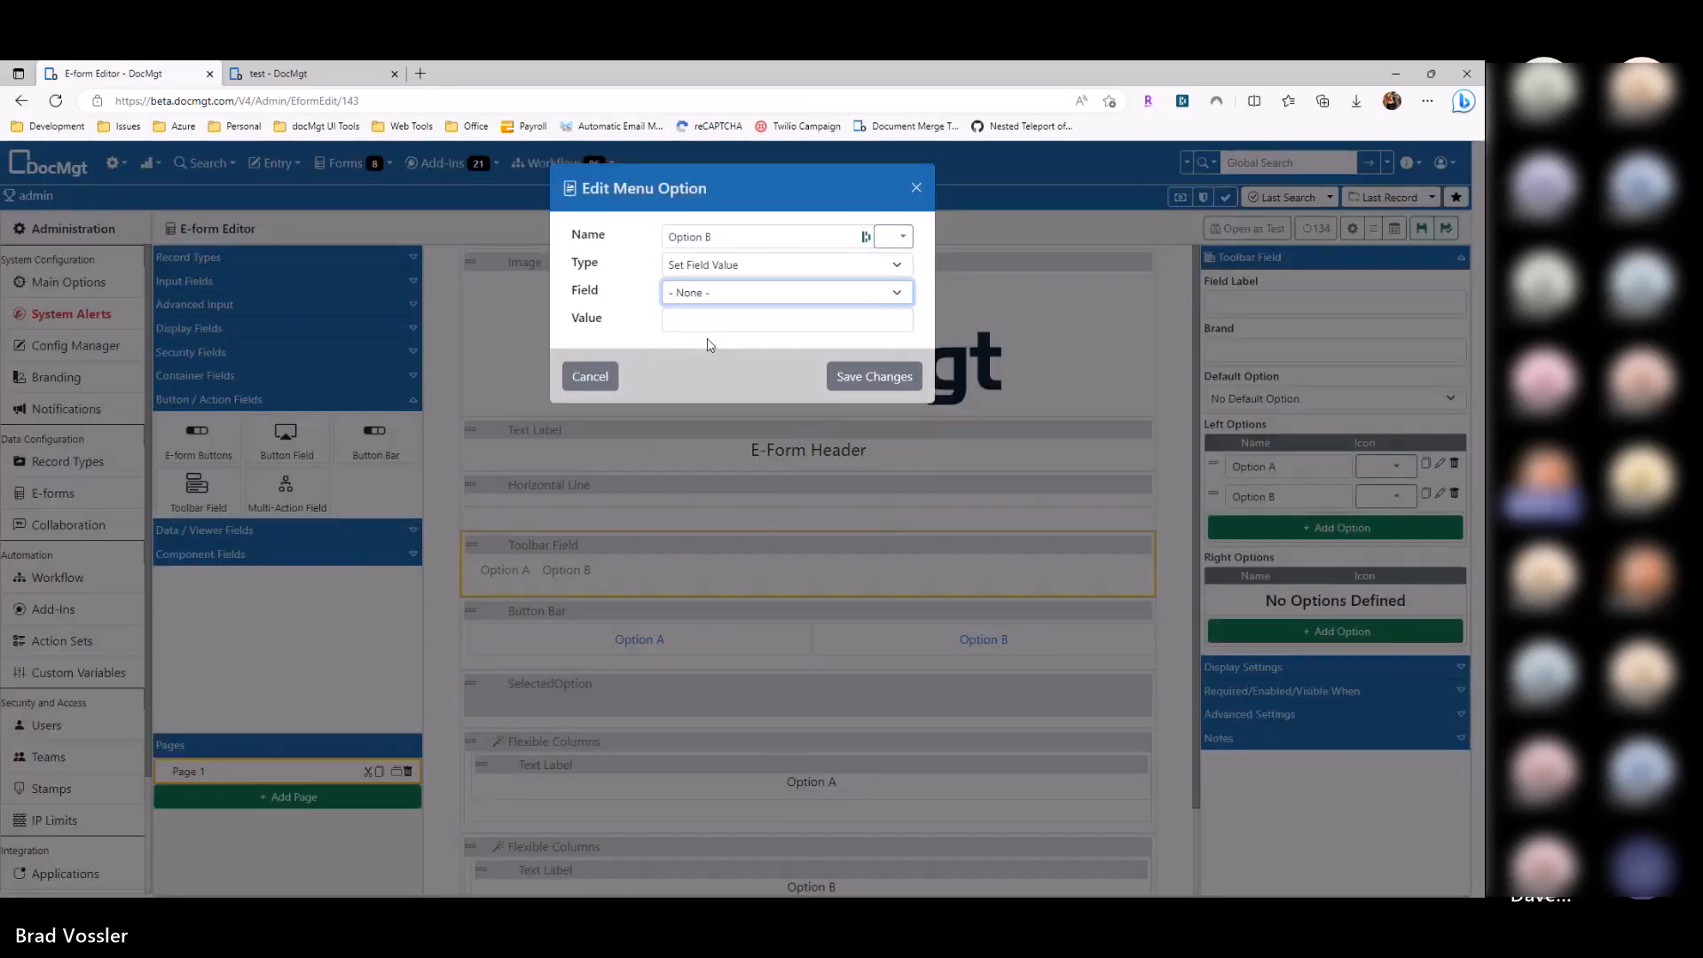
{"action": "left_click", "coordinate": [700, 321]}
{"action": "type", "text": "B"}
{"action": "left_click", "coordinate": [878, 377]}
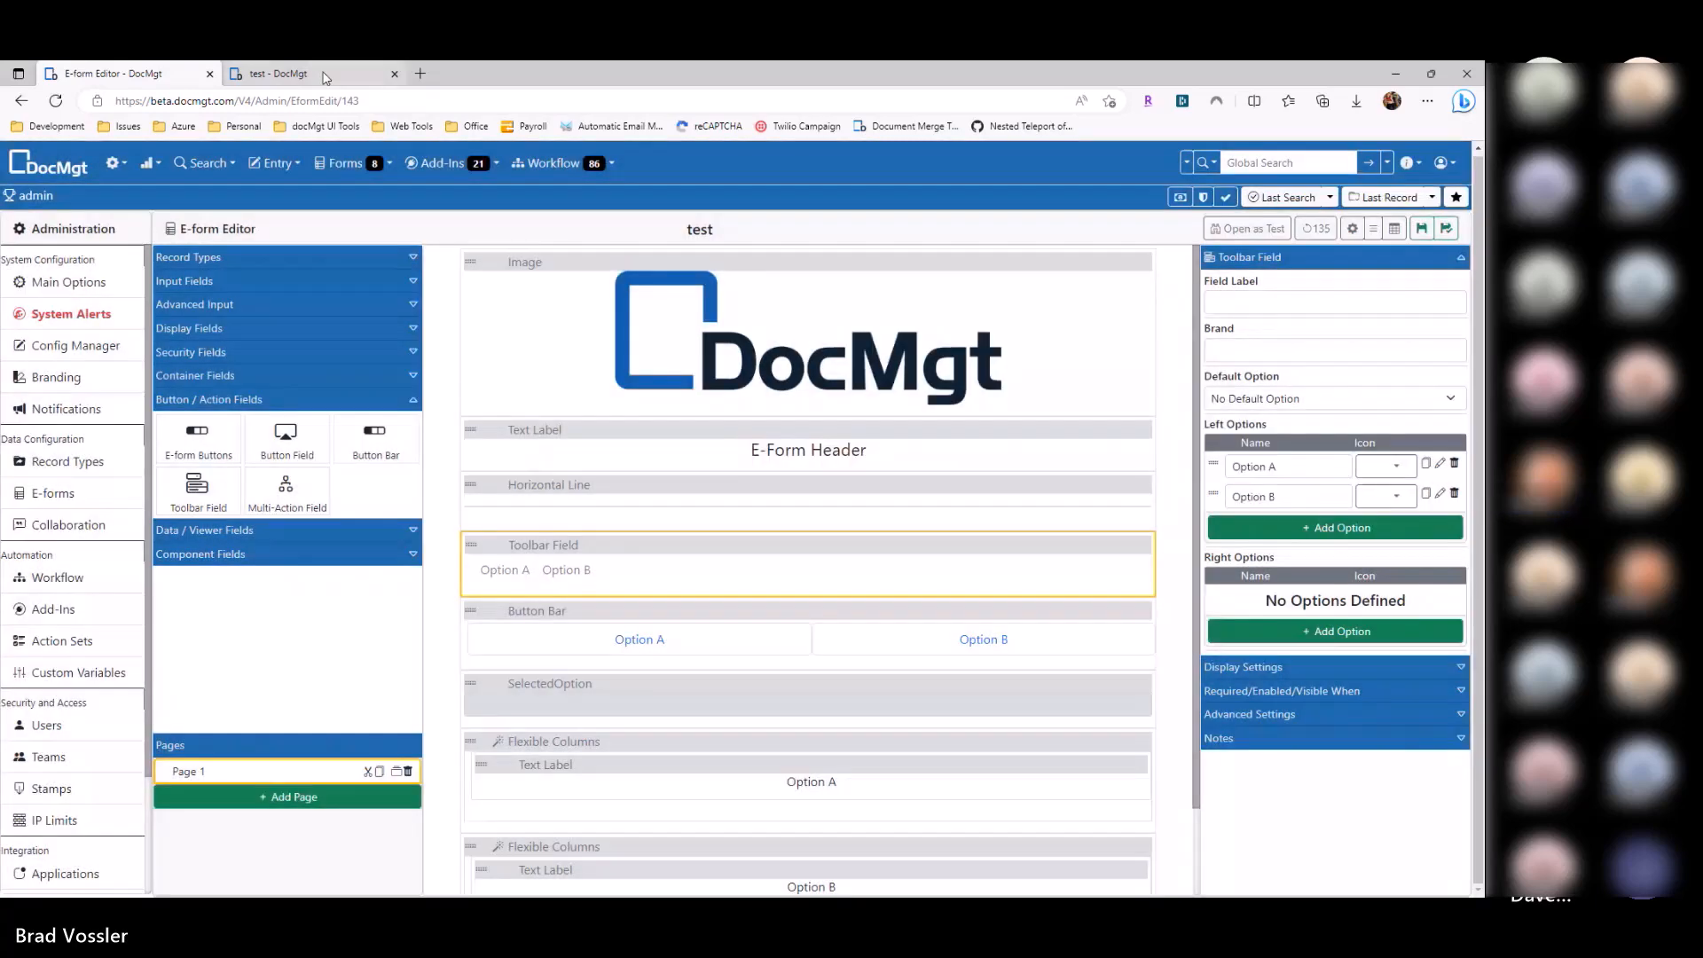
{"action": "left_click", "coordinate": [324, 73]}
{"action": "key", "text": "F5"}
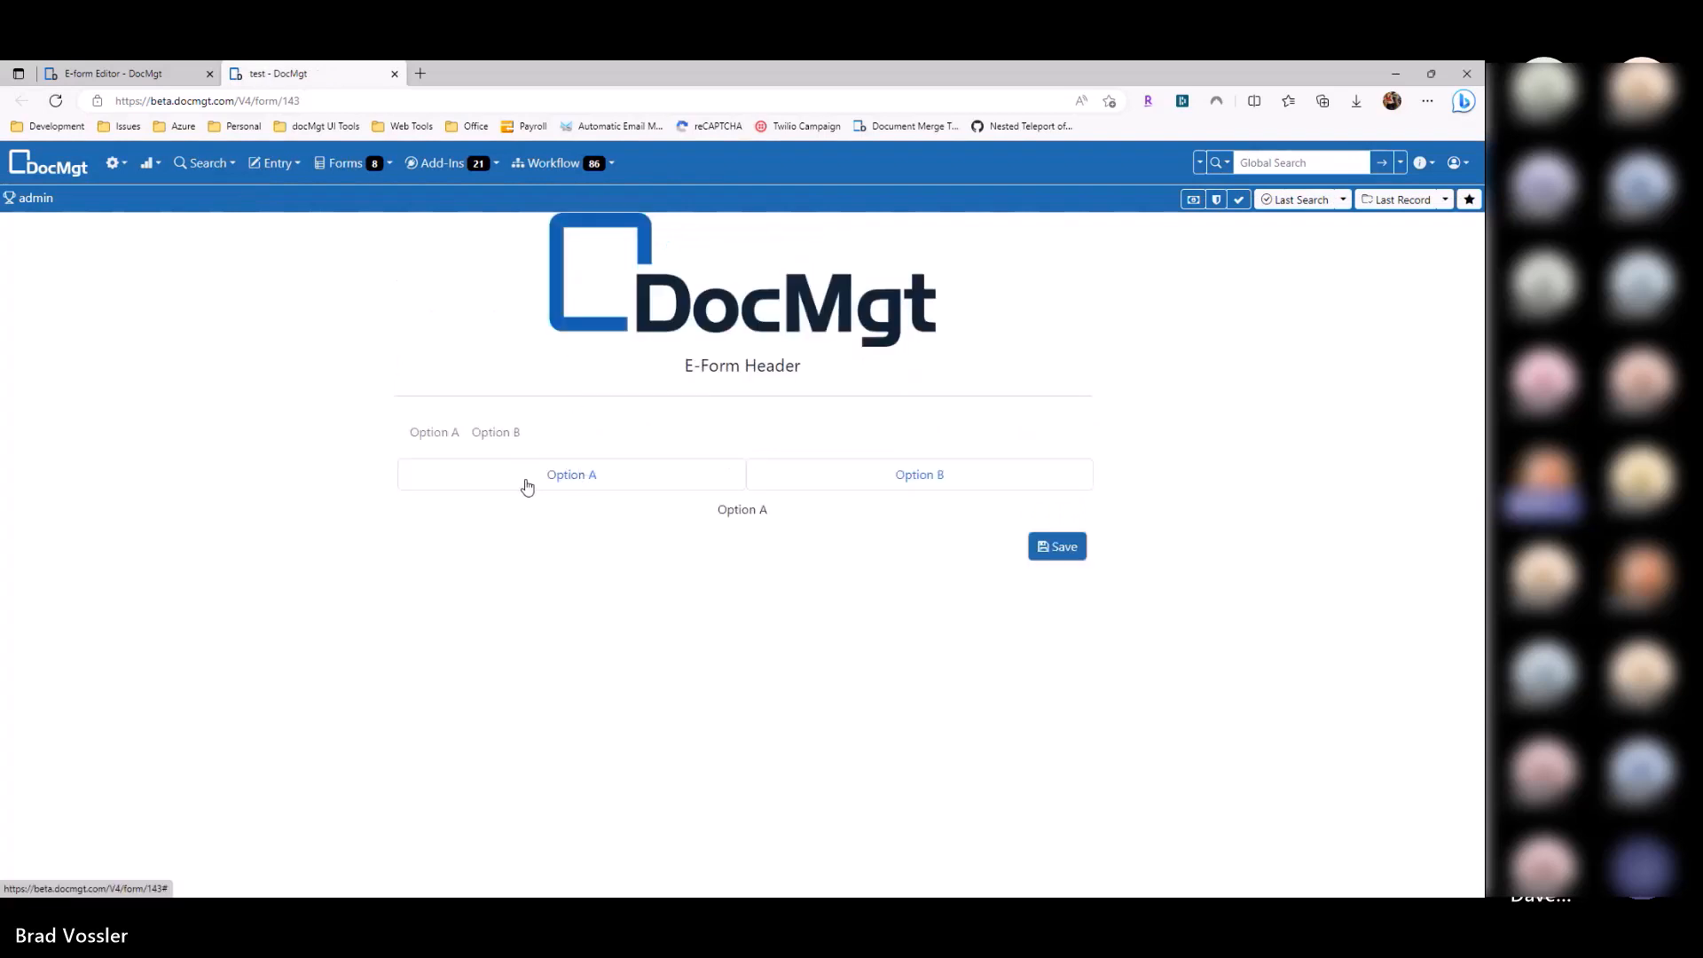
{"action": "left_click", "coordinate": [489, 438]}
{"action": "left_click", "coordinate": [452, 446]}
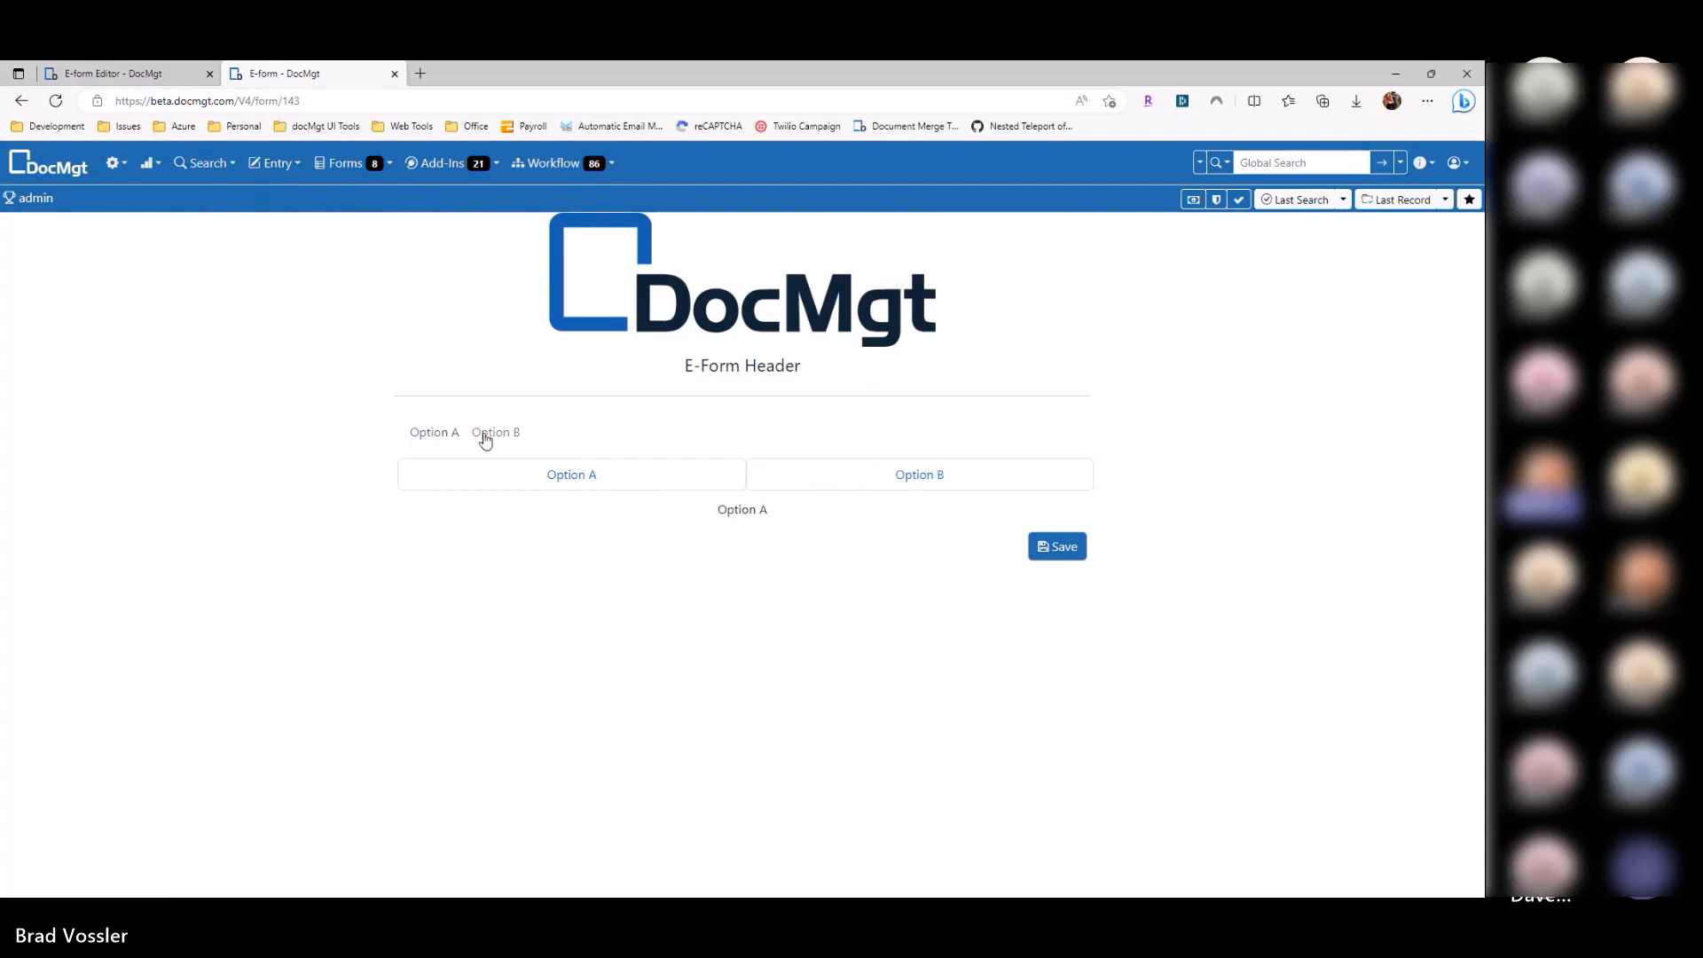
{"action": "left_click", "coordinate": [179, 77]}
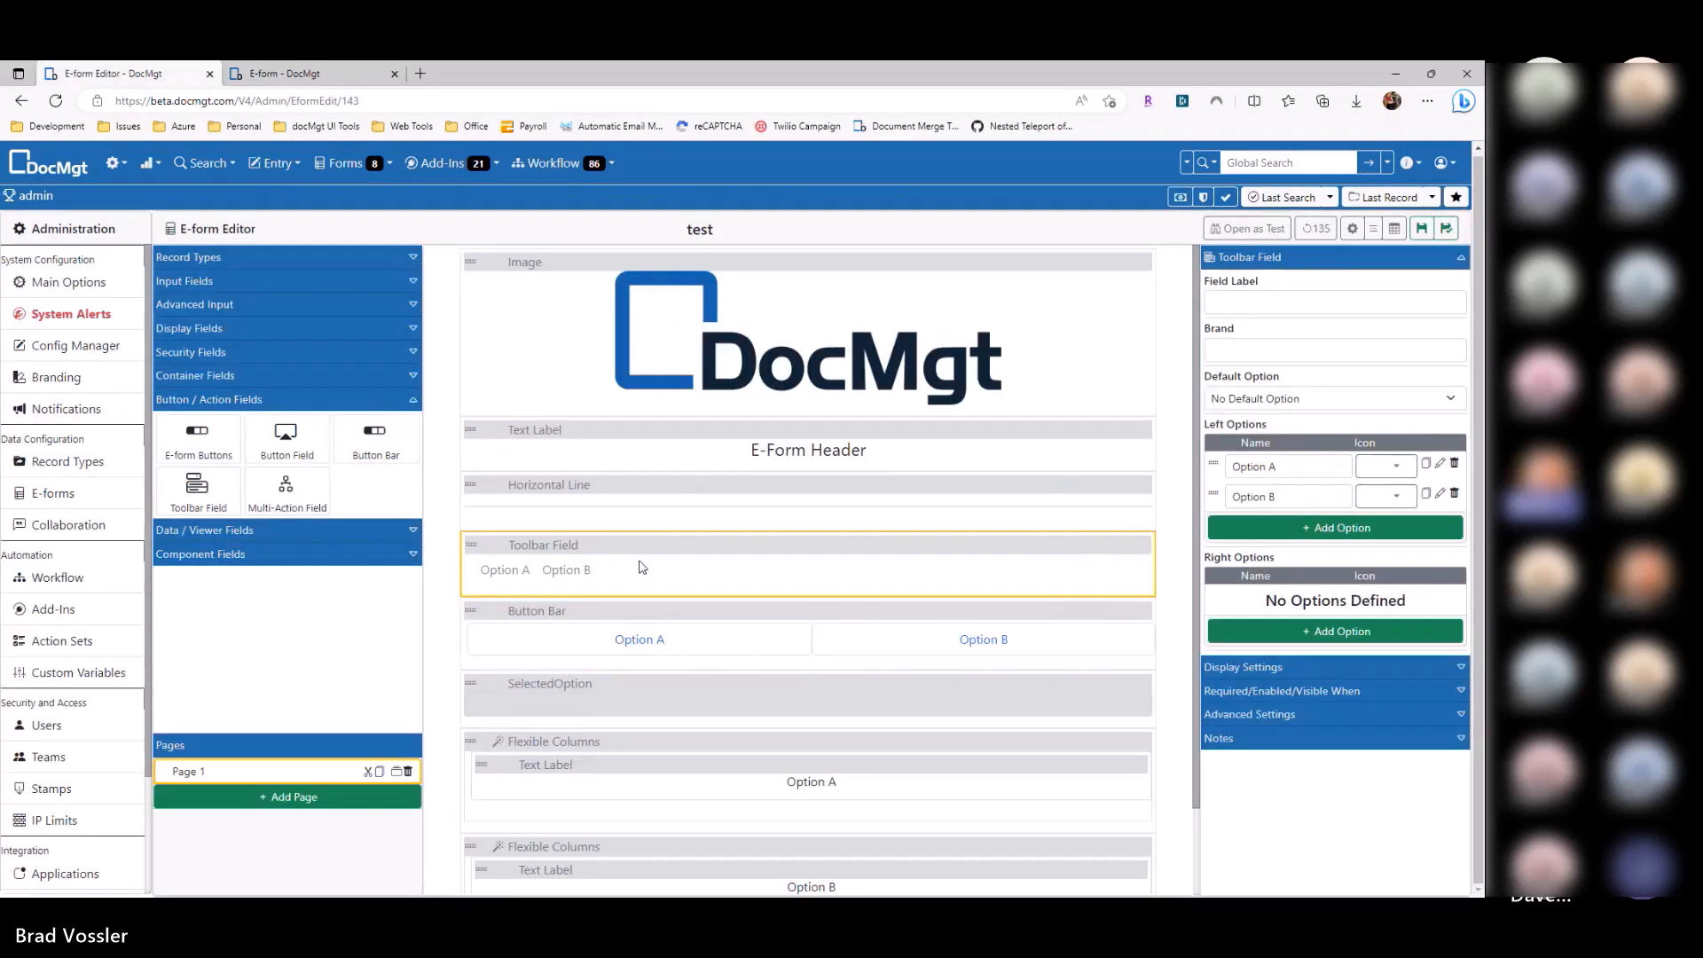
Step: Add a new left option as a Dropdown Menu with items Option A and Option B
{"action": "left_click", "coordinate": [1336, 523]}
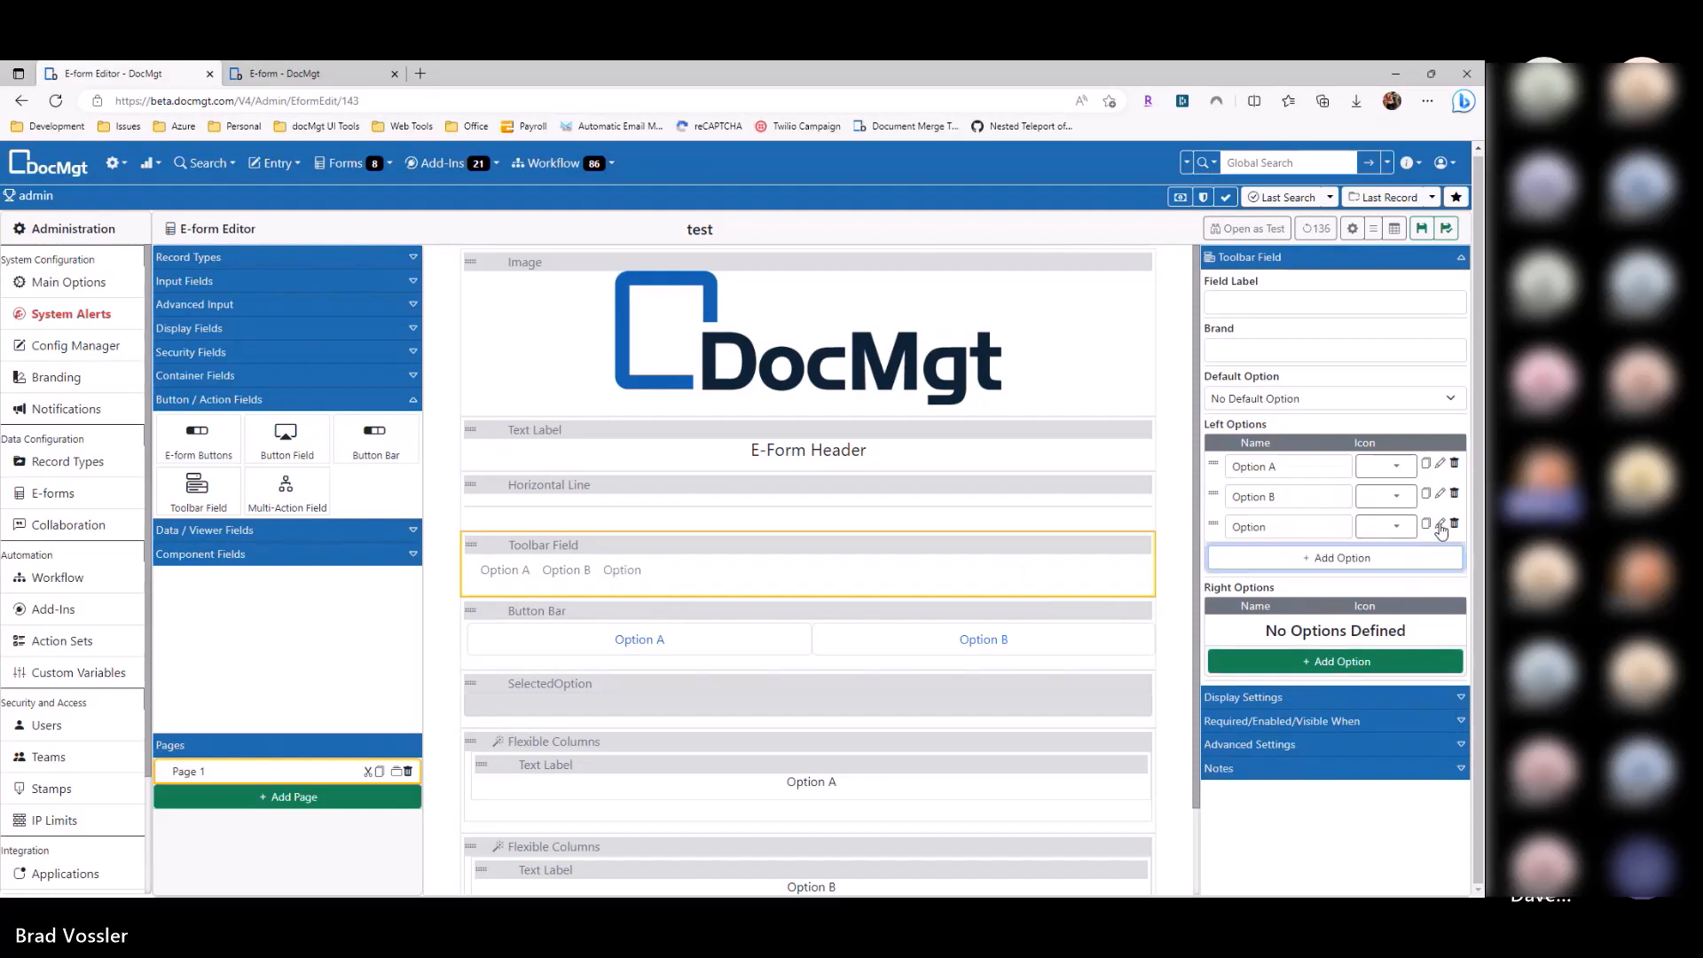
{"action": "left_click", "coordinate": [1439, 525]}
{"action": "left_click", "coordinate": [733, 264]}
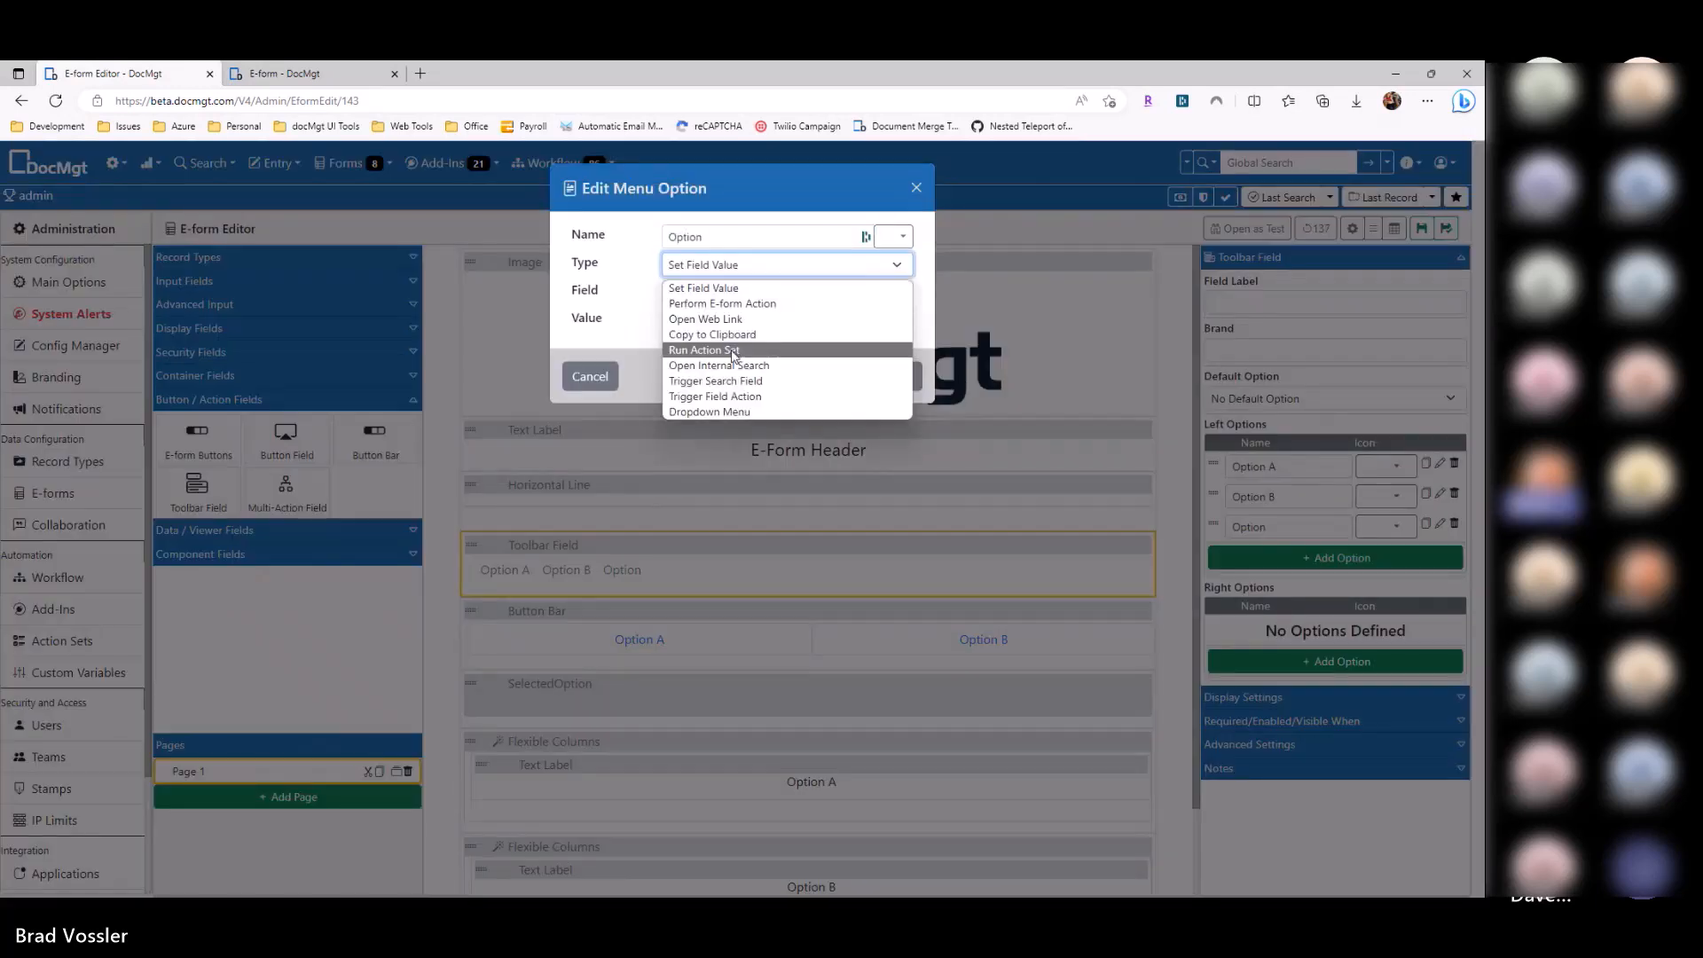
{"action": "left_click", "coordinate": [709, 410]}
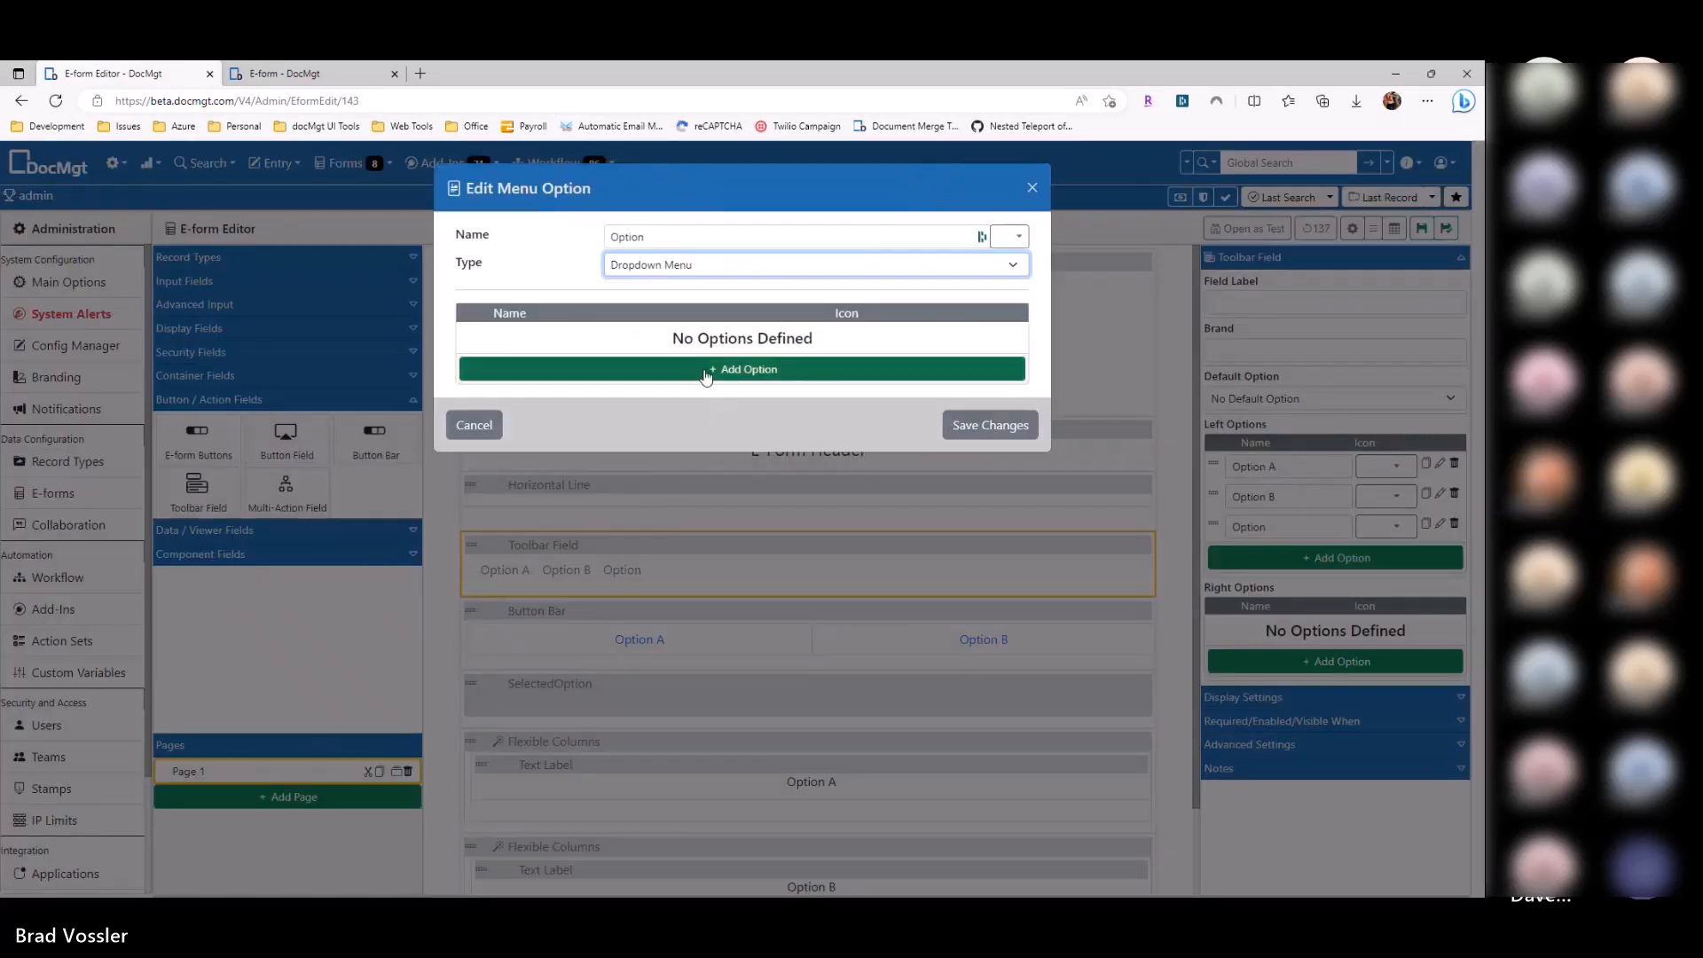
{"action": "left_click", "coordinate": [617, 362]}
{"action": "left_click", "coordinate": [611, 342]}
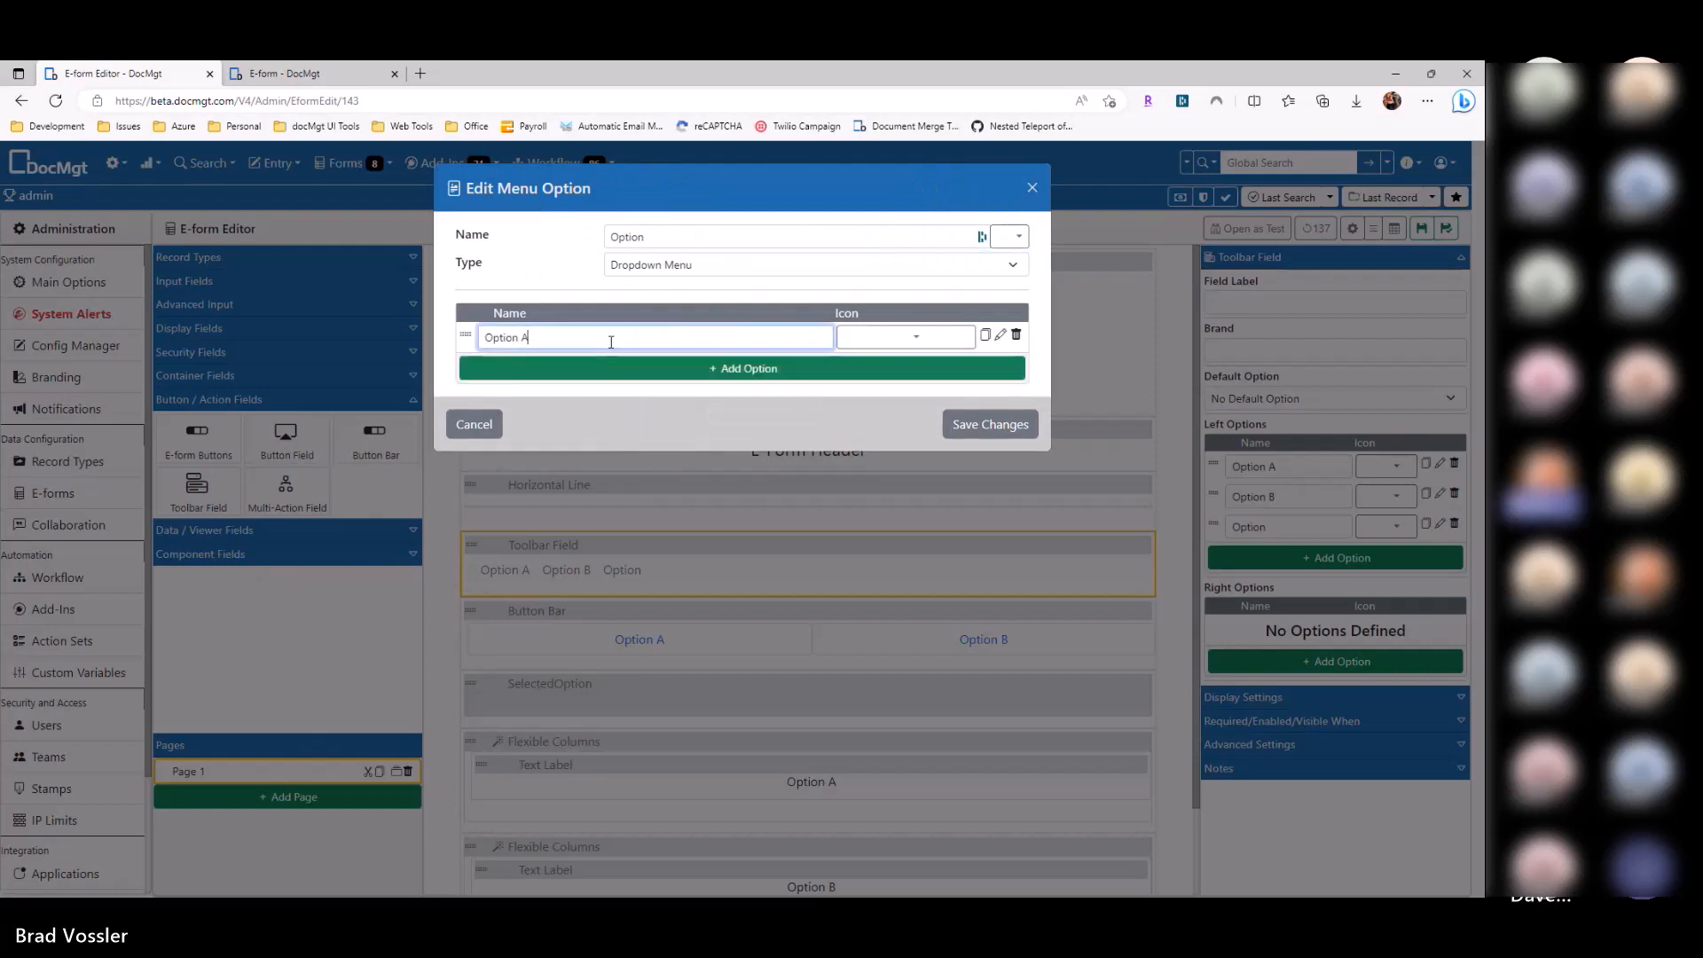
{"action": "left_click", "coordinate": [985, 334]}
{"action": "left_click", "coordinate": [659, 365]}
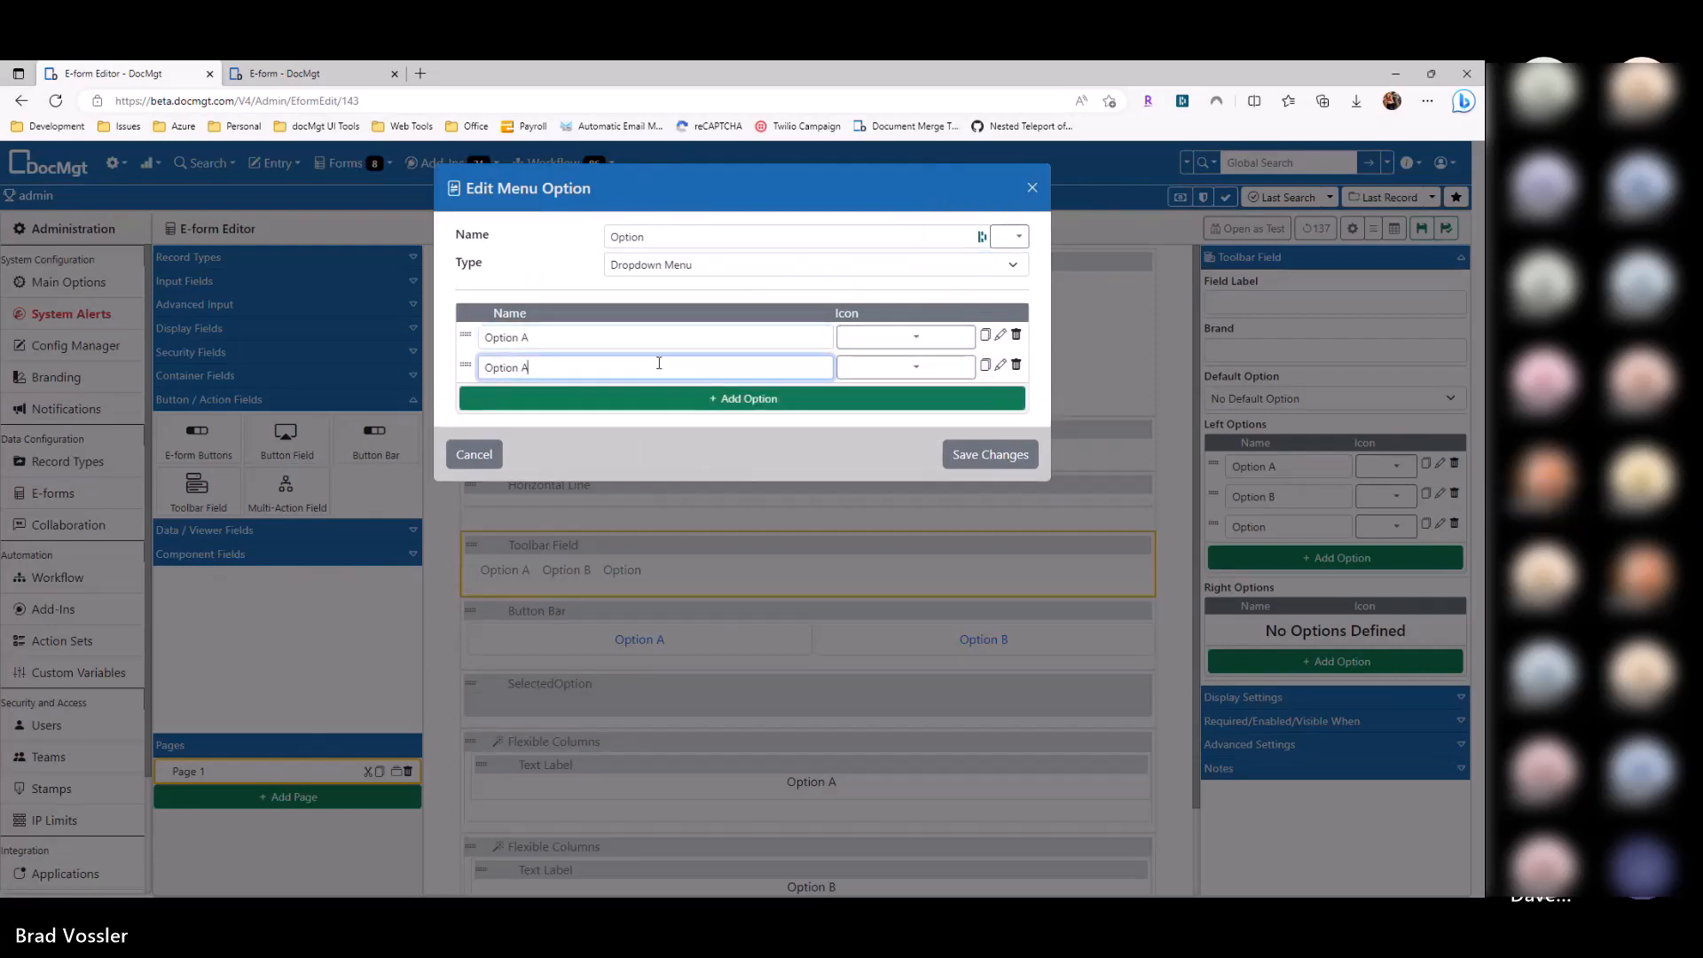
{"action": "key", "text": "BackSpace"}
Step: Make the dropdown's Option A item set SelectedOption to A
{"action": "left_click", "coordinate": [1000, 335]}
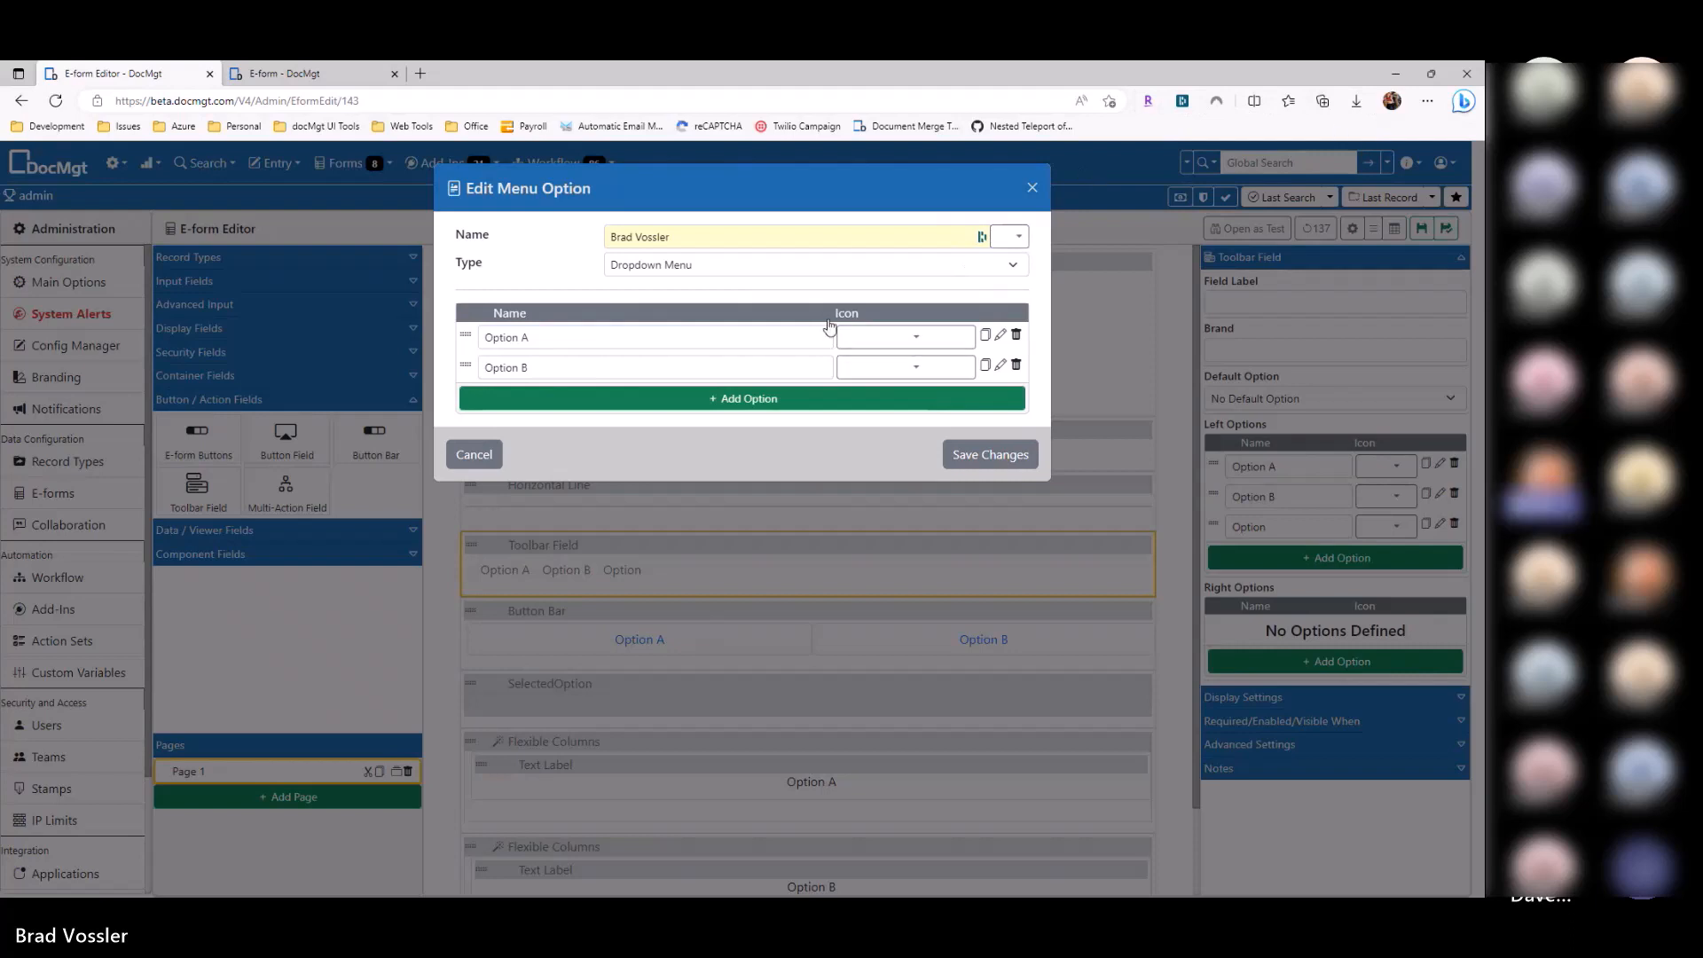
{"action": "left_click", "coordinate": [1003, 337]}
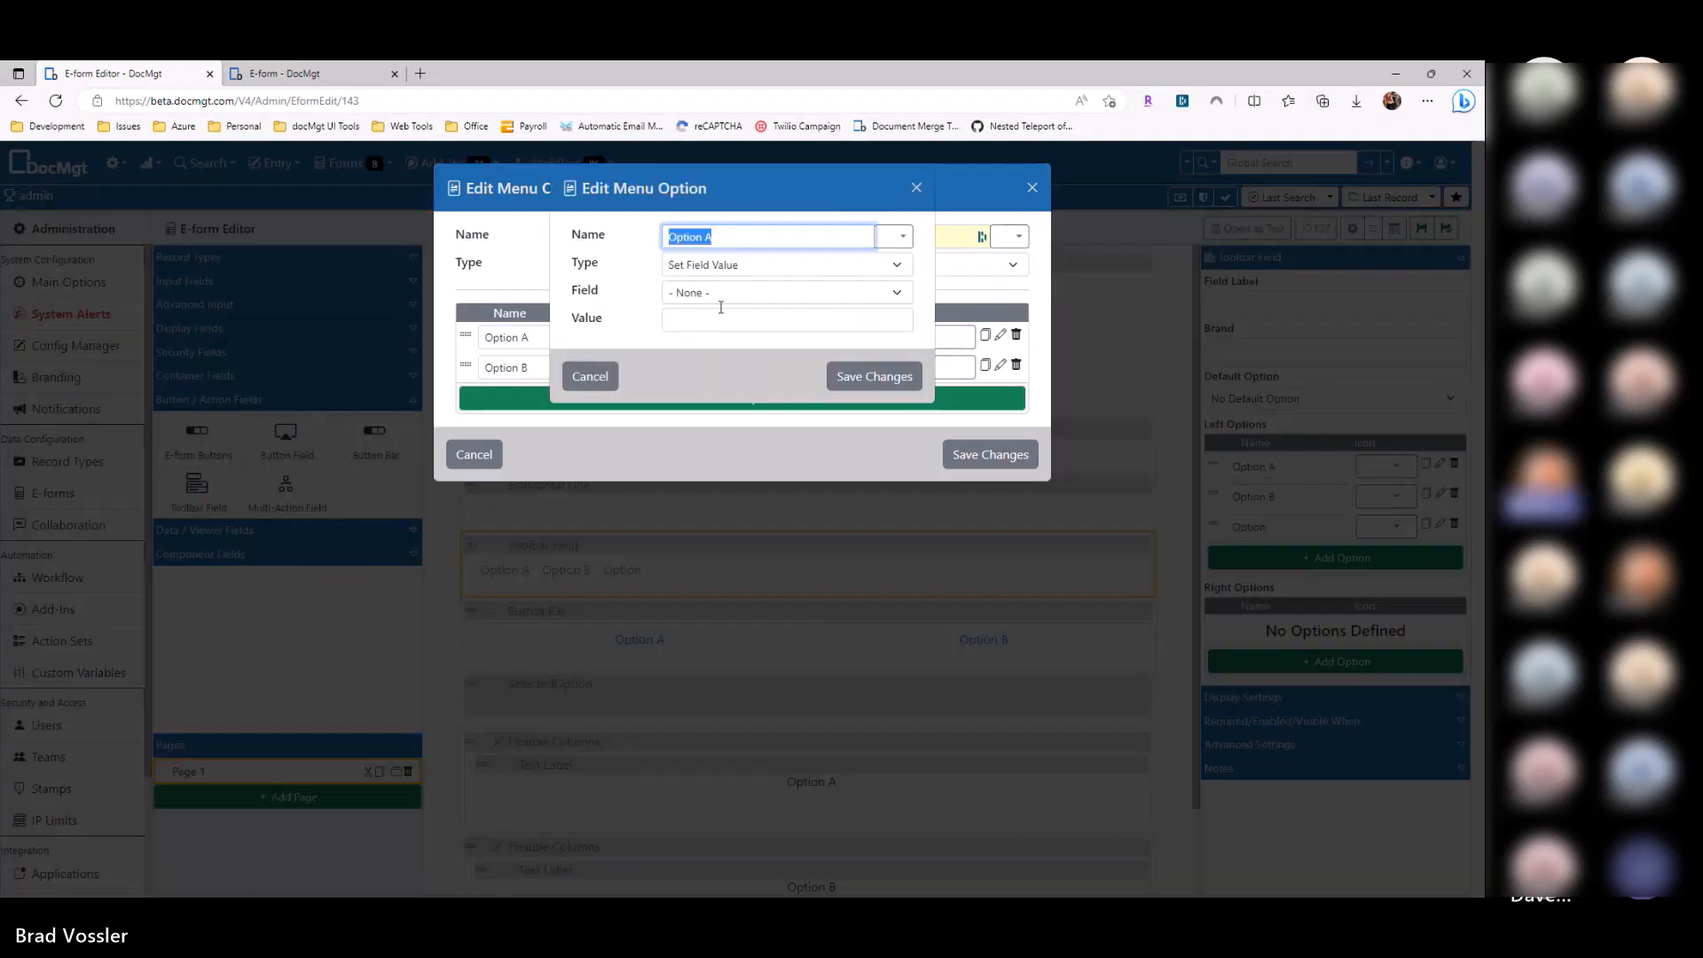
{"action": "left_click", "coordinate": [718, 292]}
{"action": "key", "text": "Escape"}
{"action": "left_click", "coordinate": [723, 410]}
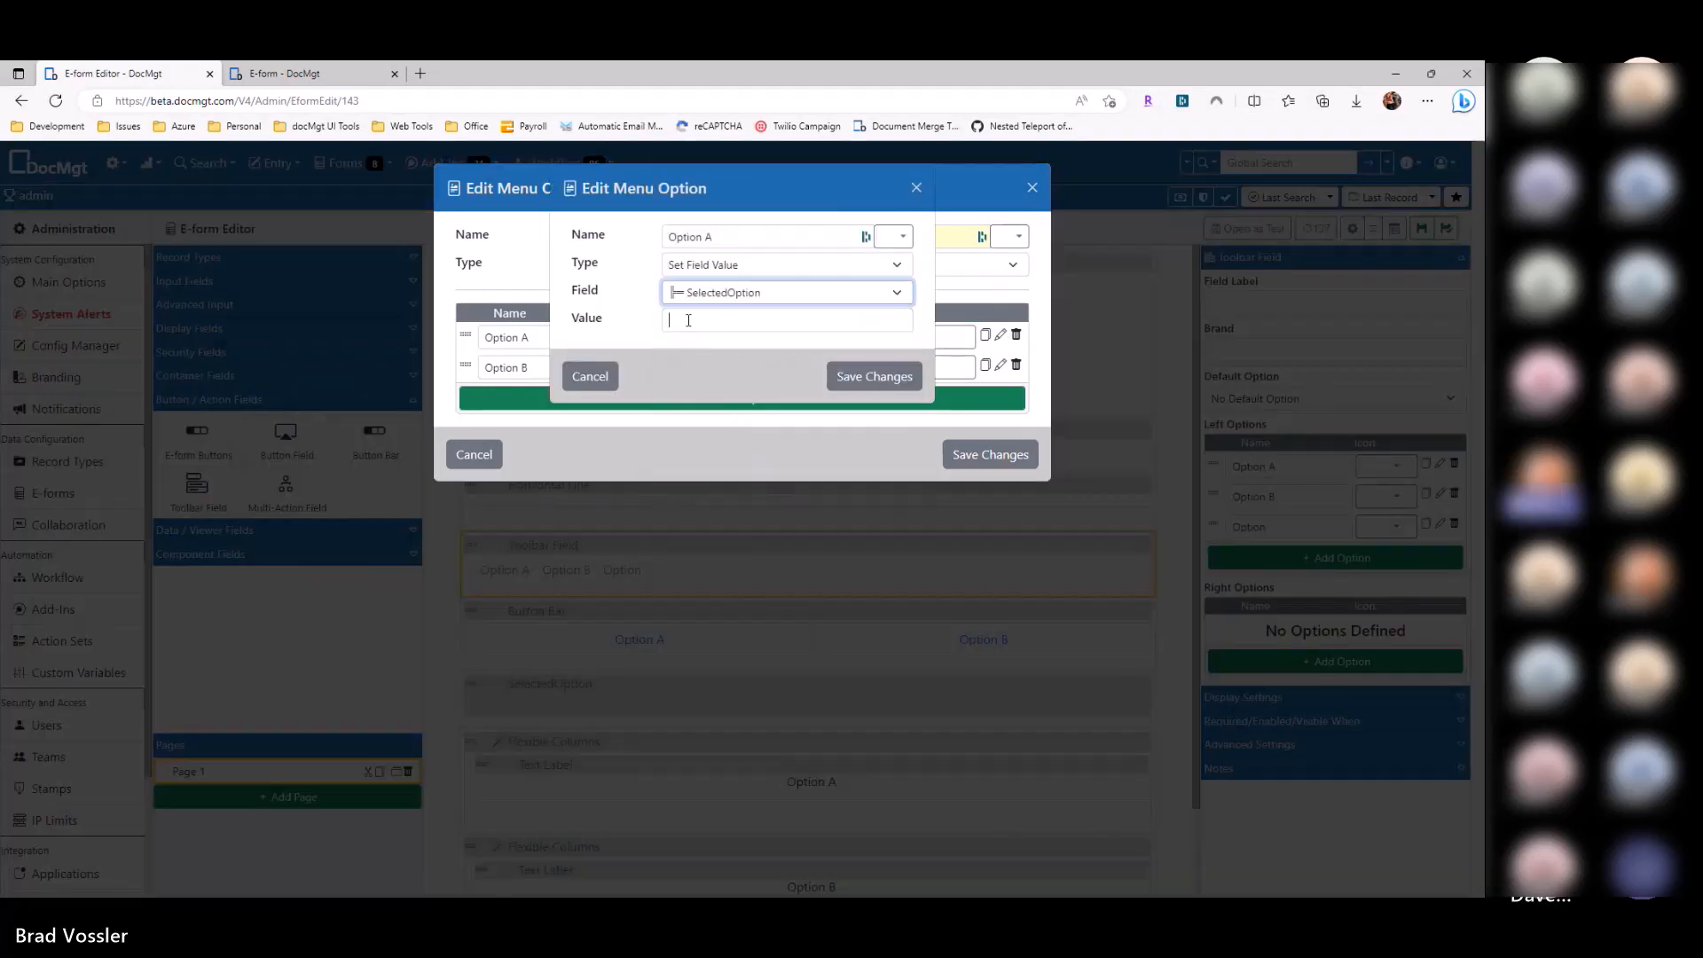
{"action": "left_click", "coordinate": [690, 323]}
{"action": "type", "text": "A"}
{"action": "left_click", "coordinate": [855, 380]}
Step: Make the Option B item set SelectedOption to B and save the dropdown option
{"action": "left_click", "coordinate": [1001, 366]}
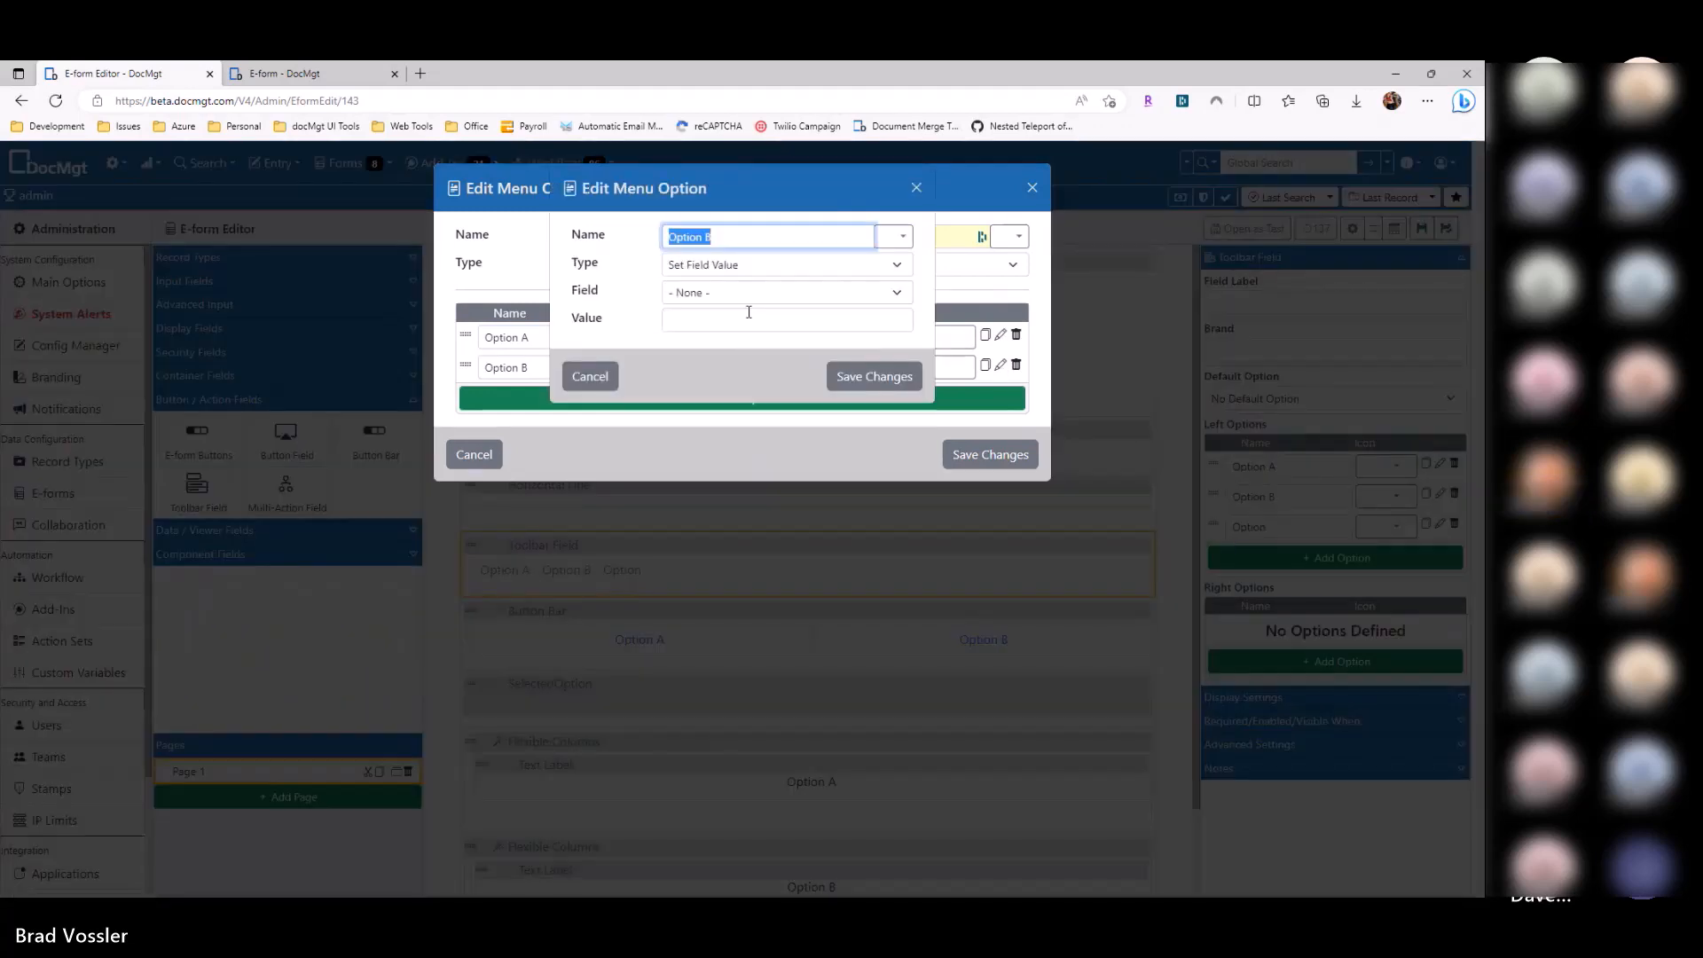
{"action": "left_click", "coordinate": [786, 293]}
{"action": "key", "text": "Escape"}
{"action": "left_click", "coordinate": [701, 292]}
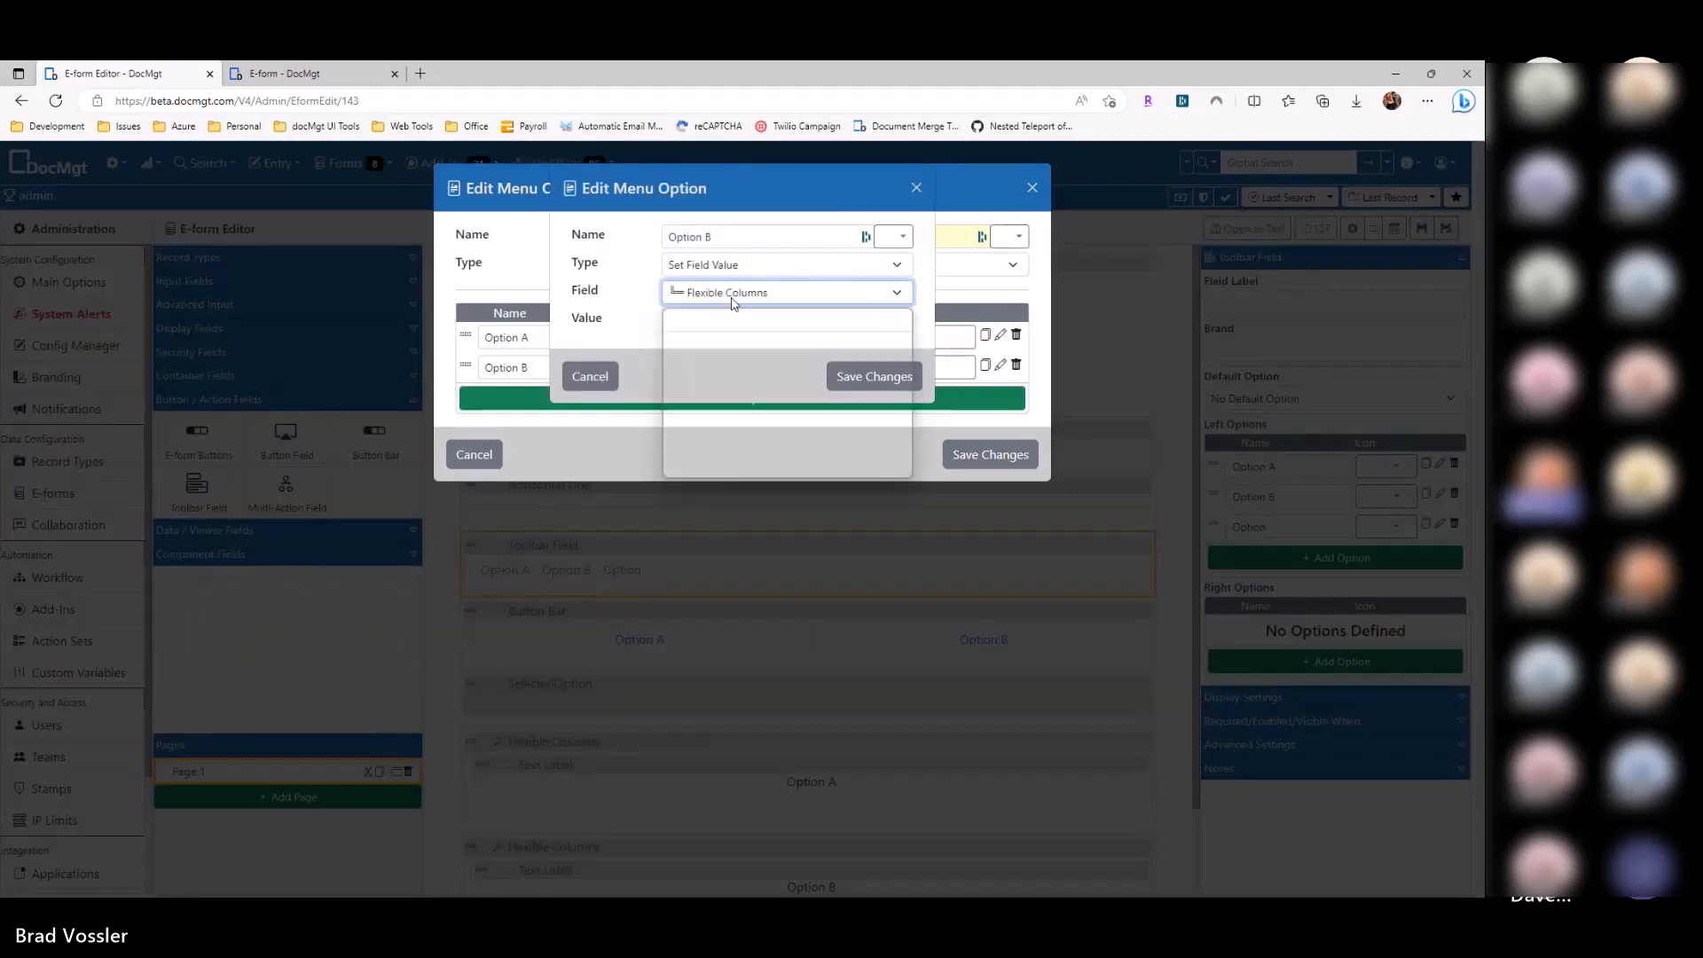
{"action": "left_click", "coordinate": [710, 410]}
{"action": "left_click", "coordinate": [689, 322]}
{"action": "type", "text": "B"}
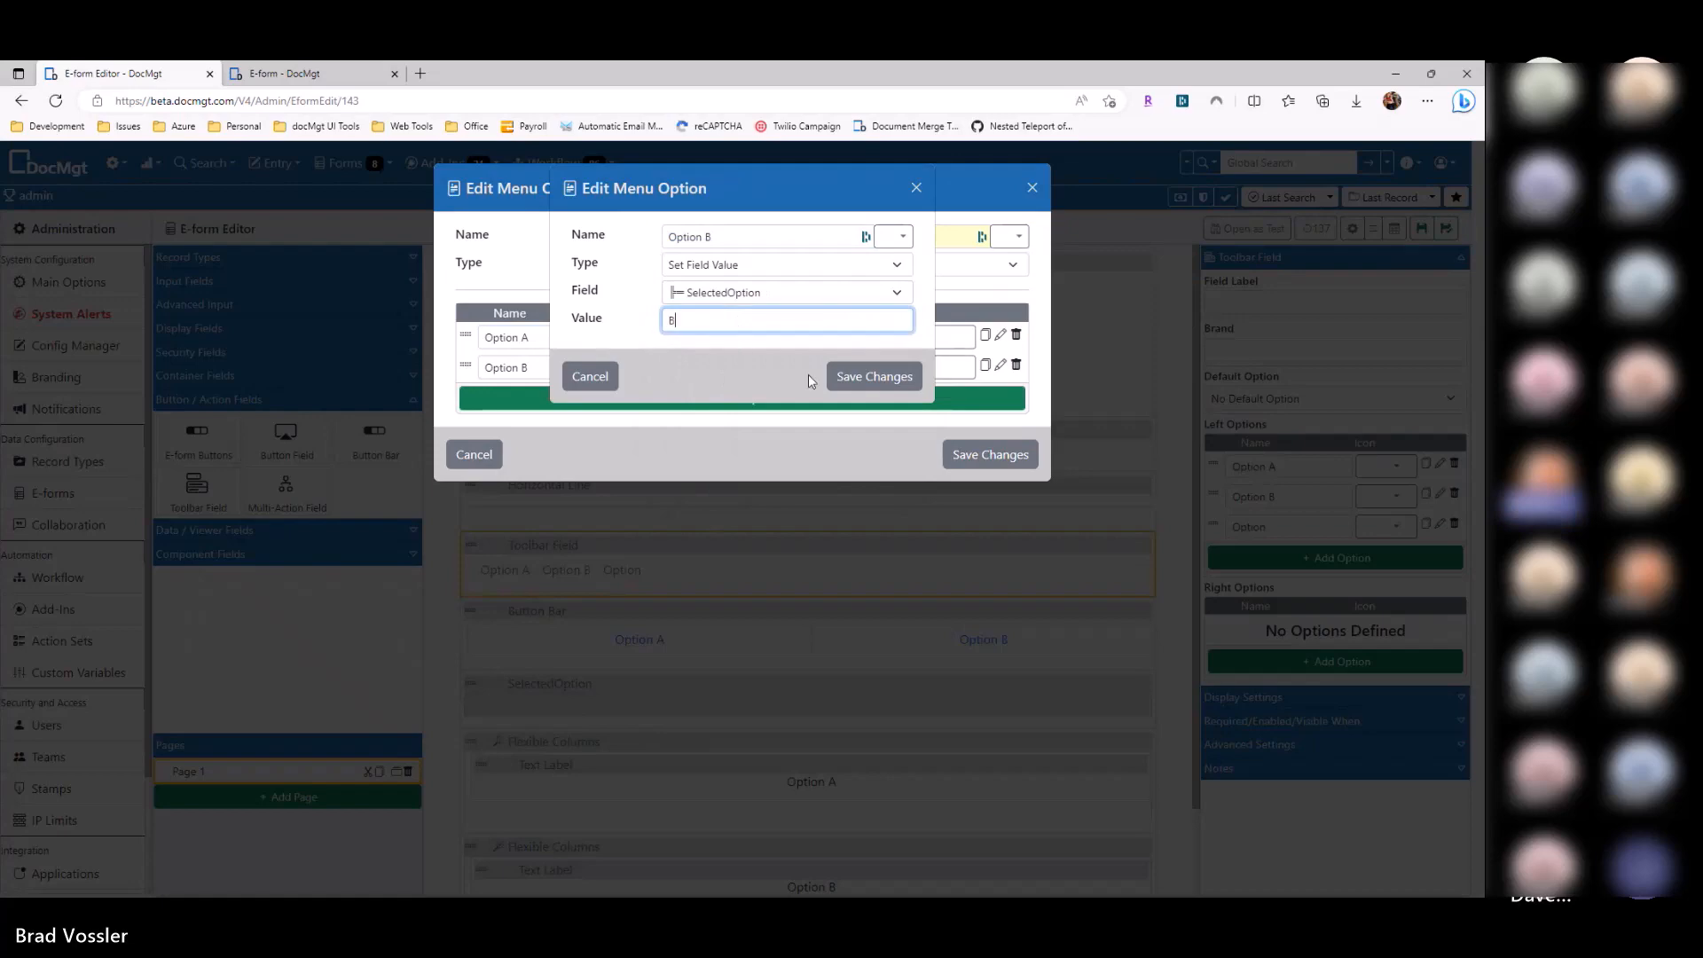
{"action": "left_click", "coordinate": [896, 388]}
{"action": "left_click", "coordinate": [990, 454]}
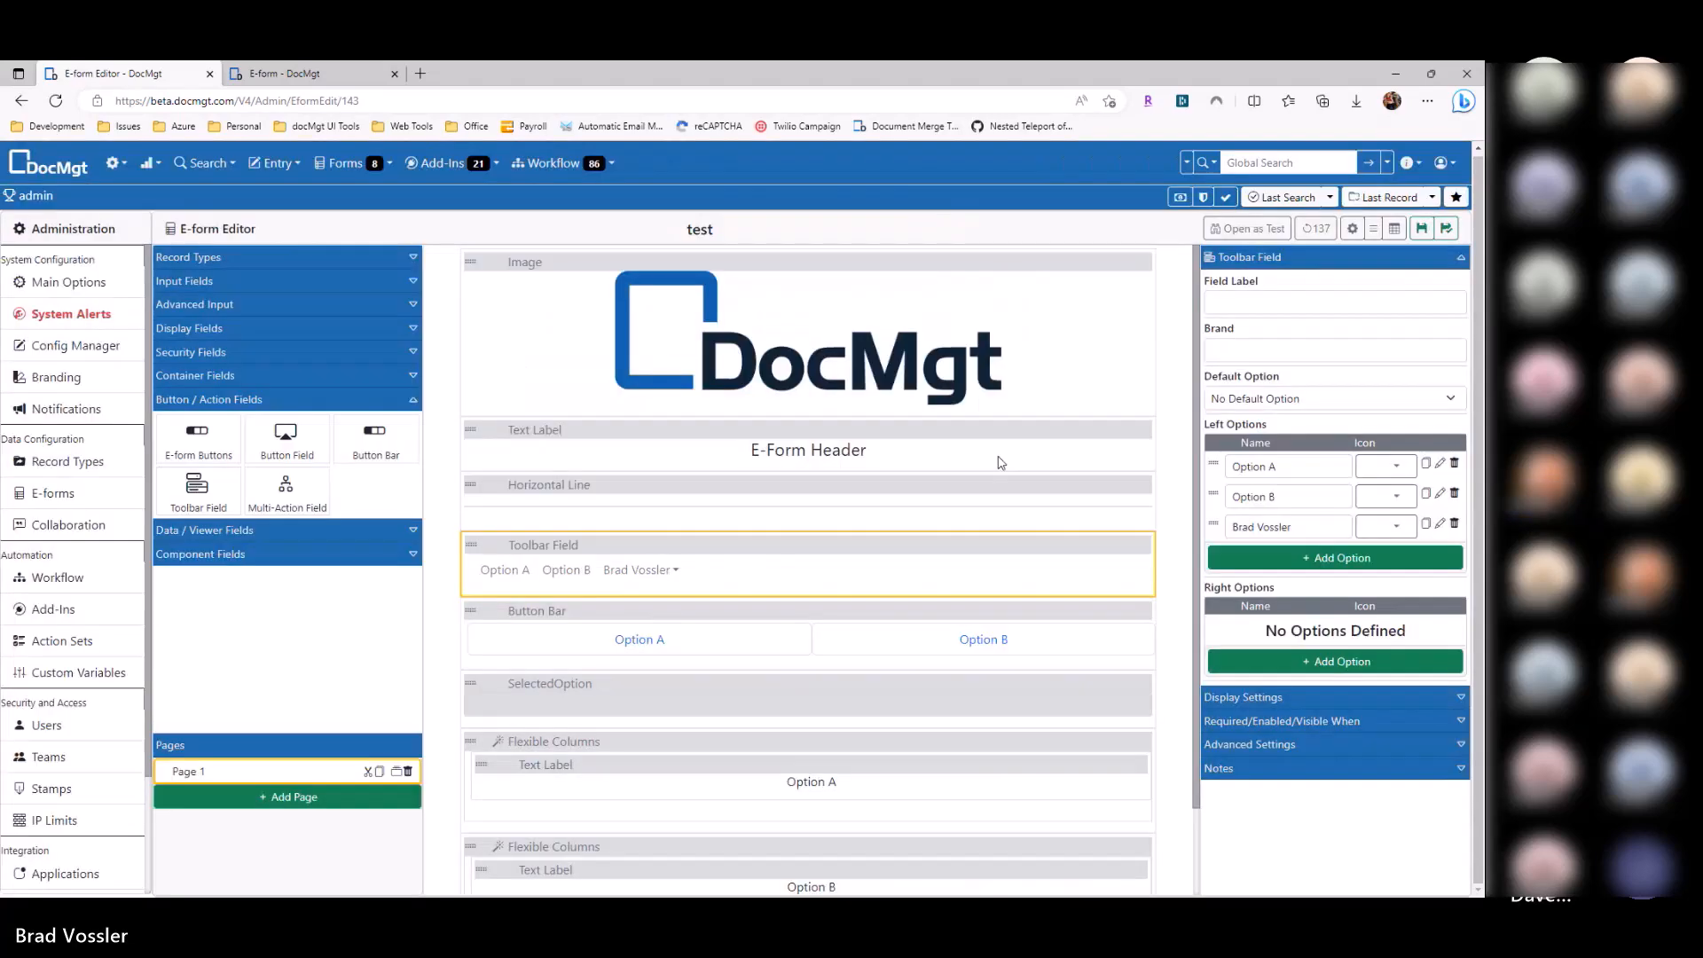
Step: Delete the original Option A and Option B options, save, and test the dropdown
{"action": "left_click", "coordinate": [1454, 463]}
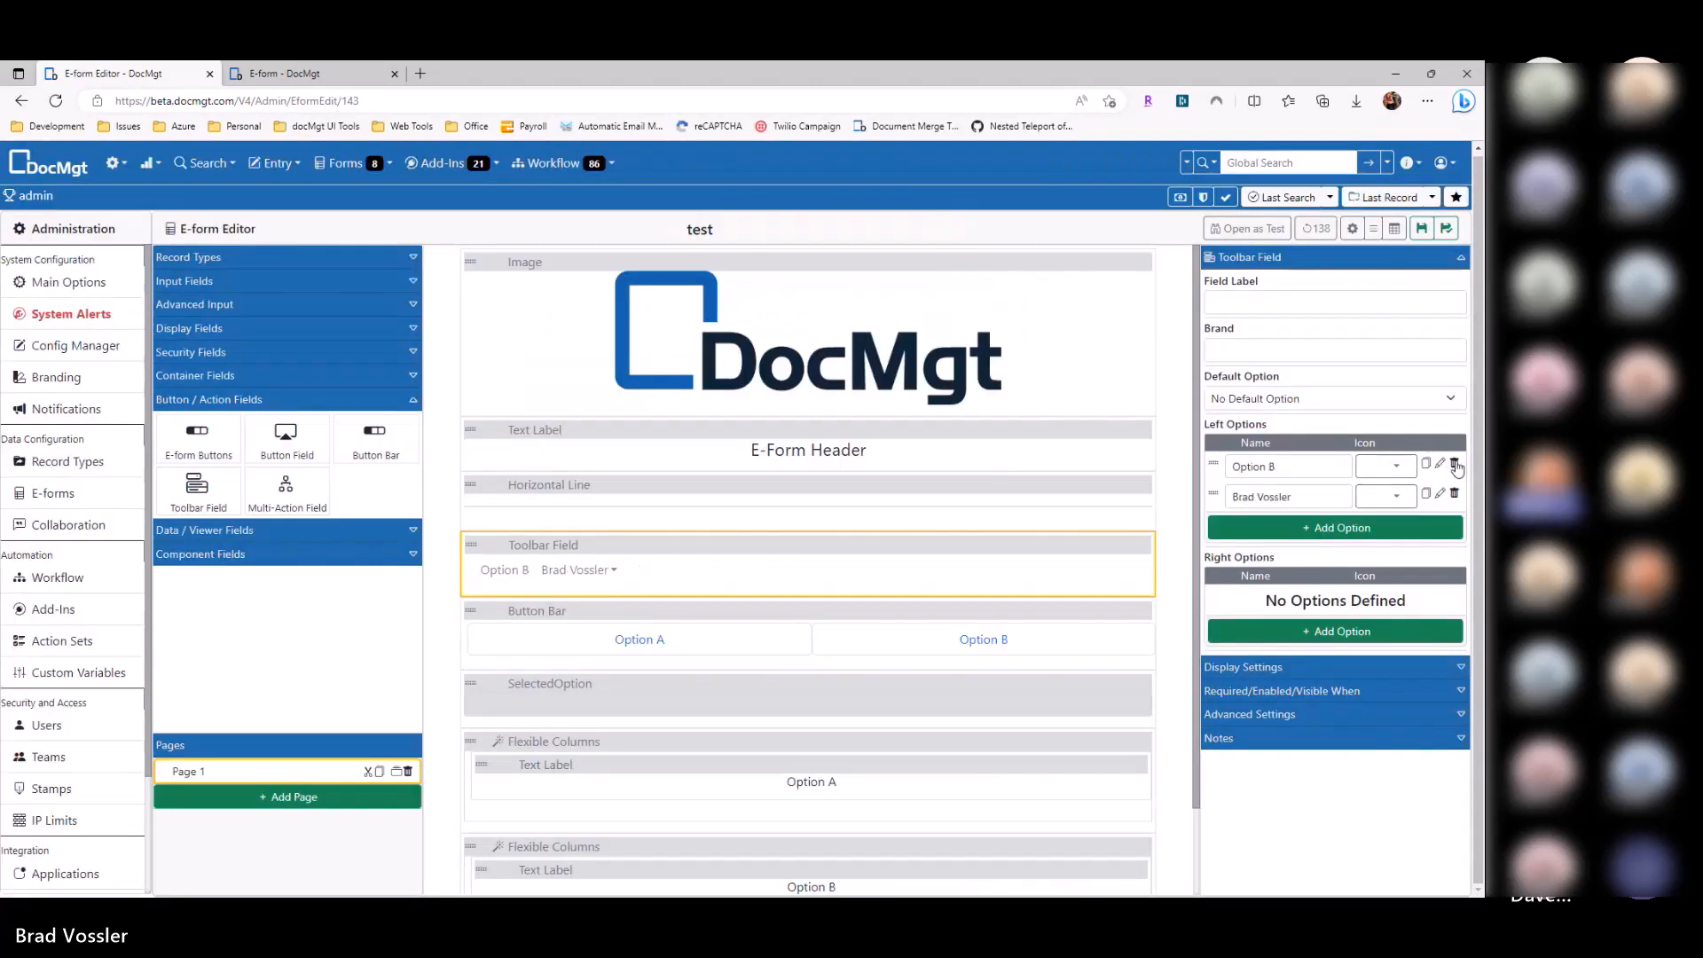
{"action": "left_click", "coordinate": [1454, 463]}
{"action": "left_click", "coordinate": [1244, 227]}
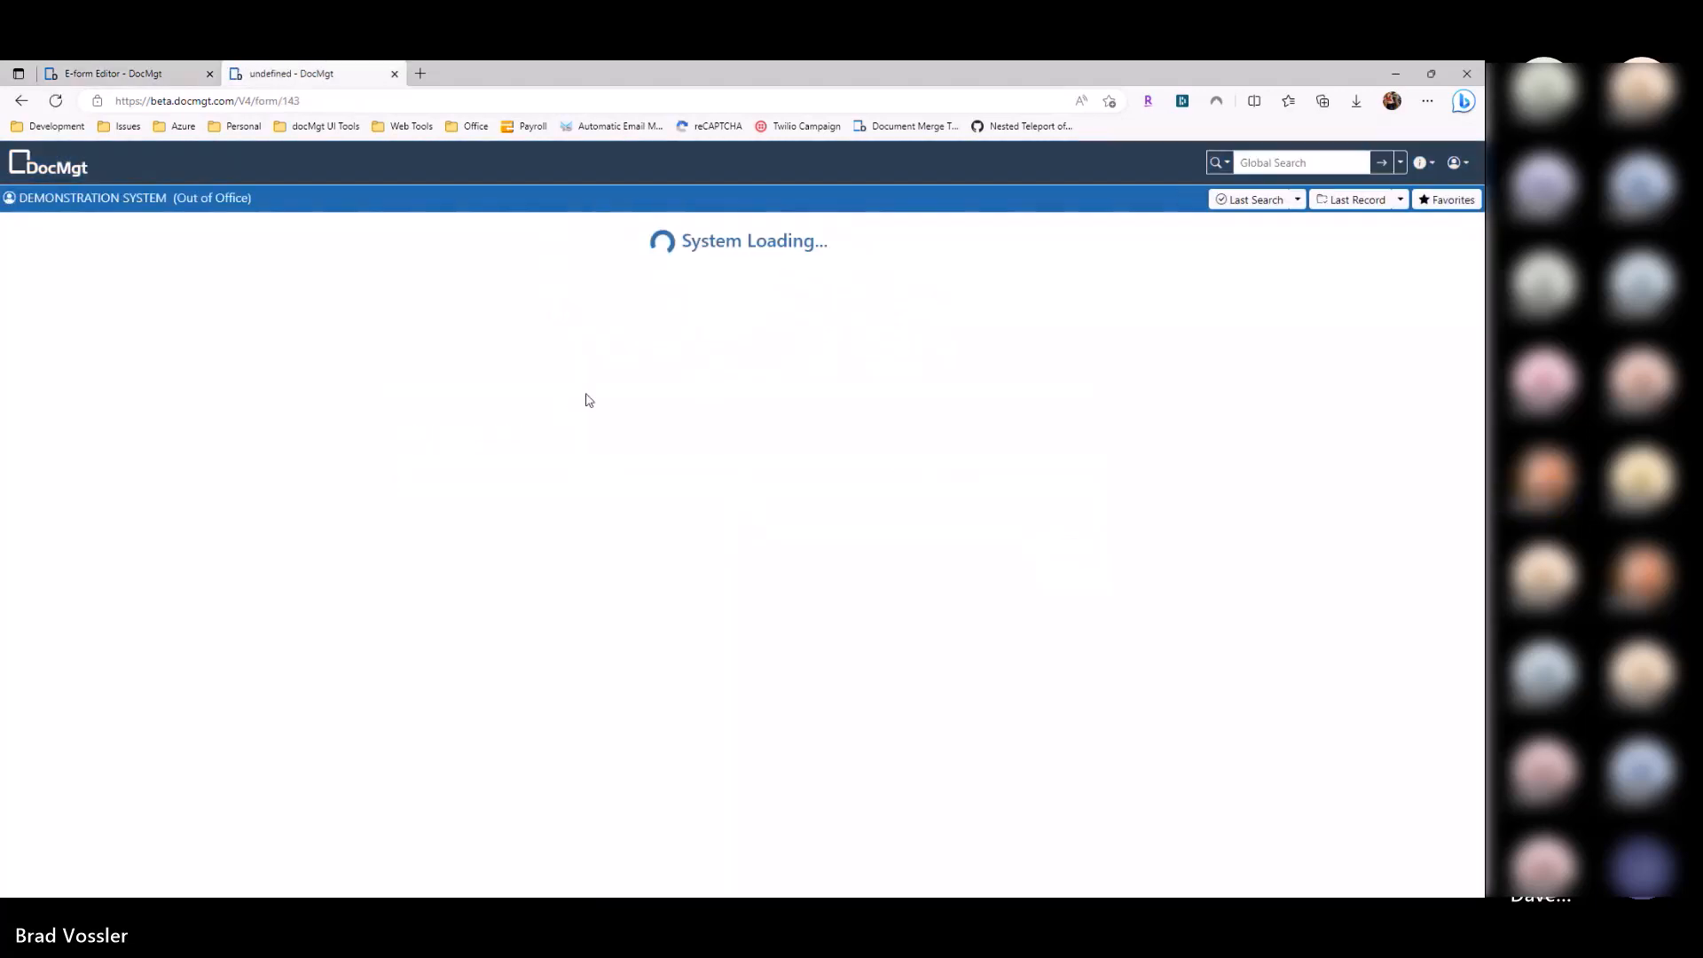
{"action": "left_click", "coordinate": [452, 432]}
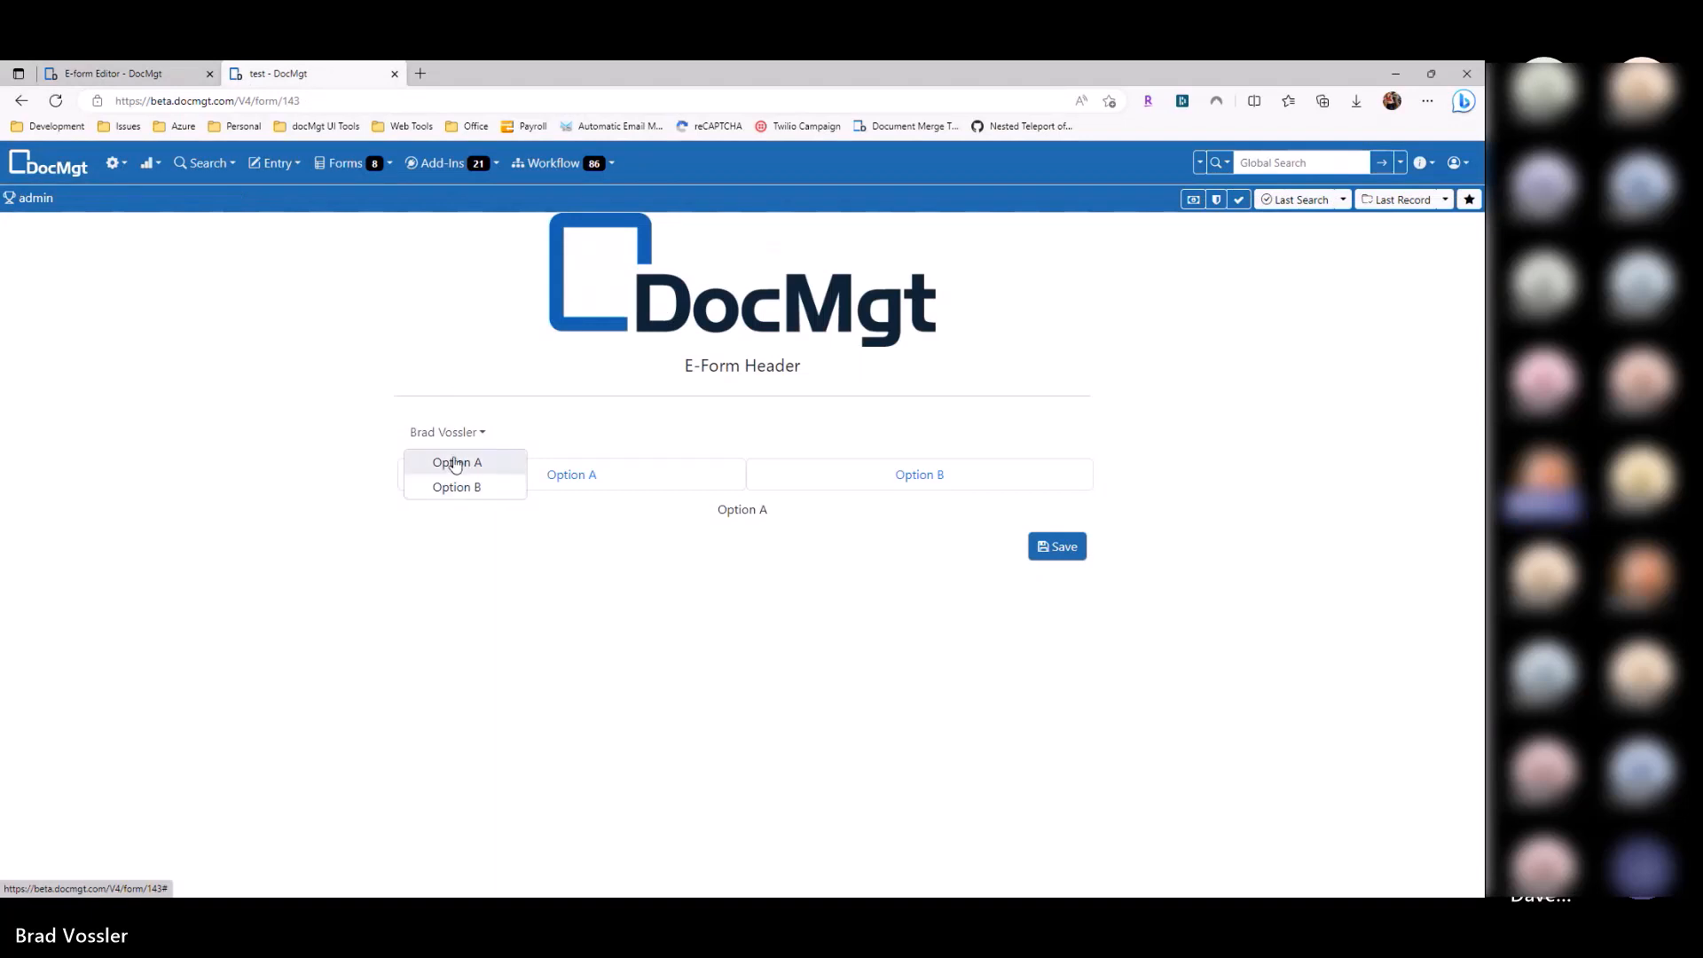
Step: Rename the dropdown to 'Panel to Show', save, and check it in the reloaded preview
{"action": "key", "text": "ctrl+Tab"}
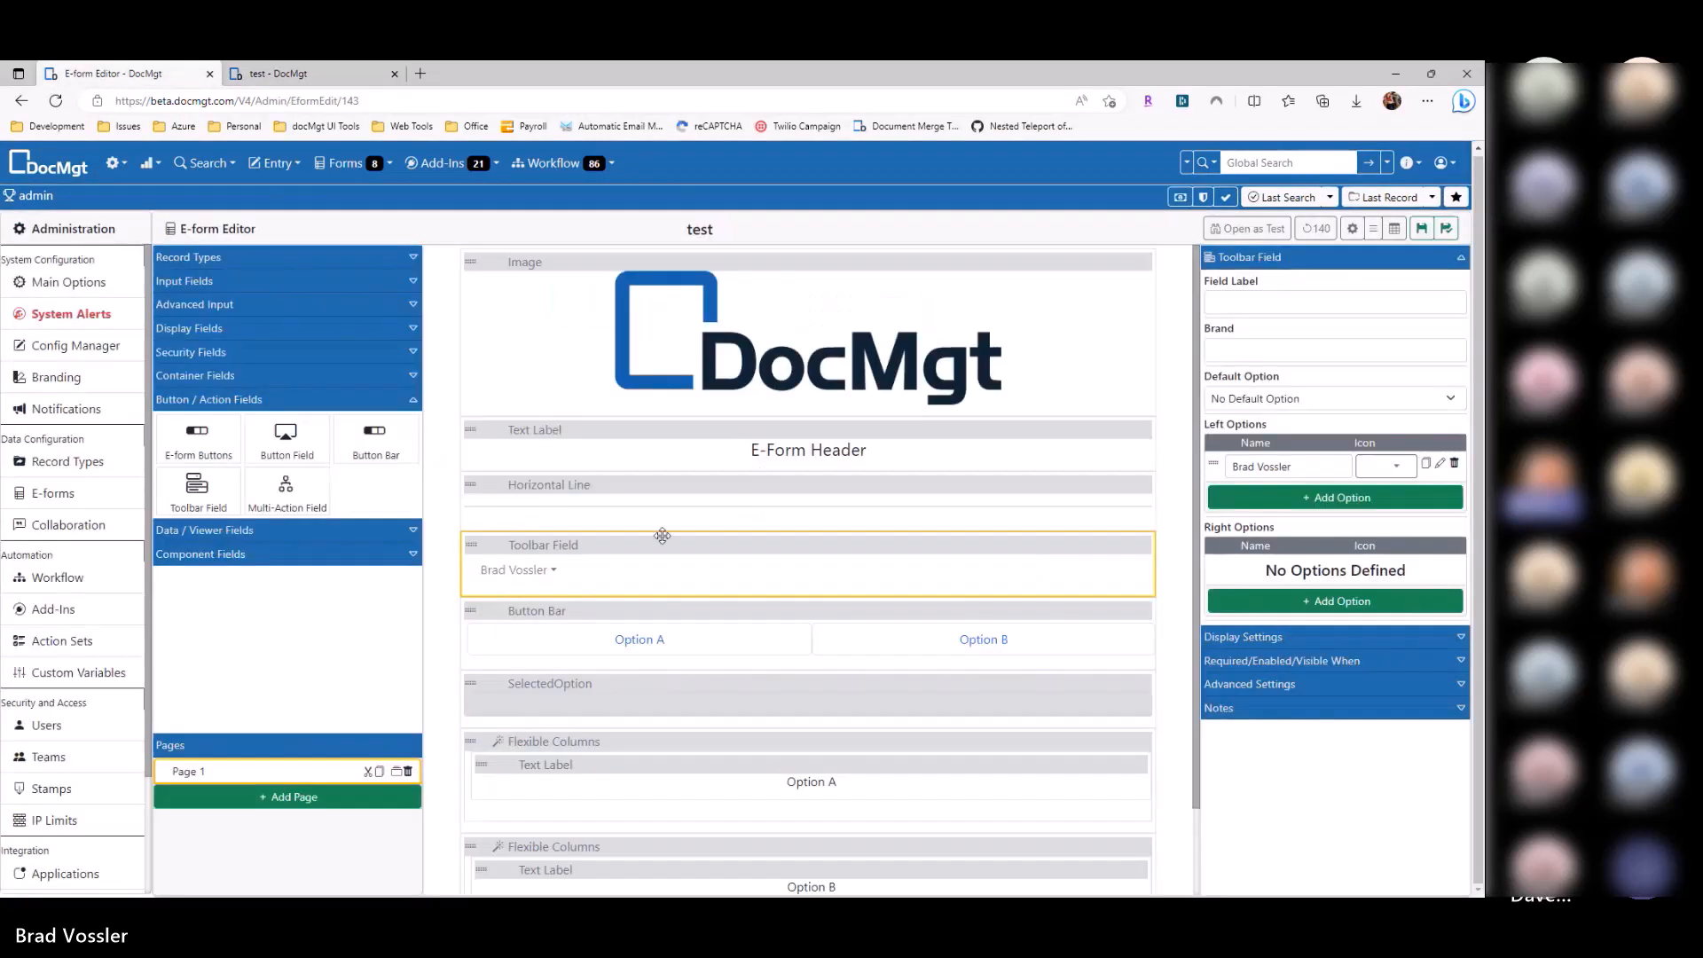
{"action": "left_click_drag", "start_coordinate": [1315, 464], "coordinate": [1201, 485]}
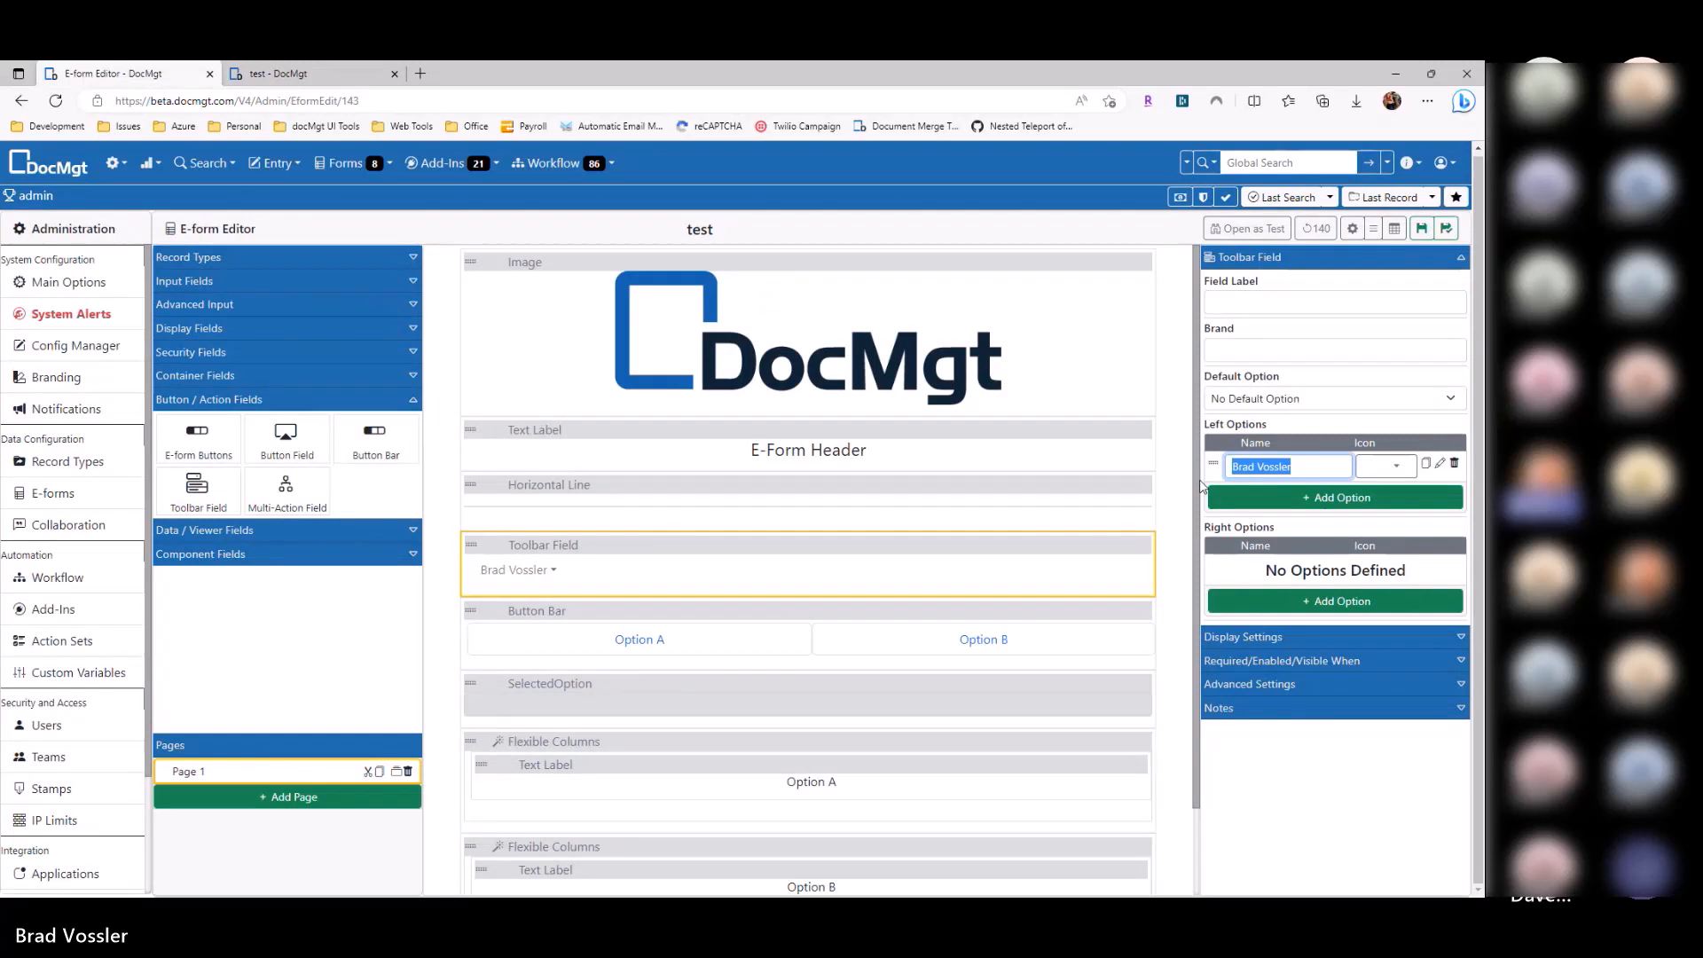
{"action": "type", "text": "Panel to Show"}
{"action": "key", "text": "ctrl+s"}
{"action": "key", "text": "ctrl+Tab"}
{"action": "key", "text": "F5"}
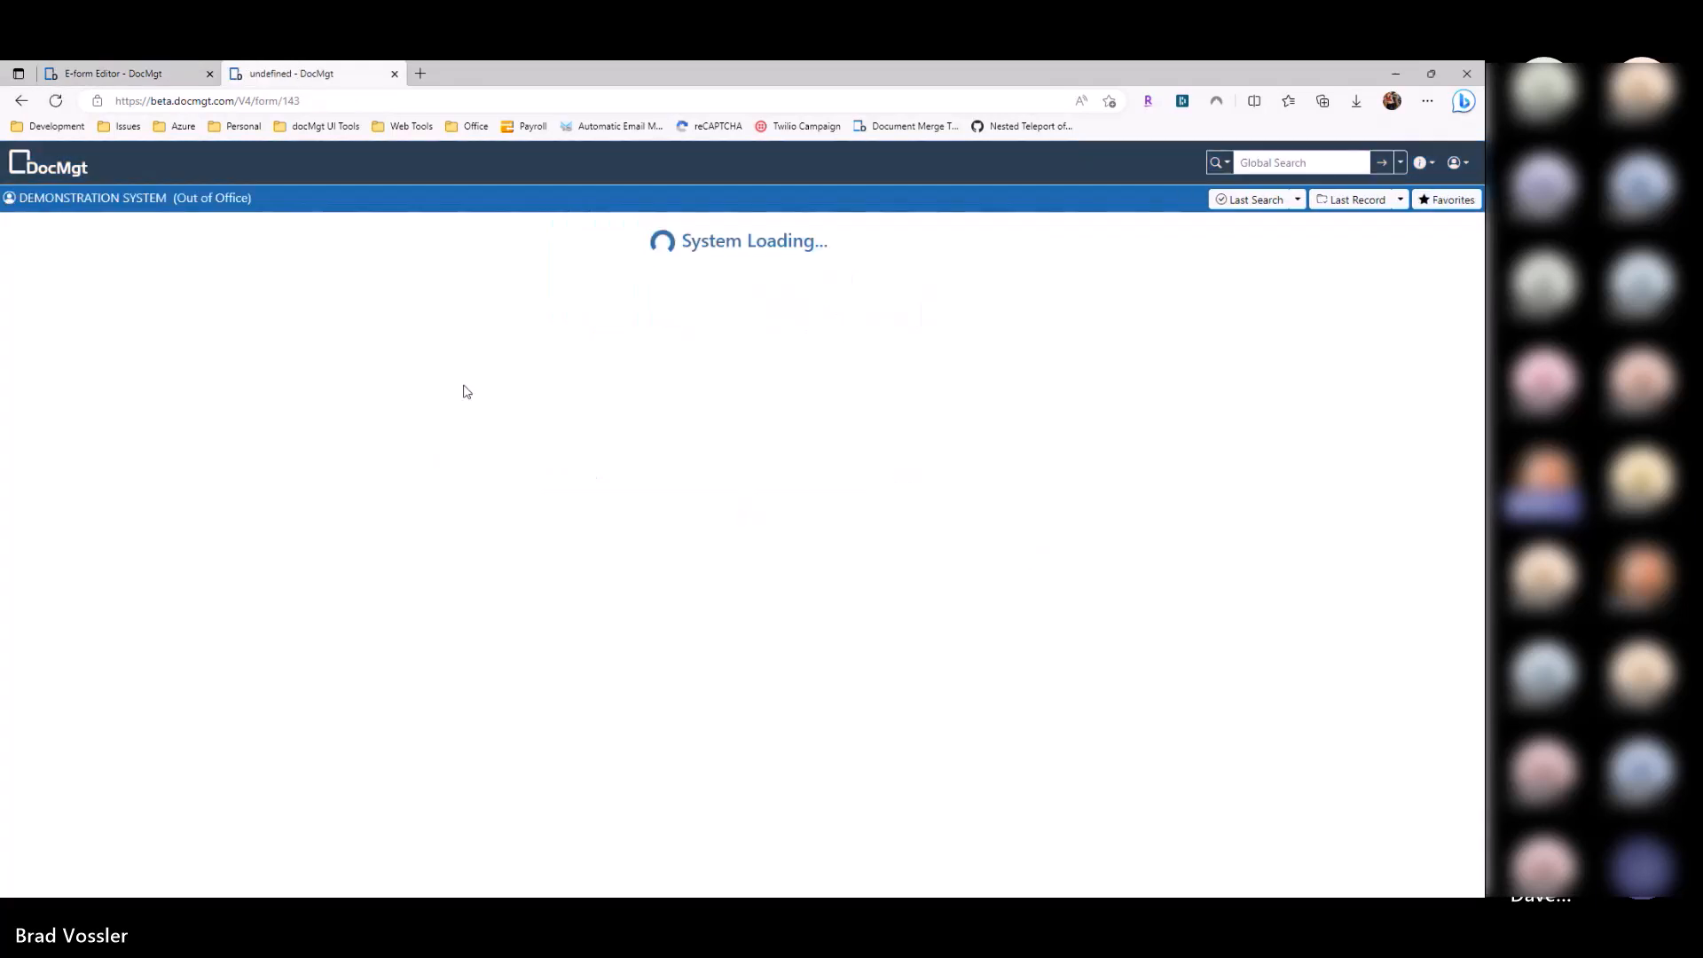
{"action": "left_click", "coordinate": [460, 432]}
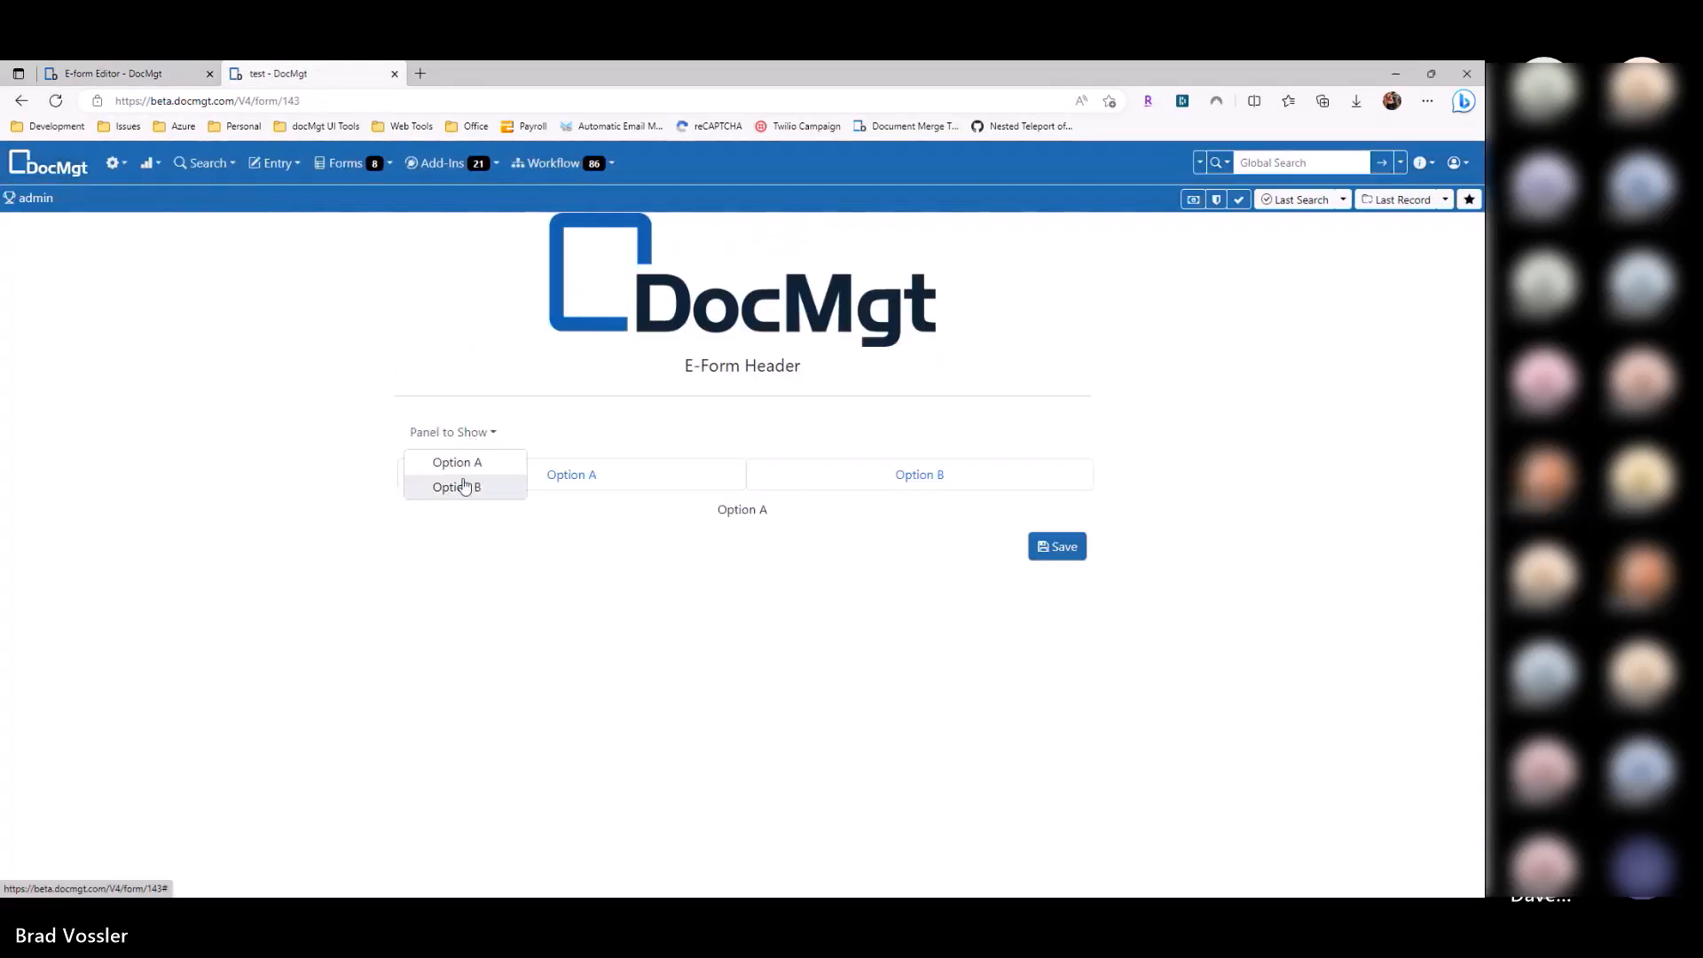
{"action": "key", "text": "ctrl+Tab"}
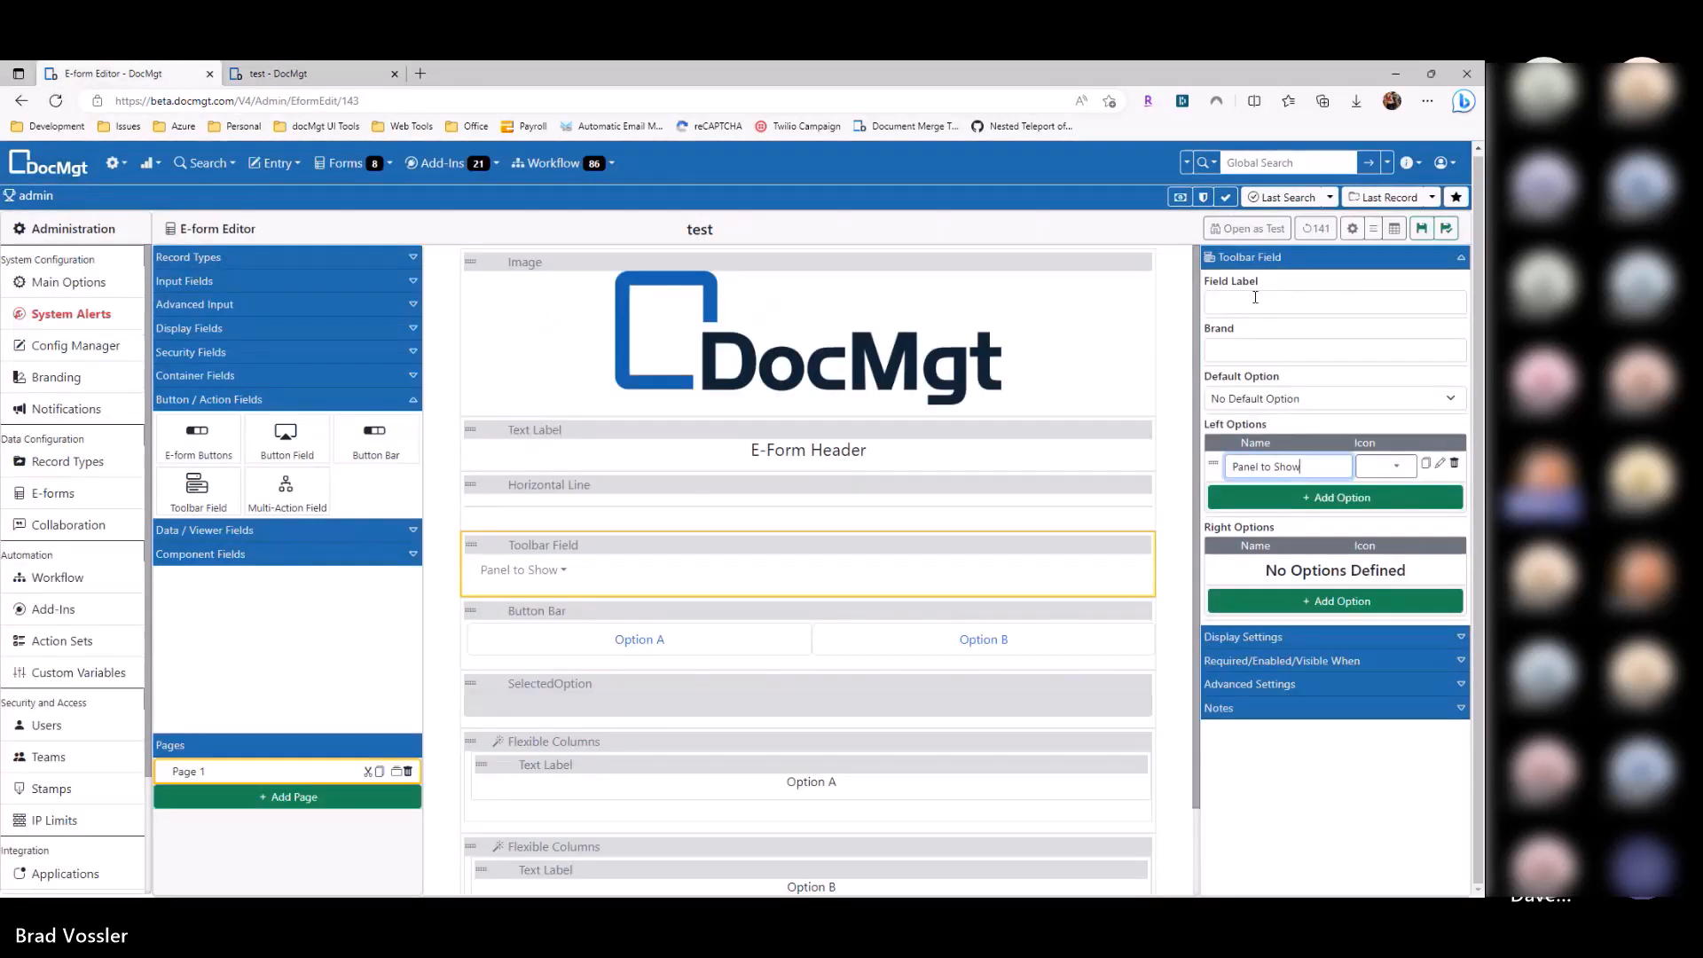
Step: Set the toolbar's Brand to the pasted DocMgt logo image address
{"action": "left_click", "coordinate": [1255, 297]}
{"action": "left_click", "coordinate": [1239, 347]}
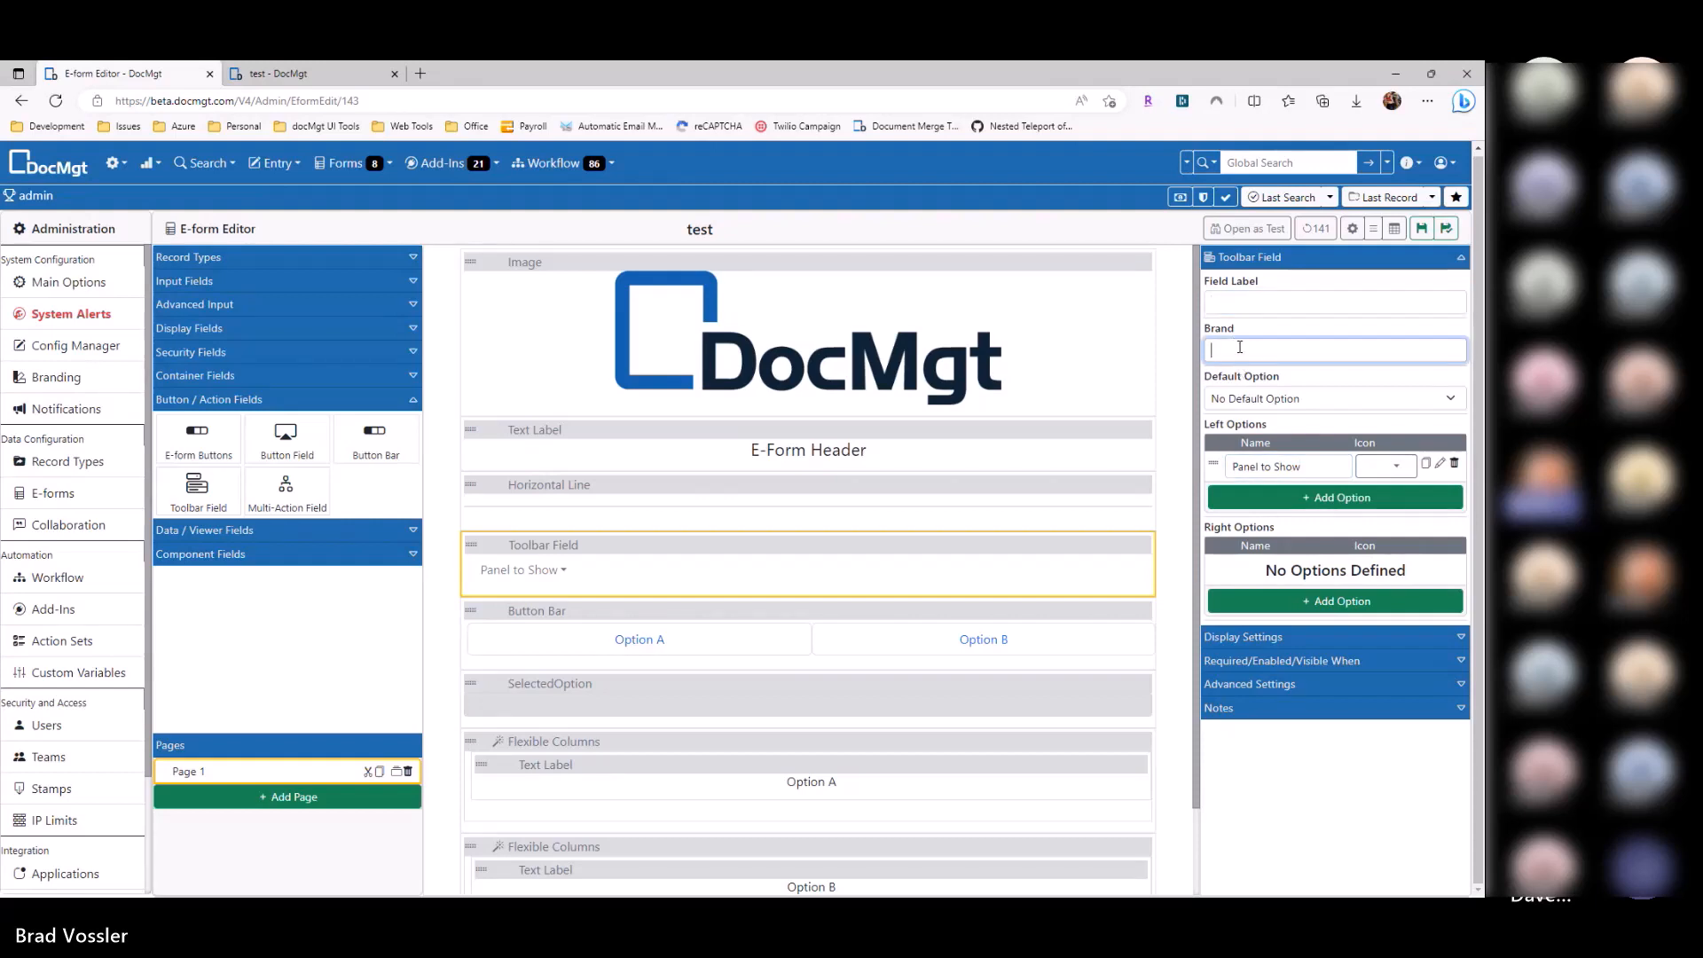
{"action": "type", "text": "DOCMGT"}
{"action": "left_click_drag", "start_coordinate": [1263, 351], "coordinate": [1188, 366]}
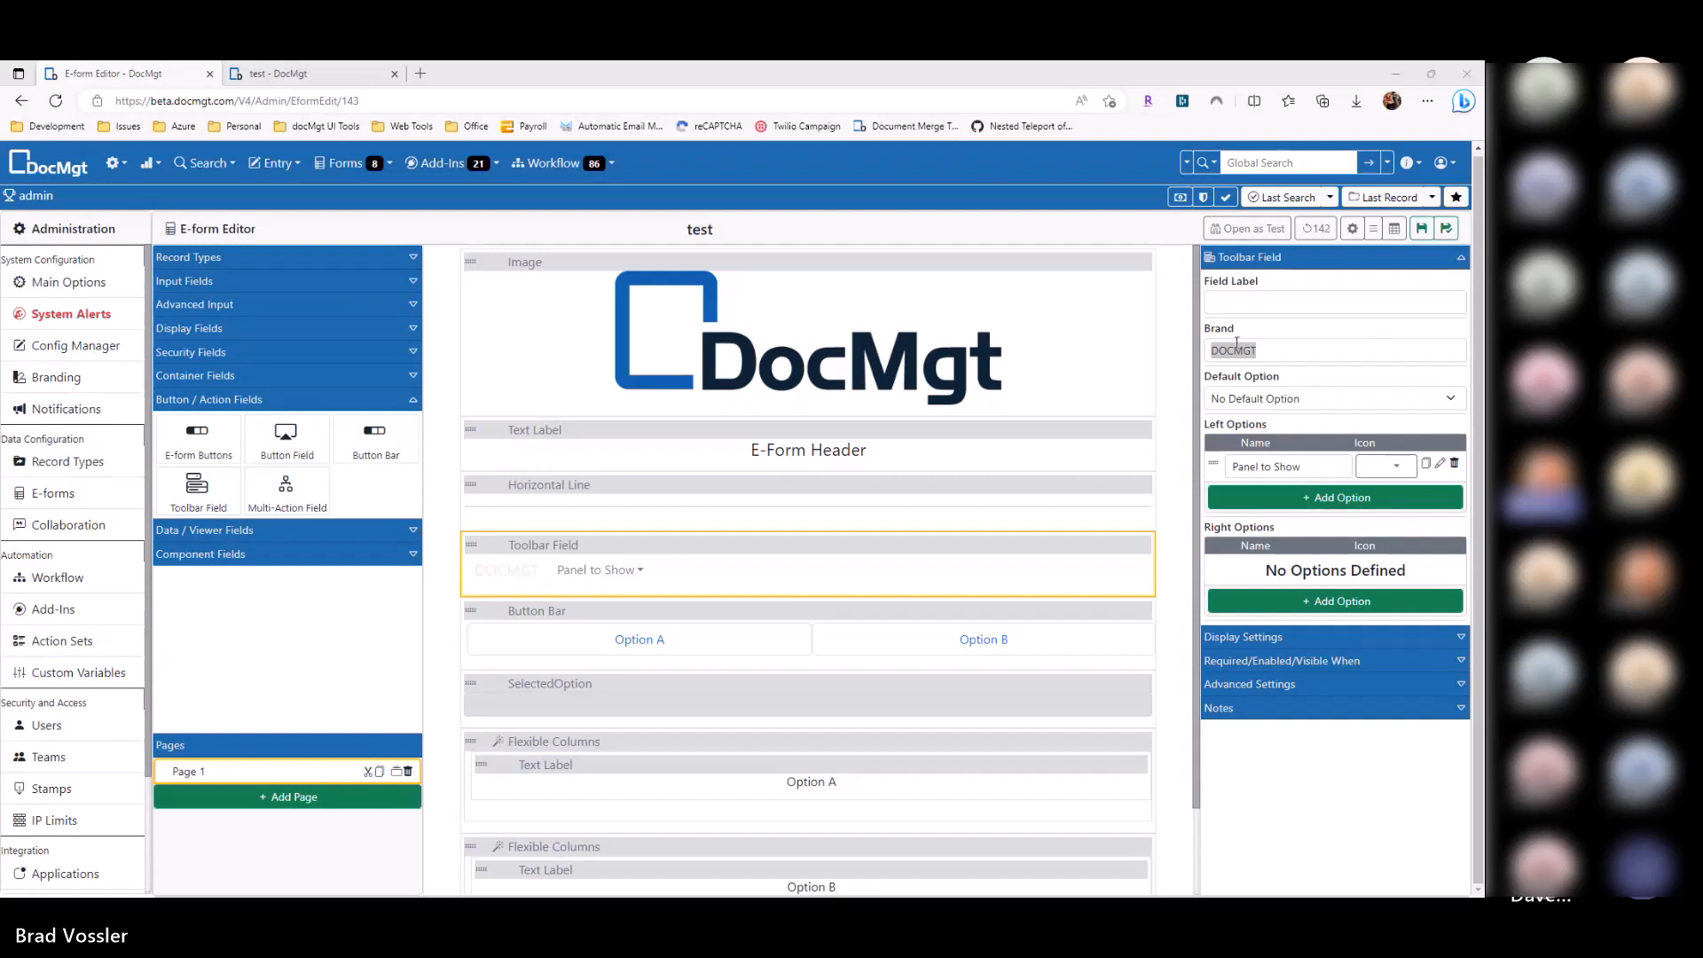
{"action": "key", "text": "alt+Tab"}
{"action": "key", "text": "ctrl+v"}
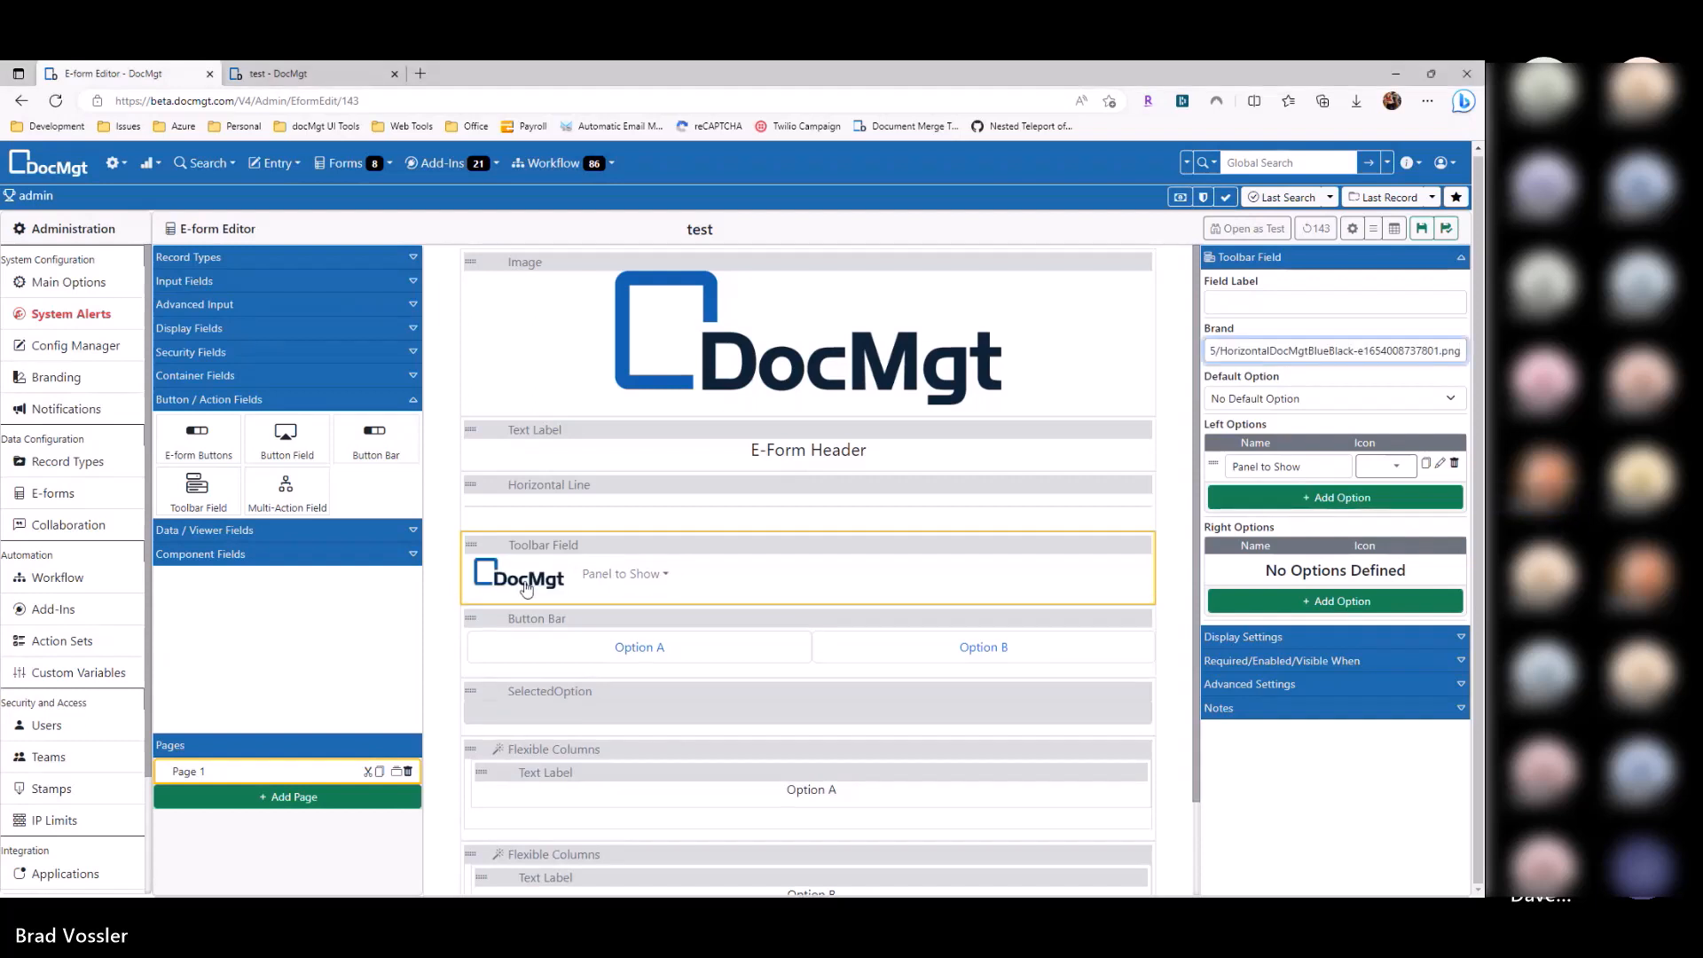
Step: Delete the logo image, E-Form Header label and horizontal line, then save the form
{"action": "left_click", "coordinate": [1143, 262]}
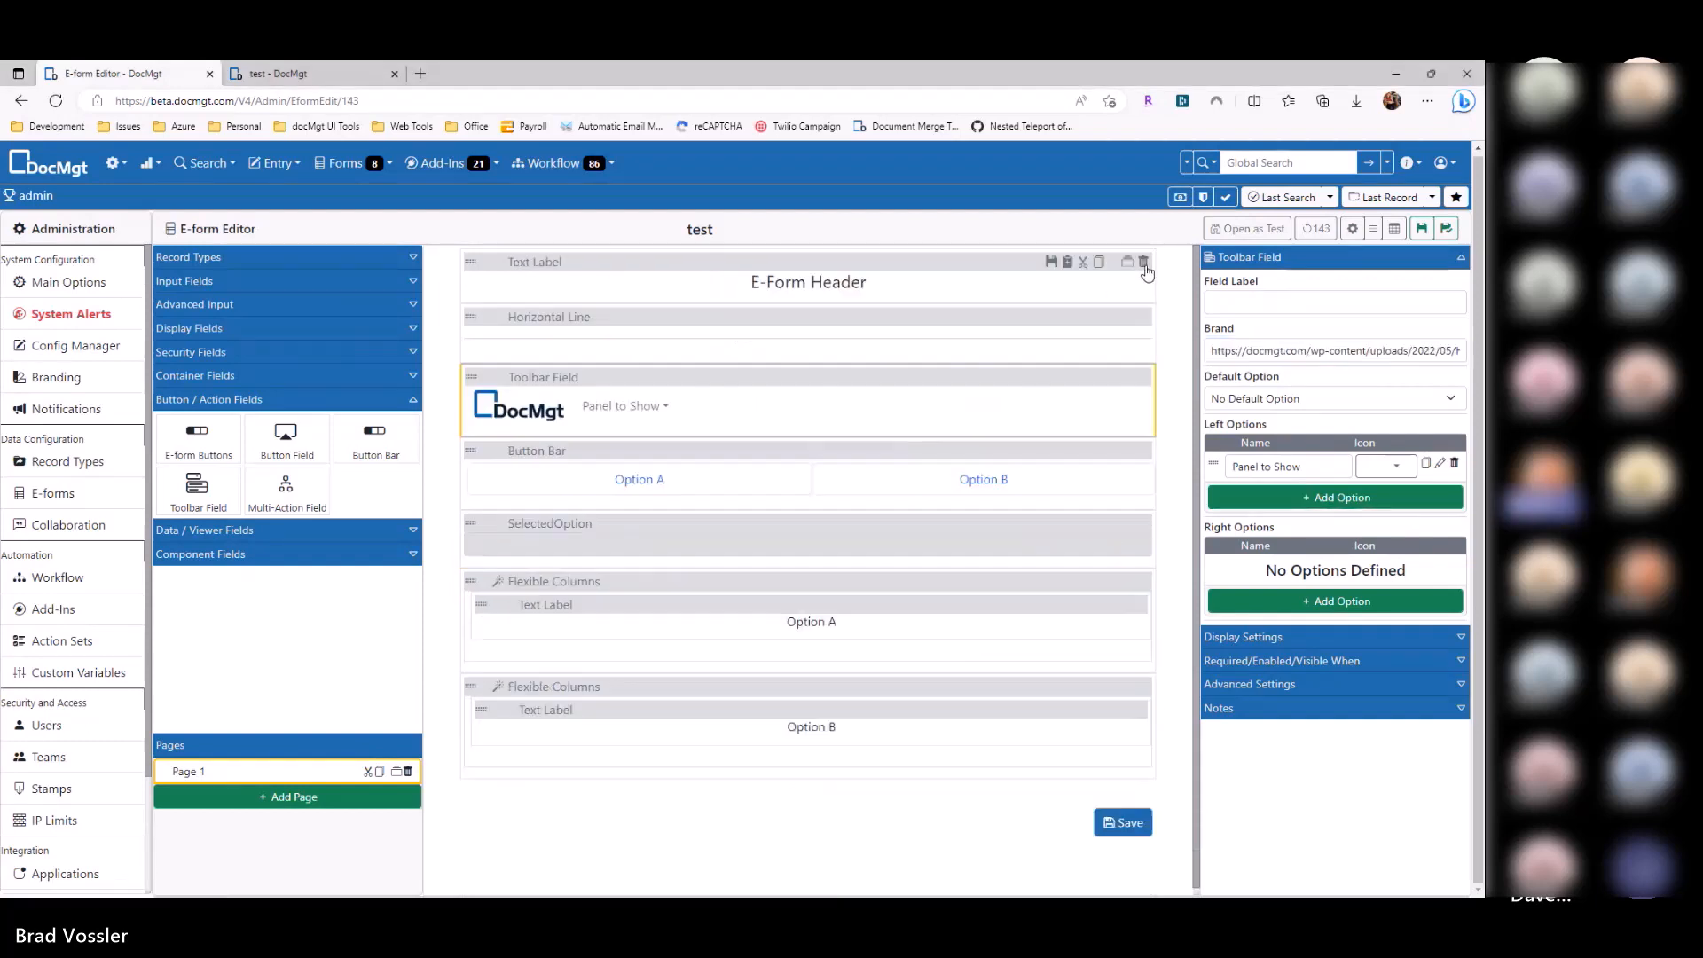
{"action": "left_click", "coordinate": [1143, 263]}
{"action": "left_click", "coordinate": [1143, 262]}
{"action": "left_click", "coordinate": [1422, 228]}
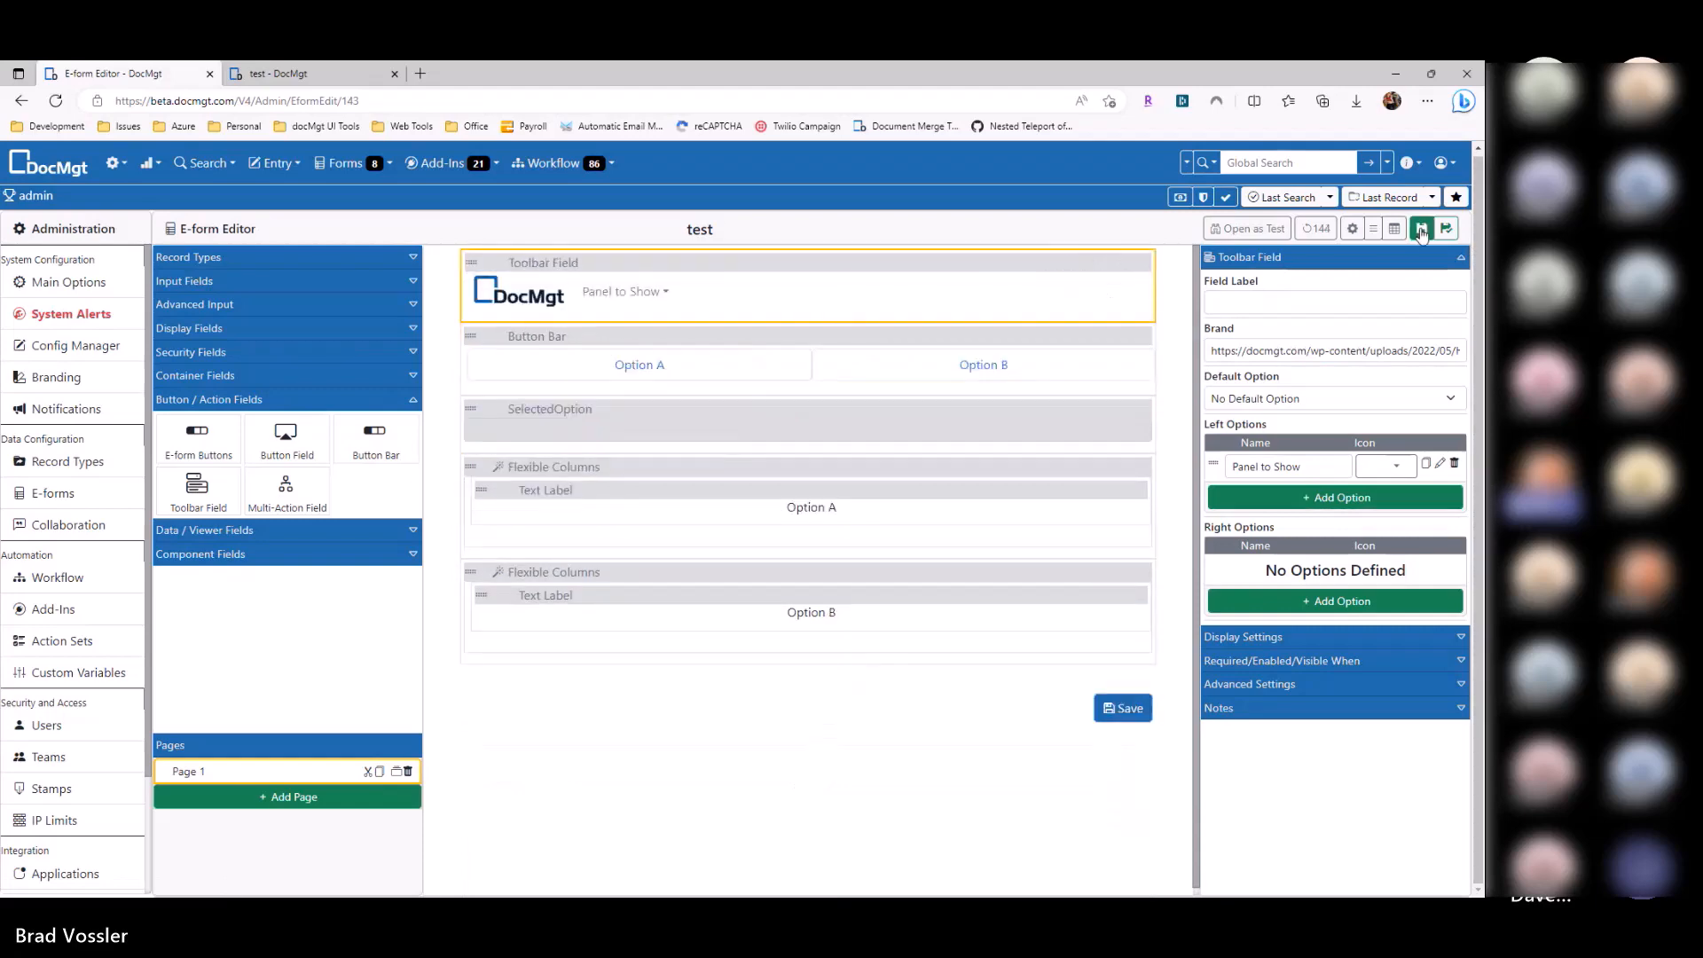
Step: Reload the test preview and check the Panel to Show dropdown
{"action": "left_click", "coordinate": [319, 80]}
{"action": "key", "text": "F5"}
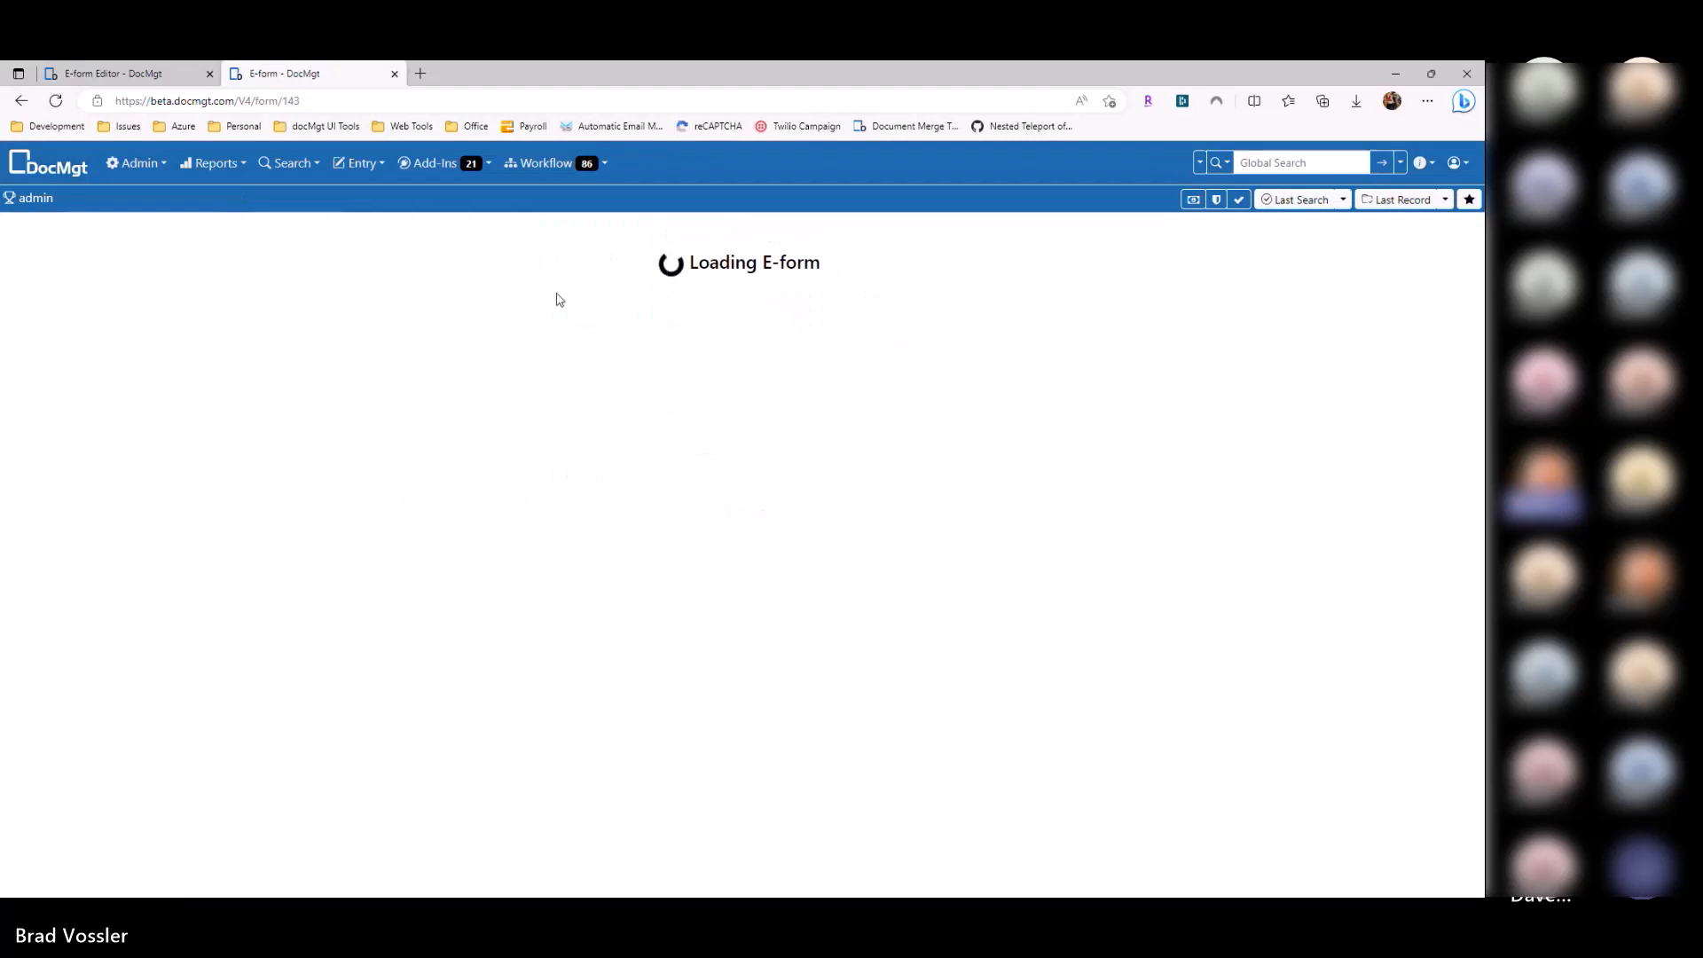
{"action": "left_click", "coordinate": [577, 233]}
{"action": "left_click", "coordinate": [618, 239]}
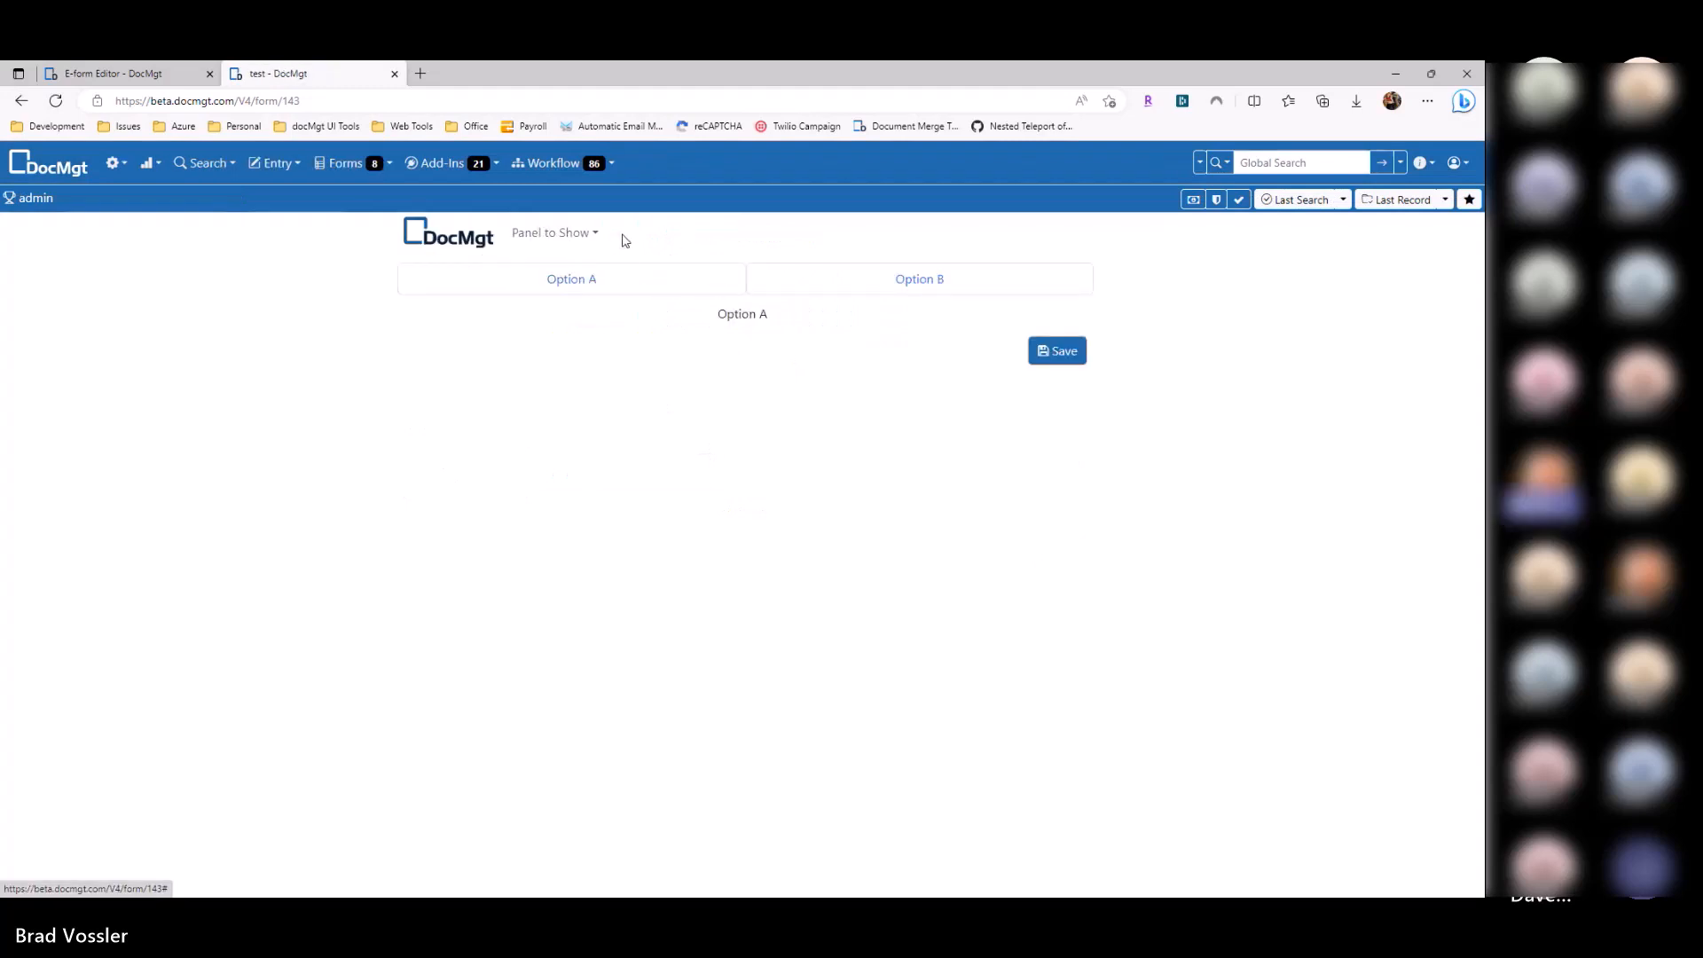
{"action": "left_click", "coordinate": [149, 74]}
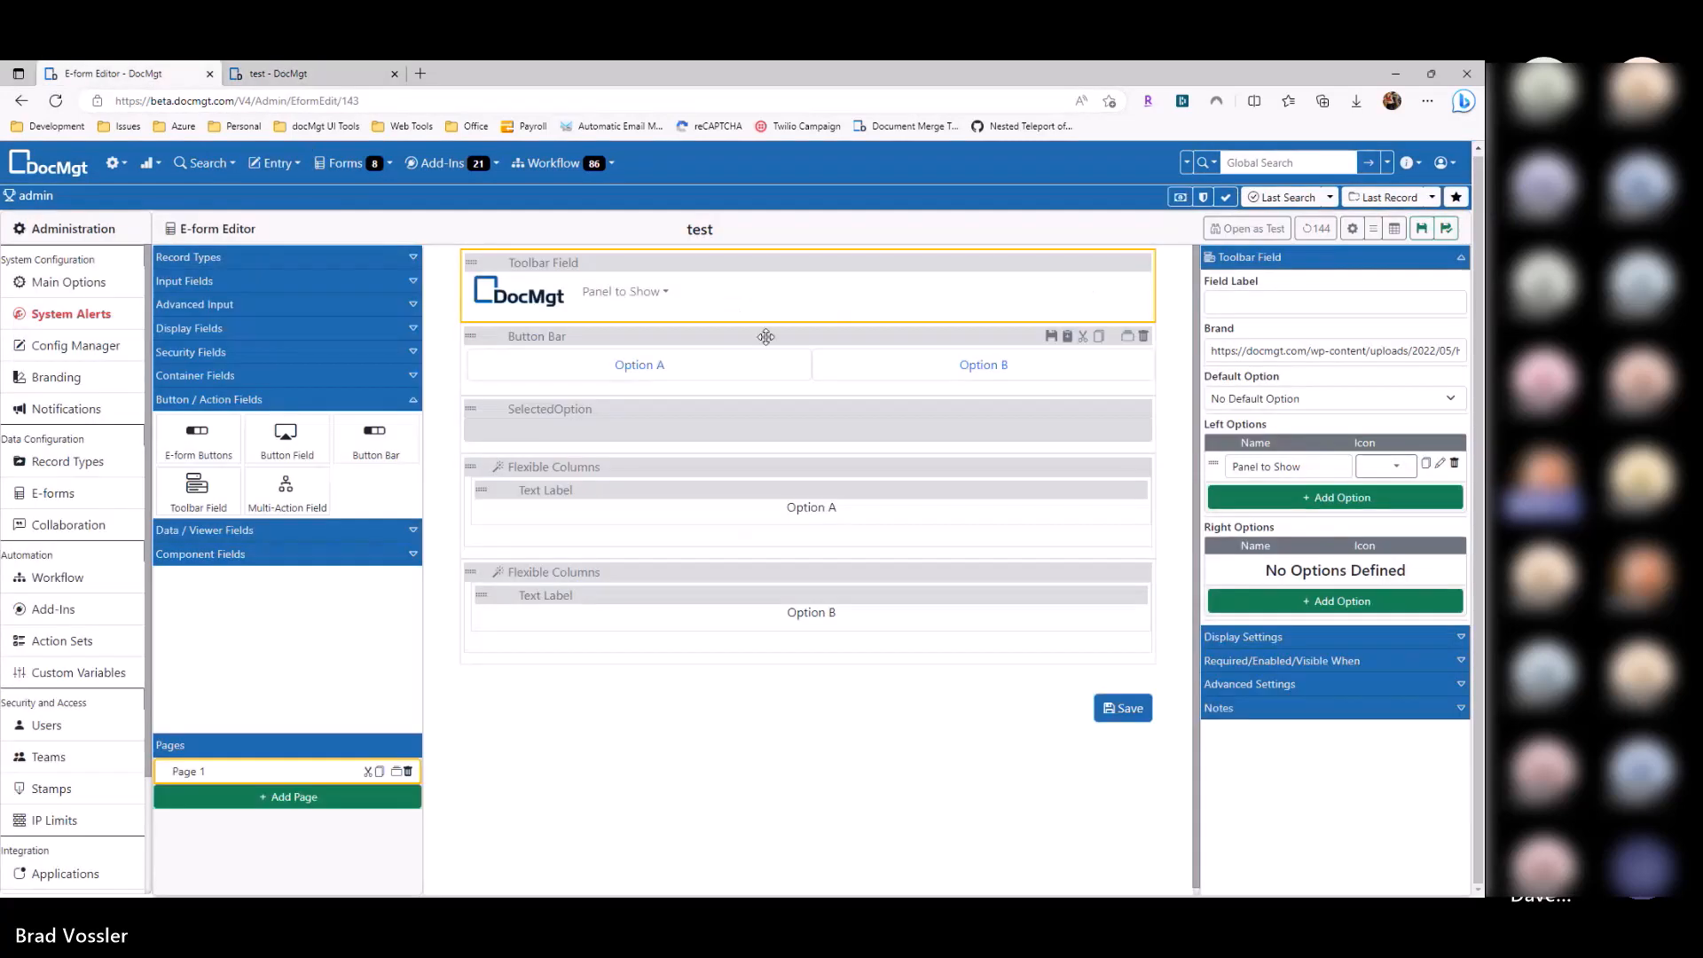
Step: Add a right-side toolbar option named 'Other'
{"action": "left_click", "coordinate": [1307, 596]}
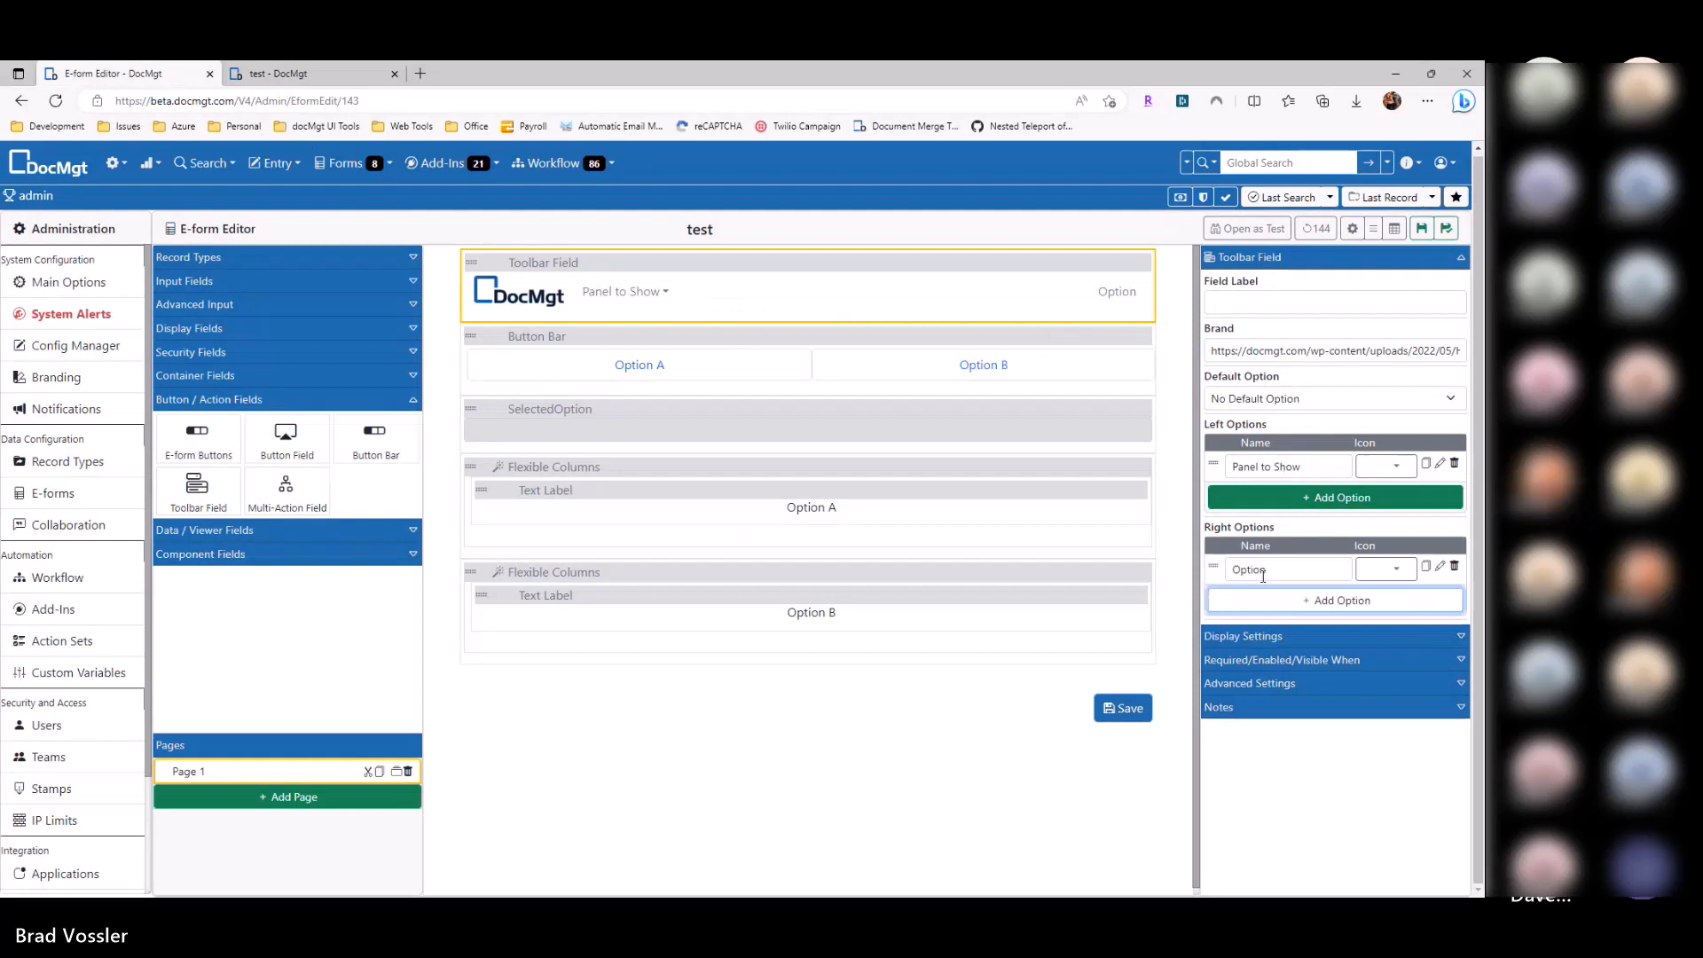
{"action": "double_click", "coordinate": [1304, 565]}
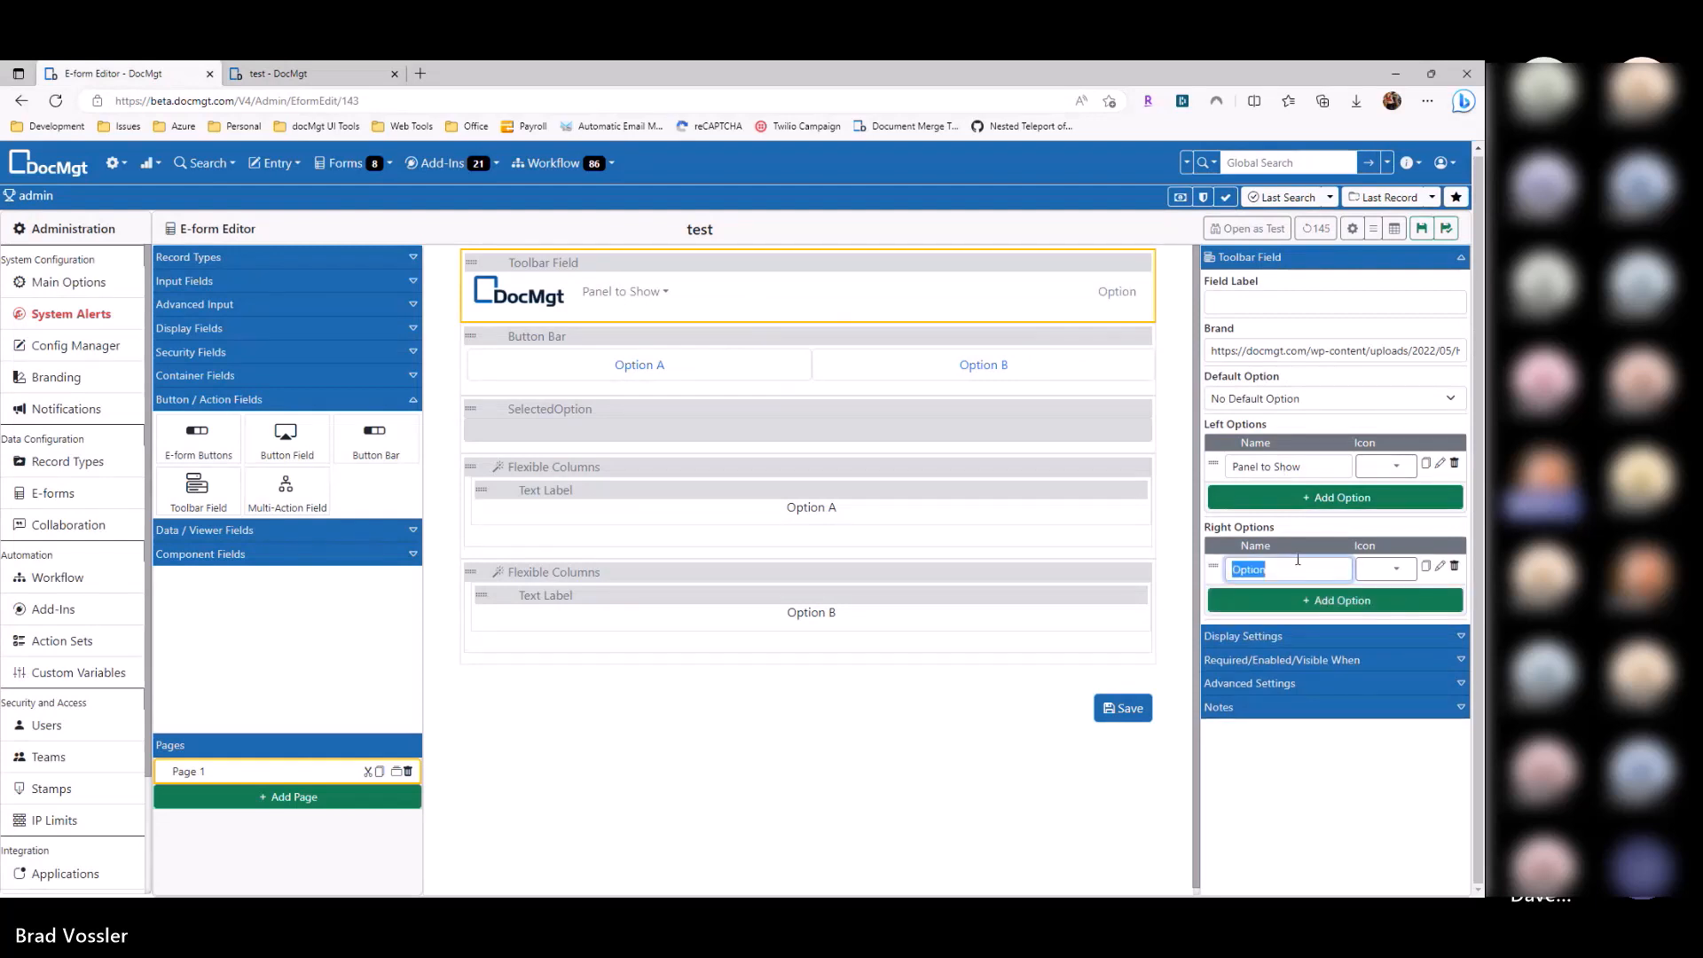
{"action": "type", "text": "Other"}
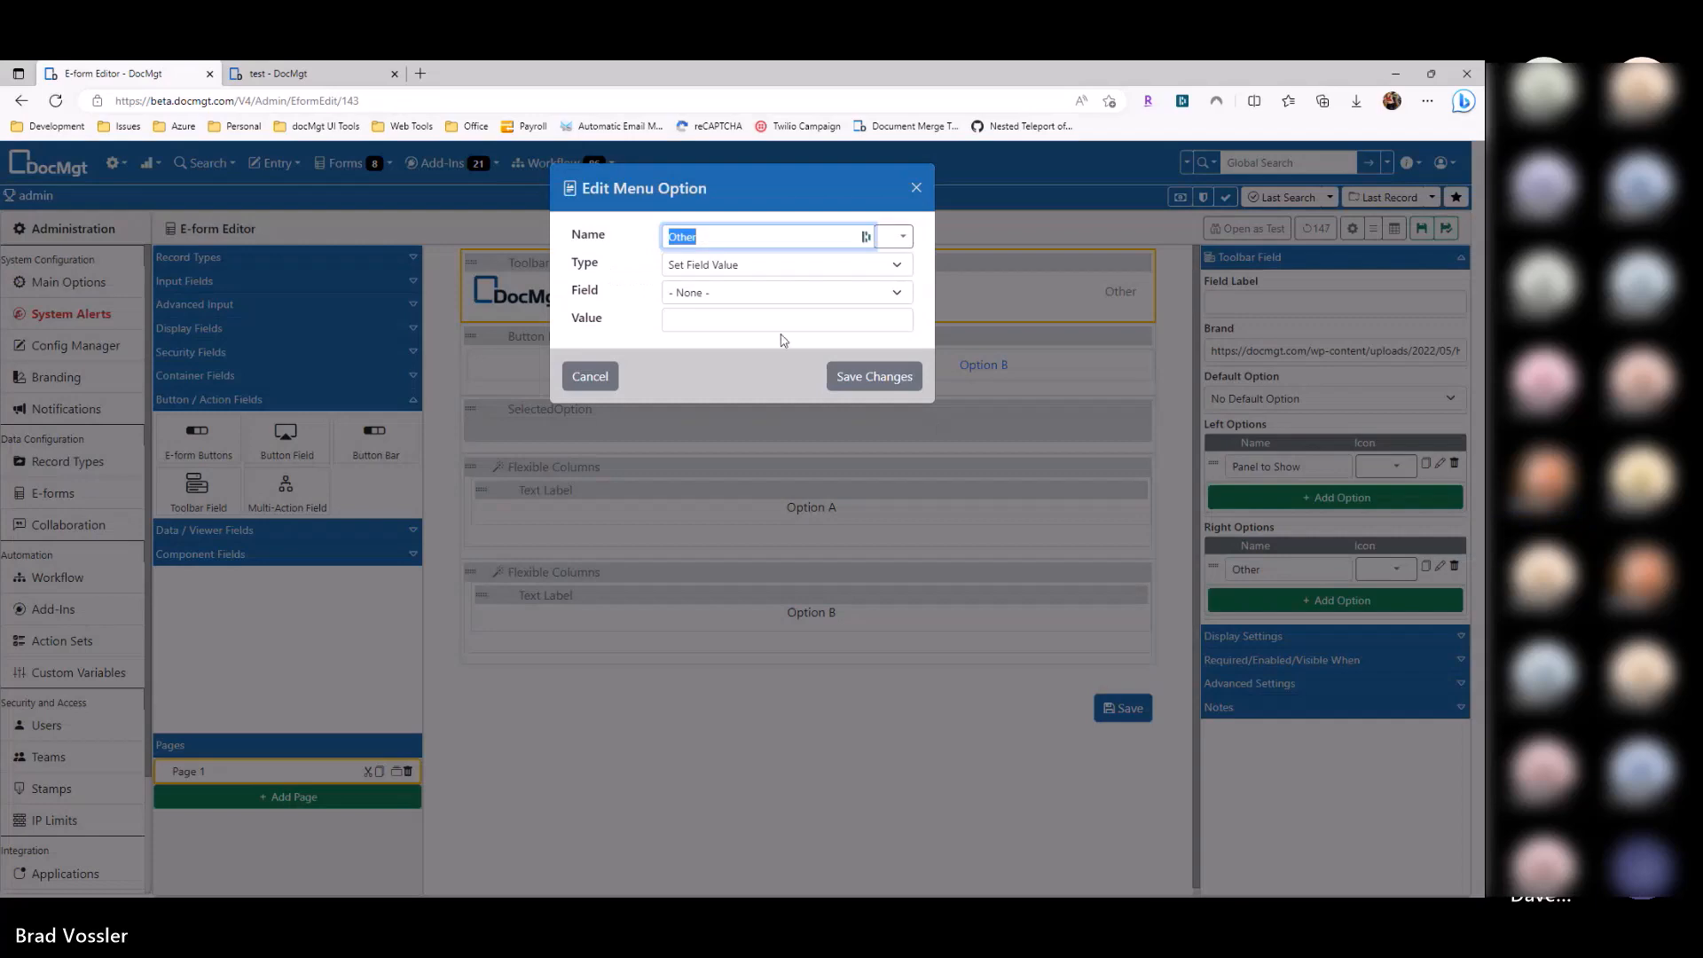
{"action": "left_click", "coordinate": [897, 376]}
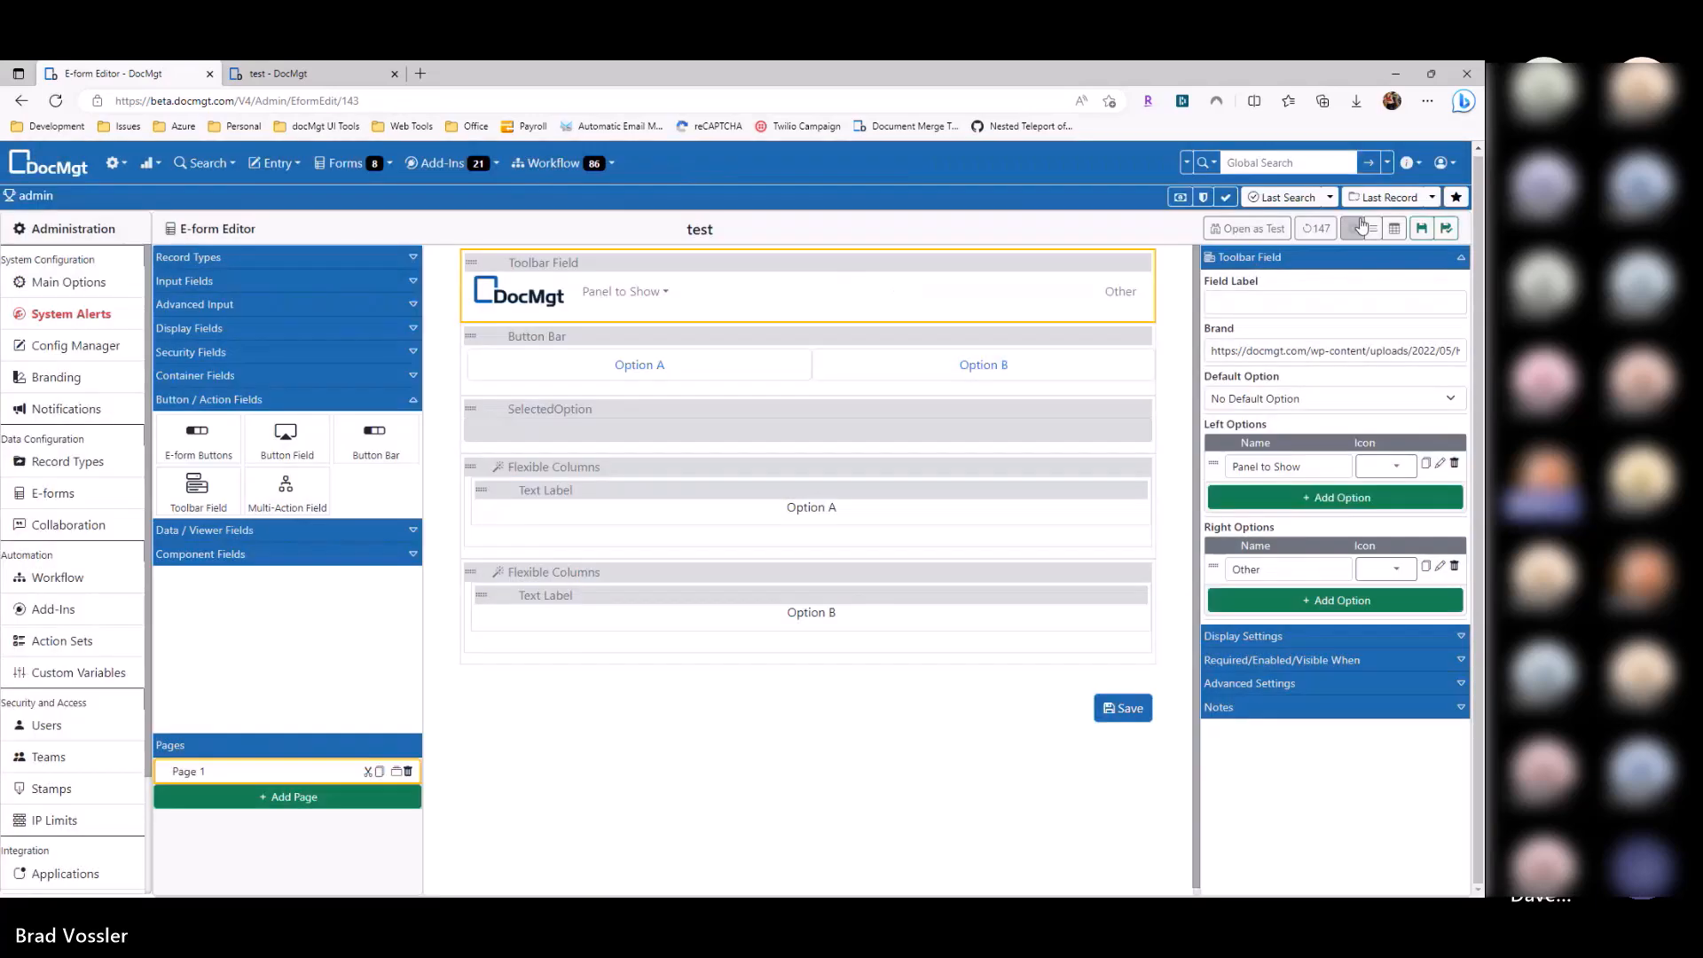
Step: Save the e-form, try the Panel to Show menu in the preview, then close it
{"action": "left_click", "coordinate": [1419, 231]}
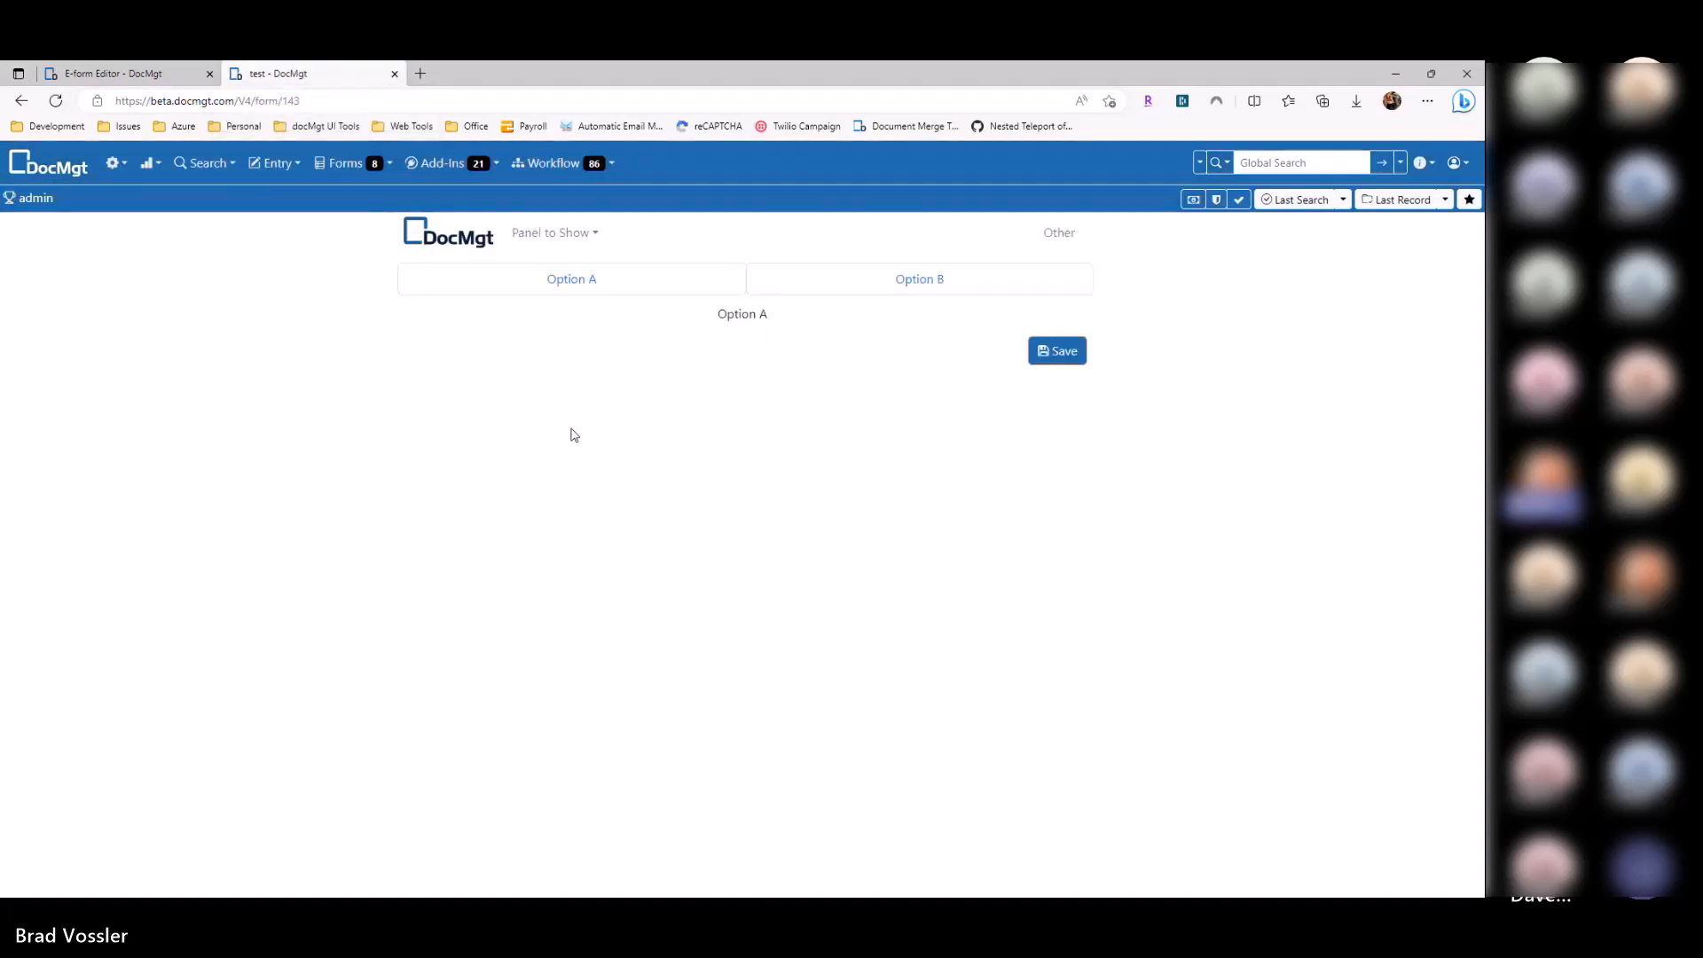
{"action": "left_click", "coordinate": [559, 237]}
{"action": "left_click", "coordinate": [712, 231]}
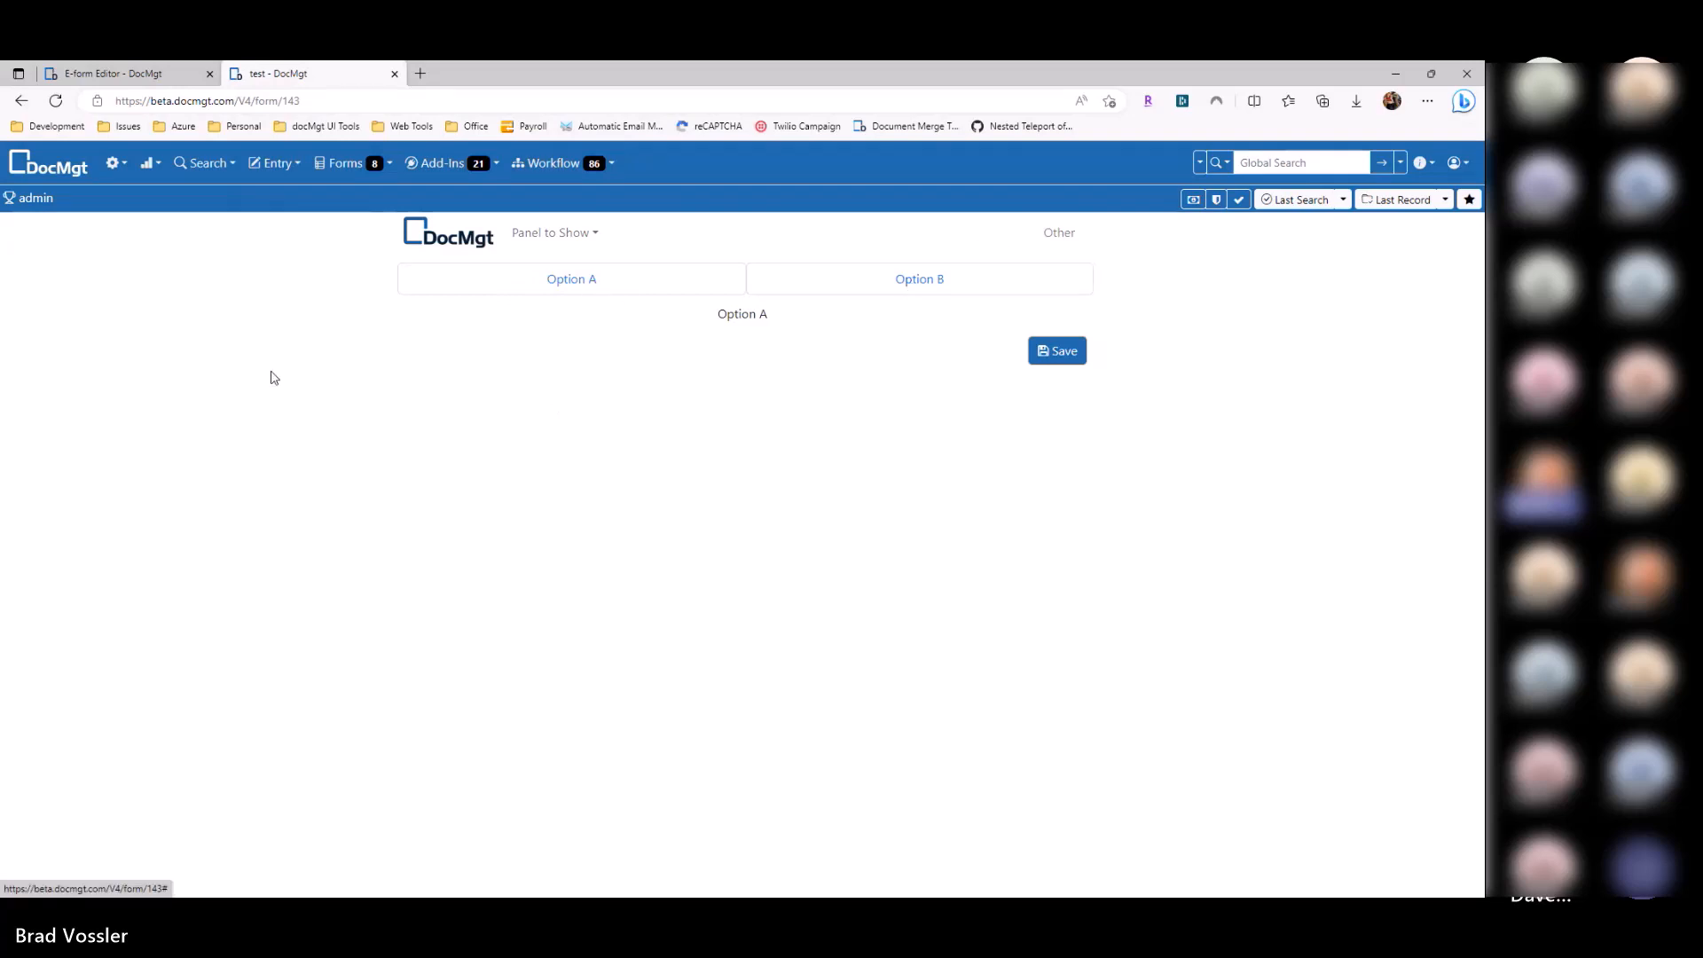
{"action": "left_click", "coordinate": [538, 255]}
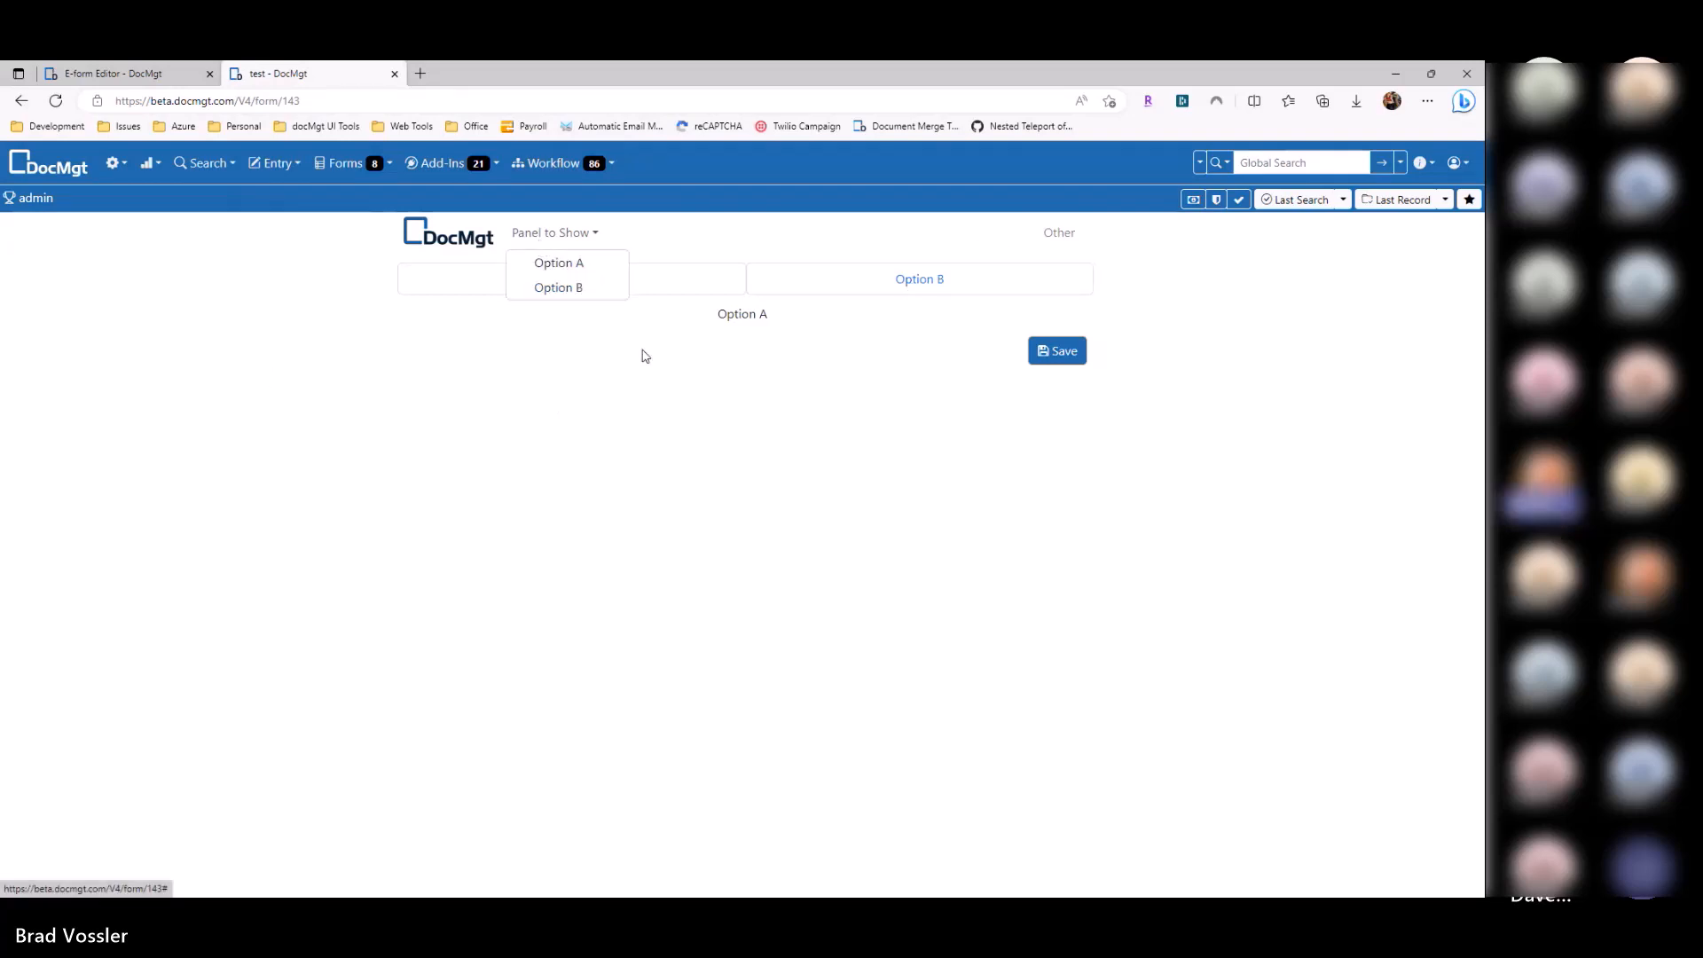
{"action": "left_click", "coordinate": [856, 382]}
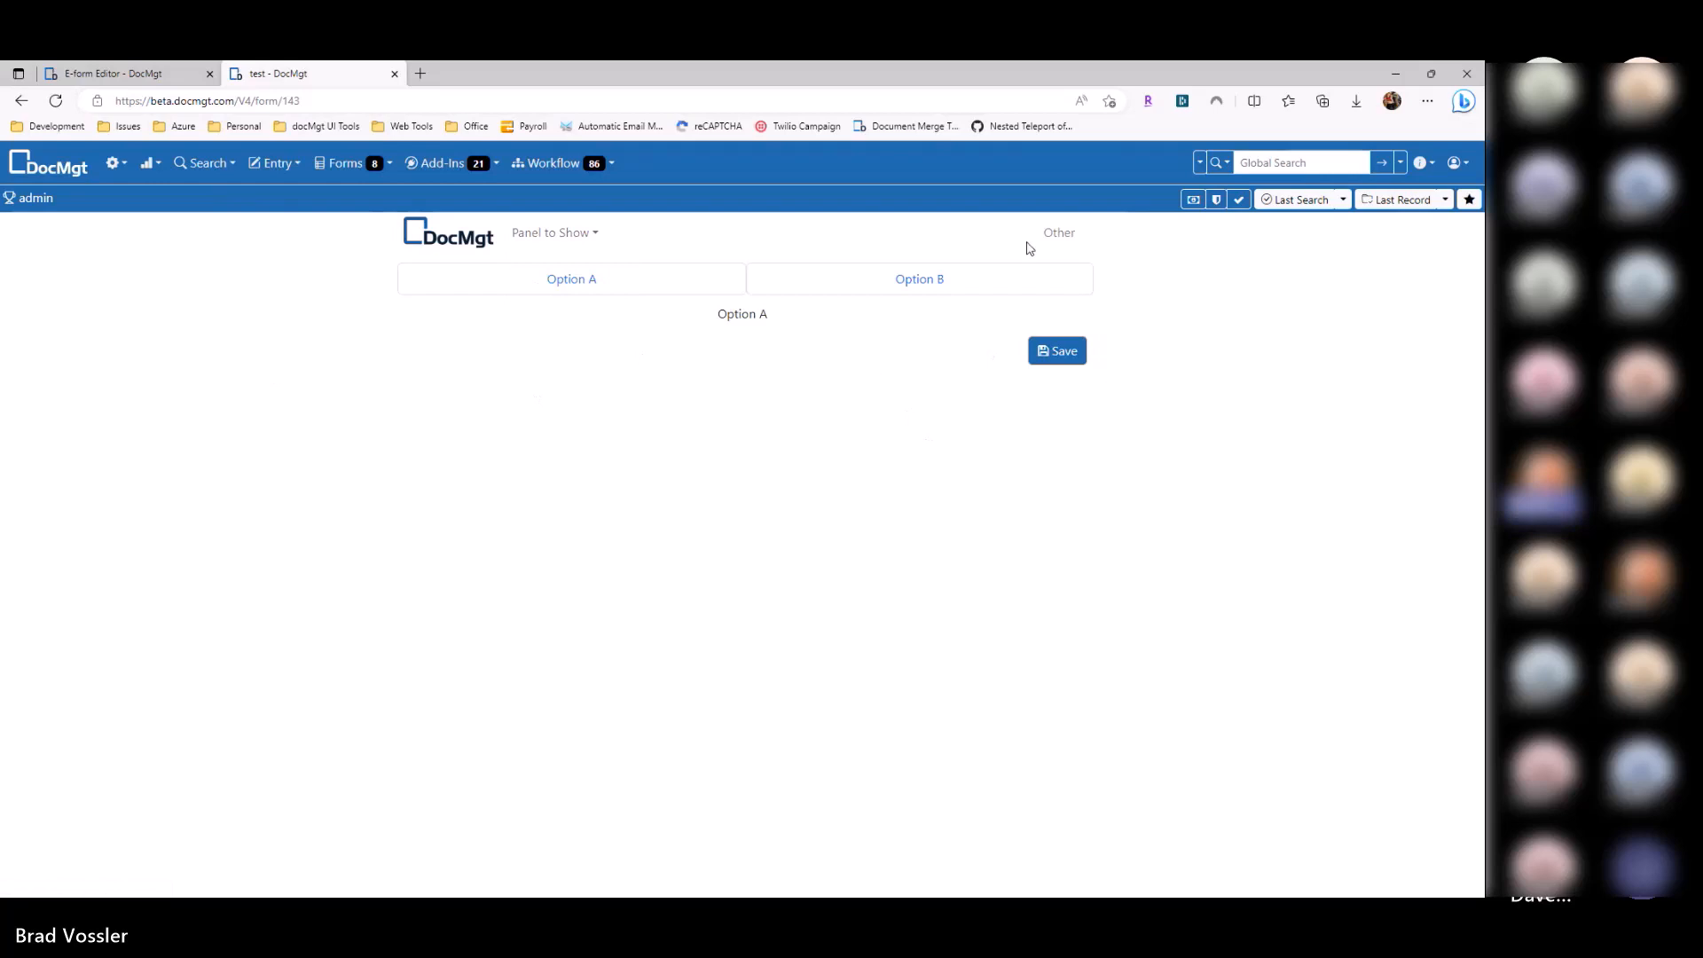
{"action": "left_click", "coordinate": [395, 73]}
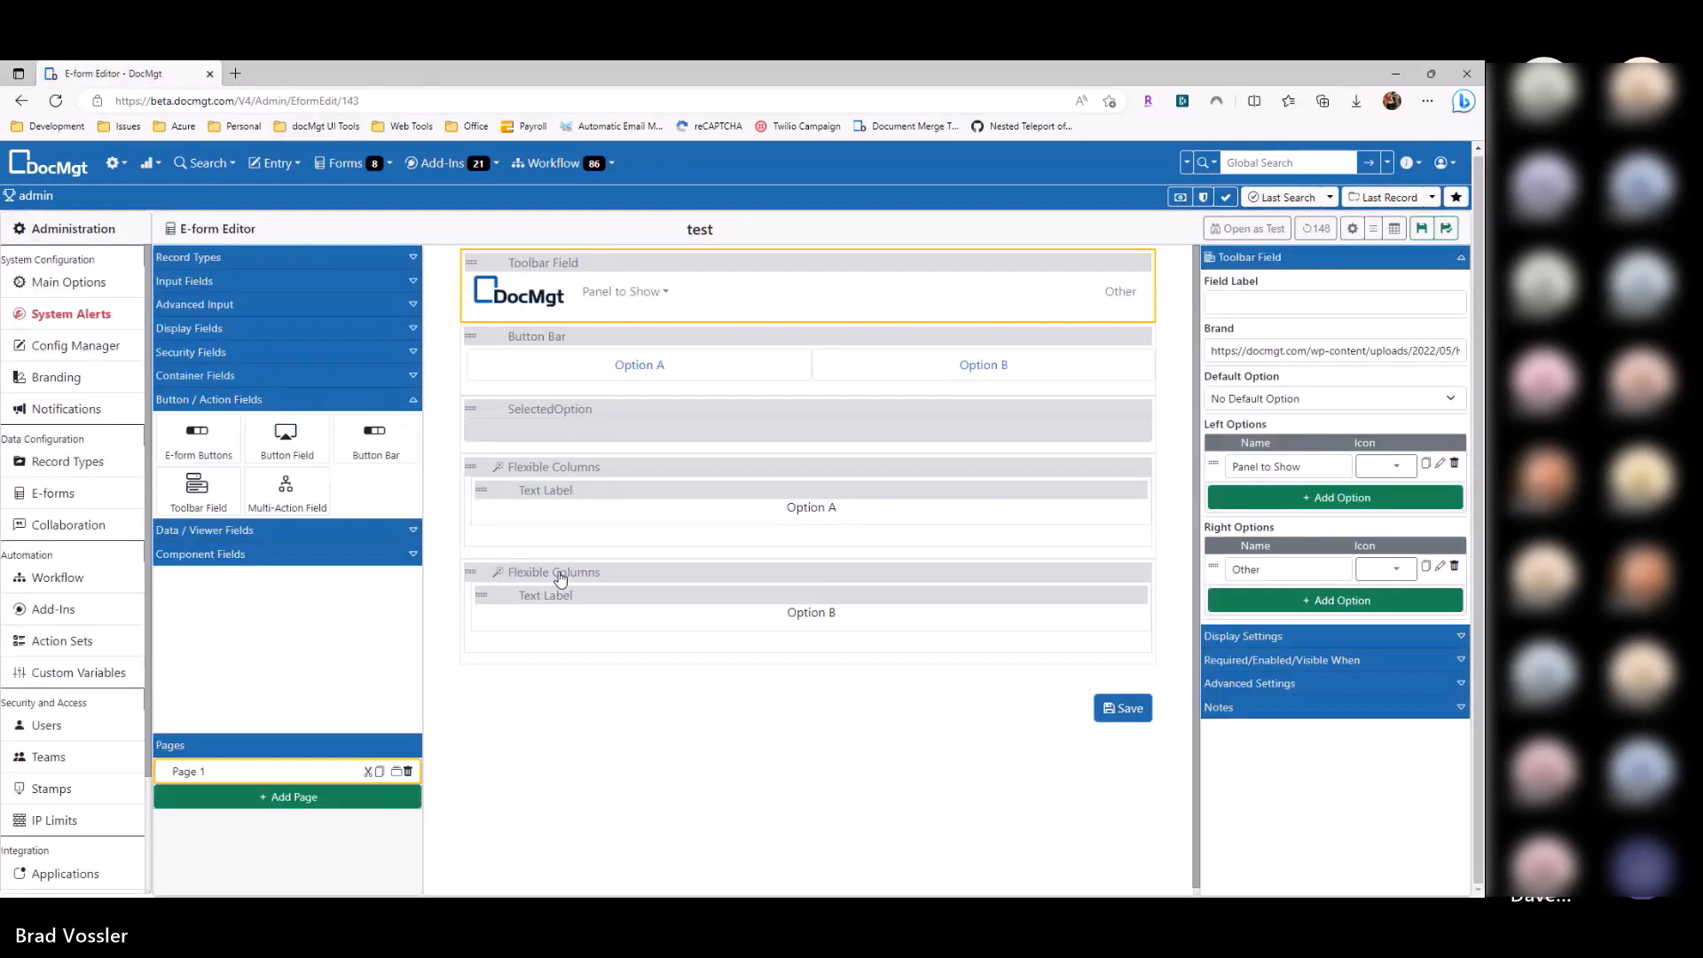
Step: Place a Text input field inside the first Flexible Columns group
{"action": "left_click", "coordinate": [560, 430]}
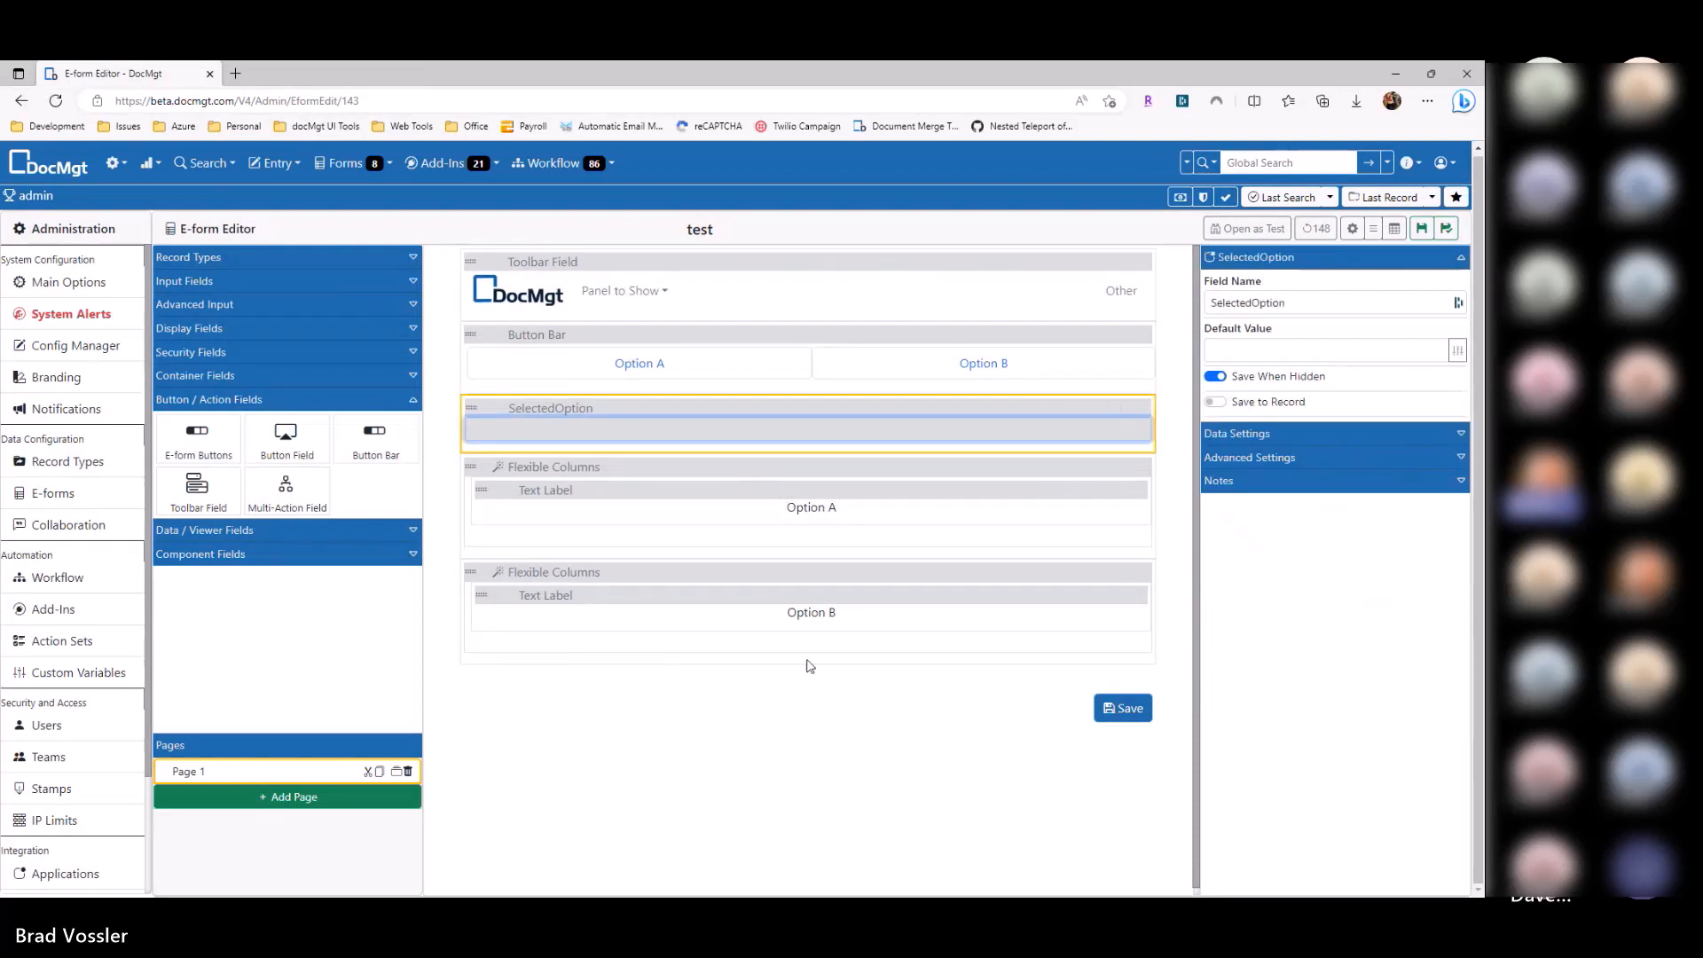
{"action": "left_click", "coordinate": [221, 258]}
{"action": "left_click", "coordinate": [219, 256]}
{"action": "left_click", "coordinate": [218, 281]}
{"action": "left_click_drag", "start_coordinate": [197, 321], "coordinate": [663, 463]}
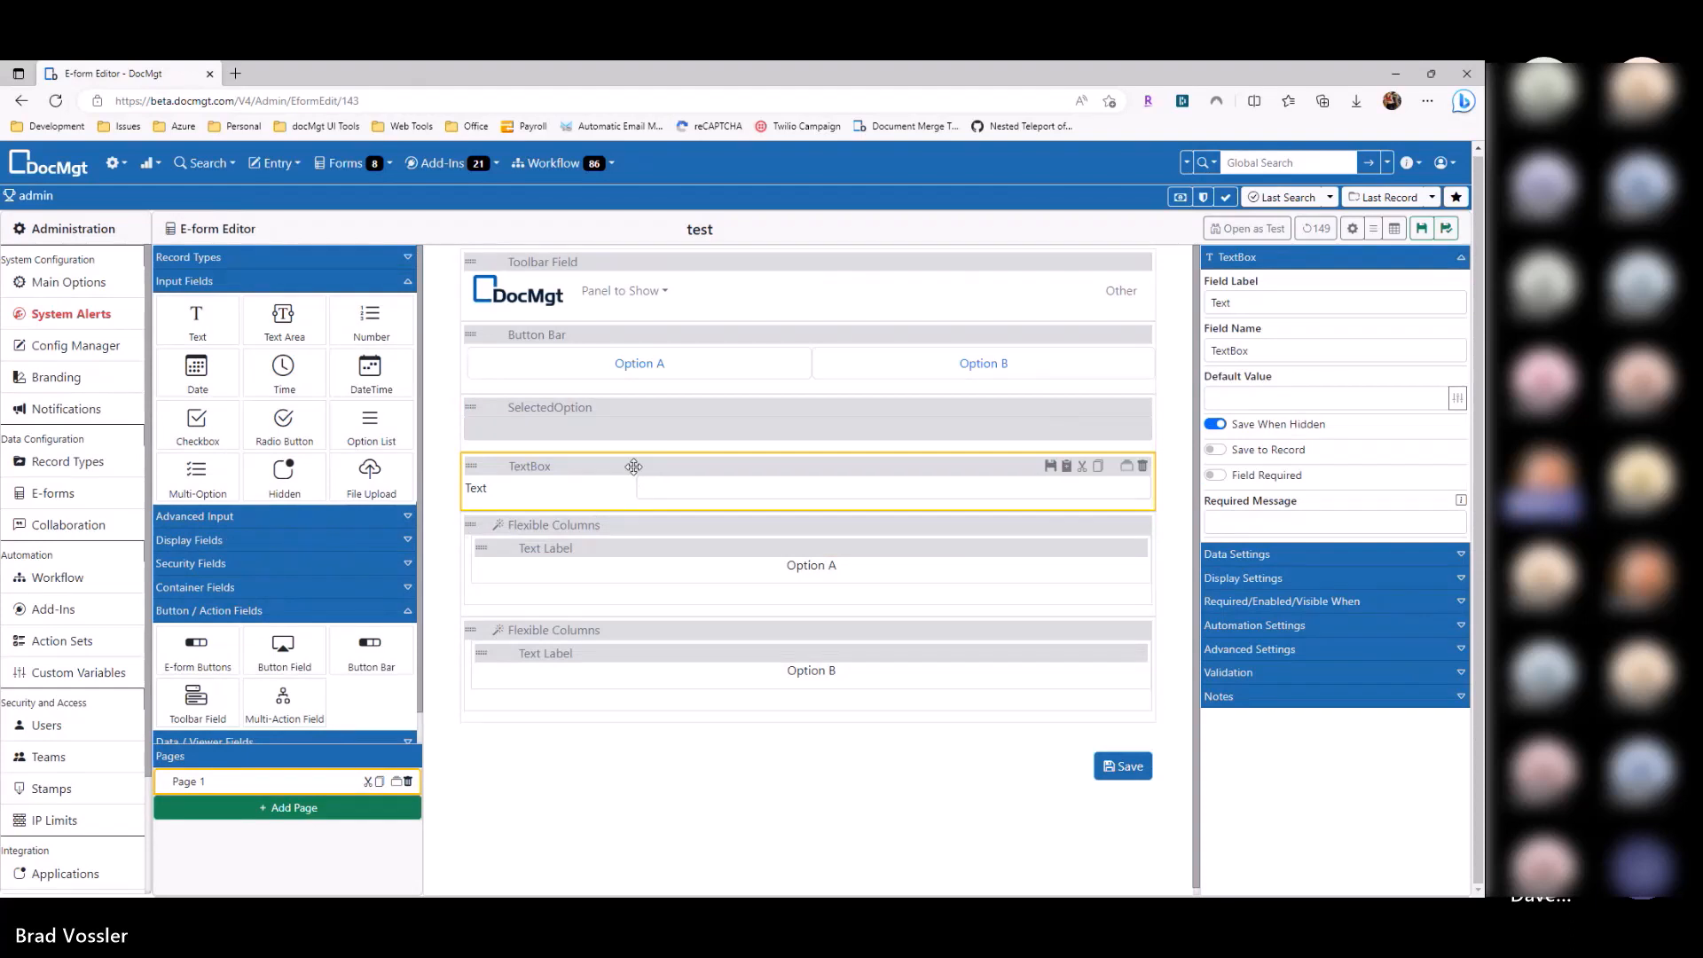
{"action": "left_click", "coordinate": [1143, 466]}
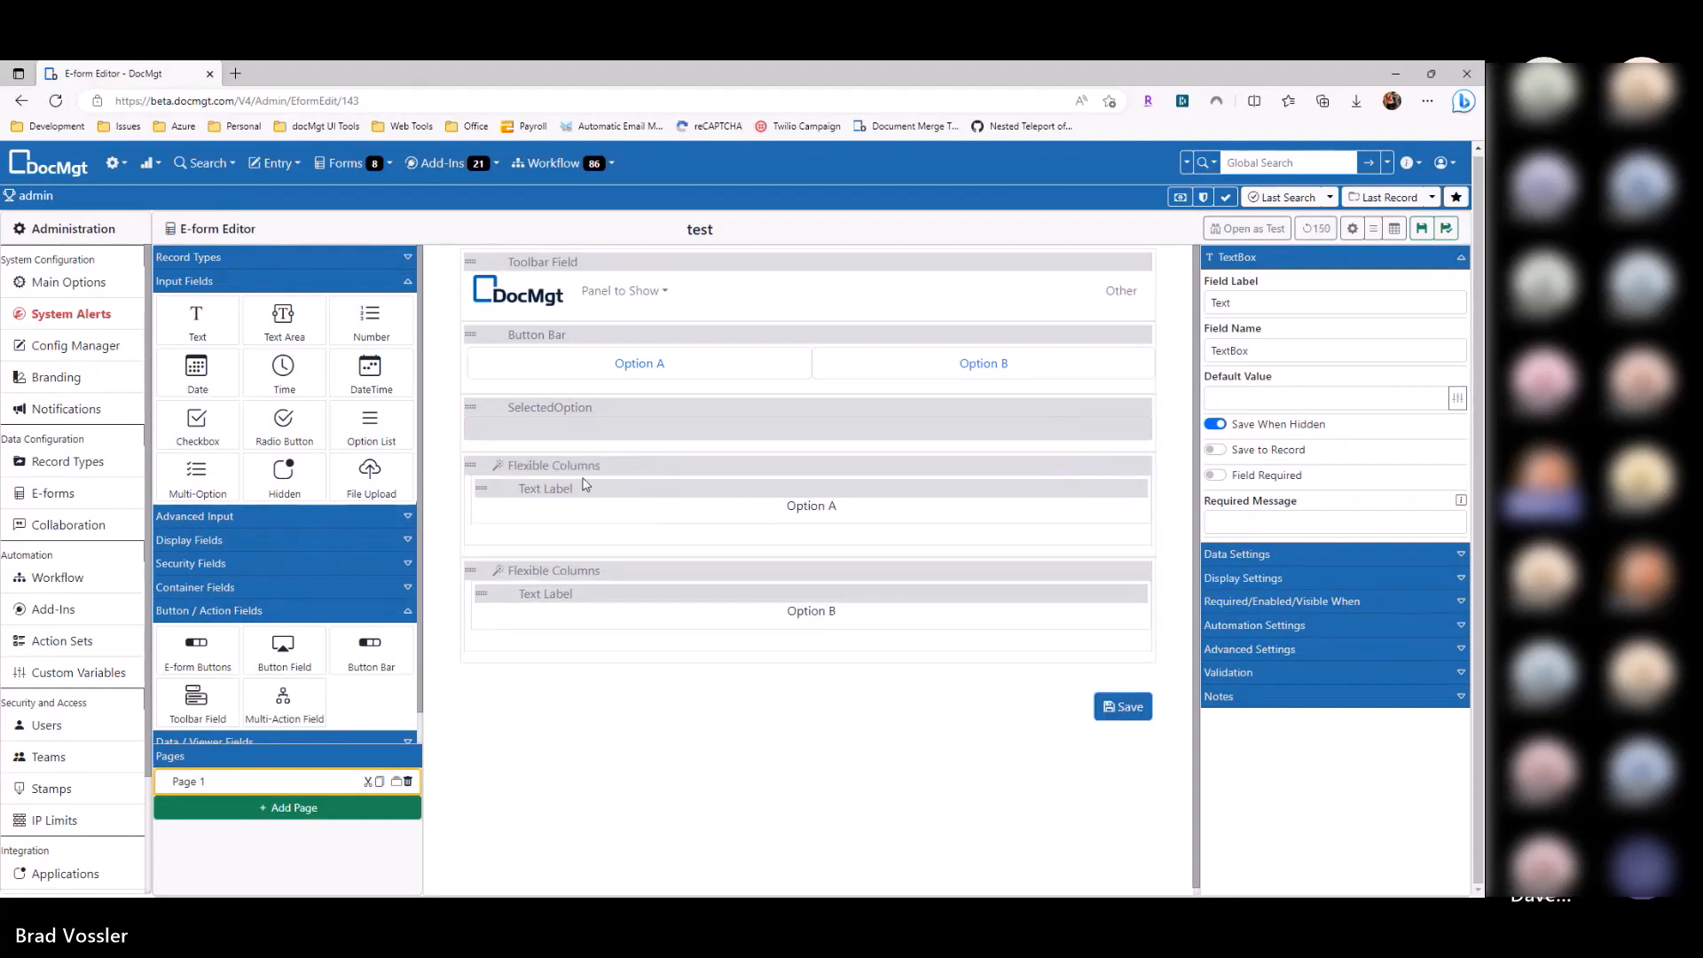
{"action": "left_click_drag", "start_coordinate": [266, 358], "coordinate": [714, 517]}
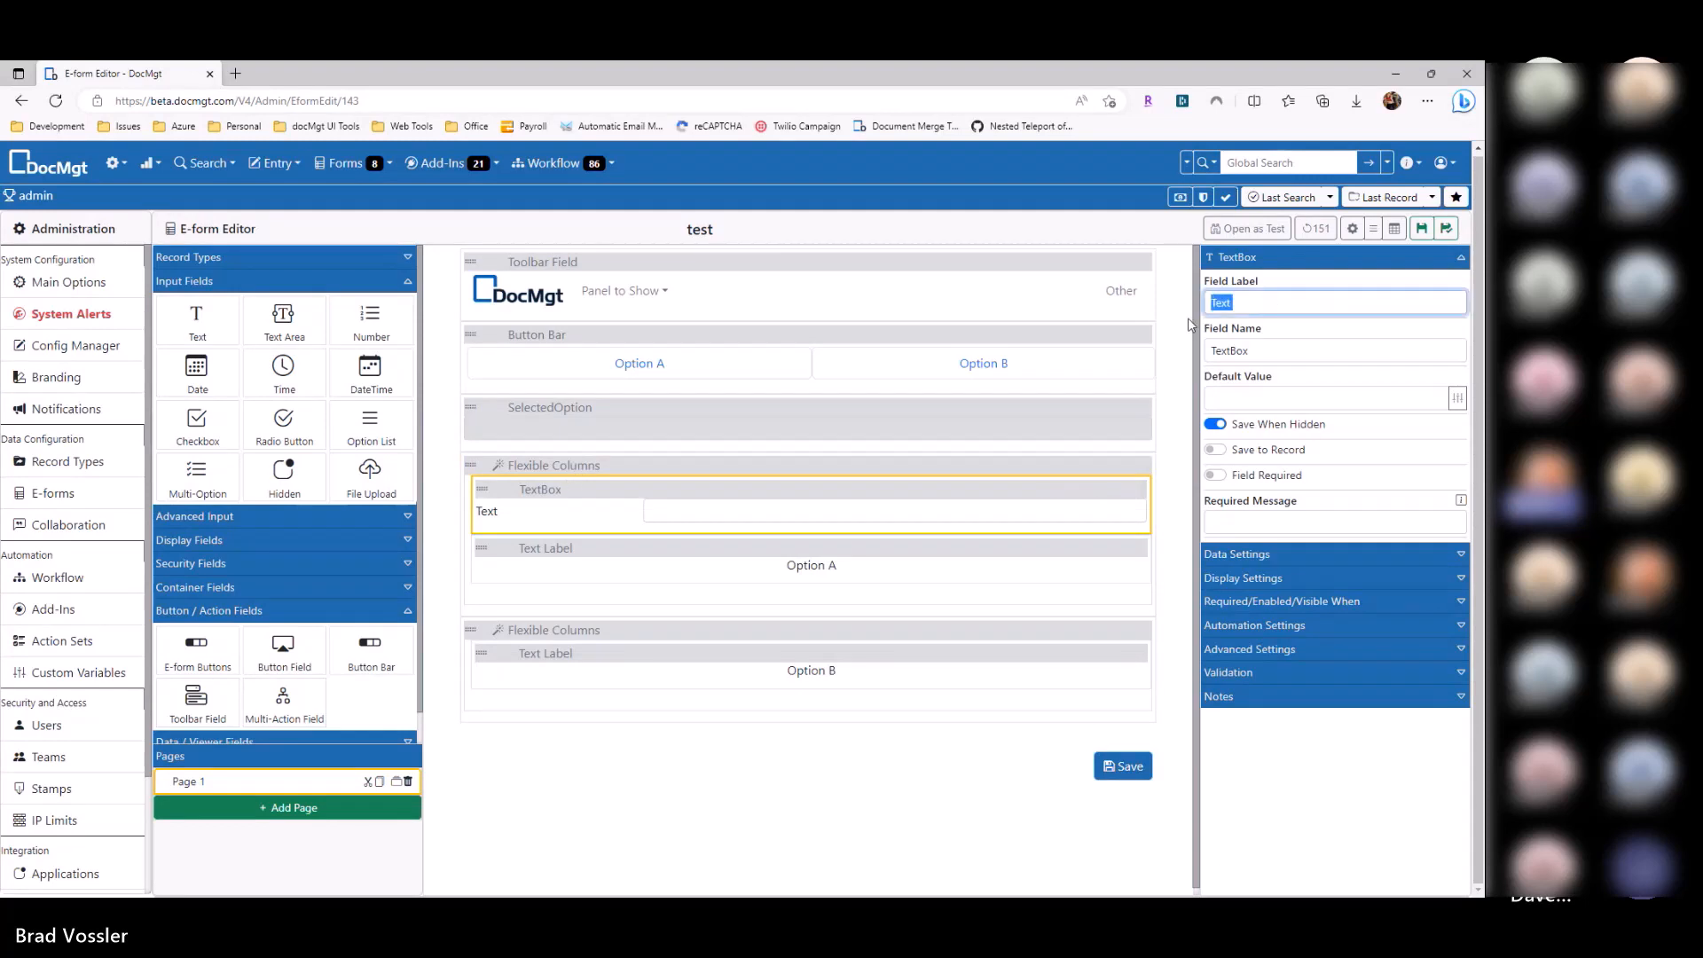
Step: Label the text box 'Selected Name' with field name Name1, and delete the Button Bar
{"action": "type", "text": "Selected NAme"}
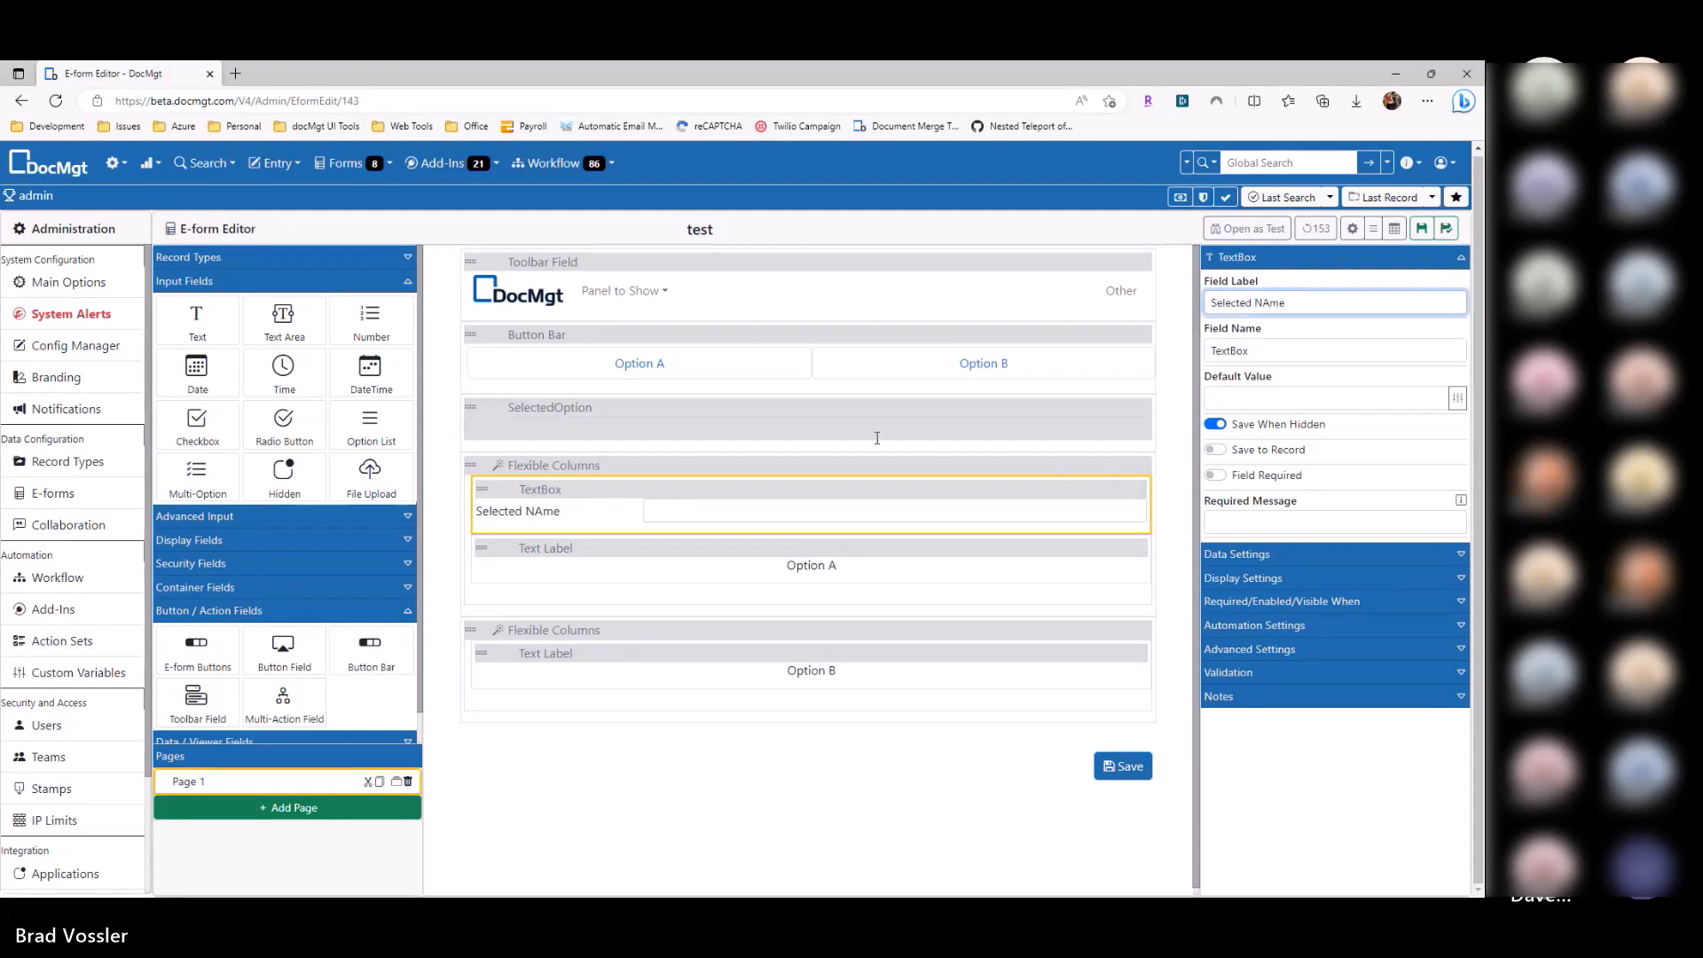
{"action": "key", "text": "Delete"}
{"action": "type", "text": "a"}
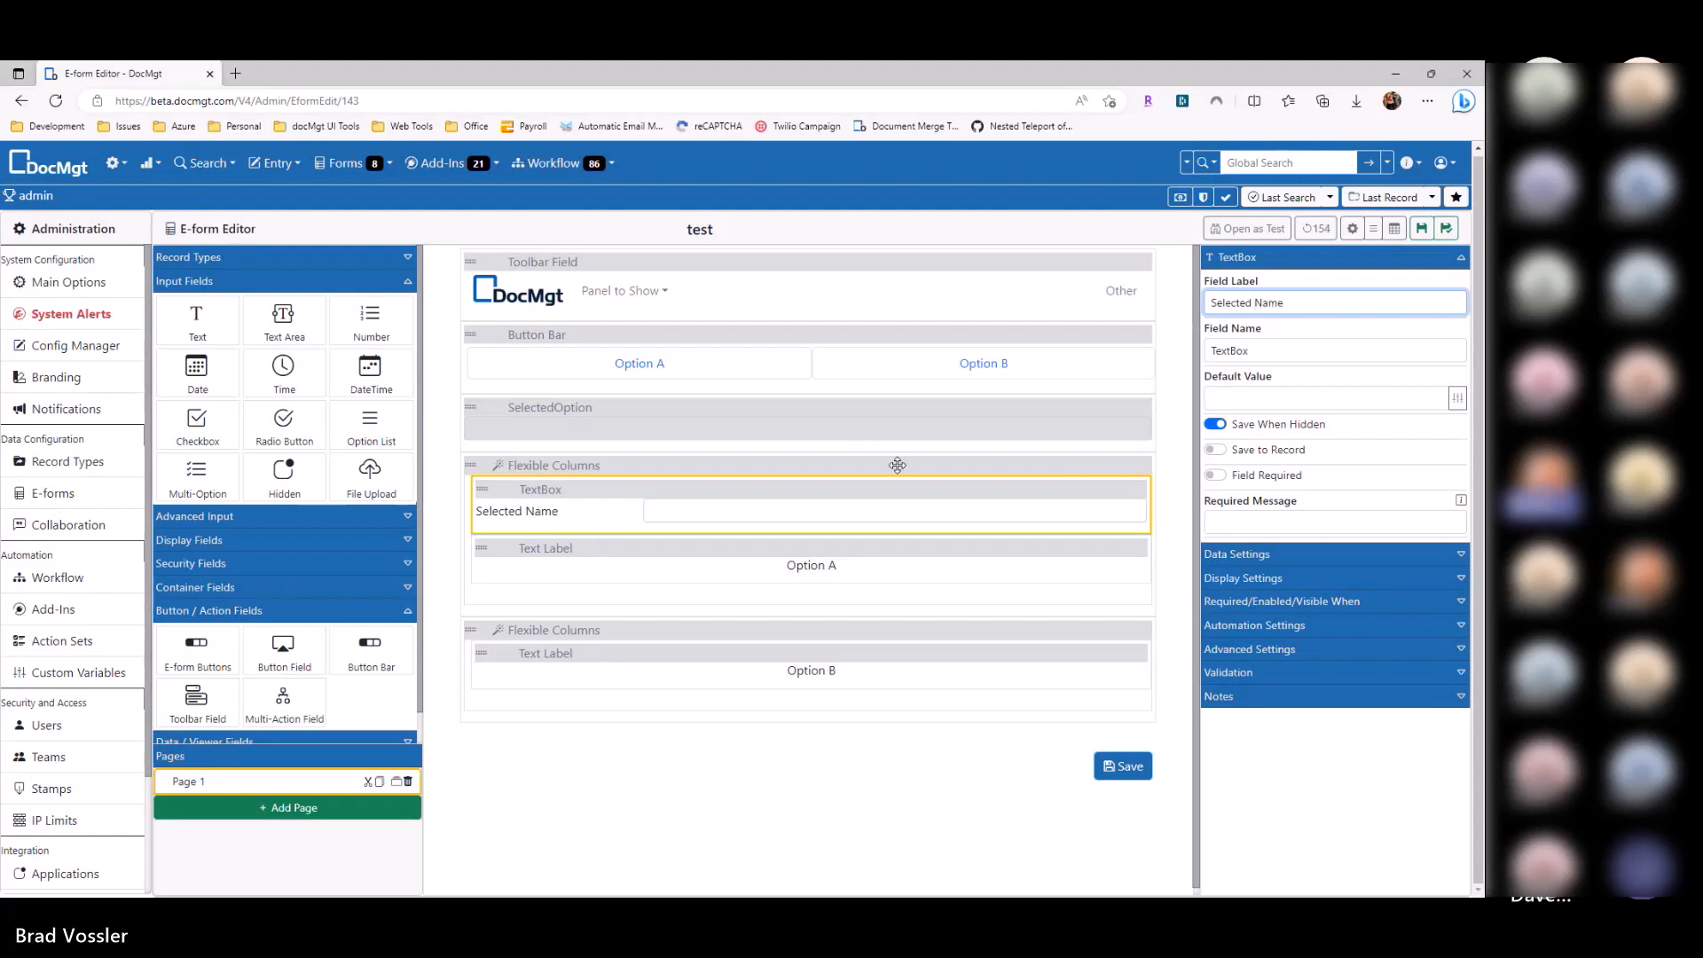
{"action": "key", "text": "Tab"}
{"action": "type", "text": "Name1"}
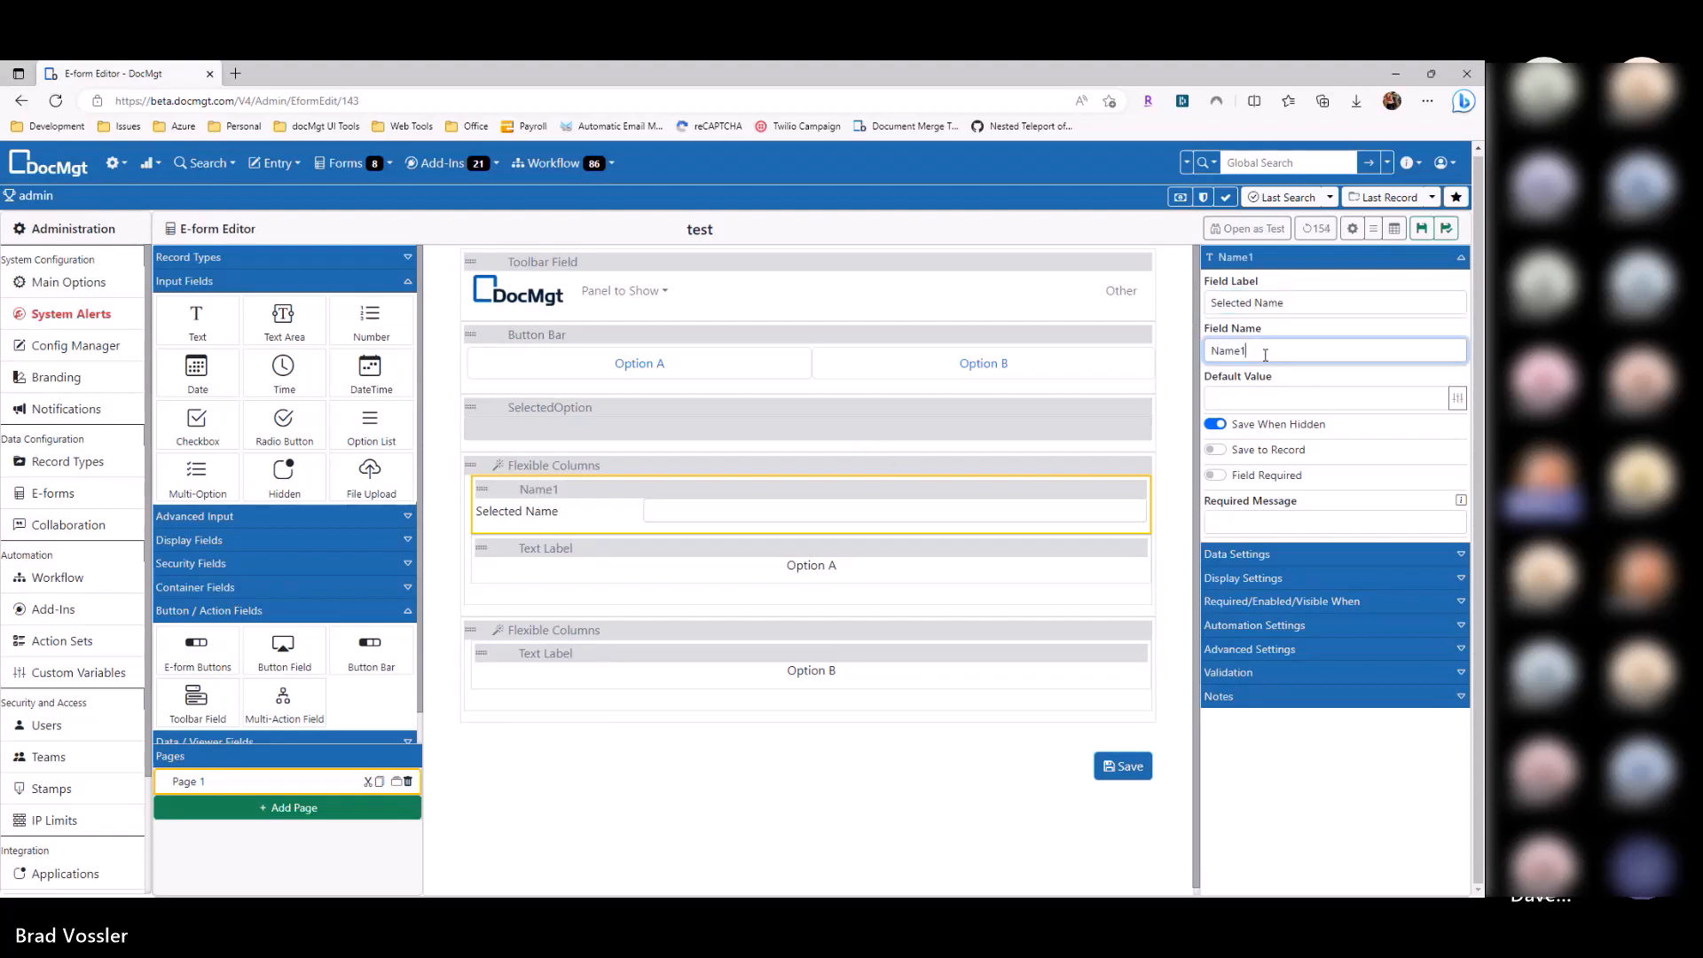
{"action": "double_click", "coordinate": [1264, 352]}
{"action": "left_click", "coordinate": [1145, 335]}
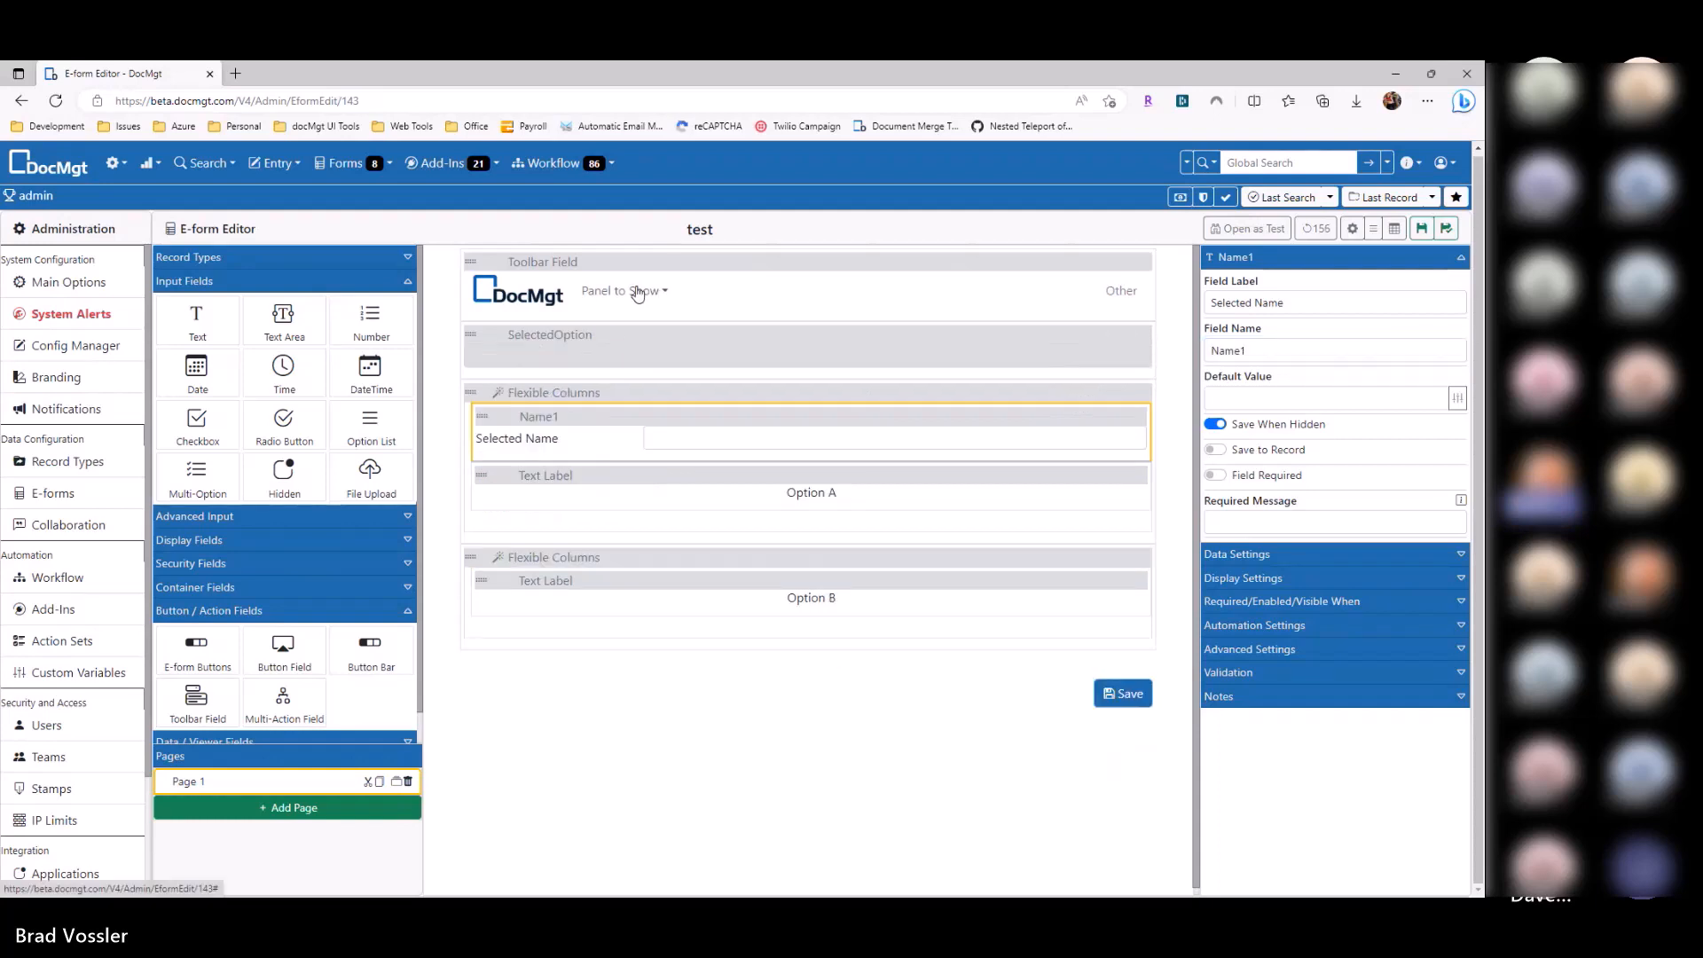
{"action": "left_click", "coordinate": [637, 295]}
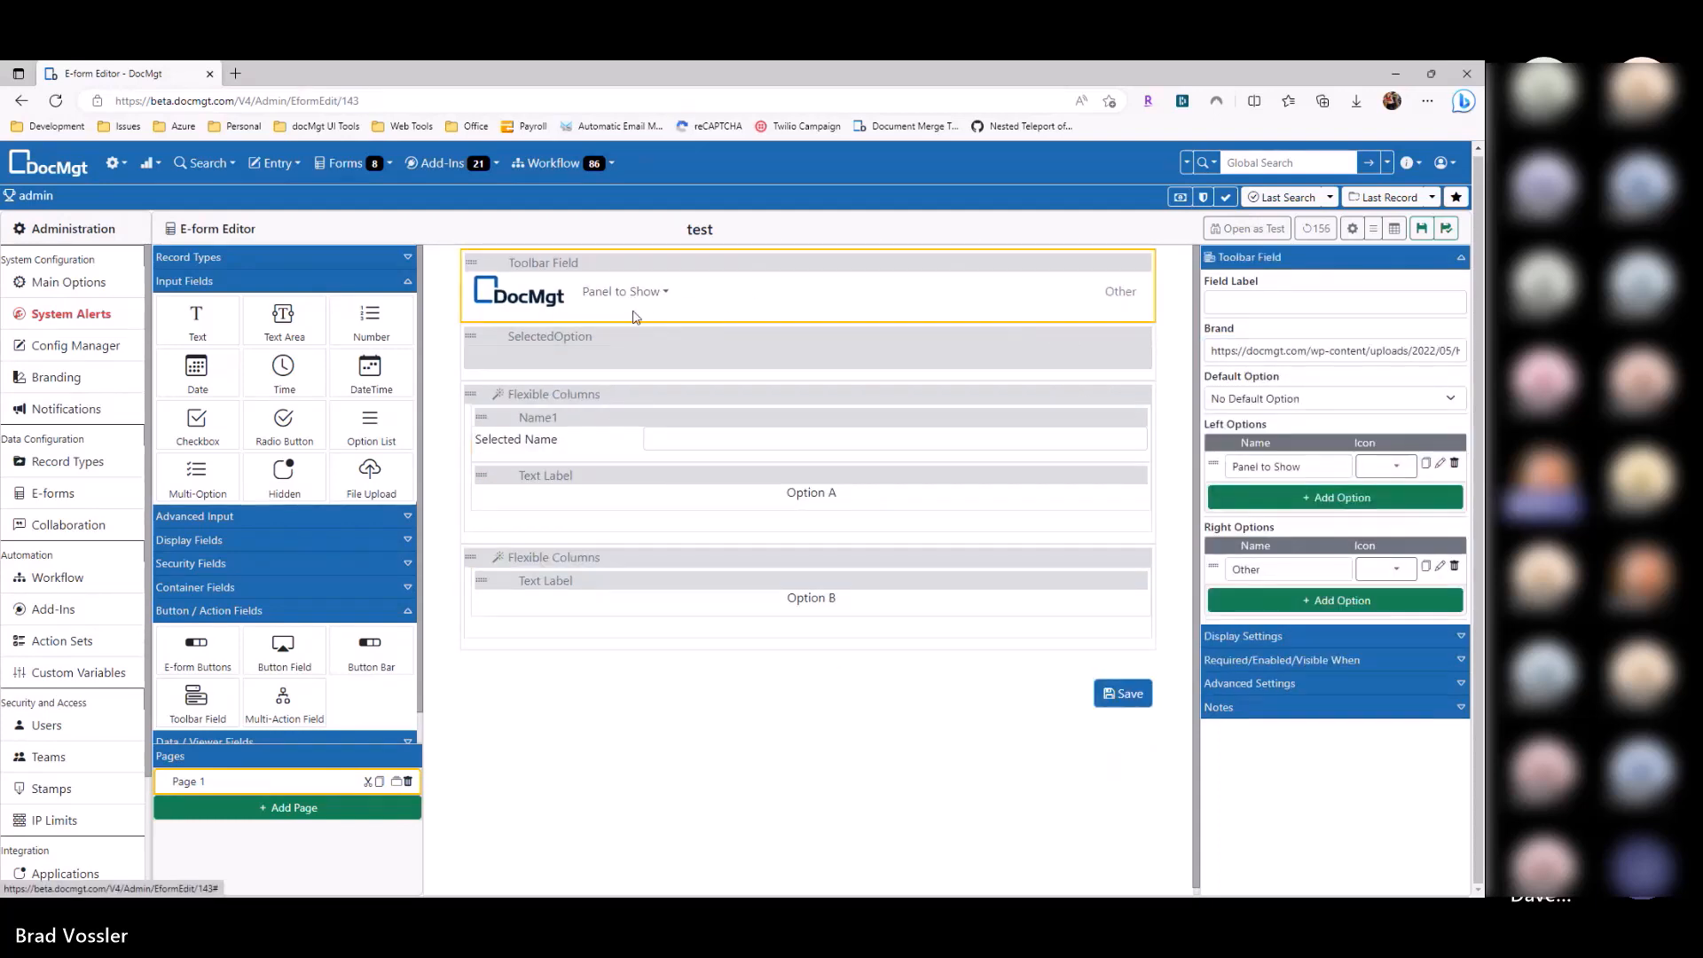
{"action": "left_click", "coordinate": [640, 293]}
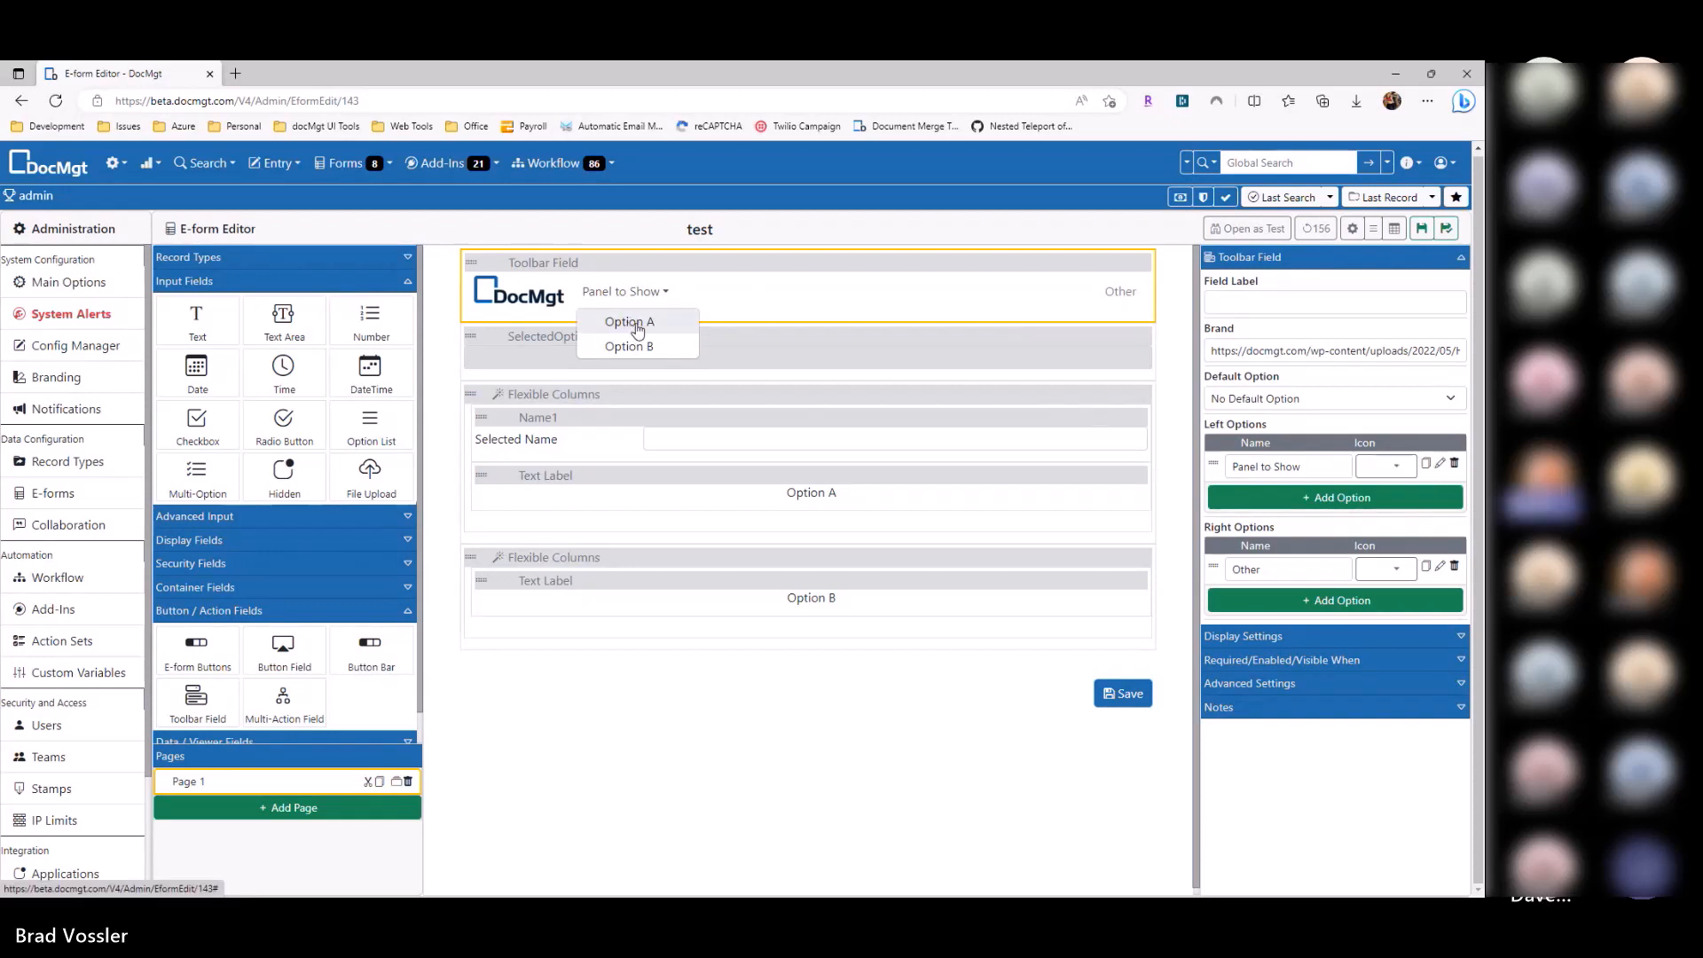
{"action": "left_click", "coordinate": [551, 400]}
{"action": "left_click", "coordinate": [642, 441]}
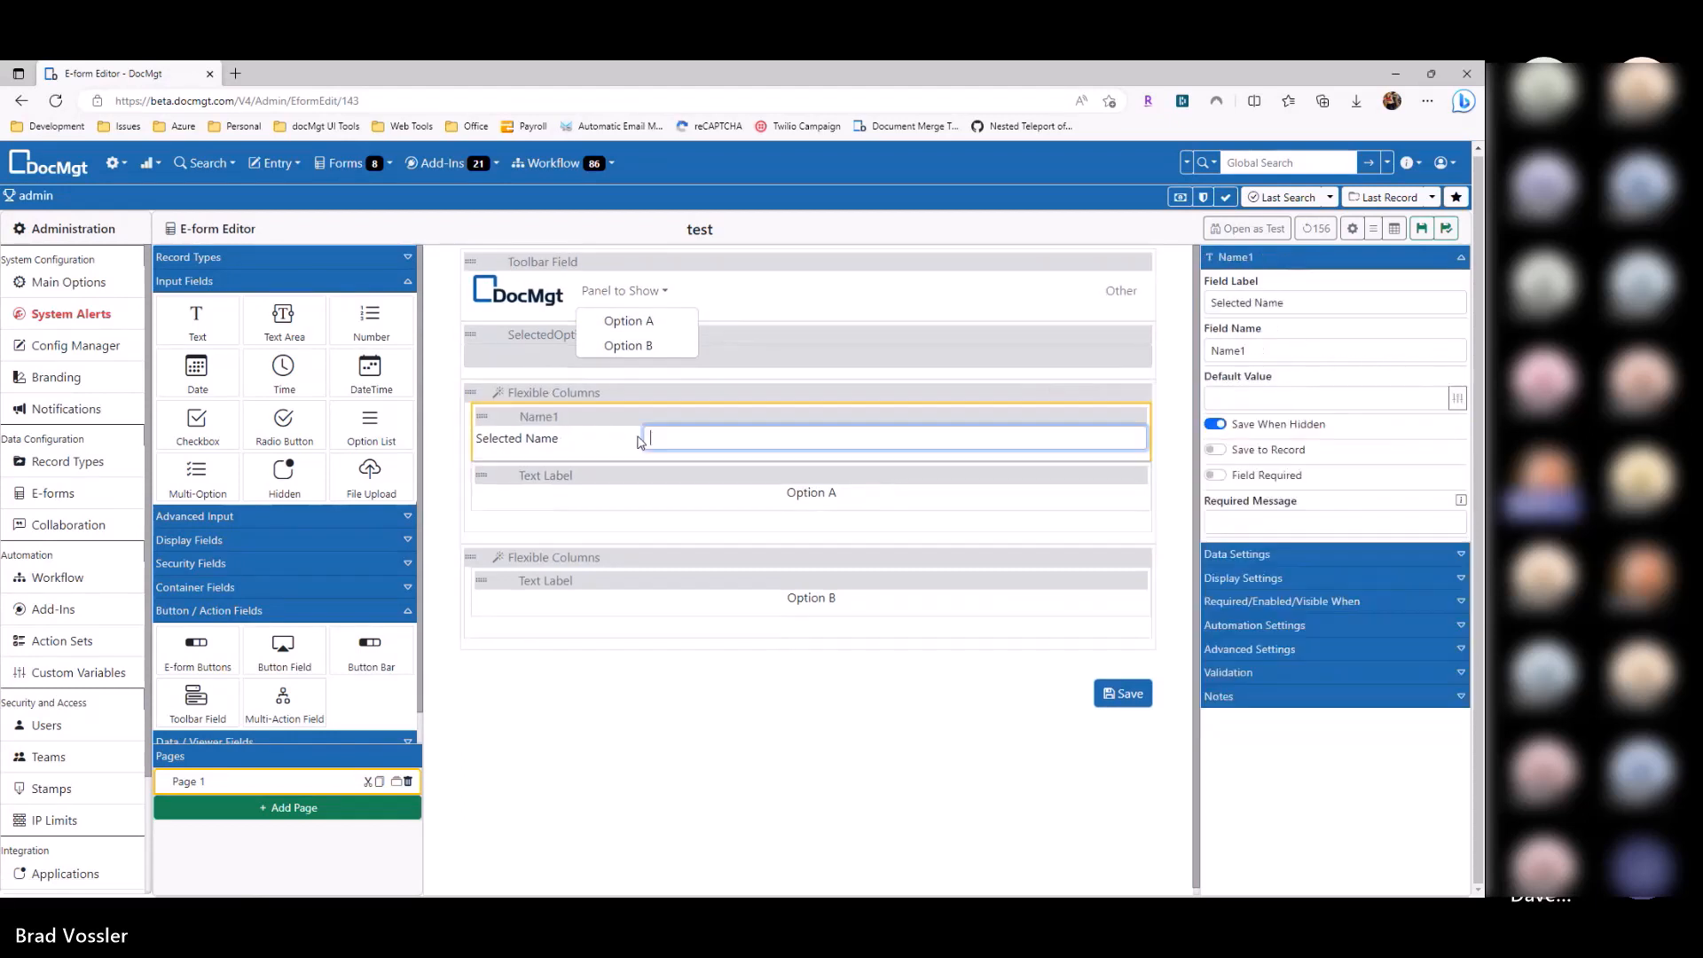
{"action": "left_click", "coordinate": [653, 295]}
{"action": "left_click", "coordinate": [1439, 463]}
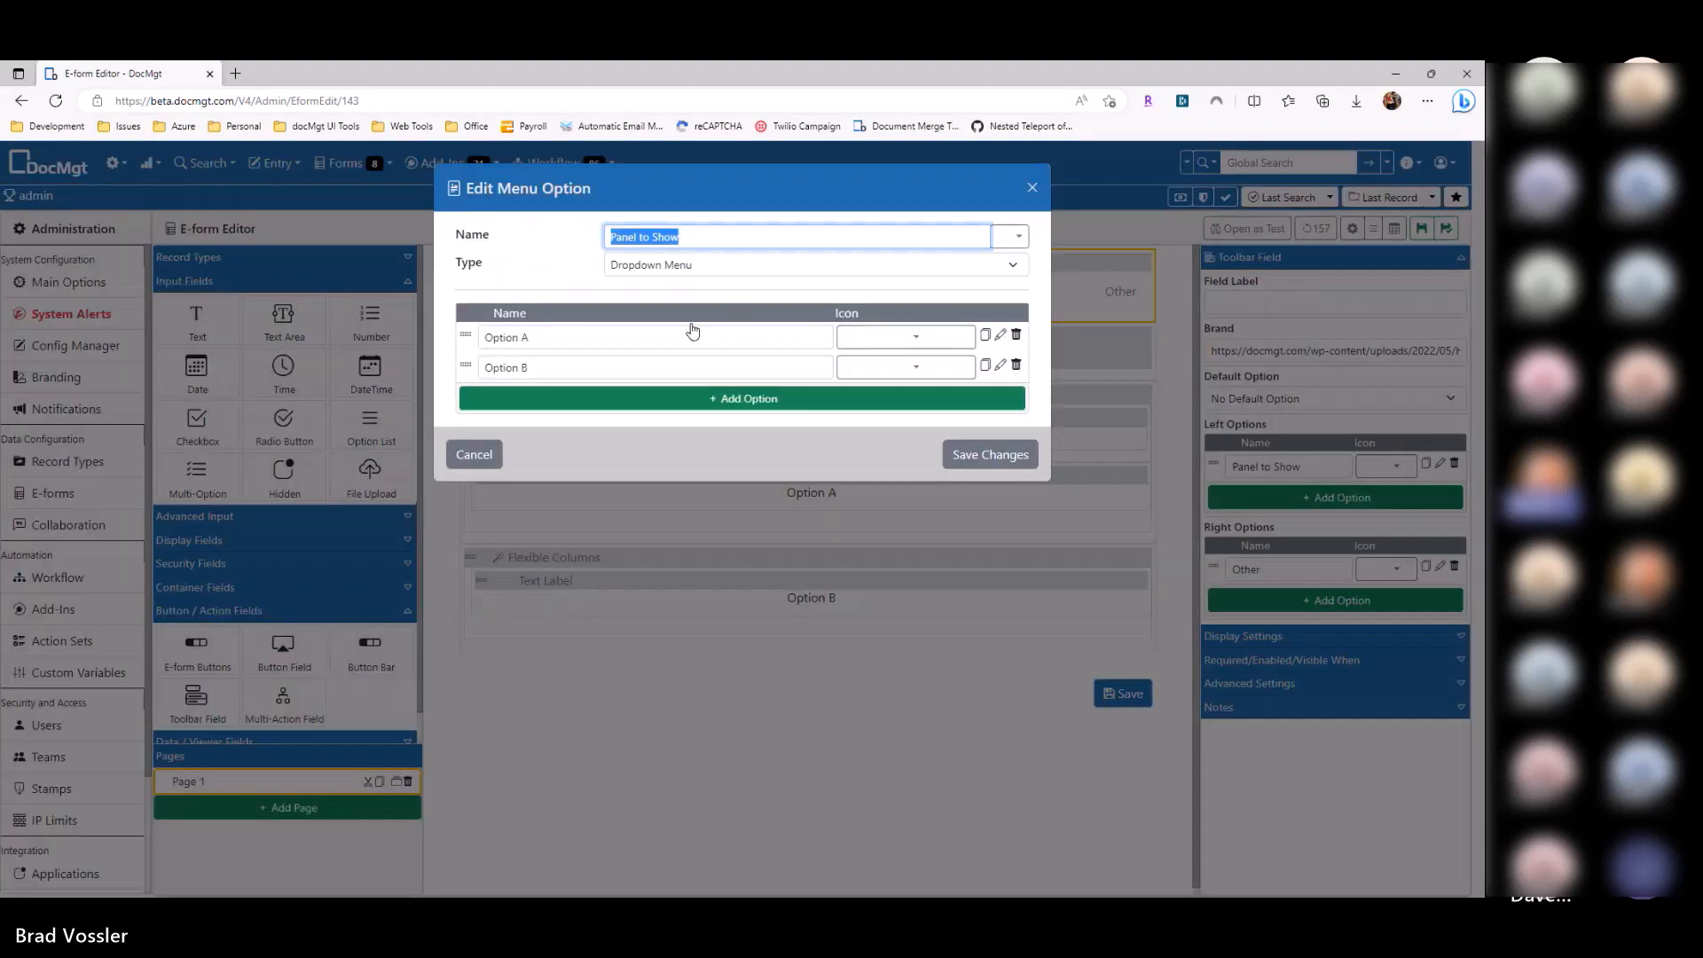
{"action": "left_click", "coordinate": [999, 334]}
{"action": "left_click_drag", "start_coordinate": [592, 290], "coordinate": [593, 267]}
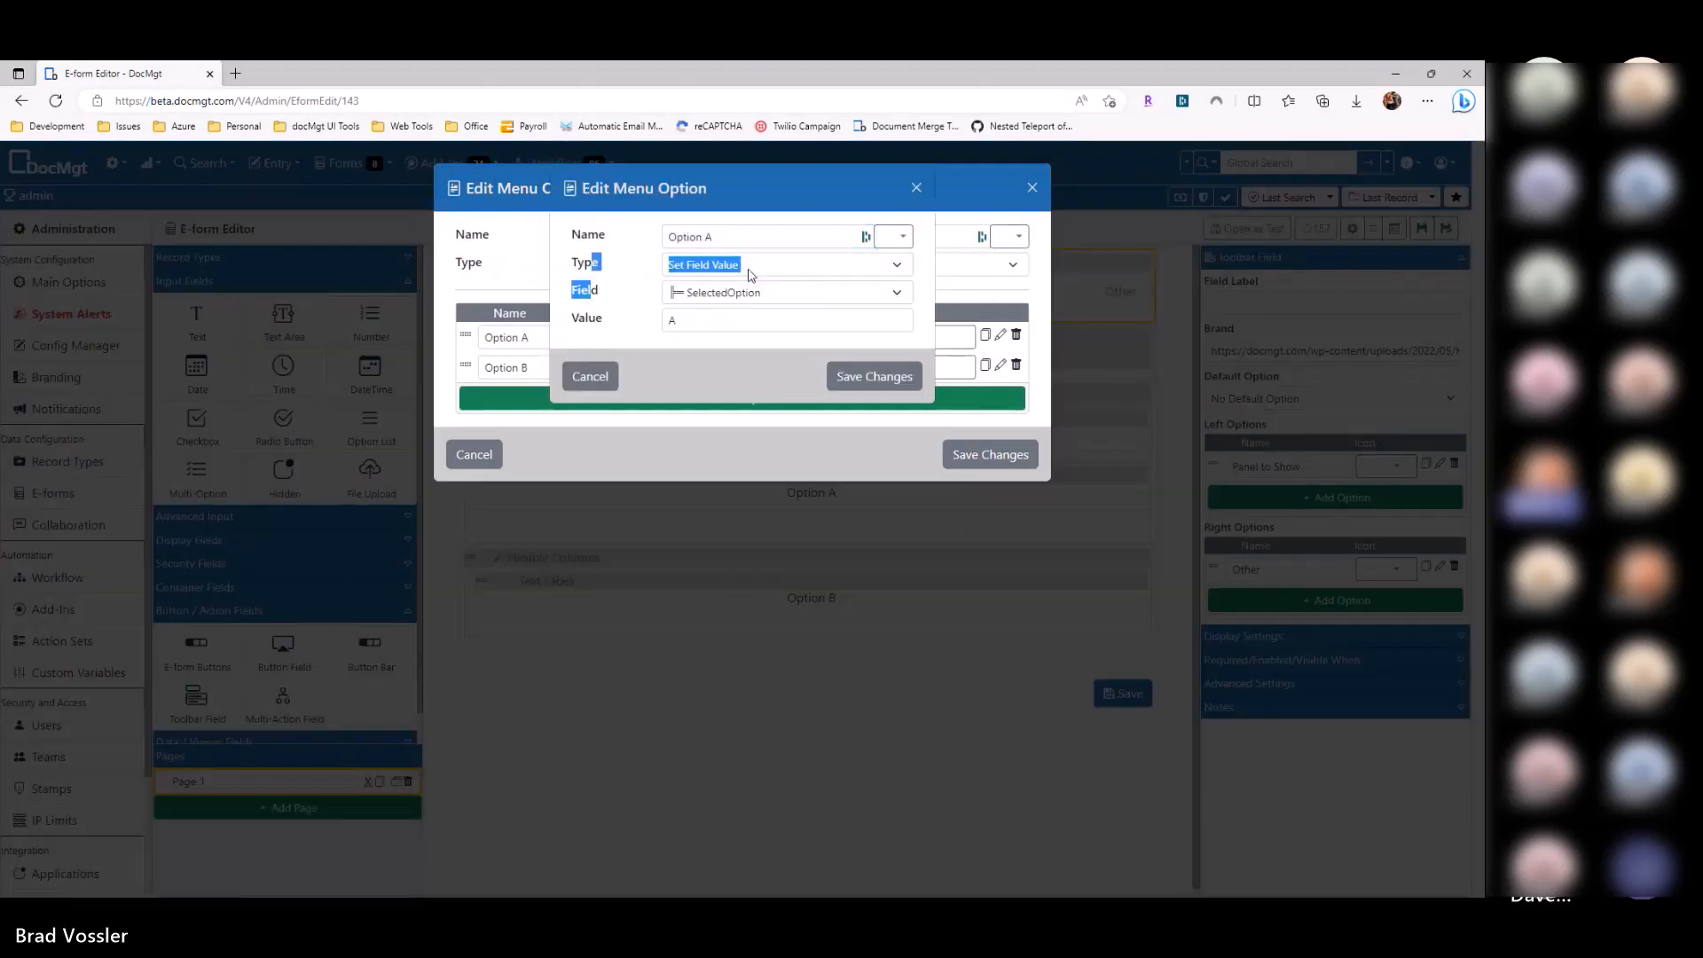
{"action": "left_click", "coordinate": [752, 350]}
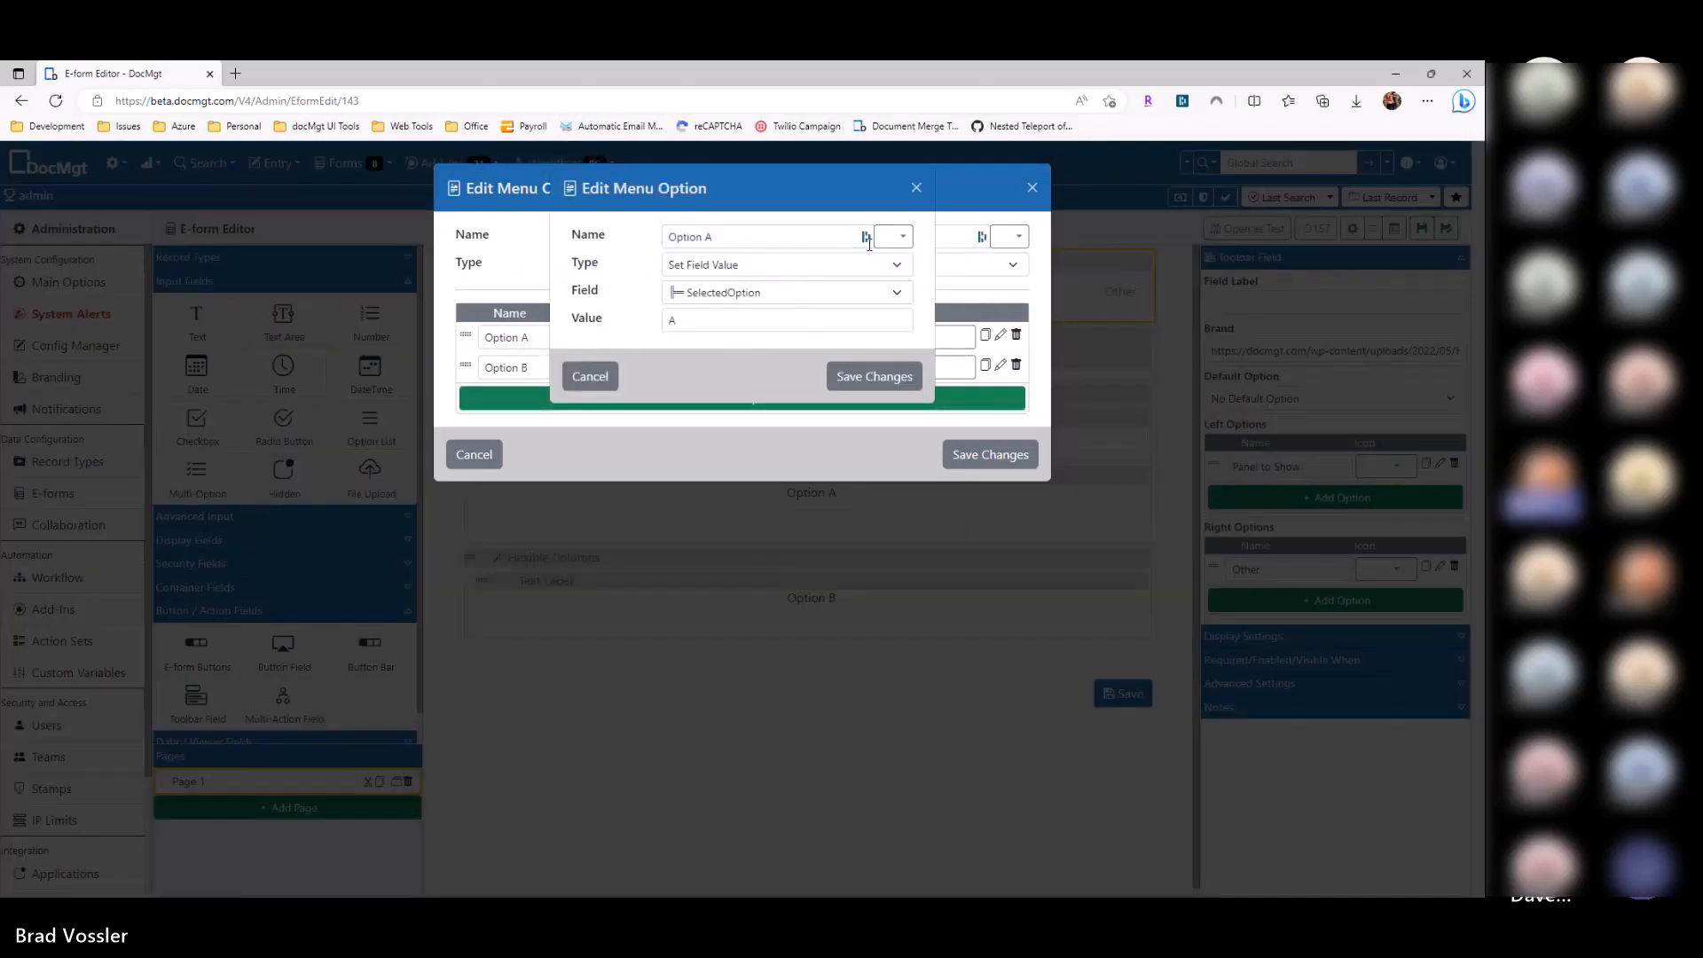
{"action": "left_click", "coordinate": [856, 237]}
{"action": "left_click", "coordinate": [894, 277]}
{"action": "left_click", "coordinate": [768, 317]}
{"action": "left_click", "coordinate": [590, 376]}
{"action": "left_click", "coordinate": [474, 454]}
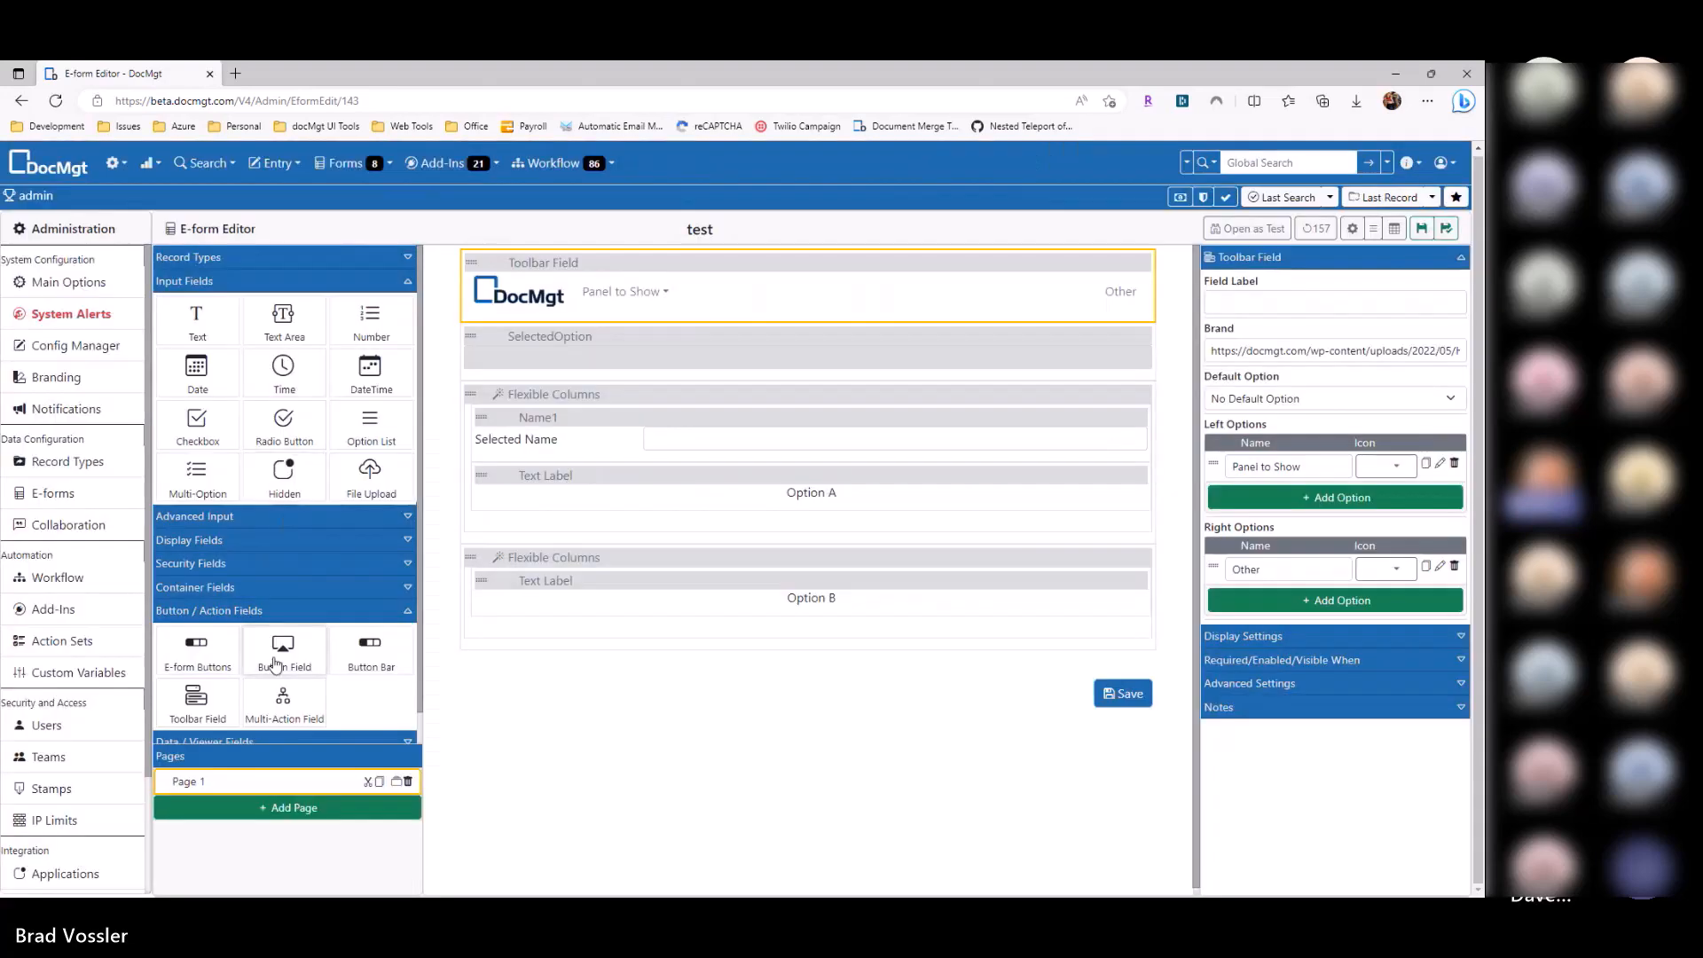
Step: Add a Multi-Action Field above SelectedOption and name its first action 'A w/ NAme'
{"action": "left_click_drag", "start_coordinate": [284, 705], "coordinate": [606, 374]}
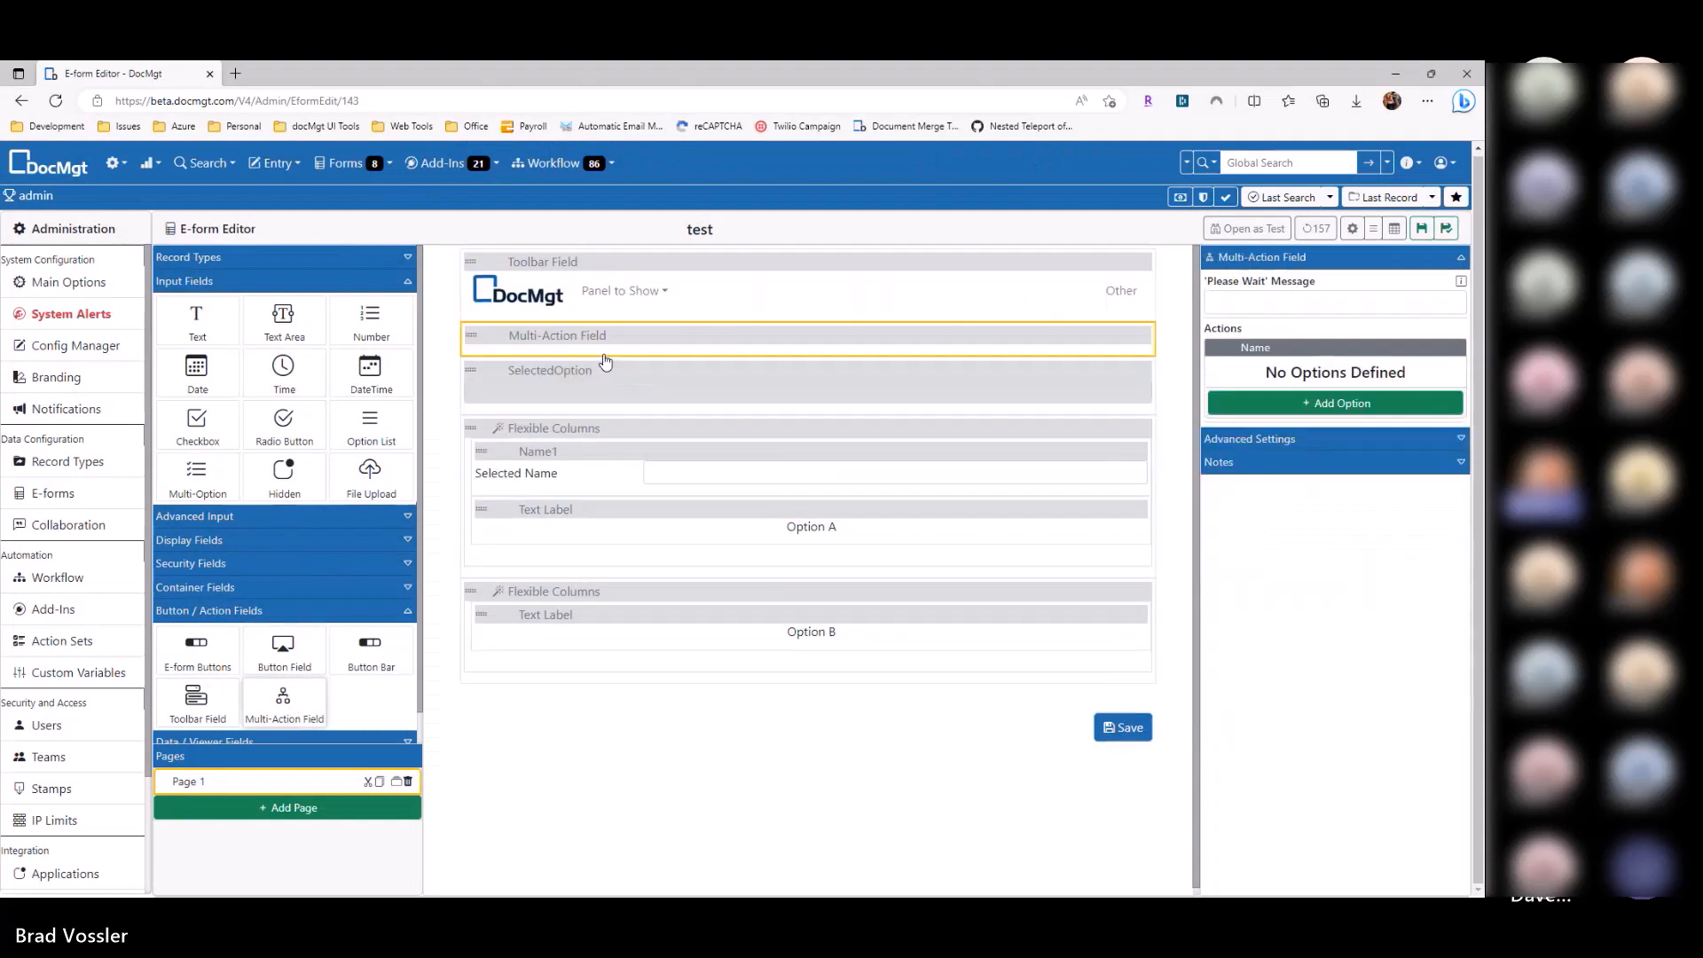
{"action": "left_click", "coordinate": [1316, 404]}
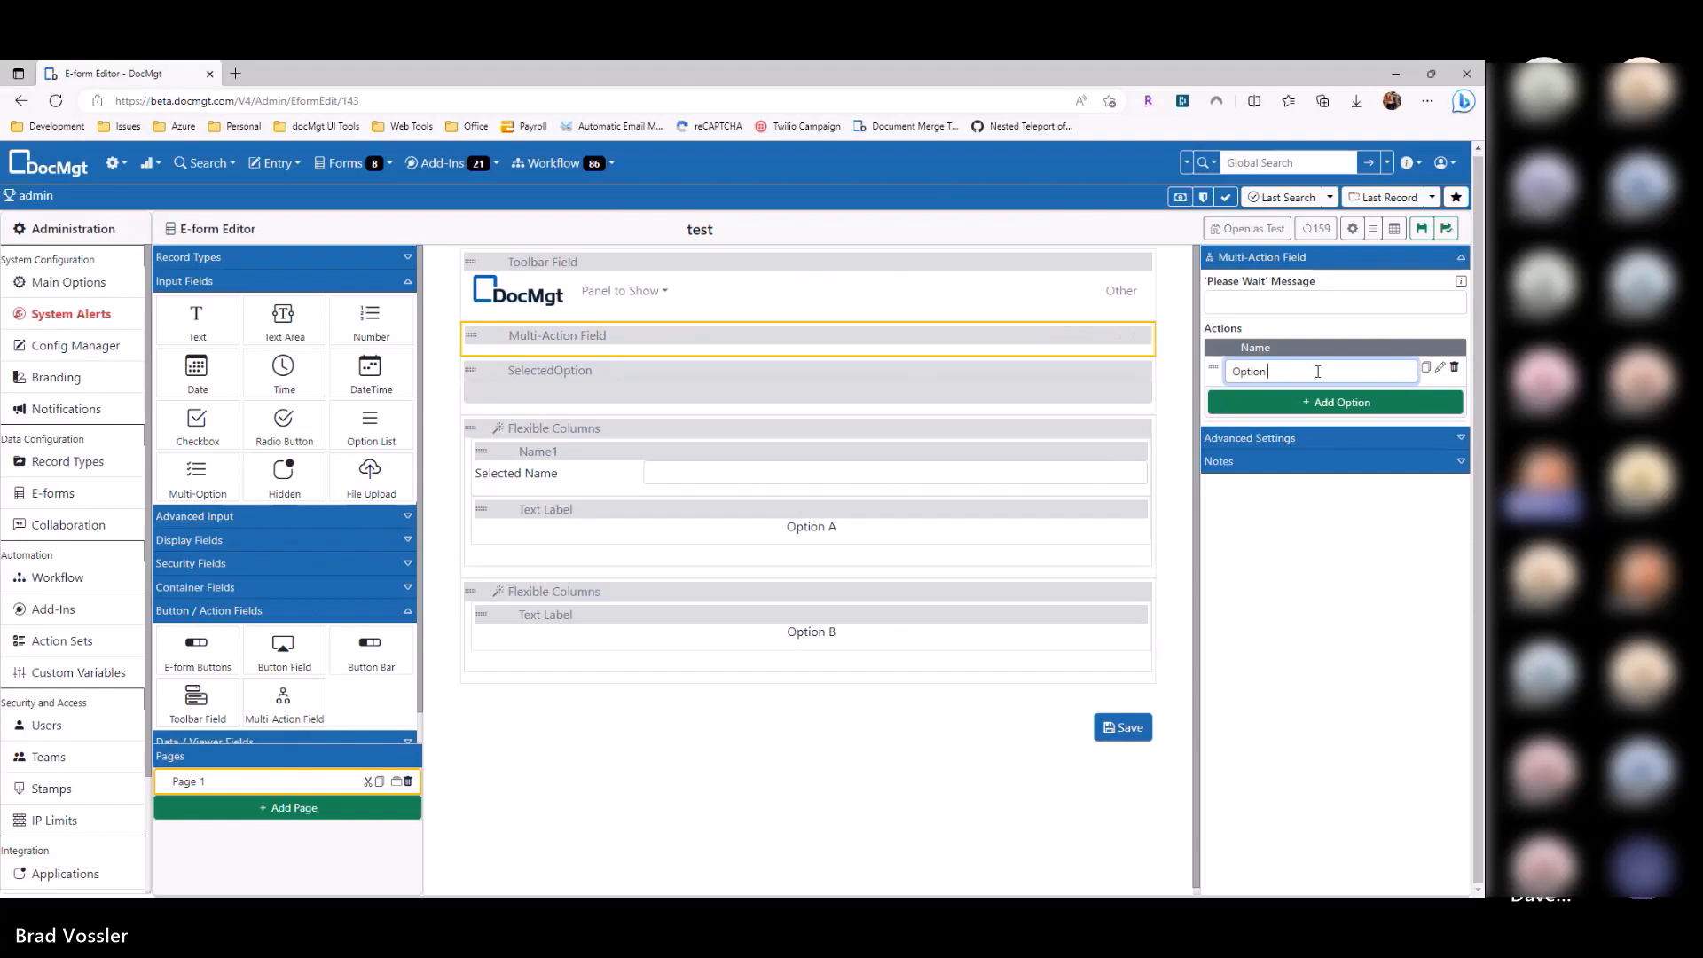
{"action": "key", "text": "ctrl+shift+a"}
{"action": "type", "text": "wi"}
{"action": "key", "text": "Escape"}
{"action": "type", "text": "A w/ NAme"}
Step: Make the first action use Set Field Value to set SelectedOption to A
{"action": "left_click", "coordinate": [1439, 367]}
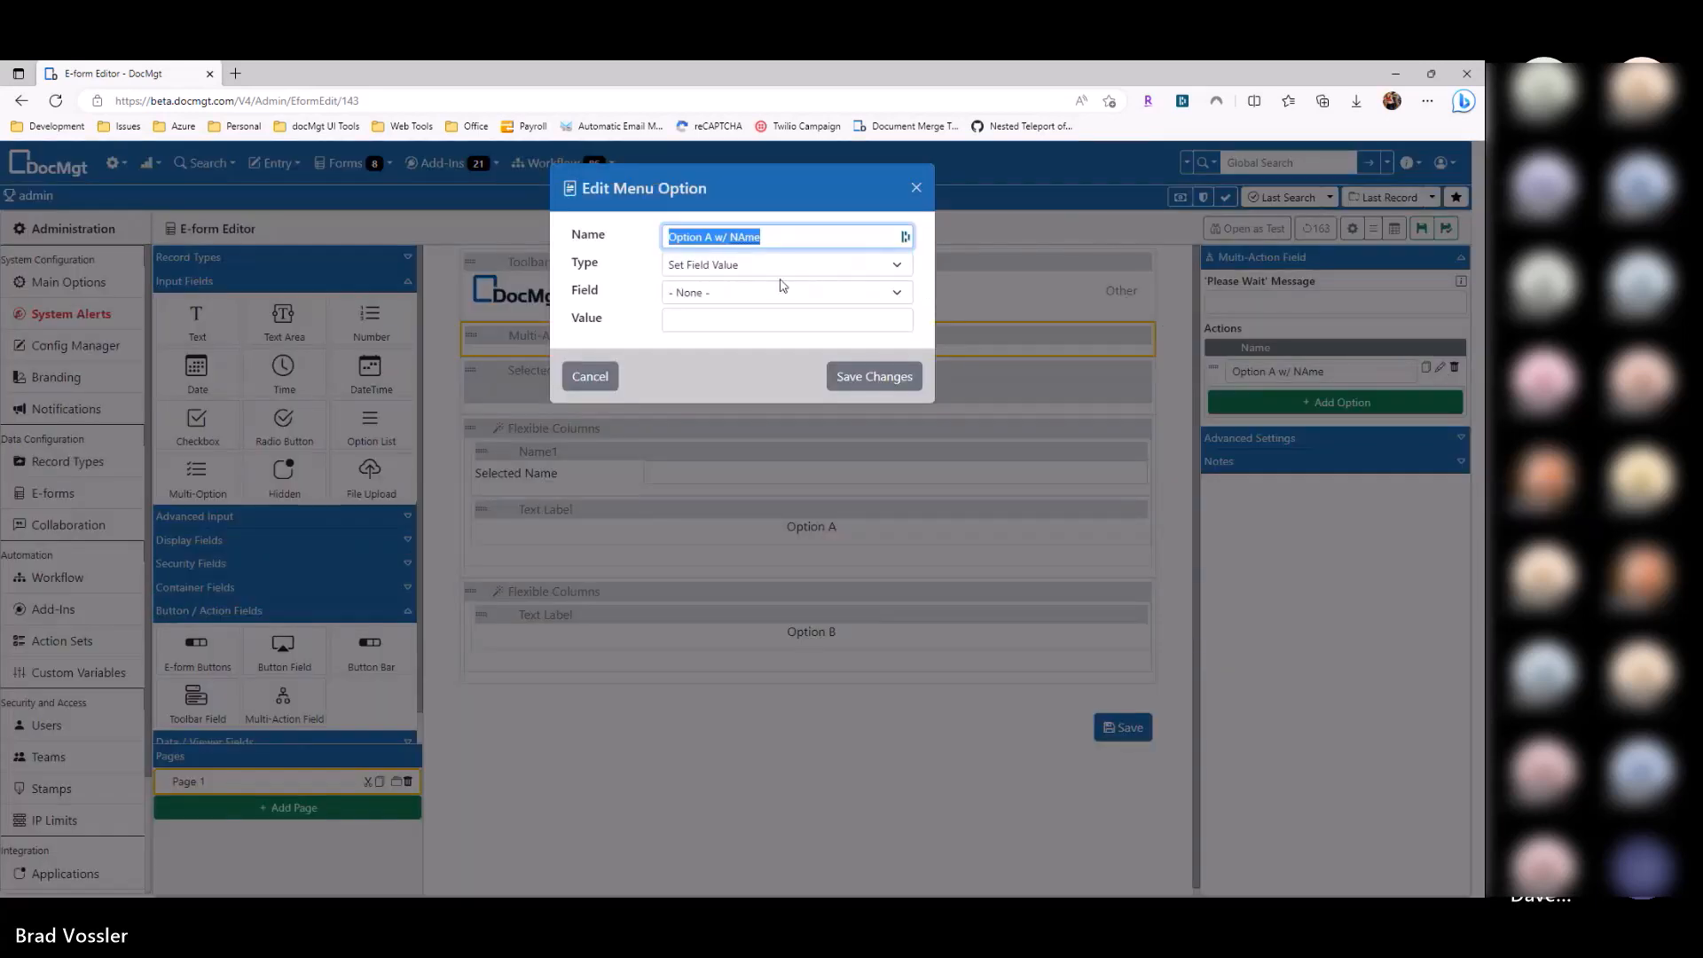
{"action": "left_click", "coordinate": [727, 266]}
{"action": "left_click", "coordinate": [696, 291]}
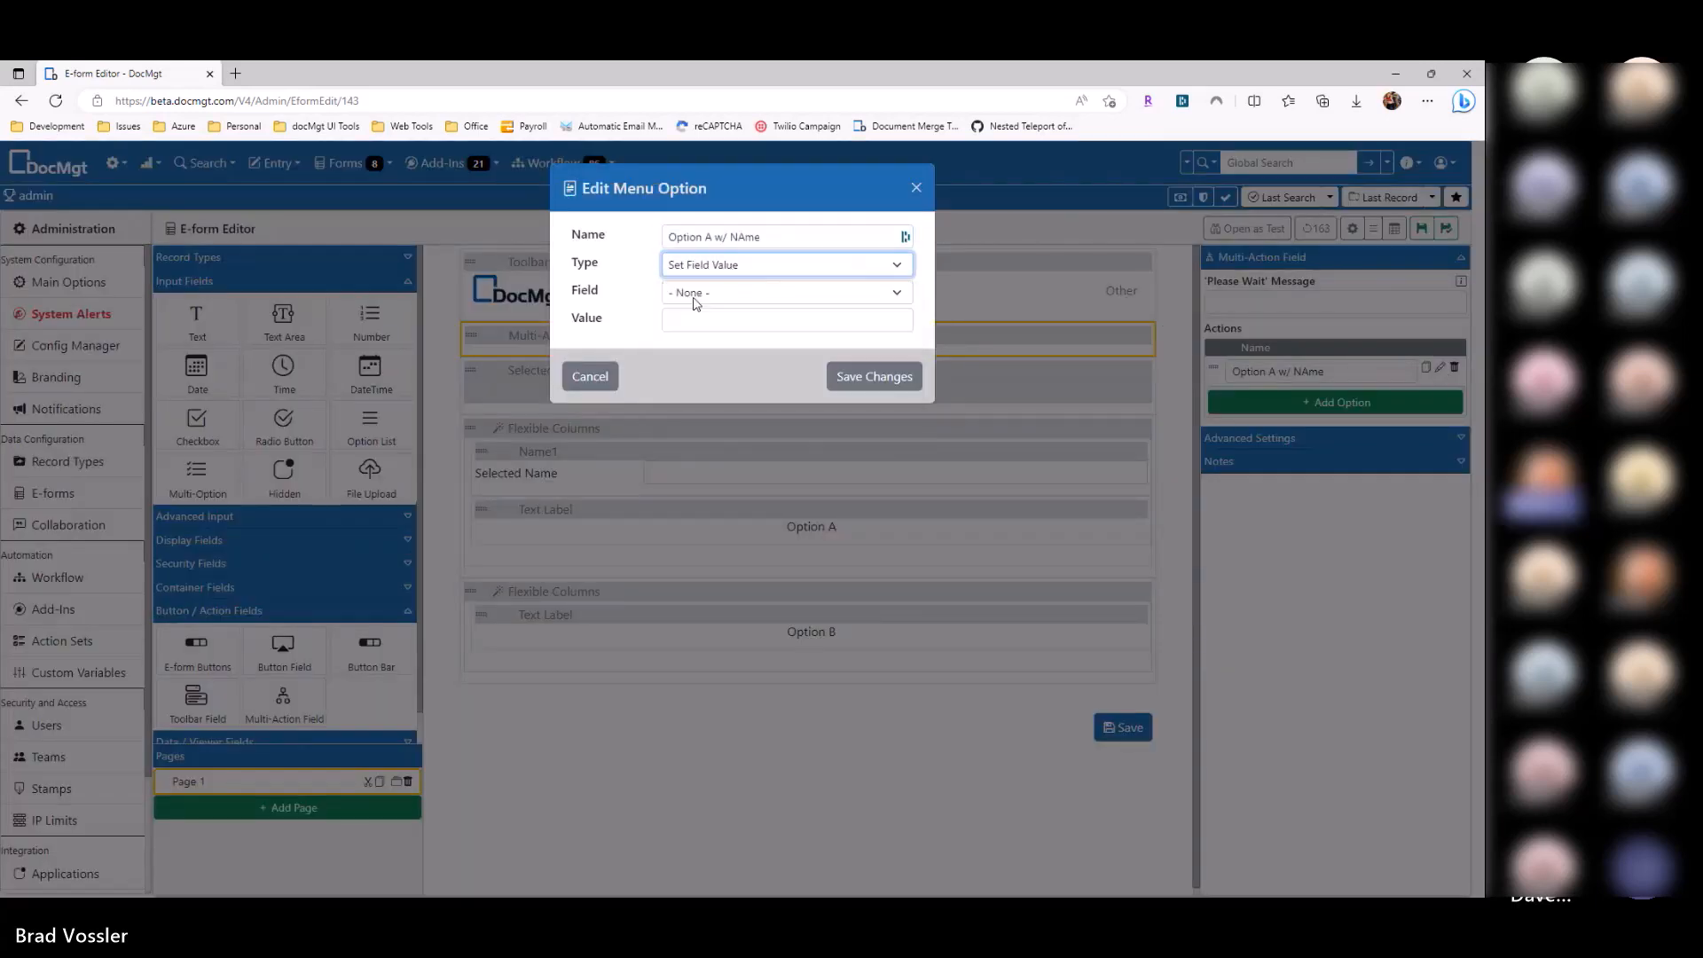
{"action": "left_click", "coordinate": [738, 293]}
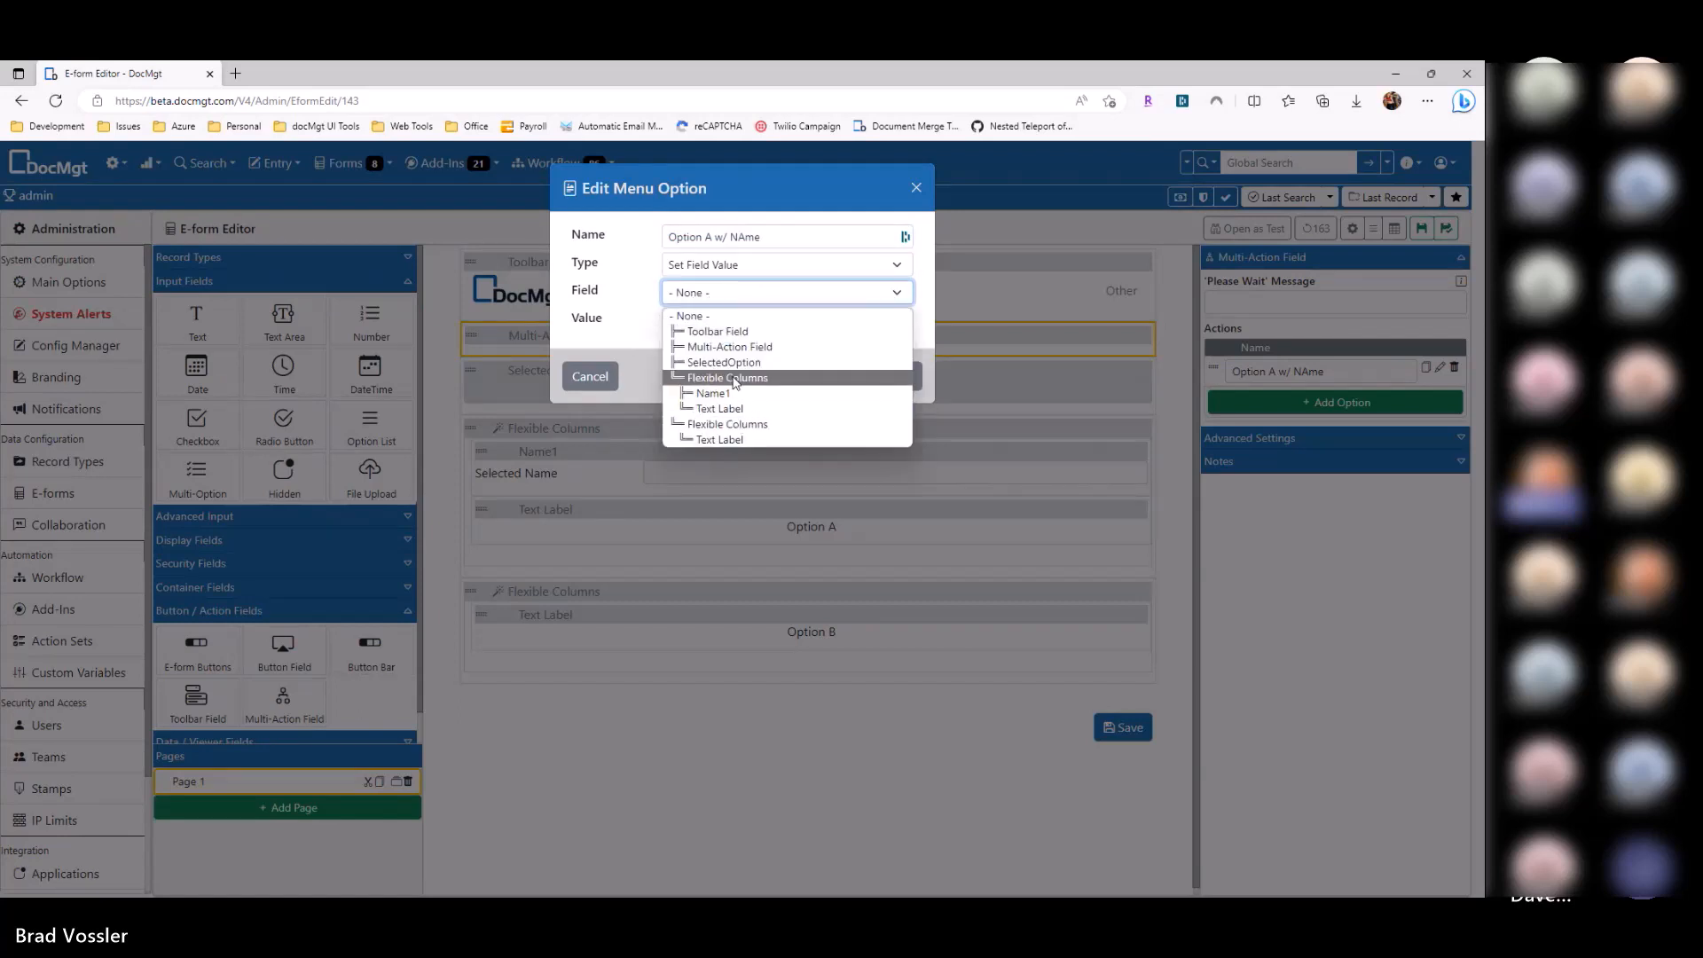
{"action": "left_click", "coordinate": [727, 362]}
{"action": "left_click", "coordinate": [724, 323]}
{"action": "type", "text": "A"}
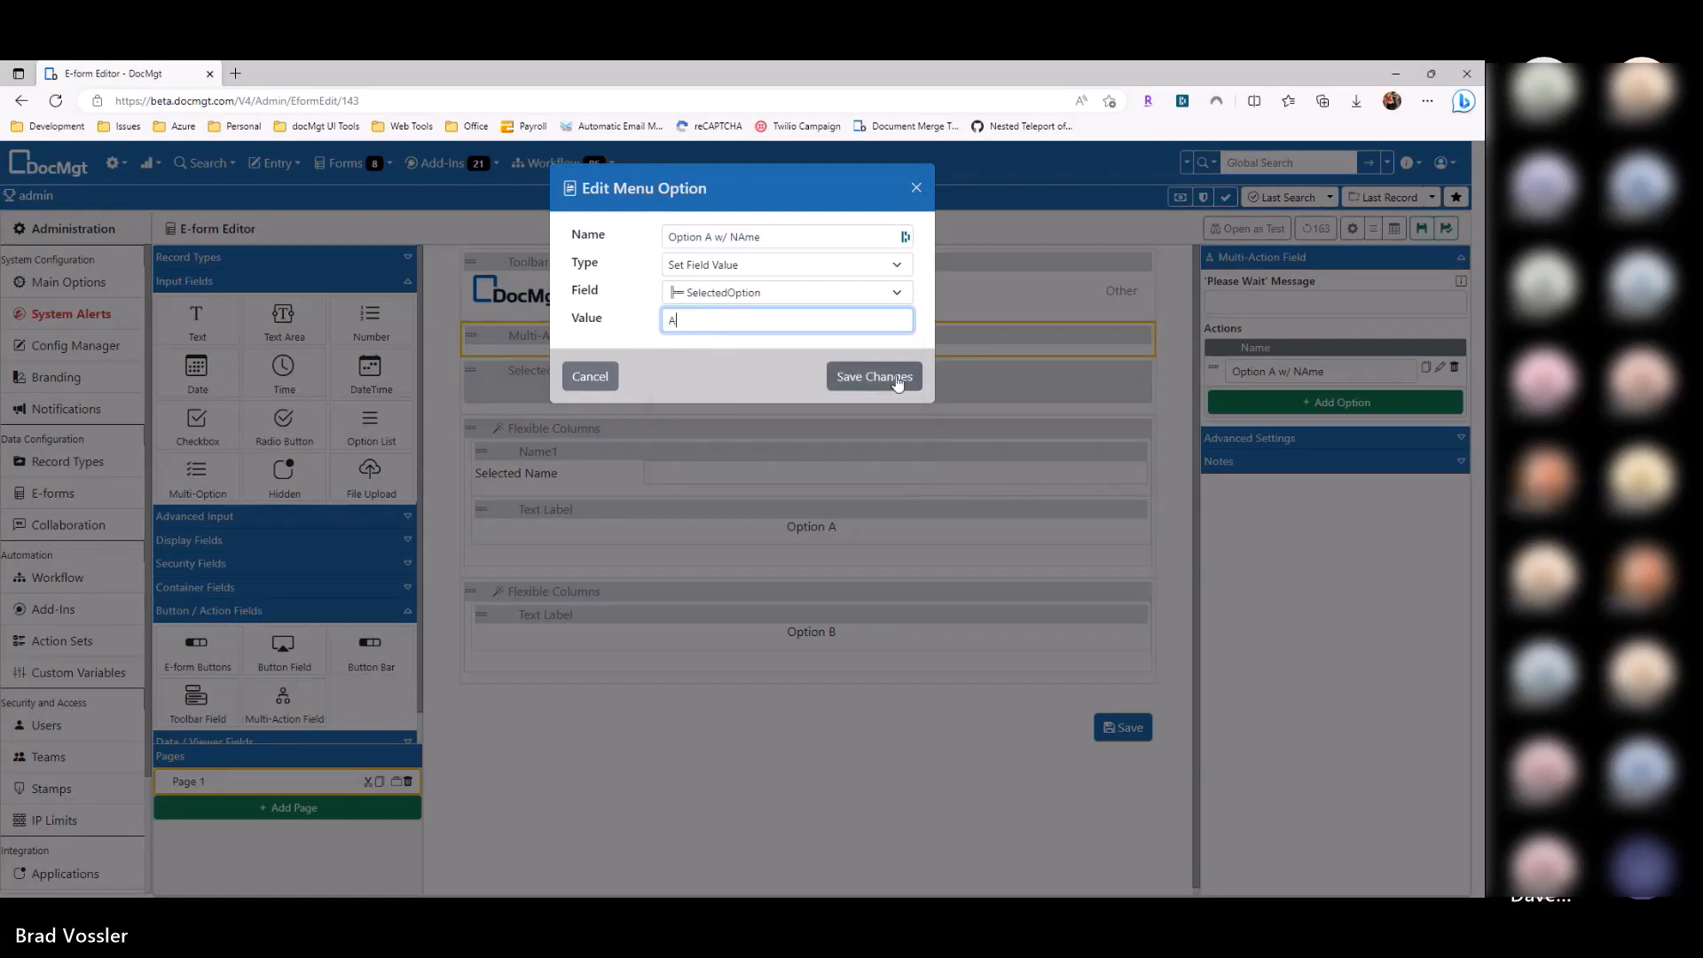
{"action": "left_click", "coordinate": [896, 376]}
Step: Add a second action and rename the two actions Option A and Set Name
{"action": "left_click", "coordinate": [1303, 403]}
{"action": "left_click", "coordinate": [1439, 397]}
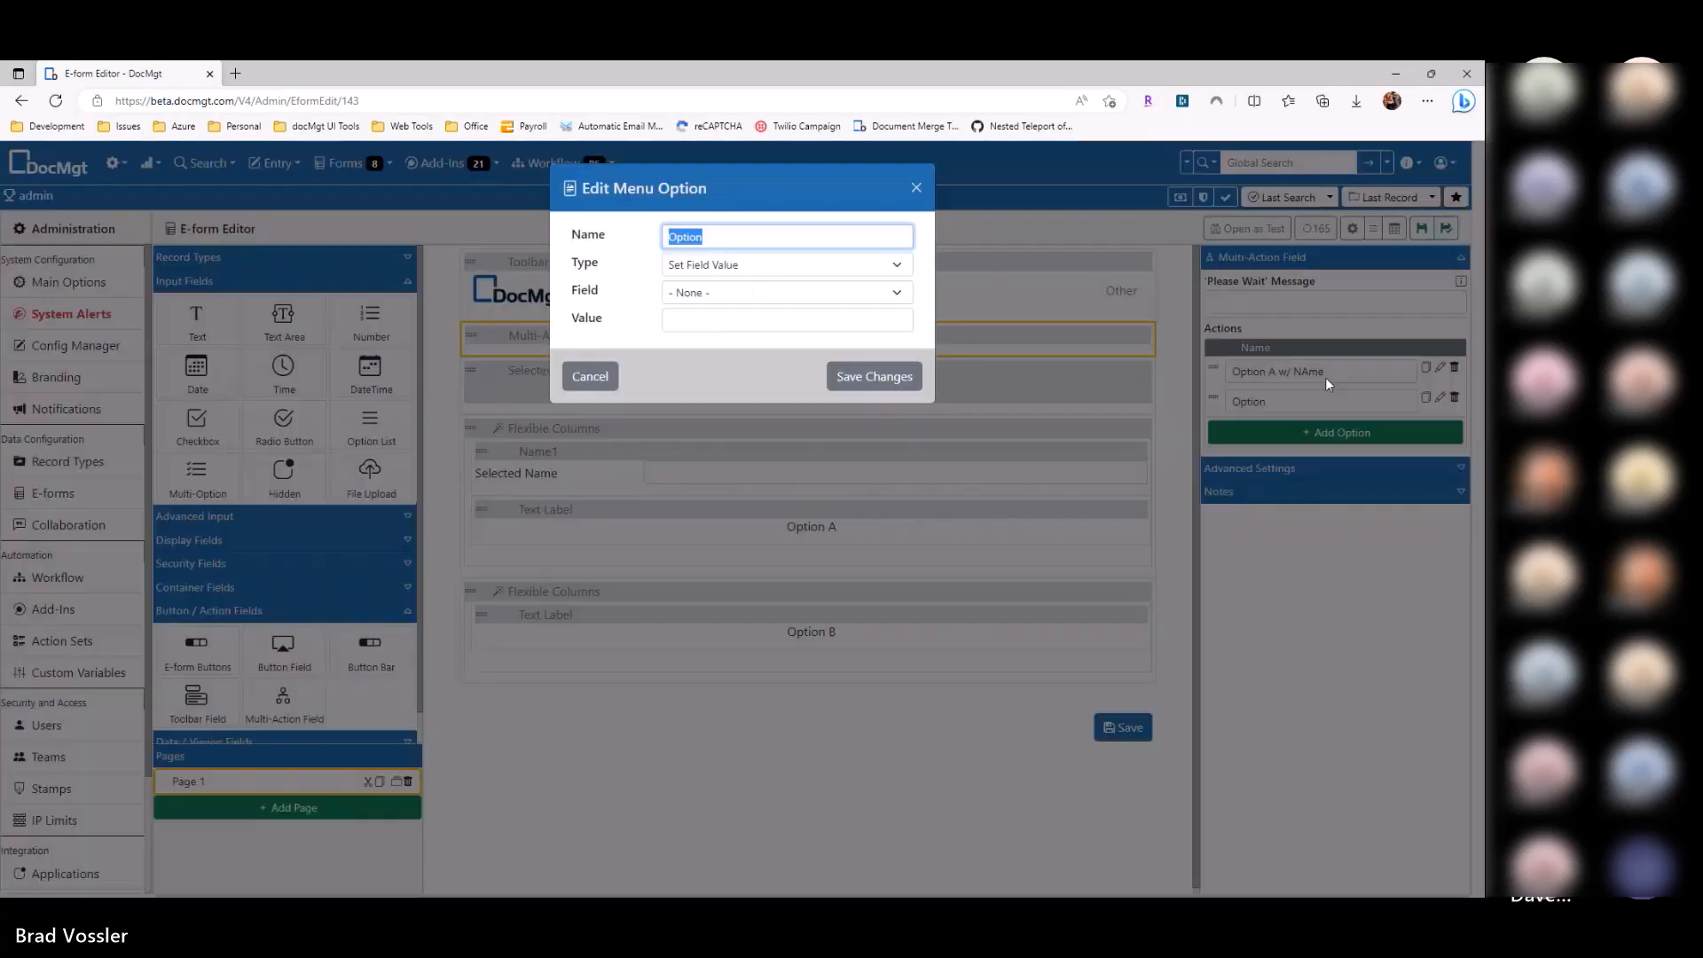
{"action": "left_click", "coordinate": [1260, 358]}
{"action": "double_click", "coordinate": [1304, 374]}
{"action": "key", "text": "BackSpace"}
{"action": "key", "text": "BackSpace"}
{"action": "key", "text": "BackSpace"}
{"action": "key", "text": "BackSpace"}
{"action": "key", "text": "BackSpace"}
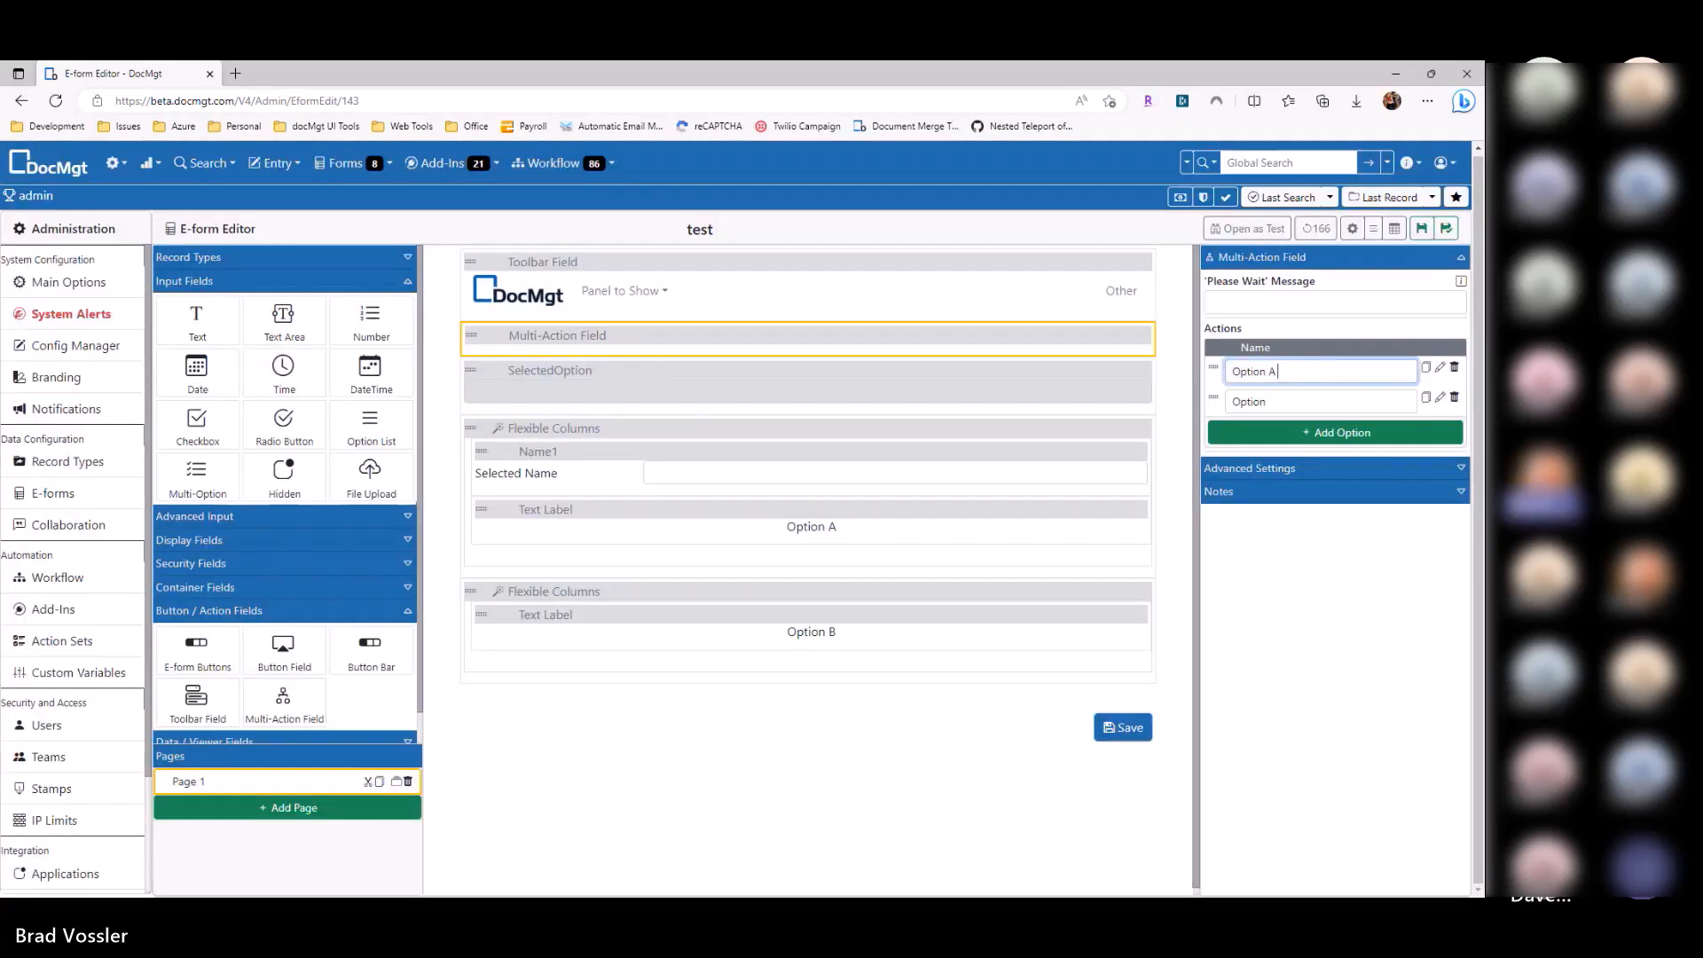
{"action": "key", "text": "Tab"}
{"action": "type", "text": "Set"}
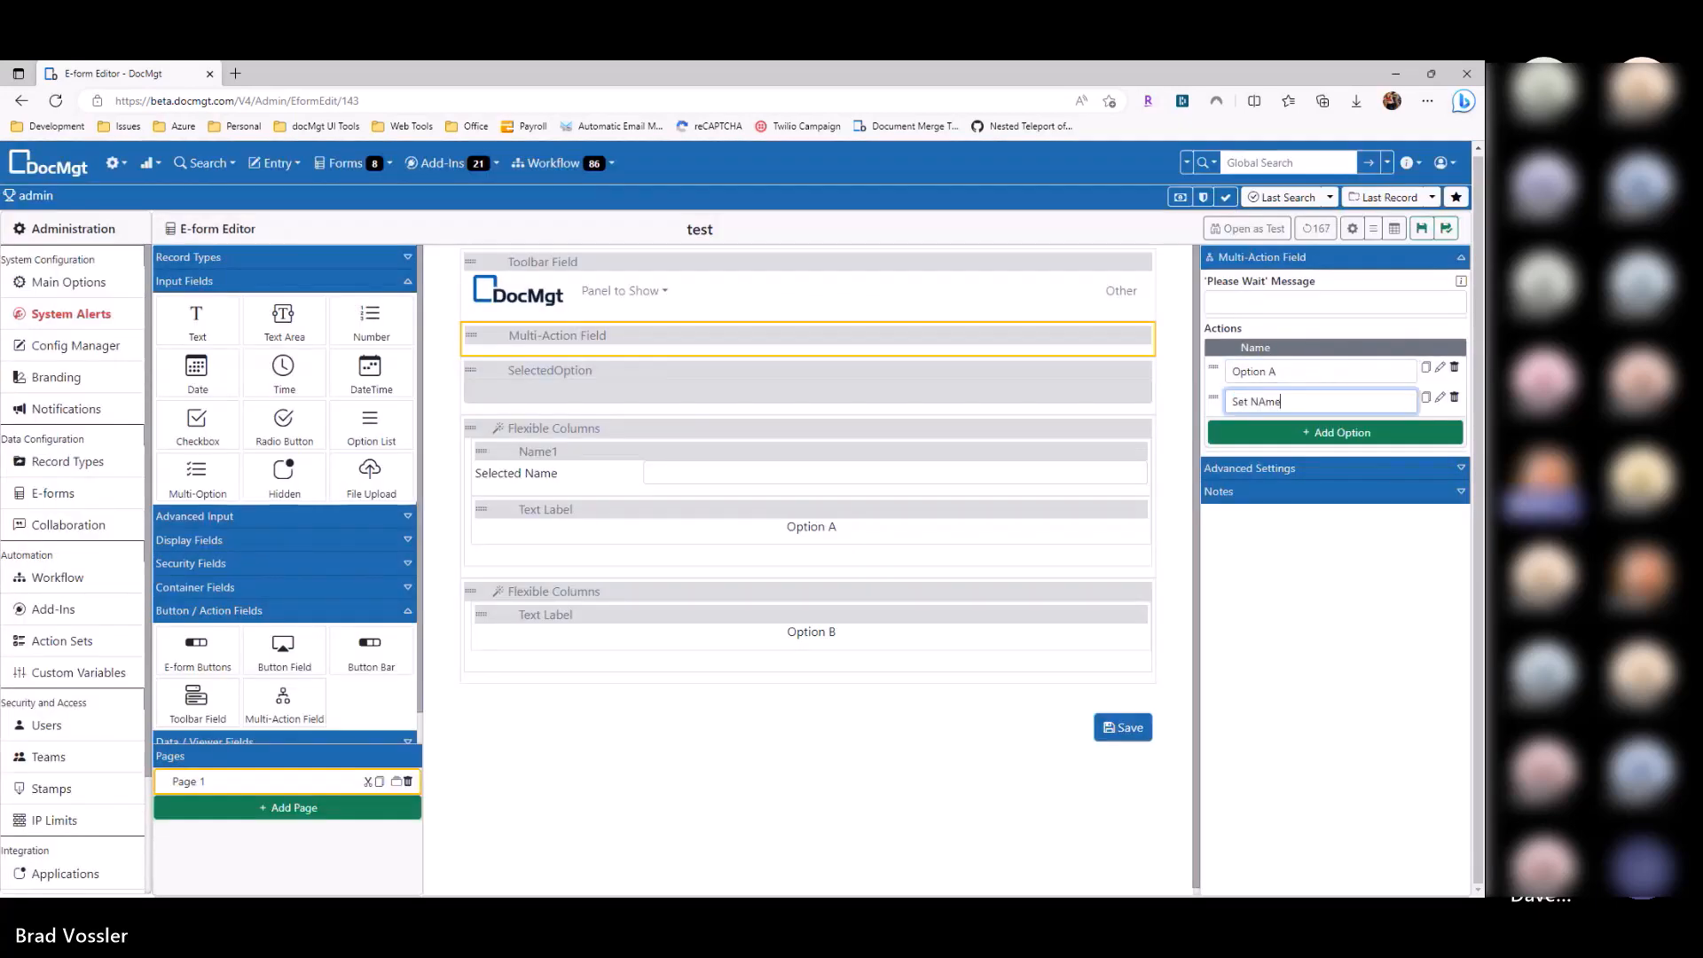
Step: Make the Set Name action fill the Name1 field with a name
{"action": "left_click", "coordinate": [1440, 397]}
{"action": "left_click", "coordinate": [737, 292]}
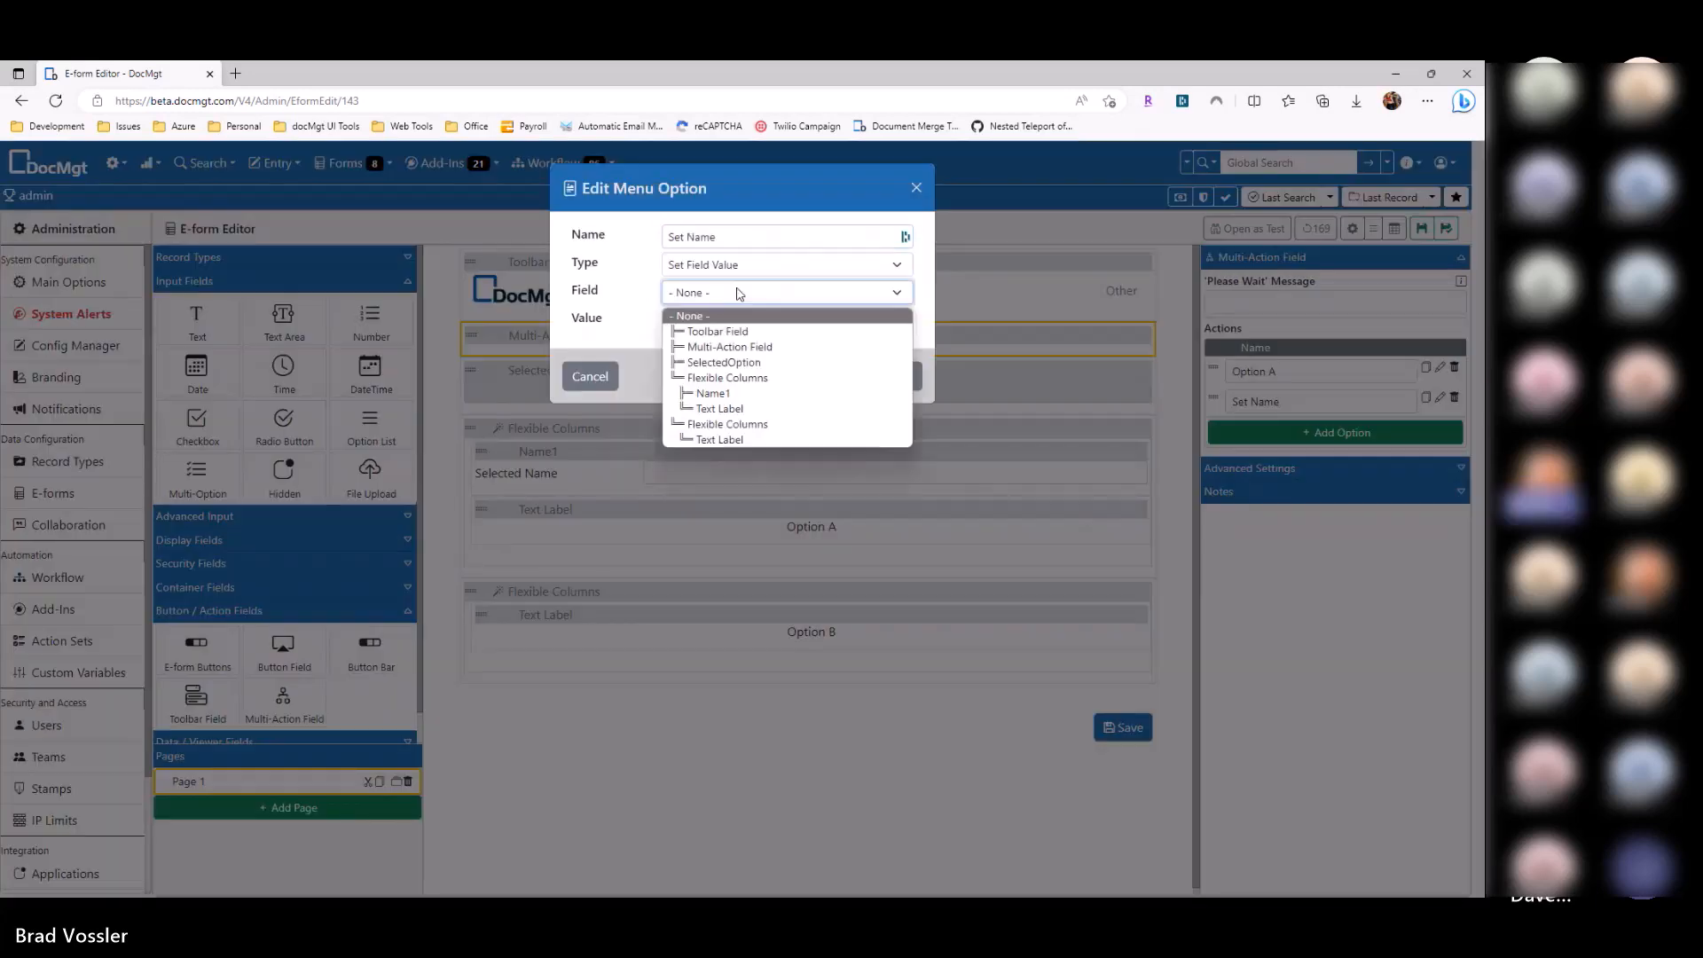
{"action": "left_click", "coordinate": [742, 372]}
{"action": "left_click", "coordinate": [743, 321]}
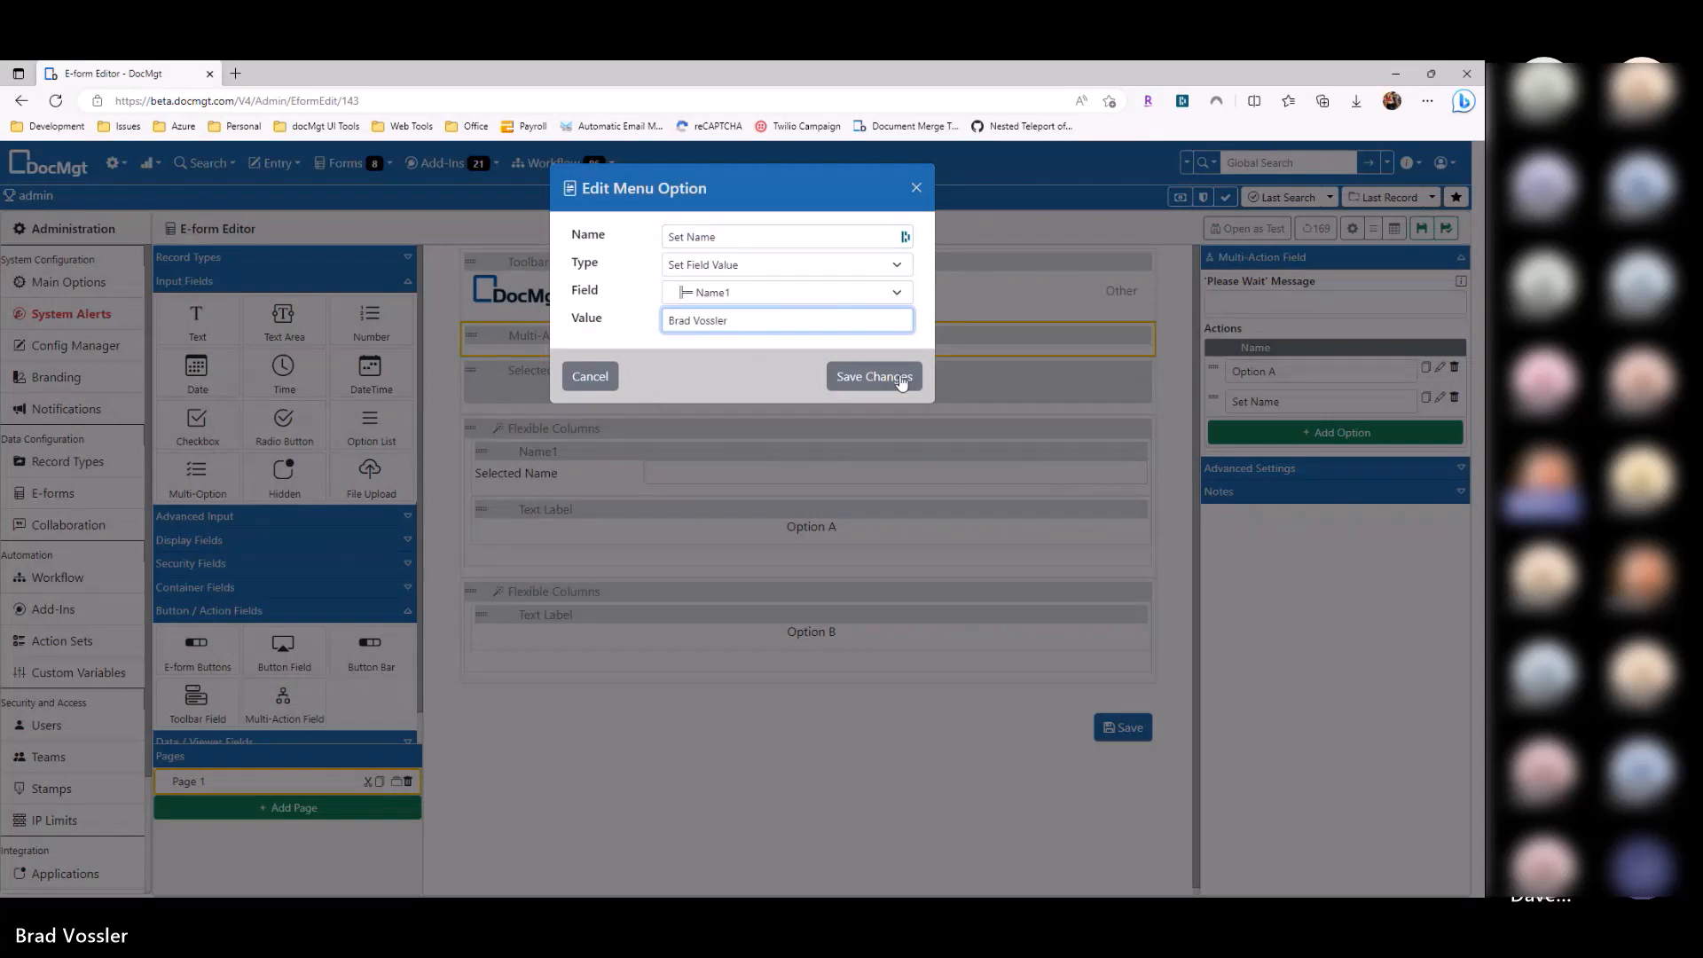
{"action": "left_click", "coordinate": [900, 378]}
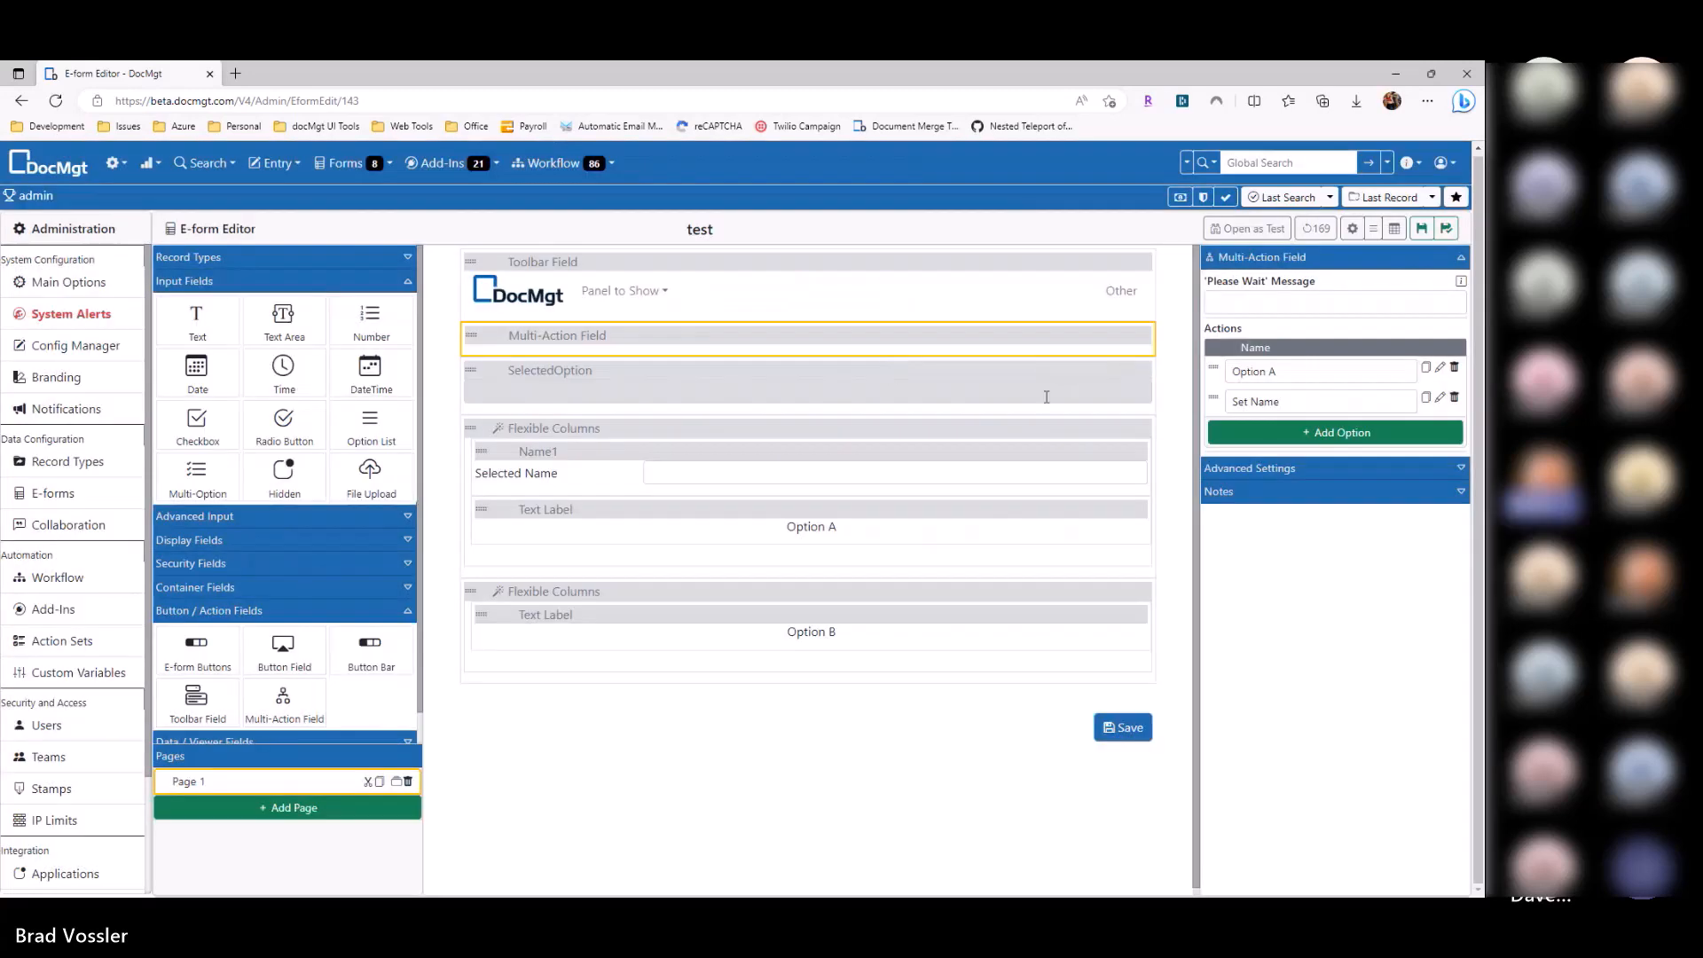
{"action": "left_click", "coordinate": [625, 292]}
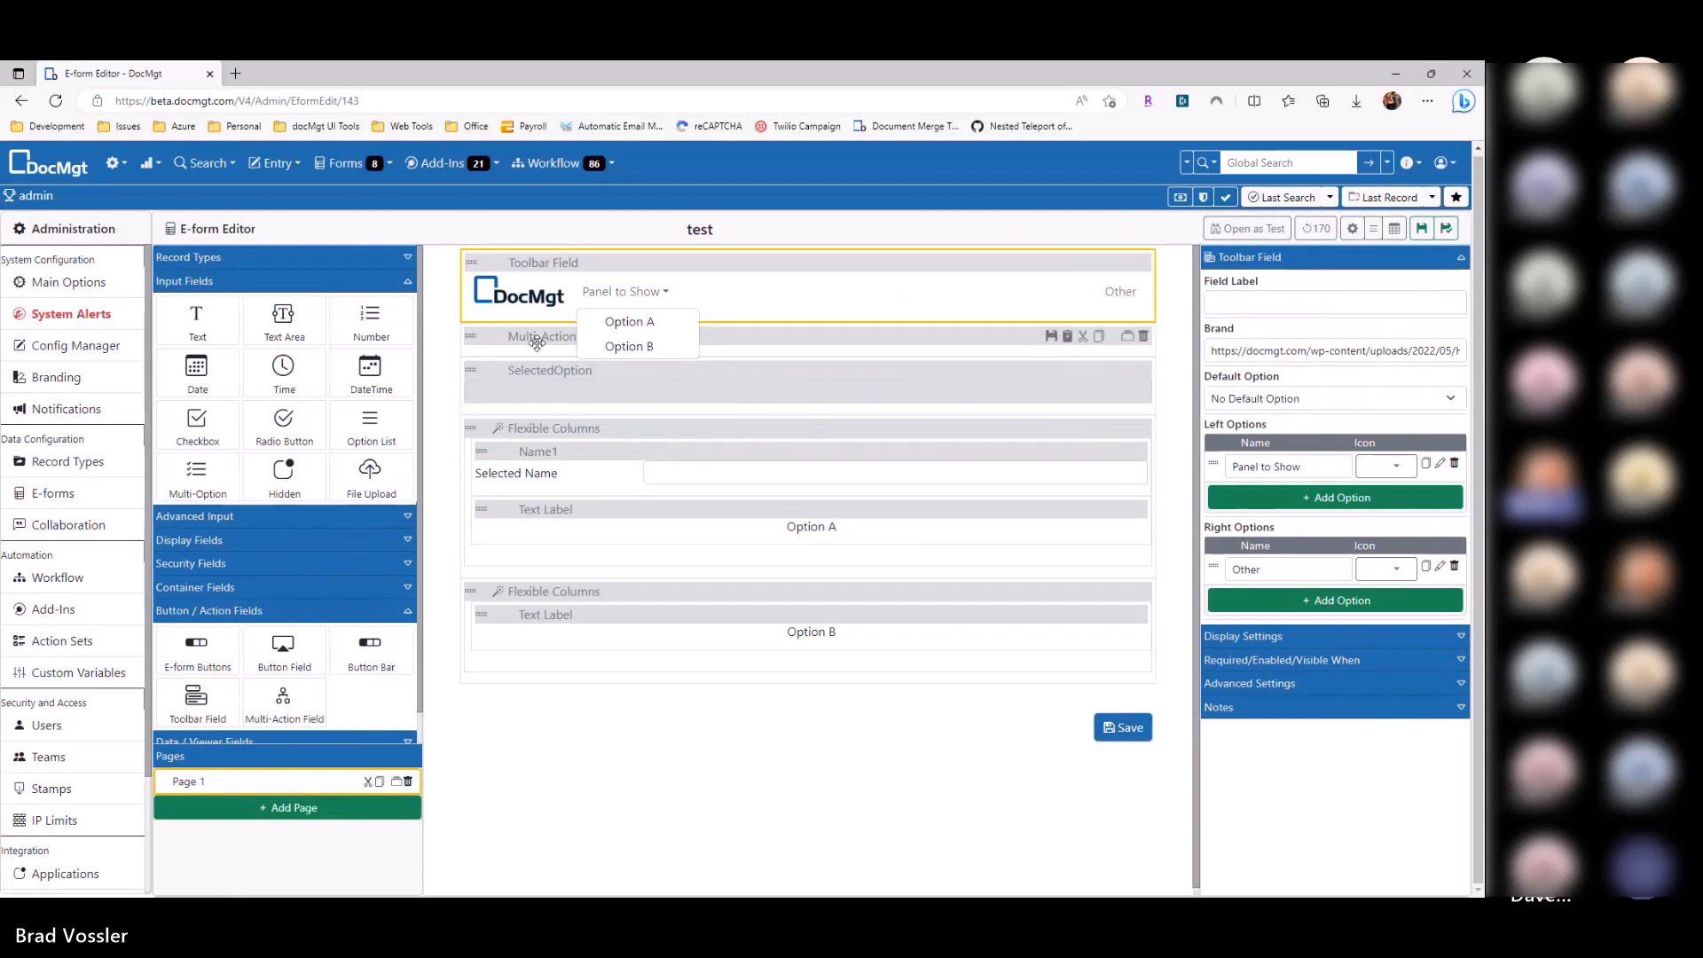
Step: Open the Option A item of Panel to Show and turn off browser autofill
{"action": "left_click", "coordinate": [1440, 463]}
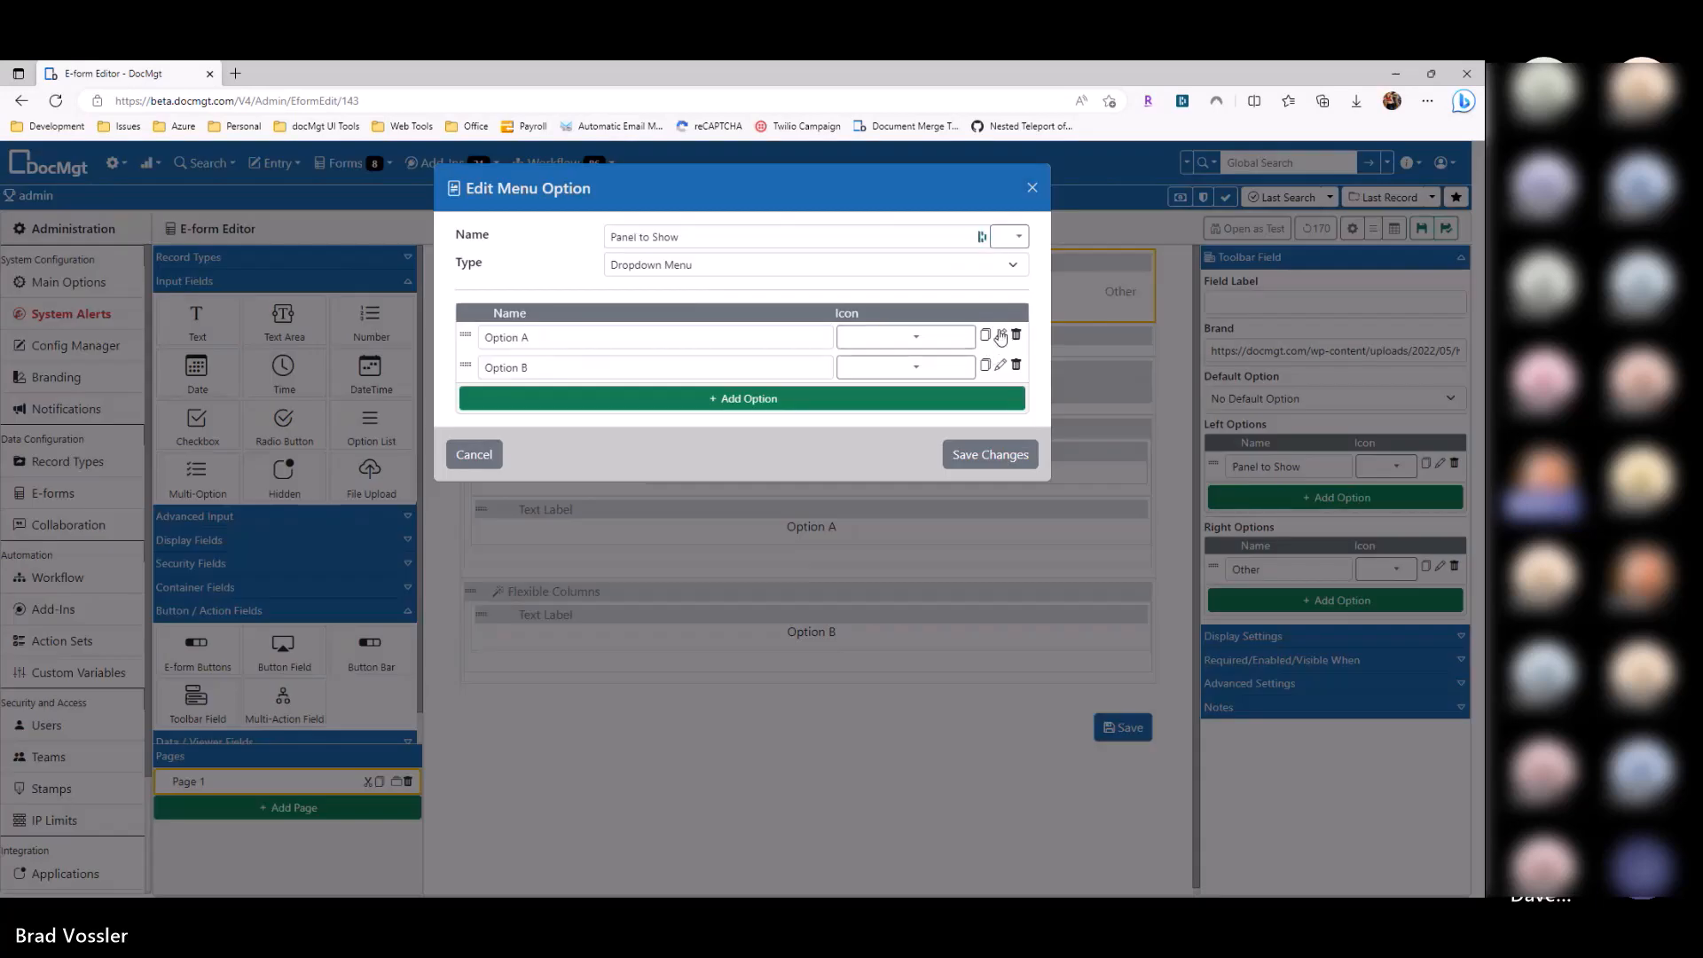
{"action": "left_click", "coordinate": [1000, 335]}
{"action": "left_click", "coordinate": [969, 276]}
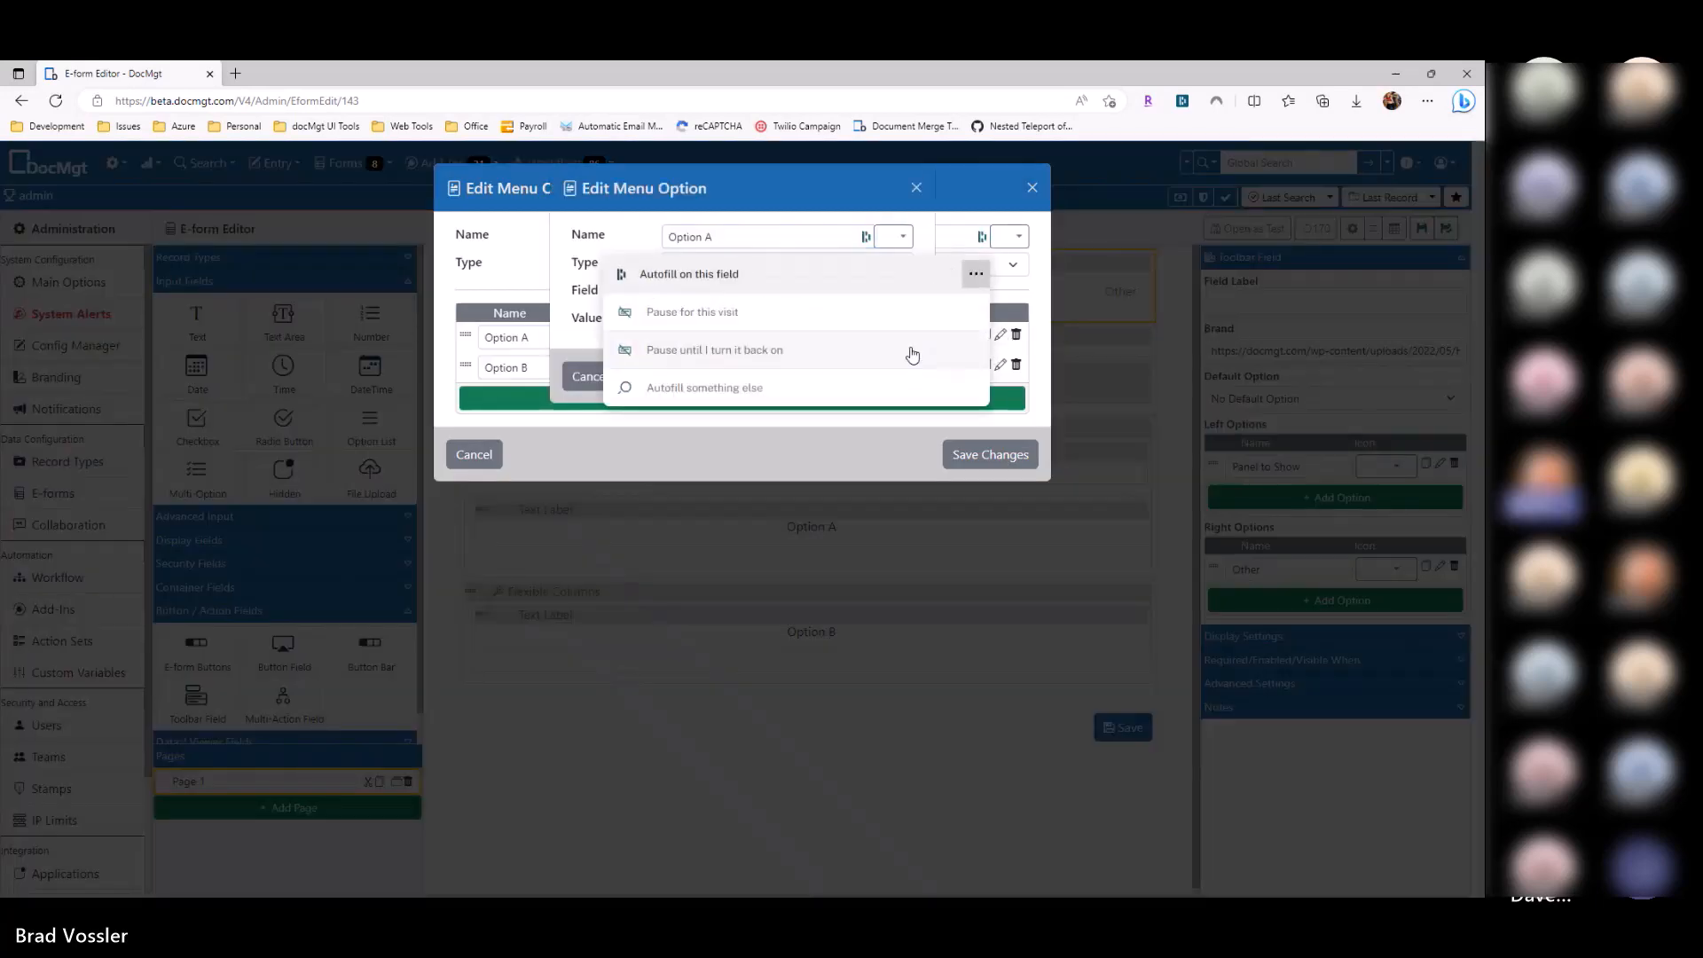
{"action": "left_click", "coordinate": [700, 351]}
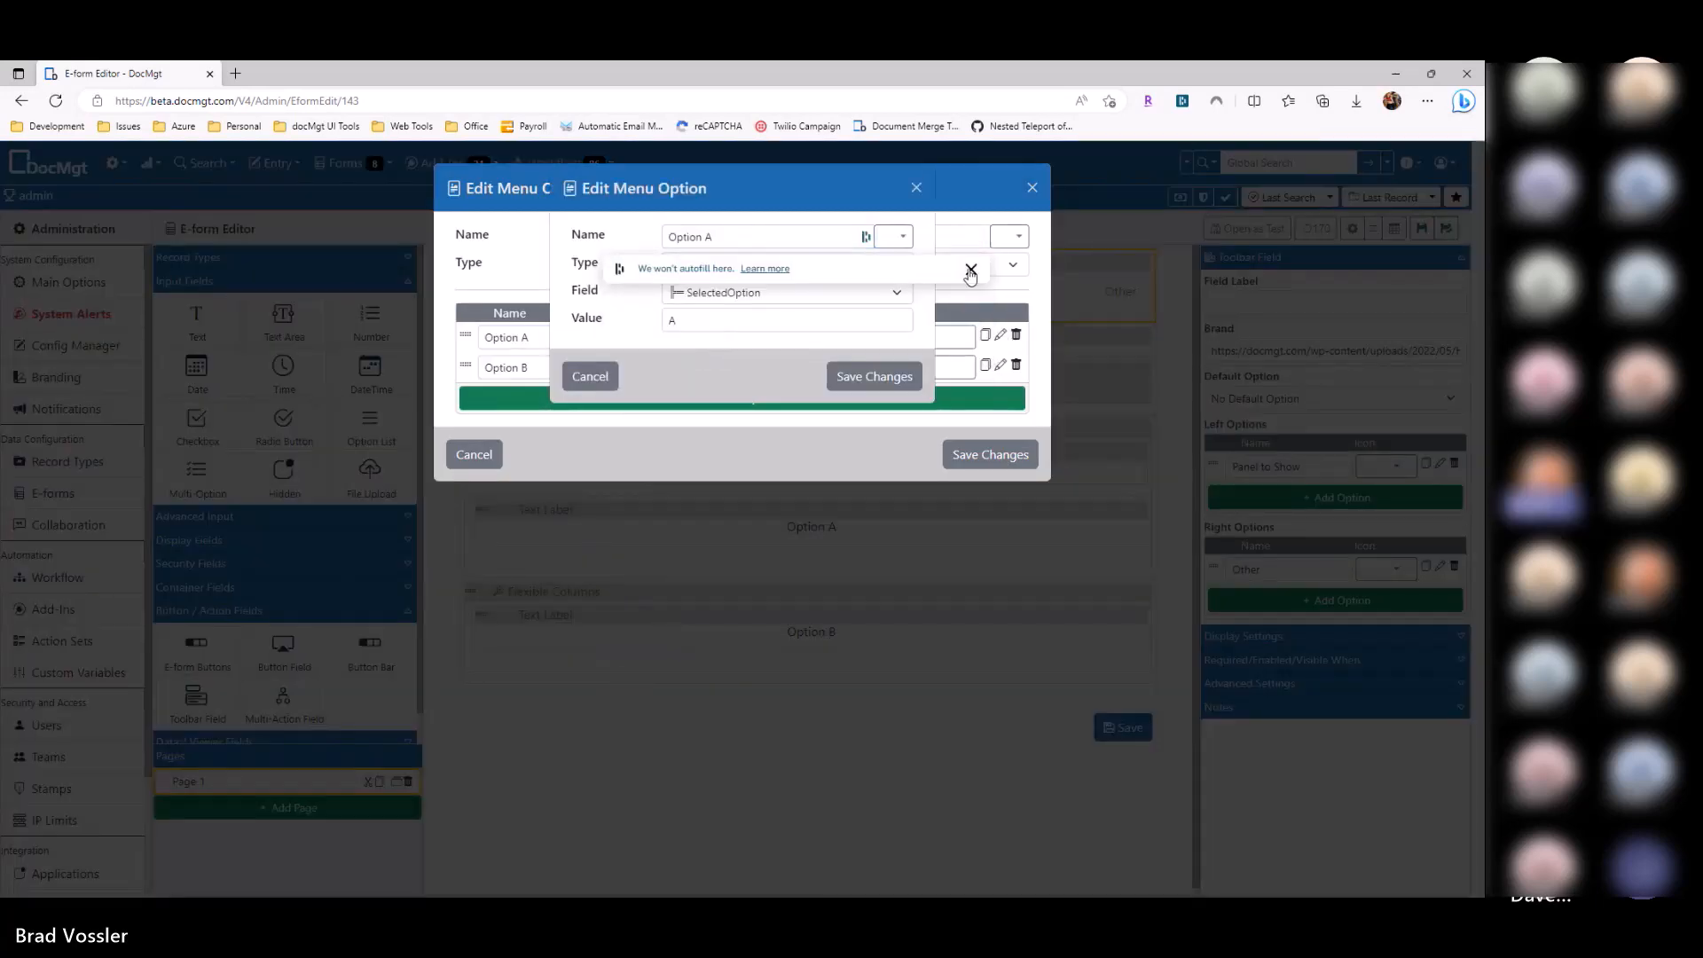
{"action": "left_click", "coordinate": [972, 269]}
Step: Set Option A to Set Field Value on Multi-Action Field with value run
{"action": "left_click", "coordinate": [748, 266]}
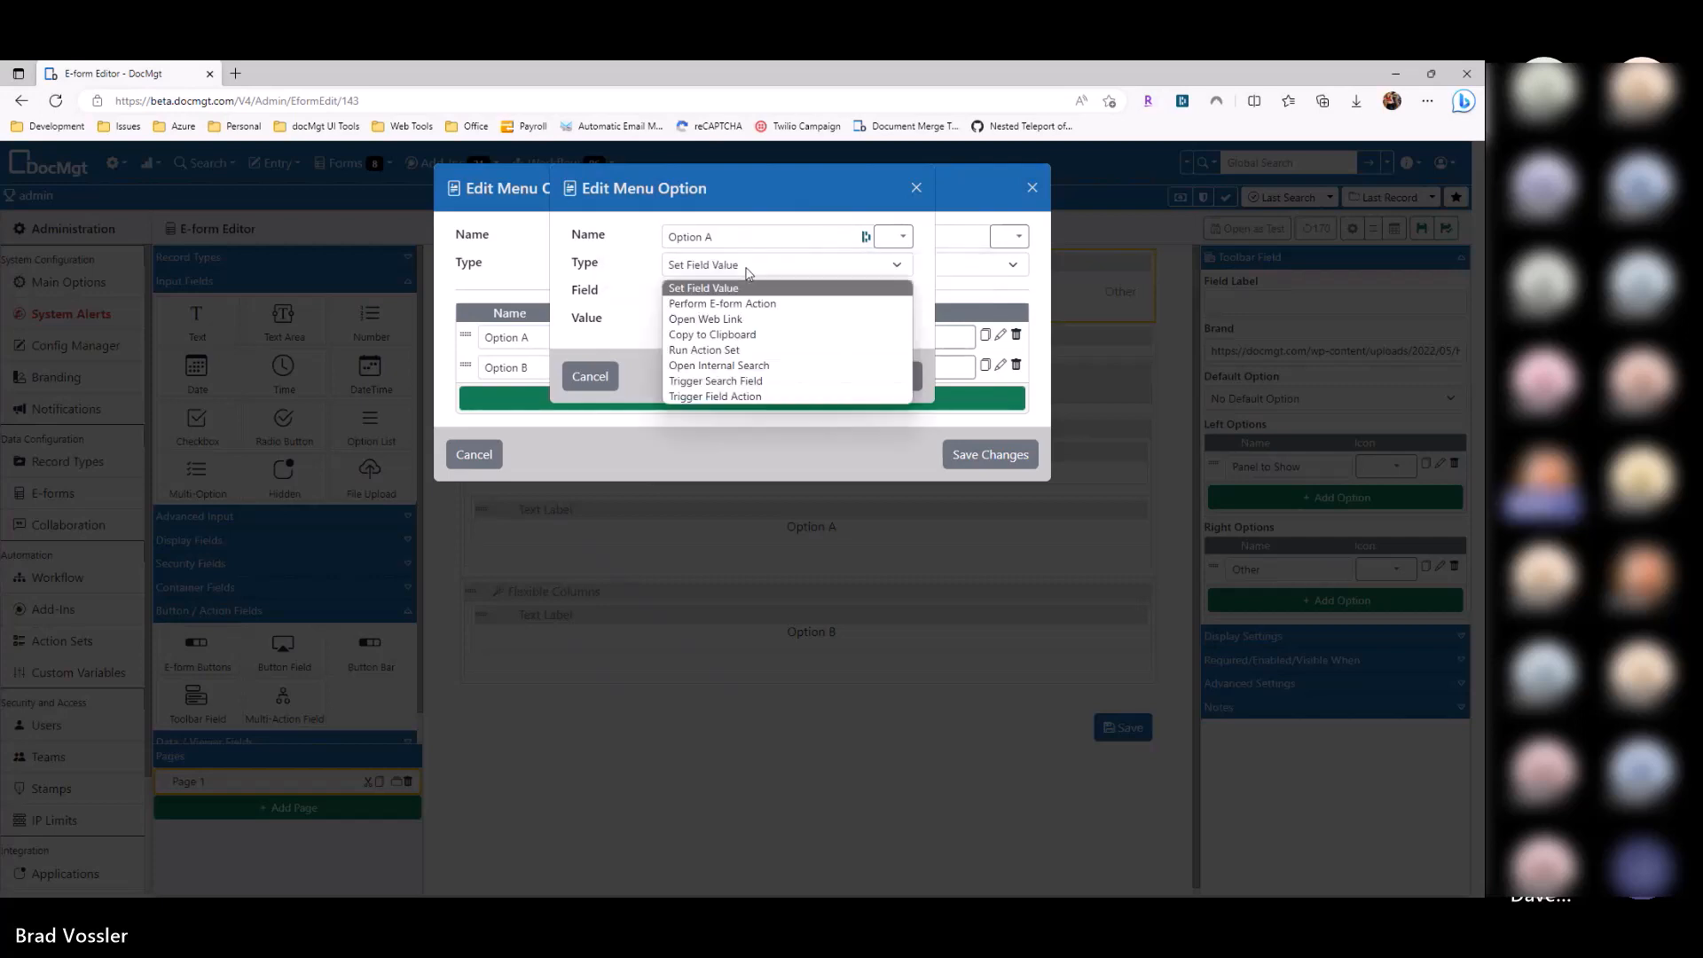
{"action": "left_click", "coordinate": [745, 285]}
{"action": "left_click", "coordinate": [745, 295]}
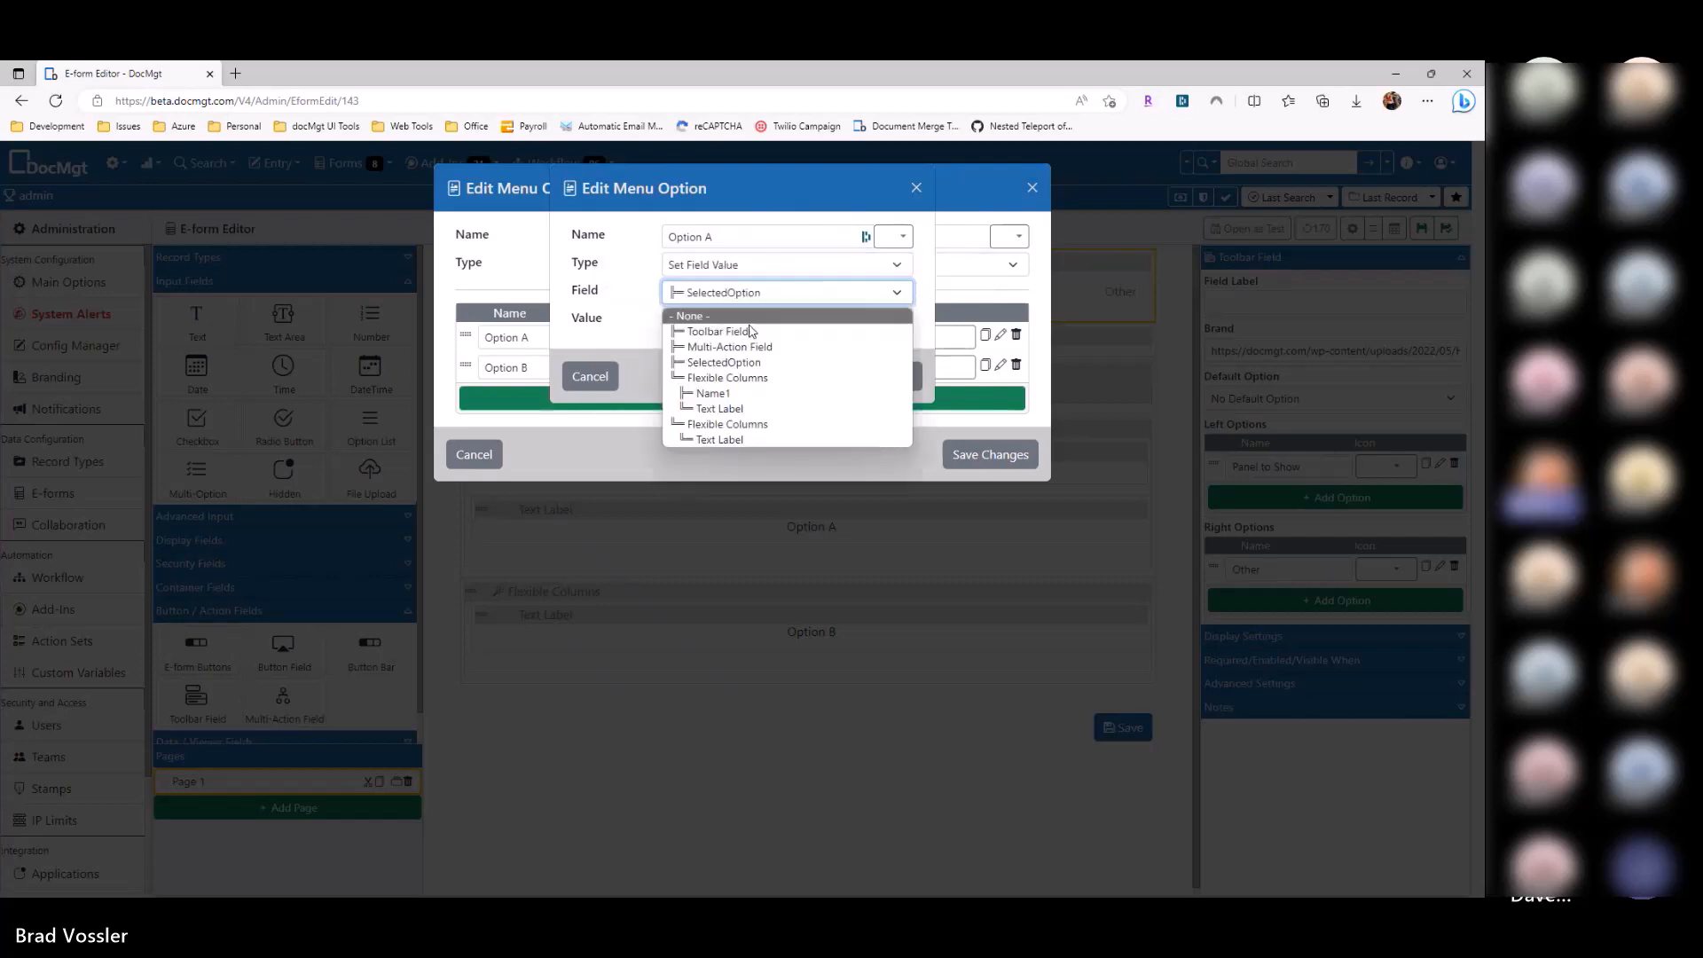
{"action": "left_click", "coordinate": [729, 347]}
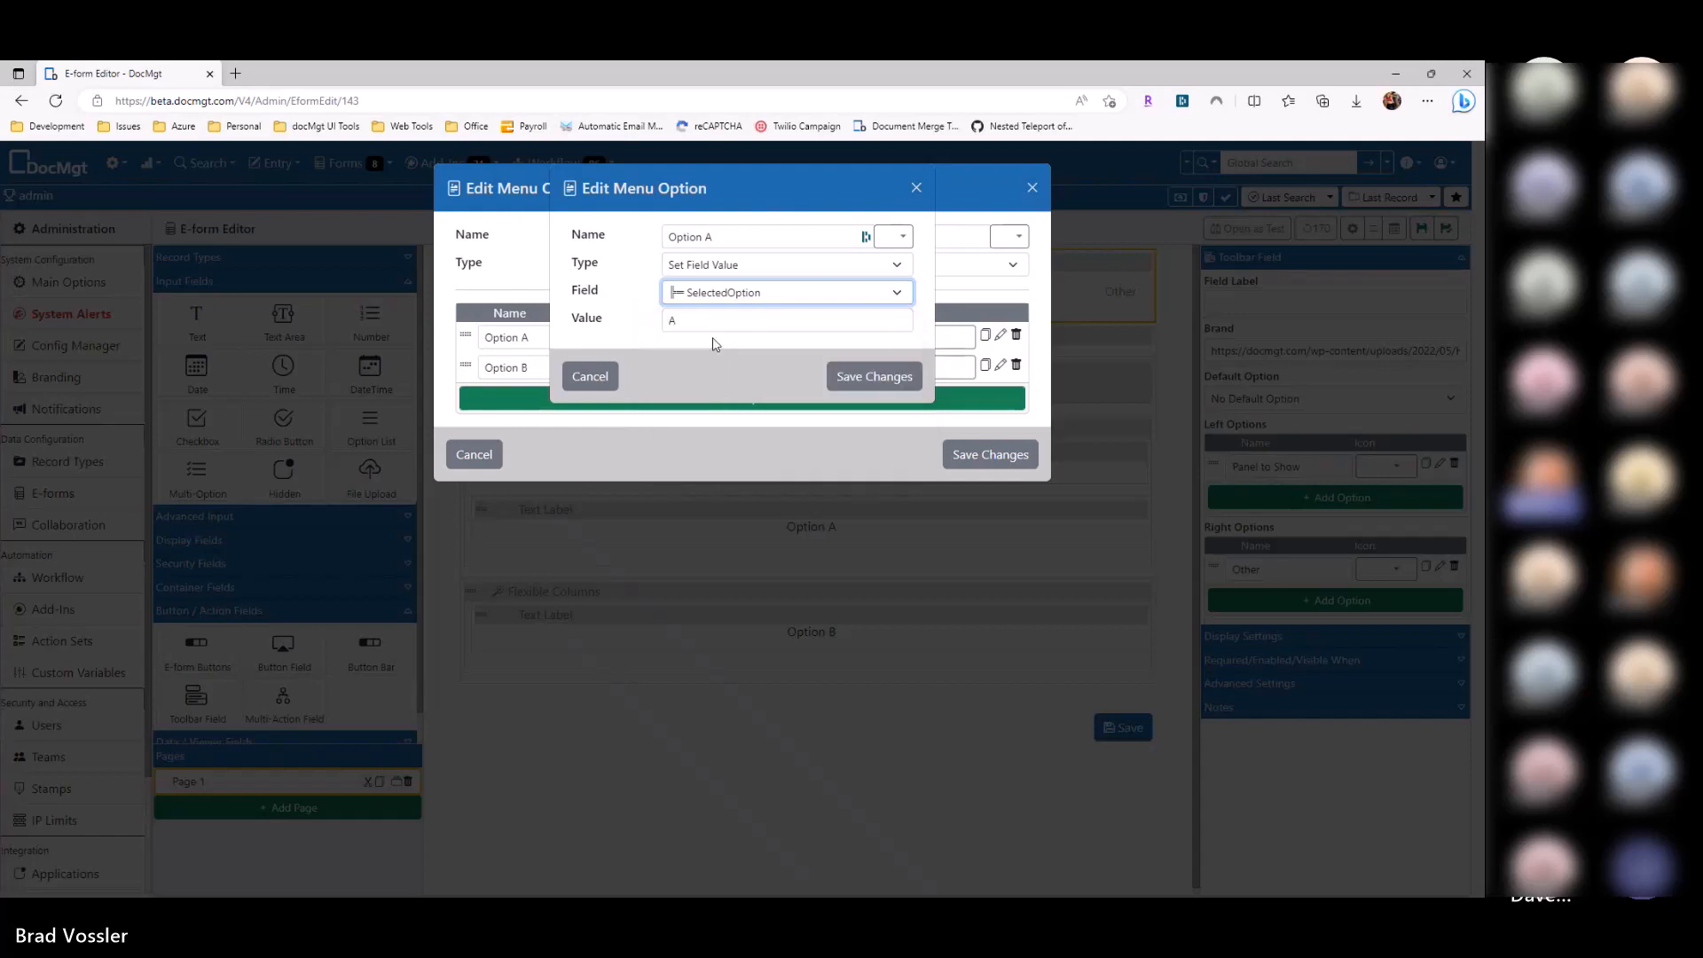
{"action": "type", "text": "x"}
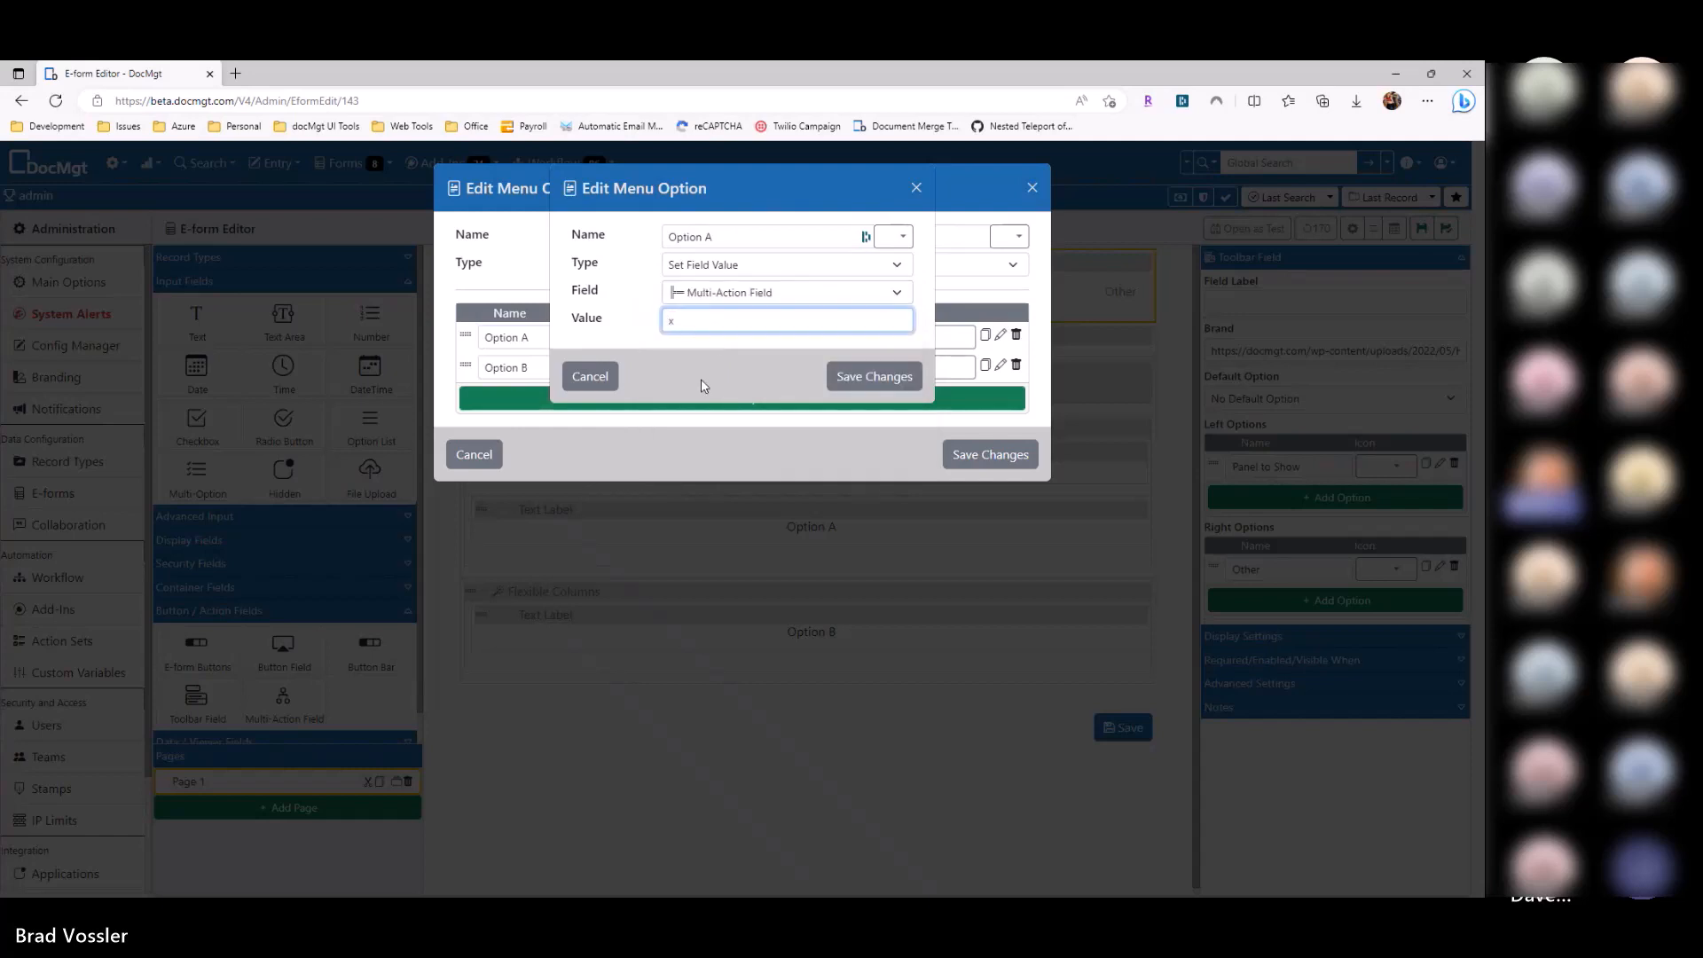
{"action": "key", "text": "ctrl+a"}
{"action": "left_click", "coordinate": [859, 376]}
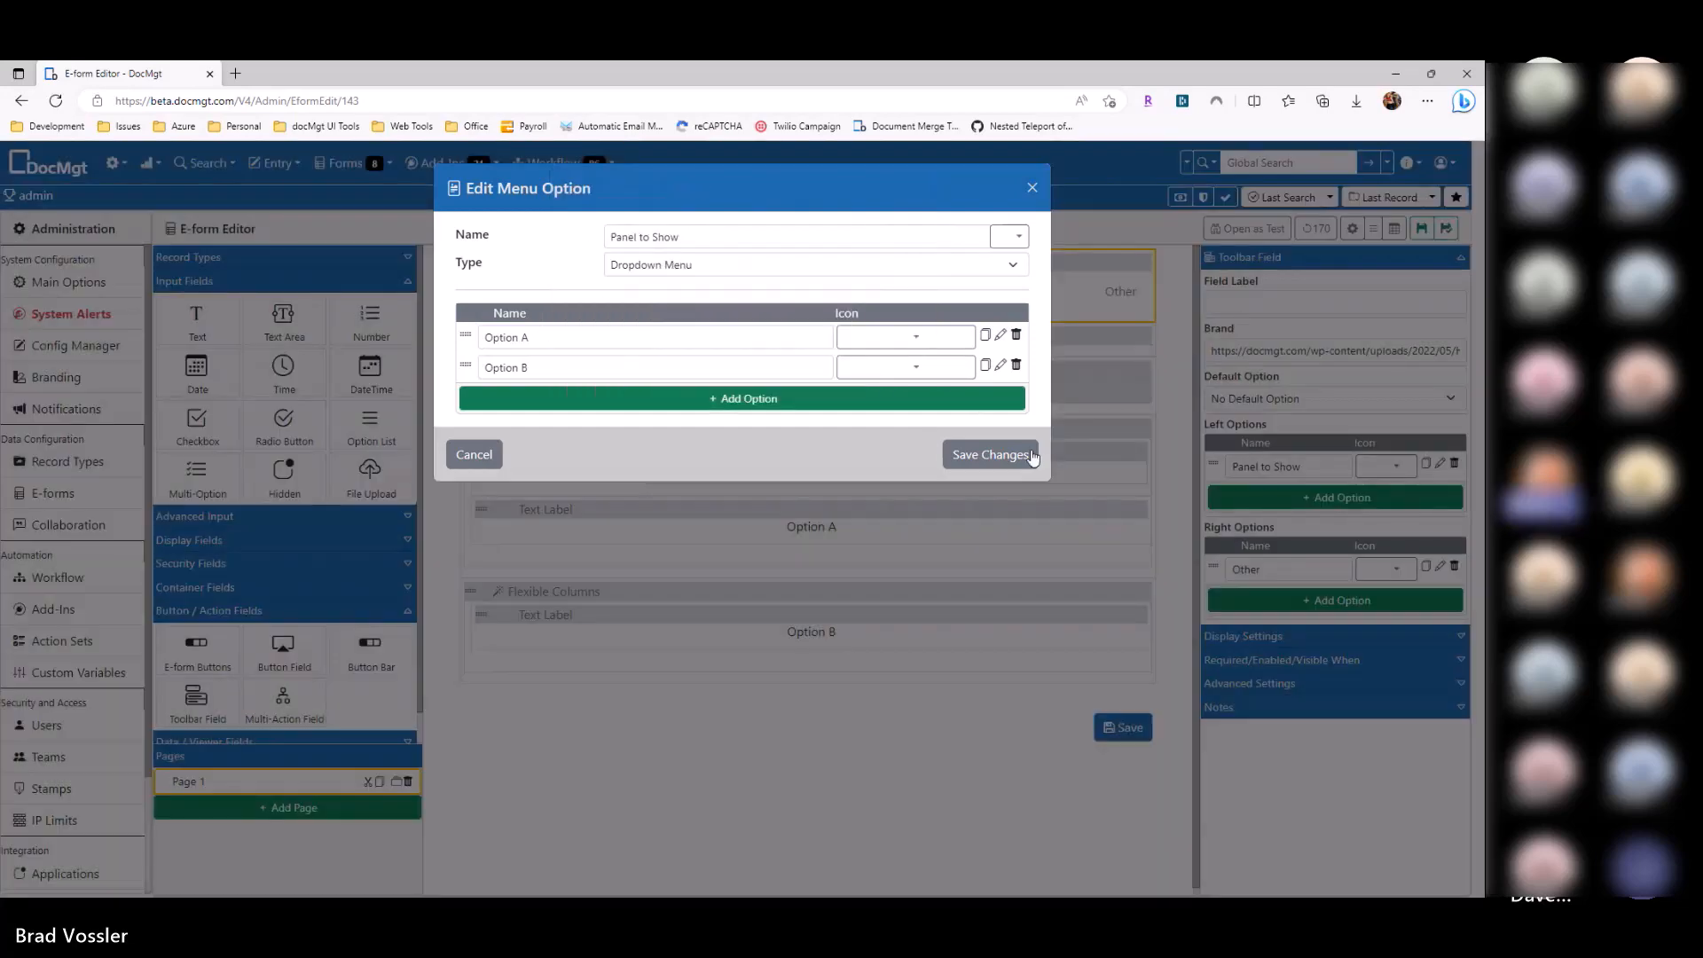
Step: Save the menu settings and the e-form, then open it as a test preview
{"action": "left_click", "coordinate": [1032, 455]}
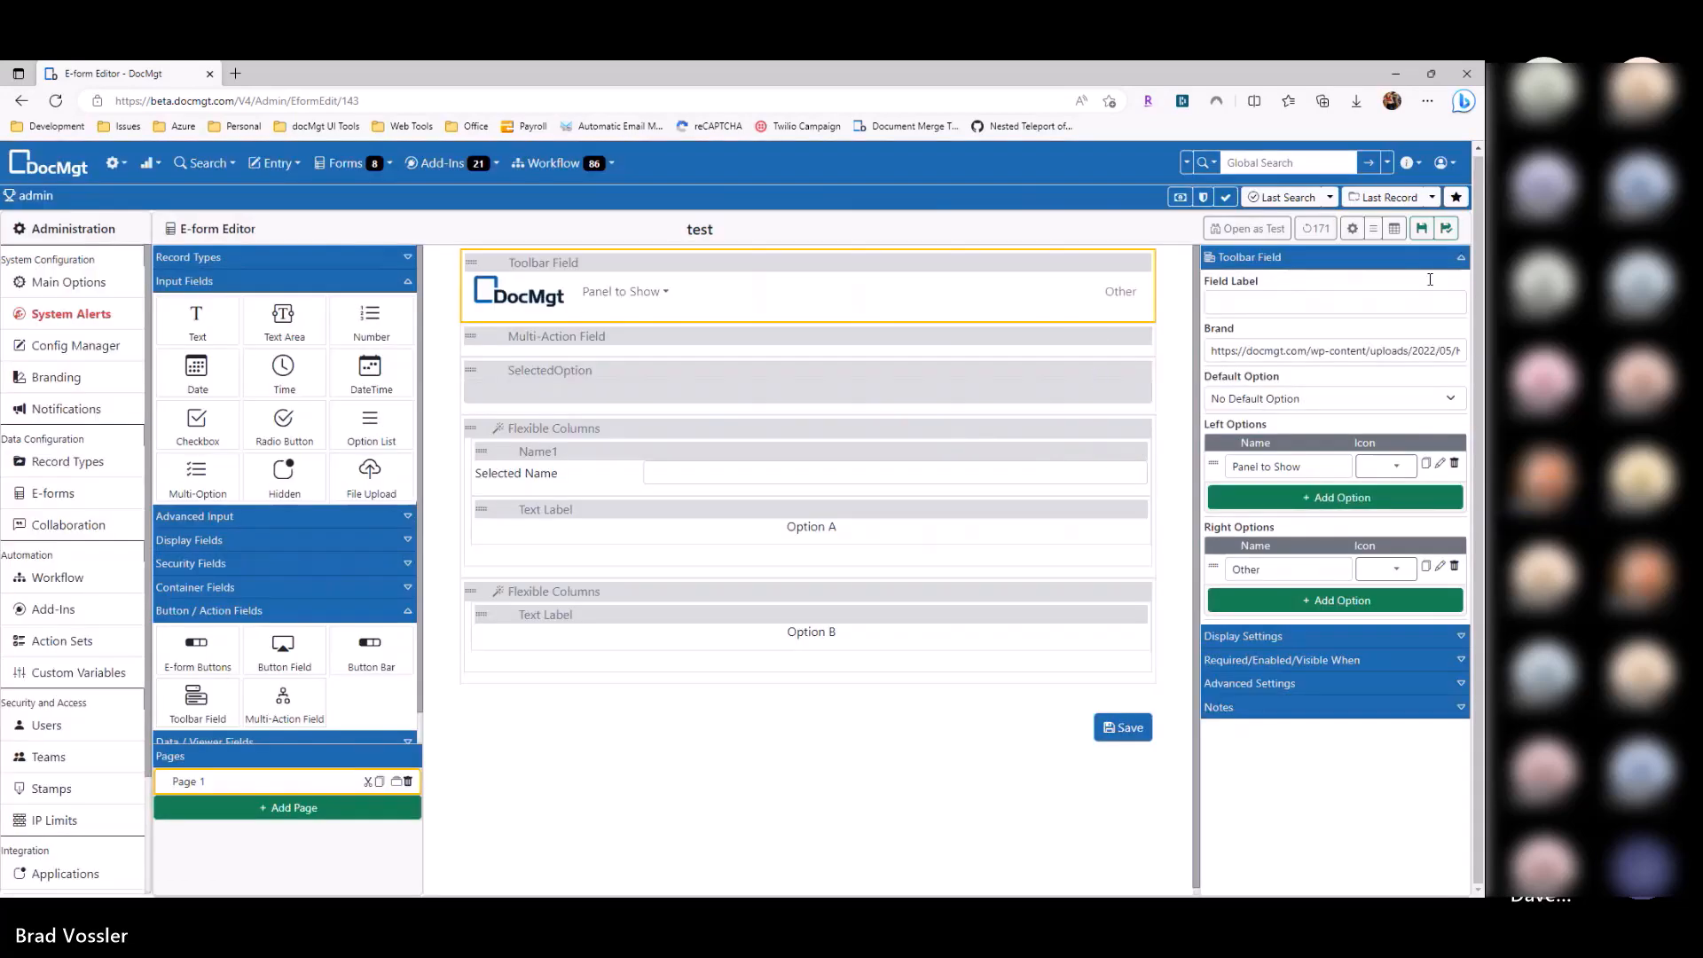
{"action": "left_click", "coordinate": [1422, 228]}
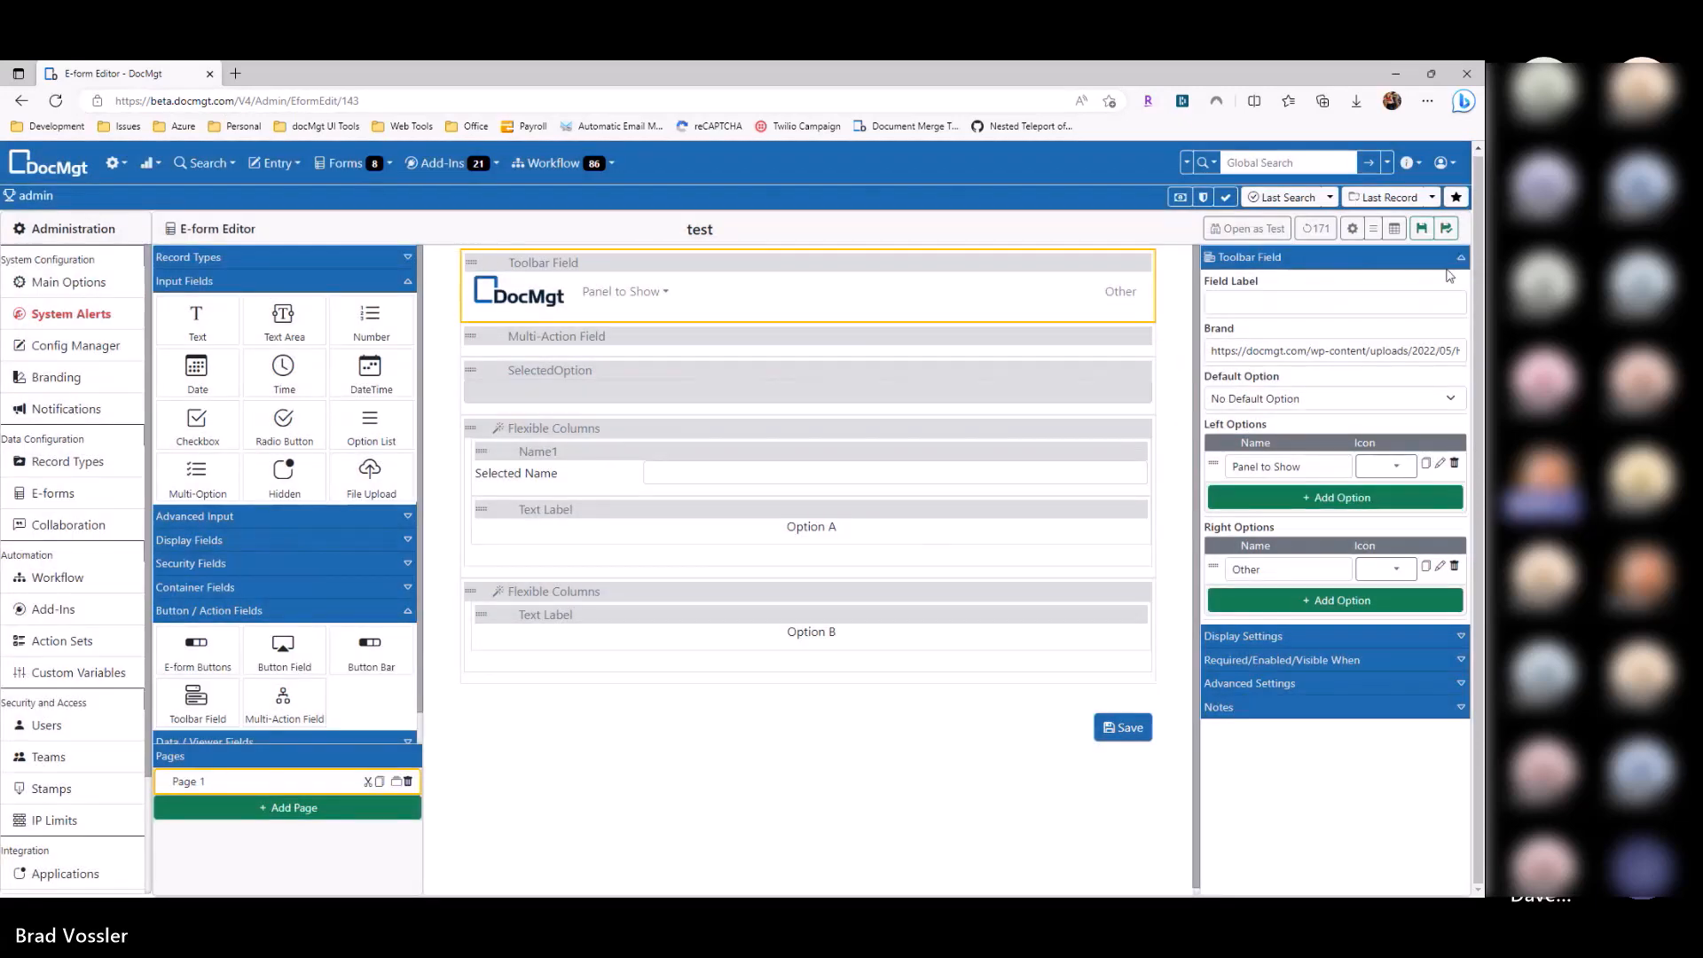
{"action": "left_click", "coordinate": [1246, 228]}
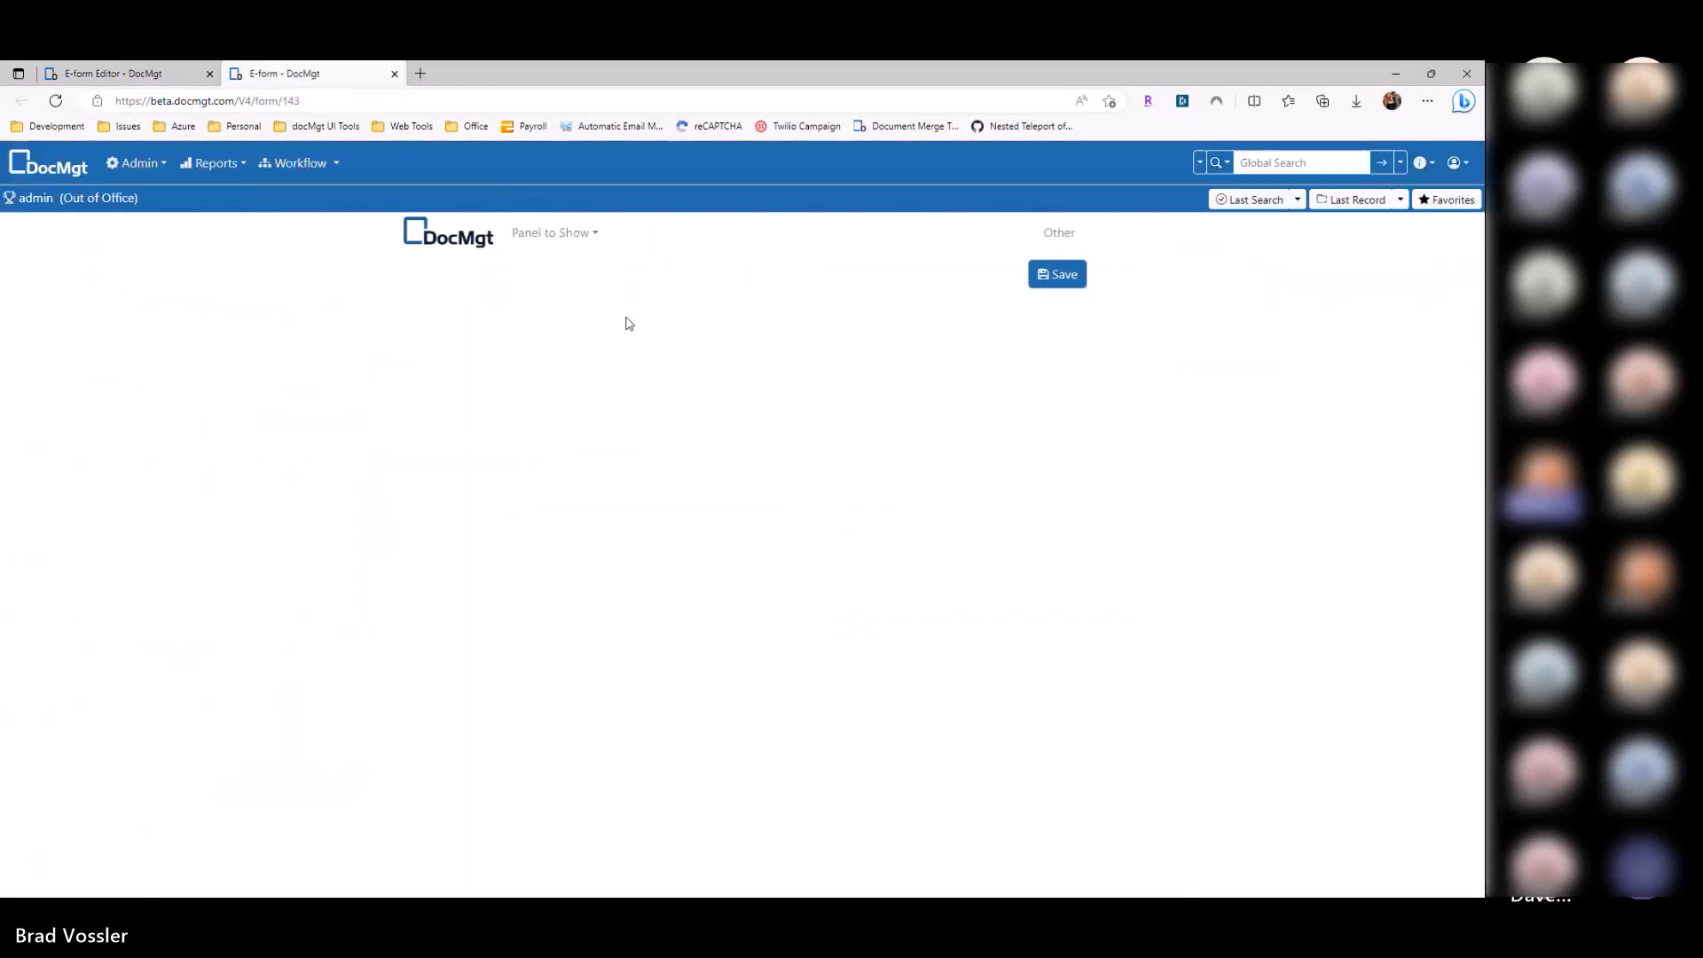
Step: In the preview, pick Option A to fill Selected Name, then Option B, then Option A again
{"action": "left_click", "coordinate": [549, 232]}
{"action": "left_click", "coordinate": [557, 259]}
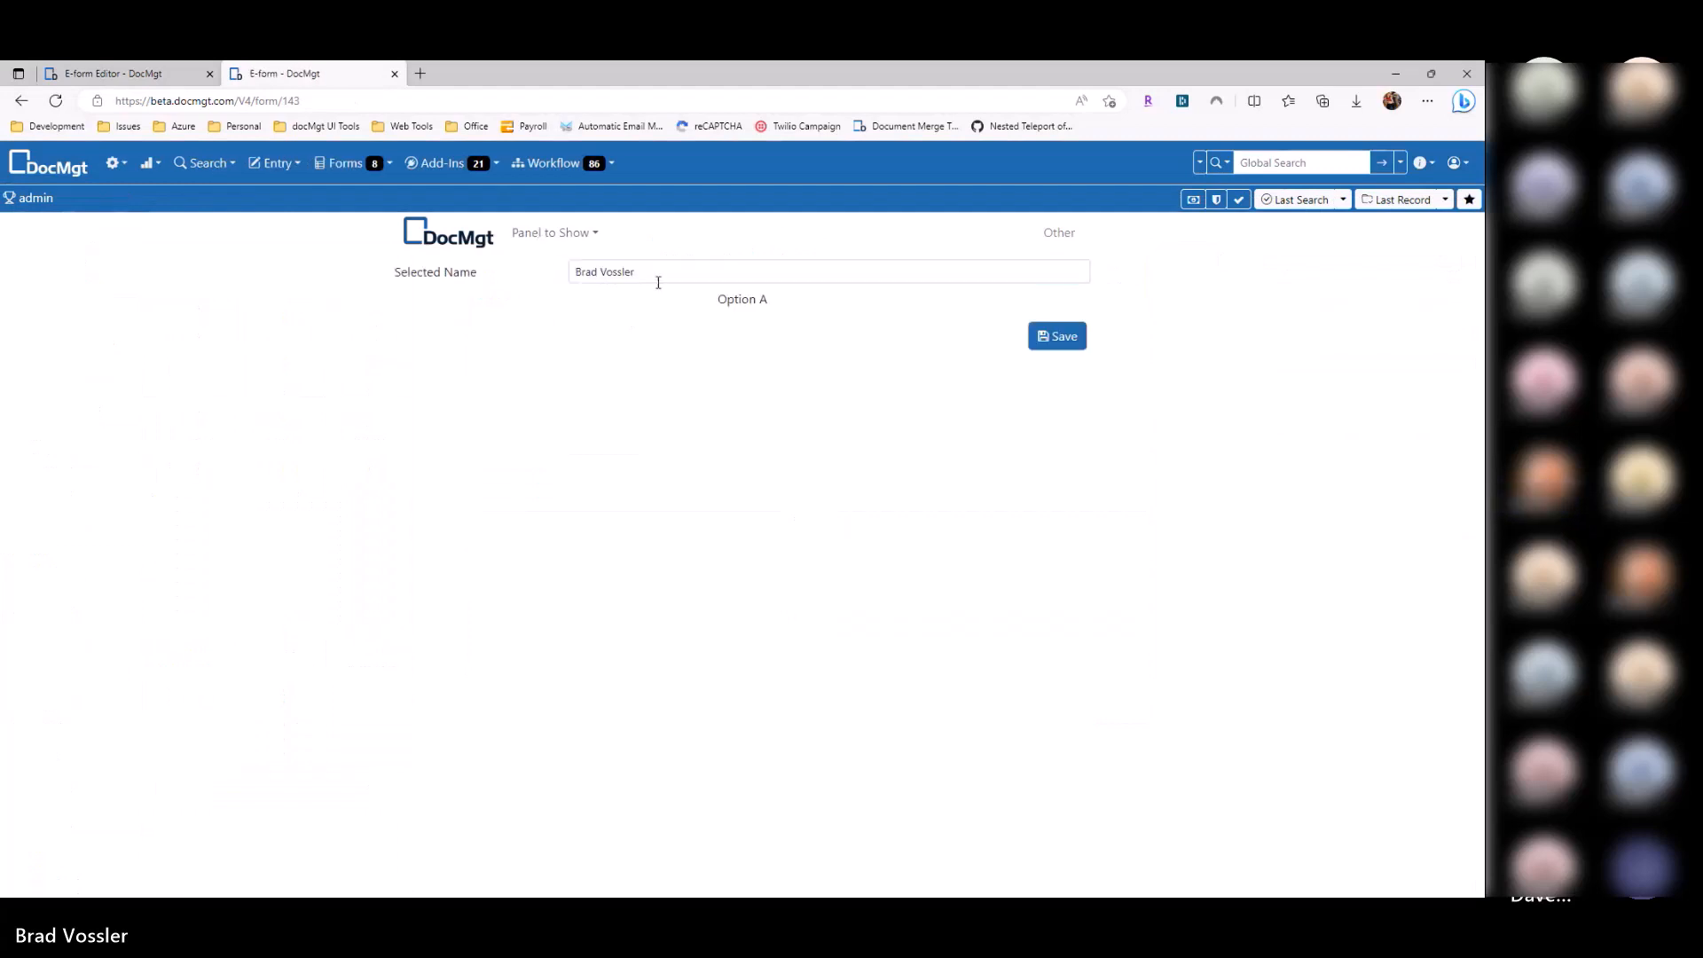
{"action": "left_click_drag", "start_coordinate": [658, 280], "coordinate": [441, 409]}
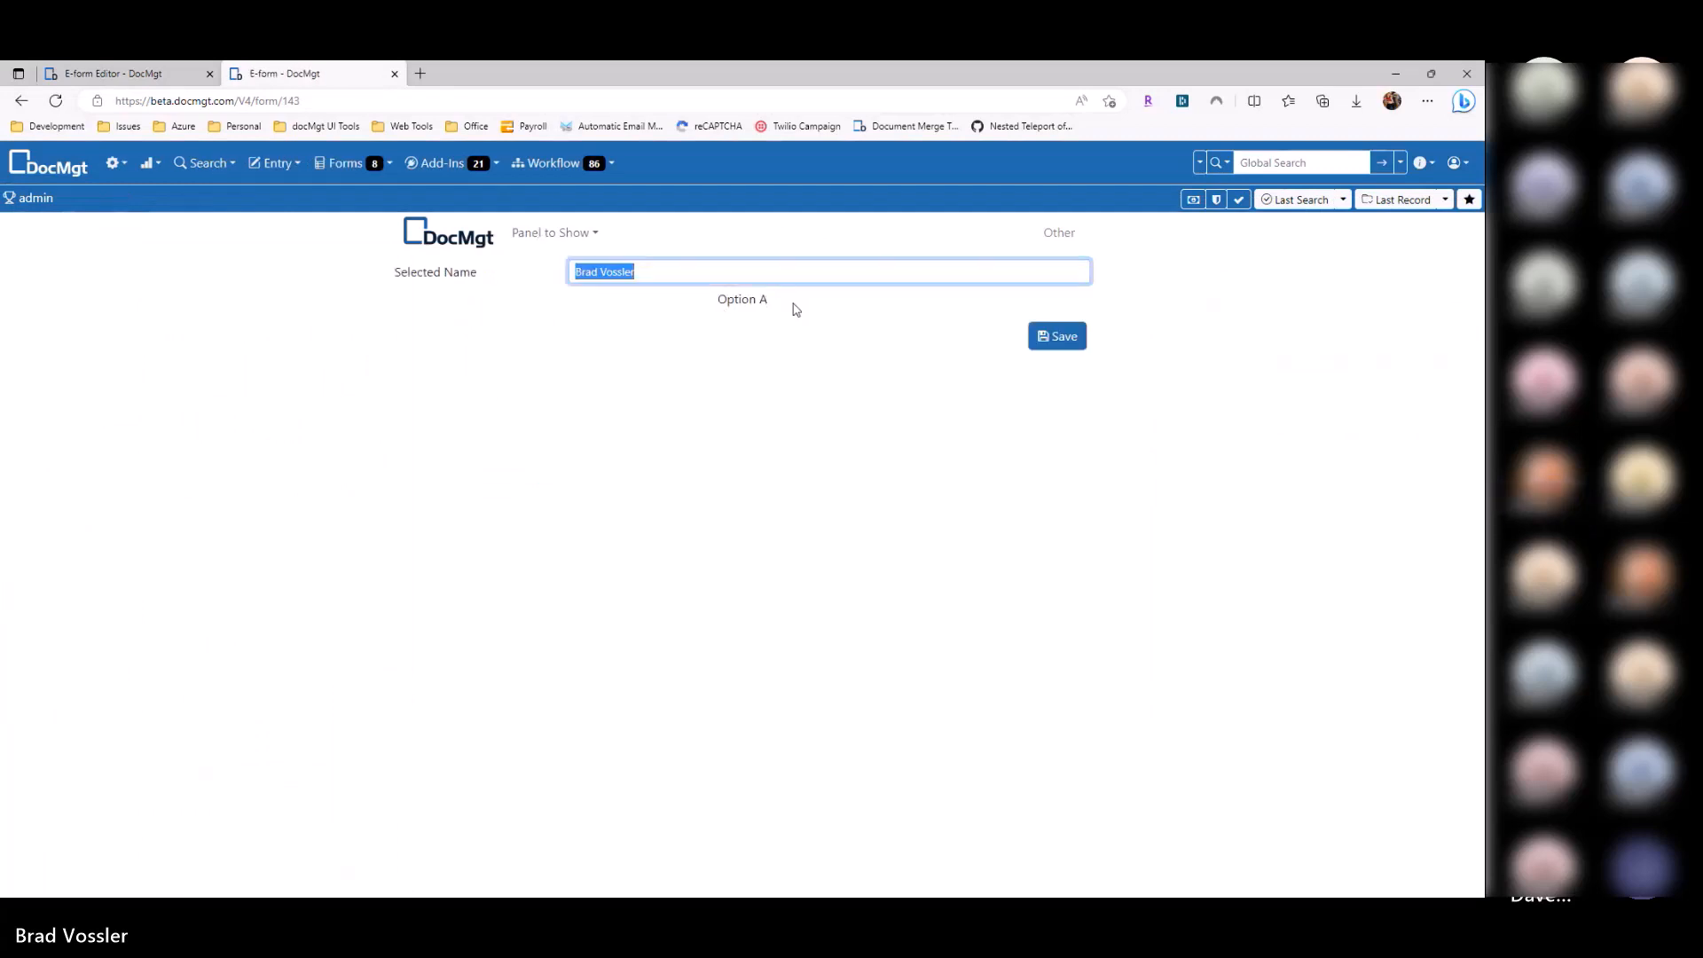
{"action": "left_click", "coordinate": [566, 235]}
{"action": "left_click", "coordinate": [570, 289]}
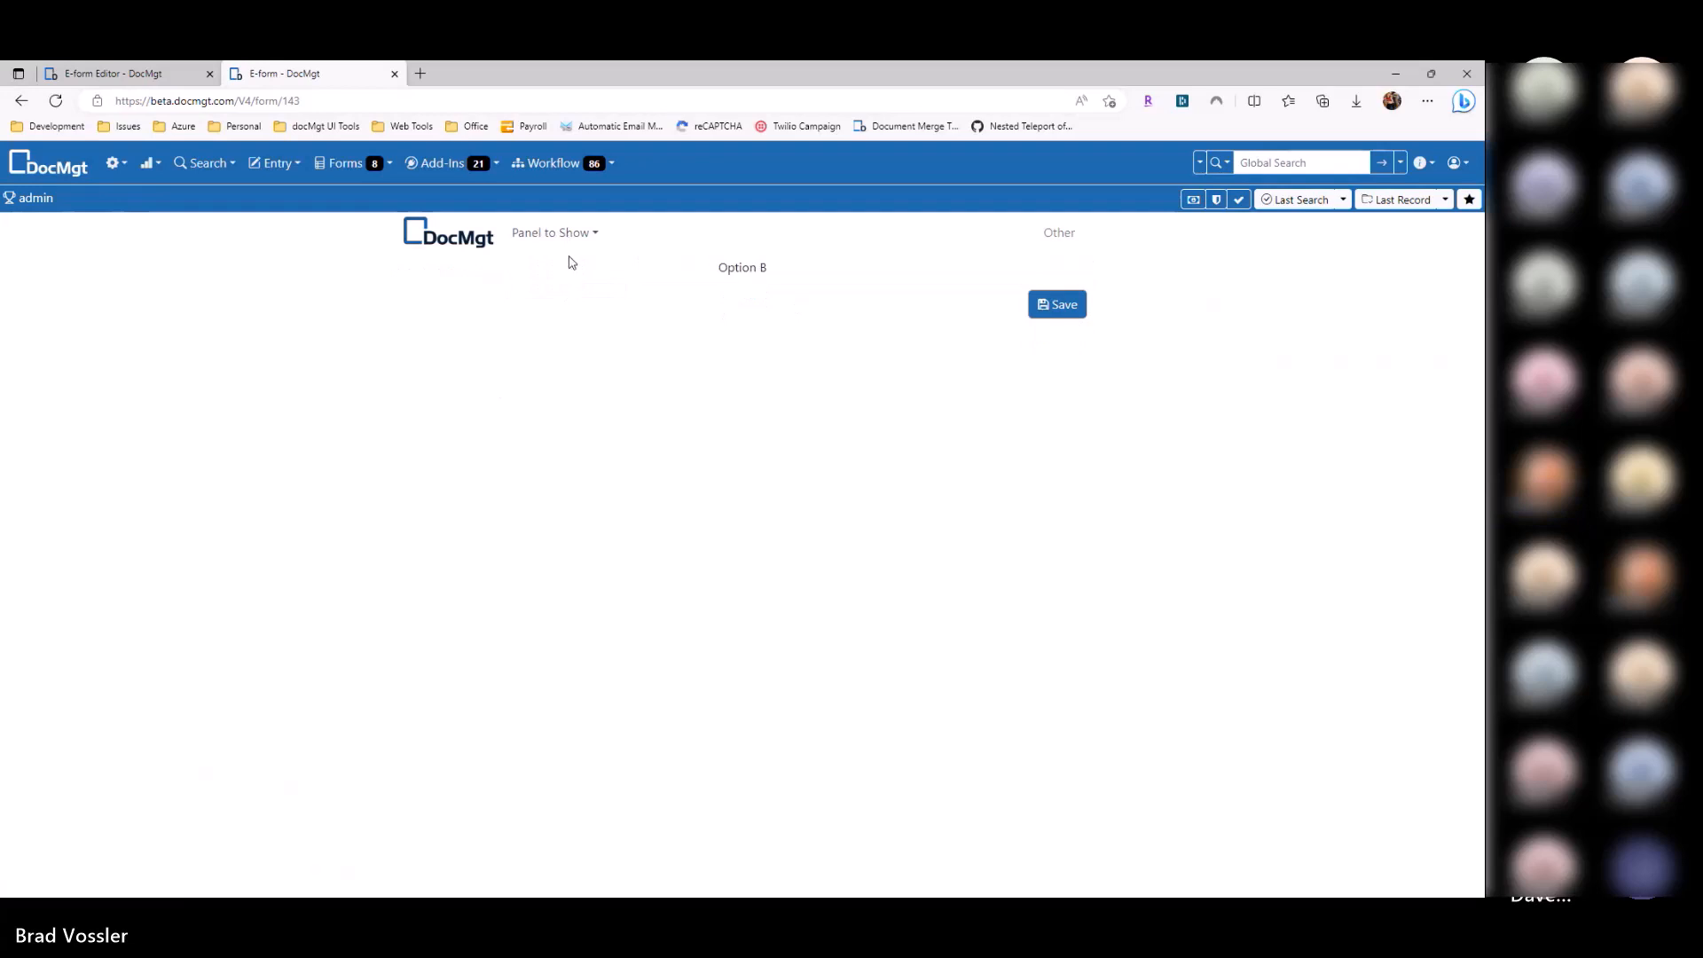
{"action": "left_click", "coordinate": [557, 234]}
{"action": "left_click", "coordinate": [555, 258]}
{"action": "key", "text": "ctrl+shift+Tab"}
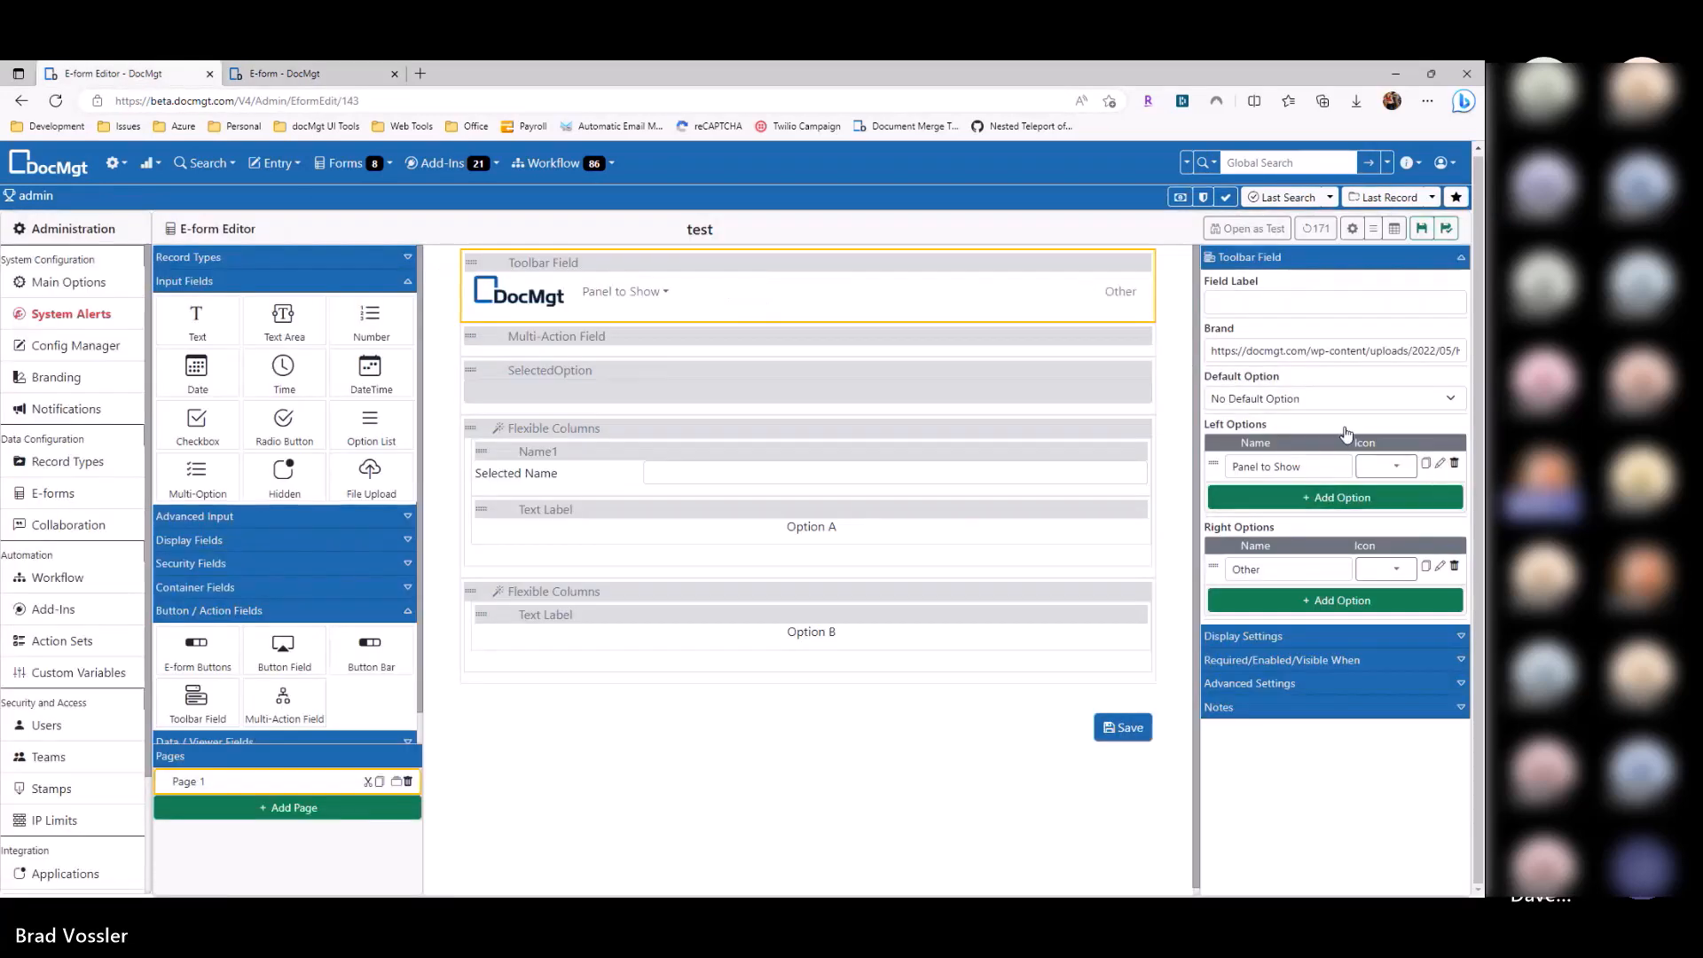
Step: Duplicate Option A in the Panel to Show menu, then delete the duplicates
{"action": "left_click", "coordinate": [1440, 464]}
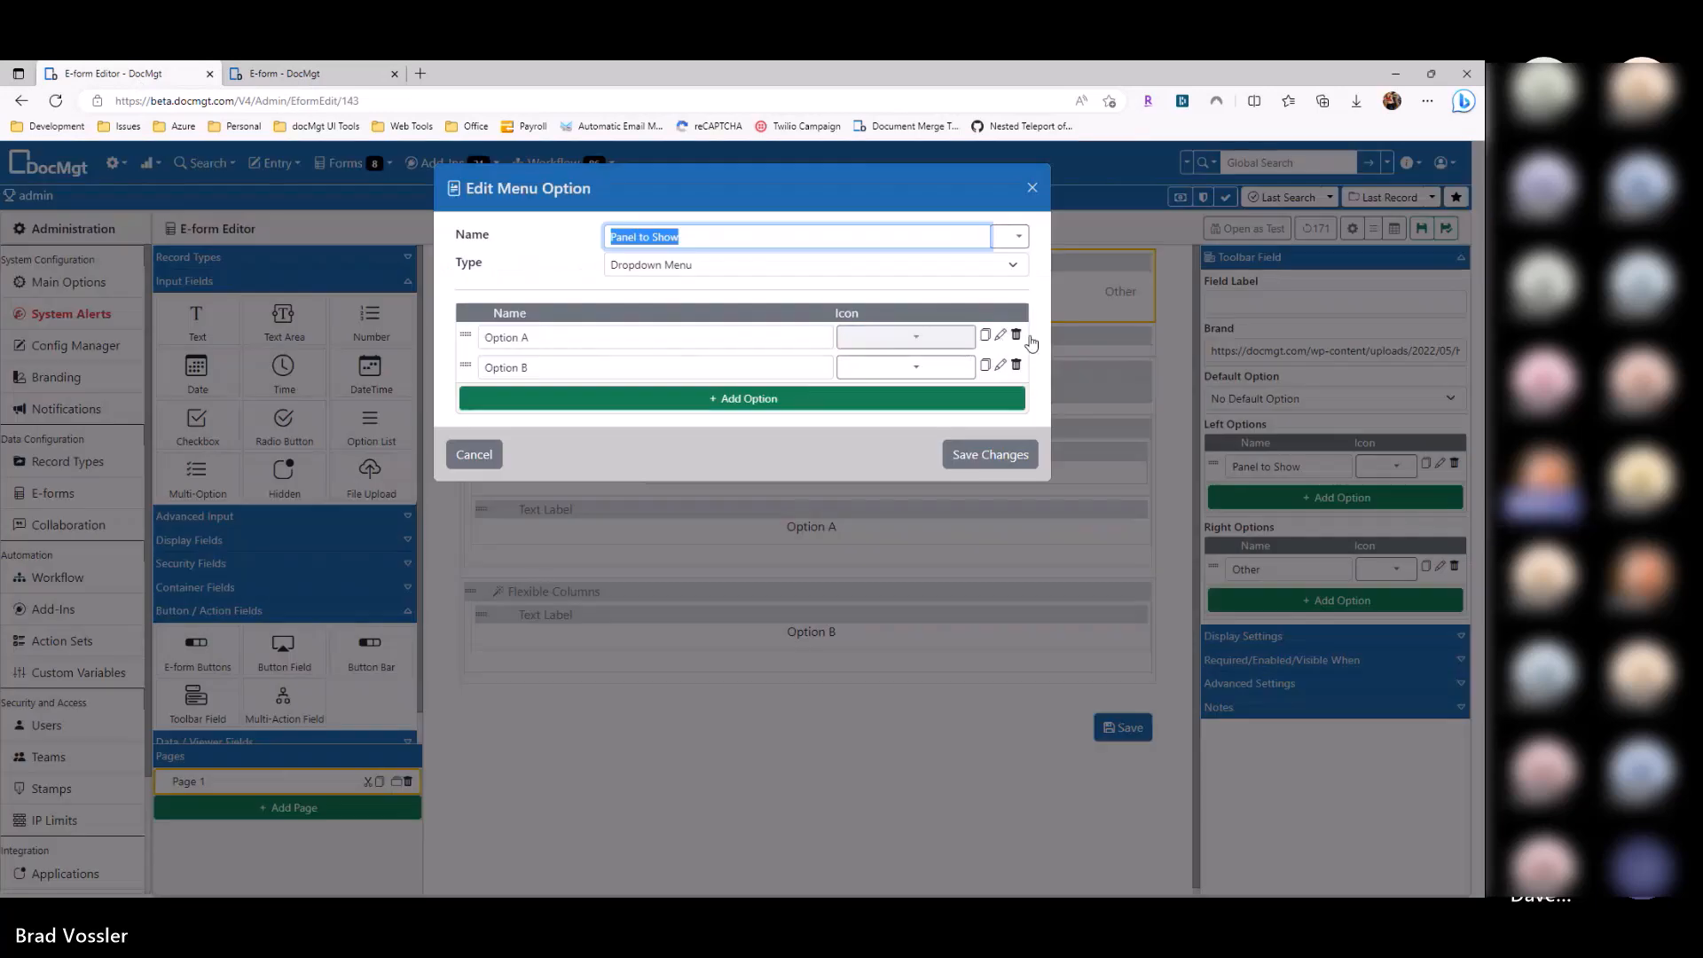
{"action": "left_click", "coordinate": [985, 334]}
{"action": "left_click", "coordinate": [984, 334]}
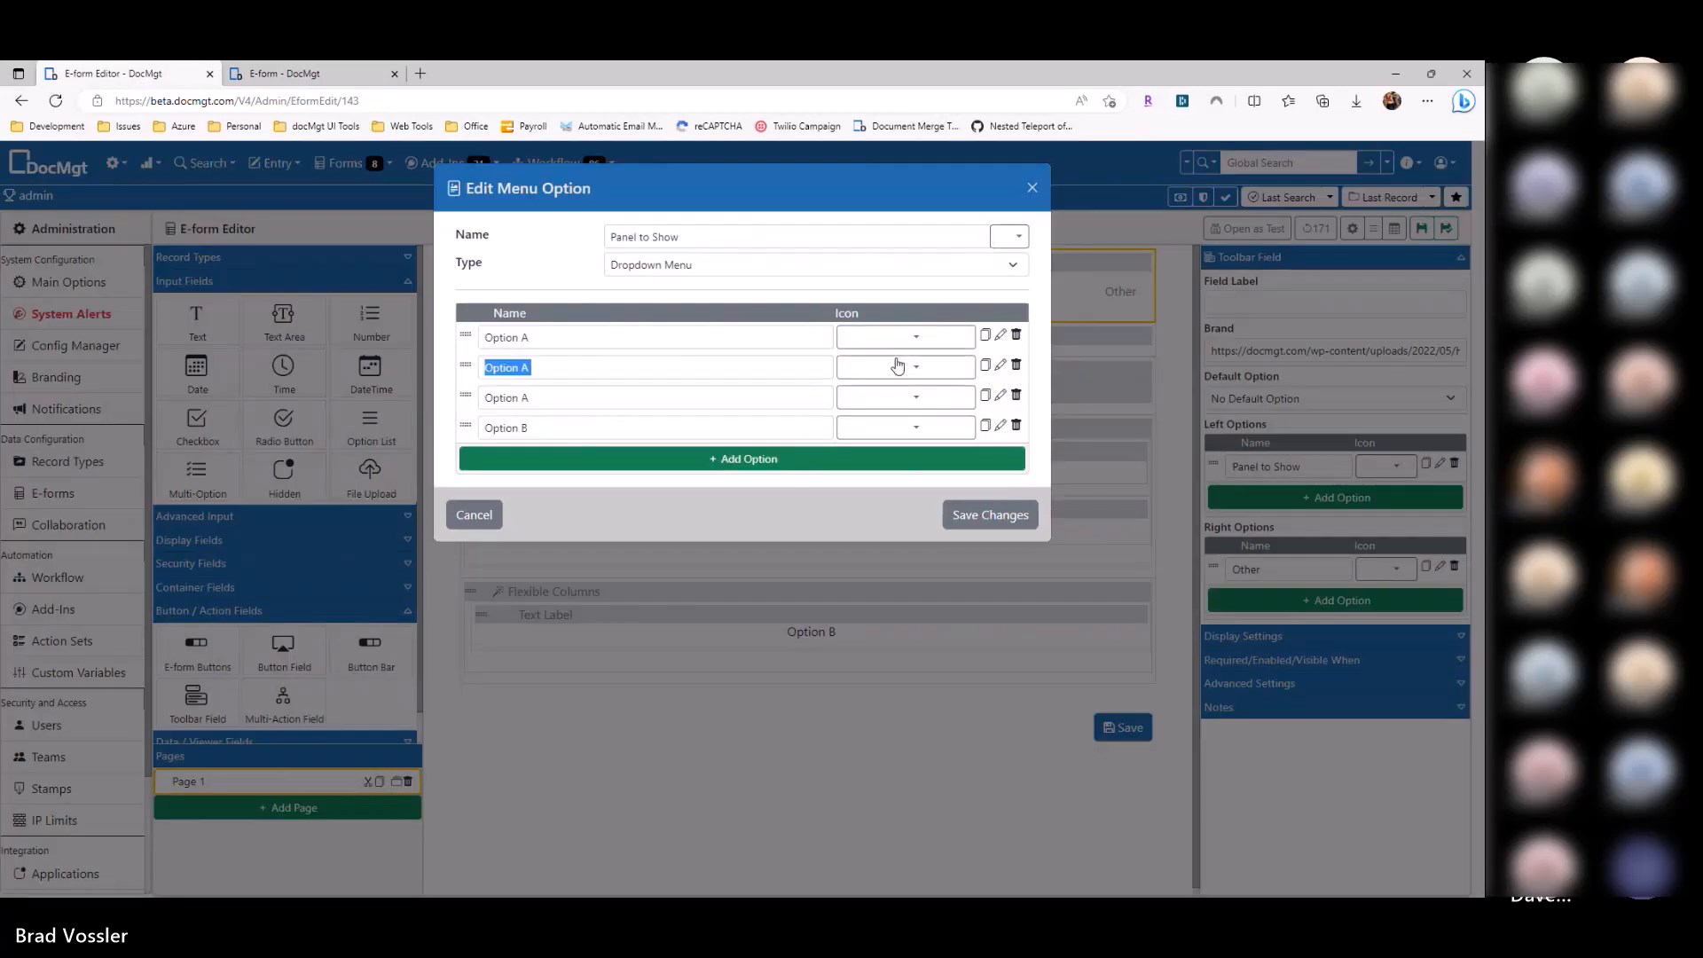
{"action": "left_click", "coordinate": [999, 365]}
{"action": "left_click", "coordinate": [708, 318]}
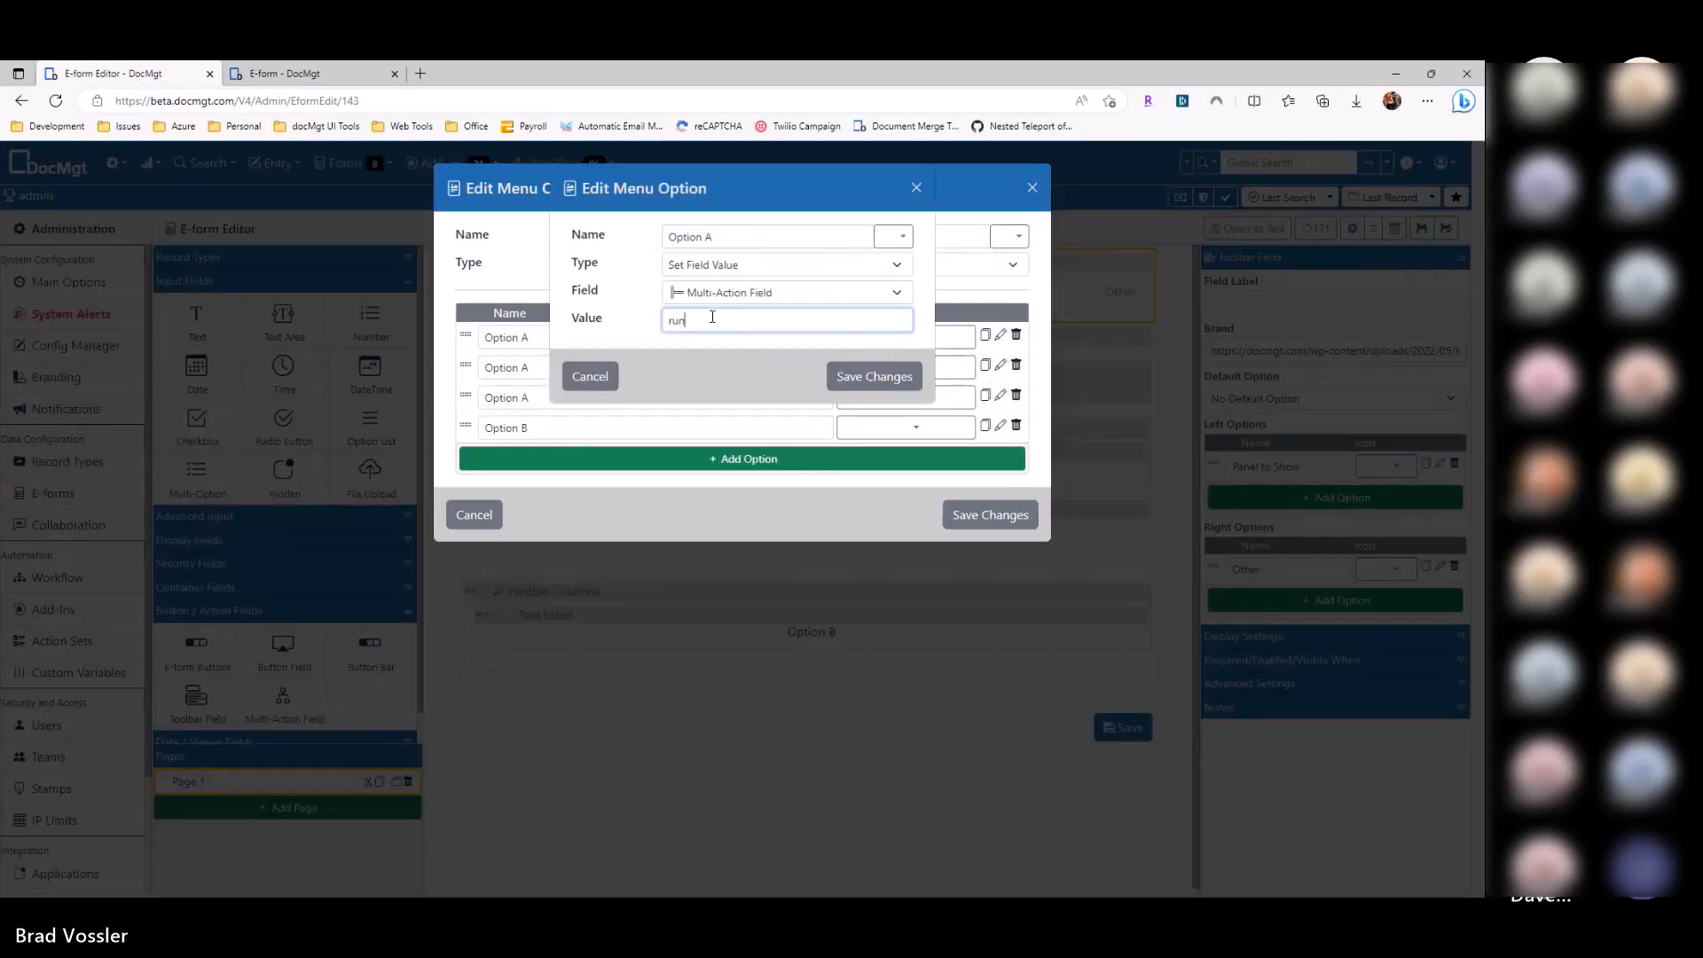
{"action": "left_click", "coordinate": [907, 383]}
{"action": "left_click", "coordinate": [1017, 364]}
{"action": "left_click", "coordinate": [1016, 364]}
{"action": "left_click", "coordinate": [966, 450]}
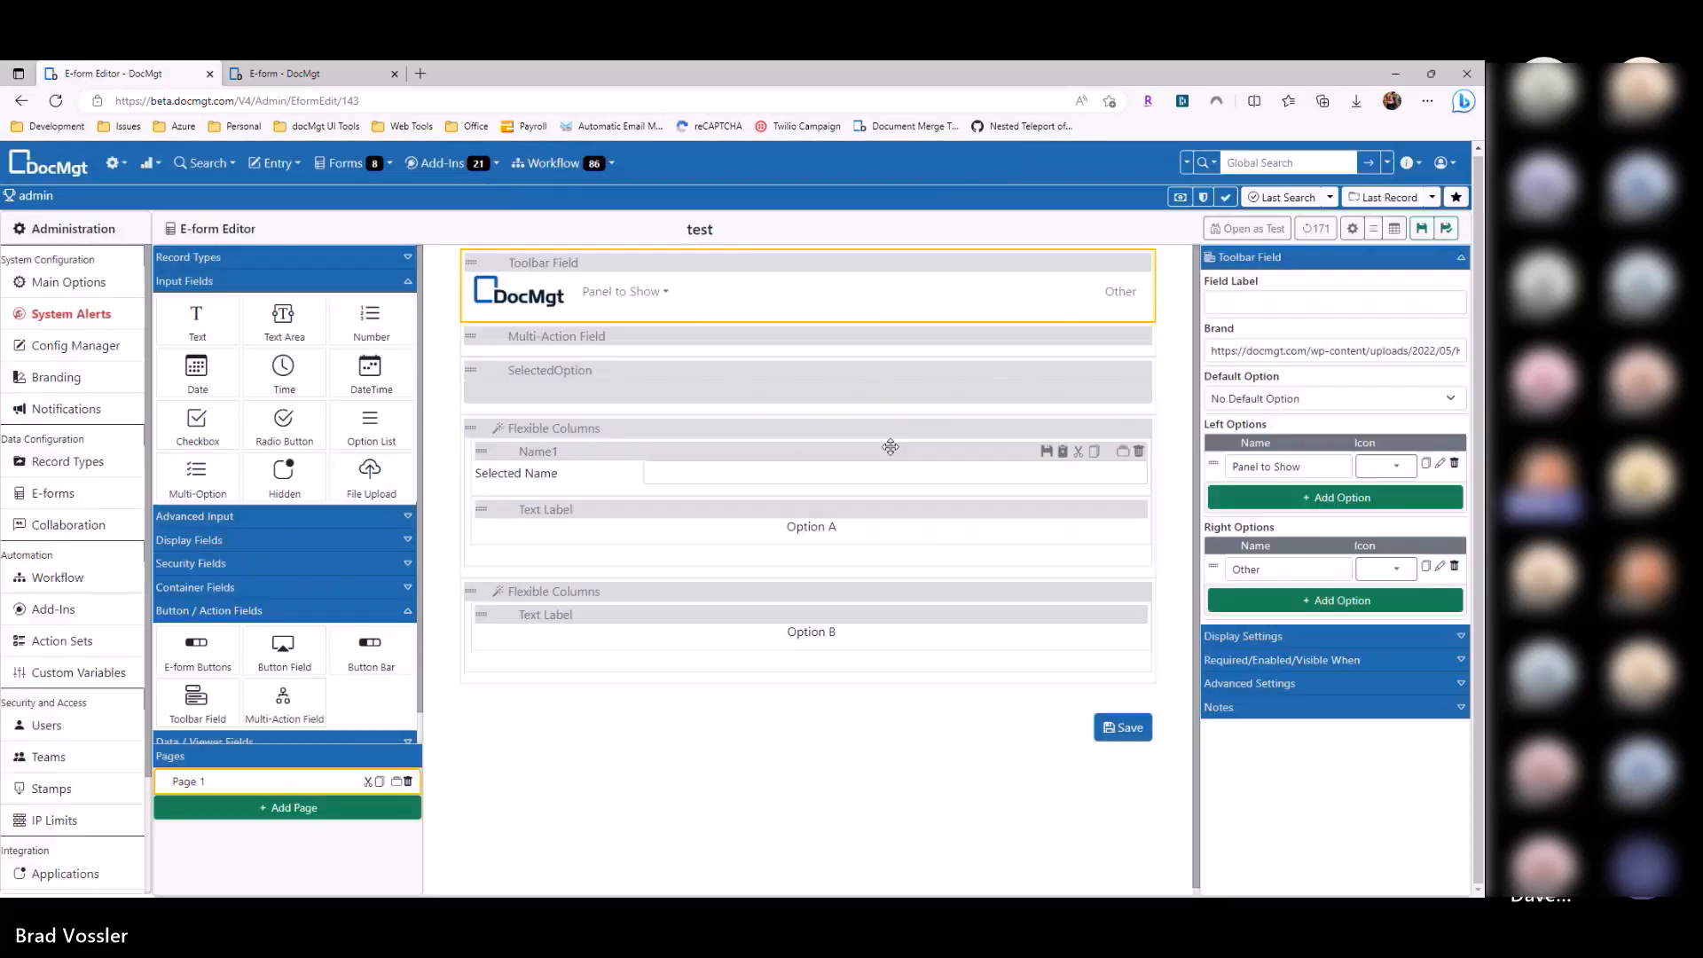
Step: Add two new actions to the Multi-Action Field
{"action": "left_click", "coordinate": [583, 393]}
{"action": "left_click", "coordinate": [572, 337]}
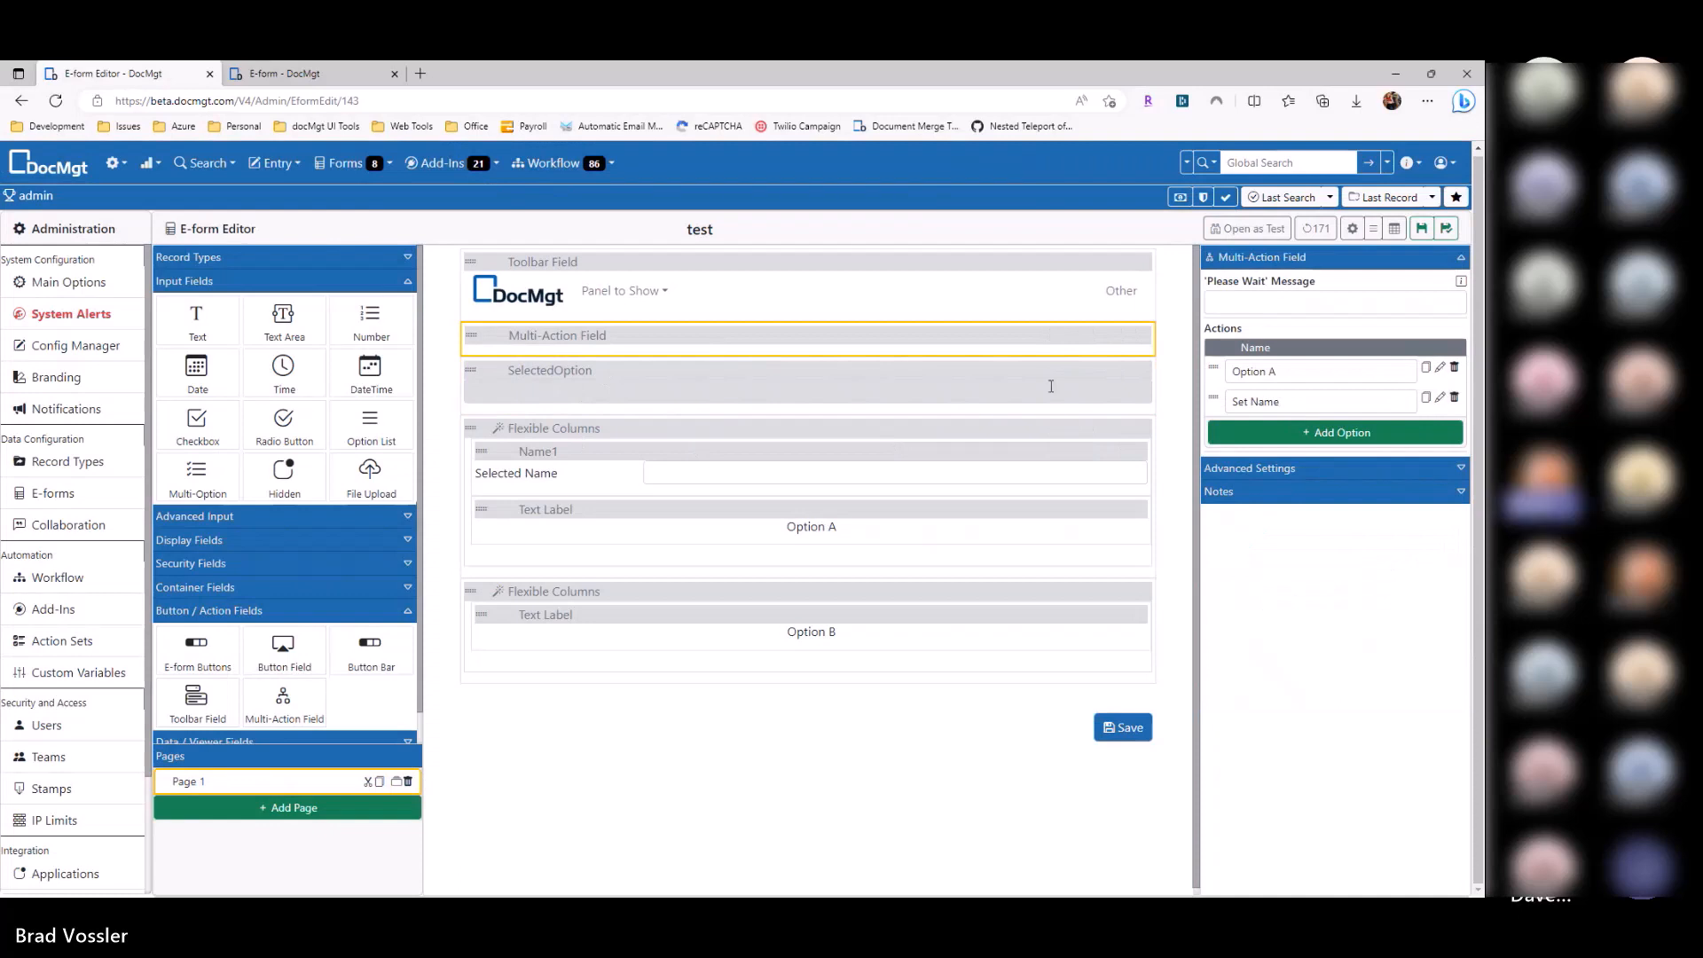
{"action": "left_click", "coordinate": [1329, 434]}
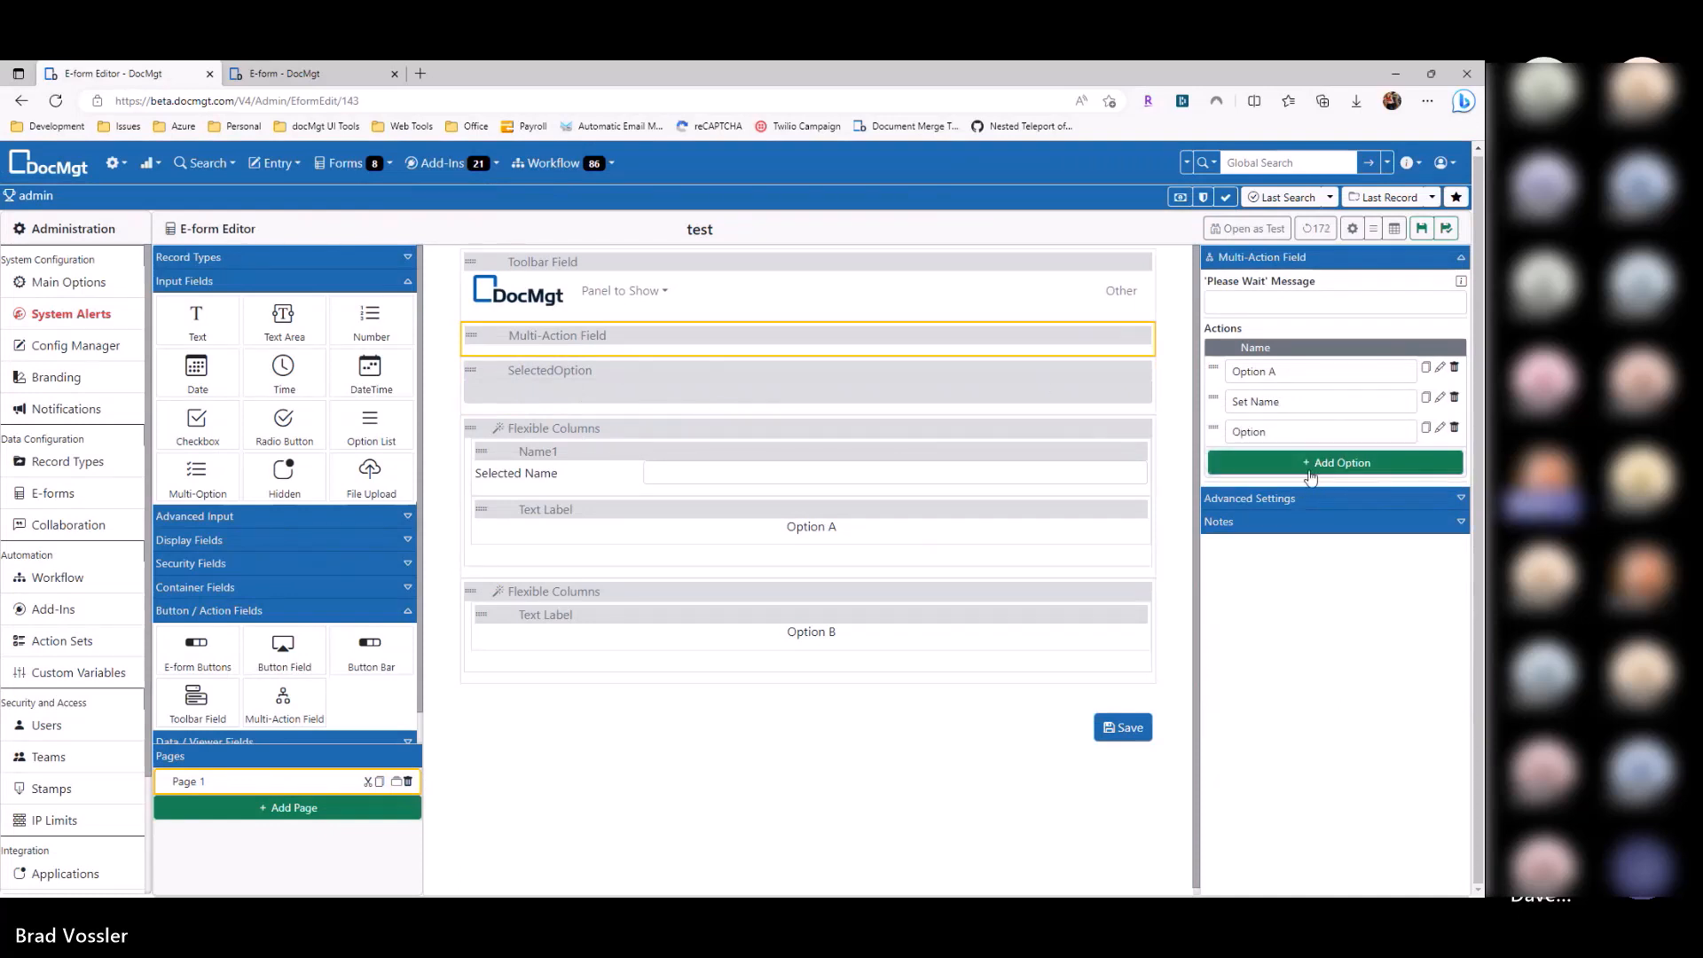
{"action": "left_click", "coordinate": [1330, 480]}
{"action": "left_click", "coordinate": [1440, 429]}
{"action": "left_click", "coordinate": [729, 266]}
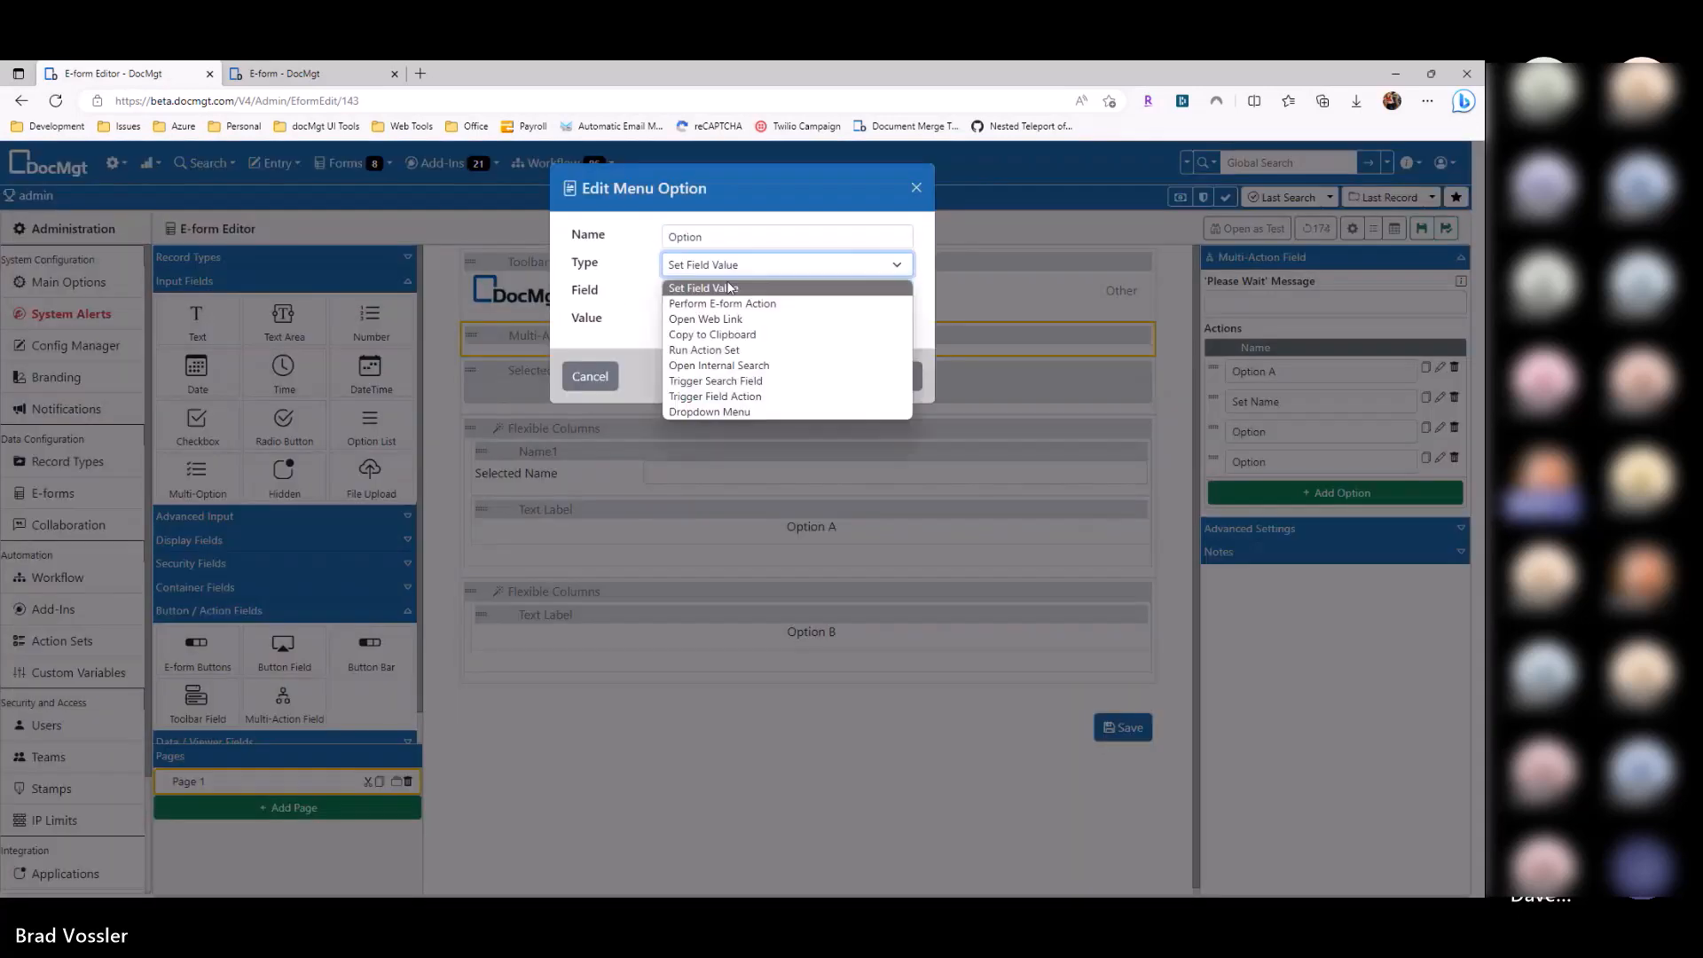
{"action": "left_click", "coordinate": [730, 313]}
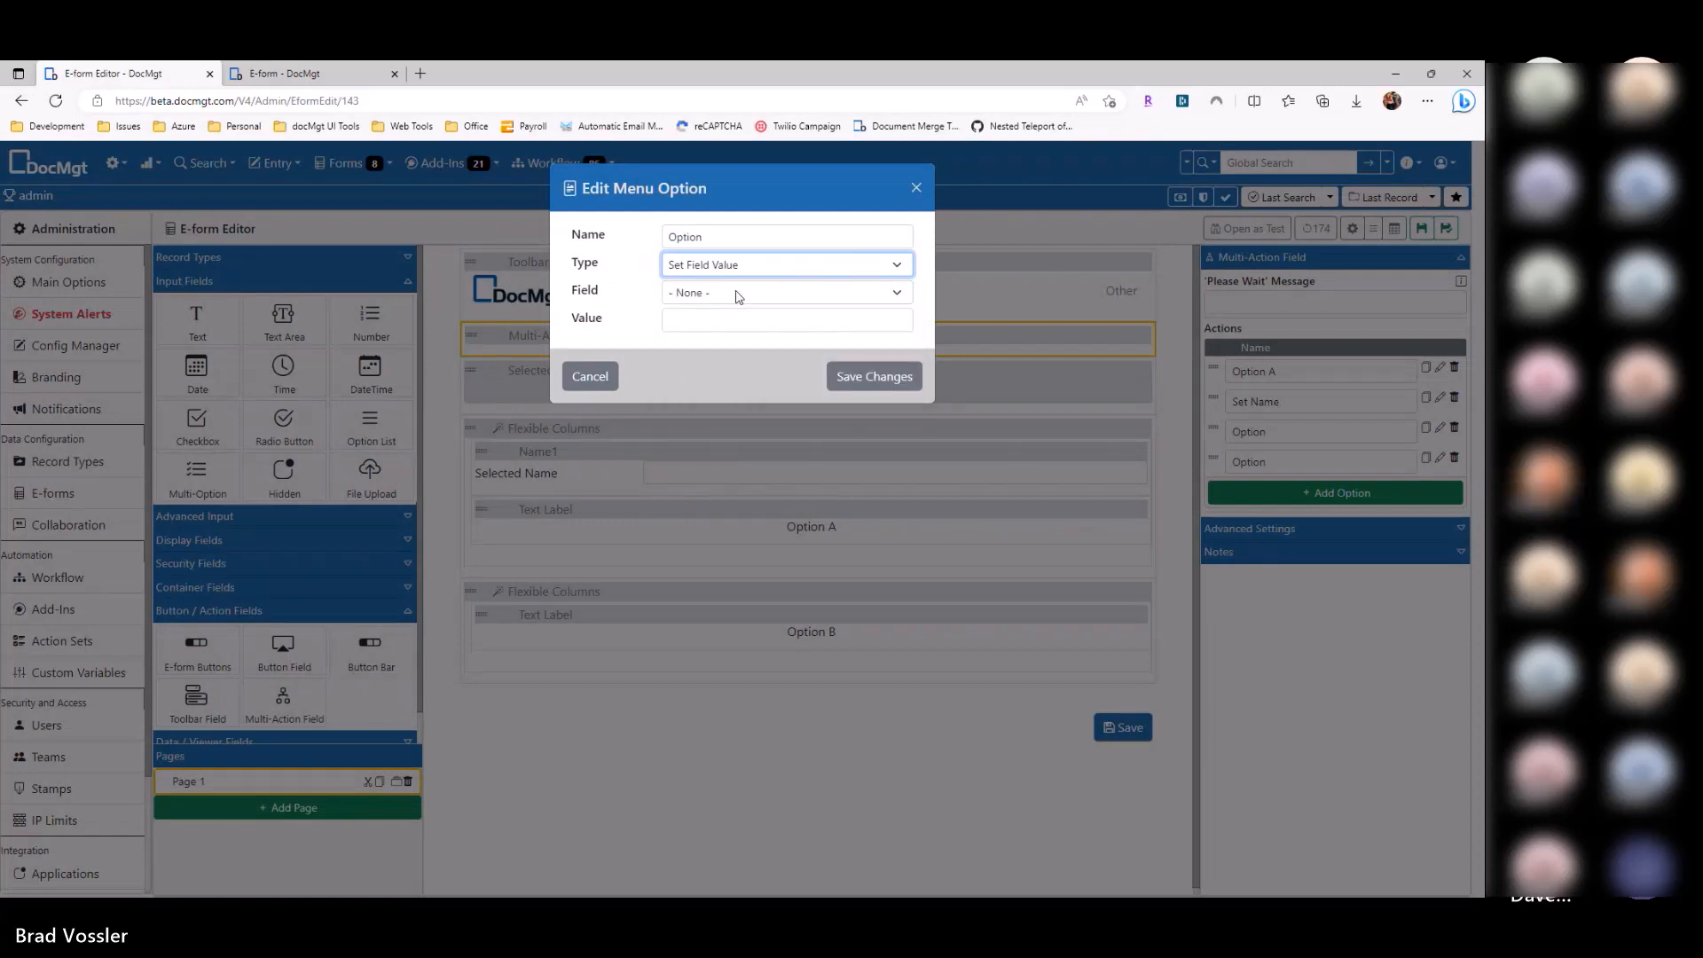
{"action": "left_click", "coordinate": [740, 294]}
{"action": "type", "text": "https://docxmgt.cojm"}
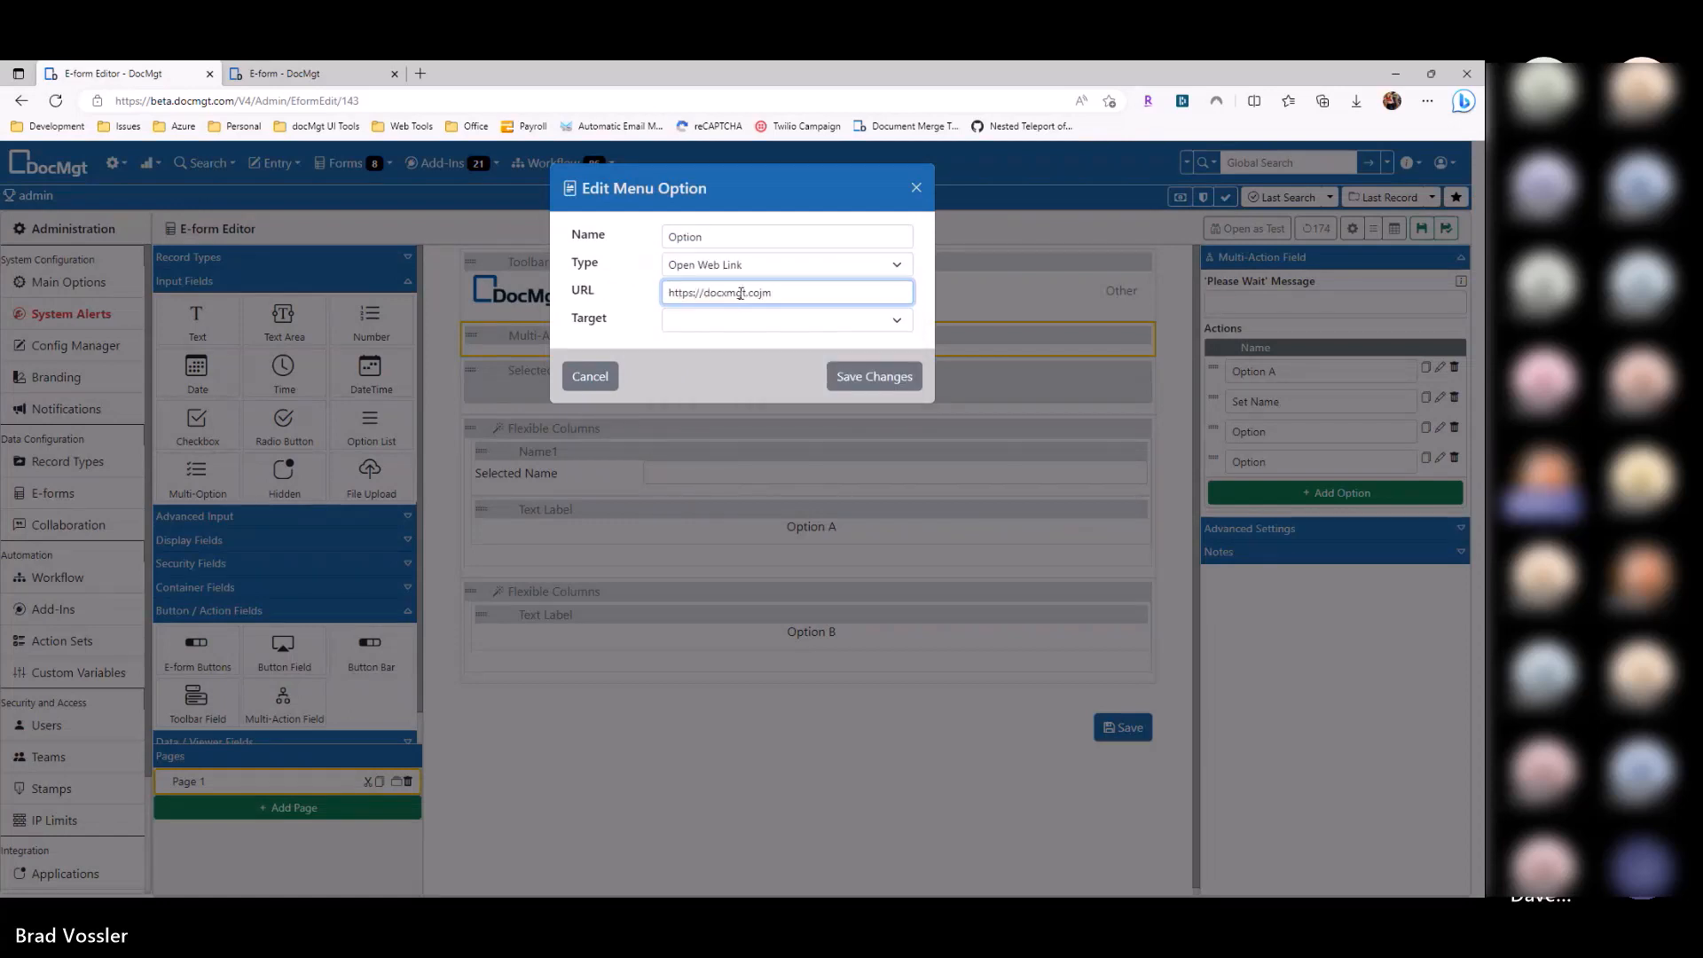
{"action": "key", "text": "shift+Left"}
{"action": "key", "text": "shift+Left"}
{"action": "key", "text": "shift+Left"}
{"action": "key", "text": "shift+Left"}
{"action": "key", "text": "shift+Left"}
{"action": "key", "text": "shift+Left"}
{"action": "key", "text": "shift+Left"}
{"action": "key", "text": "shift+Left"}
{"action": "key", "text": "shift+Left"}
{"action": "key", "text": "shift+Left"}
{"action": "key", "text": "shift+Left"}
{"action": "key", "text": "BackSpace"}
{"action": "type", "text": "ocmgt.com"}
{"action": "left_click", "coordinate": [722, 319]}
{"action": "left_click", "coordinate": [715, 344]}
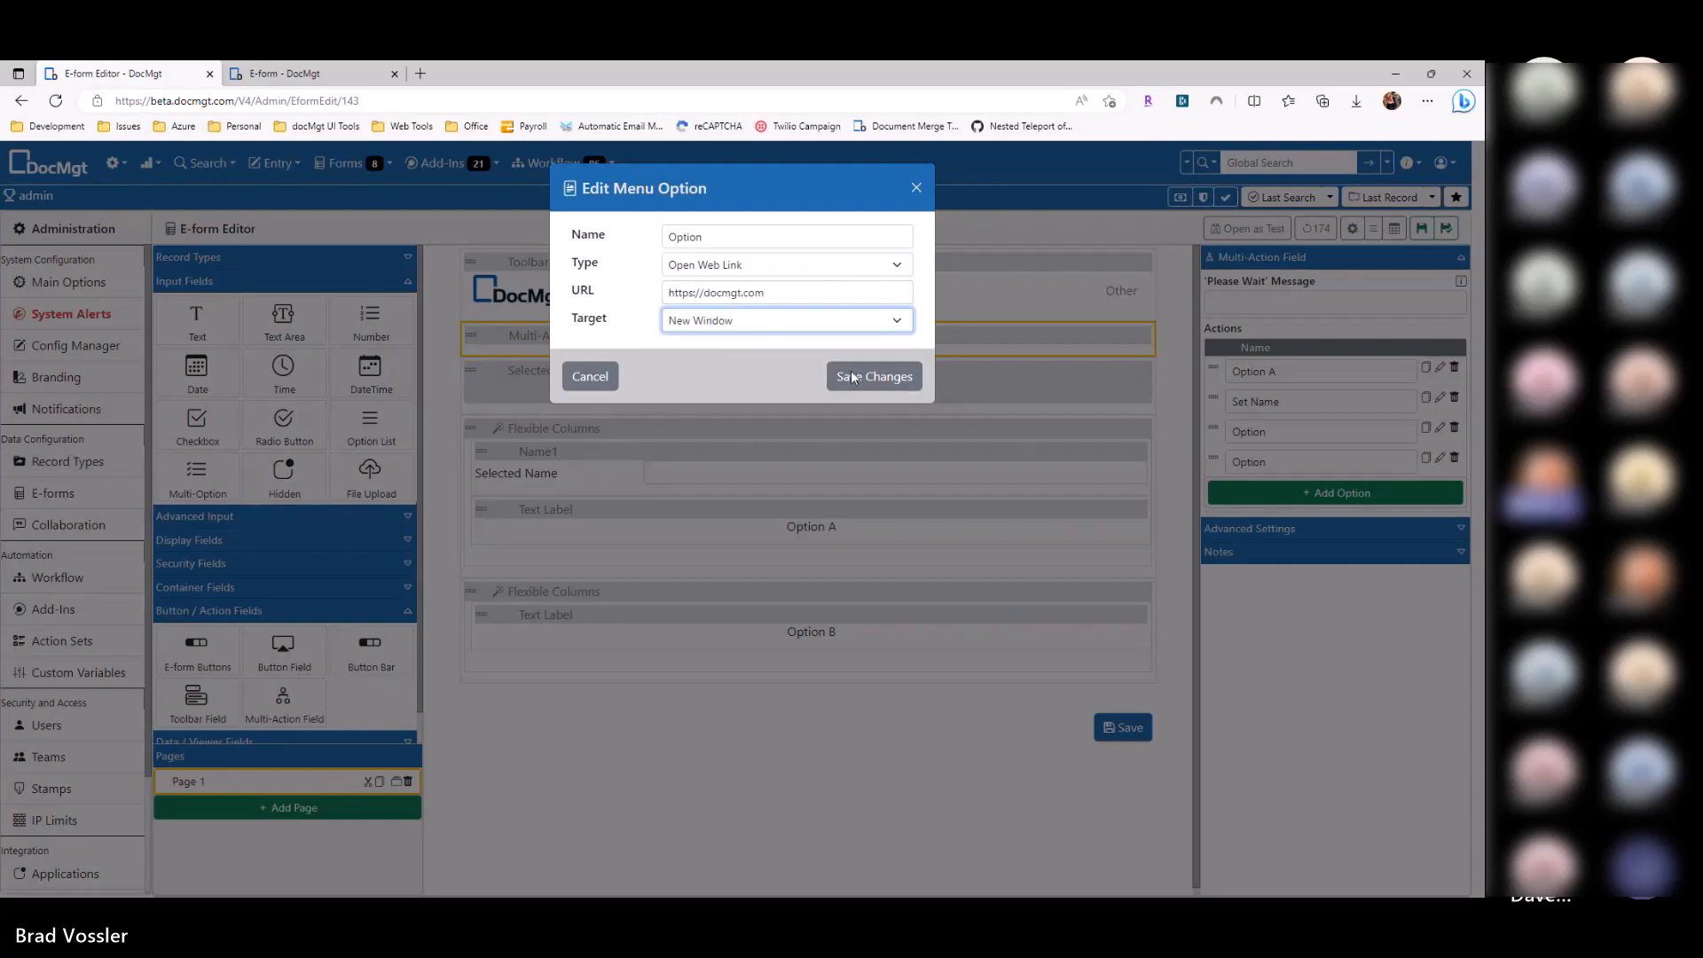
{"action": "left_click", "coordinate": [873, 377]}
{"action": "left_click", "coordinate": [1421, 229]}
{"action": "left_click", "coordinate": [318, 72]}
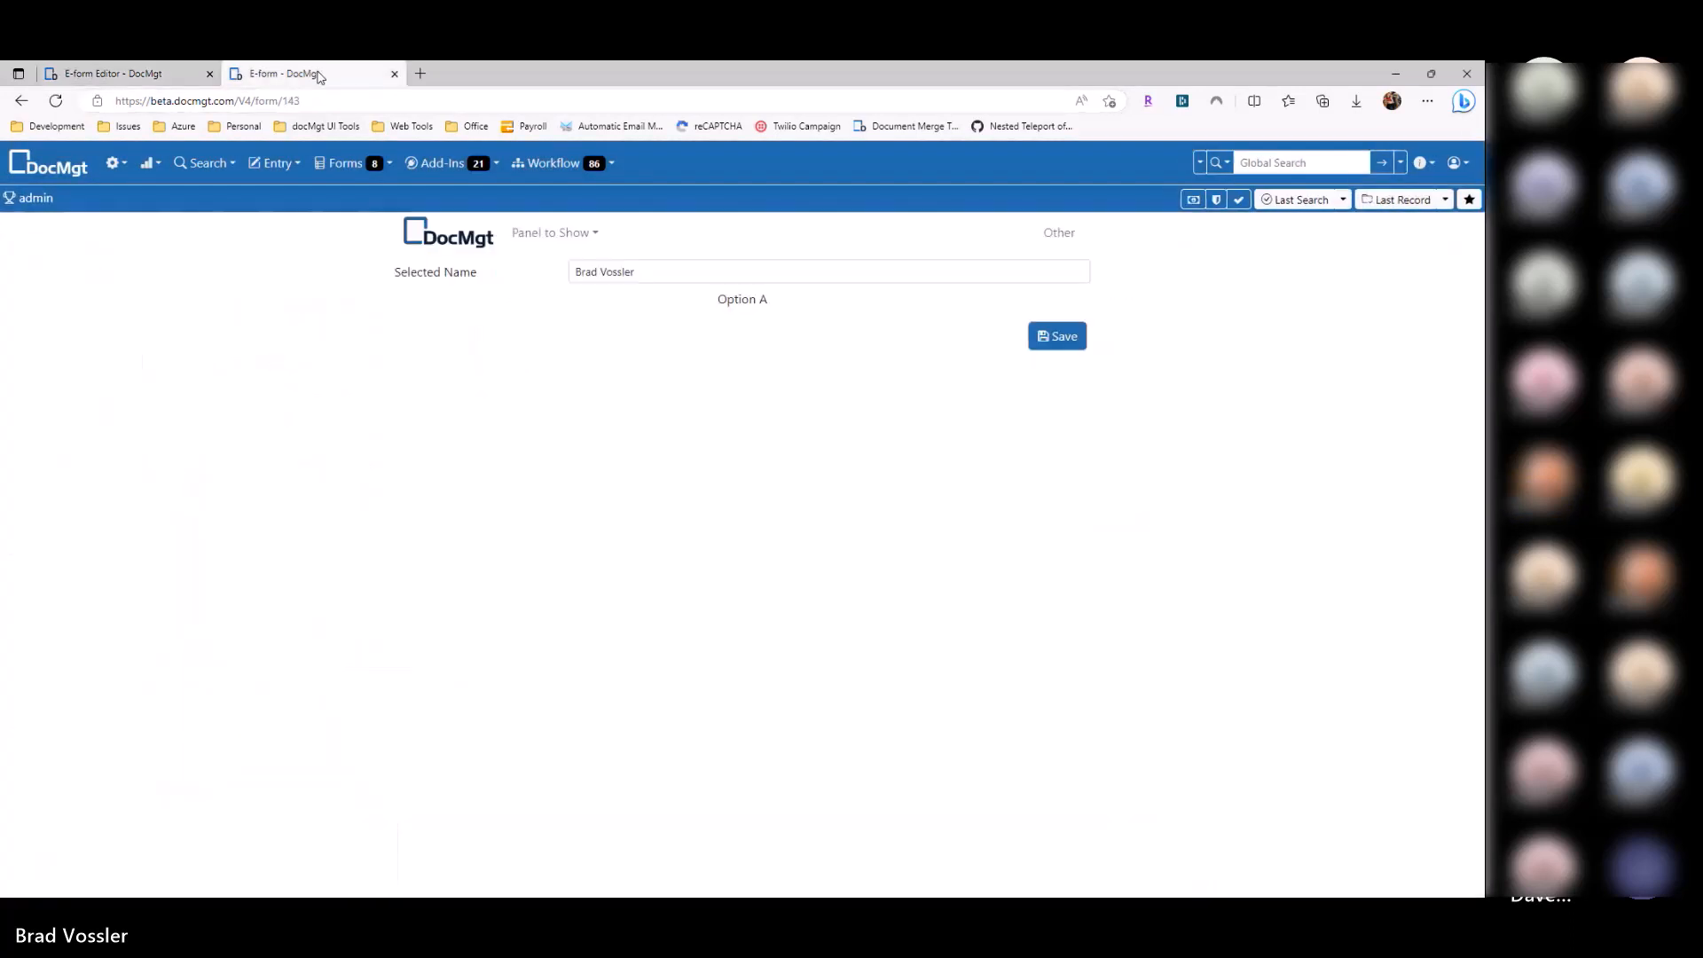
Step: Reload the preview, confirm a Panel to Show option opens docmgt.com in a new tab, then close both tabs
{"action": "key", "text": "F5"}
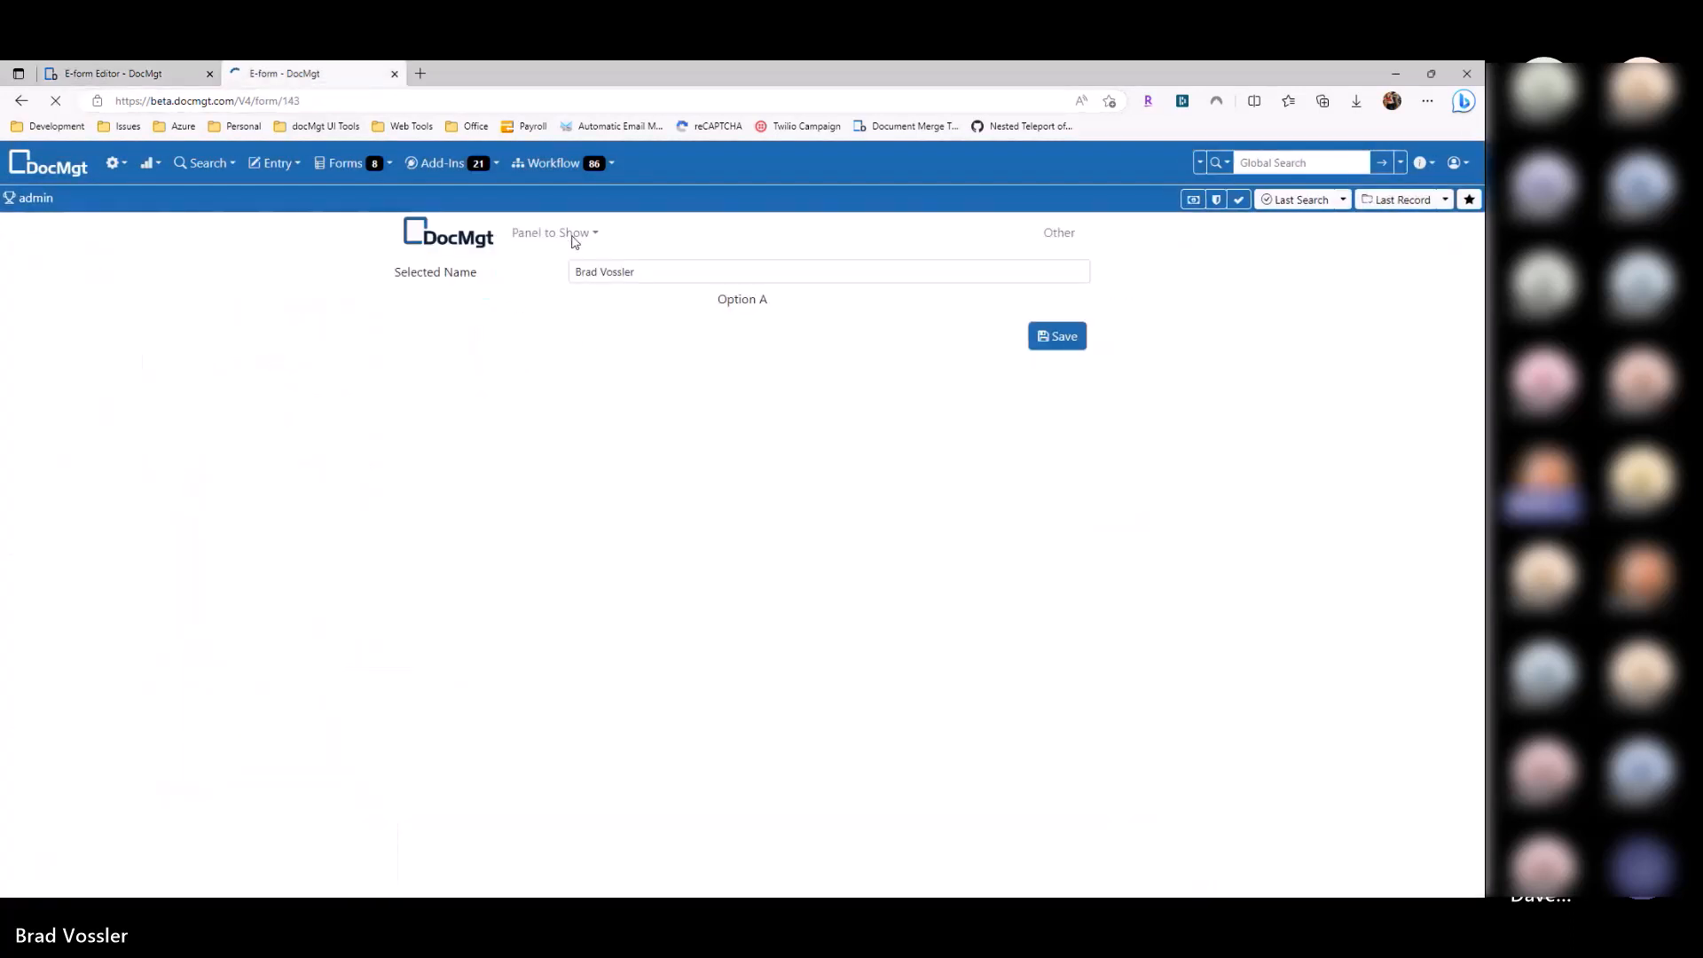
{"action": "left_click", "coordinate": [564, 236]}
{"action": "left_click", "coordinate": [562, 263]}
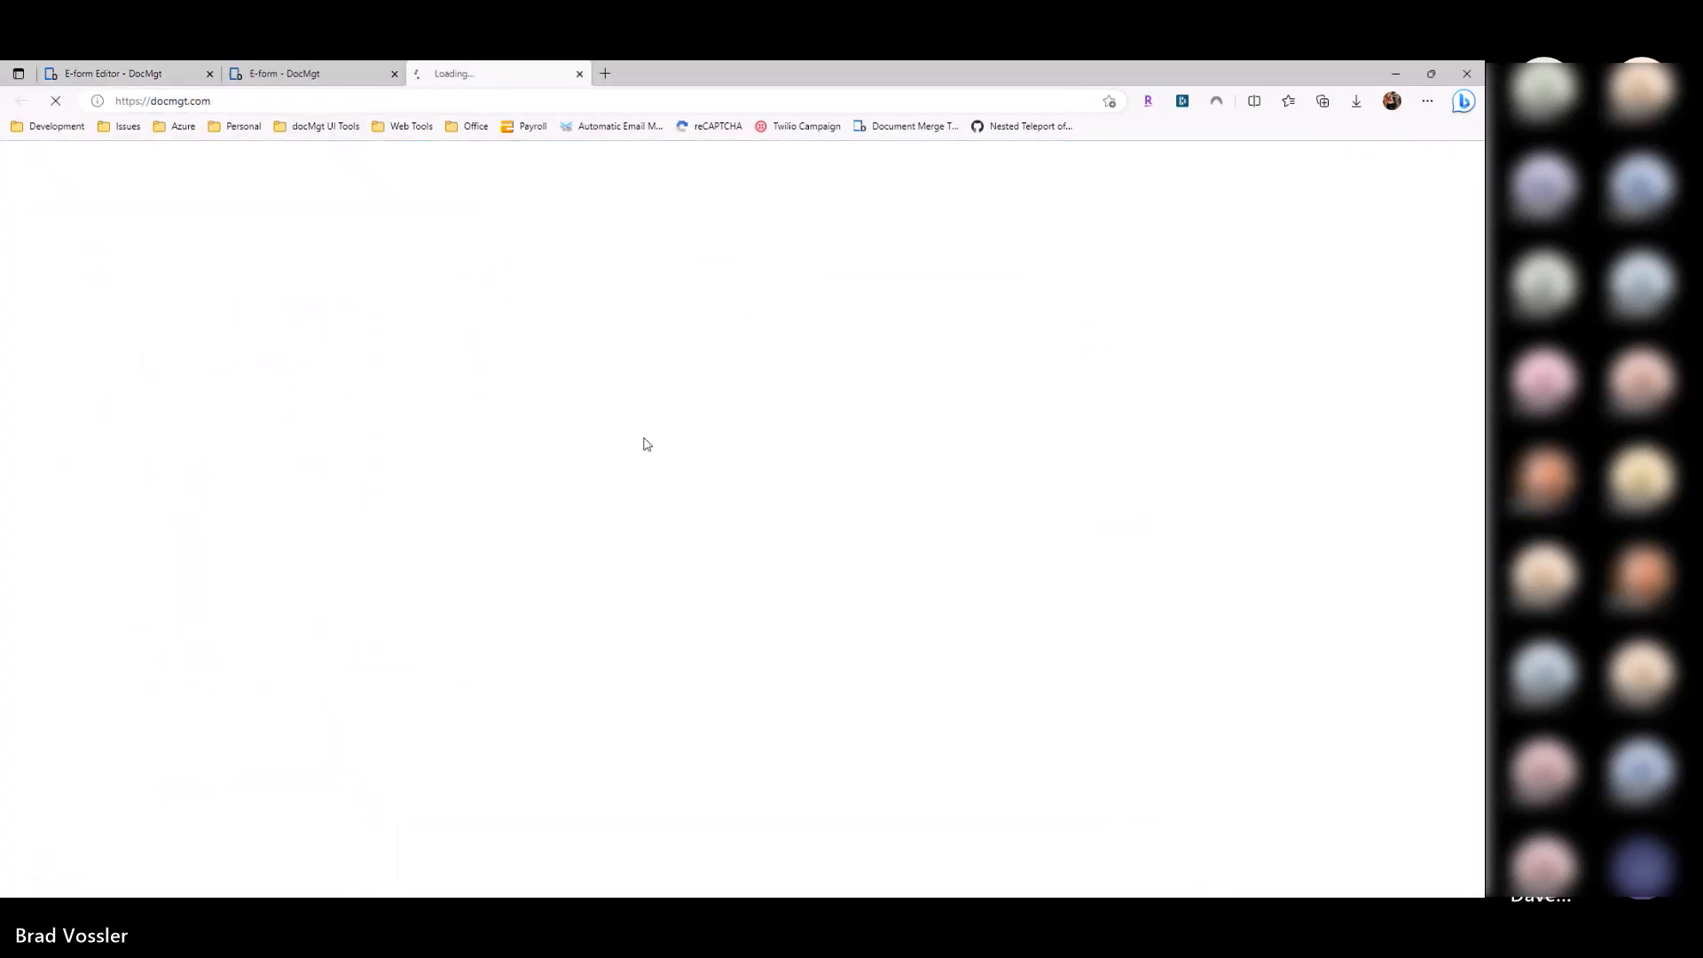
{"action": "left_click", "coordinate": [354, 85]}
{"action": "left_click_drag", "start_coordinate": [639, 275], "coordinate": [579, 273]}
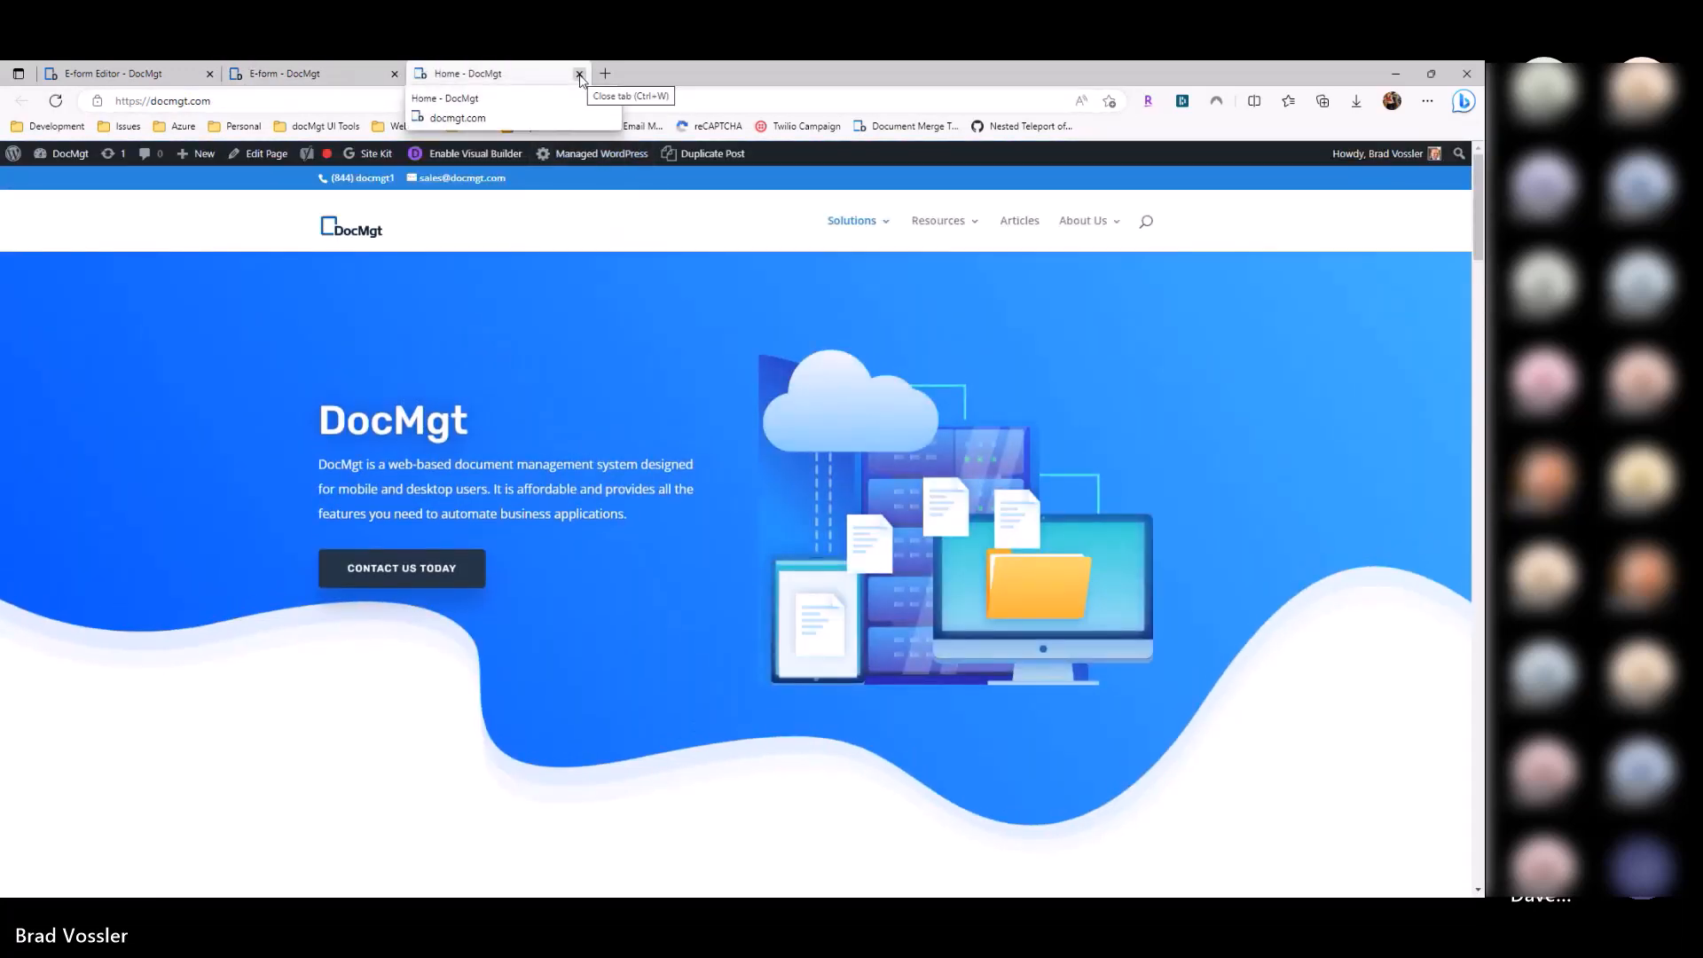
{"action": "left_click", "coordinate": [579, 74]}
{"action": "left_click", "coordinate": [395, 75]}
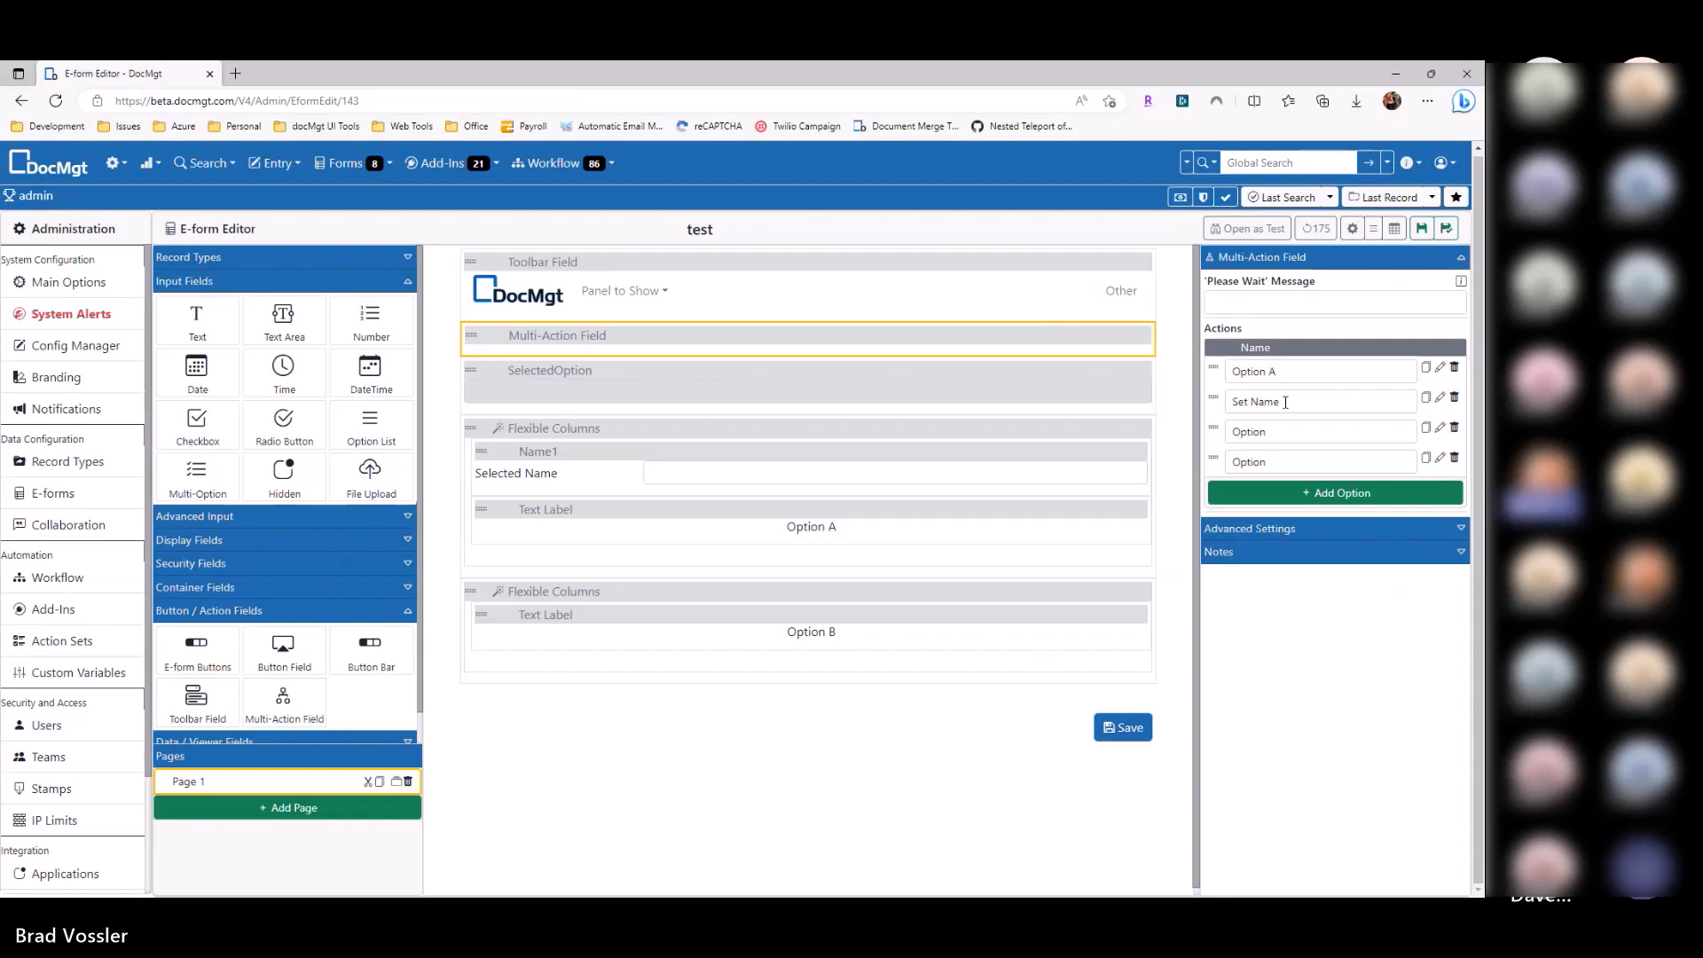
Step: Collapse Input and Button / Action Fields in the palette and expand Data / Viewer Fields
{"action": "left_click", "coordinate": [266, 281]}
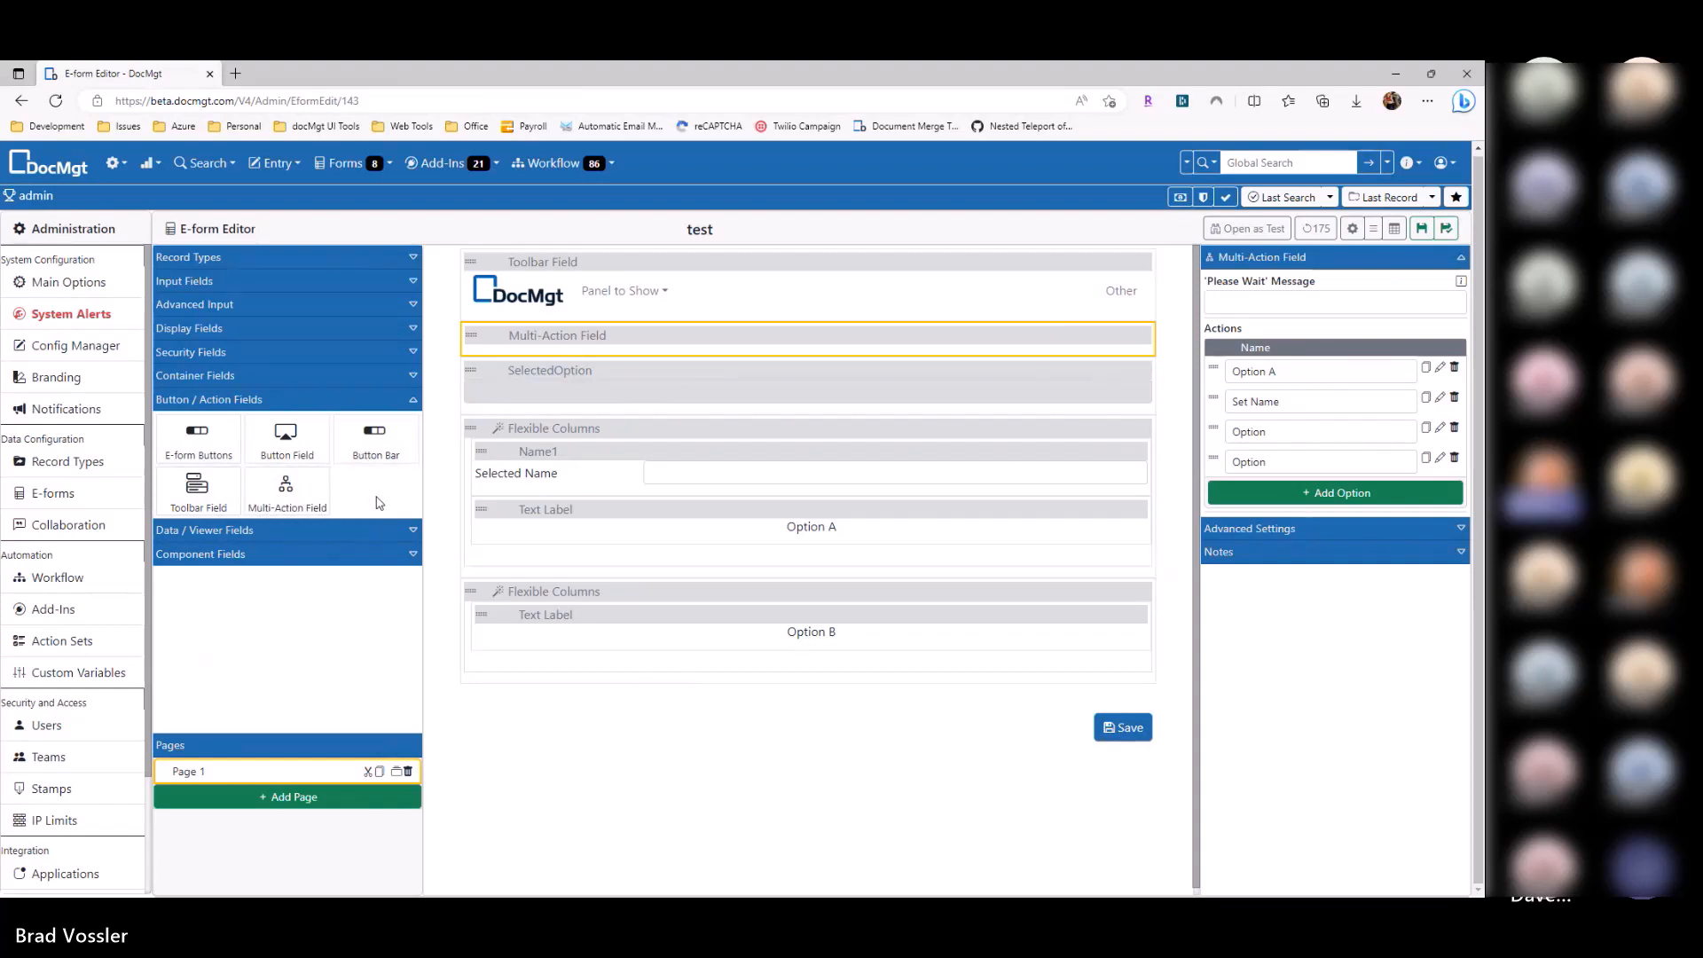
{"action": "left_click", "coordinate": [1440, 399]}
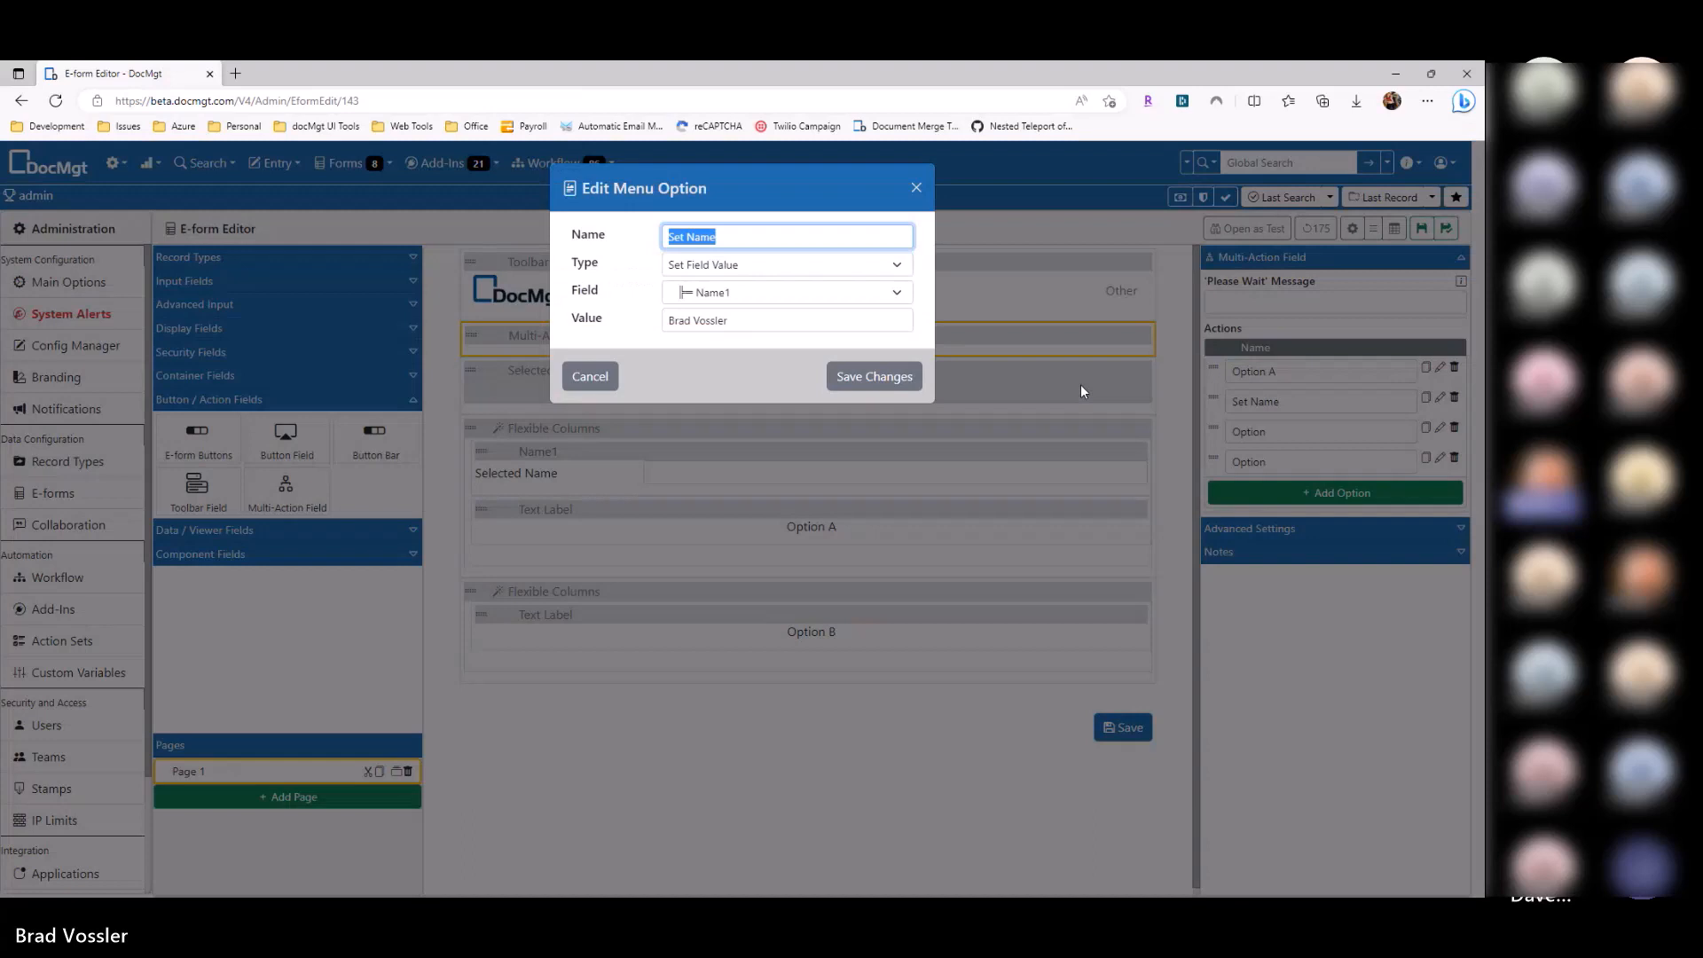
{"action": "left_click", "coordinate": [747, 268]}
{"action": "left_click", "coordinate": [592, 377]}
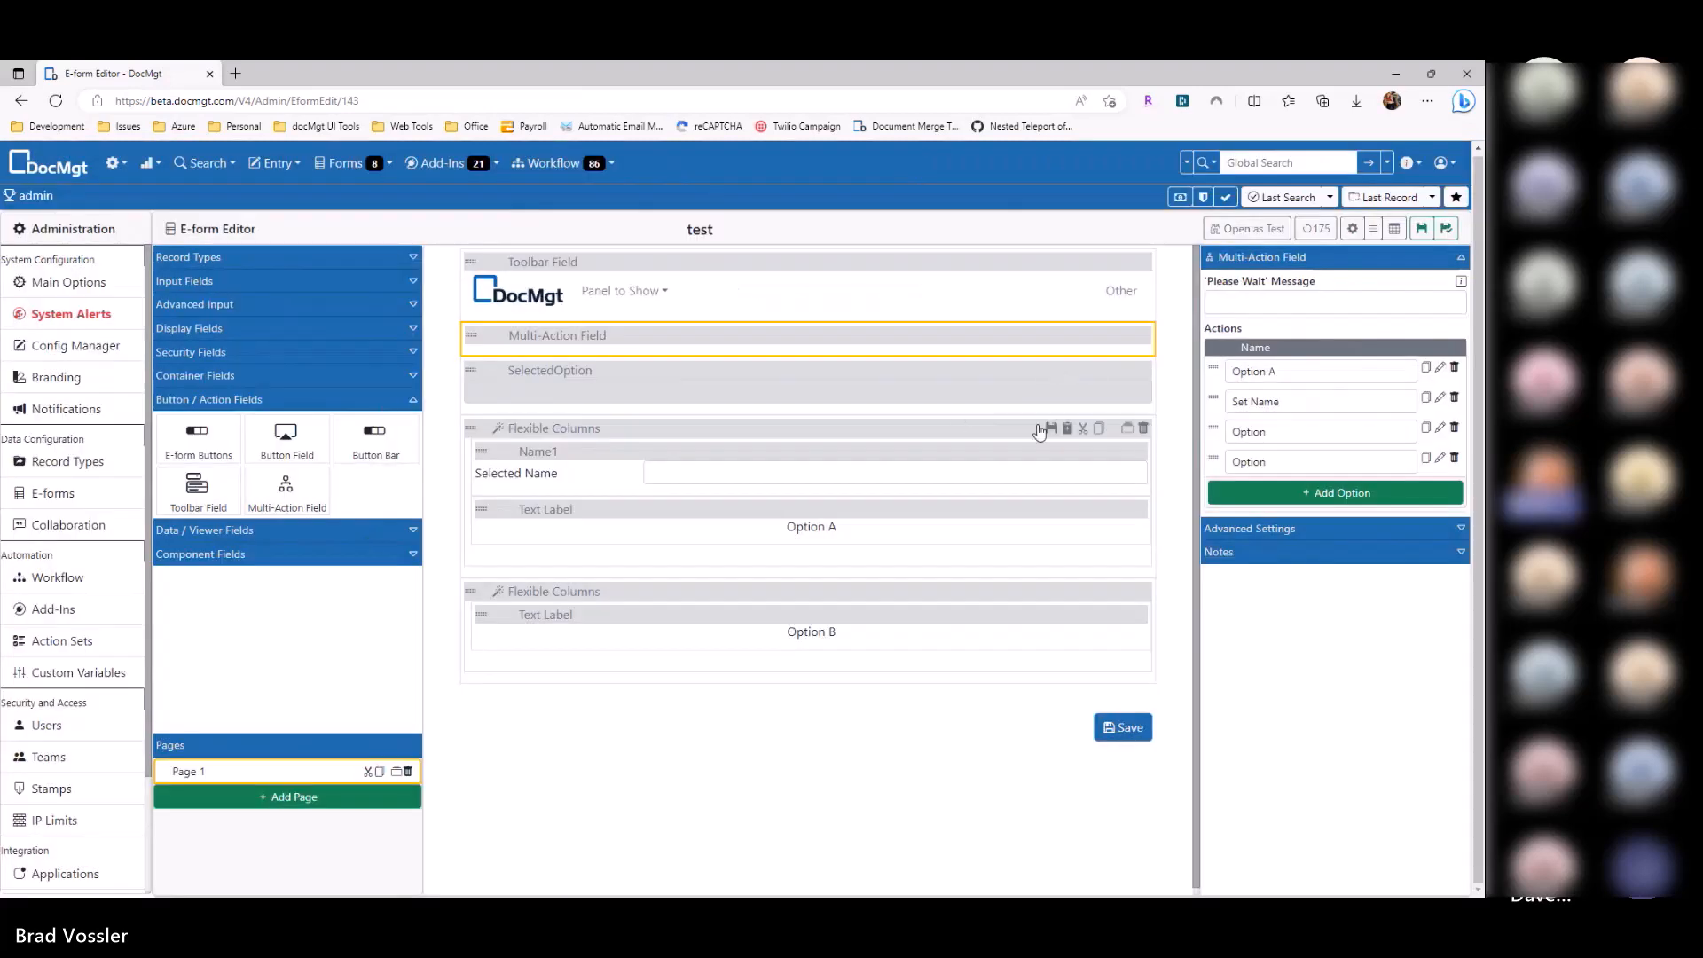
{"action": "left_click", "coordinate": [288, 401]}
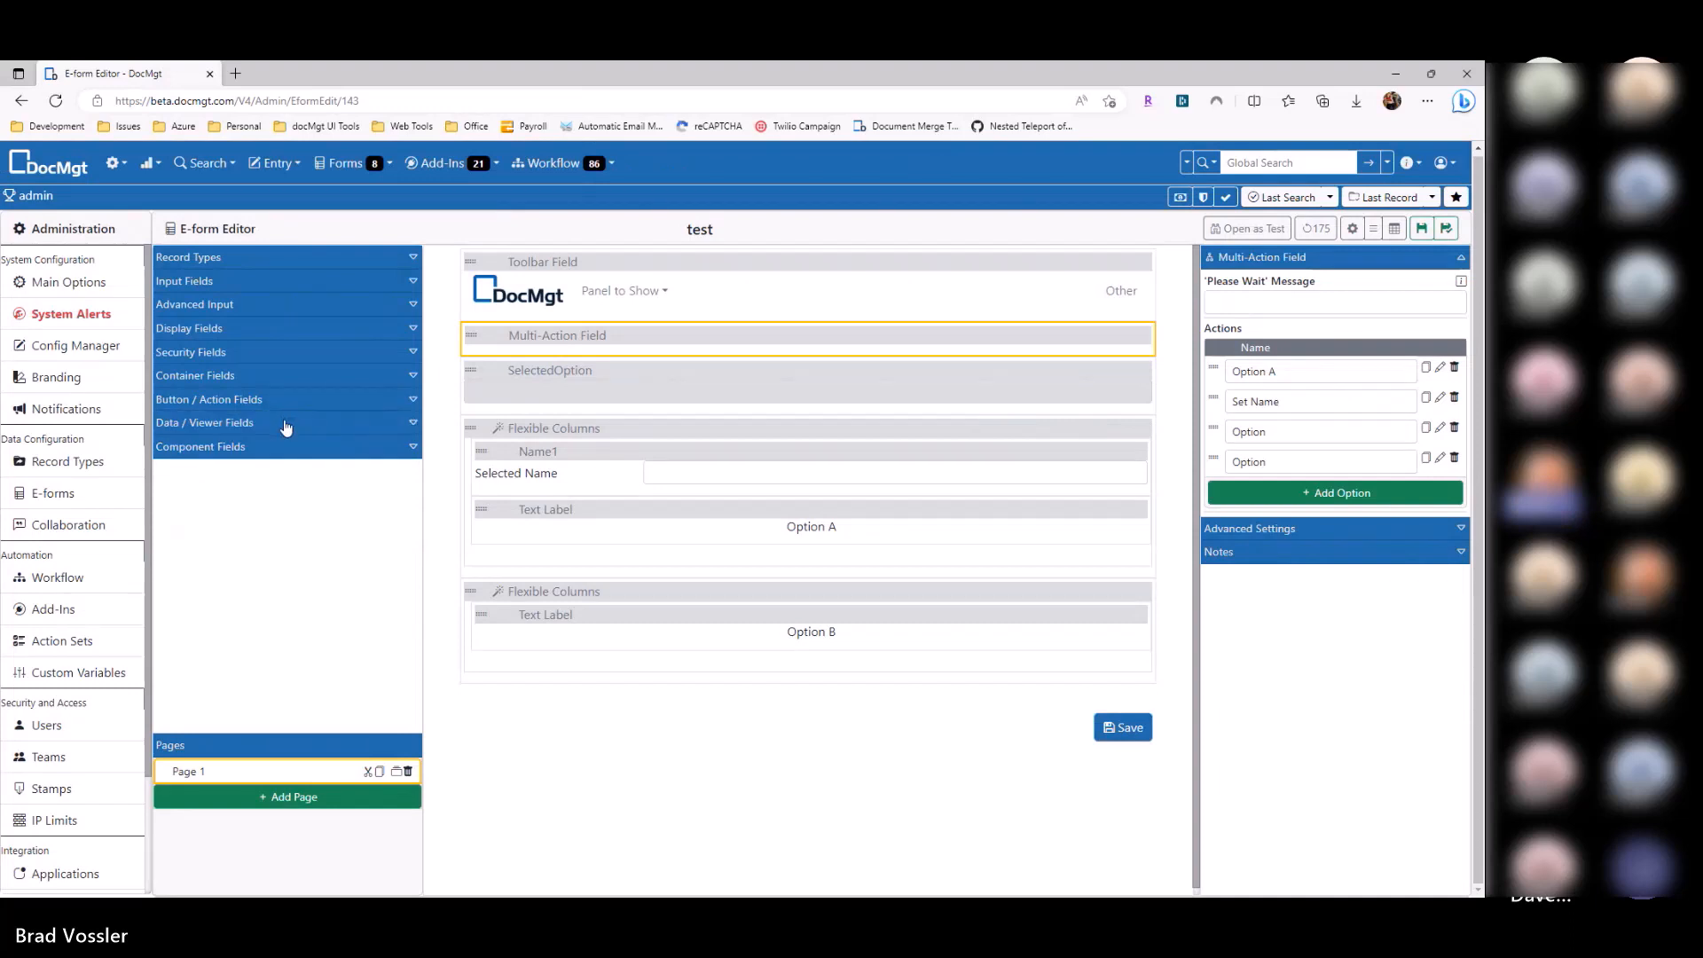
{"action": "left_click", "coordinate": [286, 424]}
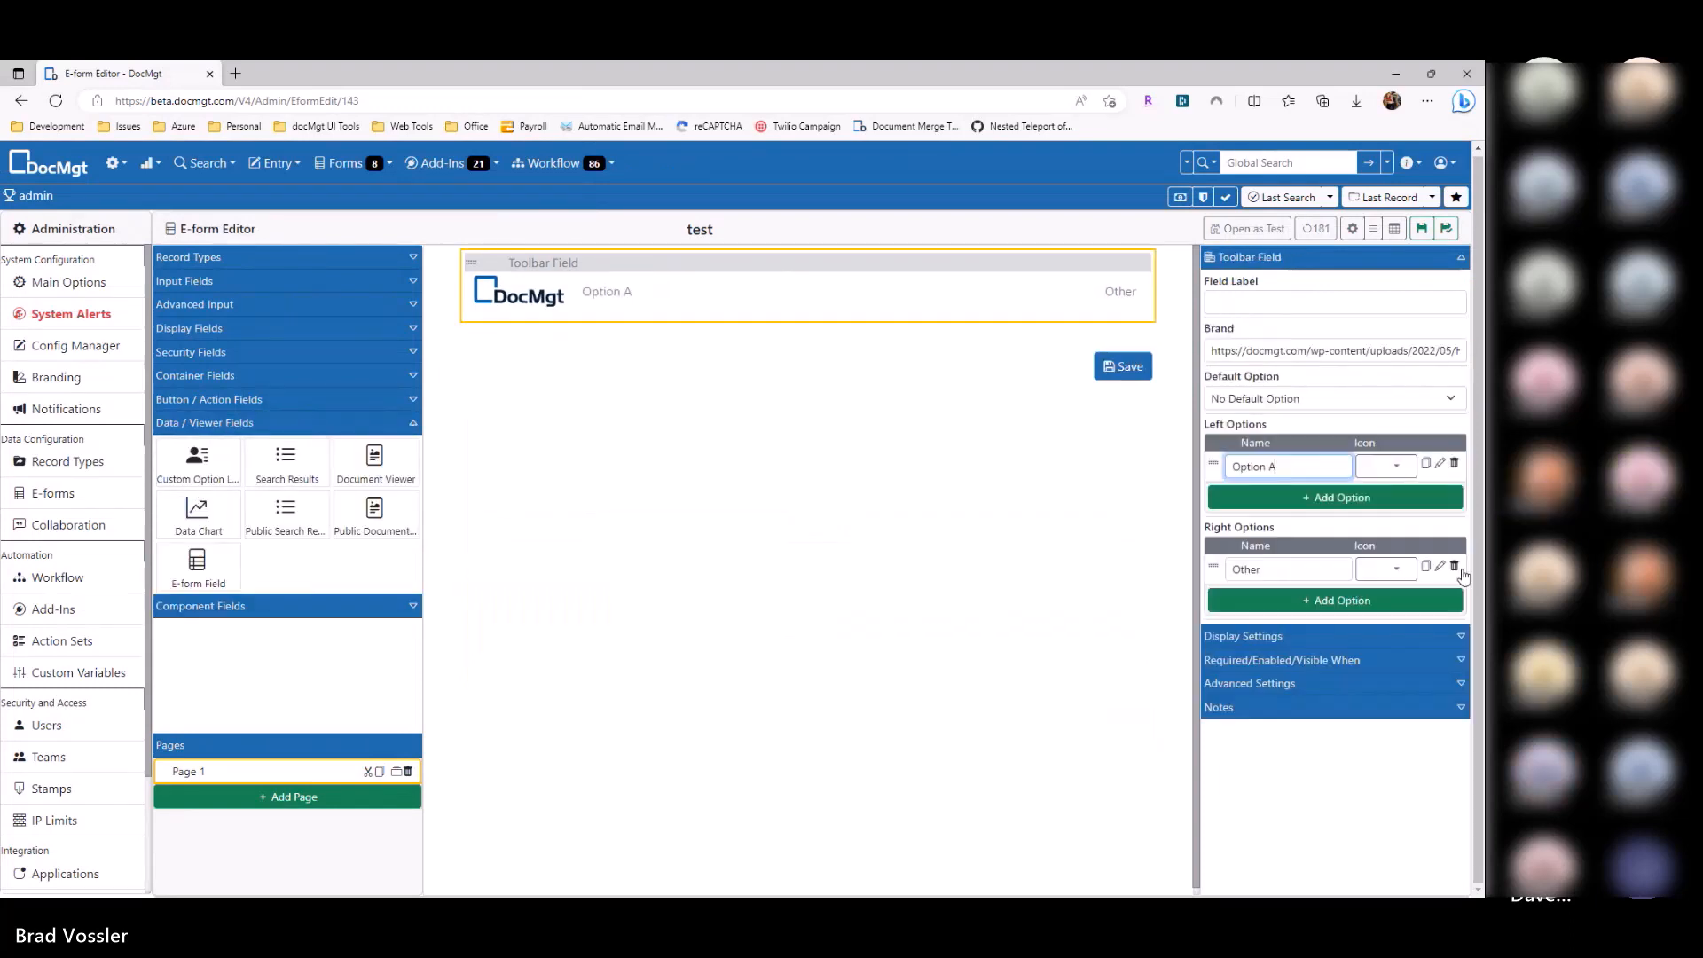
Step: Remove the toolbar's Other option and add a Search Results field bound to saved search 8343
{"action": "left_click", "coordinate": [1455, 569]}
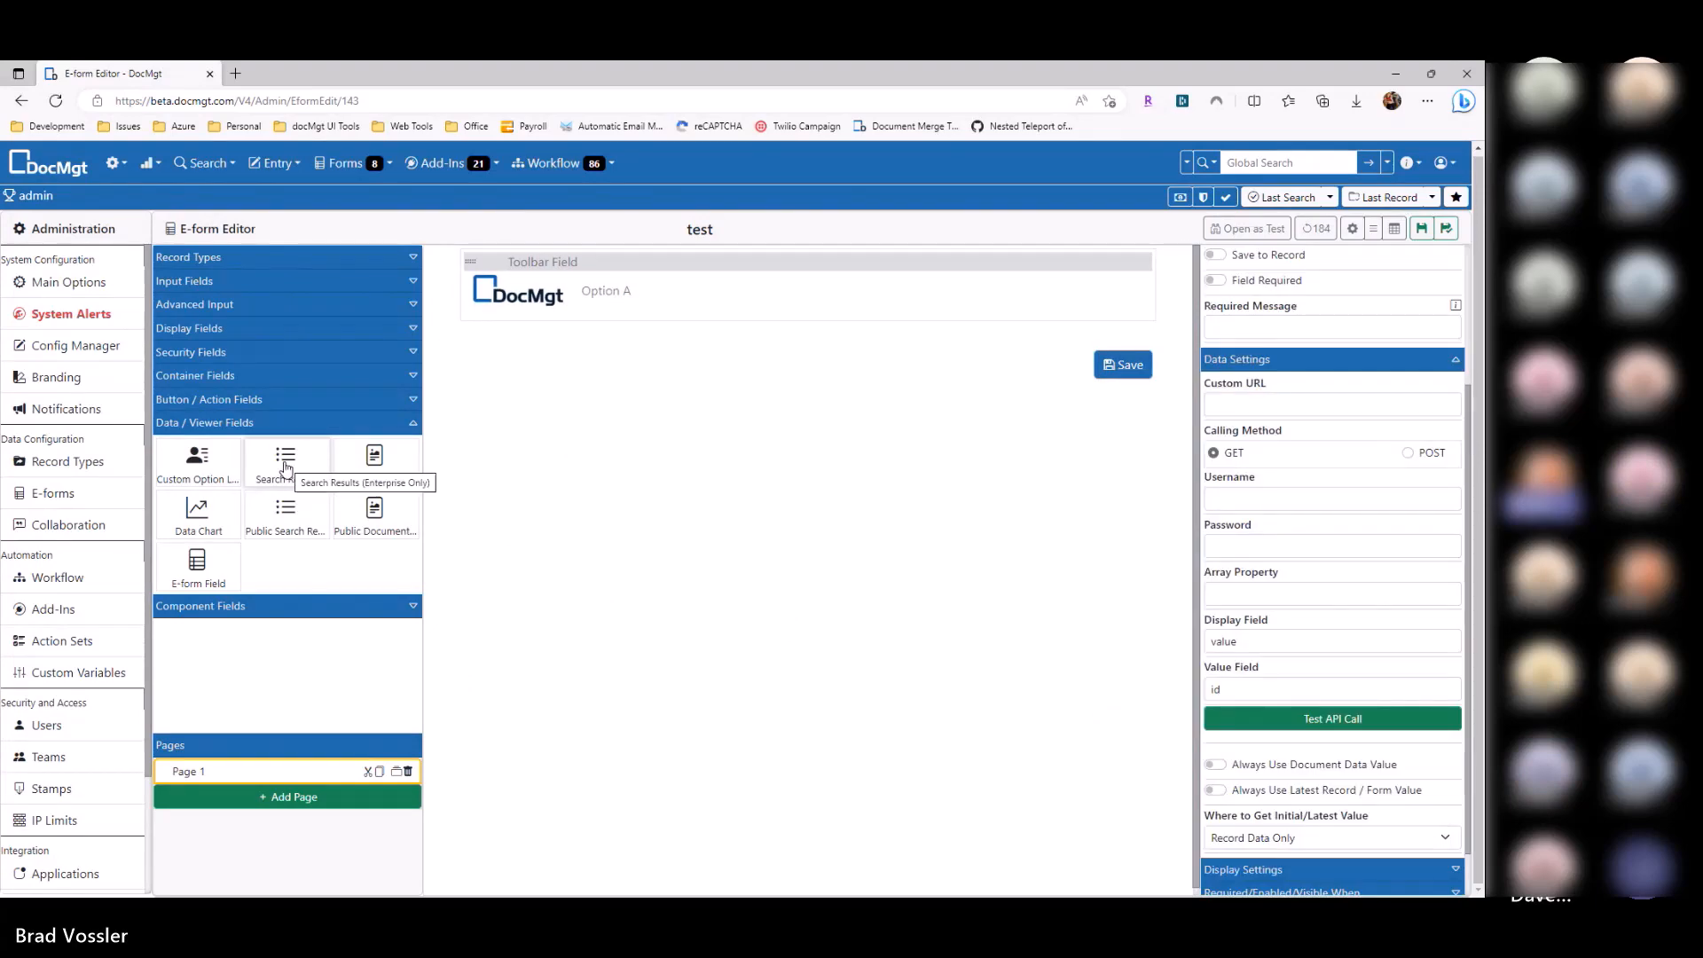
{"action": "left_click_drag", "start_coordinate": [286, 461], "coordinate": [646, 365]}
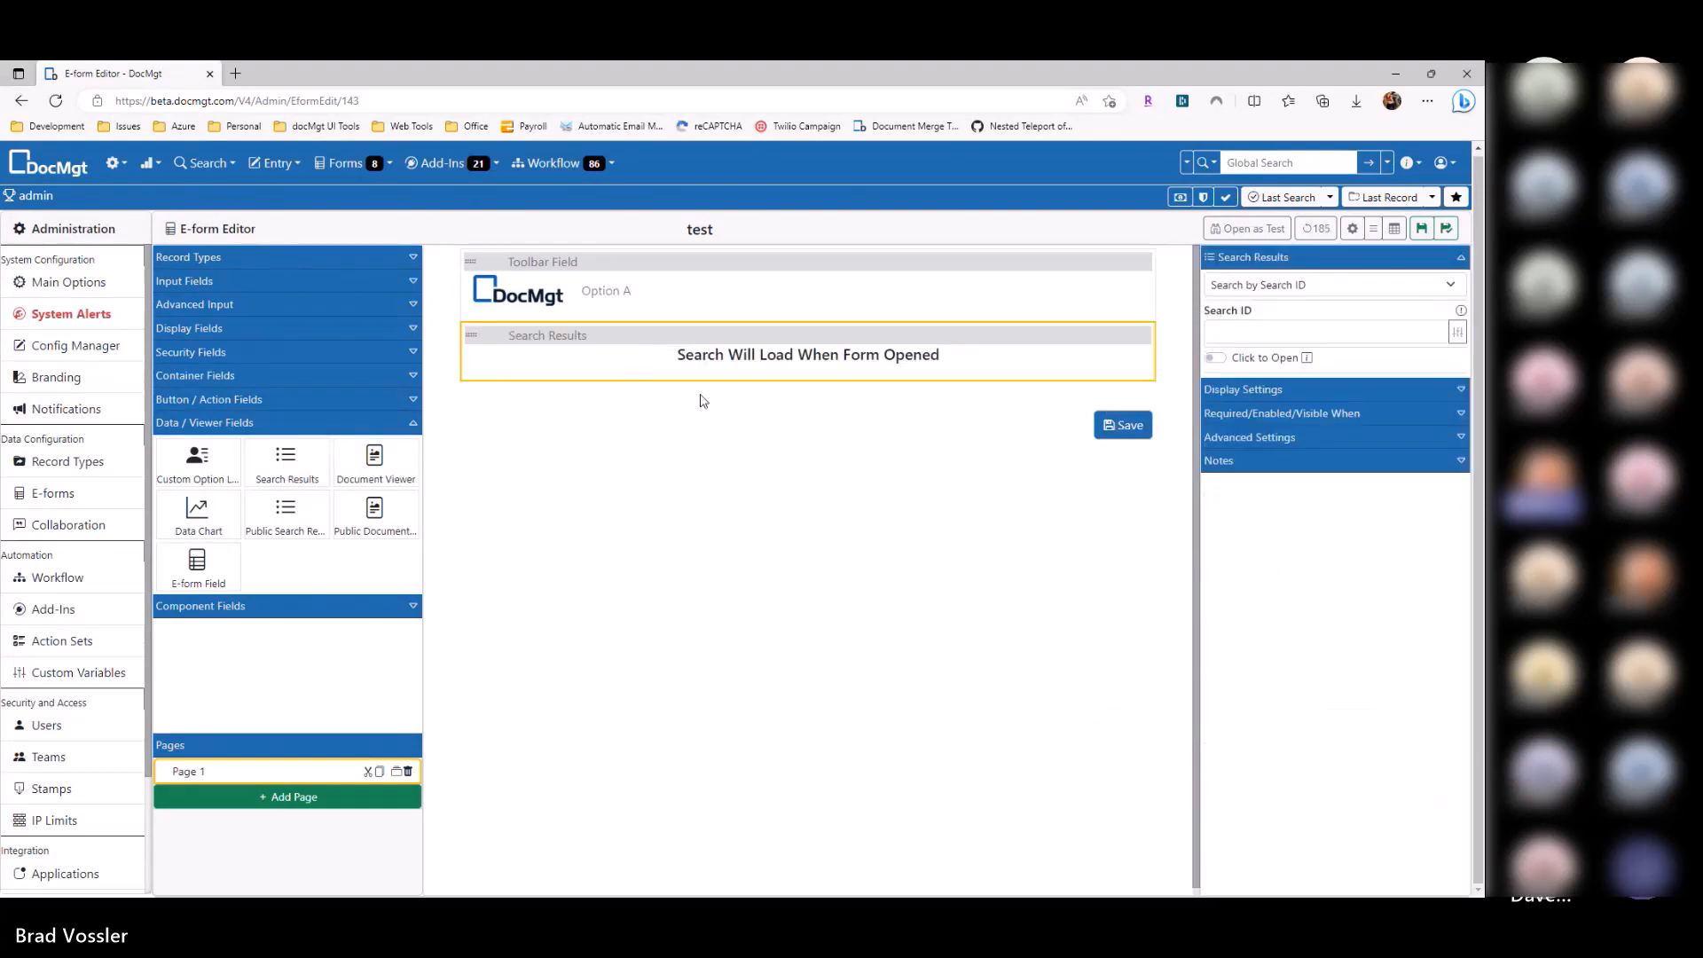
{"action": "left_click", "coordinate": [1254, 285]}
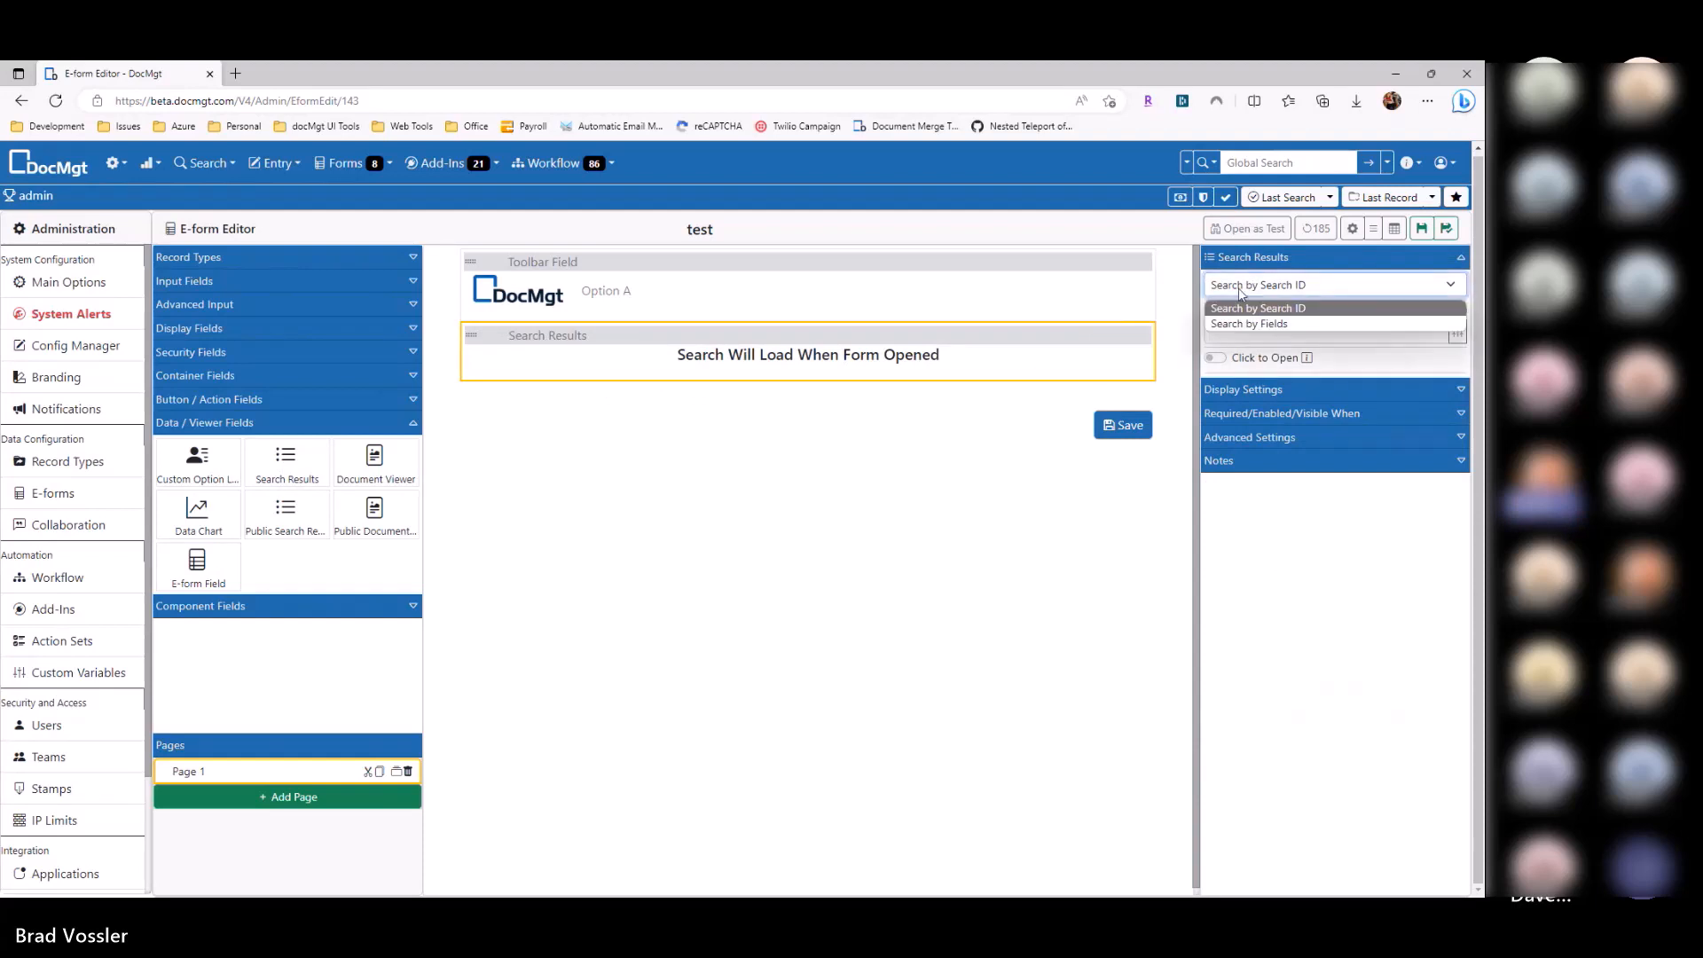
{"action": "left_click", "coordinate": [1297, 310]}
{"action": "left_click", "coordinate": [1457, 334]}
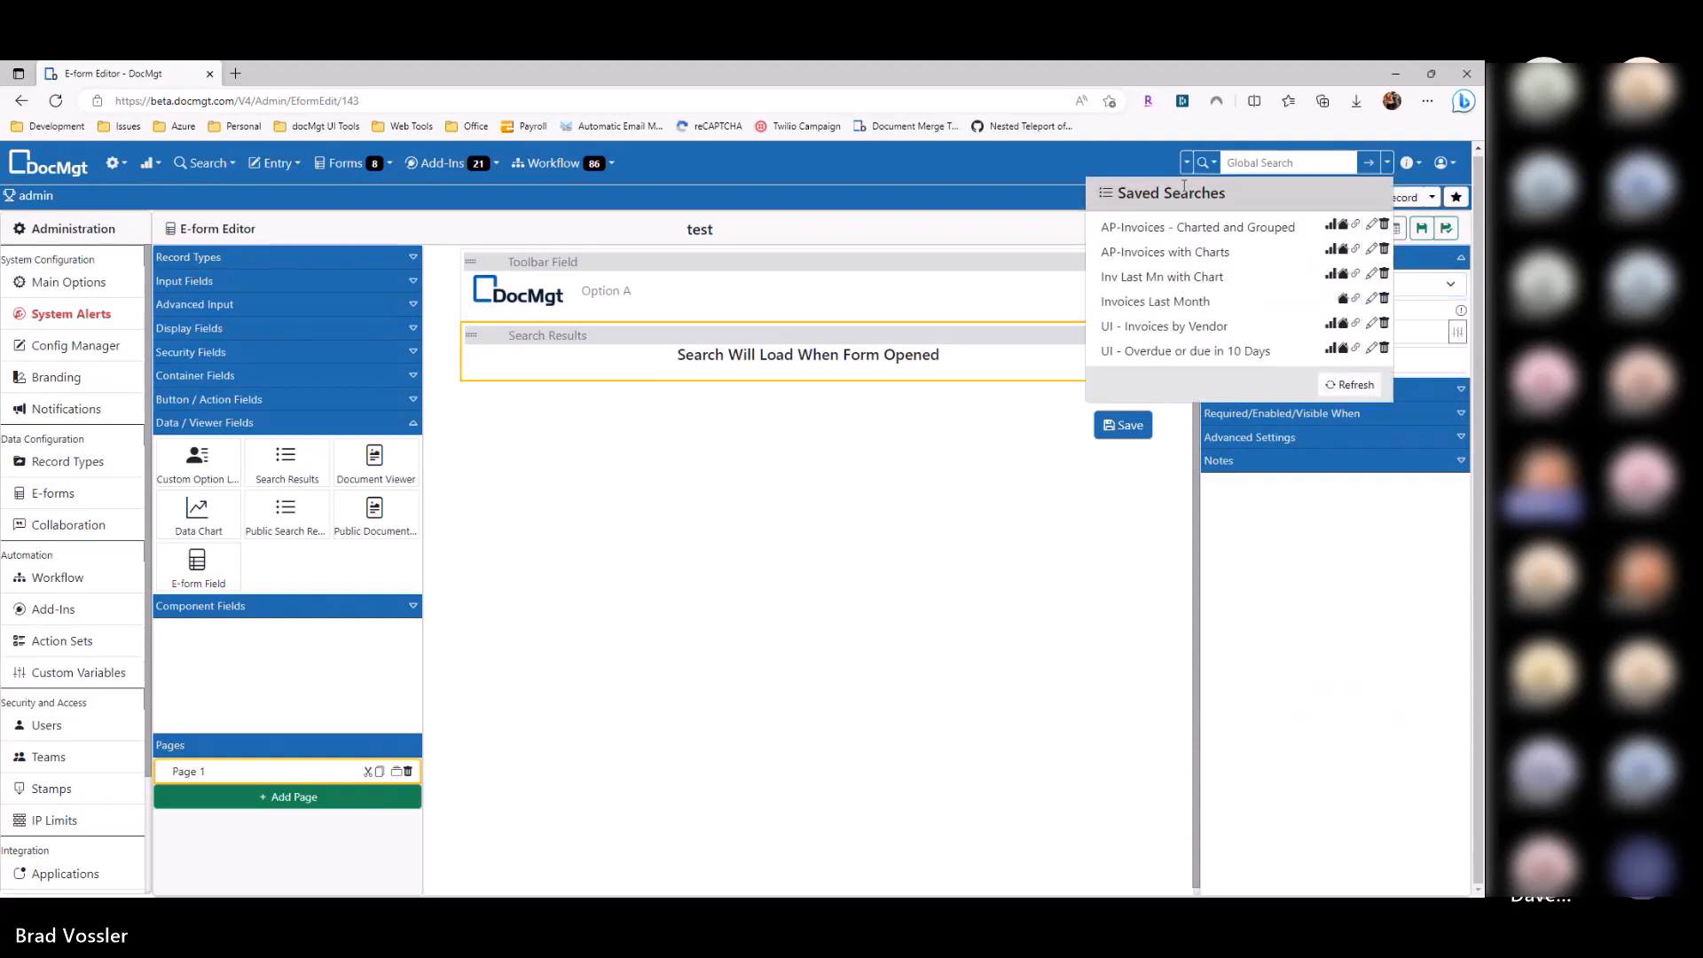
{"action": "left_click", "coordinate": [1459, 337]}
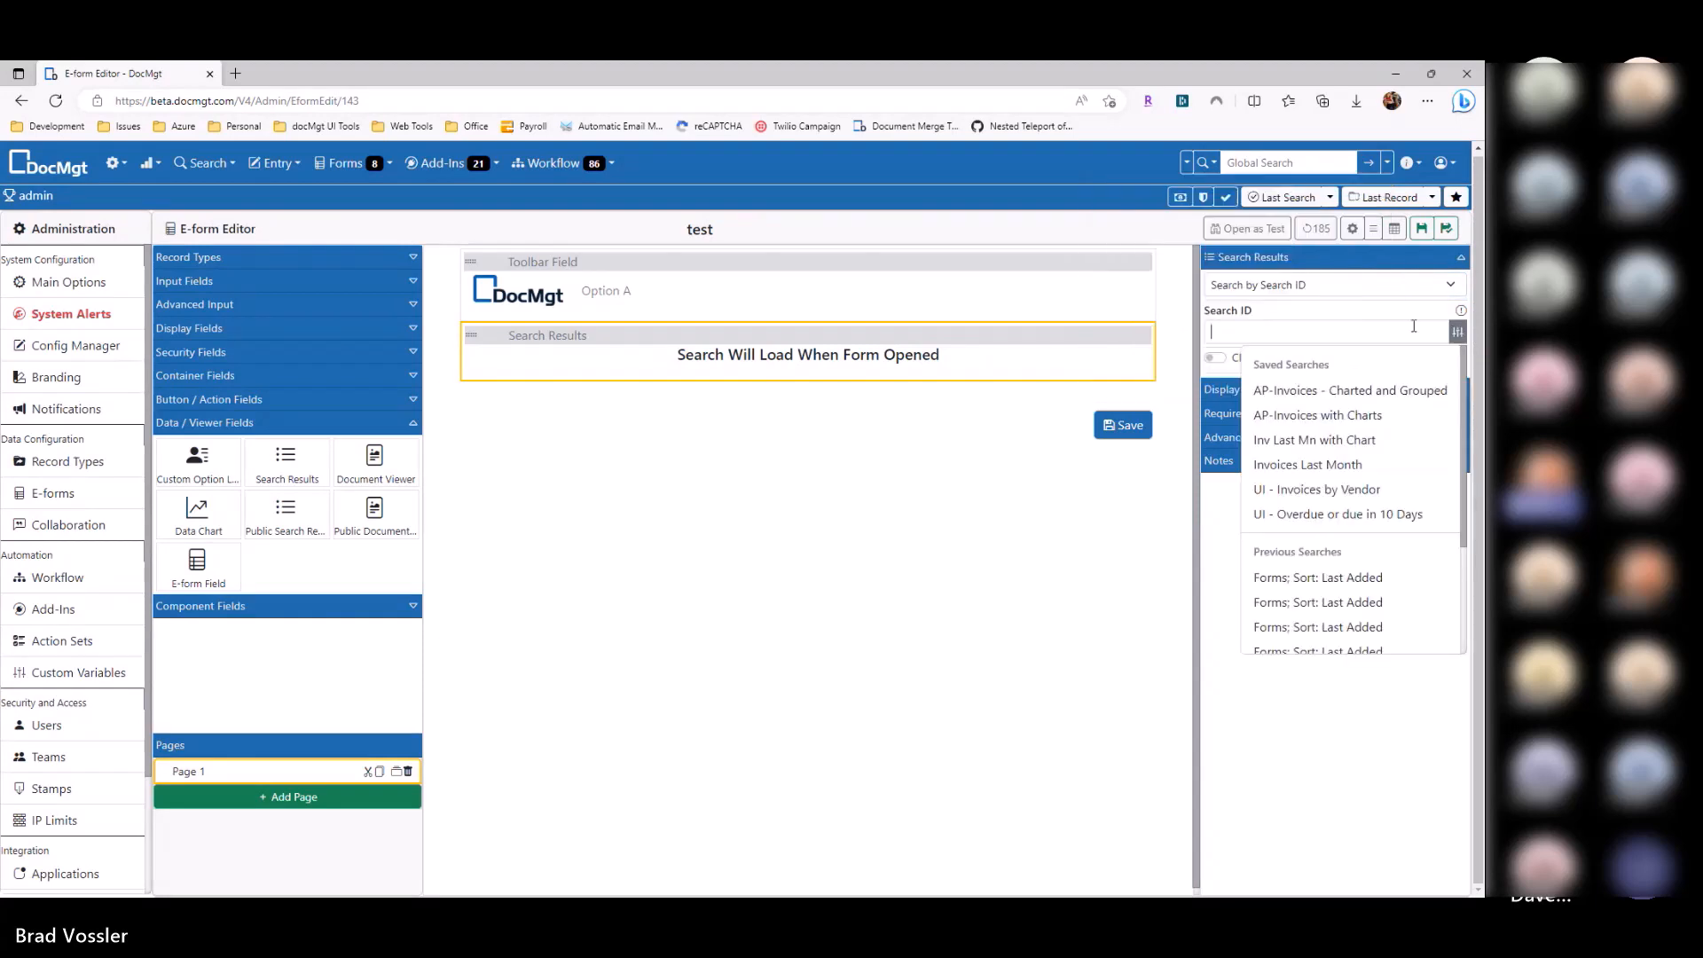
{"action": "left_click", "coordinate": [1340, 332]}
{"action": "left_click", "coordinate": [1457, 333]}
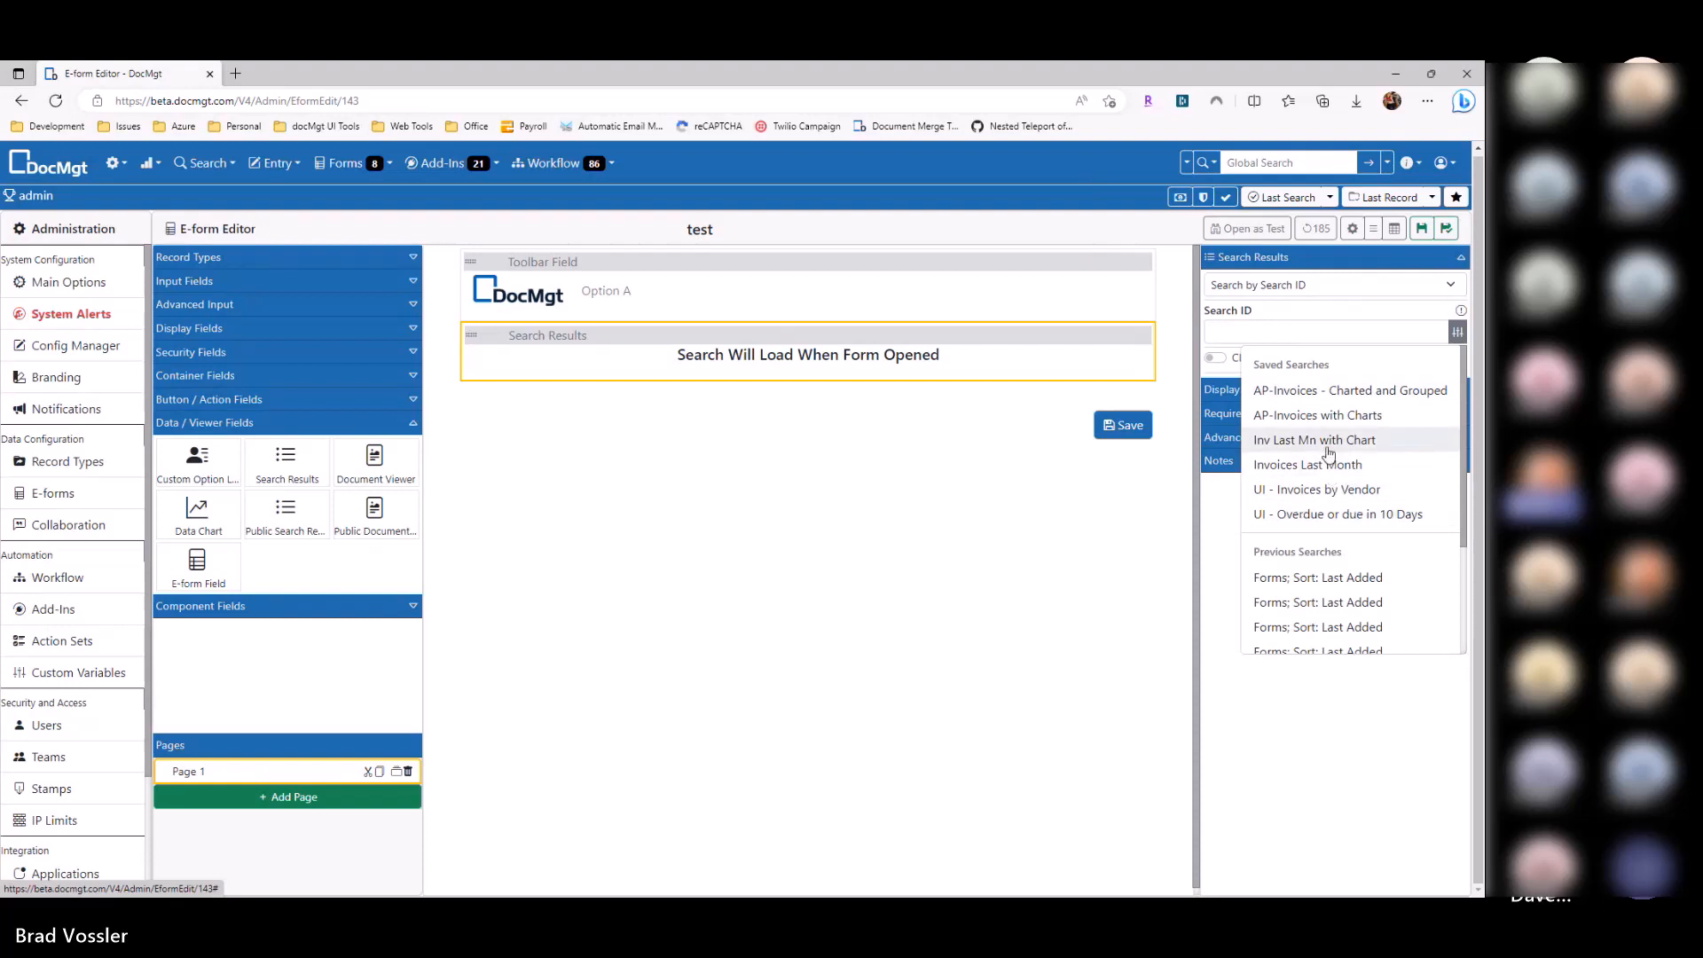
{"action": "left_click", "coordinate": [1263, 390]}
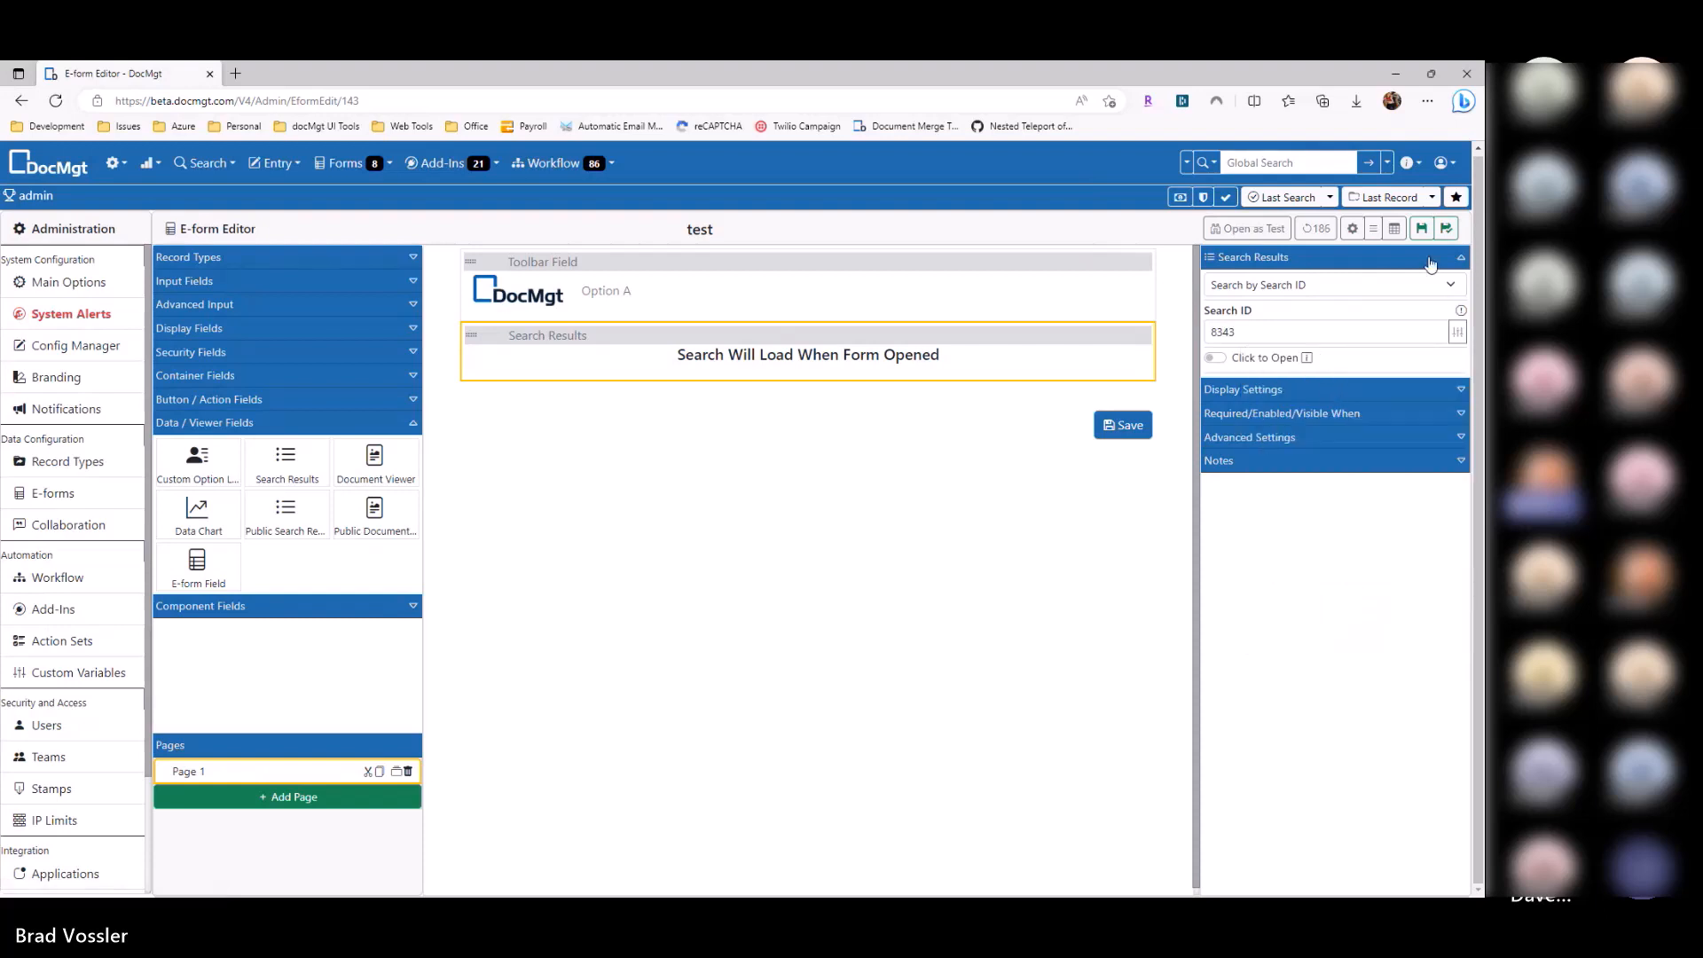
{"action": "left_click", "coordinate": [1421, 228]}
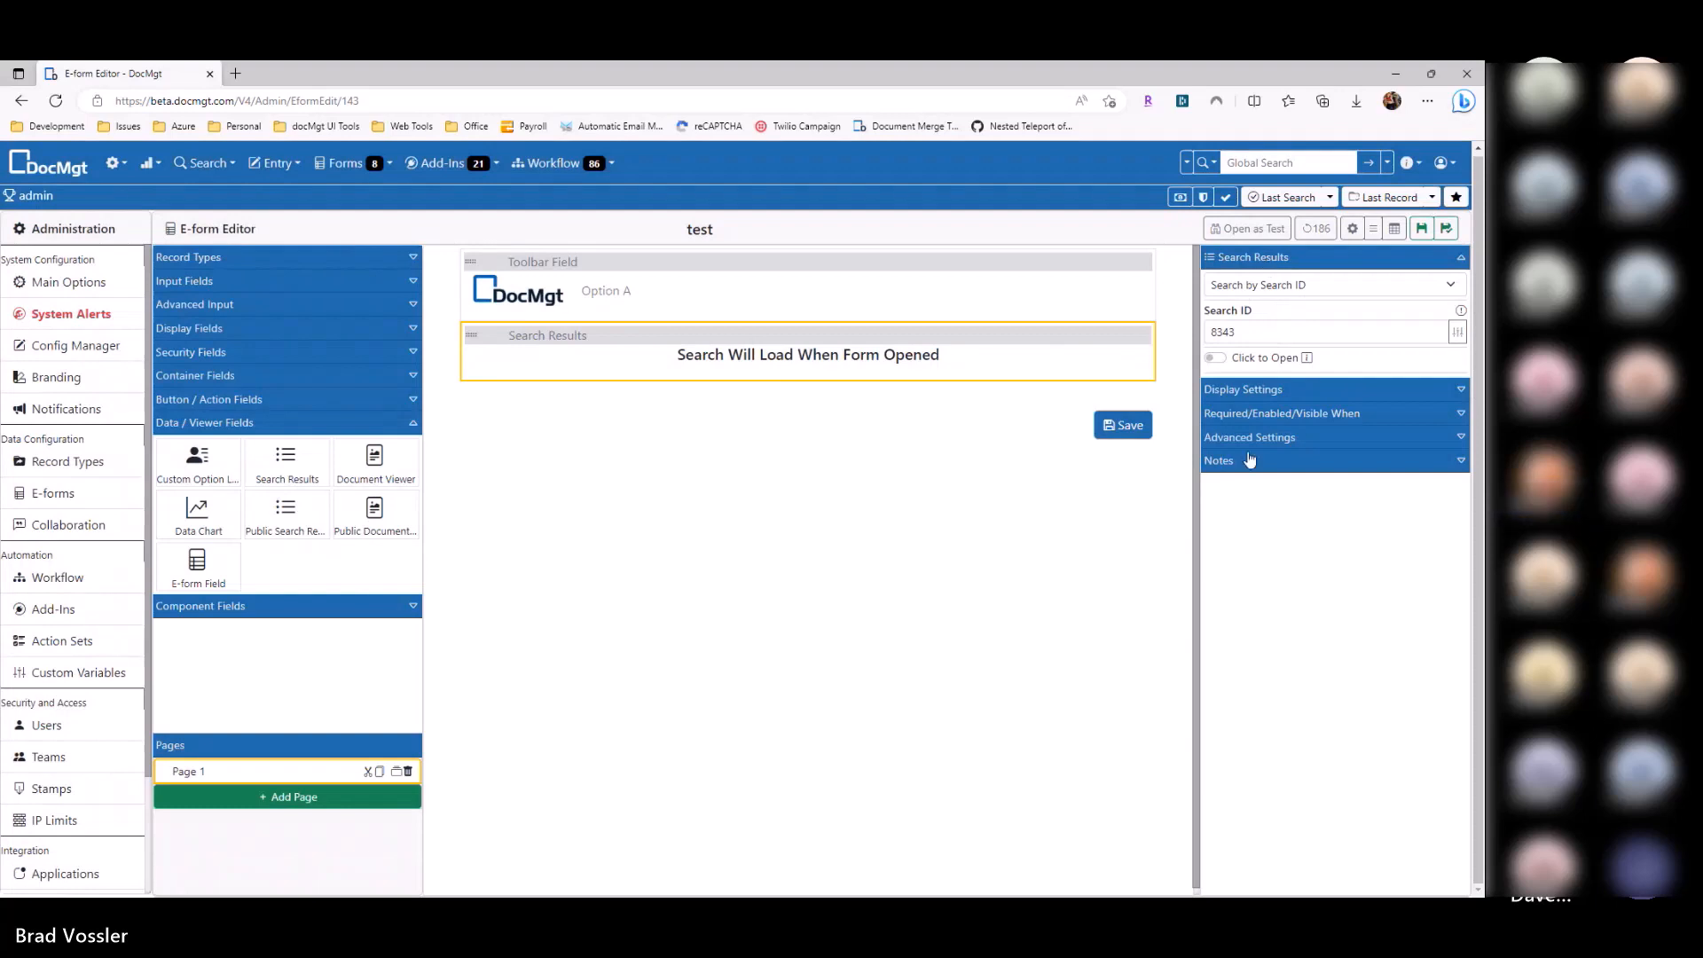
Step: Enable Run Search When E-form Loads for the Search Results field and save
{"action": "left_click", "coordinate": [1271, 438]}
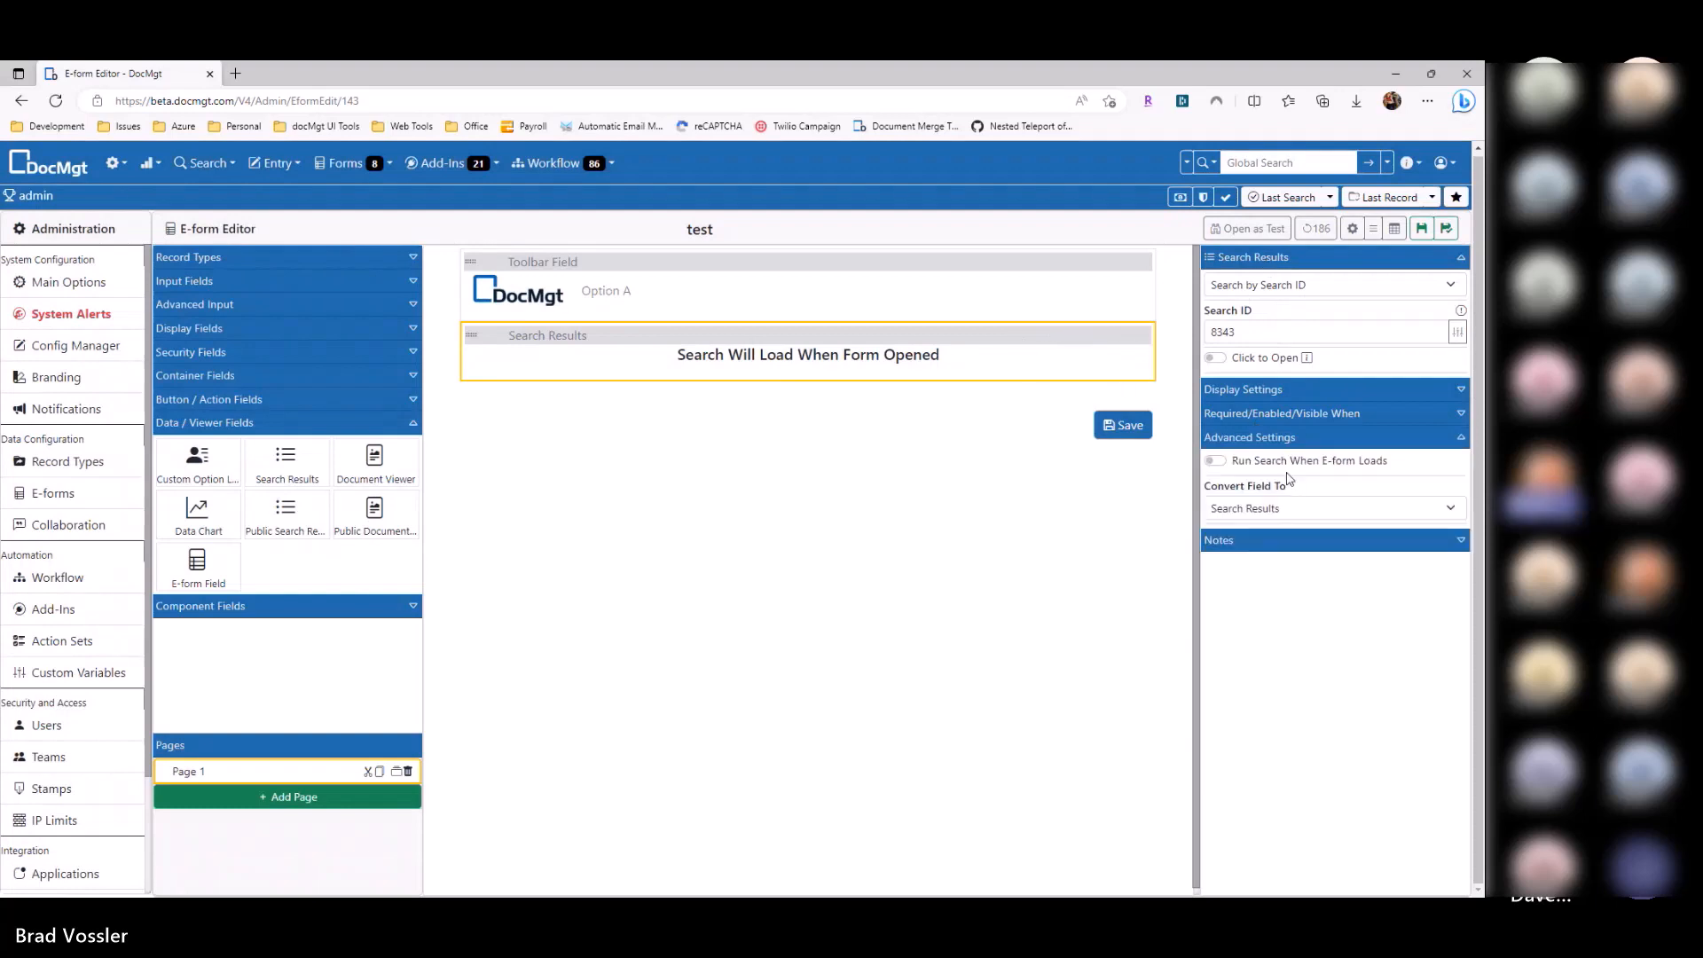
{"action": "left_click", "coordinate": [1277, 465]}
{"action": "left_click", "coordinate": [1422, 229]}
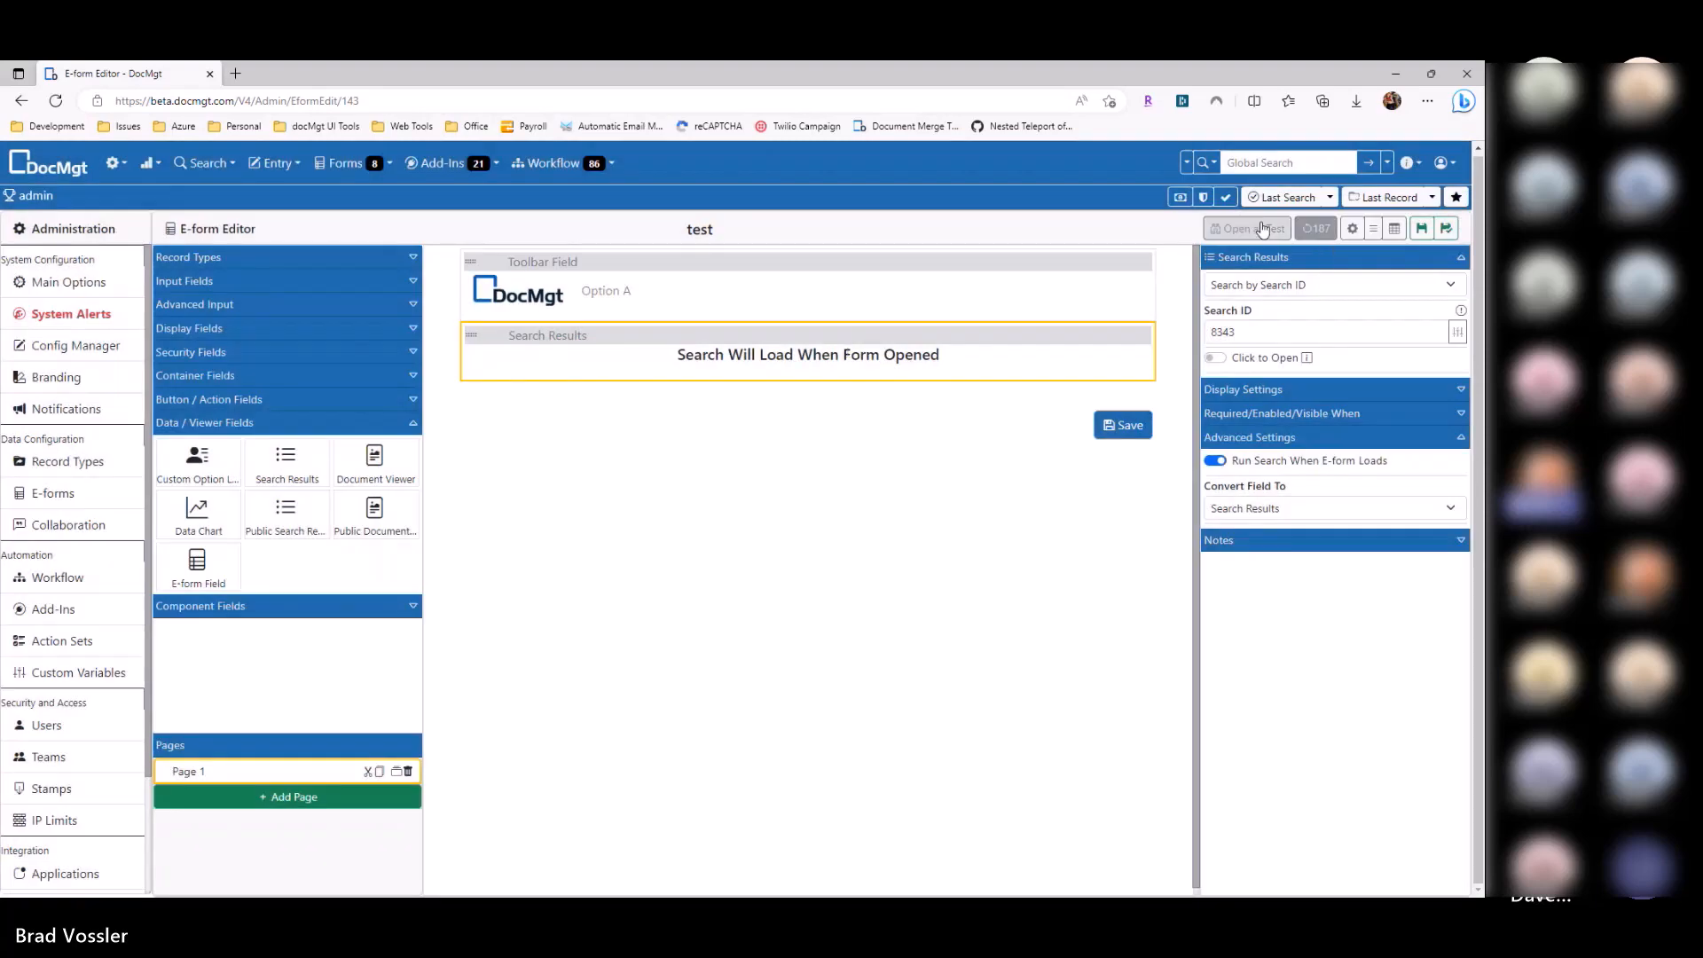
Step: Open the form in a test tab and page through its invoice search results
{"action": "left_click", "coordinate": [1260, 230]}
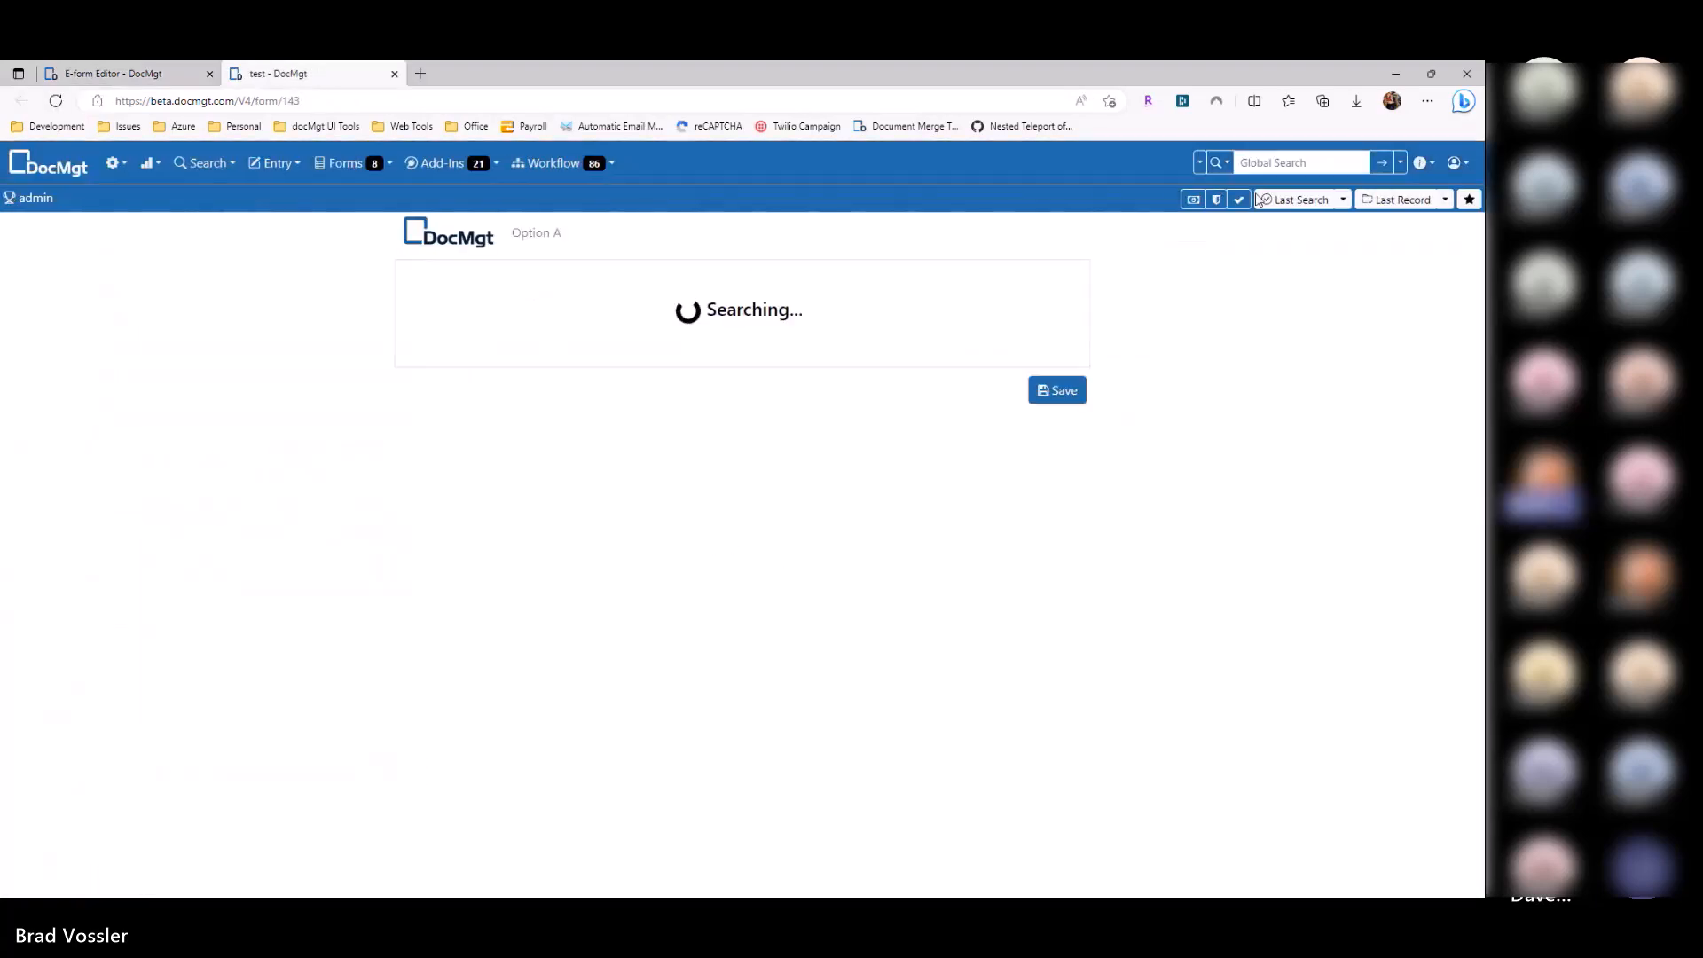
{"action": "scroll", "coordinate": [878, 461], "scroll_direction": "down", "scroll_amount": 3}
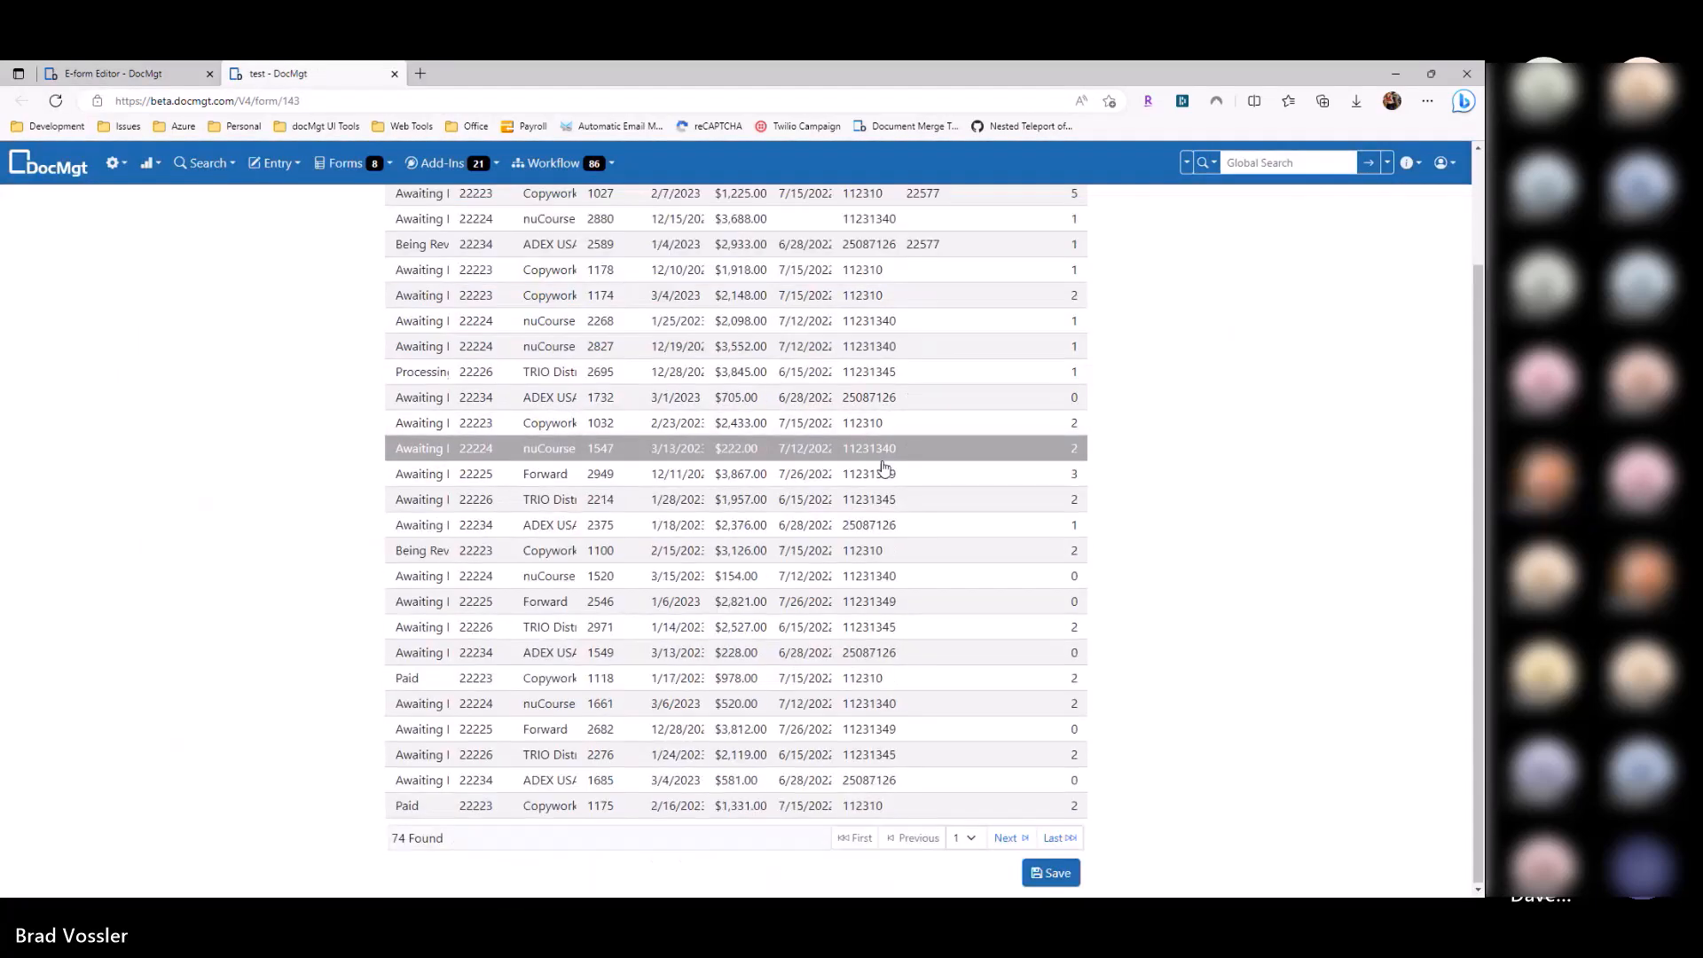
{"action": "scroll", "coordinate": [878, 535], "scroll_direction": "up", "scroll_amount": 5}
{"action": "left_click", "coordinate": [1004, 273]}
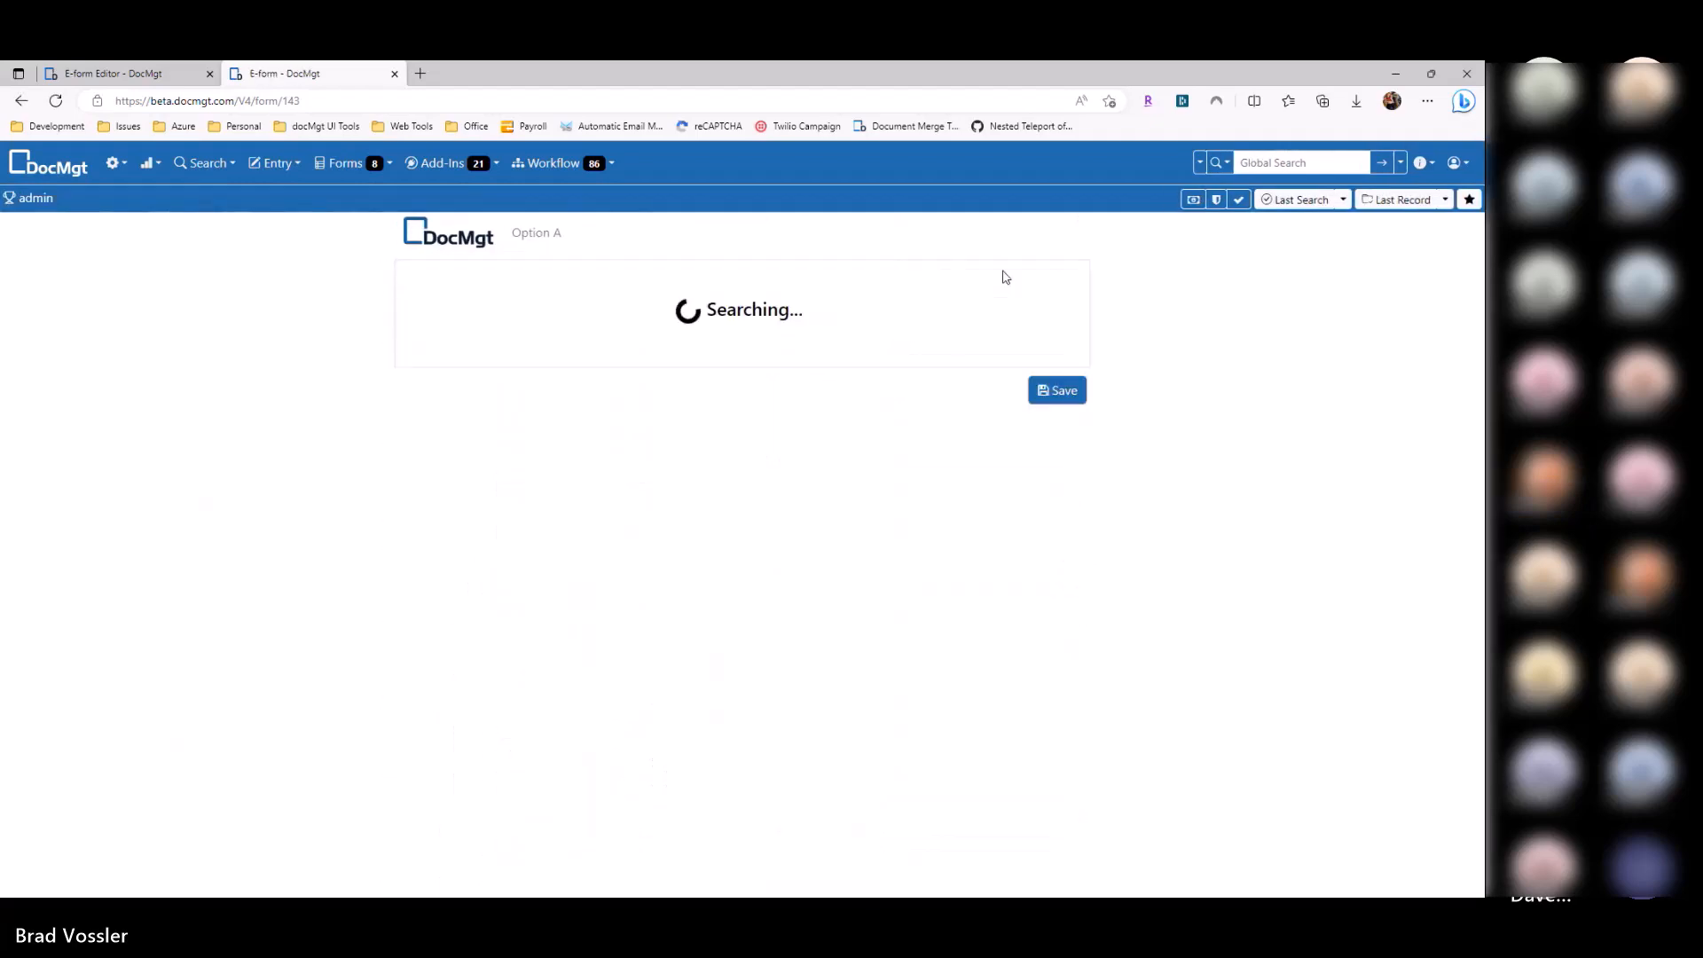
{"action": "left_click", "coordinate": [114, 73]}
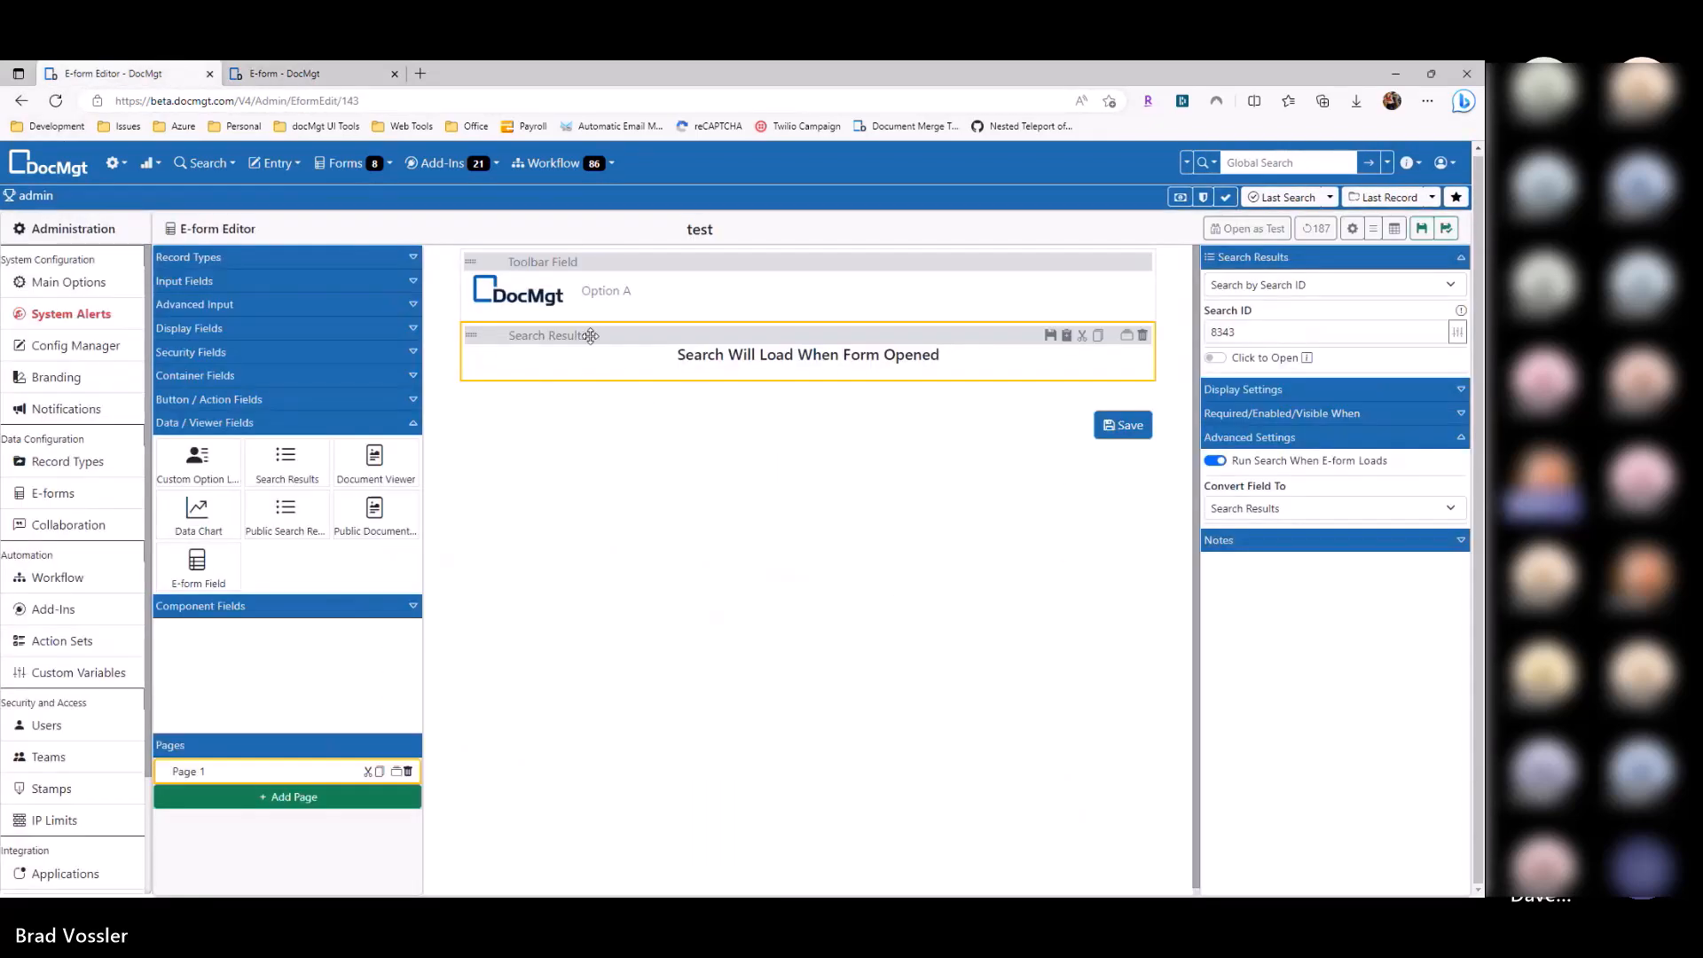
Step: Clear the form's 900px maximum width, adjust side padding, and save to reload the preview
{"action": "left_click", "coordinate": [1352, 231]}
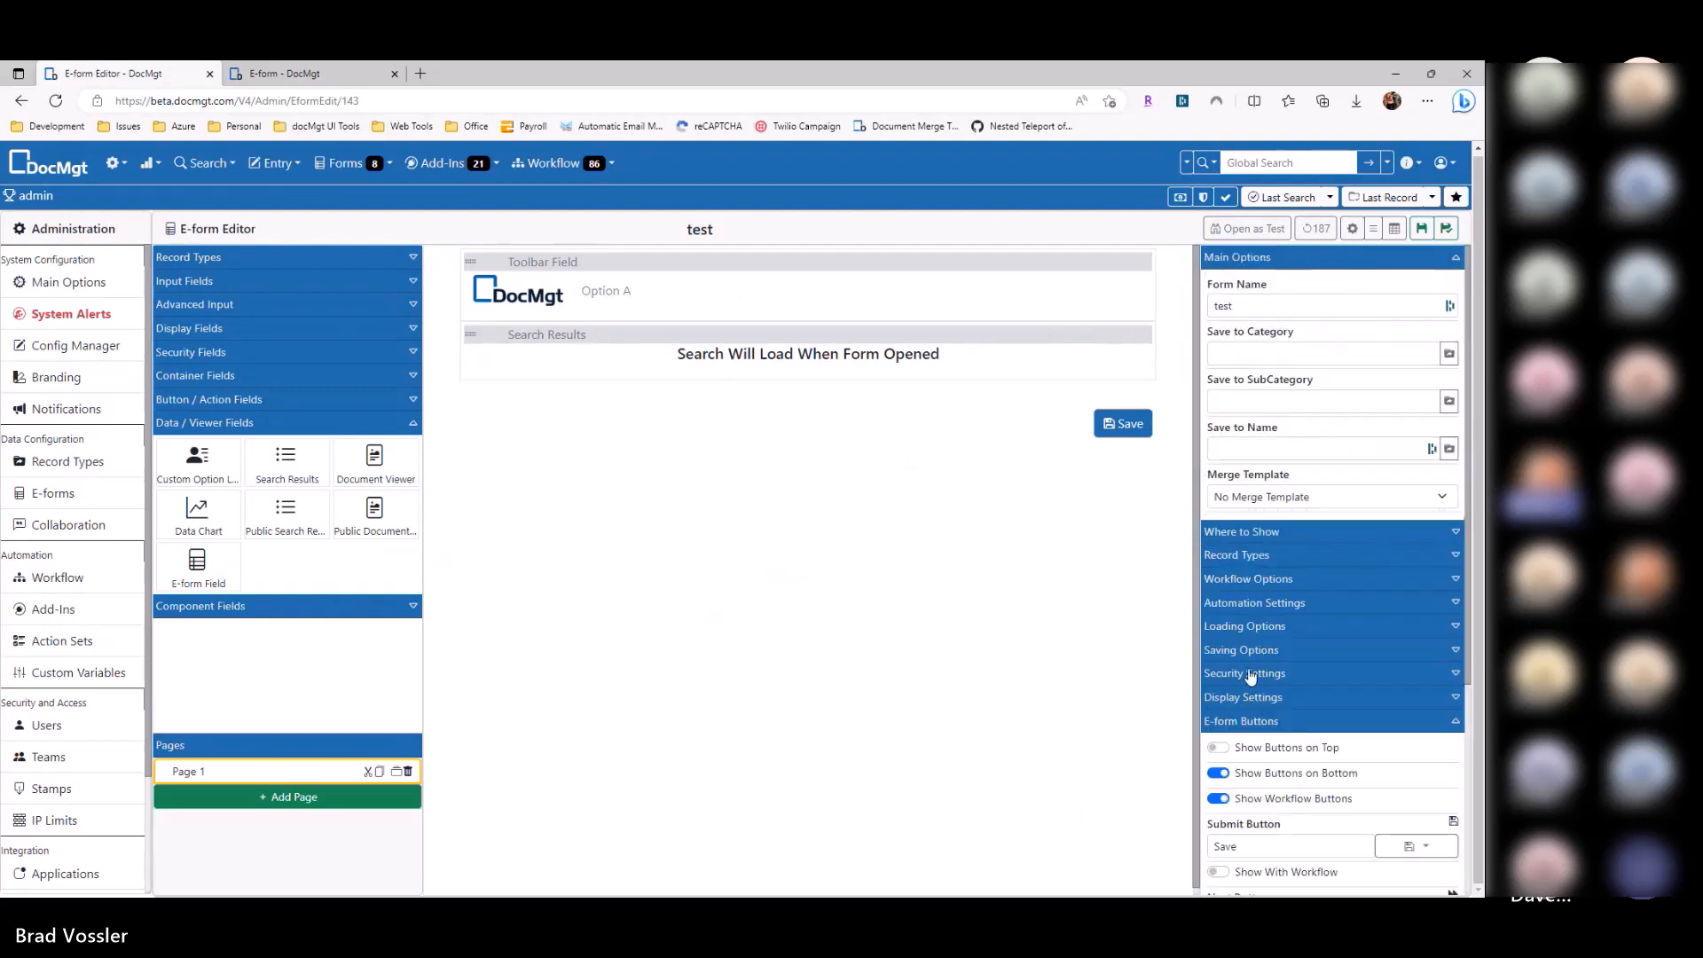
{"action": "left_click", "coordinate": [1255, 699]}
{"action": "scroll", "coordinate": [1321, 798], "scroll_direction": "down", "scroll_amount": 4}
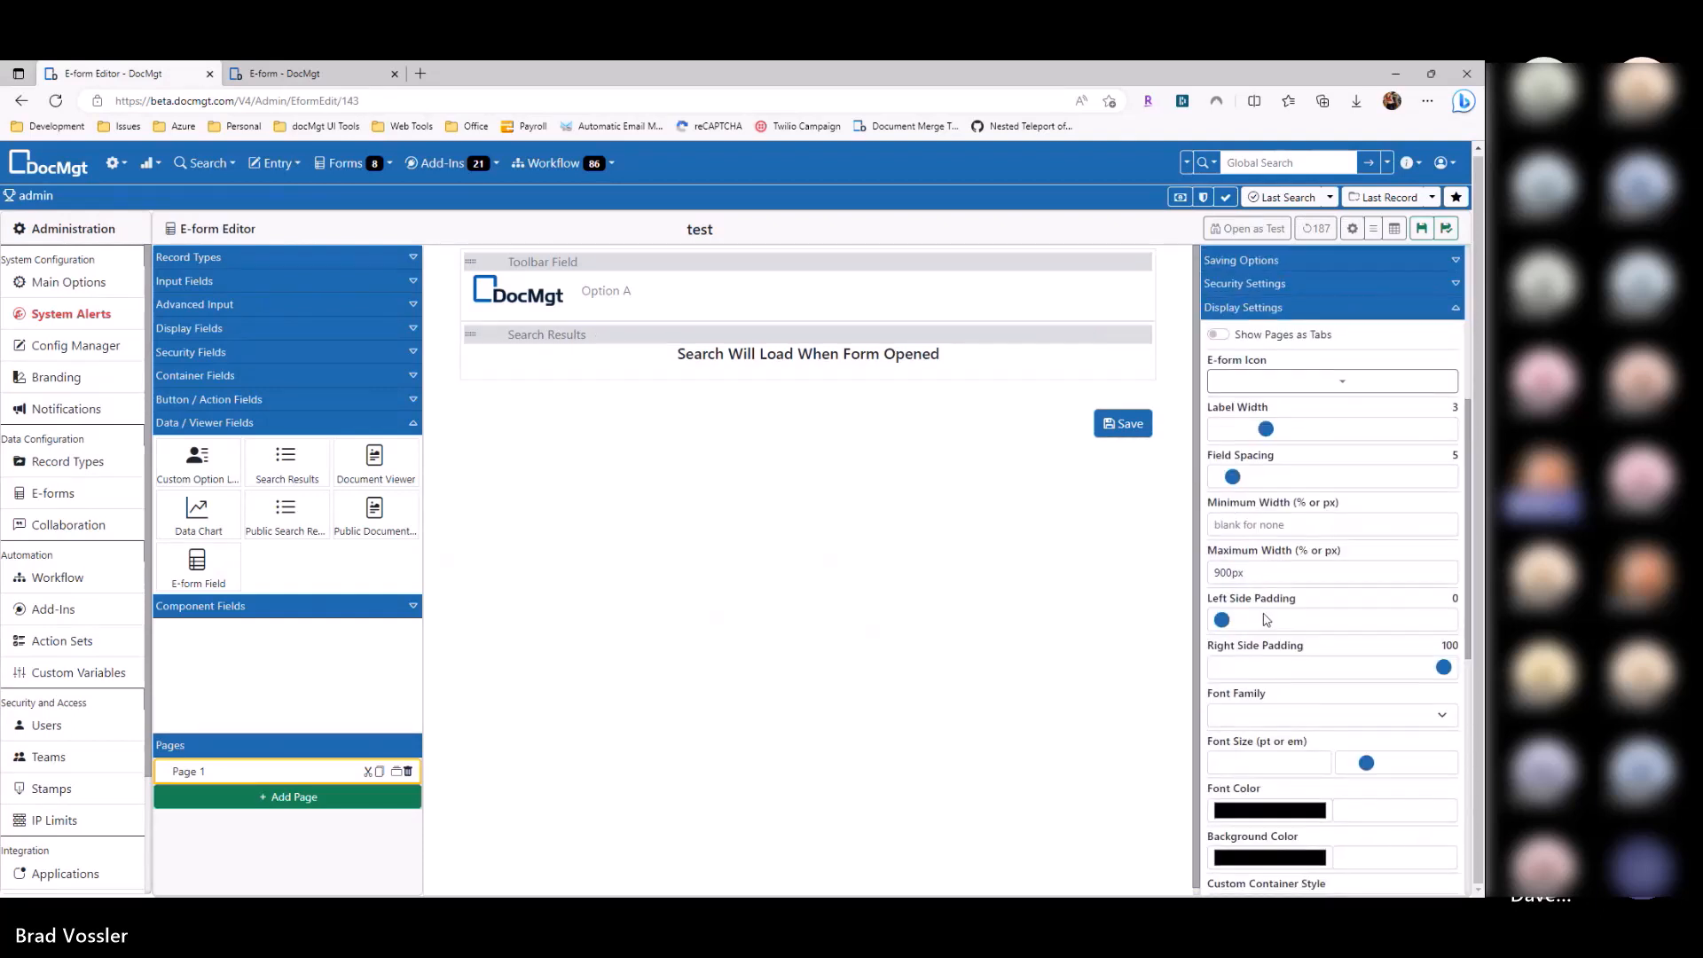
{"action": "left_click_drag", "start_coordinate": [1250, 572], "coordinate": [1112, 583]}
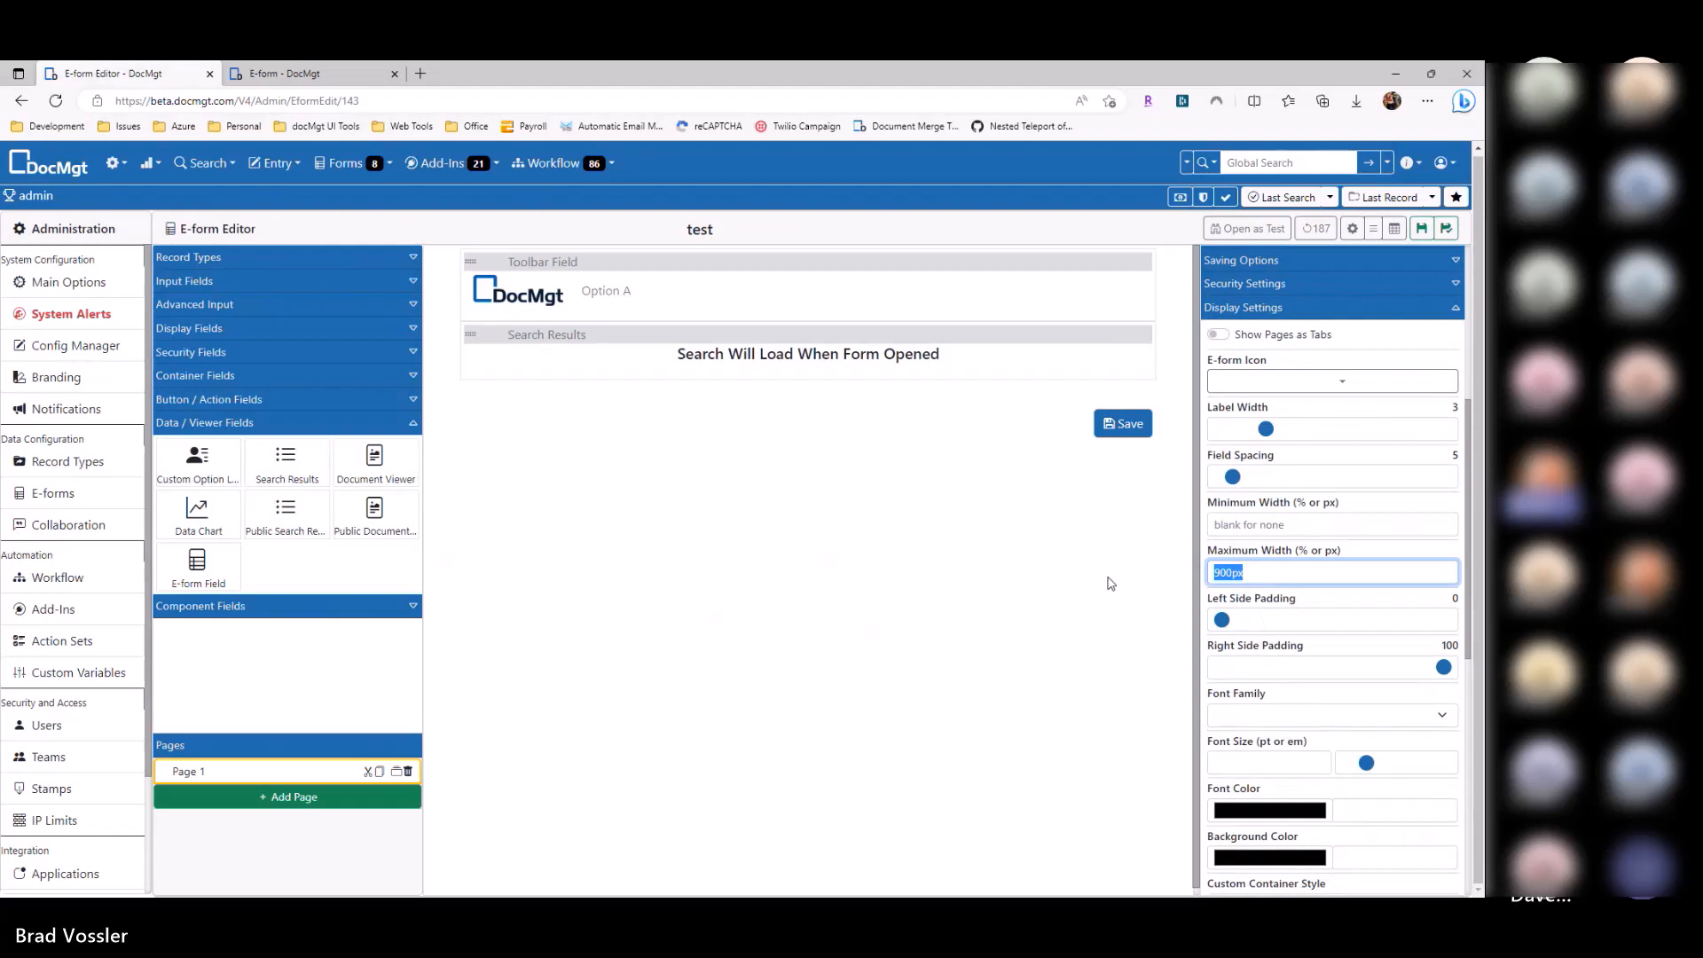
{"action": "key", "text": "BackSpace"}
{"action": "key", "text": "Tab"}
{"action": "key", "text": "Right"}
{"action": "key", "text": "Right"}
{"action": "key", "text": "Tab"}
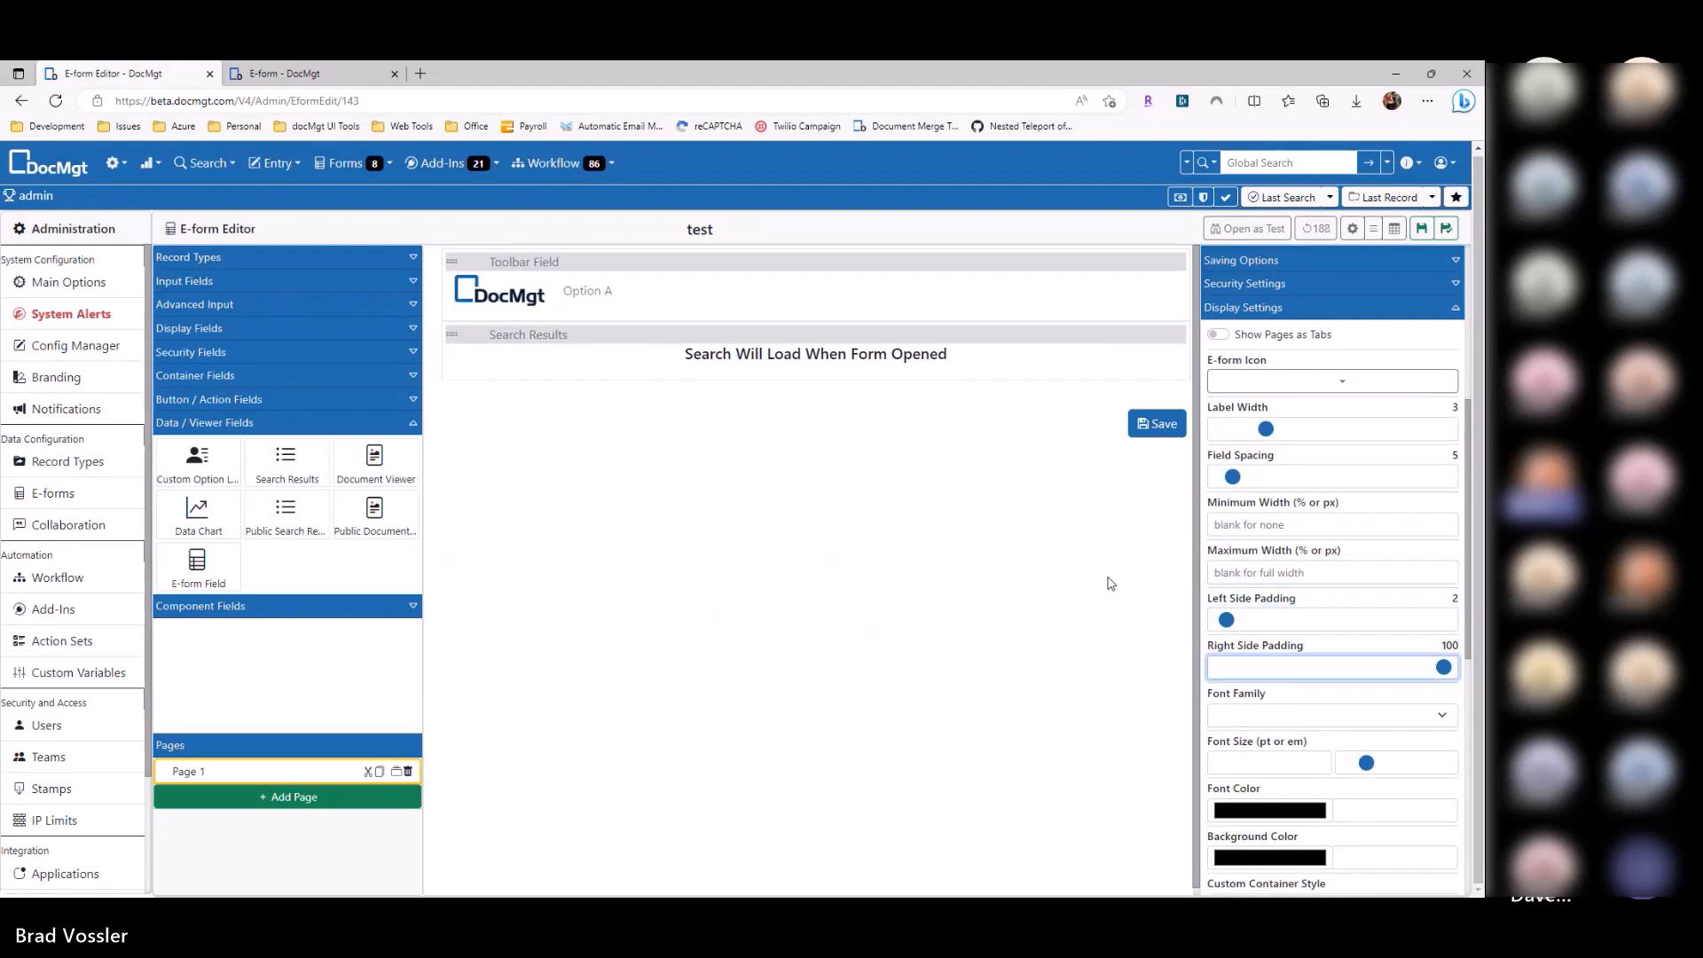
{"action": "key", "text": "Left"}
{"action": "key", "text": "Left"}
{"action": "key", "text": "ctrl+s"}
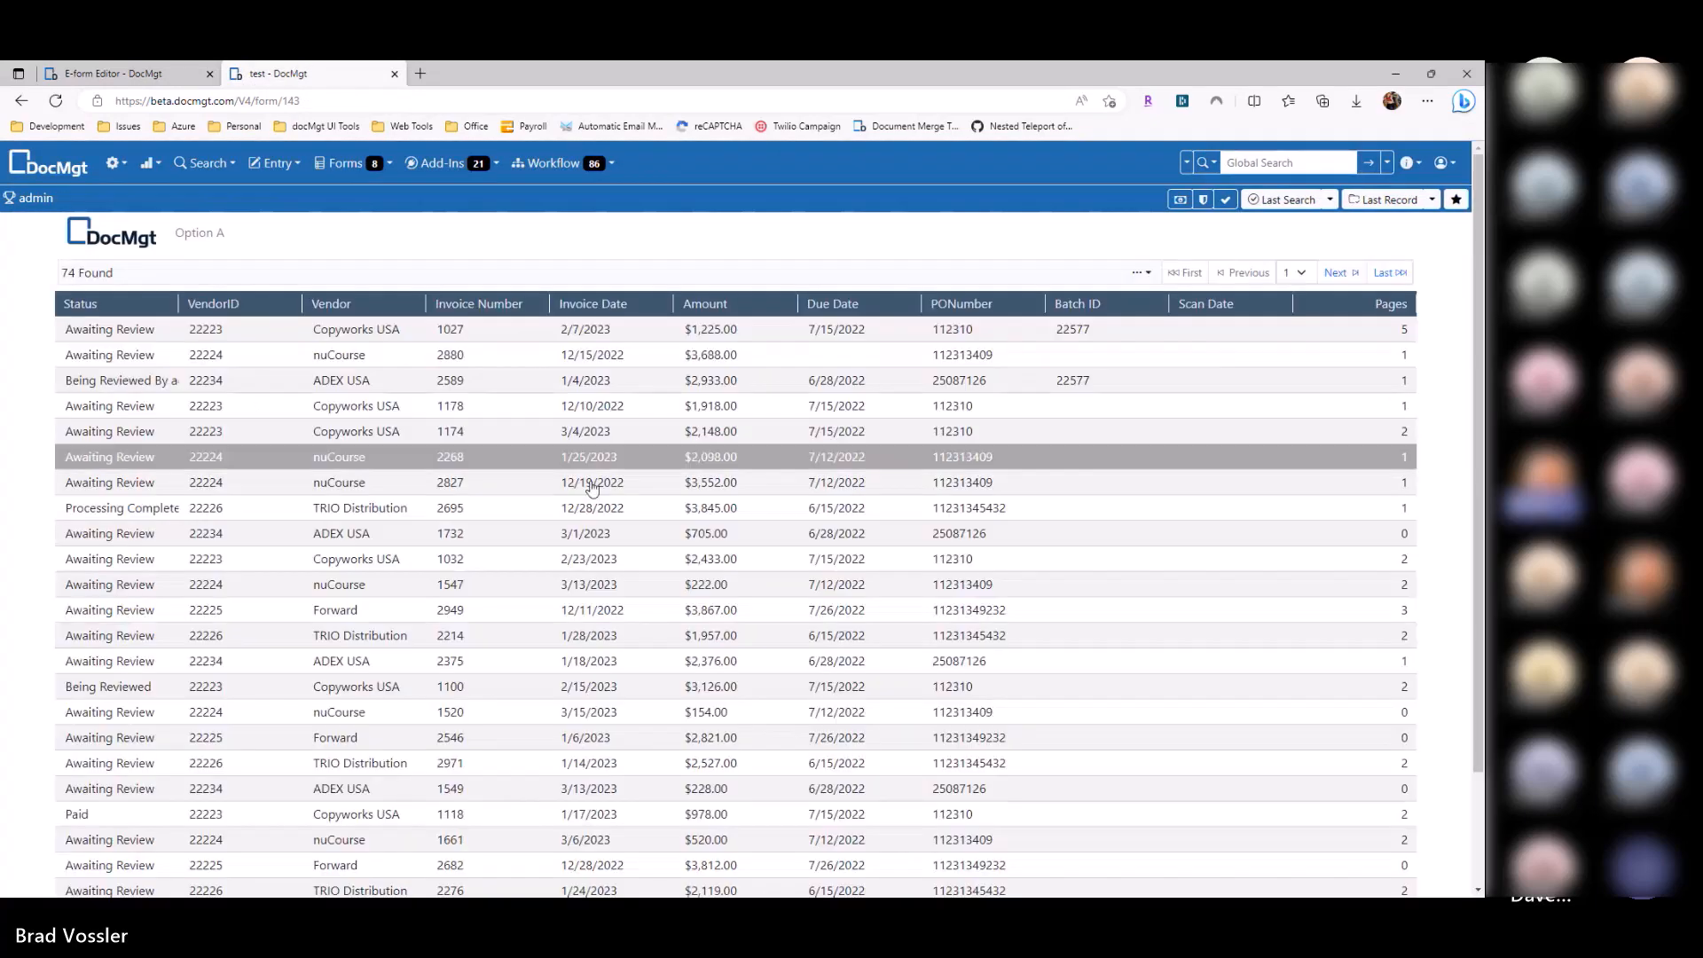
{"action": "scroll", "coordinate": [589, 483], "scroll_direction": "down", "scroll_amount": 5}
{"action": "scroll", "coordinate": [589, 741], "scroll_direction": "up", "scroll_amount": 2}
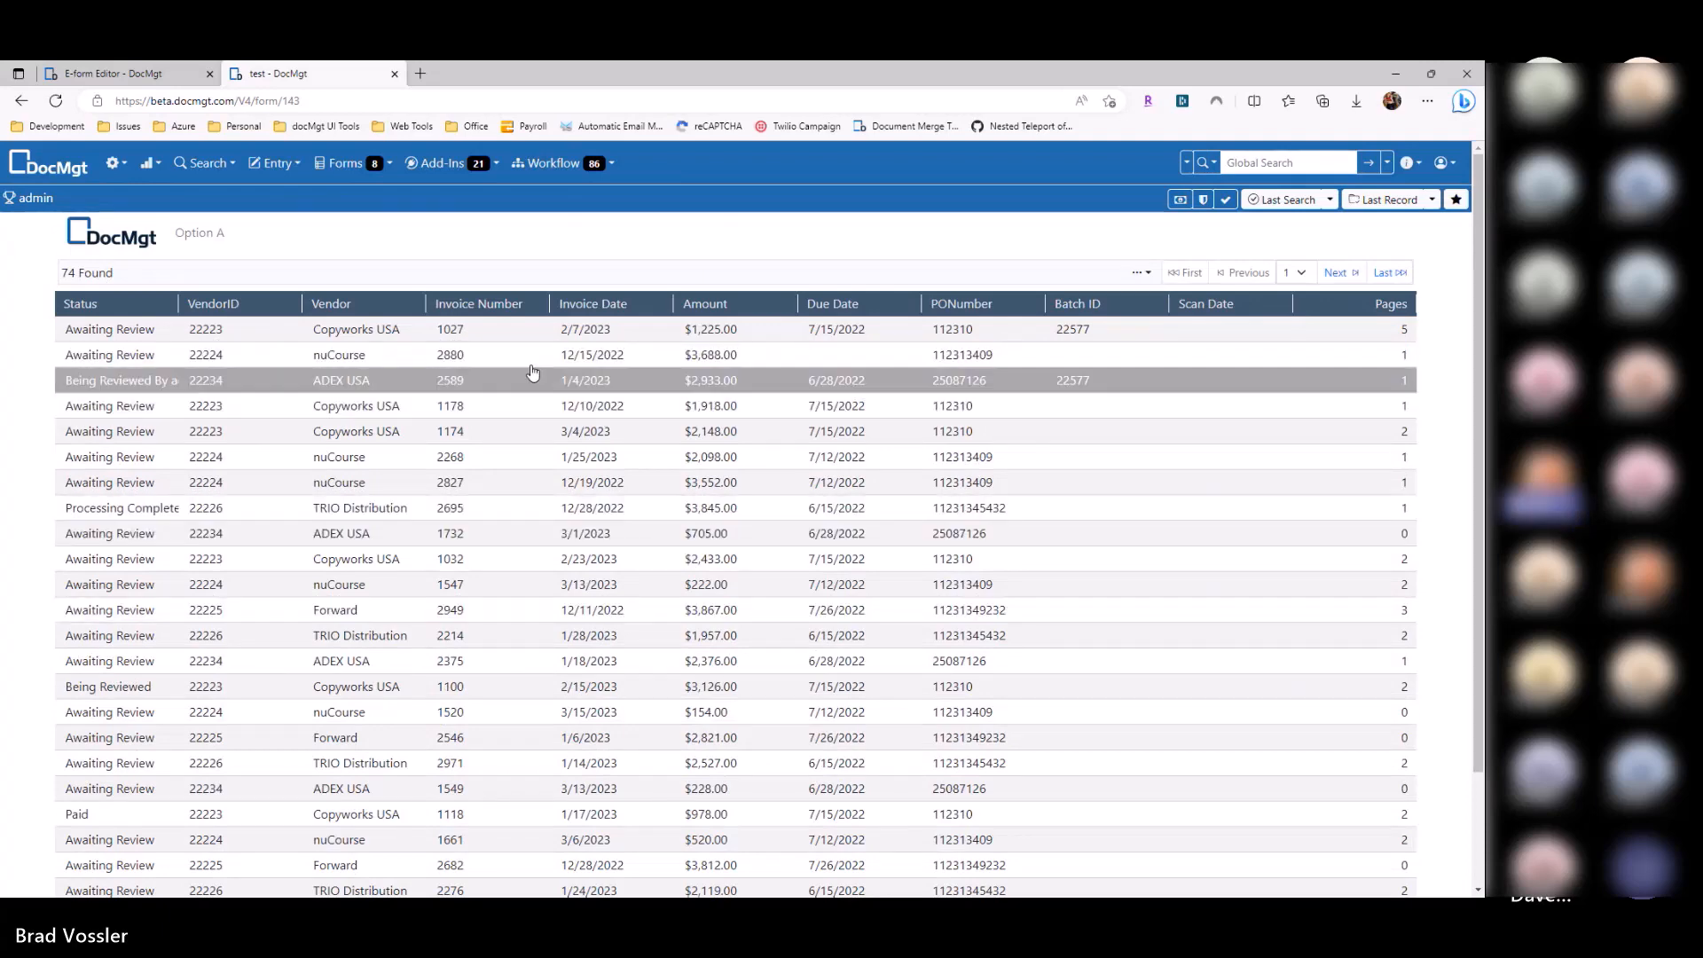
Step: Enable Click to Open on Search Results with Open In Preview Window, and save
{"action": "left_click", "coordinate": [133, 75]}
{"action": "left_click", "coordinate": [875, 356]}
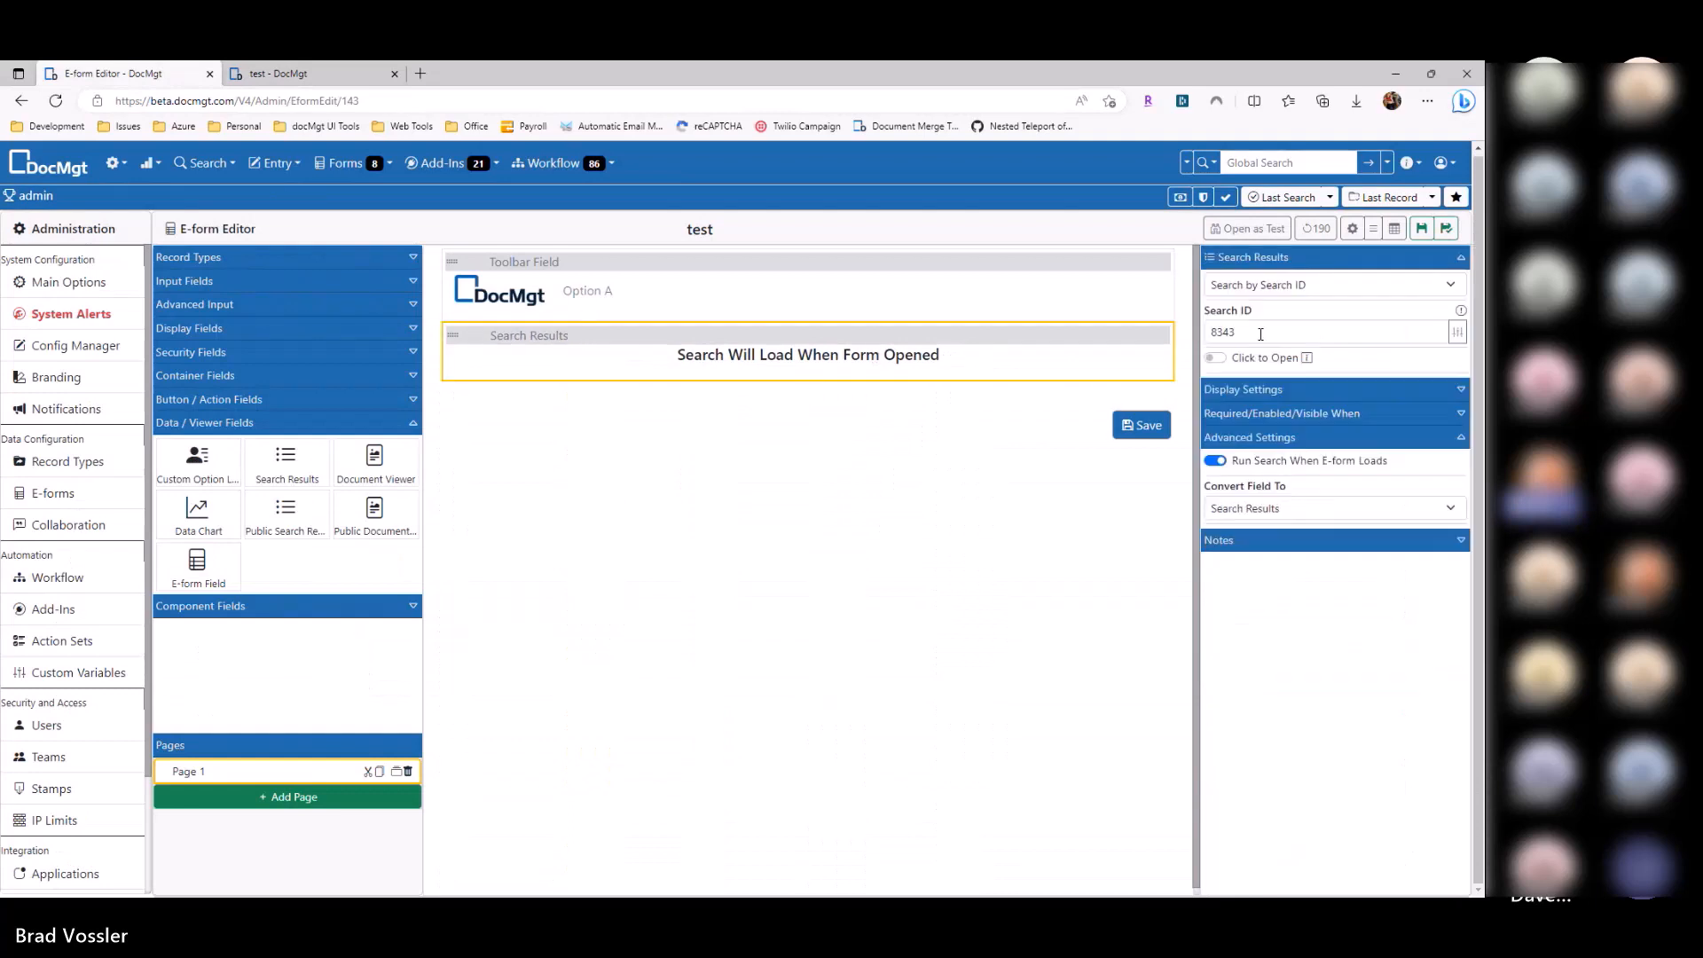
{"action": "left_click", "coordinate": [1234, 359]}
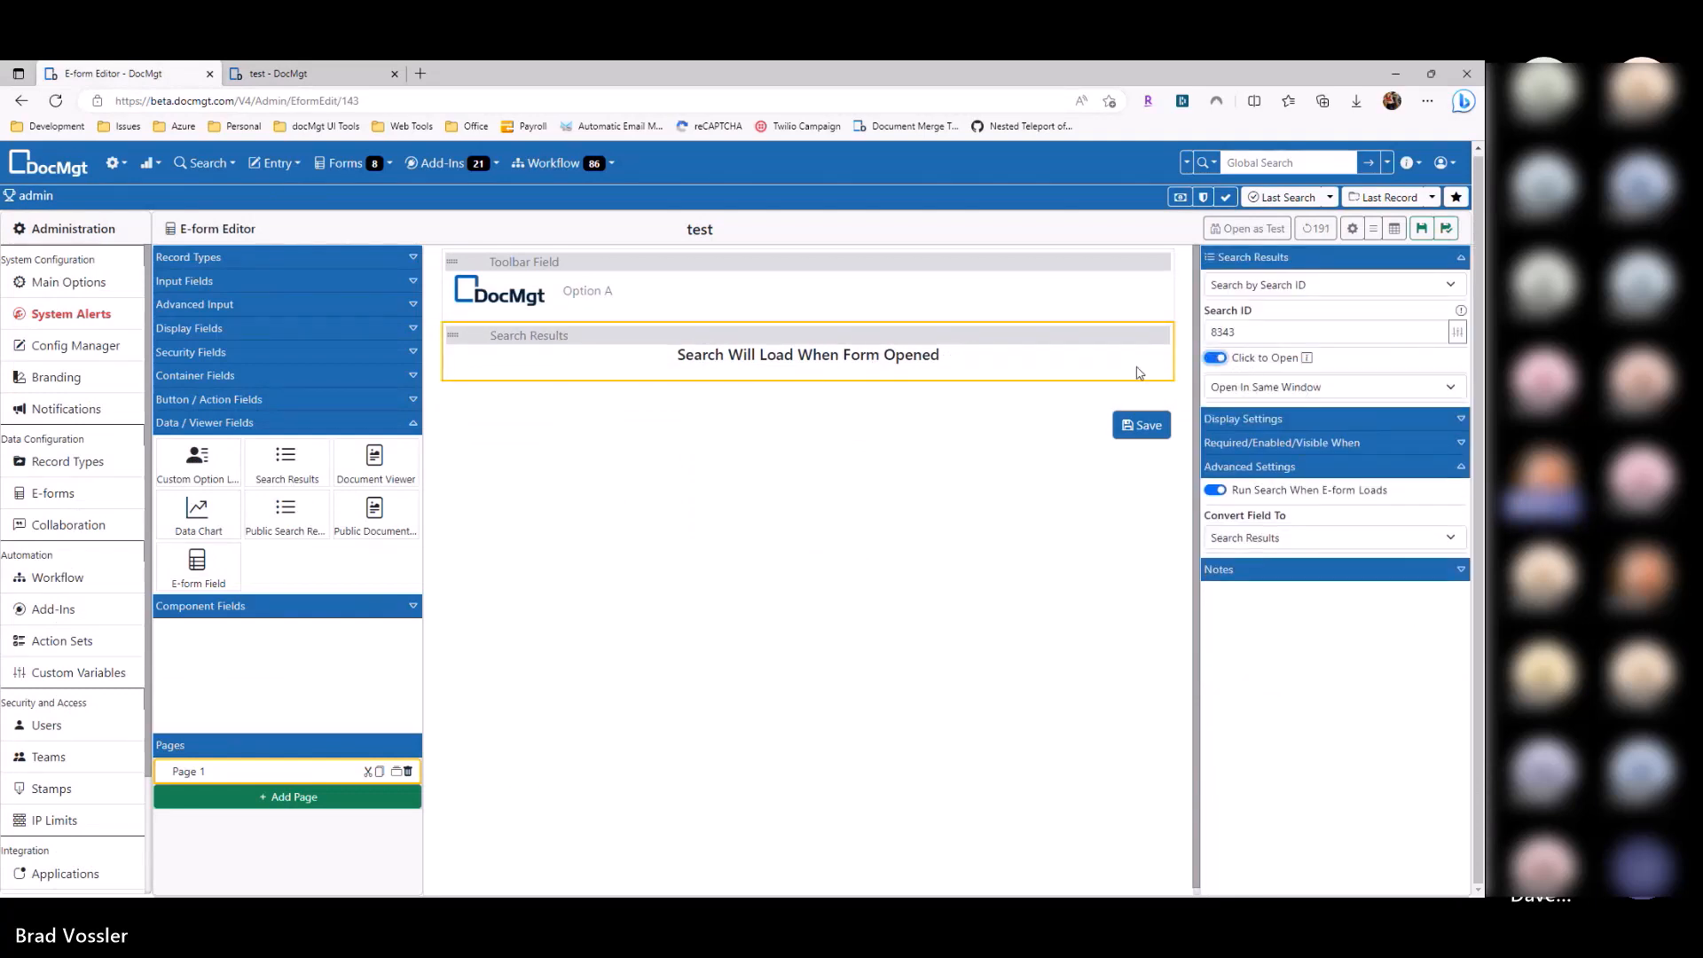
{"action": "left_click", "coordinate": [326, 77]}
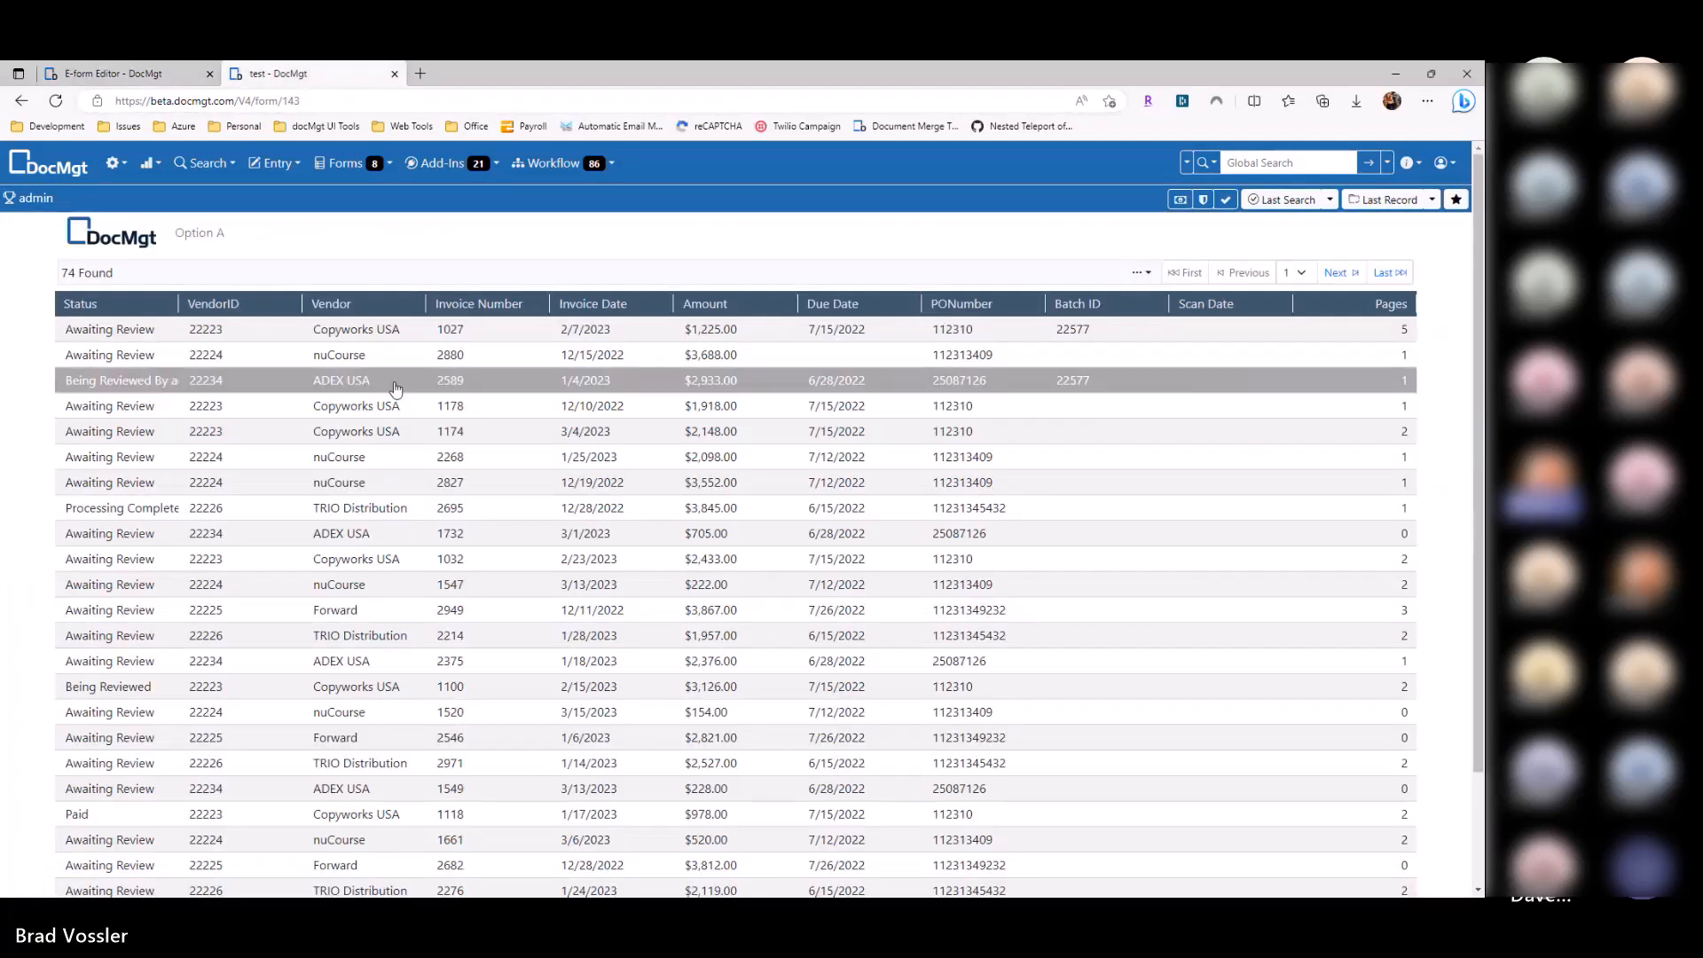
{"action": "left_click", "coordinate": [171, 79]}
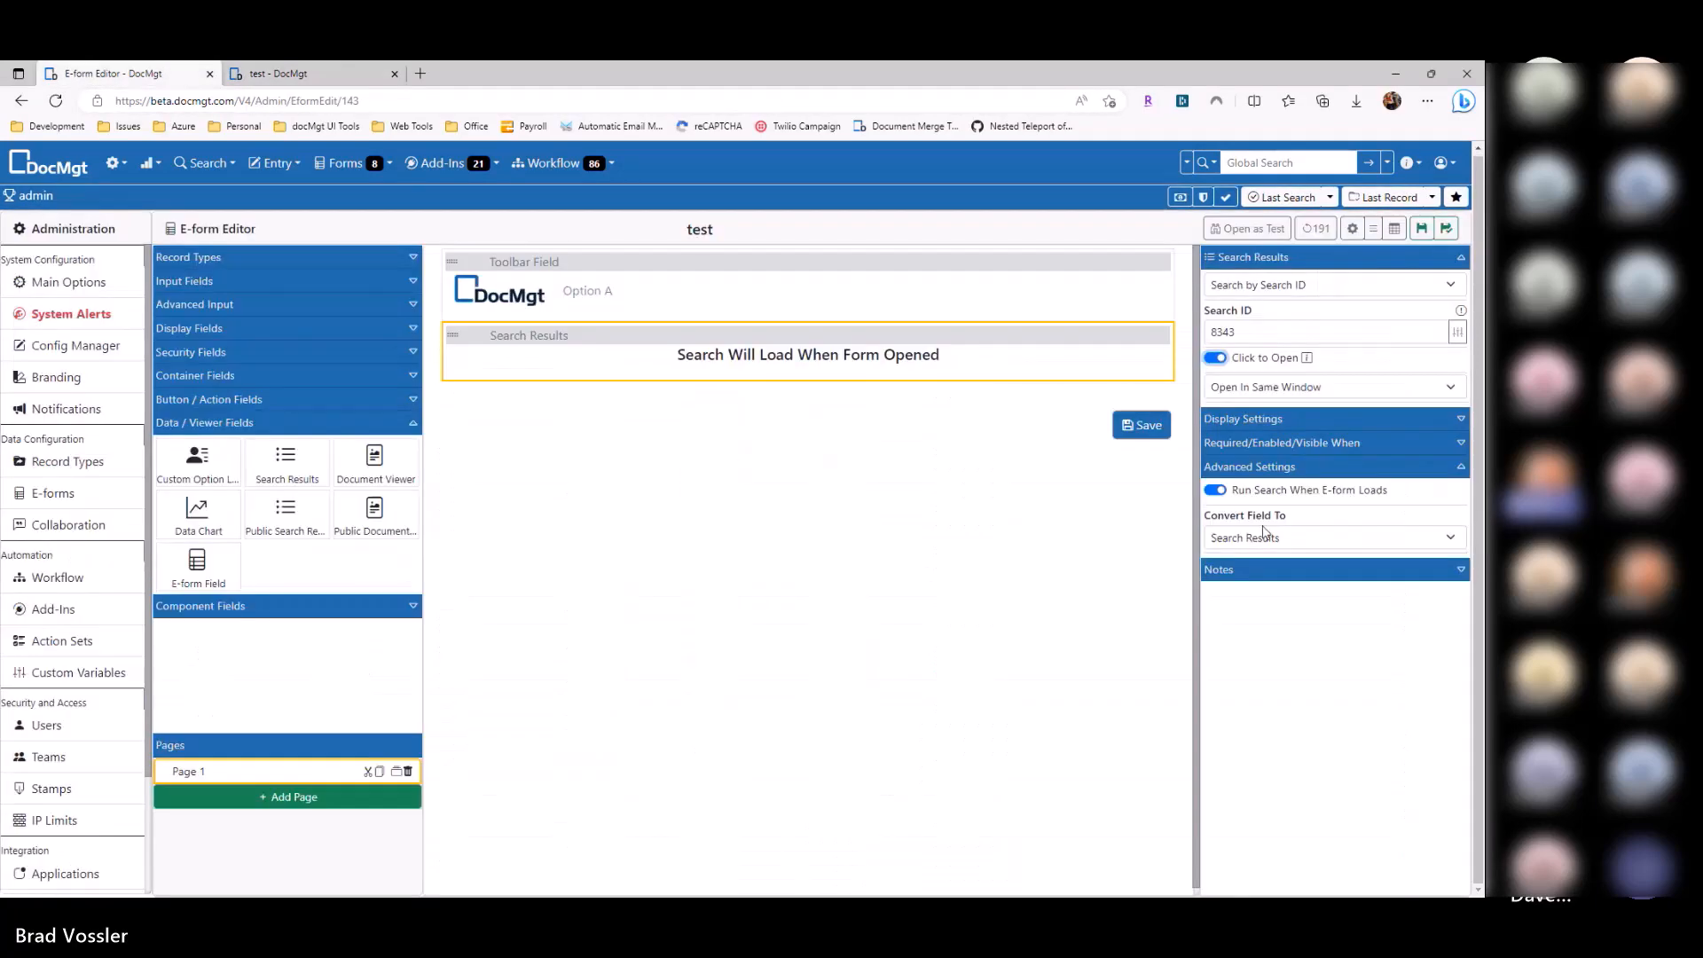
{"action": "left_click", "coordinate": [1286, 387]}
{"action": "left_click", "coordinate": [1282, 439]}
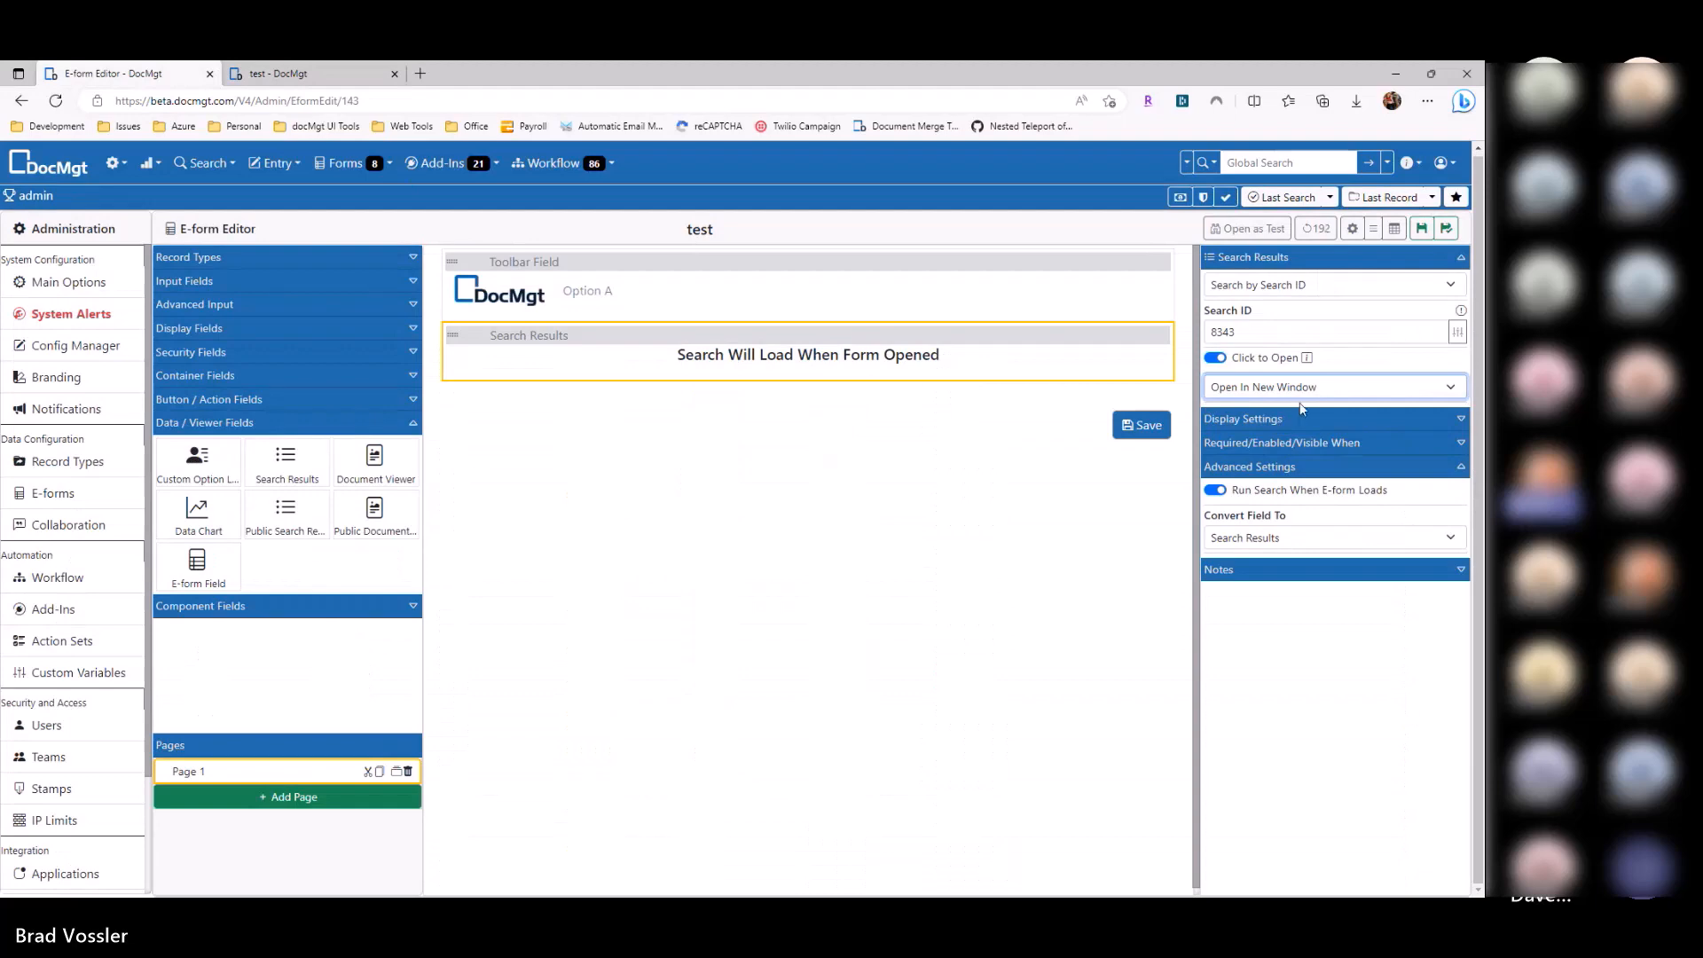
{"action": "left_click", "coordinate": [1296, 395]}
{"action": "left_click", "coordinate": [1291, 443]}
{"action": "left_click", "coordinate": [1422, 230]}
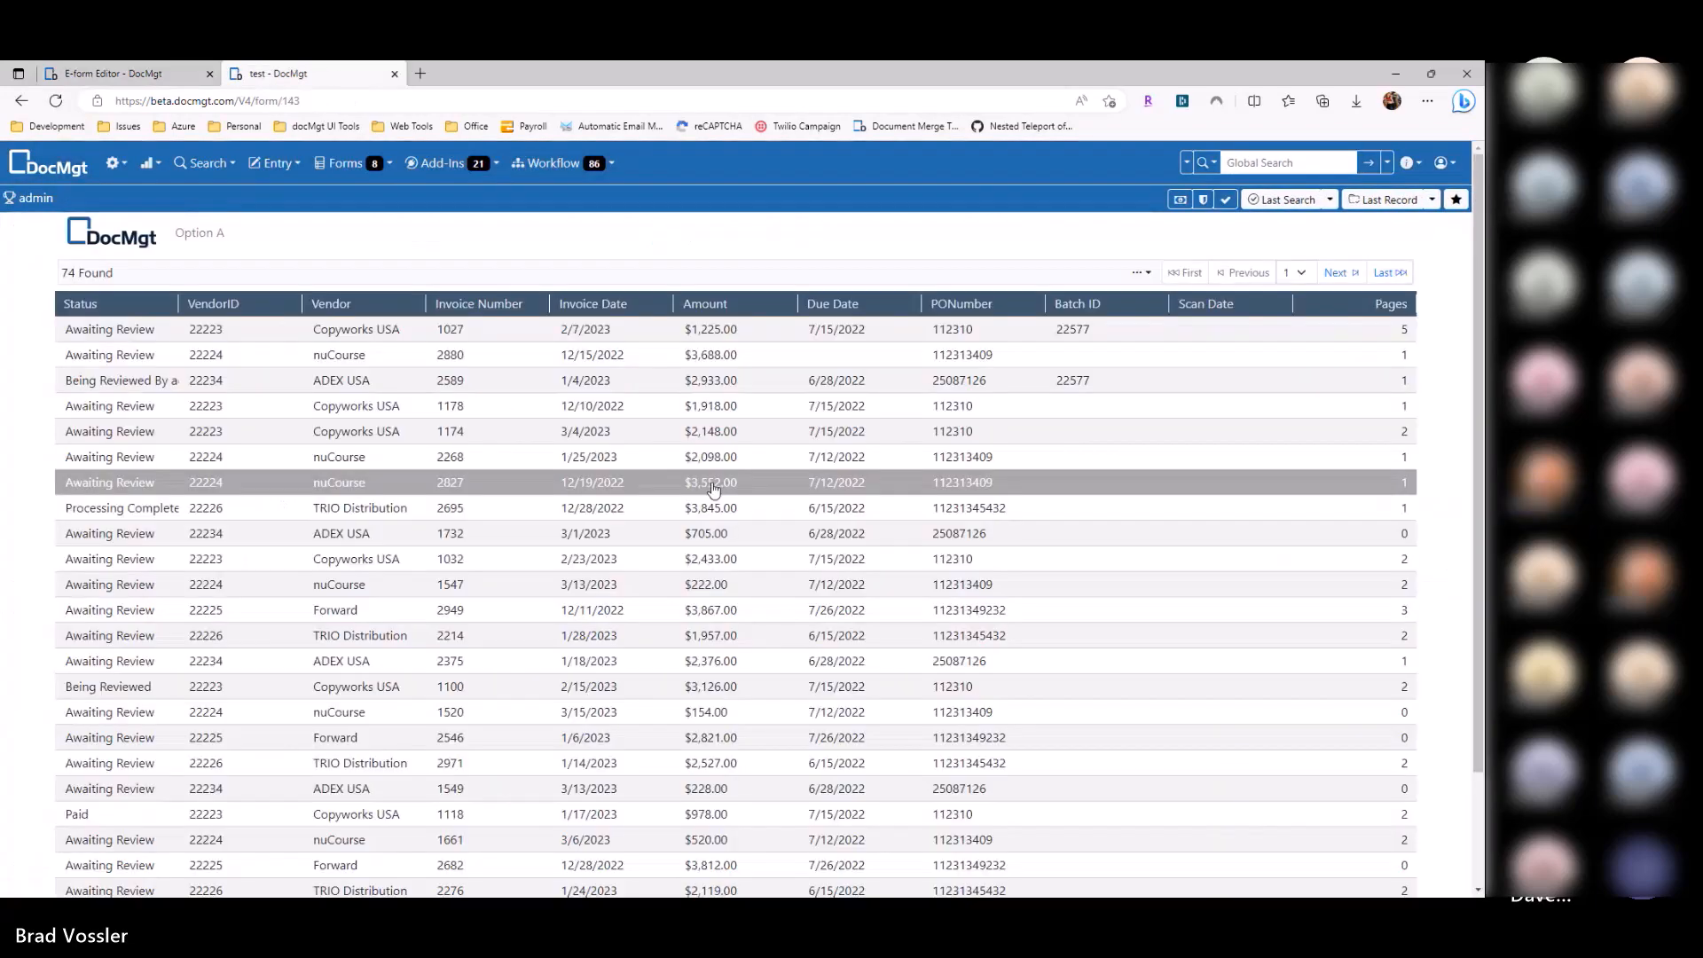
Step: On the live form, open result rows in the preview window, including Go To Record
{"action": "left_click", "coordinate": [705, 461]}
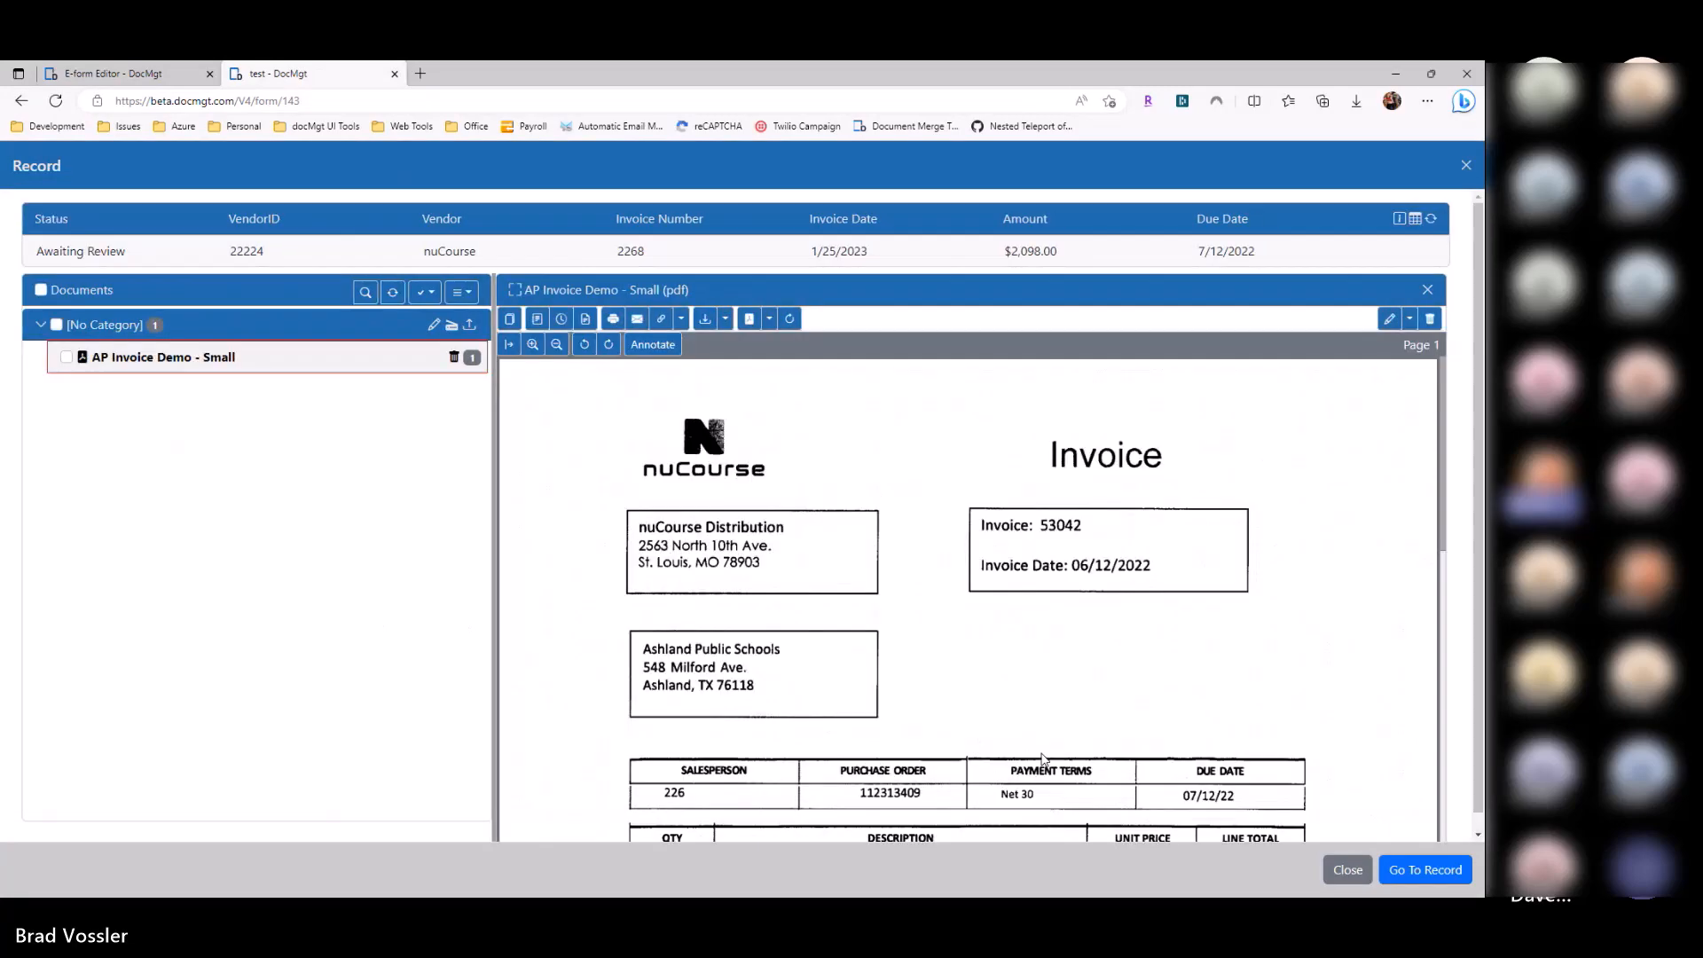
{"action": "left_click", "coordinate": [1424, 869]}
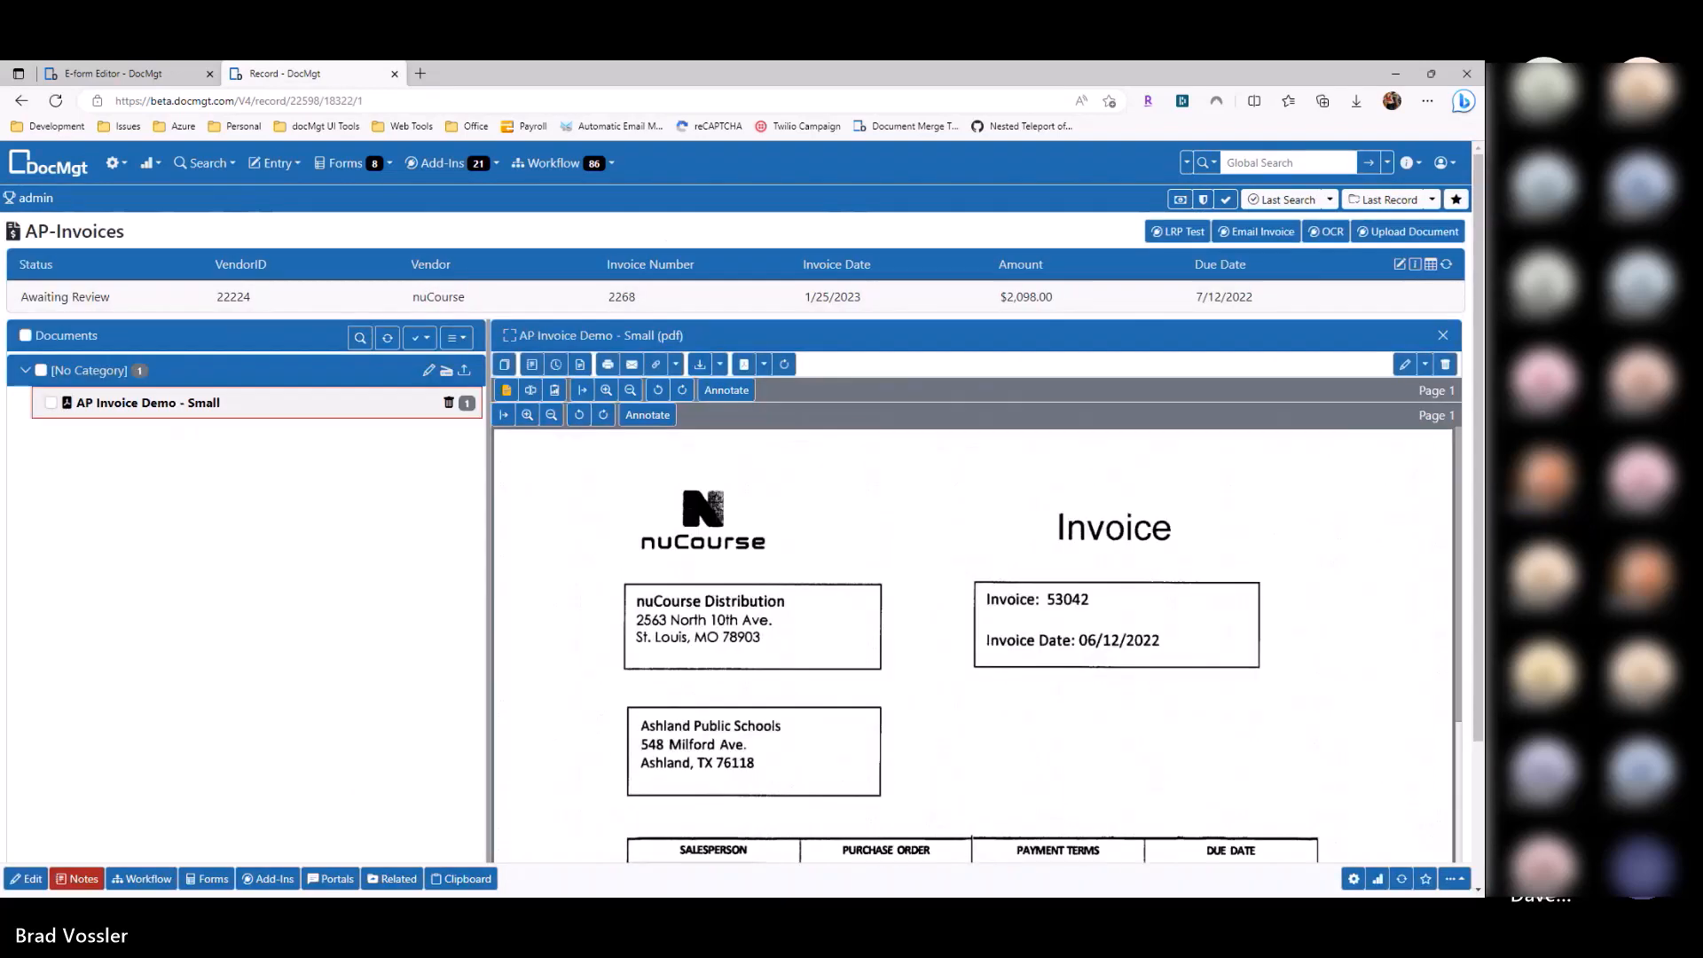
{"action": "left_click", "coordinate": [22, 100]}
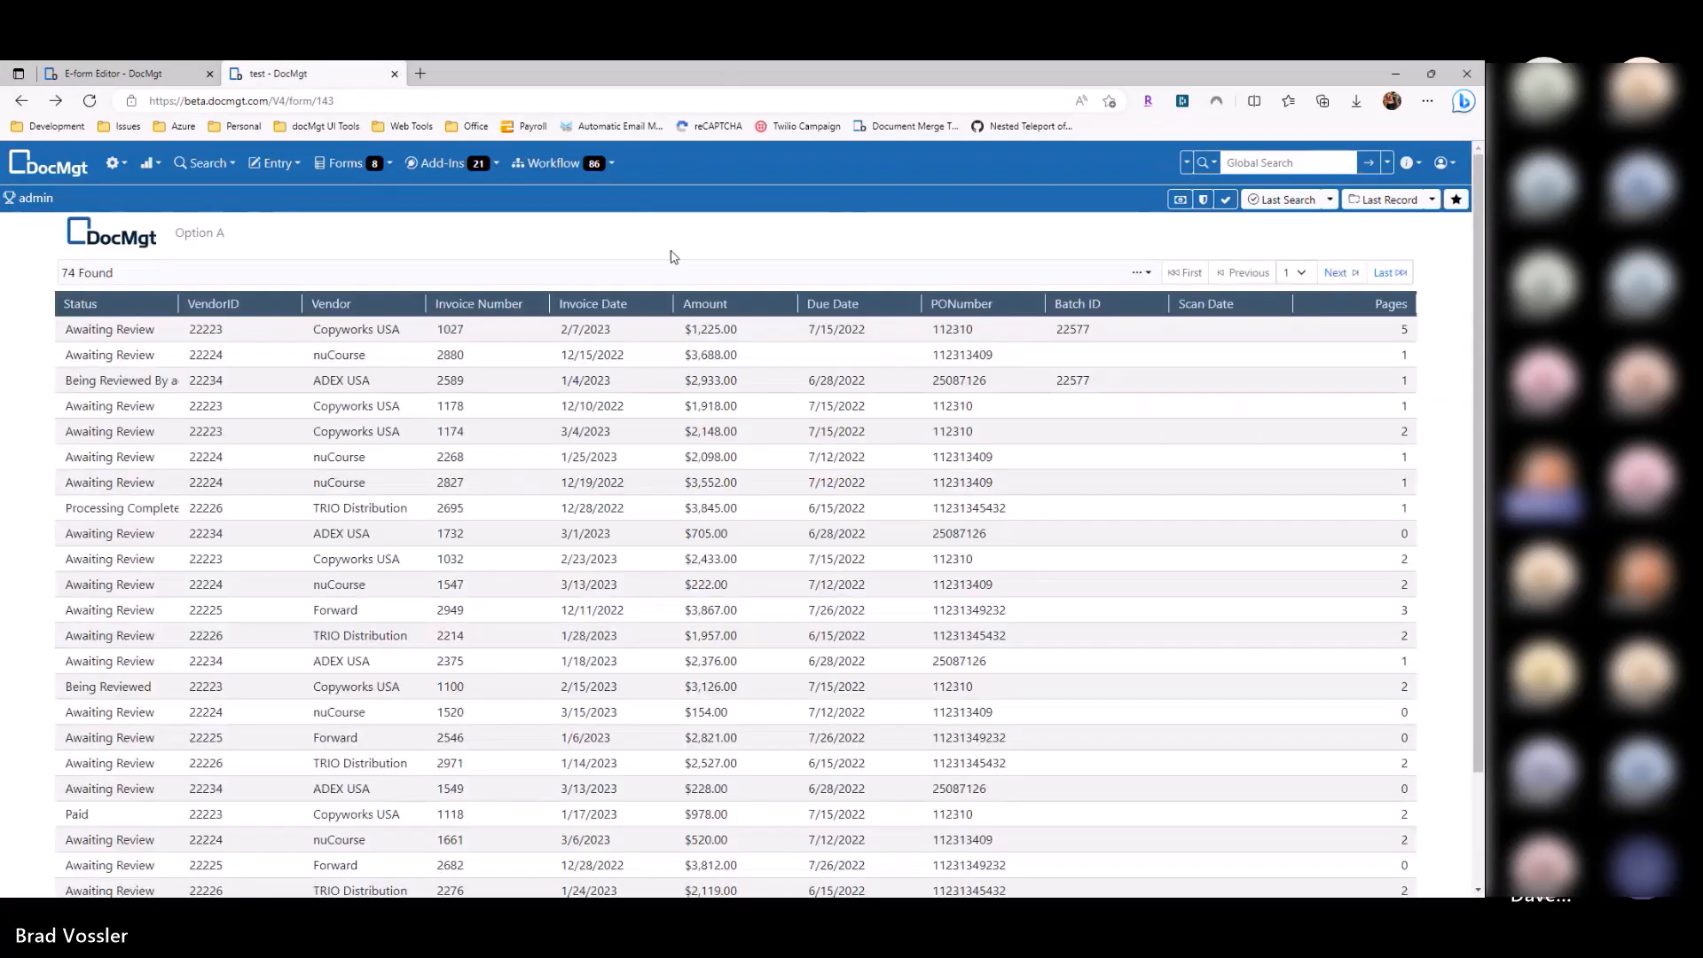
{"action": "left_click", "coordinate": [703, 412]}
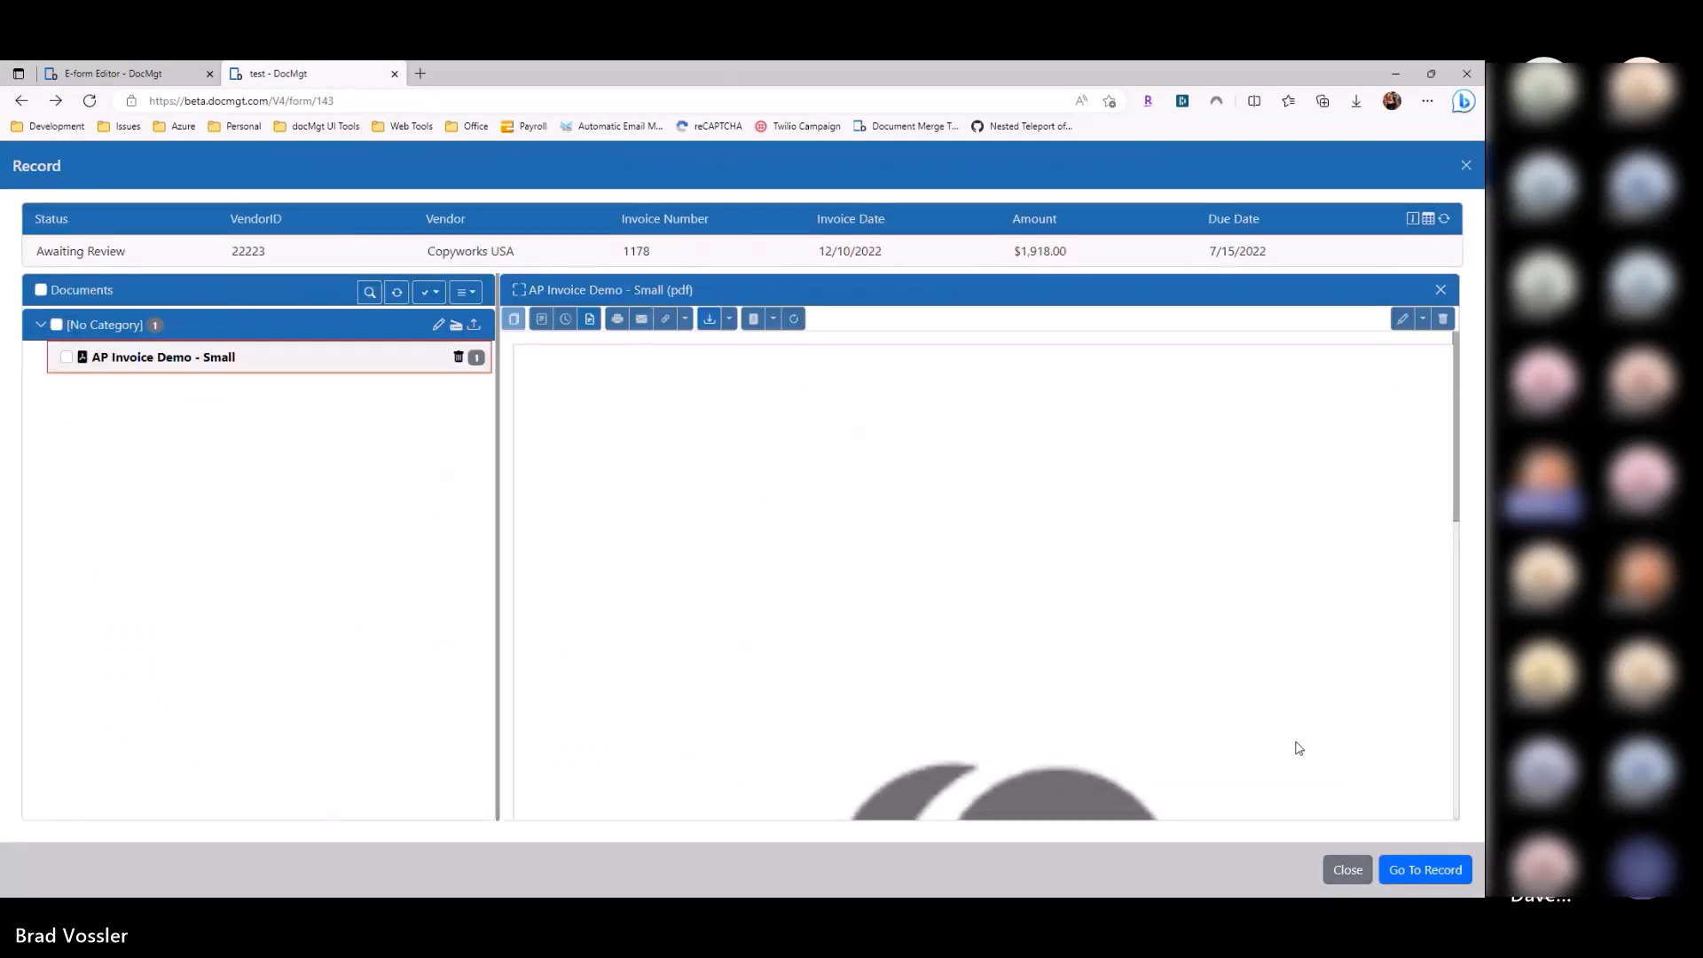
{"action": "left_click", "coordinate": [1347, 869]}
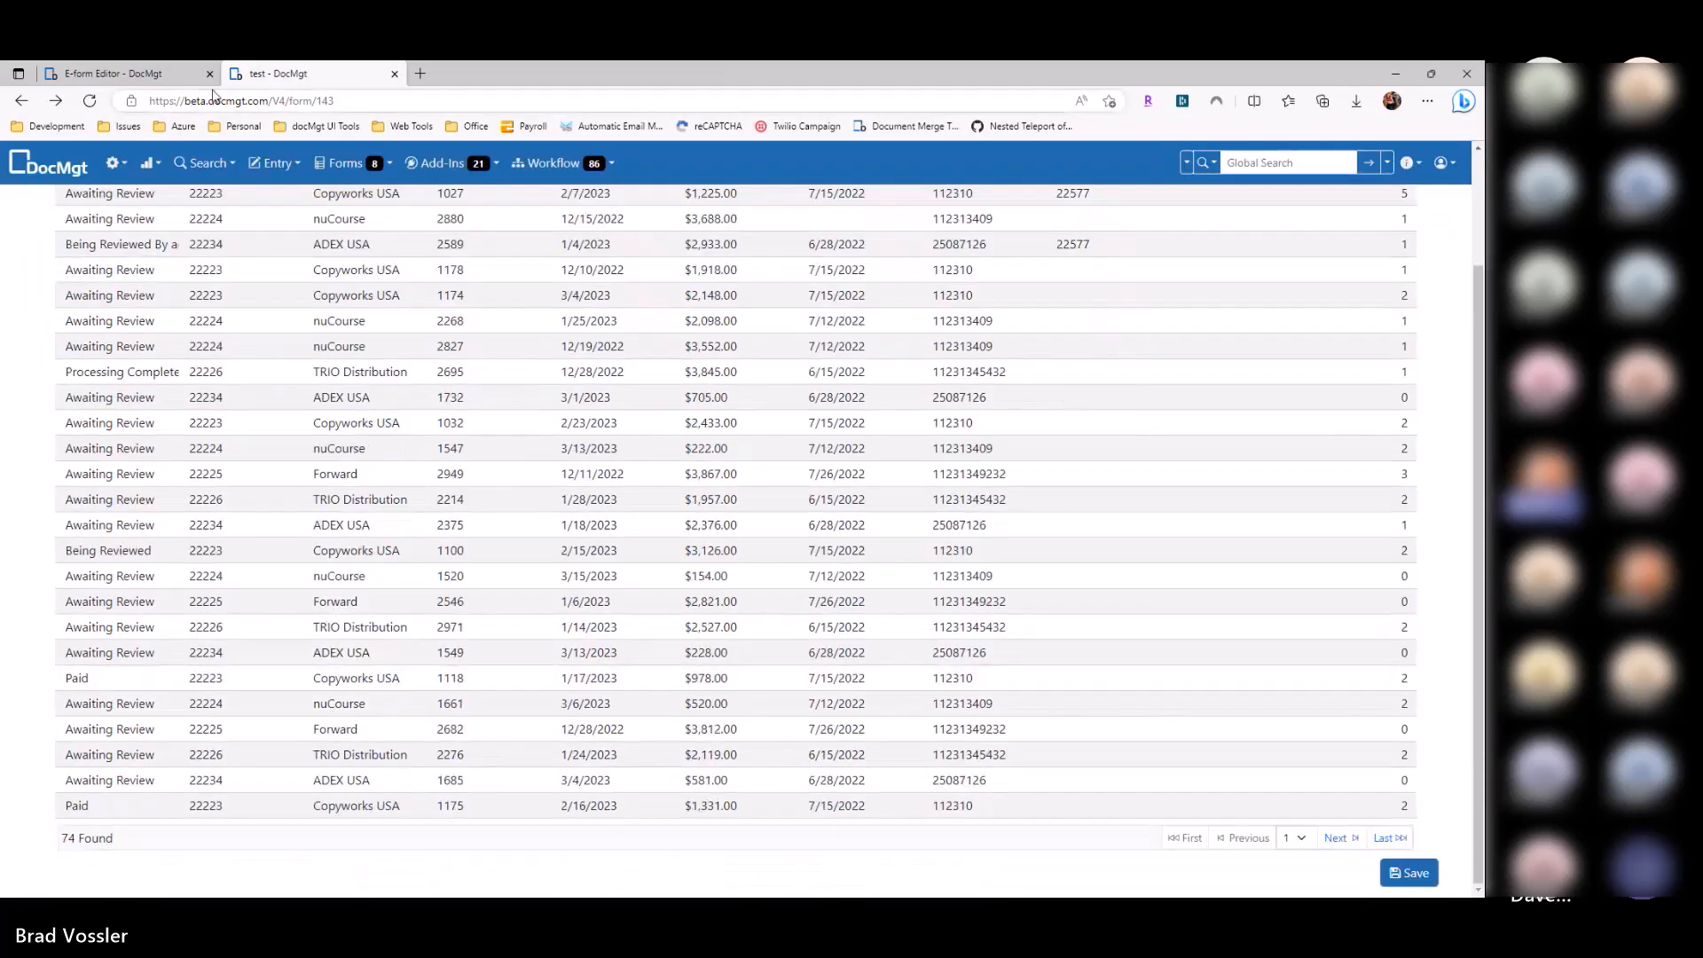
{"action": "left_click", "coordinate": [114, 74]}
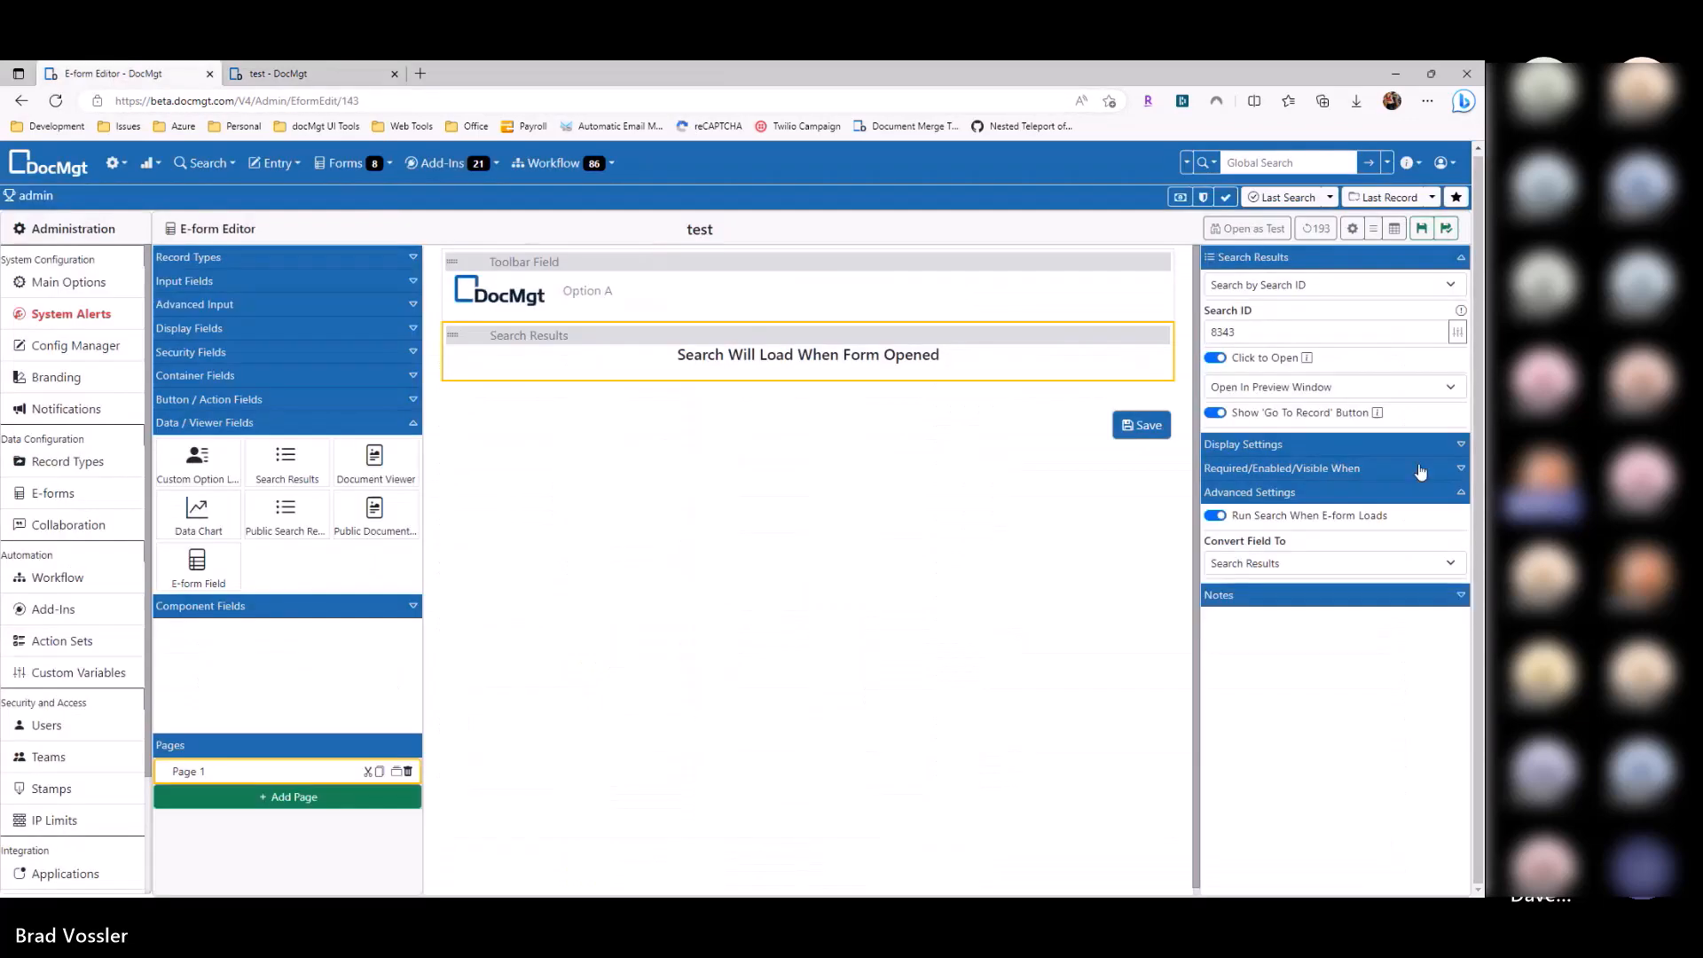
Step: Save the form, reload the test tab, and open then close the nuCourse 2268 record preview
{"action": "left_click", "coordinate": [1422, 228]}
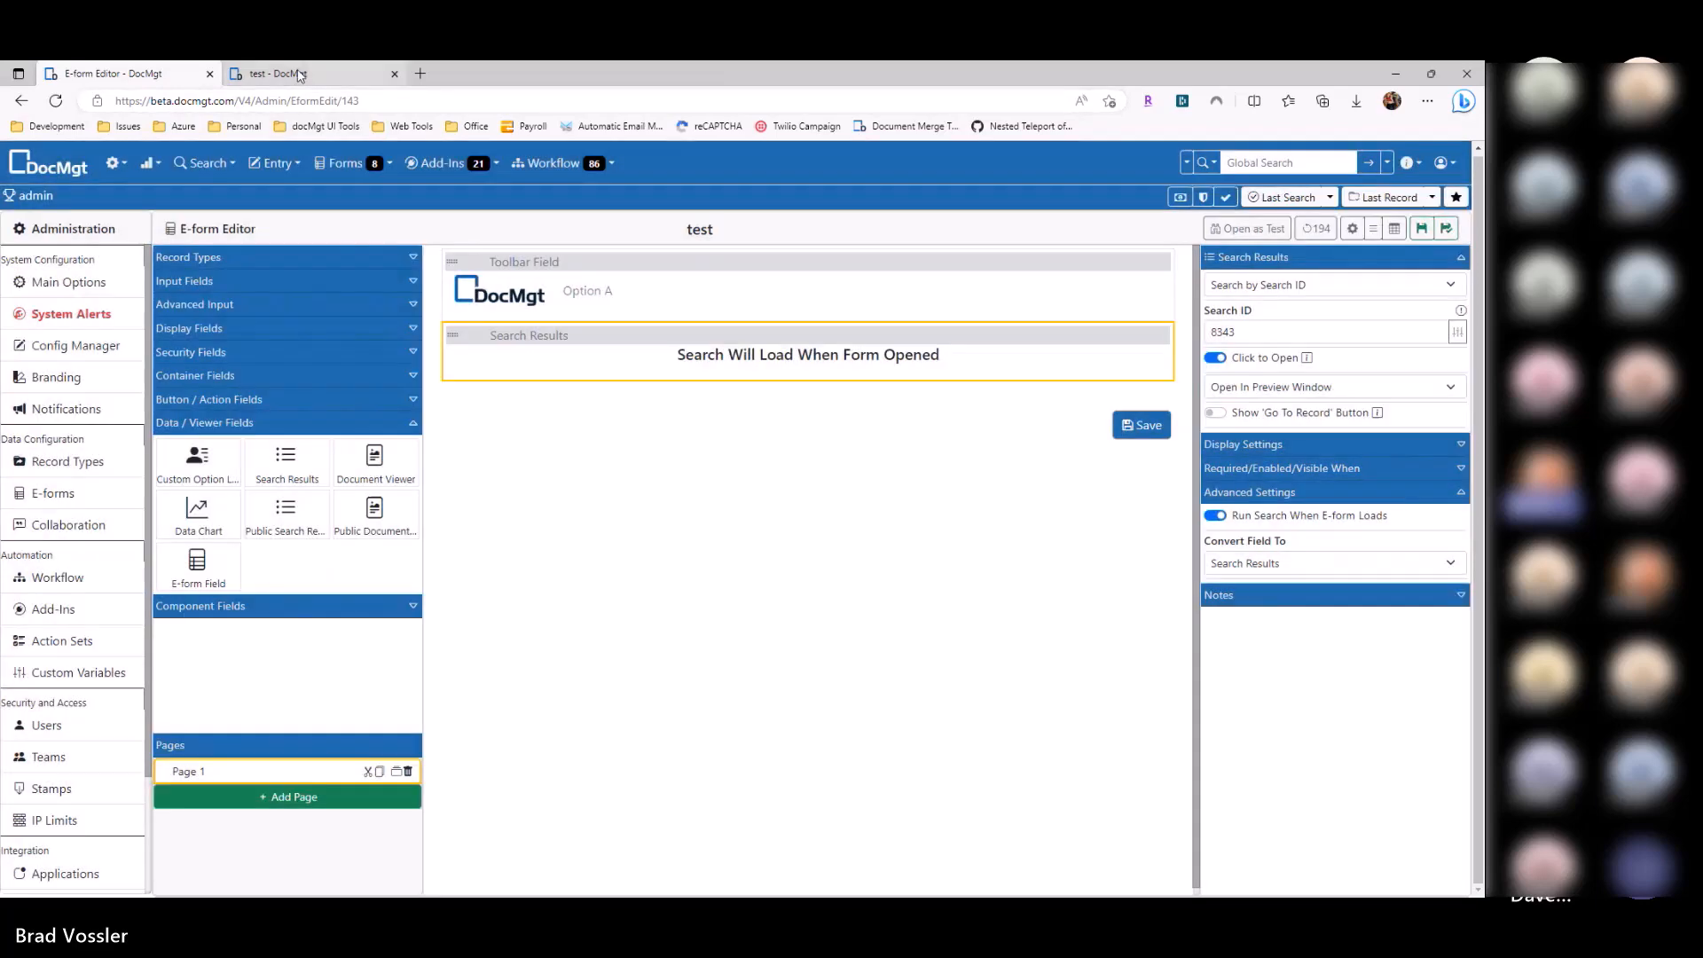
{"action": "left_click", "coordinate": [300, 76]}
{"action": "key", "text": "F5"}
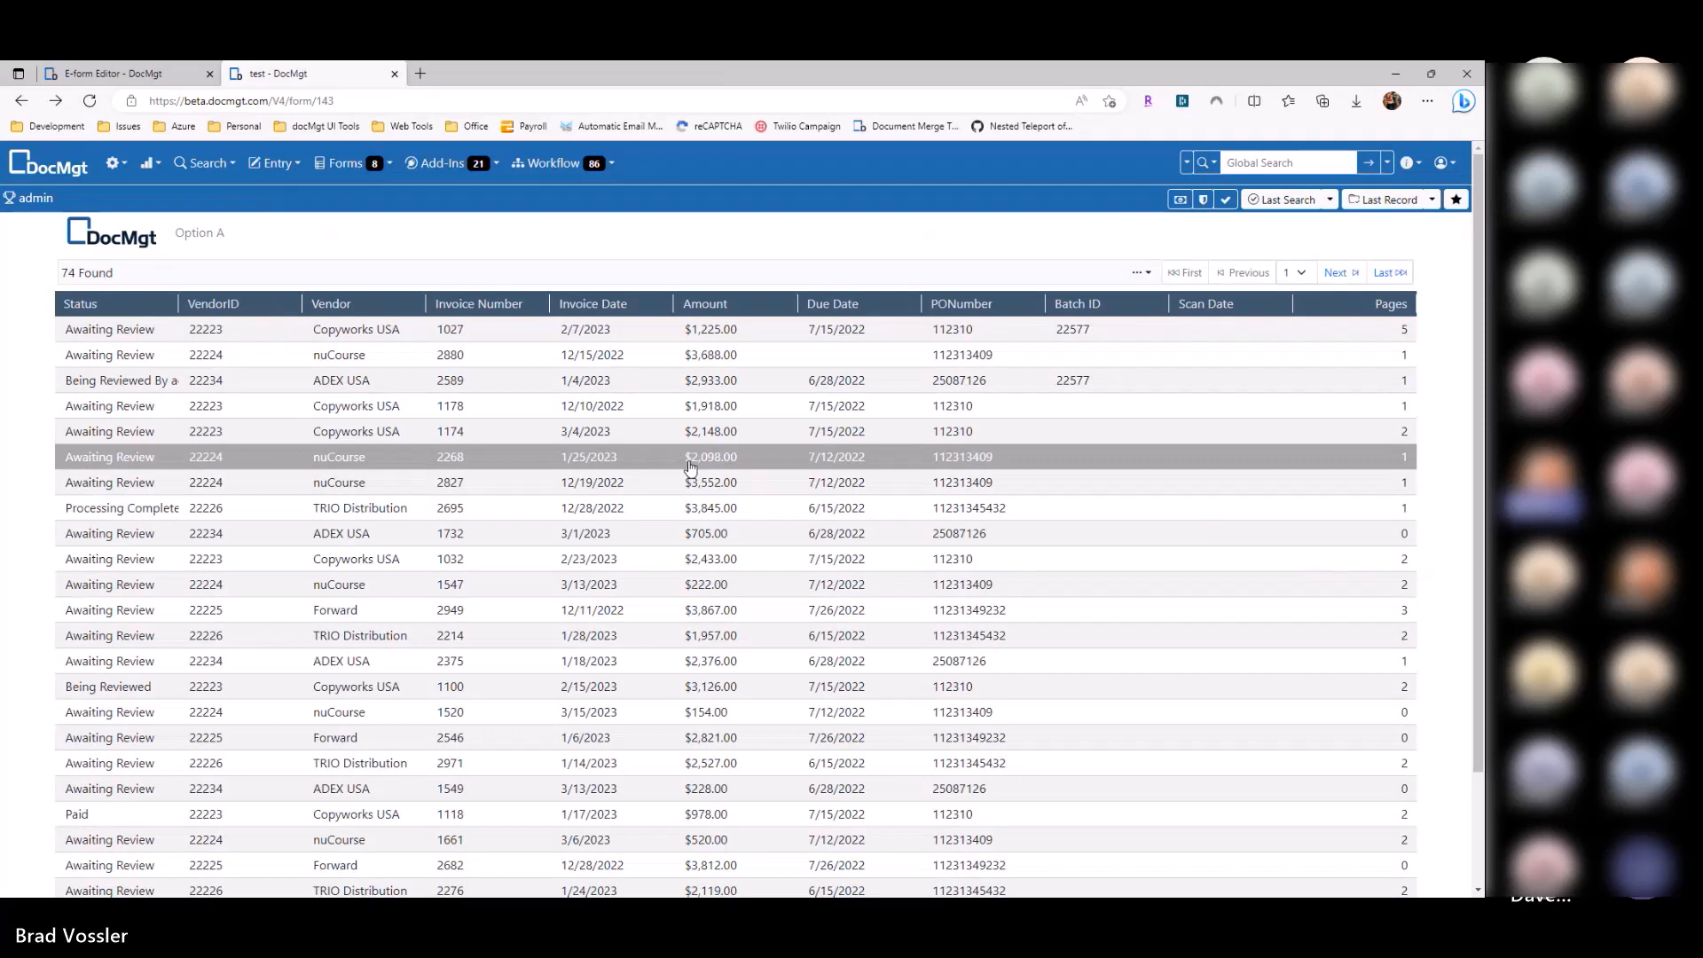
{"action": "left_click", "coordinate": [688, 472]}
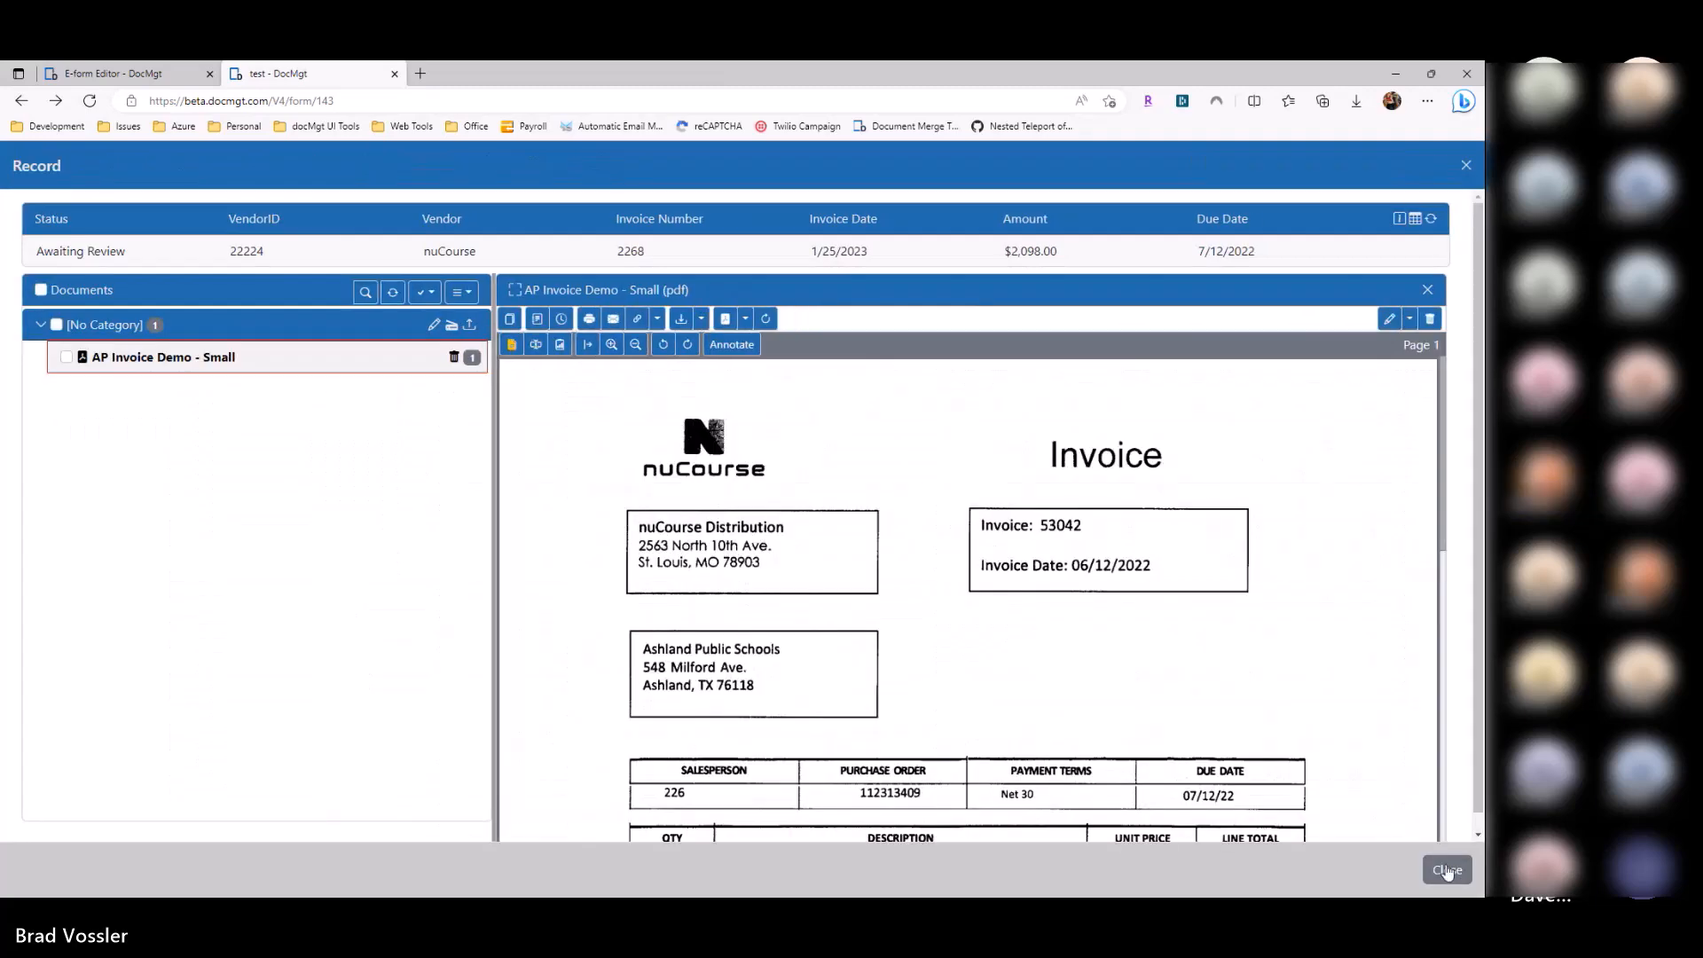
{"action": "left_click", "coordinate": [1447, 871]}
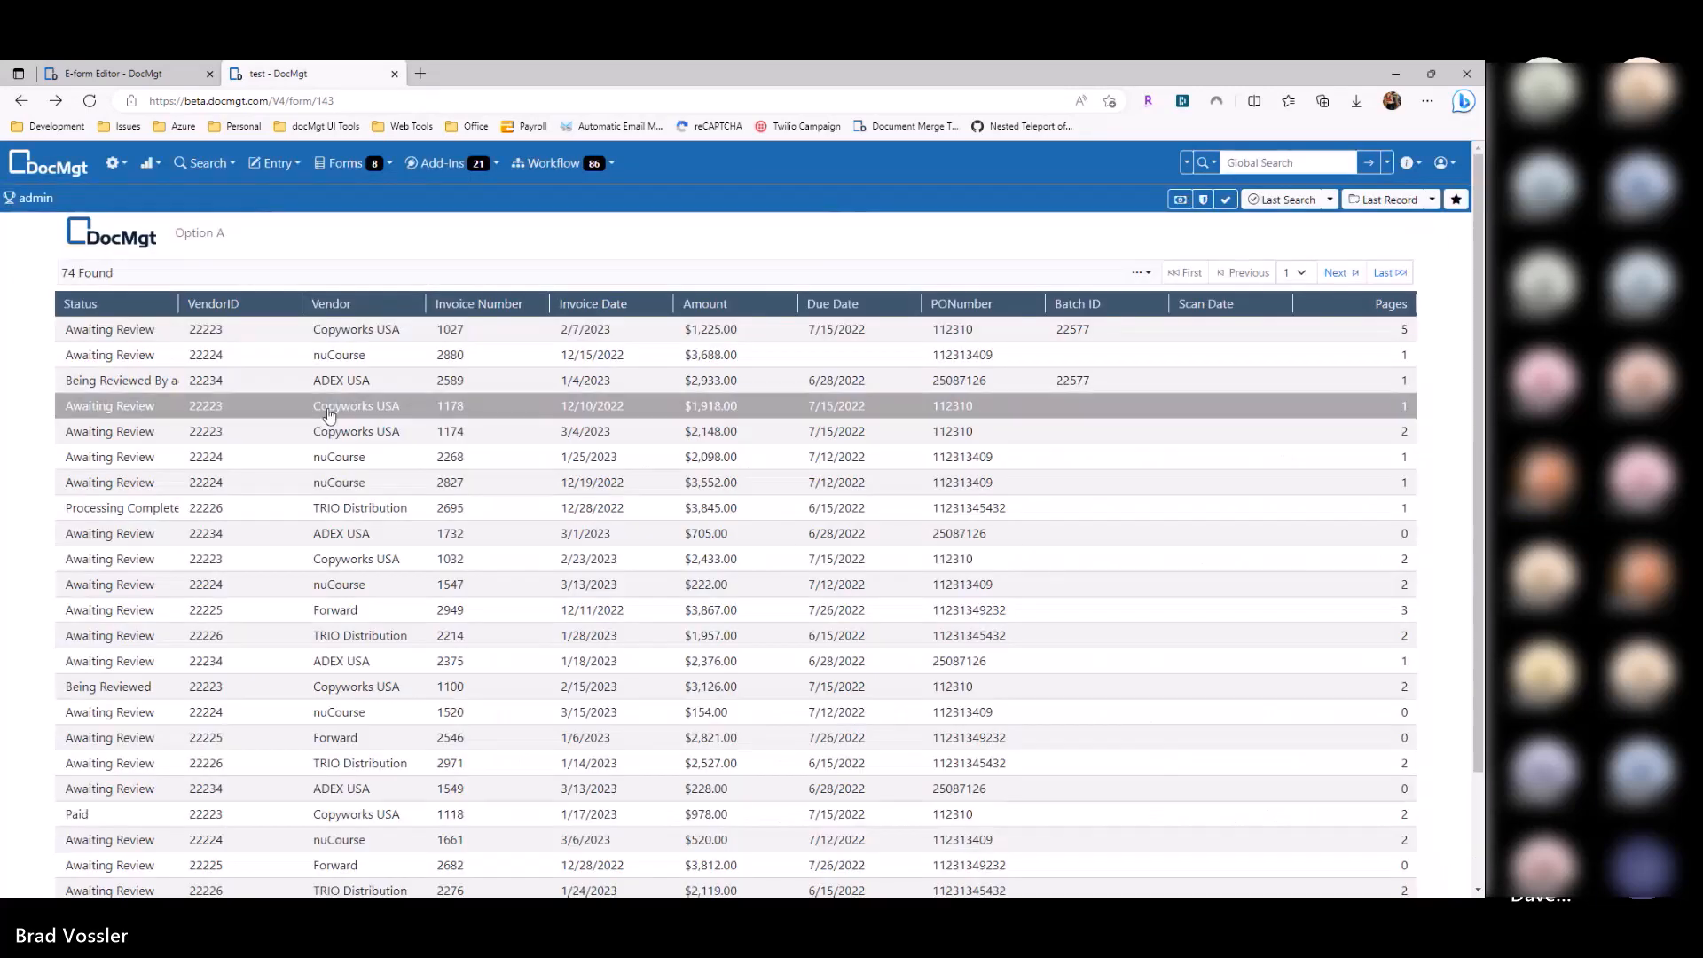
Step: In the editor, toggle run-search-on-load off and back on, and select Search ID 8343
{"action": "left_click", "coordinate": [160, 75]}
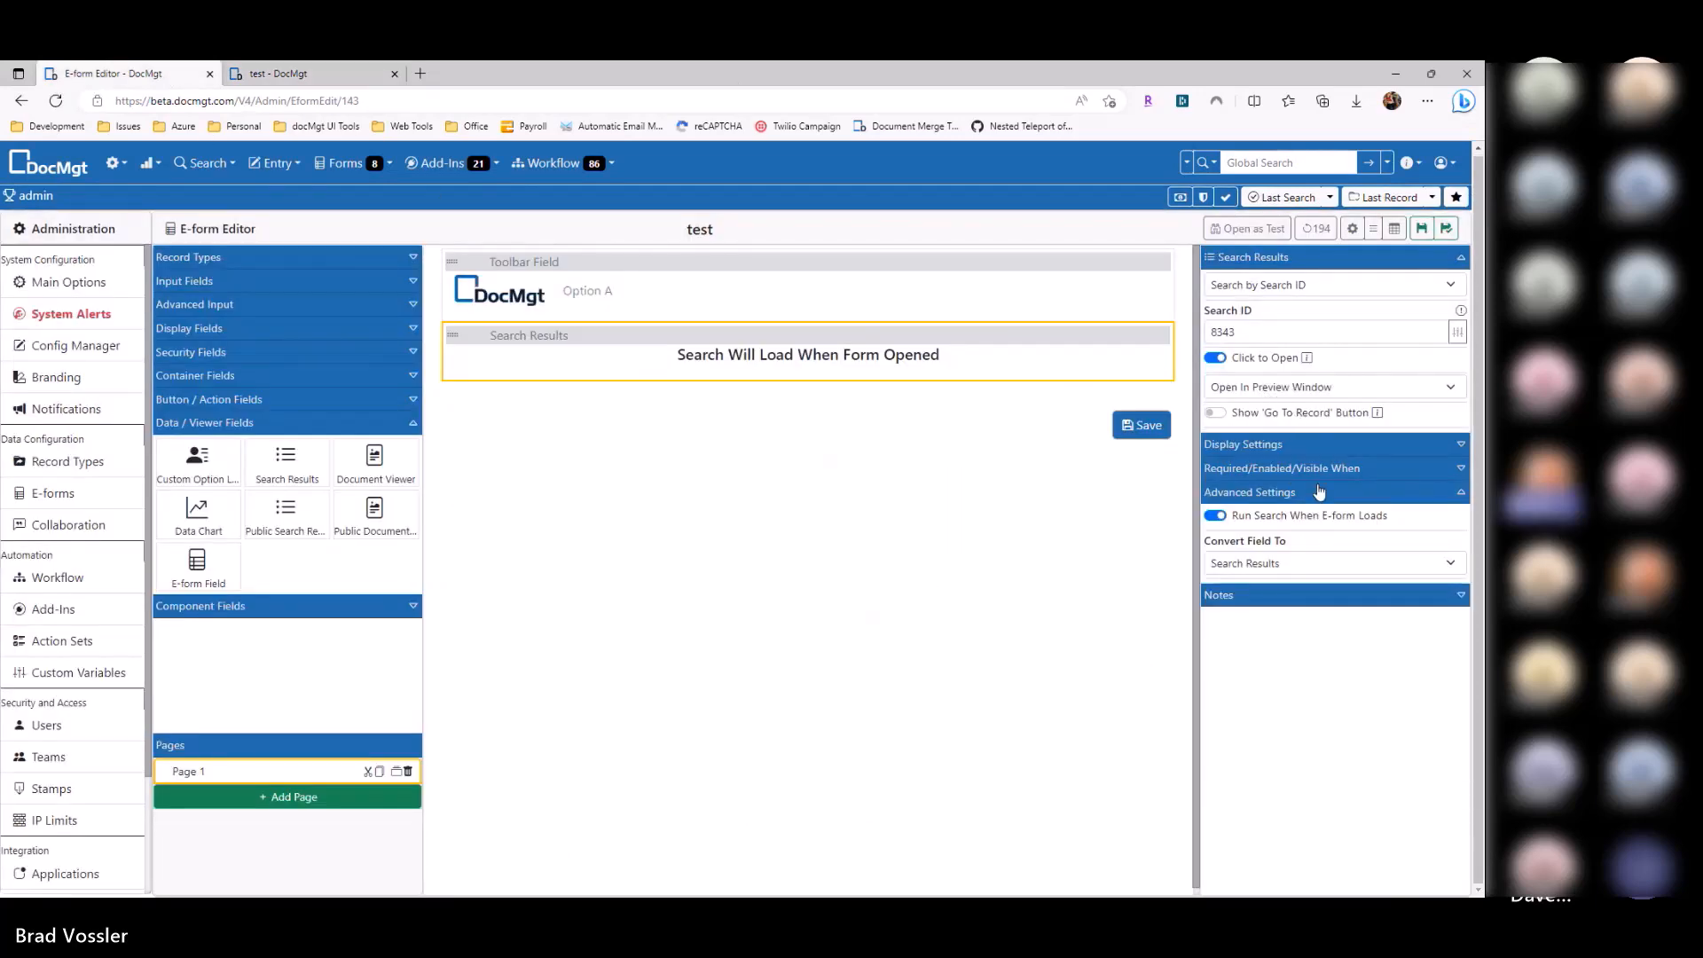
{"action": "left_click", "coordinate": [1300, 520]}
{"action": "left_click", "coordinate": [1250, 522]}
{"action": "left_click_drag", "start_coordinate": [1330, 332], "coordinate": [1172, 333]}
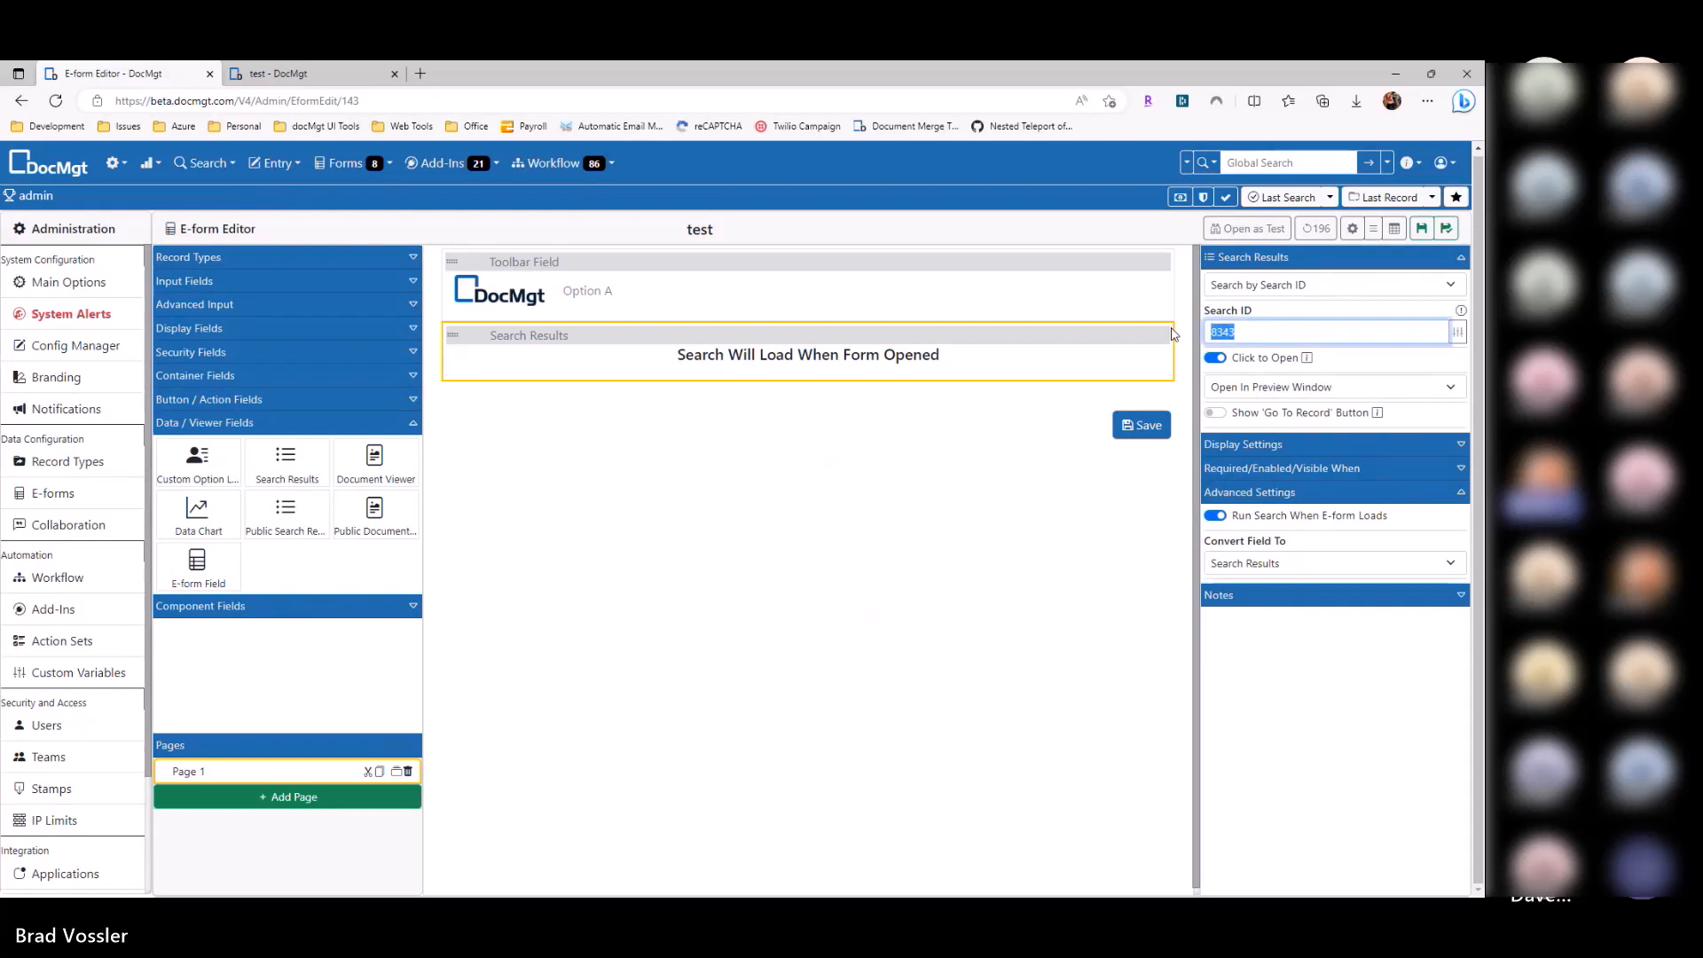
{"action": "left_click", "coordinate": [1003, 494]}
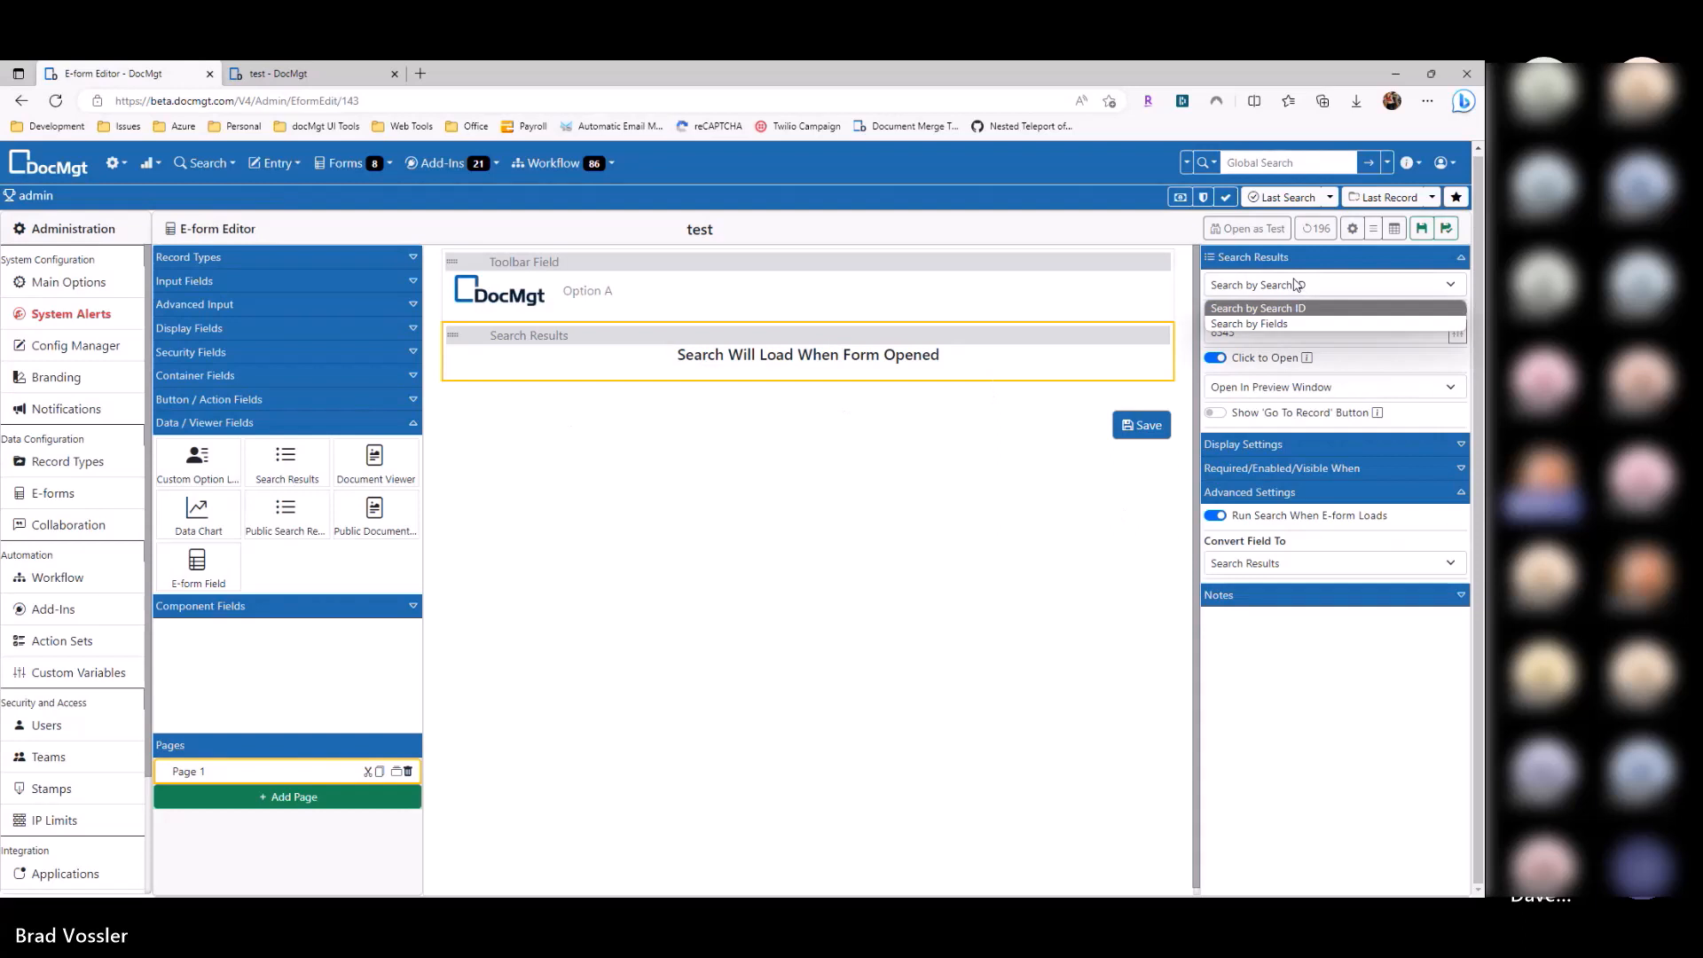
Step: Switch the search to Search by Fields on the AP-Invoices record type
{"action": "left_click", "coordinate": [1252, 340]}
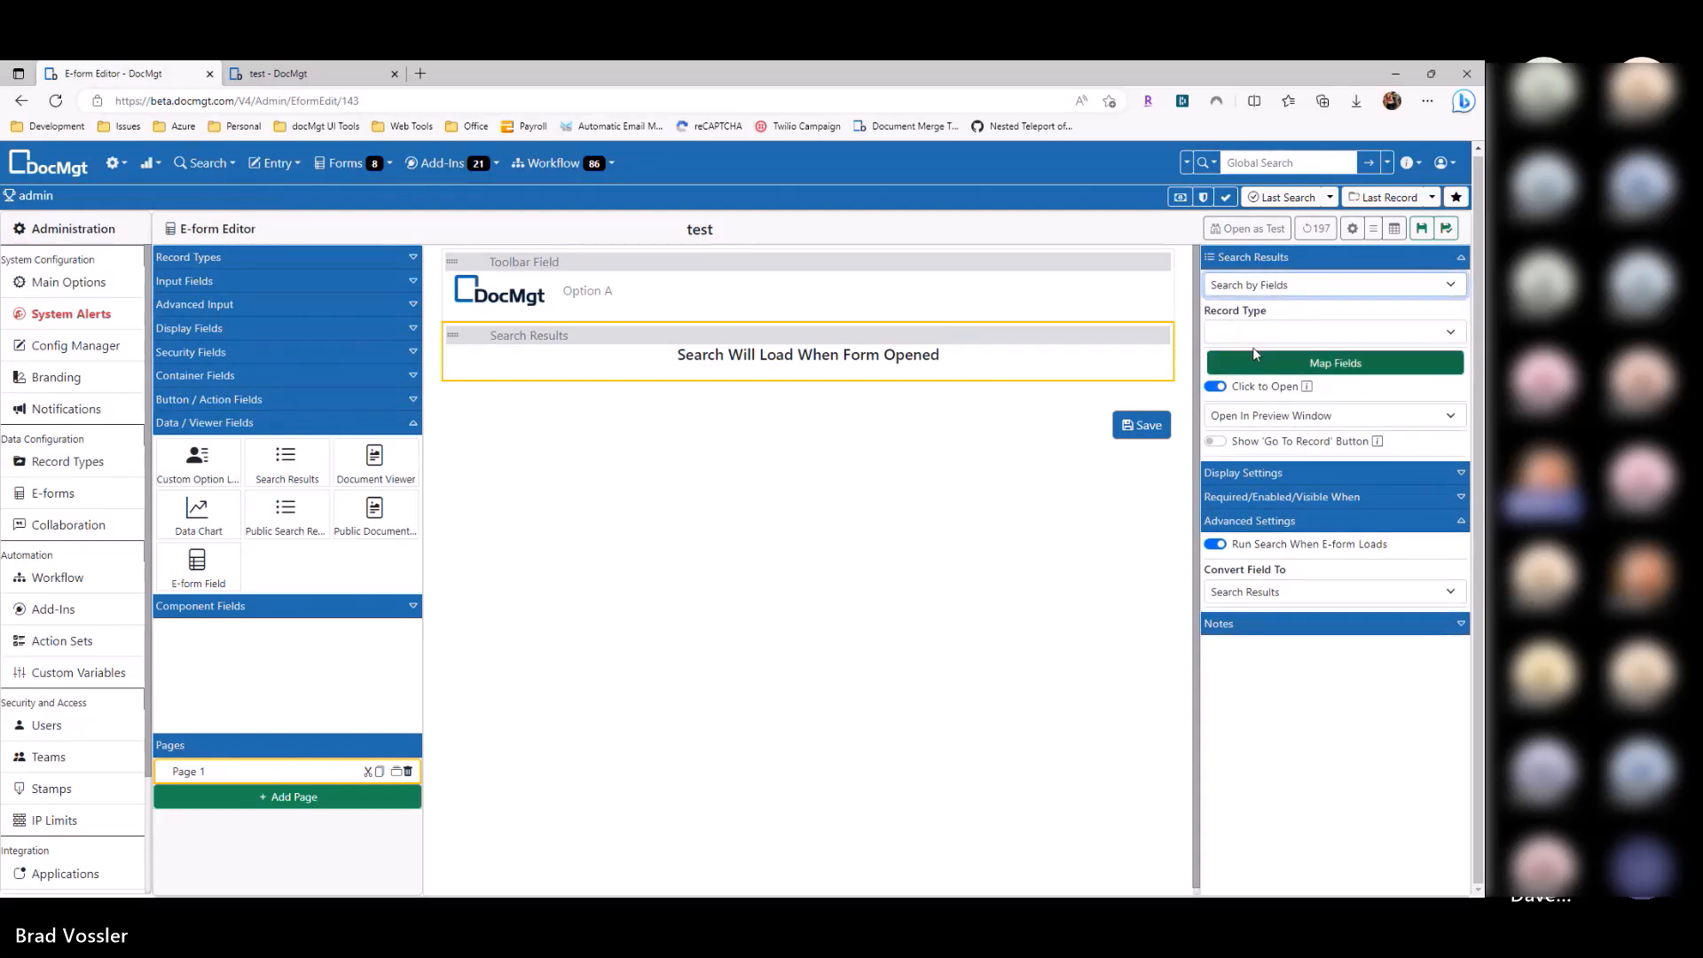
{"action": "left_click", "coordinate": [1256, 337]}
{"action": "scroll", "coordinate": [1277, 524], "scroll_direction": "down", "scroll_amount": 5}
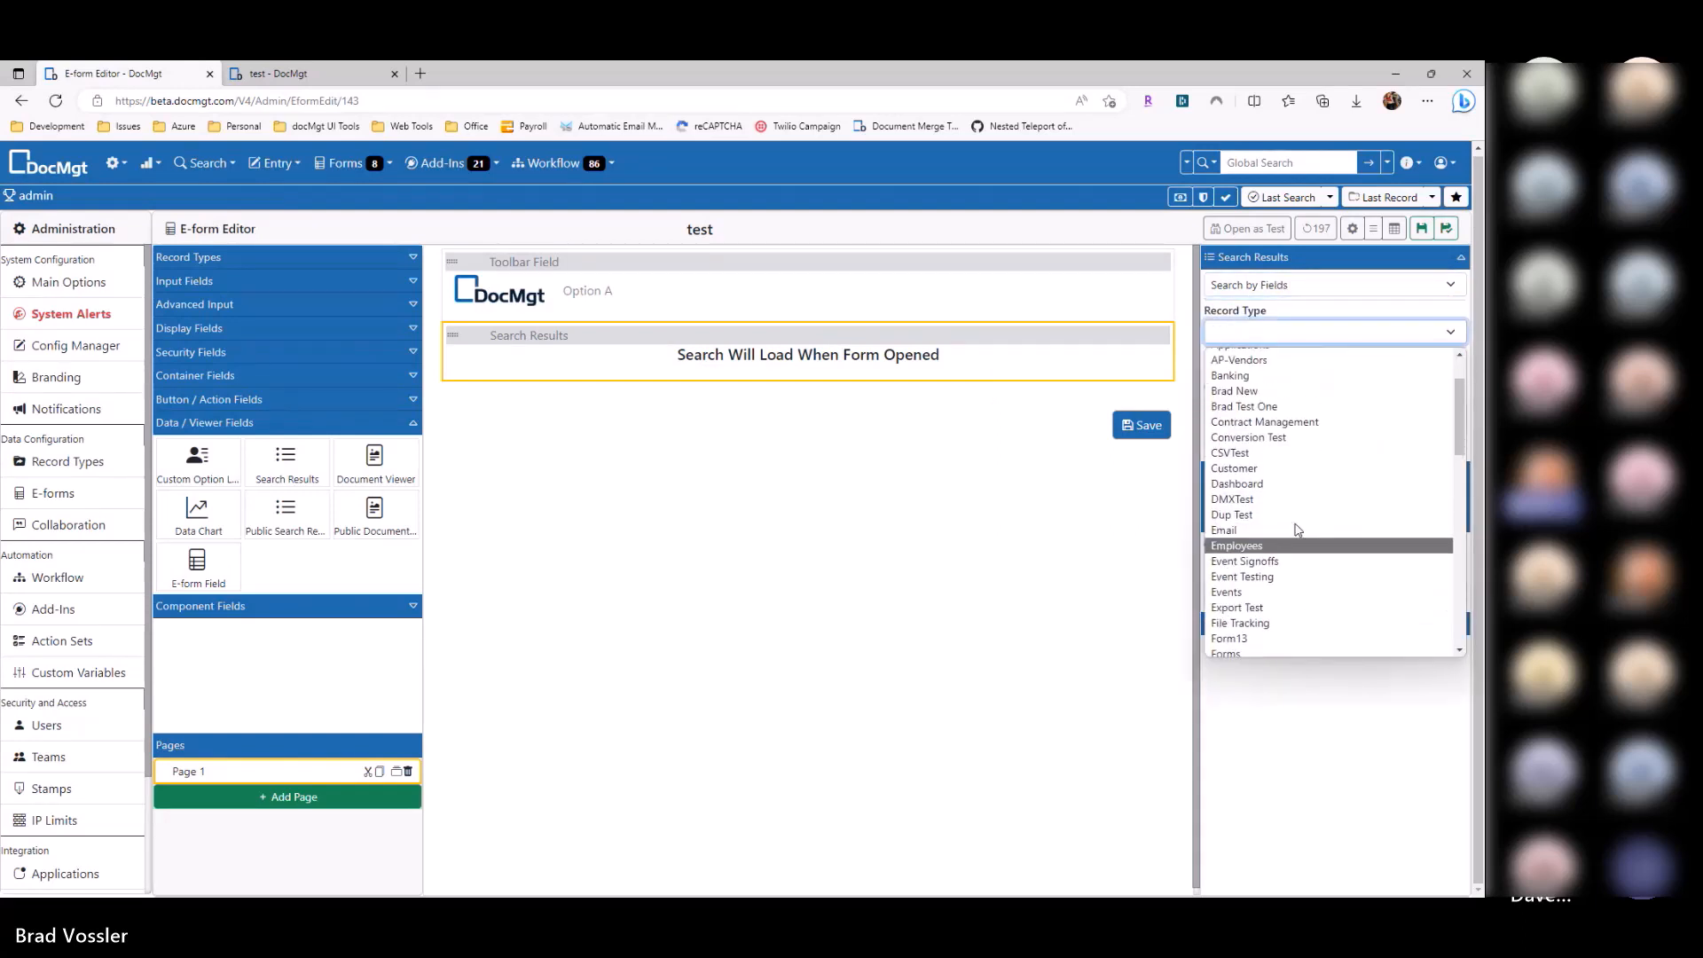
{"action": "scroll", "coordinate": [1269, 461], "scroll_direction": "up", "scroll_amount": 5}
{"action": "left_click", "coordinate": [1255, 403]}
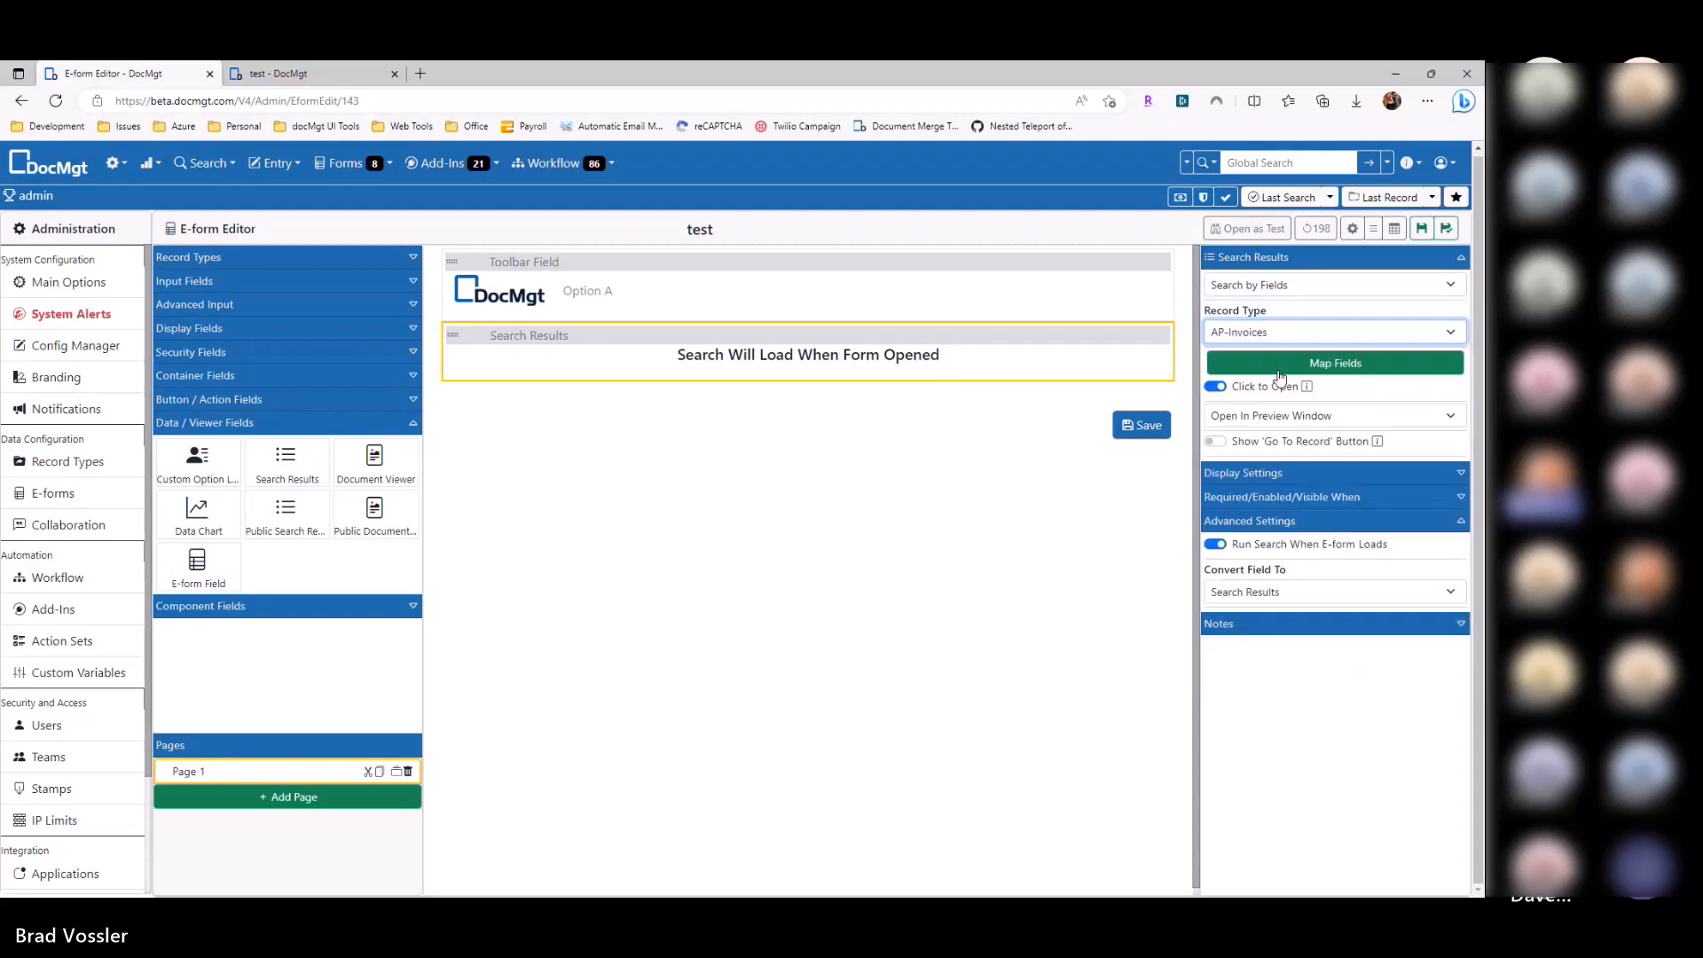
Step: Add an InvoiceNumber search field in Map Fields and close the mapping
{"action": "left_click", "coordinate": [1278, 366]}
{"action": "left_click", "coordinate": [652, 311]}
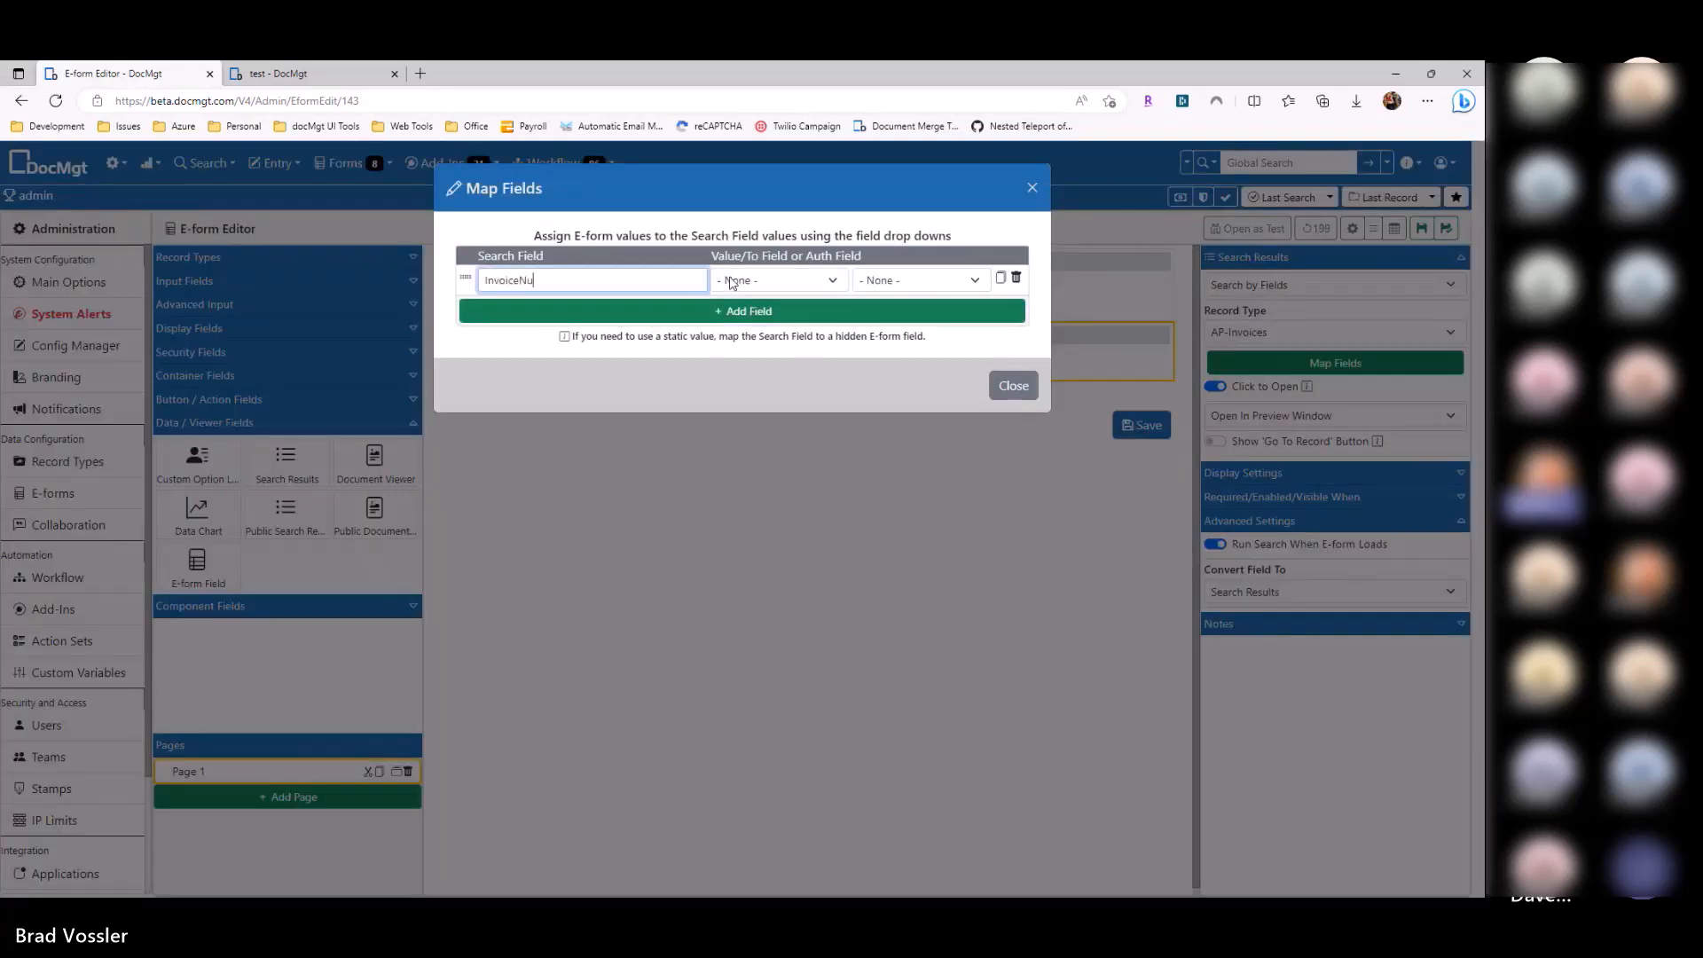
{"action": "type", "text": "InvoiceNumber"}
{"action": "left_click", "coordinate": [763, 281]}
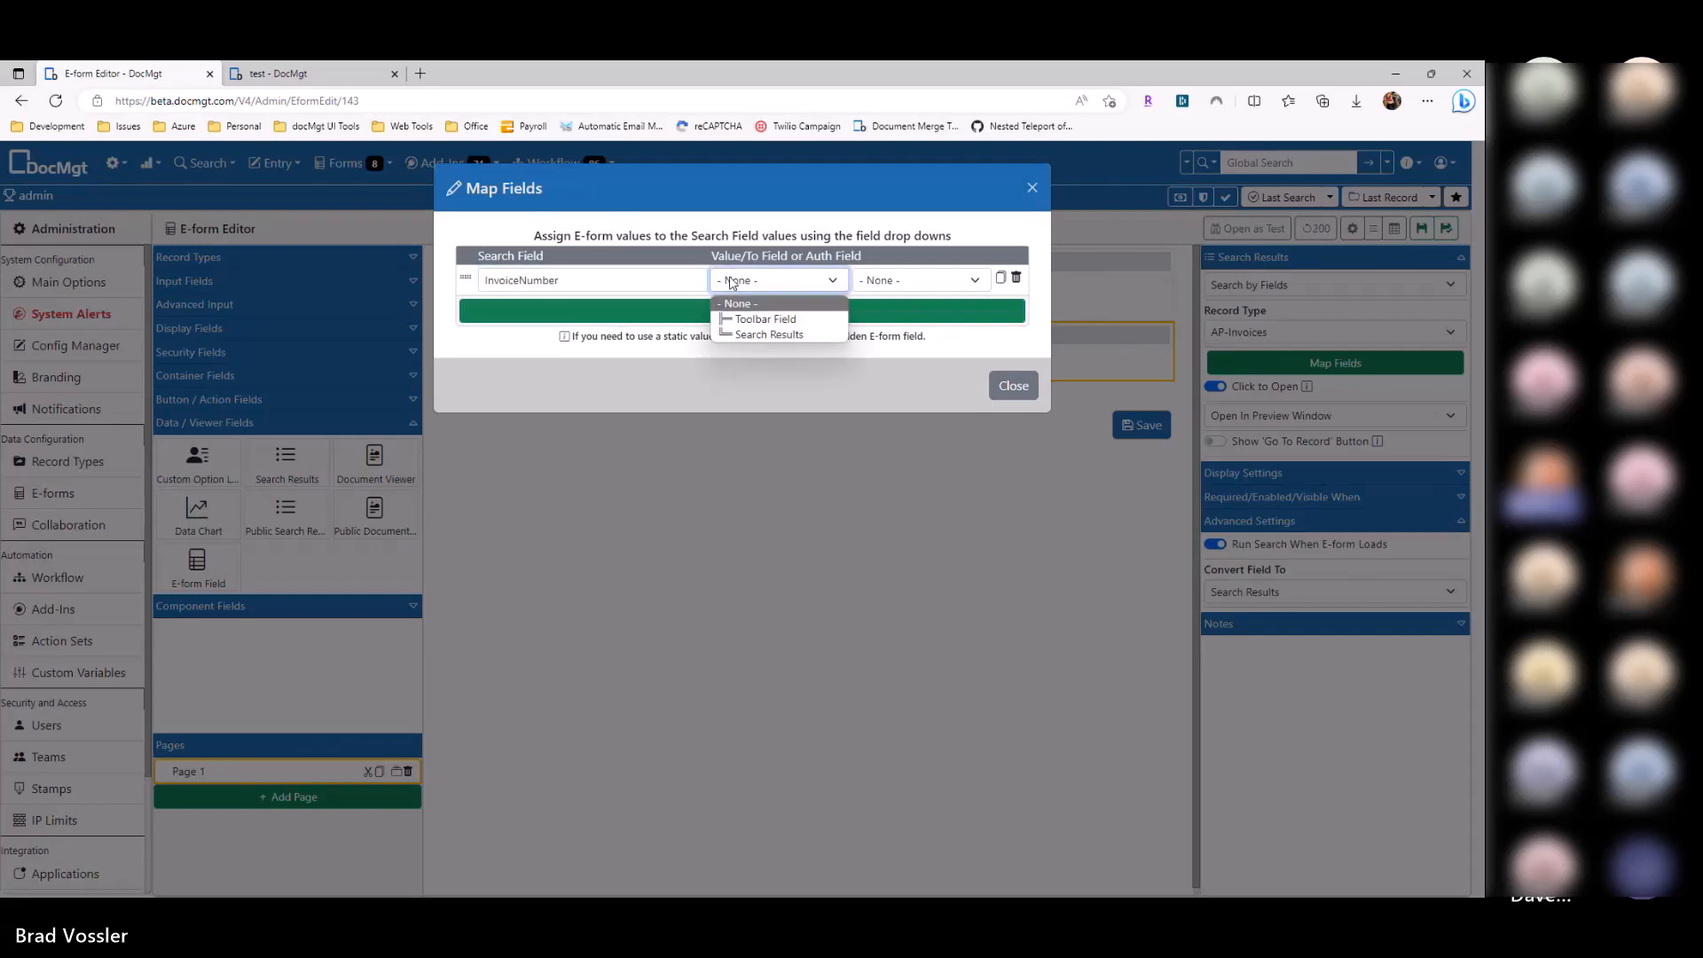
{"action": "left_click", "coordinate": [1005, 392]}
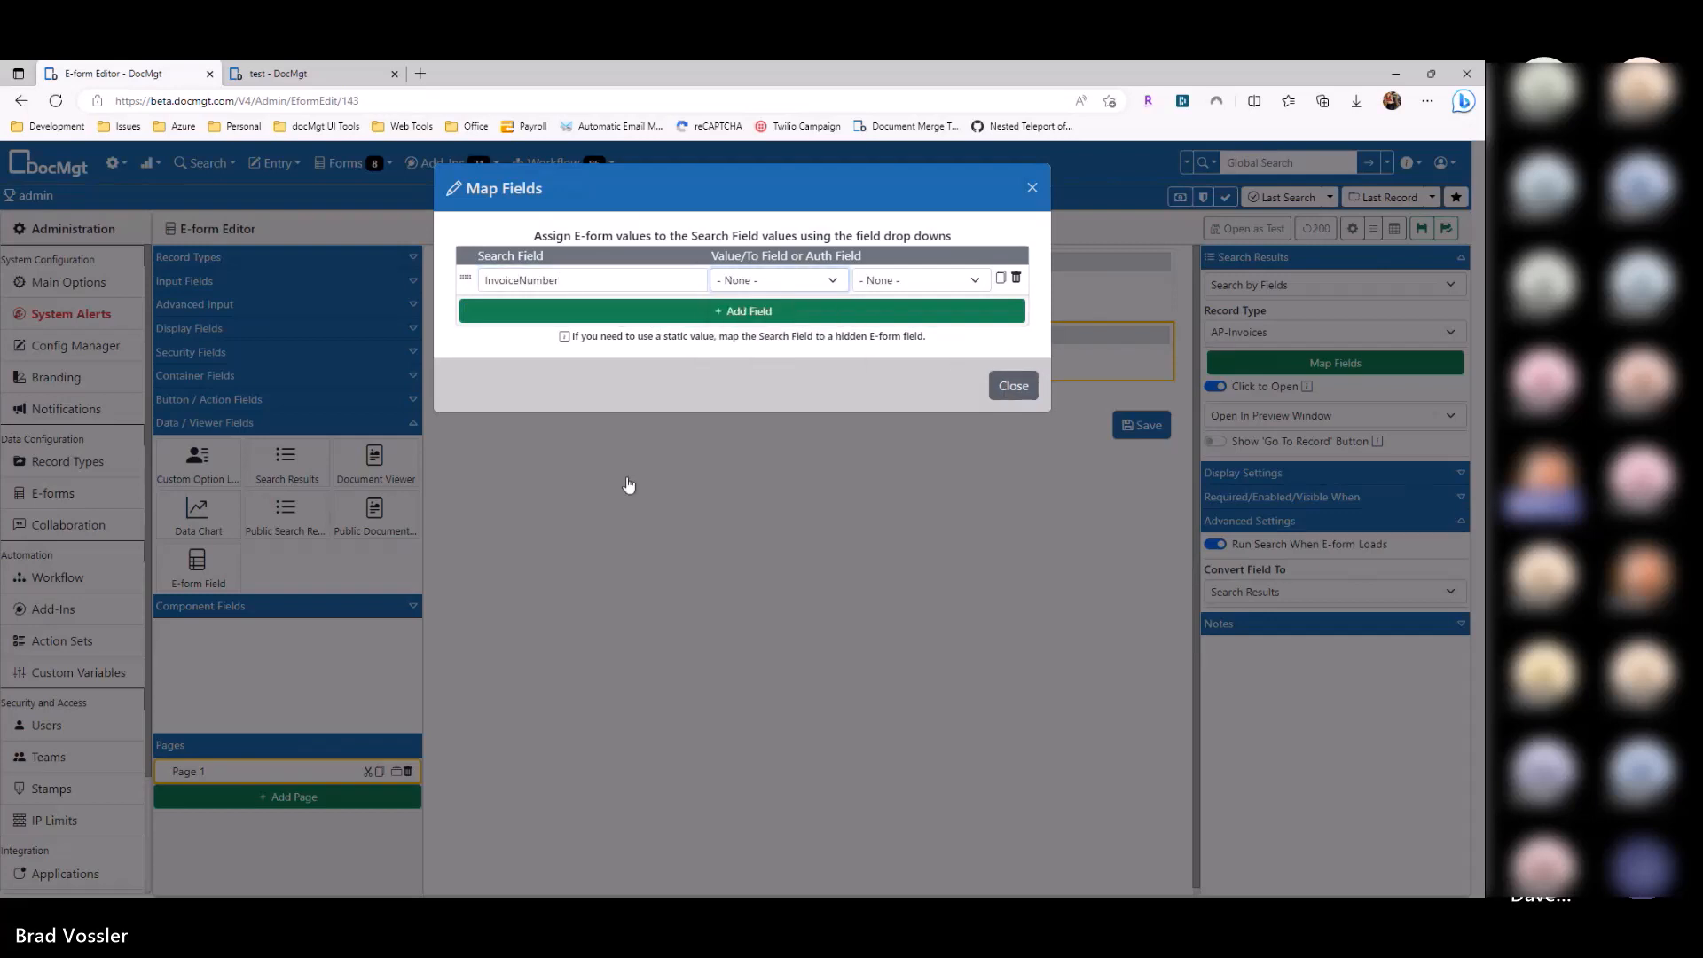
{"action": "left_click", "coordinate": [564, 489]}
{"action": "left_click", "coordinate": [248, 260]}
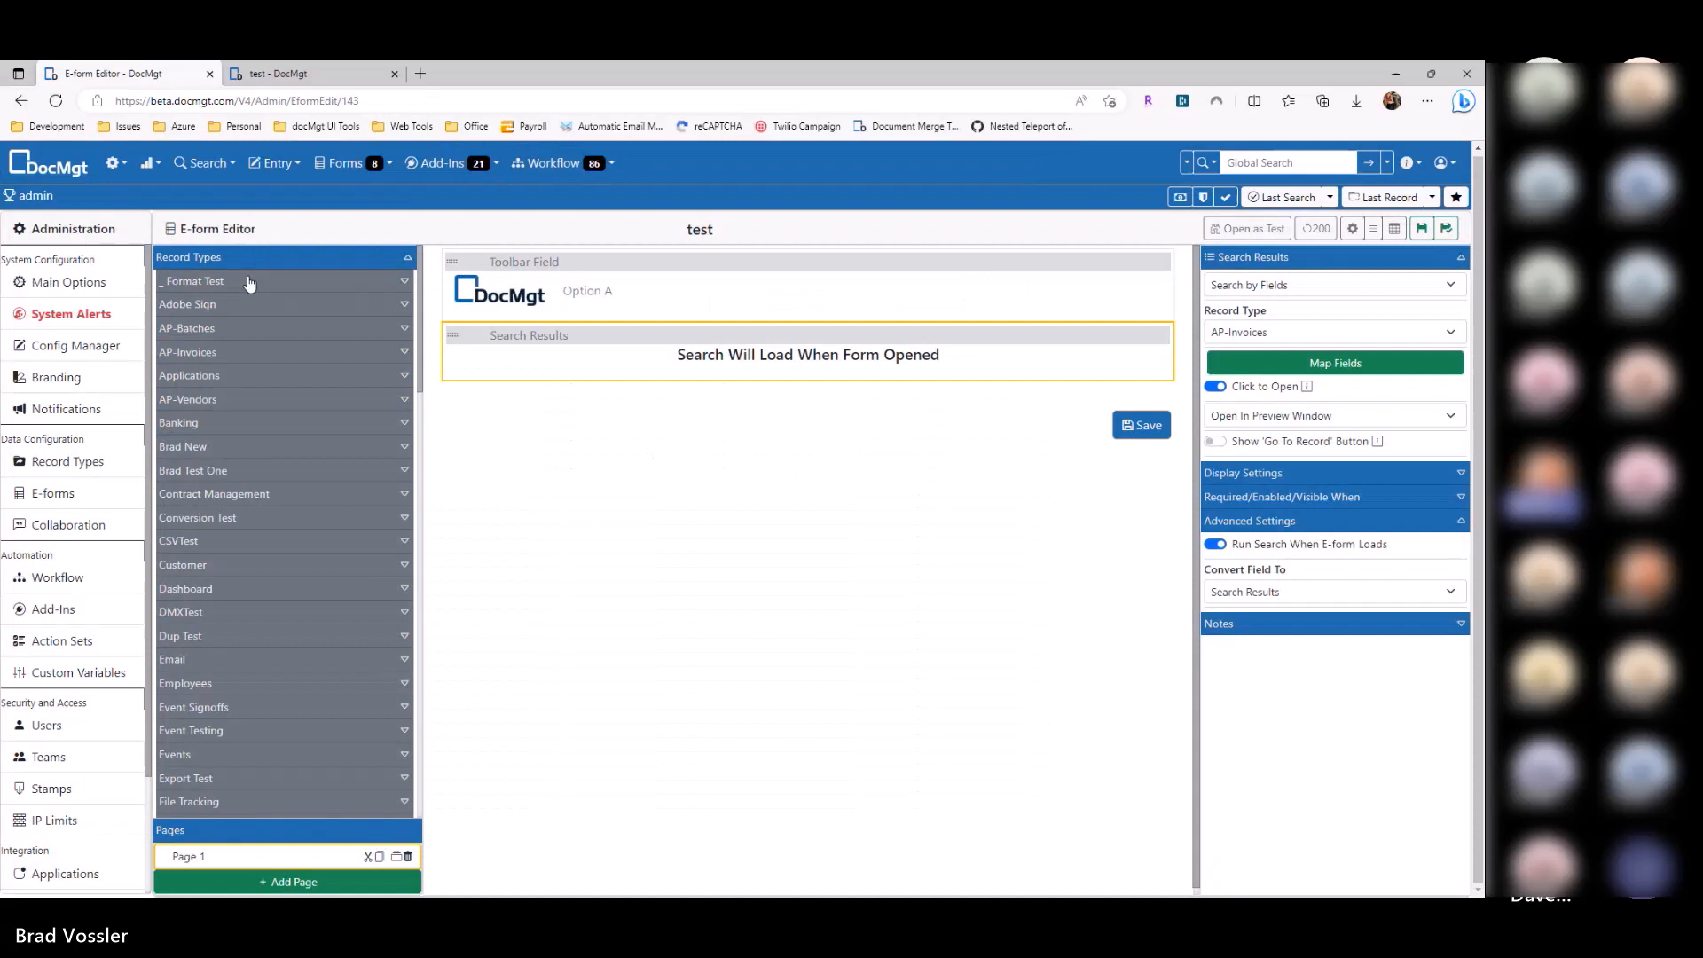
Step: Place the AP-Invoices InvoiceNumber field above Search Results and map the InvoiceNumber search field to it
{"action": "left_click", "coordinate": [220, 351]}
{"action": "mouse_move", "coordinate": [225, 479]}
{"action": "left_mouse_down"}
{"action": "mouse_move", "coordinate": [710, 408]}
{"action": "mouse_move", "coordinate": [734, 357]}
{"action": "left_mouse_up"}
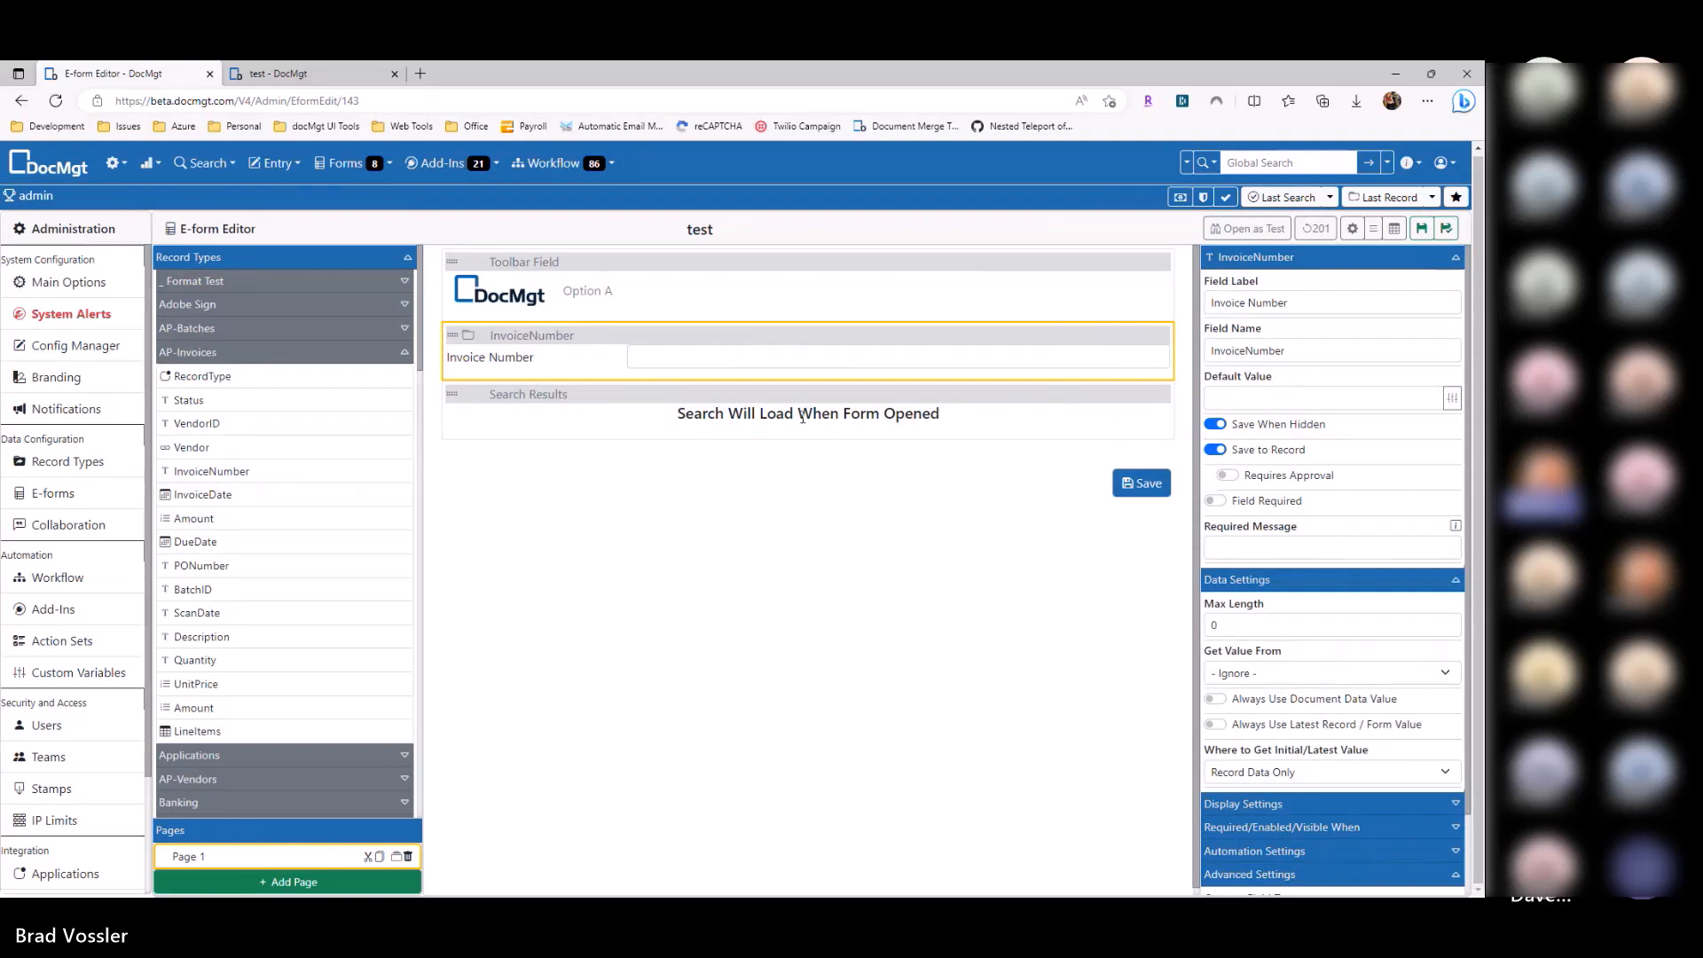
{"action": "left_click", "coordinate": [965, 417]}
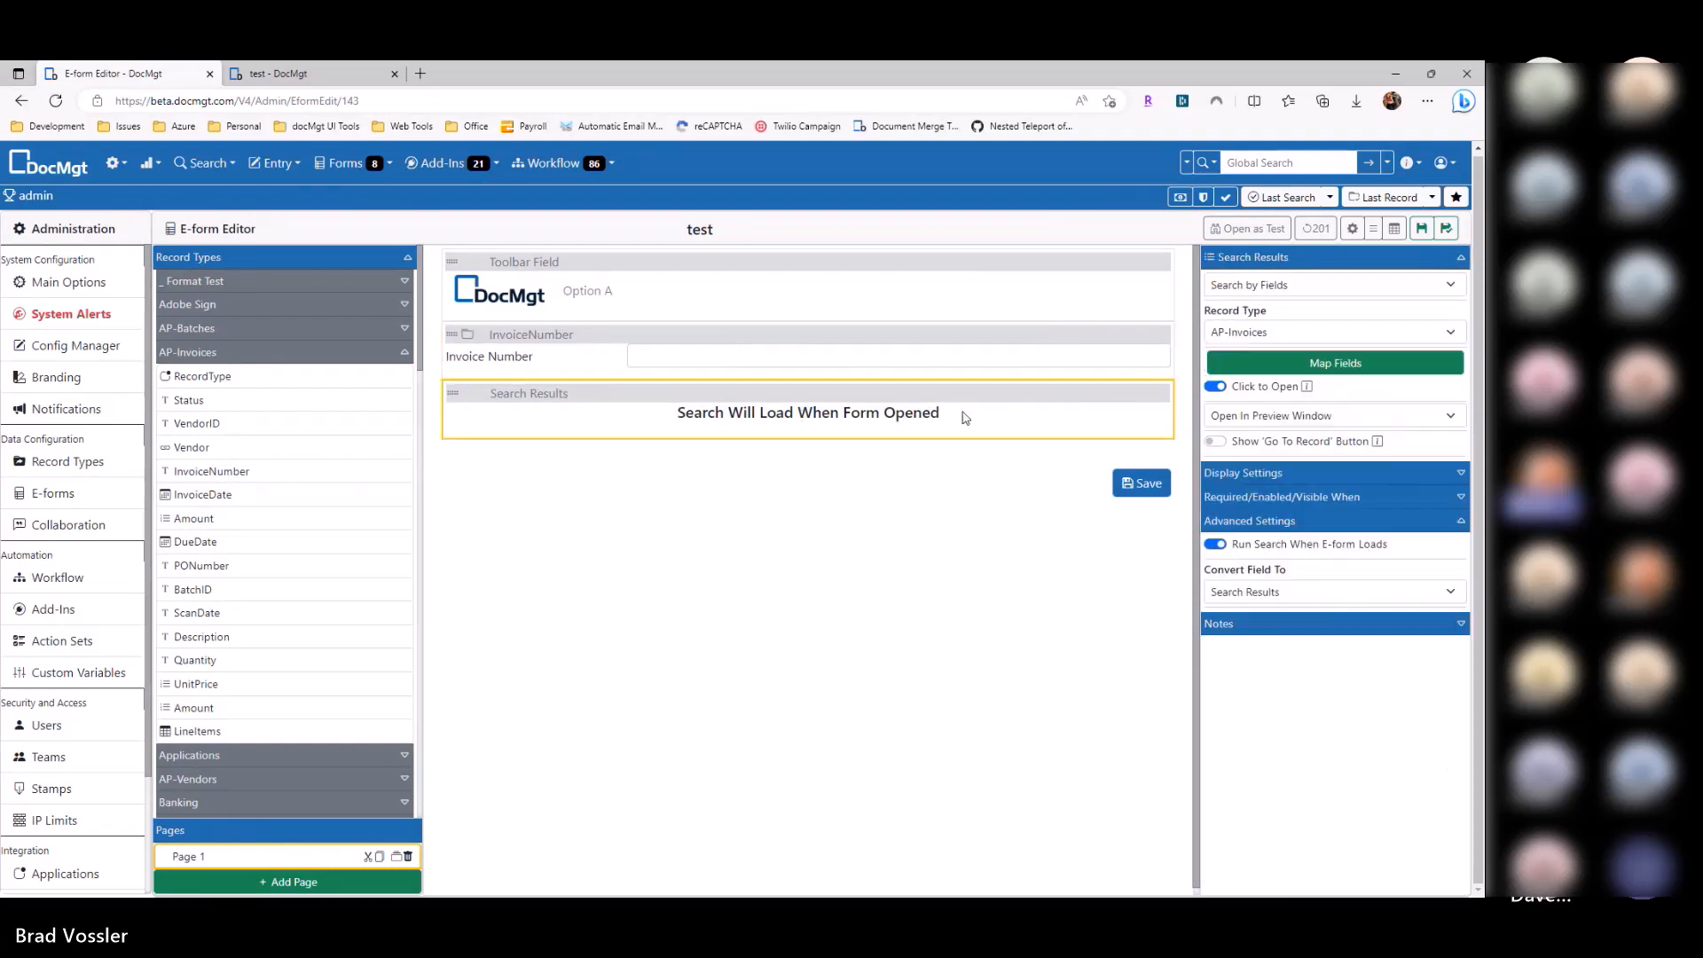
{"action": "left_click", "coordinate": [1274, 359]}
{"action": "left_click", "coordinate": [785, 280]}
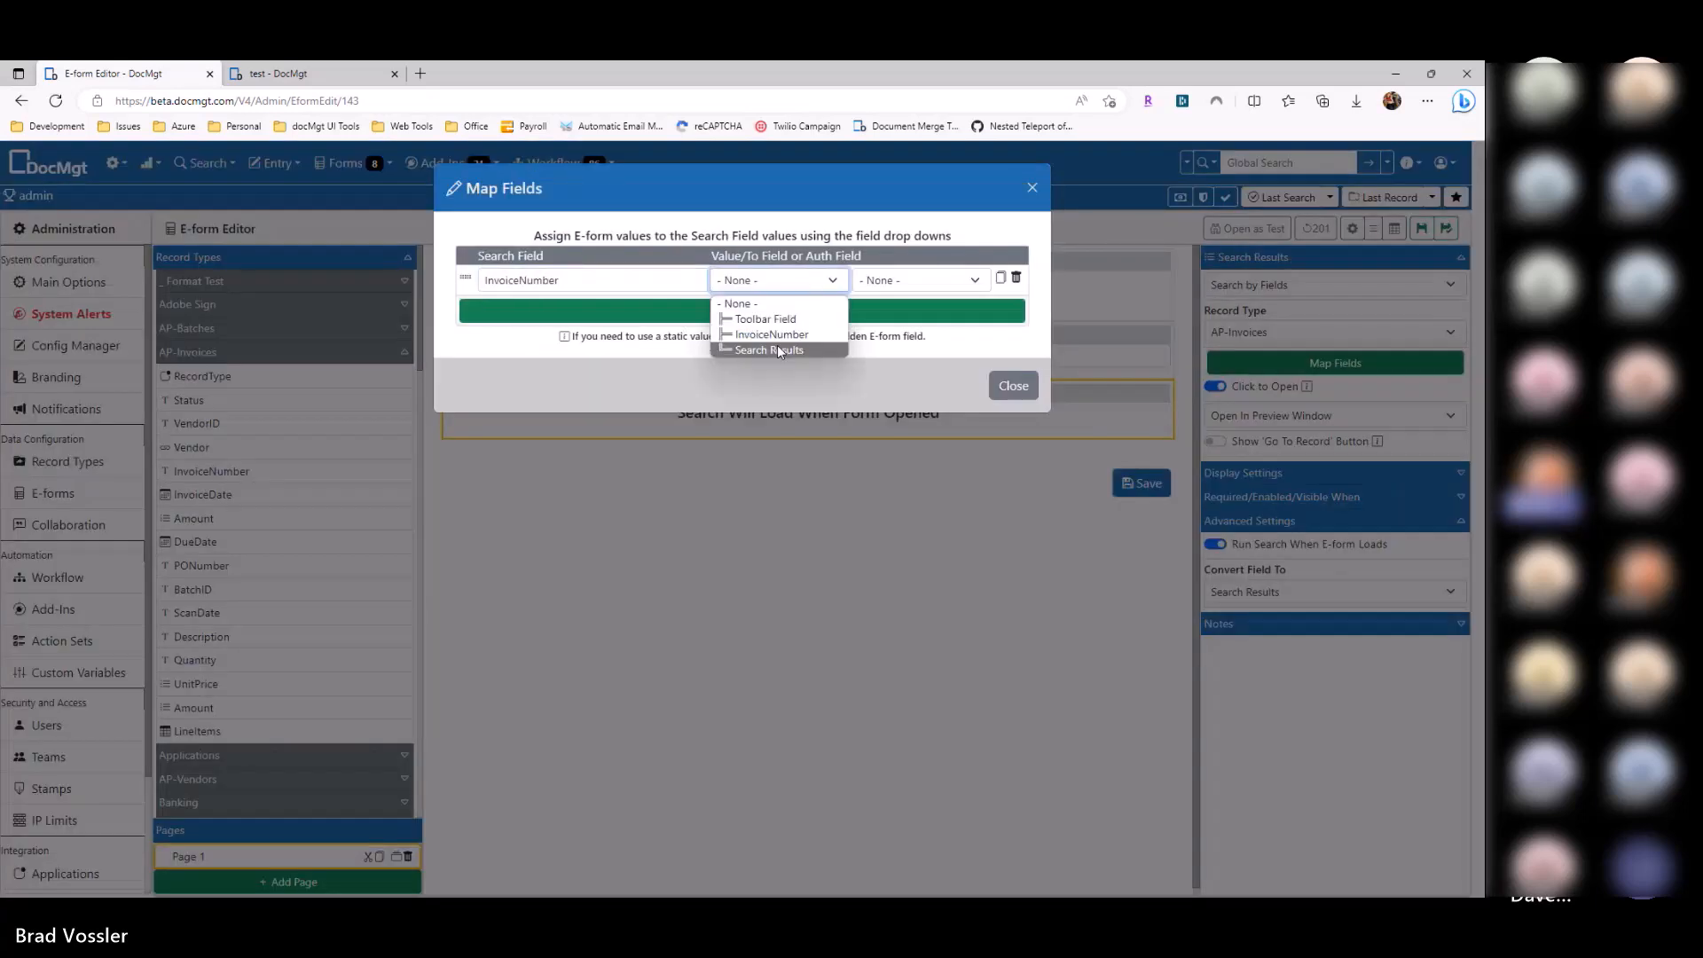
{"action": "left_click", "coordinate": [771, 335]}
{"action": "double_click", "coordinate": [573, 279]}
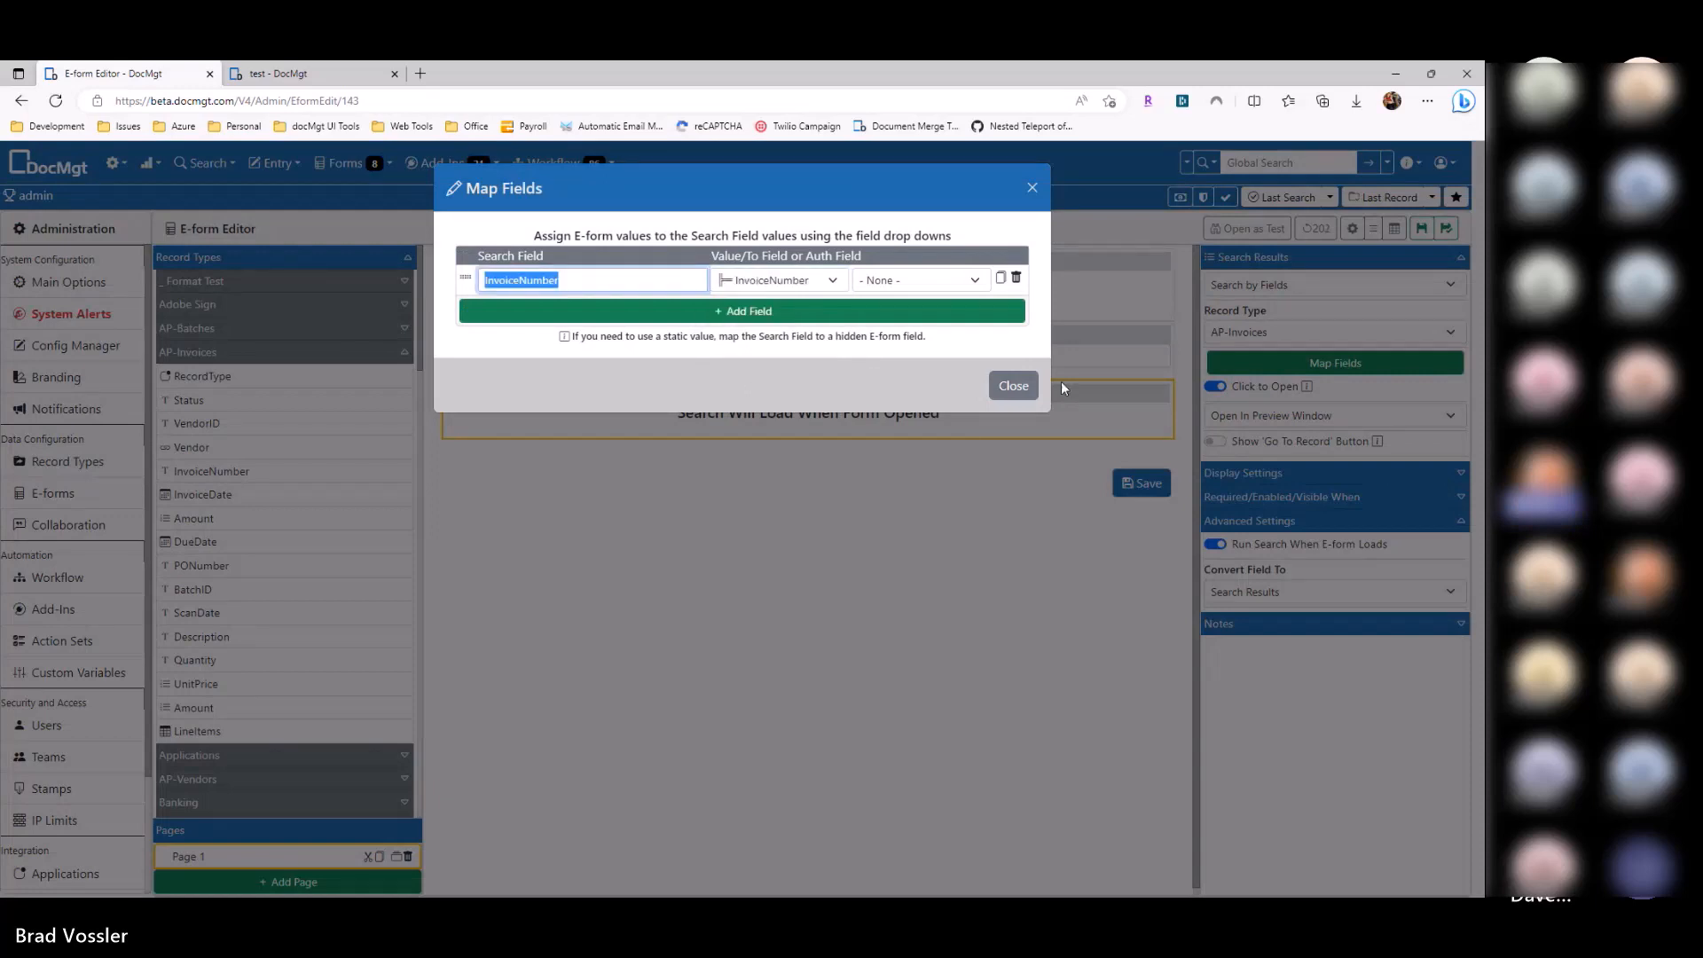
Step: Close Map Fields and turn off 'Run Search When E-form Loads' on Search Results
{"action": "left_click", "coordinate": [1013, 385]}
{"action": "left_click", "coordinate": [661, 354]}
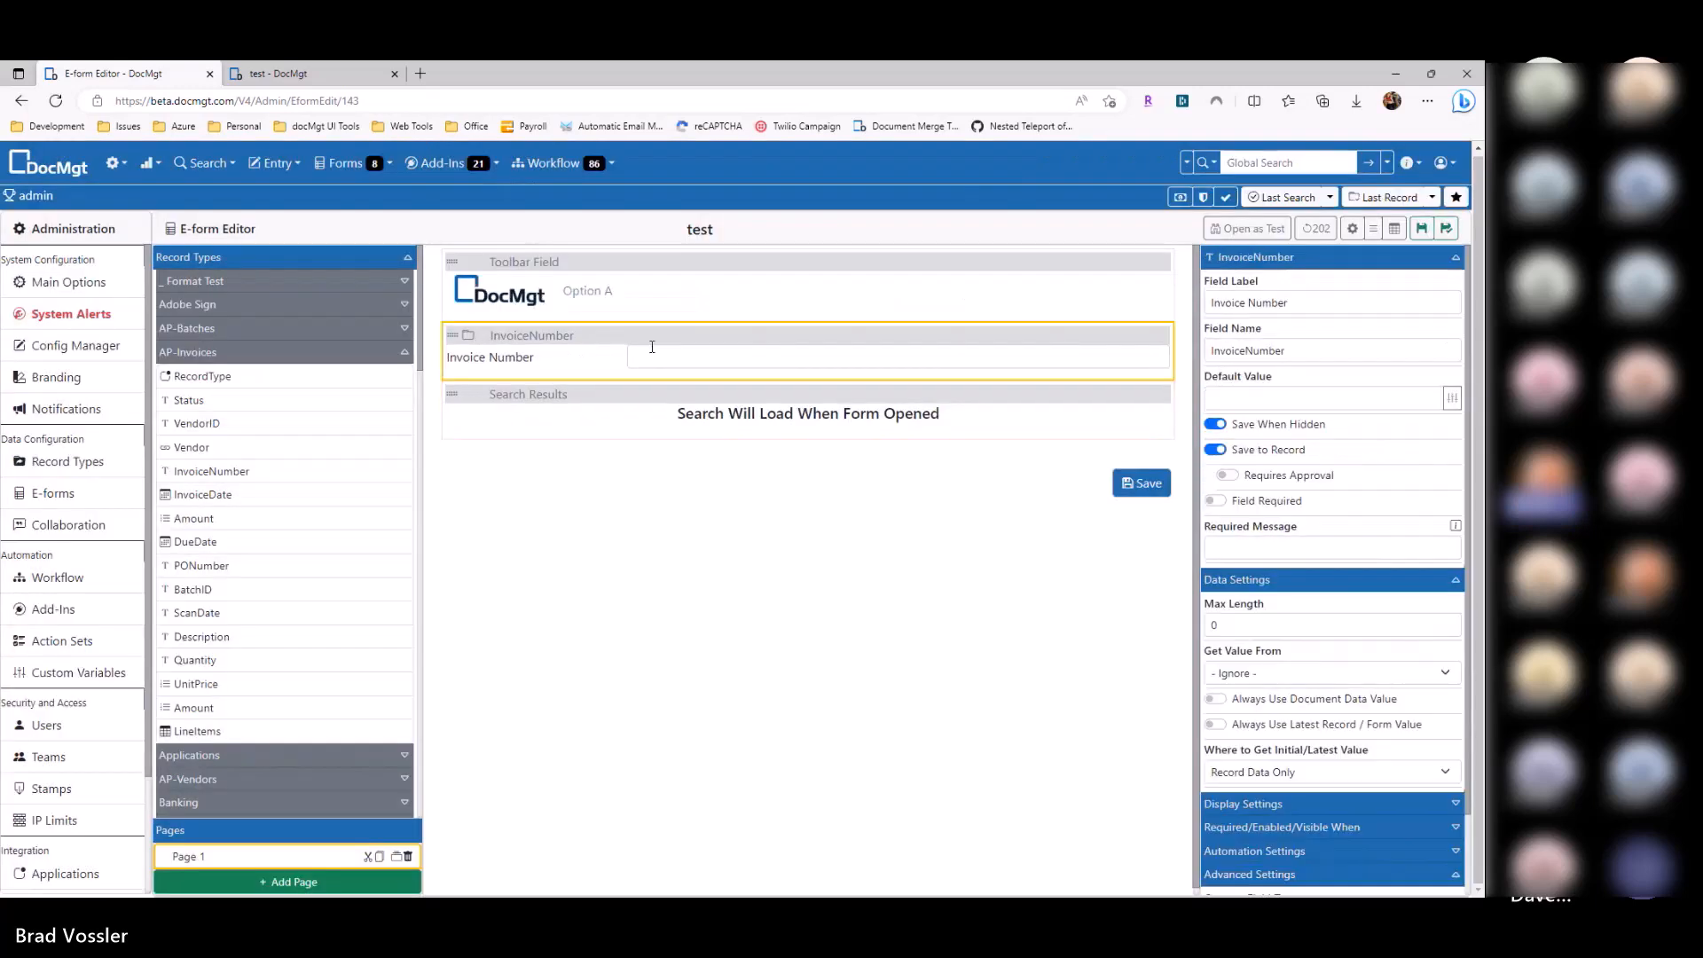
{"action": "left_click", "coordinate": [665, 403]}
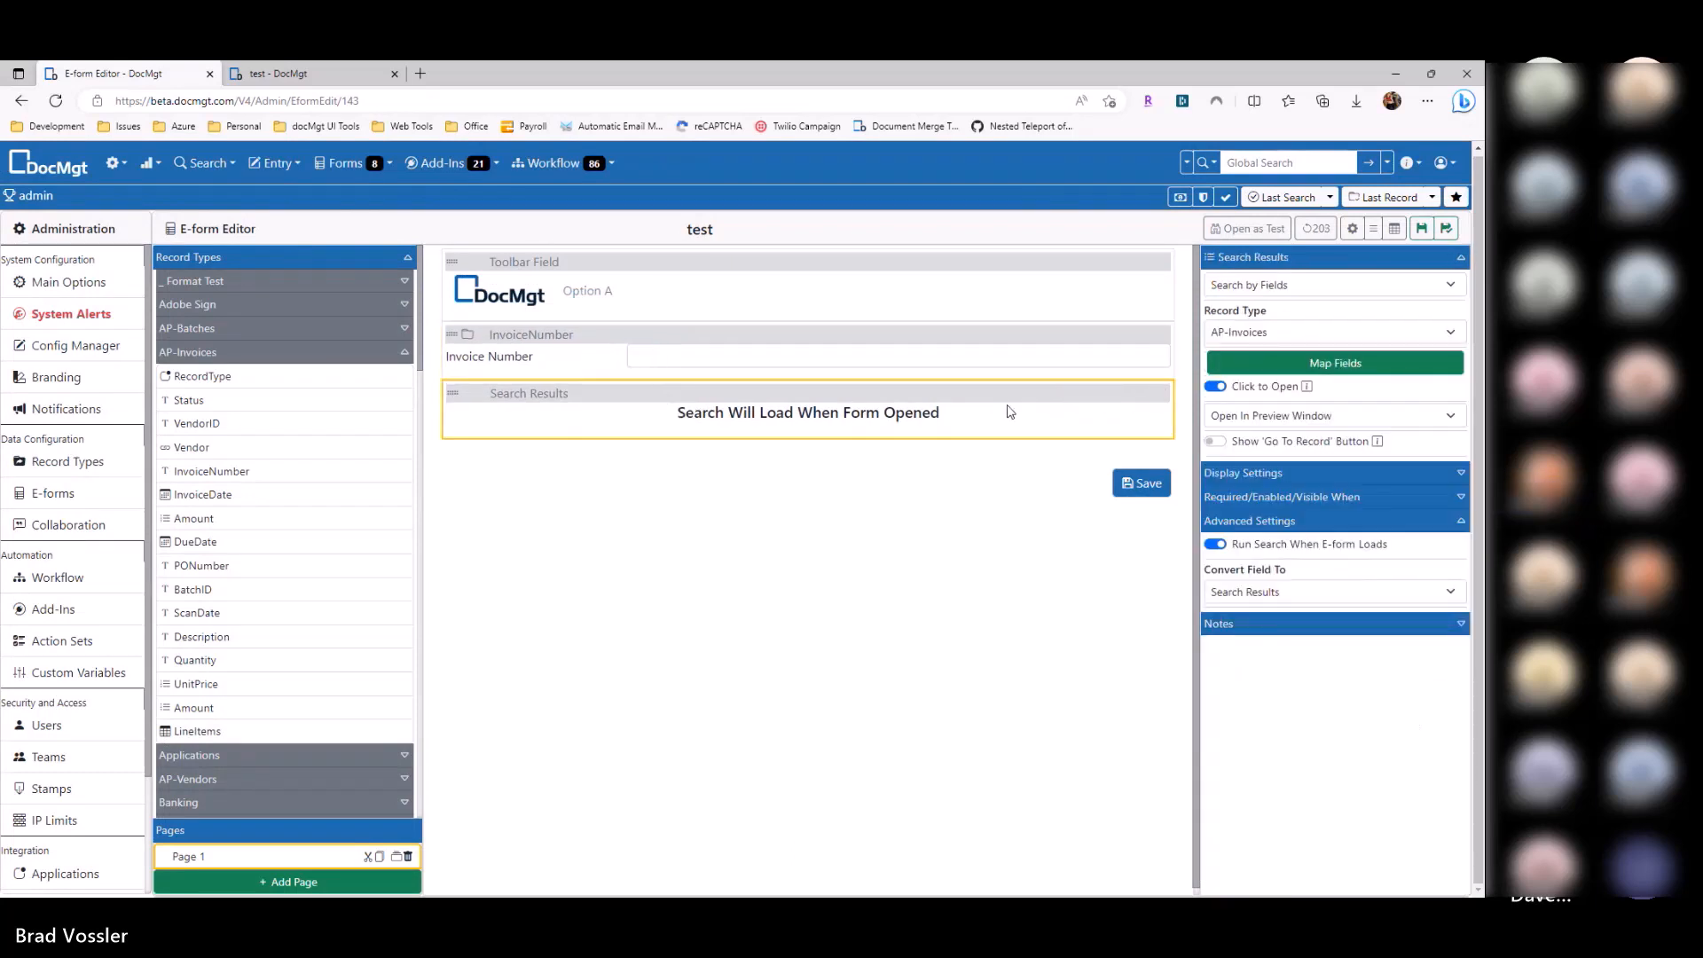
{"action": "left_click", "coordinate": [1338, 545]}
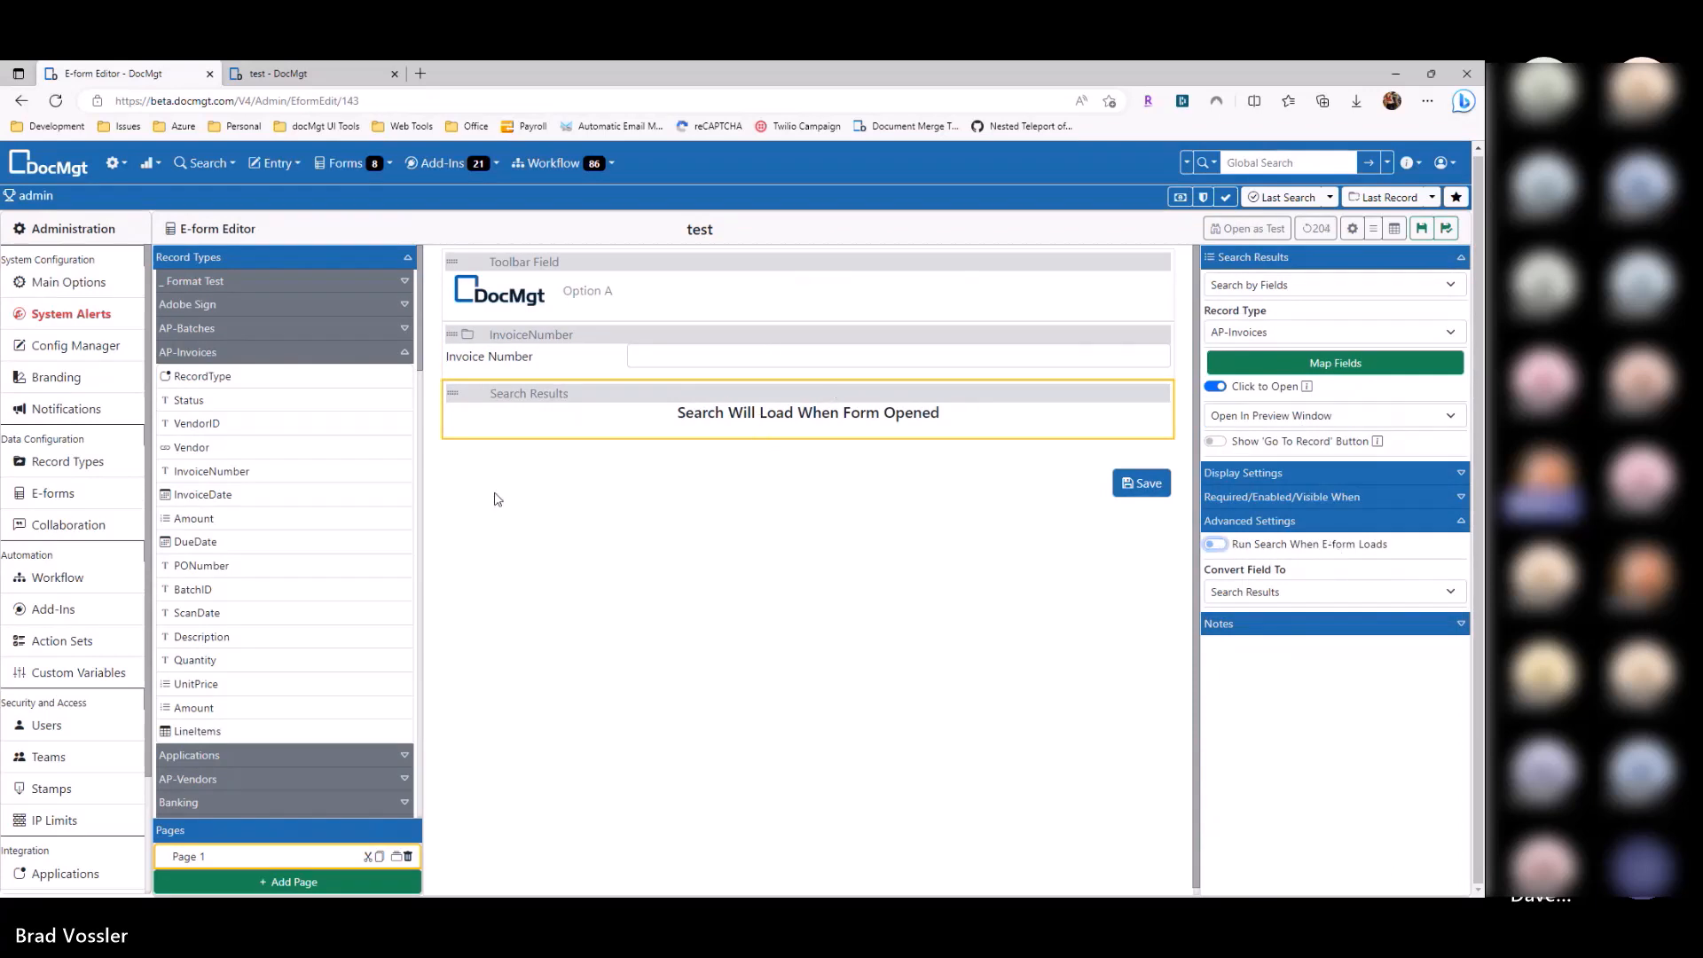
{"action": "left_click", "coordinate": [264, 258]}
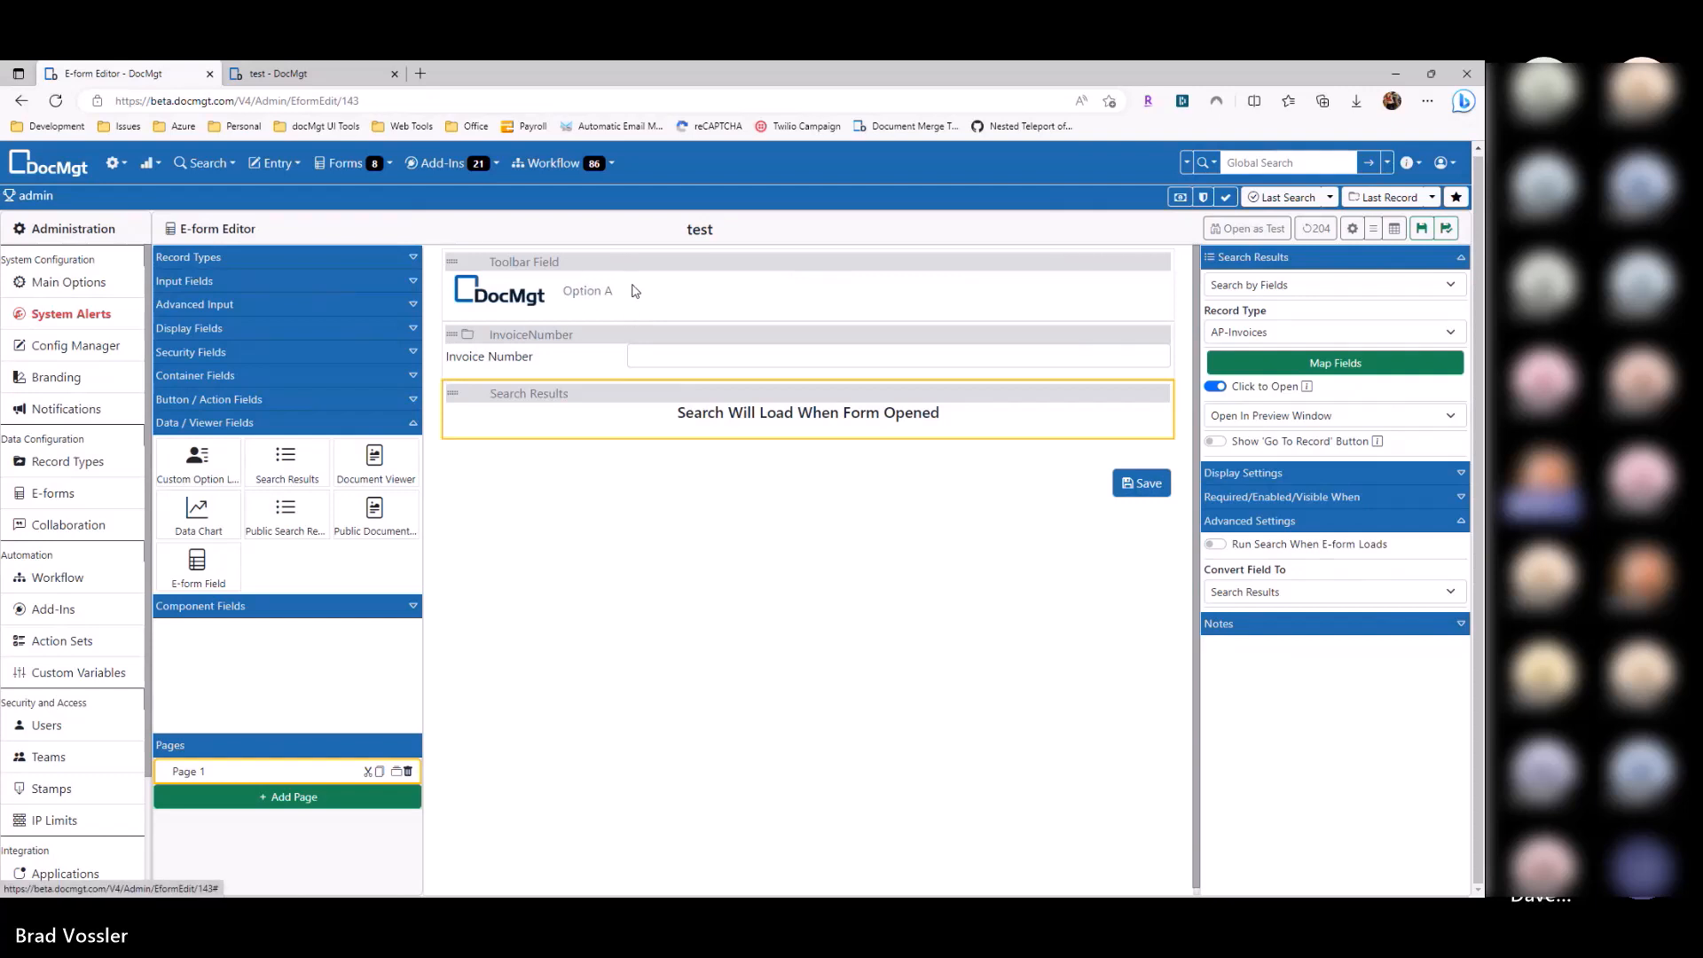
Step: Add a button below Search Results labelled 'Search' with the Search magnifier icon
{"action": "left_click", "coordinate": [233, 403]}
{"action": "left_click_drag", "start_coordinate": [294, 450], "coordinate": [594, 457]}
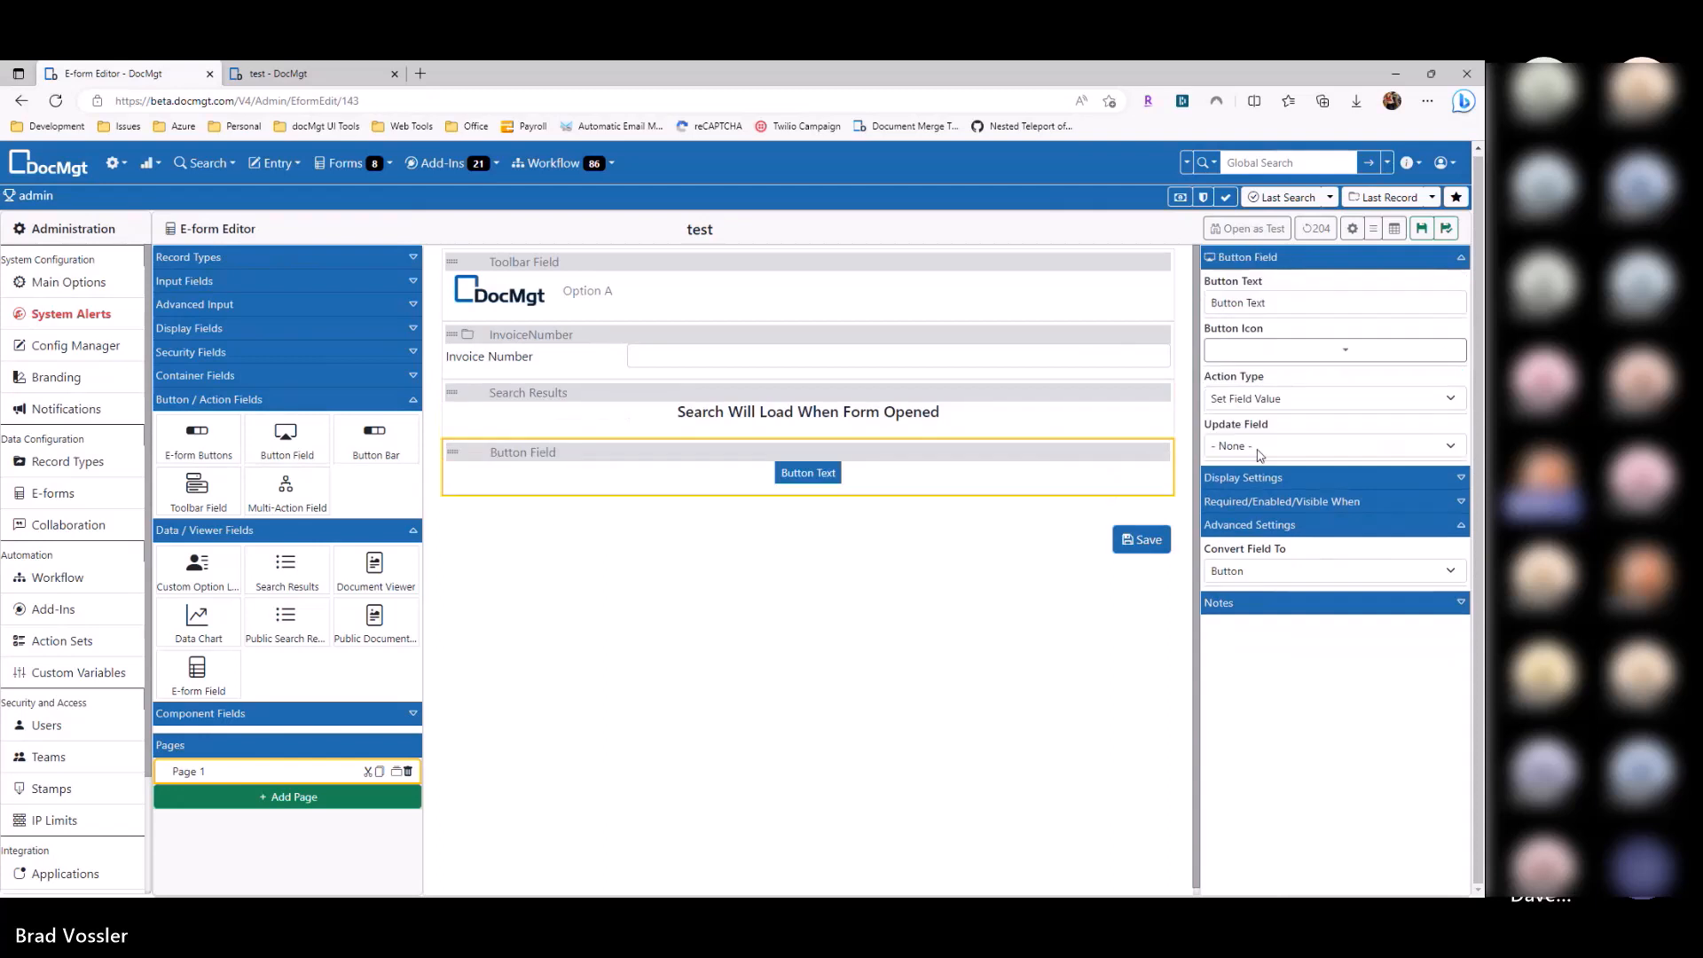
{"action": "type", "text": "Search"}
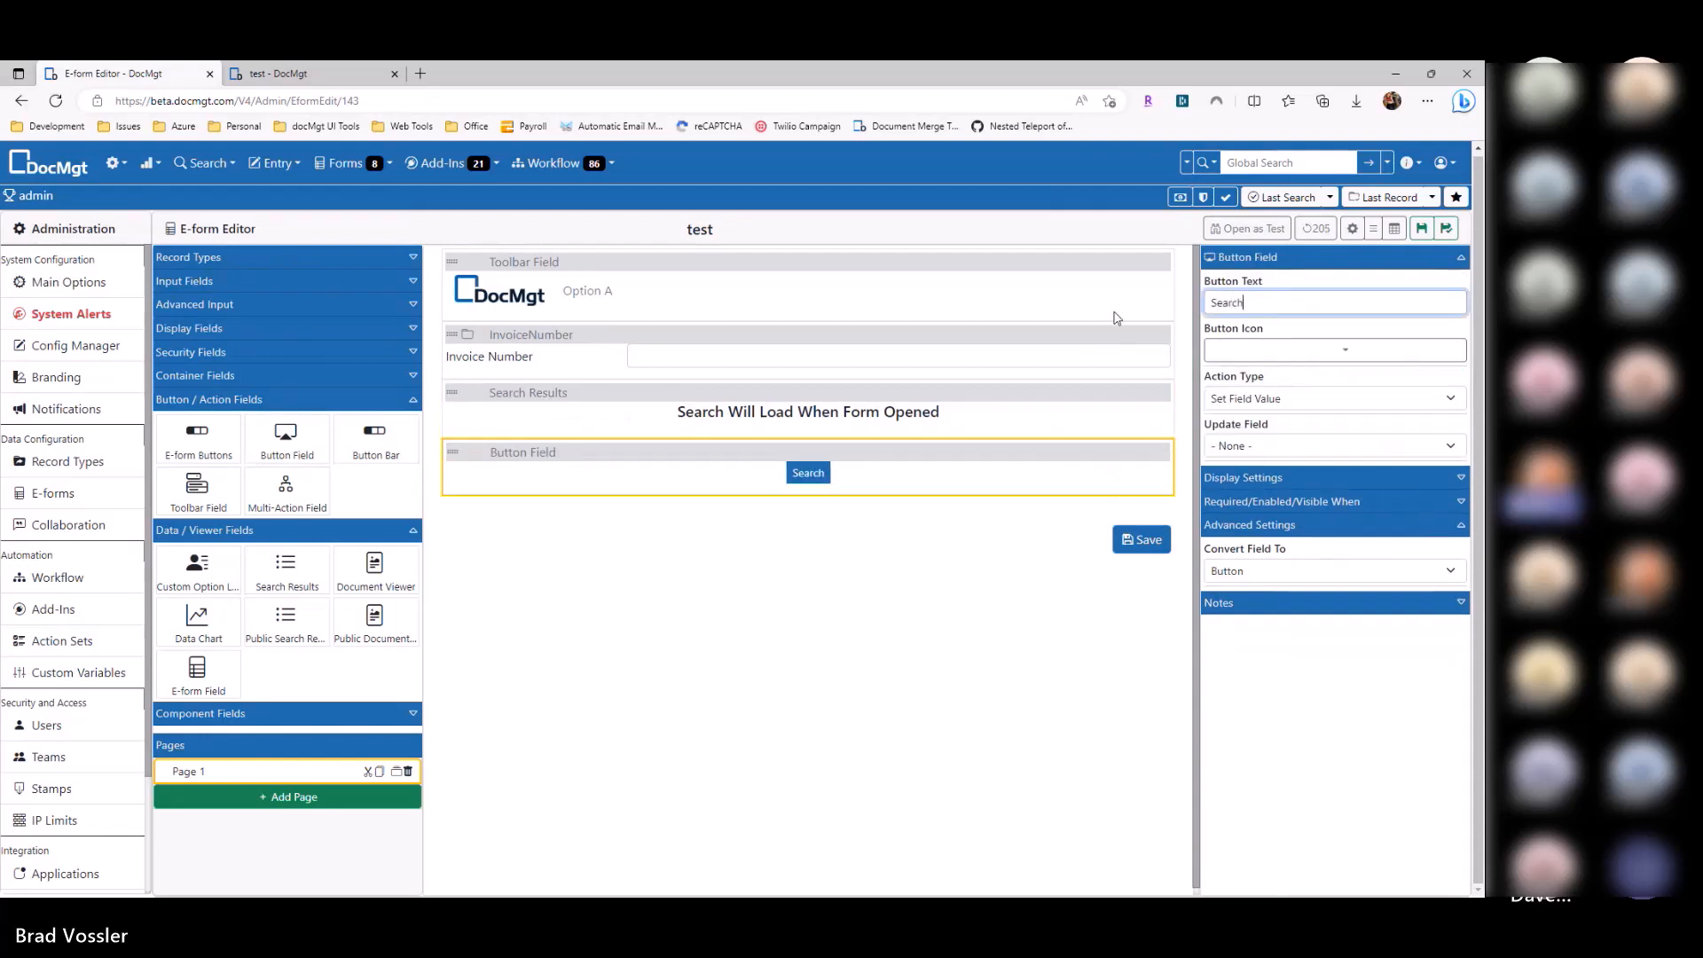
{"action": "left_click", "coordinate": [1335, 349]}
{"action": "type", "text": "sea"}
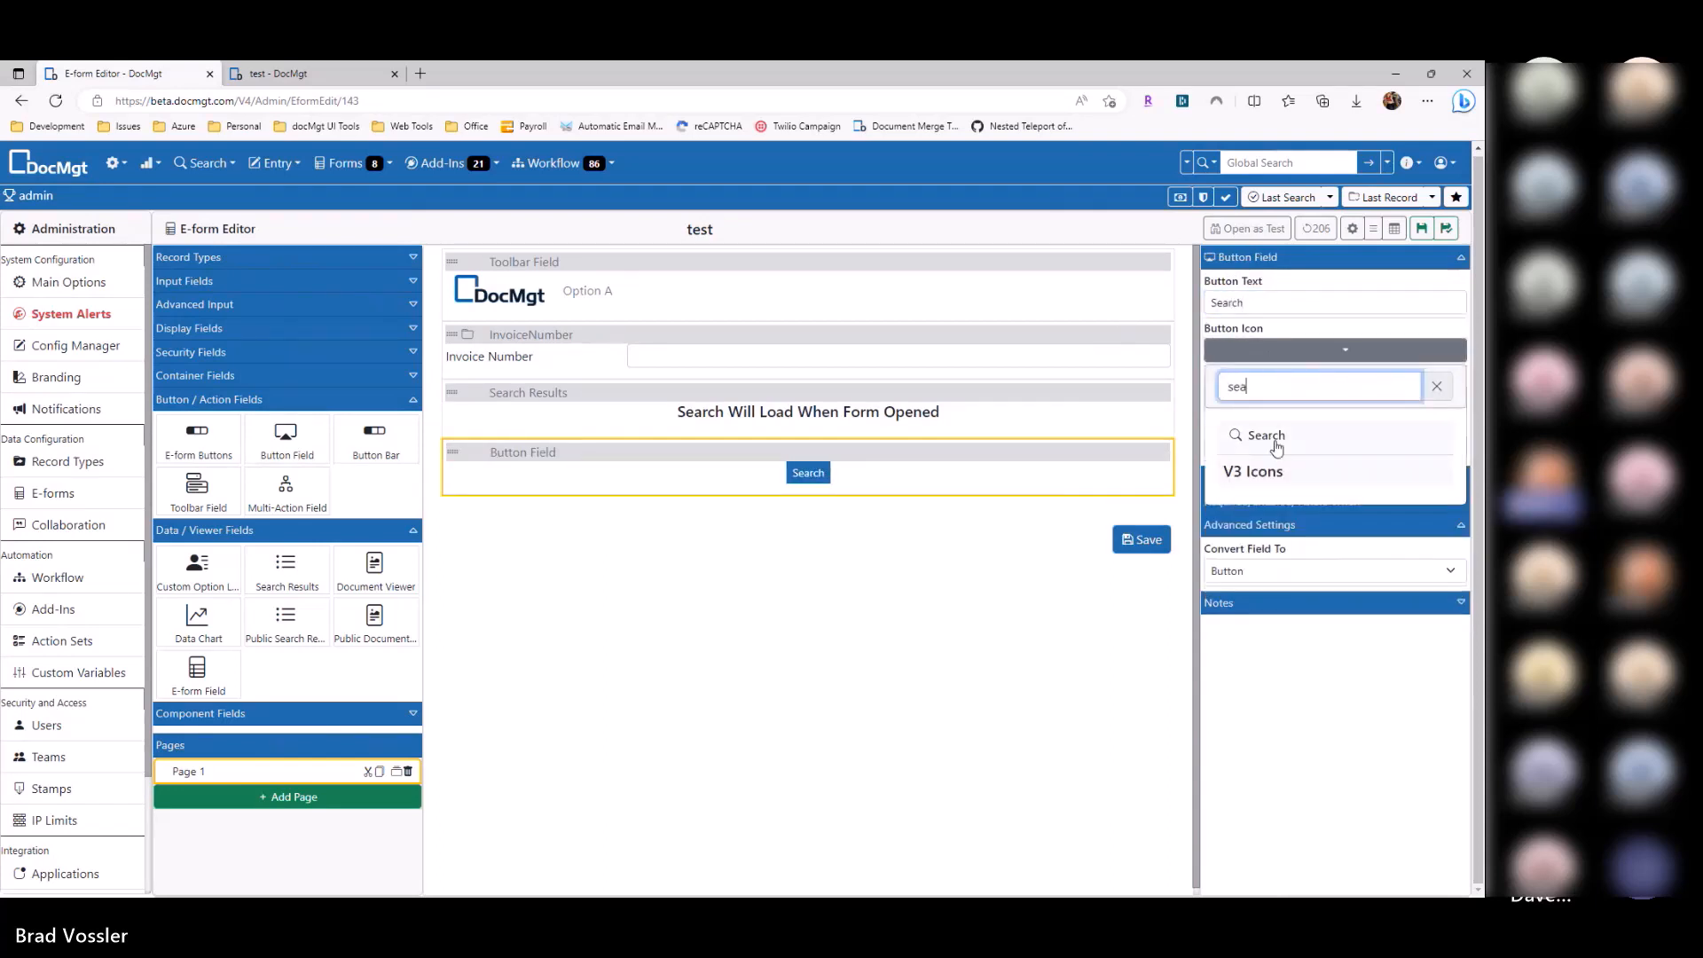
{"action": "left_click", "coordinate": [1277, 444]}
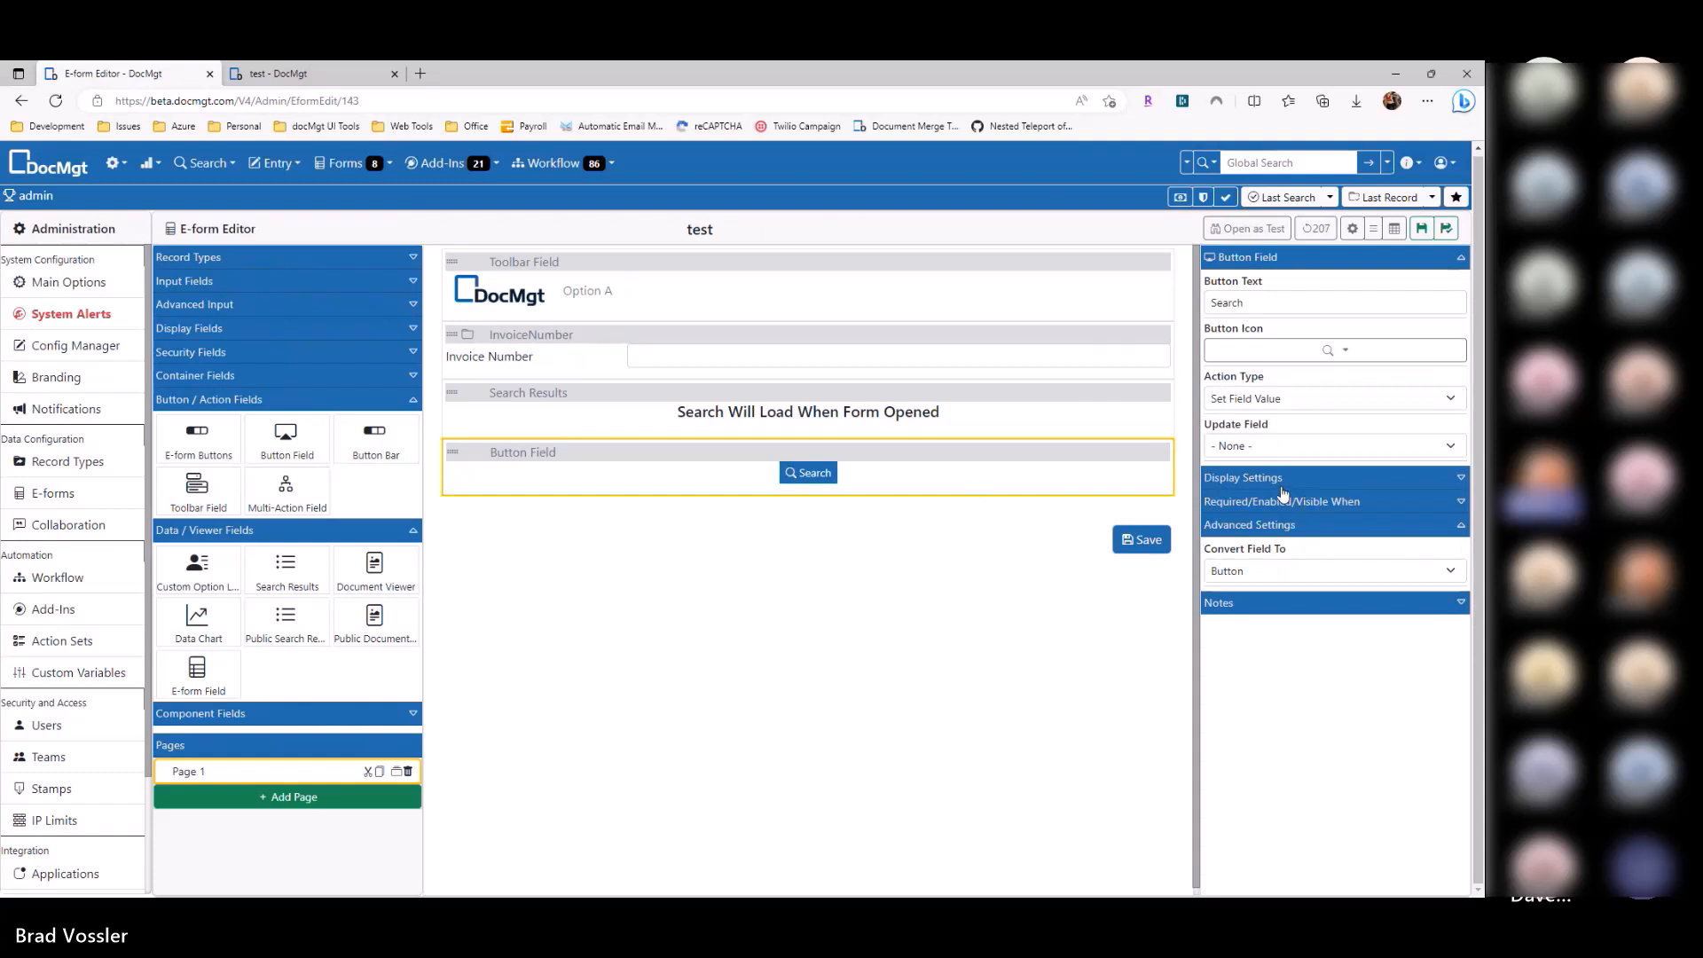
Step: Style the button with a green background, 1.4em font and rounded corners
{"action": "left_click", "coordinate": [1280, 479]}
{"action": "scroll", "coordinate": [1268, 532], "scroll_direction": "down", "scroll_amount": 10}
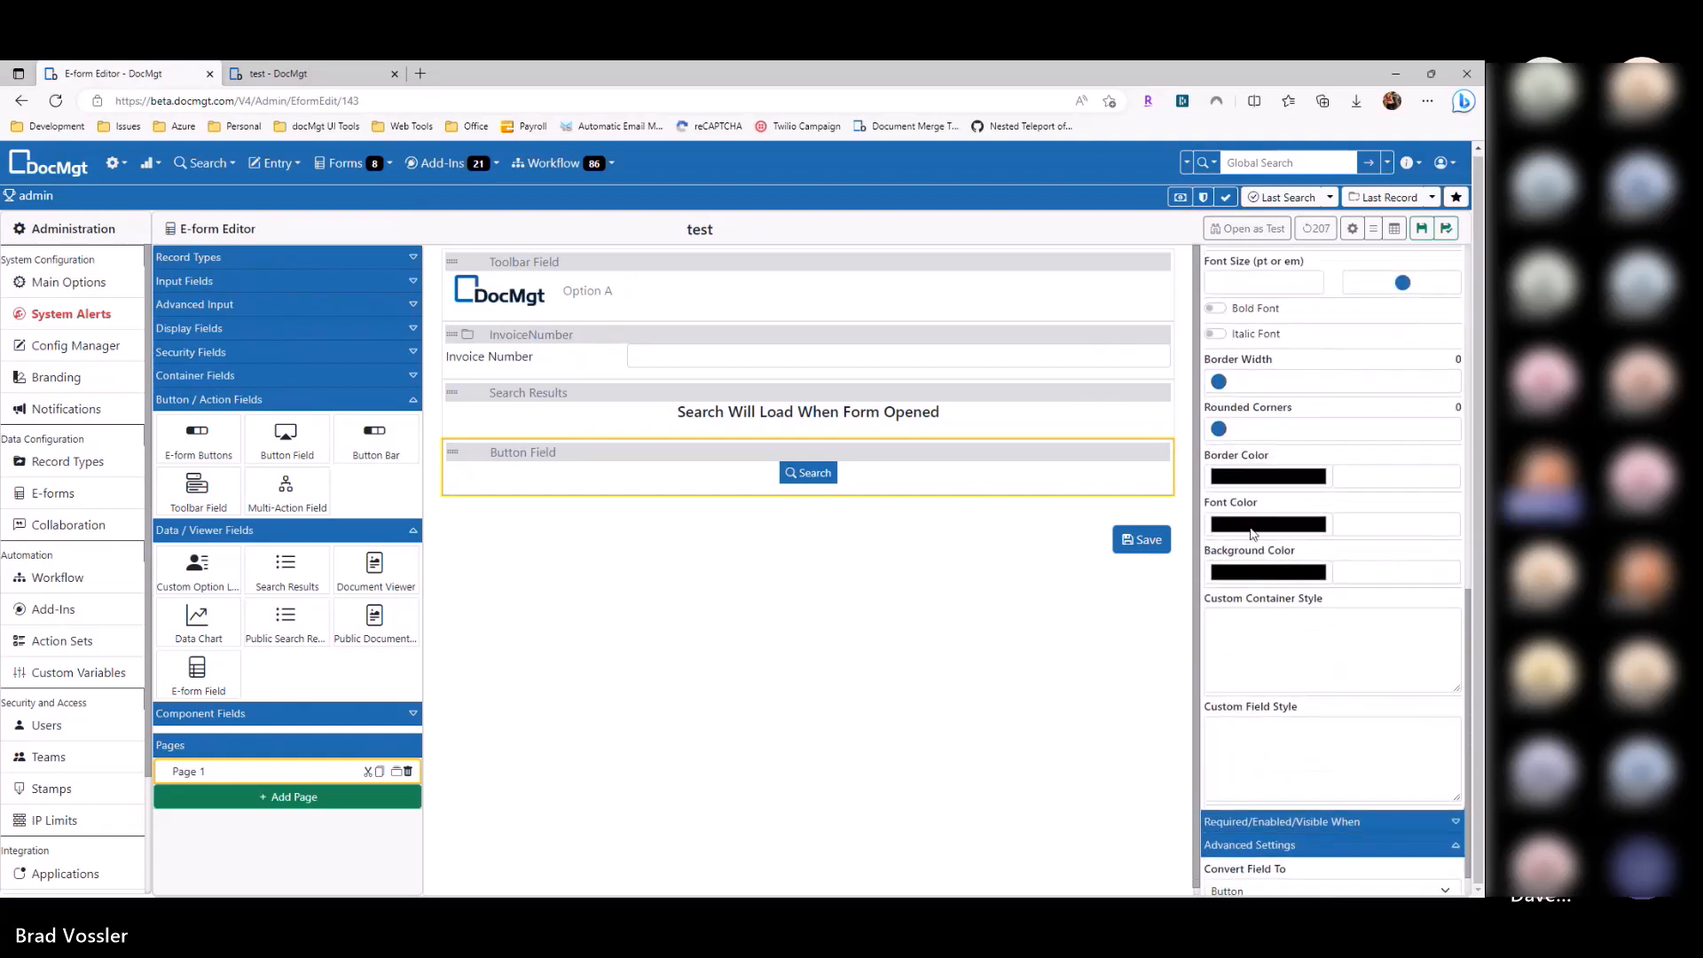
{"action": "left_click", "coordinate": [1255, 575]}
{"action": "left_click", "coordinate": [1342, 712]}
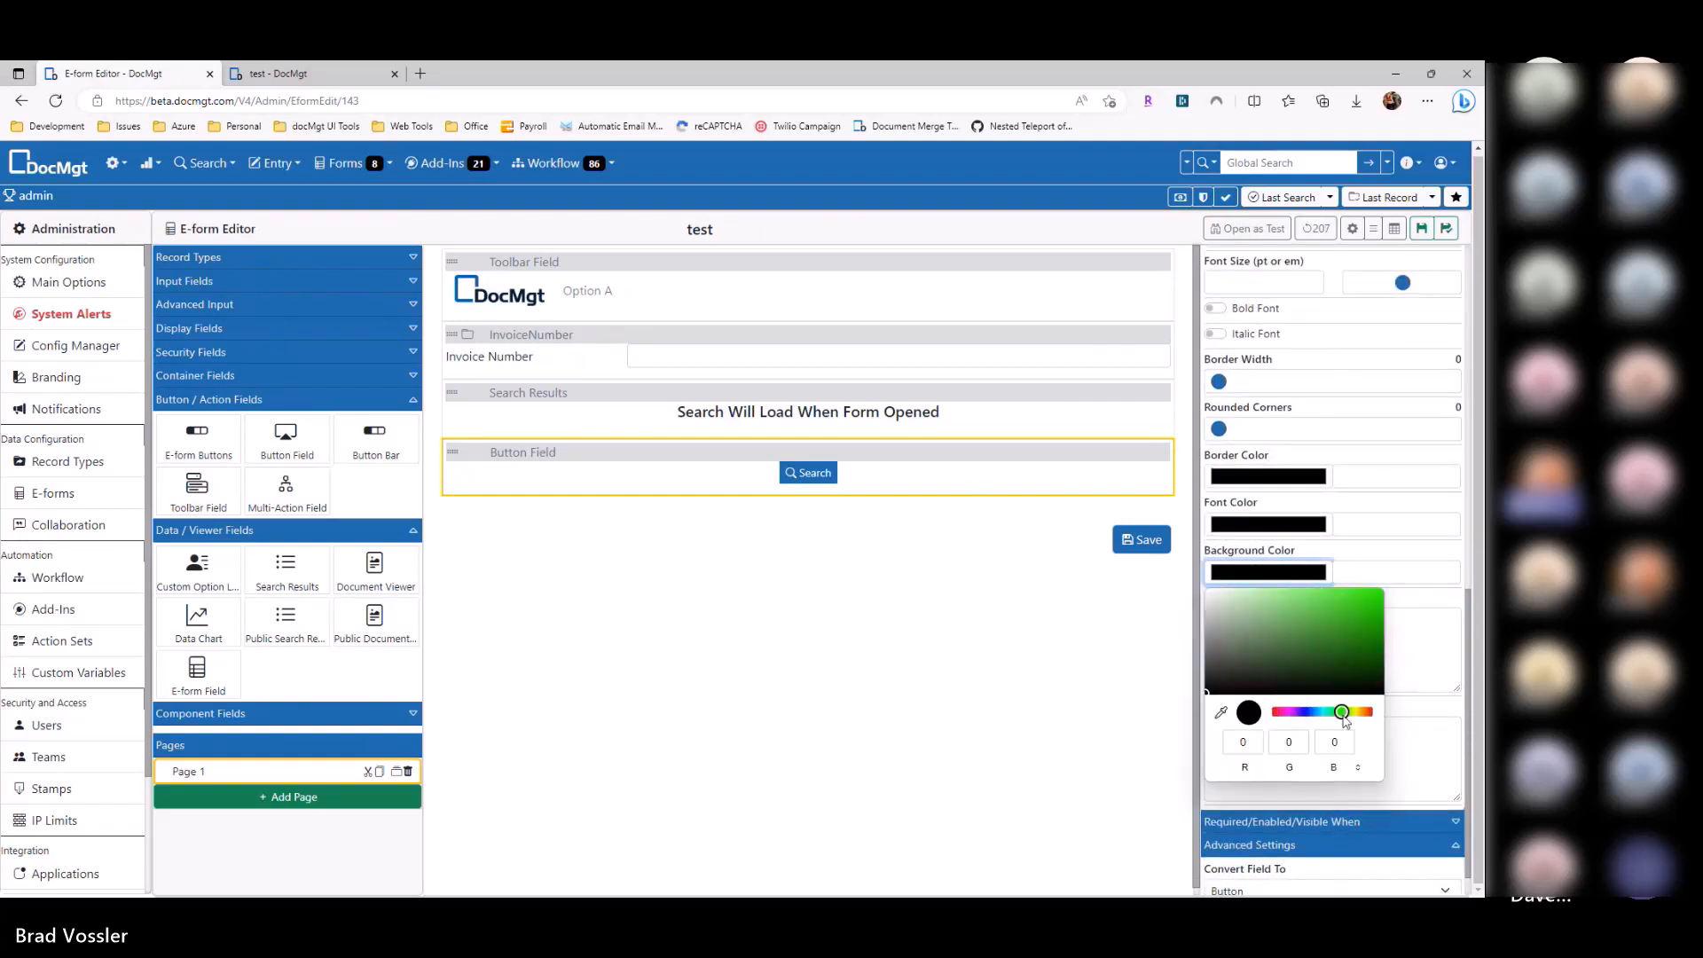
{"action": "left_click_drag", "start_coordinate": [1354, 671], "coordinate": [1373, 628]}
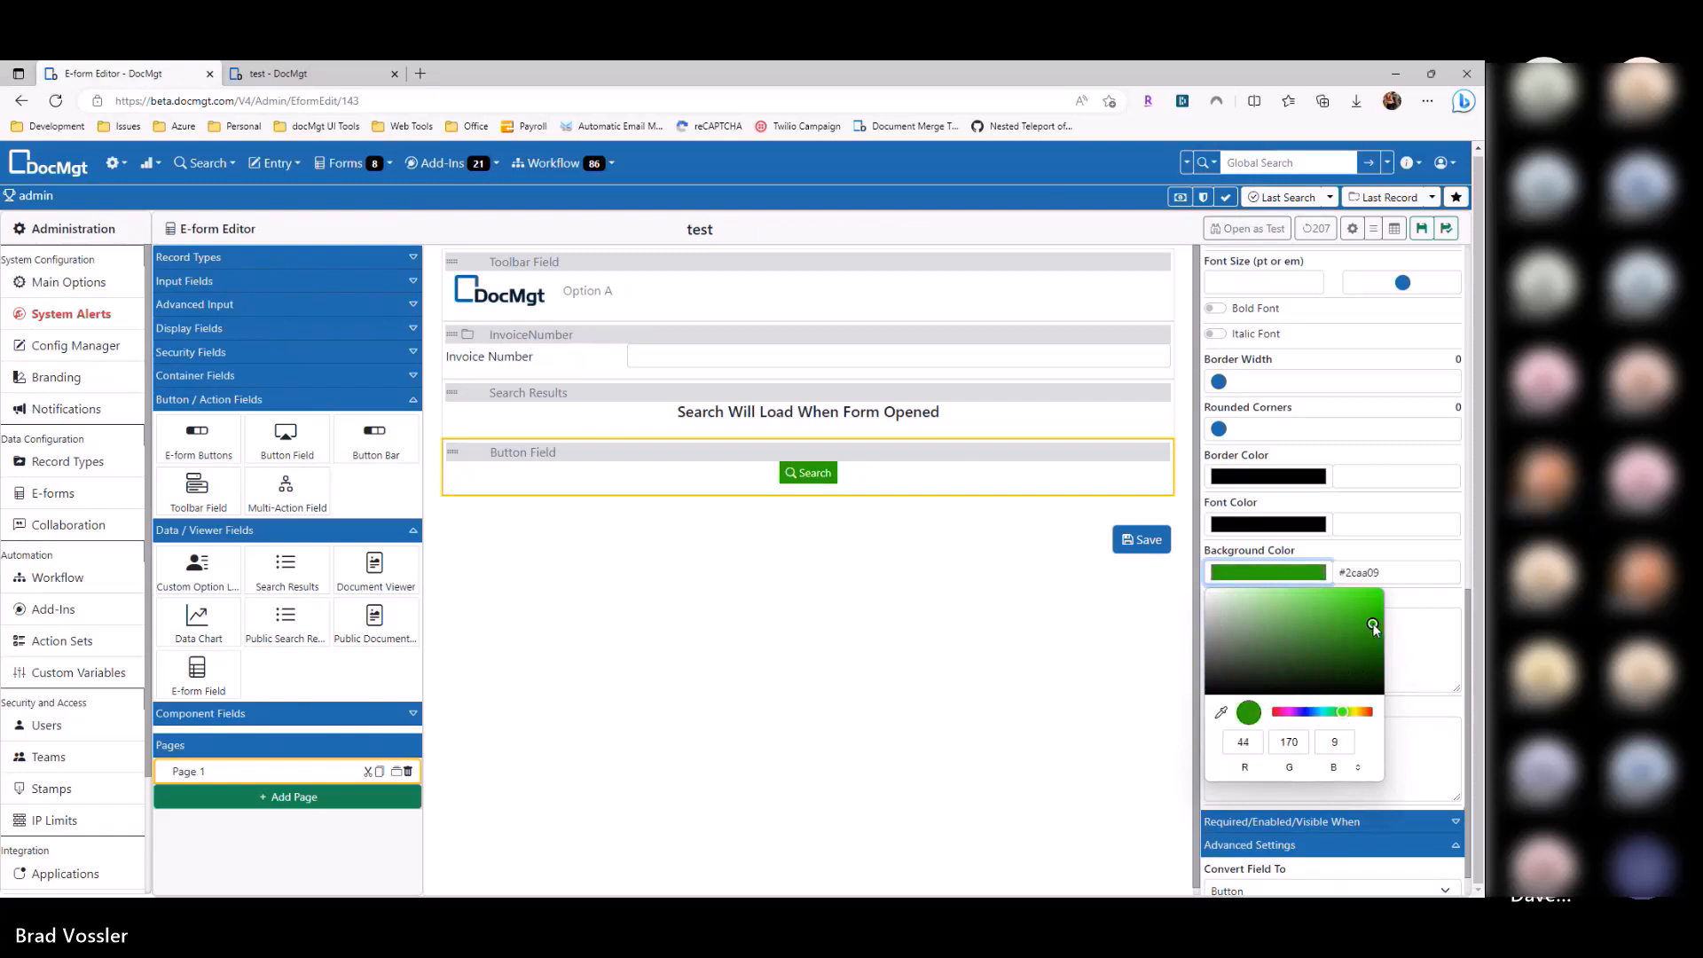
{"action": "left_click", "coordinate": [1100, 575]}
{"action": "scroll", "coordinate": [1310, 313], "scroll_direction": "up", "scroll_amount": 1}
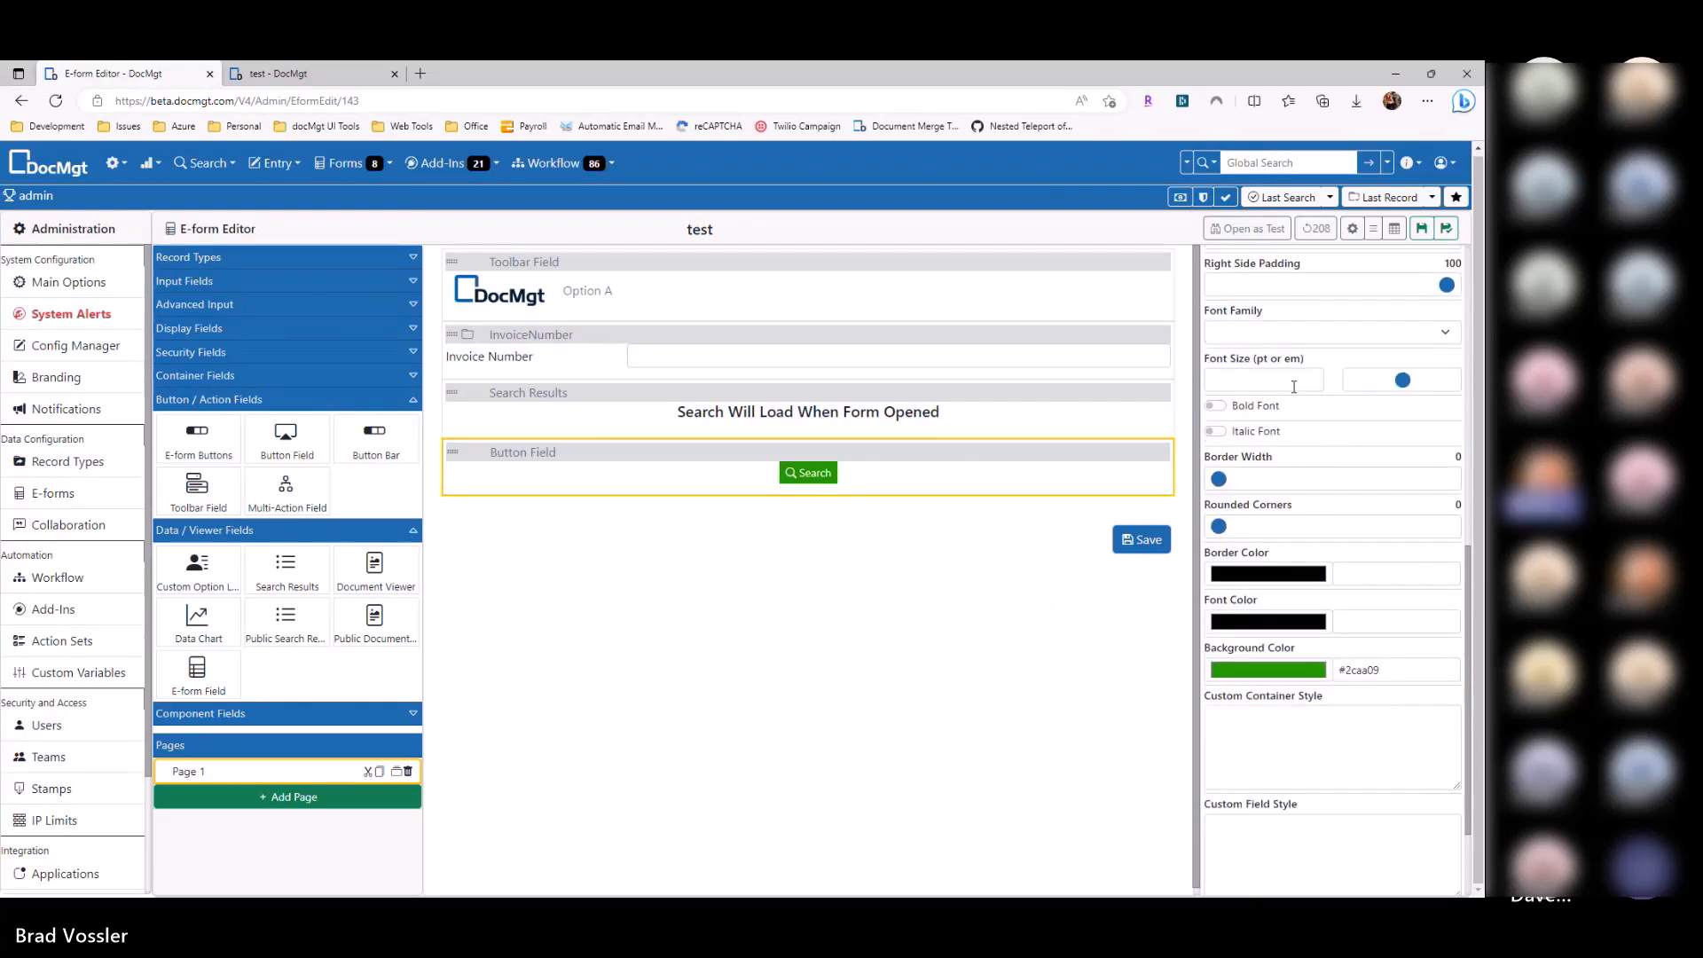
{"action": "left_click_drag", "start_coordinate": [1400, 390], "coordinate": [1381, 392]}
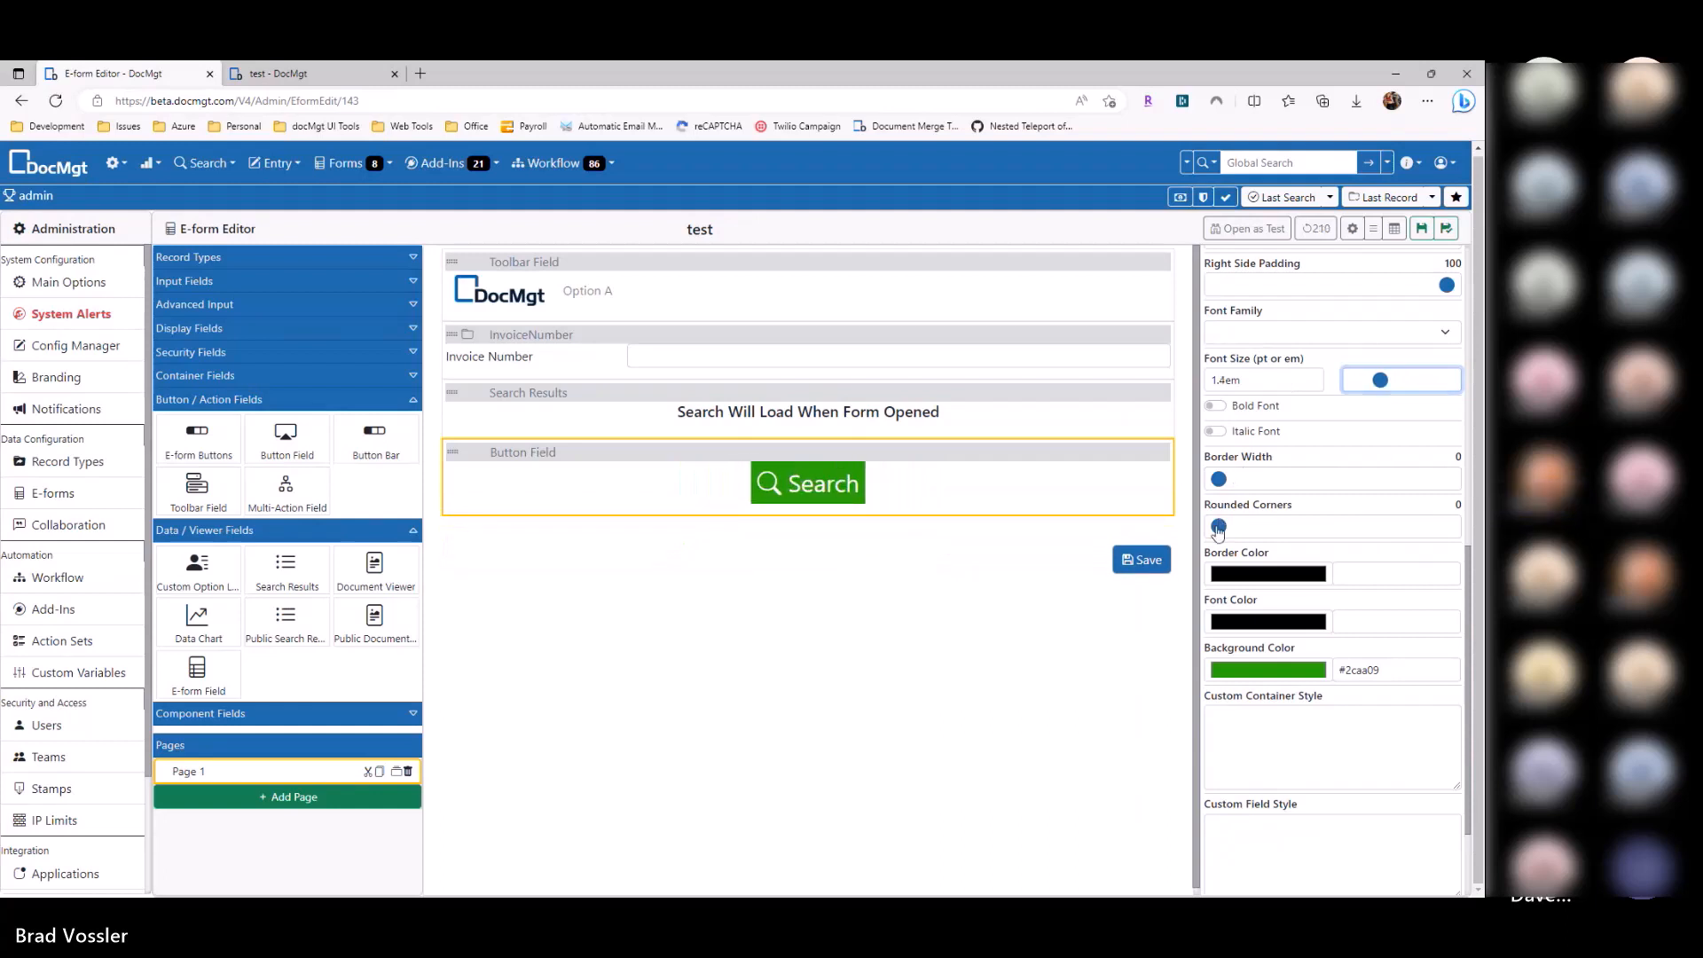
{"action": "left_click_drag", "start_coordinate": [1219, 526], "coordinate": [1240, 533]}
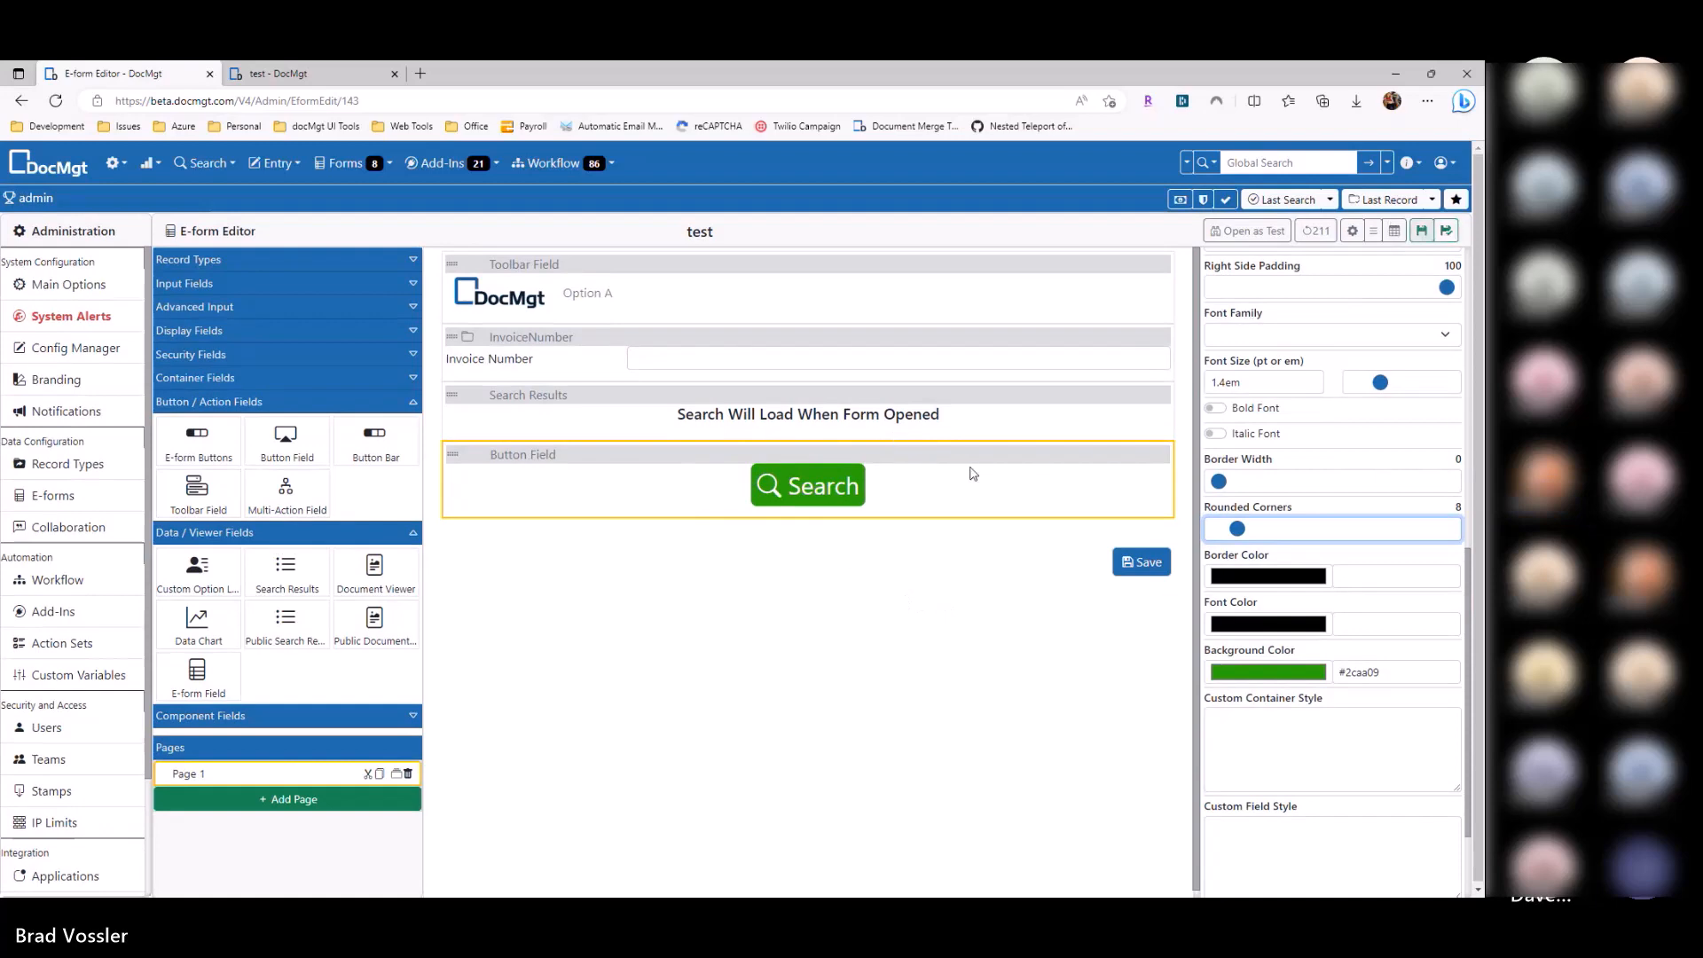
{"action": "left_click", "coordinate": [902, 476]}
Step: Make the button trigger the Search Results search field and save the form
{"action": "scroll", "coordinate": [1235, 384], "scroll_direction": "up", "scroll_amount": 5}
{"action": "left_click", "coordinate": [1259, 400]}
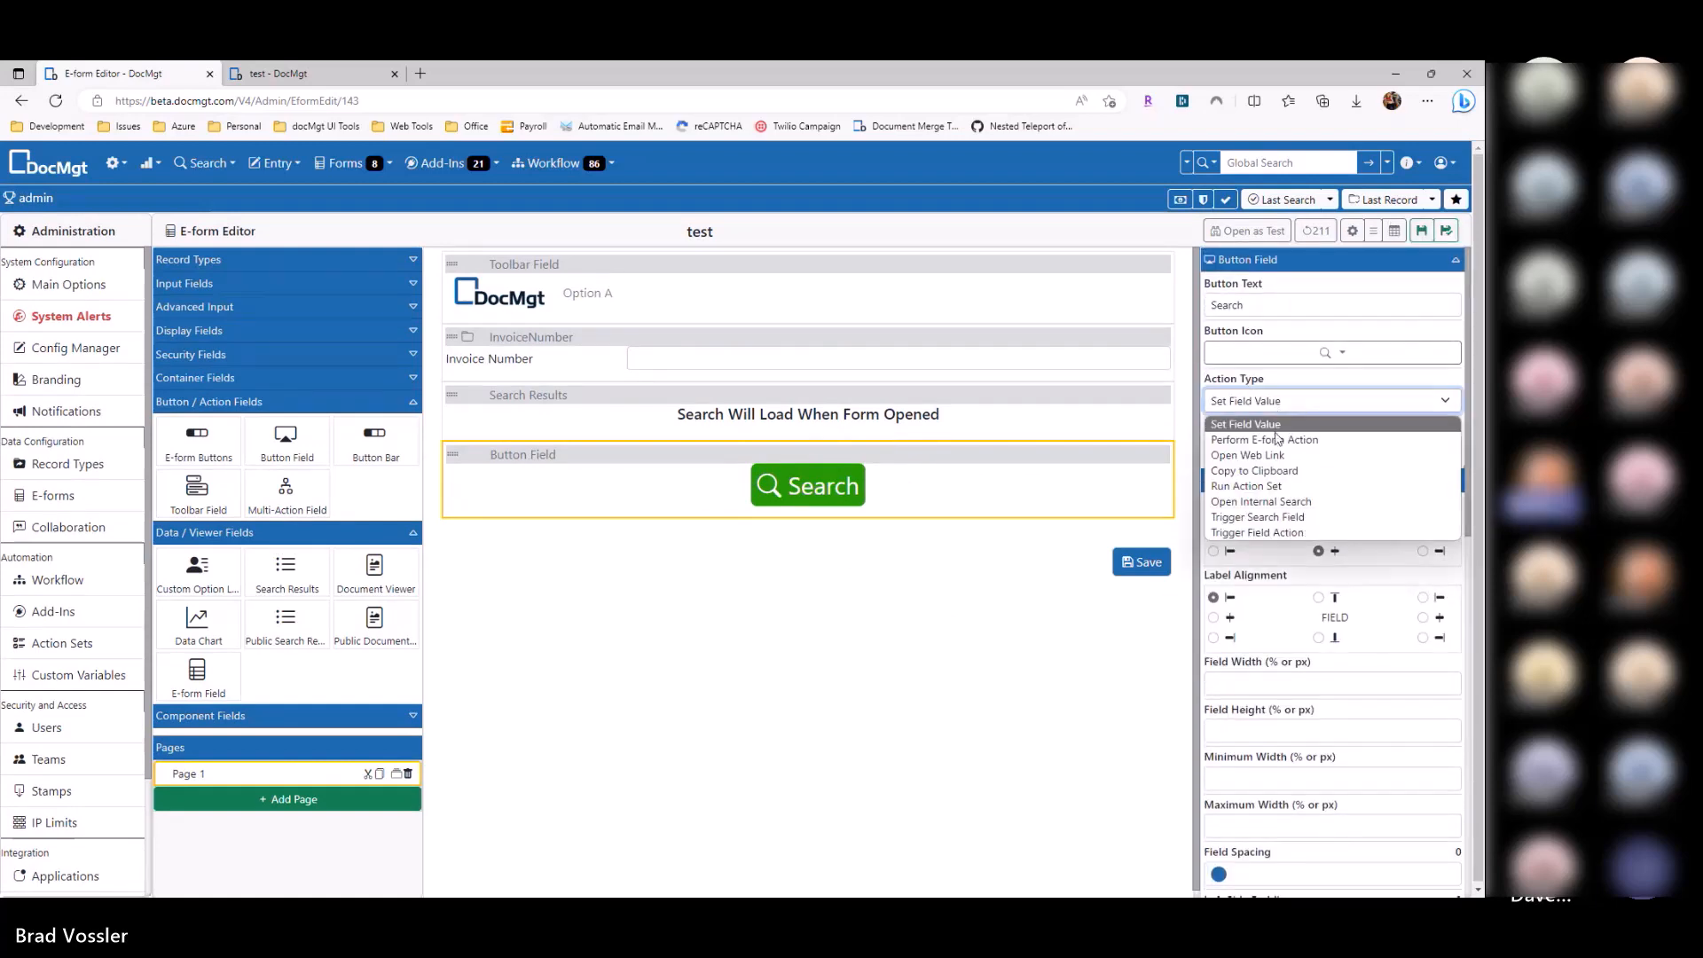
{"action": "left_click", "coordinate": [1256, 520]}
{"action": "left_click", "coordinate": [1254, 449]}
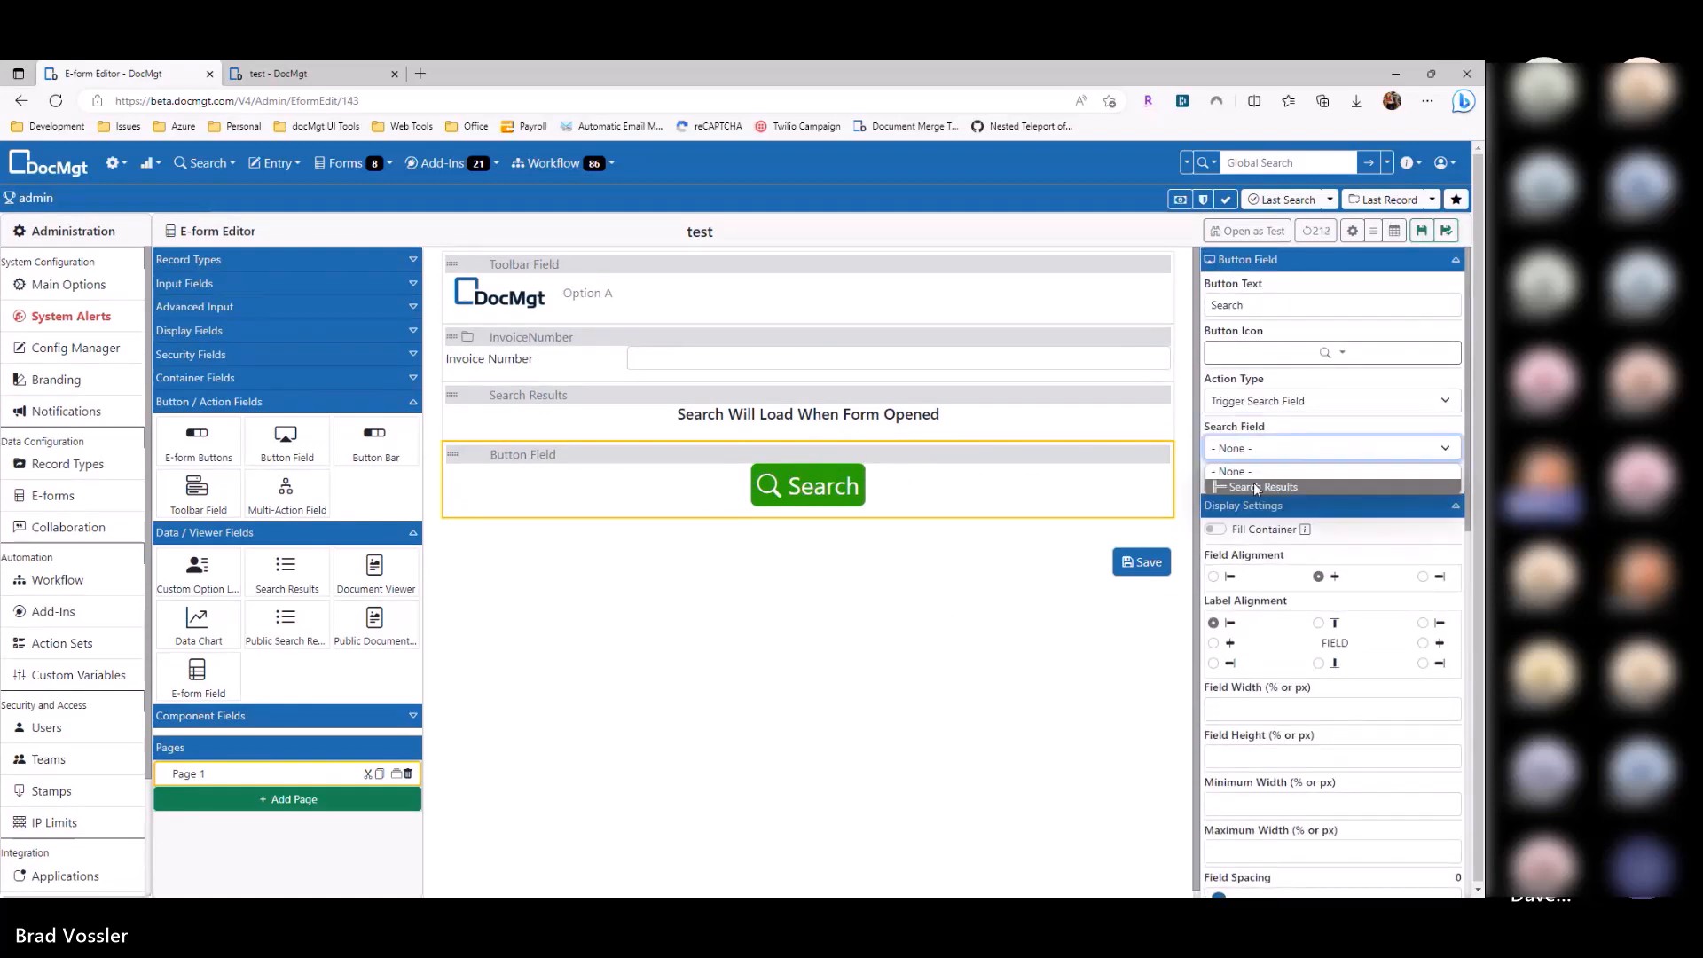
{"action": "left_click", "coordinate": [1253, 482]}
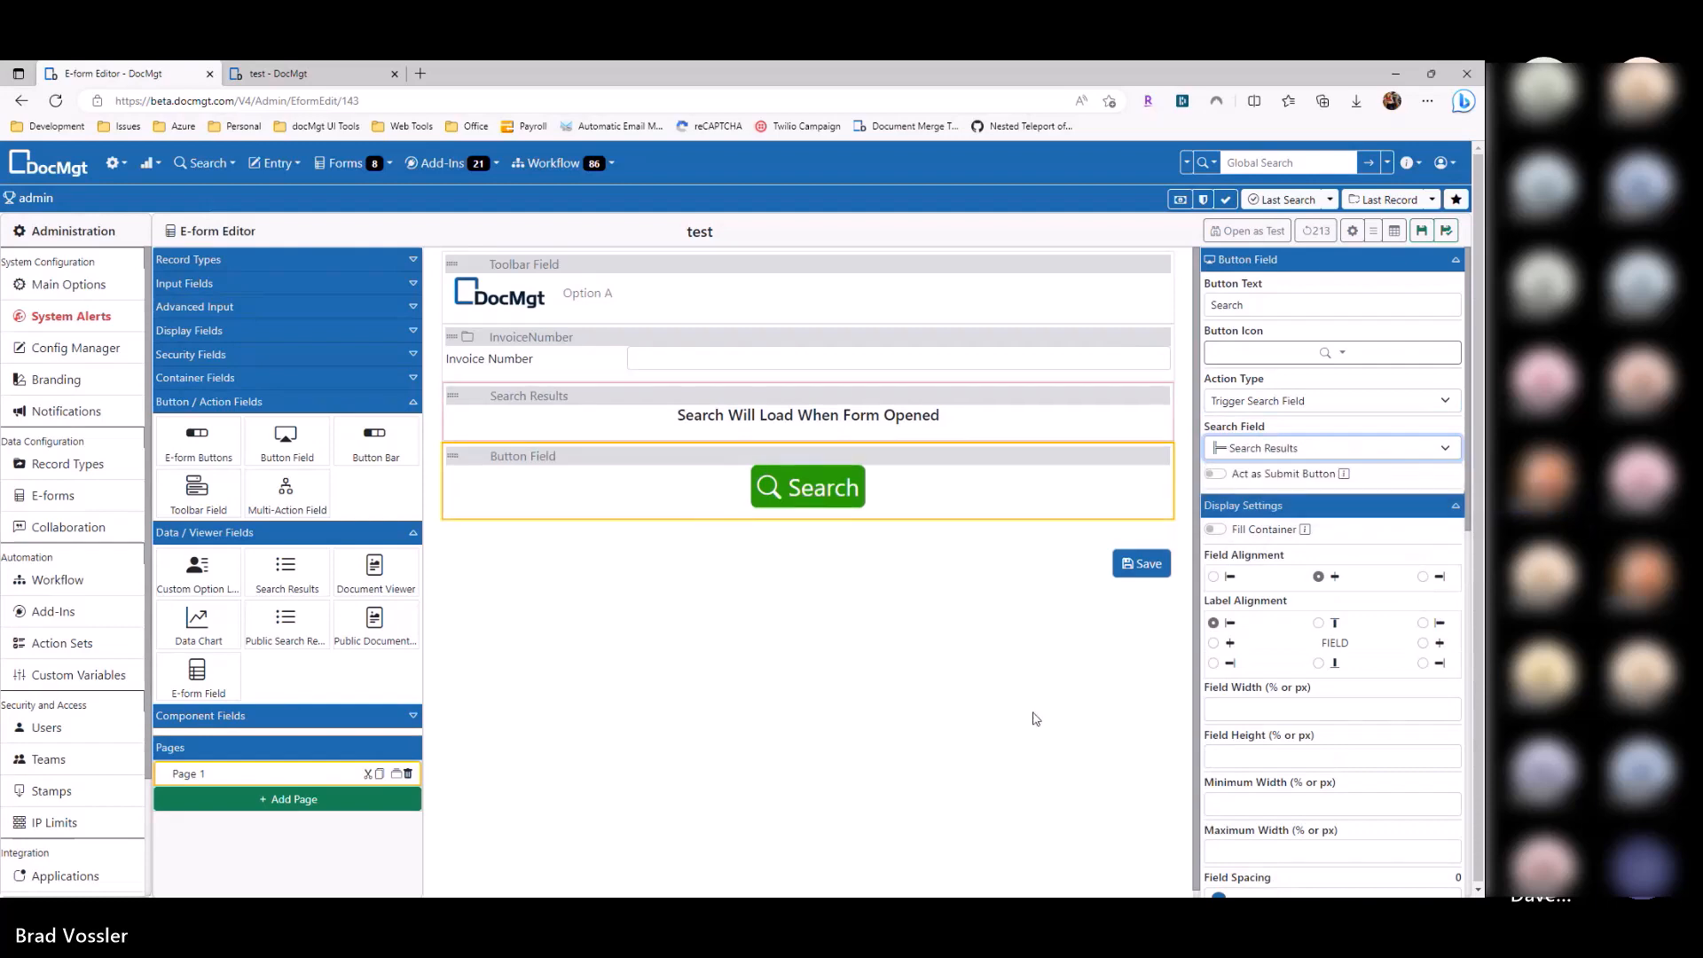
{"action": "left_click", "coordinate": [1422, 232]}
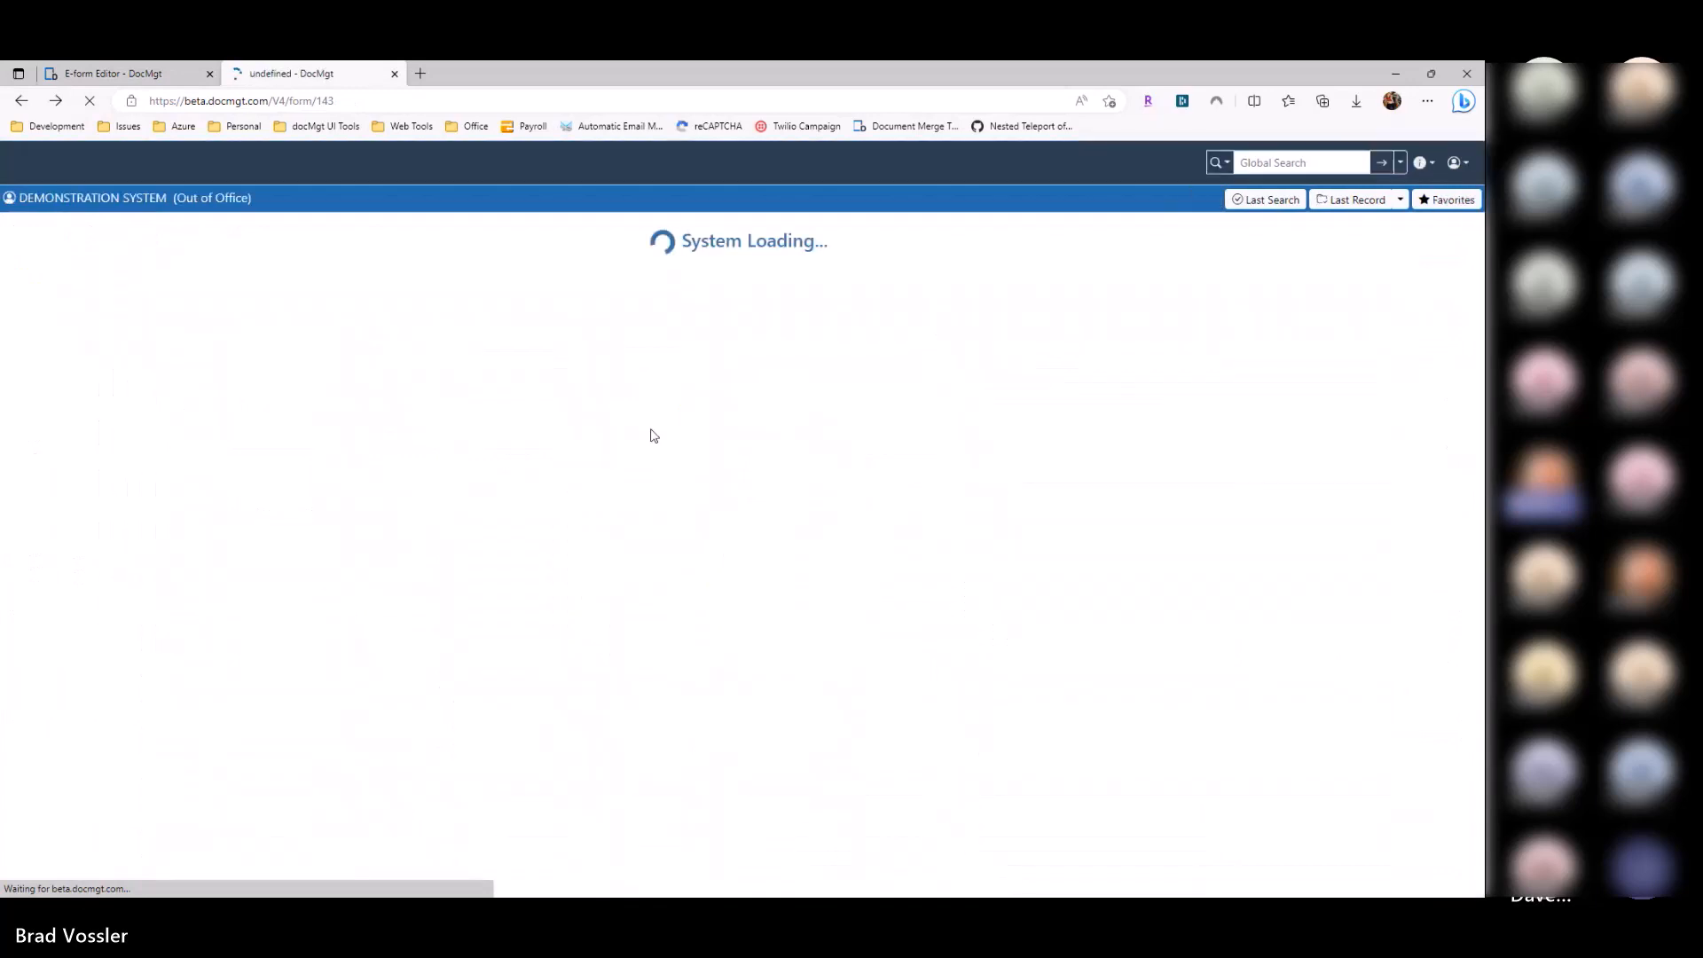
Step: Run the test form search, search again for invoice 1027, then return to the editor
{"action": "left_click", "coordinate": [751, 338]}
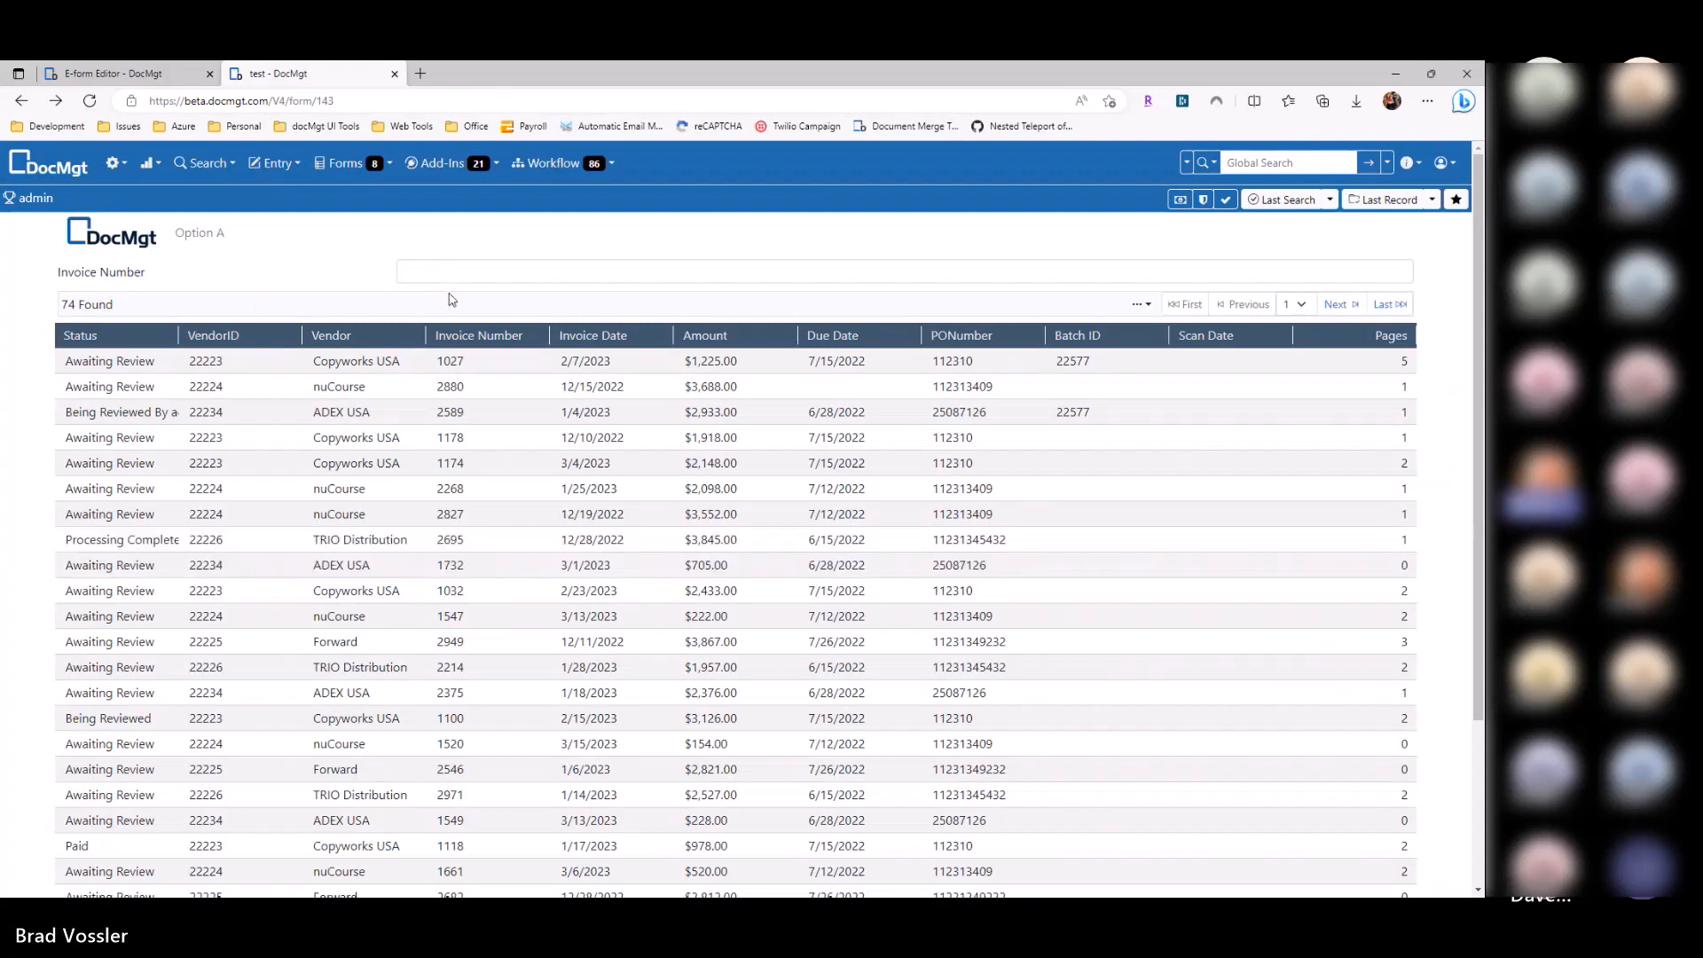
{"action": "left_click", "coordinate": [462, 277]}
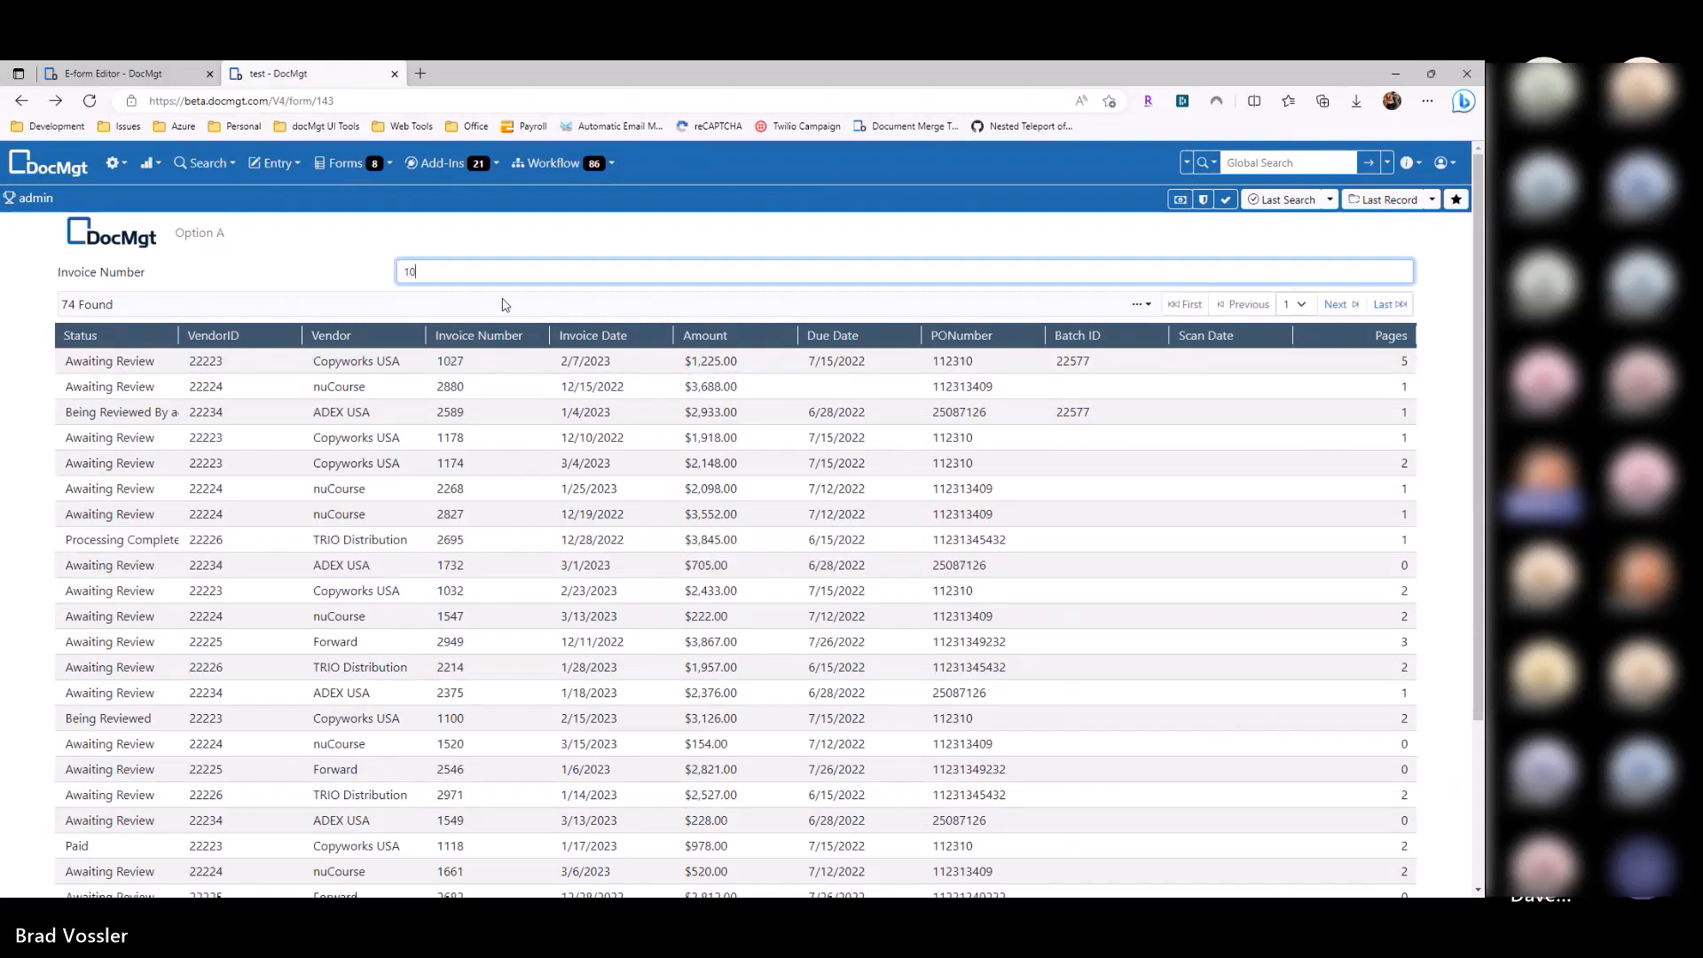
{"action": "scroll", "coordinate": [719, 533], "scroll_direction": "down", "scroll_amount": 5}
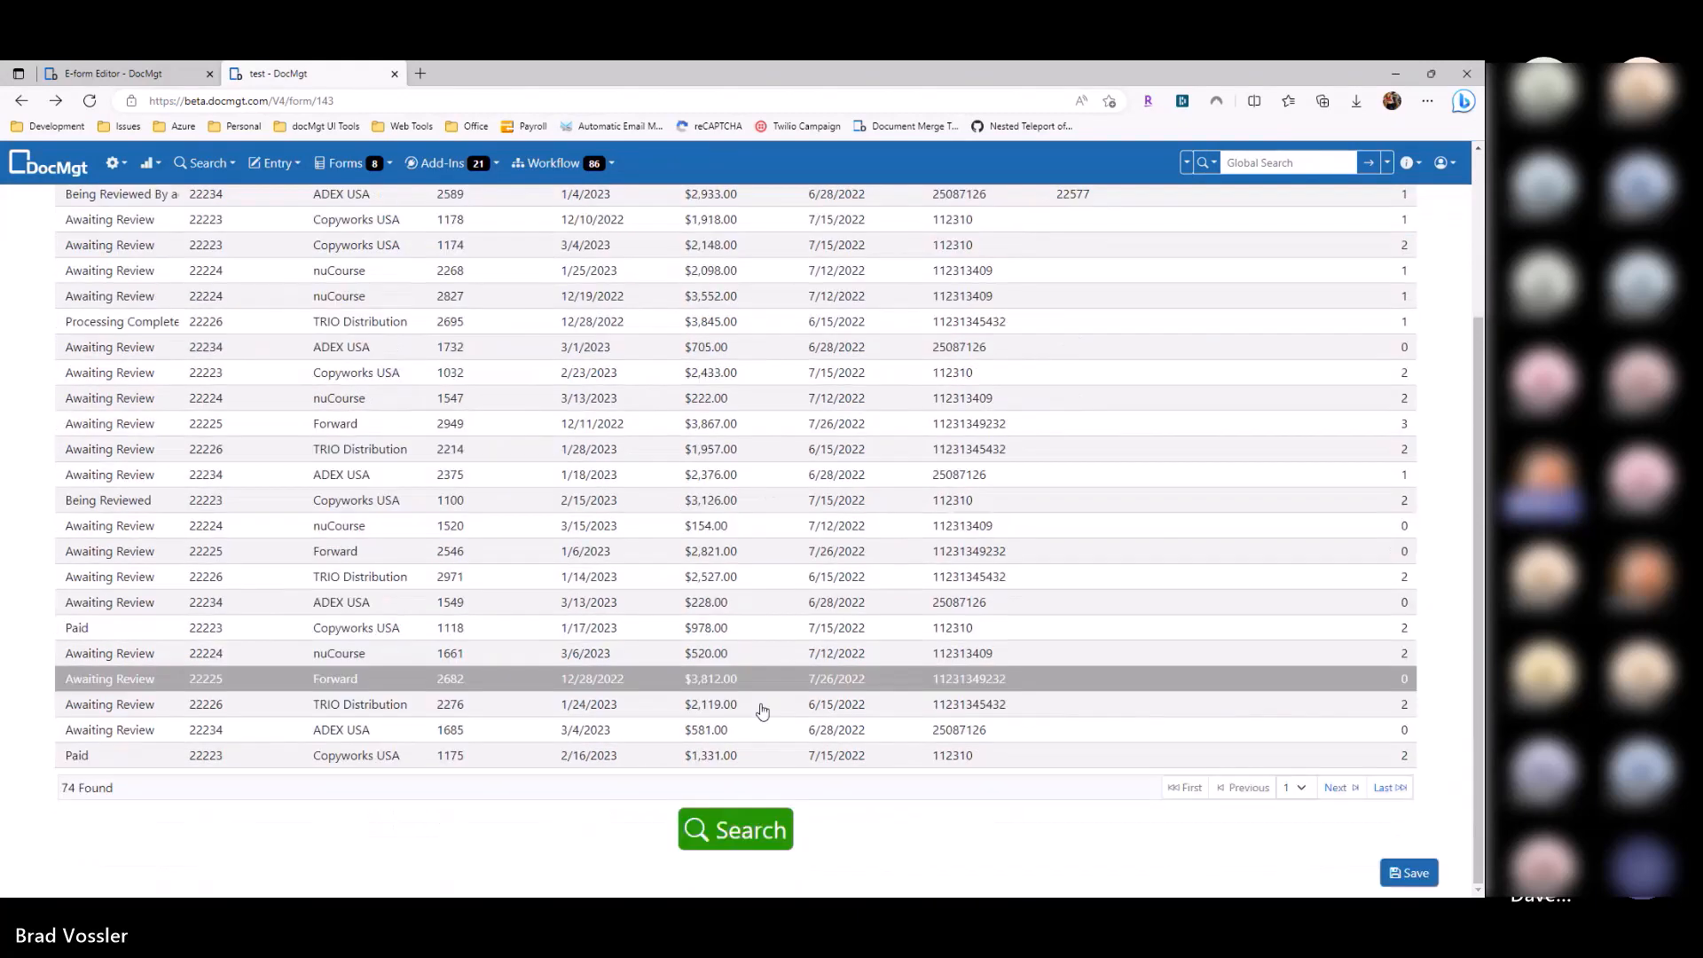
{"action": "left_click", "coordinate": [735, 847]}
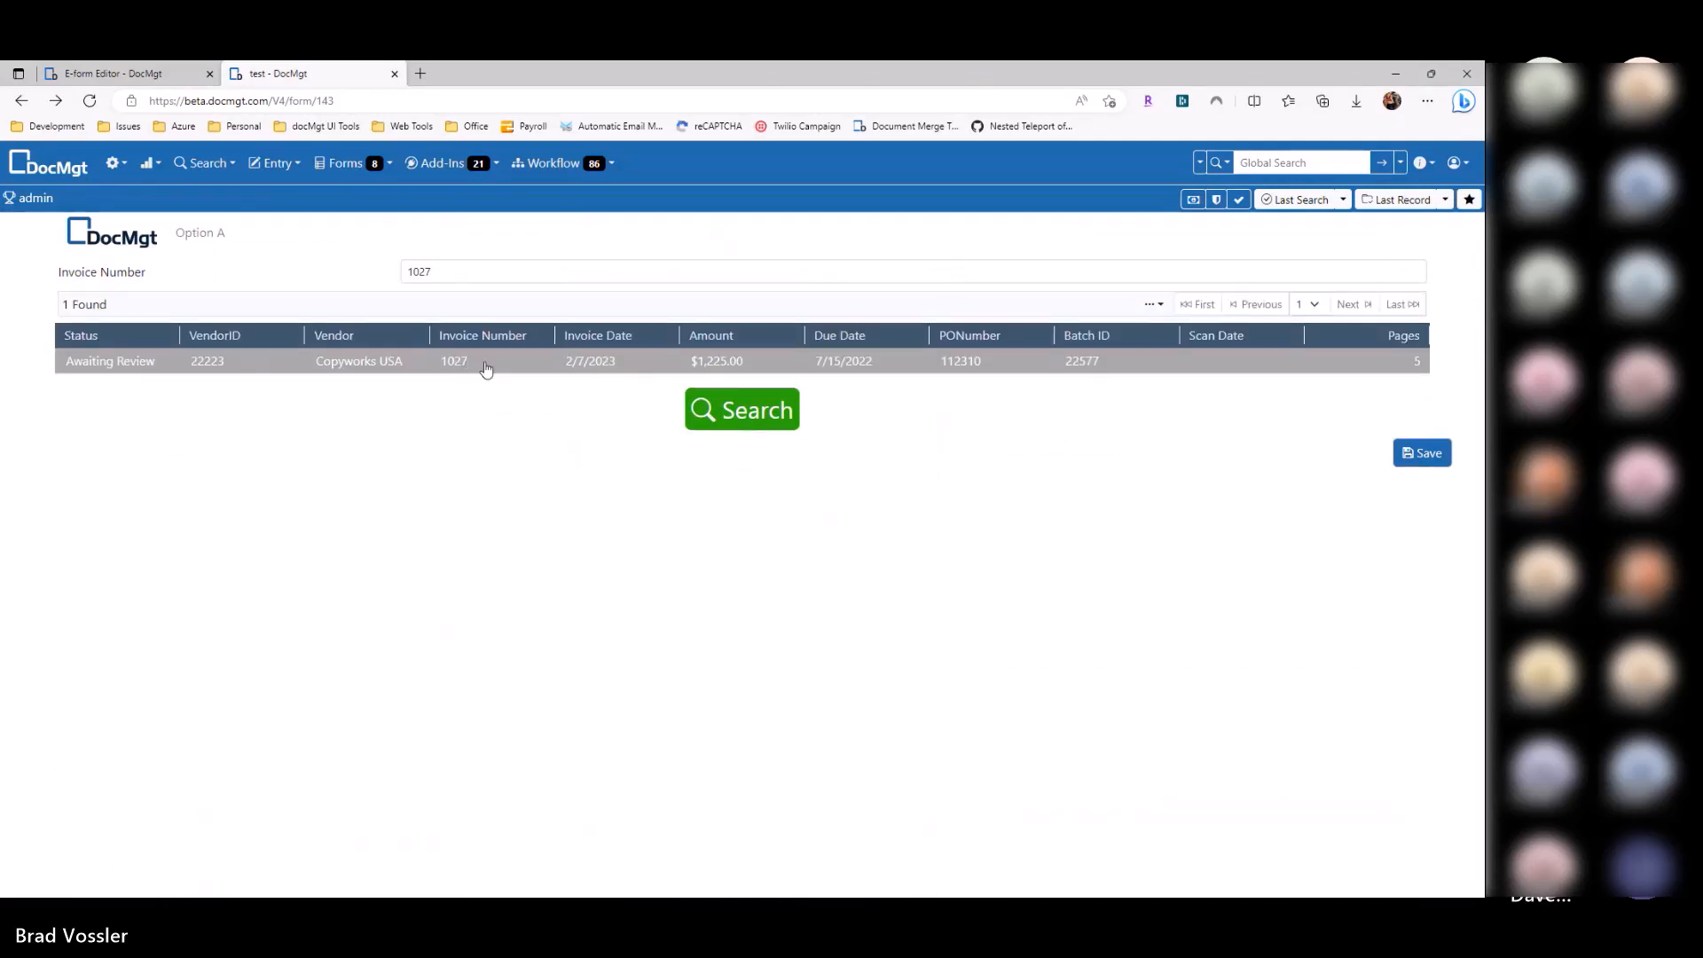
{"action": "double_click", "coordinate": [431, 271]}
{"action": "left_click", "coordinate": [98, 75]}
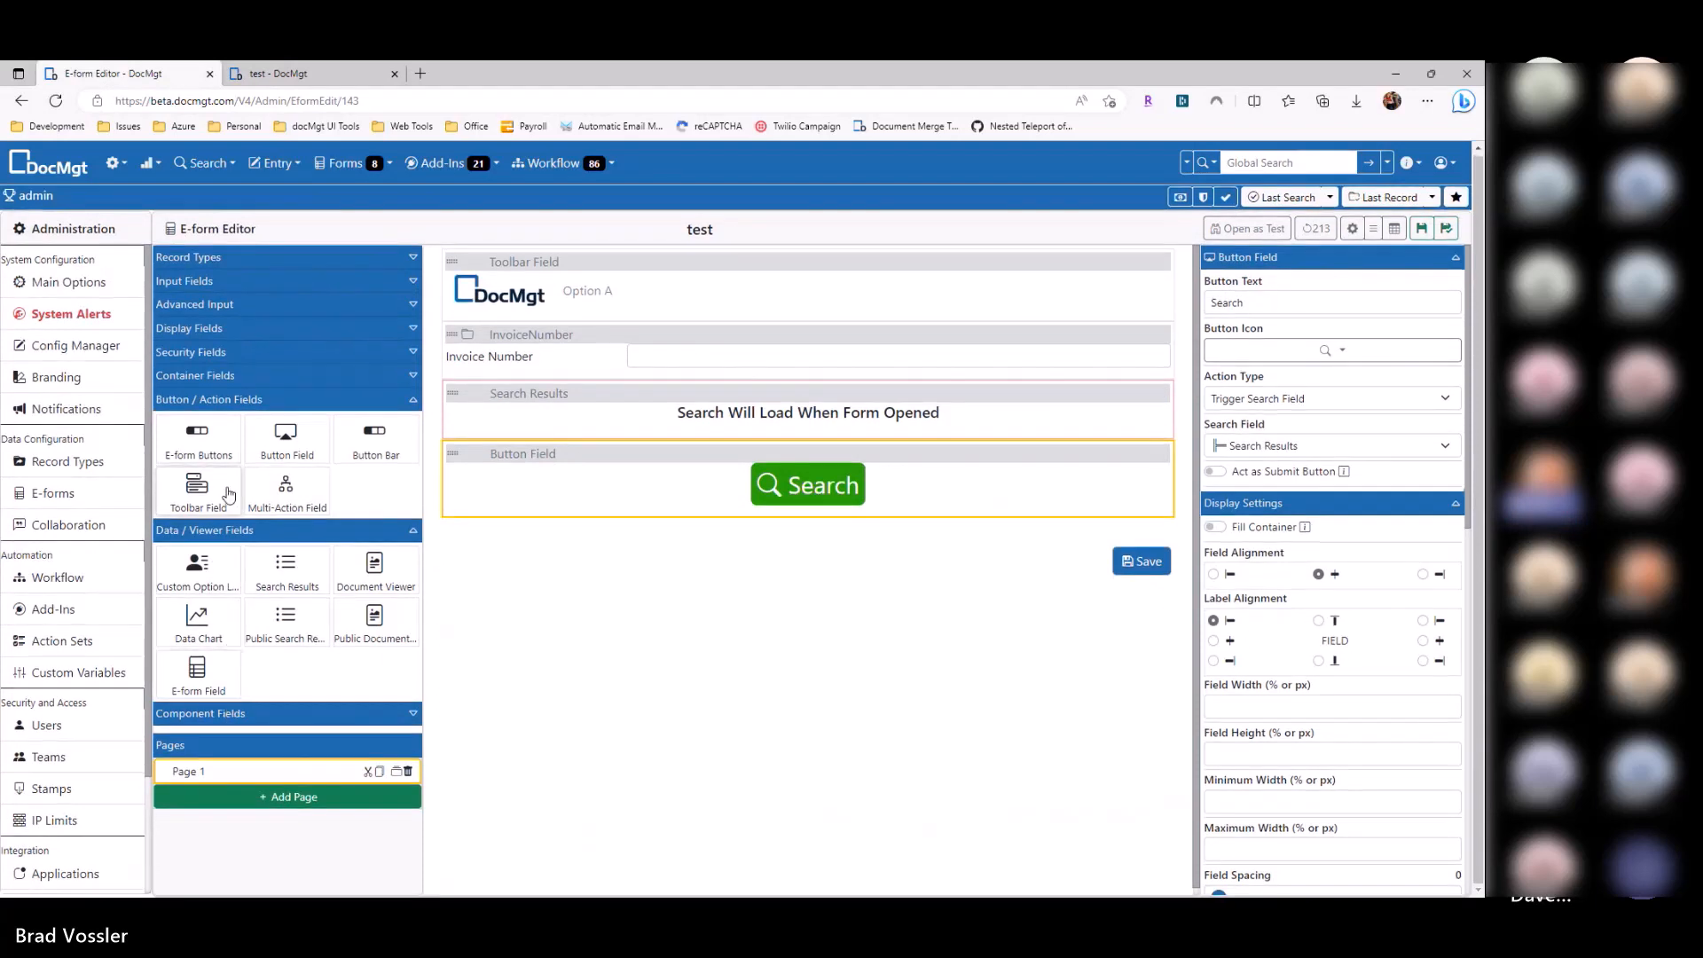
Step: Add a Flexible Columns container above InvoiceNumber and move the Search button into it
{"action": "left_click", "coordinate": [224, 378]}
{"action": "left_click_drag", "start_coordinate": [211, 432], "coordinate": [589, 379]}
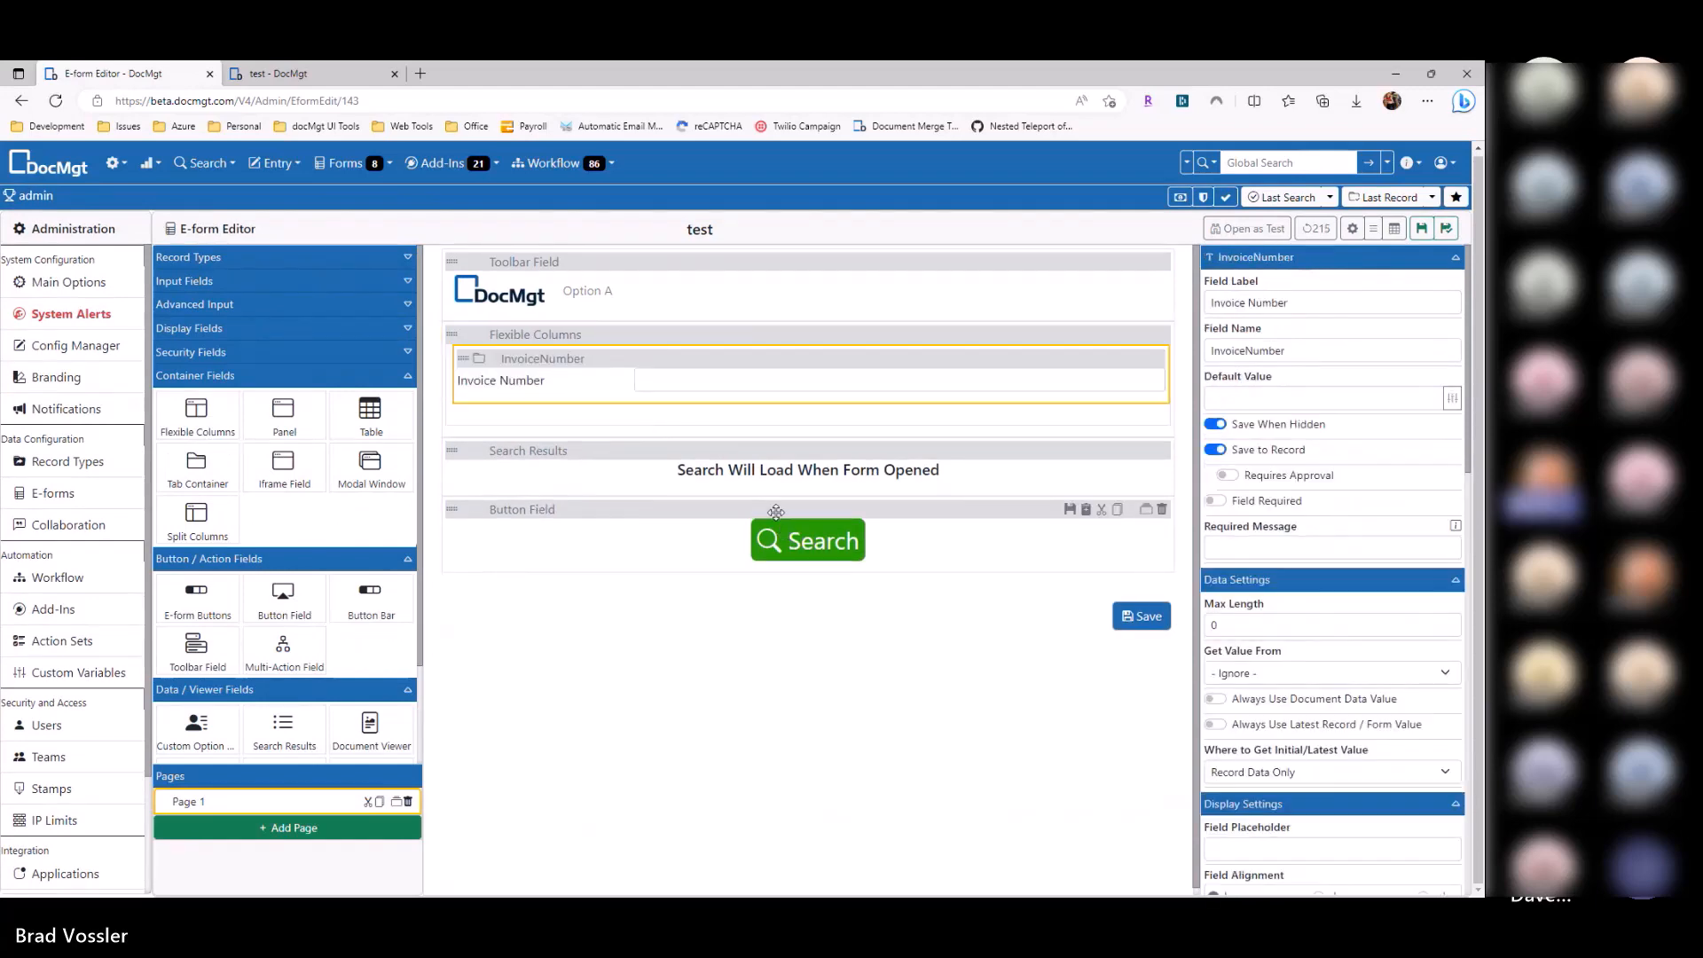
{"action": "left_click_drag", "start_coordinate": [771, 418], "coordinate": [771, 418]}
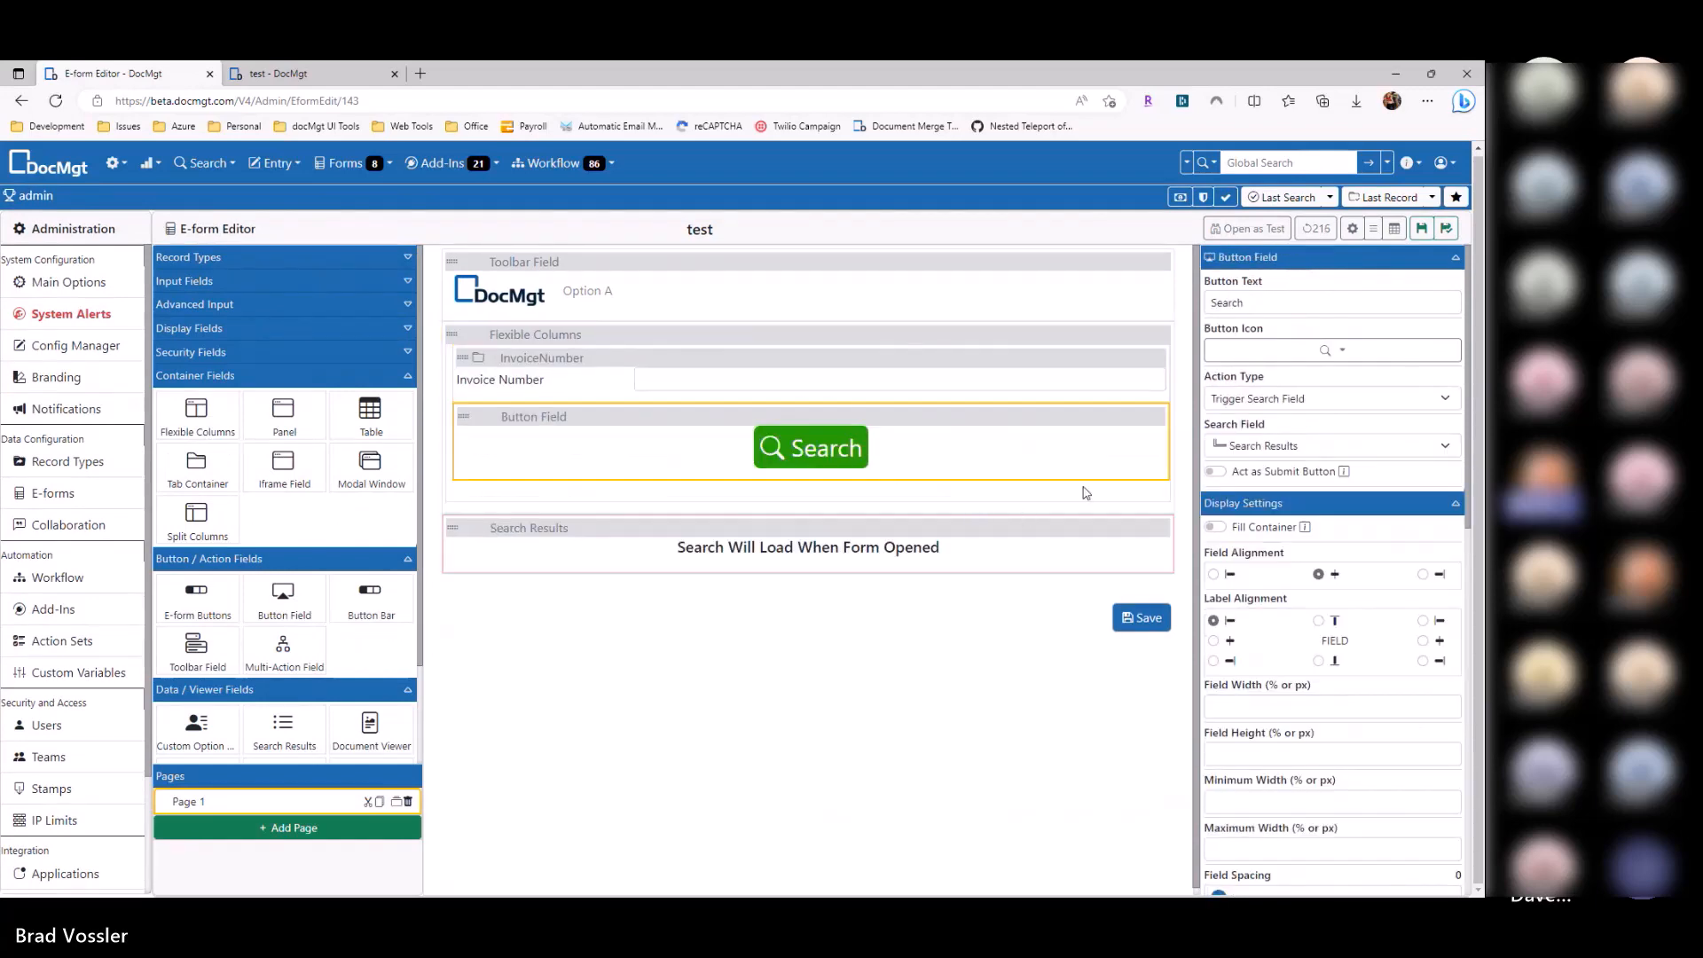
Step: Give the container left padding 9 and less right padding, then save the form
{"action": "left_click", "coordinate": [912, 336]}
{"action": "scroll", "coordinate": [1206, 676], "scroll_direction": "down", "scroll_amount": 5}
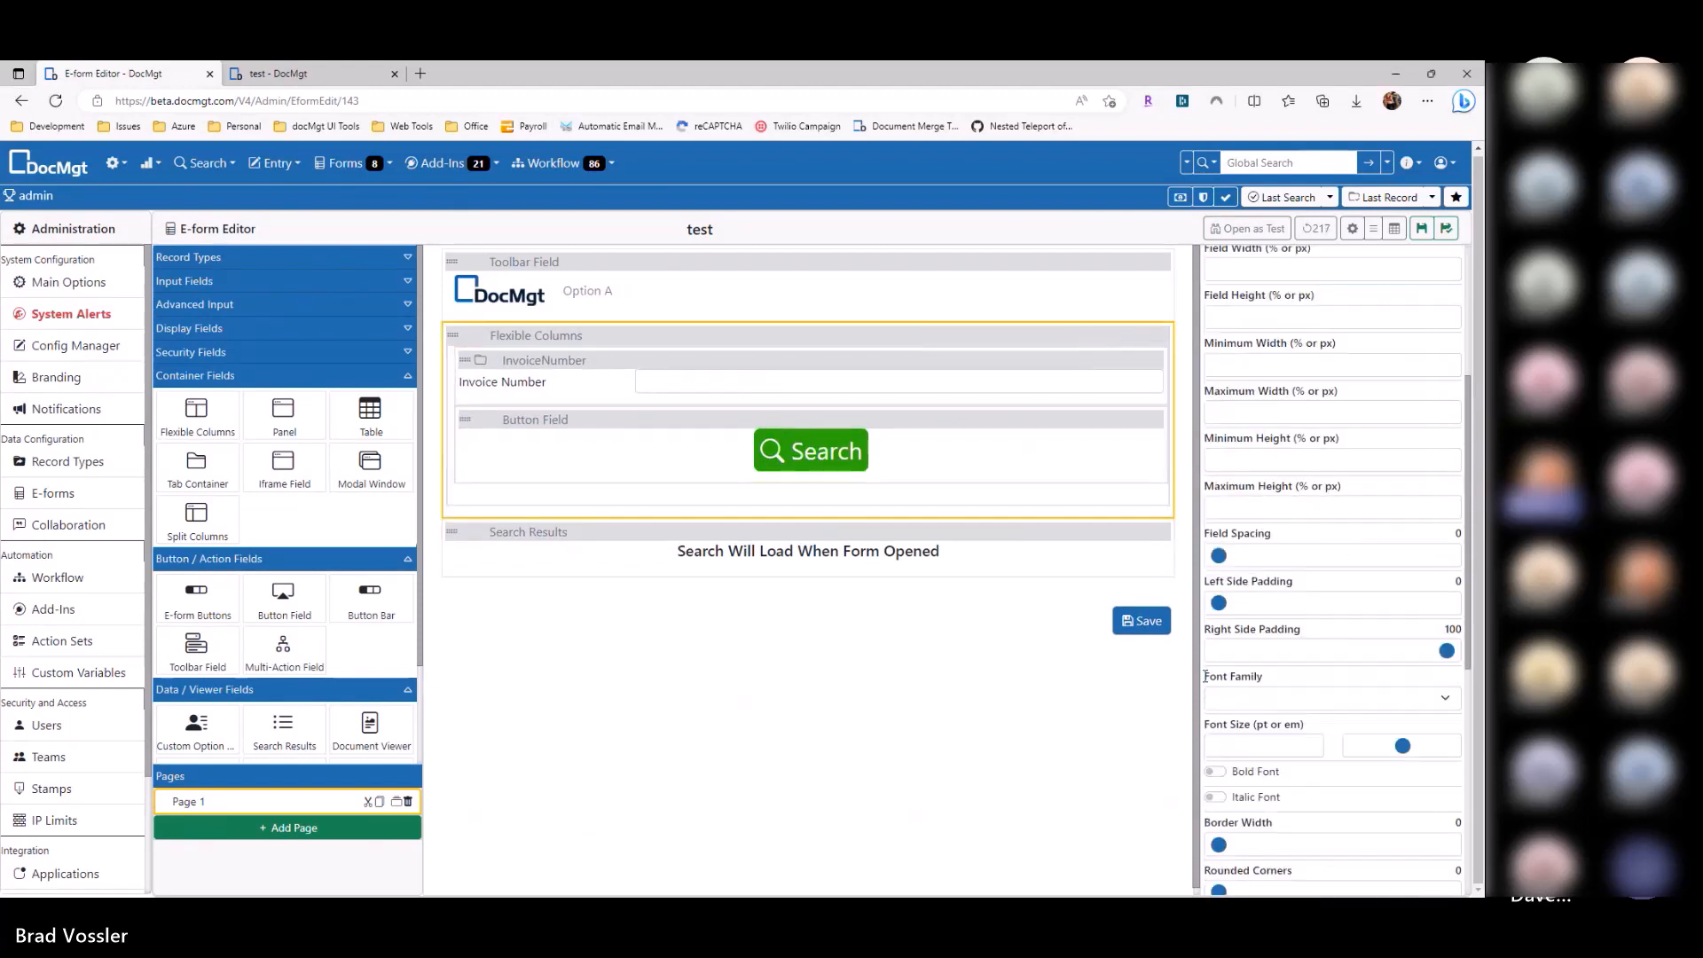
{"action": "left_click_drag", "start_coordinate": [1219, 603], "coordinate": [1239, 602]}
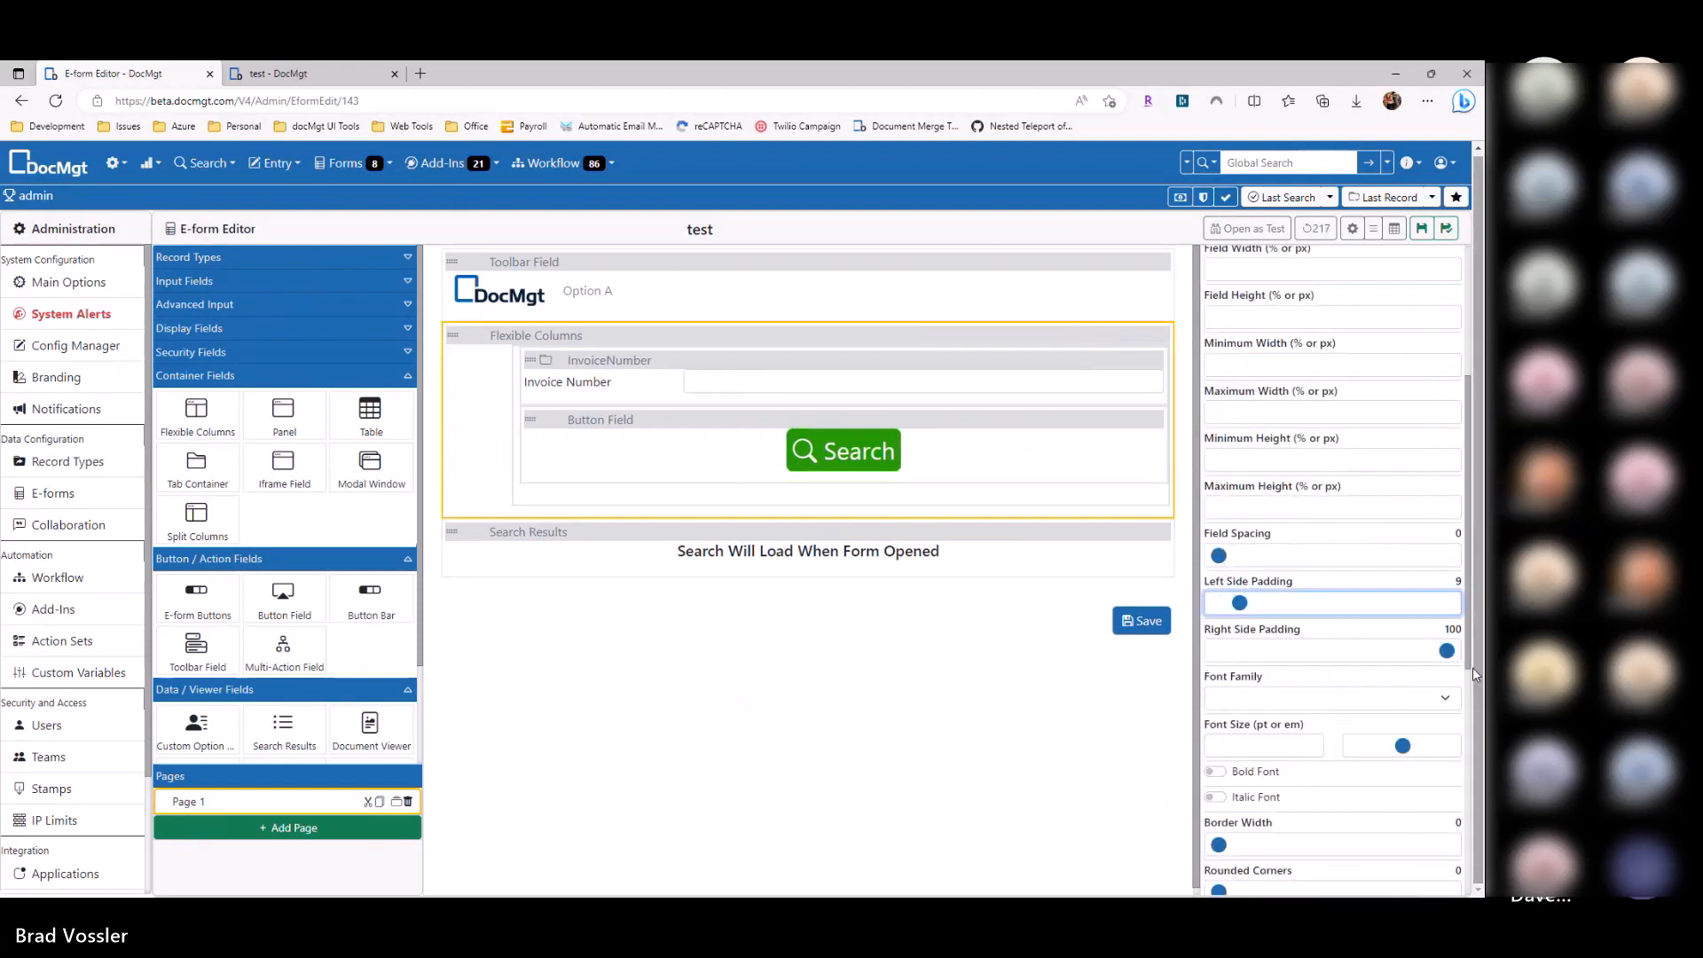
{"action": "left_click_drag", "start_coordinate": [1447, 650], "coordinate": [1425, 650]}
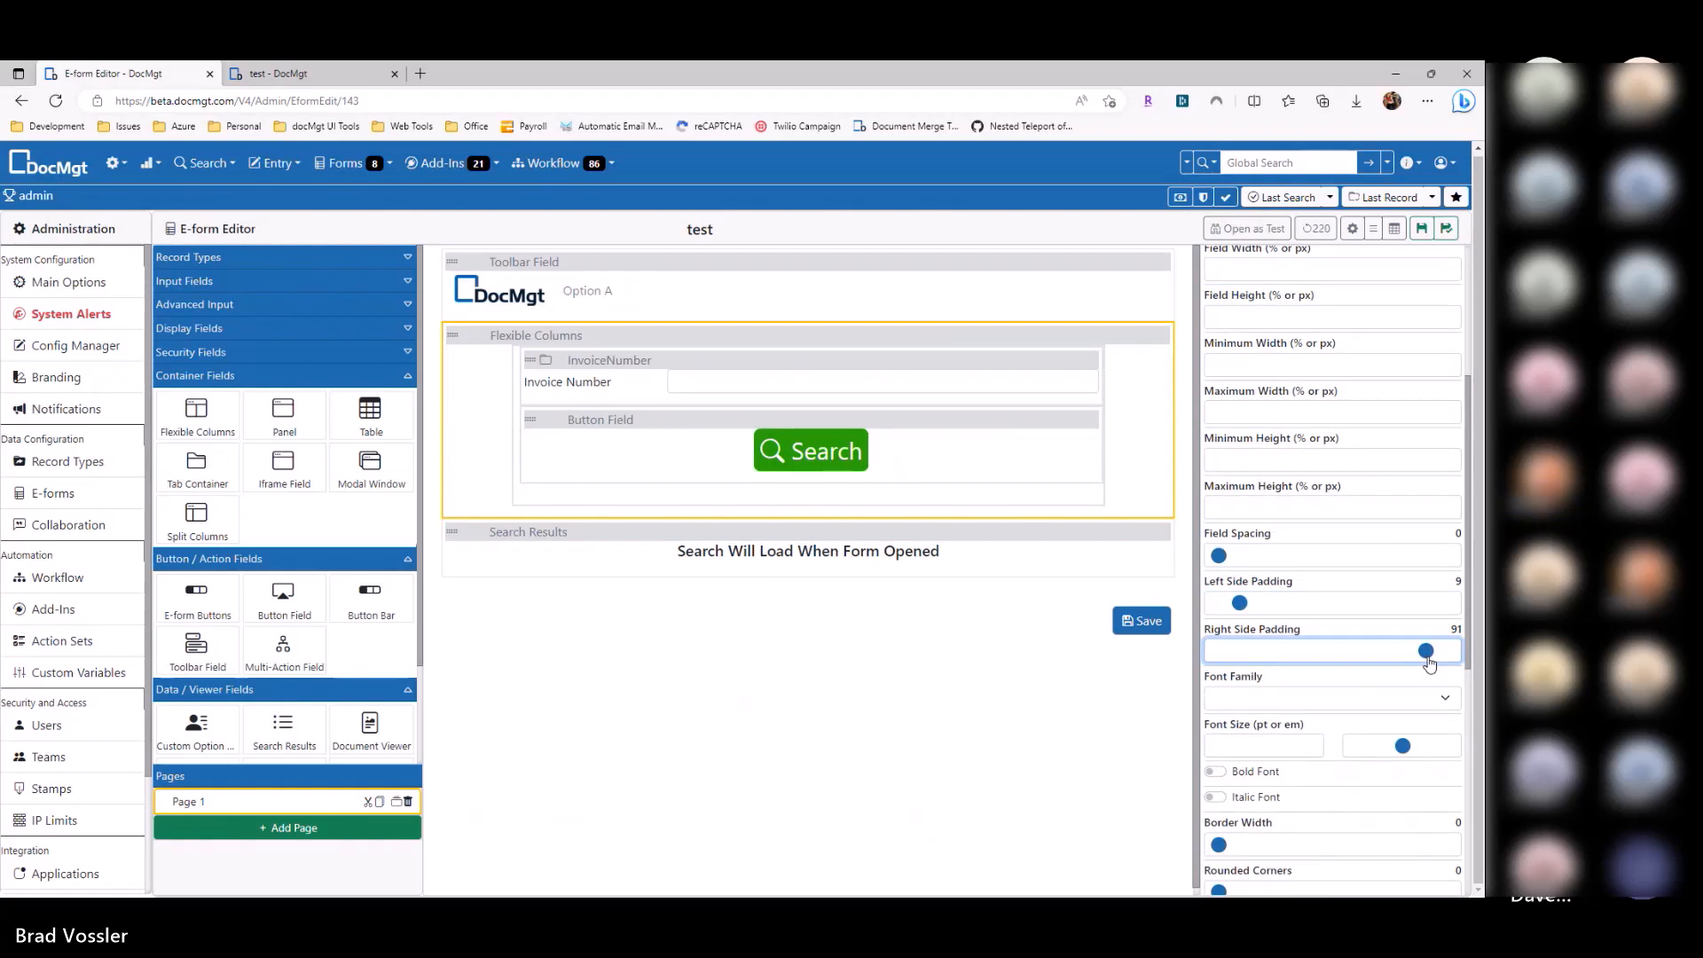
{"action": "left_click", "coordinate": [1421, 229]}
{"action": "key", "text": "ctrl+Tab"}
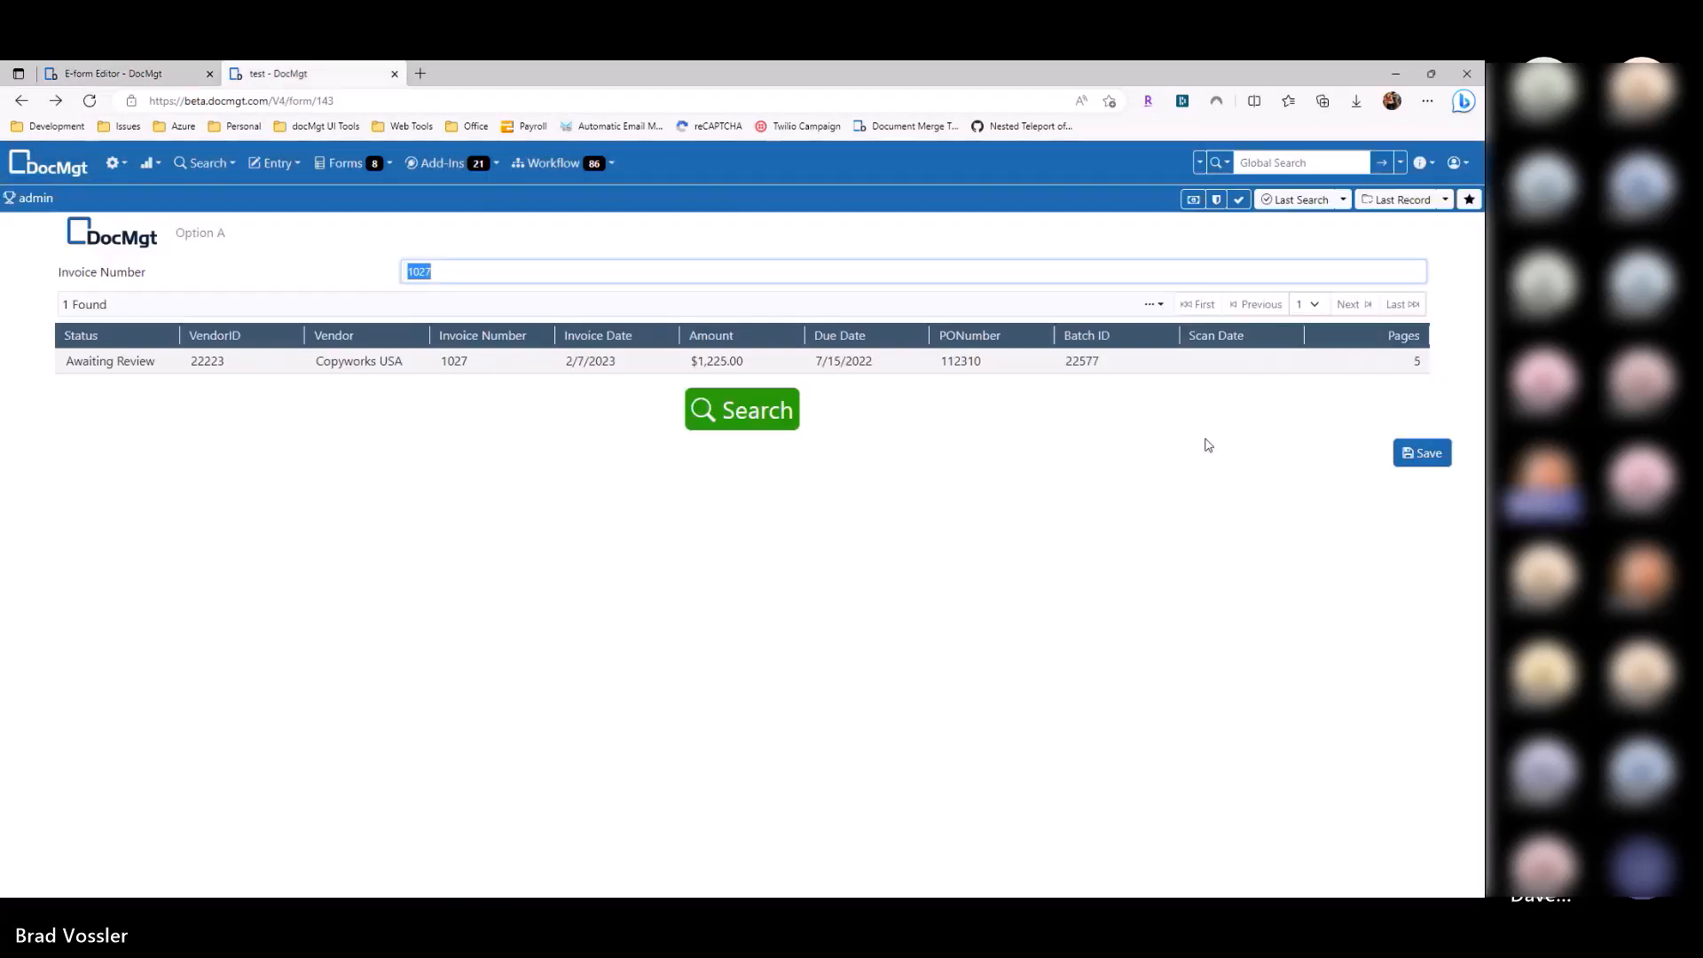
Step: Reload the test form, search for 74 invoices, and open then close the TRIO Distribution 2695 record
{"action": "key", "text": "F5"}
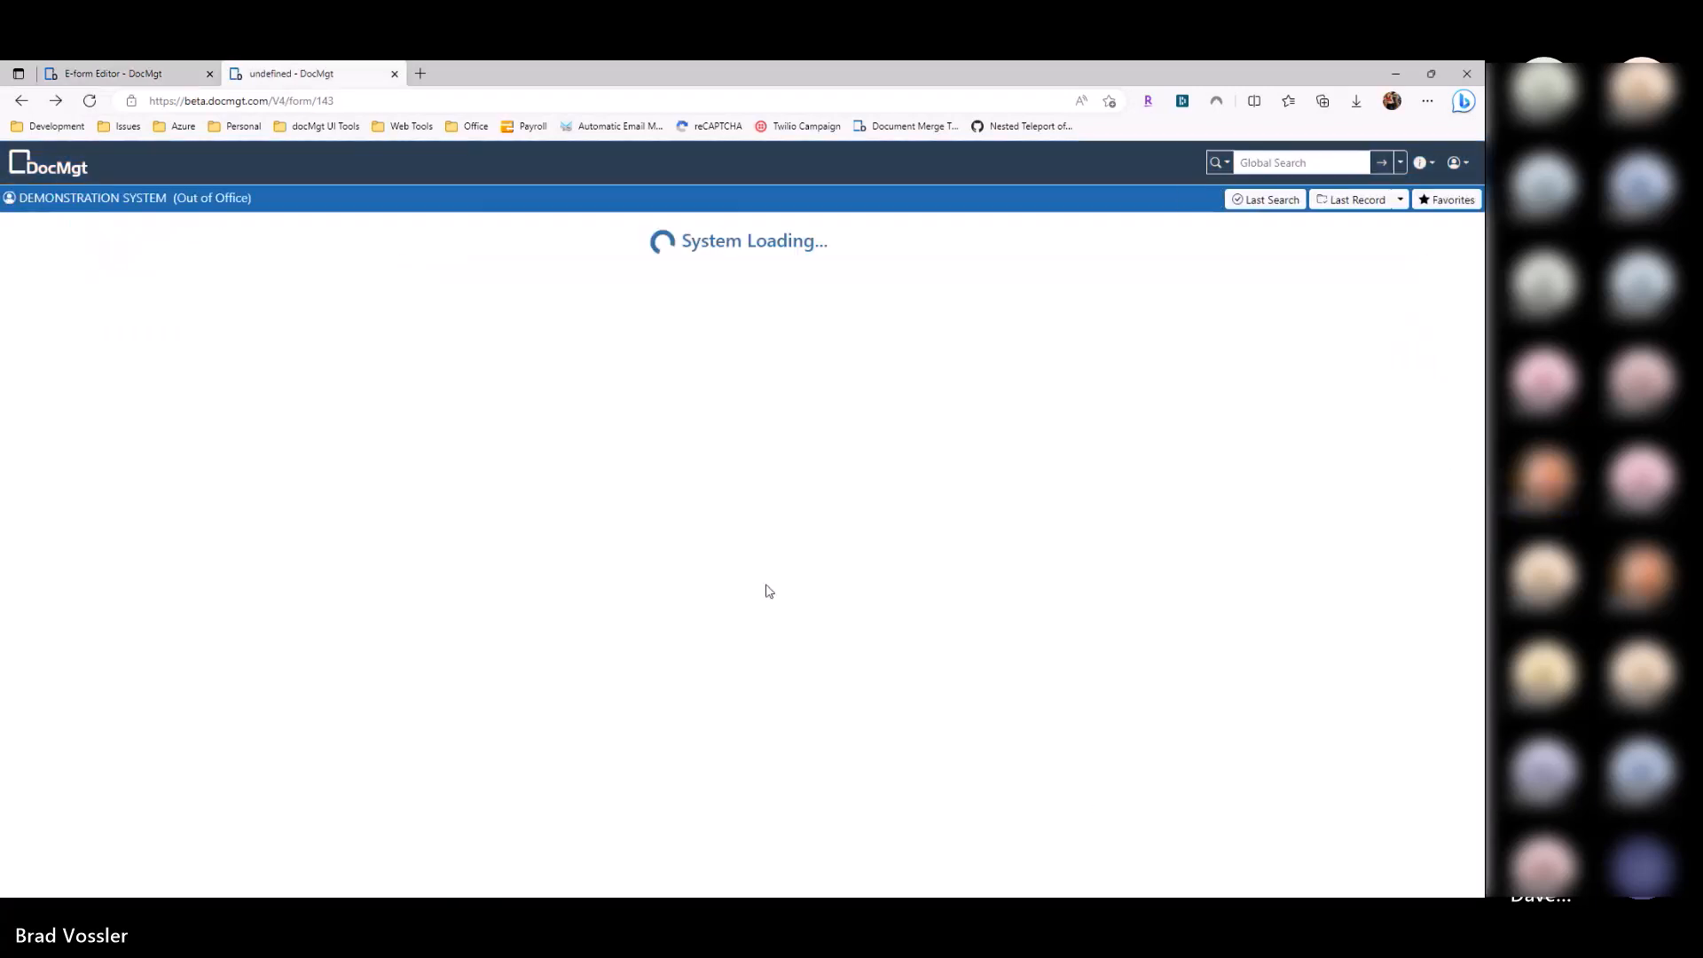
{"action": "left_click", "coordinate": [726, 319]}
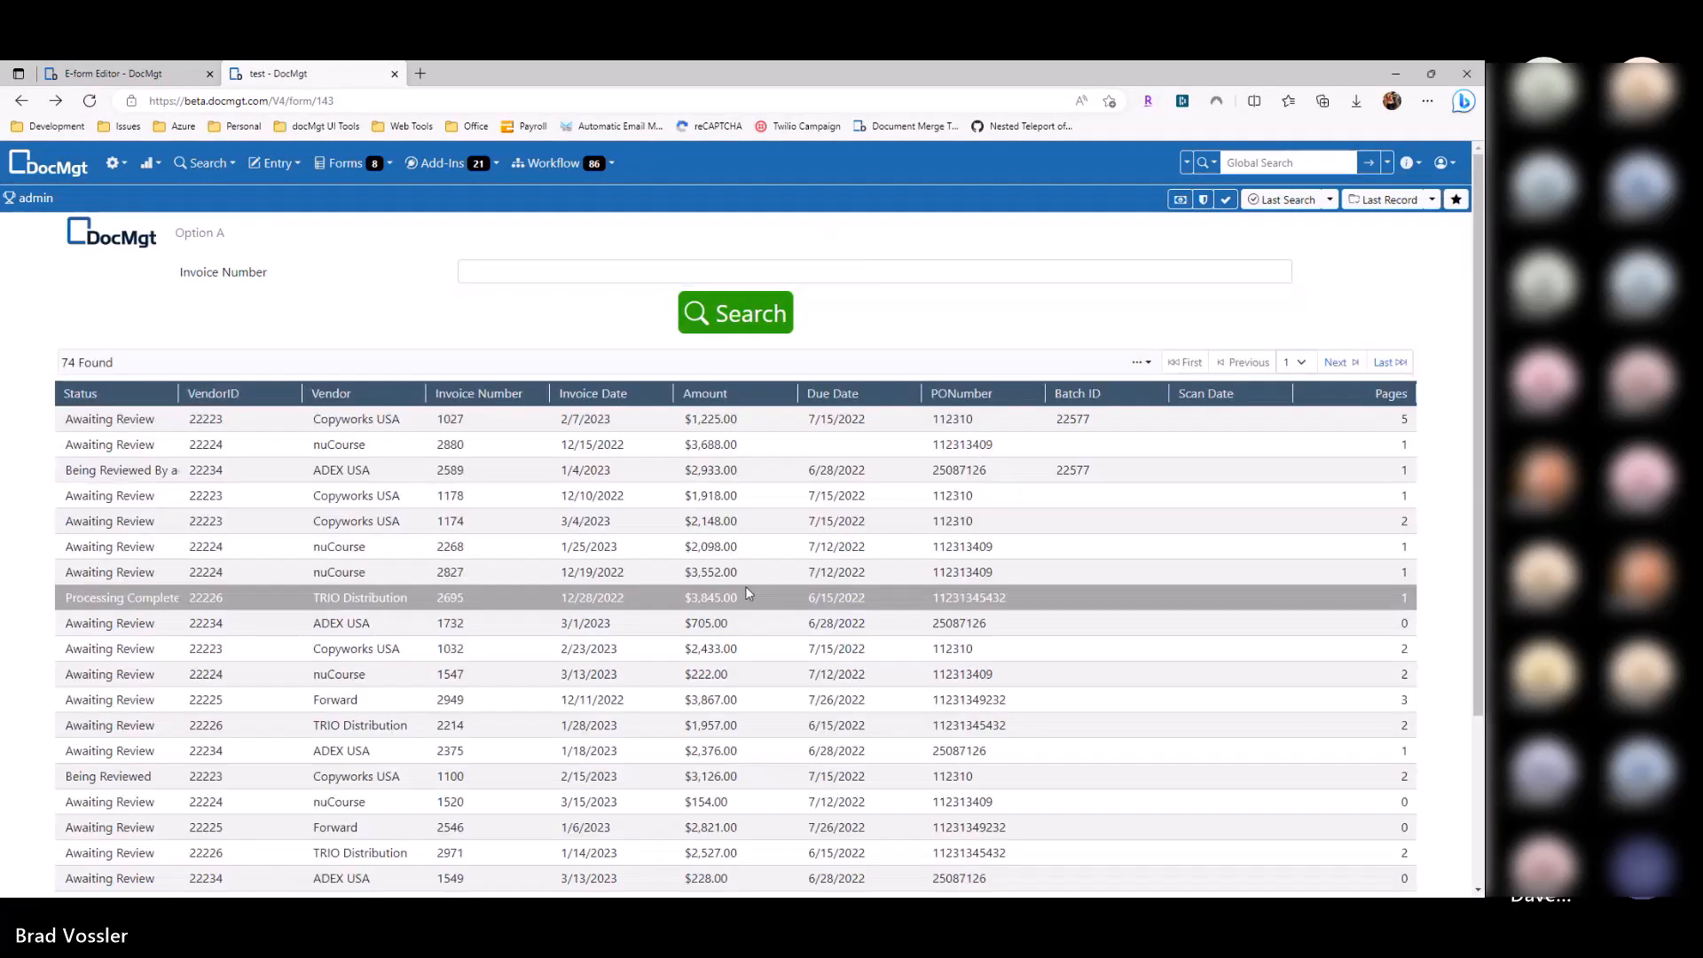
{"action": "left_click", "coordinate": [747, 596]}
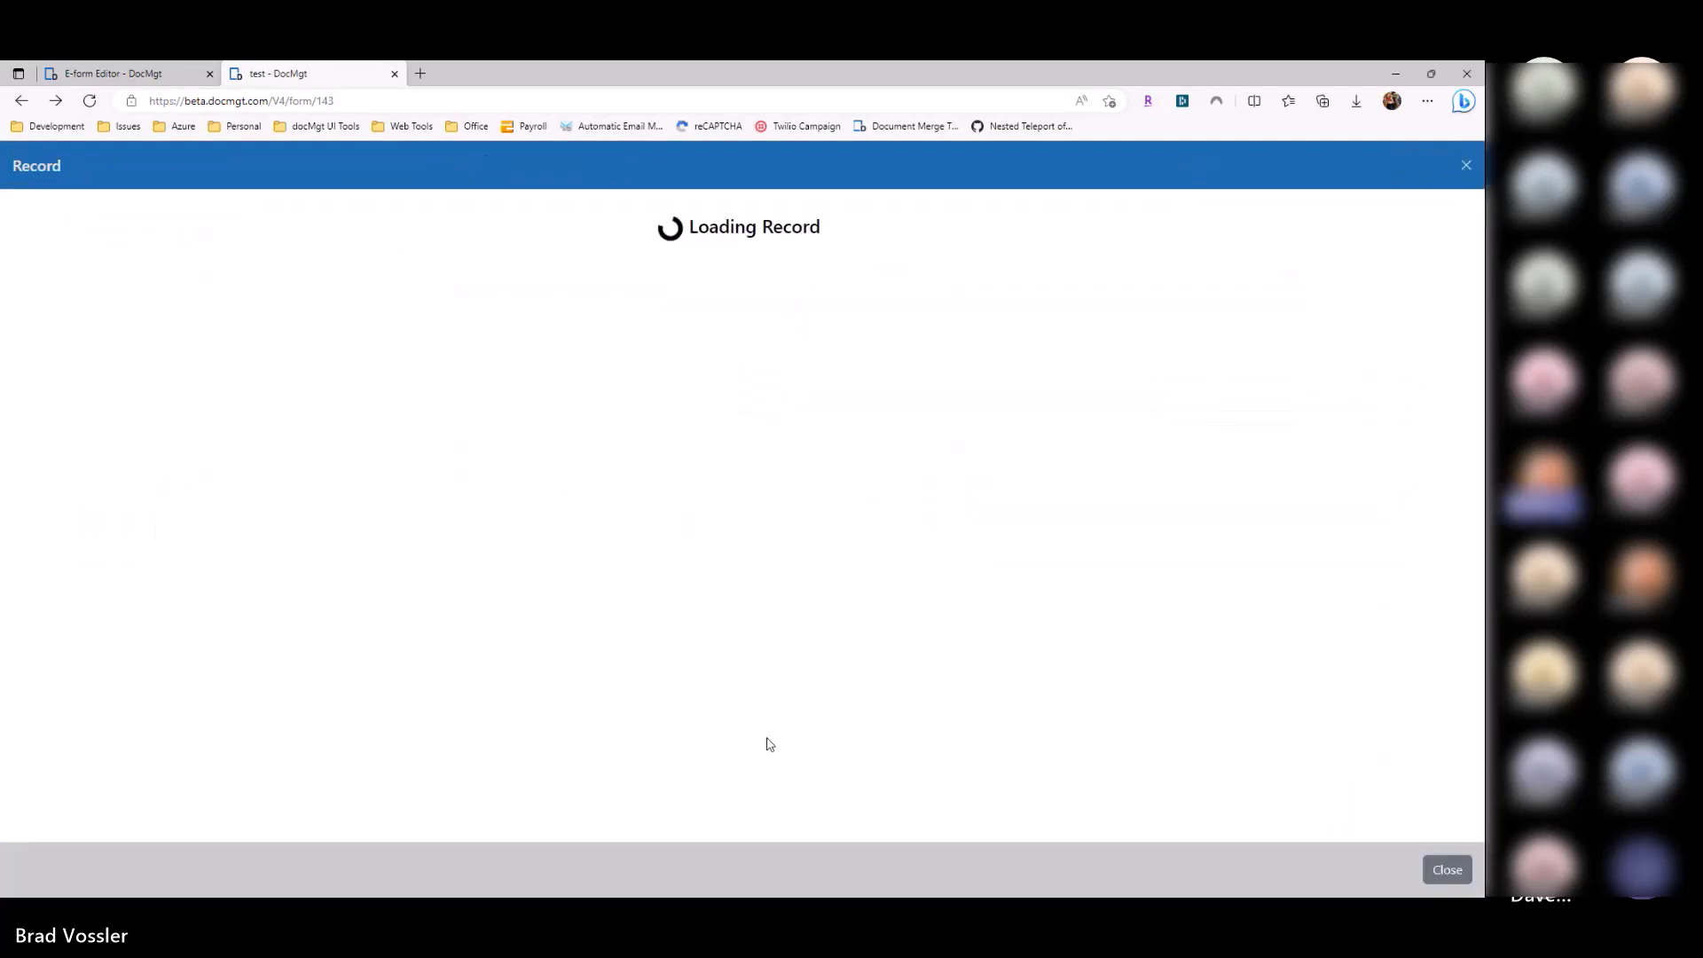
{"action": "left_click", "coordinate": [1447, 871]}
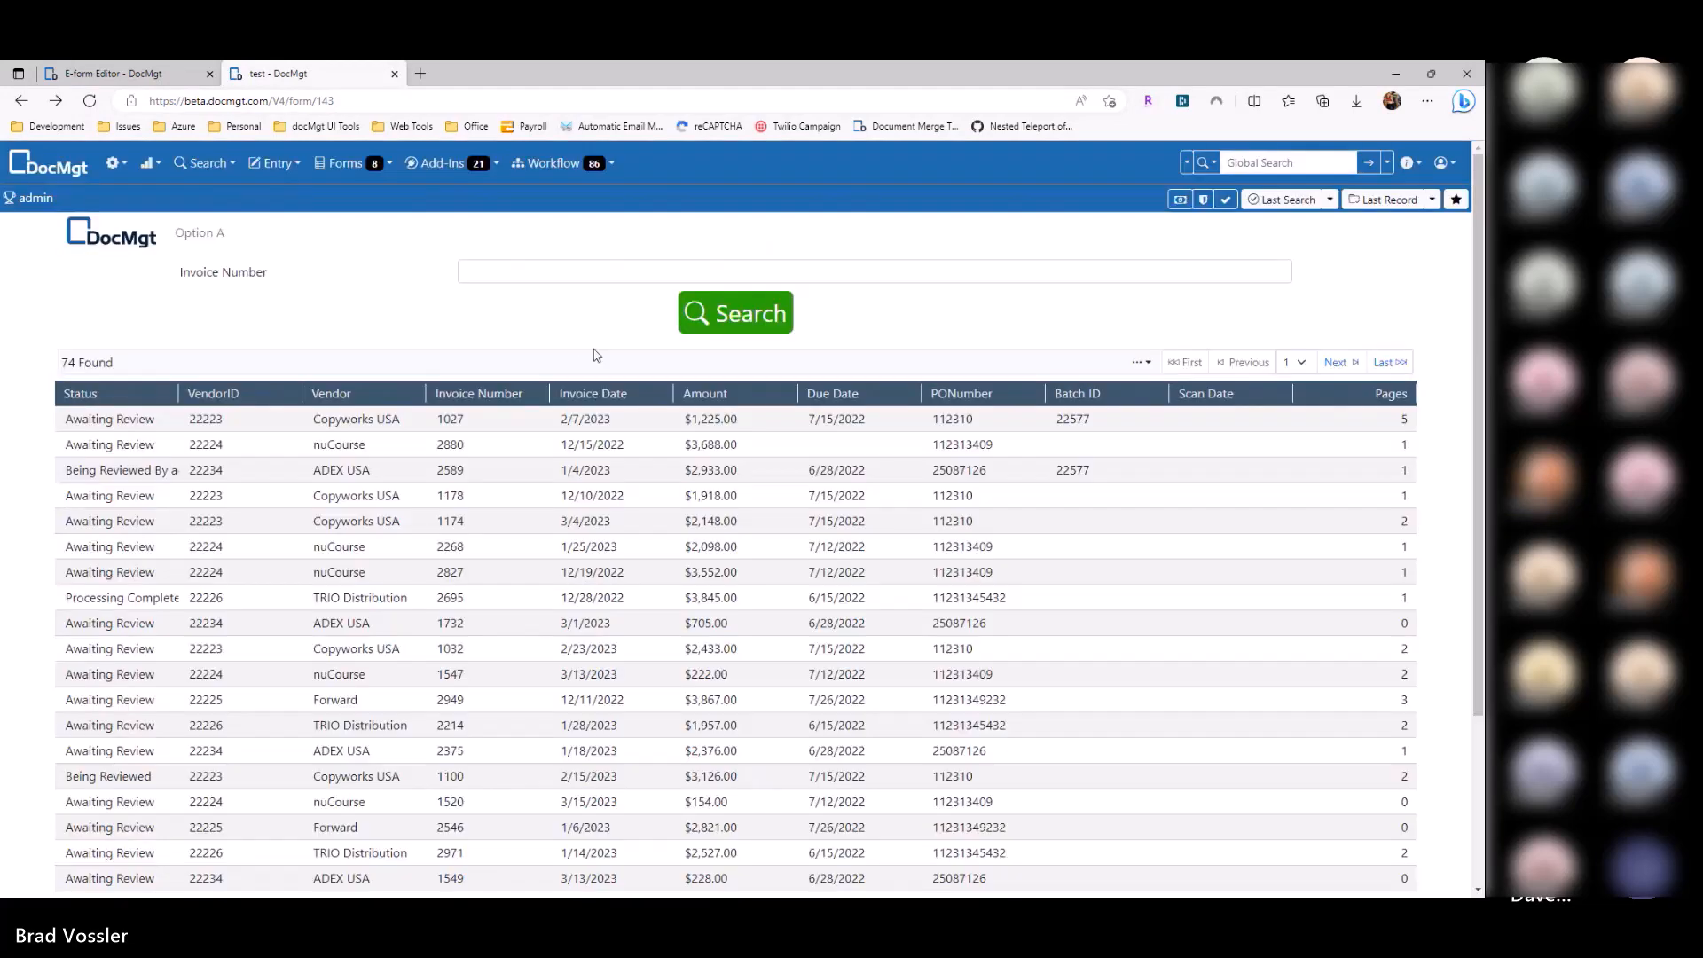
{"action": "scroll", "coordinate": [550, 479], "scroll_direction": "down", "scroll_amount": 3}
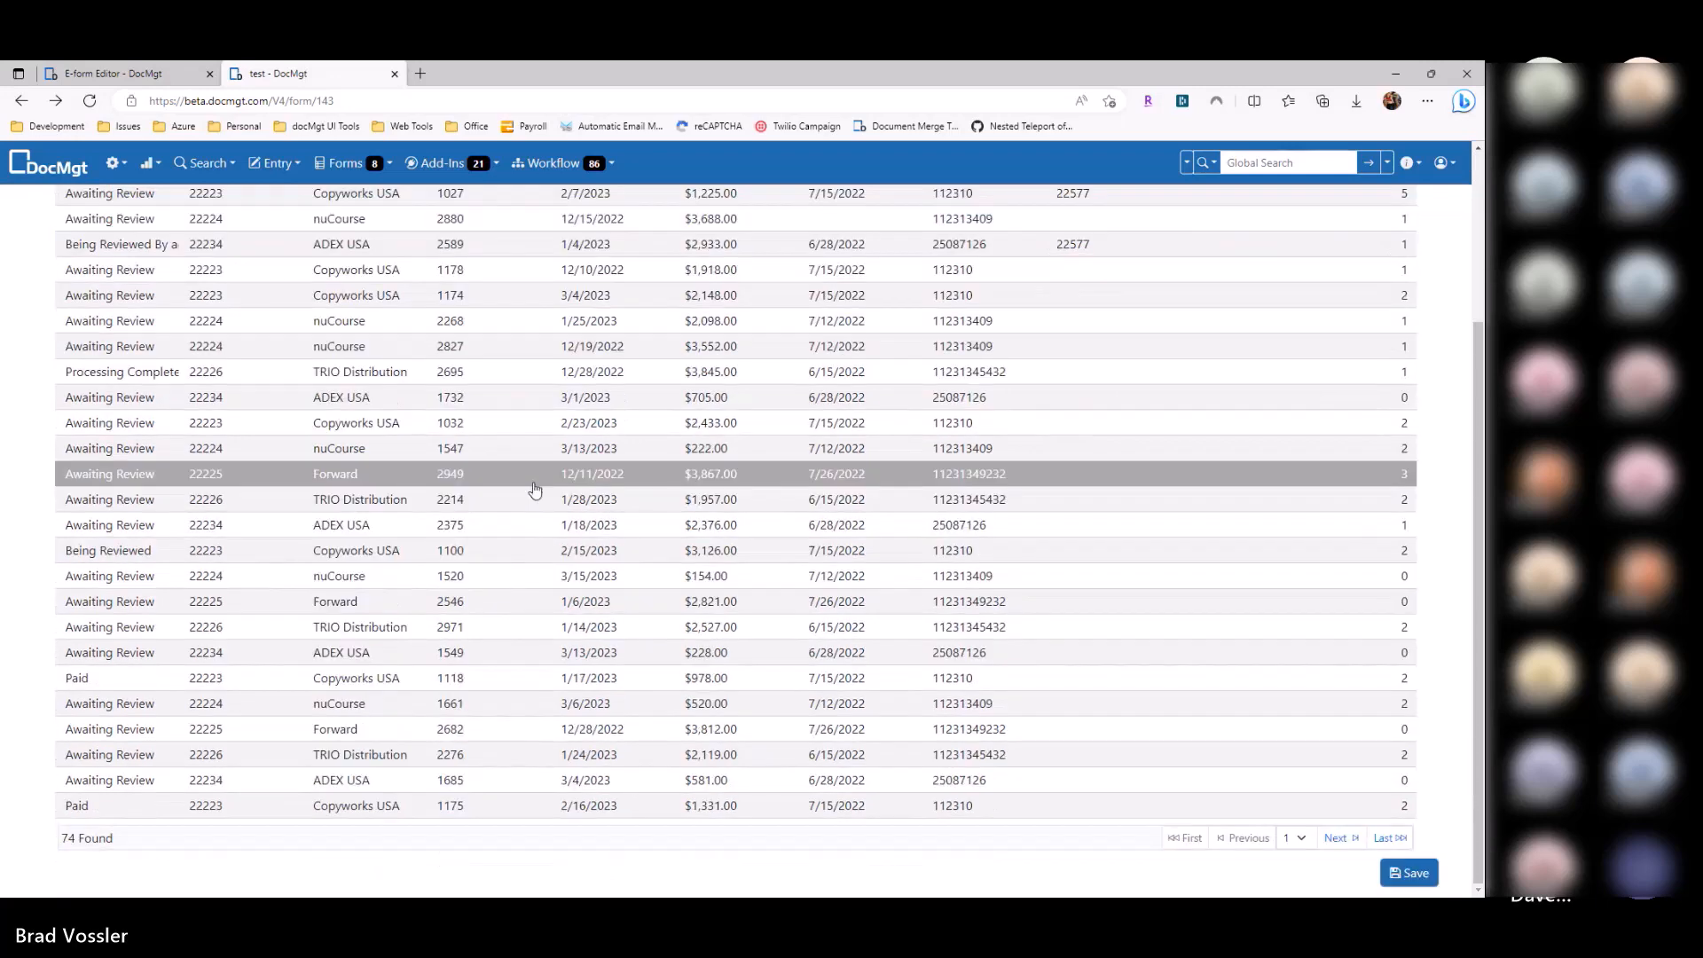
{"action": "key", "text": "ctrl+Tab"}
{"action": "left_click", "coordinate": [610, 548]}
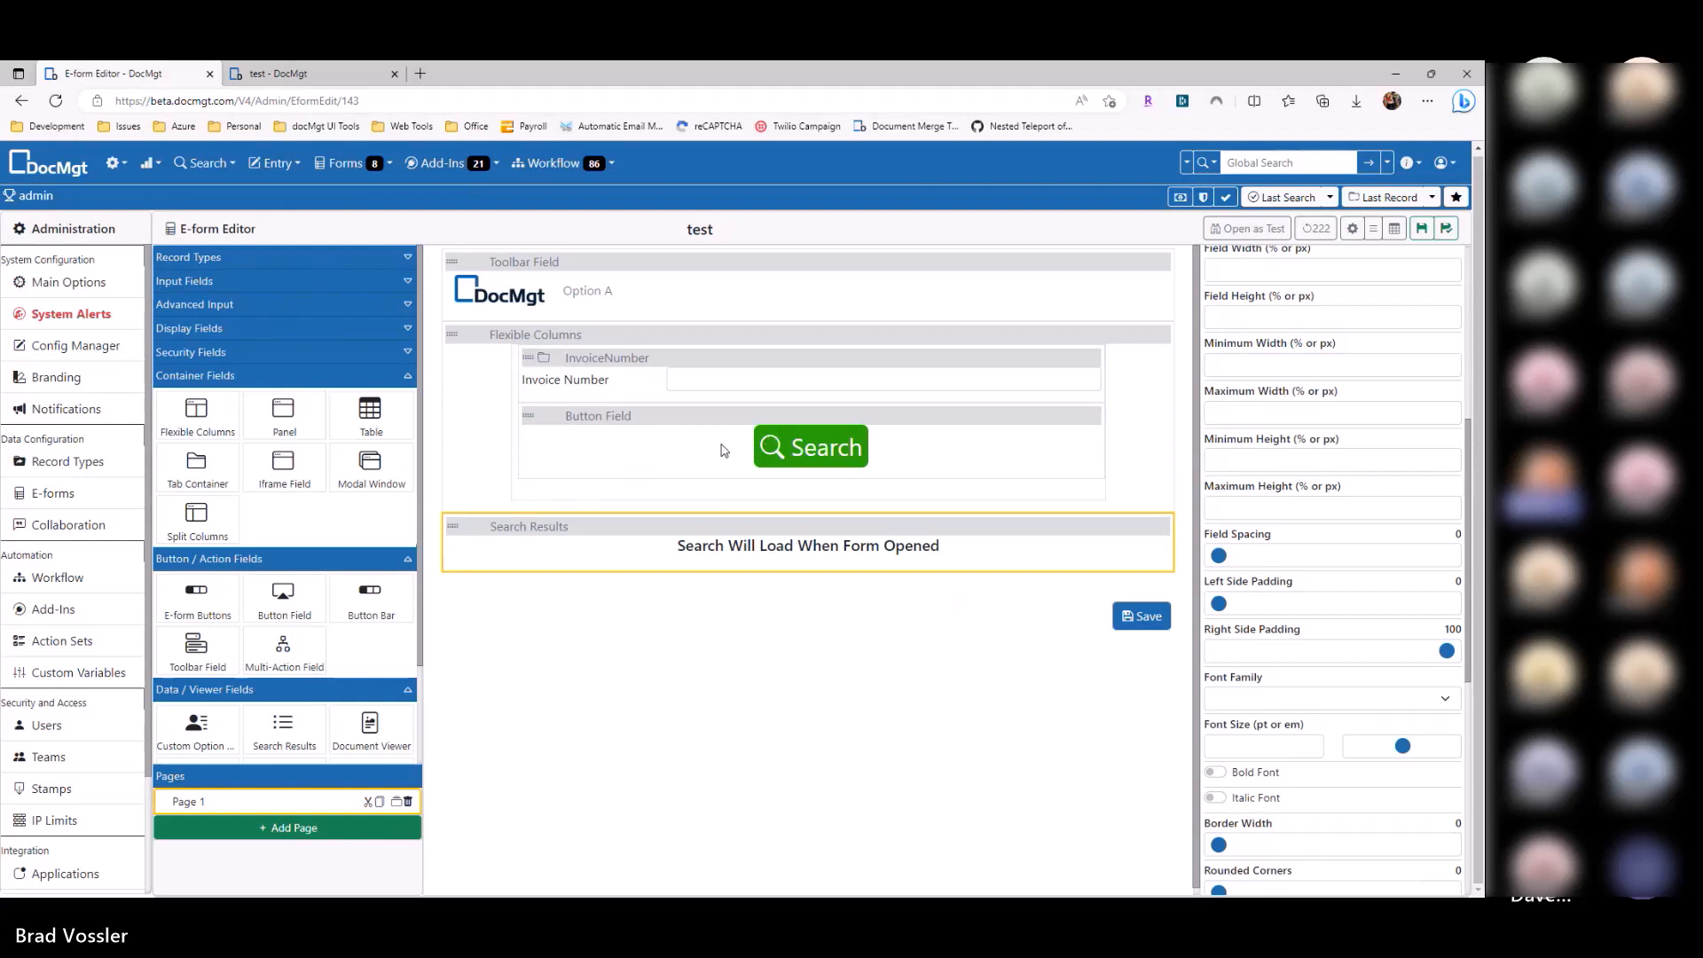
{"action": "left_click", "coordinate": [814, 486]}
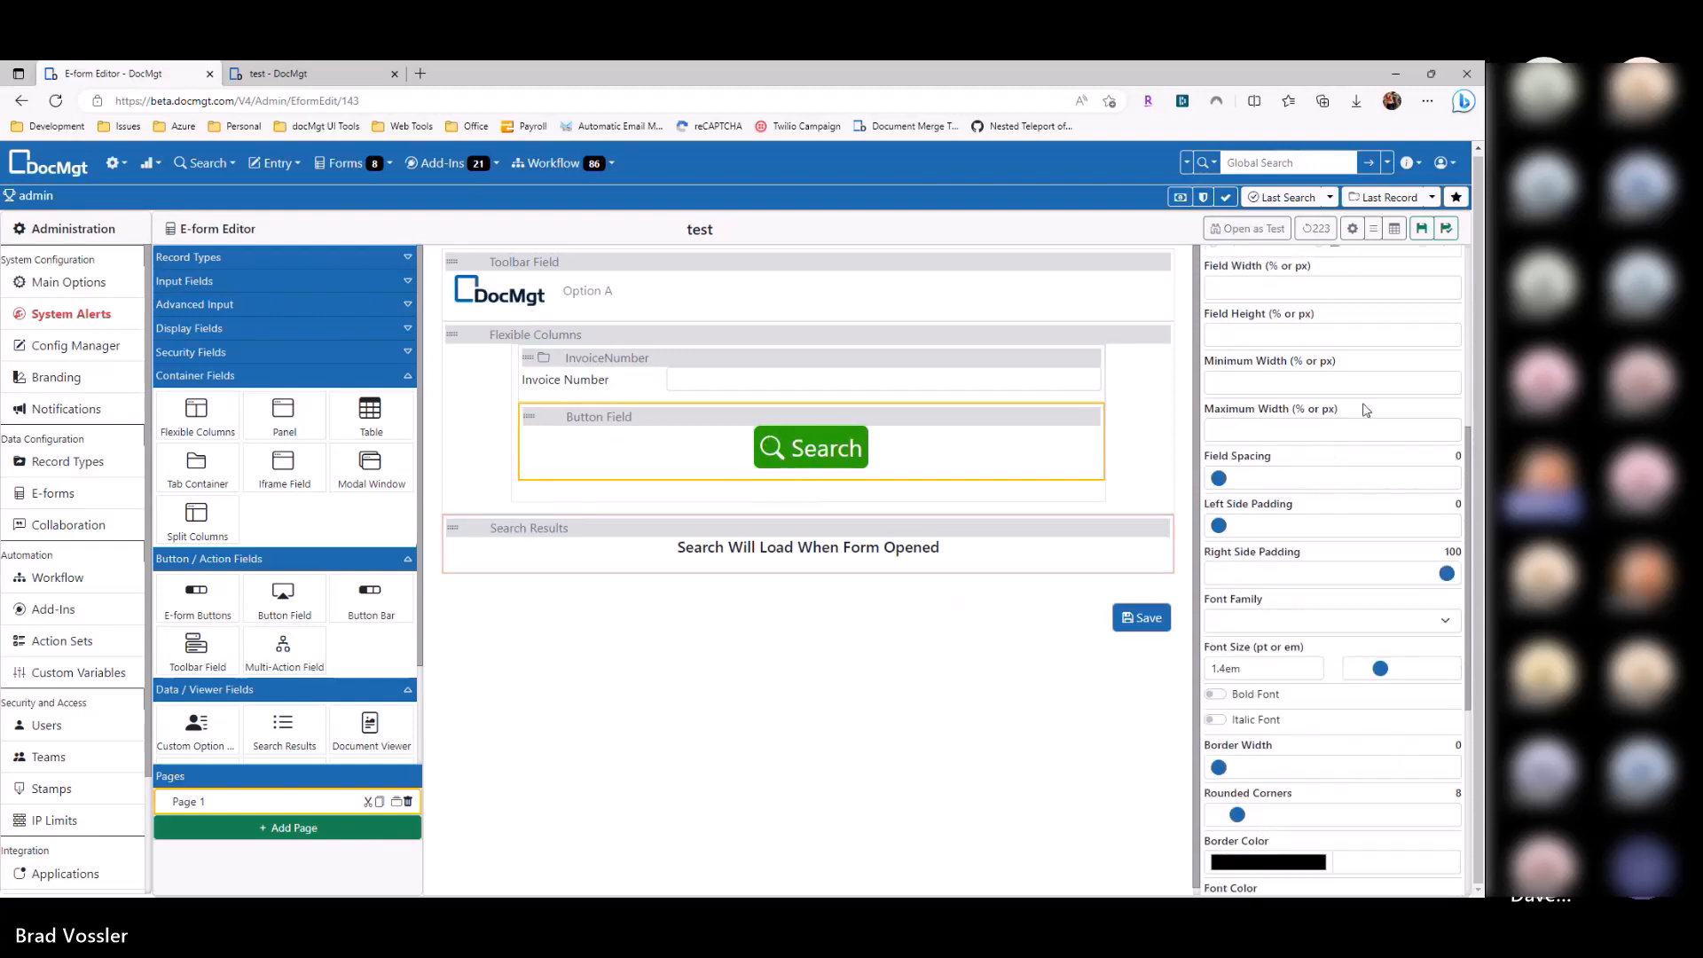
{"action": "scroll", "coordinate": [1269, 529], "scroll_direction": "up", "scroll_amount": 5}
{"action": "left_click", "coordinate": [1254, 513]}
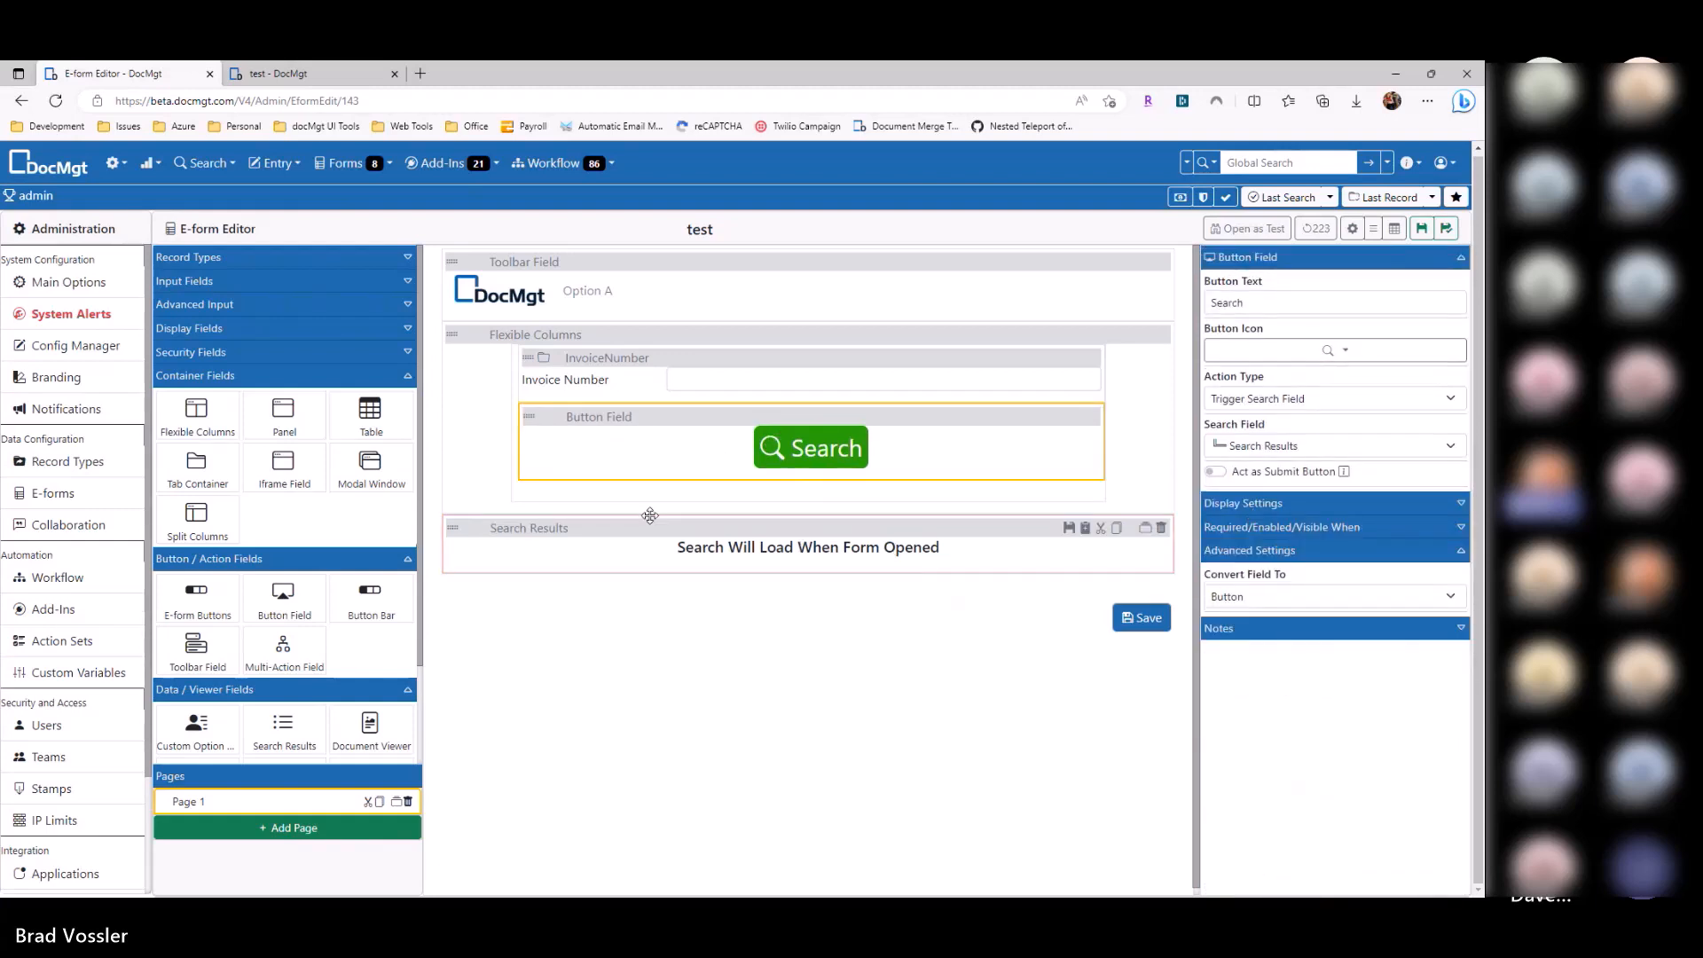
{"action": "left_click", "coordinate": [626, 359]}
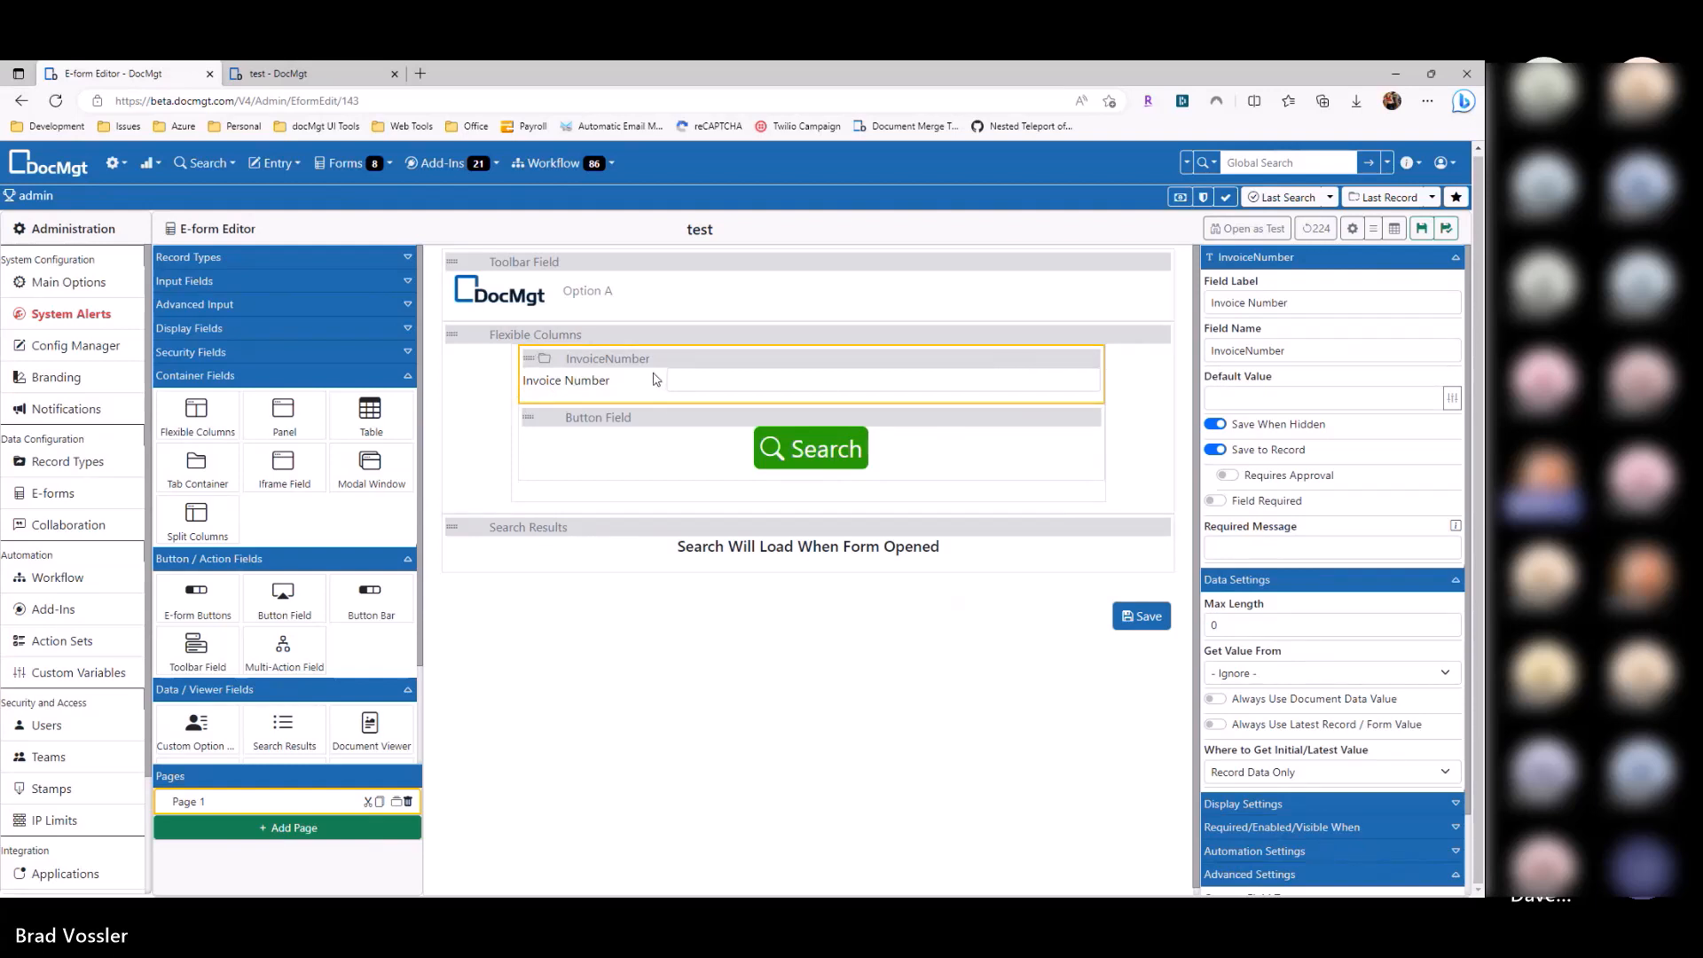
{"action": "left_click", "coordinate": [1288, 582]}
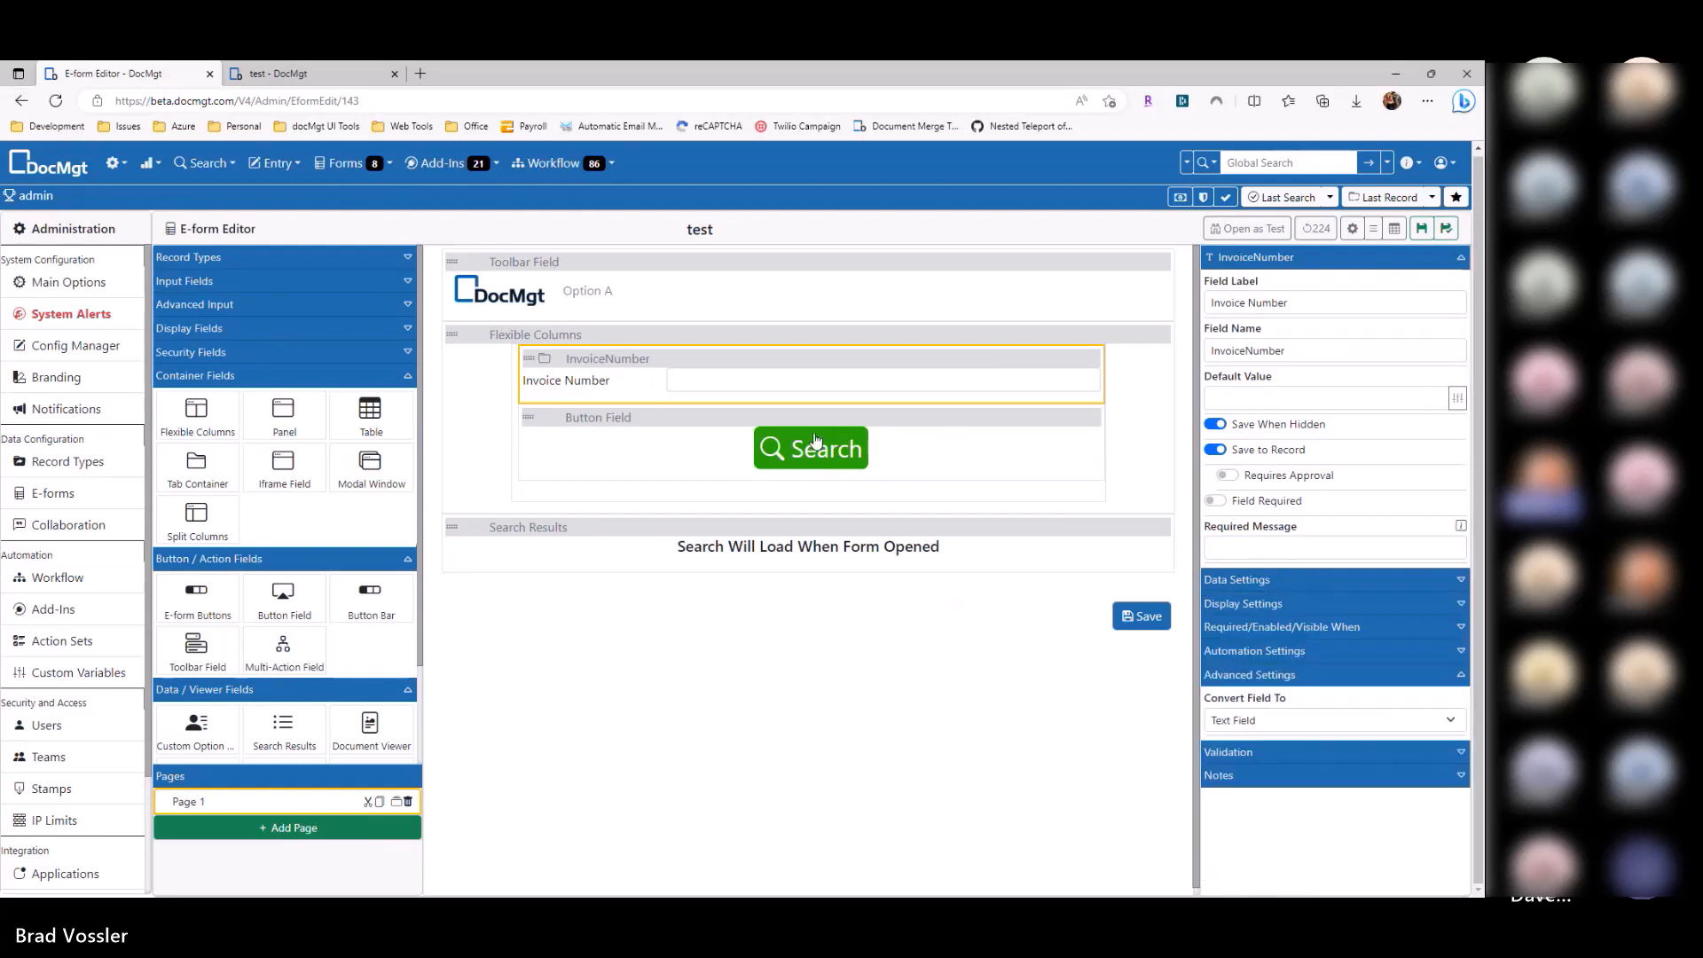
{"action": "left_click", "coordinate": [609, 419]}
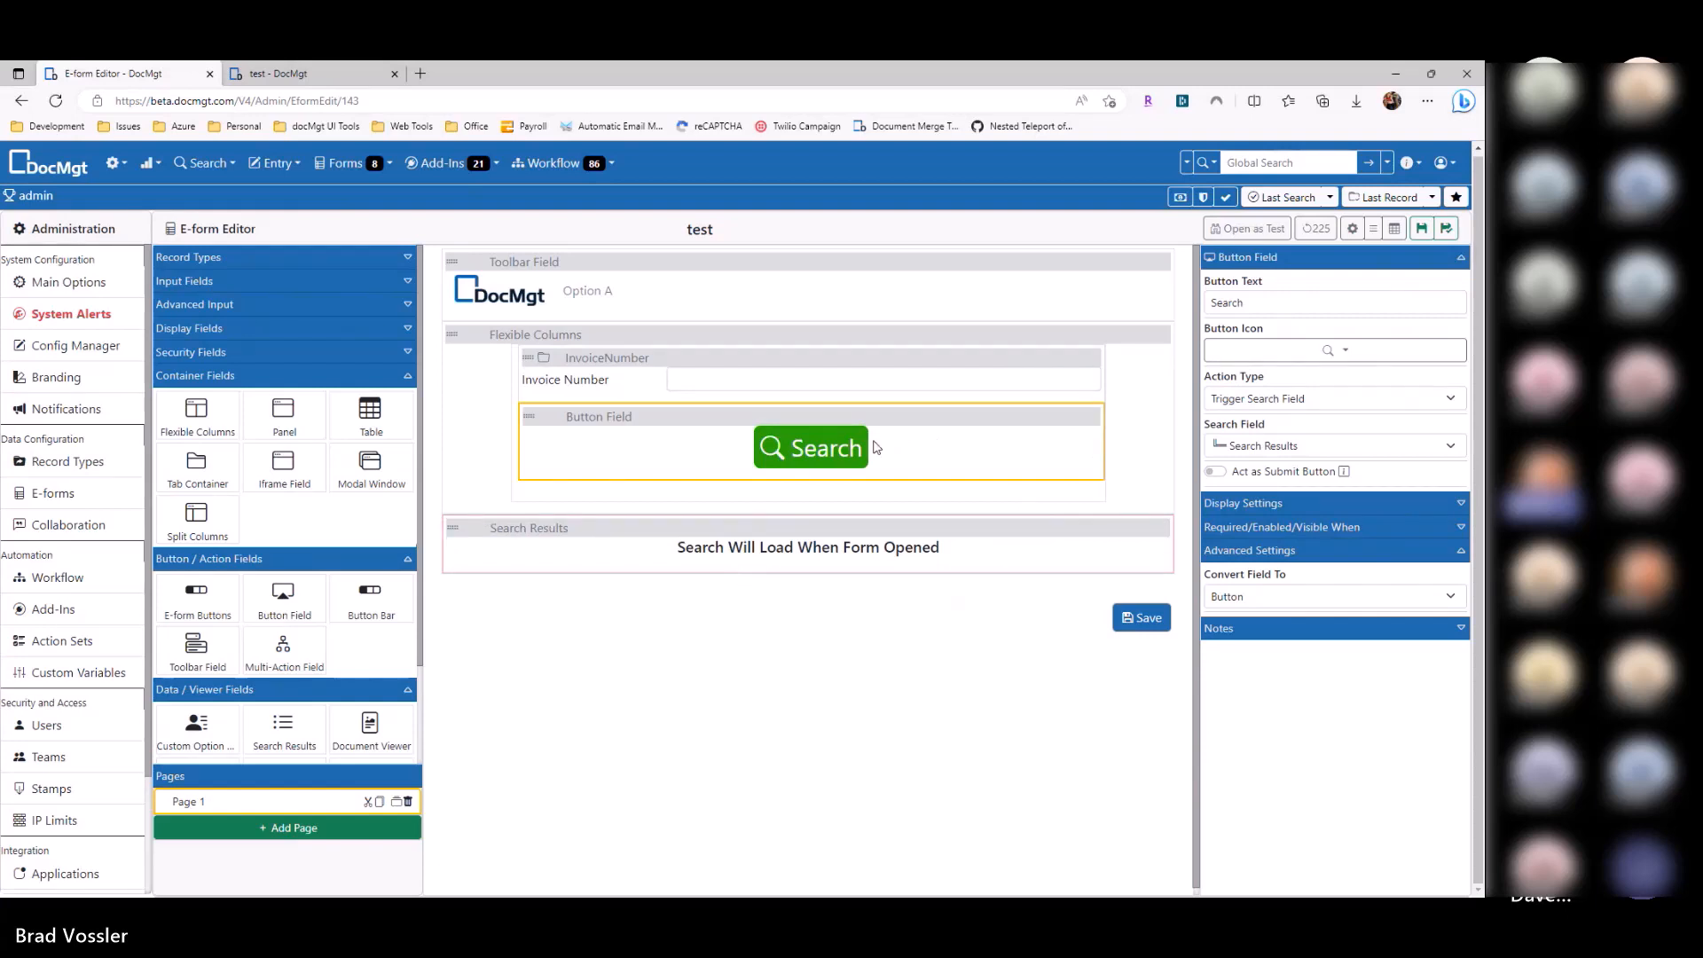
{"action": "left_click", "coordinate": [817, 551]}
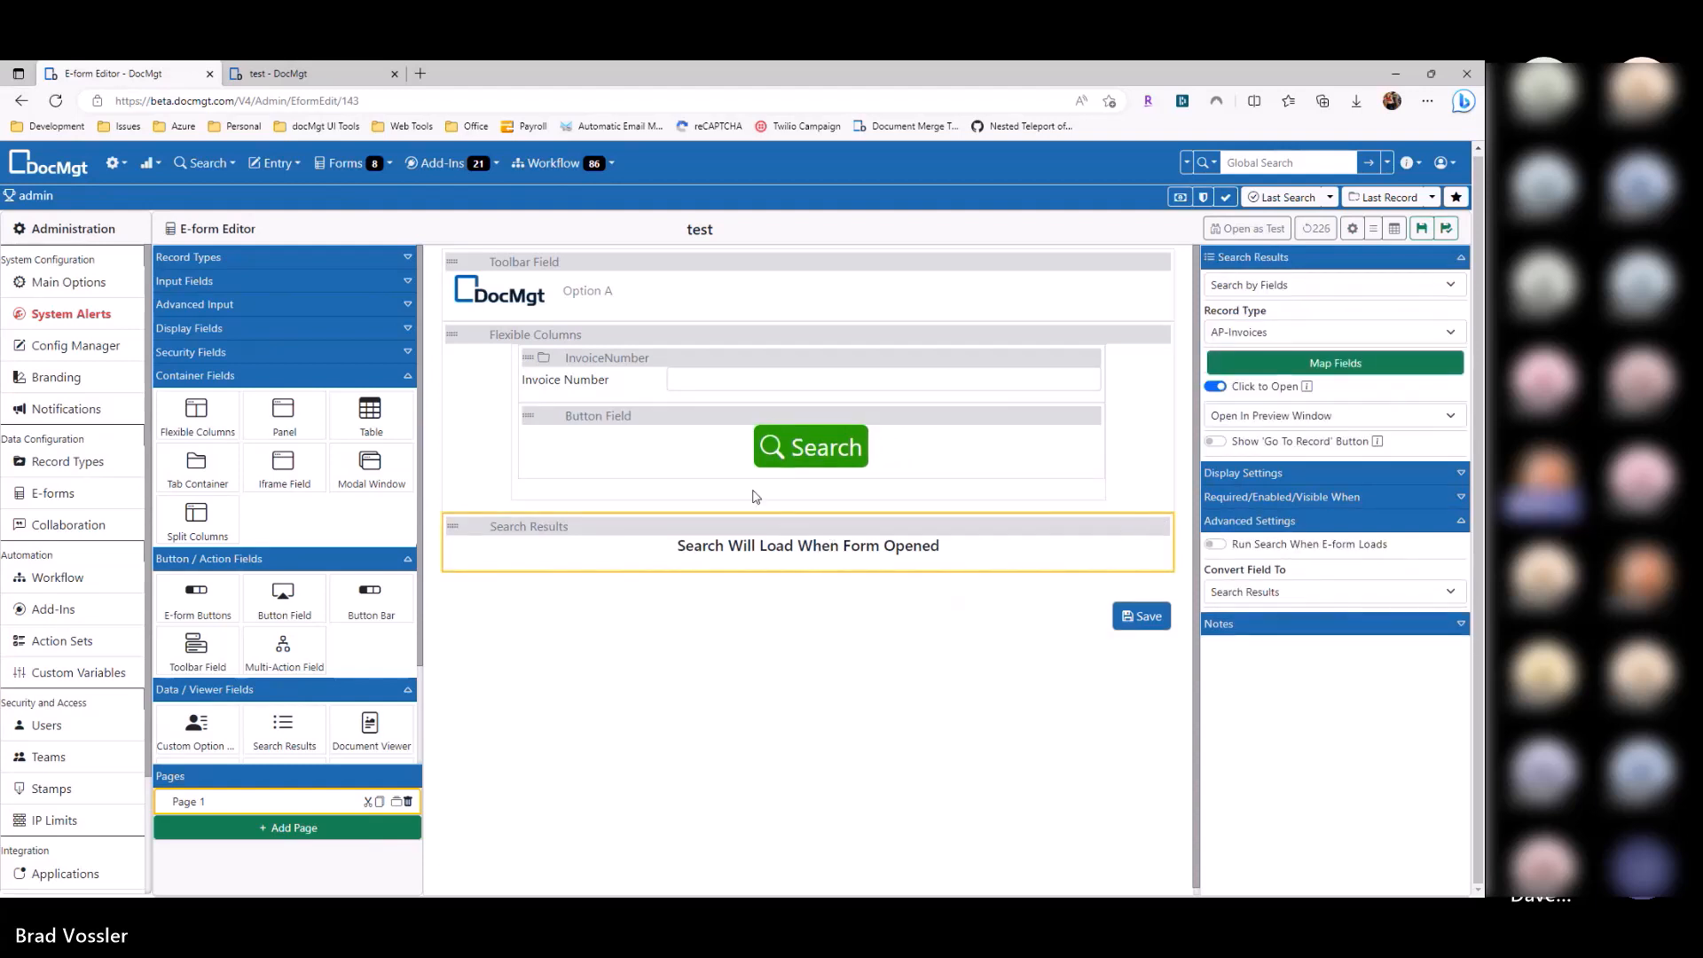
{"action": "left_click", "coordinate": [671, 450]}
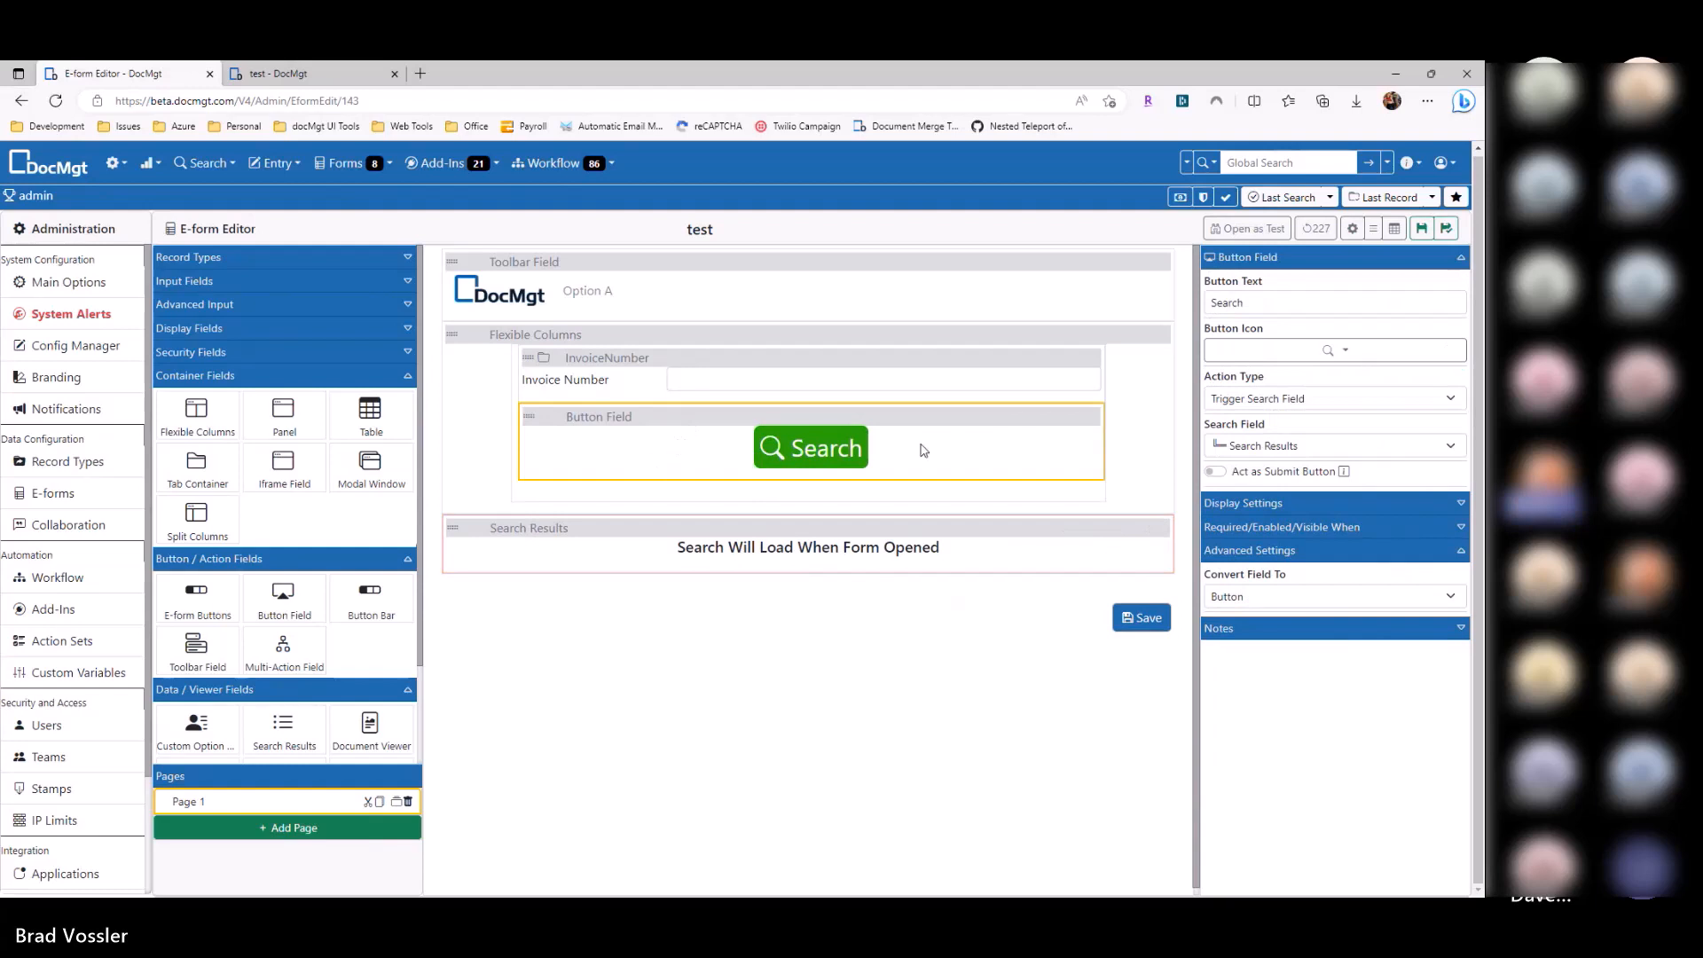
{"action": "left_click", "coordinate": [1277, 401]}
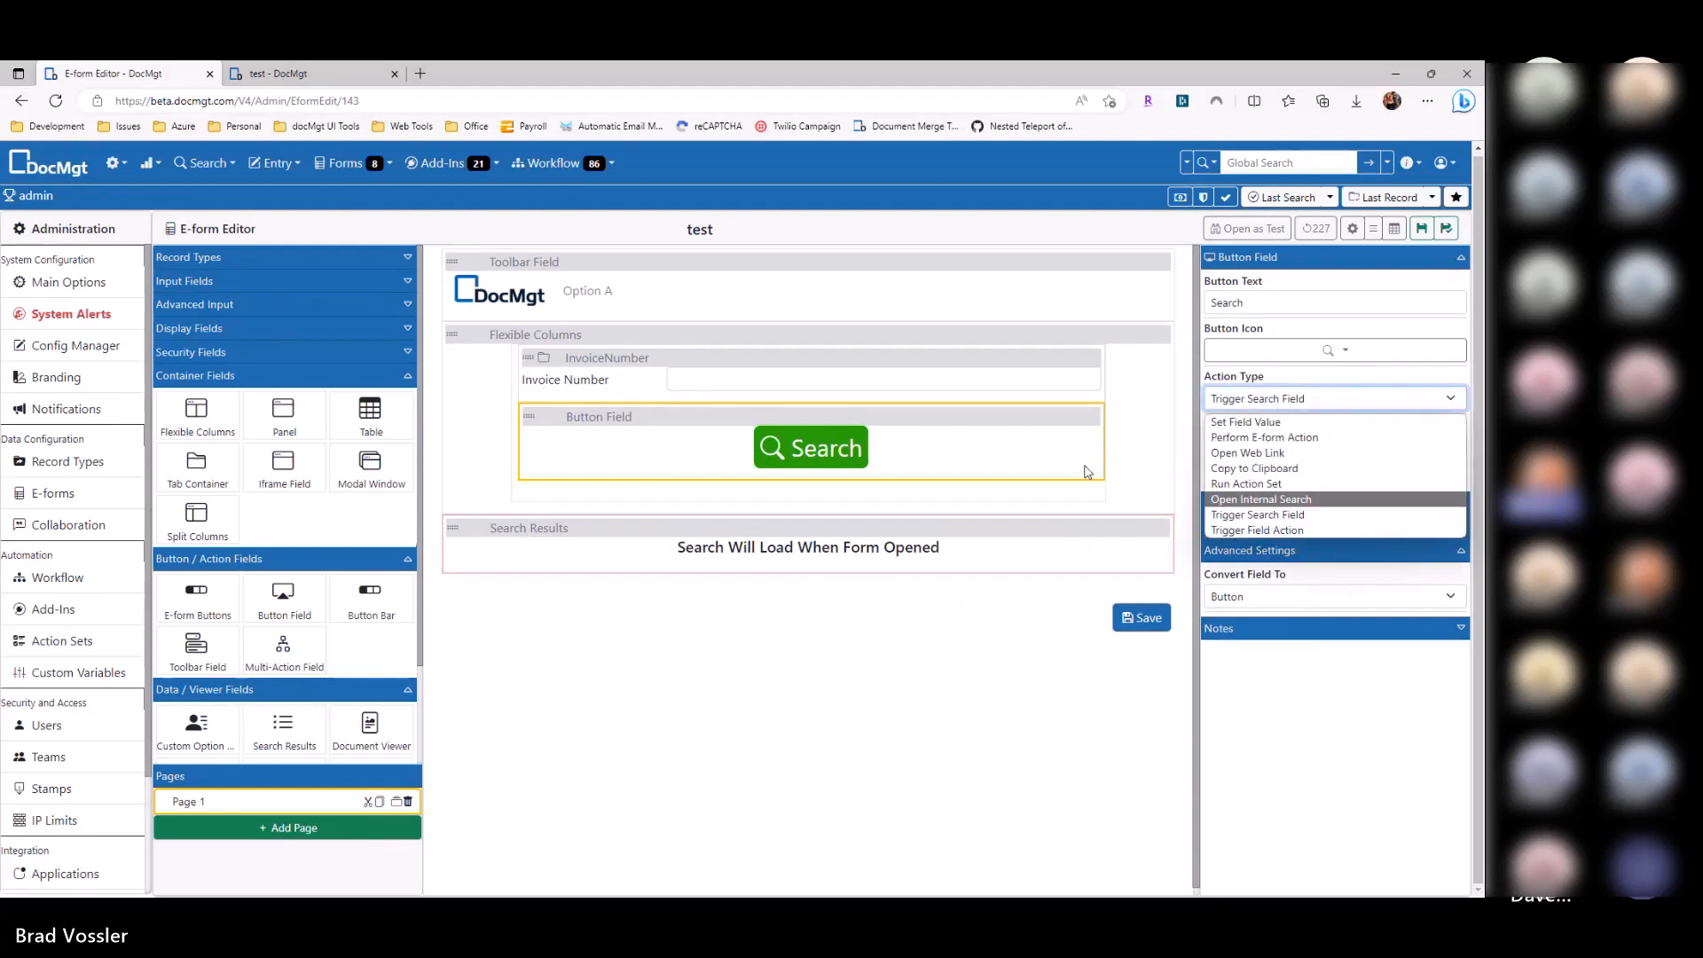
{"action": "left_click", "coordinate": [1242, 515]}
{"action": "left_click", "coordinate": [611, 543]}
{"action": "left_click", "coordinate": [635, 443]}
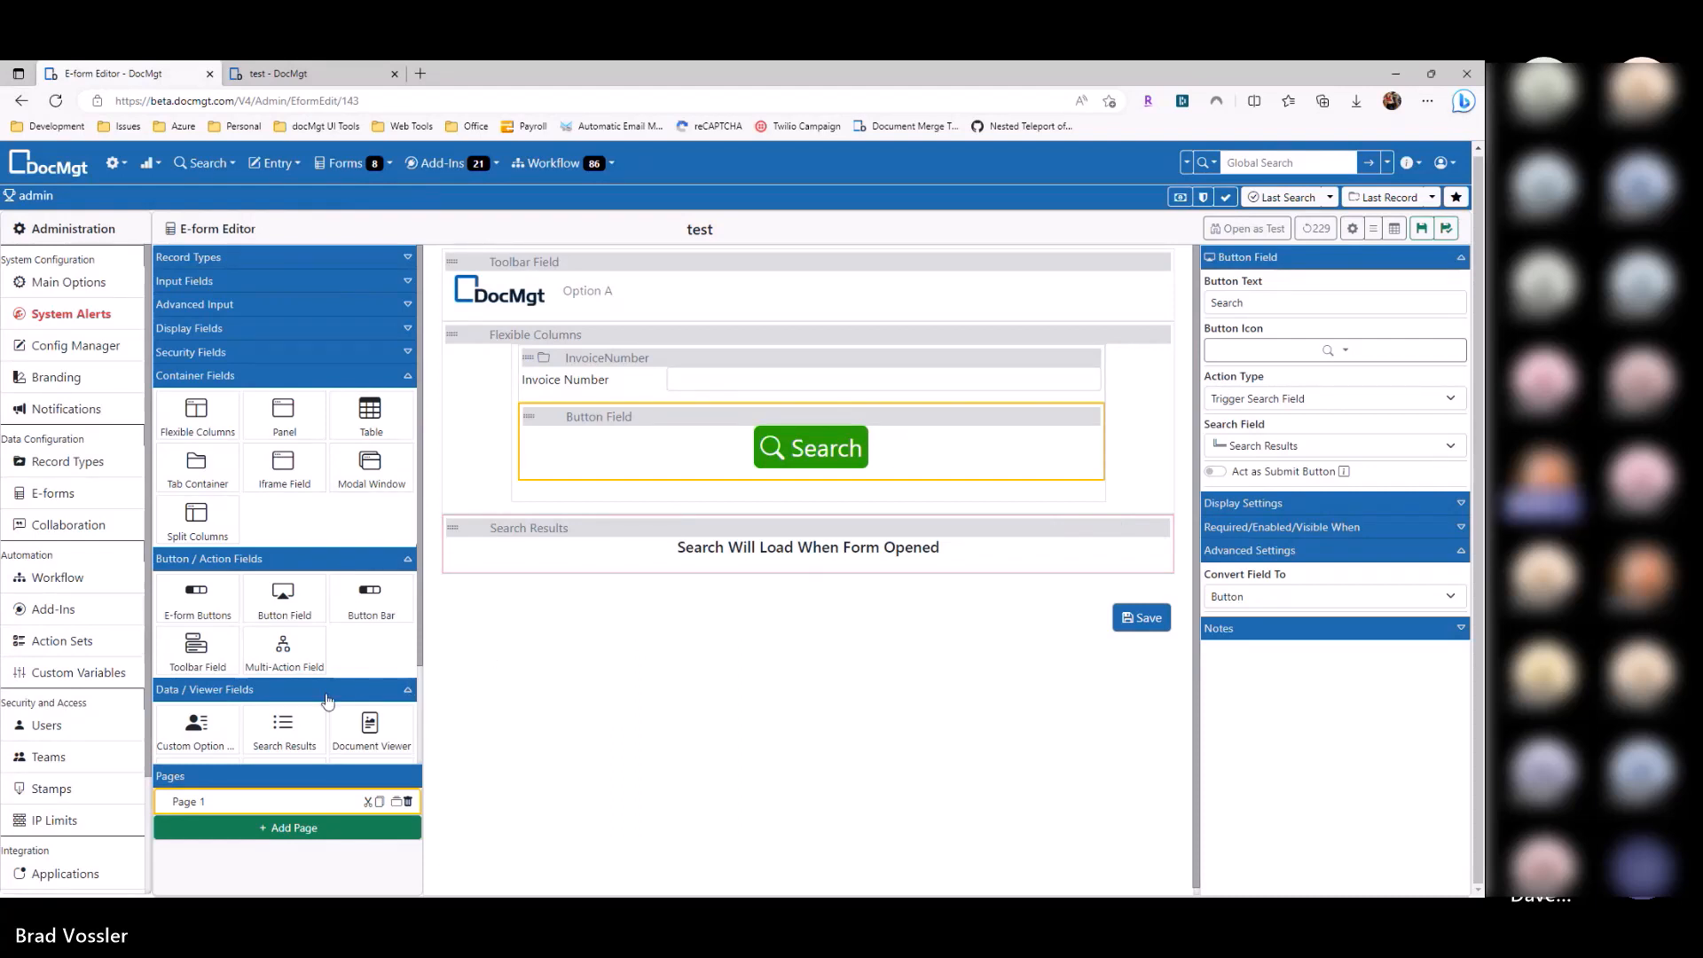
{"action": "scroll", "coordinate": [396, 599], "scroll_direction": "down", "scroll_amount": 3}
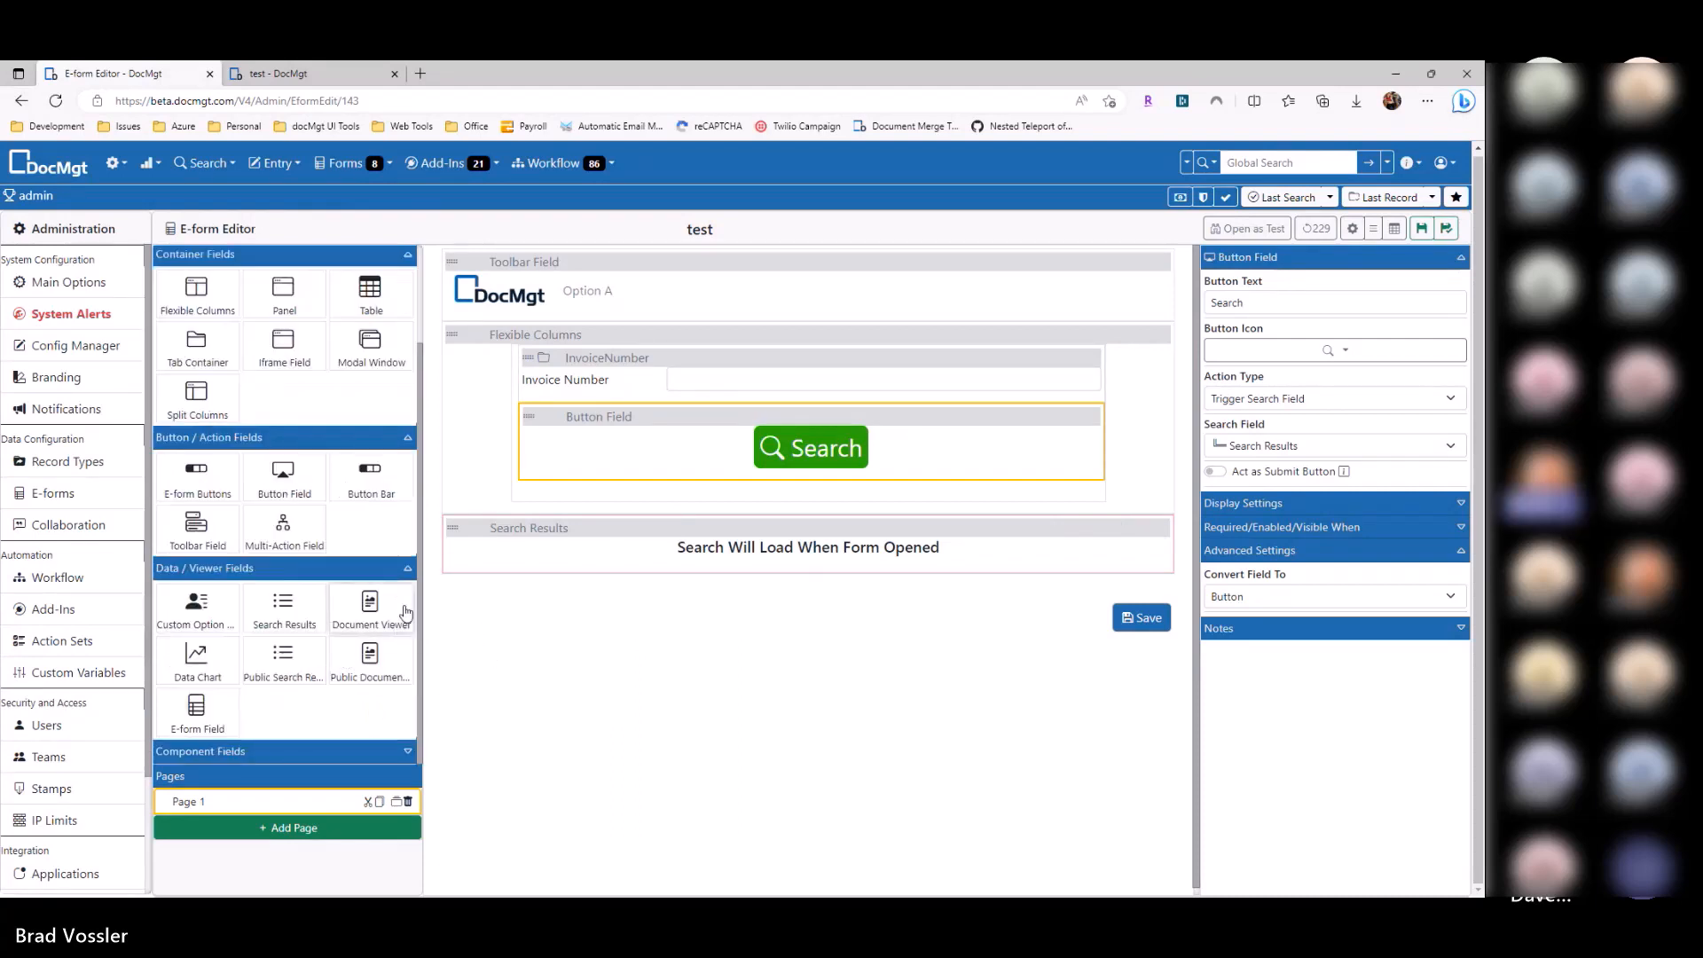
Step: Add a Document Viewer field above the search results, then delete it
{"action": "left_click_drag", "start_coordinate": [374, 617], "coordinate": [609, 581]}
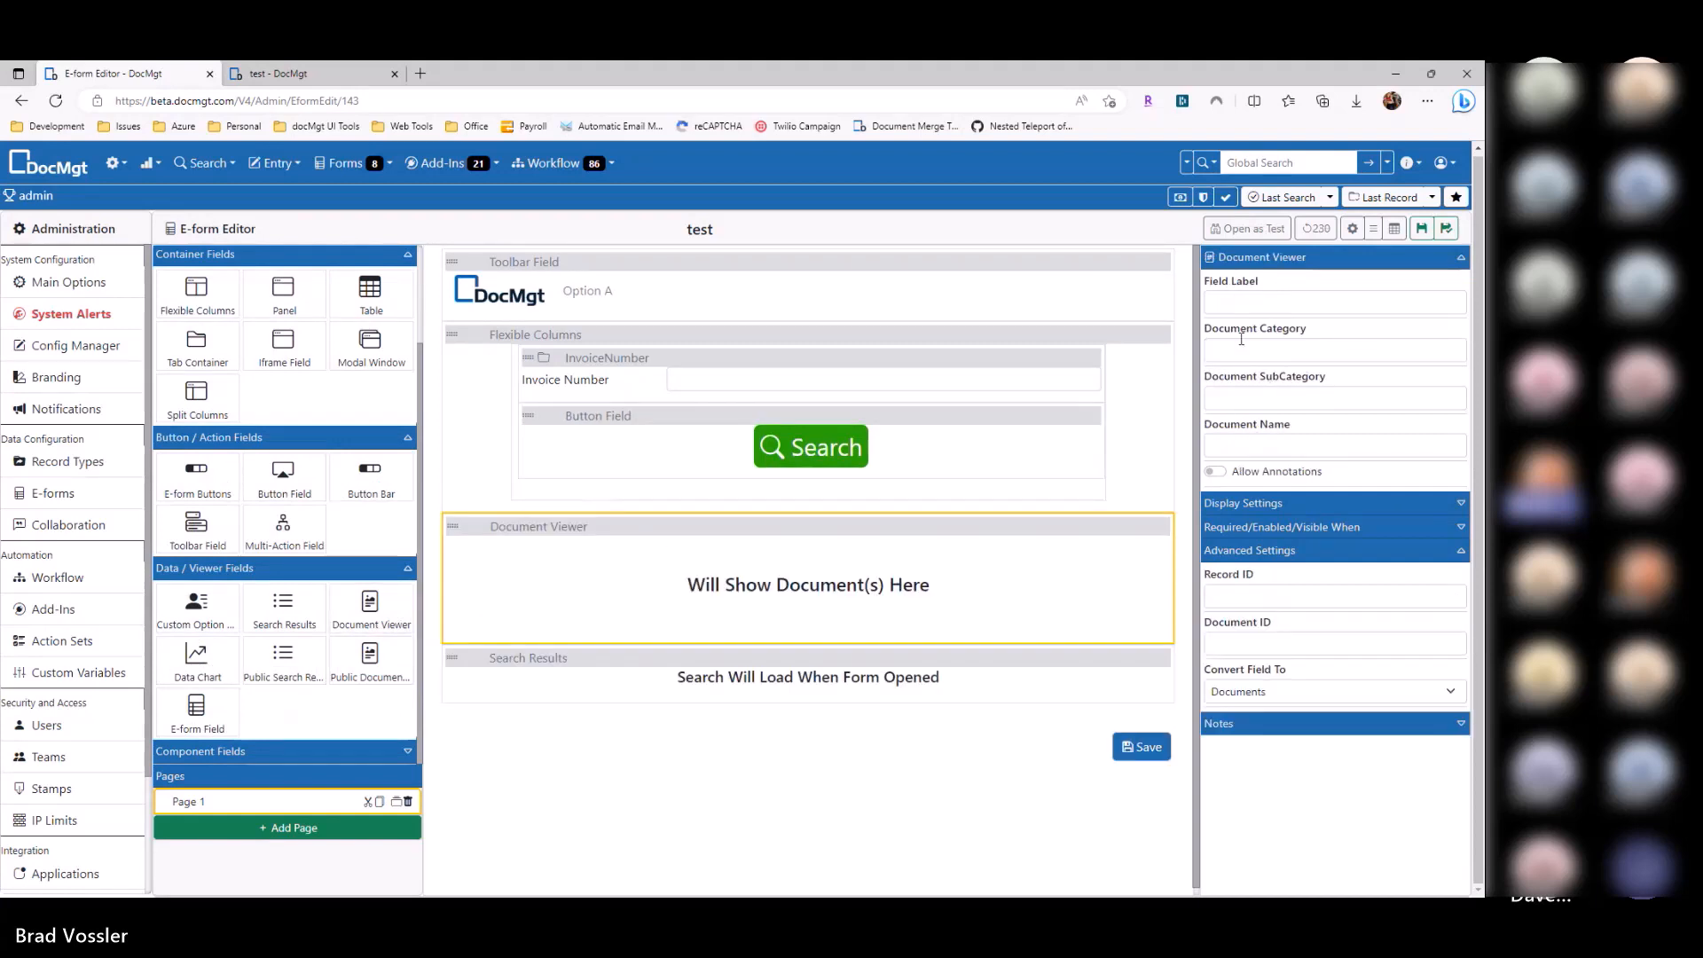
{"action": "left_click", "coordinate": [1260, 445]}
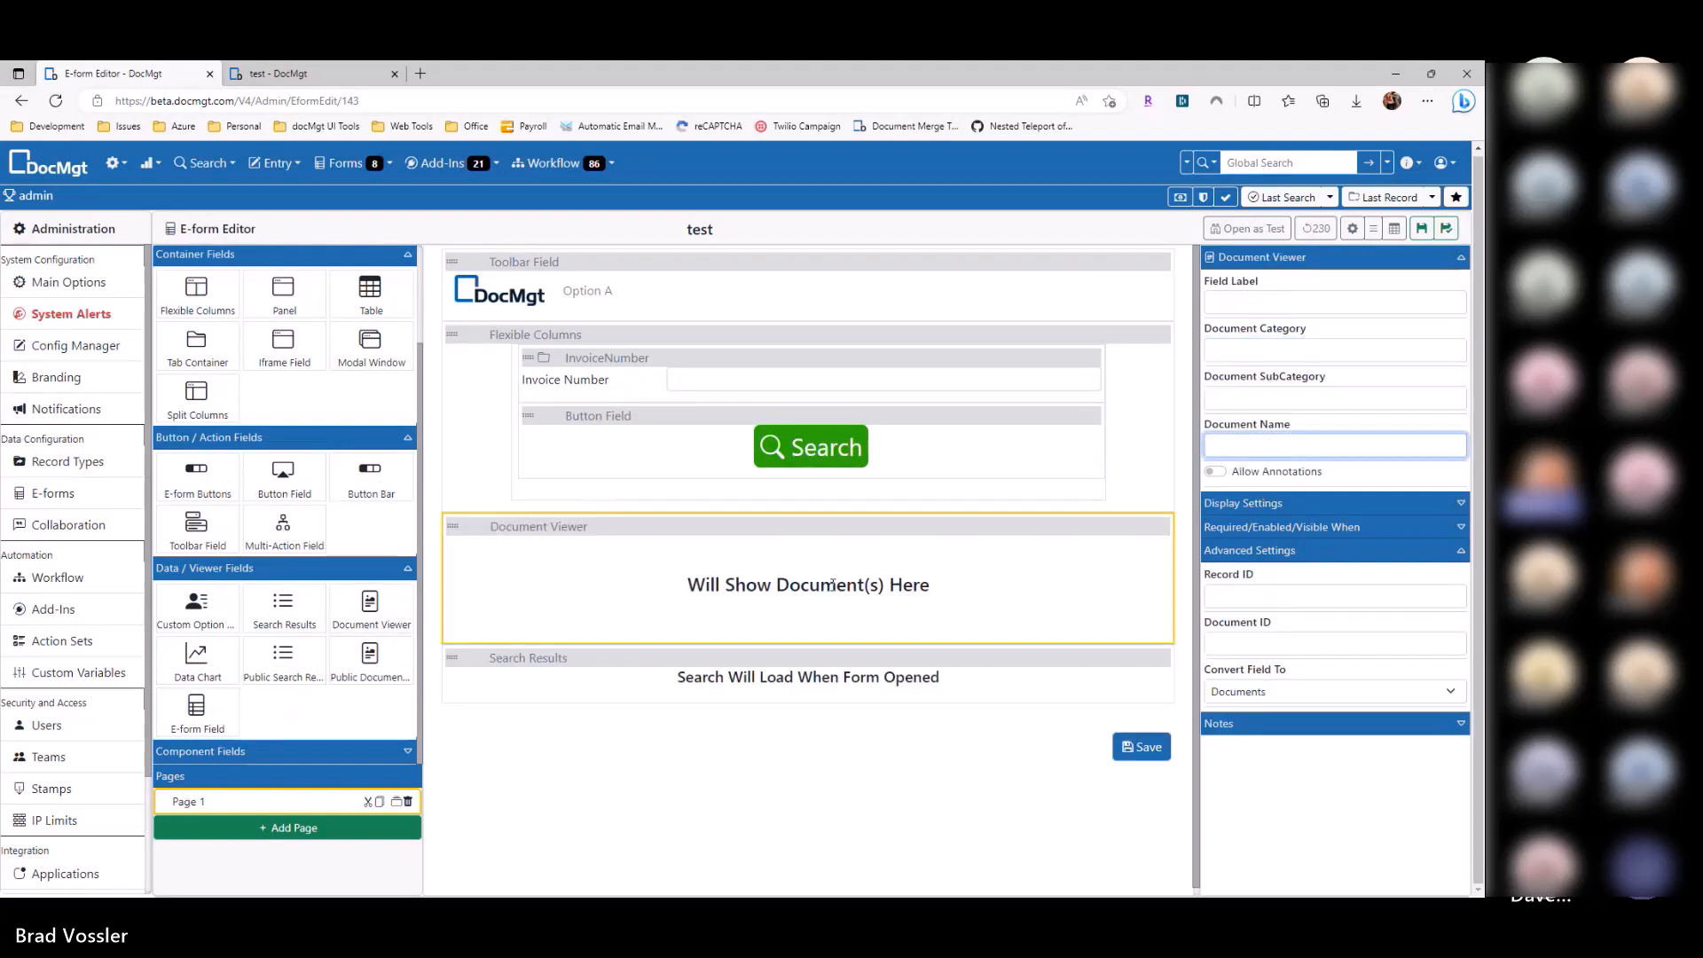
{"action": "left_click", "coordinate": [488, 471]}
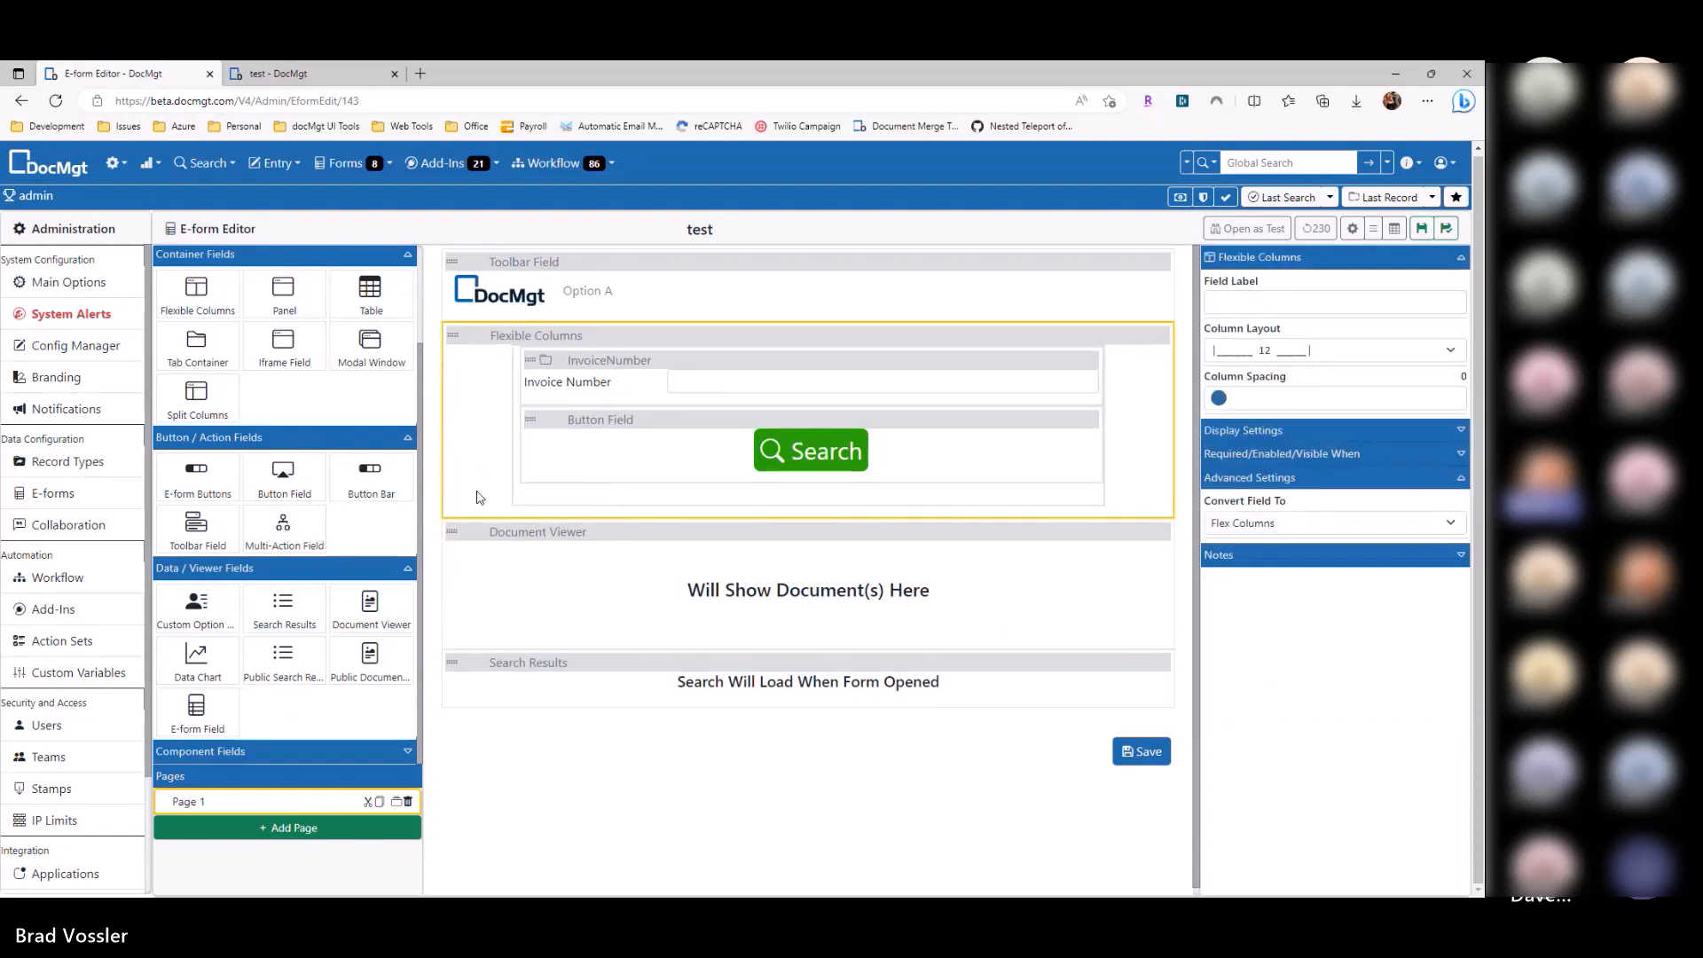
{"action": "left_click", "coordinate": [525, 537]}
{"action": "mouse_move", "coordinate": [497, 532]}
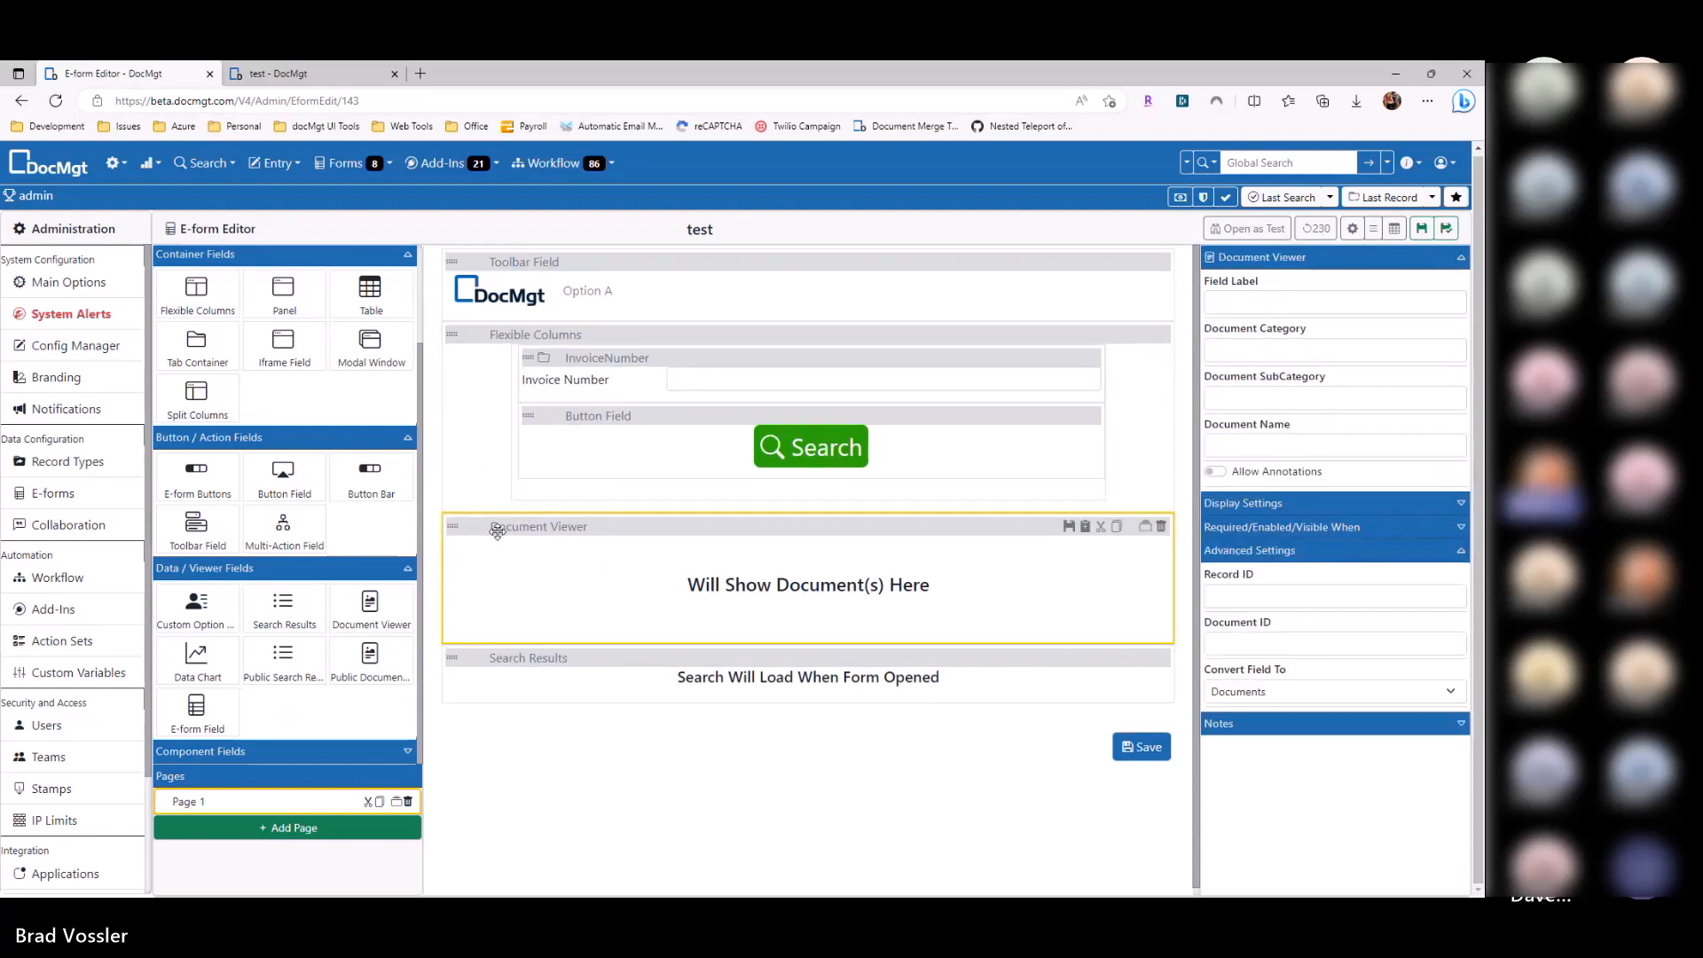
{"action": "left_click", "coordinate": [1161, 530]}
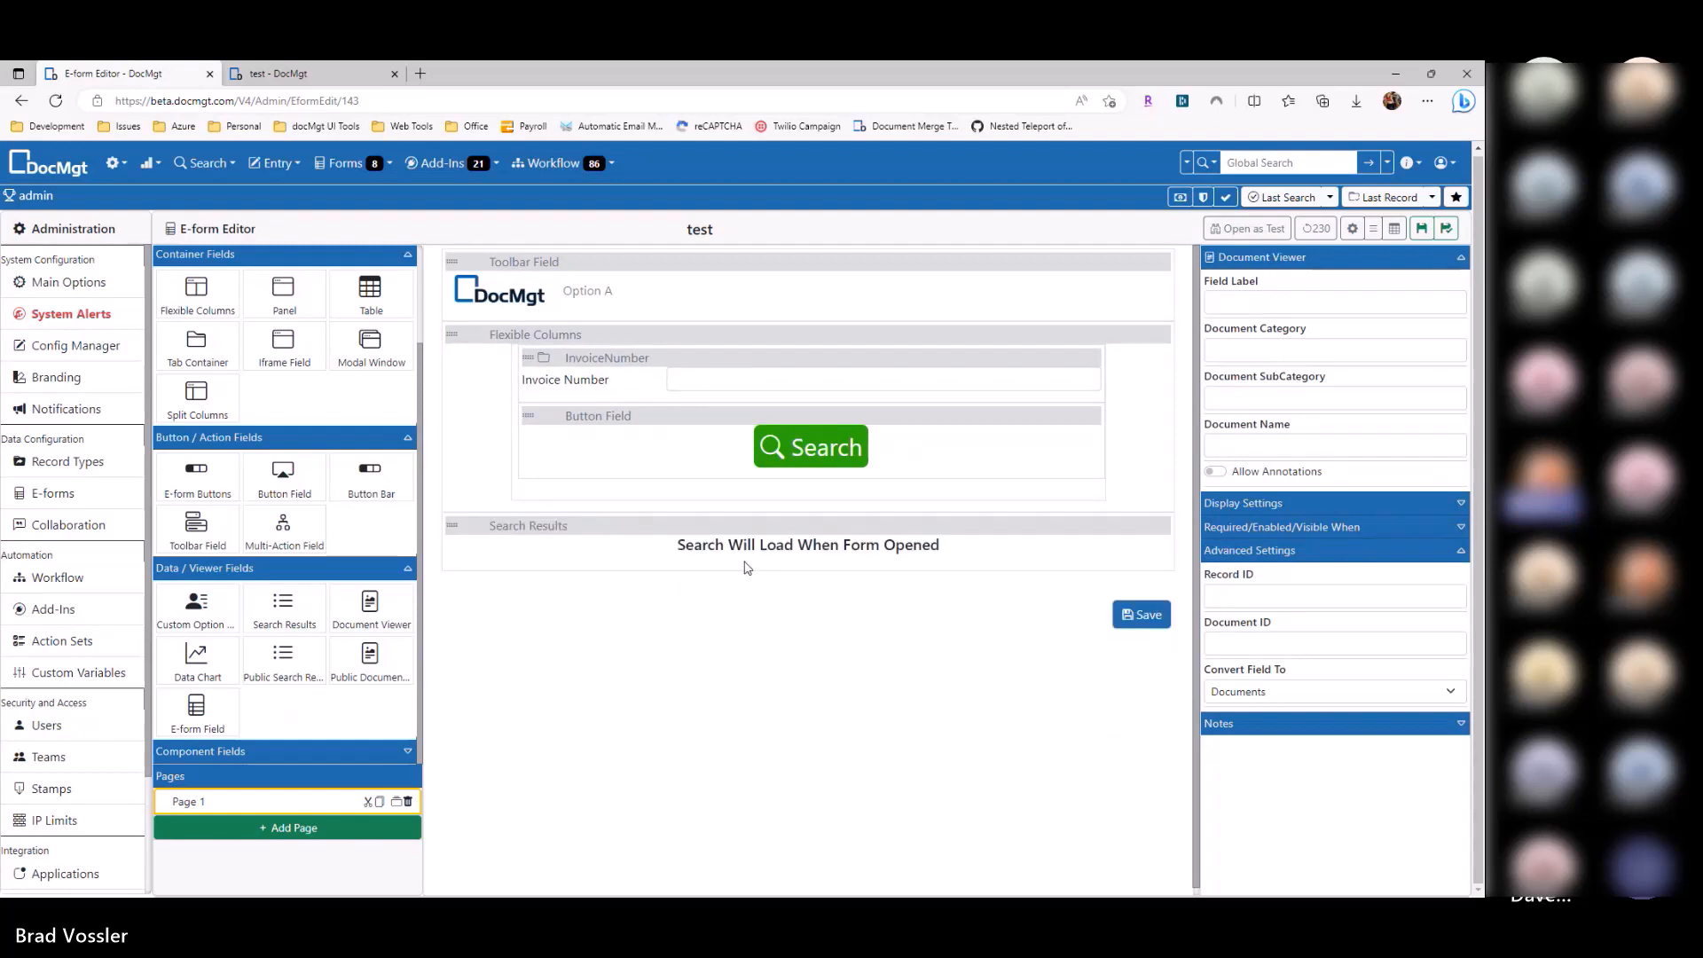
{"action": "left_click", "coordinate": [566, 529]}
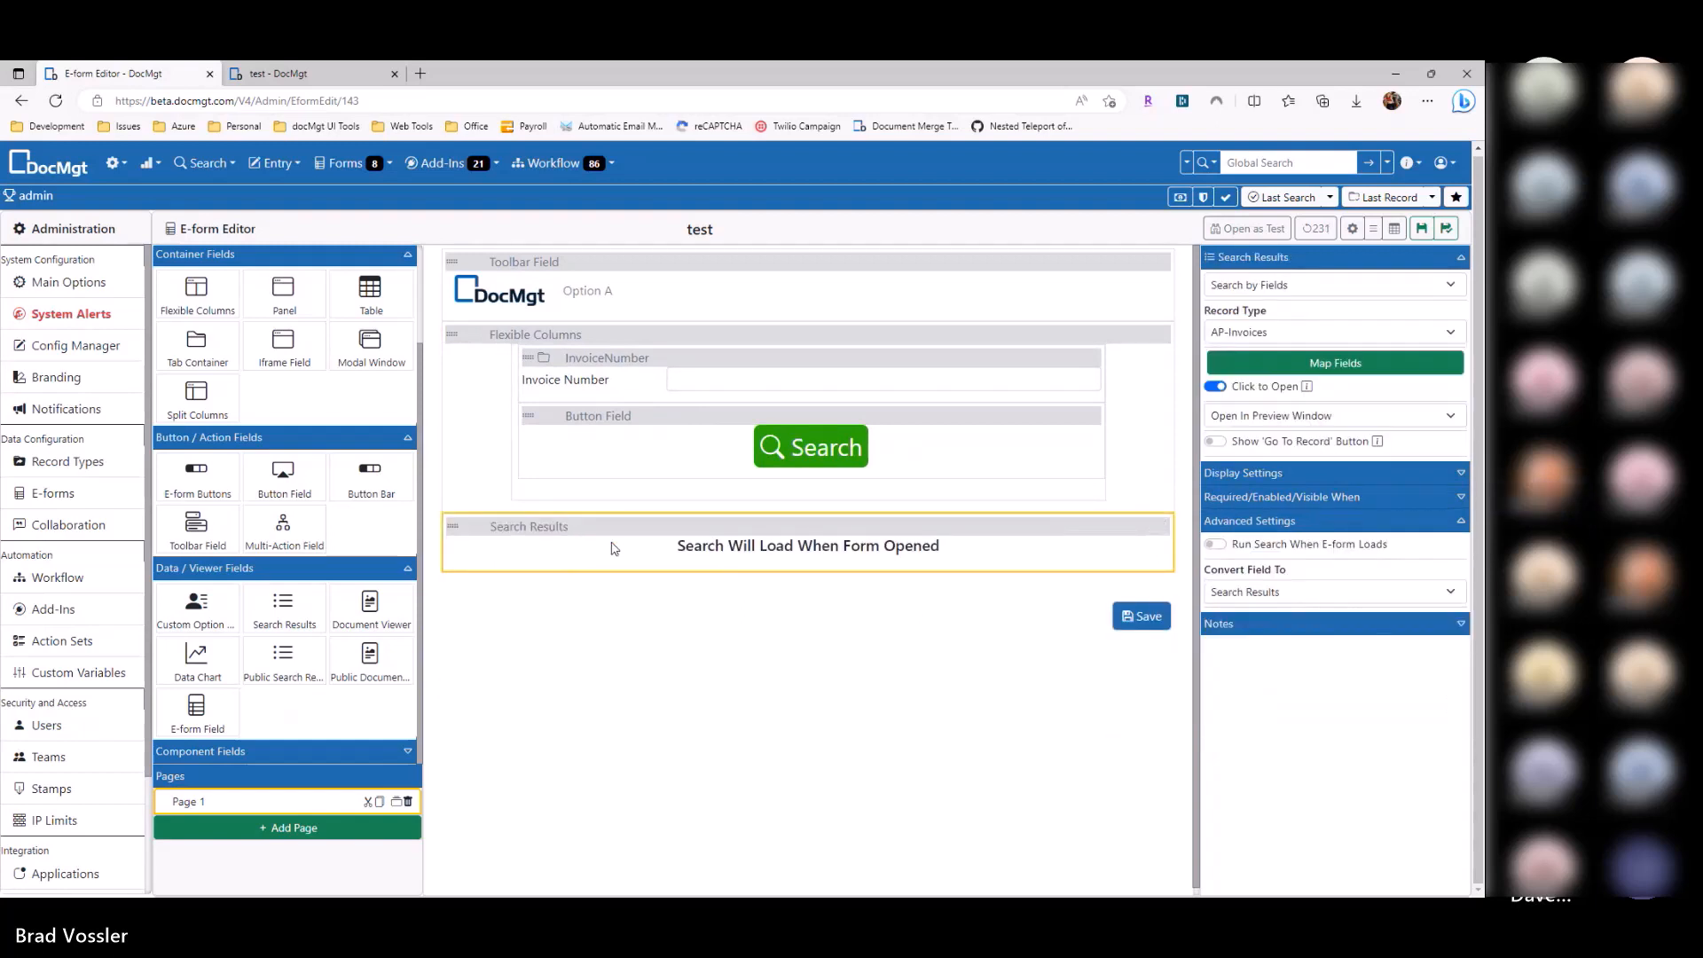
Step: Add the Document Viewer again and move it below Search Results
{"action": "left_click_drag", "start_coordinate": [371, 610], "coordinate": [549, 550]}
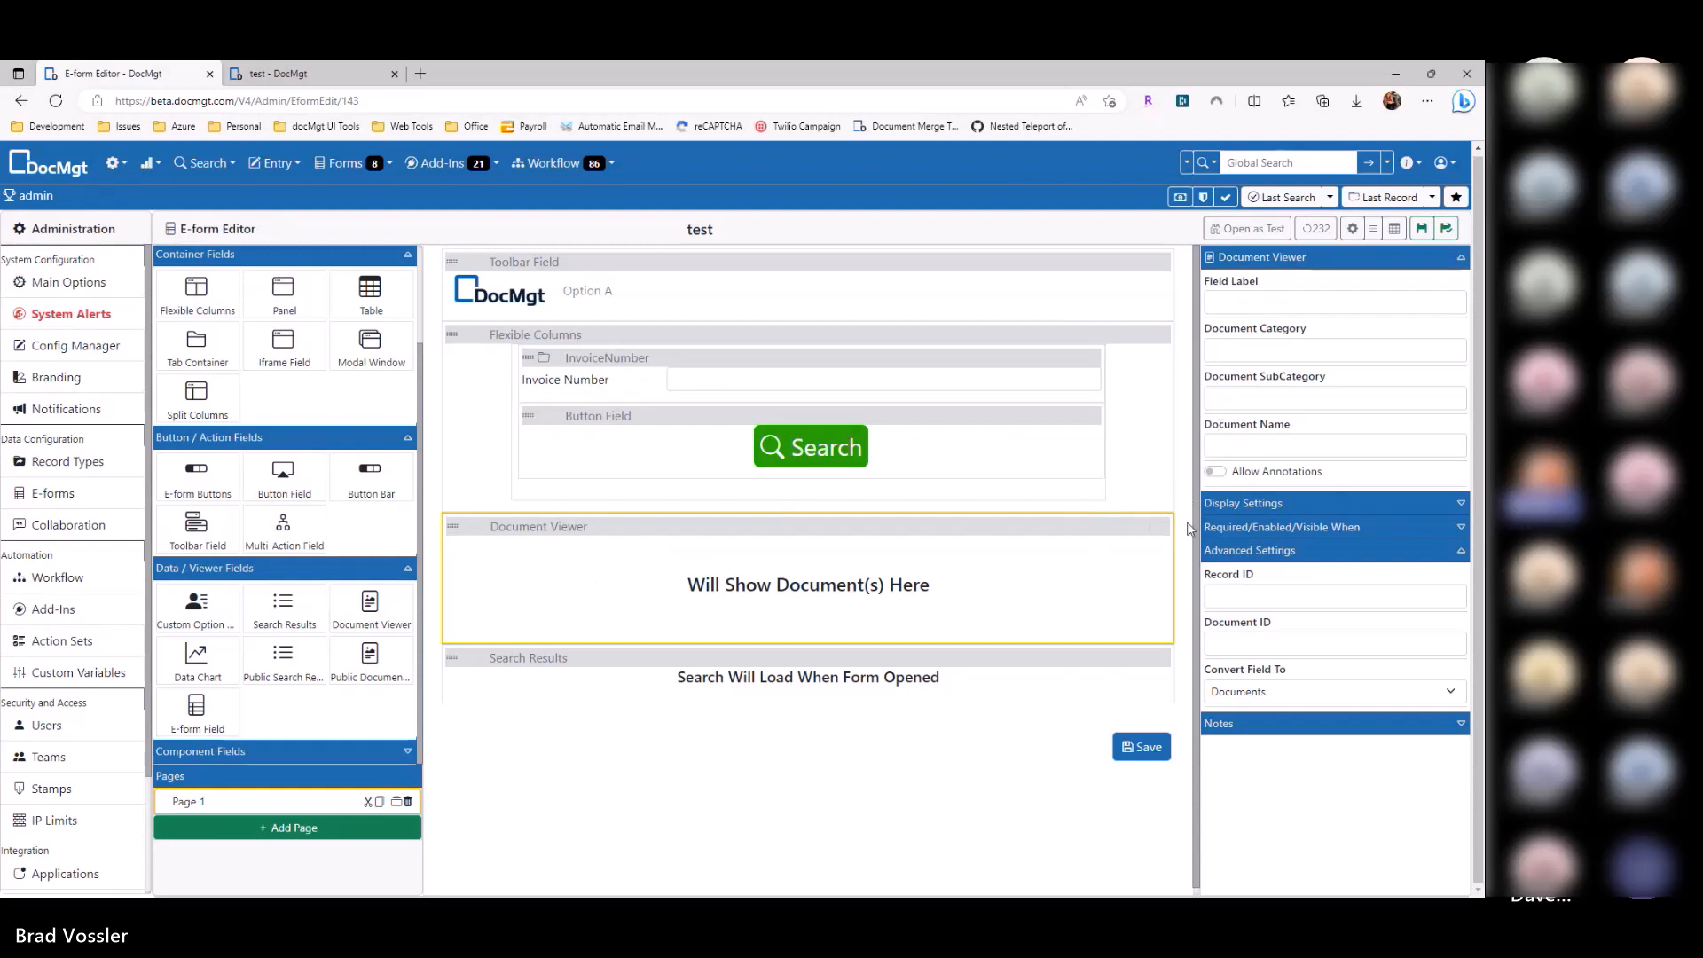
{"action": "left_click", "coordinate": [1279, 597]}
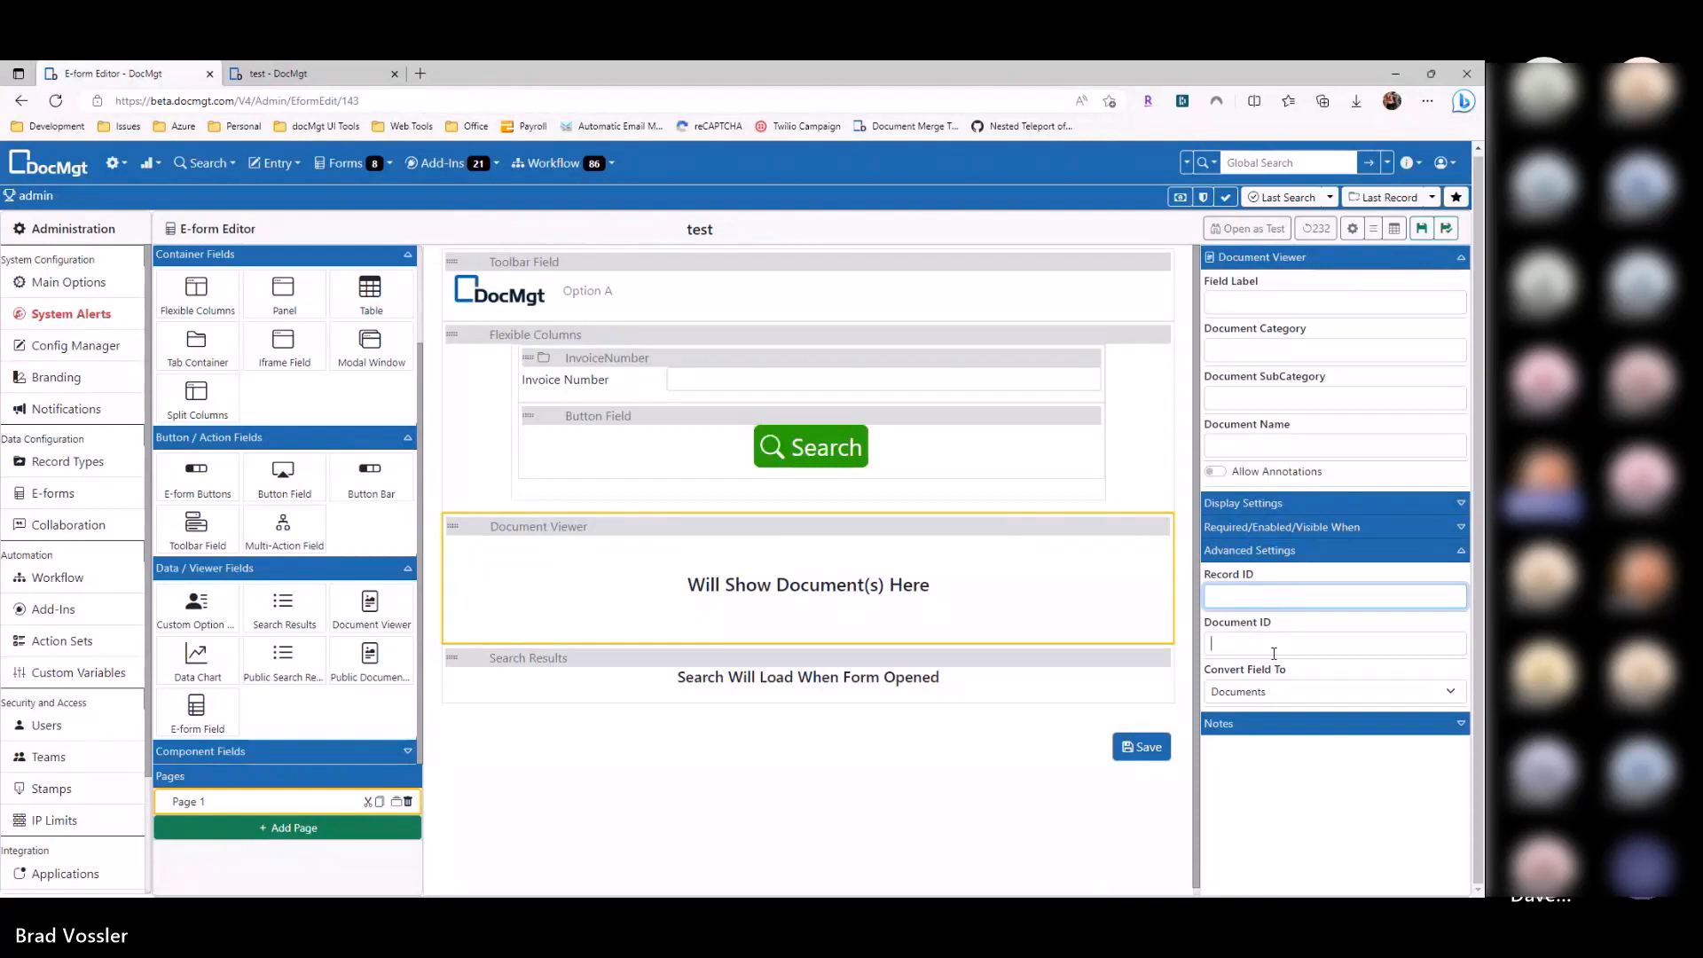
{"action": "left_click", "coordinate": [1268, 598]}
{"action": "left_click", "coordinate": [1265, 638]}
{"action": "left_click", "coordinate": [725, 533]}
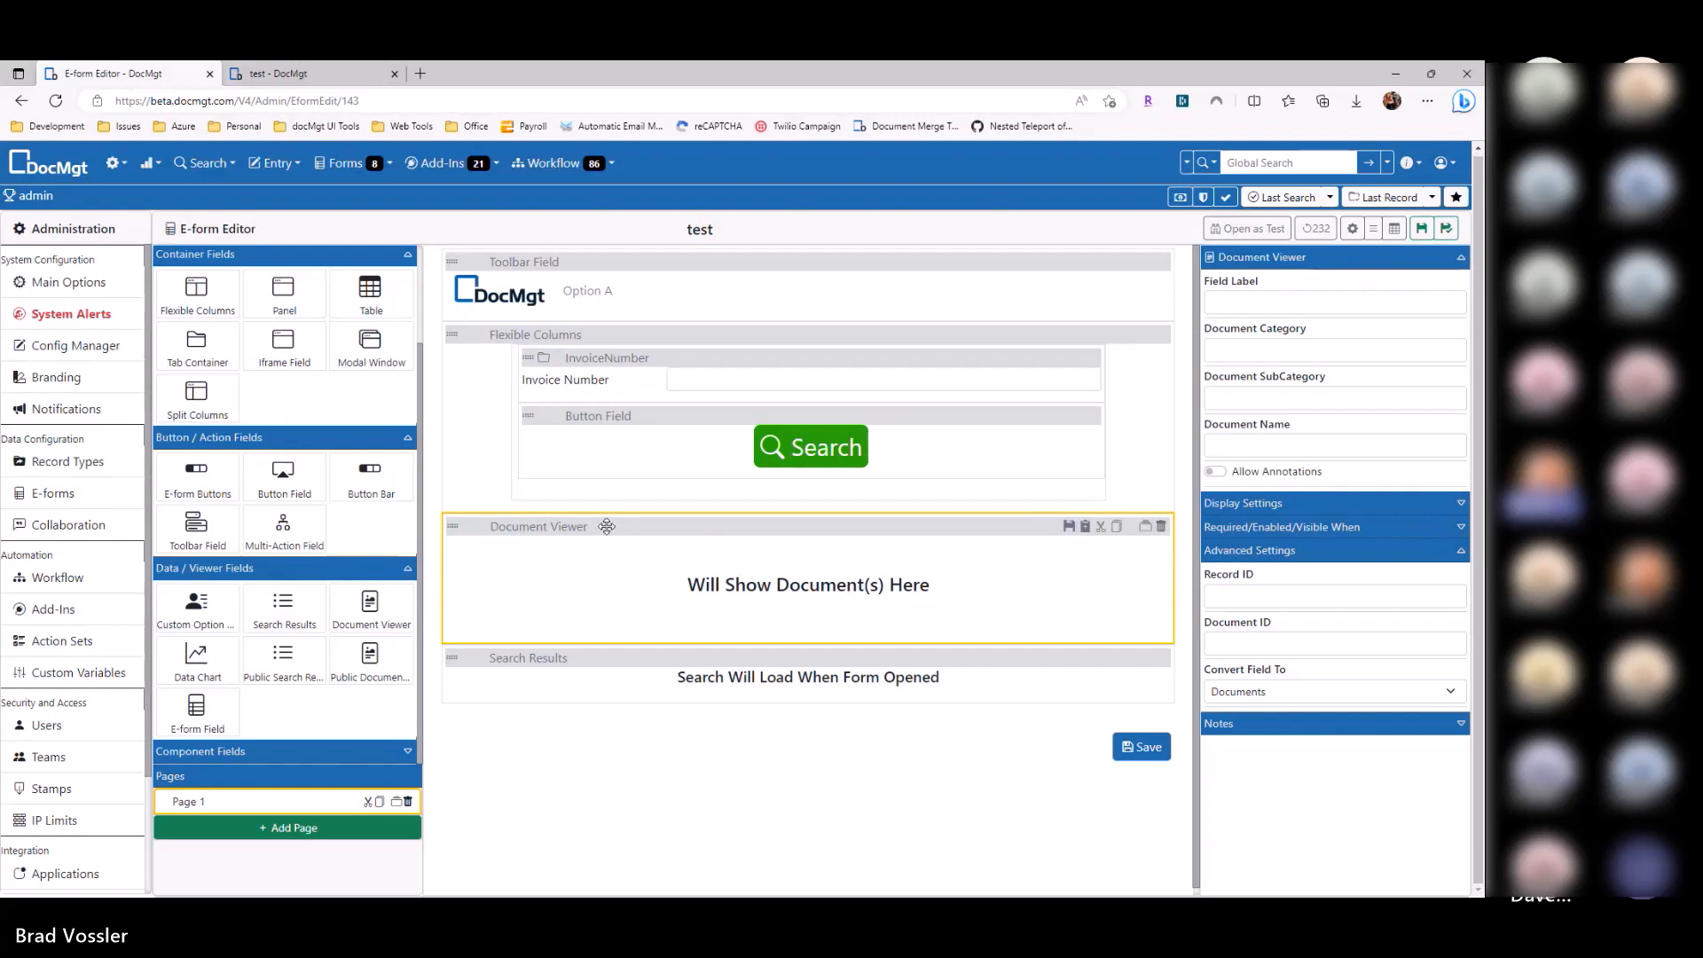
{"action": "left_click_drag", "start_coordinate": [606, 525], "coordinate": [585, 667]}
Step: Add a right-side toolbar option 'H' with the Help icon, type Set Field Value, and save it
{"action": "left_click", "coordinate": [655, 306]}
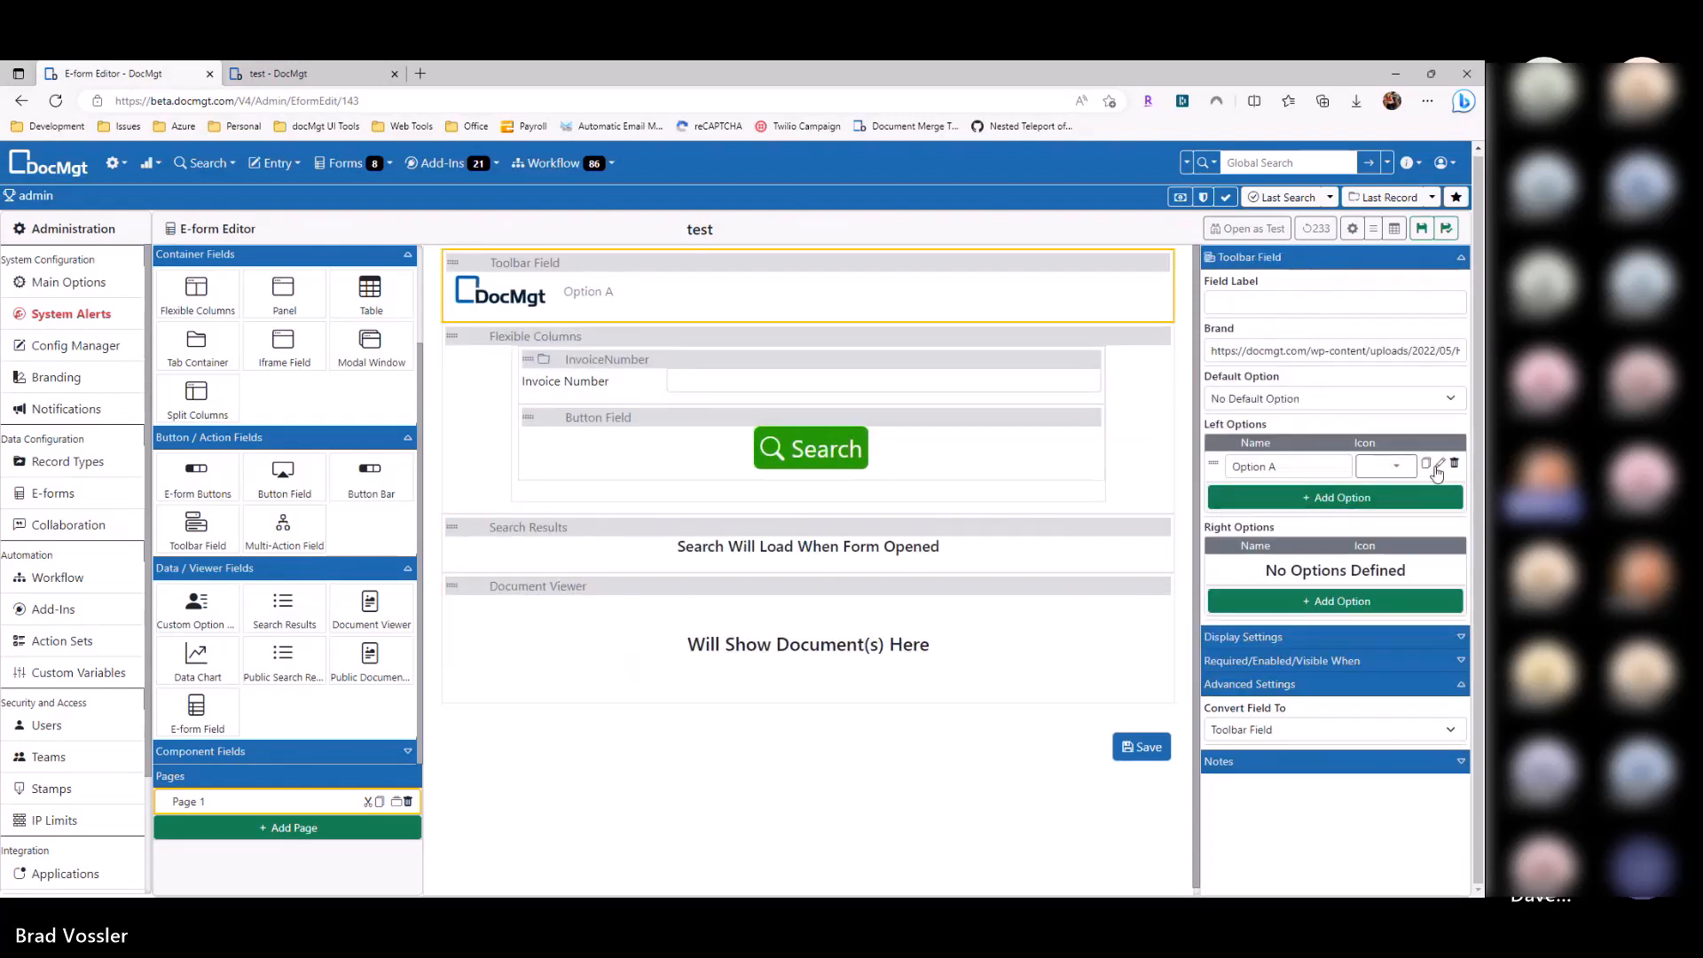
{"action": "left_click", "coordinate": [1396, 603]}
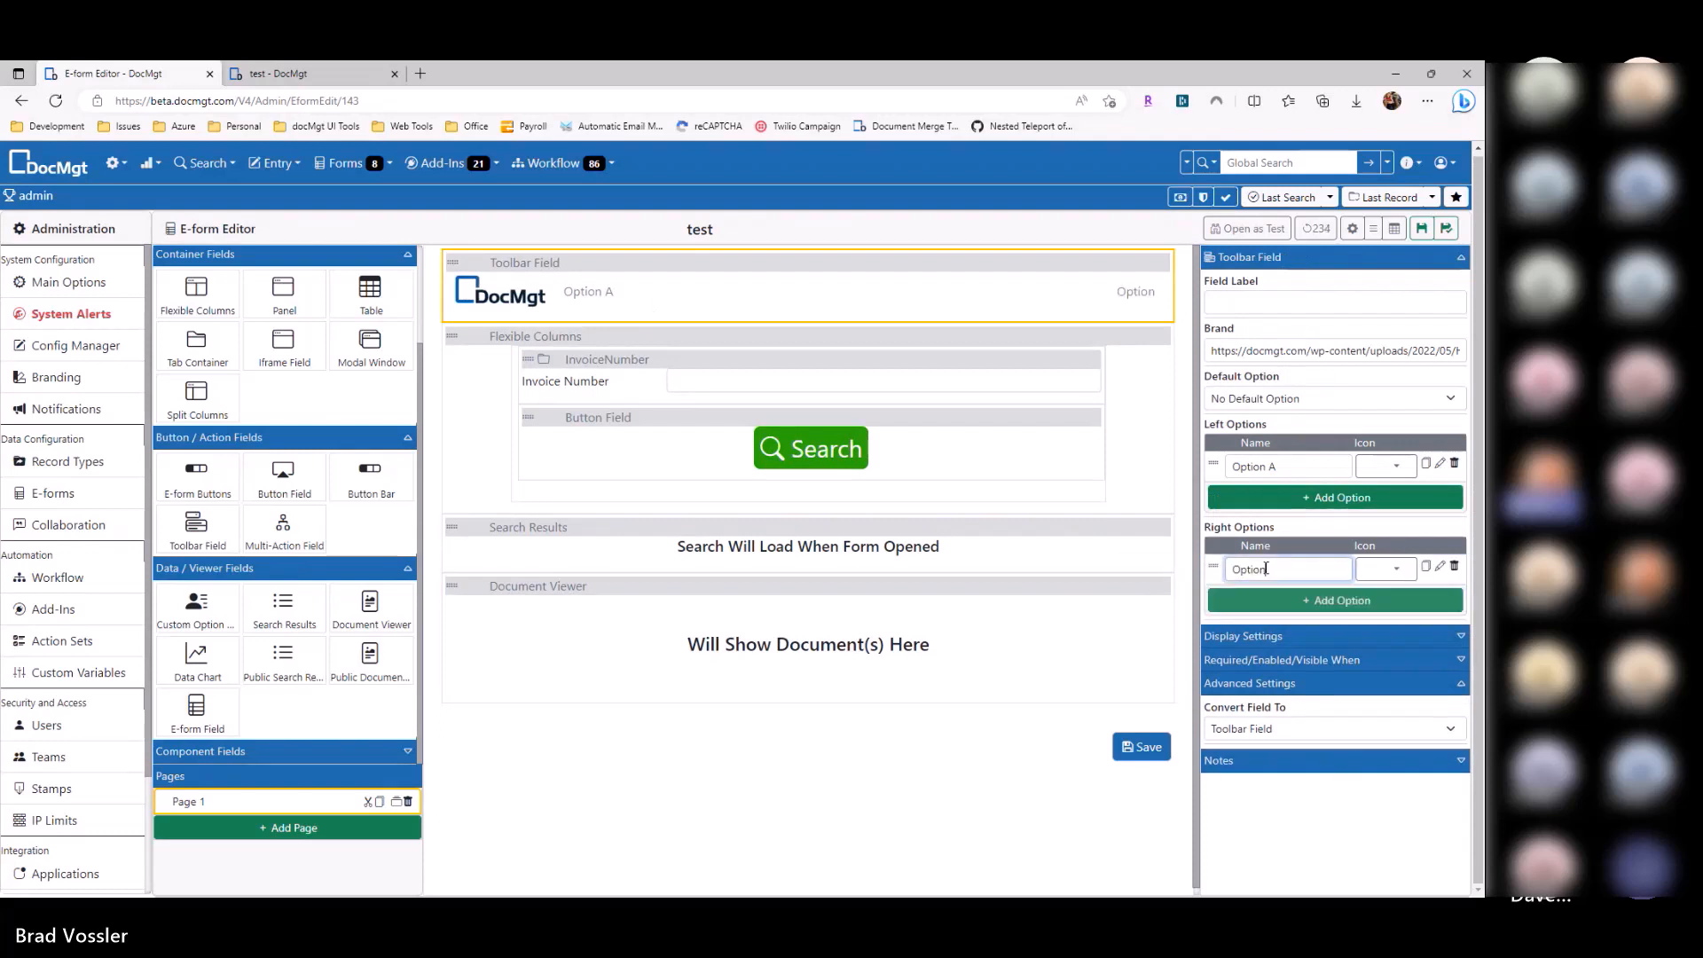
{"action": "type", "text": "H"}
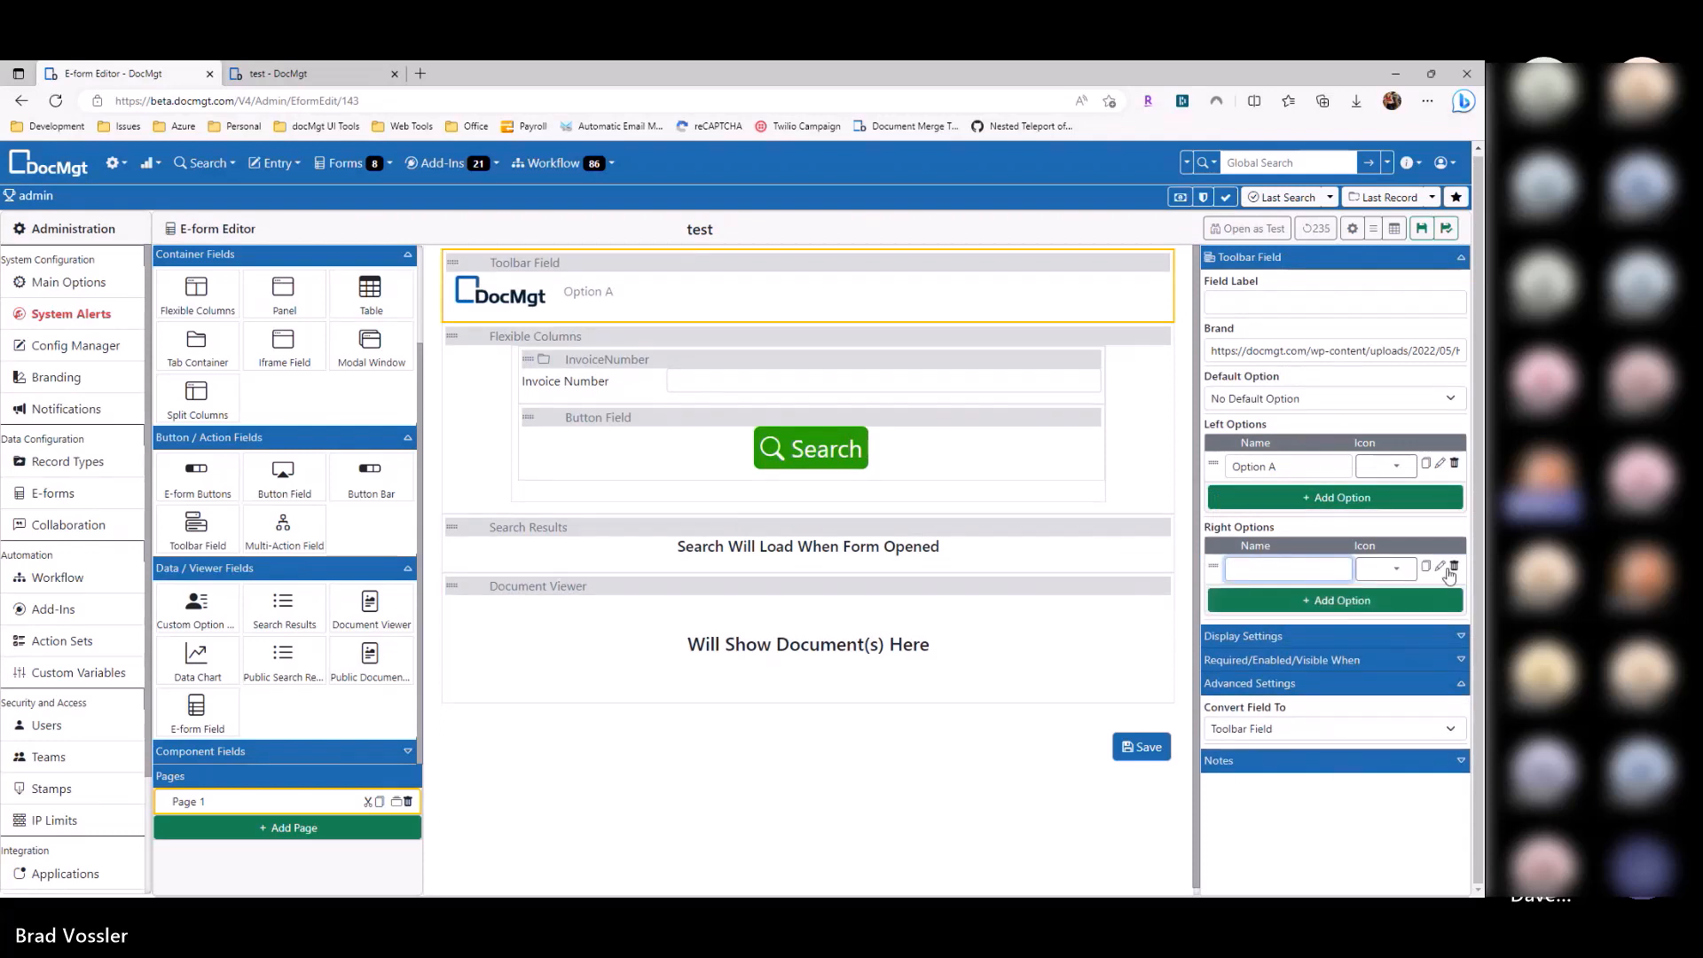
{"action": "left_click", "coordinate": [1385, 568]}
{"action": "type", "text": "help"}
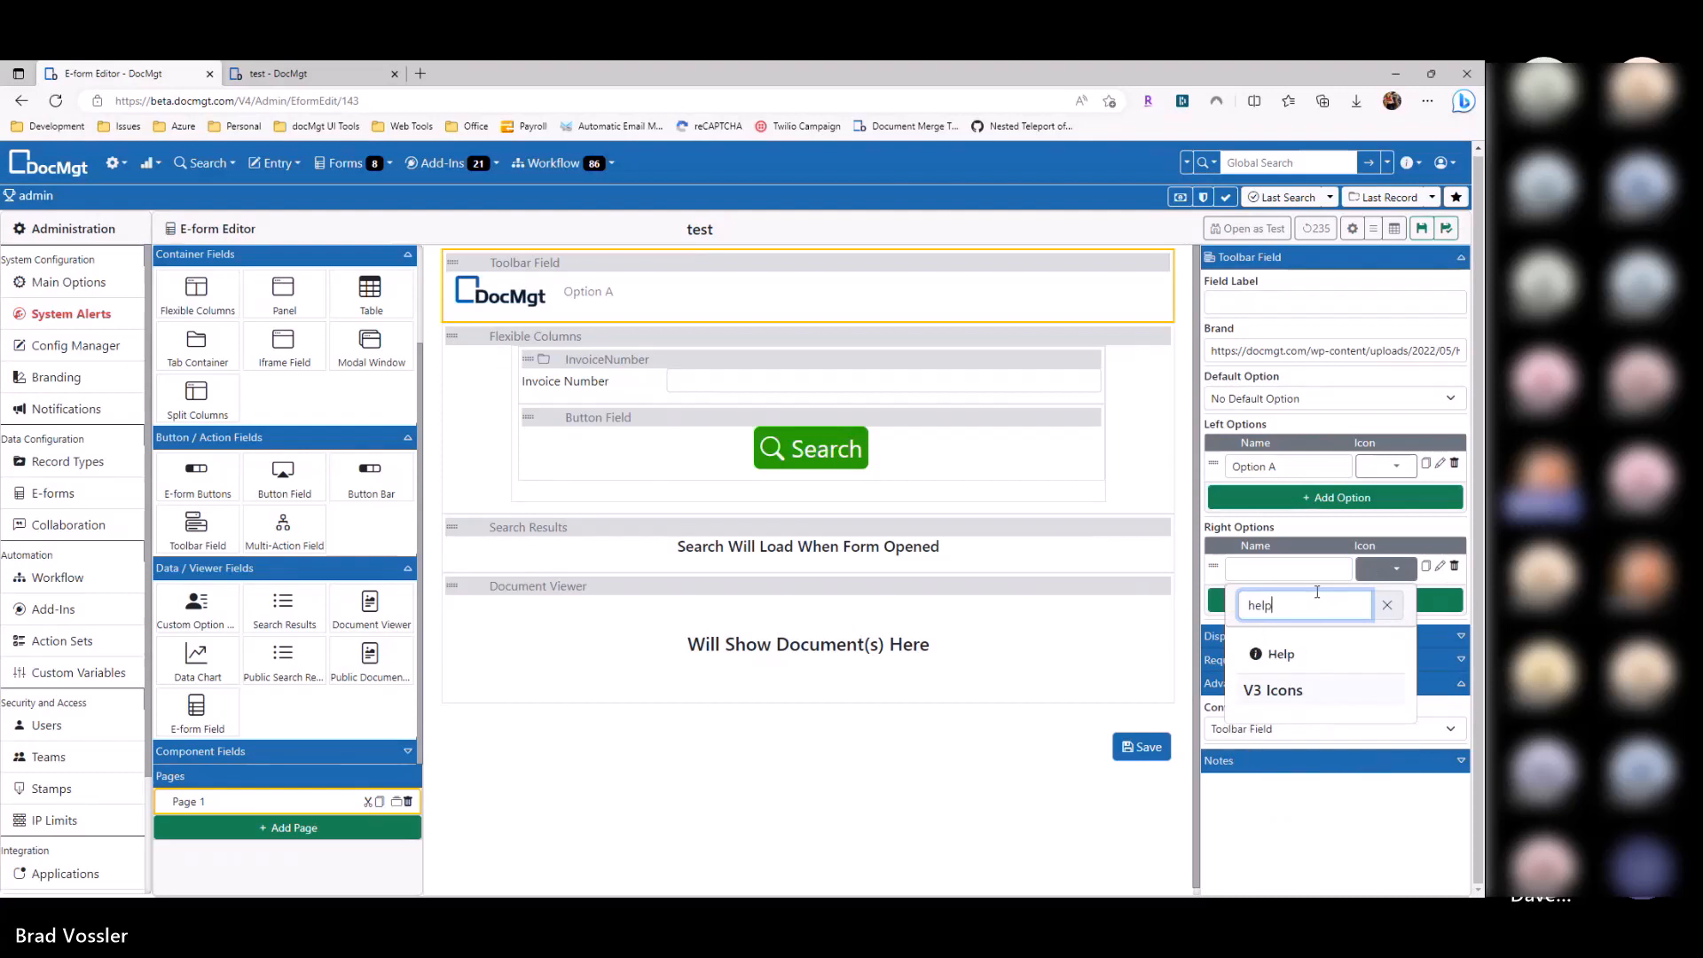
{"action": "left_click", "coordinate": [1362, 656]}
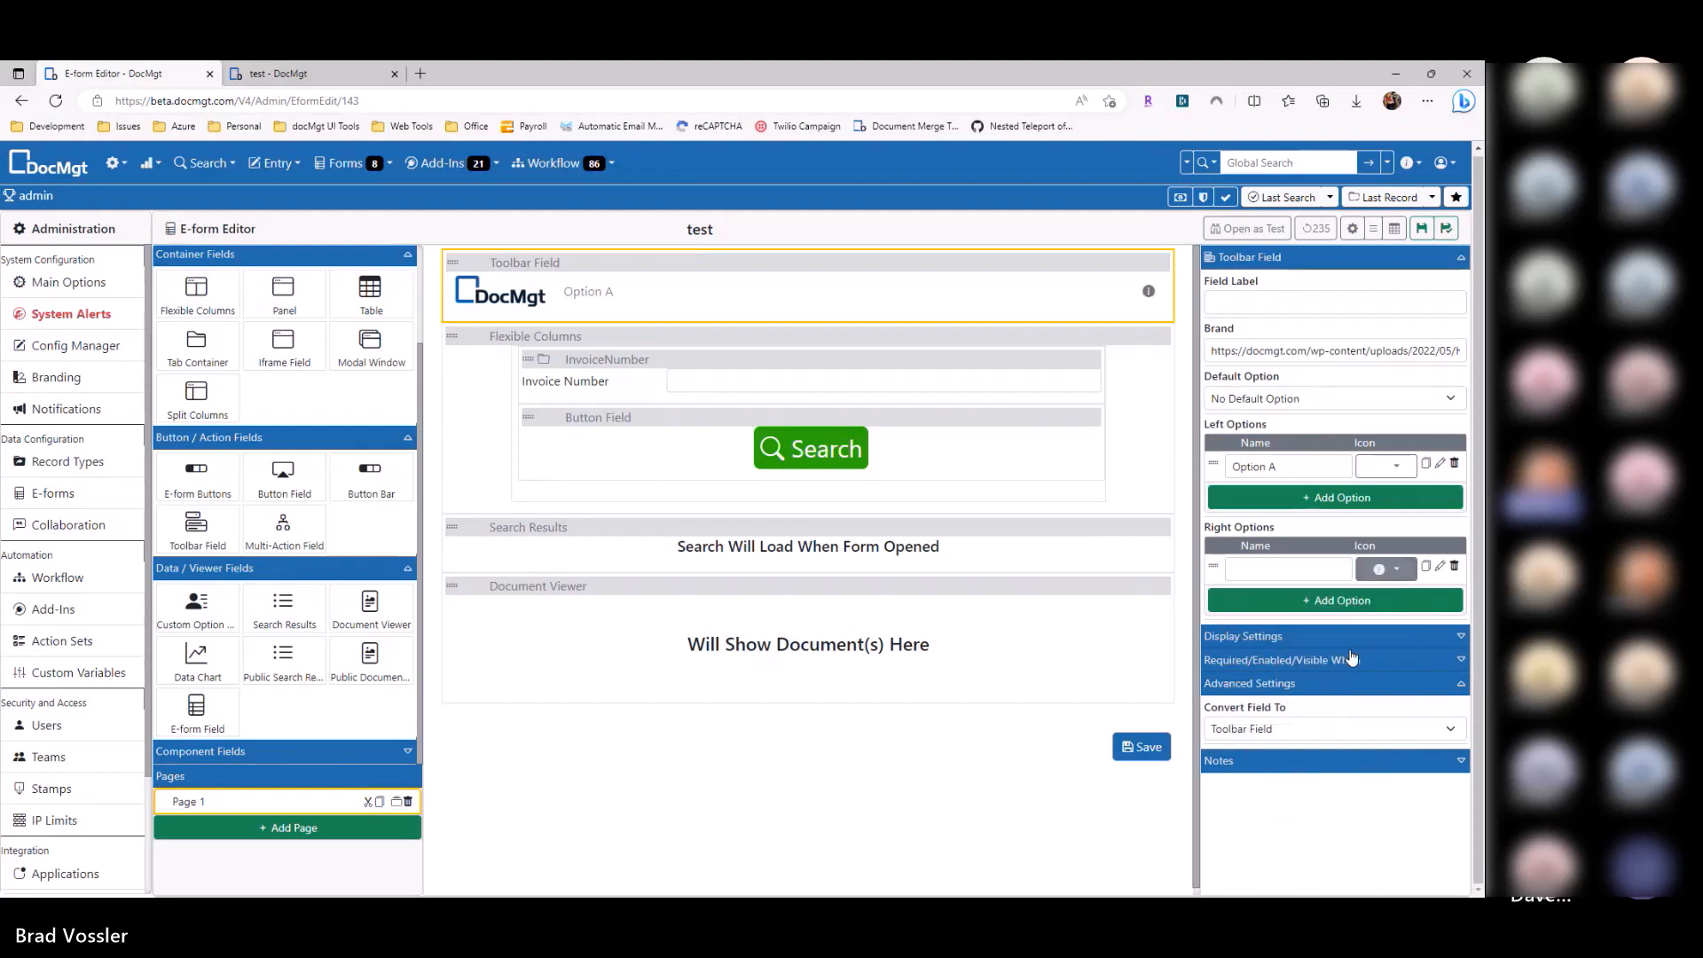
{"action": "left_click", "coordinate": [1440, 567]}
{"action": "left_click", "coordinate": [715, 267]}
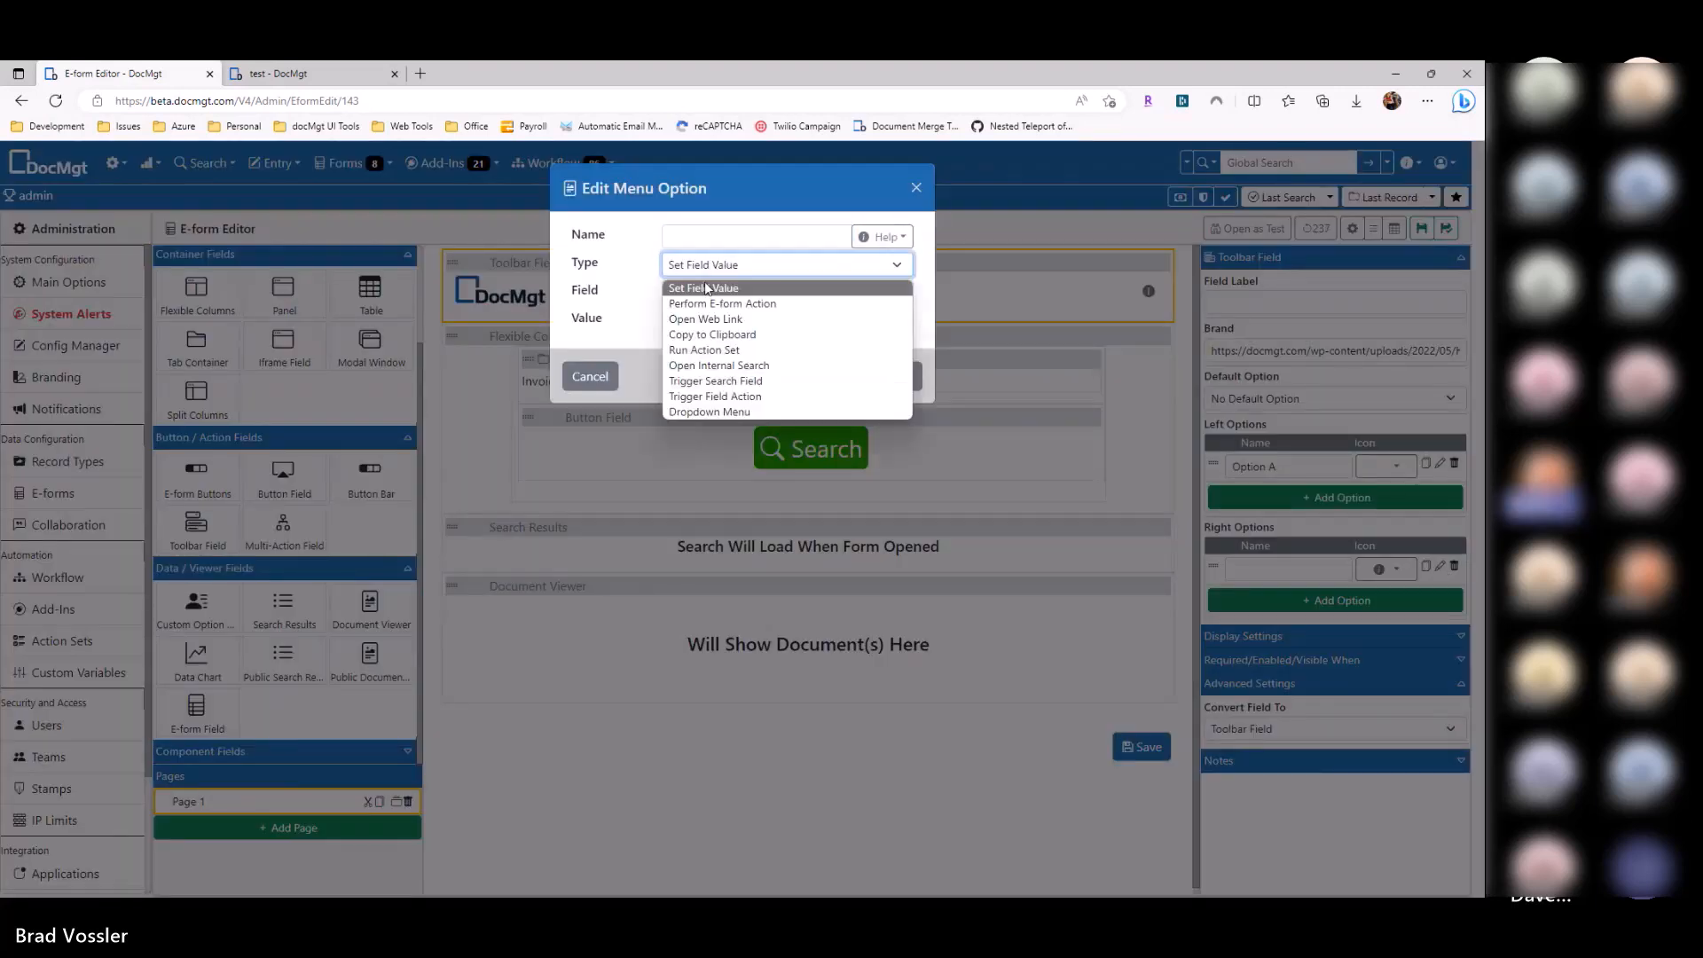
{"action": "left_click", "coordinate": [632, 270]}
{"action": "left_click", "coordinate": [919, 372]}
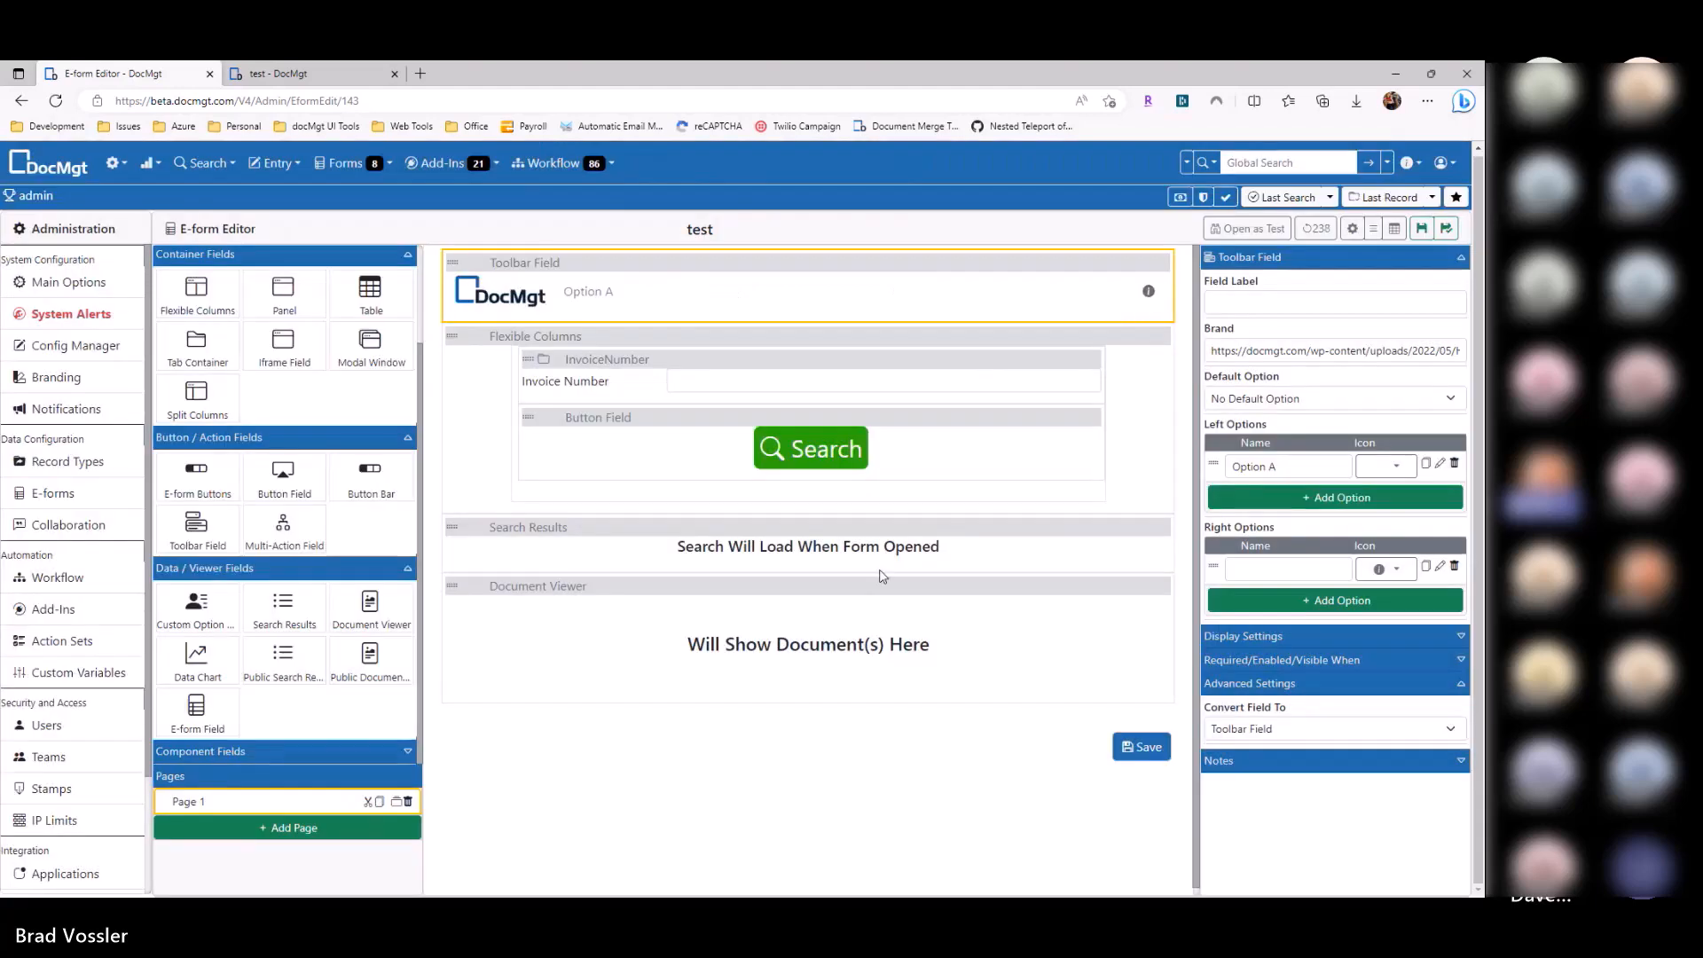
Step: Enter 123 as the Document Viewer's Document ID, then clear it
{"action": "left_click", "coordinate": [752, 697]}
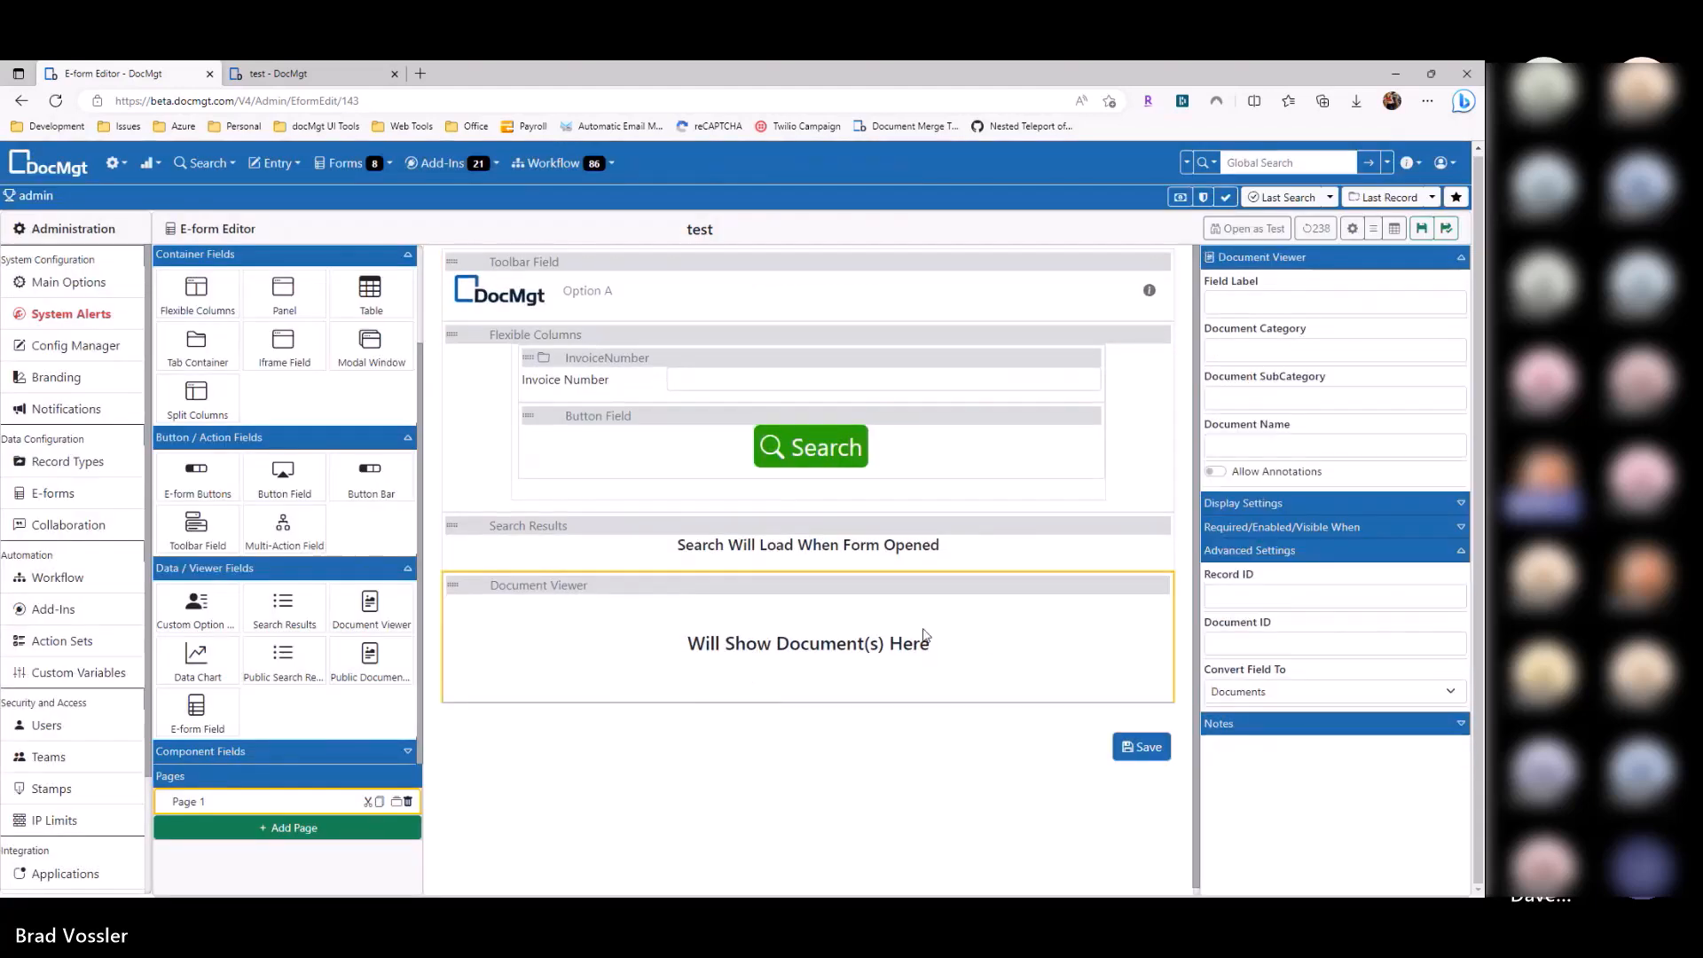
{"action": "left_click", "coordinate": [1287, 646]}
{"action": "type", "text": "12"}
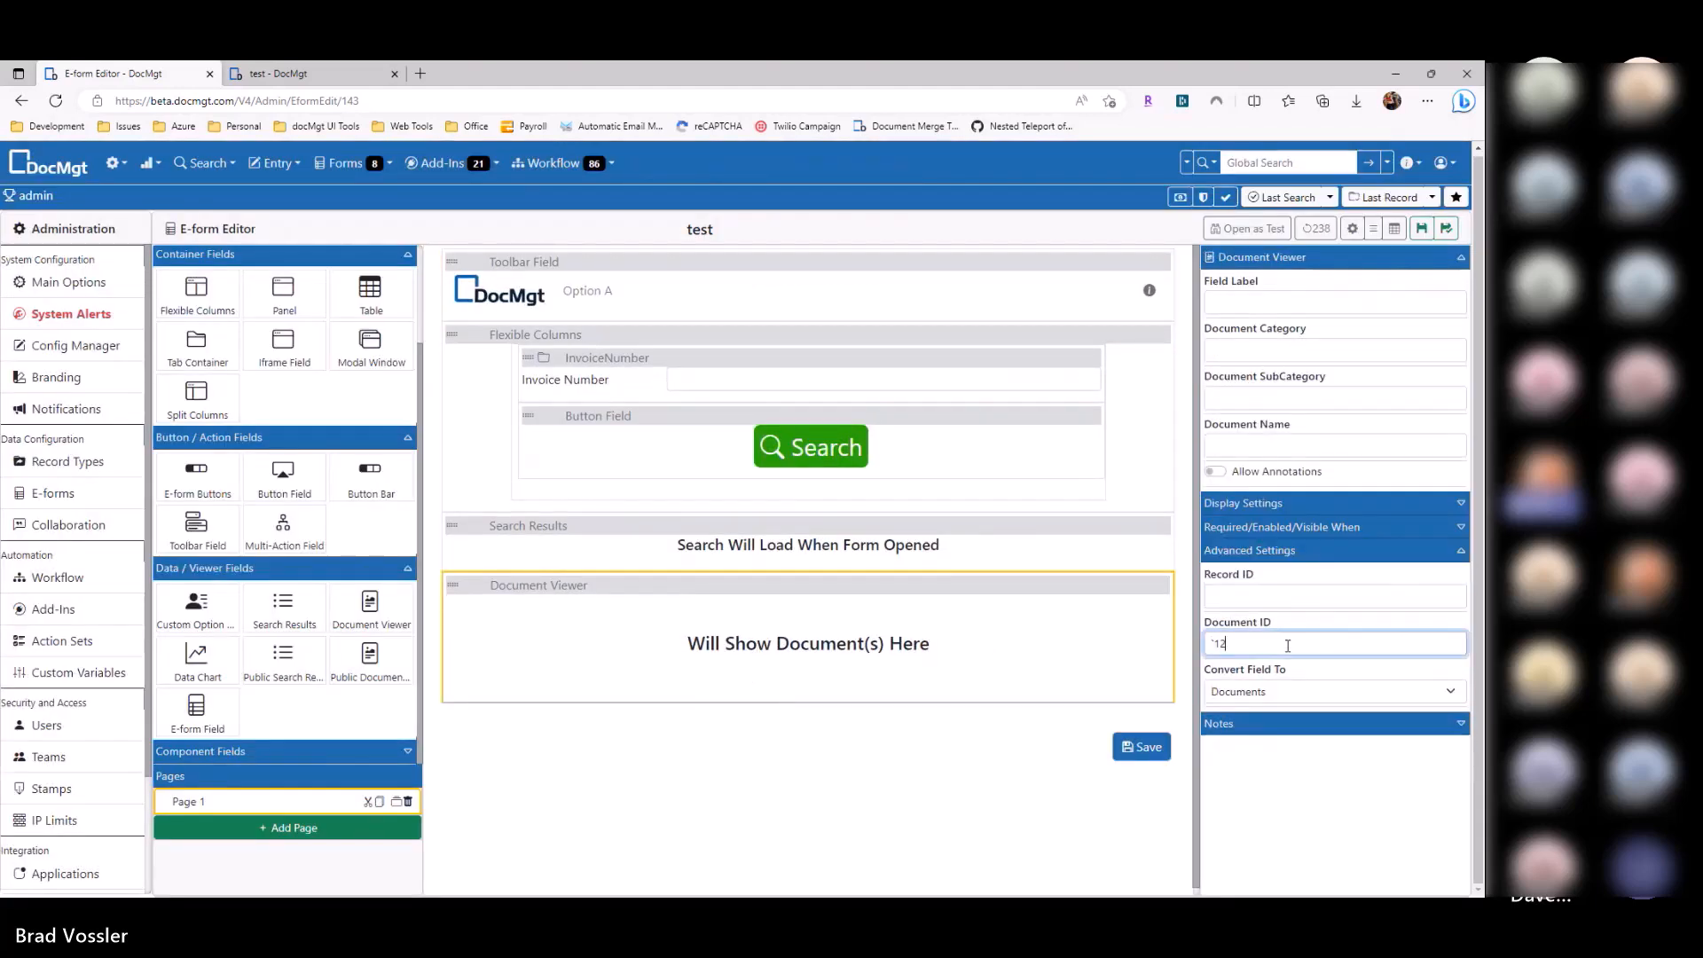
{"action": "type", "text": "3"}
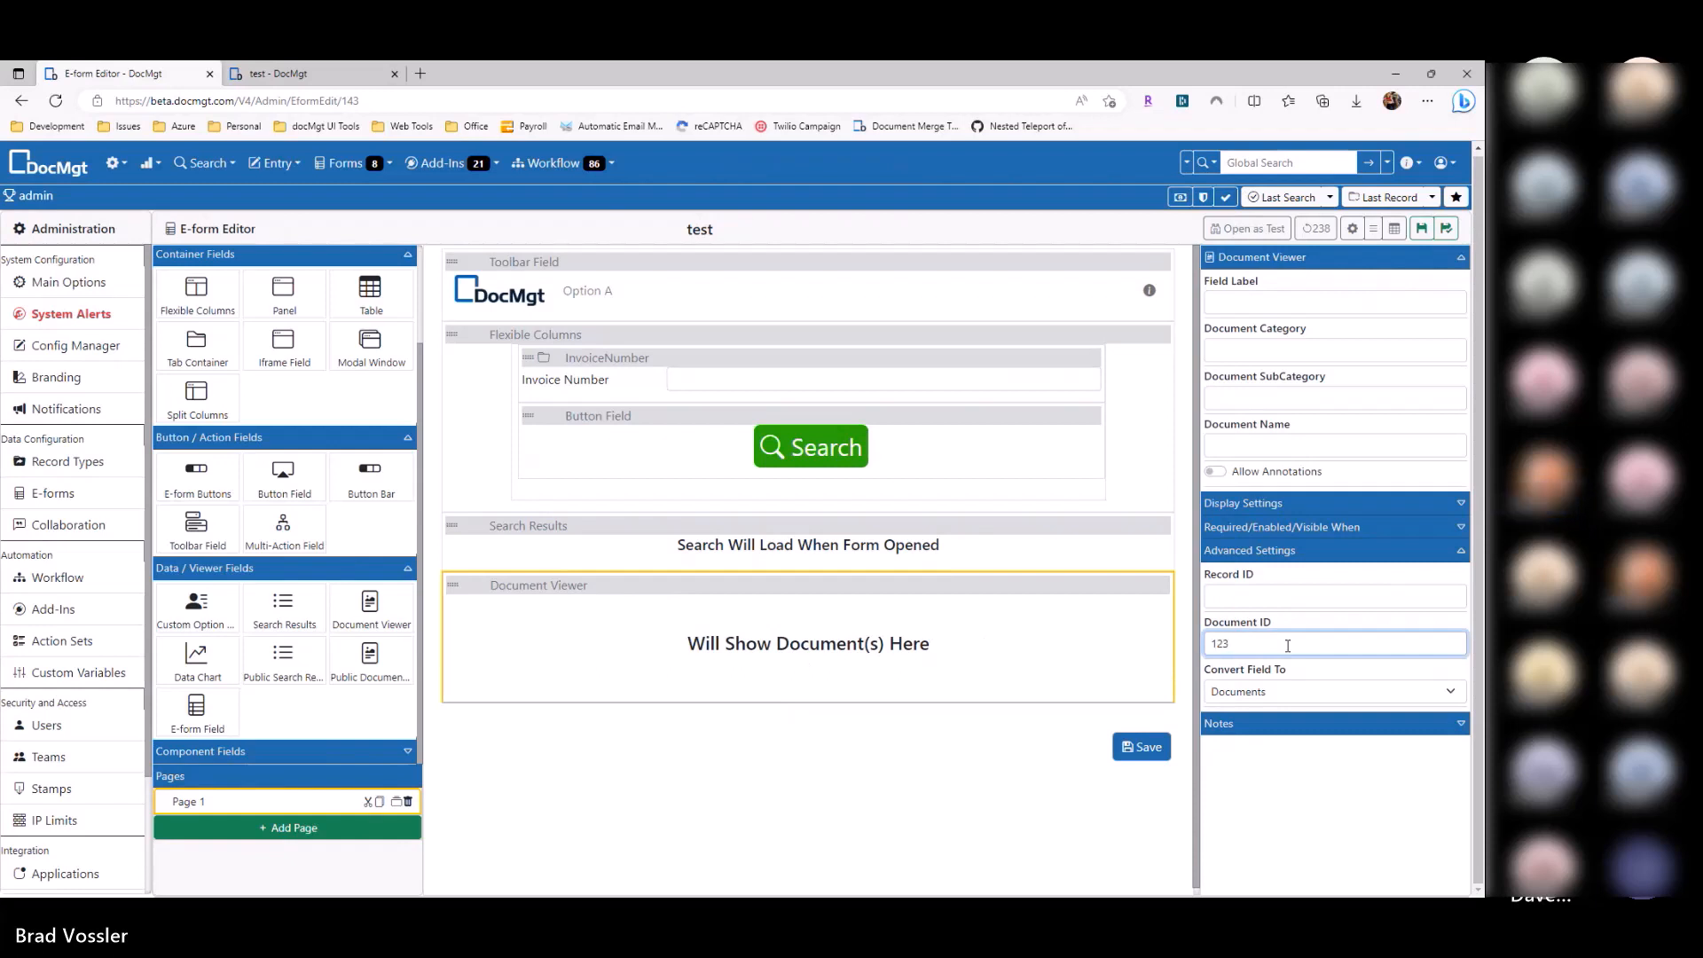
{"action": "key", "text": "ctrl+a"}
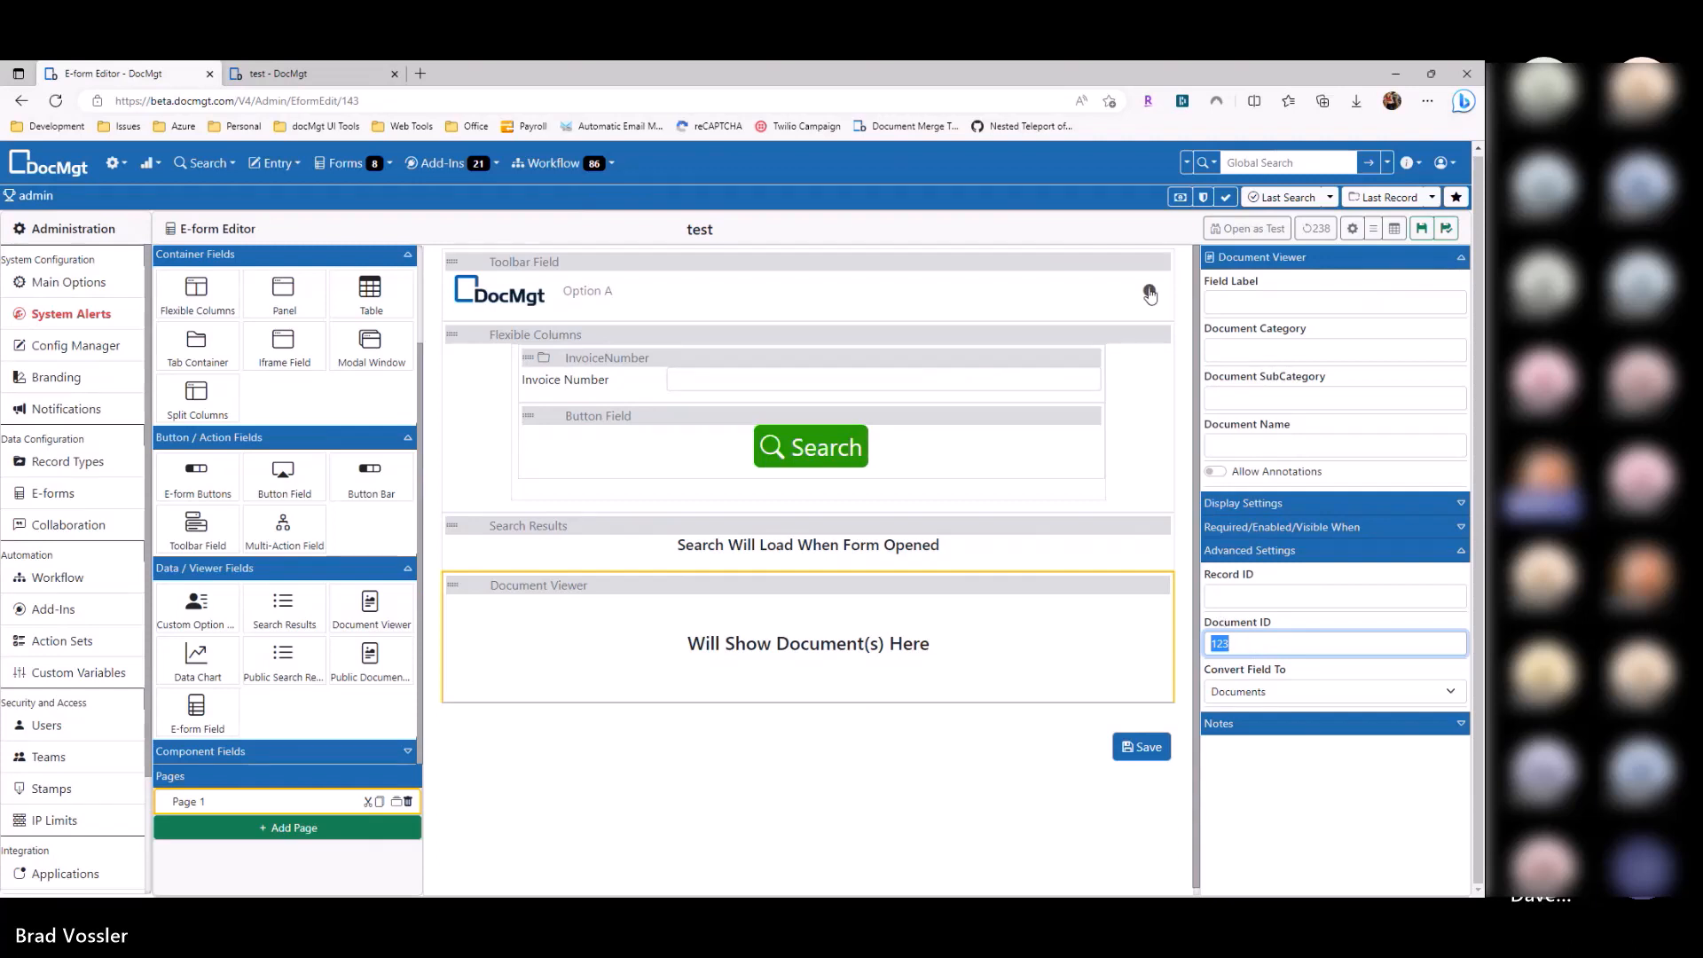
{"action": "key", "text": "BackSpace"}
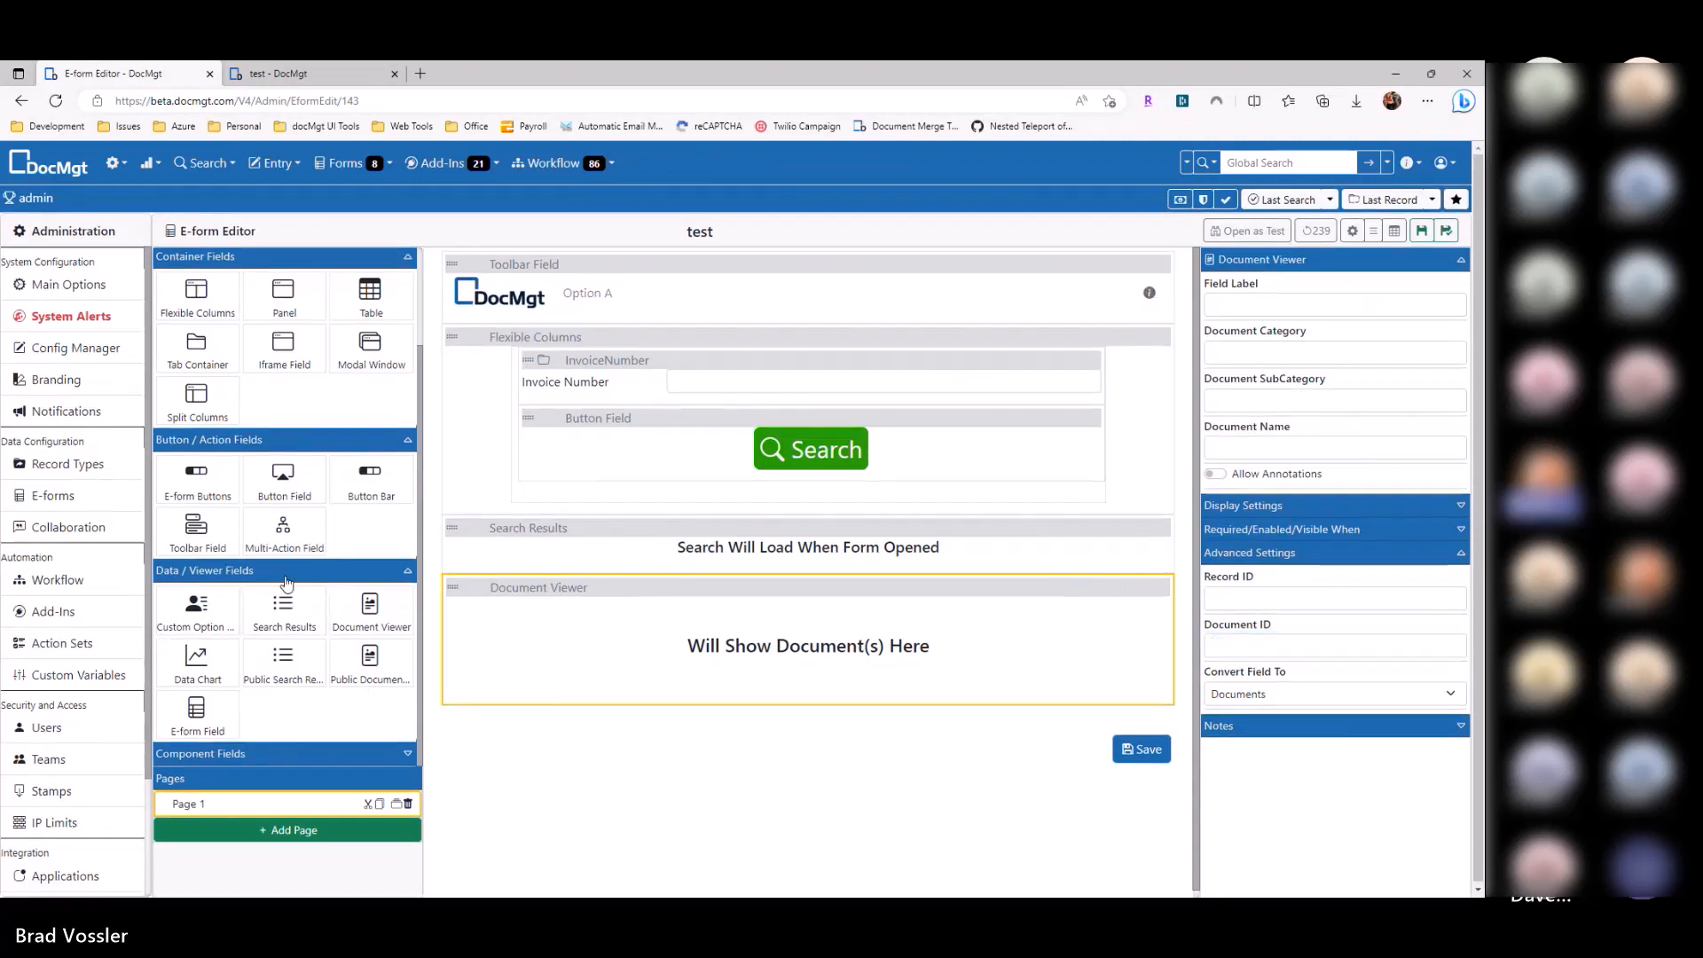
Step: Add a Modal Window holding the Document Viewer, and make the toolbar's right option set Modal Window to 'open'
{"action": "left_click_drag", "start_coordinate": [371, 346], "coordinate": [603, 612]}
{"action": "left_click", "coordinate": [798, 283]}
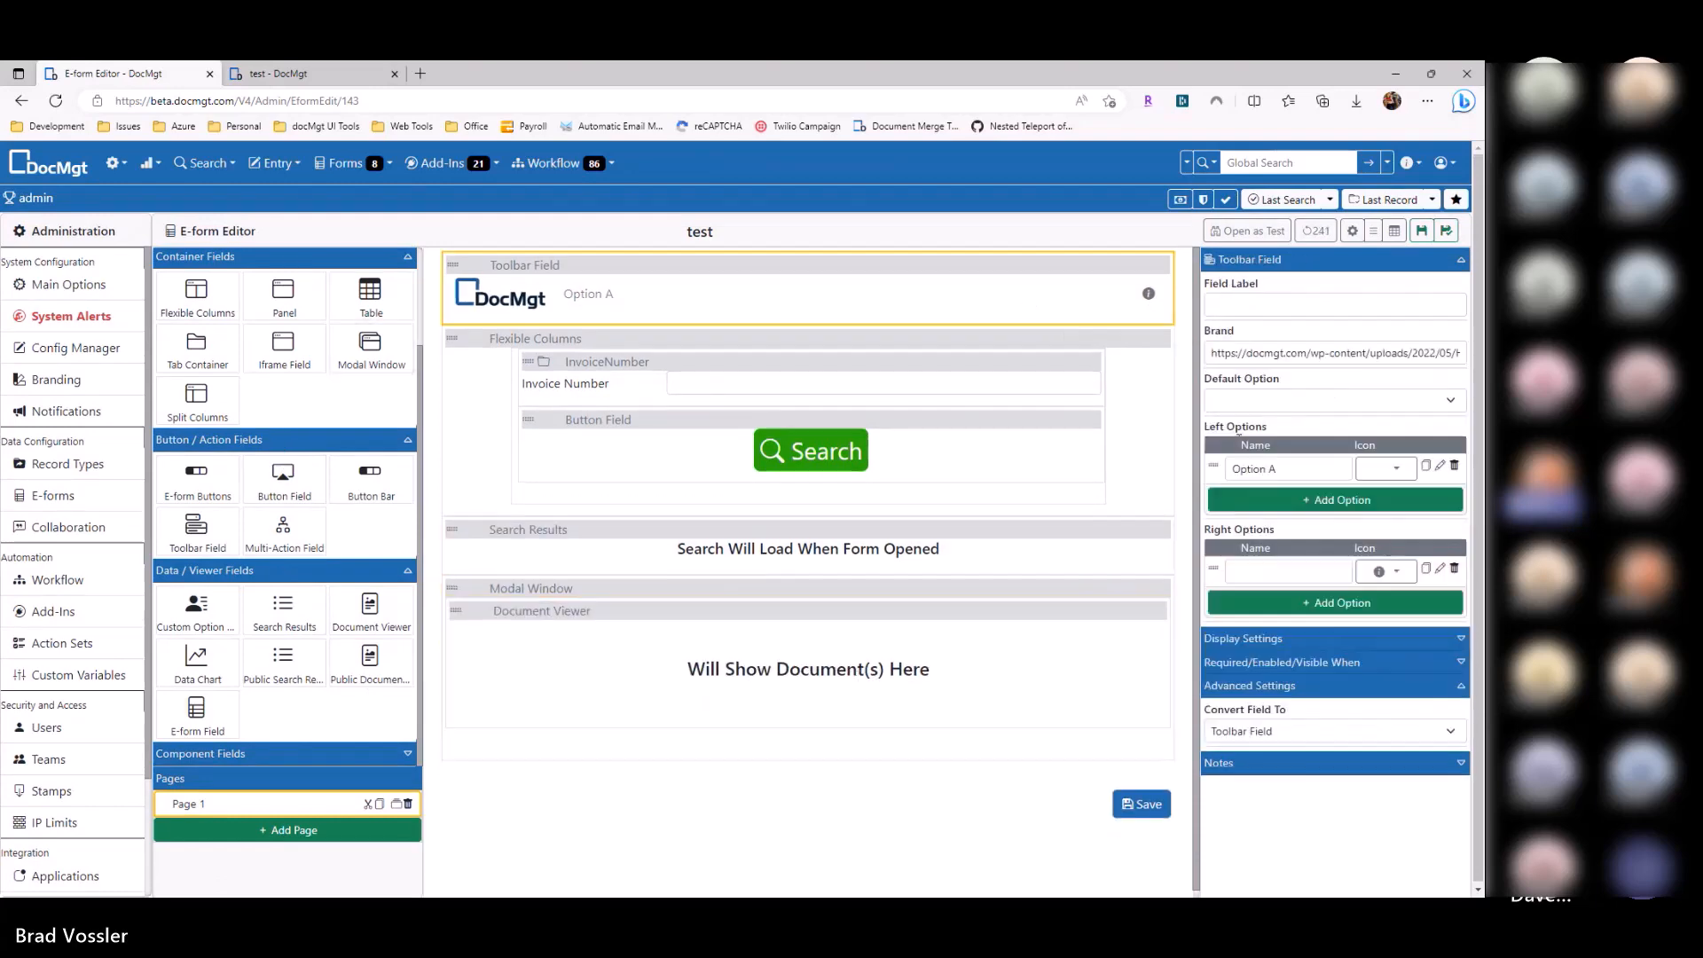
{"action": "left_click", "coordinate": [1439, 569]}
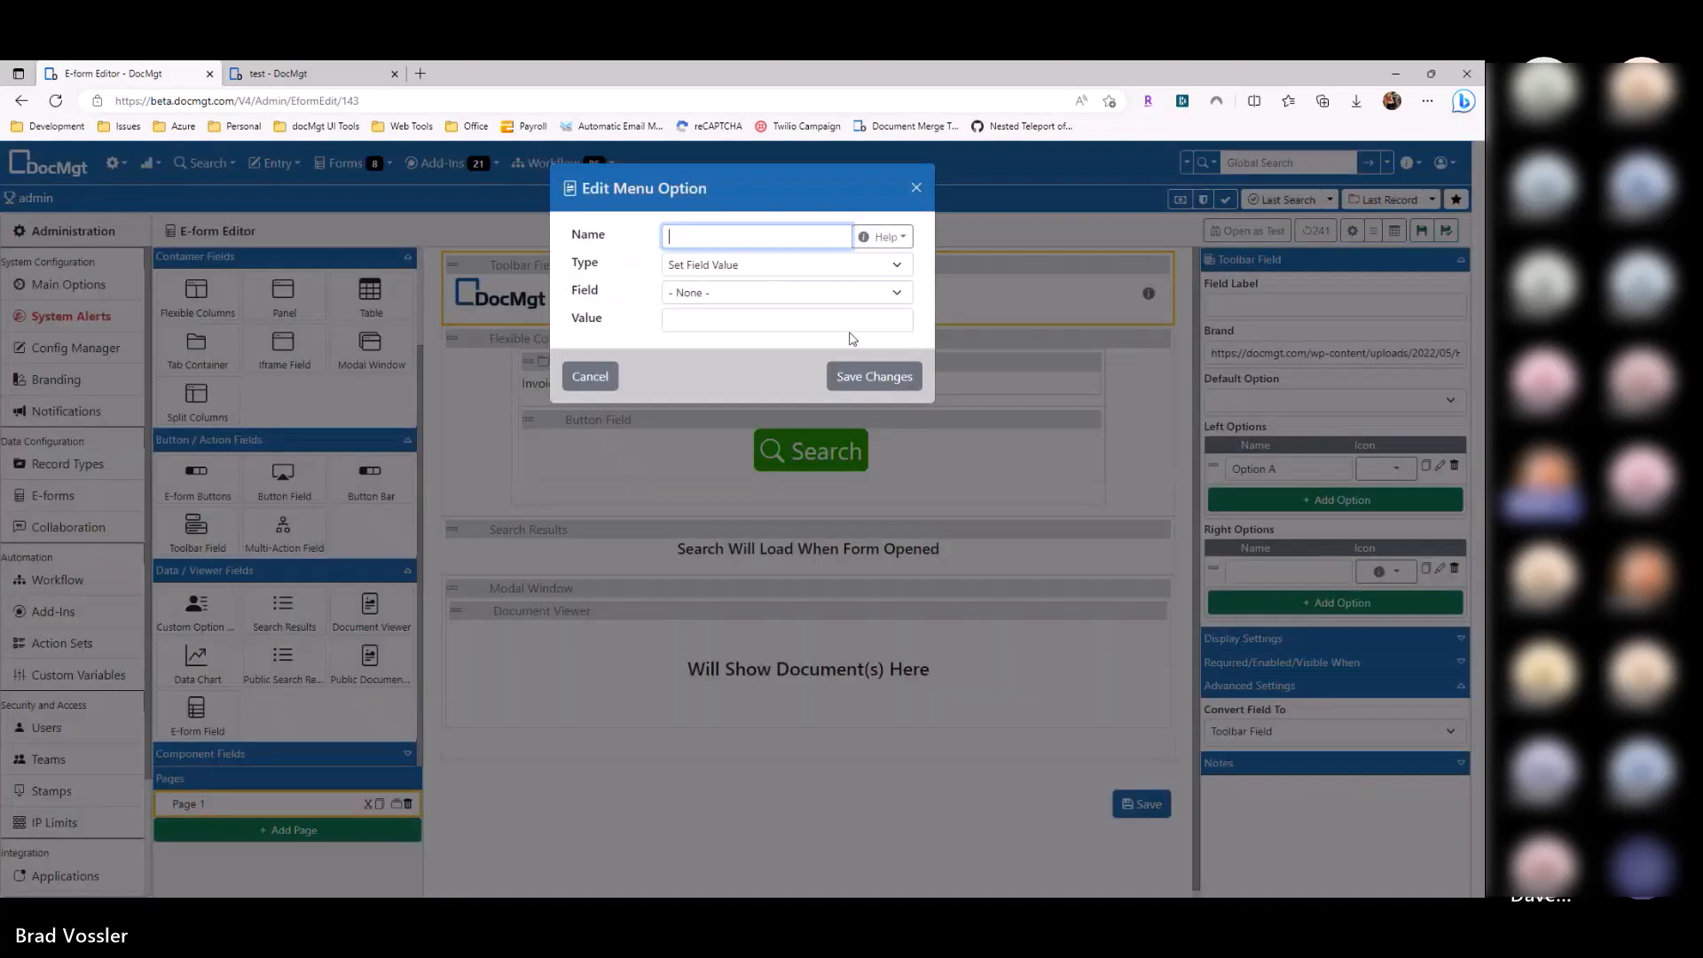
{"action": "left_click", "coordinate": [771, 303]}
{"action": "left_click", "coordinate": [745, 395]}
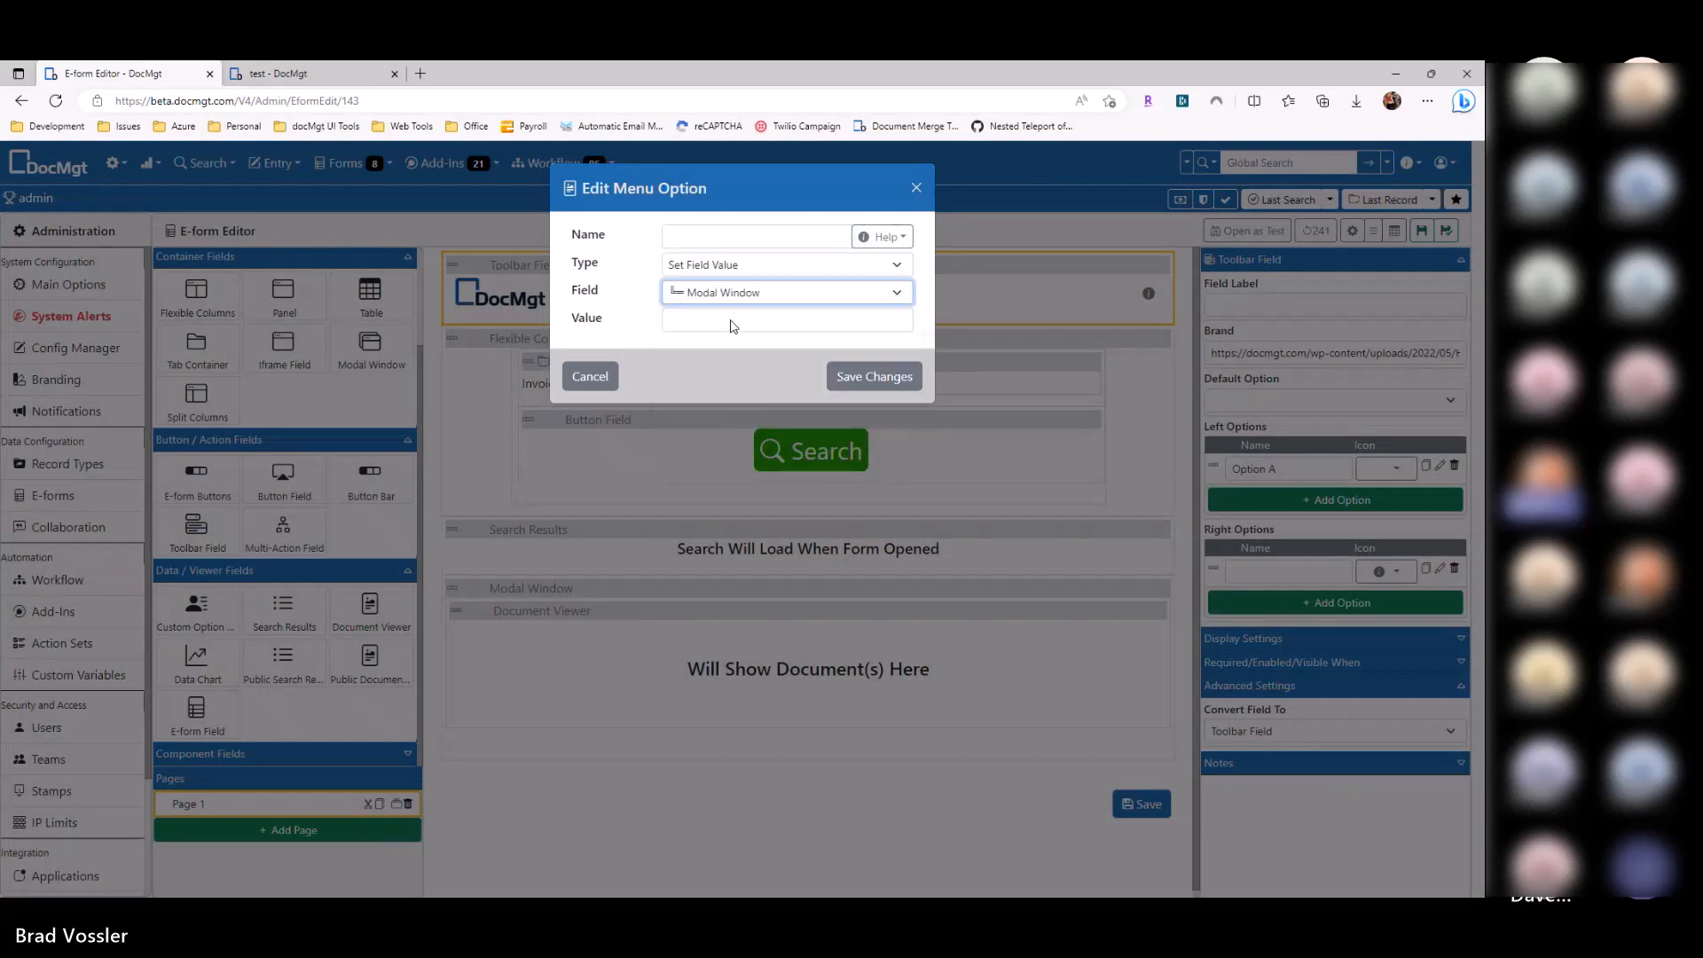
{"action": "left_click", "coordinate": [732, 321]}
{"action": "type", "text": "open"}
{"action": "left_click", "coordinate": [873, 376]}
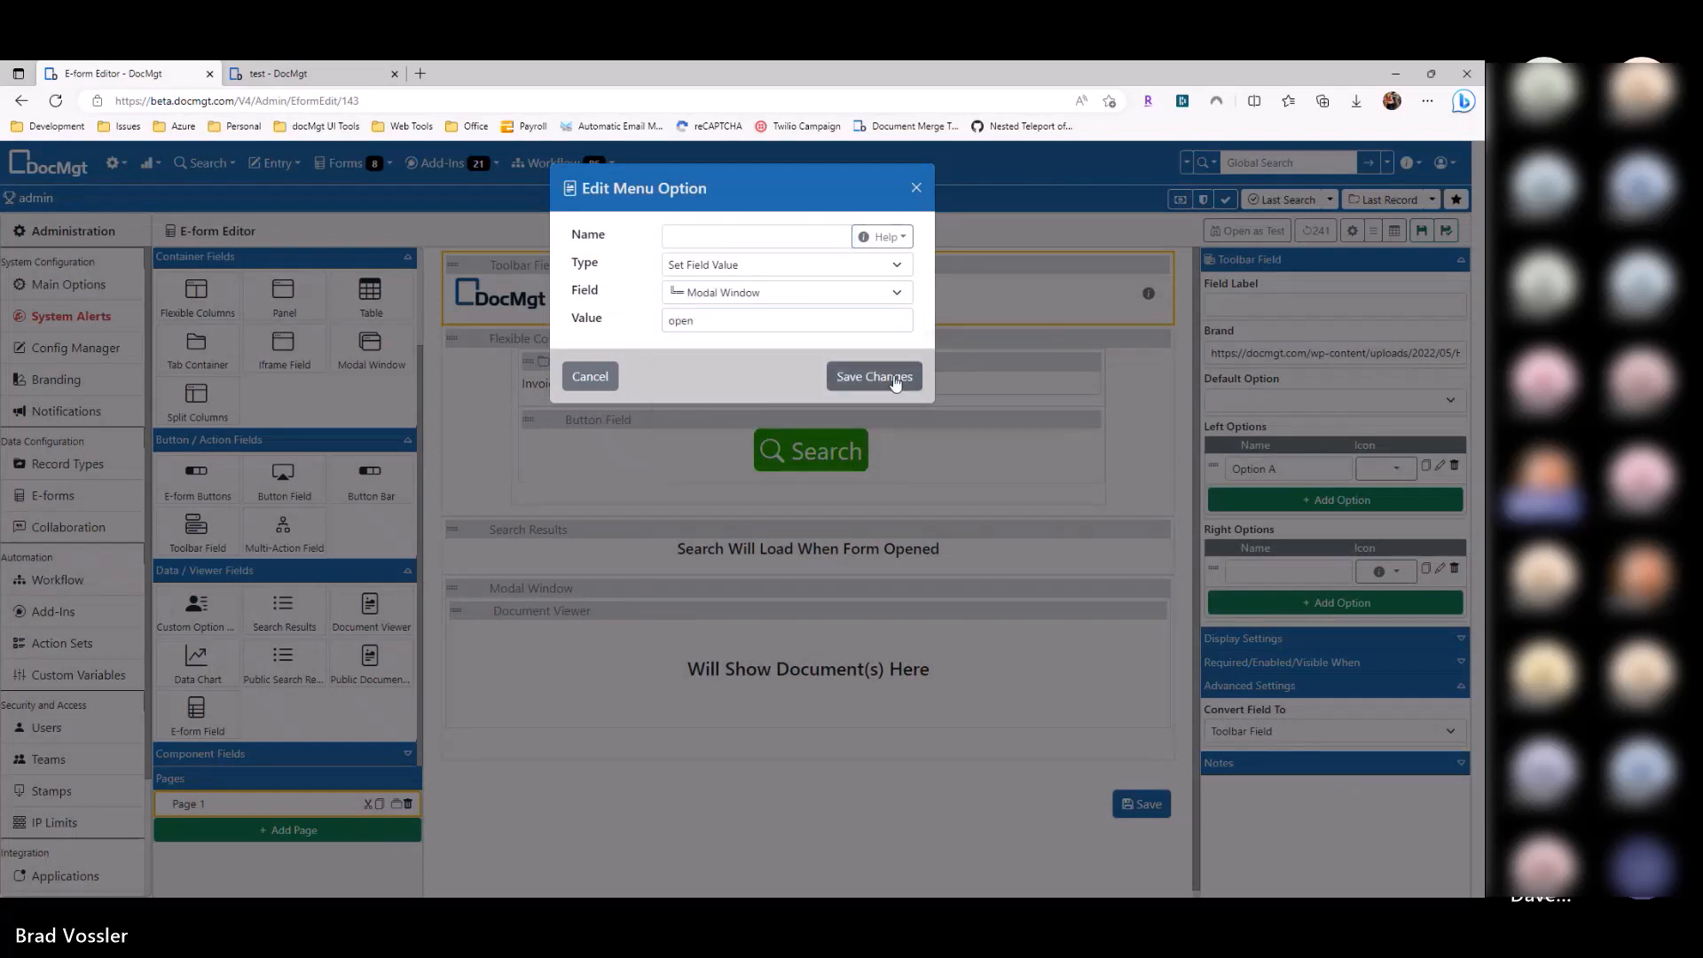
Step: Set the Modal Window's size to Full Screen
{"action": "left_click", "coordinate": [800, 589]}
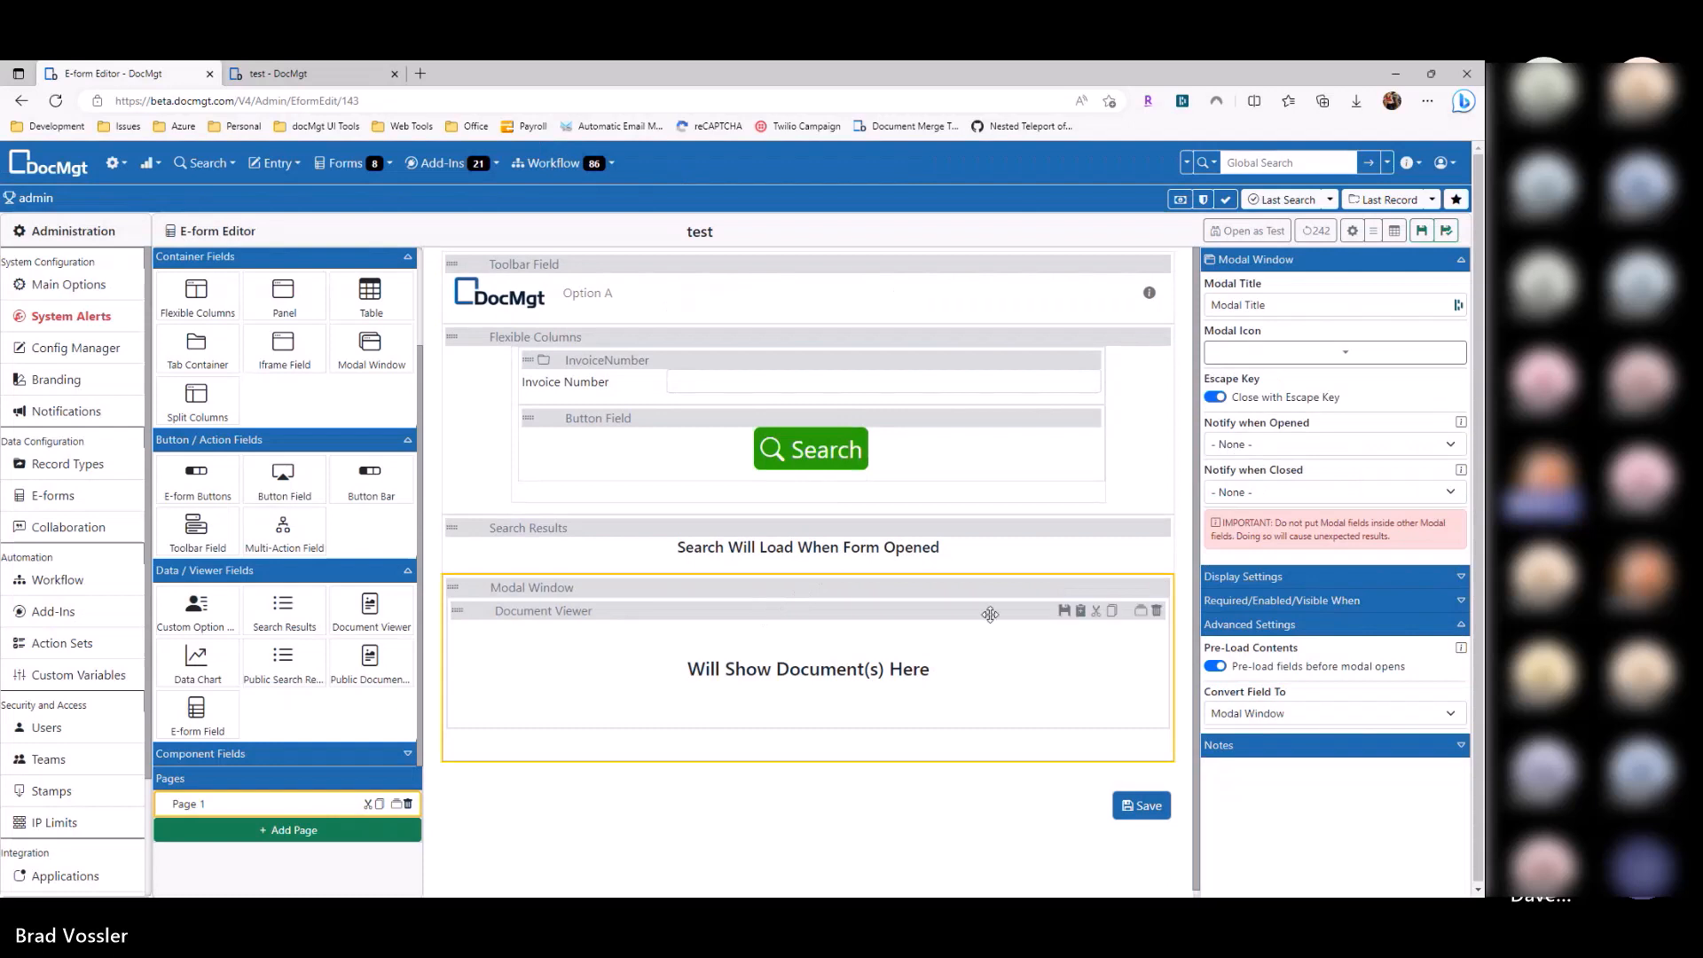
{"action": "left_click", "coordinate": [1264, 626]}
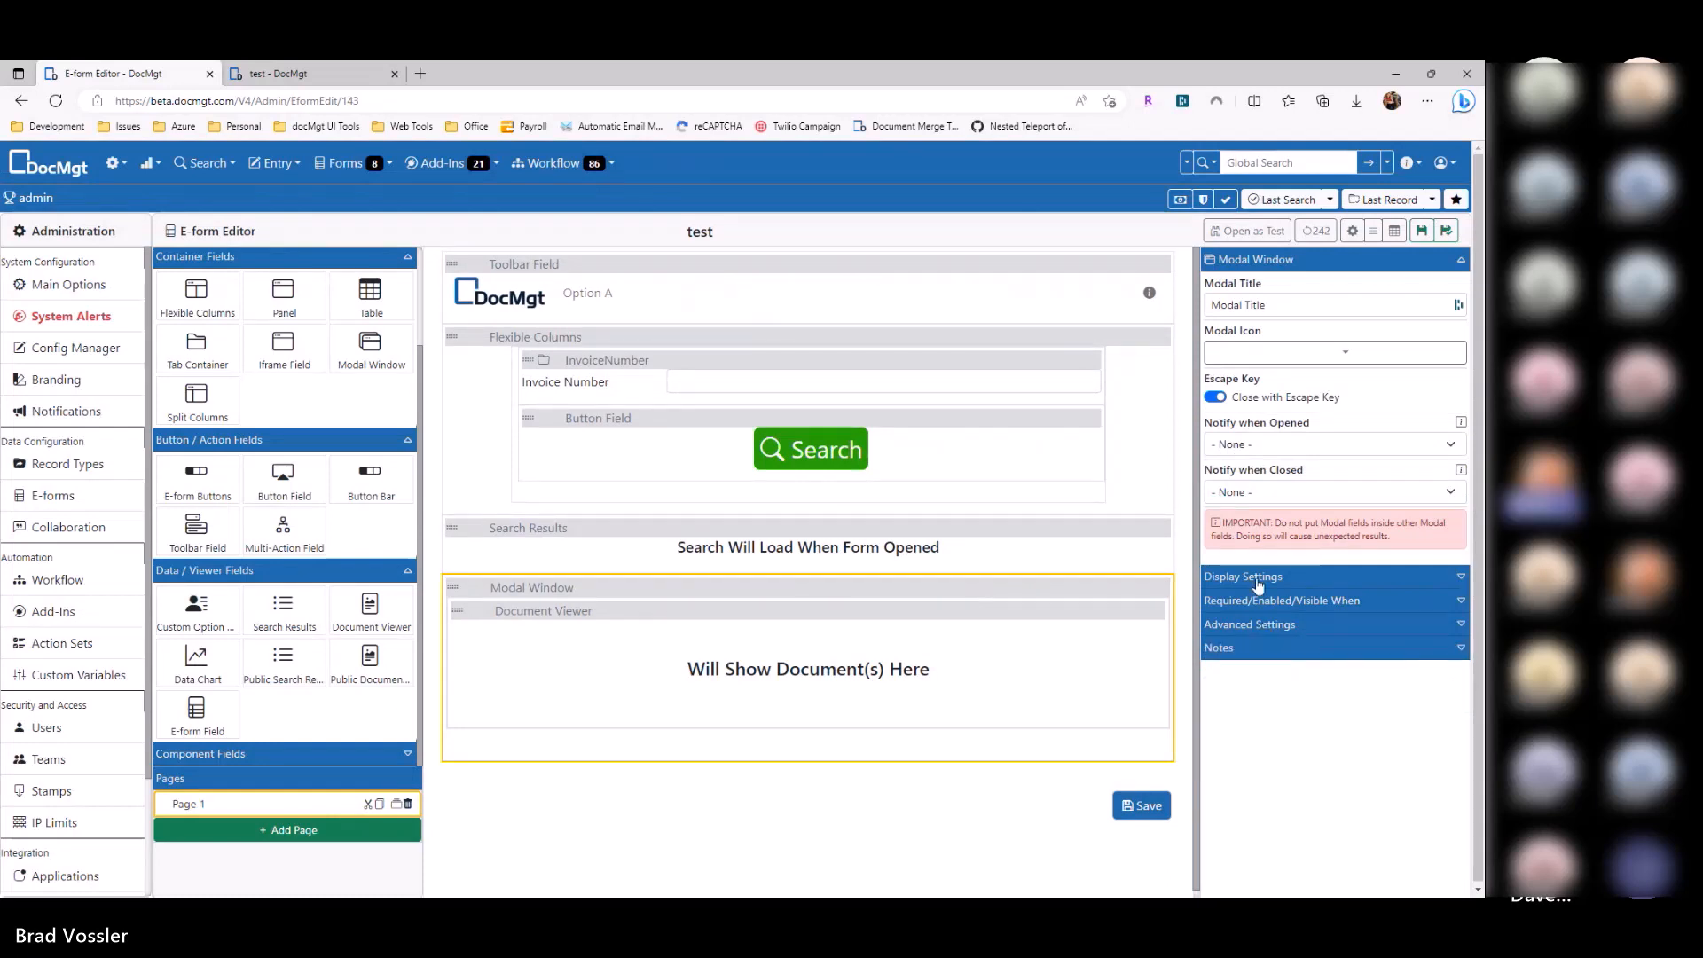
{"action": "left_click", "coordinate": [1255, 578]}
{"action": "left_click", "coordinate": [1273, 623]}
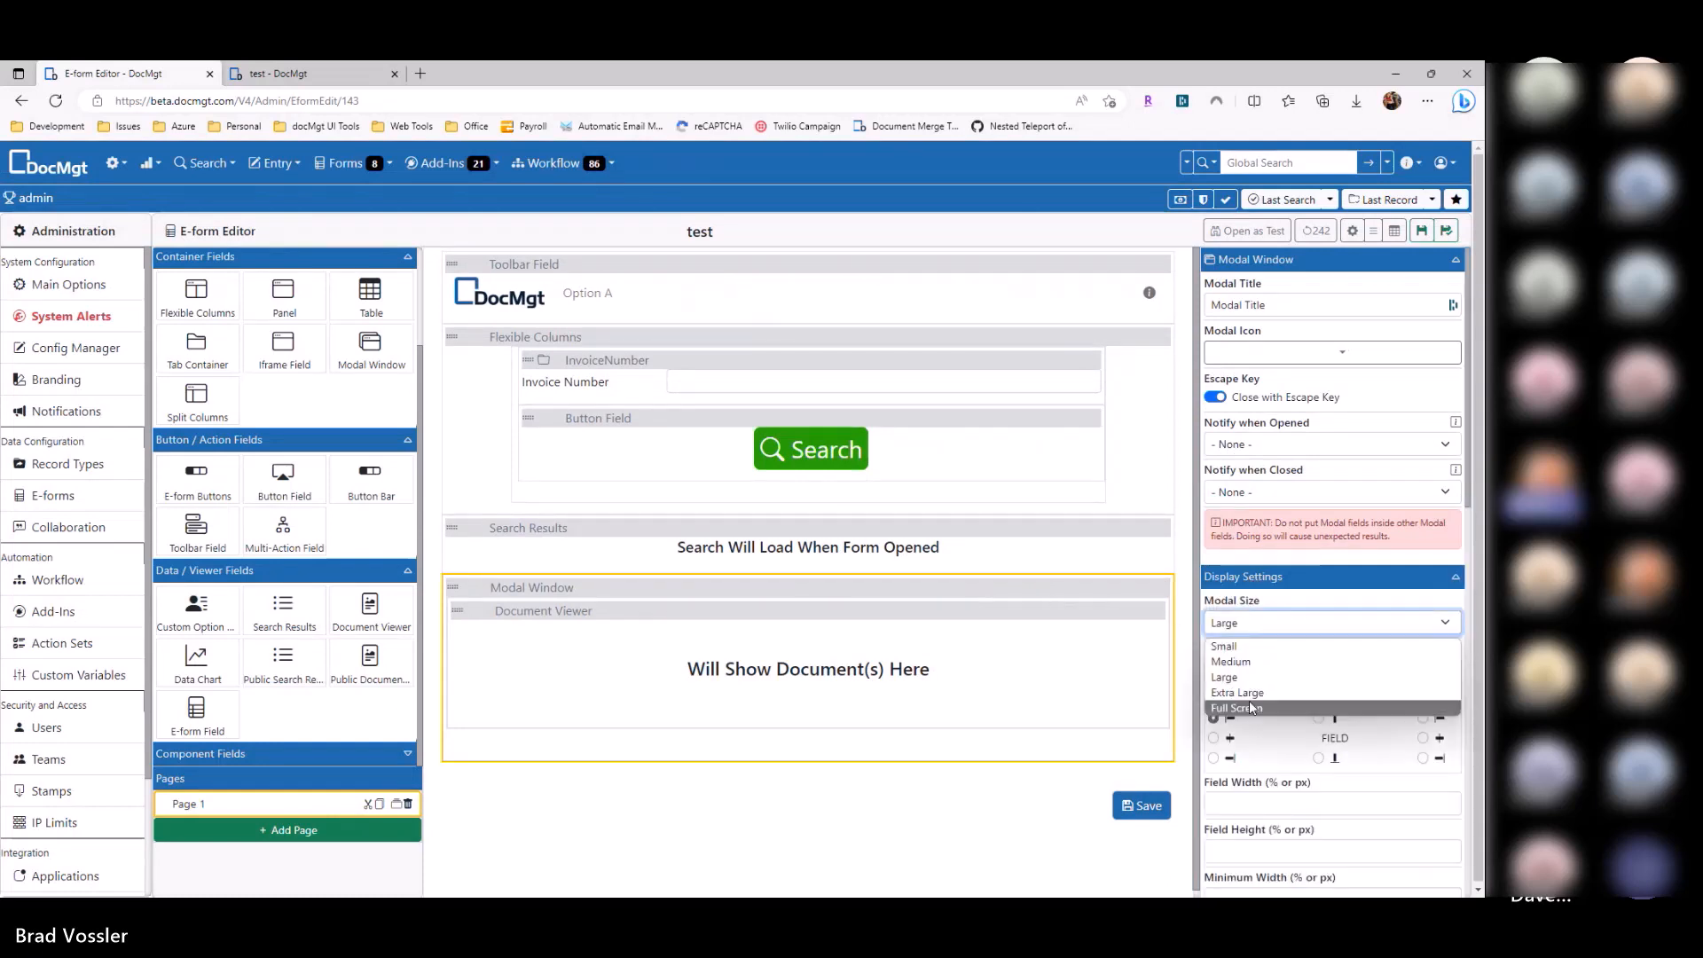
{"action": "left_click", "coordinate": [1234, 672]}
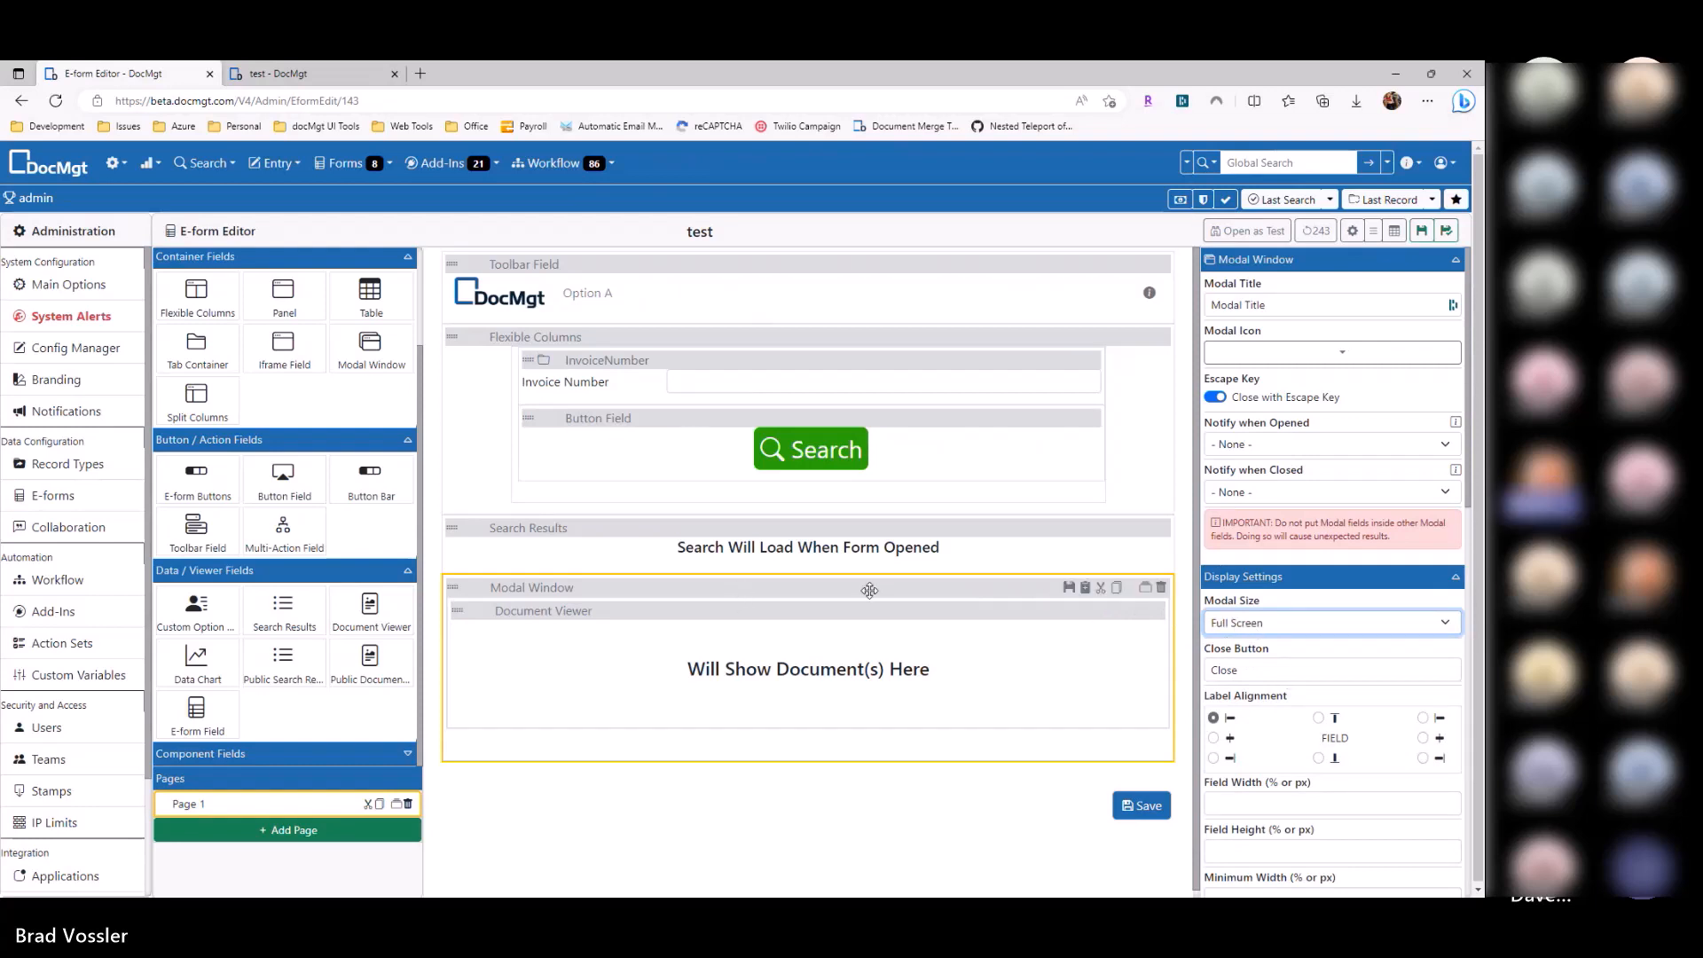
Step: Save the e-form and set the Document Viewer's Record ID to 123
{"action": "left_click", "coordinate": [1421, 232]}
{"action": "left_click", "coordinate": [1069, 613]}
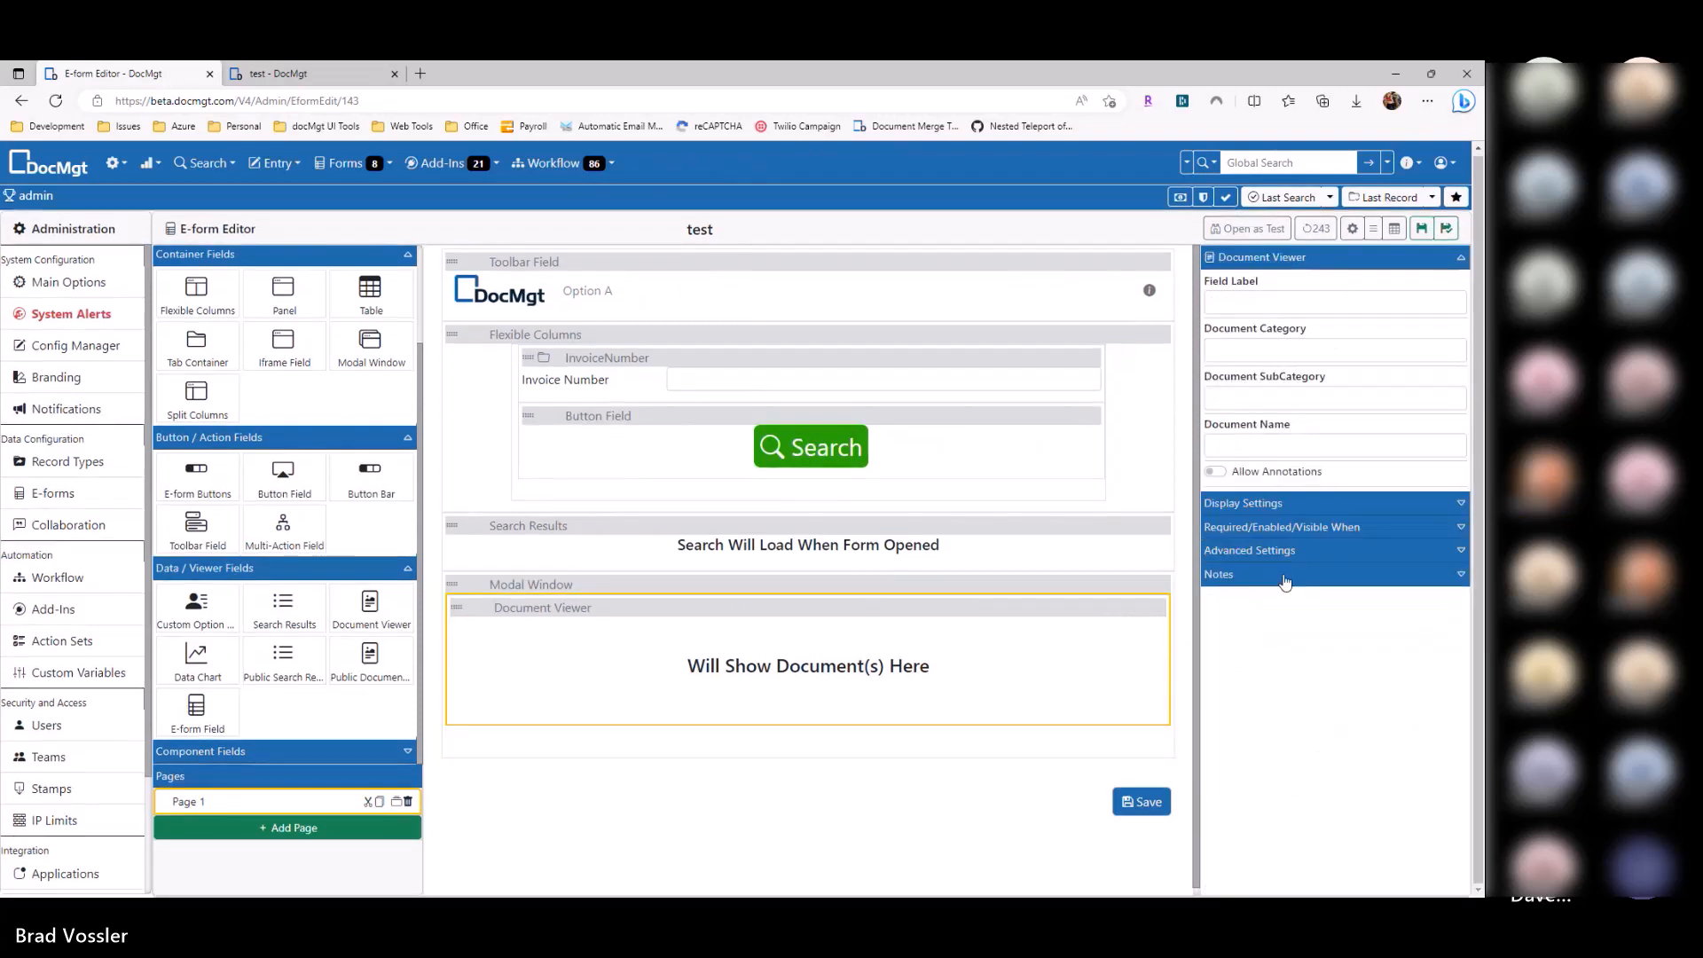
{"action": "left_click", "coordinate": [1283, 555]}
{"action": "scroll", "coordinate": [1263, 354], "scroll_direction": "up", "scroll_amount": 1}
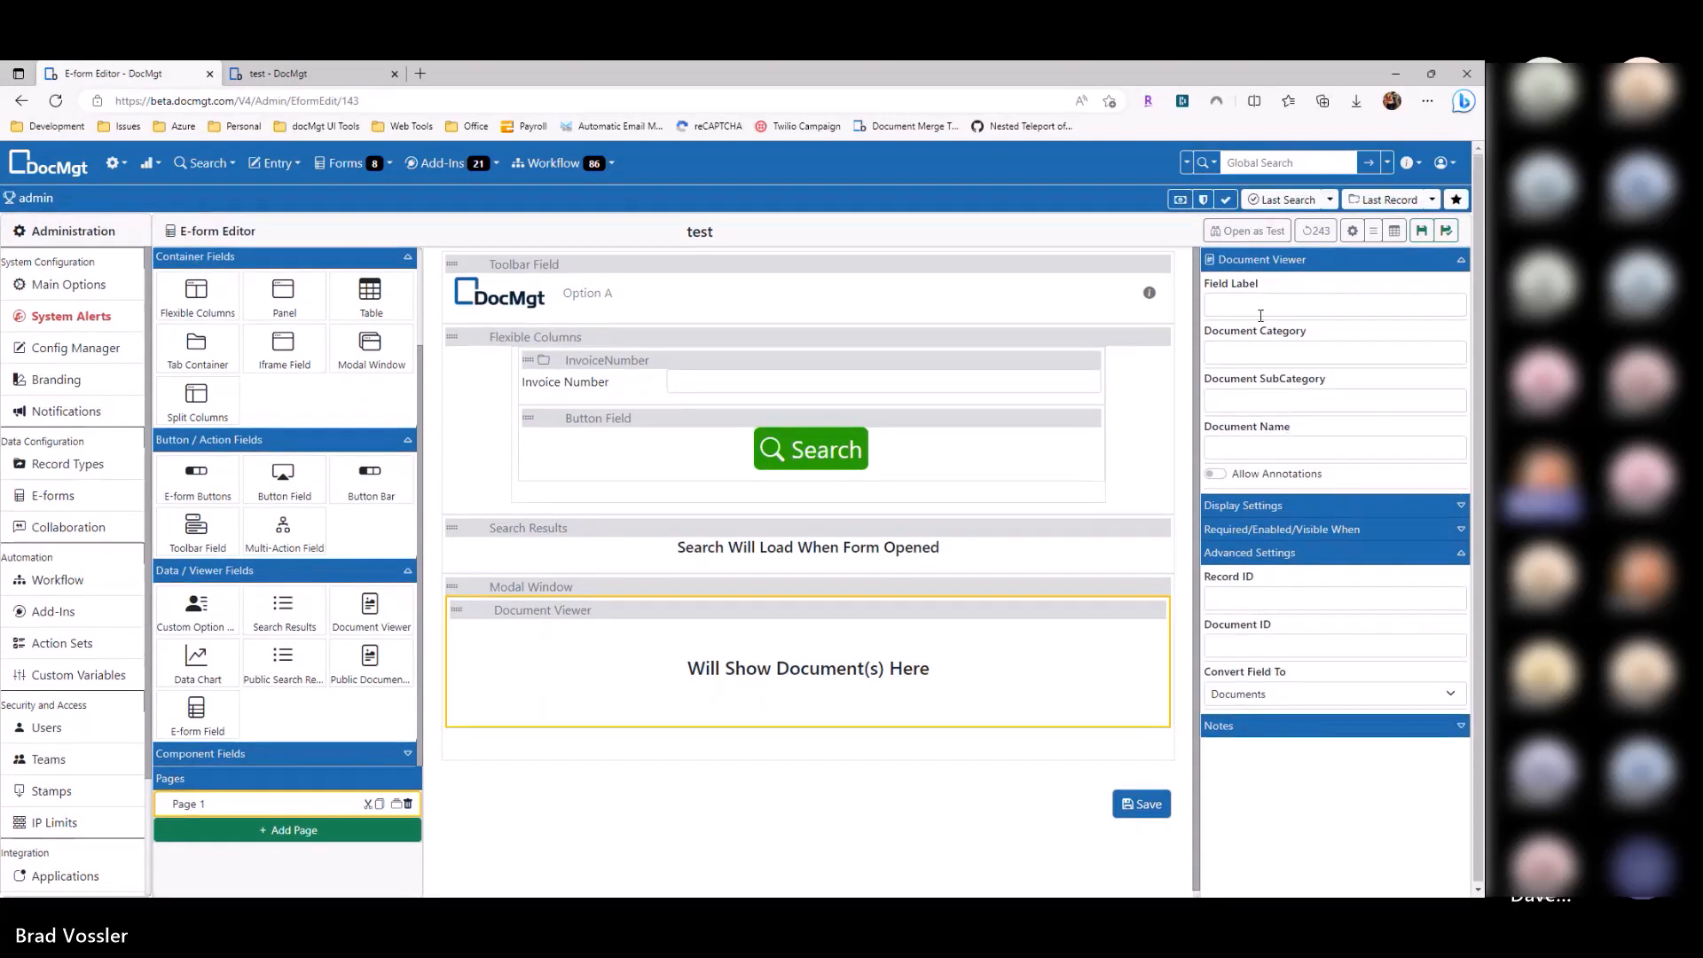
{"action": "left_click", "coordinate": [1242, 451]}
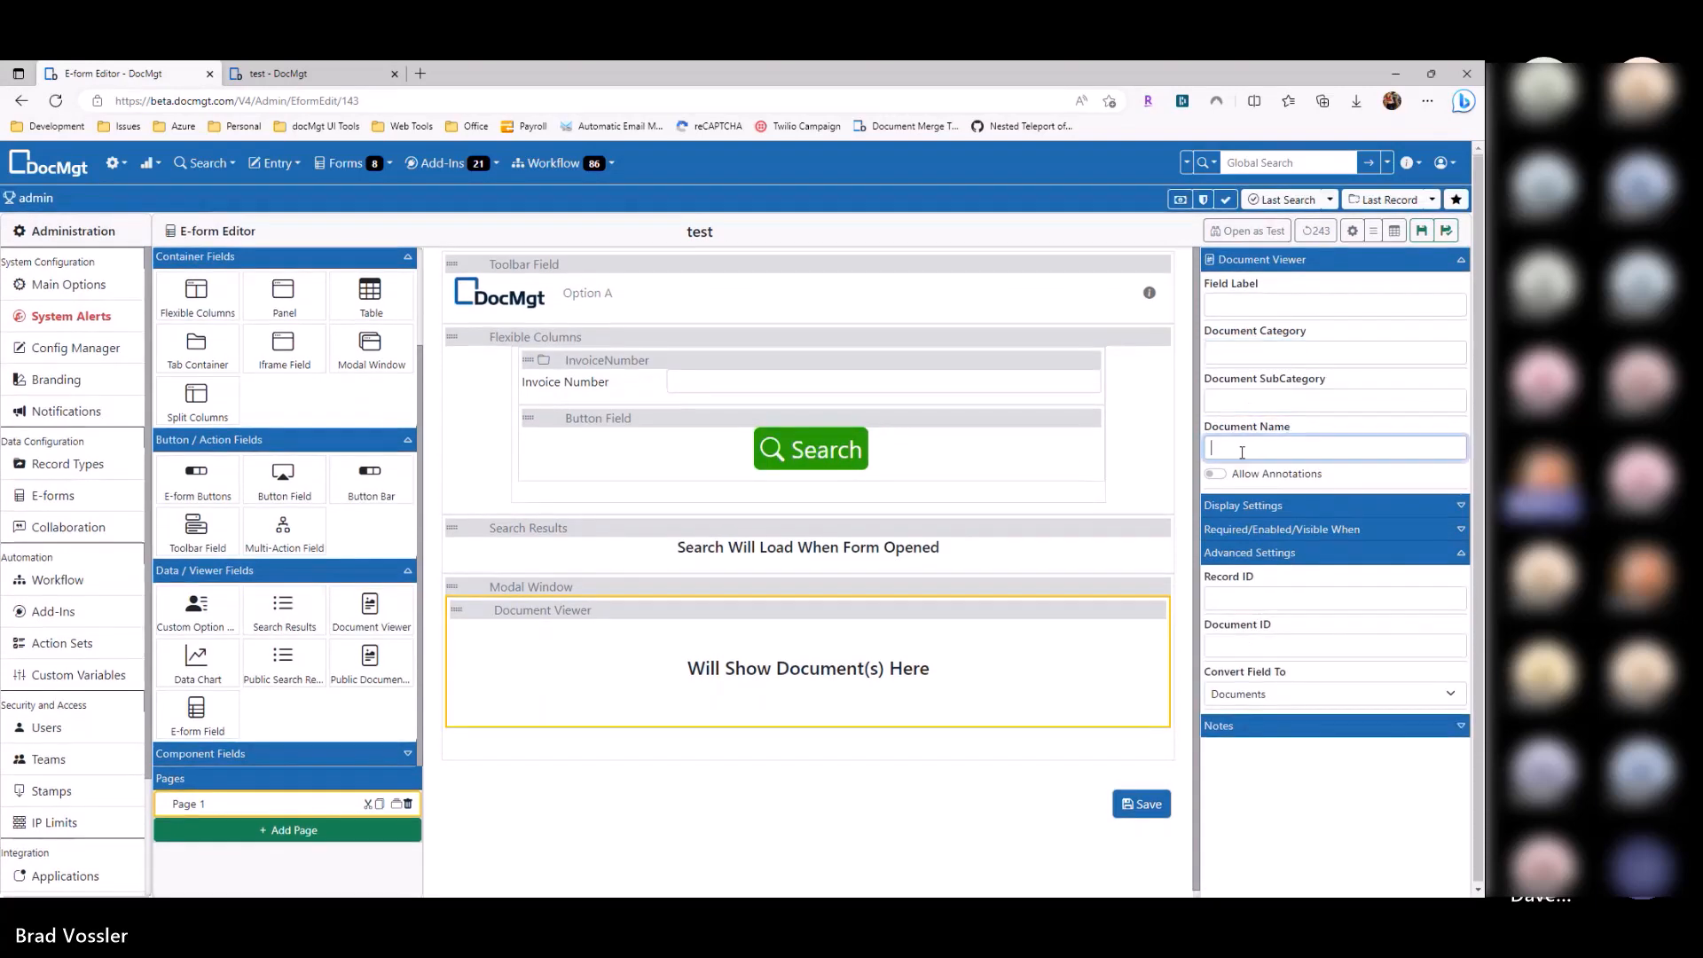
{"action": "left_click", "coordinate": [1243, 596]}
{"action": "type", "text": "123"}
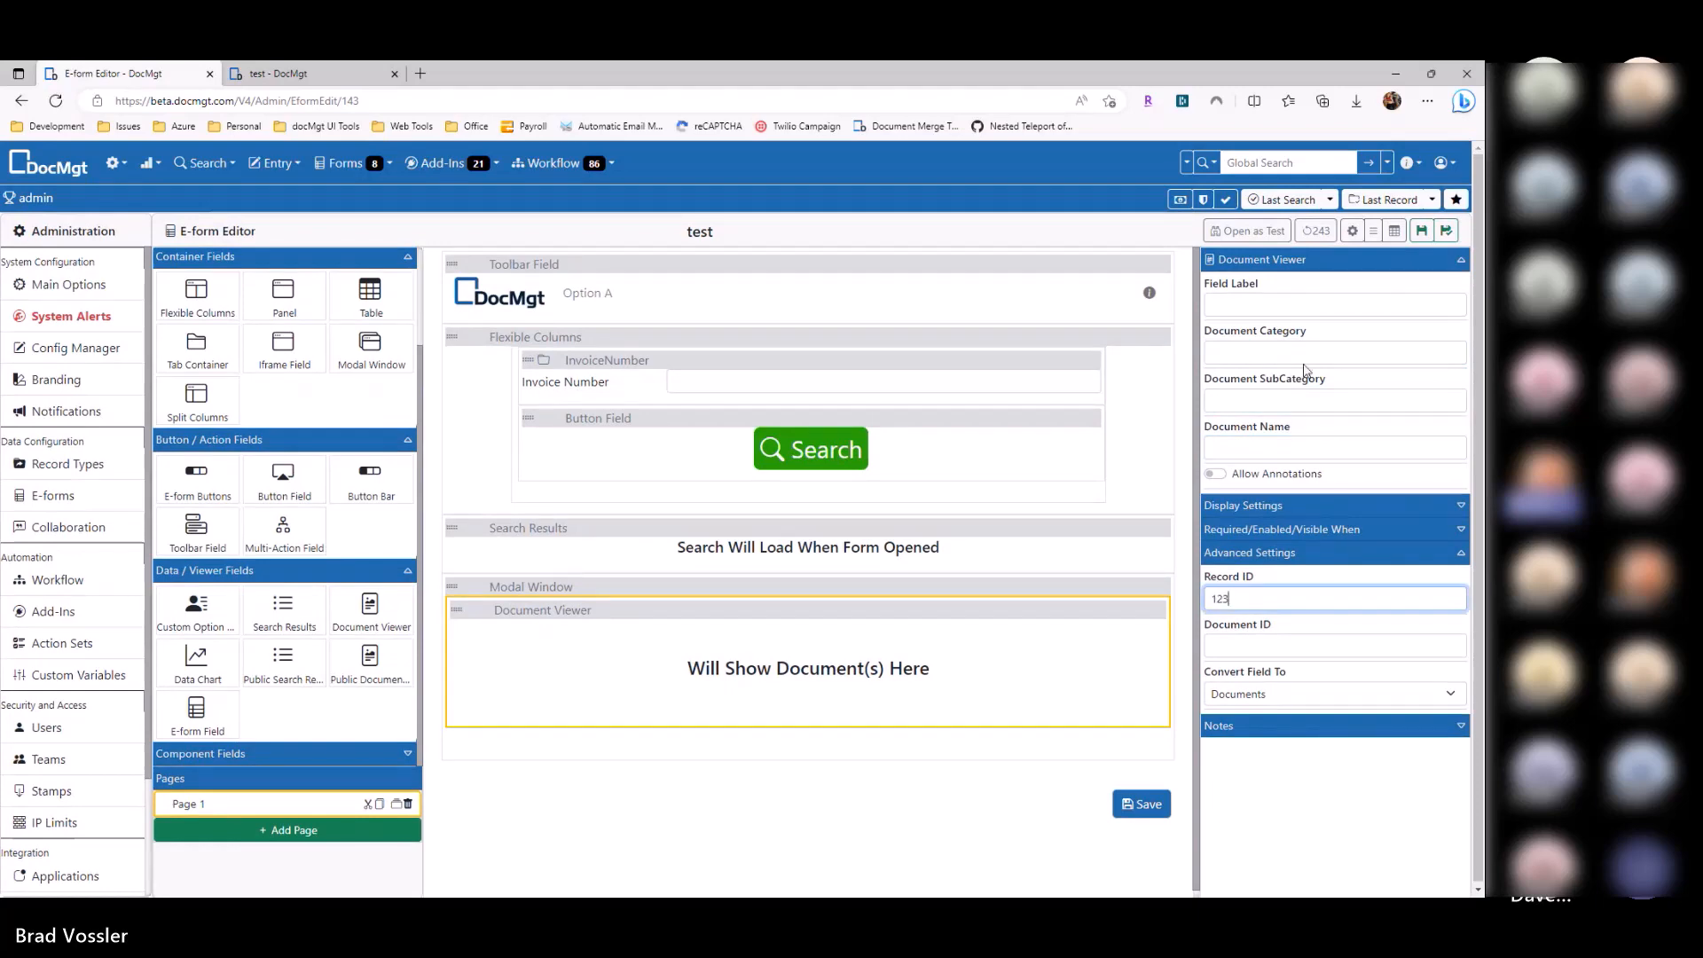
Step: Clear the Document Category value, then delete the modal window with its Document Viewer
{"action": "left_click", "coordinate": [1294, 348]}
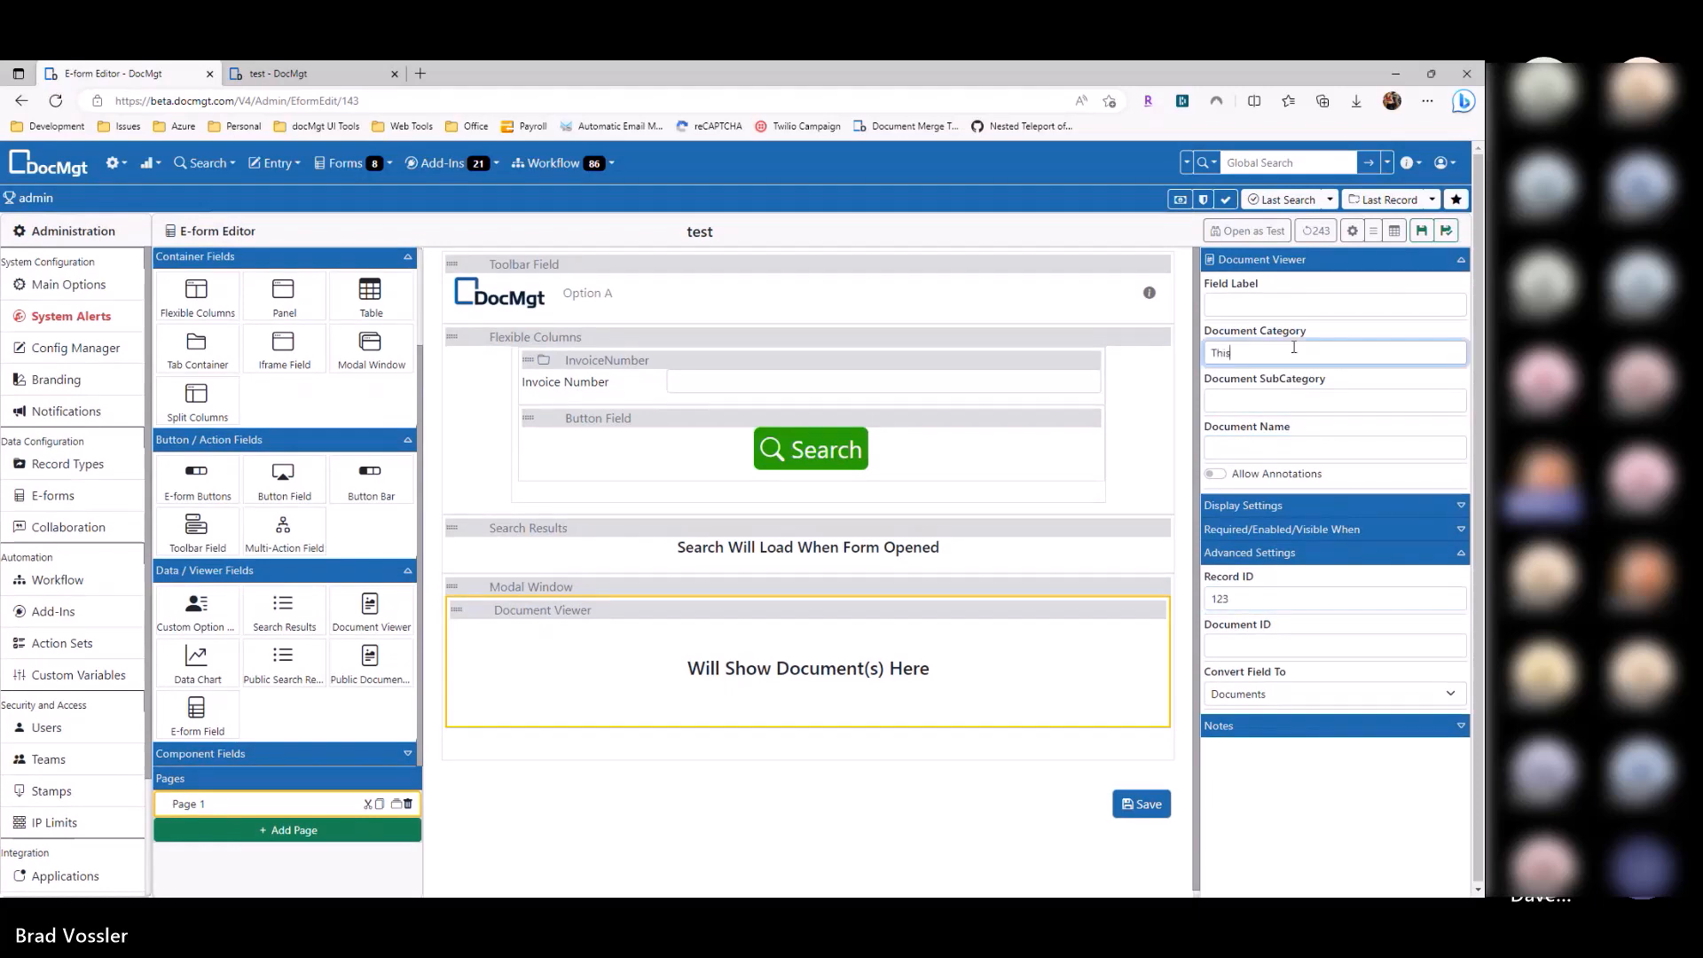
{"action": "key", "text": "ctrl+a"}
{"action": "key", "text": "BackSpace"}
{"action": "left_click", "coordinate": [860, 604]}
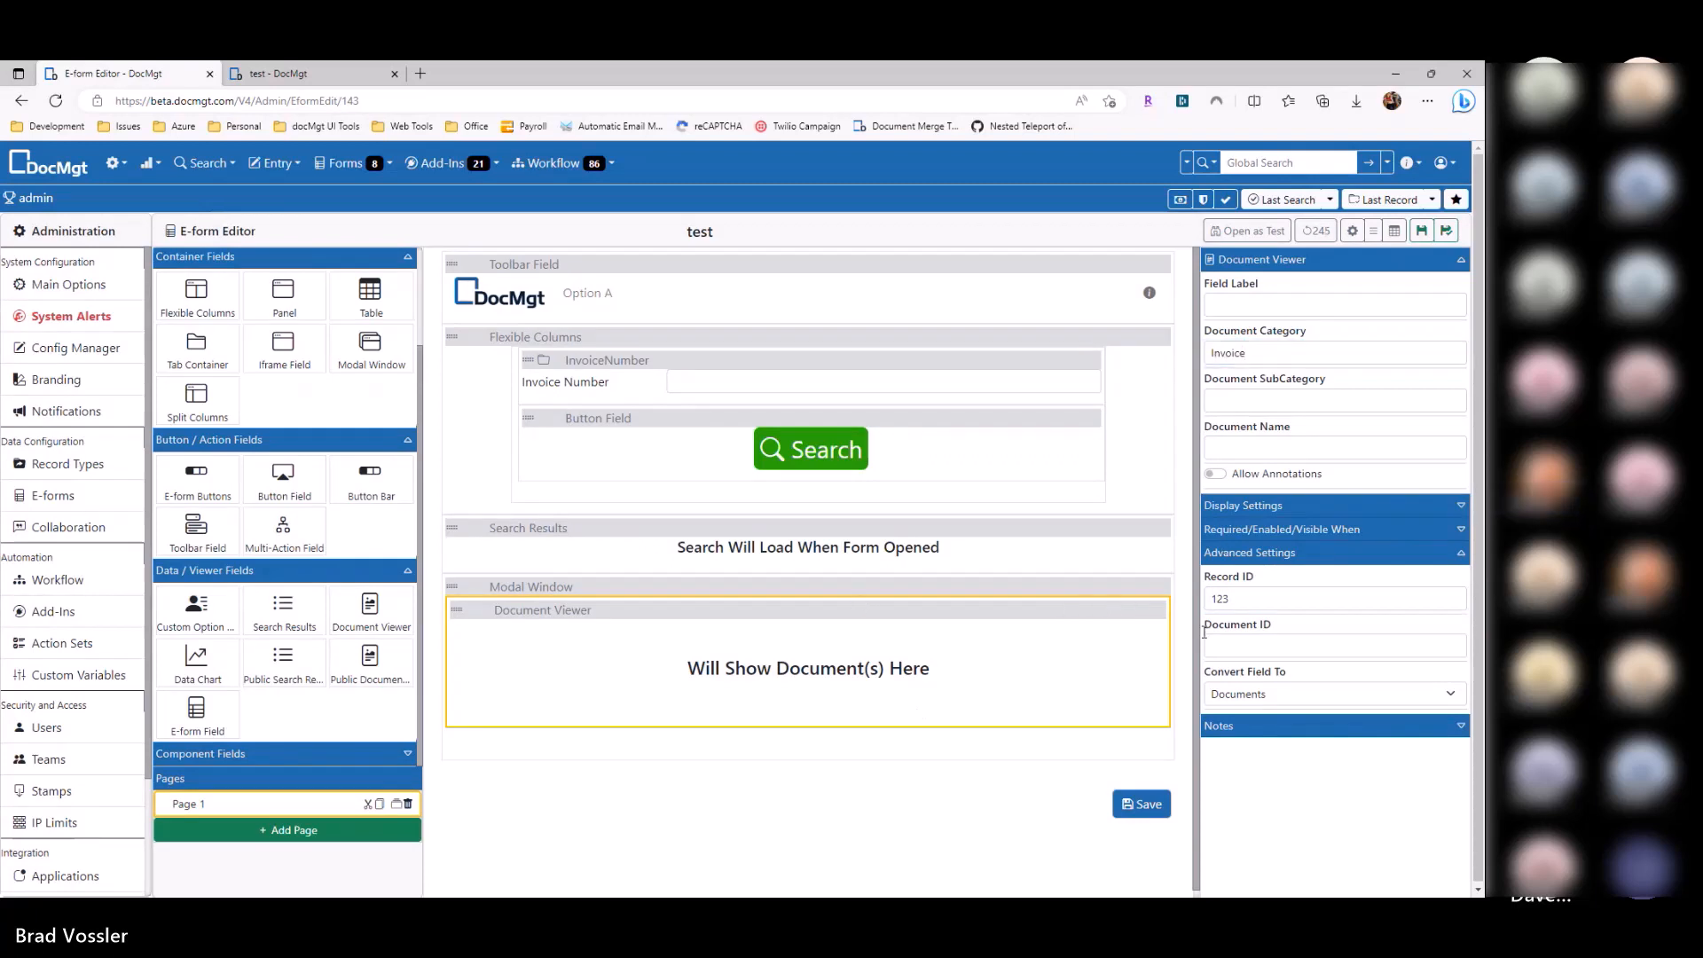
{"action": "left_click", "coordinate": [712, 558]}
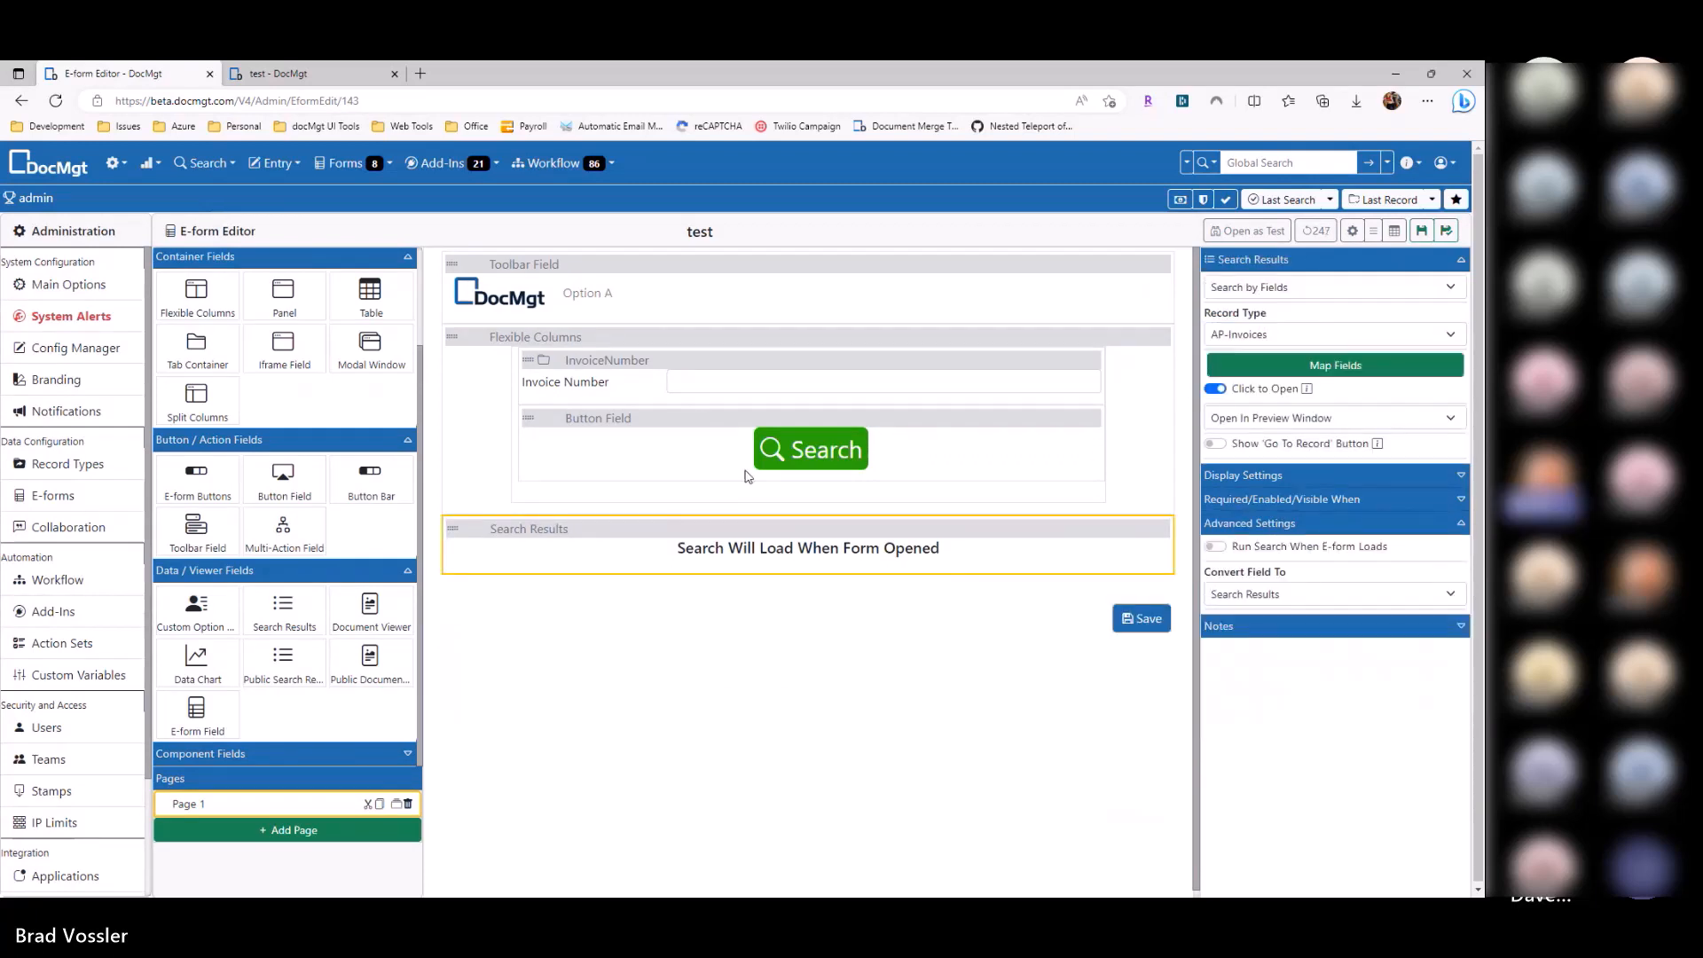
Step: Remove Flexible Columns and Search Results, and bind a Data Chart to 'AP-Invoices - Charted and Grouped'
{"action": "left_click", "coordinate": [1160, 340]}
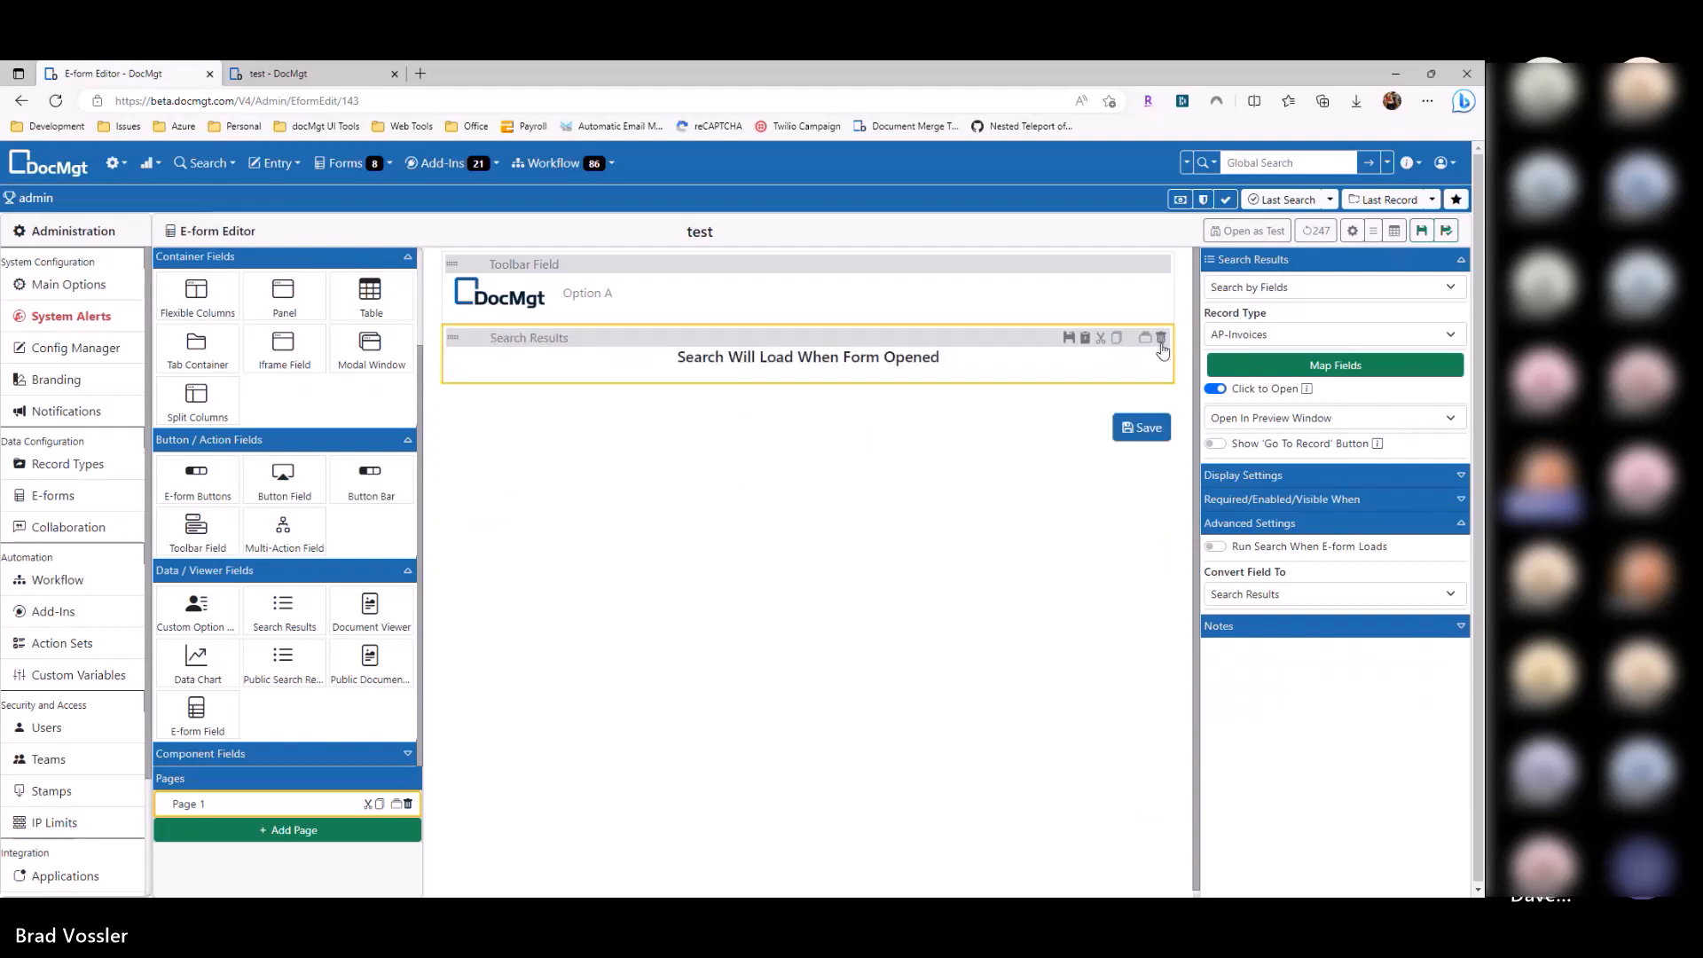
{"action": "left_click", "coordinate": [1160, 338]}
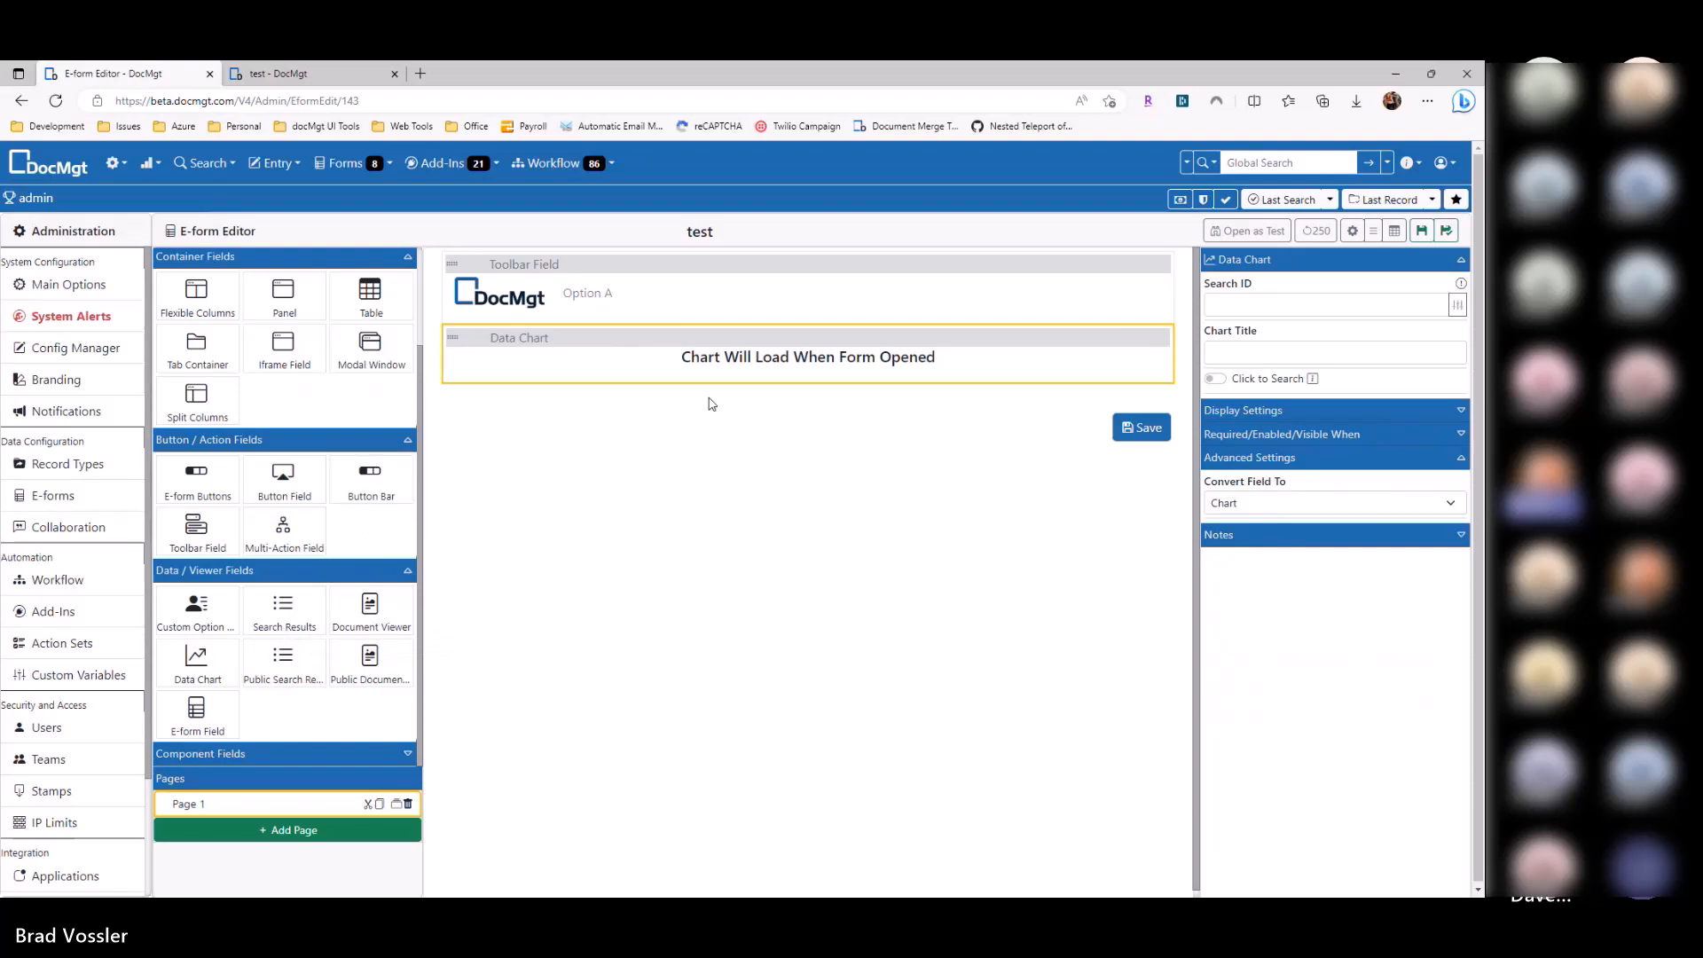
{"action": "left_click", "coordinate": [1457, 304]}
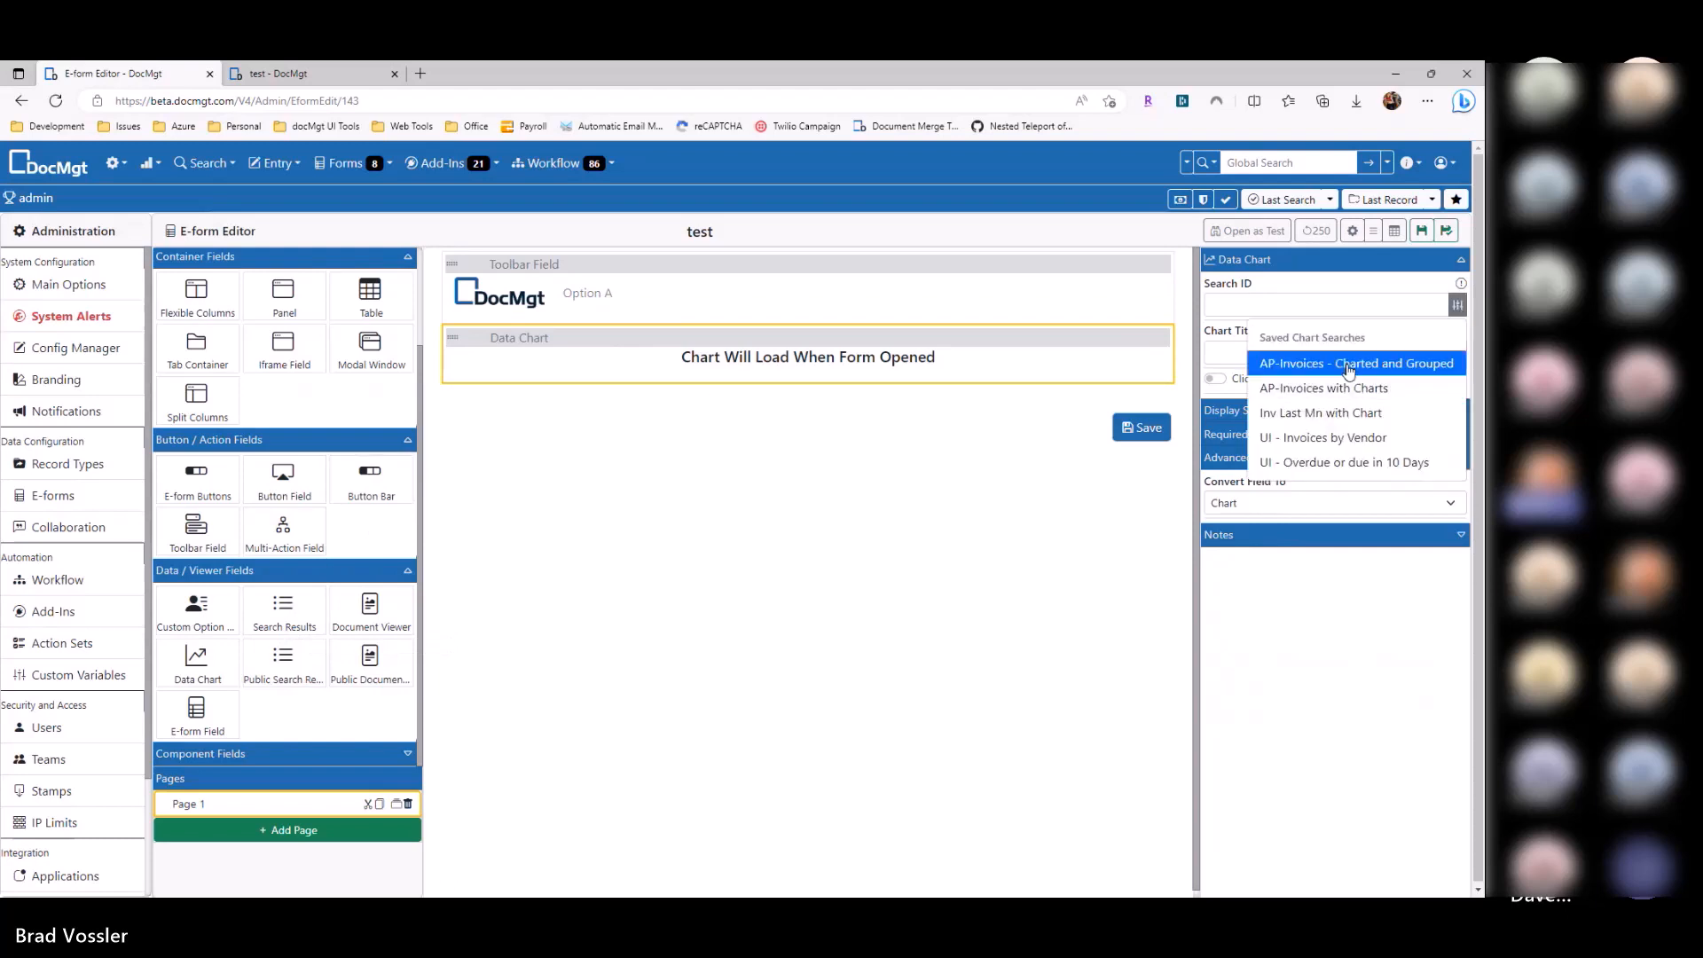
{"action": "left_click", "coordinate": [1277, 357]}
{"action": "left_click", "coordinate": [1455, 305]}
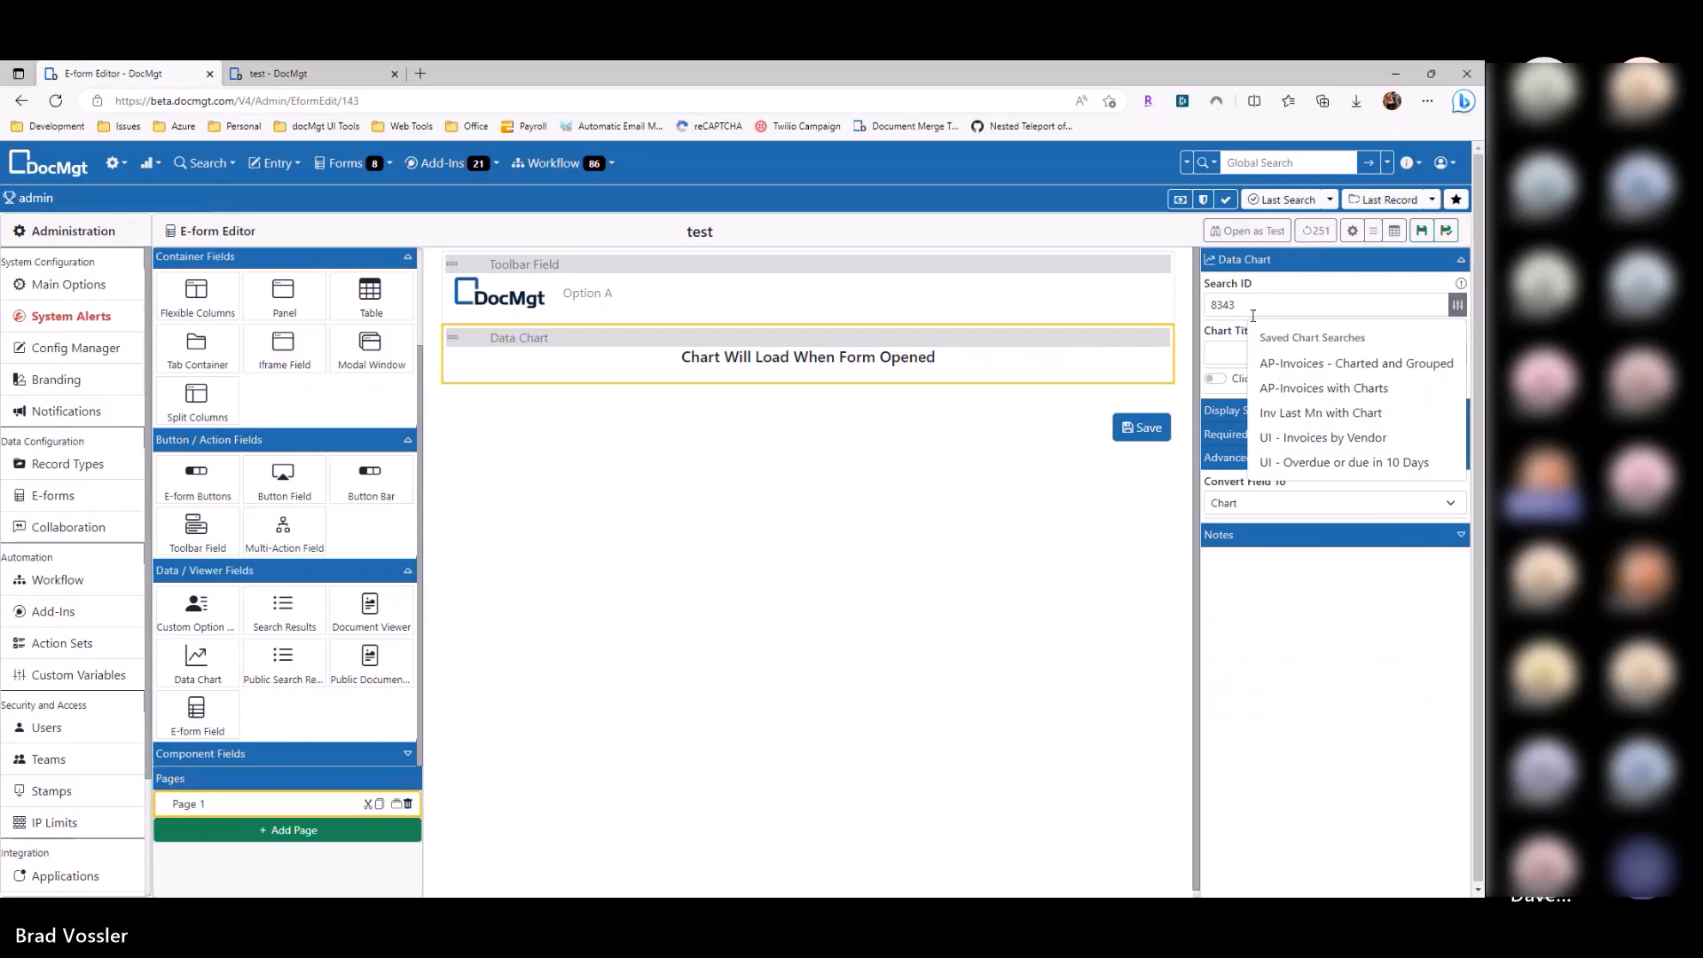
Step: Save the e-form and preview it in a single test tab
{"action": "left_click", "coordinate": [1422, 230]}
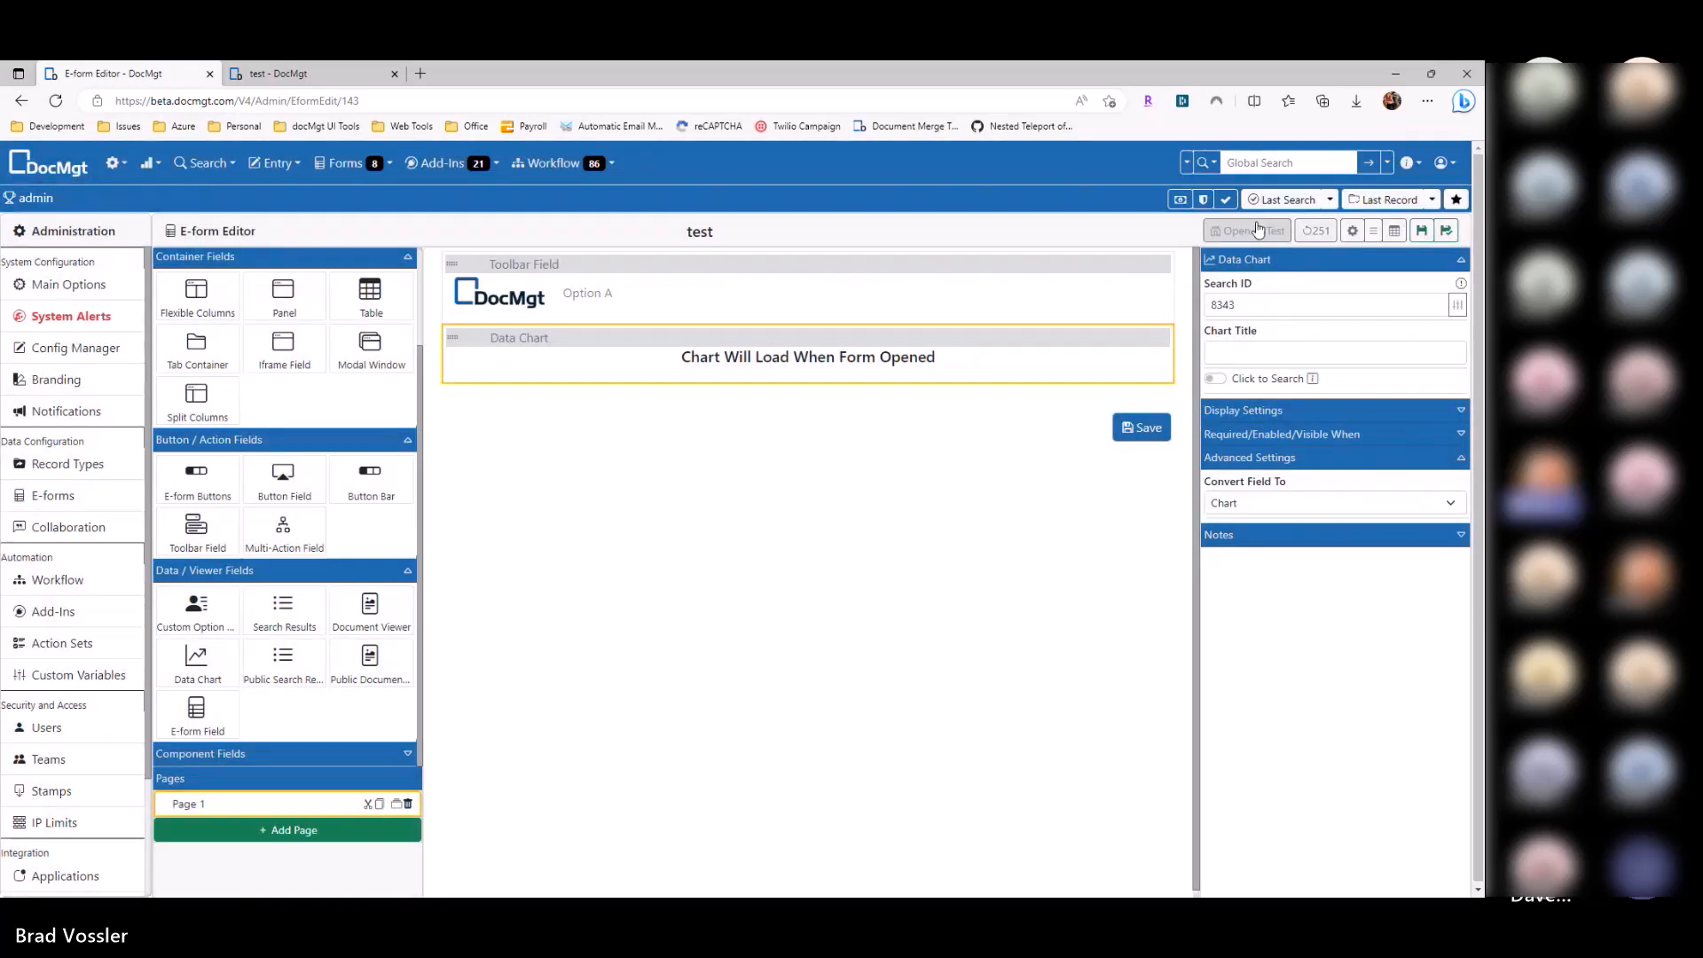
{"action": "left_click", "coordinate": [1258, 230]}
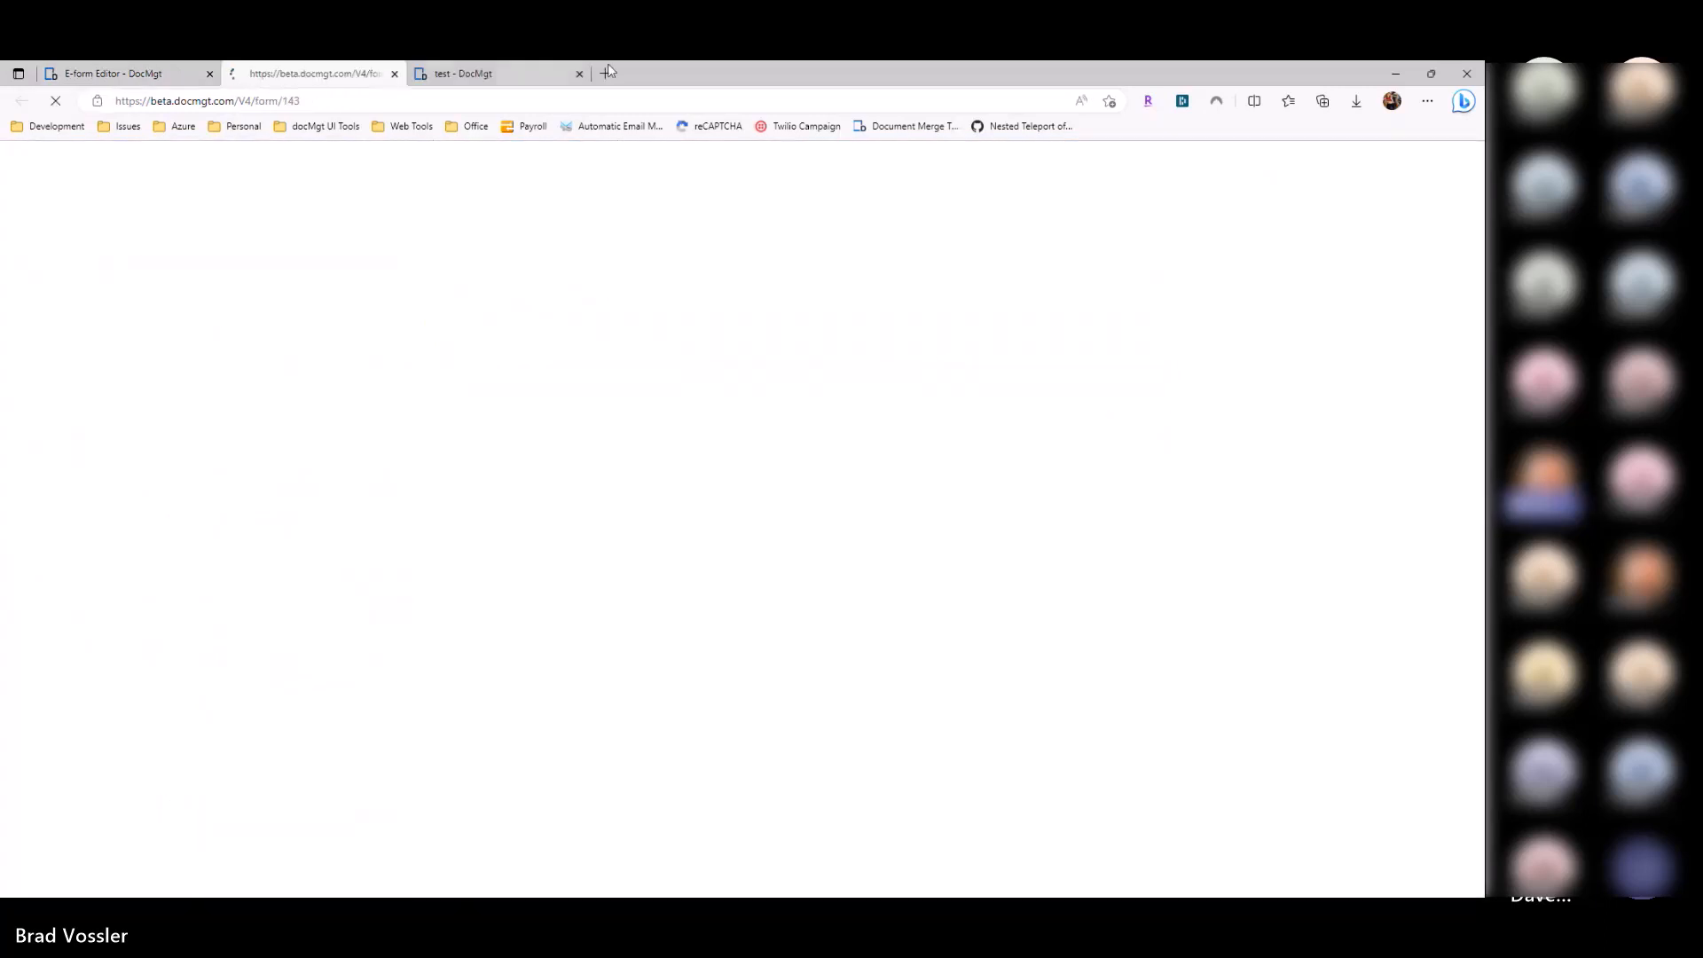
{"action": "left_click", "coordinate": [580, 76]}
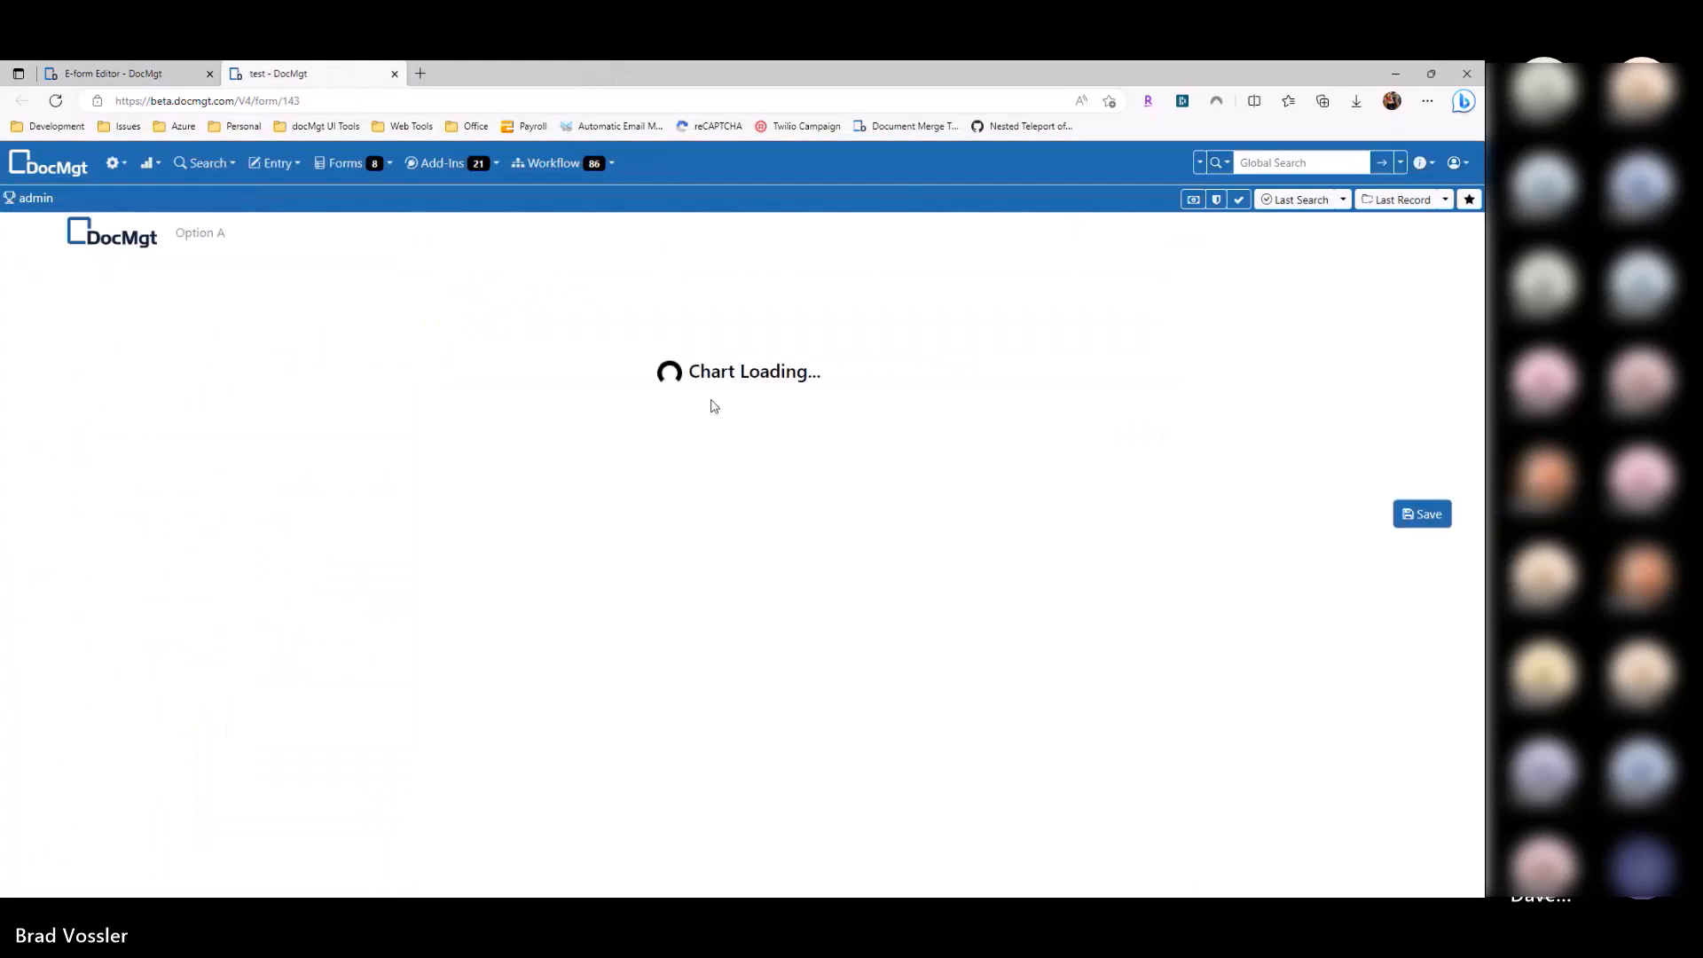
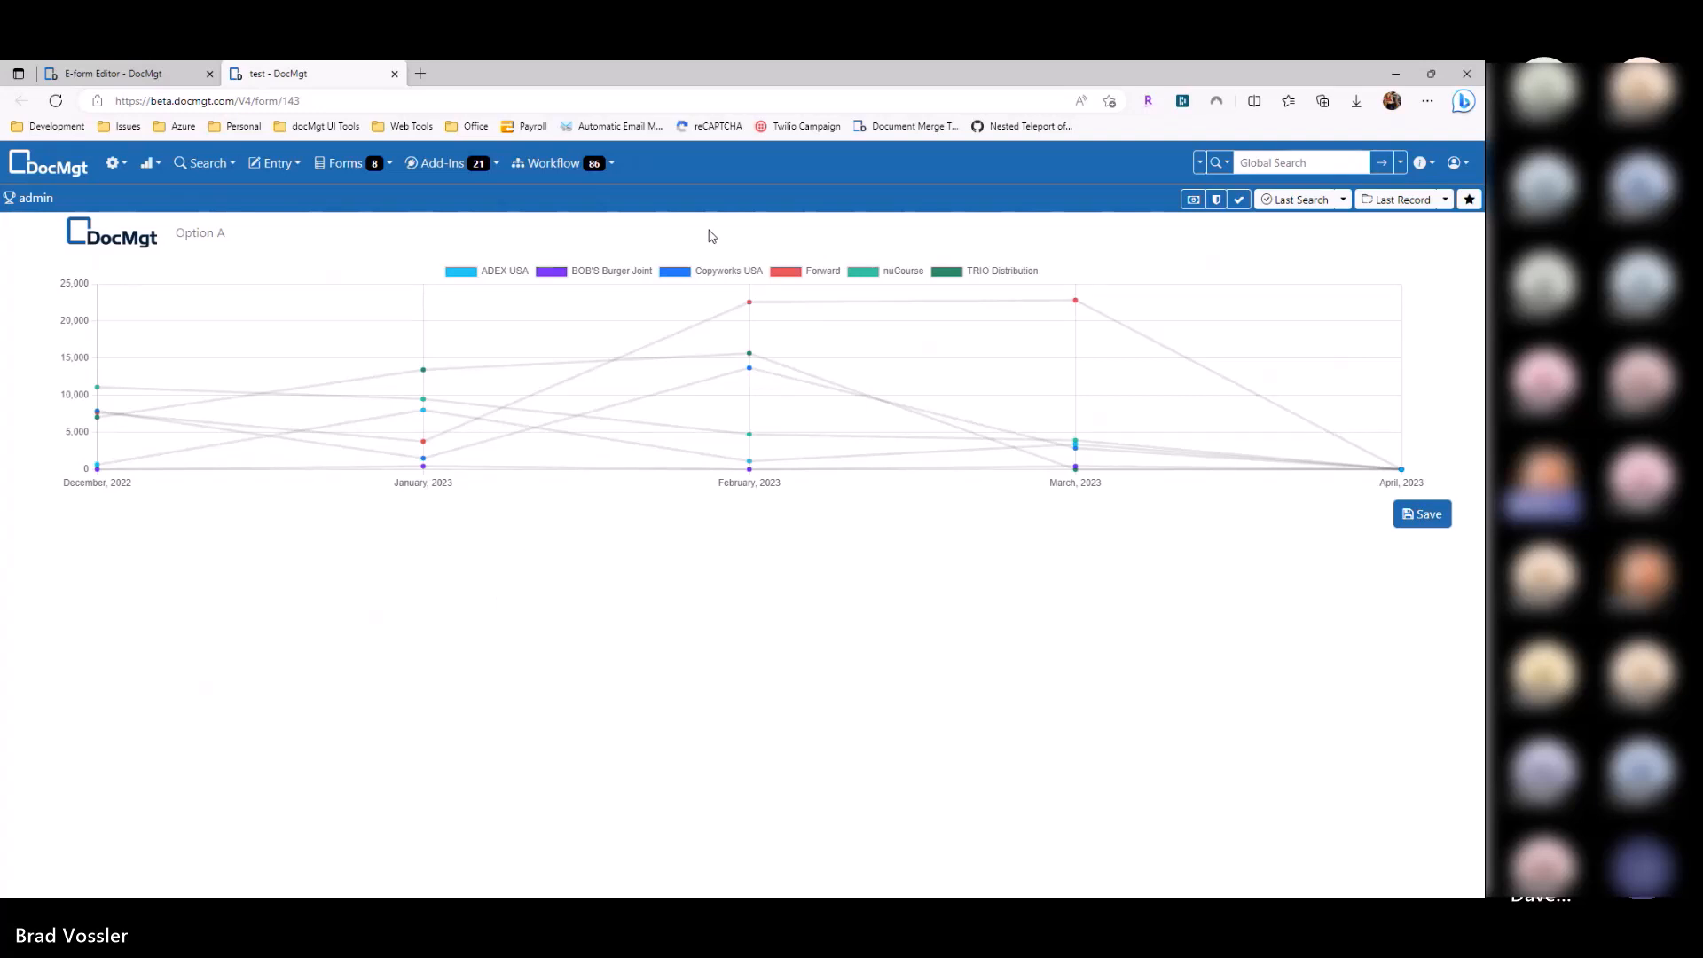
Step: Switch from the 'test' preview tab back to the E-form Editor tab
{"action": "key", "text": "ctrl+Tab"}
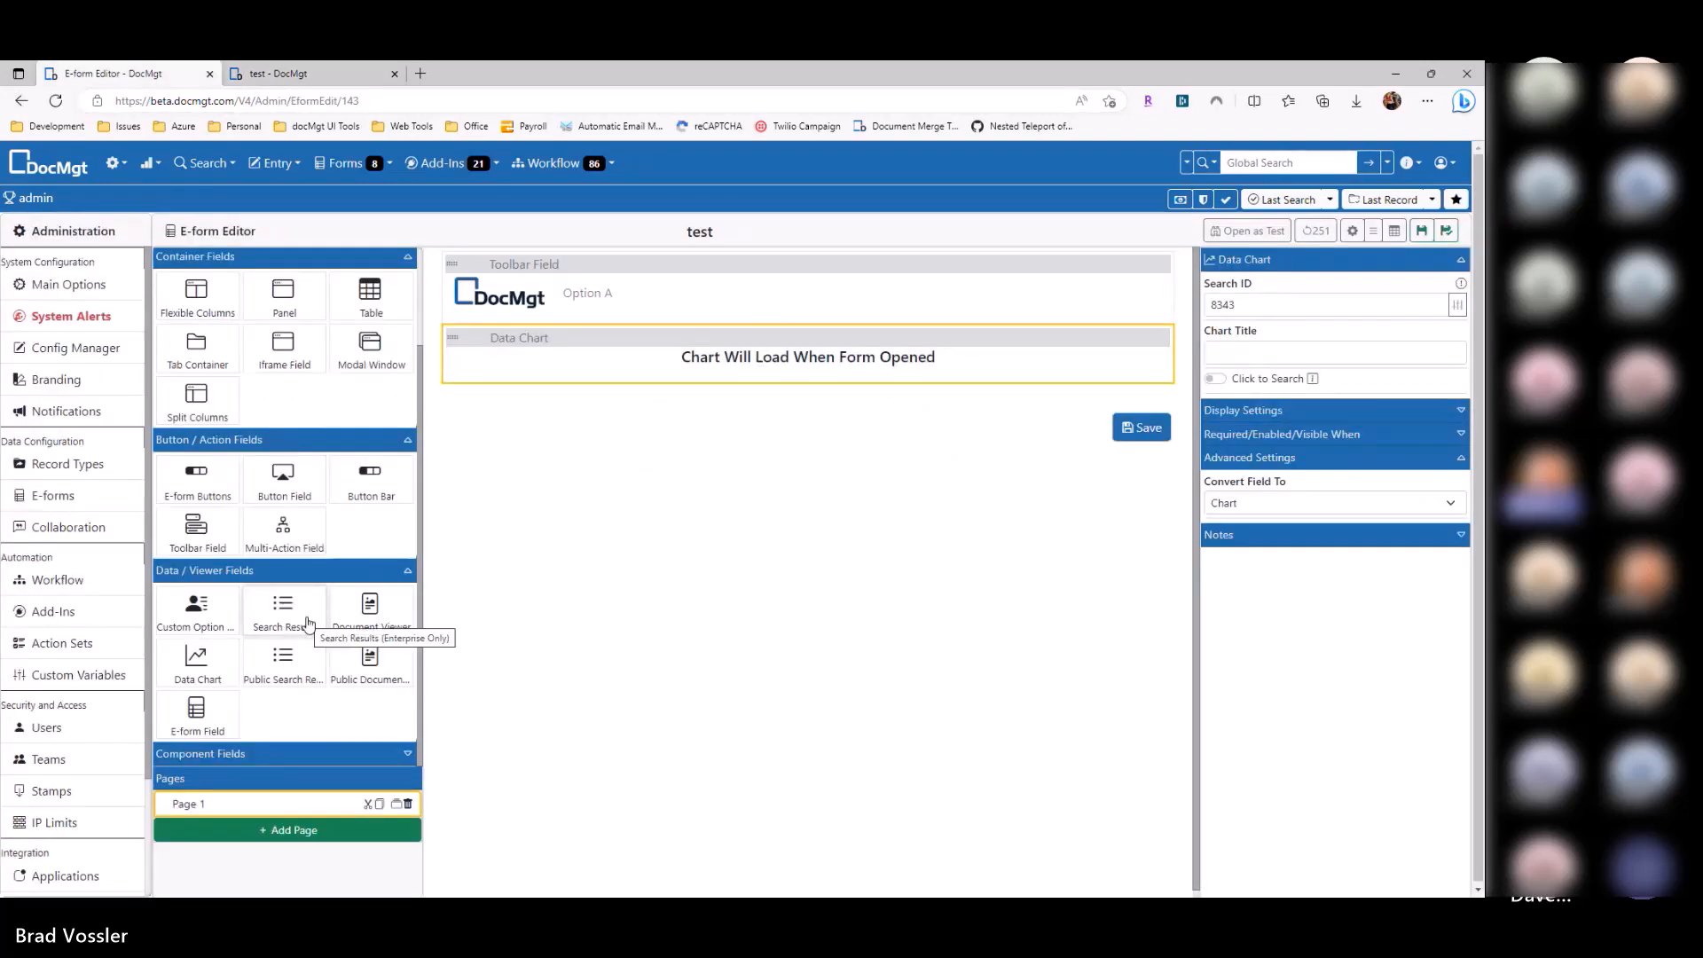
Step: Add a Search Results field below the chart using saved search 8343, set to run on load
{"action": "left_click_drag", "start_coordinate": [298, 588], "coordinate": [621, 408]}
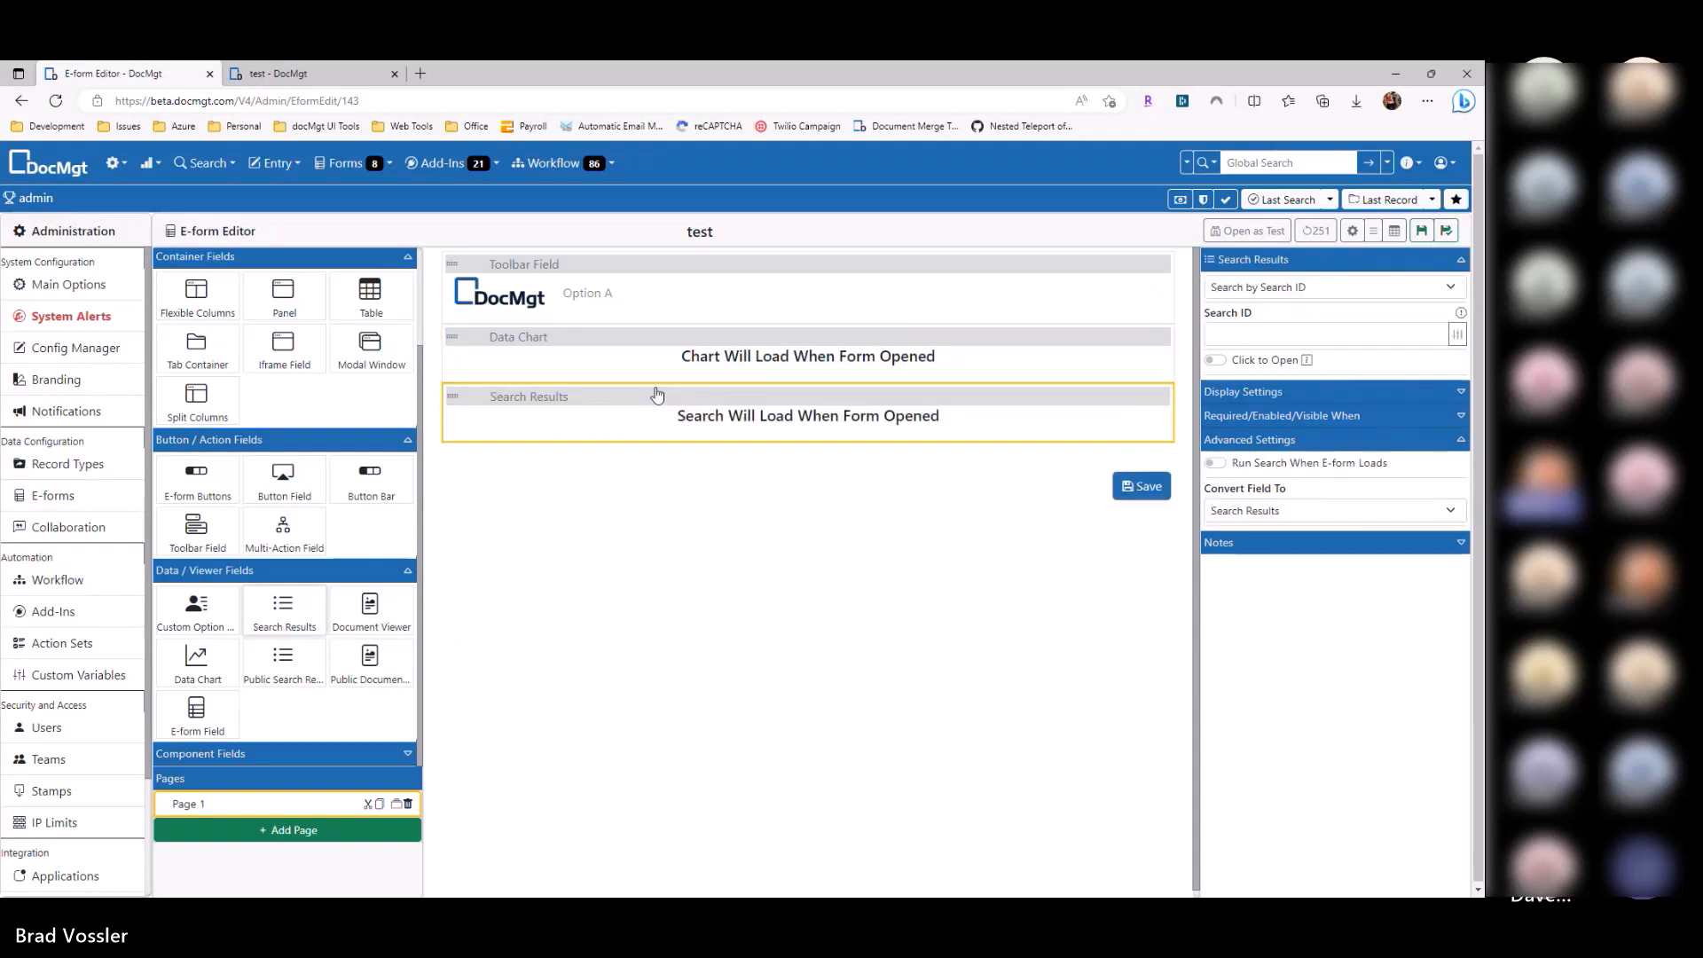
{"action": "left_click", "coordinate": [1455, 335]}
{"action": "left_click", "coordinate": [1286, 390]}
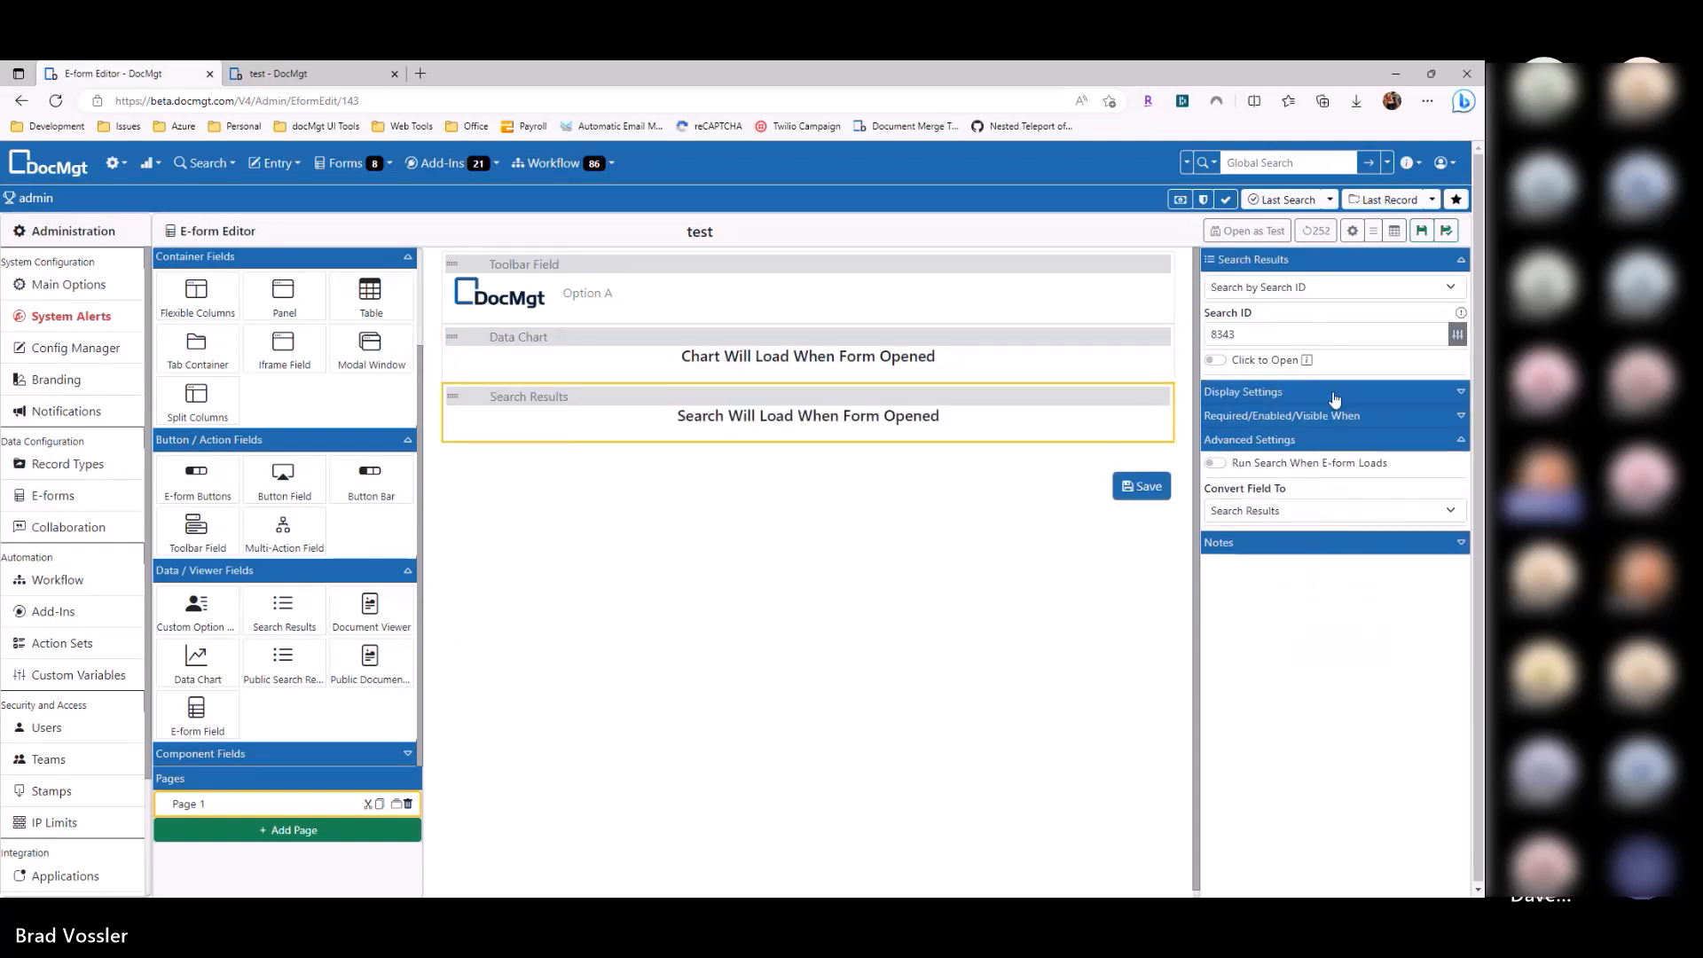
{"action": "left_click", "coordinate": [949, 356]}
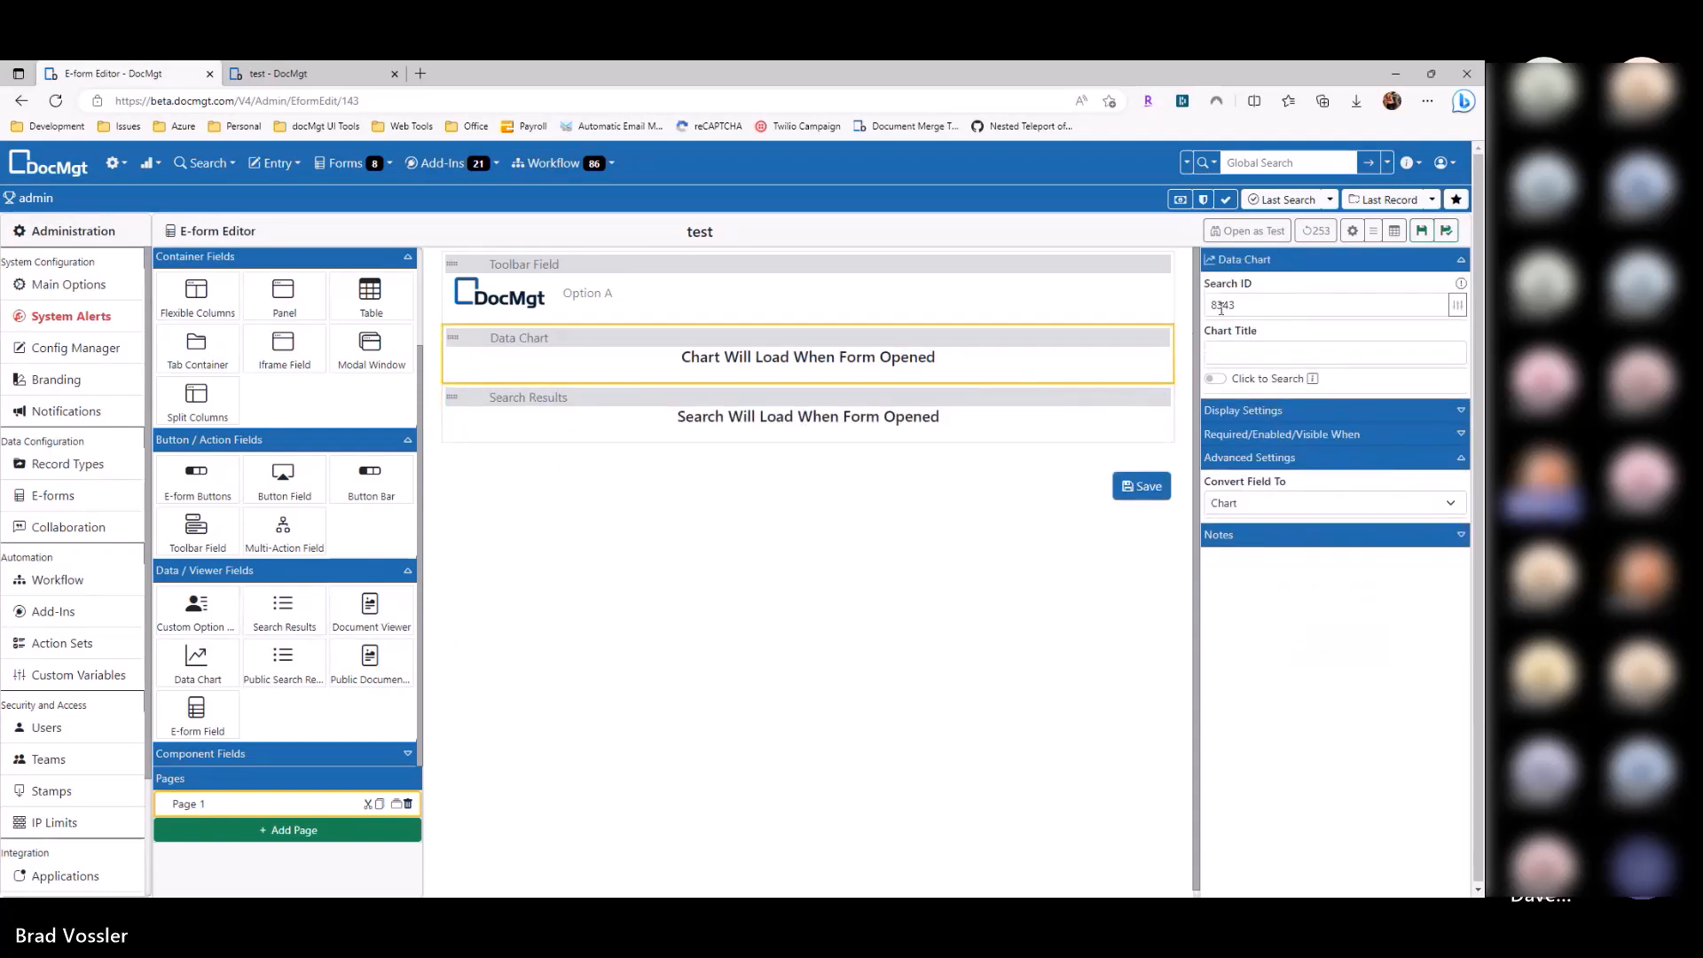
{"action": "left_click", "coordinate": [1004, 423]}
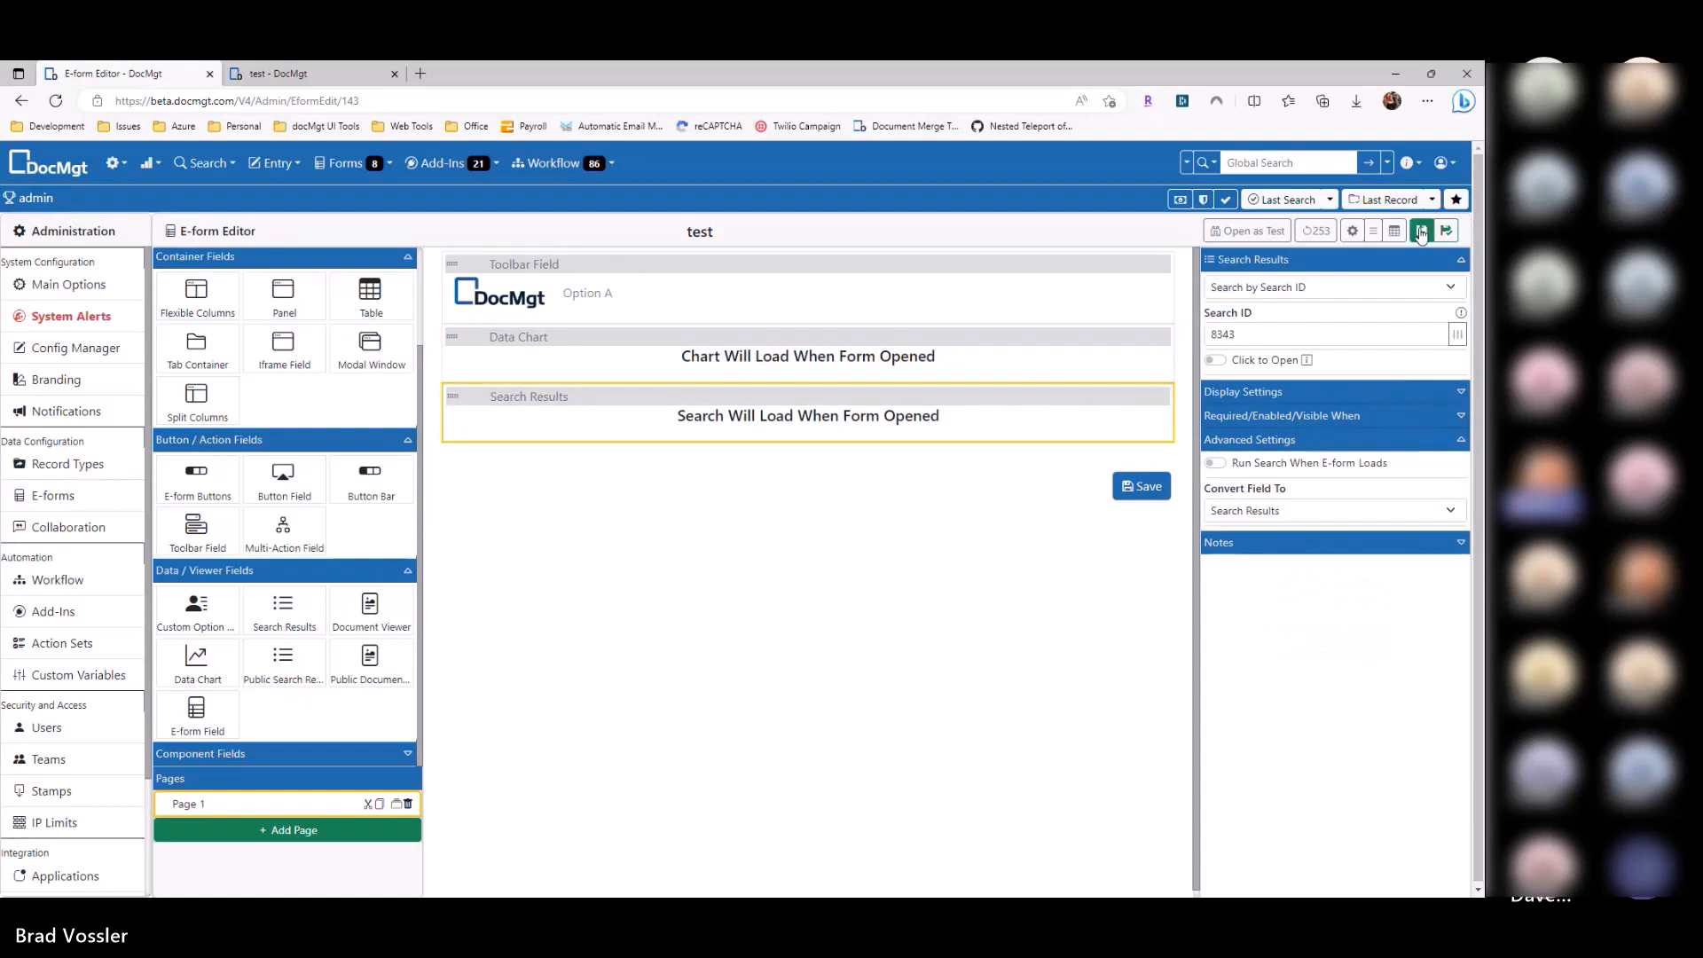
{"action": "left_click", "coordinate": [1242, 462]}
Step: Save the form and reload the test tab to confirm the 74 invoices beneath the chart
{"action": "left_click", "coordinate": [1422, 231]}
{"action": "left_click", "coordinate": [337, 86]}
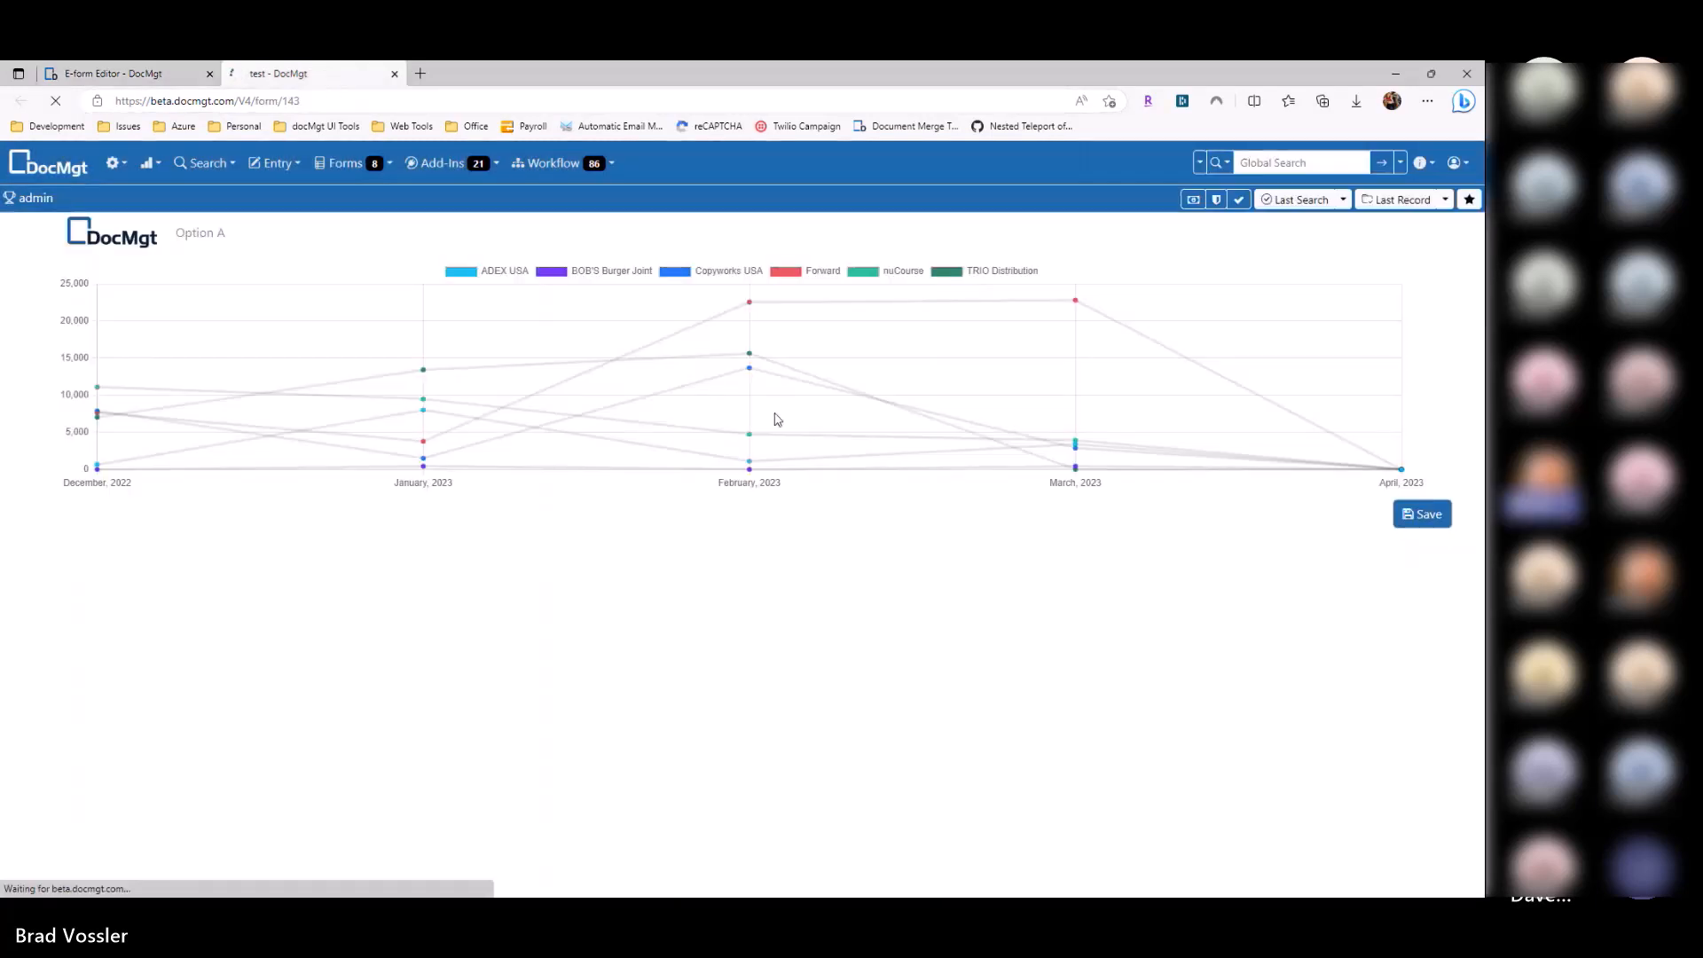
{"action": "key", "text": "F5"}
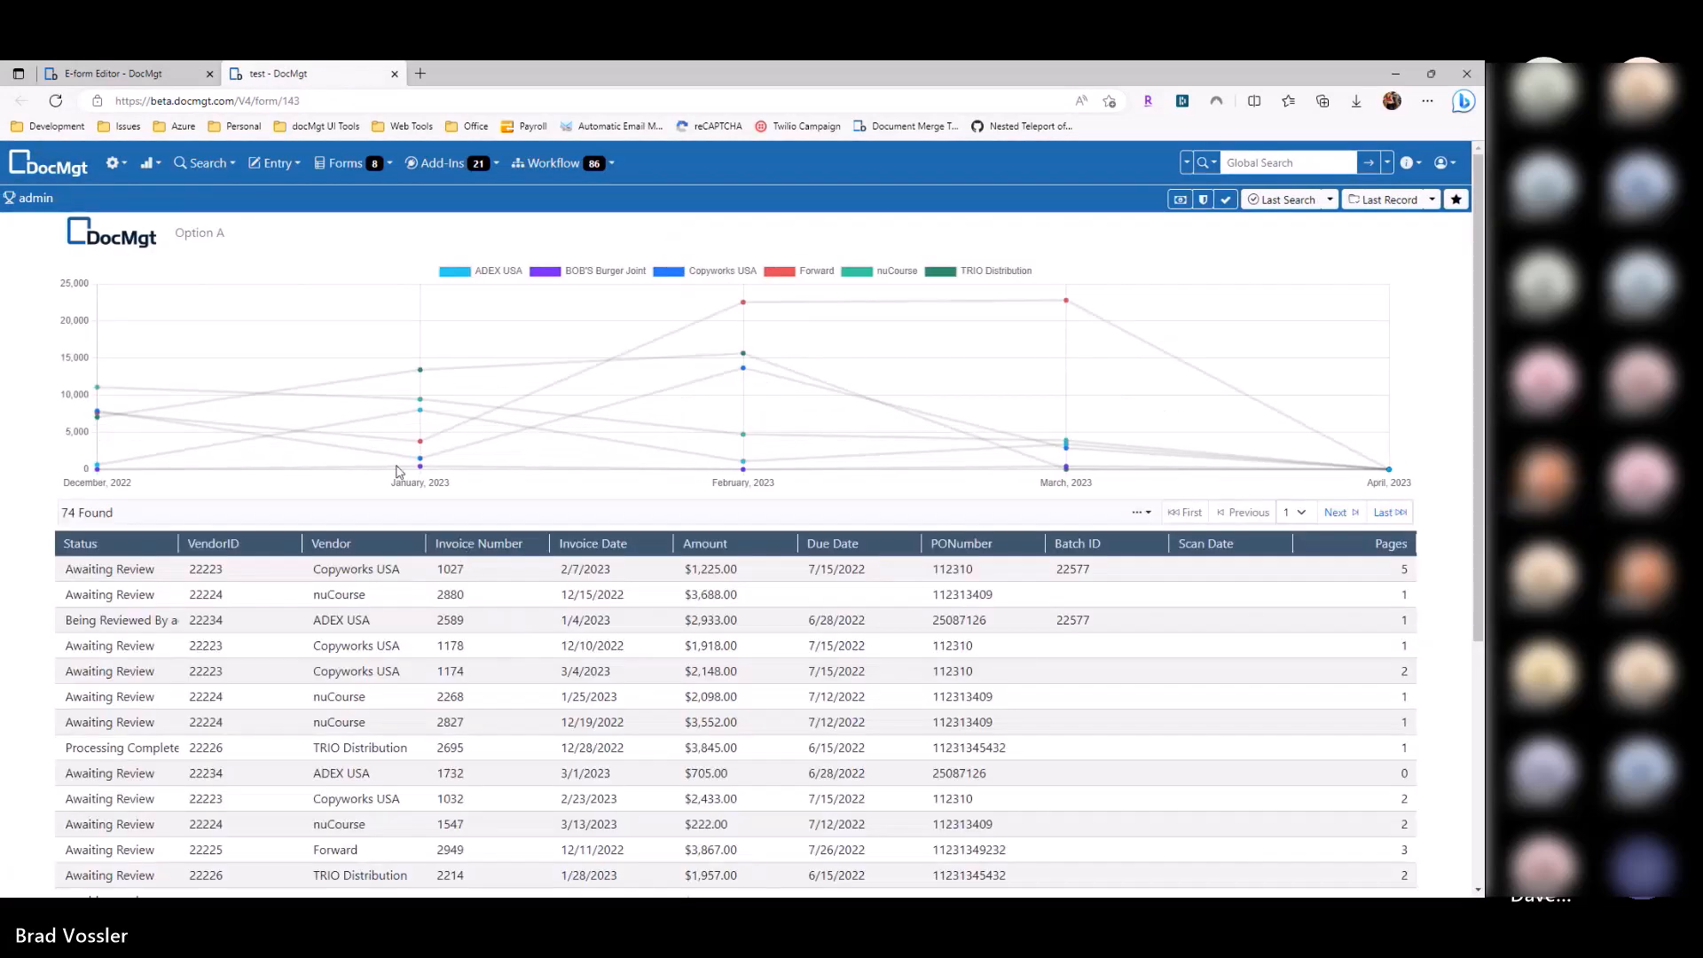
{"action": "scroll", "coordinate": [662, 528], "scroll_direction": "down", "scroll_amount": 2}
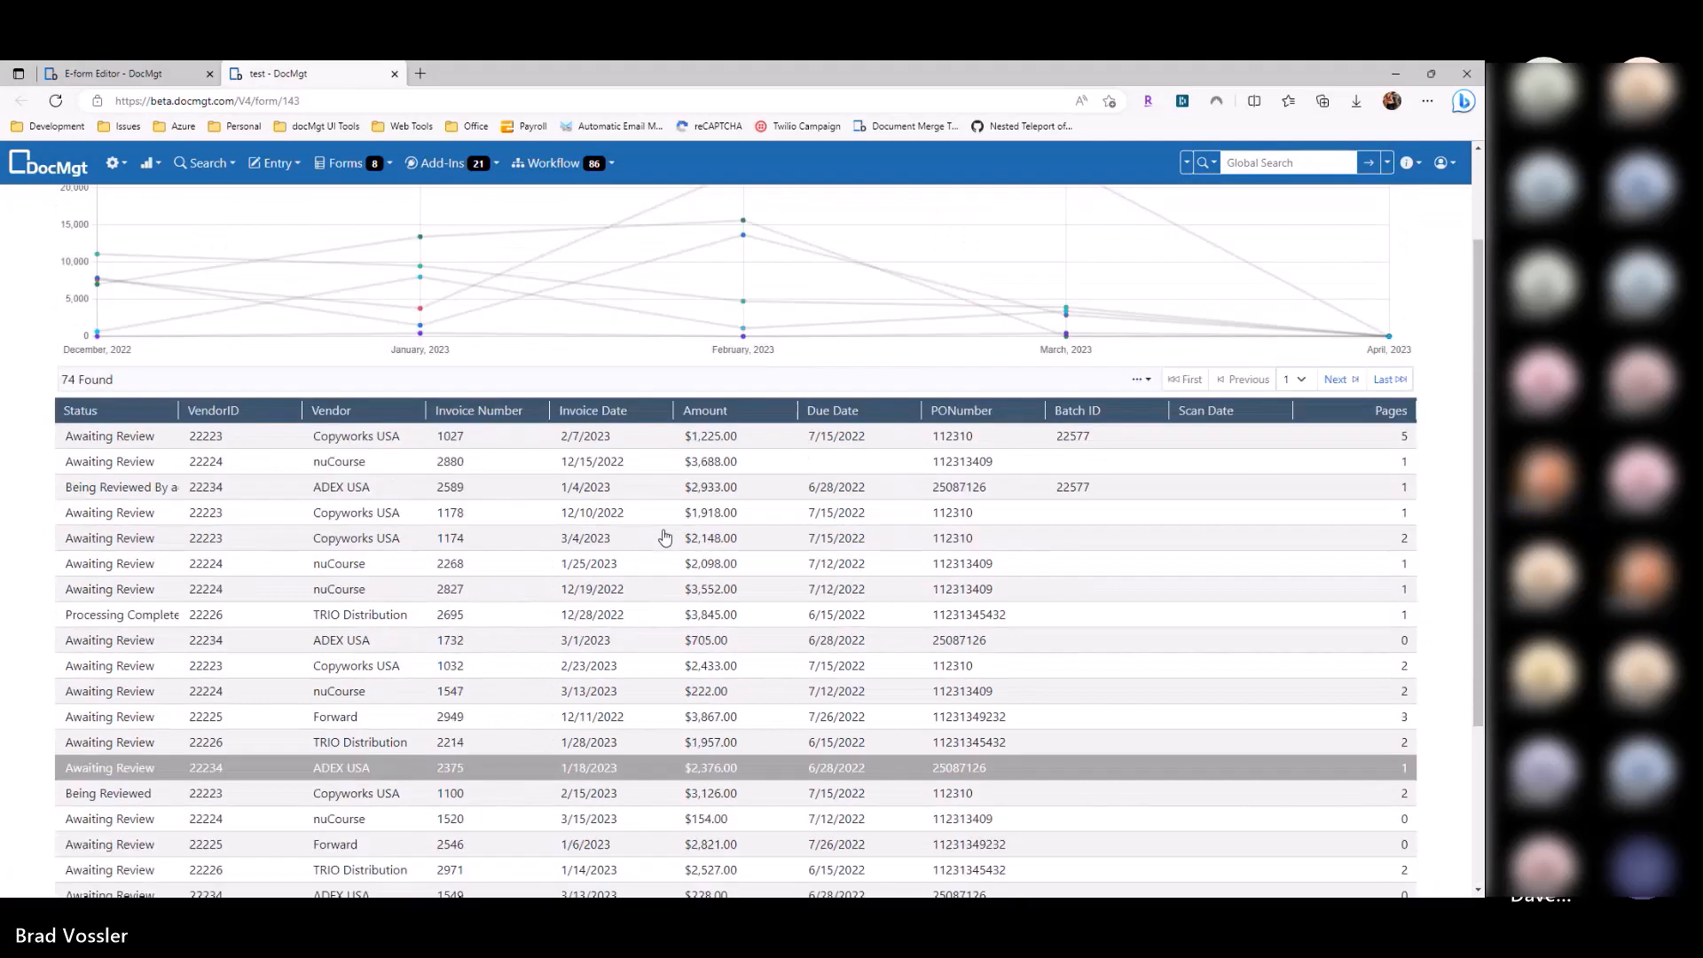
{"action": "scroll", "coordinate": [661, 529], "scroll_direction": "up", "scroll_amount": 2}
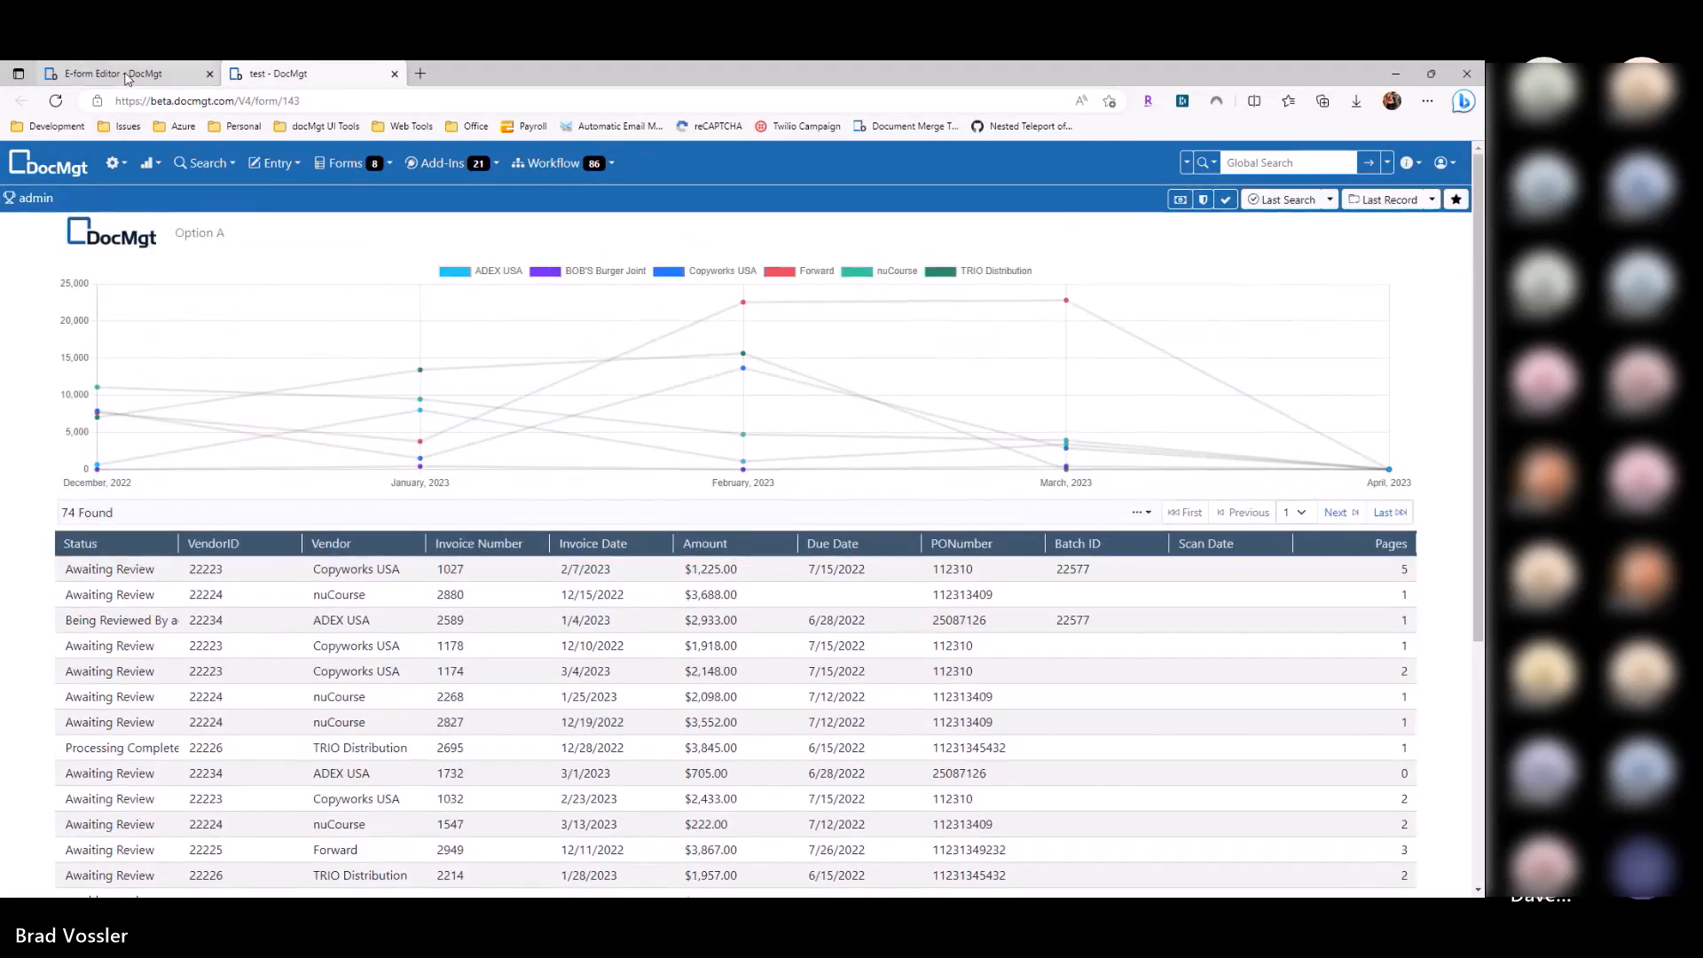
{"action": "left_click", "coordinate": [126, 75]}
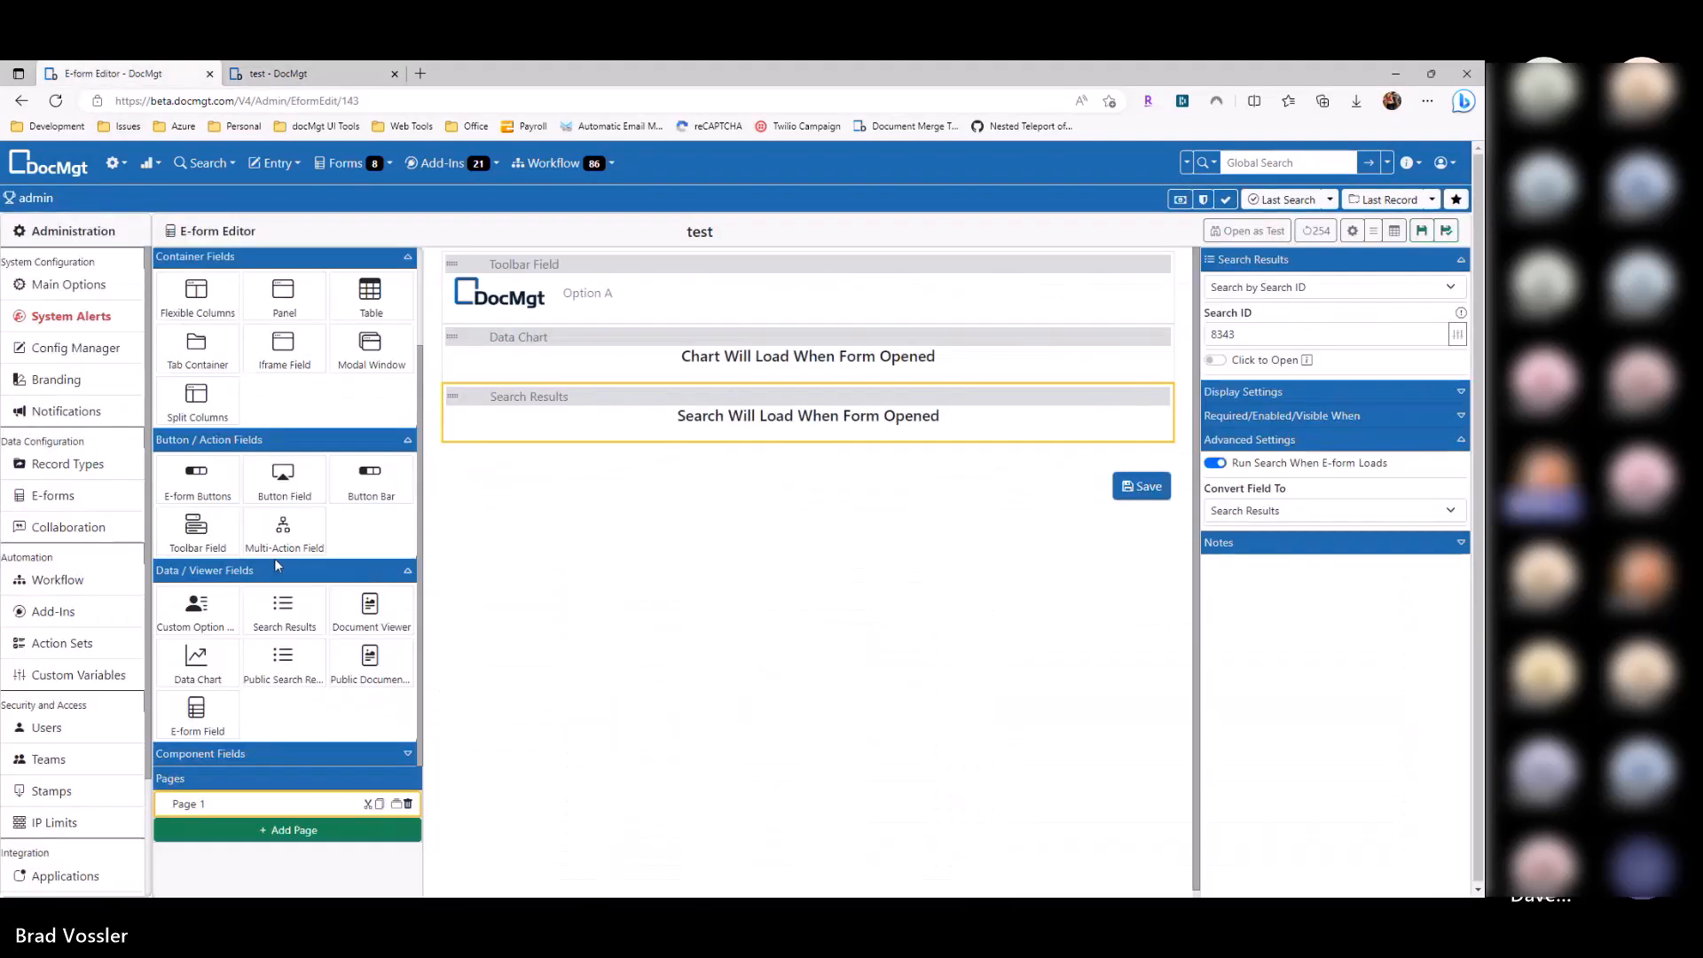
{"action": "left_click", "coordinate": [253, 575]}
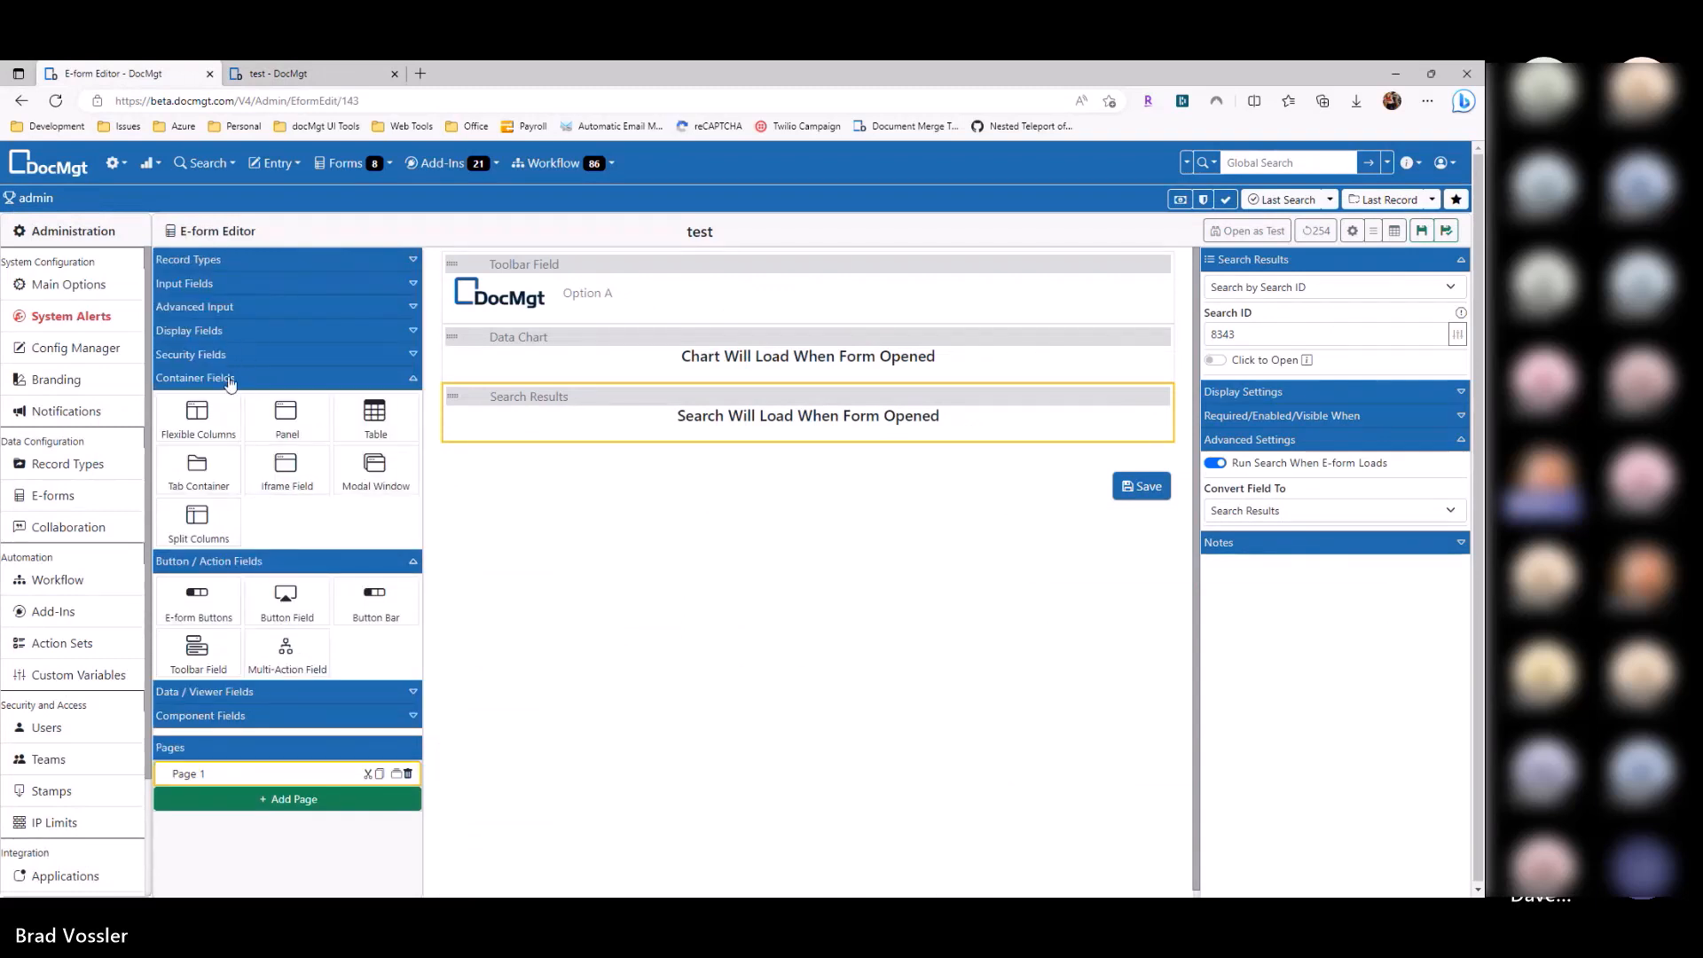
Step: Add a Flexible Columns container with 500px maximum height and move Search Results into it
{"action": "left_click_drag", "start_coordinate": [217, 421], "coordinate": [600, 430]}
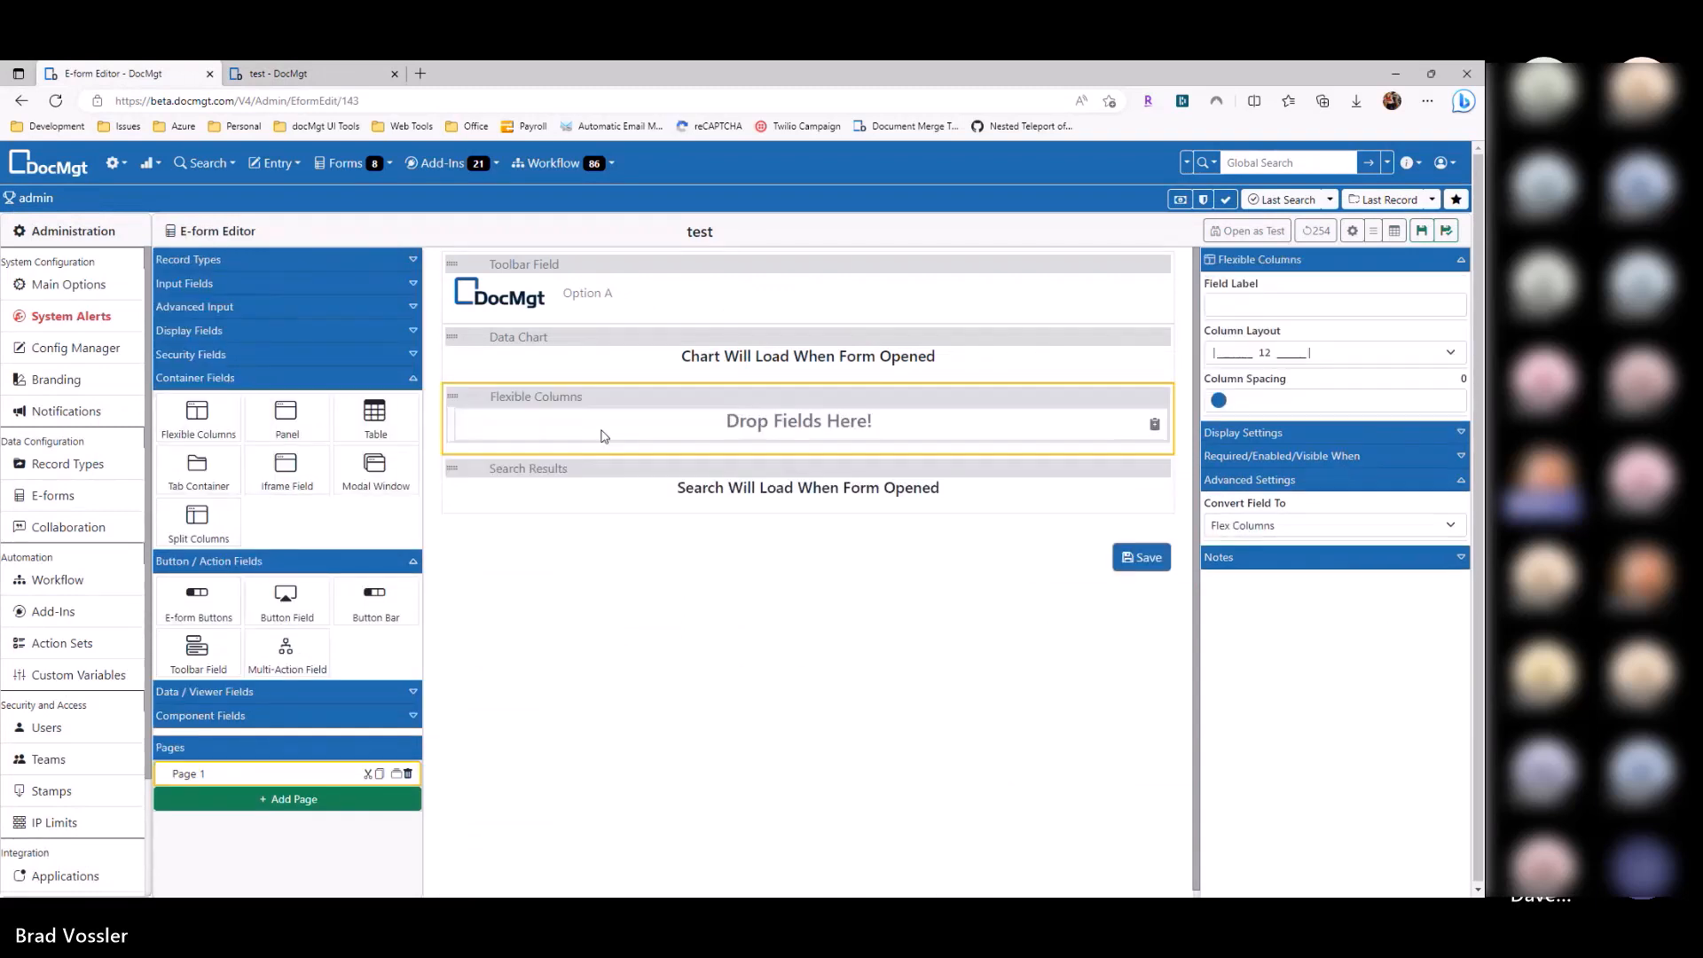
{"action": "left_click", "coordinate": [1277, 435]}
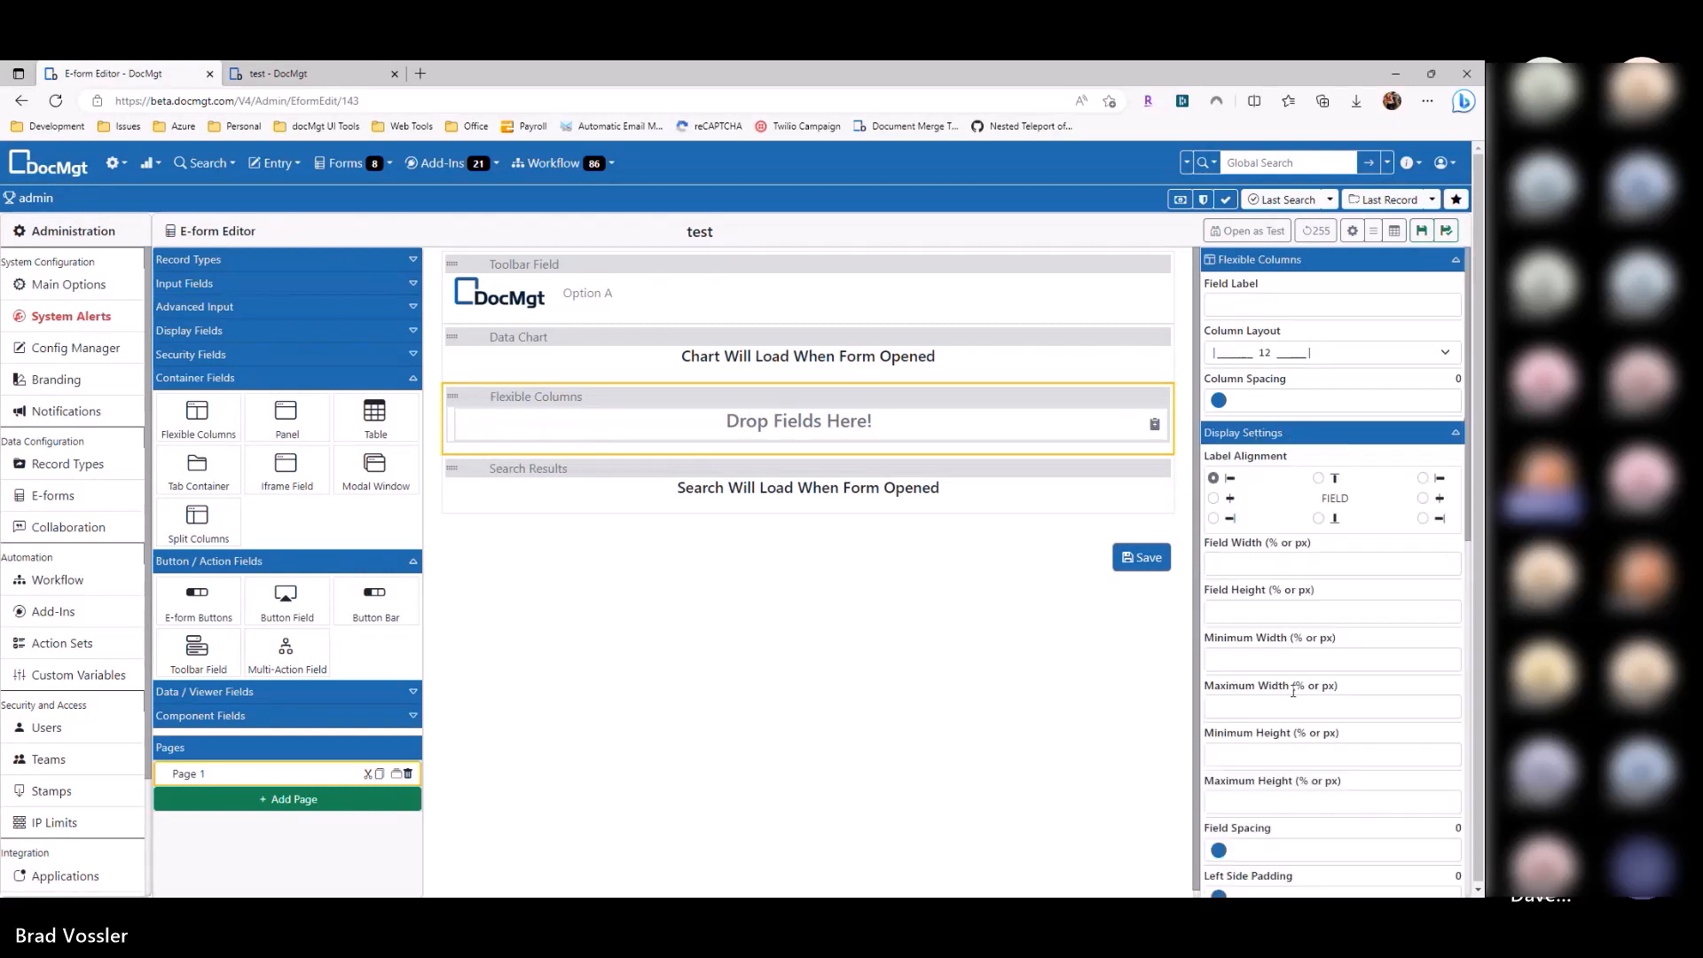
{"action": "left_click", "coordinate": [1277, 805]}
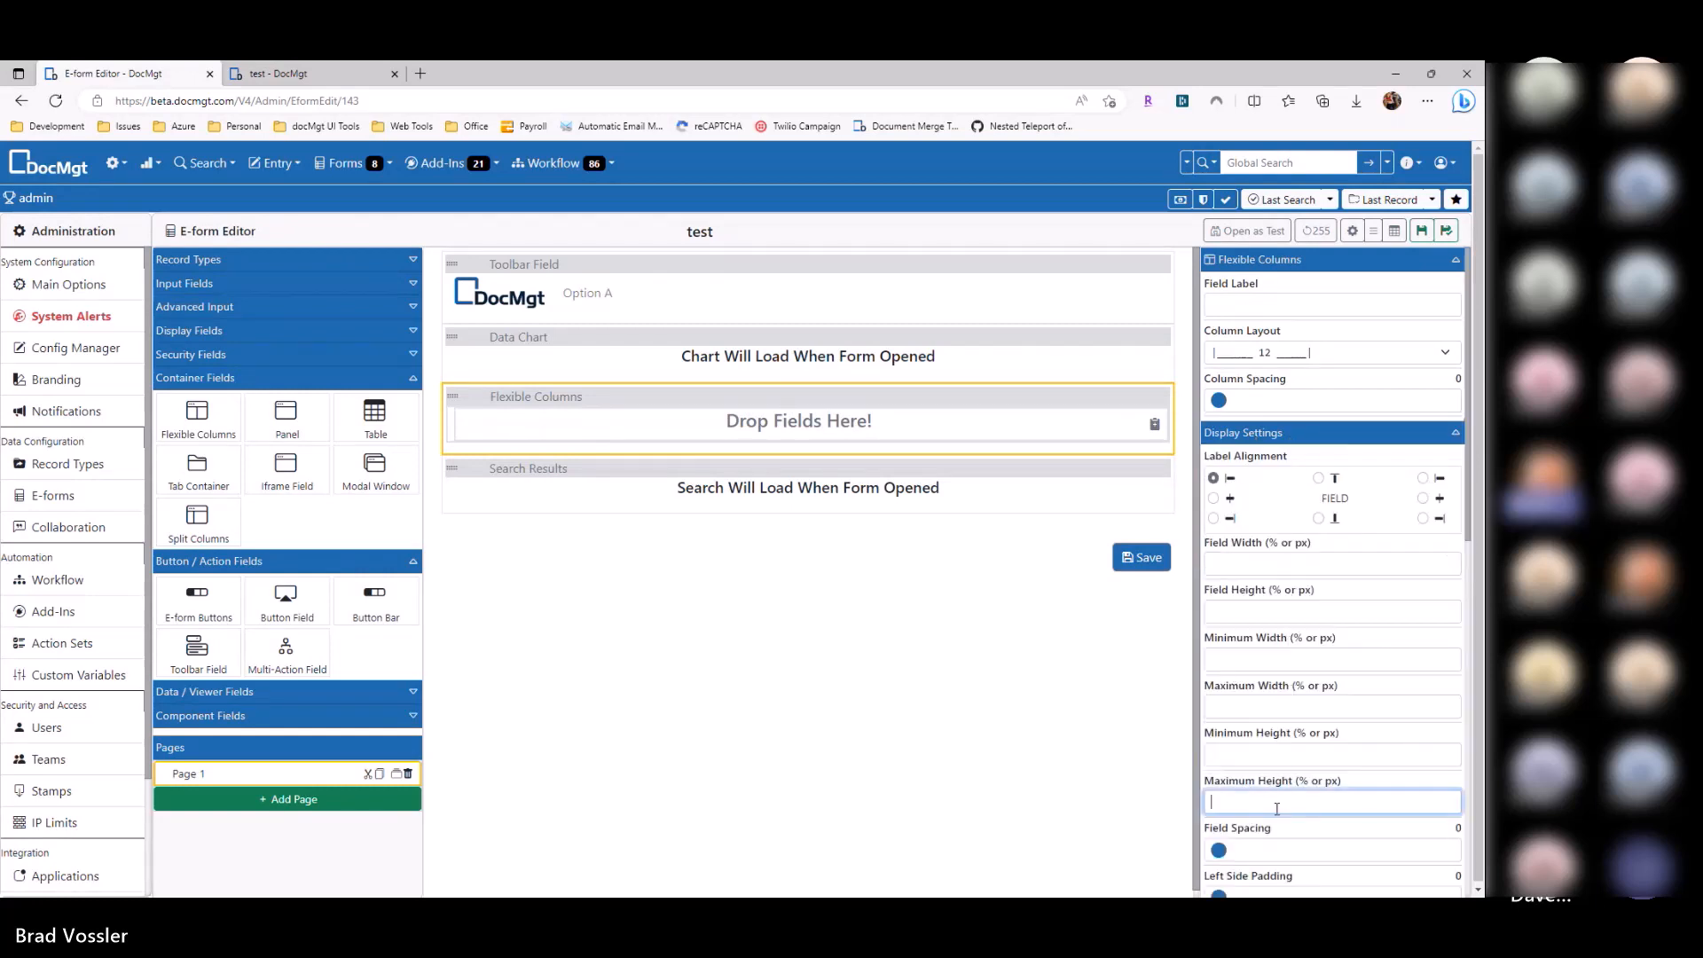
{"action": "type", "text": "500"}
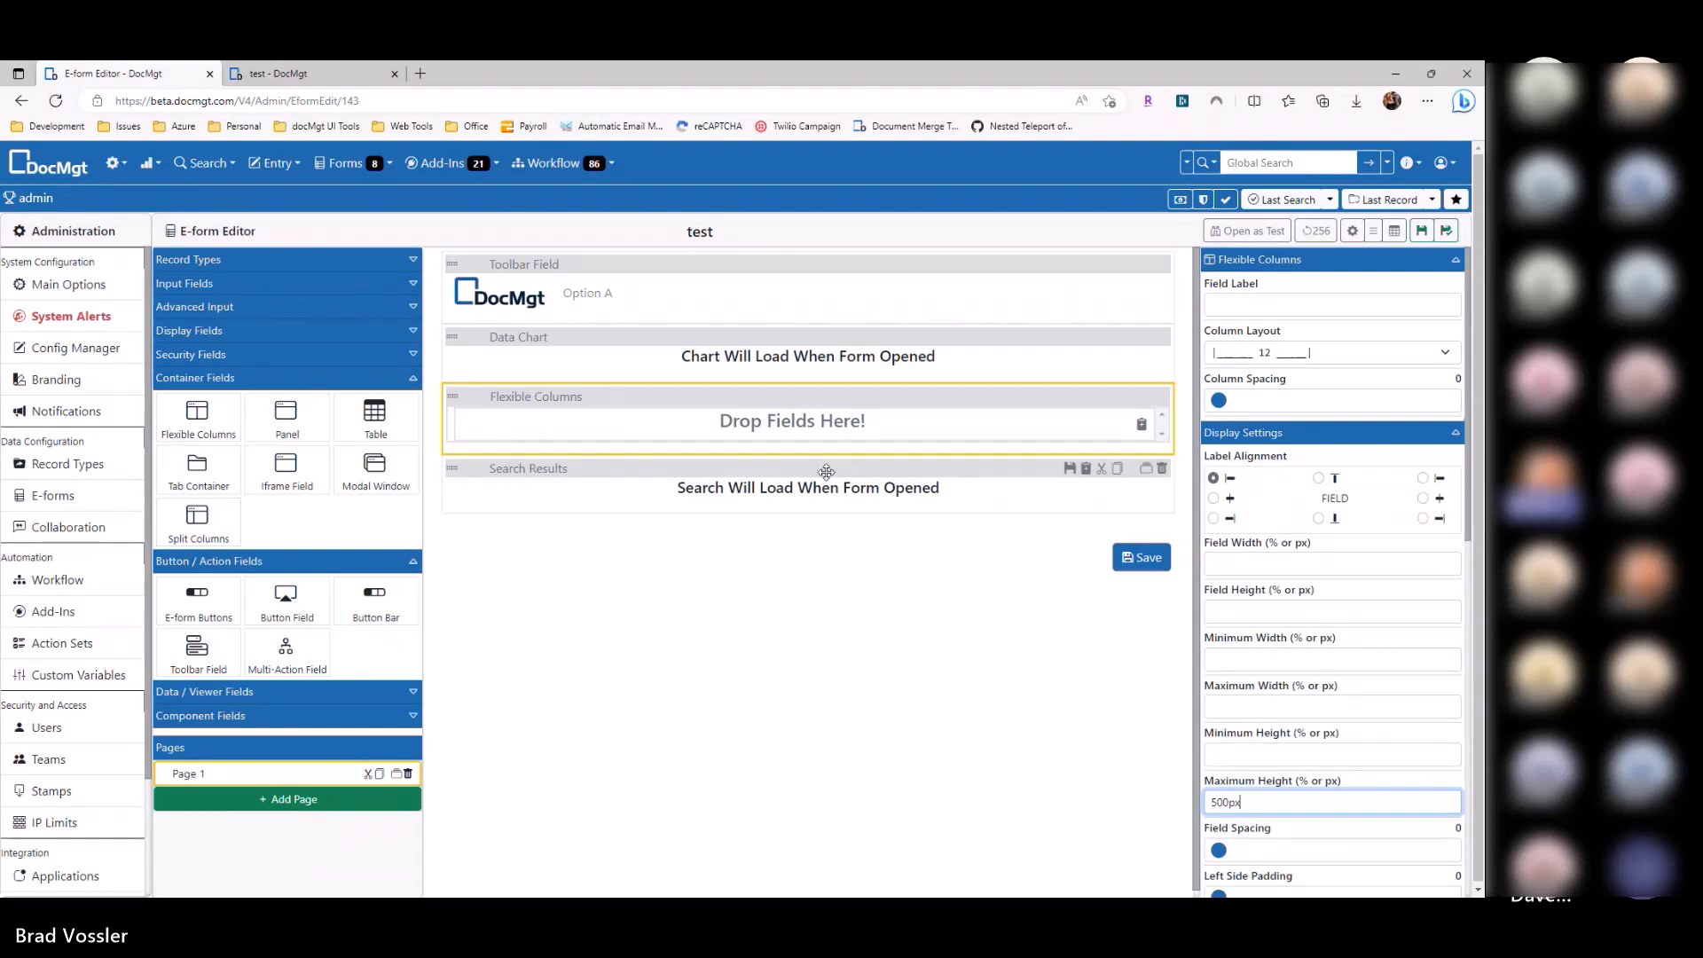
{"action": "left_click_drag", "start_coordinate": [896, 486], "coordinate": [896, 439]}
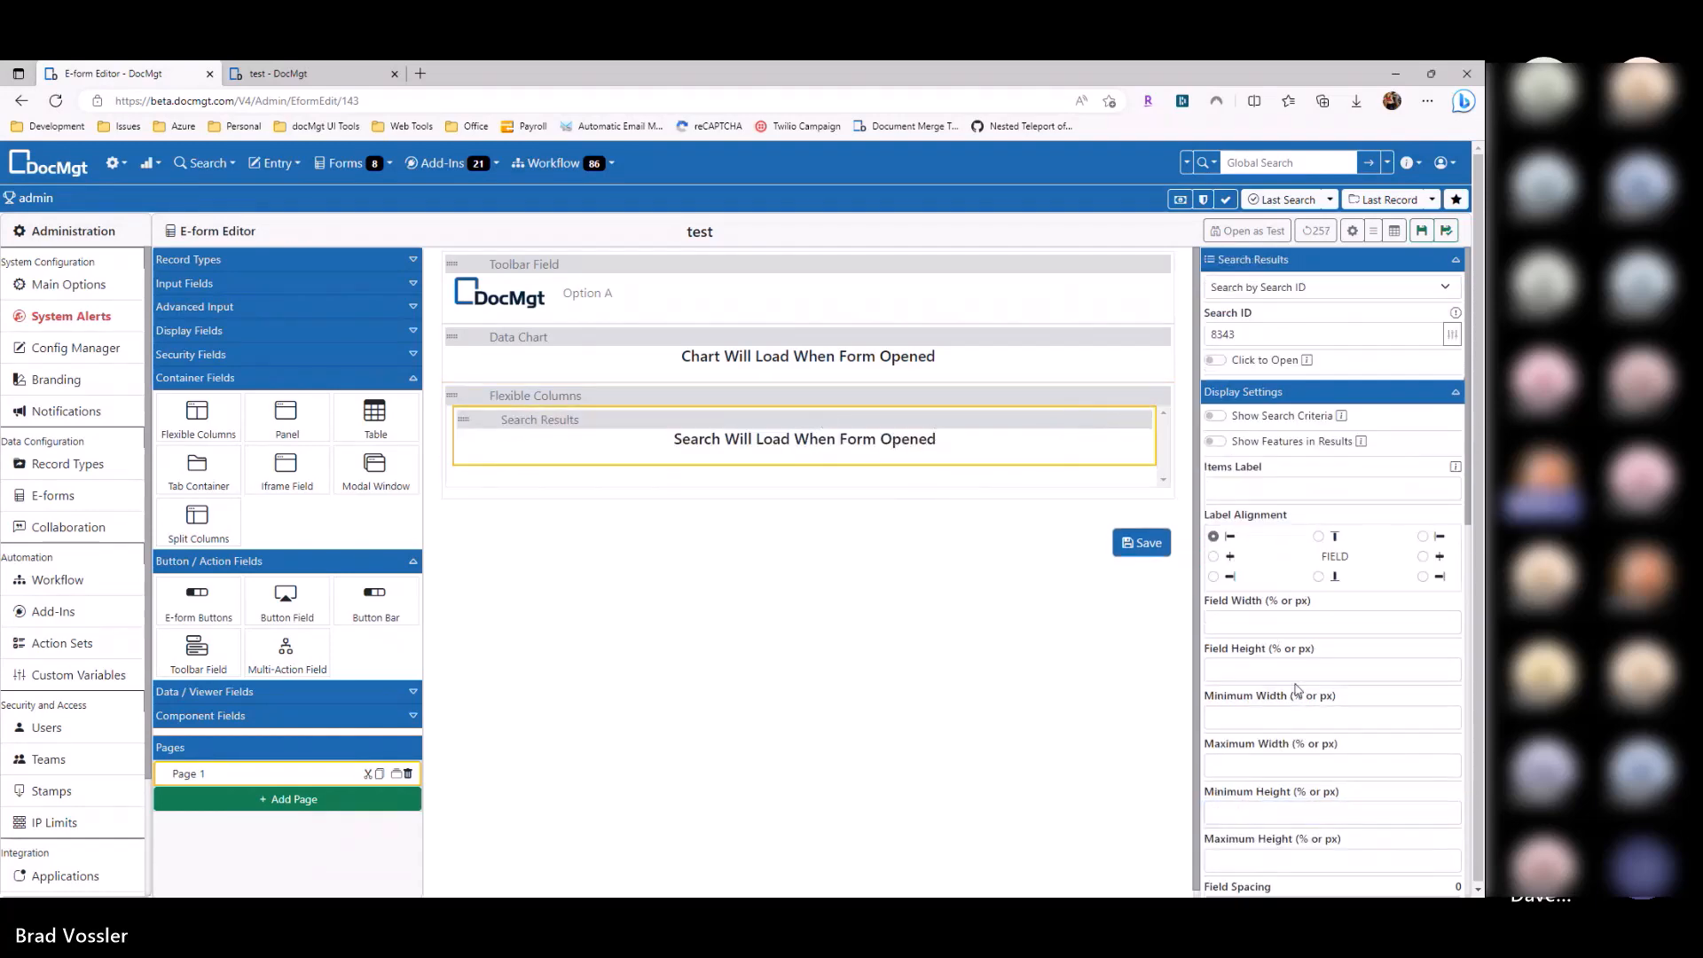
Step: Save, reload the test tab to review the nested results, then close that tab
{"action": "left_click", "coordinate": [1422, 231]}
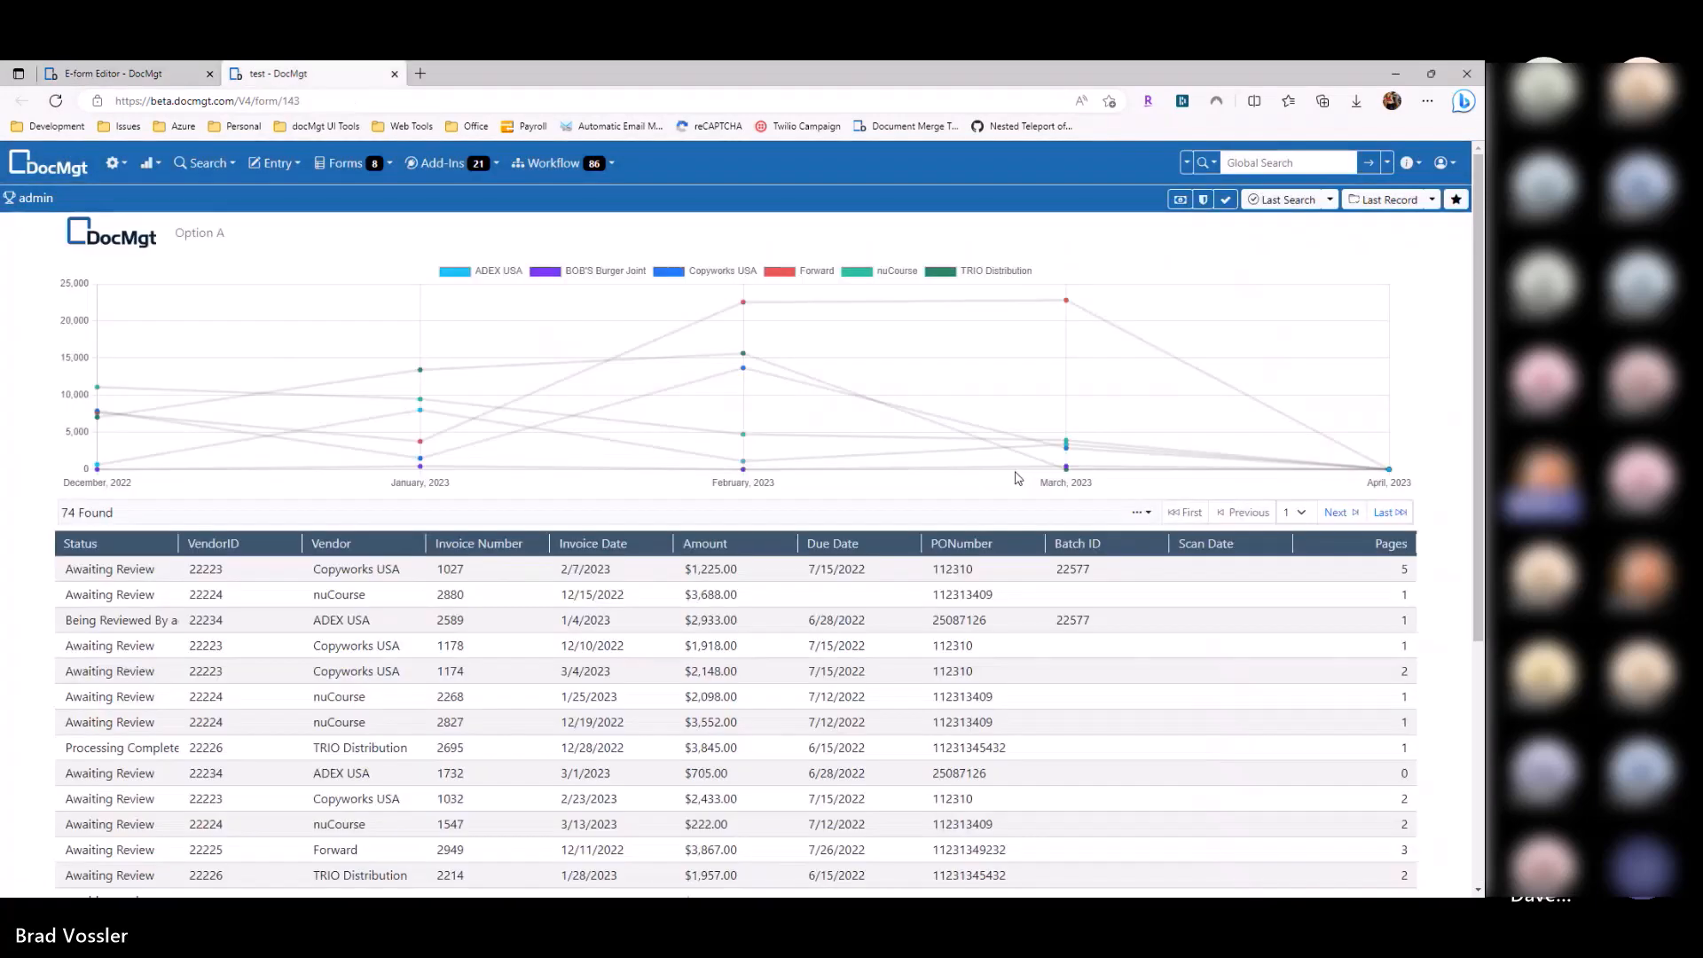
{"action": "key", "text": "F5"}
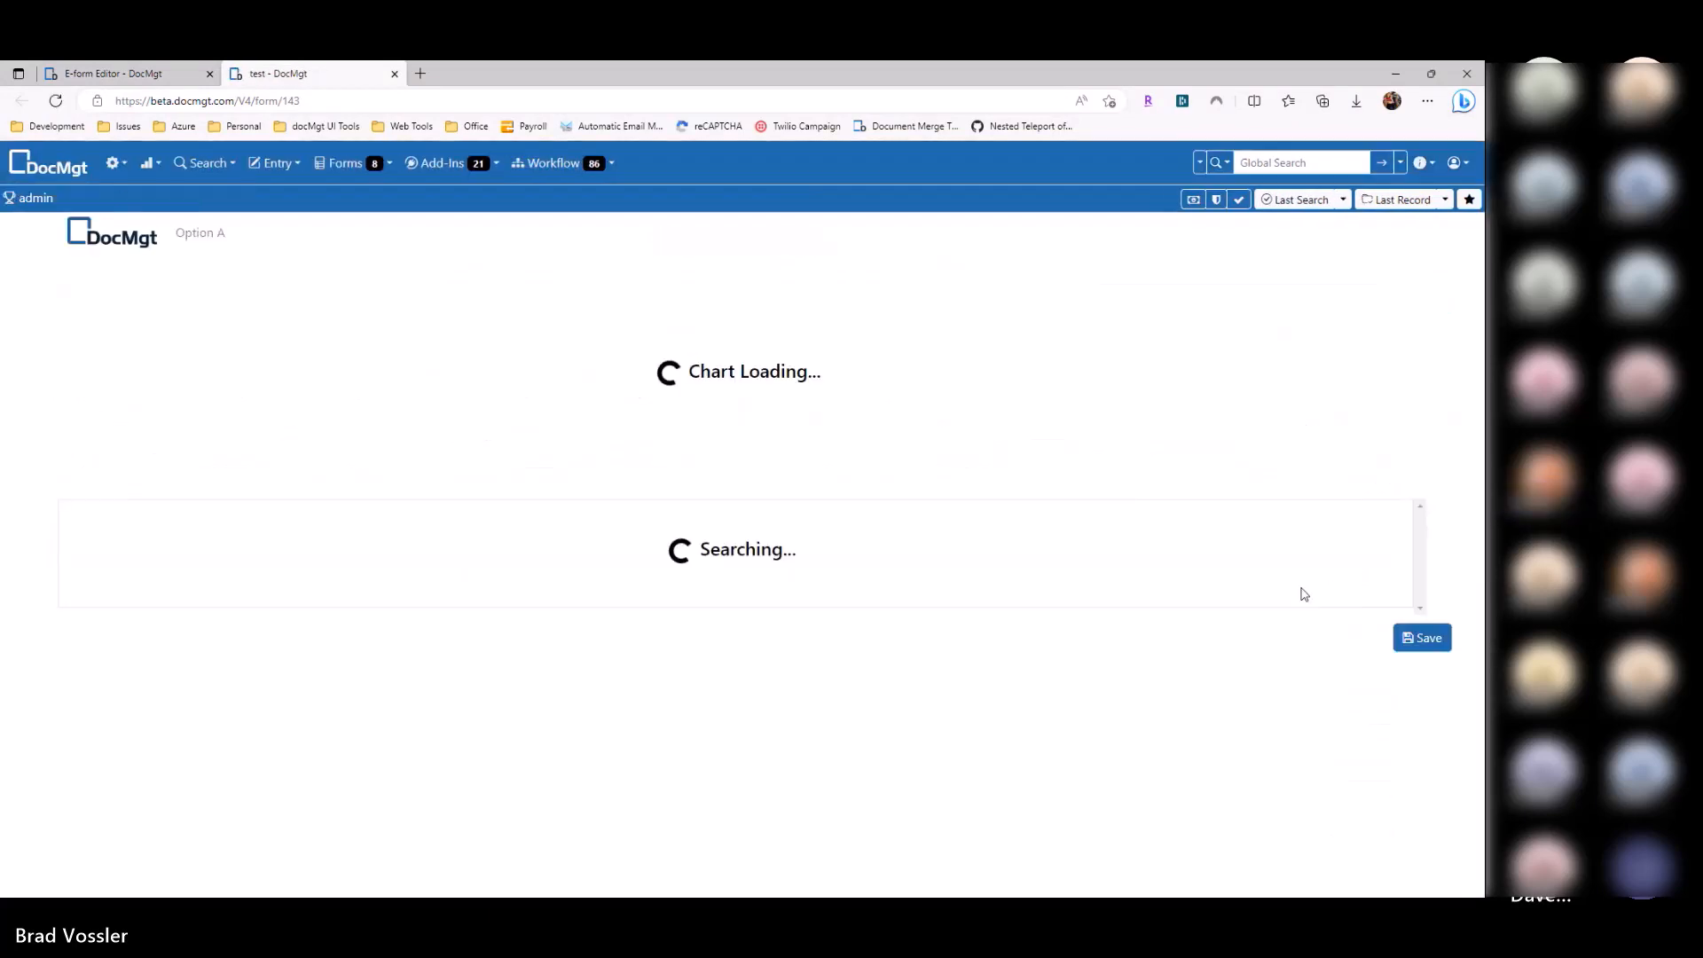
{"action": "scroll", "coordinate": [1391, 607], "scroll_direction": "down", "scroll_amount": 3}
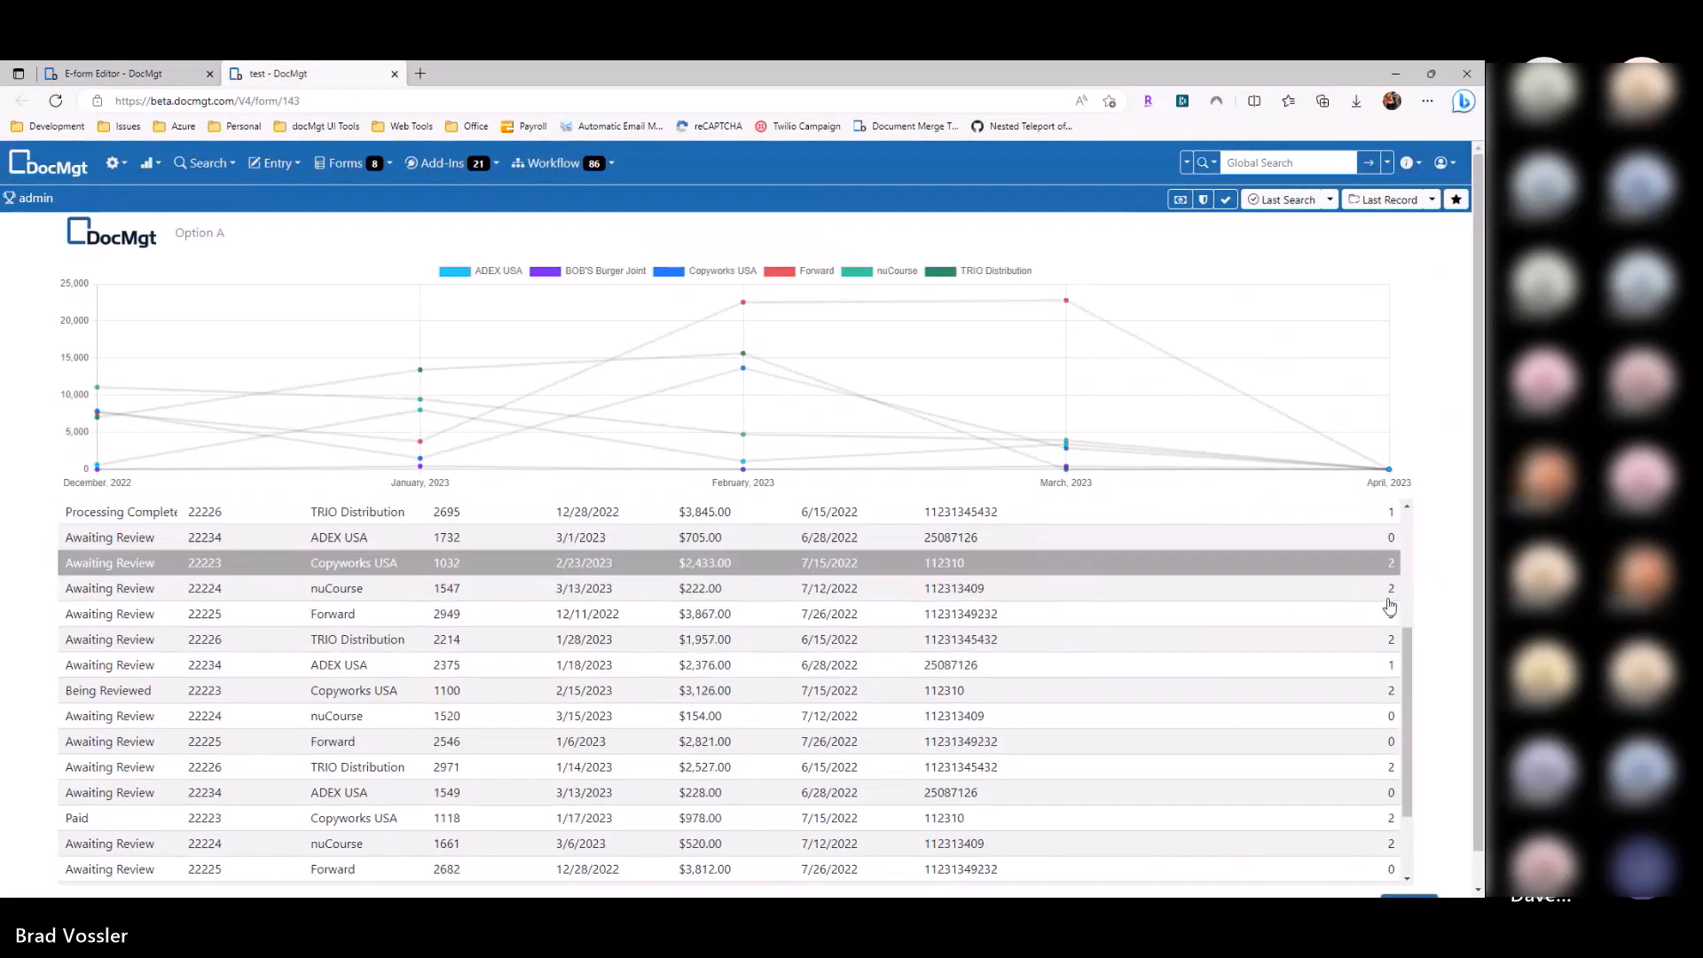
{"action": "scroll", "coordinate": [1385, 648], "scroll_direction": "up", "scroll_amount": 4}
{"action": "scroll", "coordinate": [1363, 649], "scroll_direction": "down", "scroll_amount": 4}
{"action": "scroll", "coordinate": [1357, 651], "scroll_direction": "up", "scroll_amount": 5}
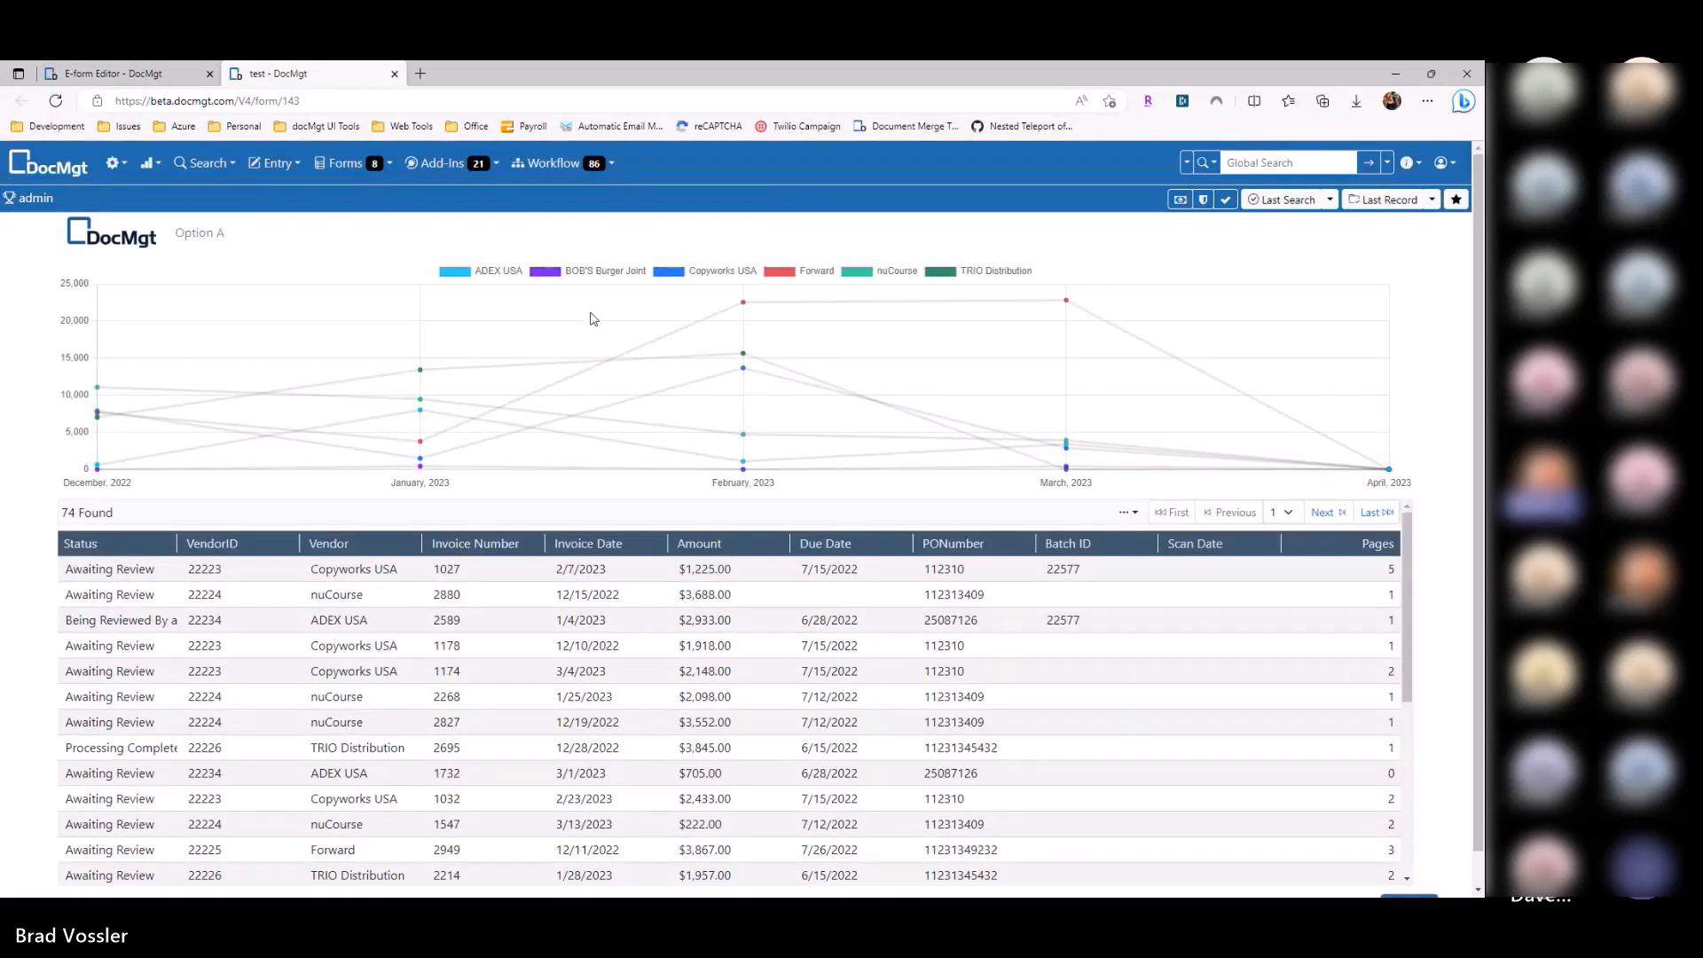
{"action": "scroll", "coordinate": [1334, 657], "scroll_direction": "down", "scroll_amount": 3}
{"action": "scroll", "coordinate": [1334, 660], "scroll_direction": "up", "scroll_amount": 3}
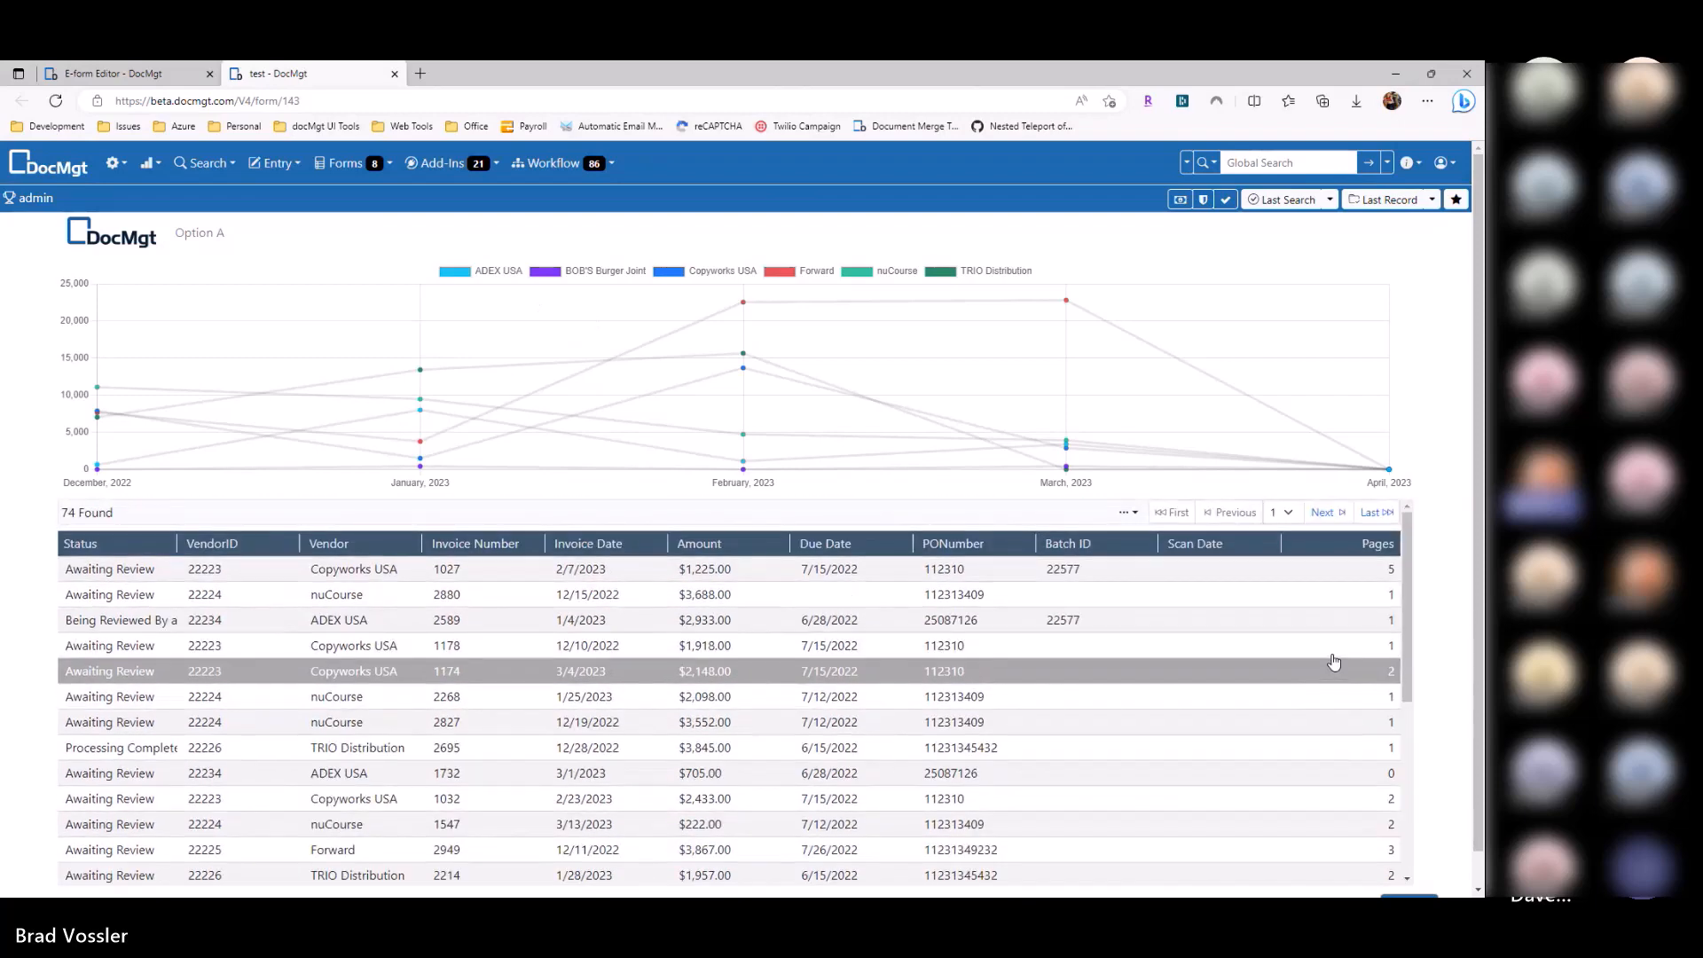
{"action": "scroll", "coordinate": [1313, 651], "scroll_direction": "down", "scroll_amount": 3}
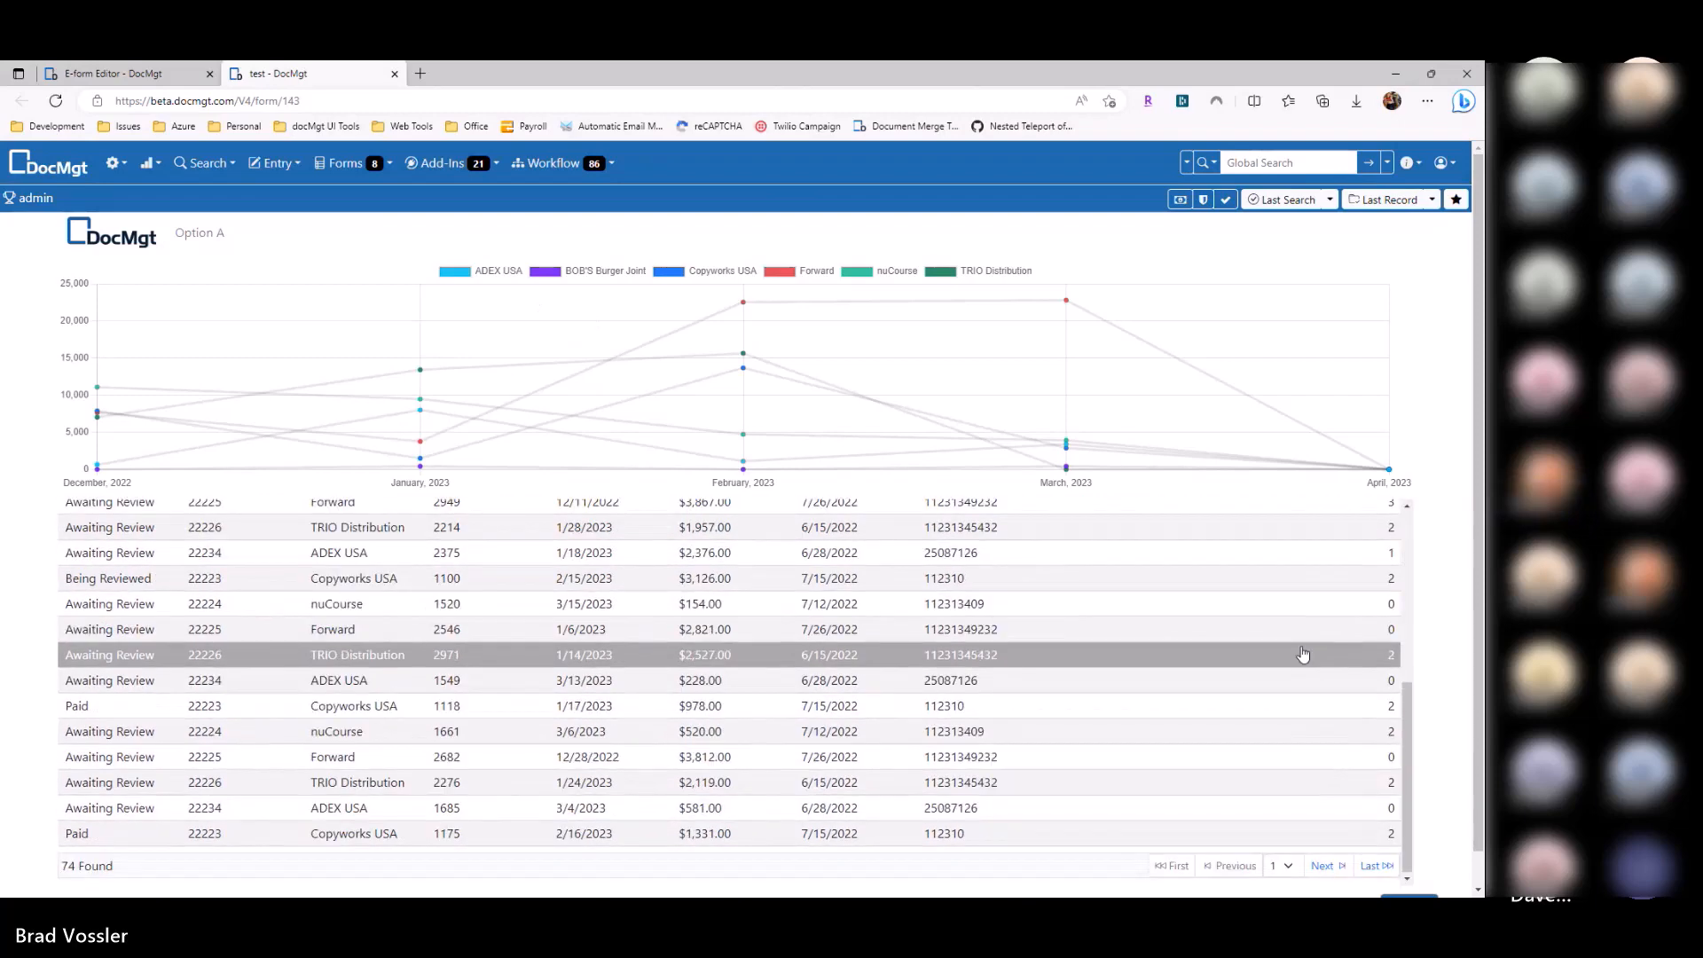
{"action": "scroll", "coordinate": [1300, 650], "scroll_direction": "up", "scroll_amount": 3}
{"action": "left_click", "coordinate": [395, 74]}
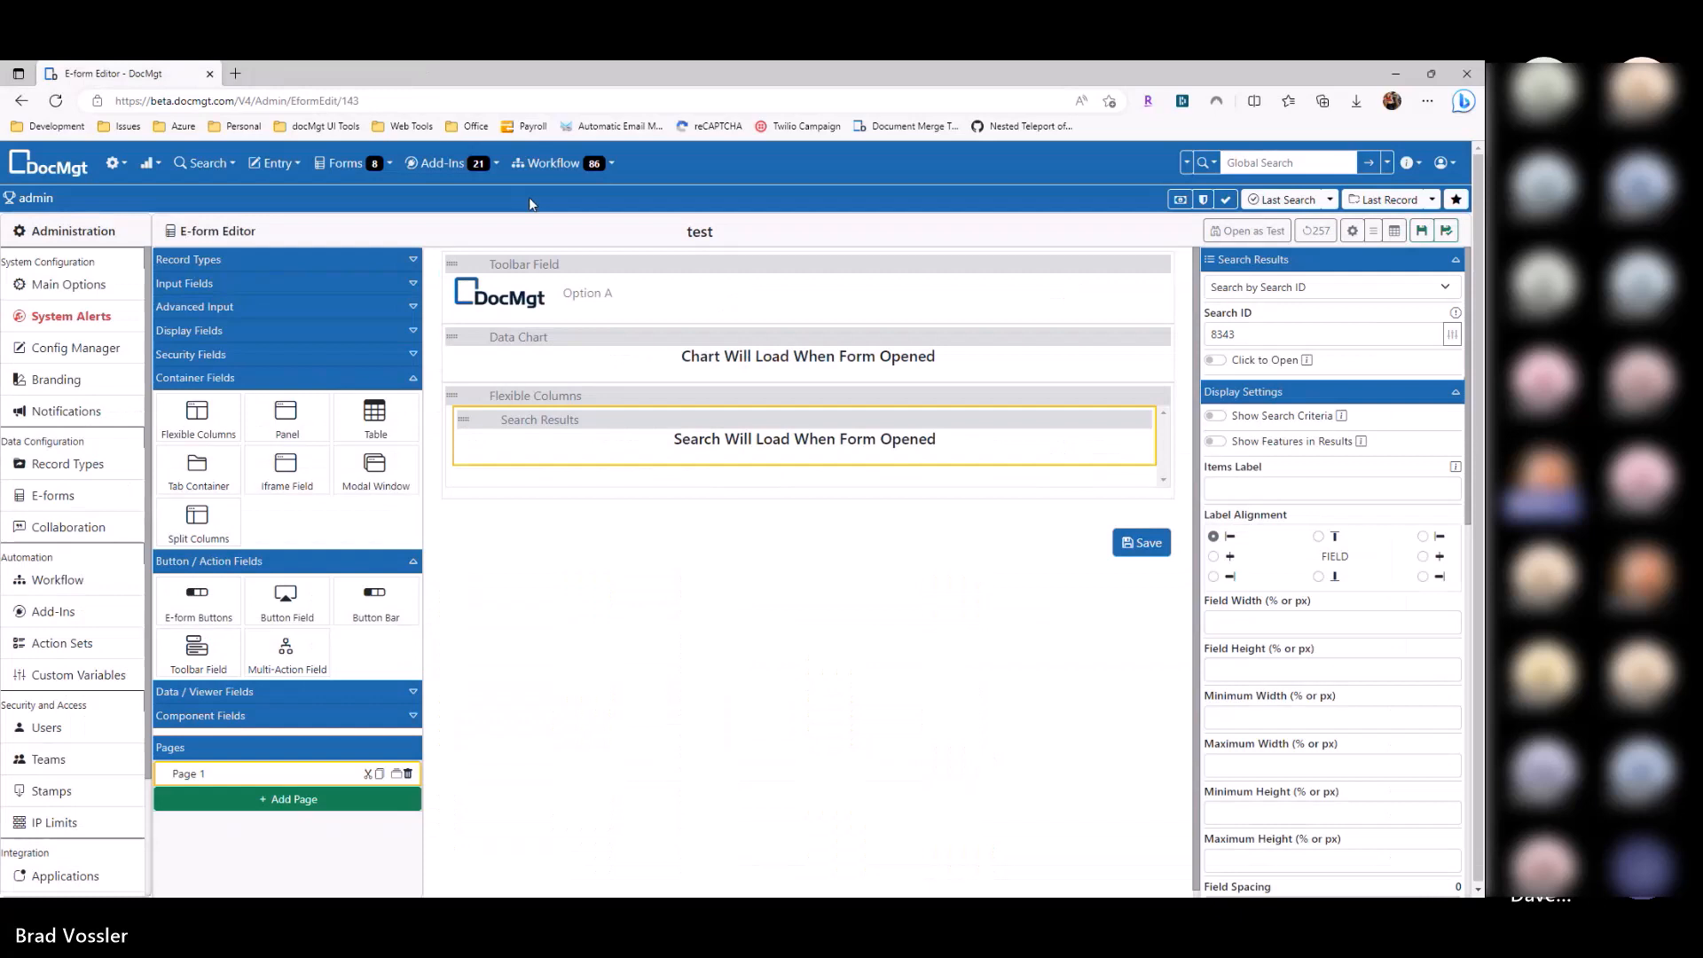
Step: Delete the Data Chart and the Flexible Columns container with its results, then save
{"action": "left_click", "coordinate": [679, 401]}
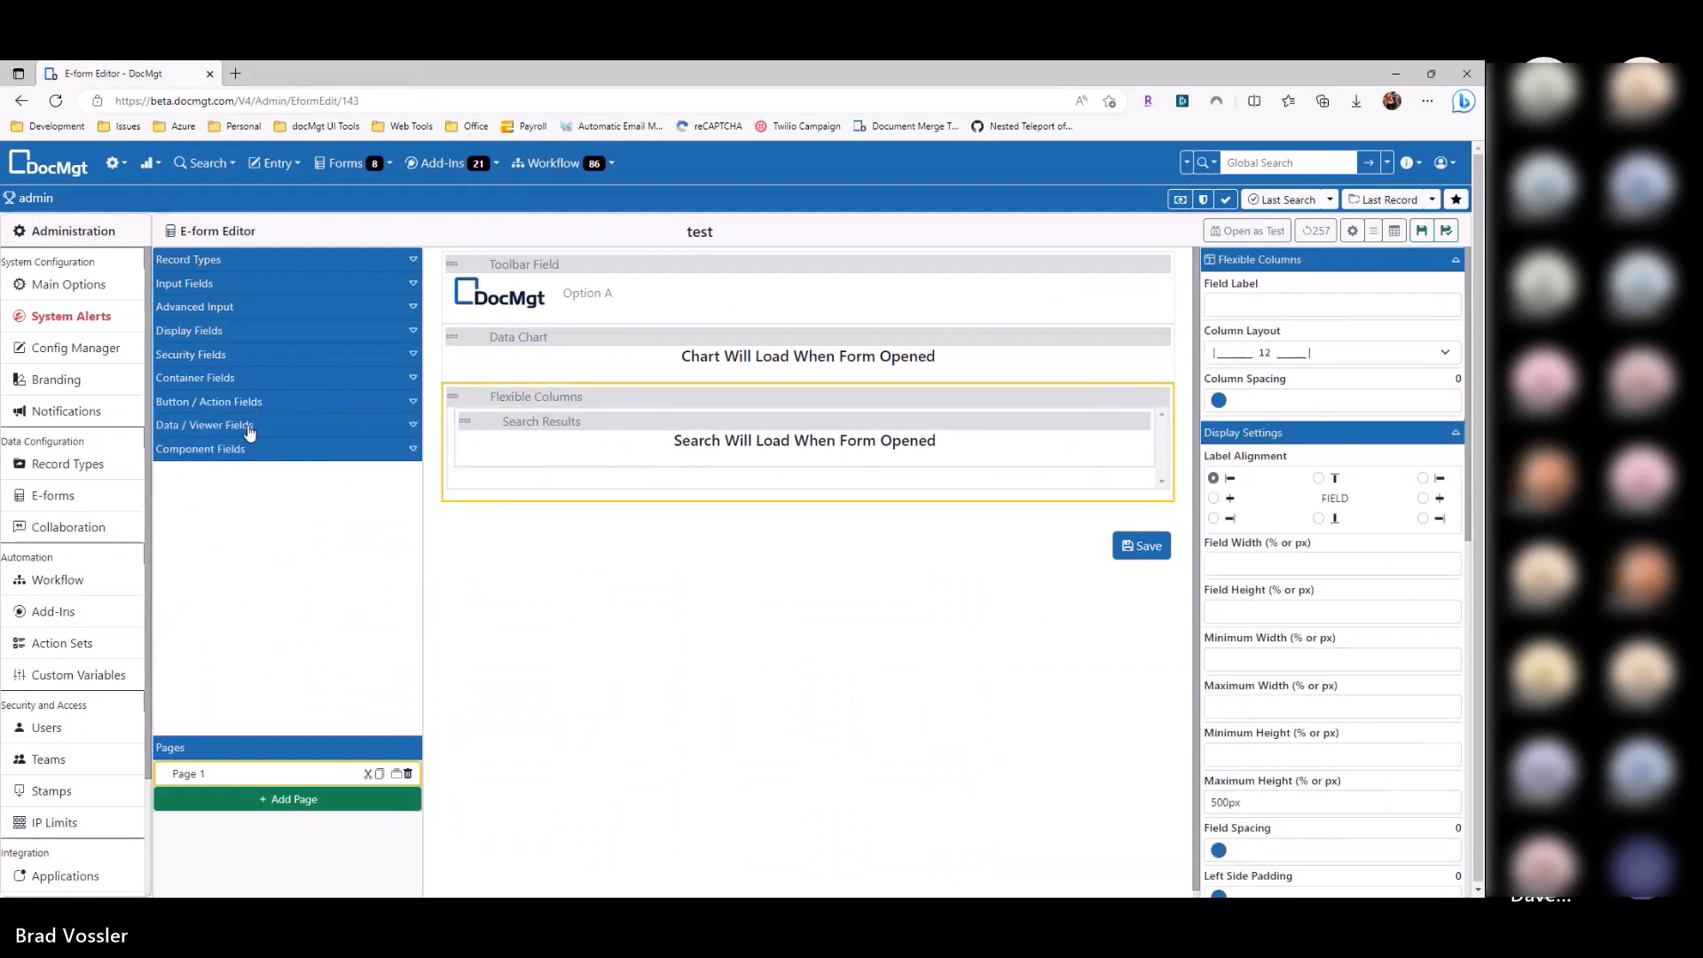
{"action": "left_click", "coordinate": [251, 425]}
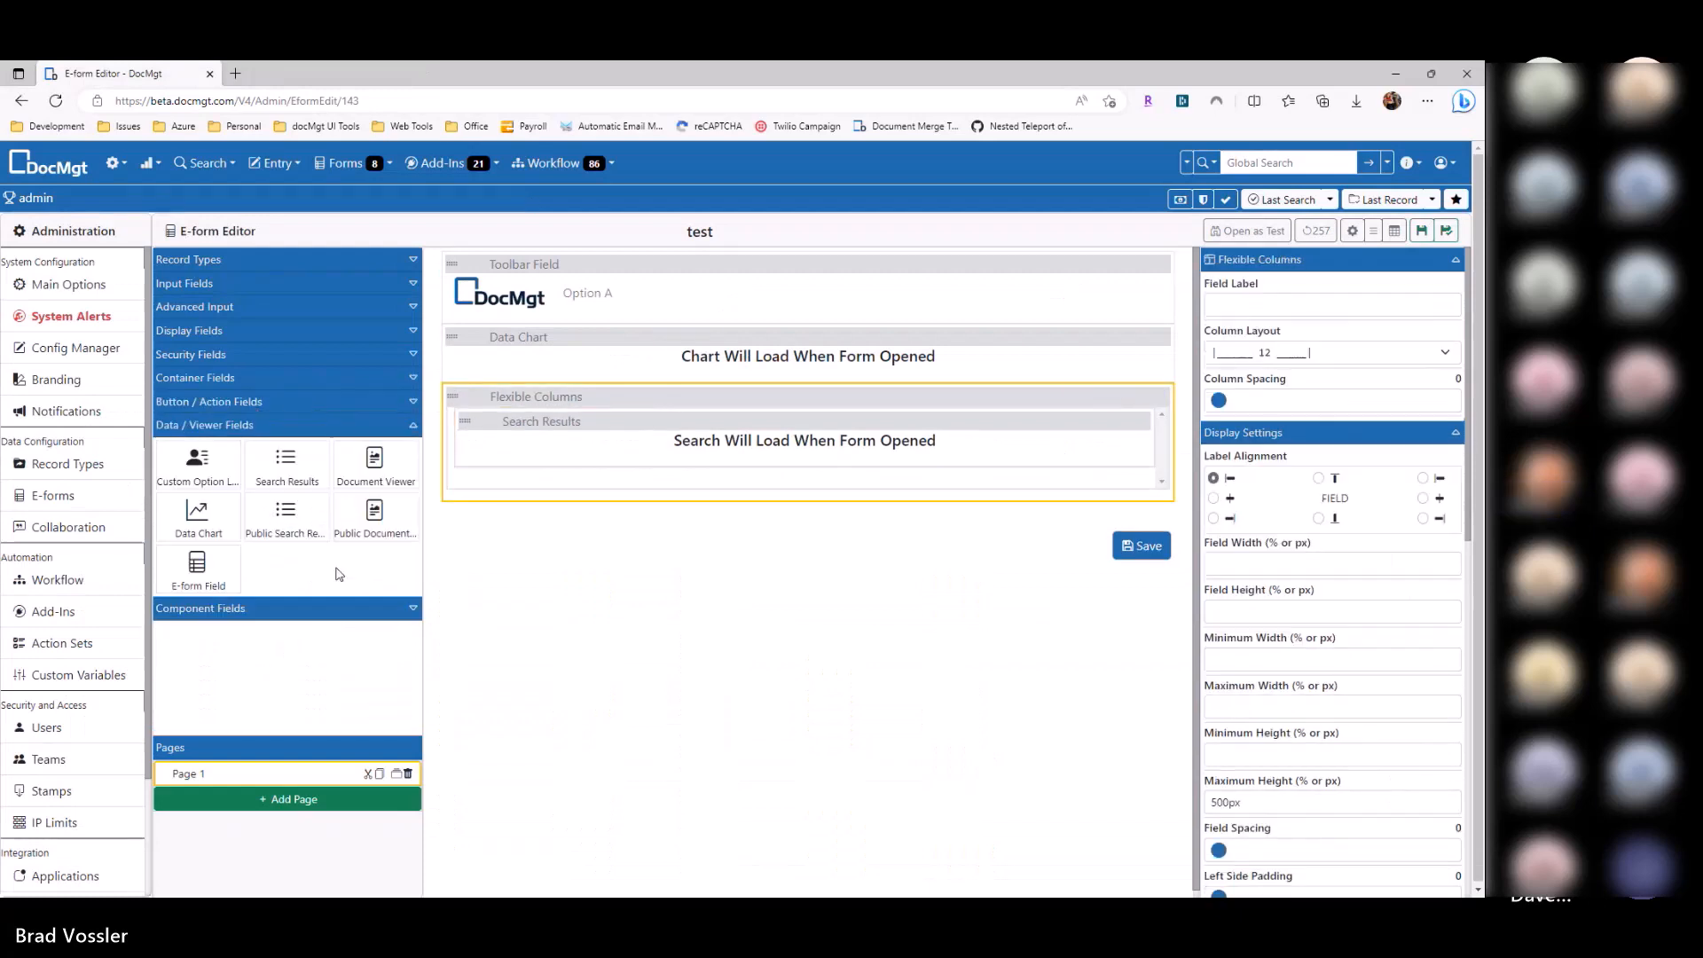
{"action": "left_click", "coordinate": [1165, 335]}
{"action": "left_click", "coordinate": [1165, 337]}
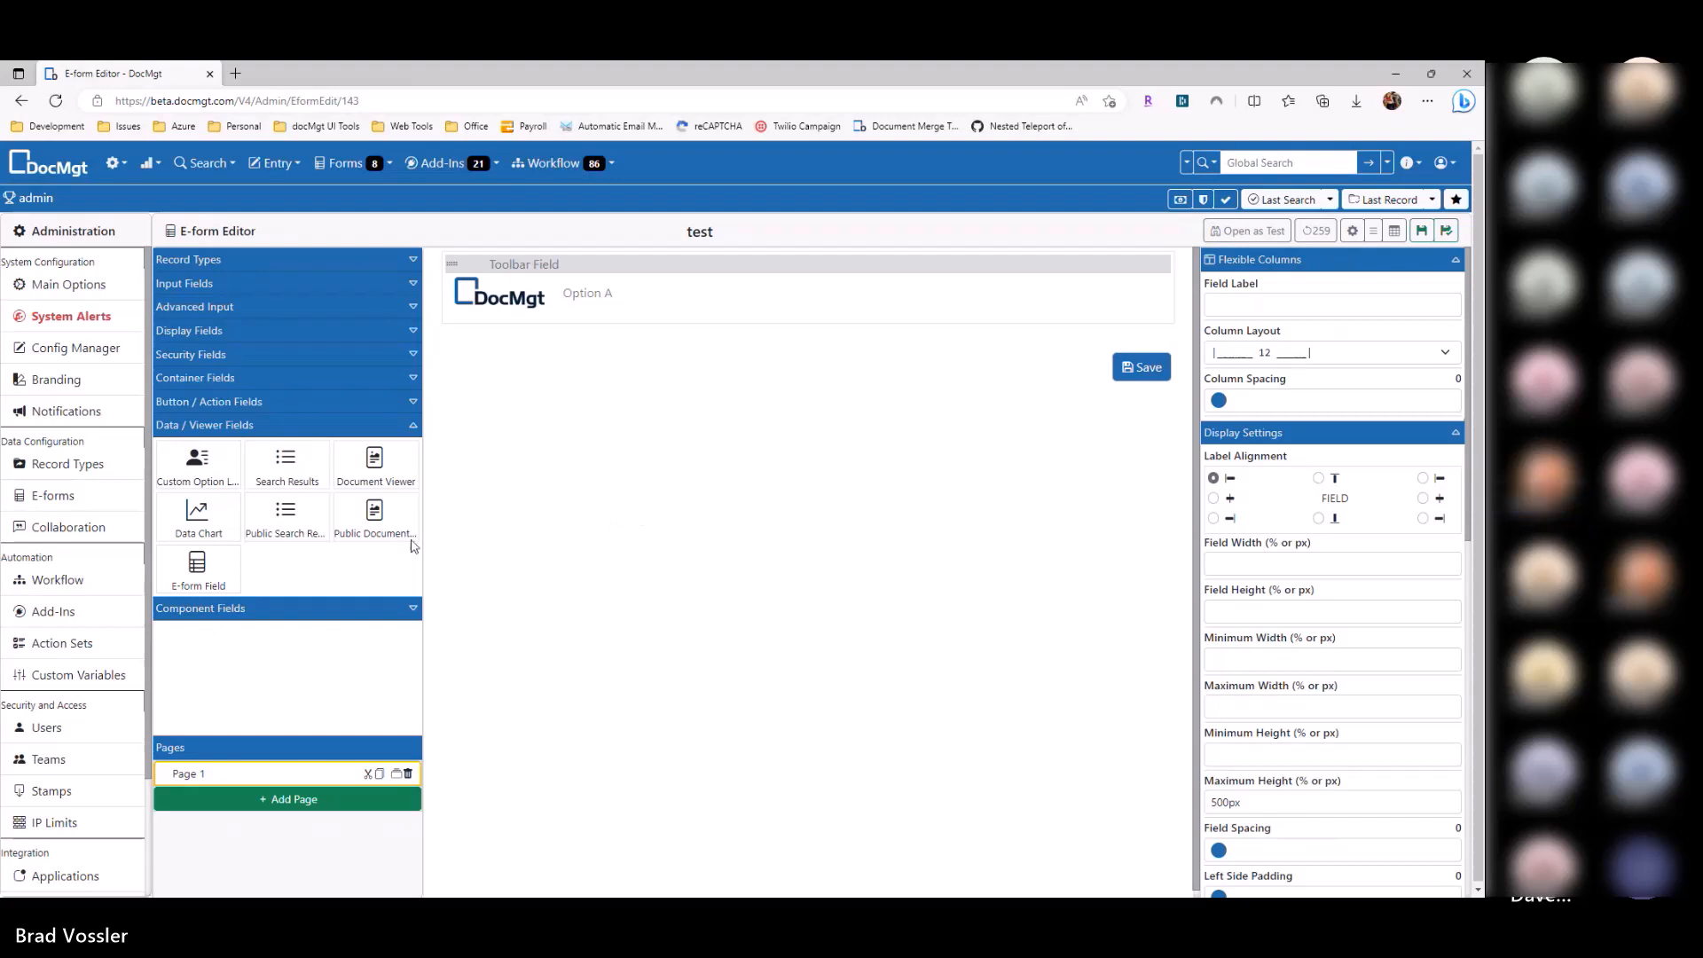
{"action": "left_click", "coordinate": [1420, 234]}
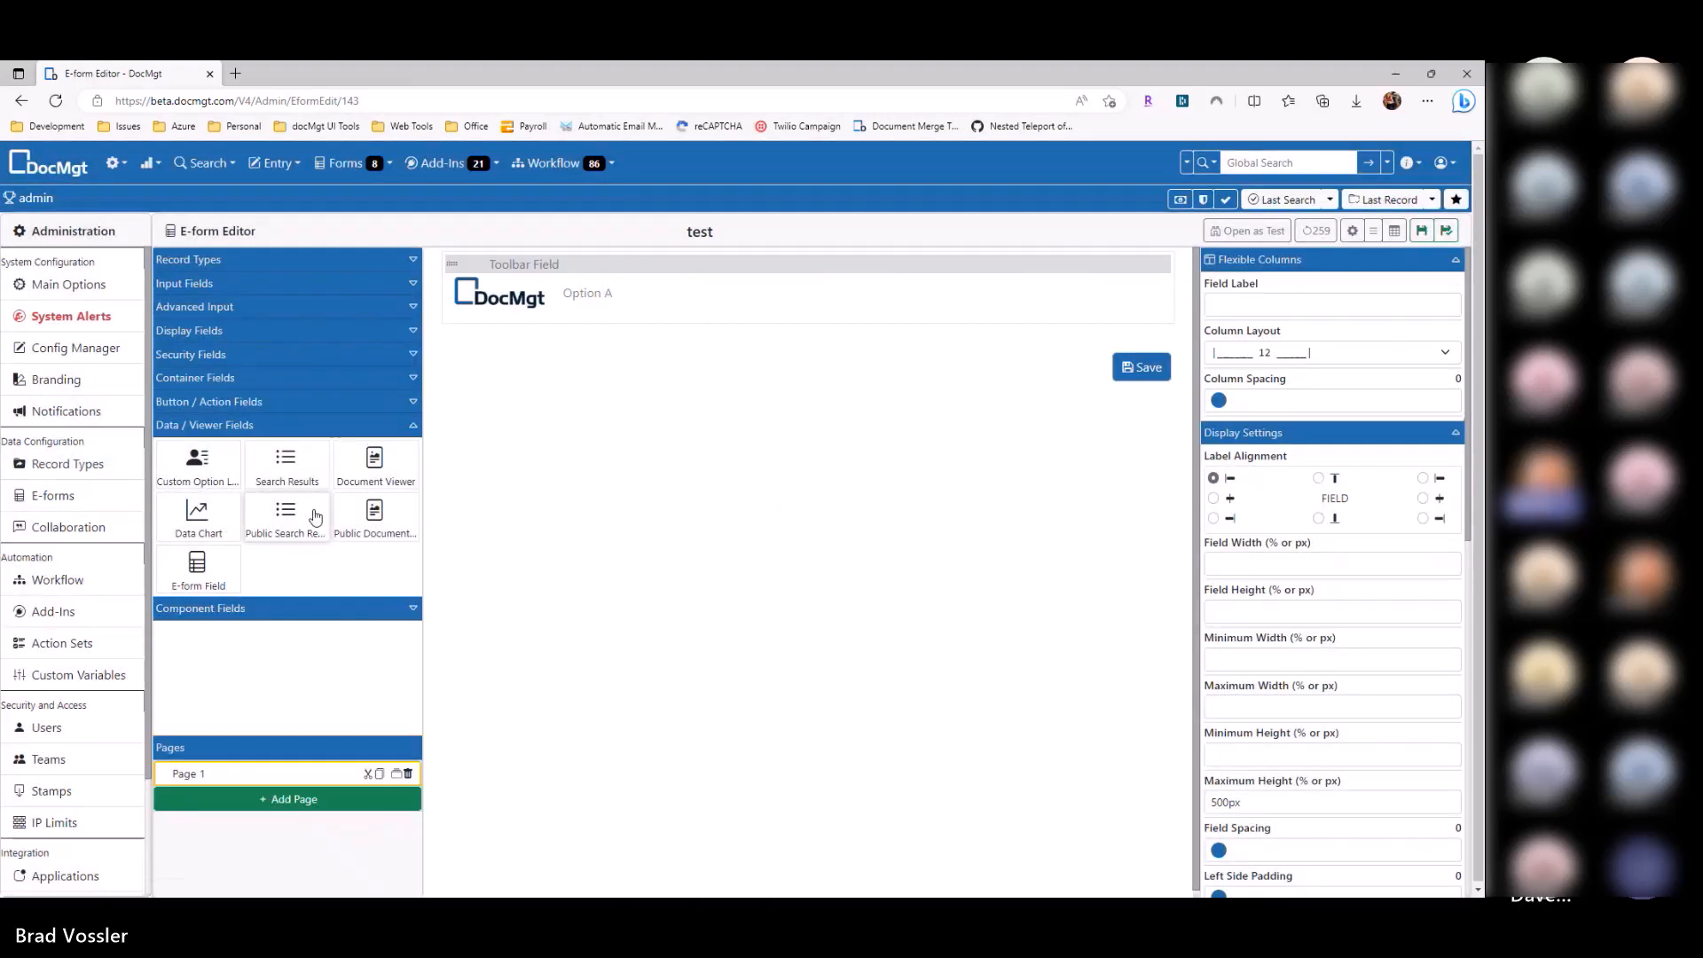
Step: Browse the record types and e-forms lists, then go back to the 'test' form's editor
{"action": "left_click", "coordinate": [63, 466]}
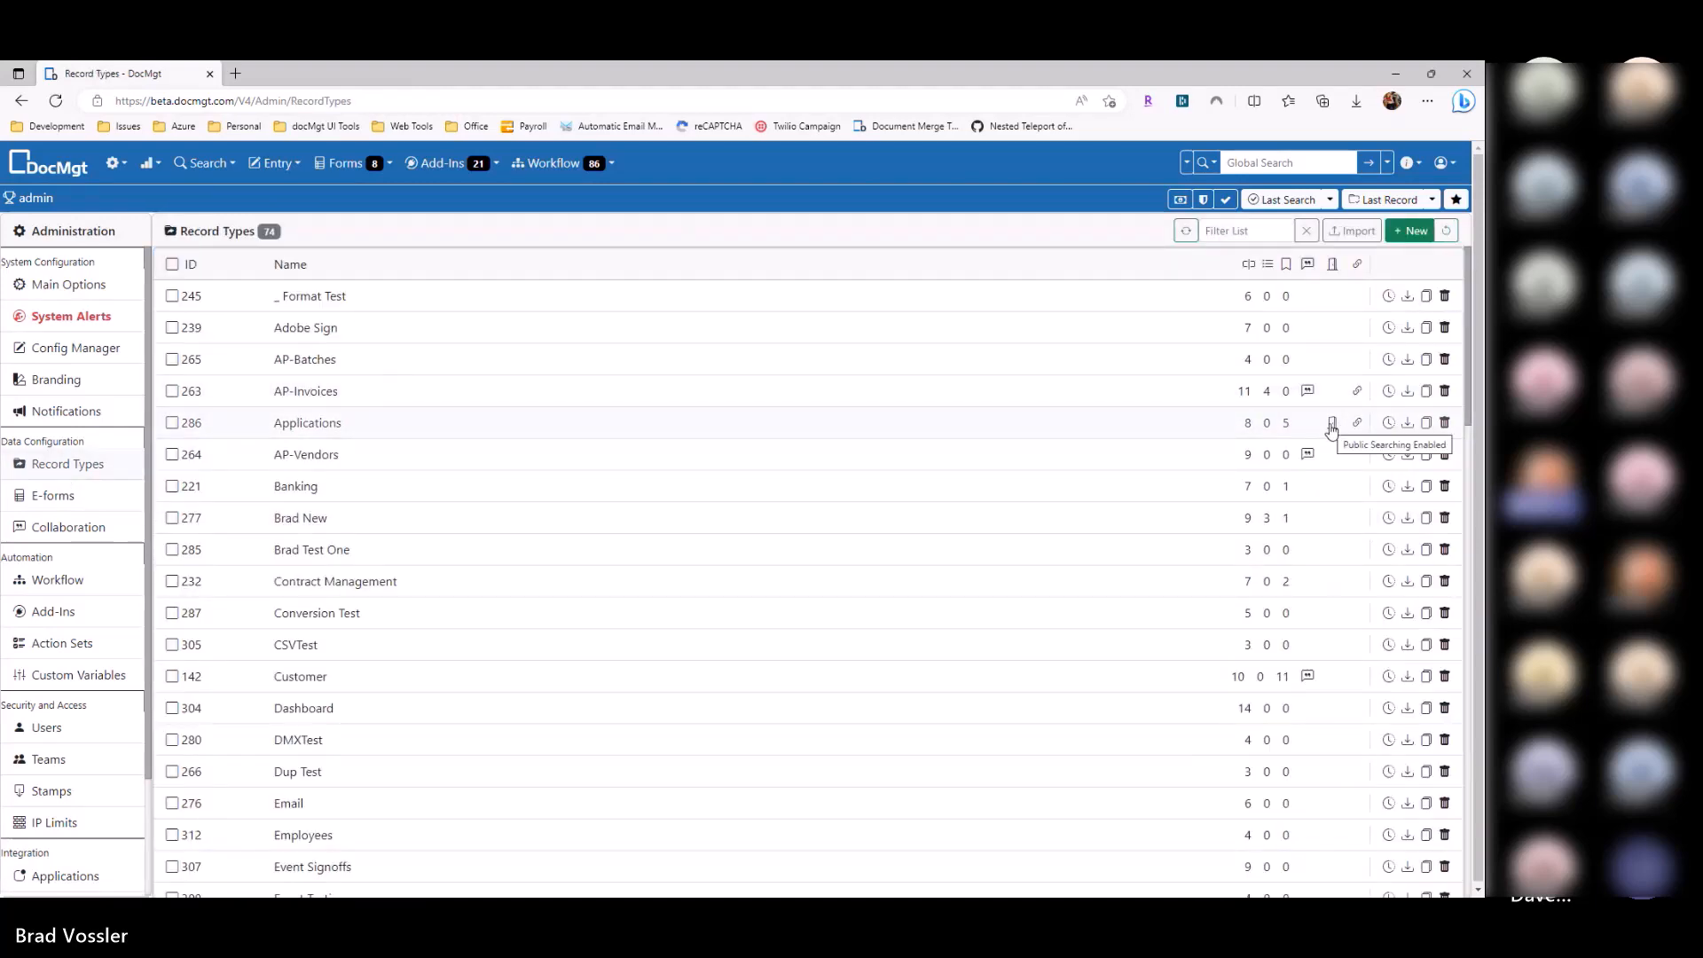
{"action": "scroll", "coordinate": [1331, 430], "scroll_direction": "down", "scroll_amount": 11}
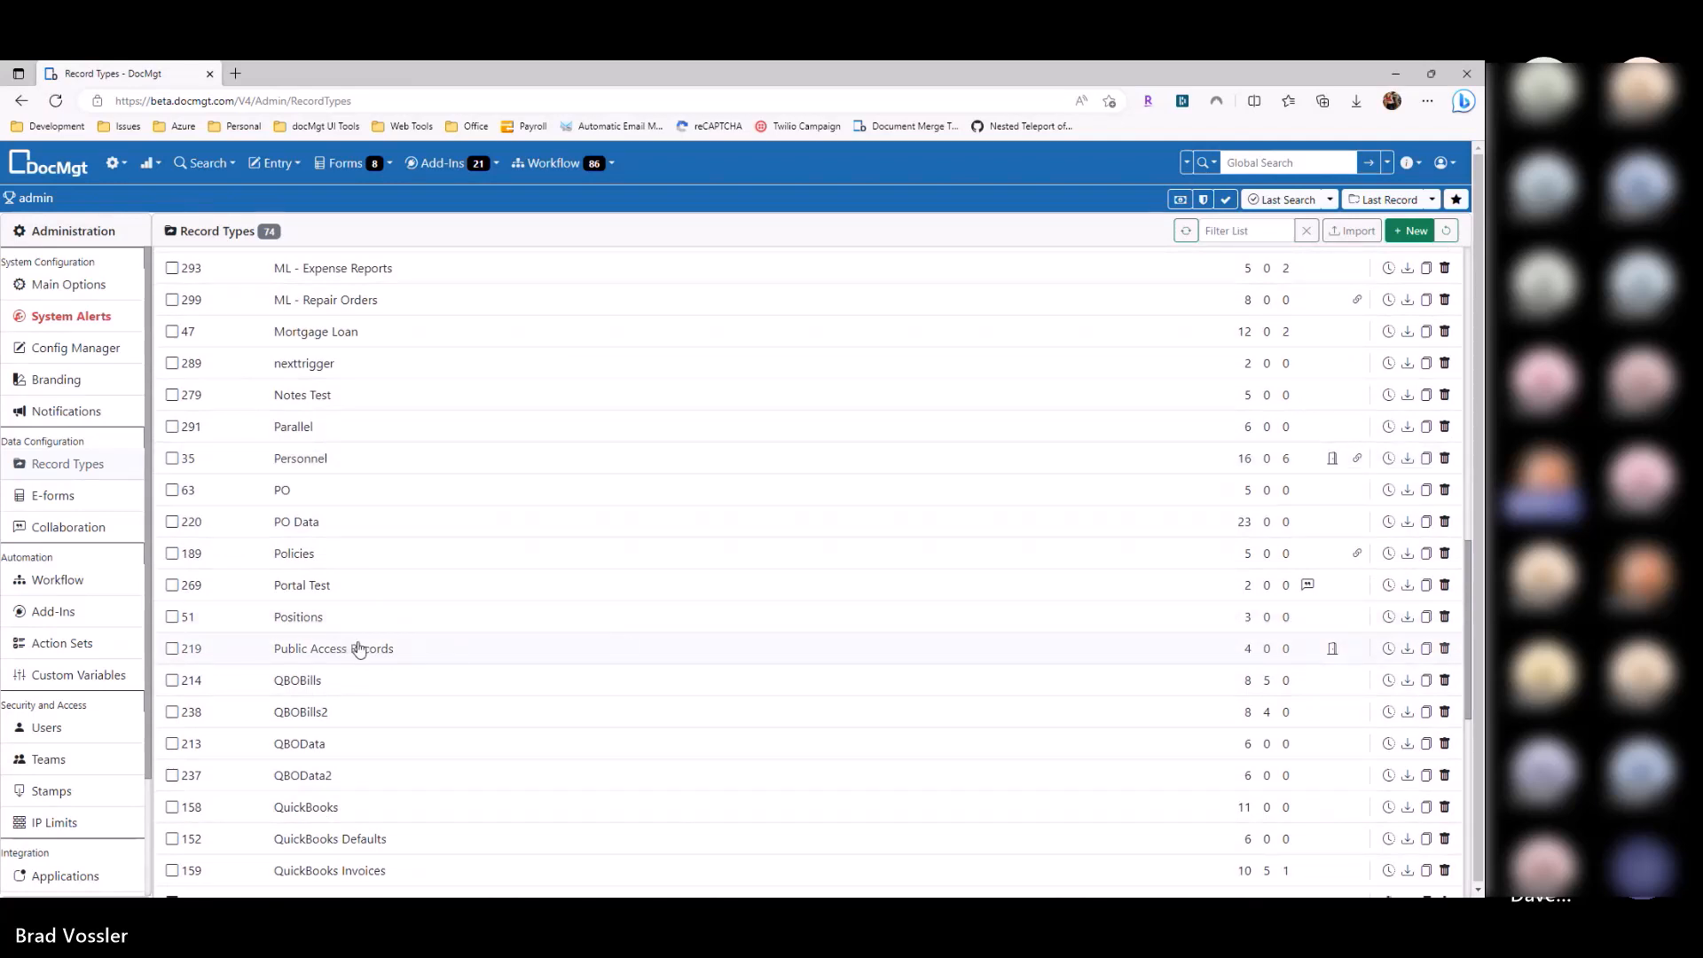
{"action": "left_click", "coordinate": [58, 493]}
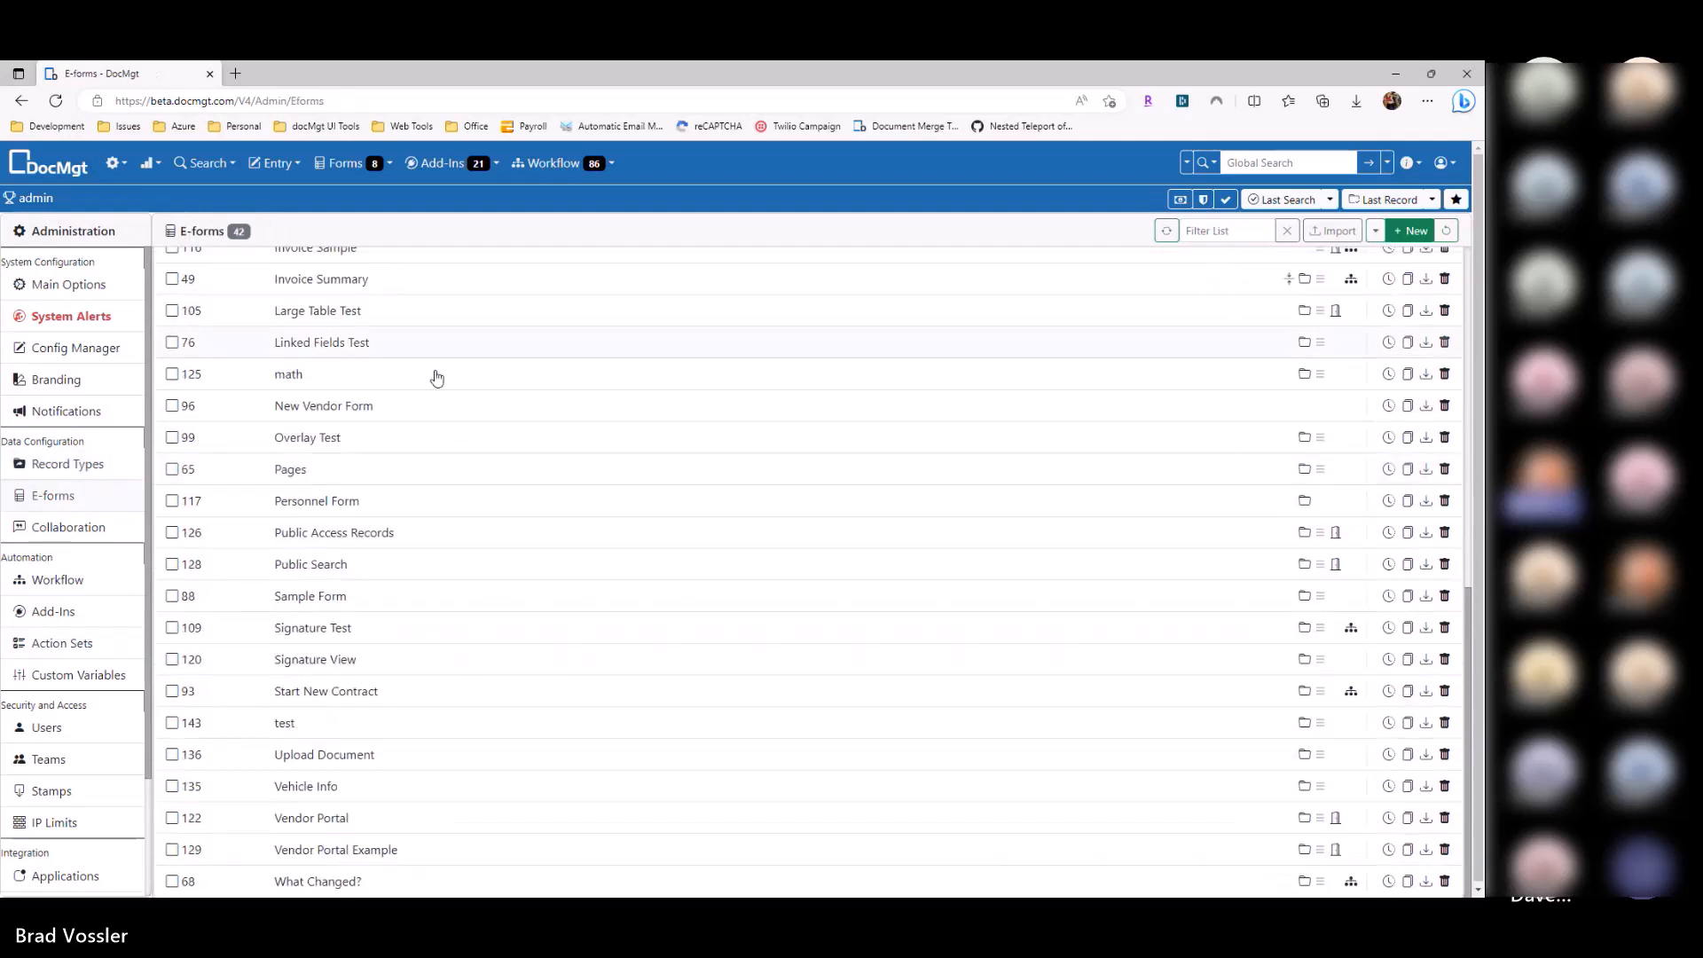
{"action": "left_click", "coordinate": [20, 102]}
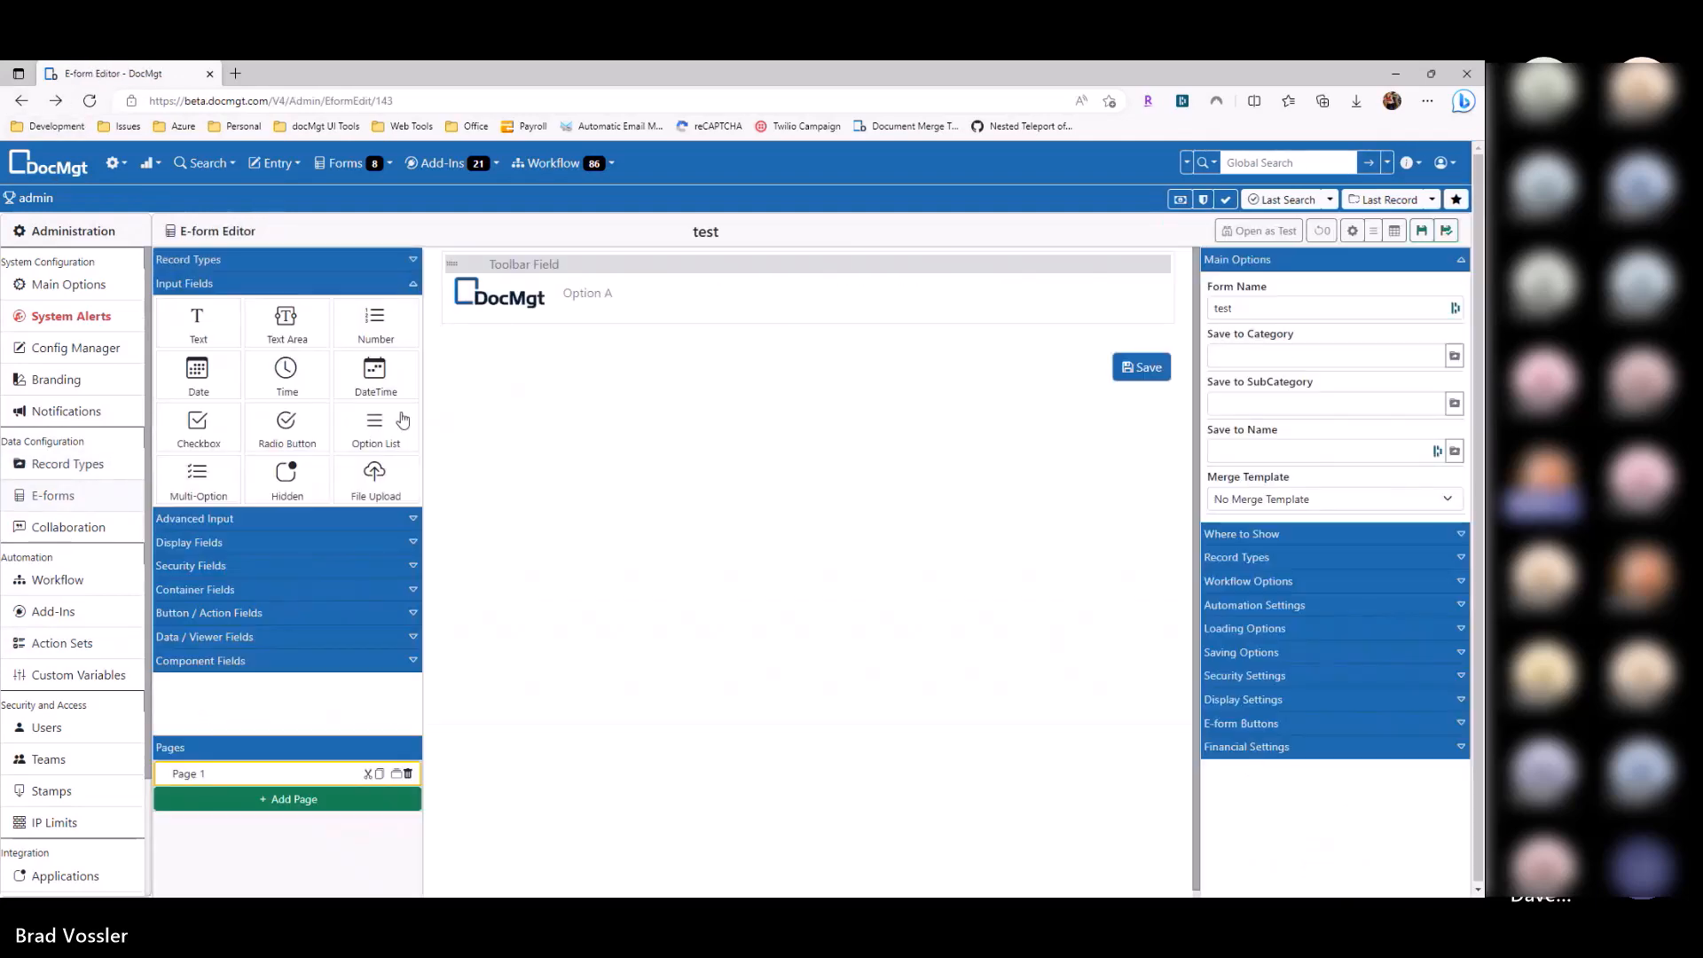
Step: Place a Public Search Results field below the toolbar with record type Public Access Records
{"action": "left_click", "coordinate": [215, 638]}
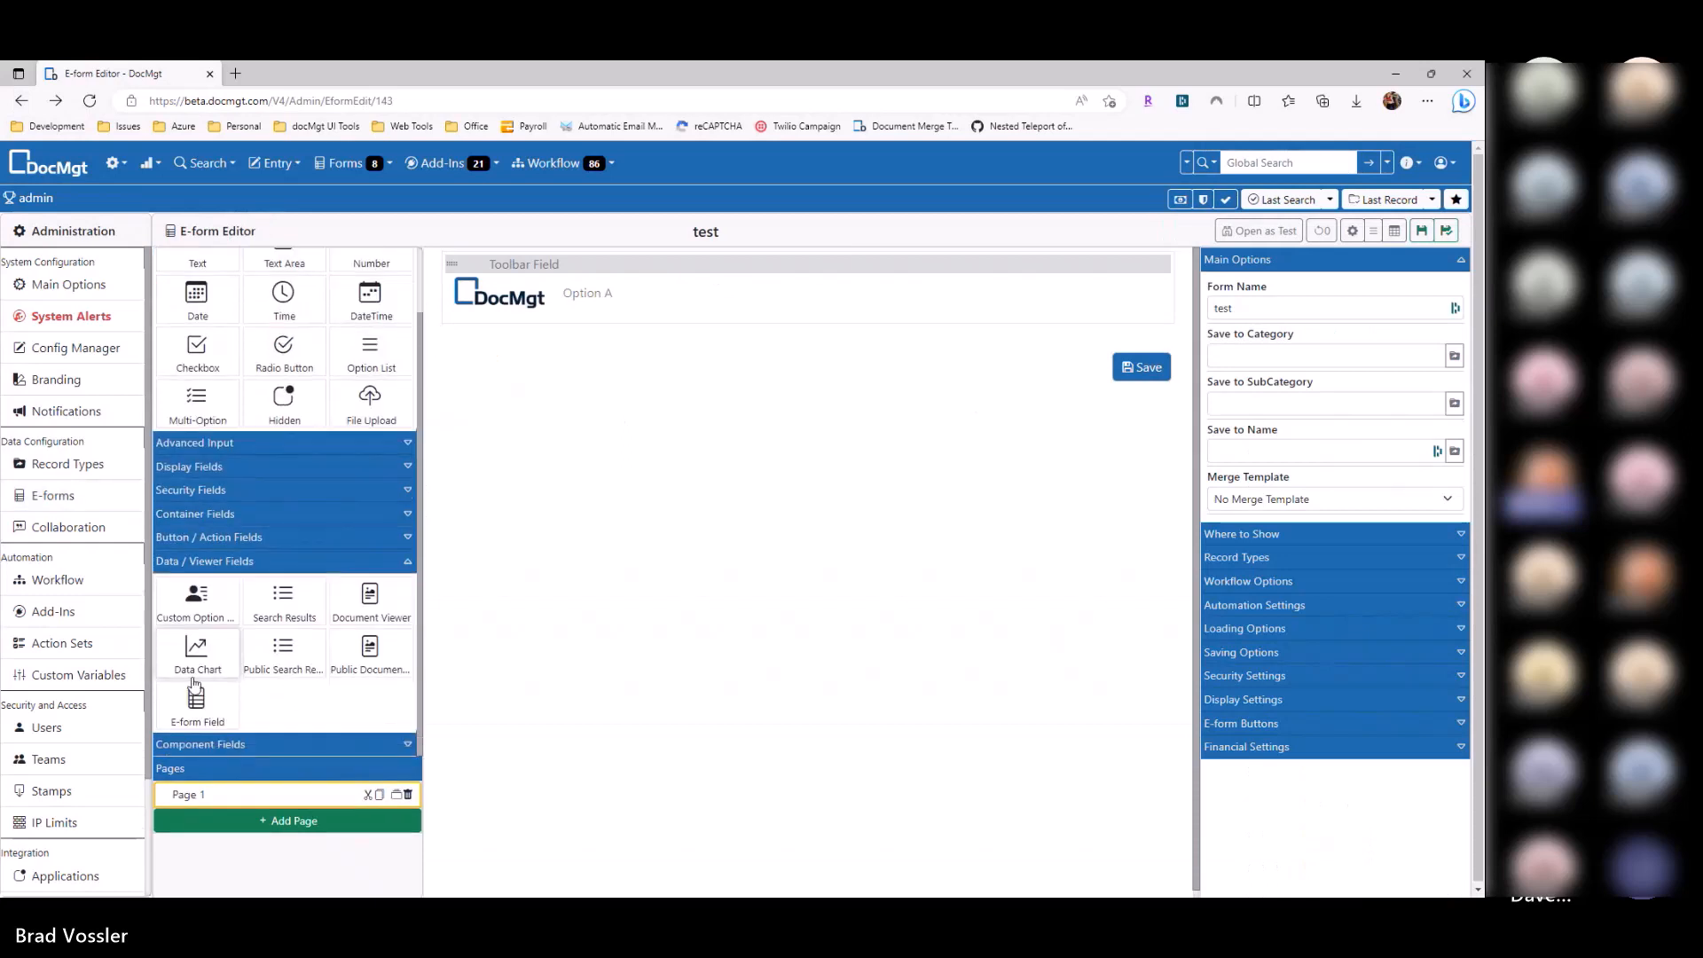
{"action": "left_click_drag", "start_coordinate": [282, 658], "coordinate": [581, 347]}
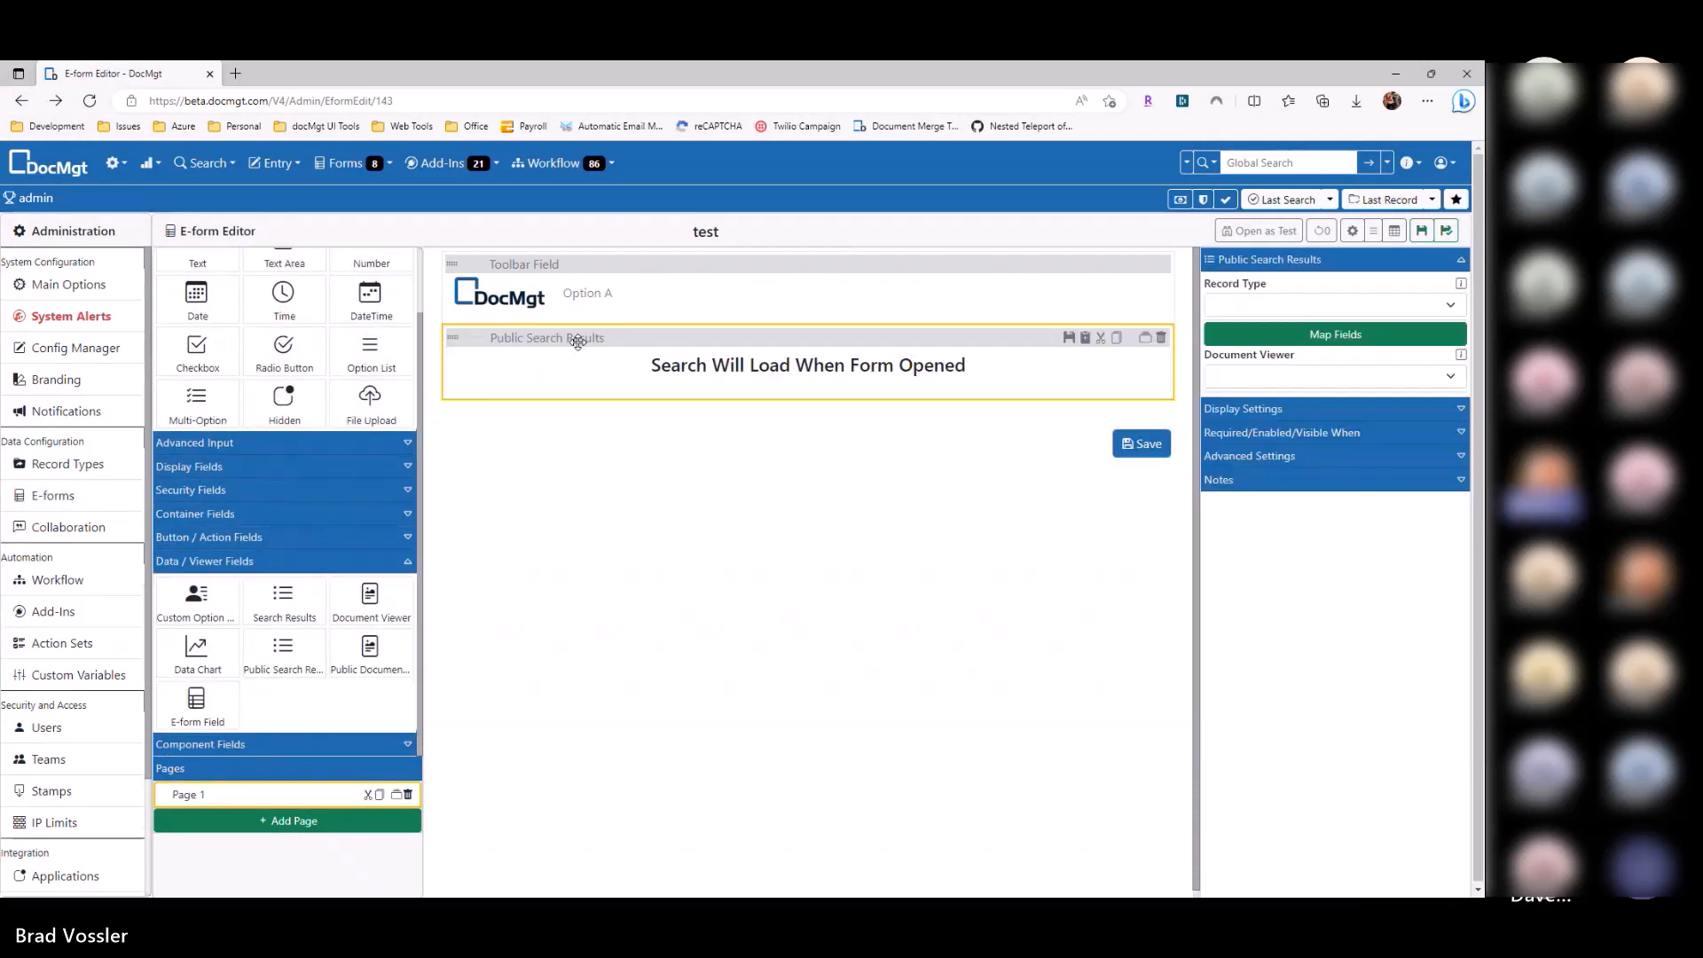
{"action": "left_click", "coordinate": [1277, 304]}
{"action": "left_click", "coordinate": [1260, 410]}
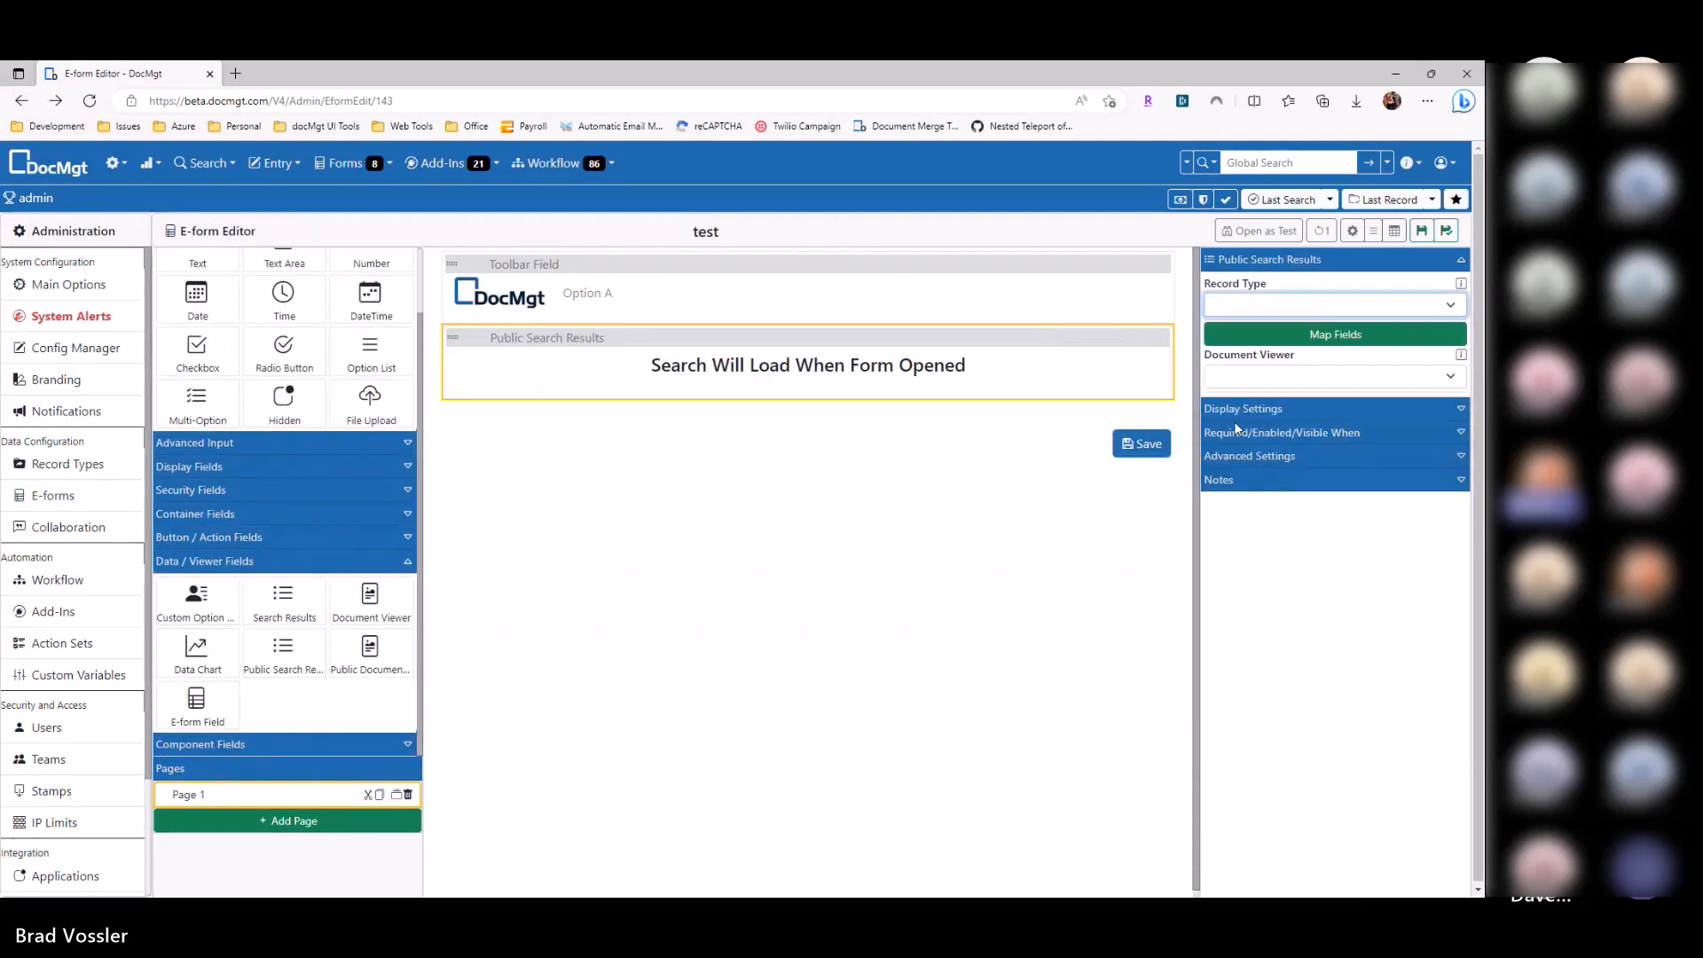
Step: Add Name, Position and Elected as the search's result columns
{"action": "left_click", "coordinate": [1261, 337]}
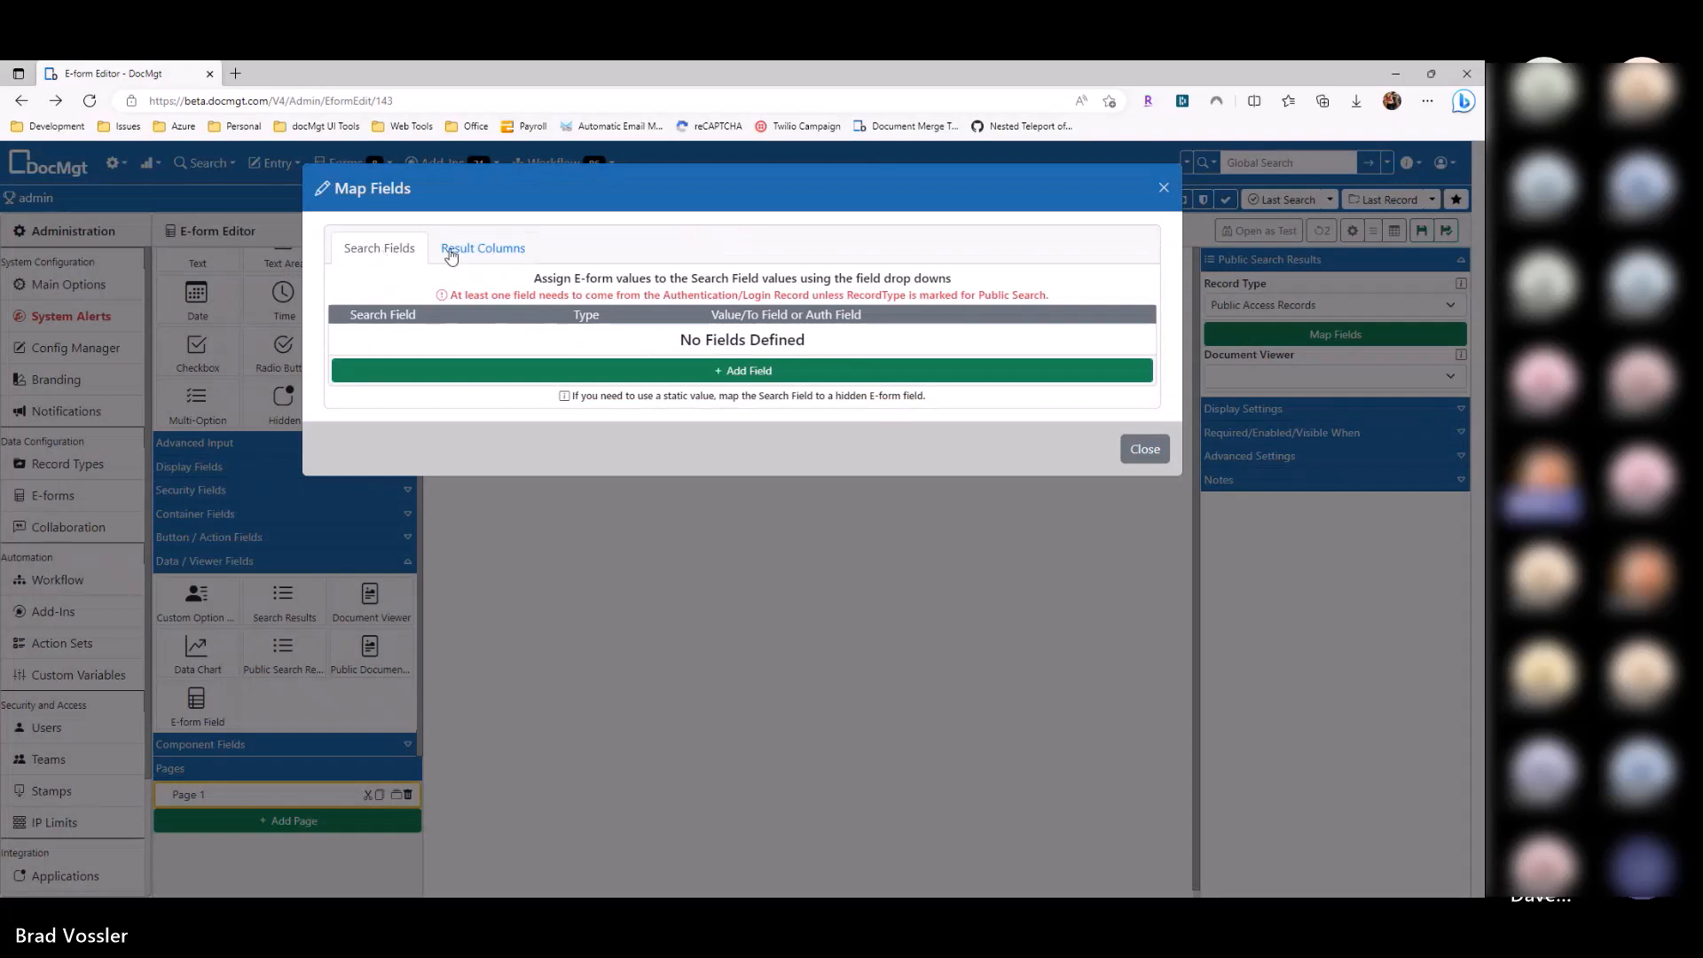
{"action": "left_click", "coordinate": [475, 255]}
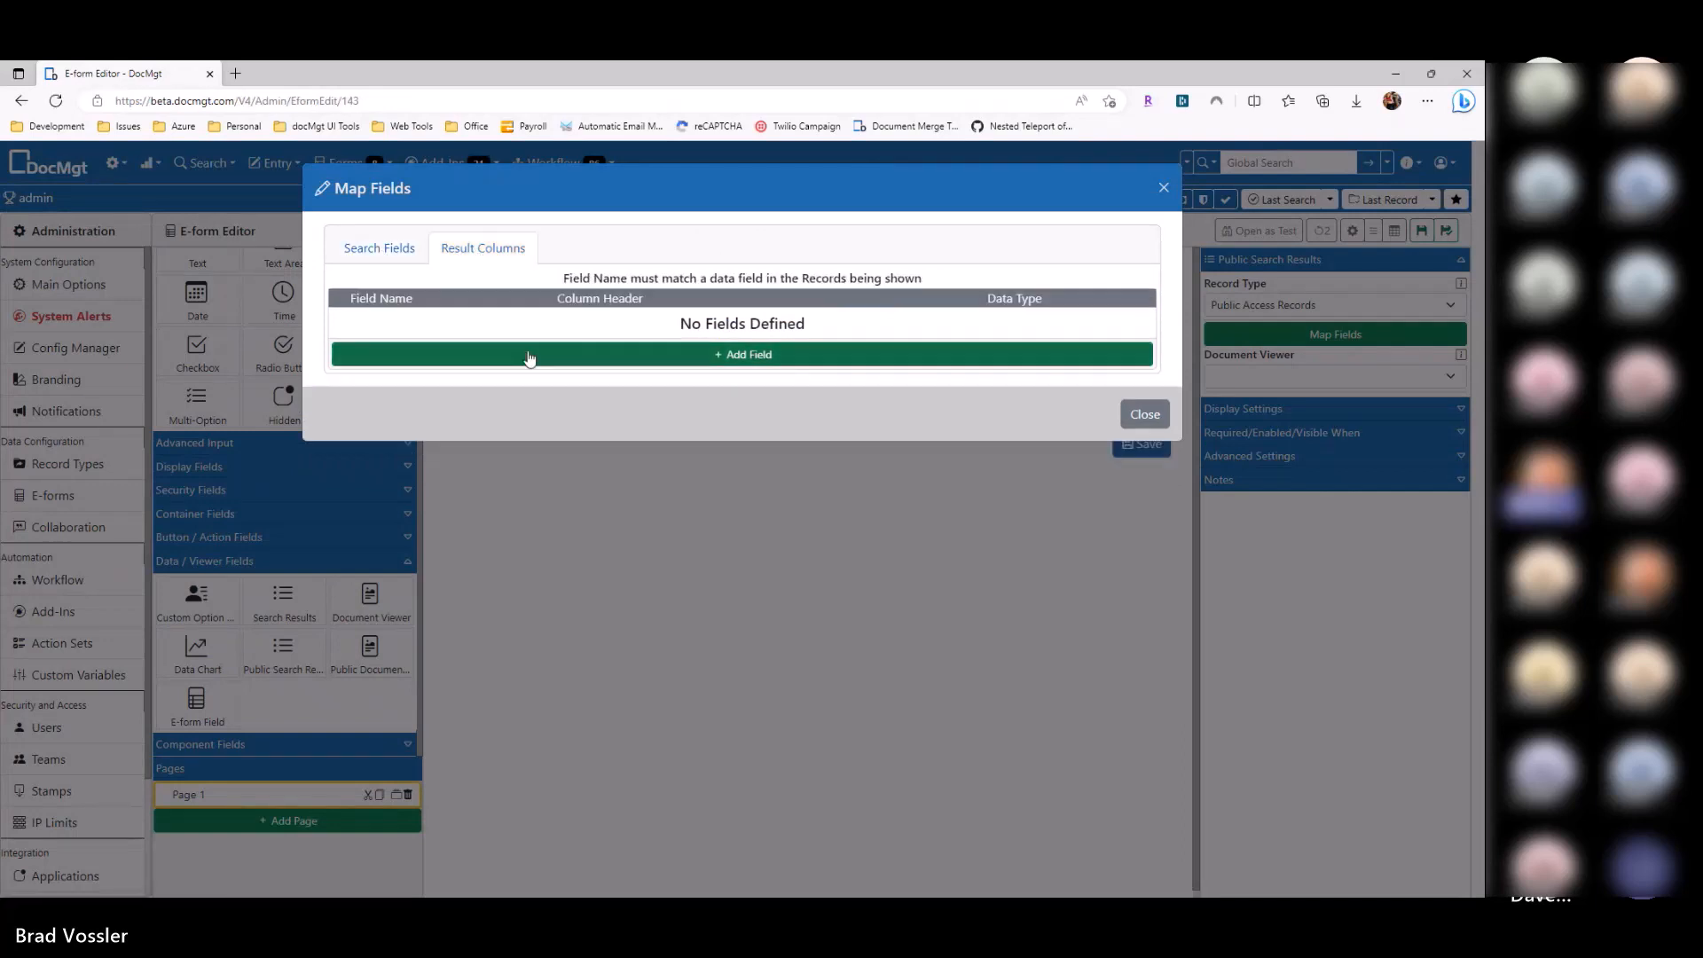
{"action": "left_click", "coordinate": [528, 355]}
{"action": "left_click", "coordinate": [543, 323]}
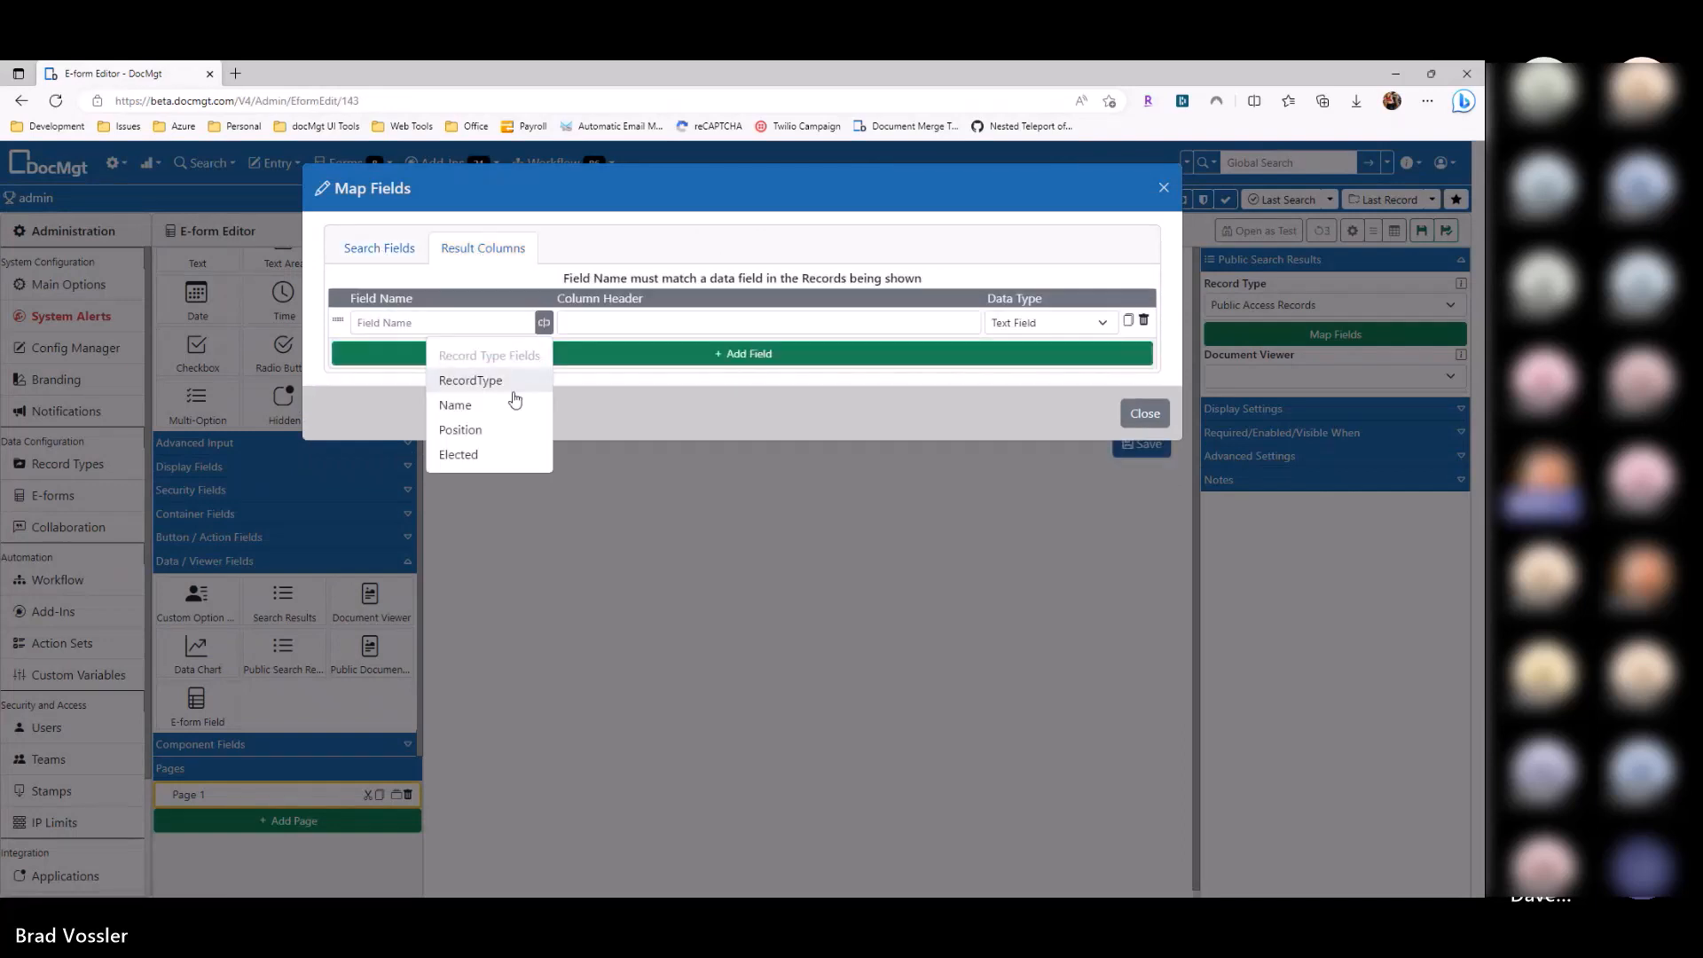
{"action": "left_click", "coordinate": [501, 399]}
{"action": "left_click", "coordinate": [523, 354]}
{"action": "left_click", "coordinate": [530, 383]}
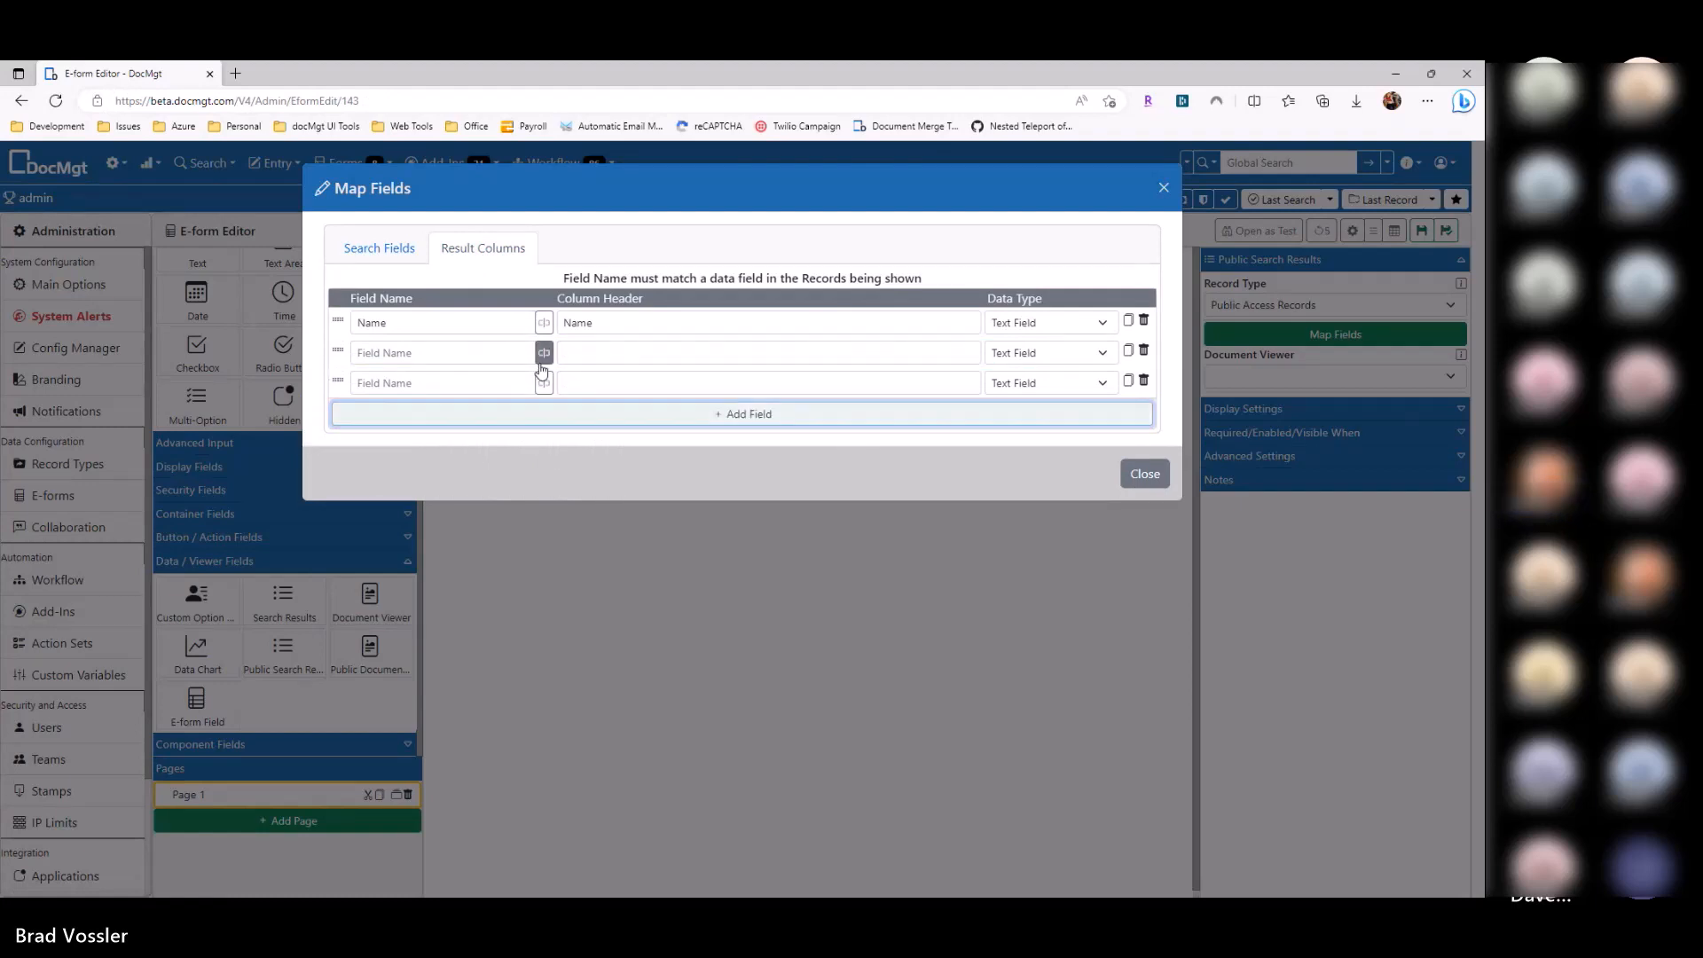
{"action": "left_click", "coordinate": [544, 353]}
{"action": "left_click", "coordinate": [517, 459]}
{"action": "left_click", "coordinate": [544, 383]}
{"action": "left_click", "coordinate": [498, 513]}
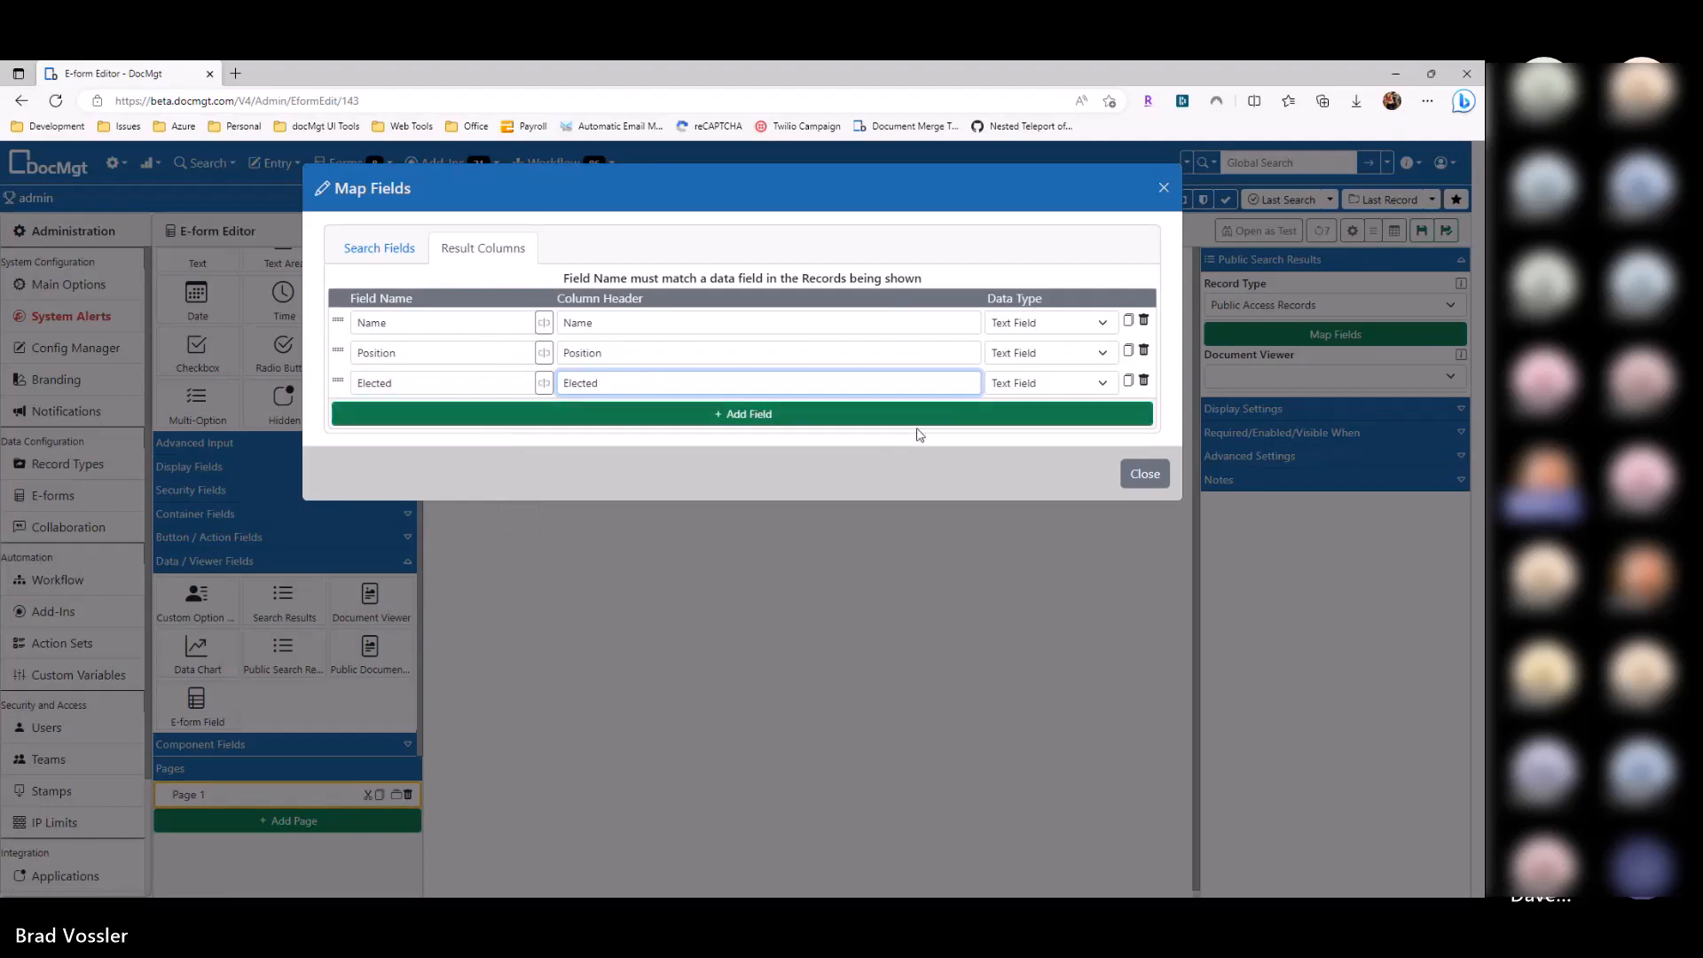
Step: Make the Elected column a Date Field and close the field mapping
{"action": "left_click", "coordinate": [899, 448]}
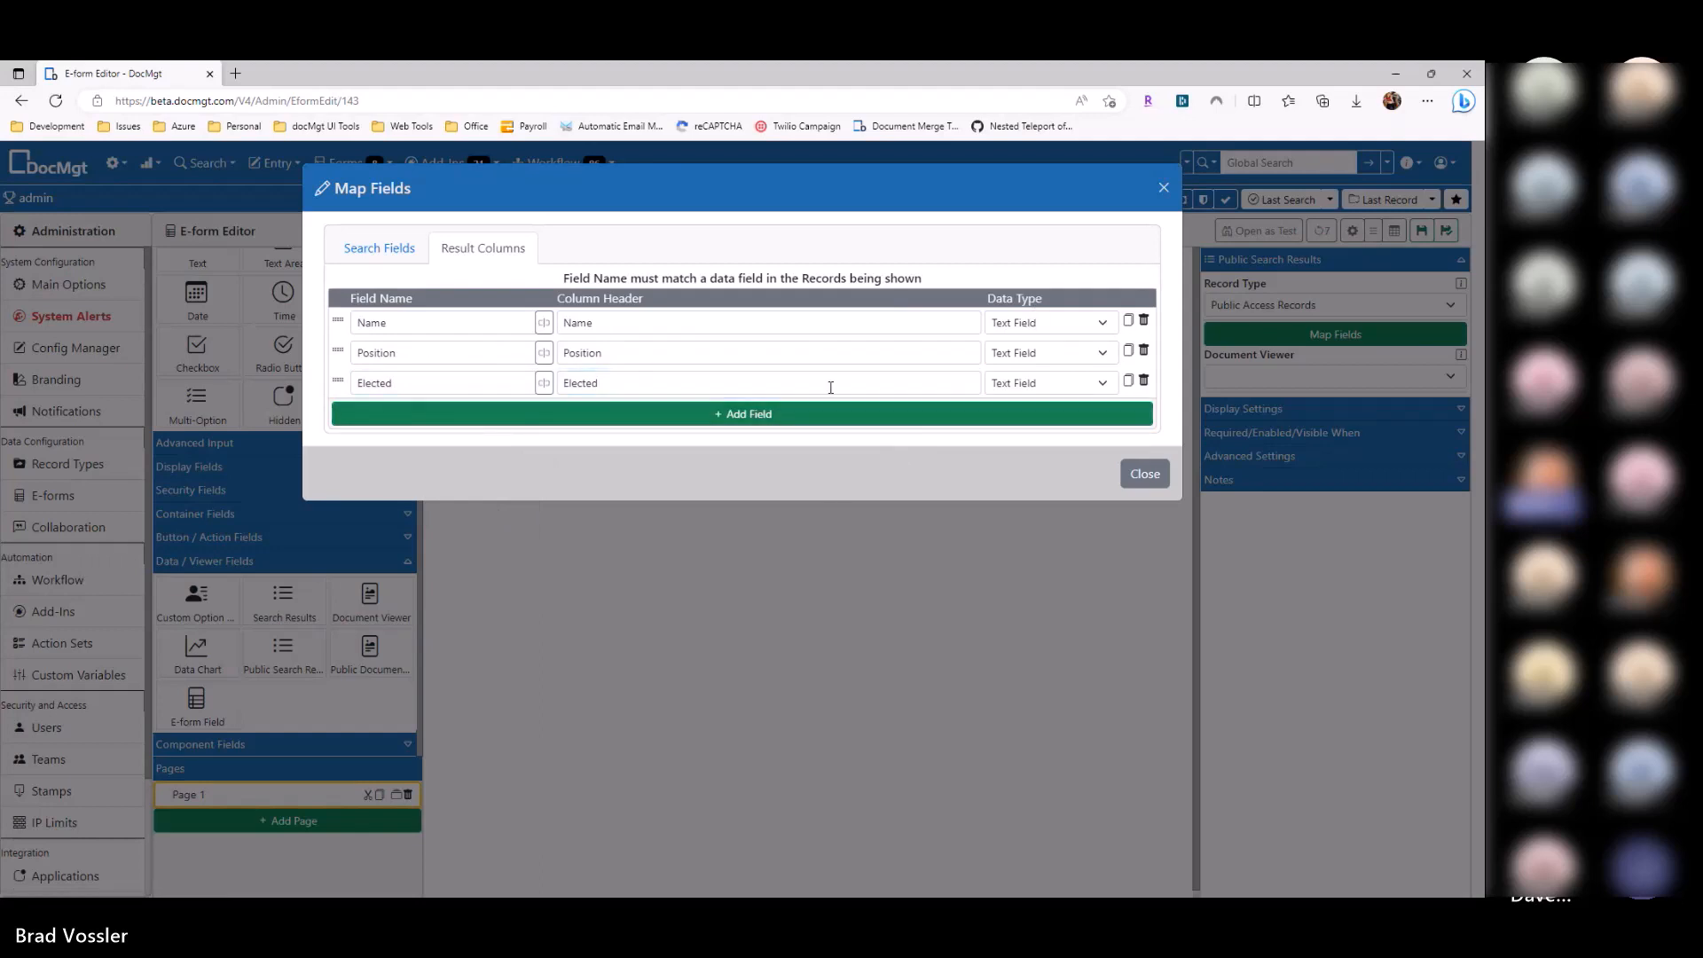
{"action": "left_click", "coordinate": [1082, 383]}
{"action": "left_click", "coordinate": [1016, 439]}
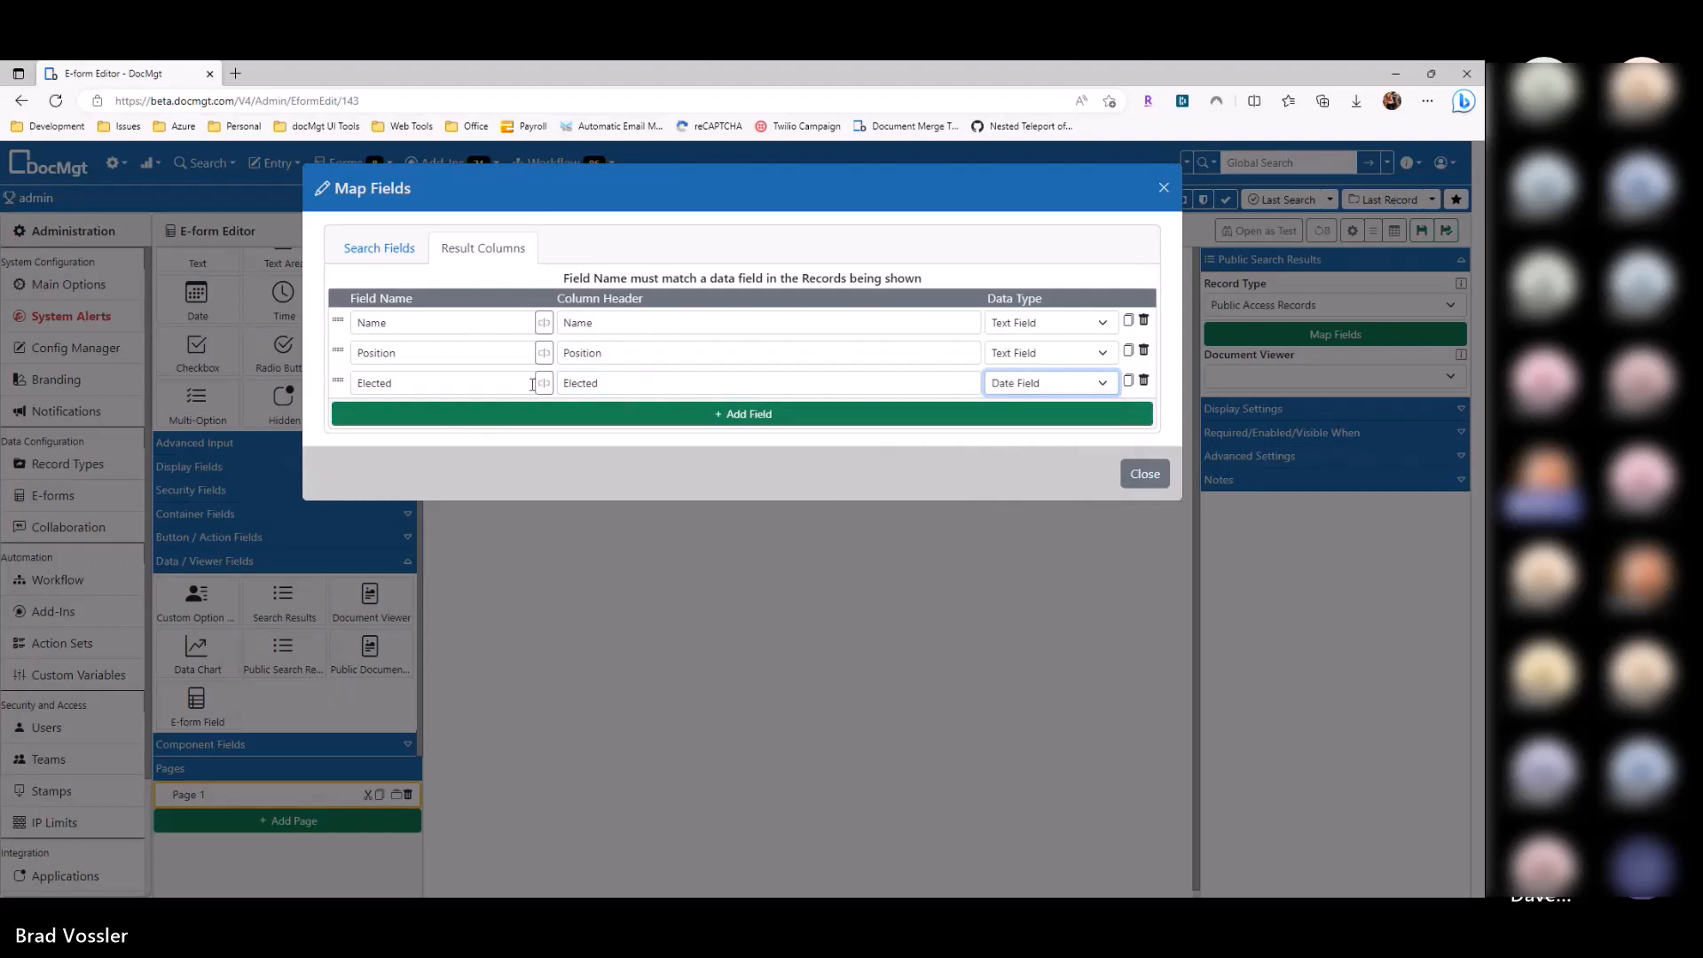
{"action": "left_click", "coordinate": [405, 257]}
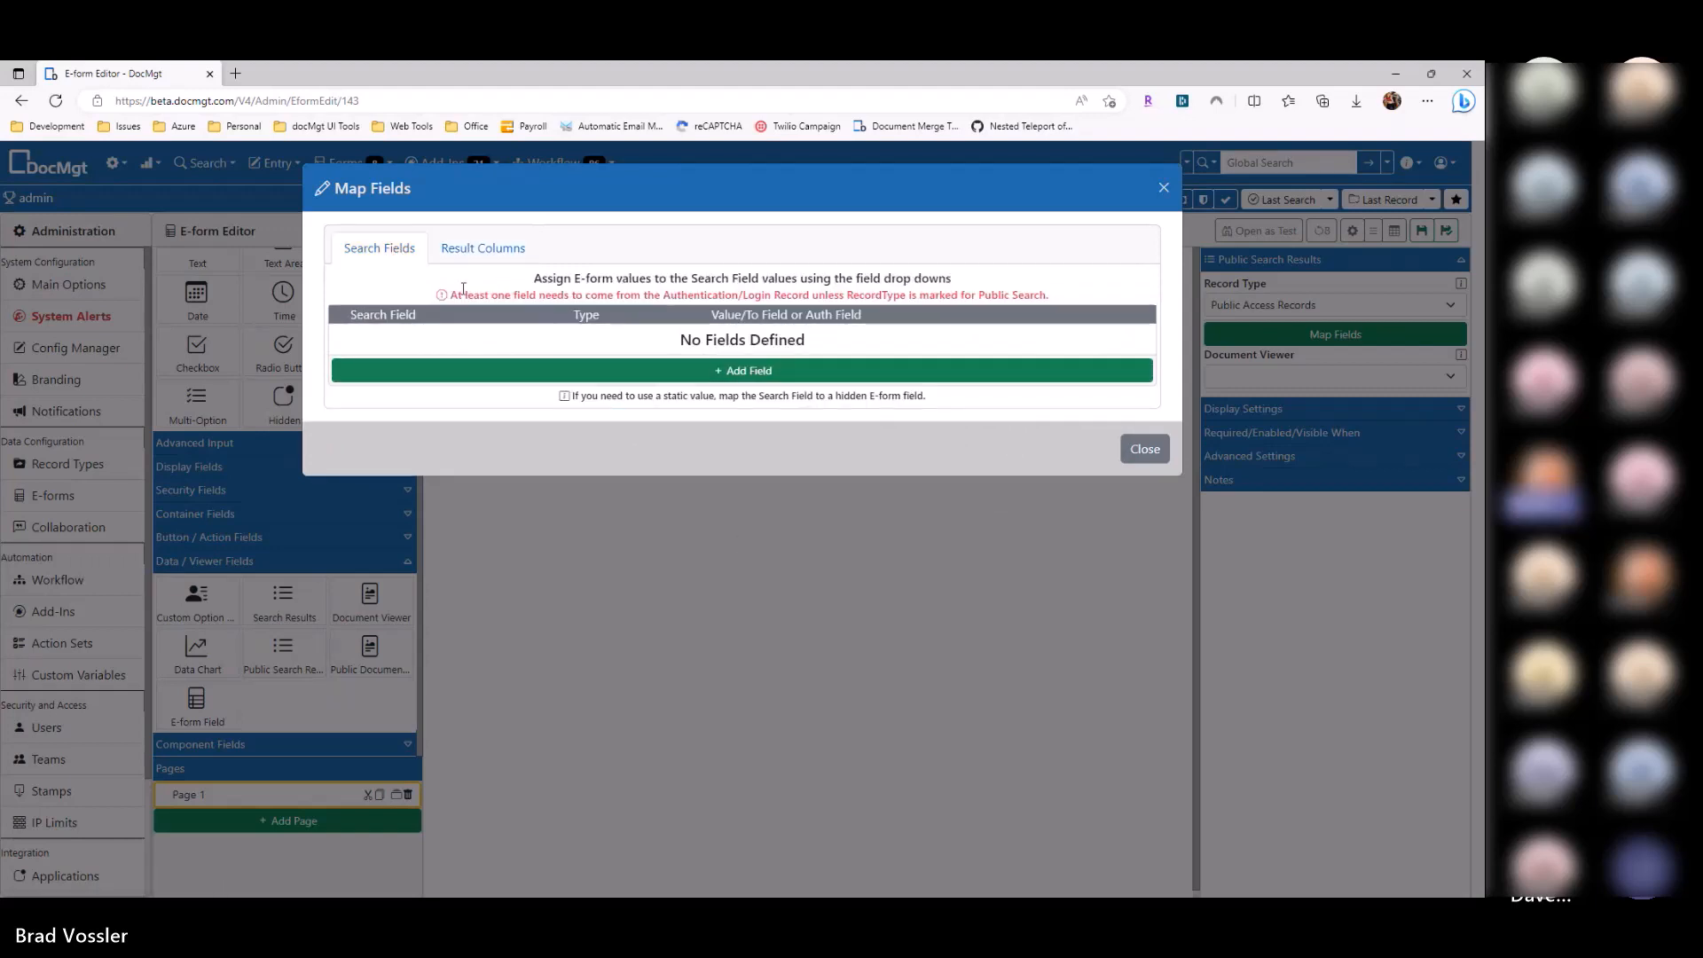
{"action": "left_click", "coordinate": [465, 248]}
{"action": "left_click", "coordinate": [1144, 449]}
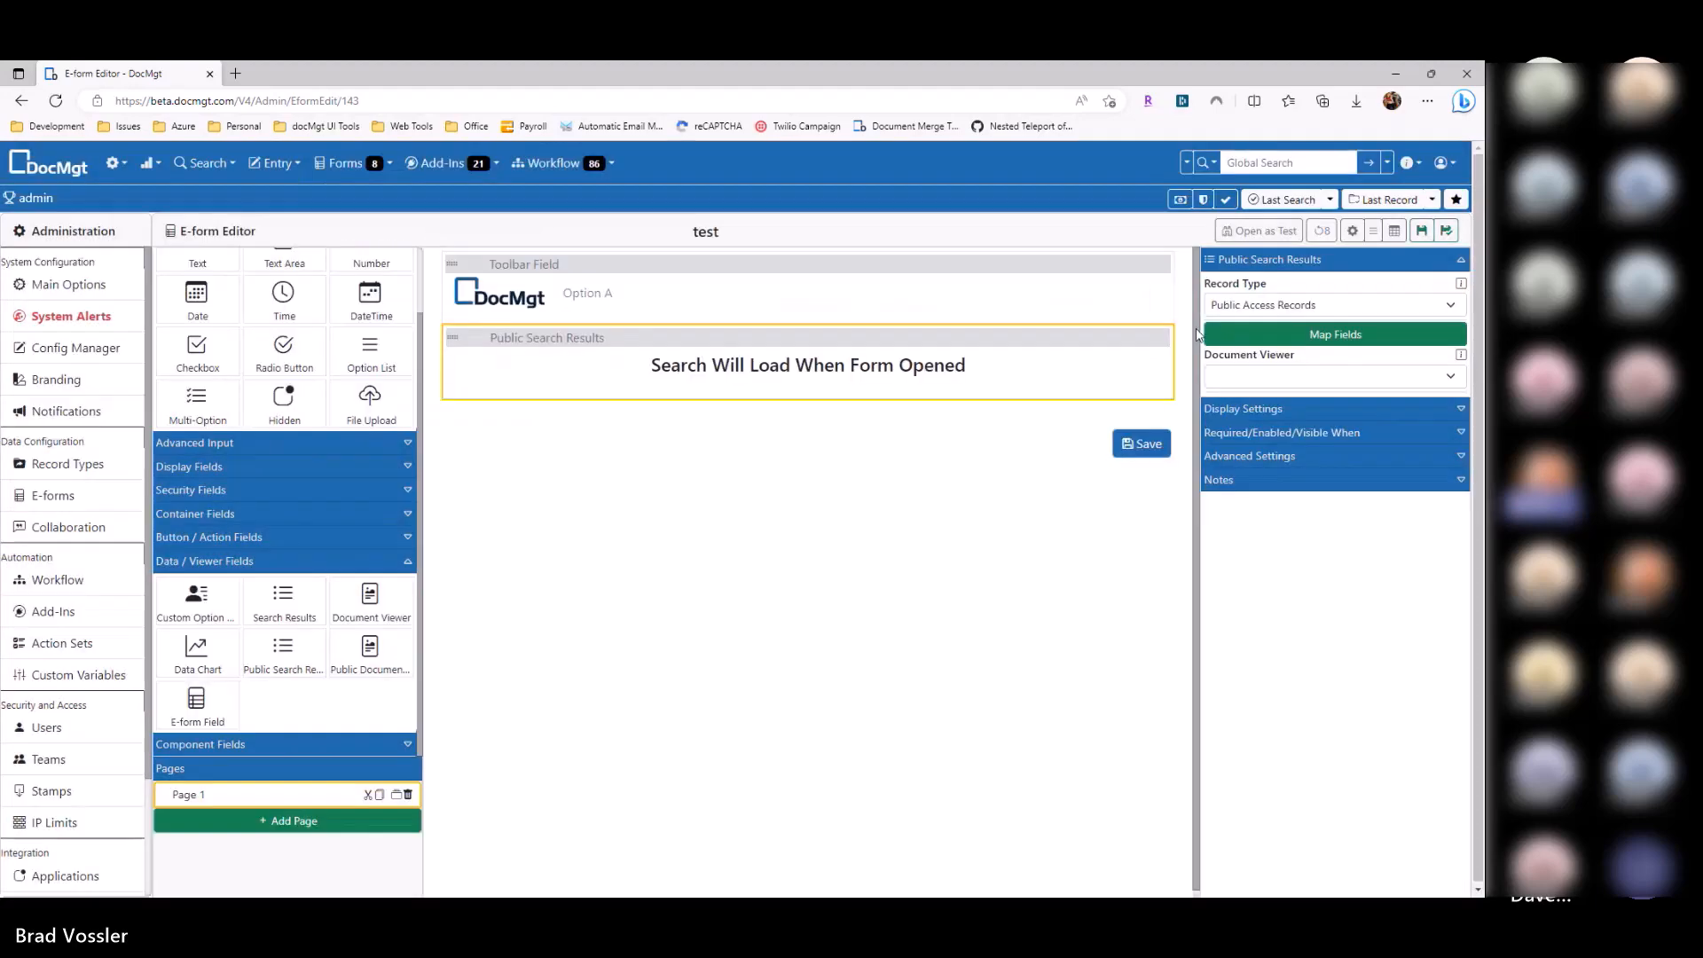
Step: Save the e-form and open it in a test tab, reviewing the search field and form options
{"action": "left_click", "coordinate": [1423, 230]}
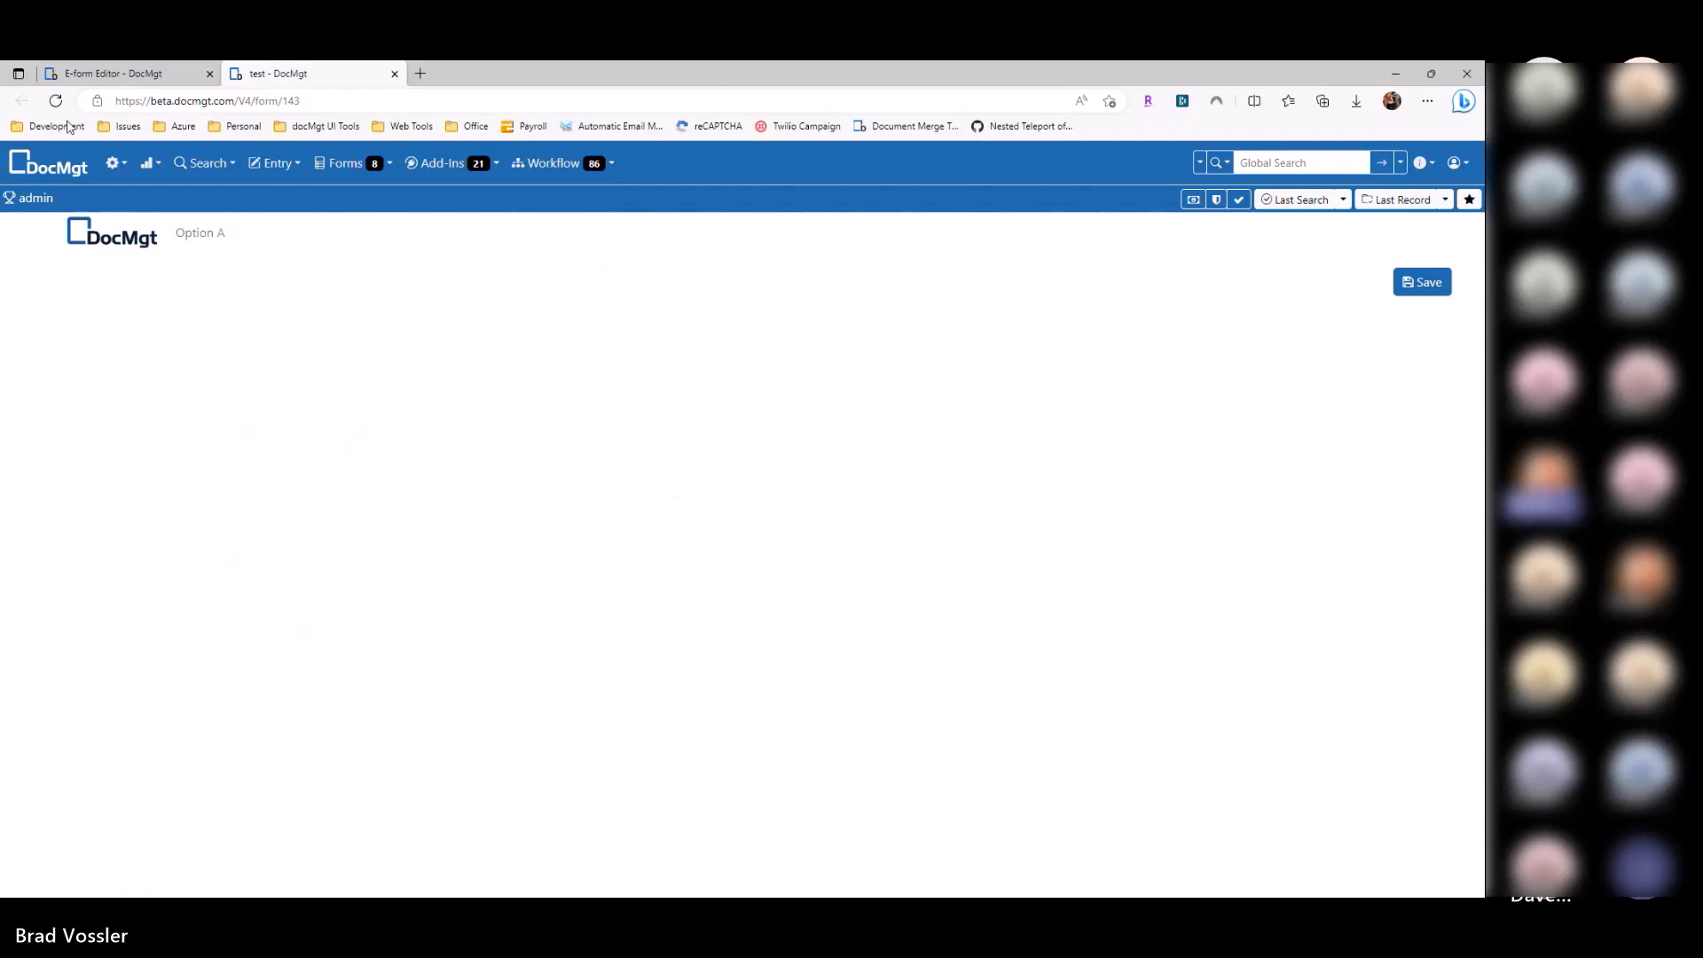
{"action": "left_click", "coordinate": [93, 78]}
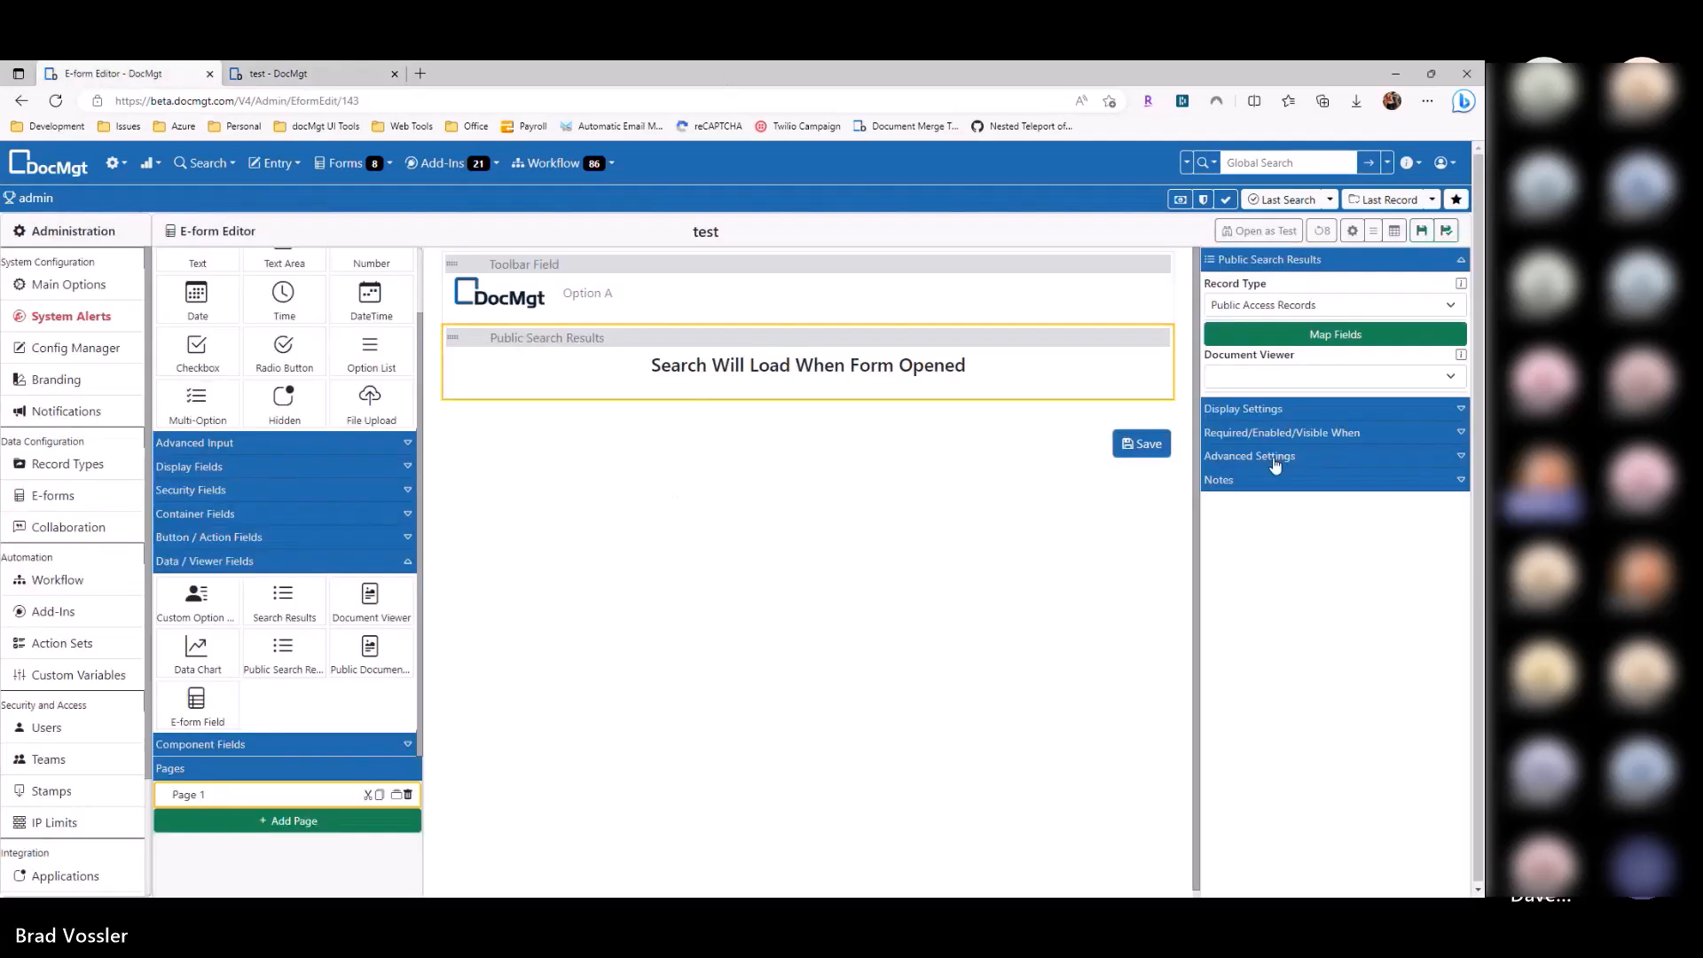
{"action": "left_click", "coordinate": [1274, 459]}
{"action": "left_click", "coordinate": [1423, 234]}
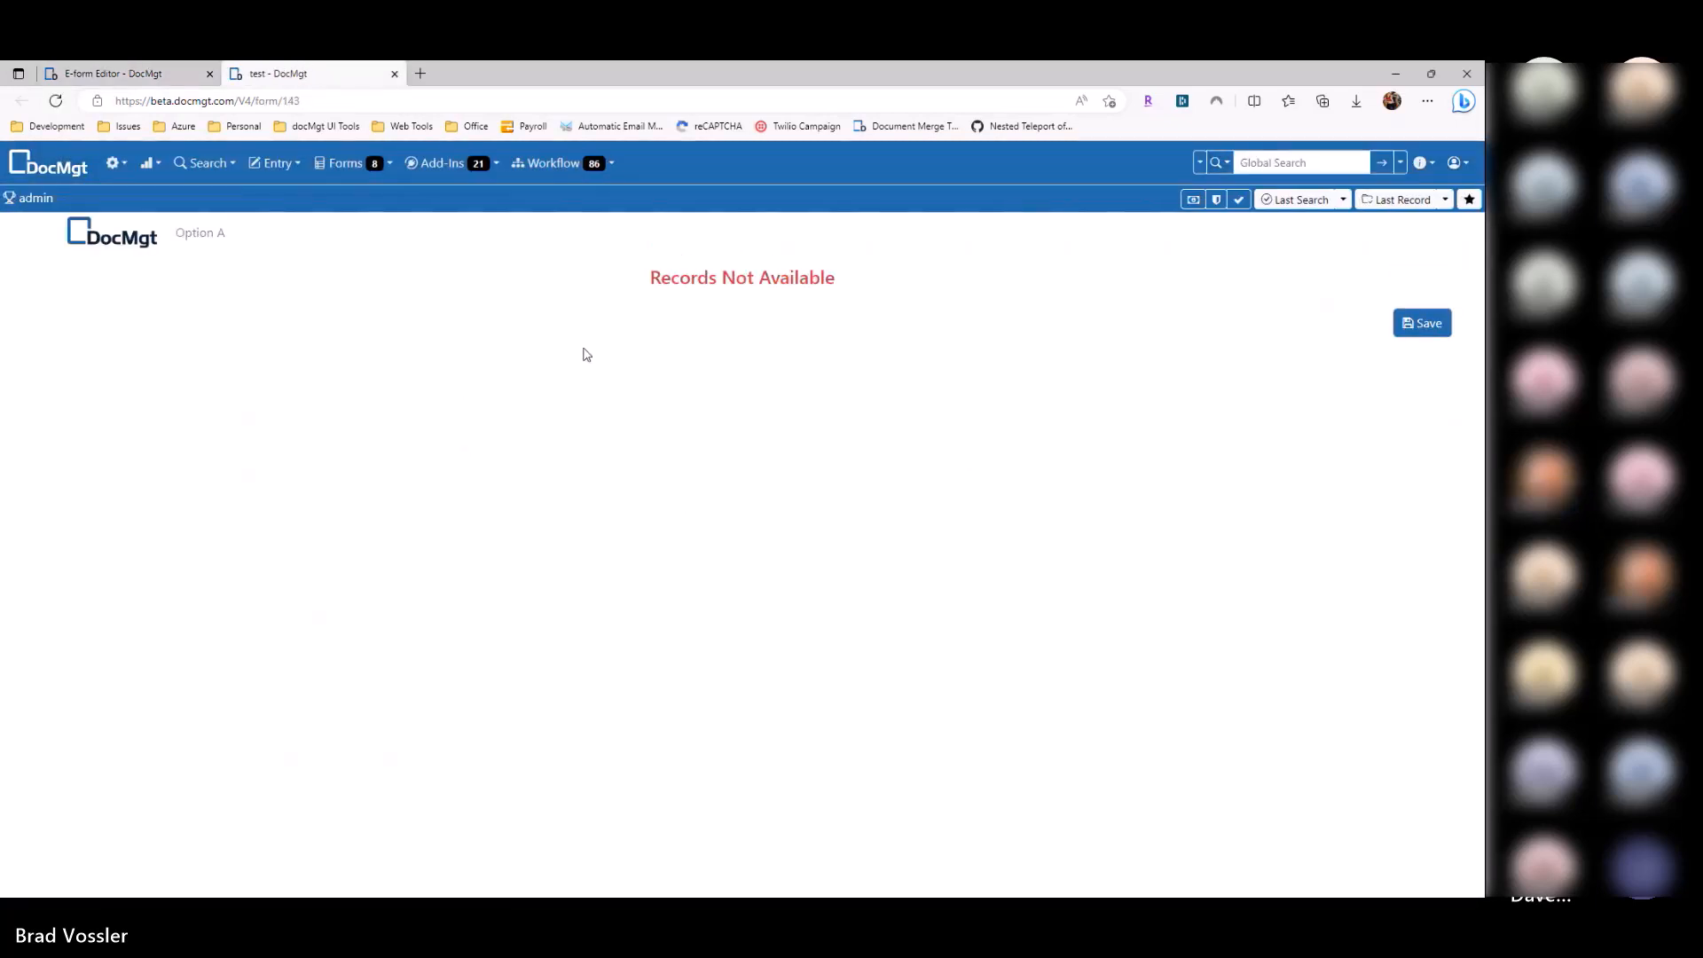
{"action": "left_click", "coordinate": [188, 73]}
{"action": "left_click", "coordinate": [1351, 231]}
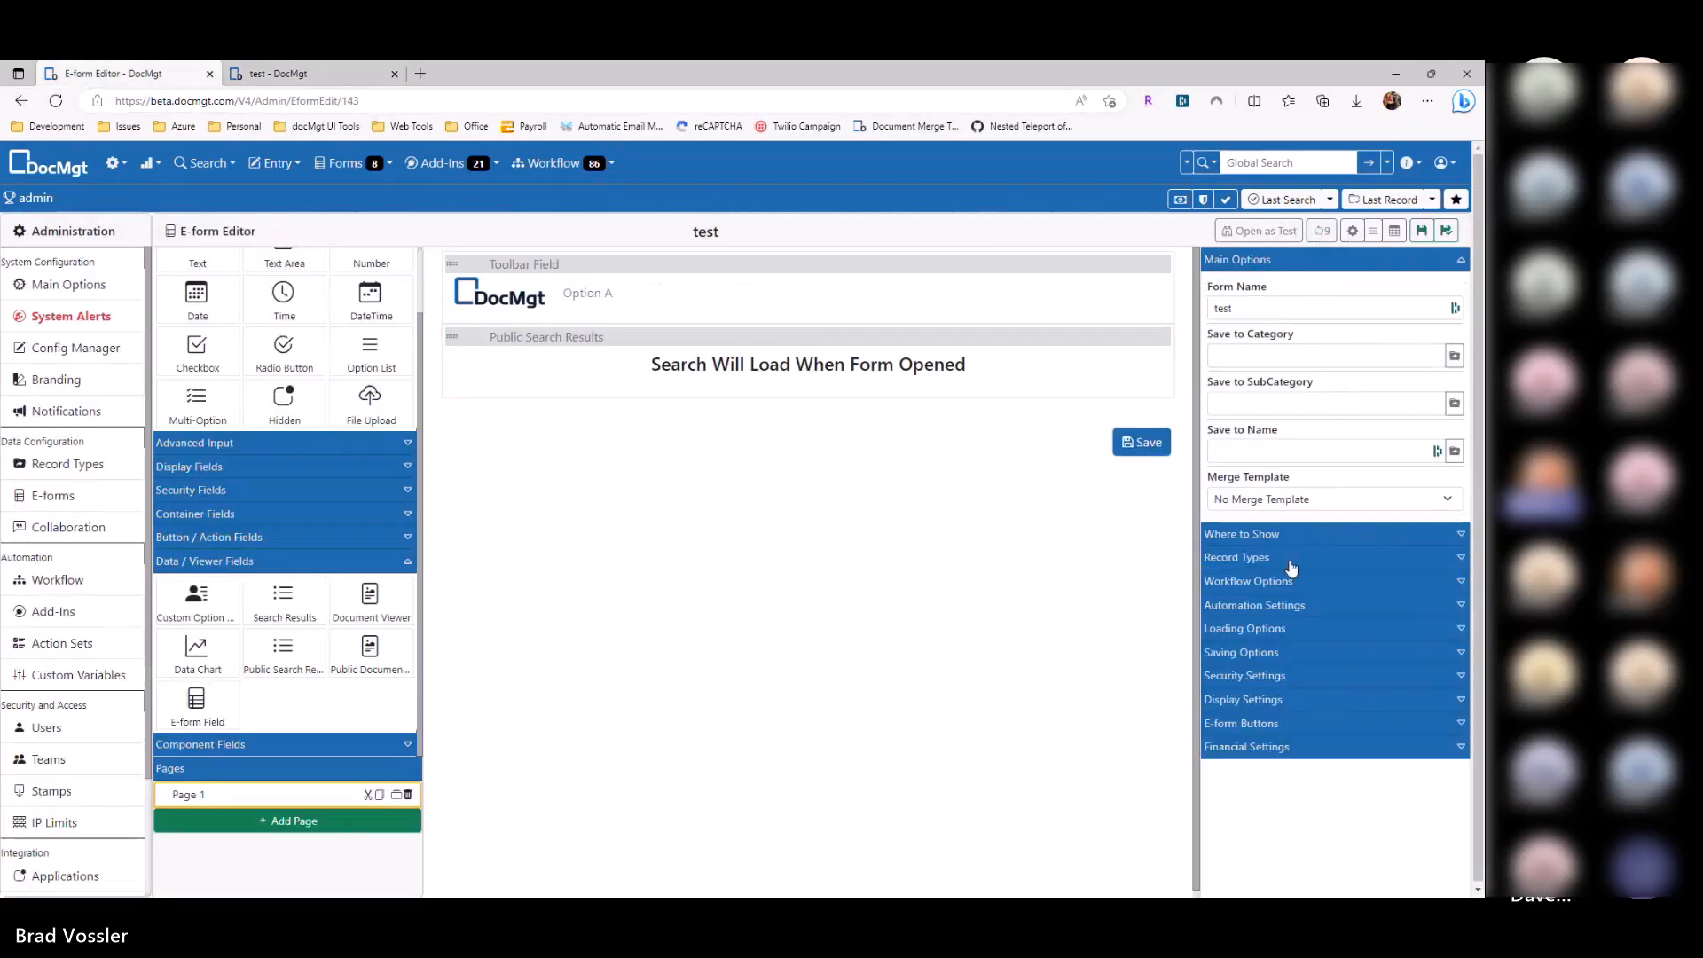
{"action": "left_click", "coordinate": [300, 75]}
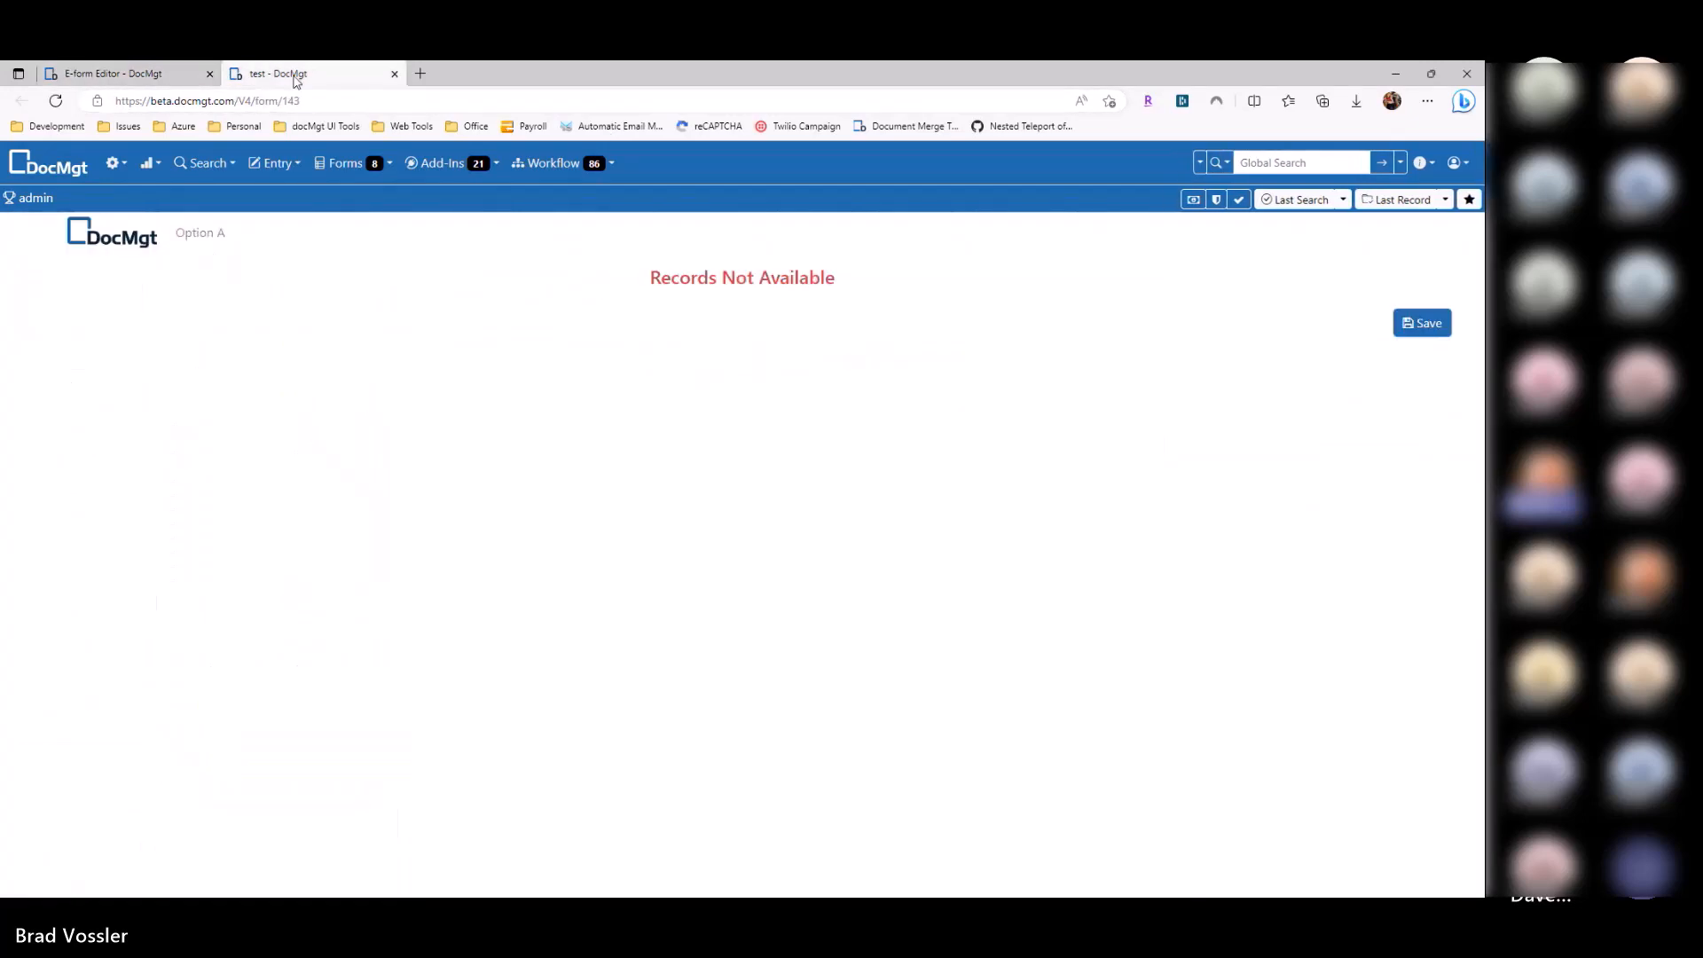
Step: In the test tab, search Public Access Records to list the four records
{"action": "left_click", "coordinate": [1220, 162]}
{"action": "scroll", "coordinate": [1200, 392], "scroll_direction": "down", "scroll_amount": 1}
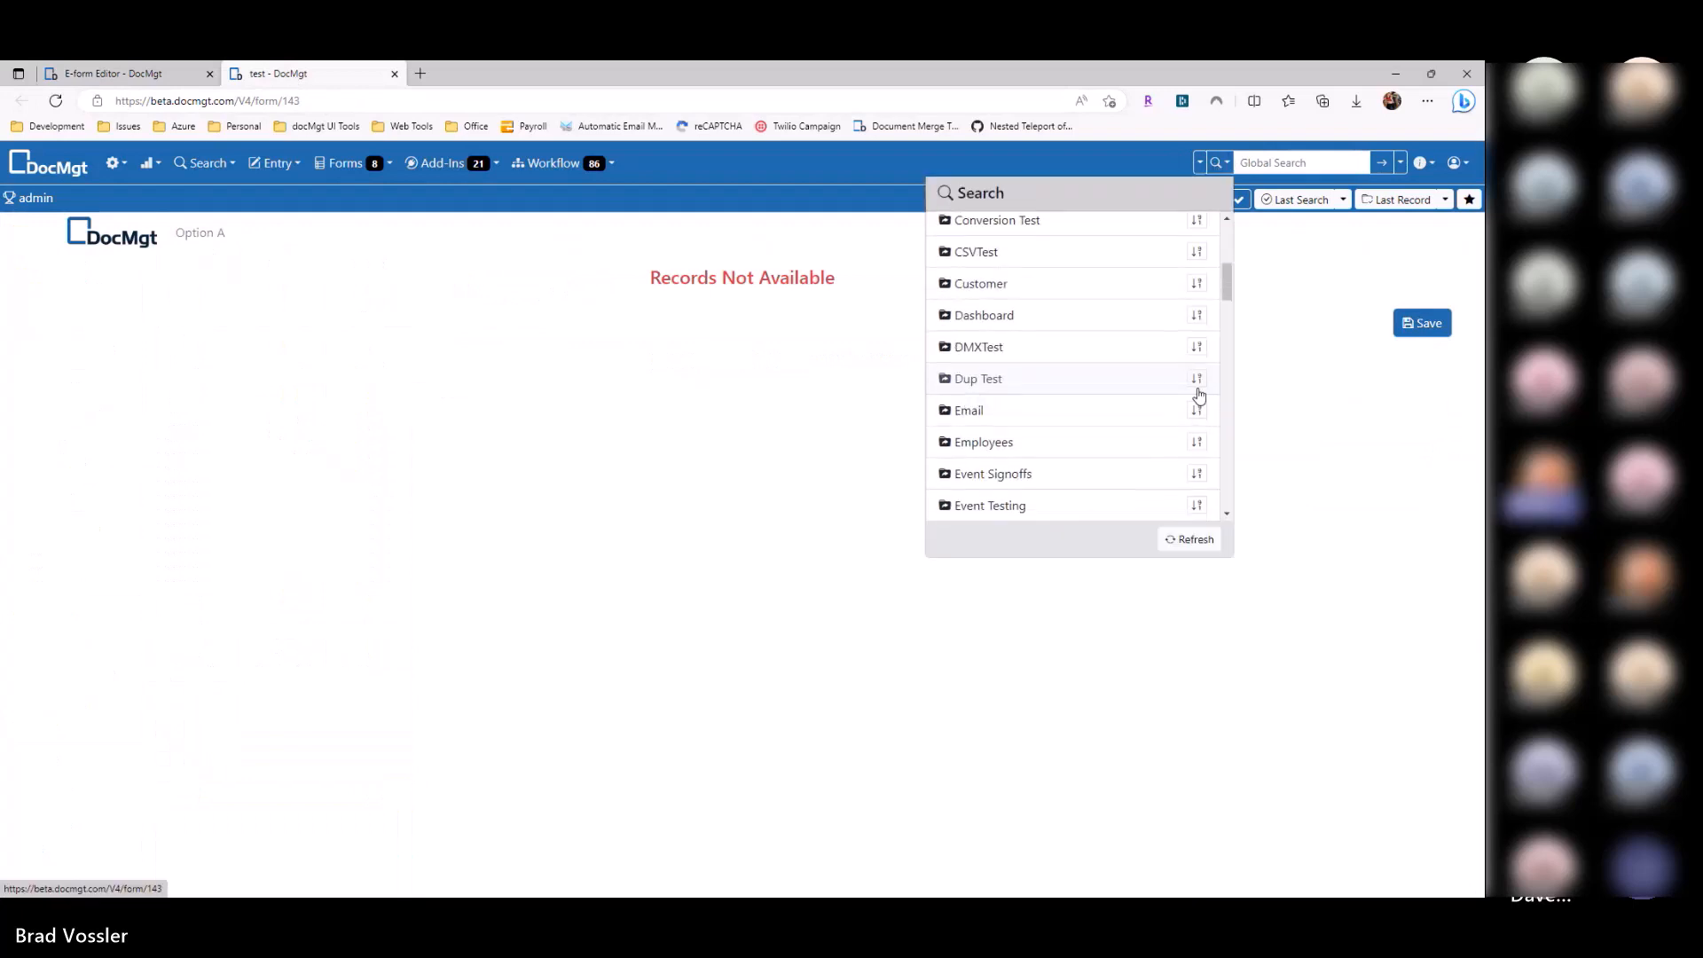
{"action": "scroll", "coordinate": [1227, 380], "scroll_direction": "down", "scroll_amount": 5}
{"action": "scroll", "coordinate": [1230, 414], "scroll_direction": "down", "scroll_amount": 2}
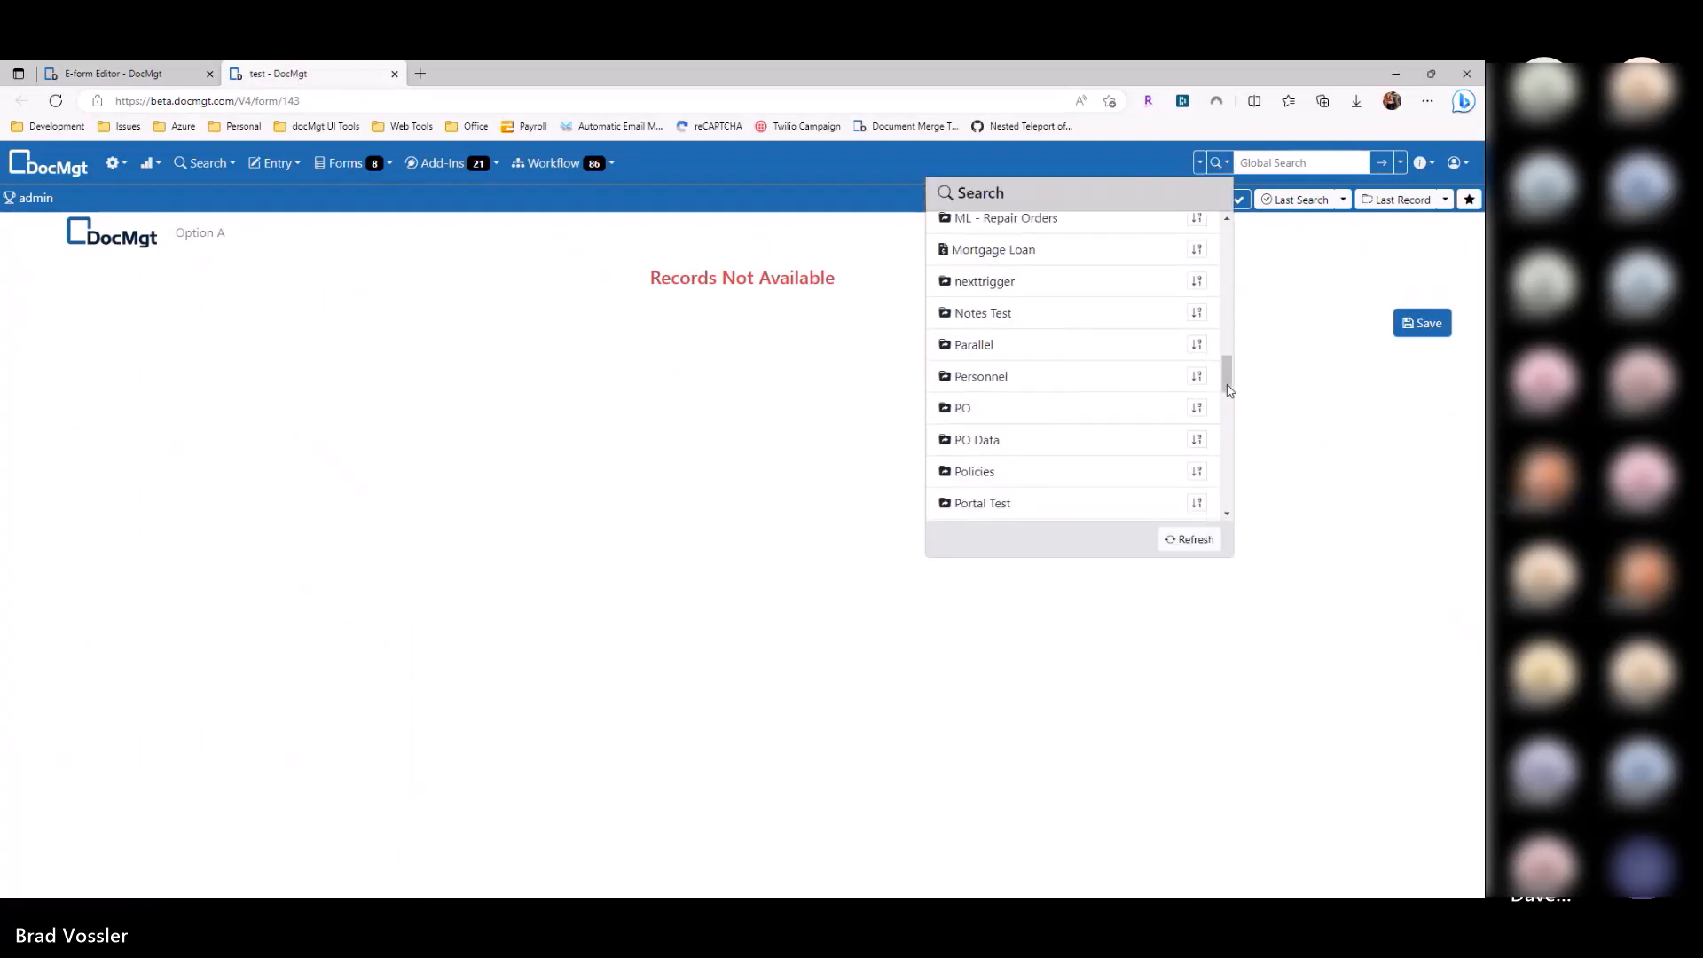
{"action": "scroll", "coordinate": [1209, 448], "scroll_direction": "down", "scroll_amount": 4}
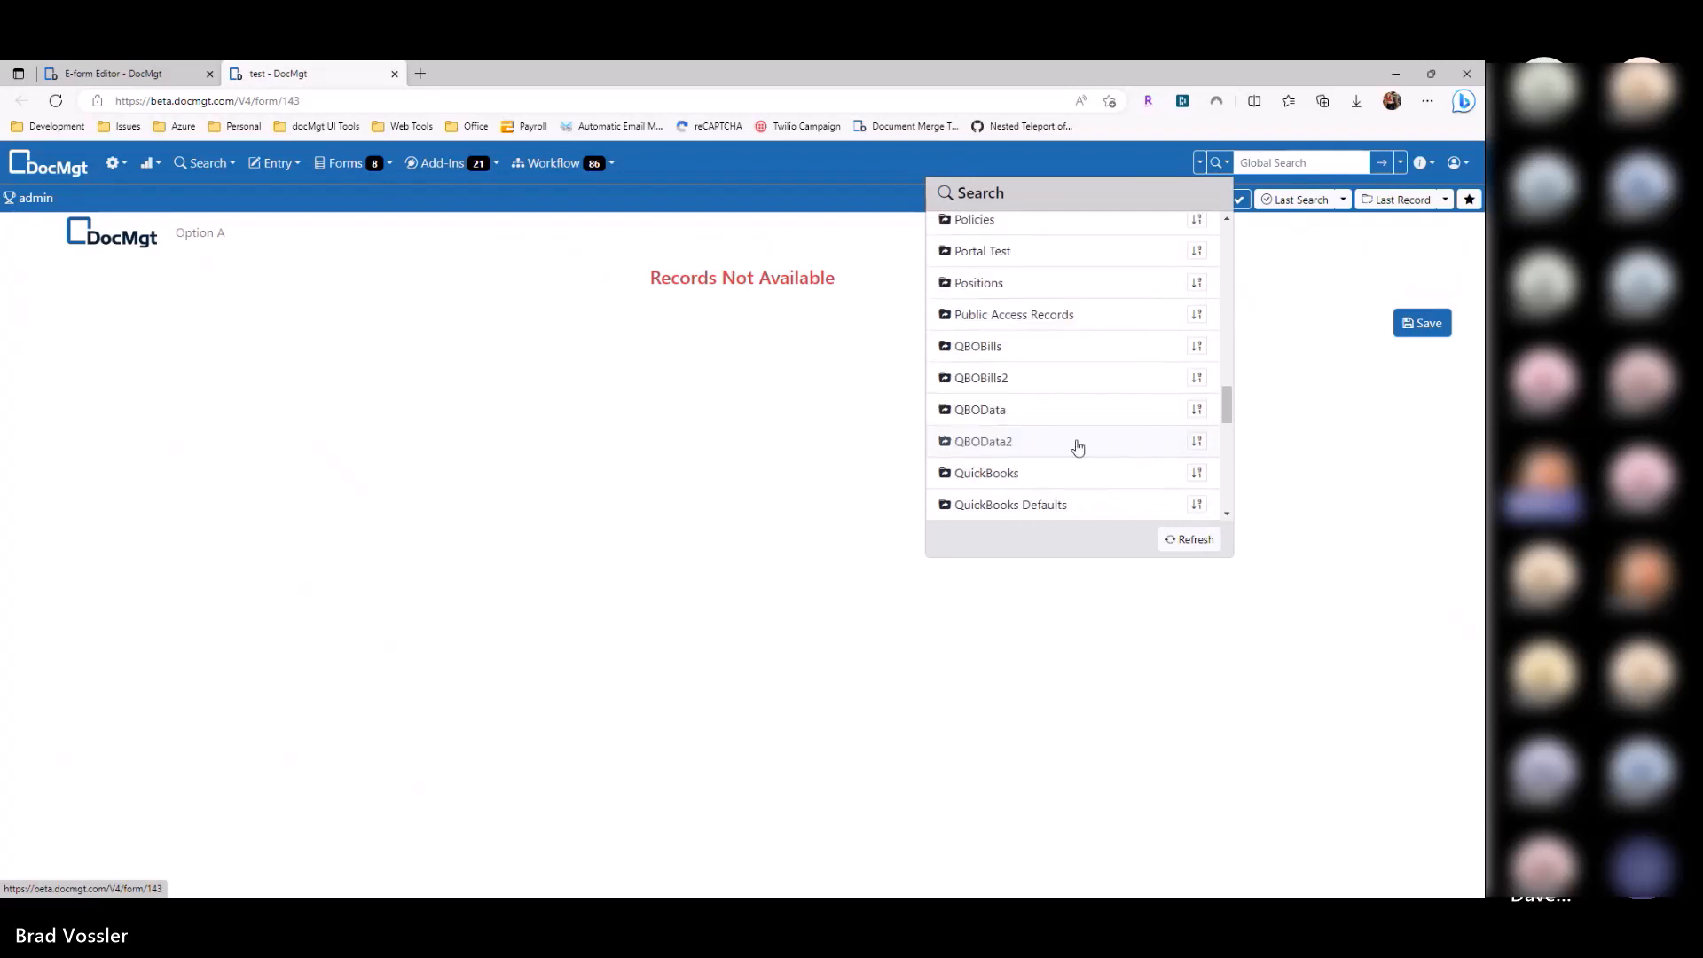
{"action": "left_click", "coordinate": [1206, 320]}
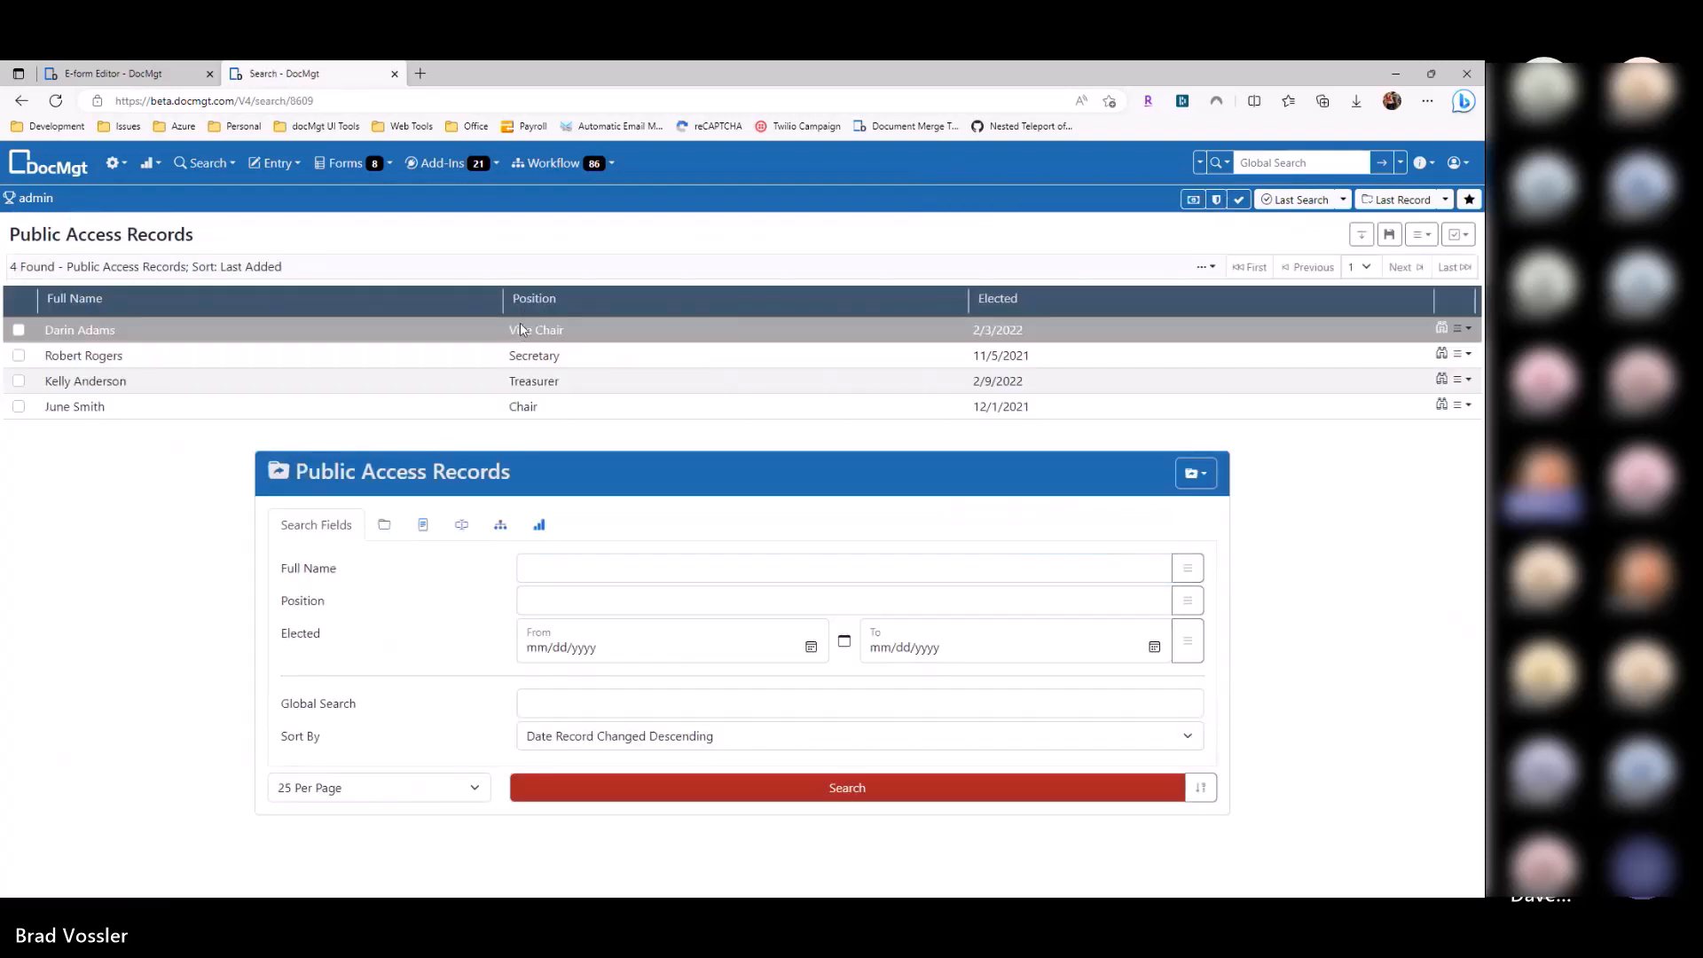
{"action": "key", "text": "ctrl+Tab"}
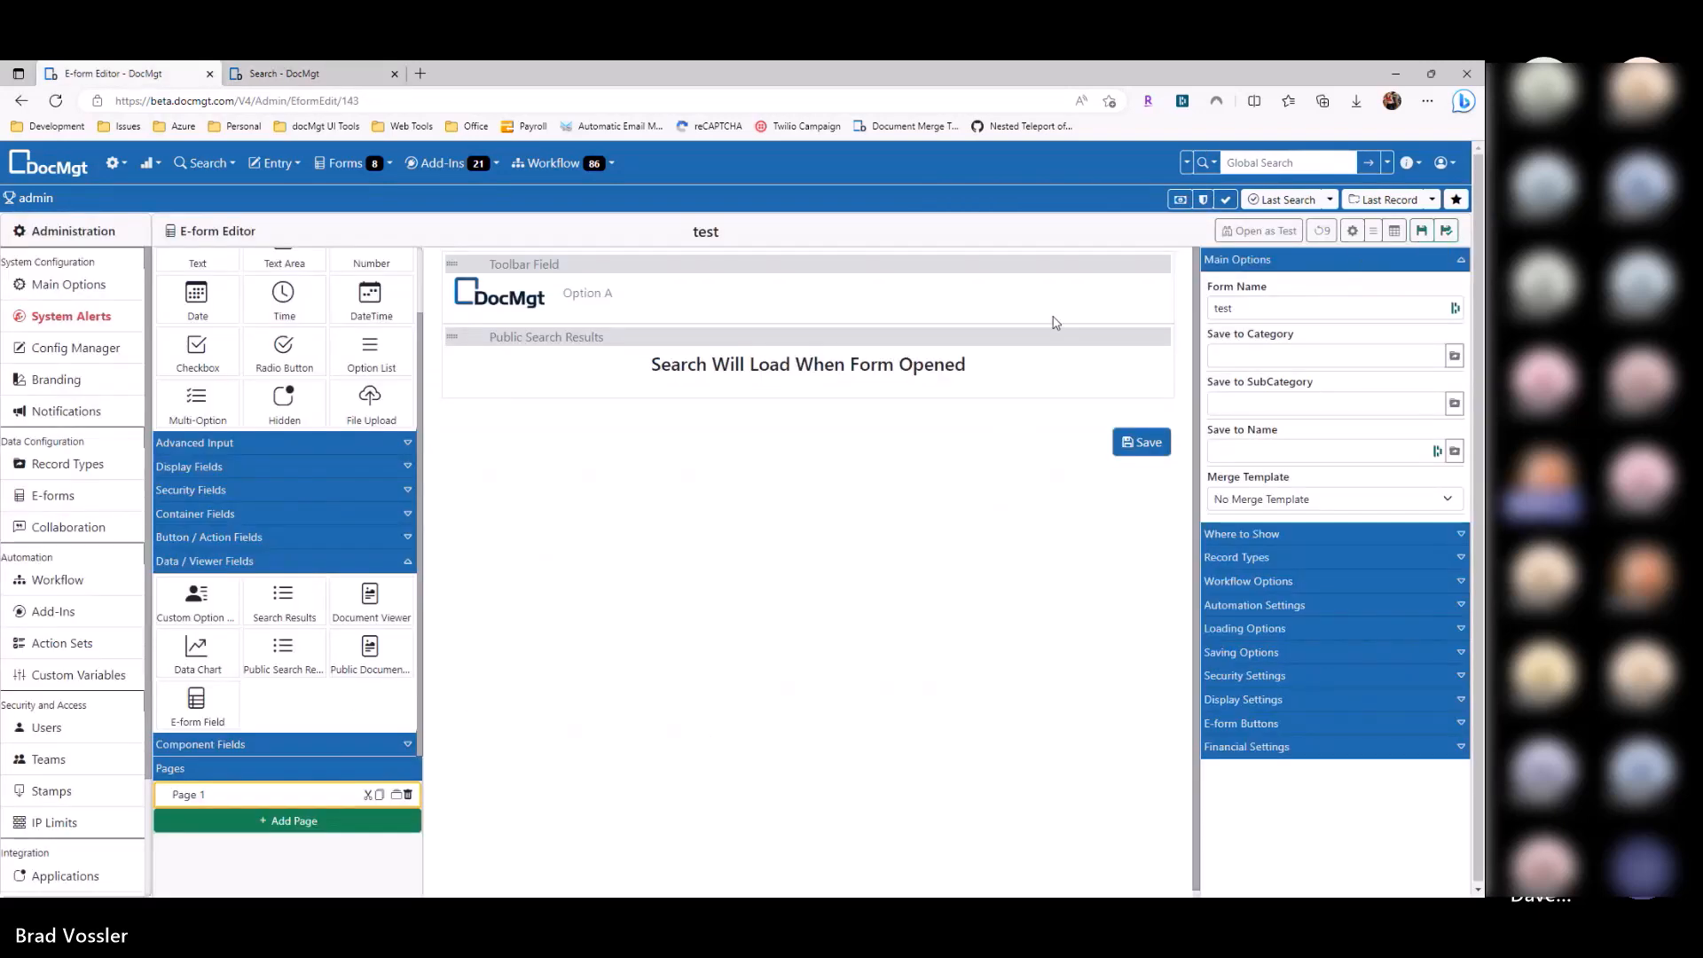
Step: Turn on Public E-form under Where to Show and save the form
{"action": "left_click", "coordinate": [978, 340]}
{"action": "left_click", "coordinate": [1383, 234]}
{"action": "left_click", "coordinate": [1278, 536]}
{"action": "left_click", "coordinate": [1276, 535]}
{"action": "left_click", "coordinate": [1273, 536]}
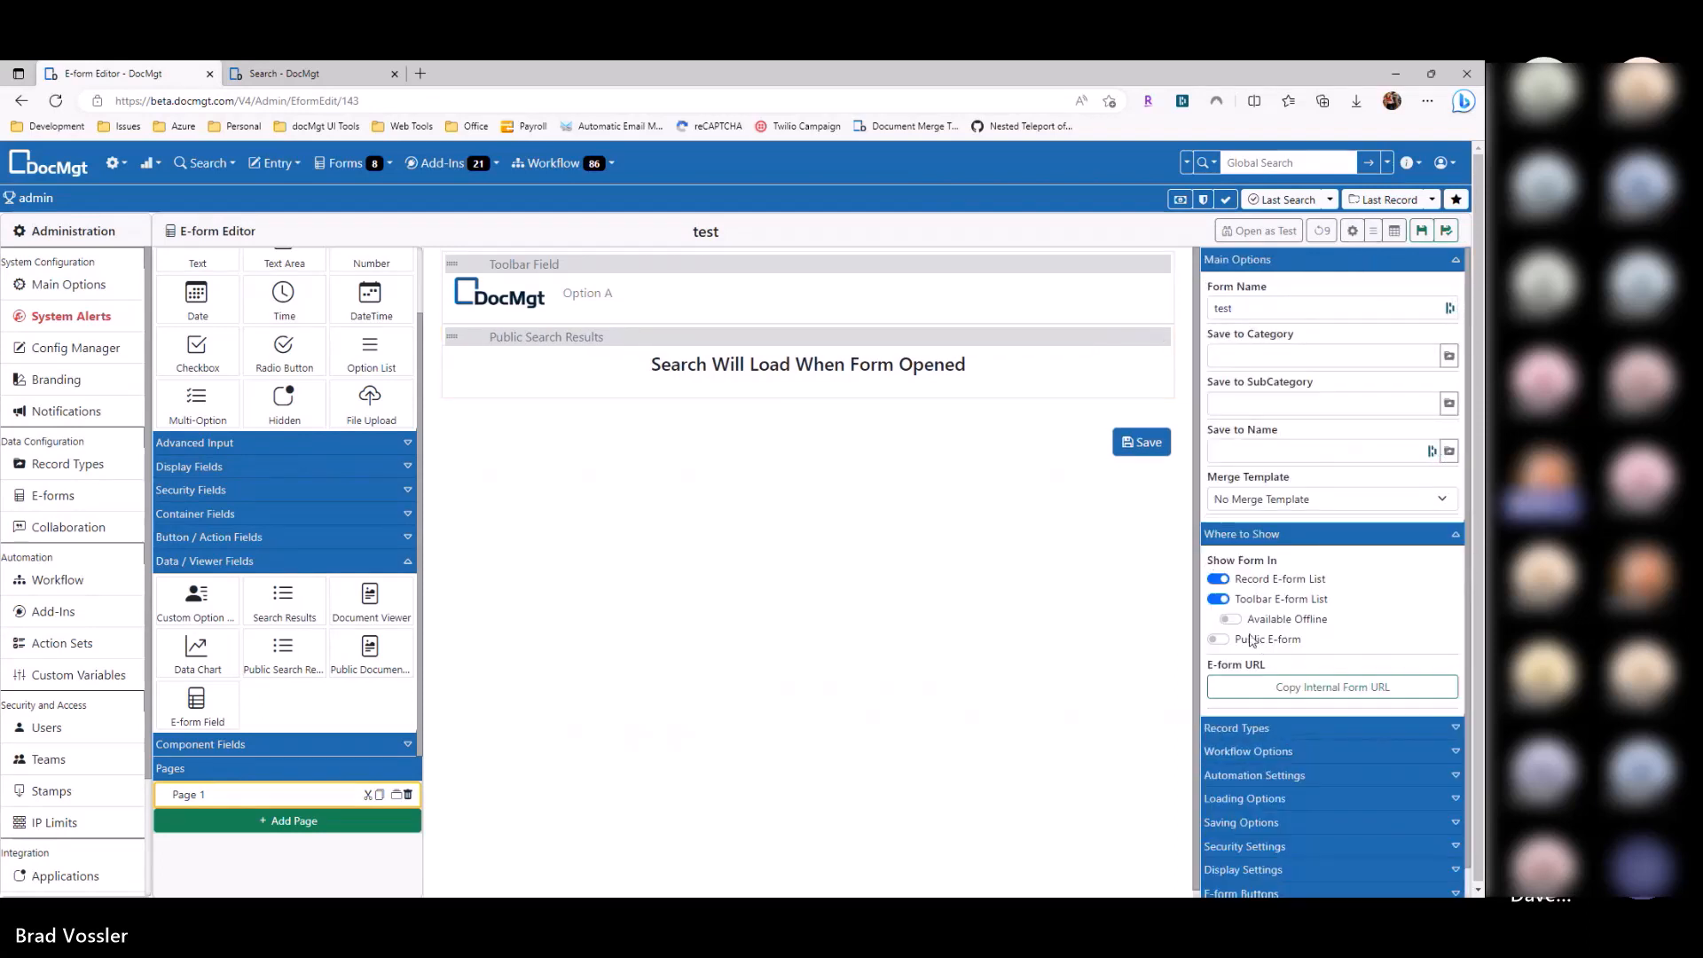
{"action": "left_click", "coordinate": [1251, 641]}
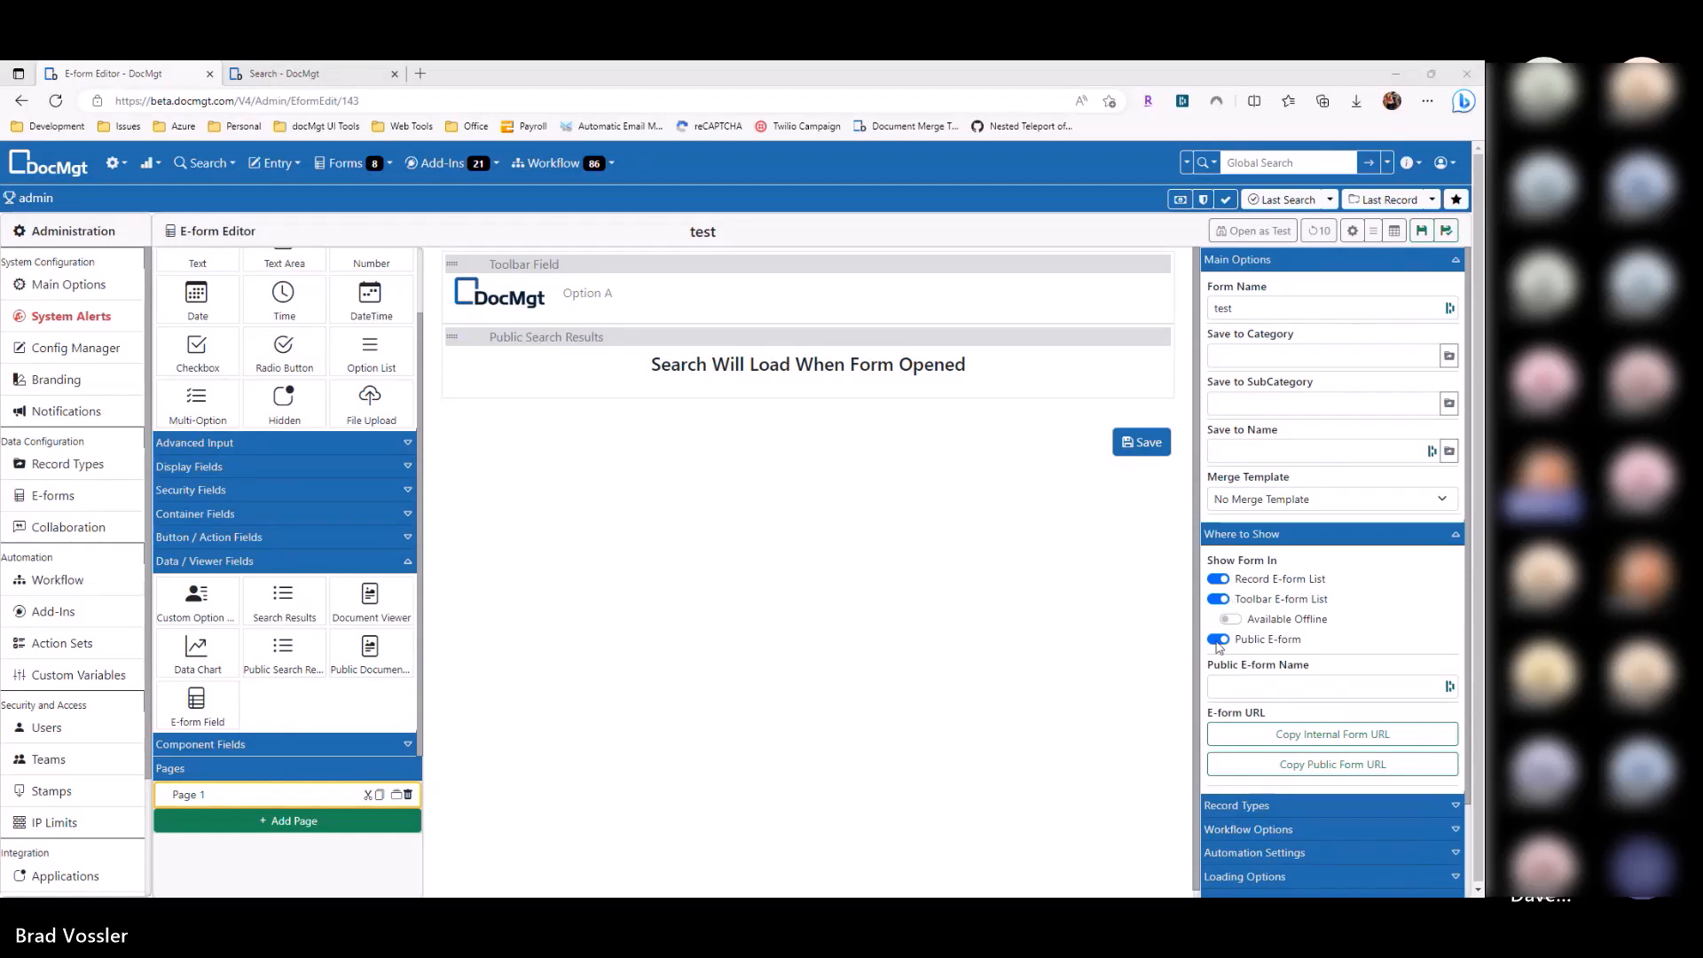
{"action": "left_click", "coordinate": [1422, 232]}
Step: Open the copied public form URL in an InPrivate window, then return to the editor
{"action": "left_click", "coordinate": [1332, 764]}
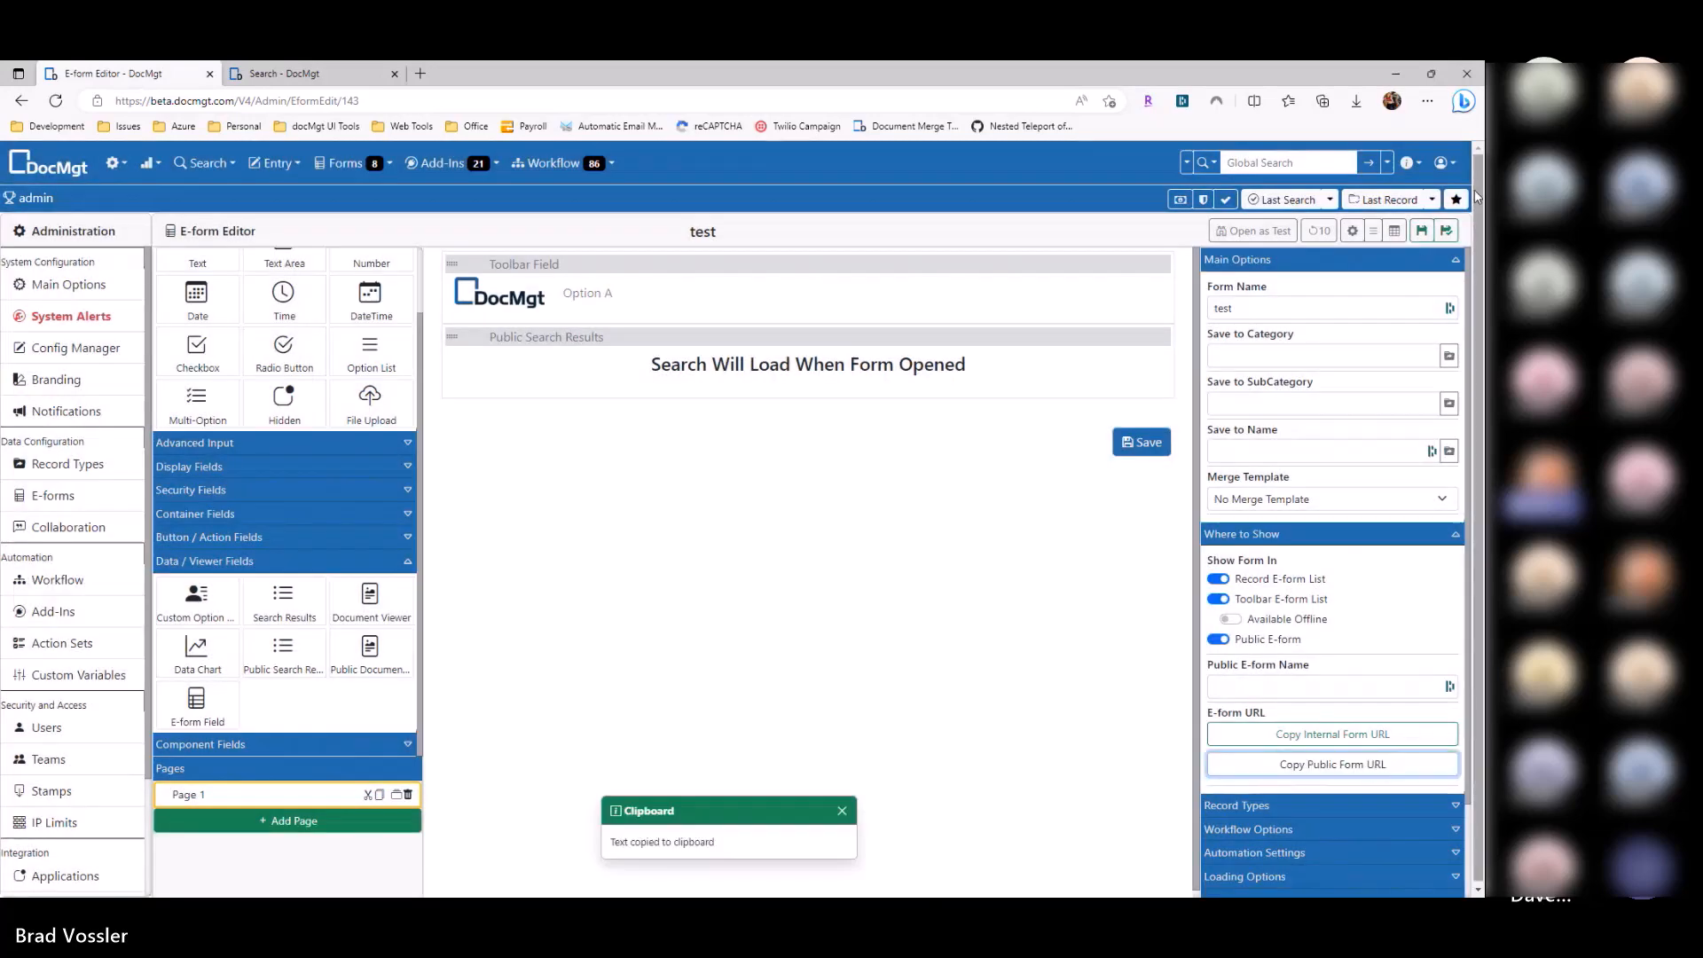
{"action": "left_click", "coordinate": [1427, 101]}
{"action": "left_click", "coordinate": [1311, 174]}
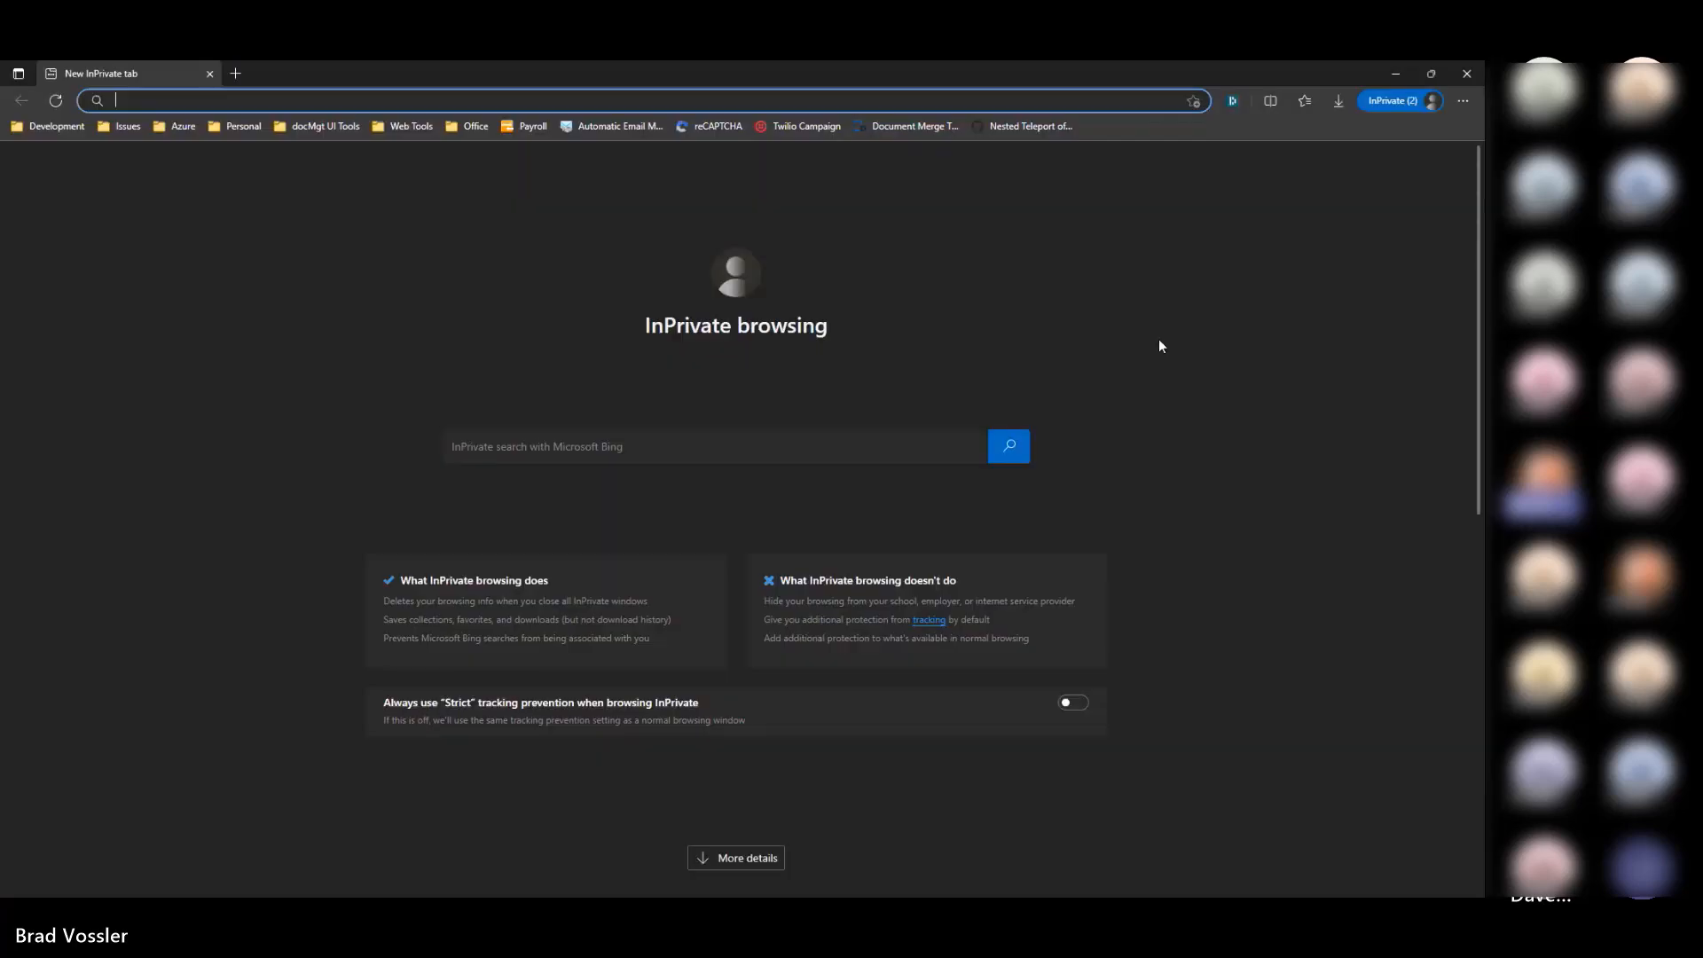
{"action": "key", "text": "ctrl+v"}
{"action": "key", "text": "Return"}
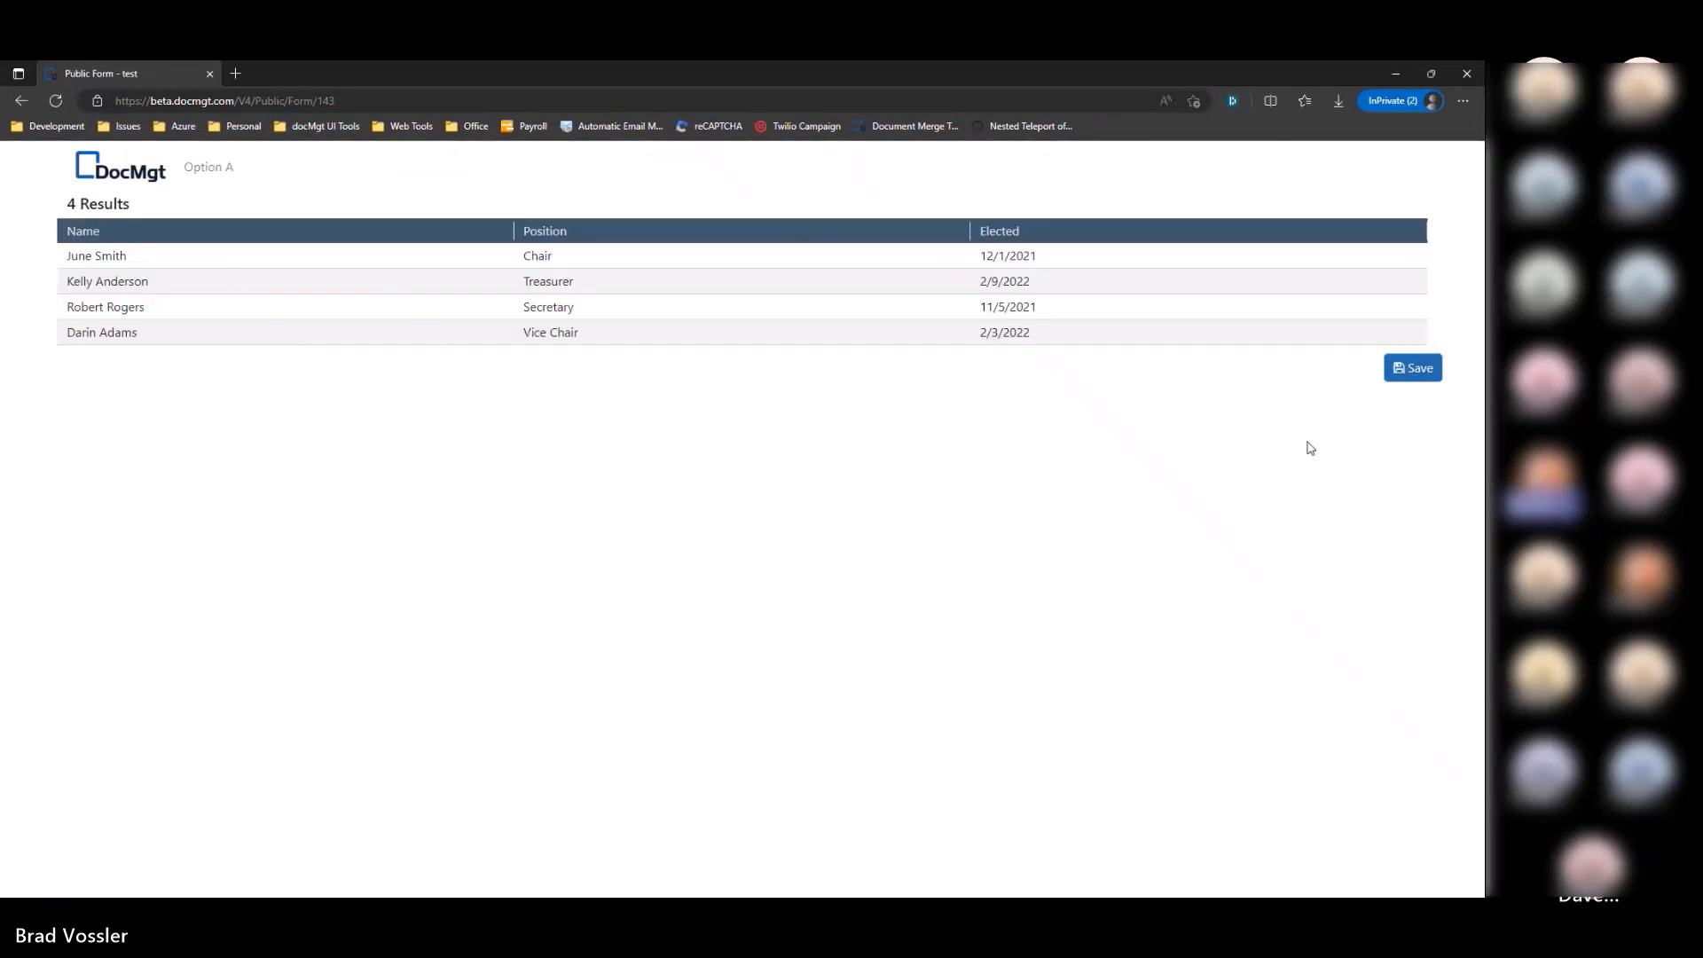
{"action": "key", "text": "alt+Tab"}
{"action": "left_click", "coordinate": [1352, 232]}
{"action": "scroll", "coordinate": [1342, 679], "scroll_direction": "down", "scroll_amount": 1}
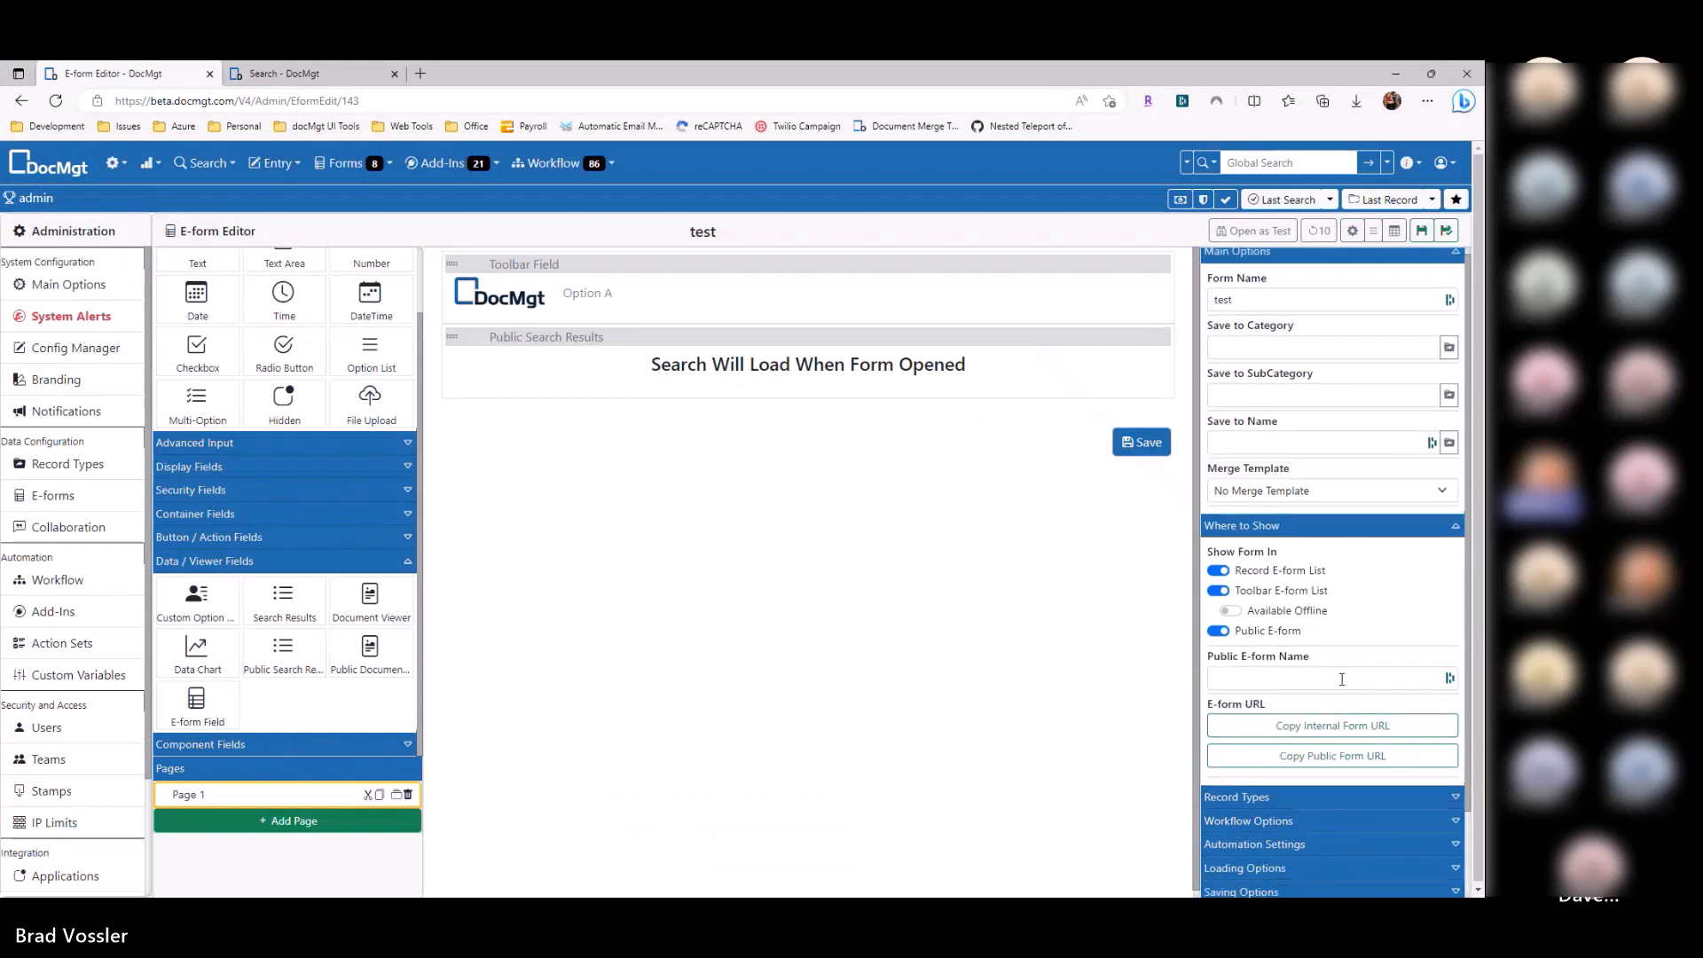
Step: Turn off Show Buttons on Bottom, save, and confirm the public form lists 4 records without Save
{"action": "scroll", "coordinate": [1301, 763], "scroll_direction": "down", "scroll_amount": 5}
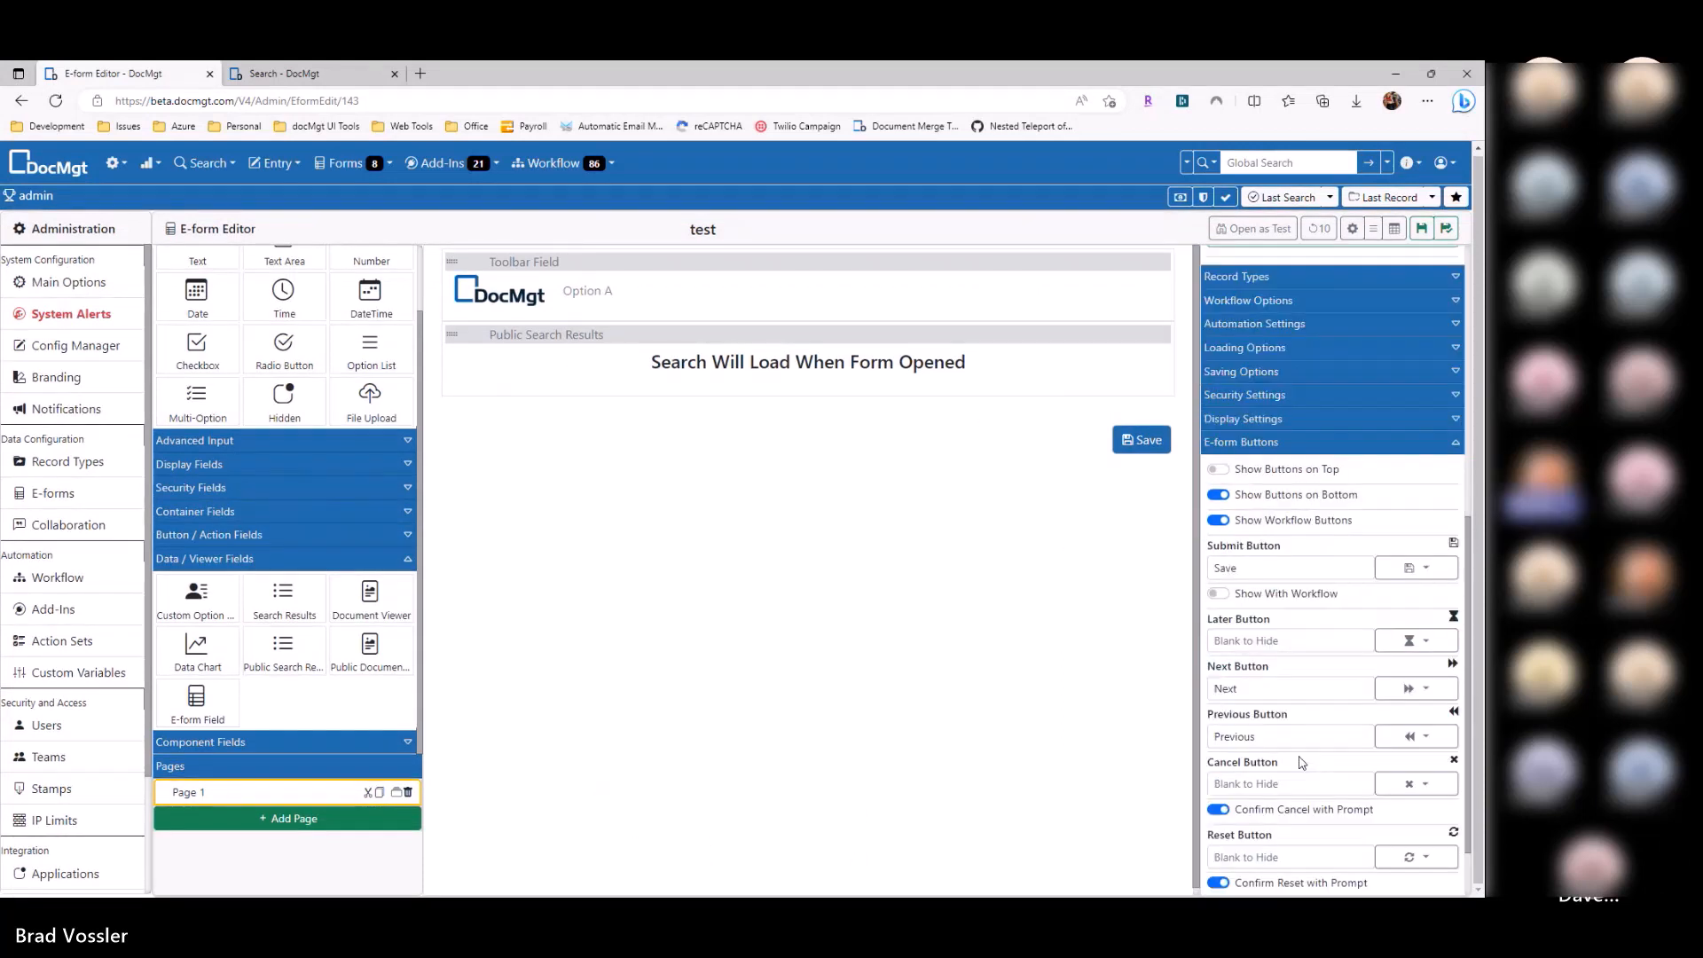
{"action": "scroll", "coordinate": [1301, 763], "scroll_direction": "down", "scroll_amount": 1}
{"action": "left_click", "coordinate": [1218, 413]}
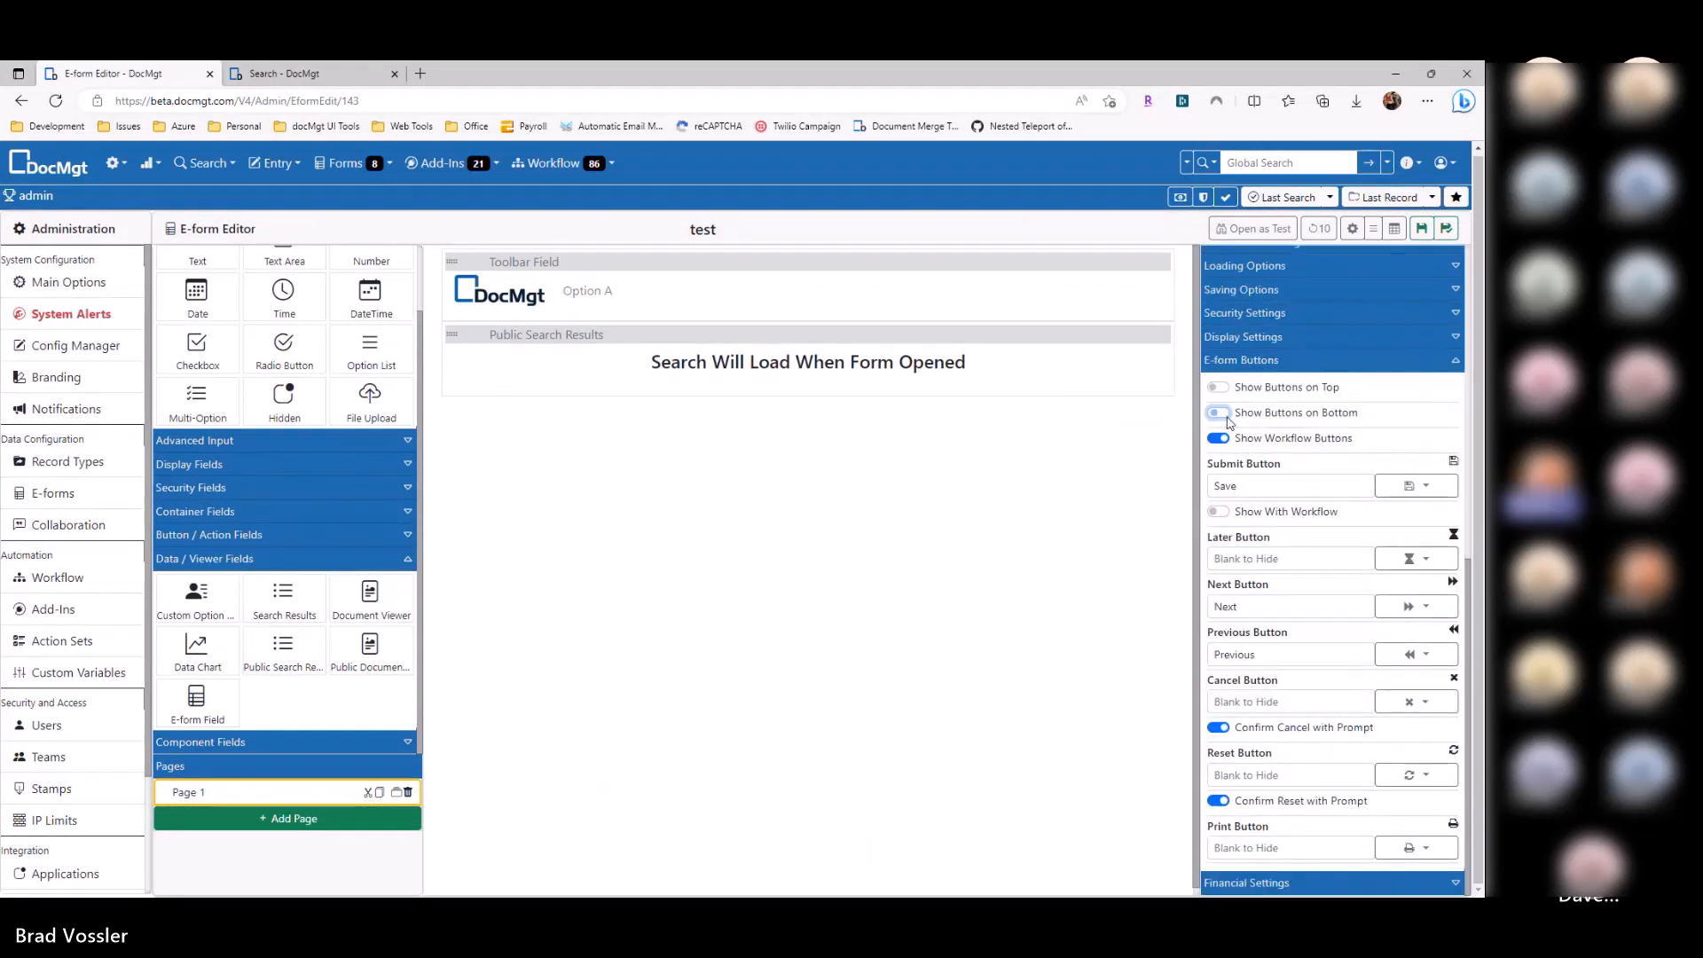
{"action": "left_click", "coordinate": [1424, 230]}
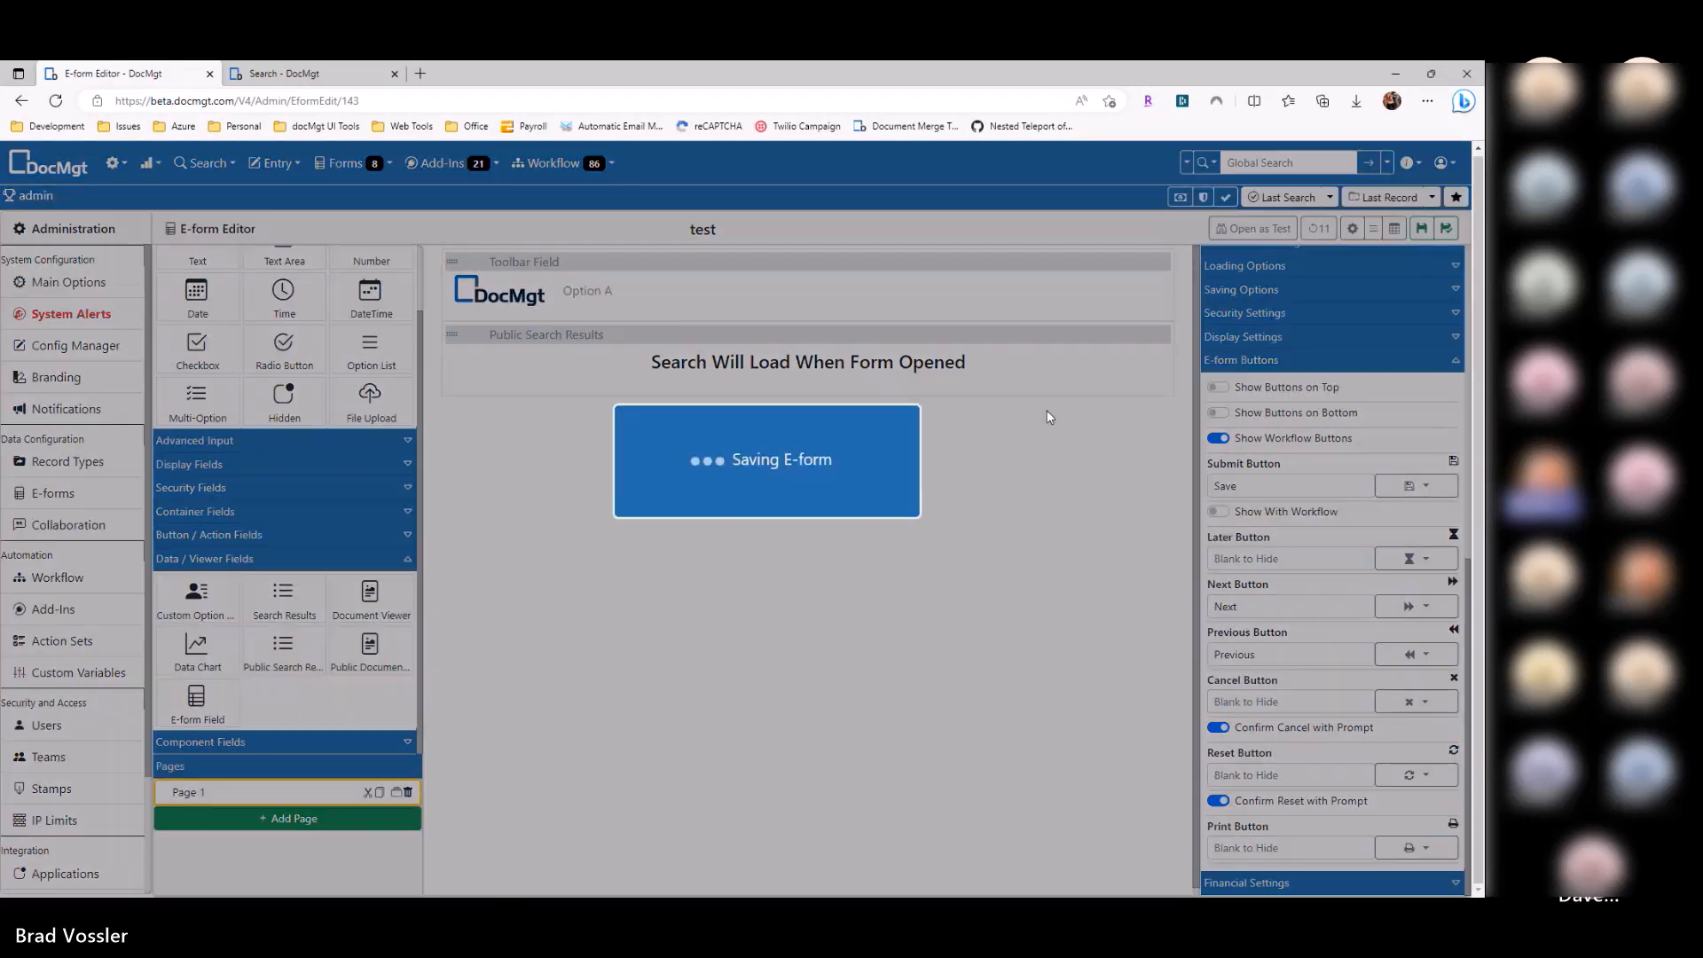
{"action": "key", "text": "alt+Tab"}
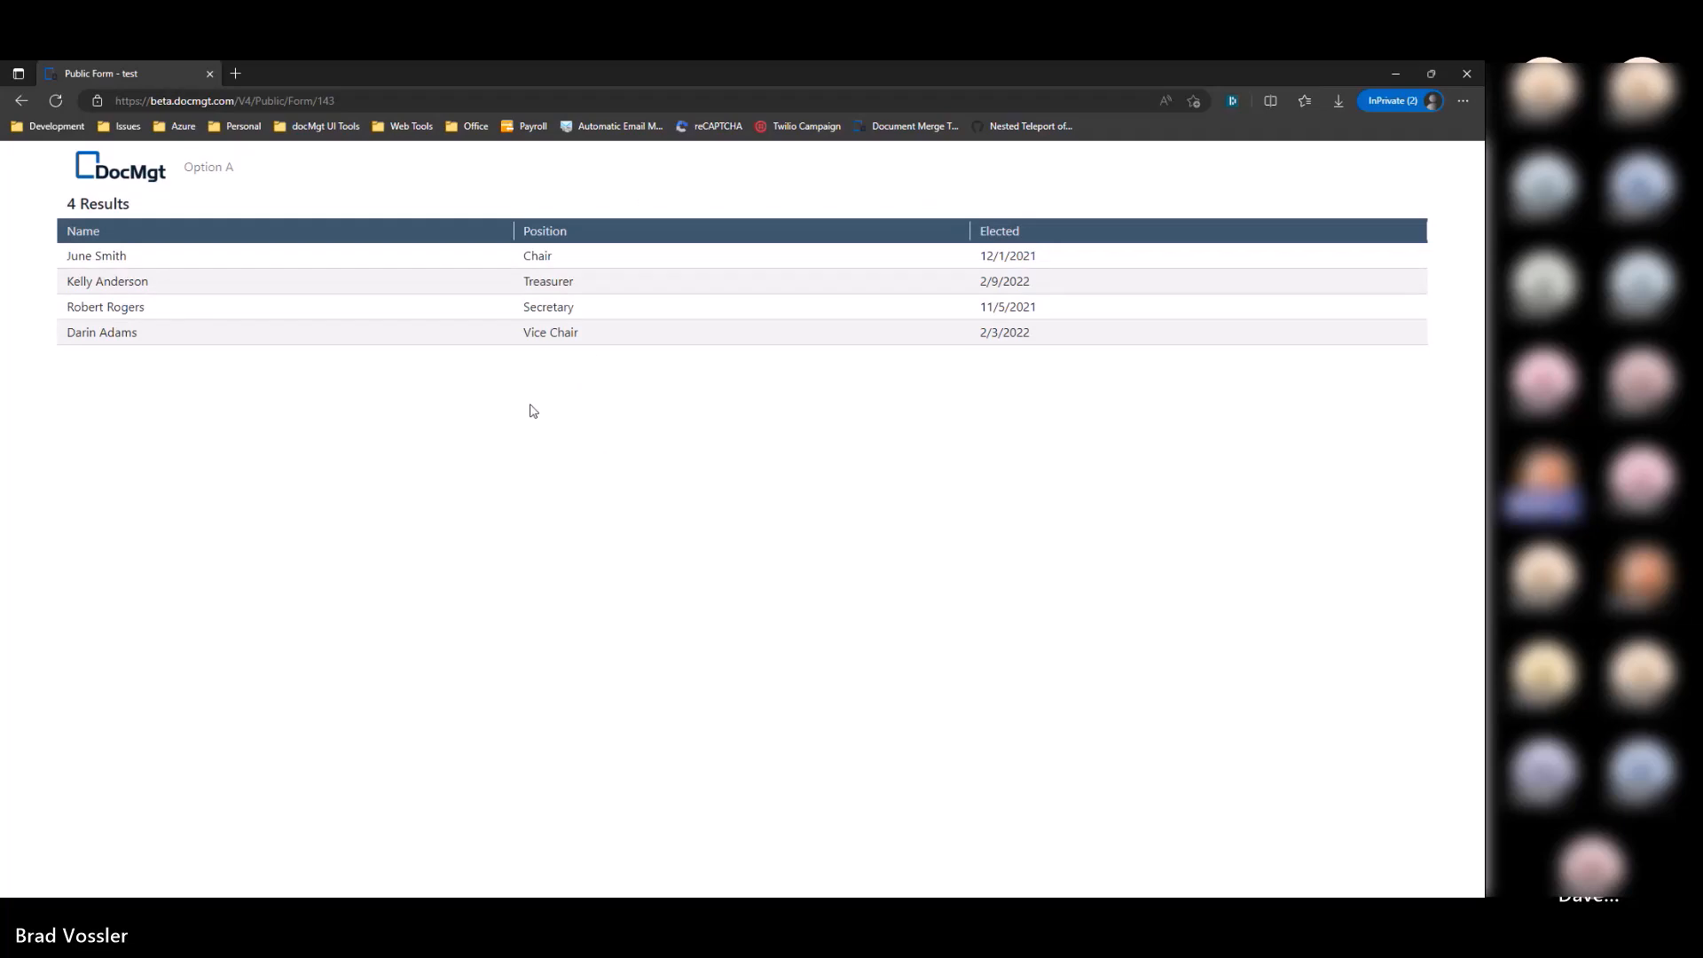
{"action": "key", "text": "alt+Tab"}
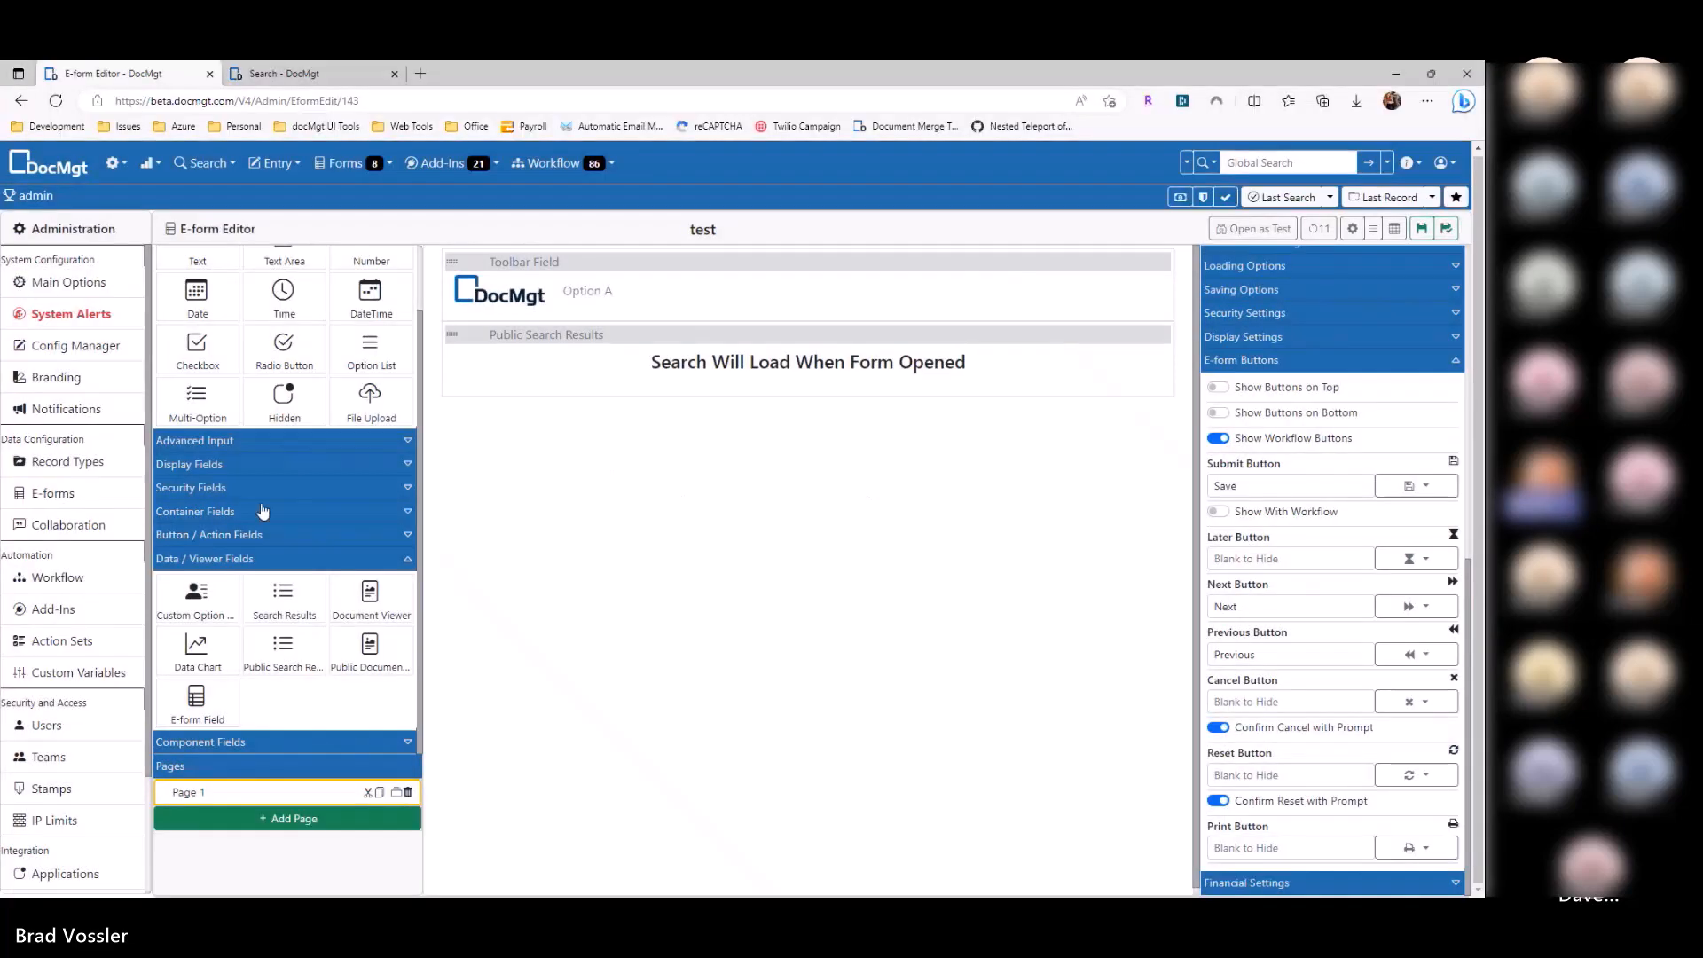
Step: Add the Public Access Records Name and Position fields above the search results
{"action": "scroll", "coordinate": [232, 385], "scroll_direction": "up", "scroll_amount": 1}
{"action": "left_click", "coordinate": [206, 258]}
{"action": "scroll", "coordinate": [285, 525], "scroll_direction": "down", "scroll_amount": 1}
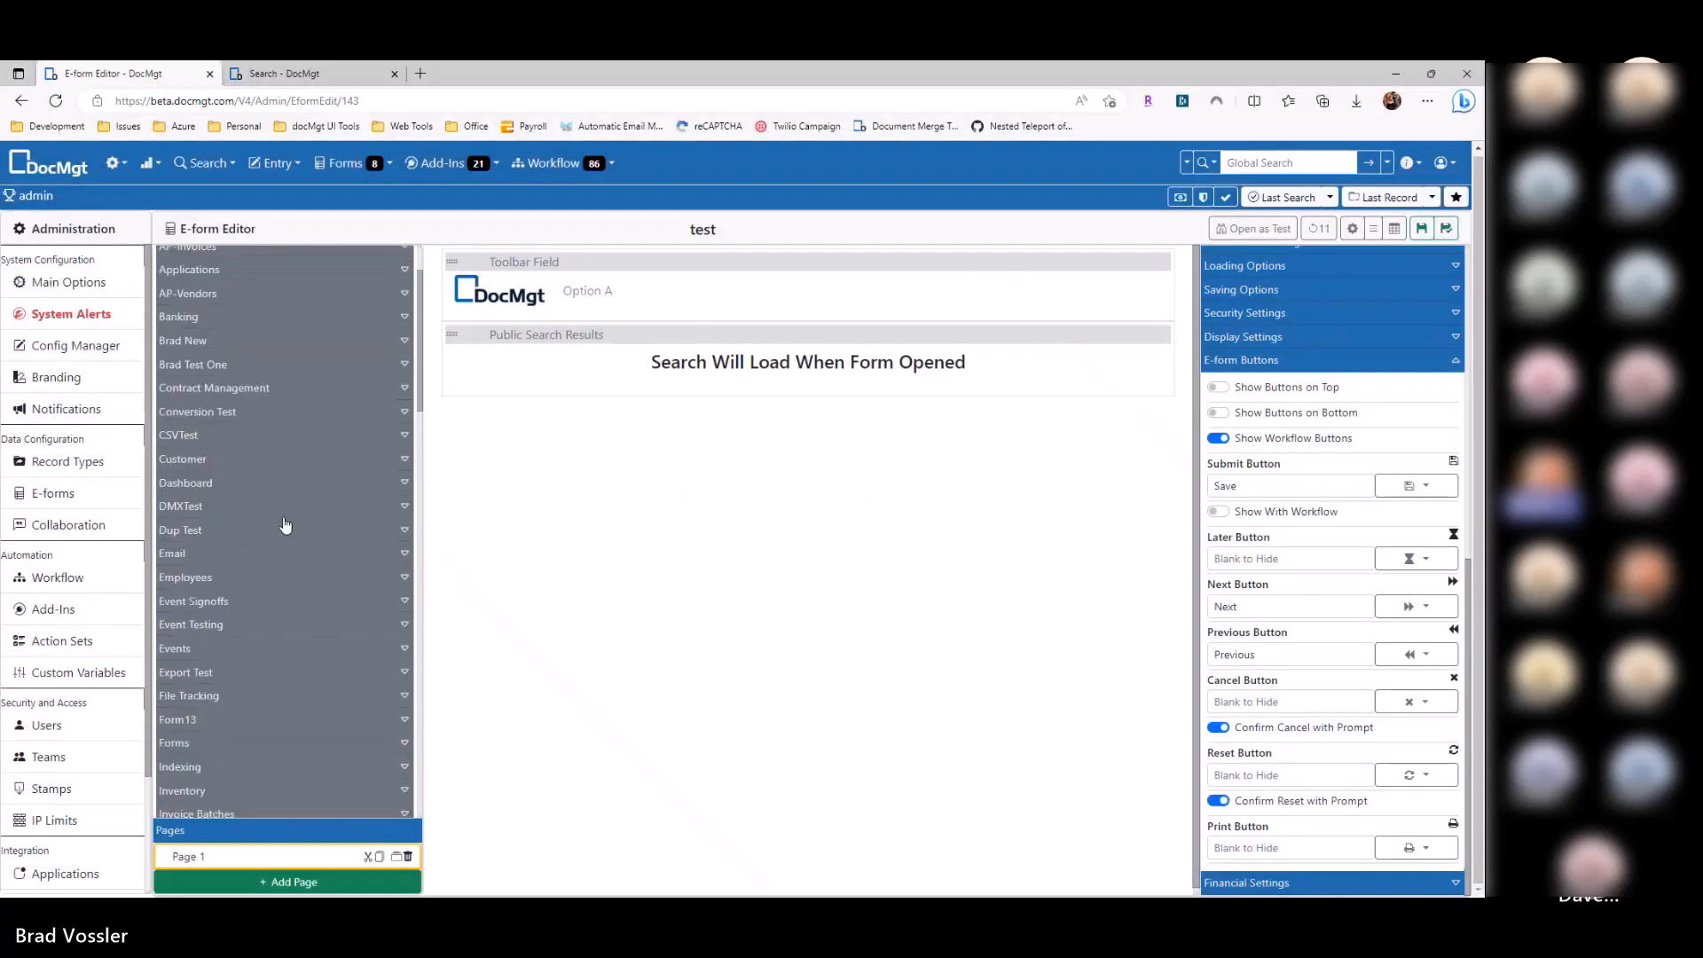
{"action": "scroll", "coordinate": [285, 525], "scroll_direction": "down", "scroll_amount": 5}
{"action": "scroll", "coordinate": [238, 629], "scroll_direction": "up", "scroll_amount": 2}
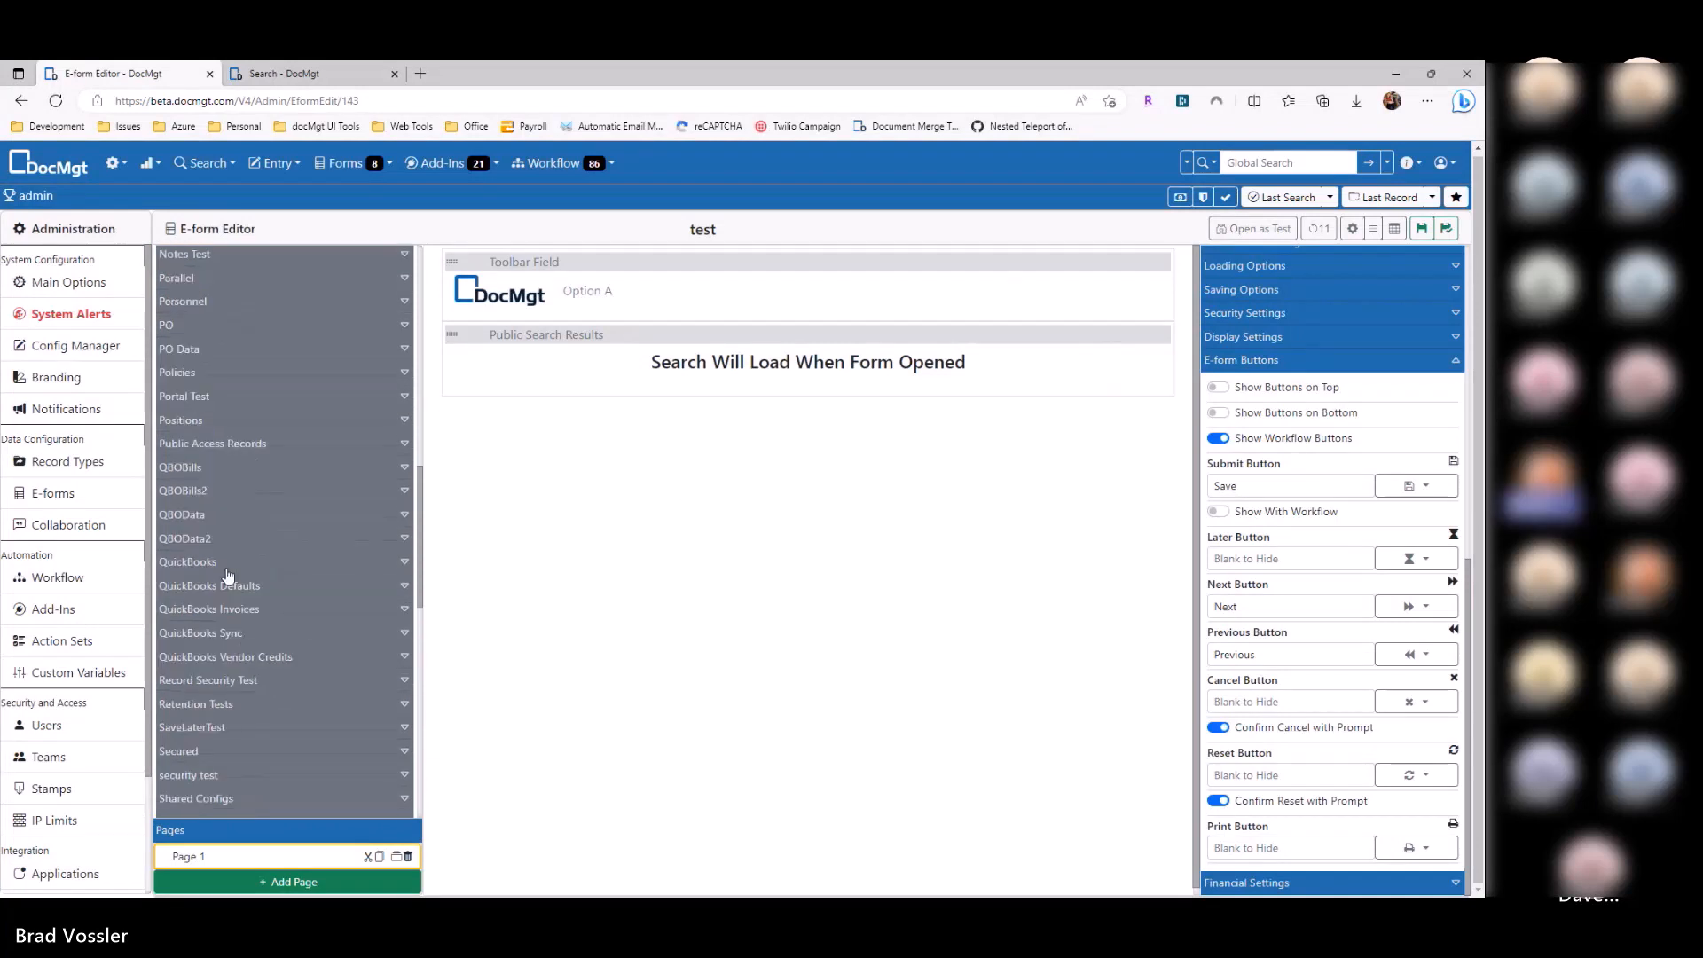
{"action": "left_click", "coordinate": [226, 488]}
{"action": "left_click_drag", "start_coordinate": [231, 545], "coordinate": [587, 406]}
{"action": "left_click_drag", "start_coordinate": [191, 583], "coordinate": [578, 465]}
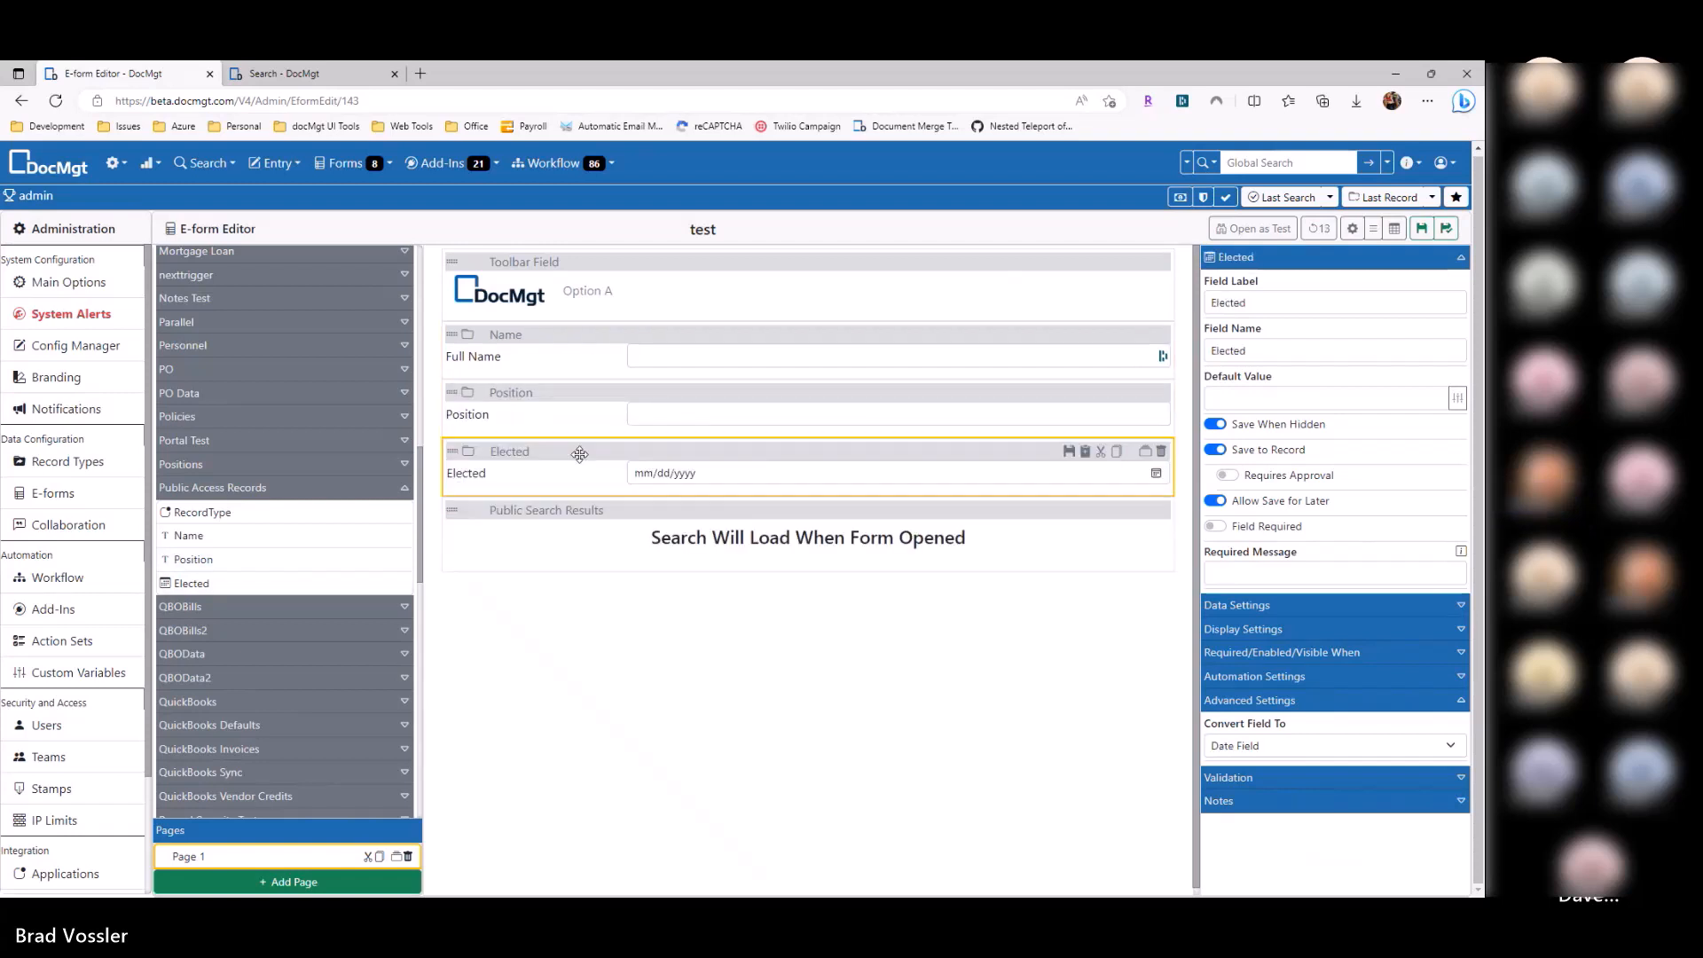
Step: Add a 'Search' button that triggers the Public Search Results field, placed above the results
{"action": "left_click", "coordinate": [626, 527]}
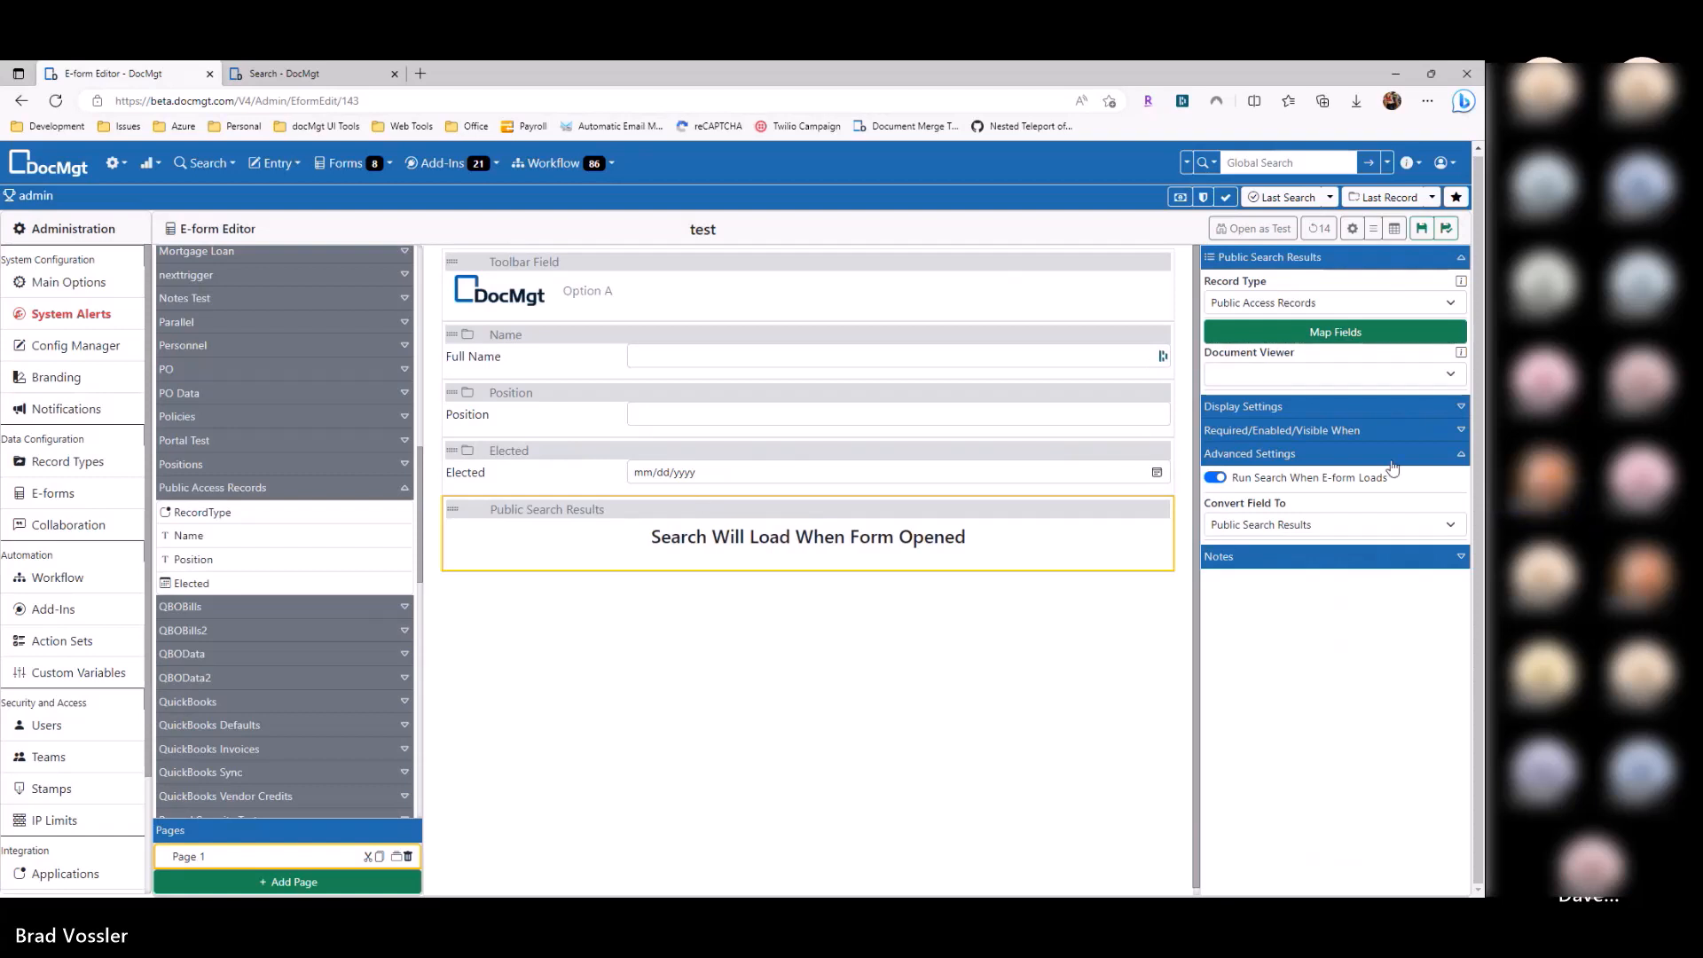
{"action": "scroll", "coordinate": [277, 603], "scroll_direction": "down", "scroll_amount": 10}
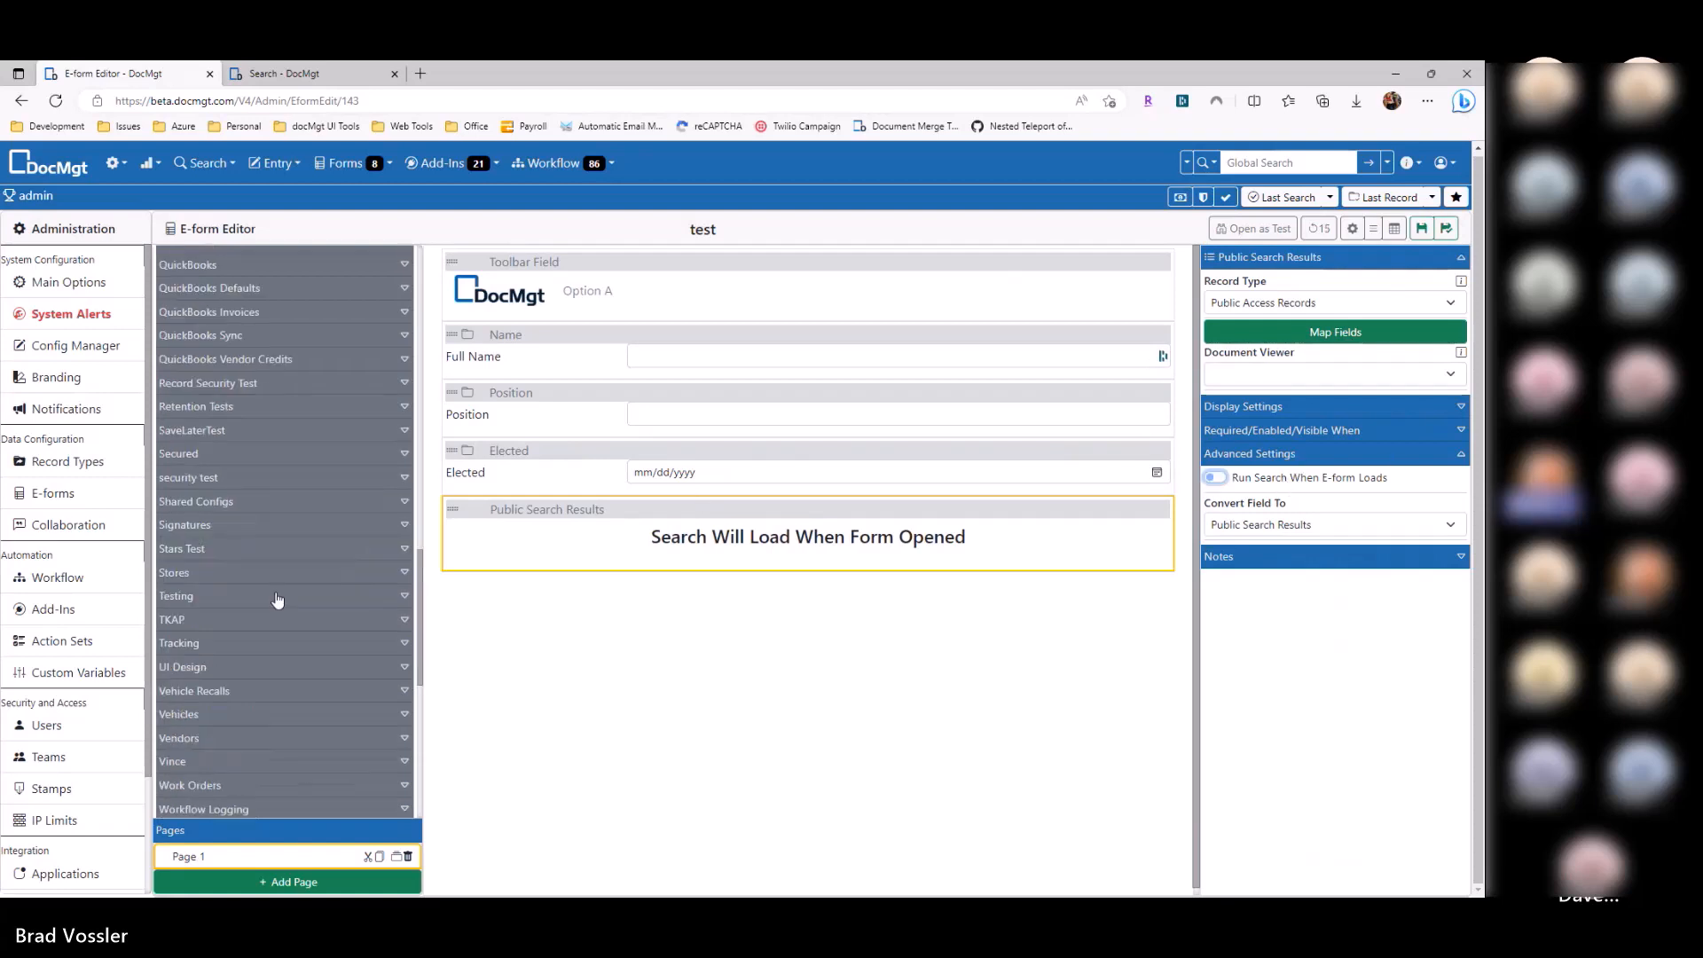
{"action": "left_click_drag", "start_coordinate": [280, 626], "coordinate": [661, 603]}
{"action": "type", "text": "Search"}
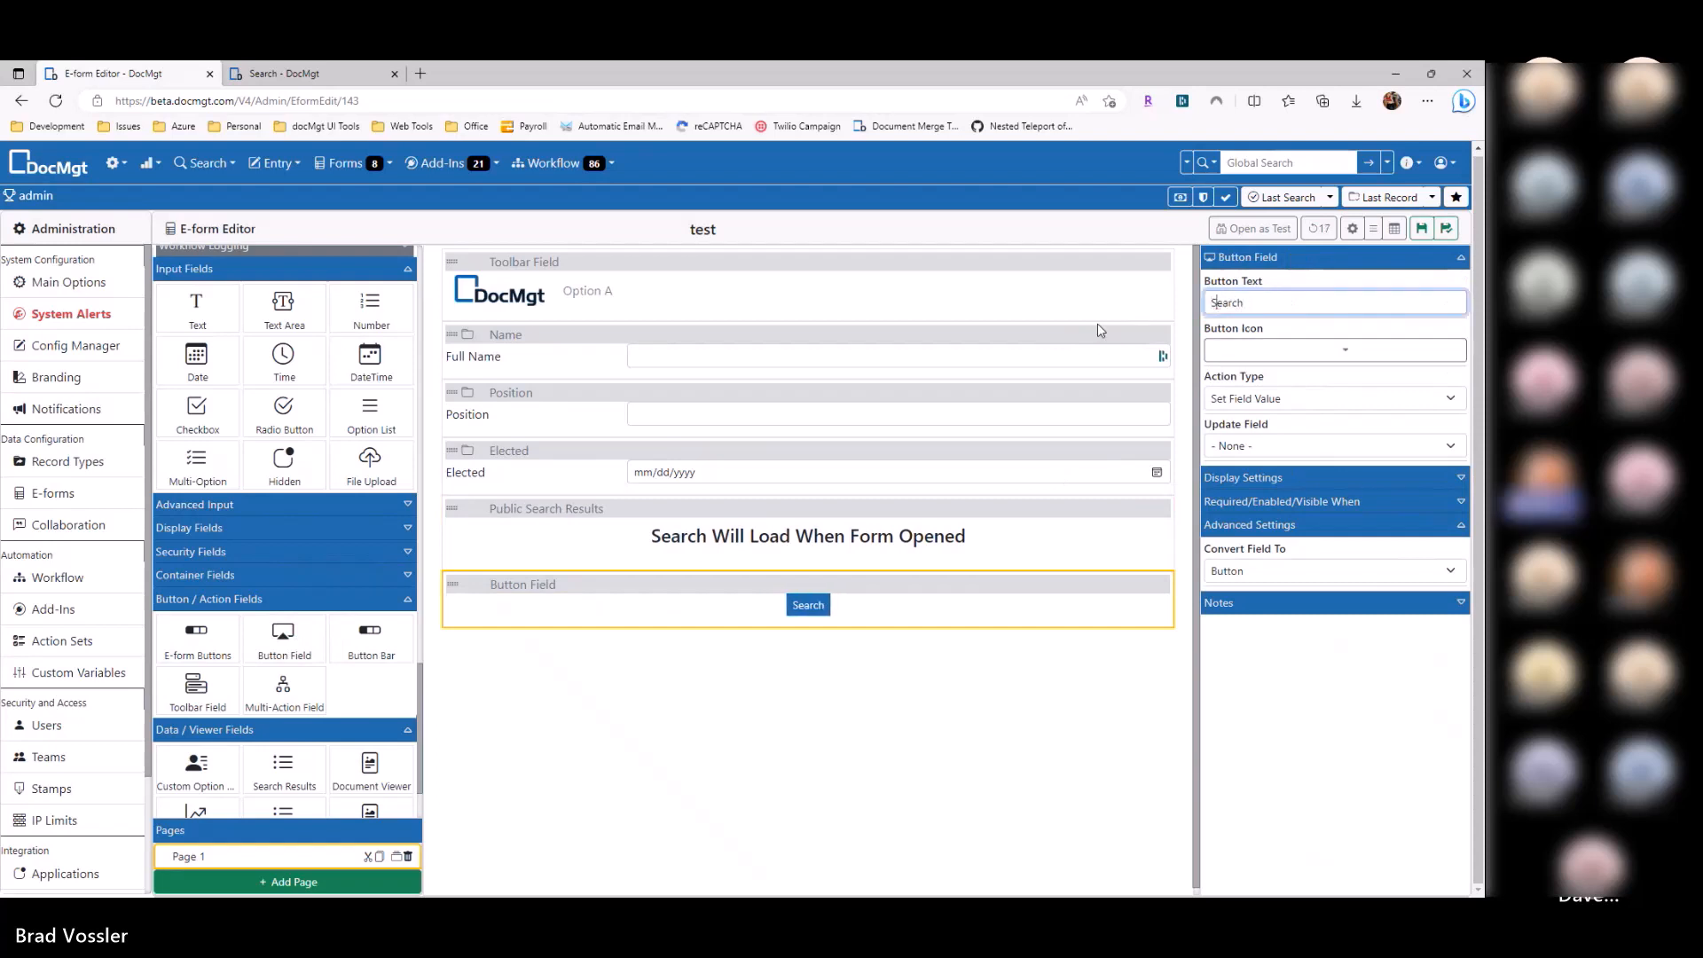
{"action": "left_click", "coordinate": [1274, 401]}
{"action": "left_click", "coordinate": [1270, 418]}
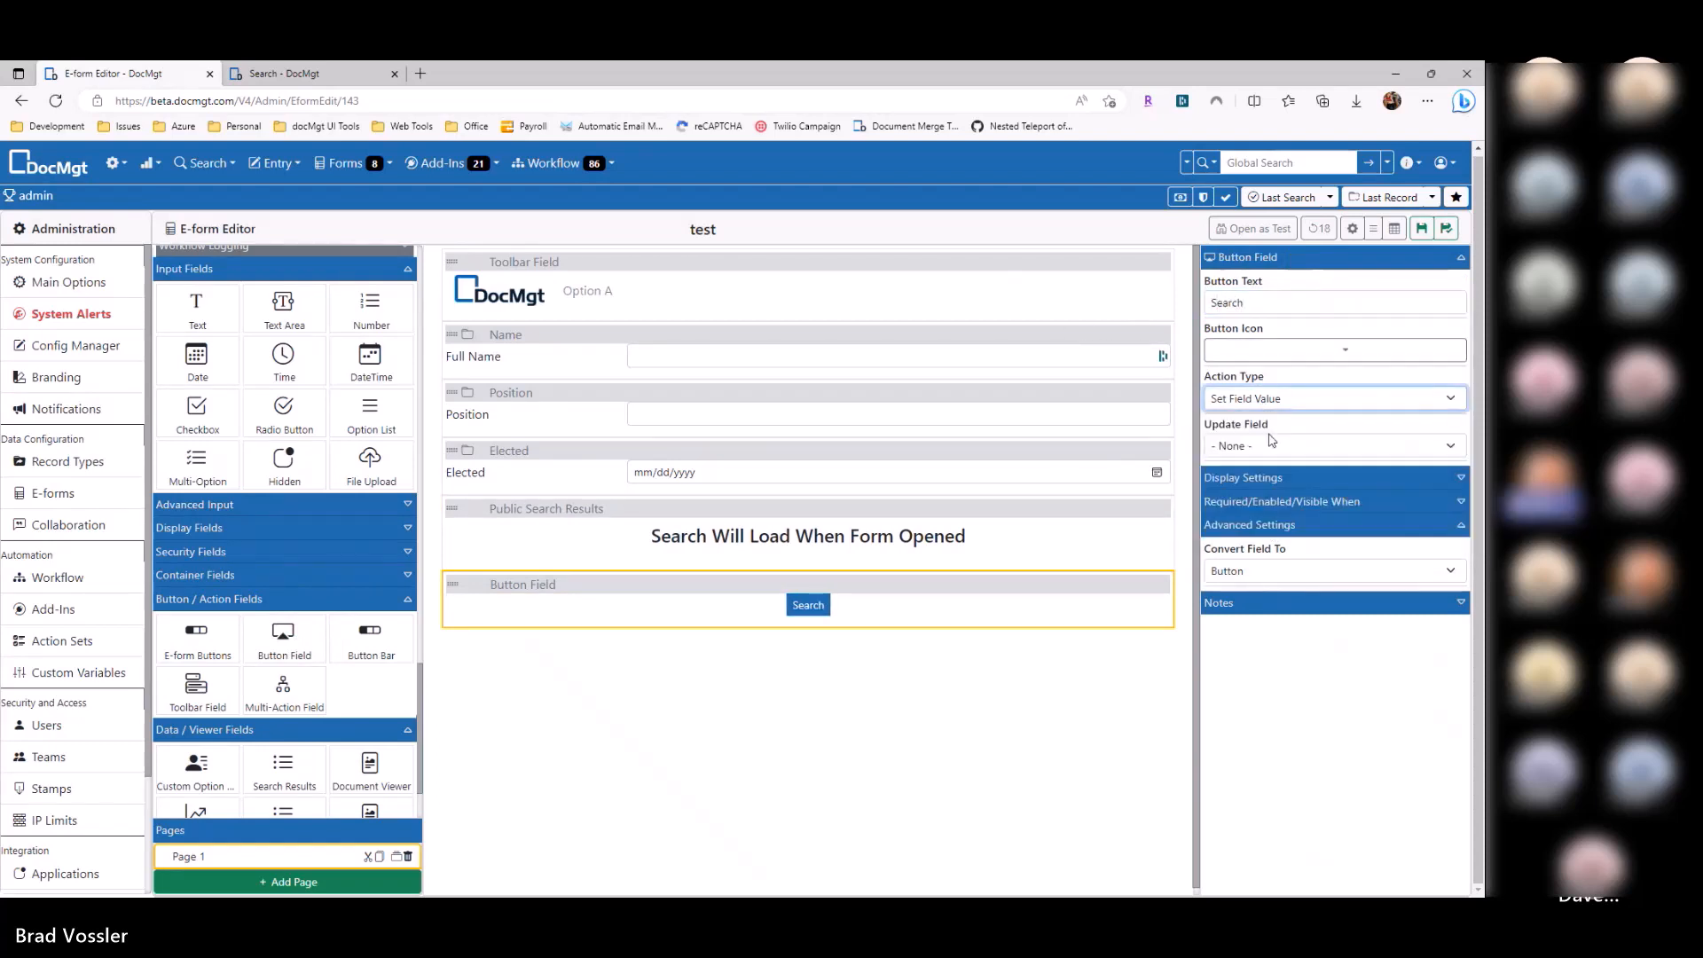
{"action": "left_click", "coordinate": [1267, 449]}
{"action": "left_click", "coordinate": [1268, 482]}
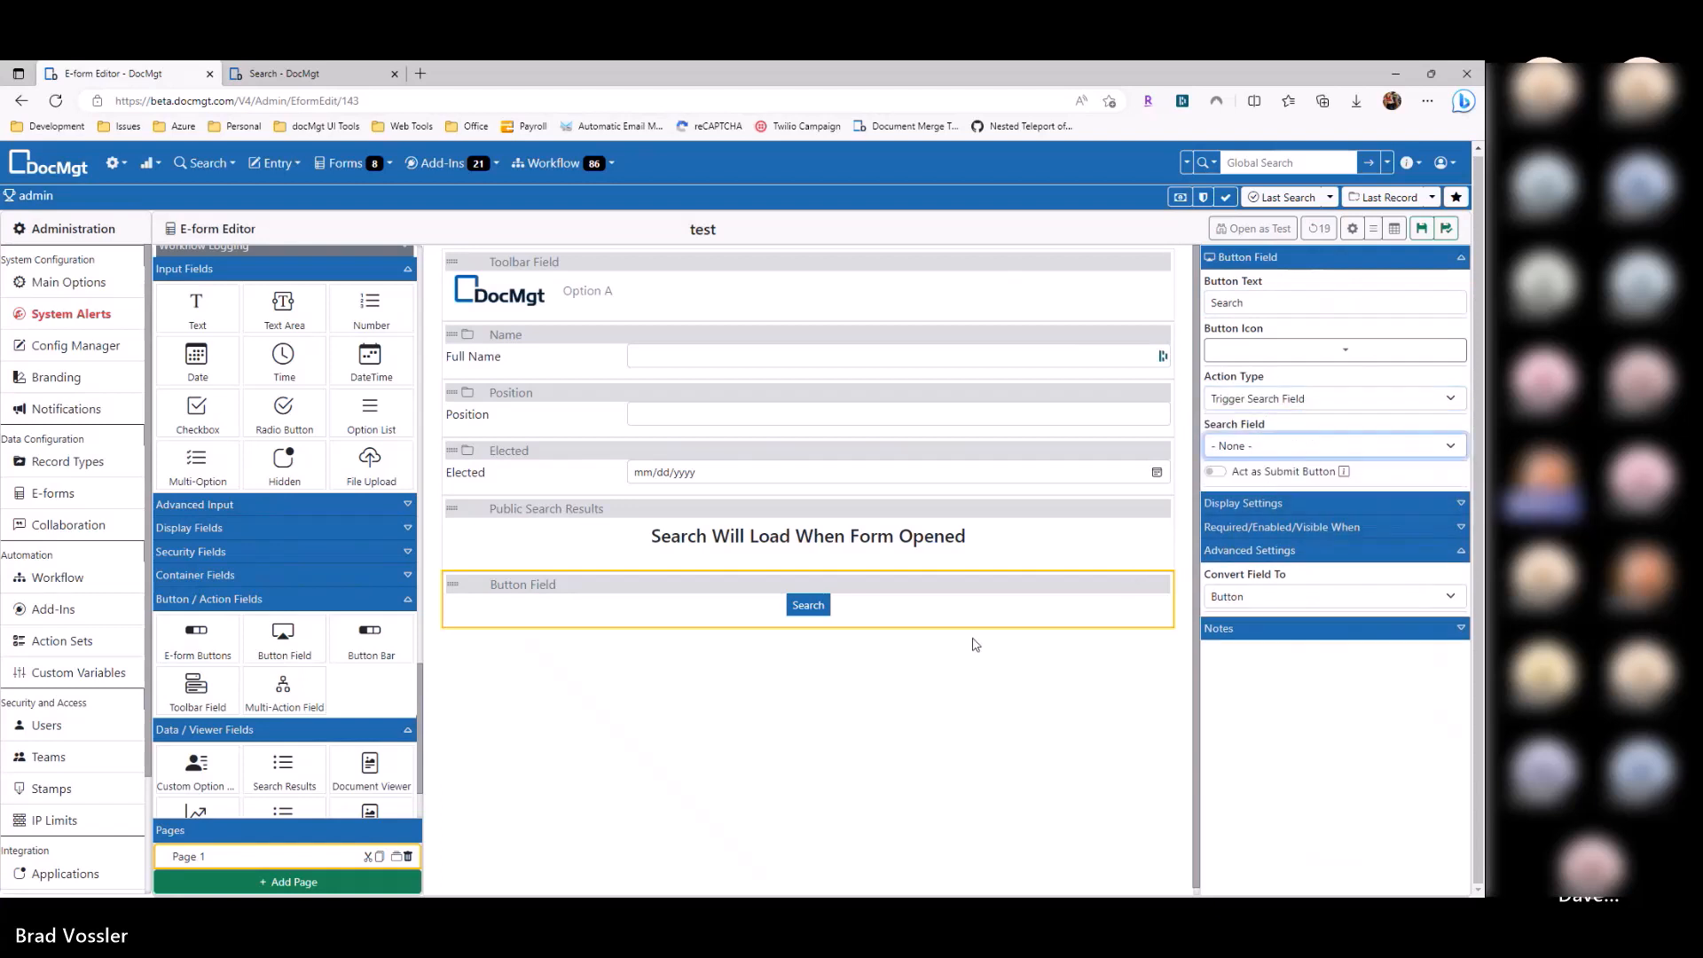
{"action": "left_click_drag", "start_coordinate": [680, 585], "coordinate": [691, 517]}
{"action": "left_click", "coordinate": [584, 356]}
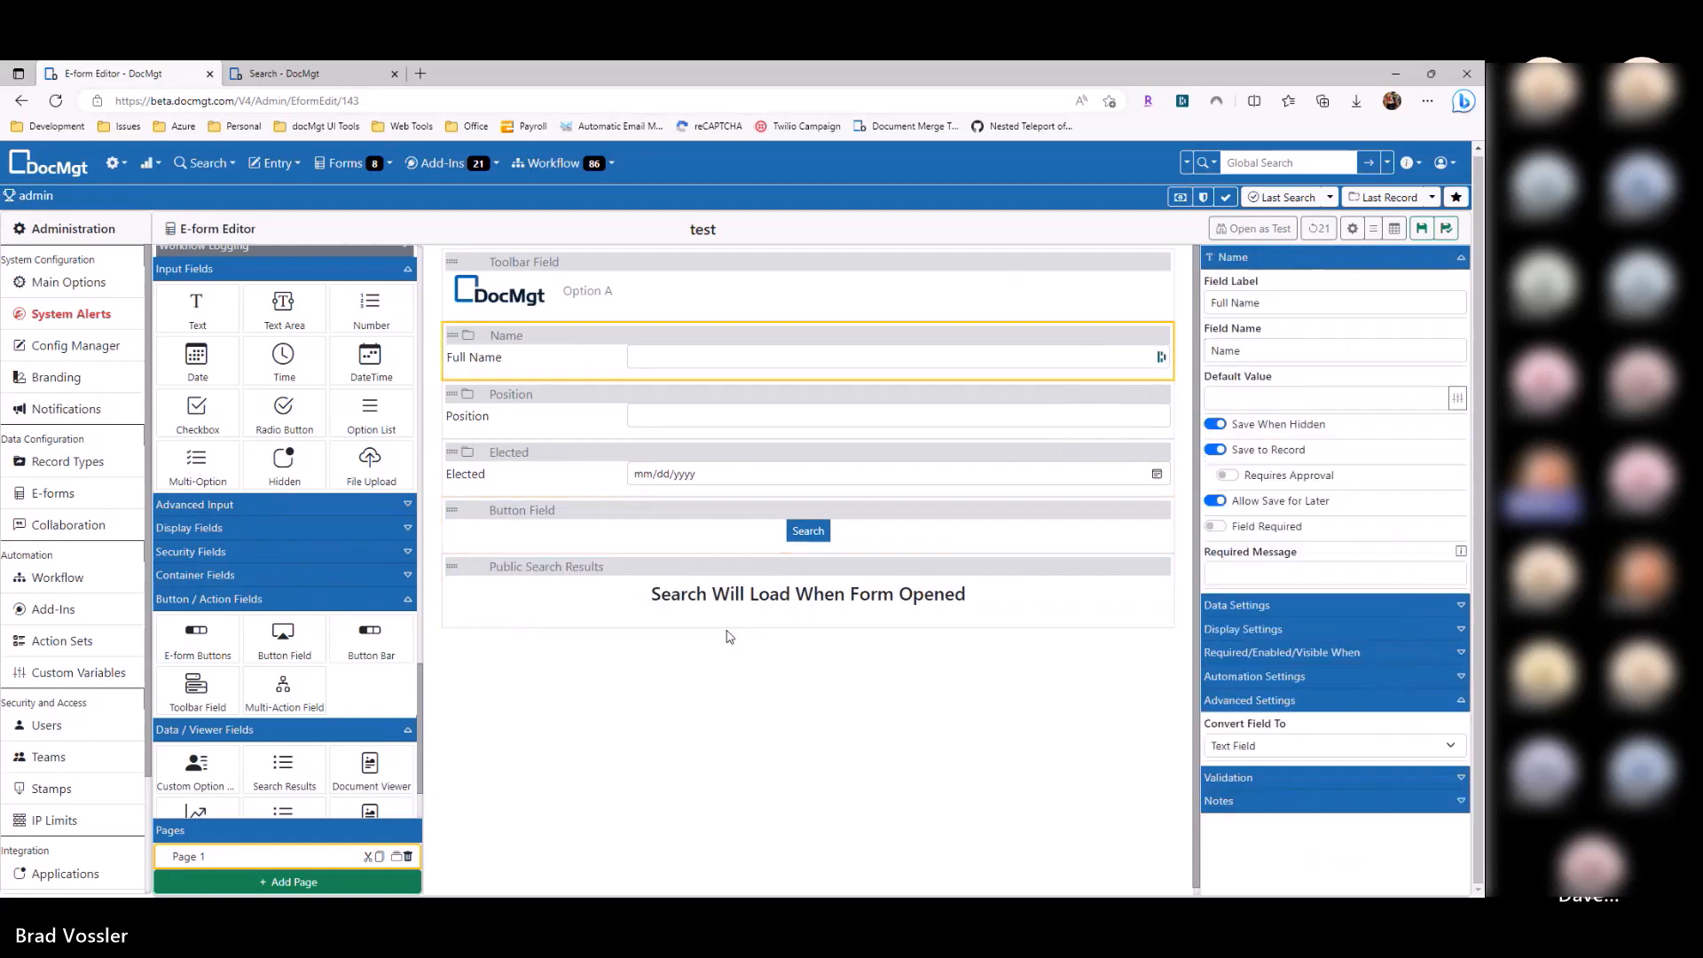
{"action": "left_click", "coordinate": [716, 600]}
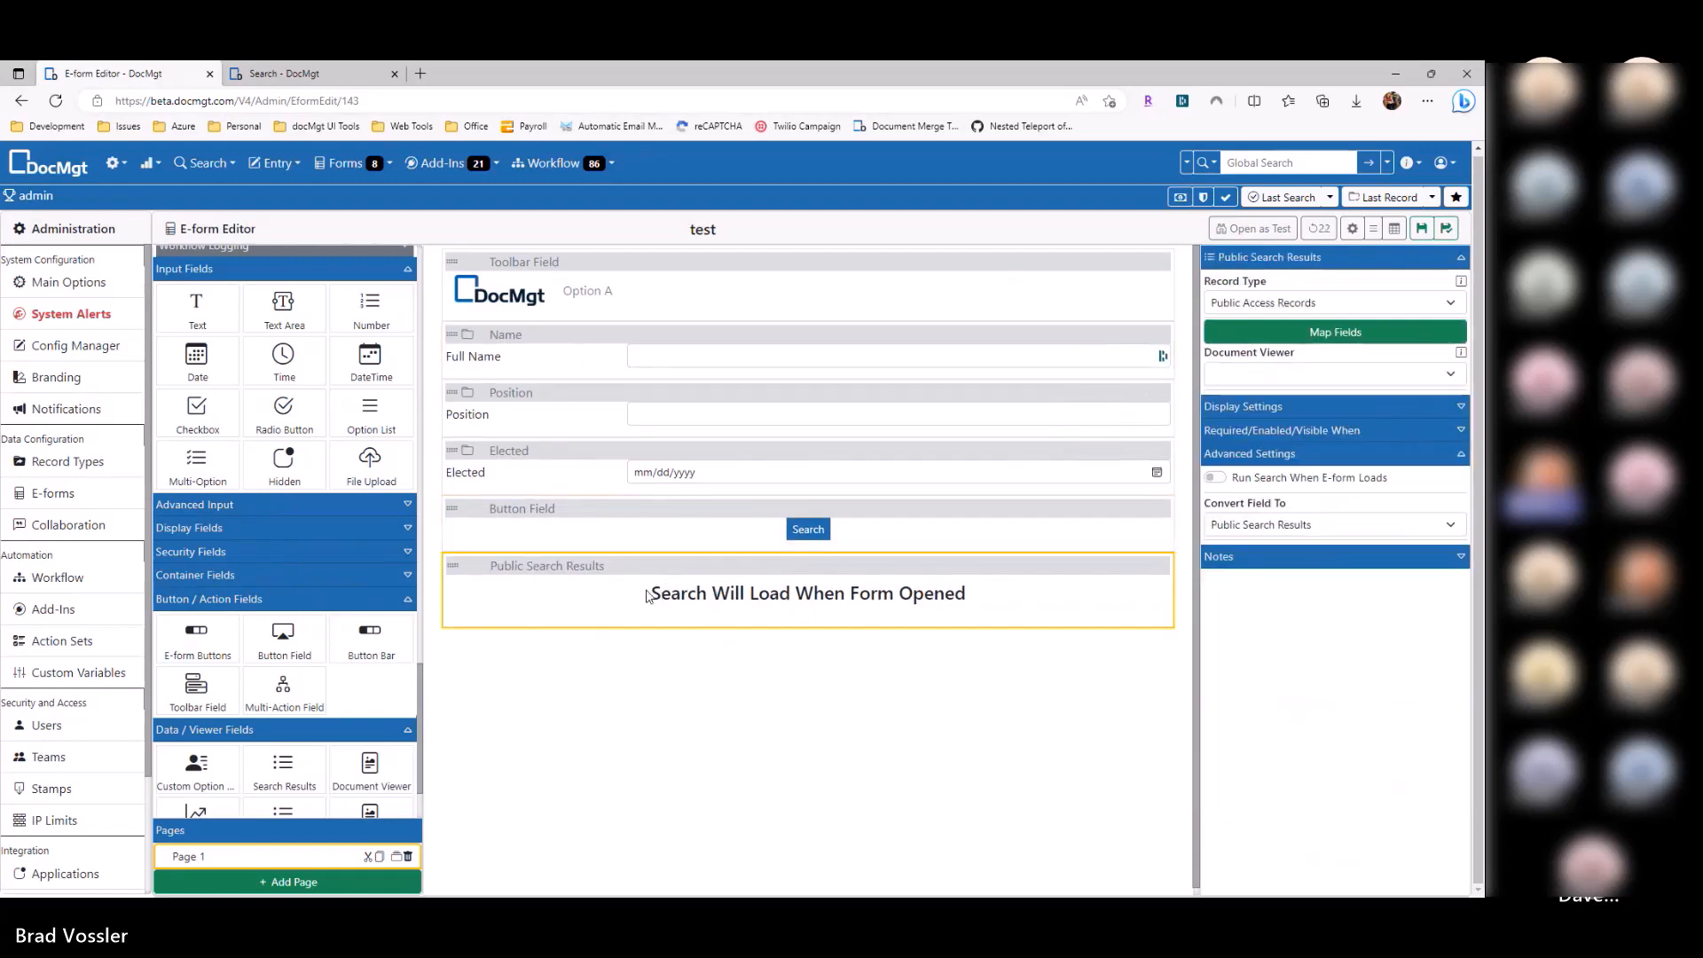
Step: Map the Name search field to the form's Name field
{"action": "left_click", "coordinate": [1335, 332]}
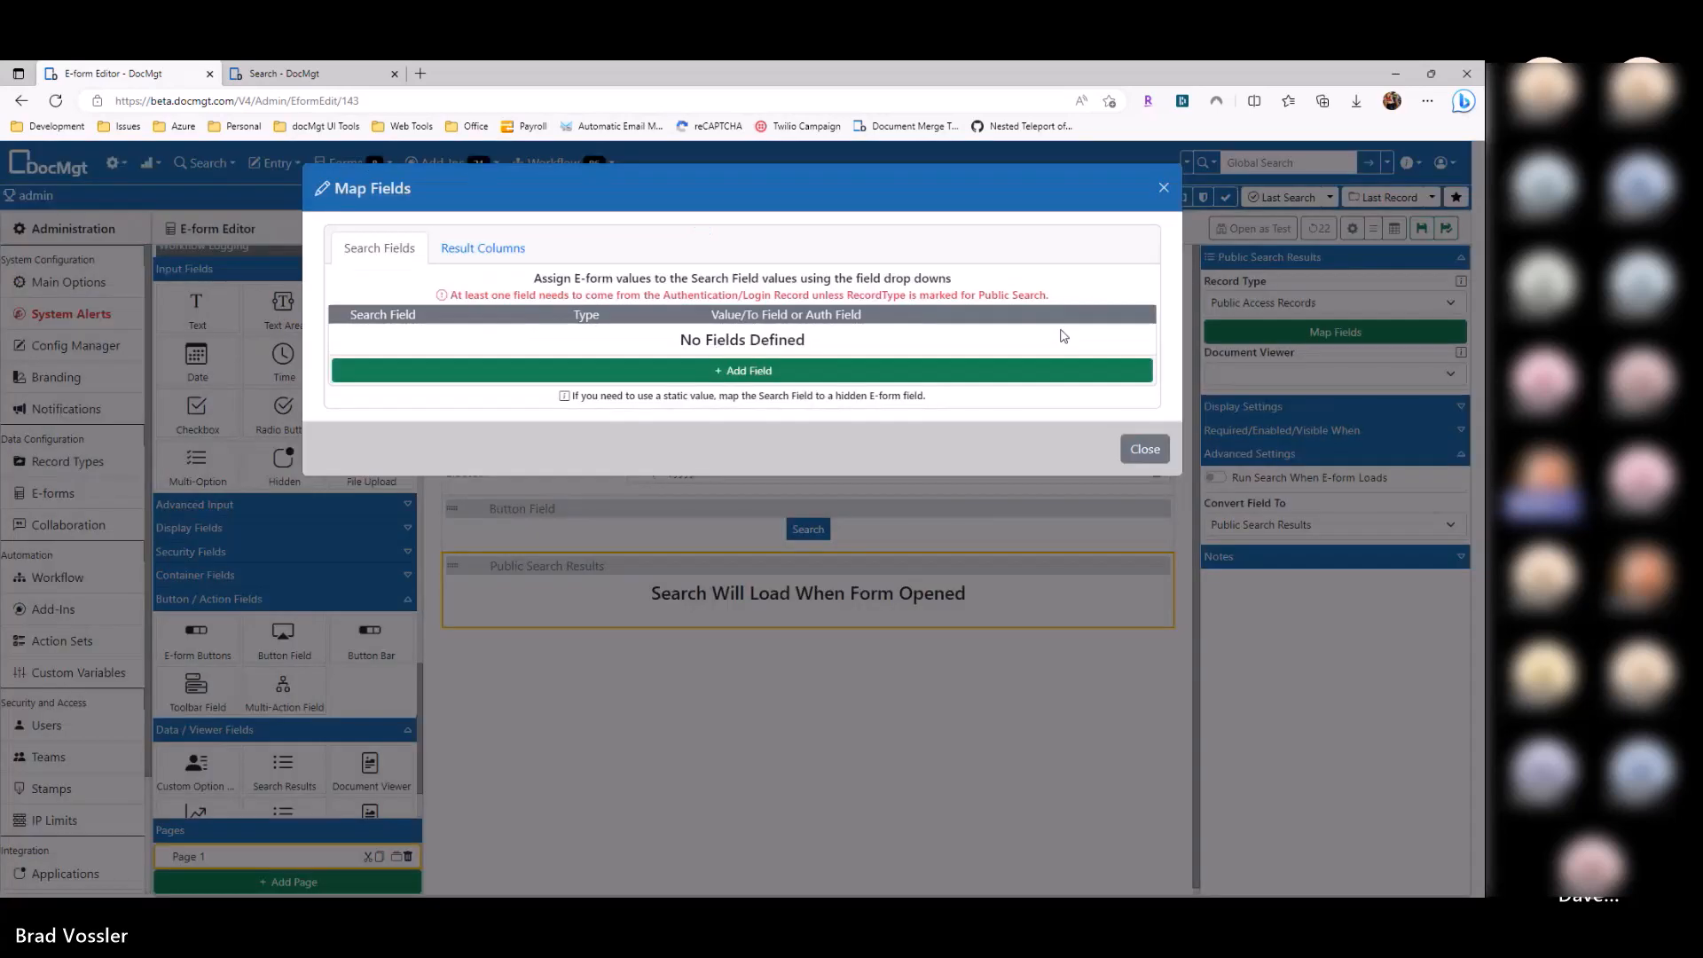
{"action": "left_click", "coordinate": [508, 379]}
{"action": "left_click", "coordinate": [559, 340]}
{"action": "left_click", "coordinate": [504, 422]}
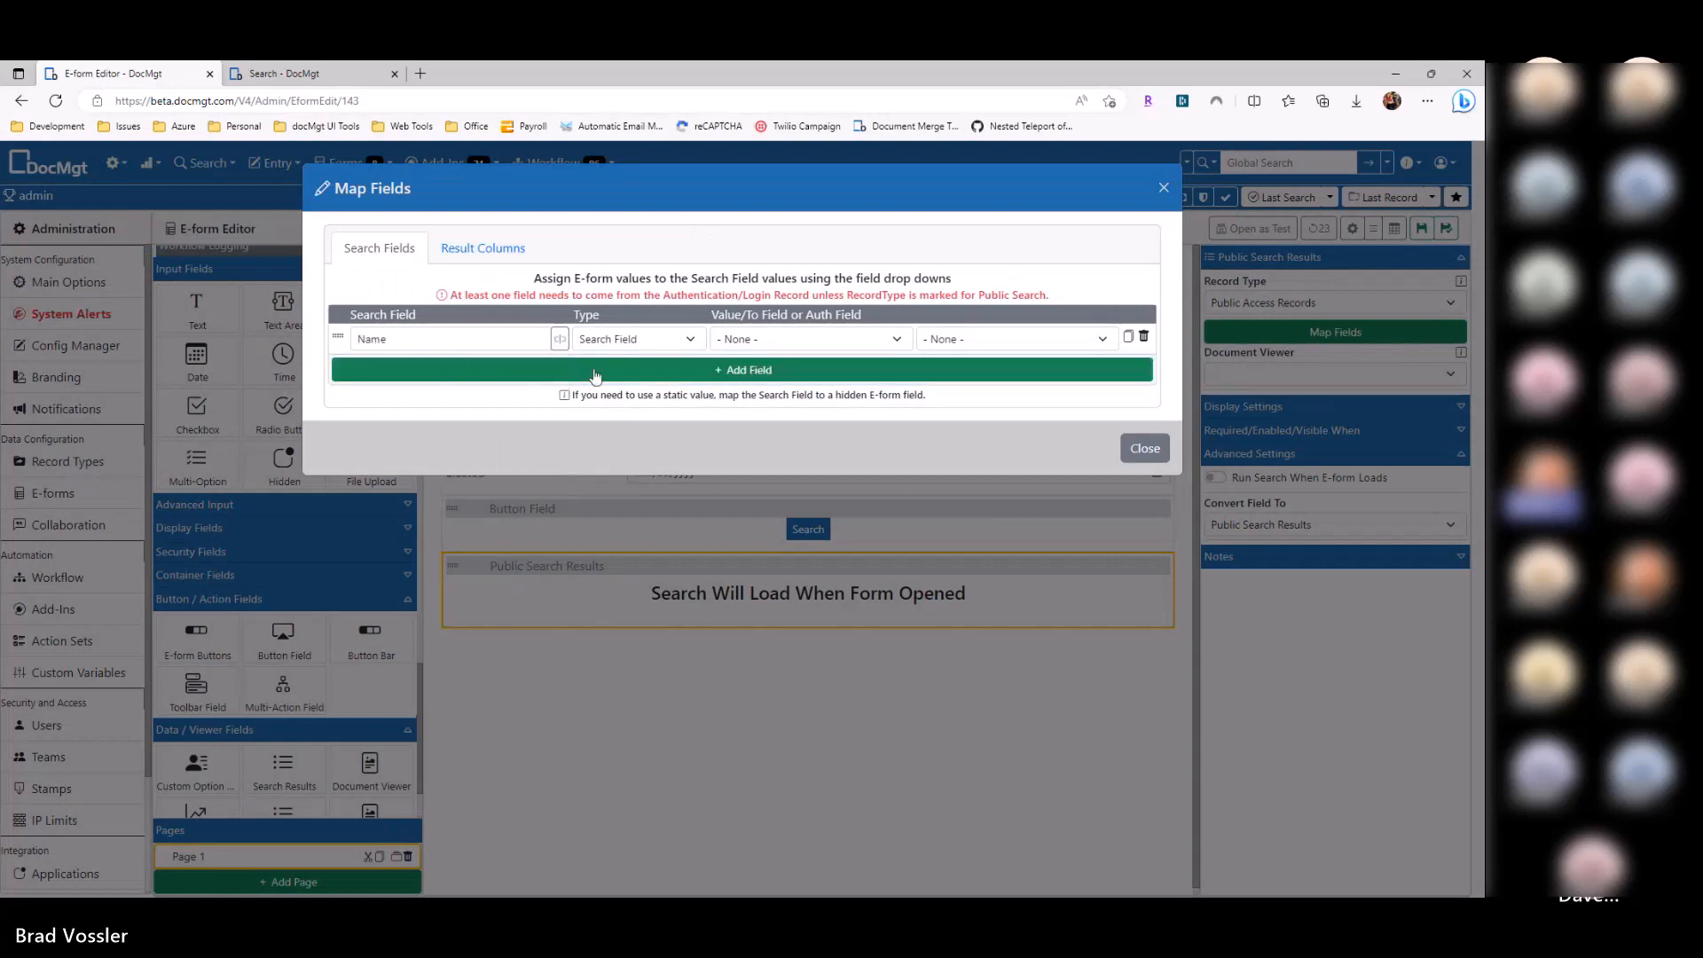
{"action": "left_click", "coordinate": [620, 345]}
{"action": "left_click", "coordinate": [766, 348]}
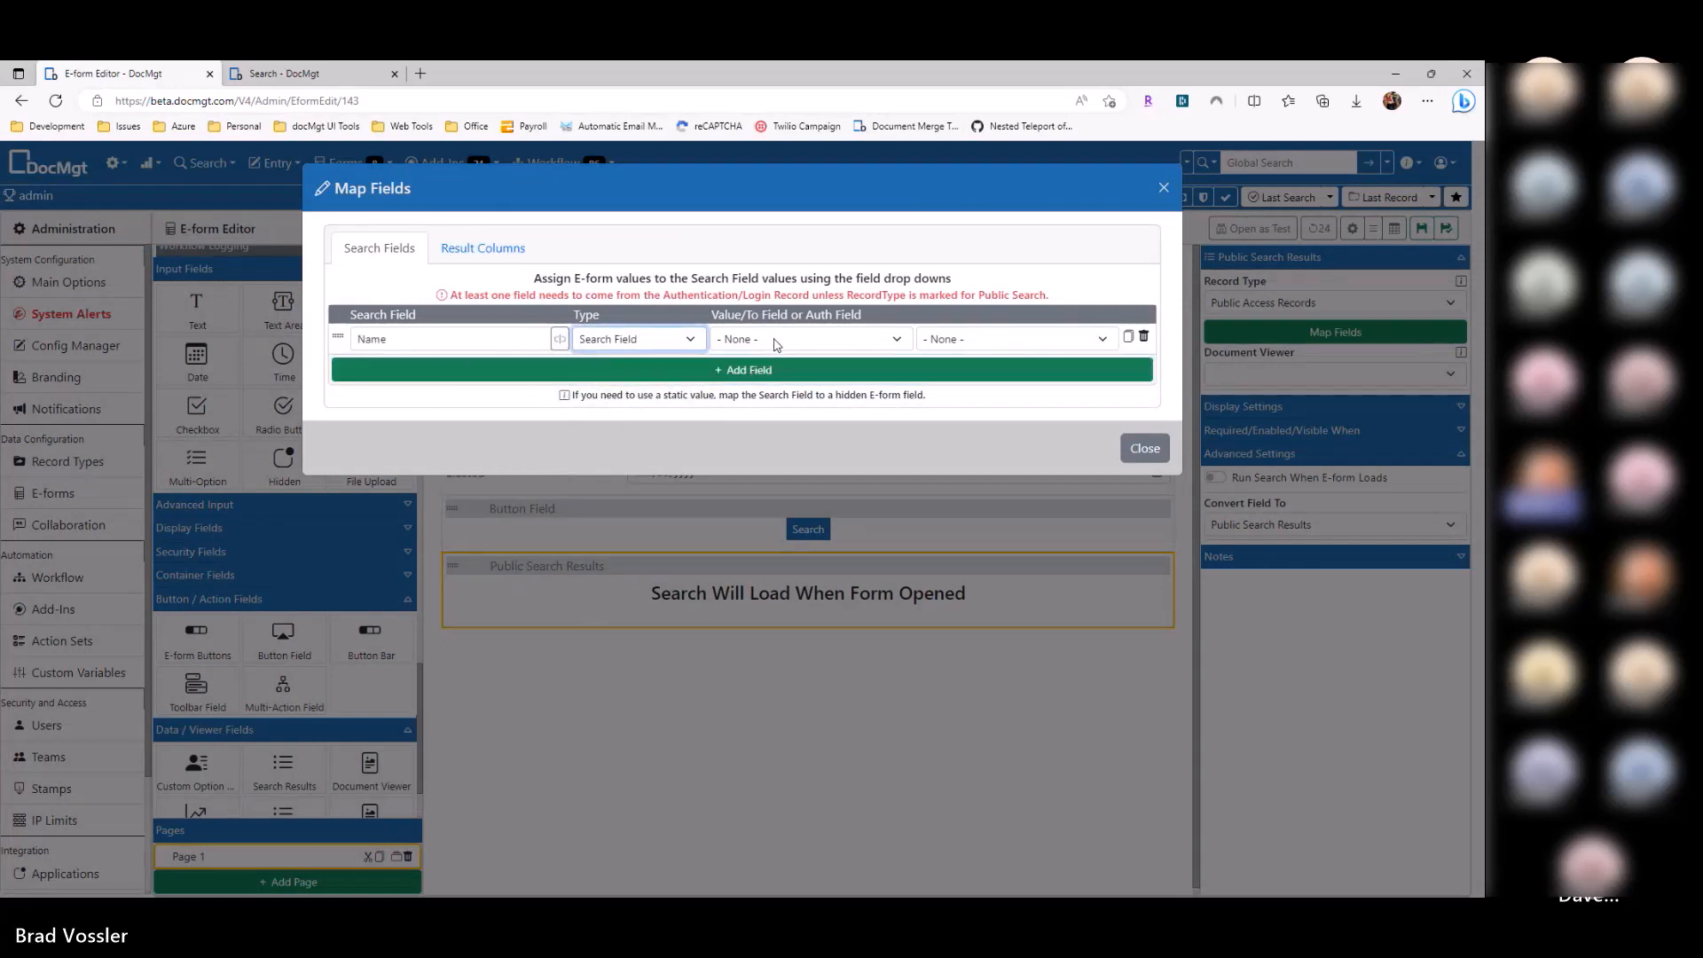
{"action": "left_click", "coordinate": [885, 342]}
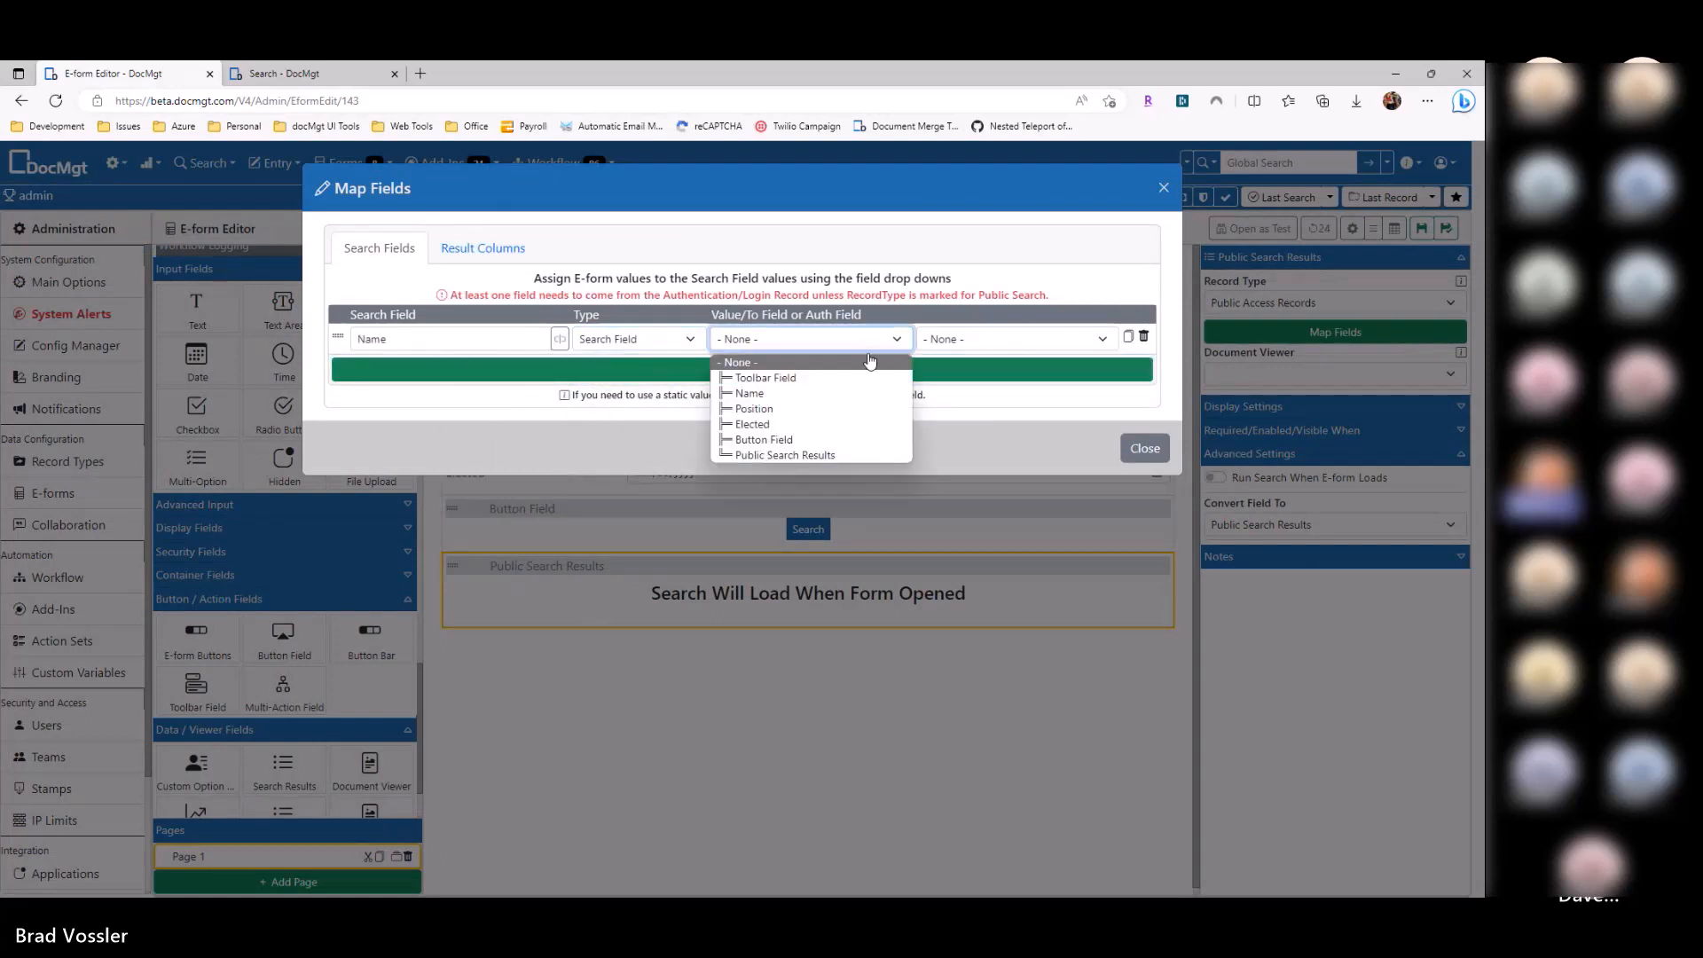
{"action": "left_click", "coordinate": [808, 396]}
{"action": "left_click", "coordinate": [752, 370]}
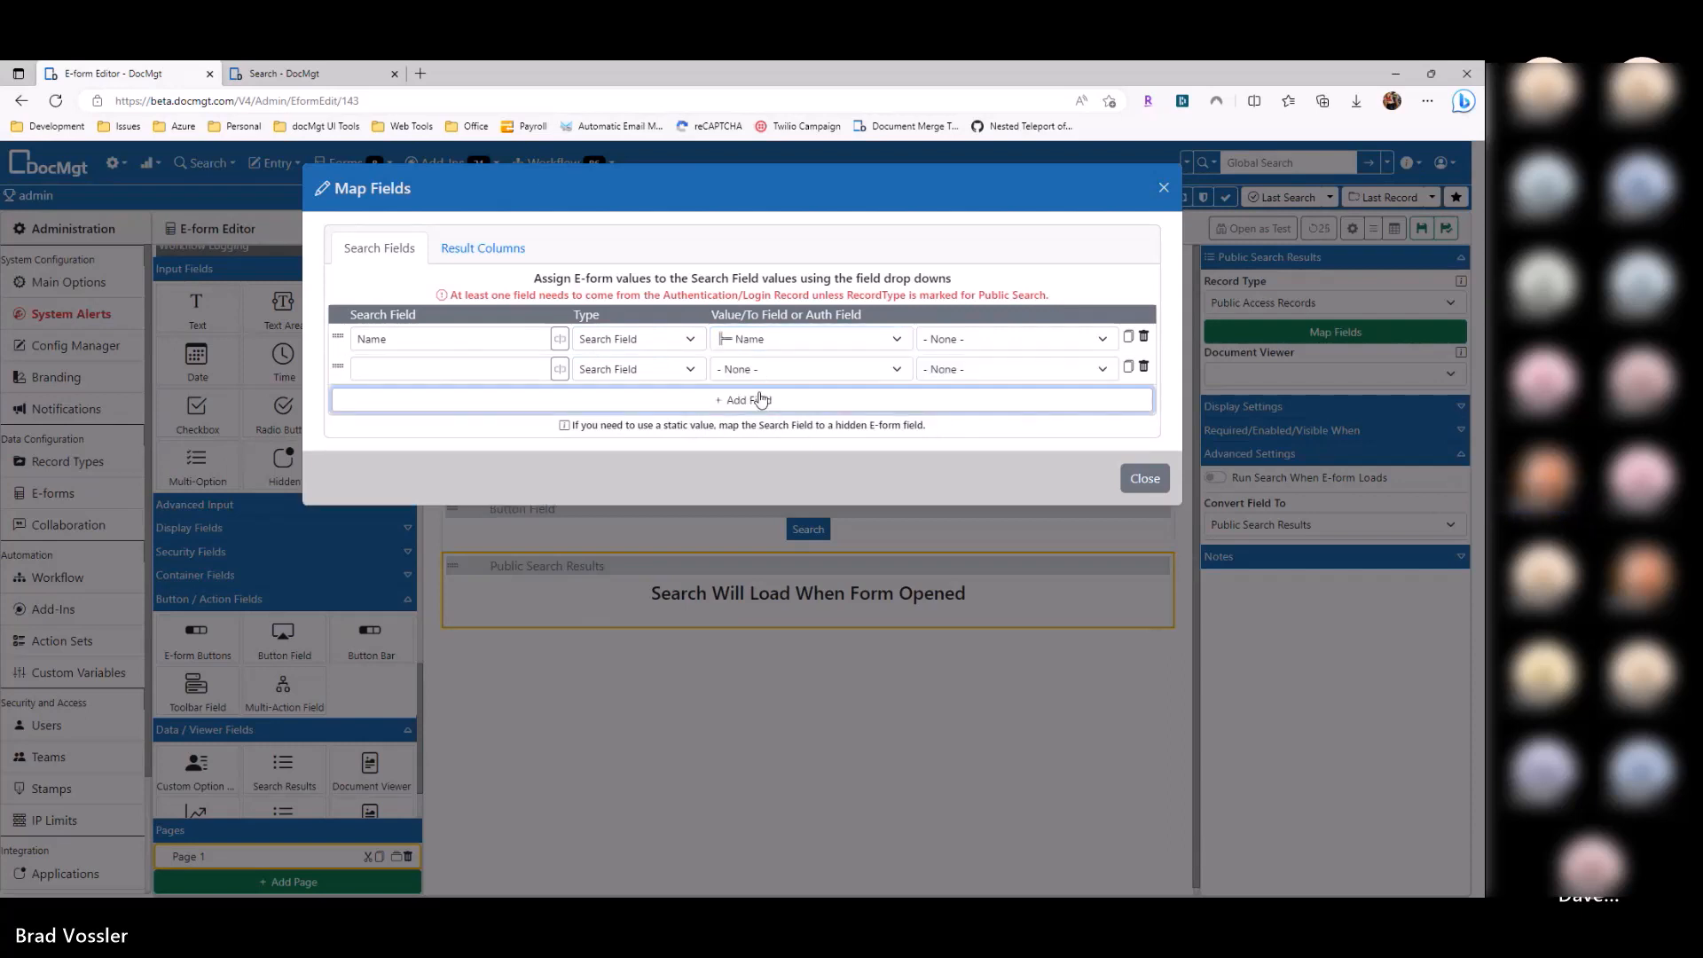
Step: Map the Position and Elected search fields to the matching form fields, then close the mapping
{"action": "left_click", "coordinate": [759, 398]}
{"action": "left_click", "coordinate": [527, 370]}
{"action": "left_click", "coordinate": [575, 370]}
{"action": "left_click", "coordinate": [561, 369]}
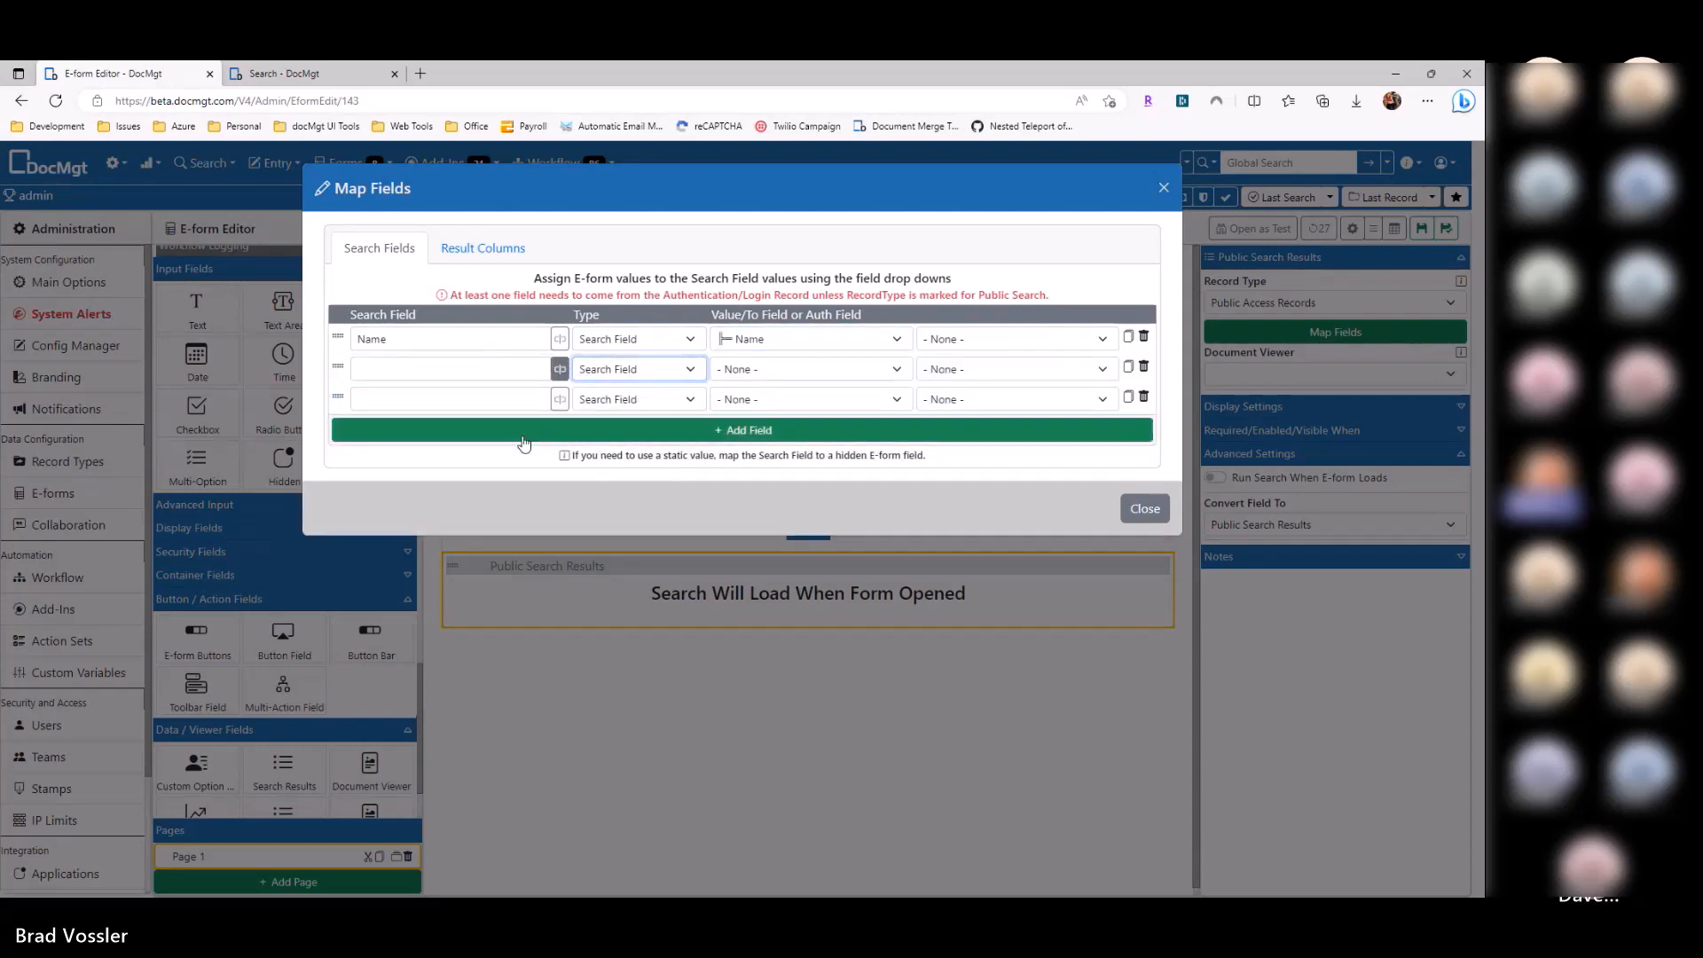
{"action": "left_click", "coordinate": [521, 476]}
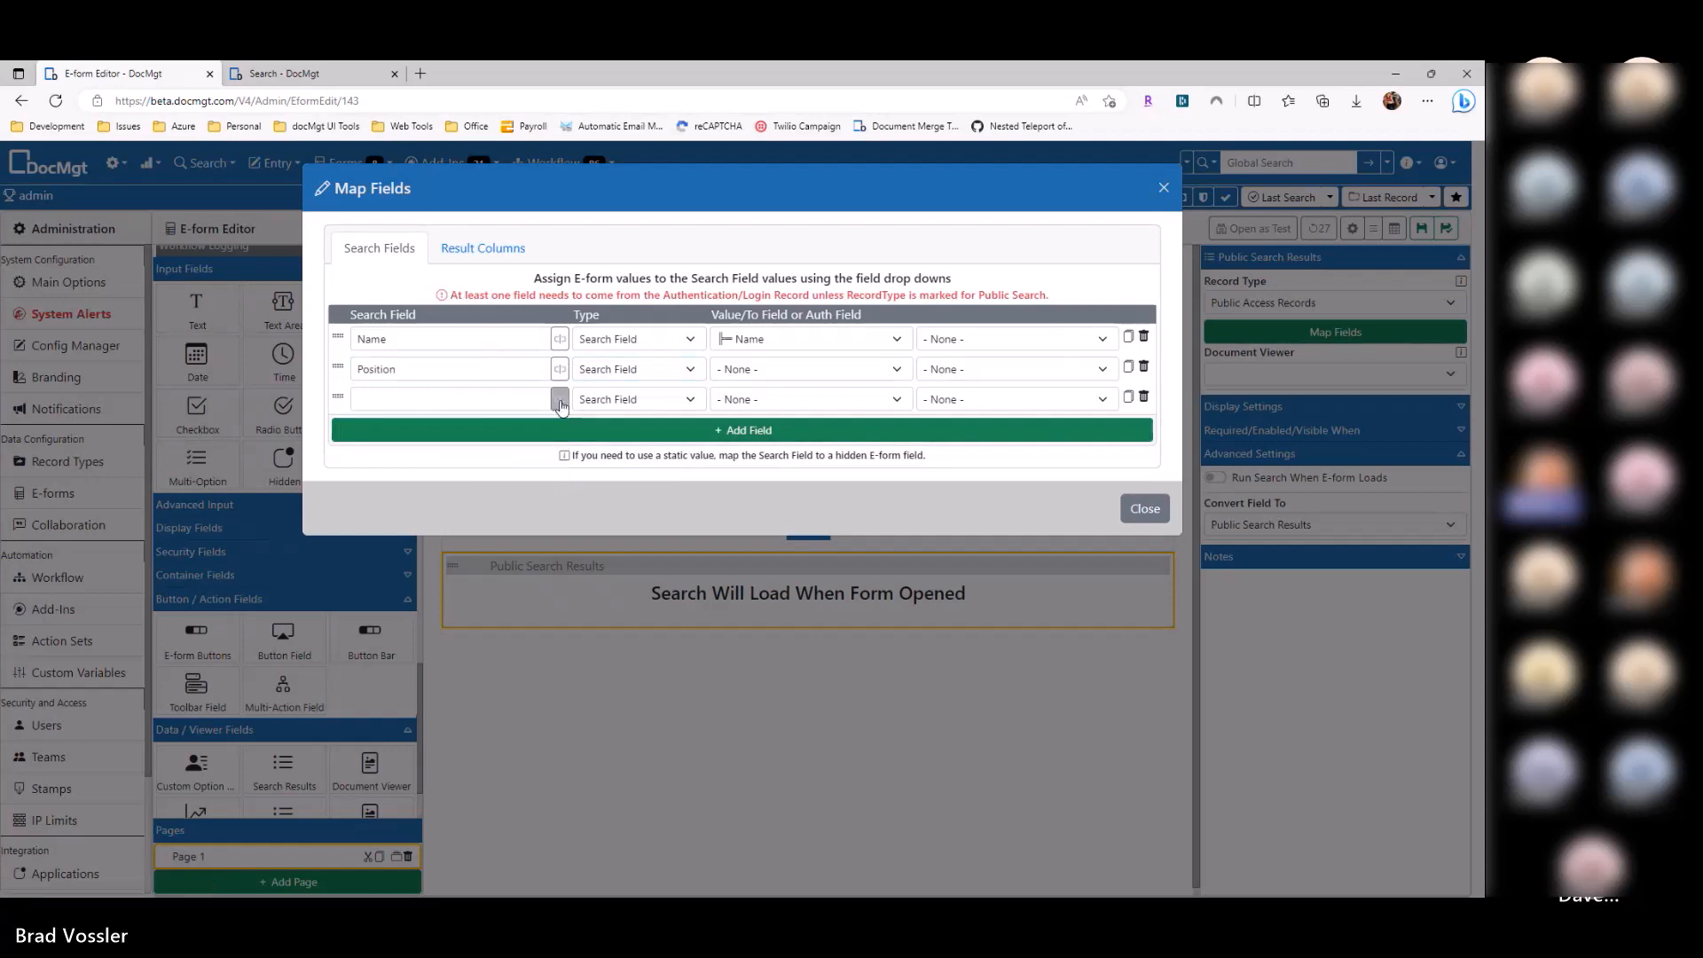
{"action": "left_click", "coordinate": [559, 399]}
{"action": "left_click", "coordinate": [529, 530]}
{"action": "left_click", "coordinate": [735, 370]}
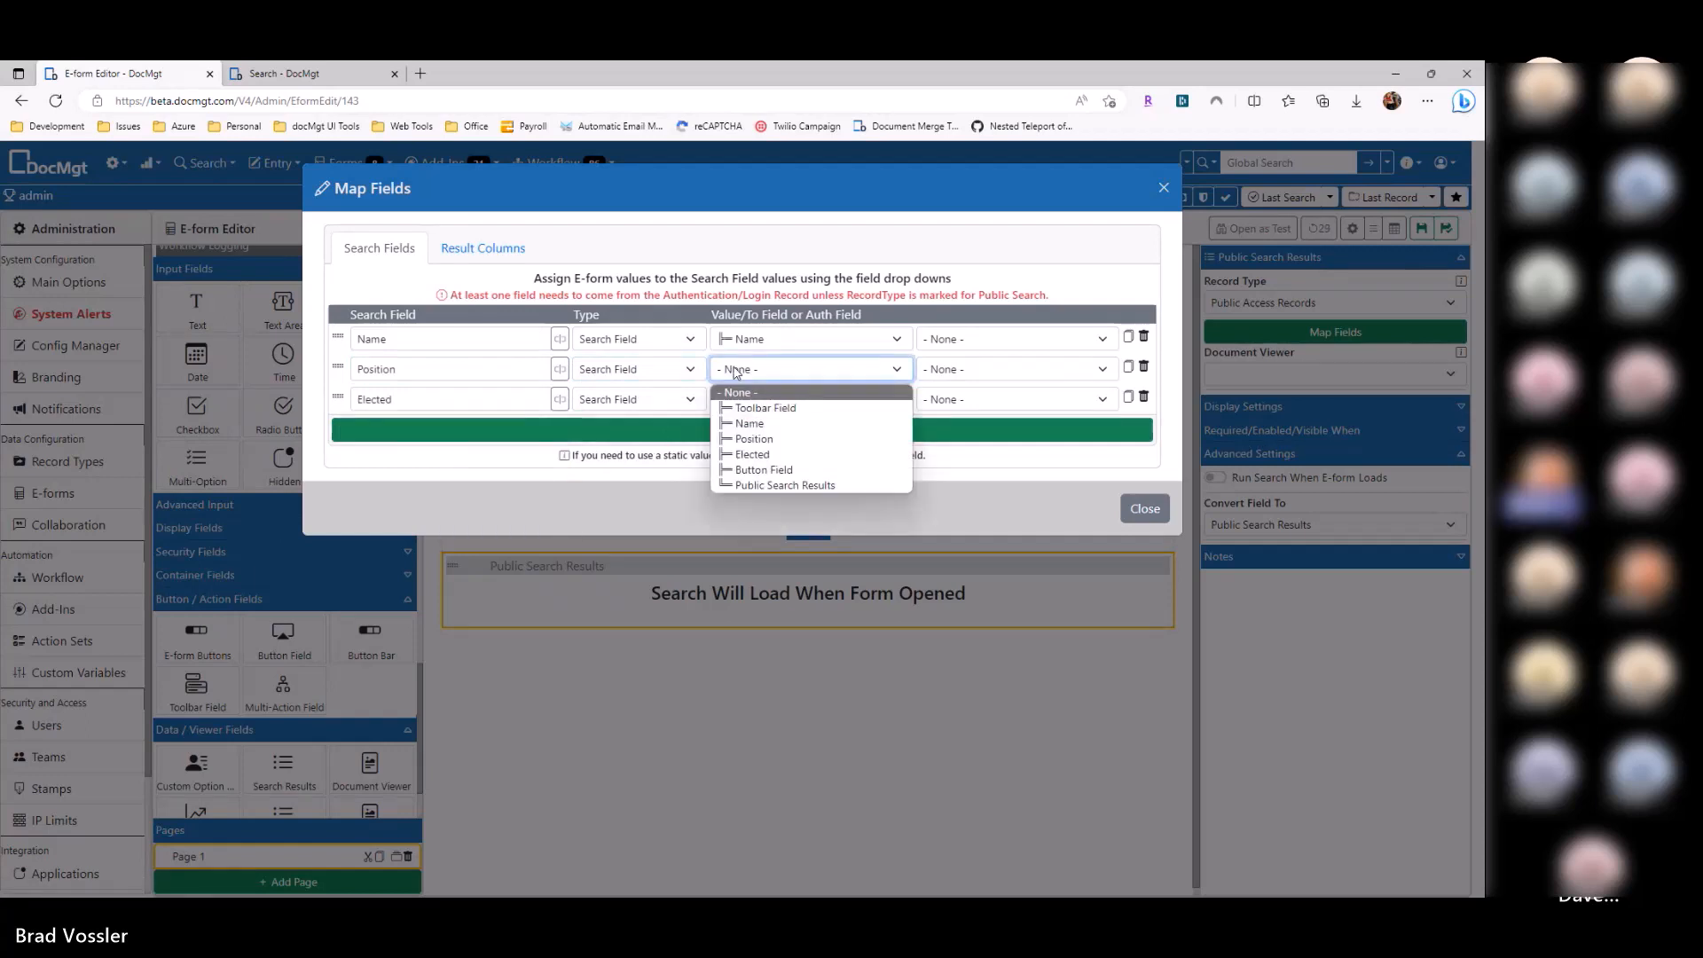
{"action": "left_click", "coordinate": [750, 436]}
{"action": "left_click", "coordinate": [750, 400]}
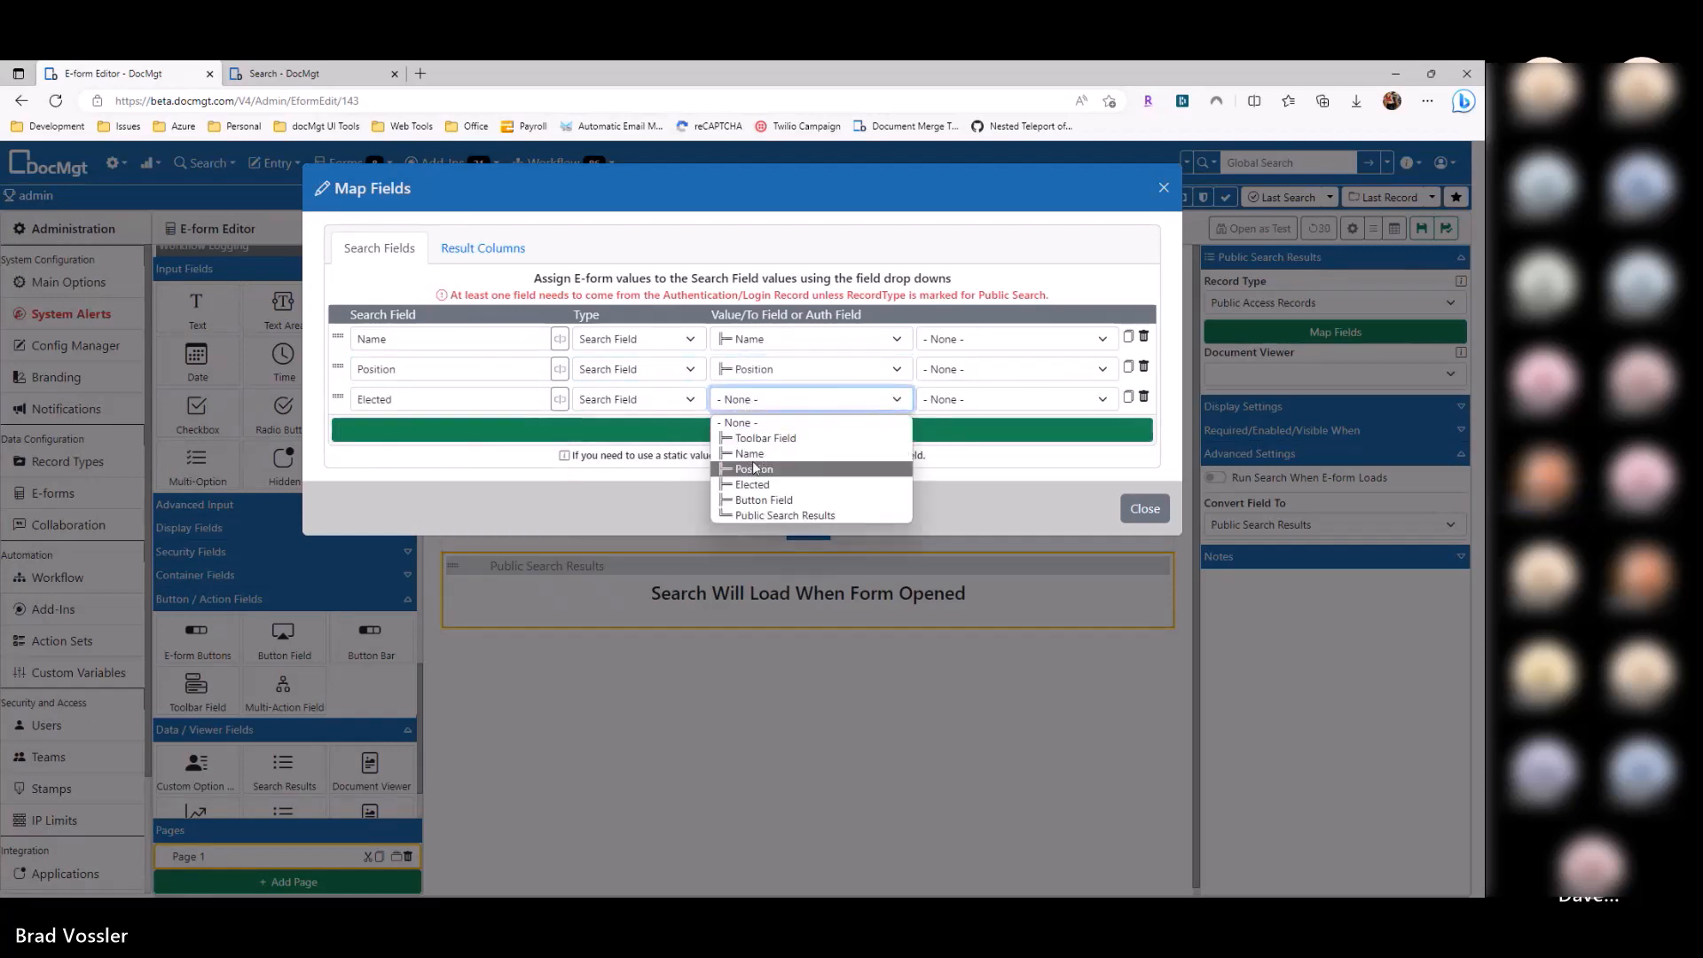
{"action": "left_click", "coordinate": [754, 487]}
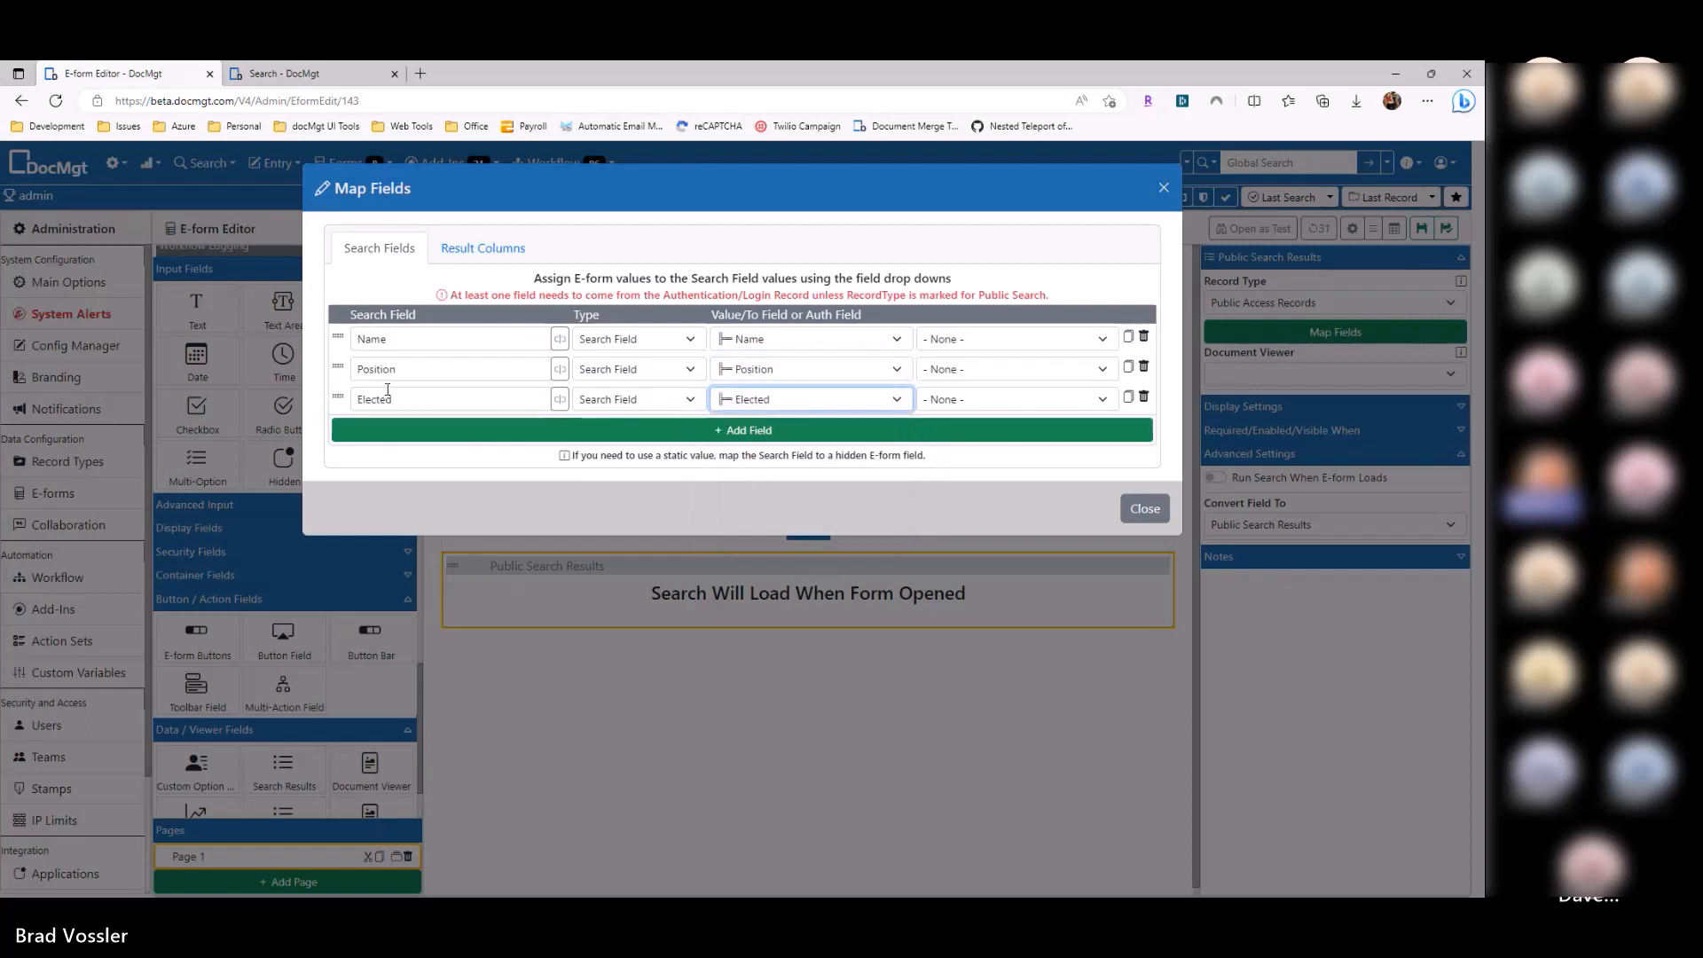
{"action": "left_click", "coordinate": [414, 401]}
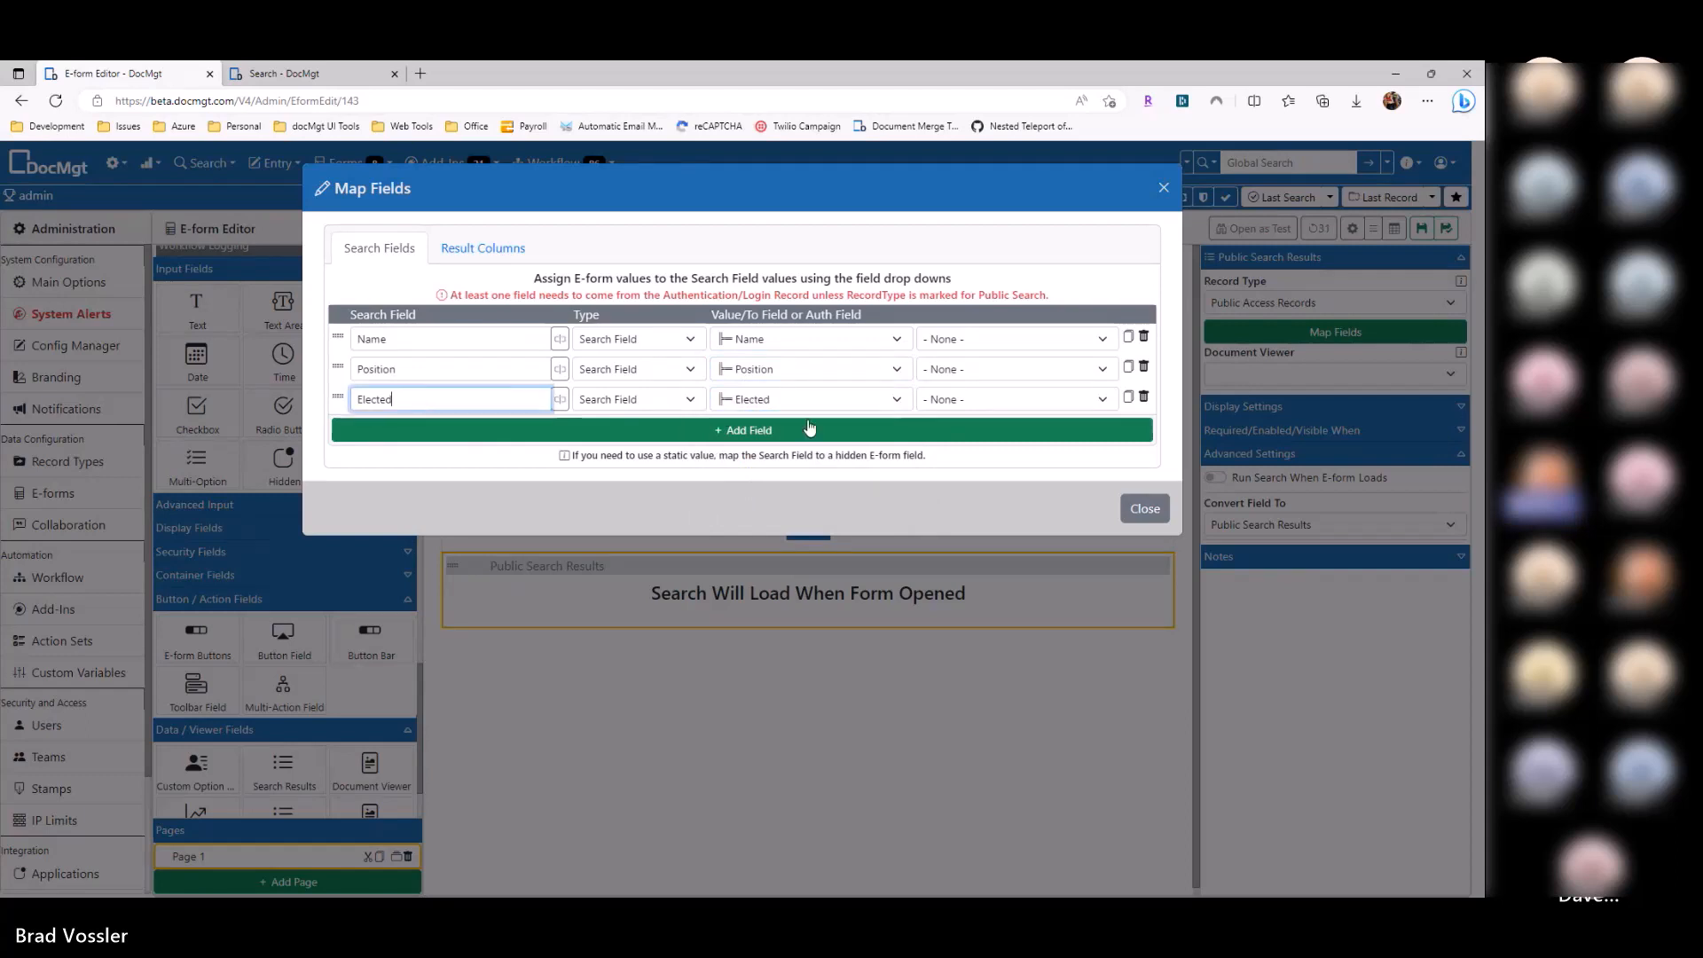
{"action": "left_click", "coordinate": [1144, 508]}
{"action": "left_click", "coordinate": [577, 471]}
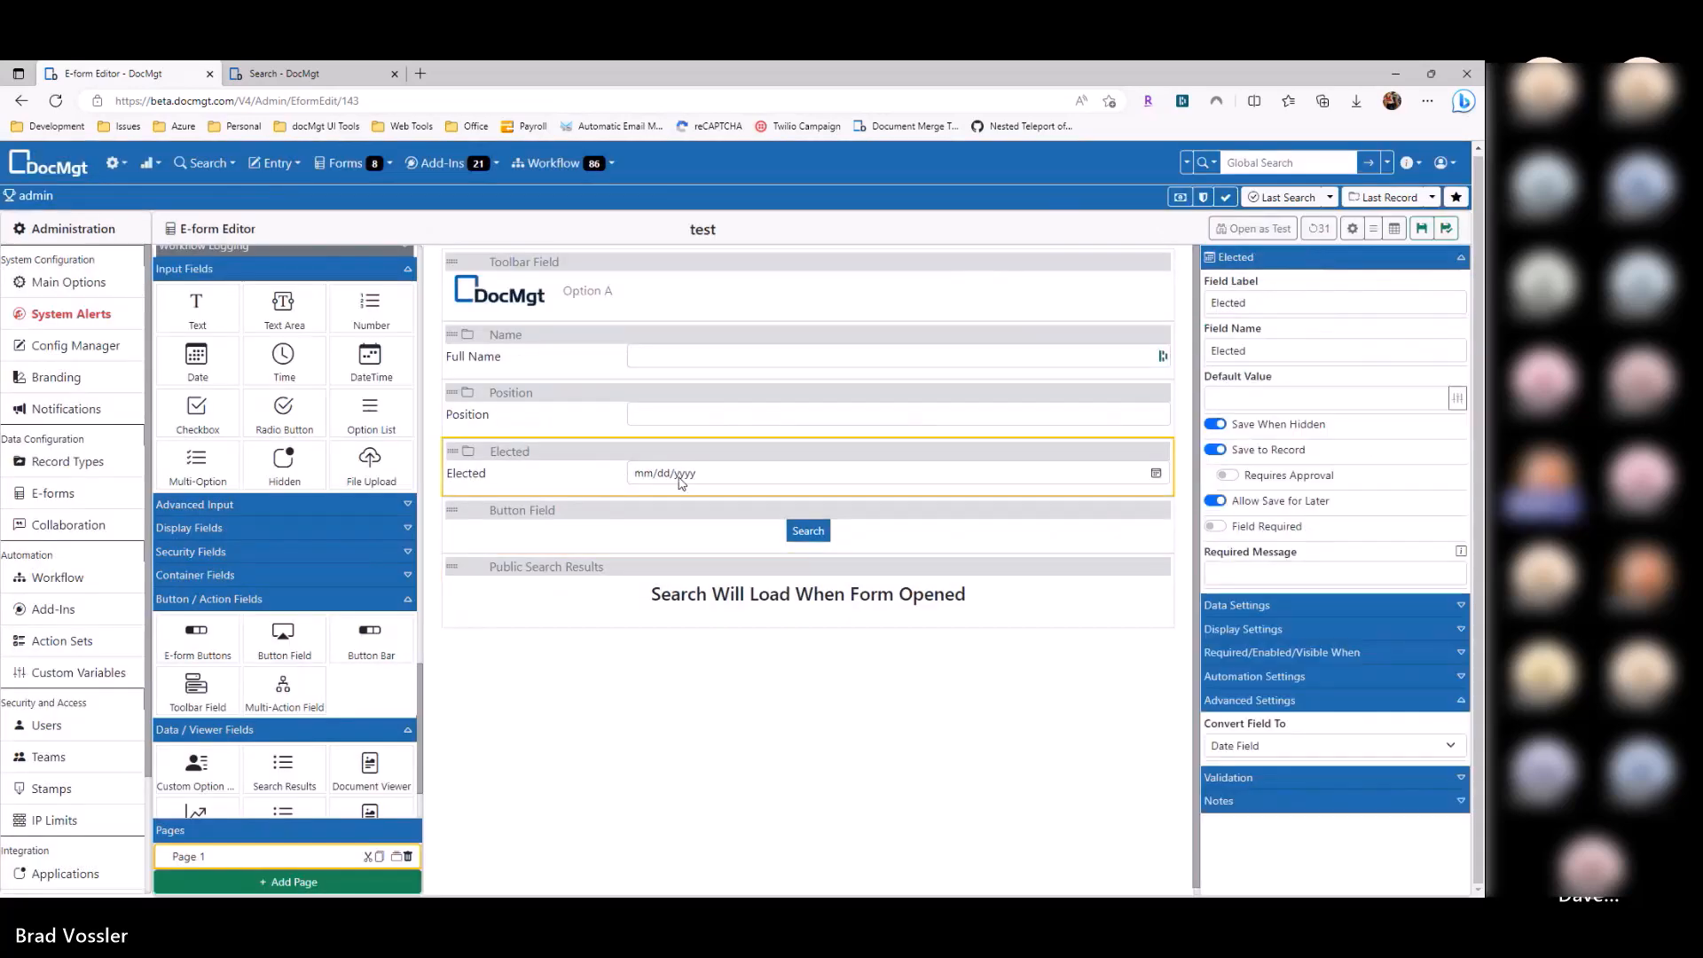
Step: Duplicate the Elected field as a second date input named ElectedTo
{"action": "left_click", "coordinate": [817, 582]}
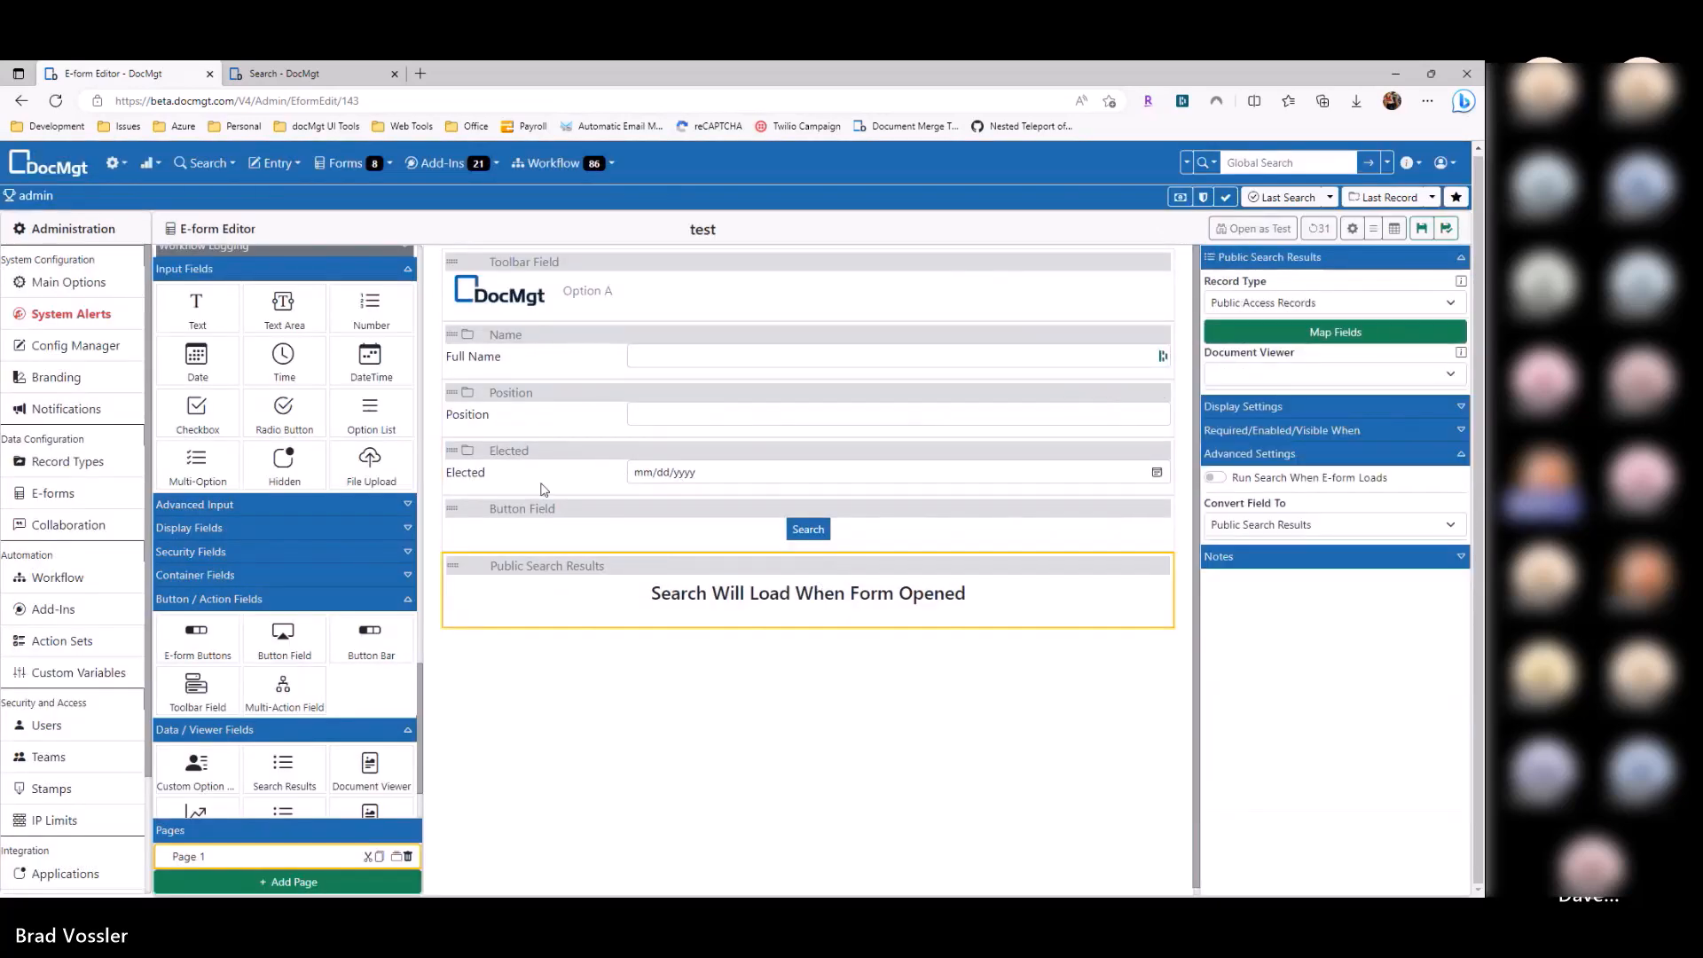
{"action": "left_click", "coordinate": [1146, 453]}
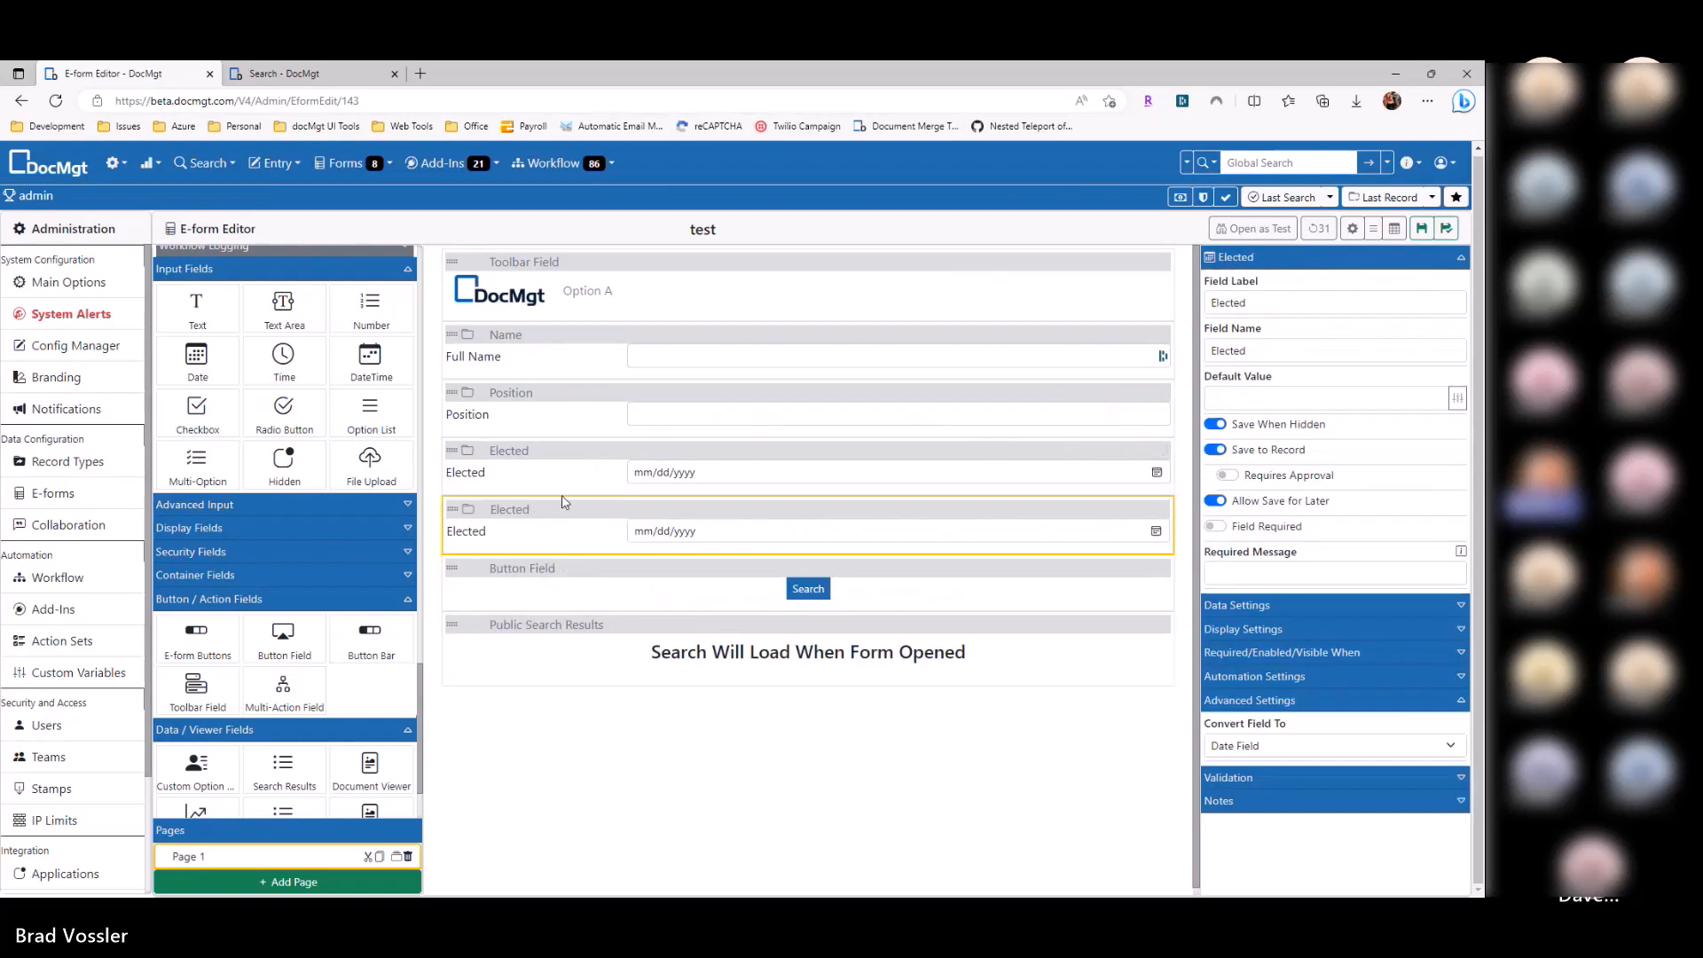
{"action": "left_click", "coordinate": [1277, 352]}
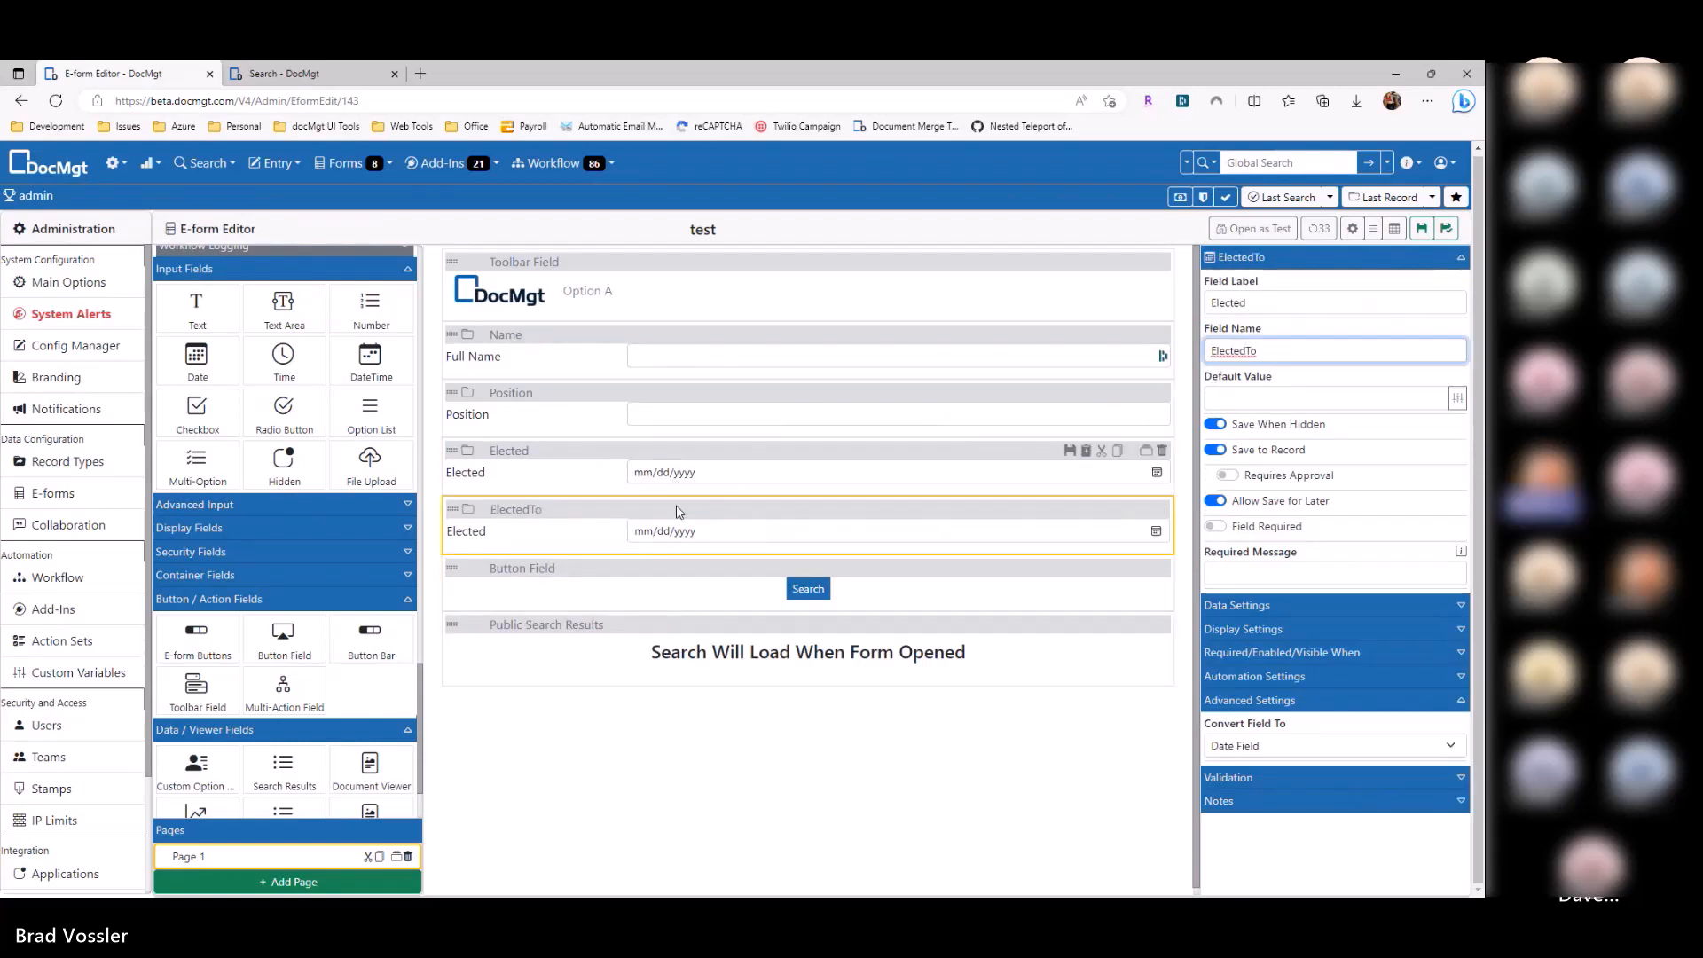
Step: Review the Public Search Results mappings for Name, Position and Elected, then save the e-form
{"action": "left_click", "coordinate": [992, 649]}
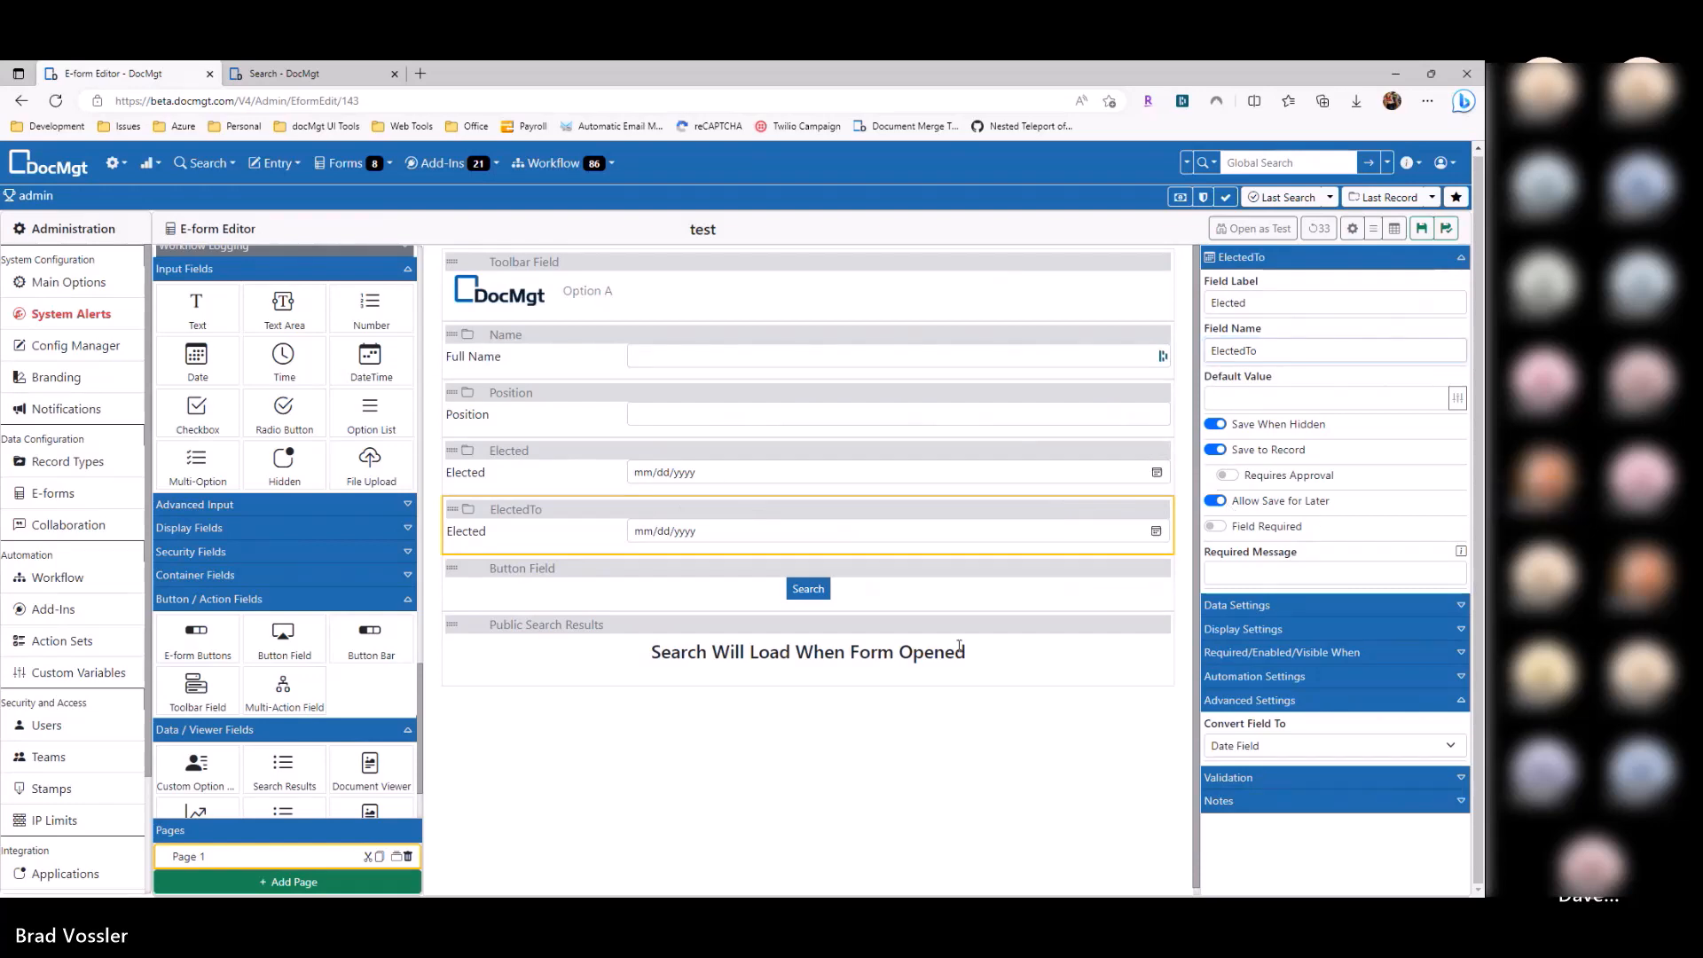
{"action": "left_click", "coordinate": [1335, 332]}
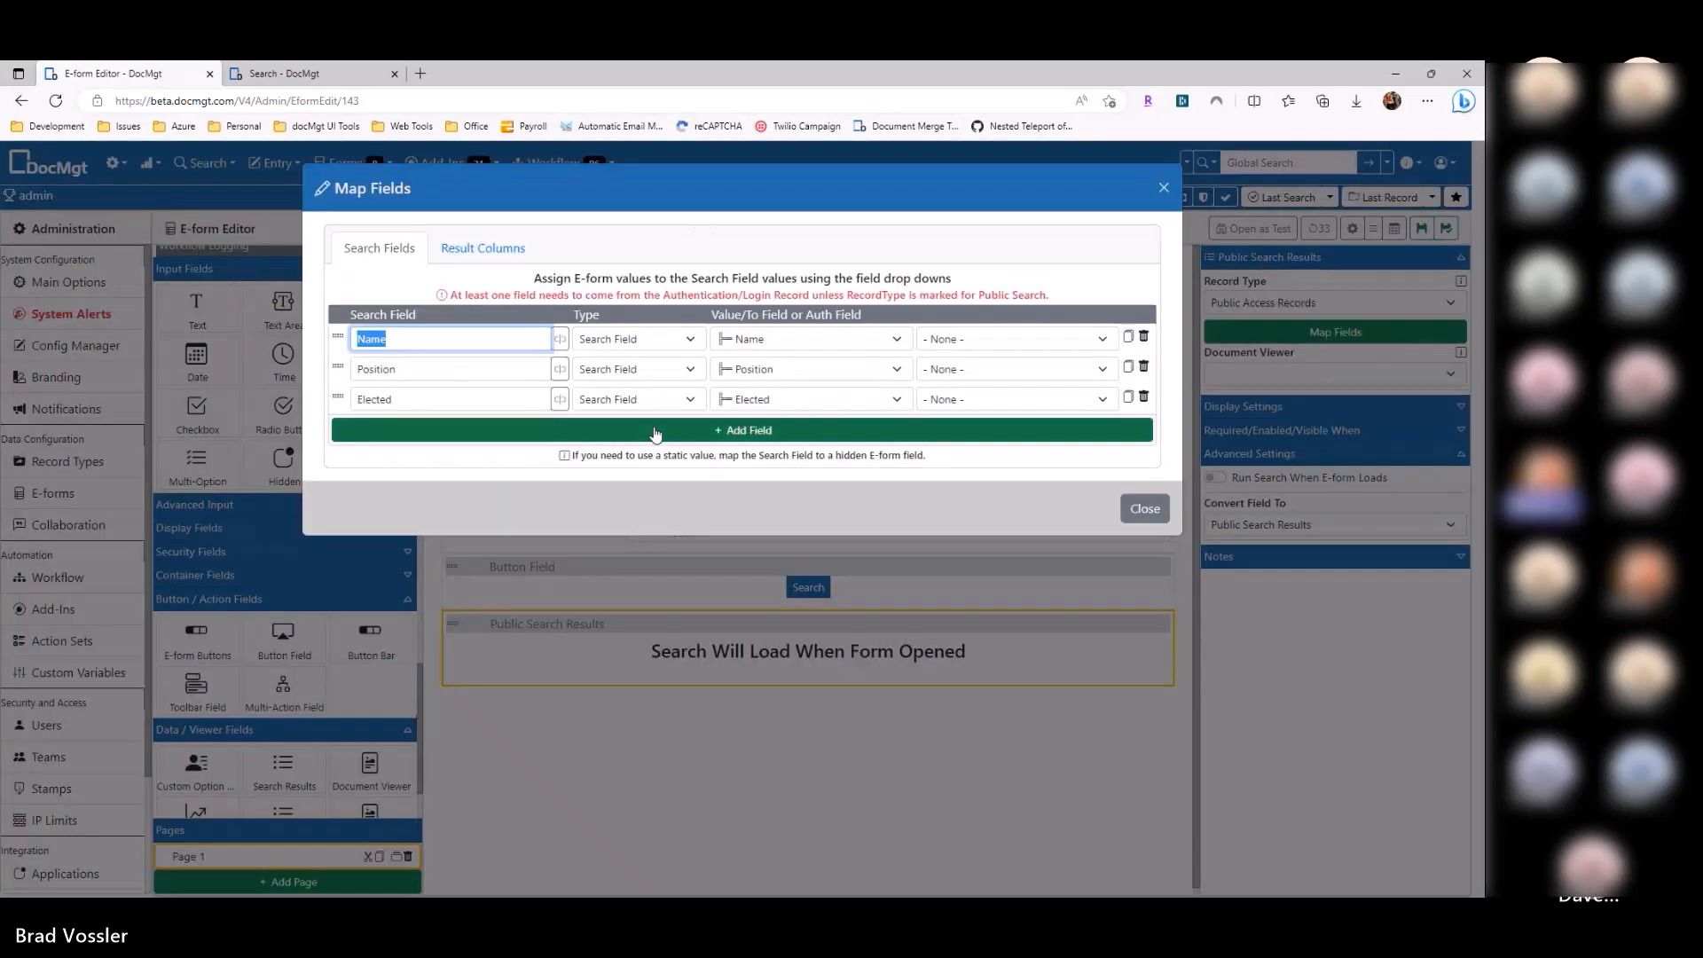
{"action": "left_click", "coordinate": [984, 404]}
{"action": "left_click", "coordinate": [838, 460]}
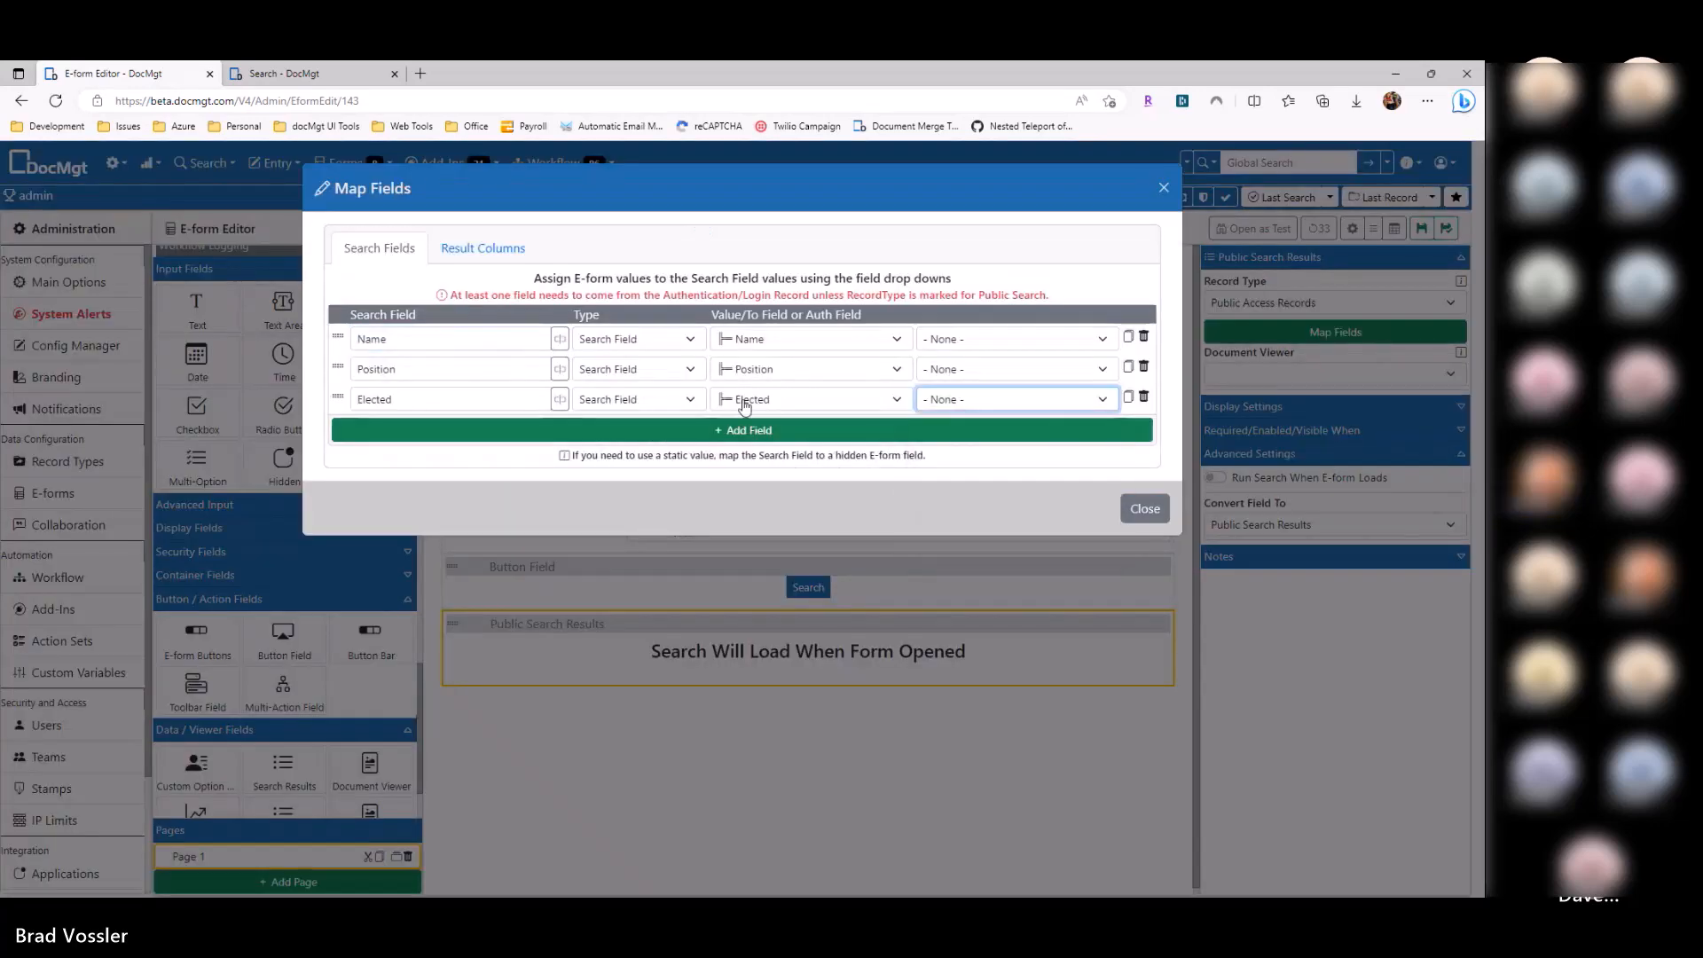
{"action": "left_click", "coordinate": [1144, 508]}
{"action": "left_click", "coordinate": [1423, 229]}
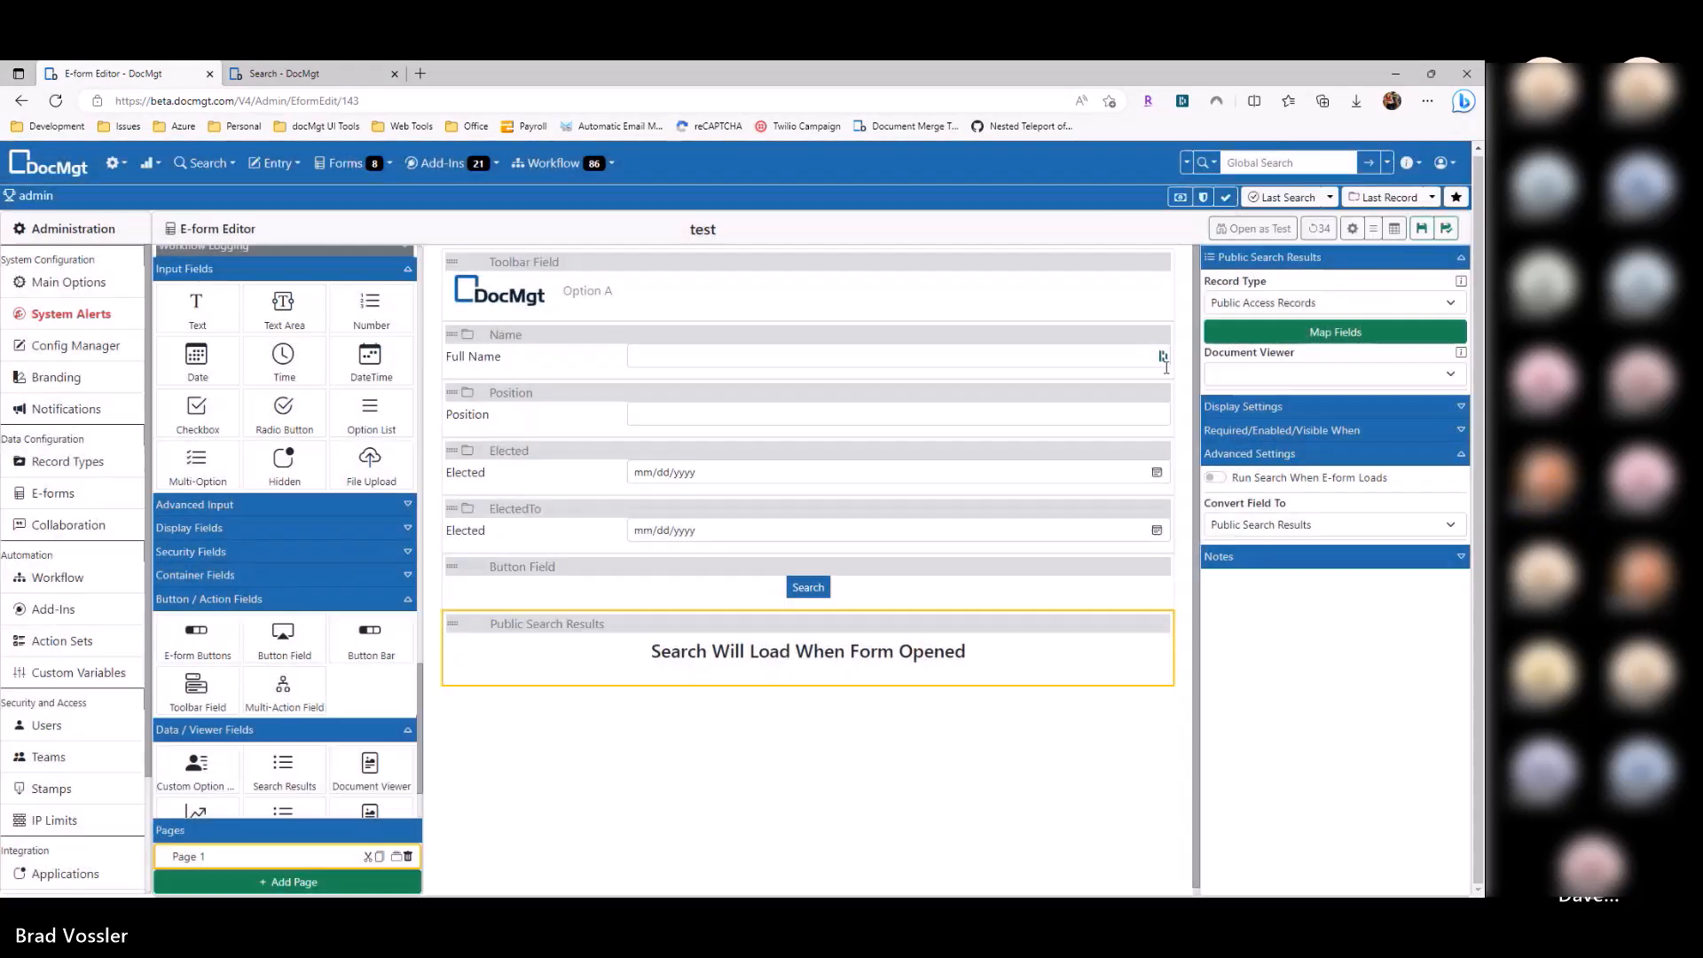
Step: Reload the public form and run a search with no filters
{"action": "key", "text": "alt+Tab"}
{"action": "key", "text": "F5"}
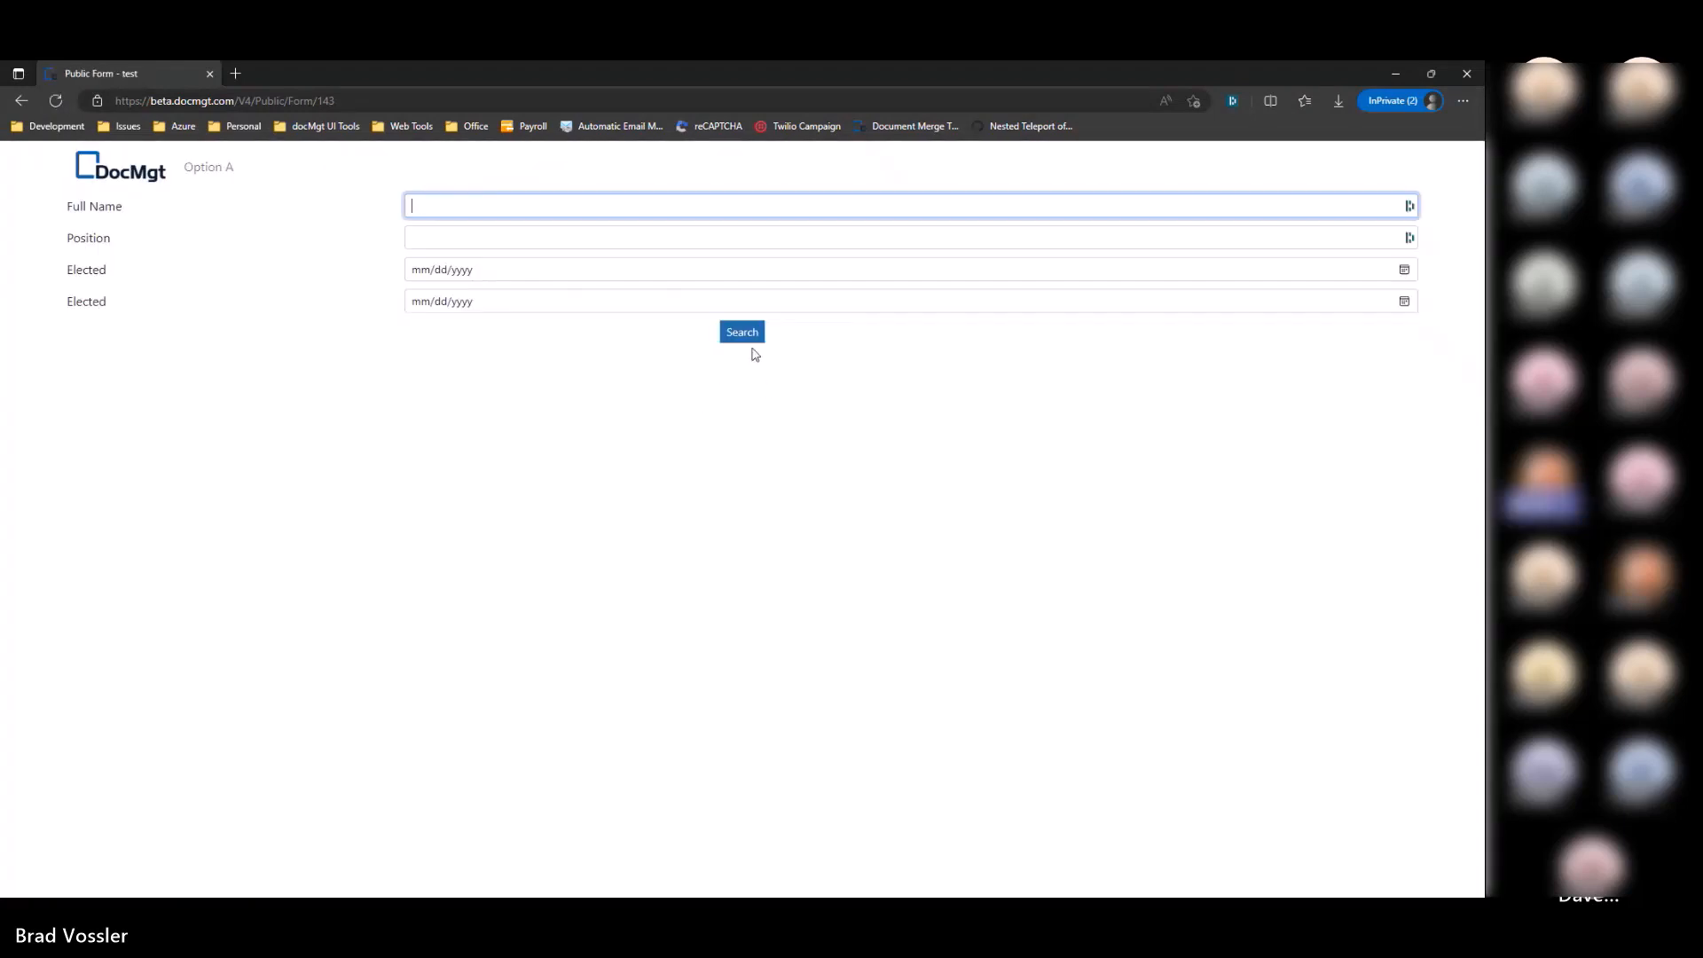
{"action": "left_click", "coordinate": [752, 349]}
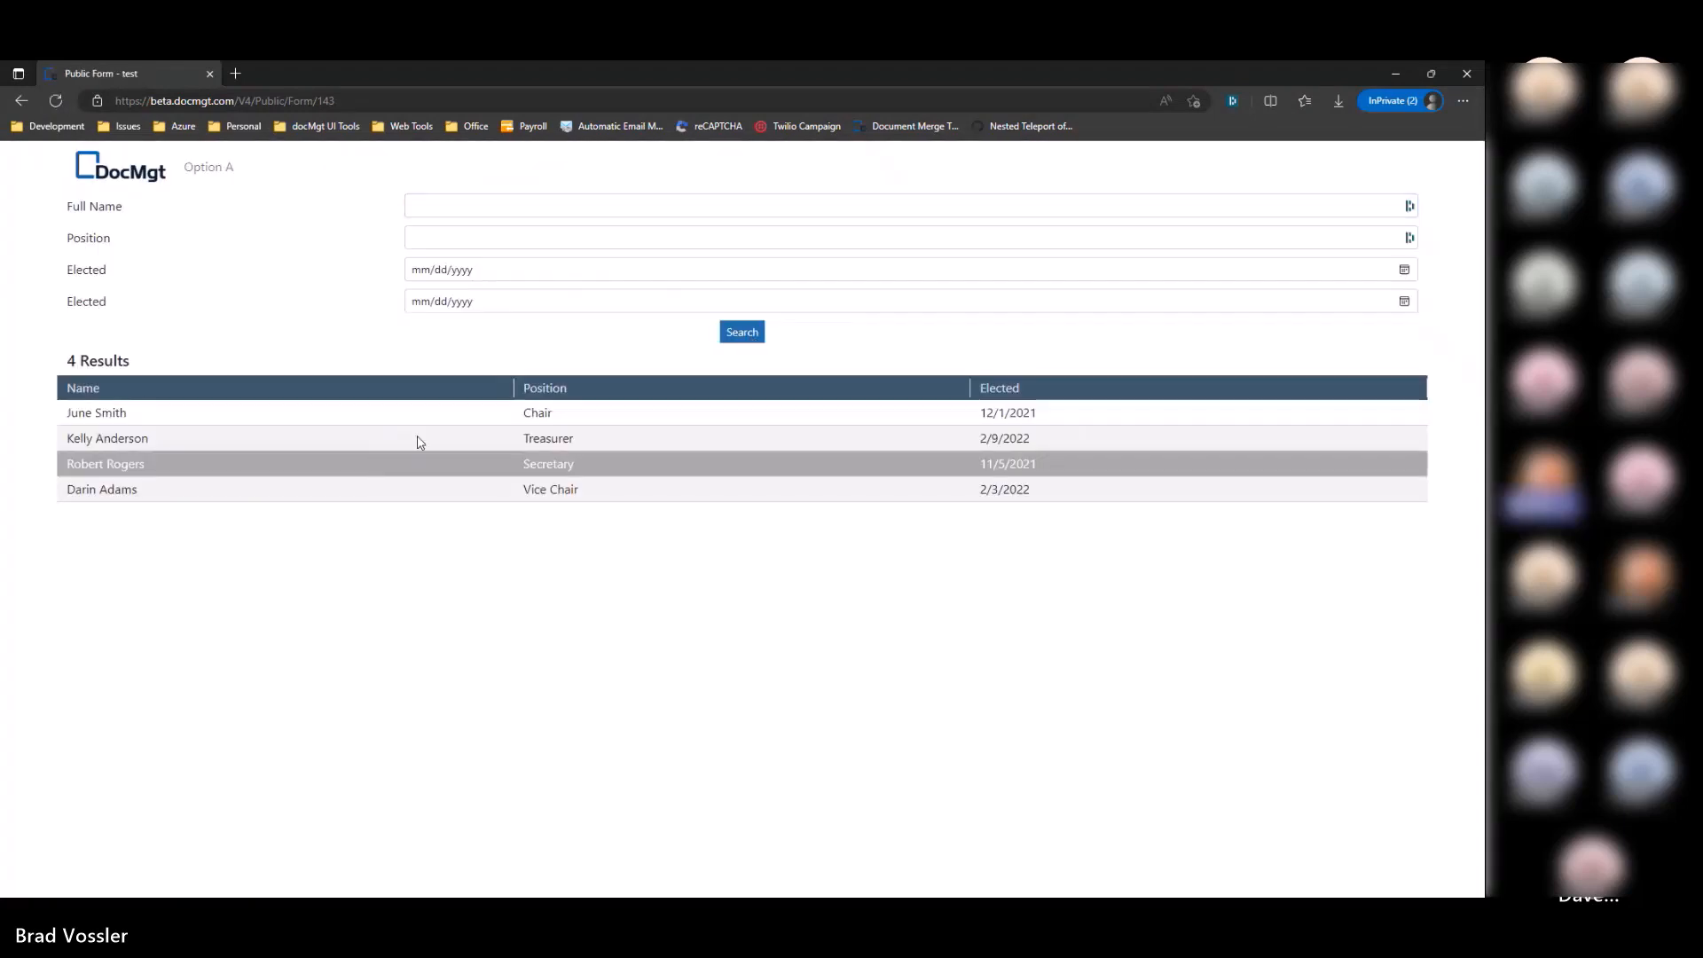
Step: Search with Position 'Treasurer' to narrow the results to one record
{"action": "left_click", "coordinate": [491, 234]}
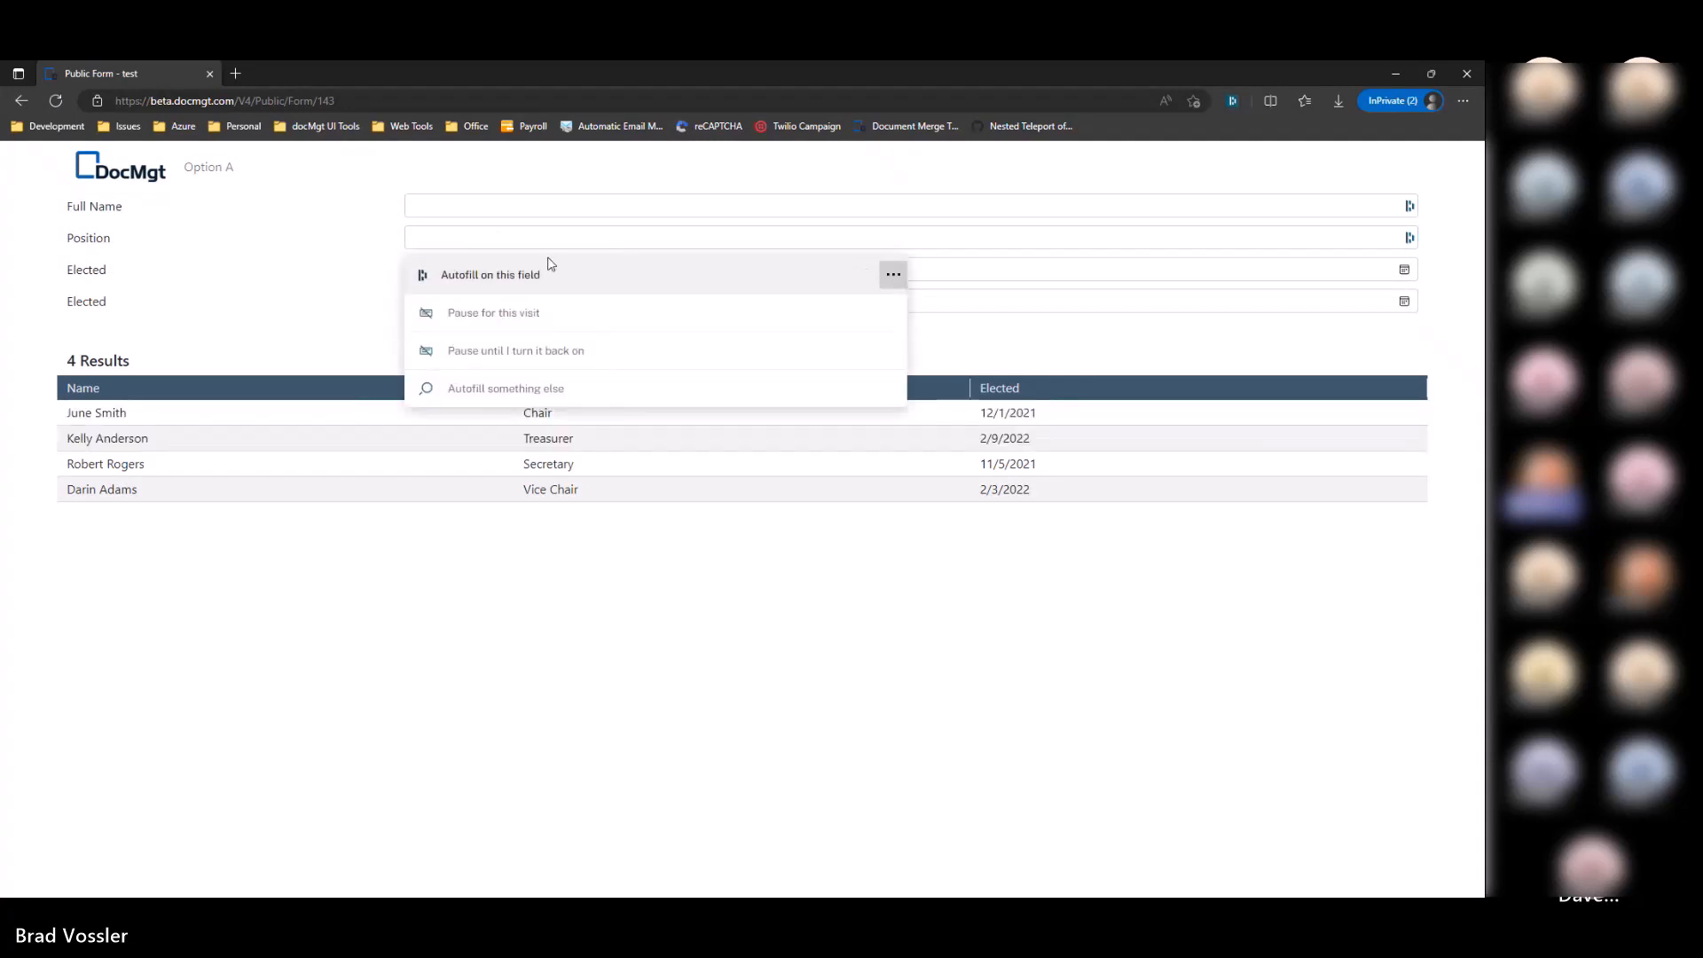
{"action": "left_click", "coordinate": [513, 350]}
{"action": "left_click", "coordinate": [479, 235]}
{"action": "type", "text": "Treasurer"}
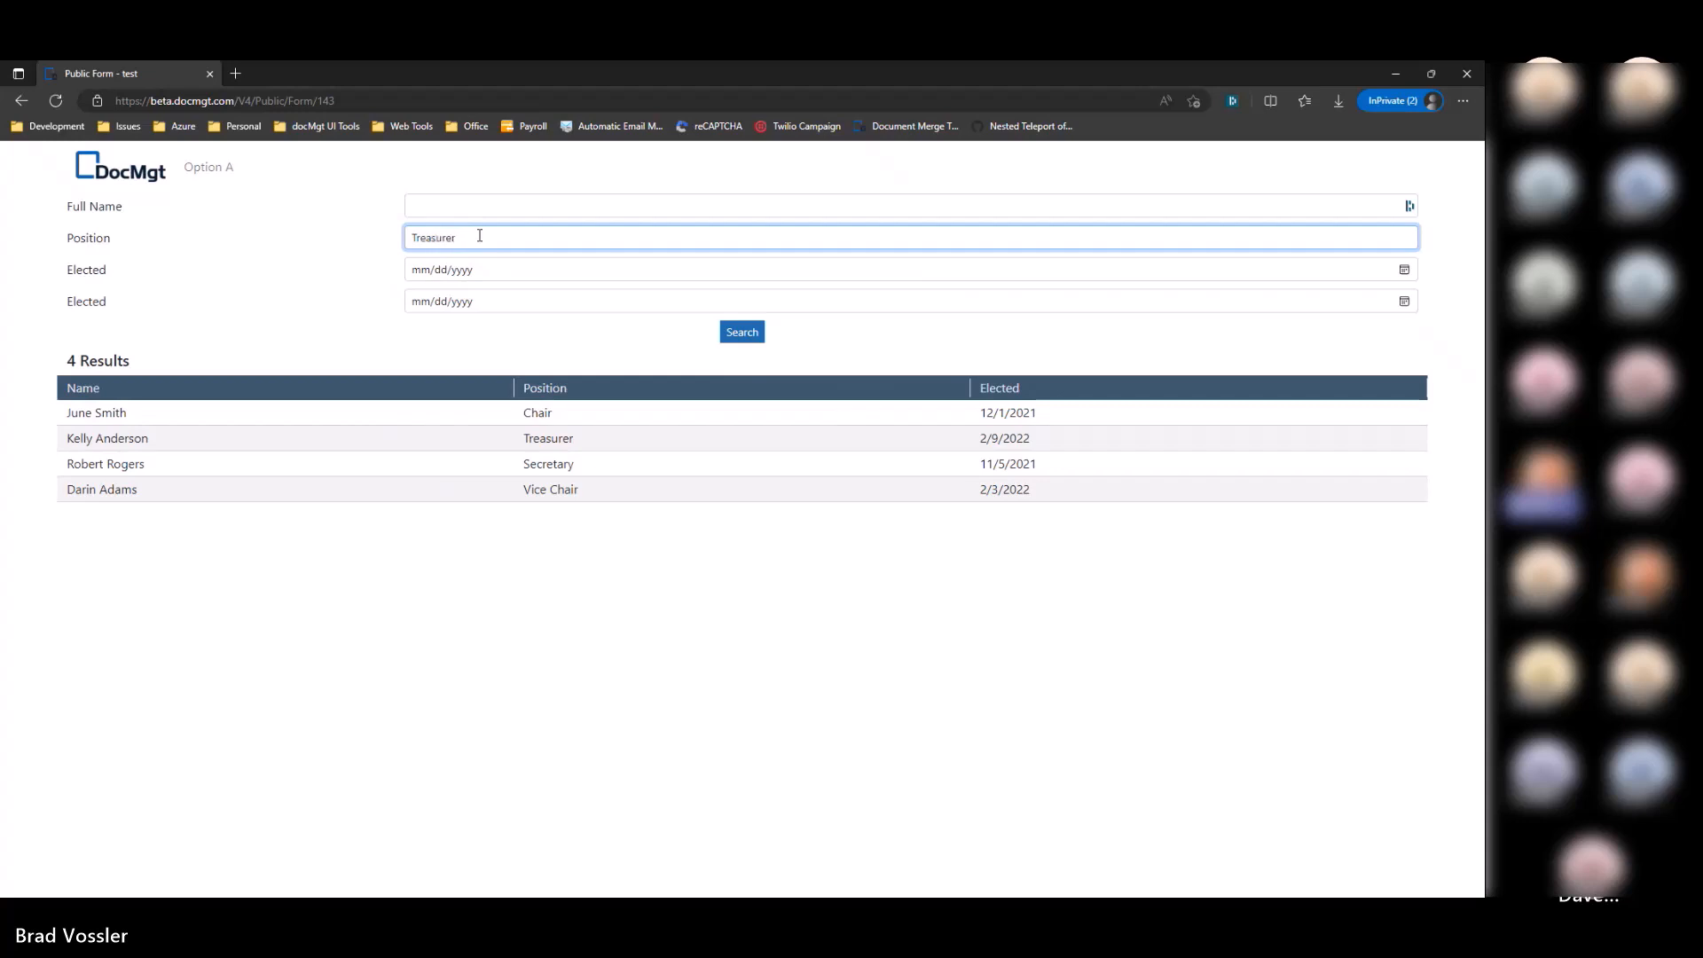
{"action": "left_click", "coordinate": [745, 335]}
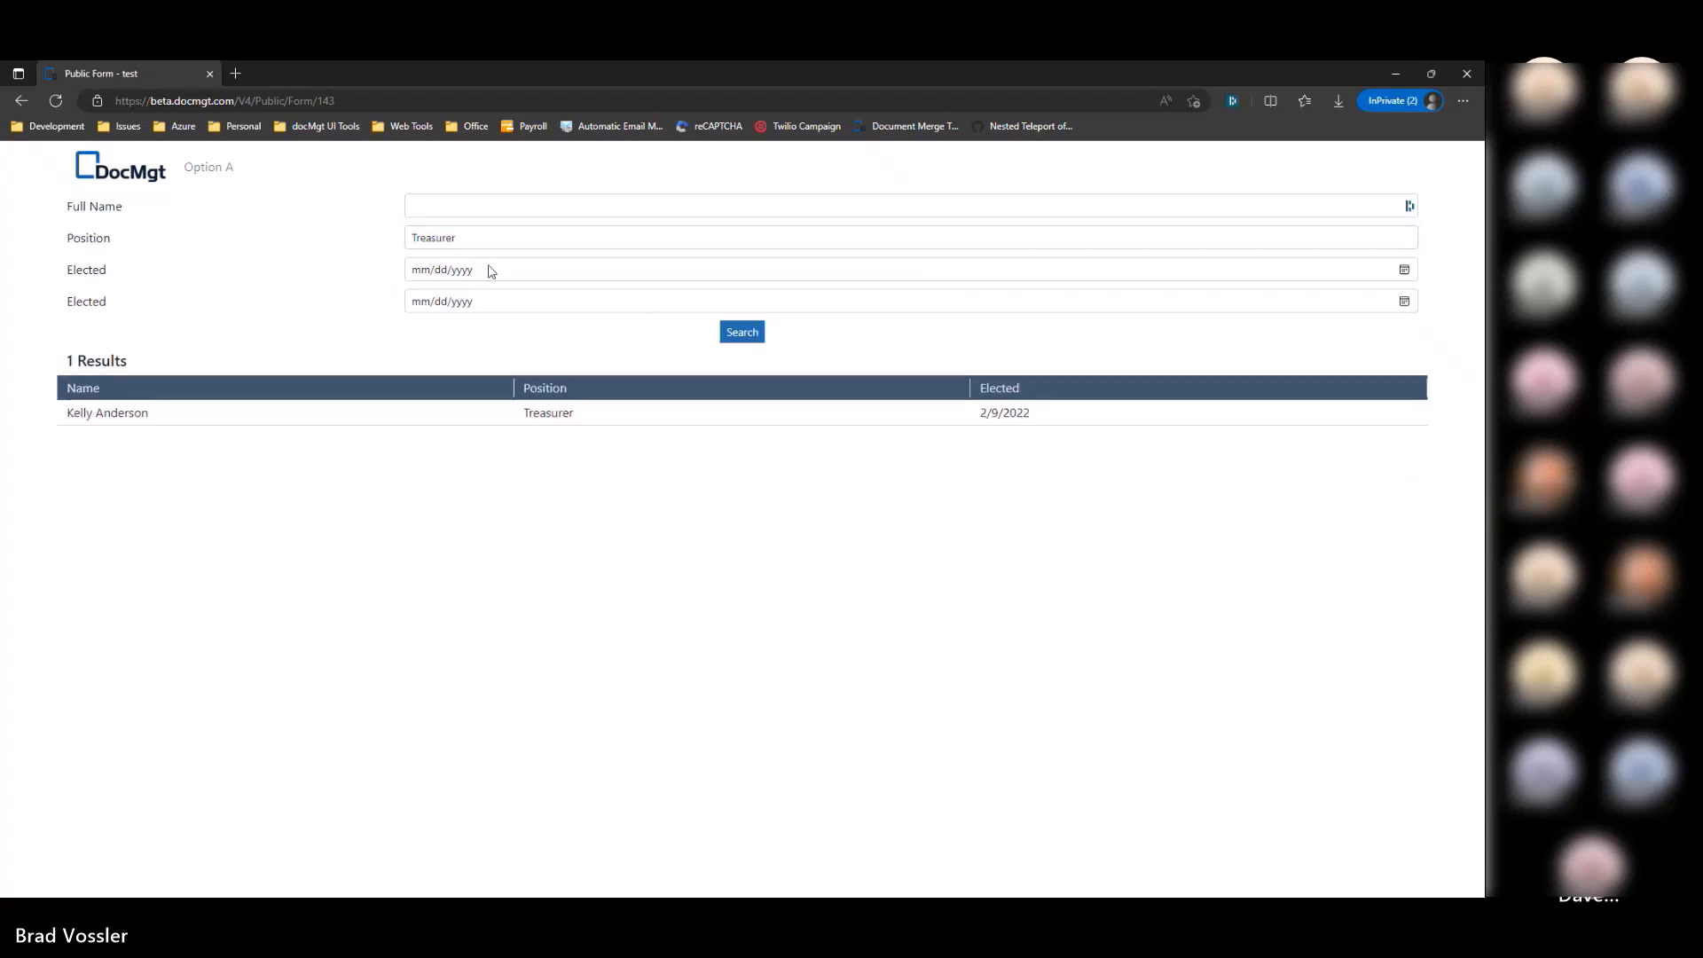
{"action": "left_click", "coordinate": [487, 237]}
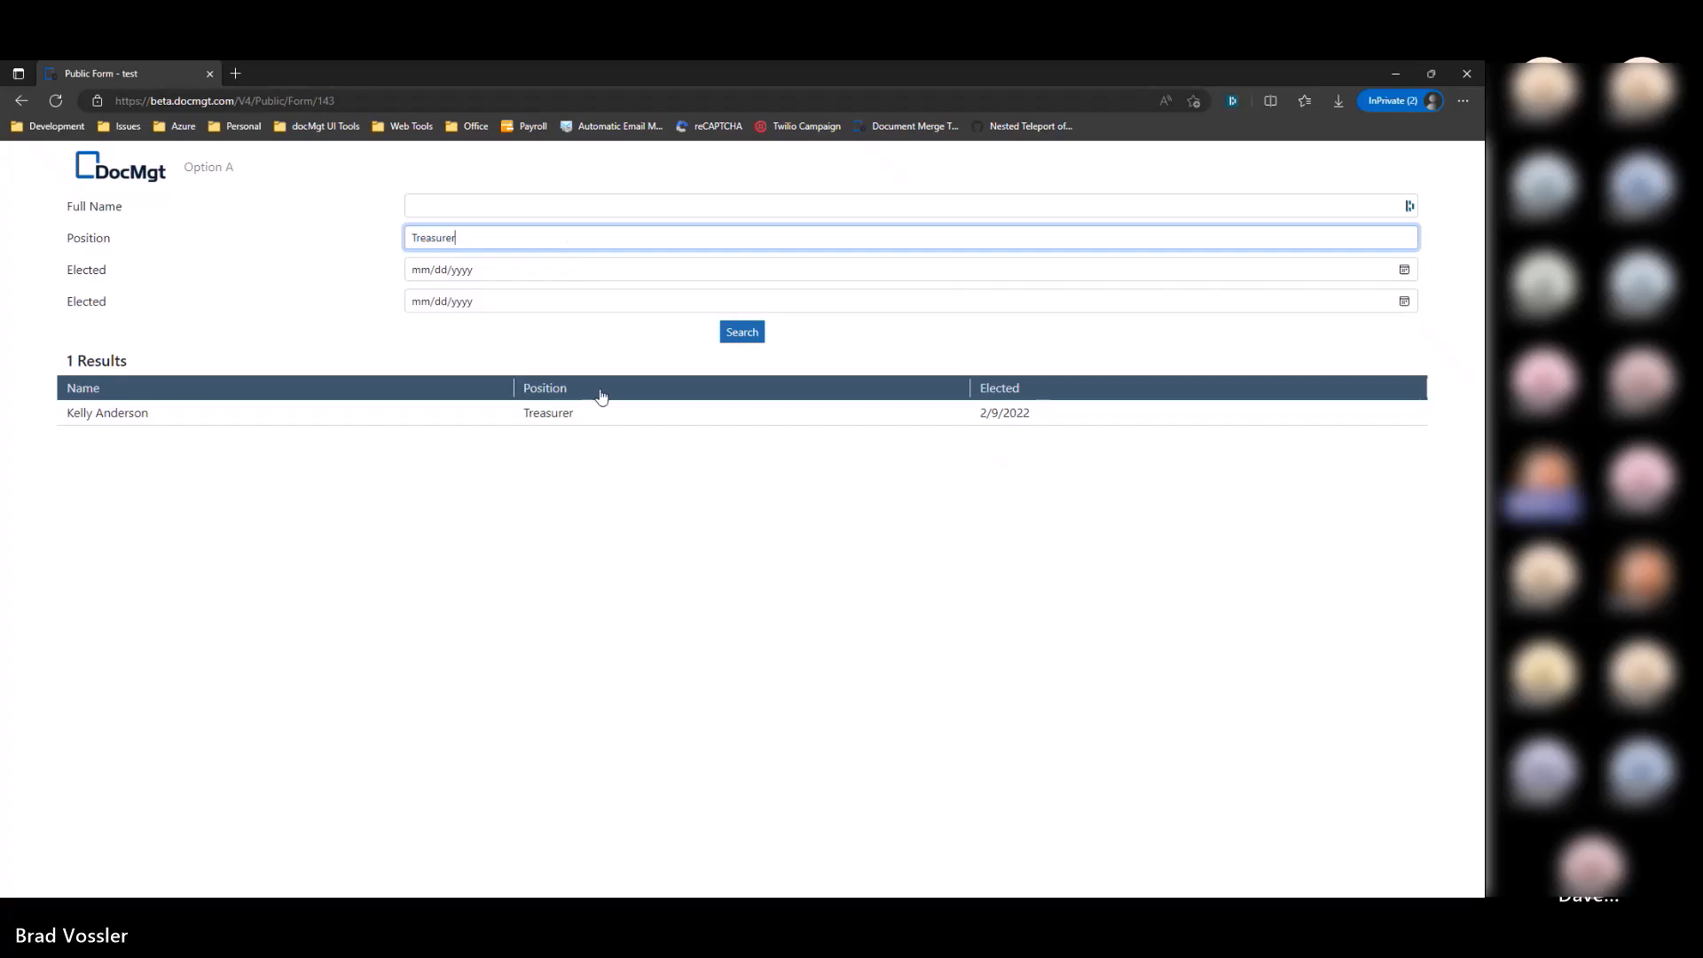
{"action": "key", "text": "alt+Tab"}
{"action": "left_click", "coordinate": [64, 461]}
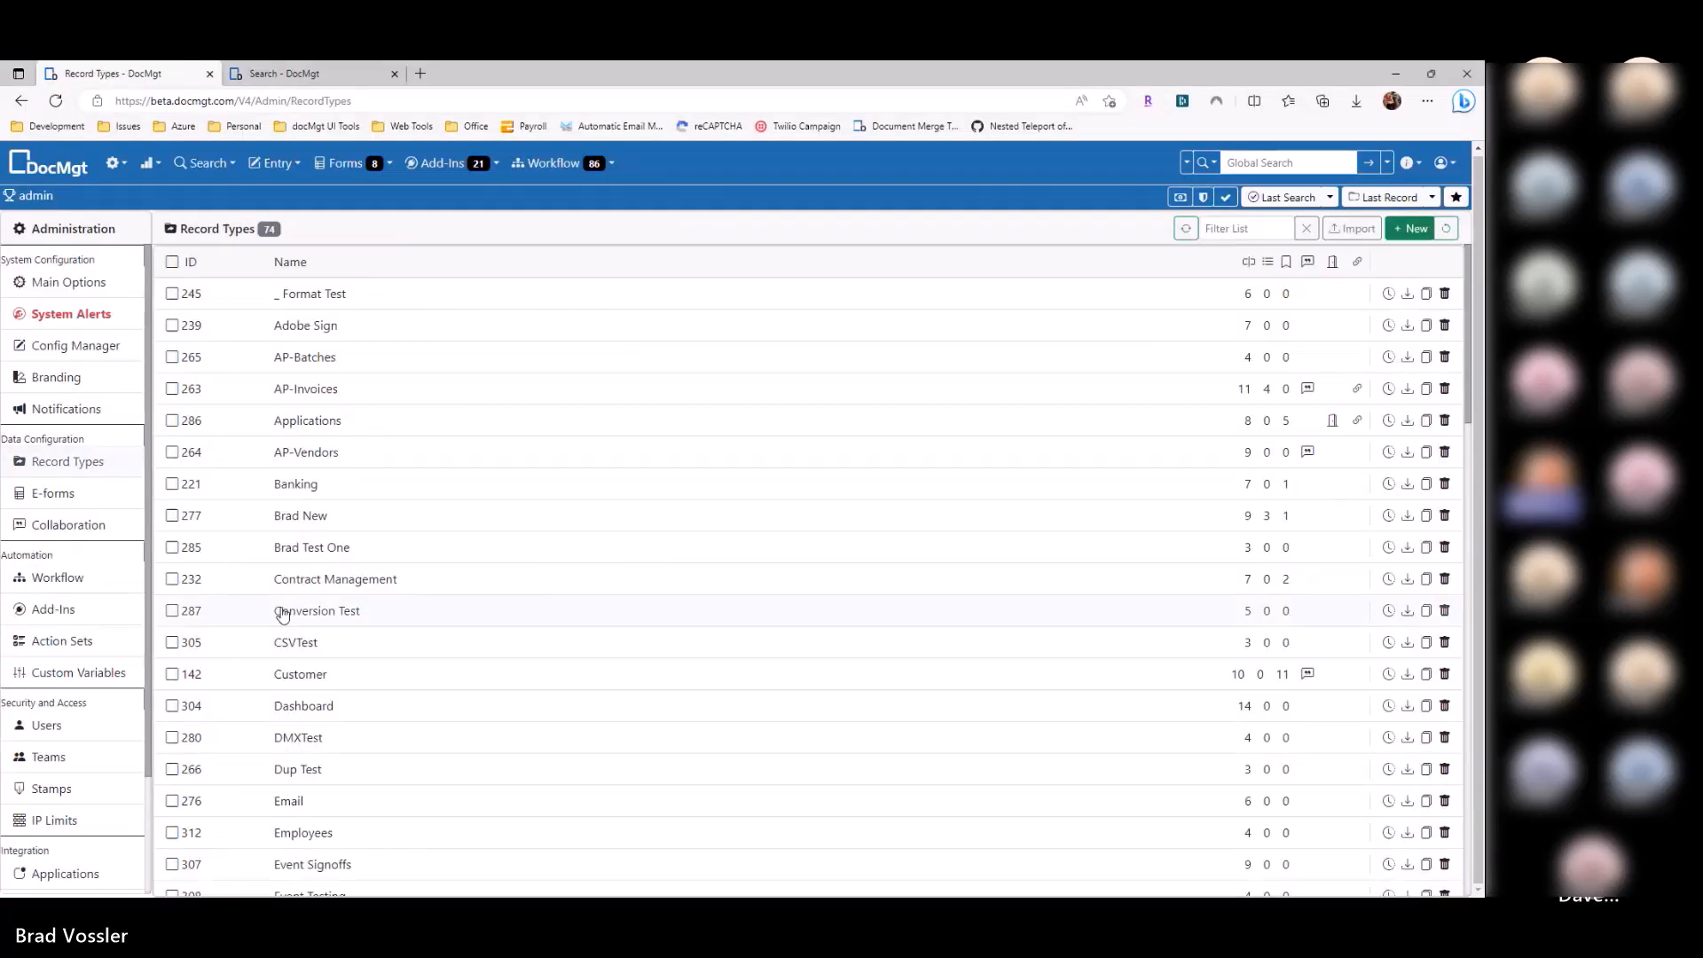
{"action": "scroll", "coordinate": [282, 614], "scroll_direction": "down", "scroll_amount": 15}
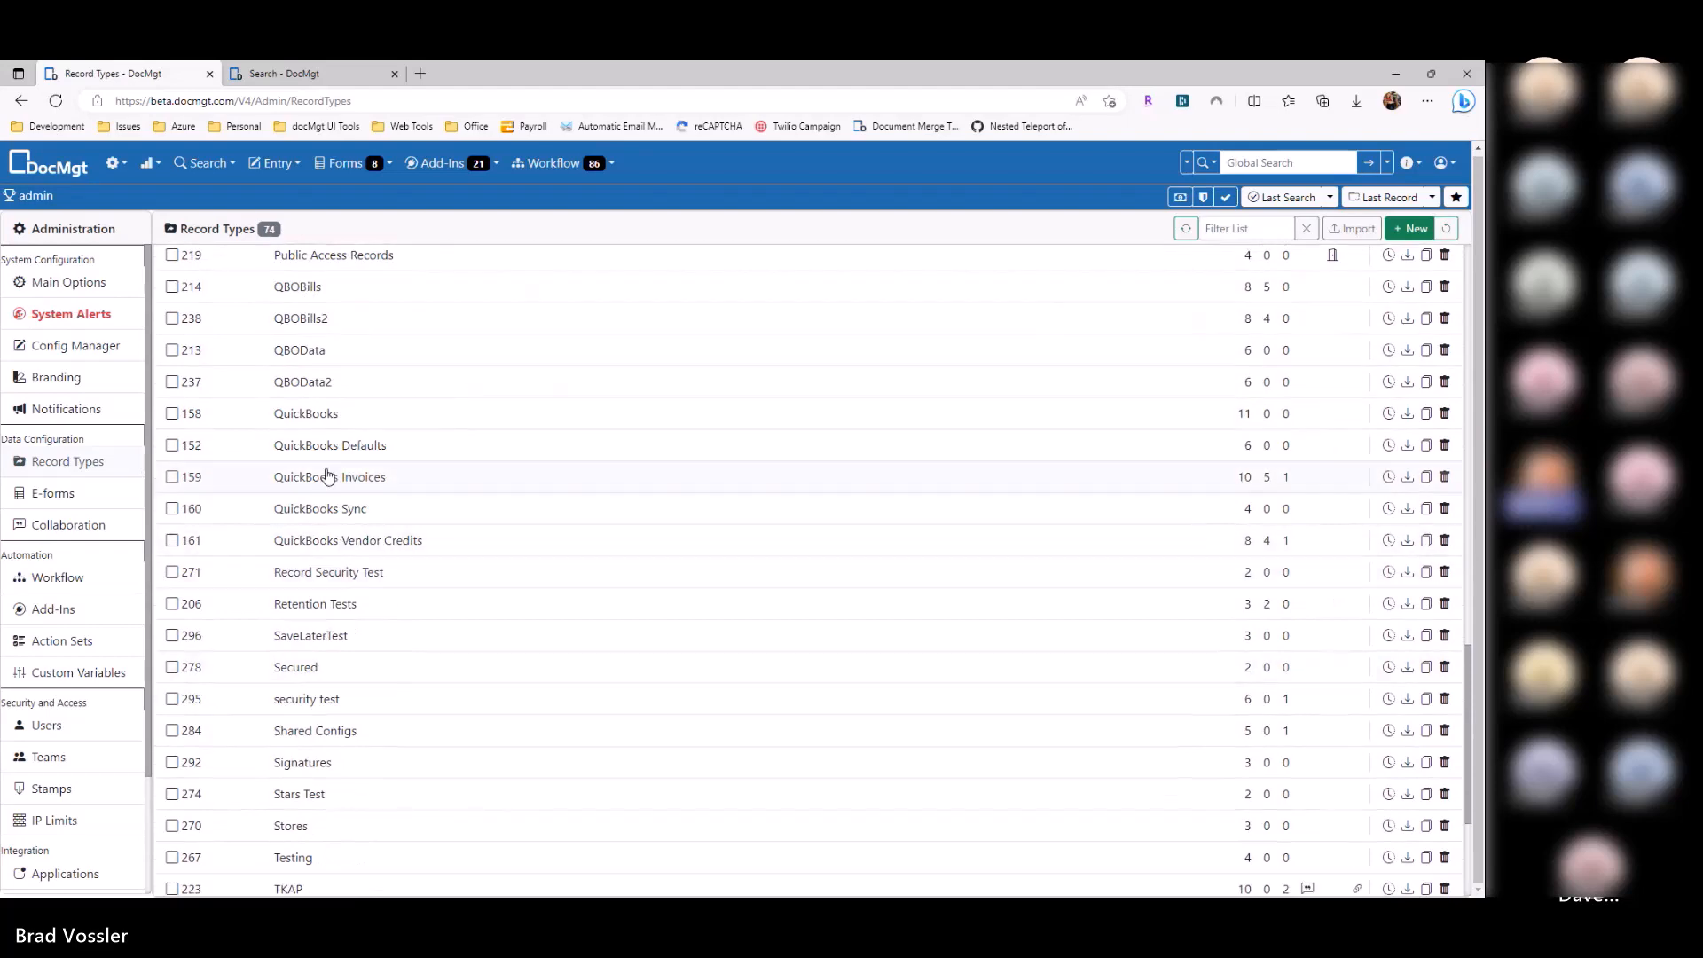
{"action": "scroll", "coordinate": [364, 550], "scroll_direction": "up", "scroll_amount": 3}
{"action": "left_click", "coordinate": [360, 450]}
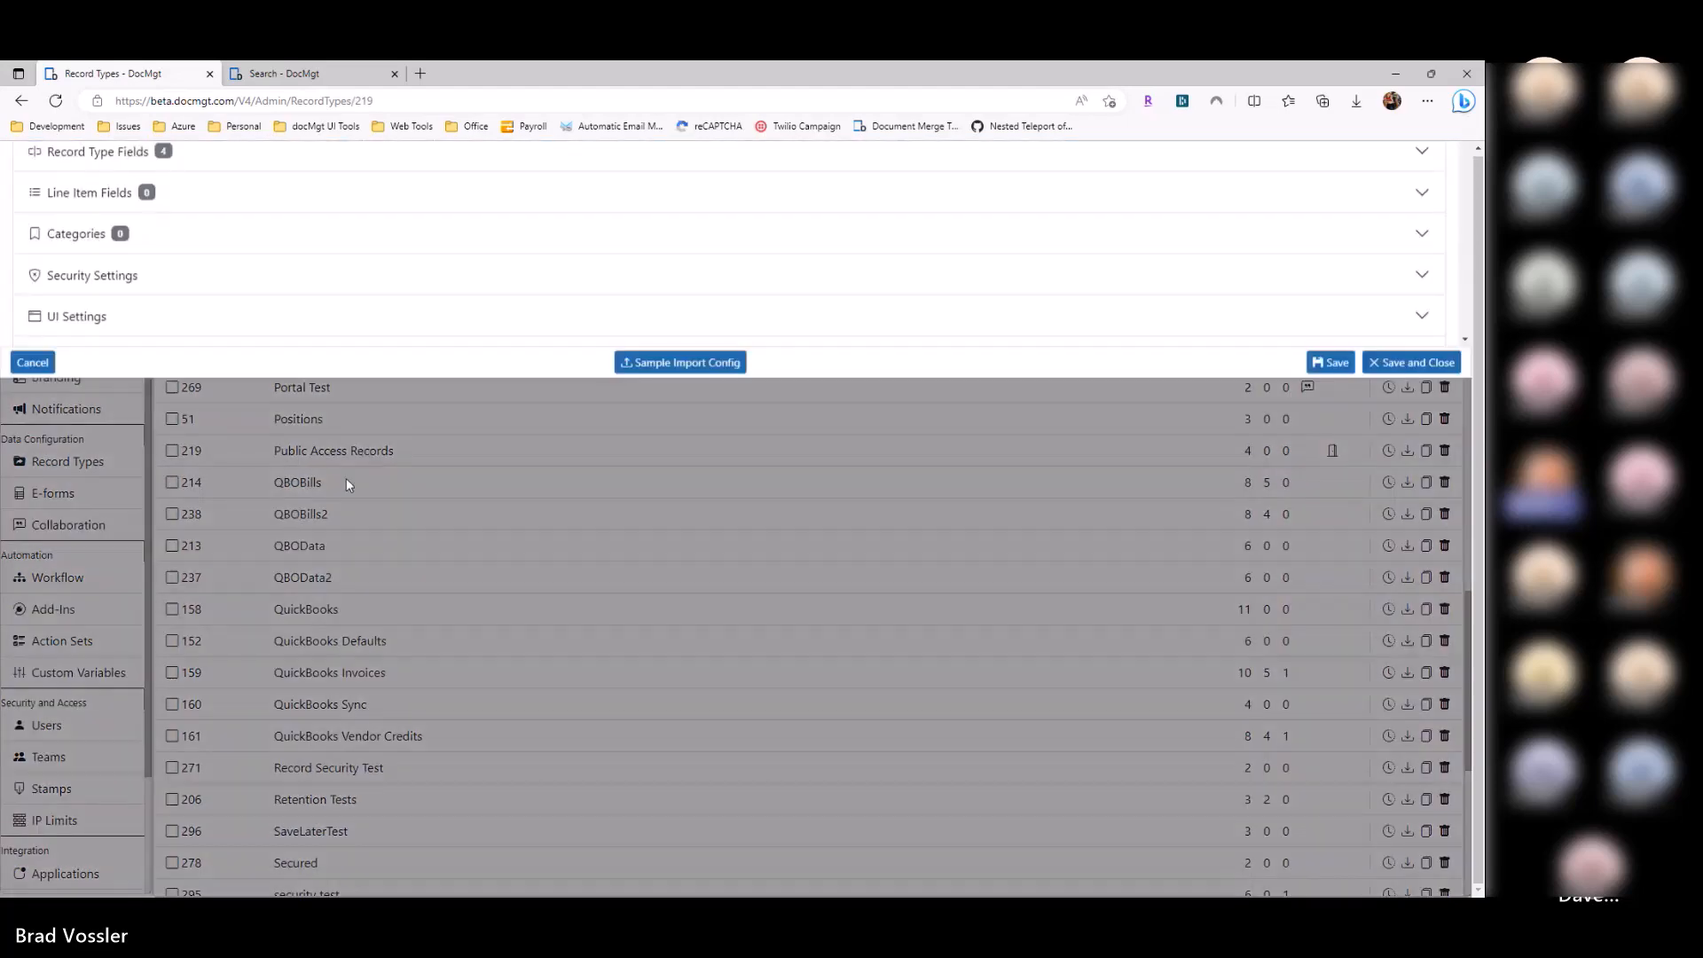
{"action": "key", "text": "alt+Tab"}
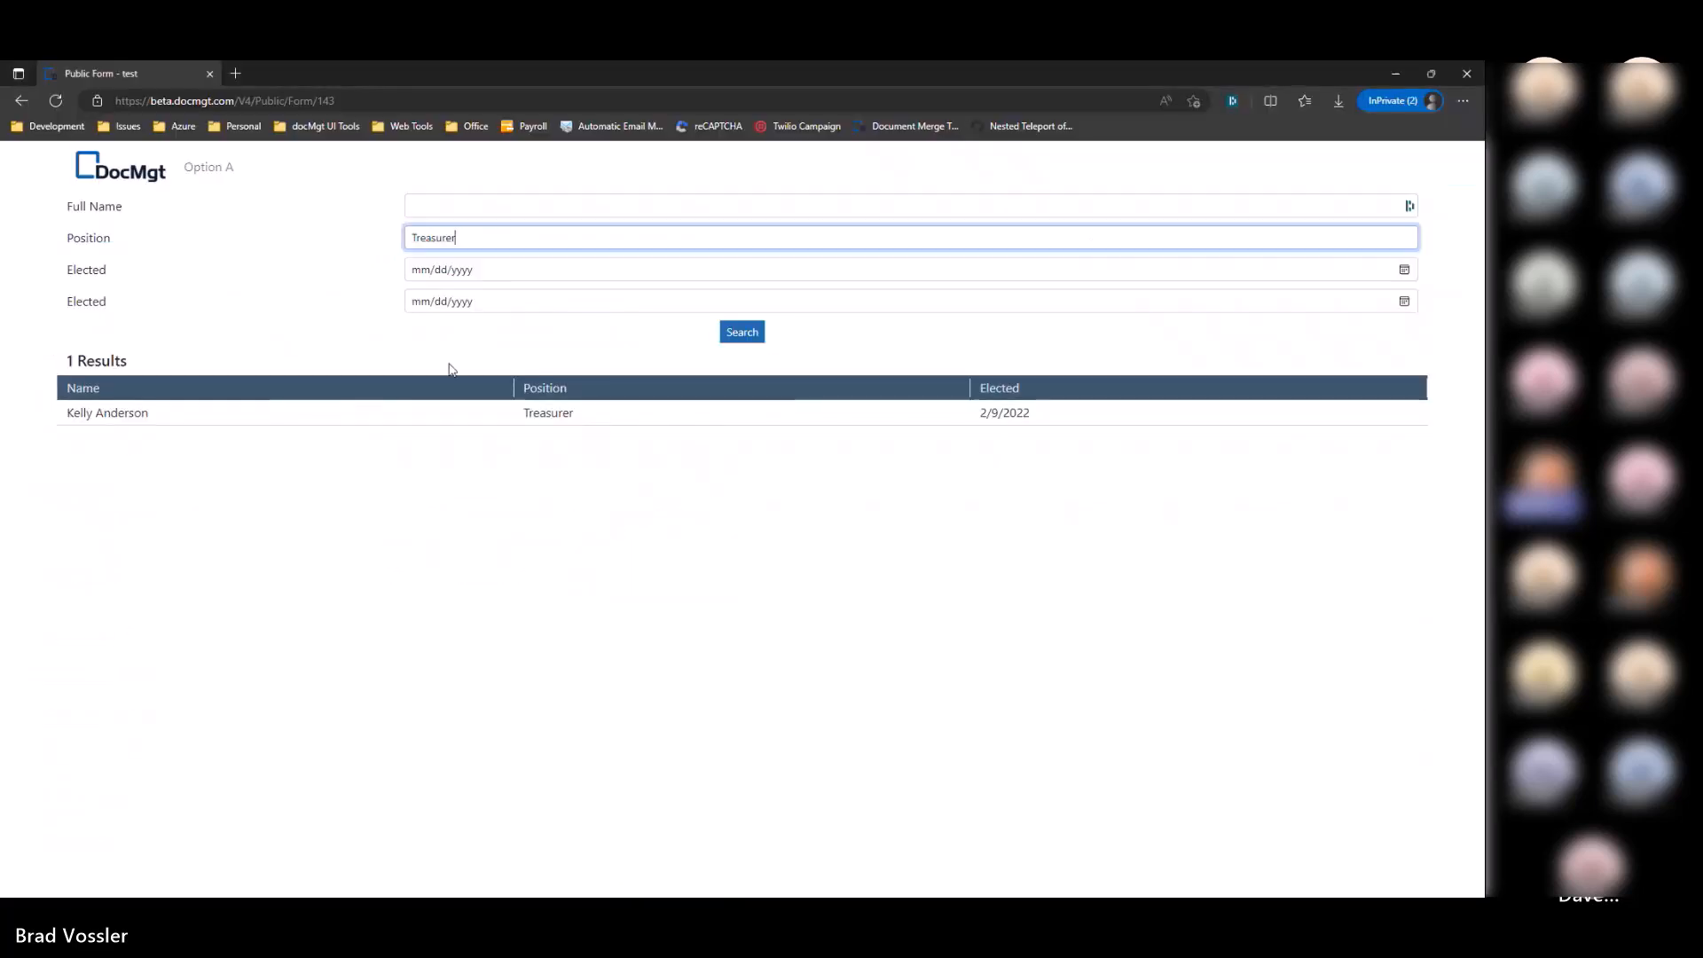
{"action": "key", "text": "alt+Tab"}
{"action": "left_click", "coordinate": [203, 665]}
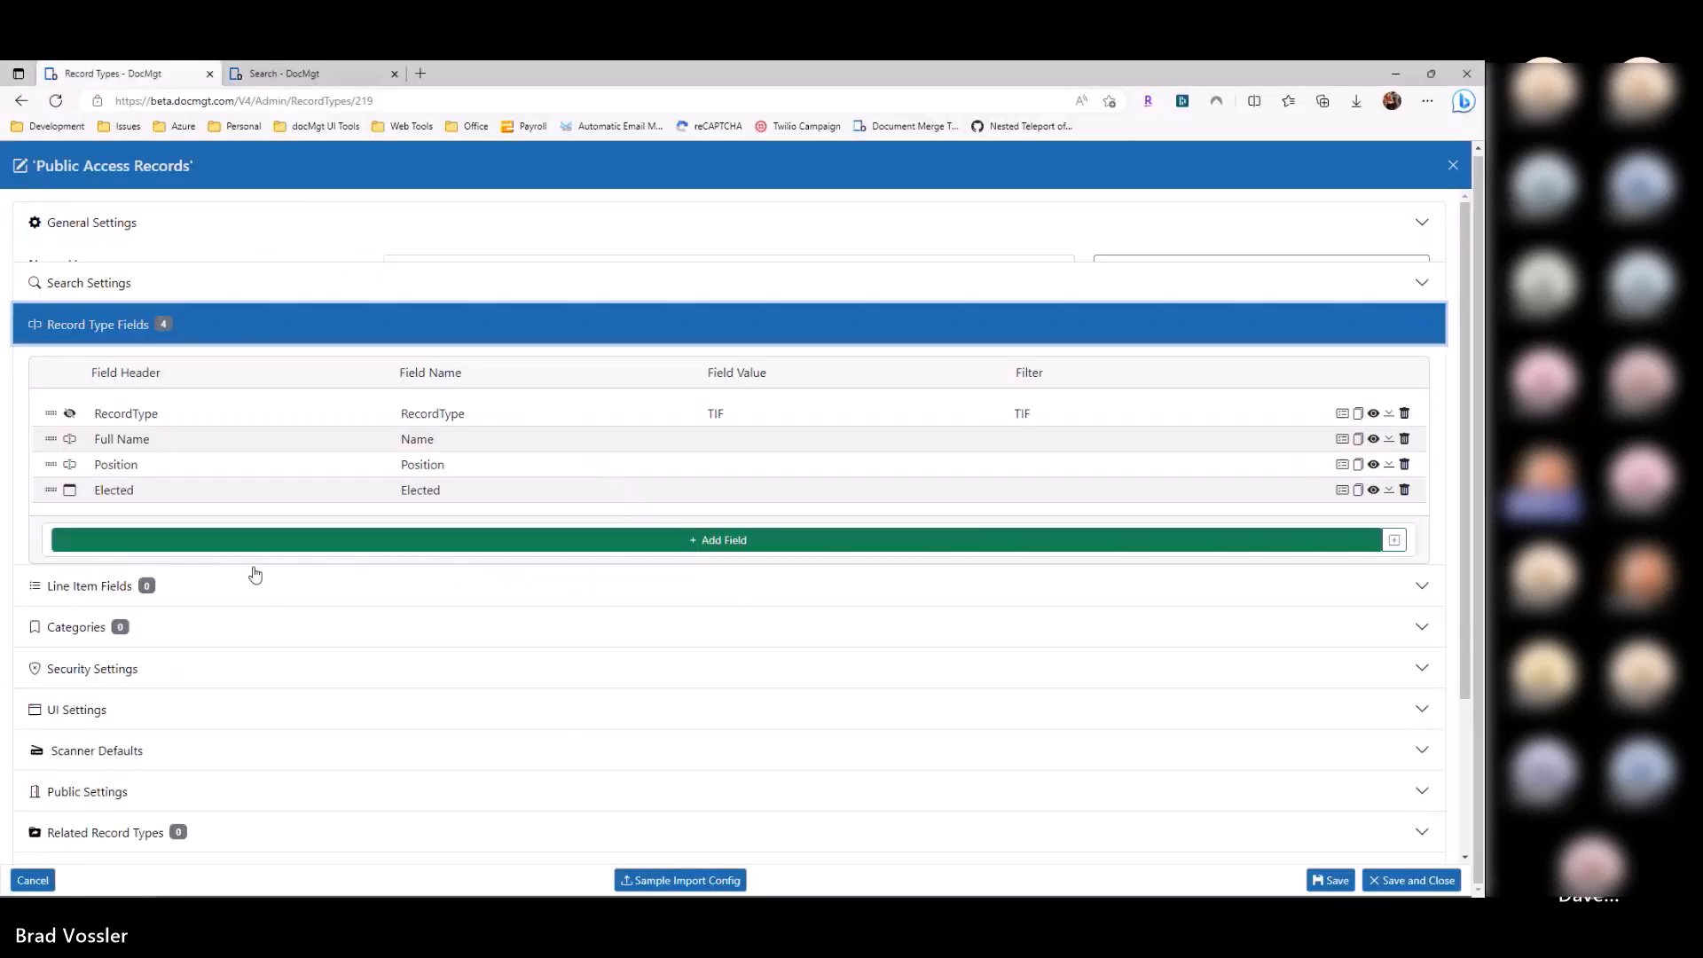
{"action": "double_click", "coordinate": [446, 428]}
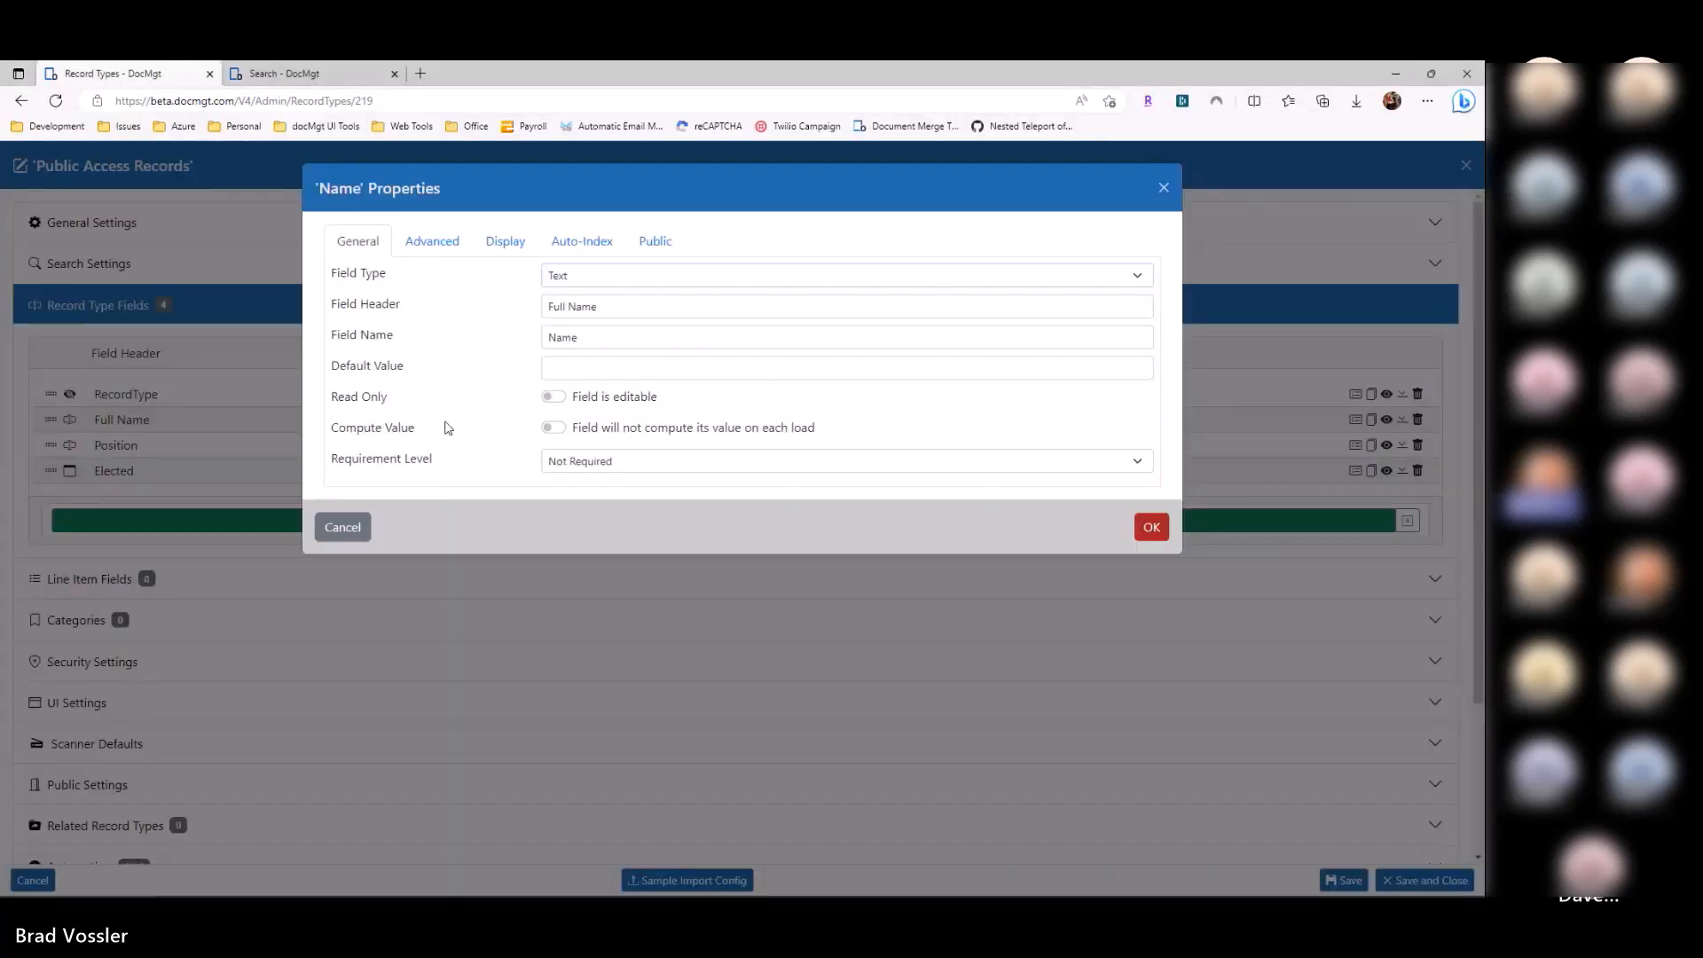
{"action": "left_click", "coordinate": [434, 246]}
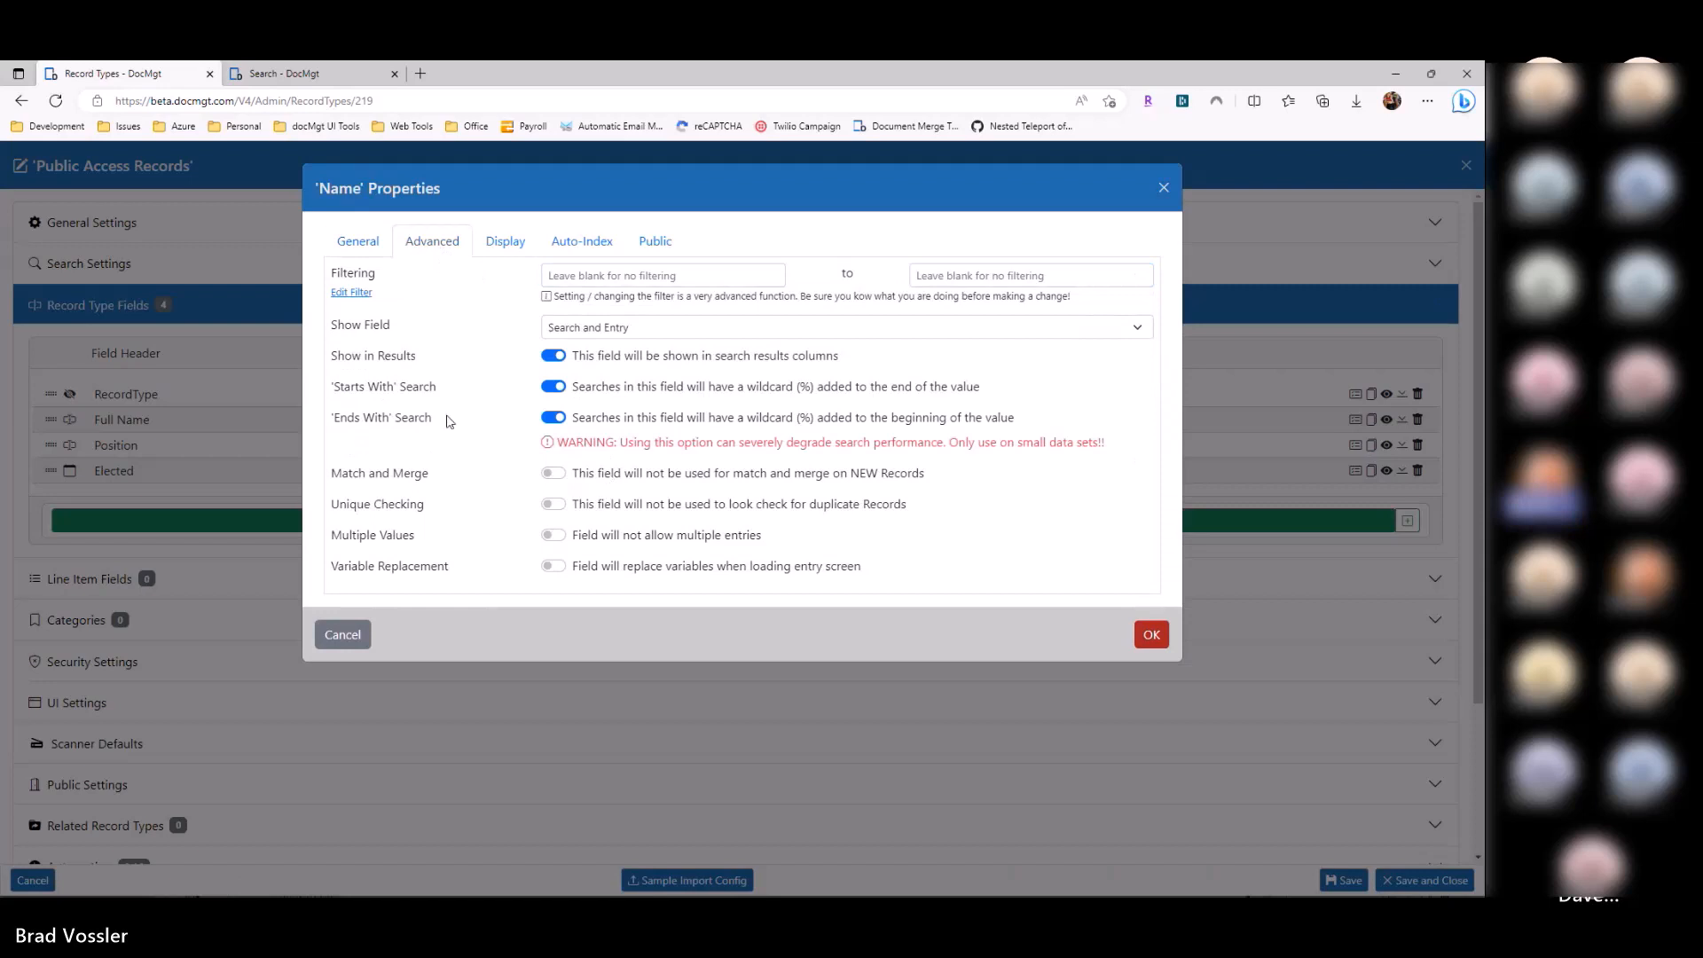
{"action": "left_click", "coordinate": [554, 388]}
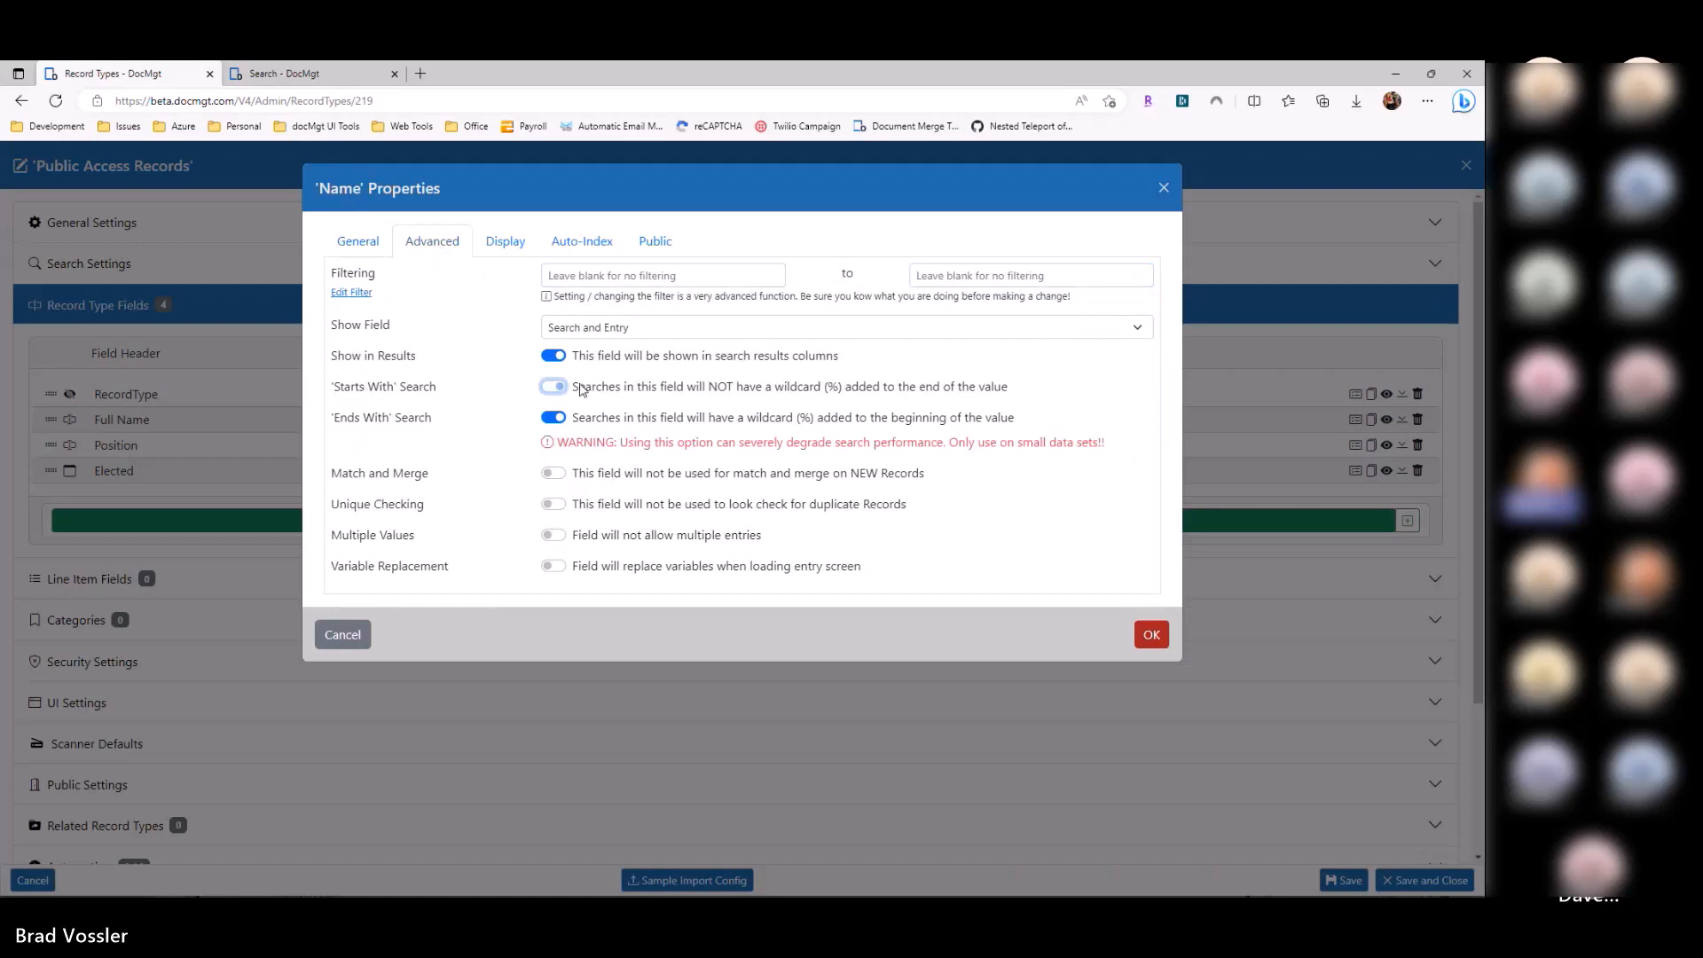
{"action": "left_click", "coordinate": [581, 388]}
{"action": "left_click", "coordinate": [583, 418]}
{"action": "left_click", "coordinate": [583, 418]}
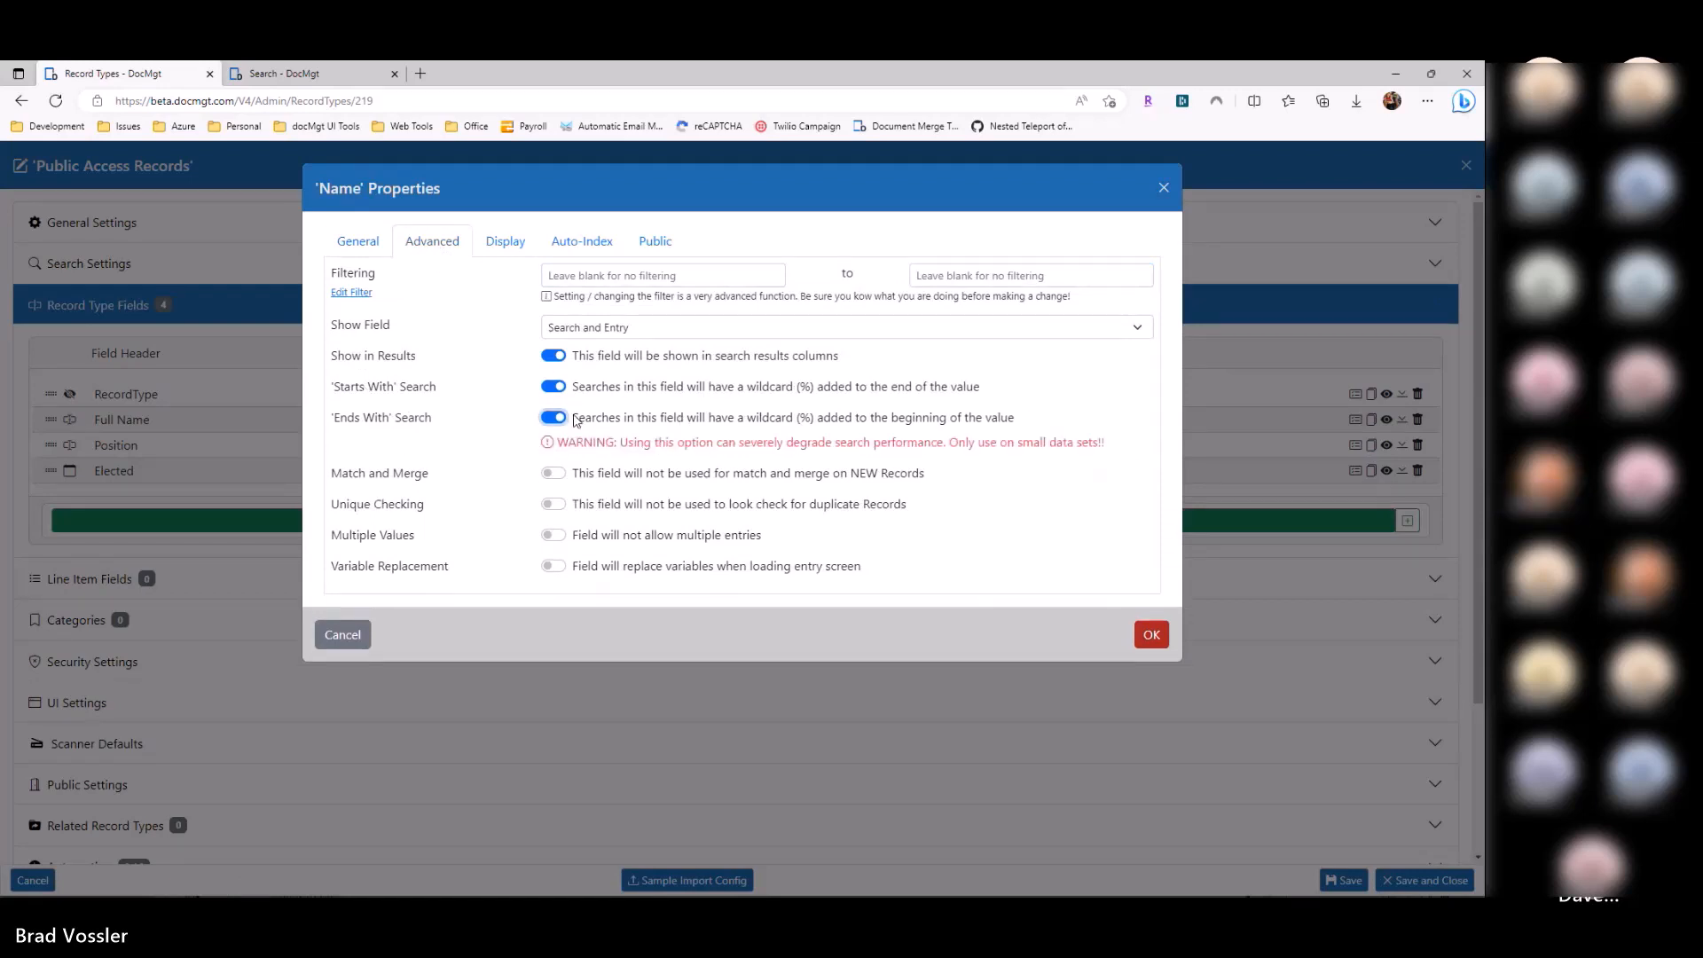
{"action": "left_click", "coordinate": [241, 482]}
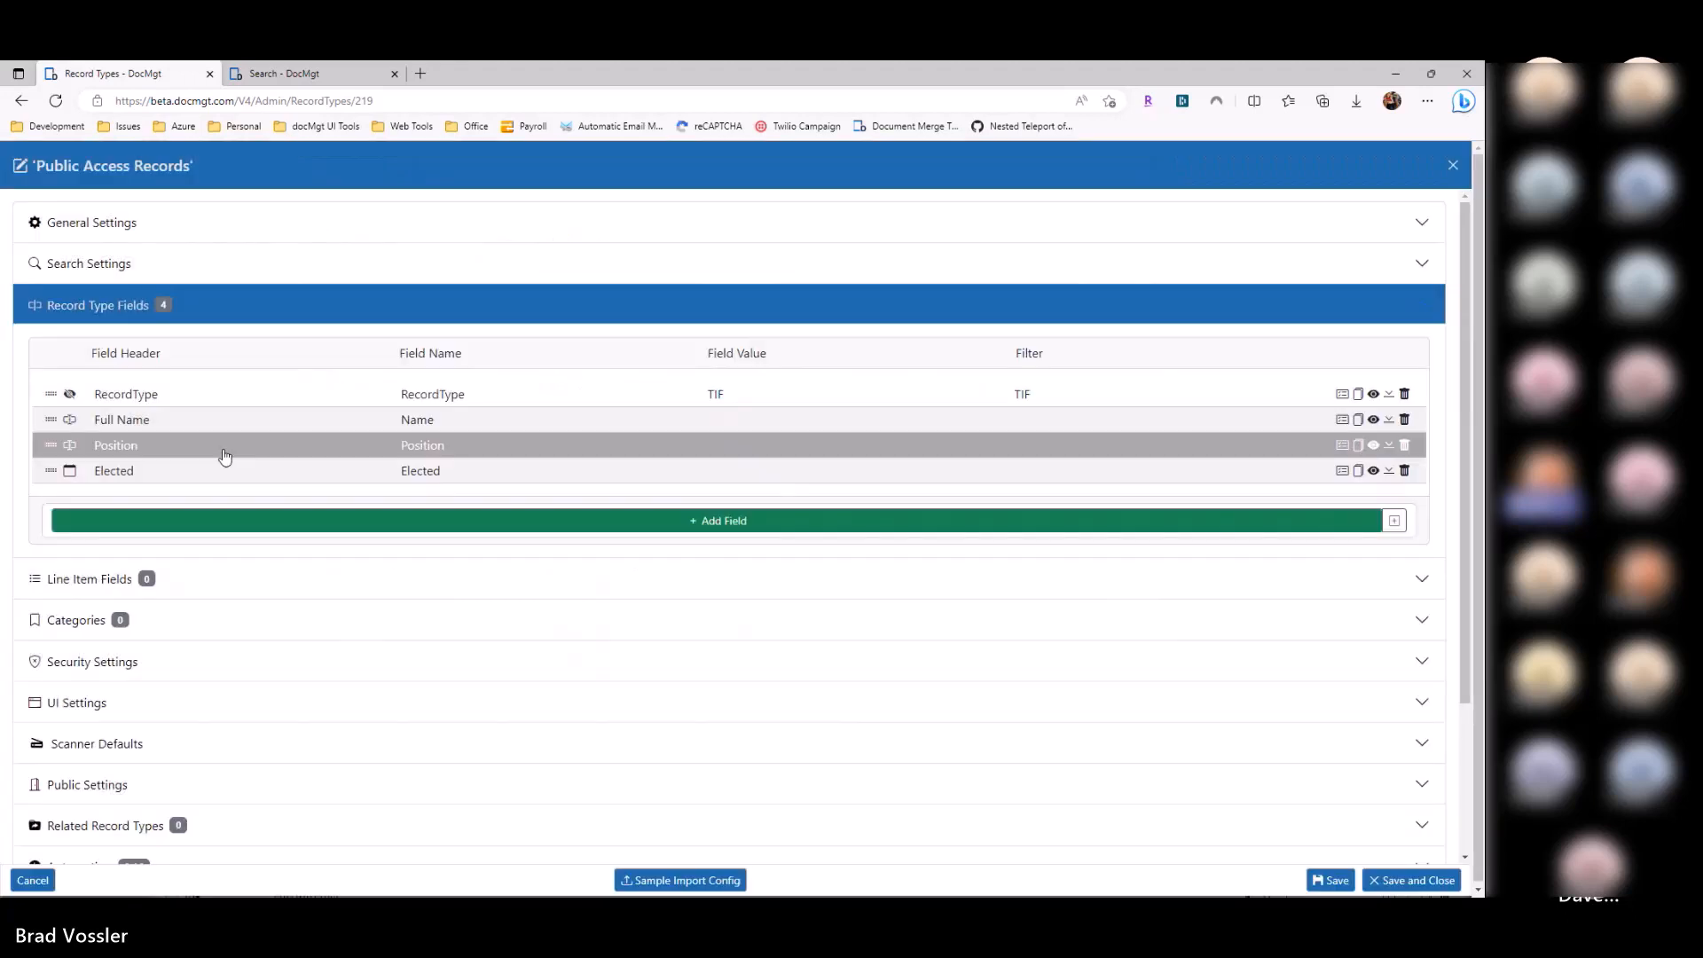
{"action": "left_click", "coordinate": [222, 446]}
{"action": "left_click", "coordinate": [435, 243]}
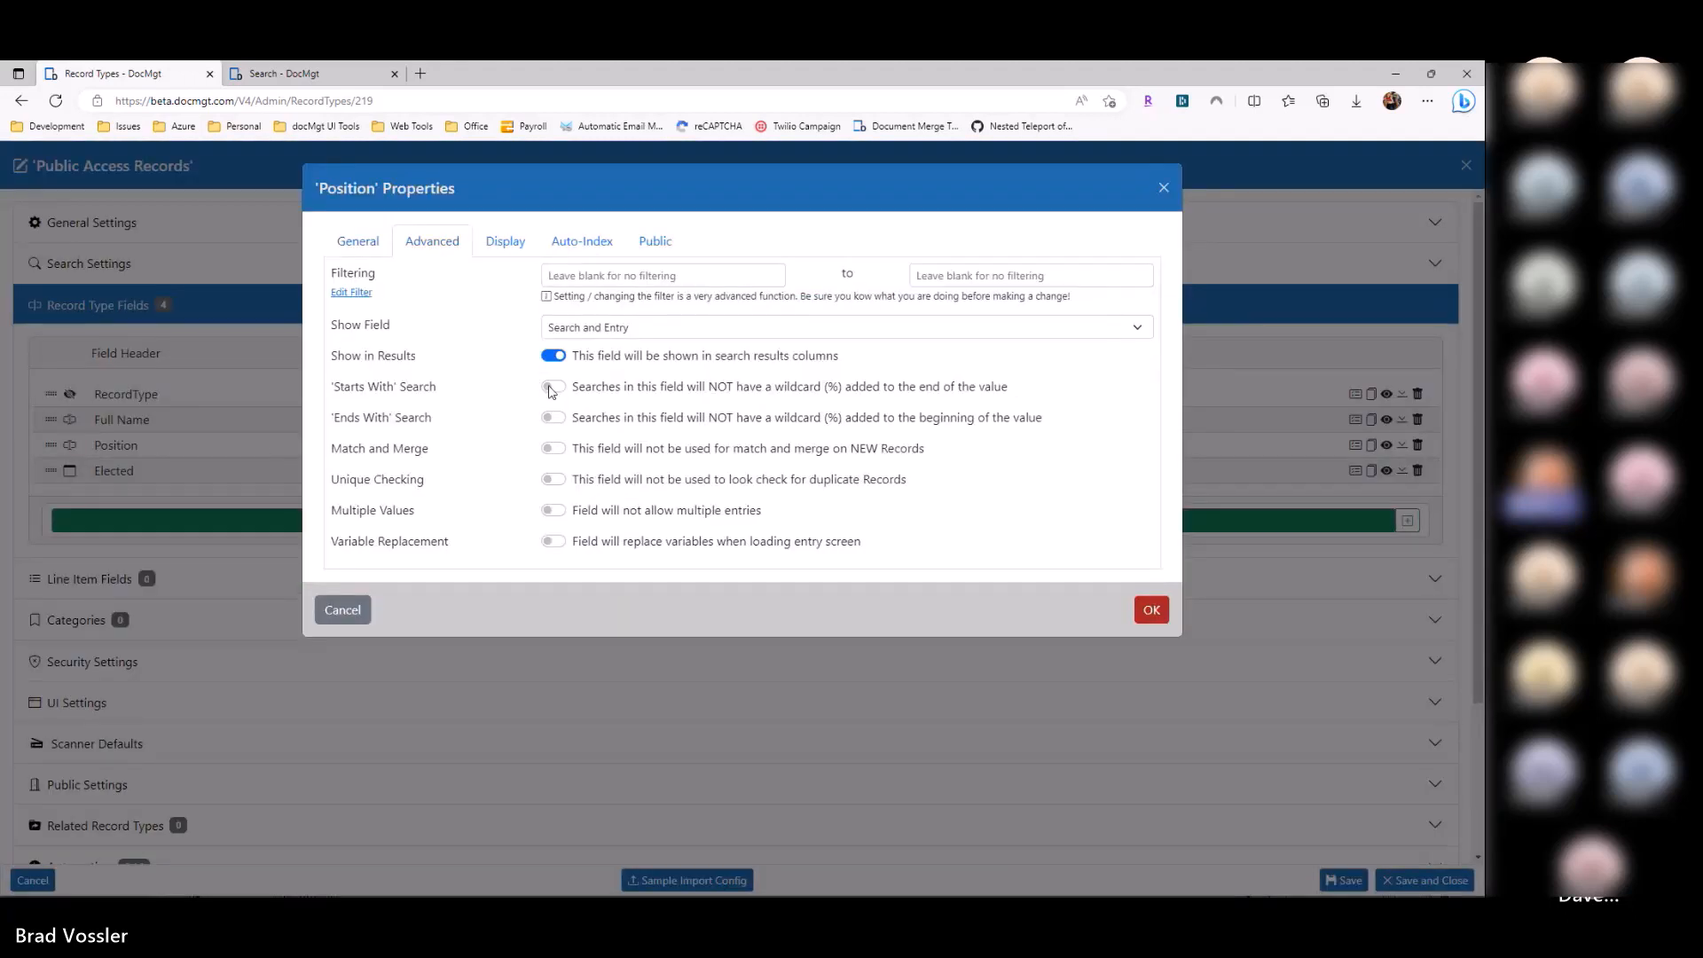
{"action": "left_click", "coordinate": [553, 386]}
{"action": "left_click", "coordinate": [554, 418]}
{"action": "left_click", "coordinate": [552, 387]}
{"action": "left_click", "coordinate": [553, 418]}
{"action": "left_click", "coordinate": [129, 431]}
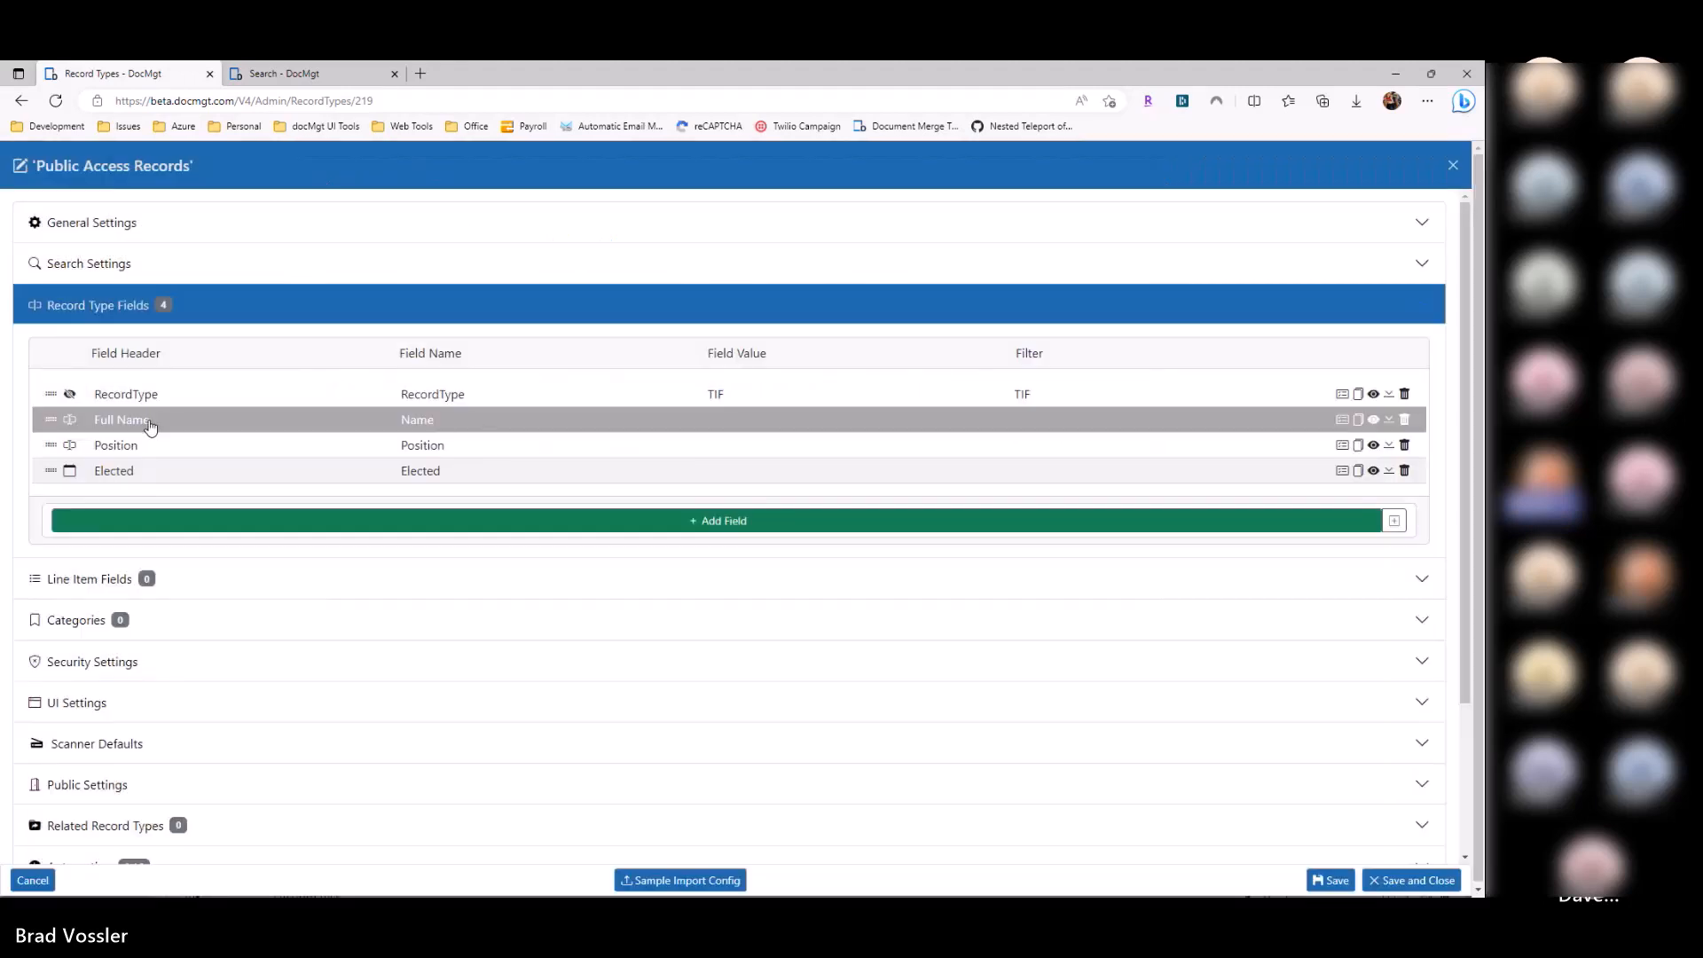
{"action": "left_click", "coordinate": [131, 421]}
{"action": "left_click", "coordinate": [438, 251]}
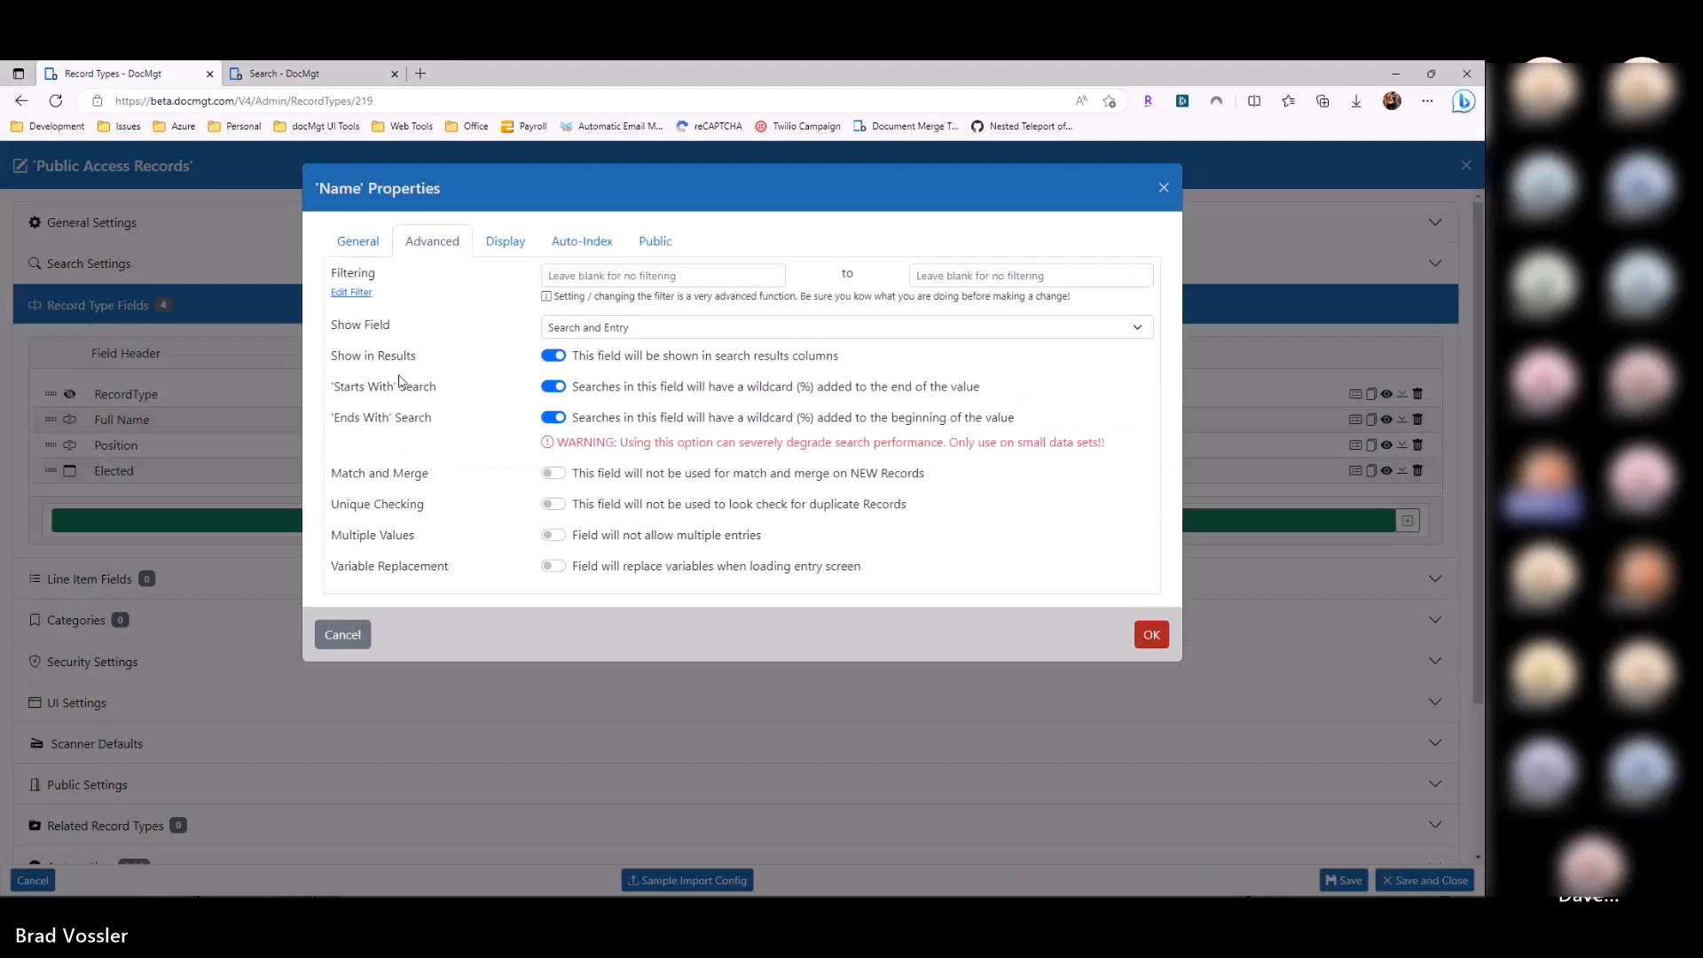
{"action": "key", "text": "alt+Tab"}
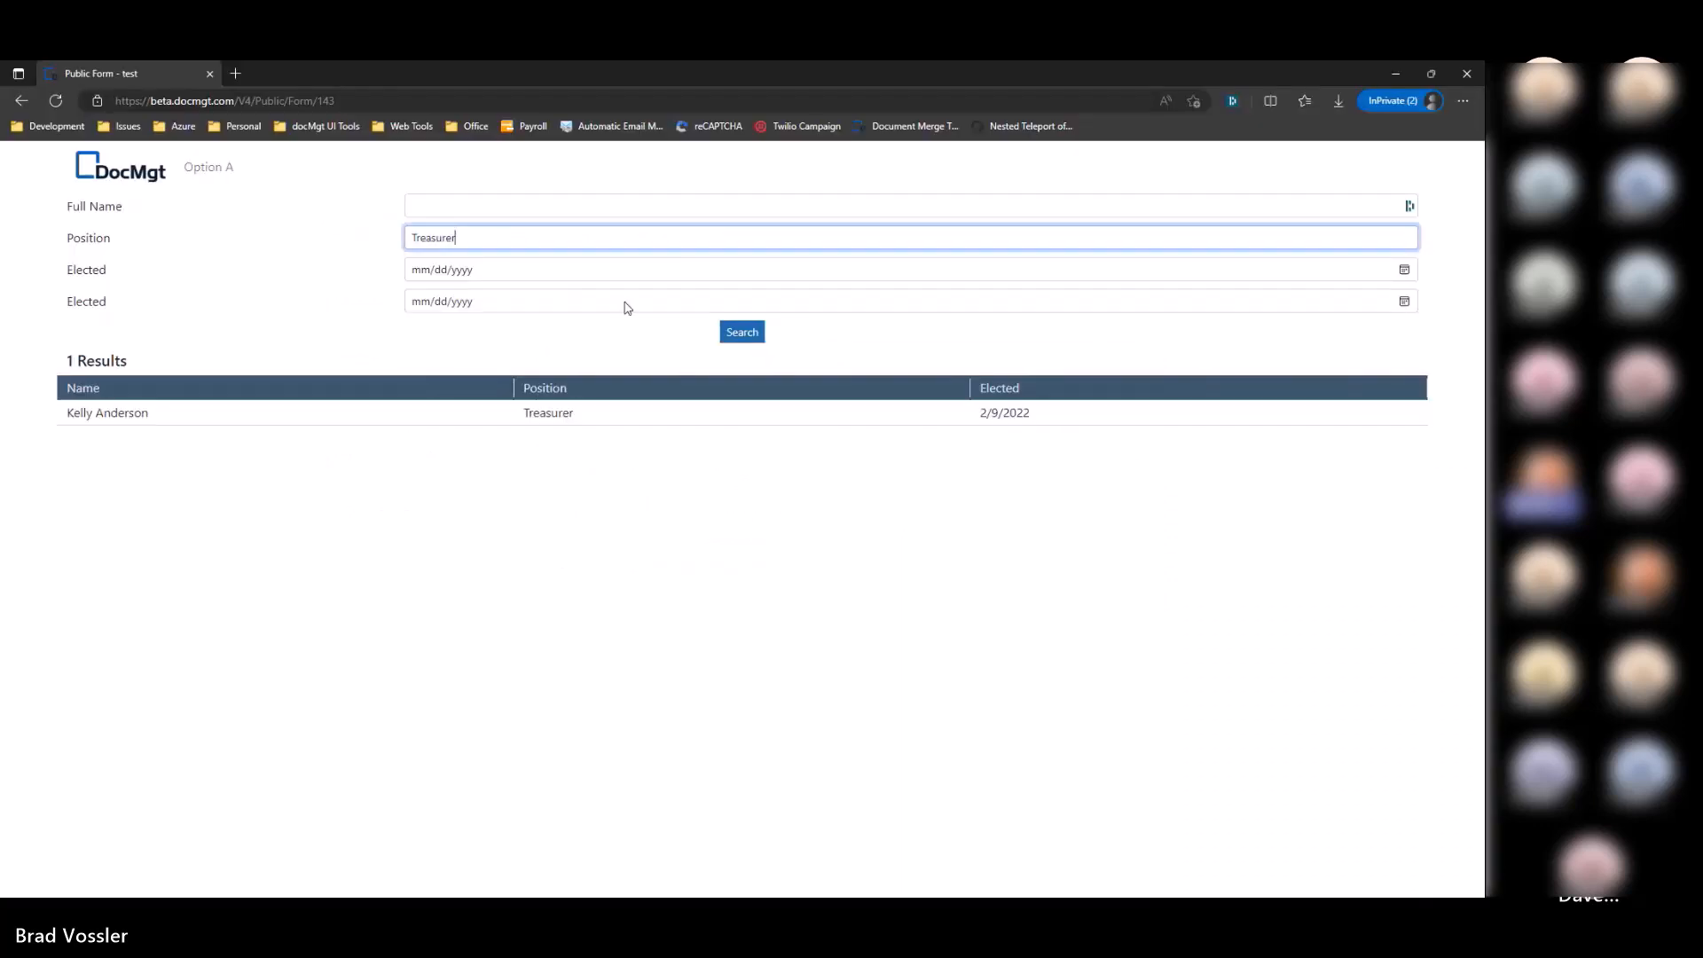
Step: Clear the Position filter, then search Full Name for 'ander', returning one record
{"action": "key", "text": "ctrl+a"}
{"action": "key", "text": "BackSpace"}
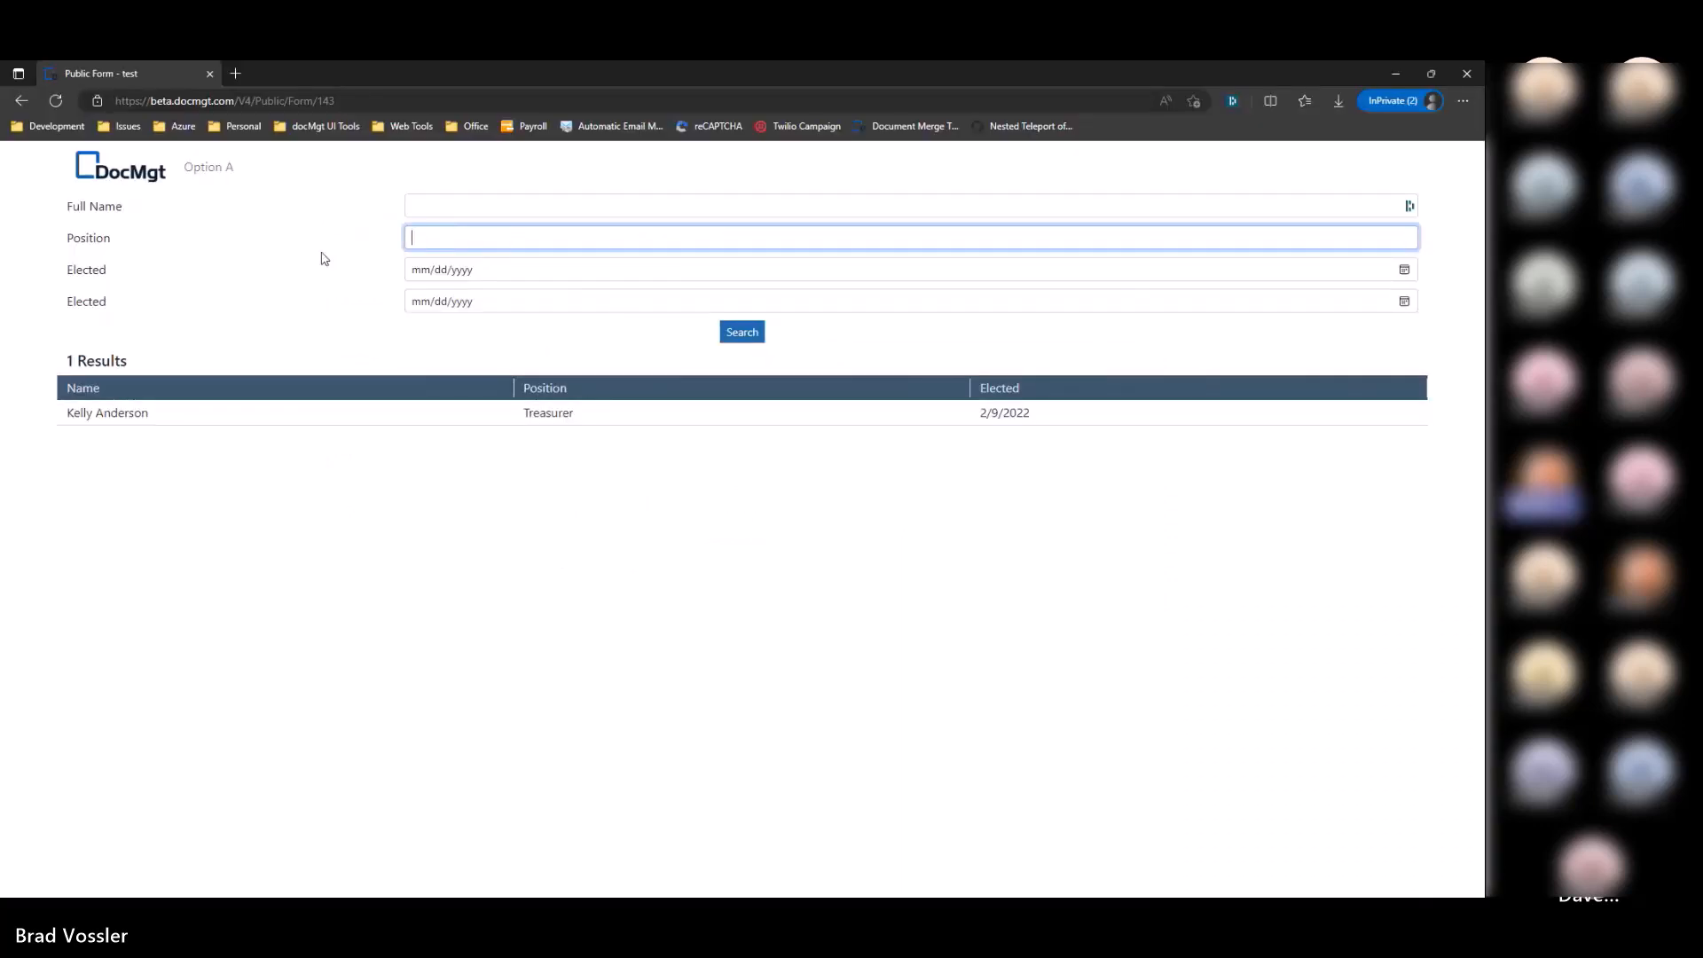
{"action": "left_click", "coordinate": [723, 333]}
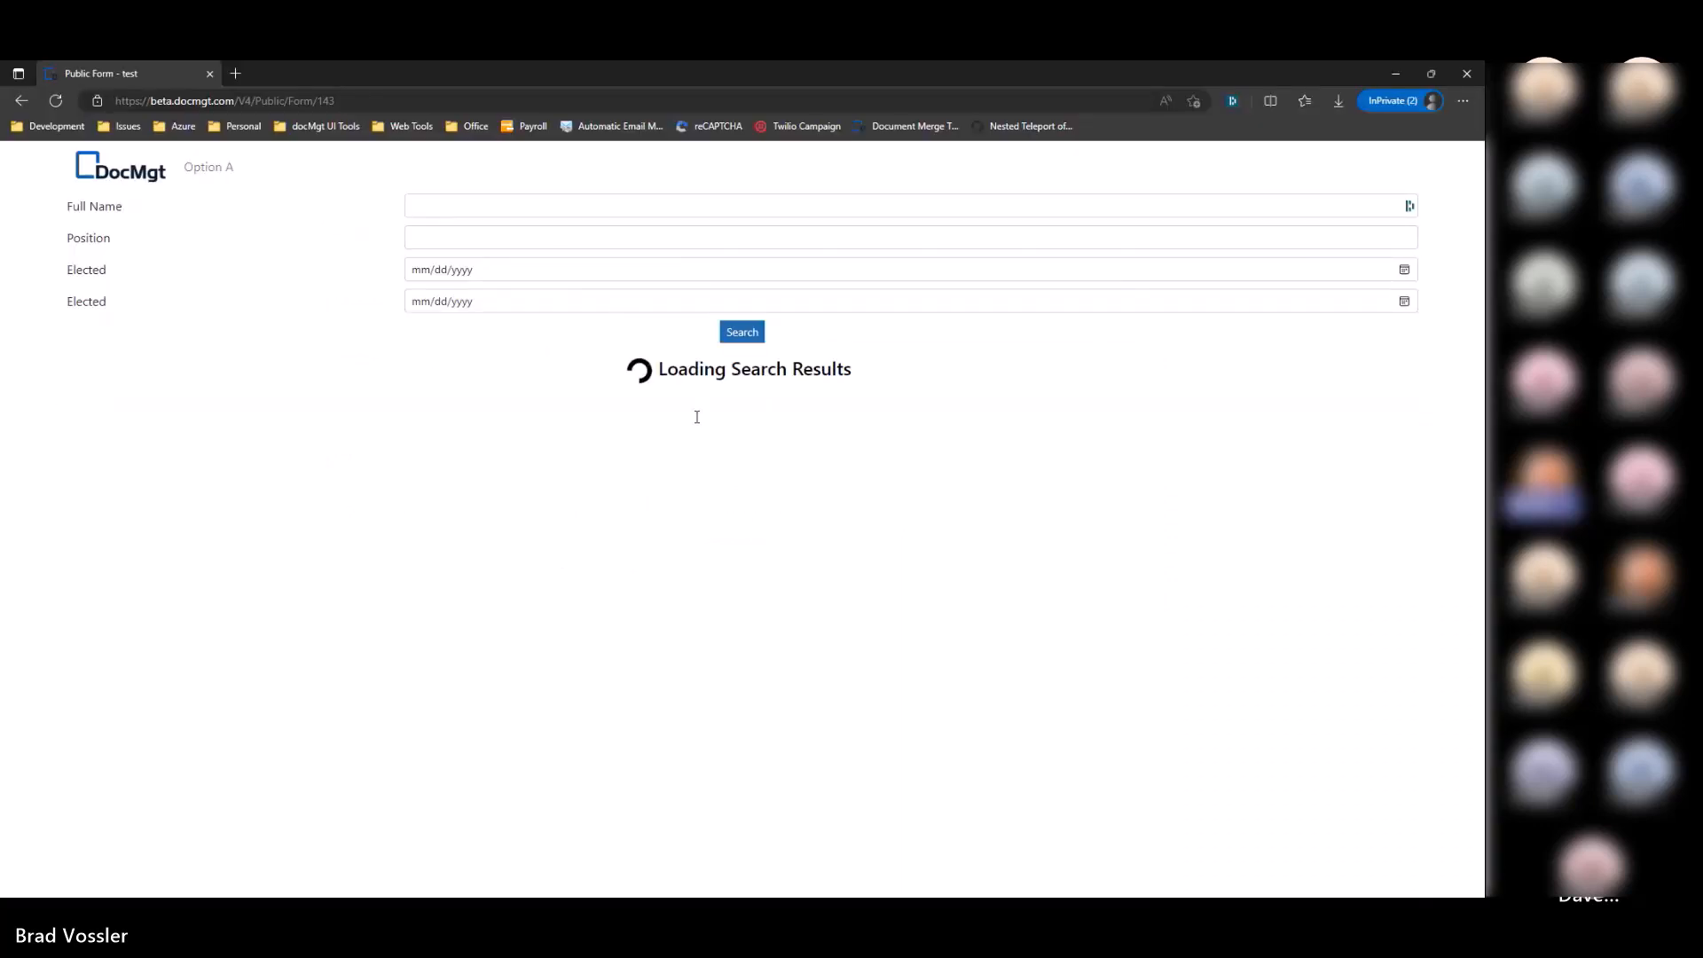
{"action": "left_click", "coordinate": [450, 213]}
{"action": "type", "text": "an"}
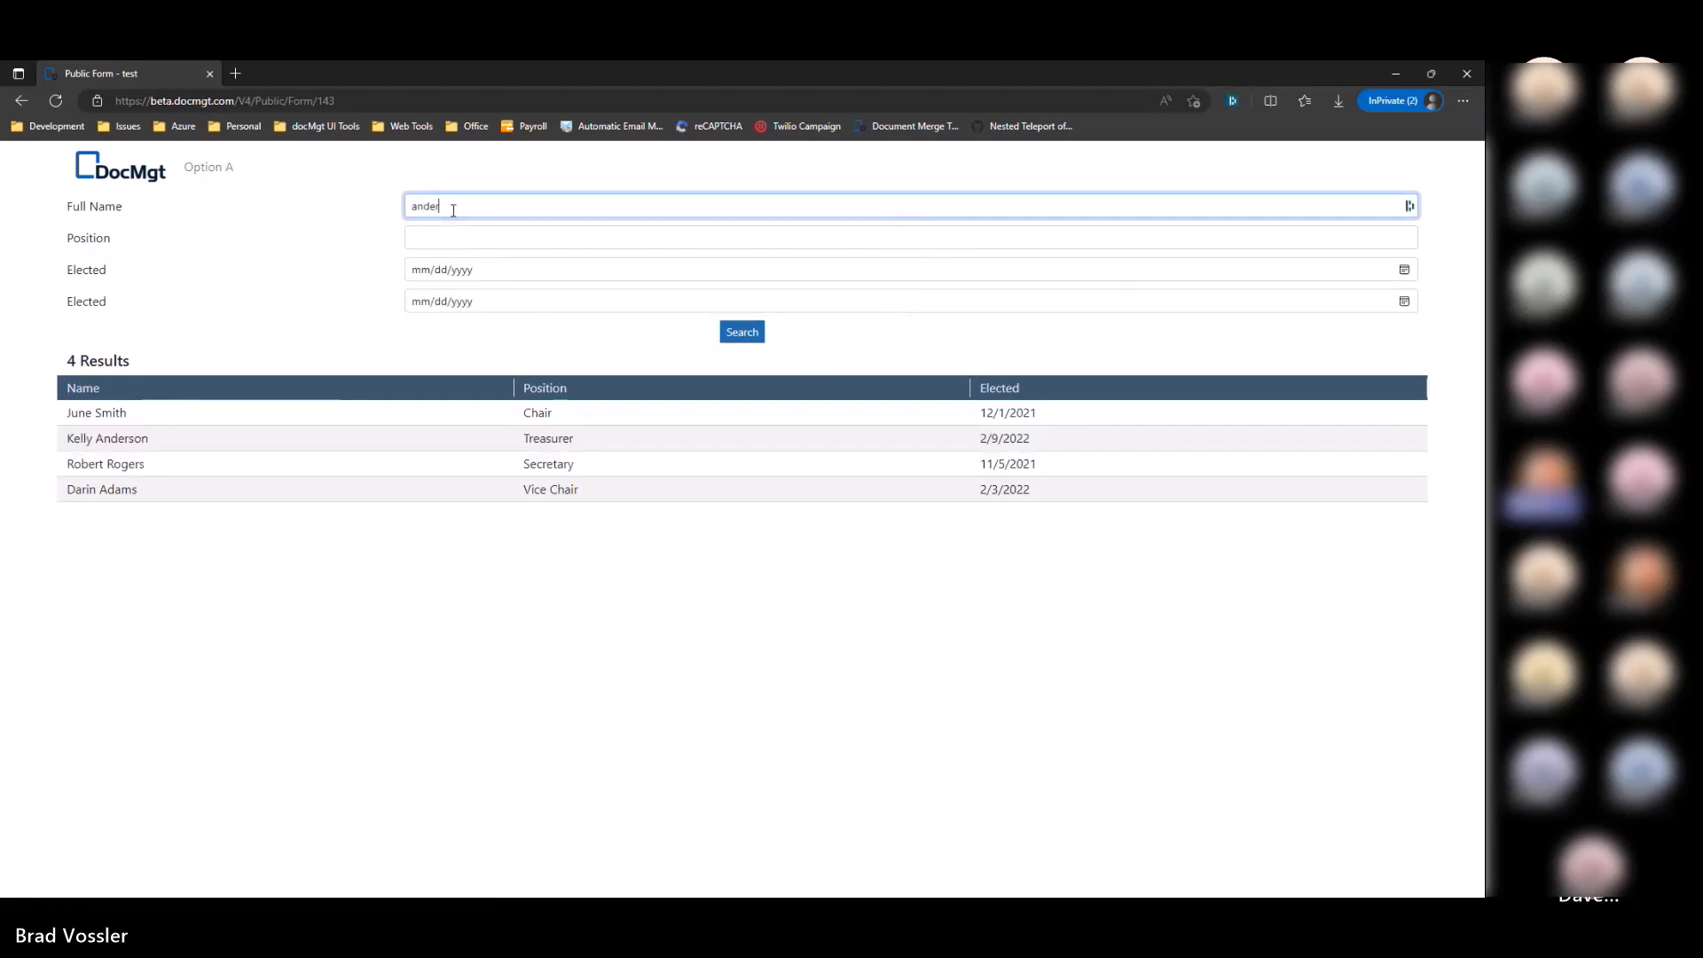
{"action": "type", "text": "der"}
{"action": "left_click", "coordinate": [745, 336]}
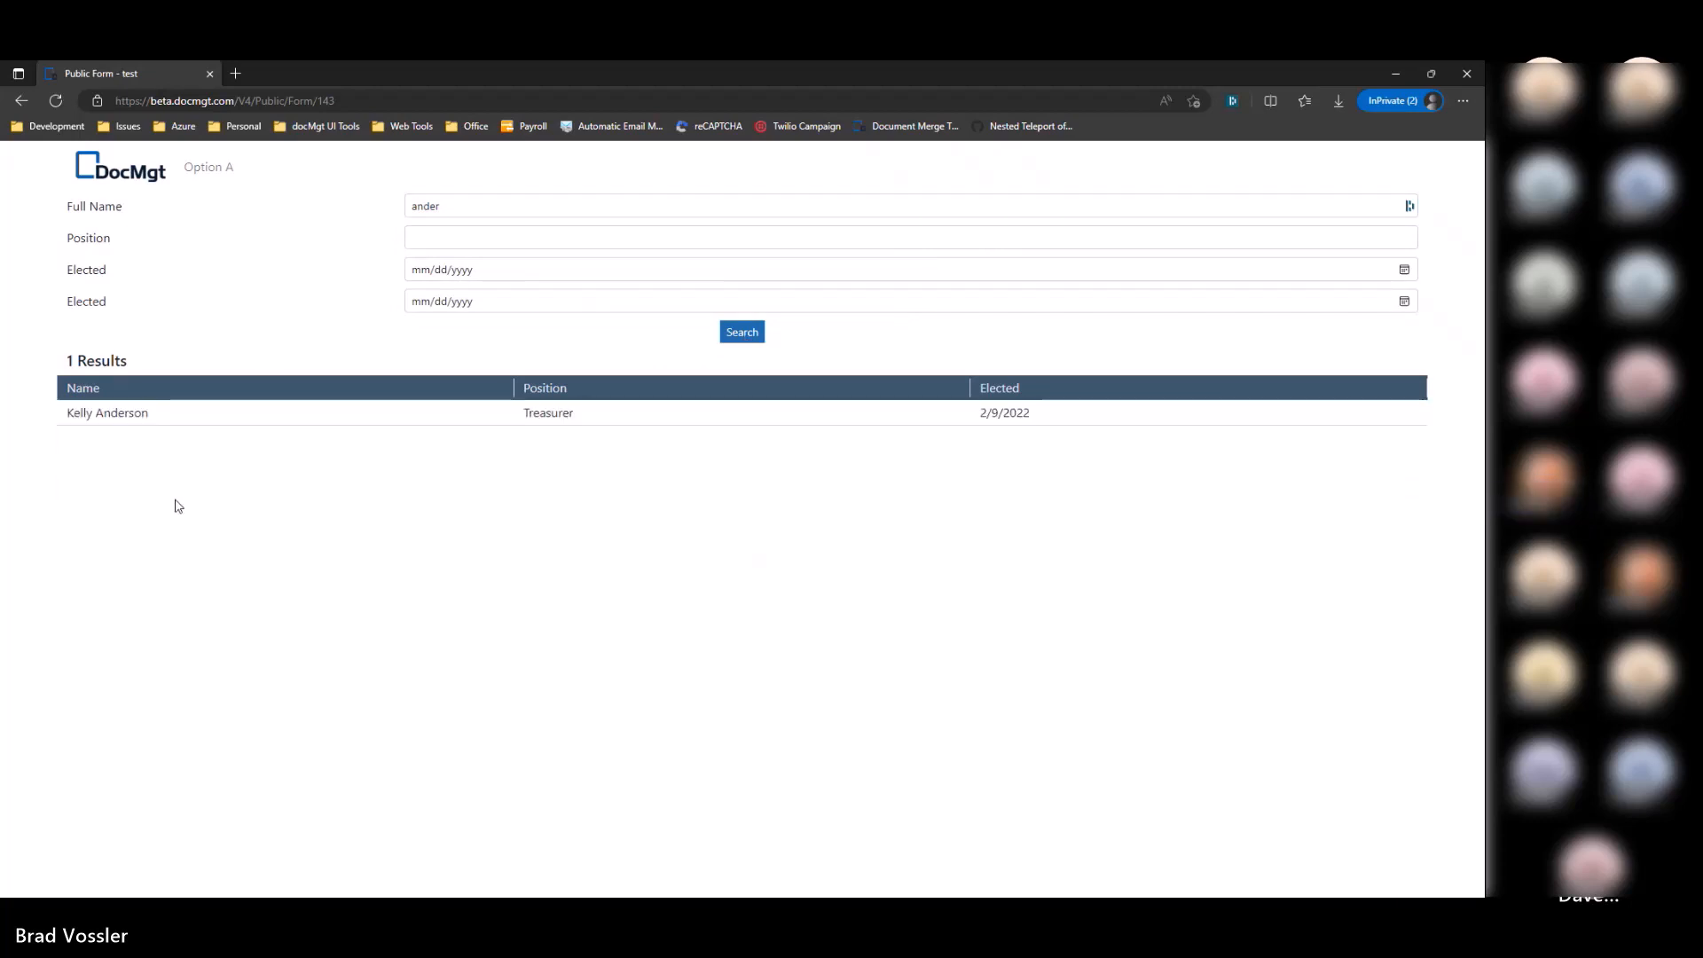
{"action": "key", "text": "alt+Tab"}
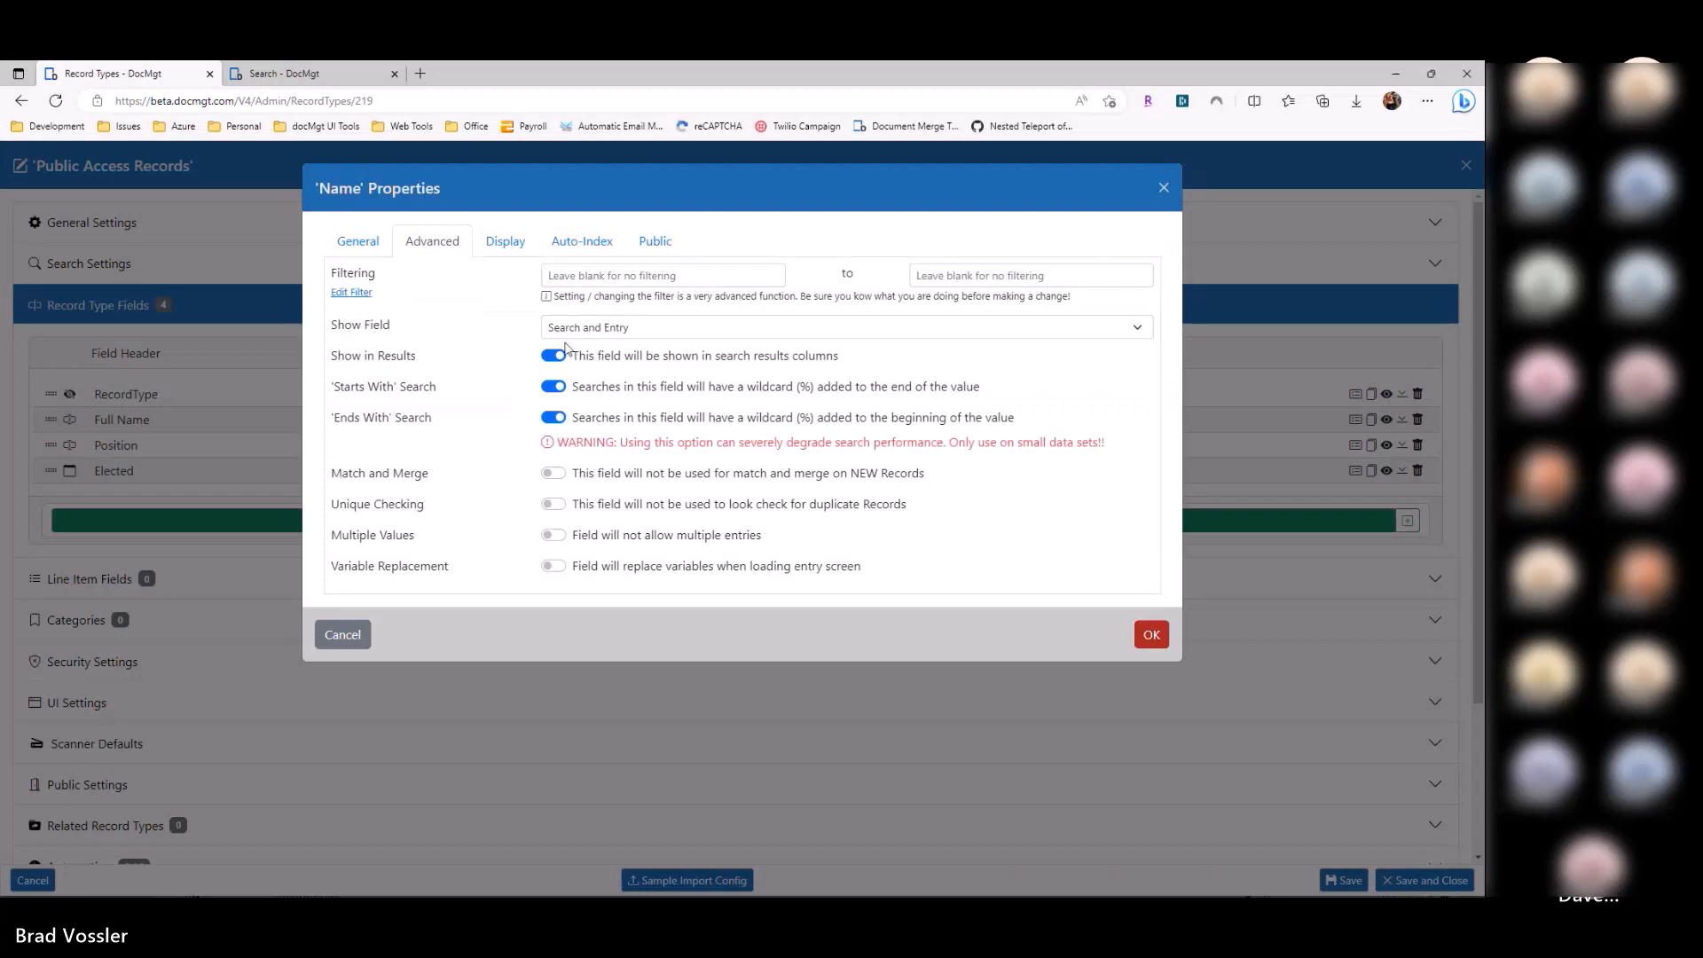
Step: Close the Name field properties and the record type editor
{"action": "left_click", "coordinate": [342, 634]}
{"action": "left_click", "coordinate": [284, 74]}
{"action": "left_click", "coordinate": [113, 74]}
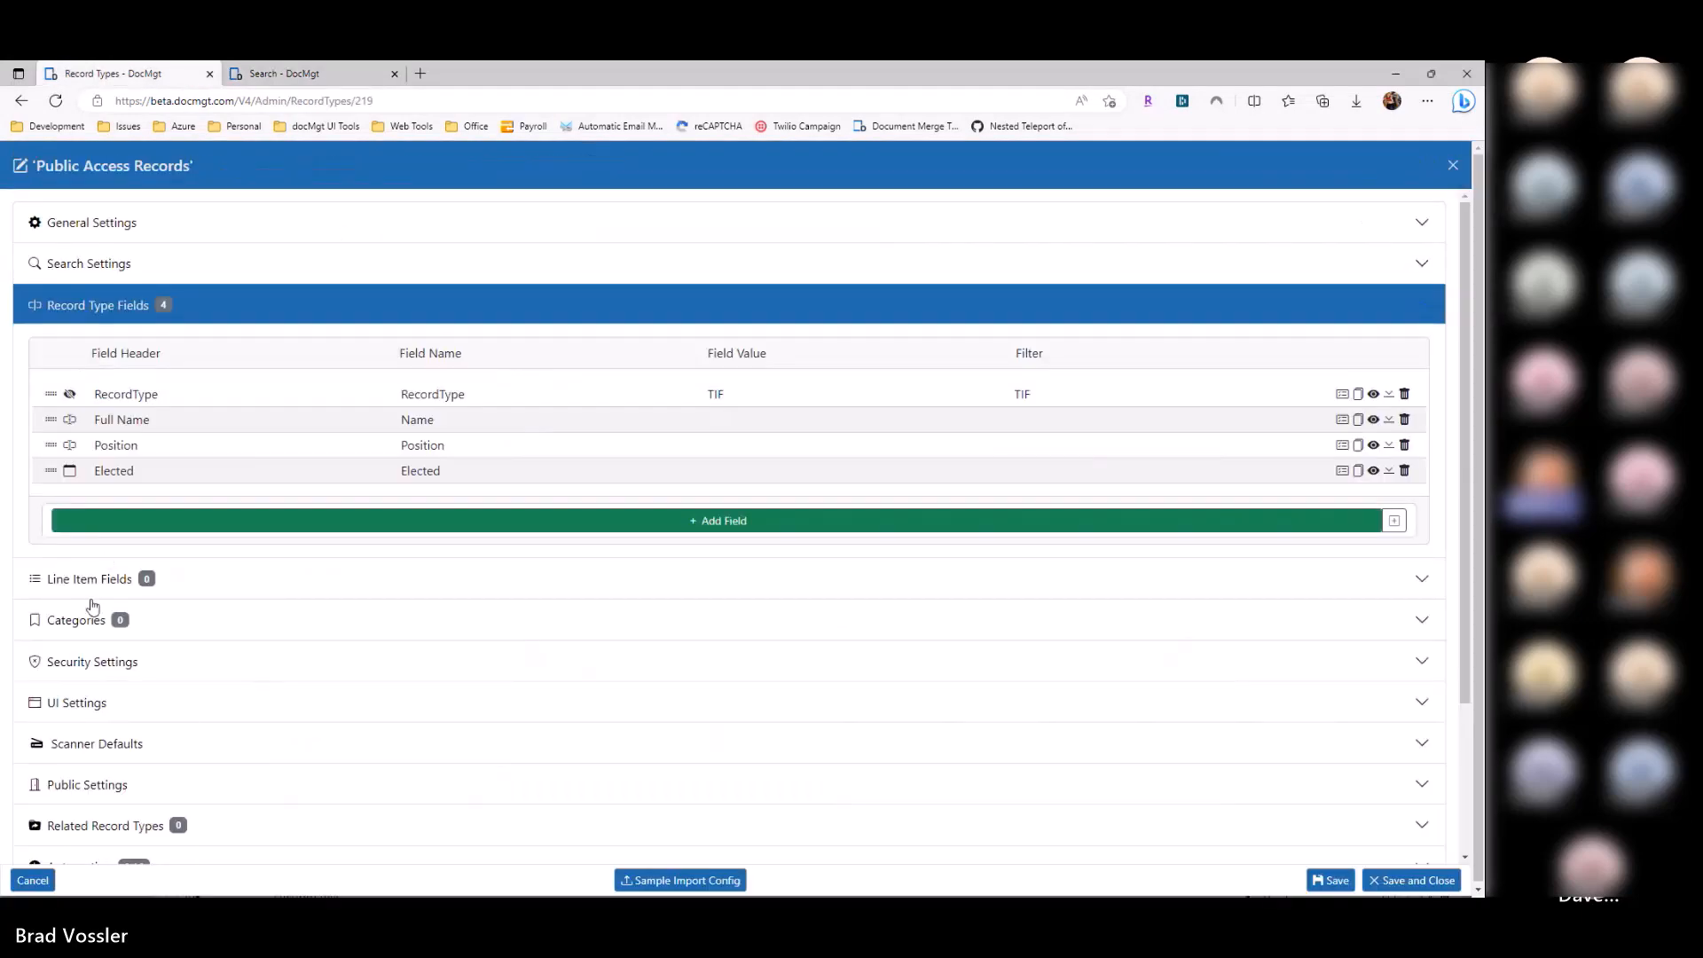
{"action": "left_click", "coordinate": [92, 595]}
Step: Open the 'test' e-form in the E-form Editor and glance at its public form preview
{"action": "key", "text": "Escape"}
{"action": "left_click", "coordinate": [65, 503]}
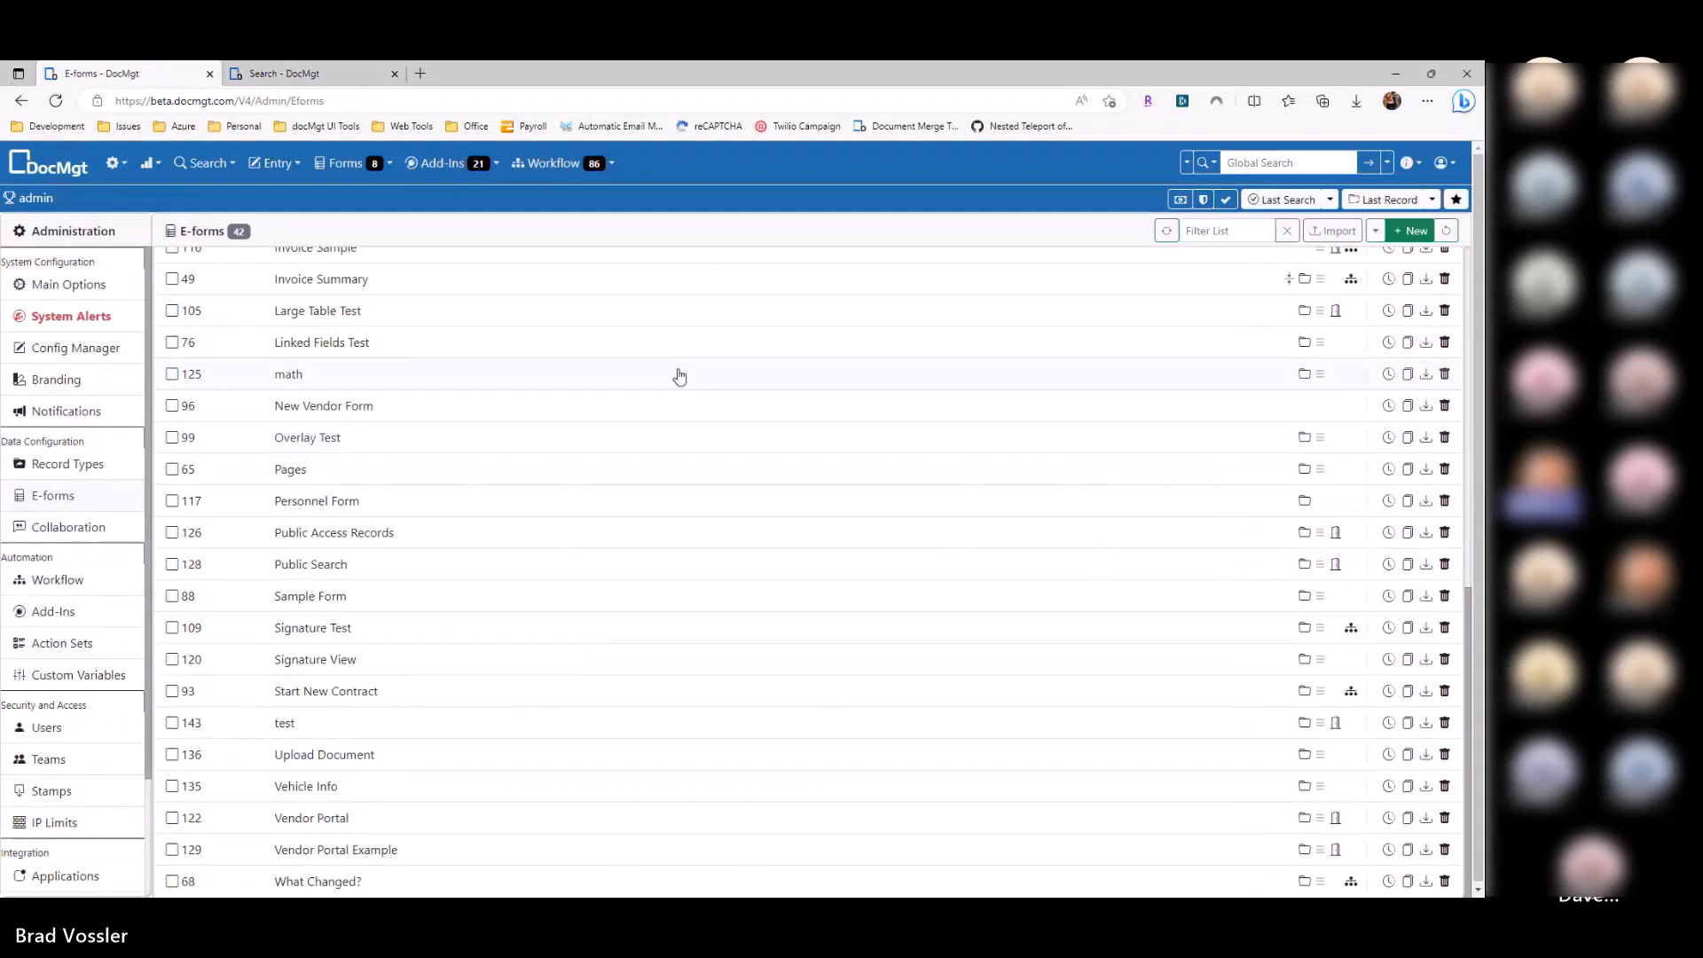
{"action": "left_click", "coordinate": [427, 725]}
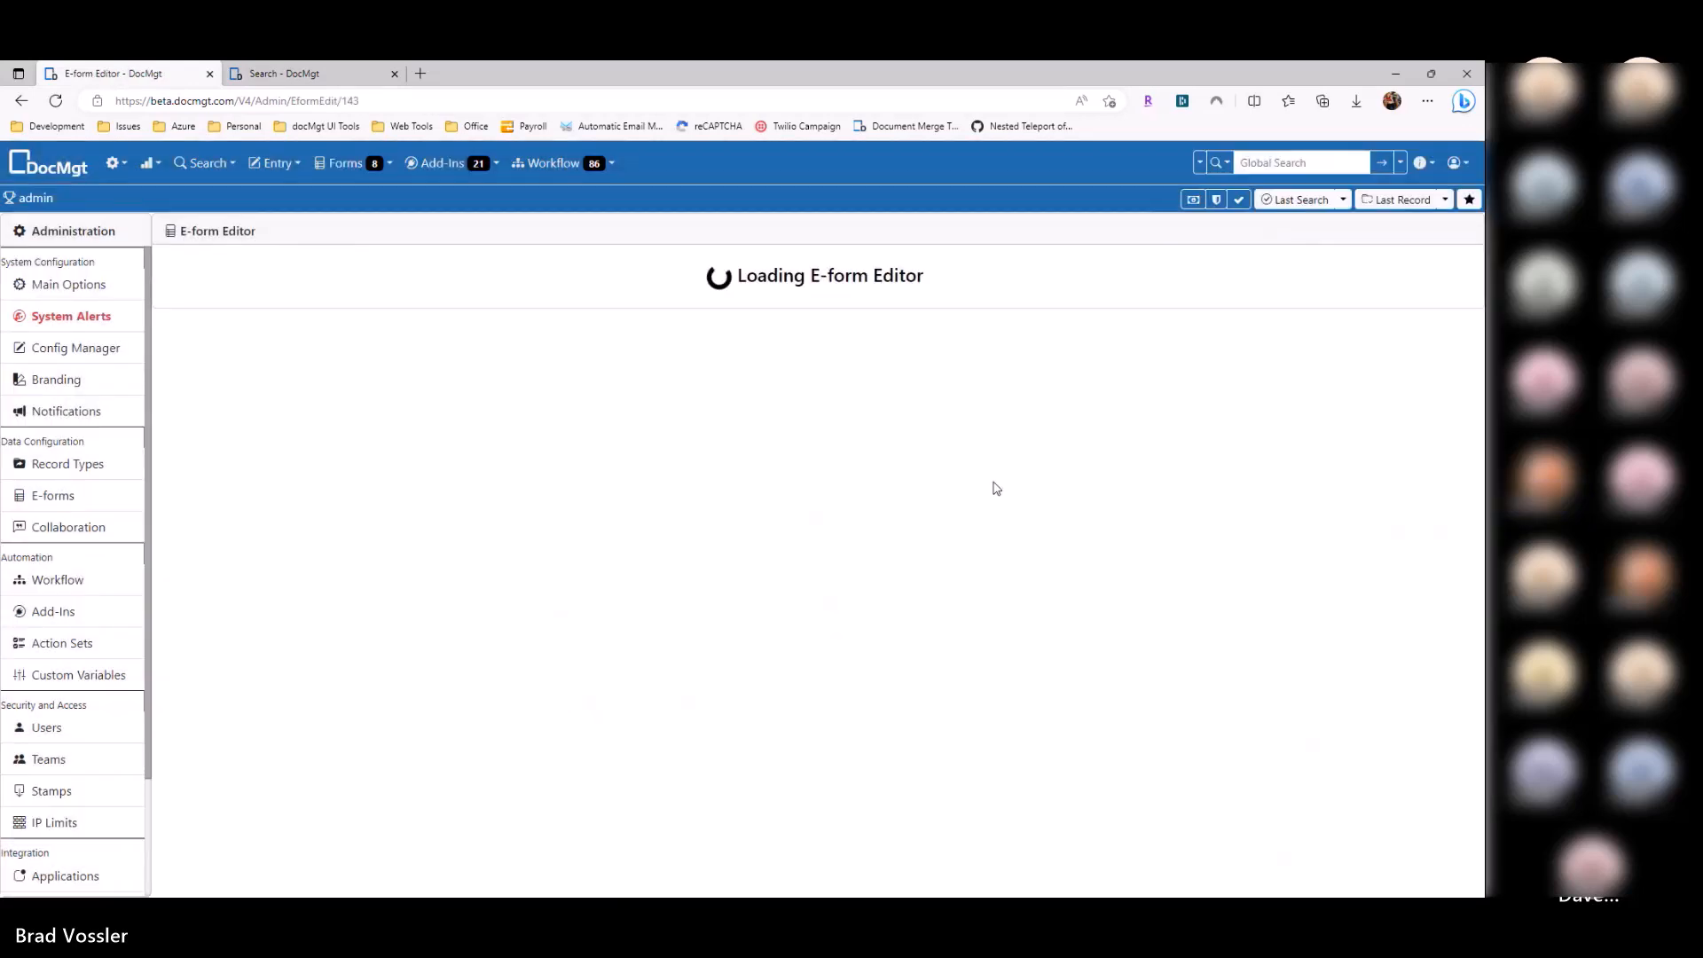
{"action": "key", "text": "ctrl+Tab"}
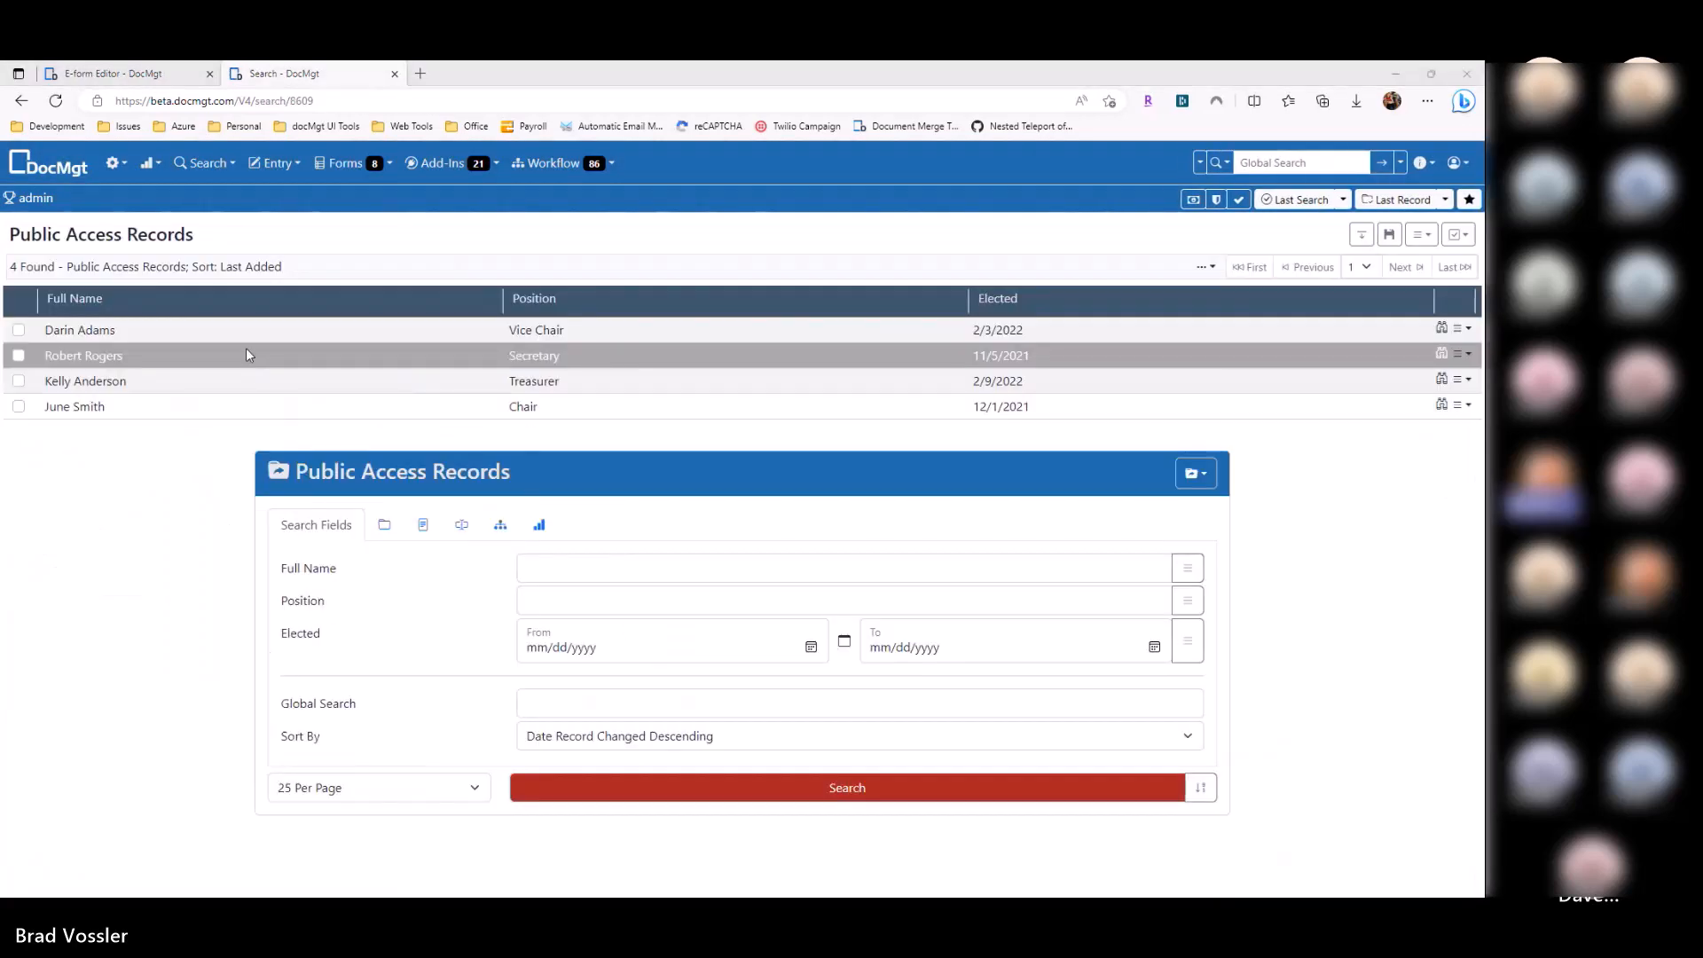
{"action": "key", "text": "alt+Tab"}
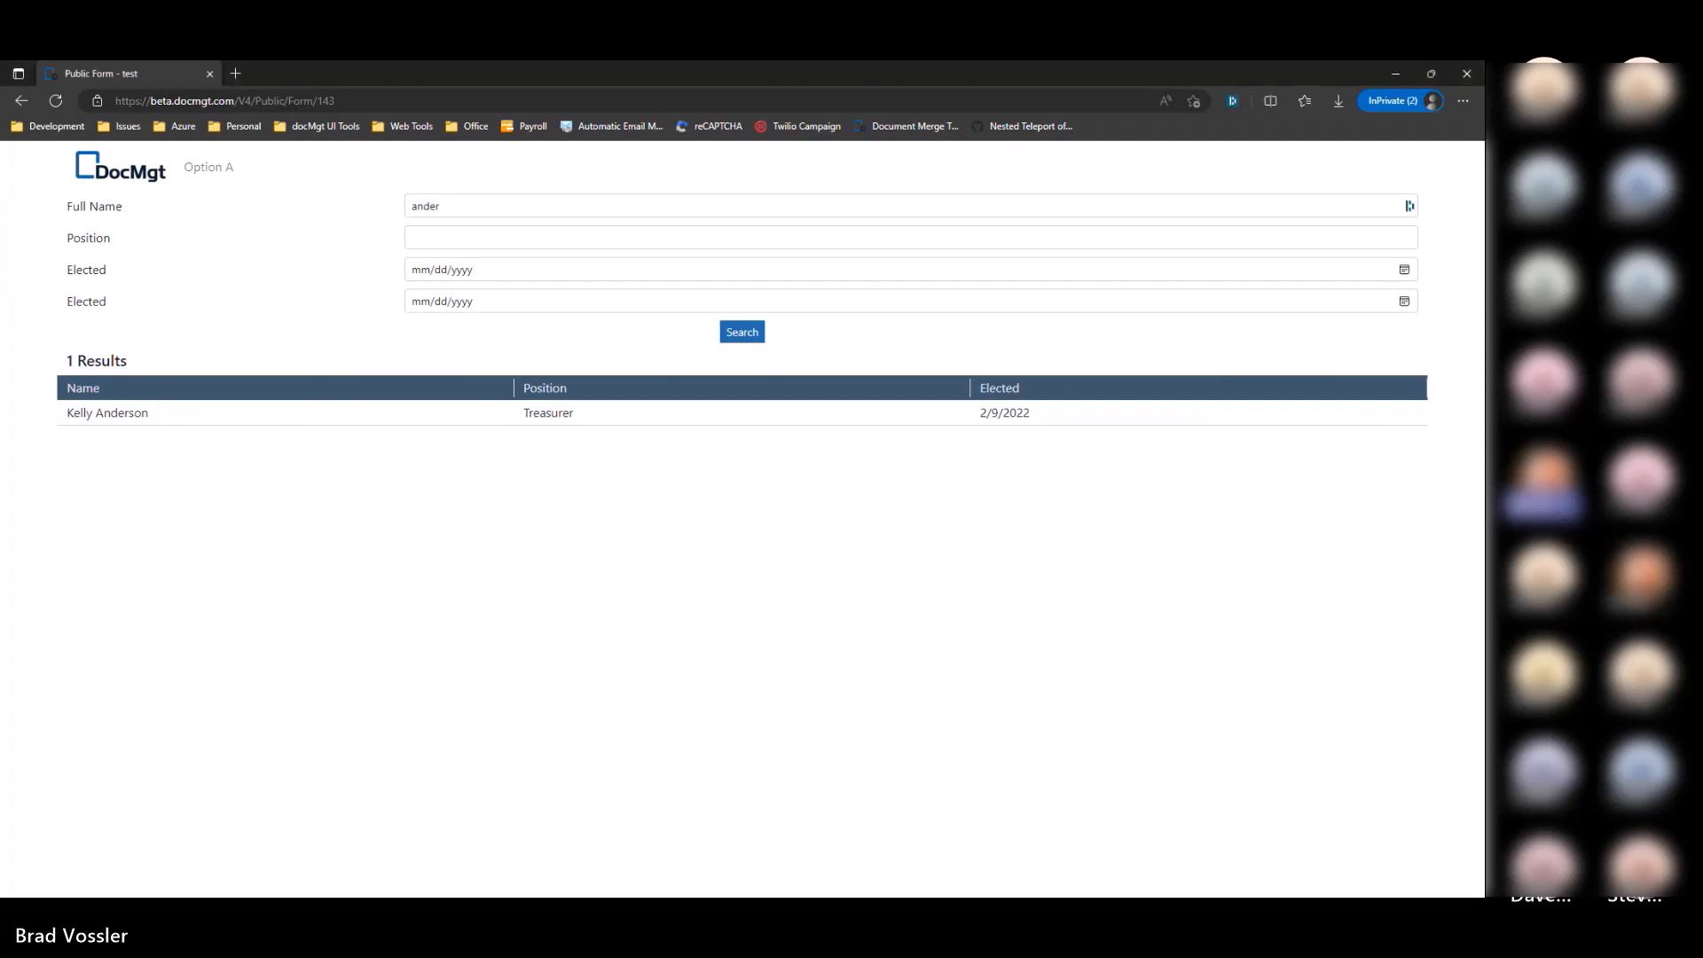
{"action": "key", "text": "alt+Tab"}
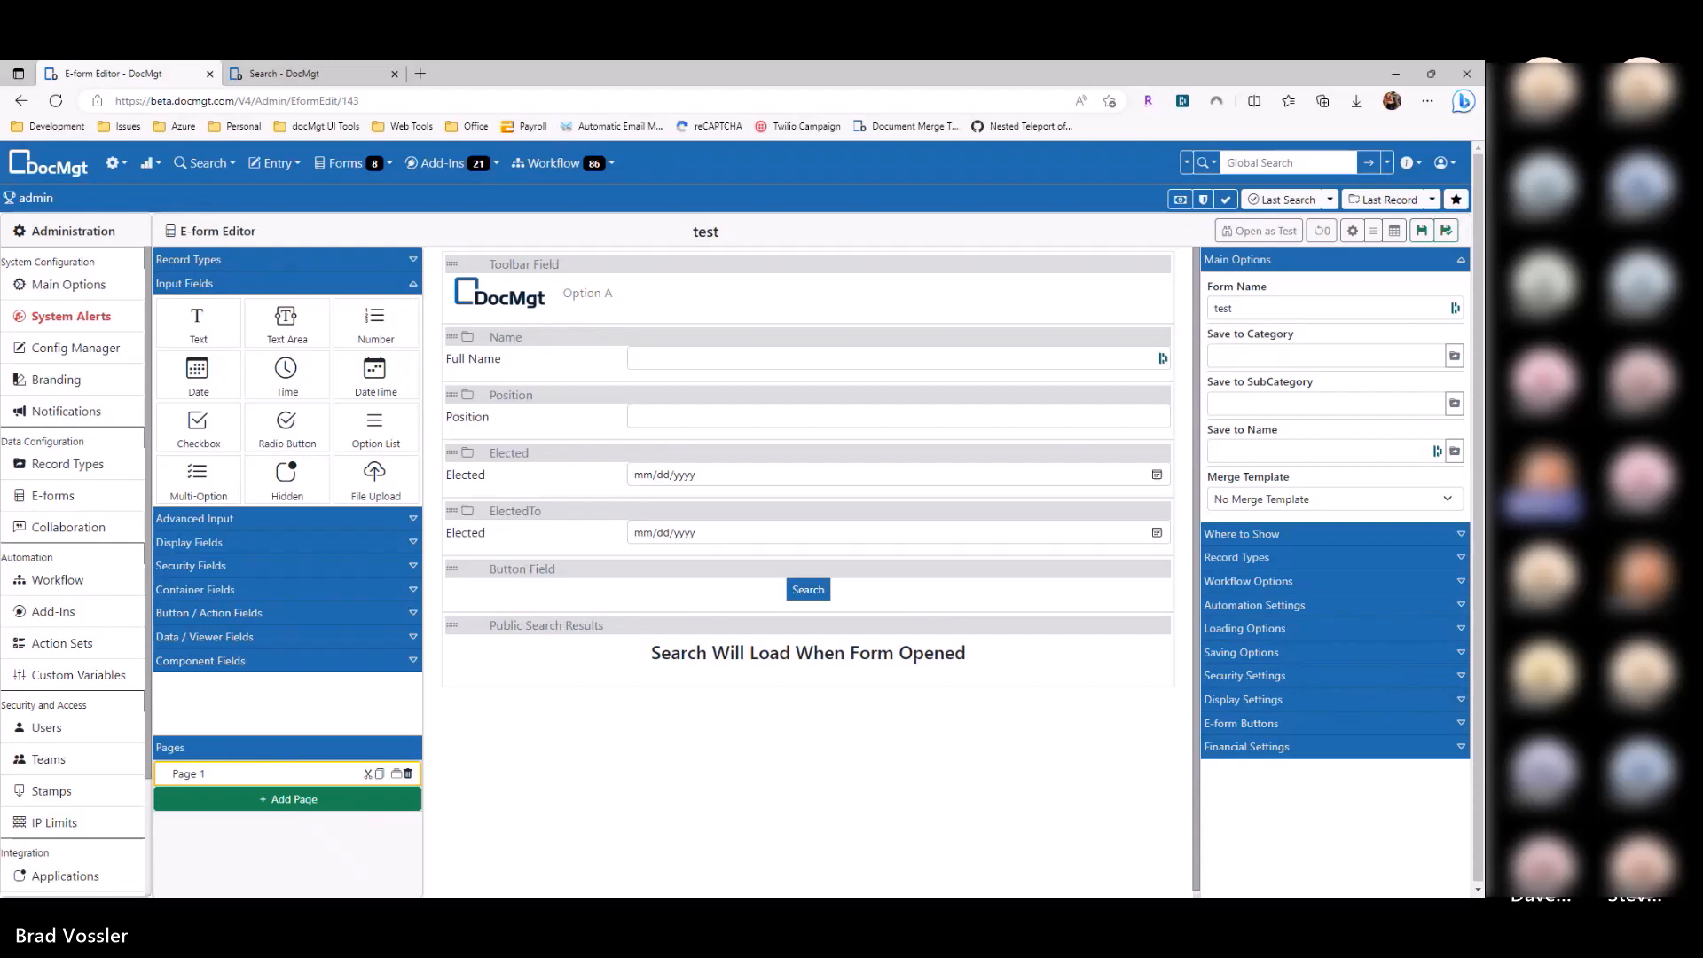
Step: Add a Public Document Viewer from Data / Viewer Fields below the Public Search Results
{"action": "key", "text": "alt+Tab"}
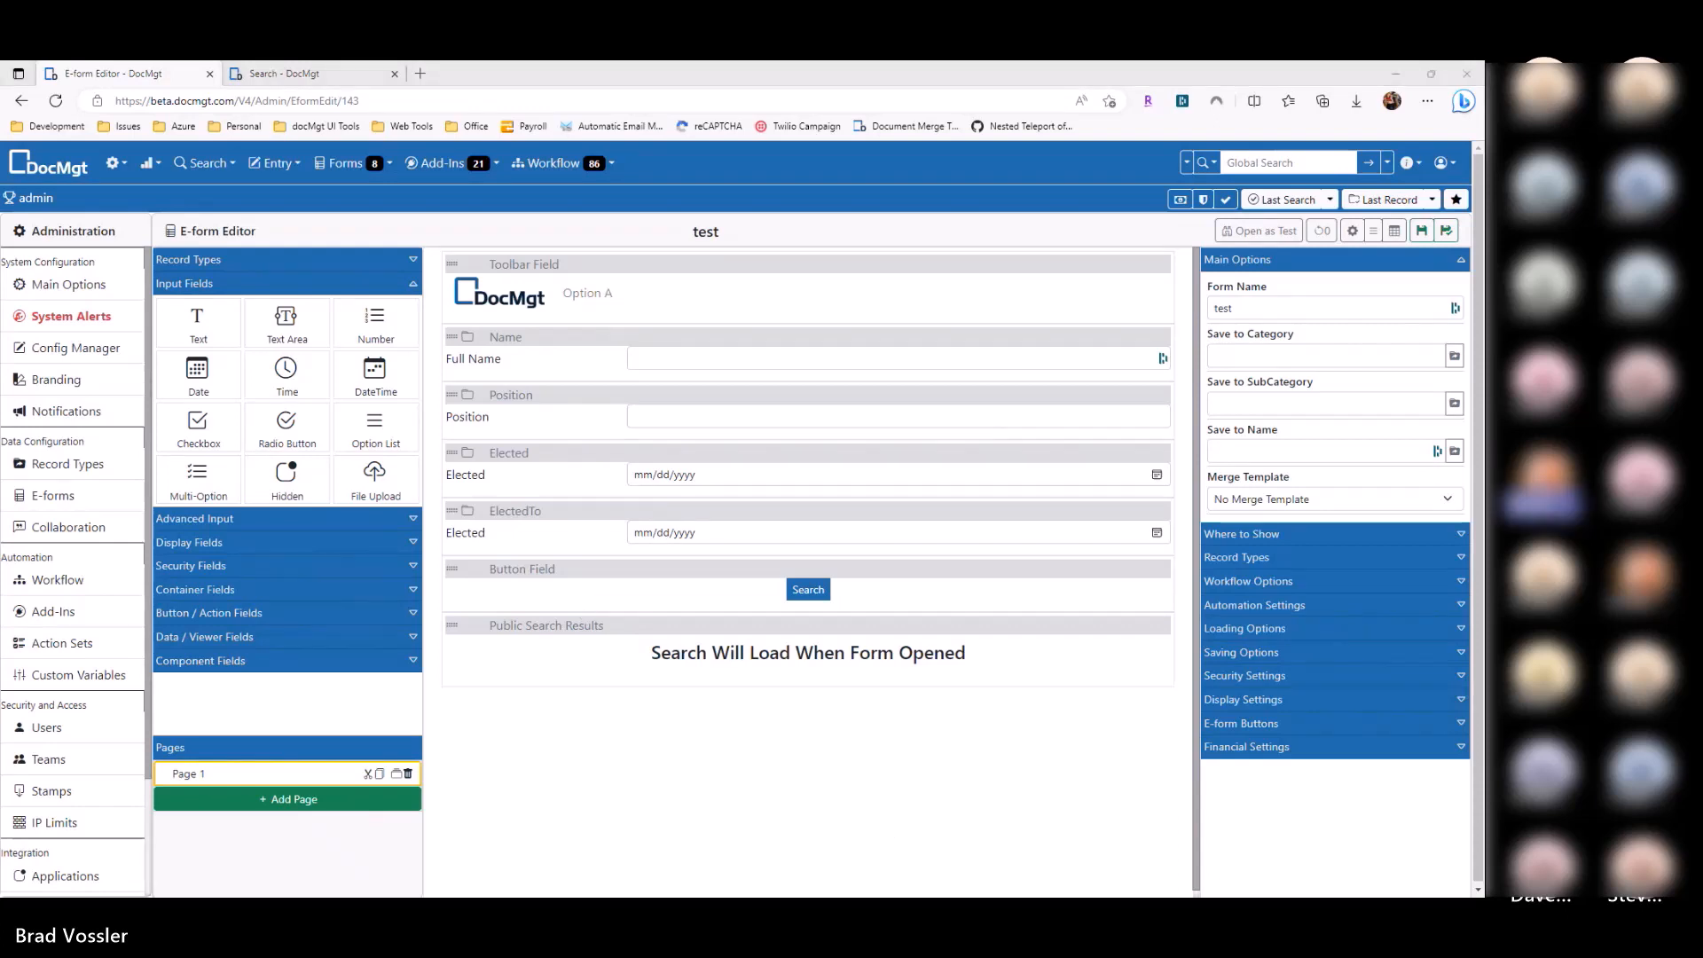
{"action": "left_click", "coordinate": [725, 670]}
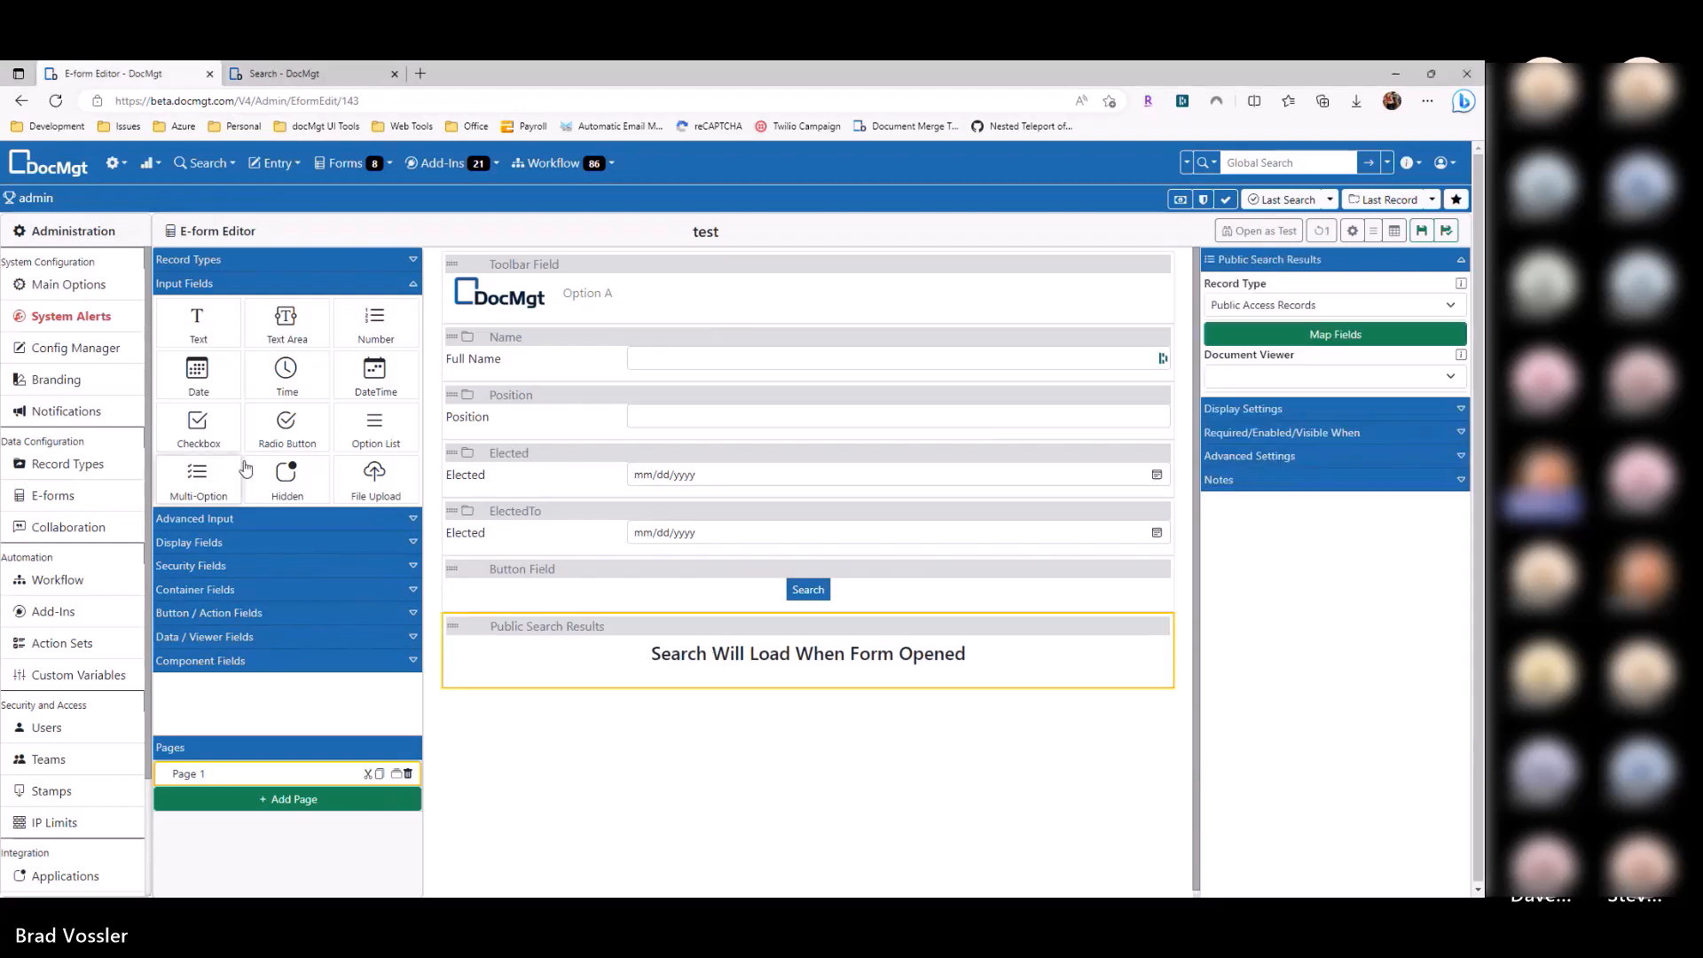
{"action": "left_click", "coordinate": [264, 283]}
{"action": "left_click", "coordinate": [241, 426]}
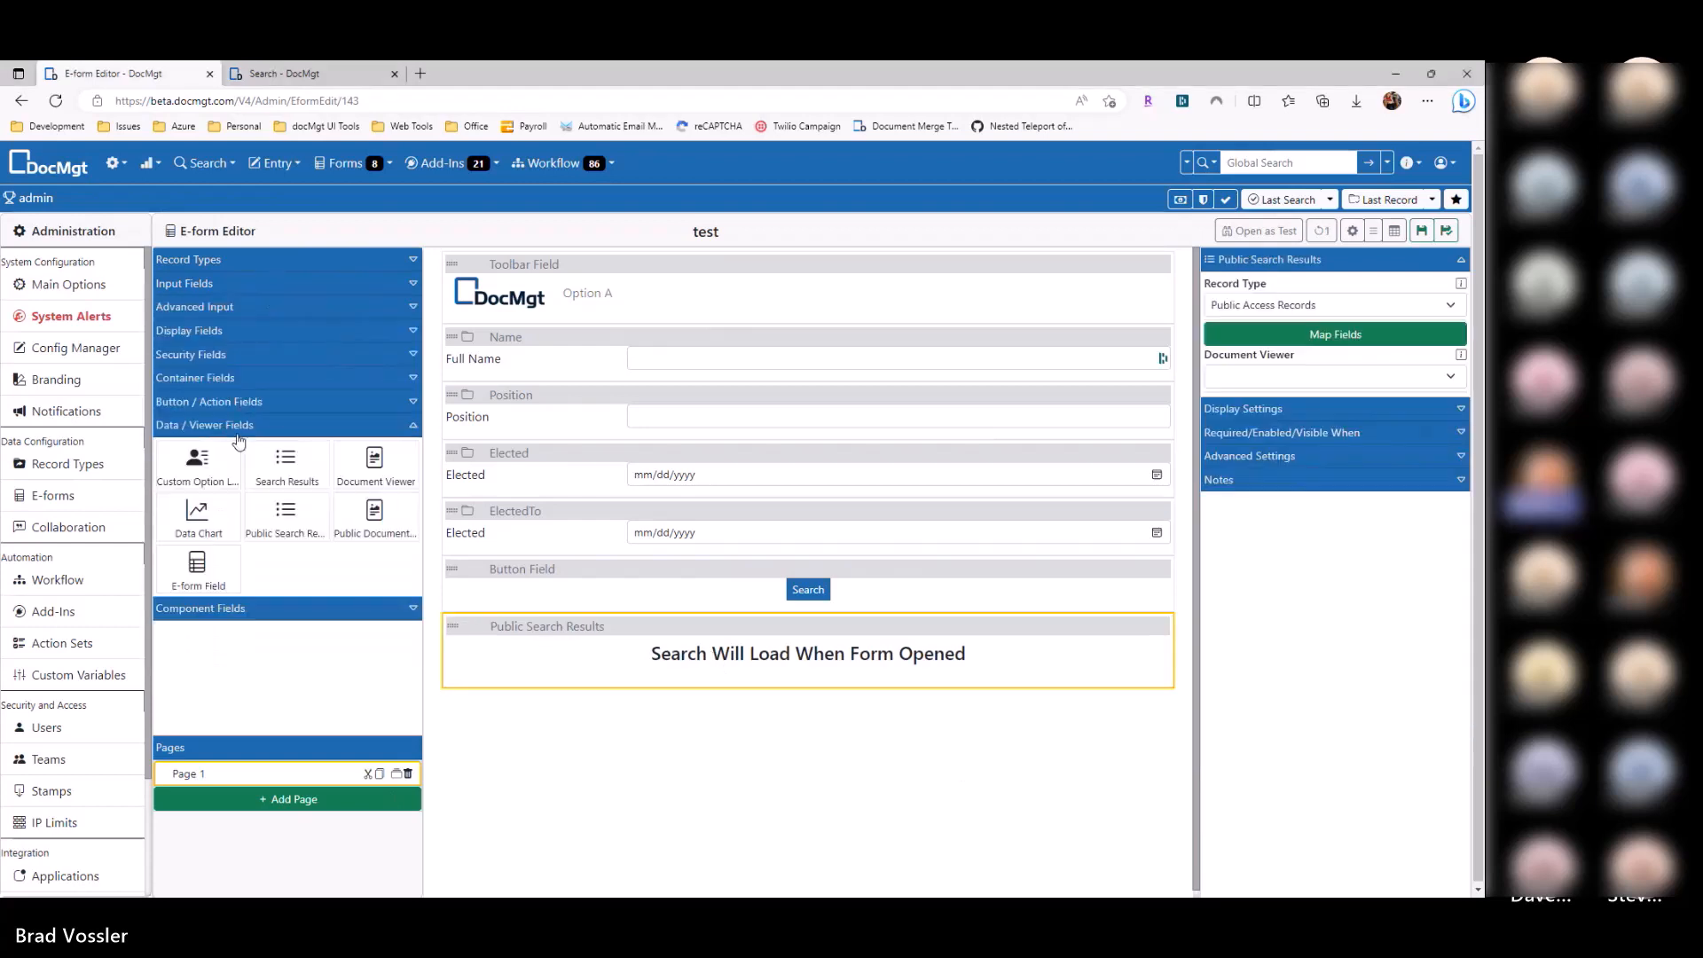
{"action": "left_click_drag", "start_coordinate": [348, 532], "coordinate": [711, 712]}
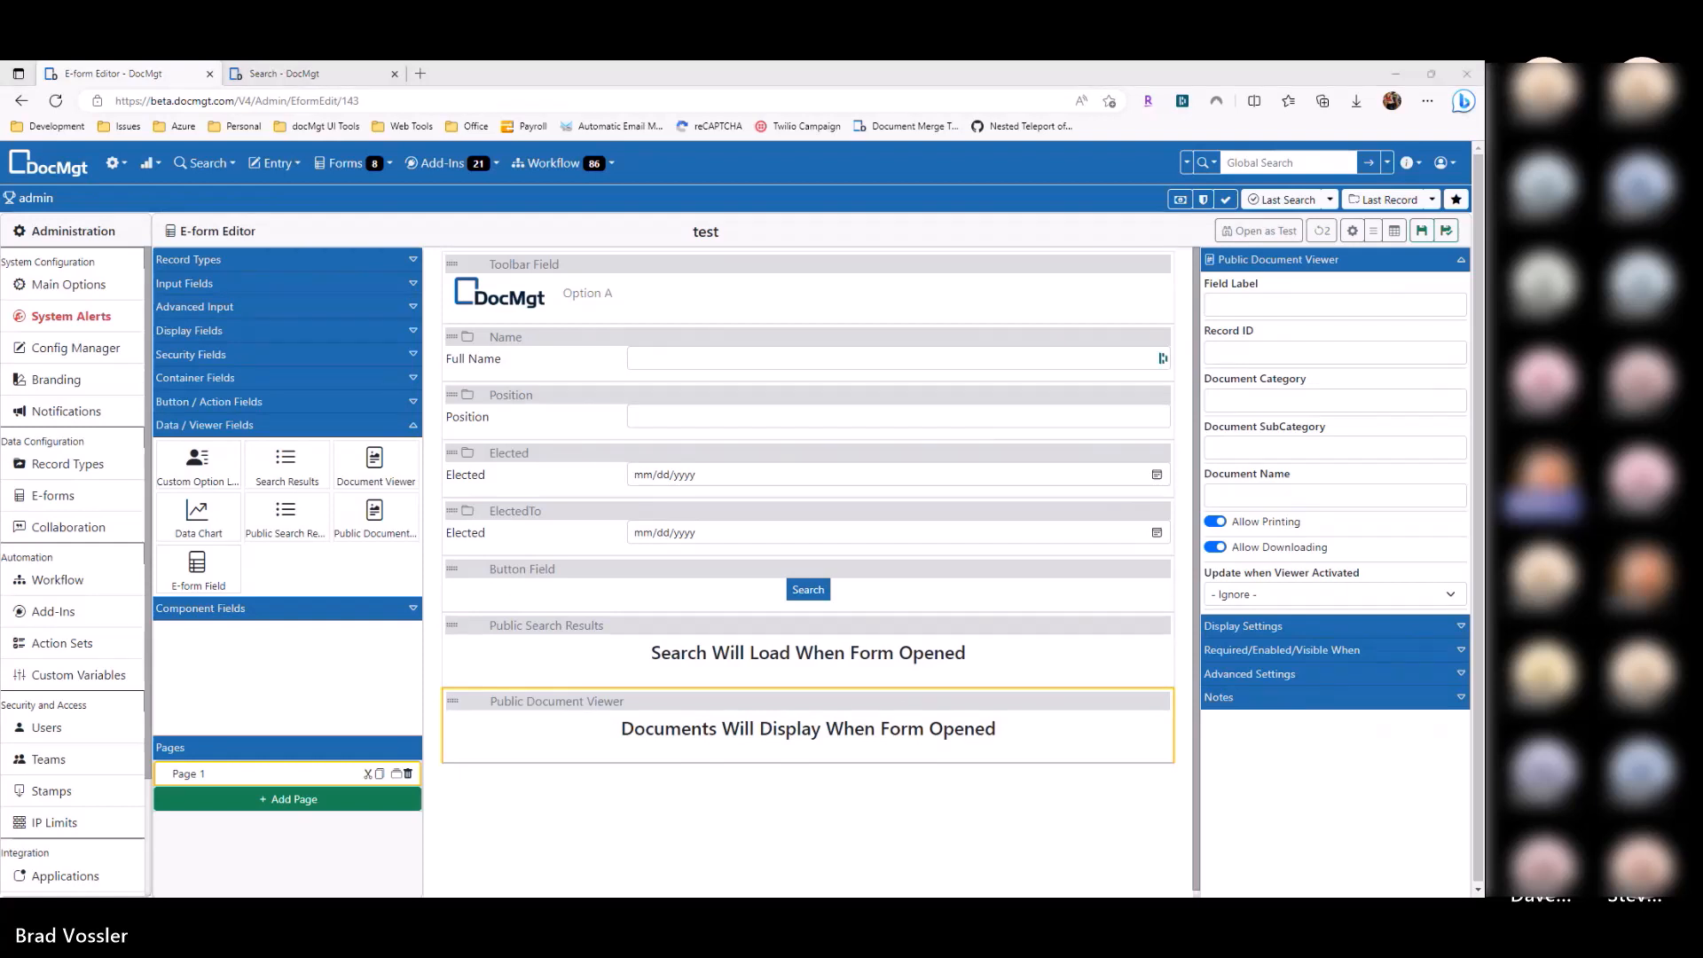
Step: Set the Public Search Results' Document Viewer to Public Document Viewer and save the e-form
{"action": "left_click", "coordinate": [794, 678]}
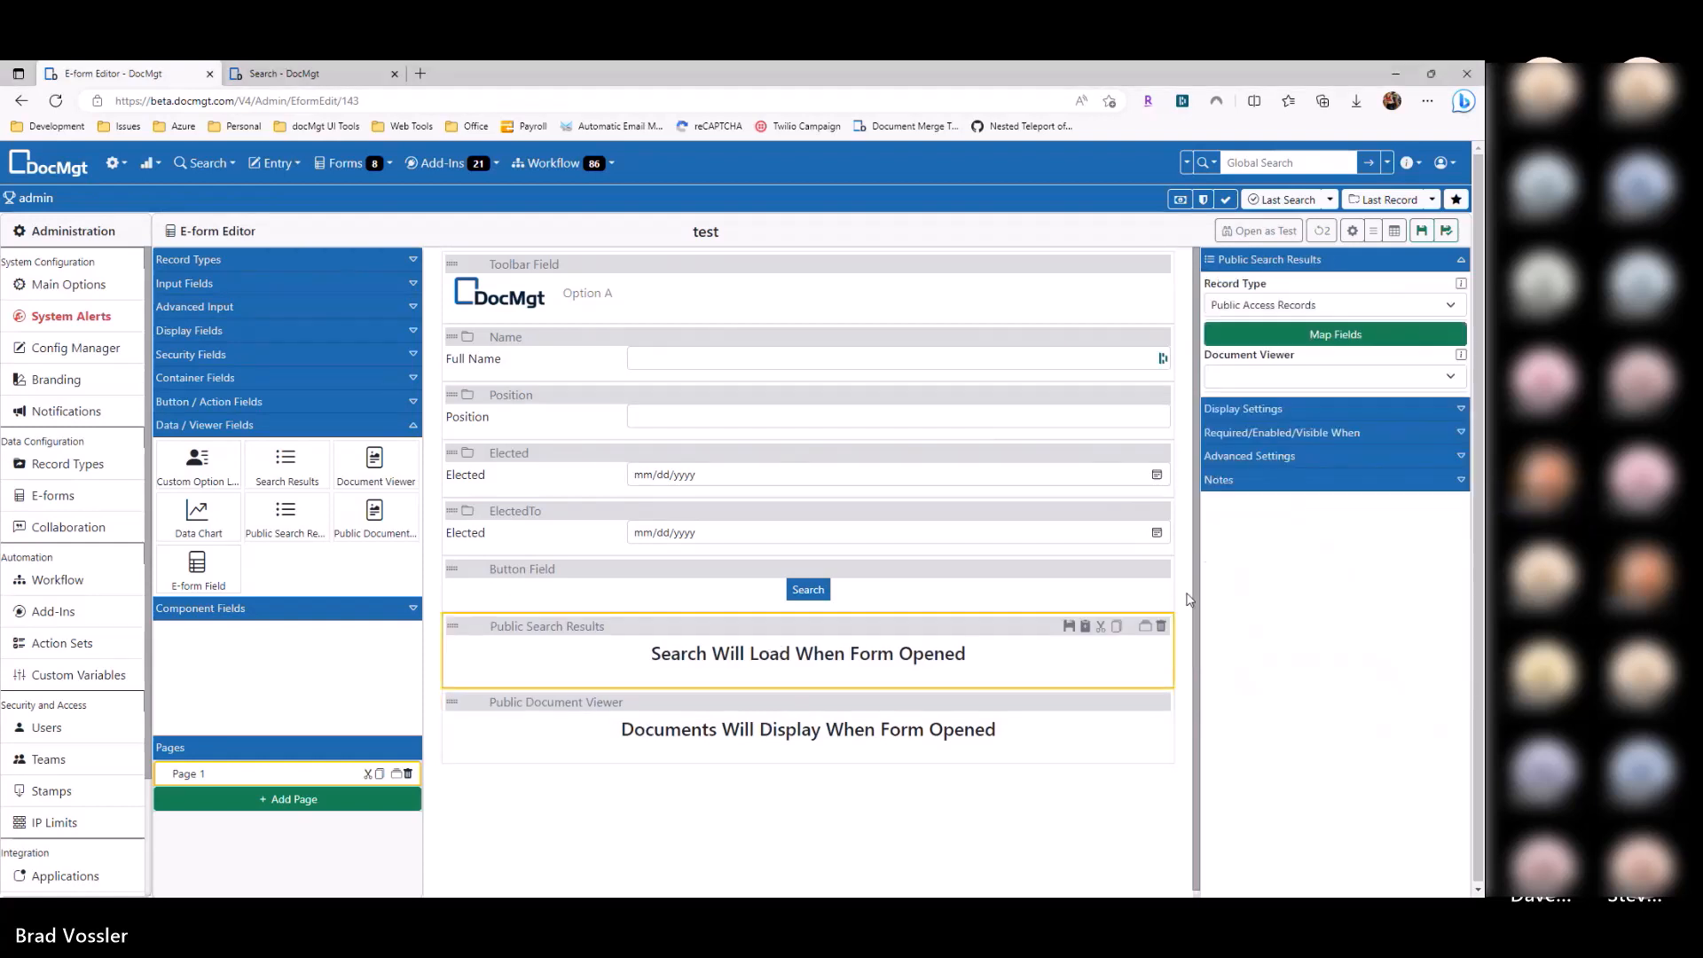
{"action": "left_click", "coordinate": [1231, 380]}
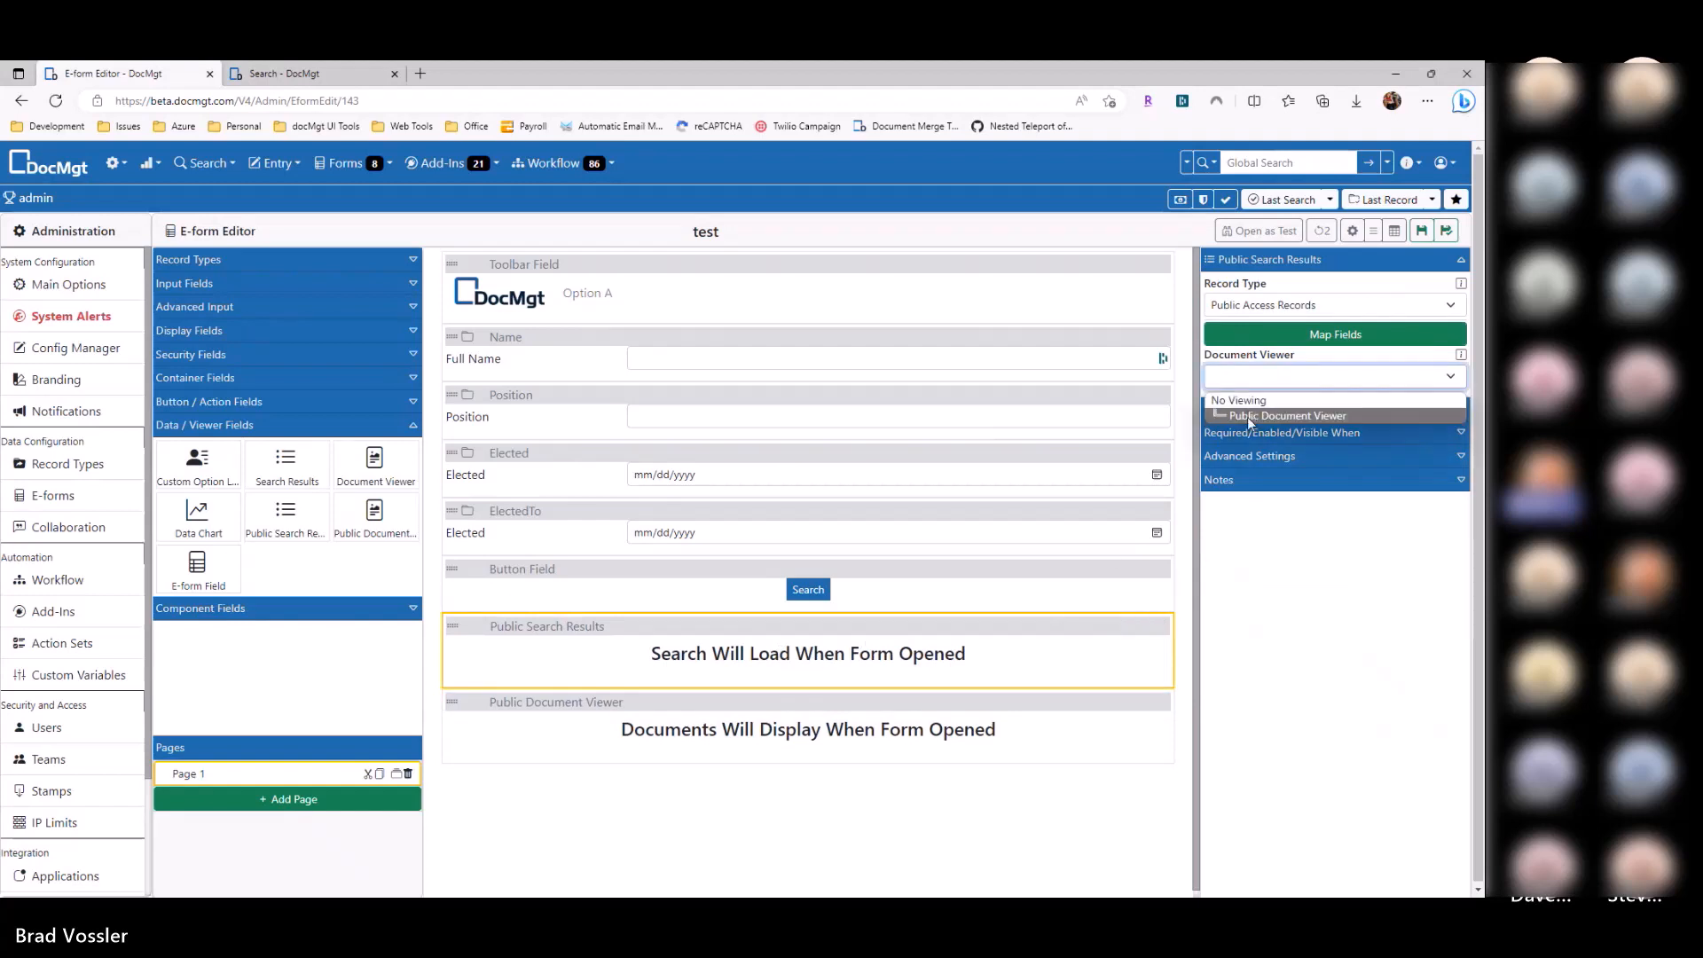
{"action": "left_click", "coordinate": [1247, 415]}
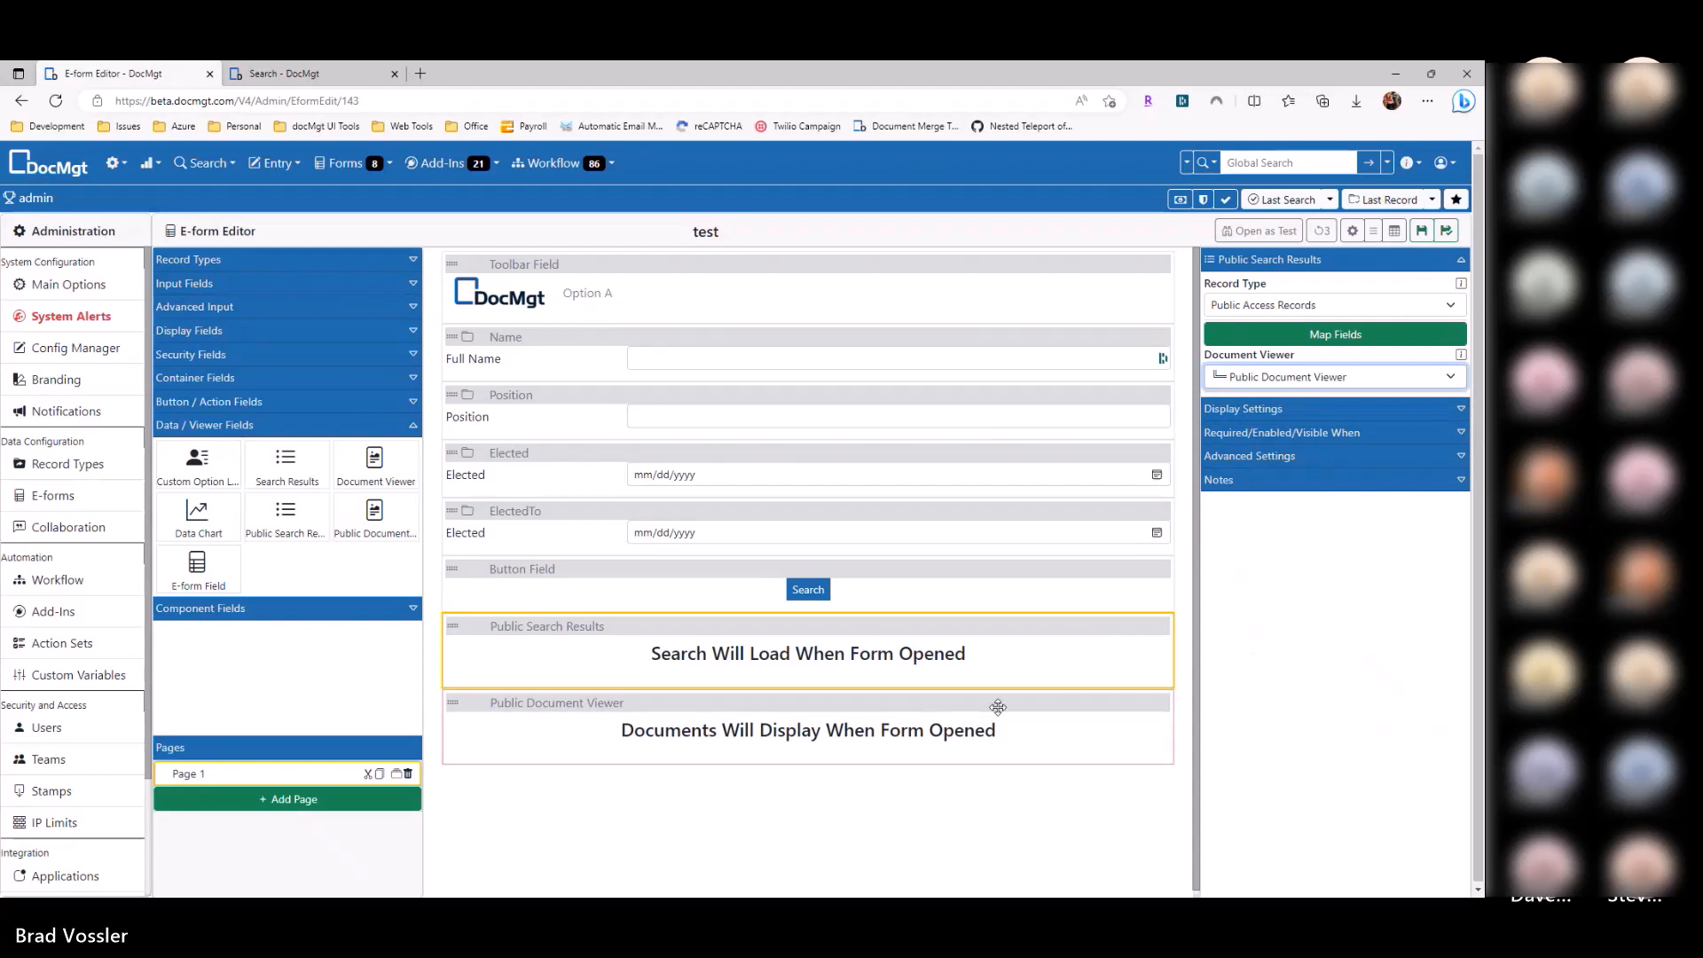
{"action": "left_click", "coordinate": [760, 725]}
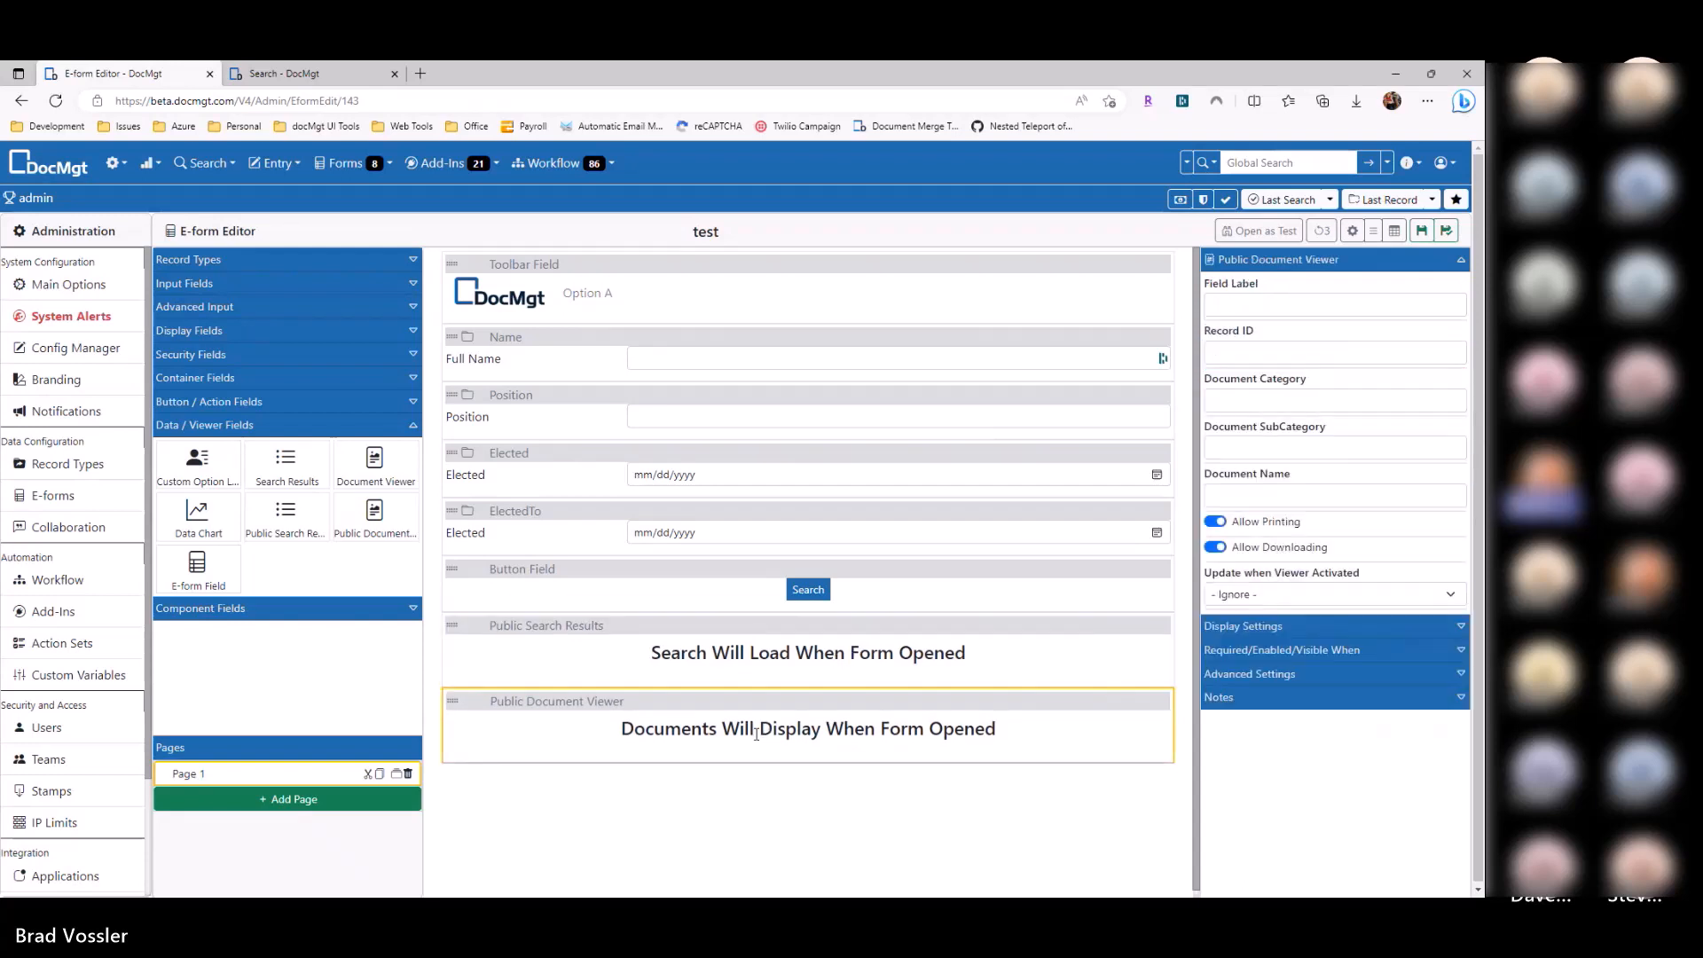
{"action": "left_click", "coordinate": [1421, 231]}
Step: Close the Public Access Records search tab, reload the public form and run an unfiltered search
{"action": "key", "text": "ctrl+Tab"}
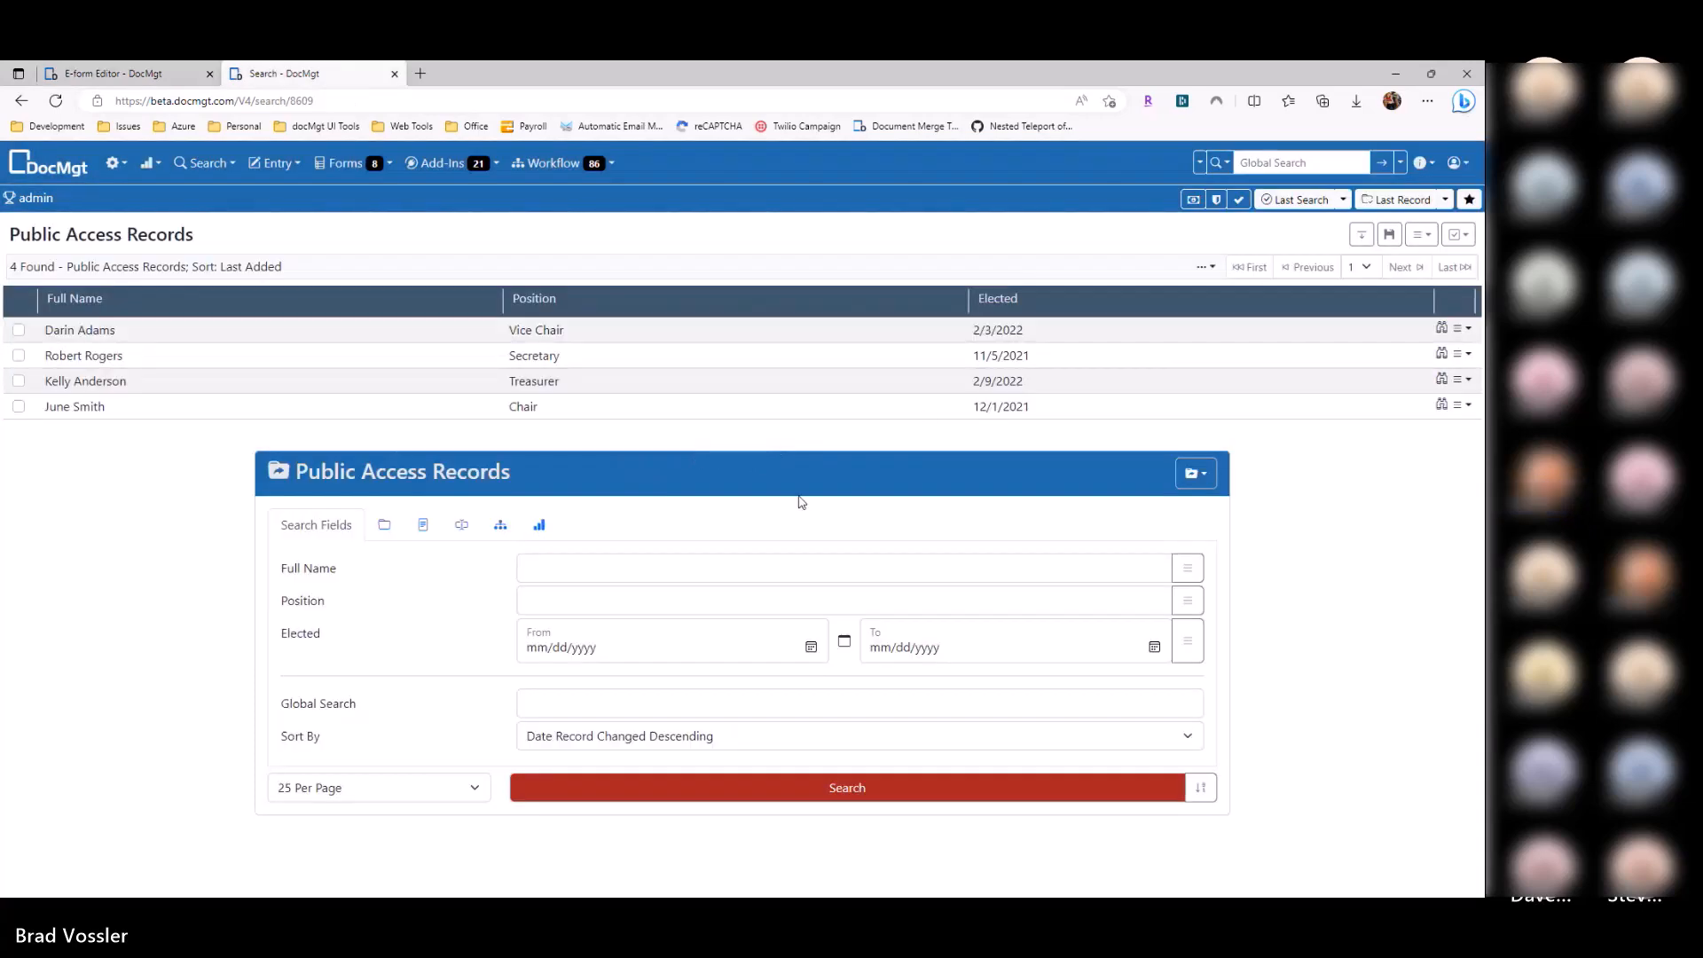
{"action": "key", "text": "F5"}
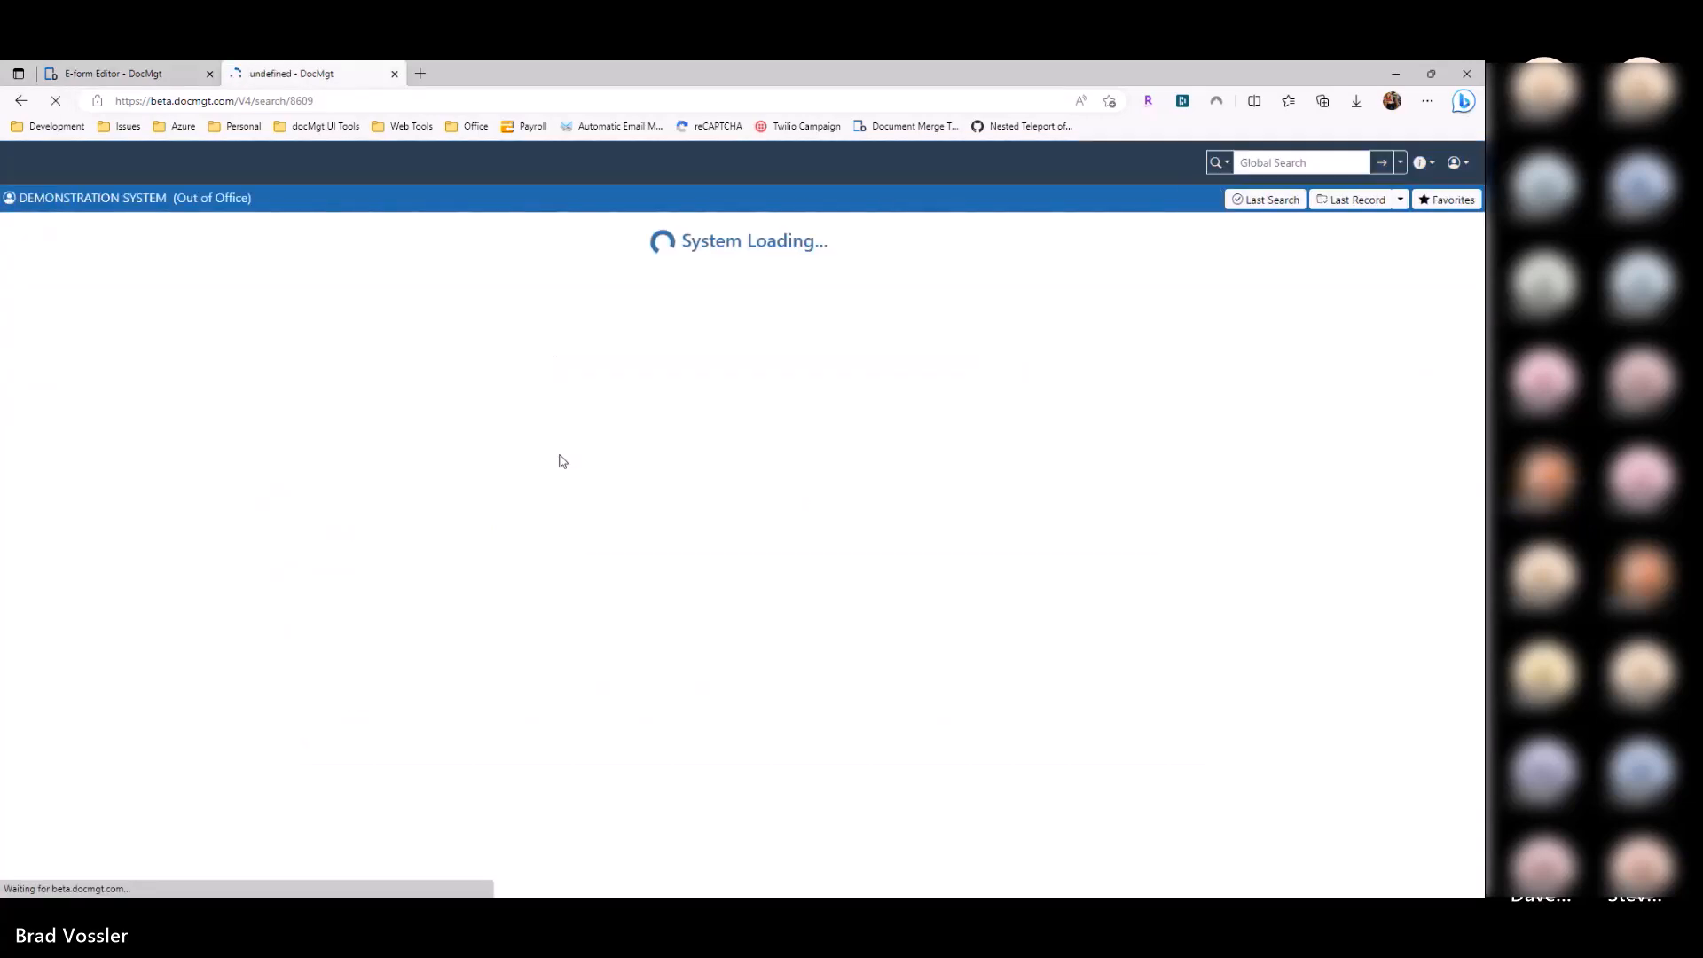
{"action": "left_click", "coordinate": [393, 74]}
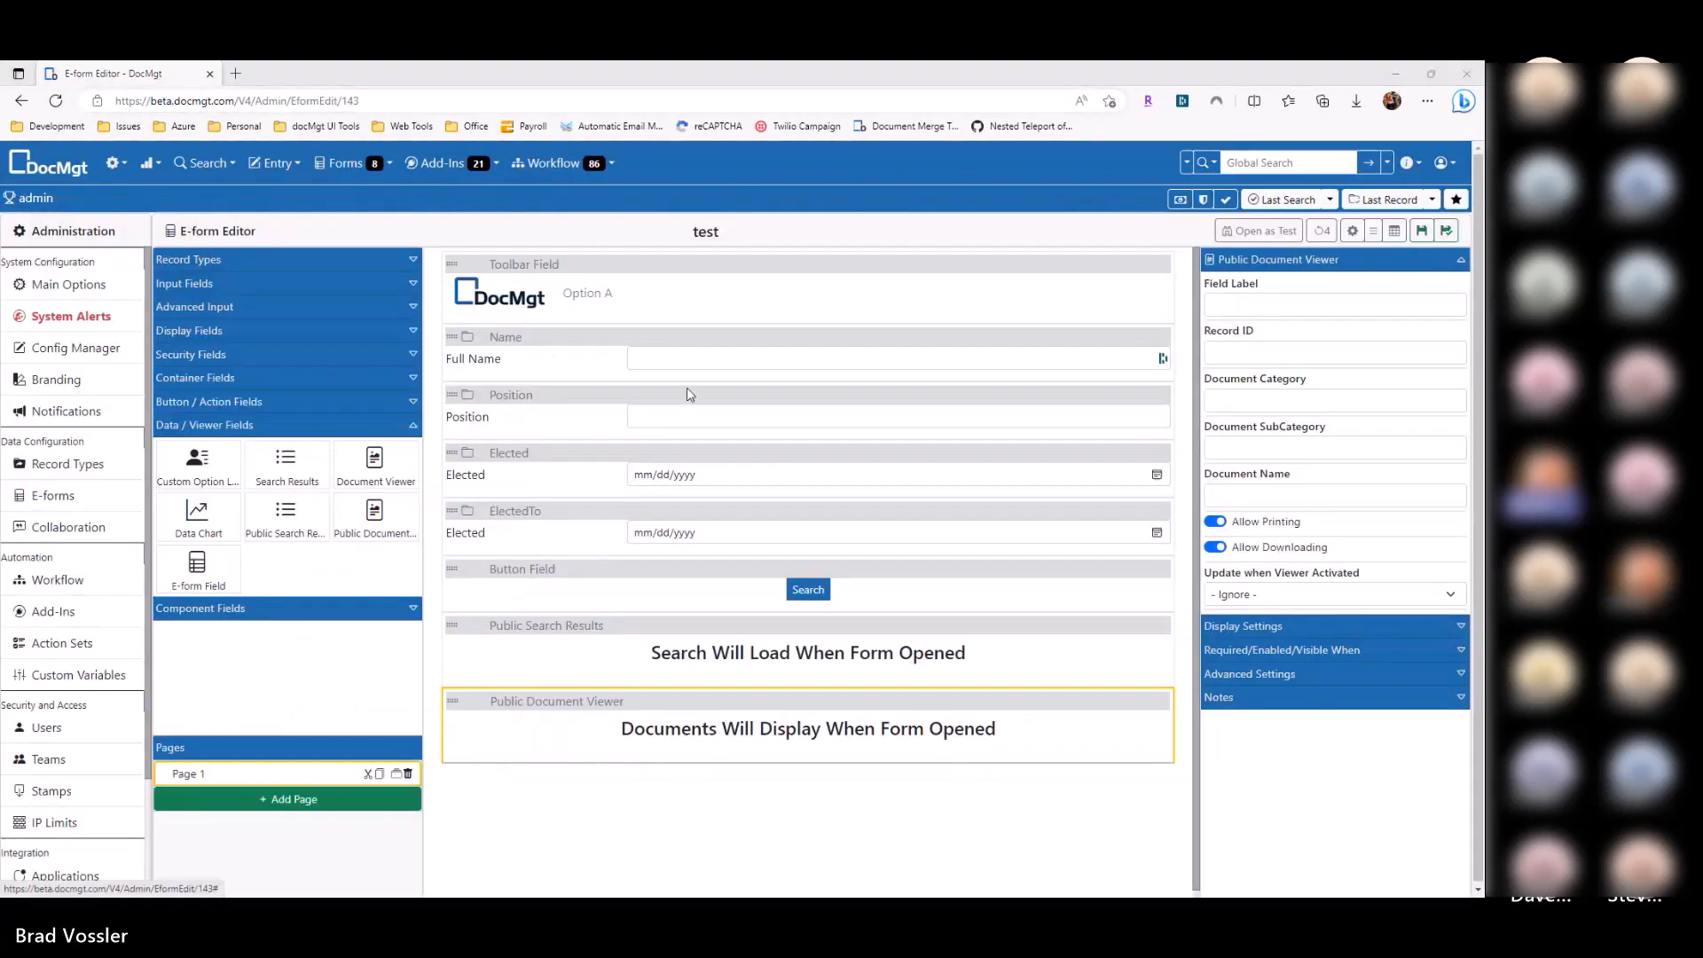
{"action": "key", "text": "alt+Tab"}
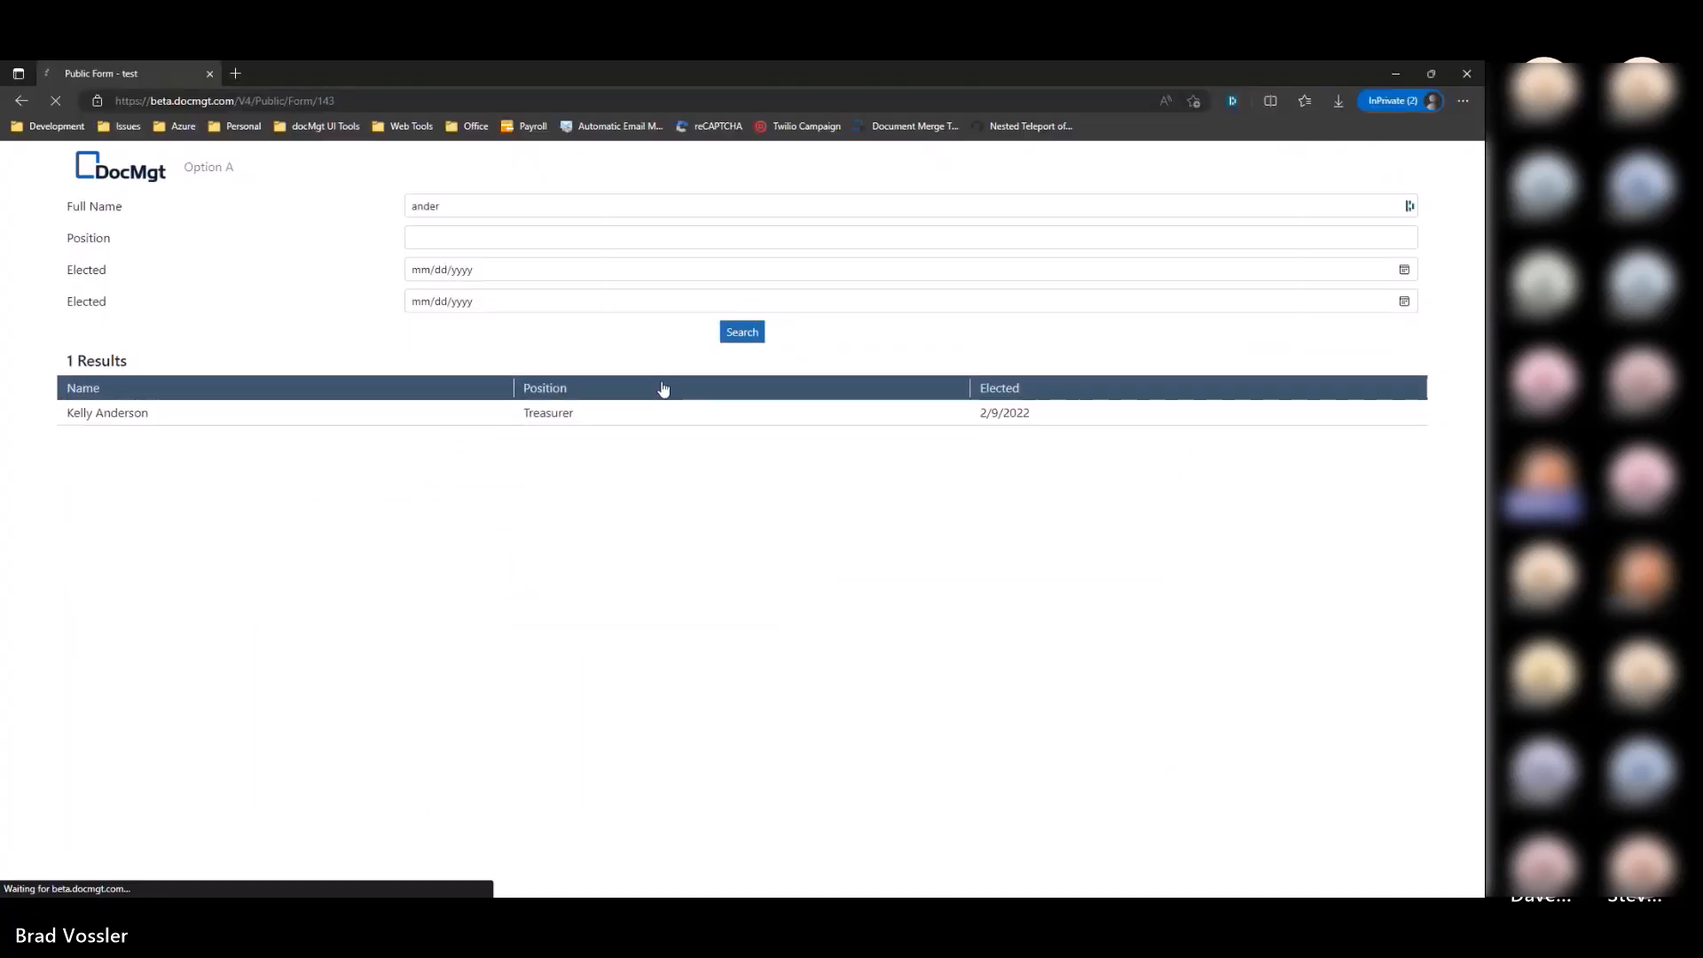
{"action": "key", "text": "F5"}
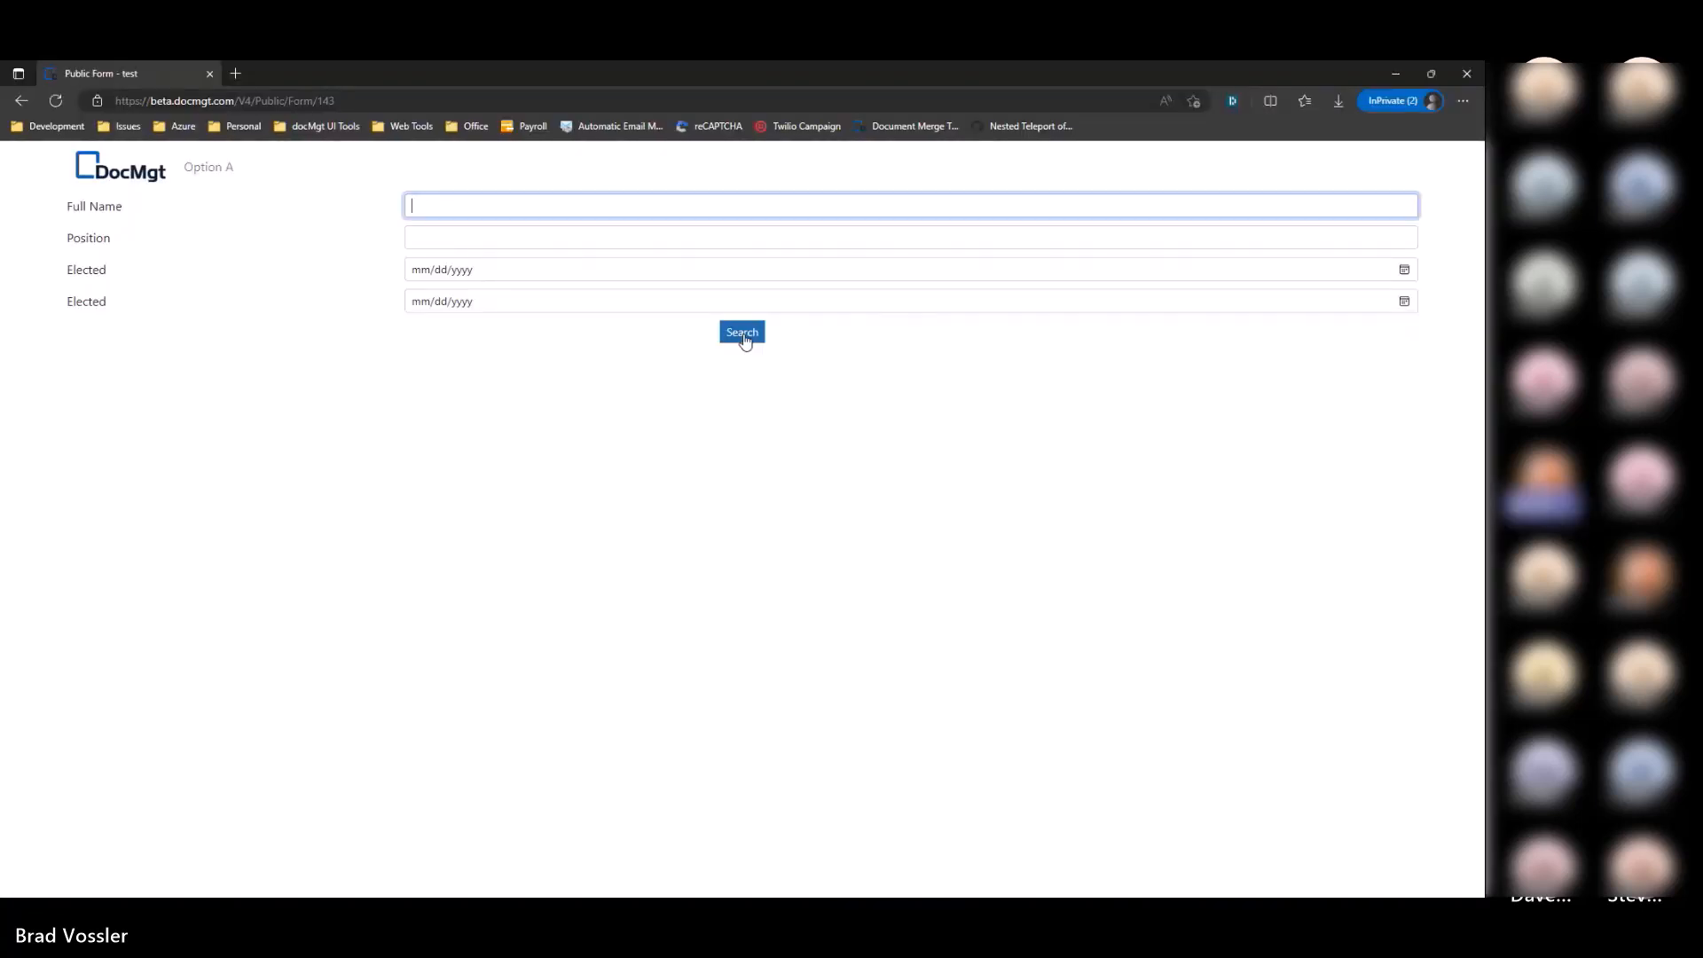
{"action": "left_click", "coordinate": [741, 336]}
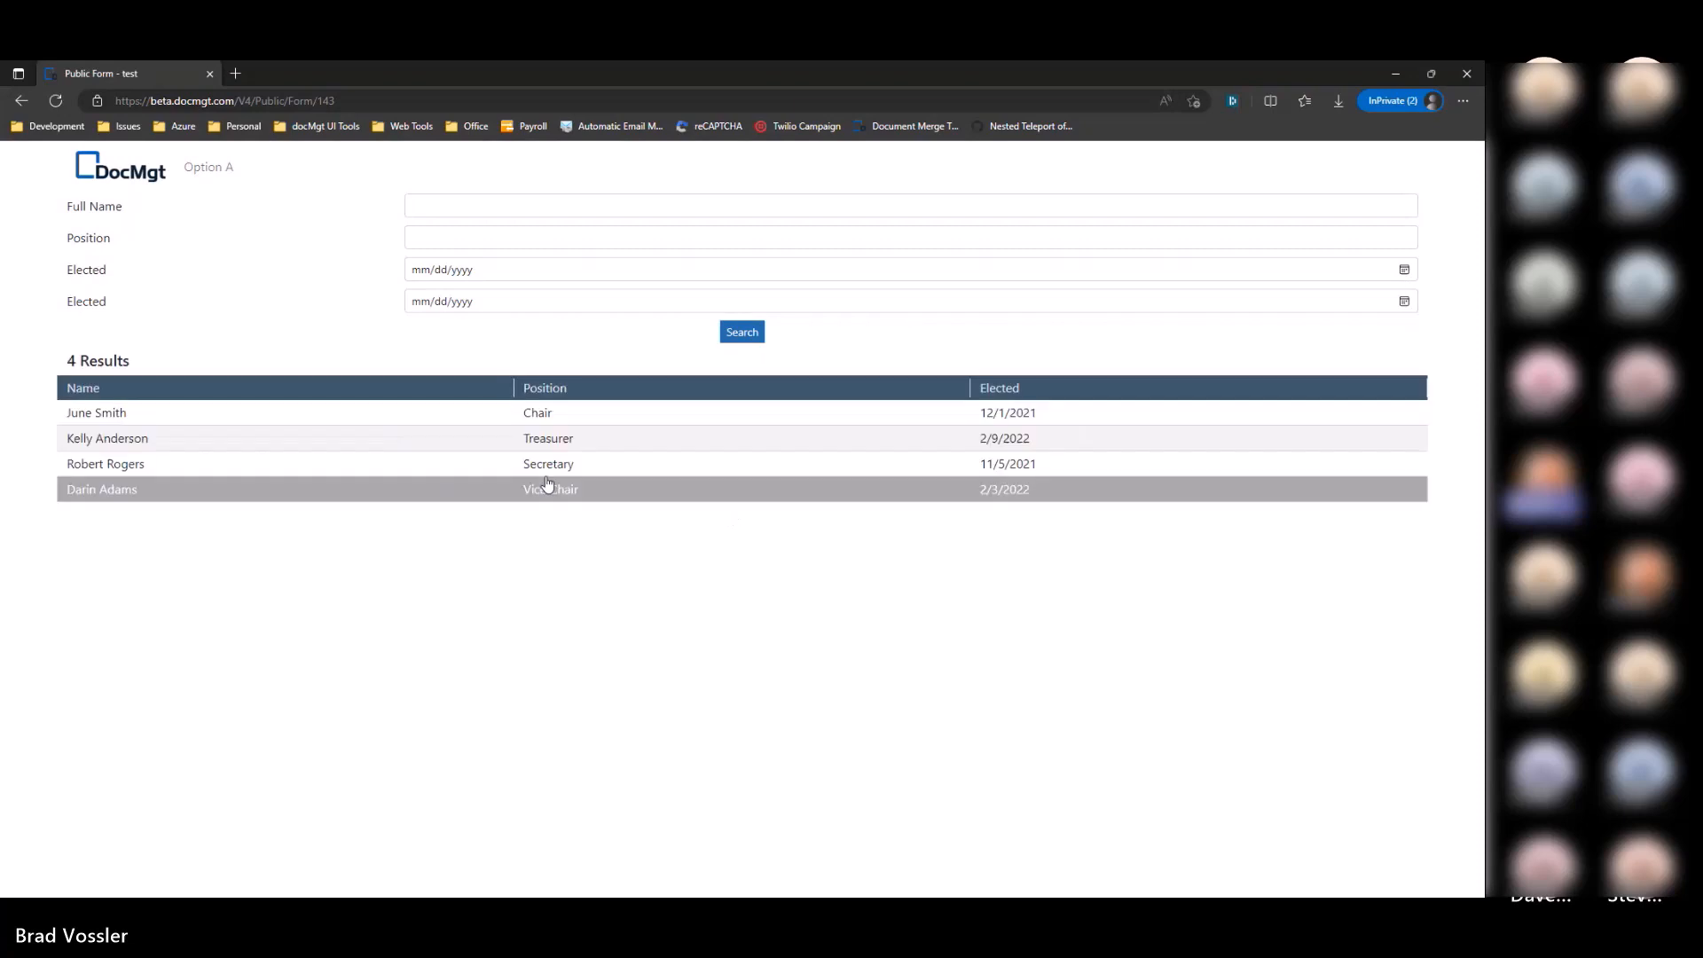
Step: View the Treasurer record's Resume, then return to the viewer's Document Category setting
{"action": "left_click", "coordinate": [348, 448]}
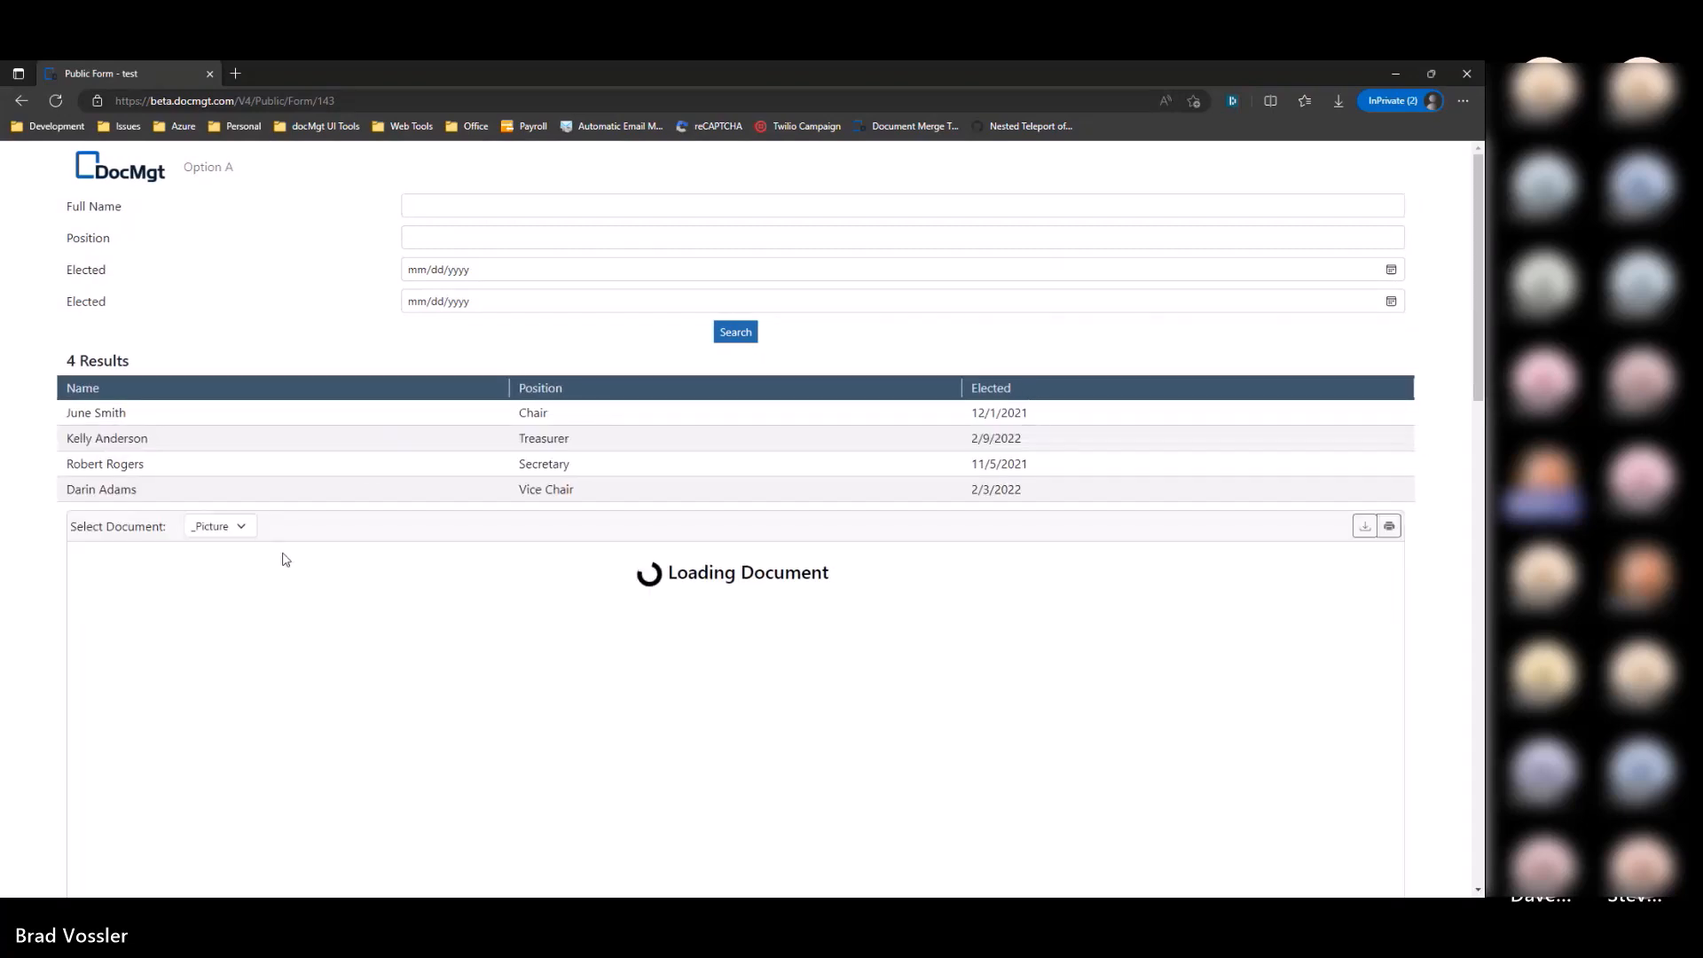
{"action": "scroll", "coordinate": [790, 588], "scroll_direction": "down", "scroll_amount": 6}
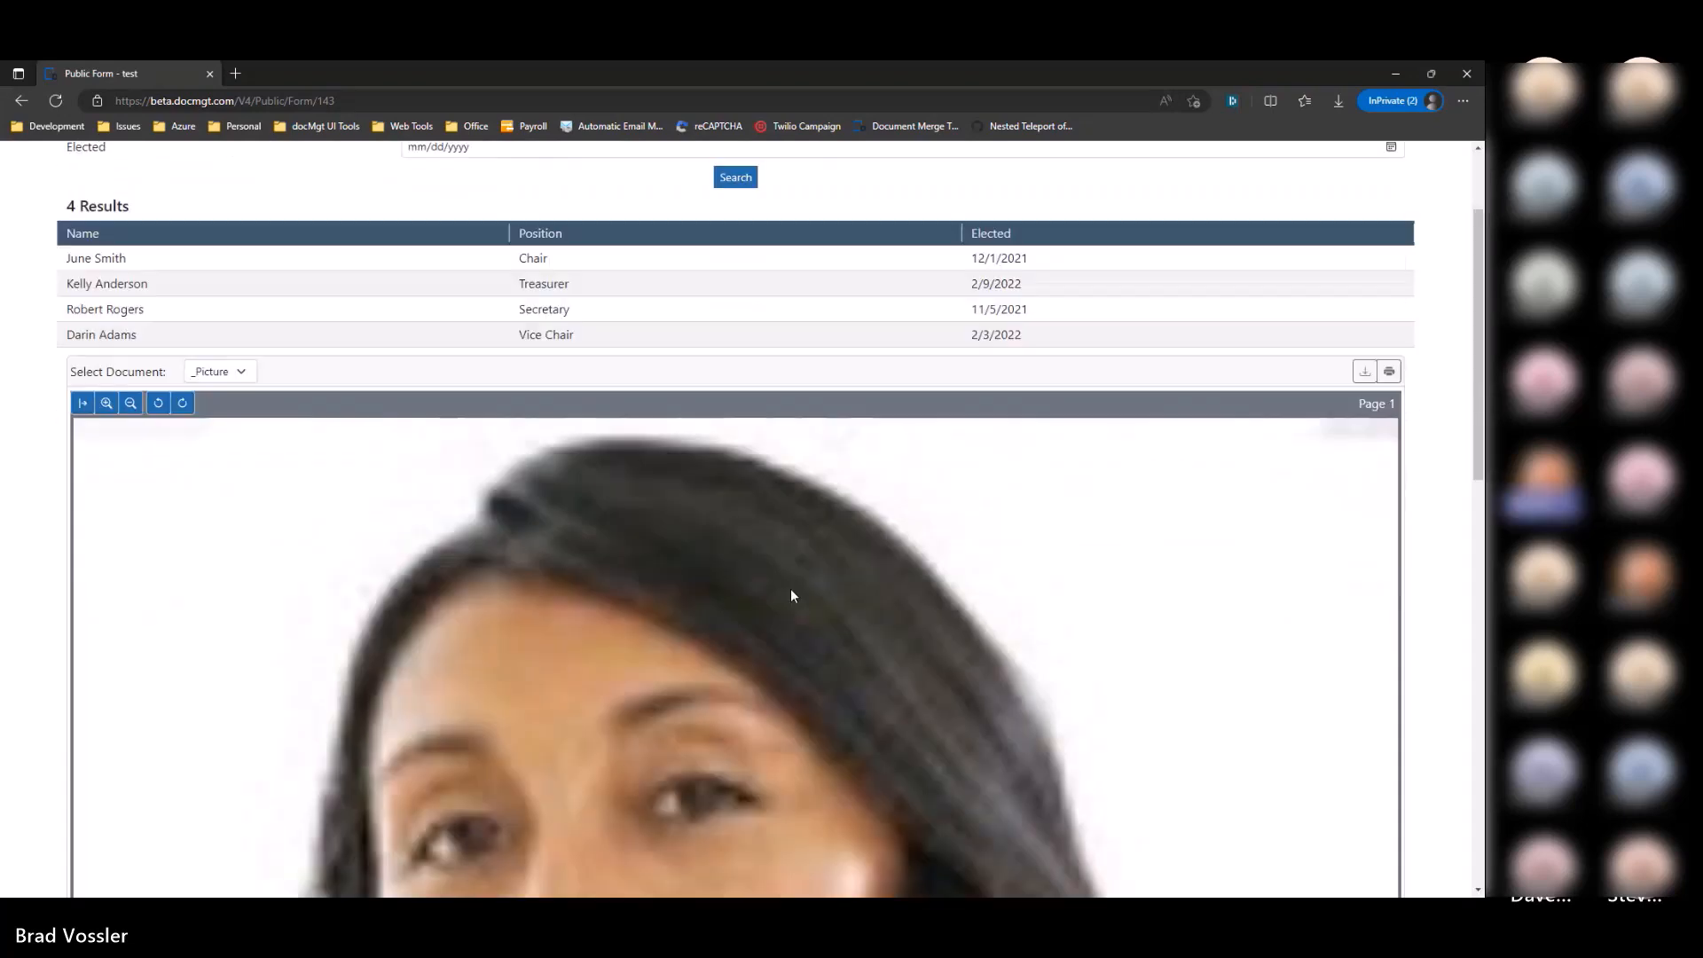
{"action": "scroll", "coordinate": [202, 369], "scroll_direction": "up", "scroll_amount": 4}
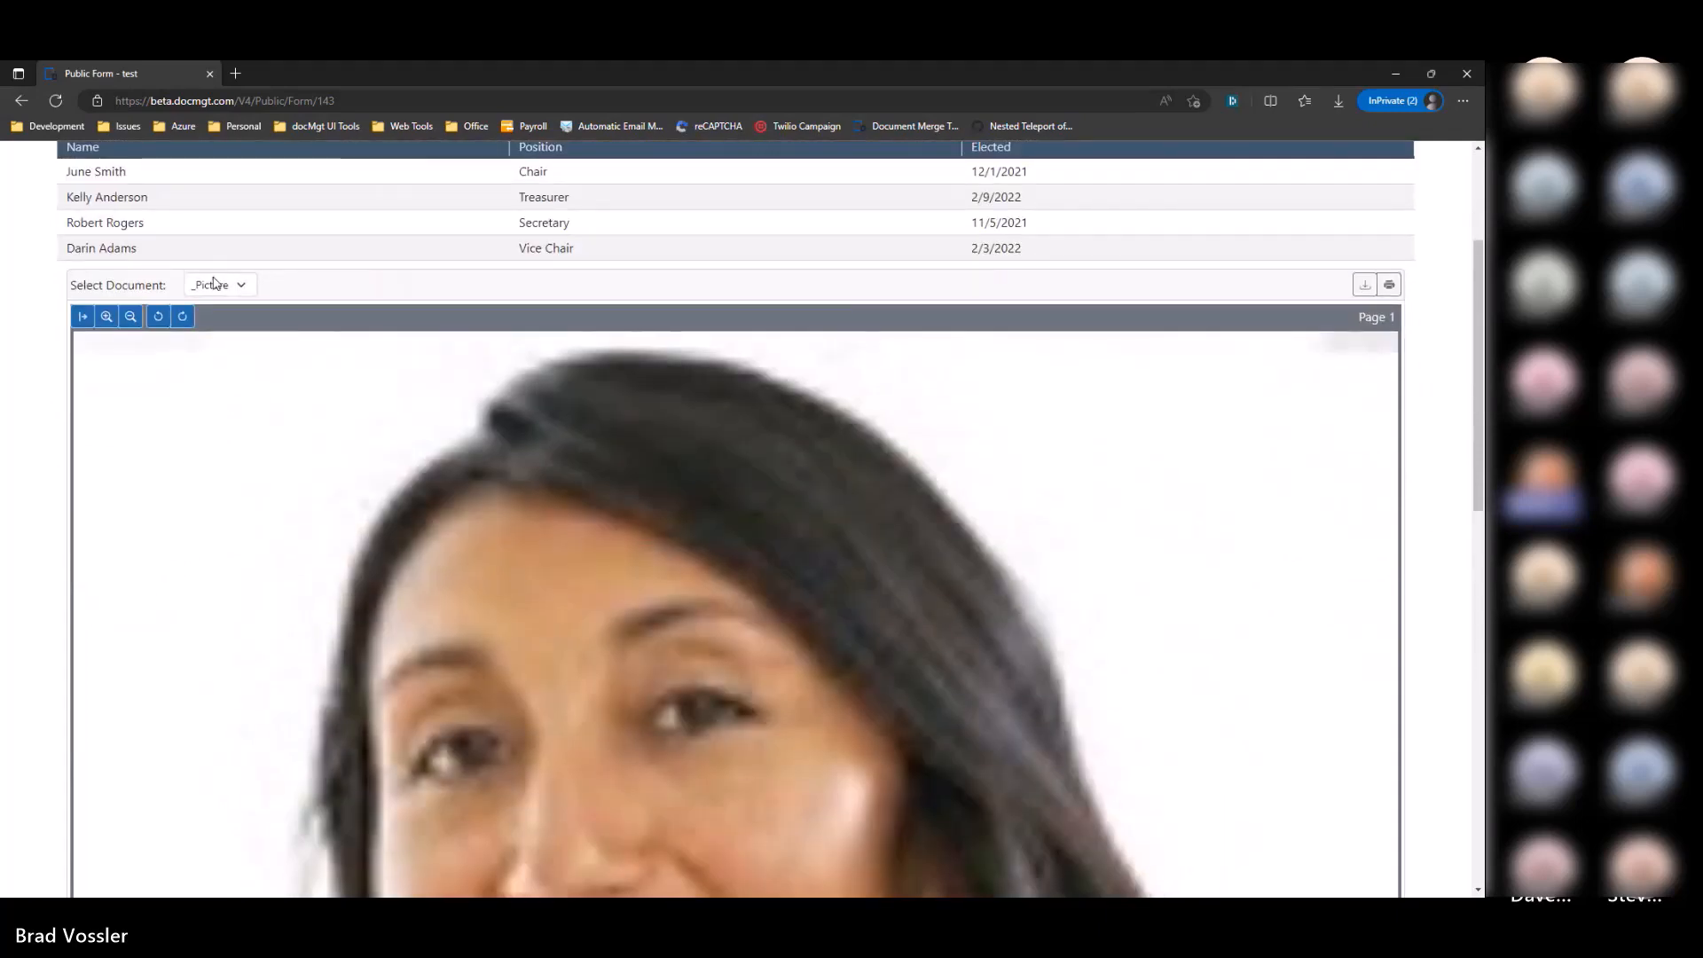
{"action": "left_click", "coordinate": [216, 291]}
{"action": "left_click", "coordinate": [213, 323]}
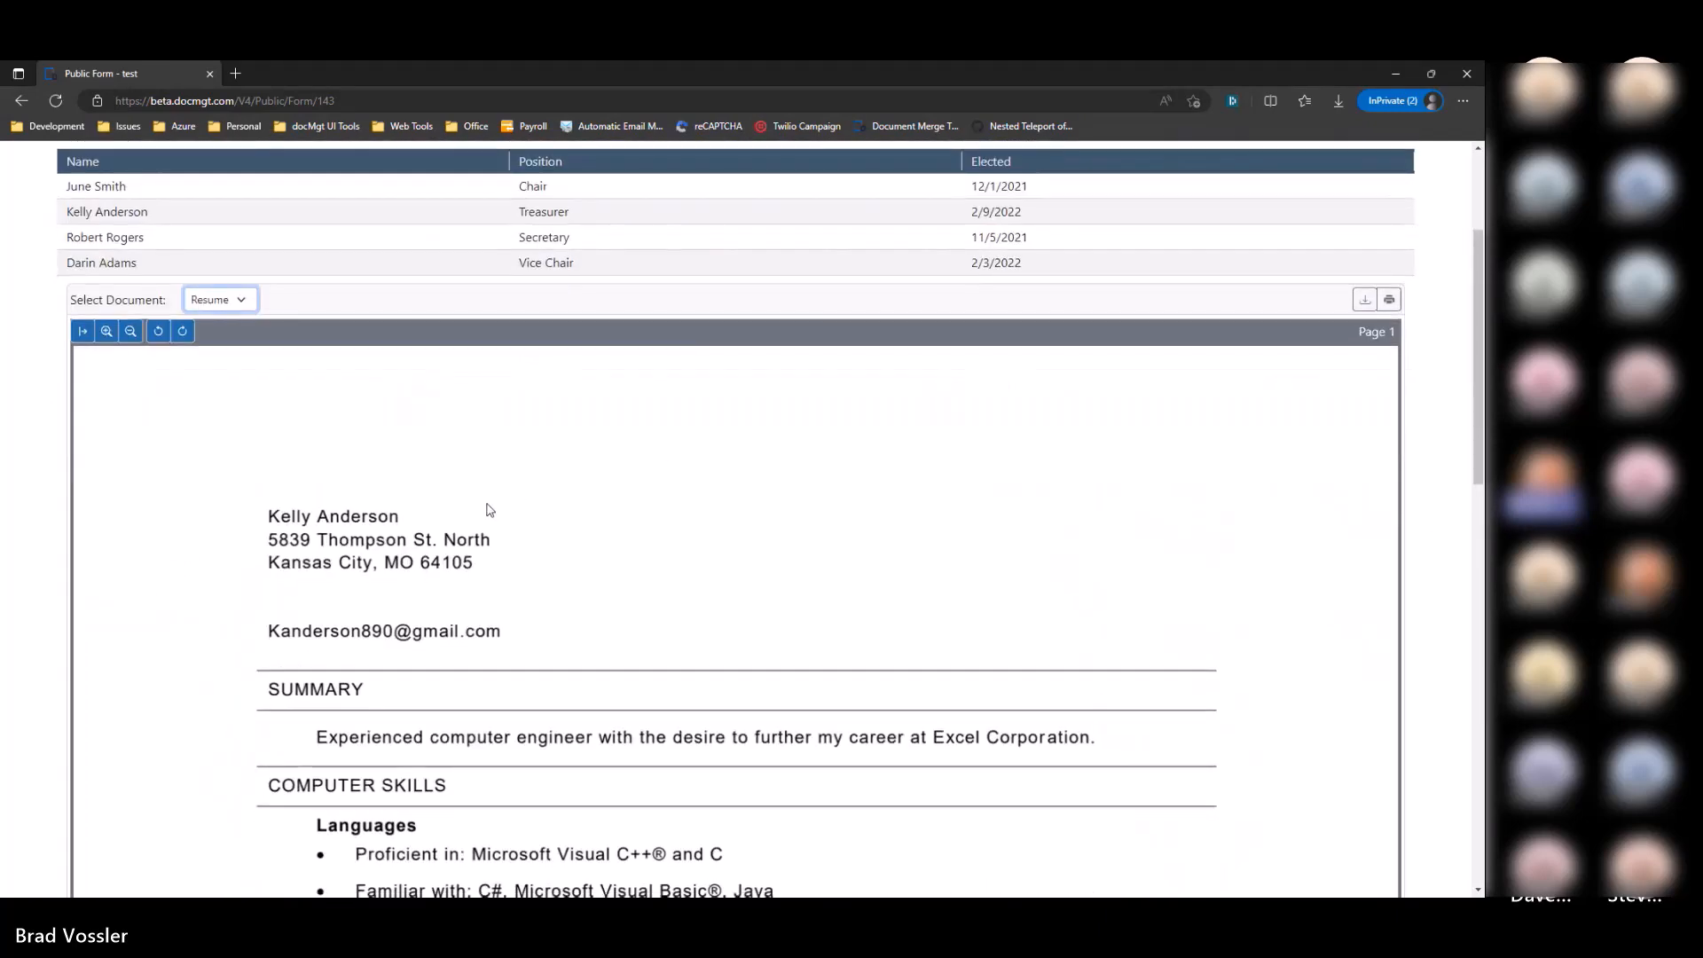
{"action": "key", "text": "alt+Tab"}
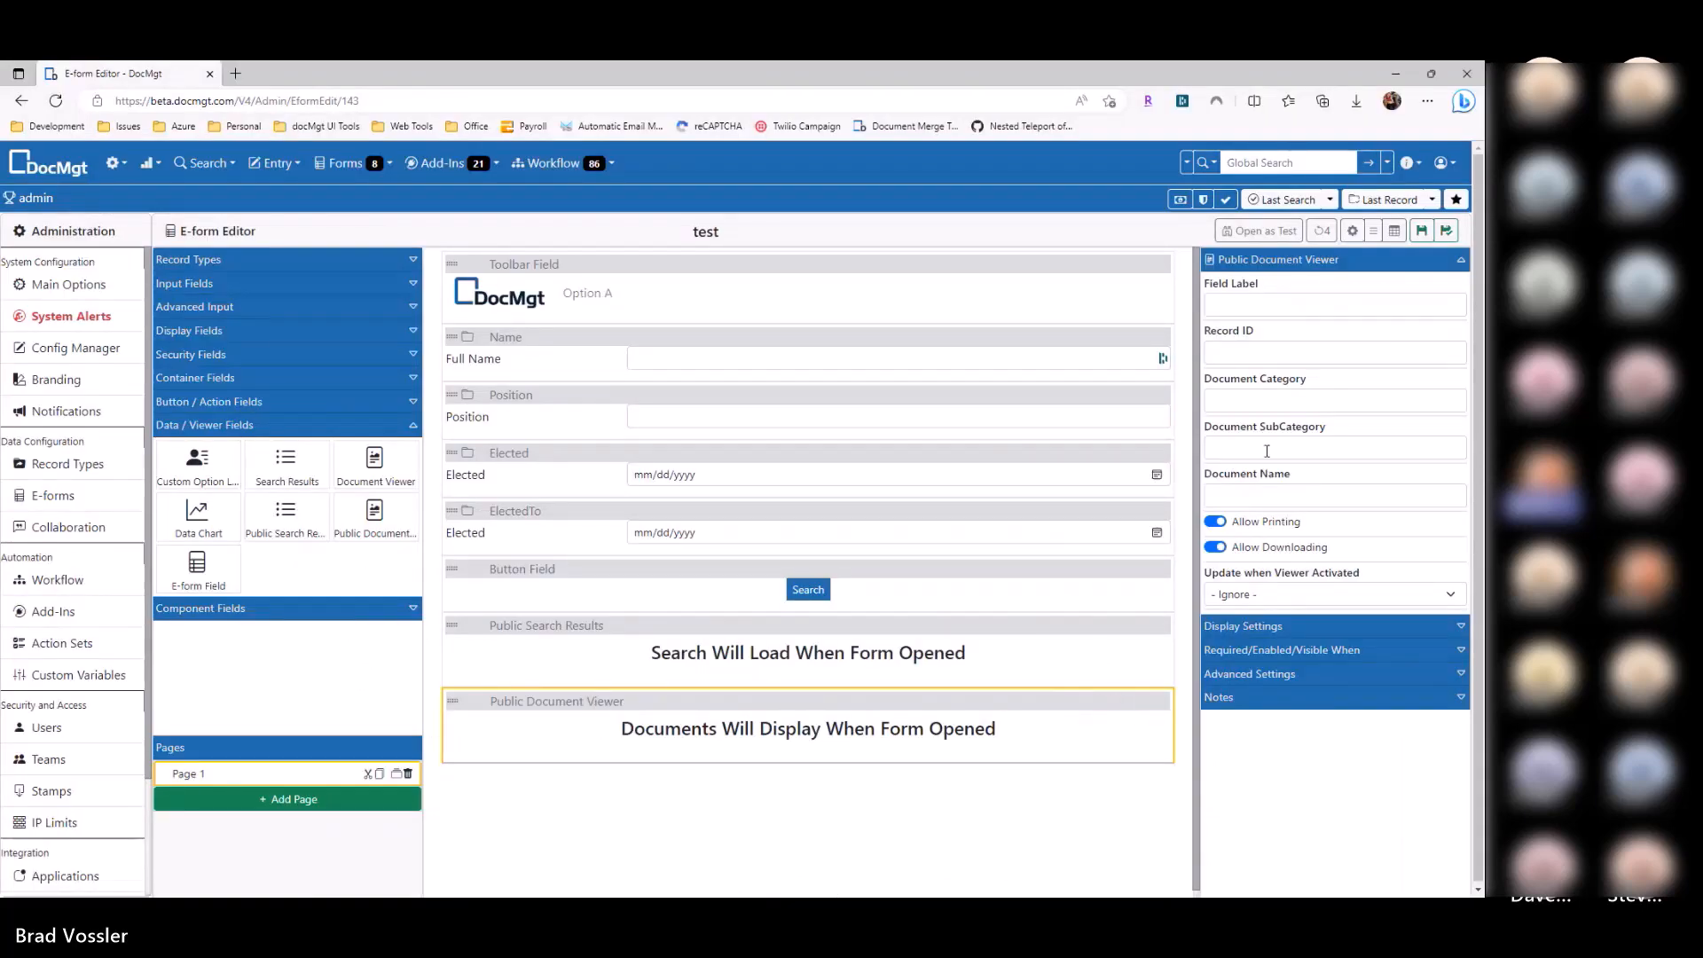
{"action": "left_click", "coordinate": [1269, 404]}
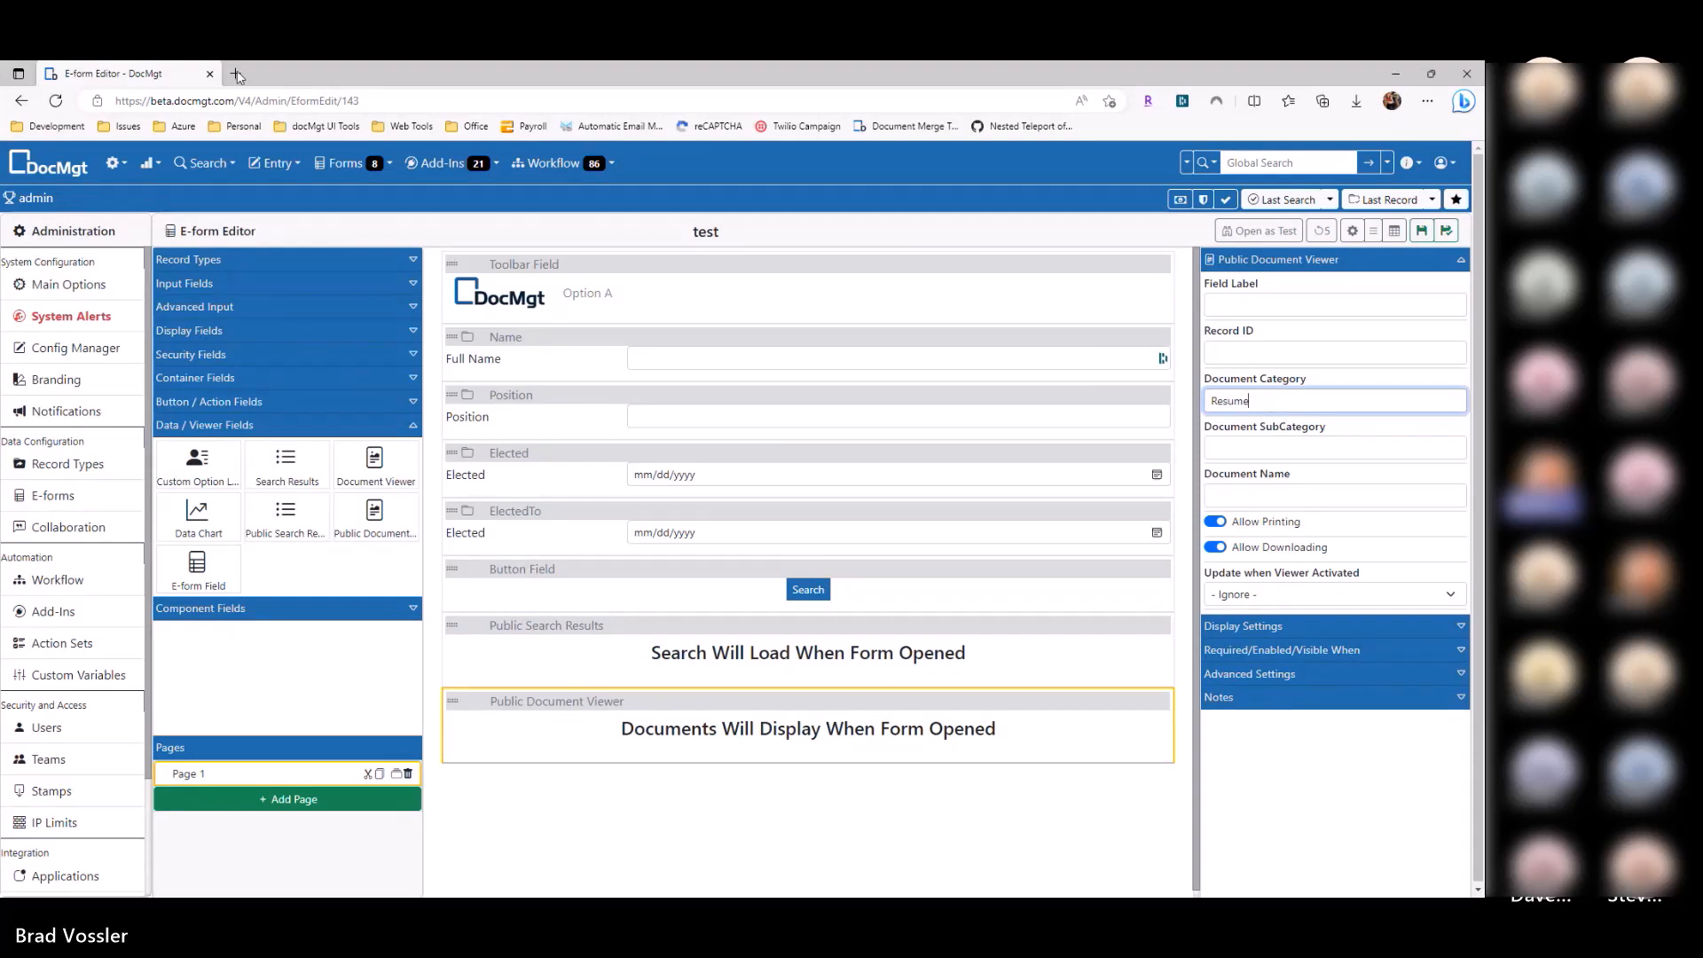
Step: Duplicate the editor tab and check a record's documents in the Public Access Records search
{"action": "right_click", "coordinate": [203, 78]}
{"action": "left_click", "coordinate": [253, 169]}
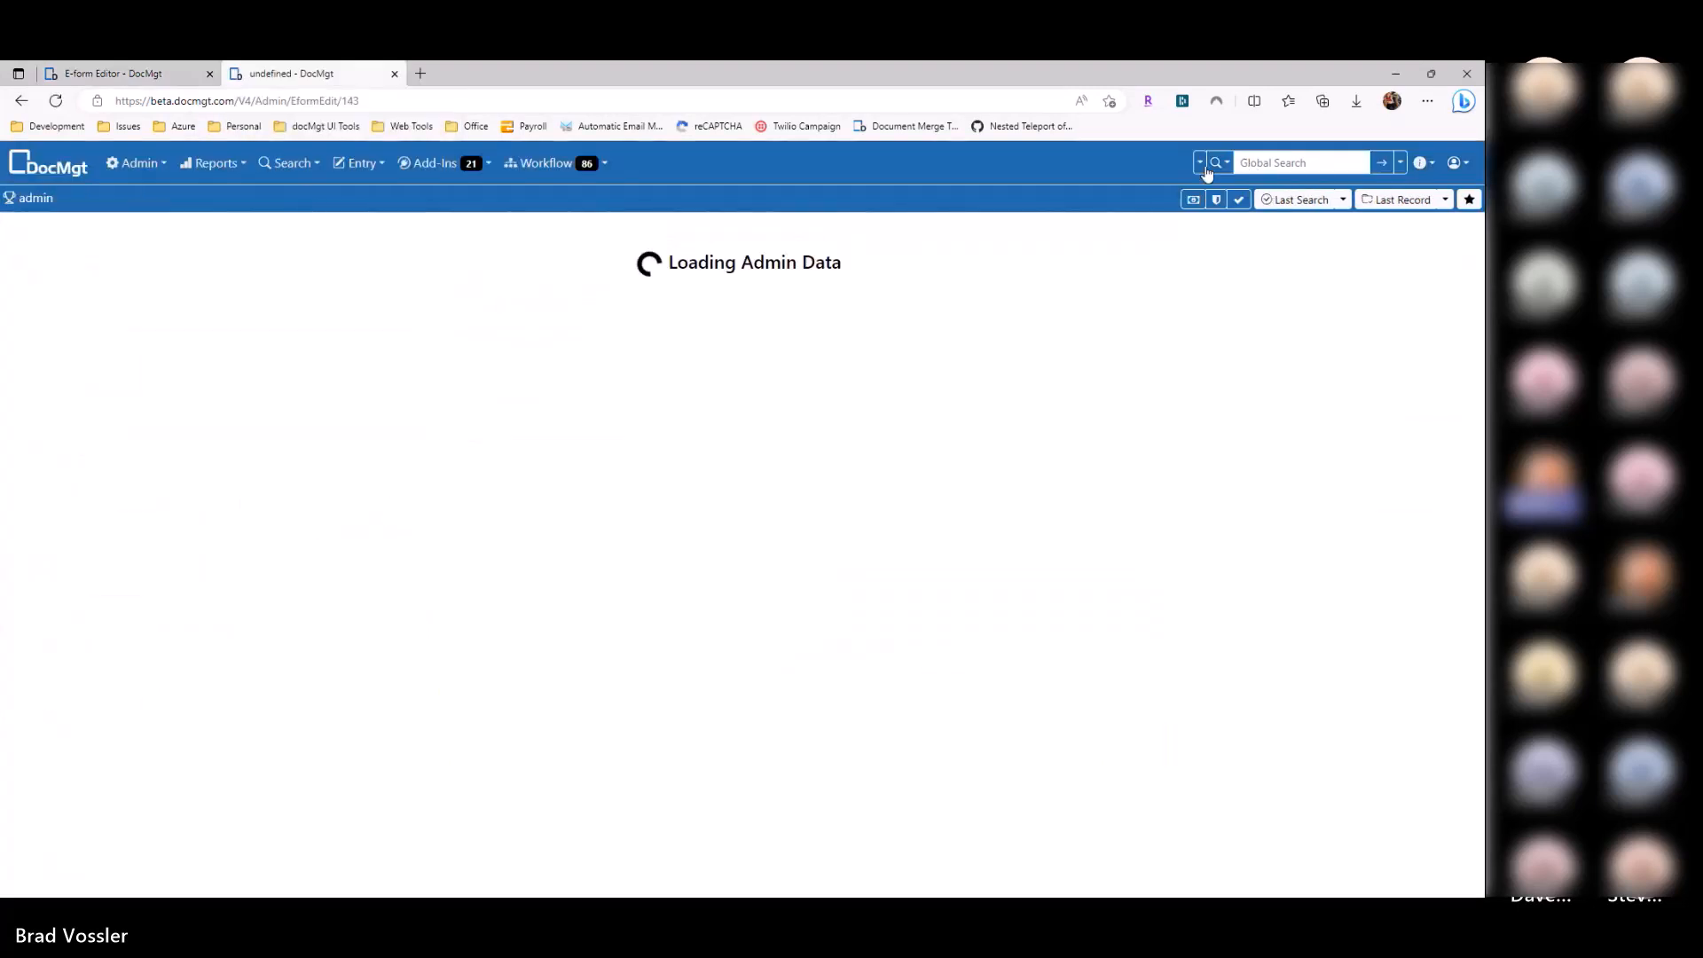
{"action": "left_click", "coordinate": [1216, 165]}
{"action": "scroll", "coordinate": [1168, 330], "scroll_direction": "down", "scroll_amount": 9}
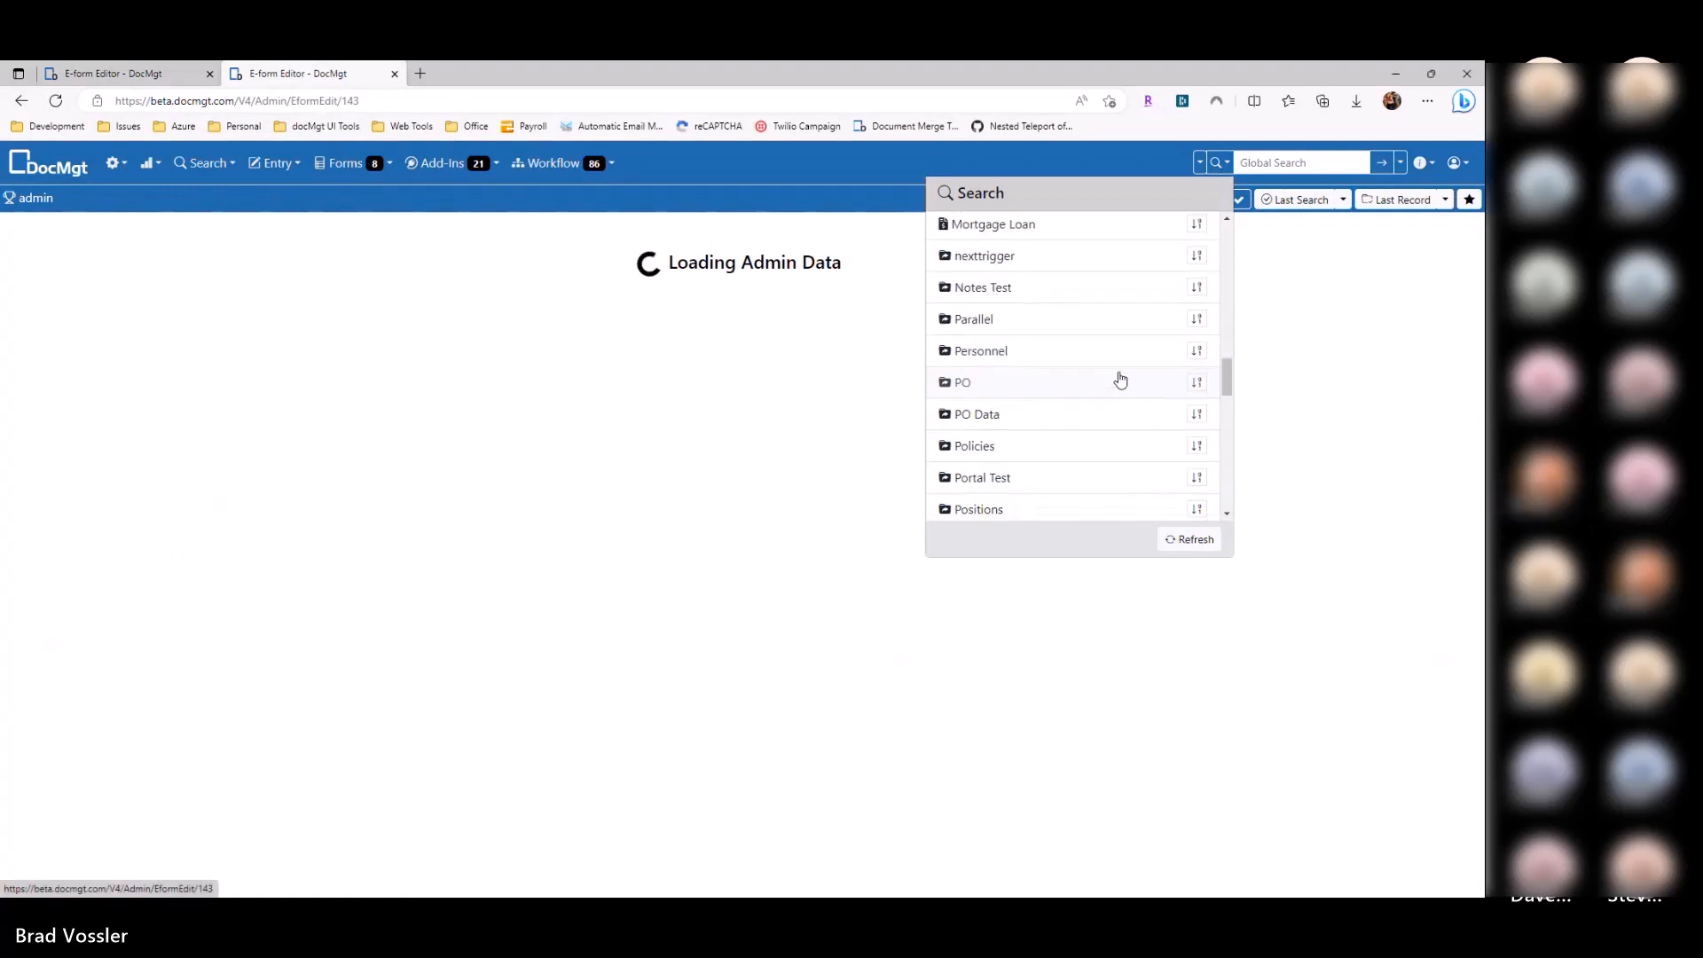
{"action": "scroll", "coordinate": [1109, 426], "scroll_direction": "down", "scroll_amount": 2}
{"action": "left_click", "coordinate": [1064, 356]}
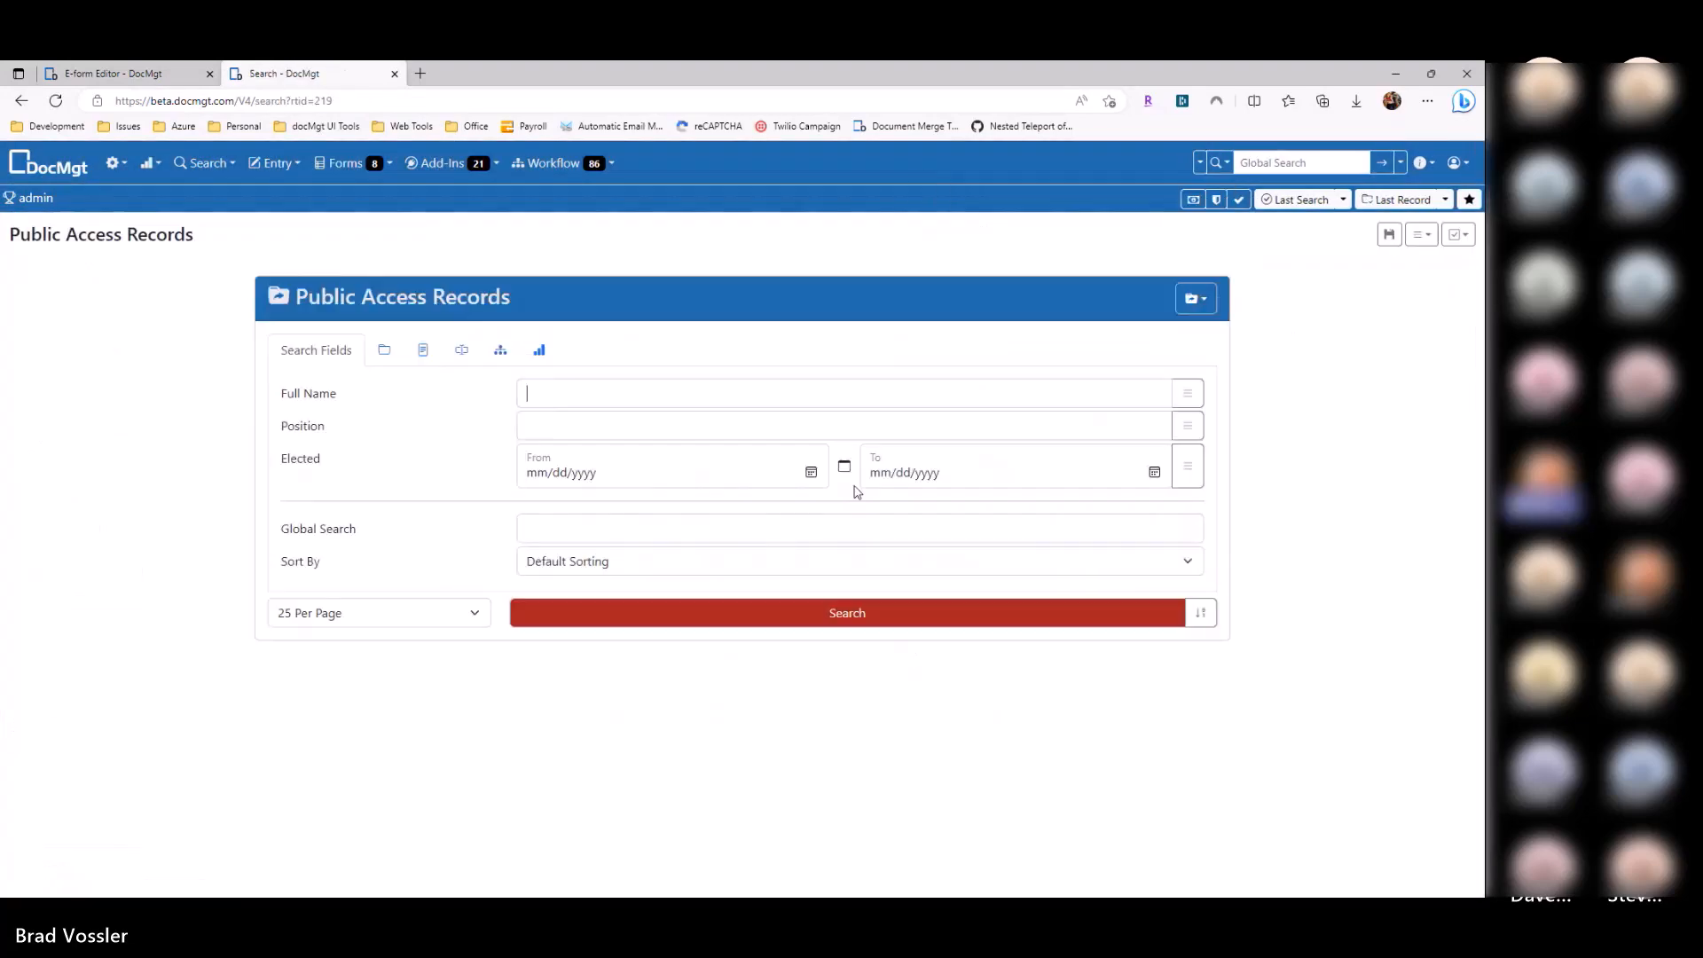
{"action": "left_click", "coordinate": [550, 353]}
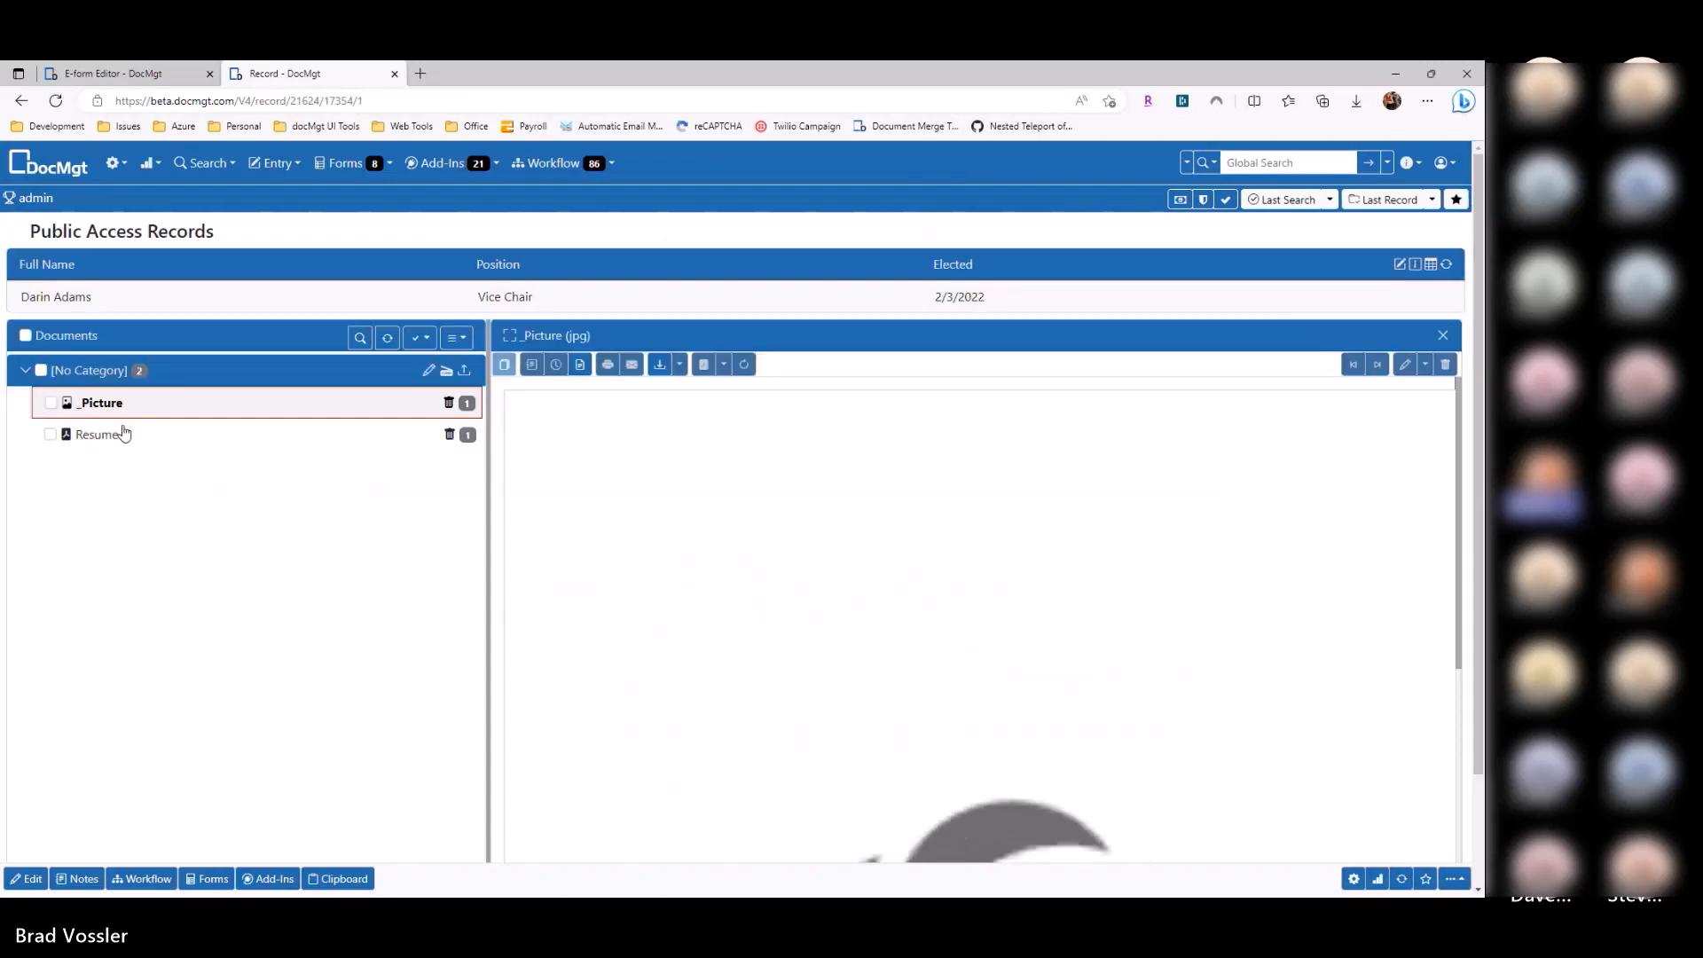
{"action": "key", "text": "ctrl+Tab"}
Step: Clear the viewer's Resume category so it filters by Document Name, save, and reload the public form
{"action": "double_click", "coordinate": [1268, 398]}
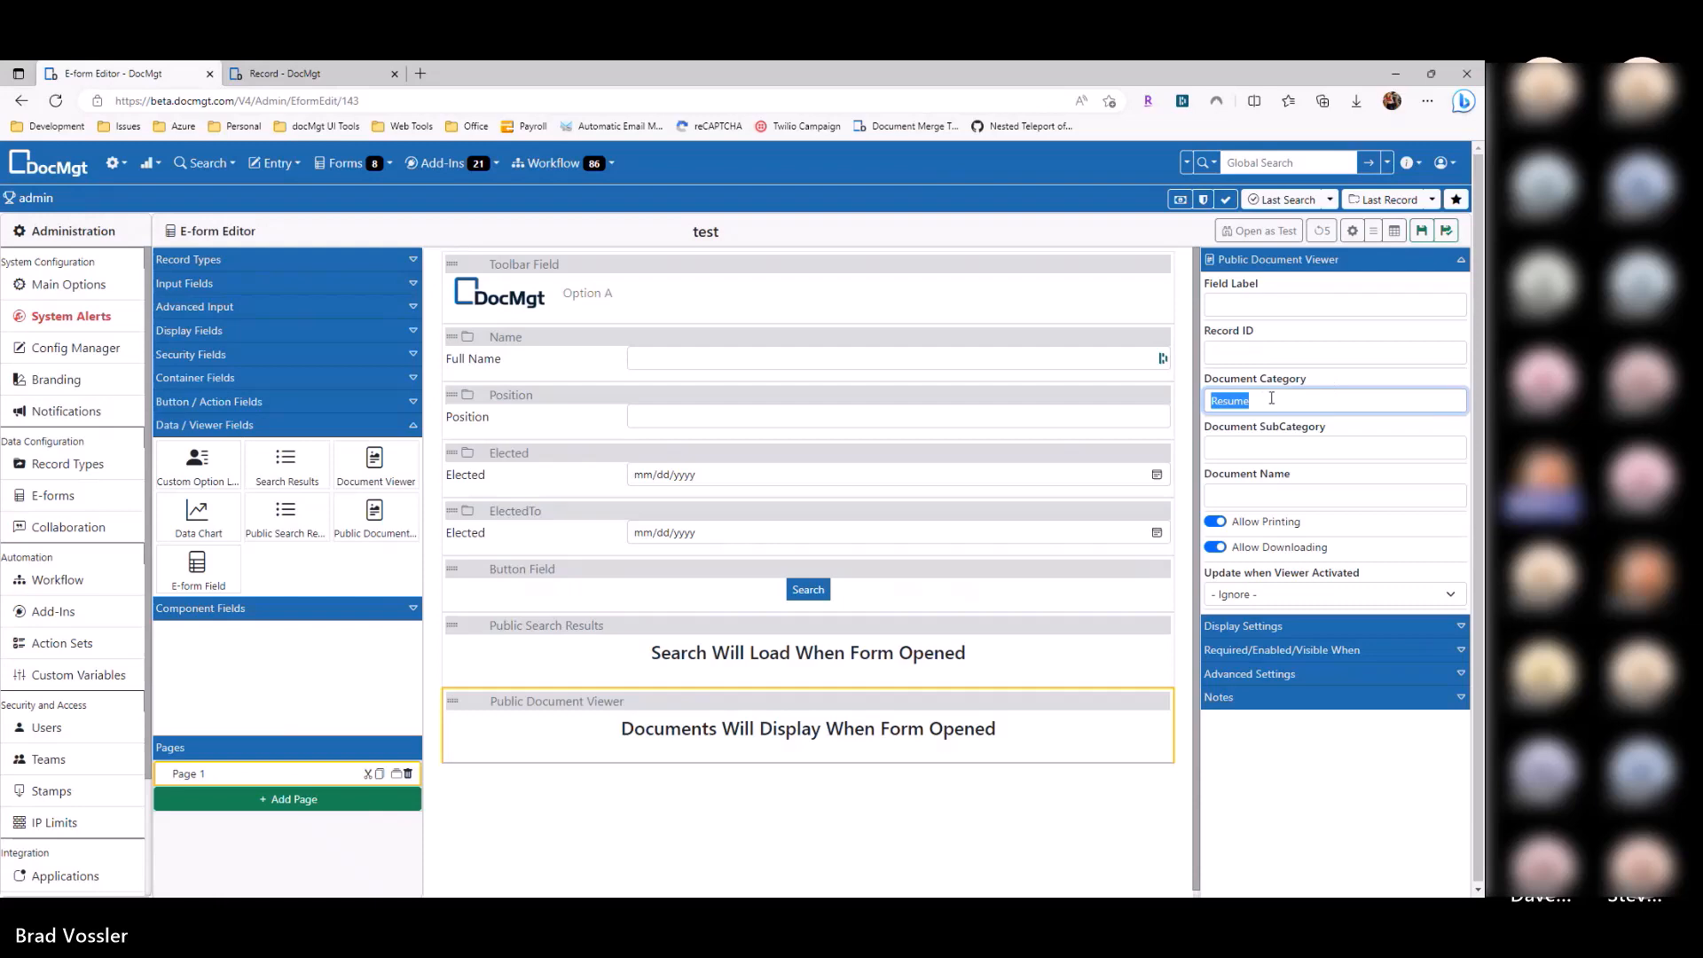
{"action": "key", "text": "ctrl+x"}
{"action": "key", "text": "Tab"}
{"action": "key", "text": "Tab"}
{"action": "left_click", "coordinate": [1422, 230]}
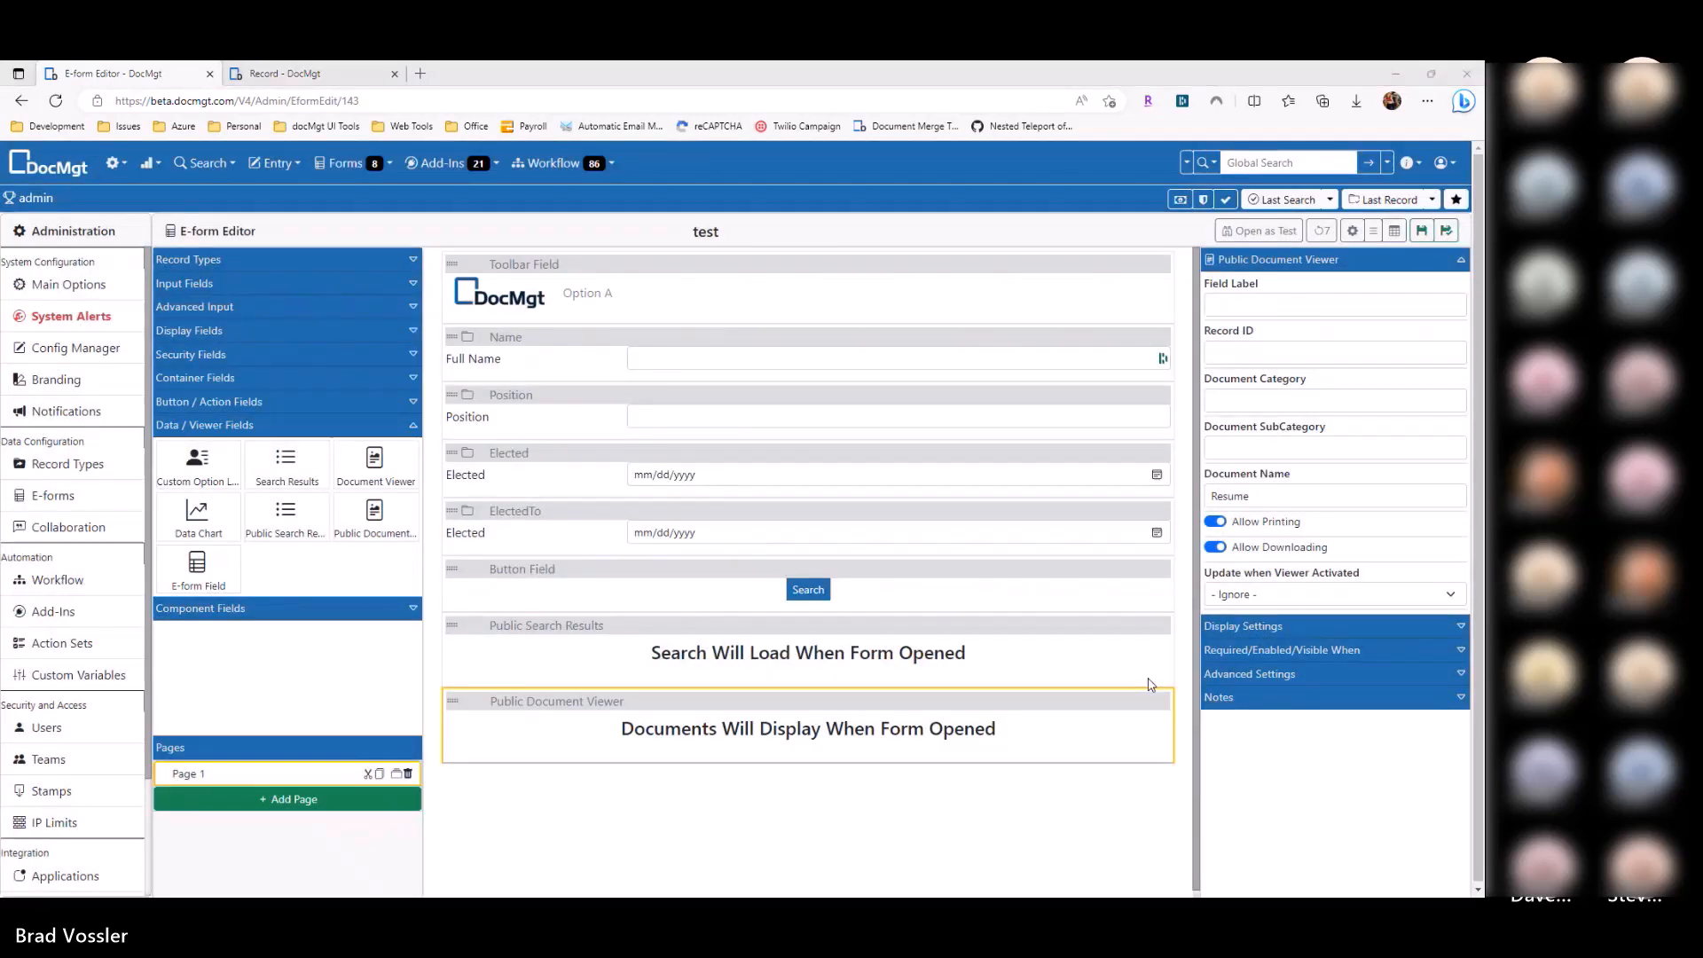
{"action": "key", "text": "alt+Tab"}
{"action": "key", "text": "F5"}
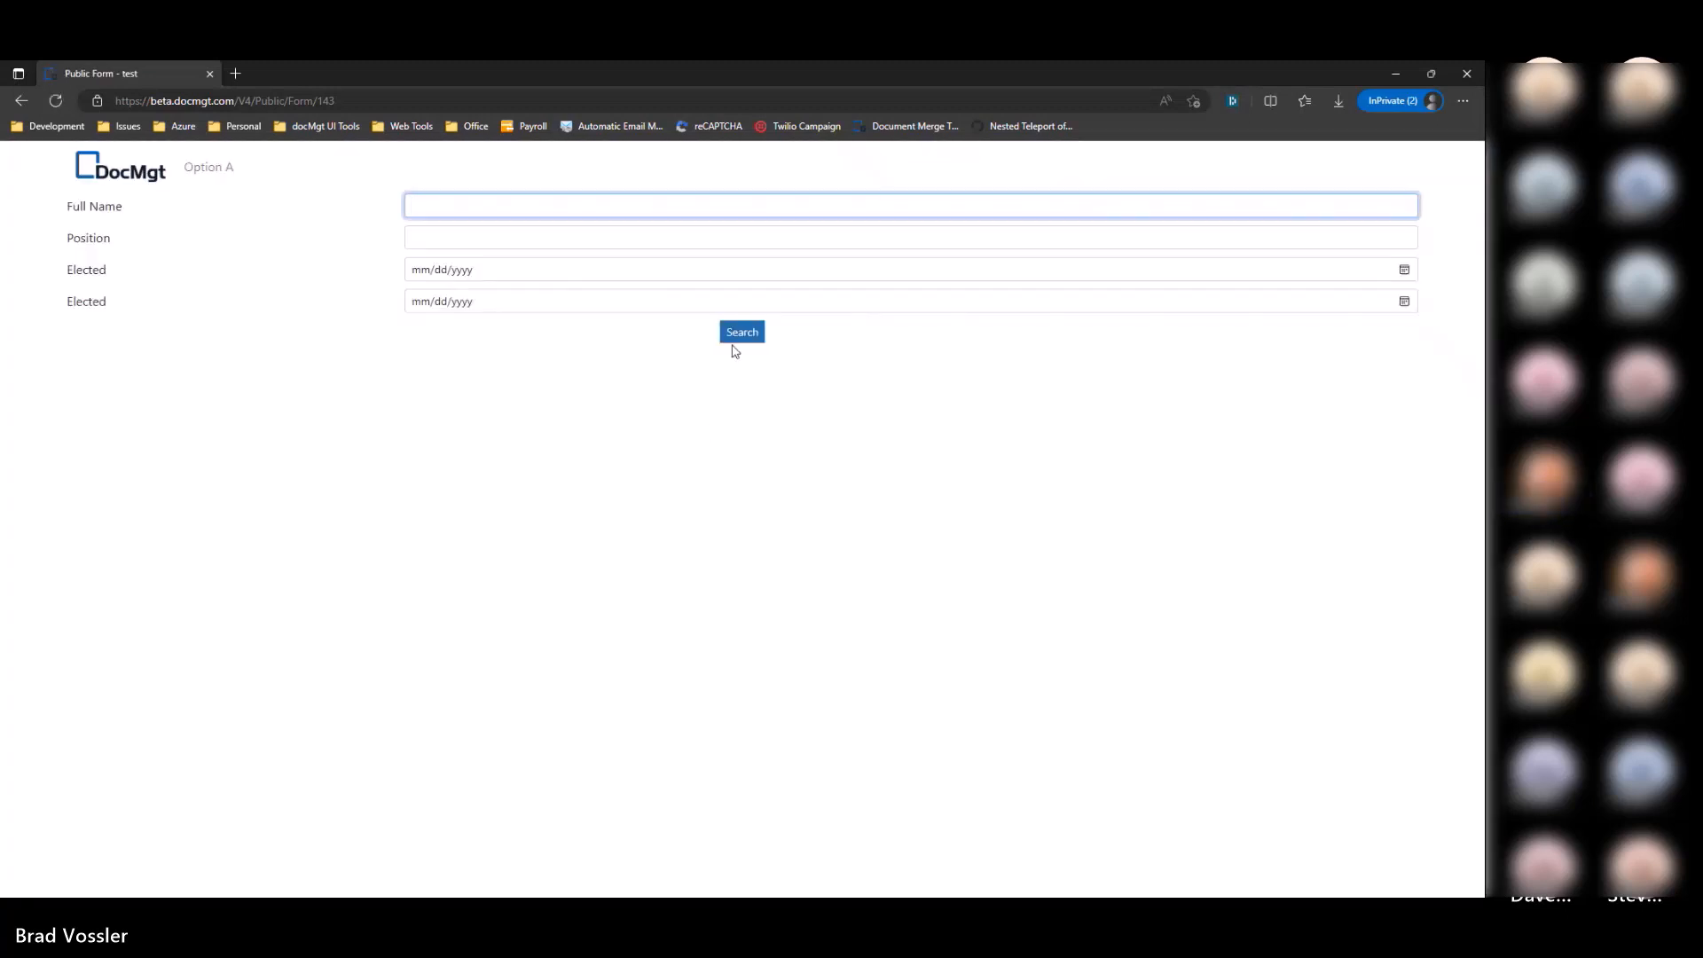
Step: Search the public form, open the Secretary result's resume inline and scroll through it
{"action": "left_click", "coordinate": [734, 335]}
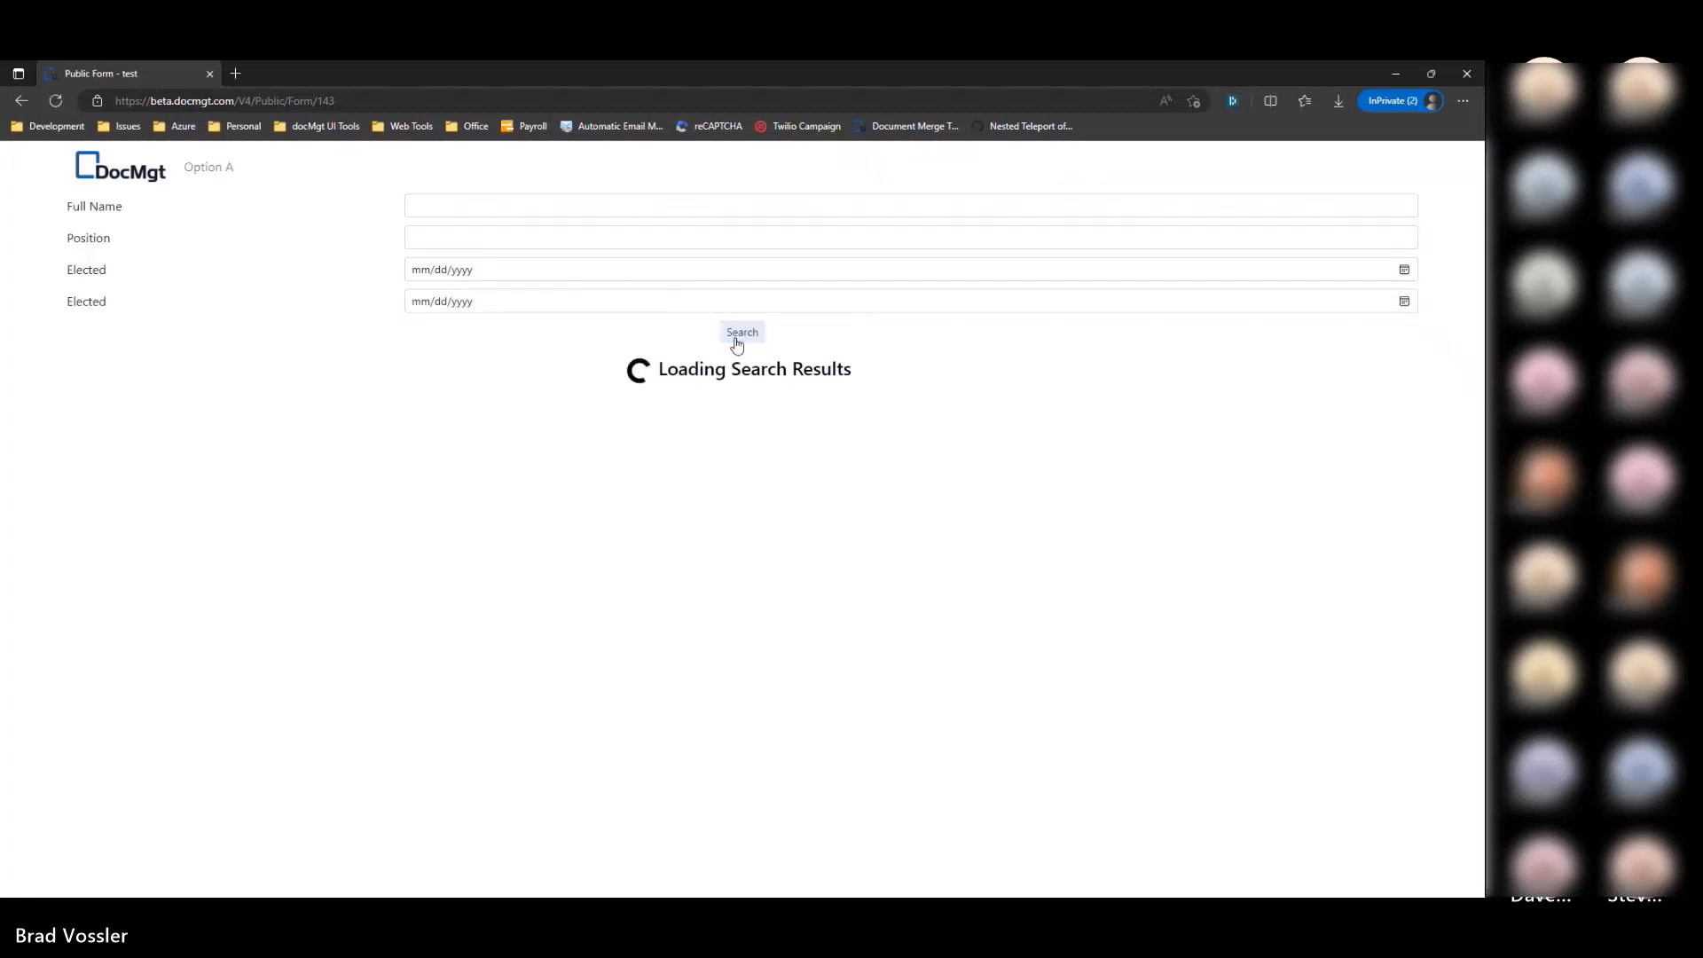
{"action": "left_click", "coordinate": [726, 474]}
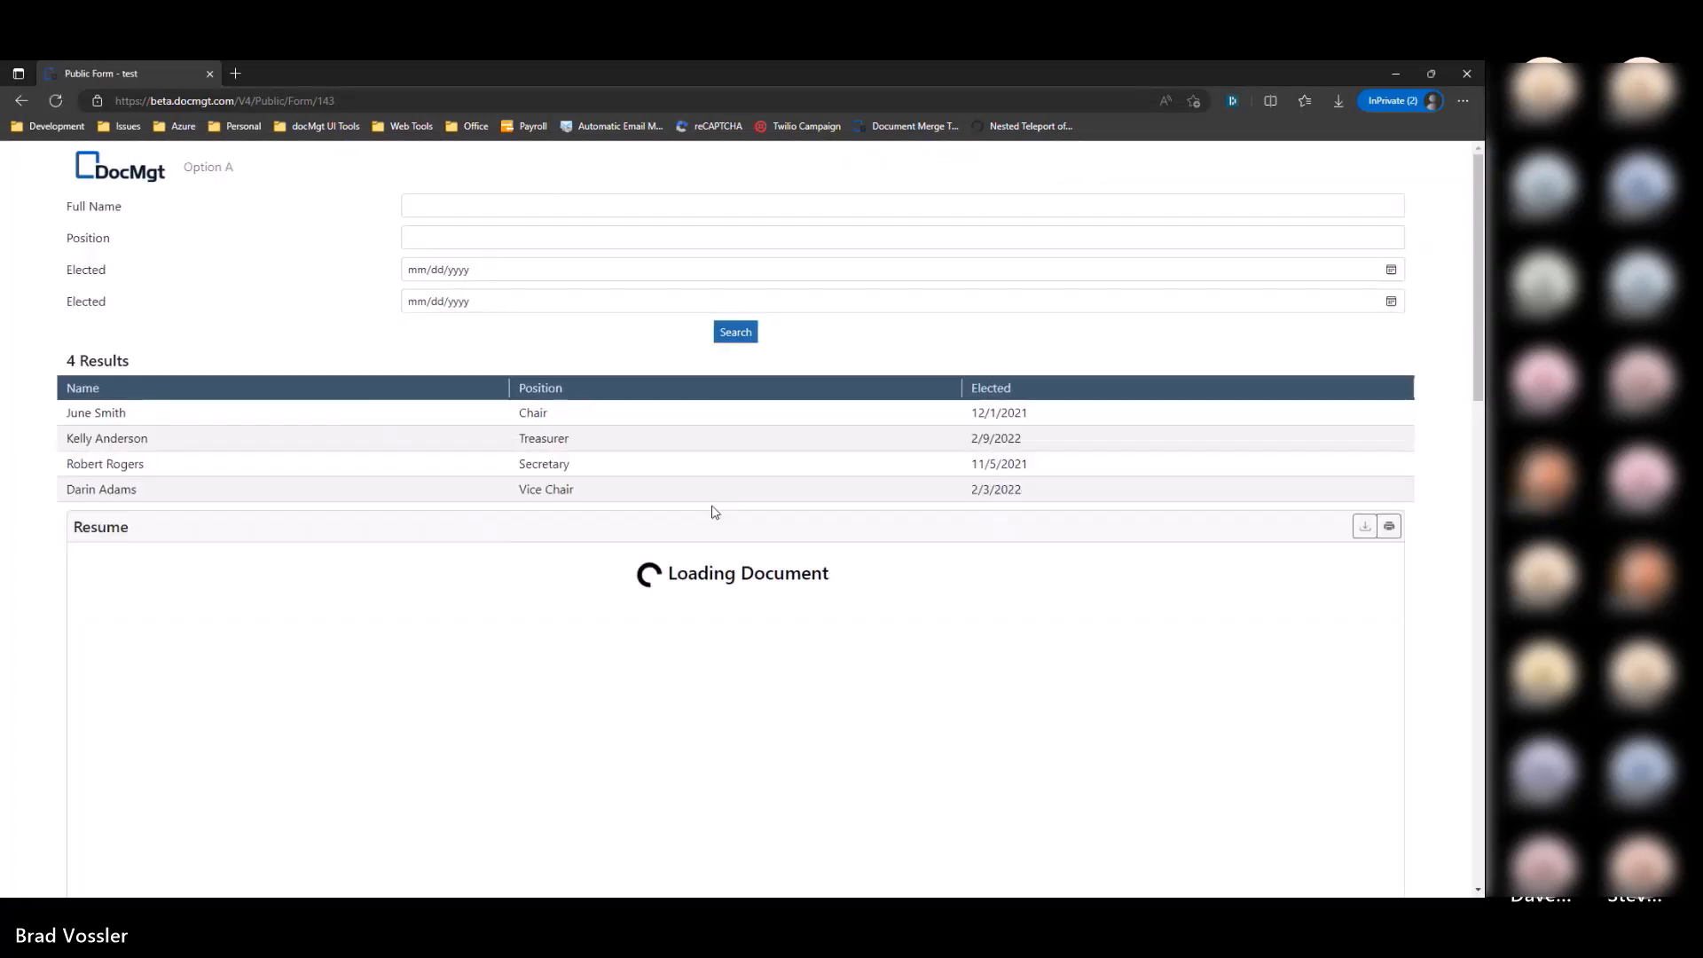
{"action": "scroll", "coordinate": [281, 449], "scroll_direction": "down", "scroll_amount": 1}
{"action": "scroll", "coordinate": [337, 479], "scroll_direction": "up", "scroll_amount": 1}
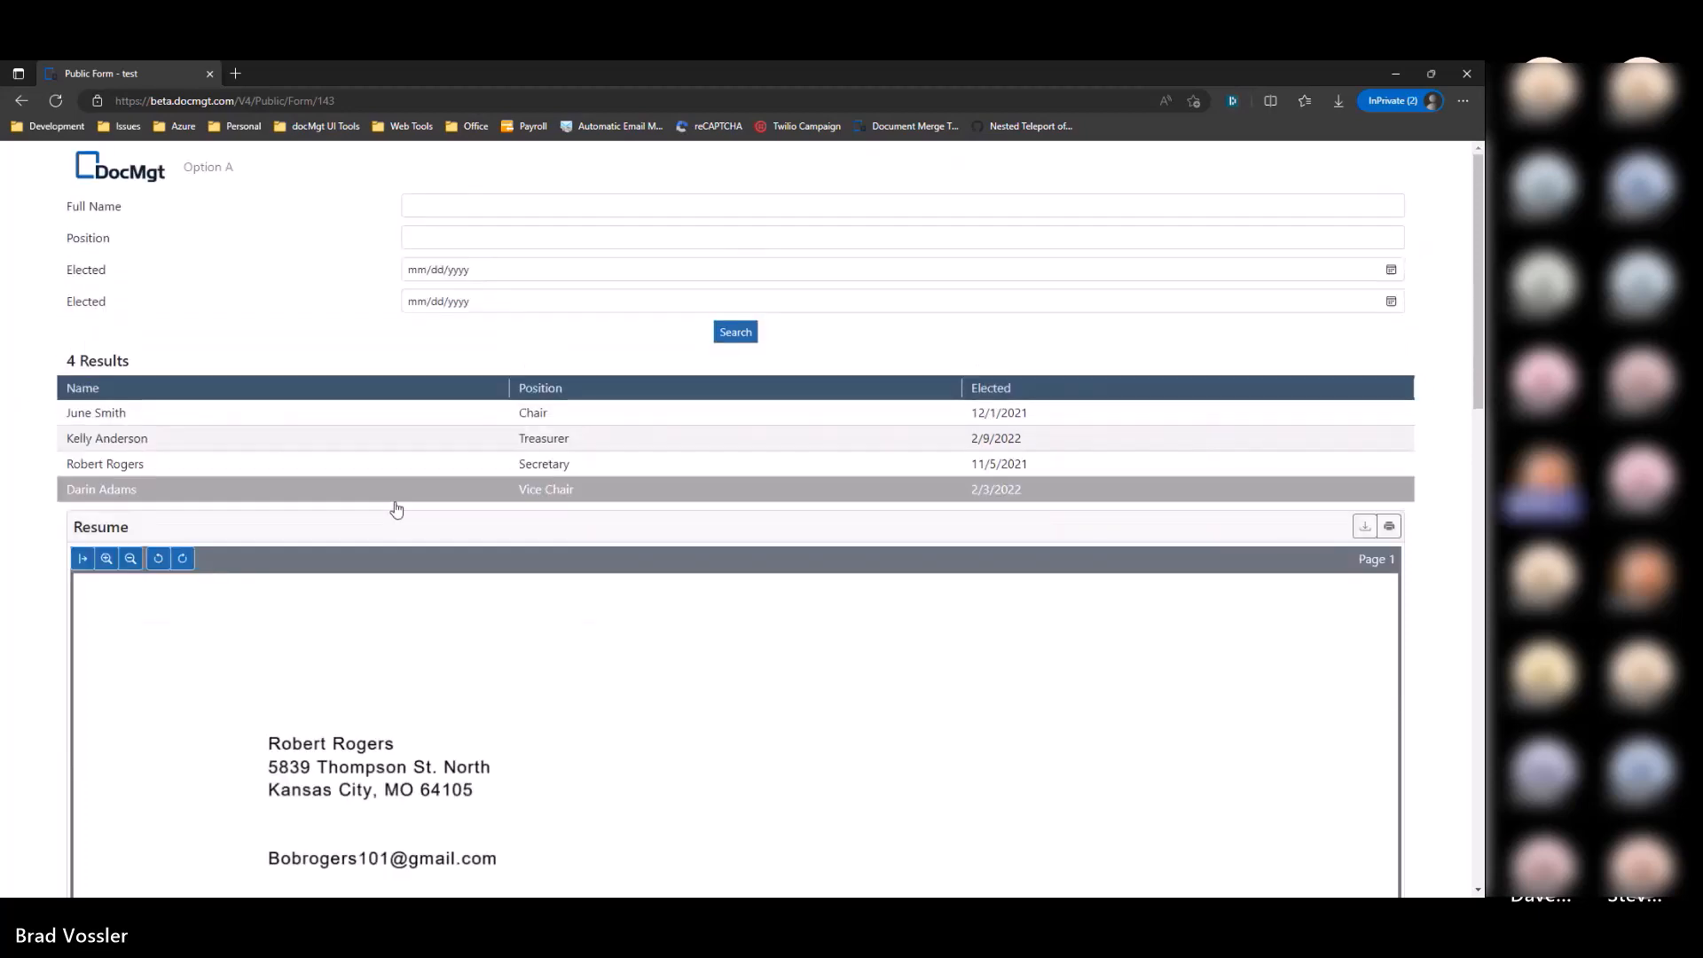
{"action": "scroll", "coordinate": [532, 527], "scroll_direction": "down", "scroll_amount": 4}
{"action": "scroll", "coordinate": [533, 527], "scroll_direction": "down", "scroll_amount": 11}
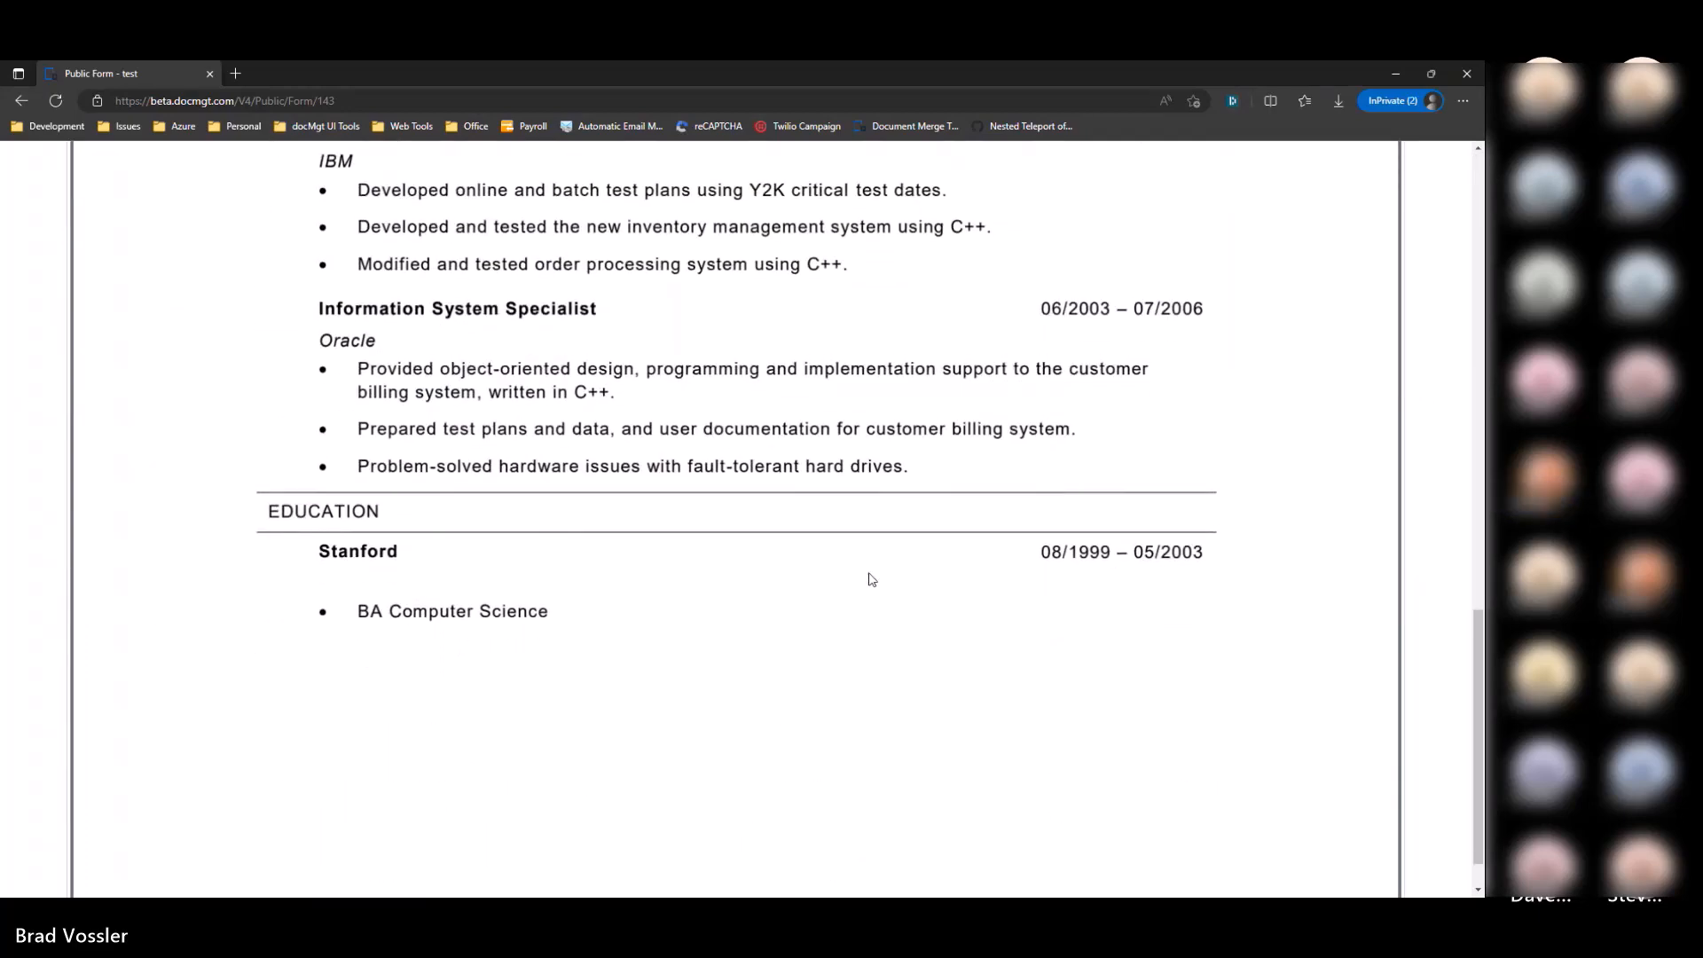
{"action": "scroll", "coordinate": [870, 578], "scroll_direction": "up", "scroll_amount": 15}
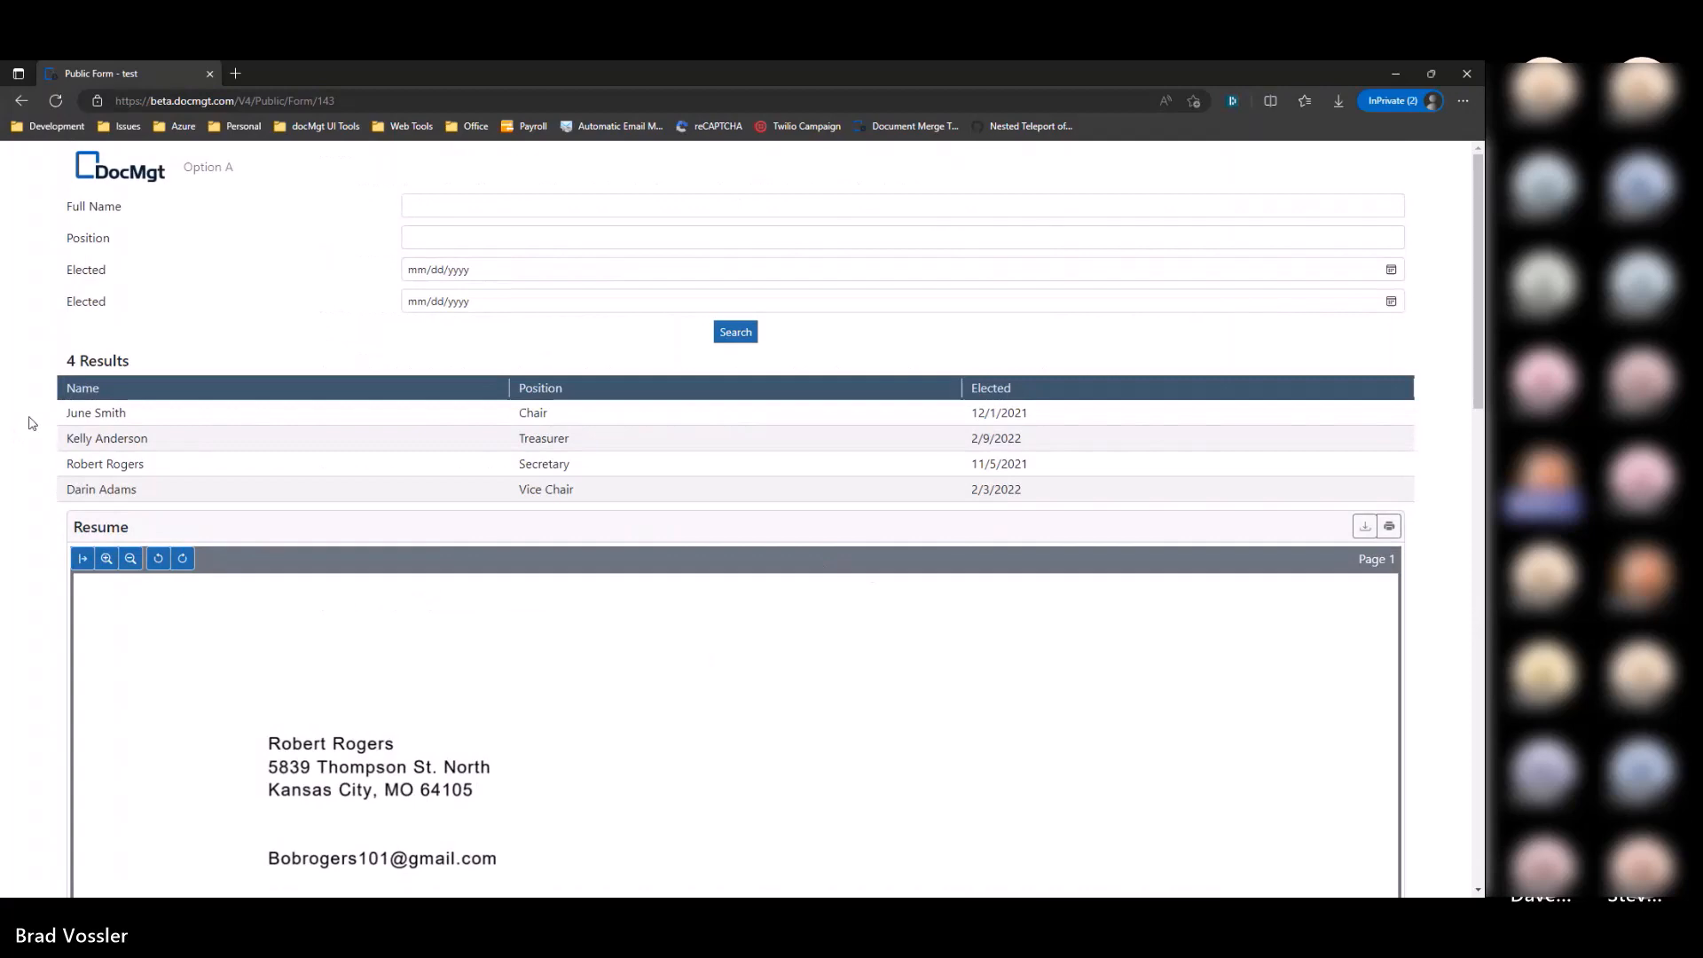
{"action": "scroll", "coordinate": [40, 568], "scroll_direction": "down", "scroll_amount": 8}
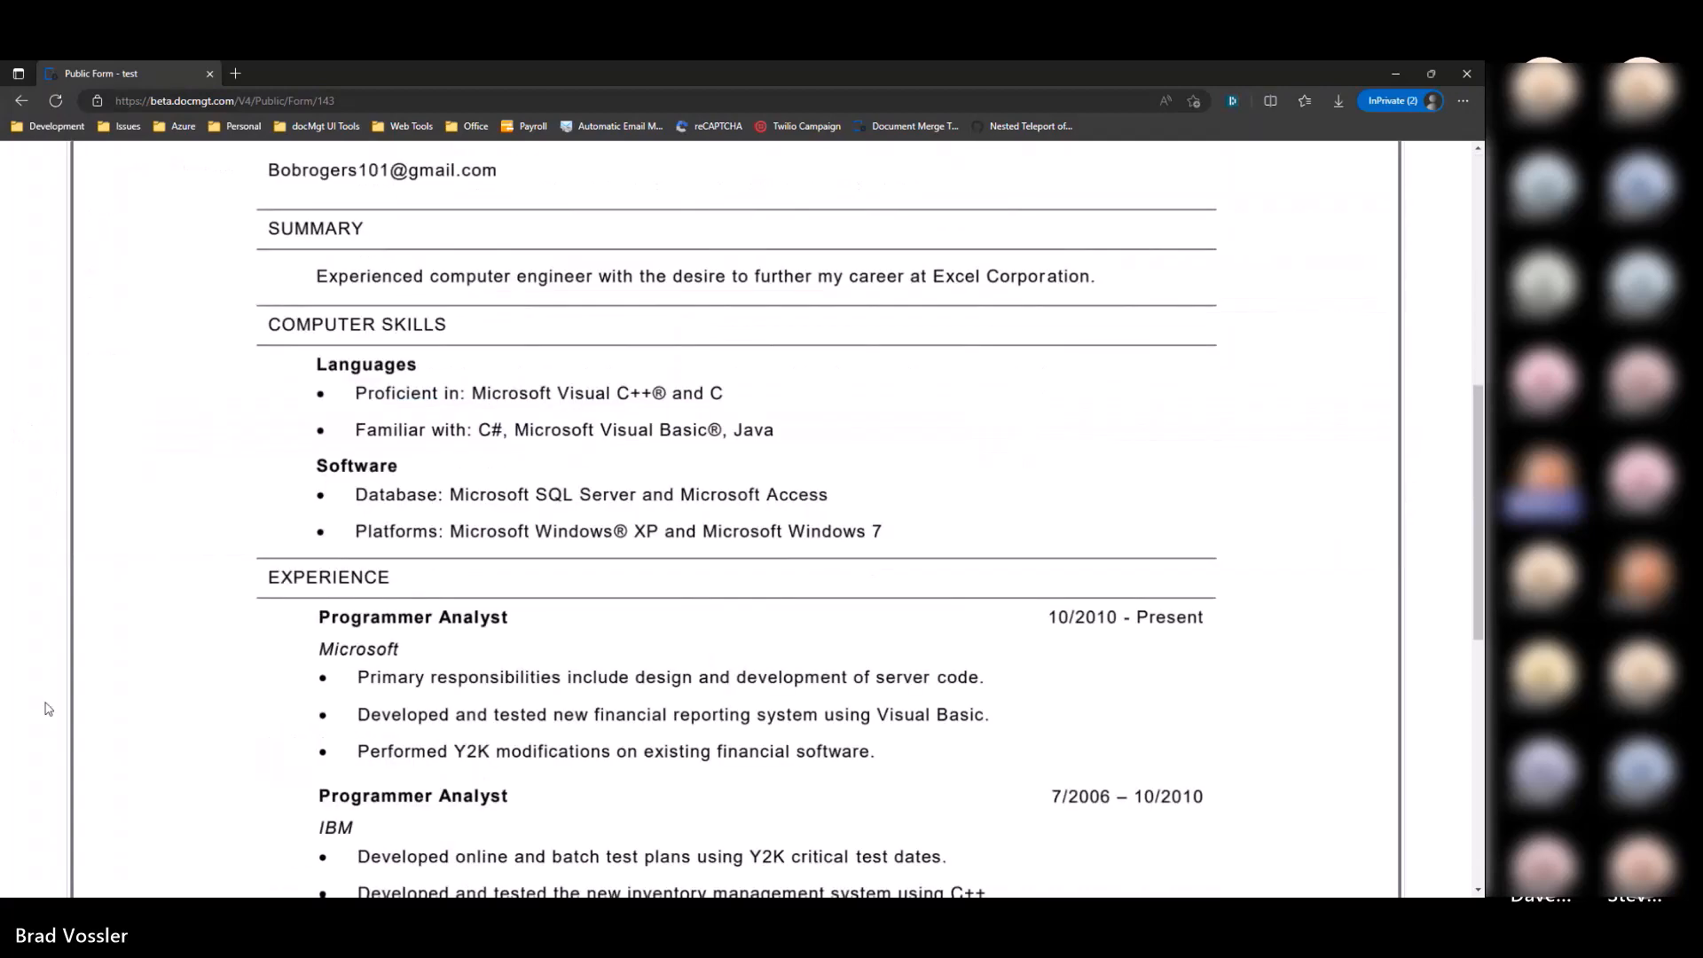
{"action": "scroll", "coordinate": [46, 589], "scroll_direction": "up", "scroll_amount": 8}
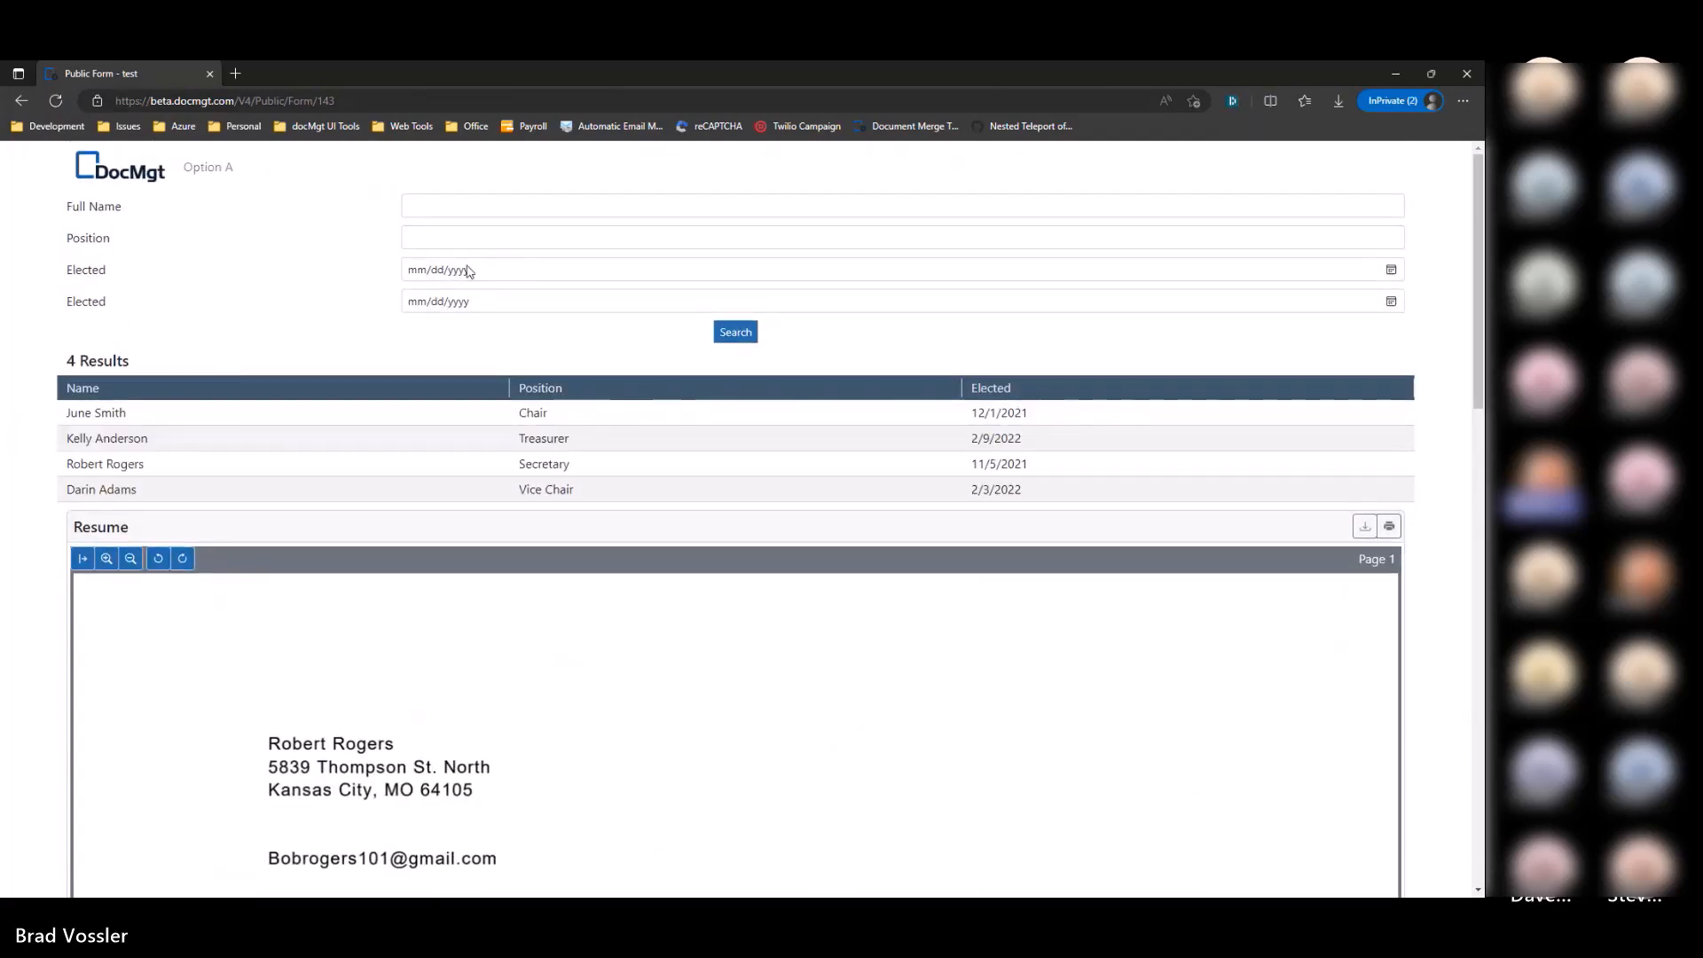
{"action": "key", "text": "alt+Tab"}
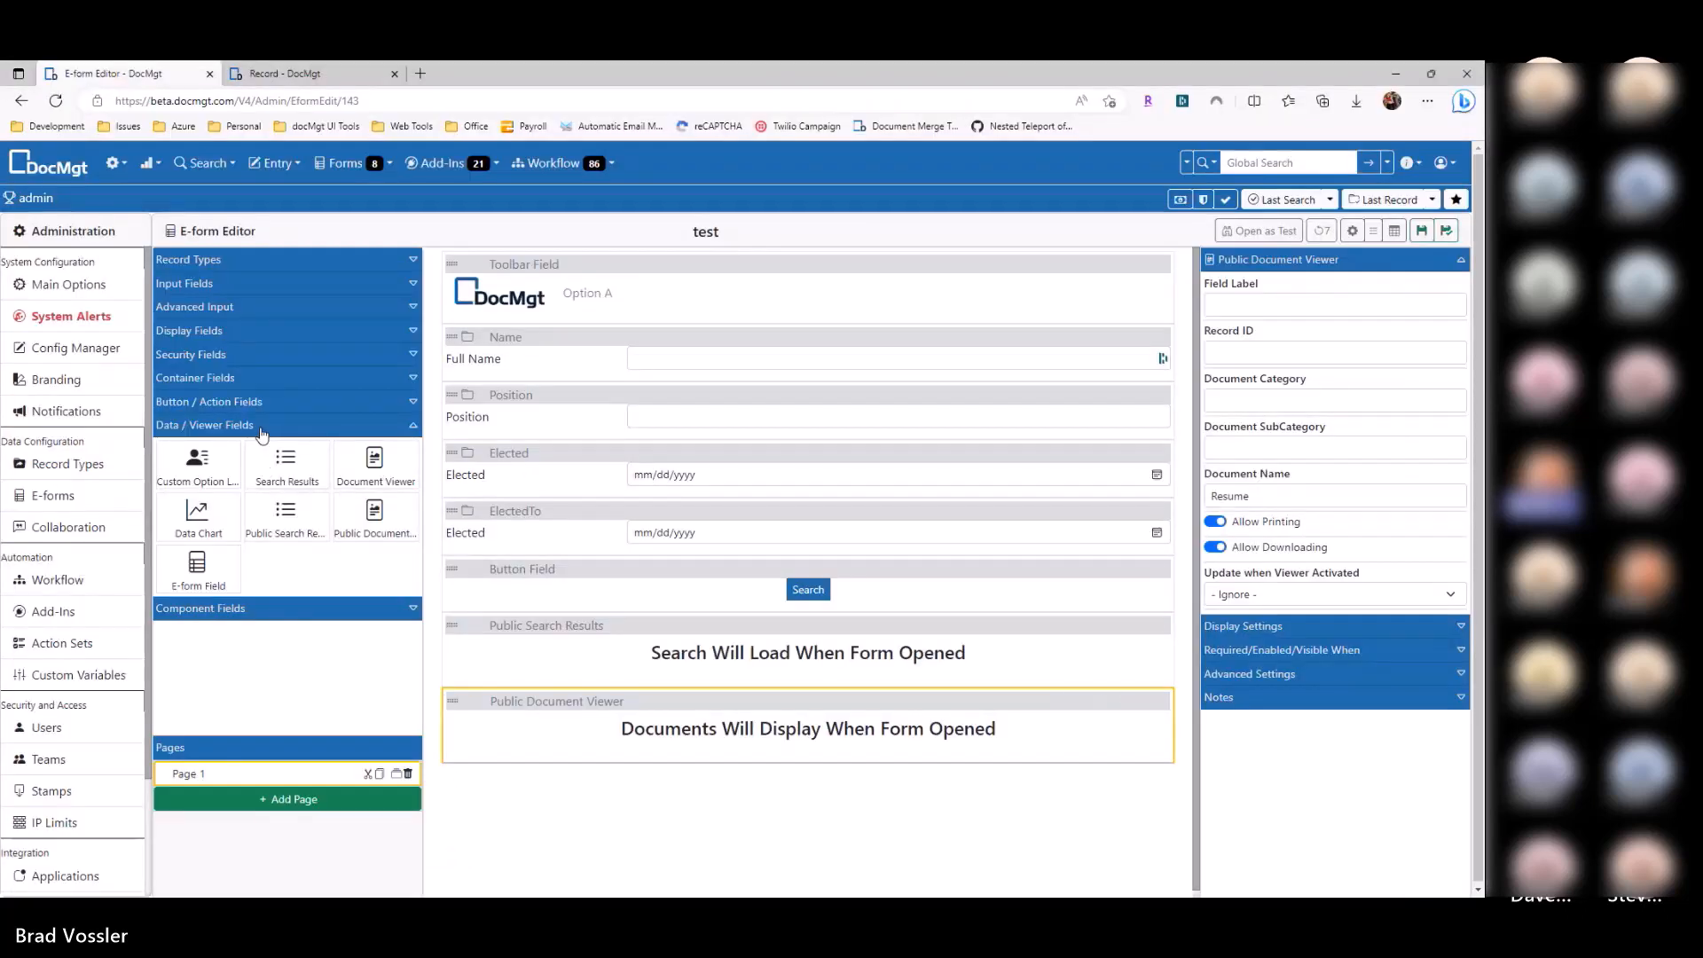
Step: Add a Modal Window below the search results and move the Public Document Viewer into it
{"action": "left_click", "coordinate": [246, 380]}
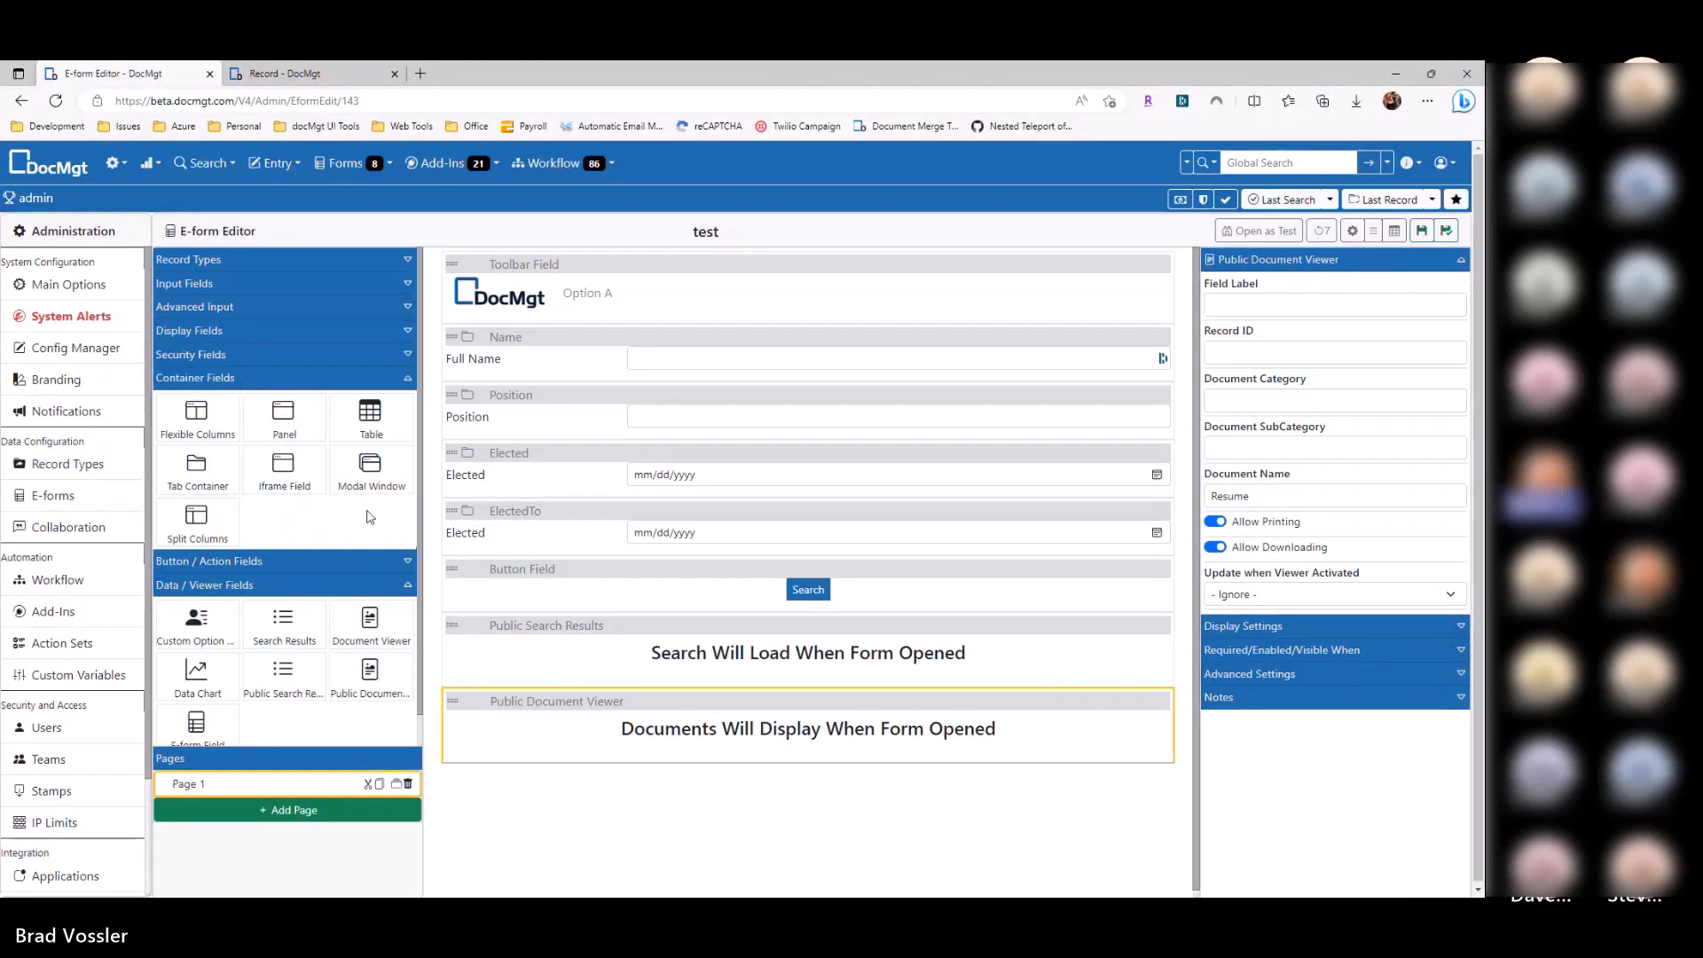
{"action": "left_click_drag", "start_coordinate": [372, 471], "coordinate": [635, 707]}
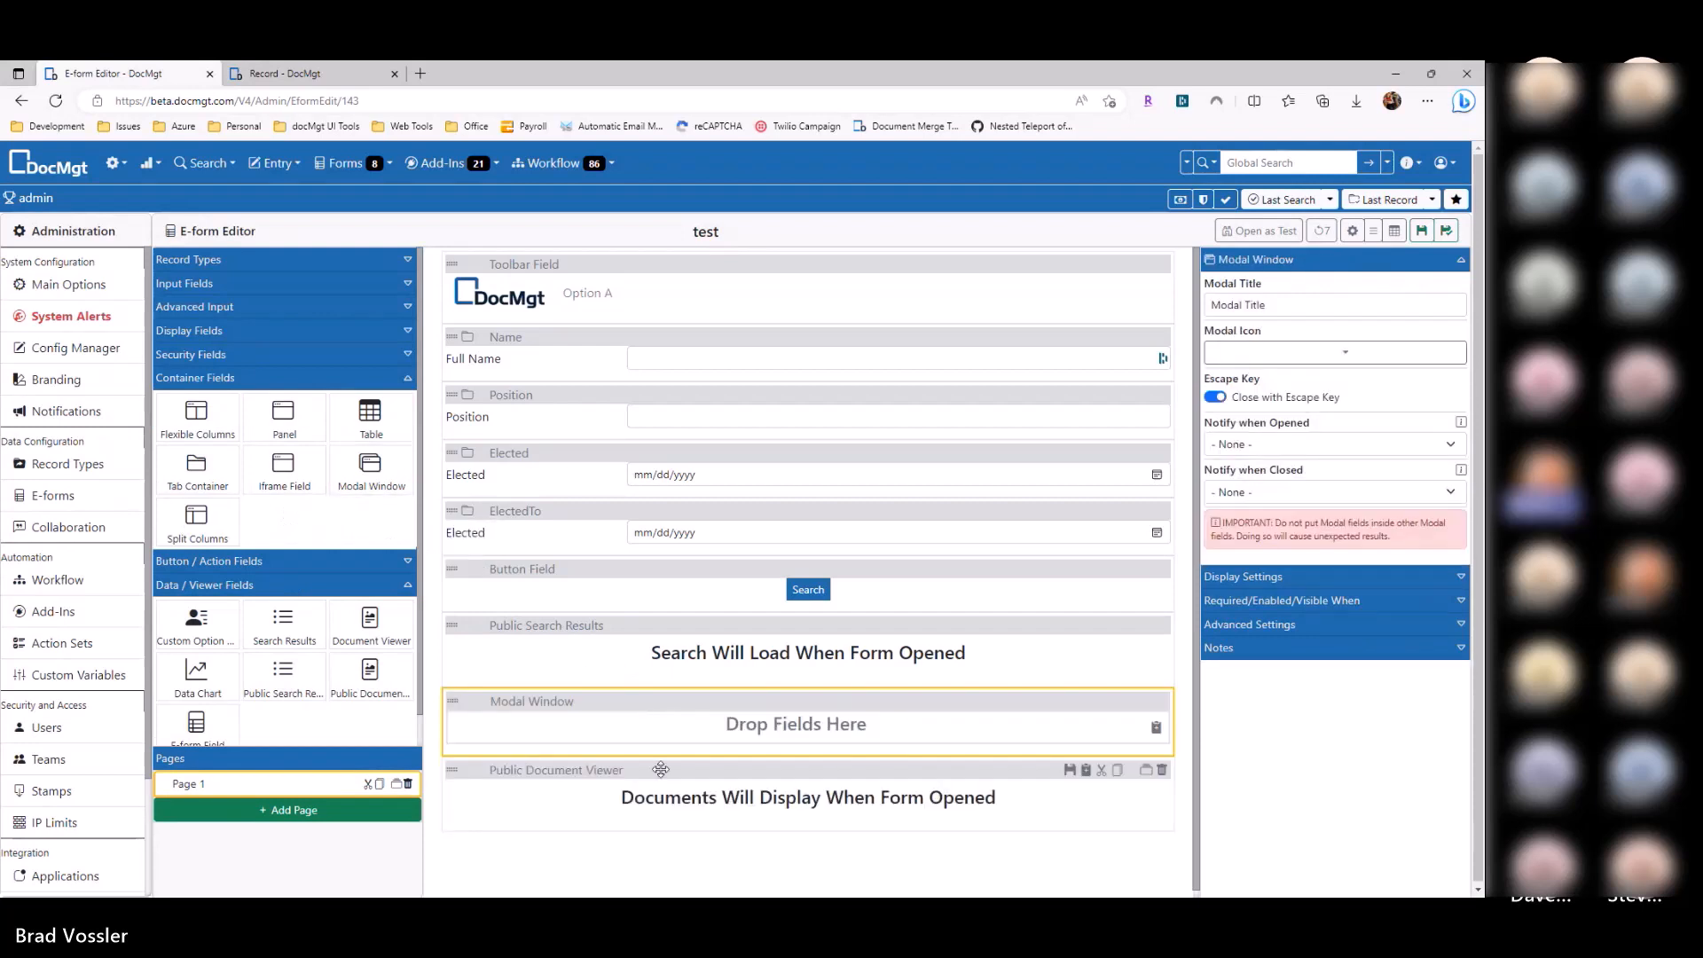
{"action": "left_click_drag", "start_coordinate": [661, 769], "coordinate": [722, 719]}
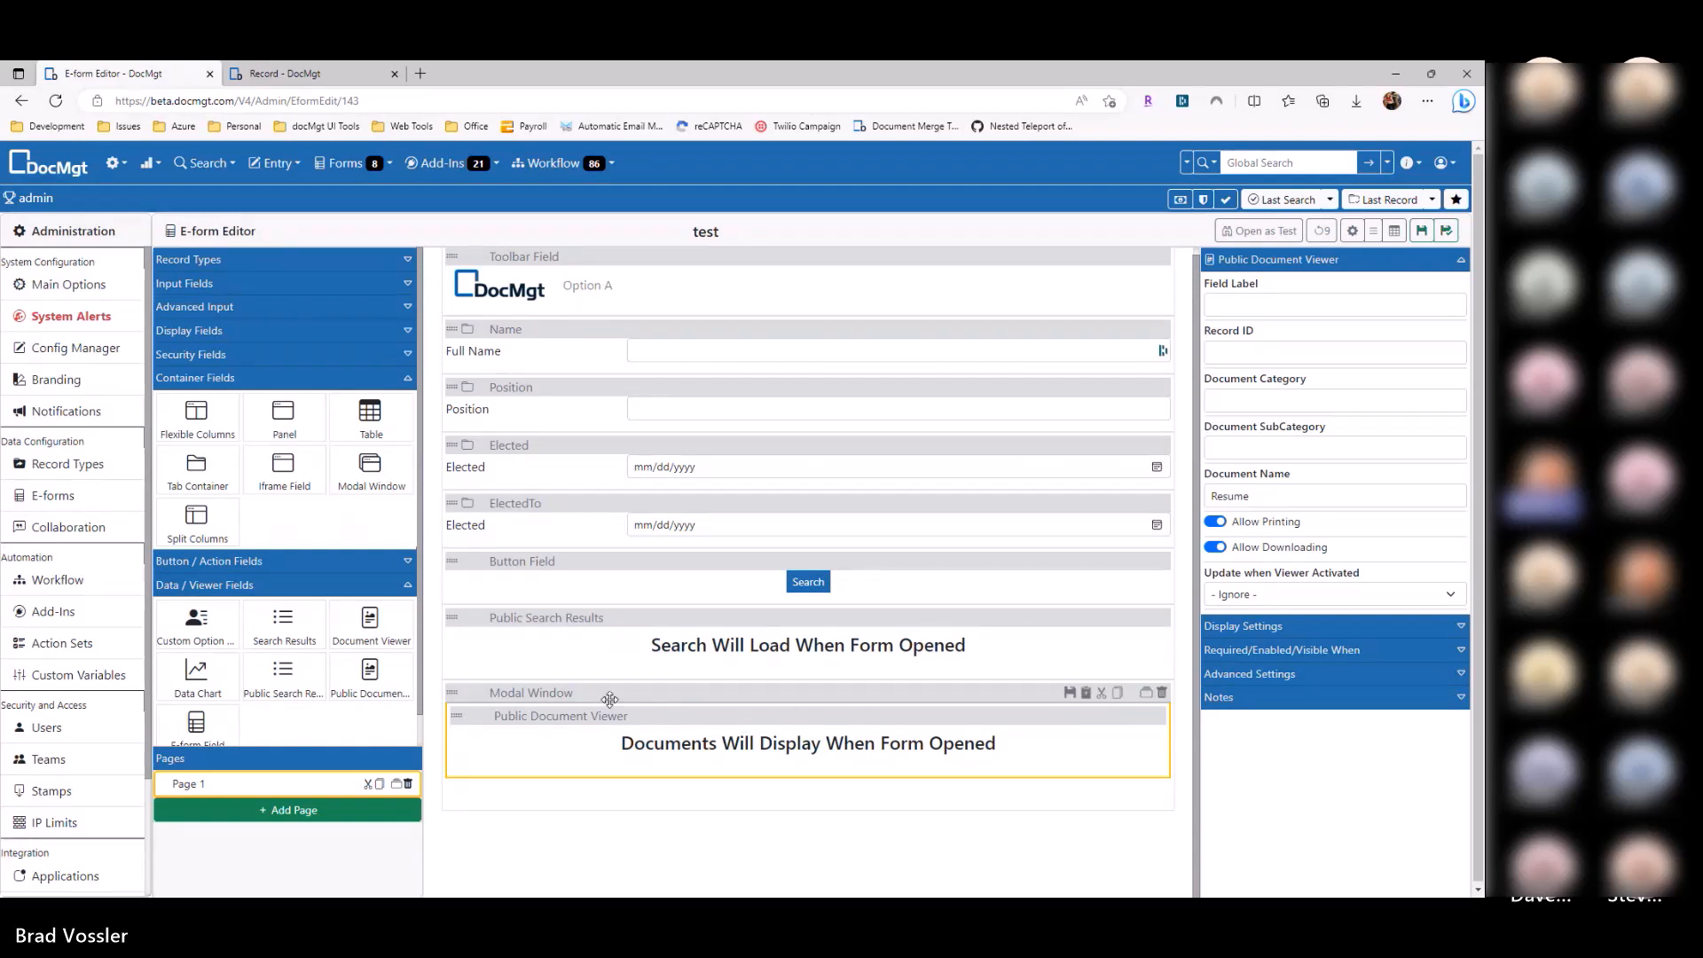
{"action": "left_click", "coordinate": [745, 641]}
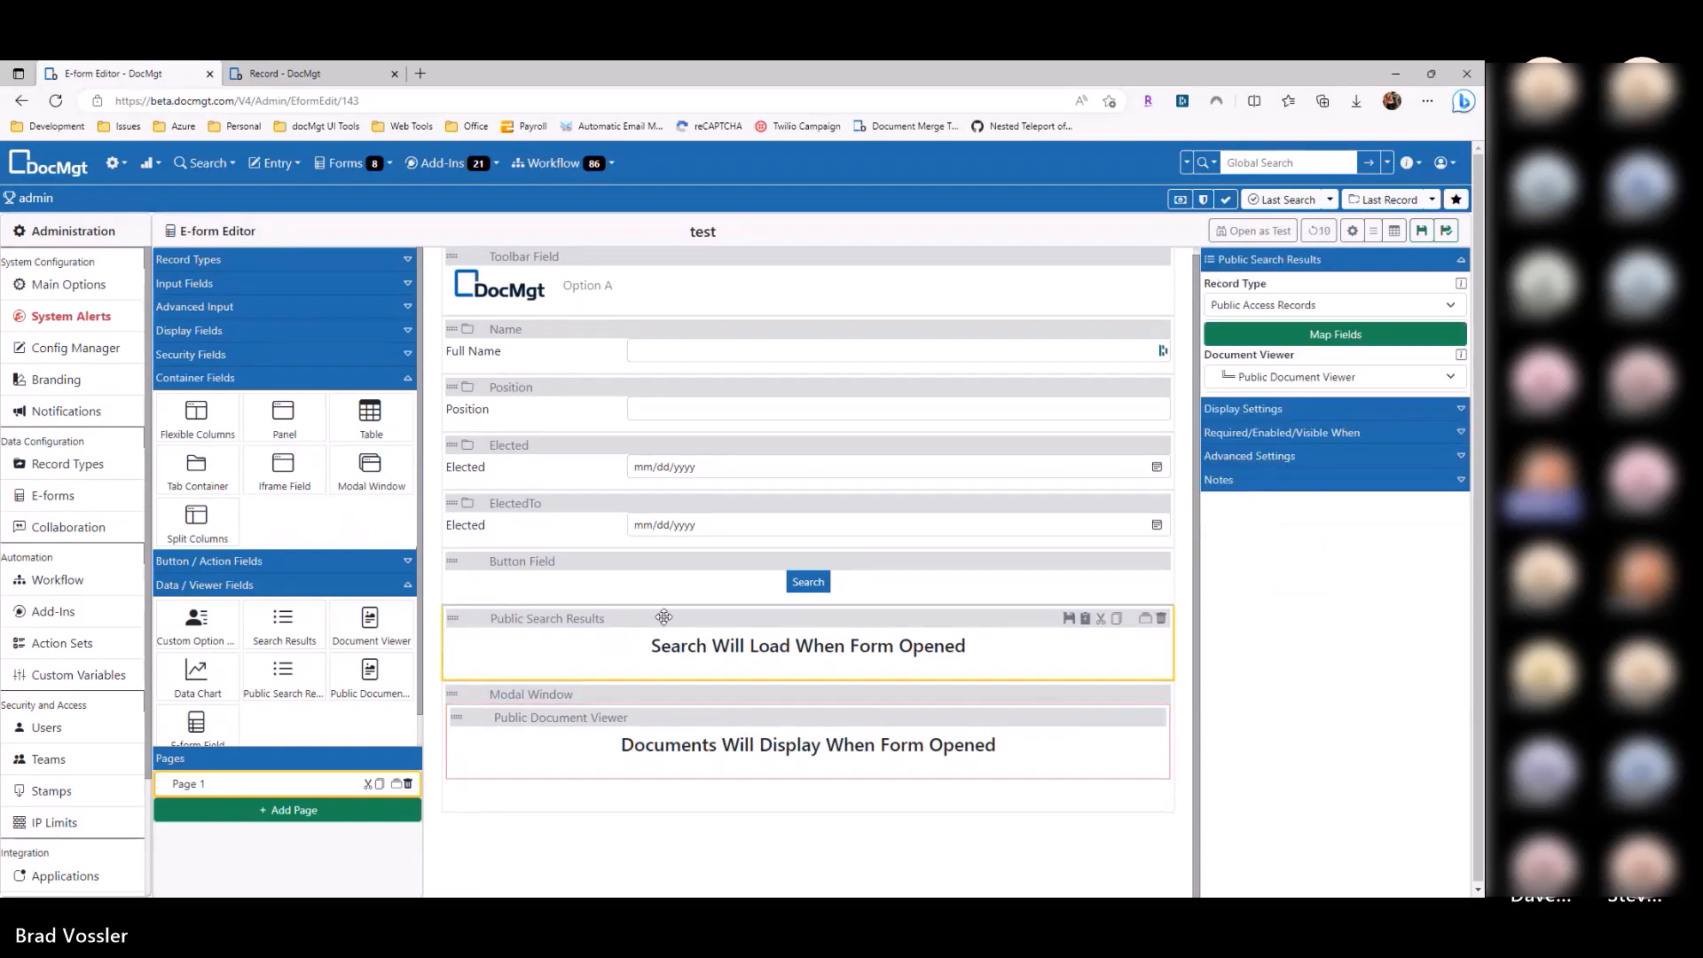
{"action": "left_click", "coordinate": [642, 710]}
{"action": "left_click", "coordinate": [703, 638]}
{"action": "left_click", "coordinate": [878, 747]}
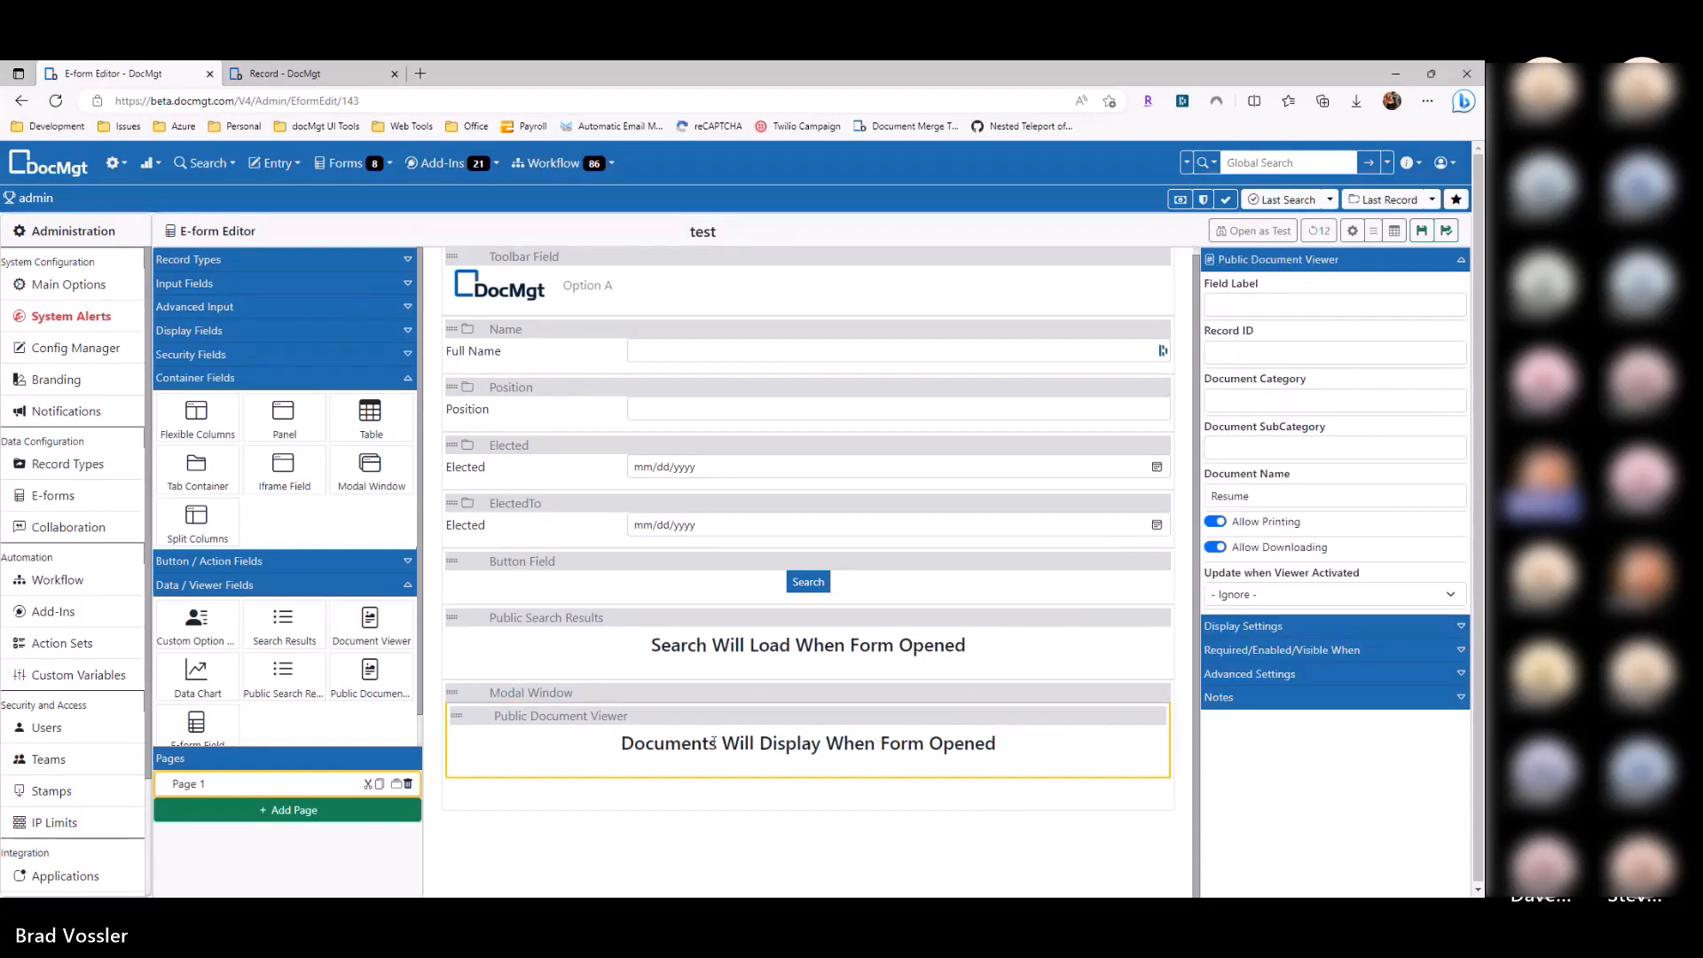
Step: Make viewer activation update the Modal Window to 'open', save, and reload the public form
{"action": "left_click", "coordinate": [1302, 601]}
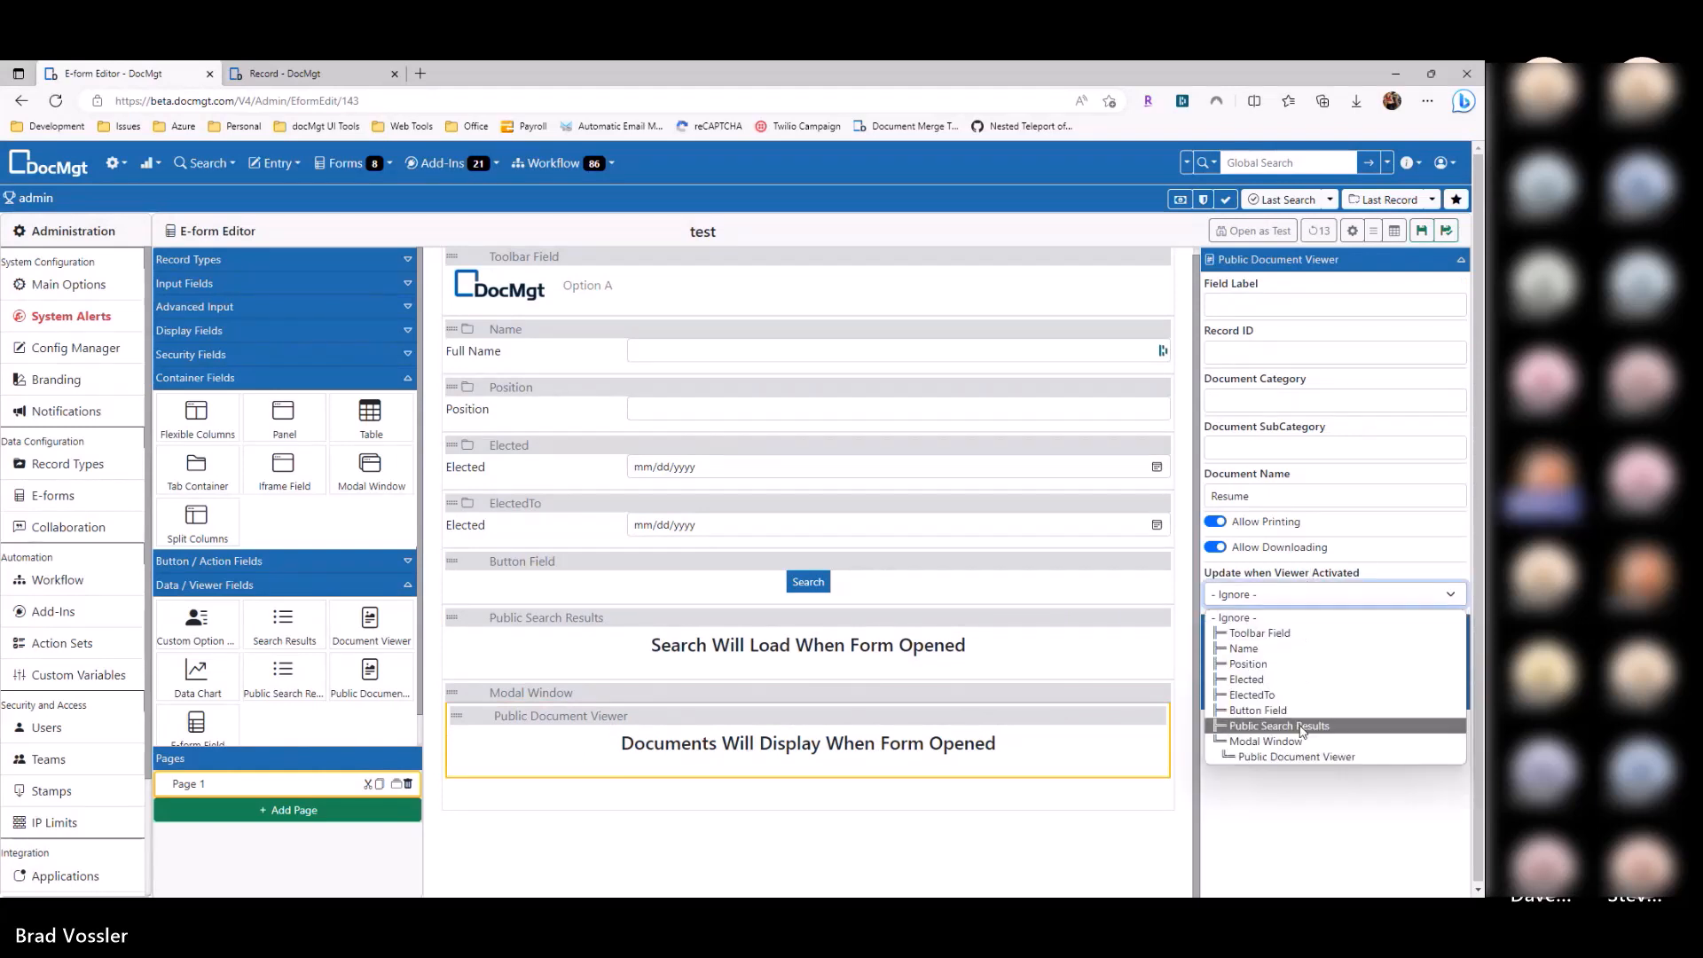
{"action": "left_click", "coordinate": [1273, 742]}
{"action": "left_click", "coordinate": [1268, 642]}
{"action": "type", "text": "open"}
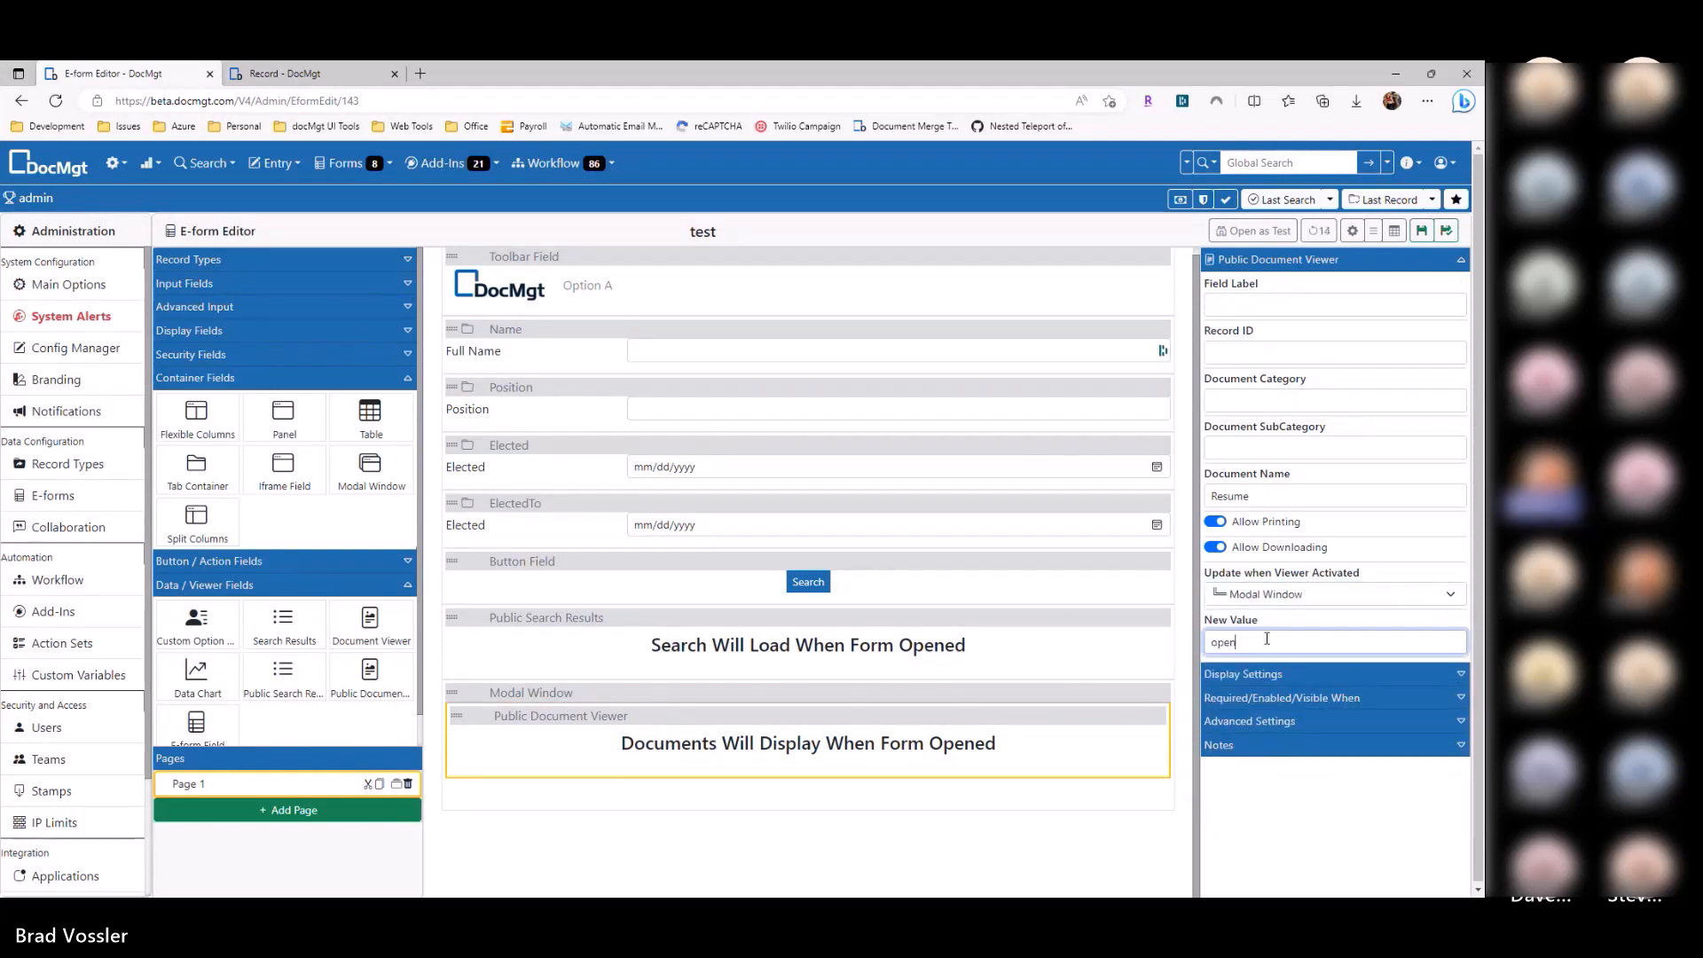
{"action": "left_click", "coordinate": [1420, 232]}
{"action": "key", "text": "alt+Tab"}
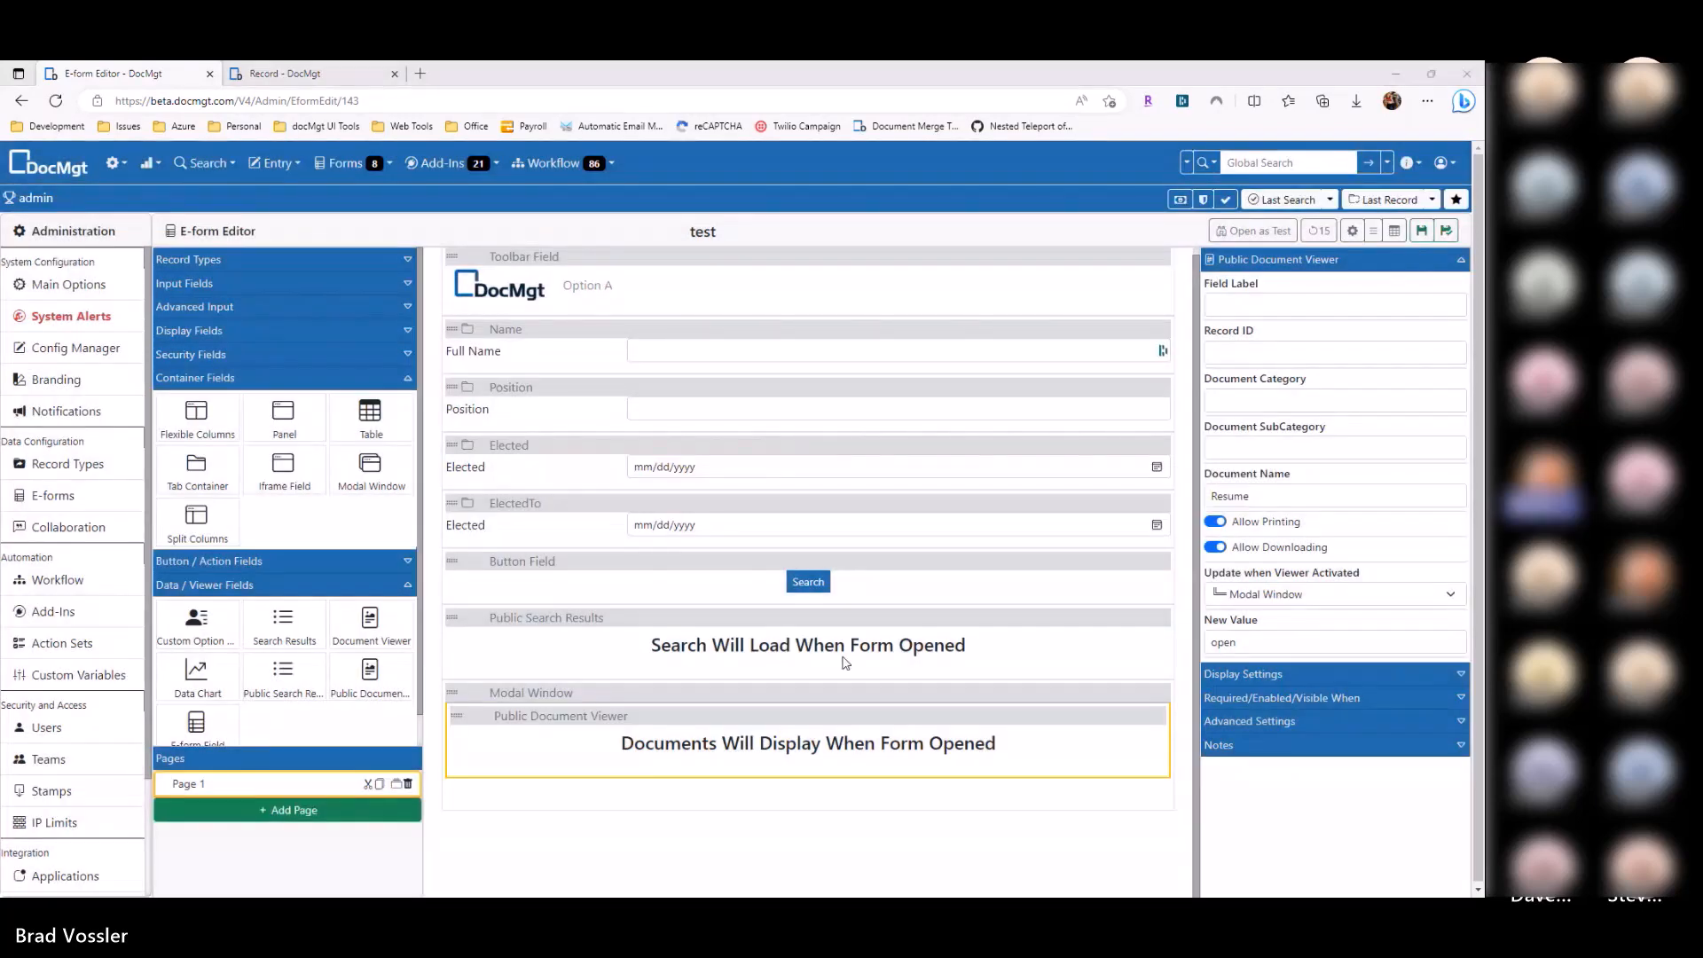
{"action": "key", "text": "F5"}
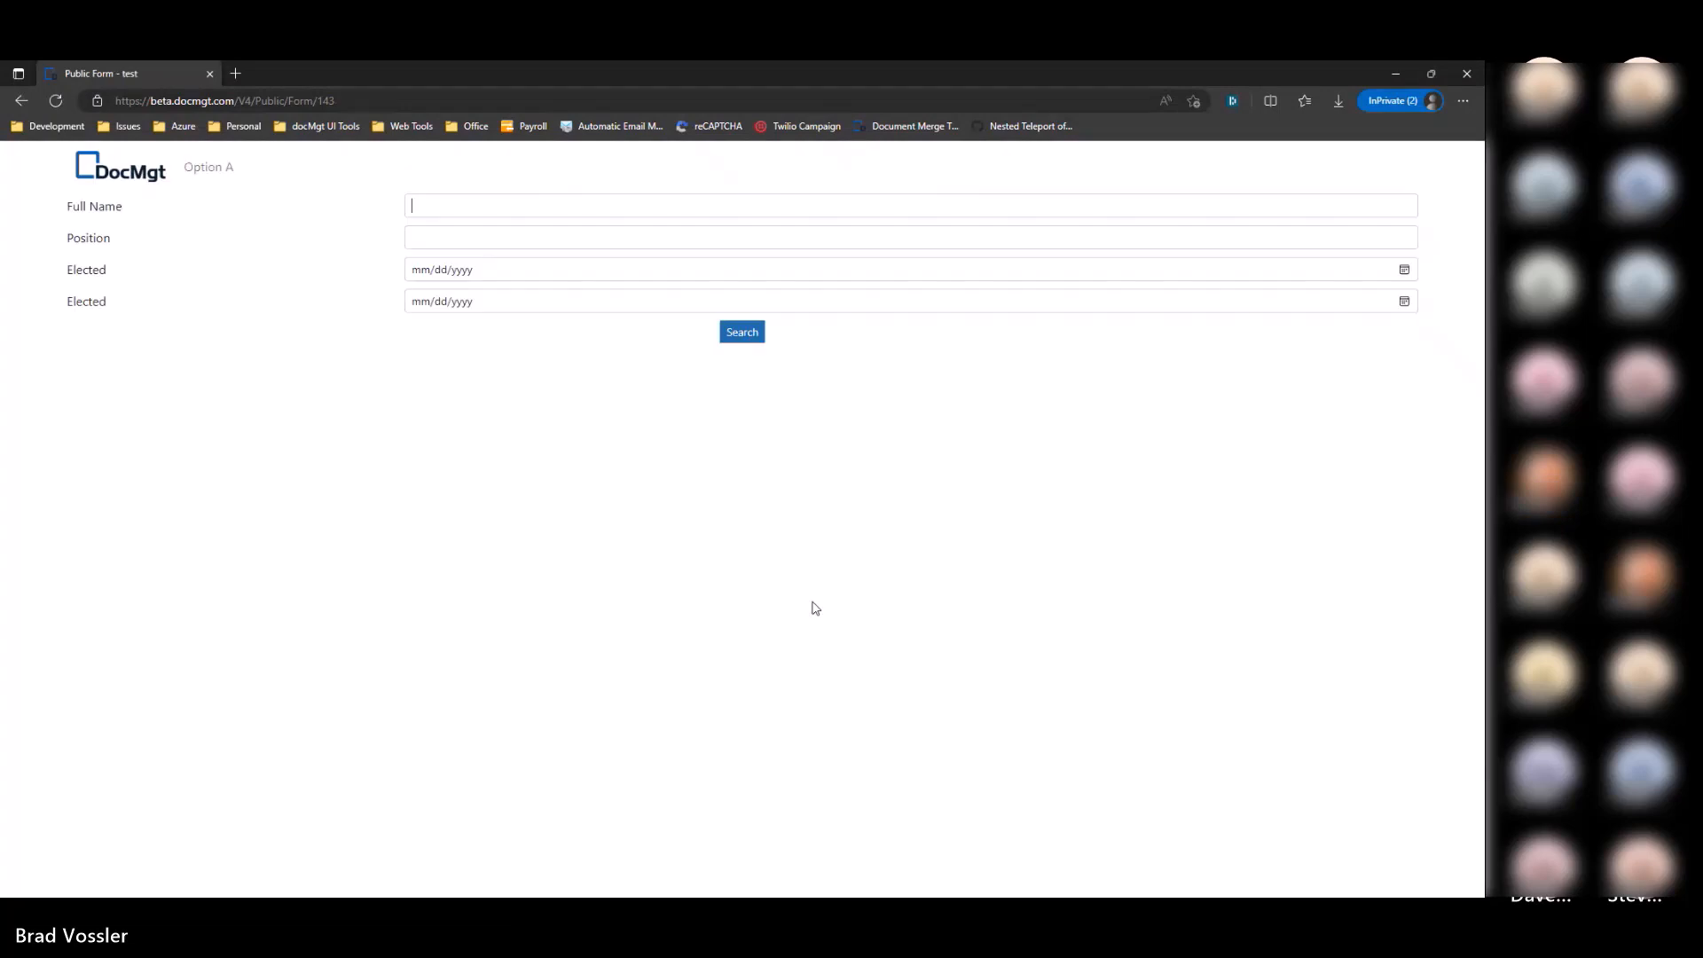
Step: Search the public form, open the Secretary resume in the modal, then close it
{"action": "left_click", "coordinate": [740, 339]}
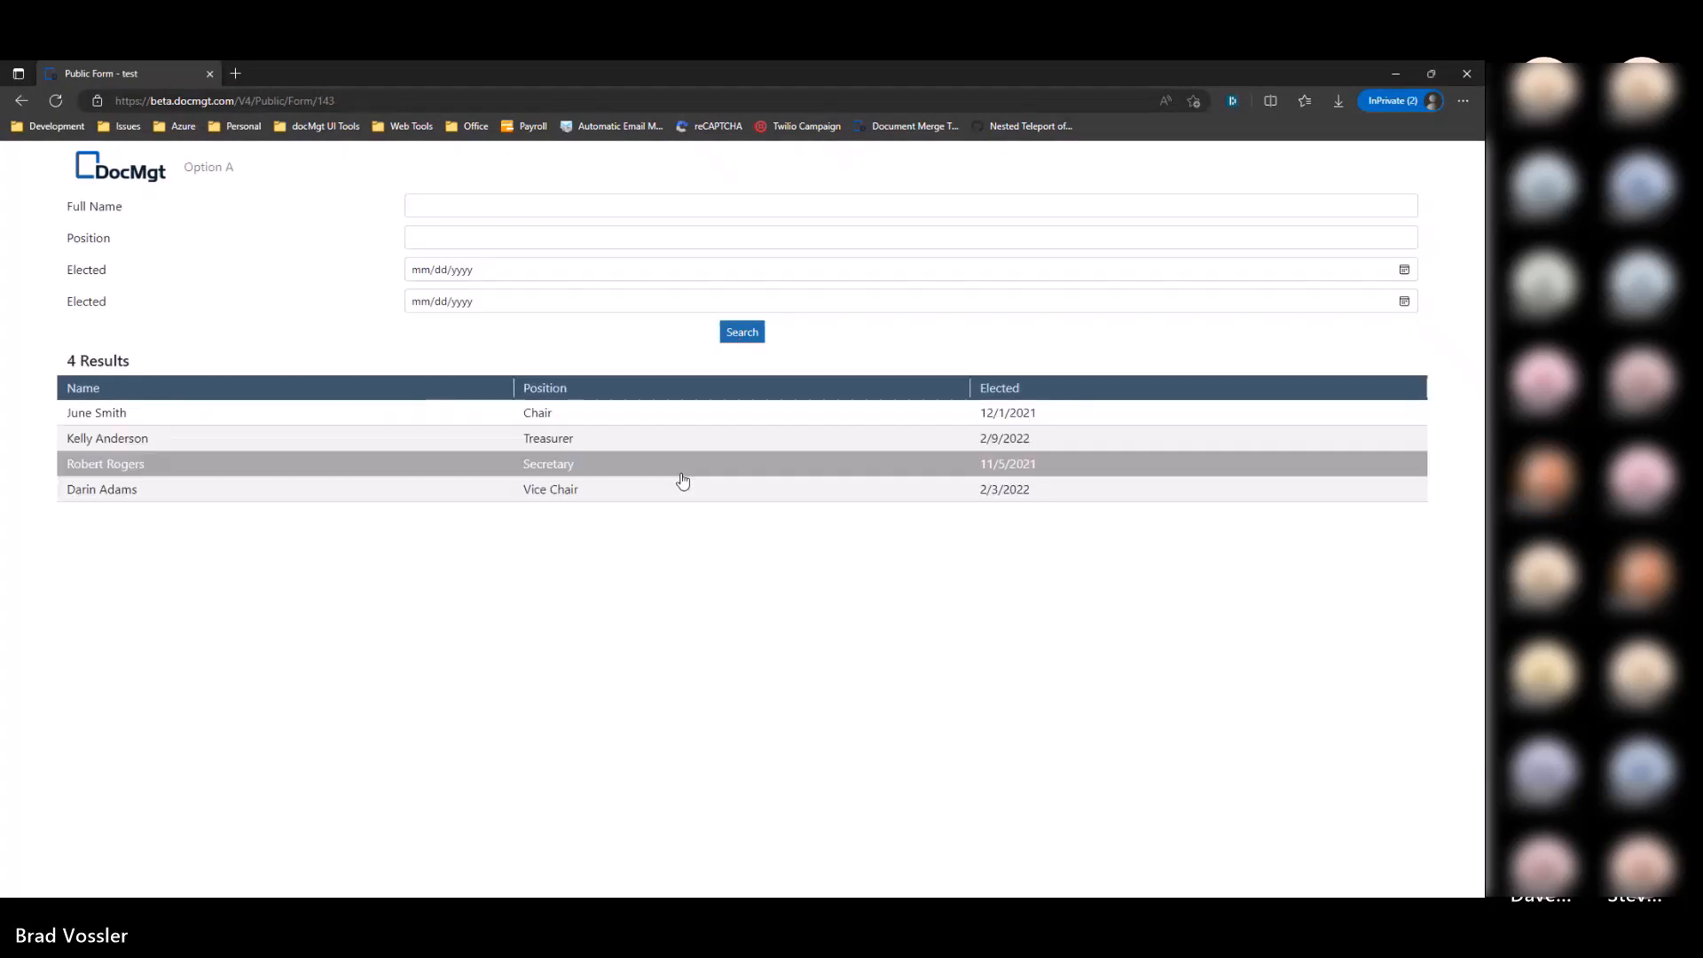
{"action": "left_click", "coordinate": [673, 467]}
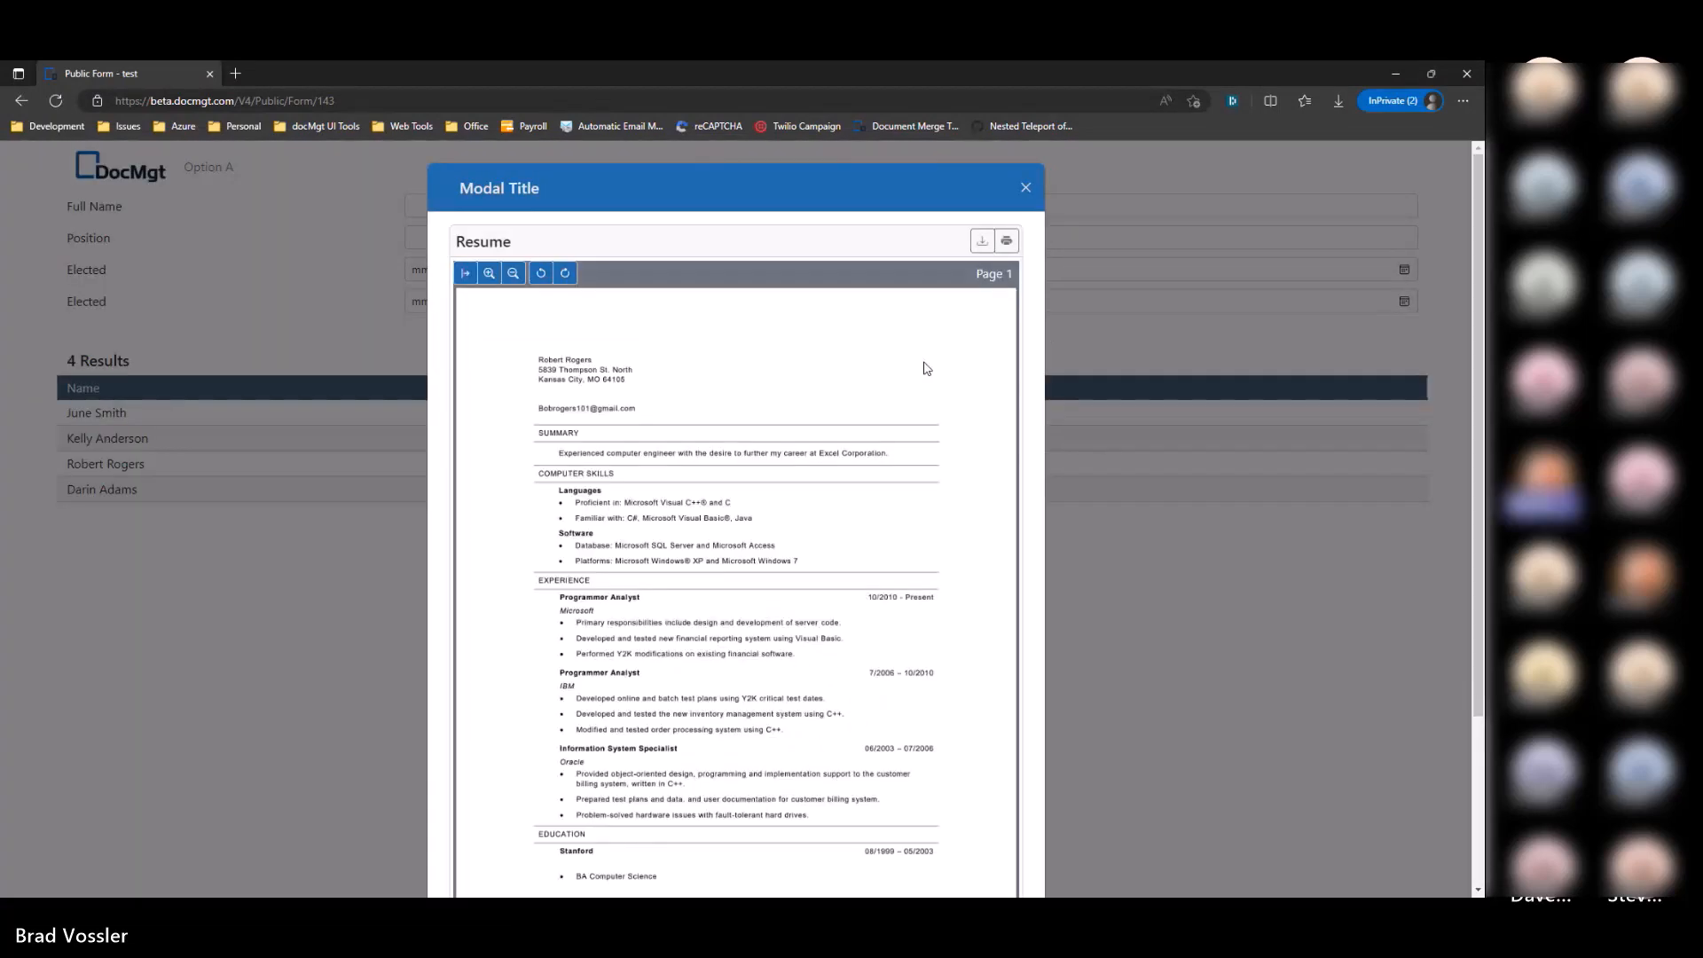
{"action": "scroll", "coordinate": [969, 431], "scroll_direction": "down", "scroll_amount": 3}
{"action": "scroll", "coordinate": [972, 437], "scroll_direction": "up", "scroll_amount": 2}
{"action": "scroll", "coordinate": [972, 436], "scroll_direction": "up", "scroll_amount": 1}
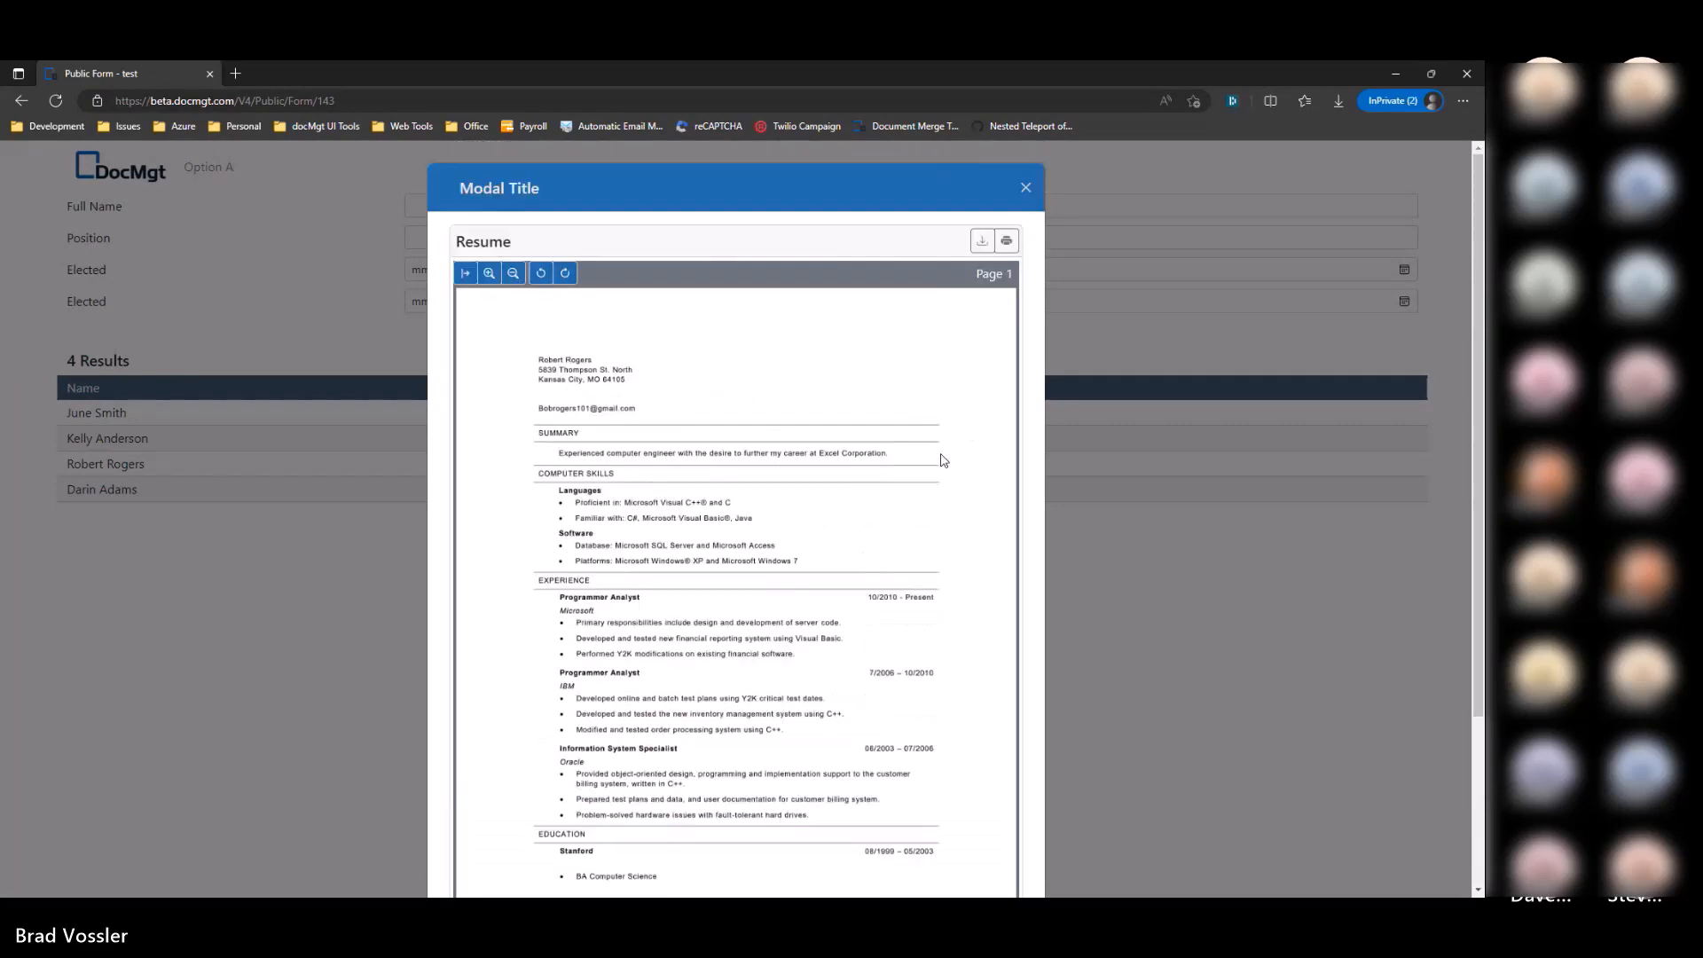
{"action": "left_click", "coordinate": [1216, 480]}
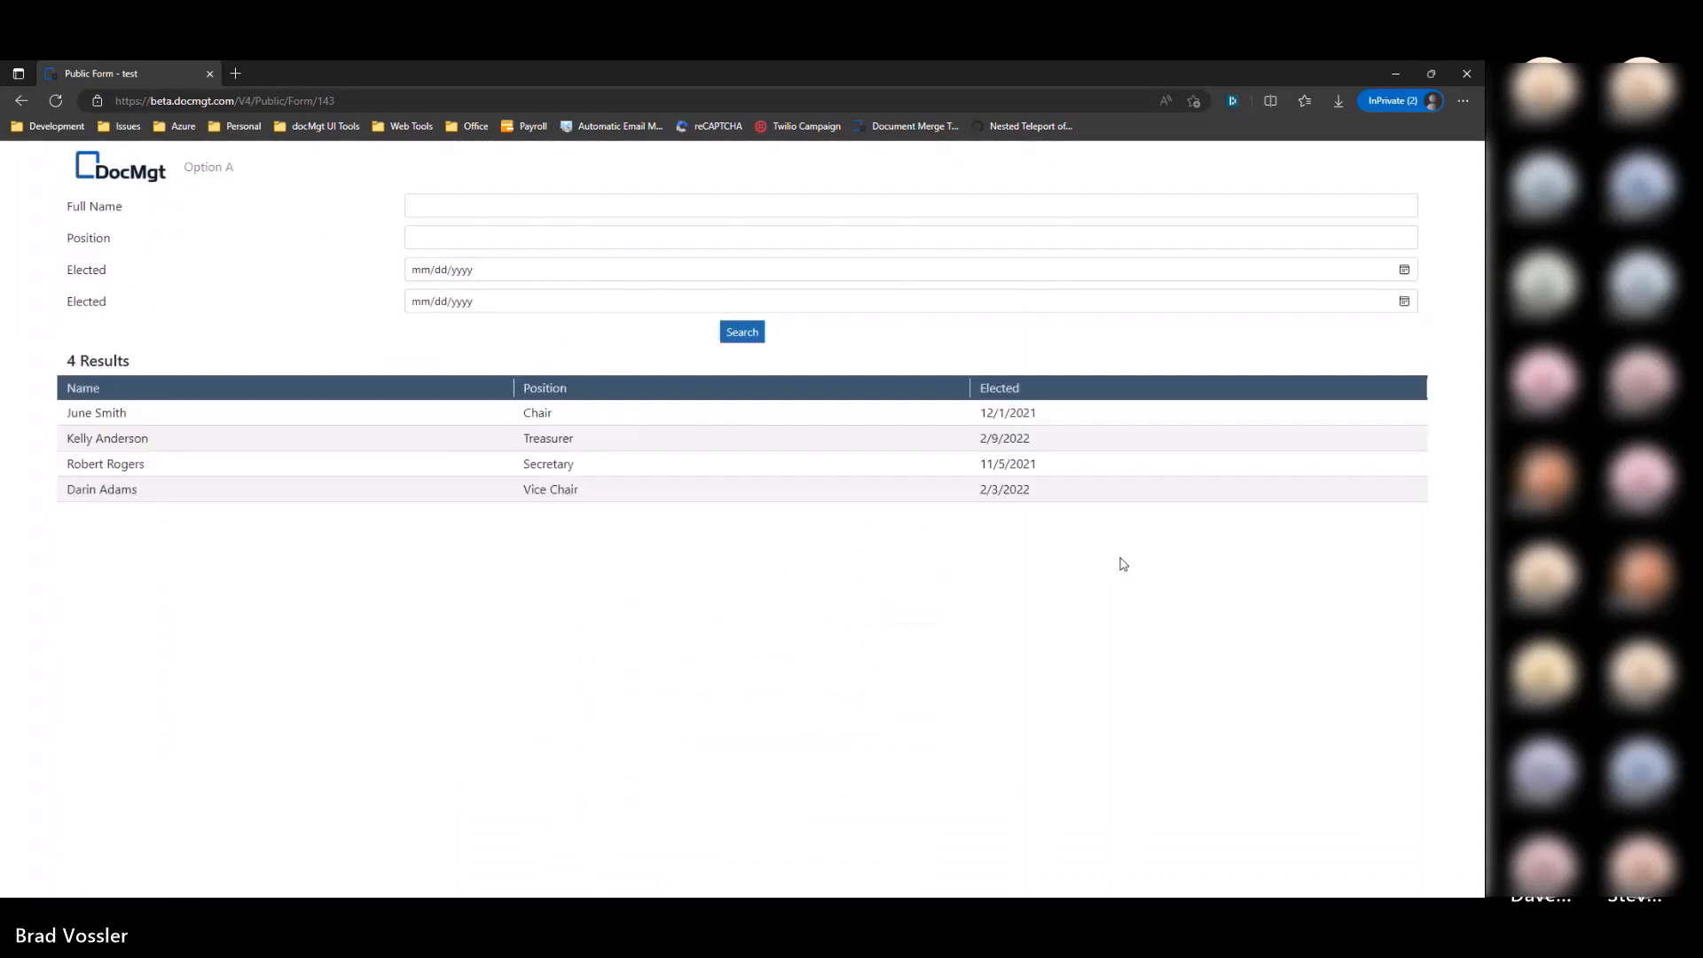
{"action": "key", "text": "alt+Tab"}
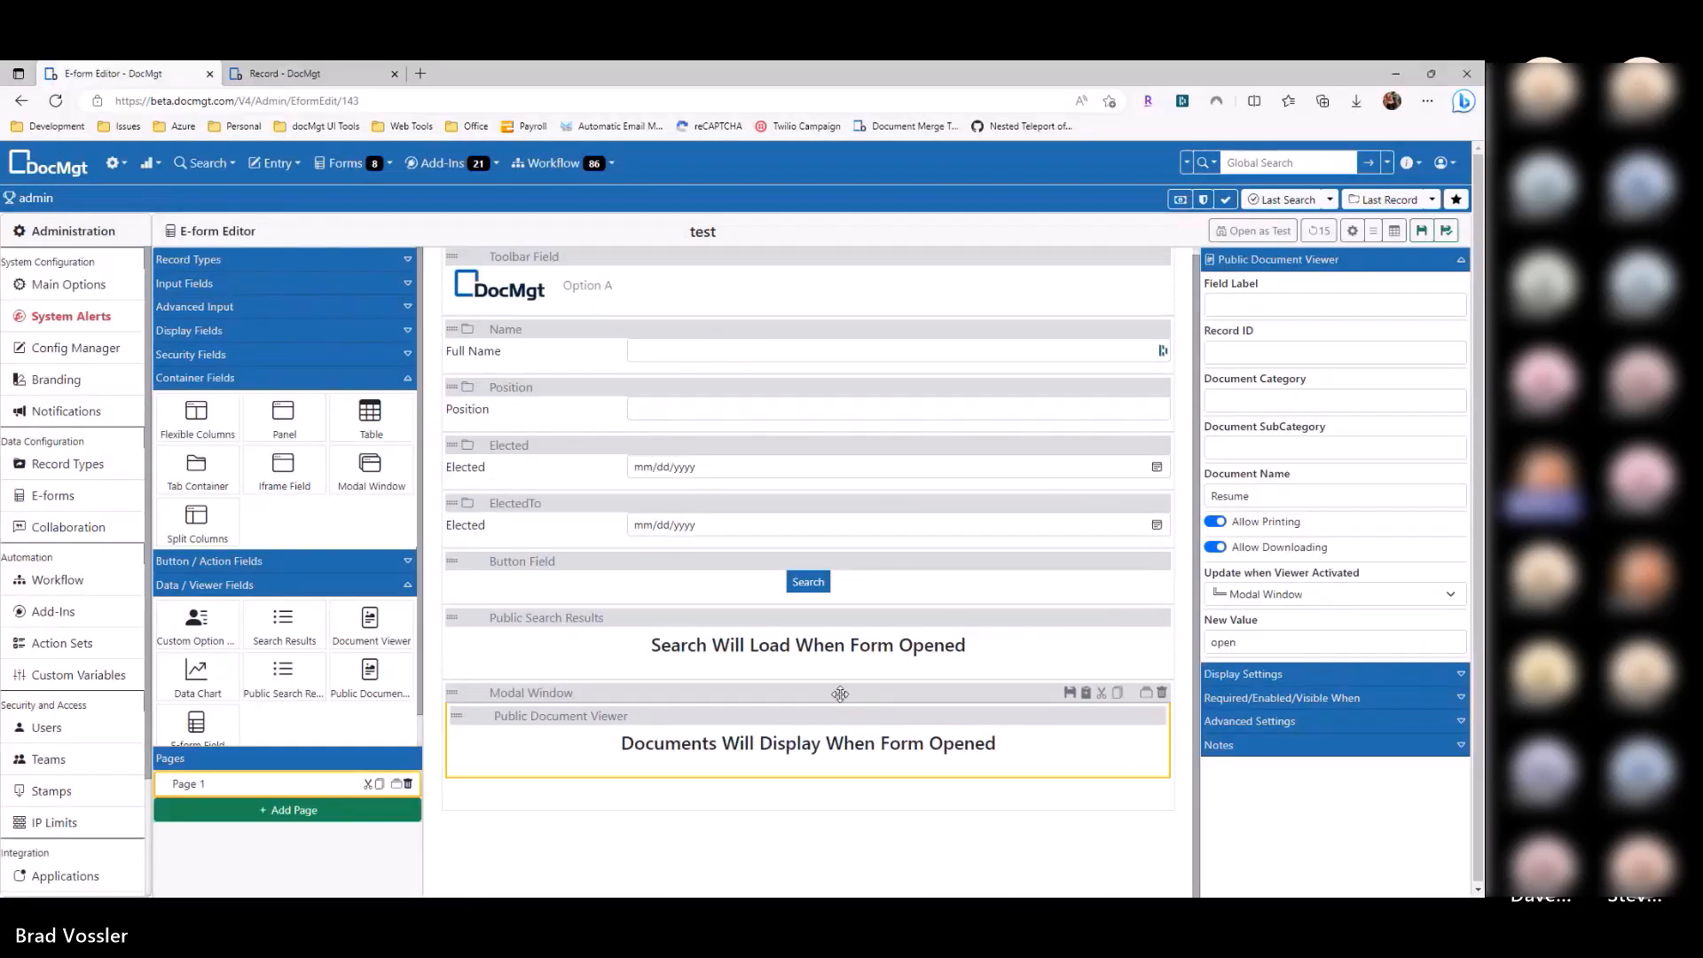
Step: Check the Modal Window's size options, leave it at Large, and save
{"action": "left_click", "coordinate": [839, 696]}
{"action": "left_click", "coordinate": [1254, 578]}
{"action": "left_click", "coordinate": [1258, 623]}
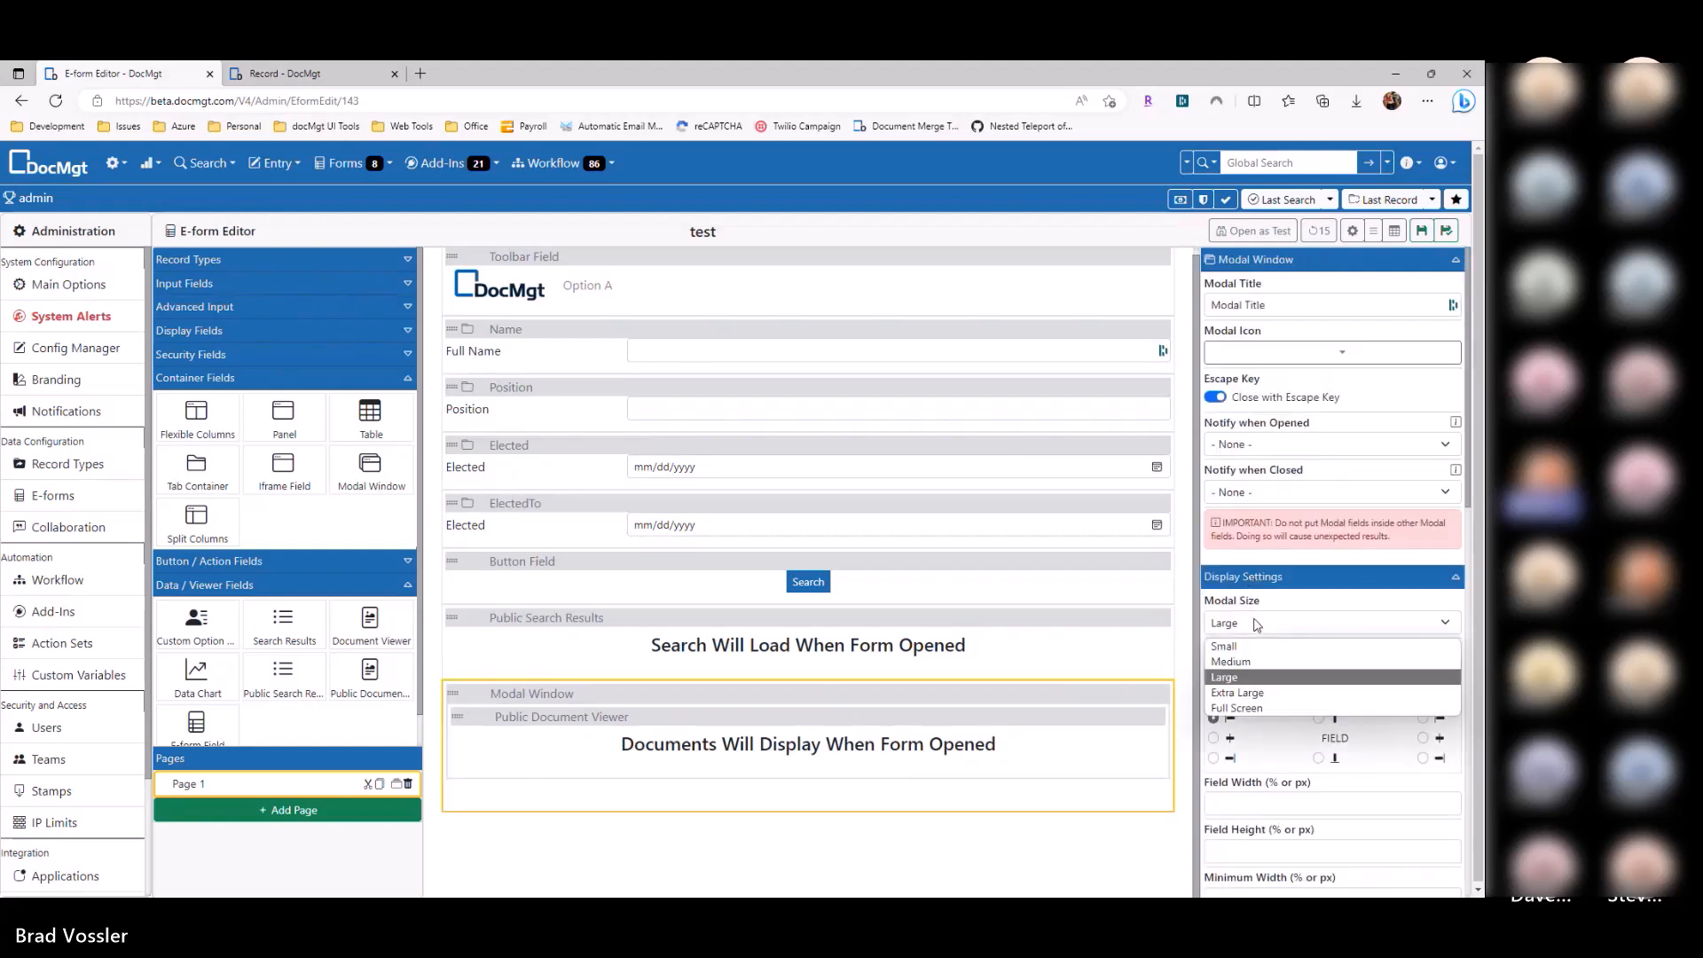
{"action": "key", "text": "Escape"}
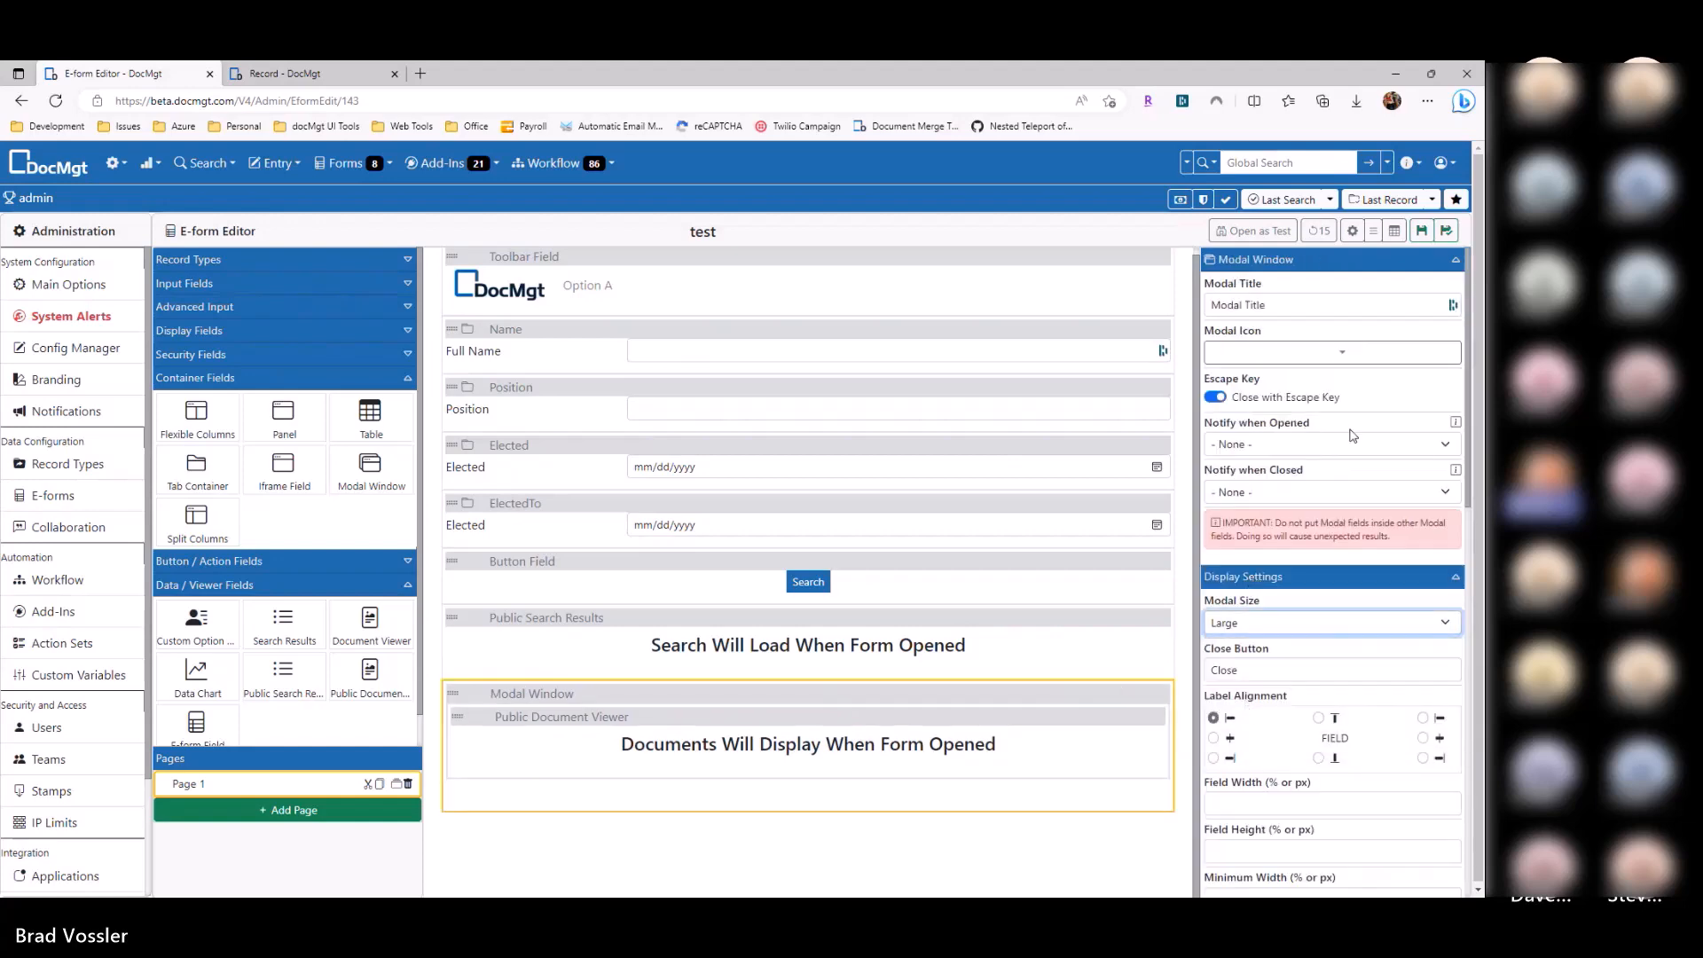
{"action": "left_click", "coordinate": [1422, 232]}
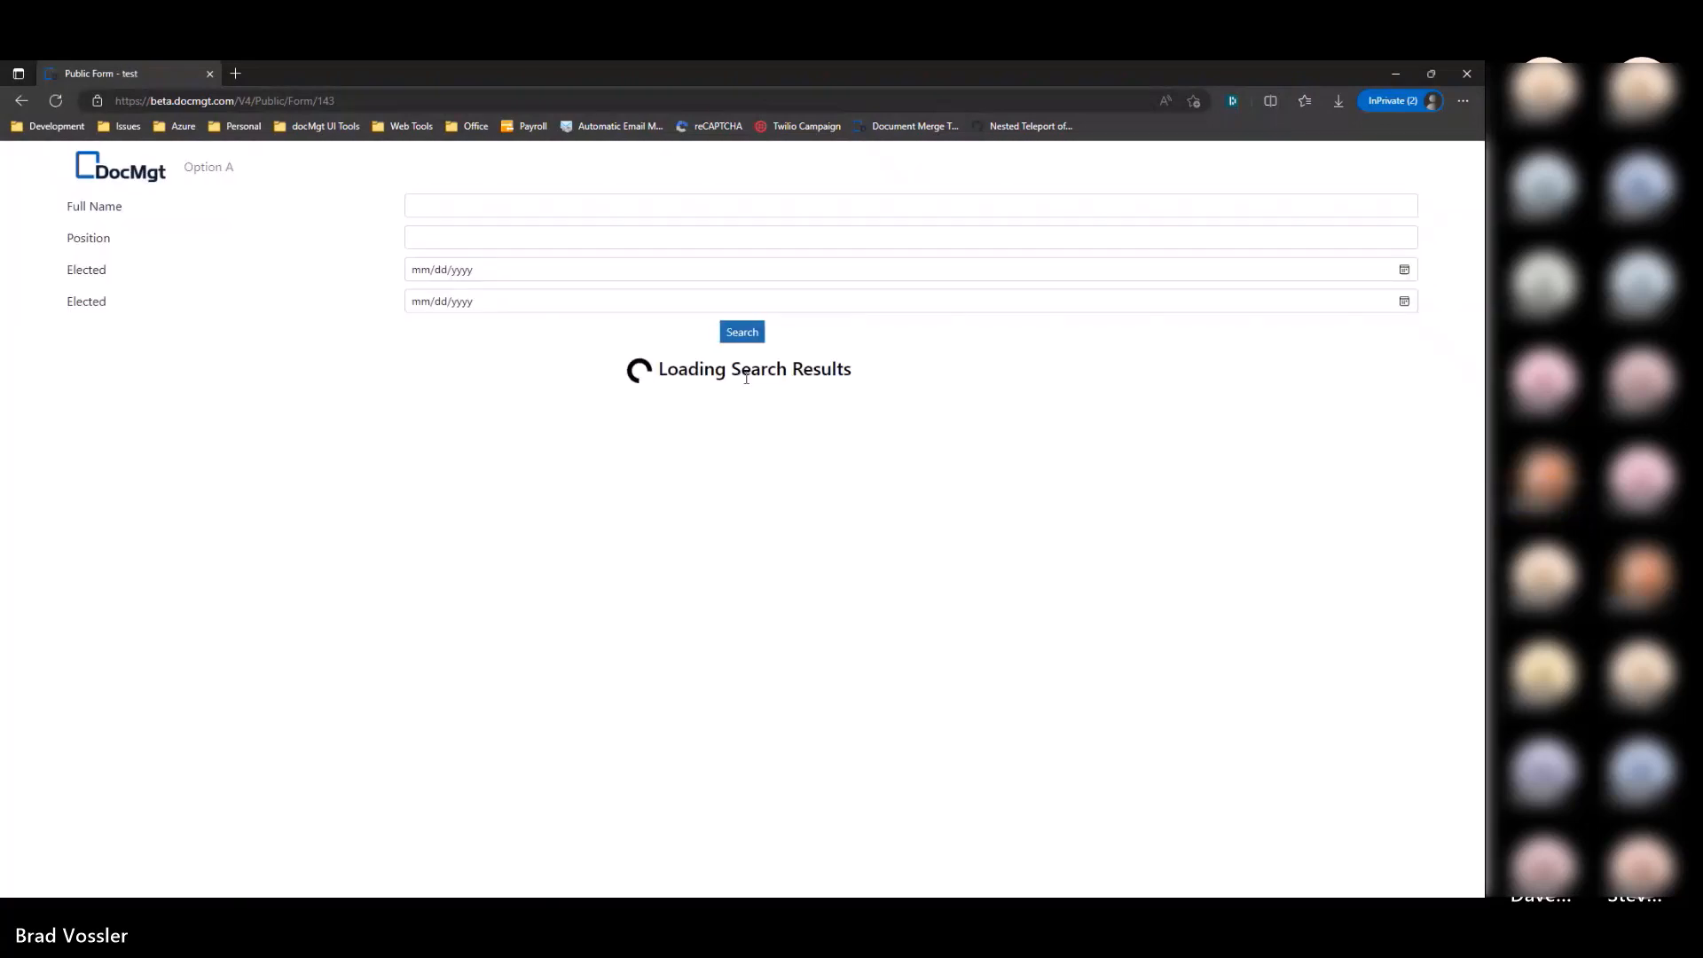
Step: Open the Vice Chair result's resume in the modal and close it again
{"action": "left_click", "coordinate": [745, 493]}
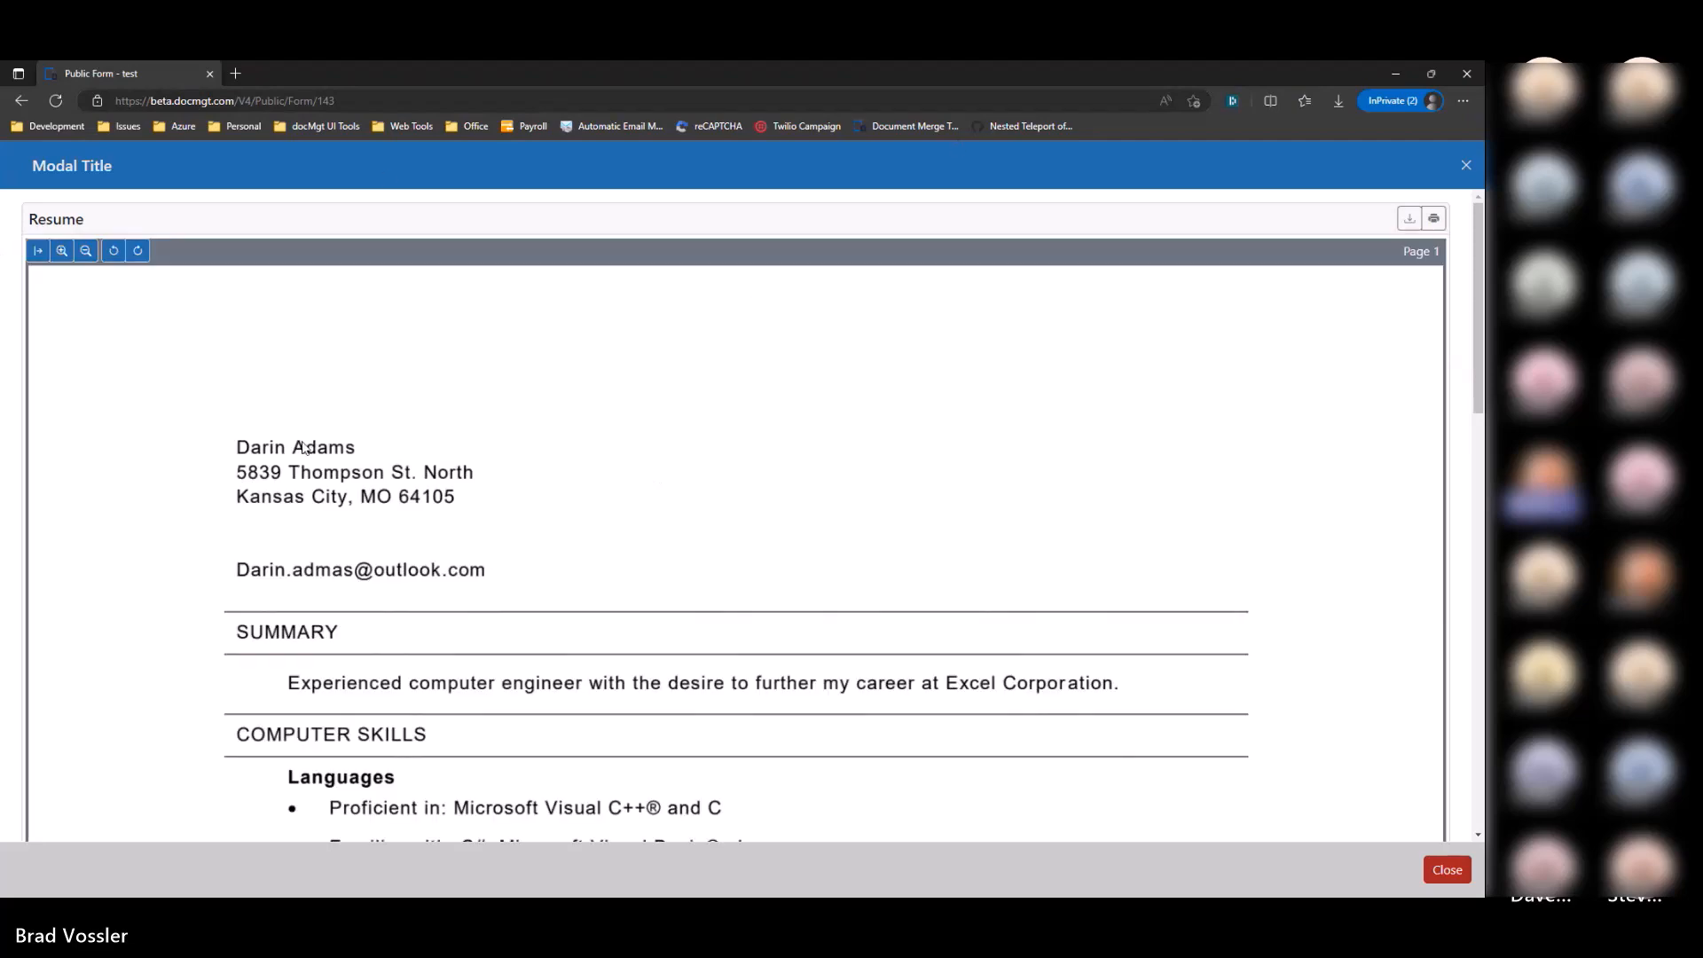
{"action": "scroll", "coordinate": [412, 575], "scroll_direction": "down", "scroll_amount": 6}
{"action": "scroll", "coordinate": [412, 575], "scroll_direction": "up", "scroll_amount": 2}
{"action": "left_click", "coordinate": [1444, 869]}
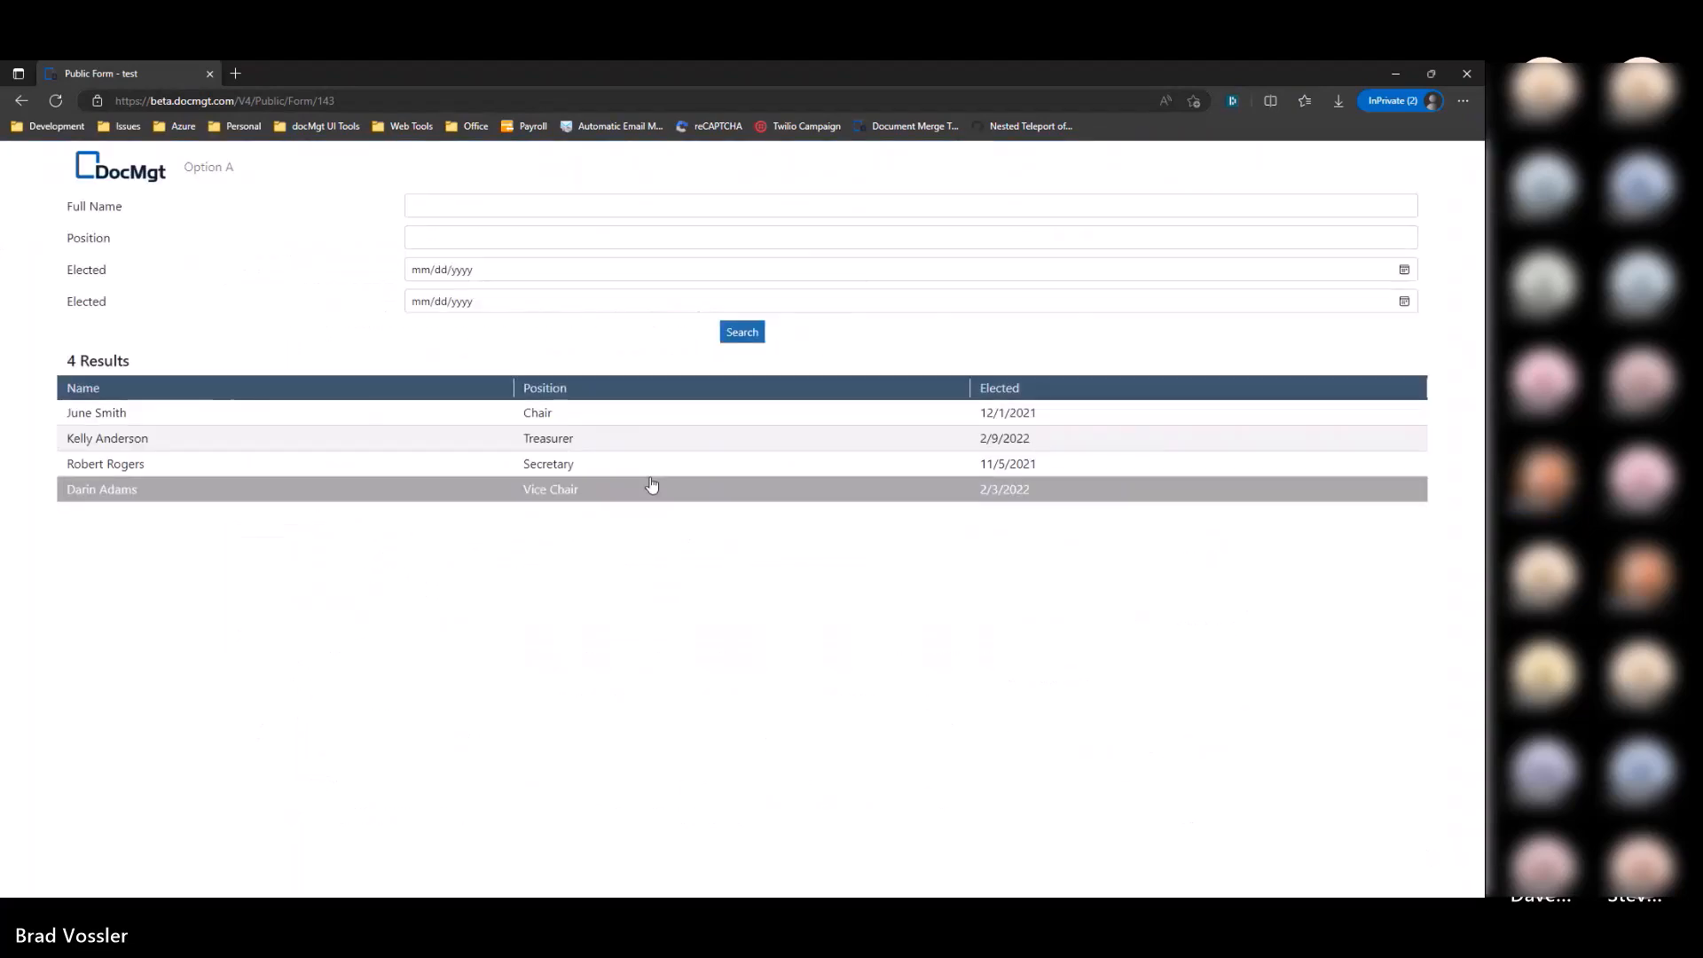
{"action": "key", "text": "alt+Tab"}
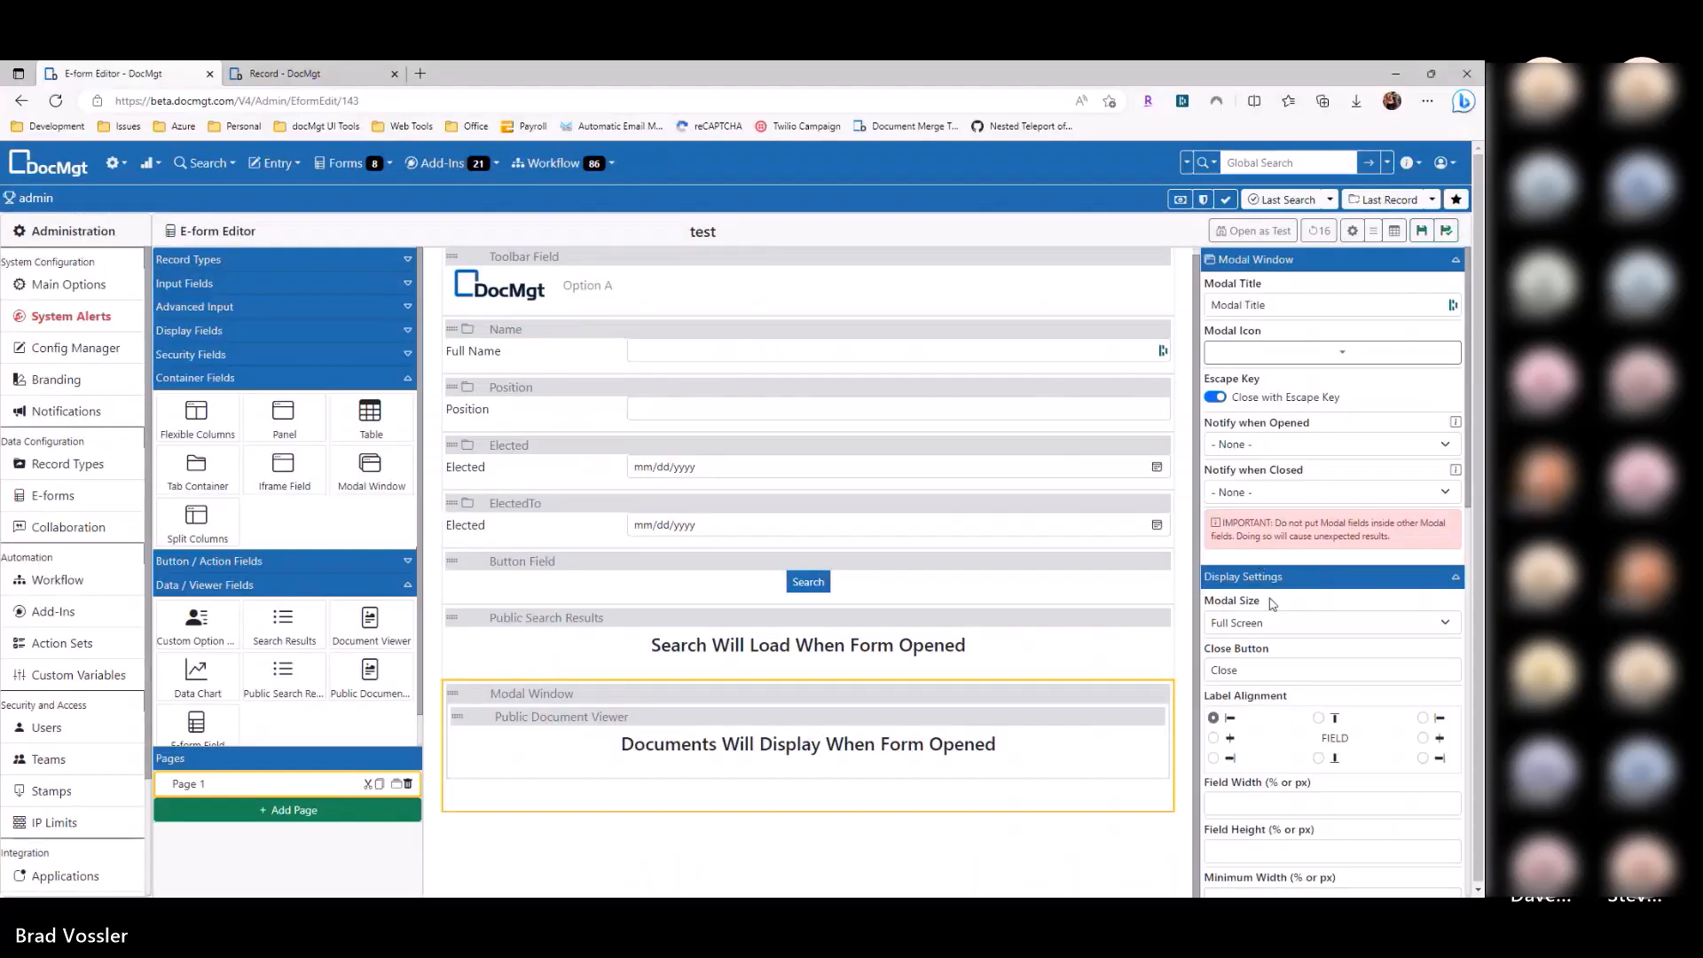
Step: Set the Modal Window size to Extra Large, save, and reload the public form
{"action": "left_click", "coordinate": [1255, 632]}
{"action": "left_click", "coordinate": [1254, 696]}
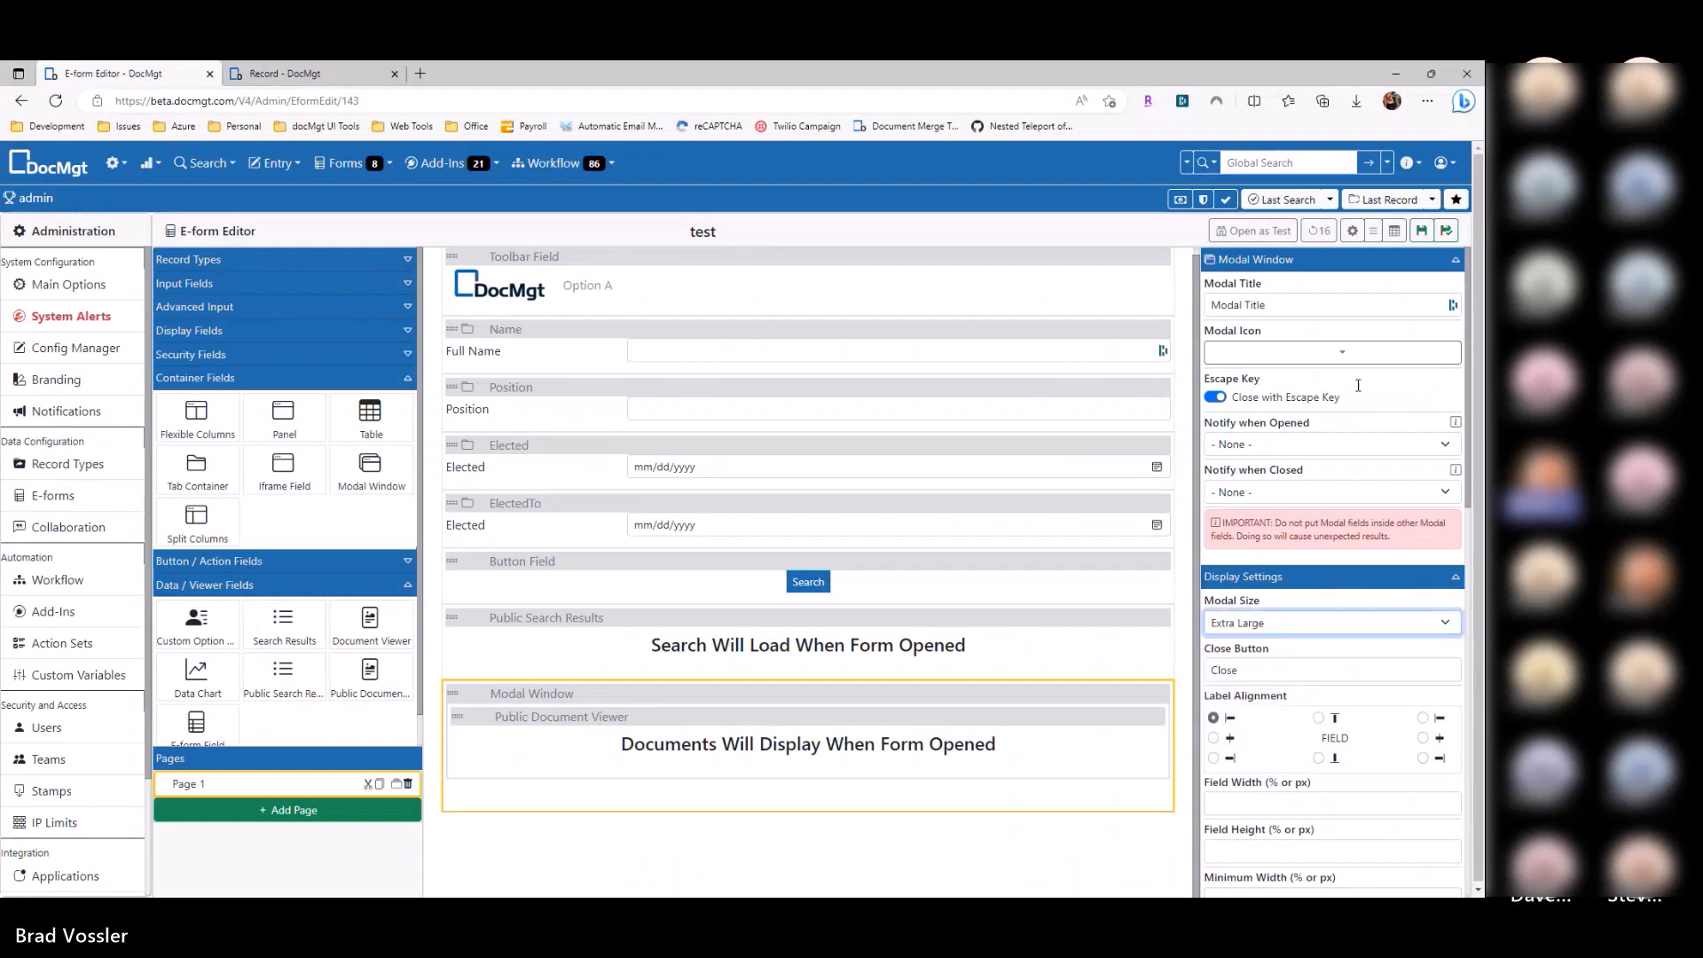
{"action": "left_click", "coordinate": [1420, 232]}
{"action": "key", "text": "alt+Tab"}
{"action": "key", "text": "F5"}
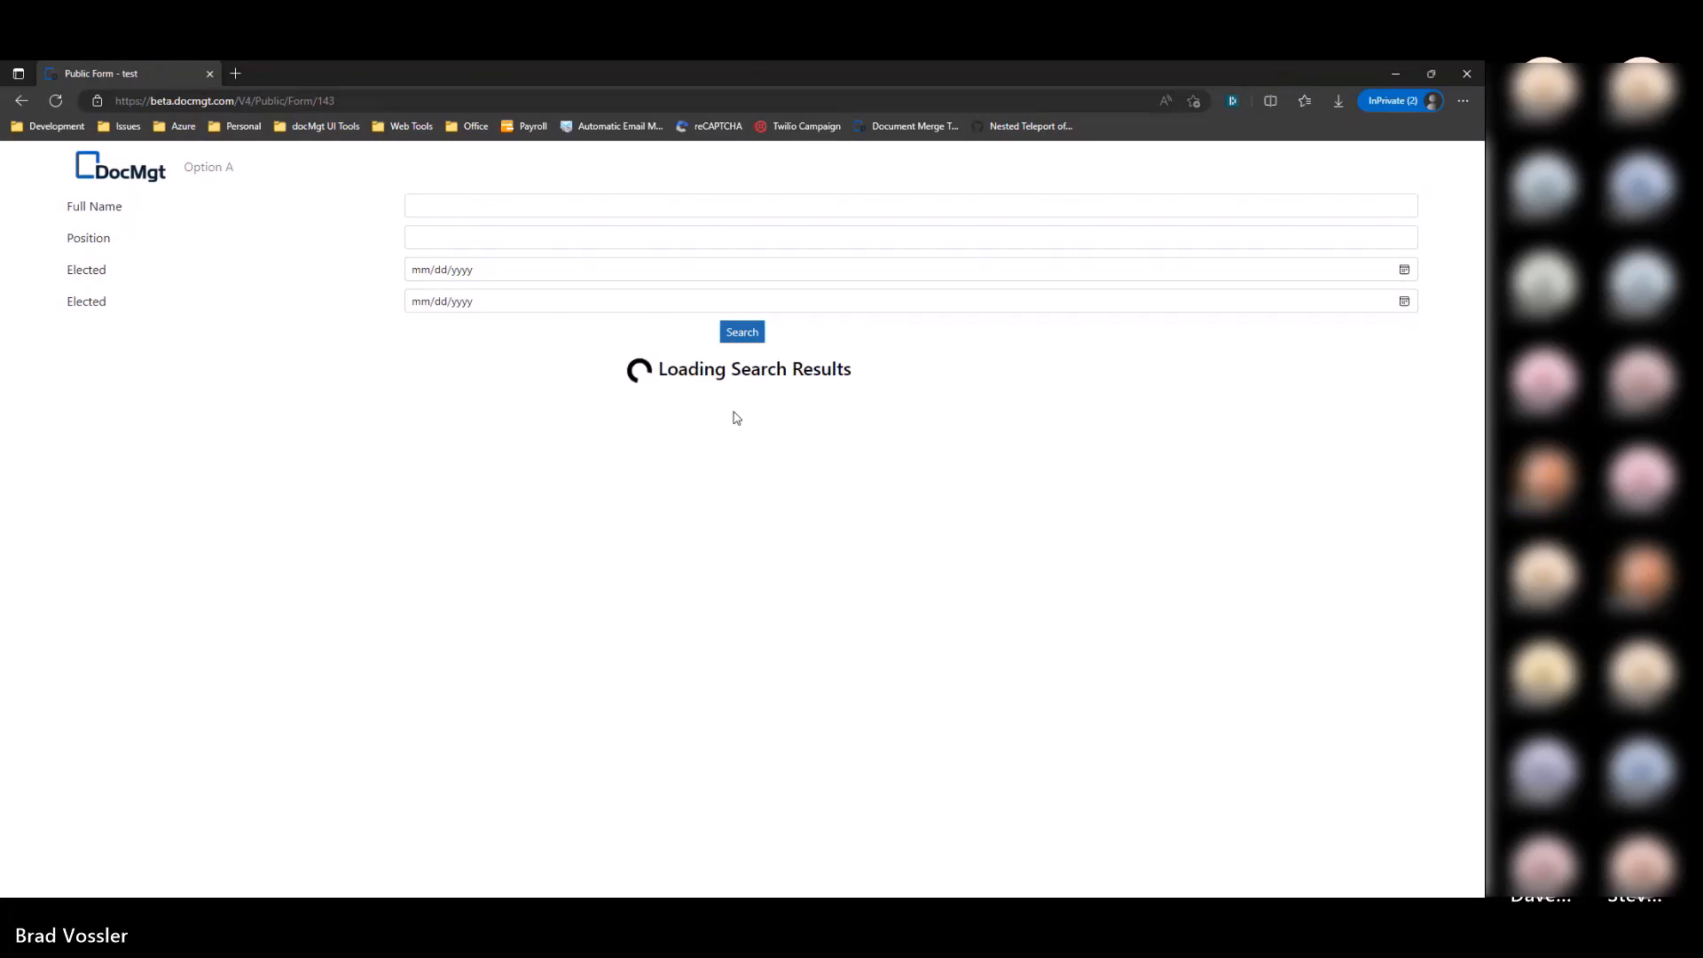
Step: Open a resume in the Extra Large popup, close it, then close the public form window
{"action": "left_click", "coordinate": [731, 433]}
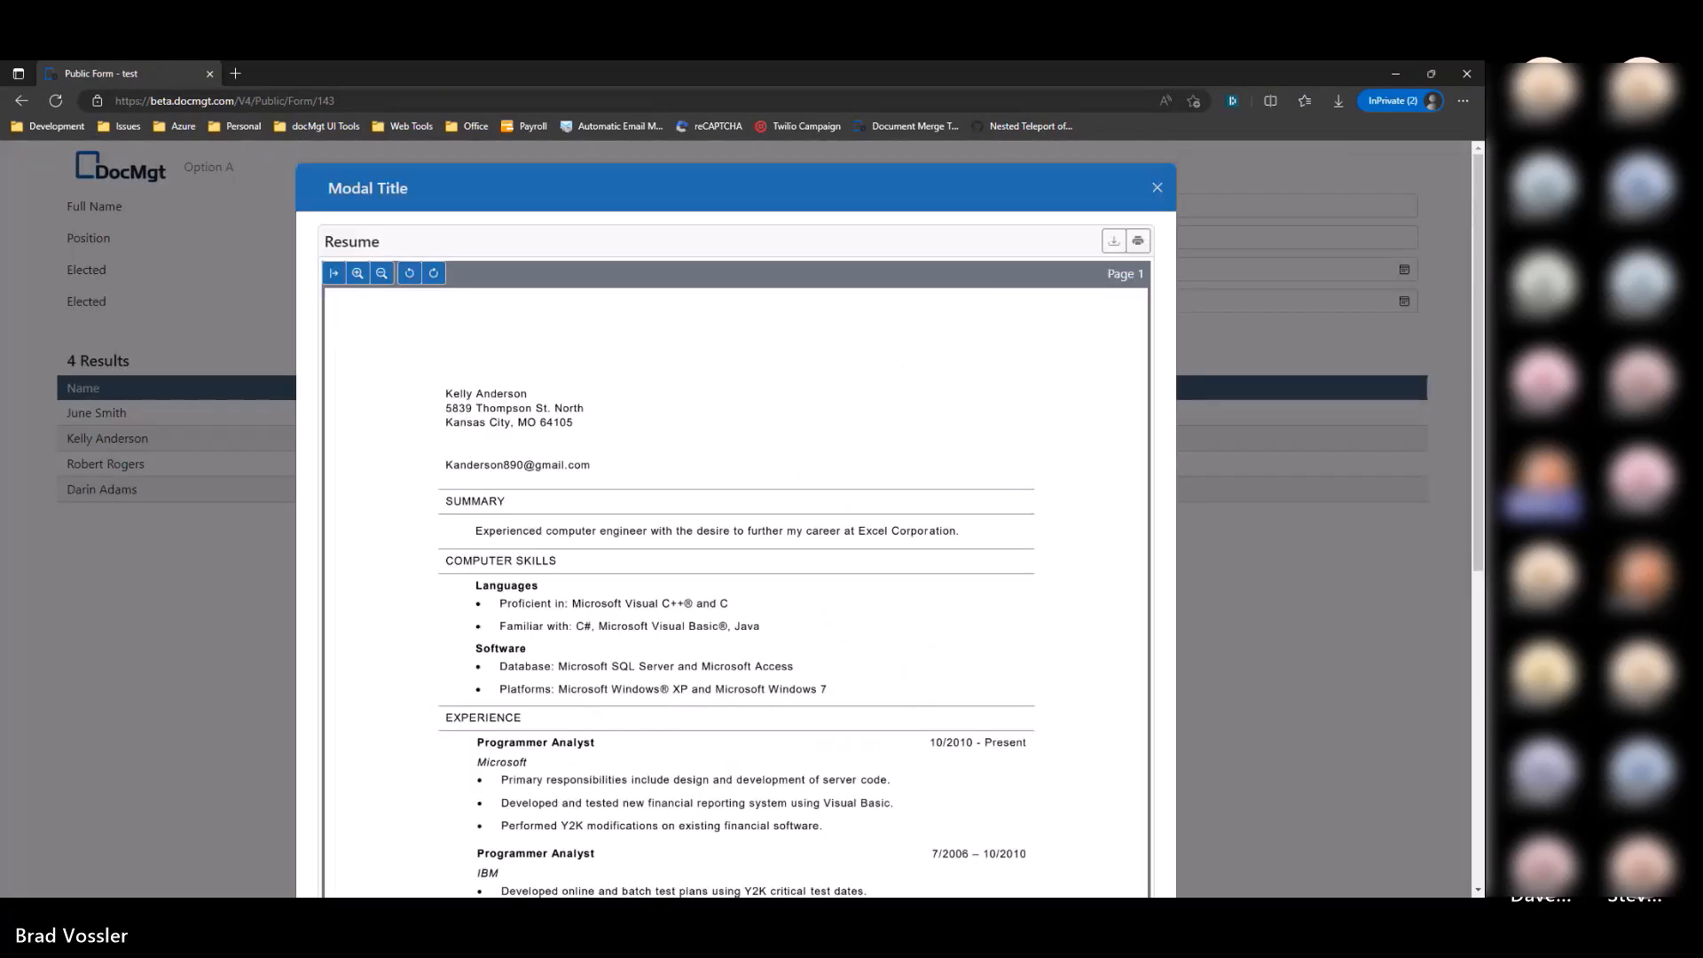
{"action": "left_click", "coordinate": [222, 586]}
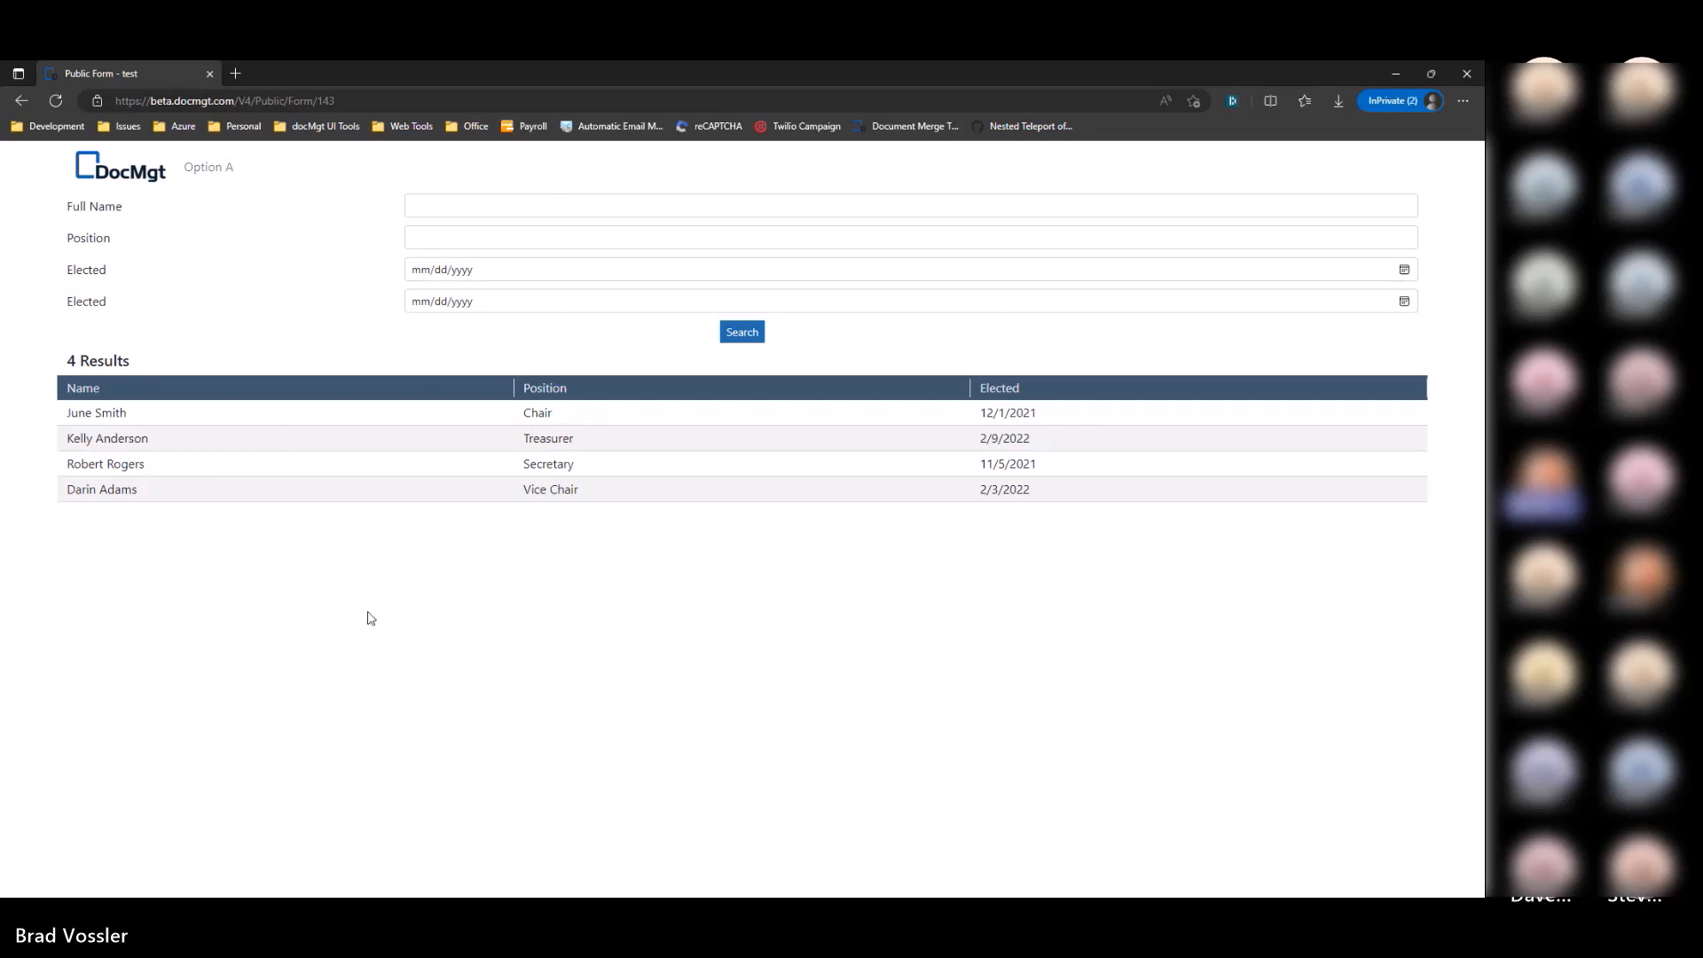
{"action": "left_click", "coordinate": [1466, 74]}
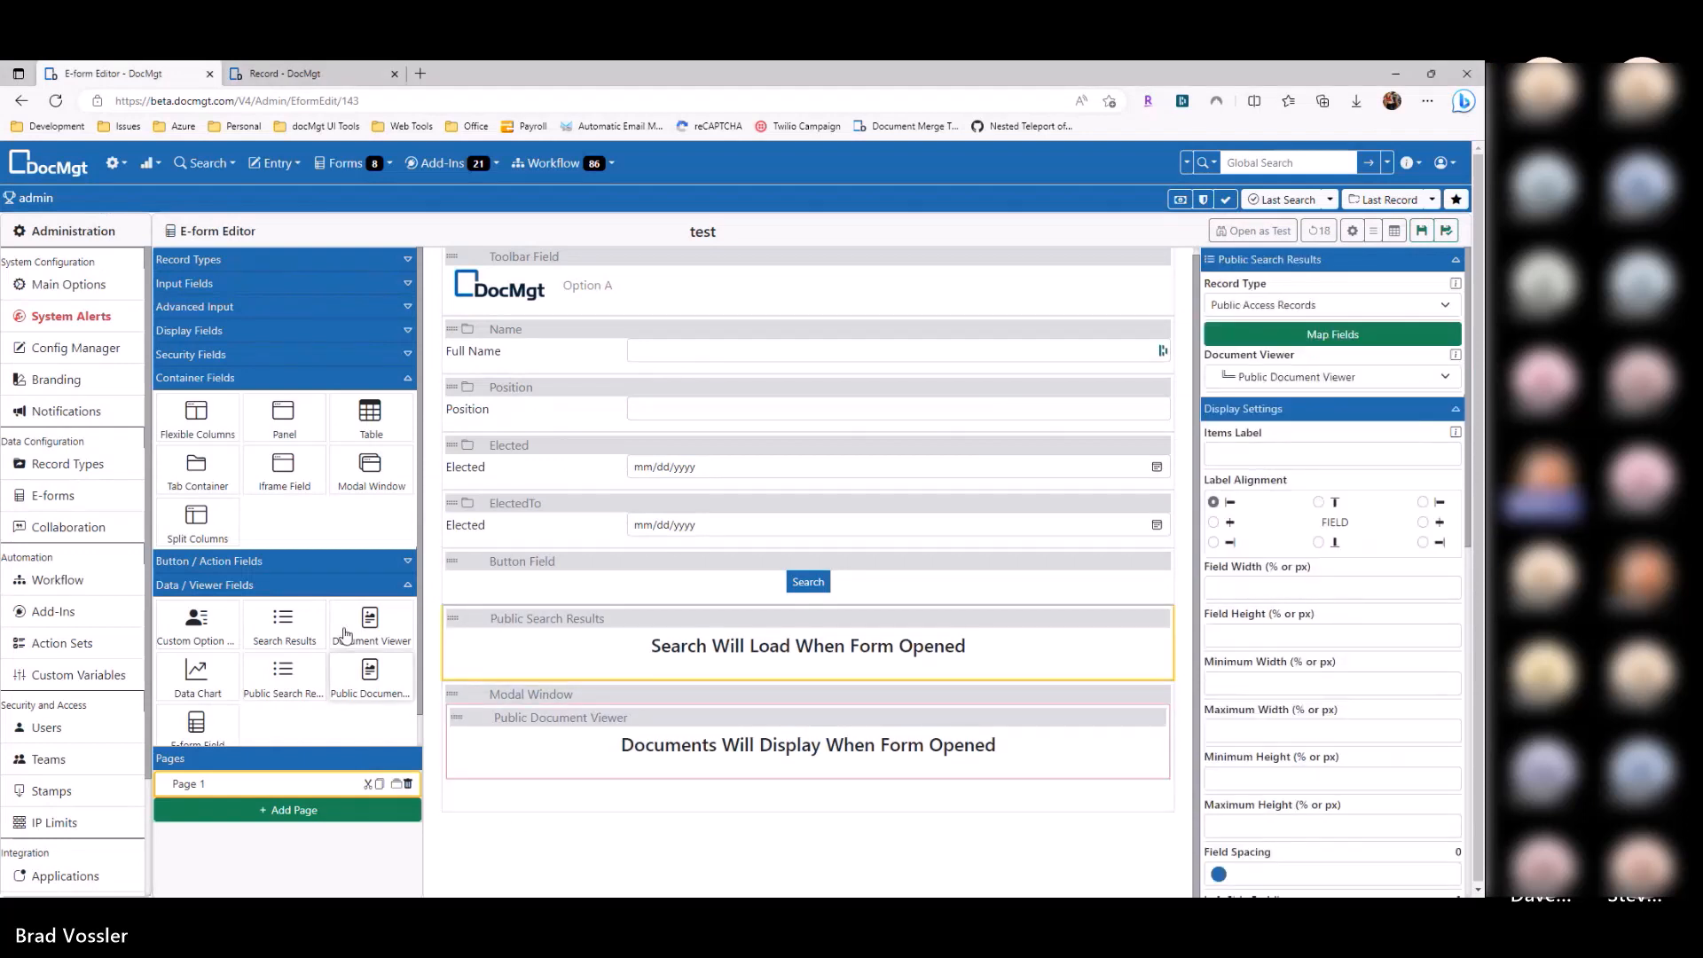
Step: Remove the Name, Position and Elected fields from the form
{"action": "left_click", "coordinate": [292, 378]}
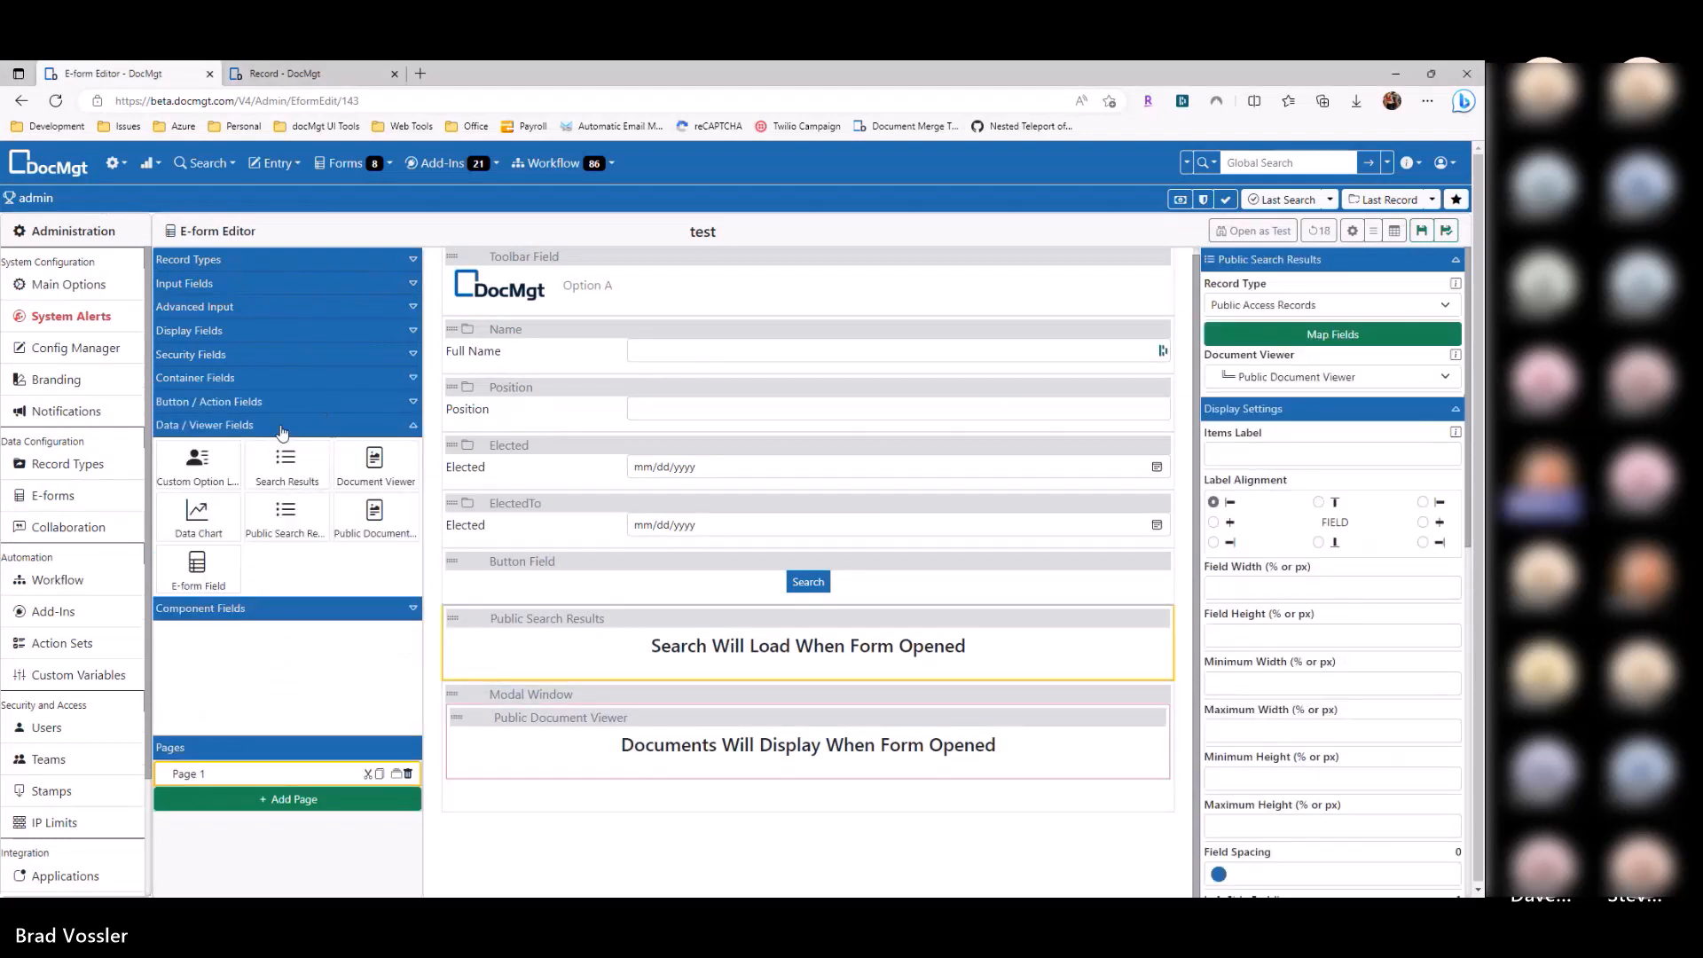
{"action": "left_click", "coordinate": [1161, 331]}
{"action": "left_click", "coordinate": [1162, 336]}
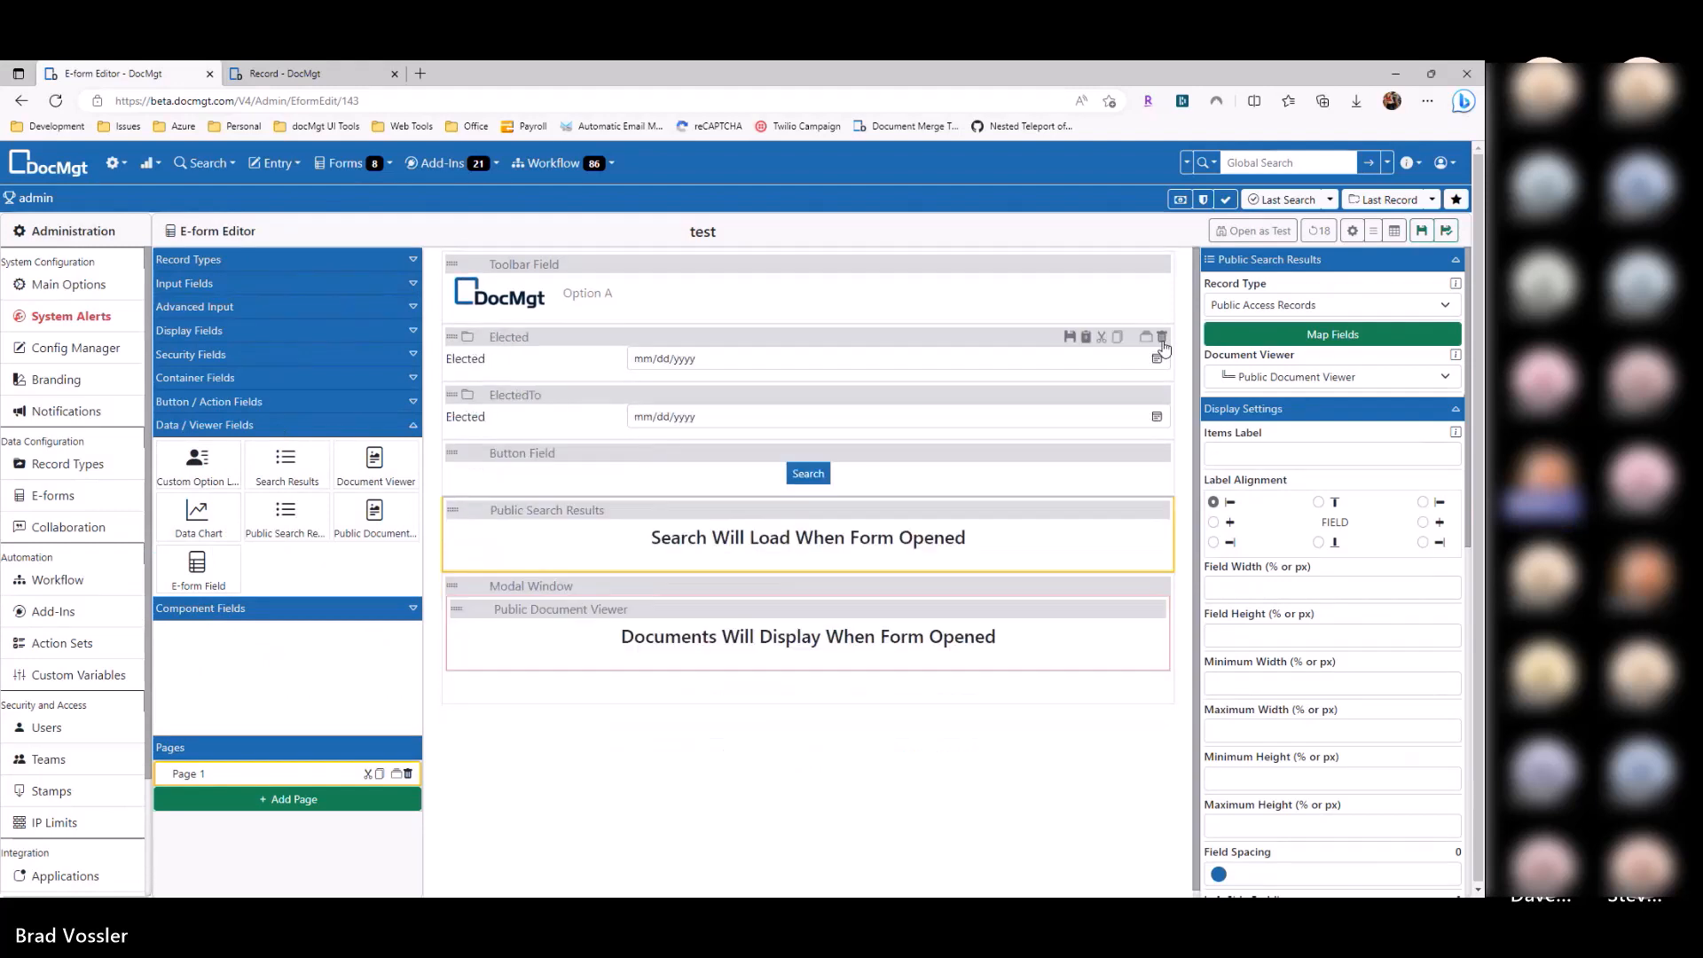
{"action": "left_click", "coordinate": [1162, 341]}
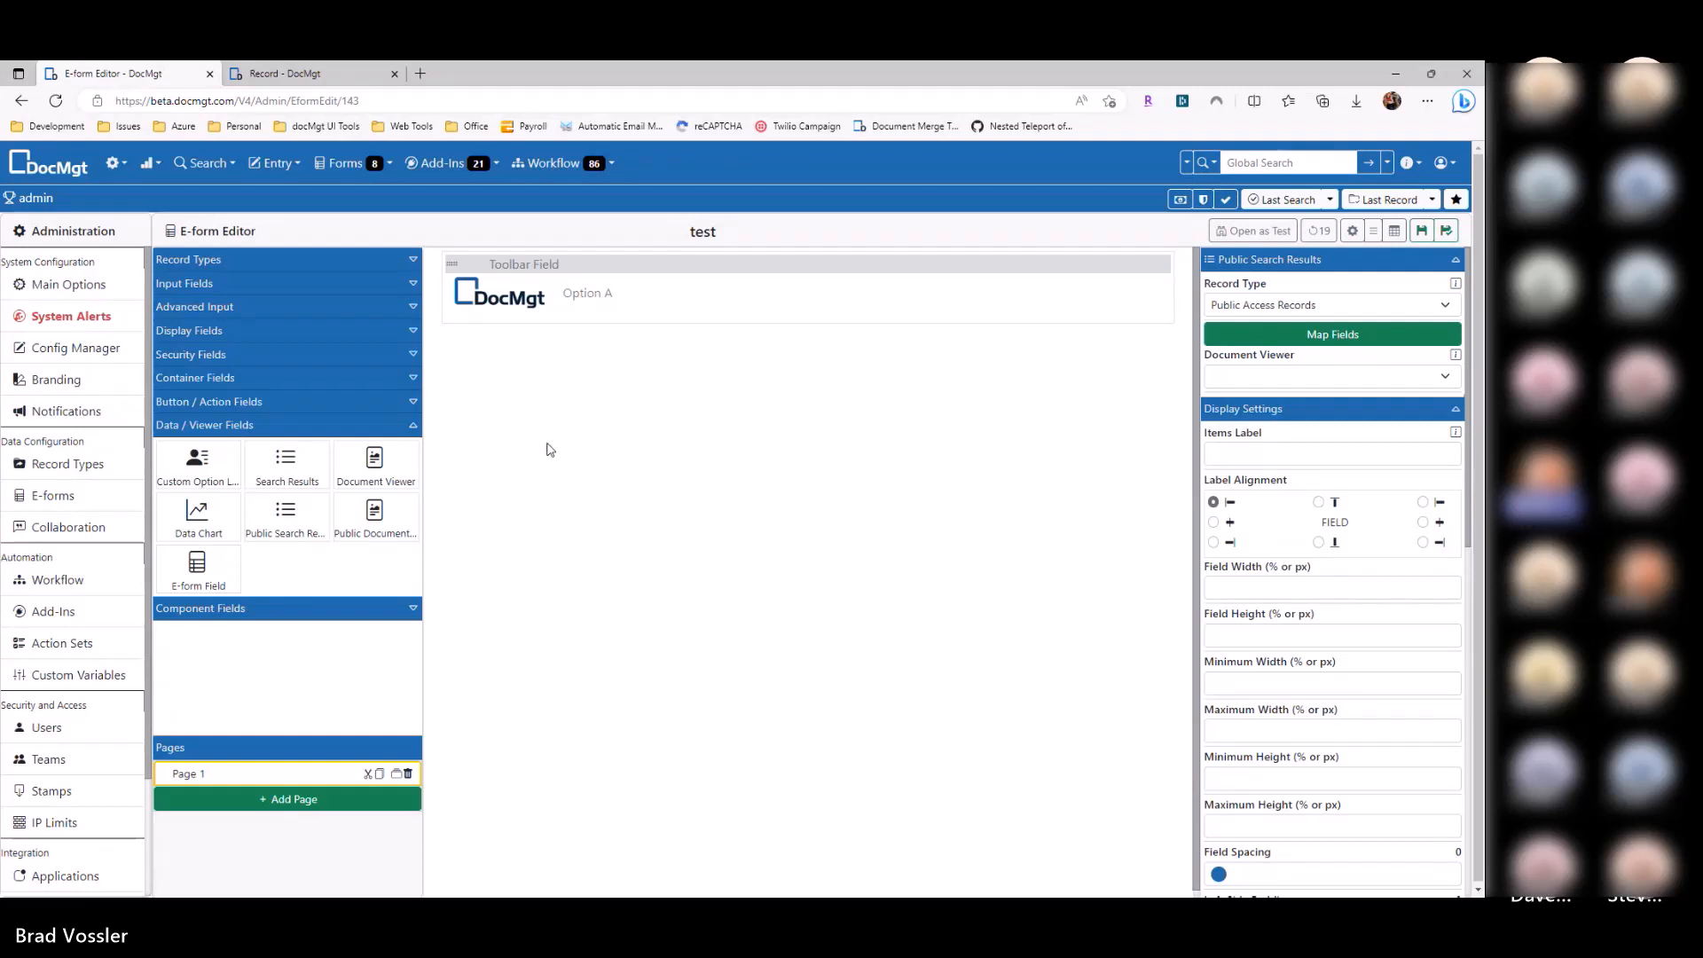
Step: Place an E-form Field below the toolbar loading Boot Camp - Barcodes, and save
{"action": "left_click_drag", "start_coordinate": [196, 568], "coordinate": [749, 395]}
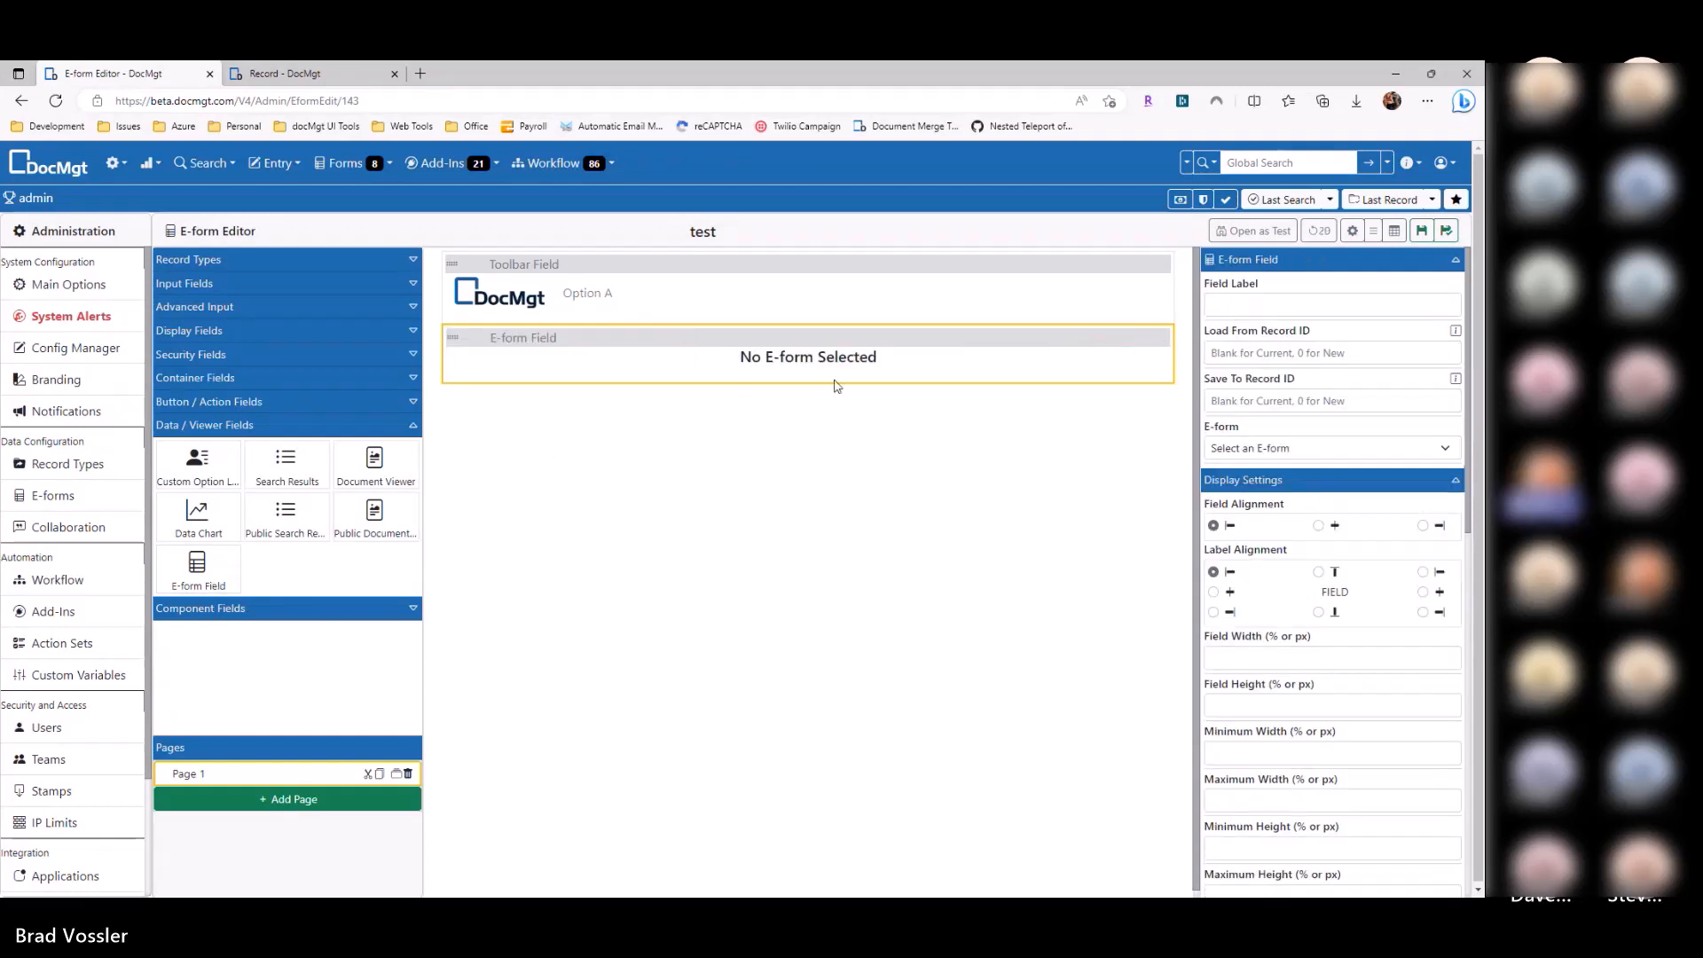
{"action": "left_click", "coordinate": [1295, 447]}
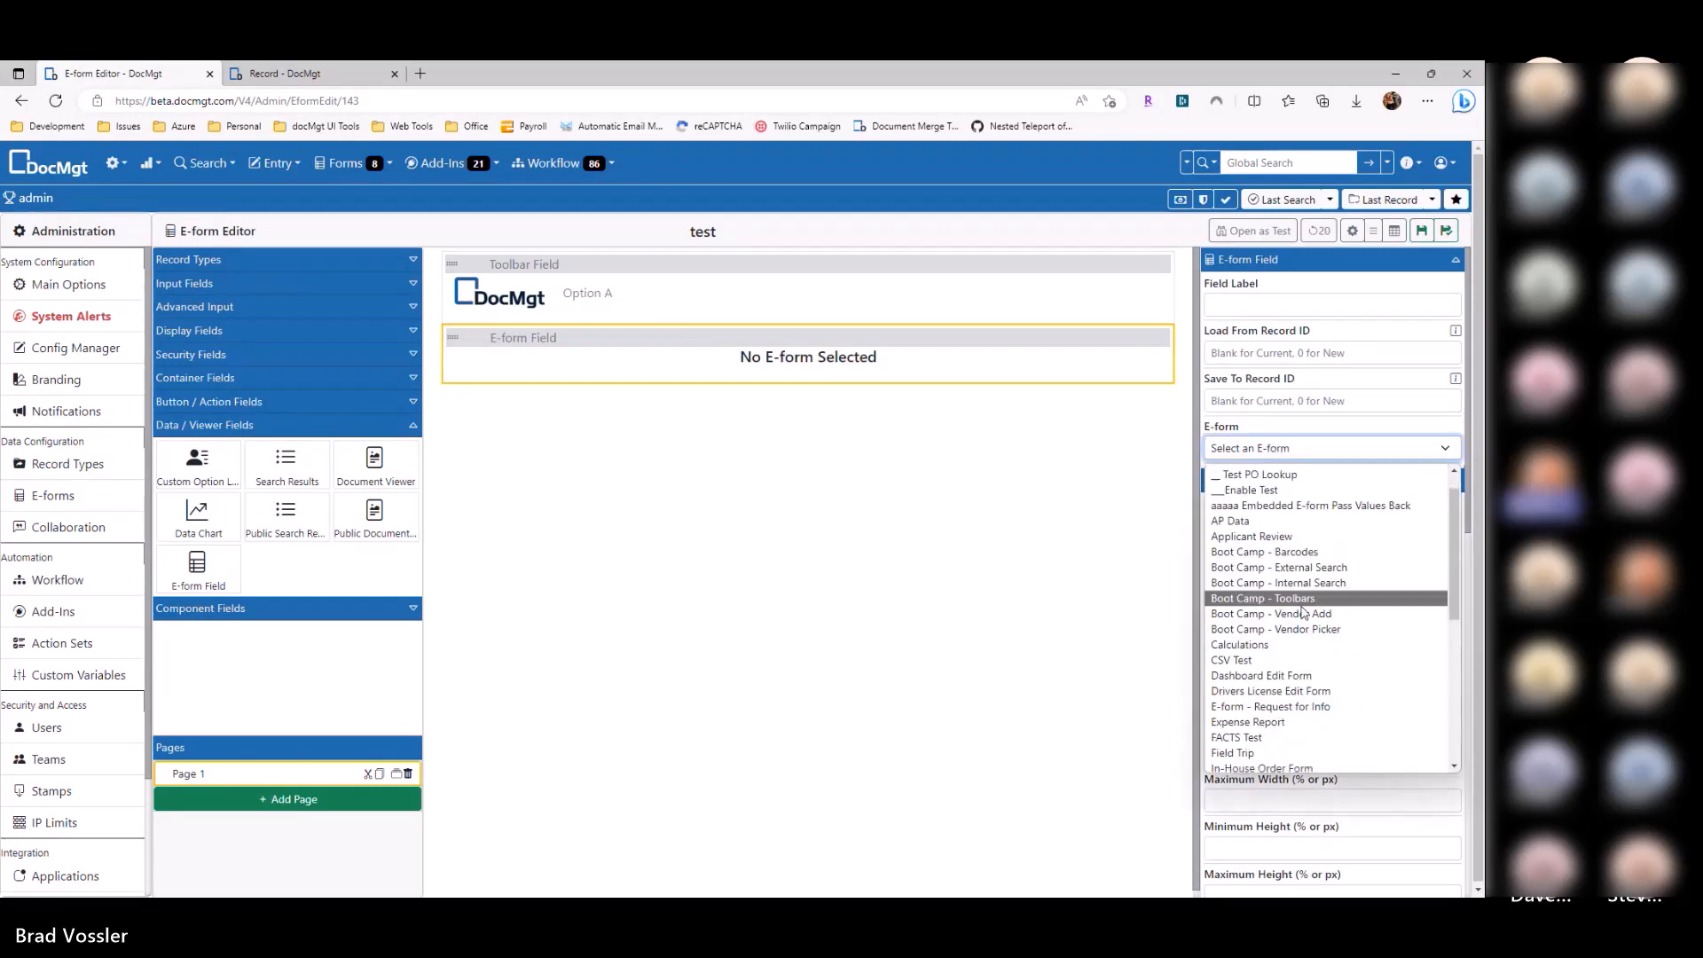
{"action": "scroll", "coordinate": [1286, 564], "scroll_direction": "up", "scroll_amount": 1}
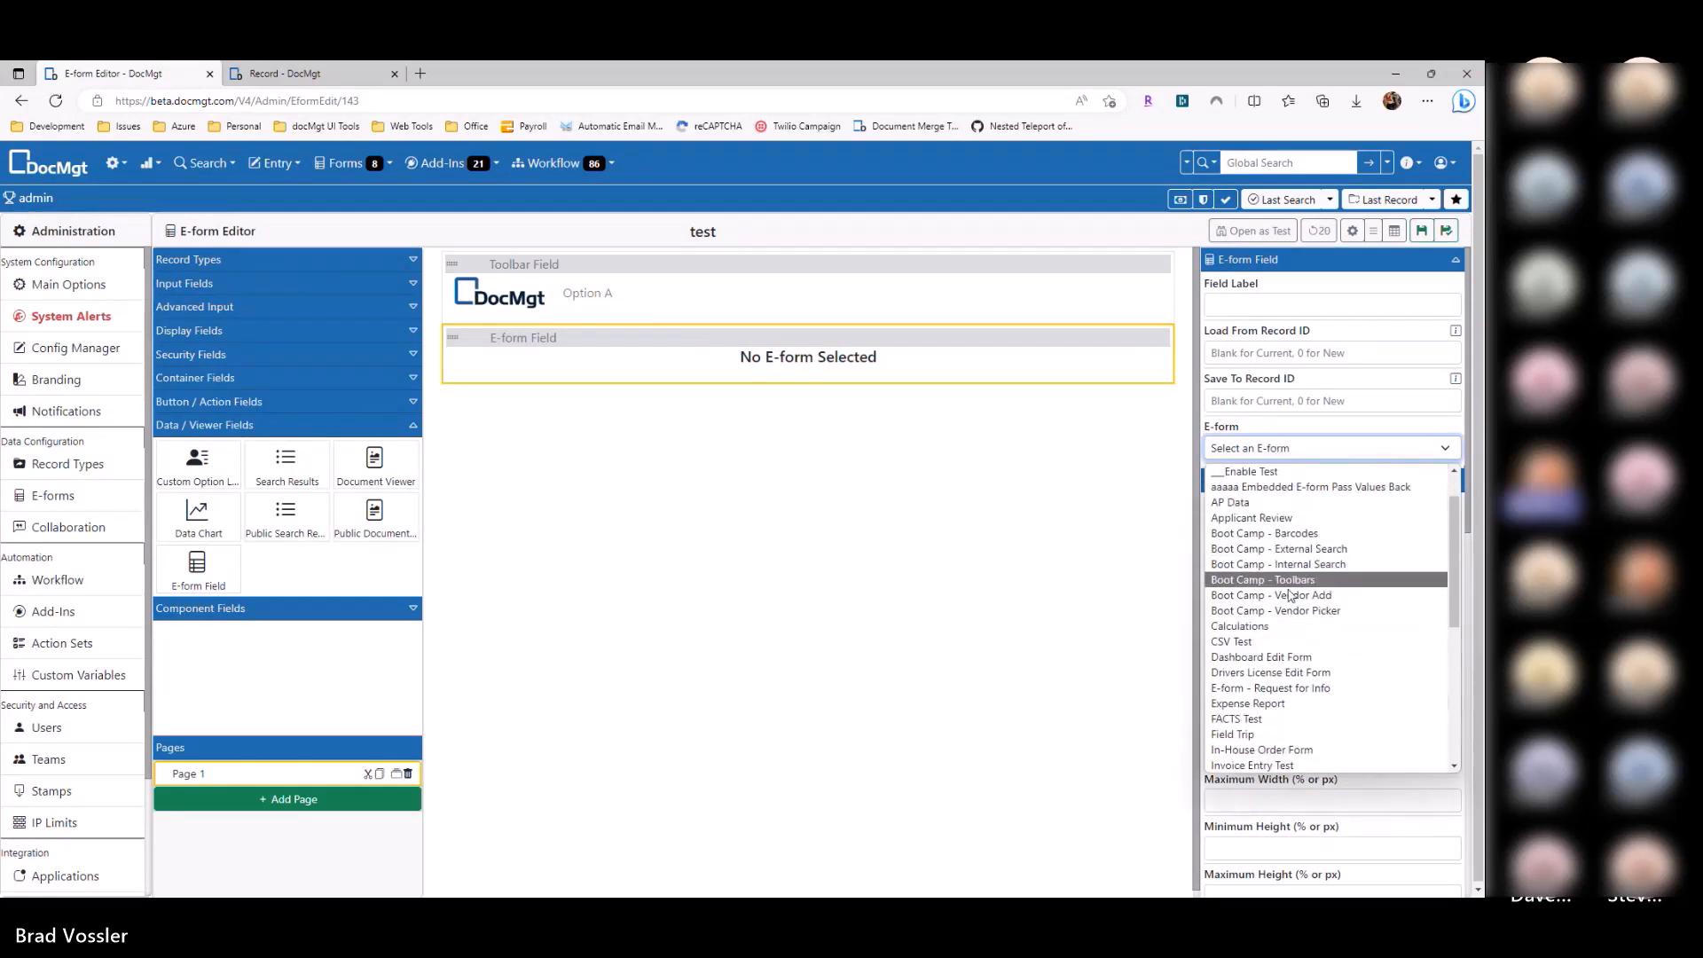
{"action": "left_click", "coordinate": [1298, 535]}
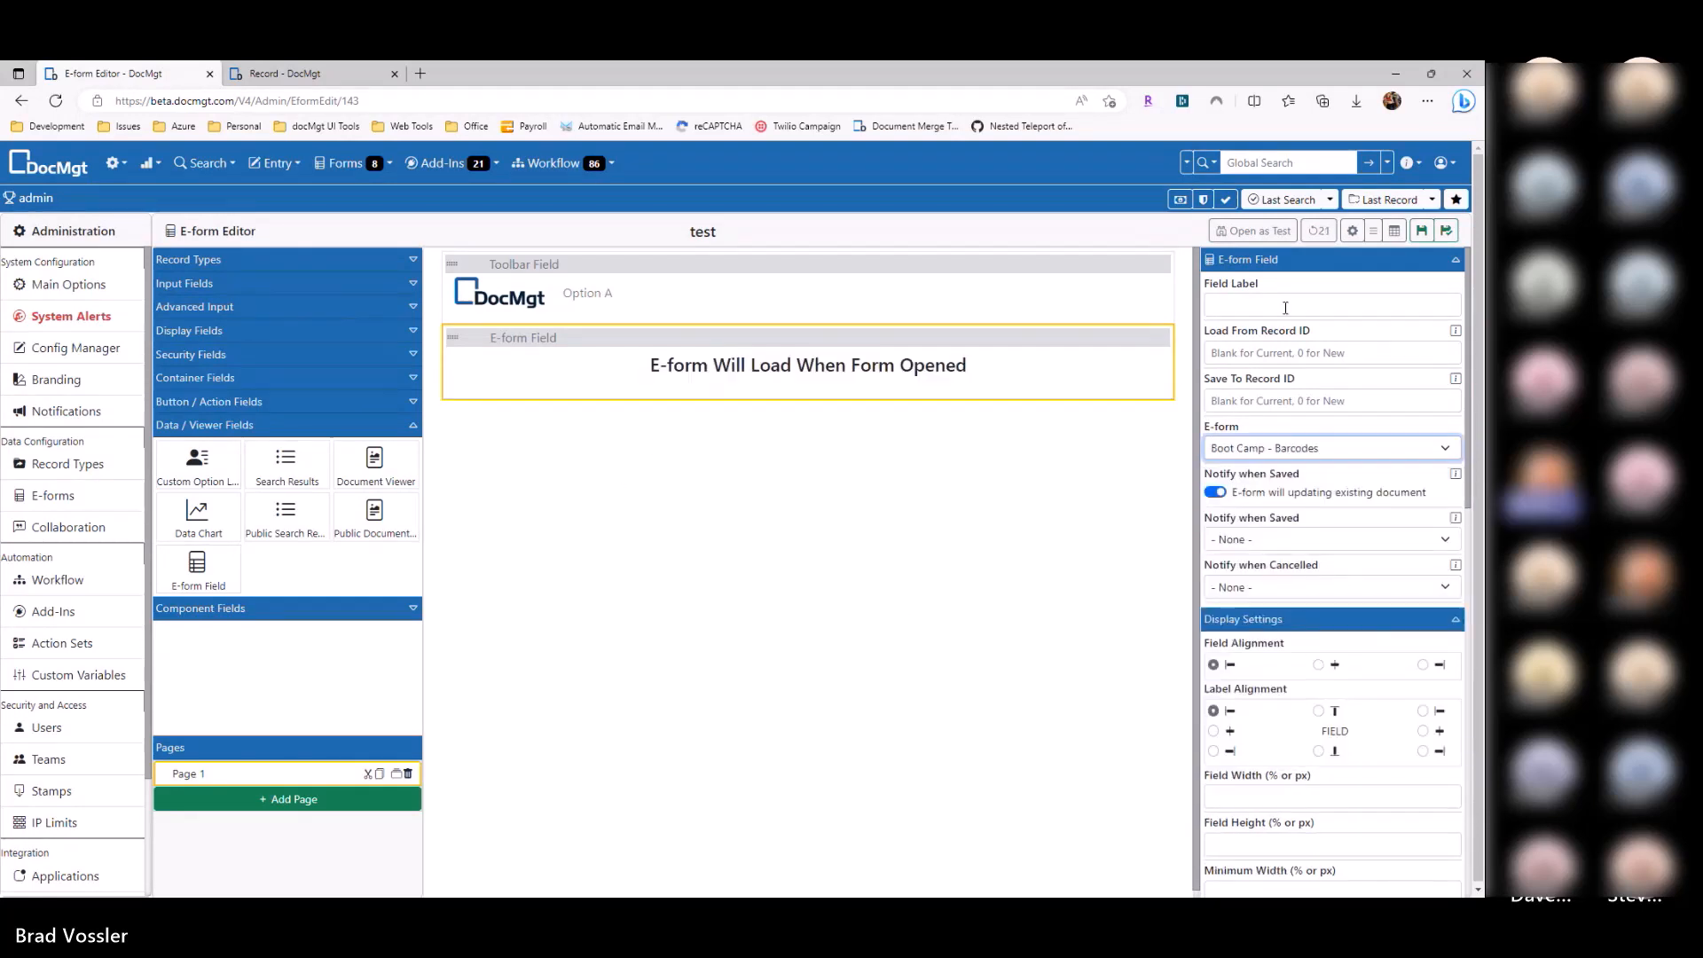
{"action": "left_click", "coordinate": [1417, 236]}
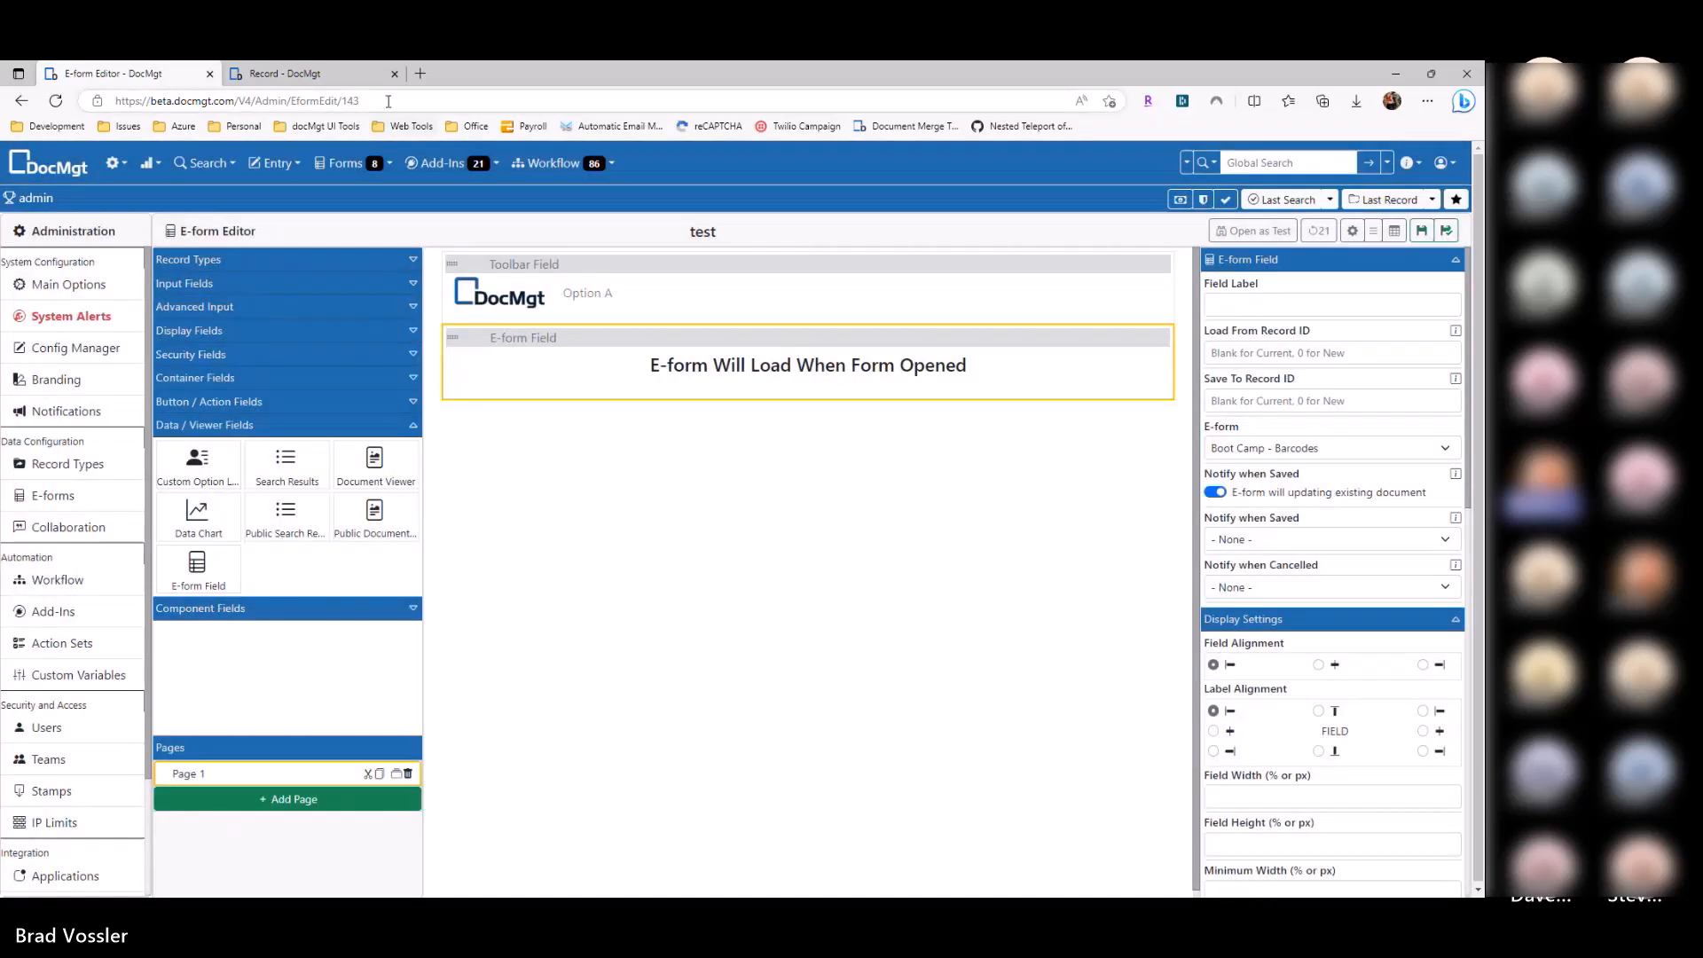
Step: Preview the form as a test, checking the ABC123 QR code, then return to the editor
{"action": "left_click", "coordinate": [395, 74]}
{"action": "left_click", "coordinate": [1278, 231]}
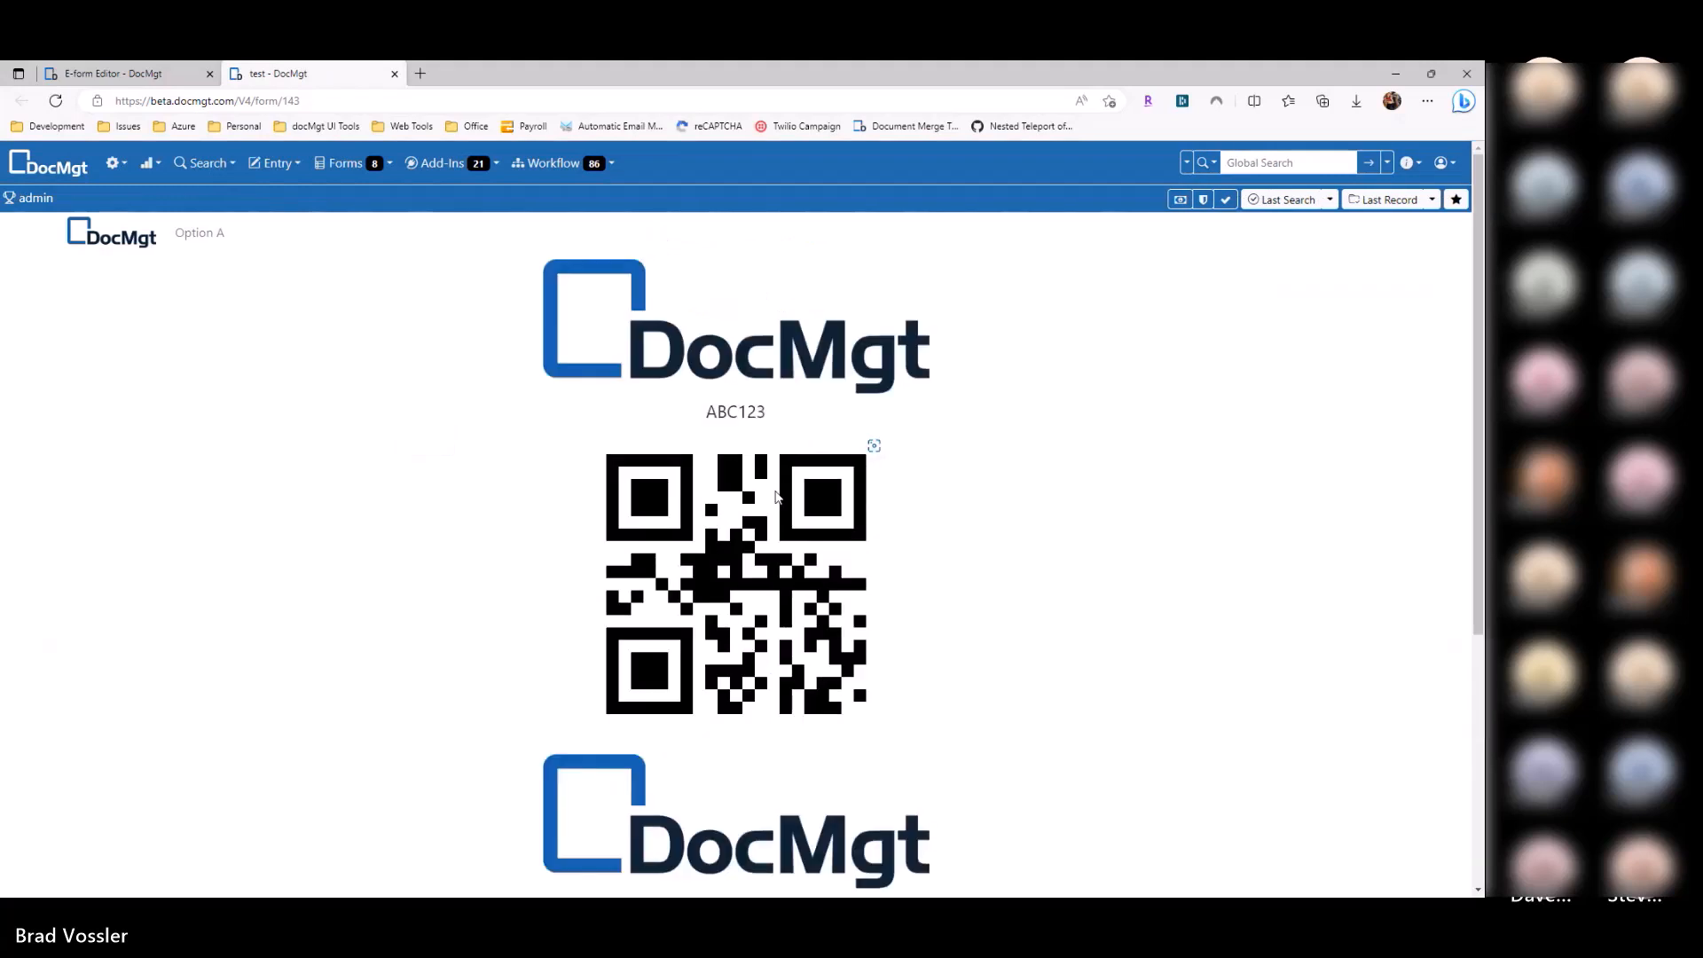
{"action": "scroll", "coordinate": [832, 520], "scroll_direction": "down", "scroll_amount": 1}
{"action": "scroll", "coordinate": [832, 519], "scroll_direction": "down", "scroll_amount": 3}
{"action": "scroll", "coordinate": [832, 520], "scroll_direction": "up", "scroll_amount": 5}
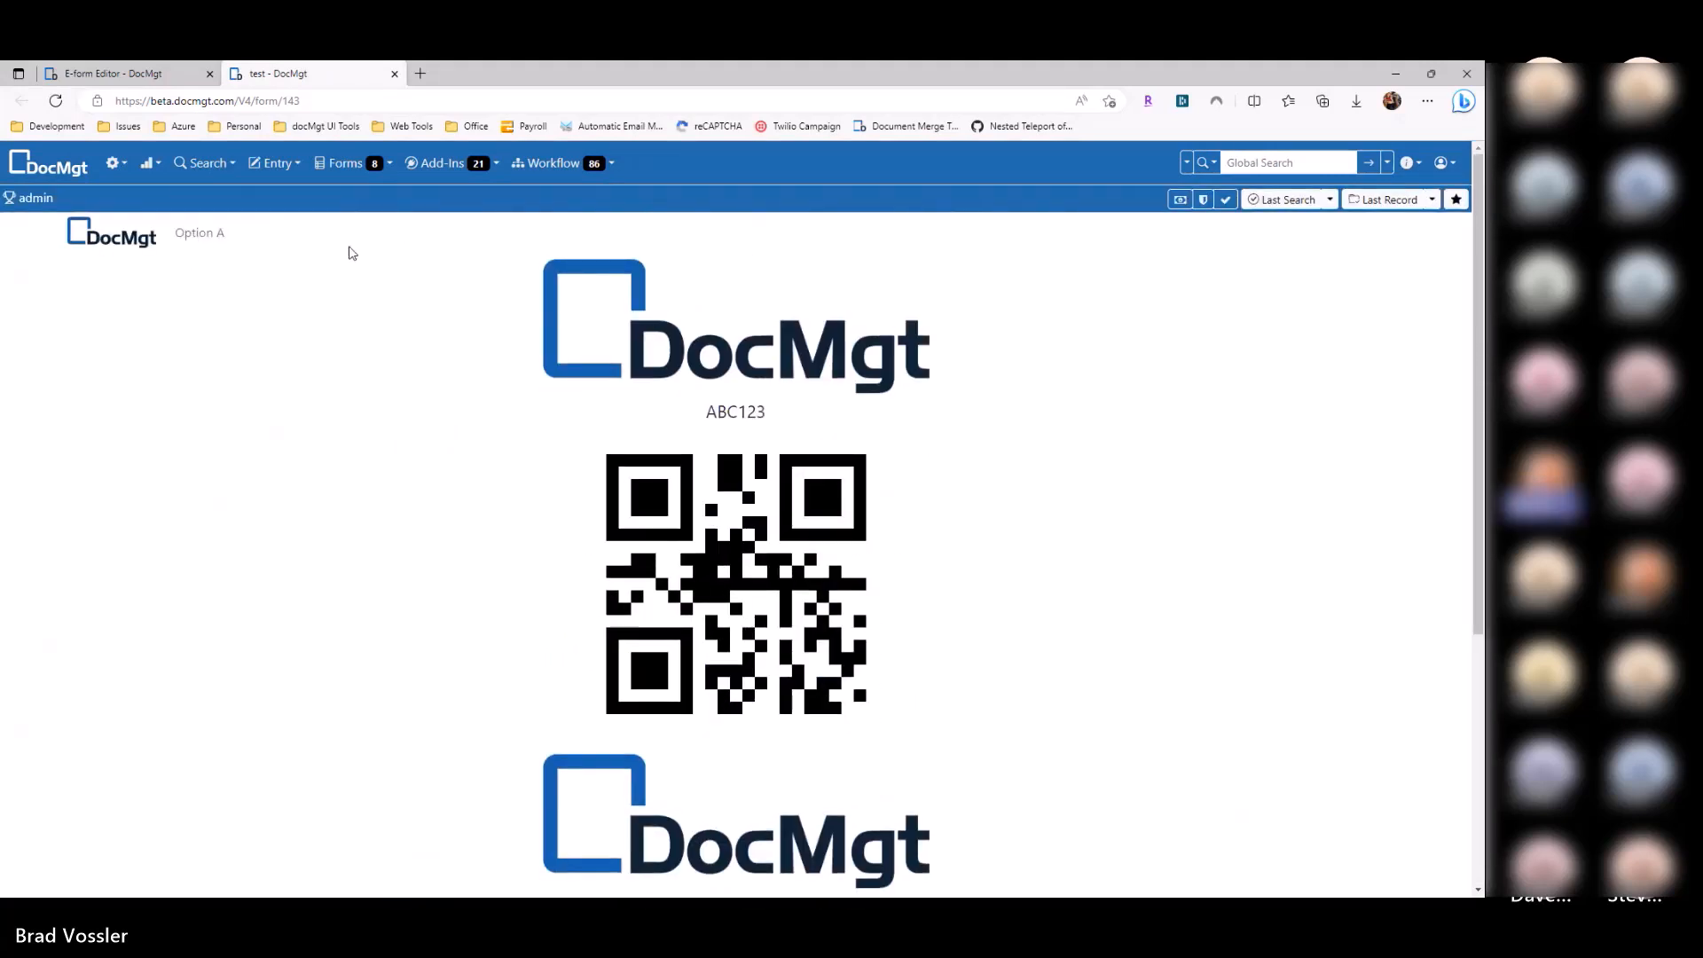
{"action": "scroll", "coordinate": [705, 372], "scroll_direction": "down", "scroll_amount": 3}
{"action": "scroll", "coordinate": [714, 462], "scroll_direction": "up", "scroll_amount": 3}
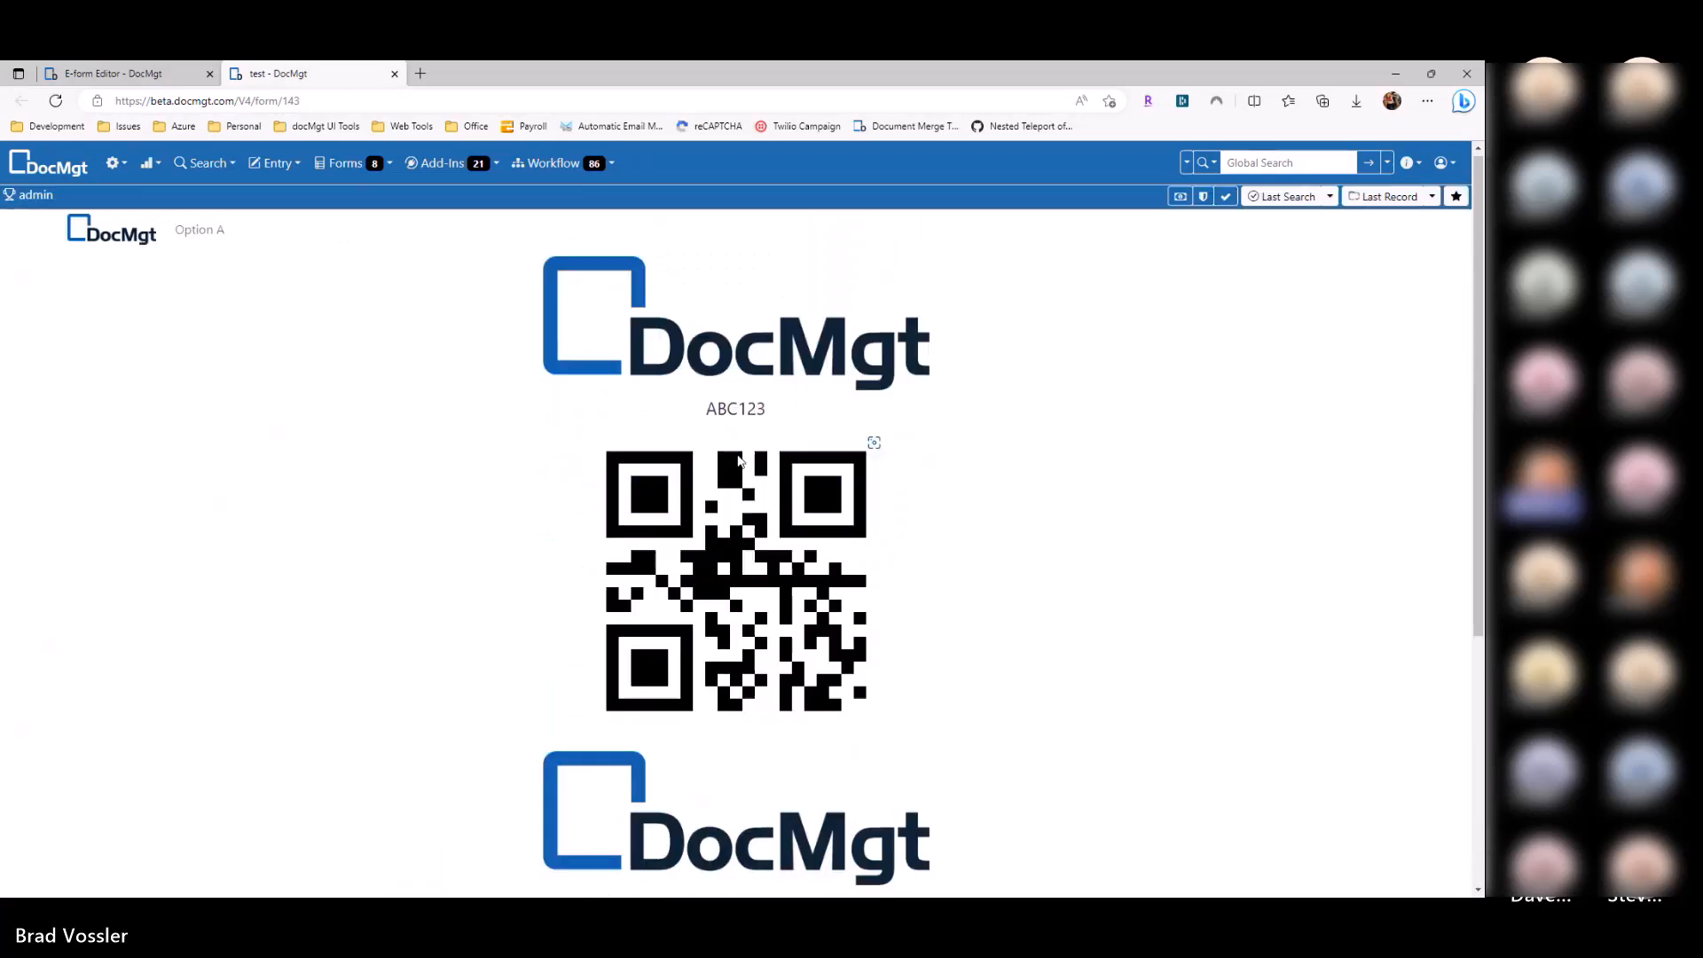
{"action": "scroll", "coordinate": [719, 492], "scroll_direction": "down", "scroll_amount": 3}
{"action": "scroll", "coordinate": [718, 492], "scroll_direction": "down", "scroll_amount": 1}
{"action": "scroll", "coordinate": [545, 380], "scroll_direction": "up", "scroll_amount": 5}
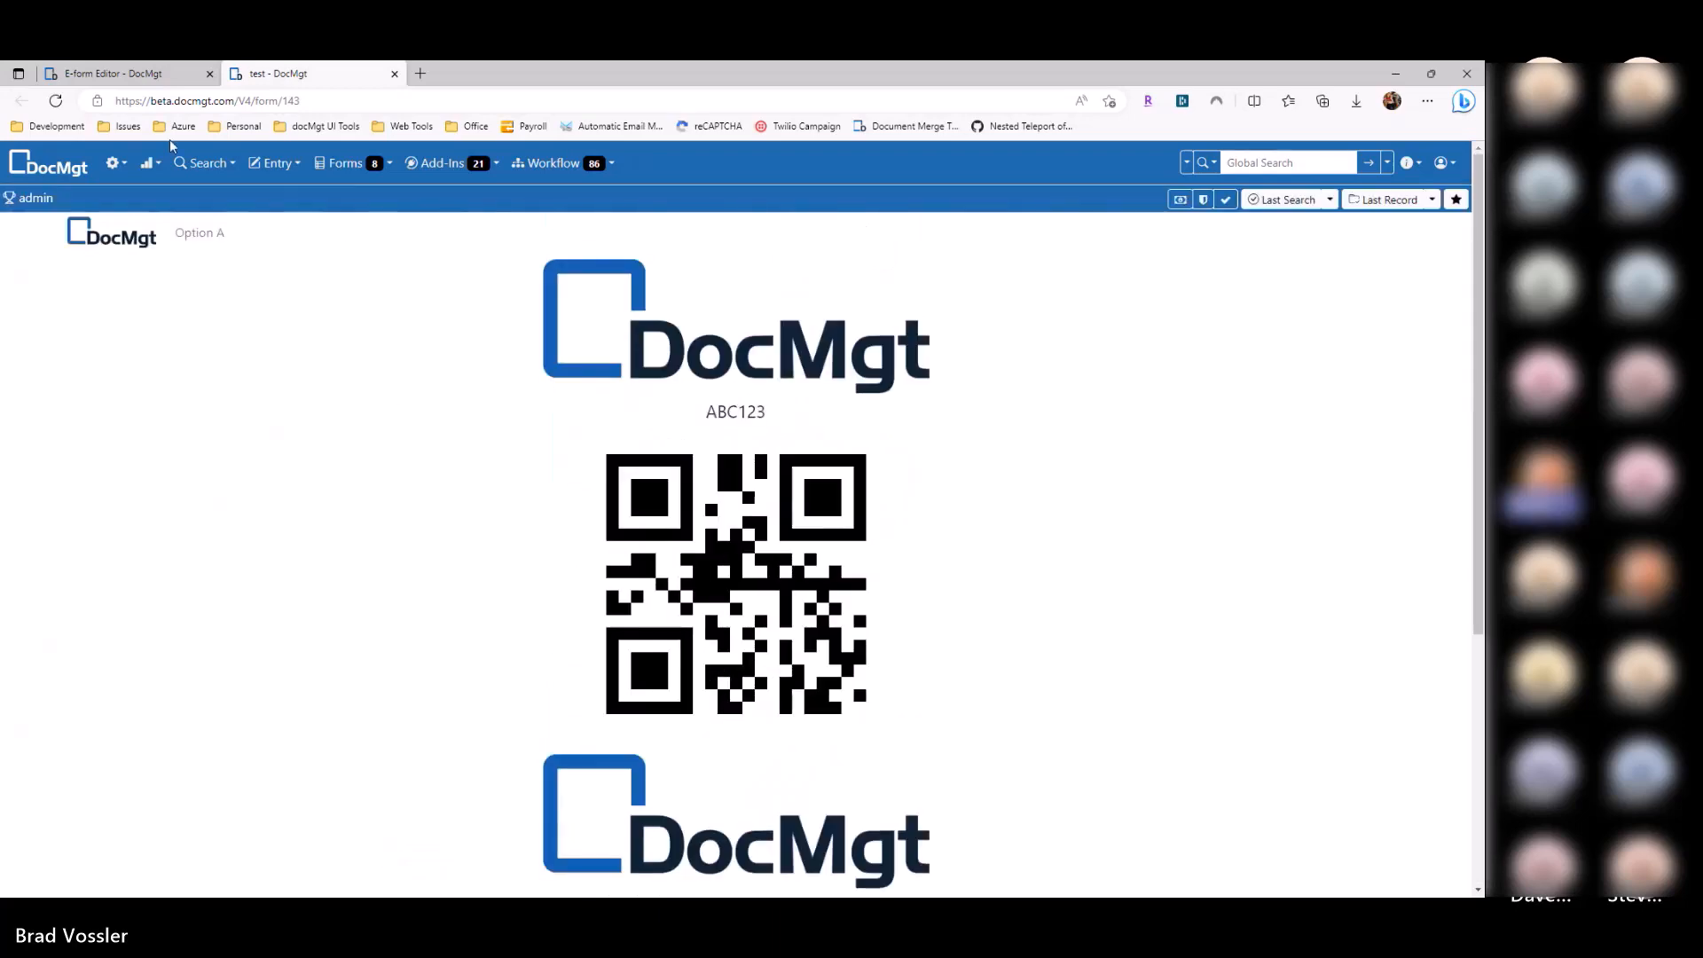
{"action": "left_click", "coordinate": [133, 74]}
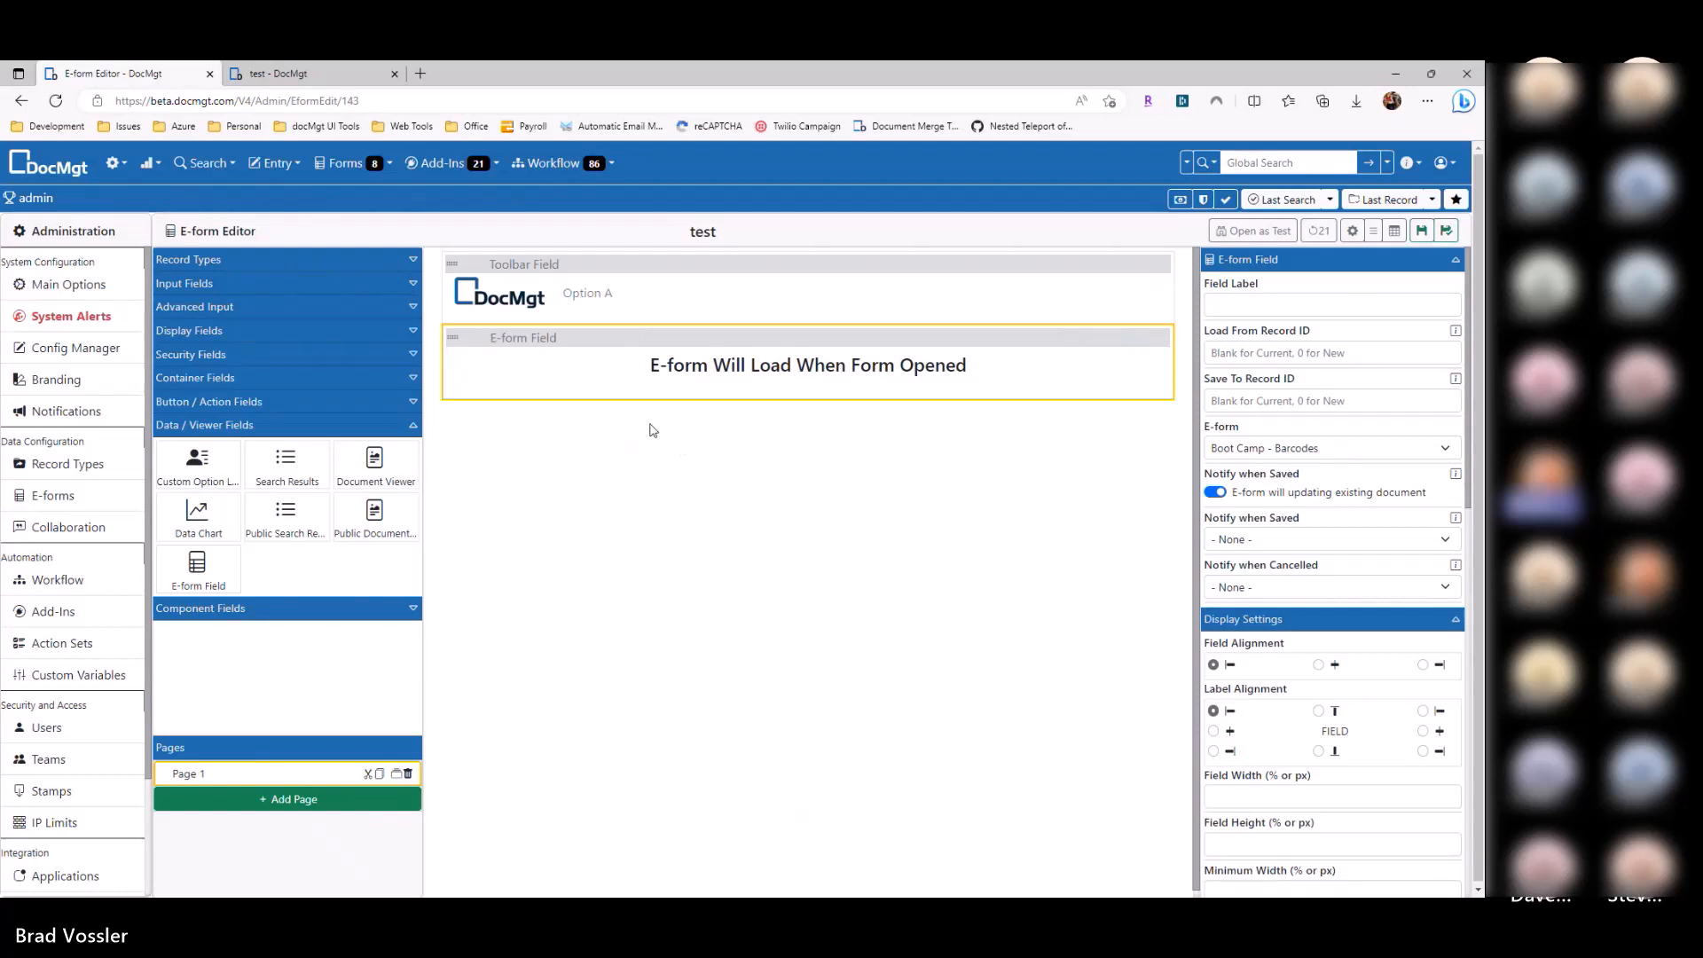
Step: Duplicate the embedded e-form field and set the copy to Boot Camp - Vendor Add
{"action": "left_click", "coordinate": [614, 267]}
{"action": "left_click", "coordinate": [610, 337]}
{"action": "left_click", "coordinate": [1144, 338]}
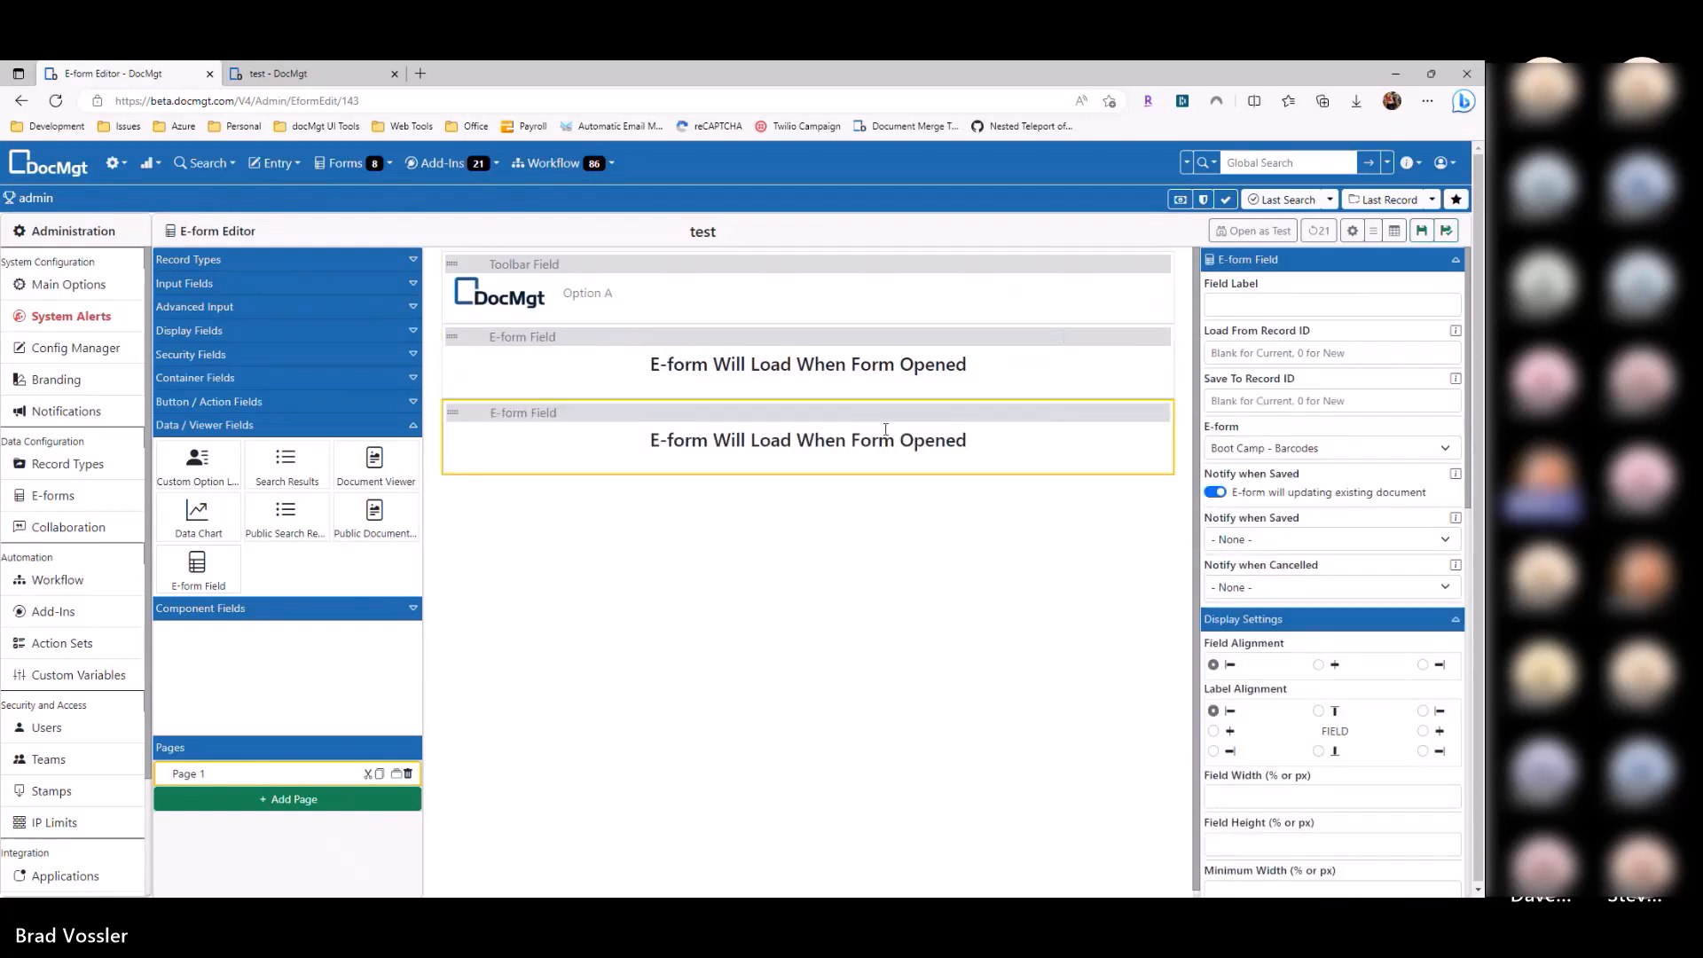
{"action": "left_click", "coordinate": [1372, 452]}
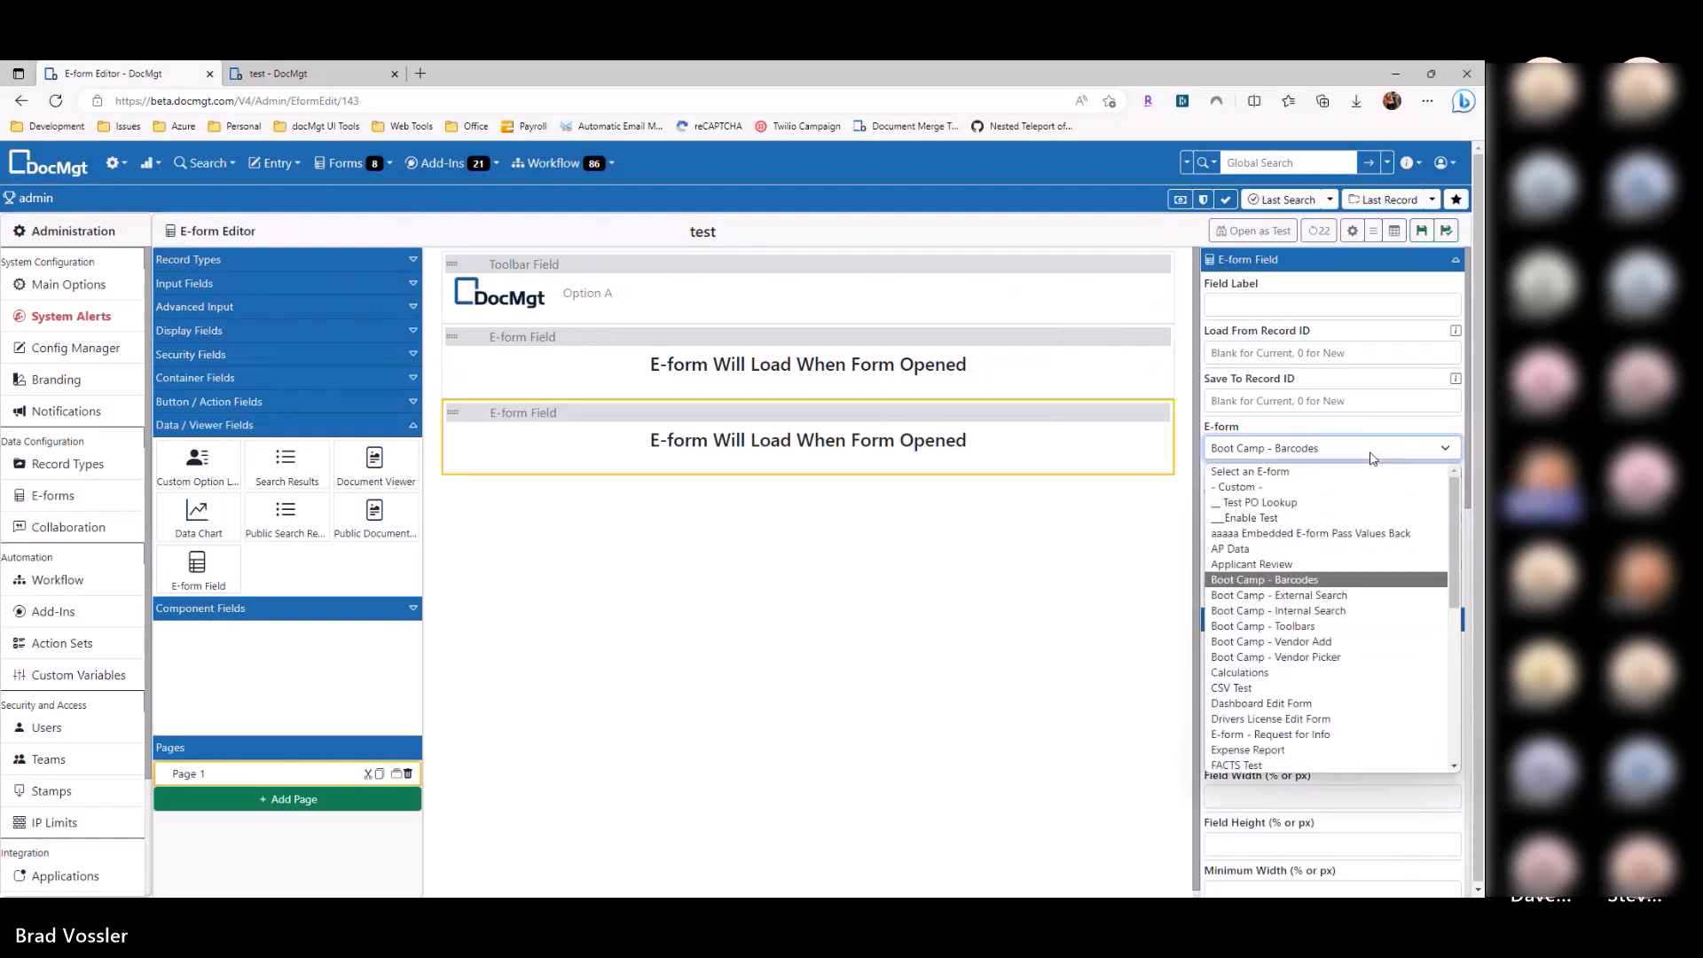
{"action": "left_click", "coordinate": [1314, 653]}
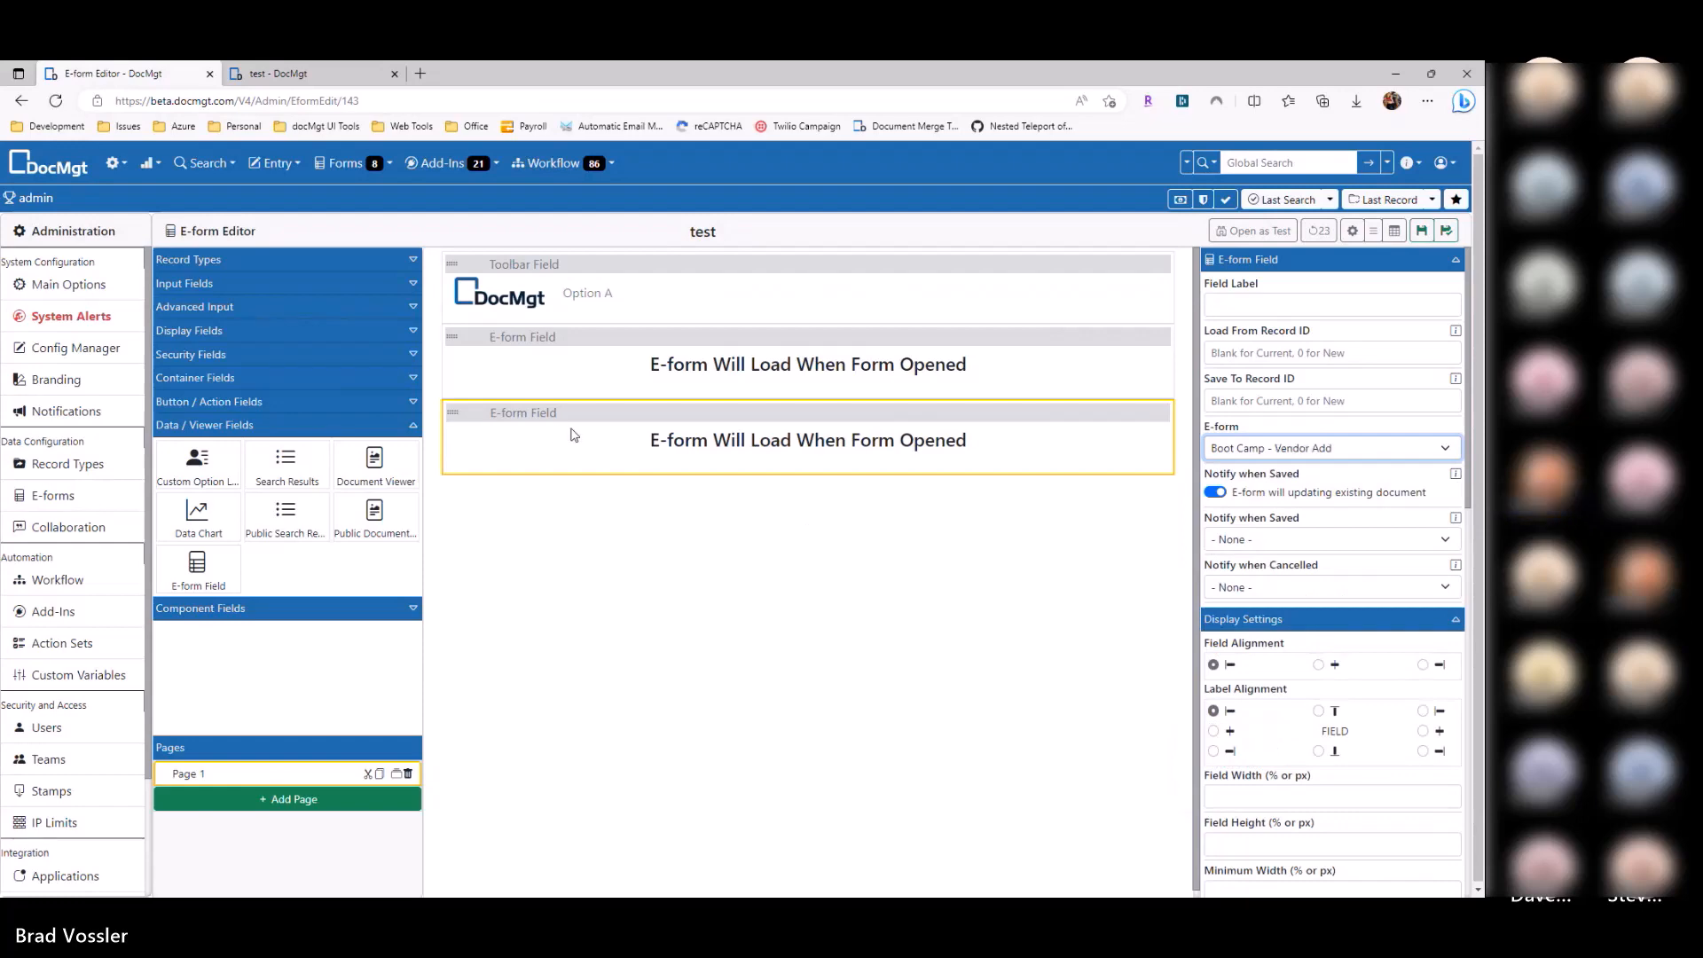
Step: Save and test the form to check both embedded forms, then return to the editor
{"action": "left_click", "coordinate": [672, 289]}
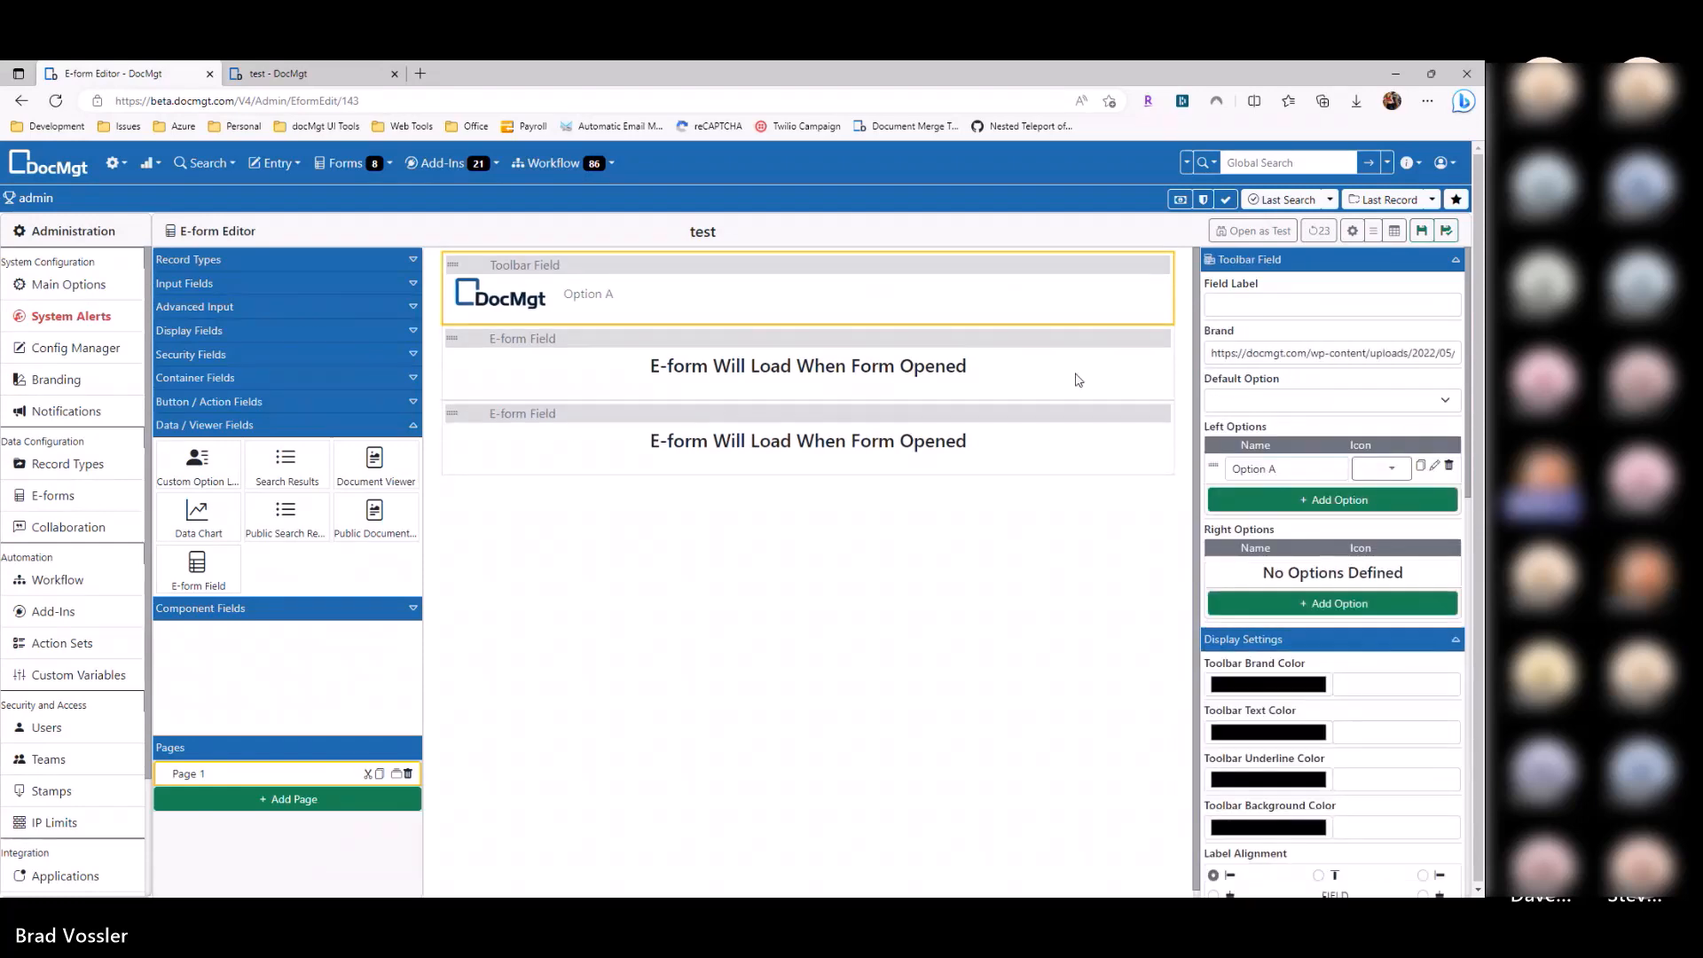
{"action": "left_click", "coordinate": [1421, 232]}
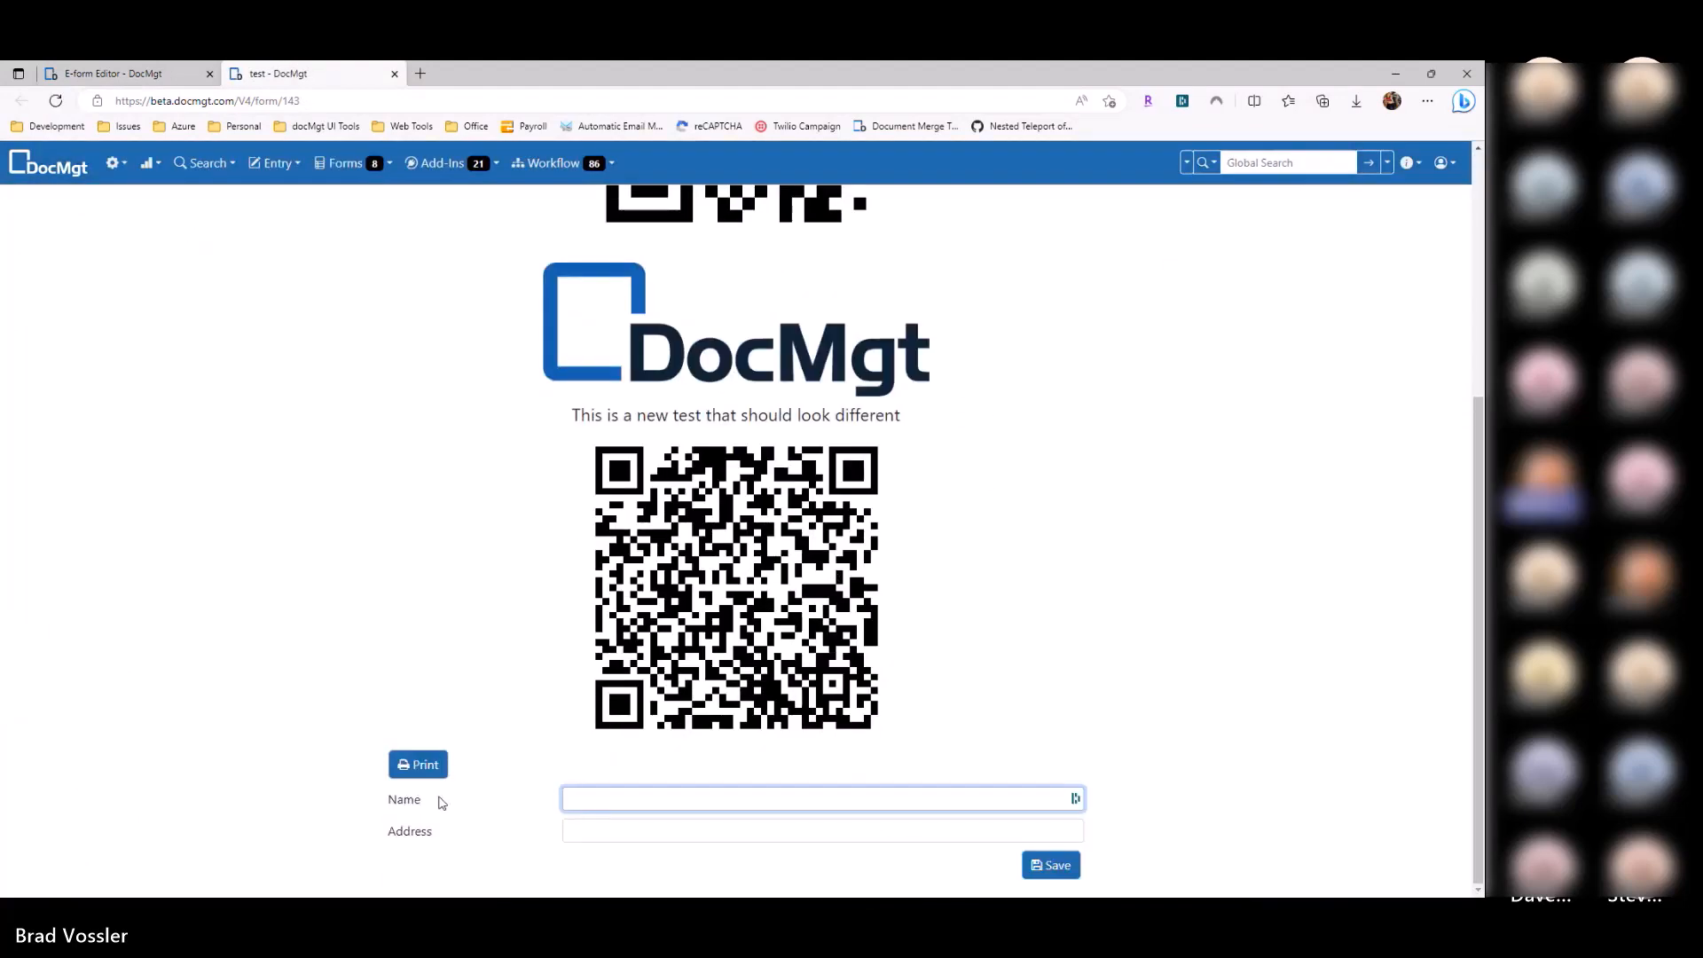
{"action": "left_click", "coordinate": [615, 830]}
{"action": "scroll", "coordinate": [716, 777], "scroll_direction": "up", "scroll_amount": 5}
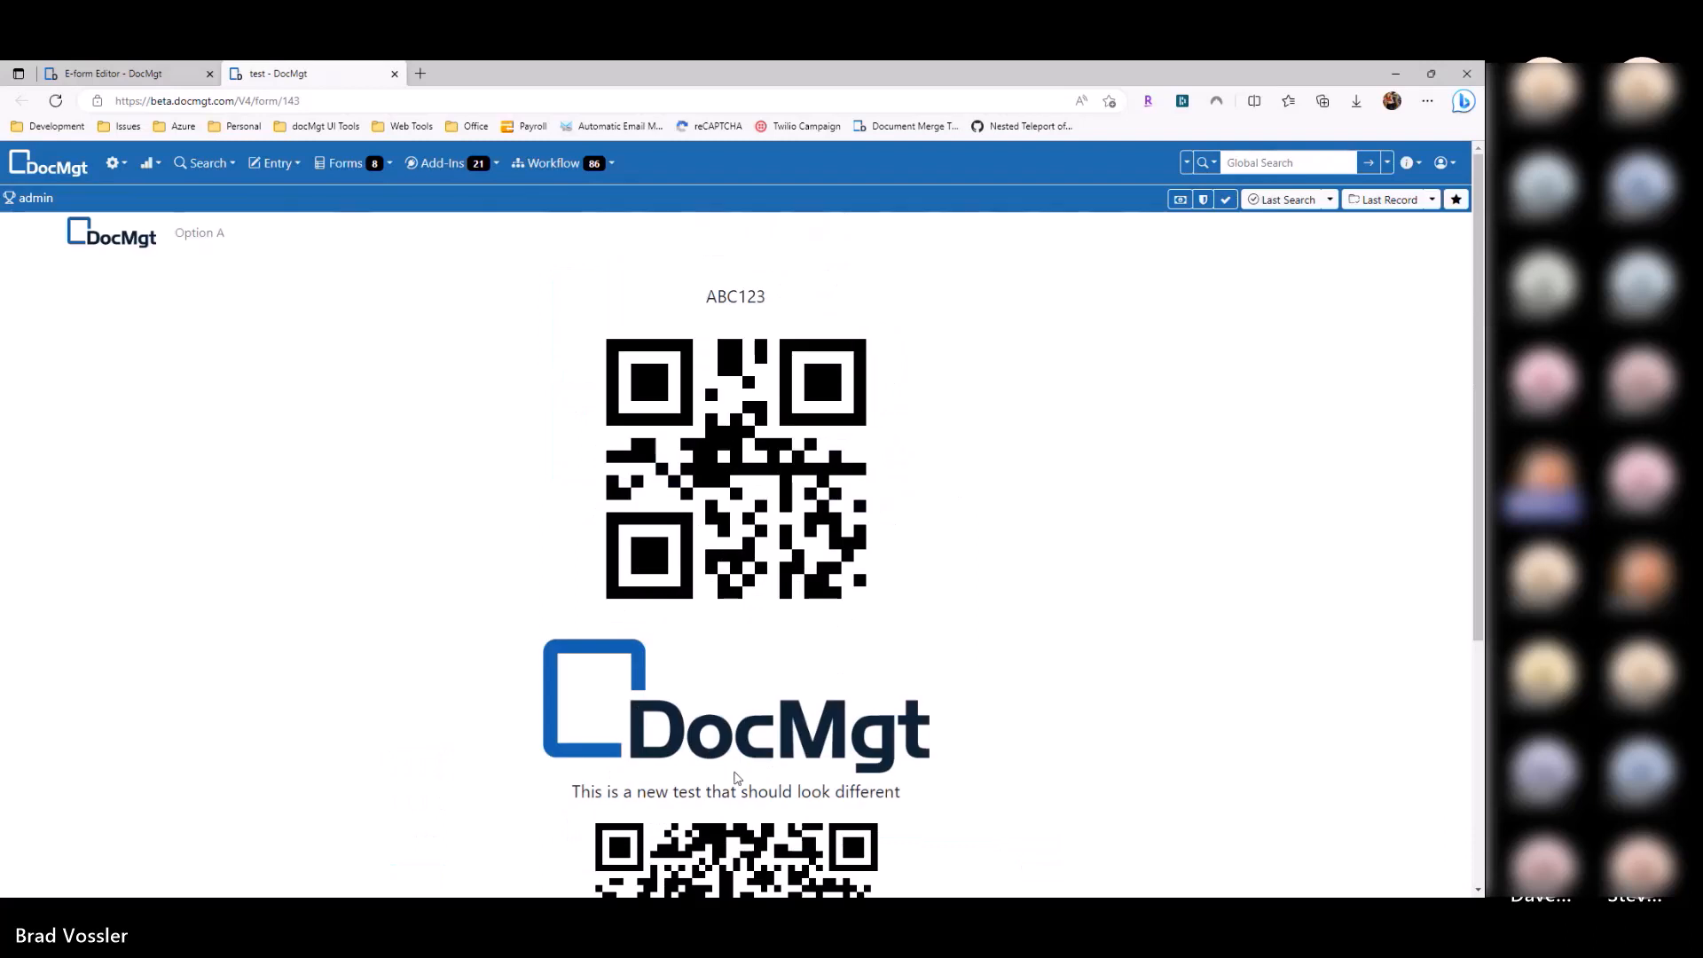
{"action": "left_click", "coordinate": [175, 74]}
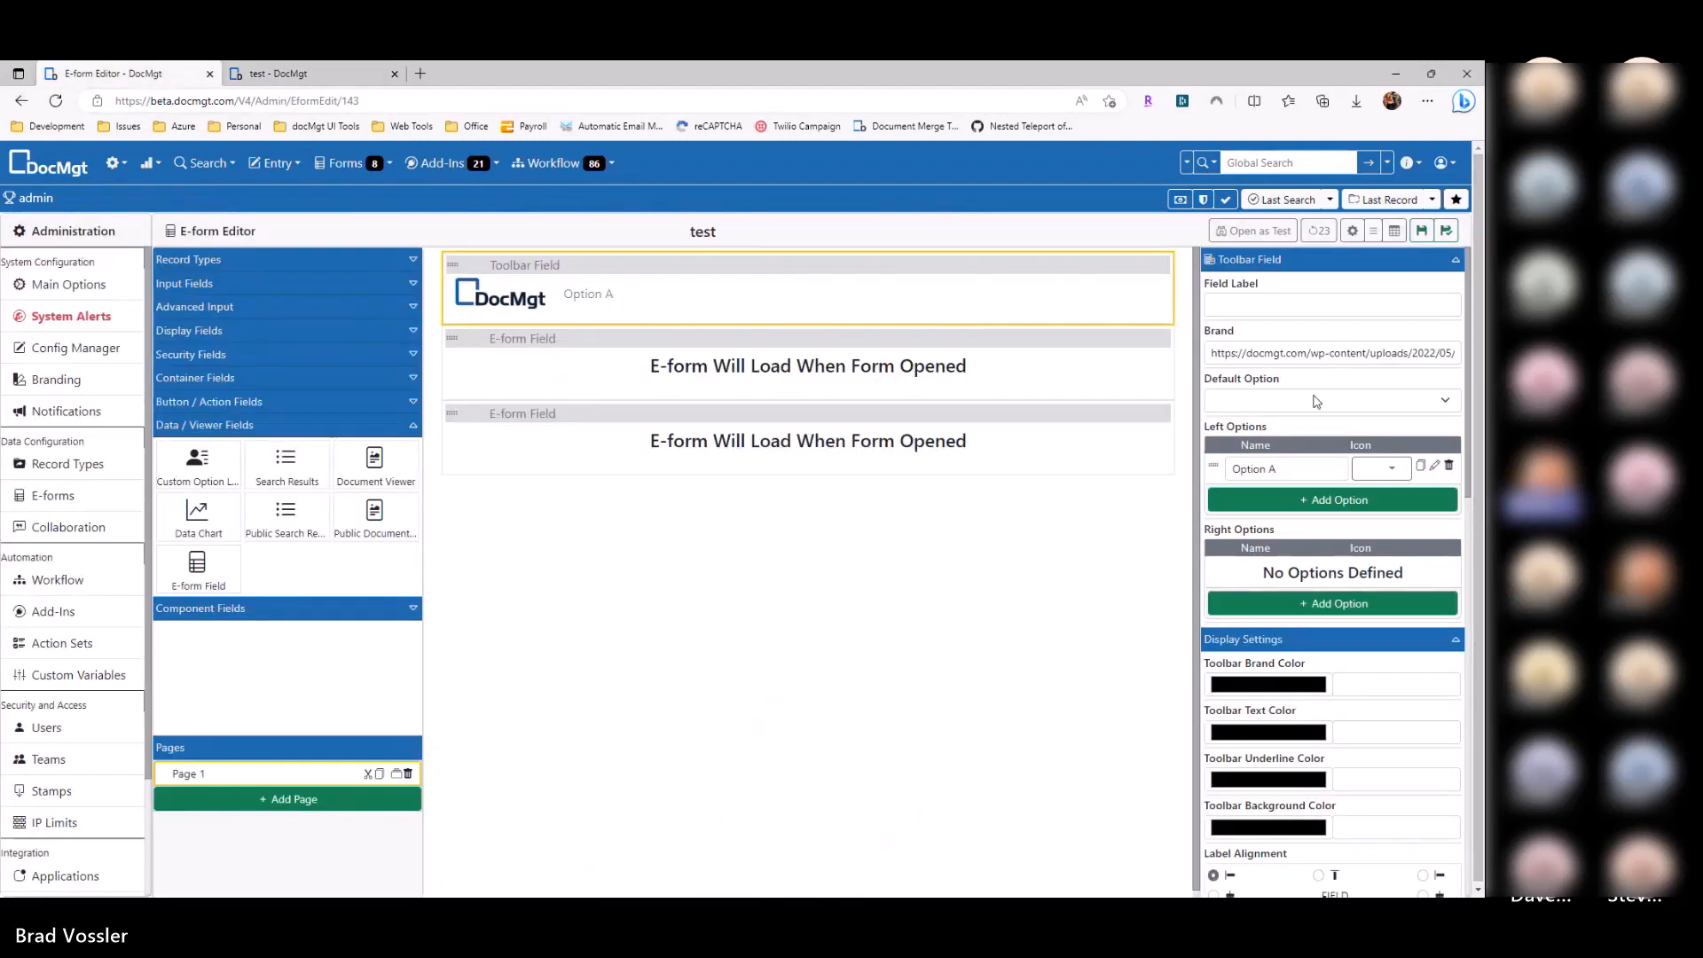
Step: Name the toolbar options 'Print Barcodes' and 'Add Vendor'
{"action": "triple_click", "coordinate": [1314, 465]}
{"action": "type", "text": "Barcodes"}
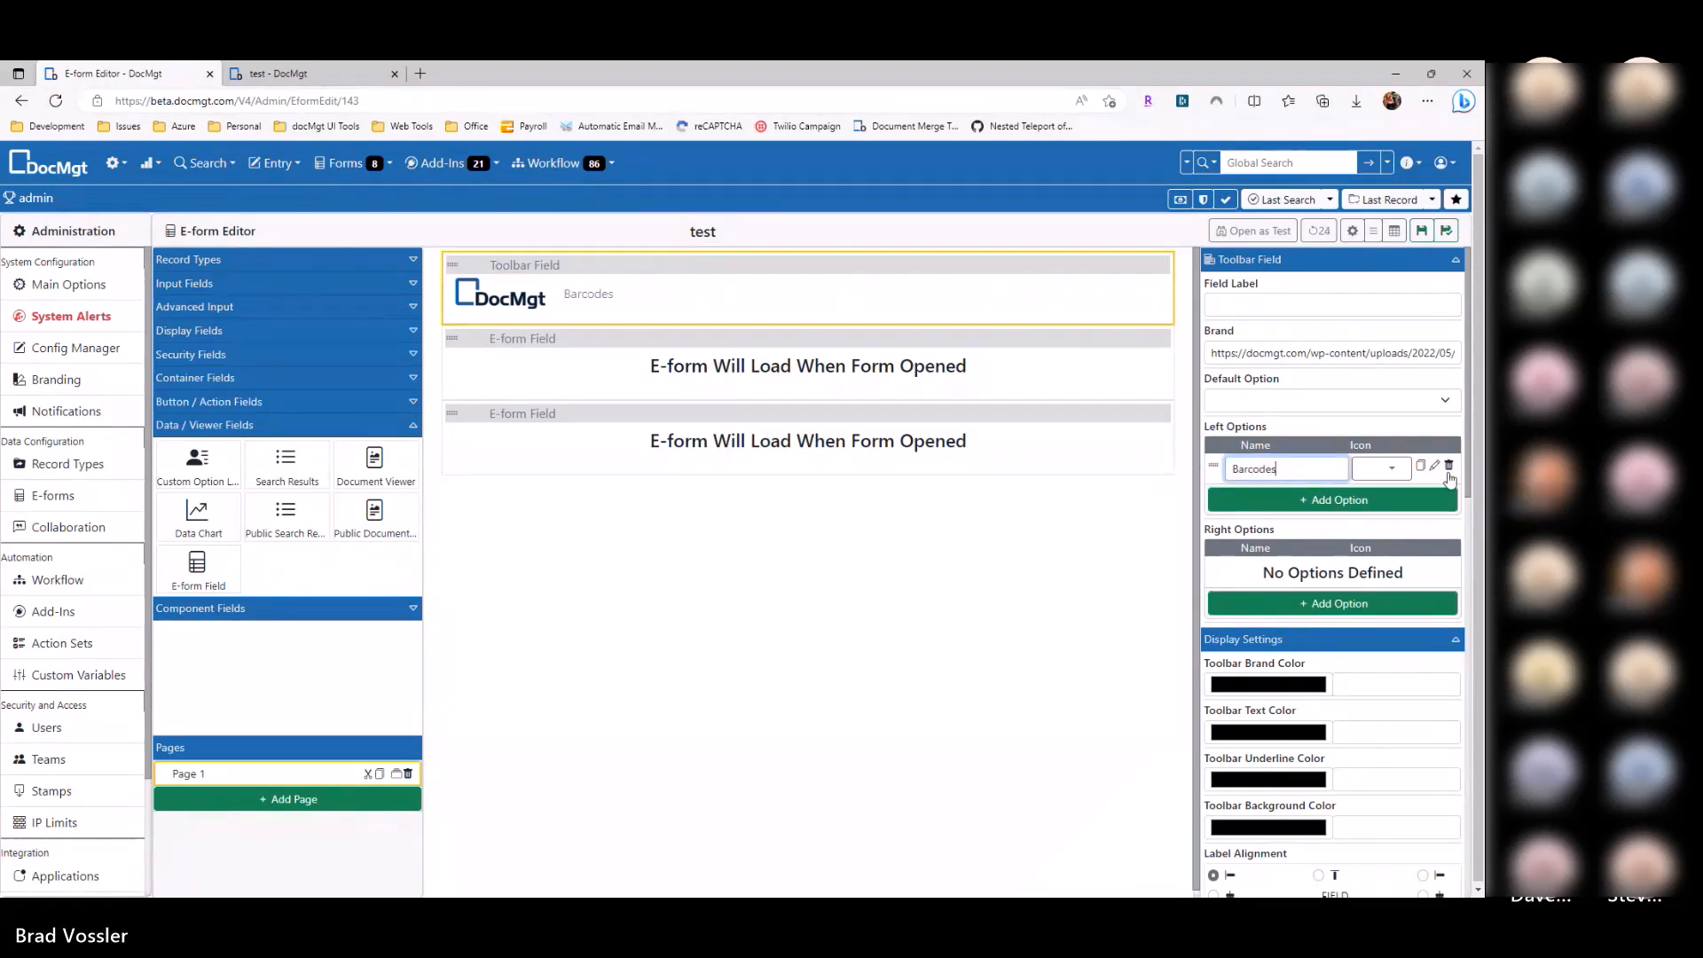
{"action": "left_click", "coordinate": [1292, 498]}
{"action": "double_click", "coordinate": [1274, 497]}
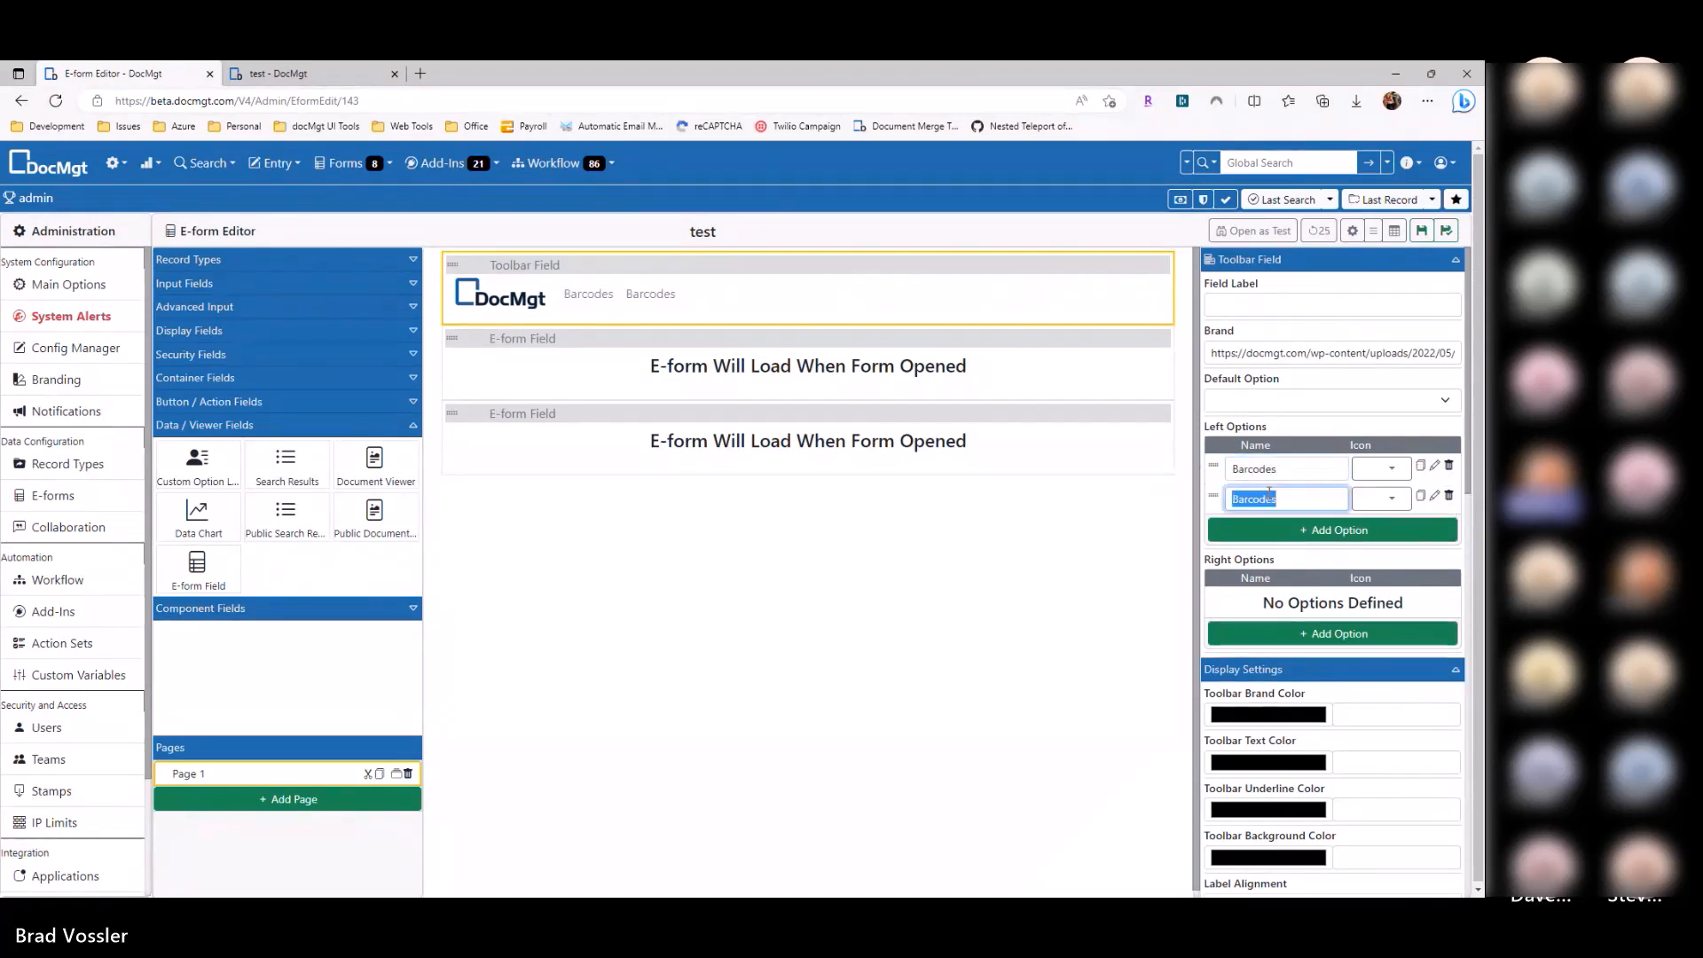
{"action": "type", "text": "Vendor"}
{"action": "left_click", "coordinate": [1232, 498]}
{"action": "type", "text": "Add"}
{"action": "left_click", "coordinate": [1285, 469]}
{"action": "key", "text": "Home"}
{"action": "type", "text": "Print"}
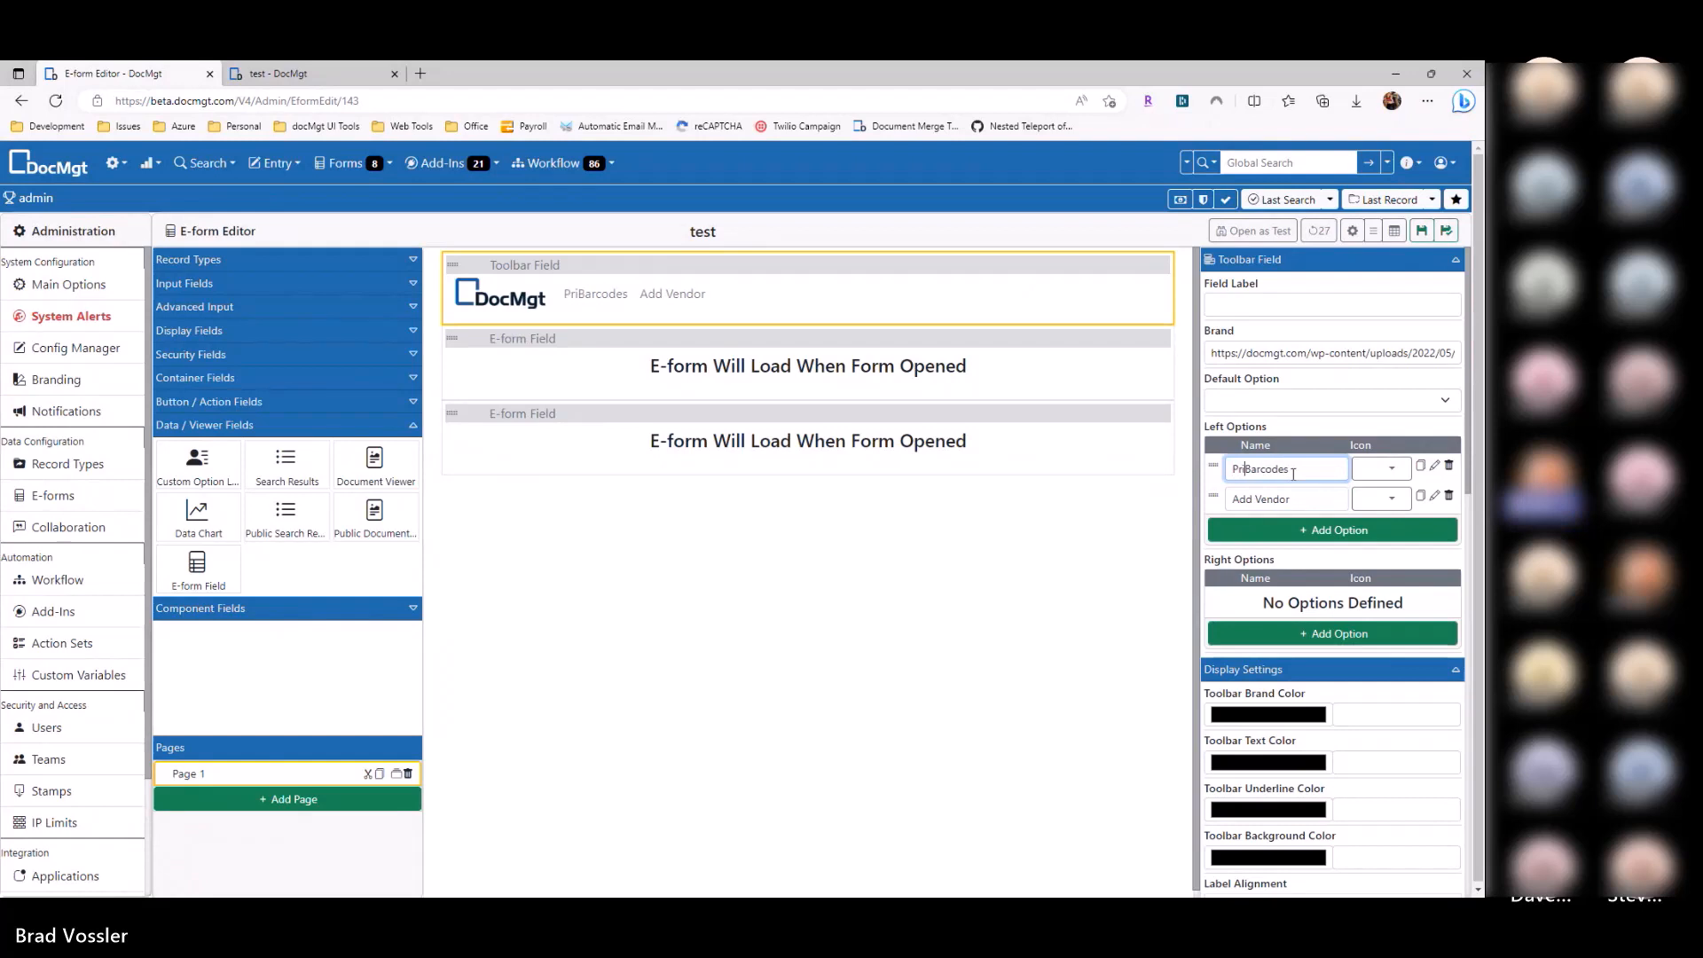
Step: Assign the print icon to Print Barcodes and the Users icon to Add Vendor
{"action": "left_click", "coordinate": [1381, 469]}
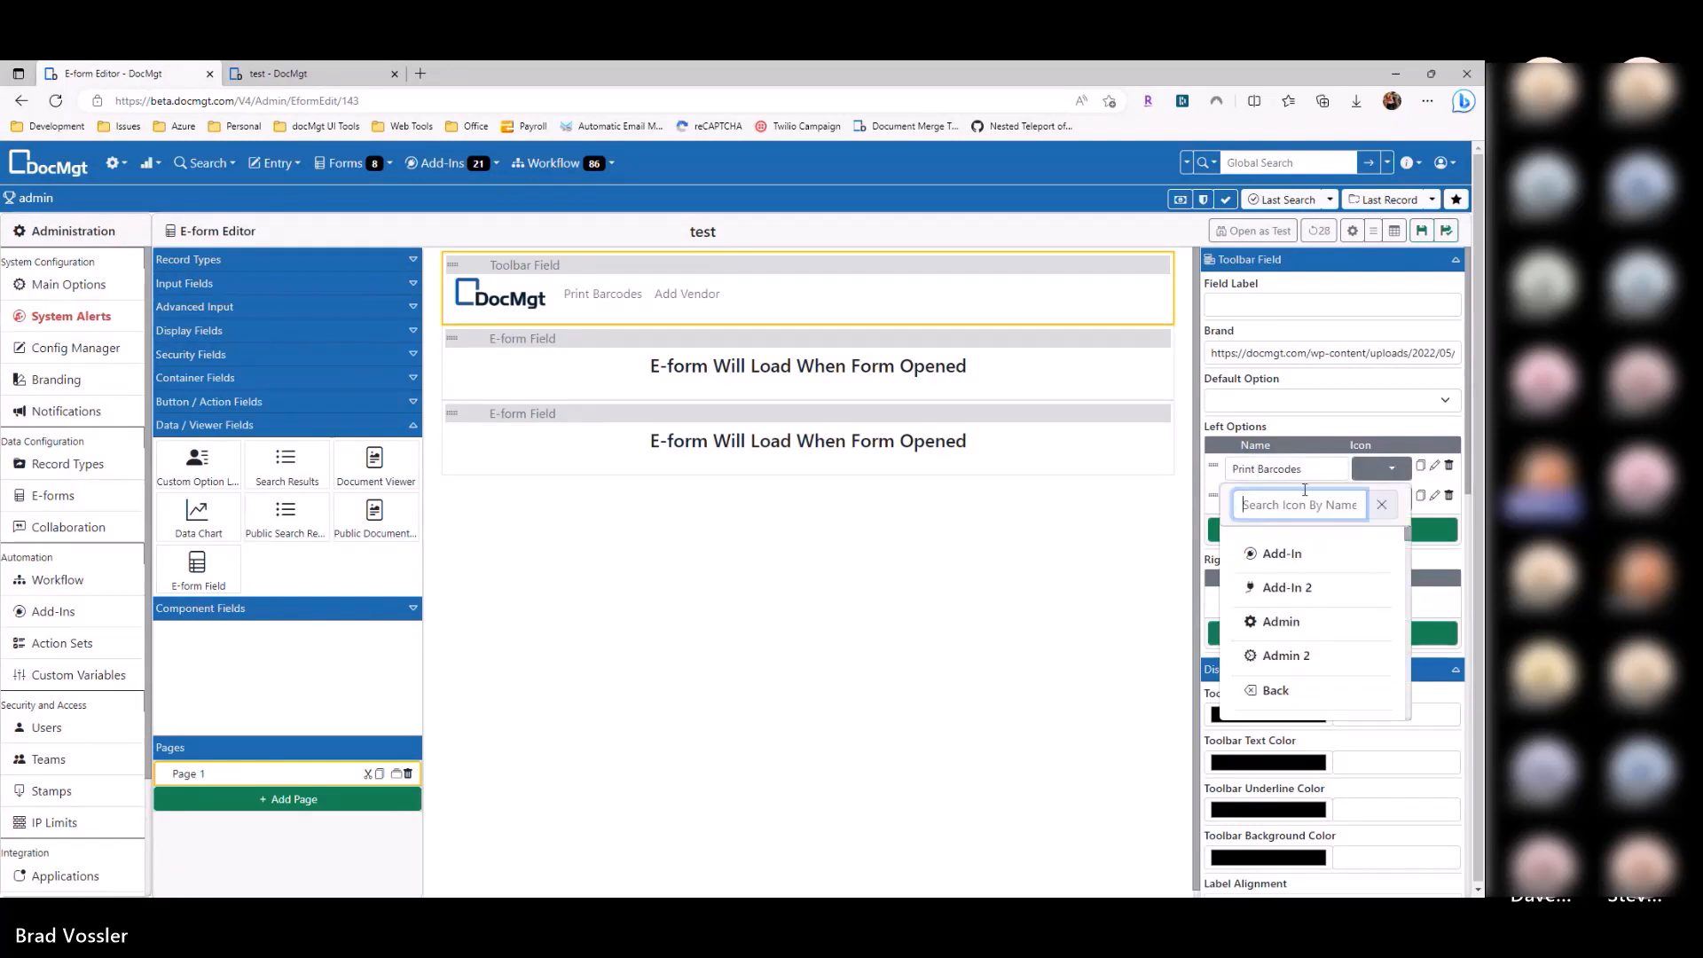
{"action": "type", "text": "print"}
{"action": "left_click", "coordinate": [1335, 555]}
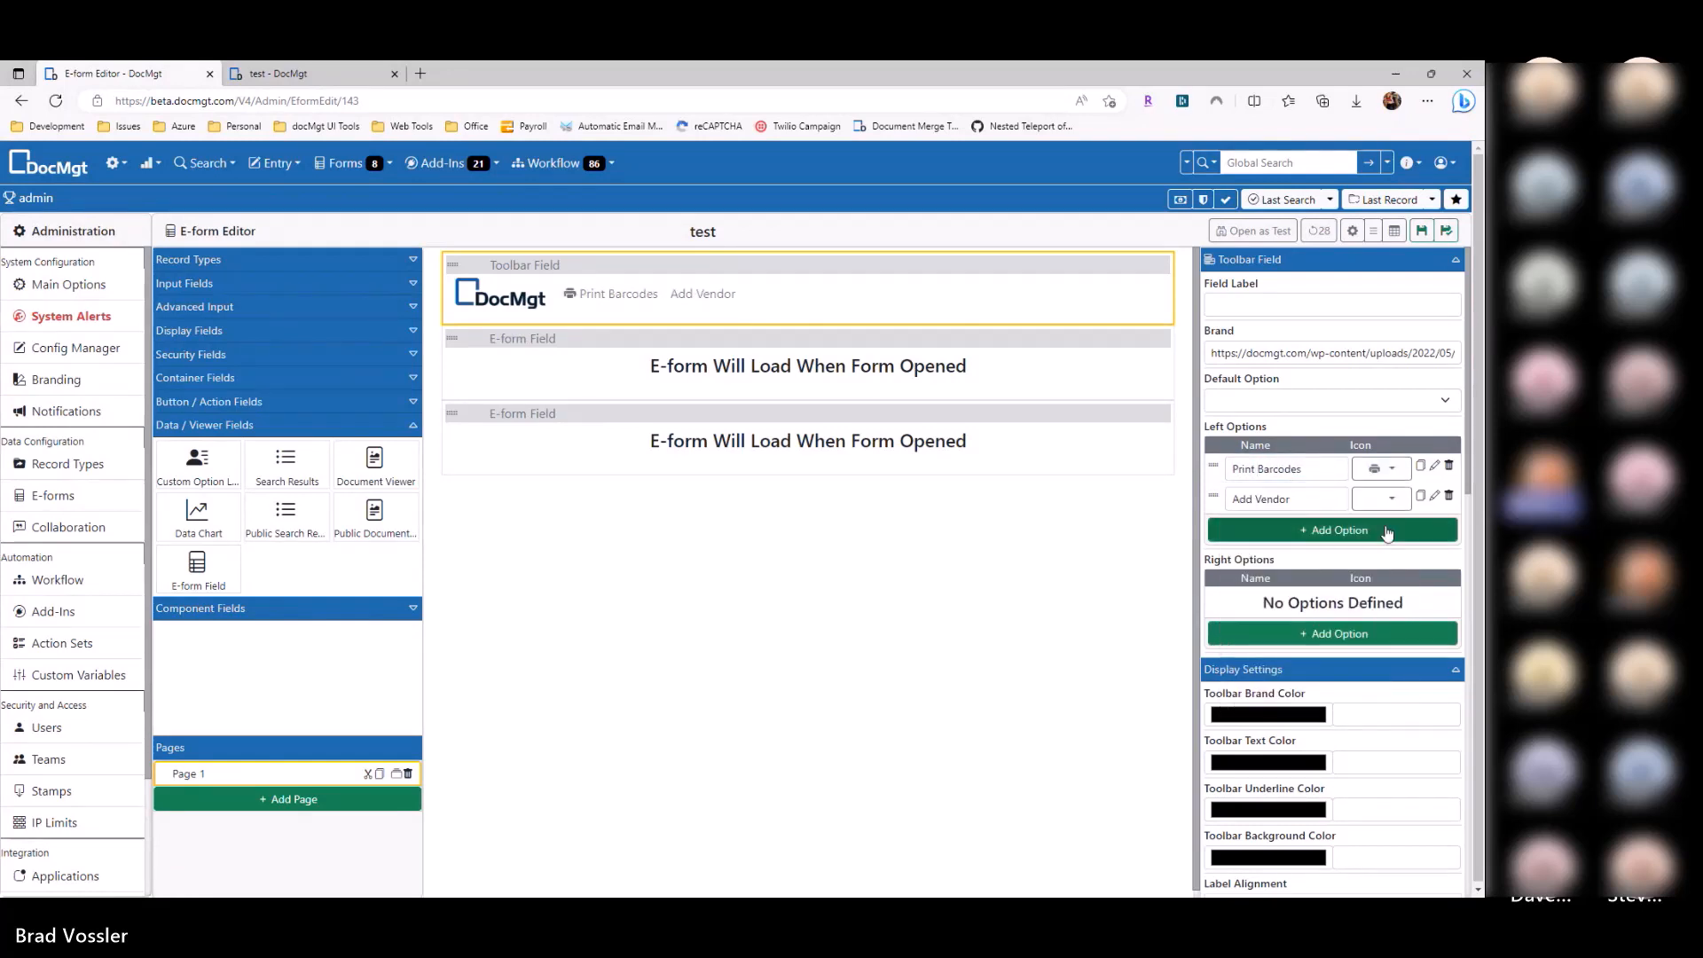
{"action": "left_click", "coordinate": [1381, 499]}
{"action": "type", "text": "user"}
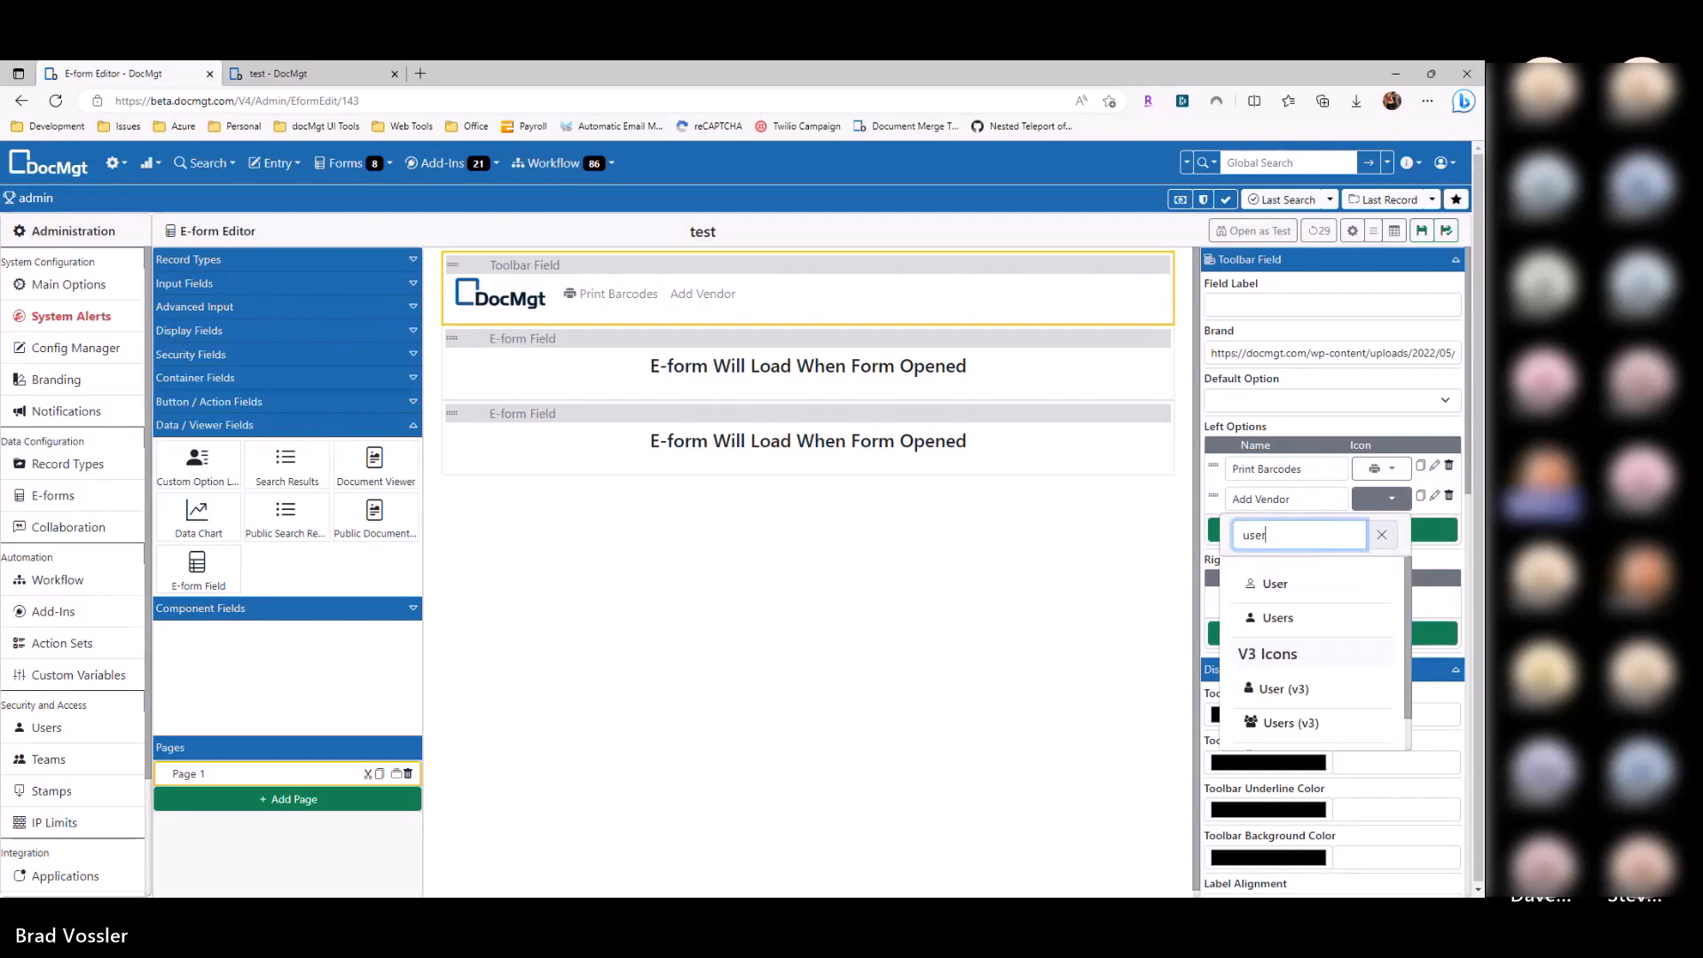
{"action": "left_click", "coordinate": [1281, 620]}
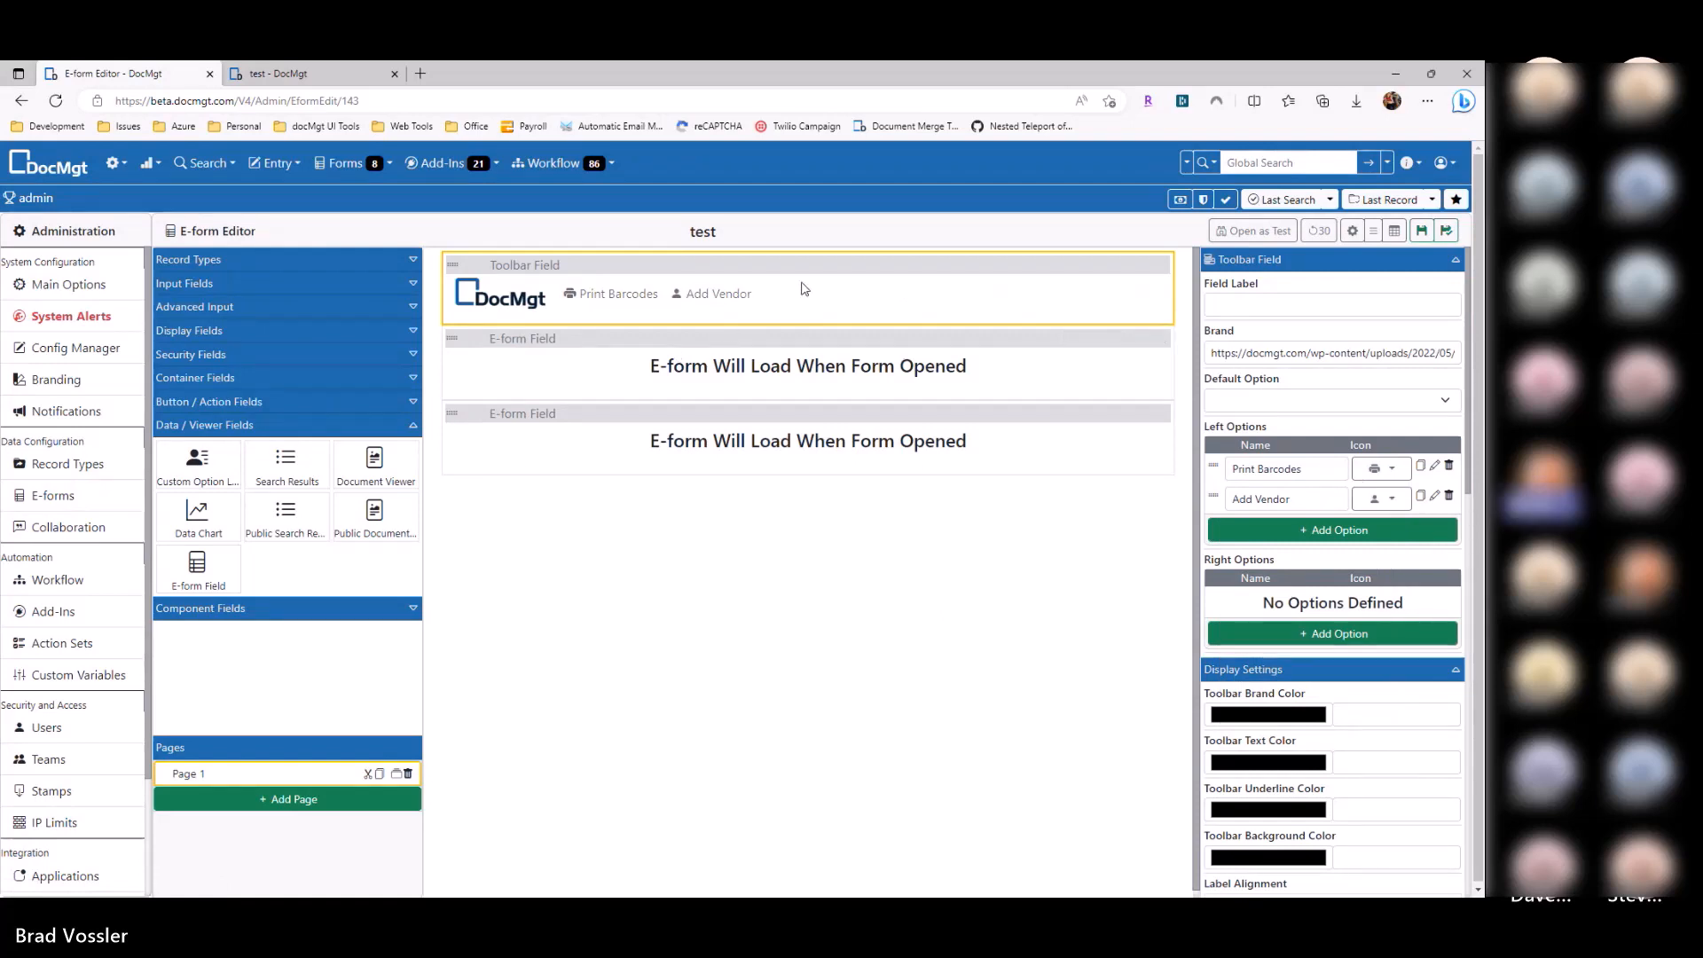
{"action": "left_click", "coordinate": [235, 425]}
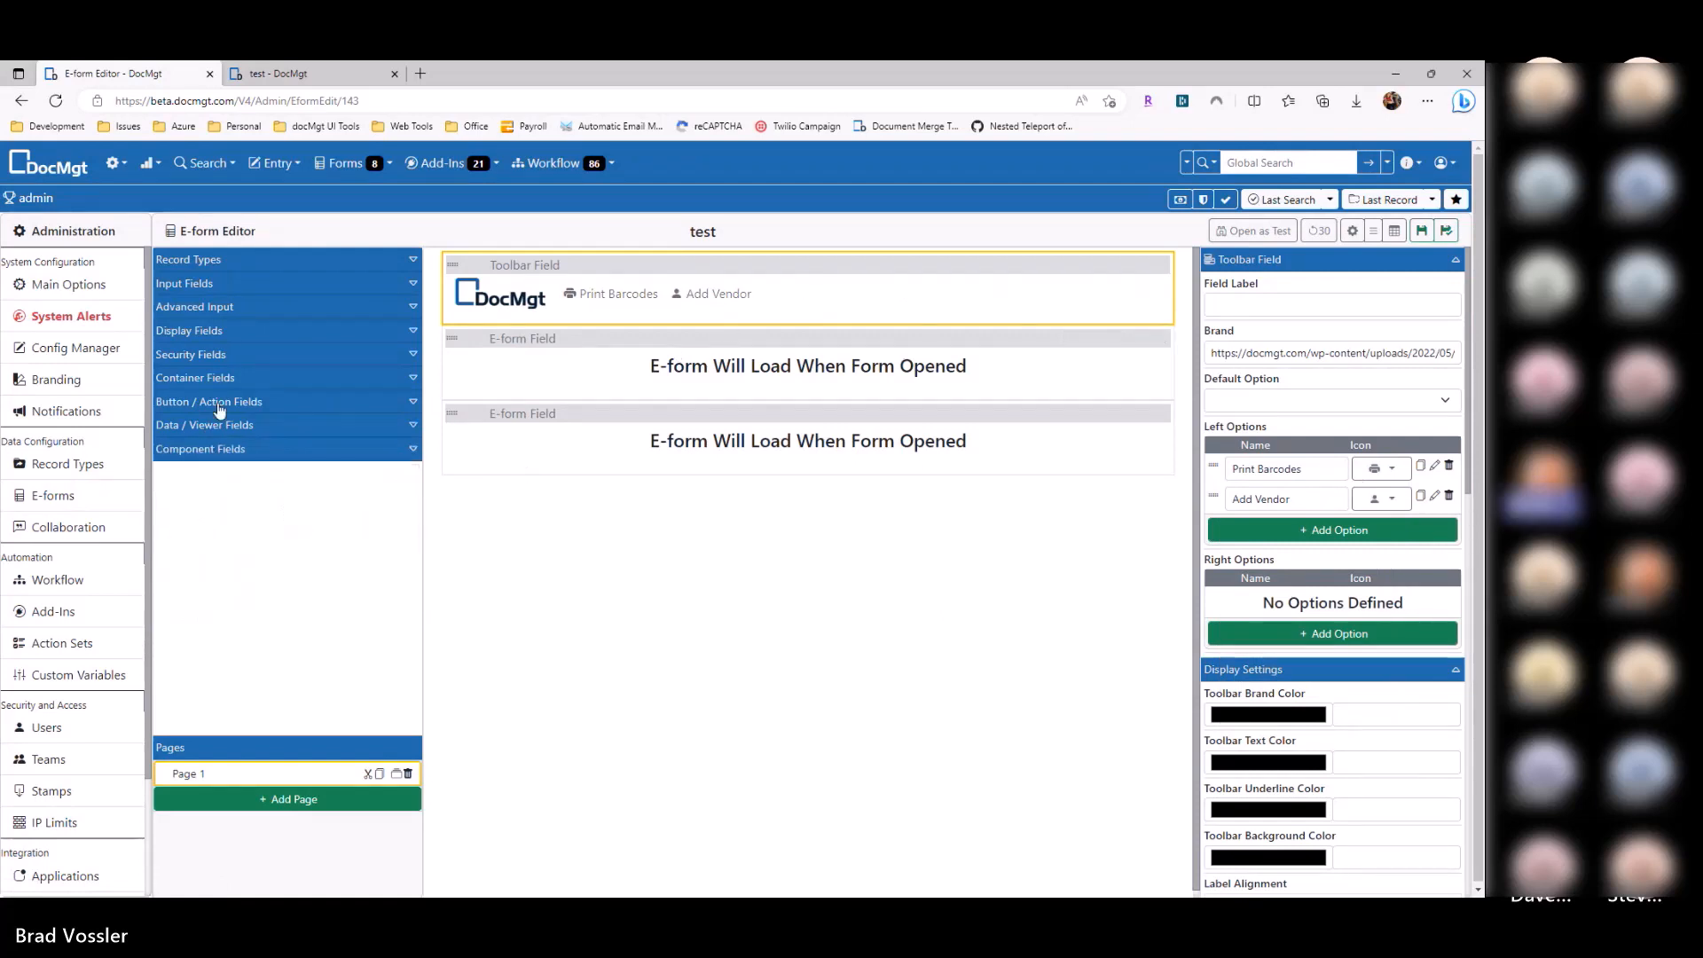
Step: Add a Hidden field named Action below the toolbar
{"action": "left_click", "coordinate": [212, 284]}
{"action": "left_click_drag", "start_coordinate": [293, 483], "coordinate": [579, 384]}
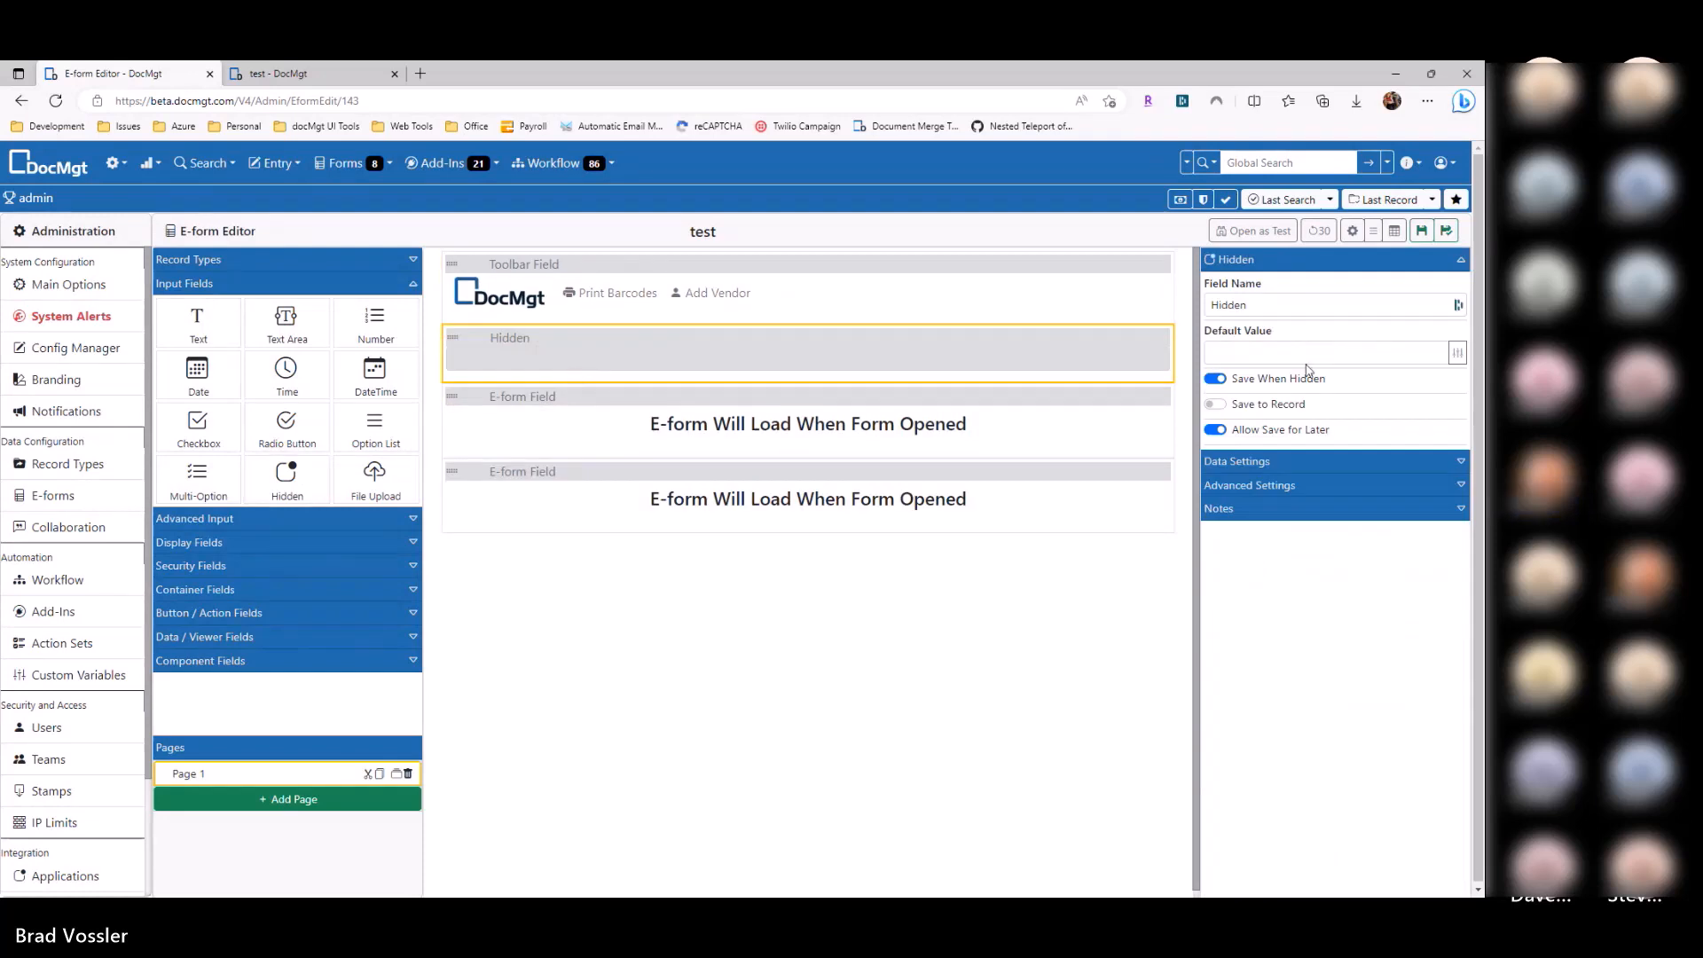
{"action": "type", "text": "Action"}
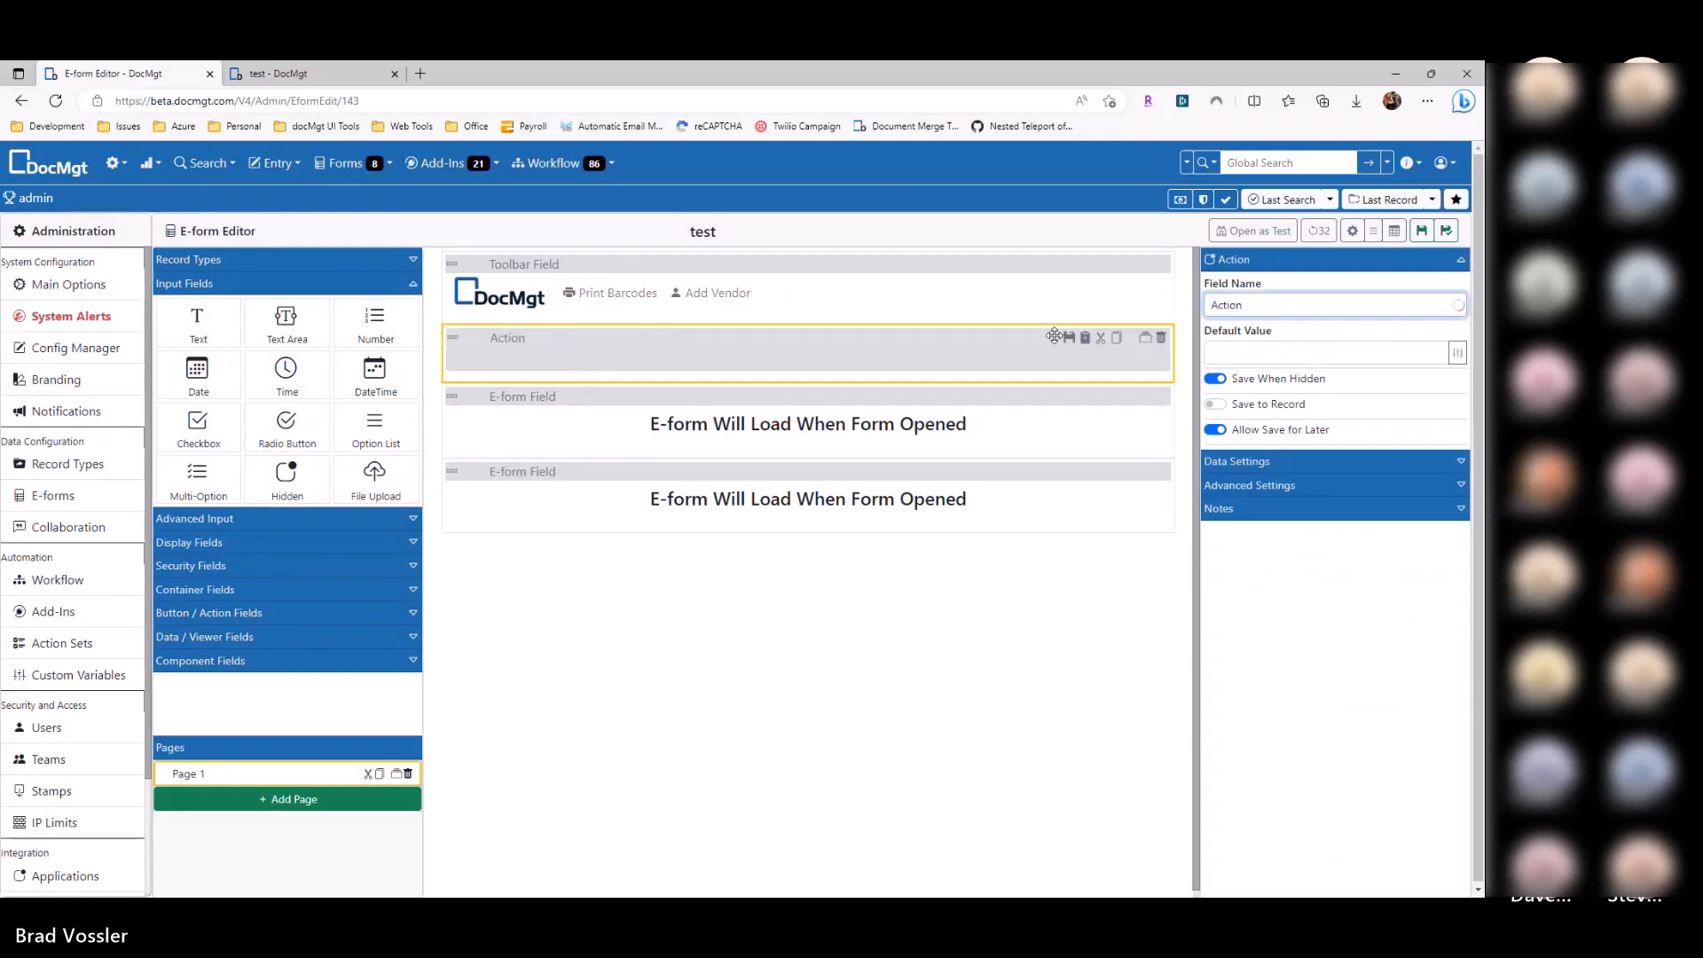
Step: Make the Print Barcodes option set the Action field to its name and save
{"action": "left_click", "coordinate": [655, 296]}
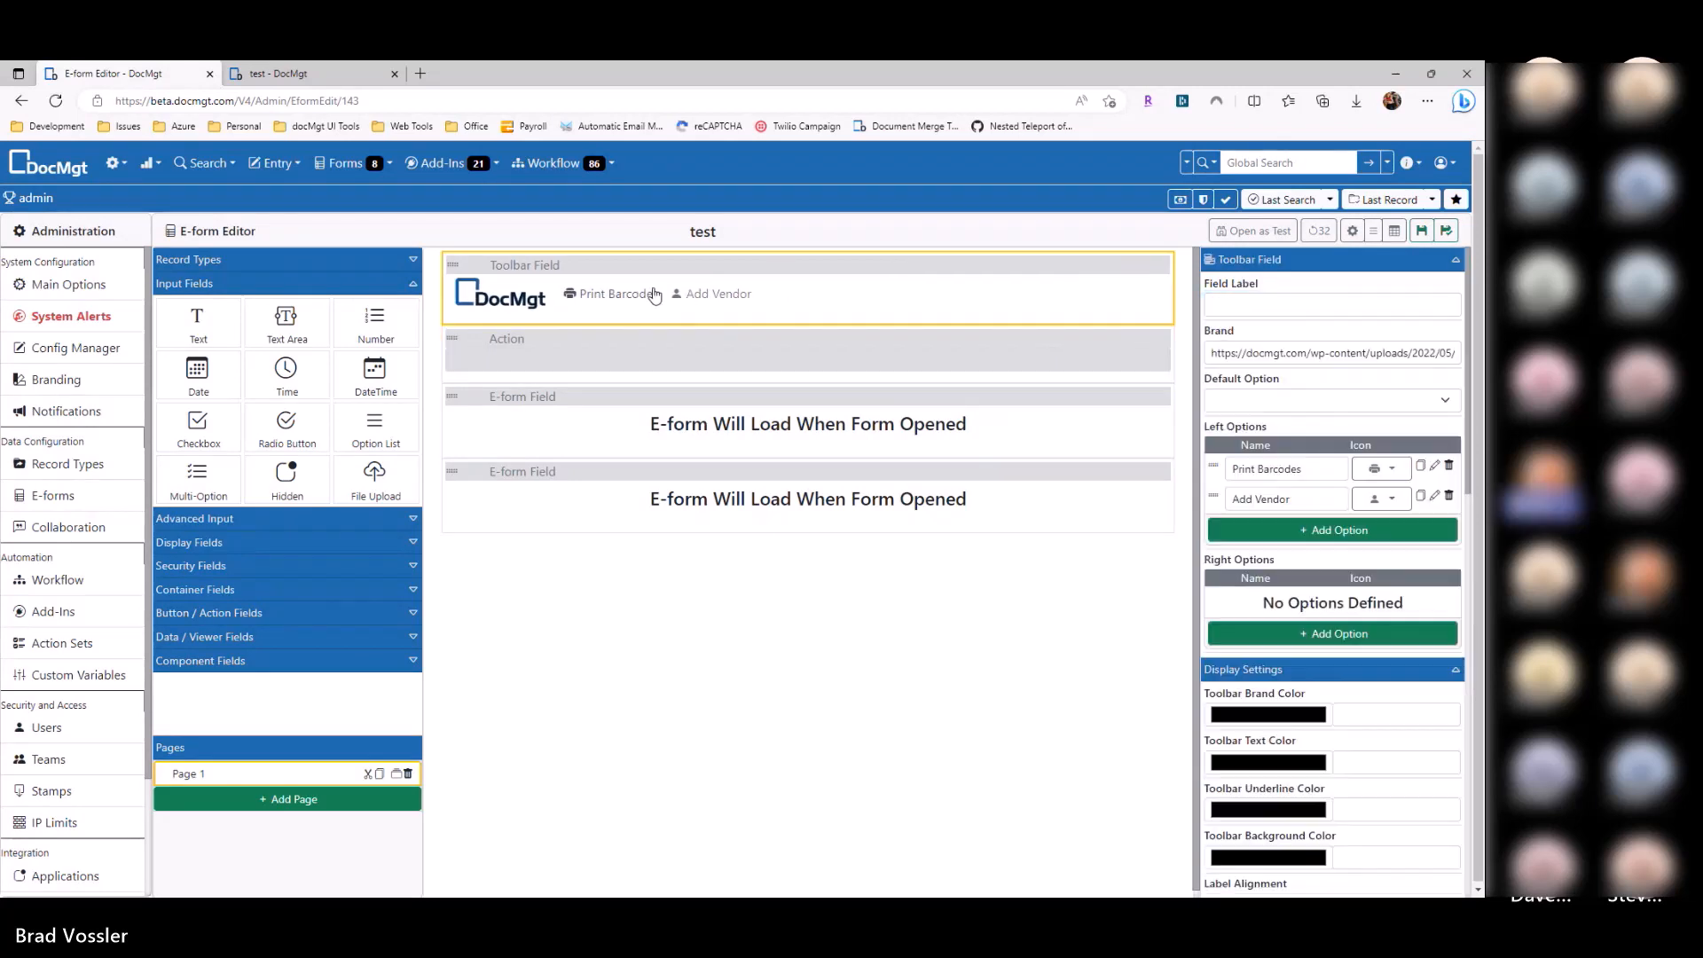
{"action": "left_click", "coordinate": [1434, 467]}
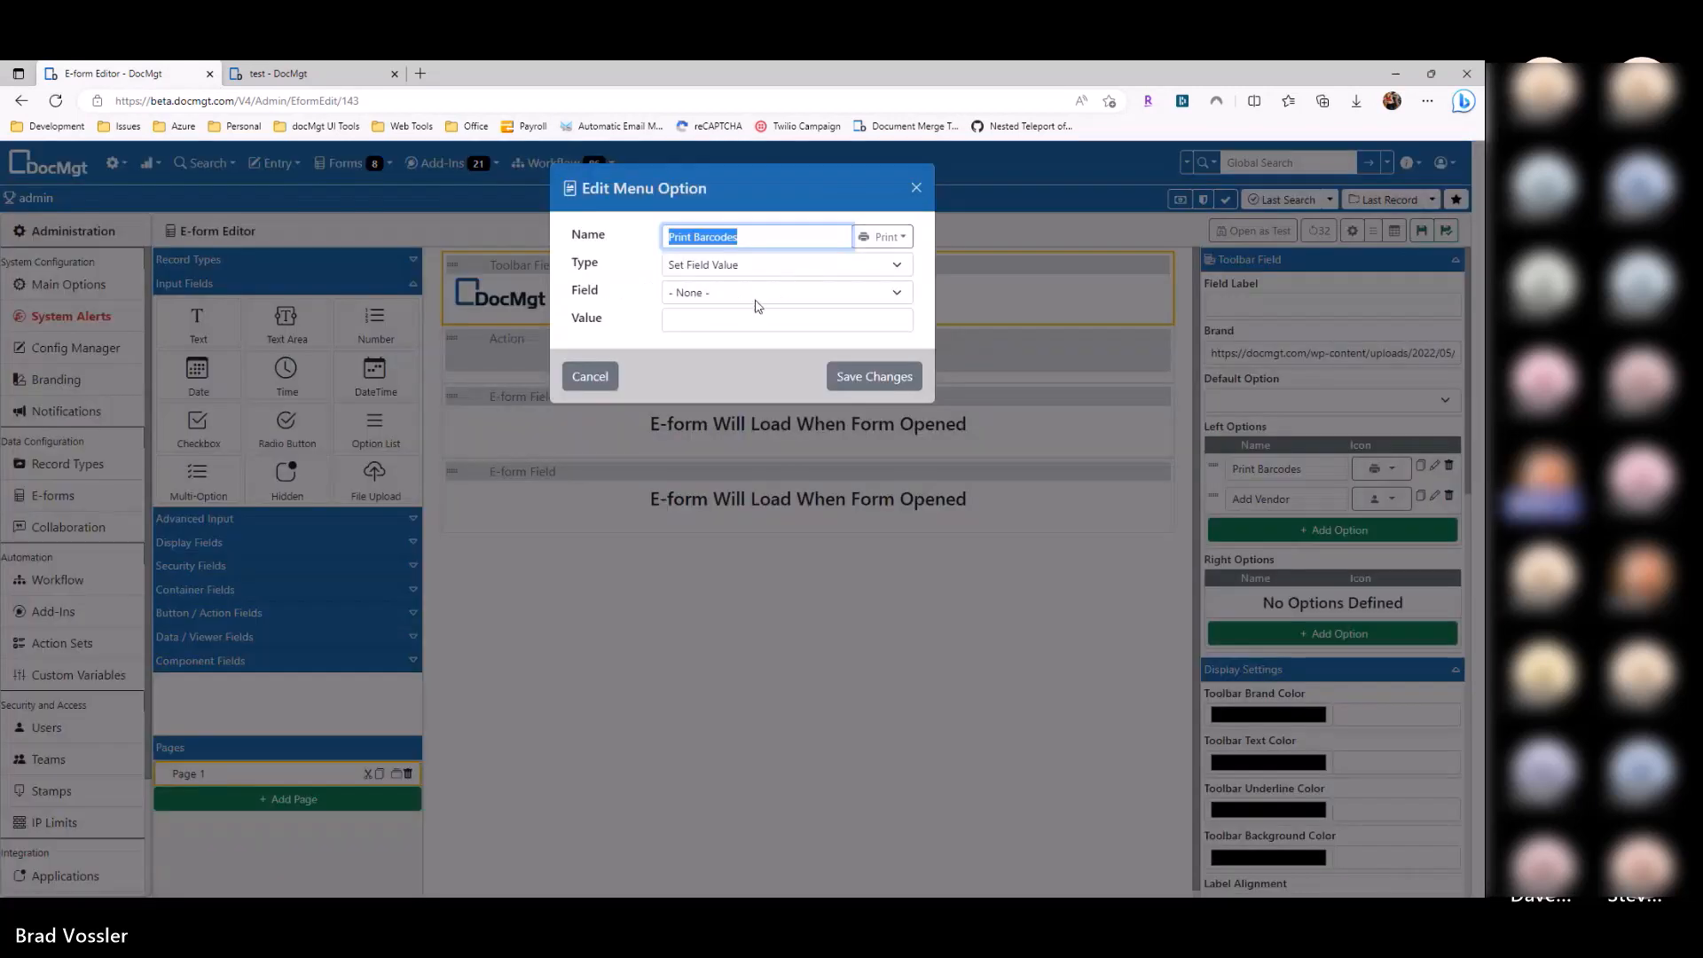
{"action": "left_click", "coordinate": [781, 293]}
{"action": "left_click", "coordinate": [714, 326]}
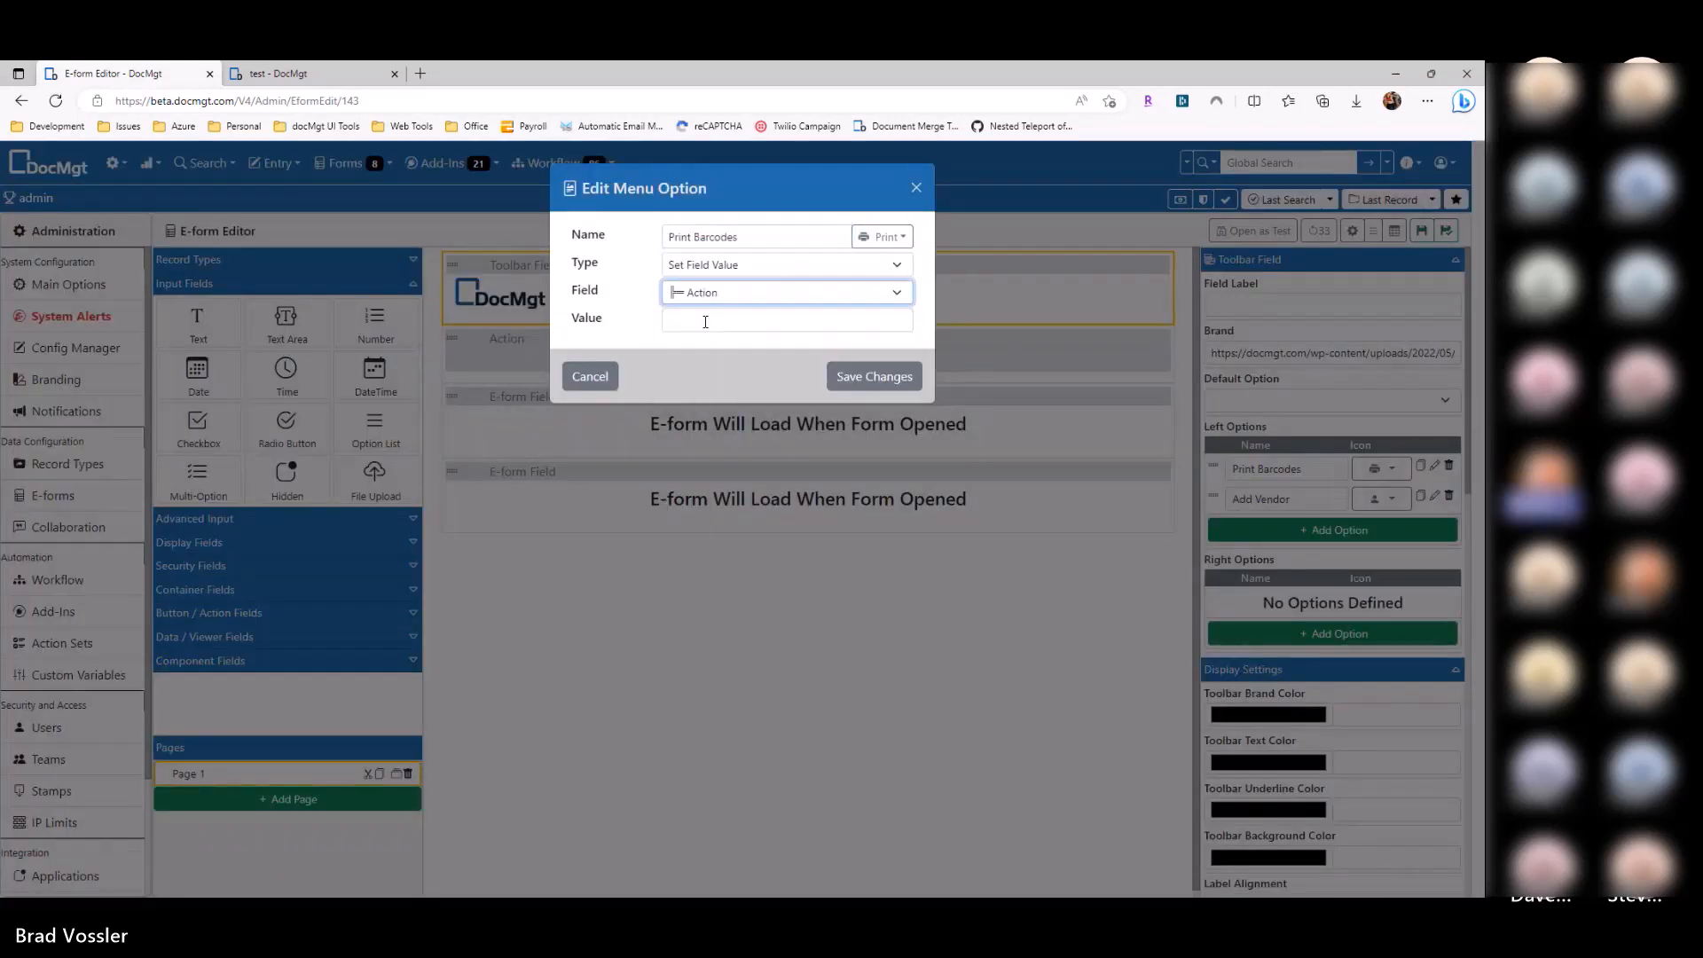
{"action": "left_click", "coordinate": [706, 323]}
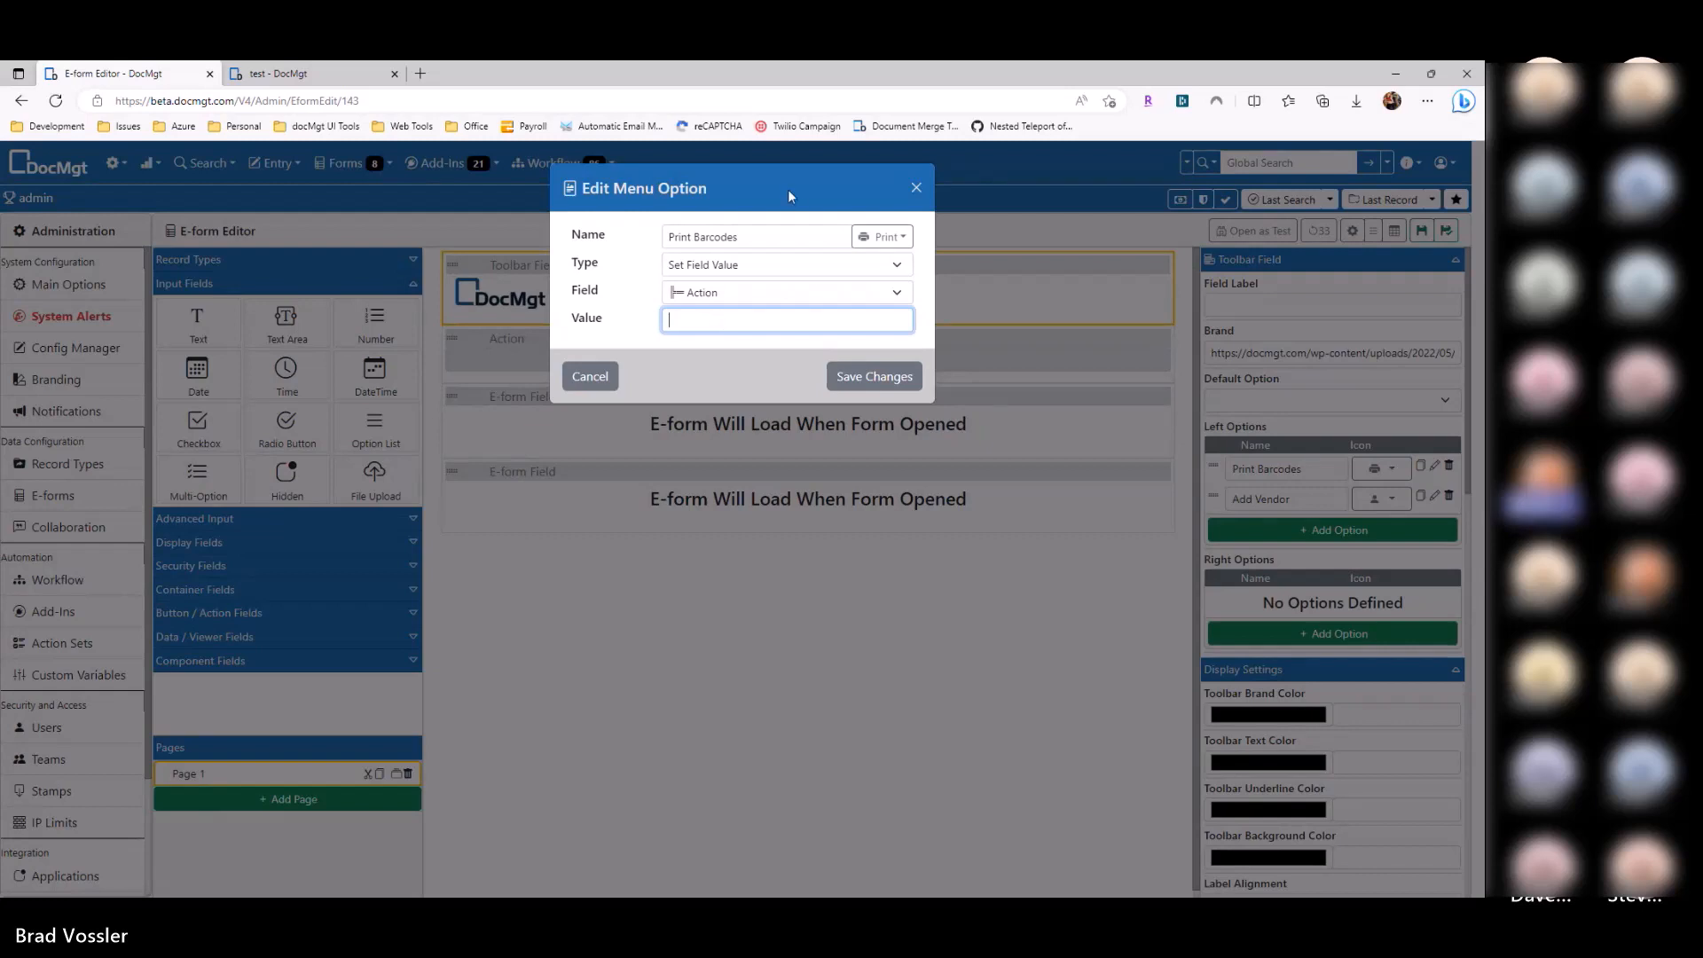
{"action": "type", "text": "Barcodes"}
{"action": "type", "text": "Print"}
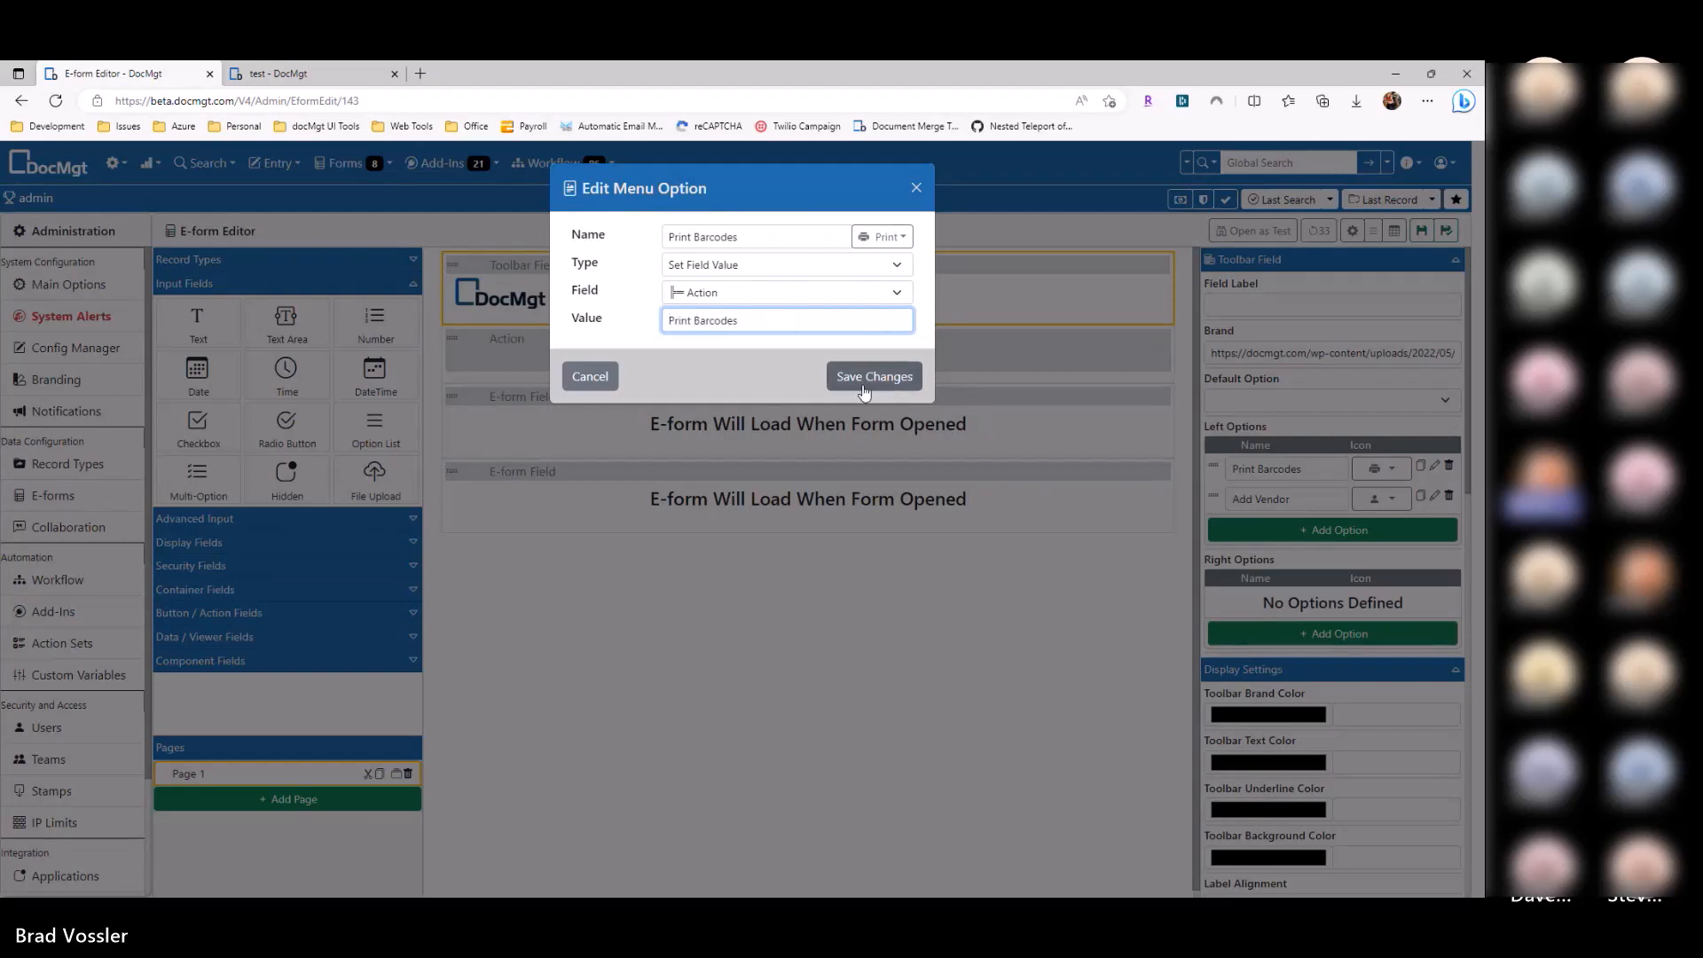
{"action": "left_click", "coordinate": [865, 391]}
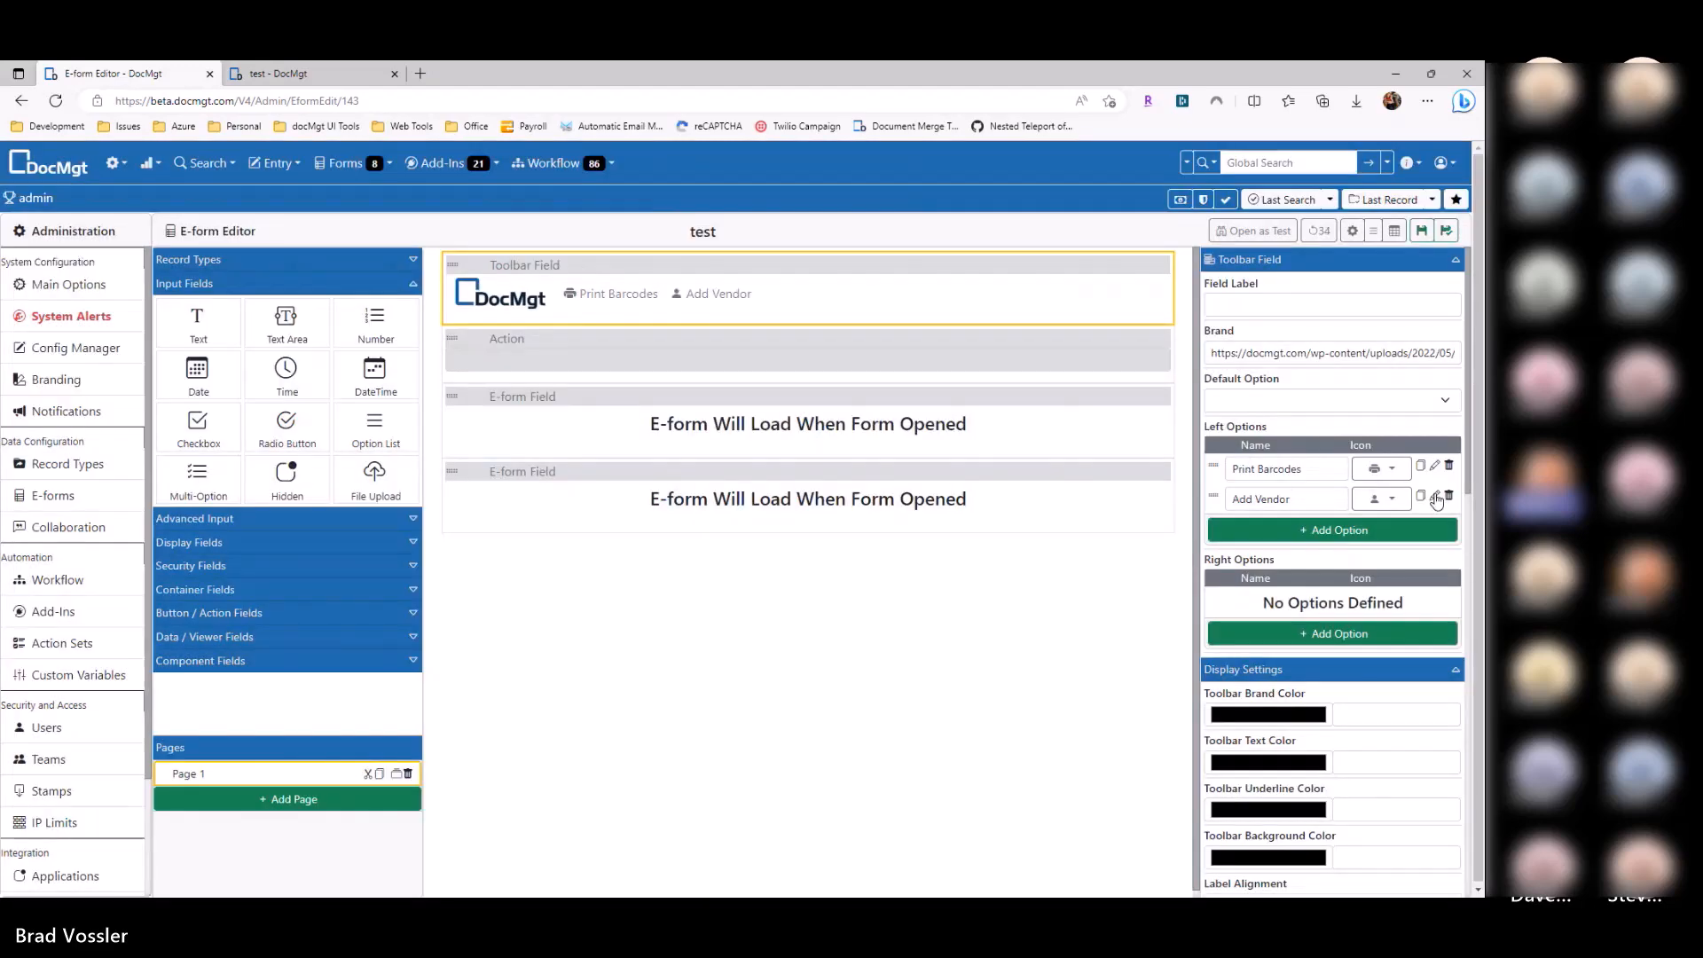
Step: Make the Add Vendor option set the Action field to its name and save
{"action": "left_click", "coordinate": [1436, 499]}
{"action": "left_click", "coordinate": [781, 293]}
{"action": "left_click", "coordinate": [741, 317]}
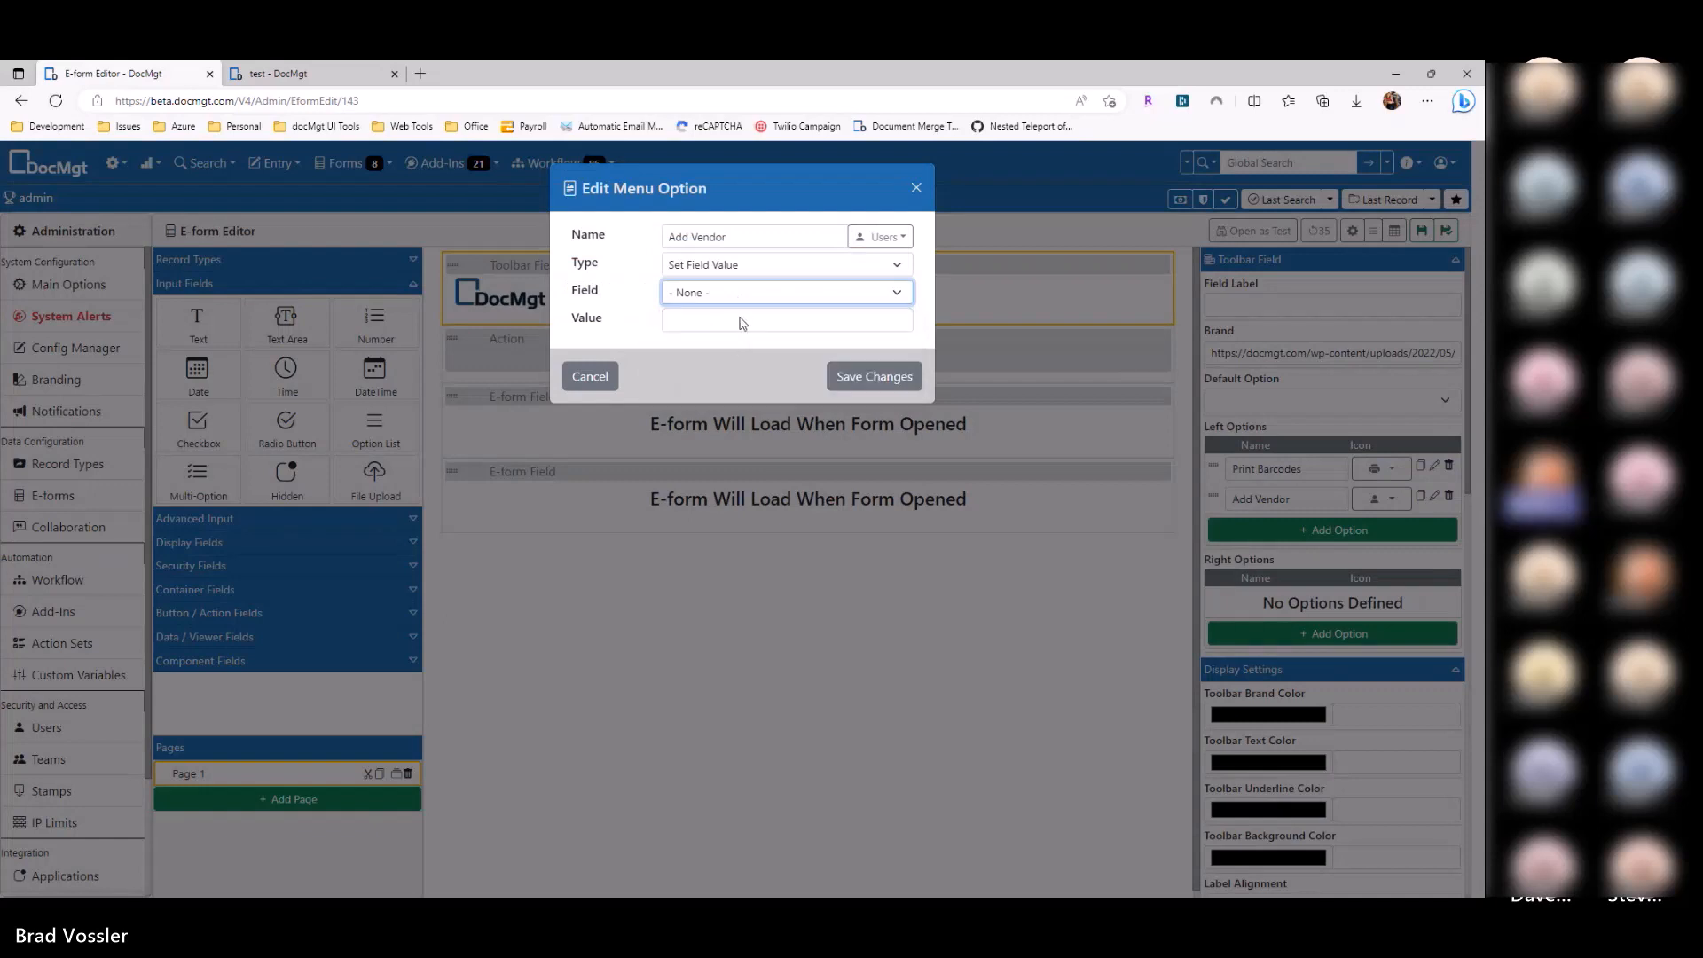
{"action": "left_click", "coordinate": [740, 319]}
{"action": "type", "text": "Add Ve"}
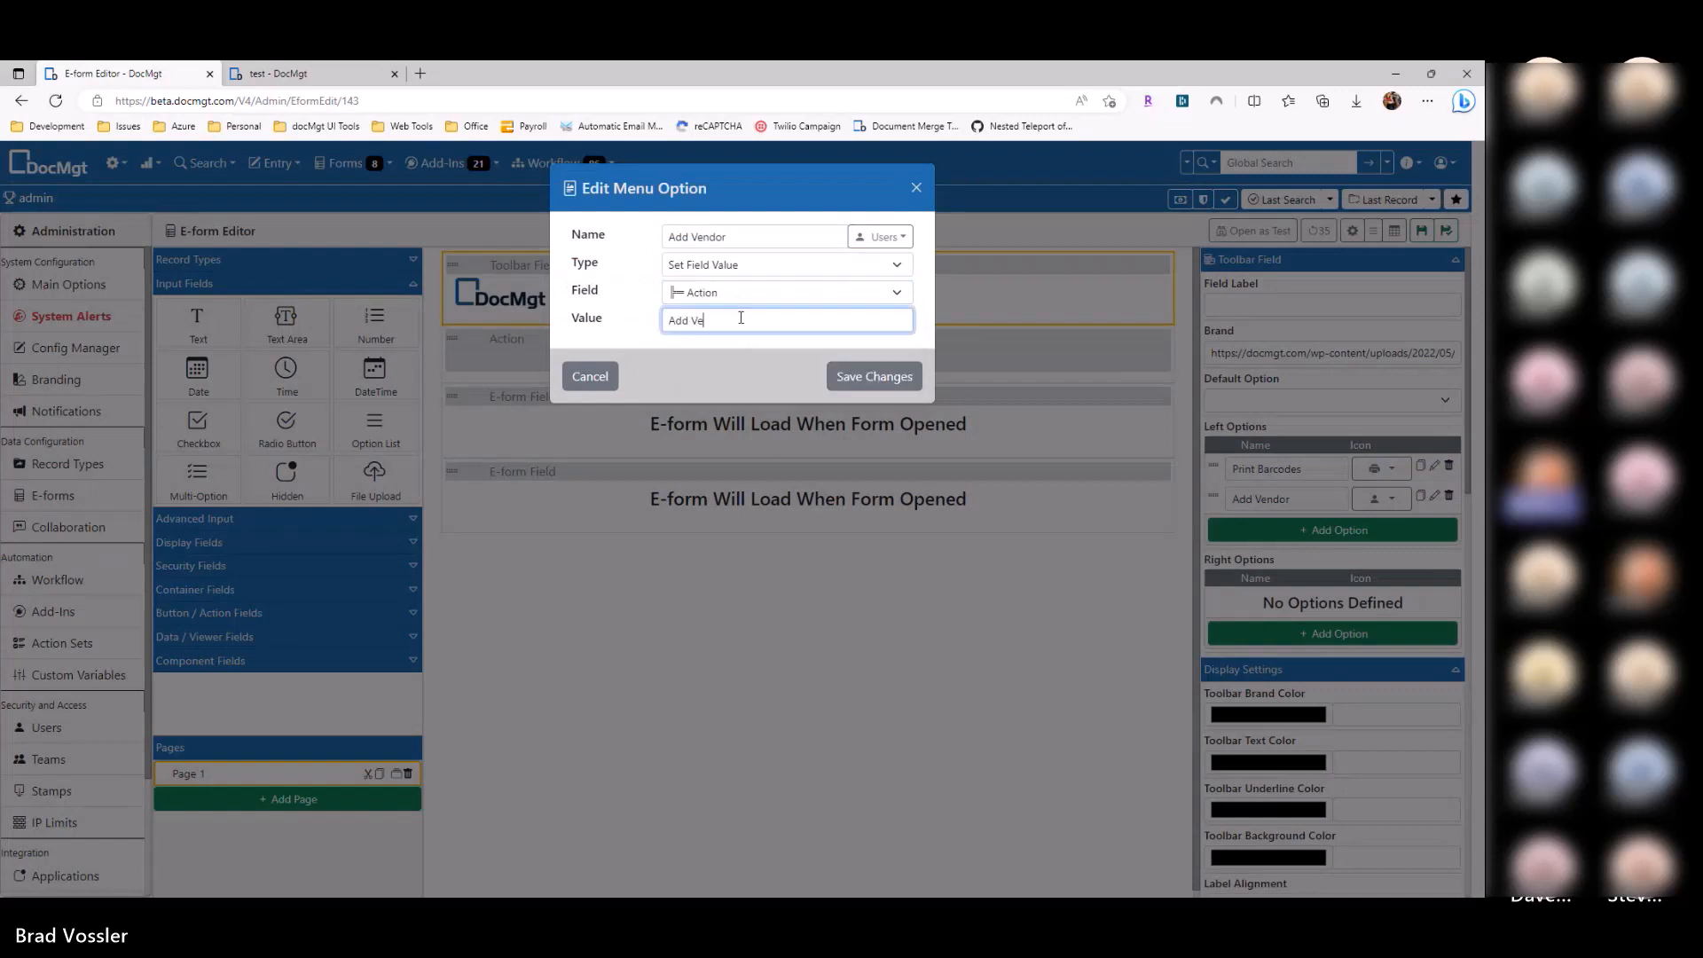
{"action": "type", "text": "ndore"}
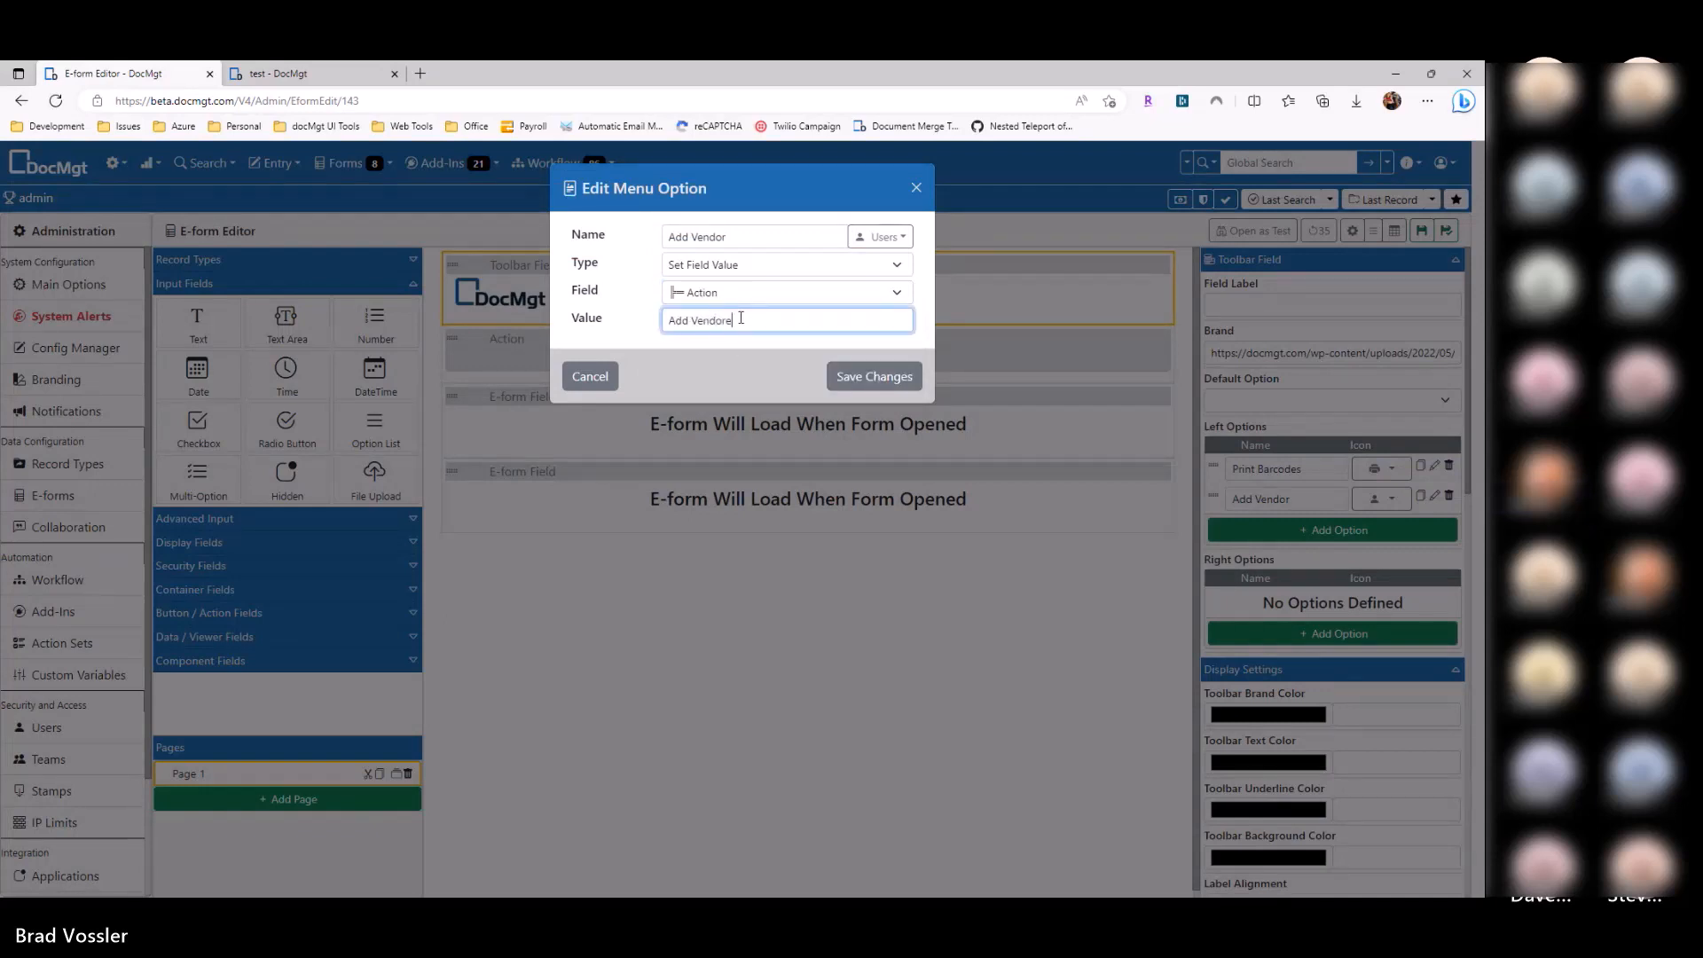
{"action": "left_click", "coordinate": [856, 376]}
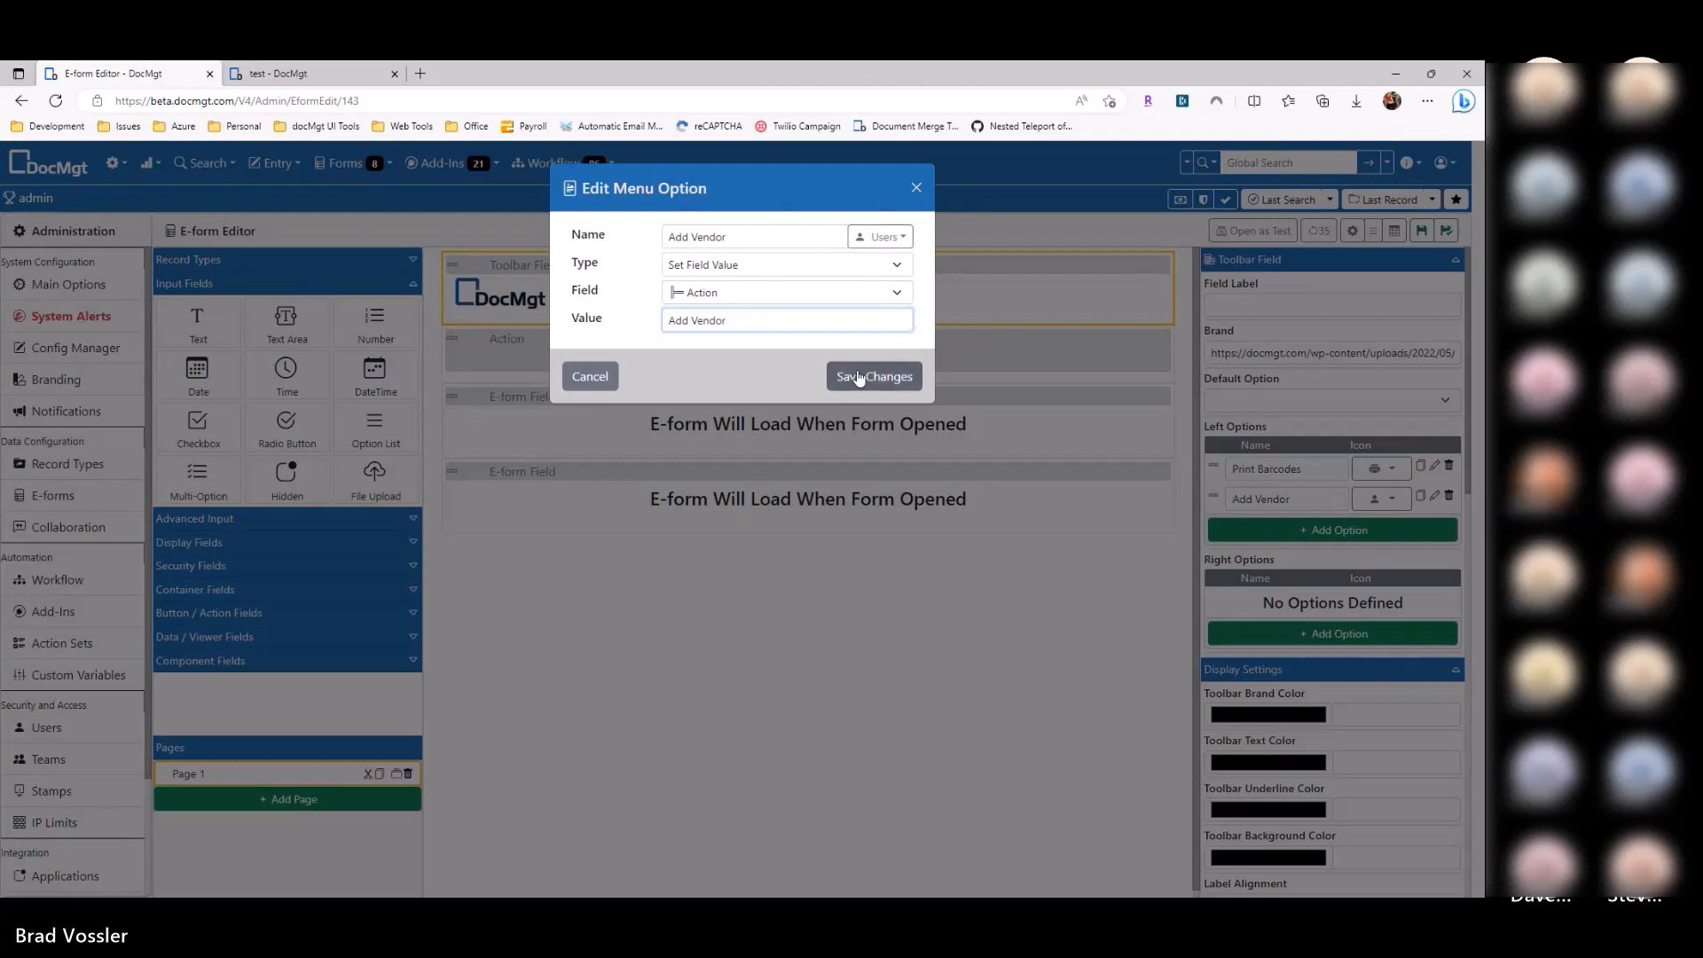
{"action": "left_click", "coordinate": [1248, 619]}
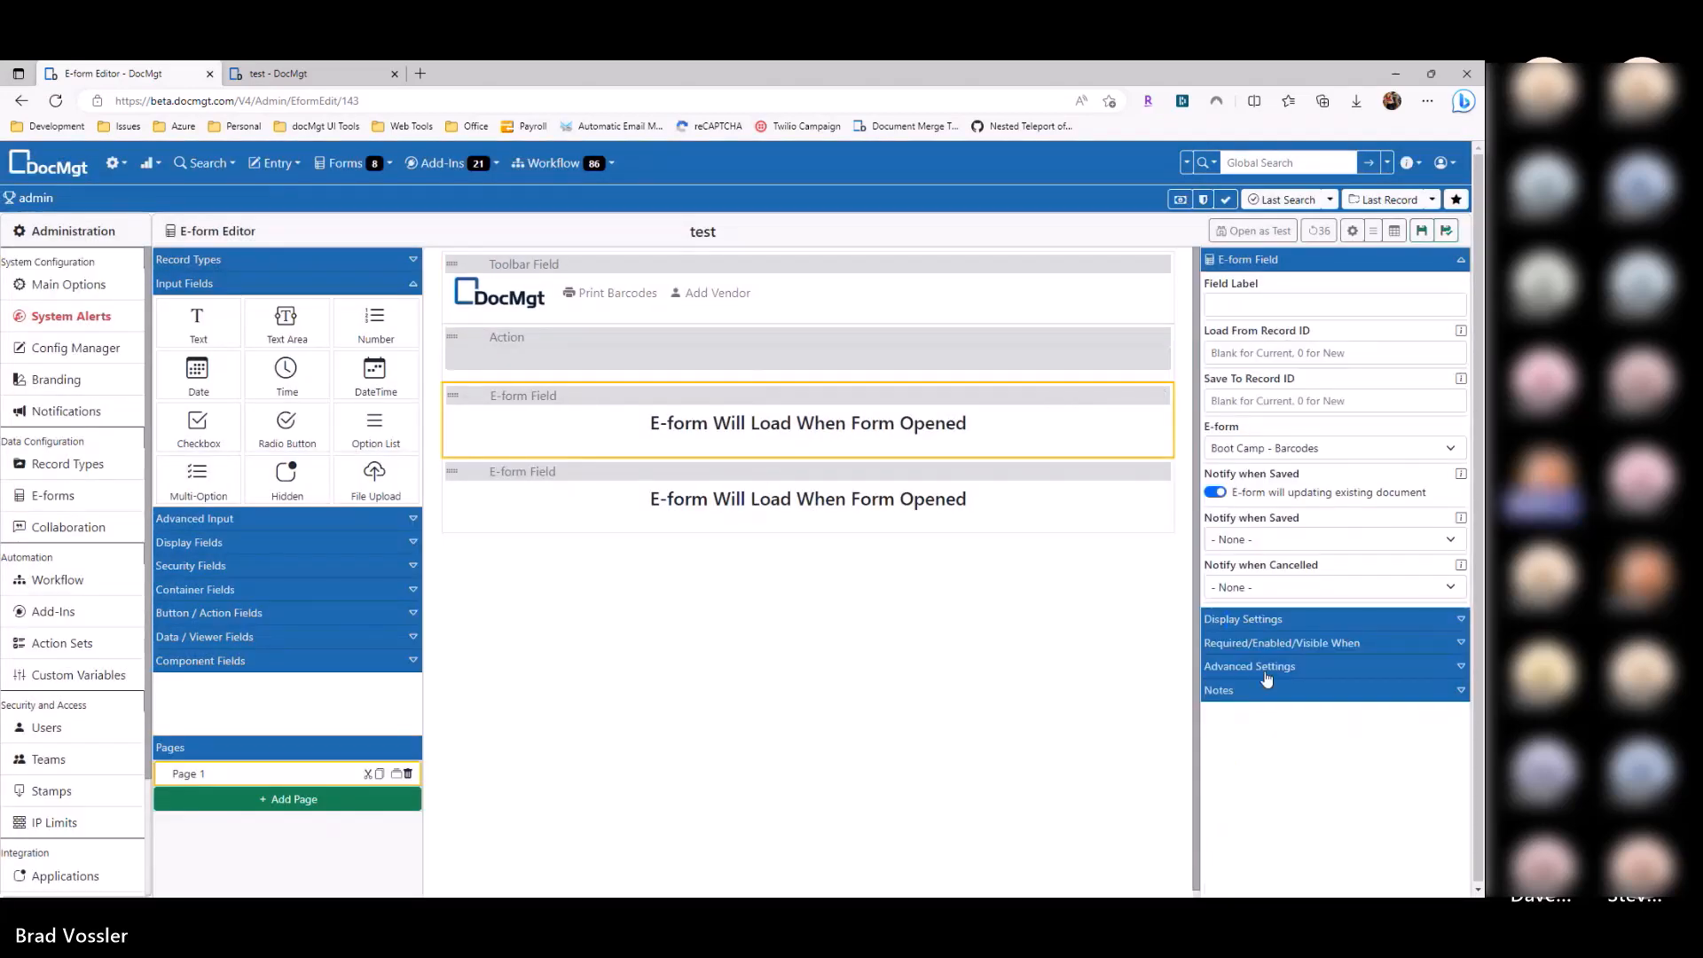
Step: Make the Barcodes e-form visible only when Action equals Print Barcodes
{"action": "left_click", "coordinate": [1259, 643]}
{"action": "scroll", "coordinate": [1262, 749], "scroll_direction": "down", "scroll_amount": 1}
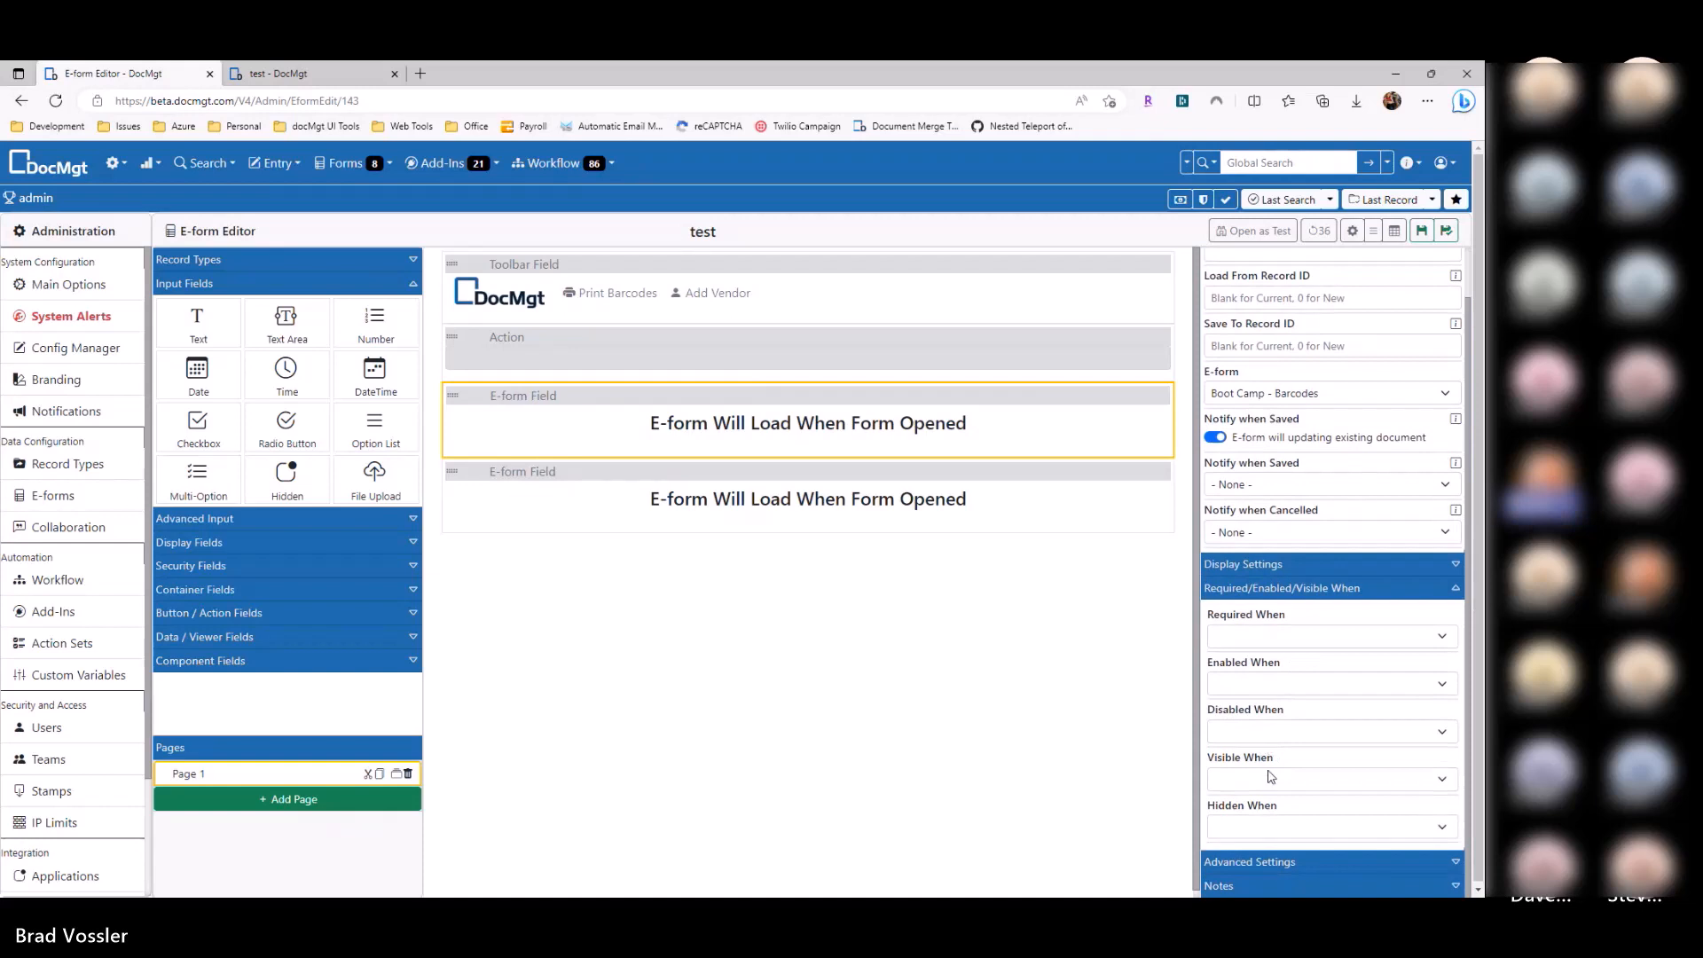
{"action": "left_click", "coordinate": [1270, 778]}
{"action": "left_click", "coordinate": [1274, 731]}
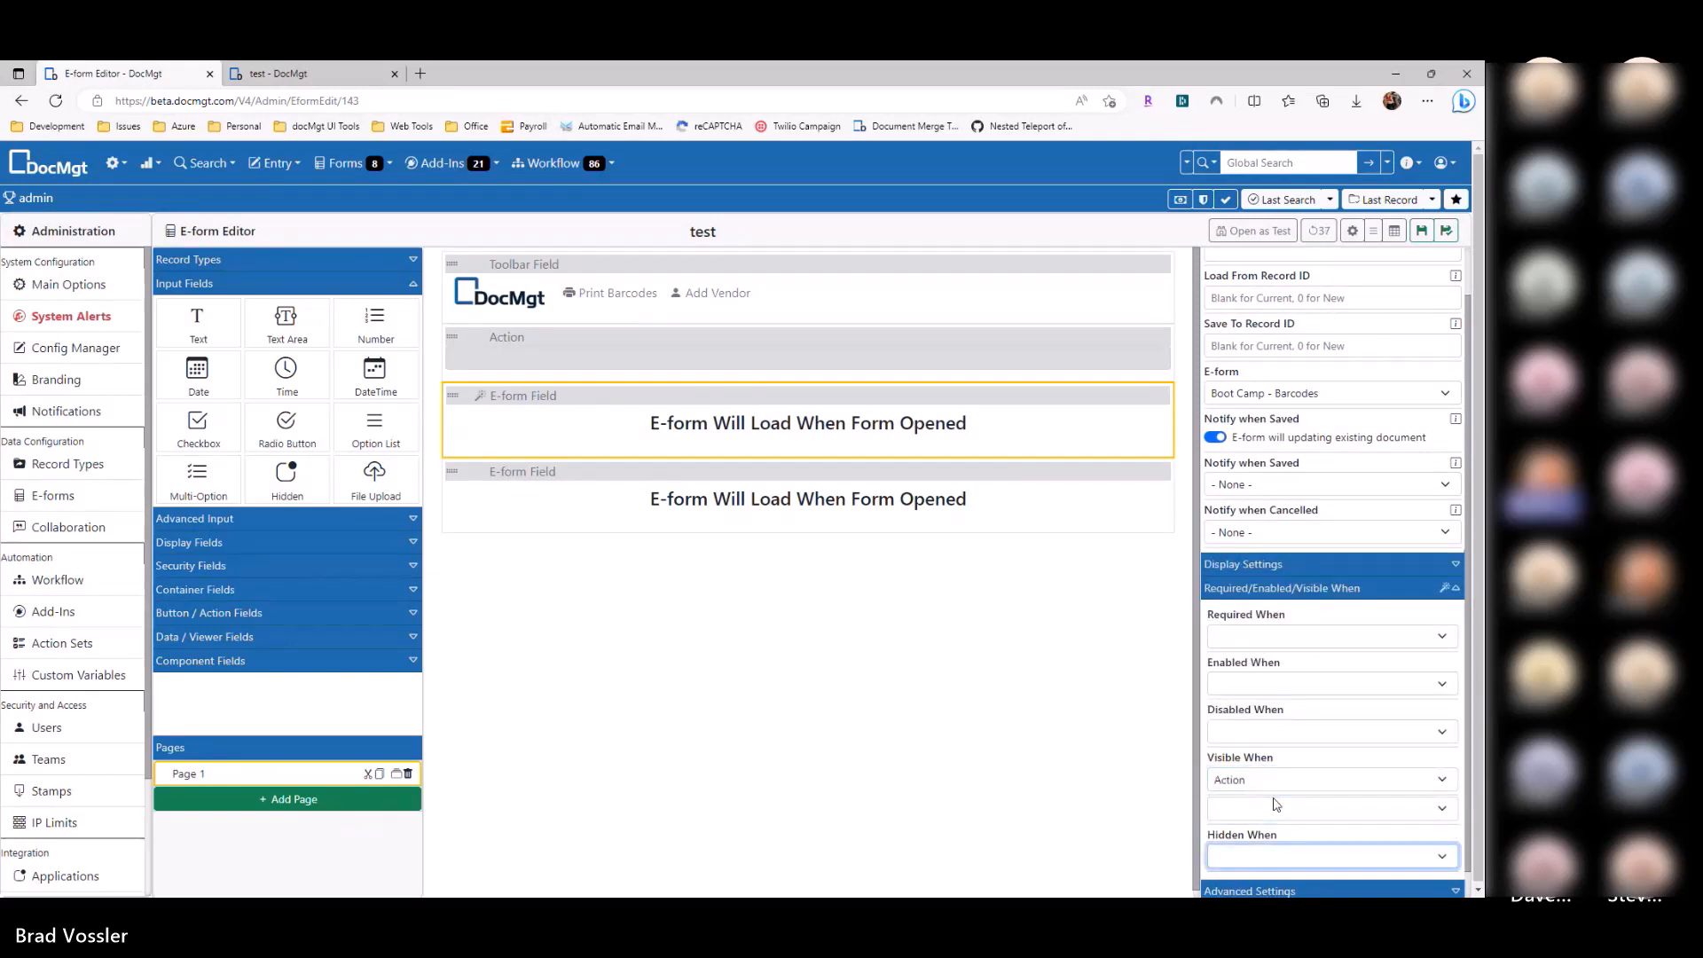
{"action": "left_click", "coordinate": [1253, 801]}
{"action": "type", "text": "Print Barcodes"}
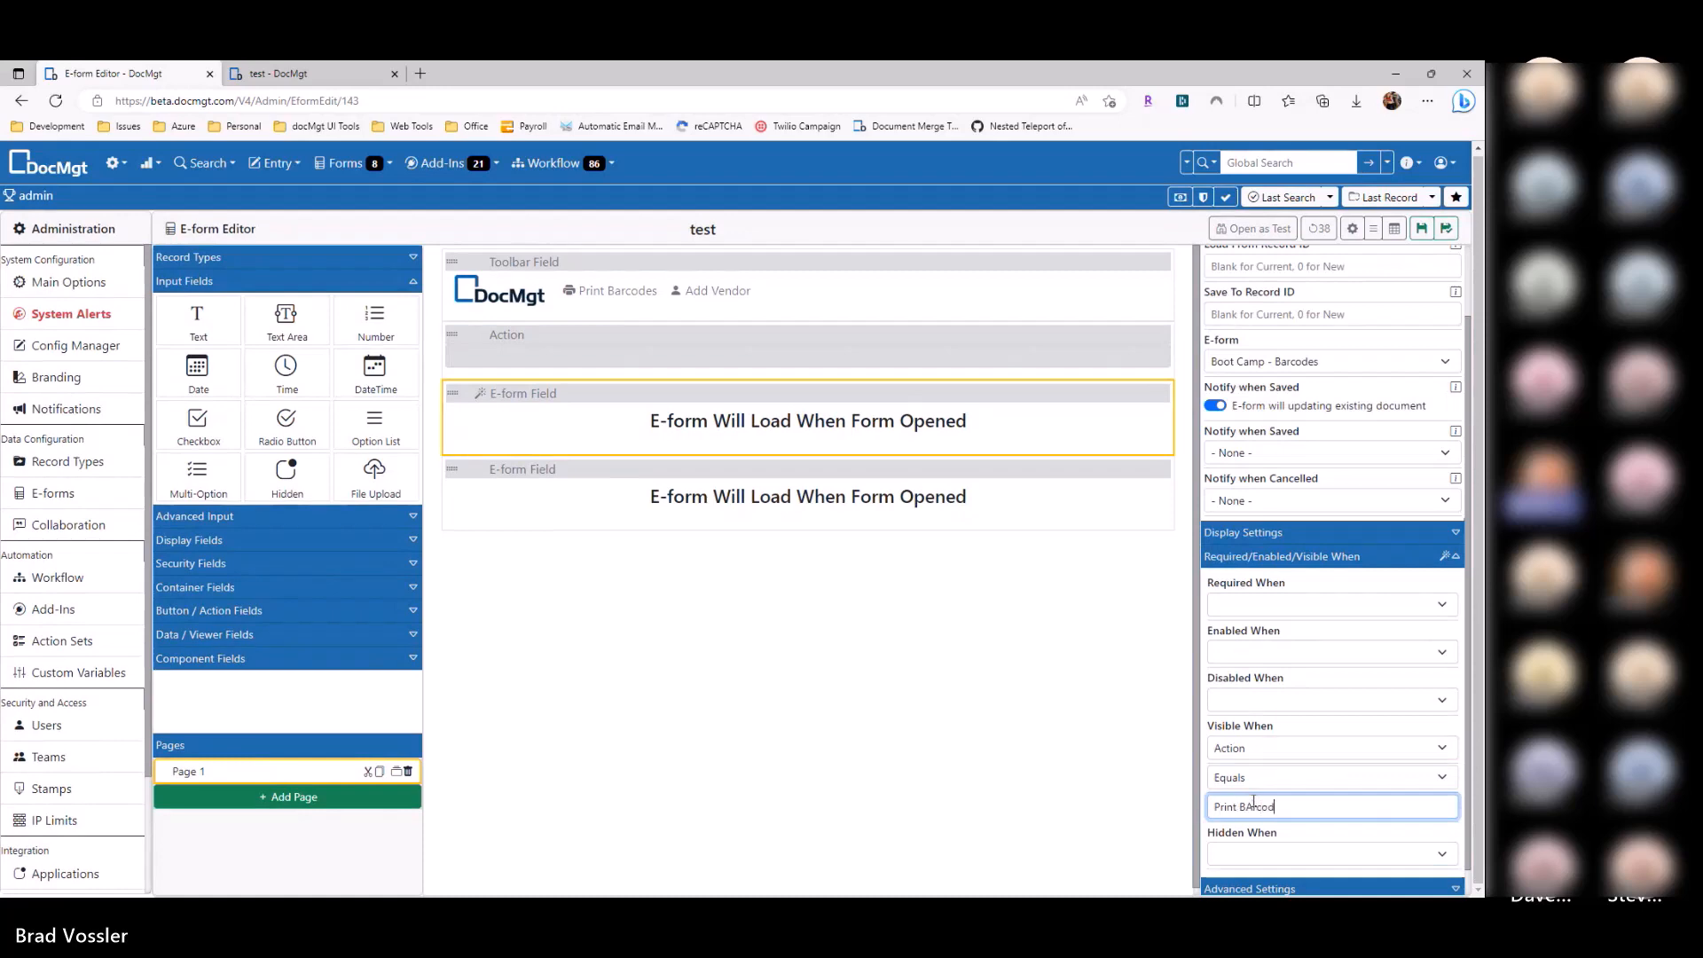
Step: Make the Vendor Add e-form visible only when Action equals Add Vendor, then save
{"action": "left_click", "coordinate": [1153, 468]}
{"action": "left_click", "coordinate": [1262, 775]}
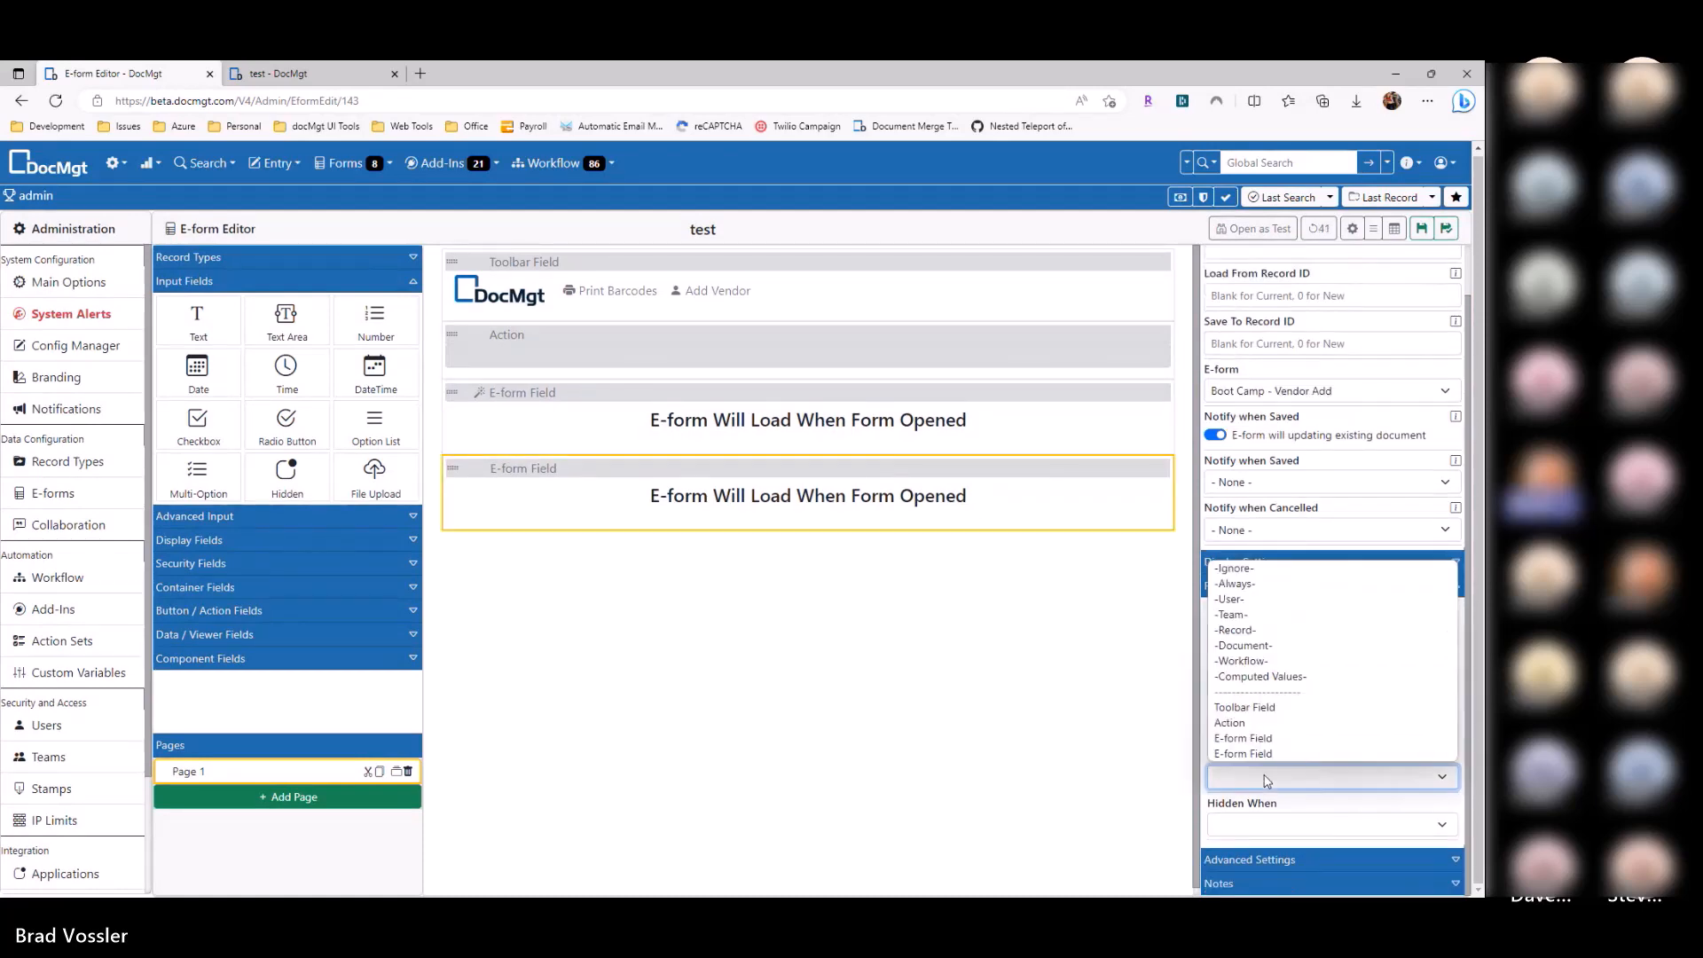
{"action": "left_click", "coordinate": [1262, 726]}
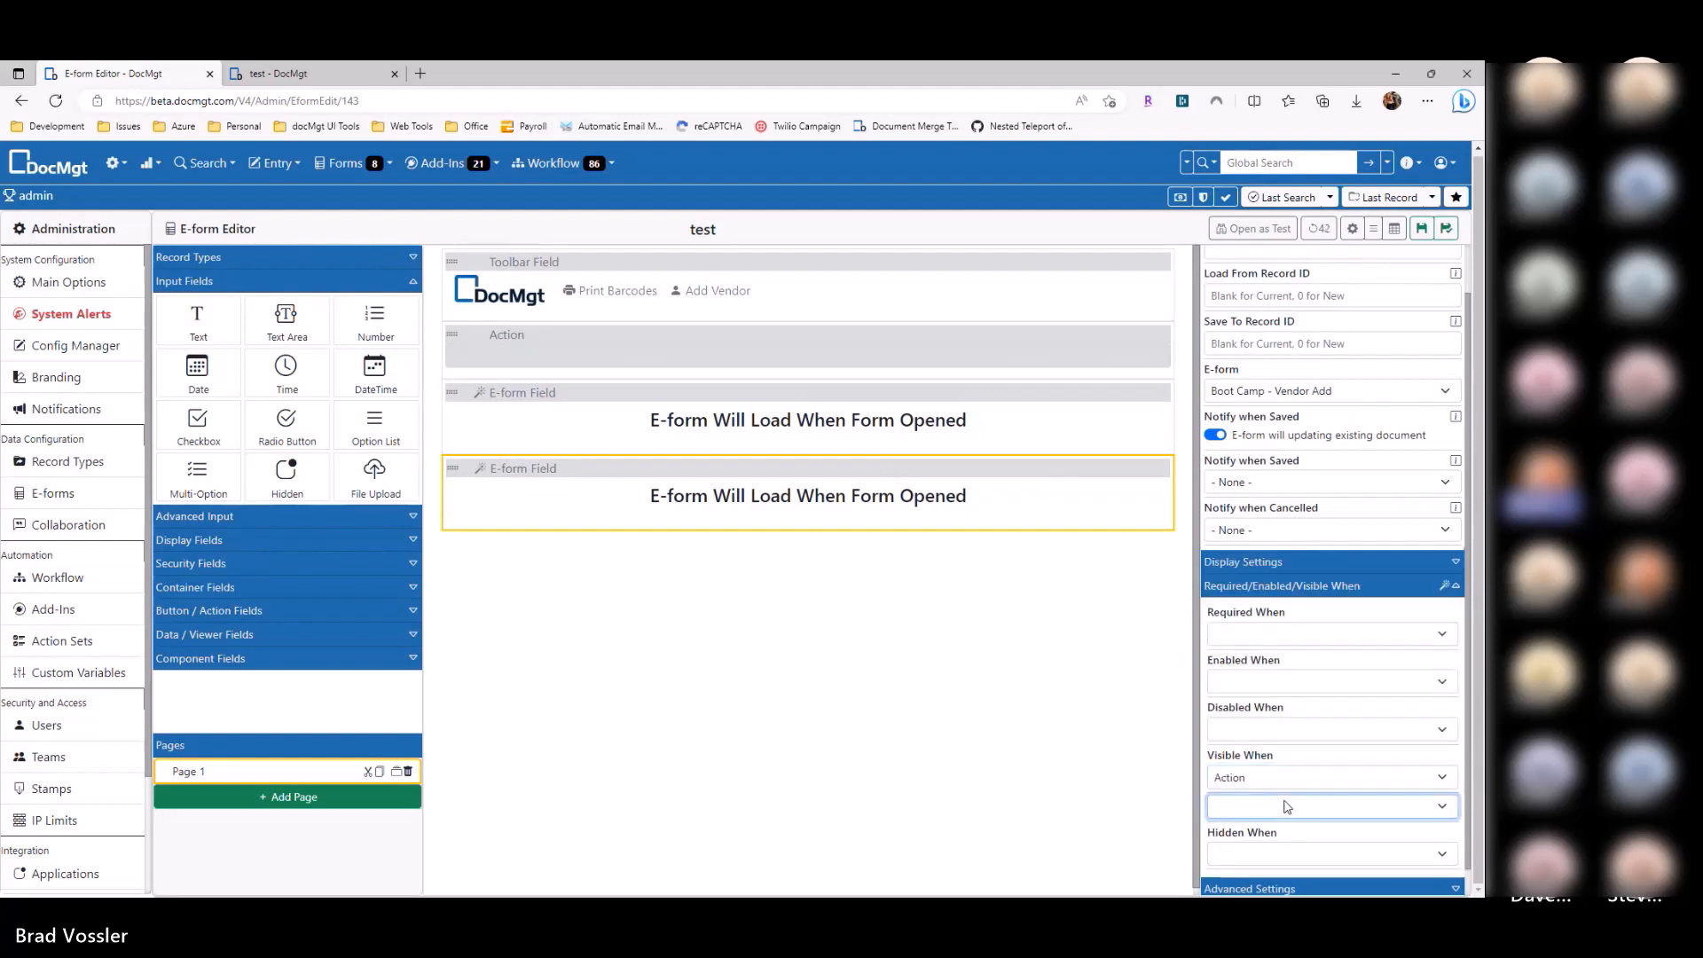
{"action": "left_click", "coordinate": [1286, 806]}
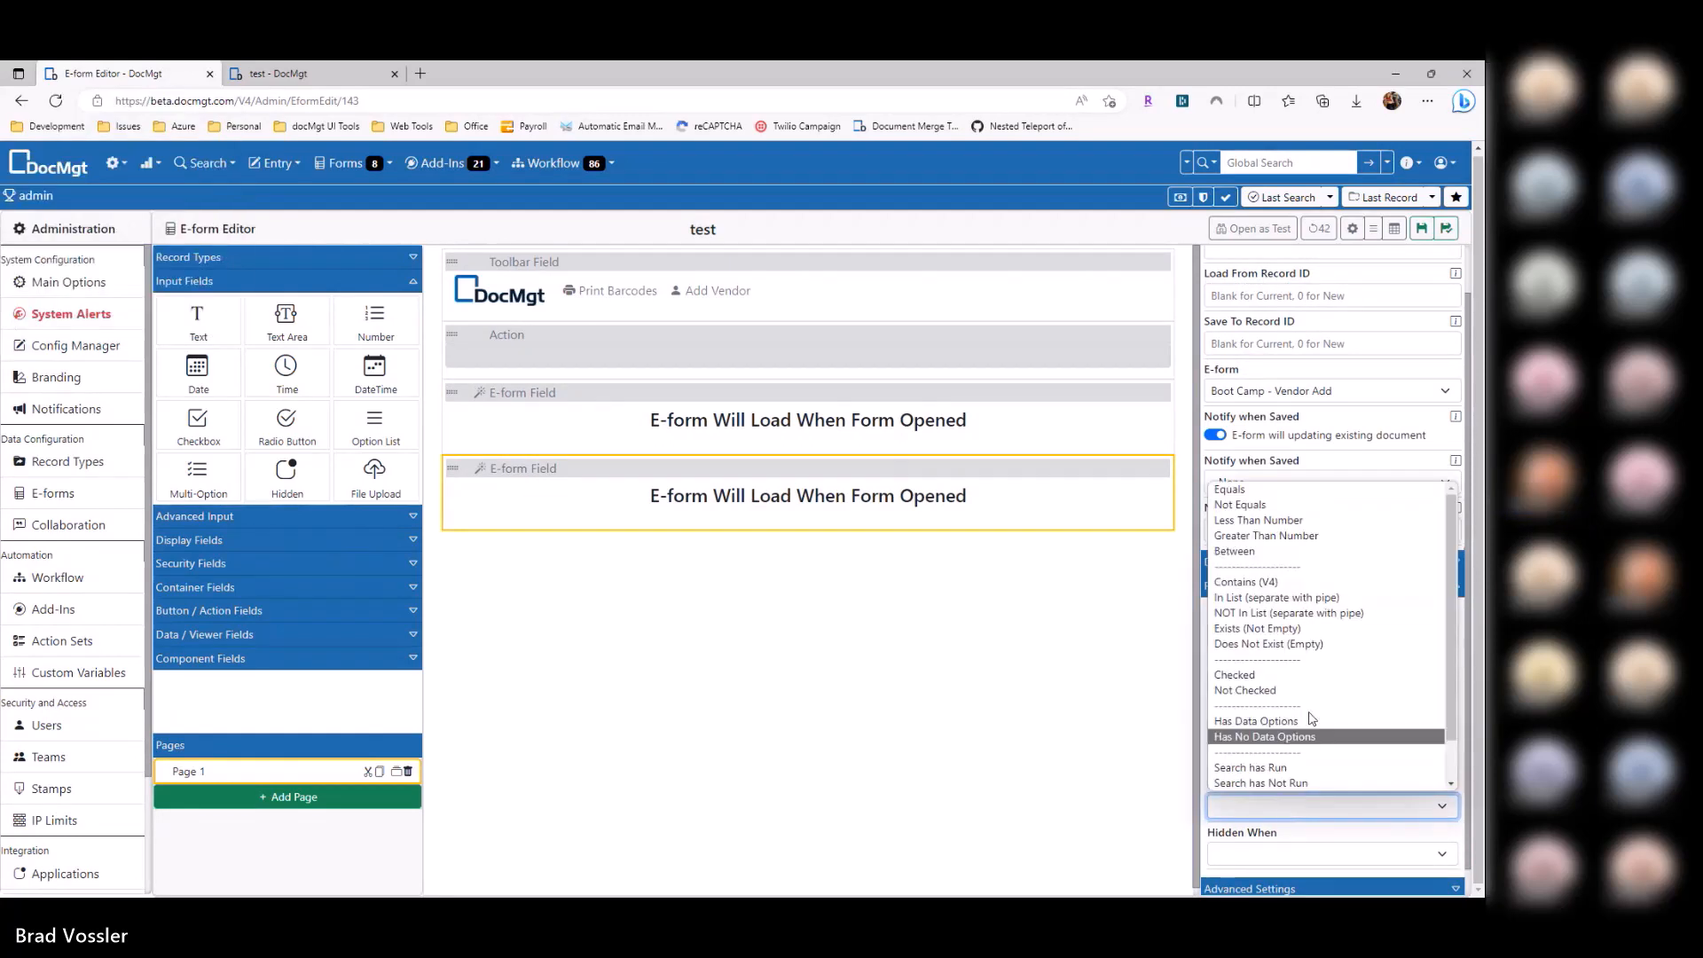
{"action": "left_click", "coordinate": [1266, 495]}
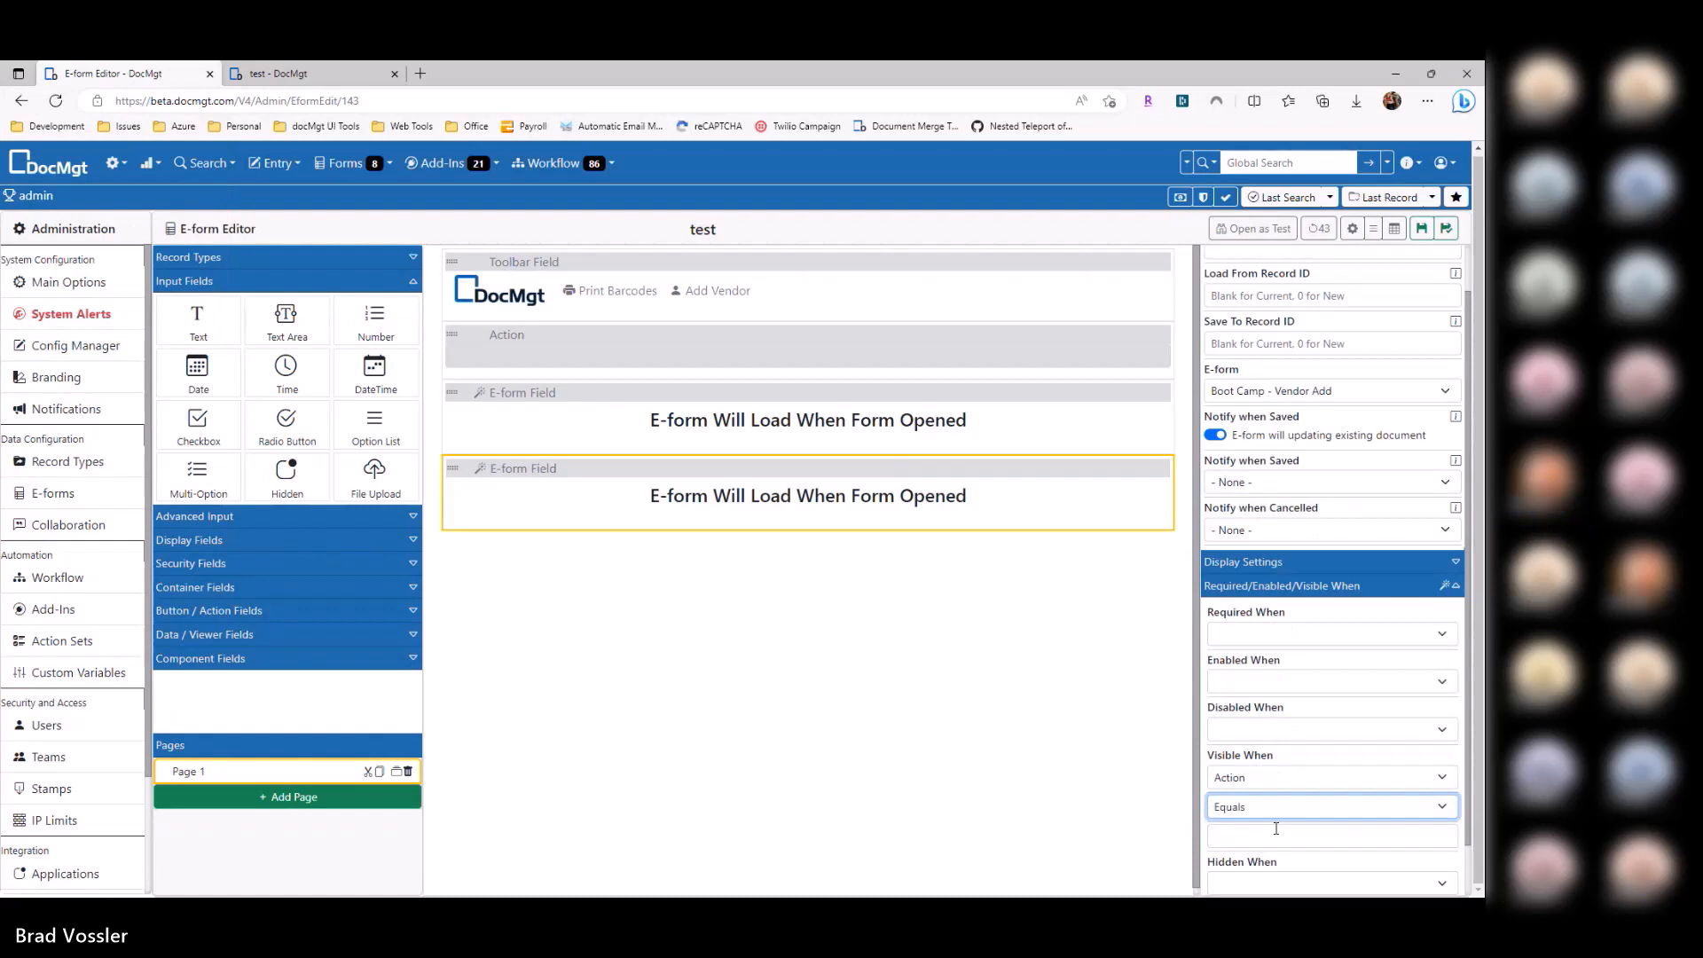
{"action": "left_click", "coordinate": [1280, 828]}
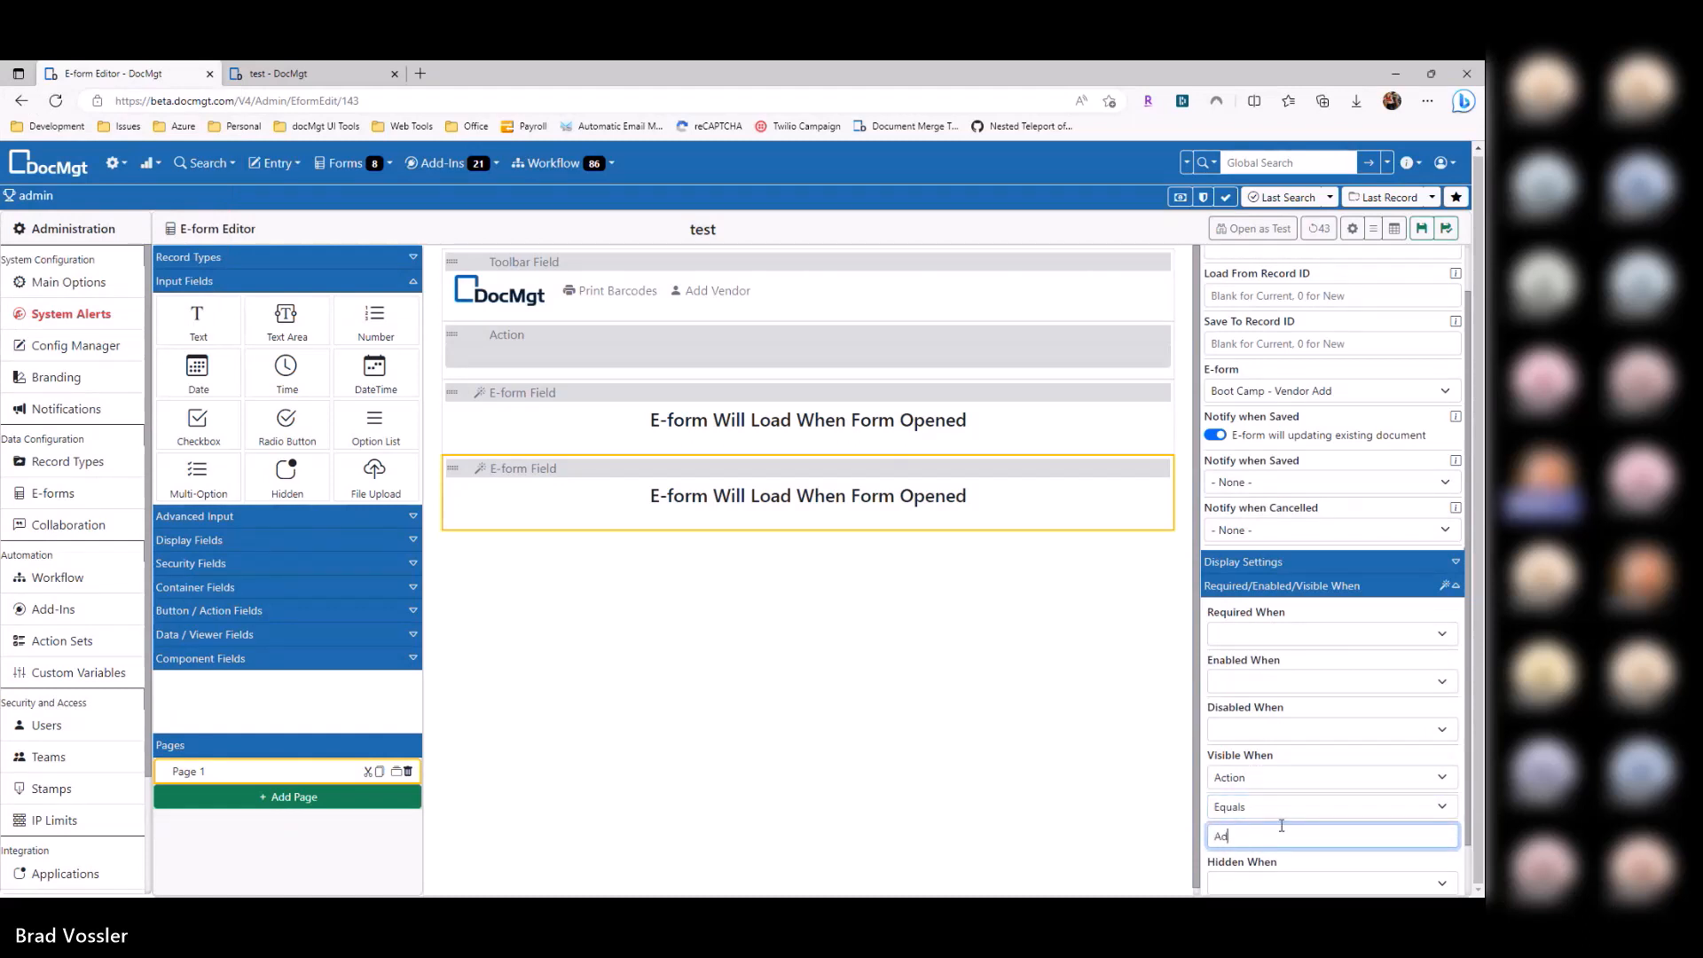
{"action": "left_click", "coordinate": [1421, 228]}
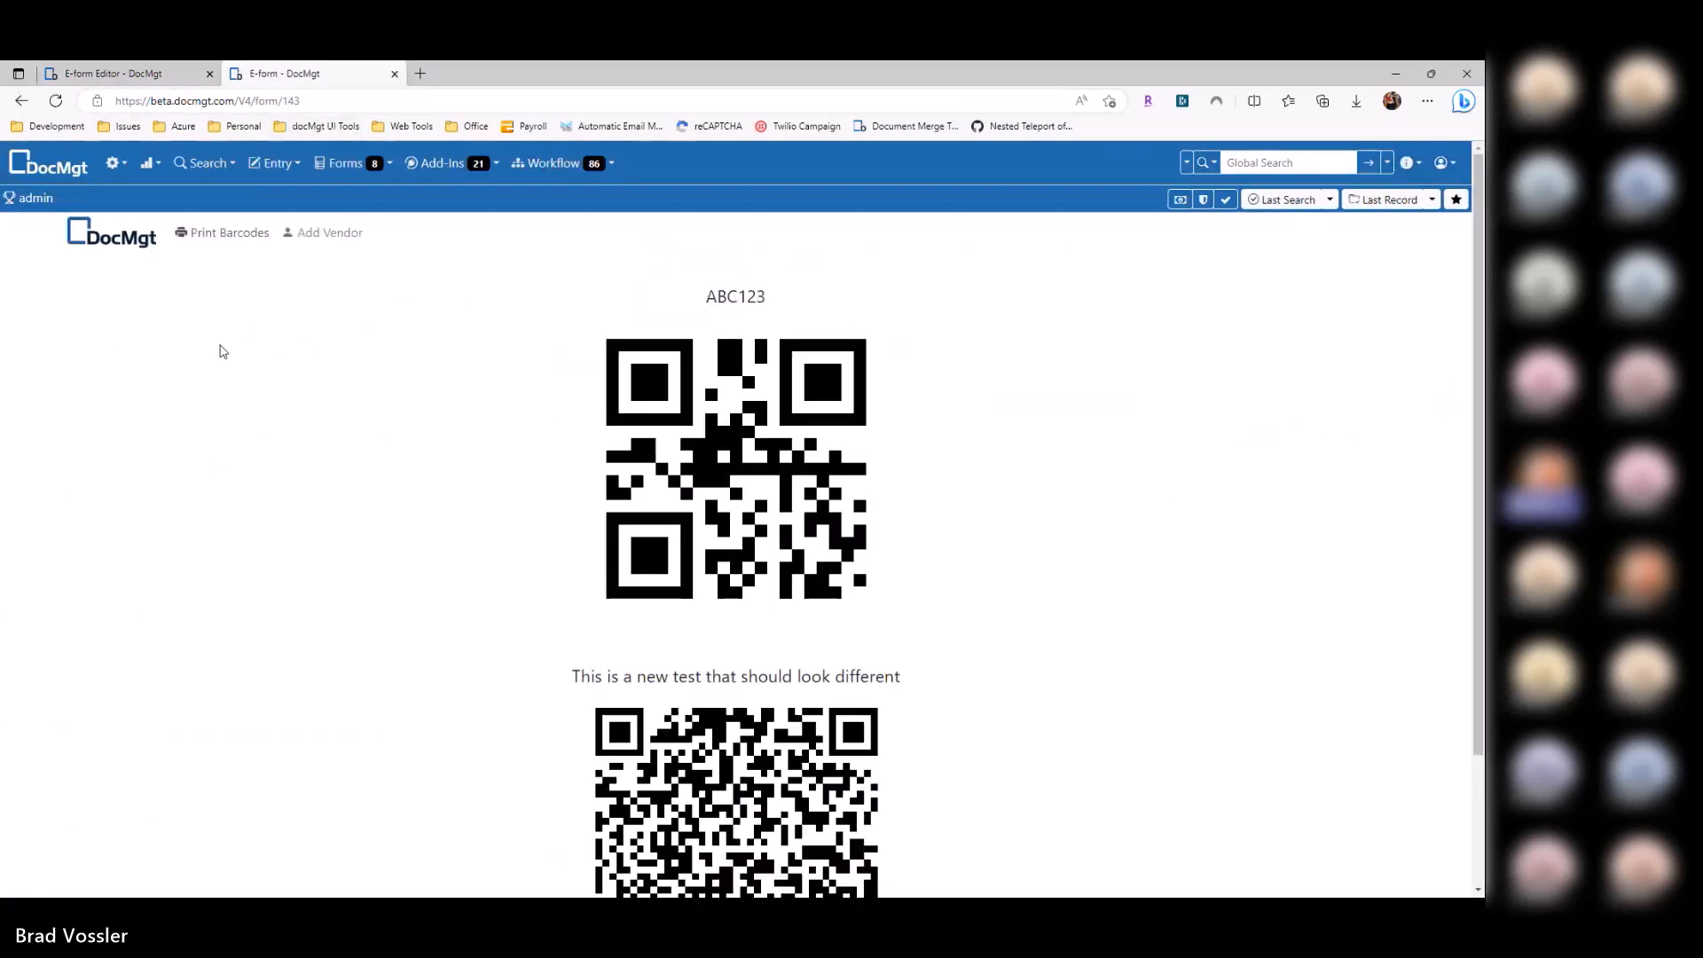
{"action": "left_click", "coordinate": [327, 234]}
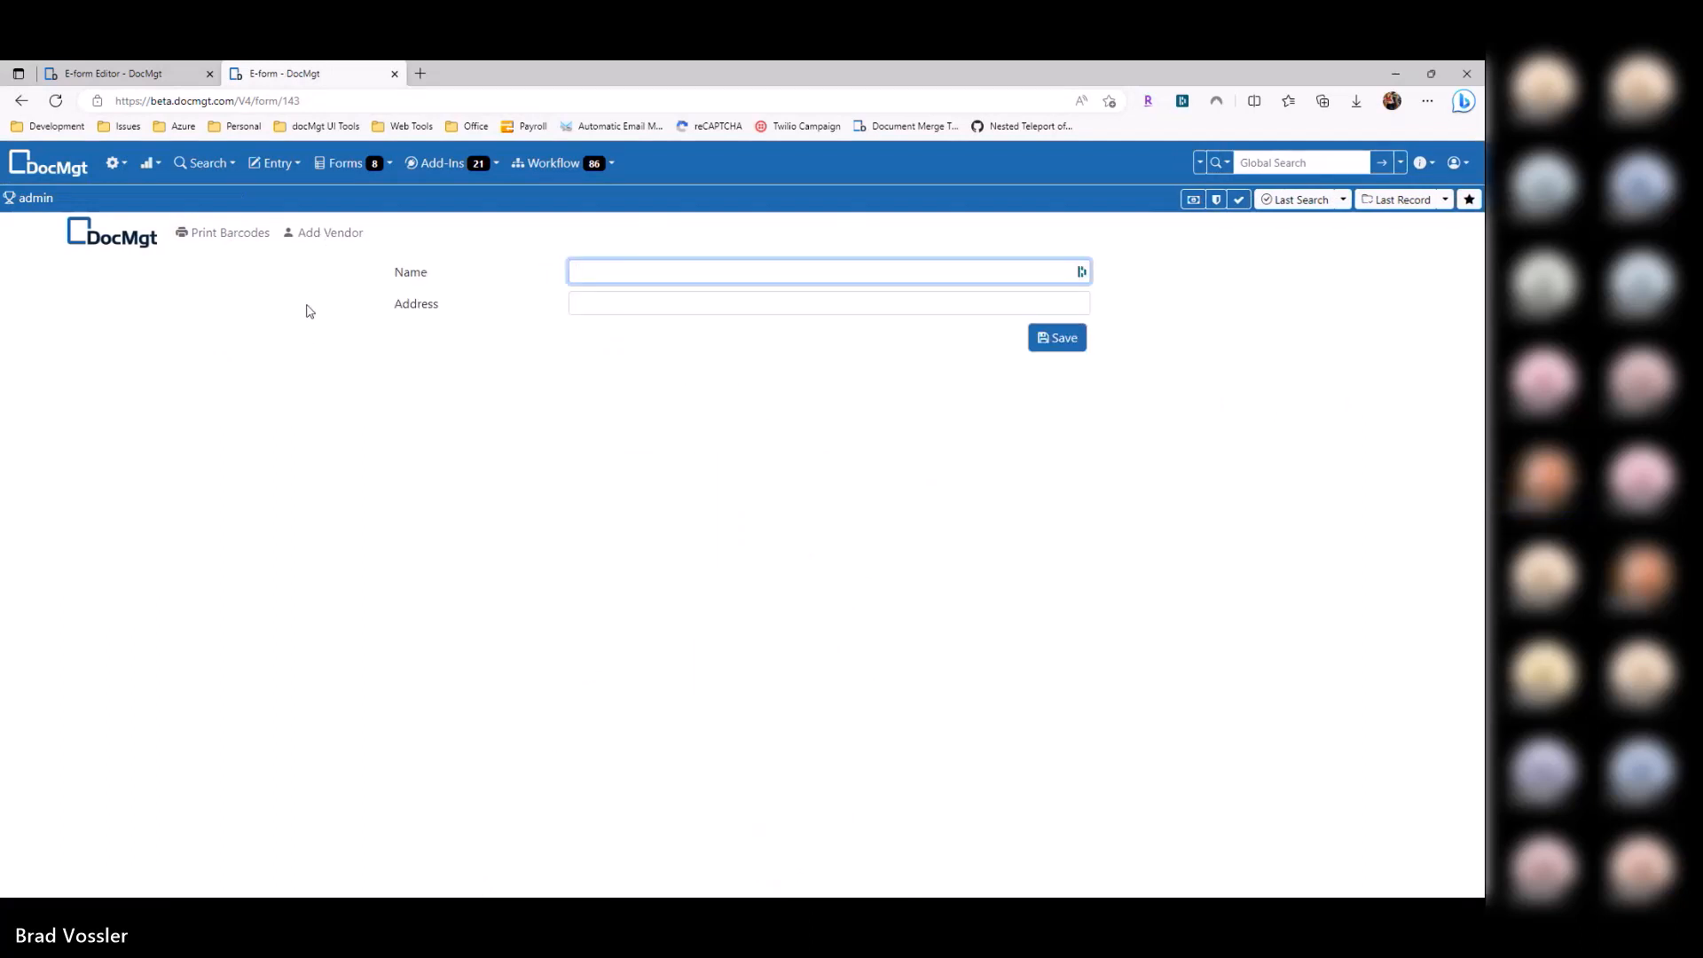
{"action": "left_click", "coordinate": [232, 234]}
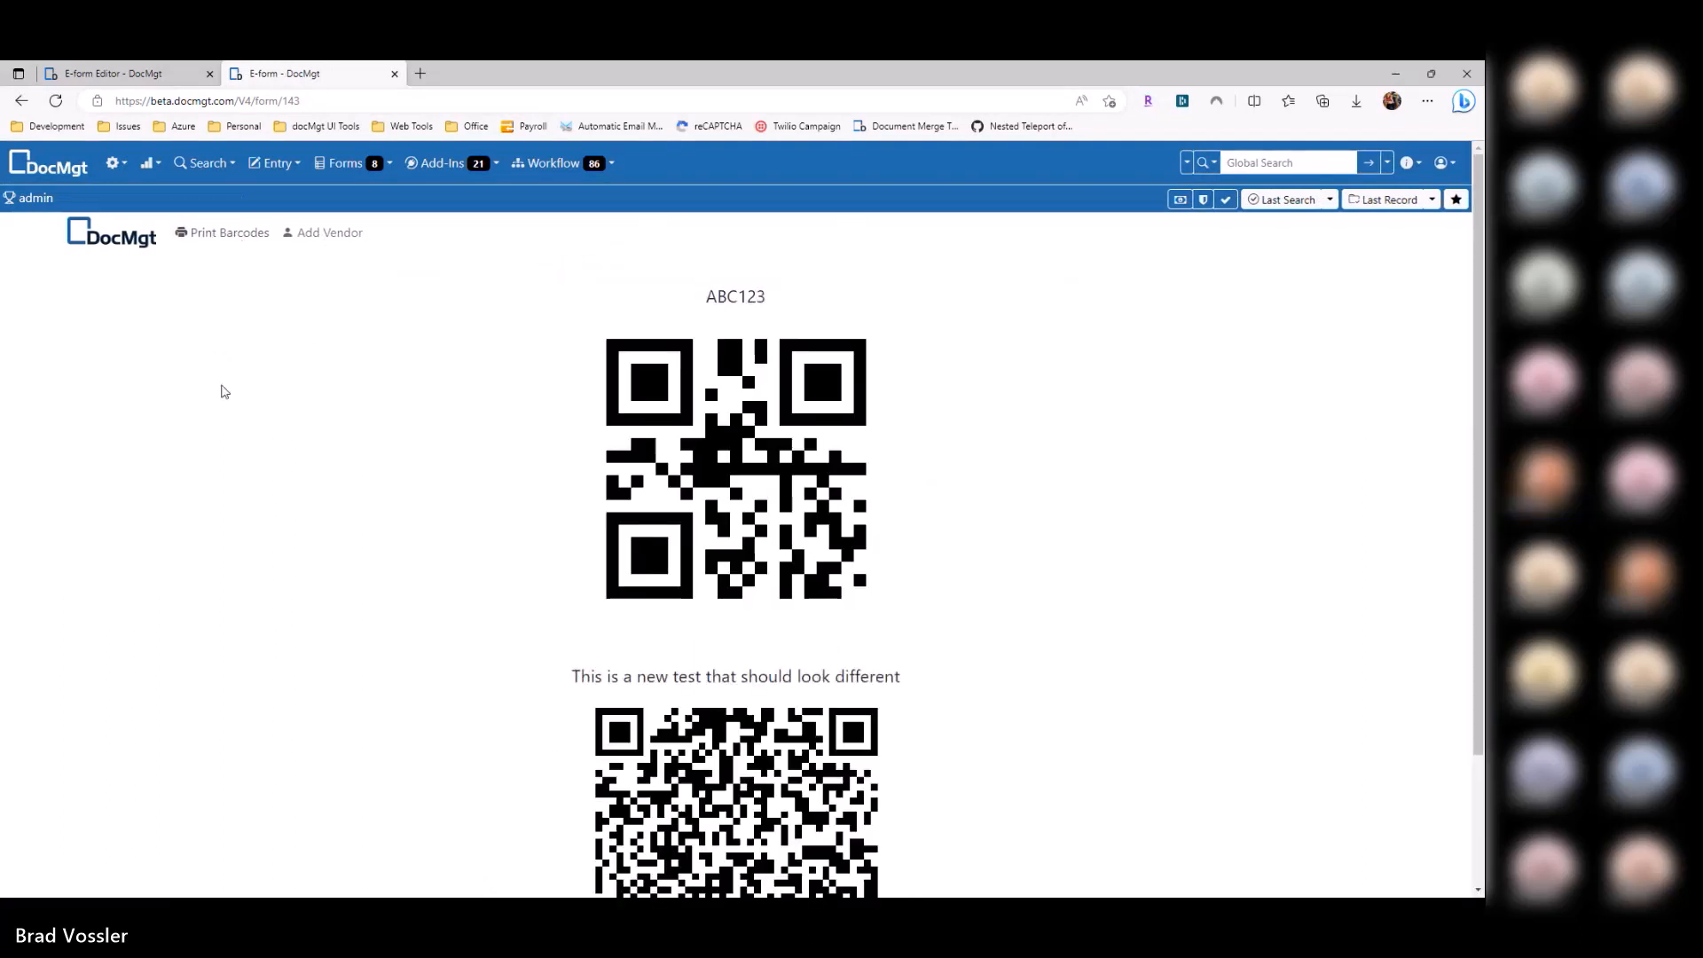
{"action": "left_click", "coordinate": [330, 234]}
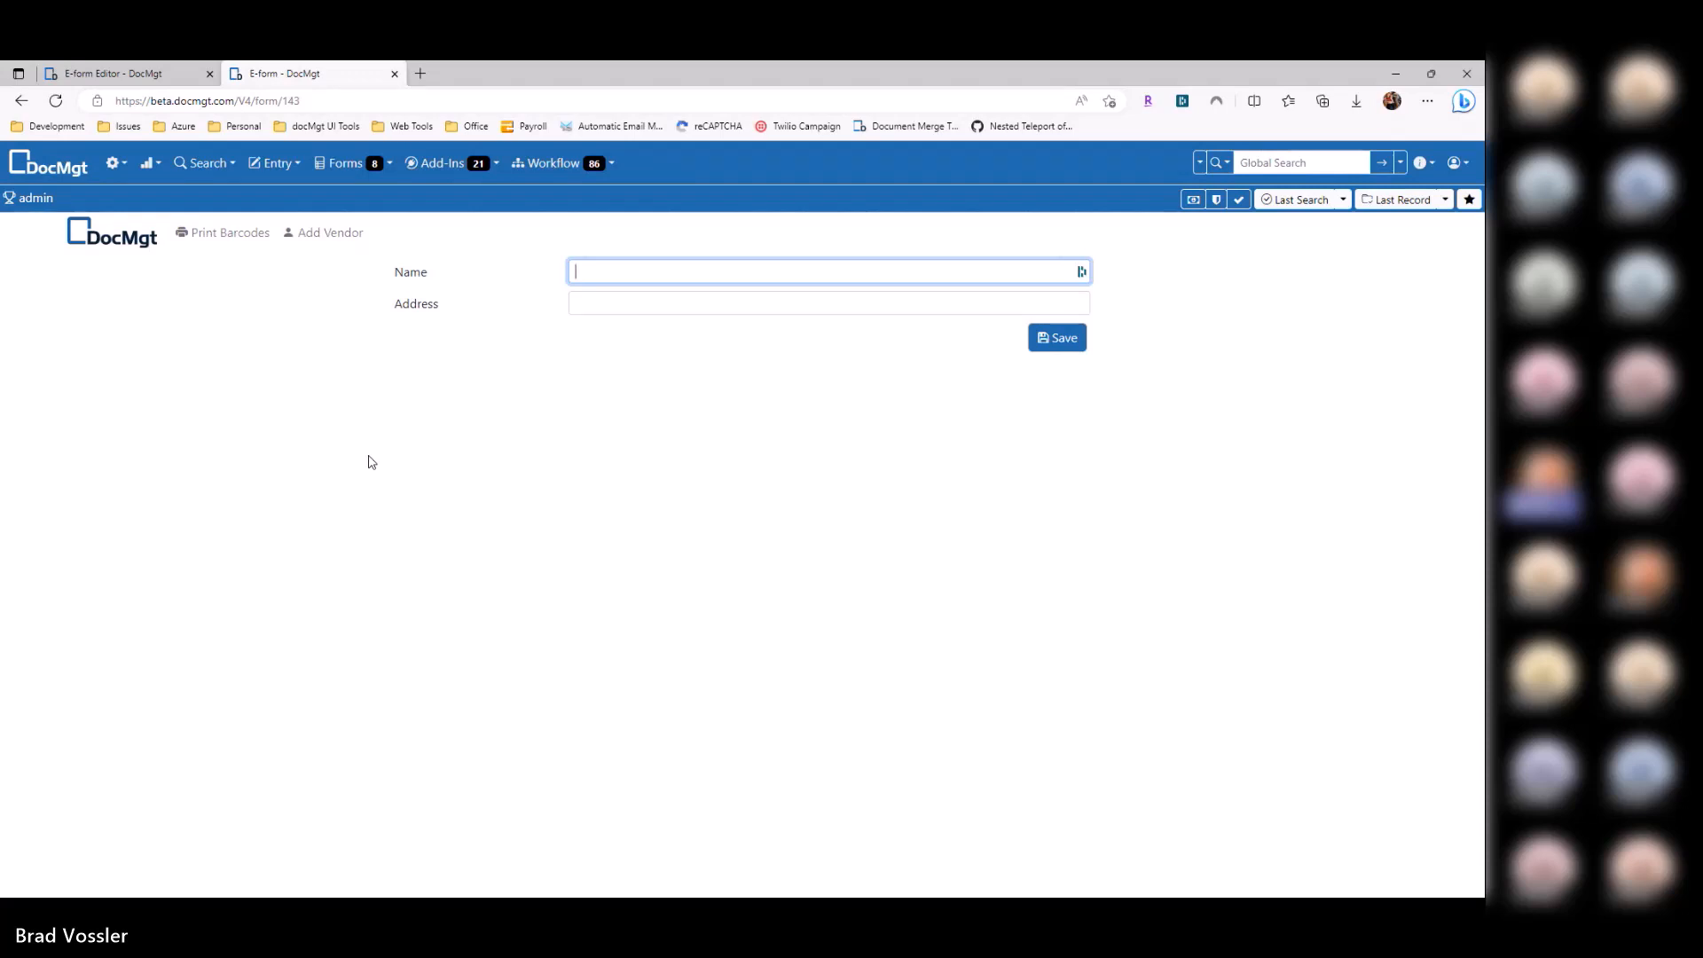
{"action": "key", "text": "ctrl+shift+Tab"}
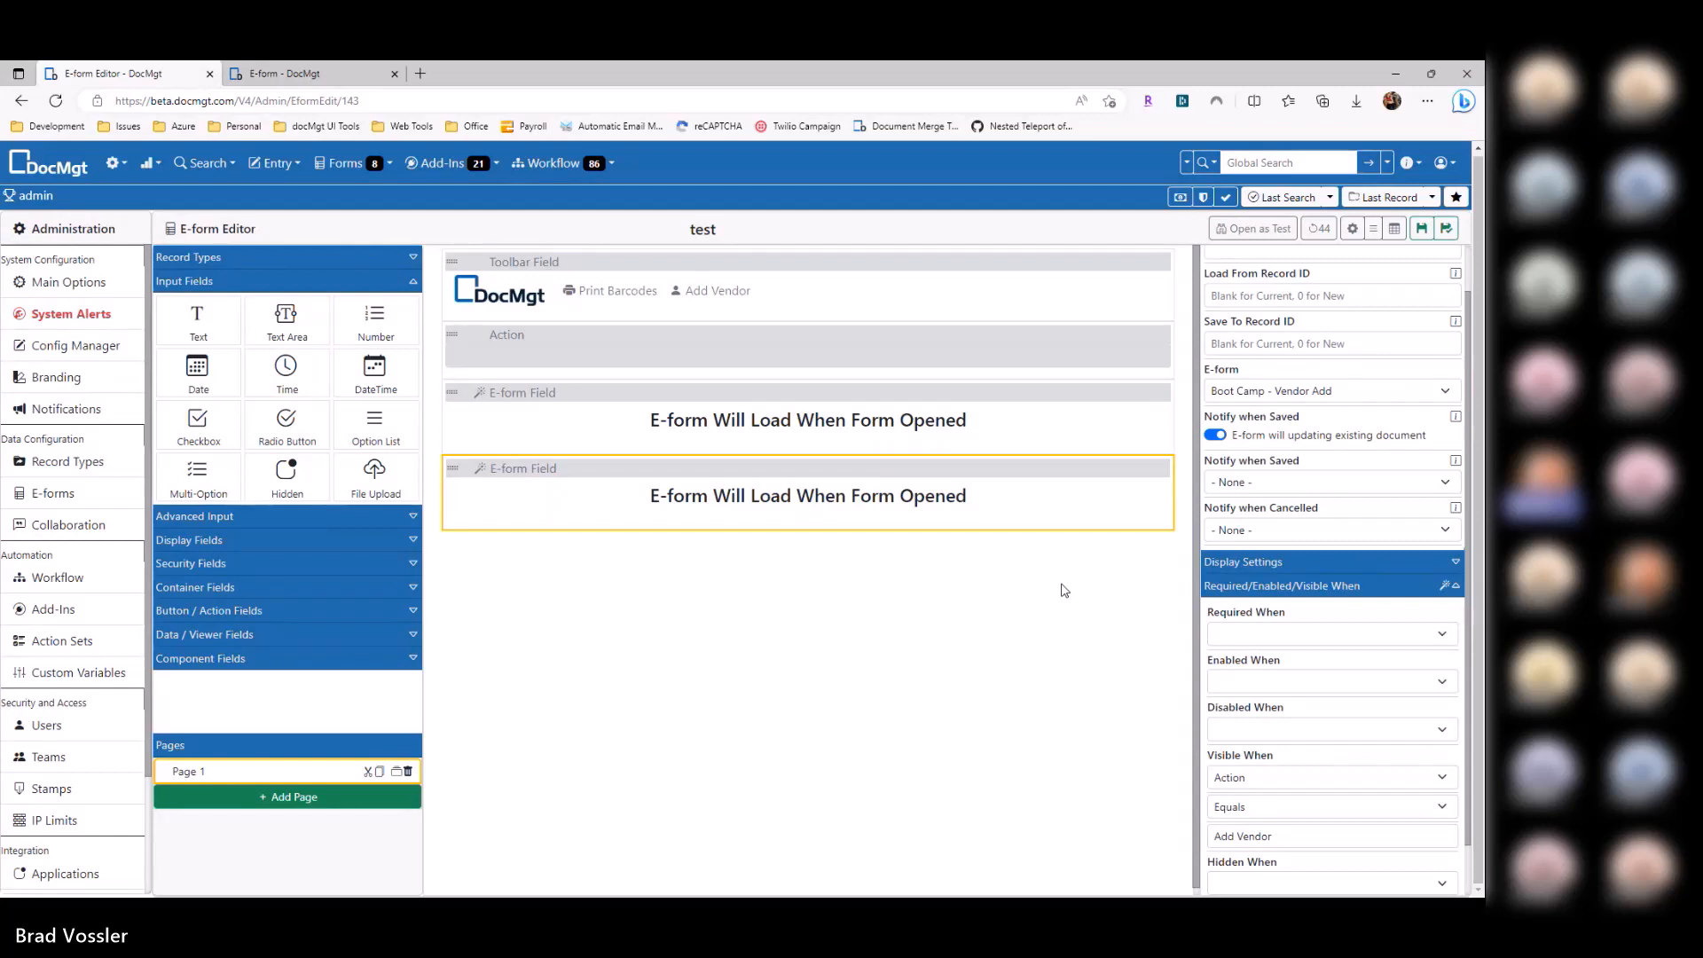
Step: Delete the second e-form field and switch the first from Boot Camp - Barcodes to '- Custom -'
{"action": "left_click", "coordinate": [833, 441]}
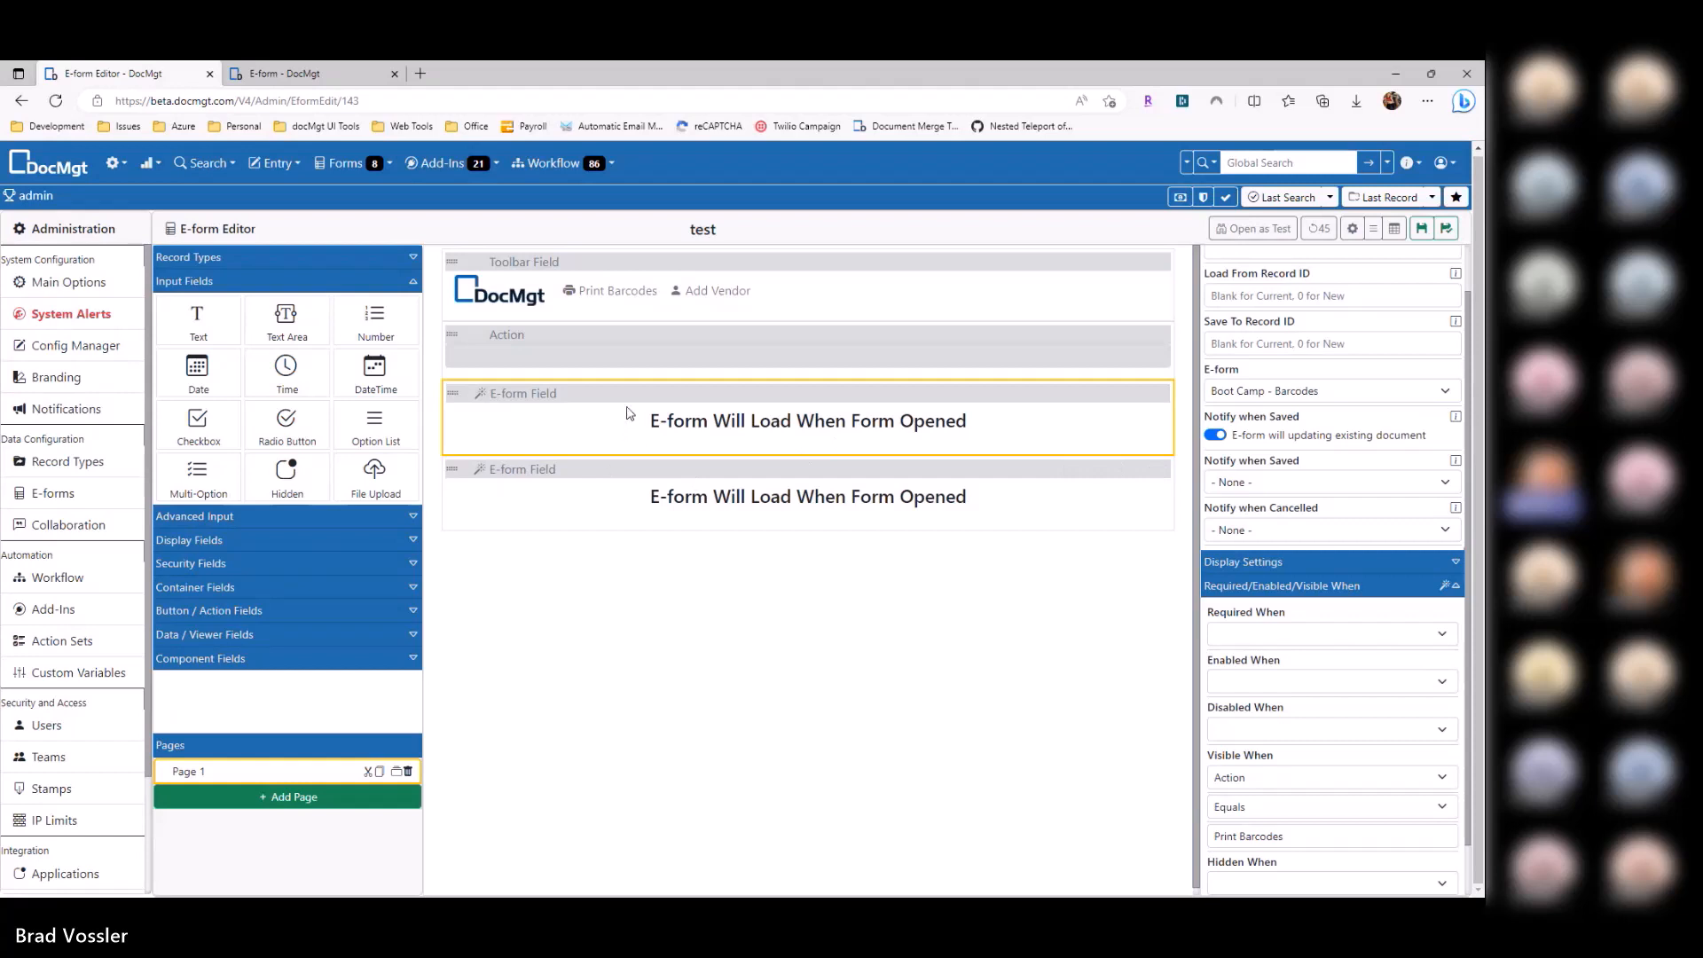
{"action": "left_click", "coordinate": [1161, 469]}
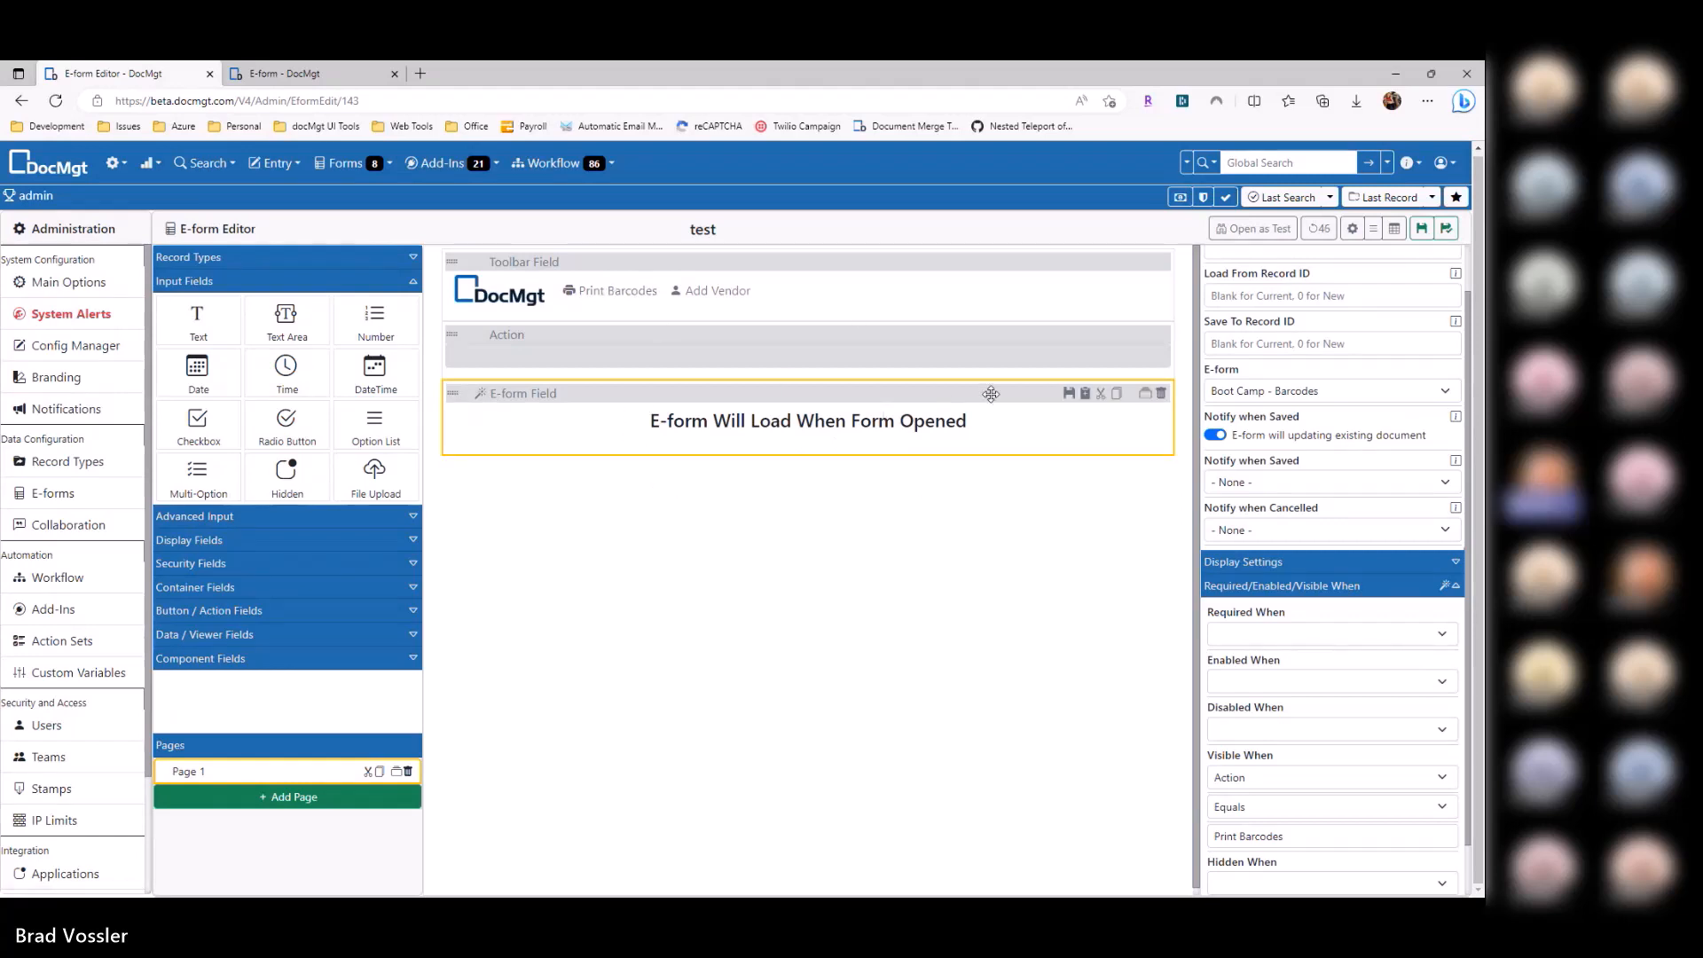
{"action": "left_click", "coordinate": [1285, 393]}
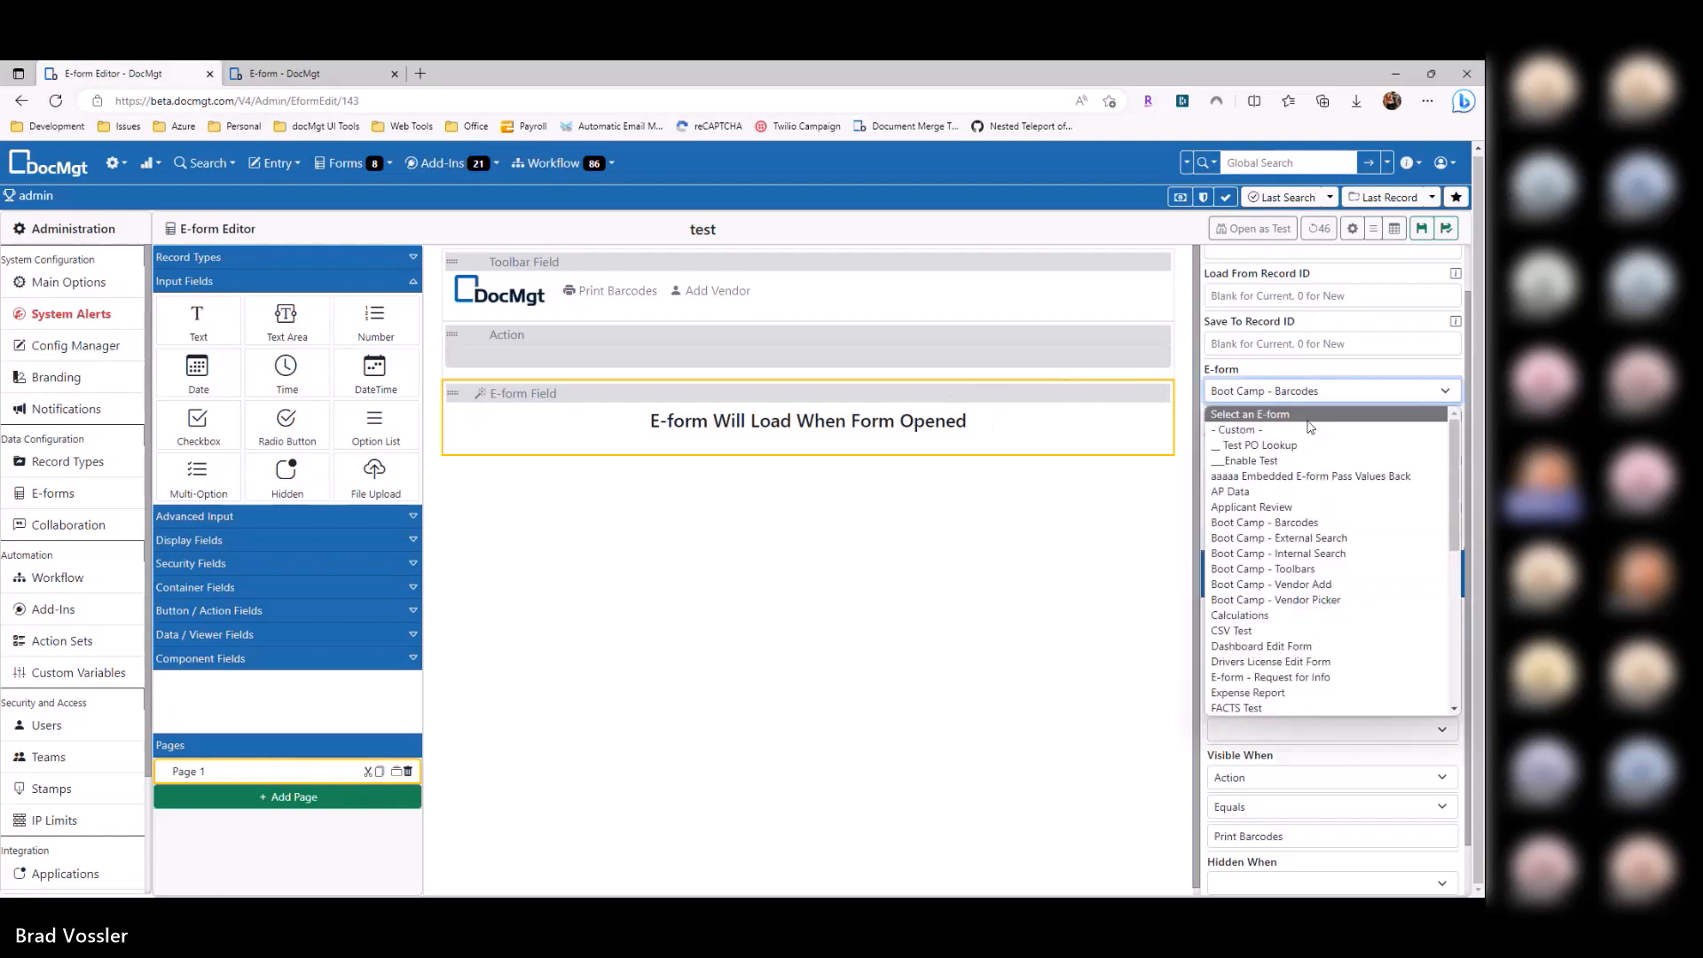
{"action": "left_click", "coordinate": [1249, 429]}
{"action": "left_click", "coordinate": [1249, 433]}
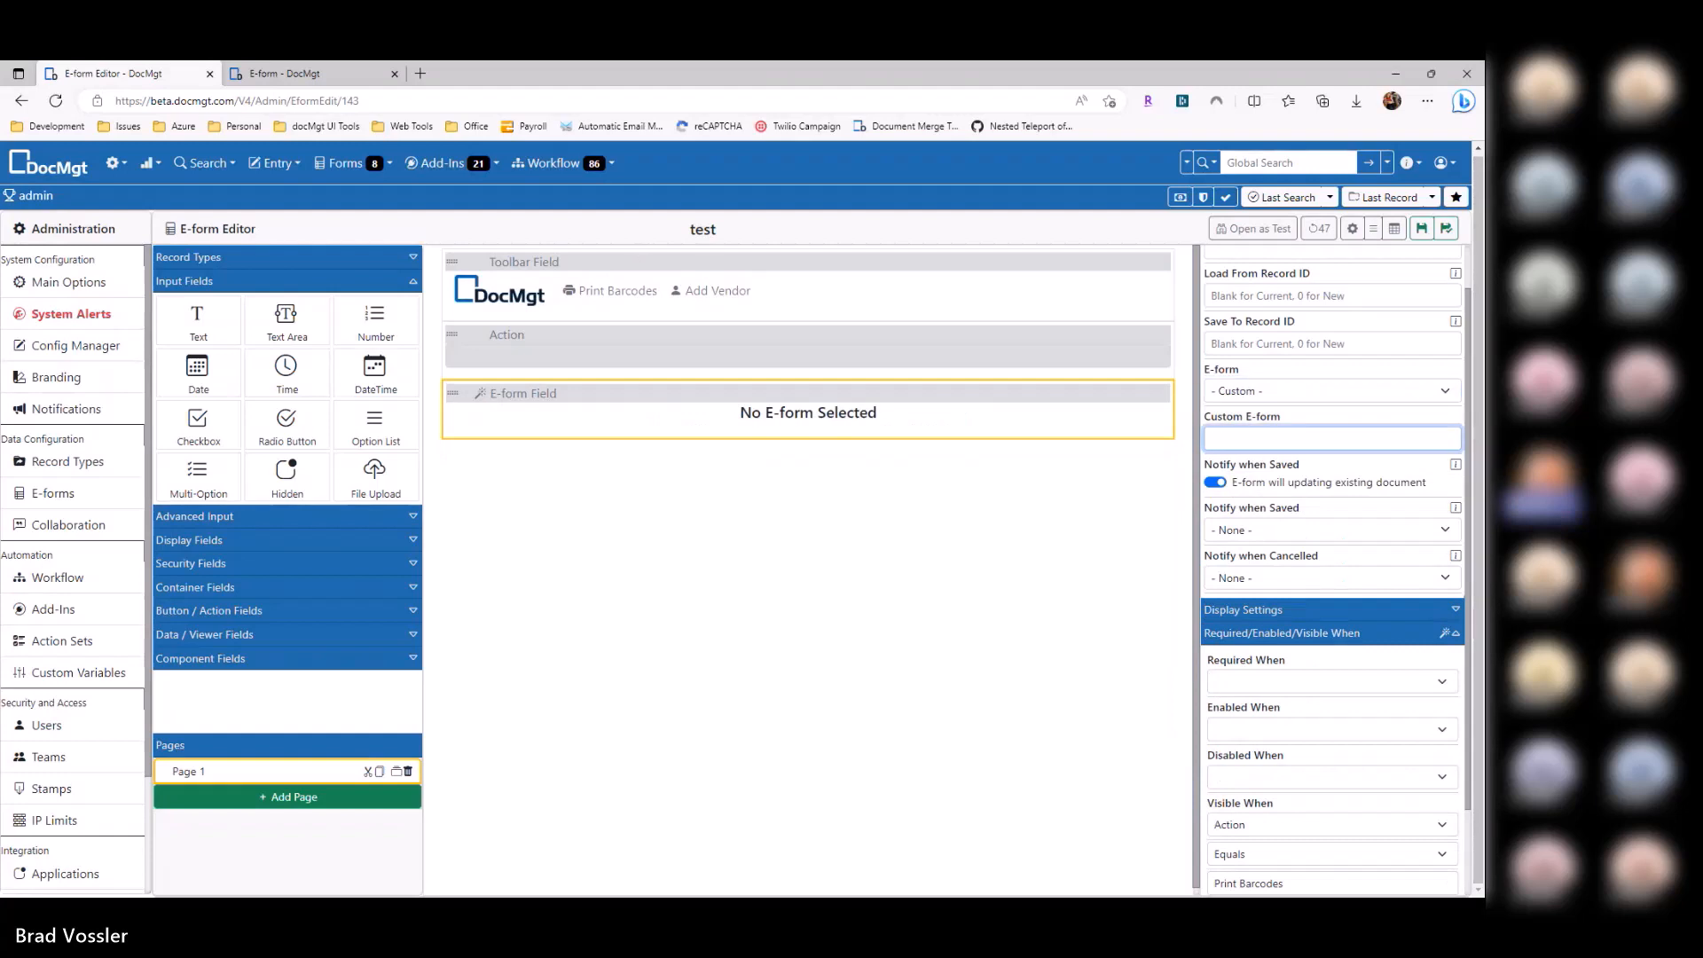
Step: Duplicate the editor tab, show the e-forms list in the copy, and close the old preview tab
{"action": "right_click", "coordinate": [133, 73]}
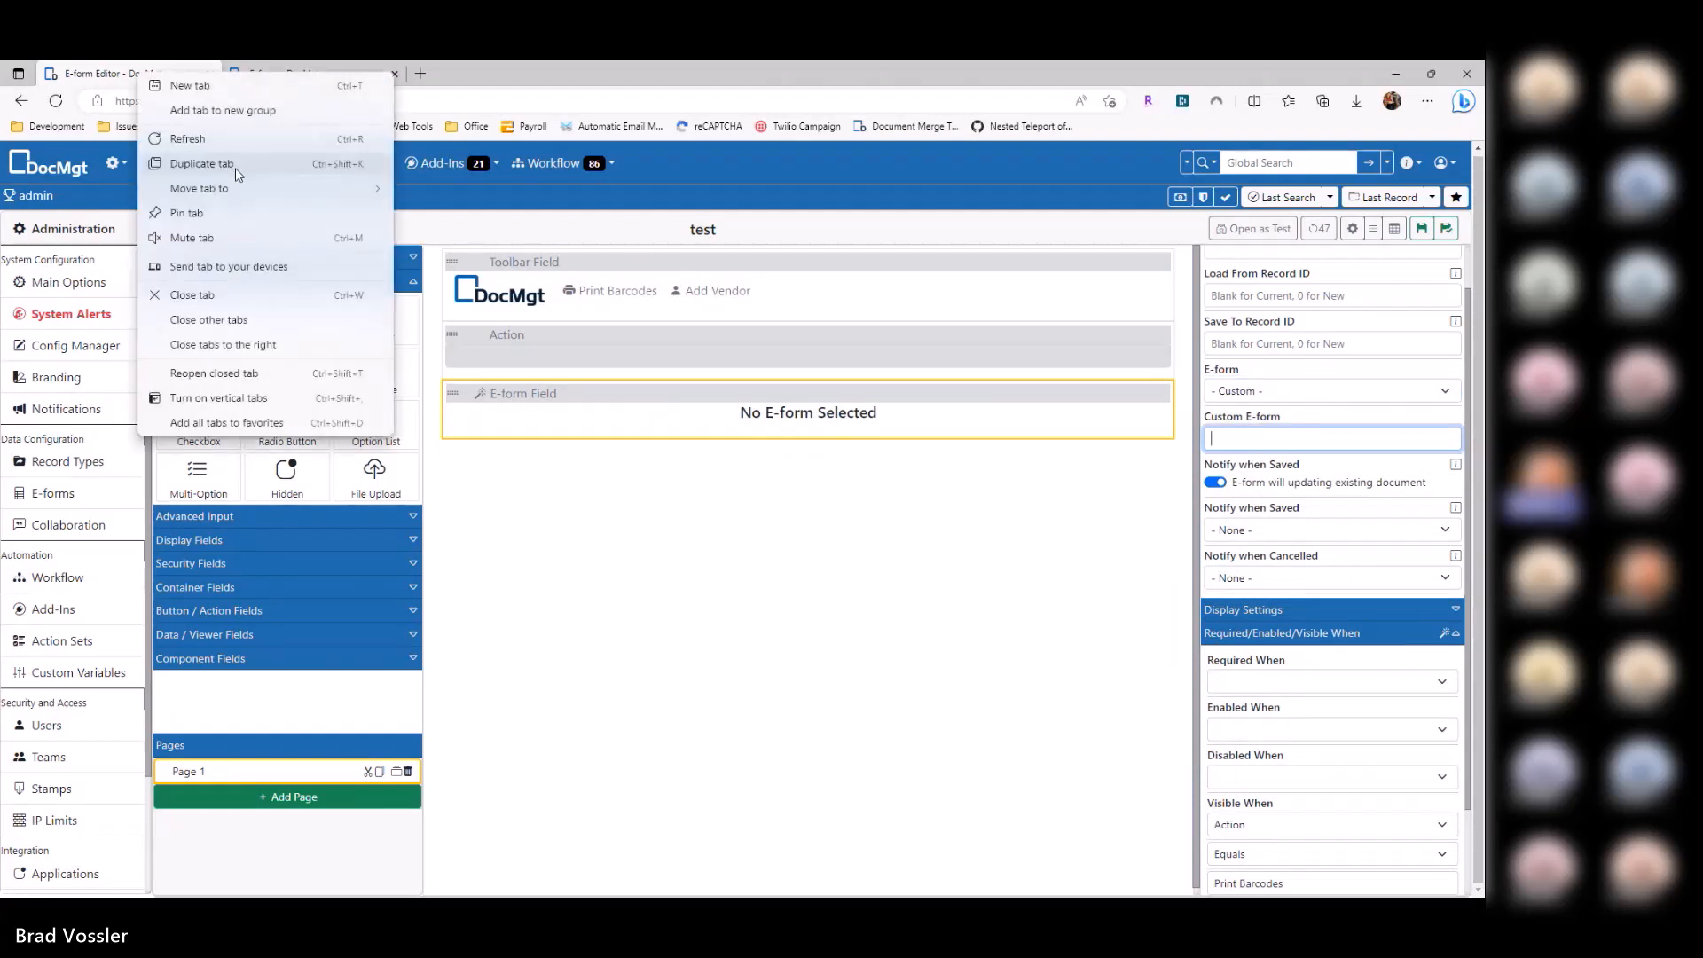
{"action": "left_click", "coordinate": [236, 167]}
{"action": "left_click", "coordinate": [579, 74]}
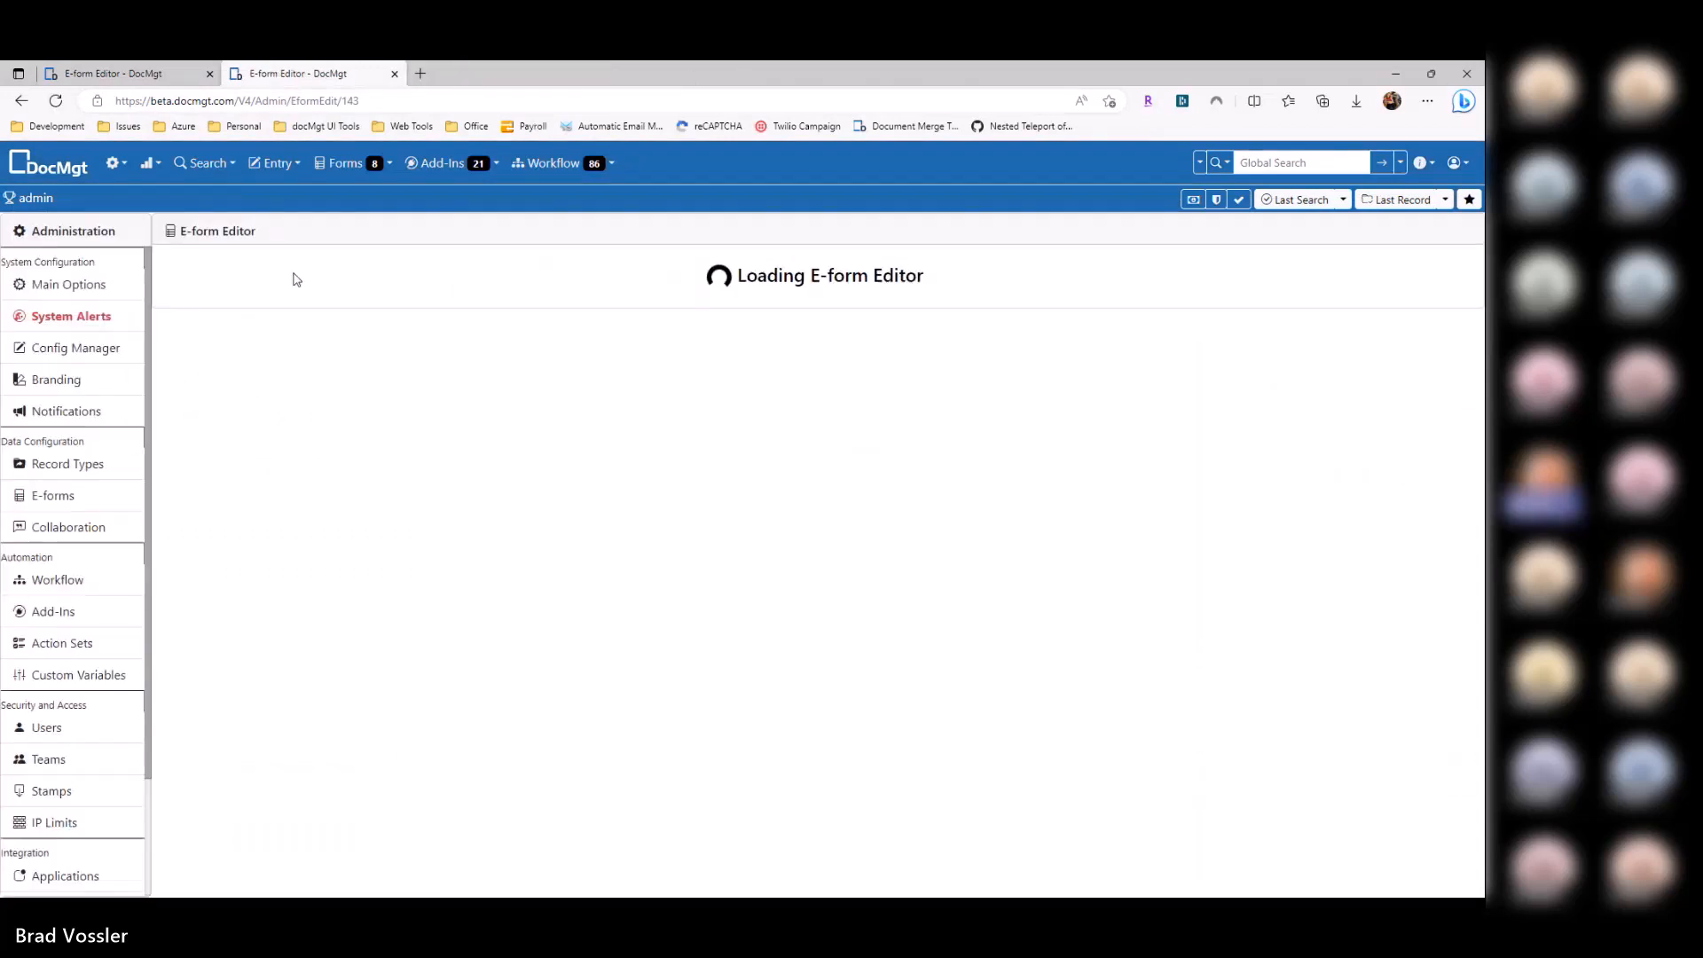
{"action": "left_click", "coordinate": [106, 508]}
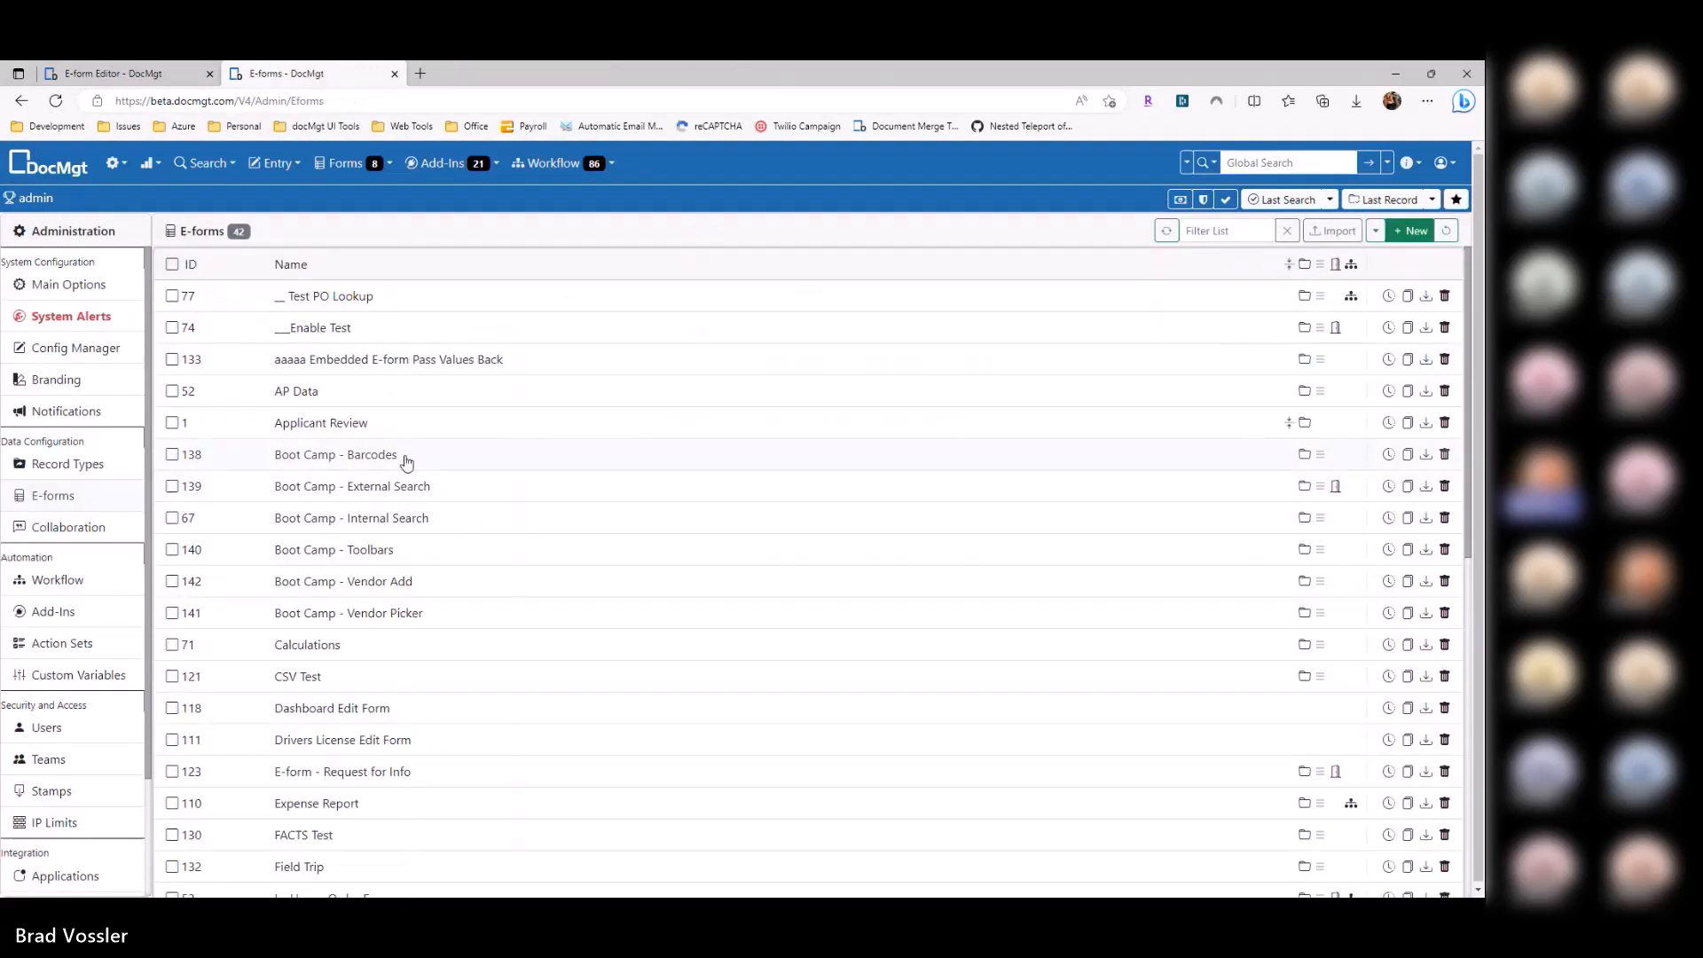
{"action": "key", "text": "ctrl+Tab"}
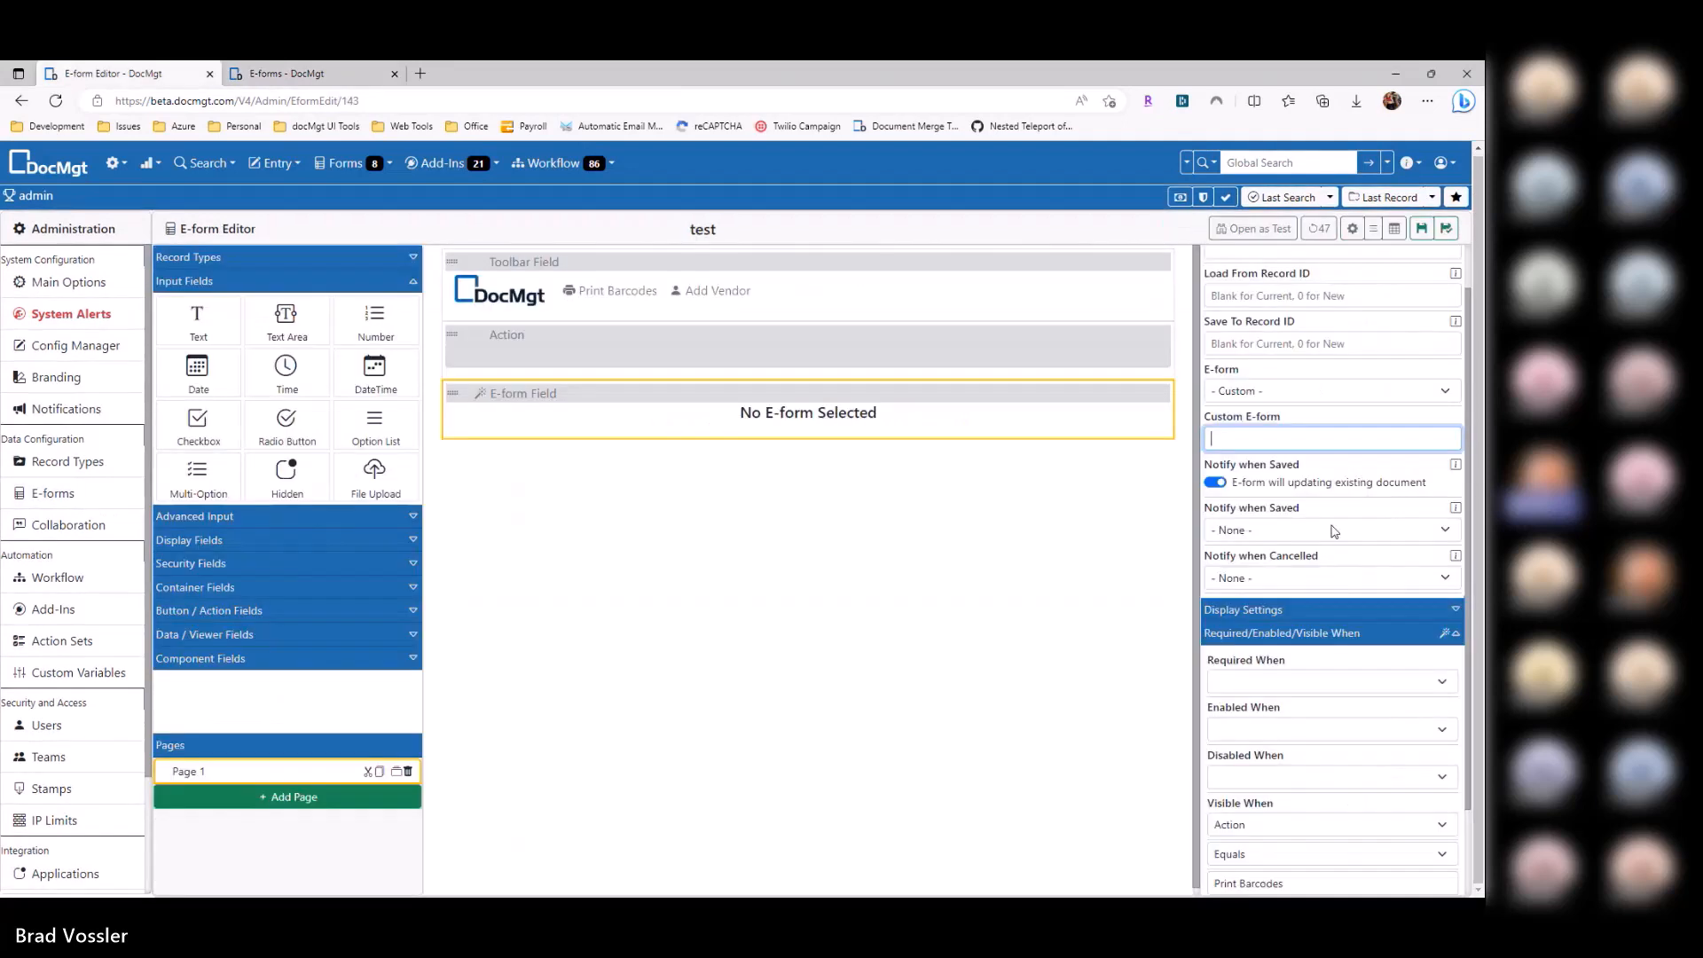
Step: Change the Print Barcodes toolbar option's value to 138 and save it
{"action": "left_click", "coordinate": [631, 262]}
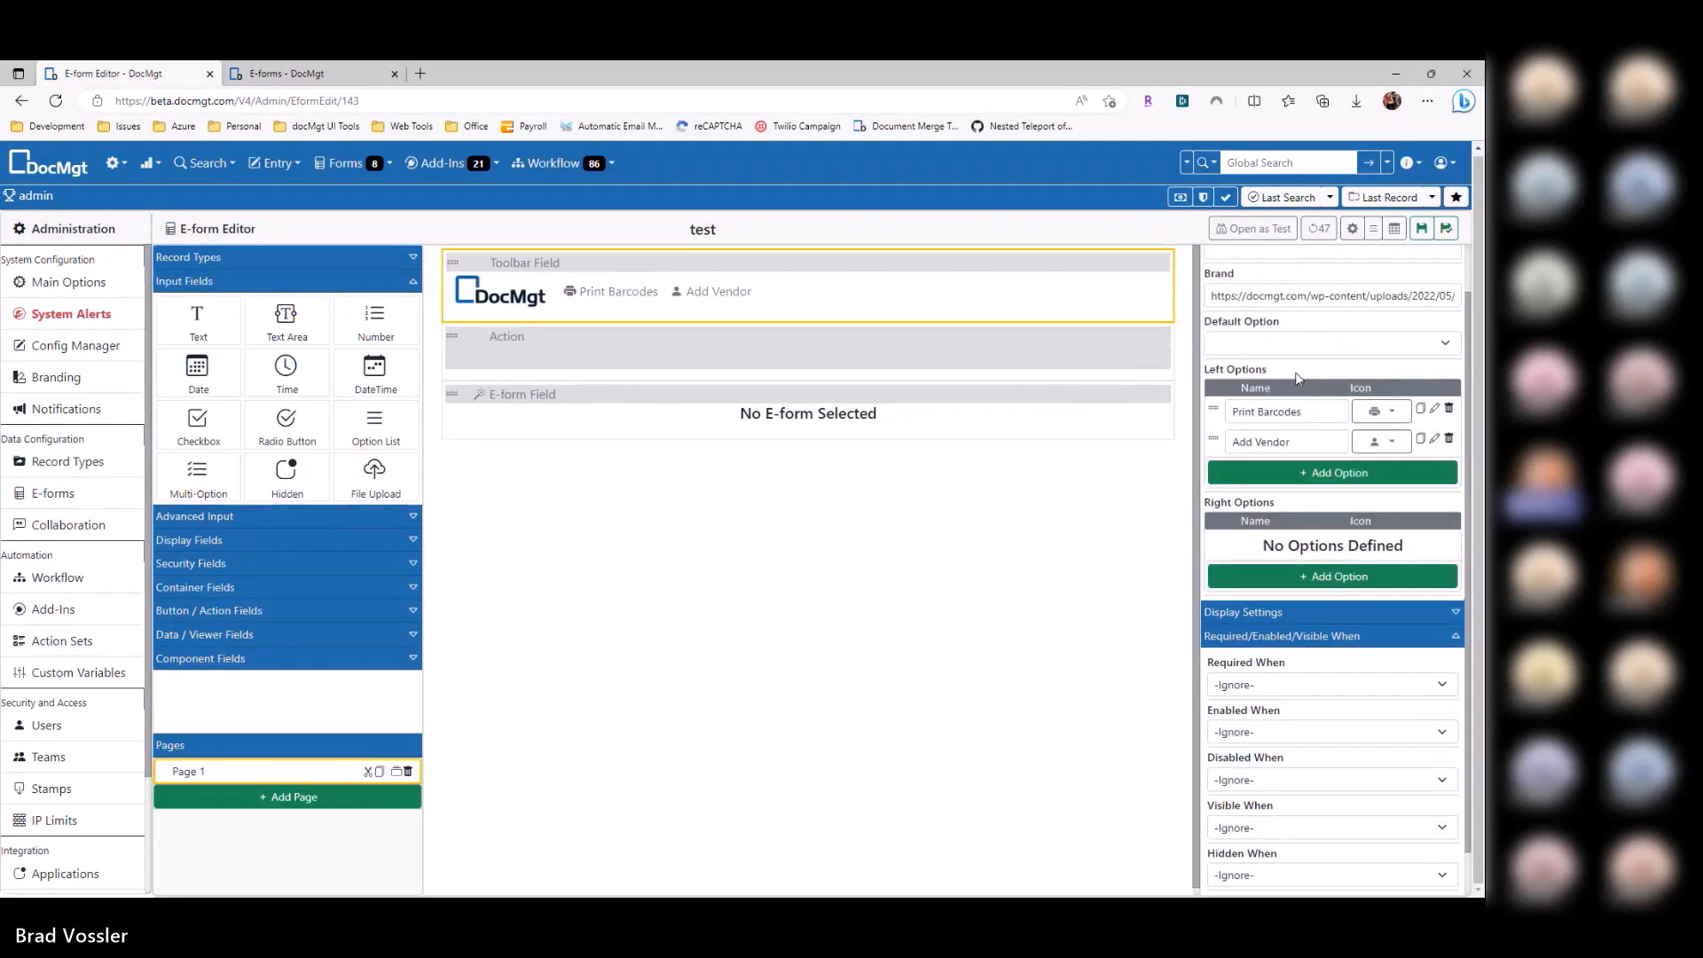
{"action": "left_click", "coordinate": [1434, 409]}
{"action": "left_click", "coordinate": [743, 320]}
{"action": "type", "text": "138"}
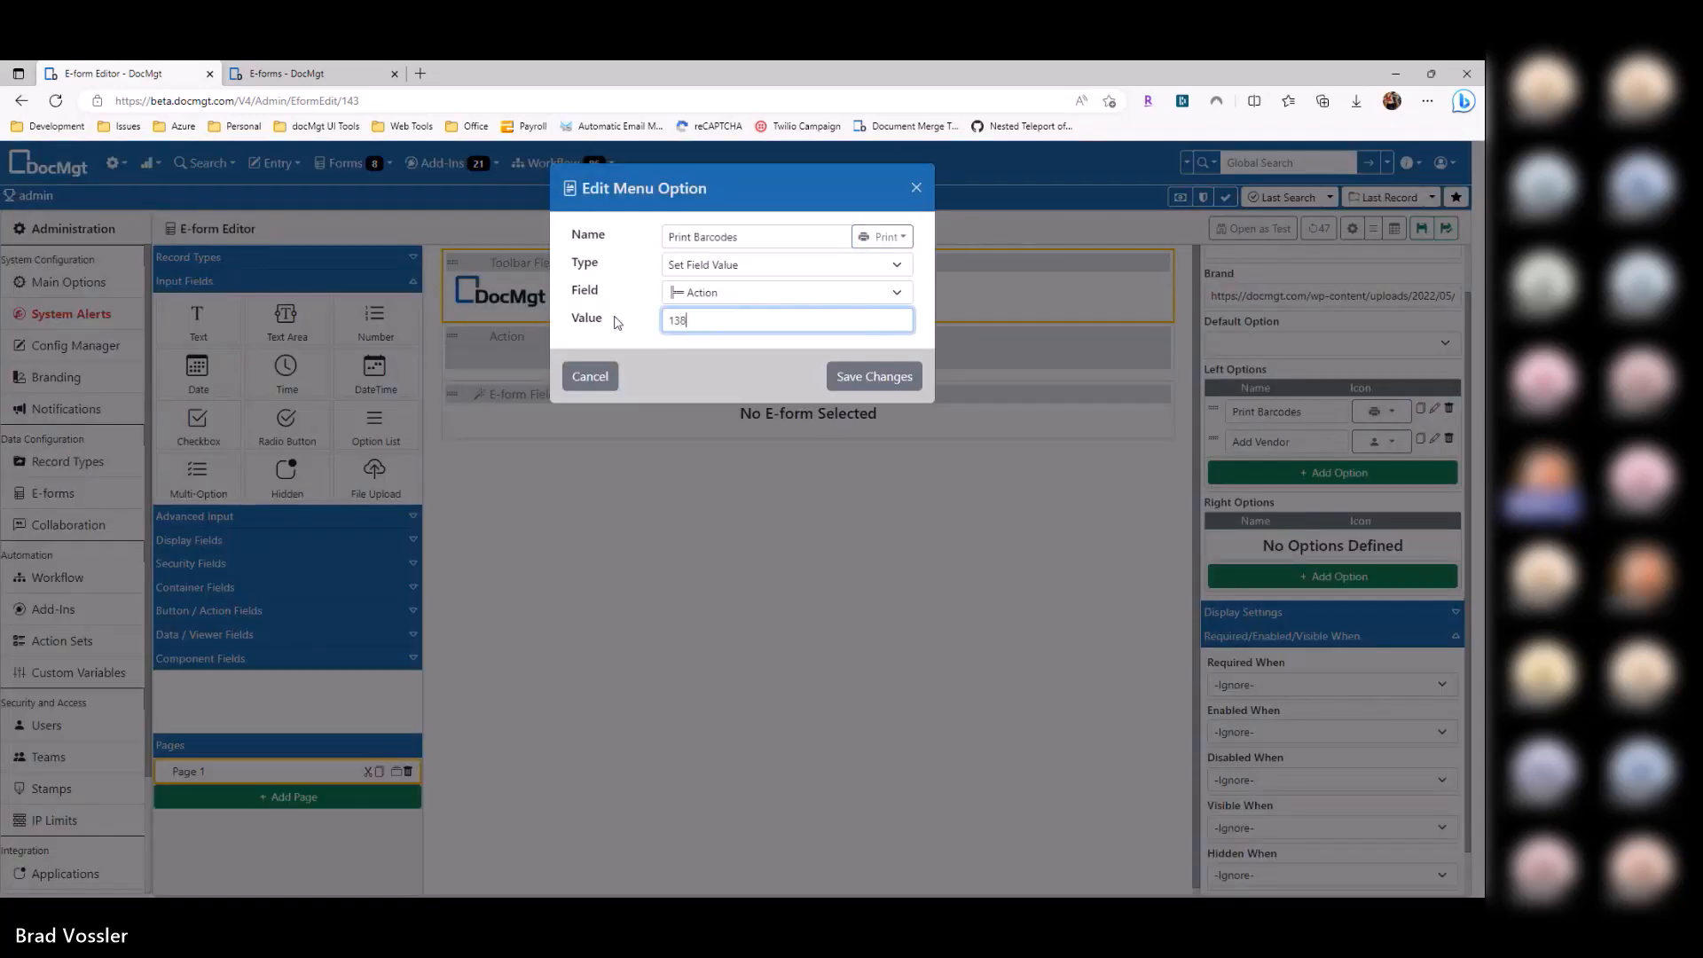
{"action": "left_click", "coordinate": [881, 377]}
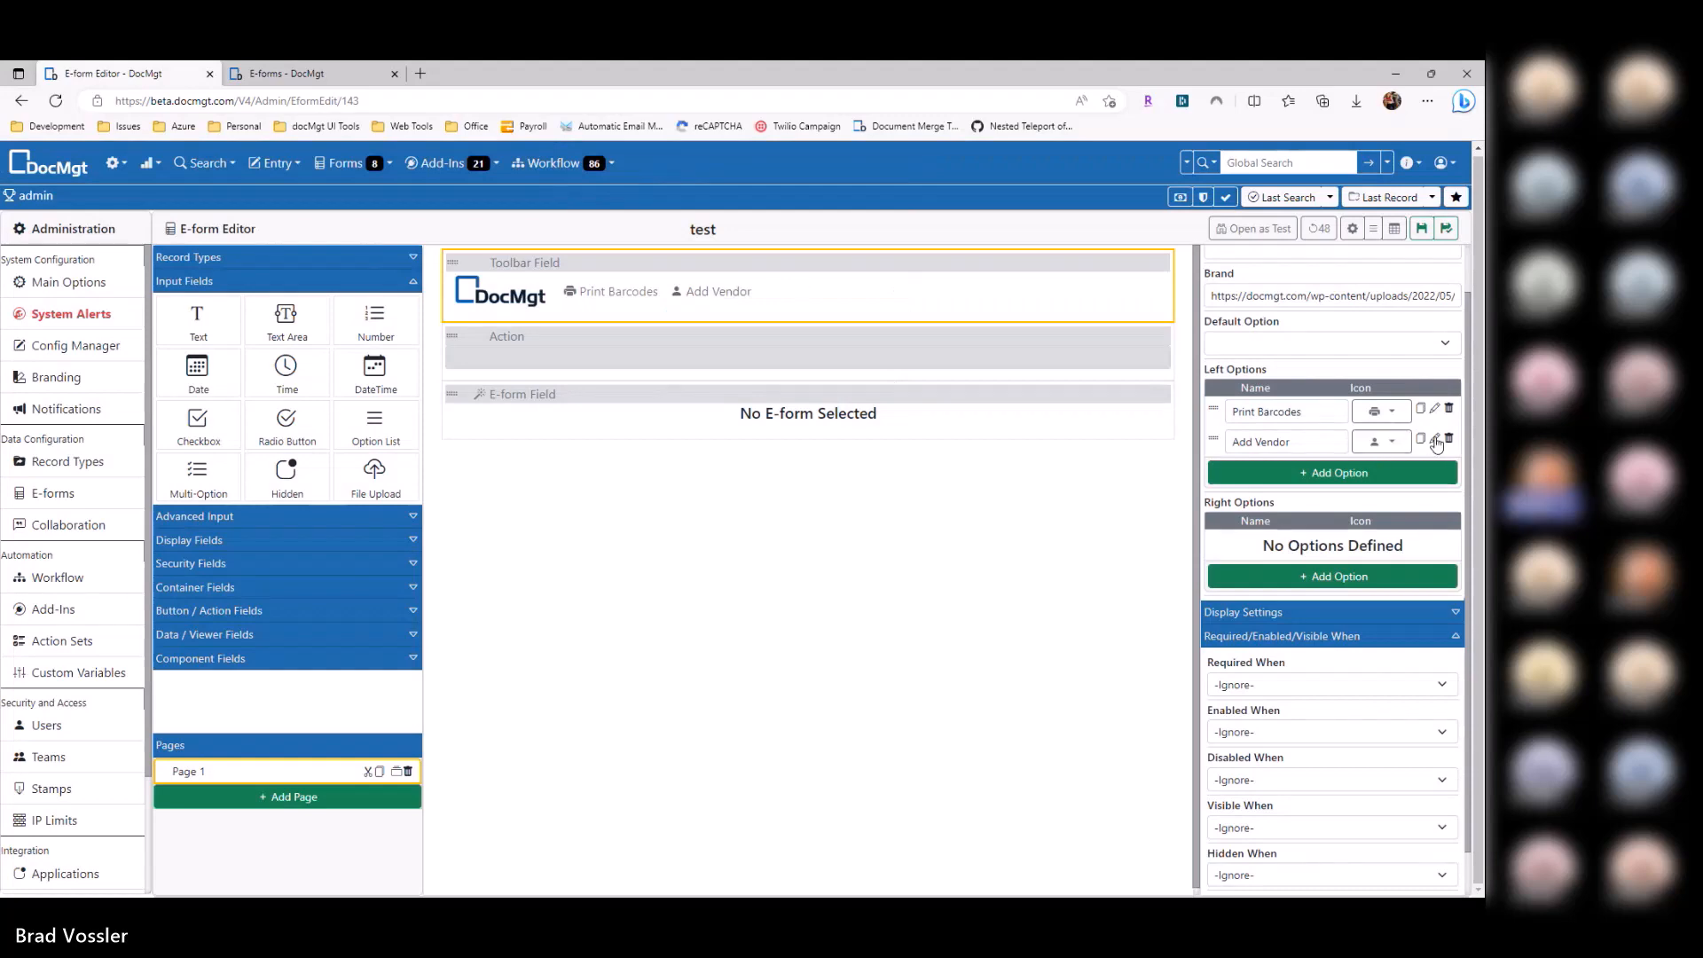
Step: Change the Add Vendor toolbar option's value after checking the e-forms list, and save it
{"action": "key", "text": "ctrl+Tab"}
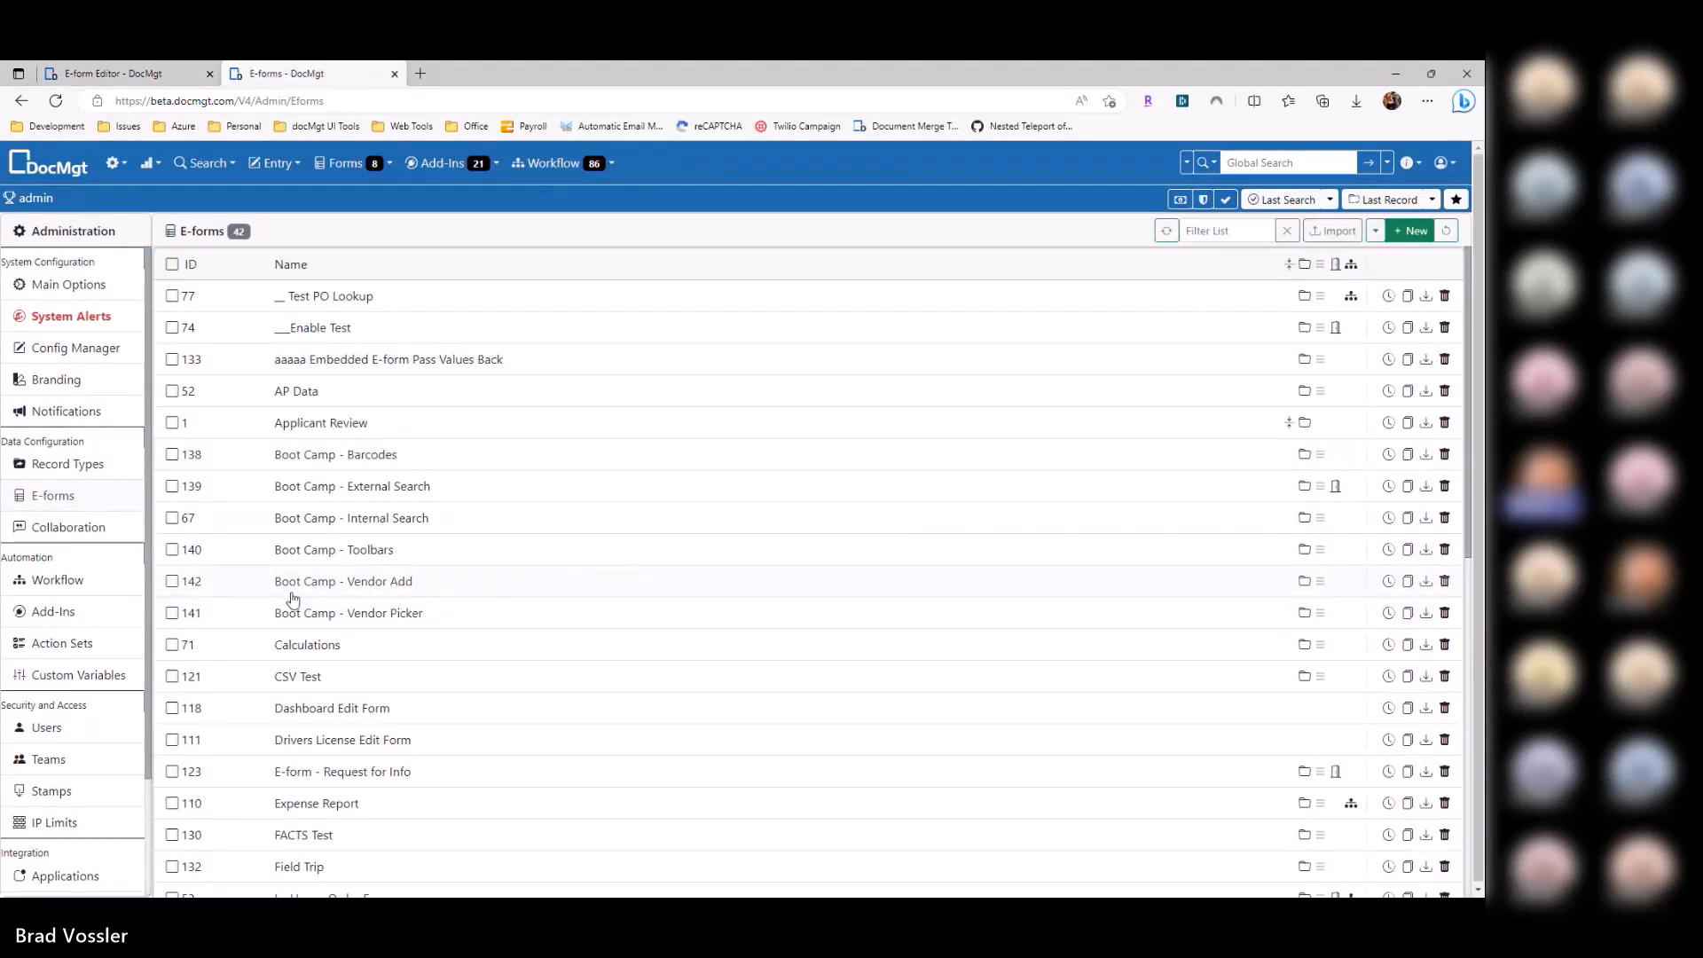
{"action": "key", "text": "ctrl+Tab"}
{"action": "left_click", "coordinate": [747, 322]}
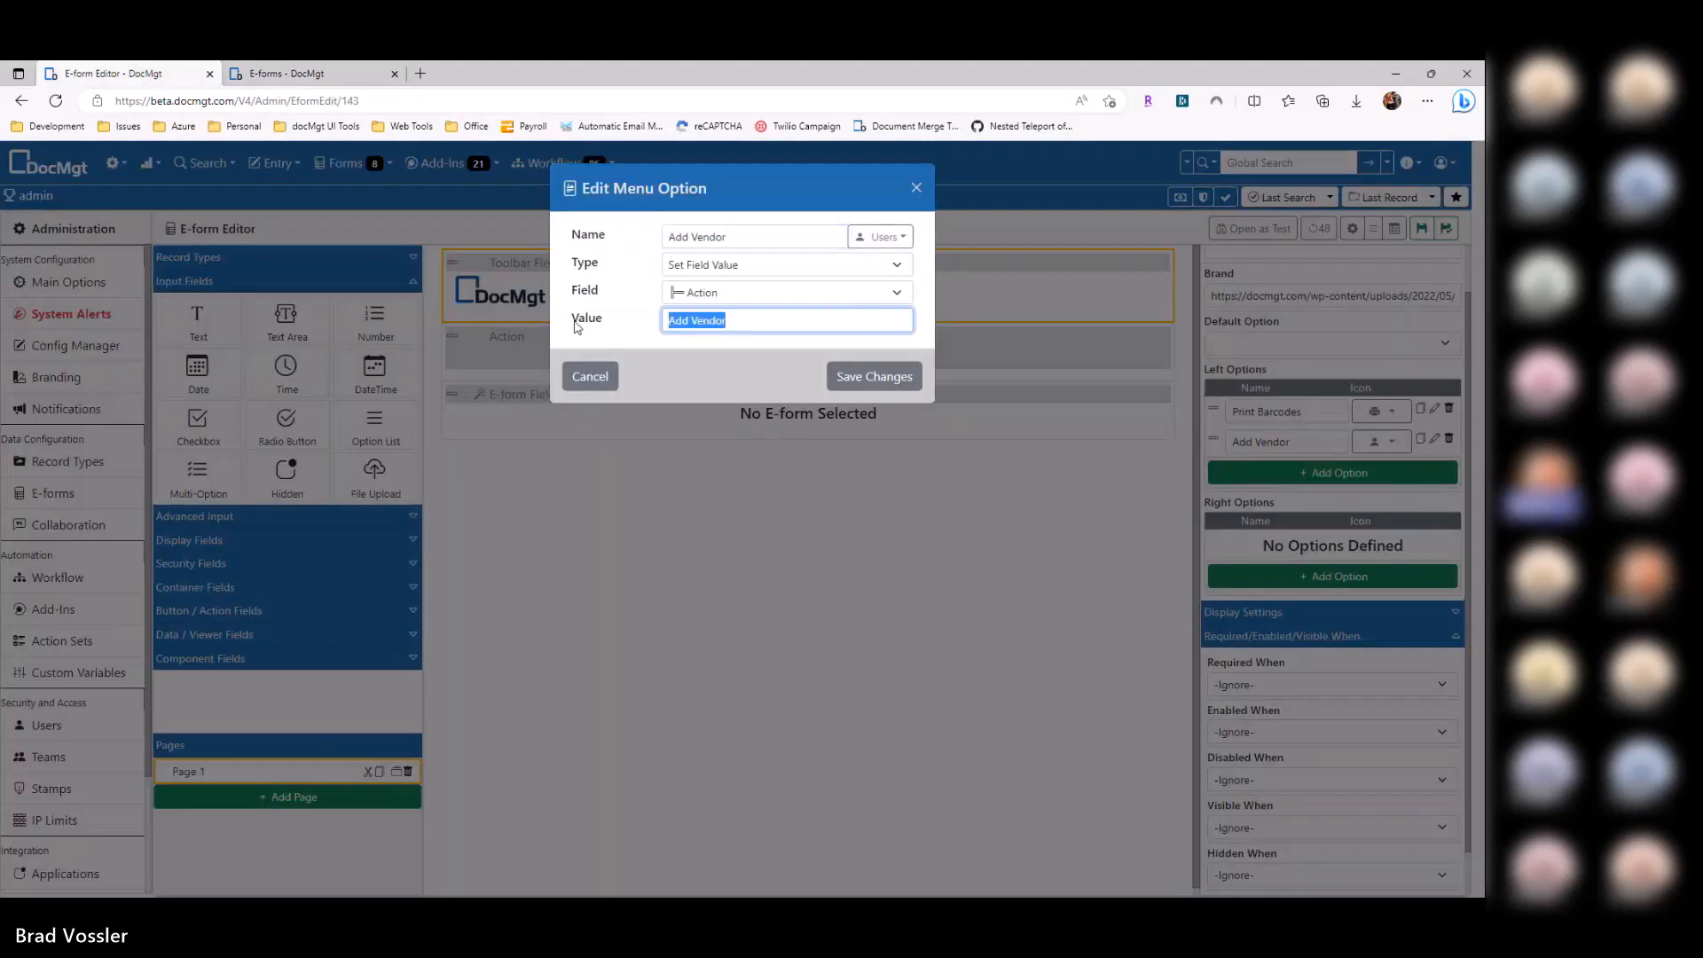
{"action": "type", "text": "add"}
{"action": "left_click", "coordinate": [874, 376]}
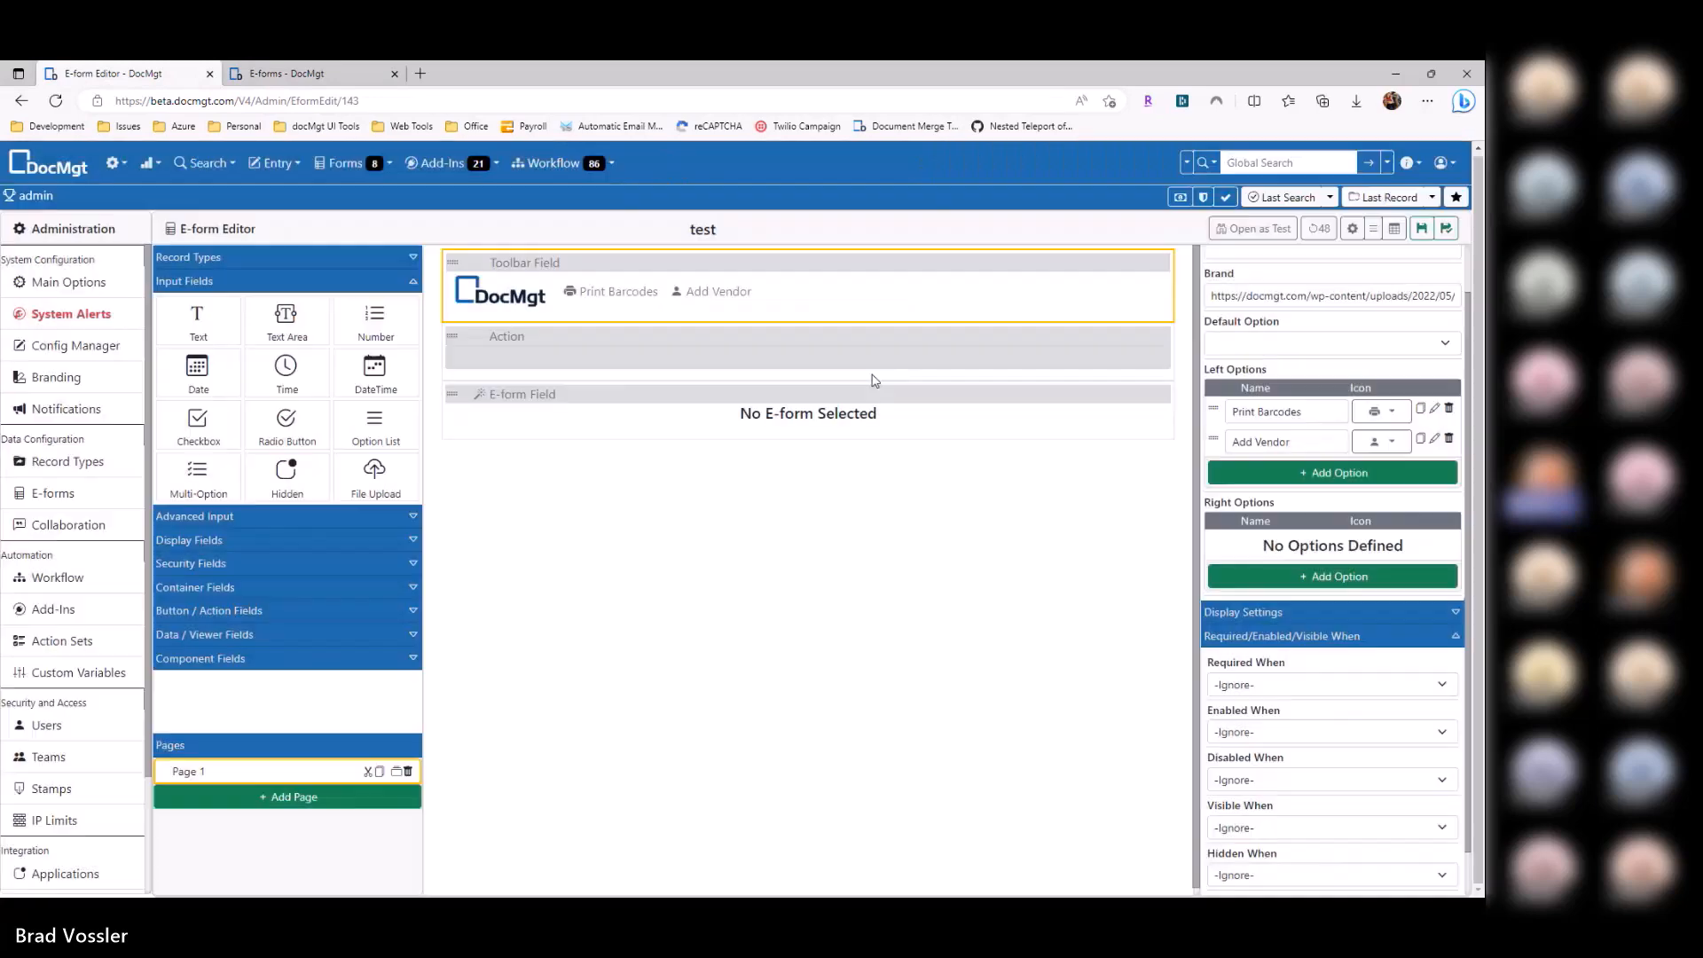
{"action": "left_click", "coordinate": [678, 391]}
Step: Show the e-form field when Action is Exists (Not Empty), load custom e-form {Action}, and save
{"action": "scroll", "coordinate": [1331, 654], "scroll_direction": "down", "scroll_amount": 1}
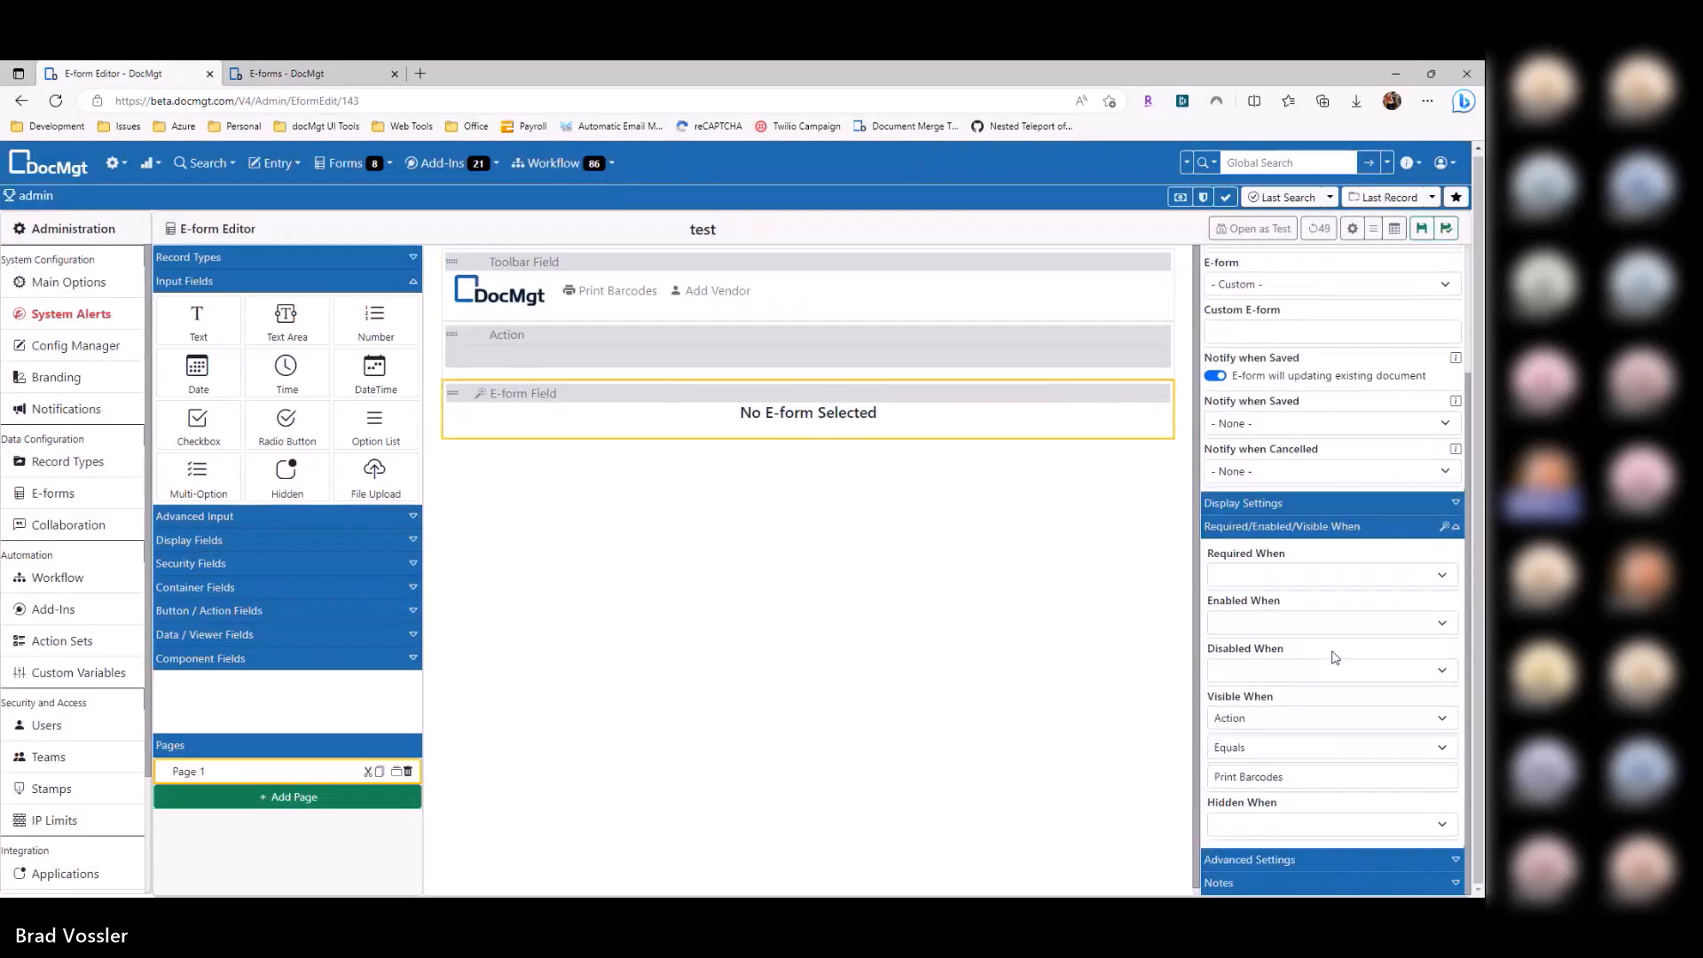
{"action": "left_click", "coordinate": [1270, 777]}
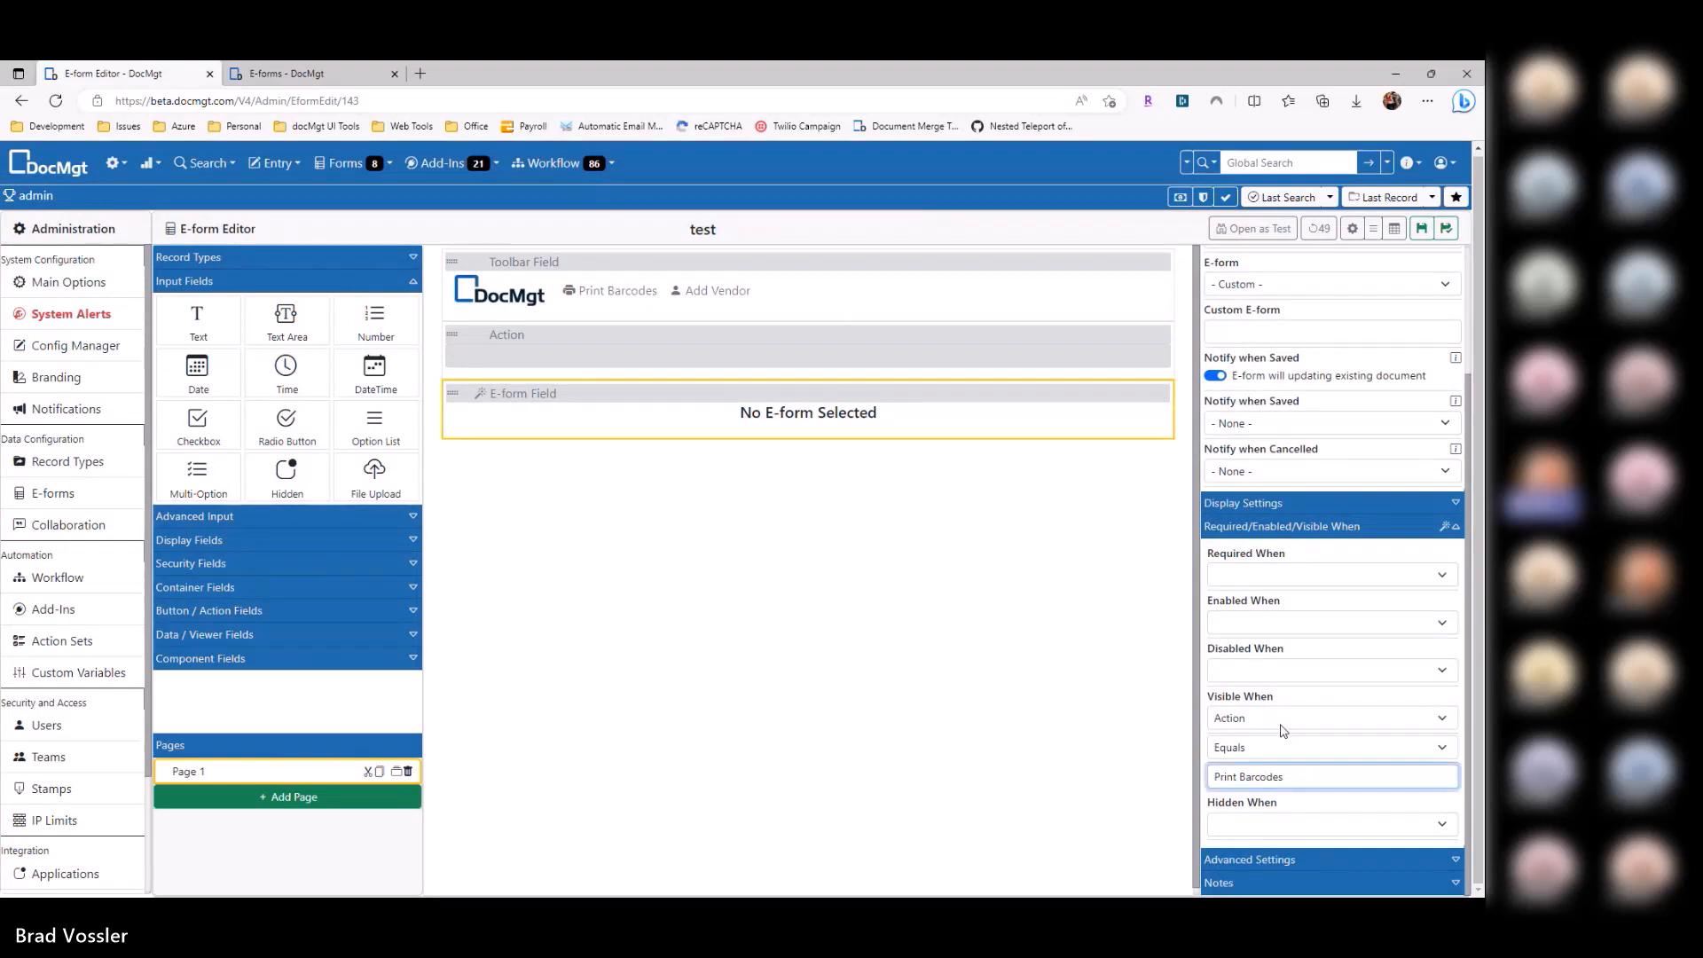
{"action": "left_click", "coordinate": [1279, 752]}
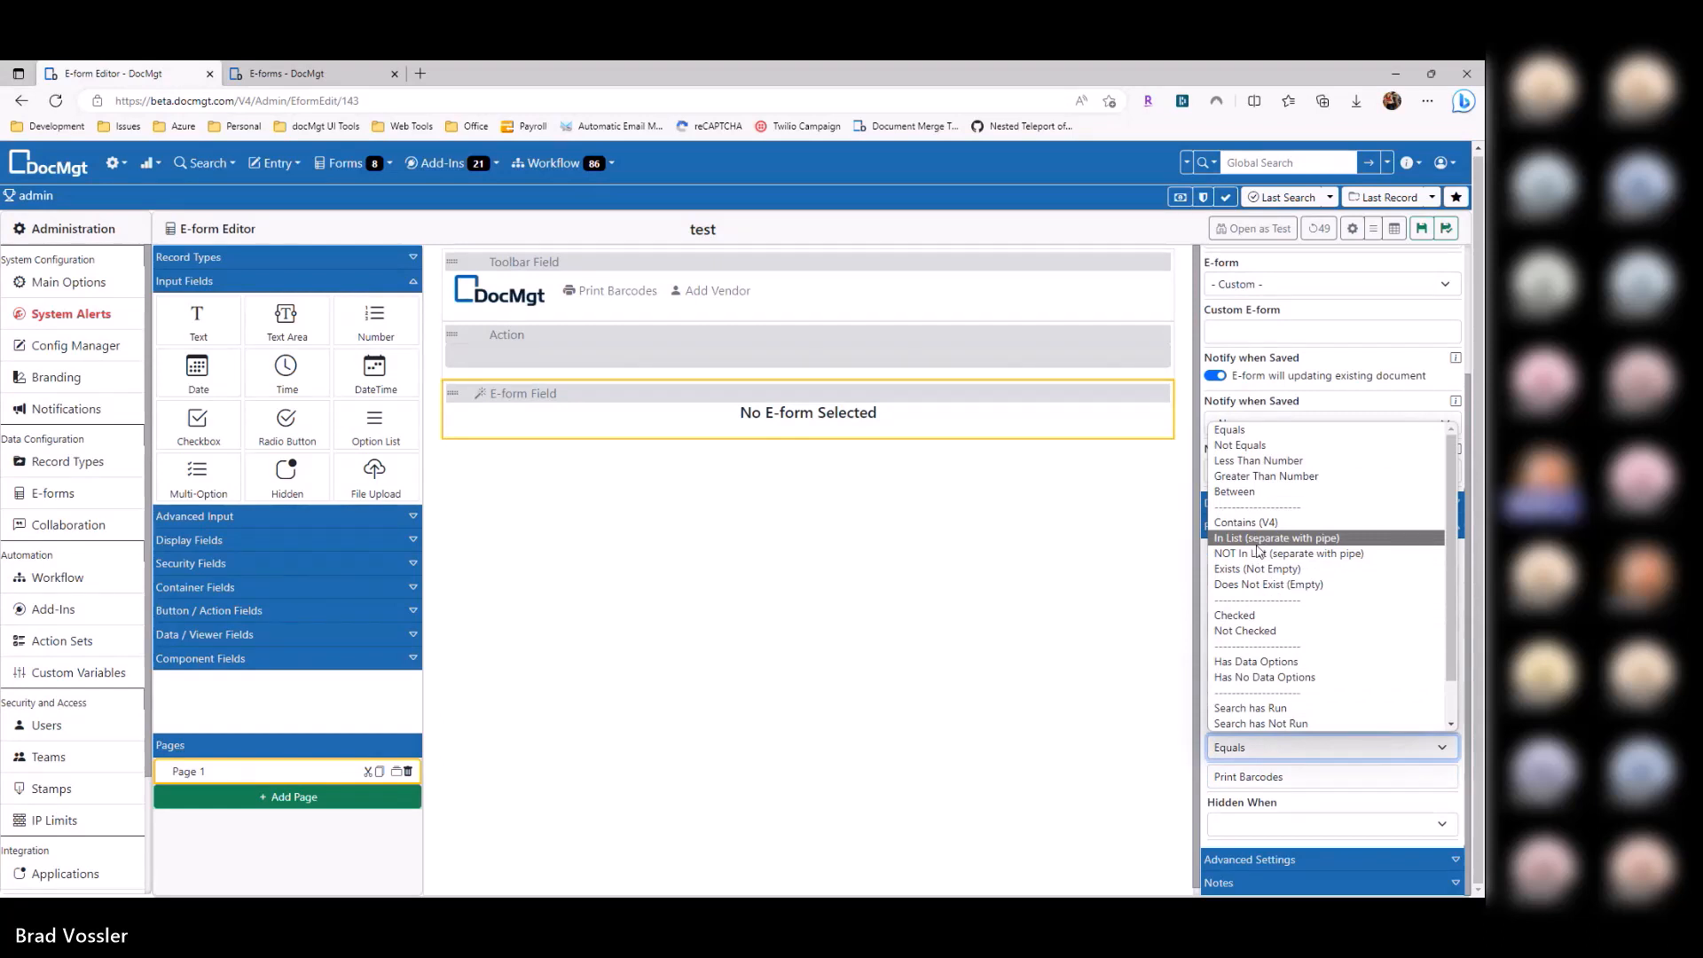
{"action": "key", "text": "Escape"}
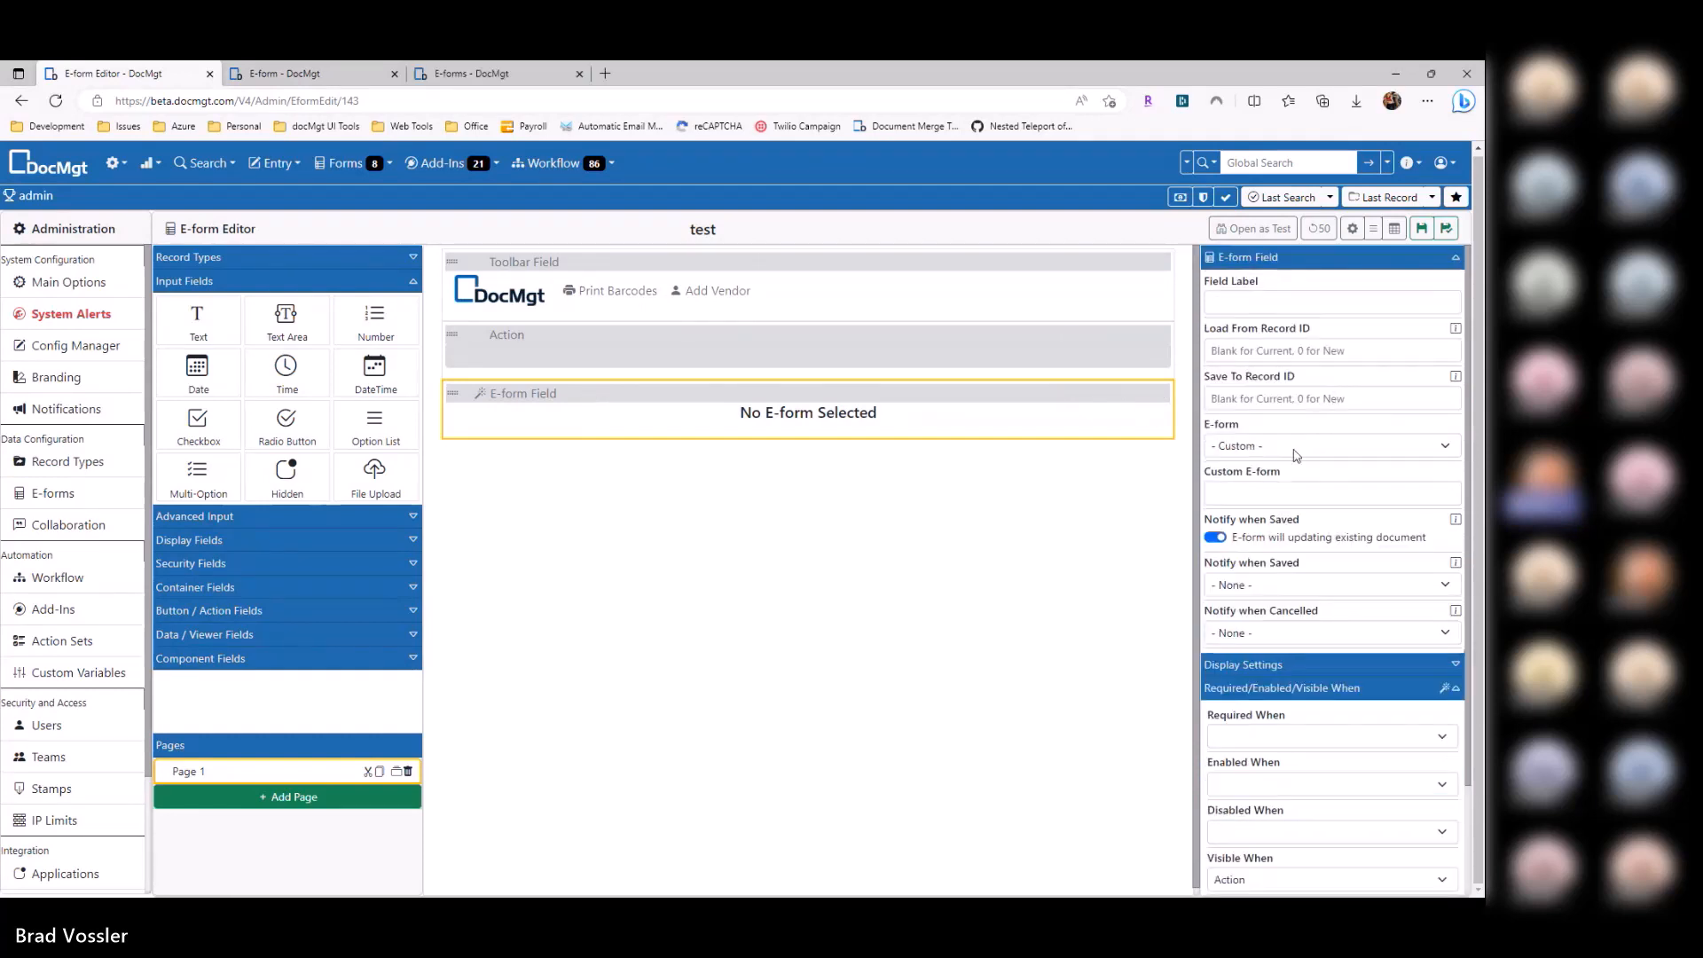
{"action": "left_click", "coordinate": [1283, 493]}
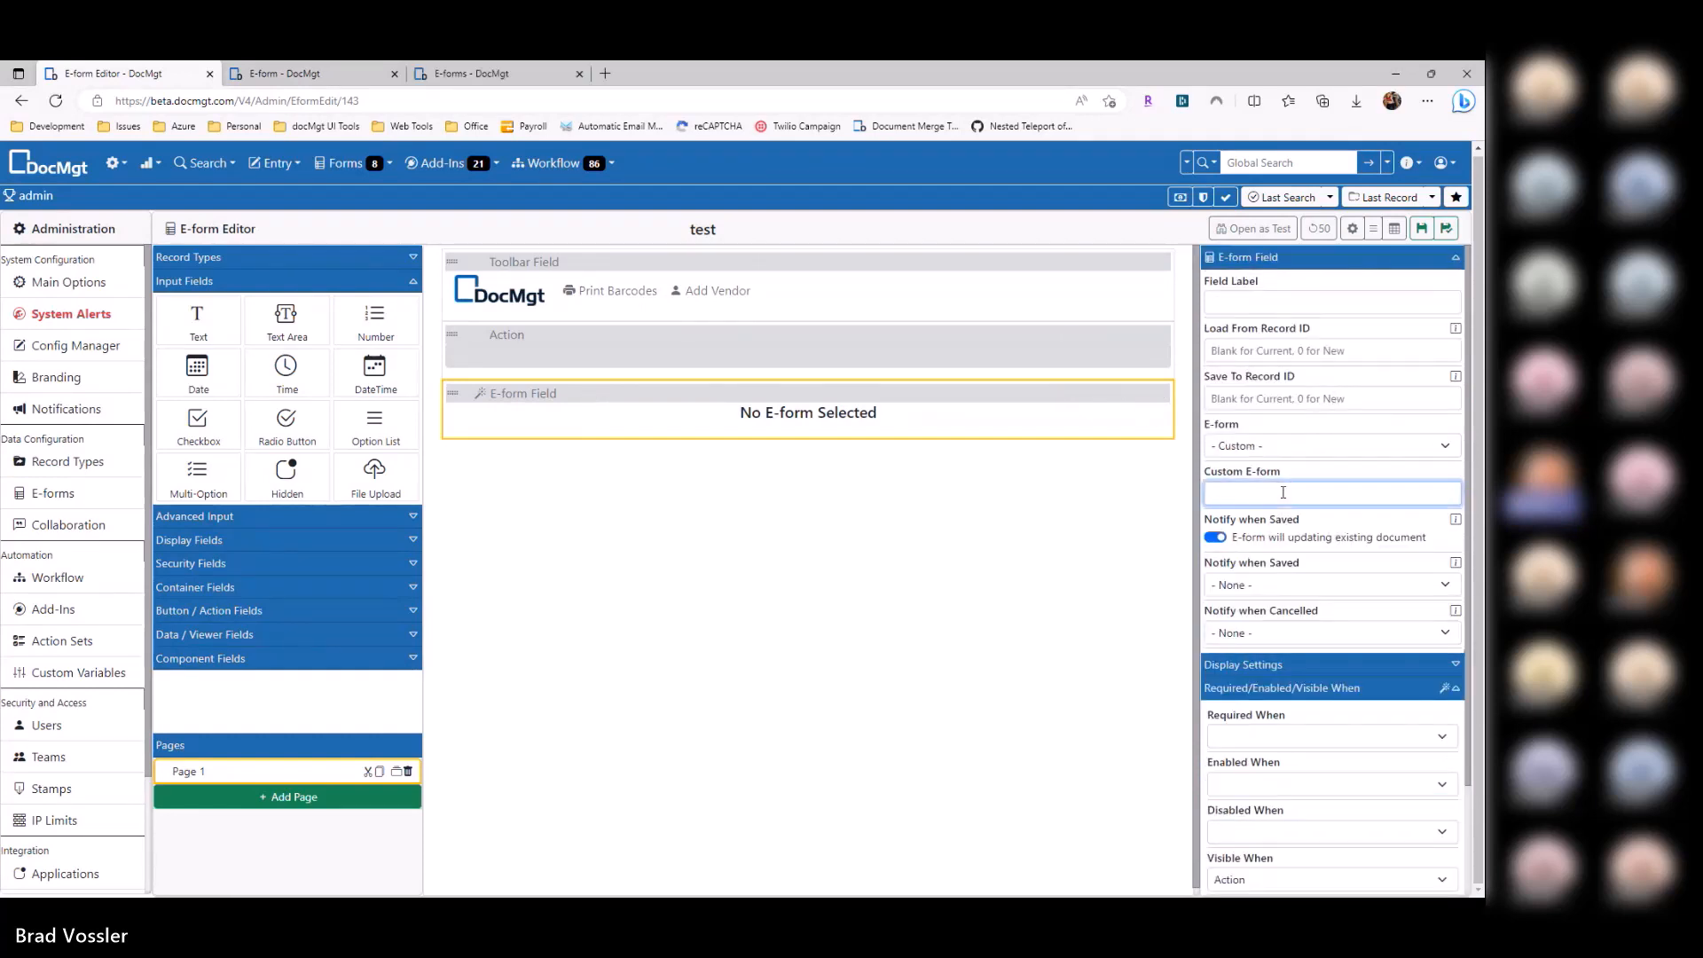
{"action": "type", "text": "{}"}
{"action": "type", "text": "Action"}
{"action": "key", "text": "ctrl+a"}
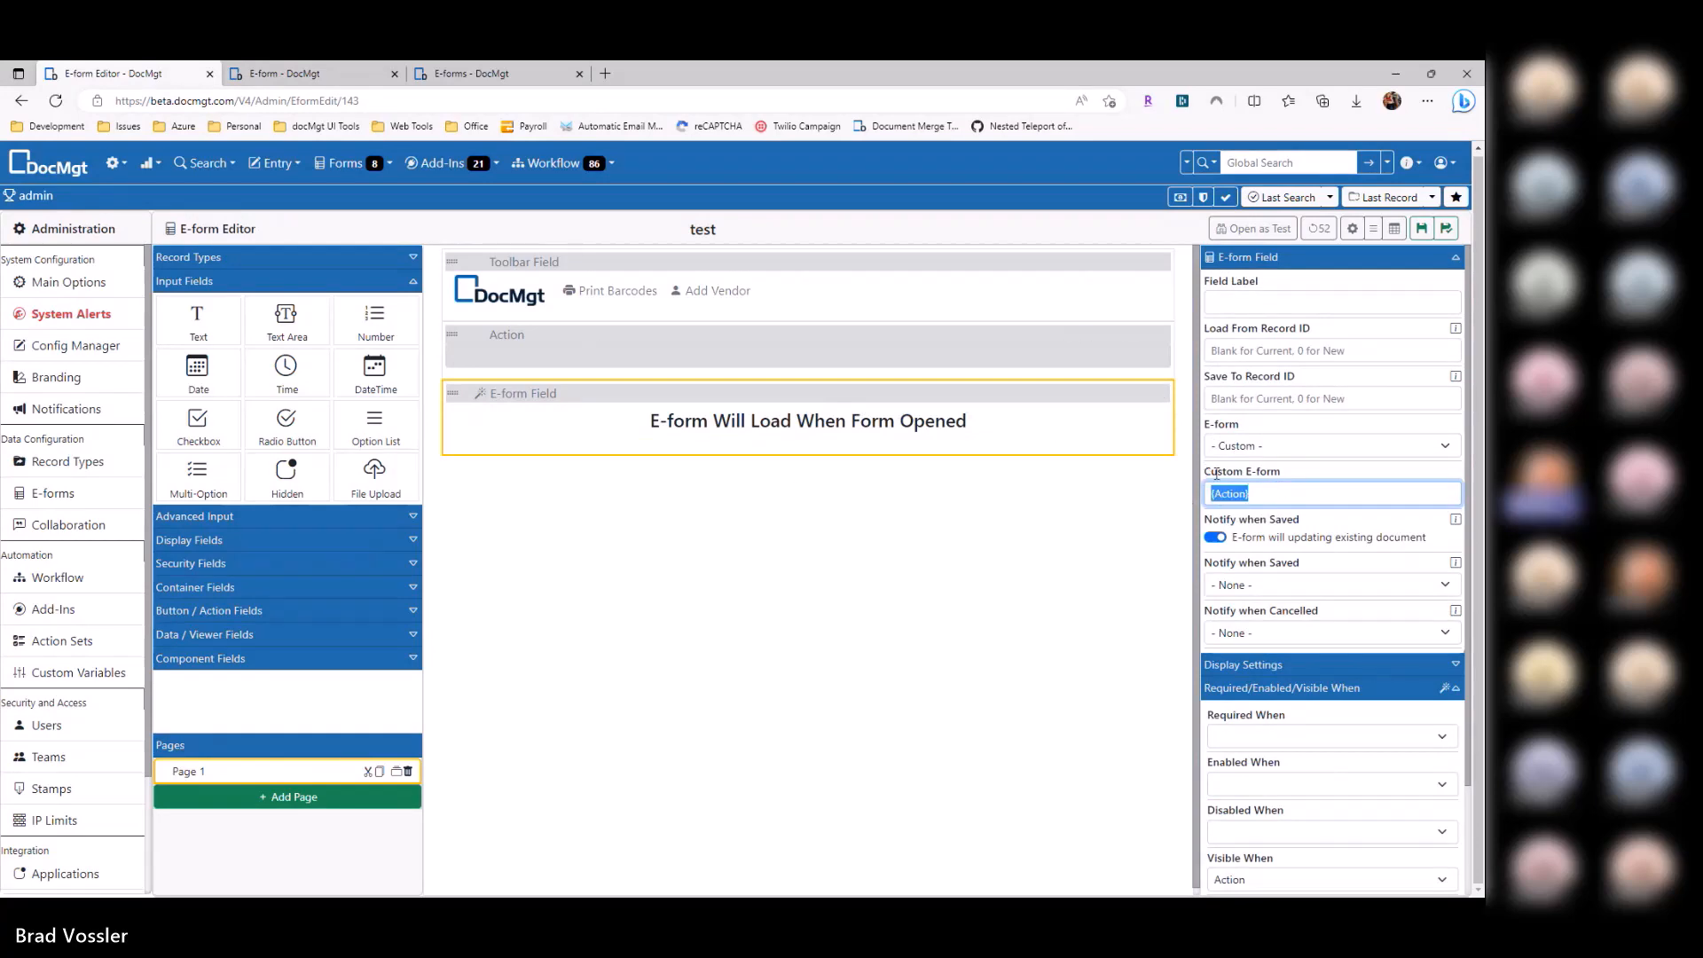
{"action": "key", "text": "ctrl+s"}
{"action": "key", "text": "ctrl+Tab"}
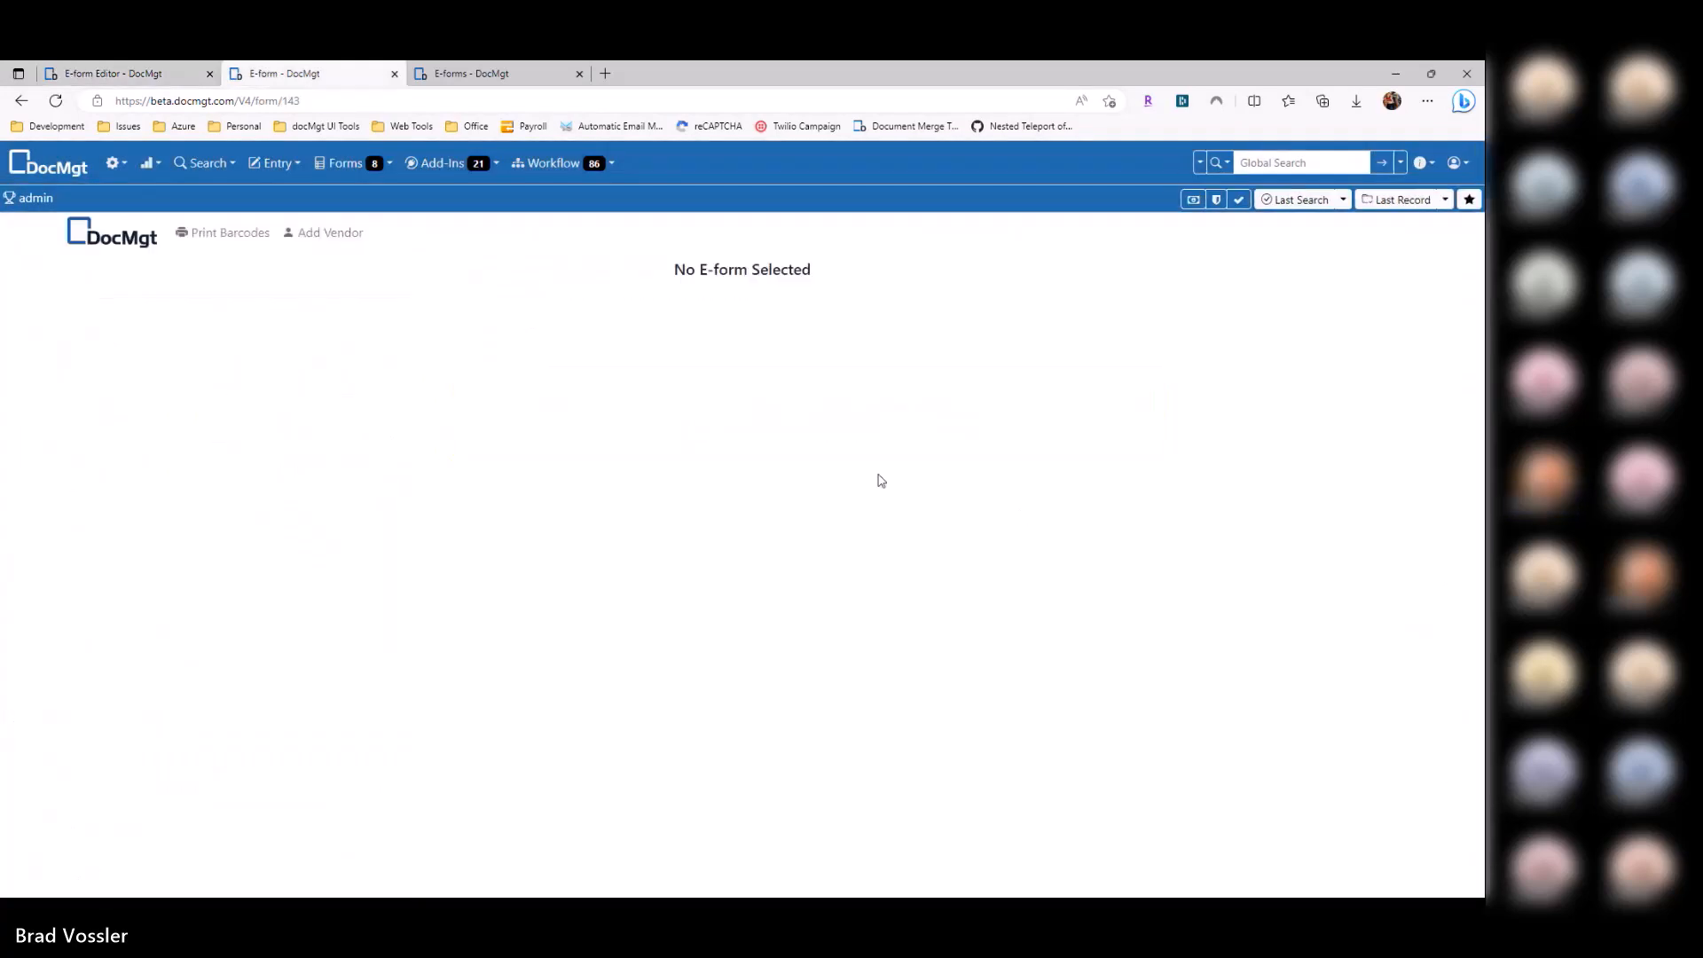
Step: Reload the preview and test the Add Vendor and Print Barcodes buttons
{"action": "key", "text": "F5"}
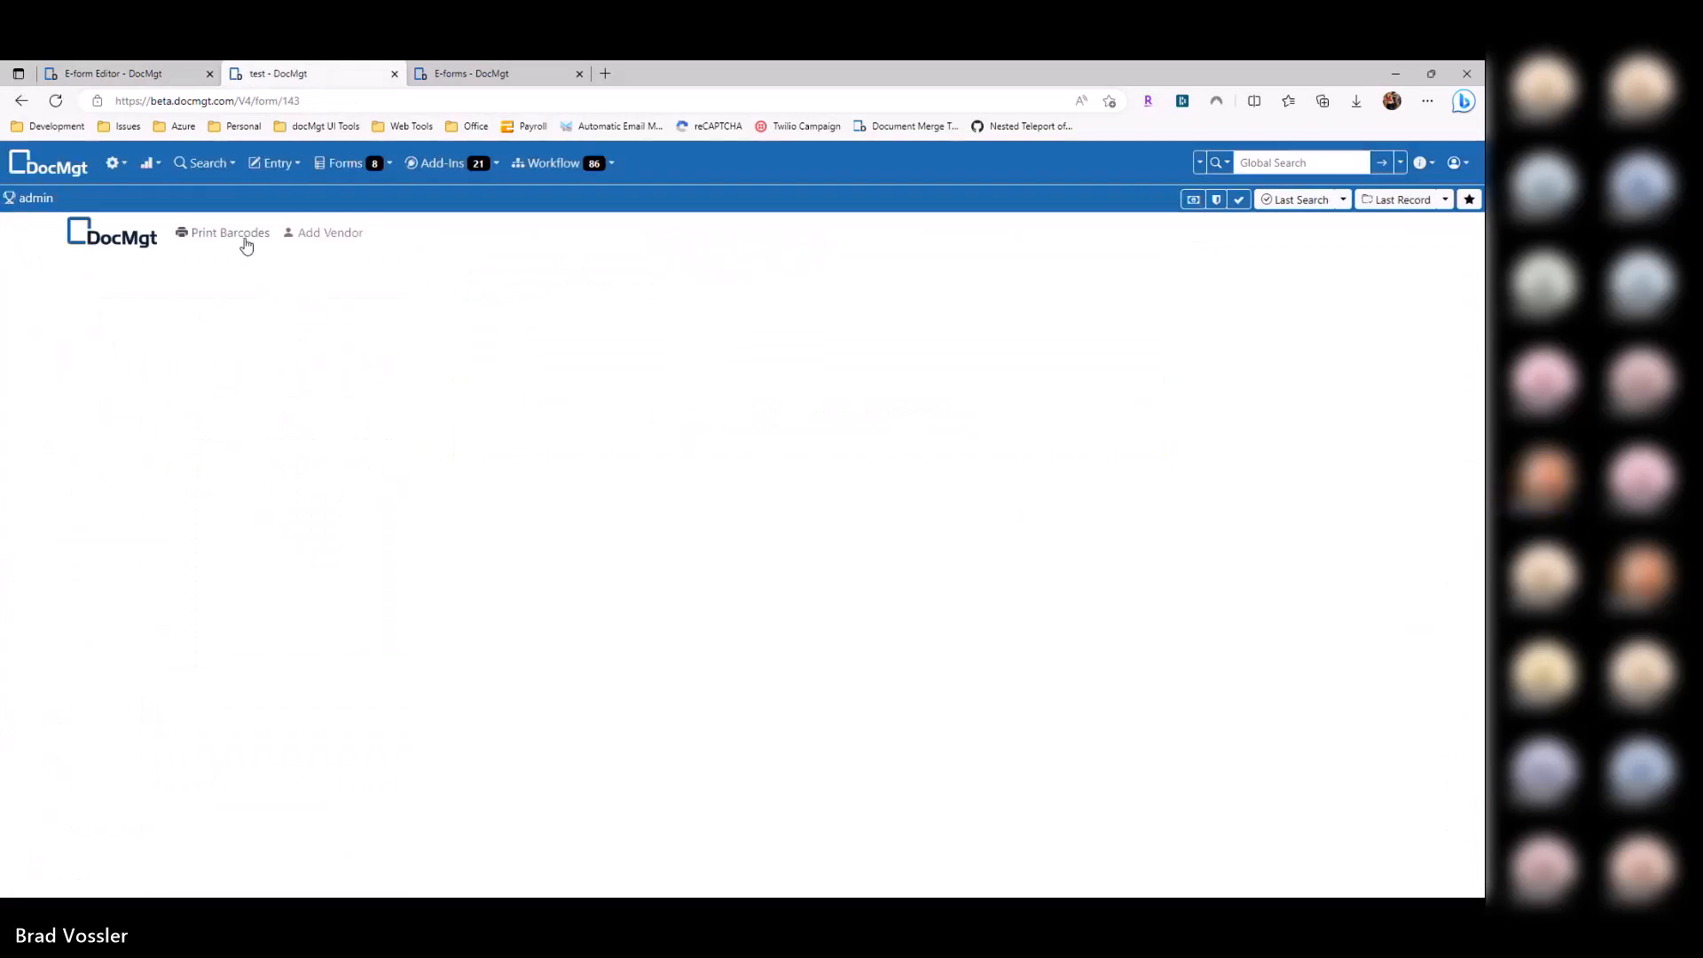
{"action": "left_click", "coordinate": [344, 235]}
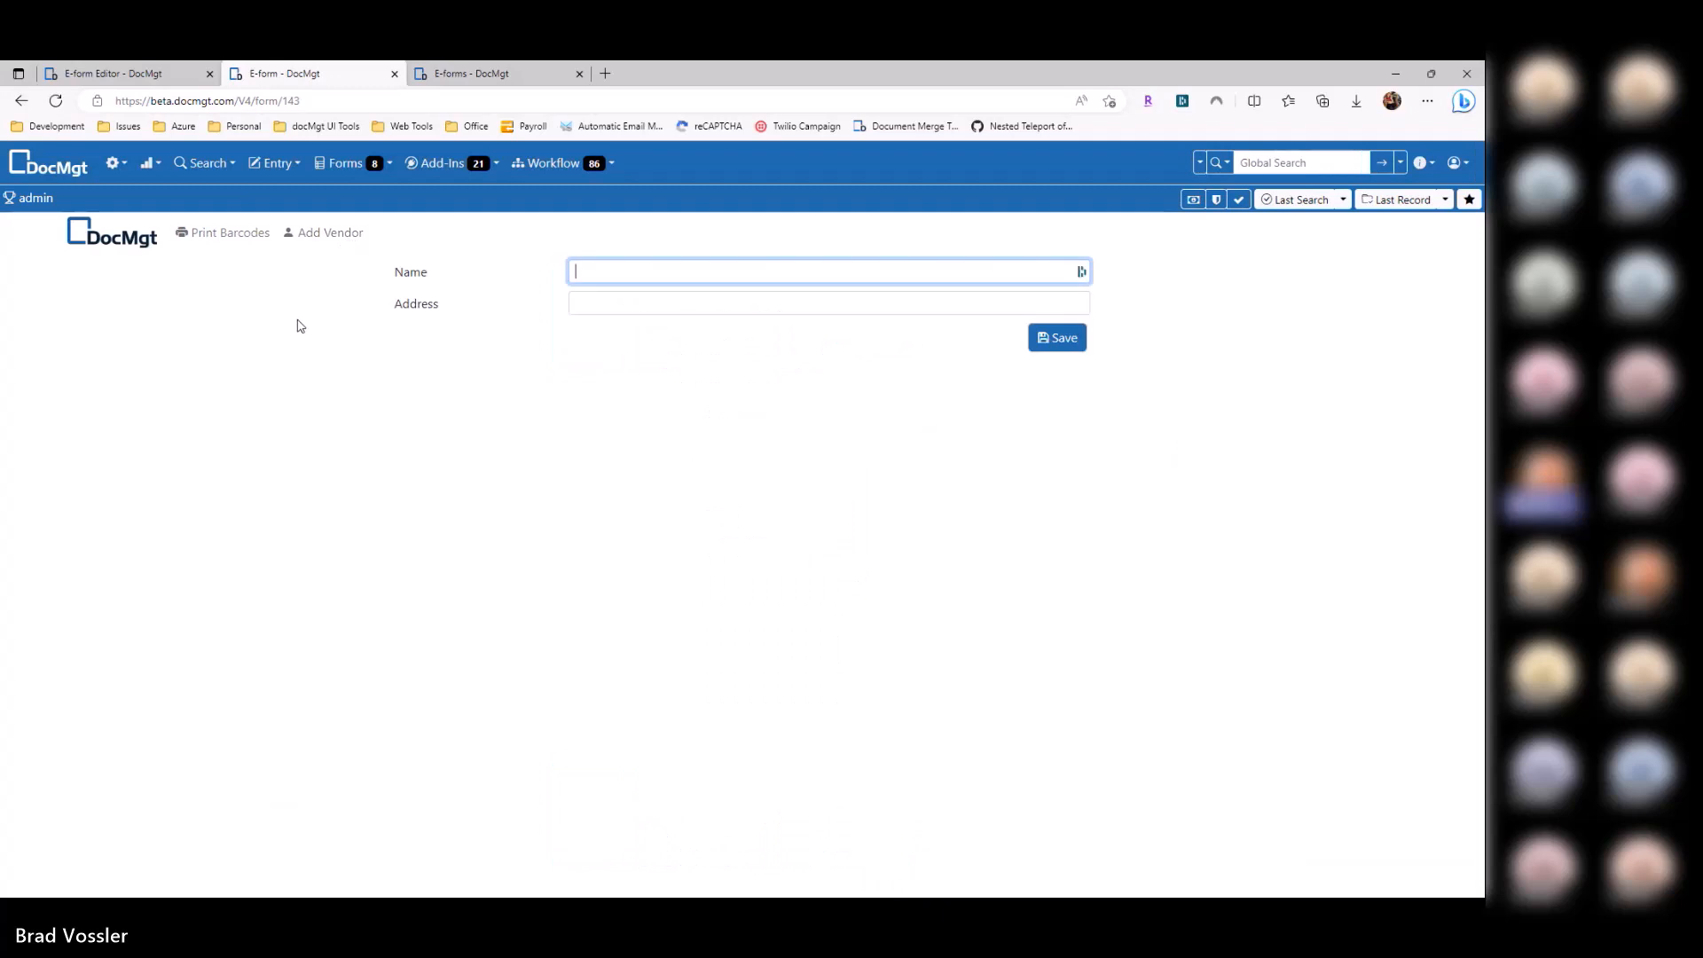
{"action": "left_click", "coordinate": [232, 235]}
{"action": "key", "text": "ctrl+shift+Tab"}
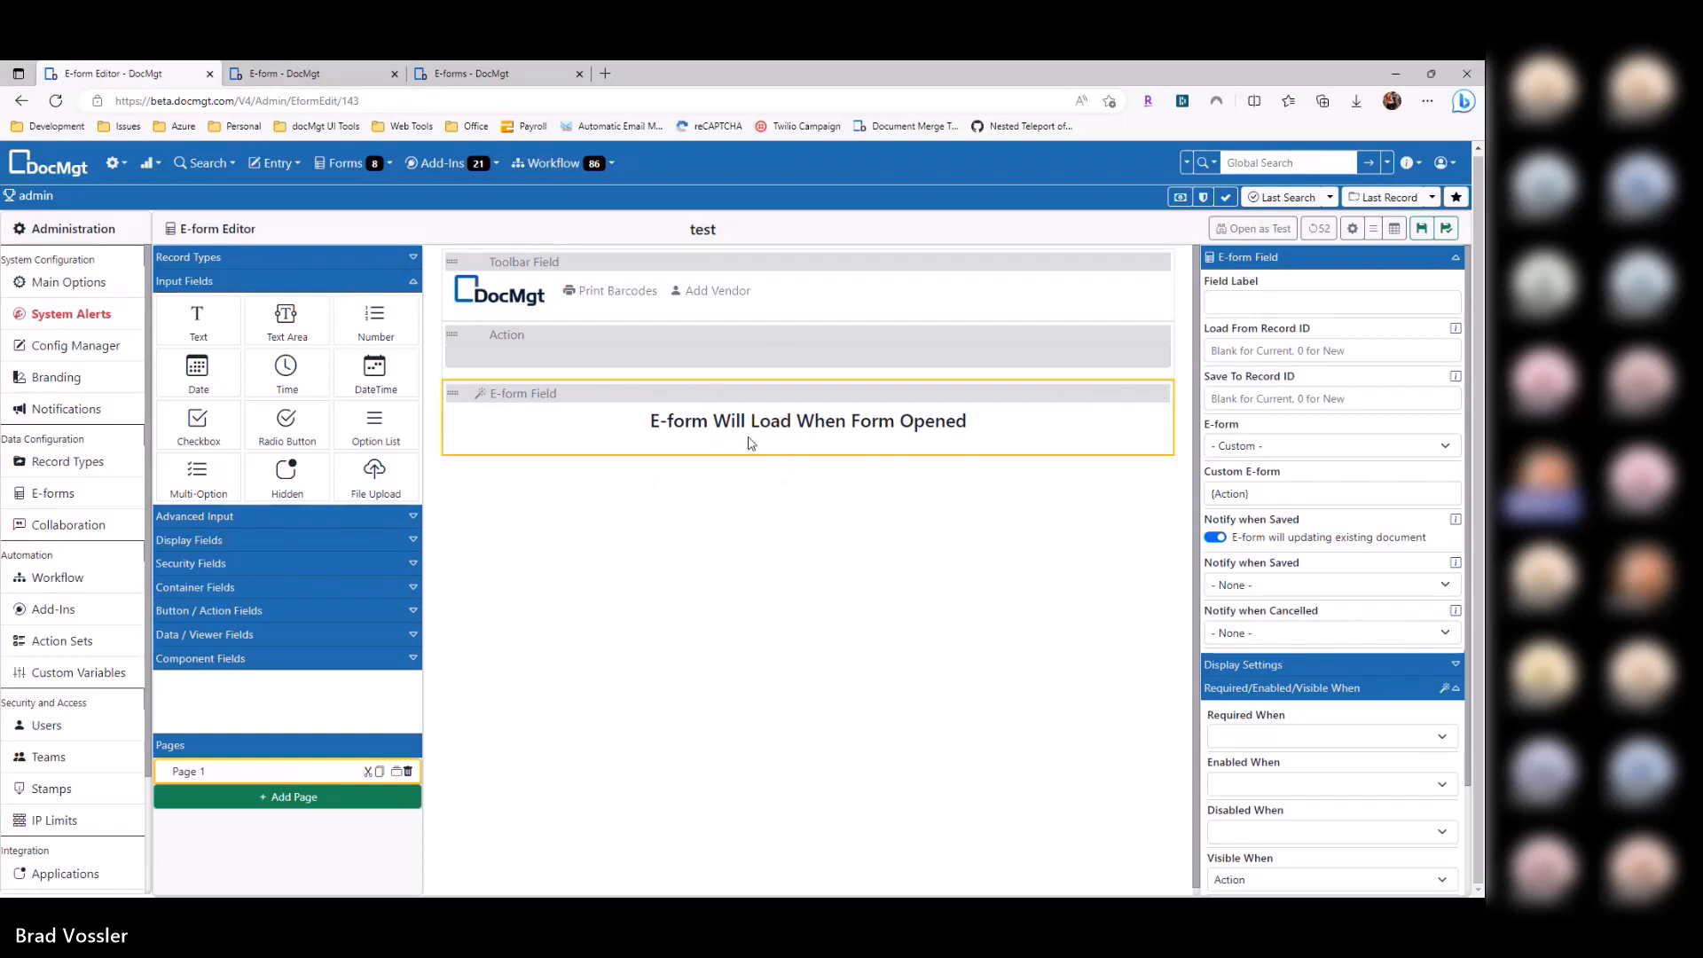
Step: Review the Action, toolbar and embedded e-form field settings after closing the preview tab
{"action": "left_click", "coordinate": [715, 365]}
{"action": "left_click", "coordinate": [549, 450]}
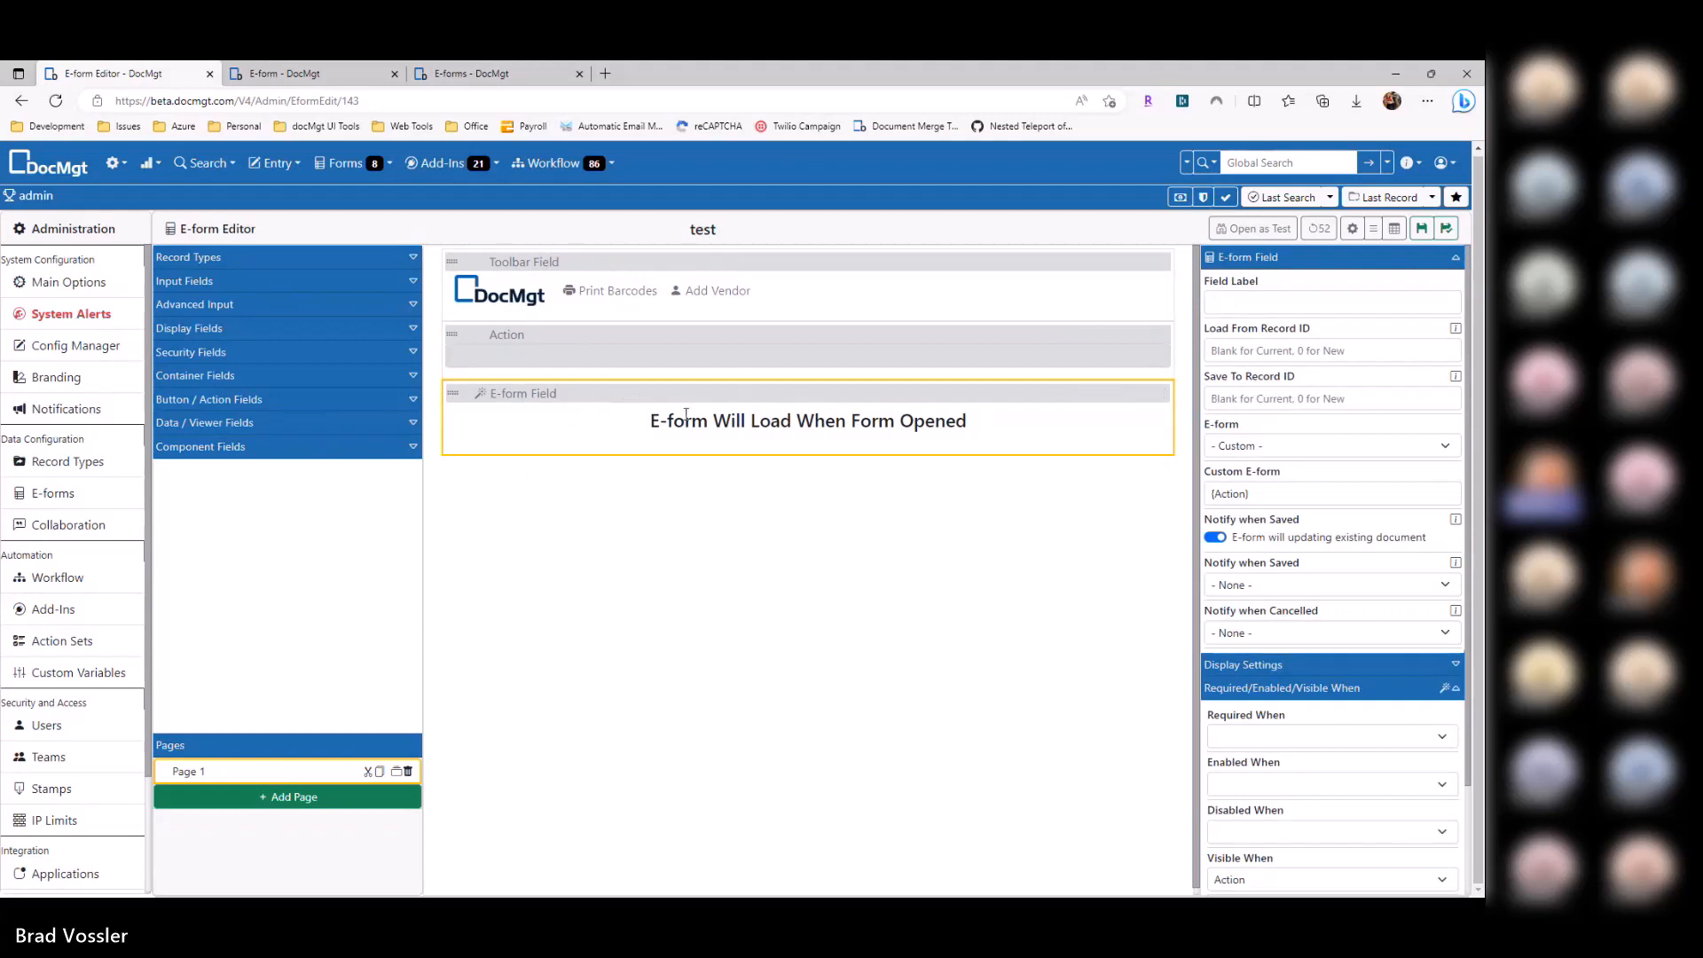
{"action": "key", "text": "ctrl+Tab"}
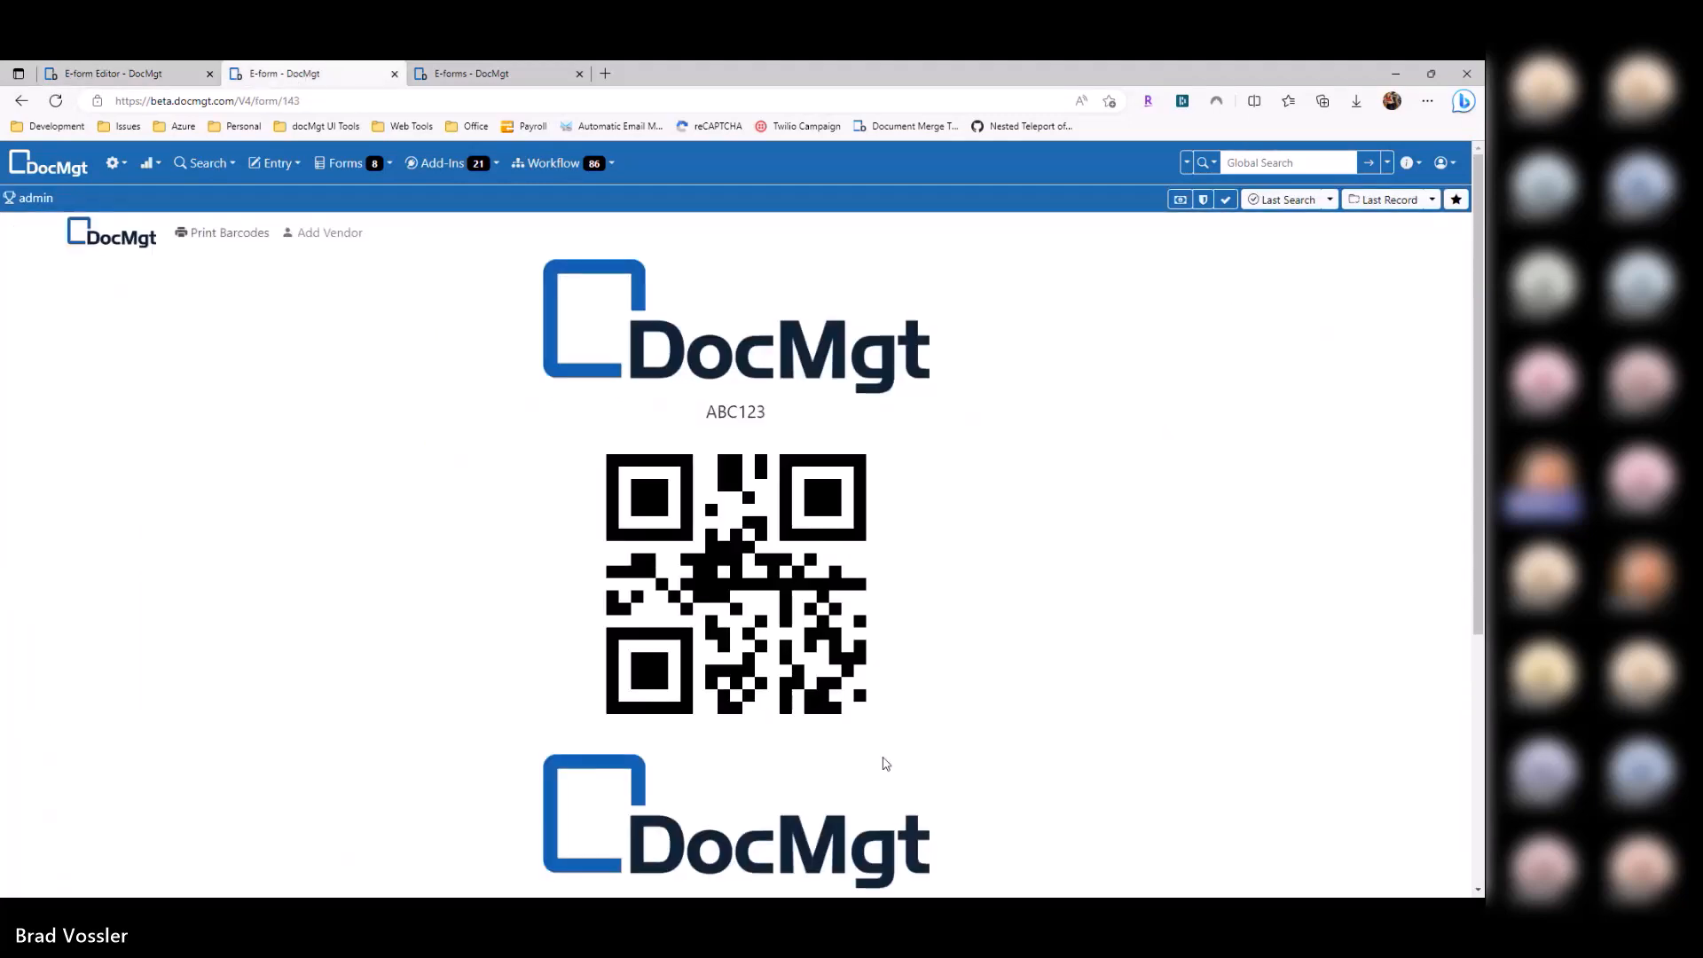
{"action": "scroll", "coordinate": [882, 760], "scroll_direction": "down", "scroll_amount": 5}
{"action": "key", "text": "ctrl+w"}
{"action": "left_click", "coordinate": [592, 300]}
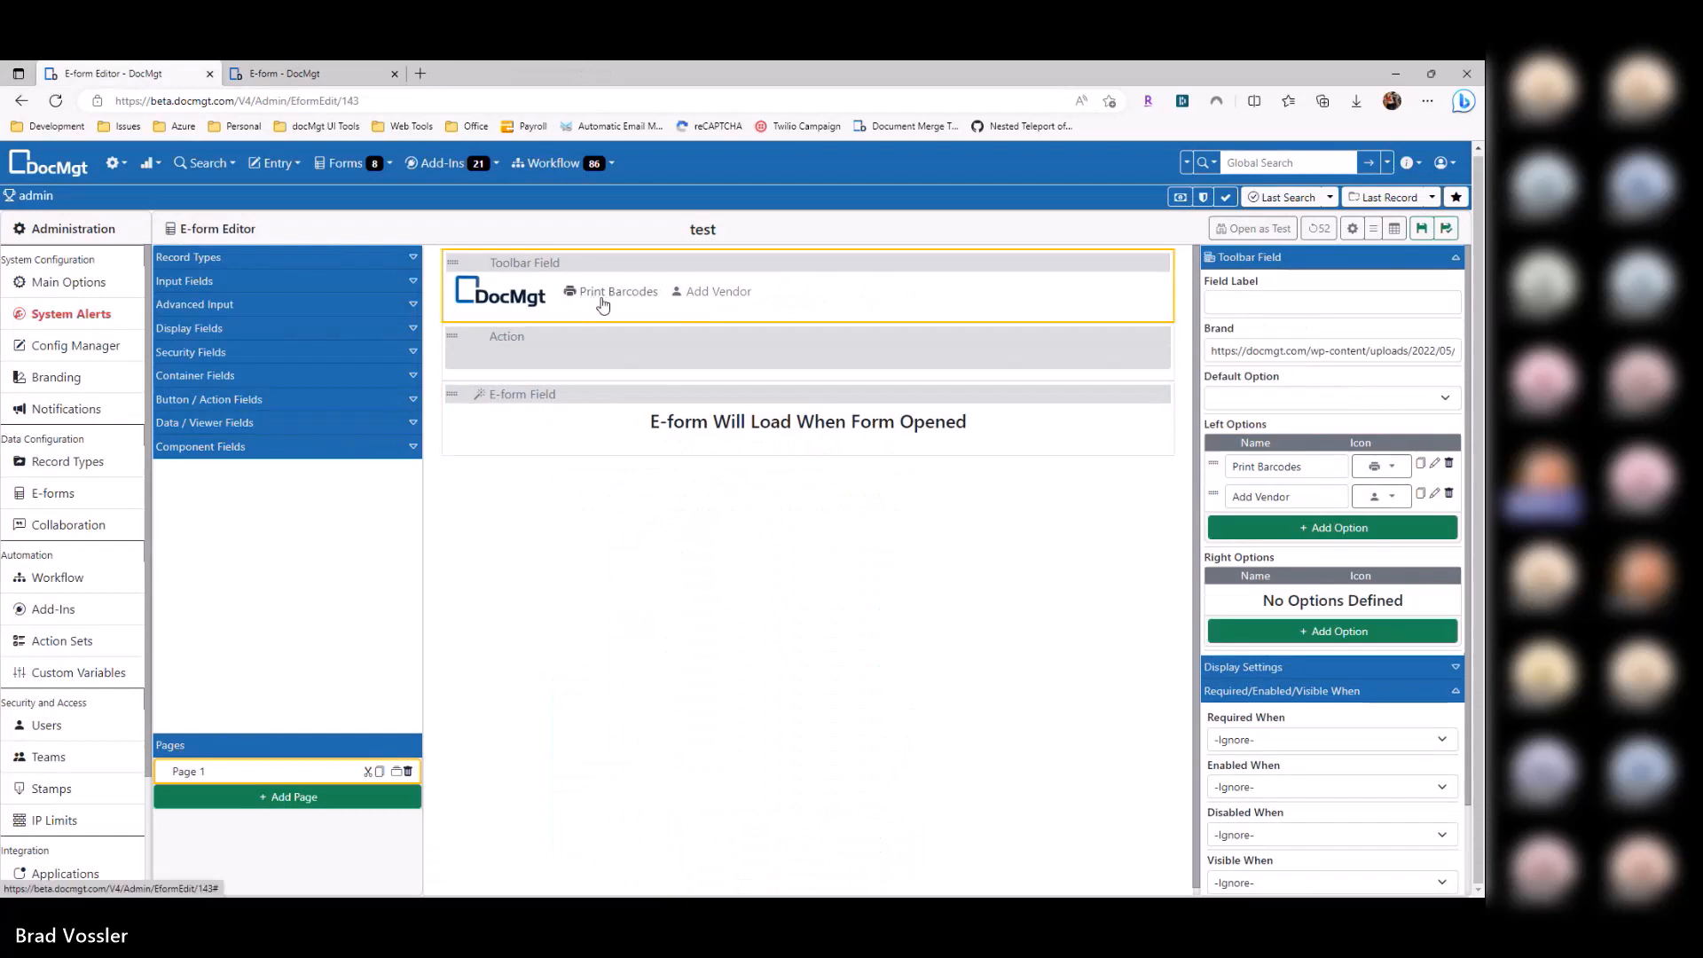
{"action": "left_click", "coordinate": [582, 427]}
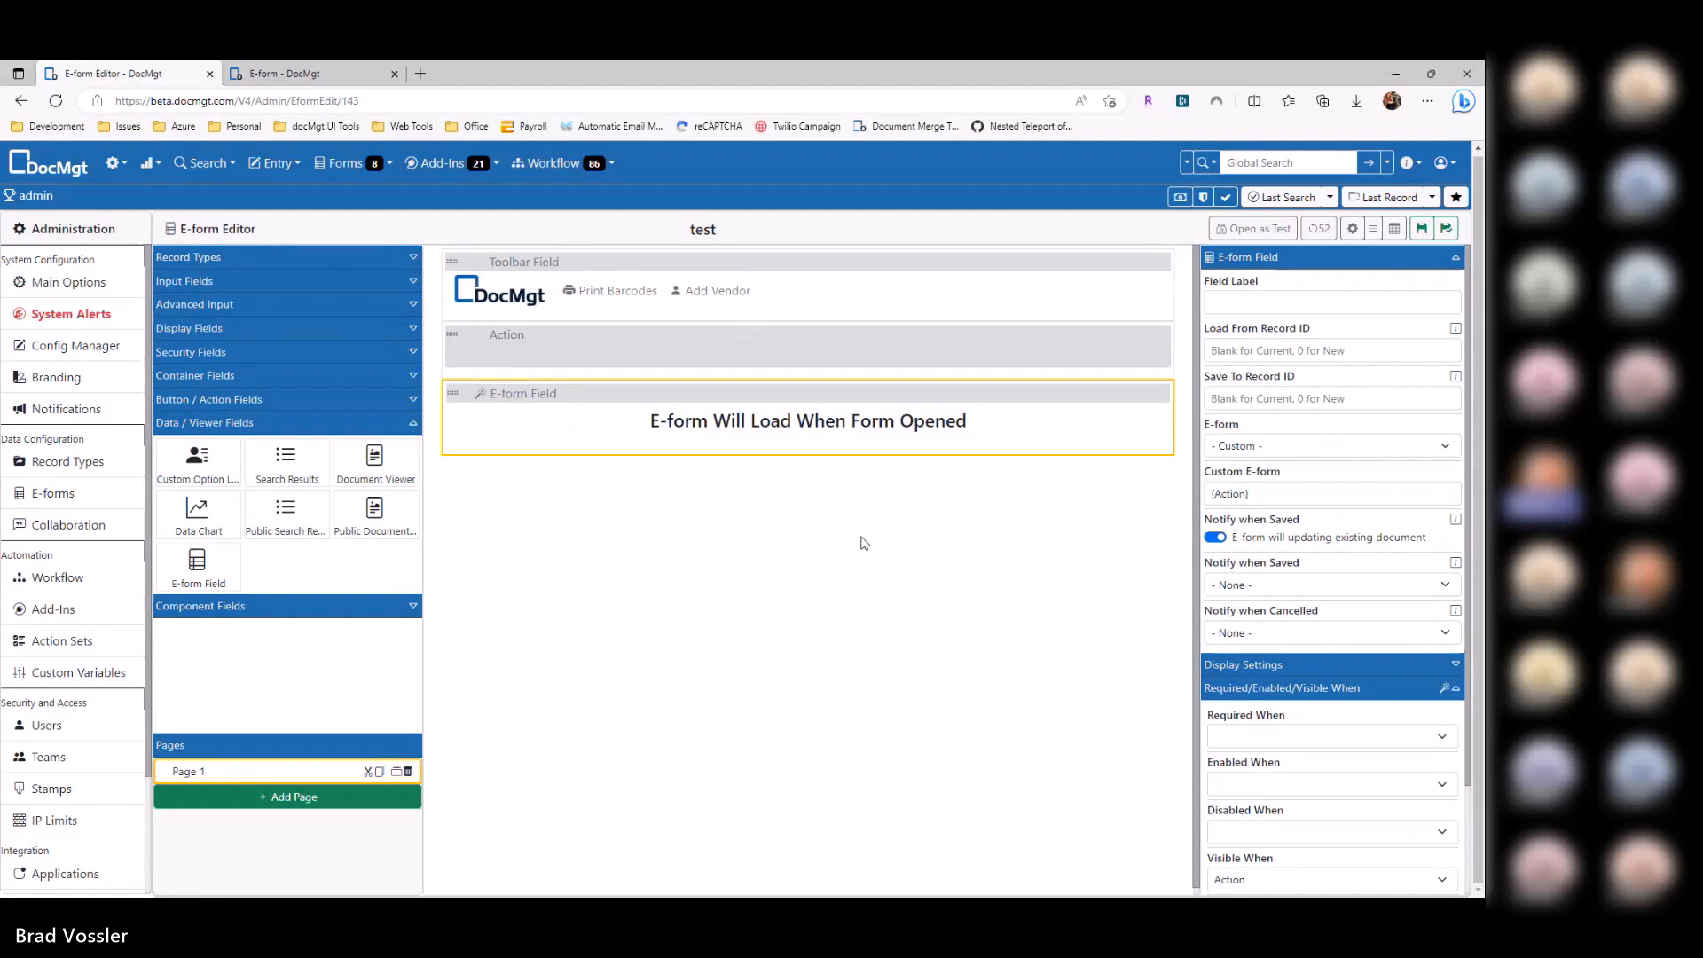
Step: Start a new e-form from the E-forms list and name it 'Boot Camp - Vendor Portal'
{"action": "left_click", "coordinate": [83, 497]}
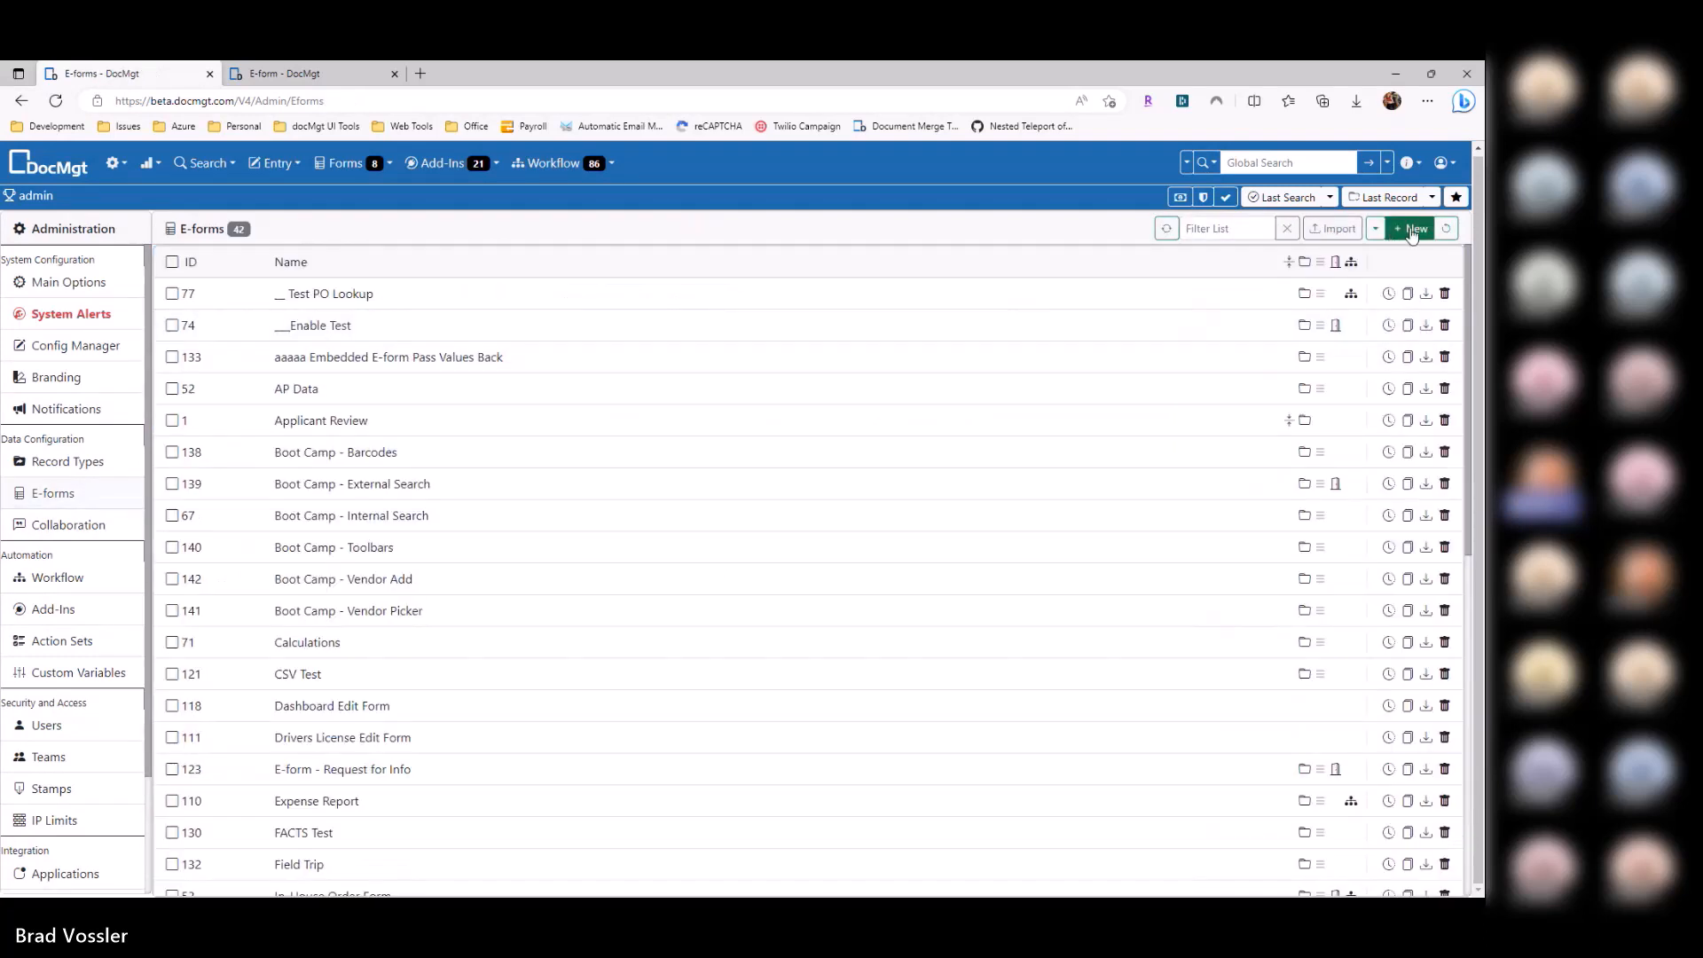
{"action": "left_click", "coordinate": [1413, 231]}
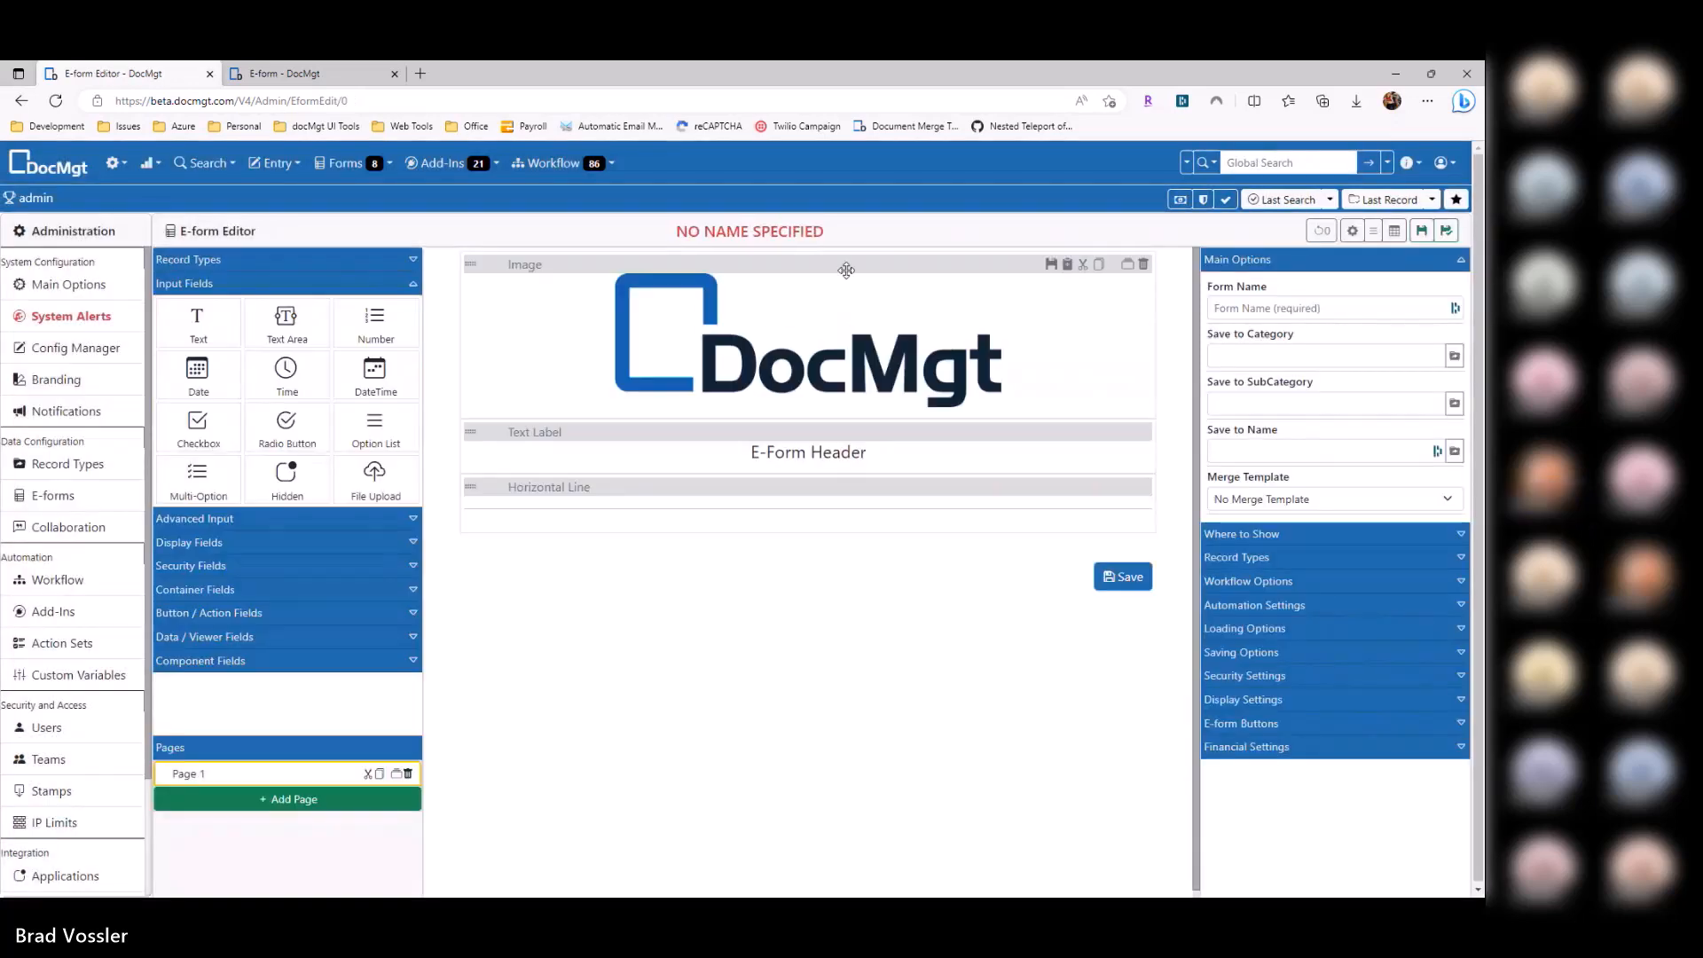
{"action": "left_click", "coordinate": [1312, 312]}
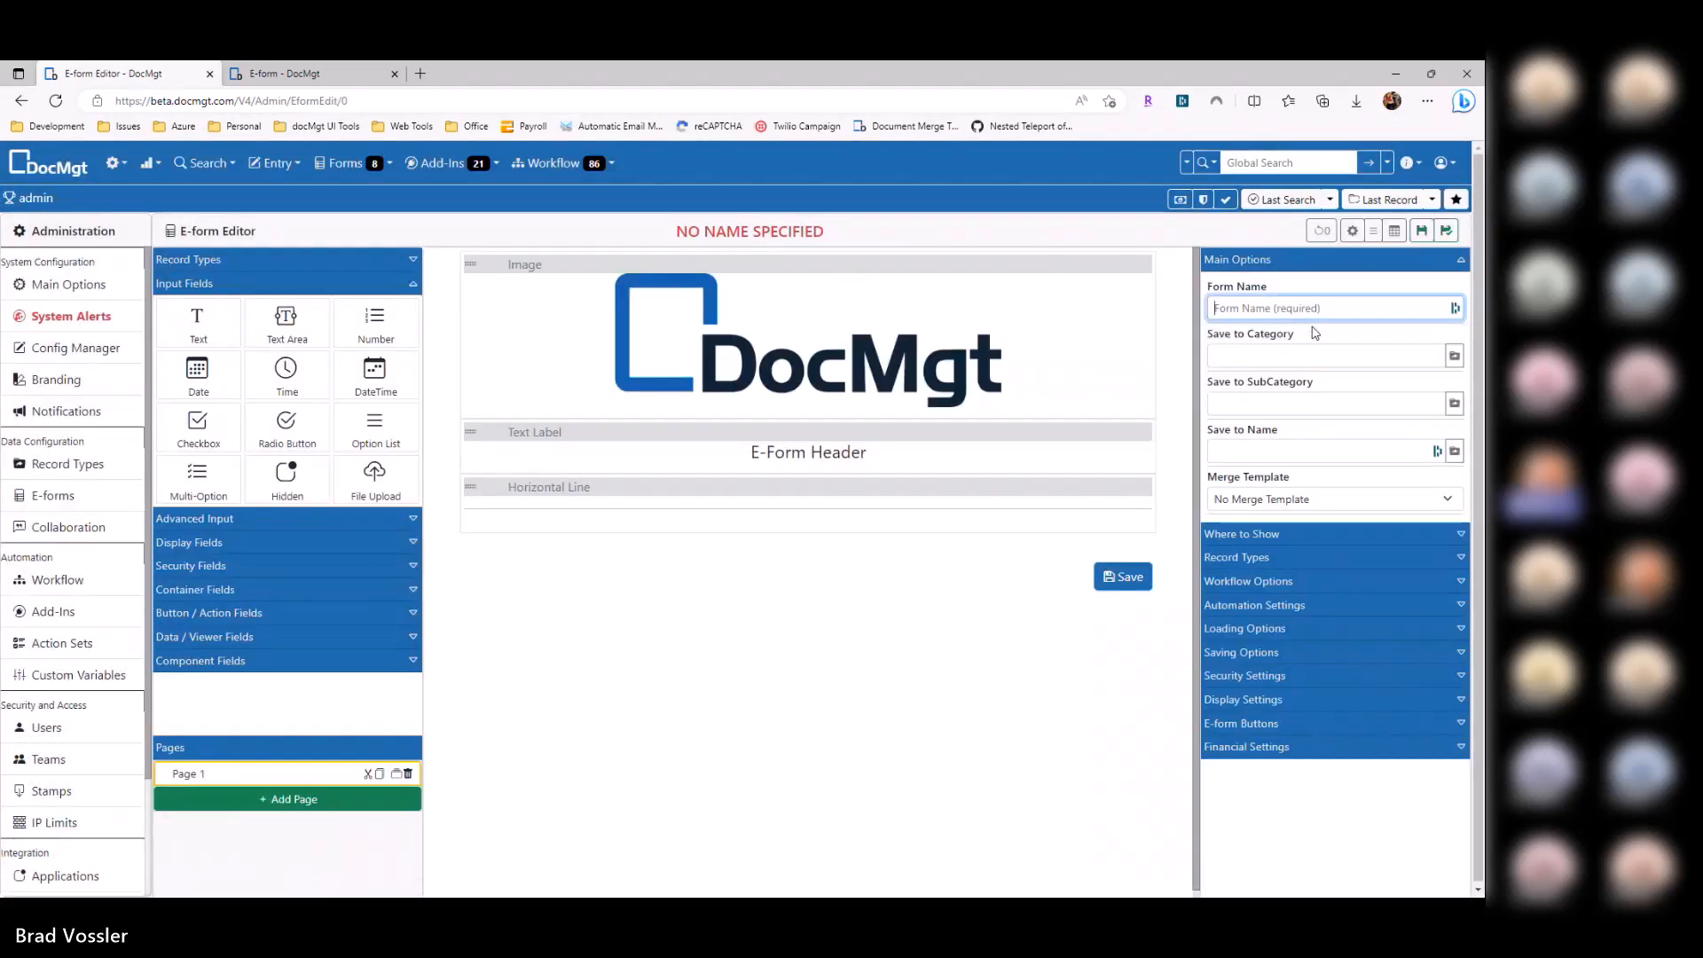
{"action": "type", "text": "Boot Camp"}
{"action": "type", "text": "- "}
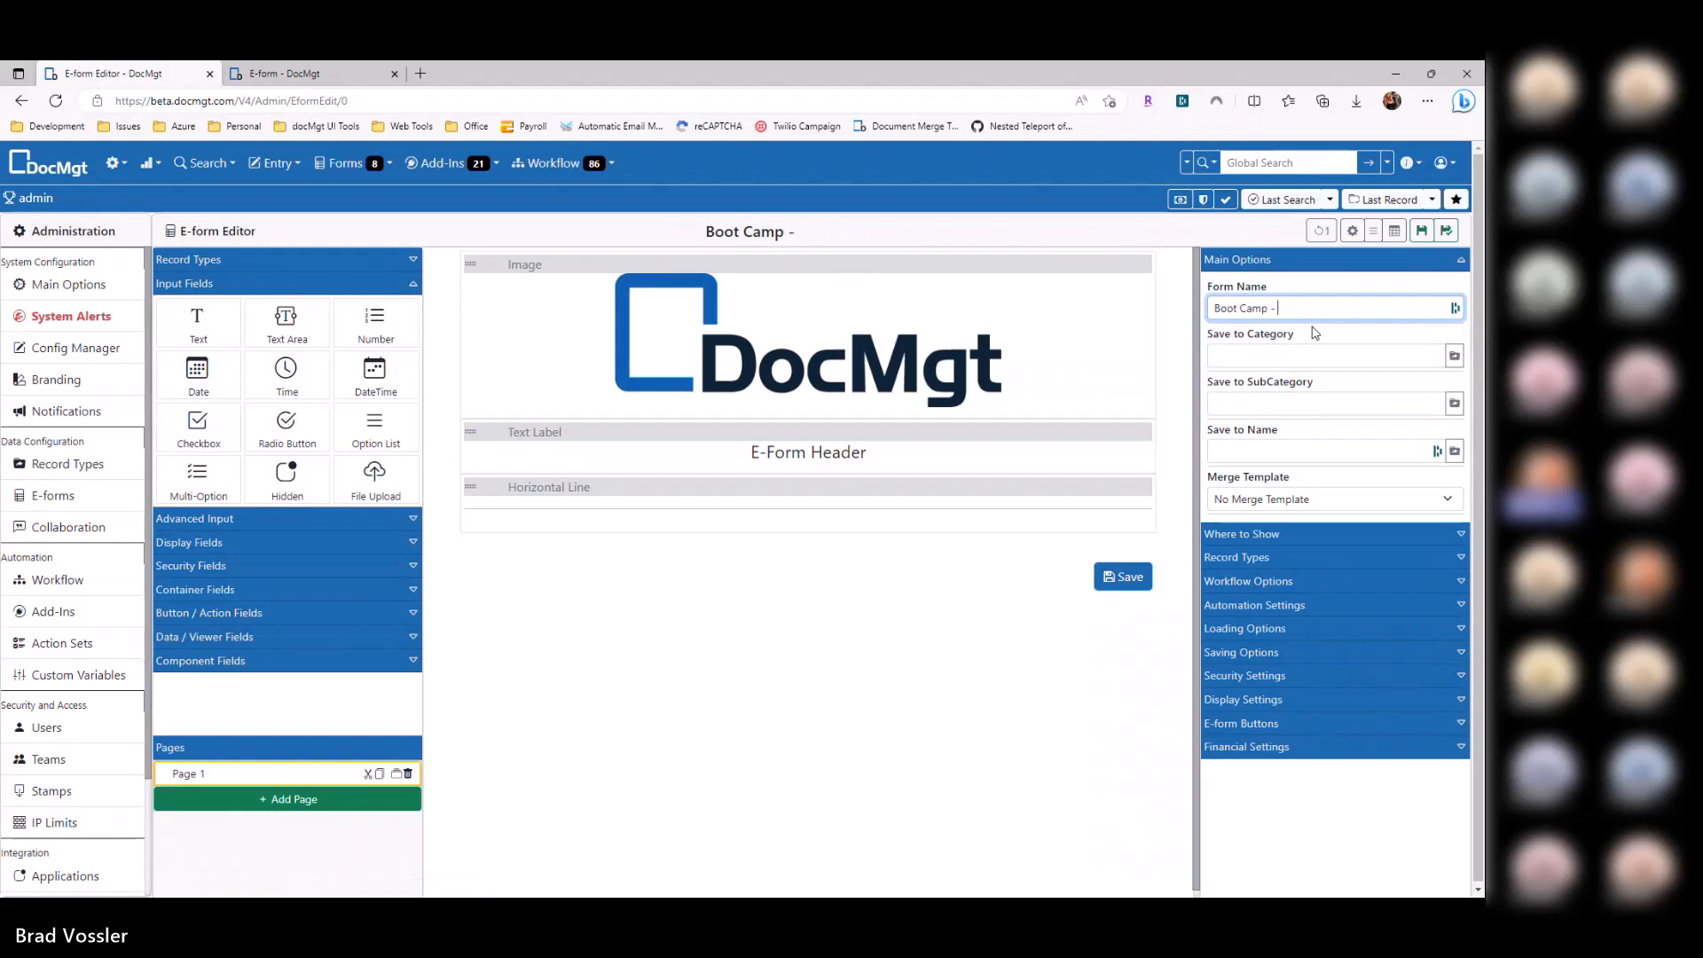
{"action": "type", "text": "Vendor Po"}
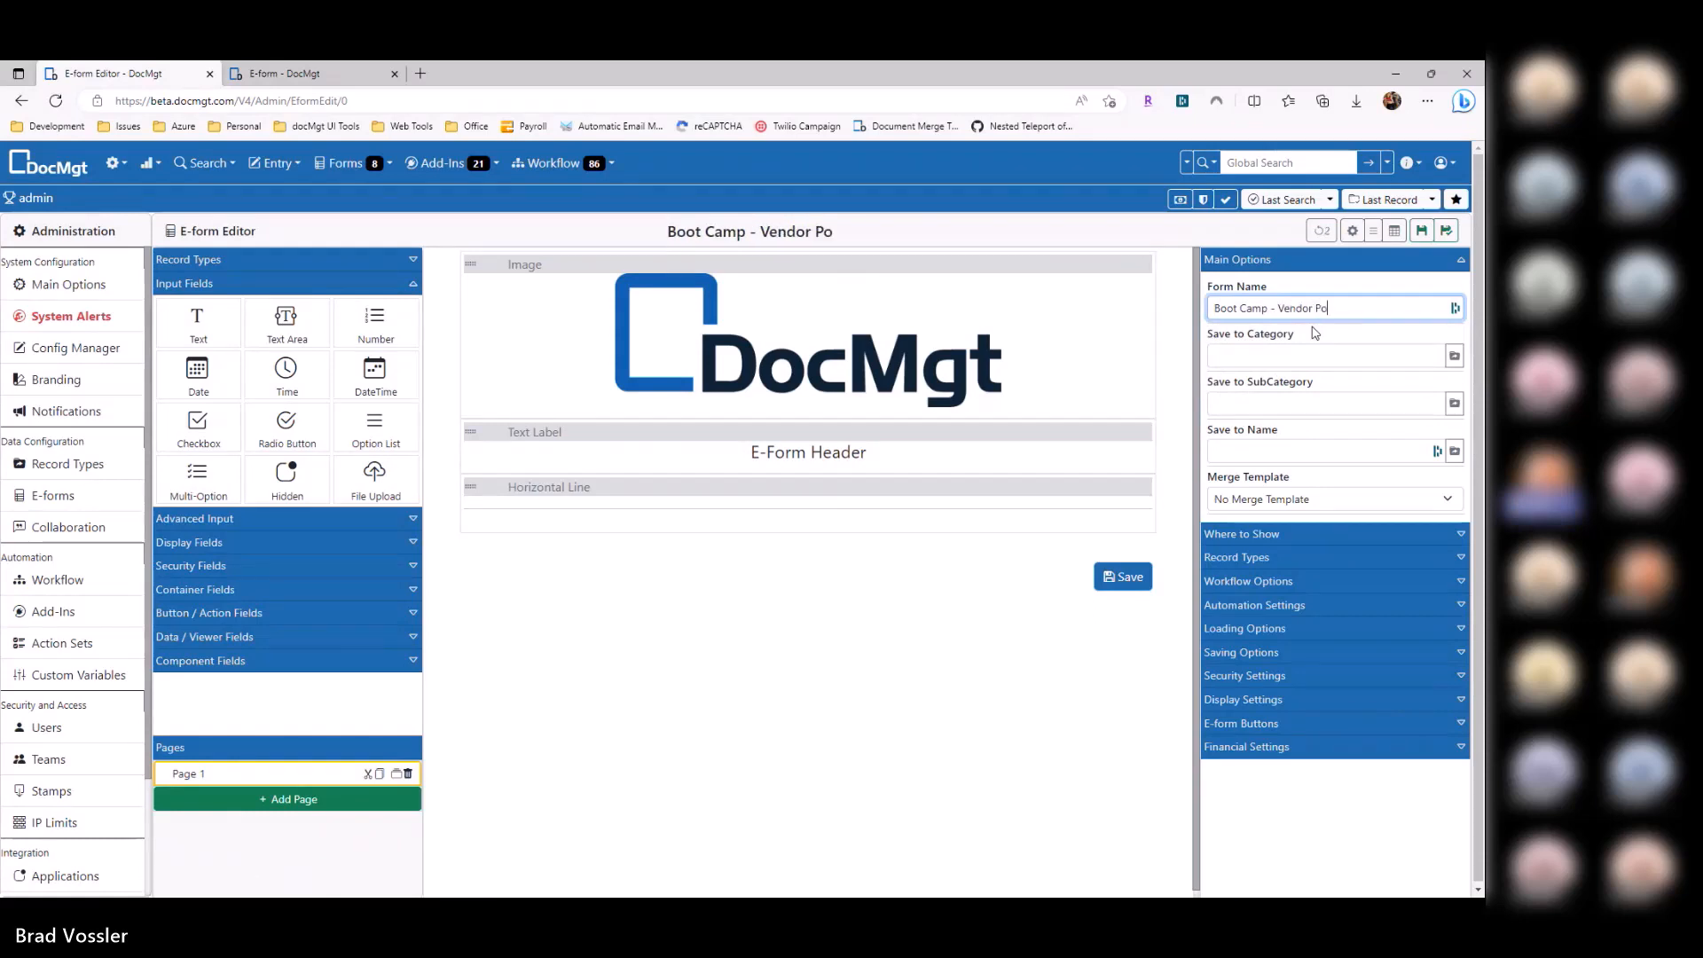
{"action": "type", "text": "rtal"}
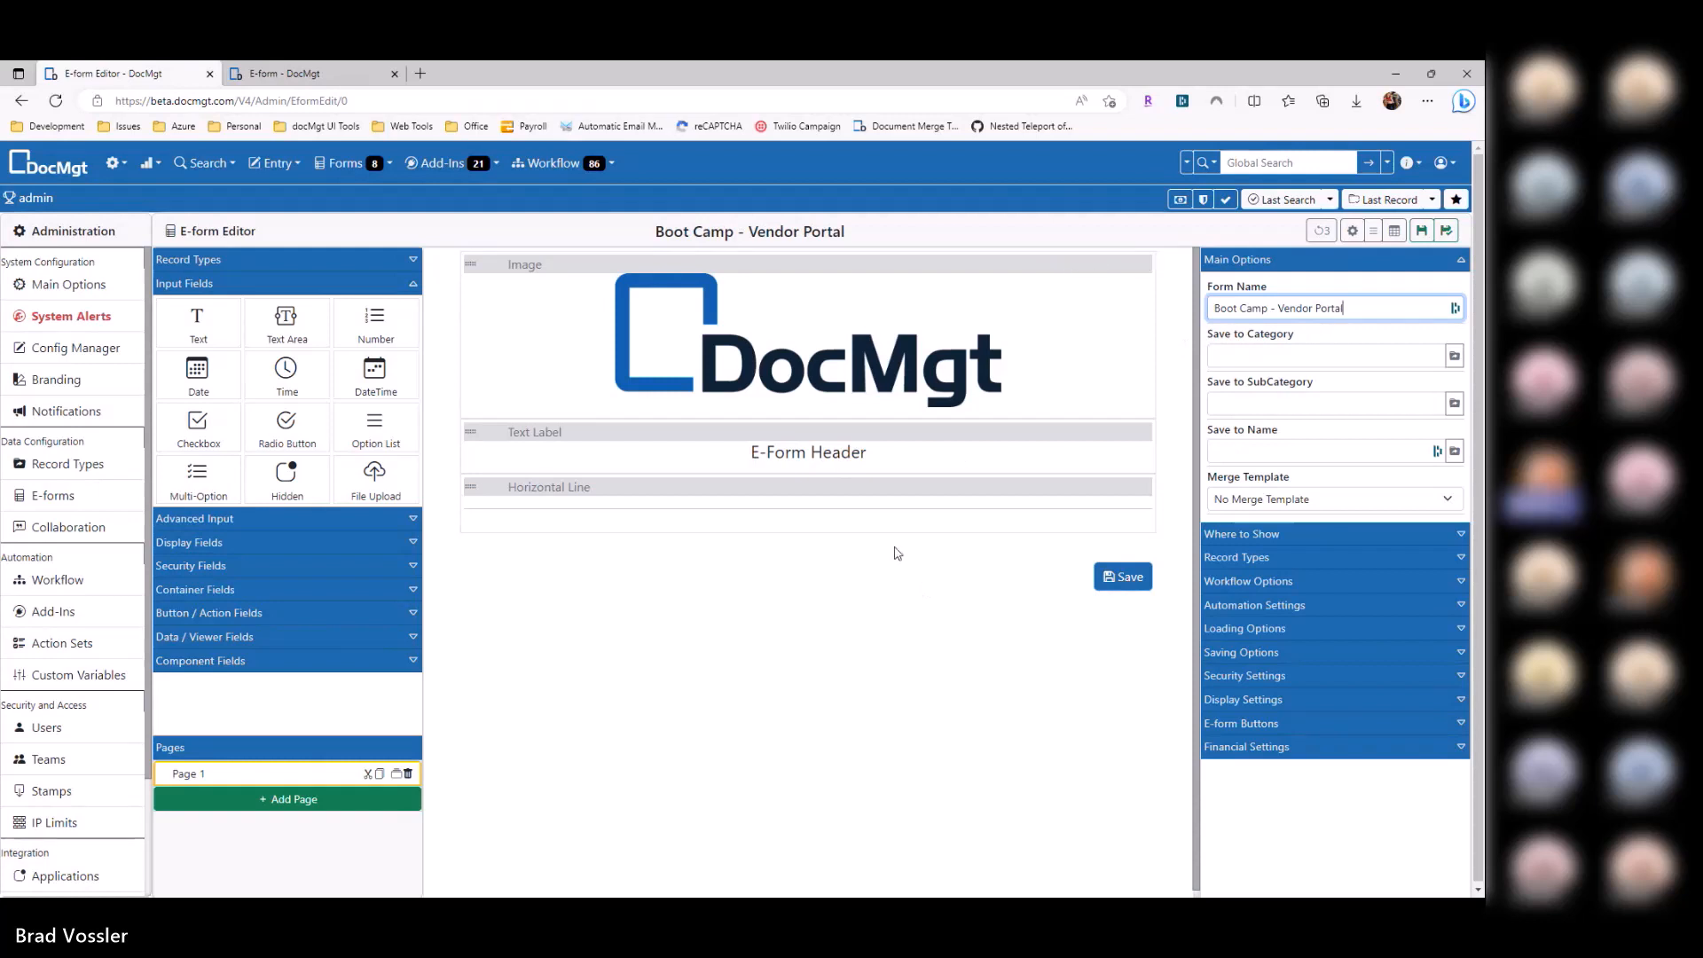
{"action": "left_click", "coordinate": [870, 577]}
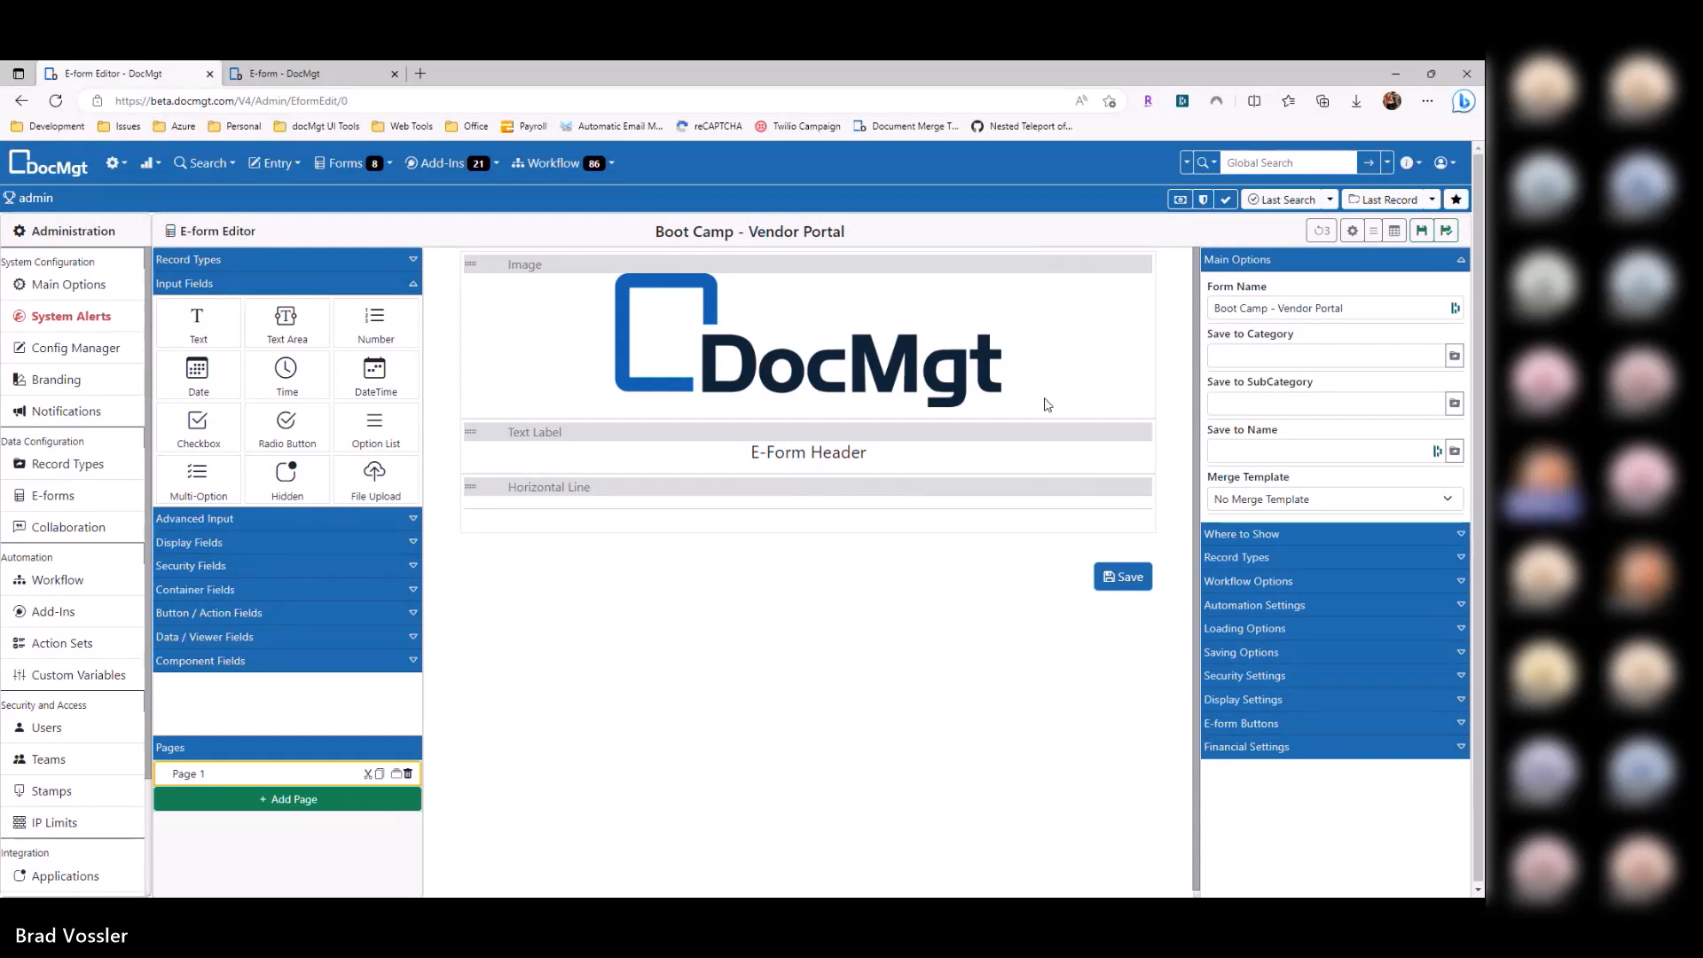
{"action": "left_click", "coordinate": [891, 491]}
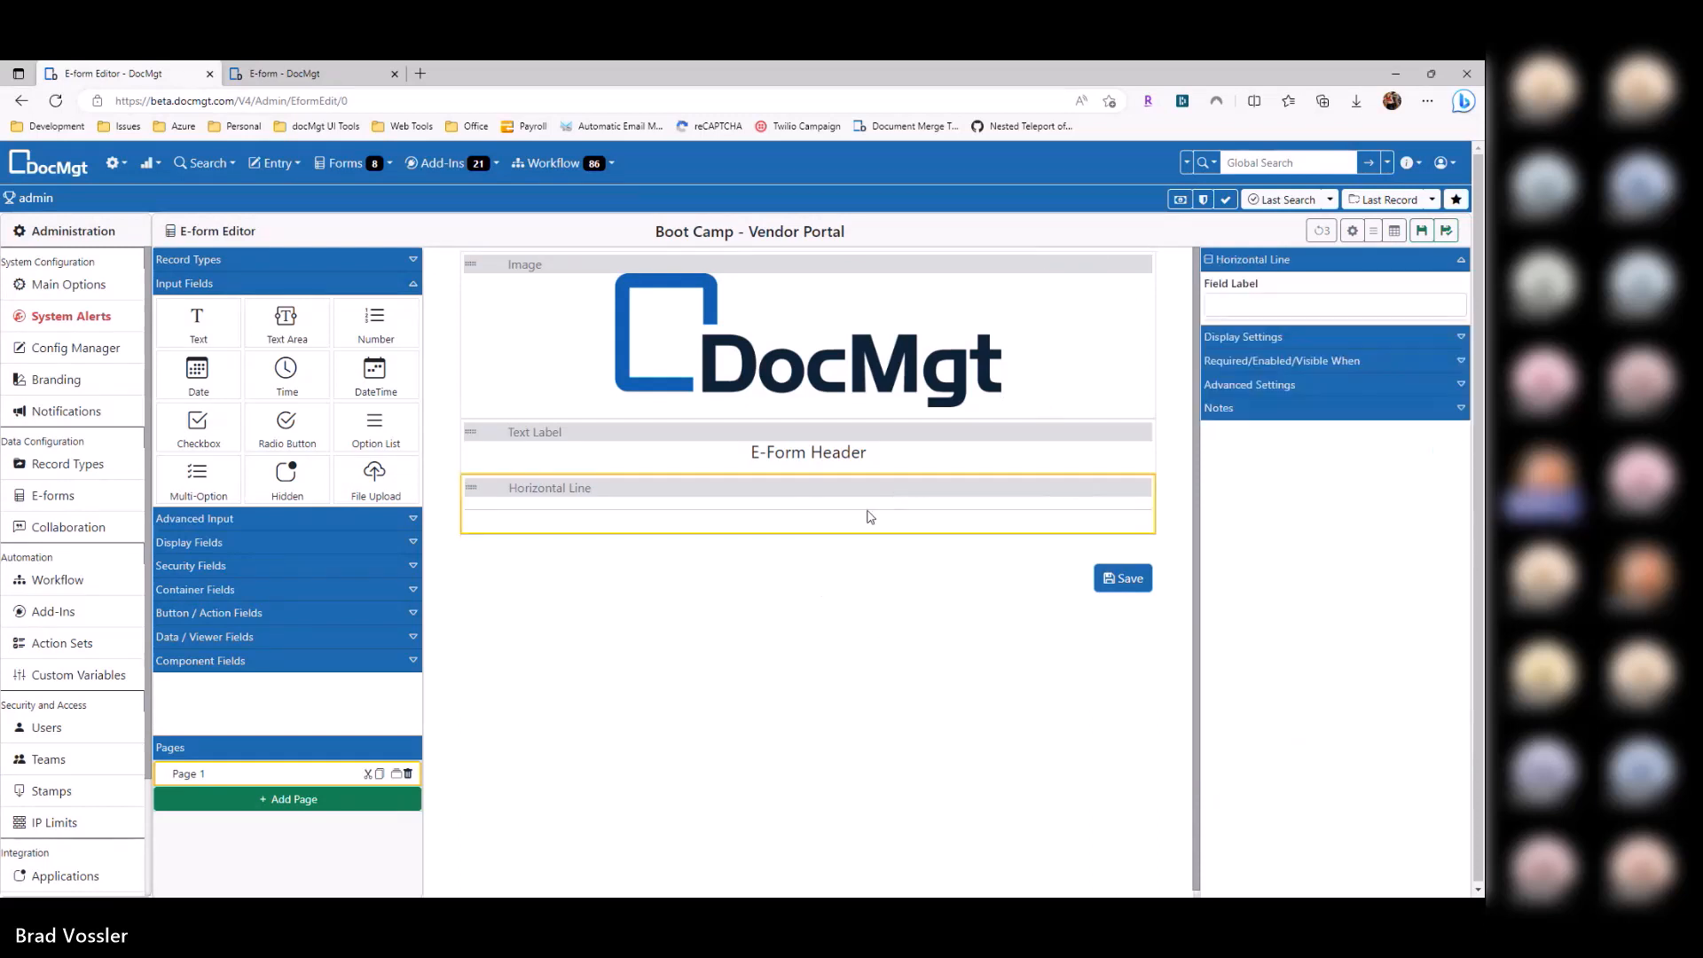
{"action": "left_click", "coordinate": [1352, 231]}
Step: Inspect the AP-Vendors record type's fields in the other tab, then return to the form editor
{"action": "left_click", "coordinate": [285, 73]}
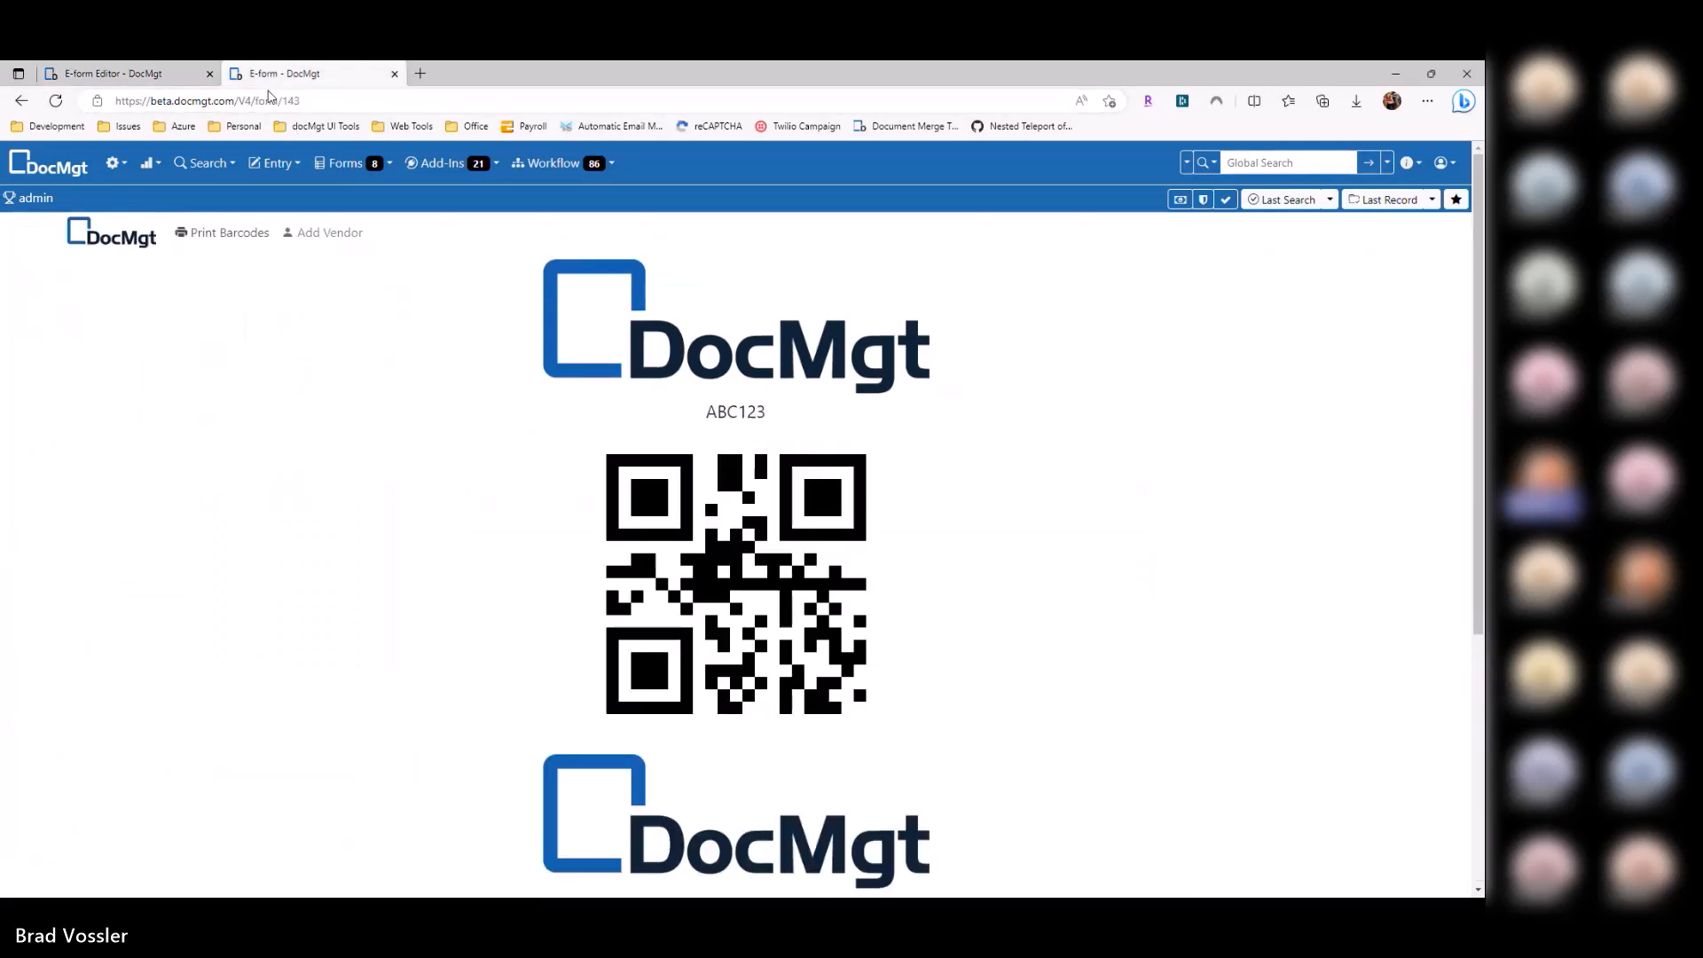
{"action": "left_click", "coordinate": [113, 165]}
{"action": "left_click", "coordinate": [347, 277]}
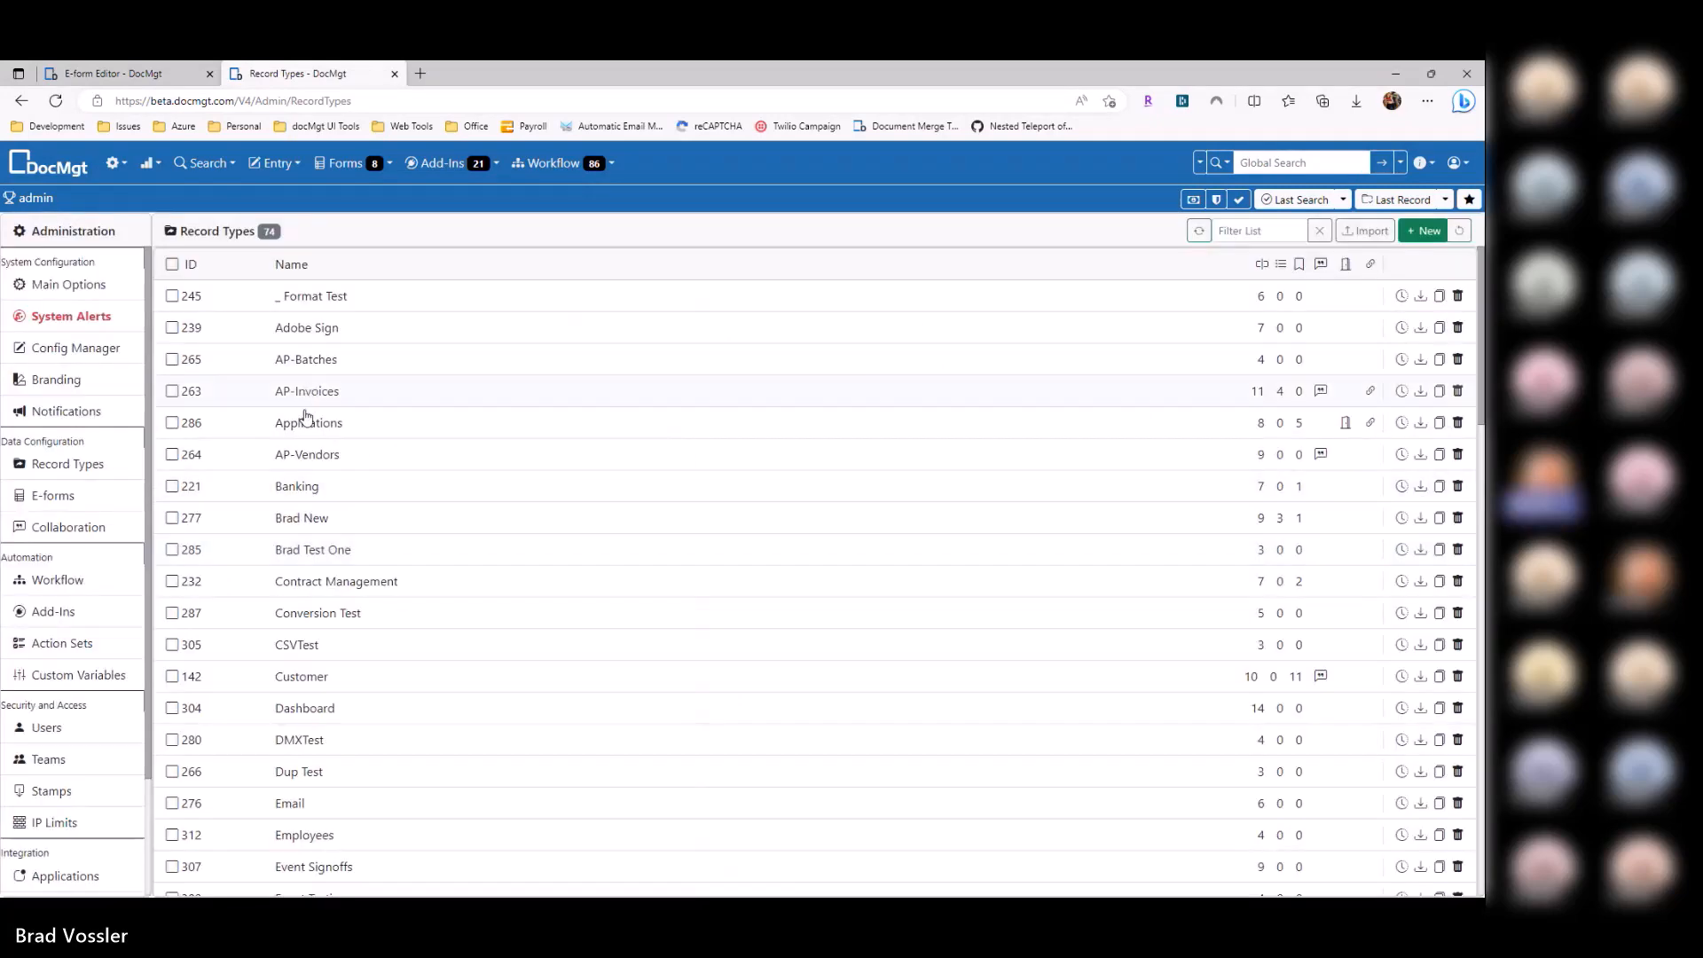
{"action": "left_click", "coordinate": [312, 455]}
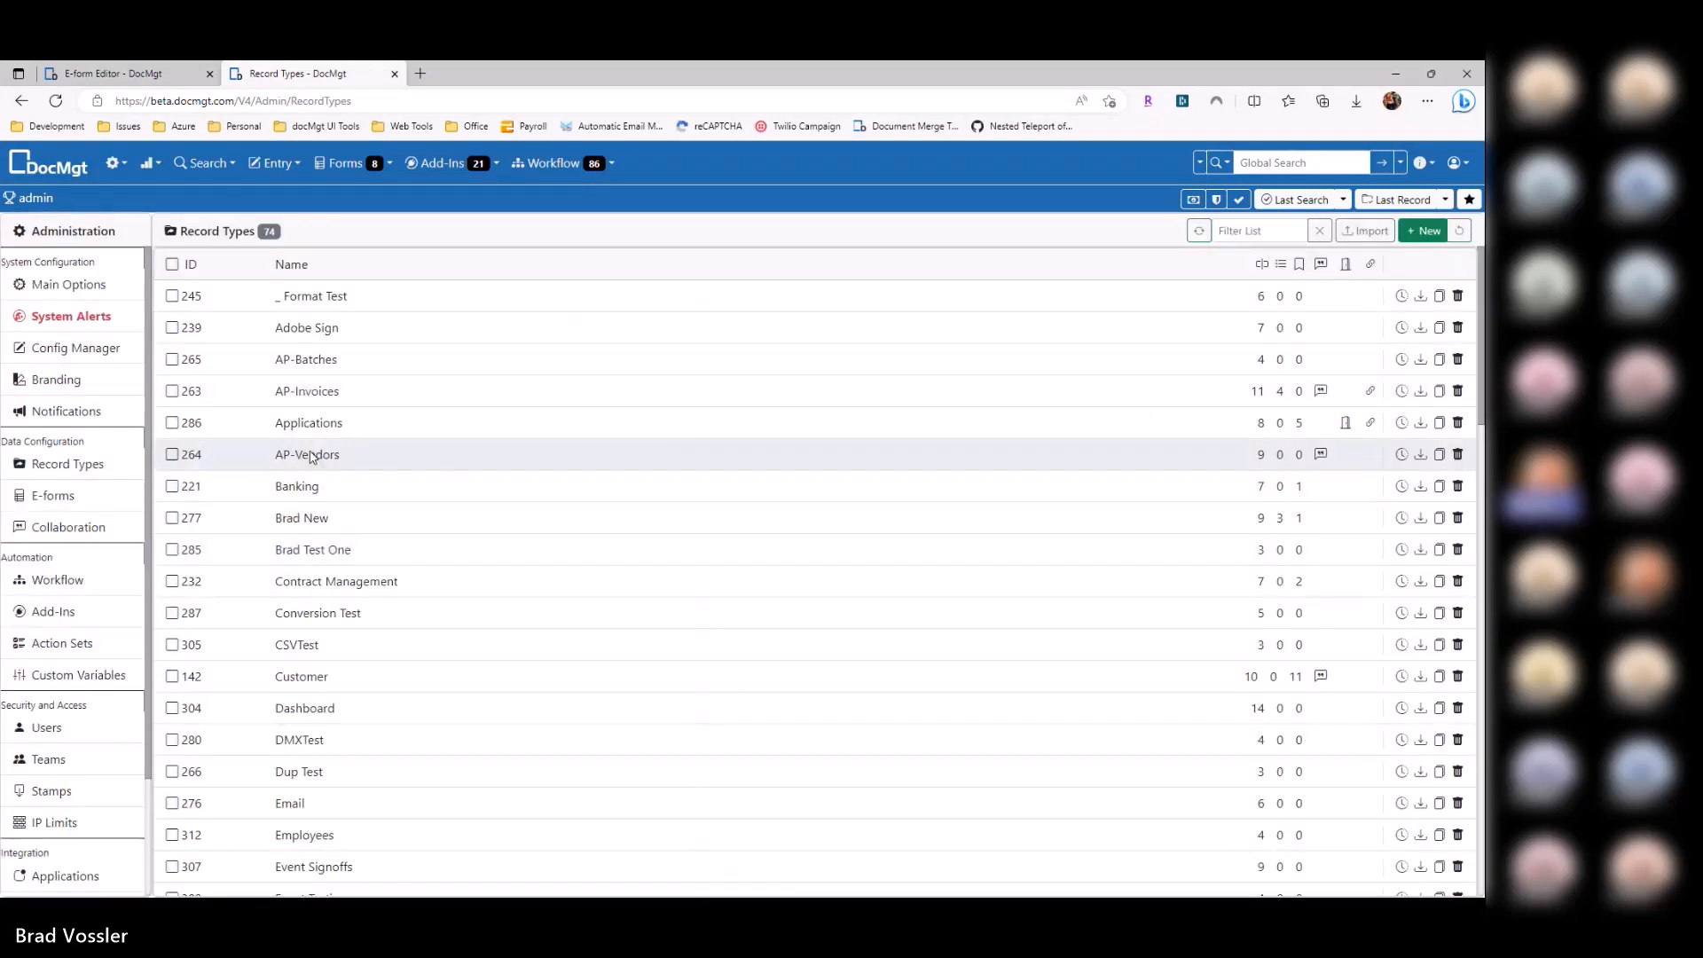
{"action": "left_click", "coordinate": [165, 558]}
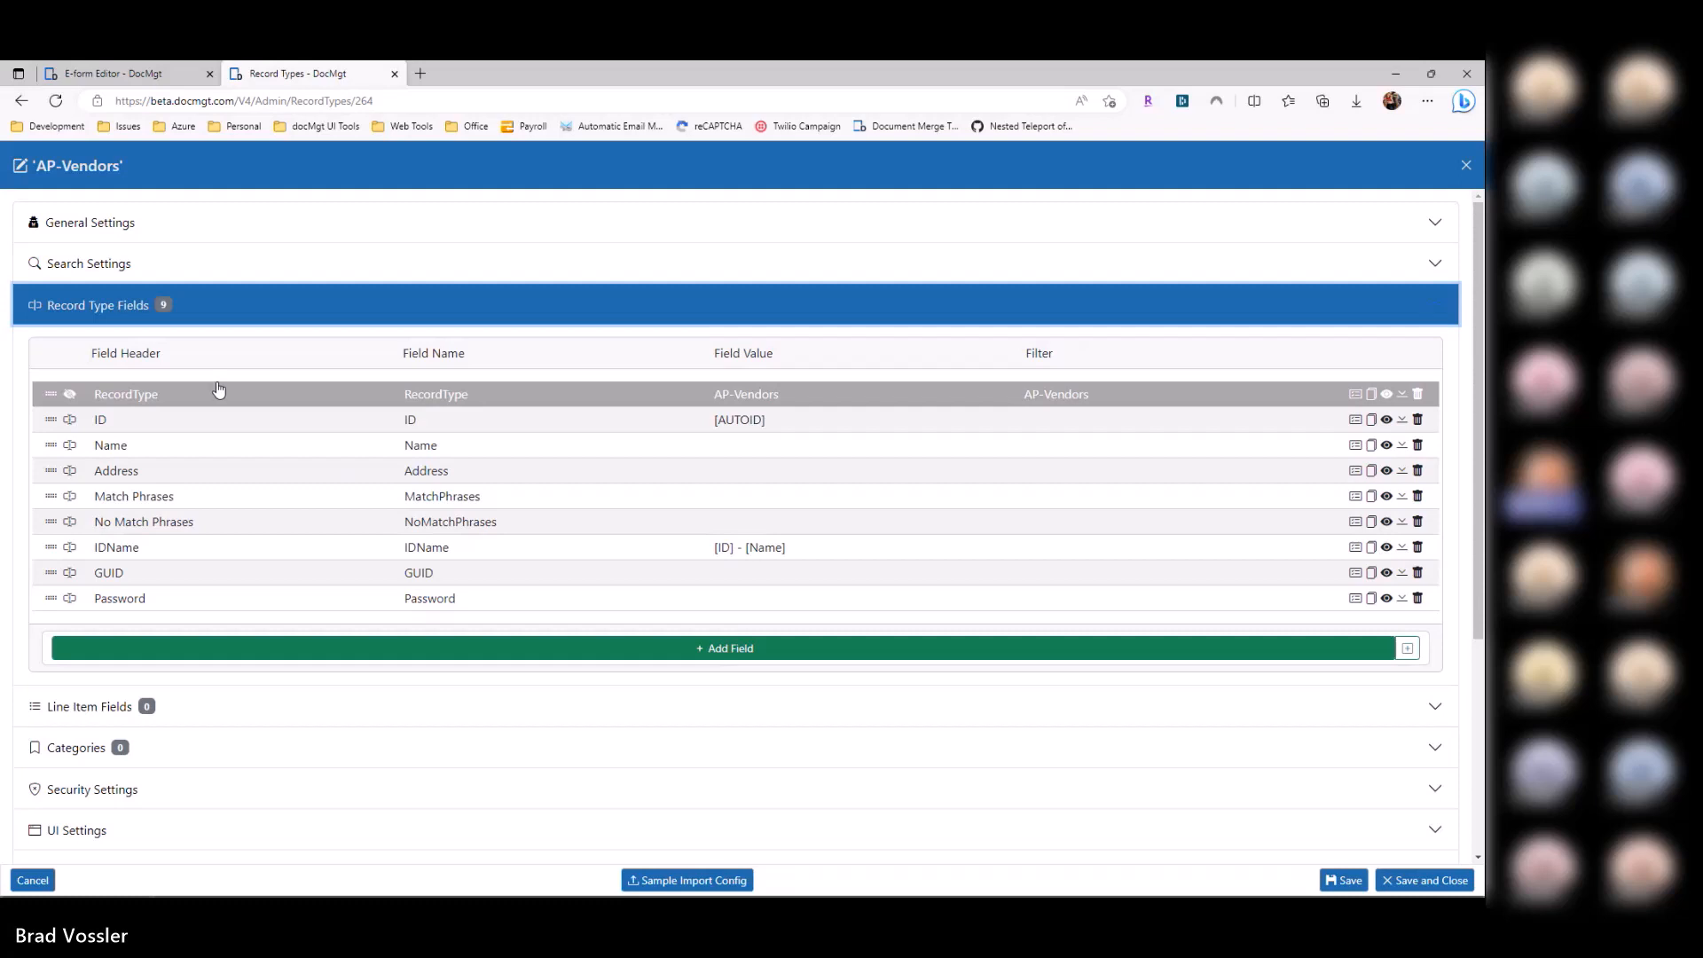
{"action": "key", "text": "Escape"}
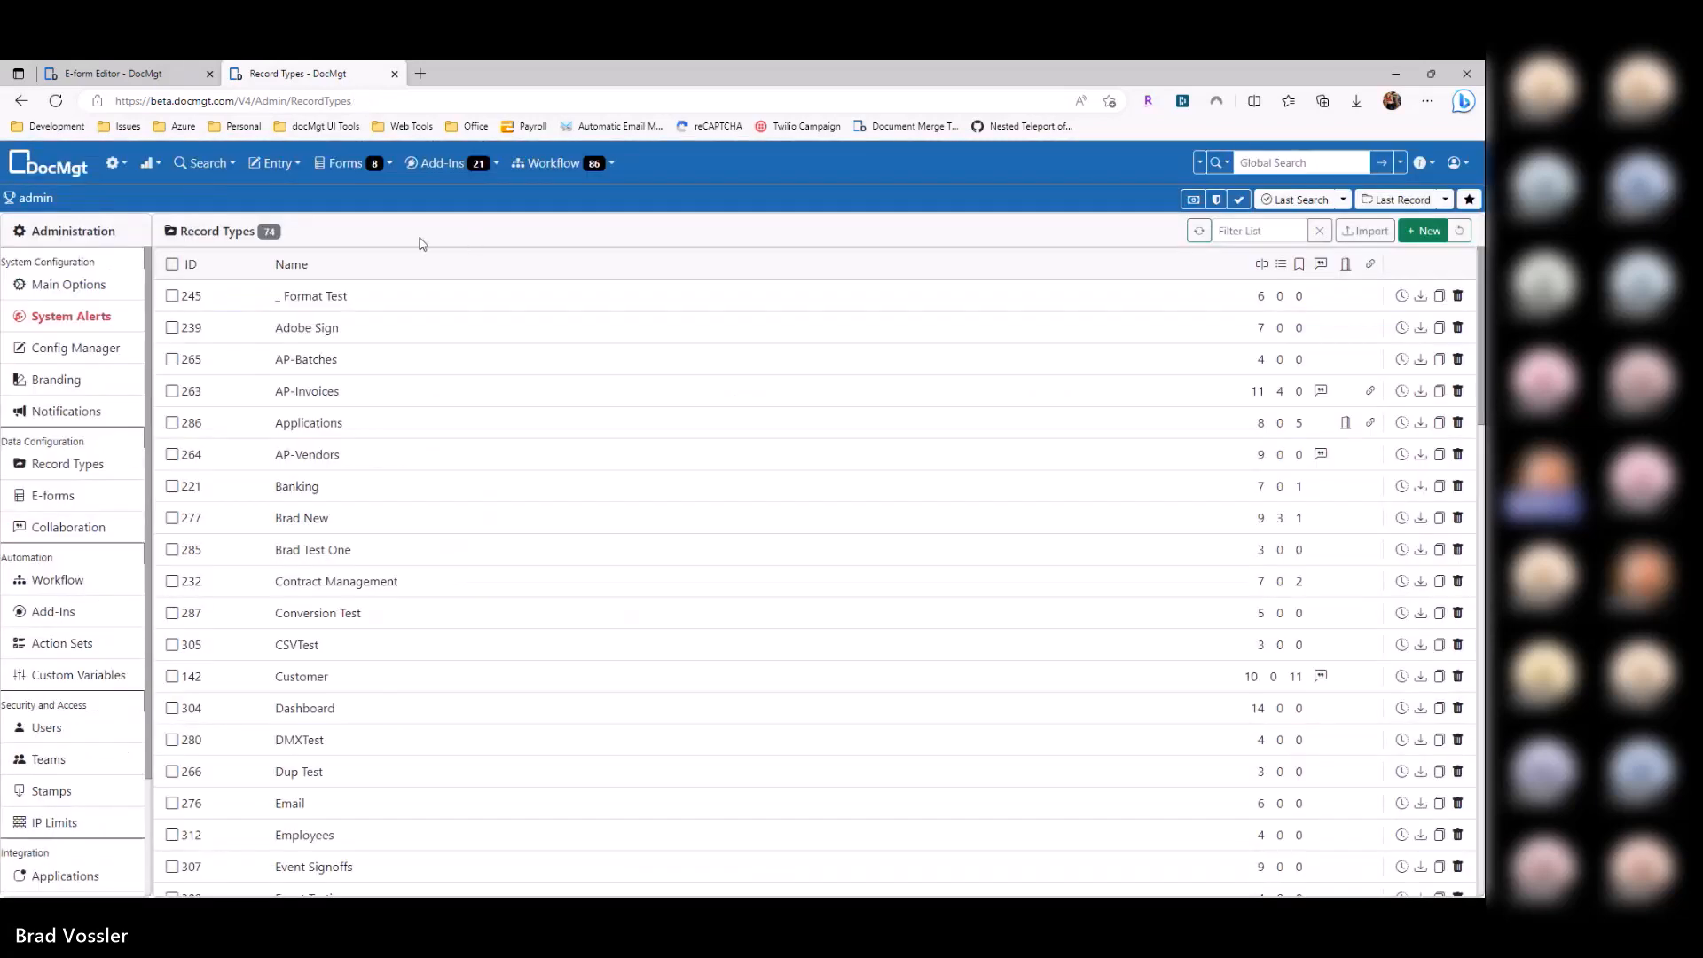
{"action": "left_click", "coordinate": [152, 82]}
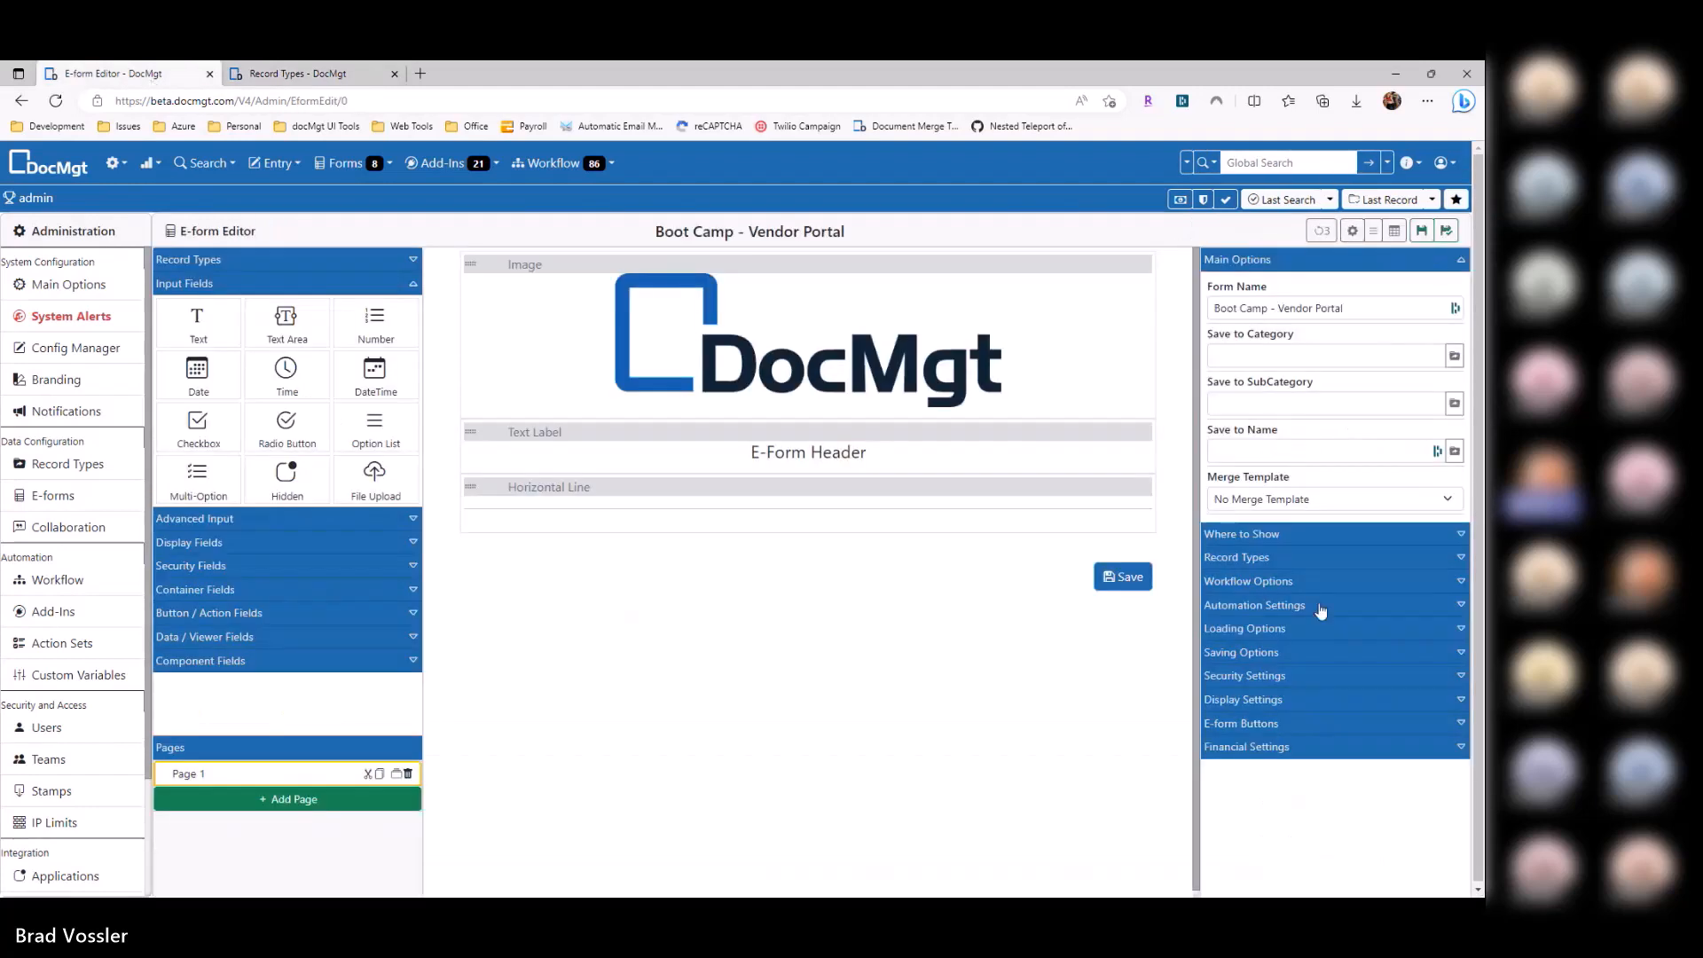
Step: Delete the logo image and change the header text to 'Vendor Portal'
{"action": "left_click", "coordinate": [1245, 676]}
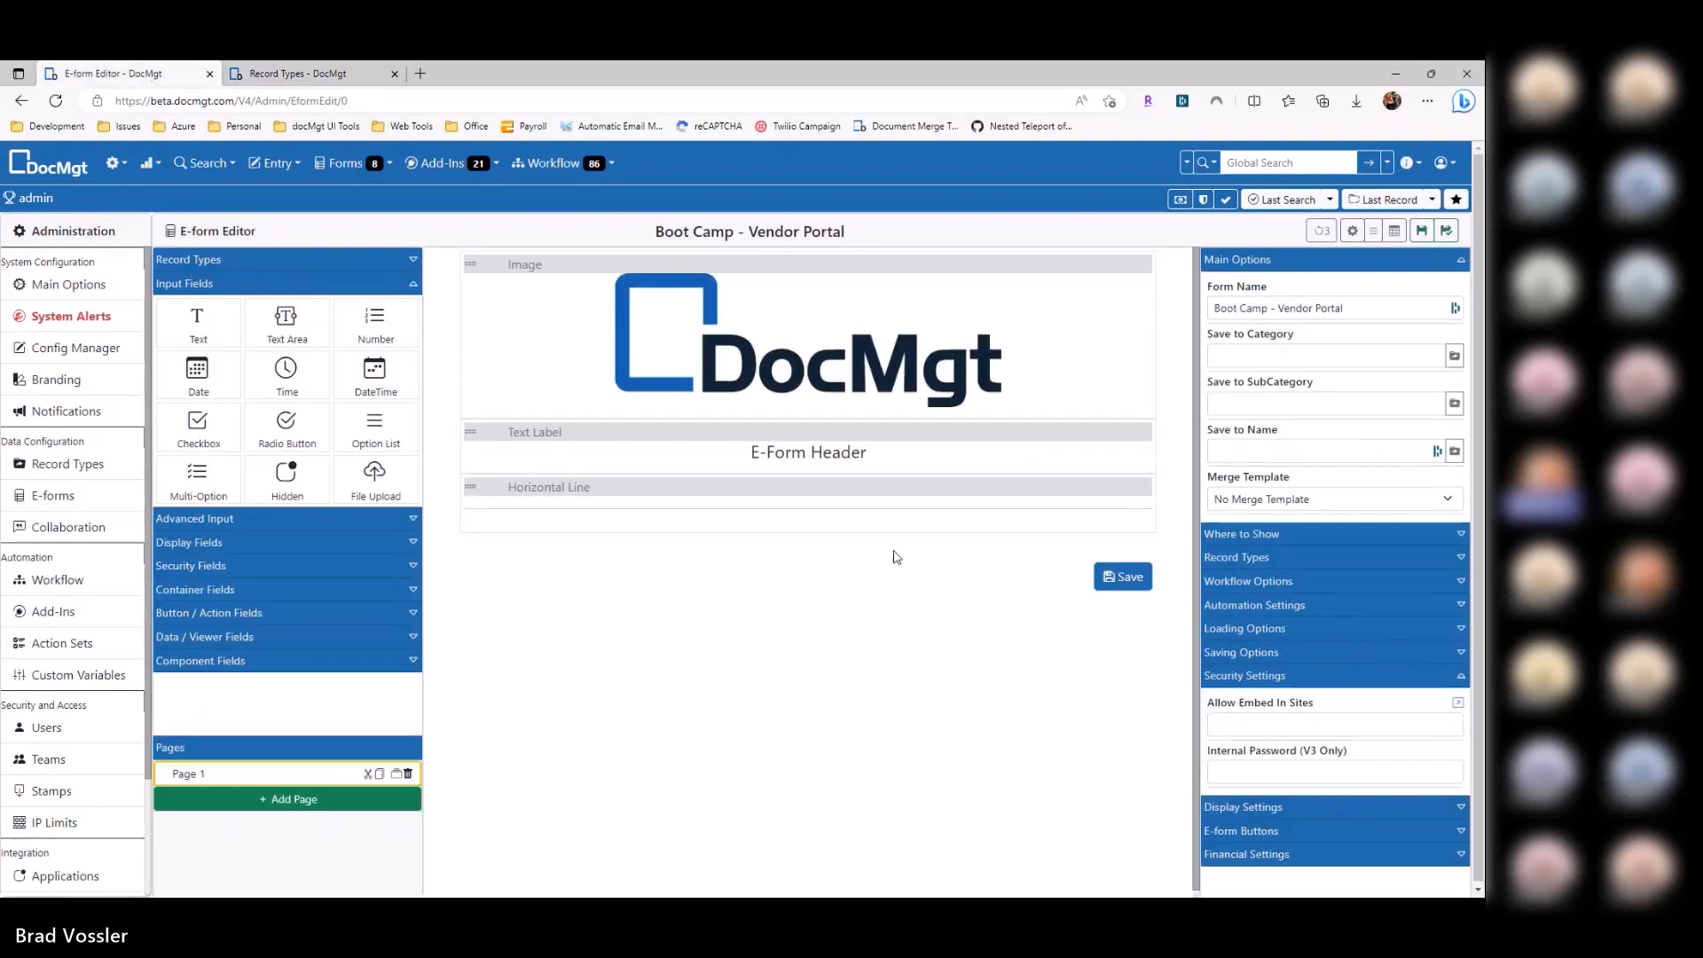
{"action": "left_click", "coordinate": [1147, 265]}
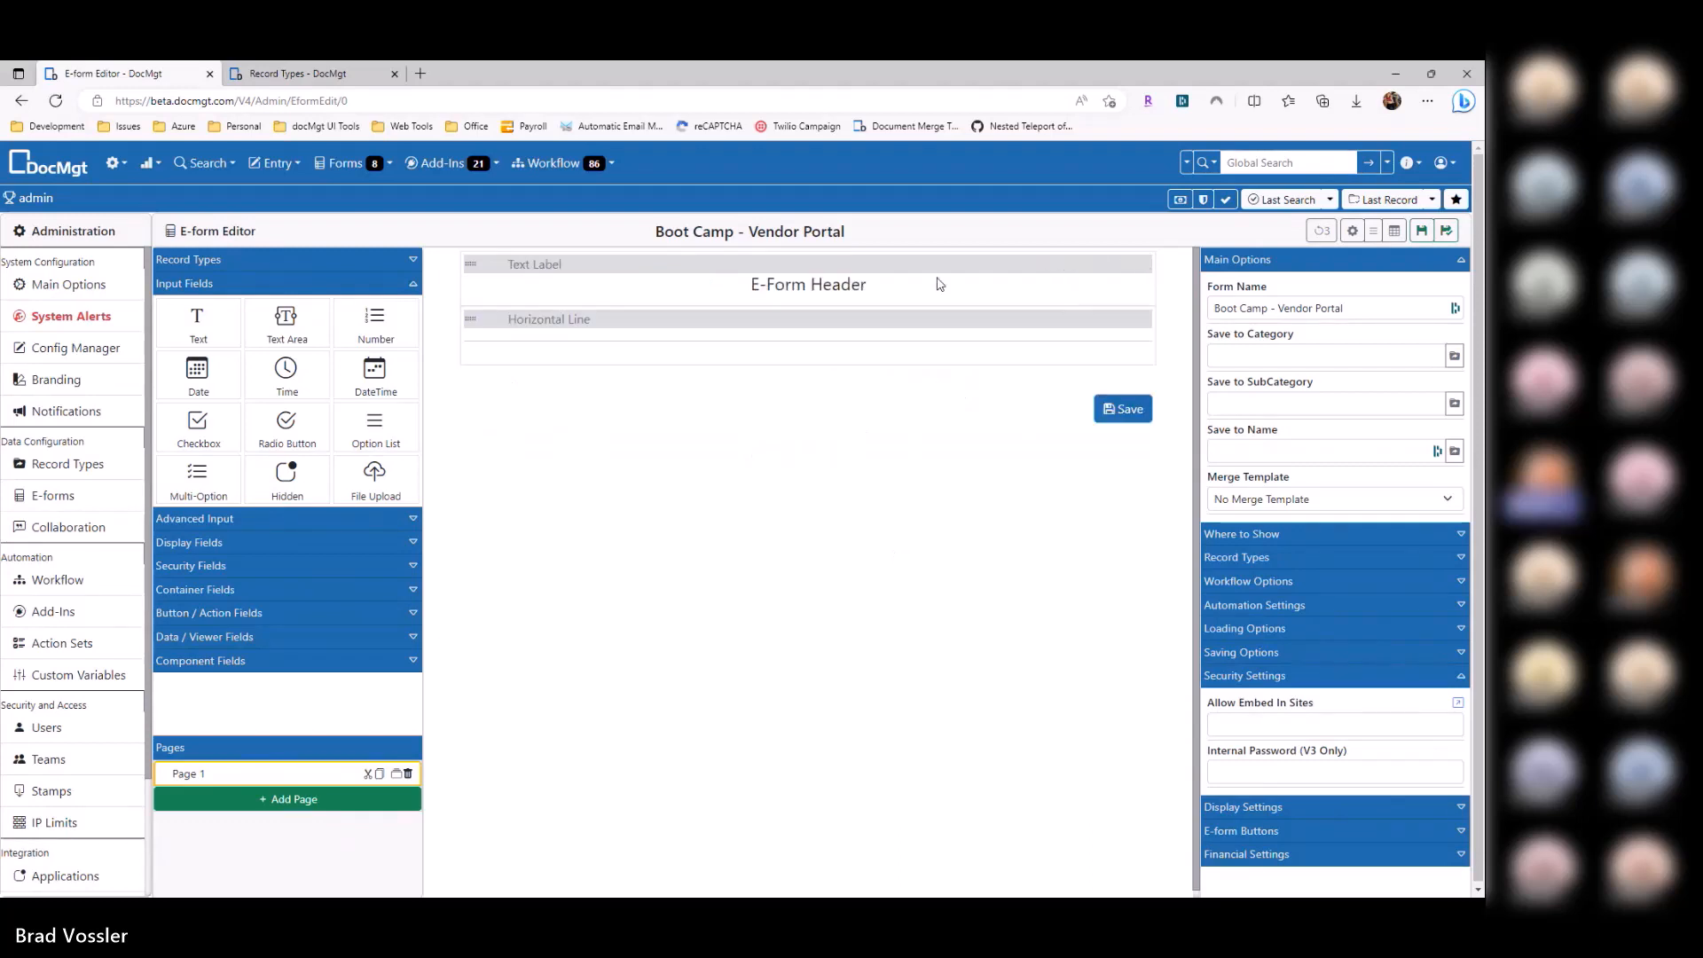
{"action": "left_click", "coordinate": [940, 284]}
{"action": "left_click_drag", "start_coordinate": [1377, 367], "coordinate": [1106, 361]}
{"action": "type", "text": "Vendor Portal"}
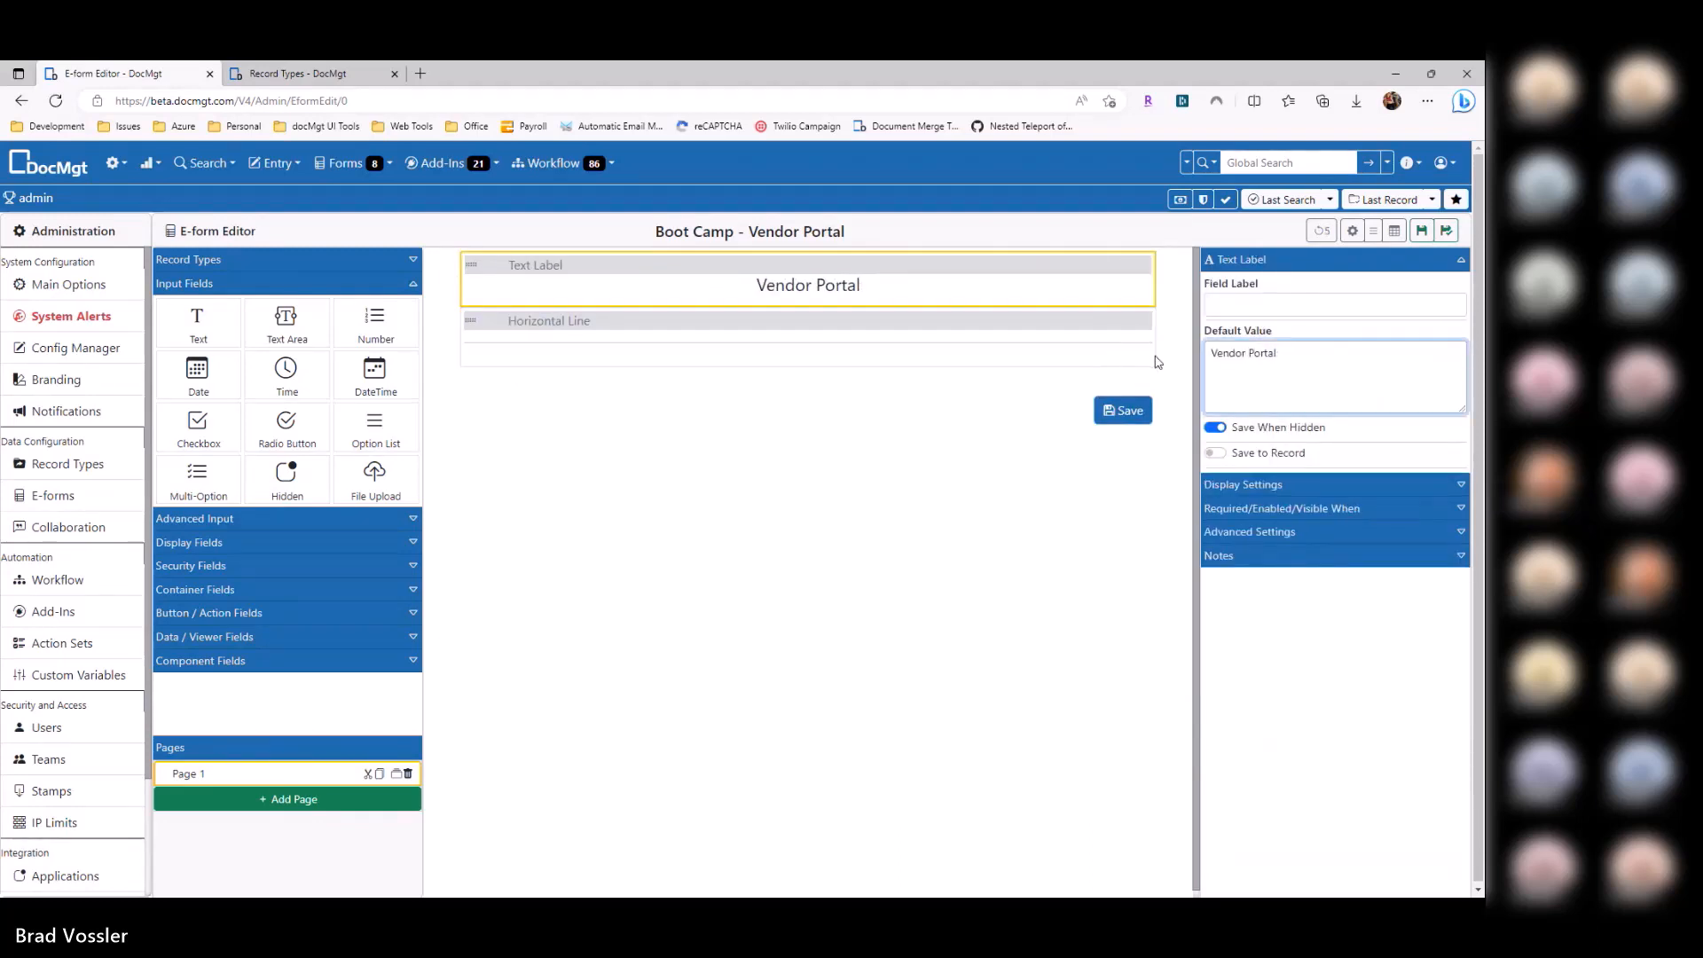
{"action": "left_click", "coordinate": [1352, 232]}
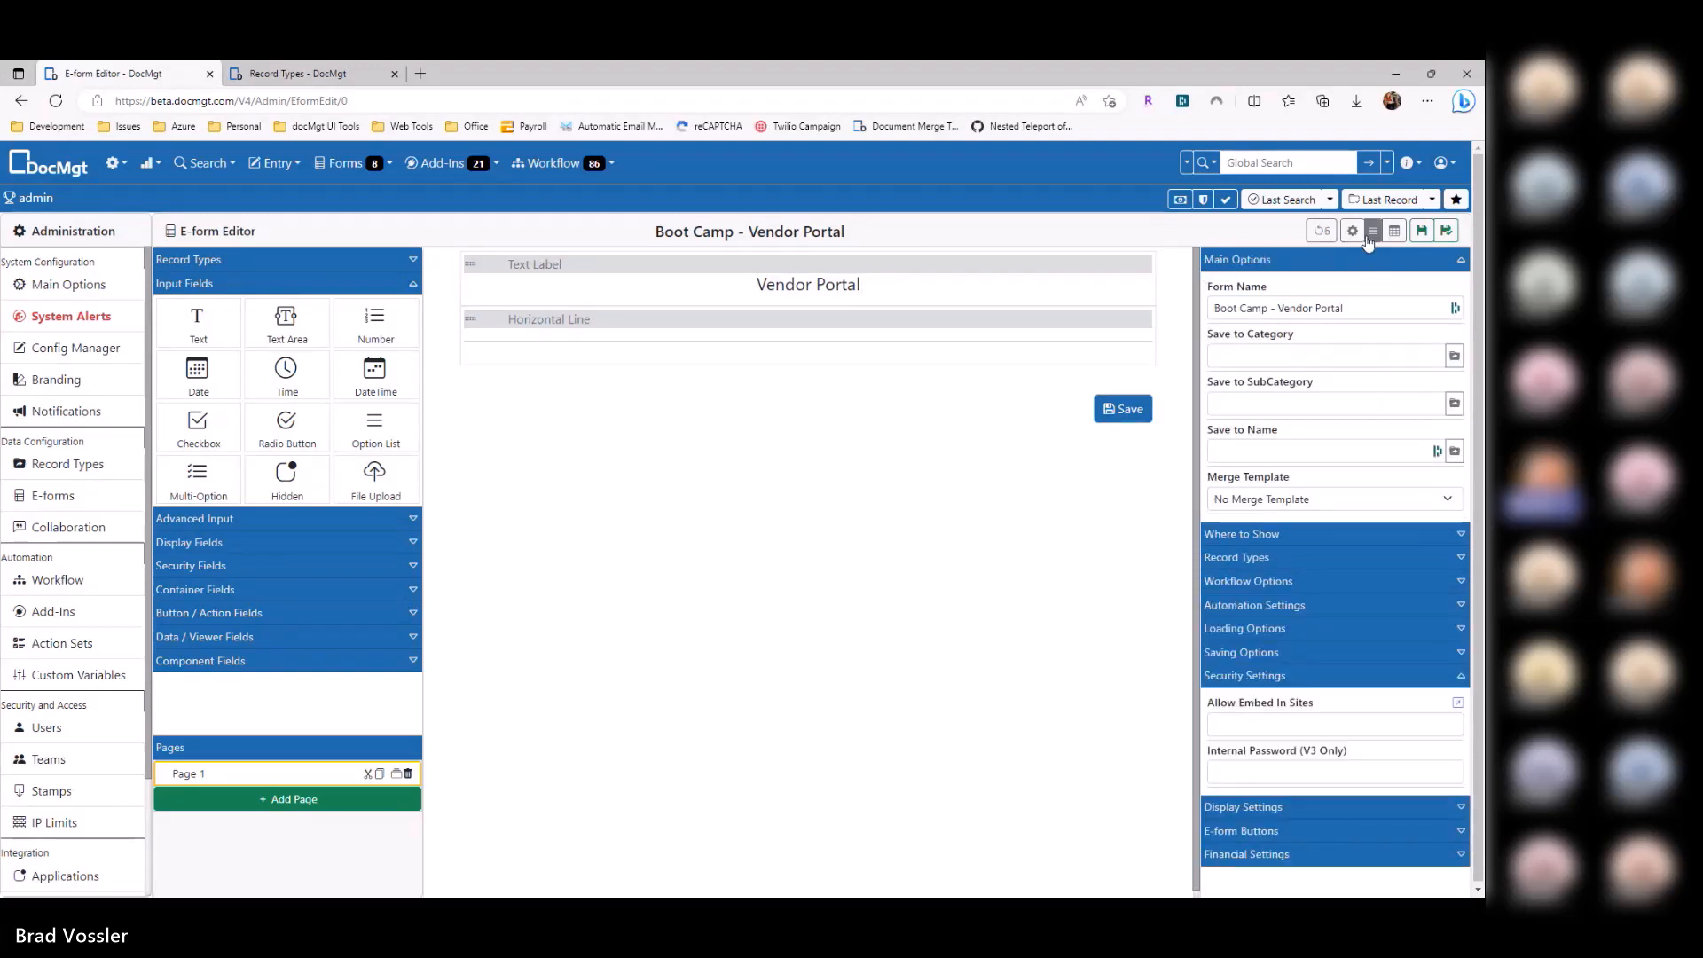
Step: Make the form a public e-form and switch its public password to Advanced Password Check
{"action": "left_click", "coordinate": [1278, 541]}
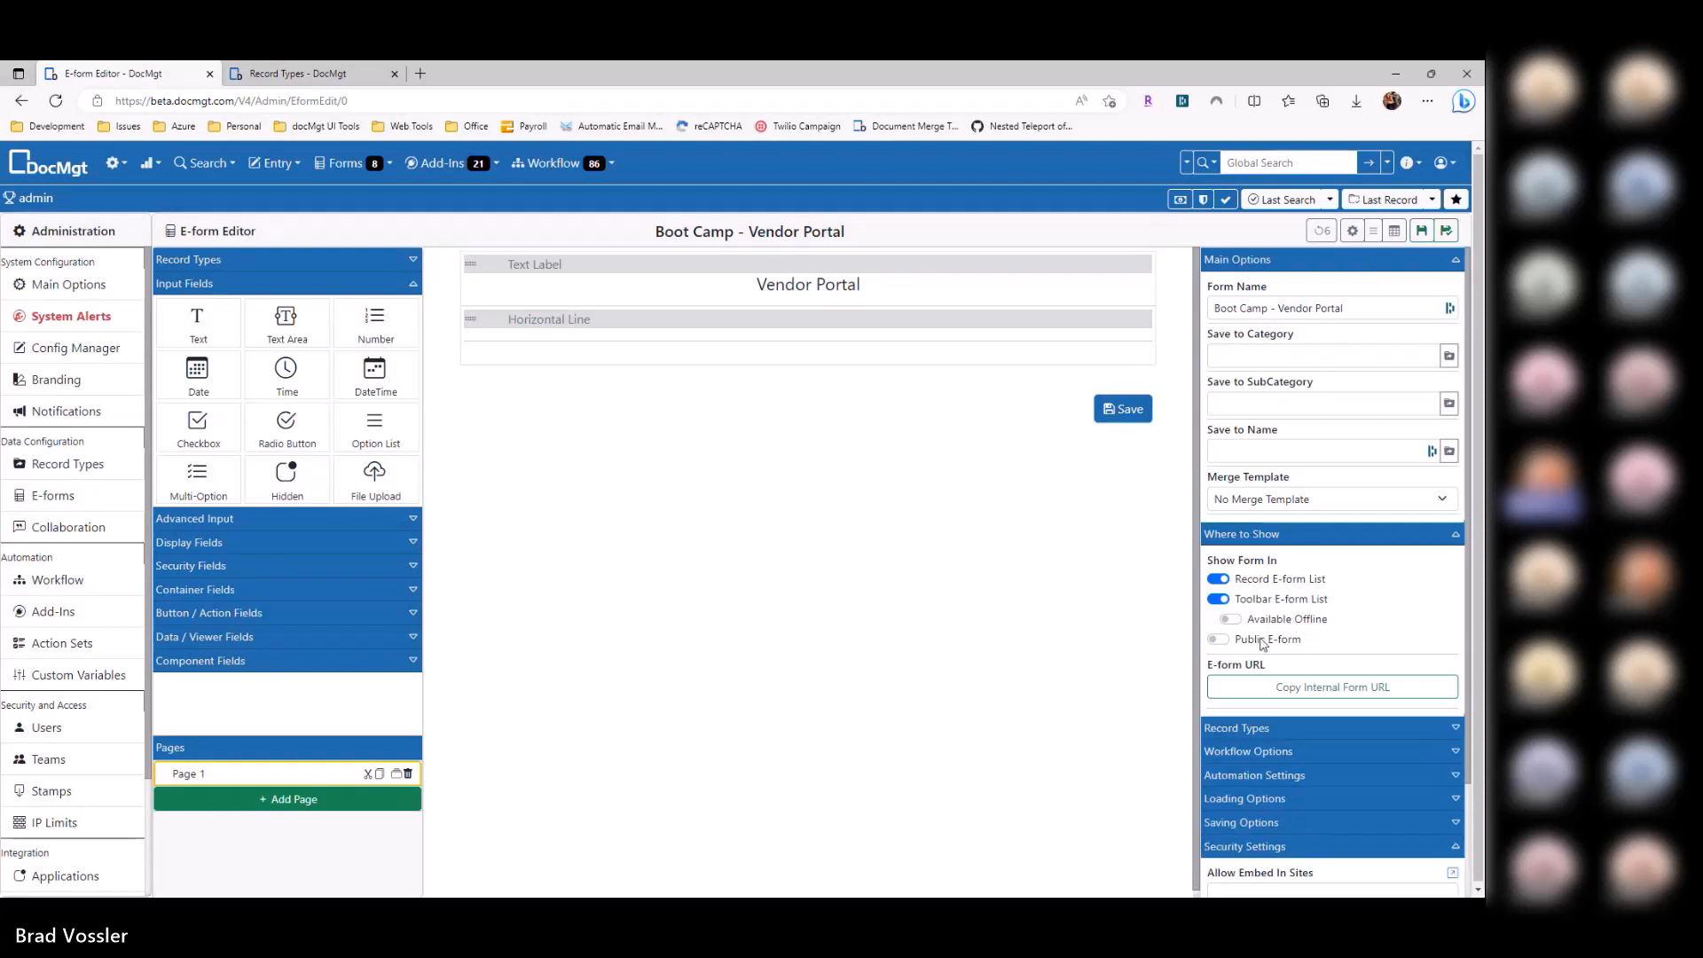
{"action": "left_click", "coordinate": [1220, 637]}
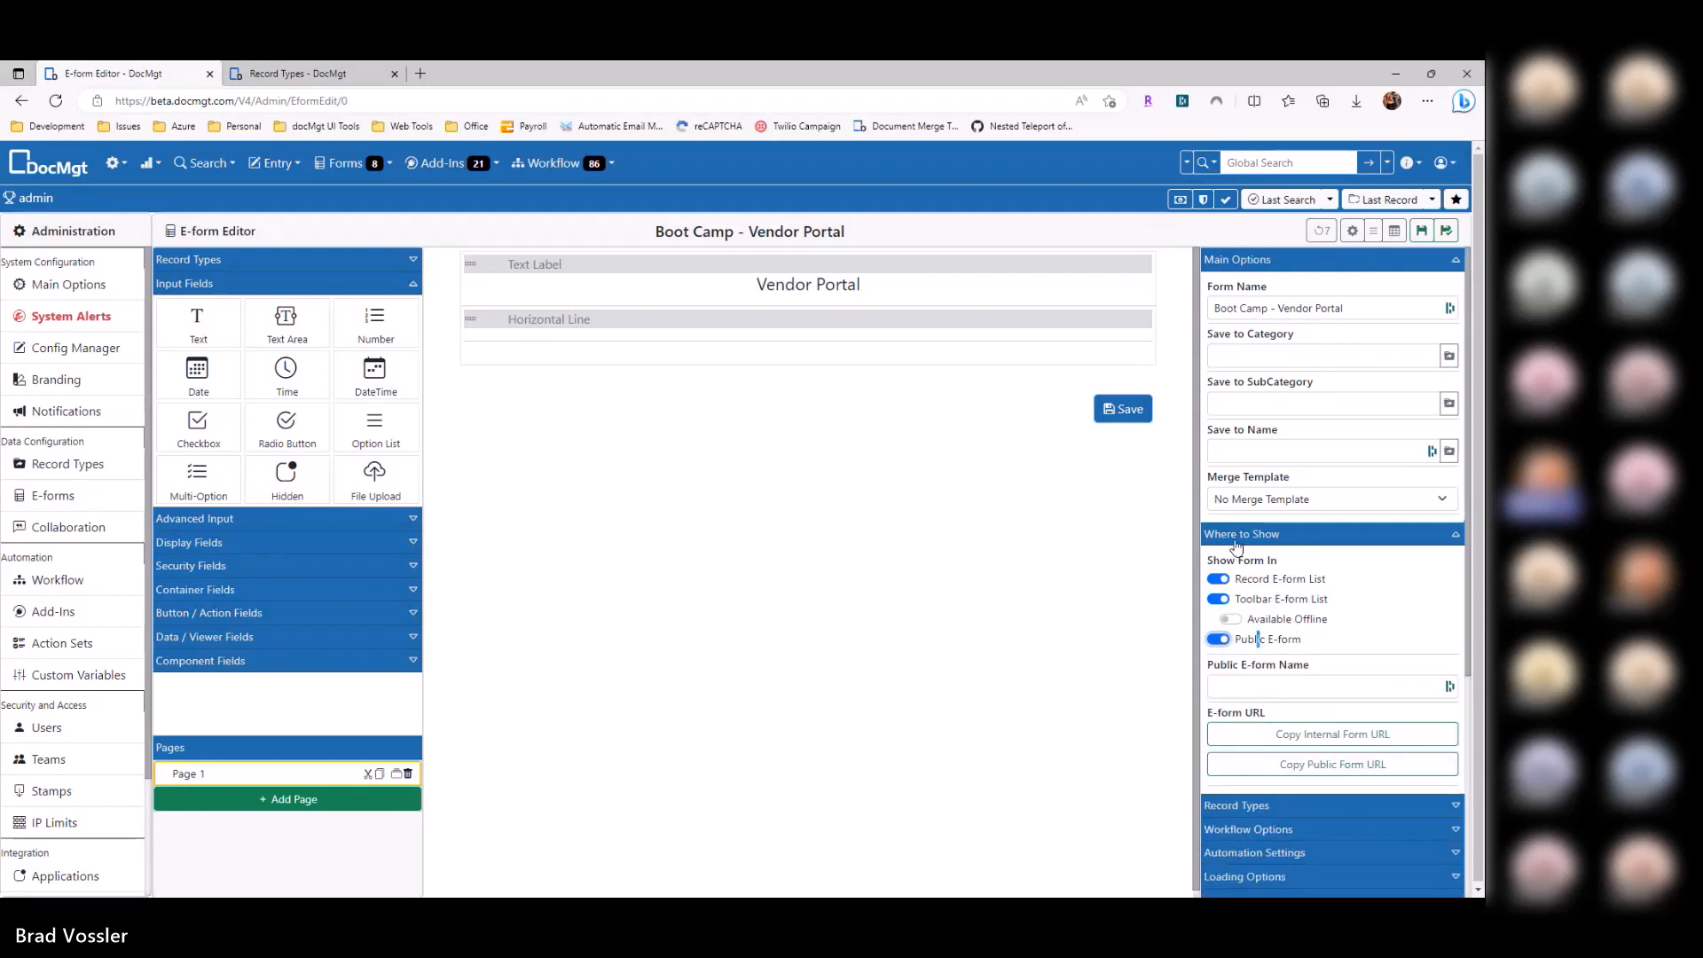
{"action": "left_click", "coordinate": [1241, 535]}
{"action": "left_click", "coordinate": [1245, 676]}
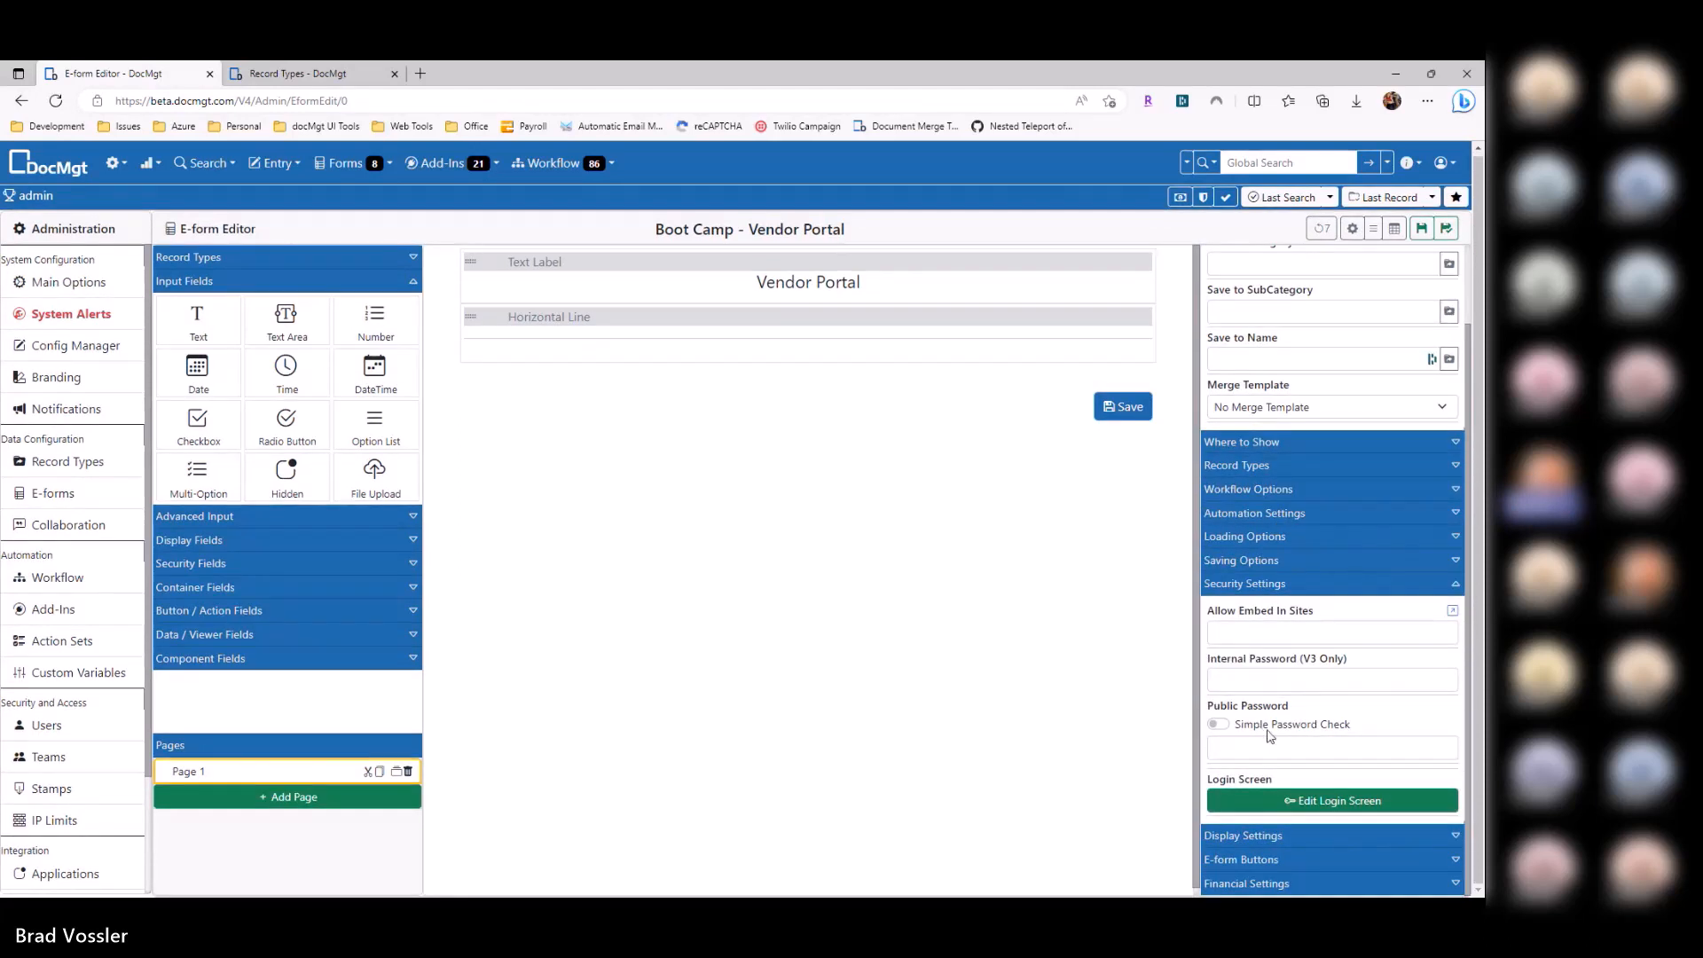
{"action": "left_click", "coordinate": [1303, 750]}
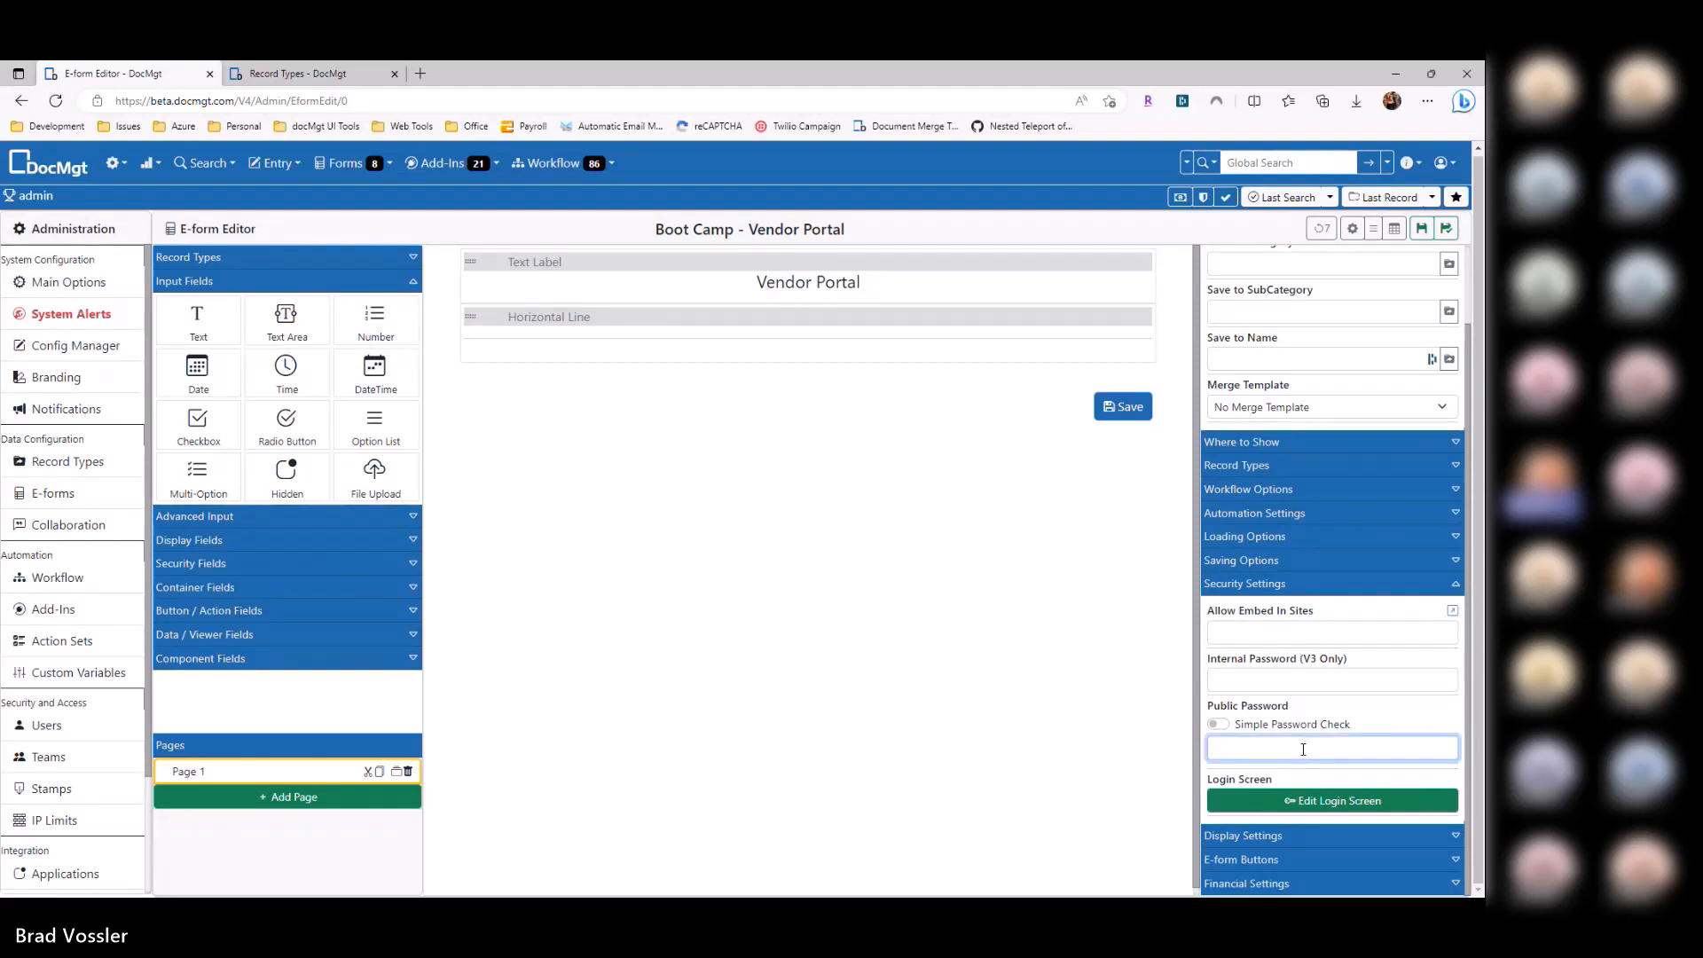
{"action": "type", "text": "abc"}
{"action": "left_click", "coordinate": [1246, 729]}
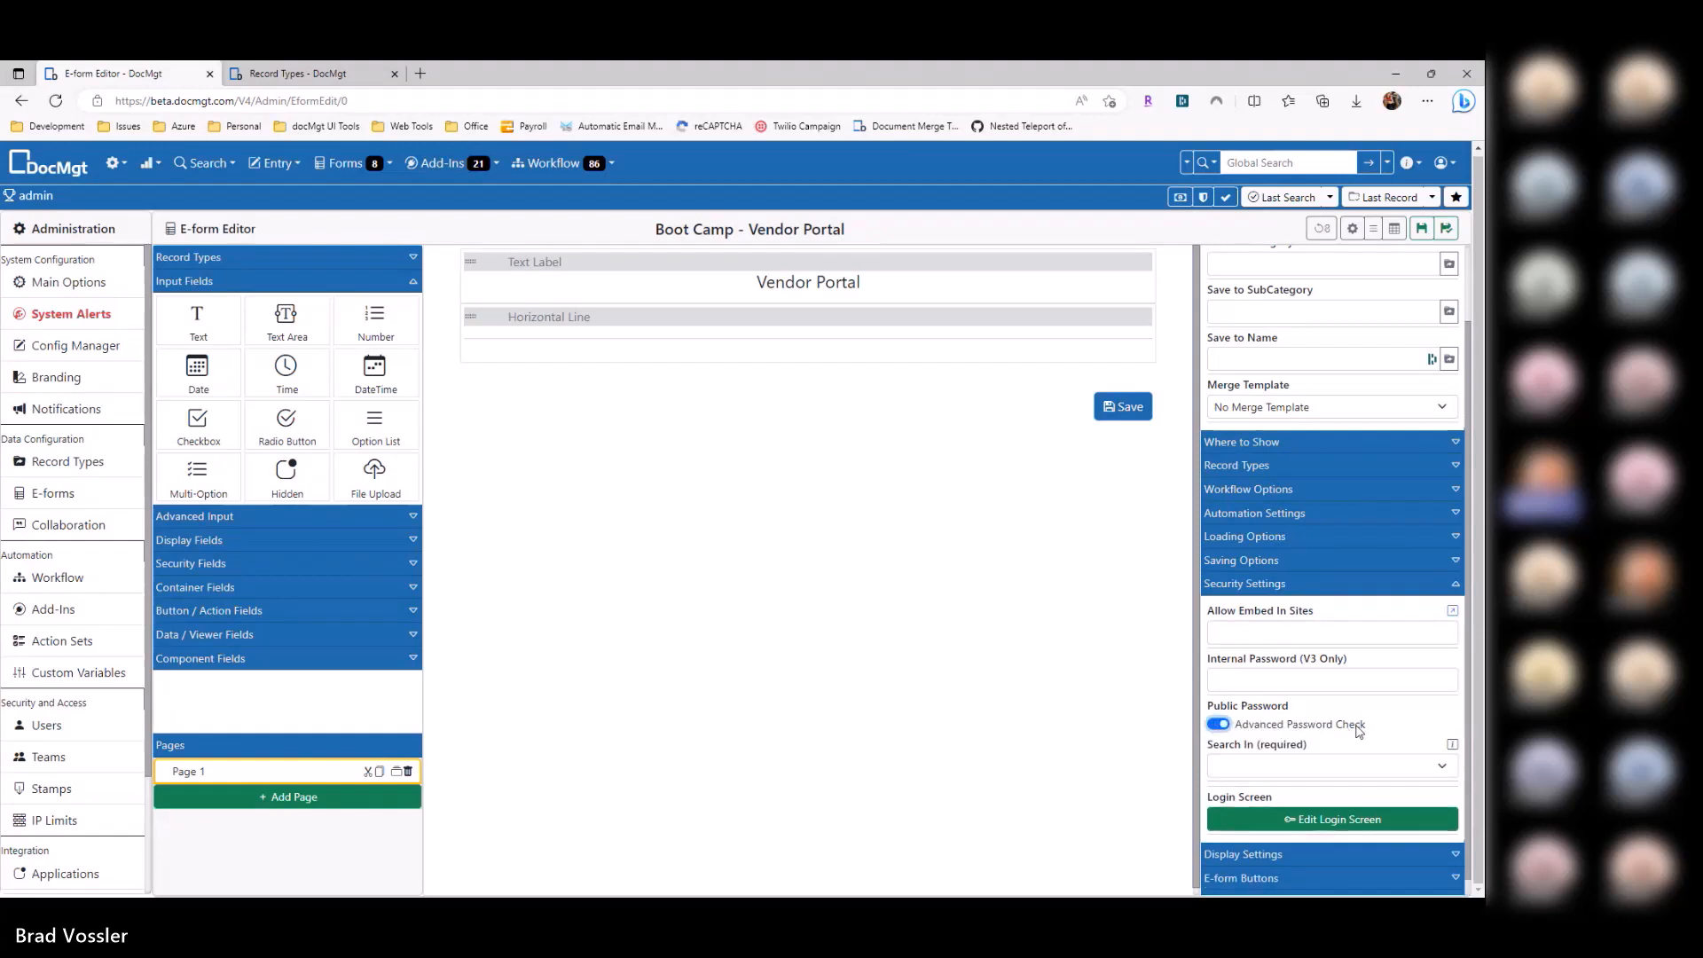
Step: Look up logins in AP-Vendors, using GUID as unique key and Password as password field
{"action": "scroll", "coordinate": [1360, 731], "scroll_direction": "down", "scroll_amount": 1}
{"action": "left_click", "coordinate": [1348, 747]}
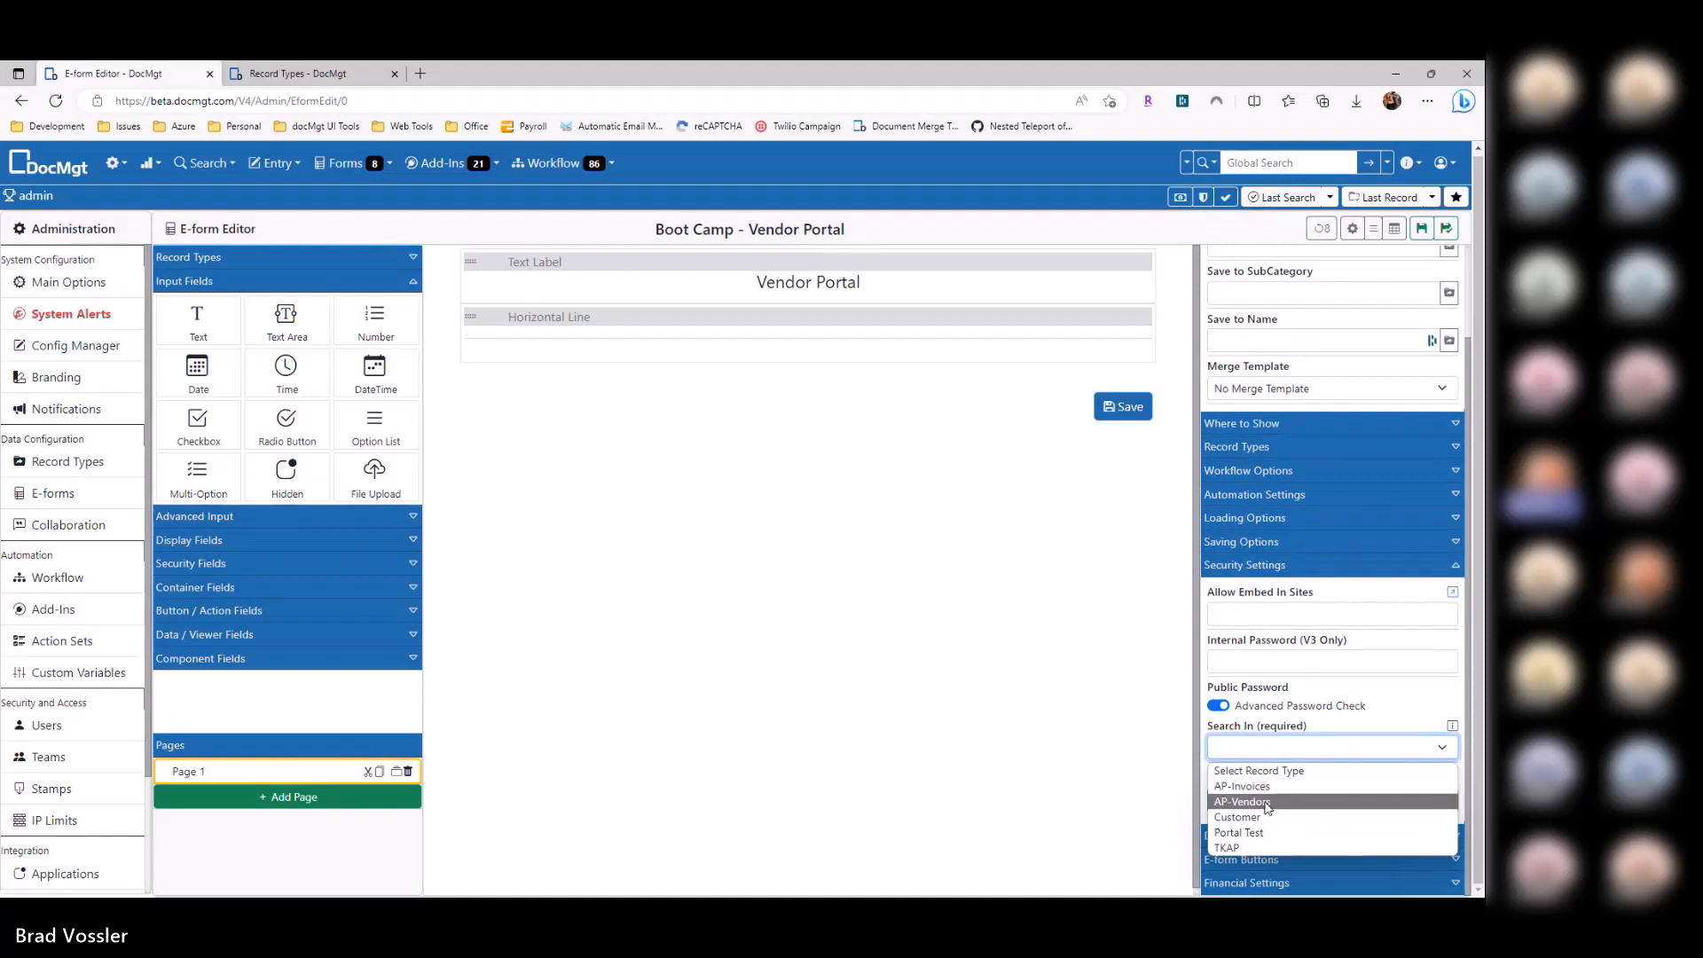
{"action": "left_click", "coordinate": [1267, 803]}
{"action": "scroll", "coordinate": [1246, 764], "scroll_direction": "down", "scroll_amount": 3}
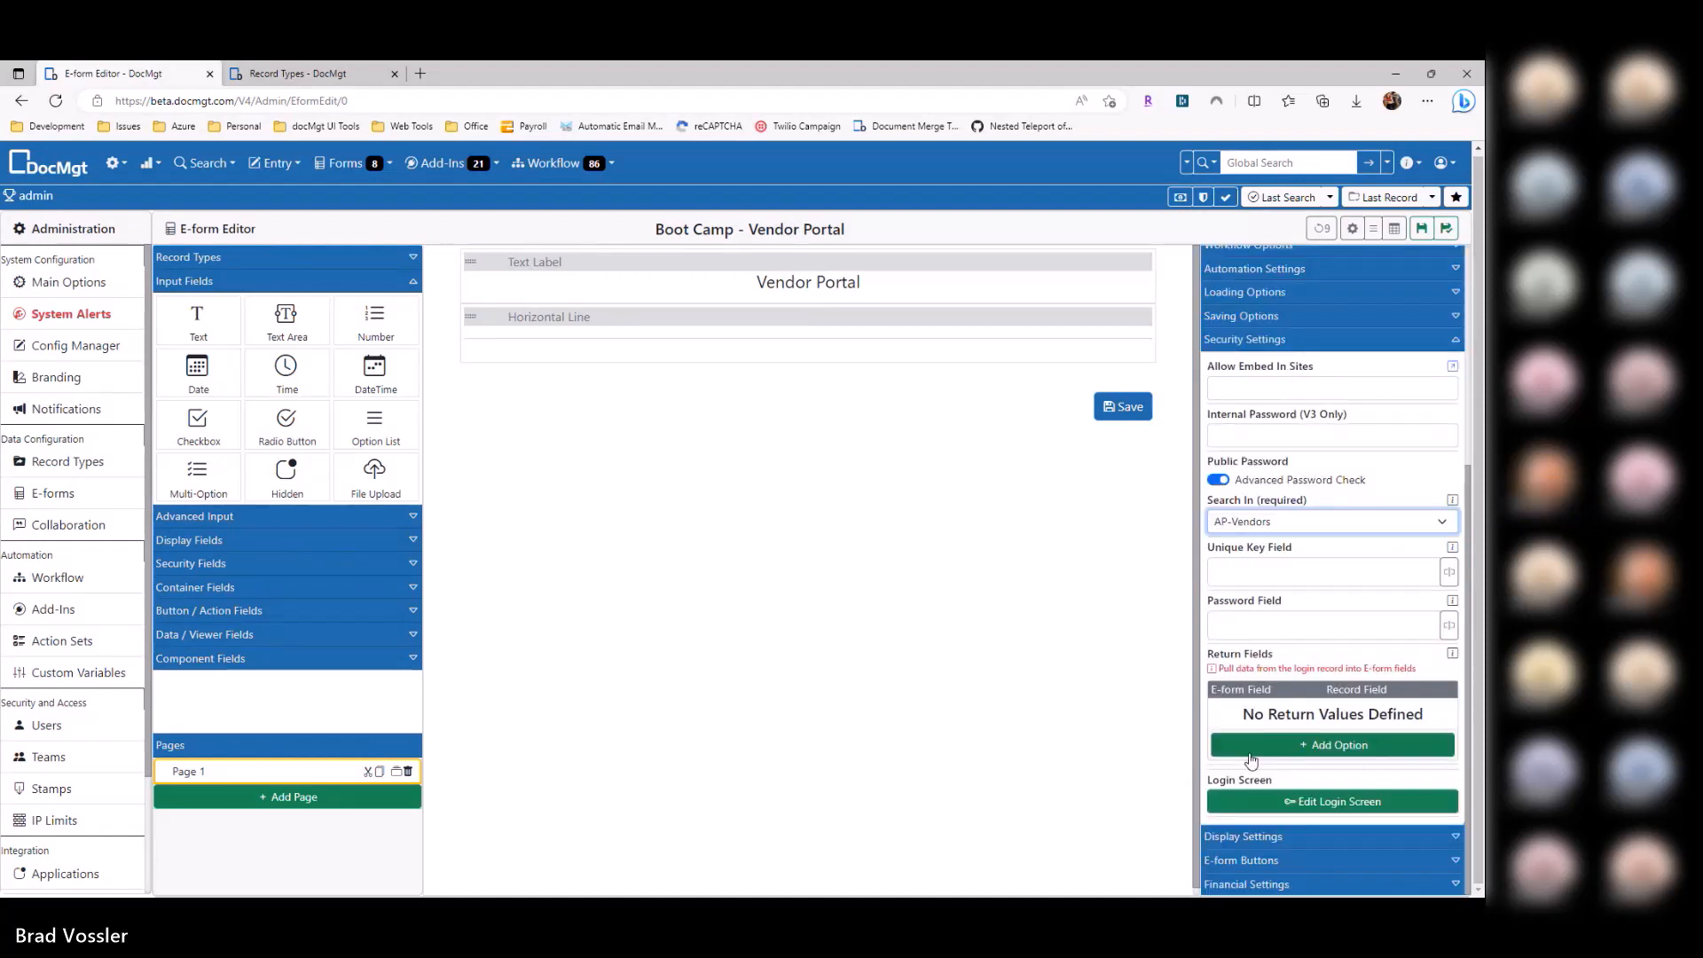
{"action": "left_click", "coordinate": [1449, 570]}
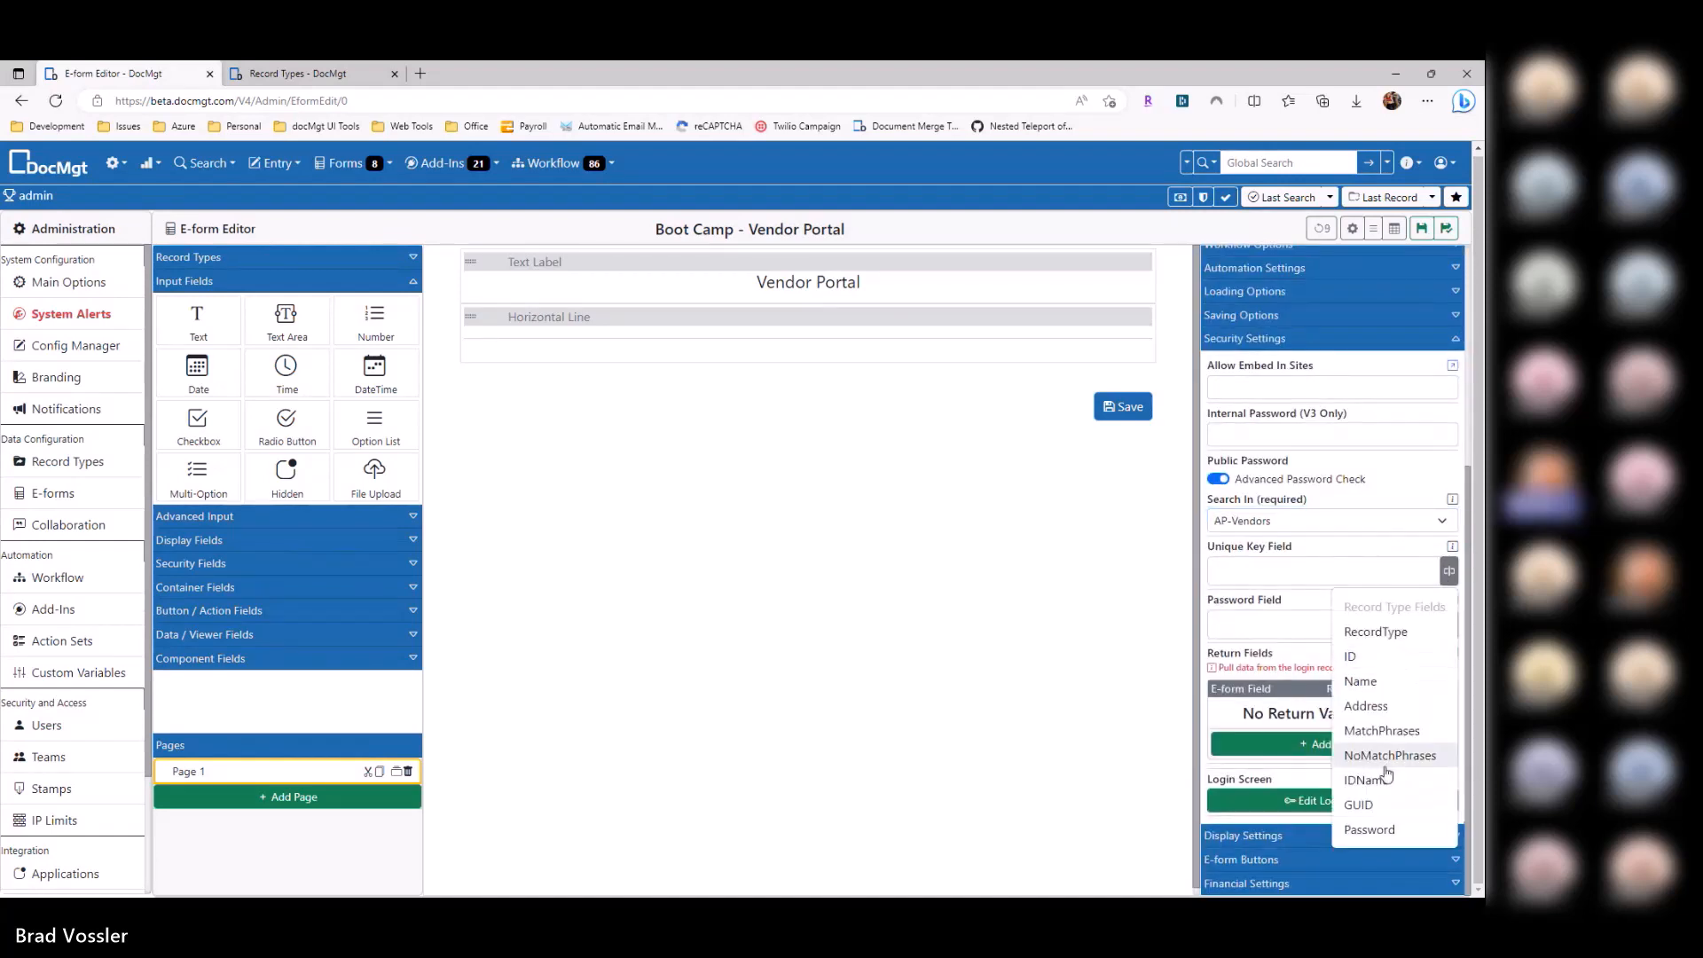
{"action": "left_click", "coordinate": [1375, 809]}
{"action": "left_click", "coordinate": [1449, 623]}
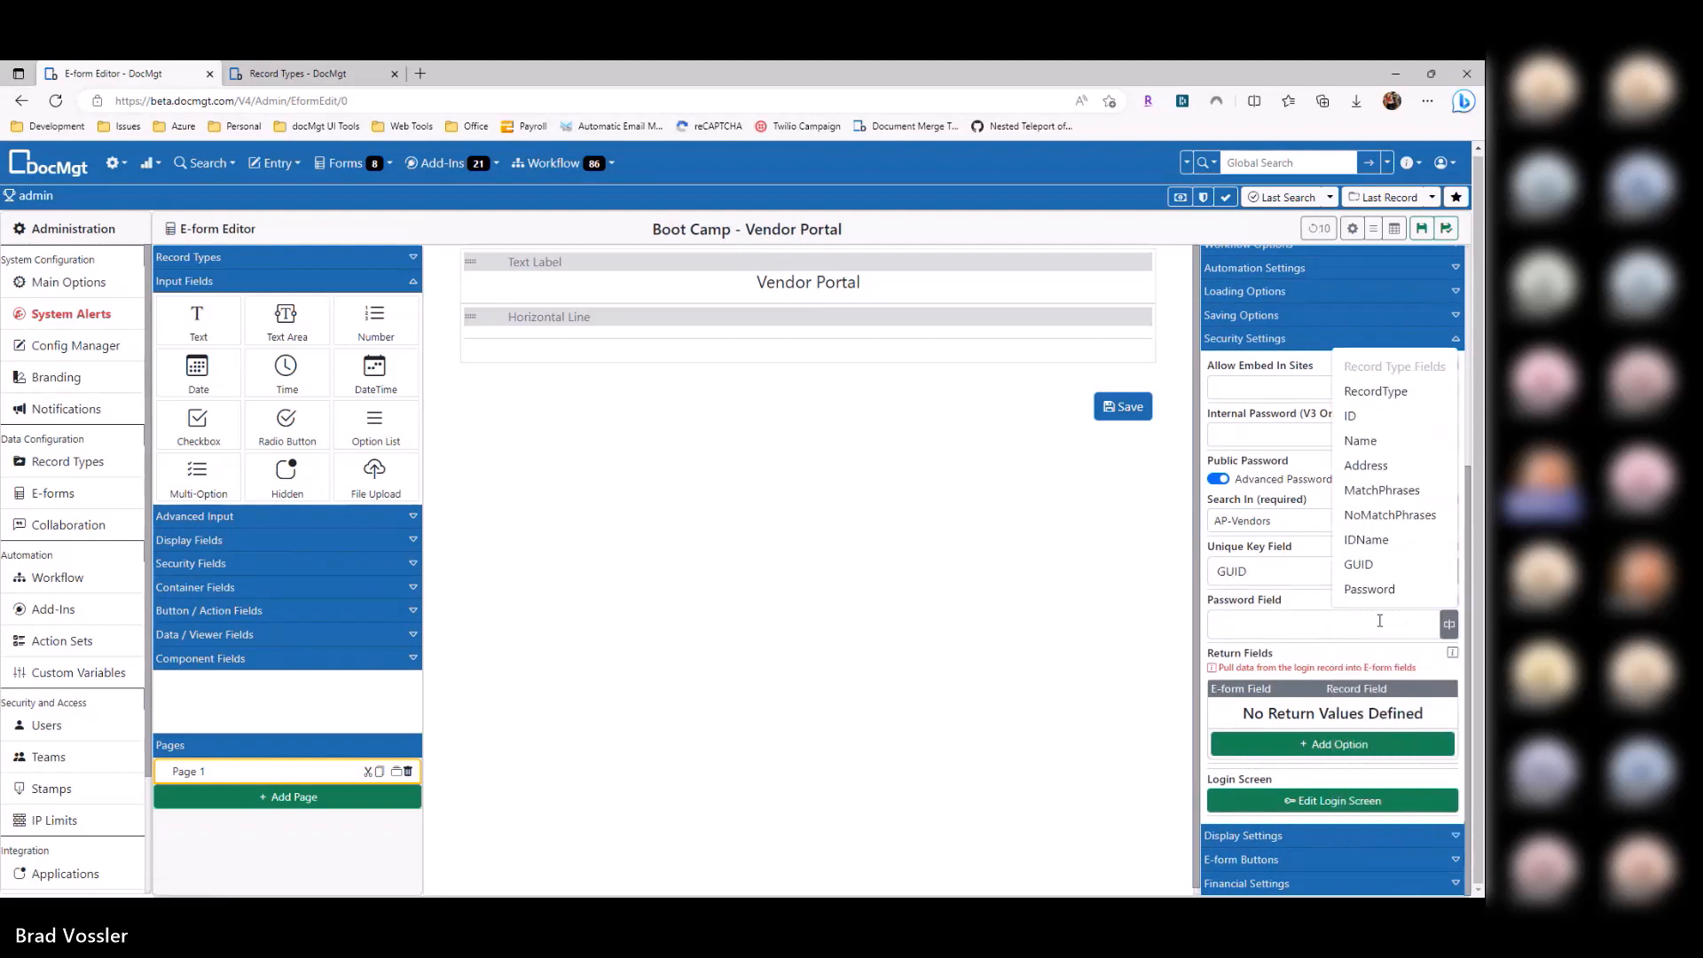
{"action": "left_click", "coordinate": [1370, 591]}
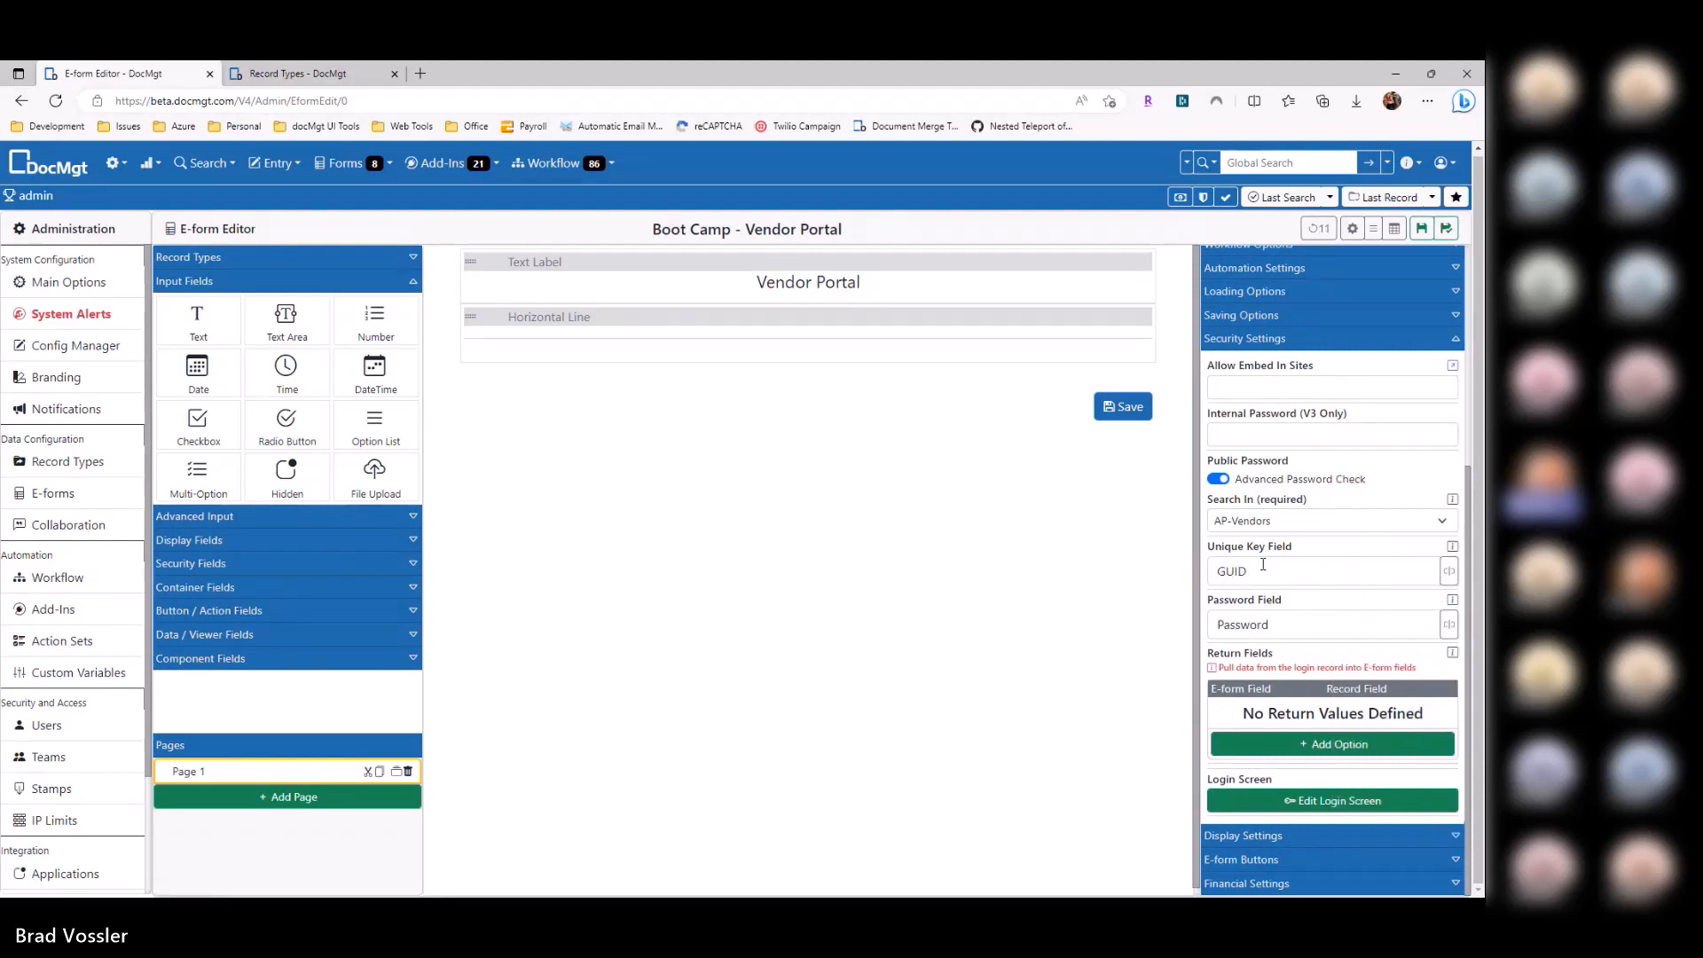
Step: Highlight the chosen GUID and Password fields, then move to the record types tab
{"action": "left_click_drag", "start_coordinate": [1263, 567], "coordinate": [1172, 573]}
{"action": "left_click", "coordinate": [1082, 549]}
{"action": "double_click", "coordinate": [1266, 625]}
{"action": "double_click", "coordinate": [1231, 573]}
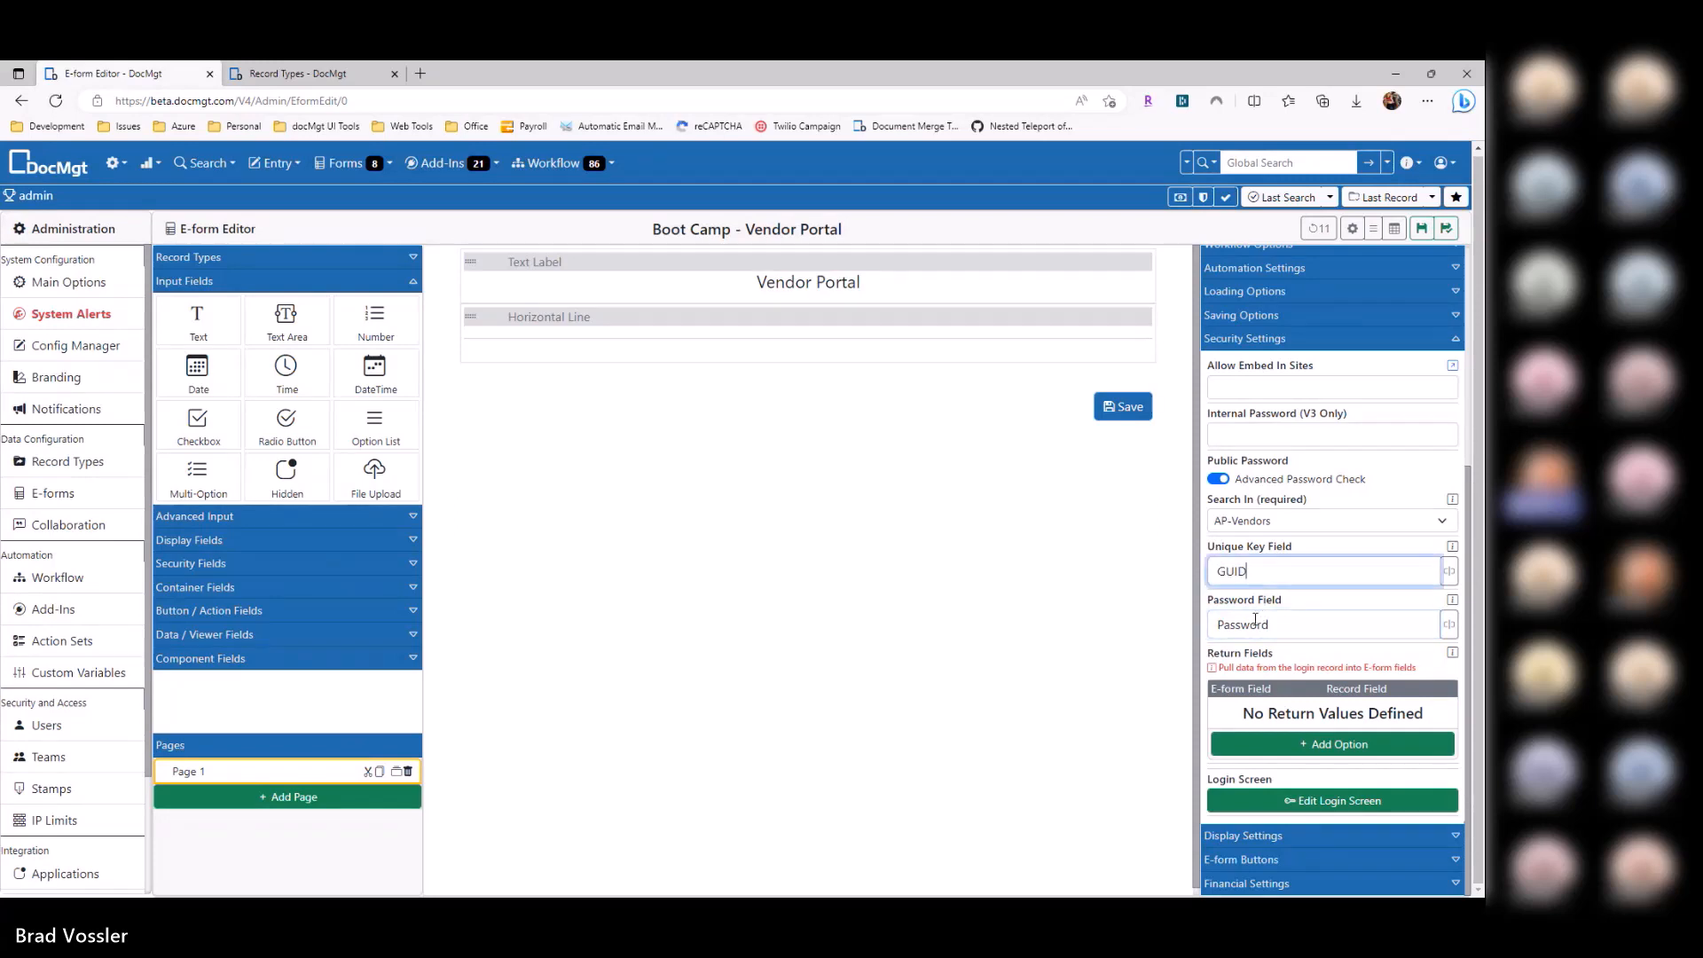
{"action": "key", "text": "ctrl+Tab"}
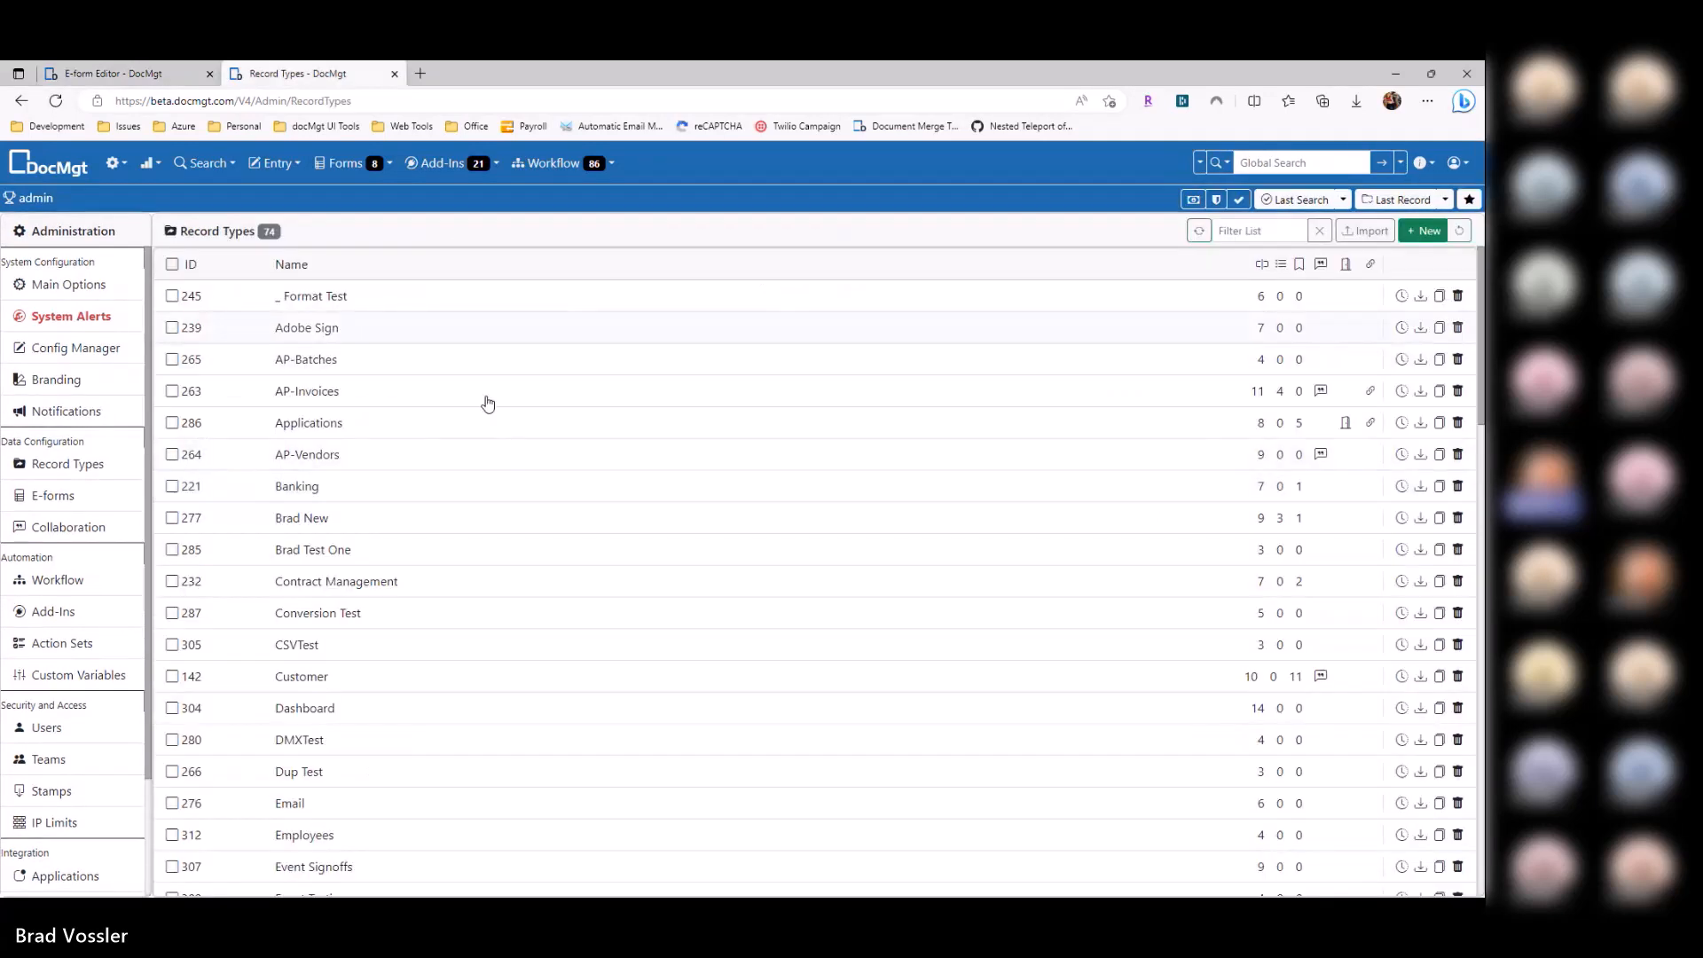
Step: Search all AP-Vendors records to compare their GUID and Password values with the form
{"action": "left_click", "coordinate": [1221, 162]}
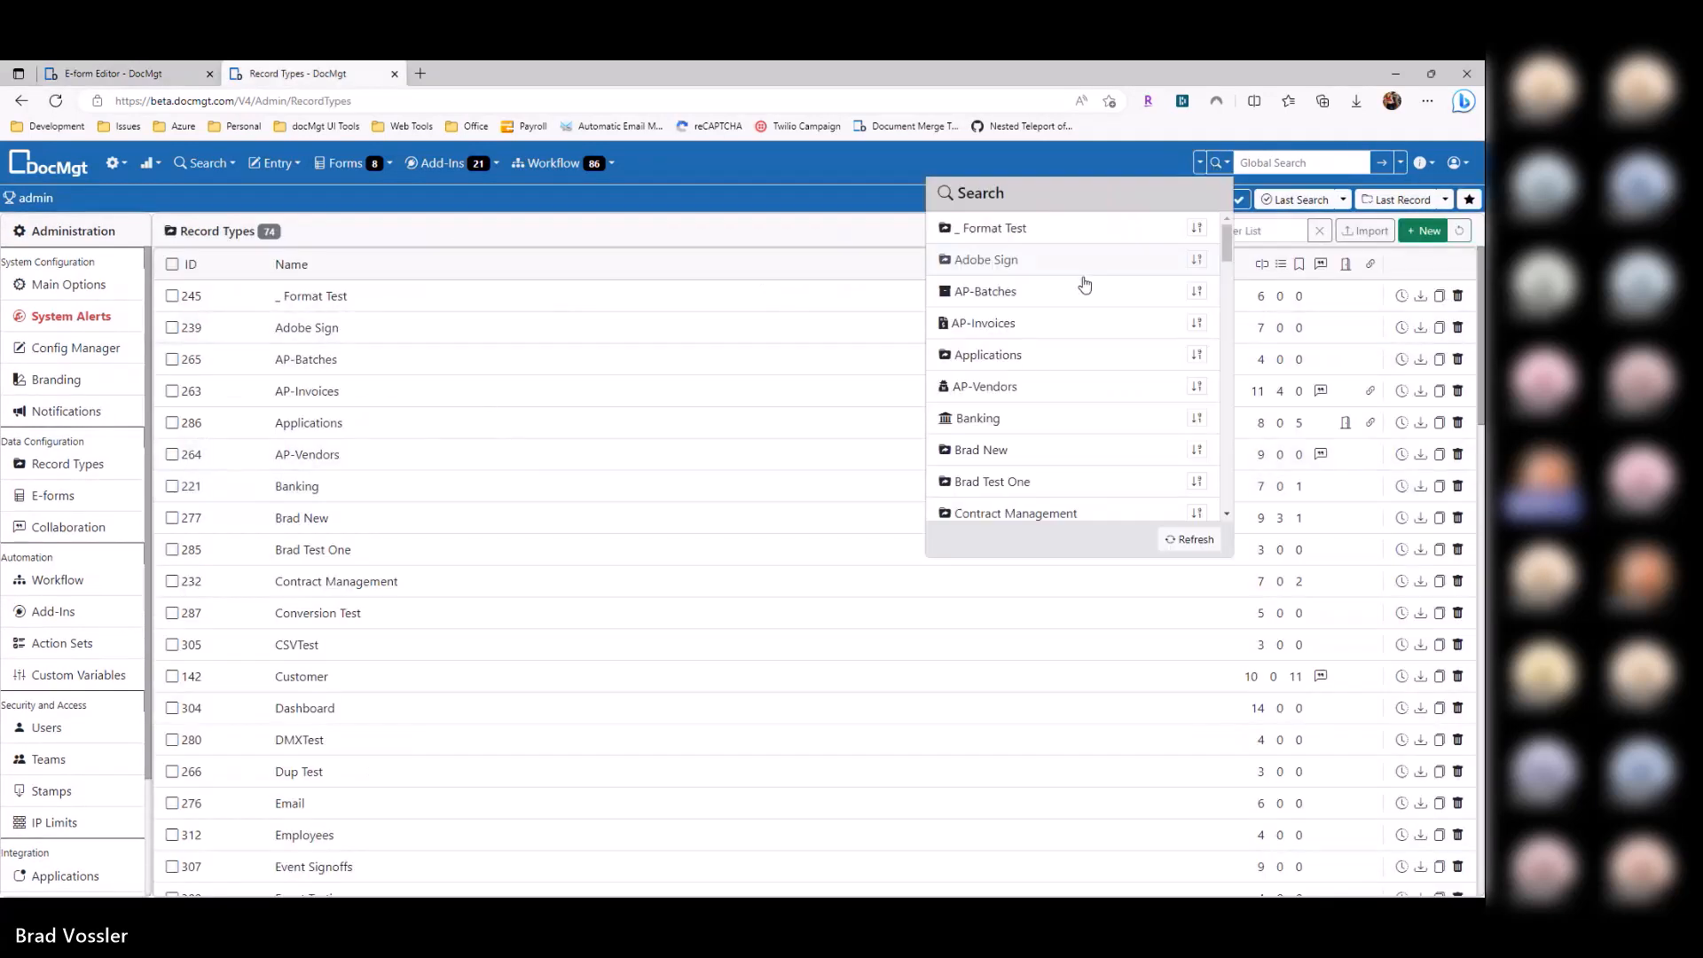
{"action": "left_click", "coordinate": [1187, 390]}
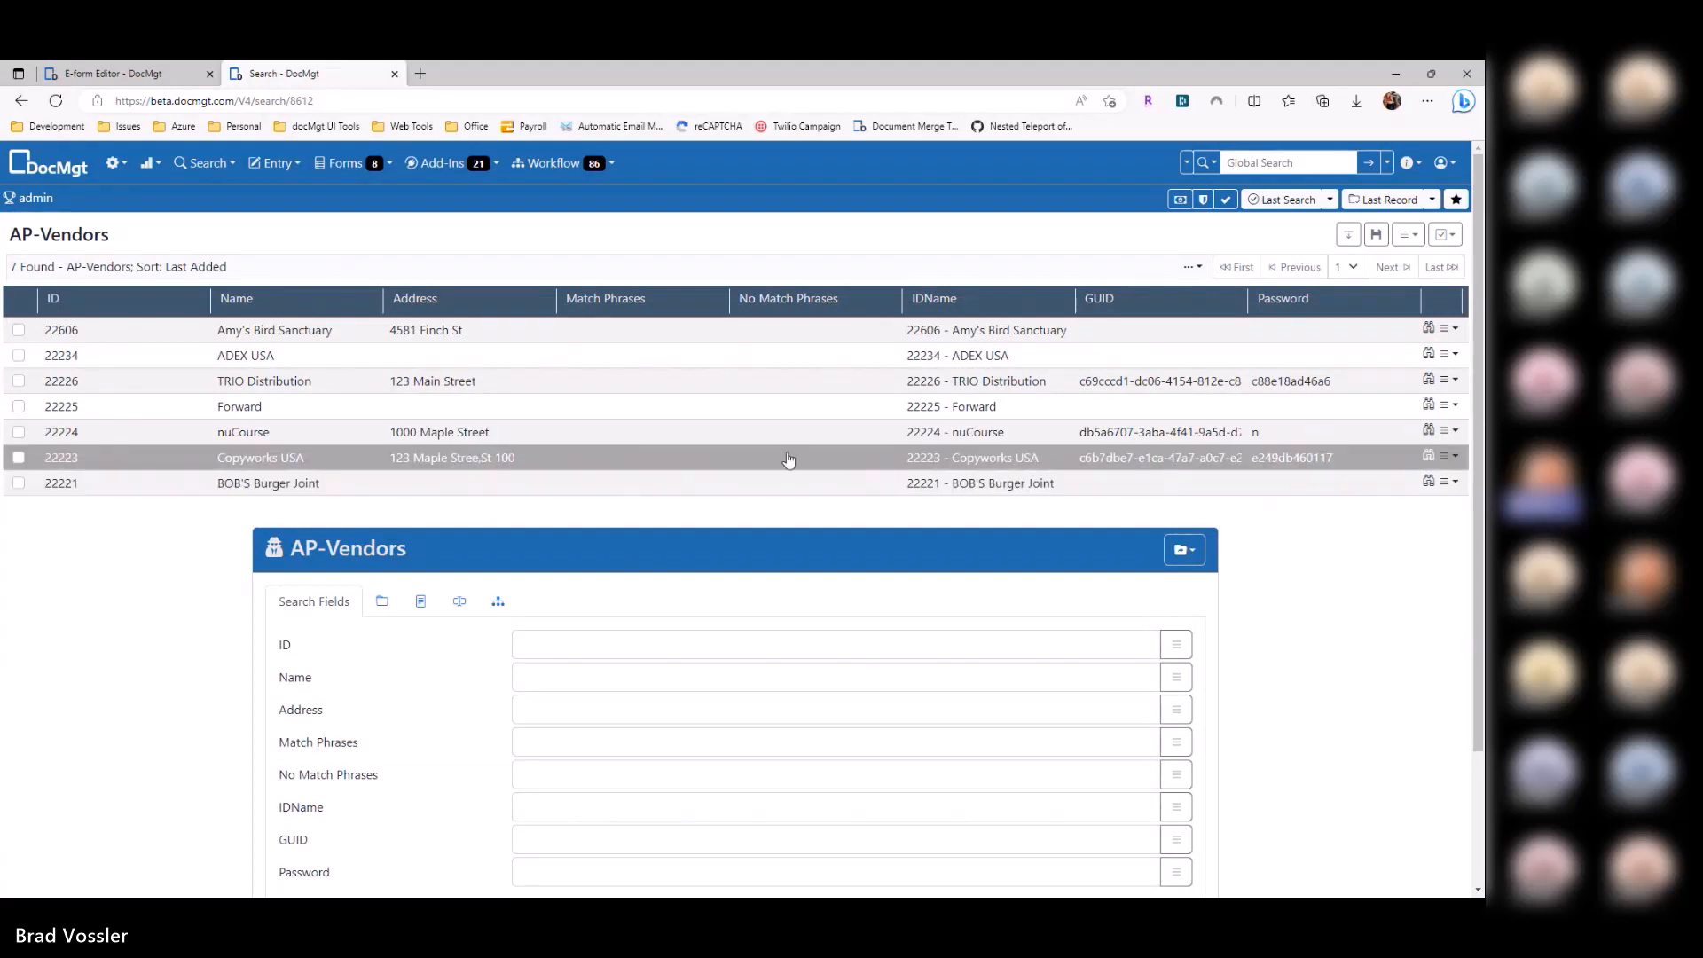
{"action": "key", "text": "ctrl+shift+Tab"}
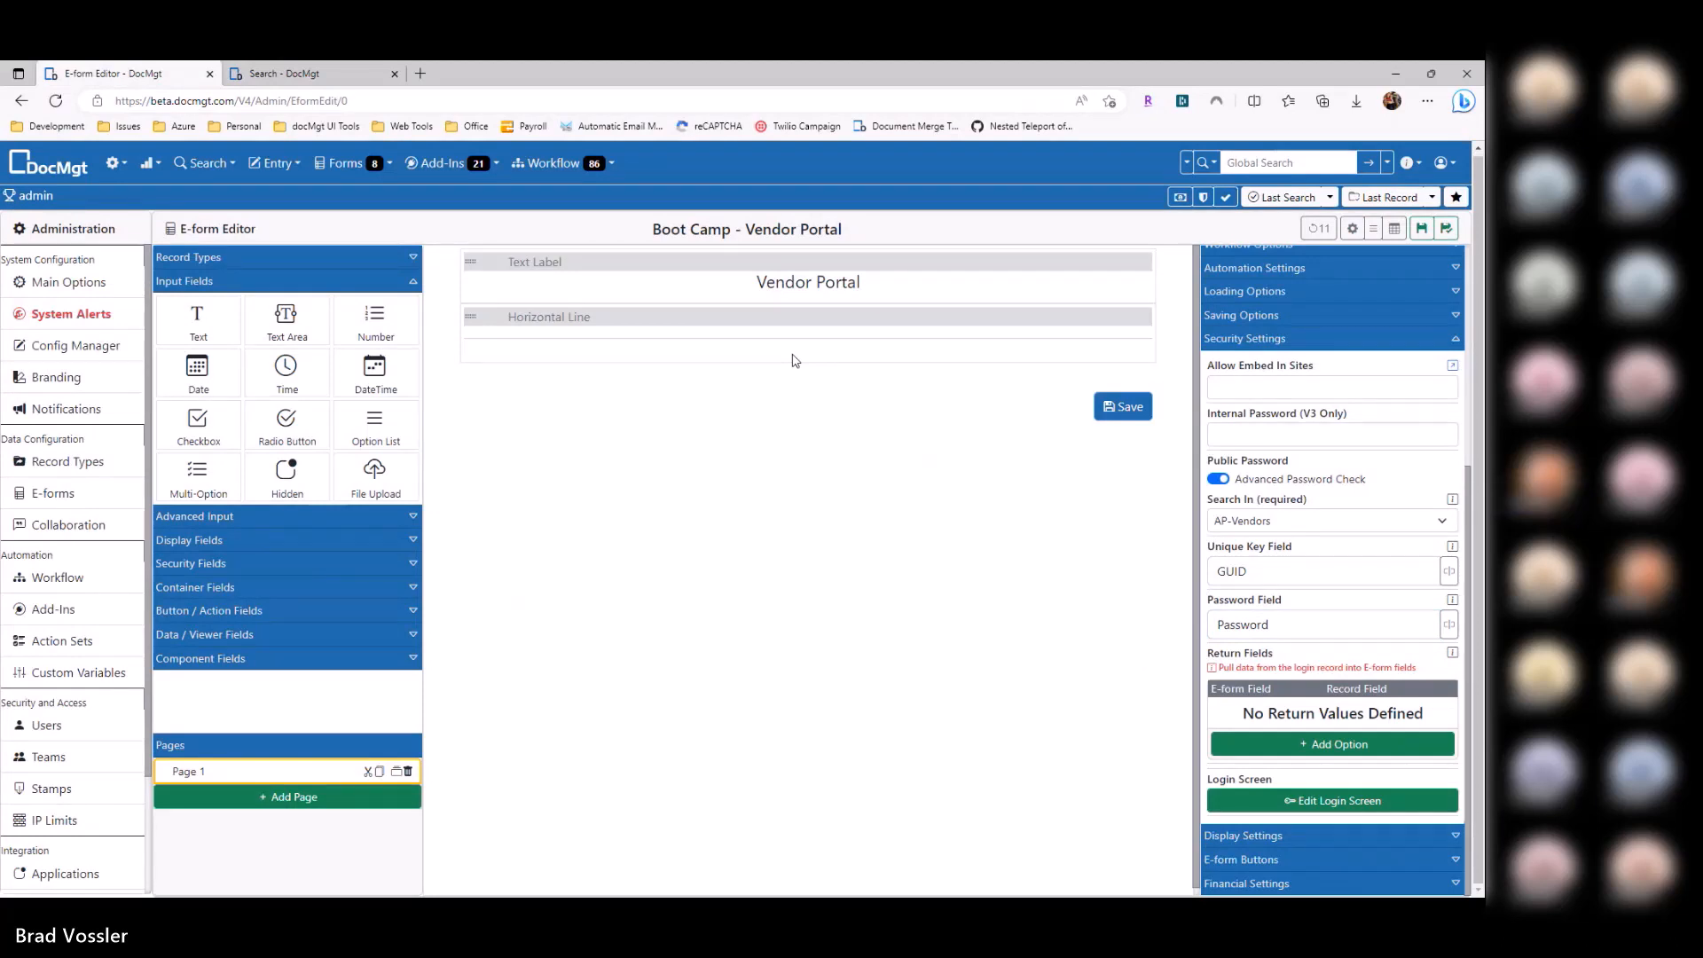
{"action": "key", "text": "ctrl+Tab"}
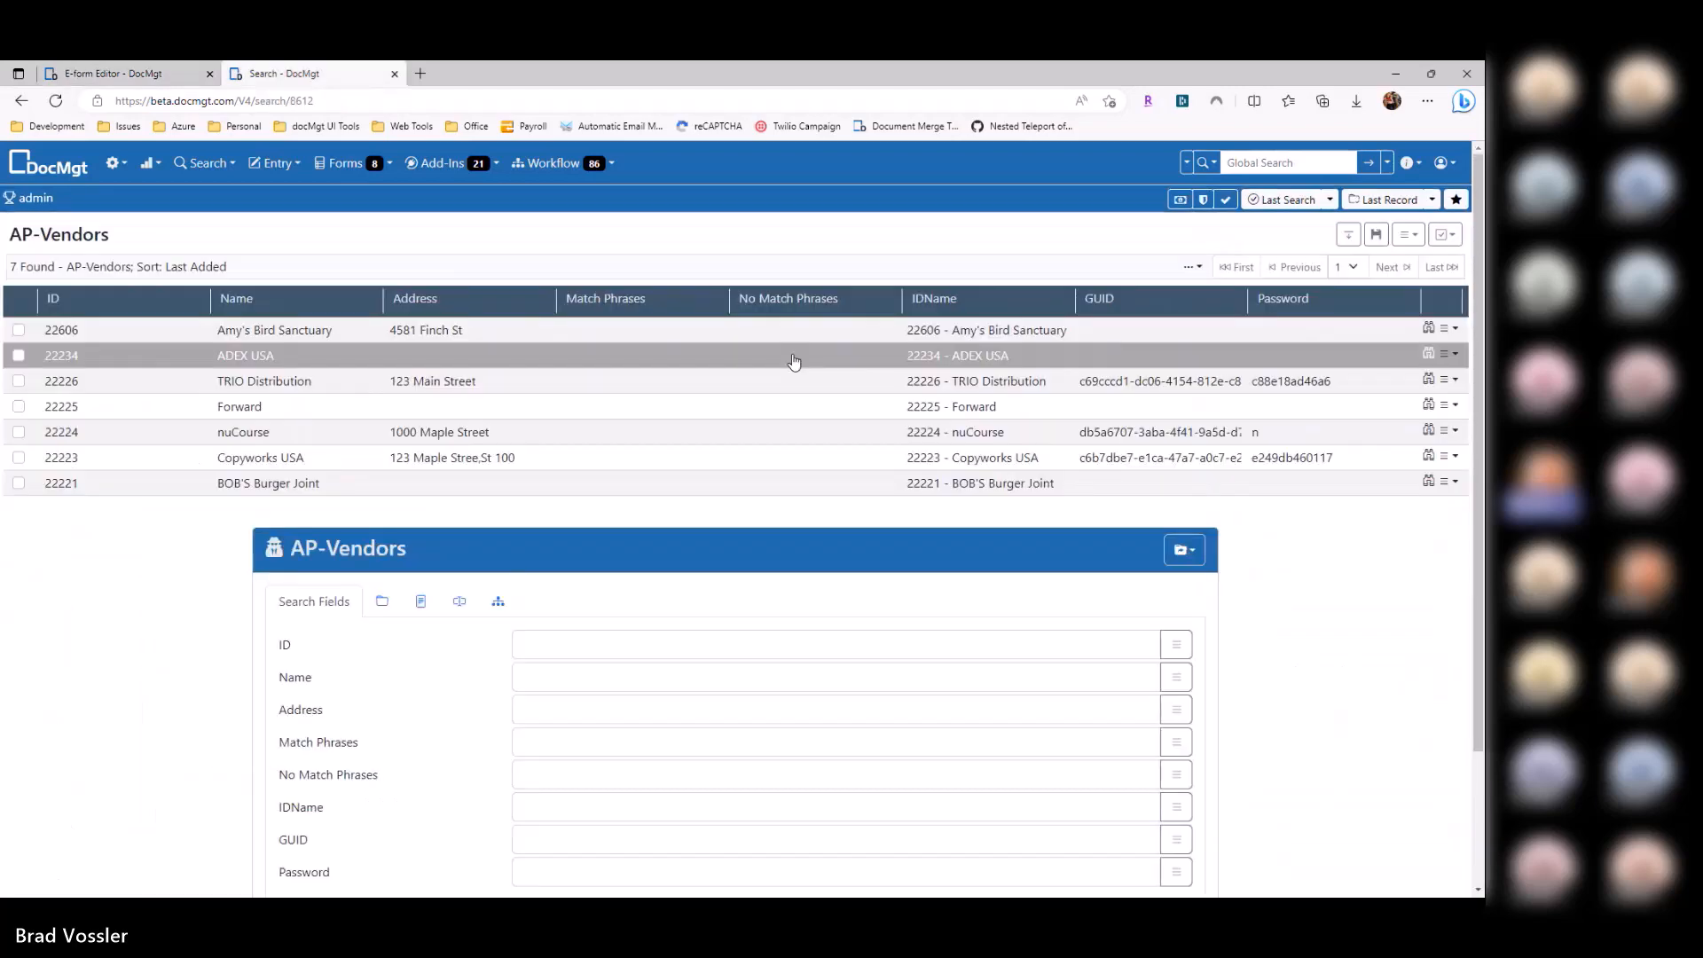
{"action": "key", "text": "ctrl+shift+Tab"}
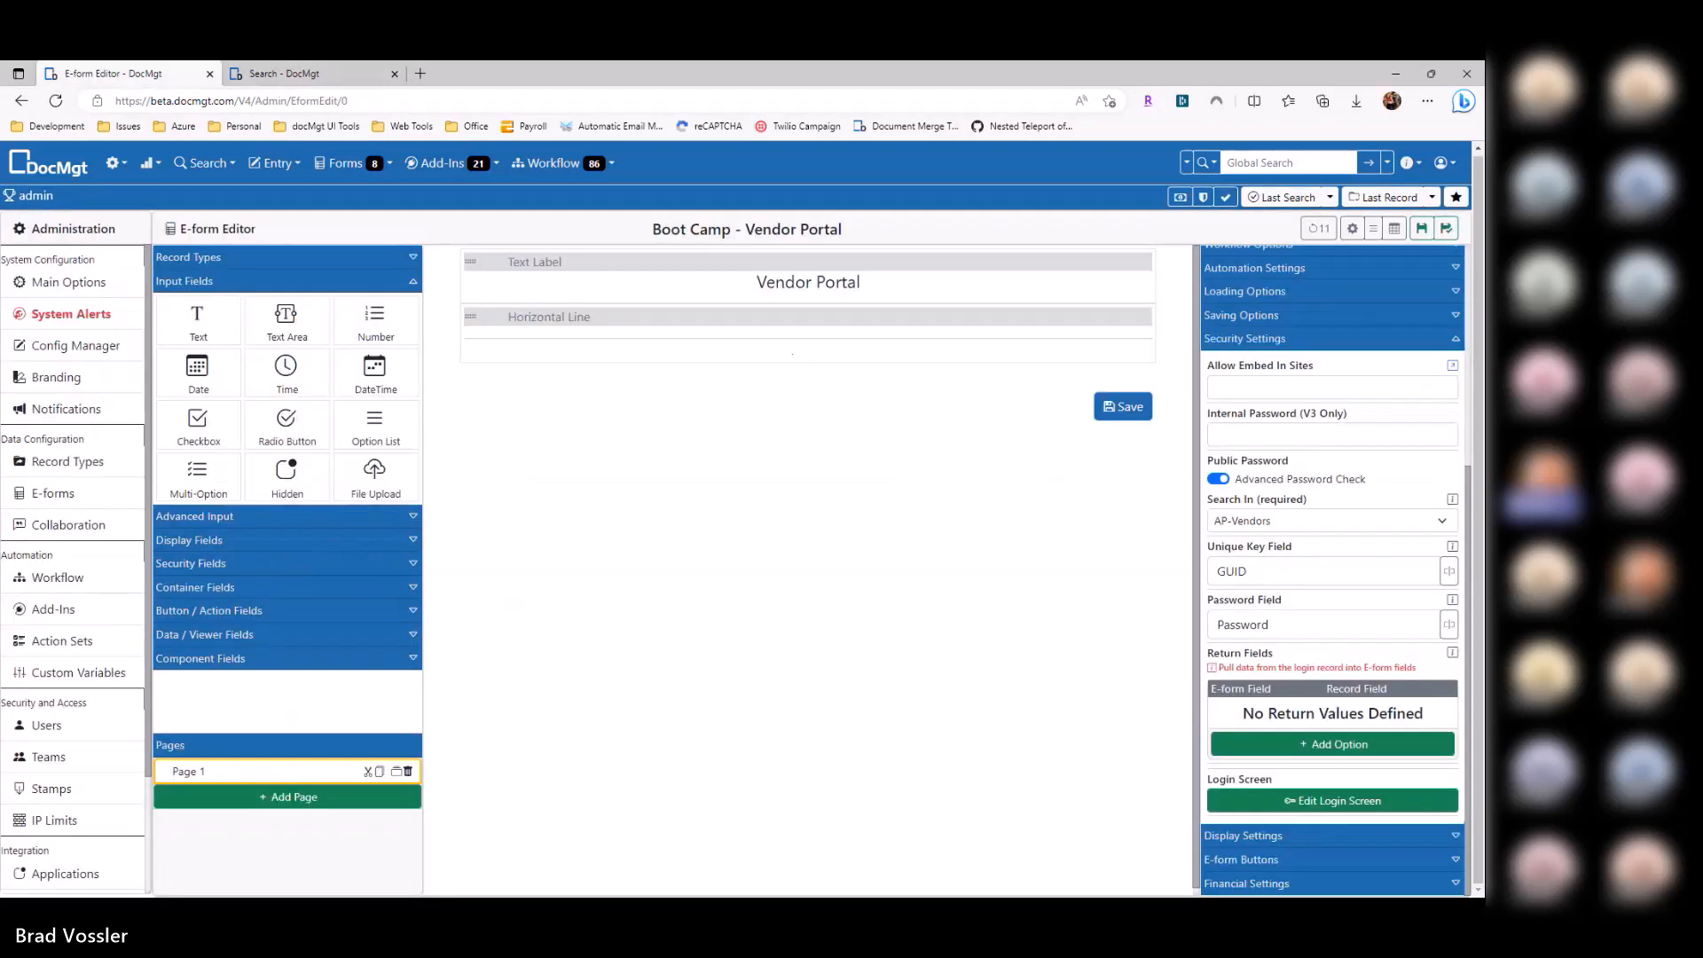
Step: Drag the AP-Vendors Name and Address fields onto the form and save it
{"action": "left_click", "coordinate": [227, 263]}
{"action": "left_click", "coordinate": [243, 400]}
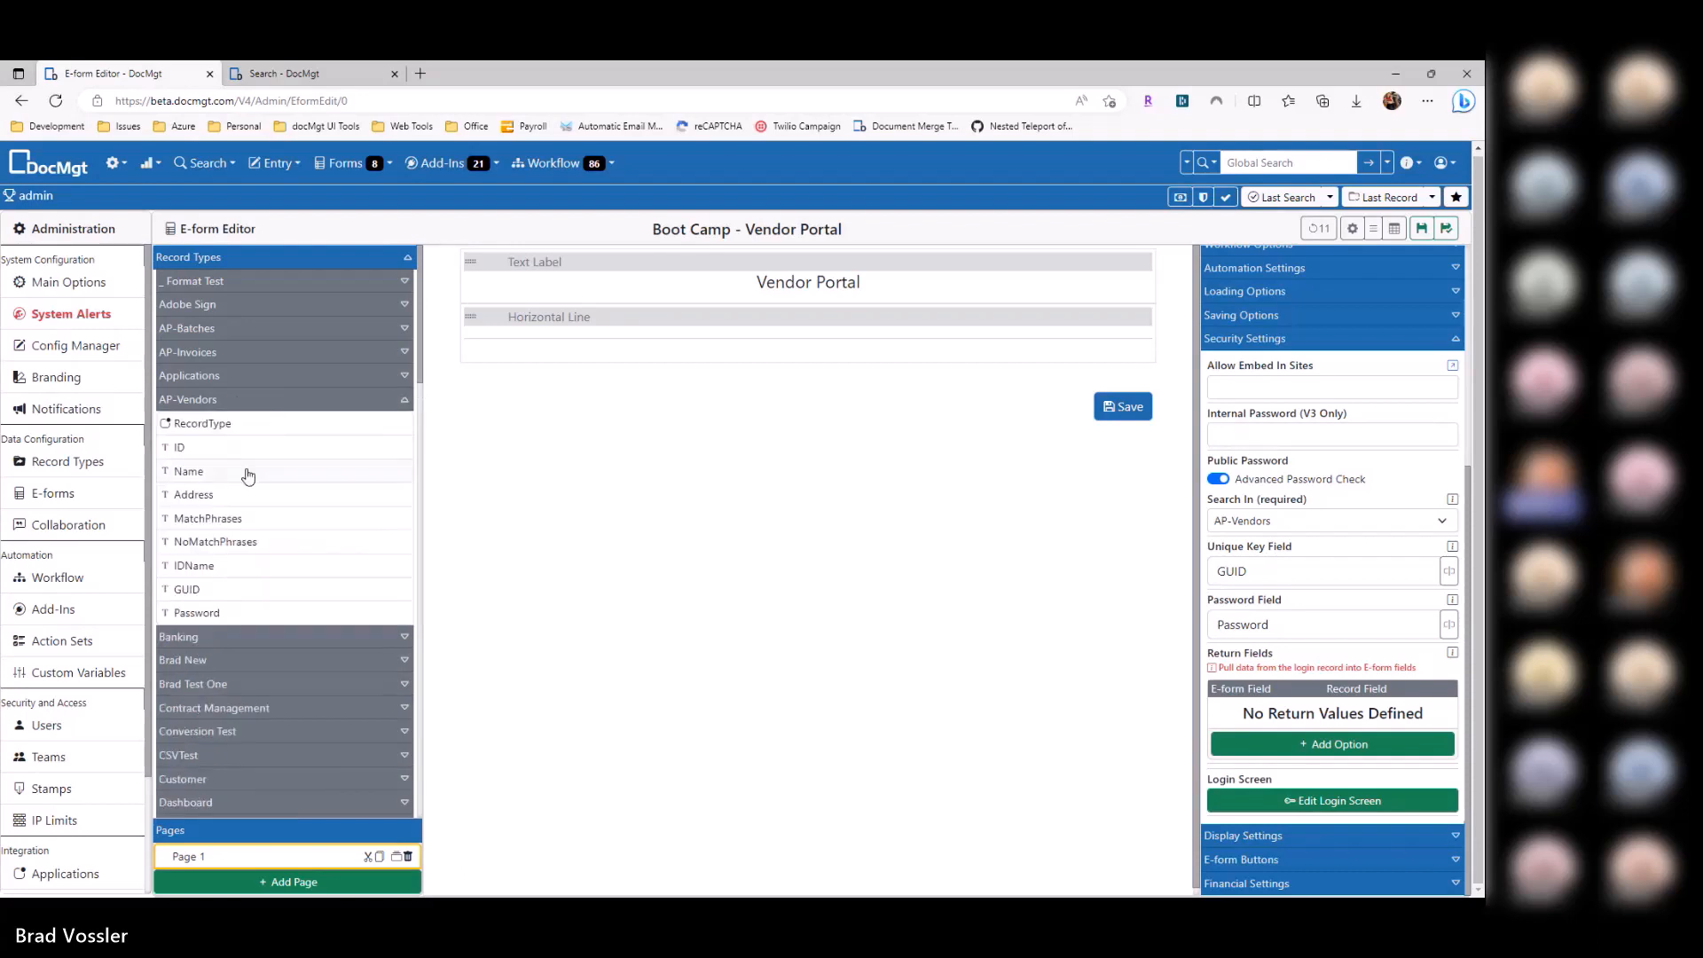
{"action": "left_click_drag", "start_coordinate": [248, 477], "coordinate": [626, 438]}
{"action": "left_click", "coordinate": [1421, 228]}
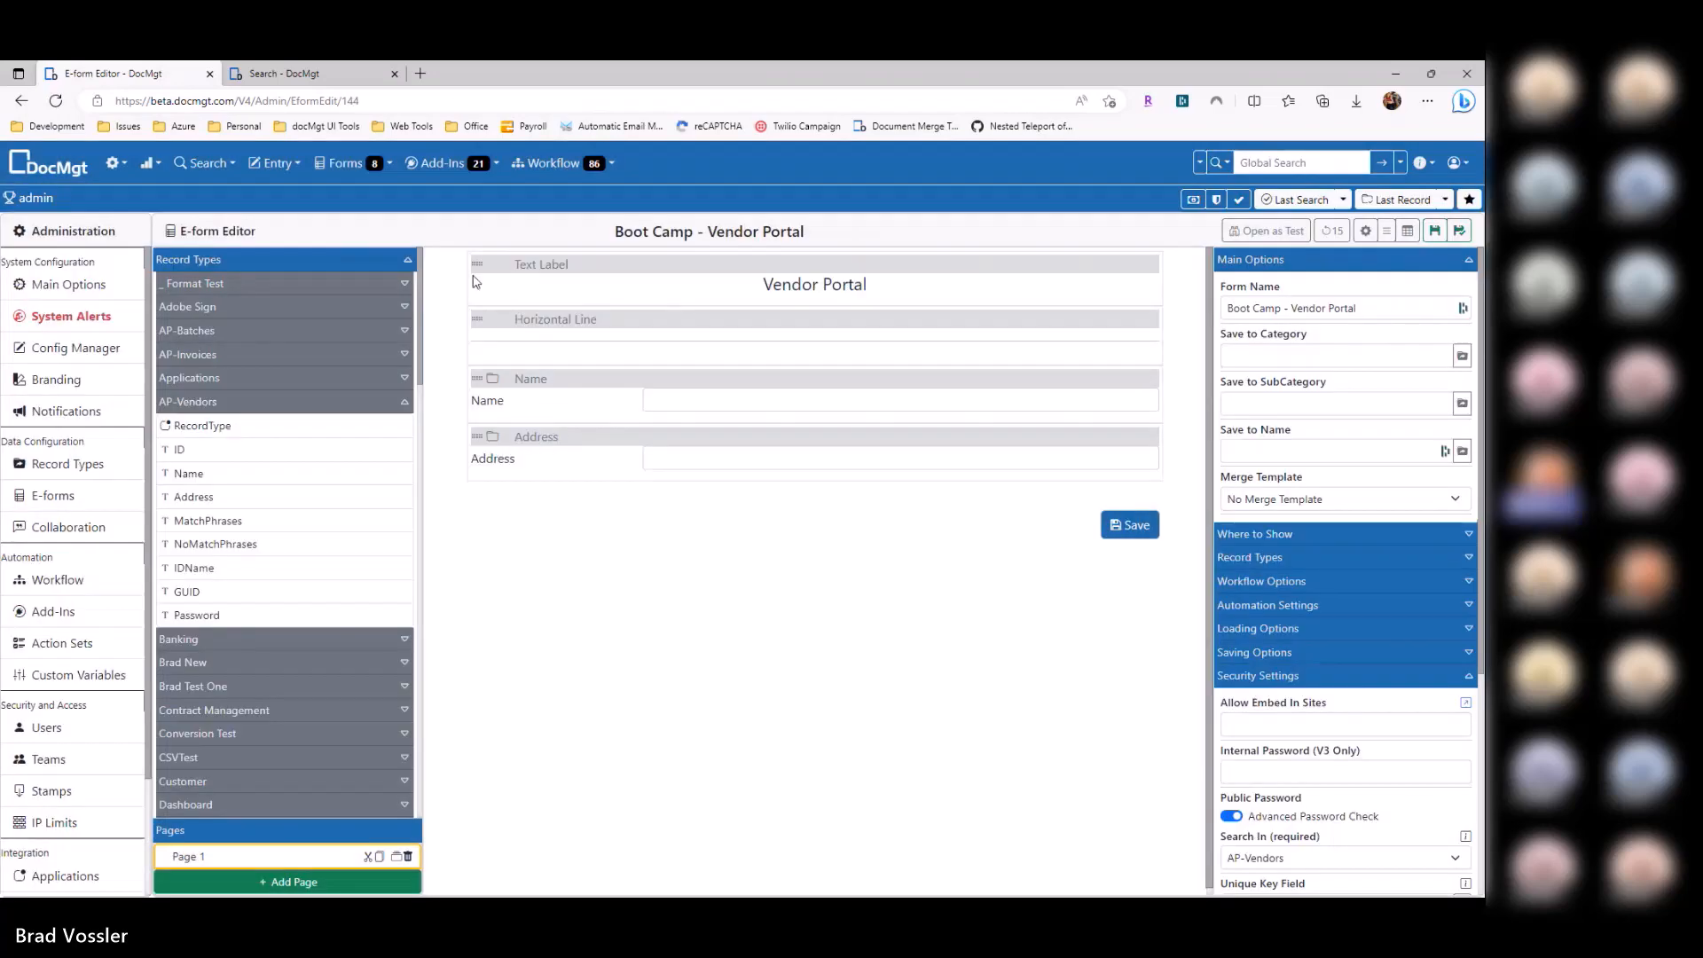
Step: Check the AP-Vendors records, then show the Record Types list in the first tab
{"action": "key", "text": "ctrl+Tab"}
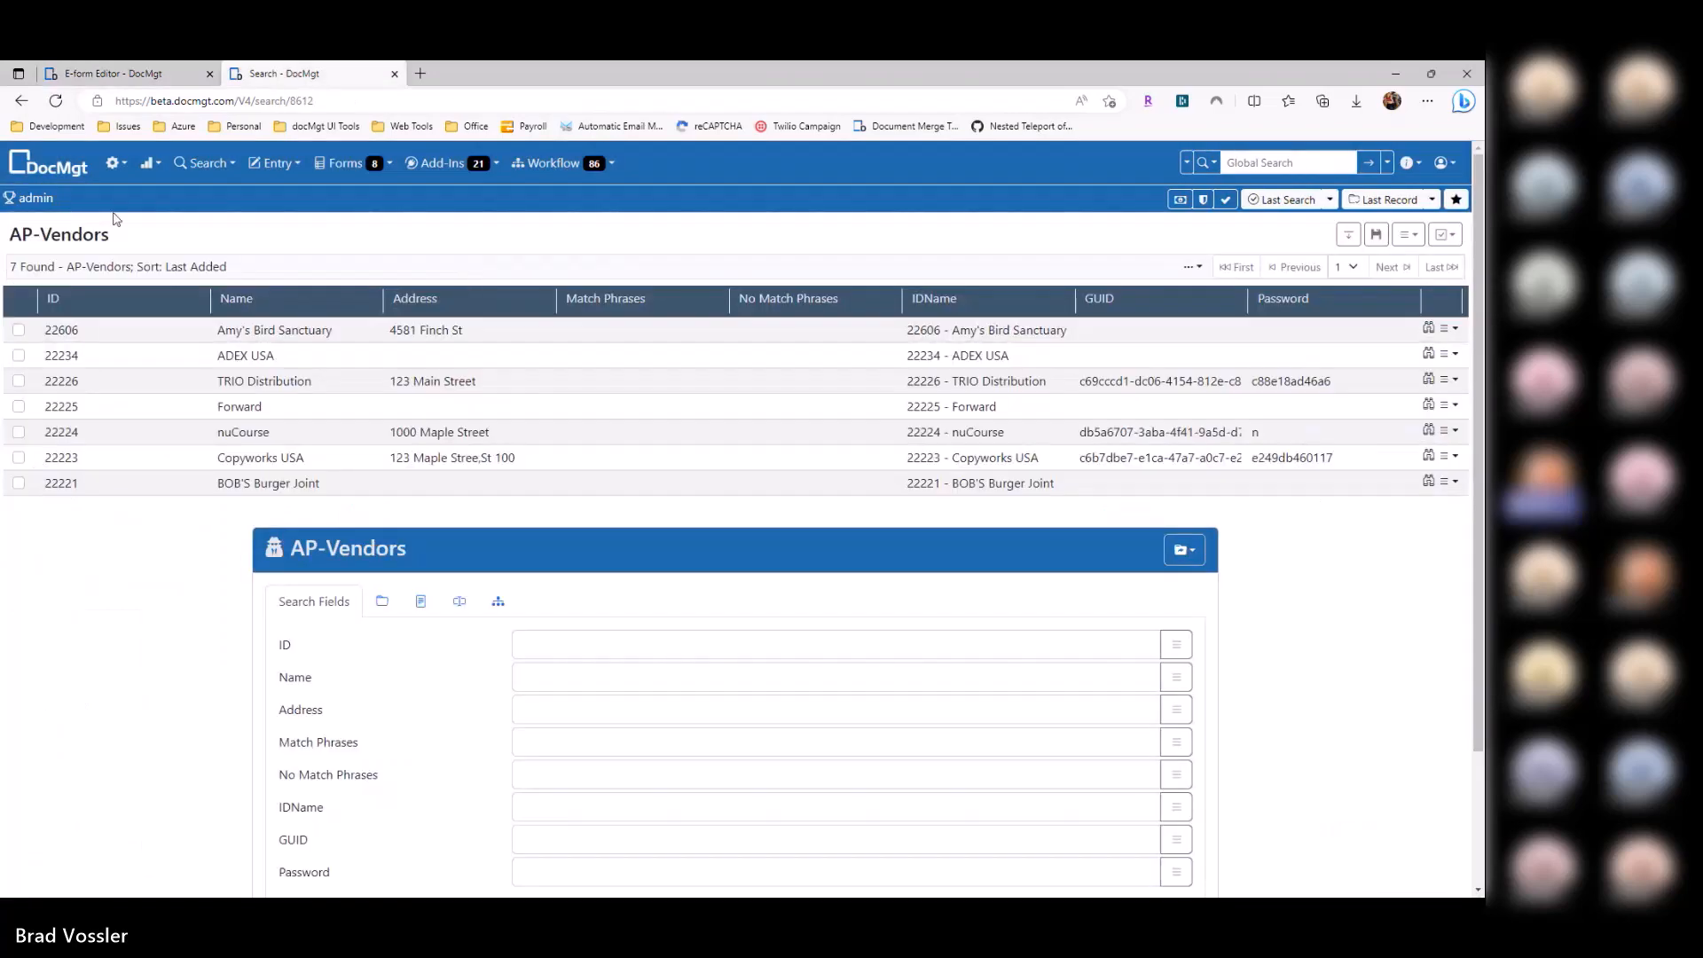
{"action": "left_click", "coordinate": [109, 75]}
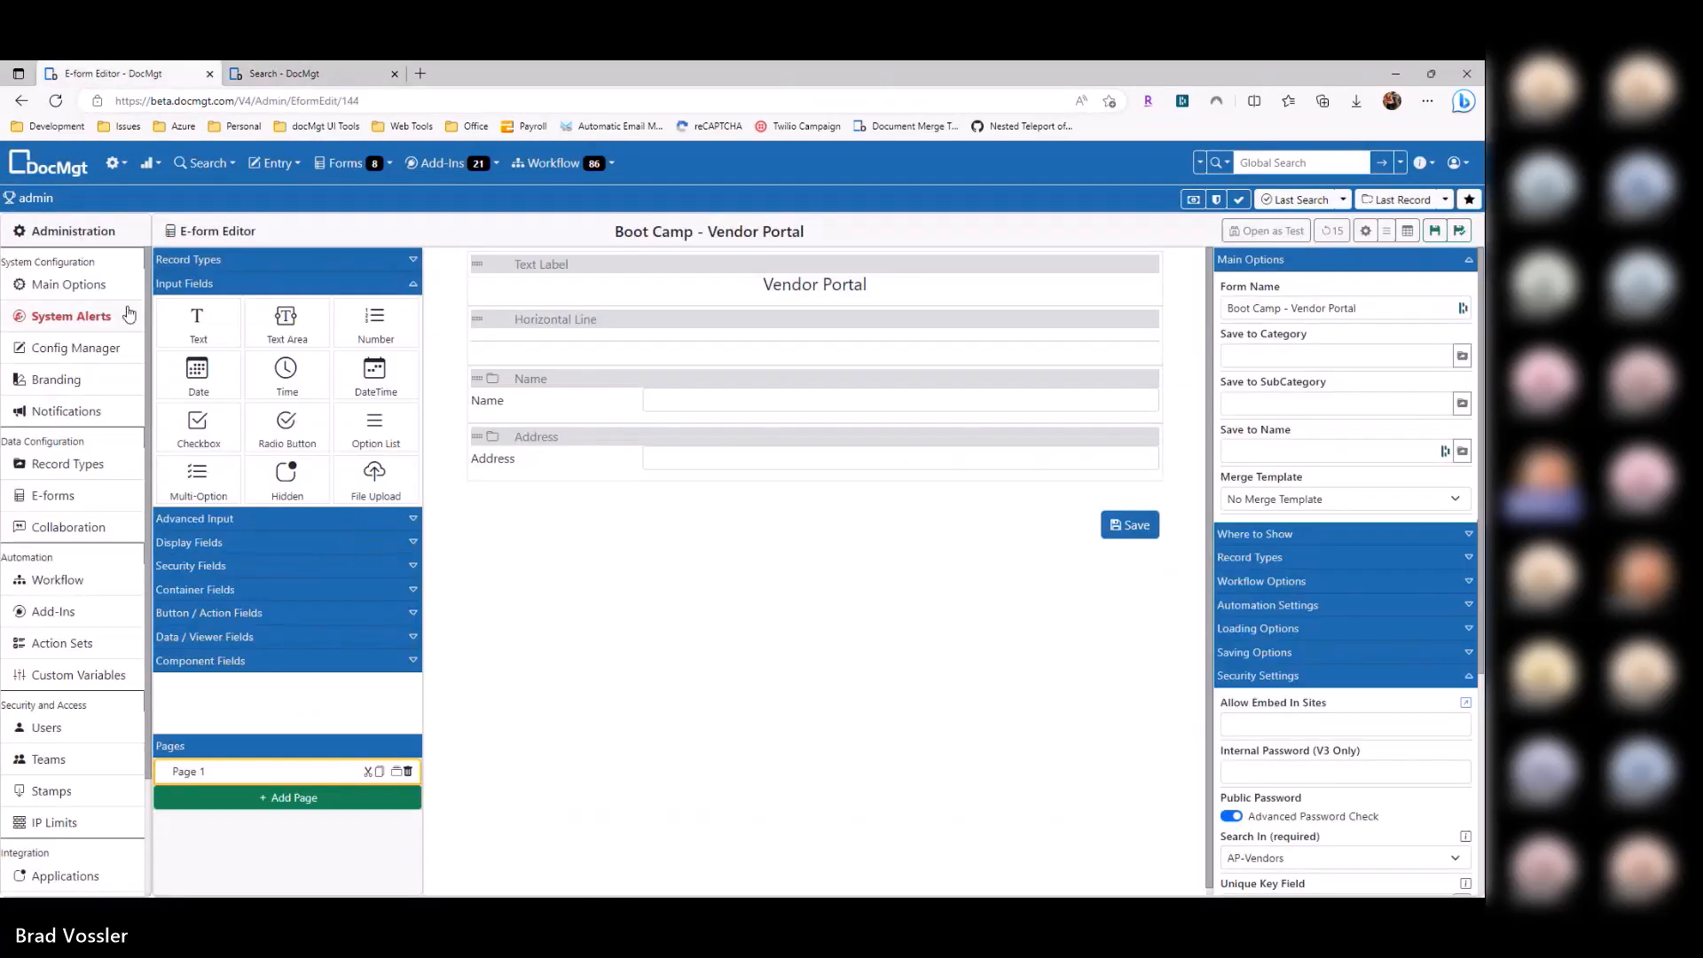
{"action": "left_click", "coordinate": [85, 464]}
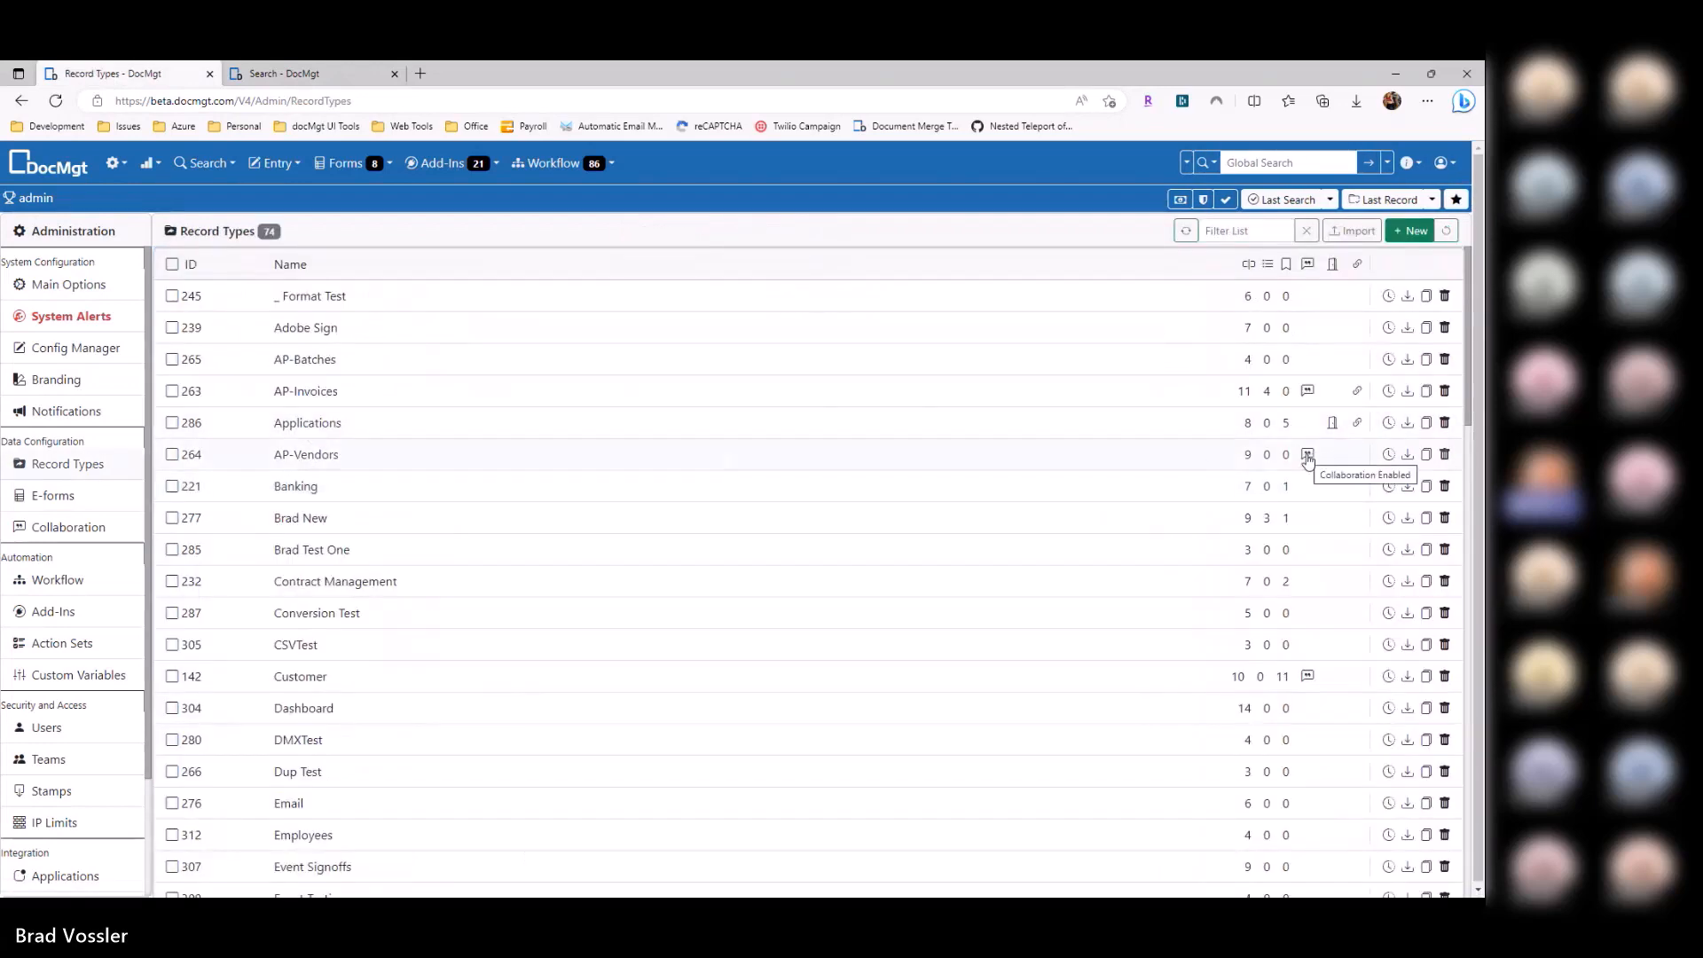
Step: Open the AP-Vendors record type's Public Settings and try the Public Search Access toggle, leaving it off
{"action": "left_click", "coordinate": [1208, 454]}
{"action": "scroll", "coordinate": [222, 678], "scroll_direction": "down", "scroll_amount": 4}
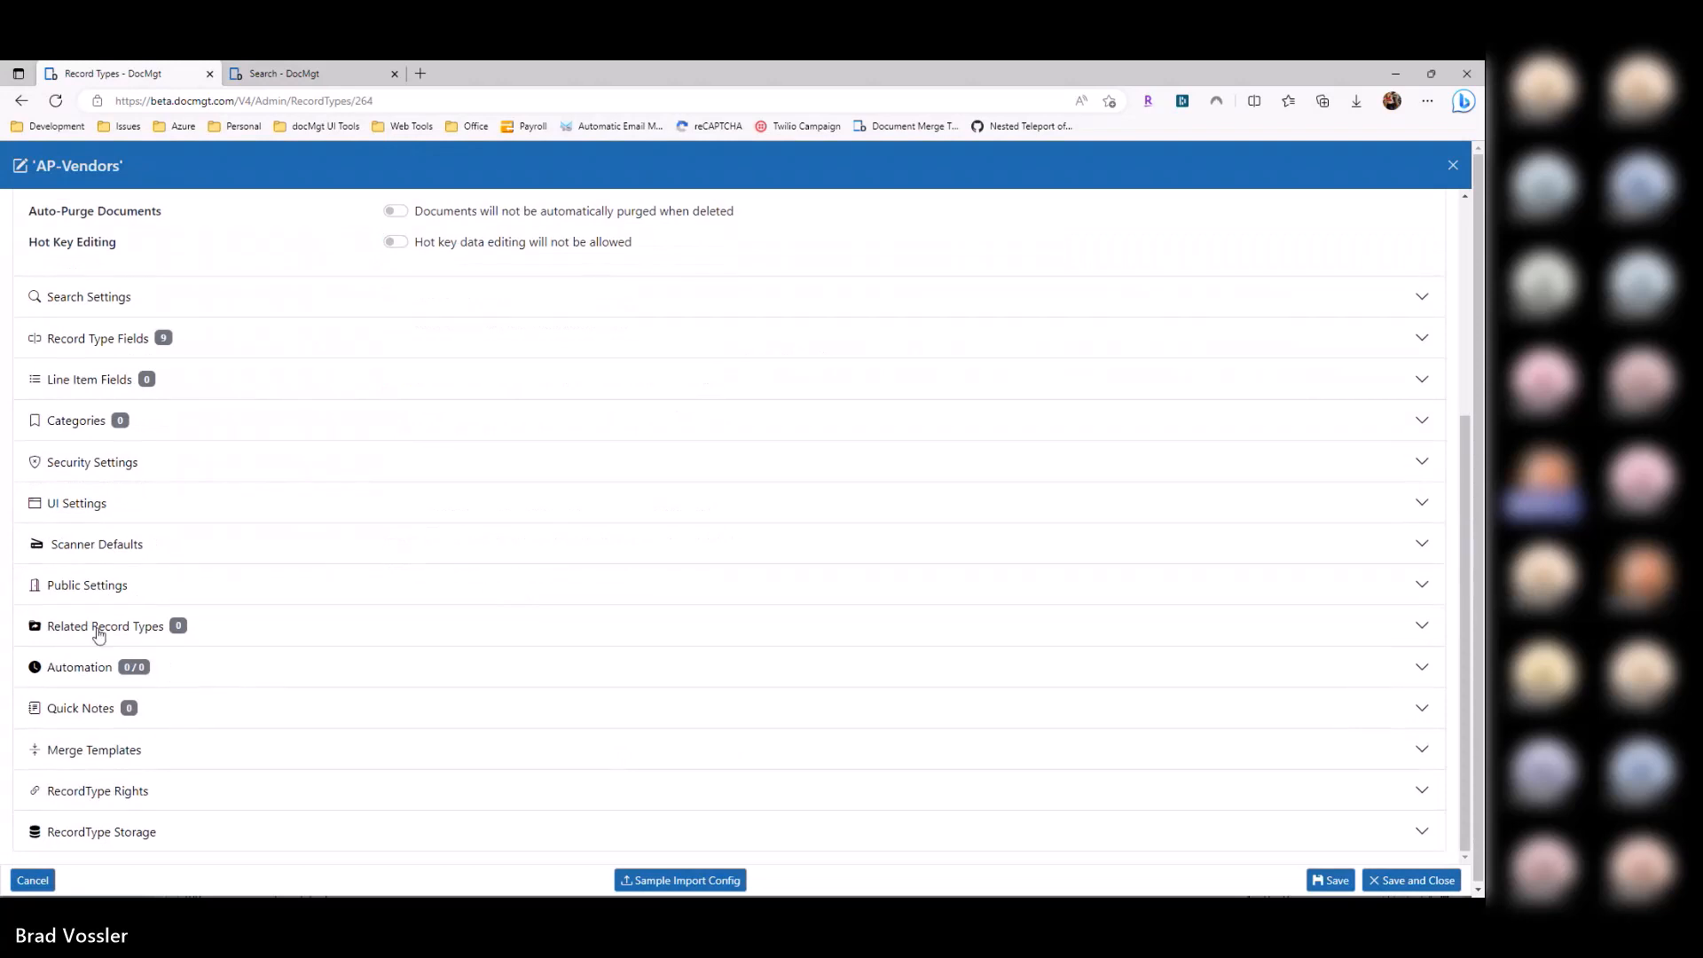
{"action": "left_click", "coordinate": [93, 588]}
{"action": "left_click", "coordinate": [401, 326]}
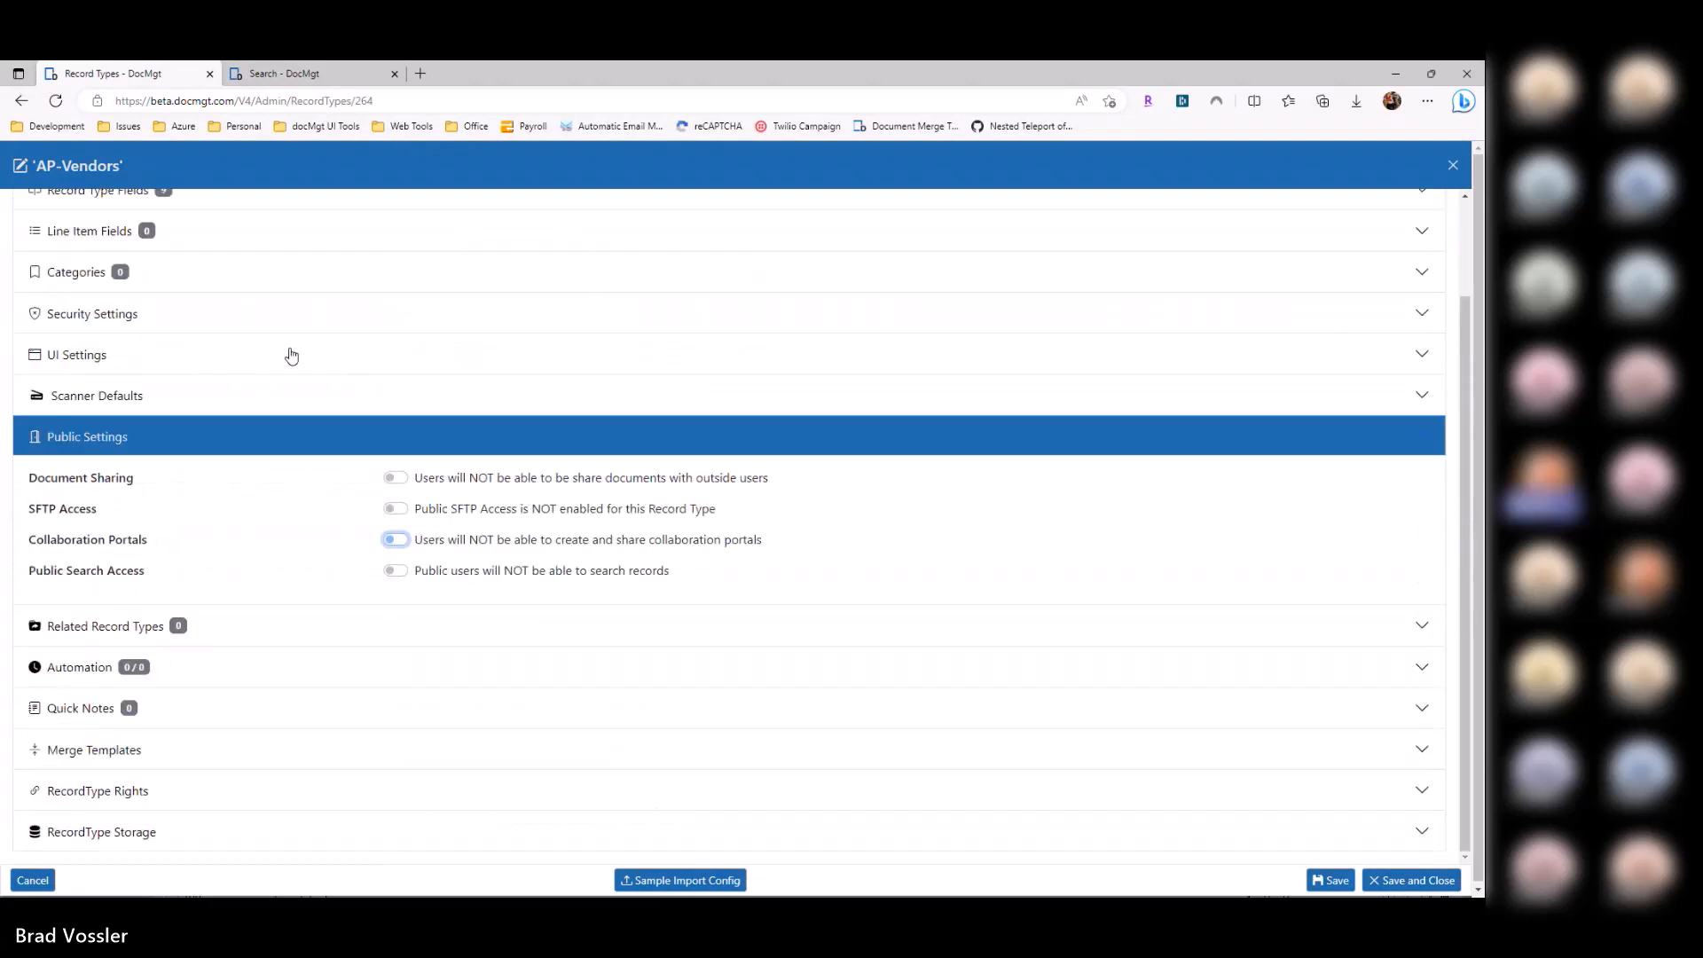
{"action": "left_click_drag", "start_coordinate": [28, 571], "coordinate": [171, 585]}
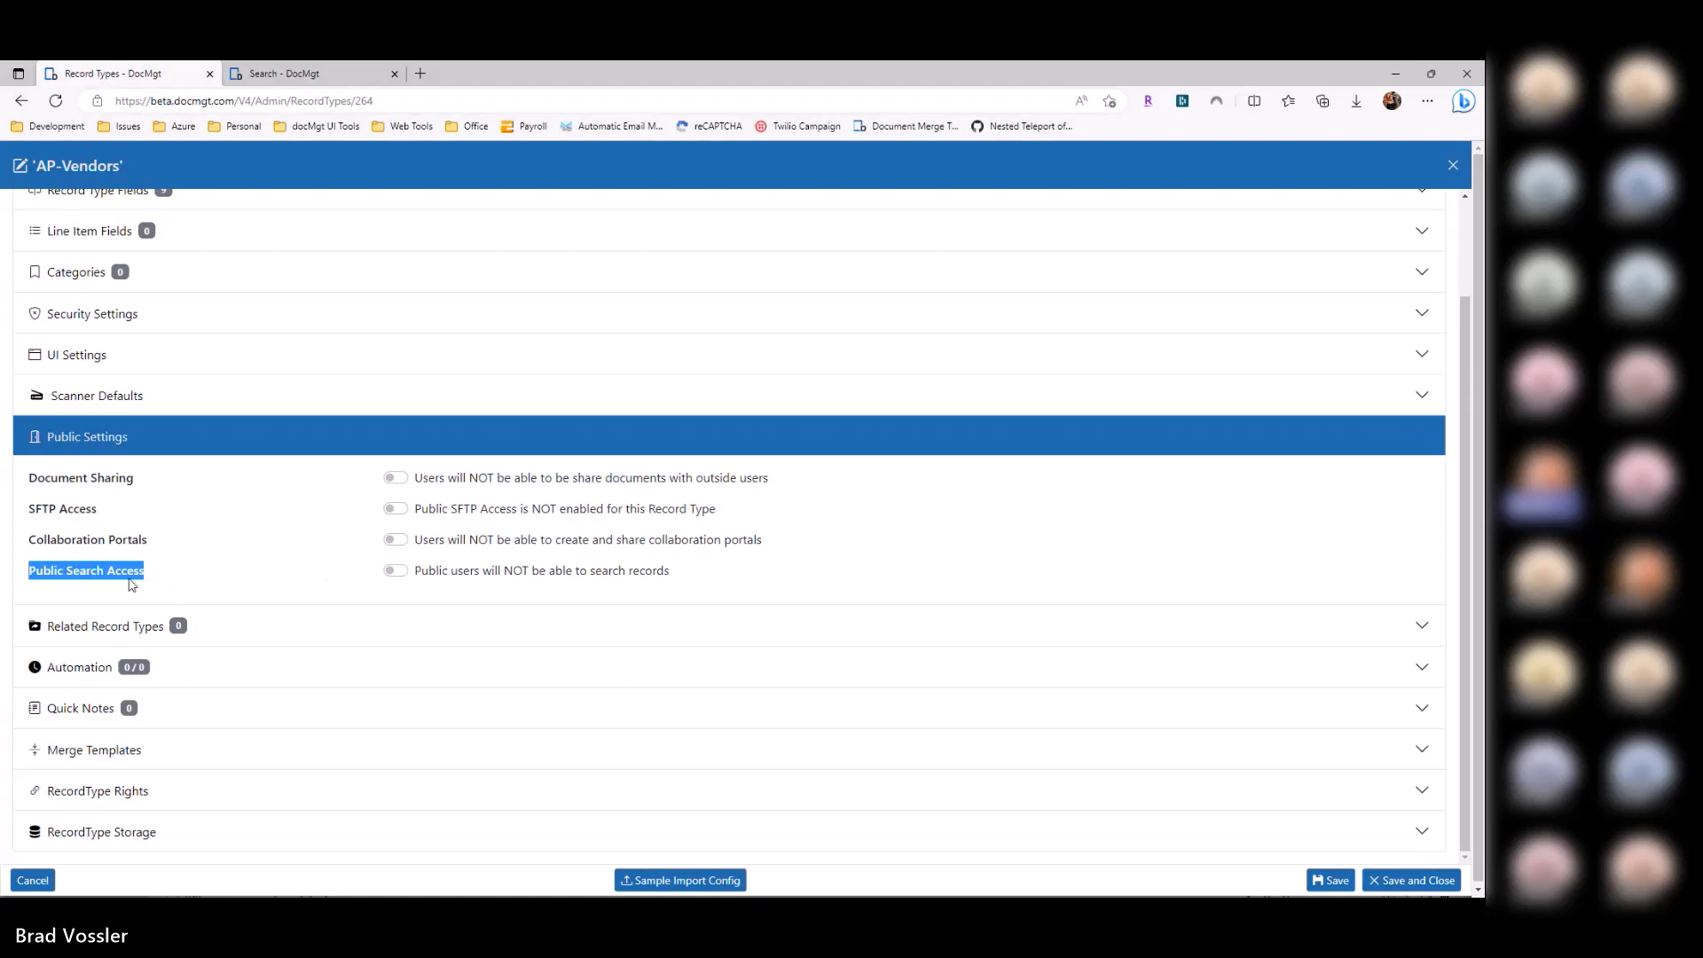
{"action": "left_click", "coordinate": [471, 577]}
{"action": "left_click", "coordinate": [425, 576]}
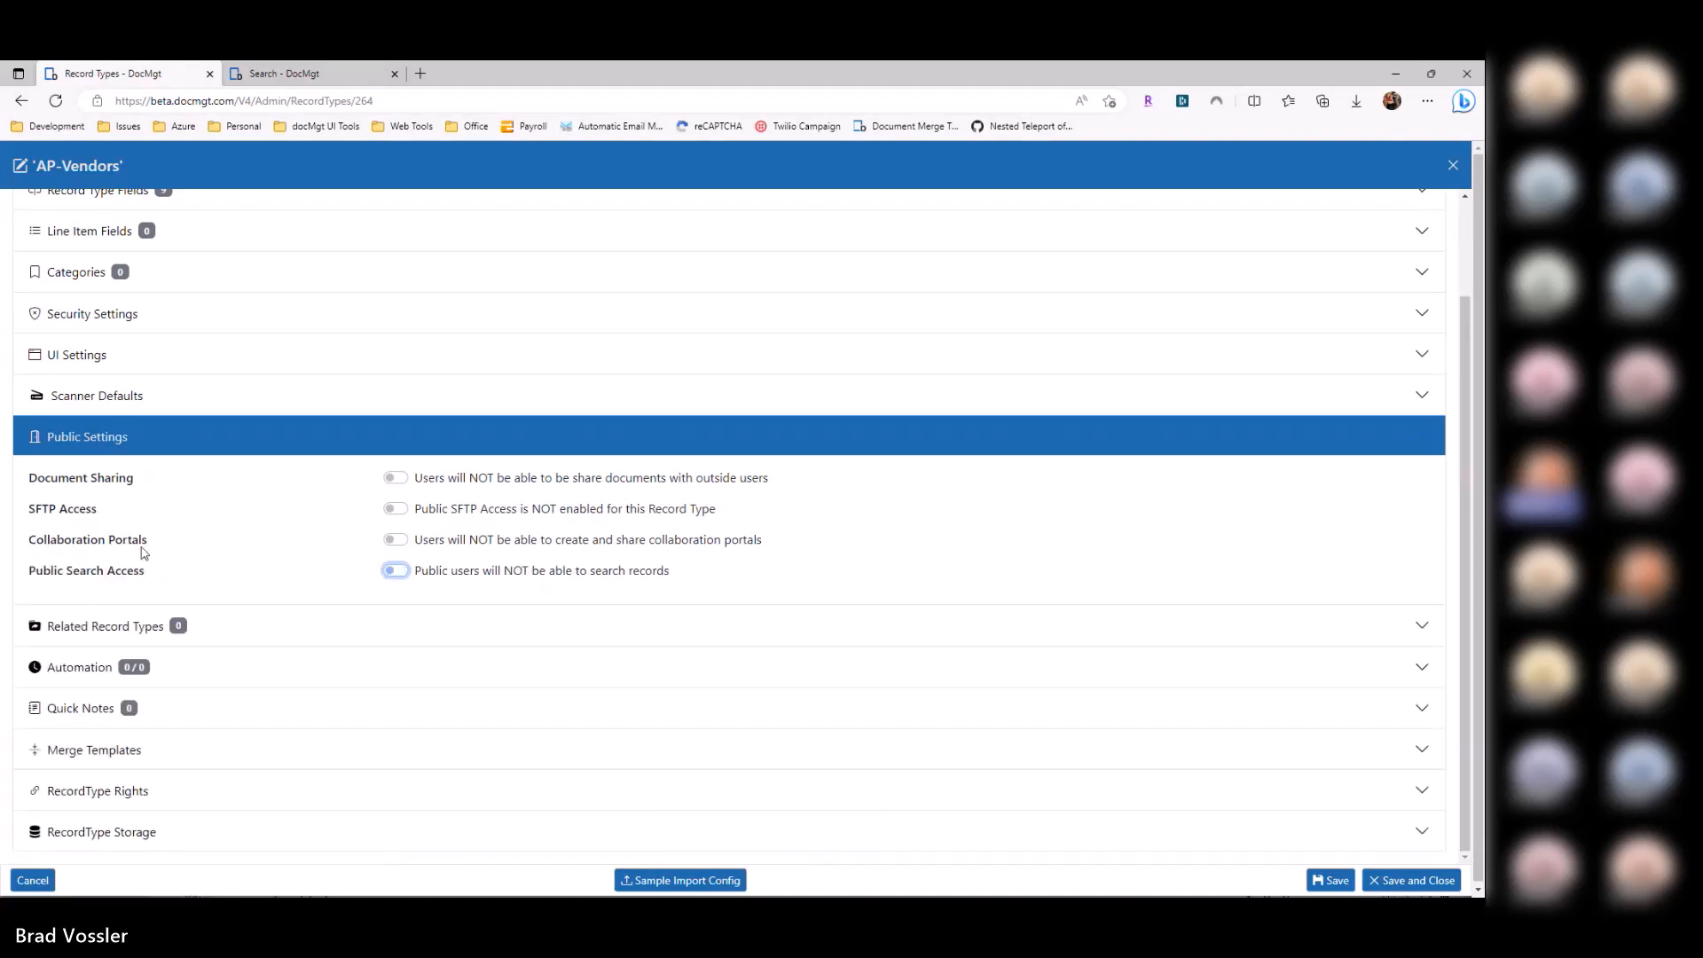
Step: Enable Collaboration Portals for AP-Vendors, save and close, and return to the Record Types list
{"action": "left_click", "coordinate": [399, 541]}
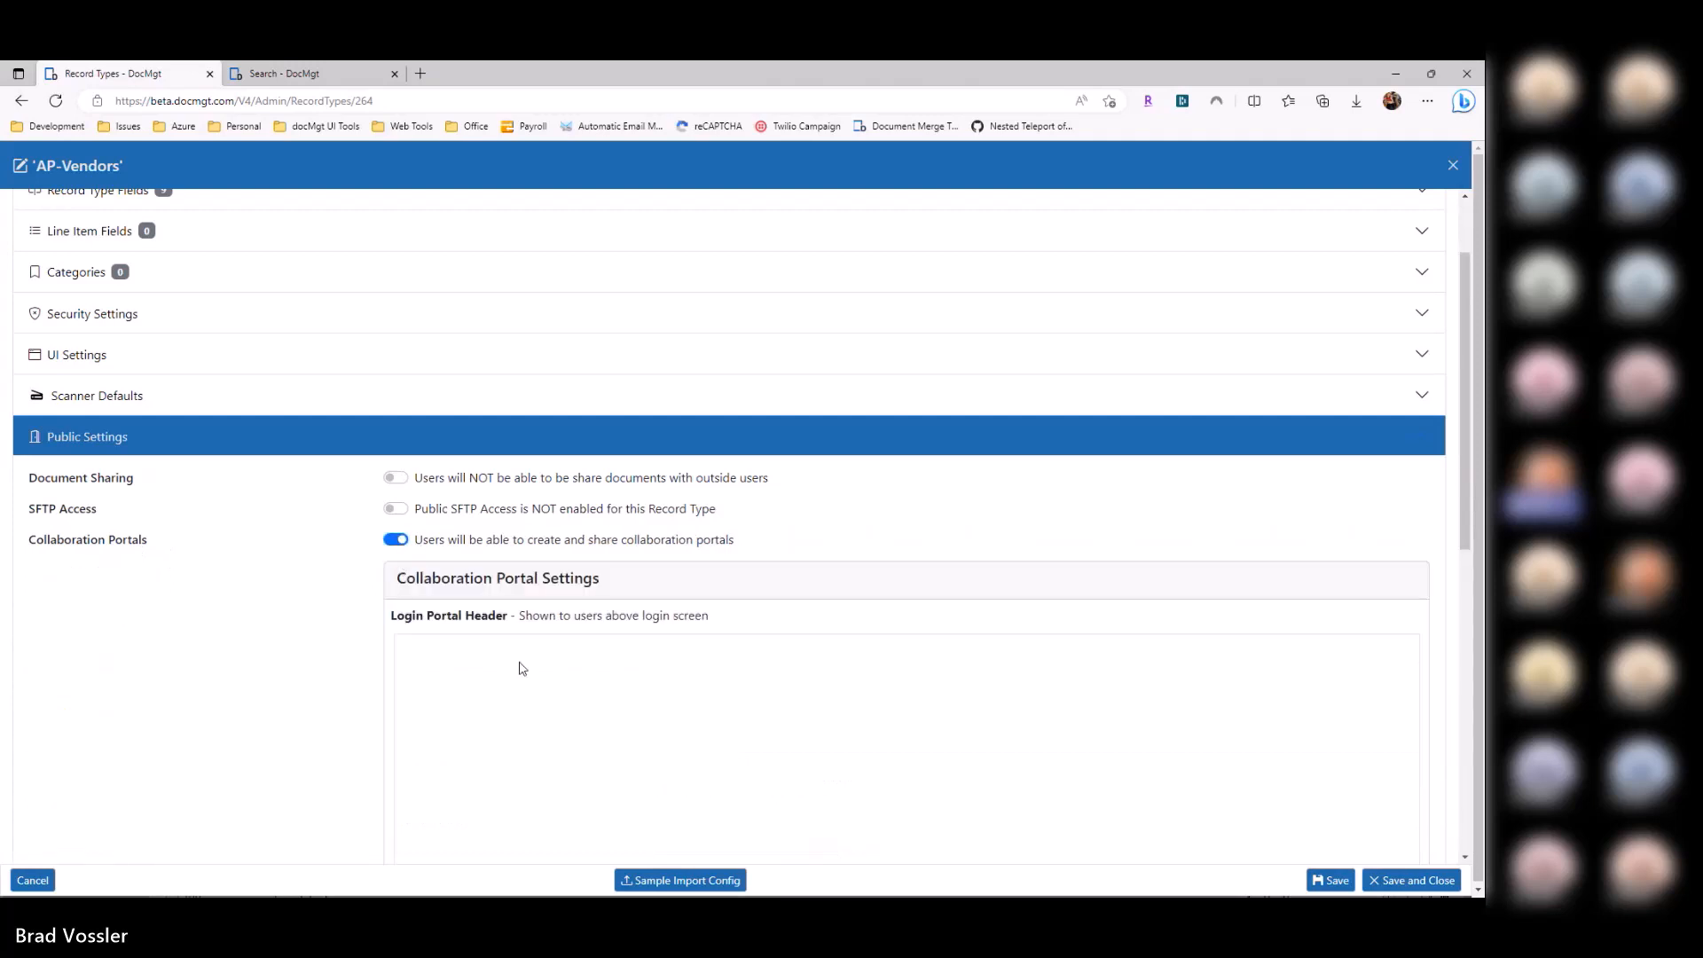
{"action": "scroll", "coordinate": [520, 464], "scroll_direction": "down", "scroll_amount": 3}
{"action": "scroll", "coordinate": [494, 647], "scroll_direction": "up", "scroll_amount": 3}
{"action": "left_click_drag", "start_coordinate": [423, 543], "coordinate": [714, 541]}
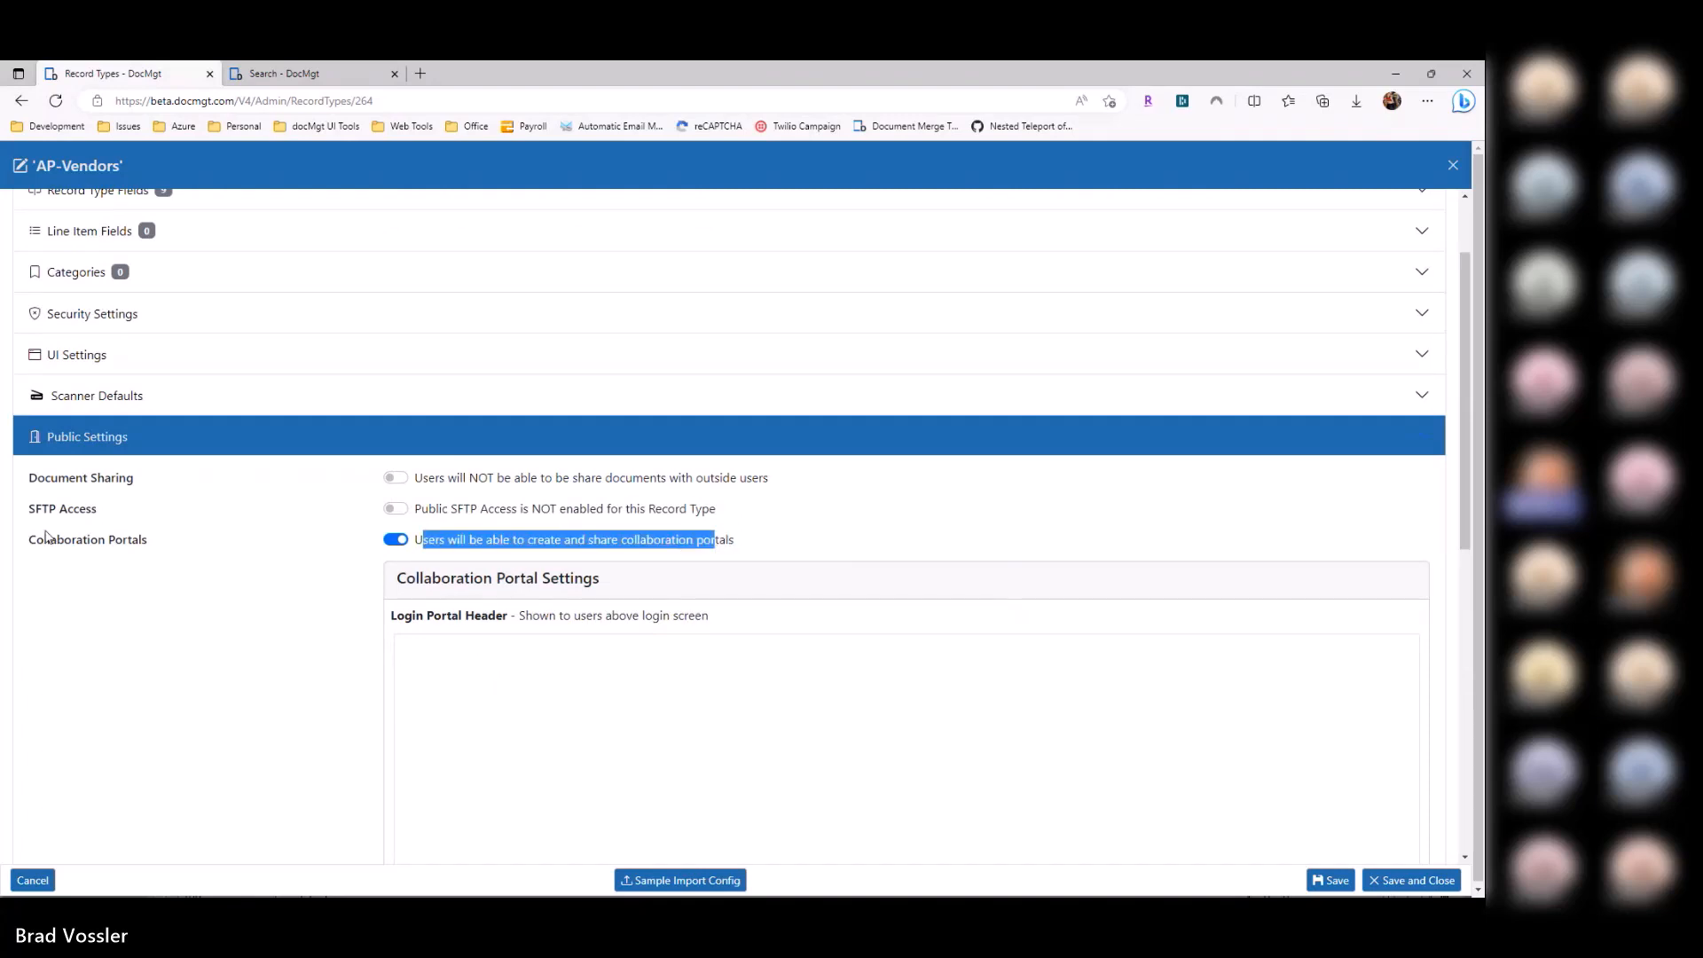
{"action": "left_click_drag", "start_coordinate": [29, 539], "coordinate": [274, 541]}
{"action": "left_click", "coordinate": [326, 555]}
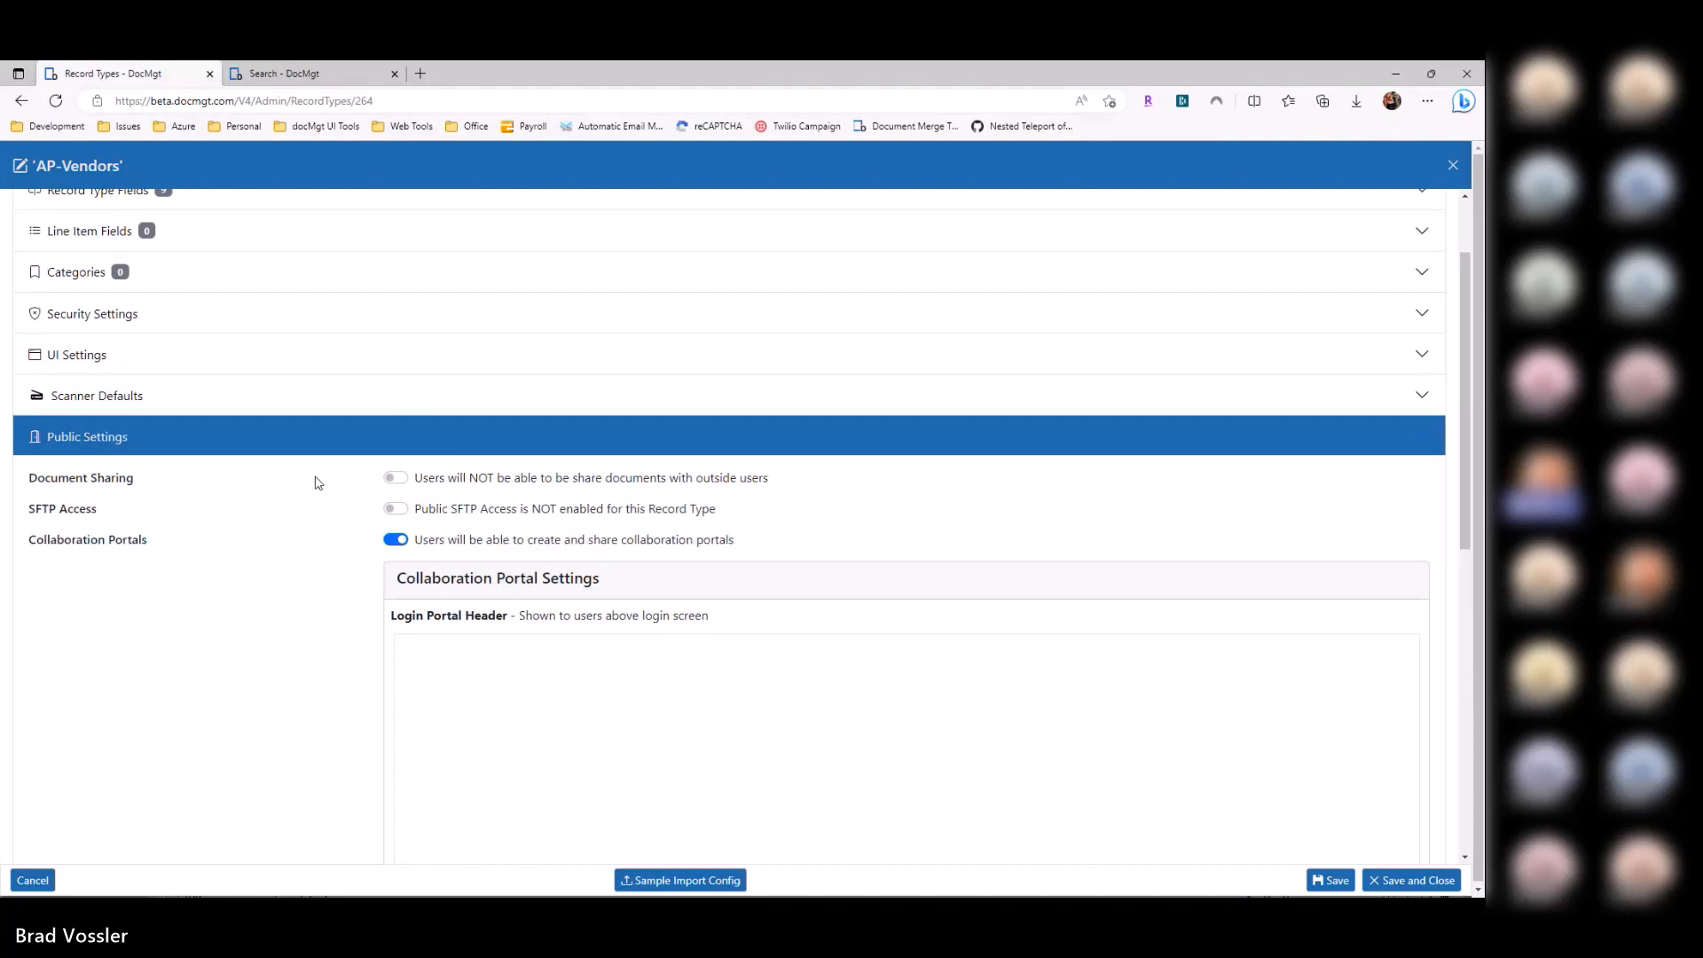
{"action": "left_click", "coordinate": [1381, 881]}
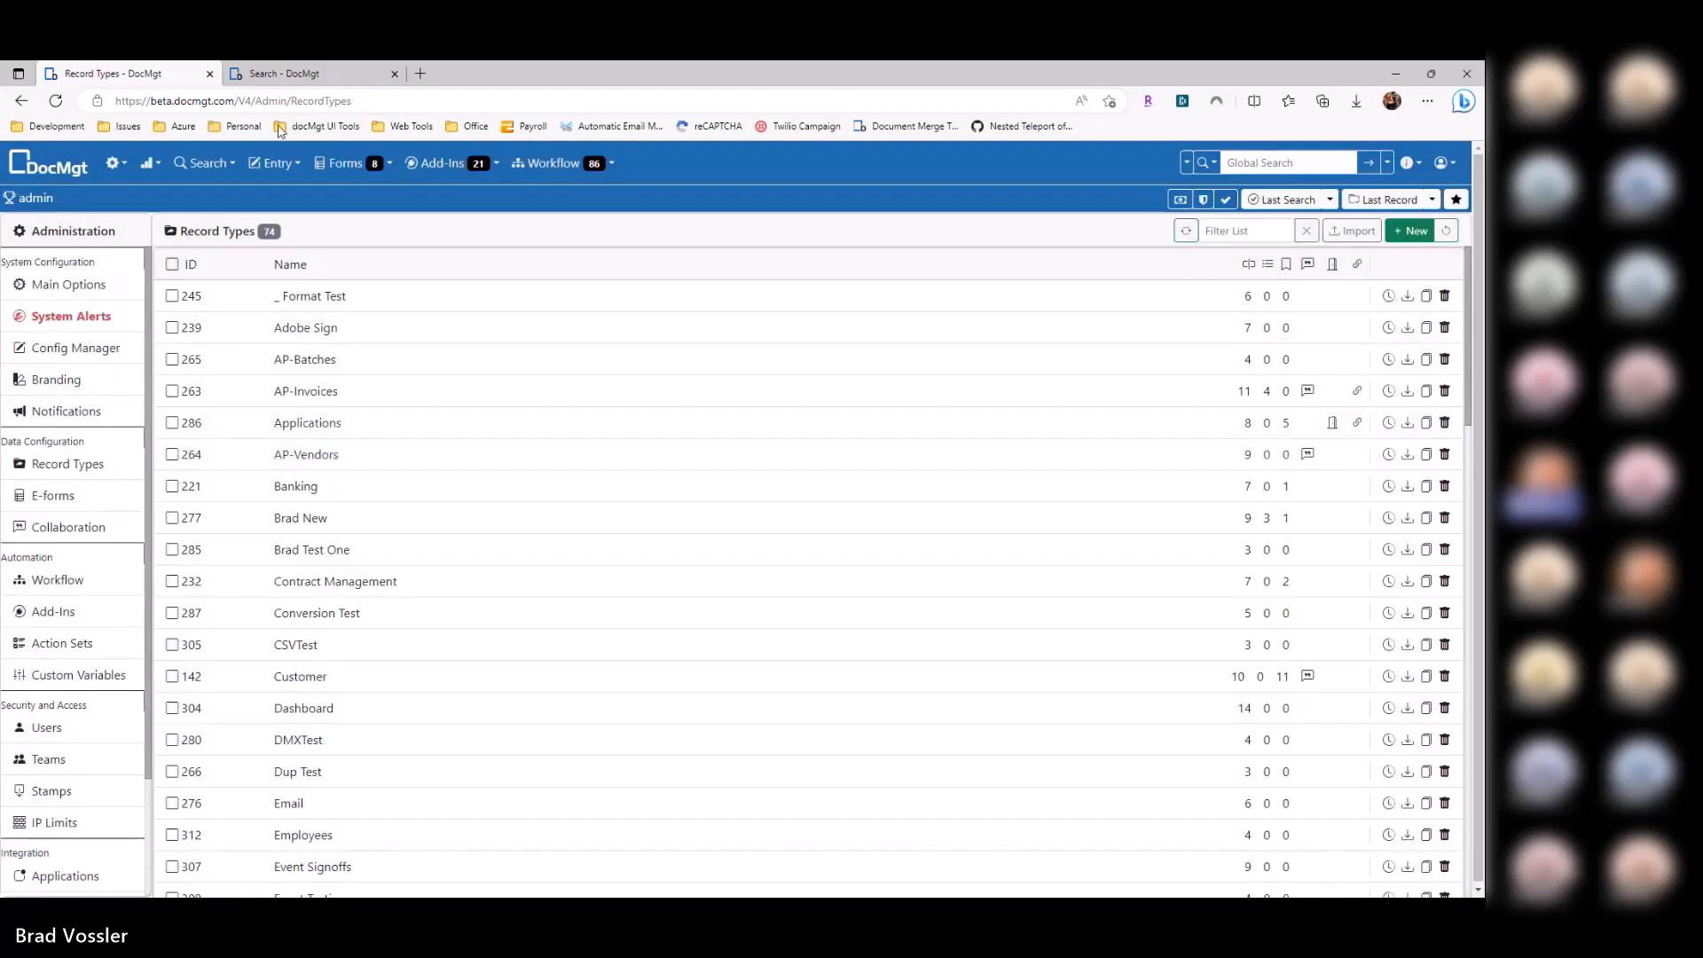
{"action": "left_click", "coordinate": [284, 73]}
{"action": "left_click", "coordinate": [115, 73]}
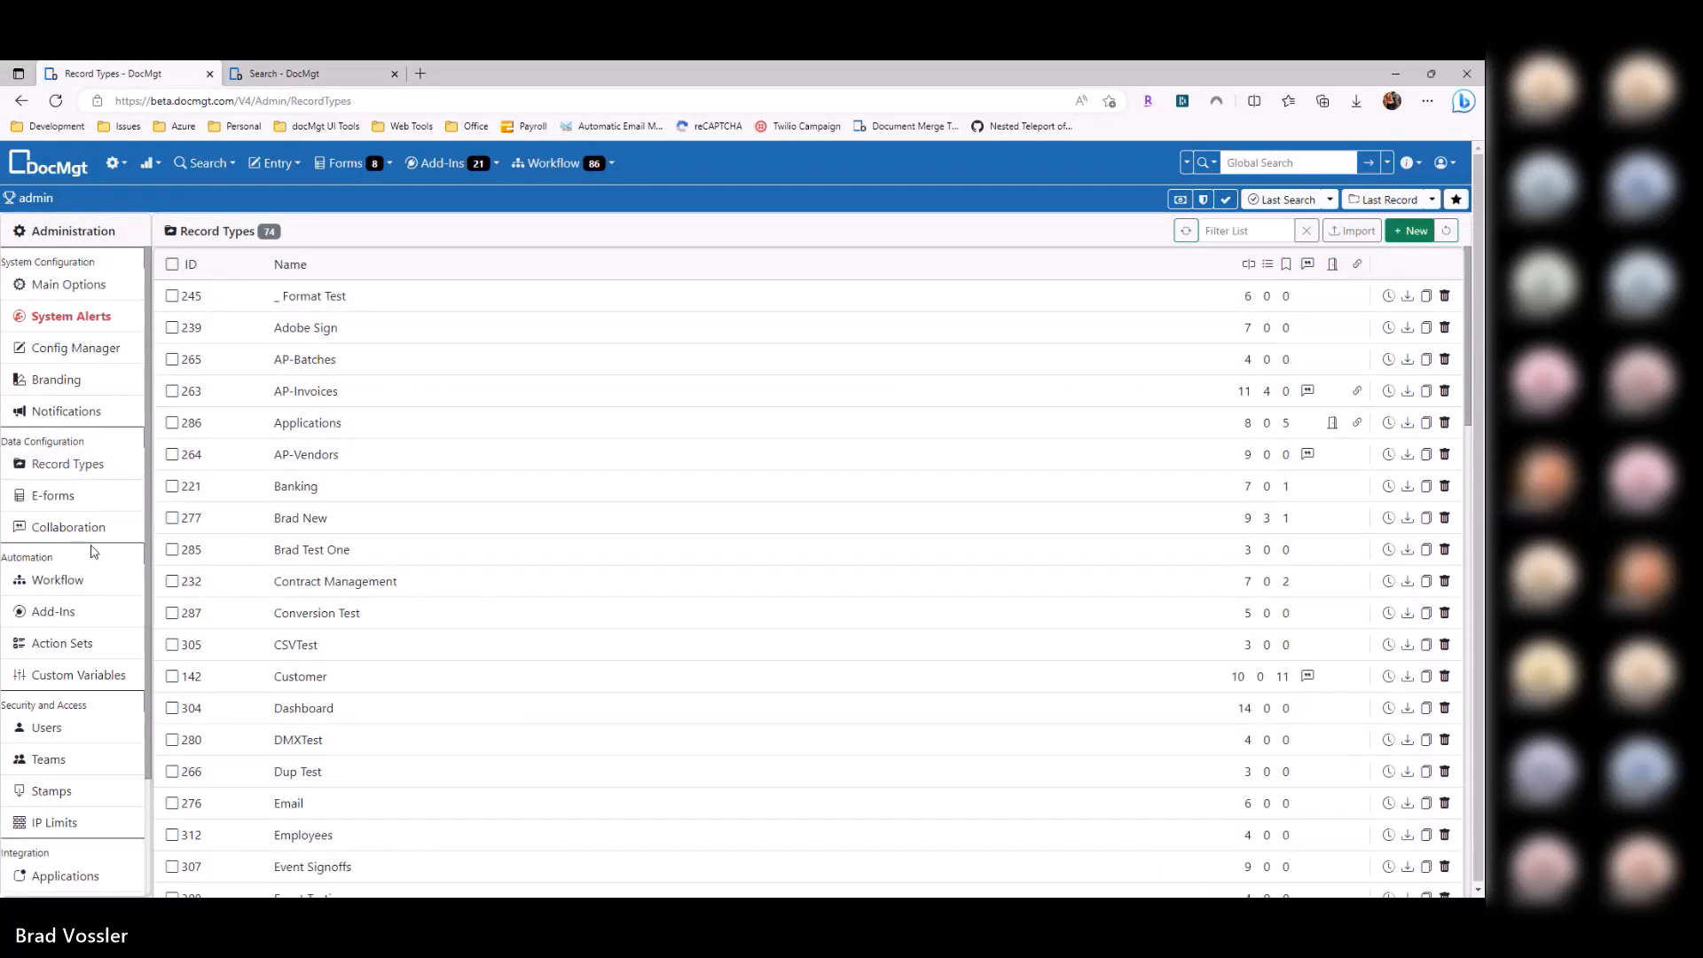
Step: Reopen the Vendor Portal e-form, keep AP-Vendors as its login record type, and show the AP-Vendors results
{"action": "left_click", "coordinate": [86, 503]}
{"action": "left_click", "coordinate": [438, 624]}
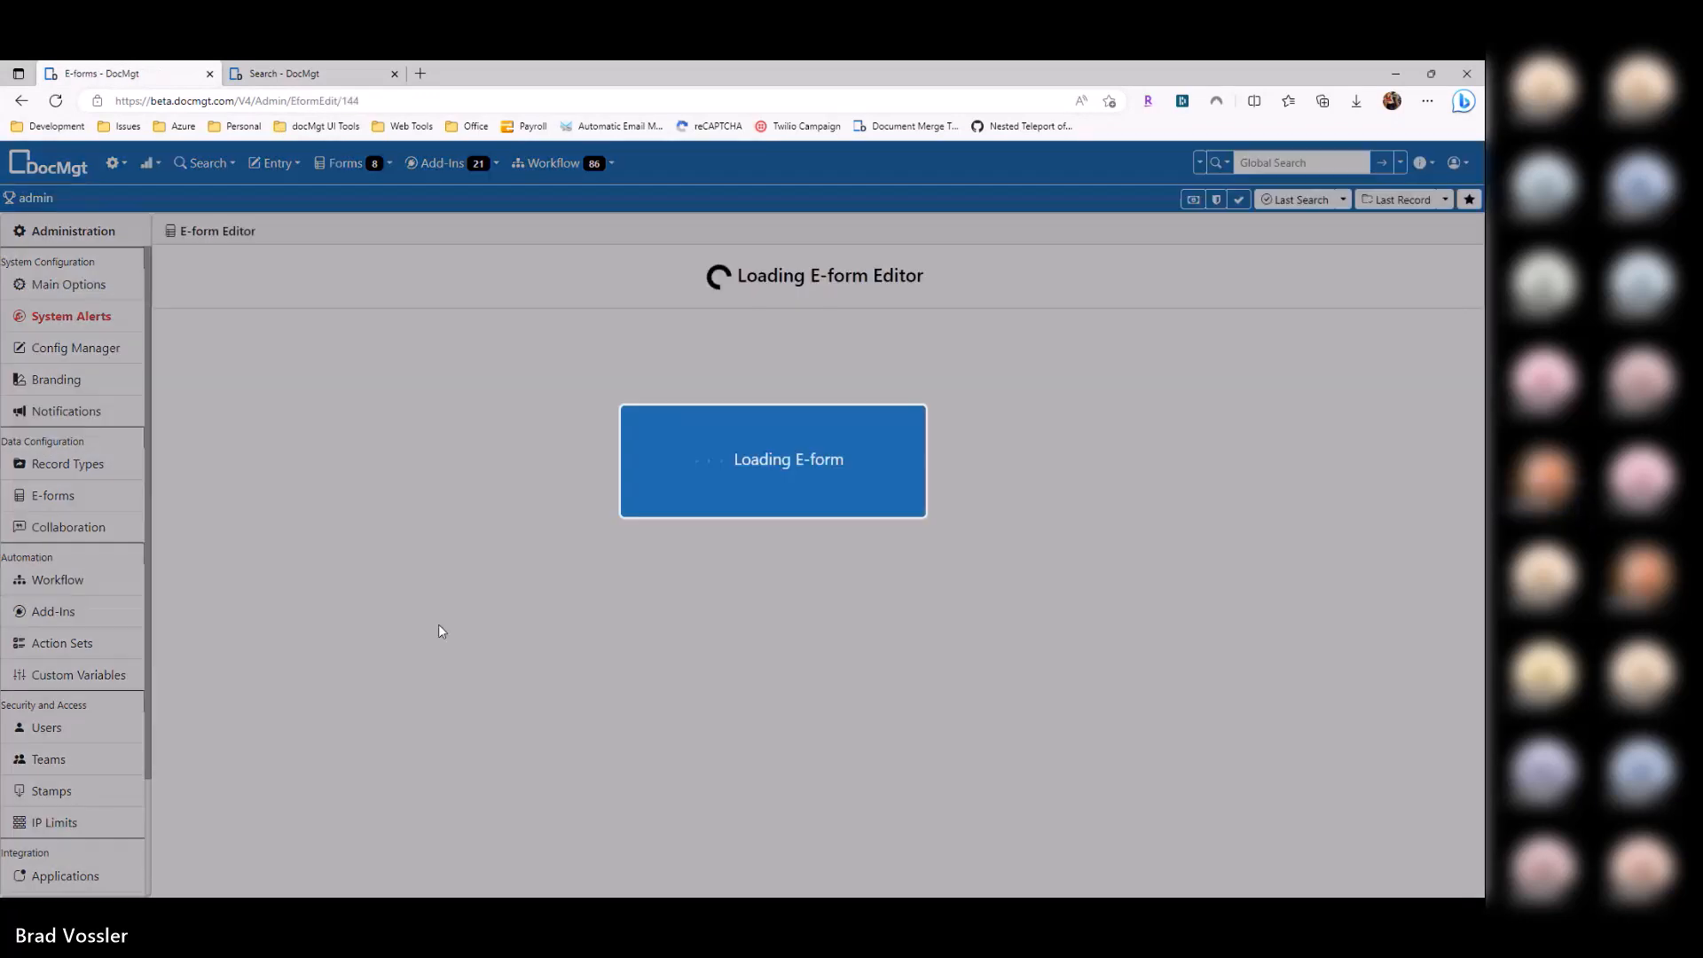
{"action": "left_click", "coordinate": [1260, 676]}
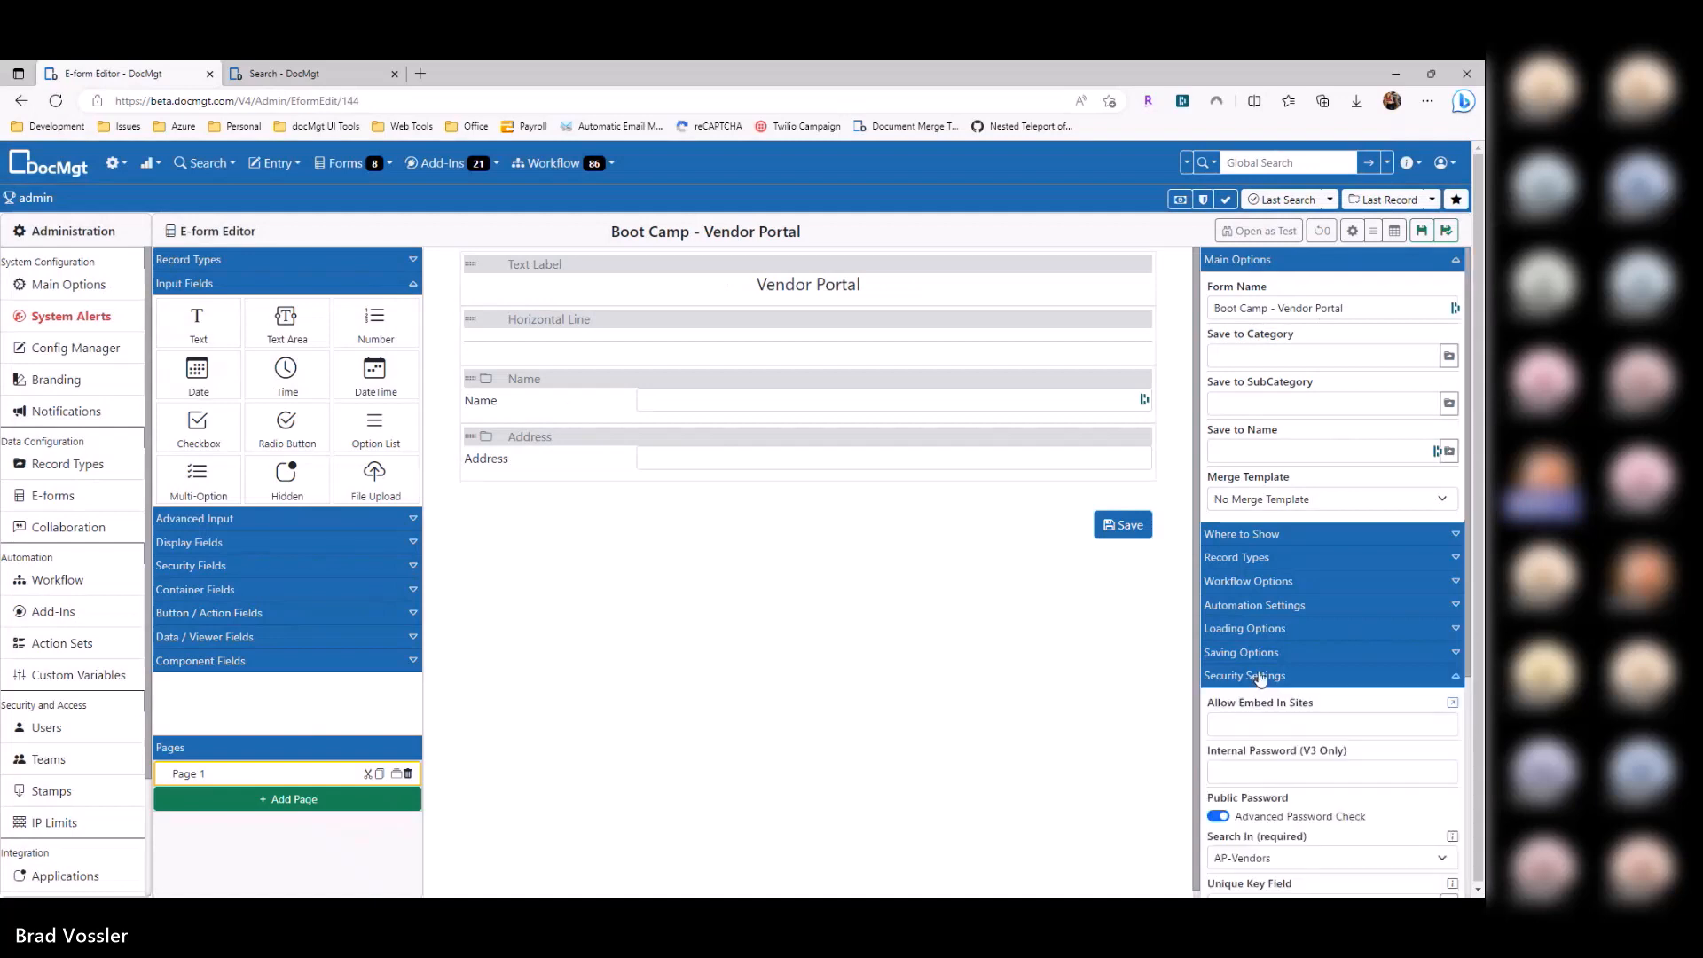
{"action": "scroll", "coordinate": [1278, 661], "scroll_direction": "down", "scroll_amount": 4}
{"action": "left_click", "coordinate": [1274, 527]}
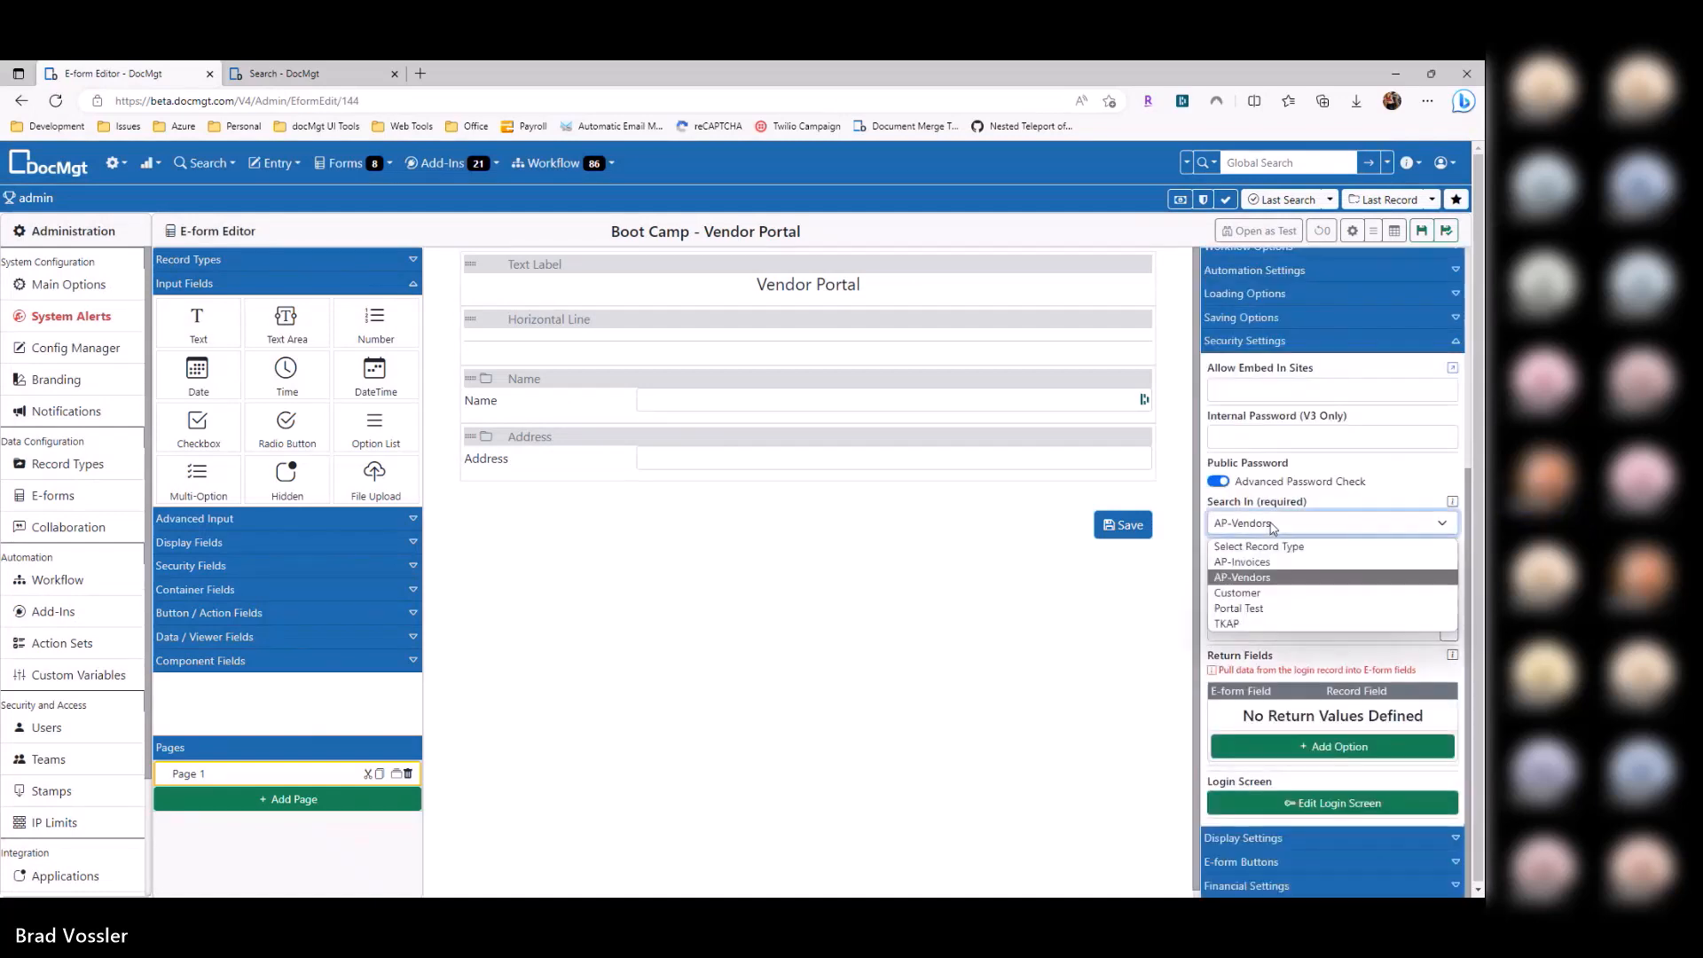
{"action": "left_click", "coordinate": [1254, 580]}
{"action": "left_click", "coordinate": [1142, 621]}
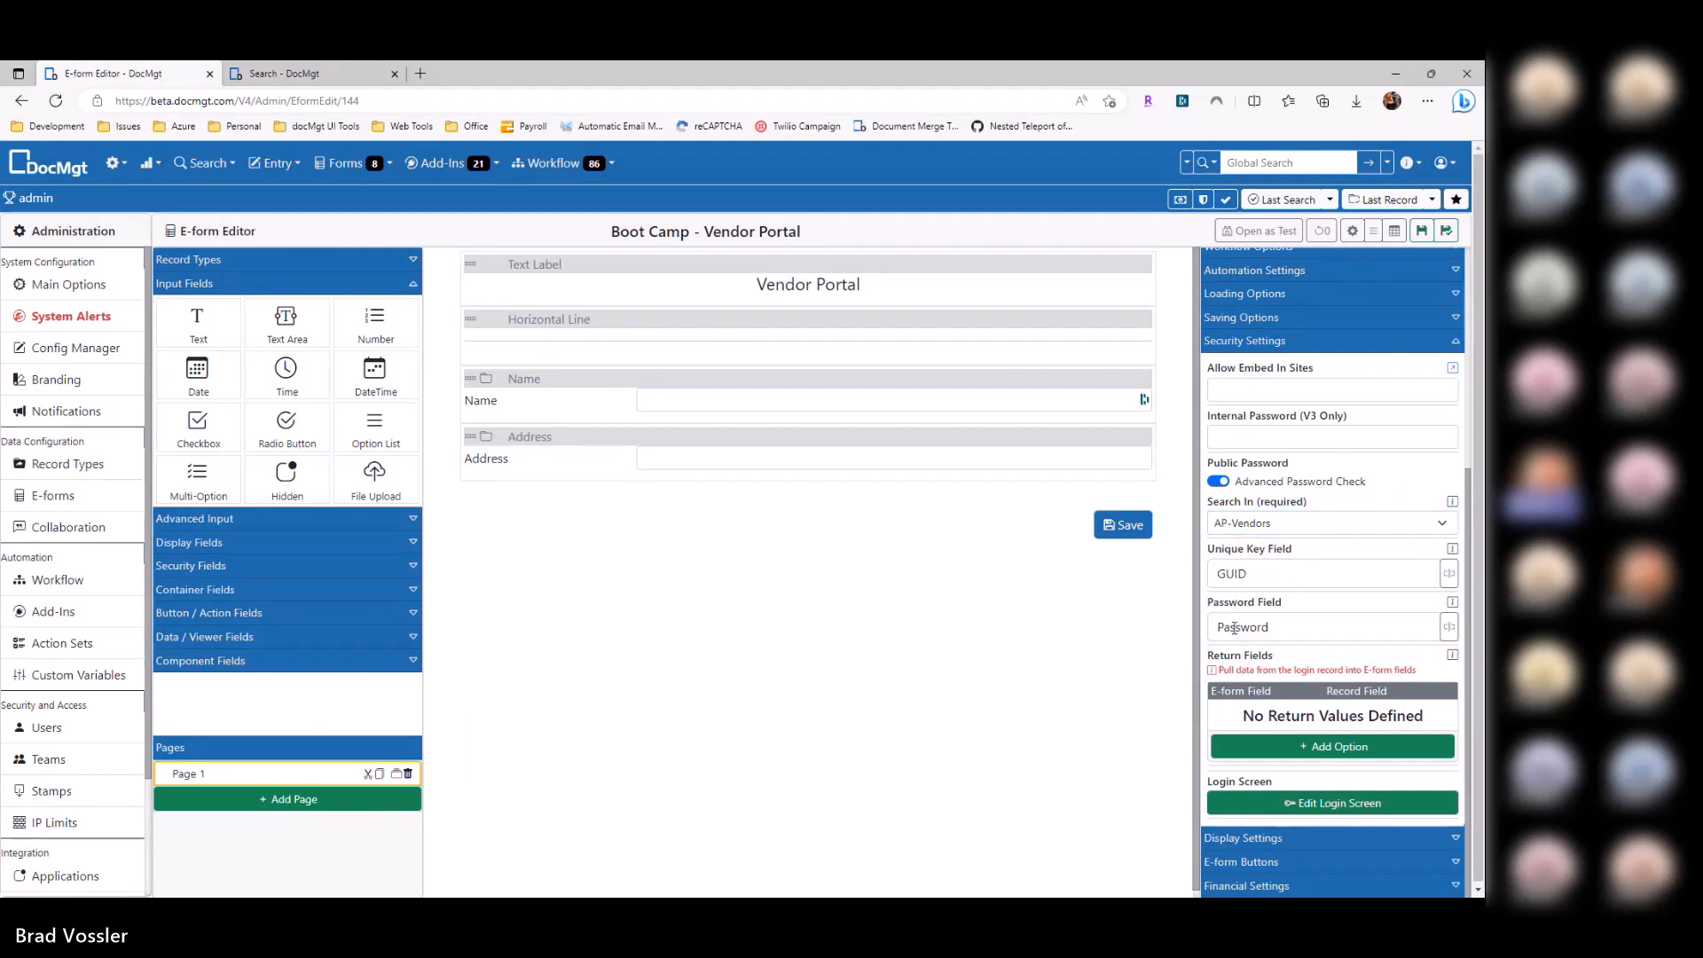
{"action": "key", "text": "ctrl+Tab"}
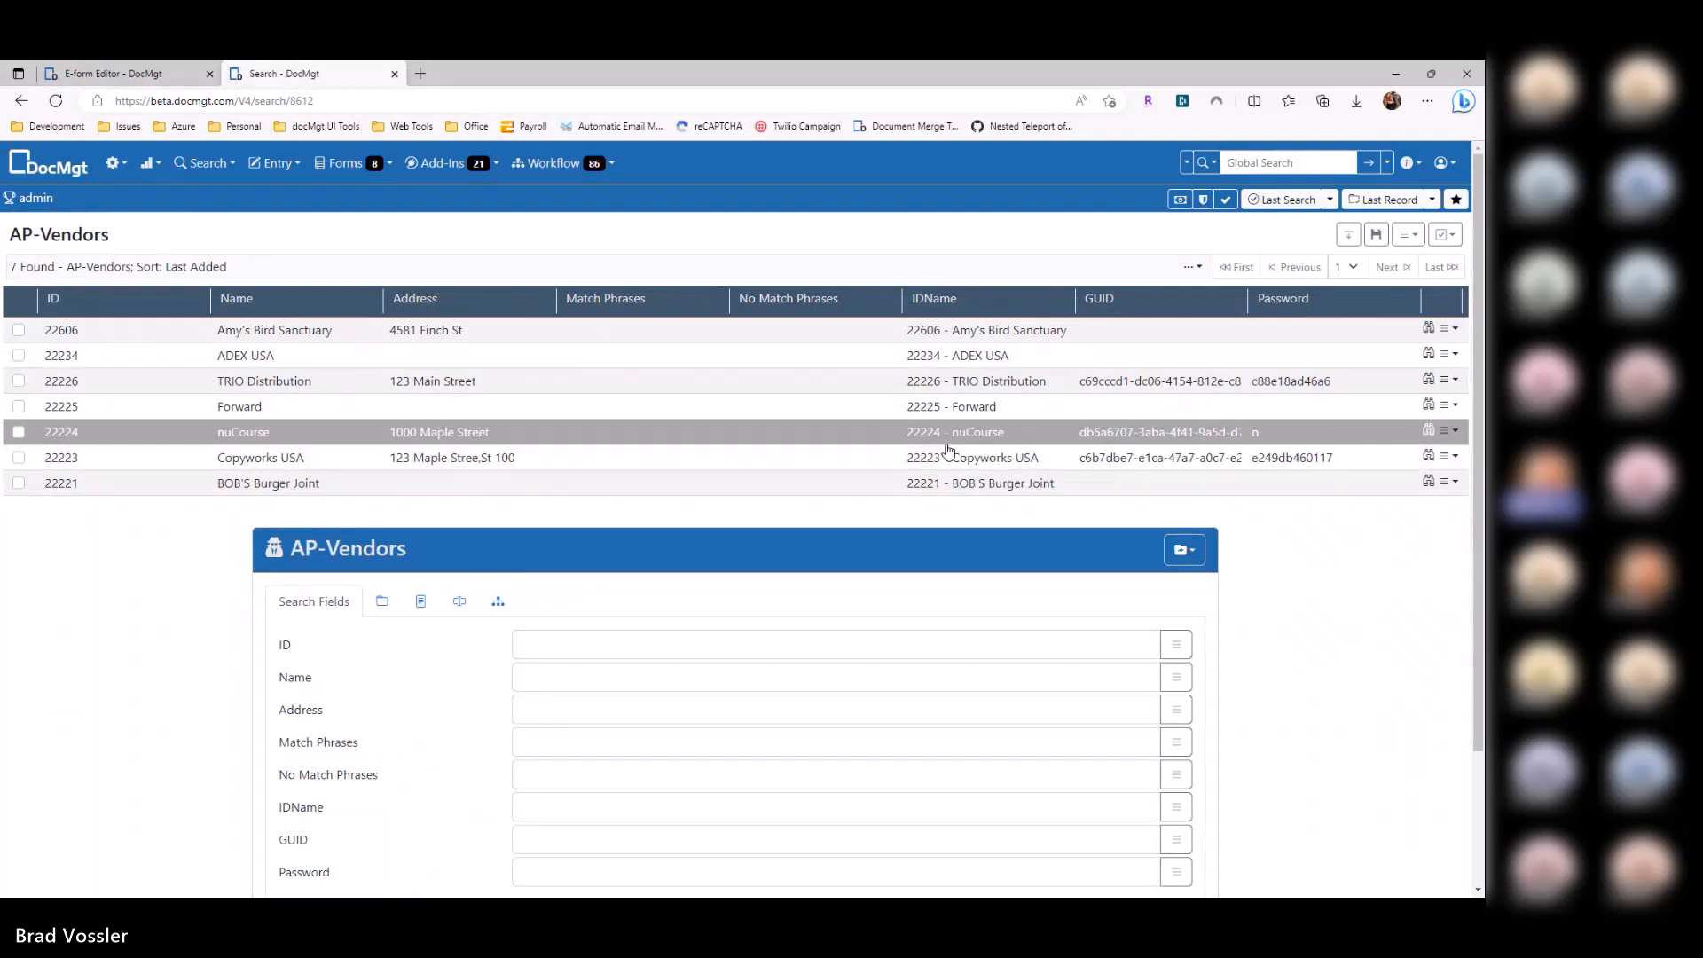
Step: Open the Copyworks USA record and select its GUID, password and vendor ID 22223 values
{"action": "left_click", "coordinate": [1180, 462]}
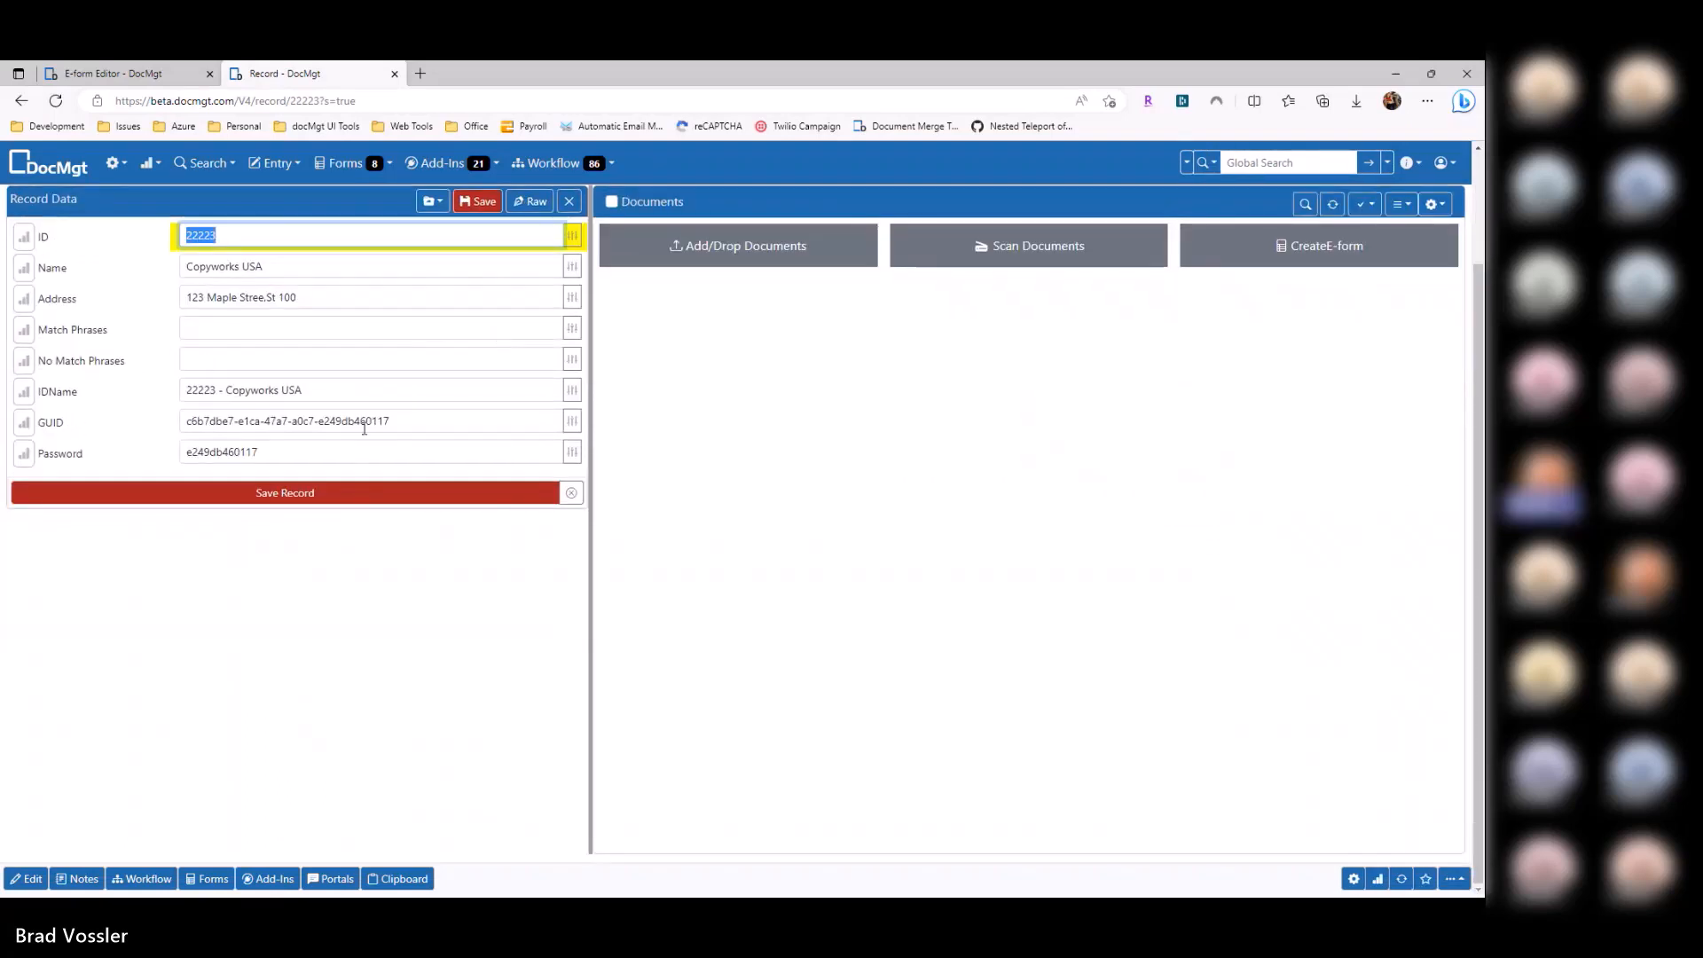
{"action": "left_click", "coordinate": [364, 427]}
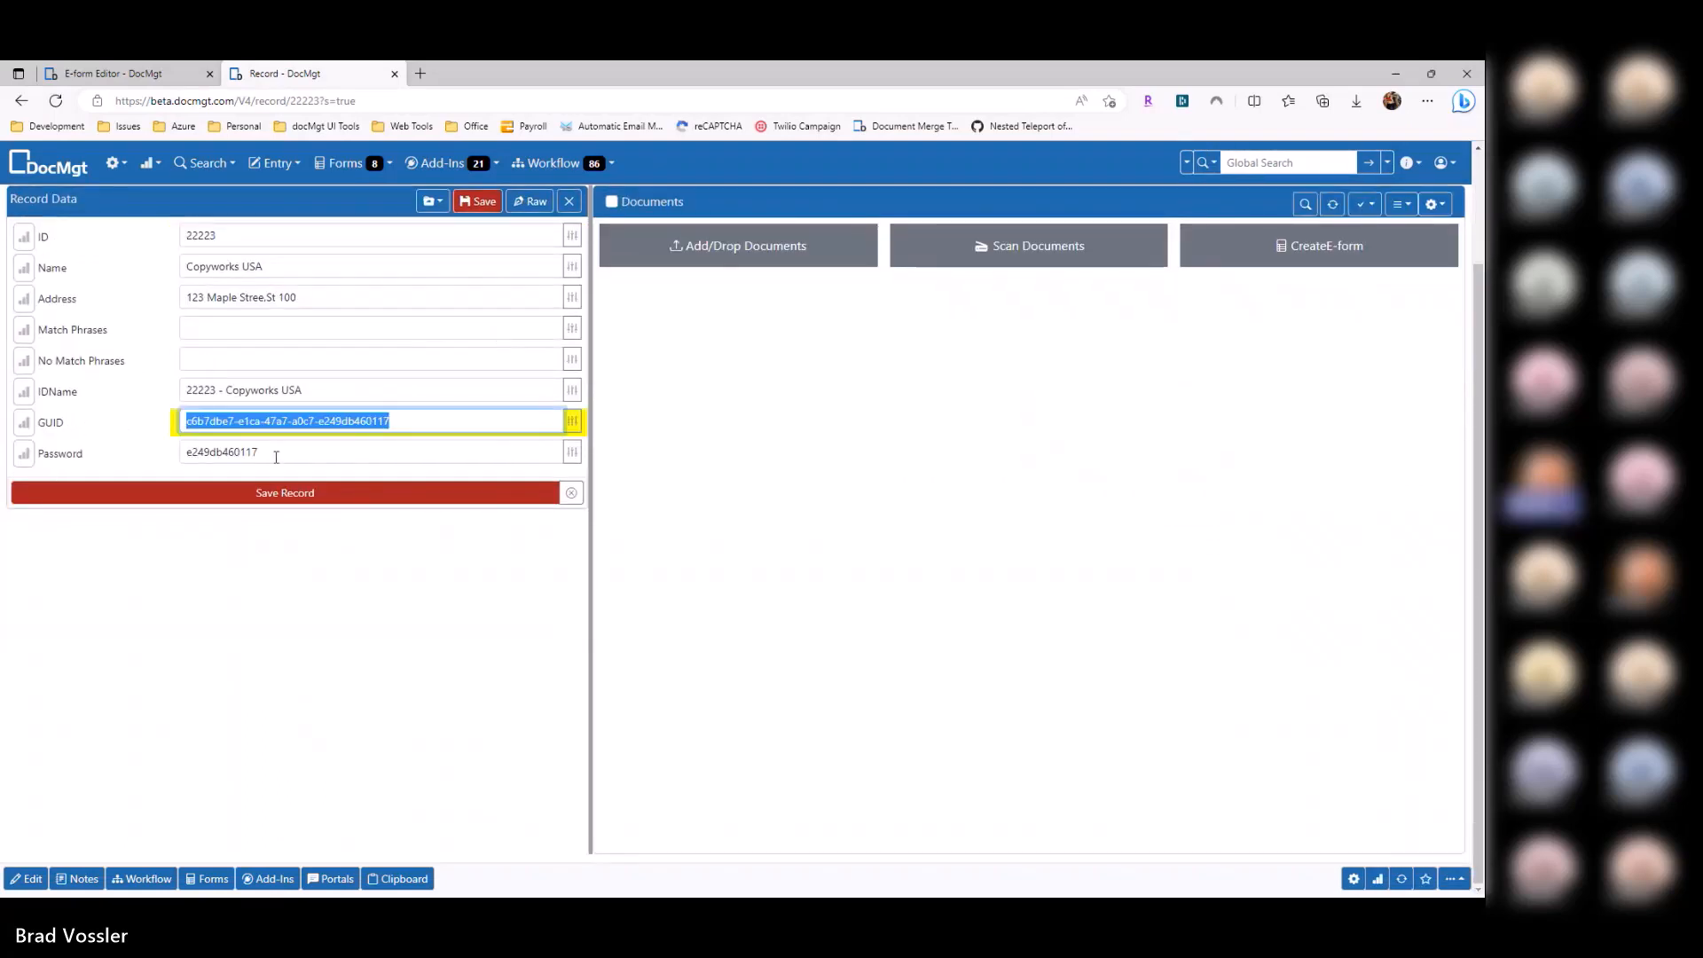
{"action": "left_click_drag", "start_coordinate": [276, 456], "coordinate": [164, 463]}
{"action": "double_click", "coordinate": [335, 422]}
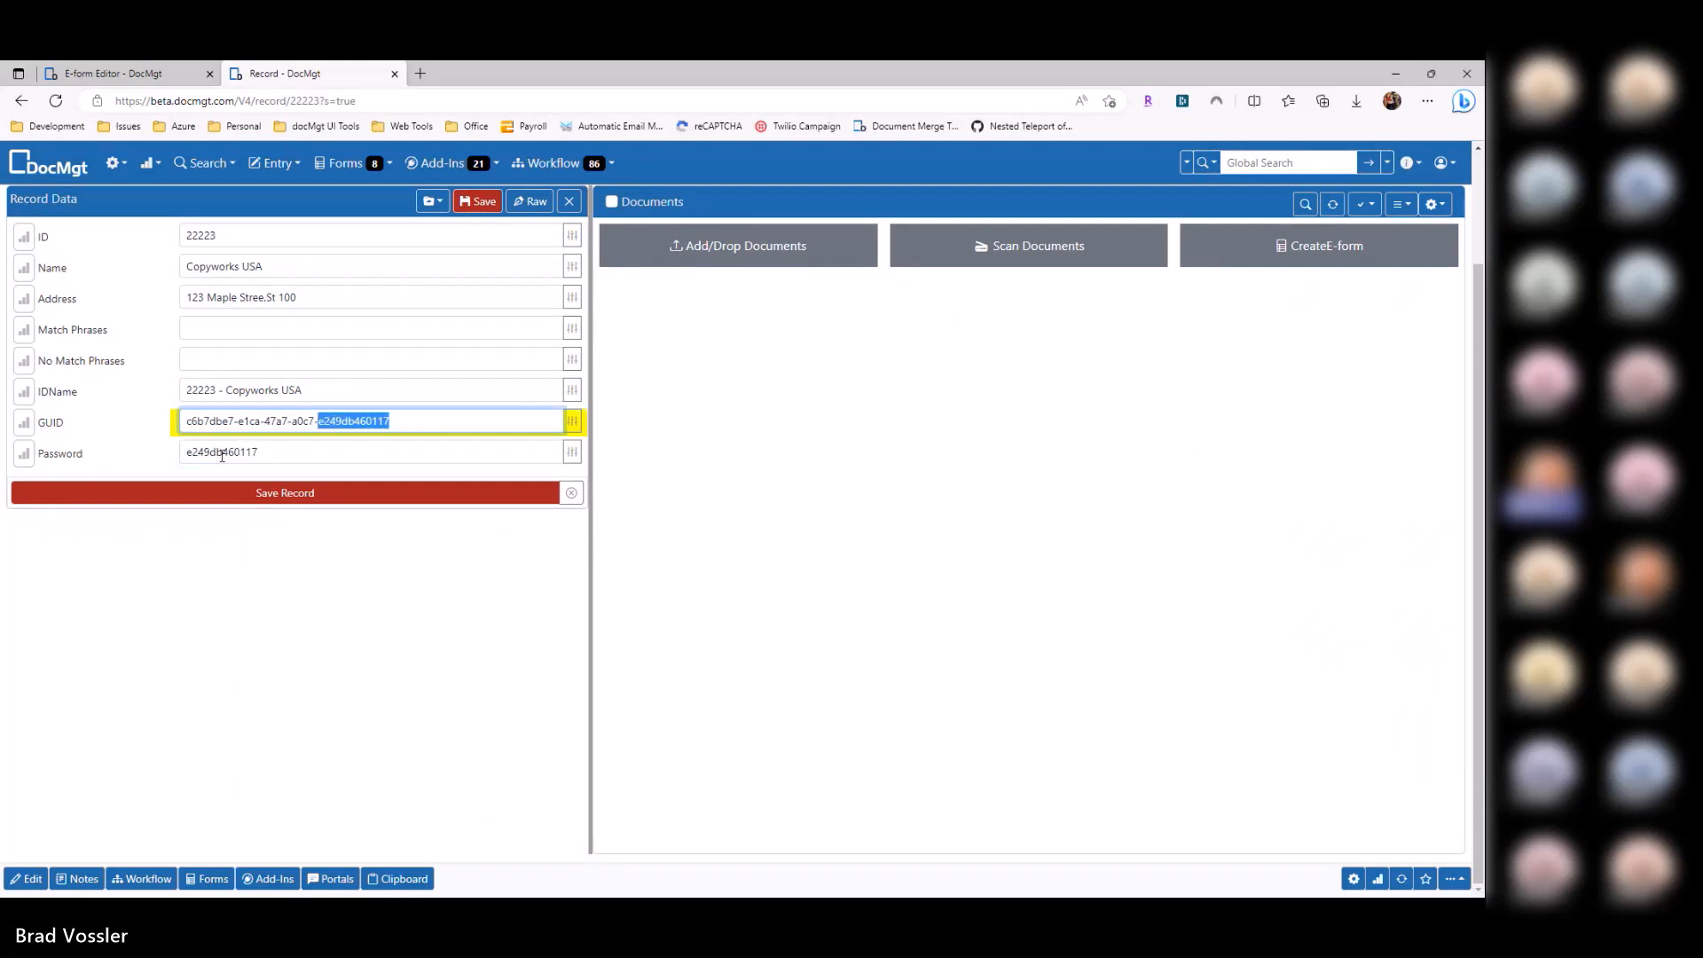
{"action": "left_click", "coordinate": [221, 456]}
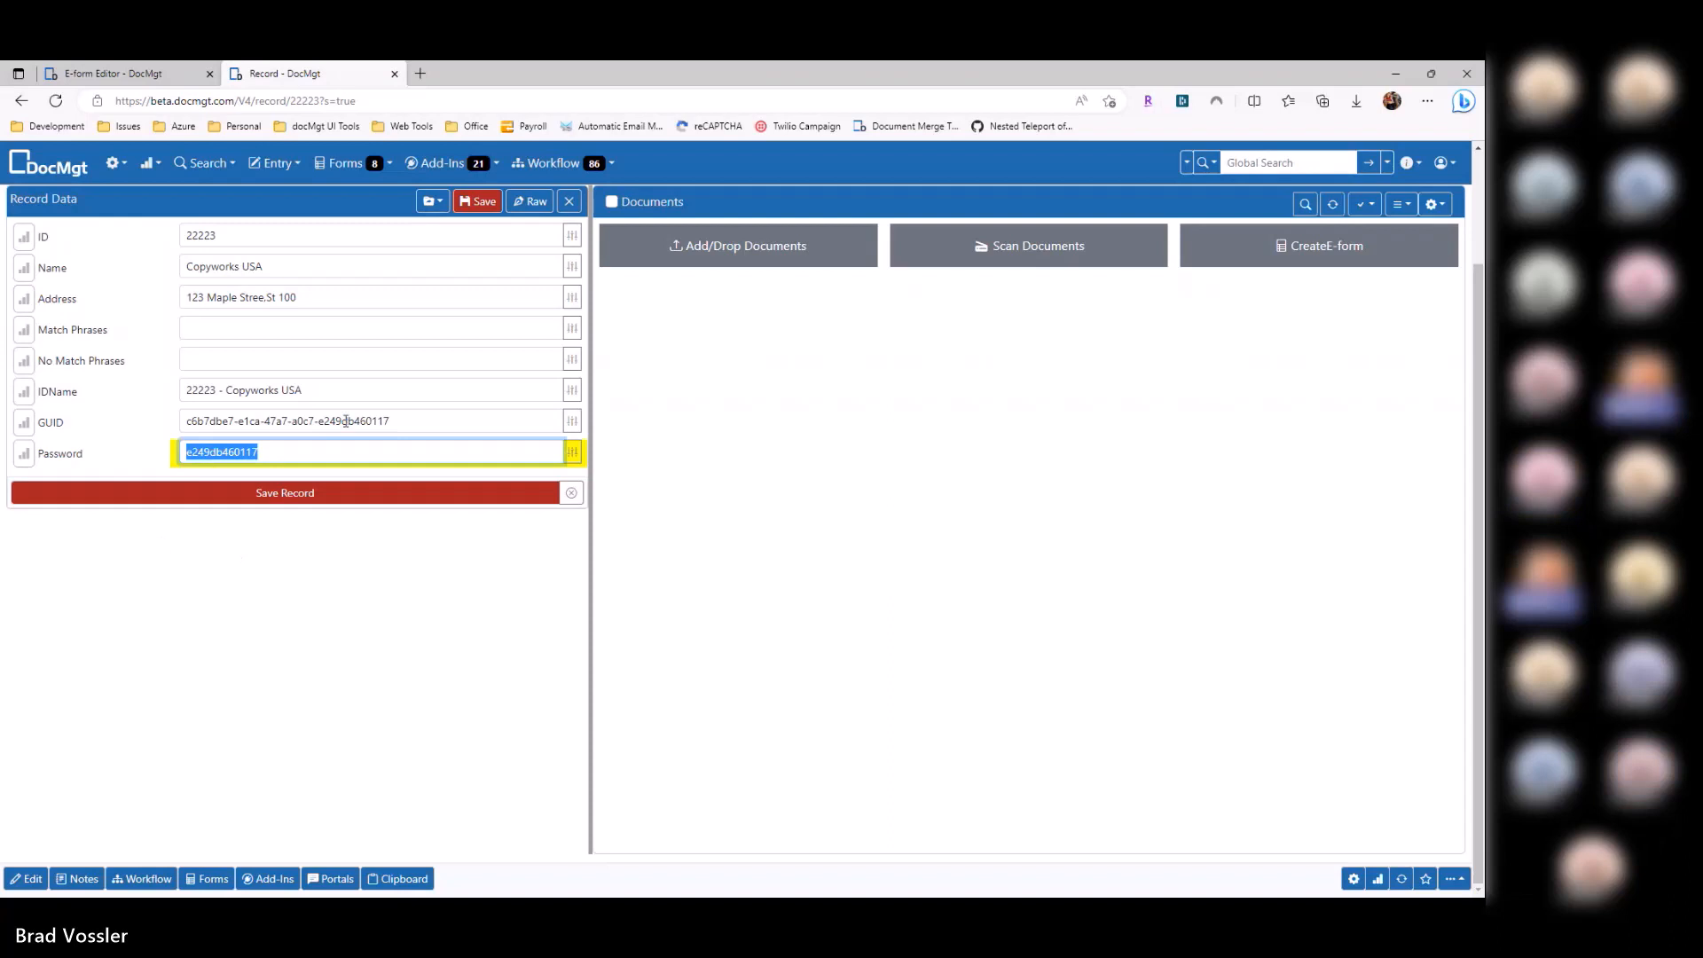
{"action": "left_click", "coordinate": [256, 452]}
{"action": "double_click", "coordinate": [256, 451]}
{"action": "double_click", "coordinate": [188, 233]}
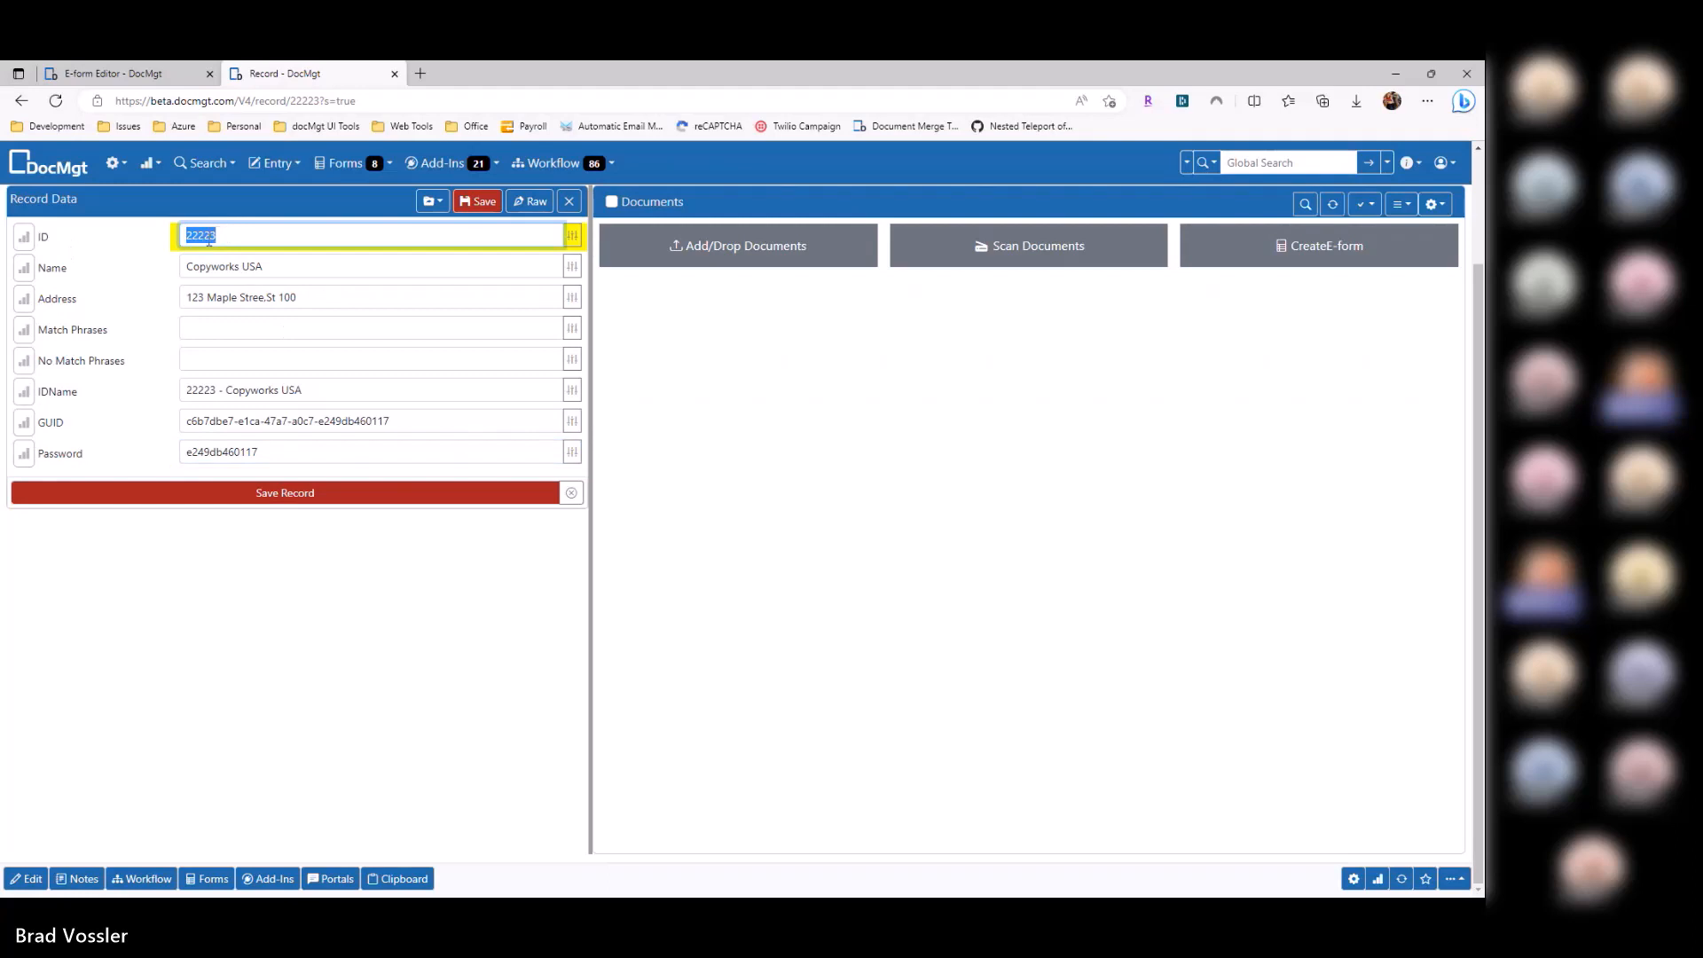
{"action": "left_click", "coordinate": [467, 419]}
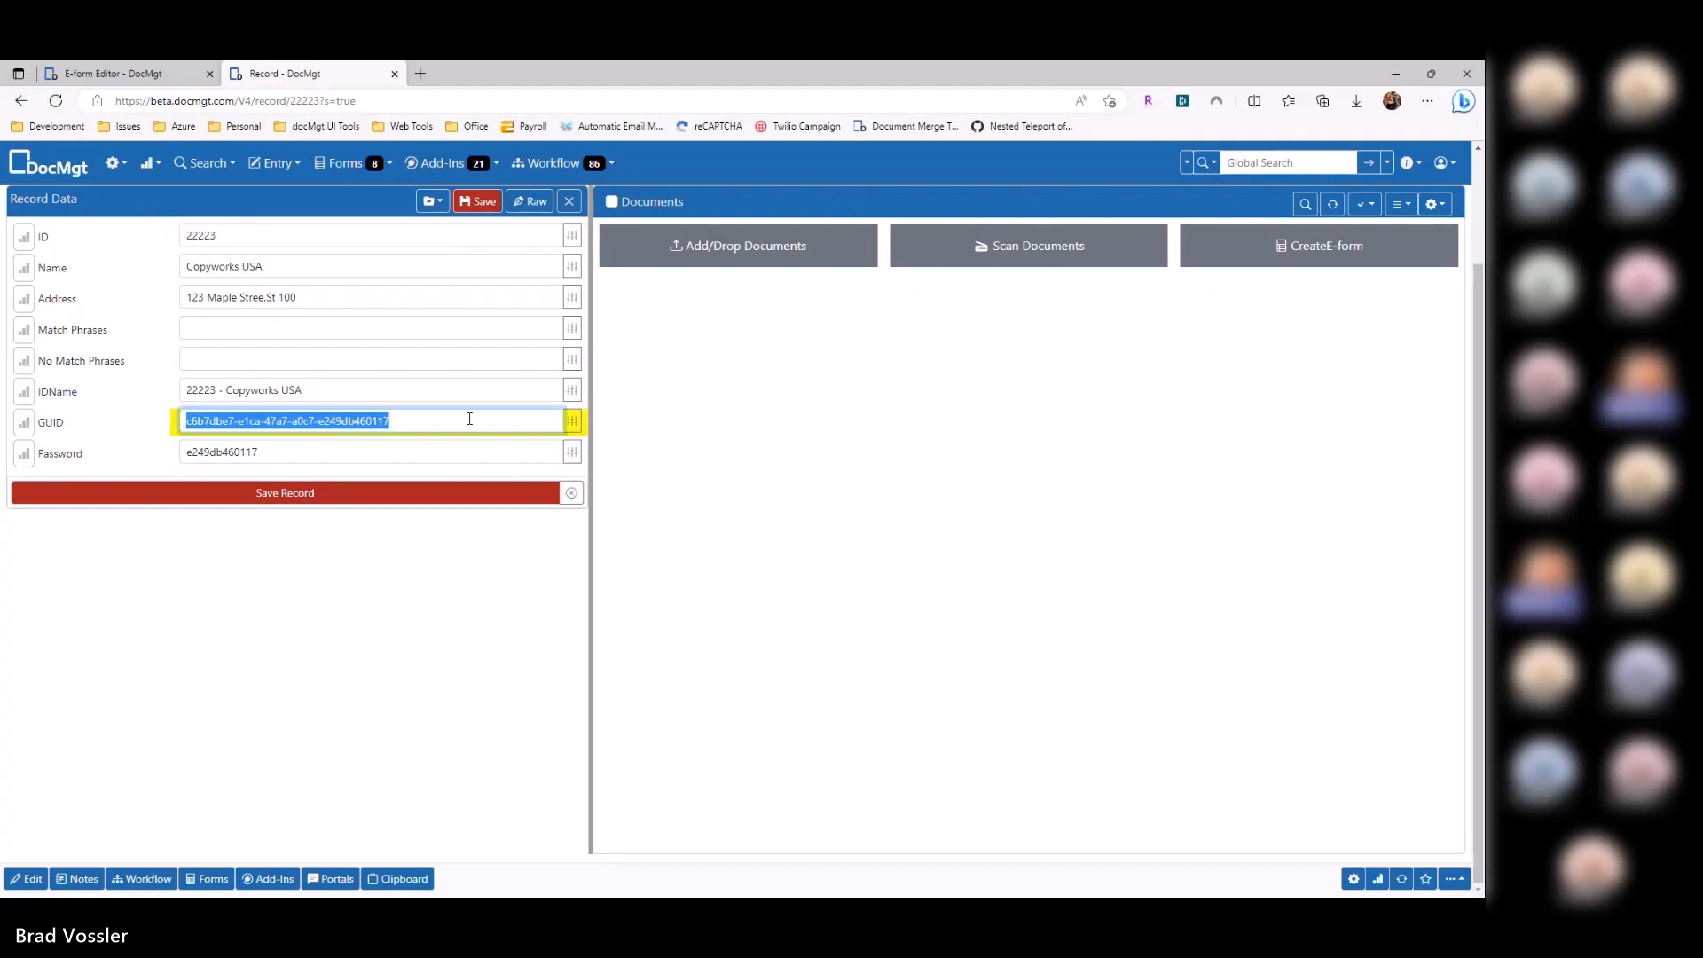
{"action": "left_click", "coordinate": [127, 76]}
Step: Set the Vendor Portal's Unique Key Field to ID and save the e-form
{"action": "left_click", "coordinate": [1448, 574]}
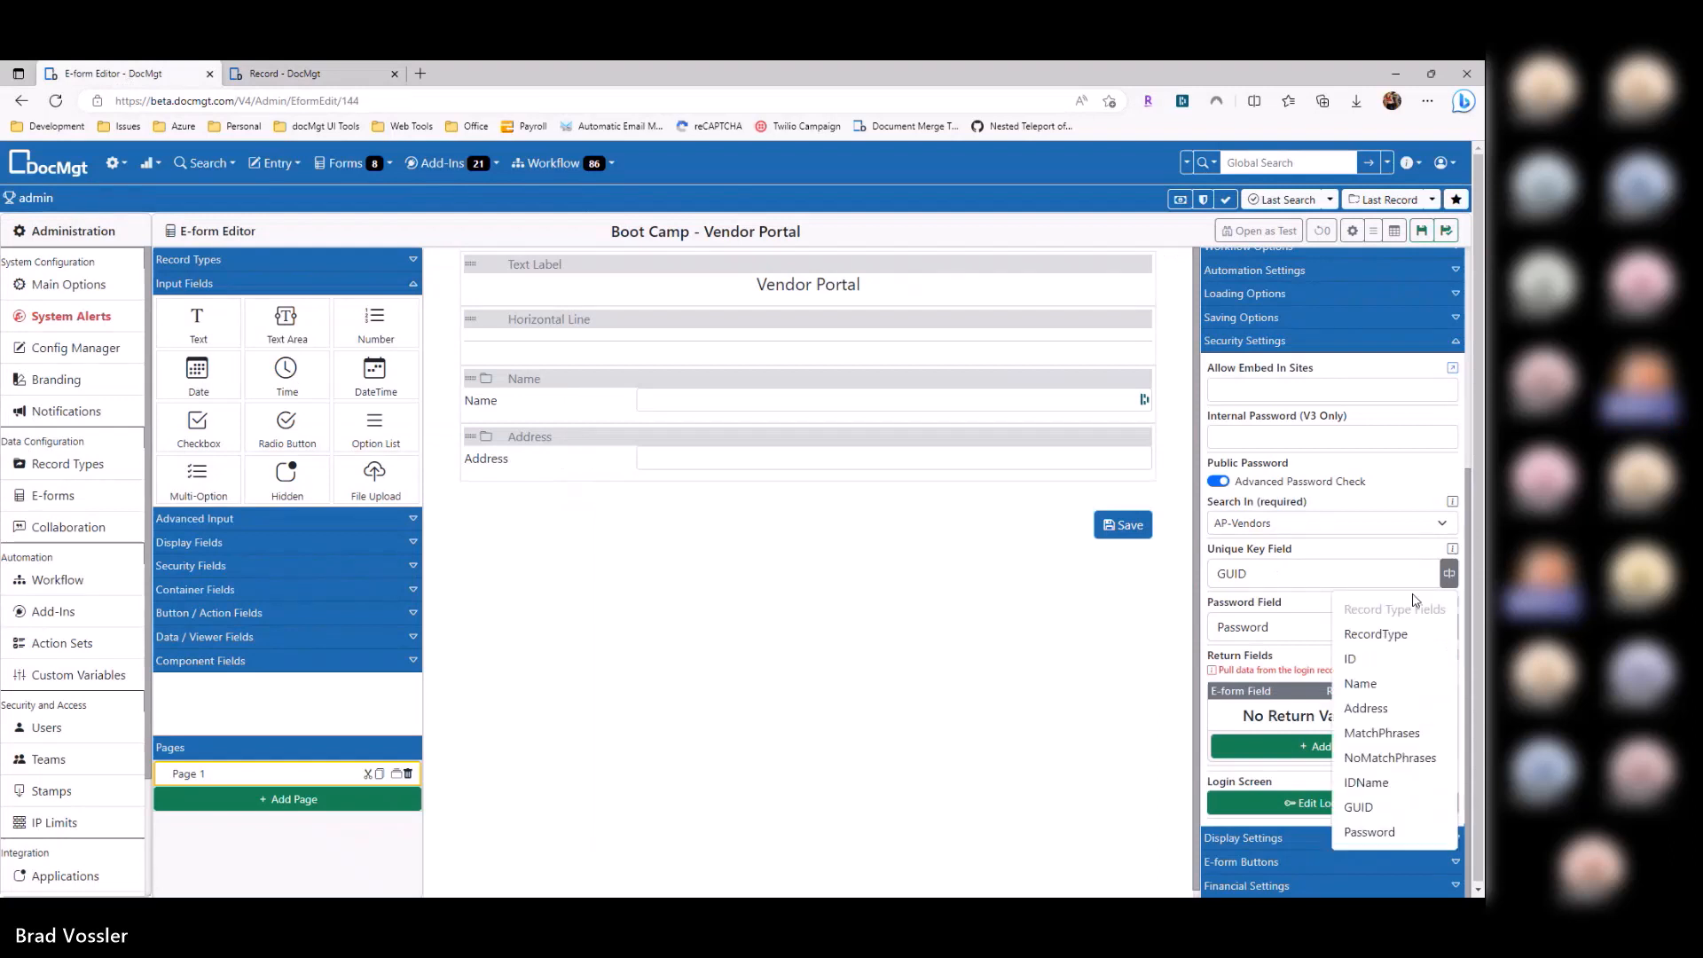
{"action": "left_click", "coordinate": [1350, 658]}
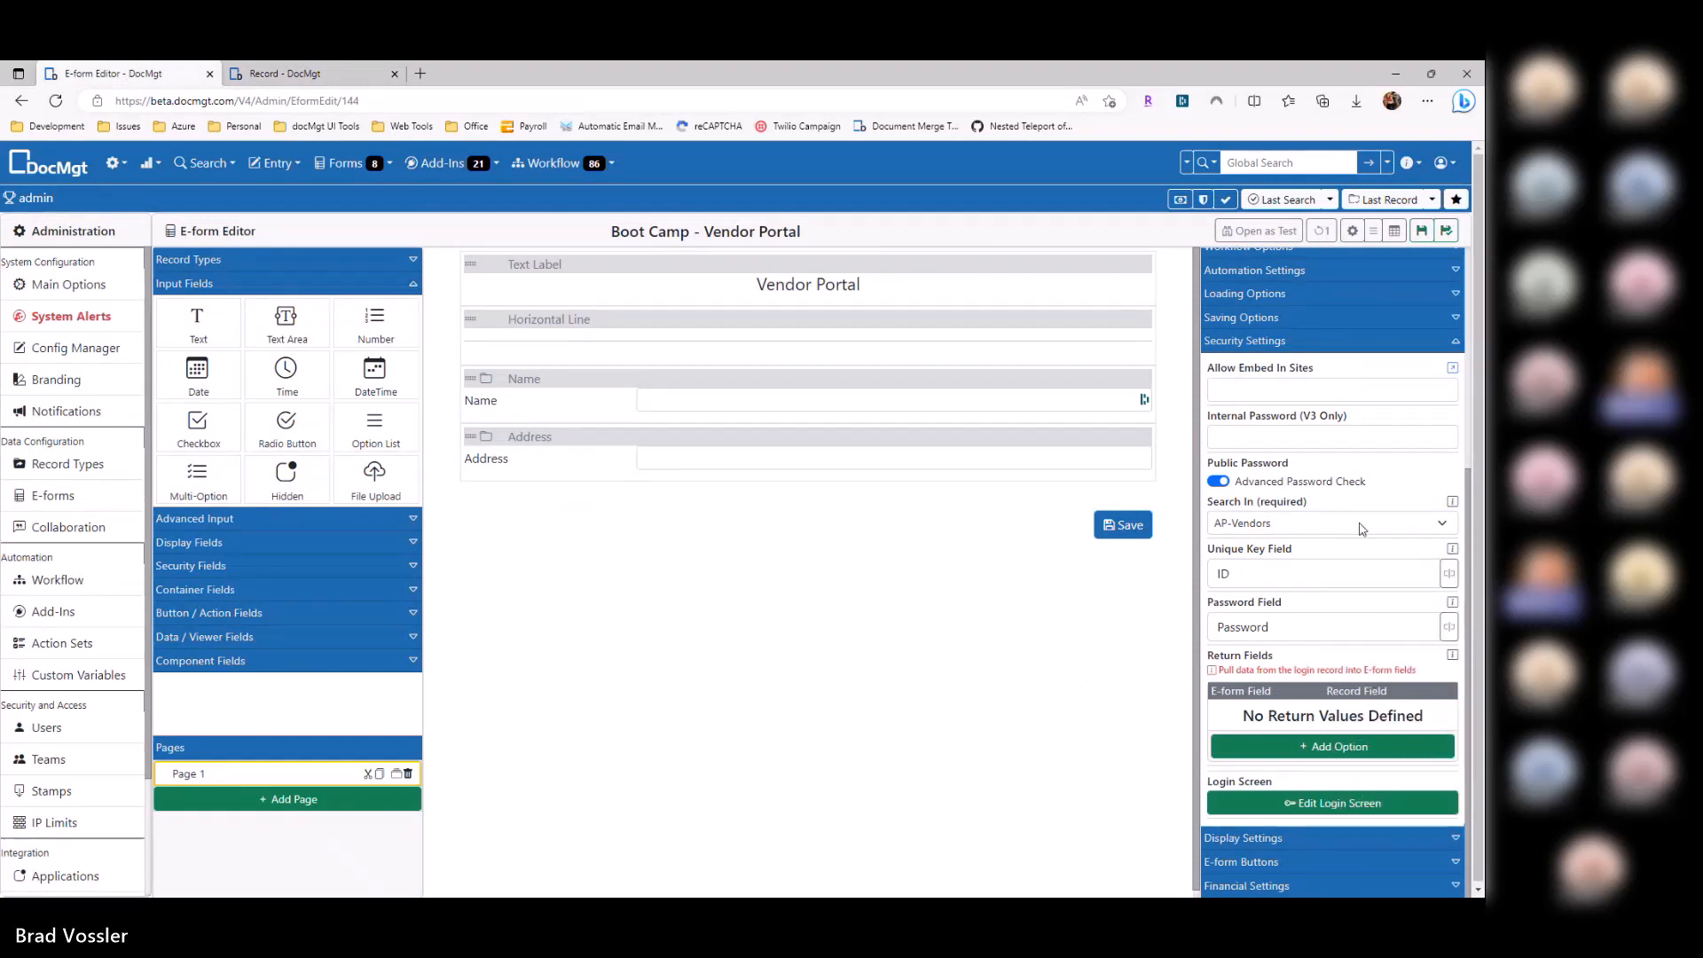
{"action": "key", "text": "ctrl+s"}
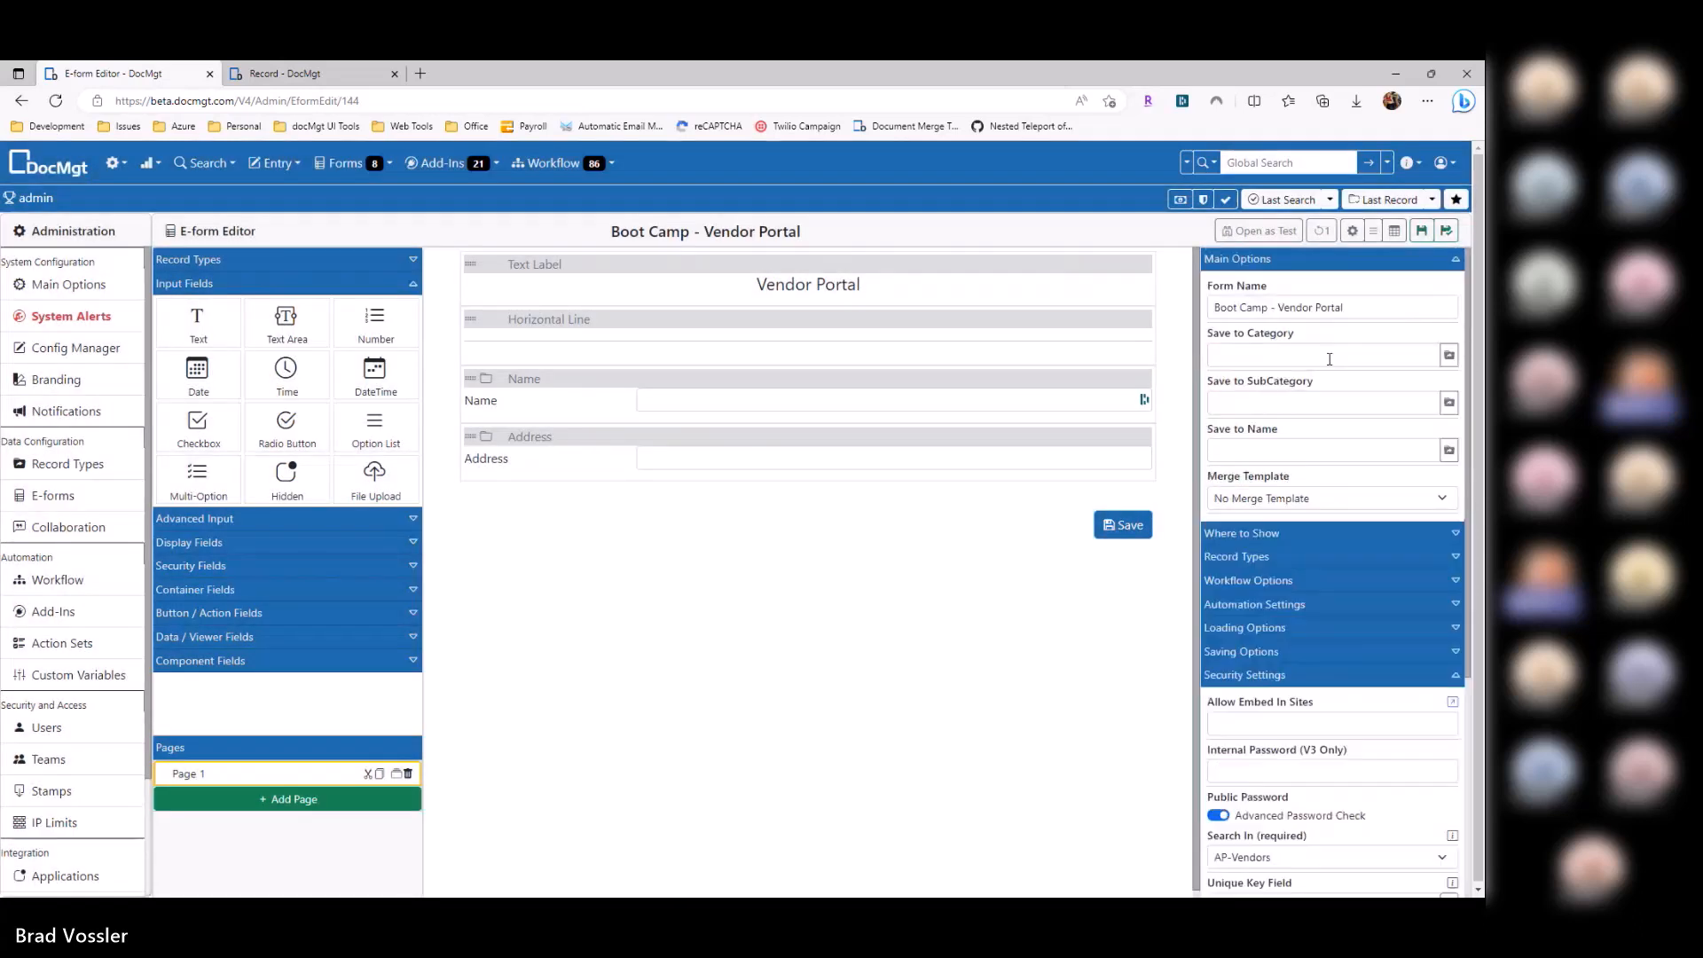
Step: Copy the form's public URL from Where to Show and open a new InPrivate window
{"action": "left_click", "coordinate": [1312, 260]}
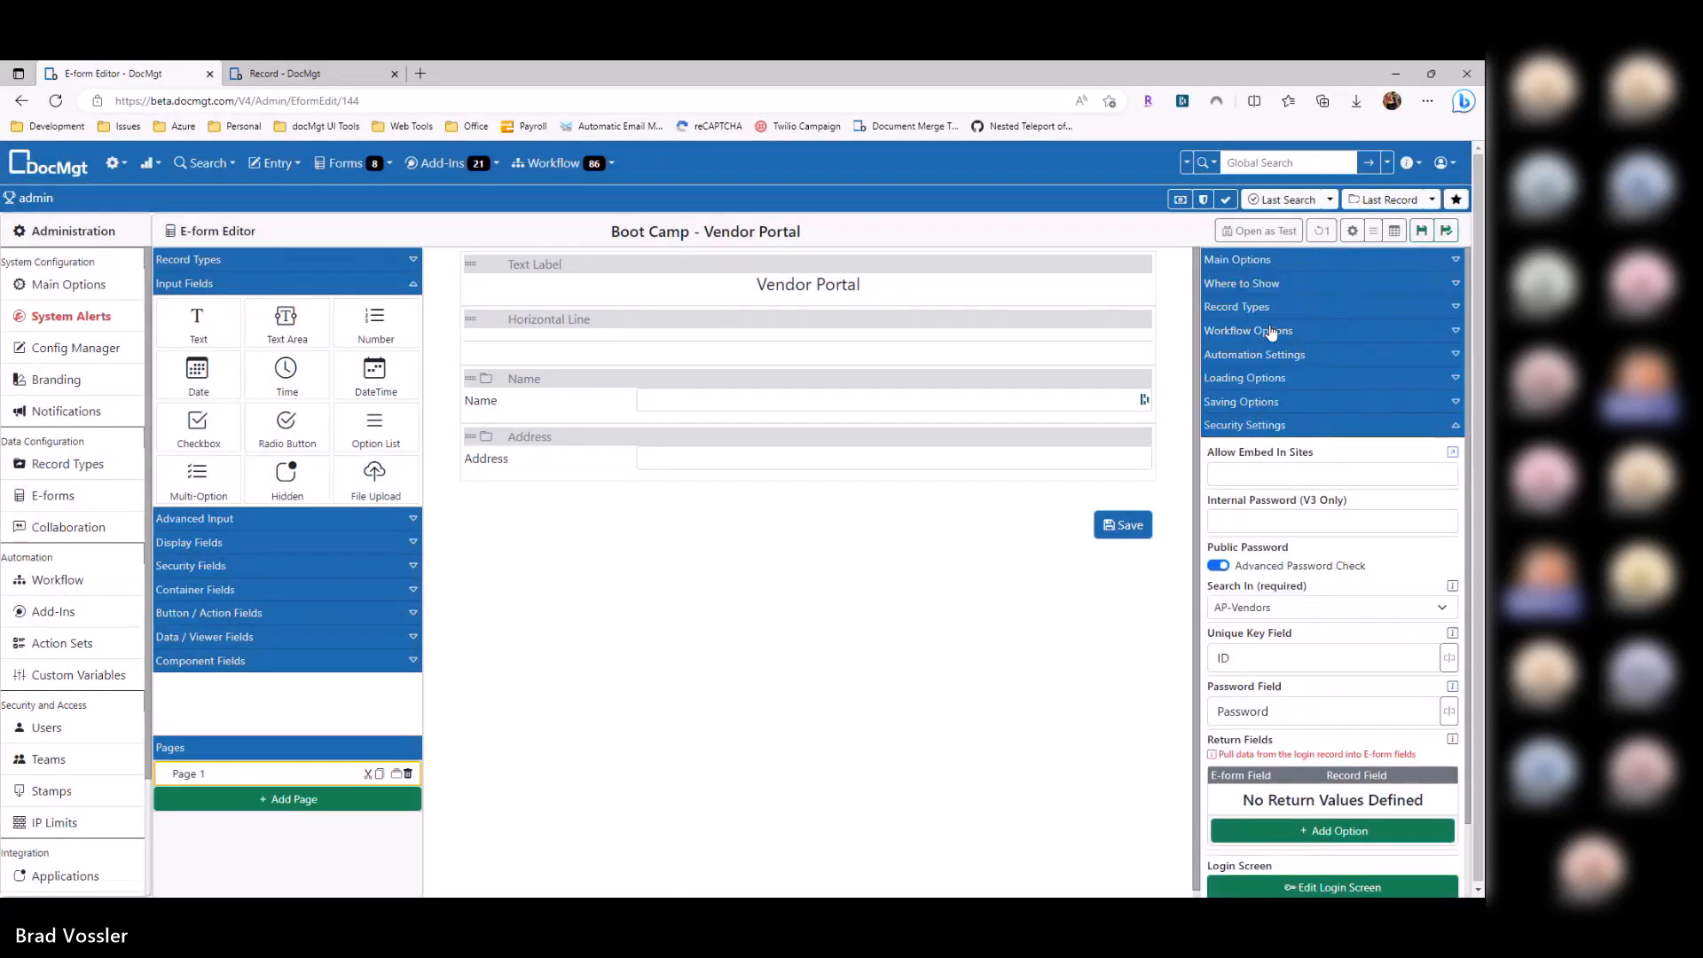
{"action": "left_click", "coordinate": [1250, 284]}
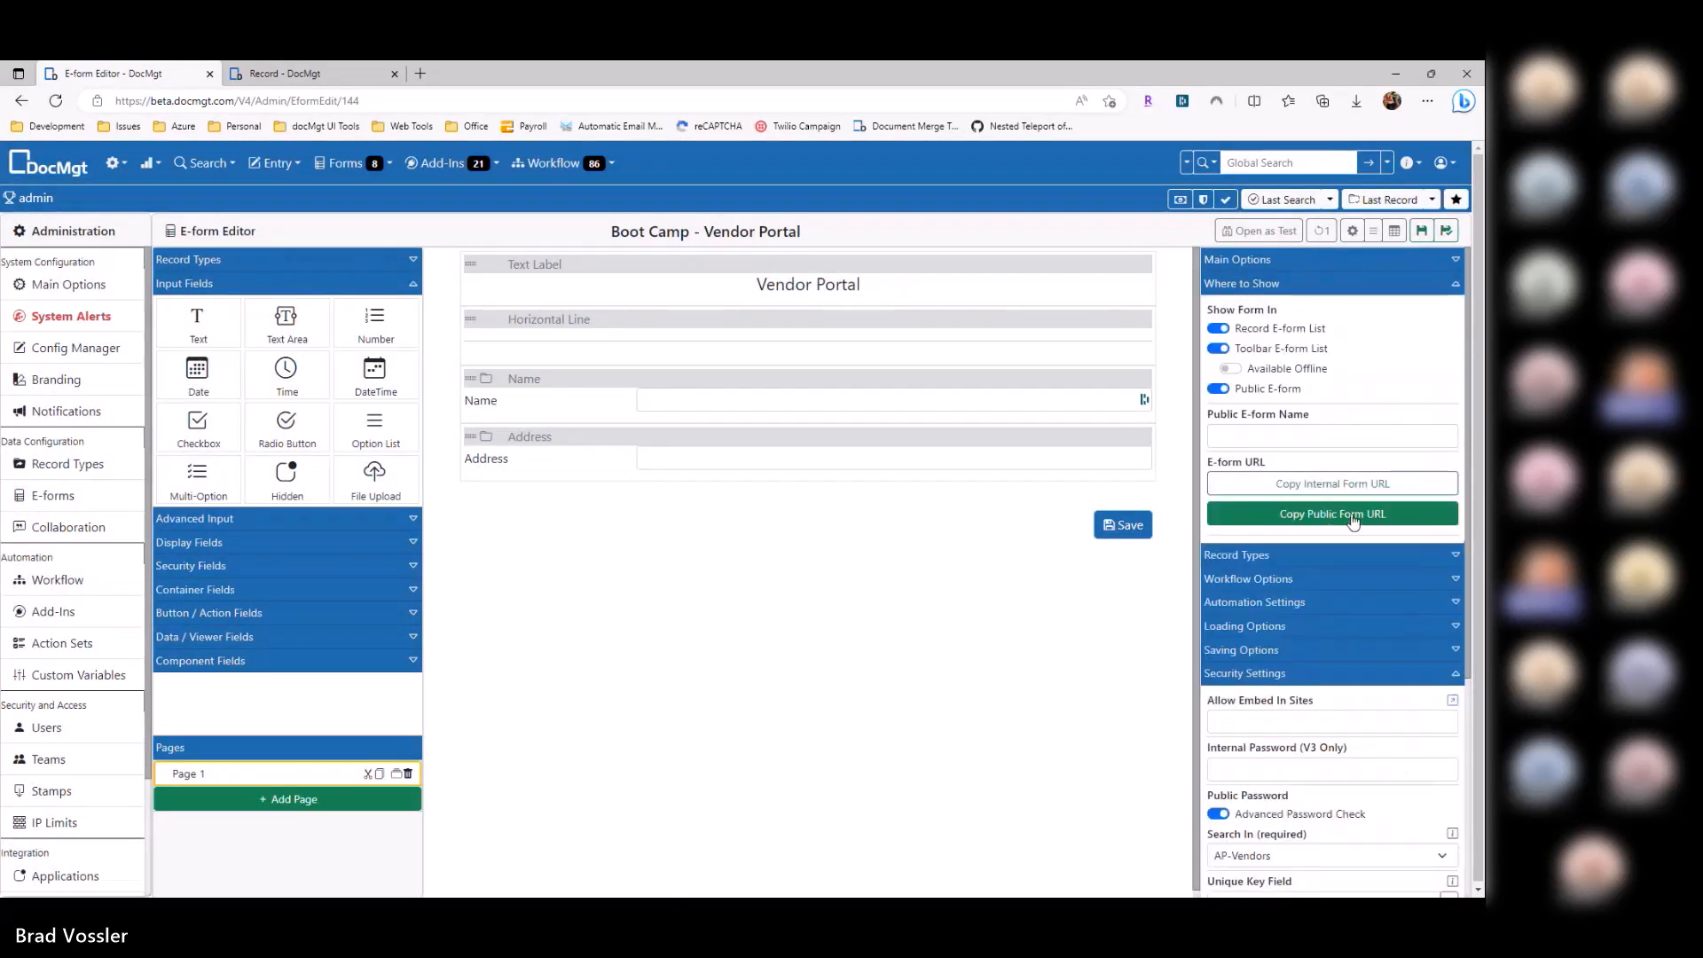
{"action": "left_click", "coordinate": [1347, 520]}
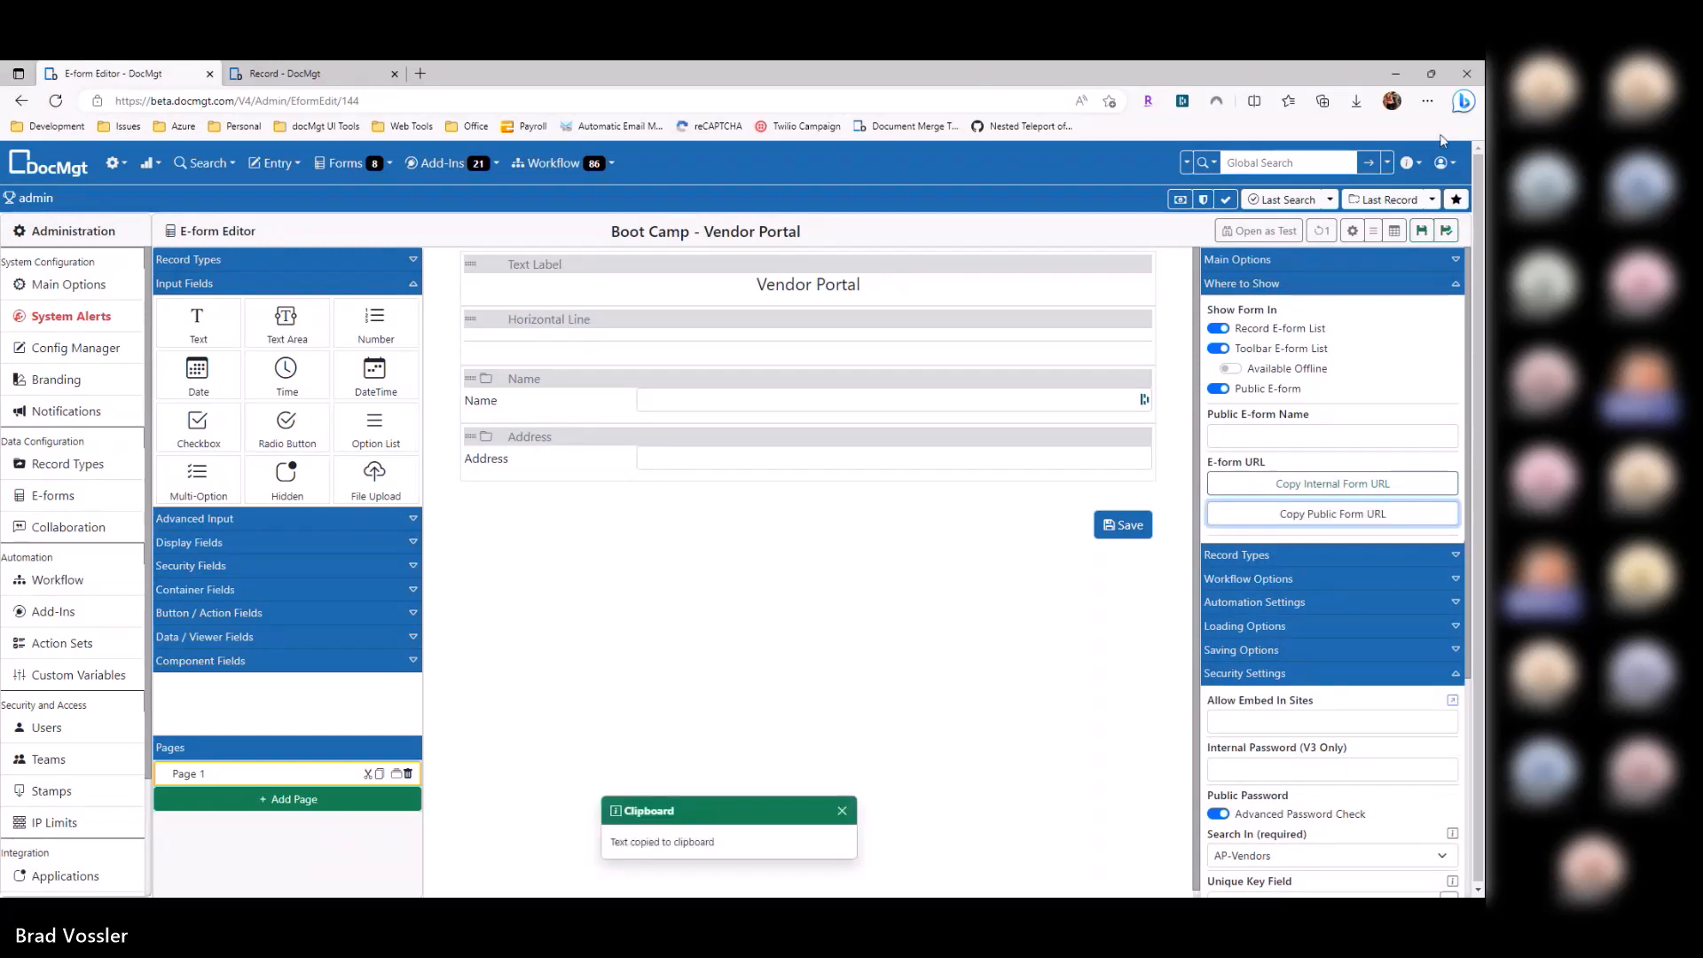
{"action": "left_click", "coordinate": [1429, 103]}
{"action": "left_click", "coordinate": [1384, 177]}
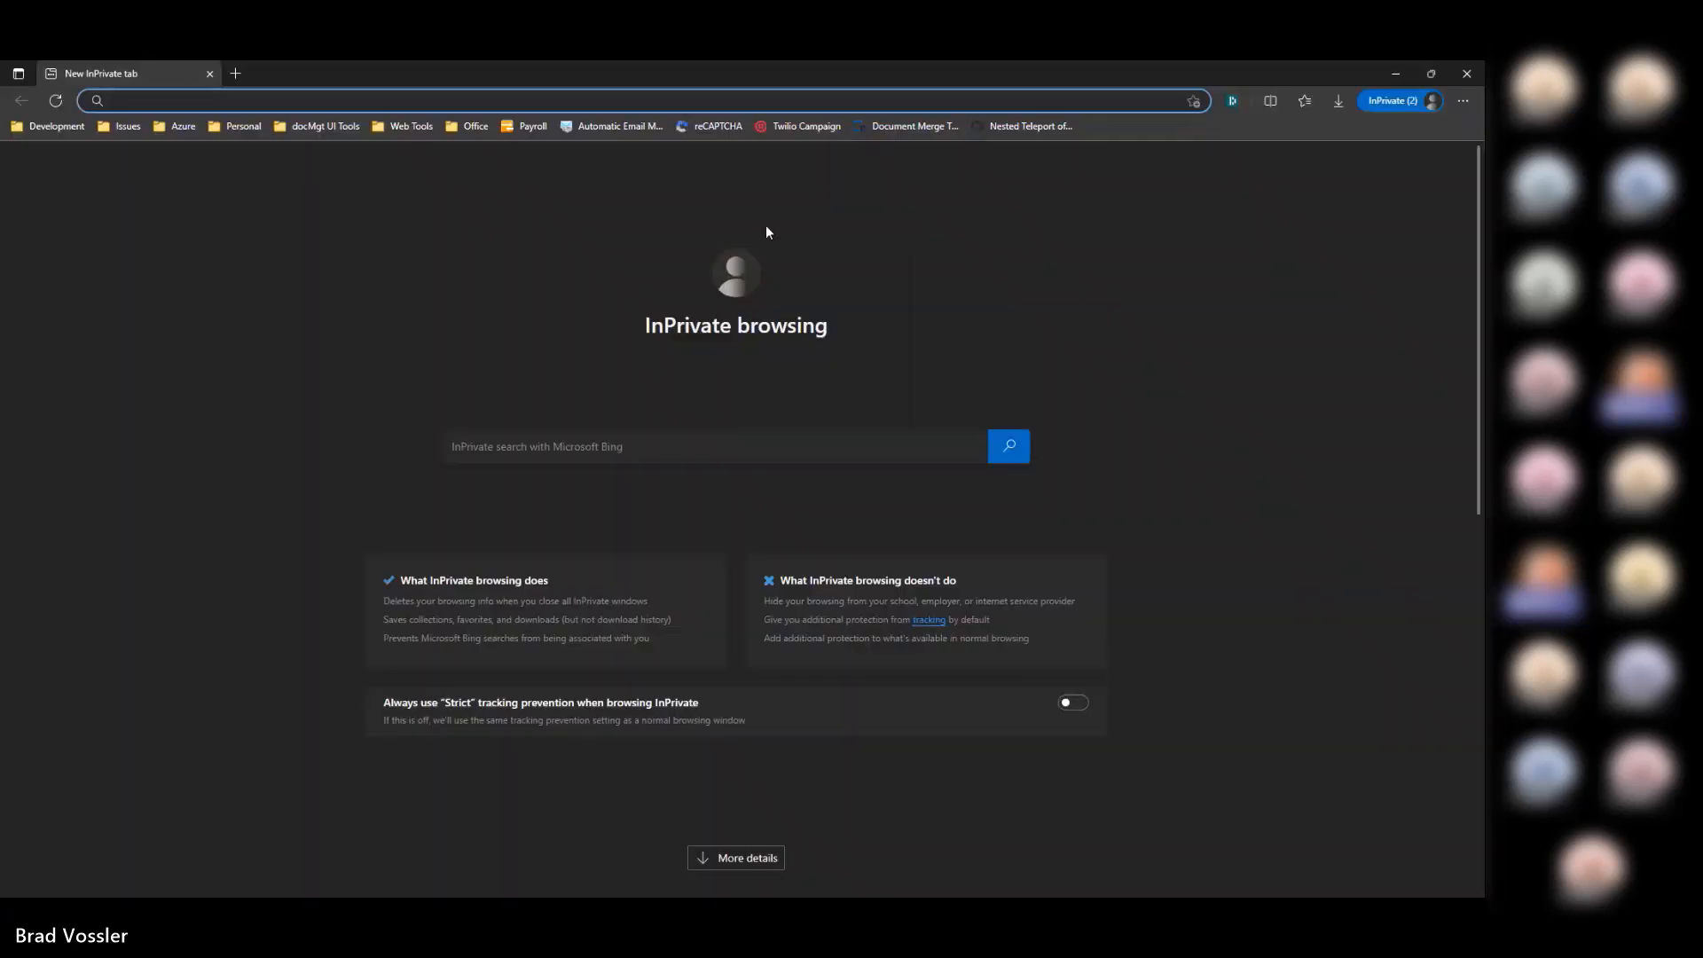
Step: Load the public portal URL with ?ID=22223 appended in the InPrivate window
{"action": "key", "text": "ctrl+v"}
{"action": "type", "text": "?ID="}
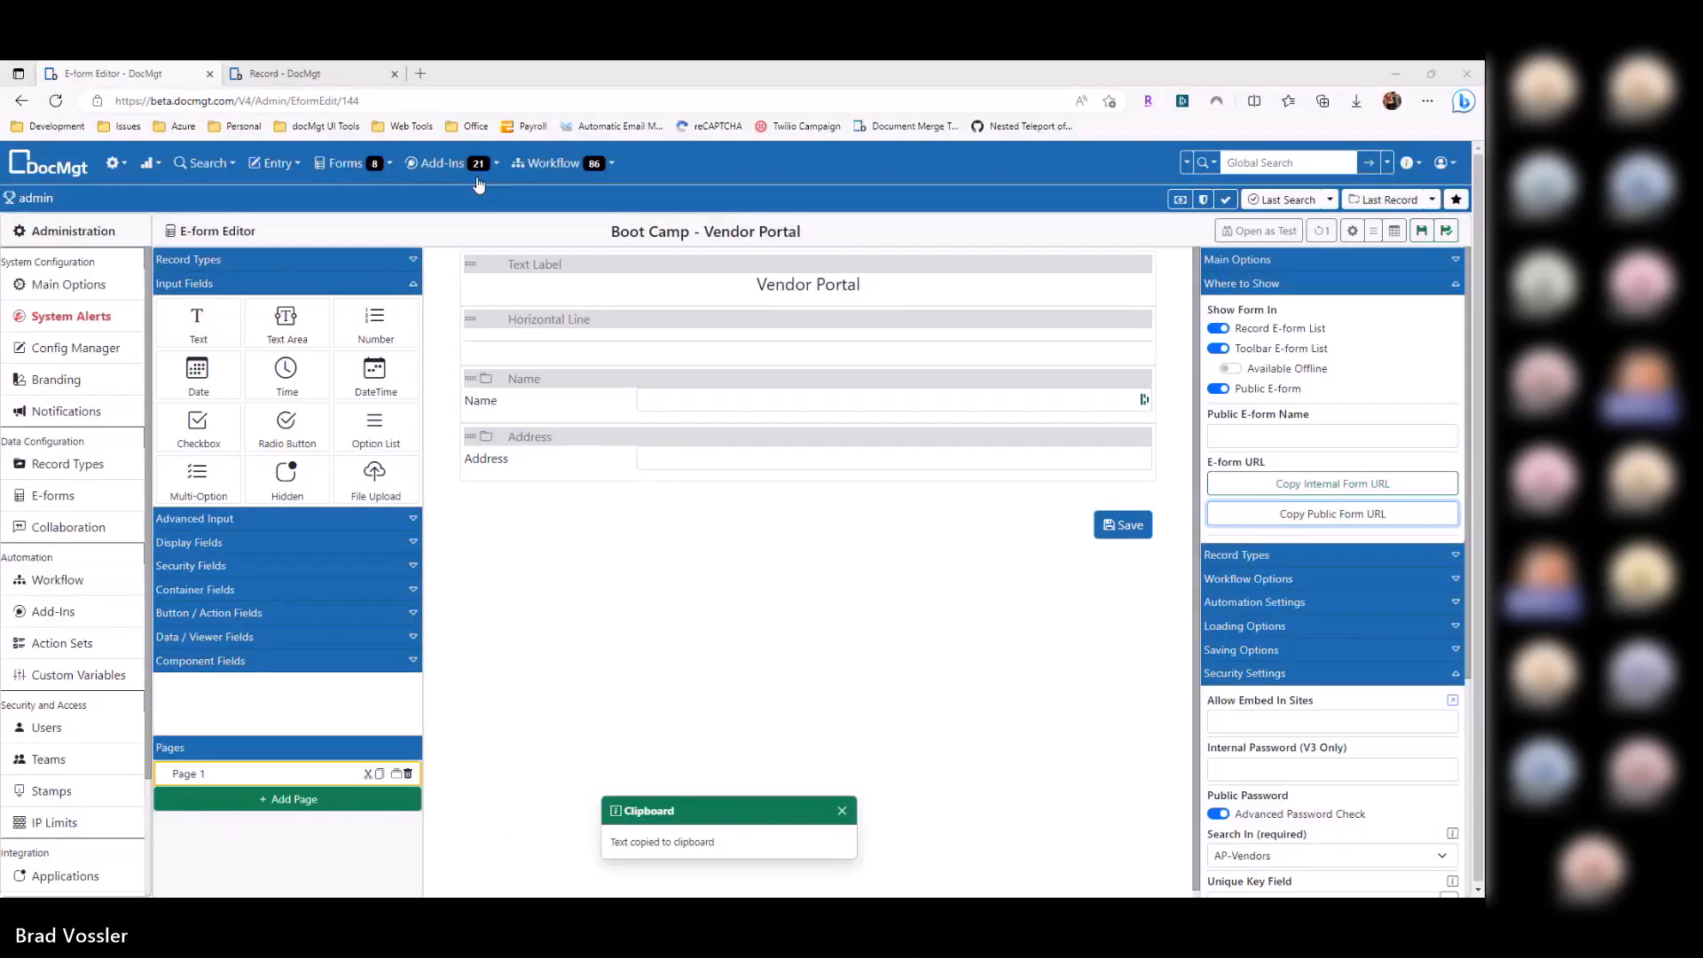
{"action": "left_click", "coordinate": [207, 233]}
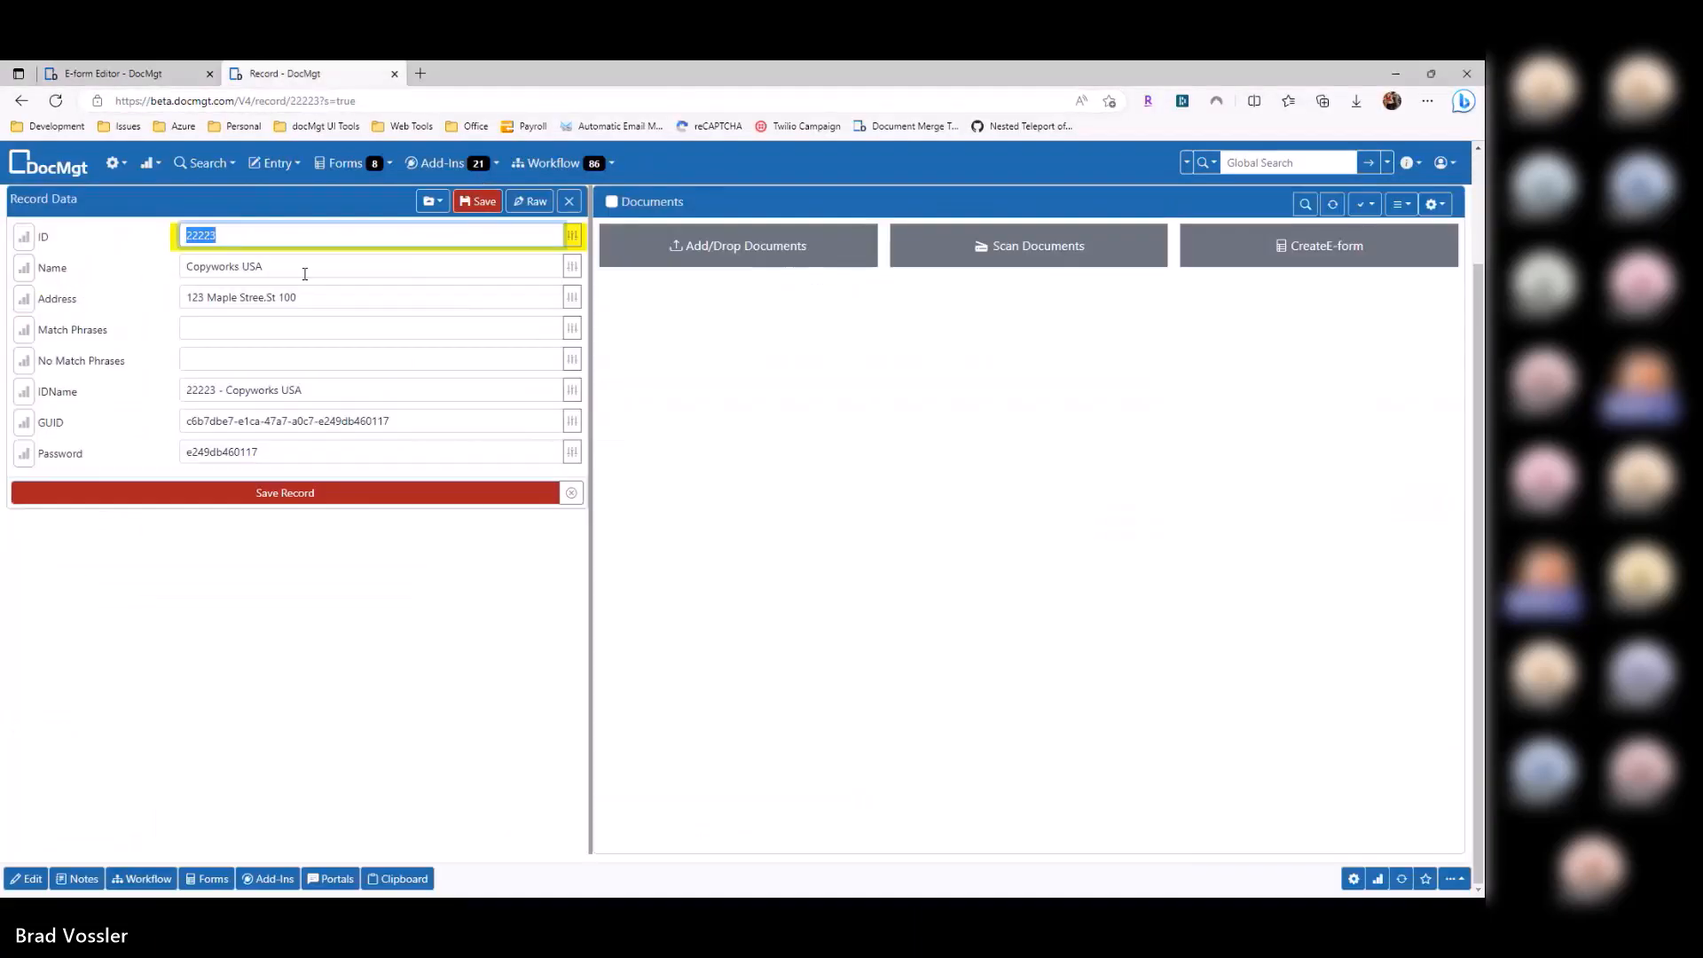
{"action": "key", "text": "ctrl+Tab"}
{"action": "key", "text": "alt+Tab"}
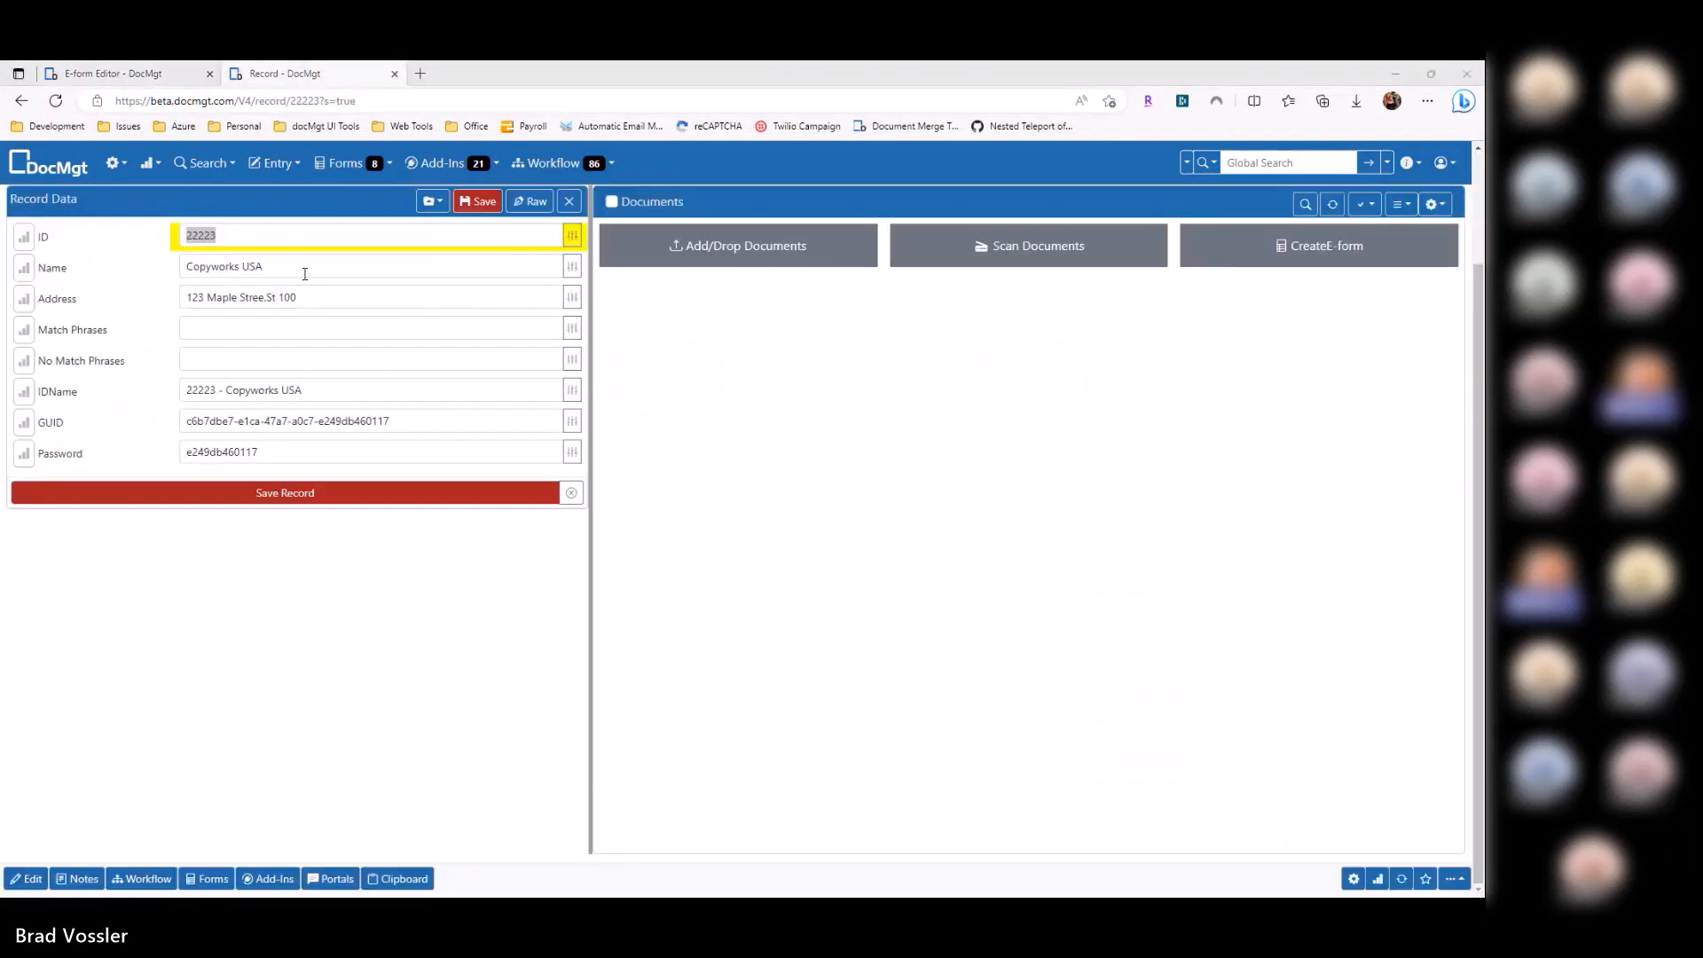
{"action": "key", "text": "alt+Tab"}
{"action": "key", "text": "ctrl+v"}
{"action": "key", "text": "ctrl+a"}
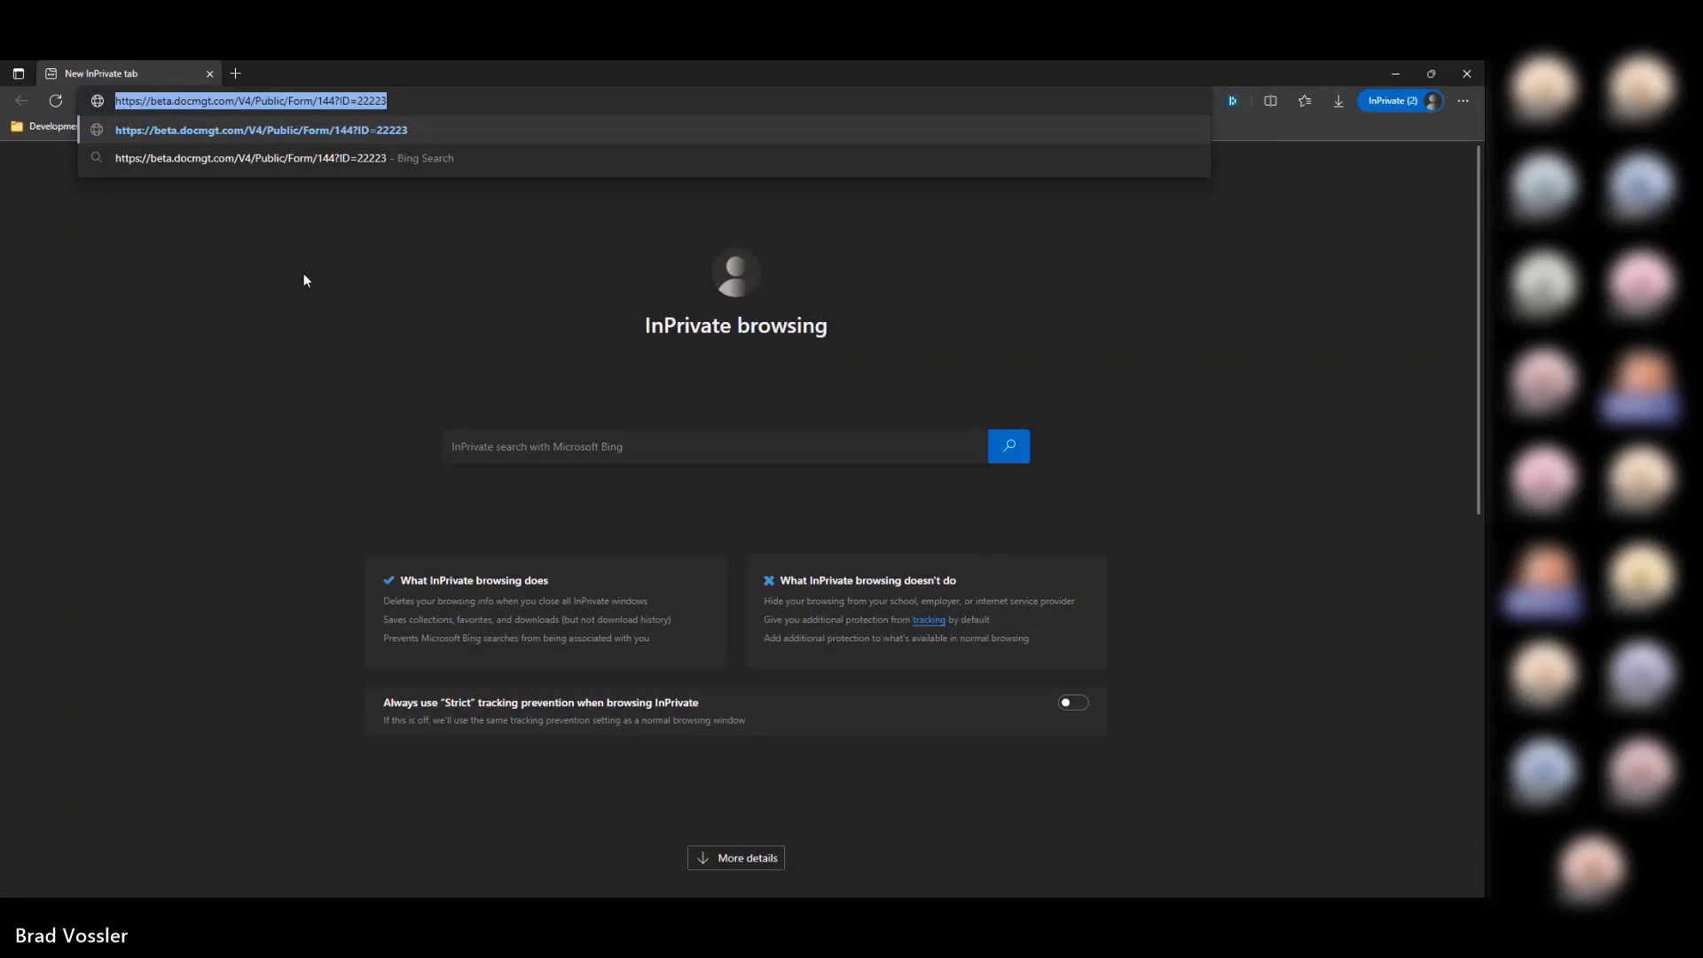
{"action": "double_click", "coordinate": [345, 101]}
{"action": "left_click_drag", "start_coordinate": [400, 99], "coordinate": [225, 102]}
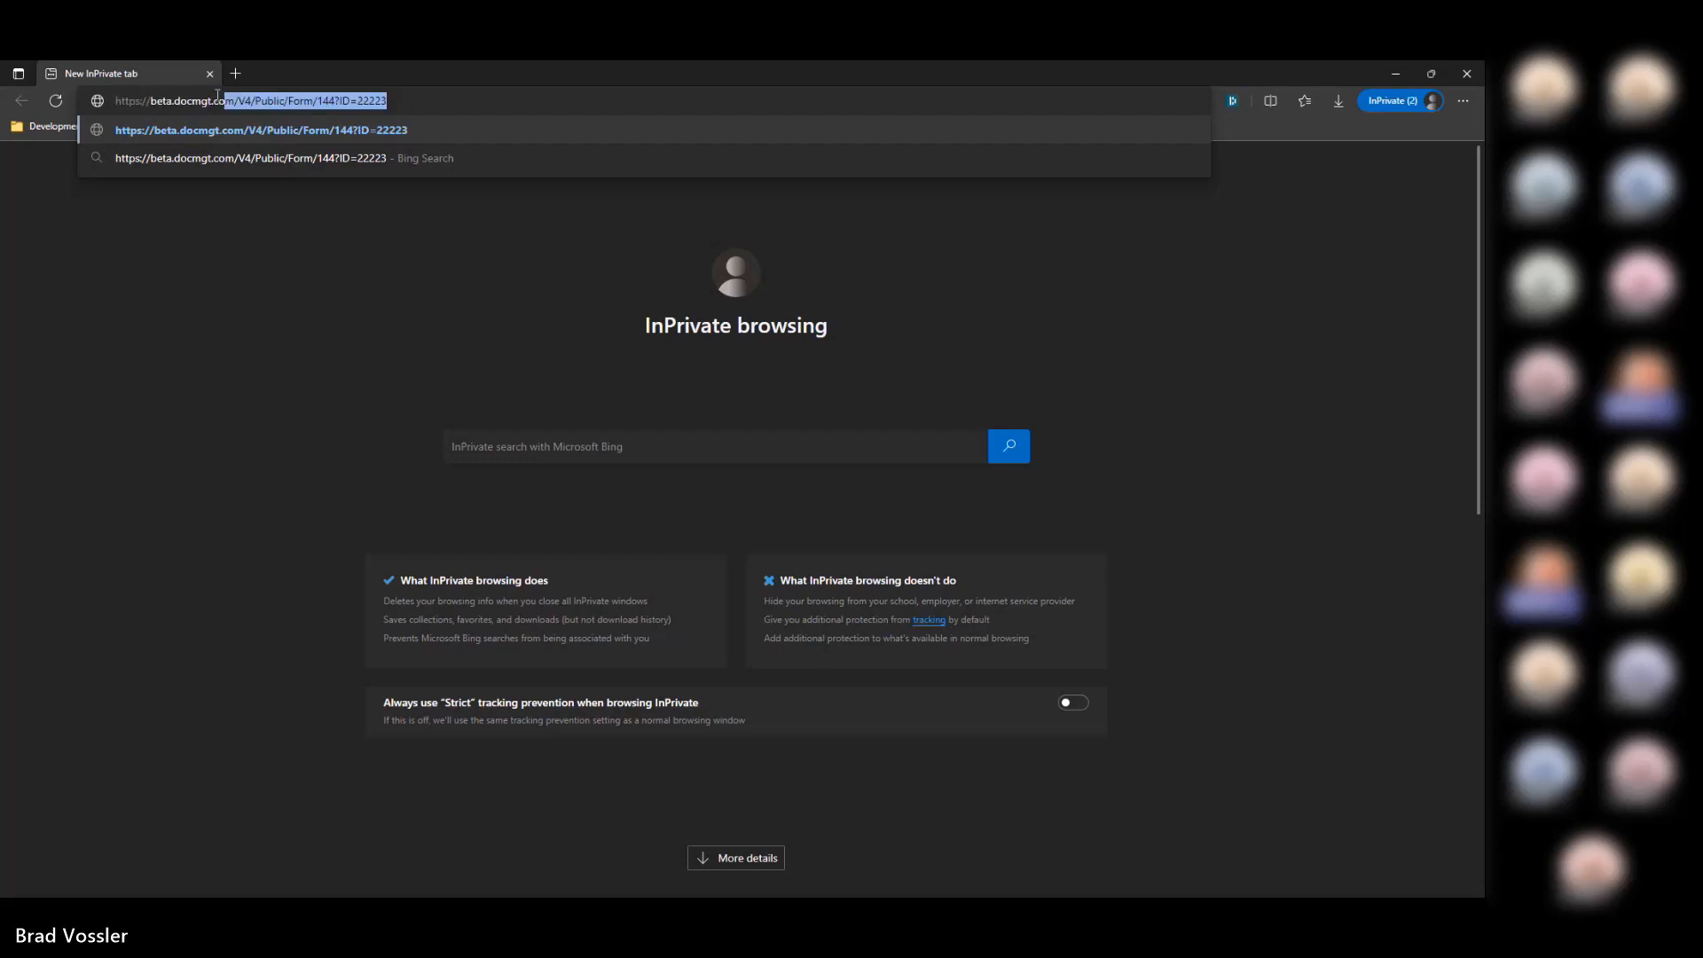
{"action": "double_click", "coordinate": [373, 101]}
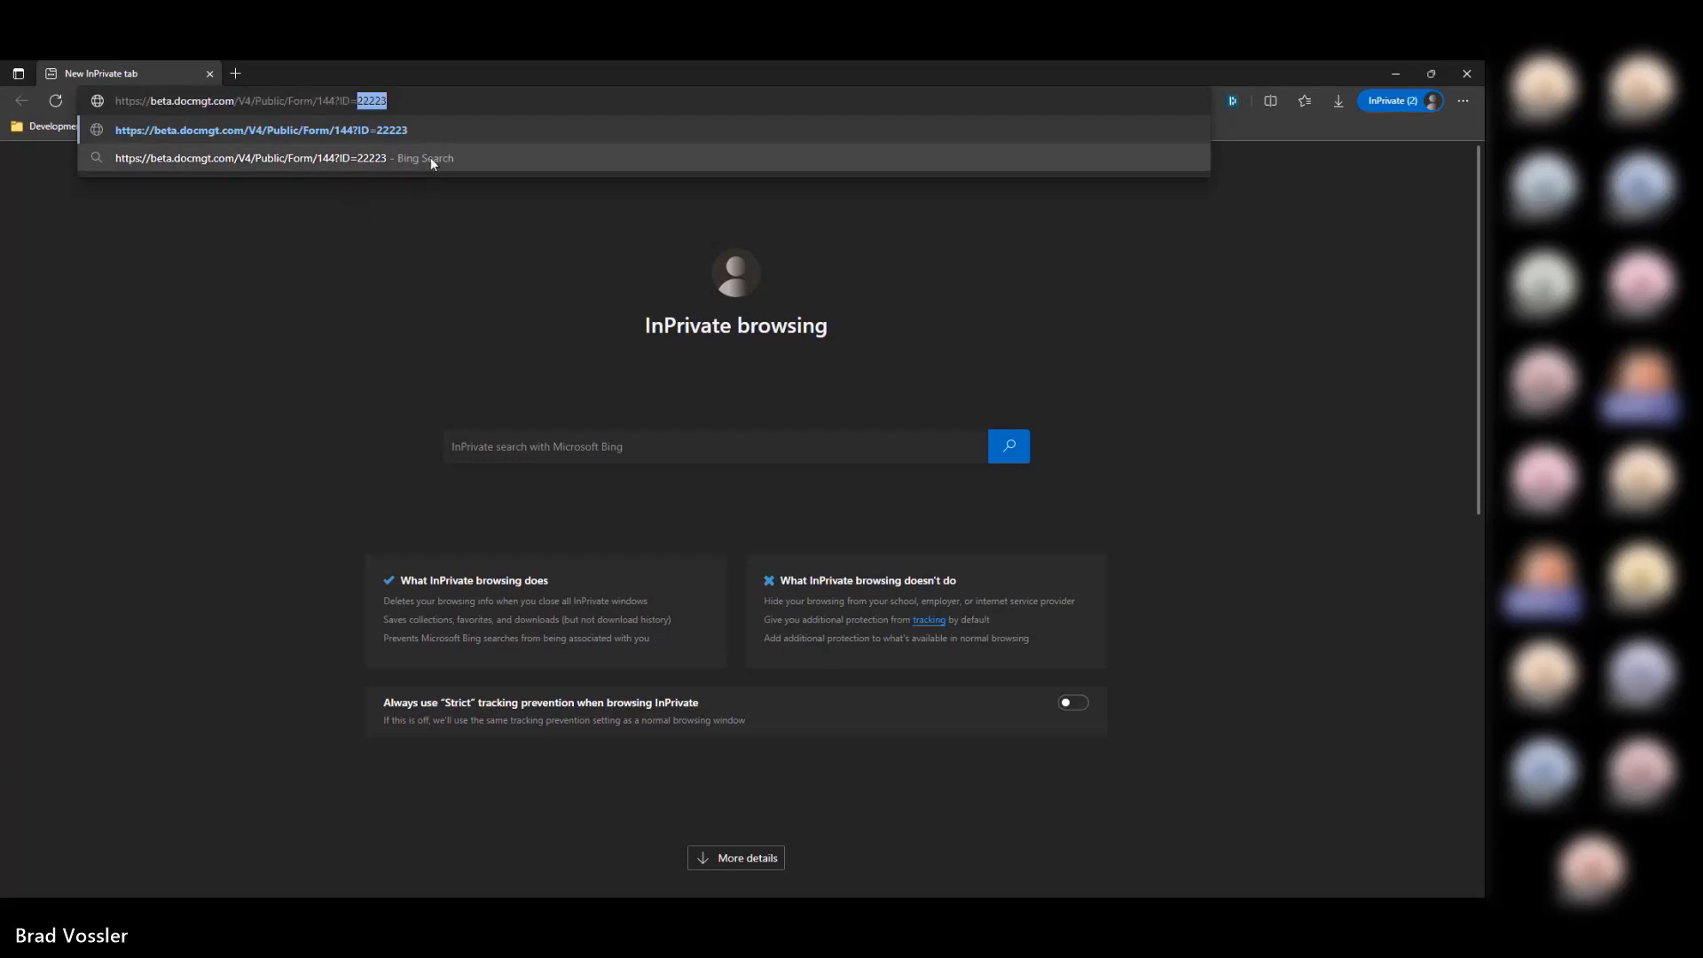
{"action": "key", "text": "Return"}
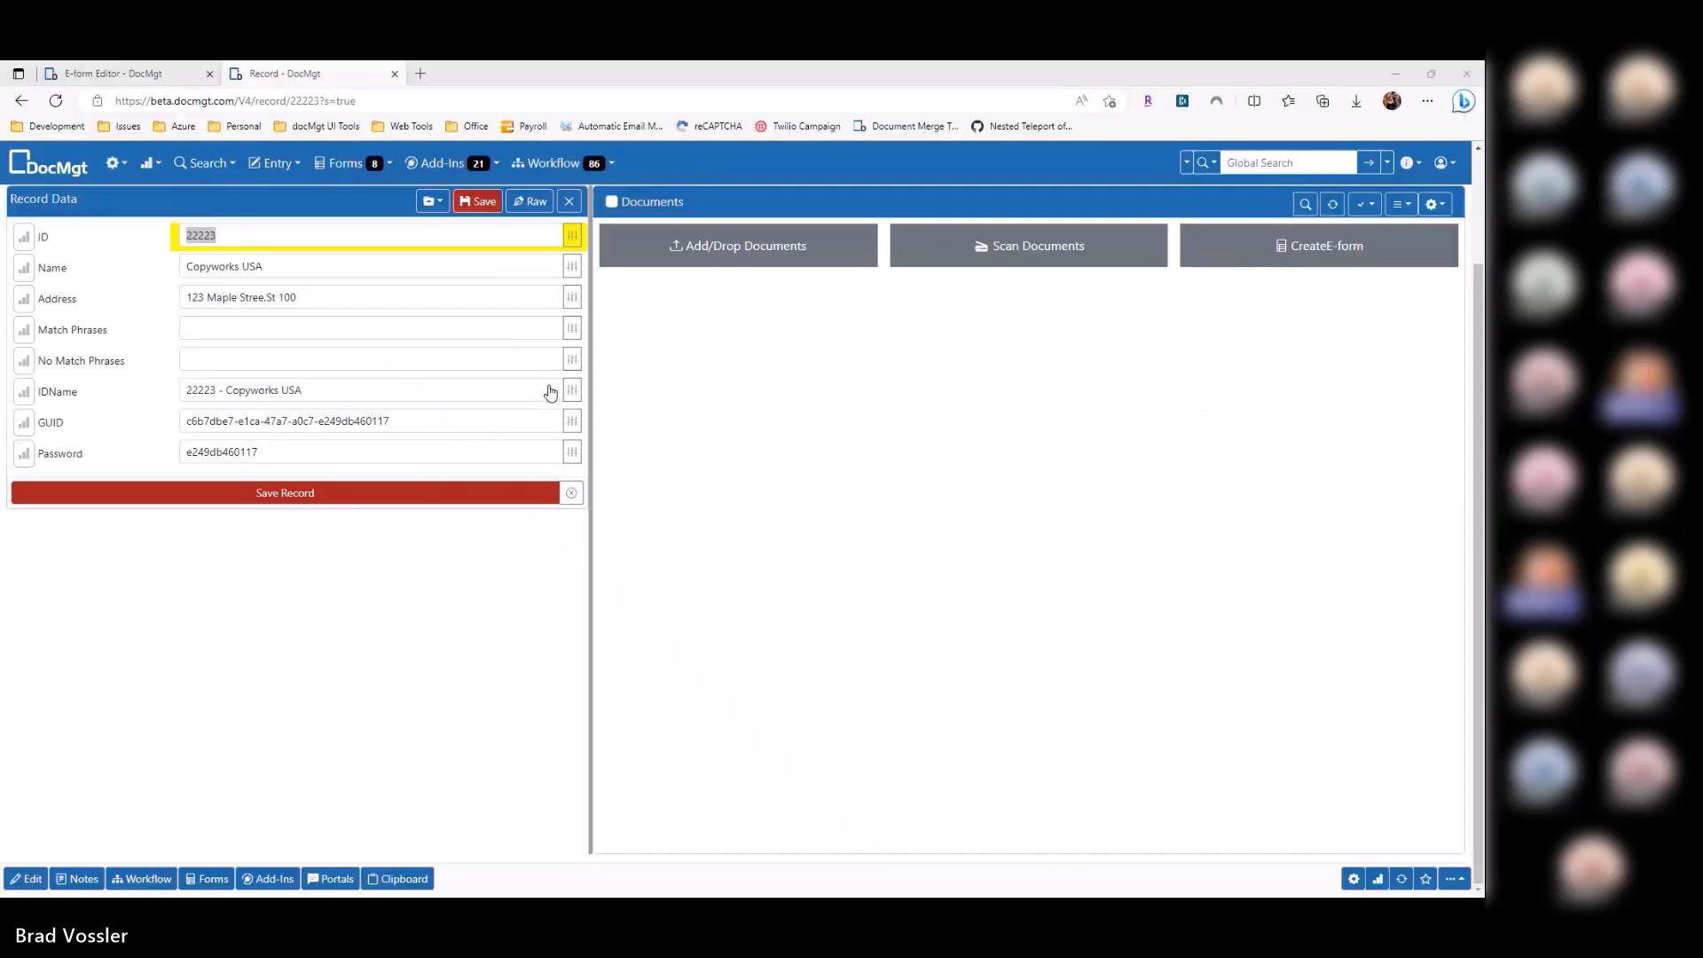
Step: Copy the vendor's password from the record into the portal login and submit it
{"action": "double_click", "coordinate": [240, 451]}
{"action": "key", "text": "ctrl+c"}
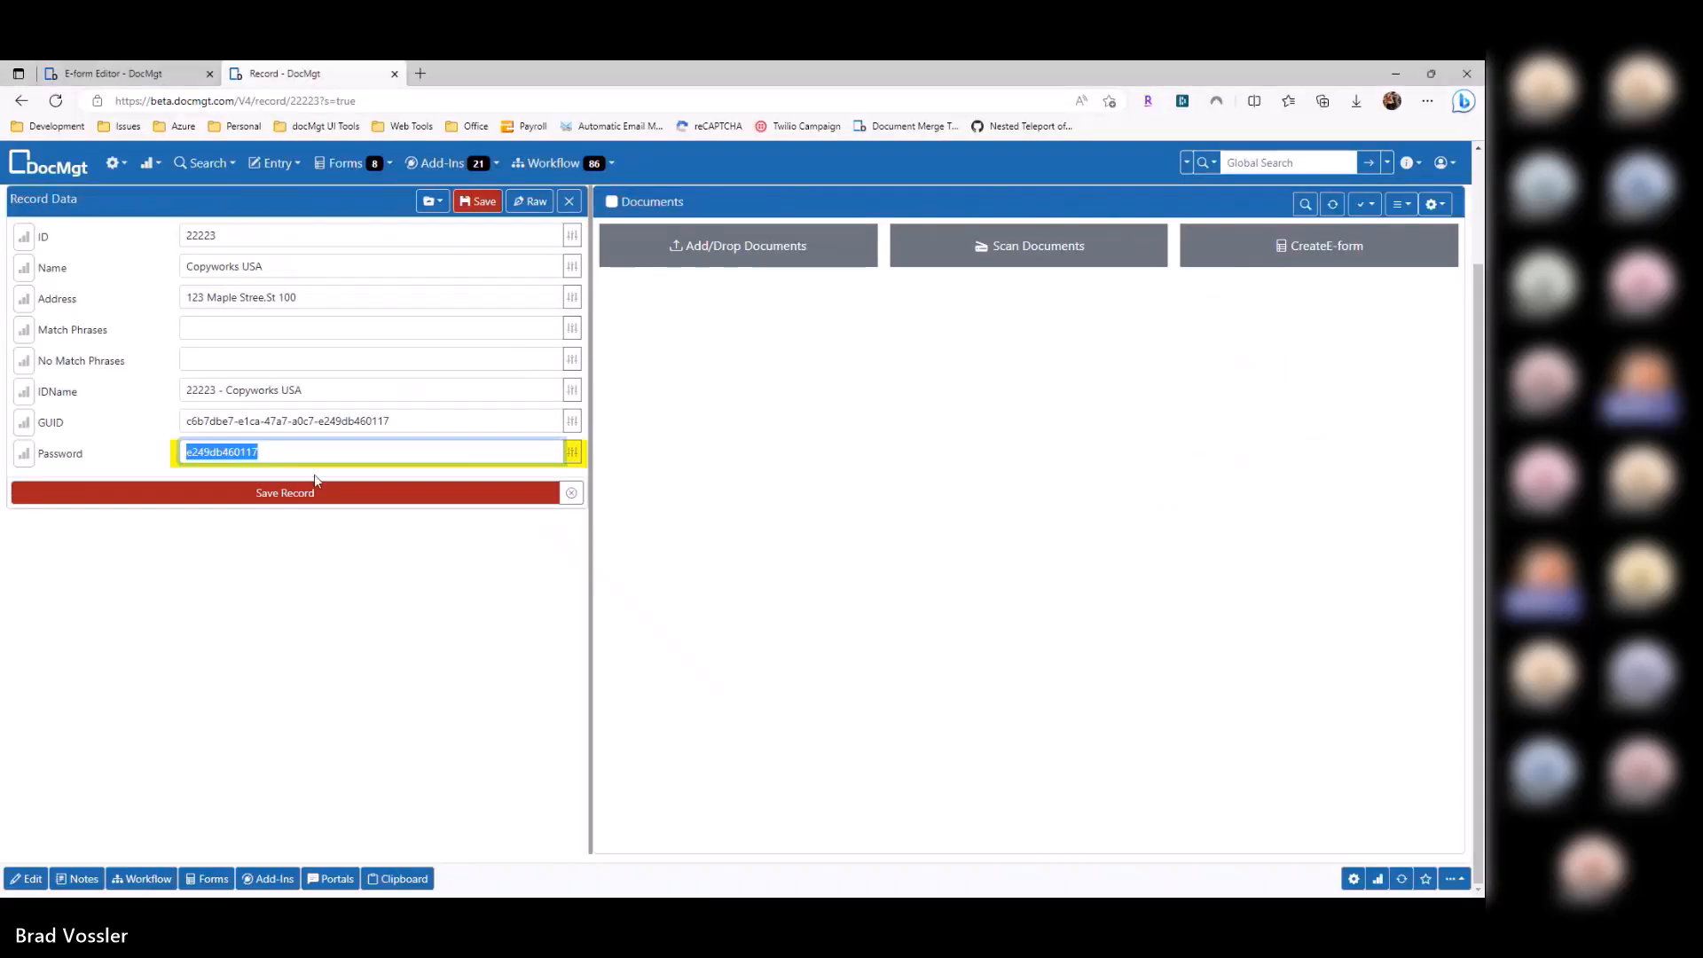
{"action": "key", "text": "alt+Tab"}
{"action": "key", "text": "ctrl+v"}
{"action": "left_click", "coordinate": [621, 306]}
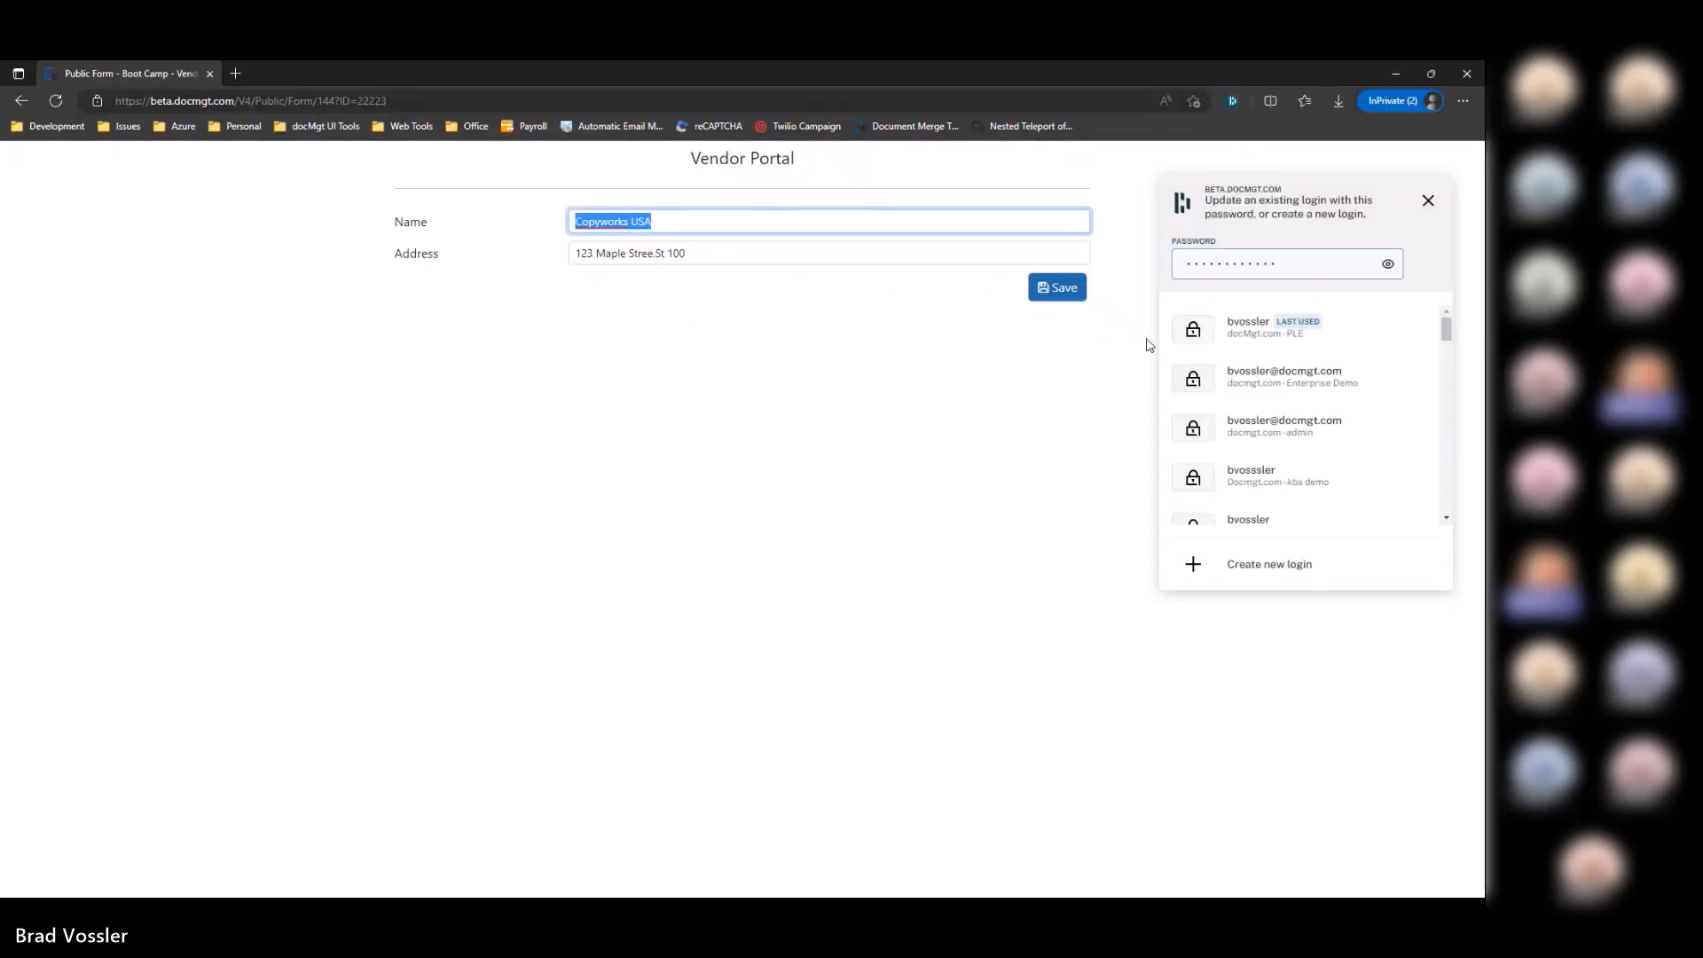
Step: Dismiss the save-password prompt and compare the portal's address with the vendor record
{"action": "left_click", "coordinate": [1427, 201]}
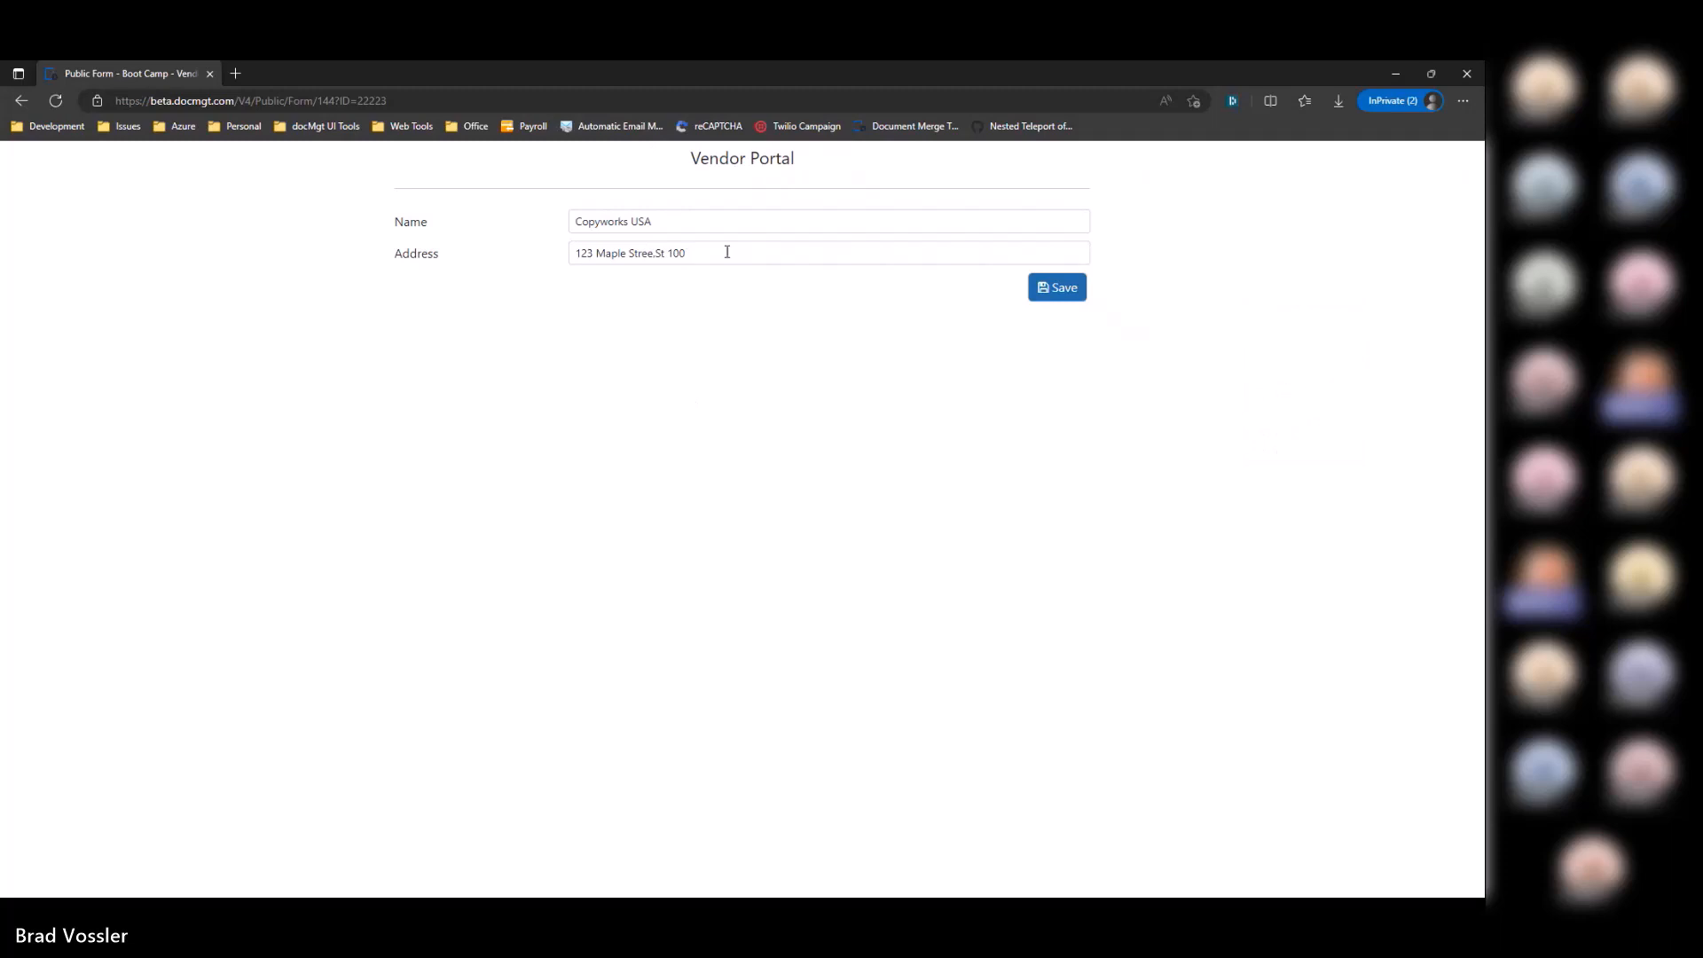
{"action": "left_click_drag", "start_coordinate": [725, 253], "coordinate": [511, 256]}
{"action": "key", "text": "alt+Tab"}
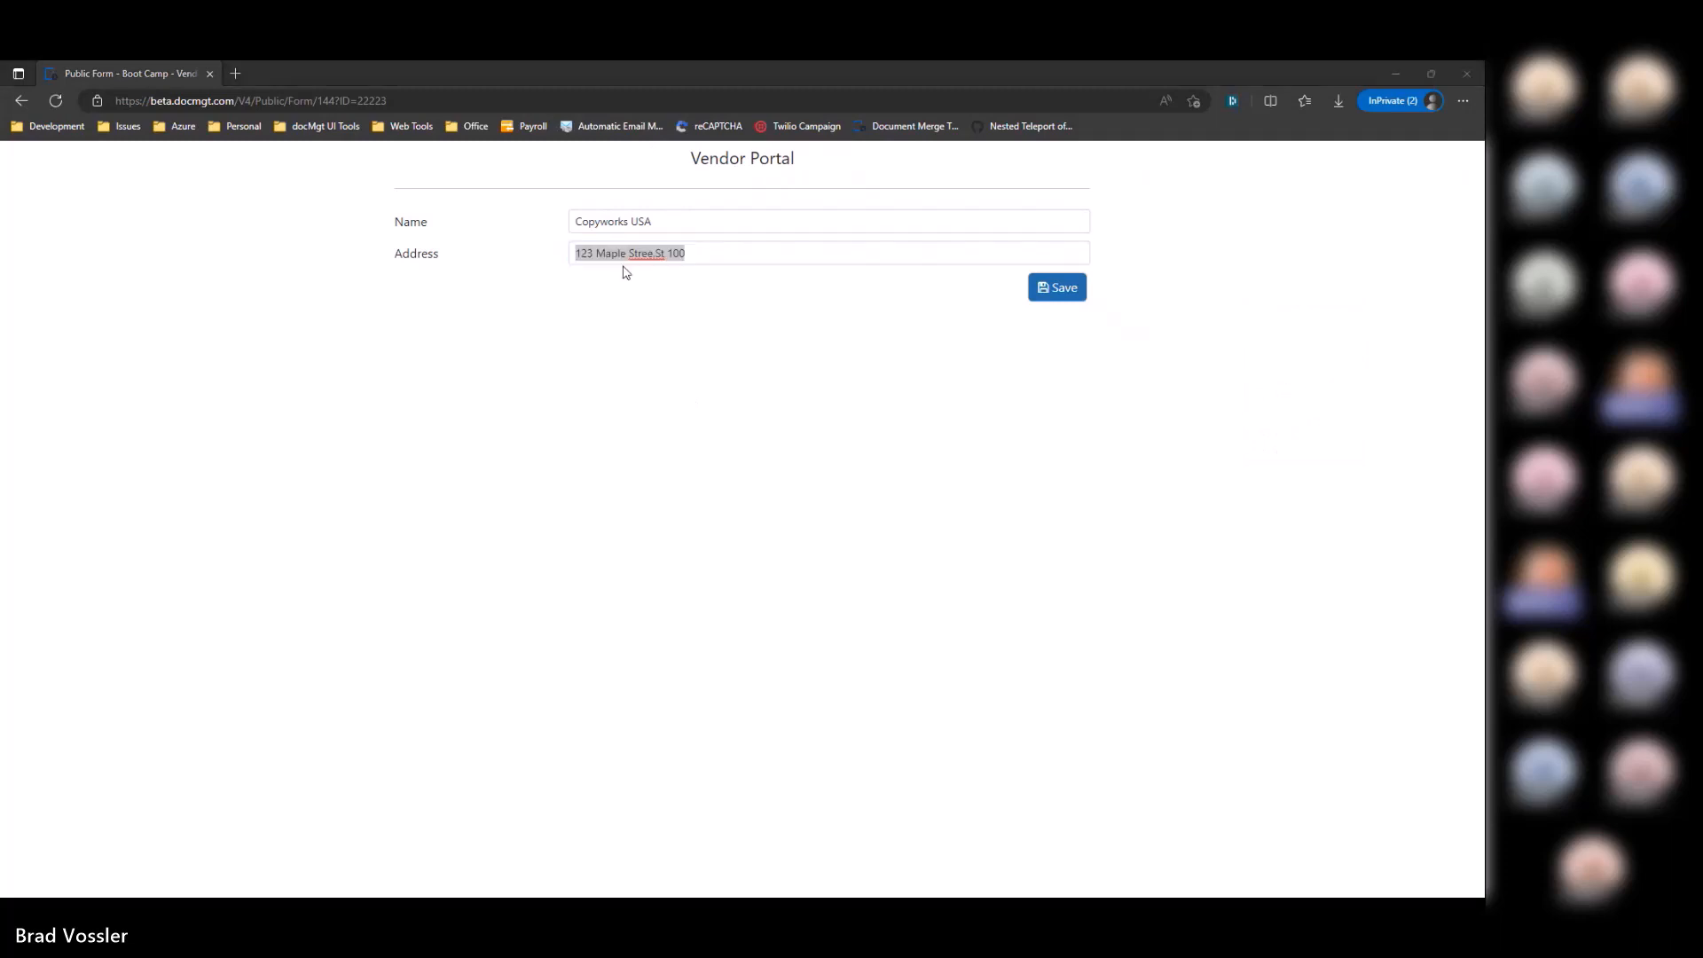
{"action": "left_click", "coordinate": [327, 296]}
{"action": "left_click", "coordinate": [289, 267]}
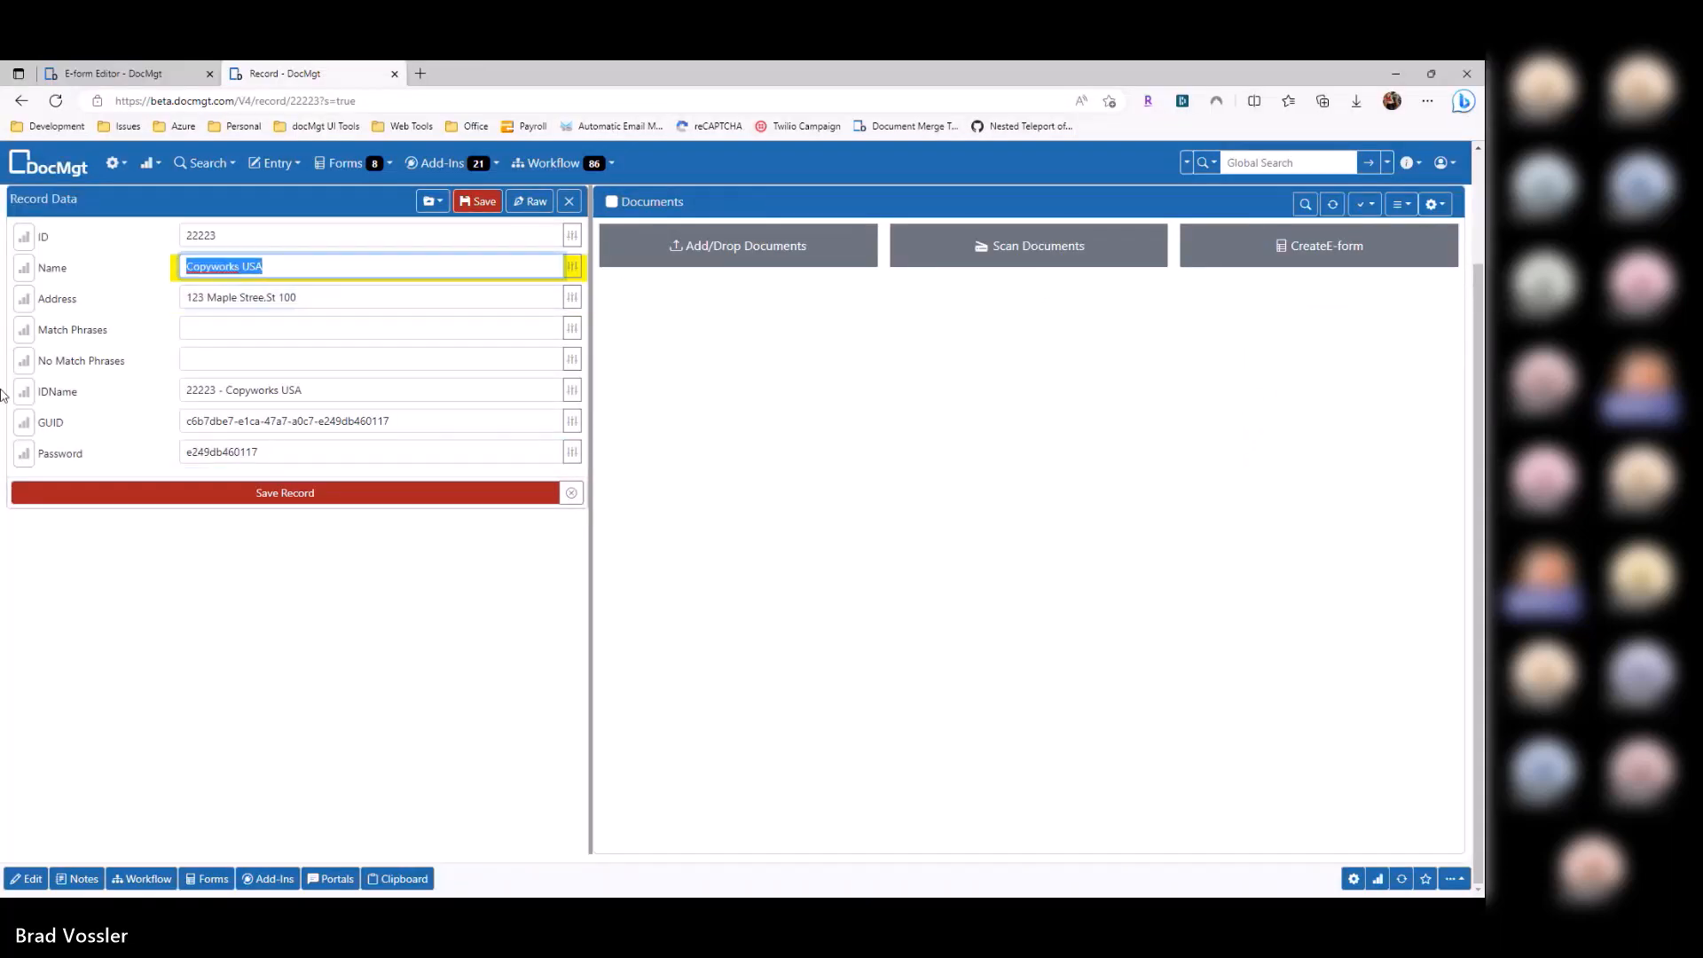
{"action": "key", "text": "alt+Tab"}
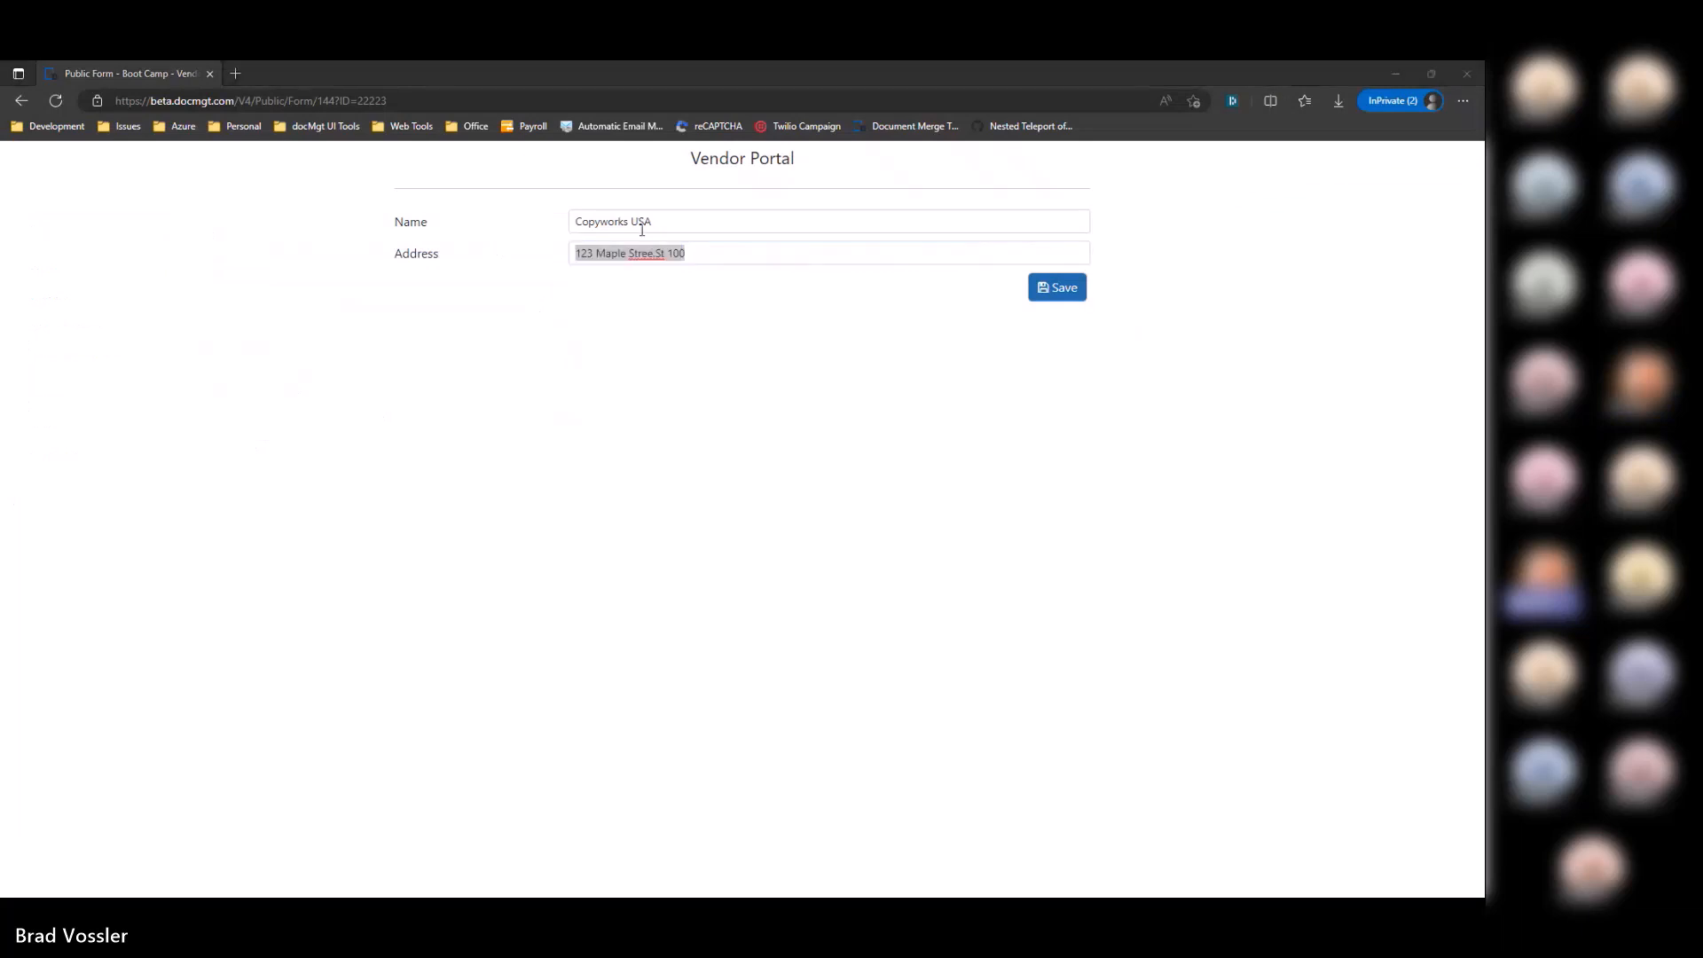
{"action": "key", "text": "alt+Tab"}
Step: Inspect the Name and Address field settings in the e-form editor
{"action": "left_click", "coordinate": [549, 408]}
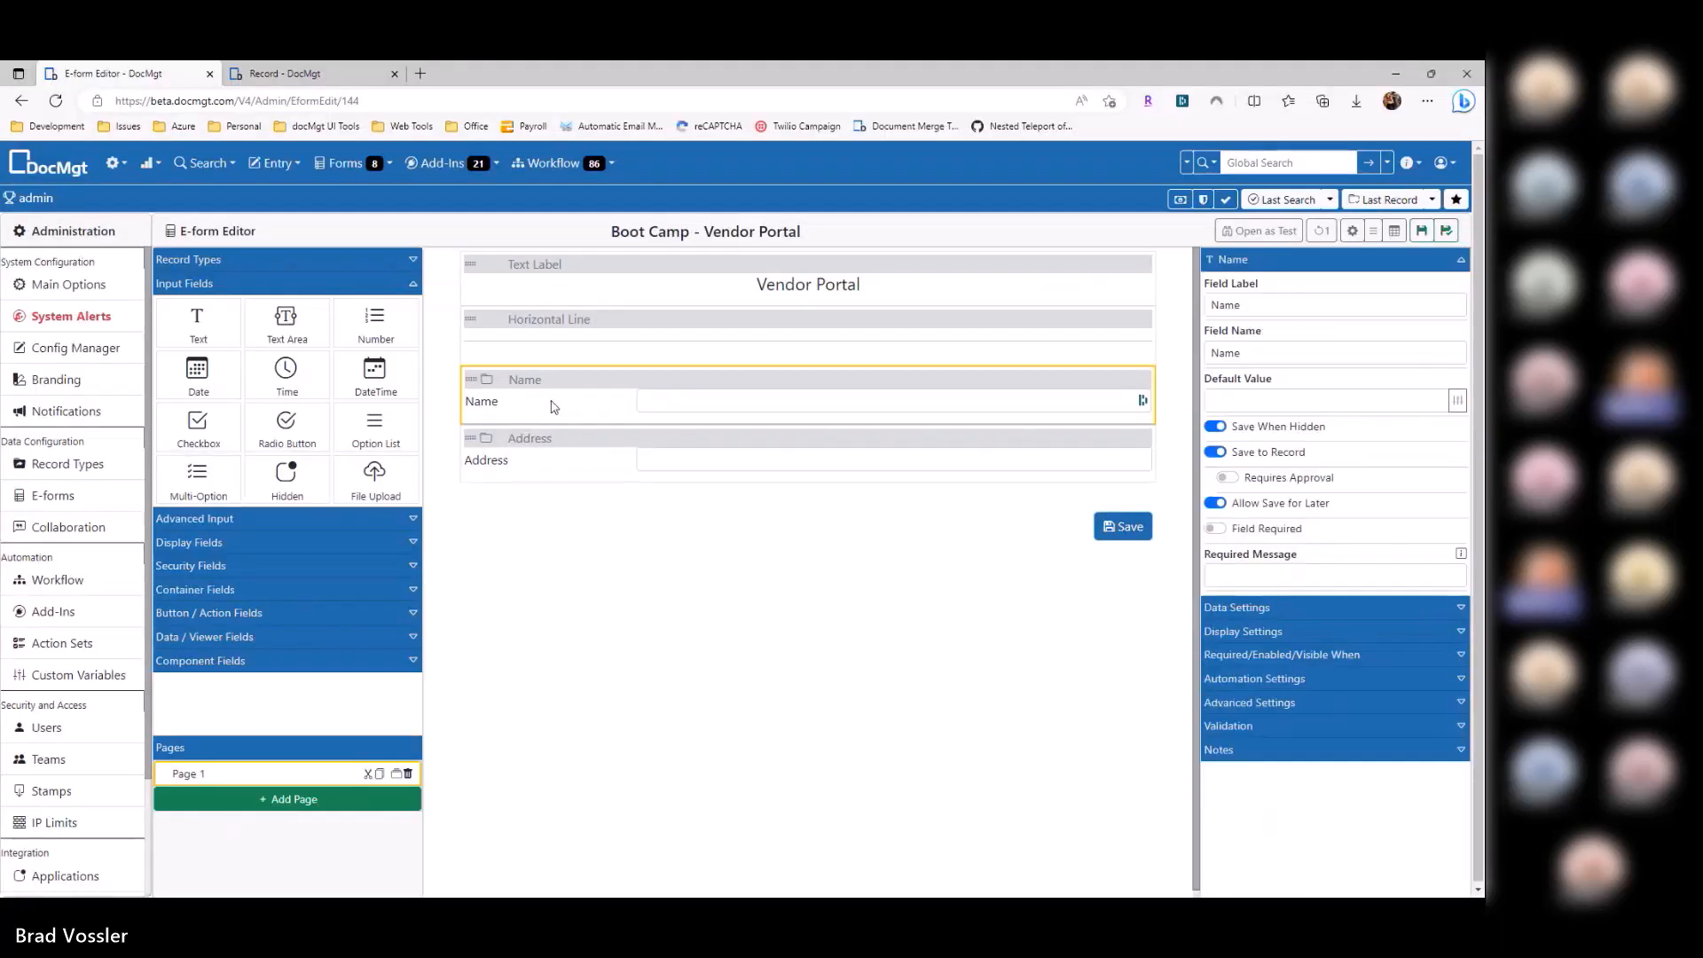
{"action": "left_click", "coordinate": [544, 451]}
{"action": "left_click", "coordinate": [567, 415]}
{"action": "double_click", "coordinate": [1208, 353]}
{"action": "left_click", "coordinate": [791, 435]}
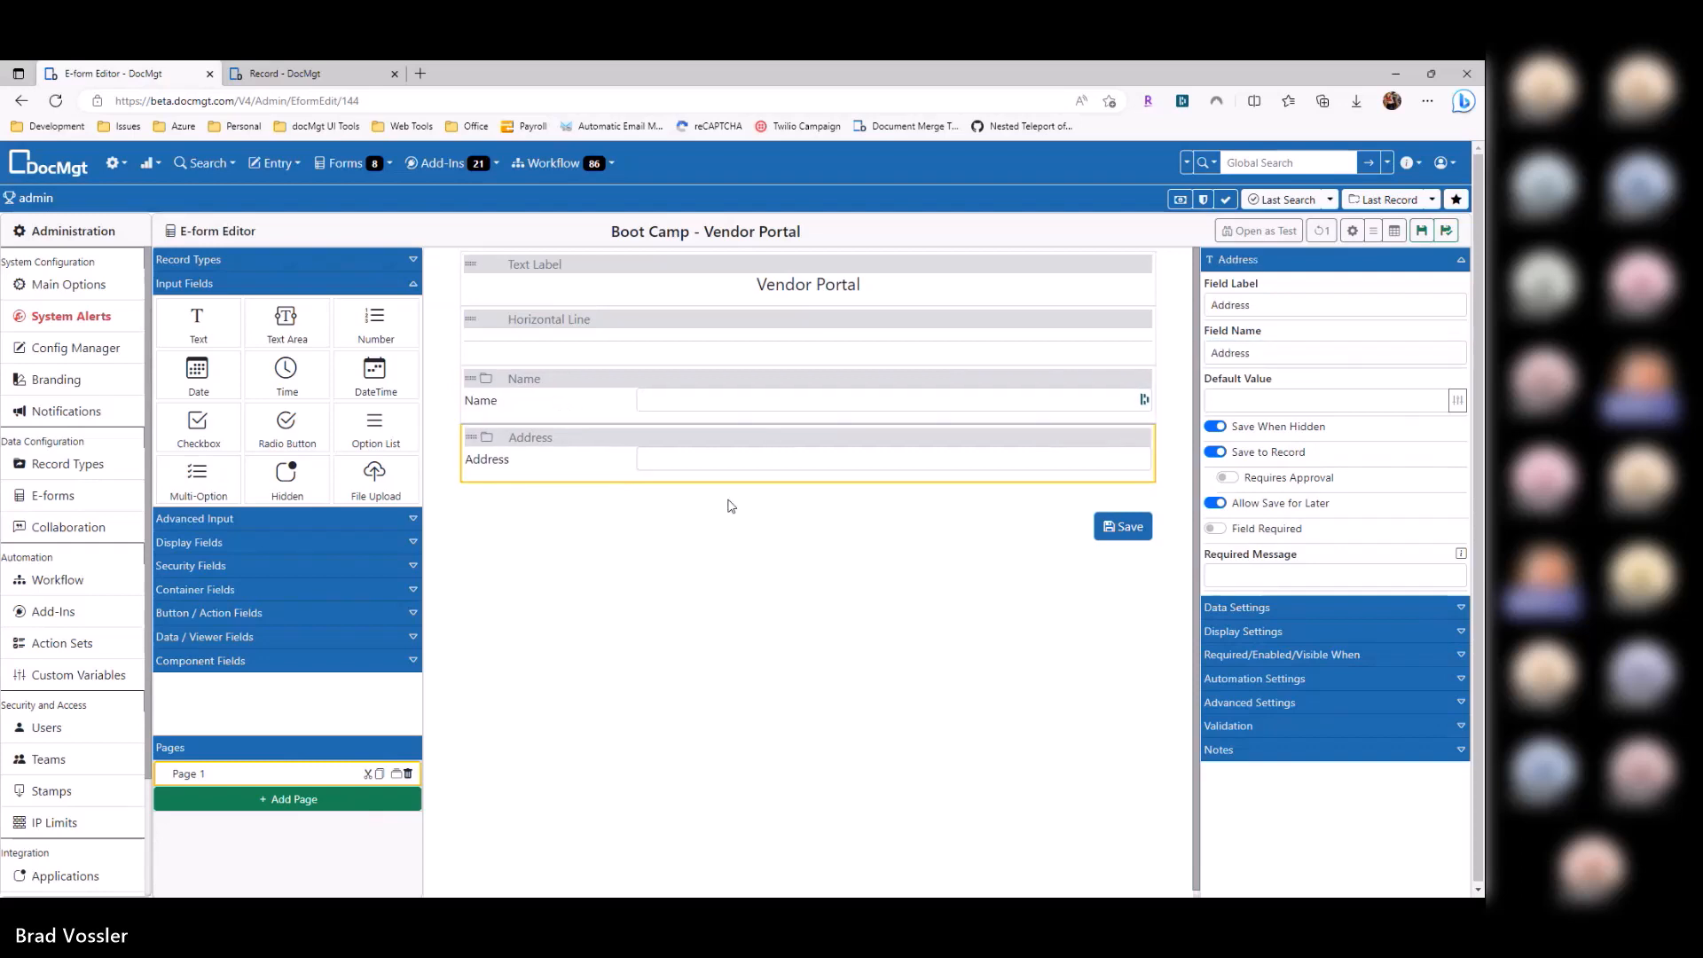
{"action": "left_click", "coordinate": [563, 406]}
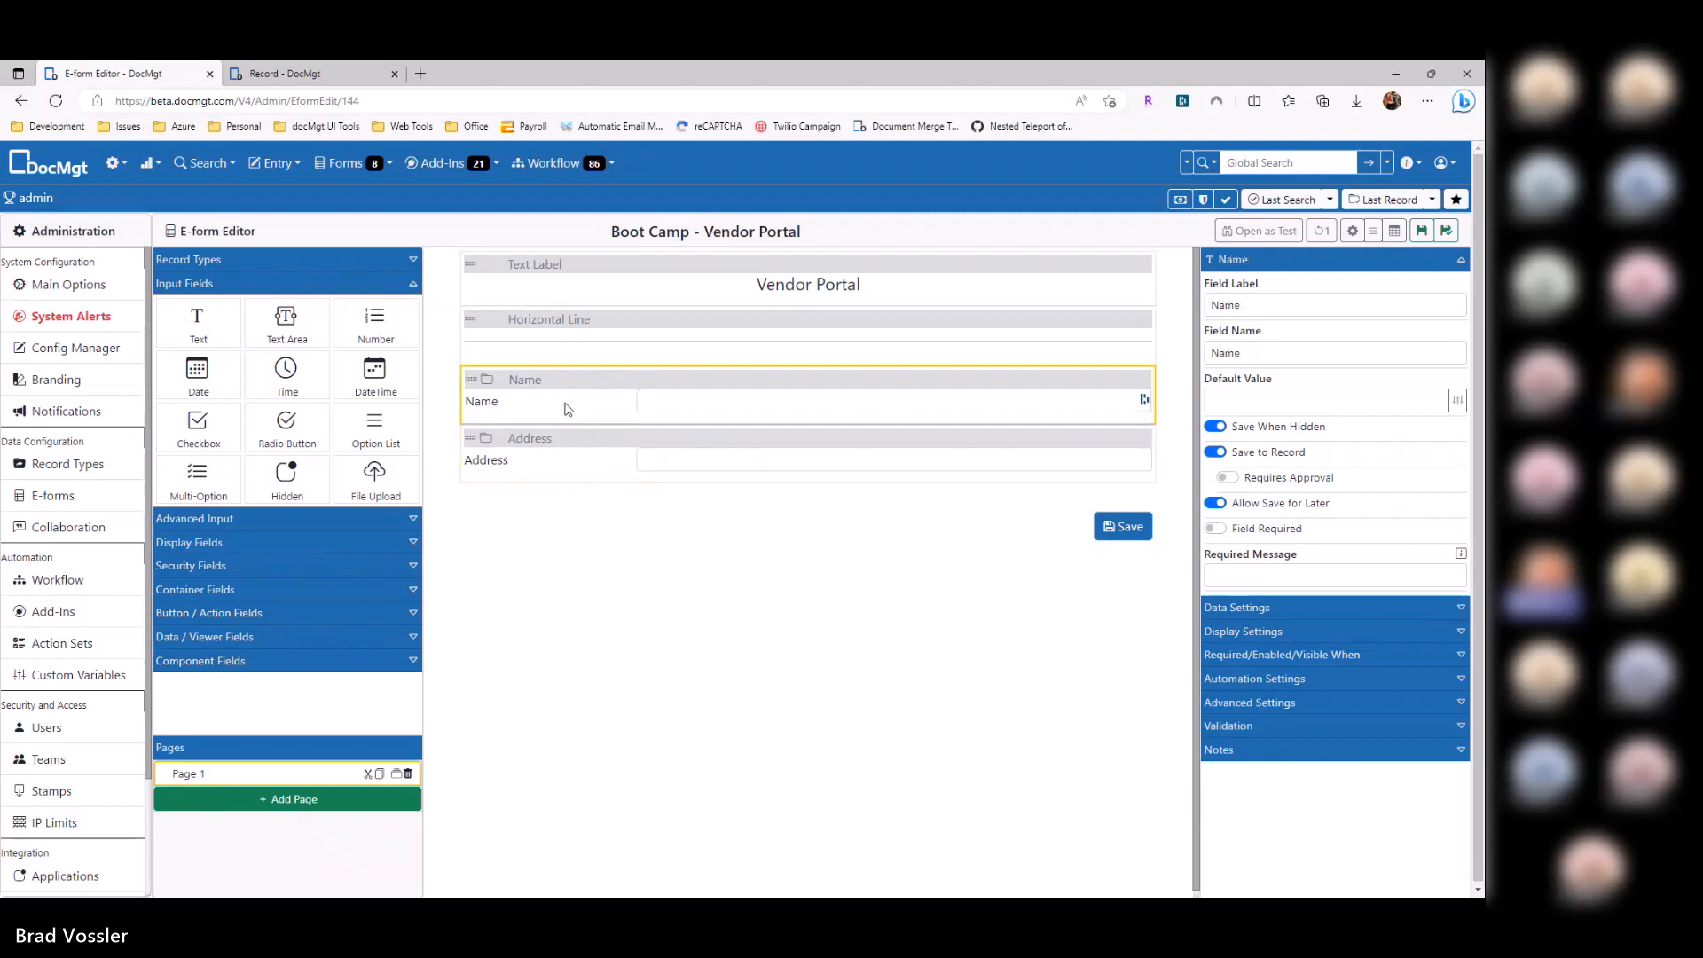
{"action": "left_click", "coordinate": [561, 437]}
{"action": "key", "text": "alt+Tab"}
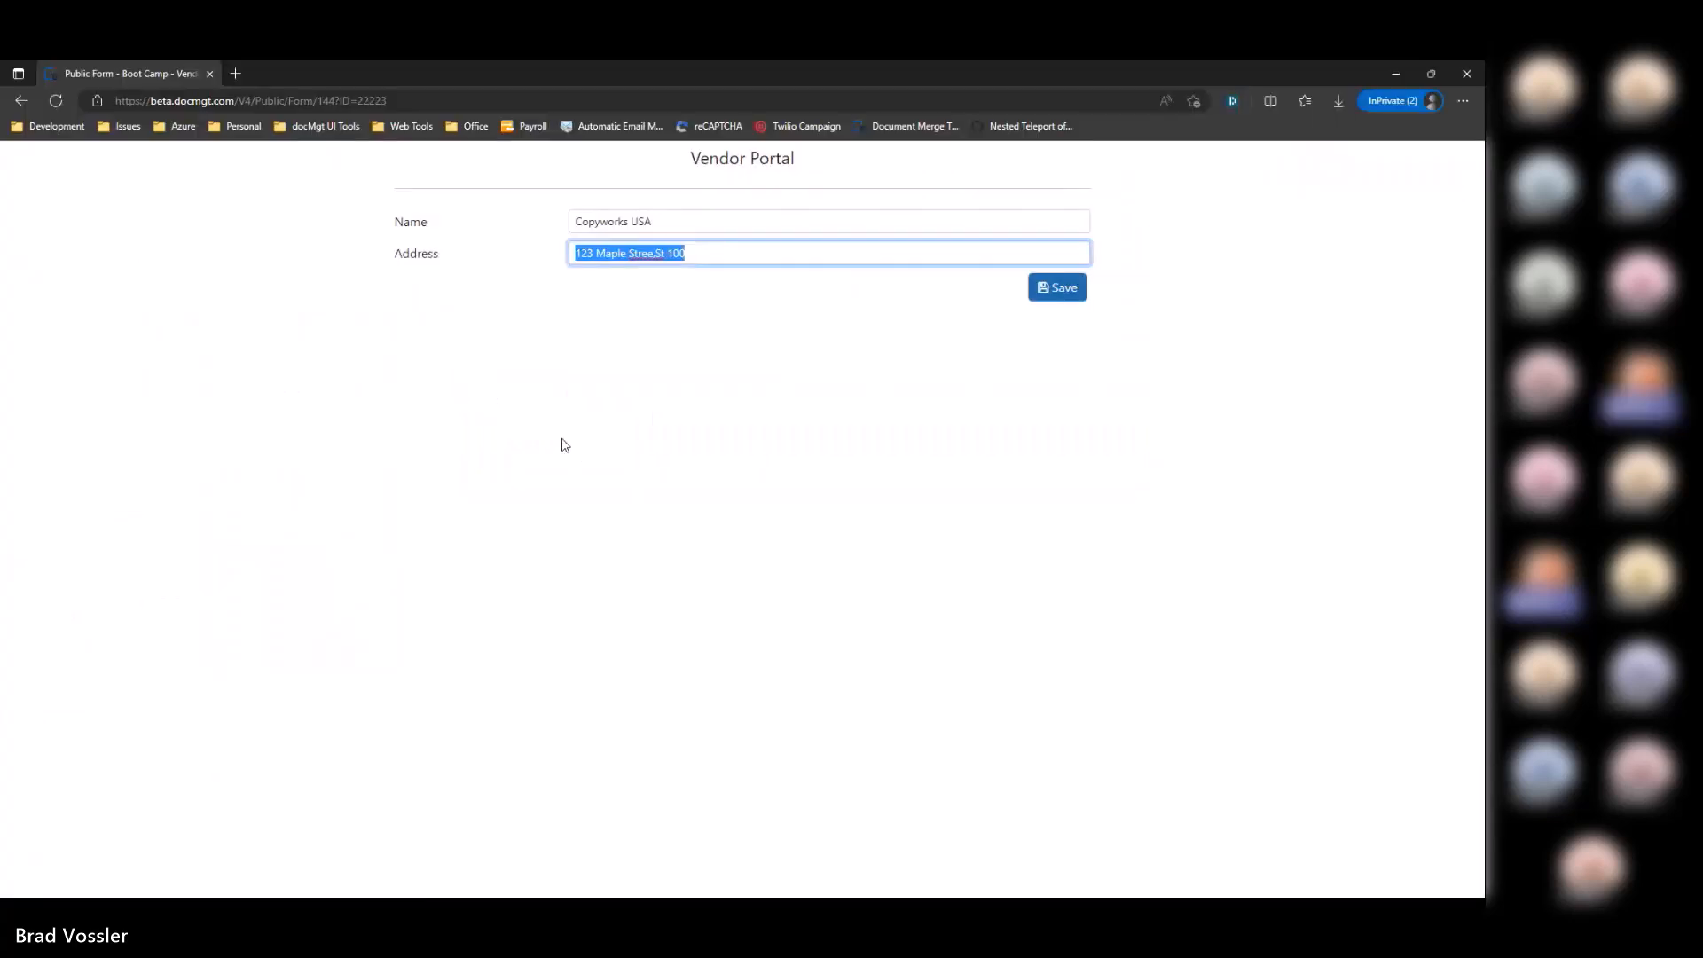
{"action": "key", "text": "alt+Tab"}
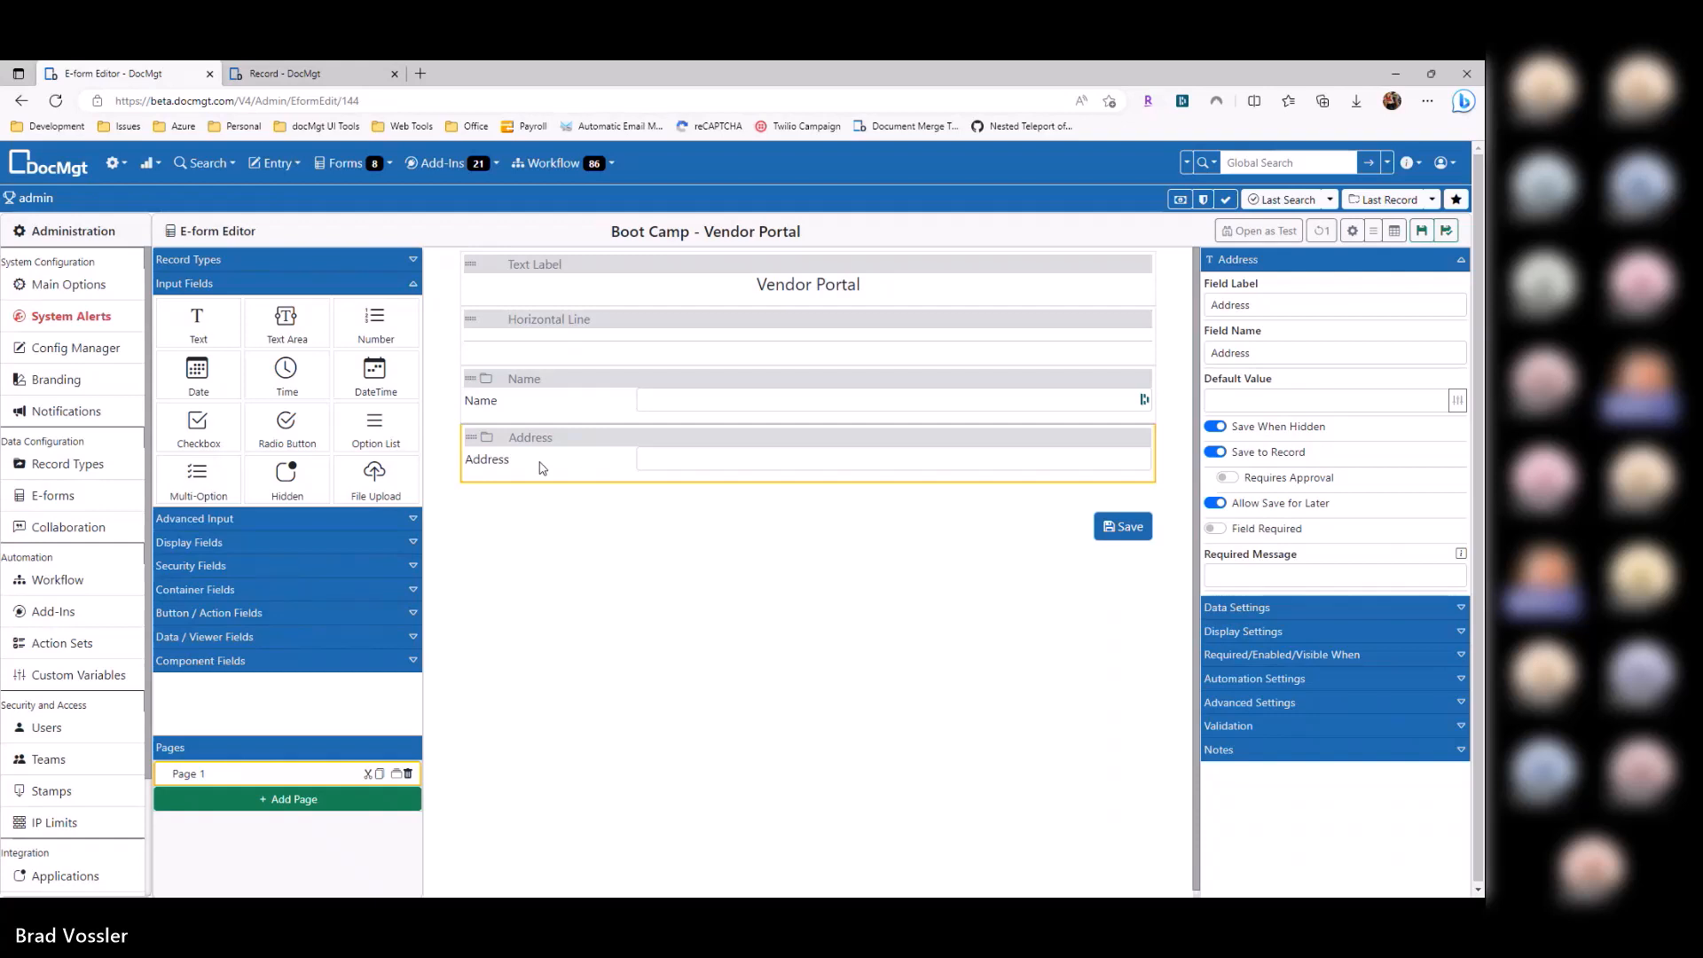
Step: Append 0 to the portal's Address so it ends 'St 1000' and submit the form
{"action": "key", "text": "alt+Tab"}
{"action": "left_click", "coordinate": [734, 261]}
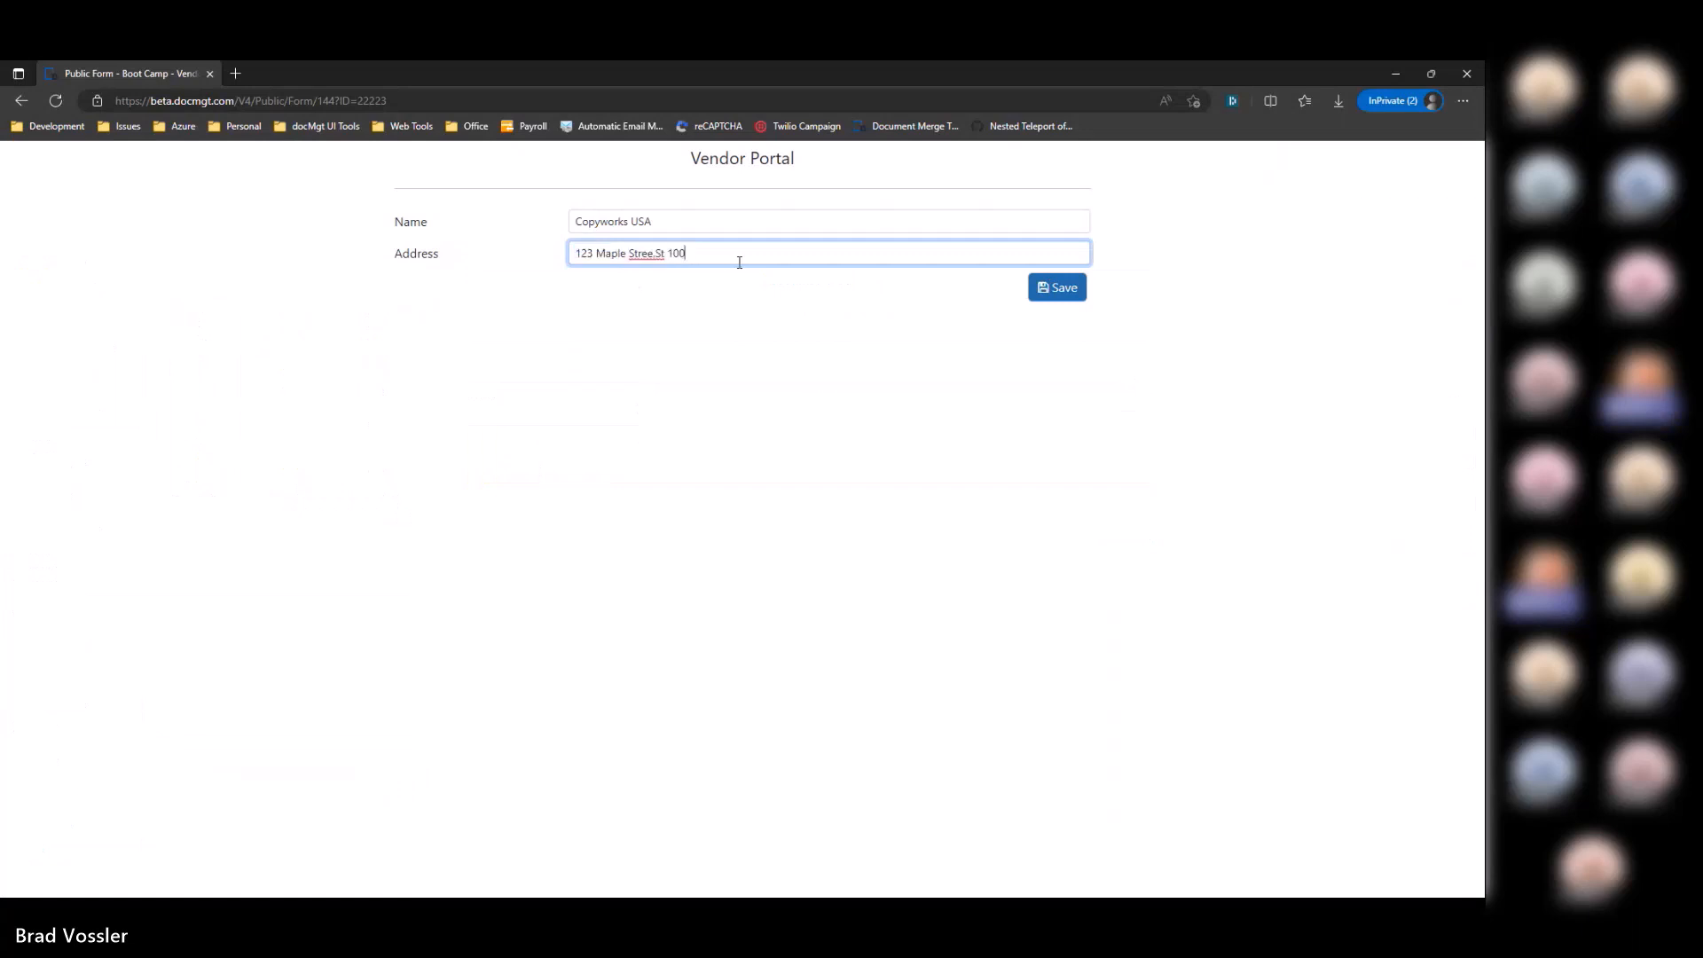
{"action": "type", "text": "0"}
{"action": "left_click", "coordinate": [1036, 293]}
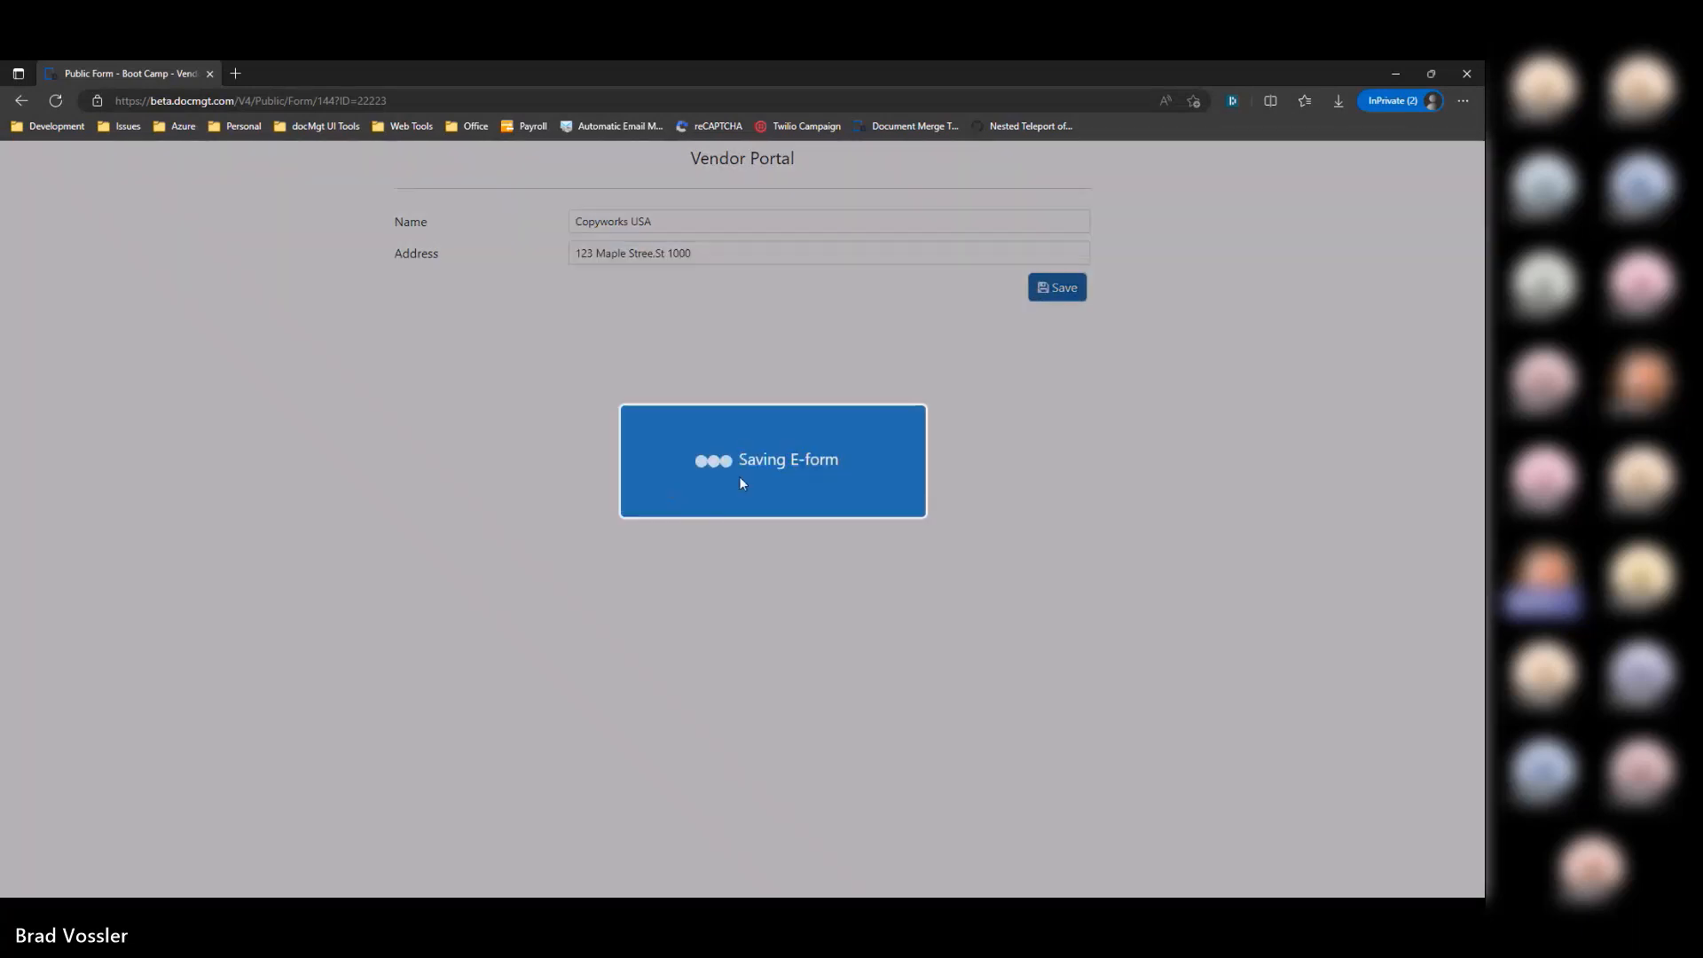
{"action": "key", "text": "alt+Tab"}
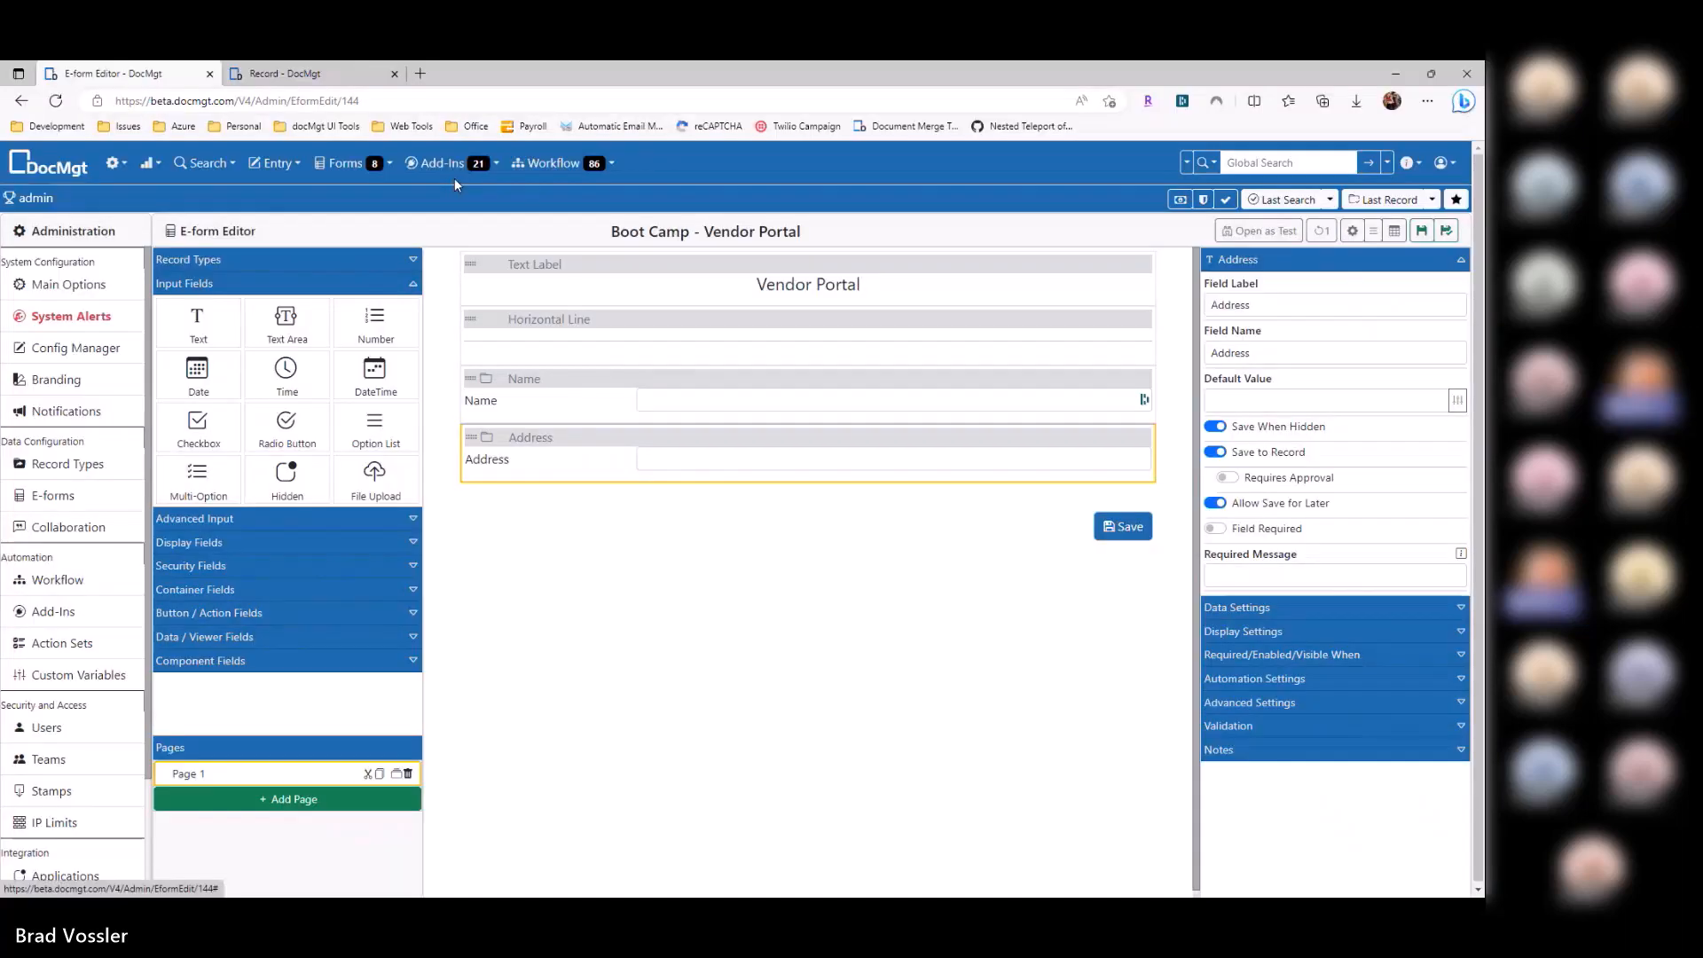
Step: Refresh the Copyworks USA record and check its Address now ends 'St 1000'
{"action": "left_click", "coordinate": [293, 74]}
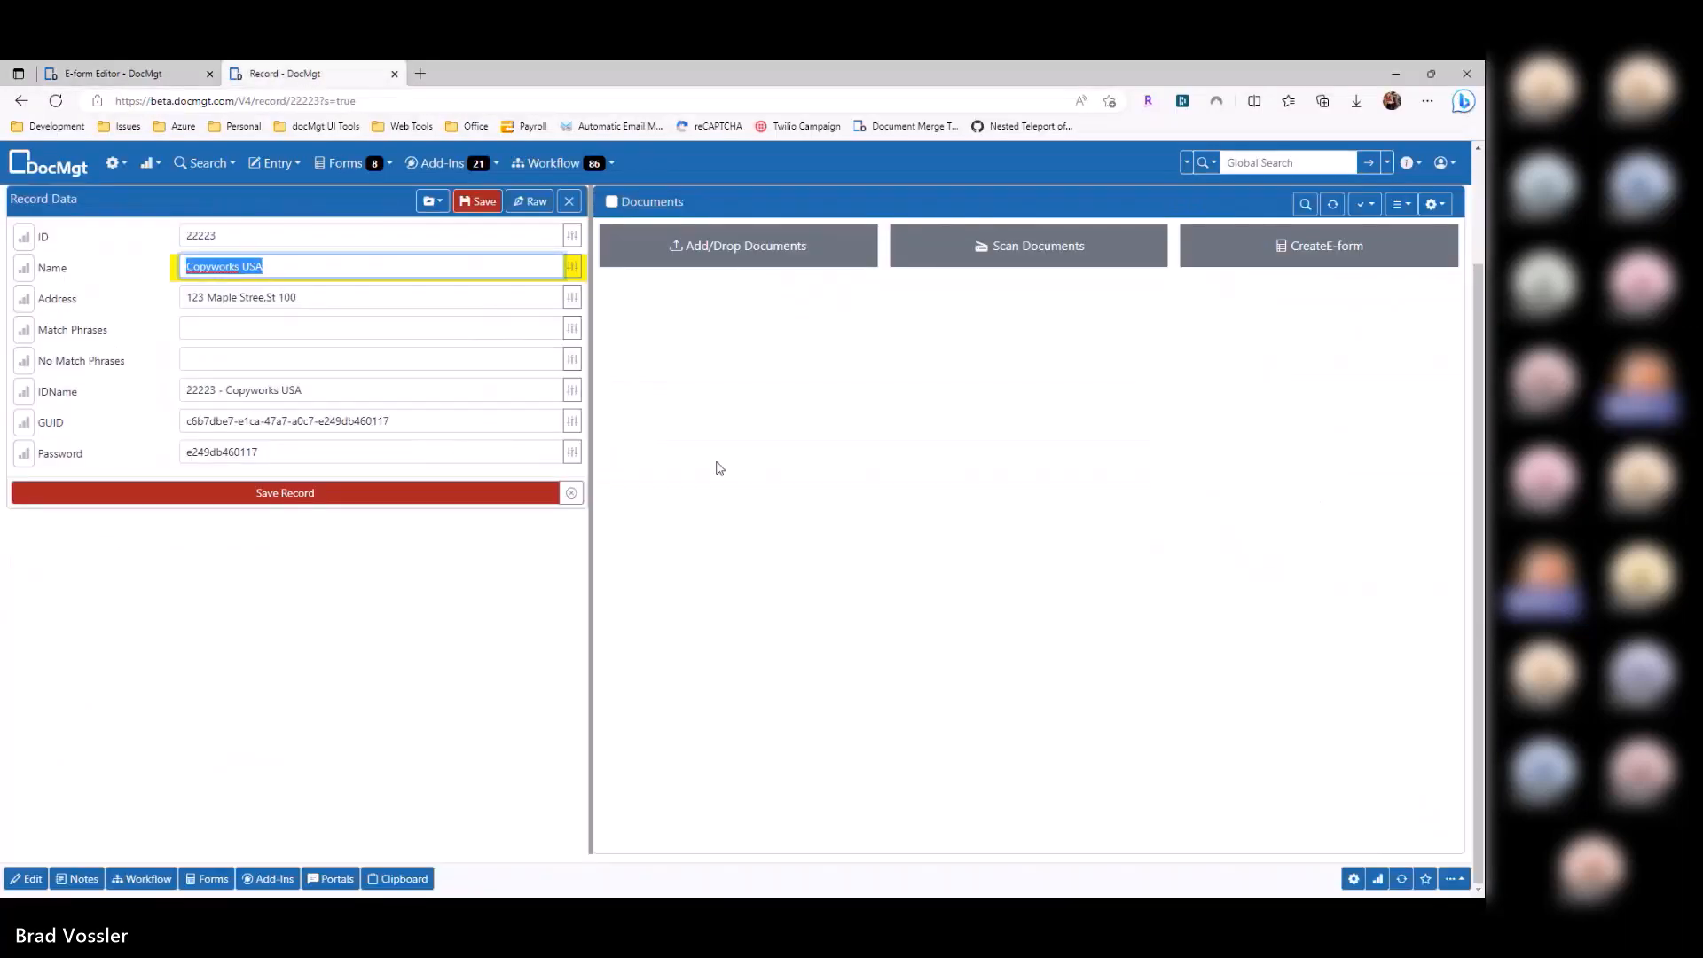
{"action": "left_click", "coordinate": [1401, 879]}
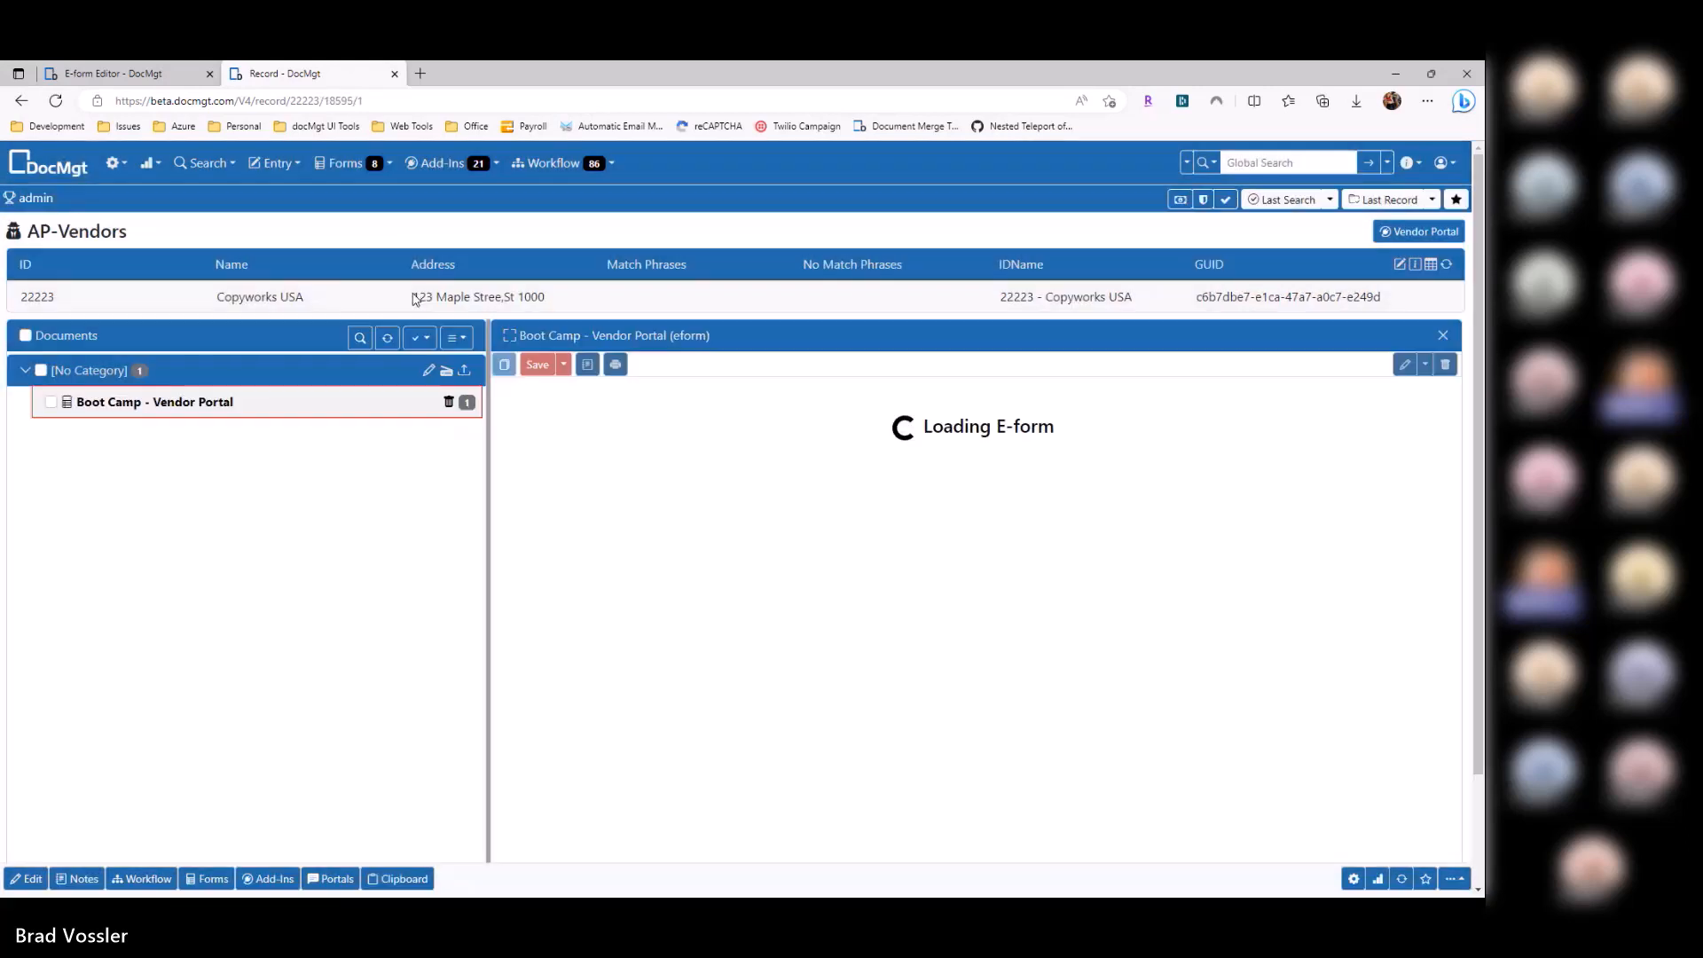
{"action": "left_click_drag", "start_coordinate": [414, 299], "coordinate": [564, 306]}
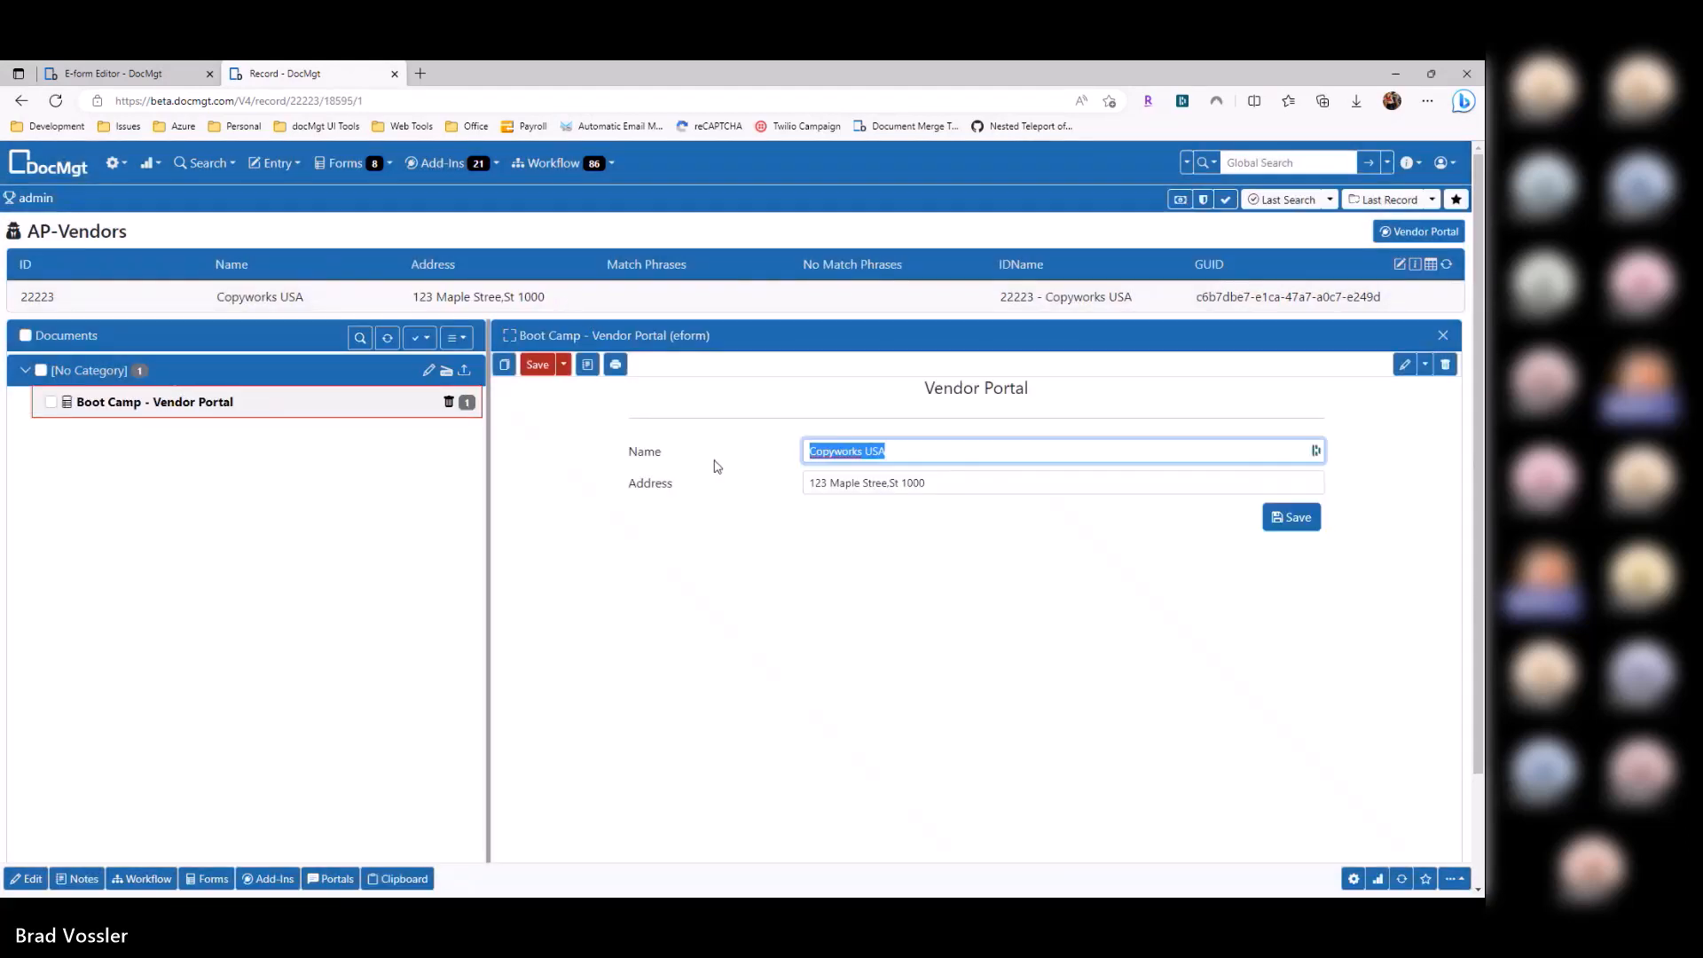
{"action": "left_click_drag", "start_coordinate": [414, 298], "coordinate": [563, 304]}
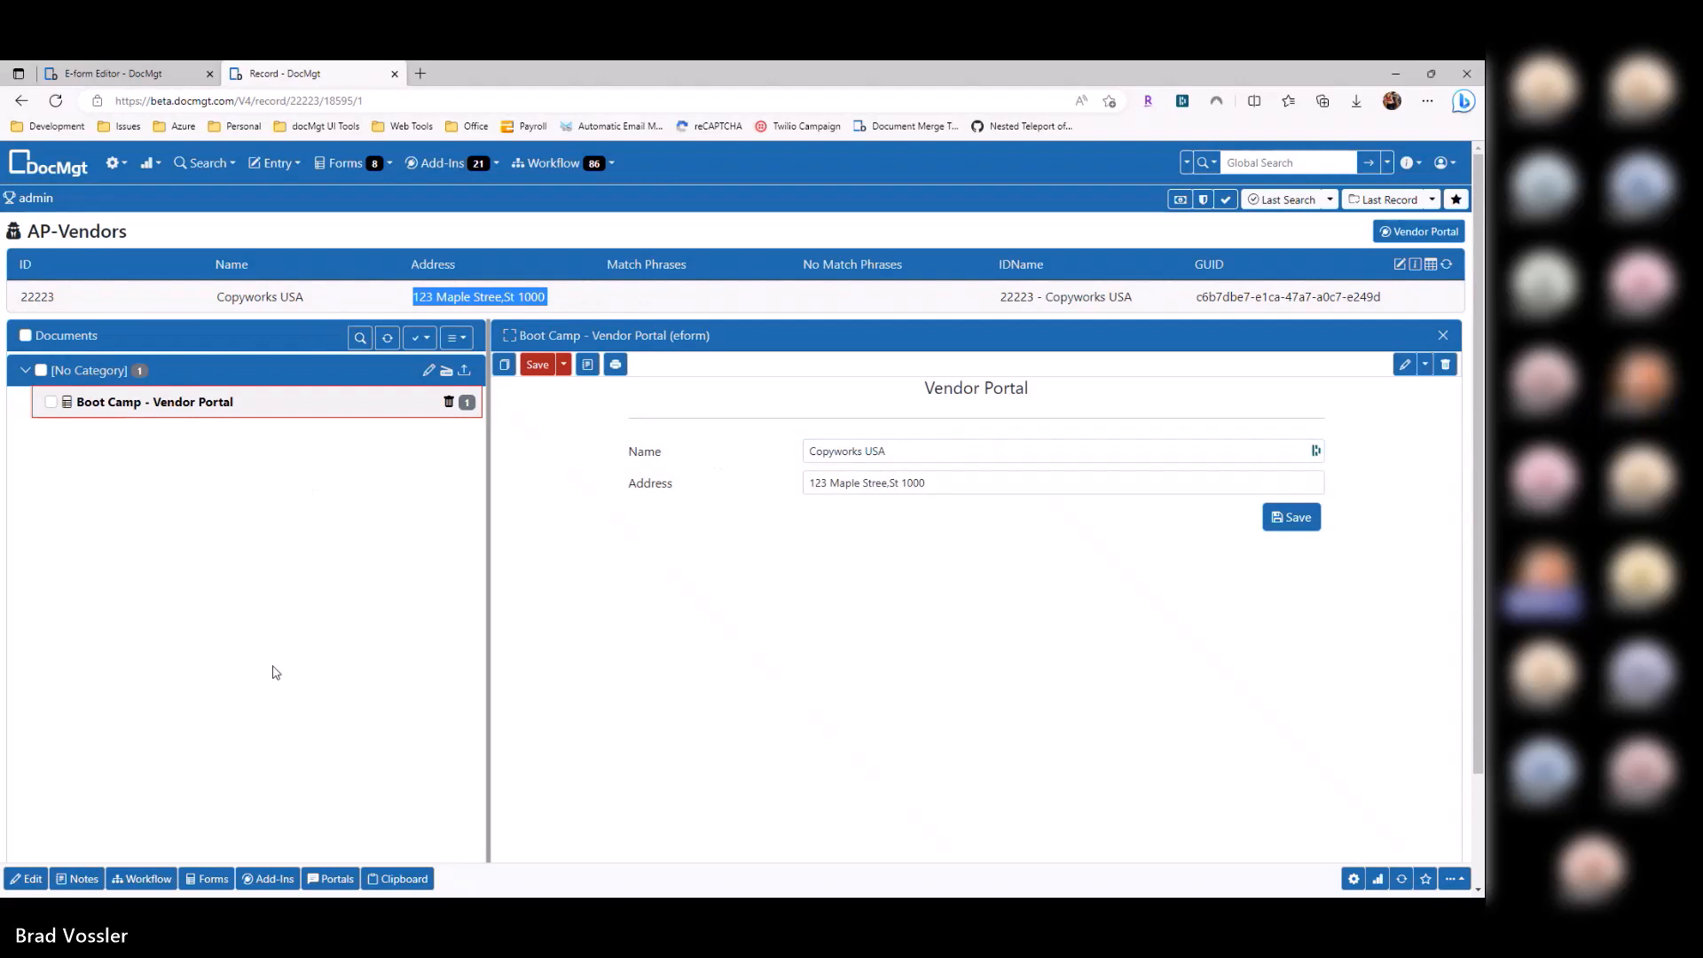
Step: Back in the e-form editor, show the Data / Viewer field types
{"action": "key", "text": "ctrl+shift+Tab"}
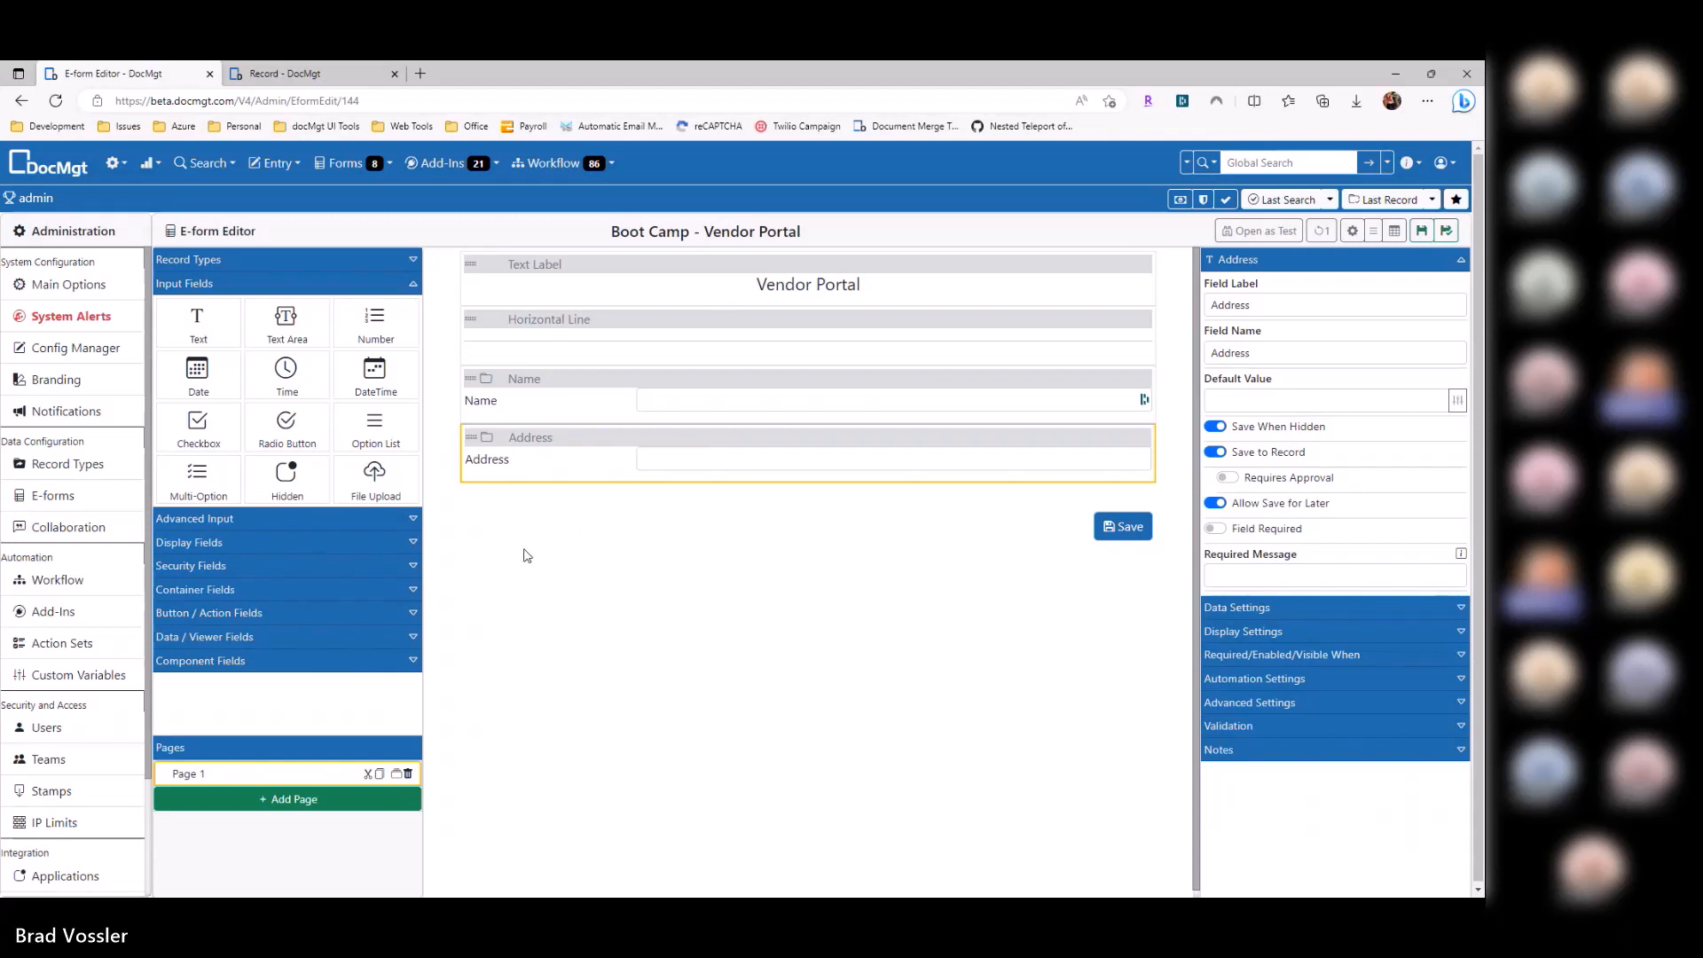
{"action": "left_click", "coordinate": [266, 284]}
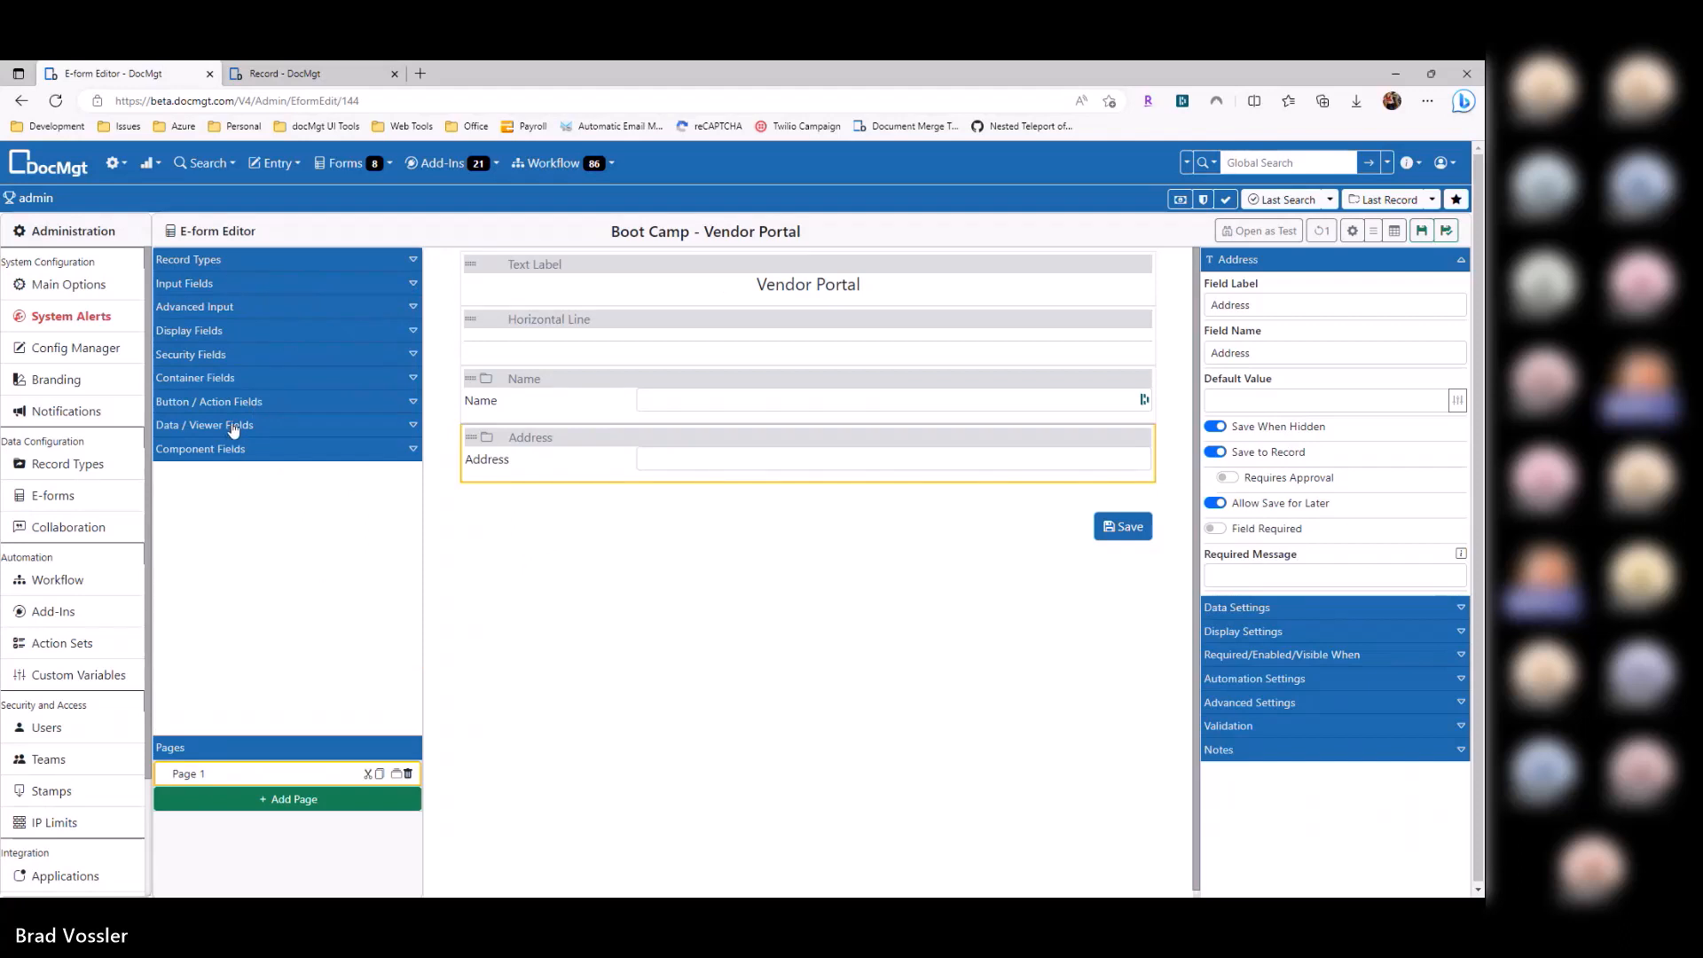
{"action": "left_click", "coordinate": [233, 427]}
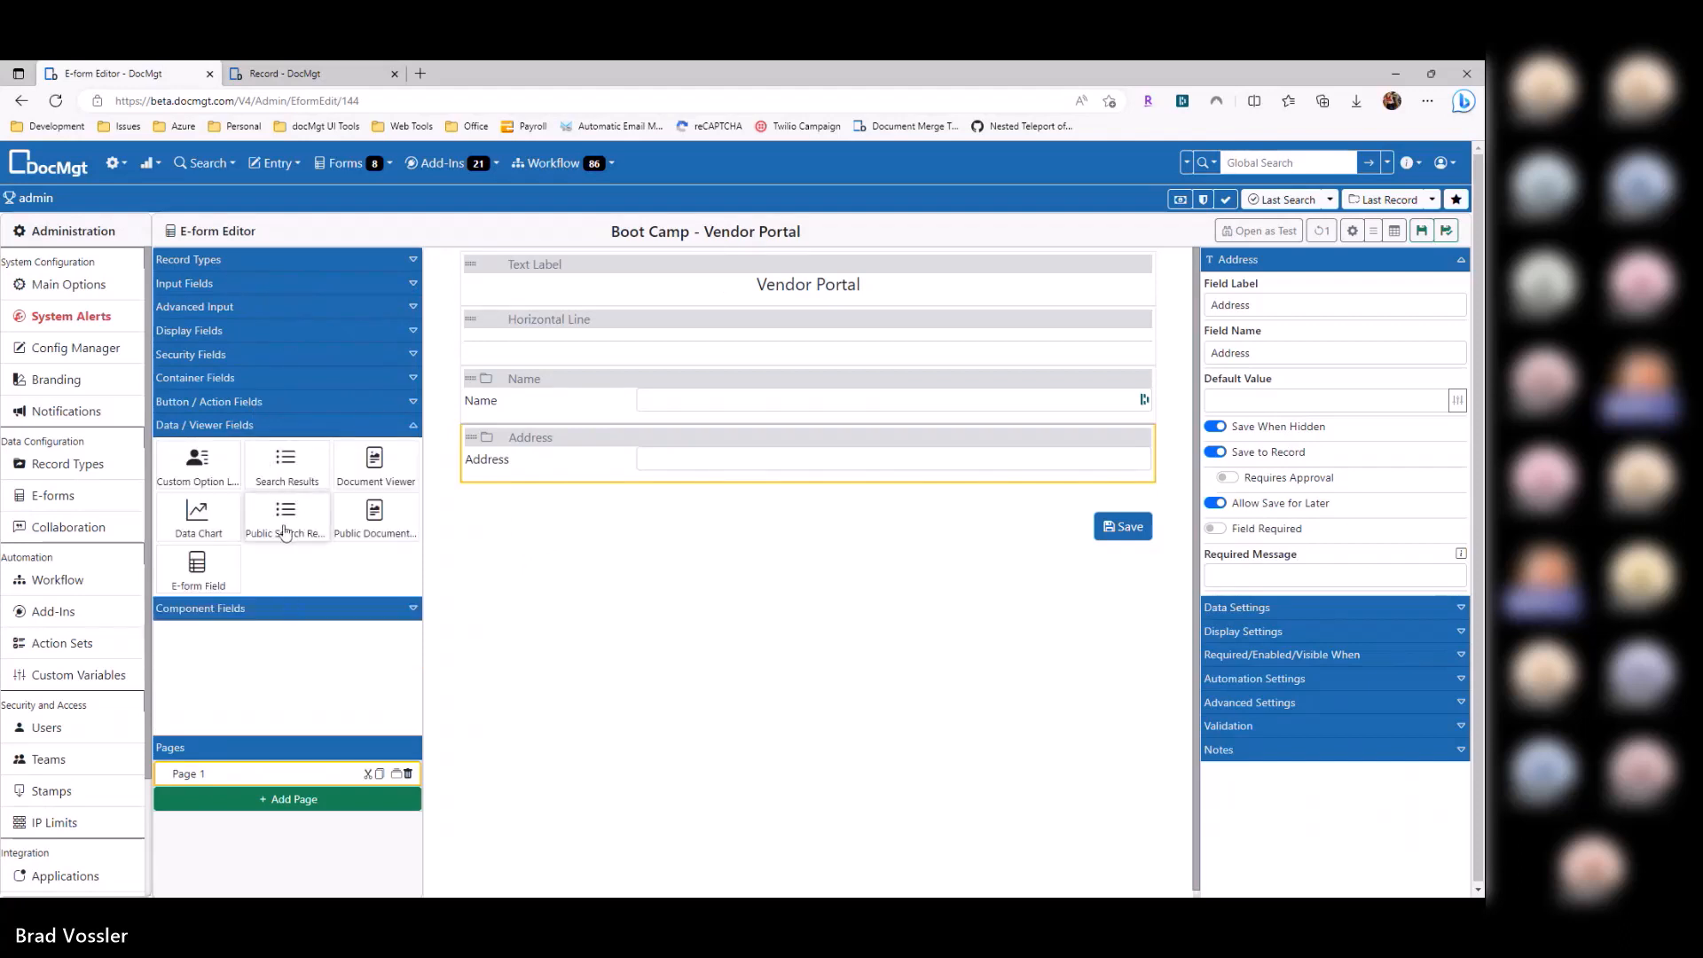
Step: Place a Public Search Results element under Address, searching AP-Invoices, and open Map Fields
{"action": "left_click_drag", "start_coordinate": [284, 530], "coordinate": [532, 506]}
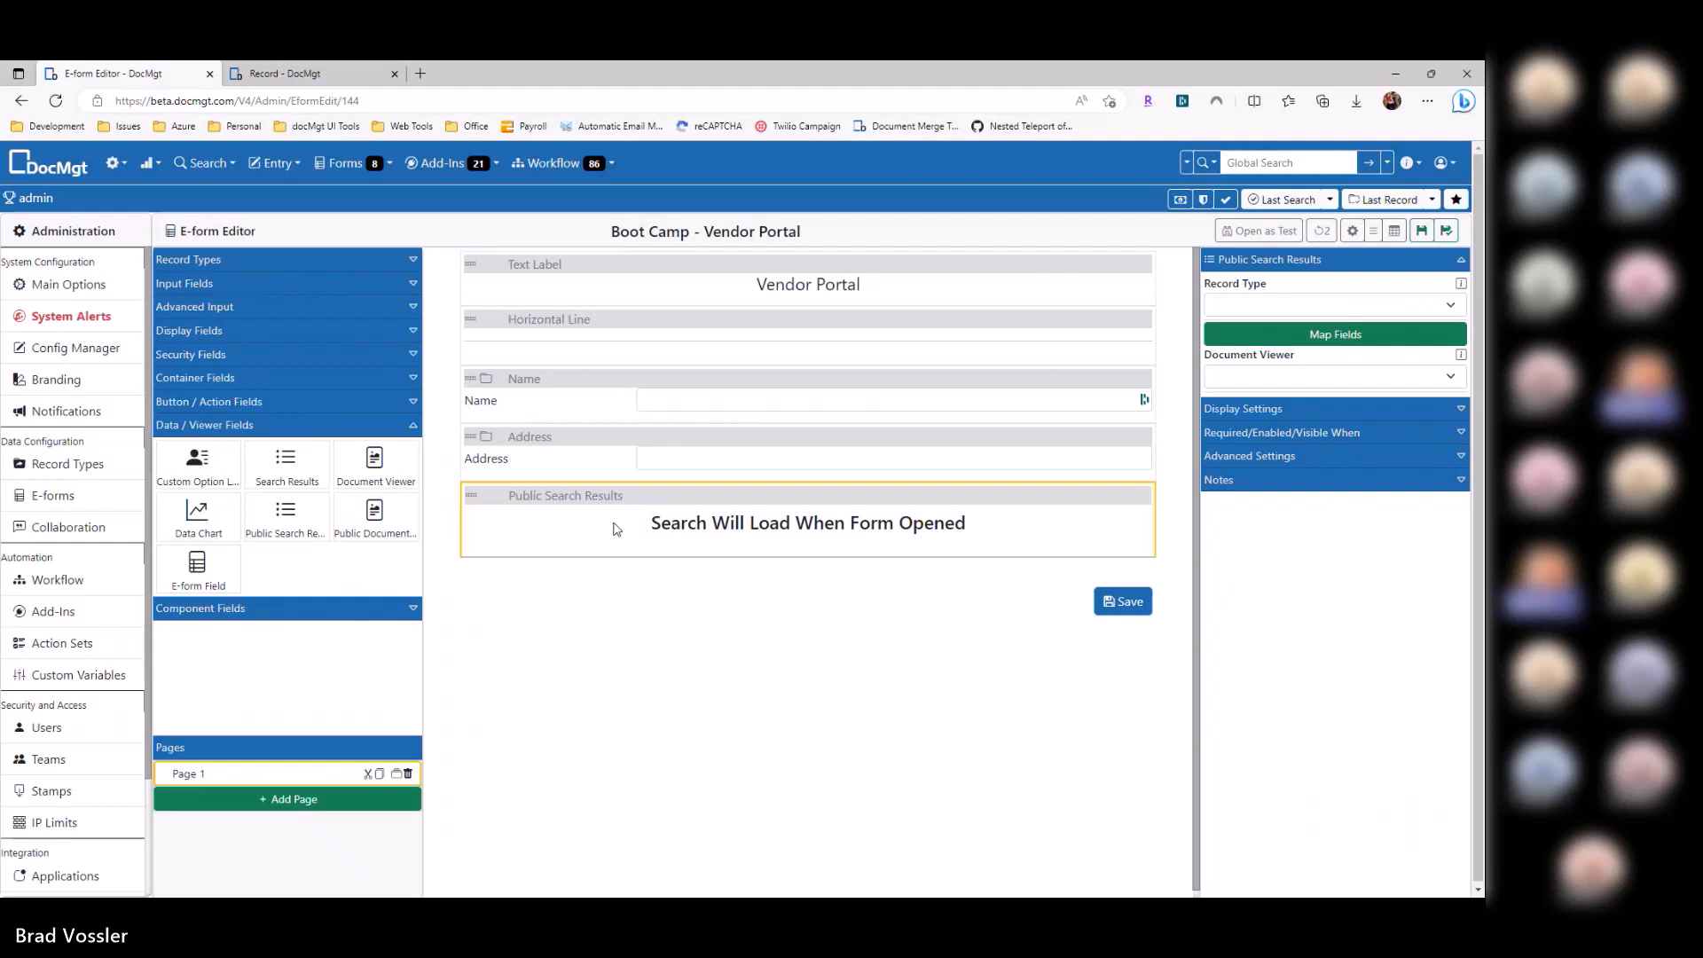
{"action": "left_click", "coordinate": [1285, 309]}
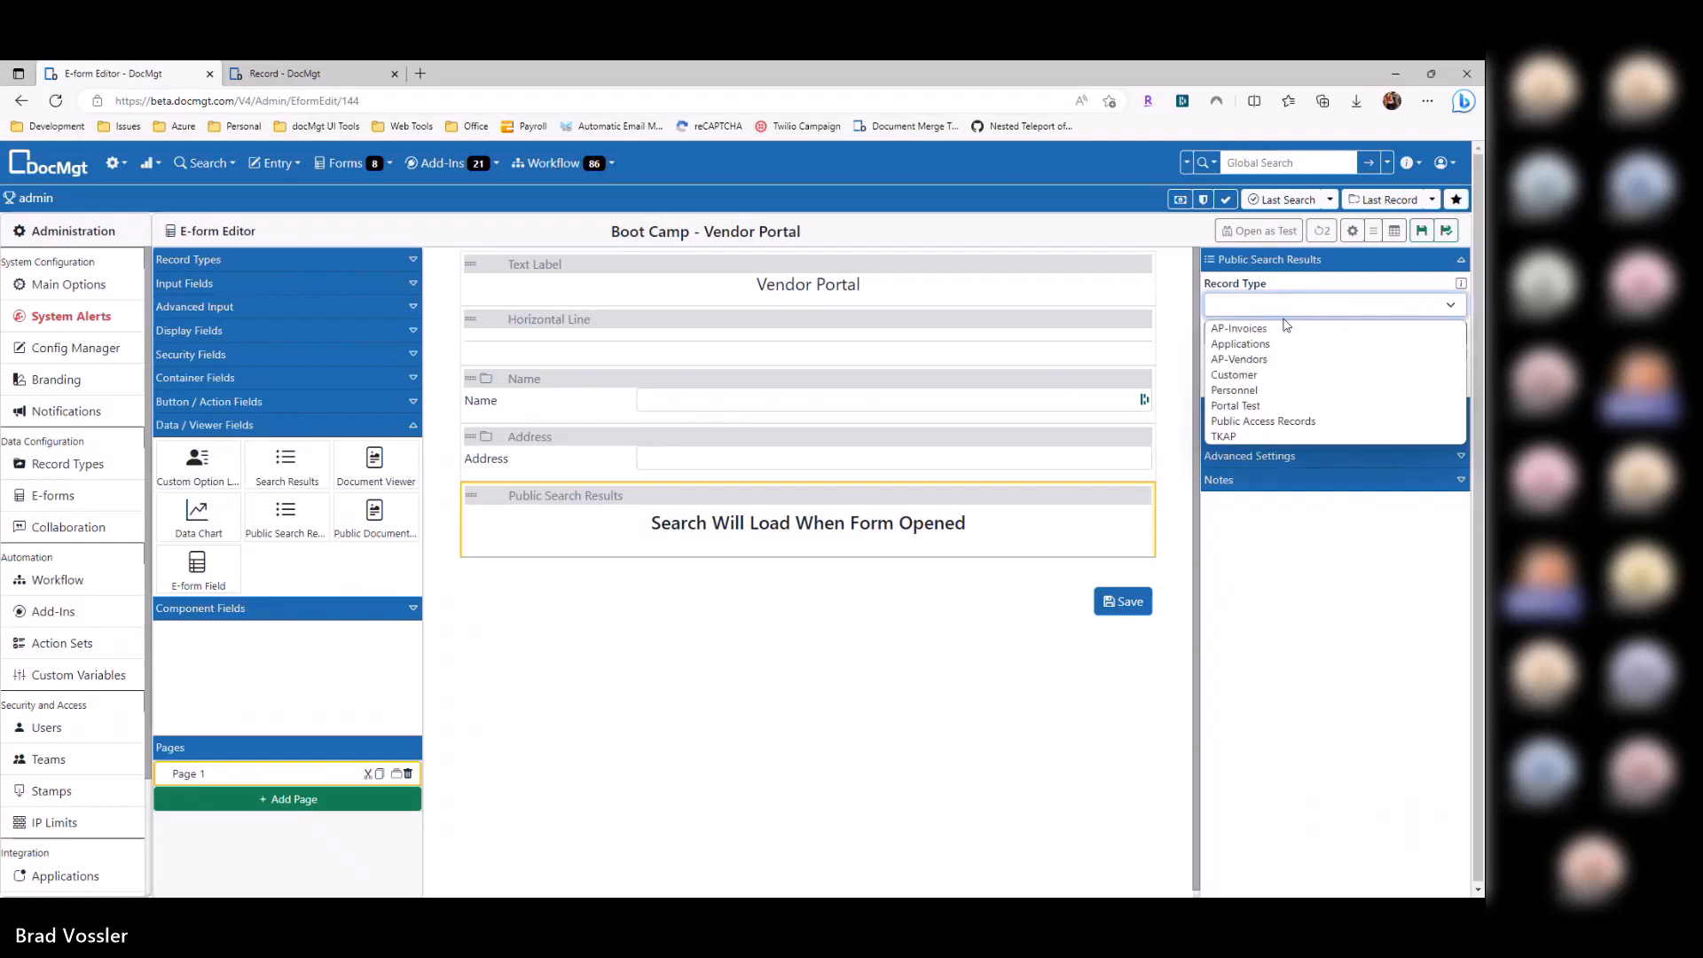
{"action": "left_click", "coordinate": [1259, 329]}
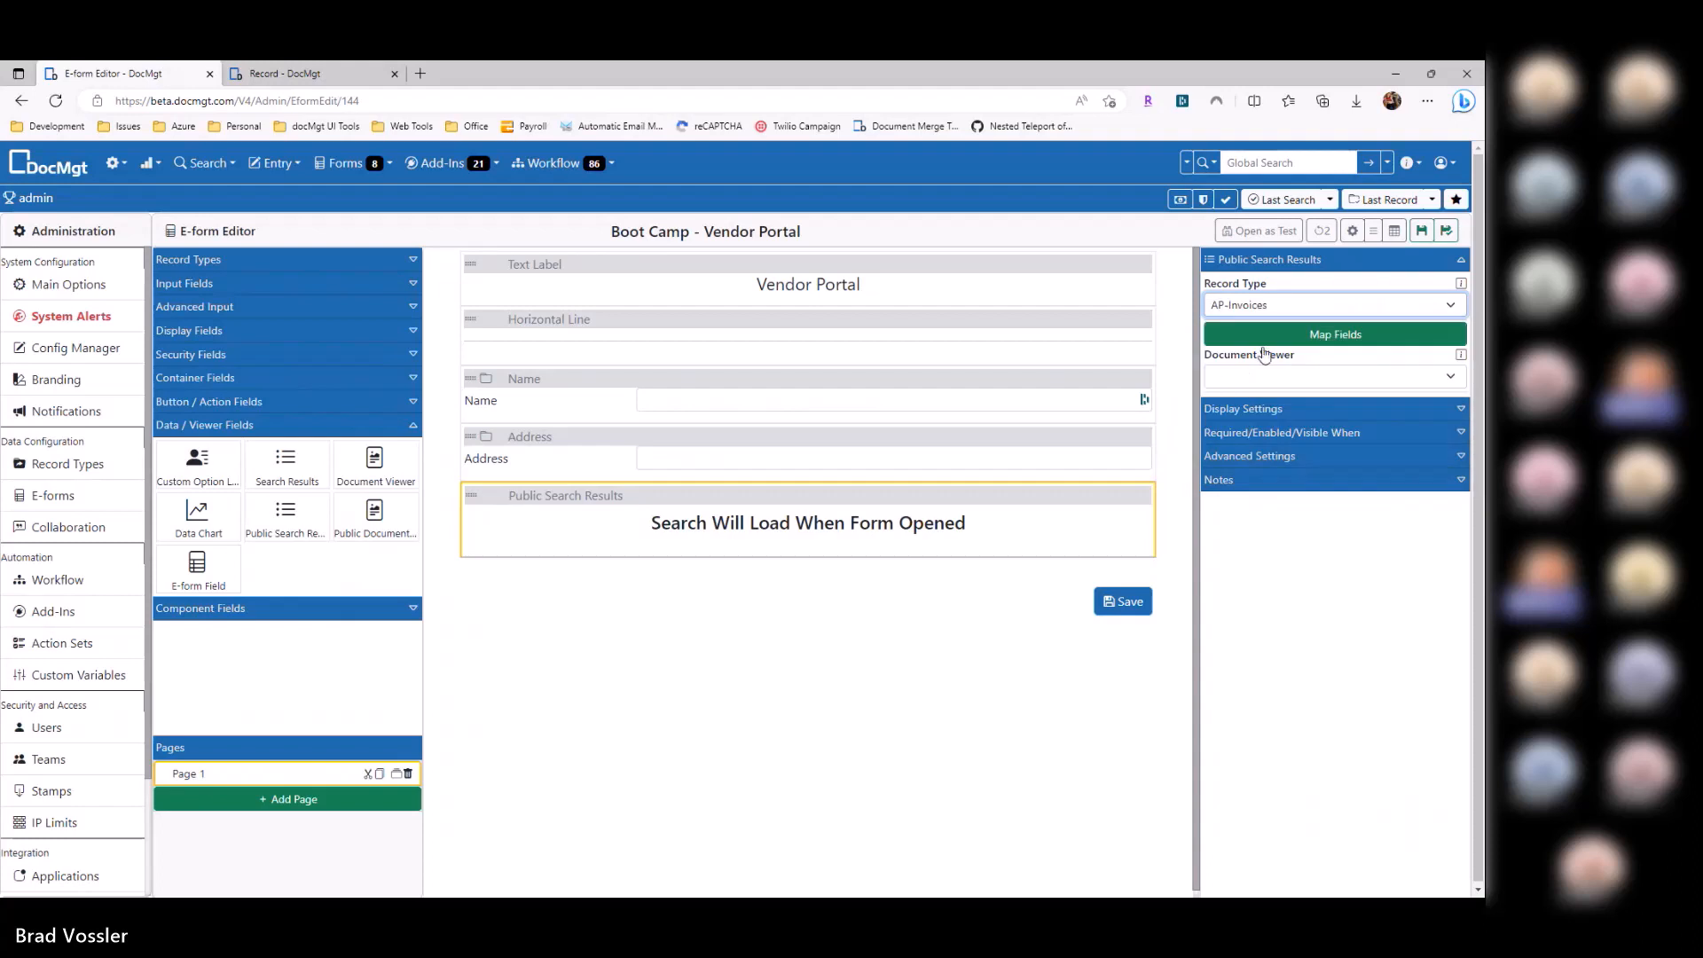
{"action": "left_click", "coordinate": [1282, 336]}
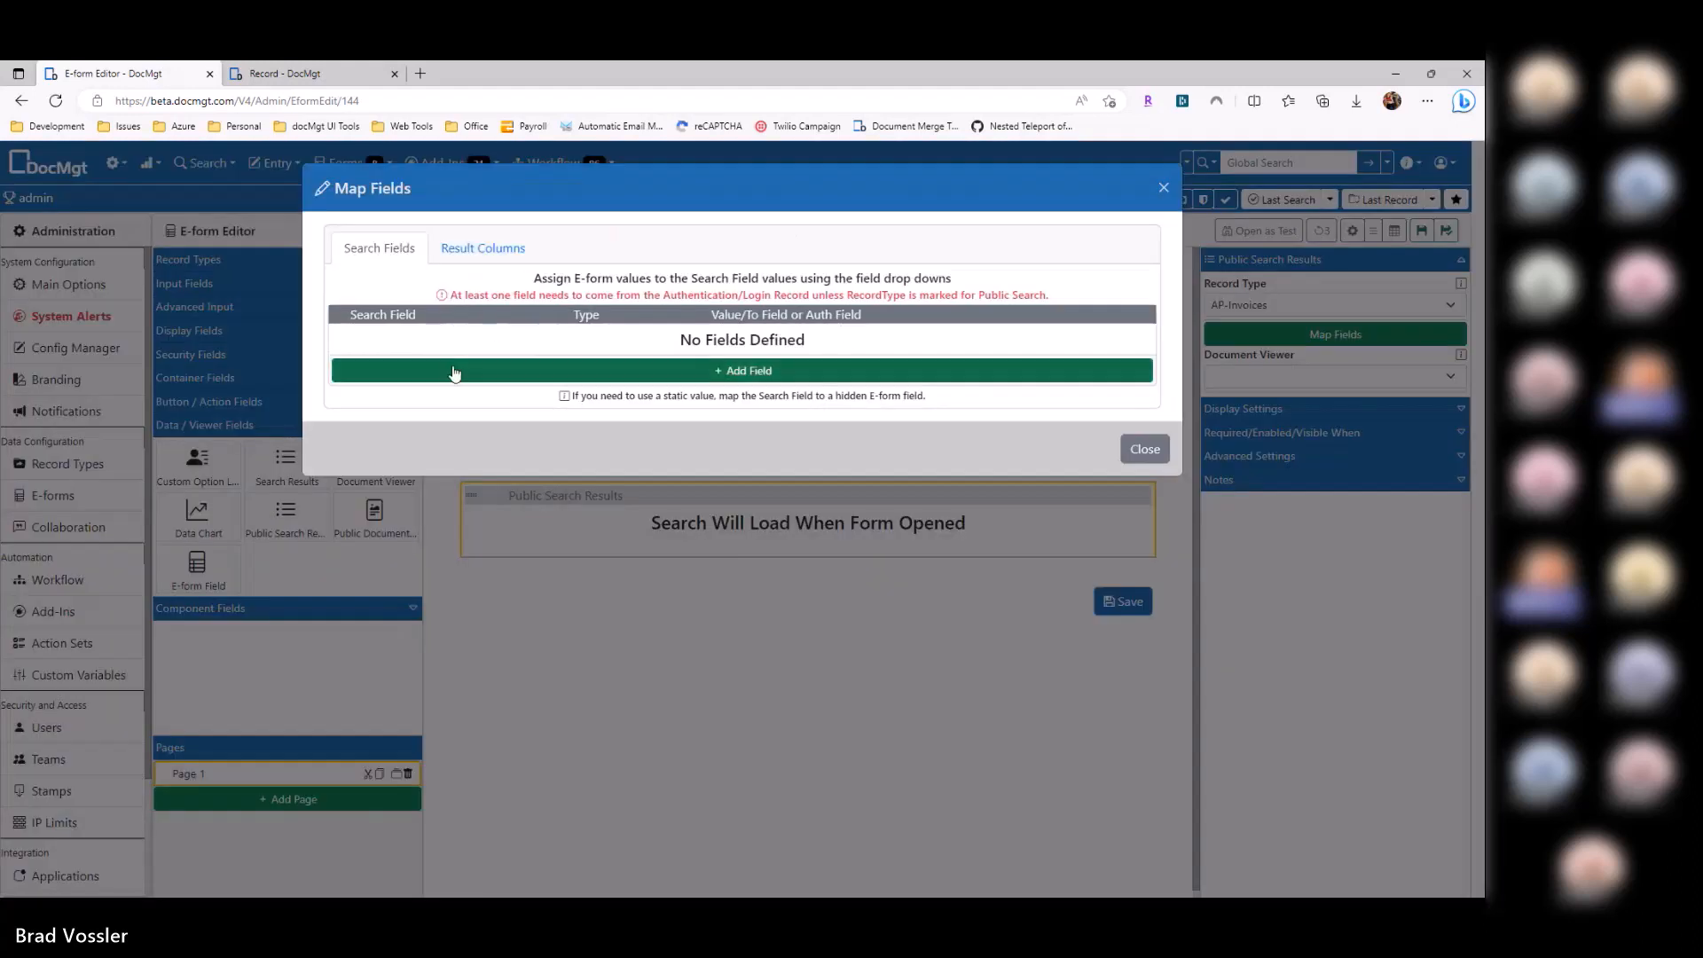
Step: Map the invoice search field VendorID to the logged-in record's ID field
{"action": "left_click", "coordinate": [454, 373]}
{"action": "left_click", "coordinate": [560, 339]}
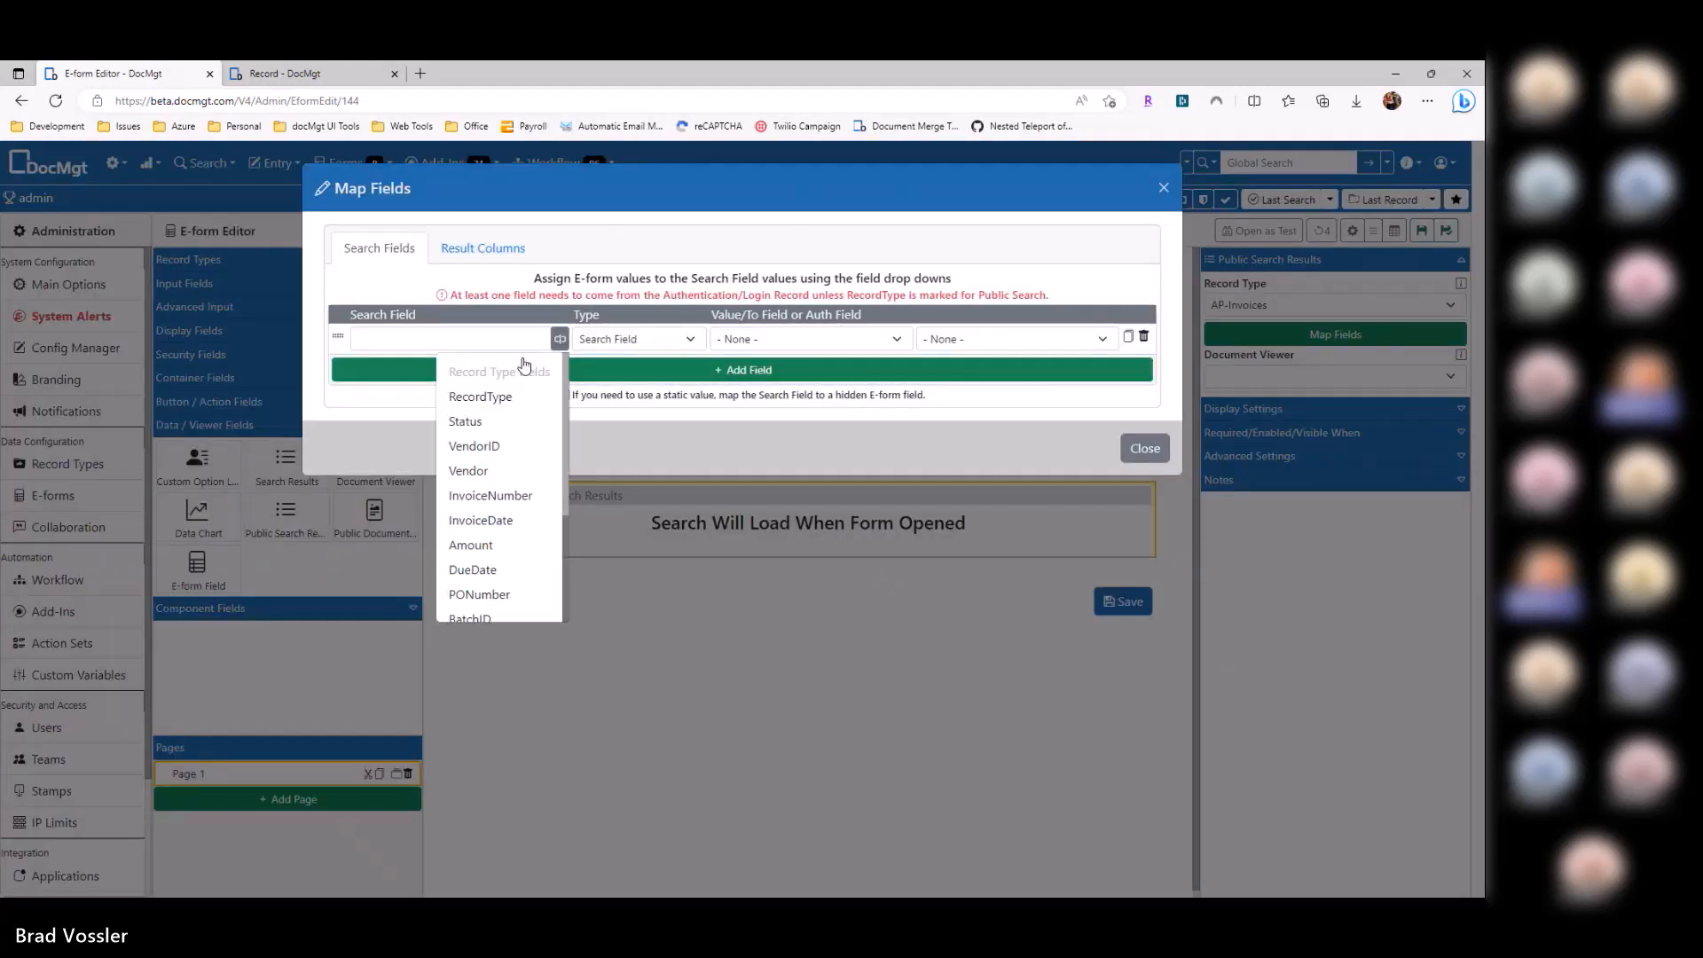
{"action": "left_click", "coordinate": [473, 446]}
{"action": "left_click", "coordinate": [636, 338]}
{"action": "left_click", "coordinate": [627, 383]}
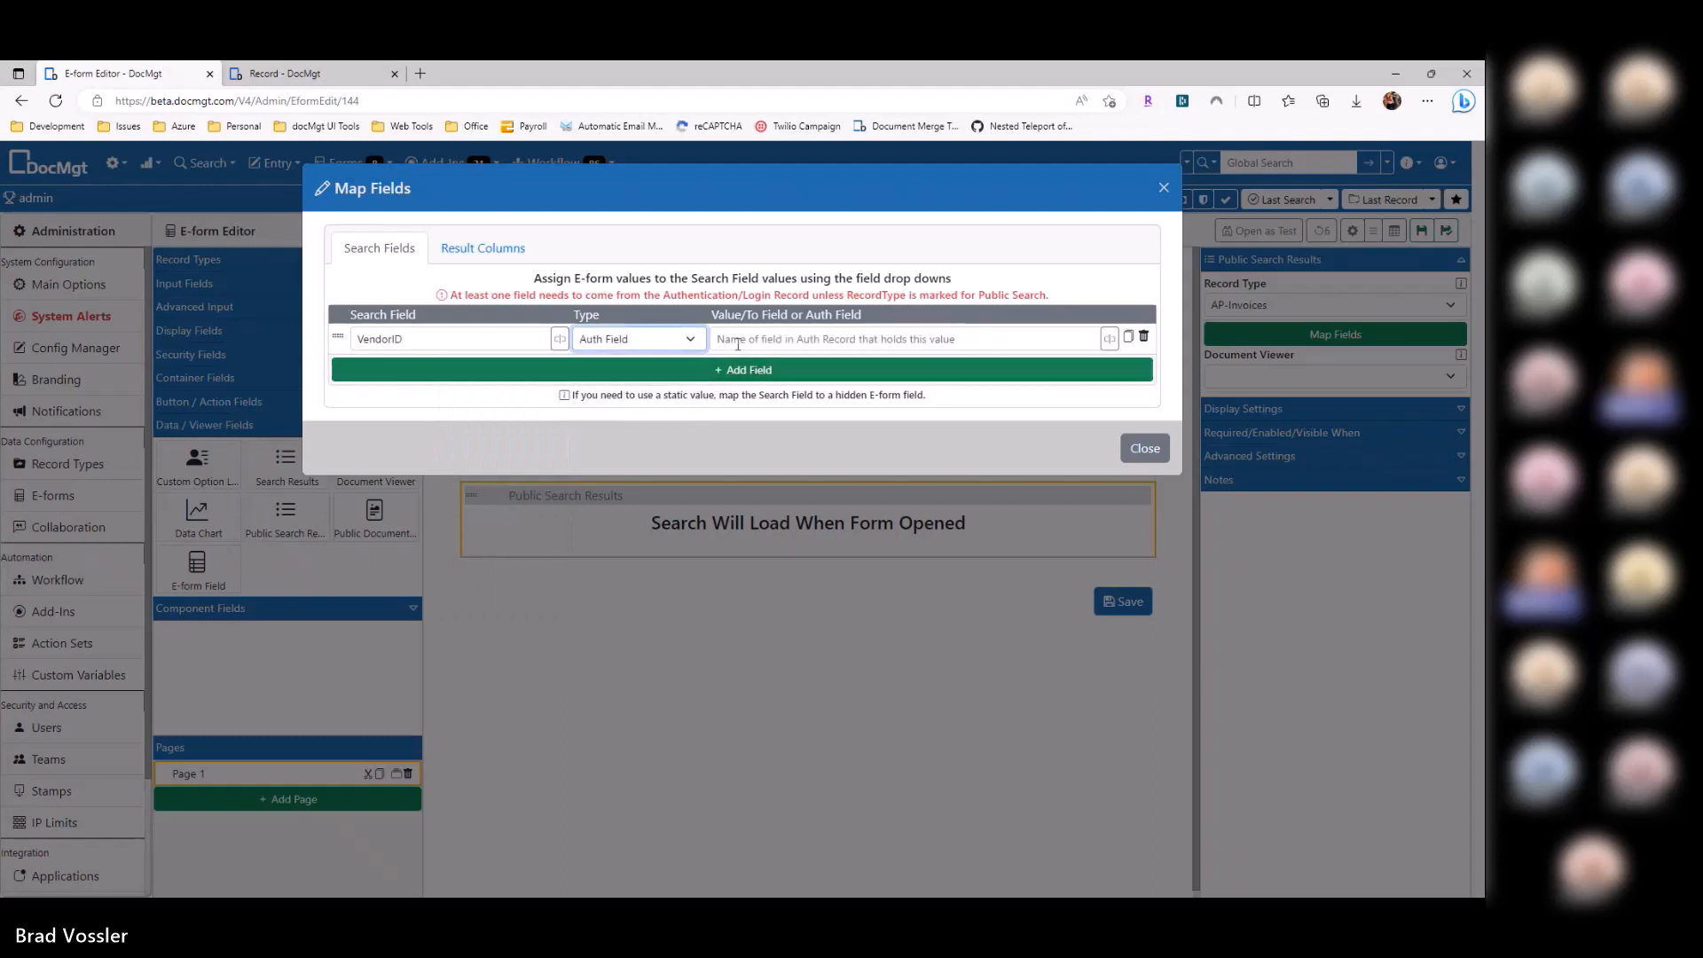
{"action": "left_click", "coordinate": [737, 343]}
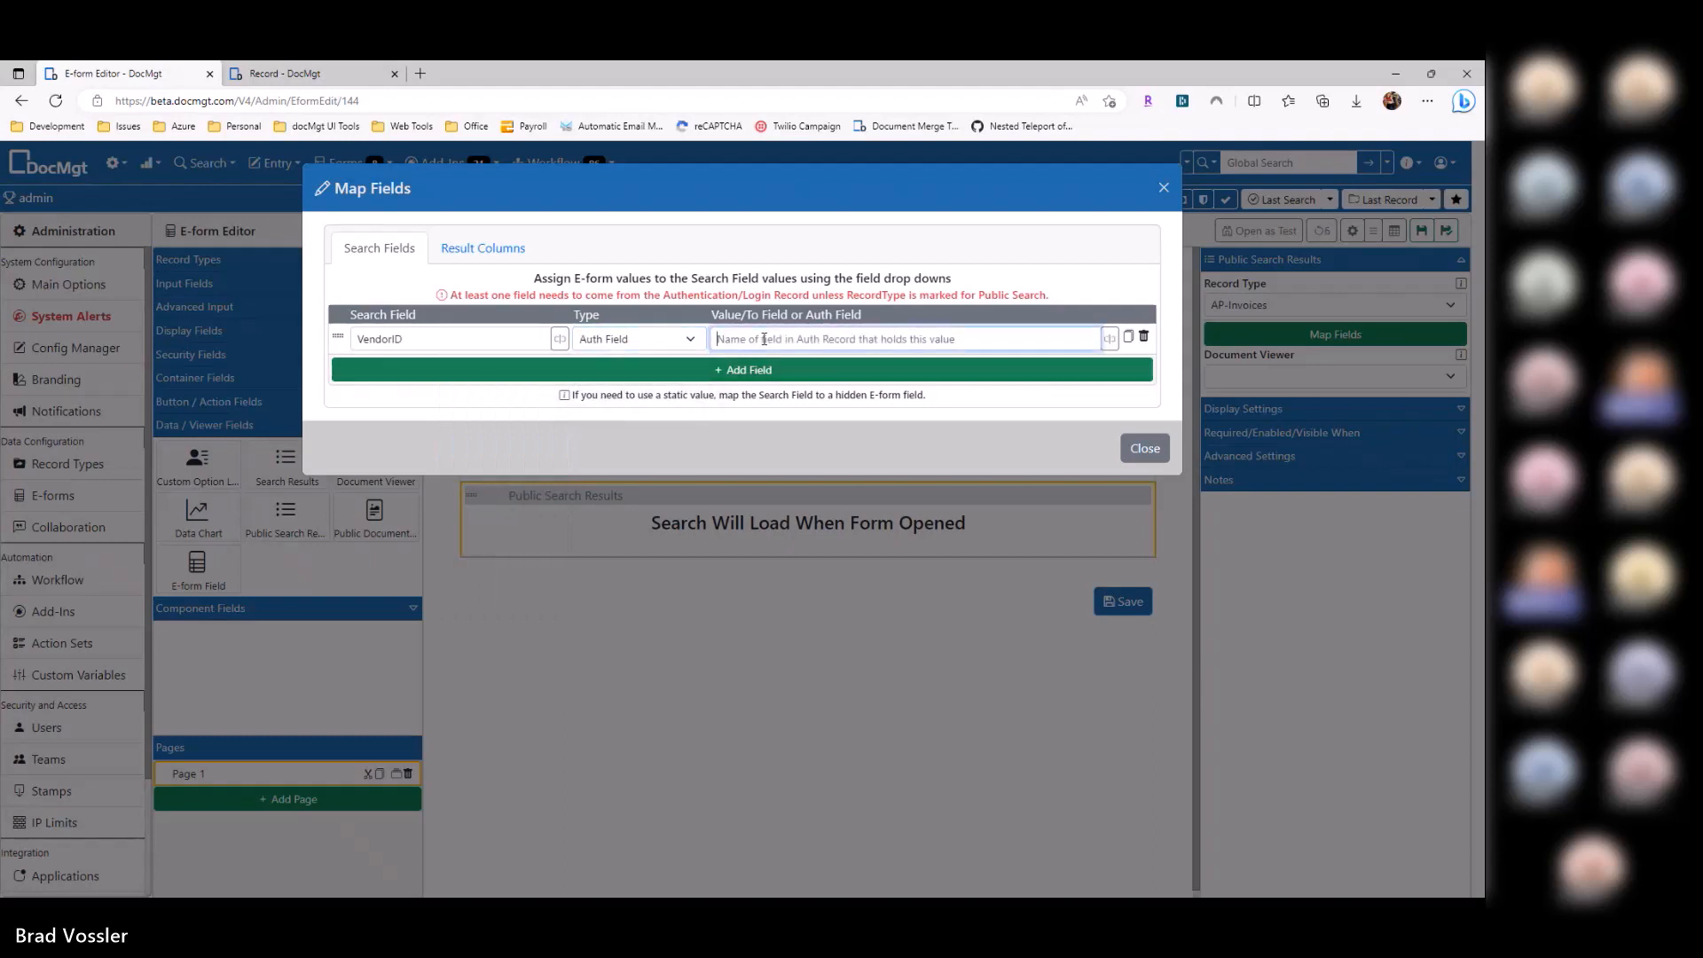
{"action": "left_click", "coordinate": [305, 76]}
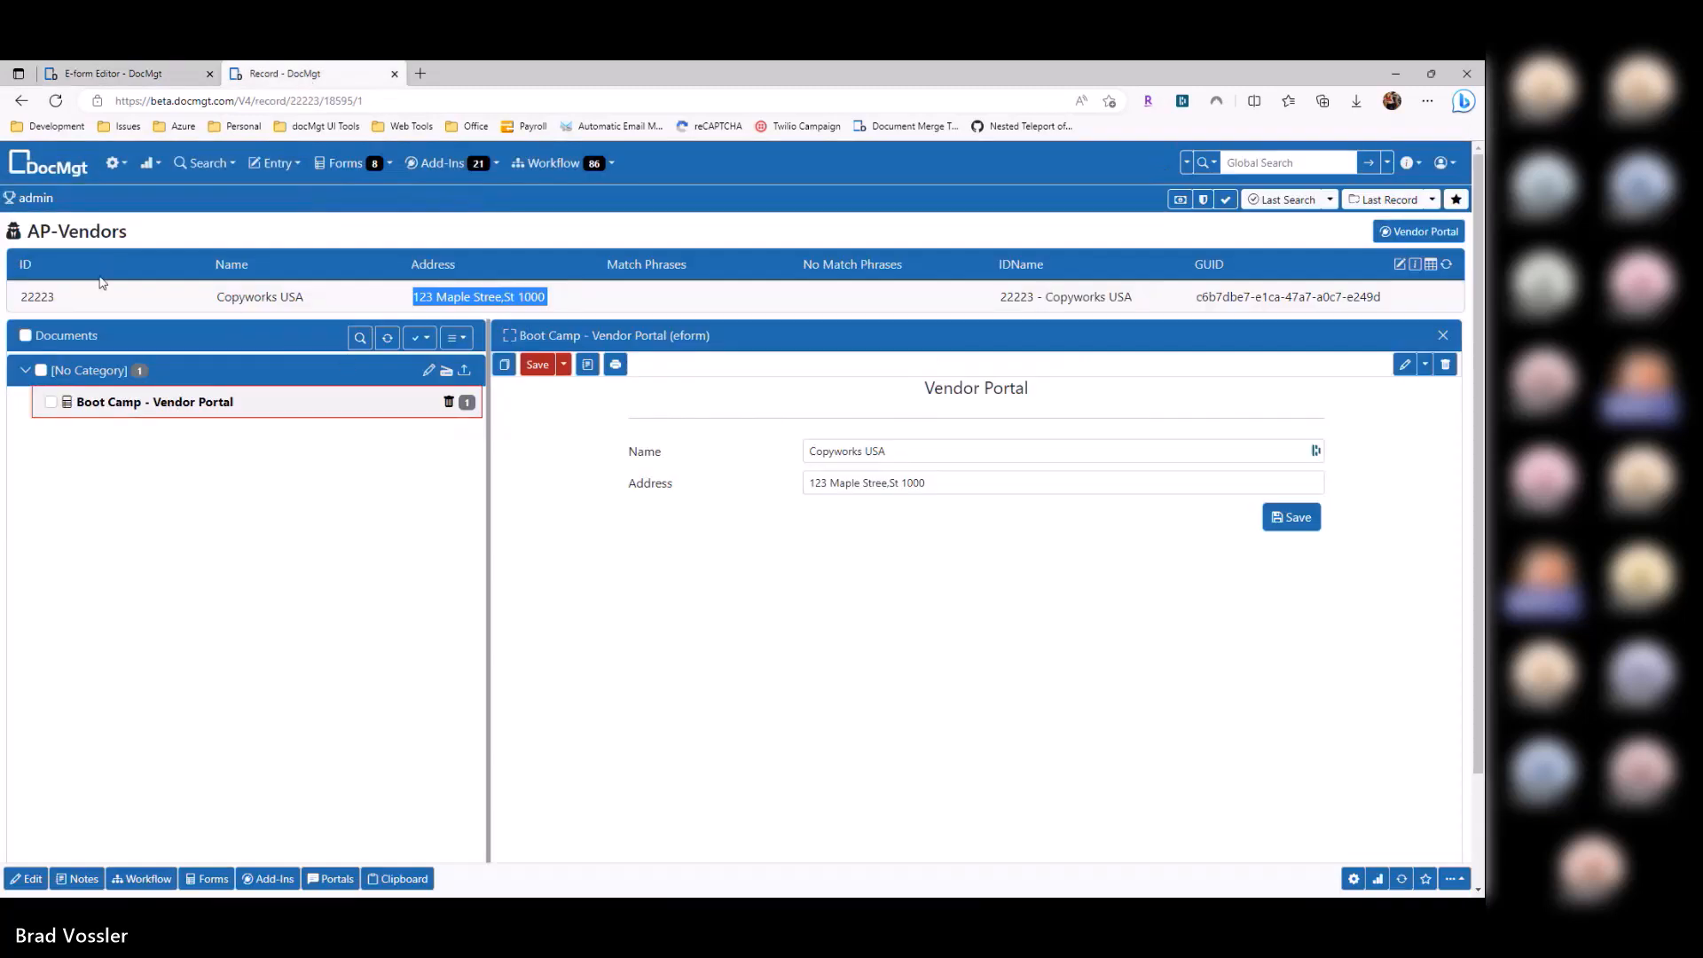
{"action": "double_click", "coordinate": [37, 296]}
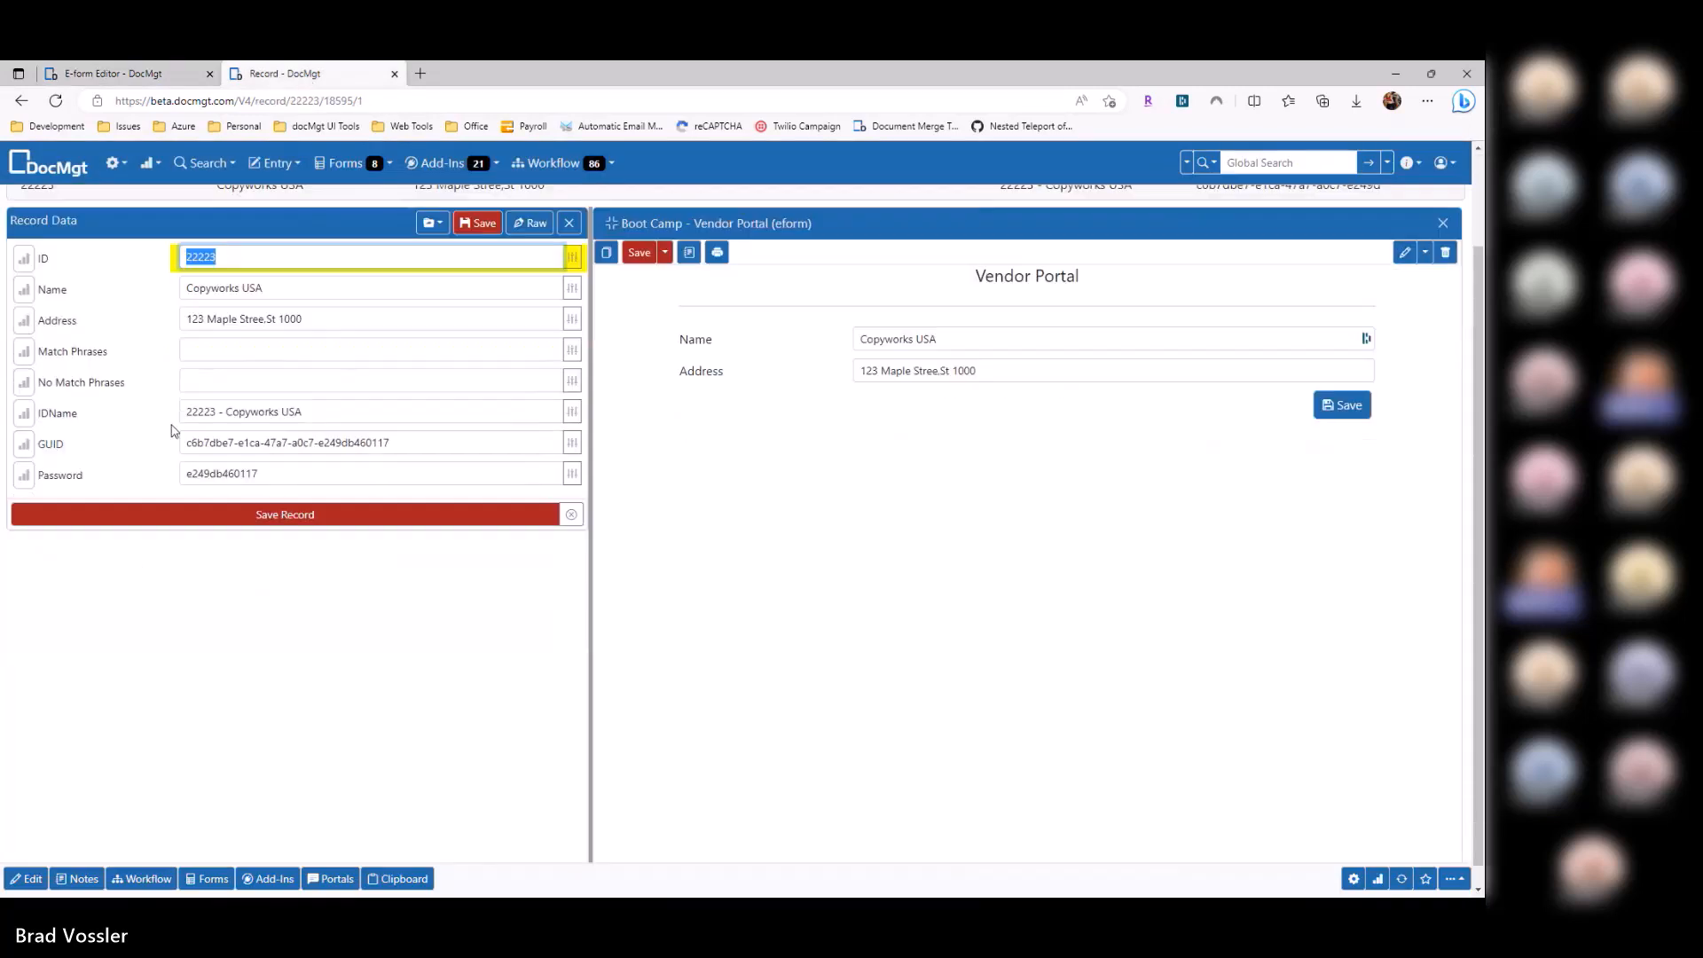
{"action": "left_click", "coordinate": [525, 202]}
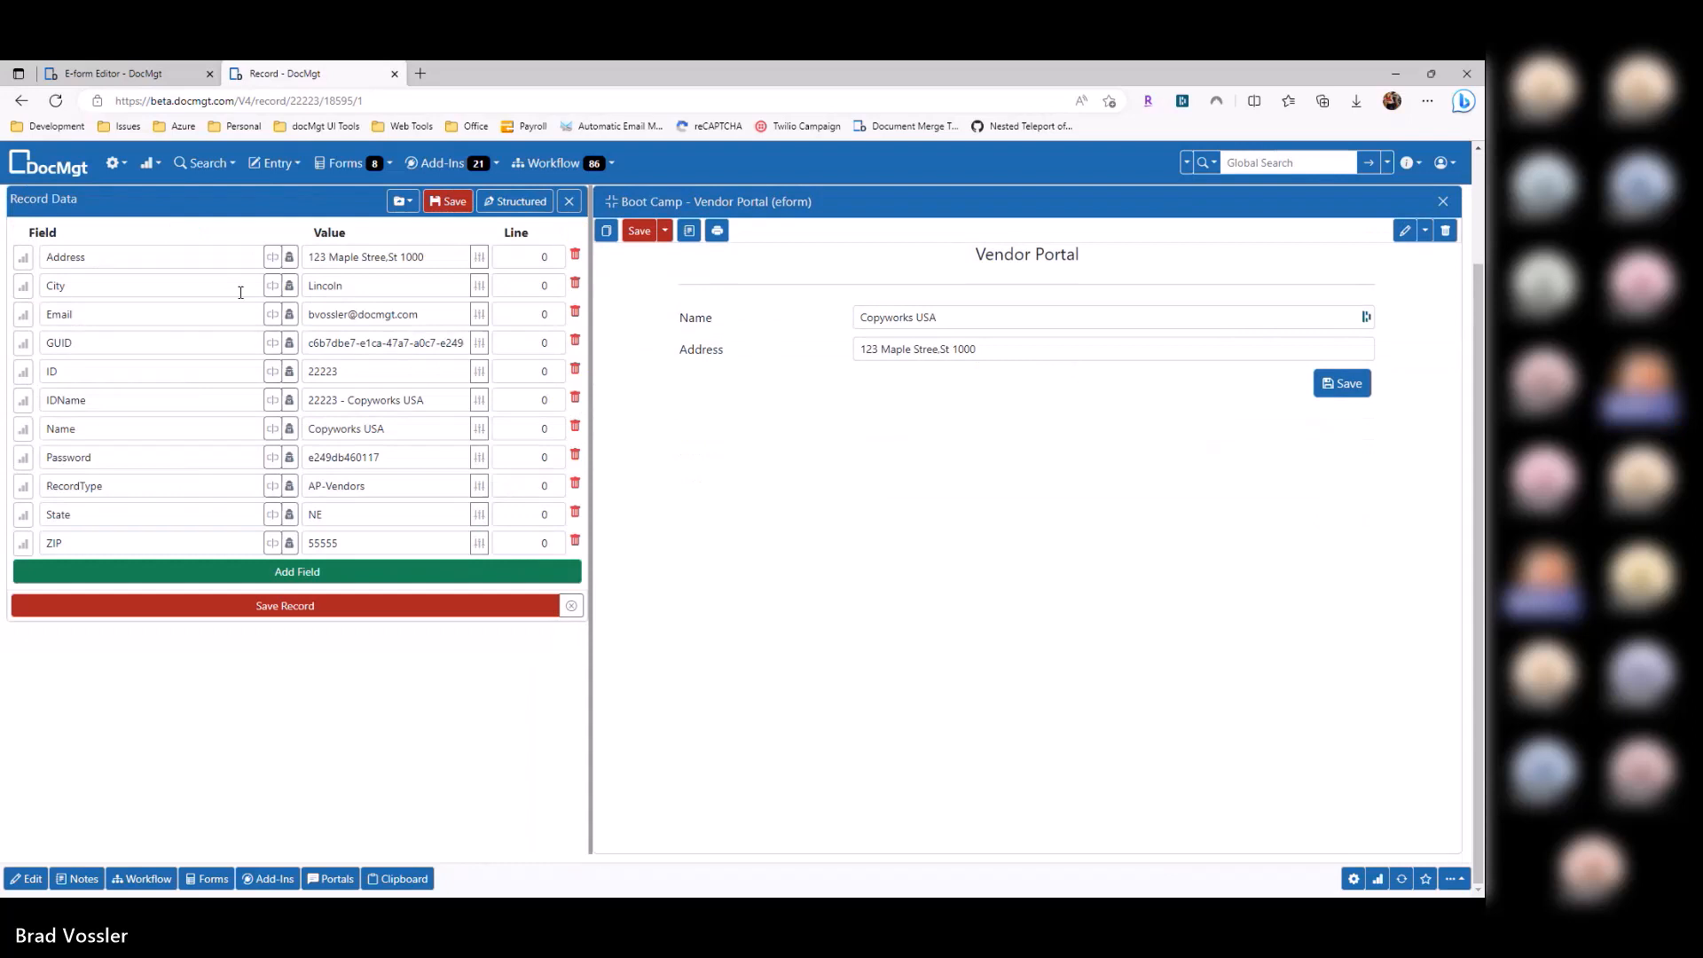
{"action": "double_click", "coordinate": [89, 372]}
{"action": "key", "text": "ctrl+c"}
{"action": "left_click", "coordinate": [115, 74]}
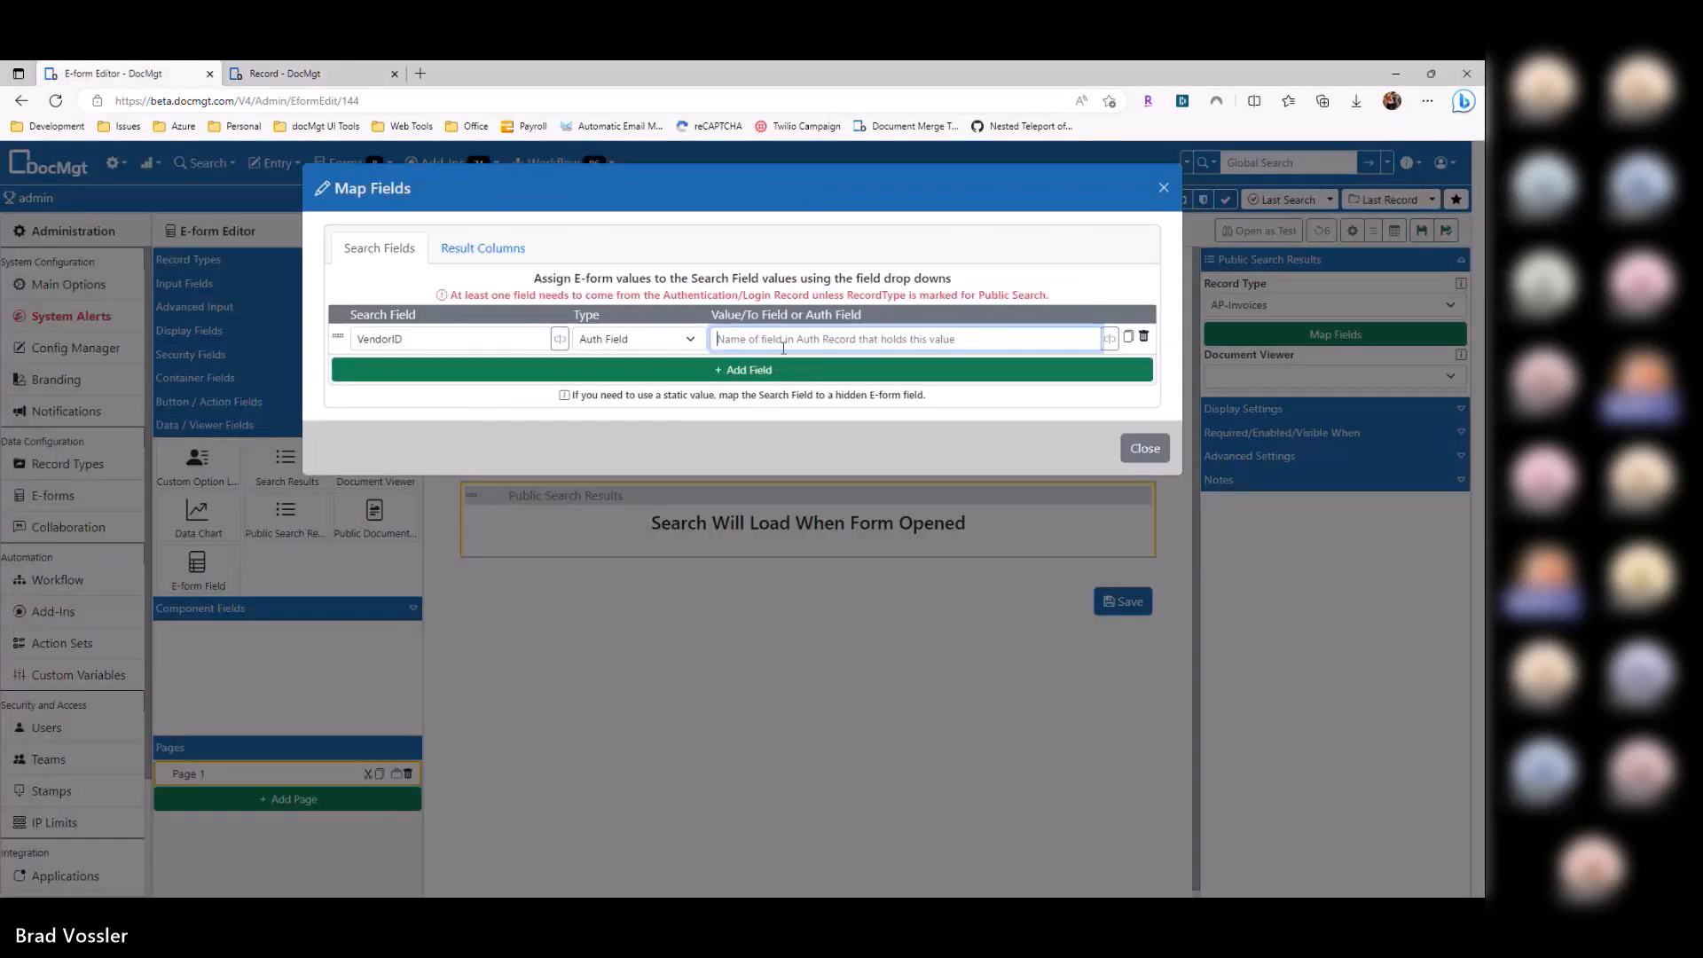
{"action": "key", "text": "ctrl+v"}
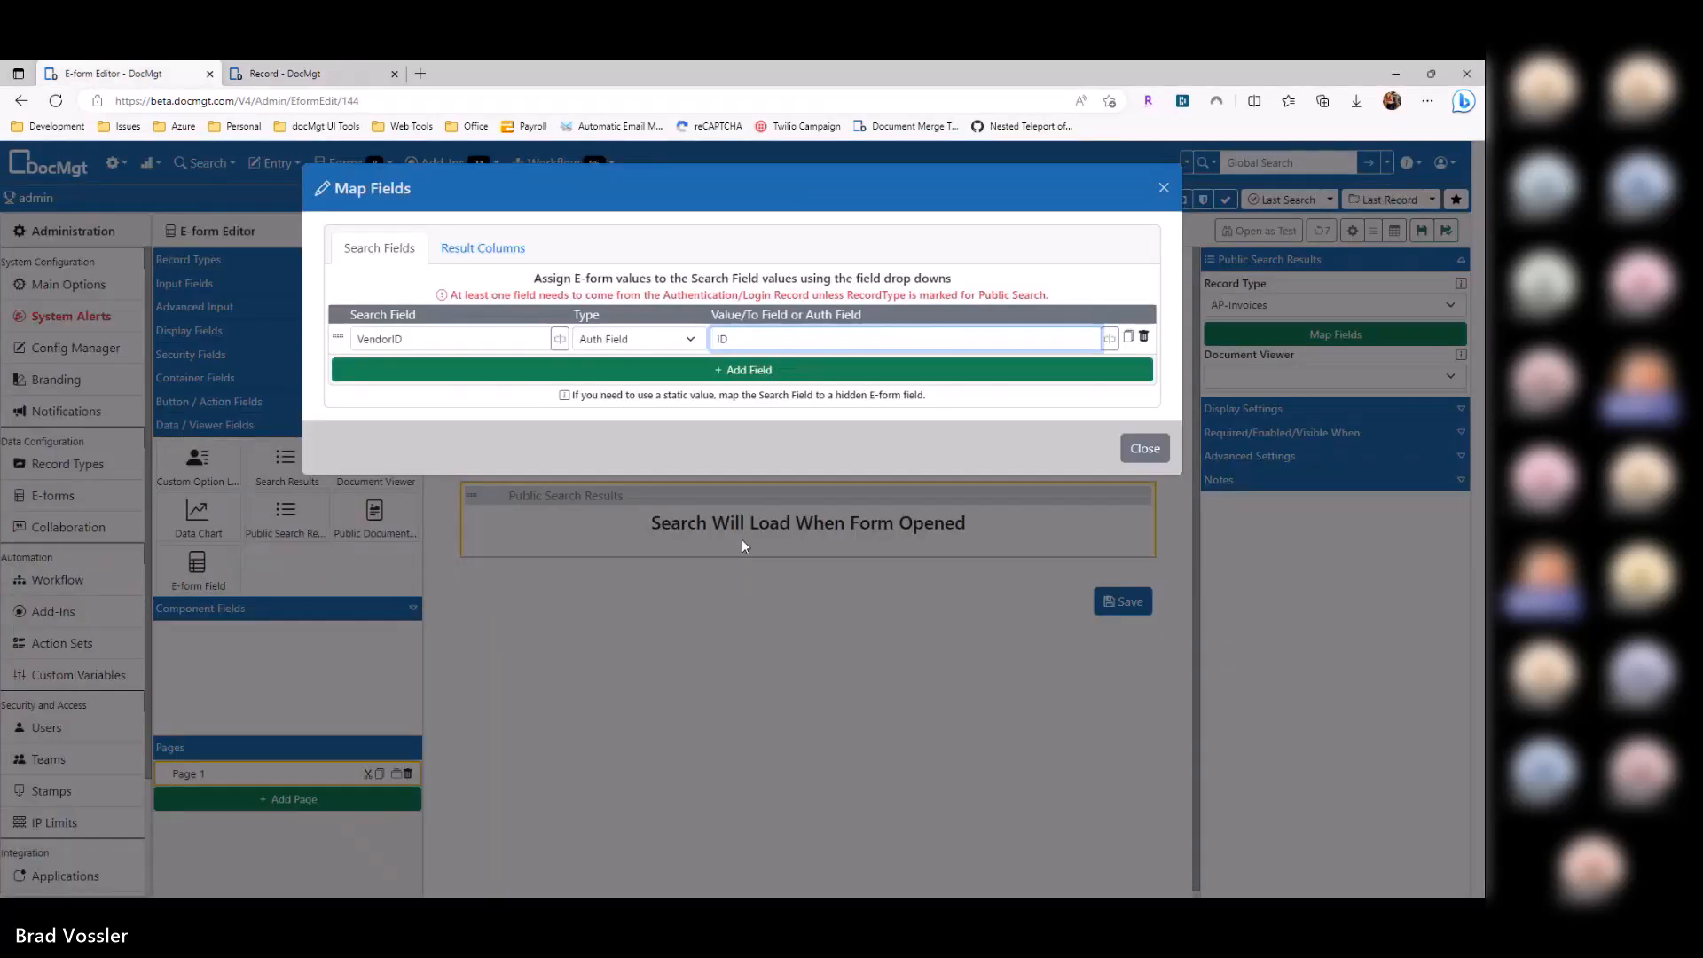
{"action": "double_click", "coordinate": [440, 338]}
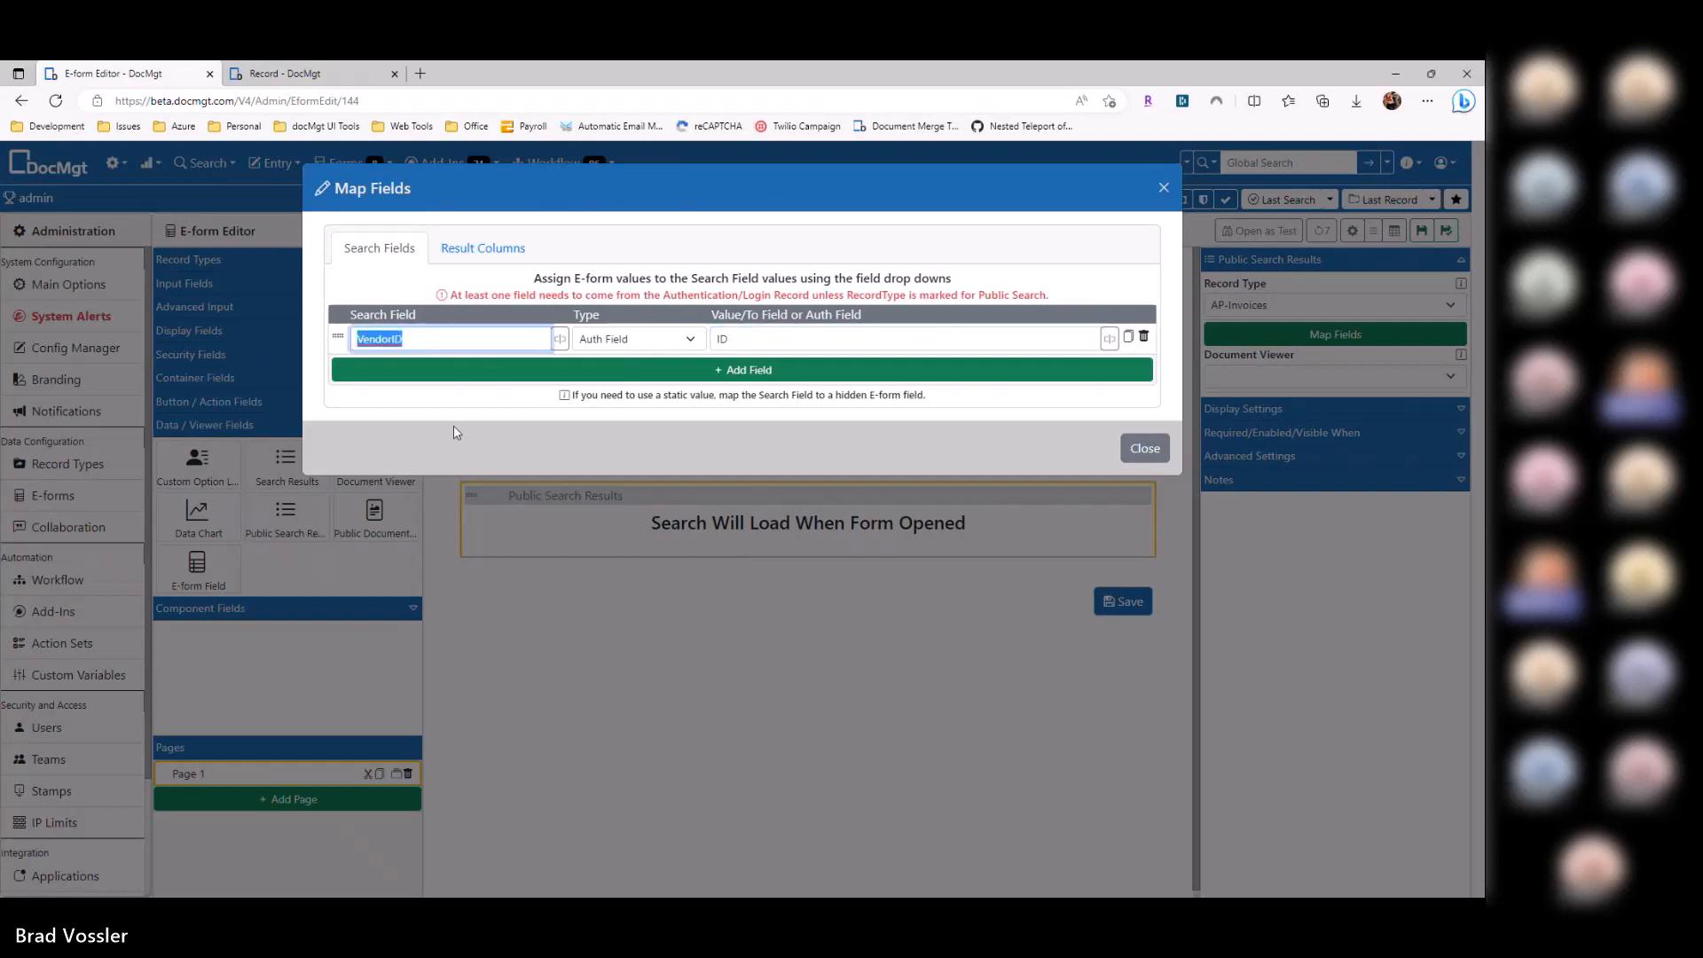
Step: Add InvoiceNumber, InvoiceDate and Amount result columns, close the mapping, and save the e-form
{"action": "left_click", "coordinate": [464, 251]}
{"action": "left_click", "coordinate": [483, 351]}
{"action": "left_click", "coordinate": [483, 355]}
{"action": "left_click", "coordinate": [483, 385]}
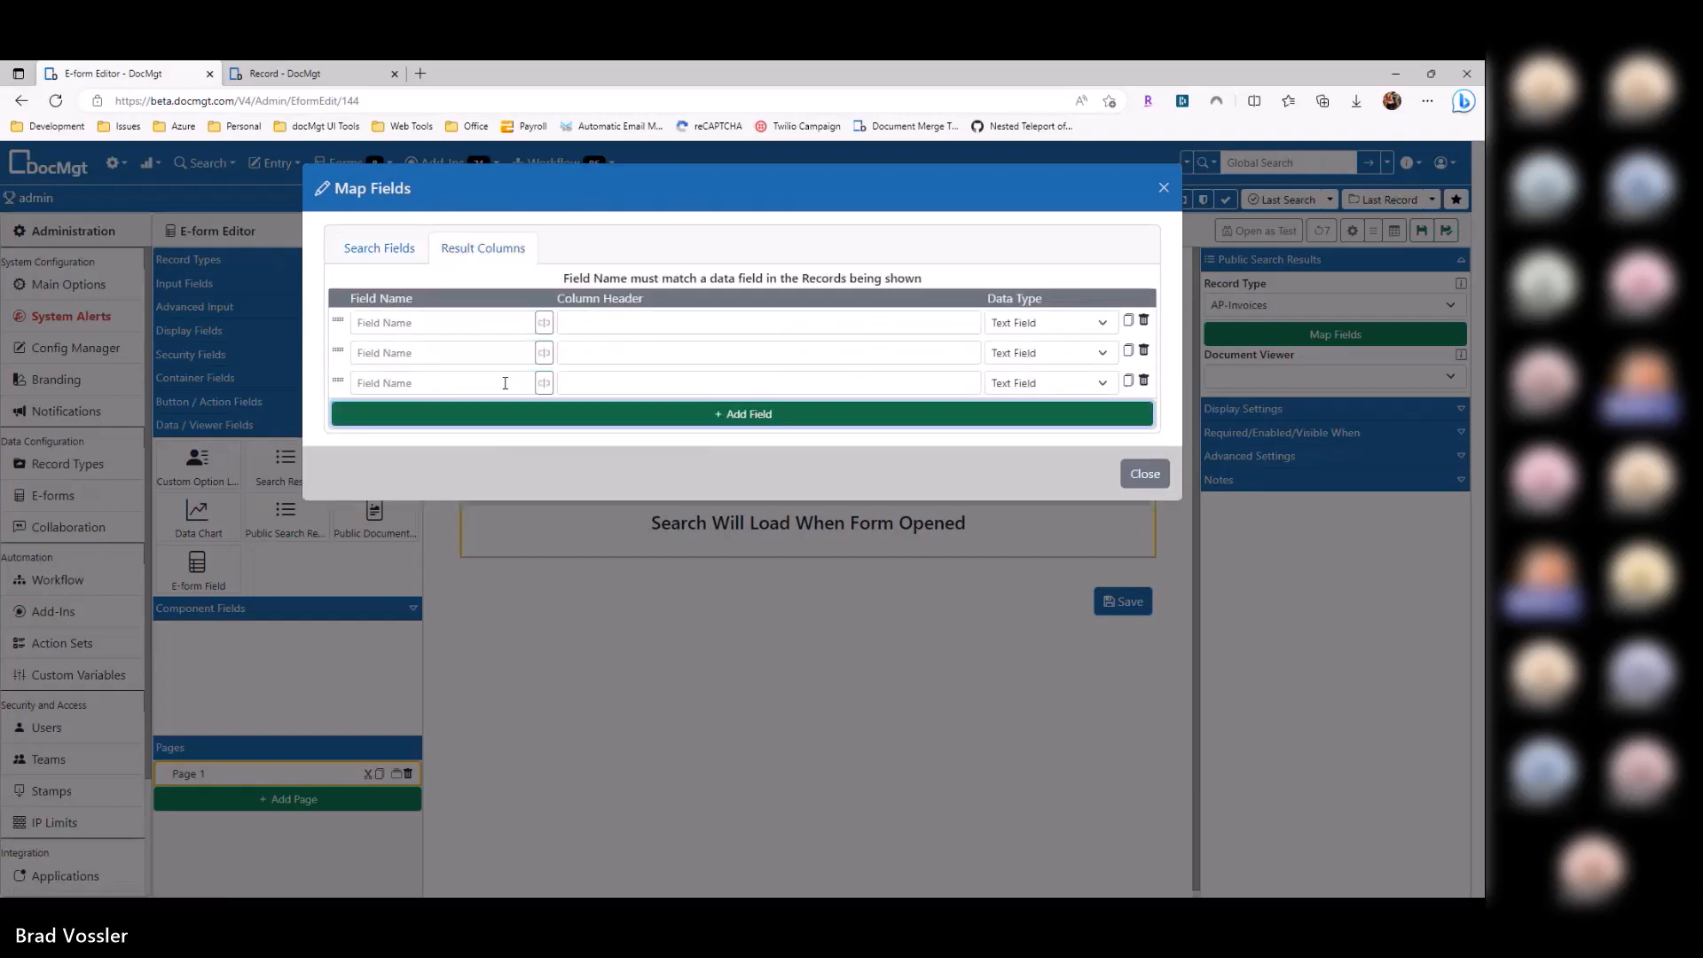
{"action": "left_click", "coordinate": [544, 322]}
{"action": "left_click", "coordinate": [493, 480]}
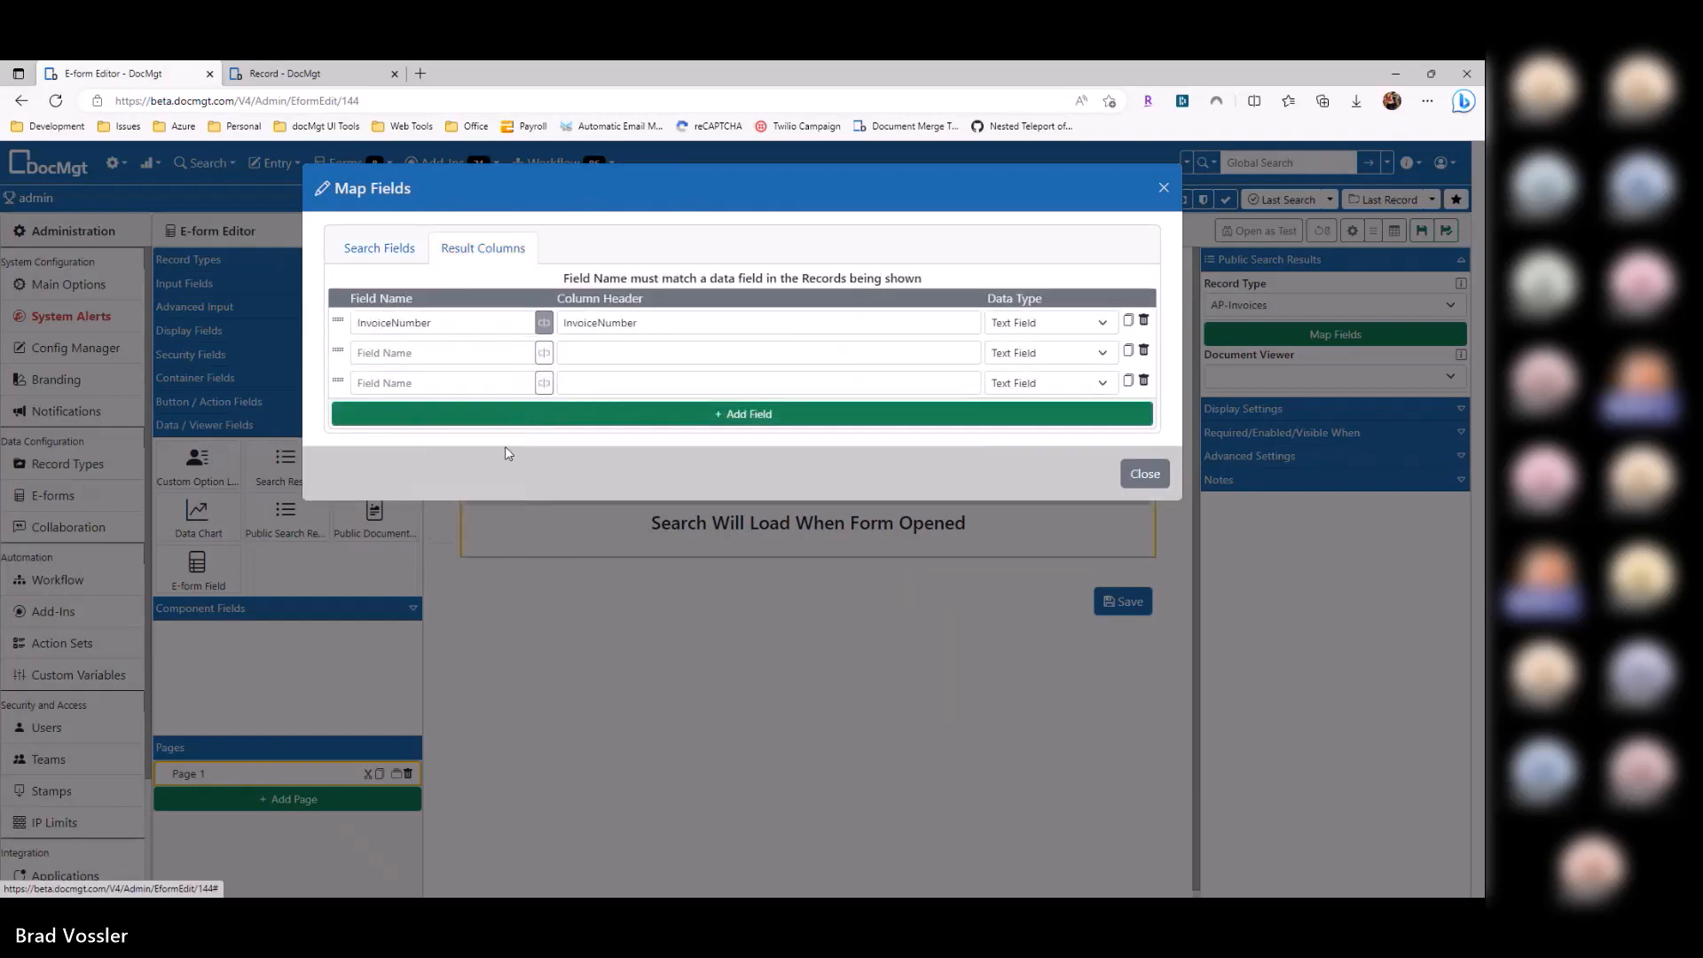
{"action": "left_click", "coordinate": [544, 352]}
{"action": "left_click", "coordinate": [502, 541]}
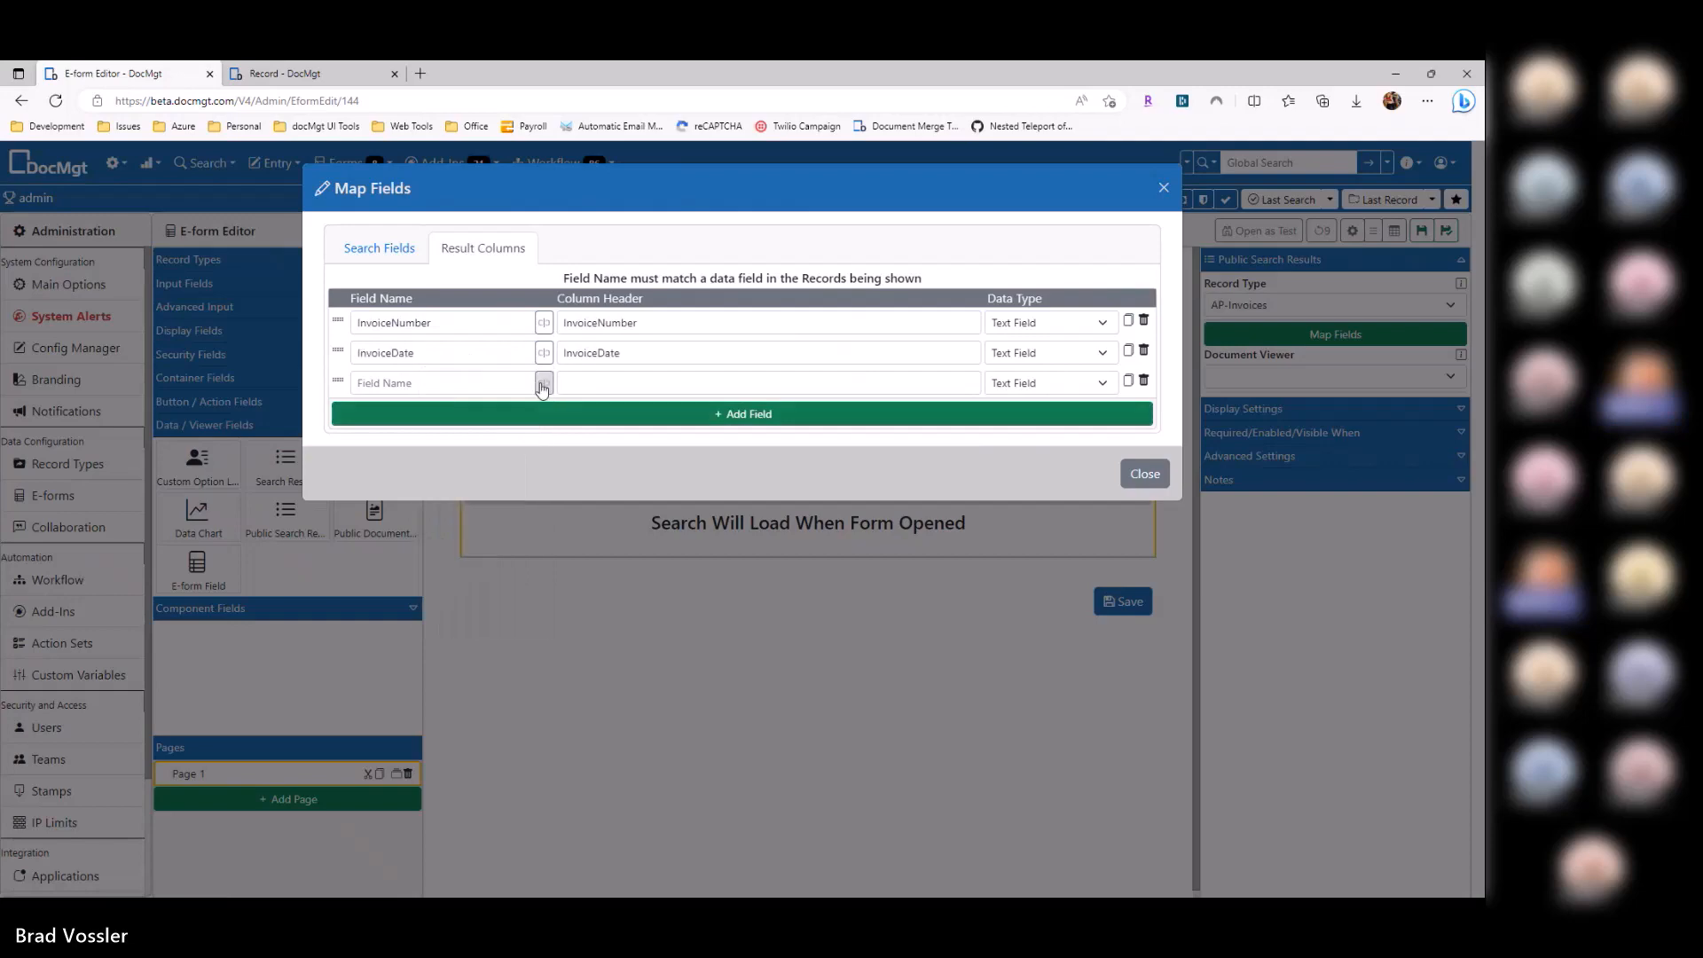
{"action": "left_click", "coordinate": [543, 382]}
{"action": "left_click", "coordinate": [479, 588]}
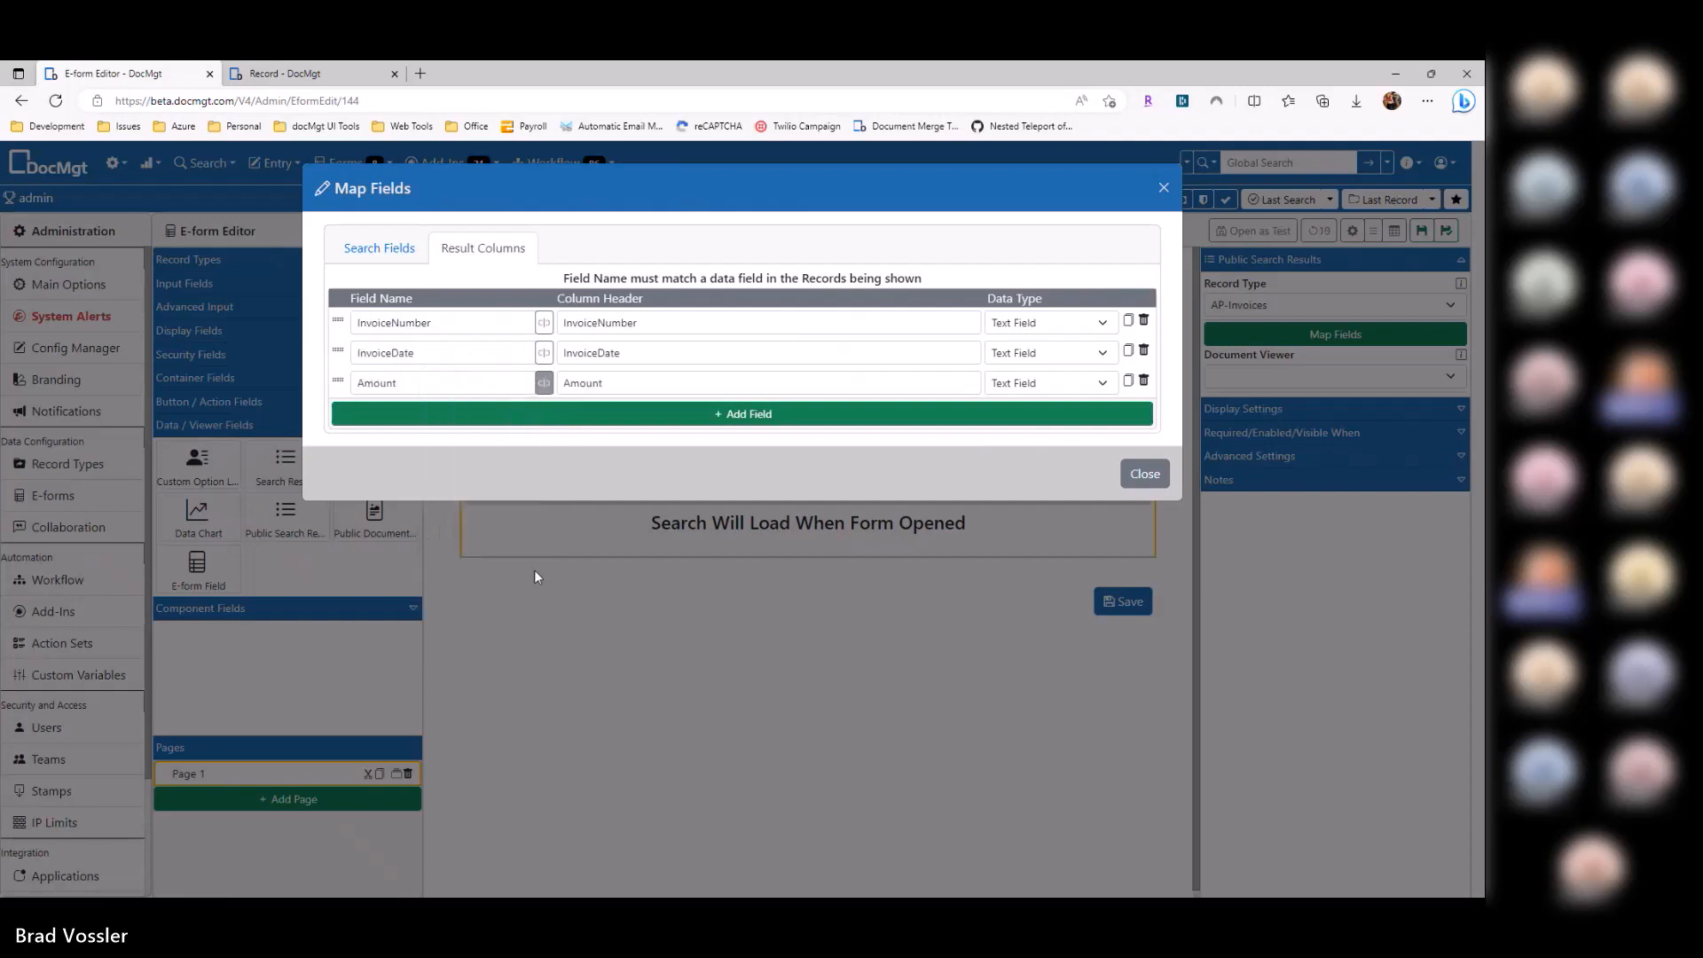
{"action": "left_click", "coordinate": [1158, 477]}
{"action": "left_click", "coordinate": [1422, 230]}
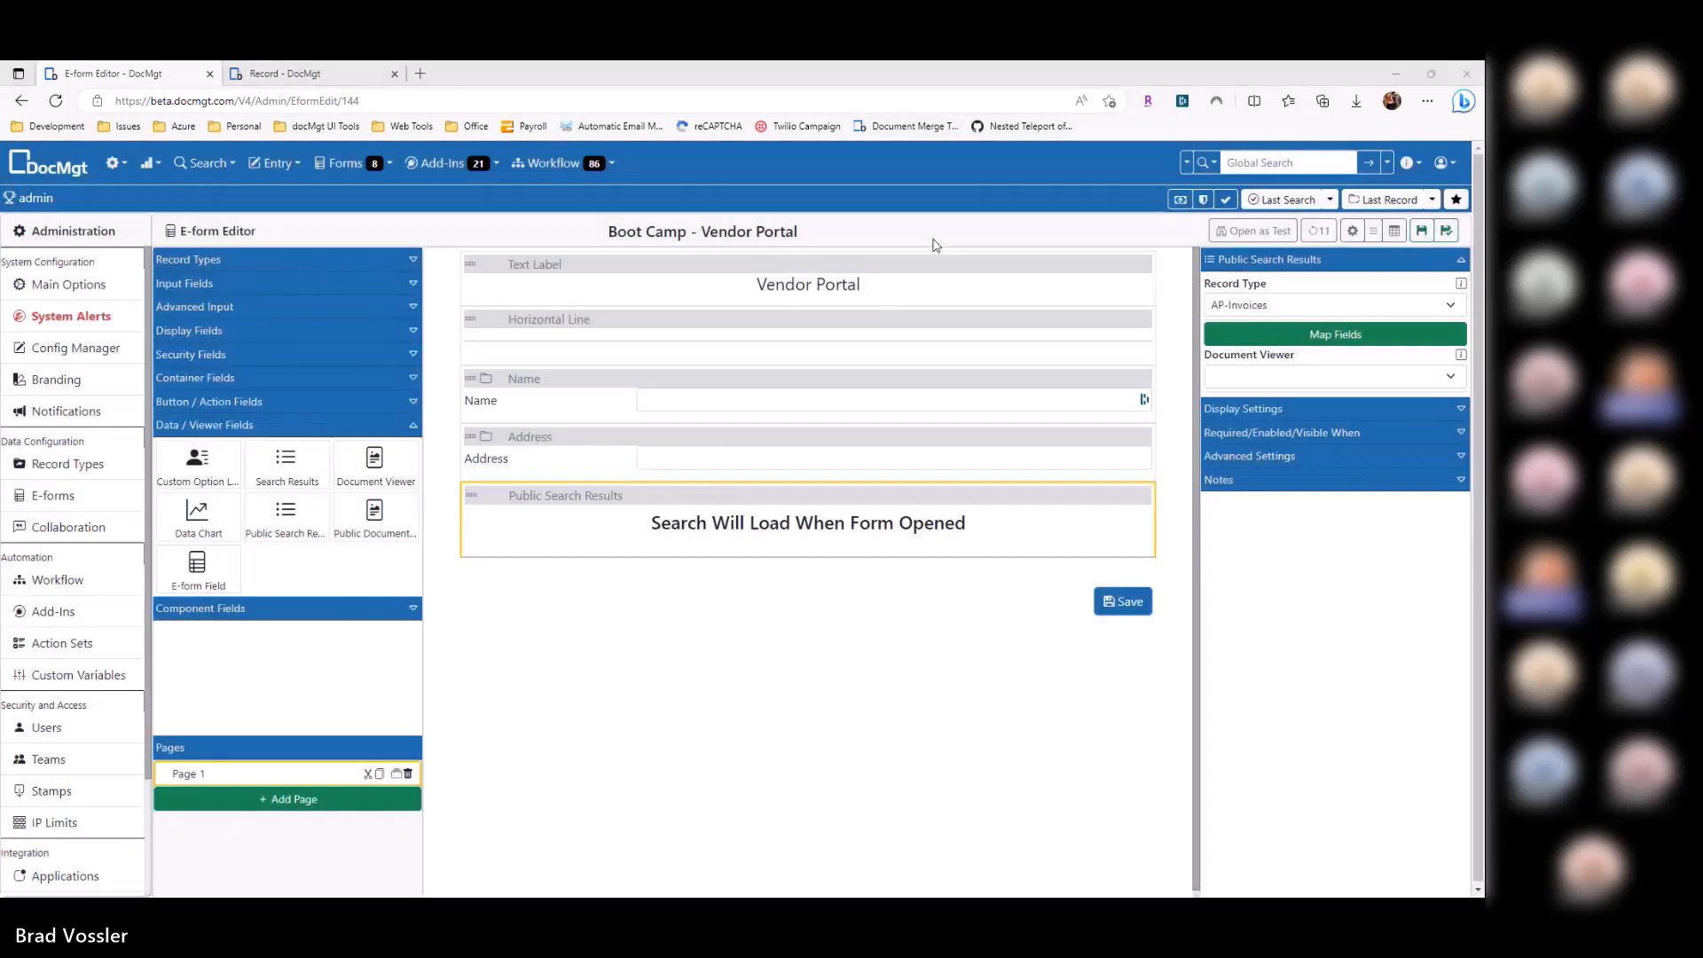
Step: Turn on Run Search When E-form Loads in the search results' Advanced Settings
{"action": "left_click", "coordinate": [638, 301]}
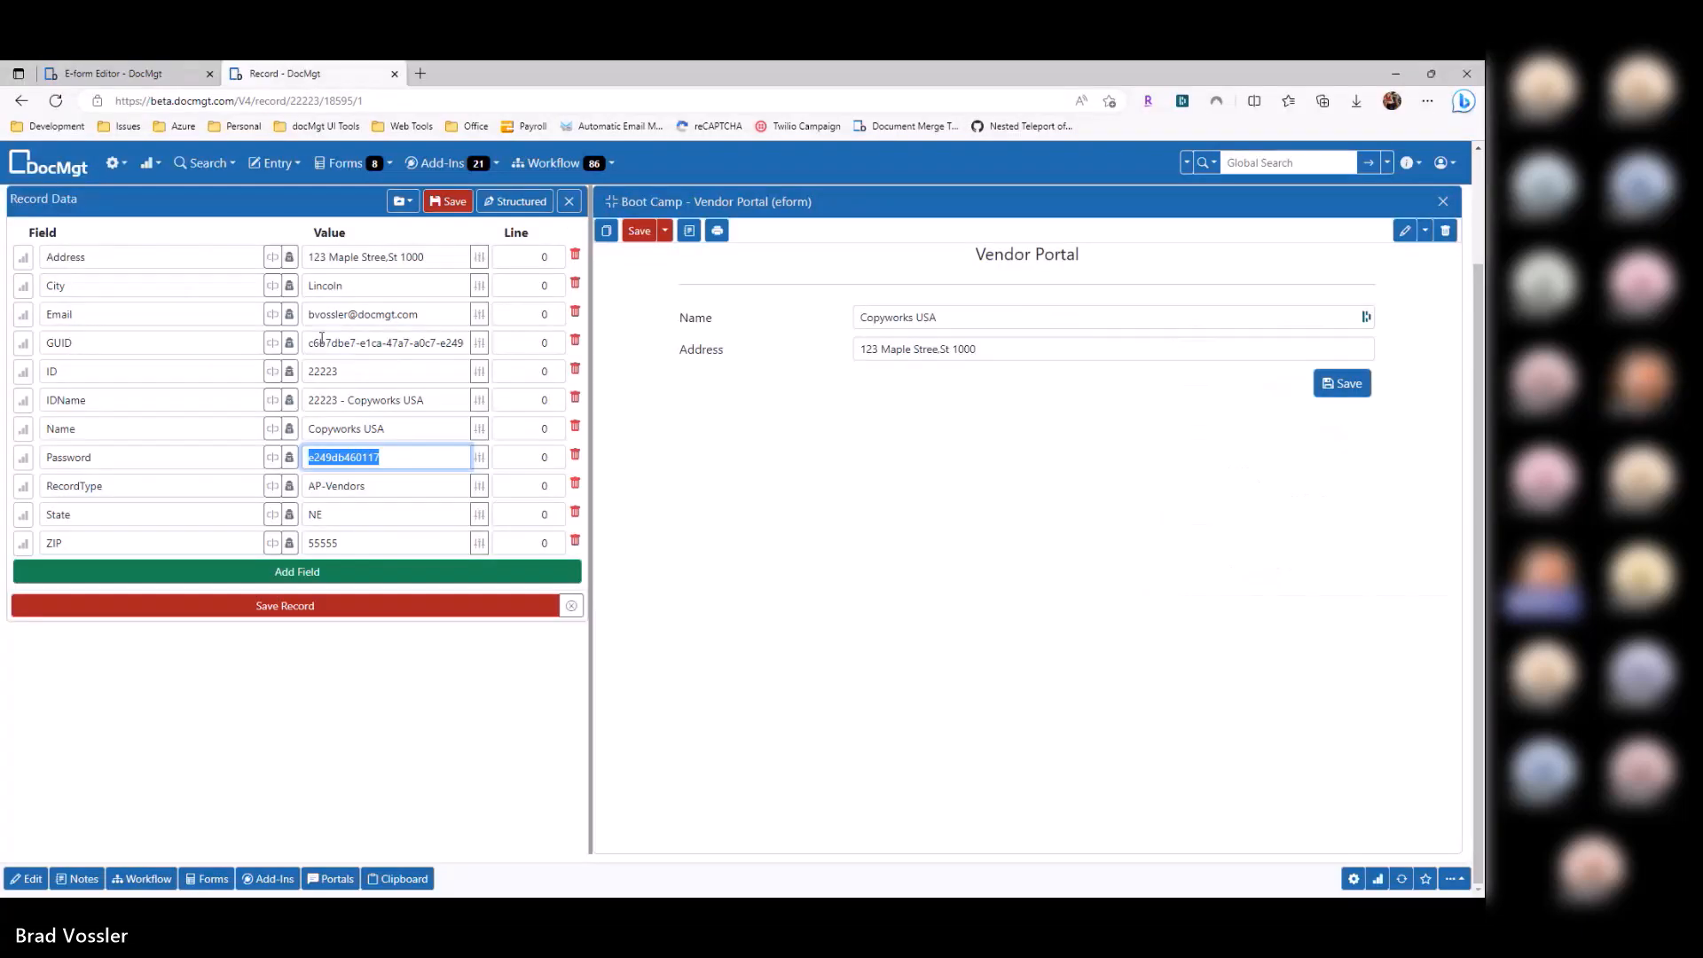
{"action": "left_click", "coordinate": [133, 73]}
{"action": "left_click", "coordinate": [1248, 457]}
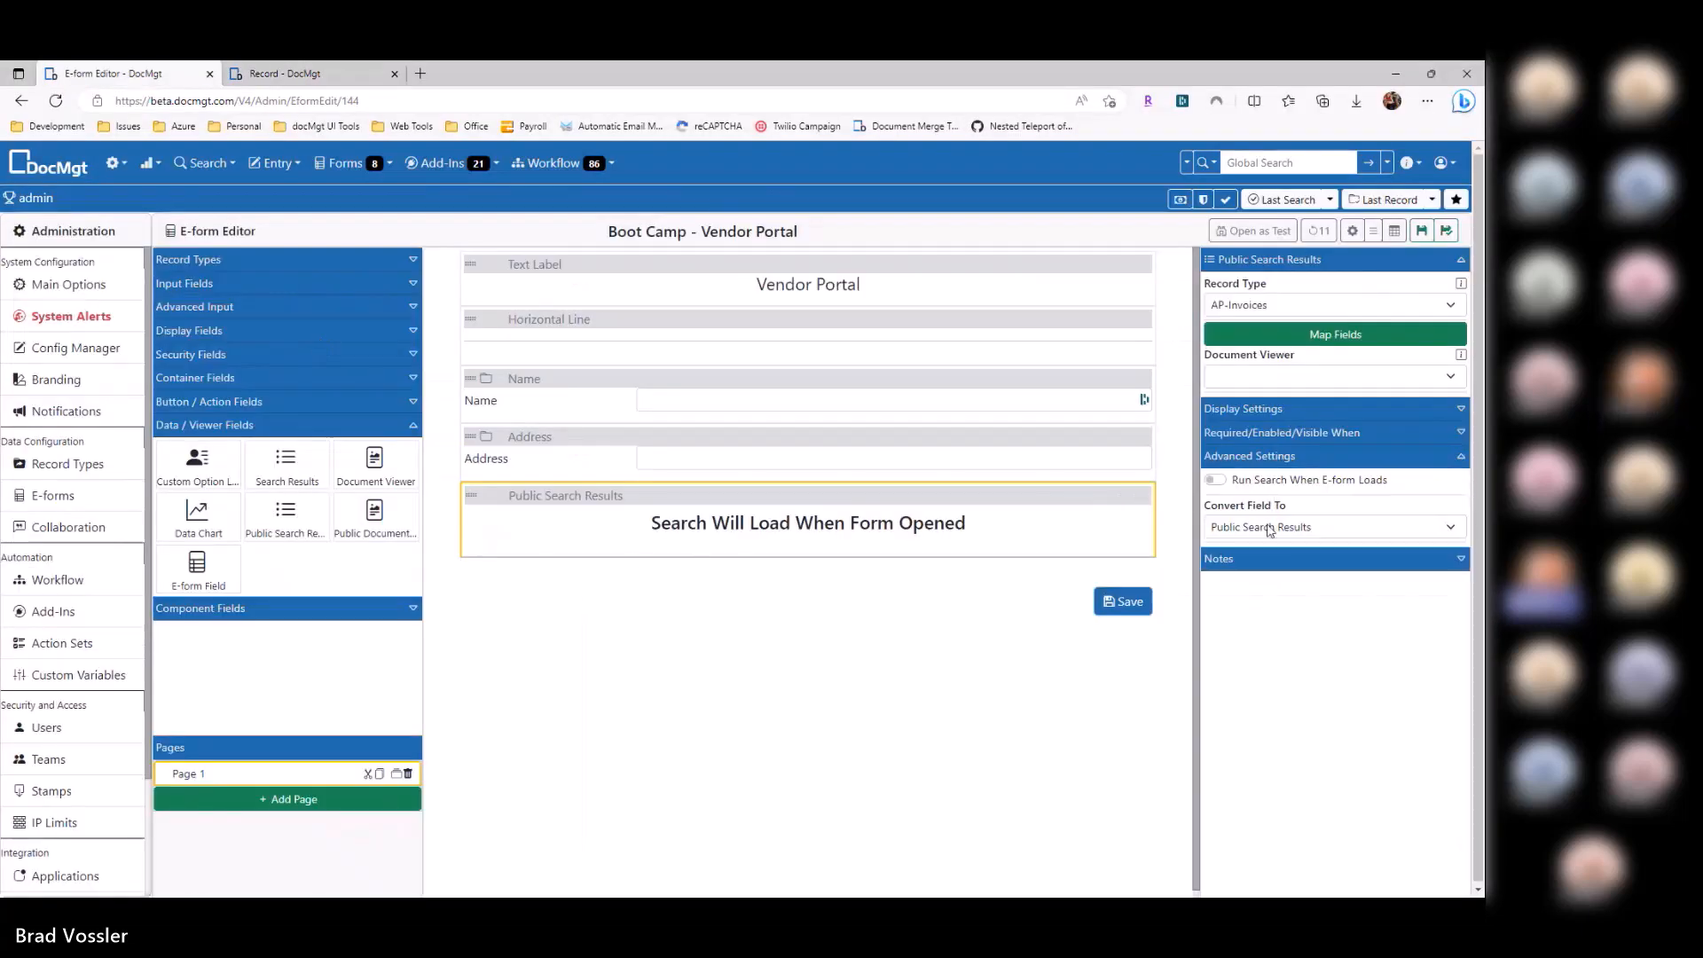
{"action": "left_click", "coordinate": [1214, 480]}
Step: Reload and log in to the InPrivate portal to confirm it lists the vendor's 17 invoices
{"action": "key", "text": "ctrl+Tab"}
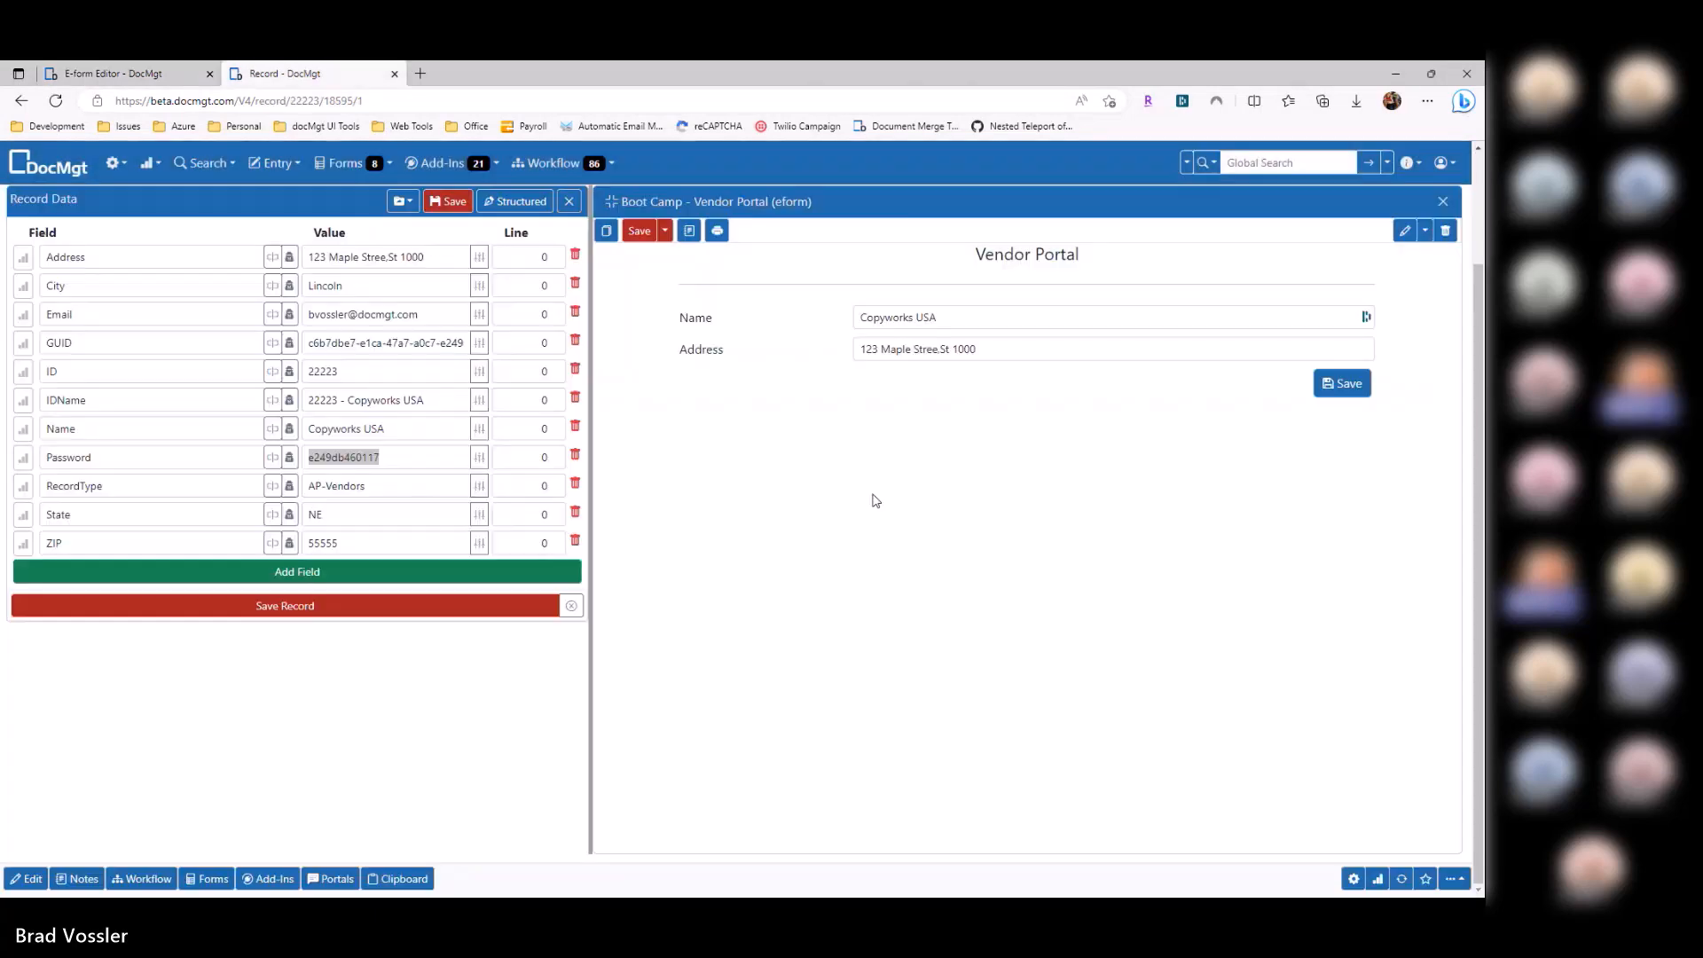
{"action": "key", "text": "alt+Tab"}
{"action": "key", "text": "F5"}
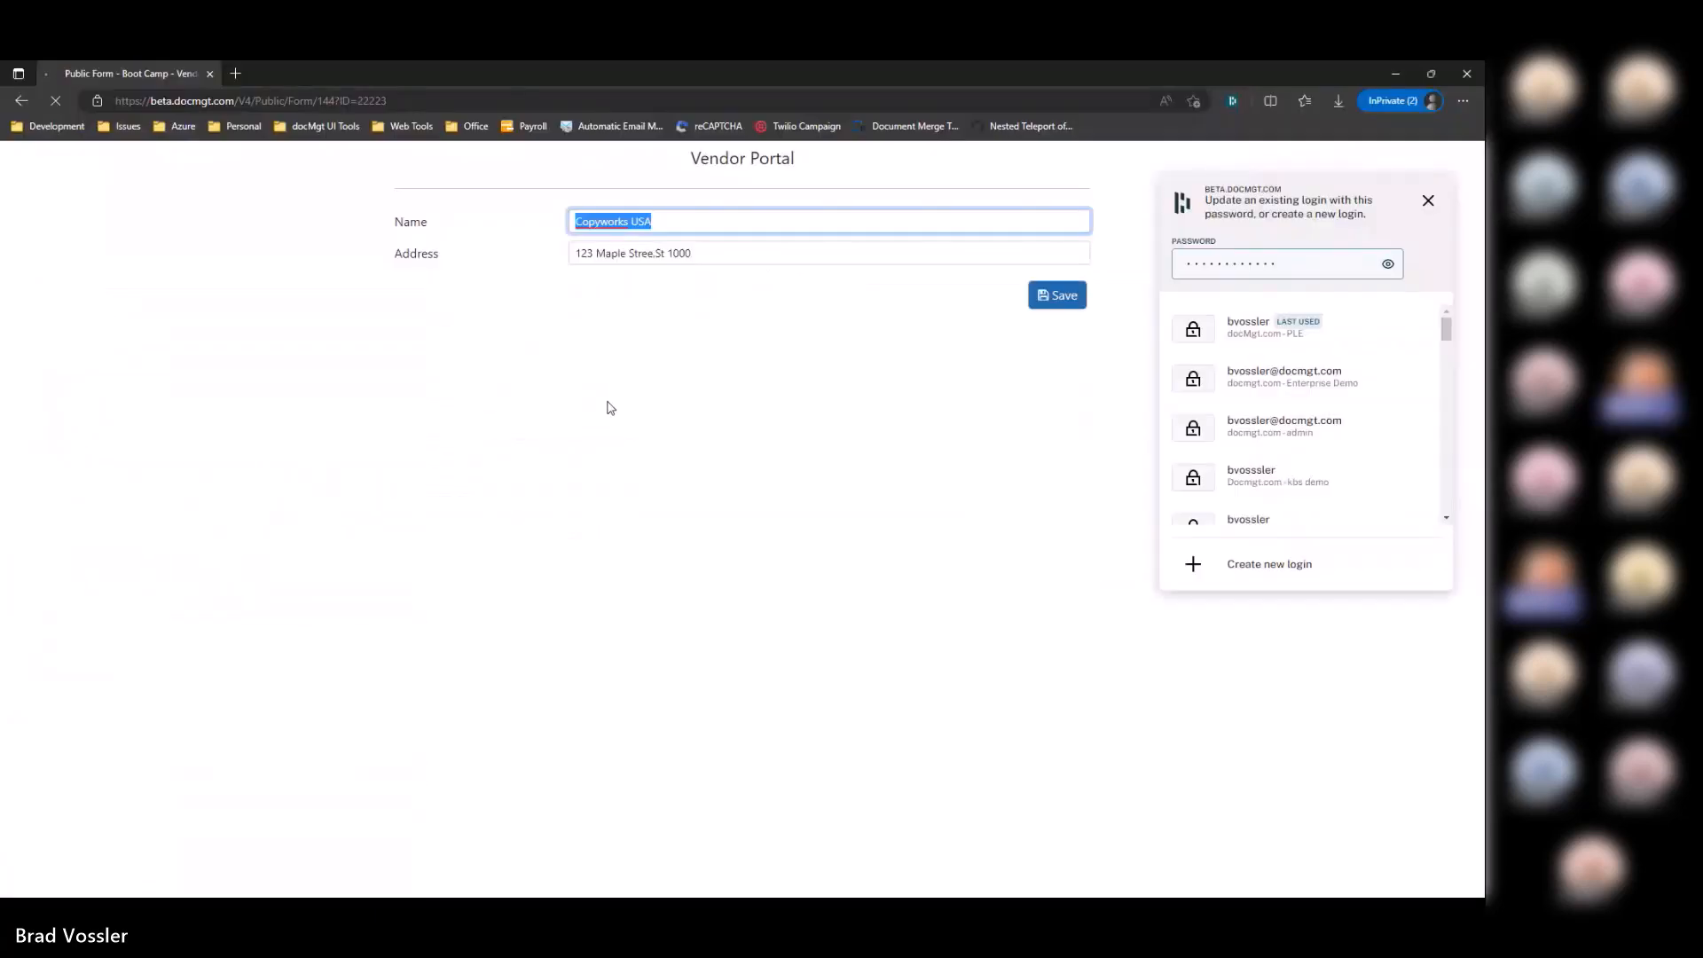
{"action": "key", "text": "Return"}
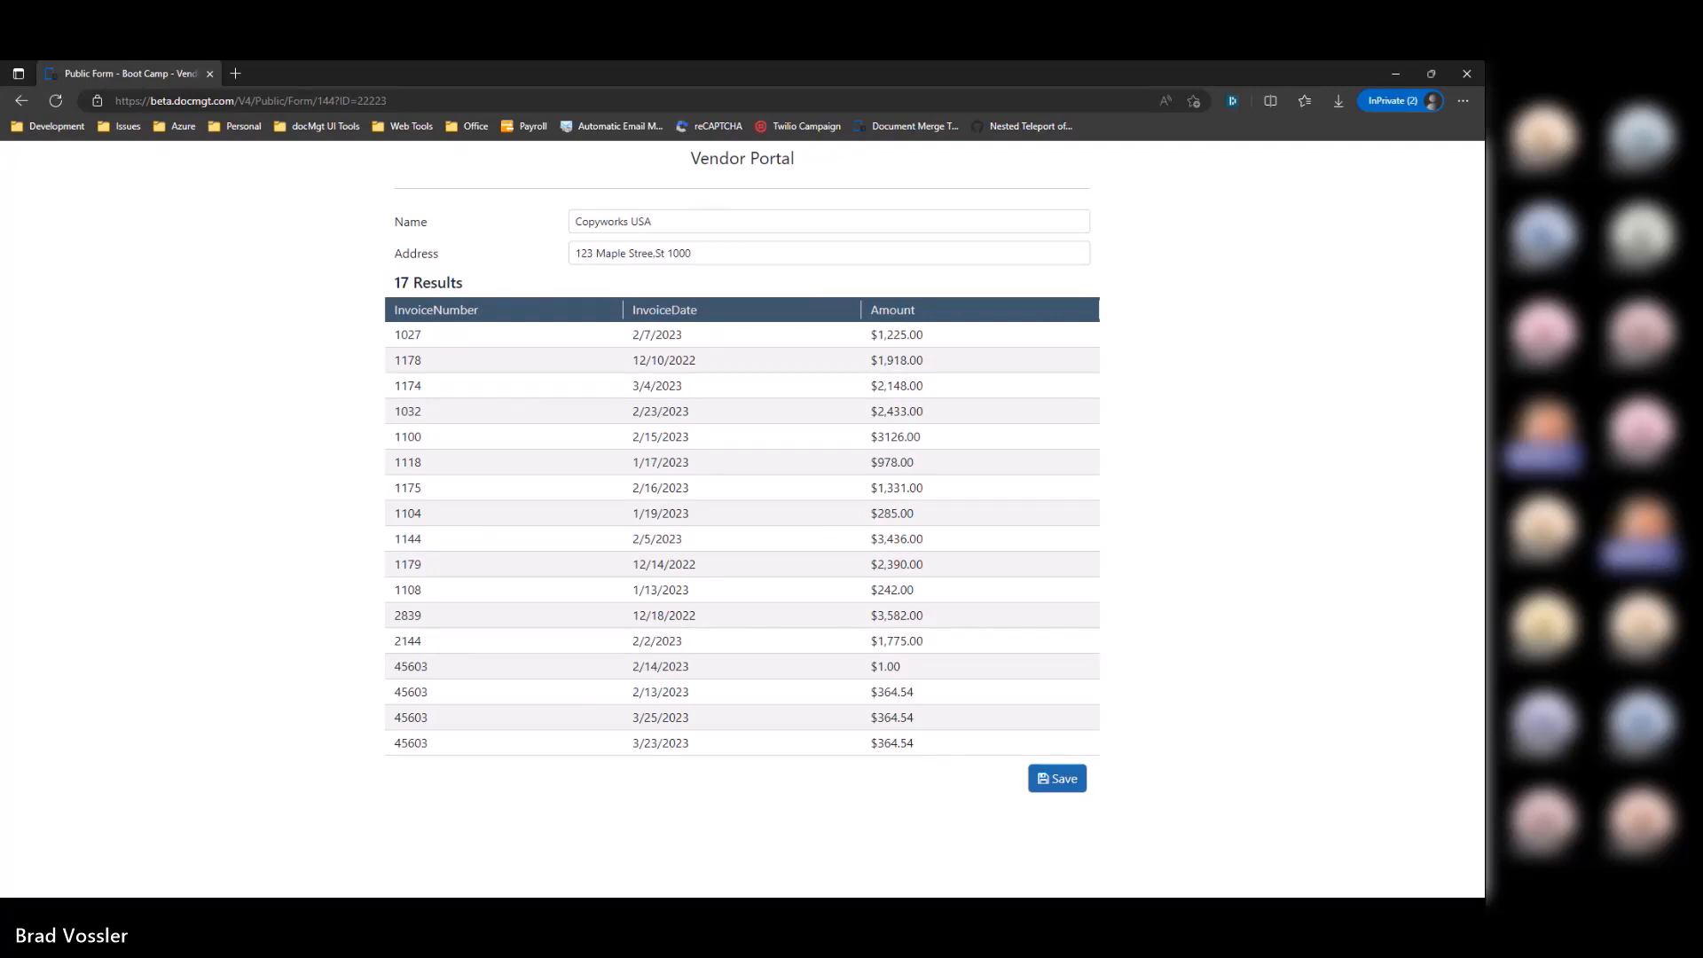
{"action": "key", "text": "alt+Tab"}
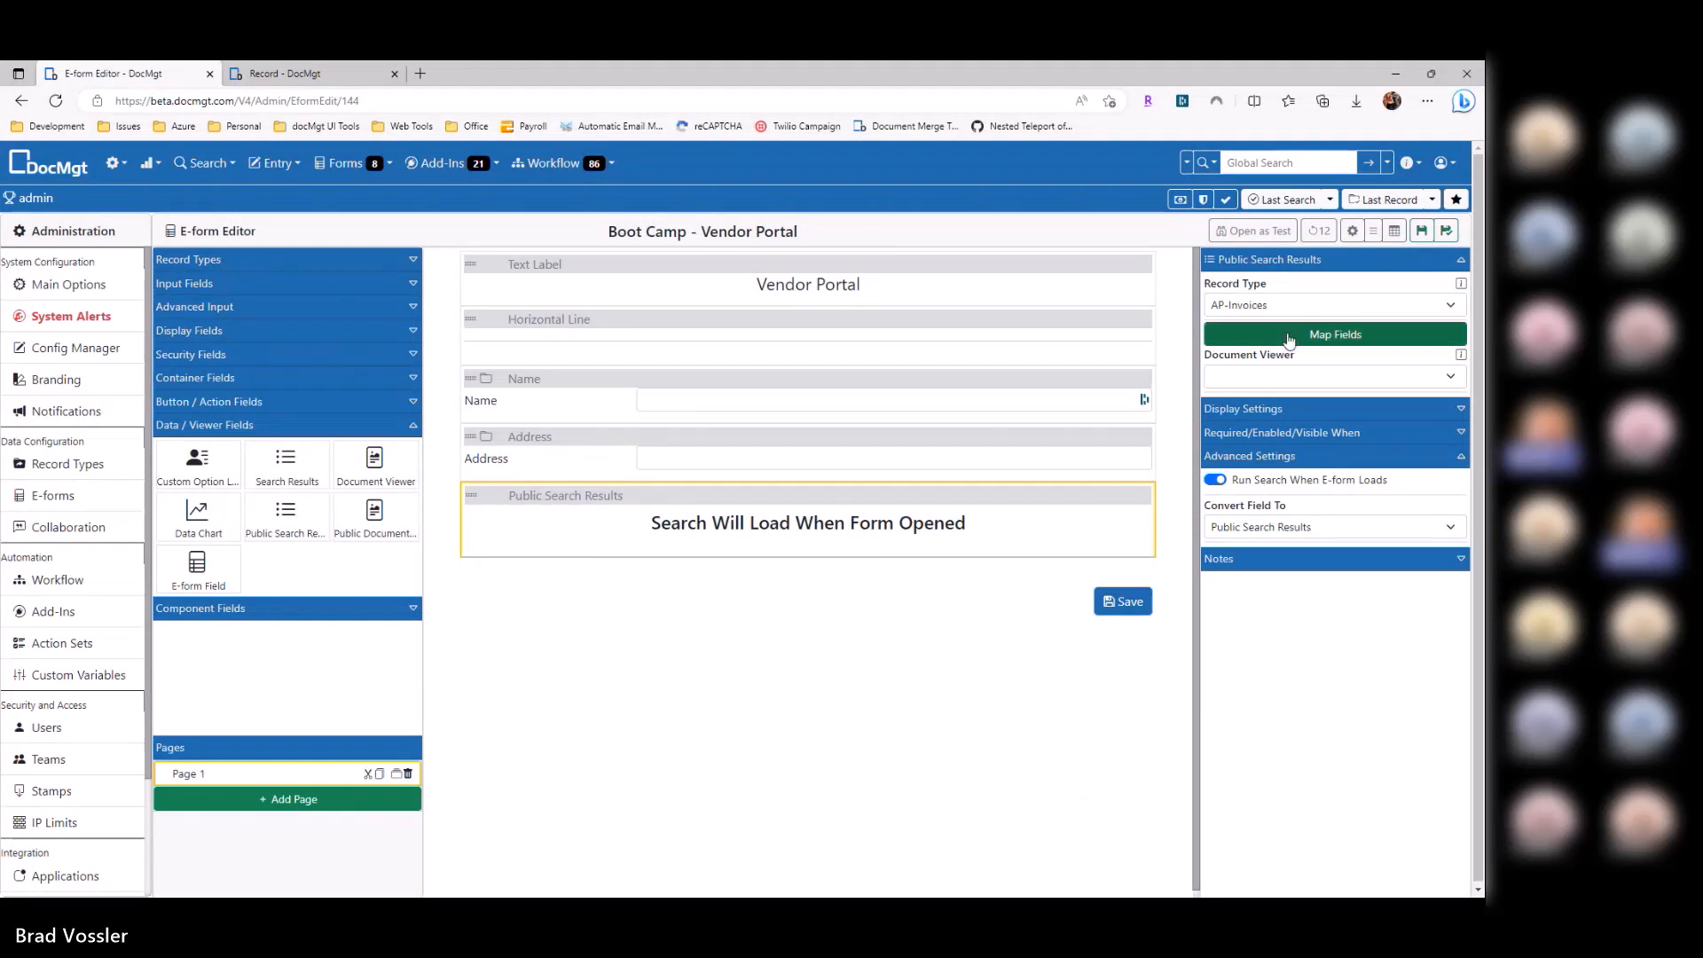
Step: Add a fourth search-result column with data type Button in the field mapping
{"action": "left_click", "coordinate": [1224, 334]}
{"action": "left_click", "coordinate": [483, 250]}
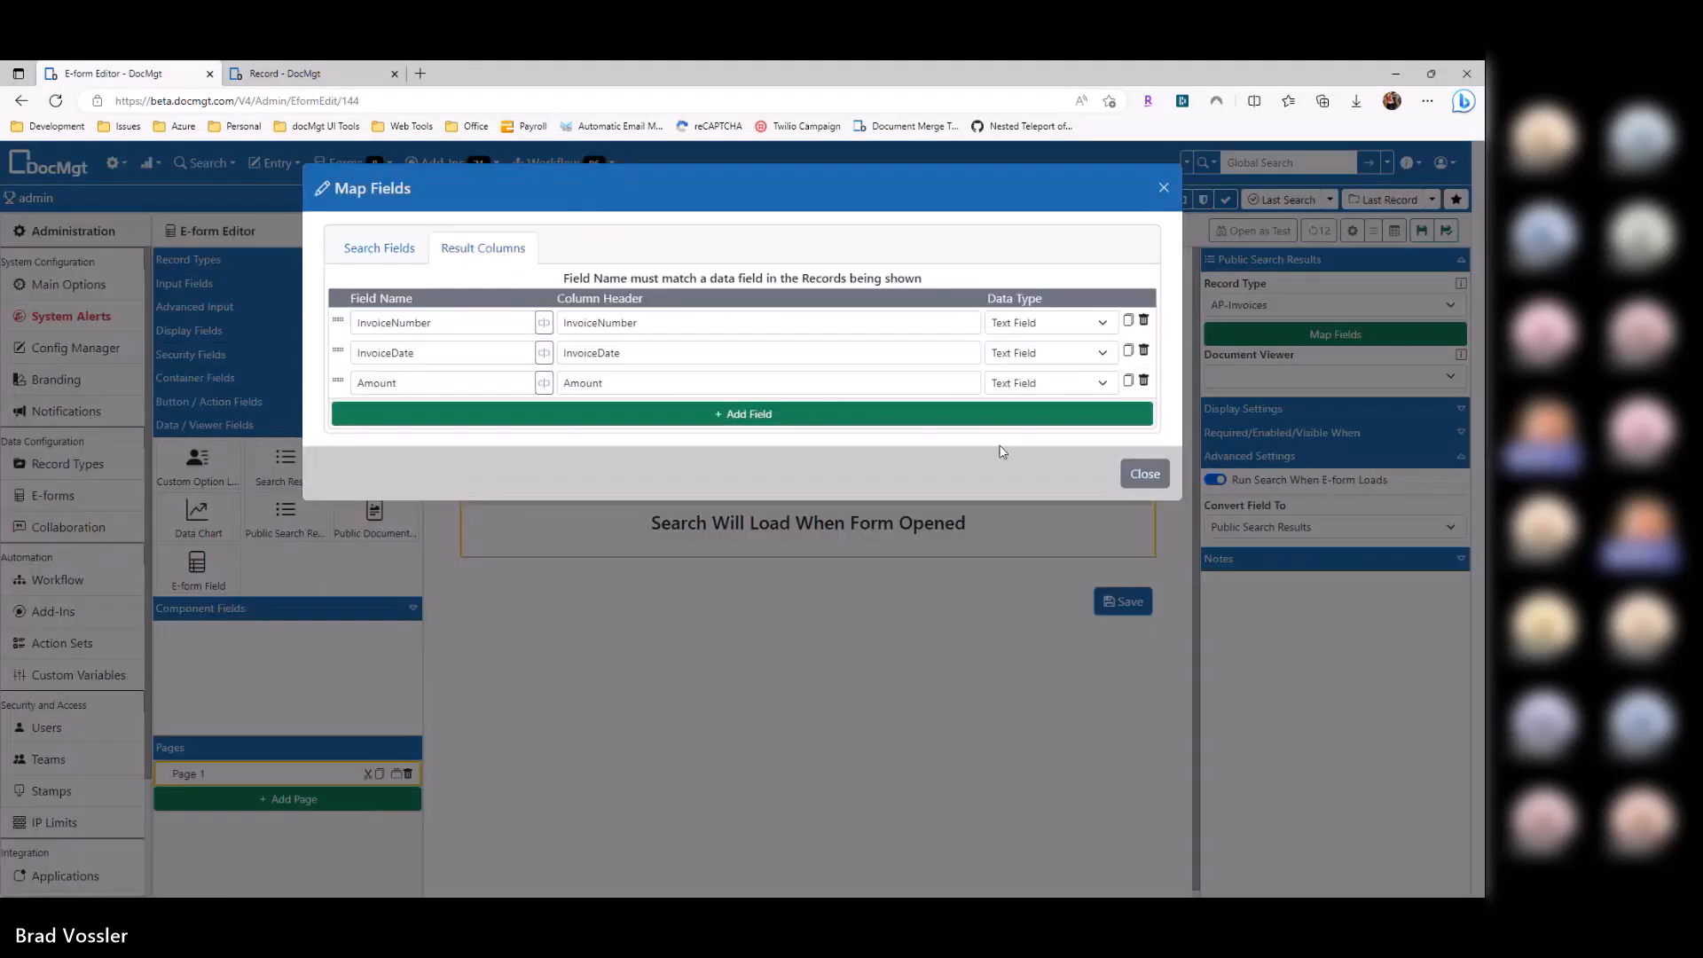
{"action": "left_click", "coordinate": [1024, 416]}
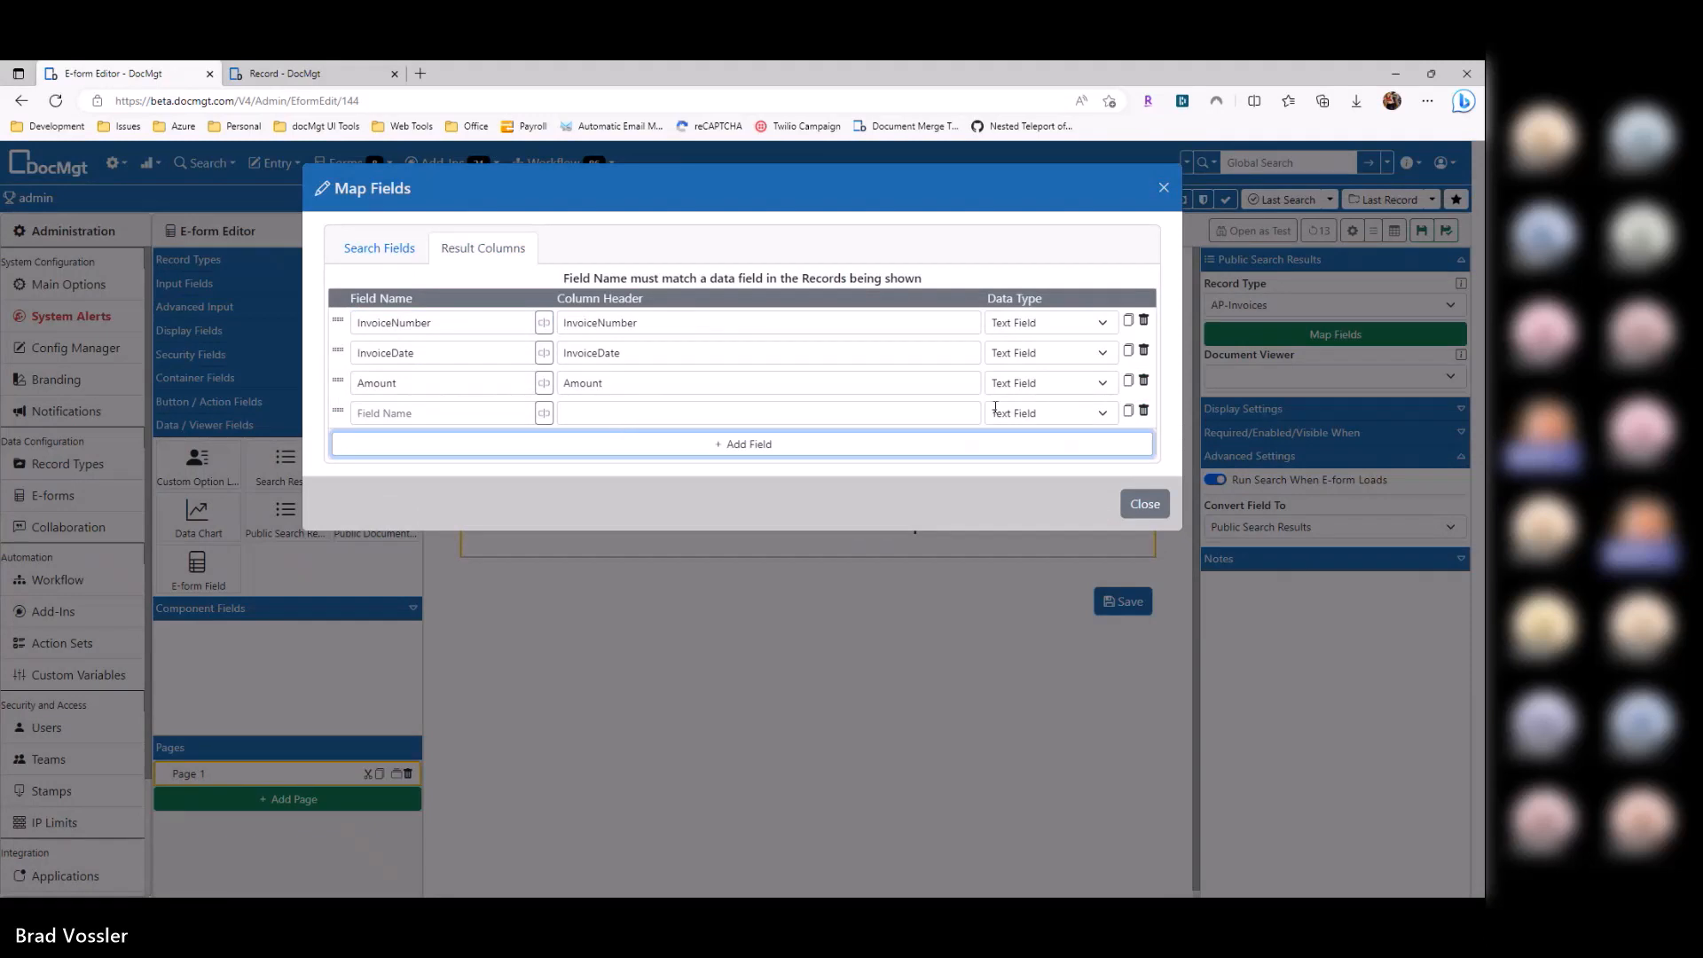
{"action": "left_click", "coordinate": [1065, 416]}
{"action": "left_click", "coordinate": [995, 575]}
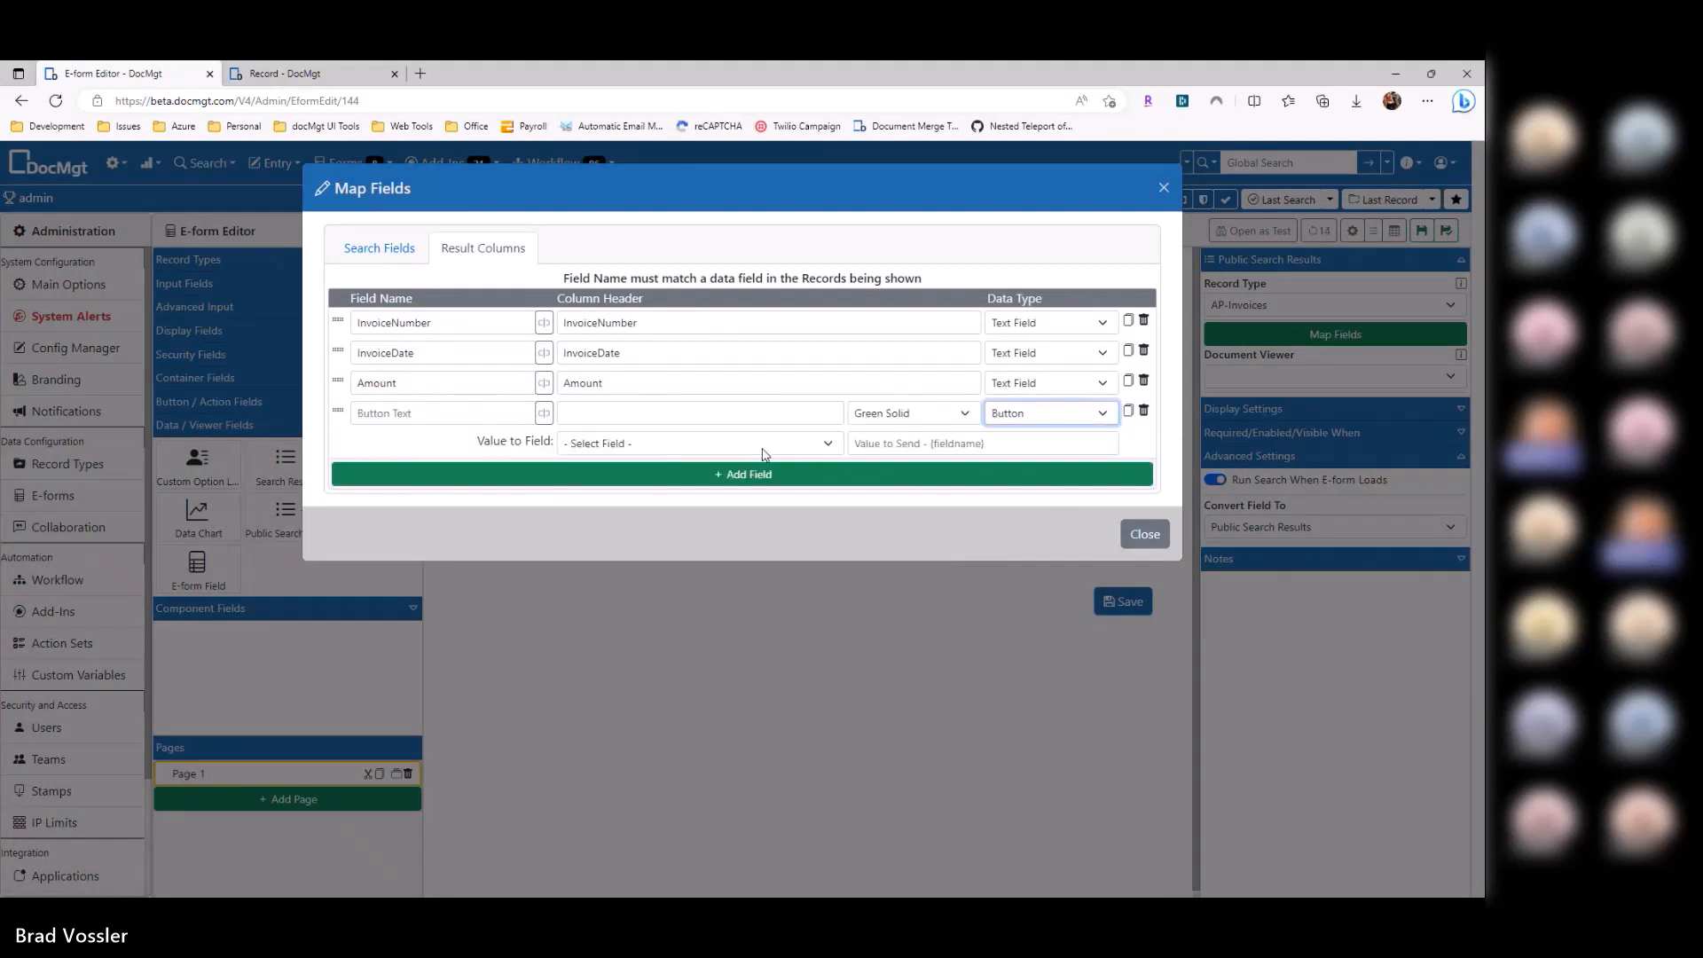
{"action": "left_click", "coordinate": [766, 455]}
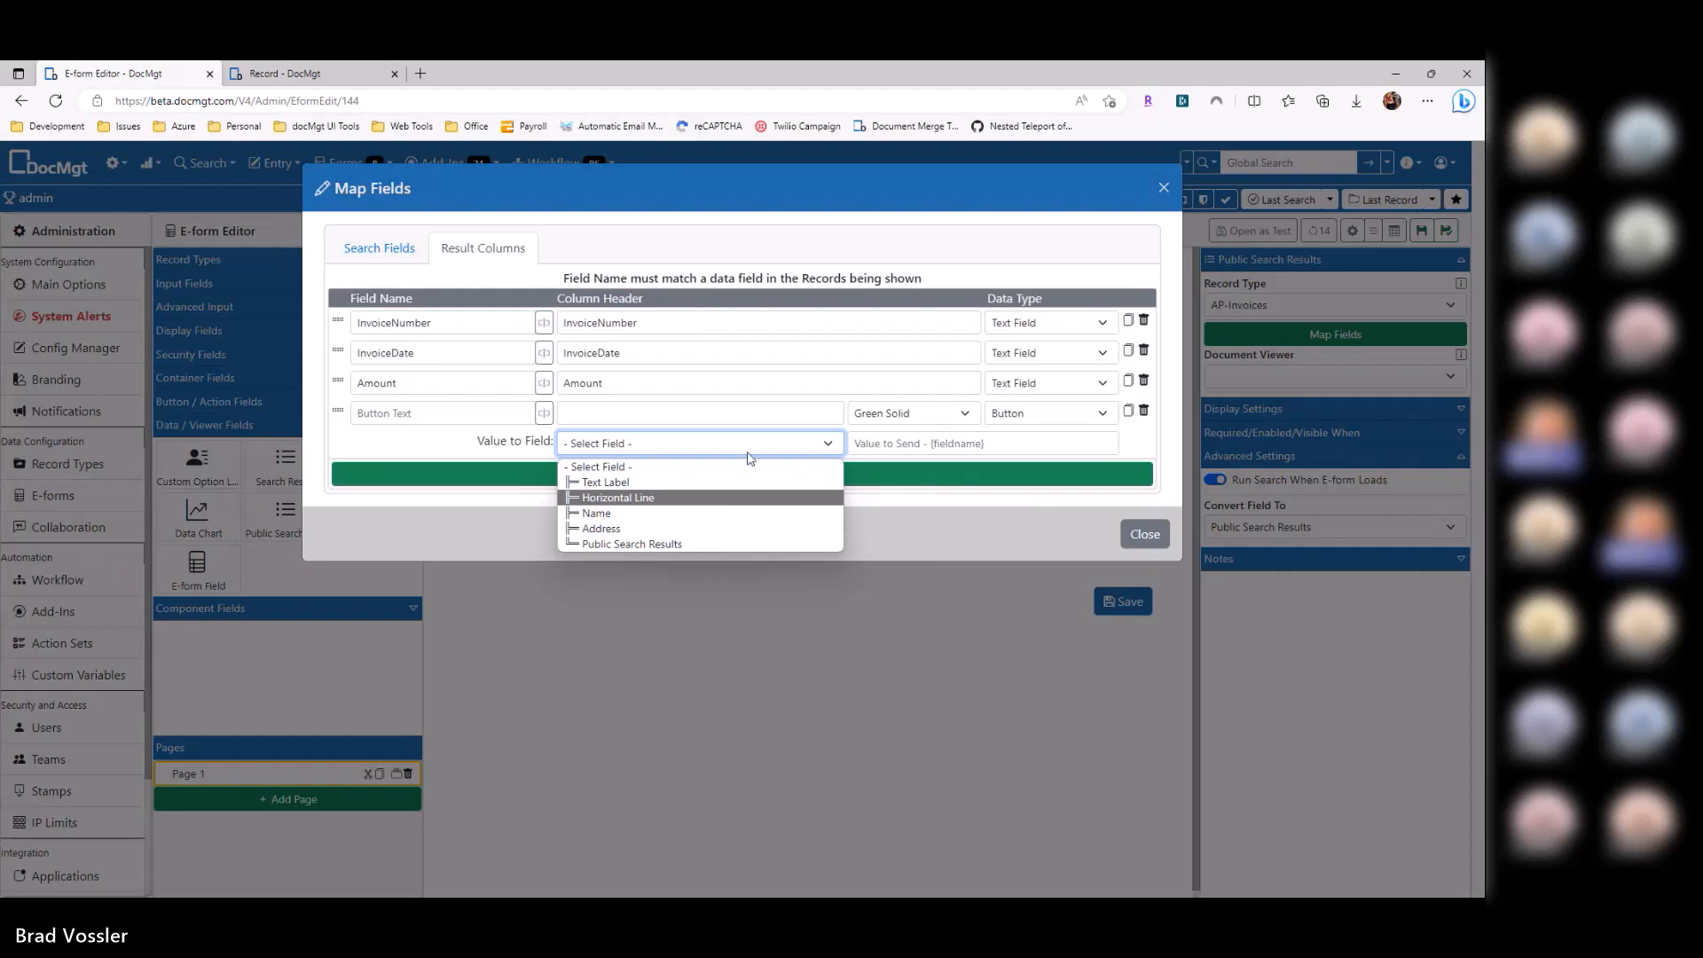
{"action": "left_click", "coordinate": [498, 414]}
Step: Label the button 'Dspute', set its colour to Red Solid, and save the e-form
{"action": "left_click", "coordinate": [507, 415]}
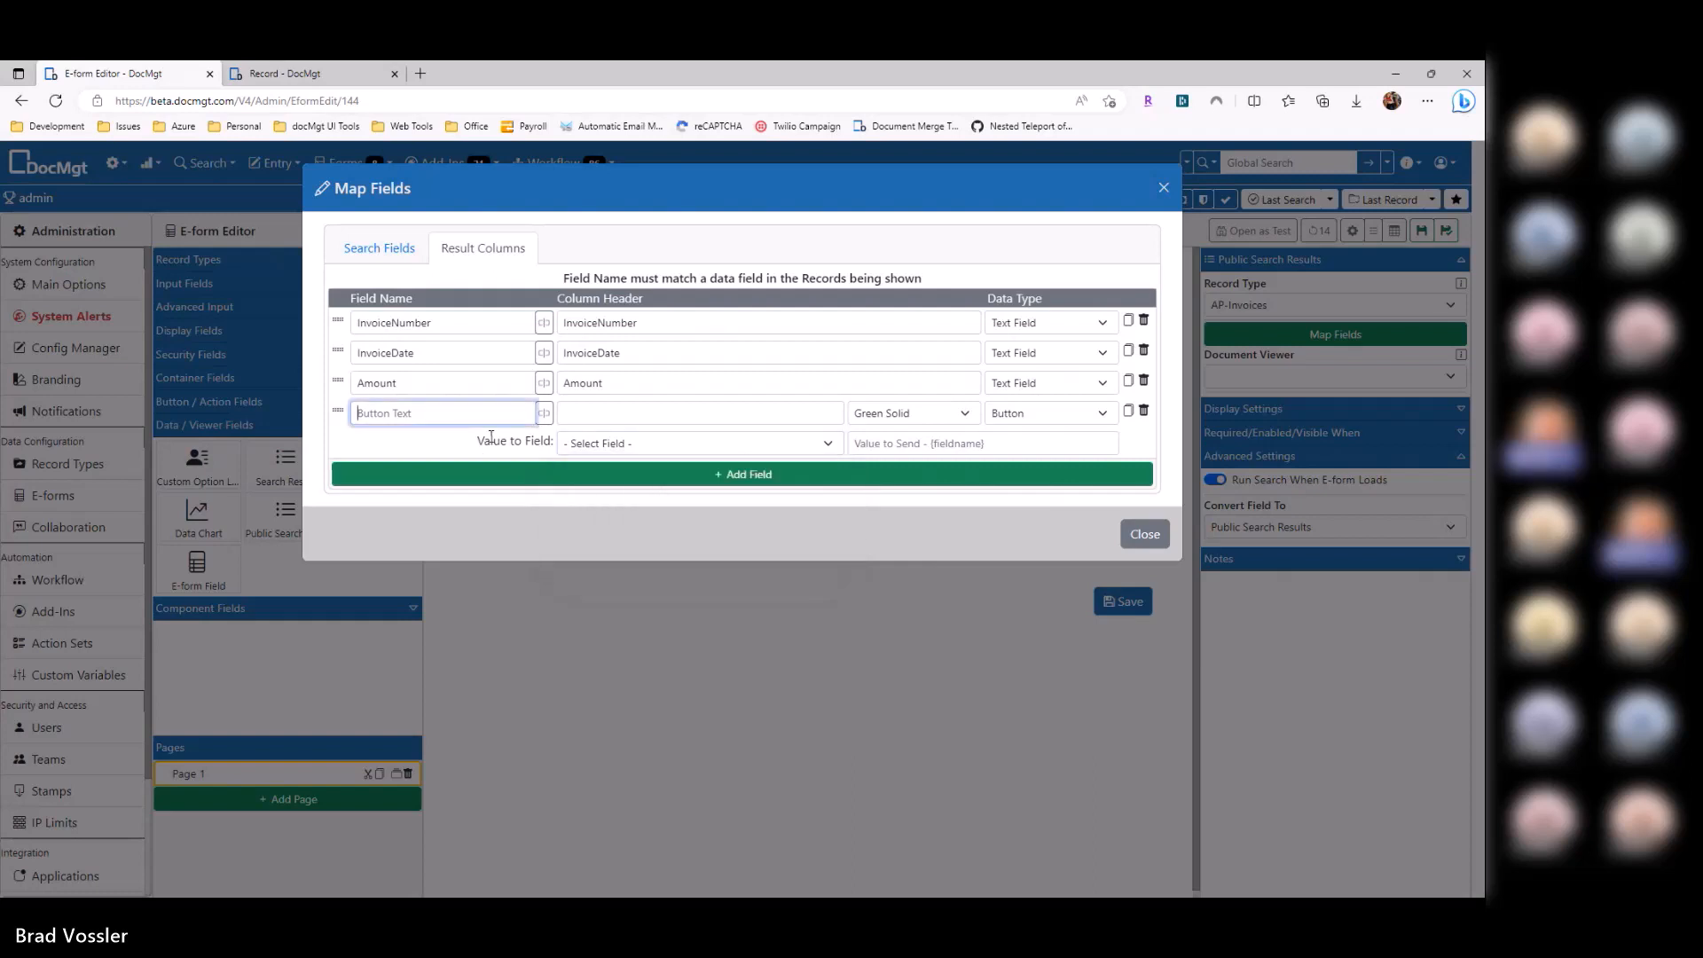
{"action": "type", "text": "Vie"}
{"action": "key", "text": "BackSpace"}
{"action": "key", "text": "BackSpace"}
{"action": "key", "text": "BackSpace"}
{"action": "type", "text": "Dsp"}
{"action": "key", "text": "Tab"}
{"action": "key", "text": "Tab"}
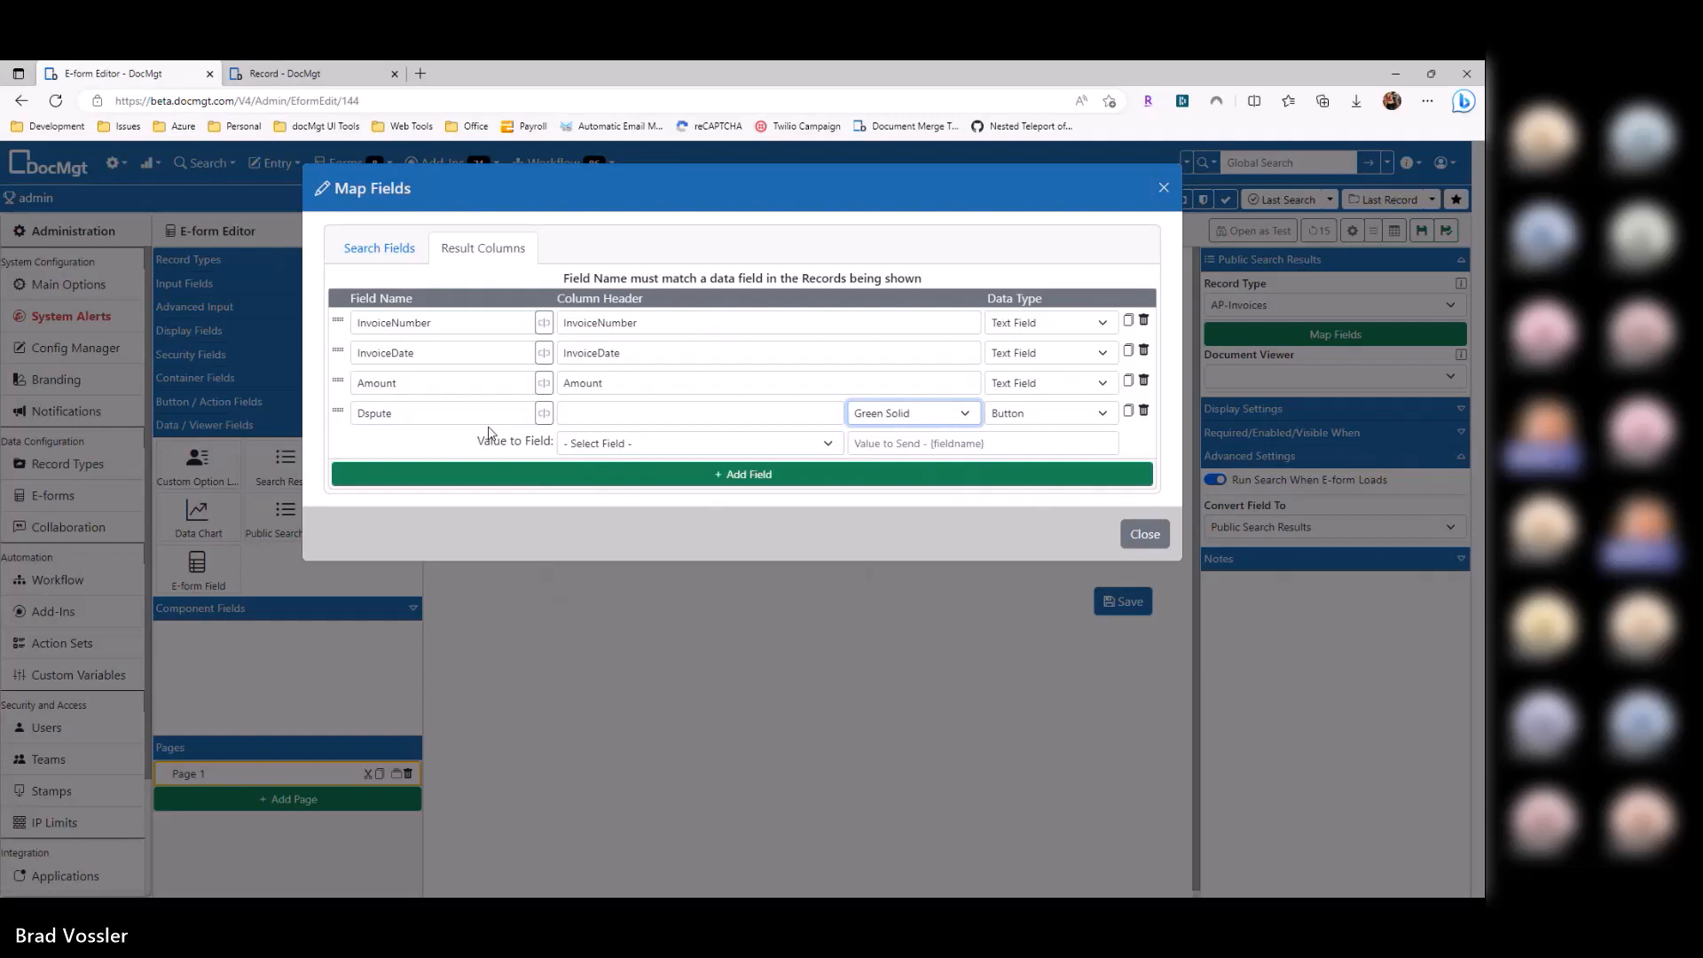
{"action": "left_click", "coordinate": [903, 421]}
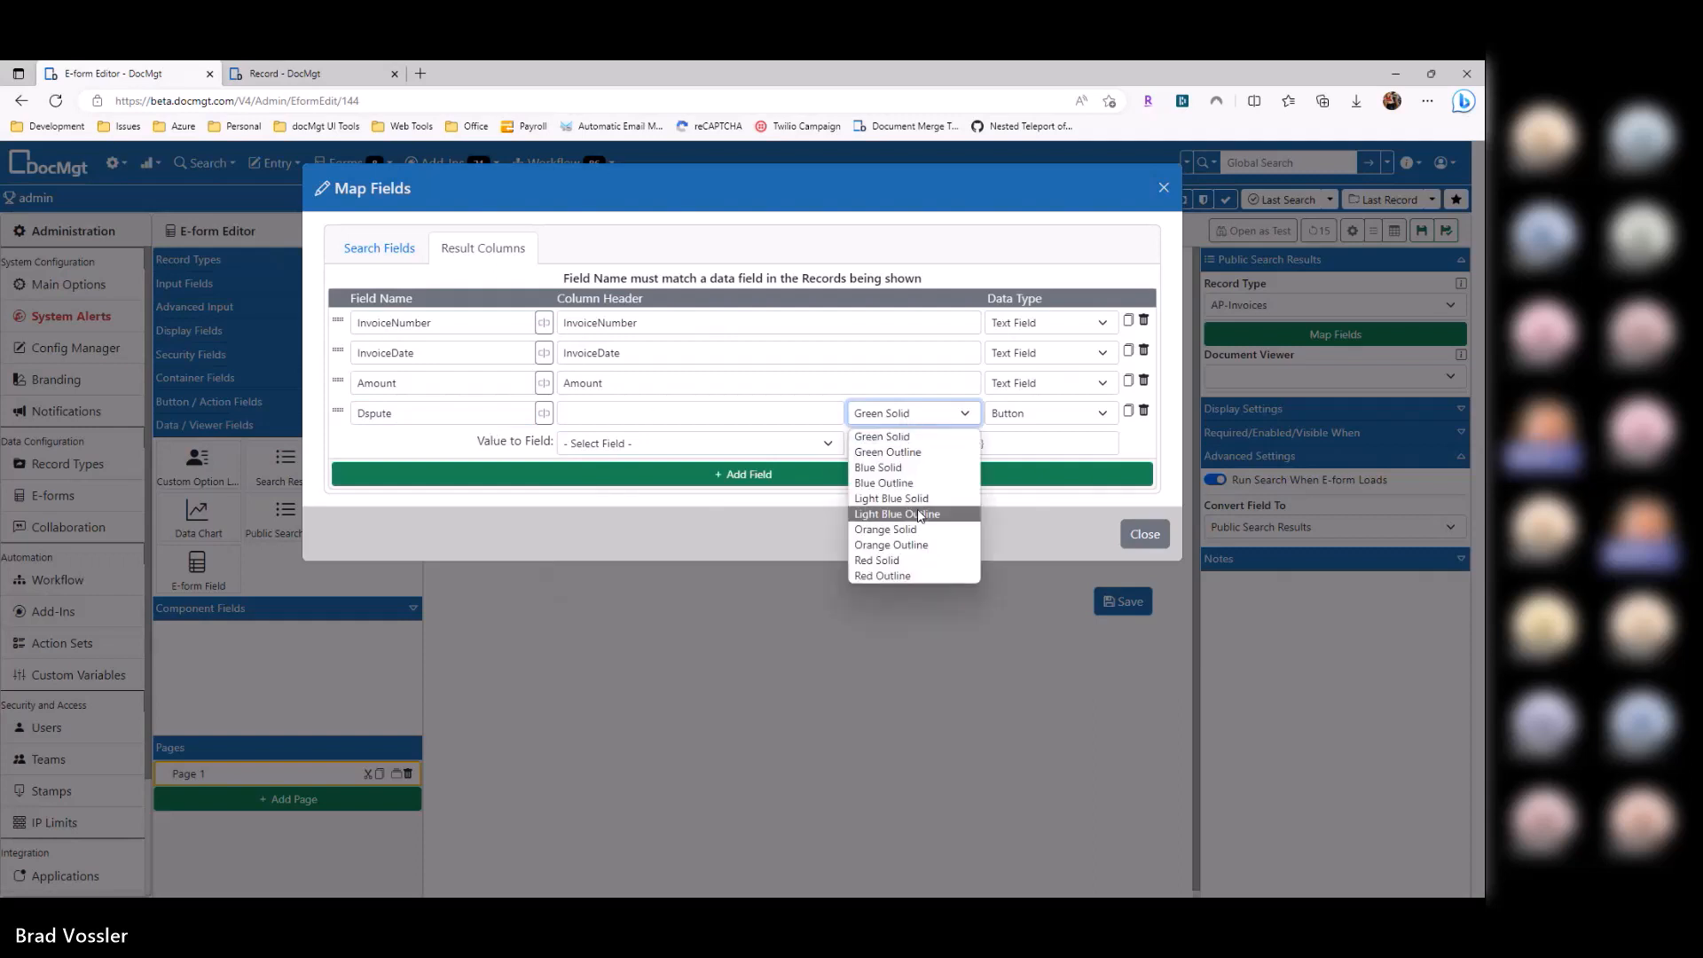
{"action": "left_click", "coordinate": [878, 560]}
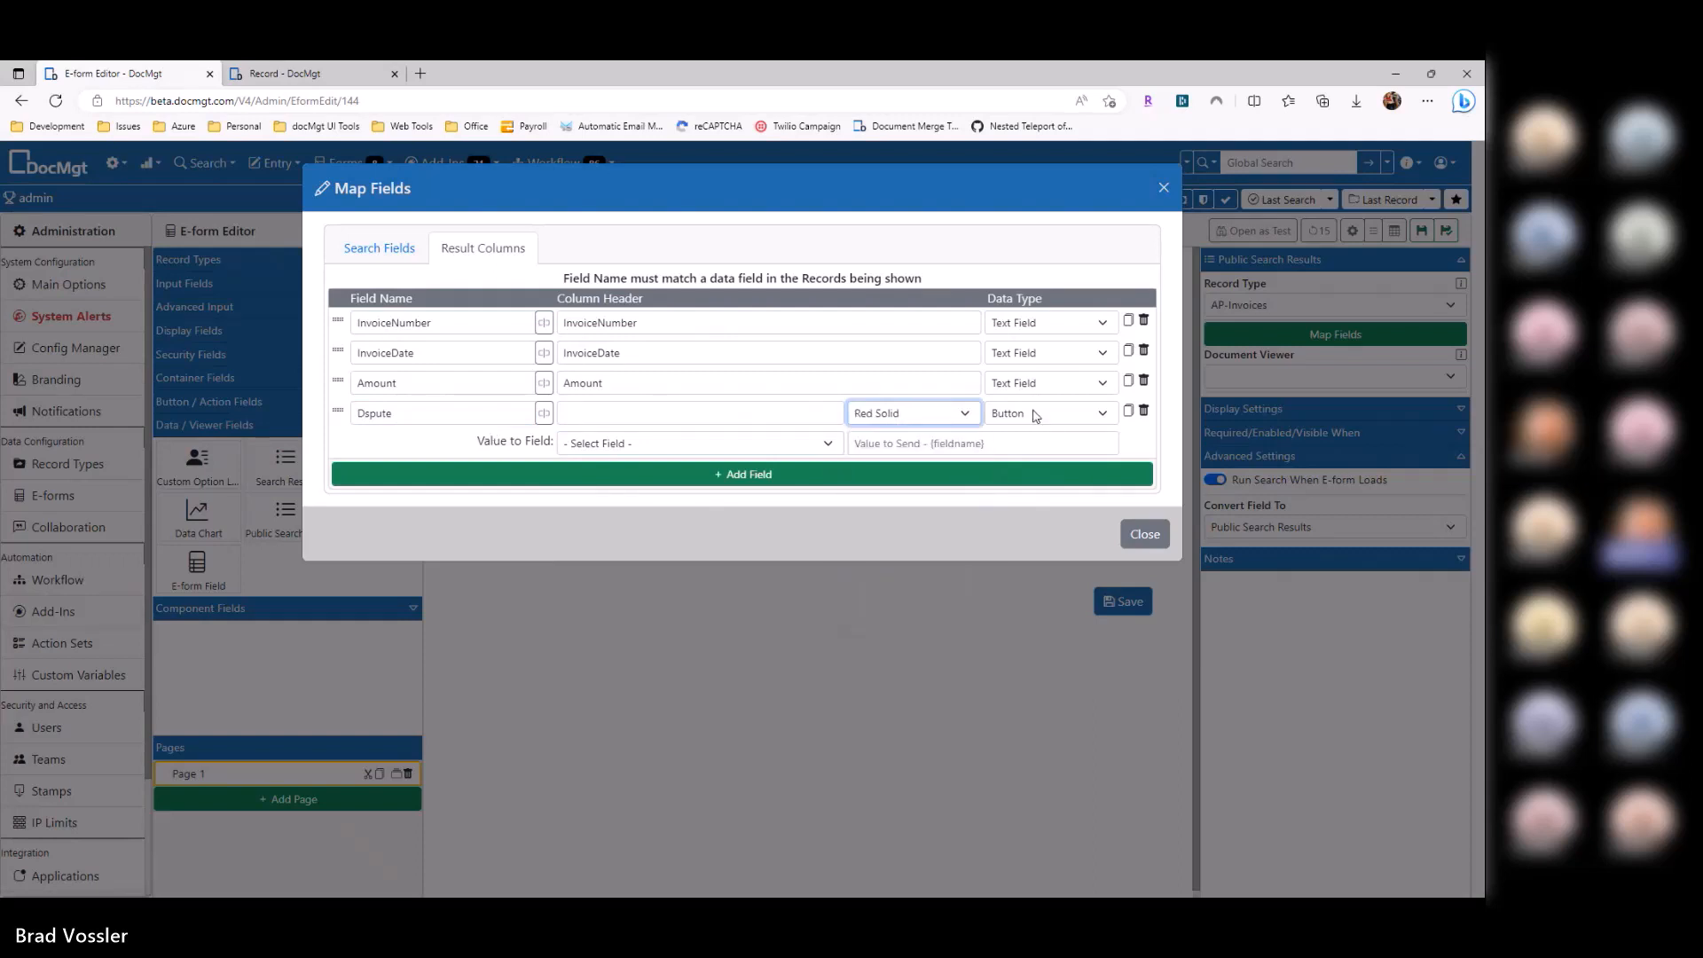
{"action": "left_click", "coordinate": [1143, 535]}
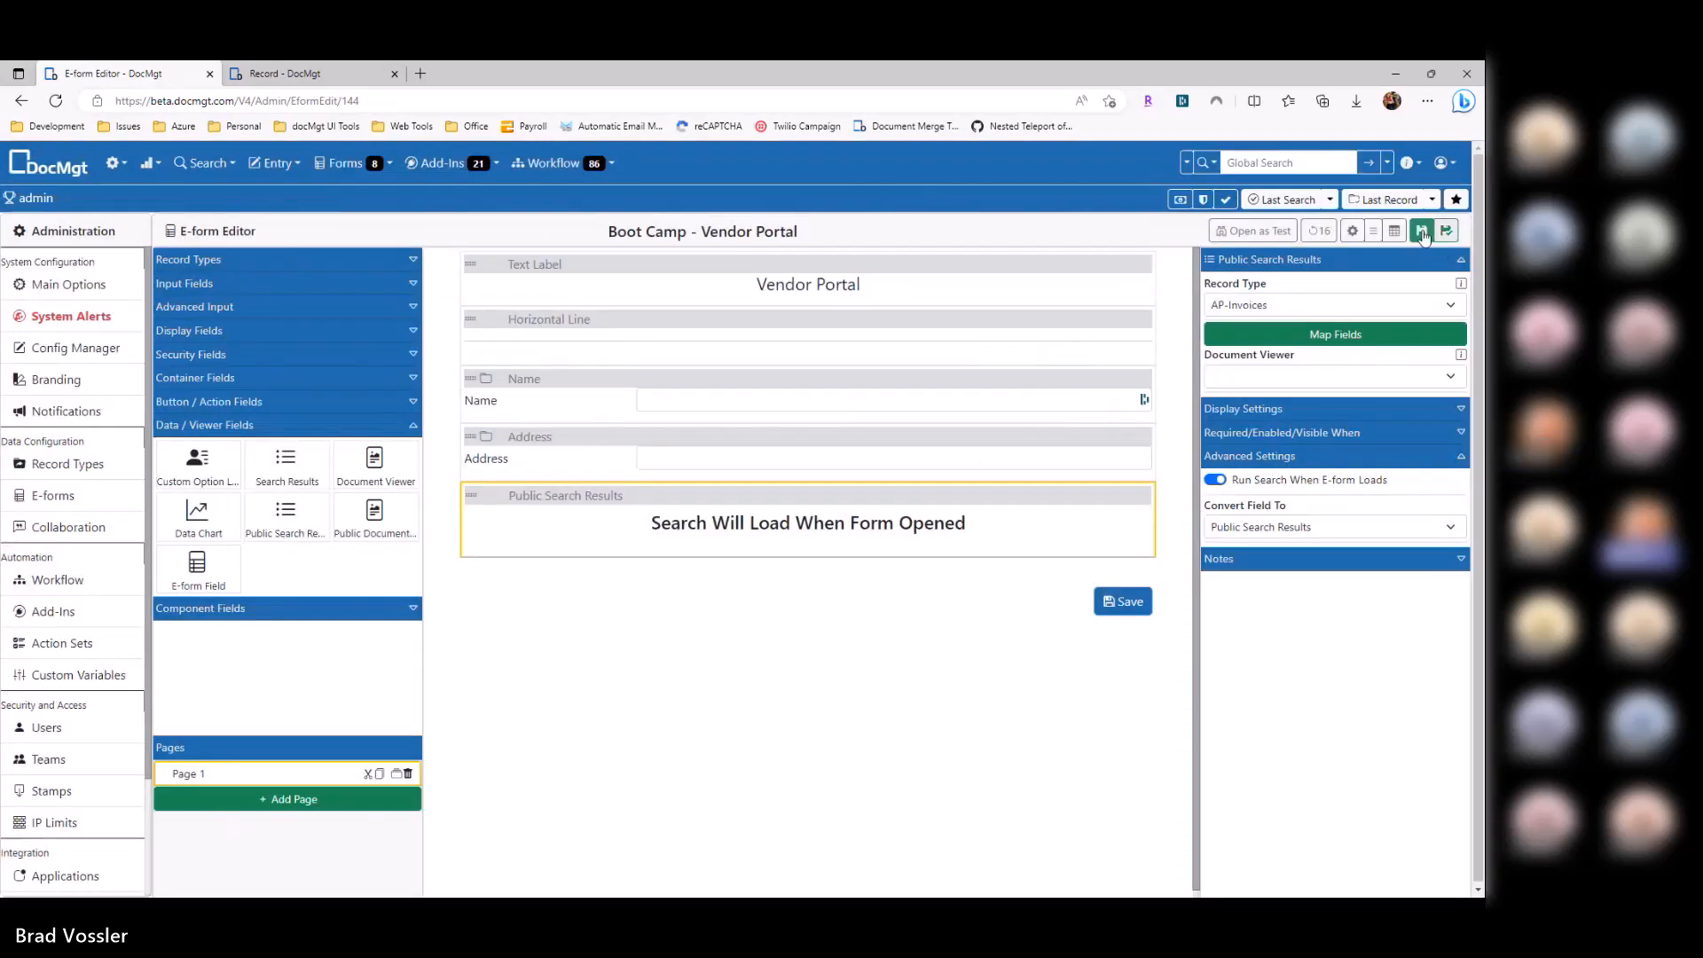
Step: Reload the vendor portal, log in with the saved vendor password, and review the Dspute buttons
{"action": "key", "text": "alt+Tab"}
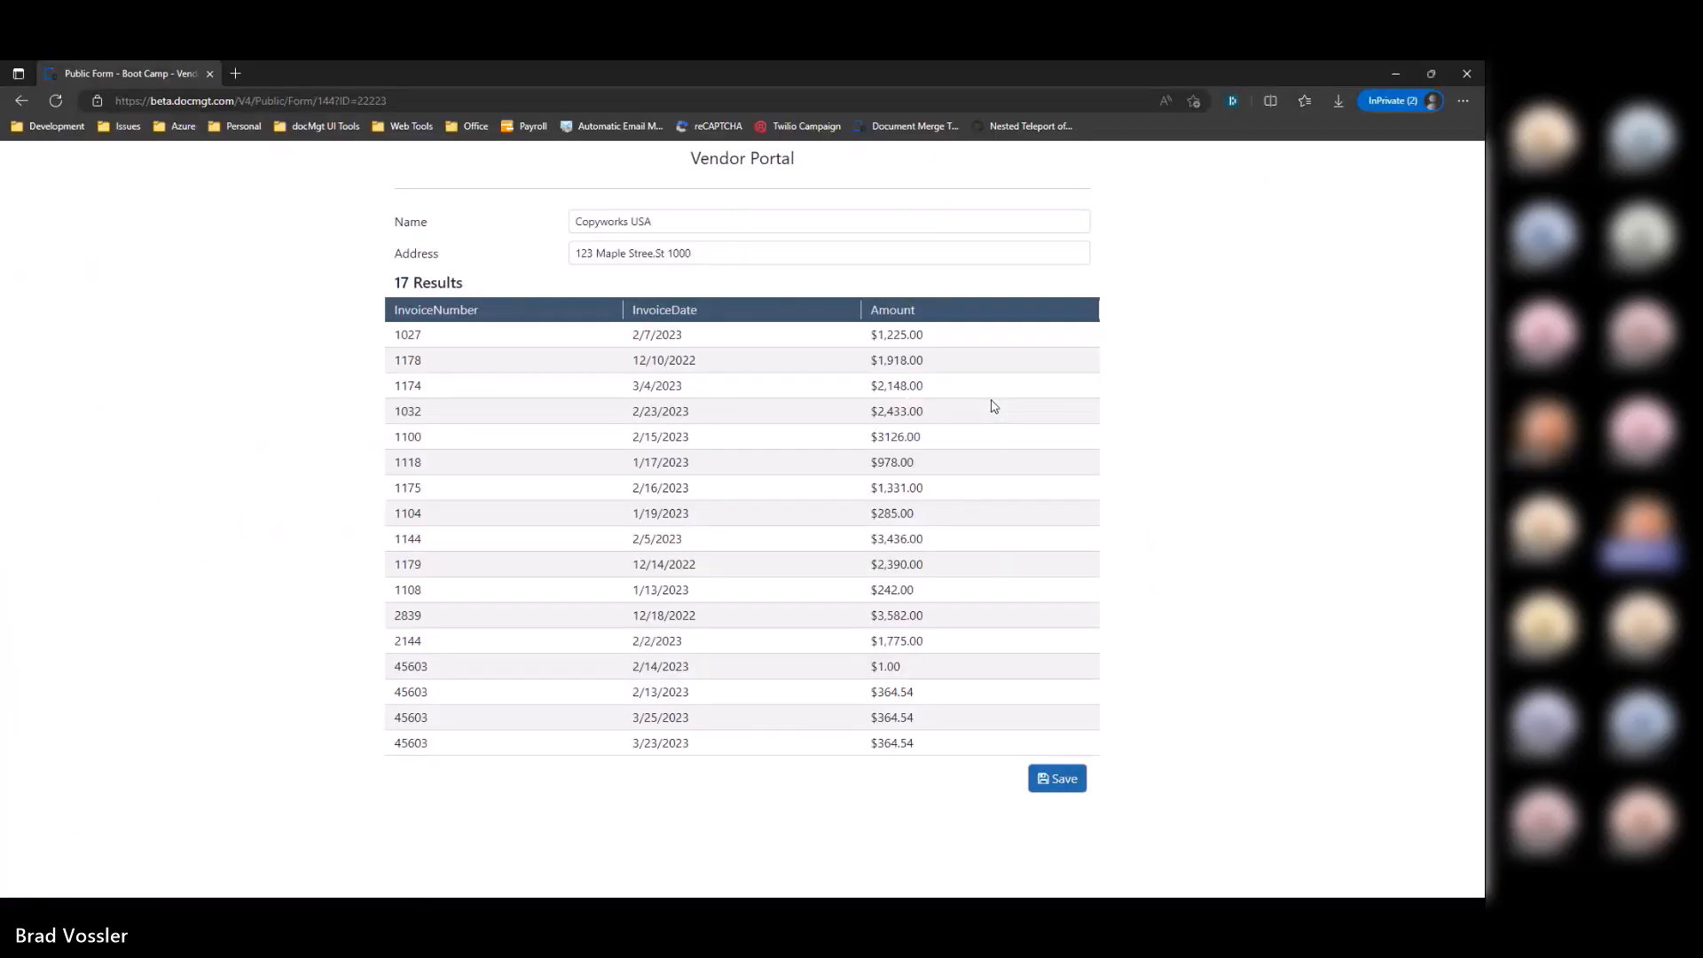
{"action": "key", "text": "F5"}
{"action": "key", "text": "ctrl+v"}
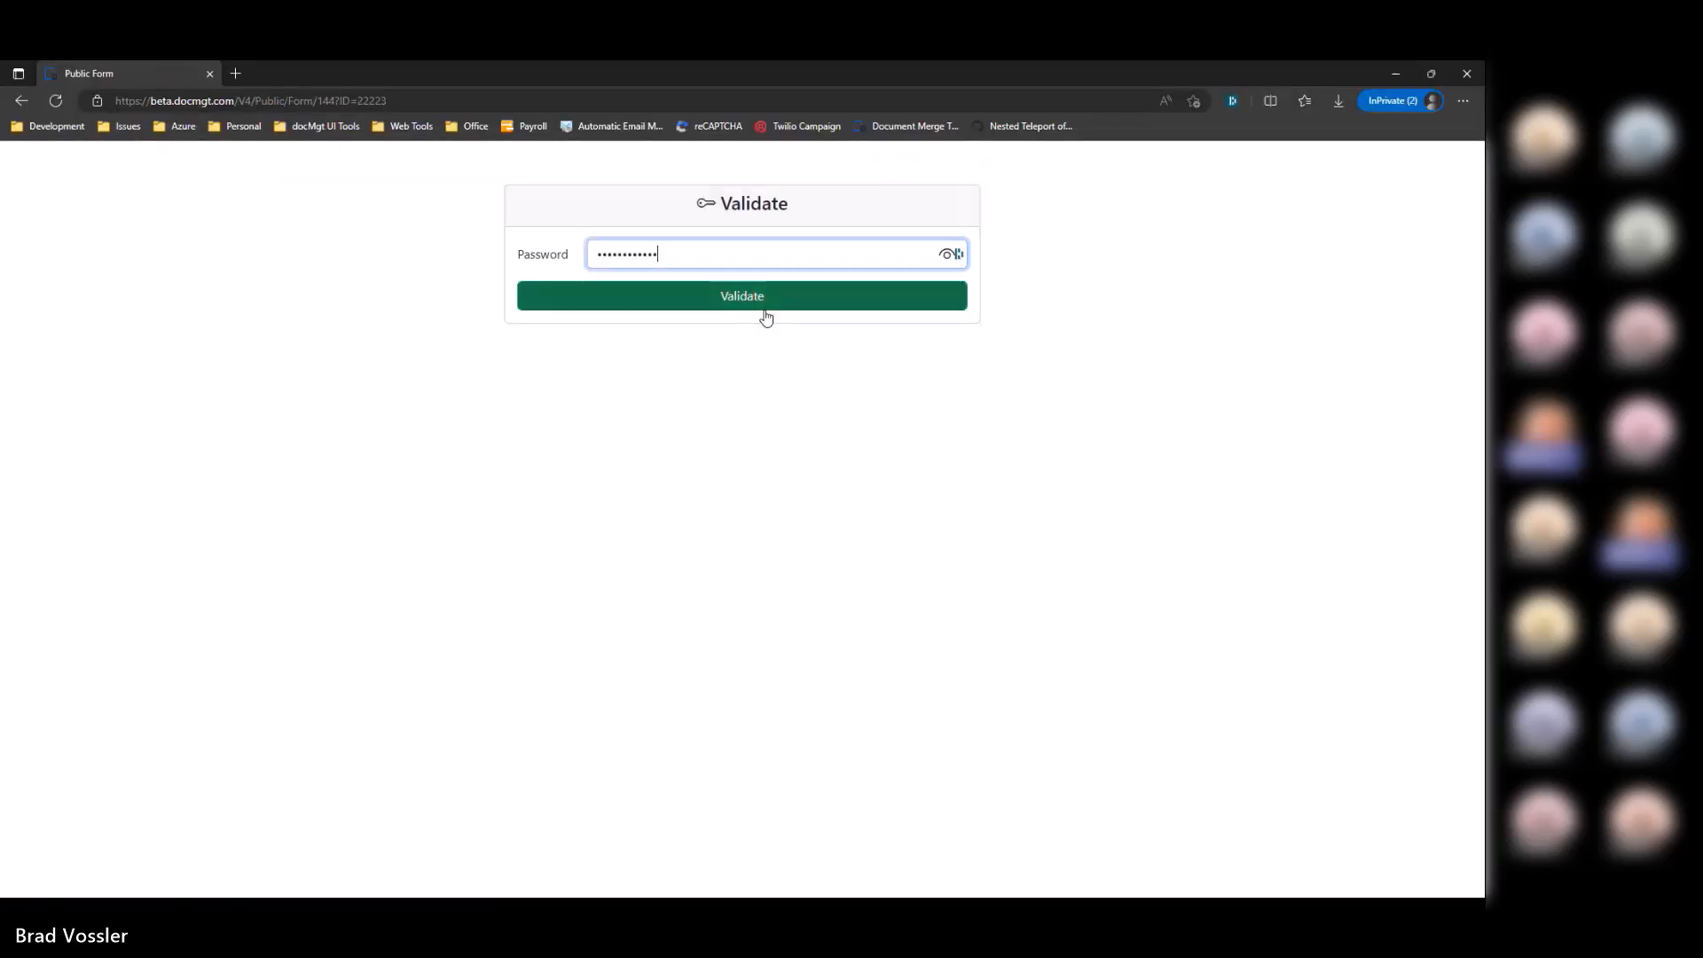
{"action": "key", "text": "Return"}
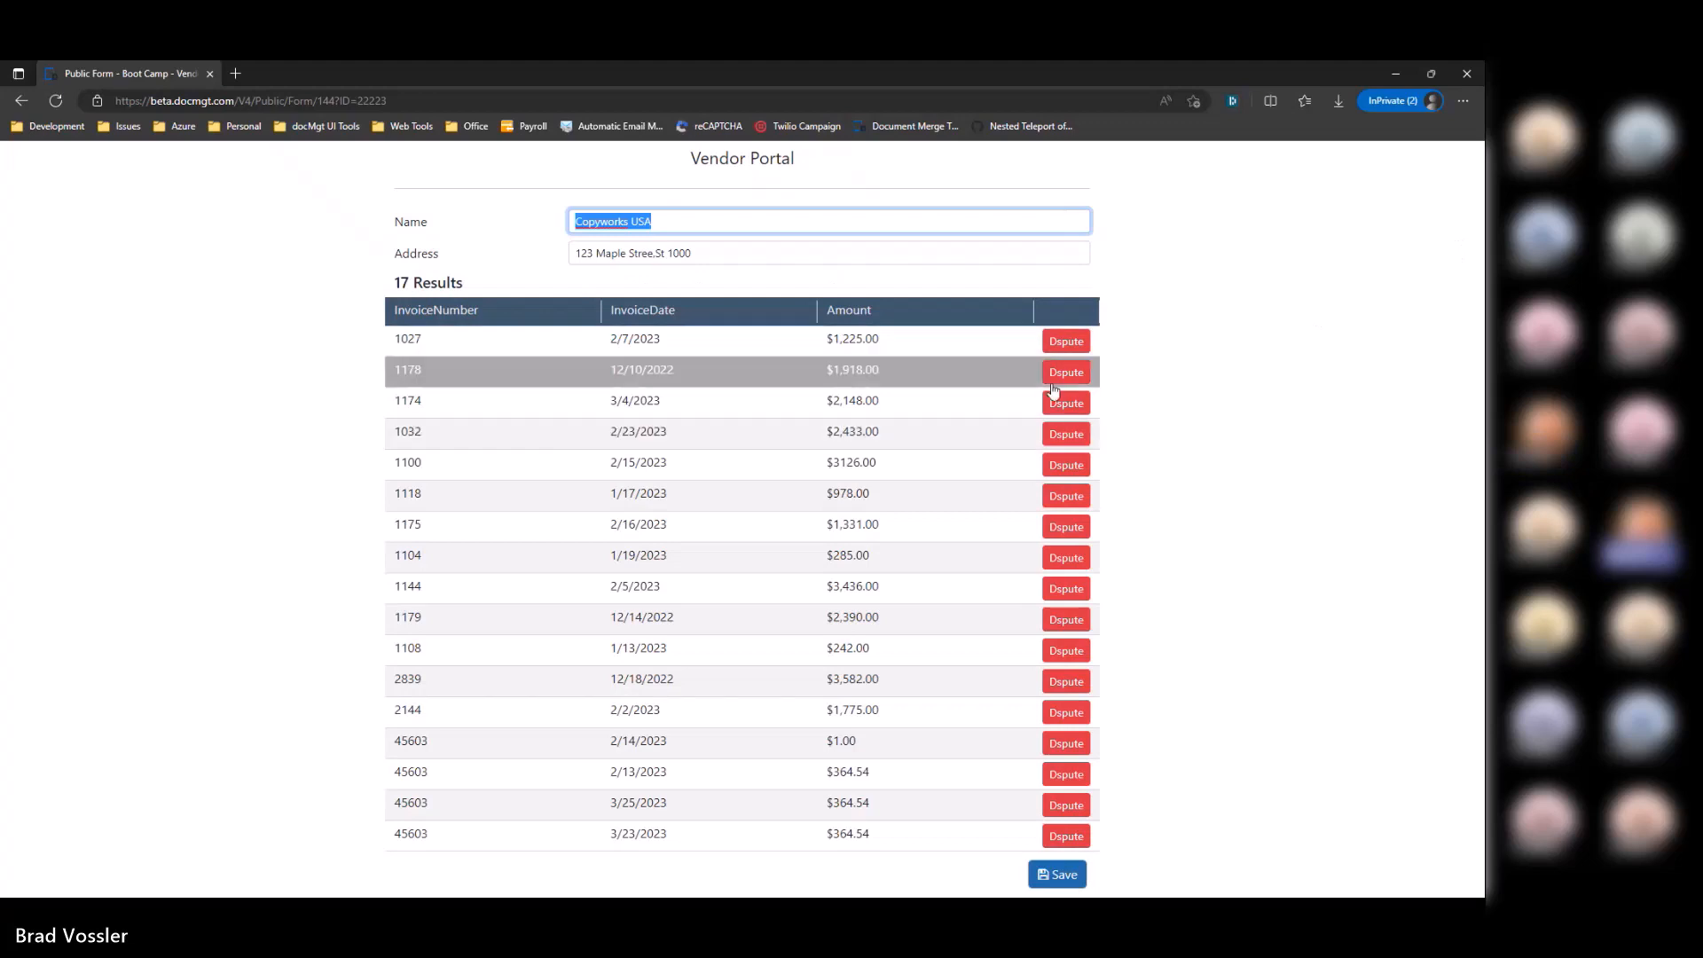
{"action": "left_click", "coordinate": [1259, 515]}
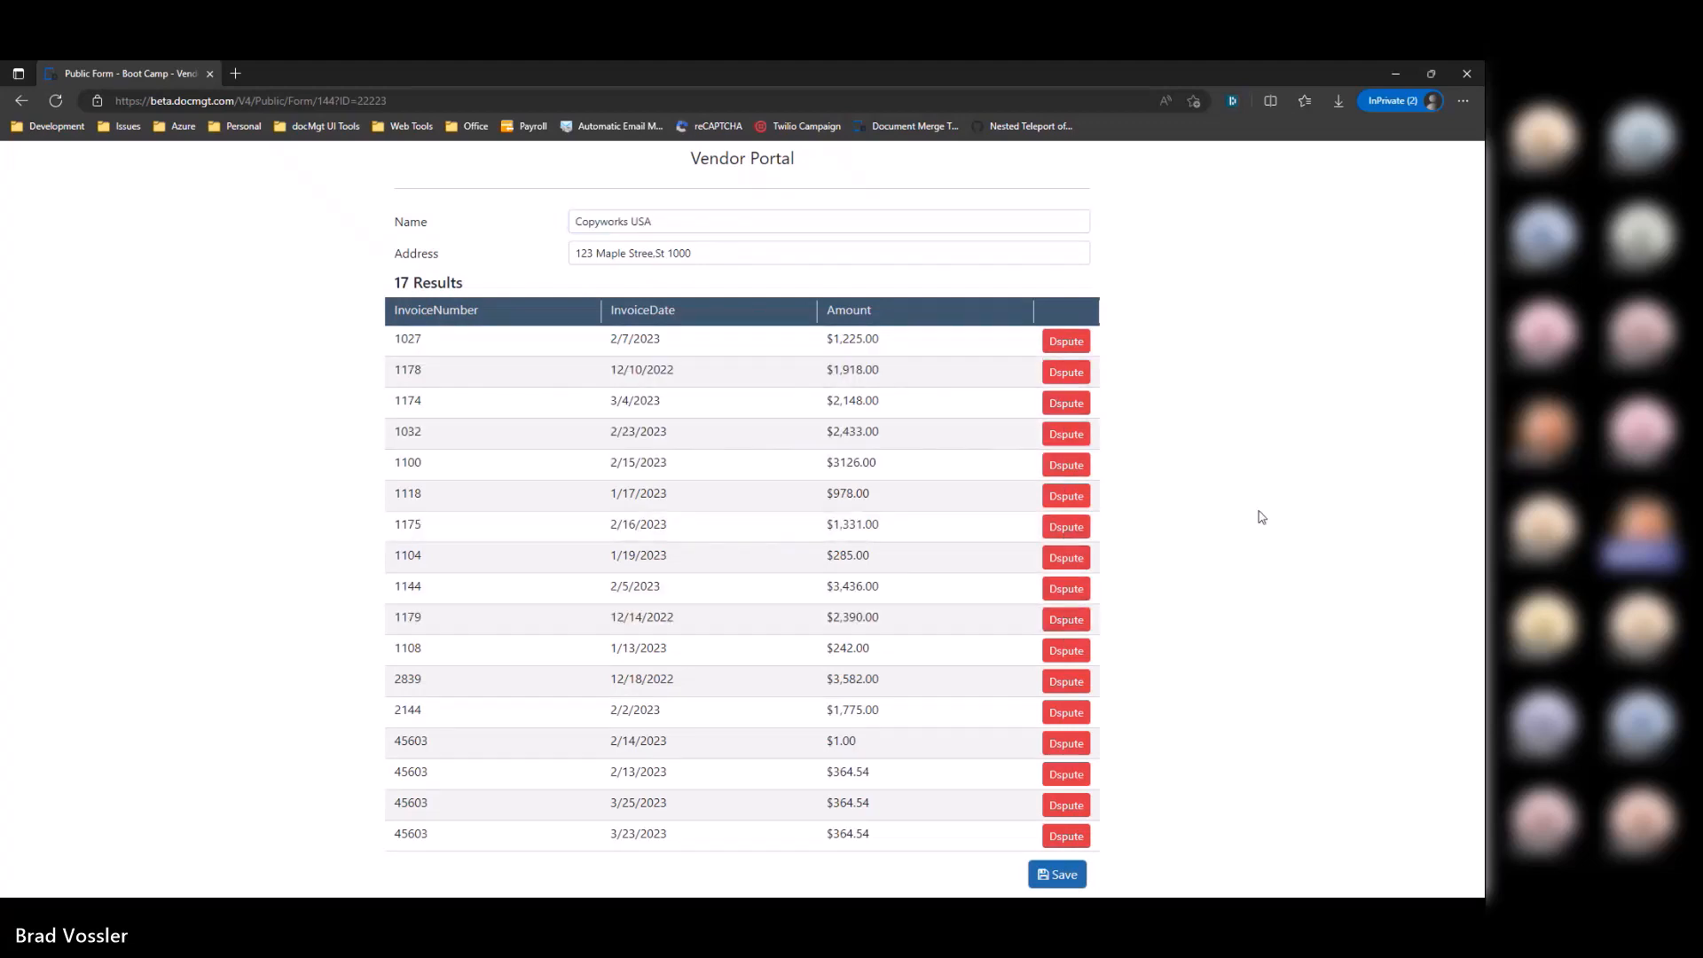